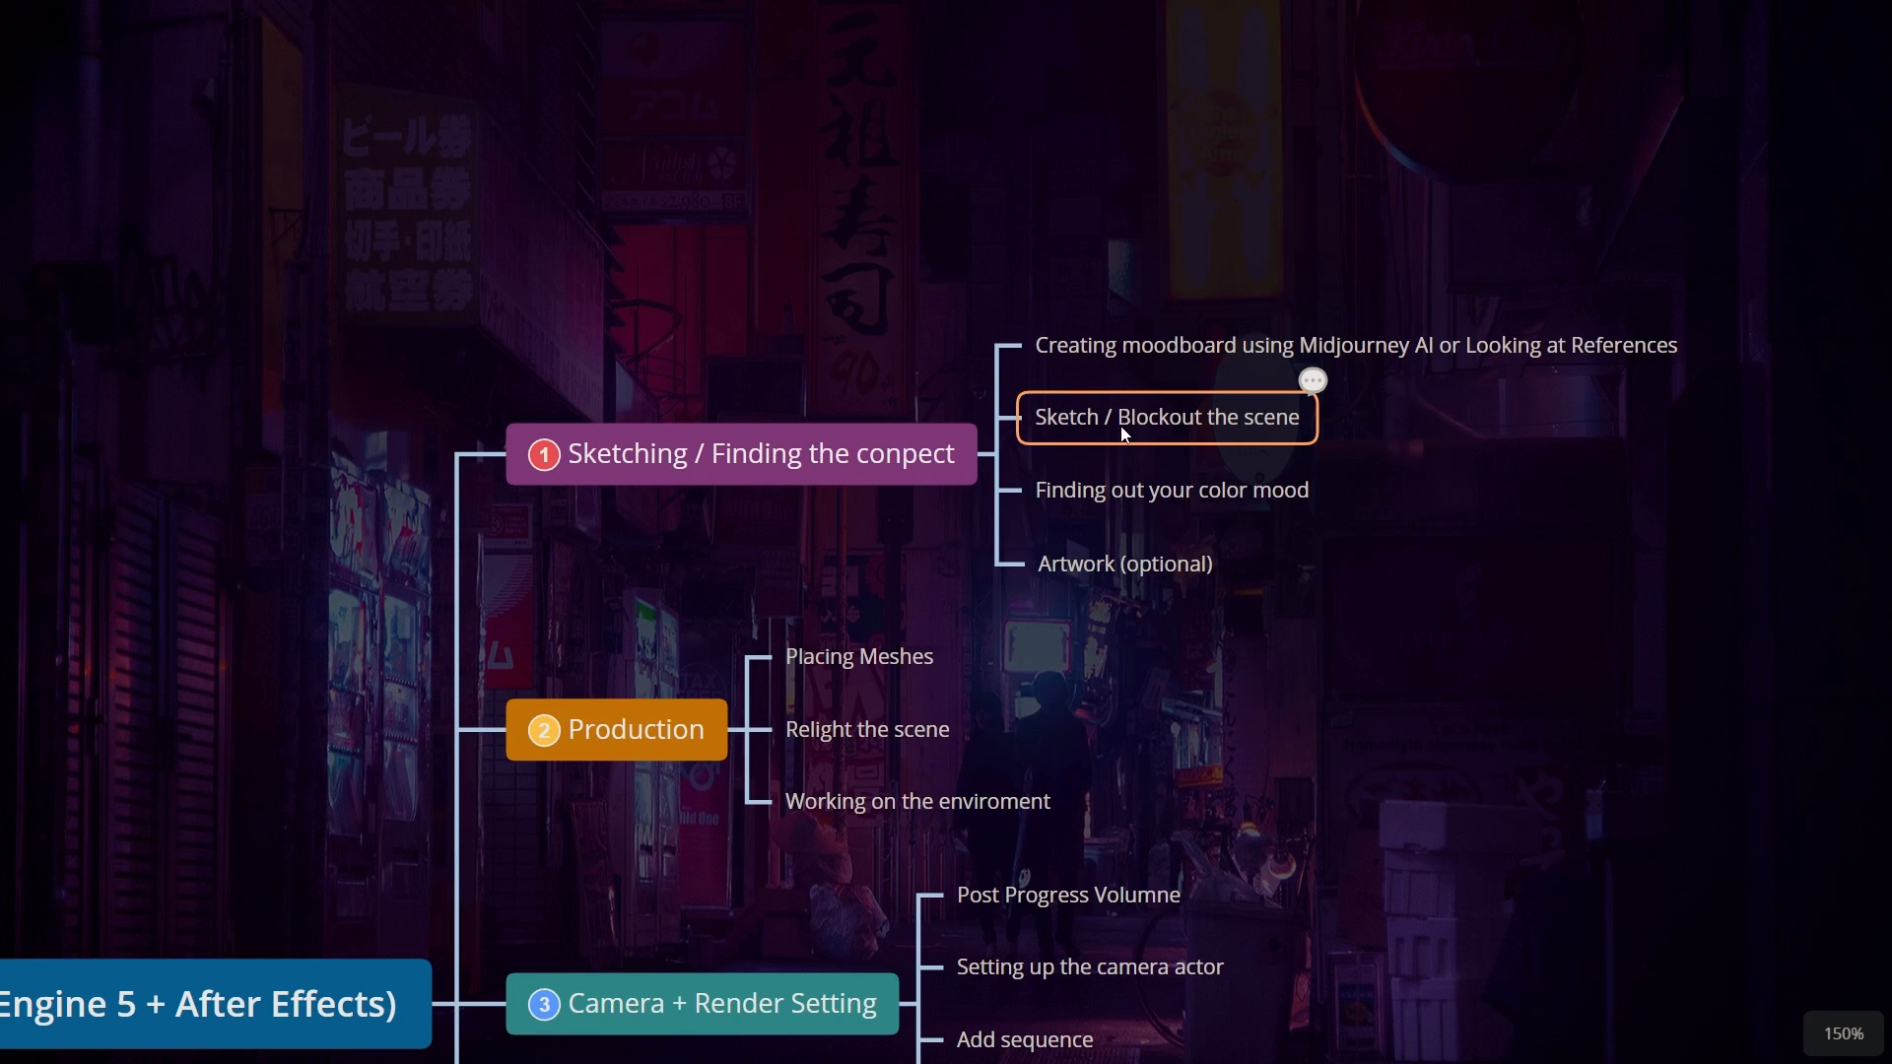
# - Examine the cyberpunk workflow mind map, from the sketching branch through production, camera and compositing to the goal of the video
pyautogui.scroll(-1, 1112, 426)
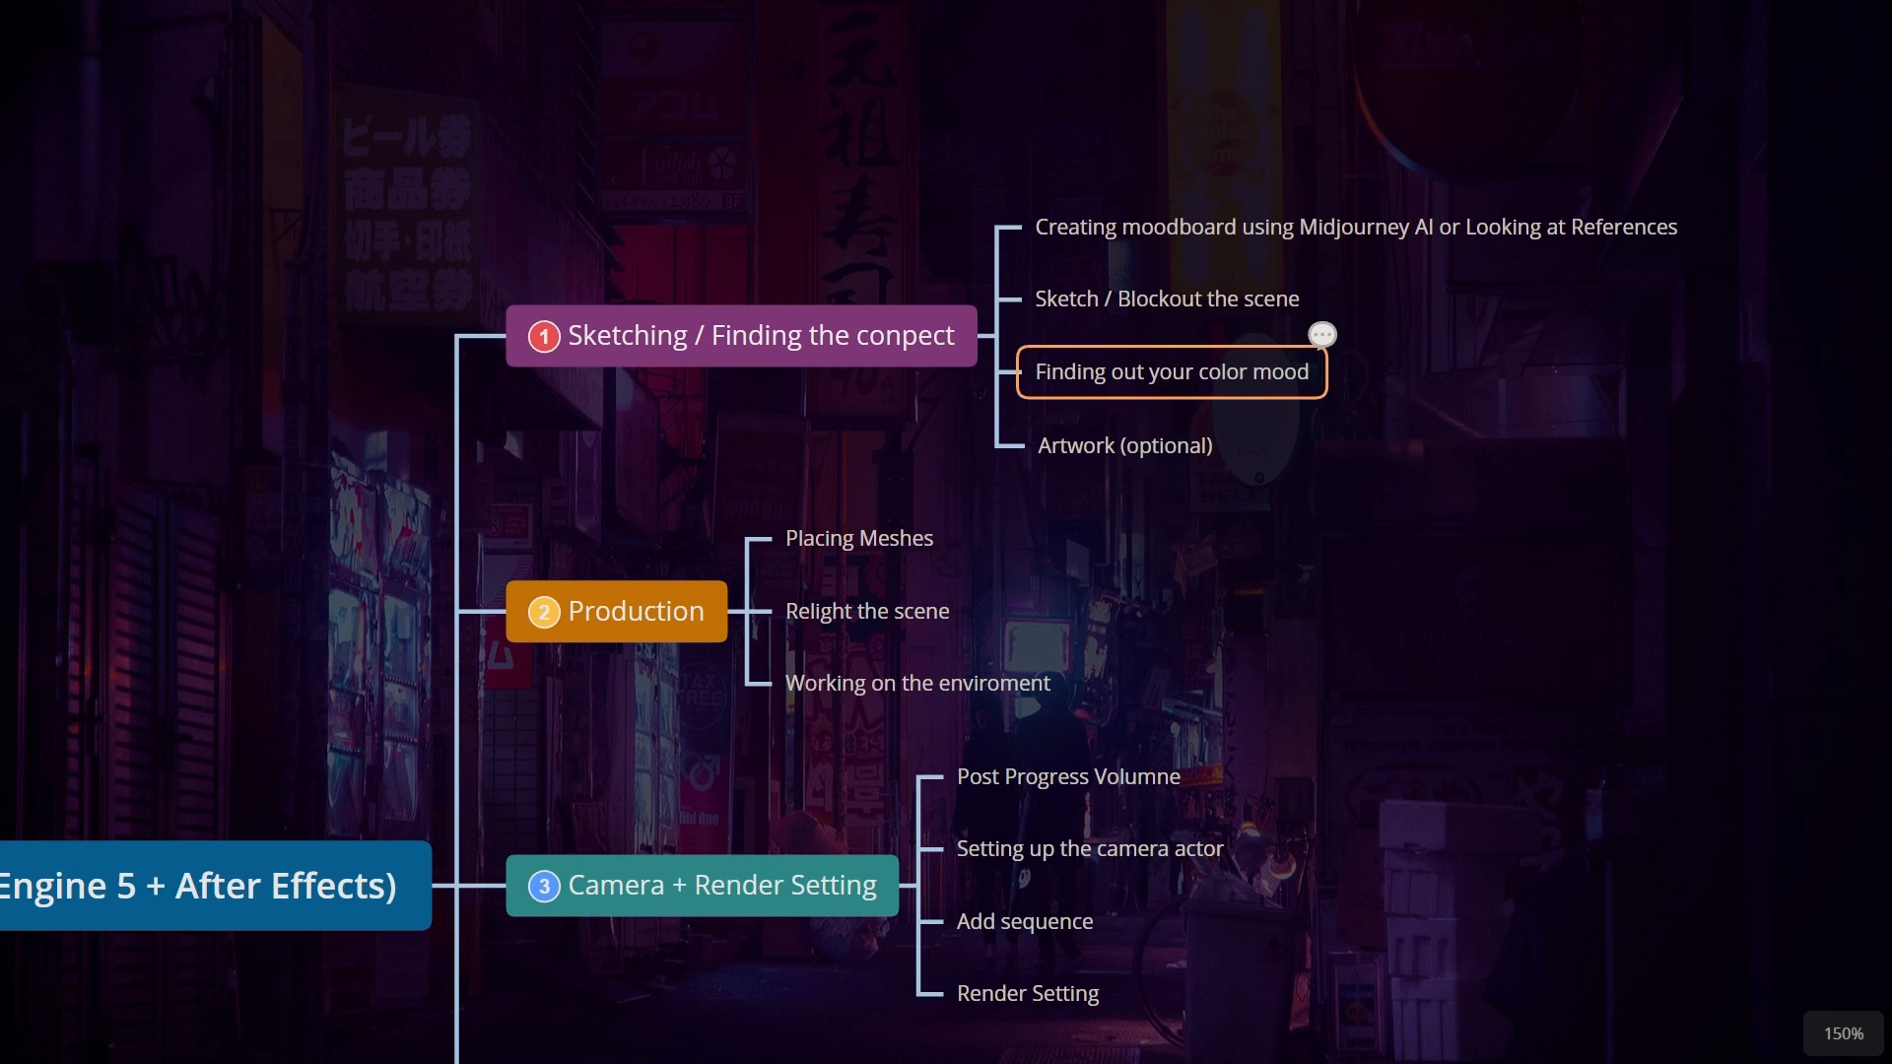
pyautogui.moveTo(440, 254); pyautogui.dragTo(1725, 802)
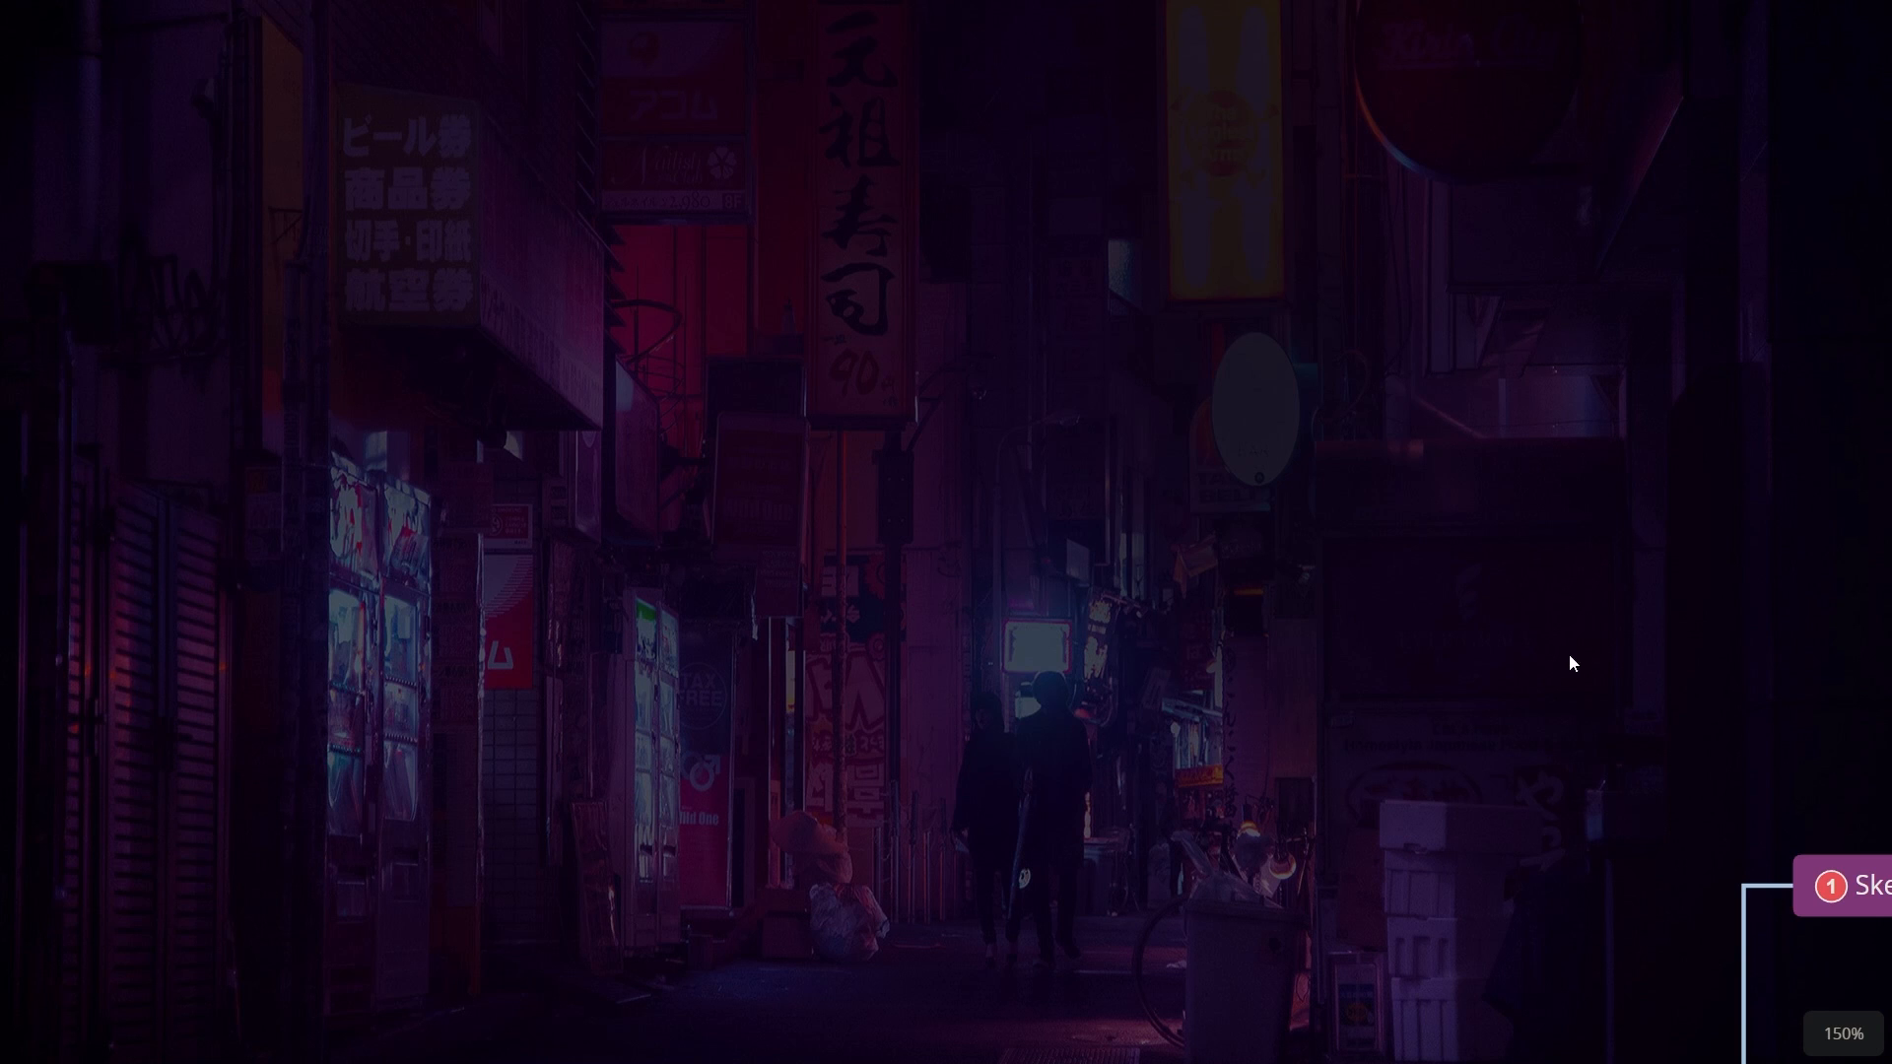
pyautogui.moveTo(1563, 760)
pyautogui.mouseDown()
pyautogui.moveTo(1419, 663)
pyautogui.moveTo(667, 305)
pyautogui.moveTo(276, 152)
pyautogui.mouseUp()
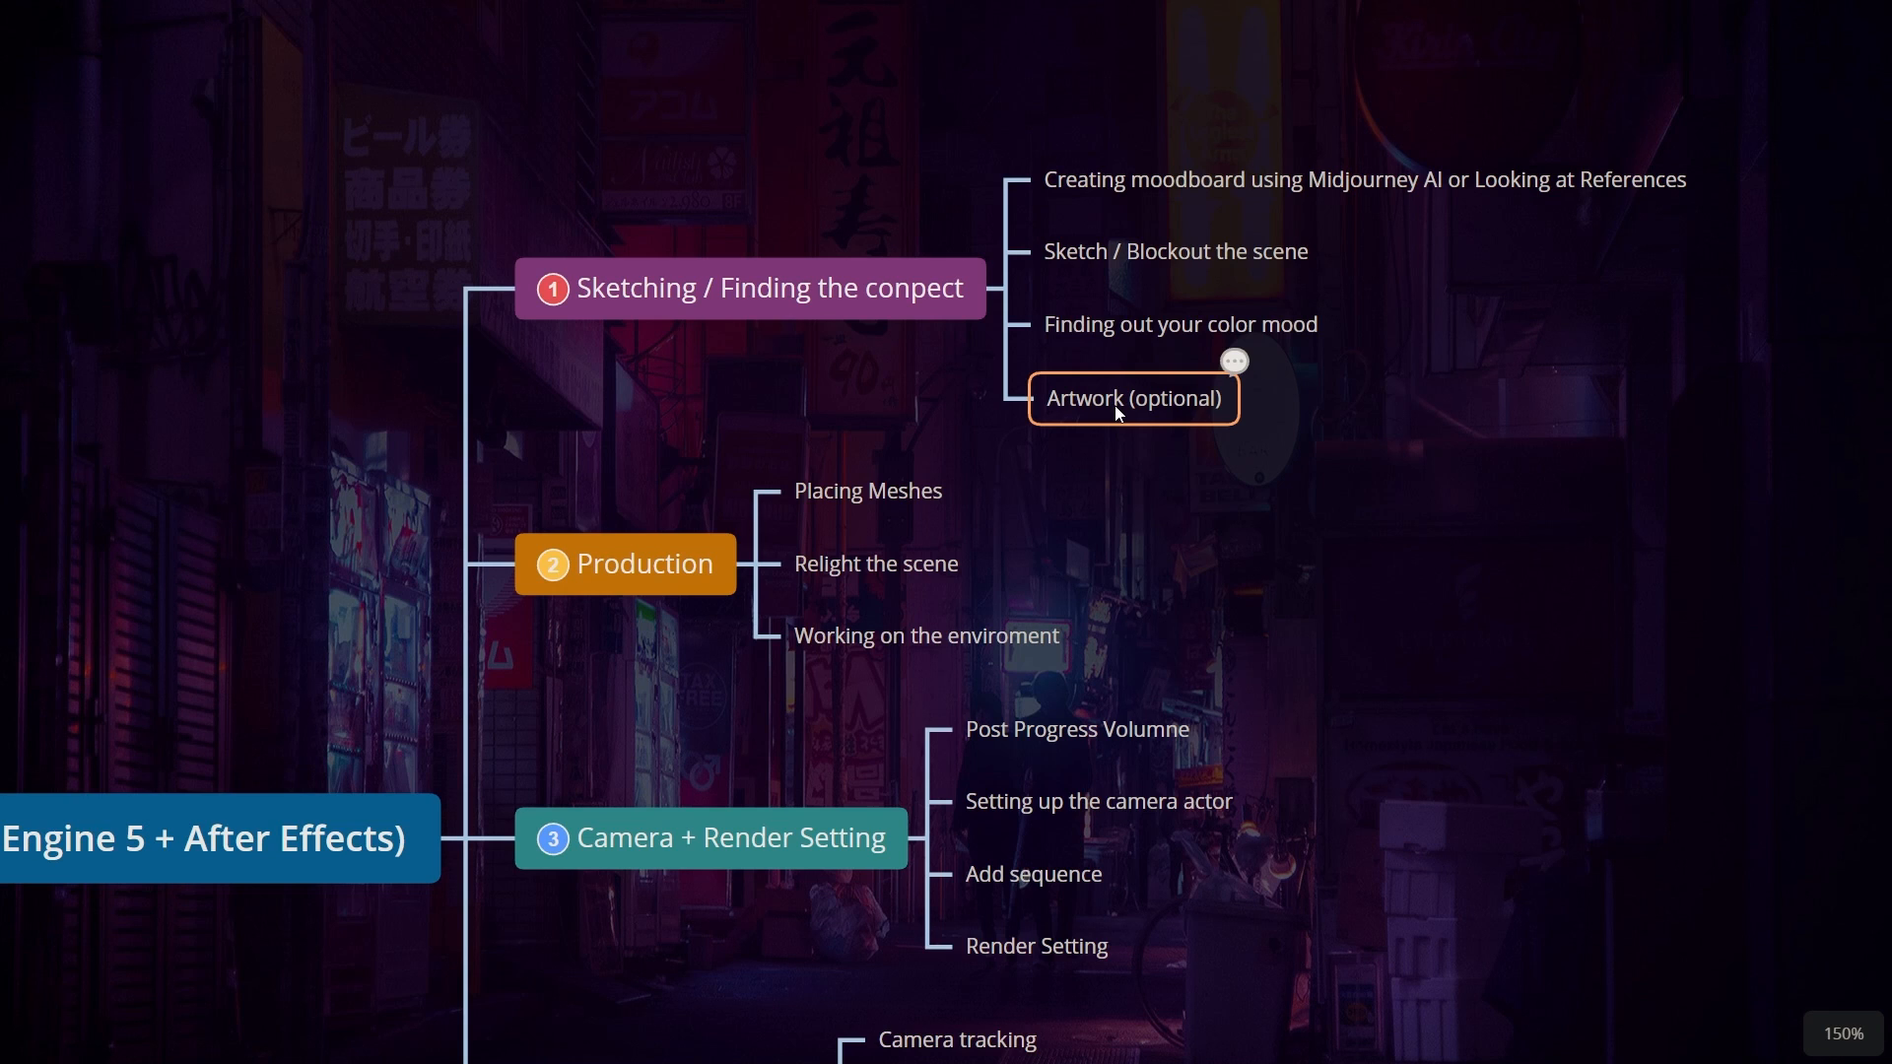
pyautogui.moveTo(1116, 472); pyautogui.dragTo(1124, 226)
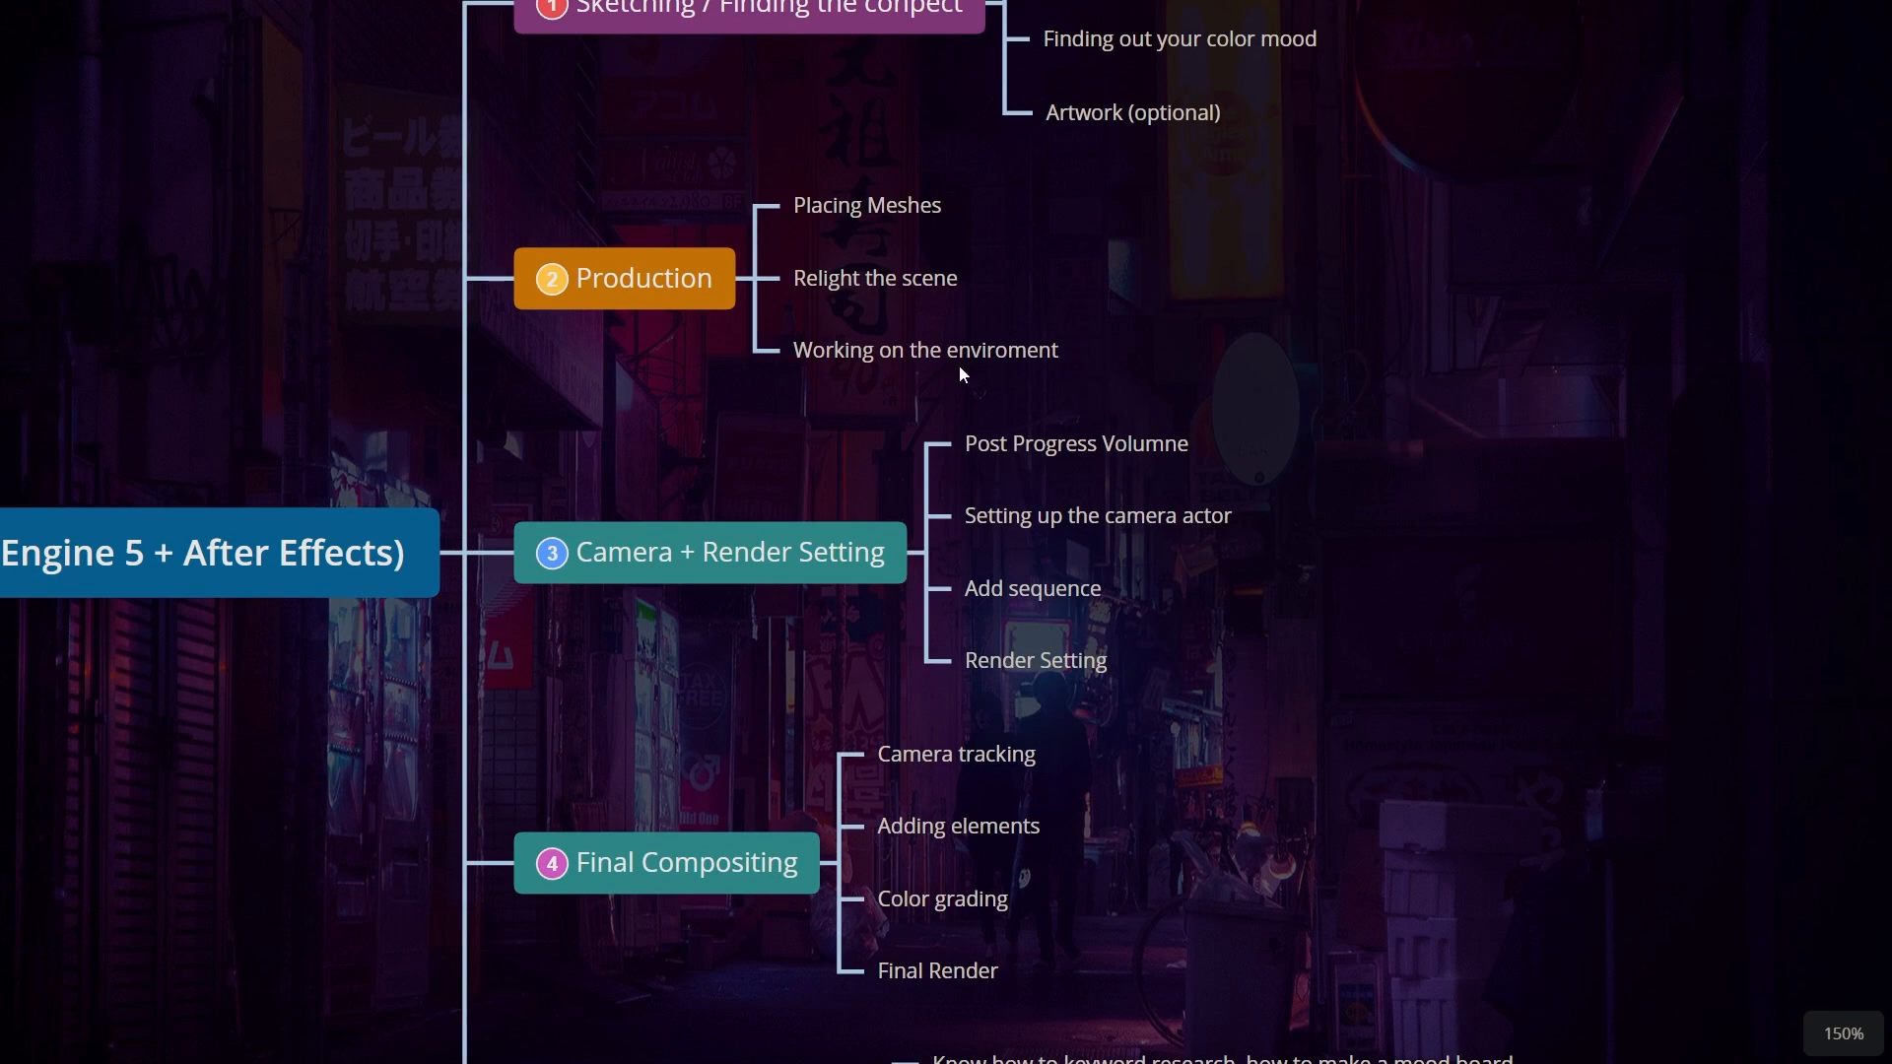
pyautogui.moveTo(869, 427); pyautogui.dragTo(871, 420)
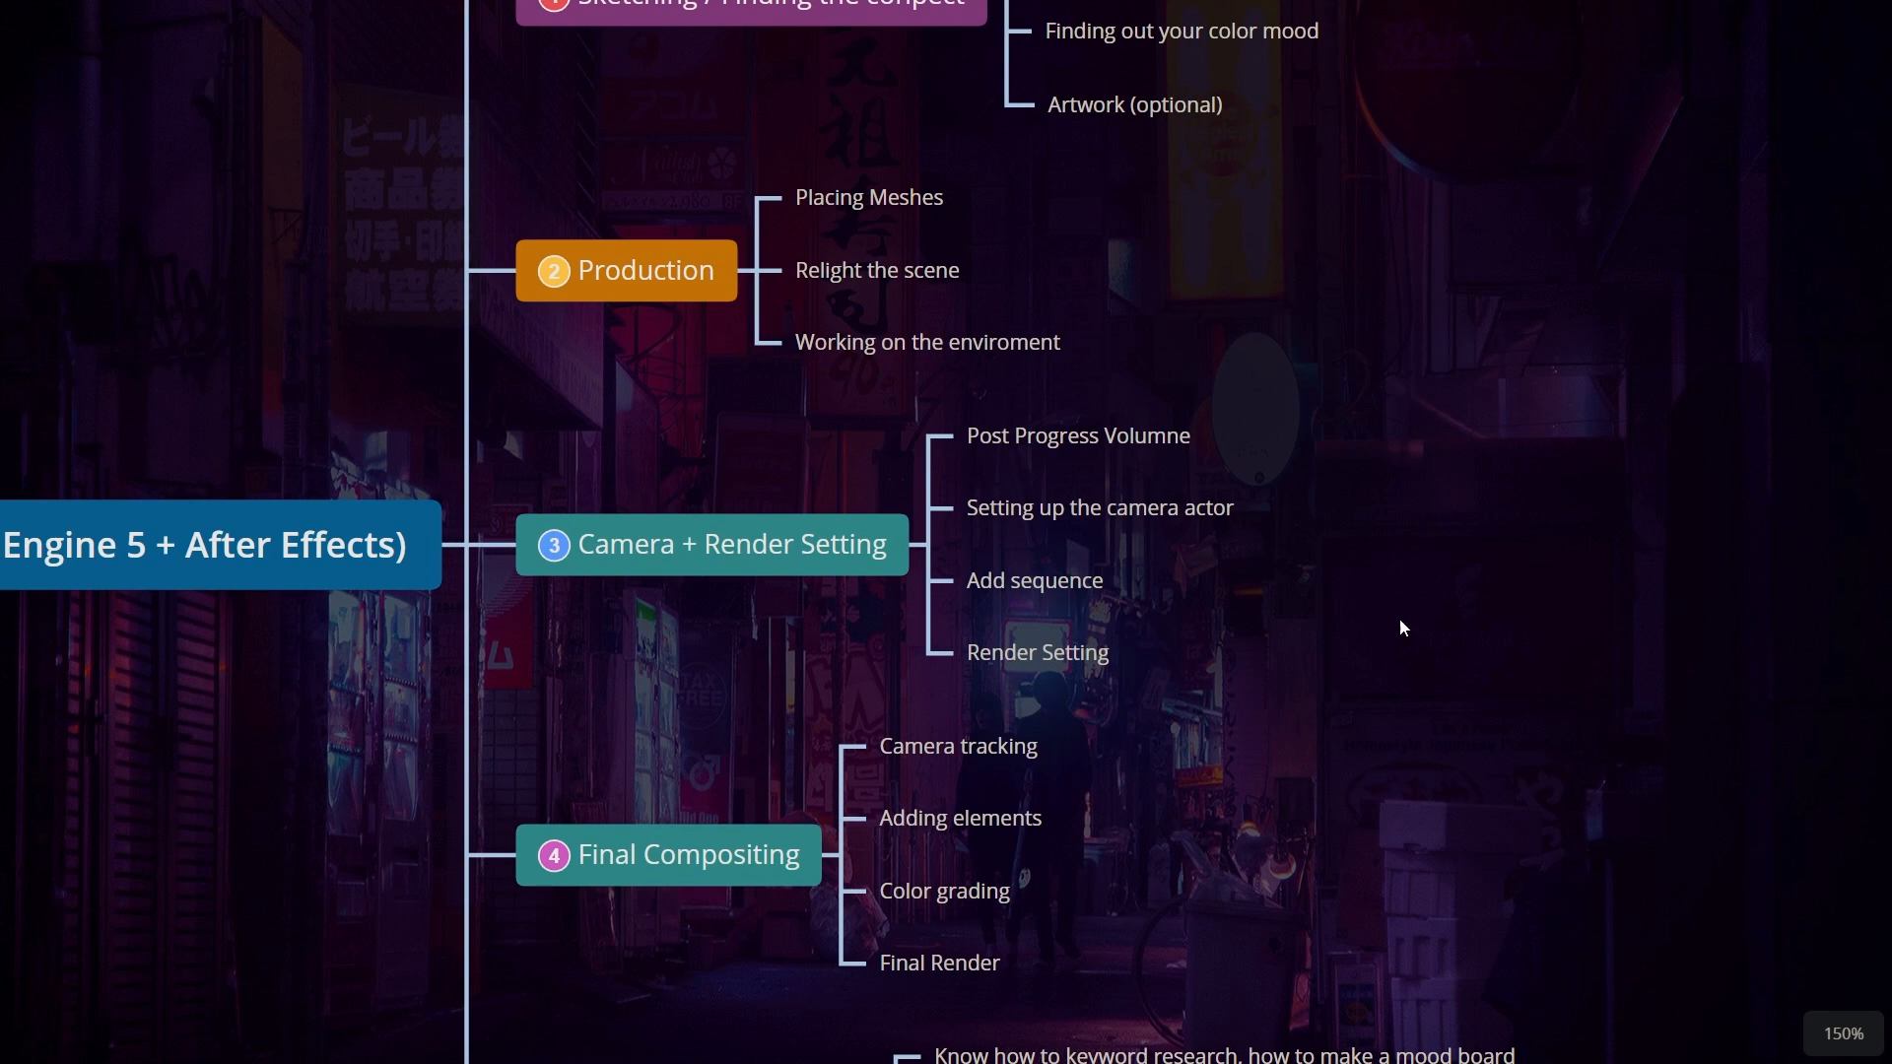
pyautogui.moveTo(1360, 873); pyautogui.dragTo(1328, 552)
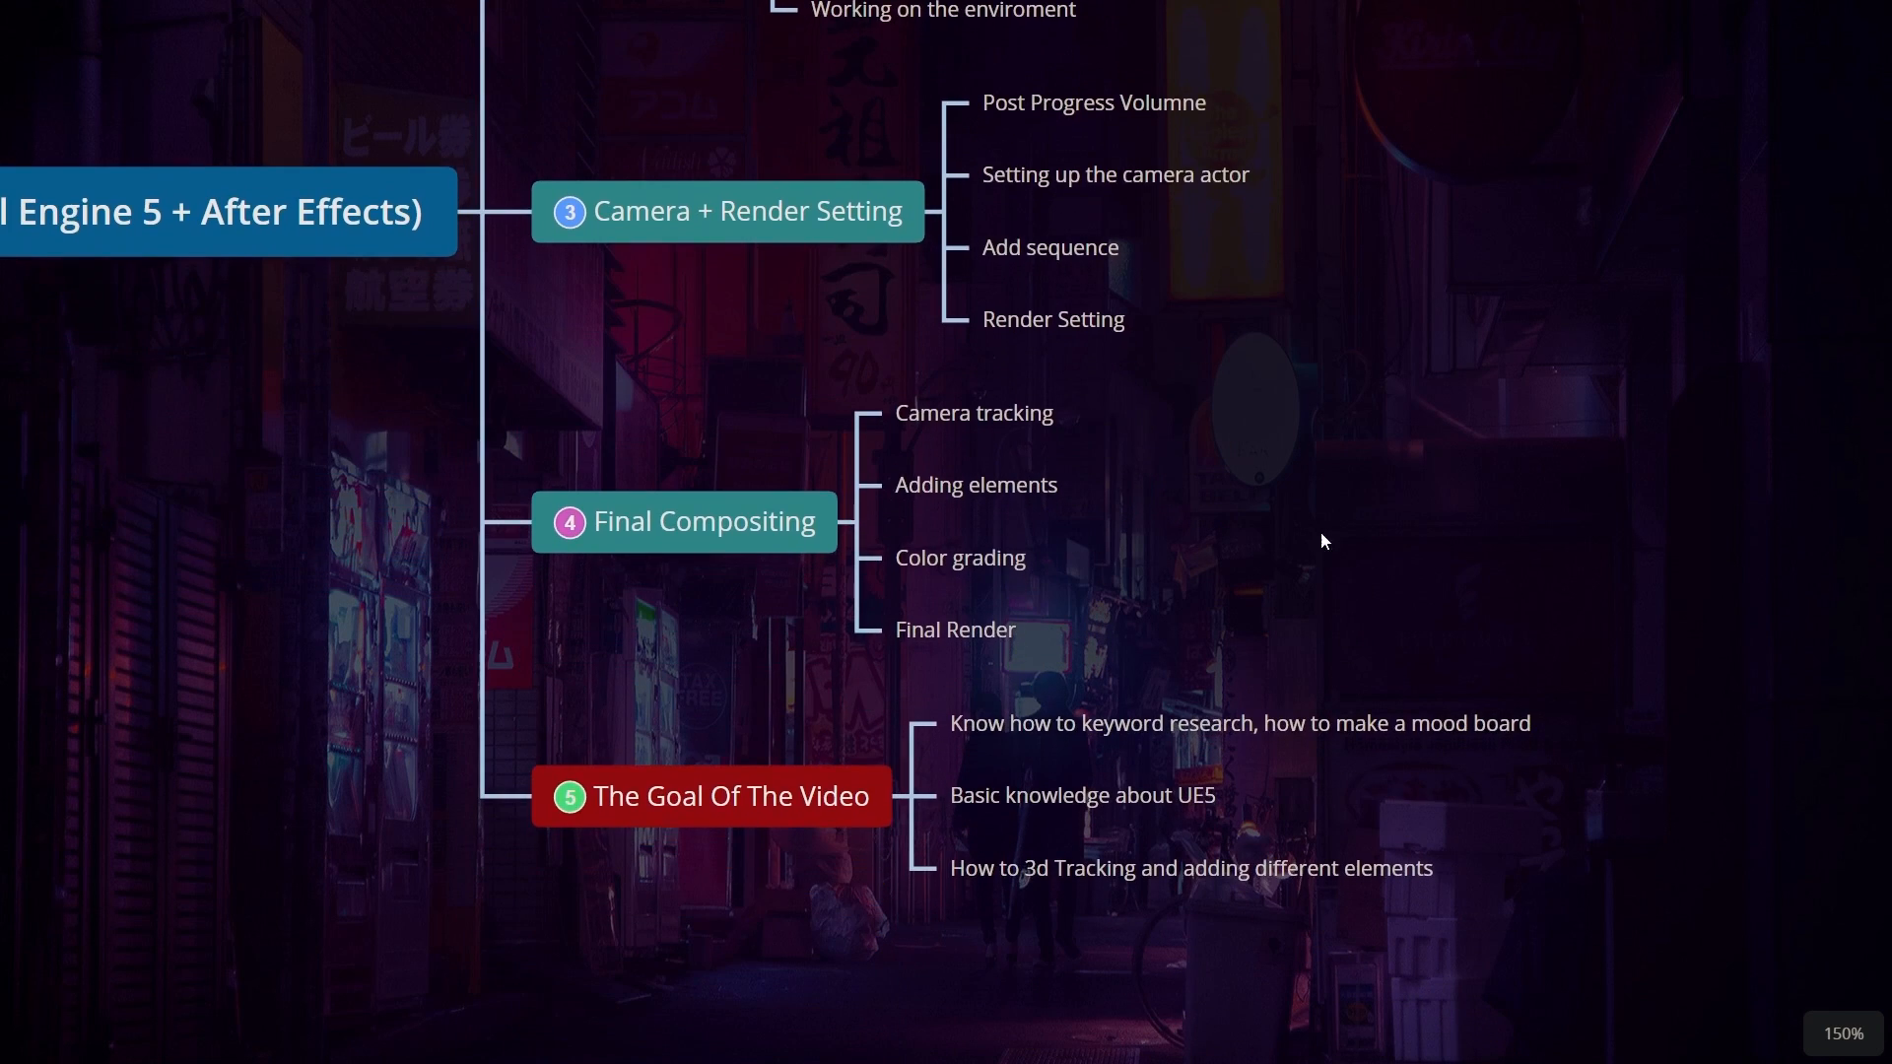
pyautogui.moveTo(746, 406); pyautogui.dragTo(731, 108)
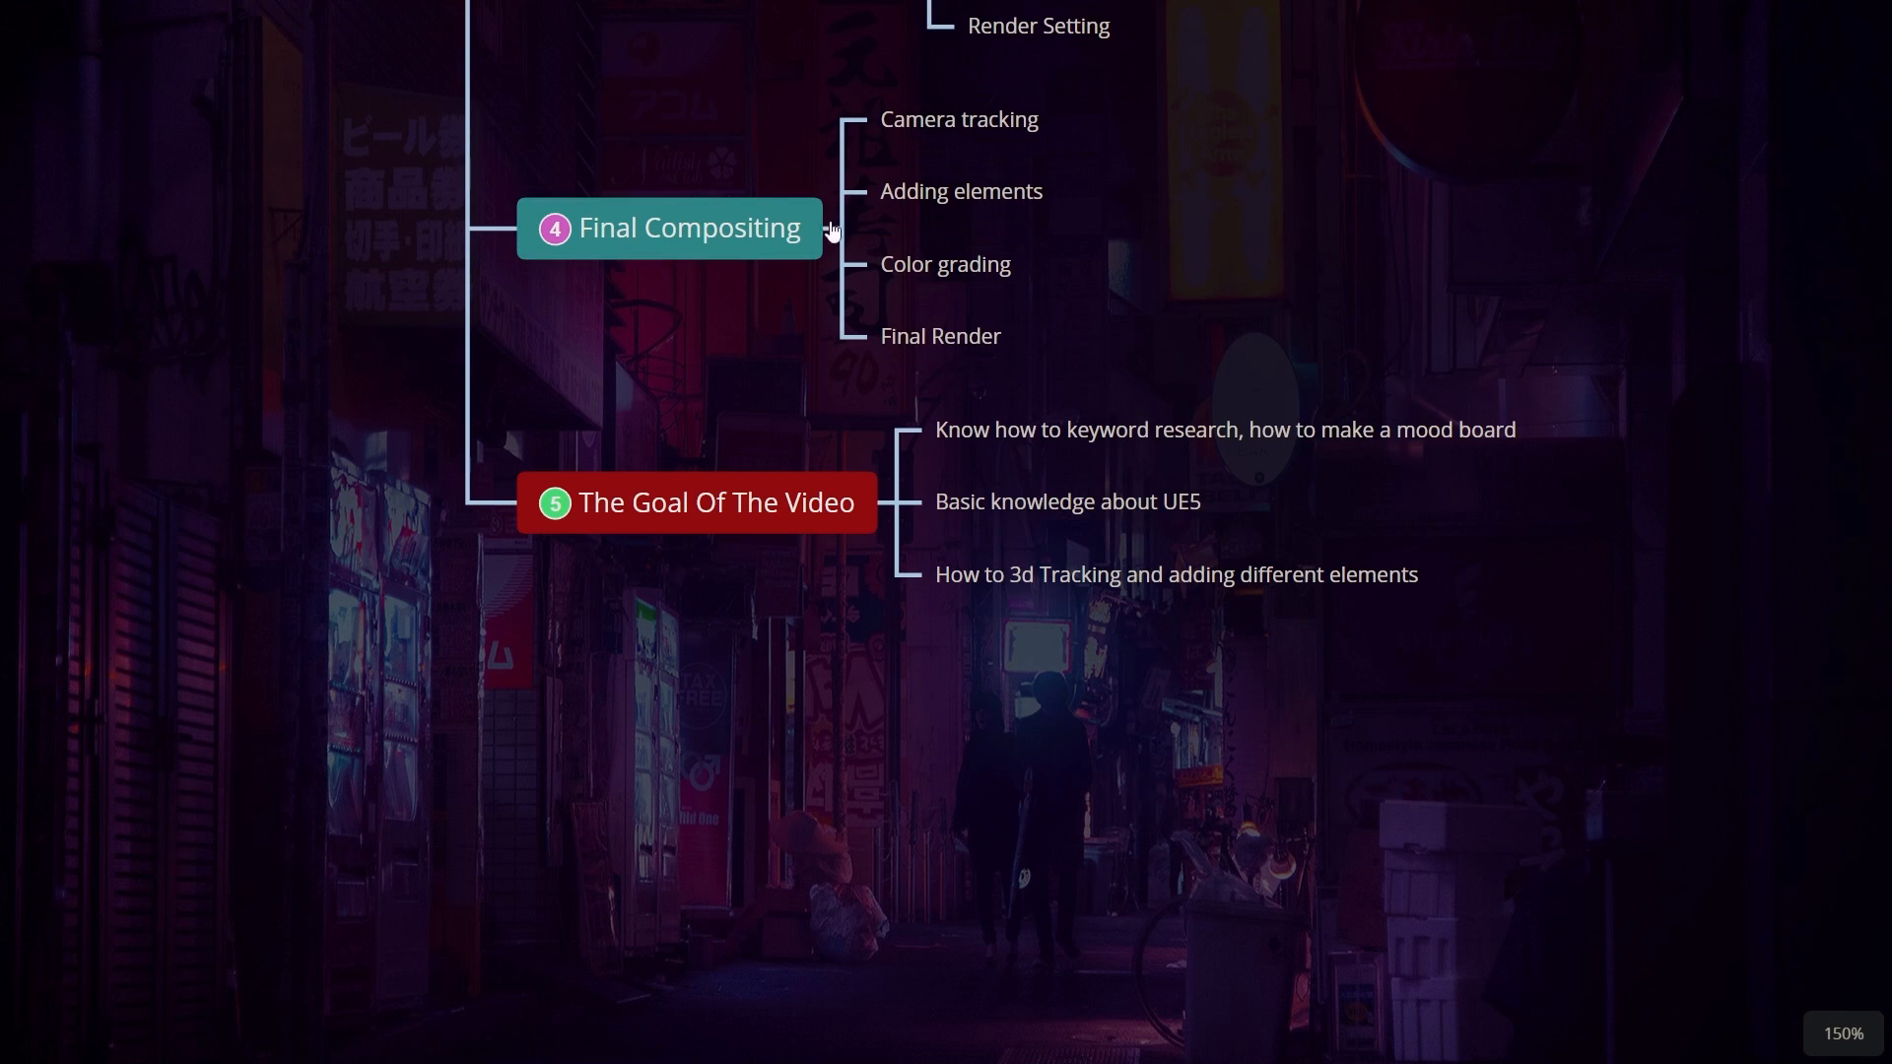
pyautogui.moveTo(702, 150); pyautogui.dragTo(621, 80)
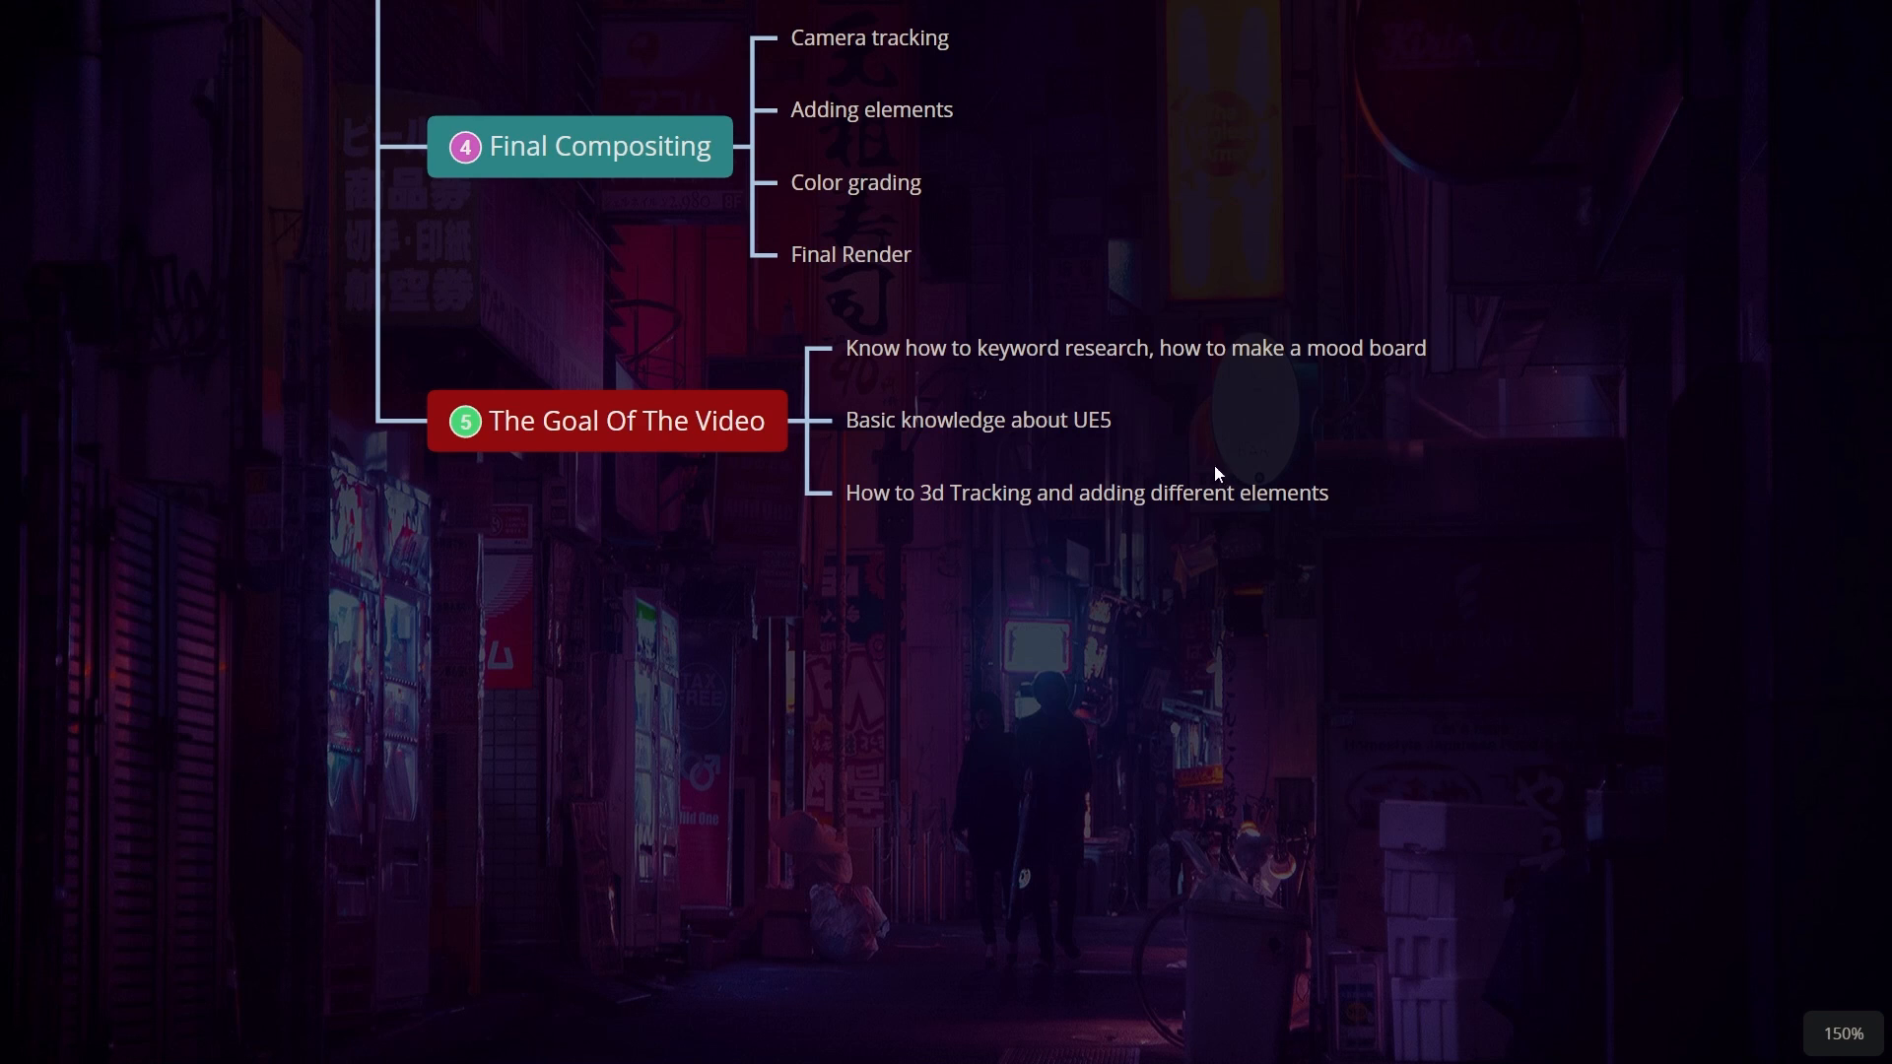
pyautogui.click(884, 498)
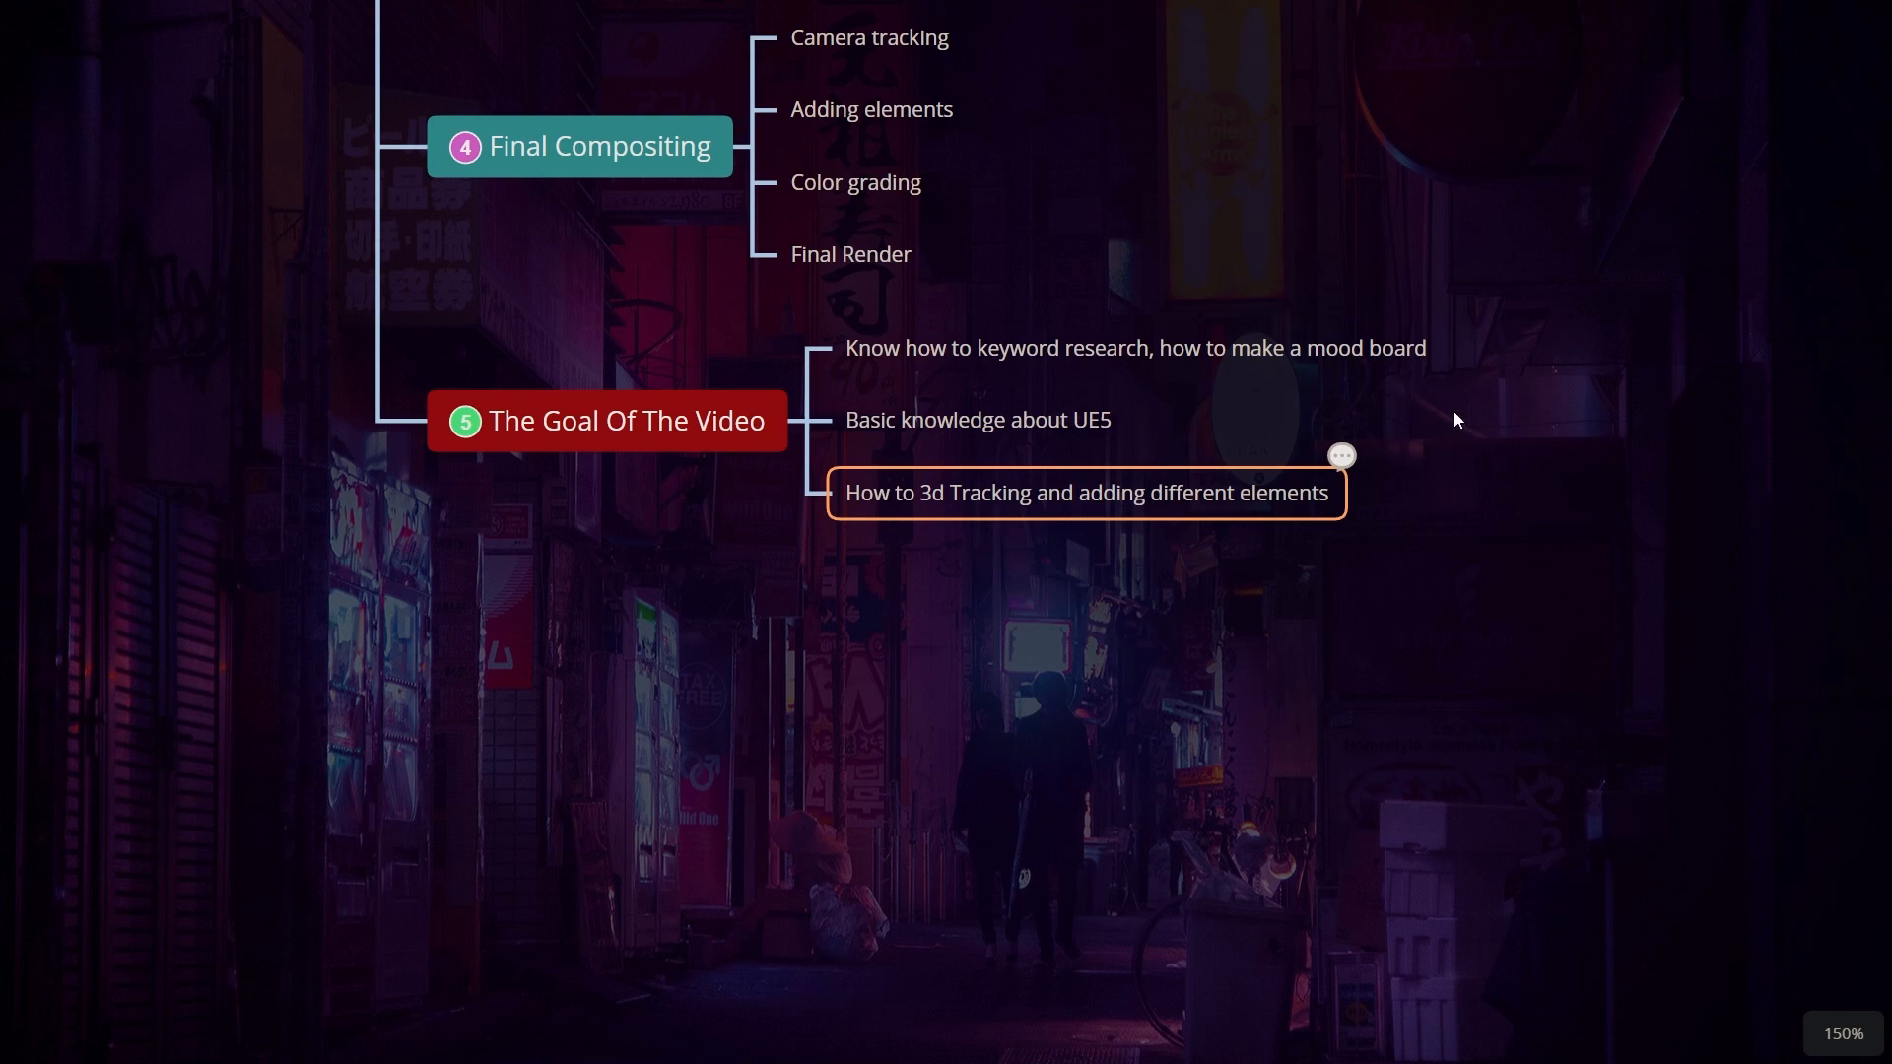
pyautogui.click(989, 674)
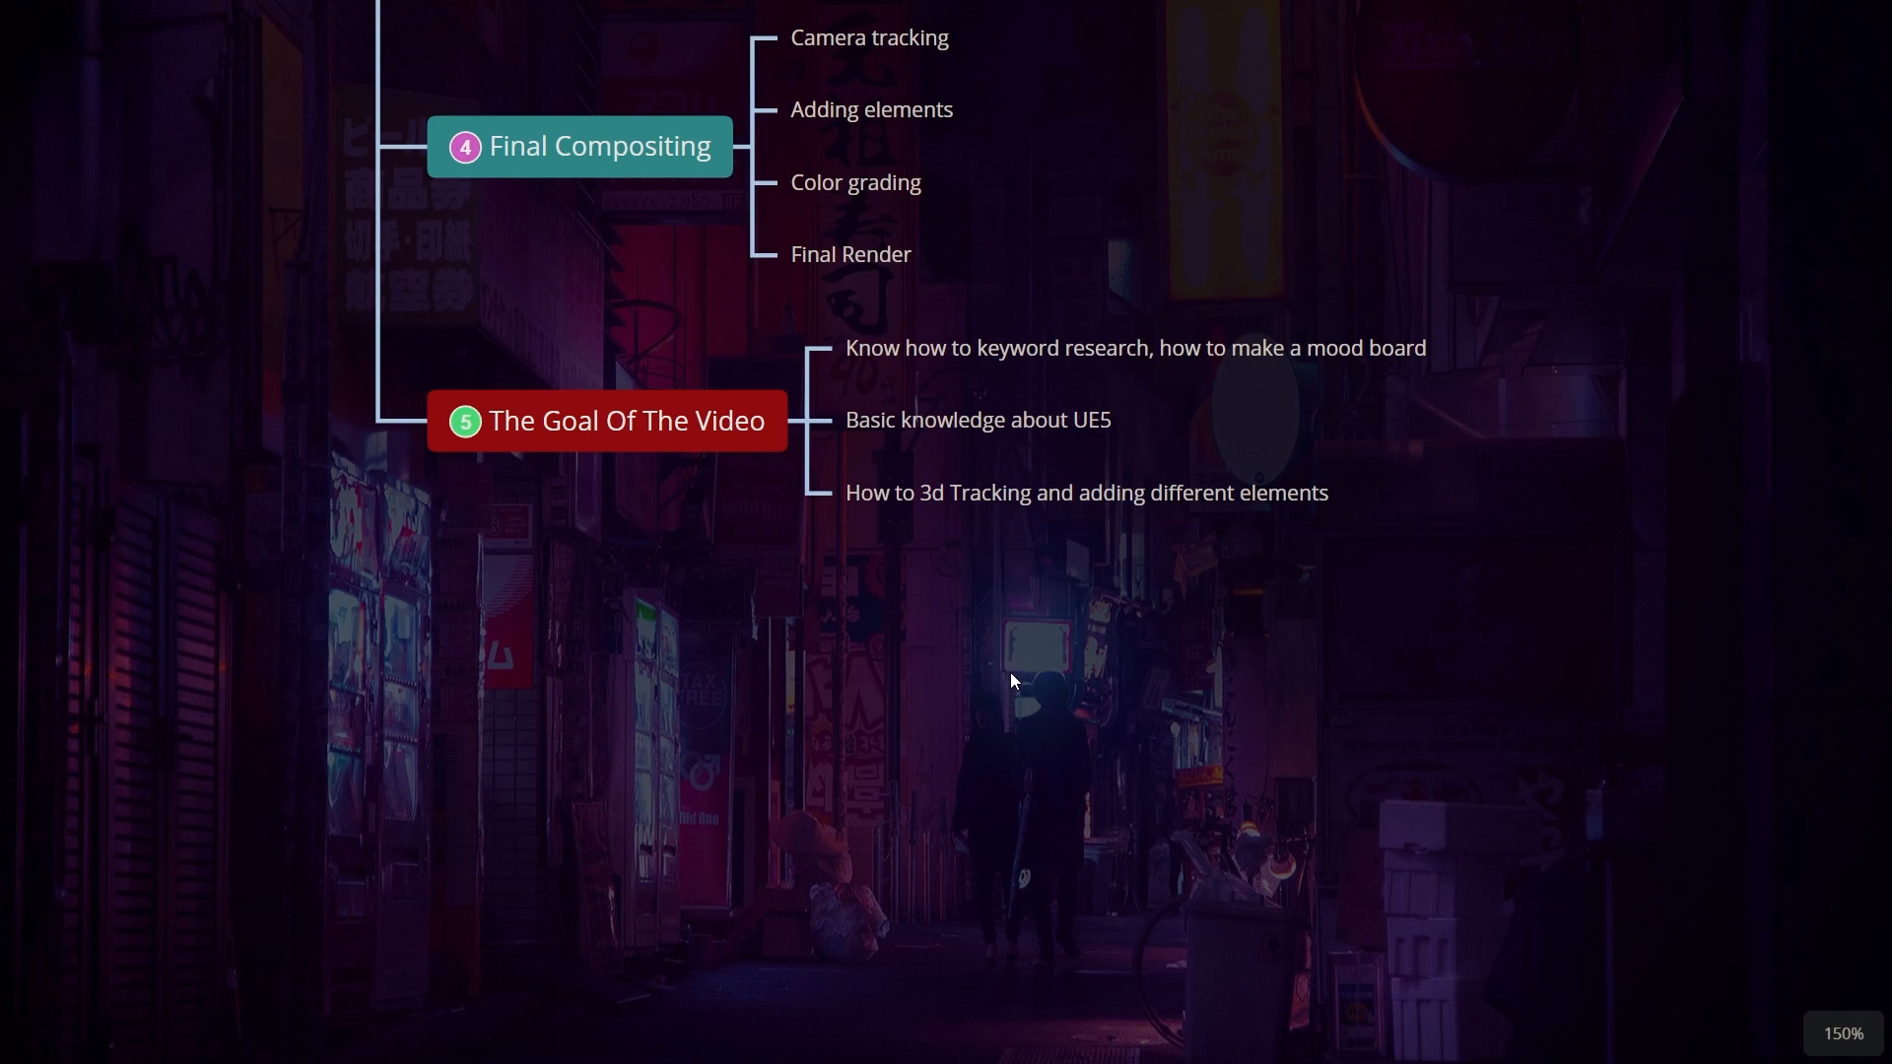
pyautogui.moveTo(494, 272); pyautogui.dragTo(1000, 718)
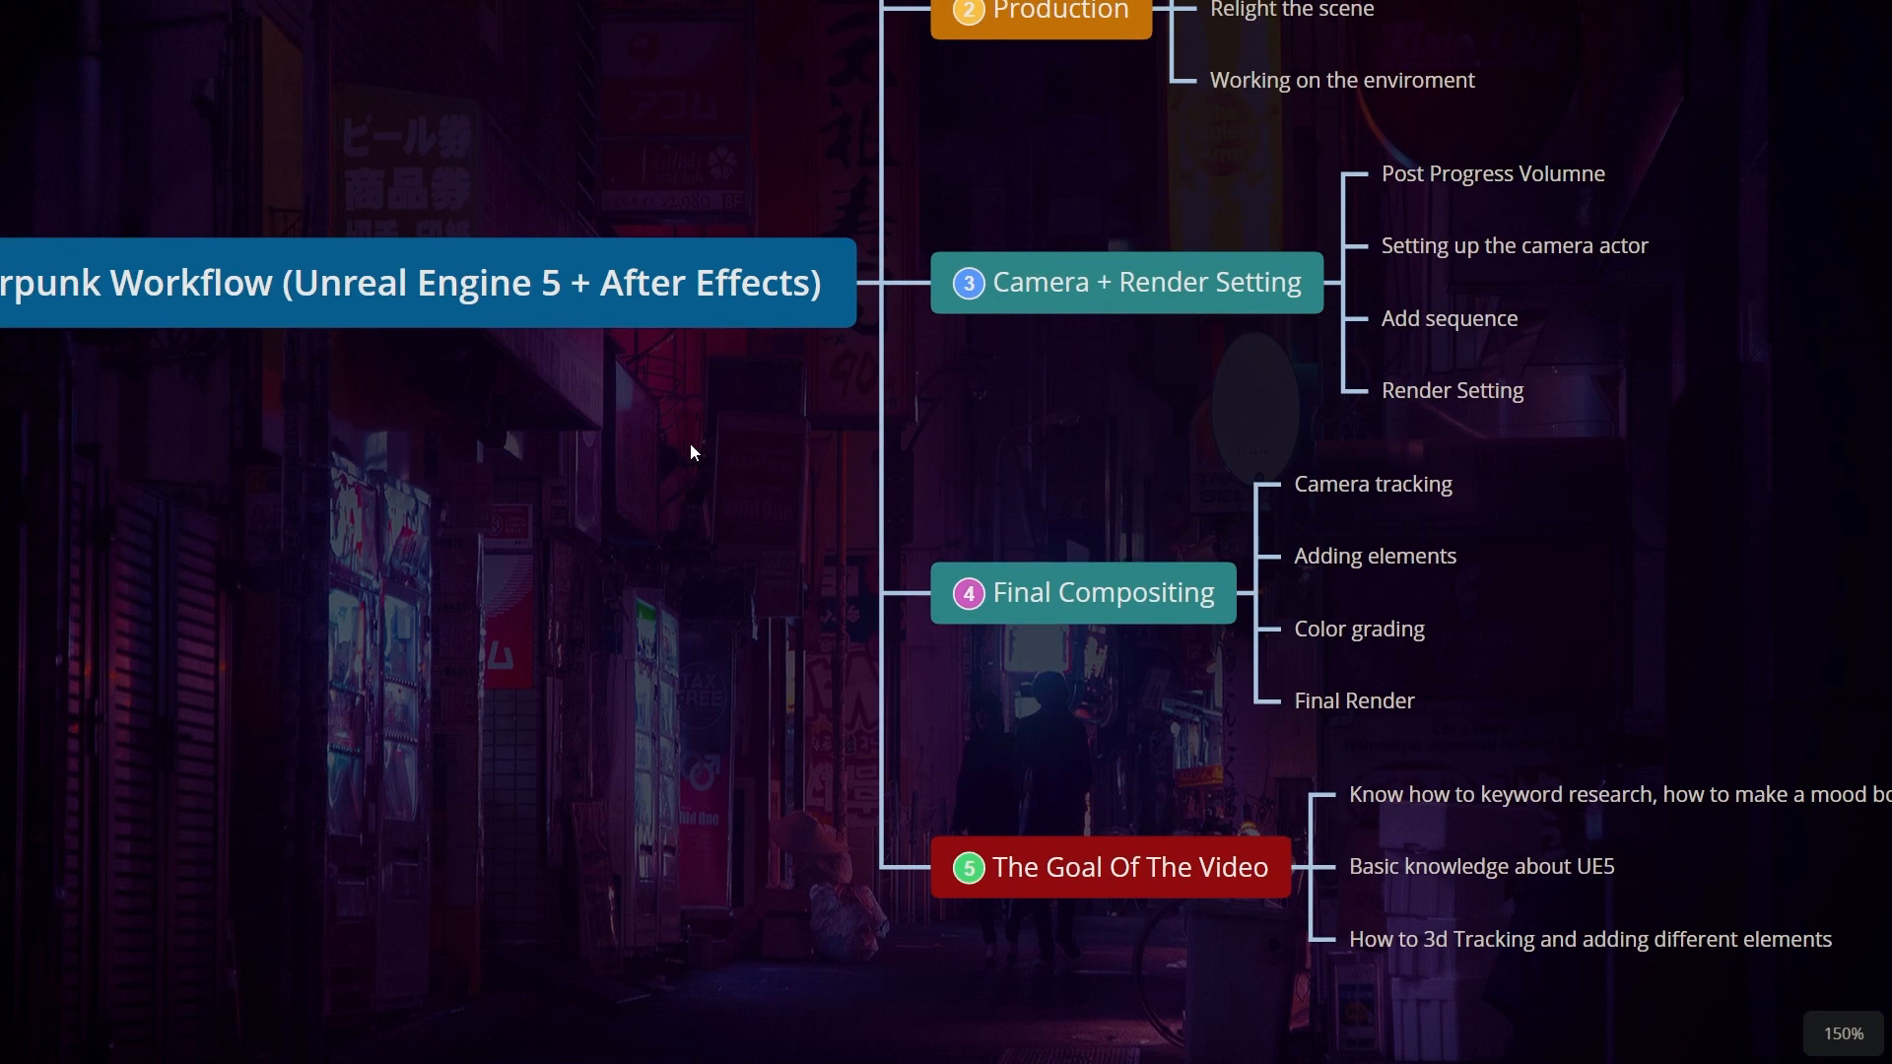
pyautogui.moveTo(692, 441); pyautogui.dragTo(677, 711)
pyautogui.moveTo(519, 360); pyautogui.dragTo(678, 573)
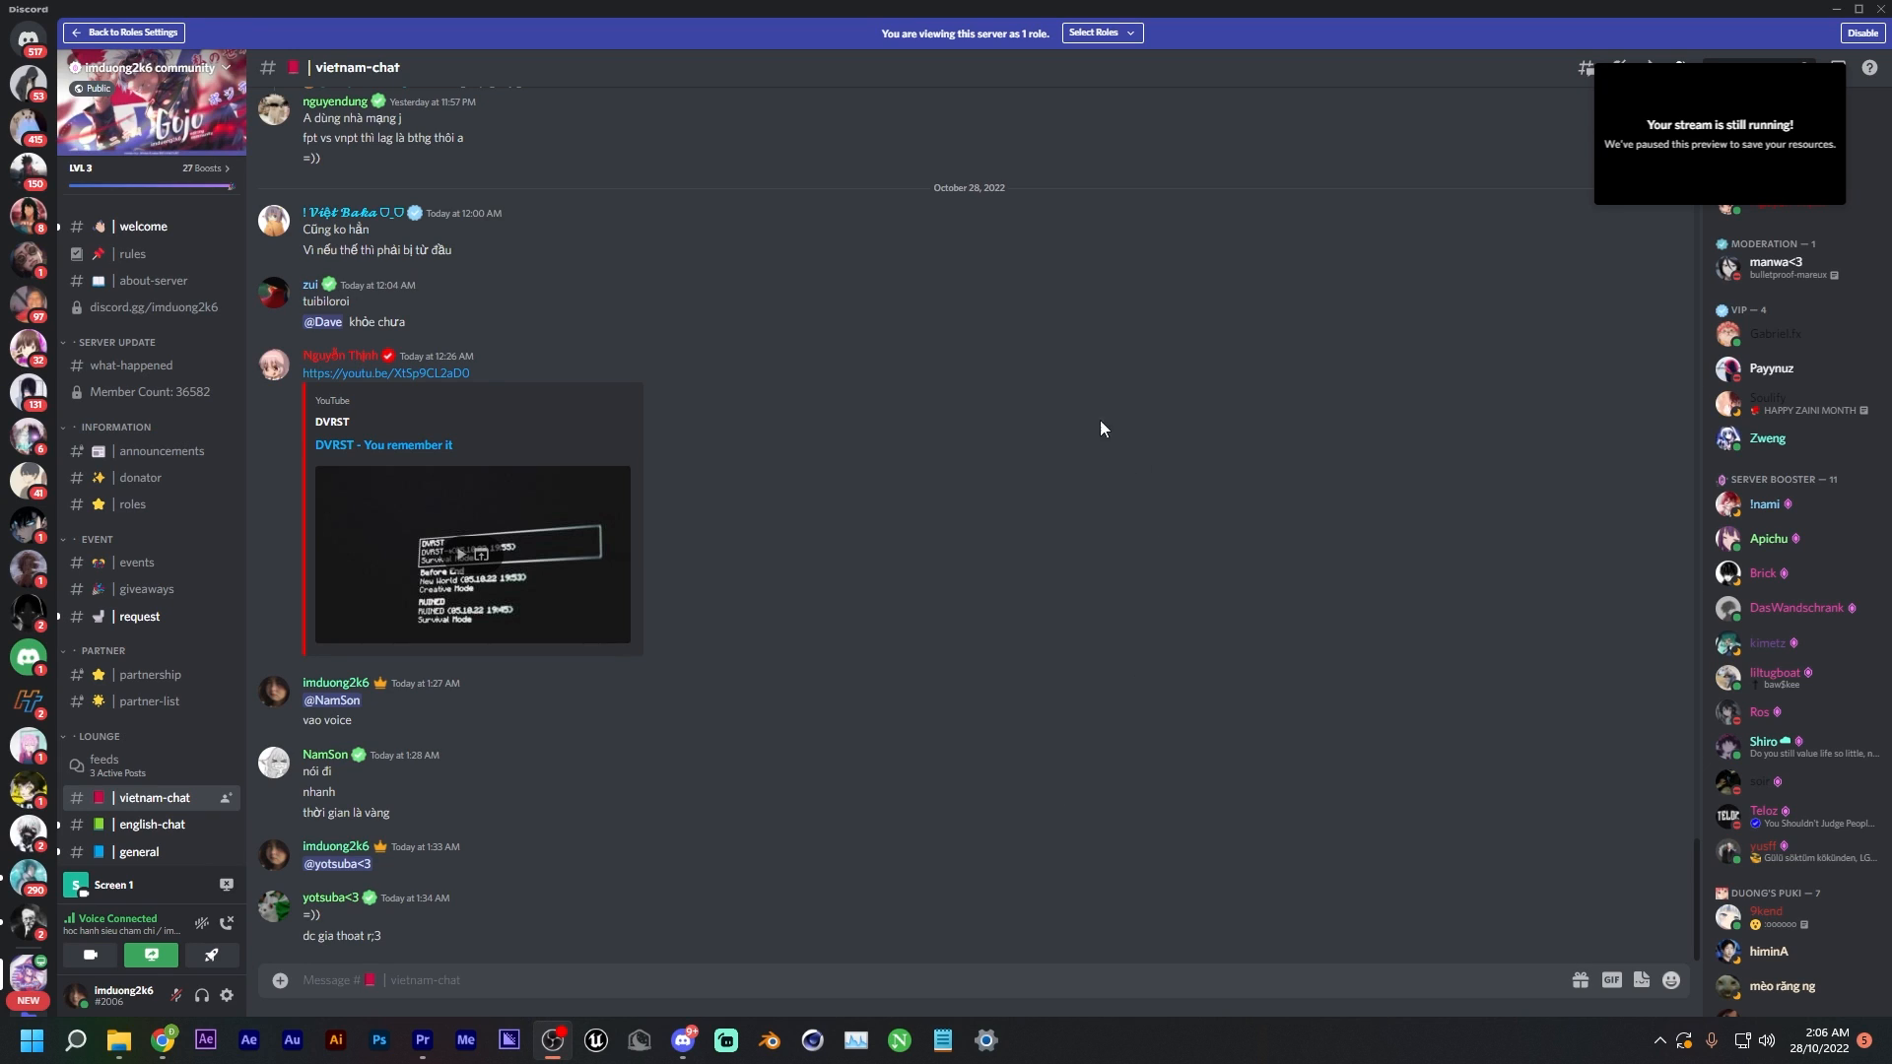
# - Switch to Discord and open the tutorial-resources channel in the server's Editing section
pyautogui.scroll(-15, 163, 396)
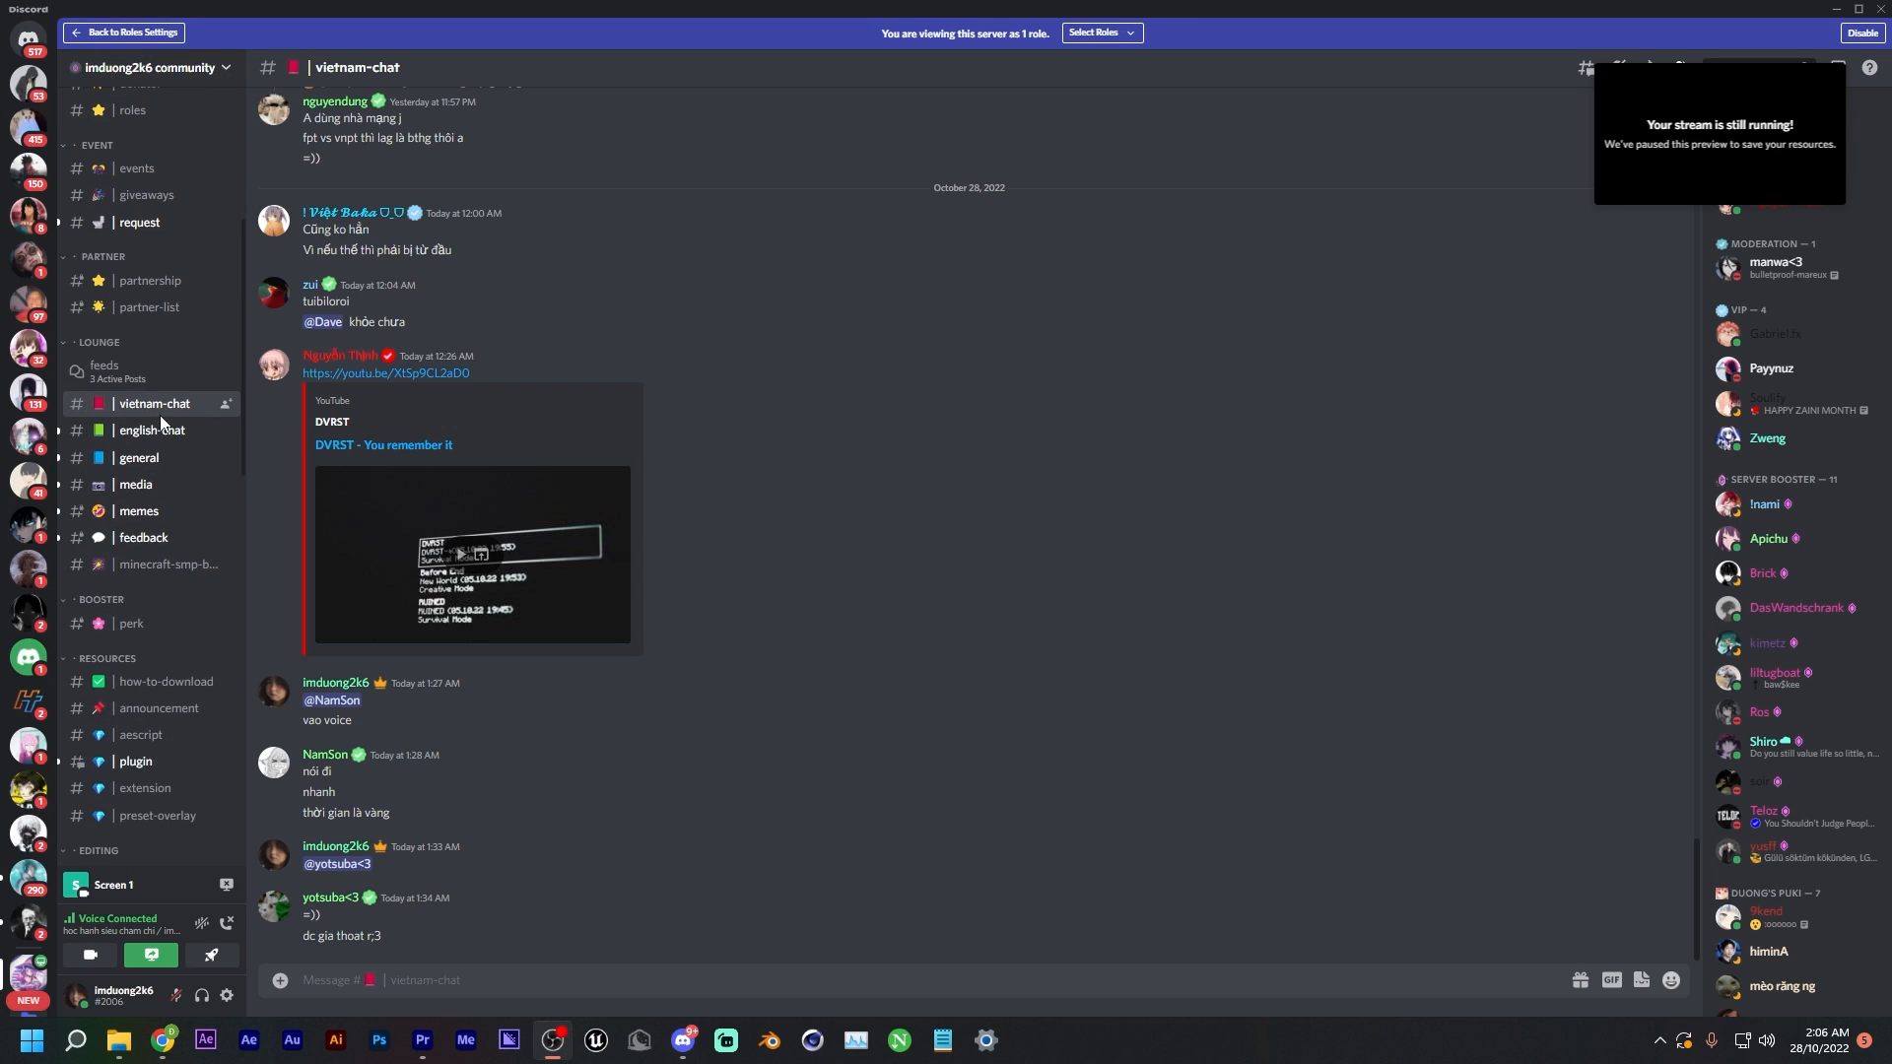
pyautogui.scroll(-3, 159, 416)
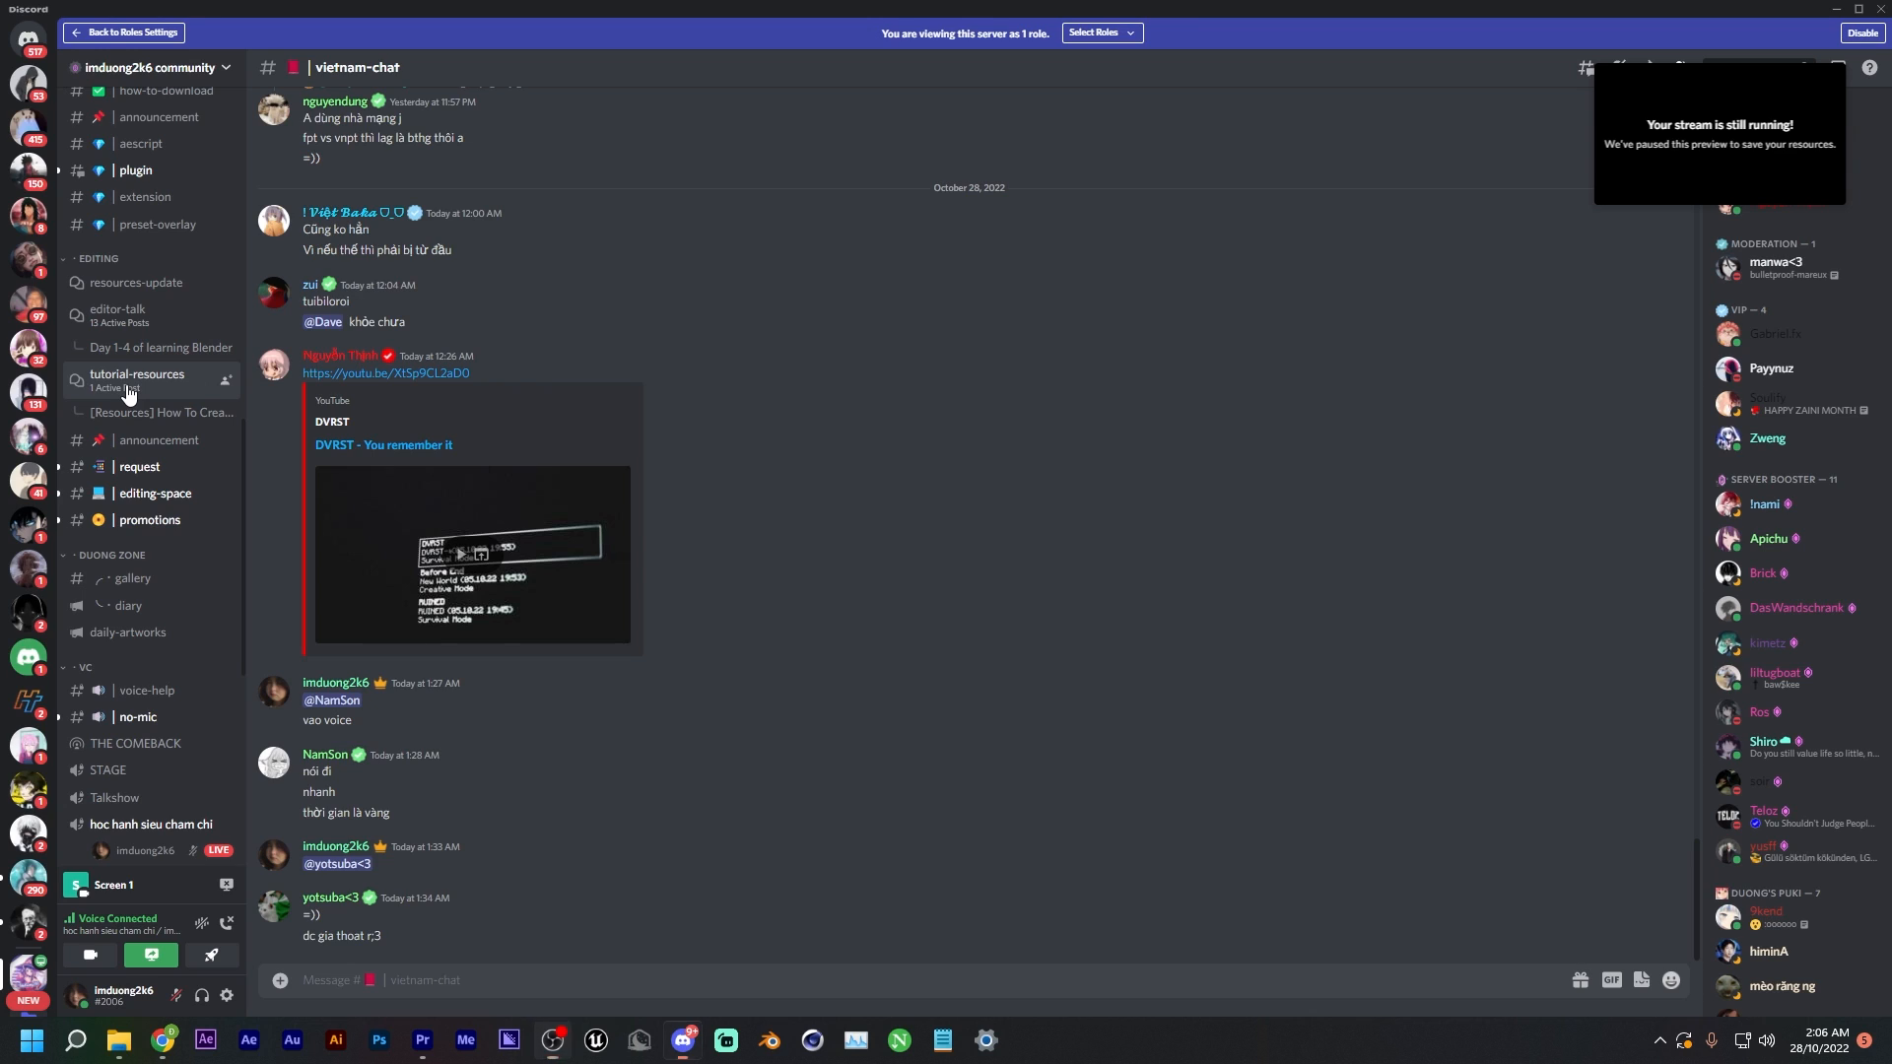
pyautogui.click(128, 394)
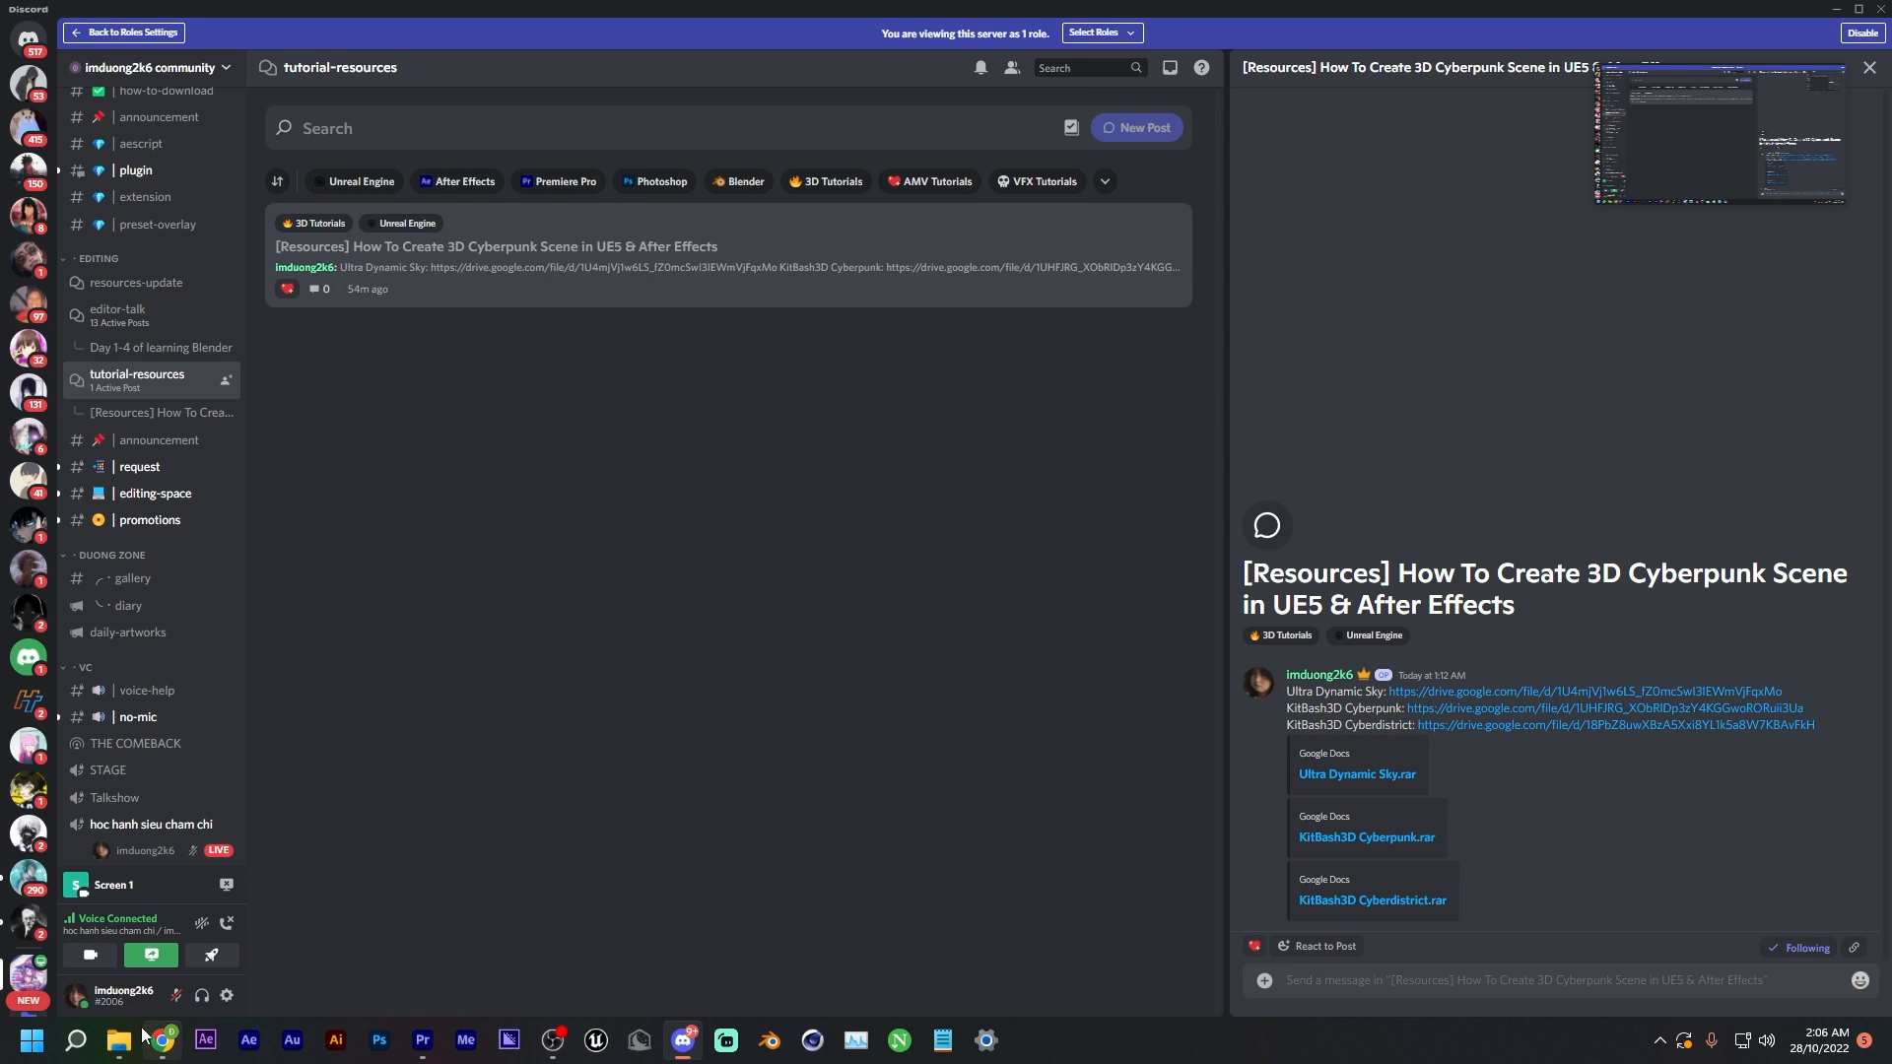
# - Switch to File Explorer and browse from Documents through Unreal Projects and imduong2k6_env to the project's Content folder
pyautogui.moveTo(118, 1040)
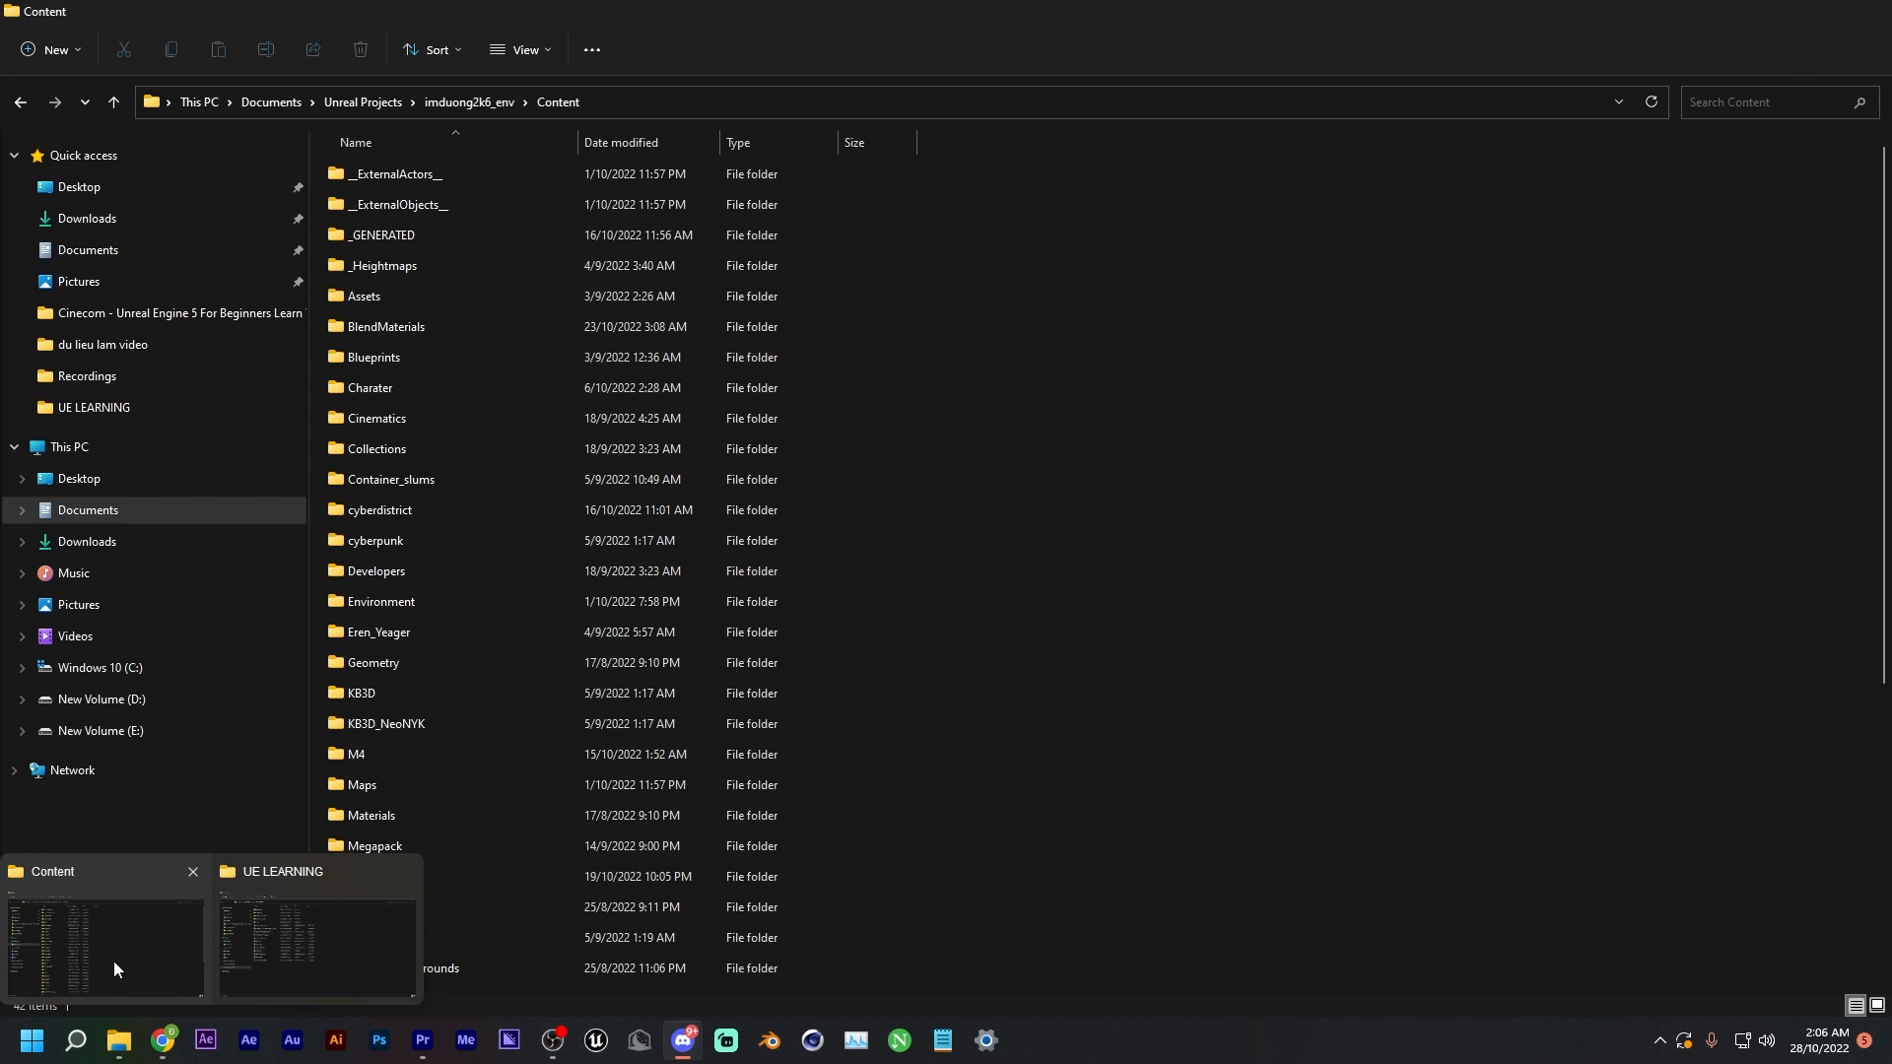
pyautogui.click(114, 960)
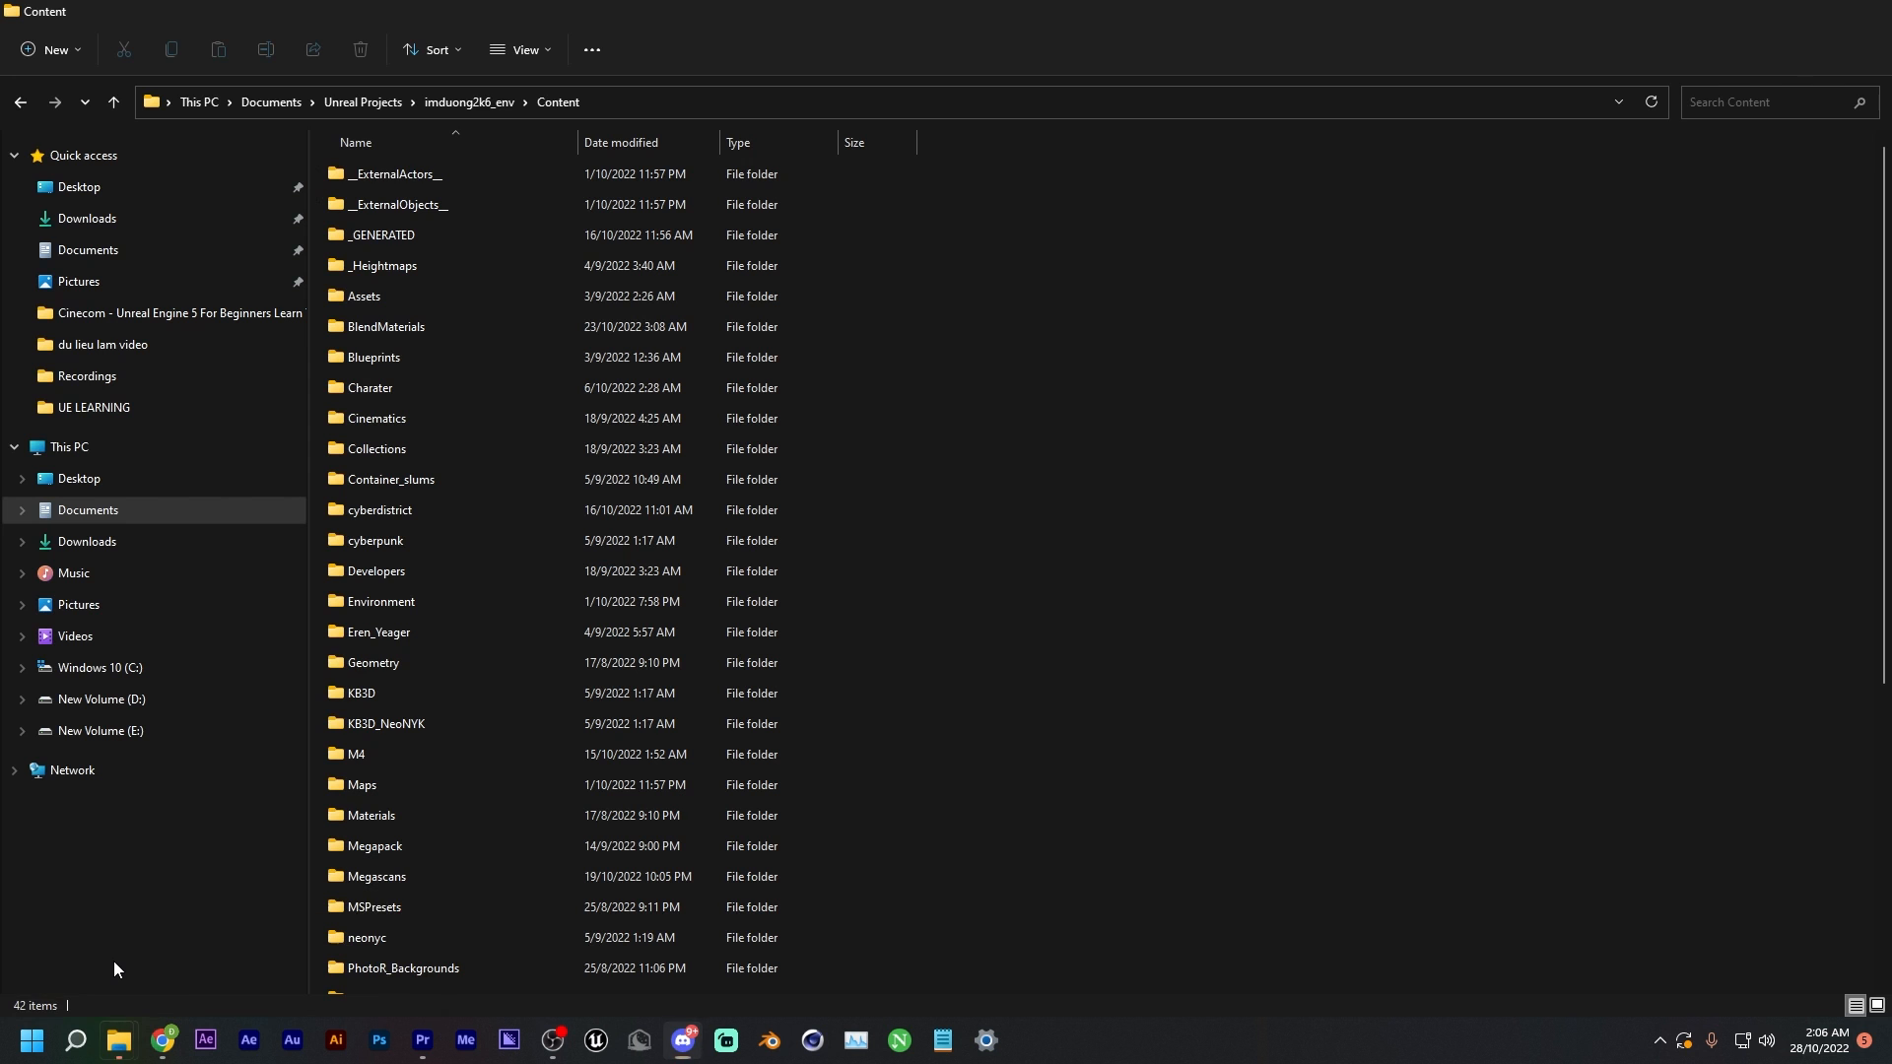
pyautogui.click(274, 101)
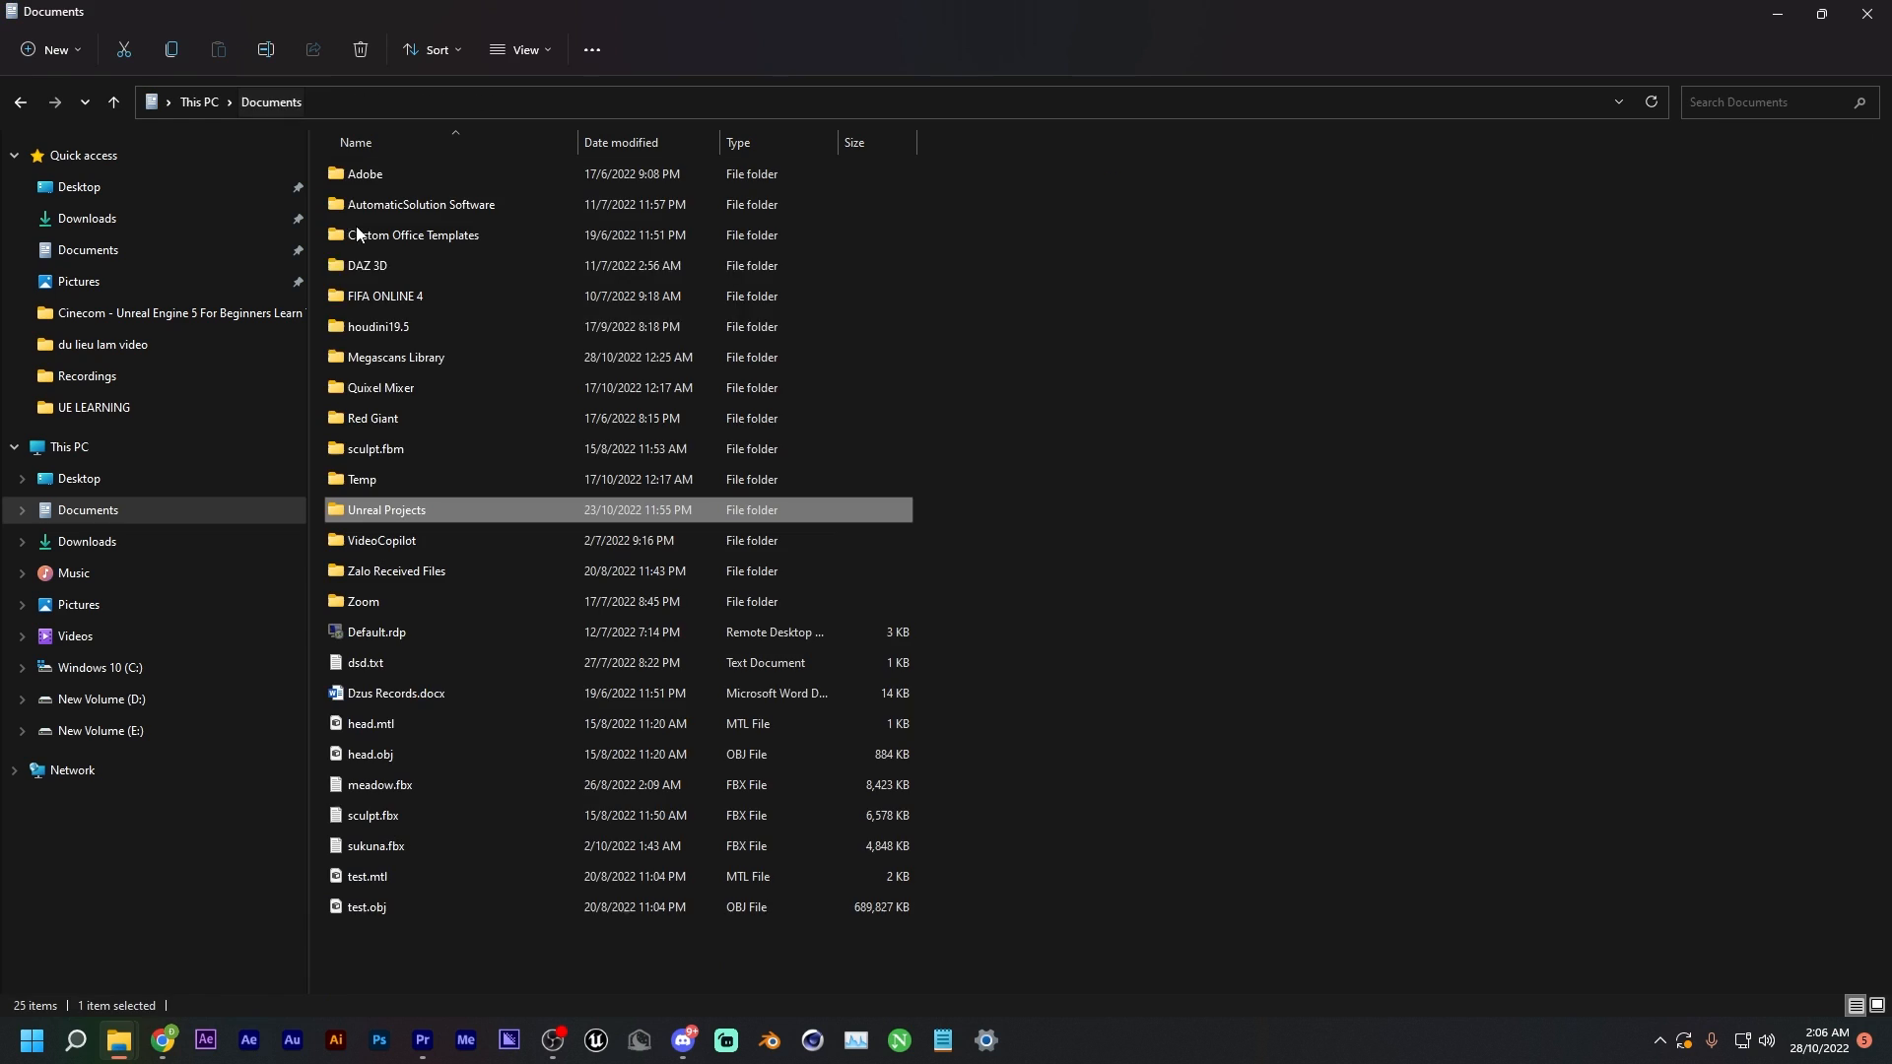
pyautogui.doubleClick(394, 507)
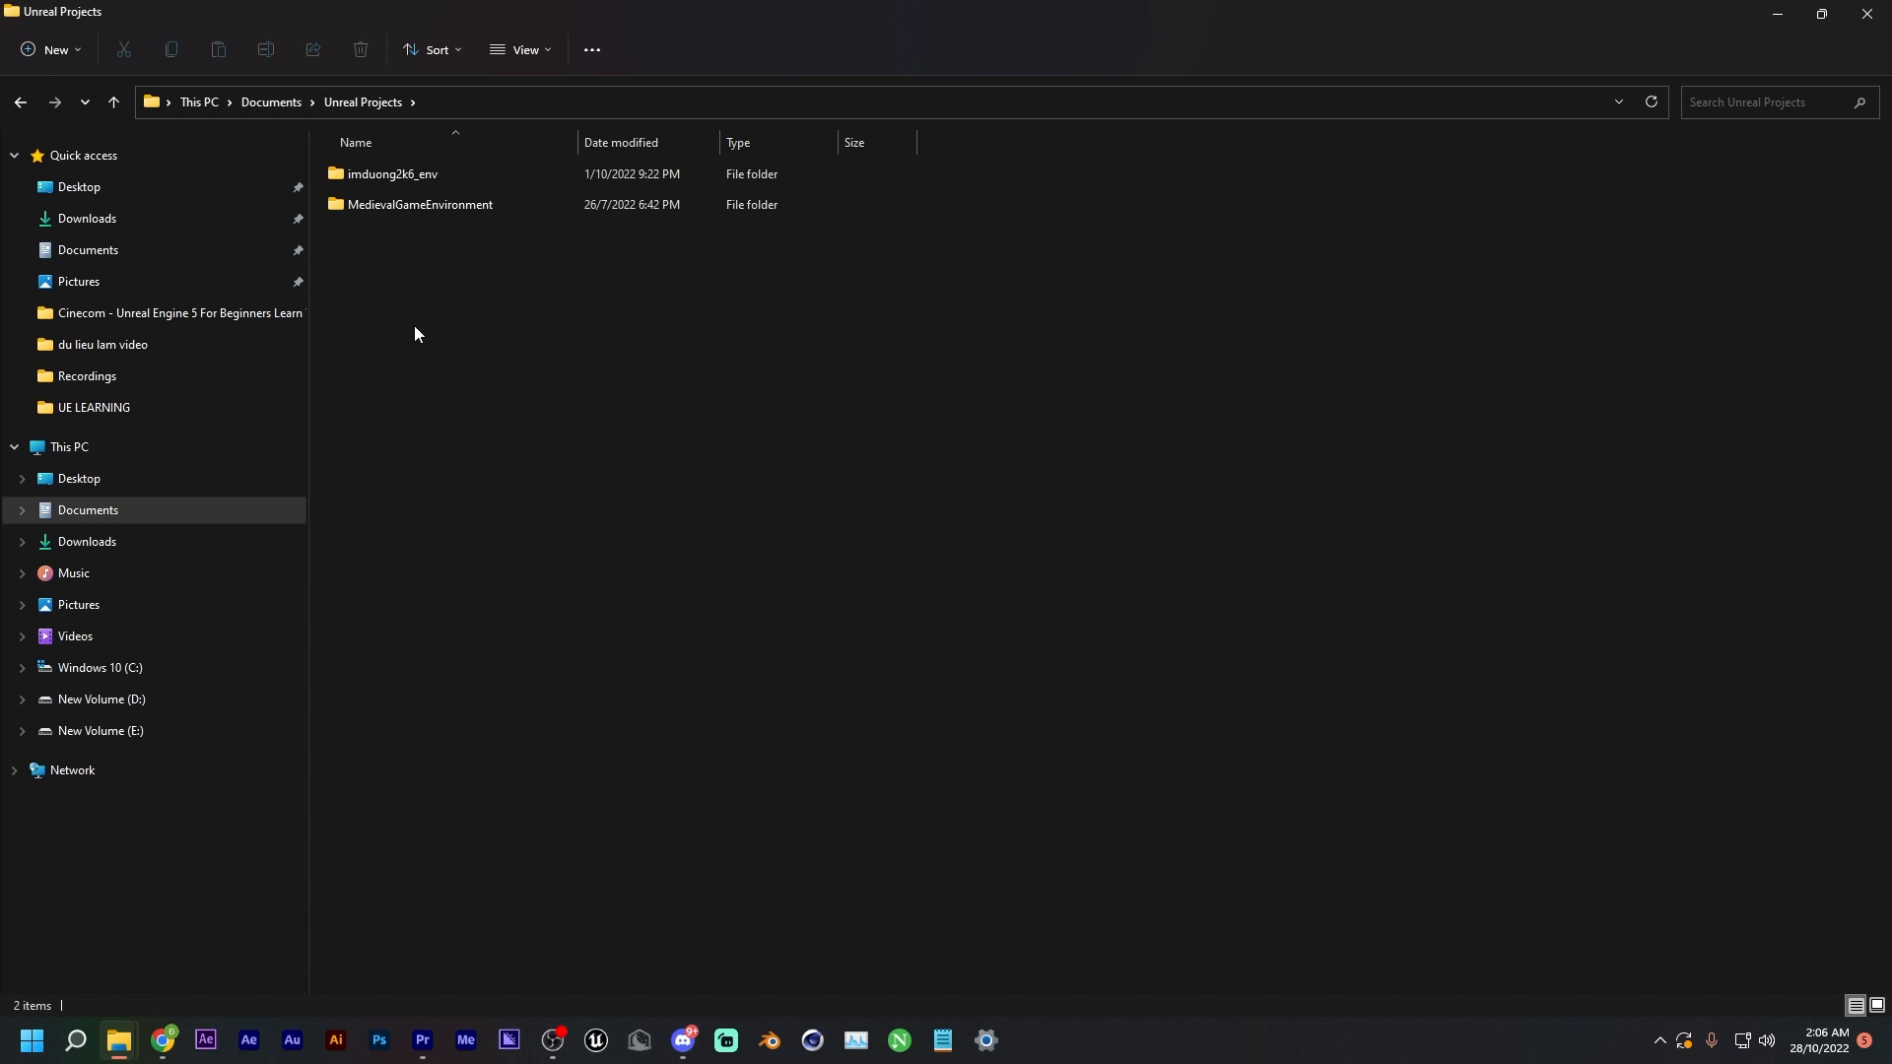
pyautogui.doubleClick(417, 177)
pyautogui.click(394, 245)
pyautogui.doubleClick(394, 245)
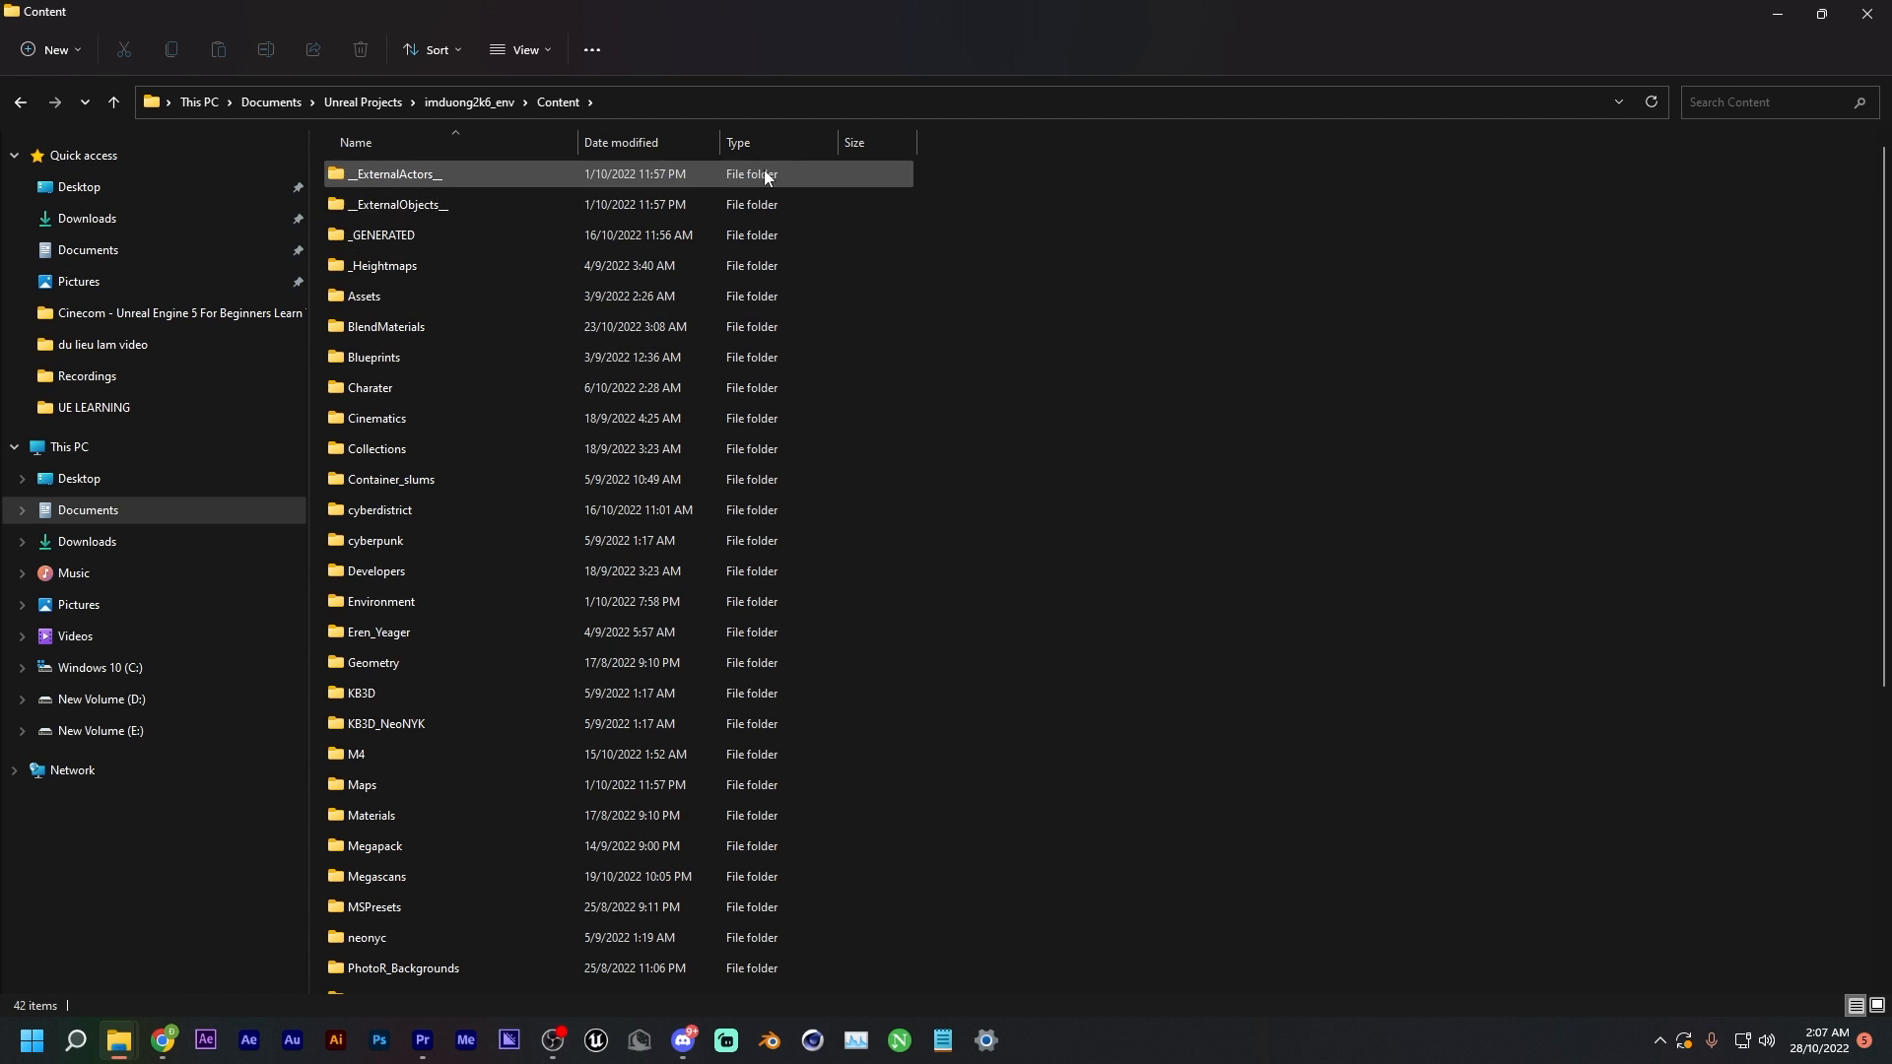
# - Open the KitBash3D Cyberpunk.rar archive, inspect its Cyberpunk folder alongside the project's Content folder, and close the archive
pyautogui.moveTo(116, 1042)
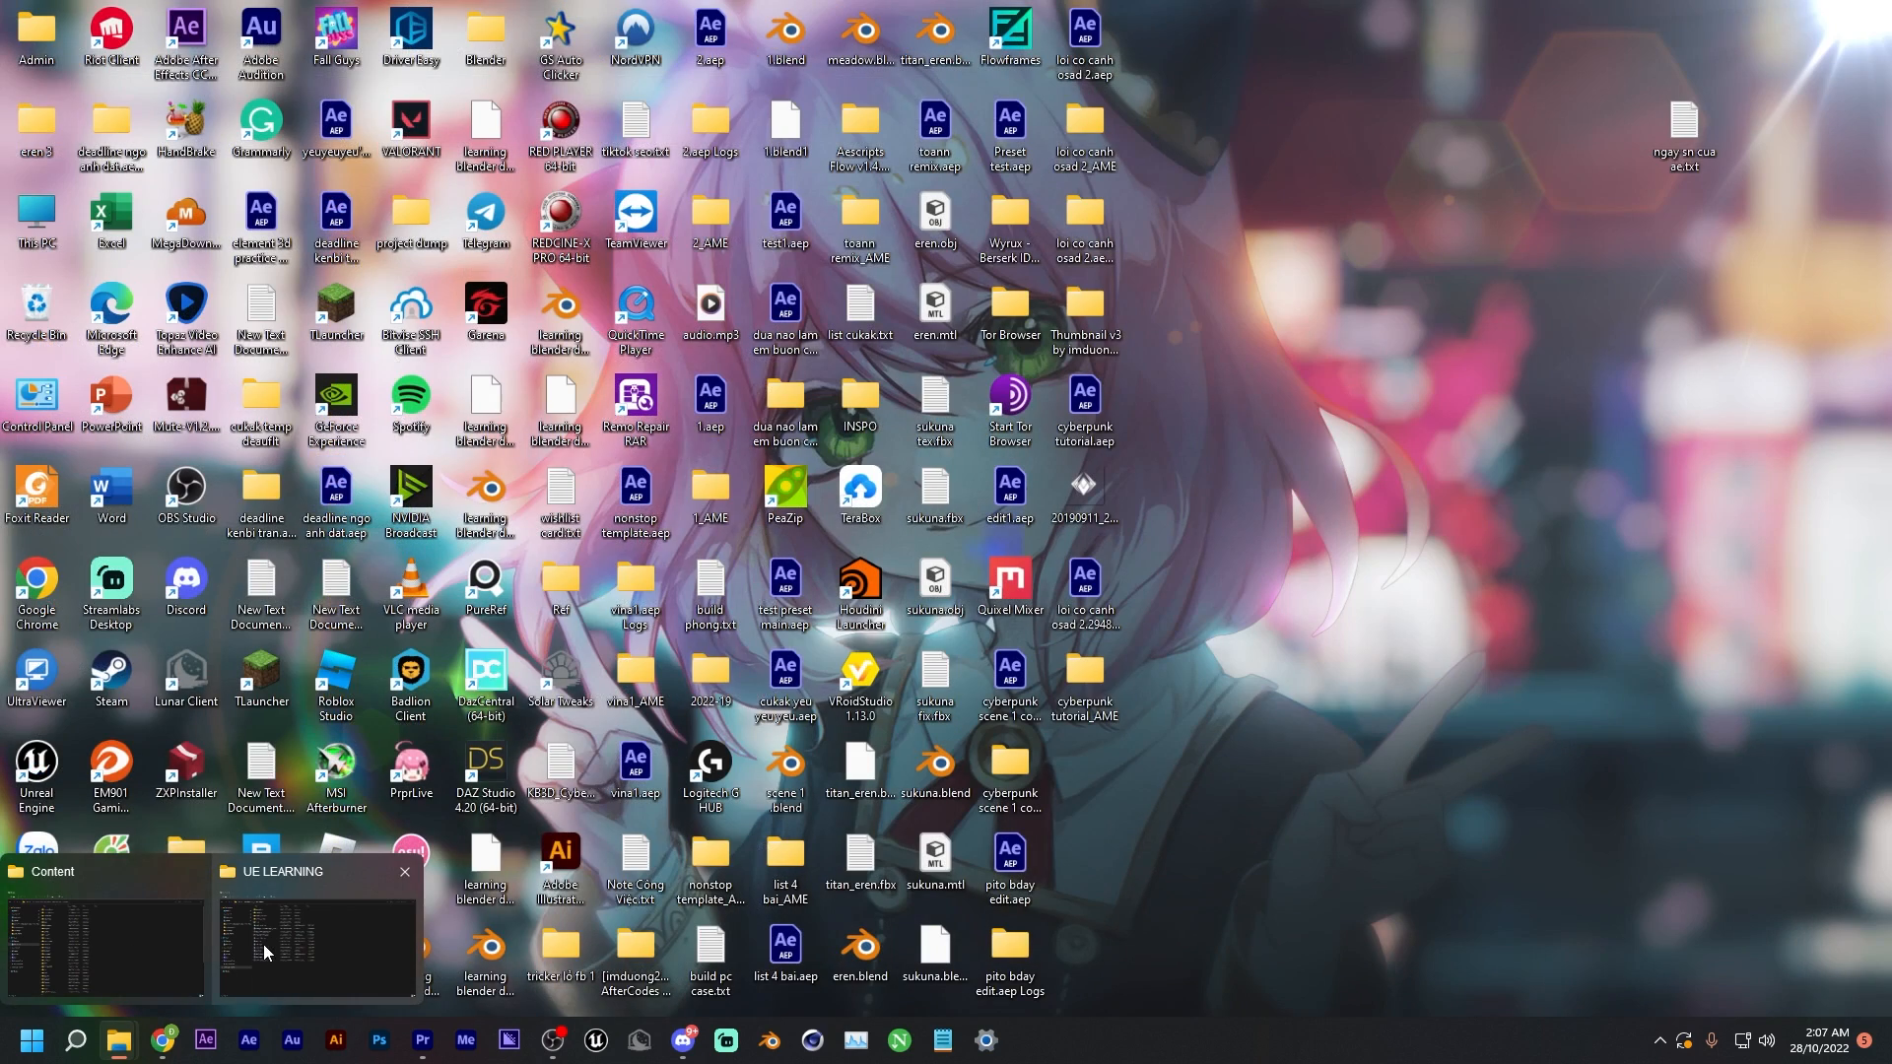
pyautogui.click(263, 944)
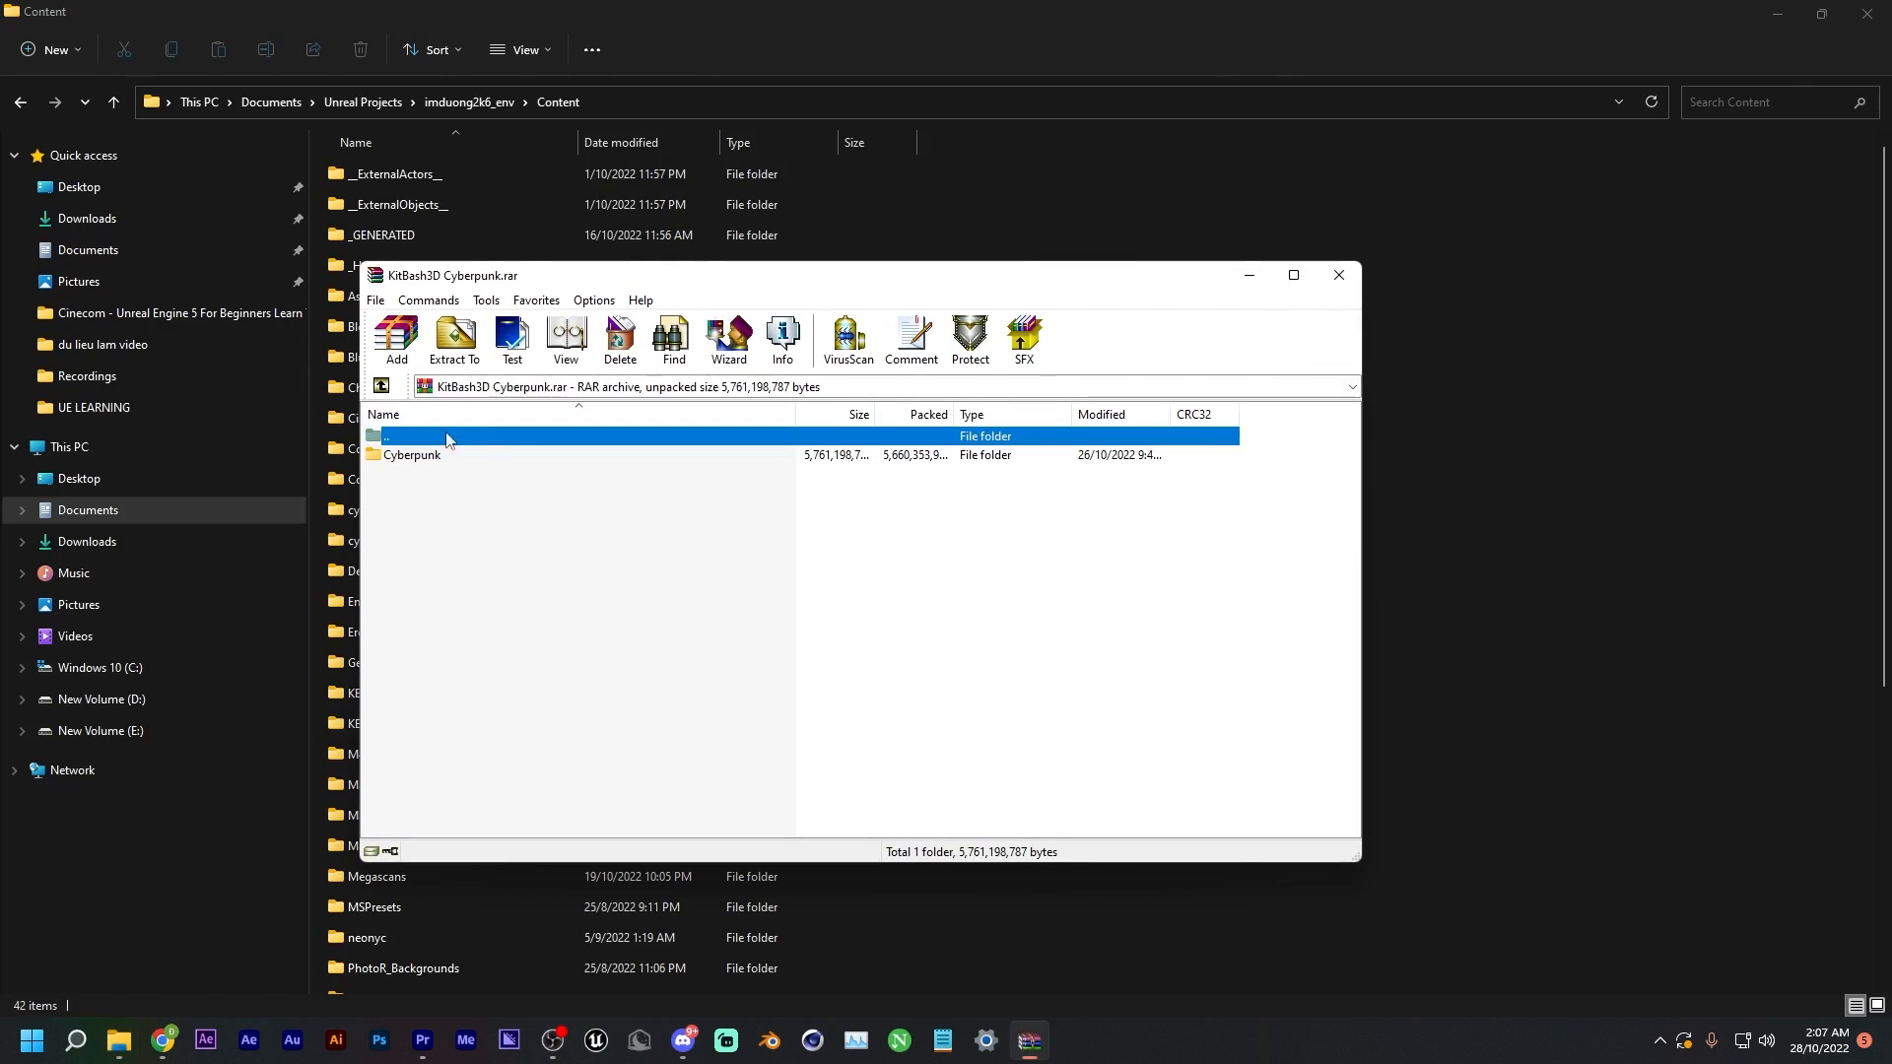
pyautogui.click(439, 459)
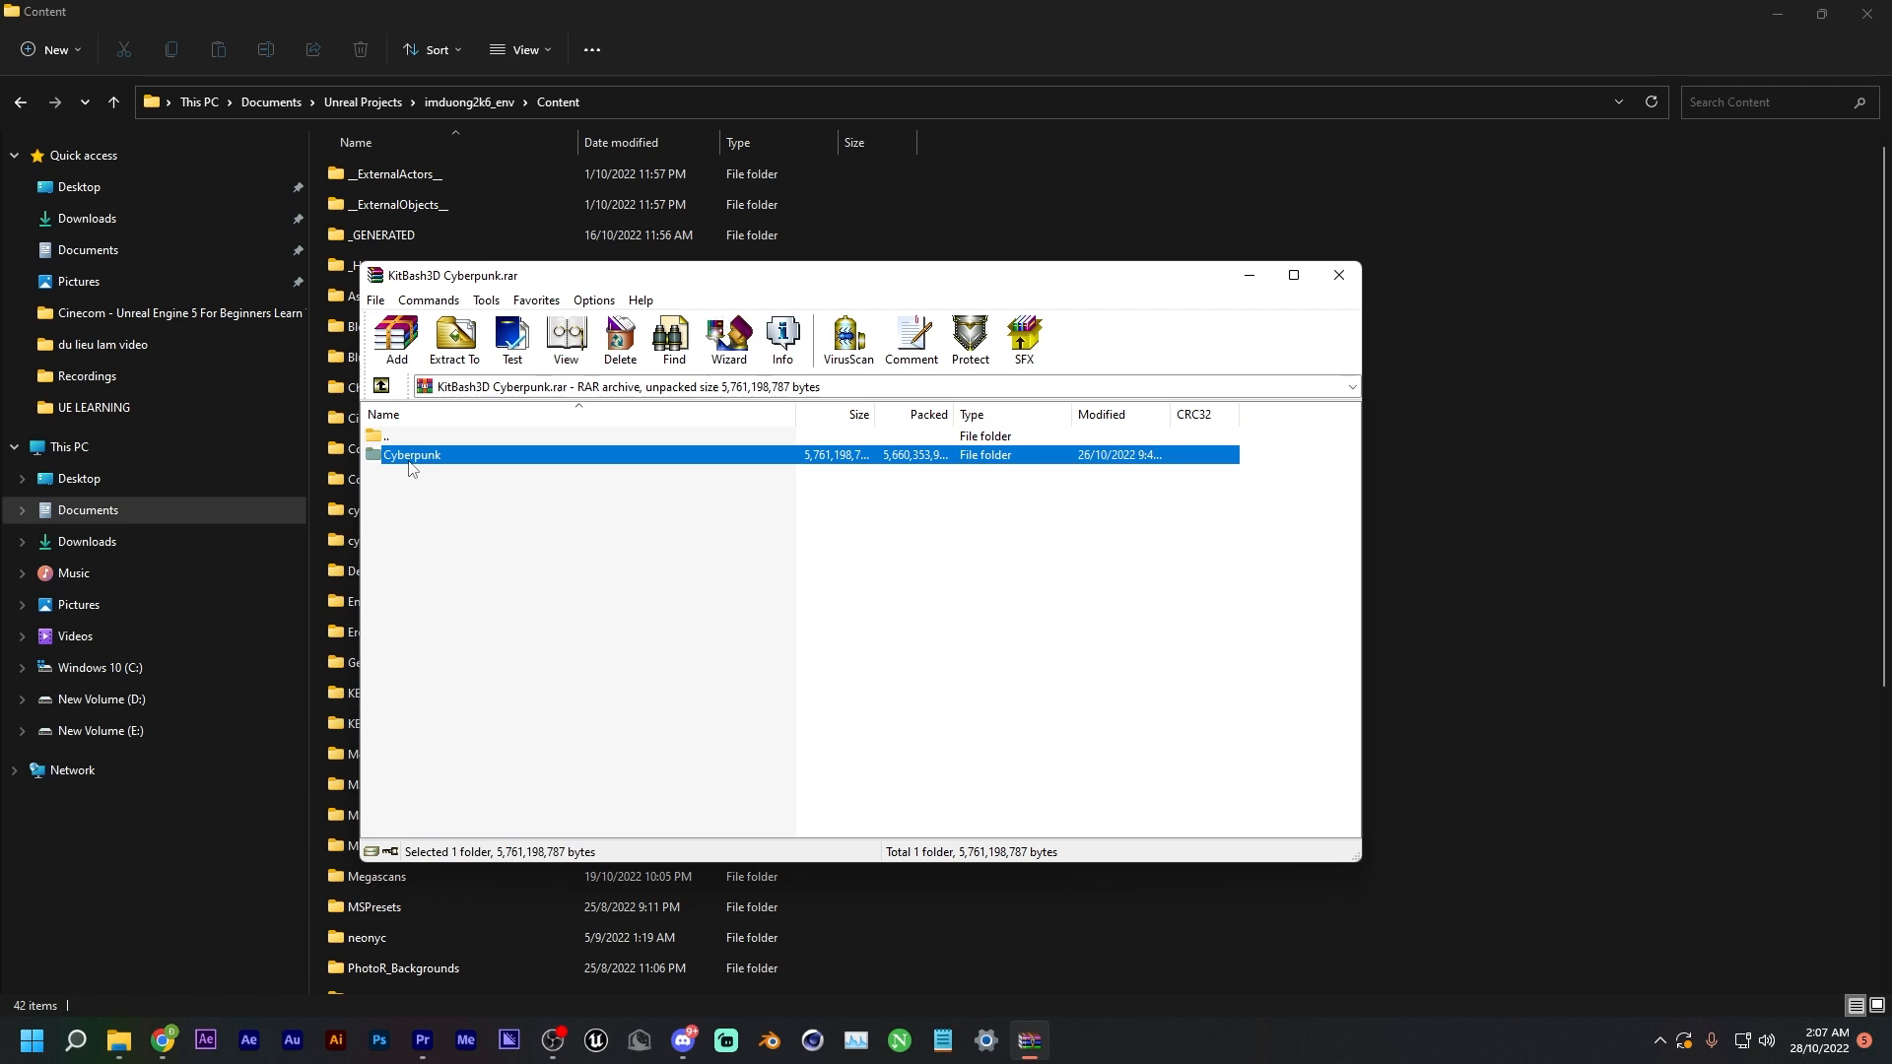
pyautogui.doubleClick(439, 459)
pyautogui.doubleClick(433, 439)
pyautogui.moveTo(600, 284); pyautogui.dragTo(1185, 220)
pyautogui.moveTo(990, 397); pyautogui.dragTo(1068, 414)
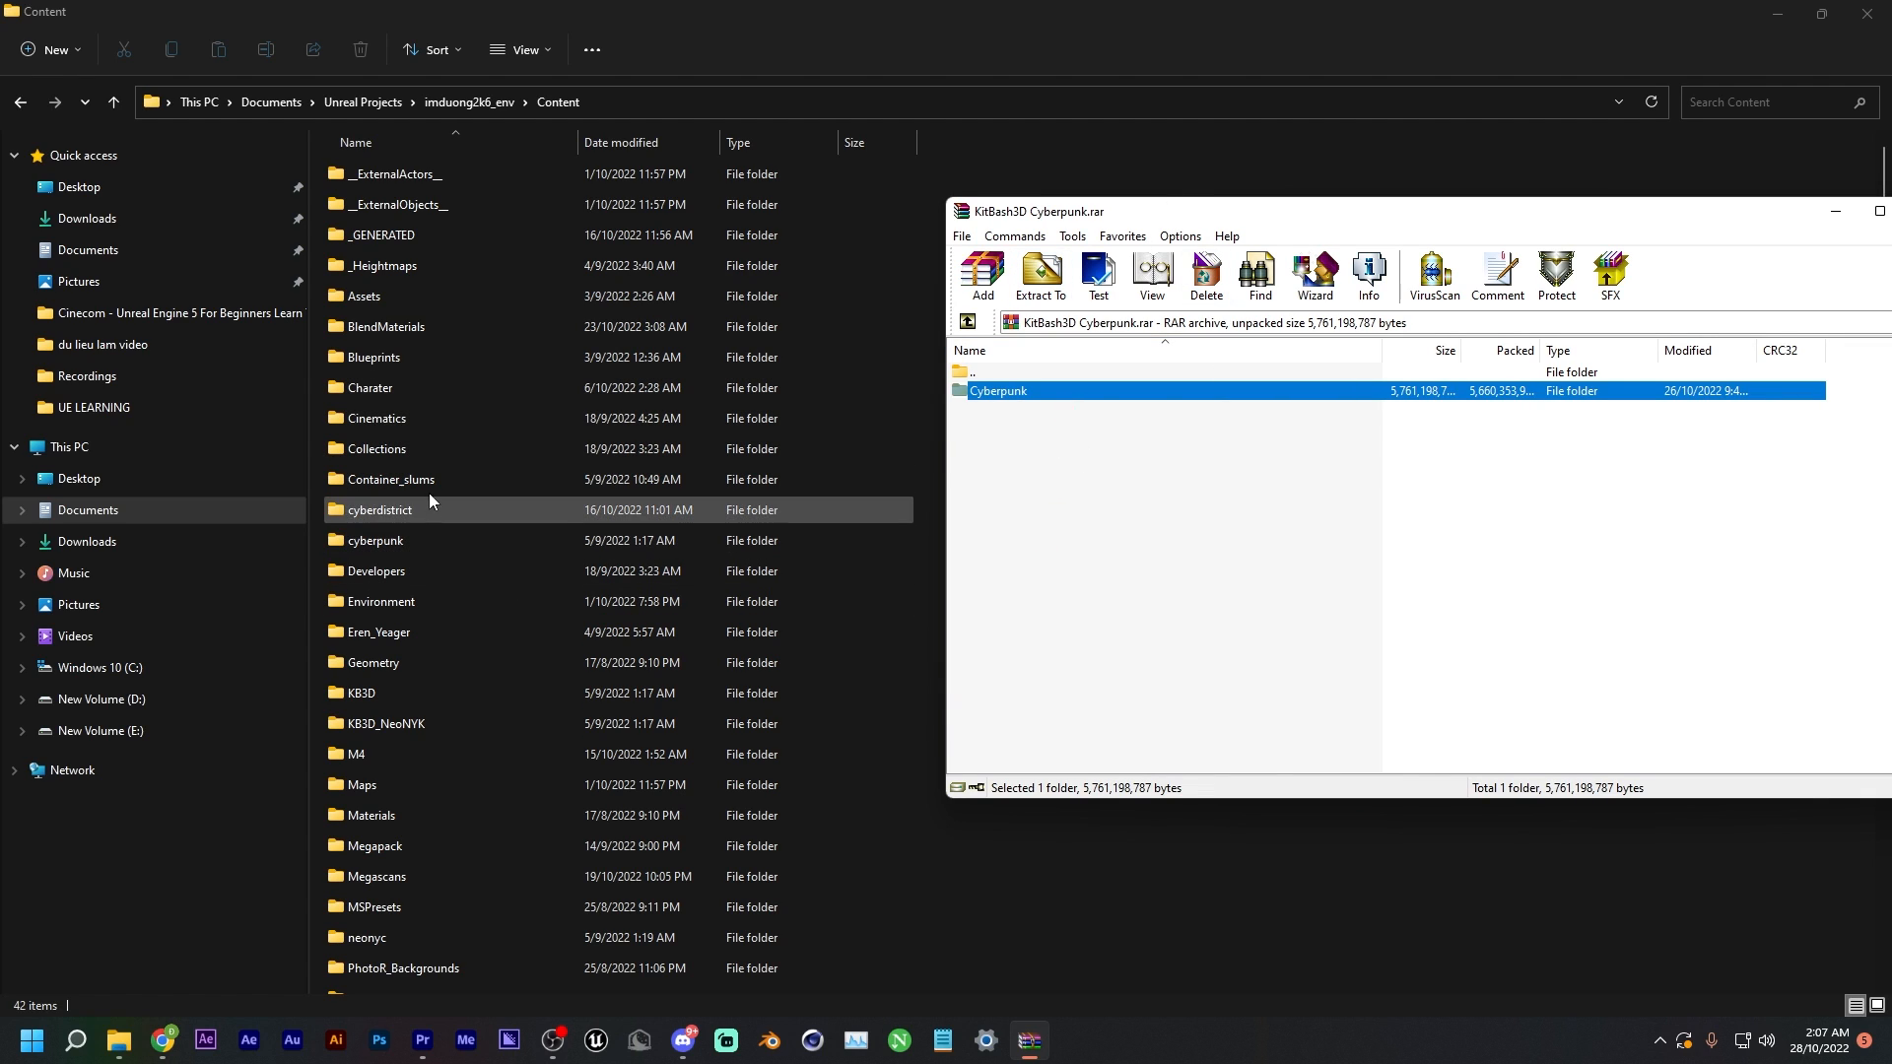
pyautogui.moveTo(1423, 224); pyautogui.dragTo(1047, 244)
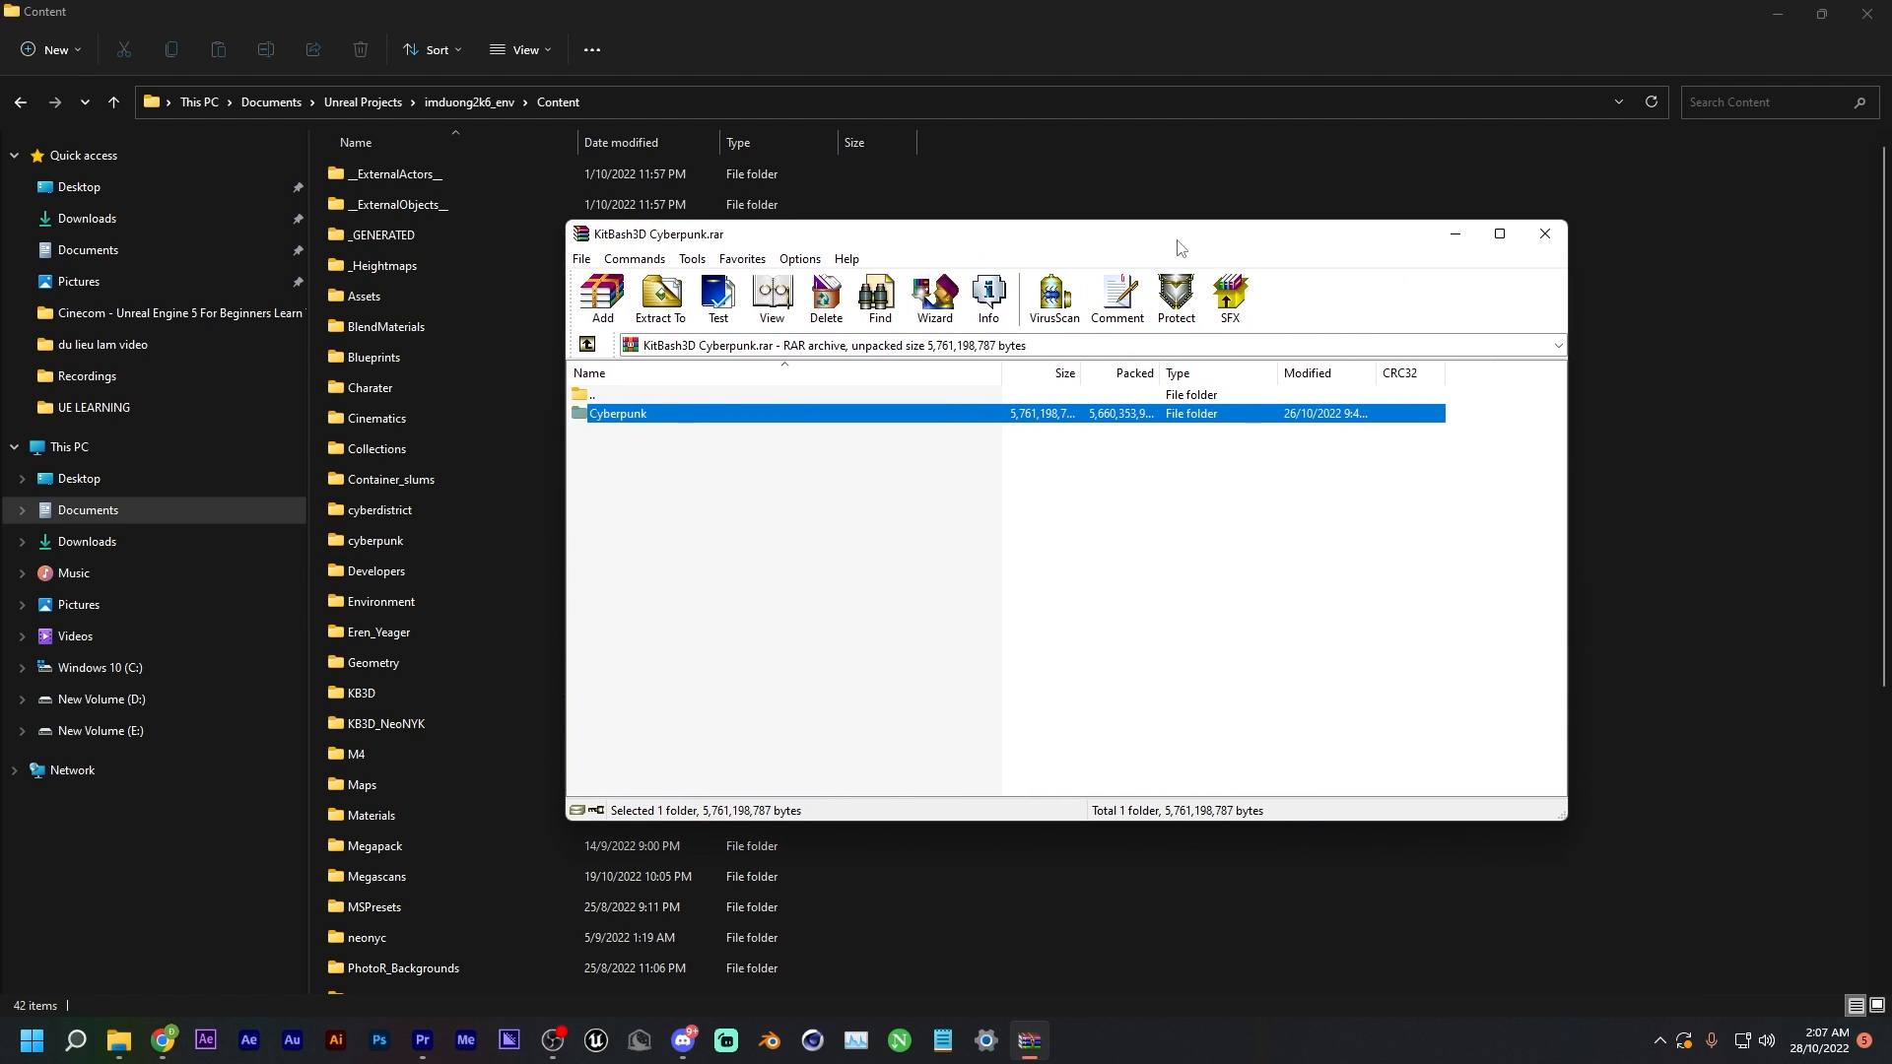
pyautogui.click(1552, 236)
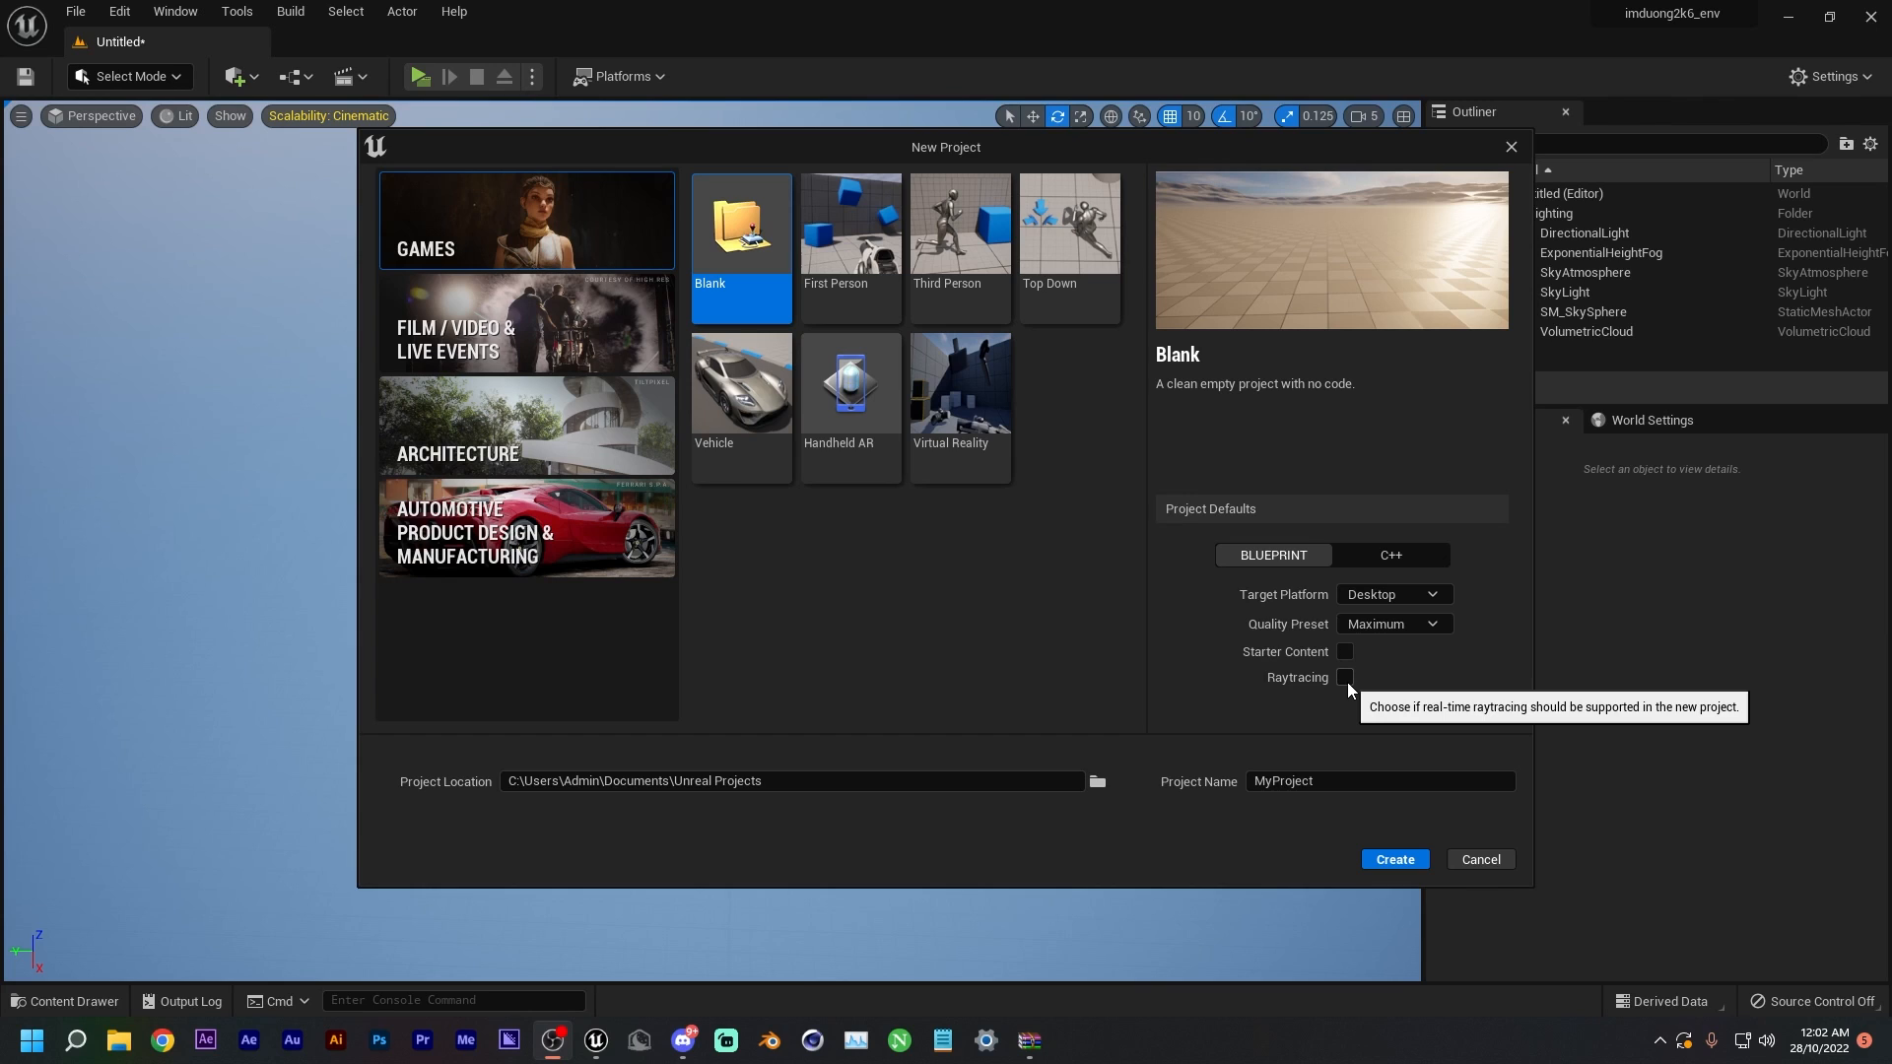
# - Cancel the new project setup in Unreal Engine and create a new level from the Empty Level template
pyautogui.click(1481, 859)
pyautogui.click(76, 12)
pyautogui.click(136, 64)
pyautogui.click(1026, 393)
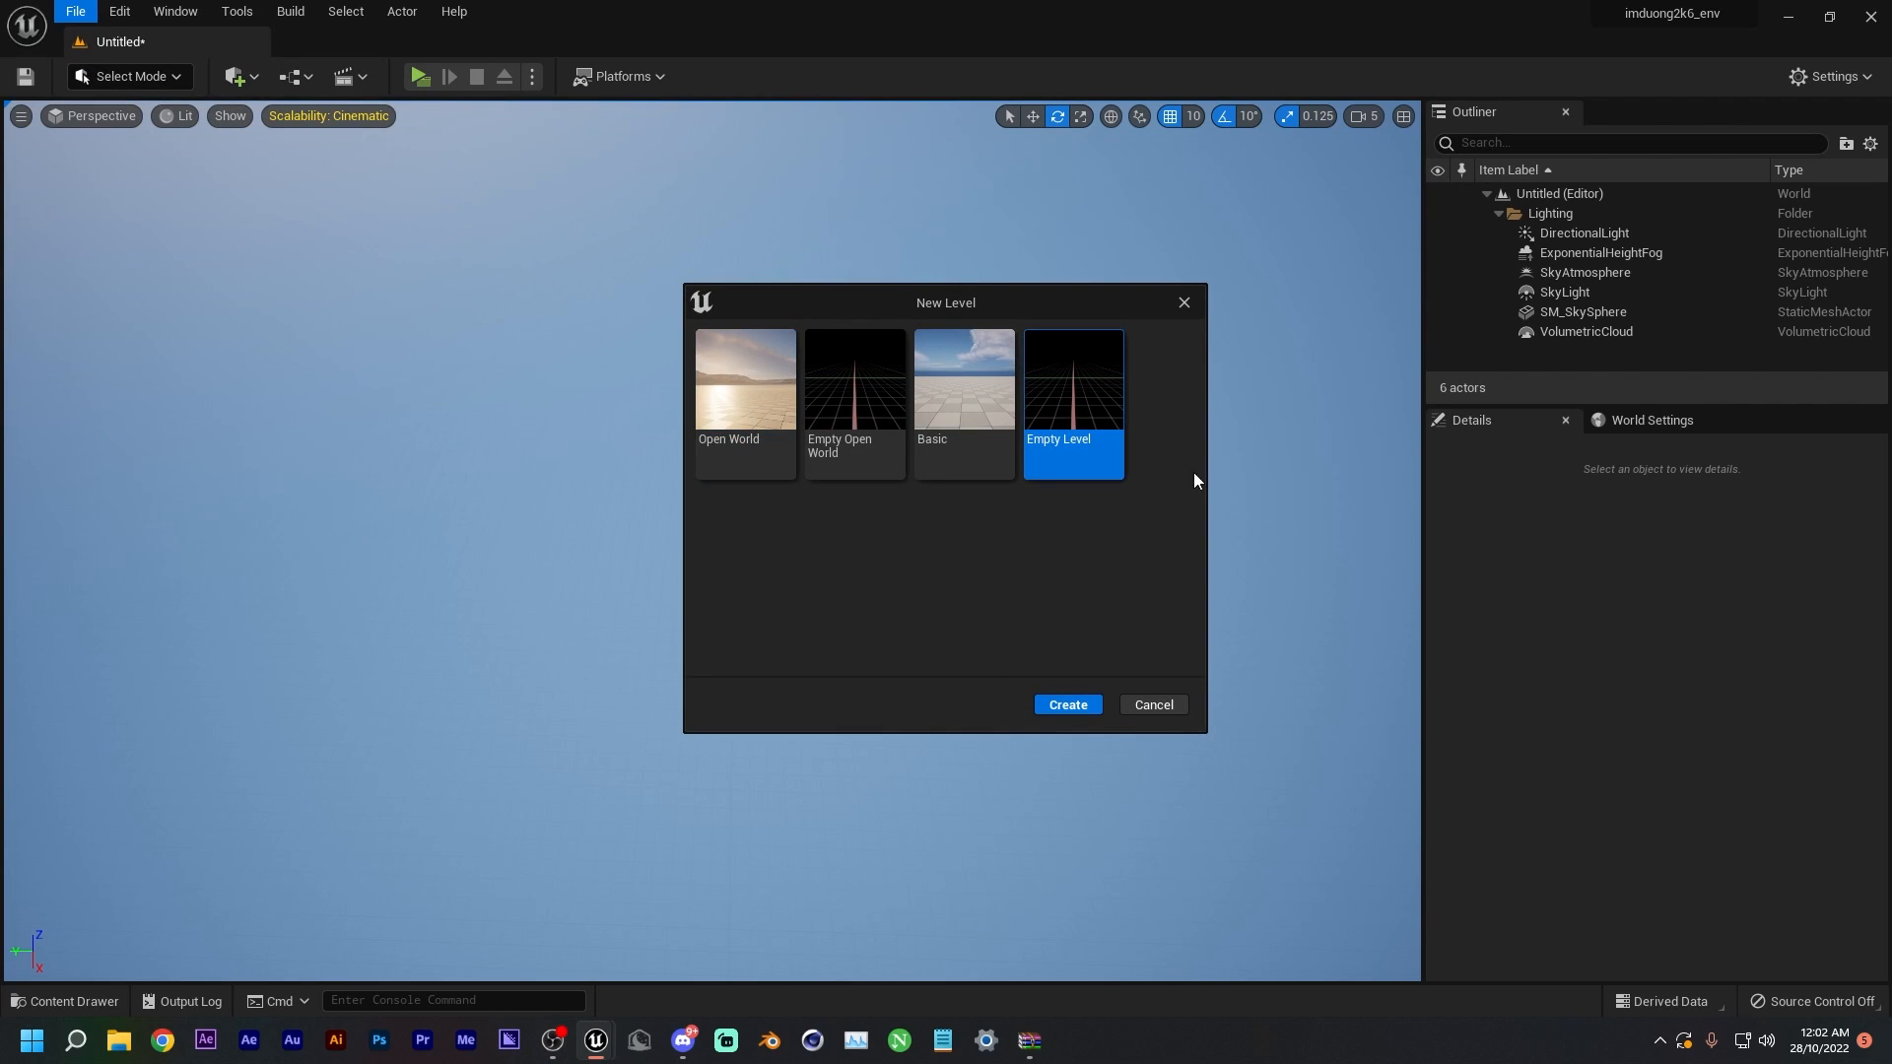
pyautogui.click(1068, 705)
pyautogui.click(1091, 743)
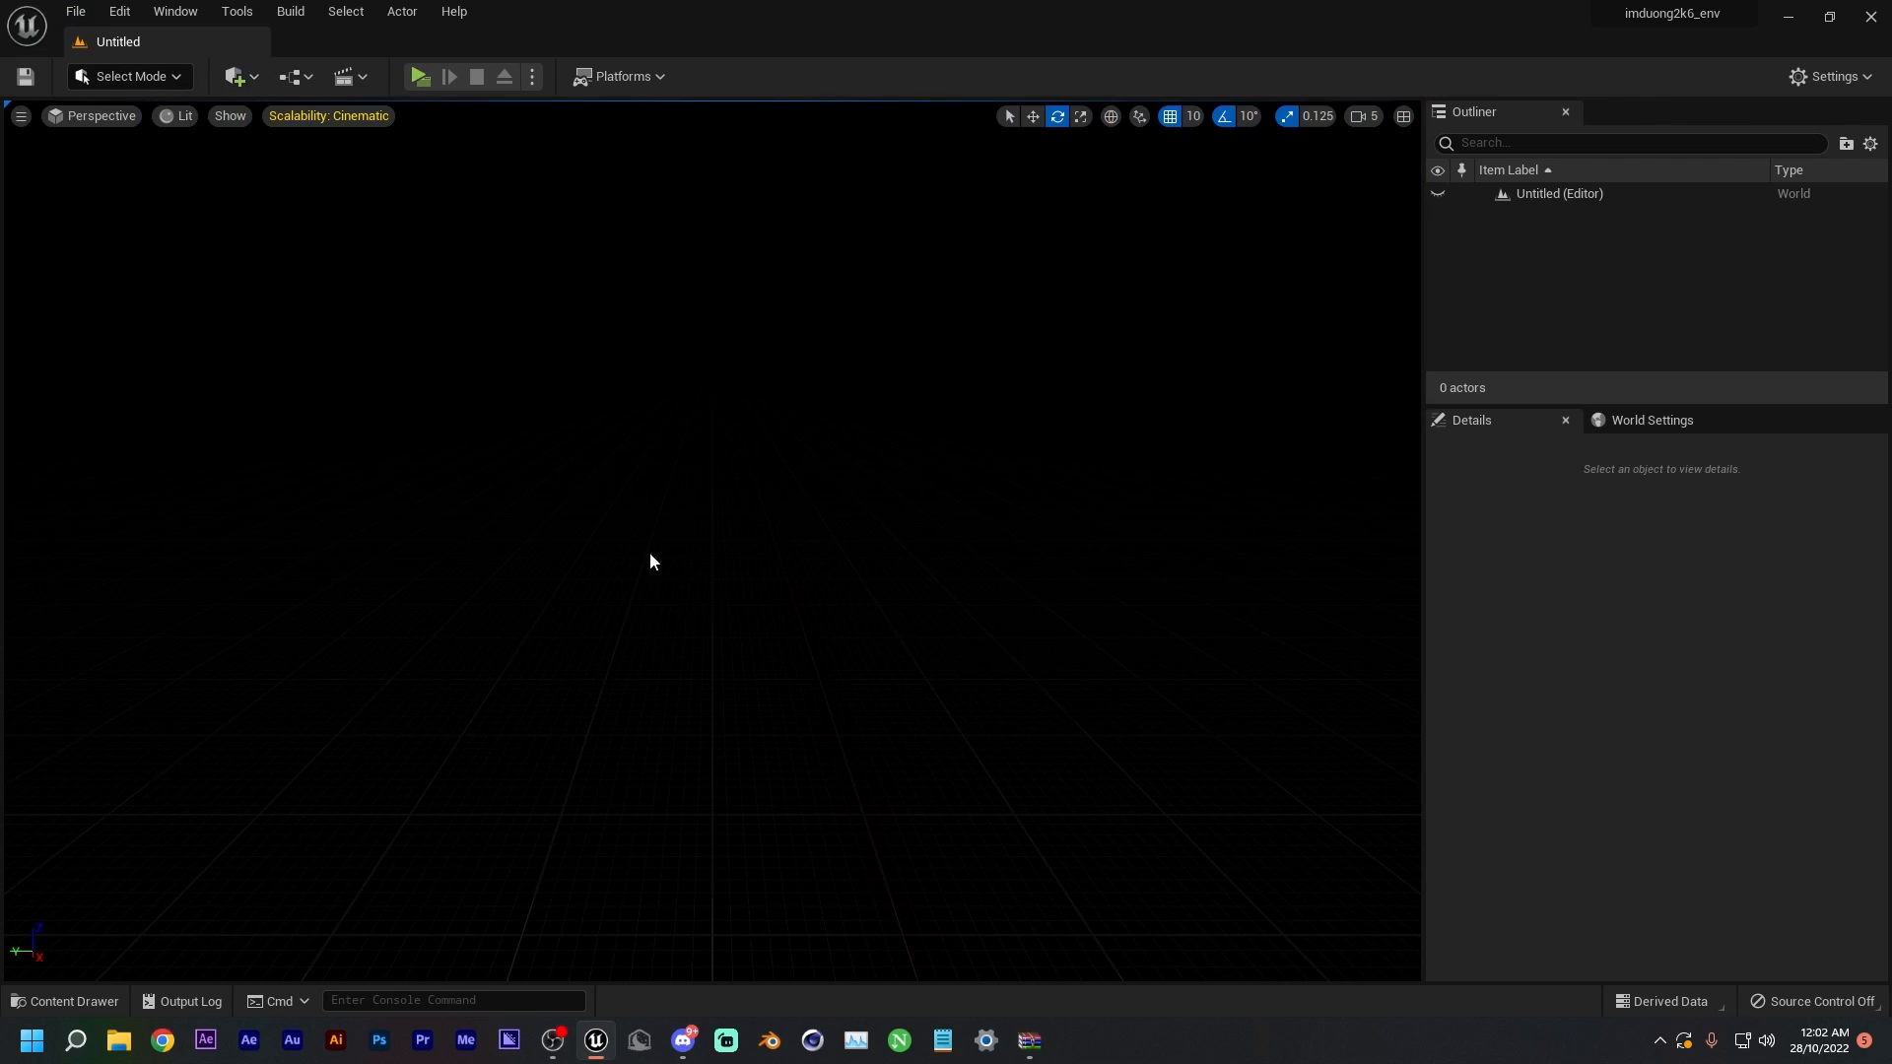
# - Browse the project content to the Blueprints folder inside UltraDynamicSky
pyautogui.moveTo(867, 413); pyautogui.dragTo(651, 384, button='right')
pyautogui.click(64, 1001)
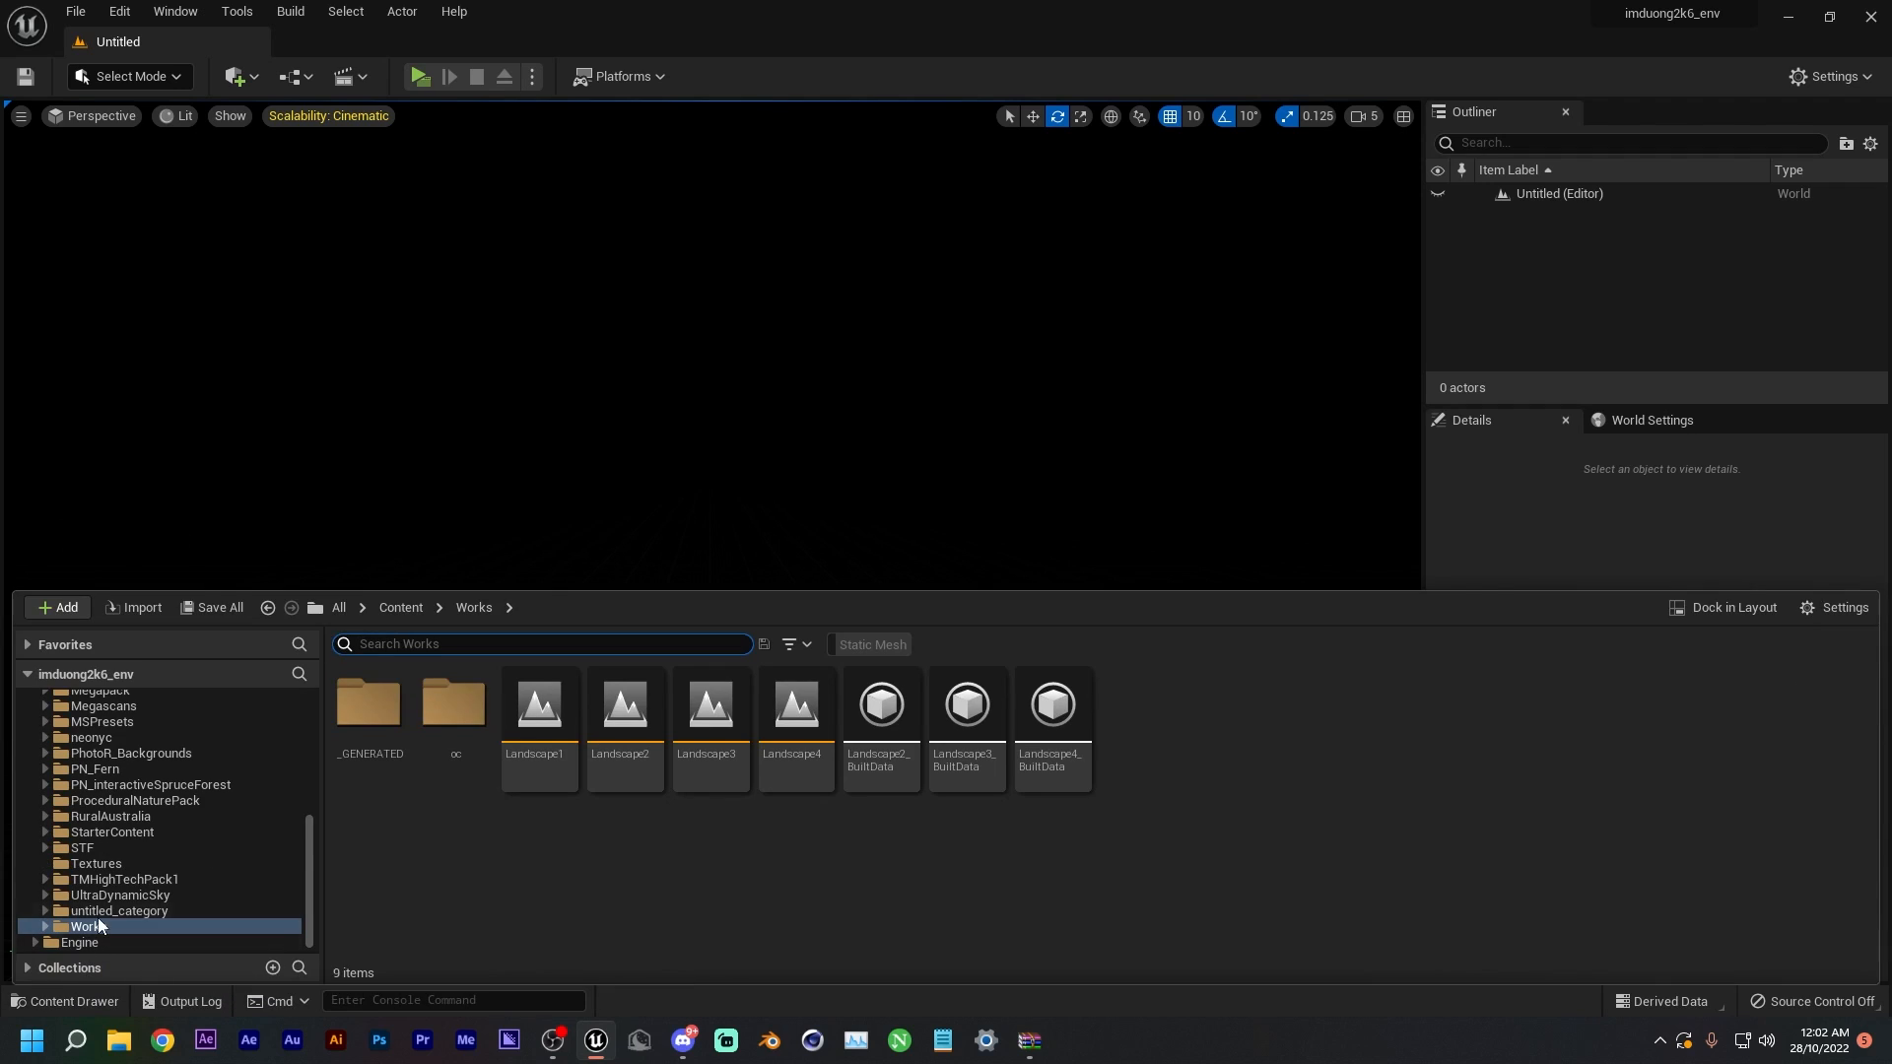
pyautogui.click(111, 897)
pyautogui.doubleClick(367, 714)
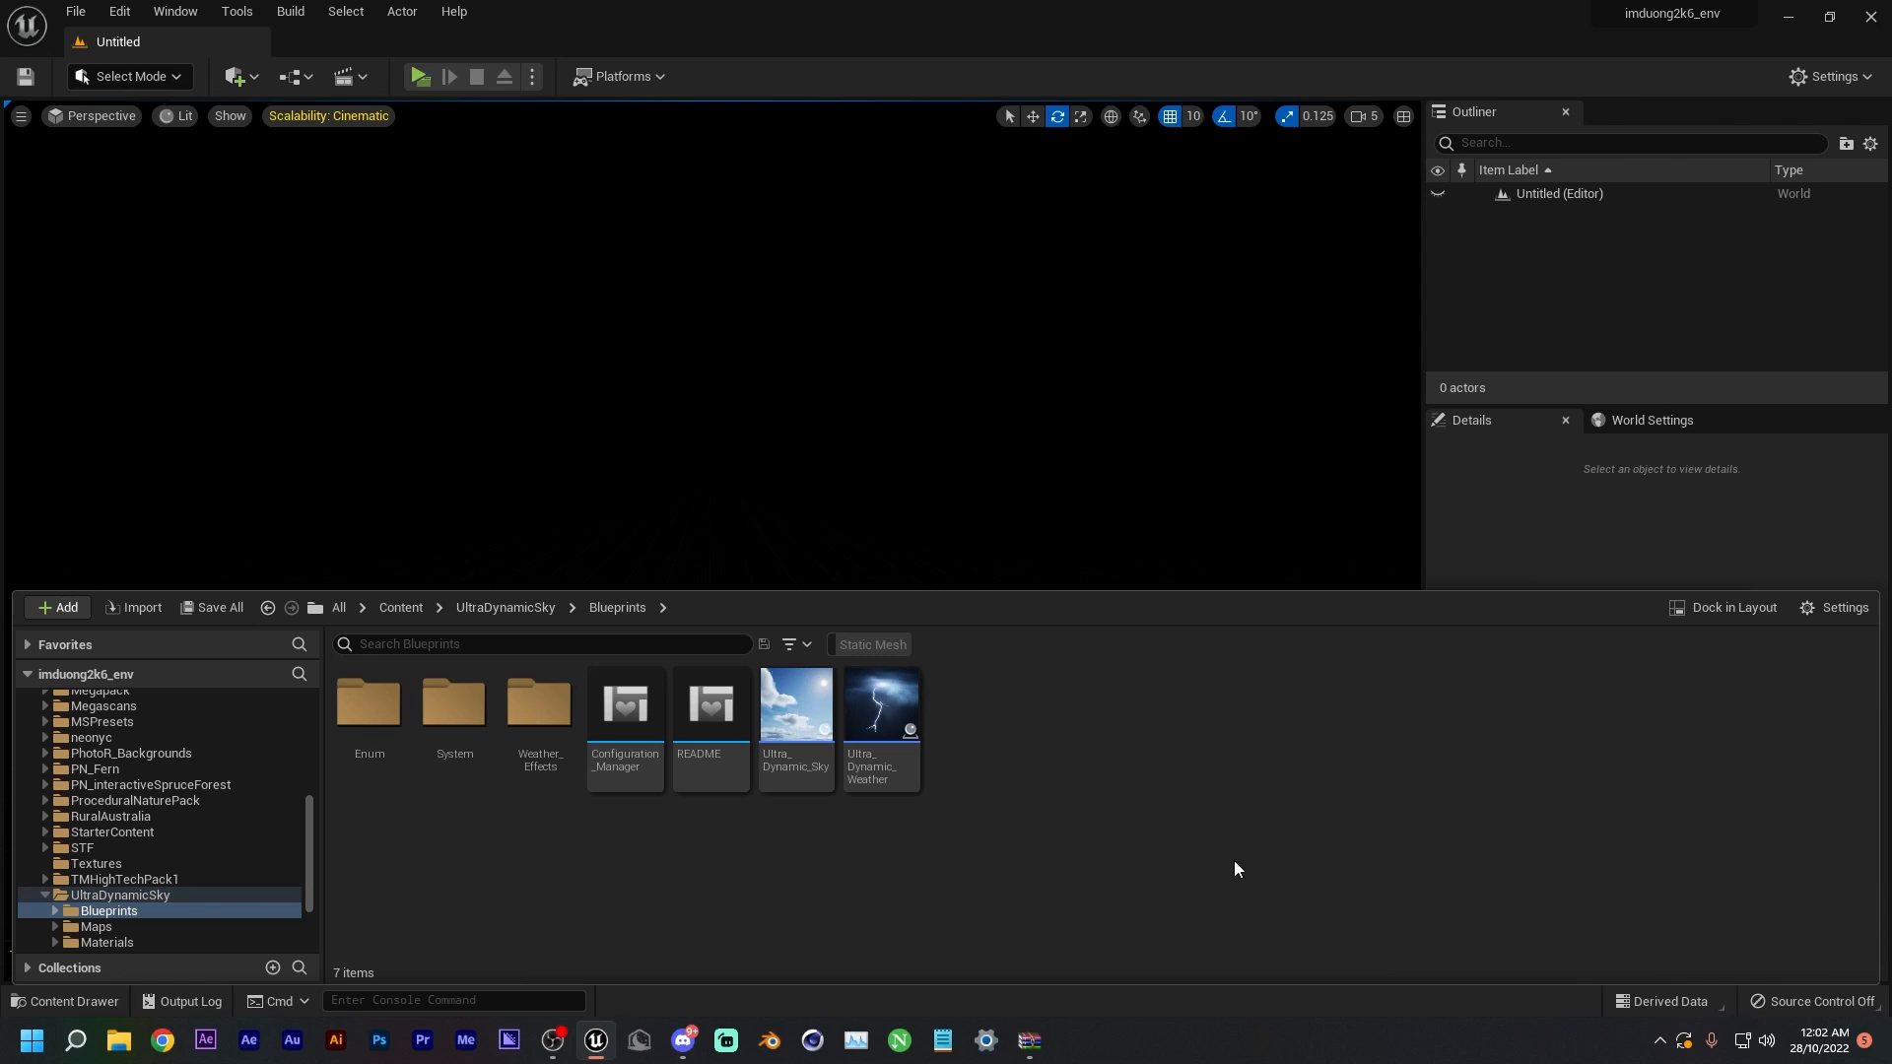
# - Place the Ultra_Dynamic_Sky blueprint in the empty level and raise it to a Z location of 660
pyautogui.moveTo(802, 761)
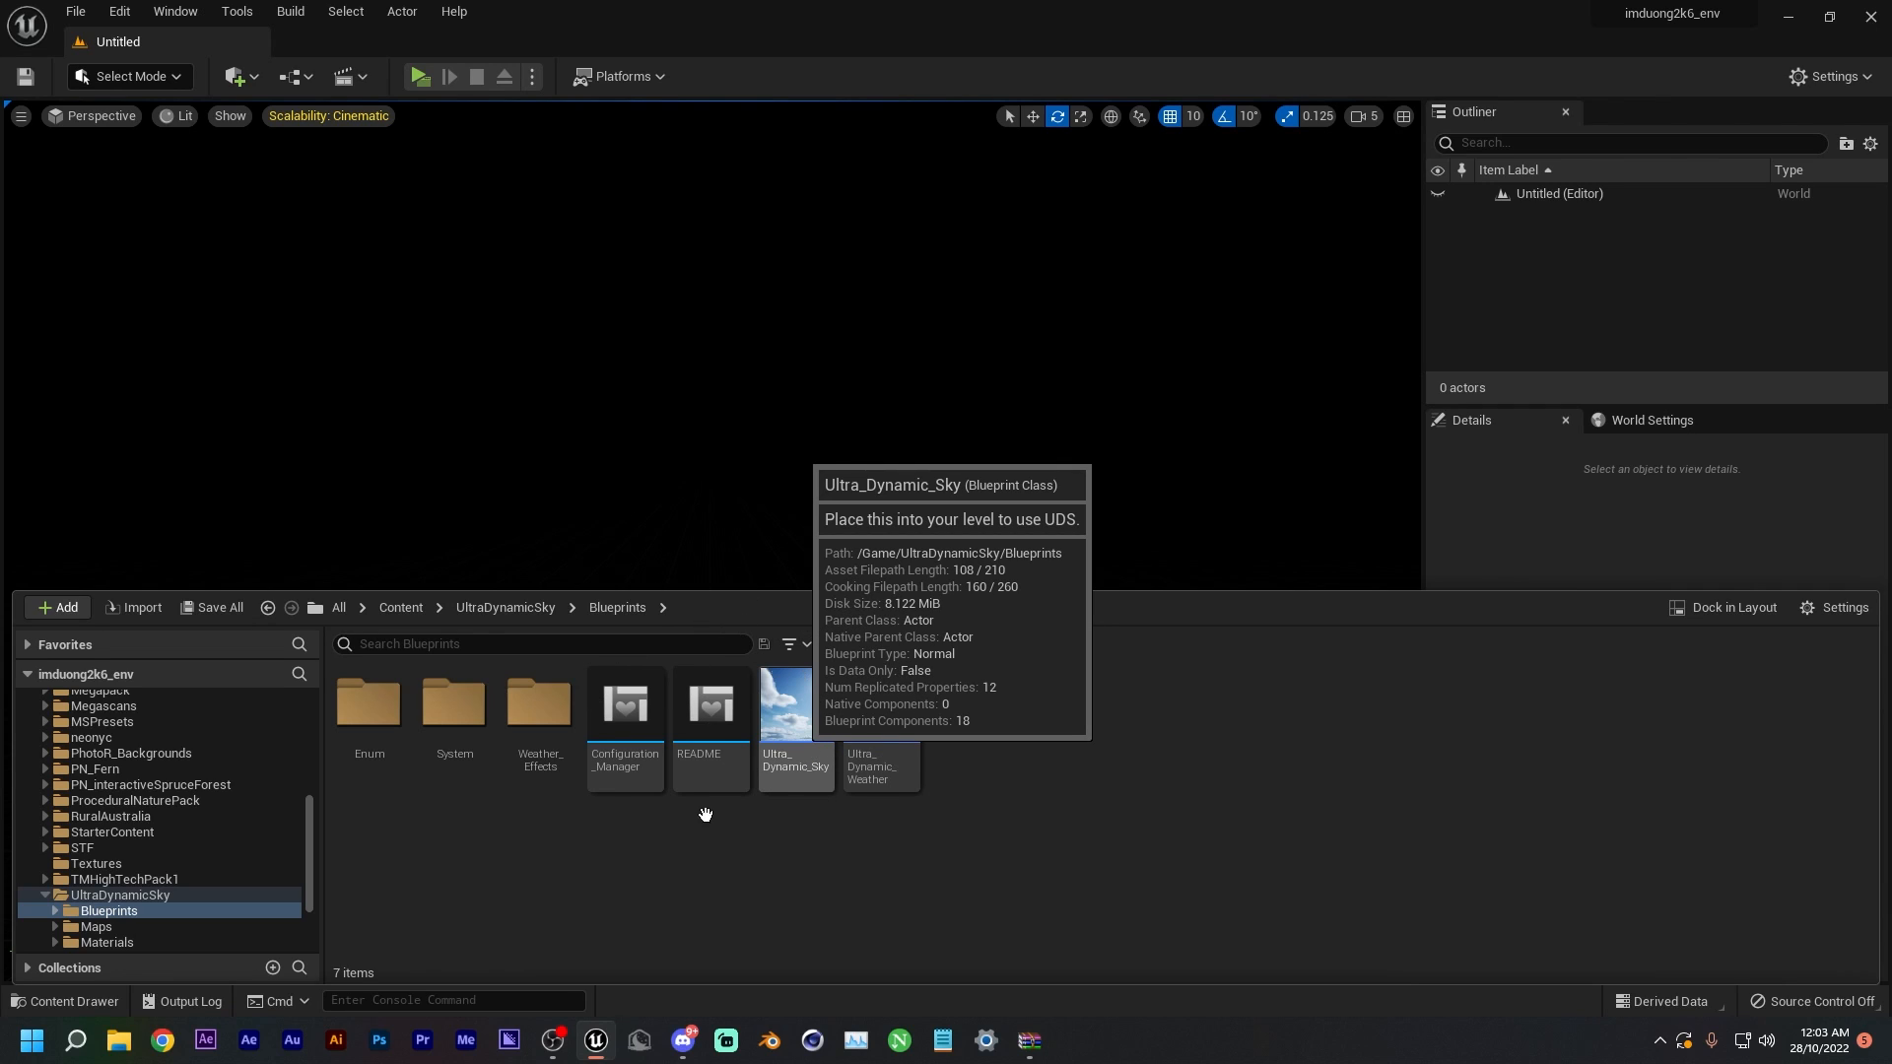
pyautogui.rightClick(800, 736)
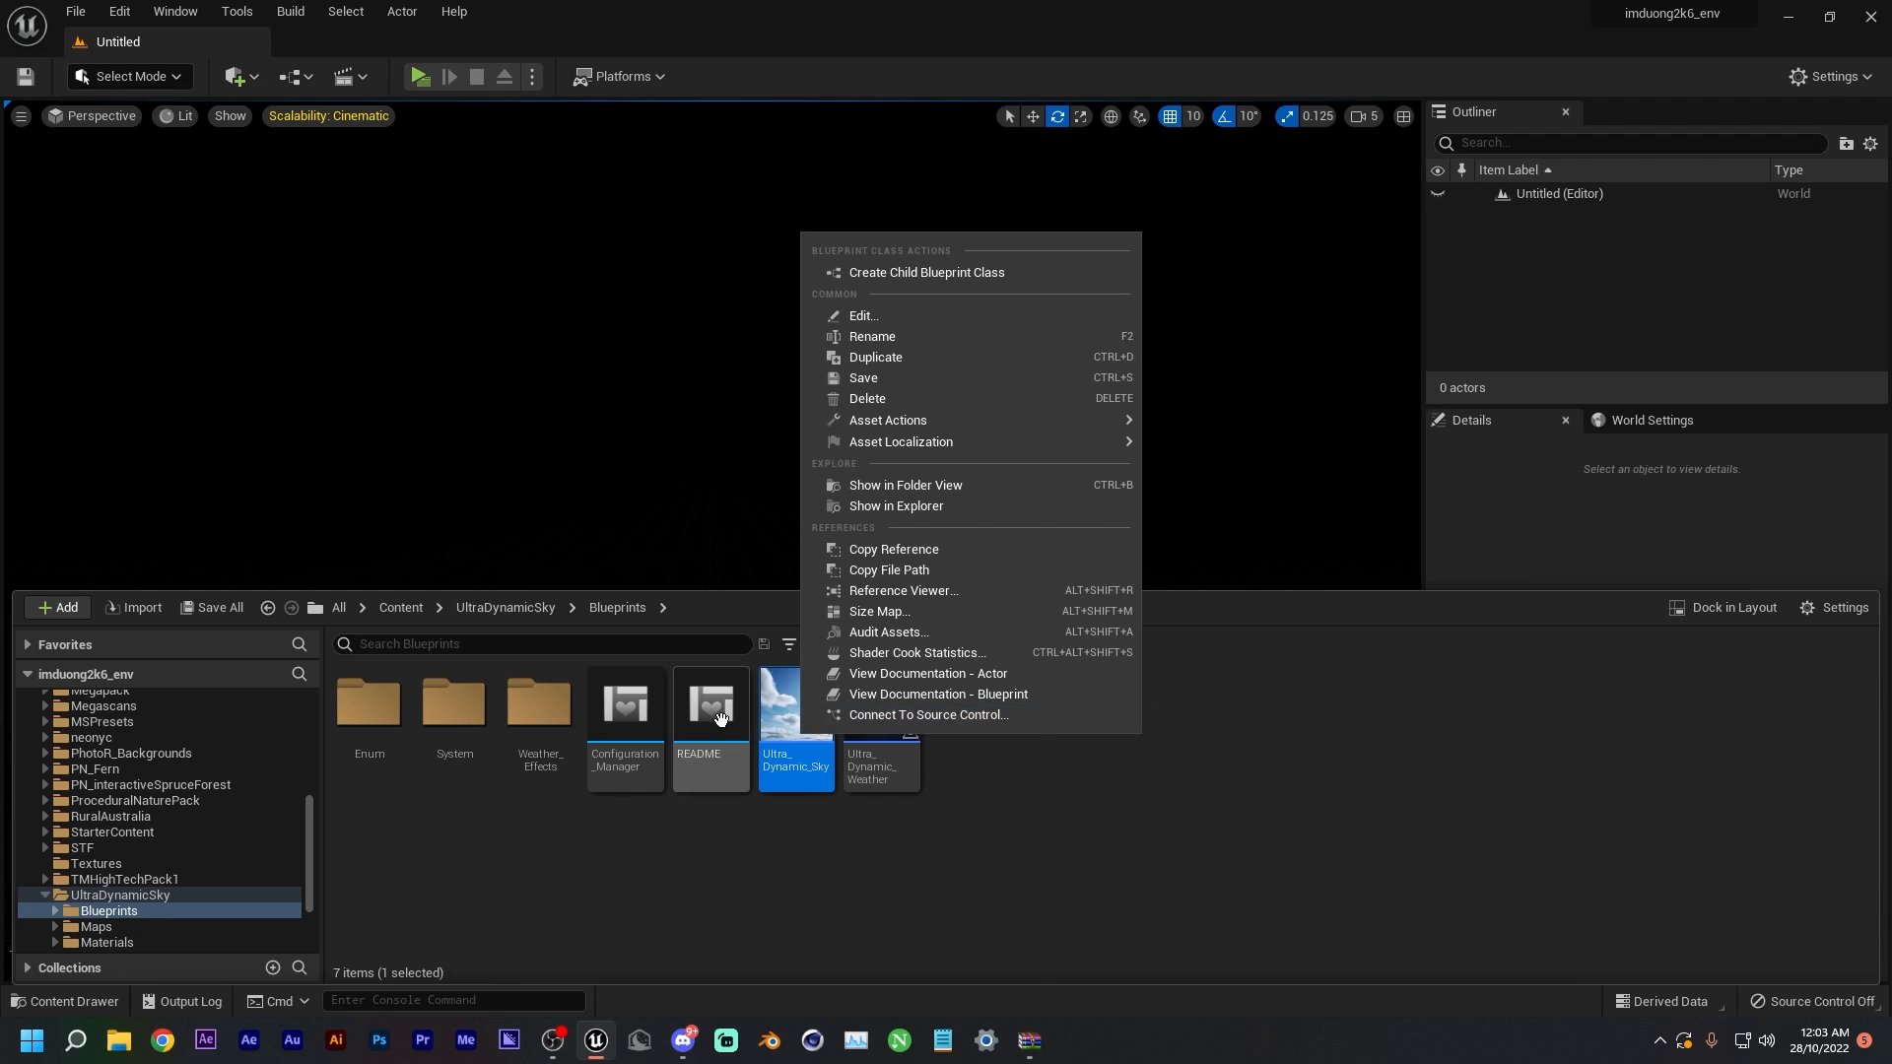
pyautogui.click(761, 875)
pyautogui.moveTo(800, 744); pyautogui.dragTo(729, 292)
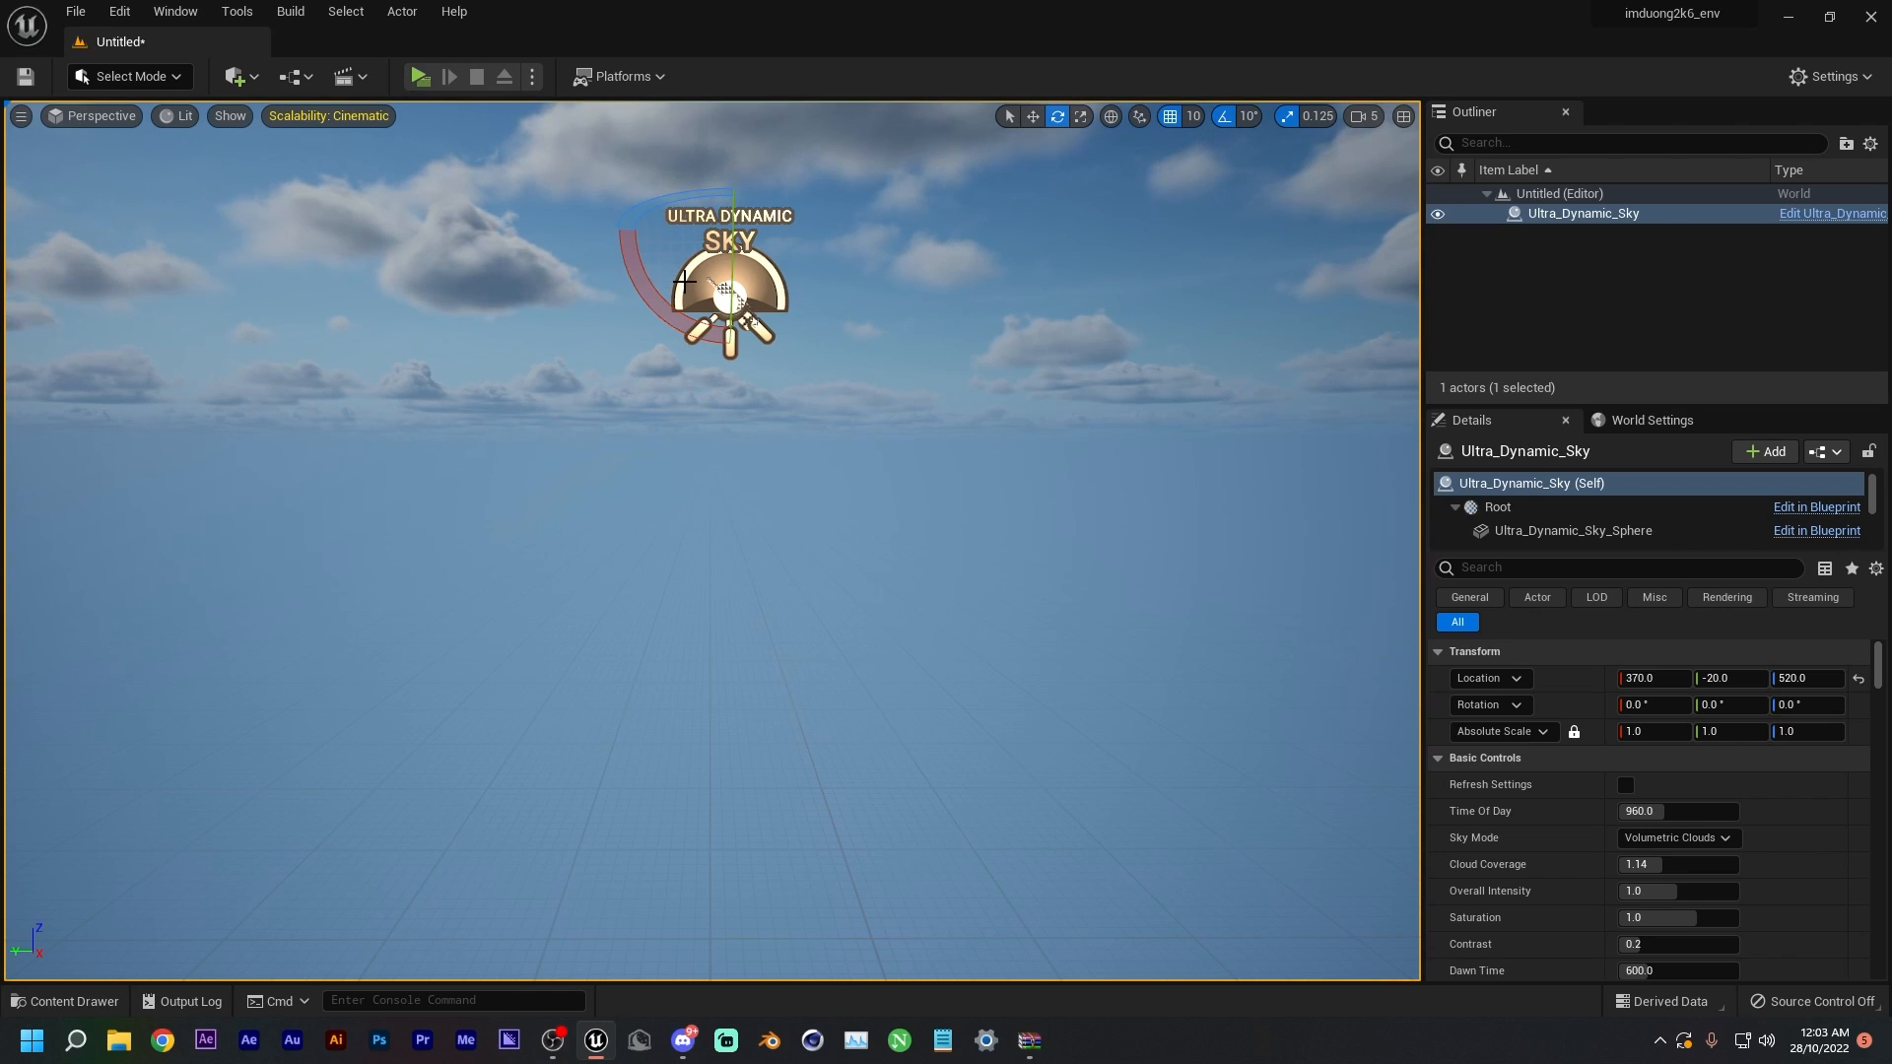
pyautogui.press('w')
pyautogui.moveTo(729, 212); pyautogui.dragTo(729, 69)
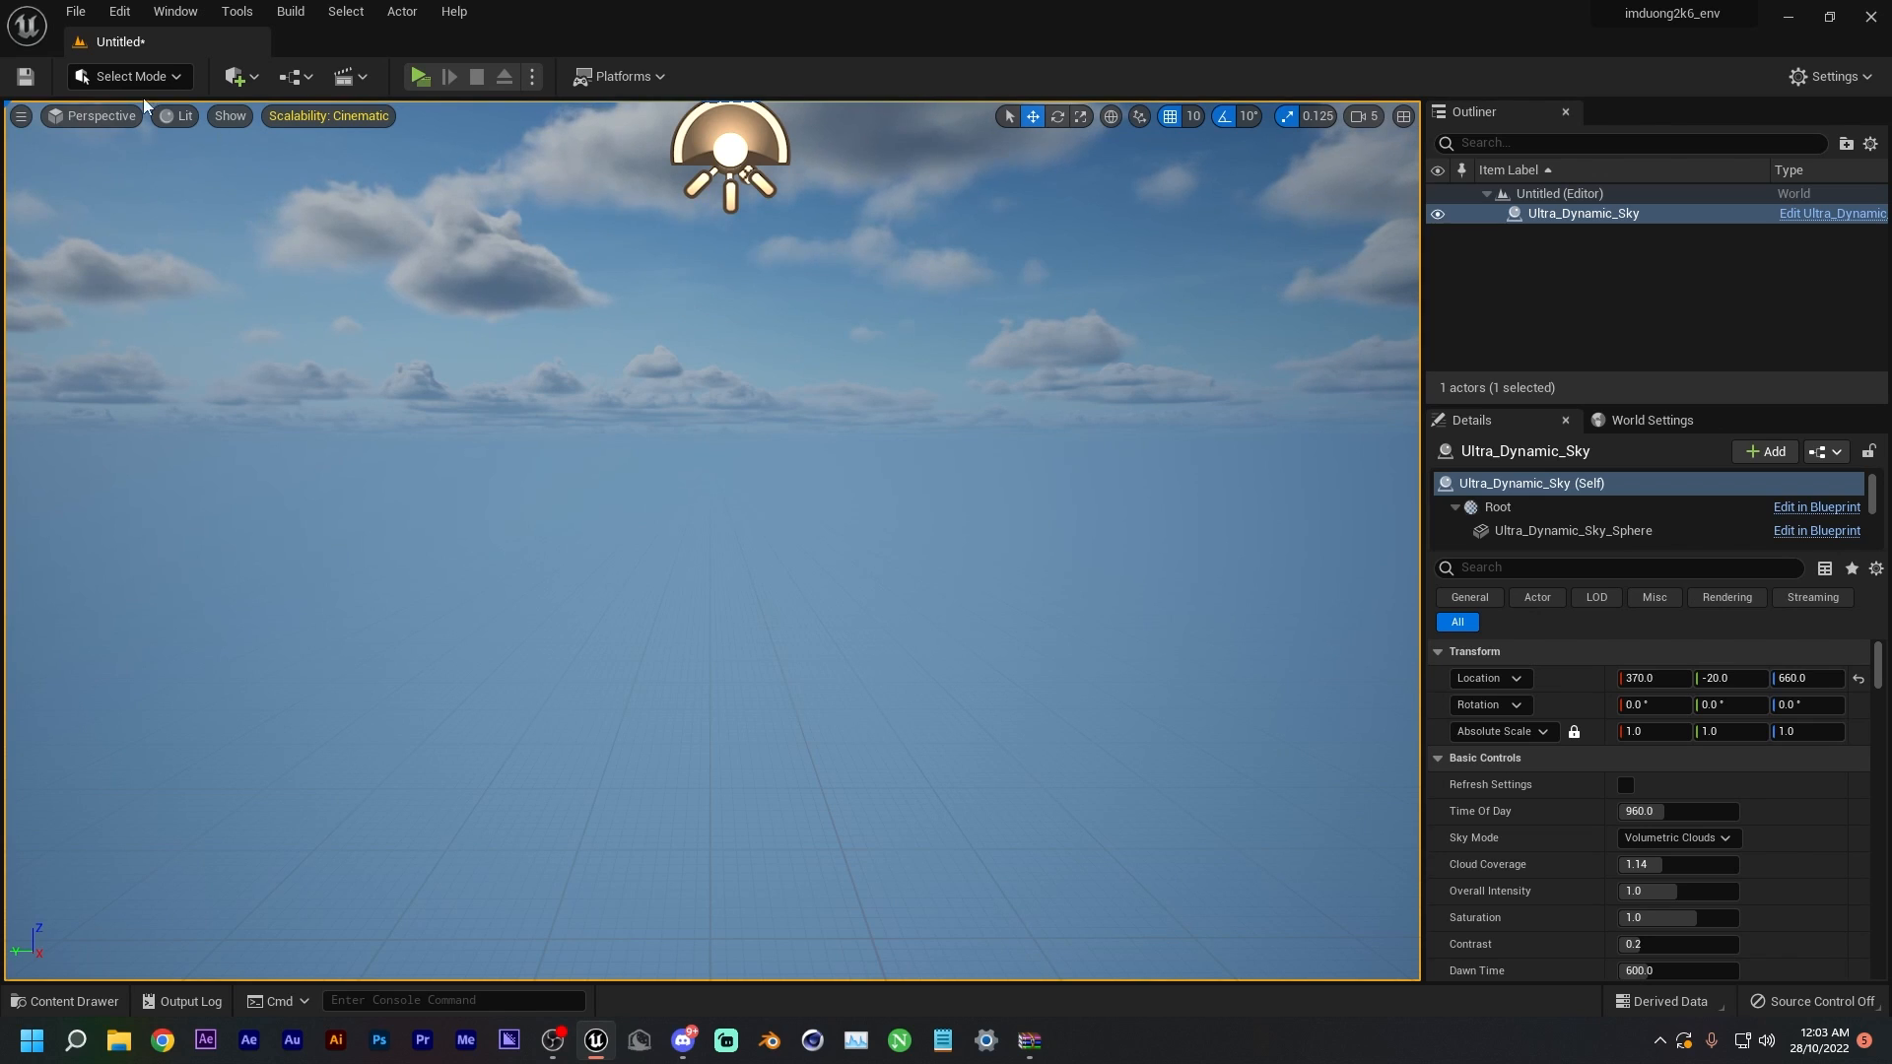
# - Enter Landscape mode and turn on the frames-per-second display in the viewport
pyautogui.click(115, 77)
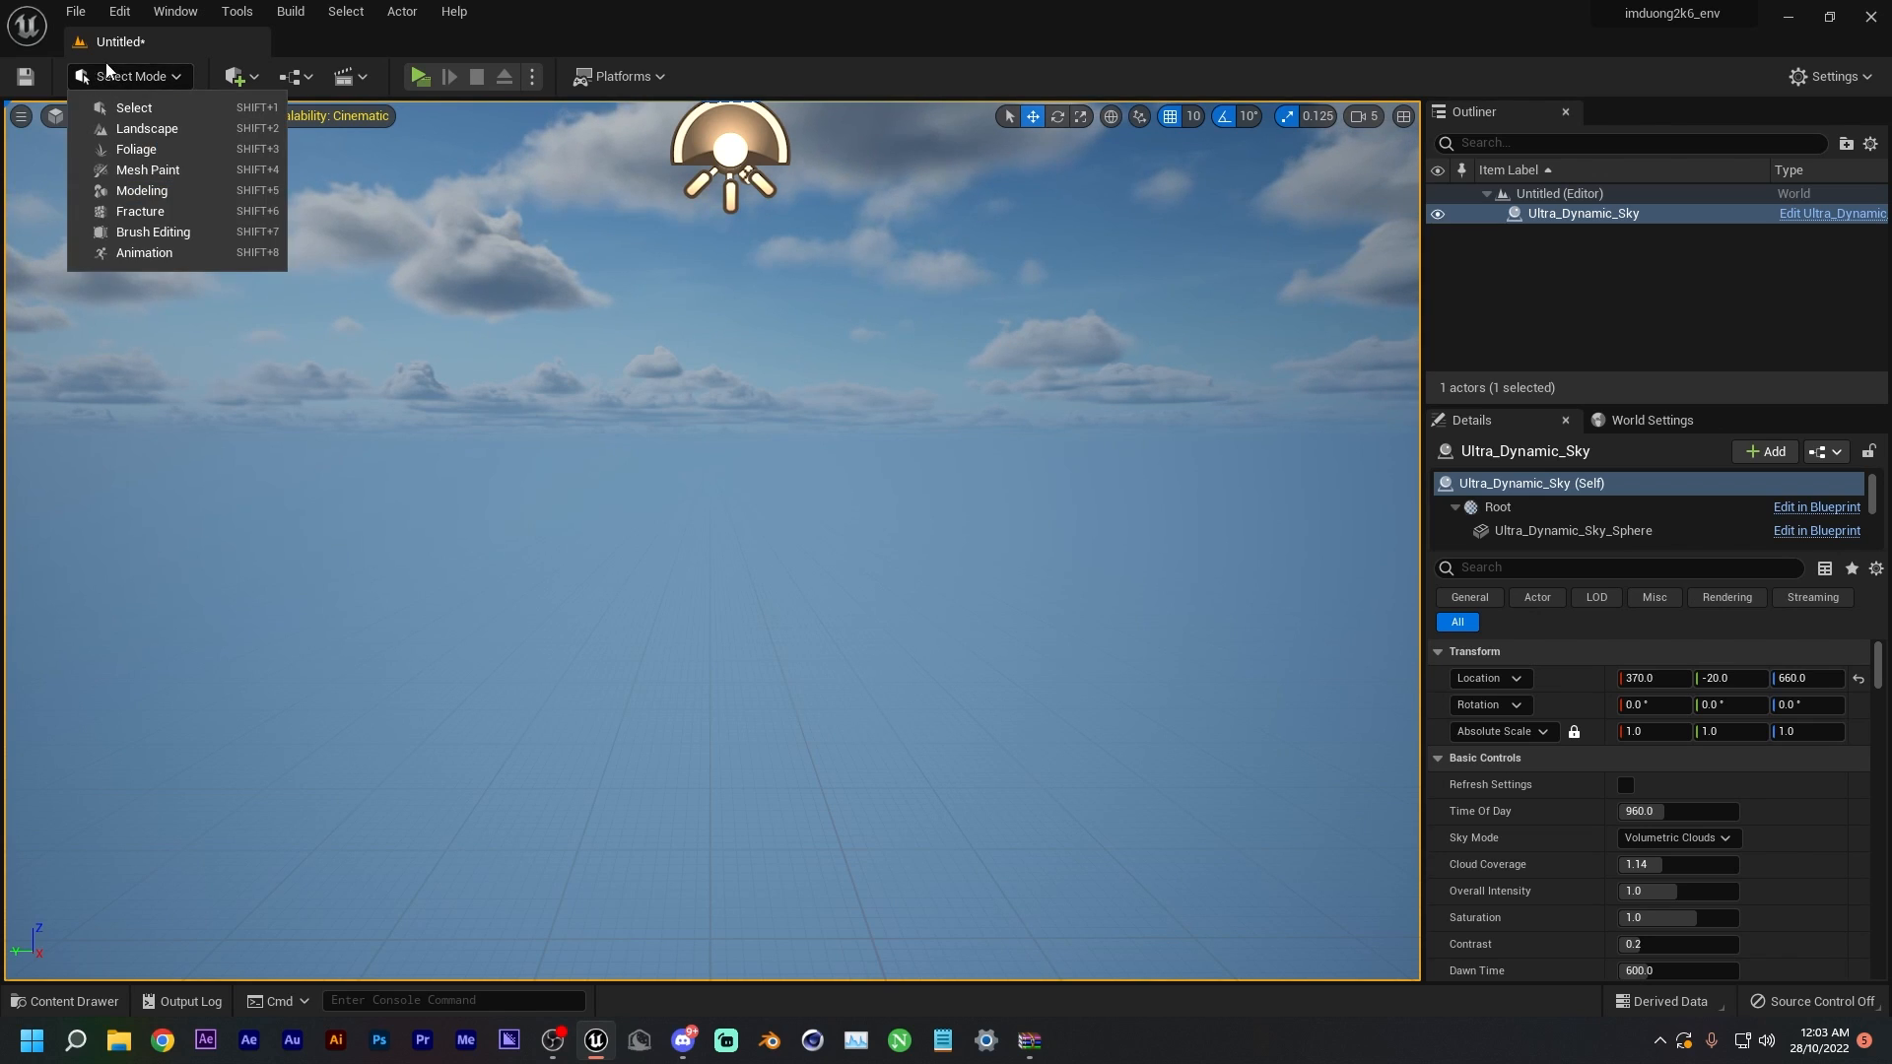
pyautogui.click(138, 129)
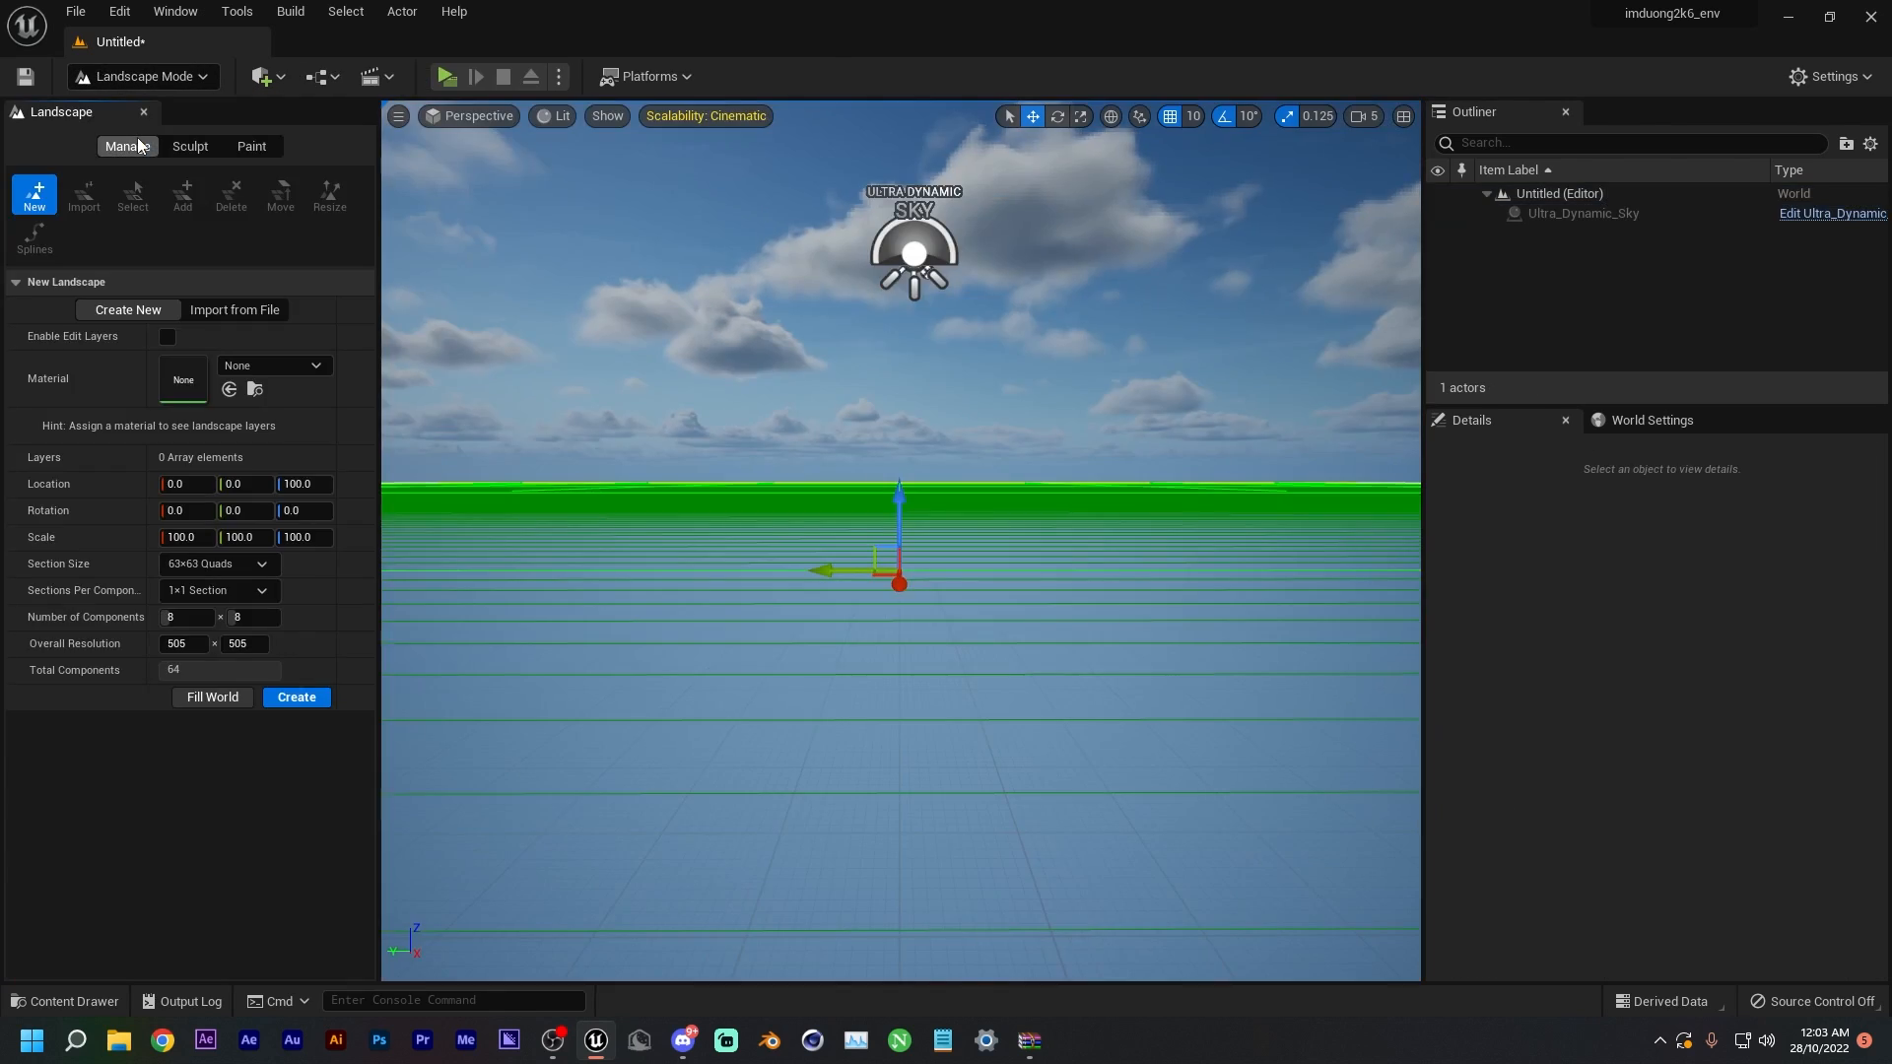
pyautogui.click(674, 117)
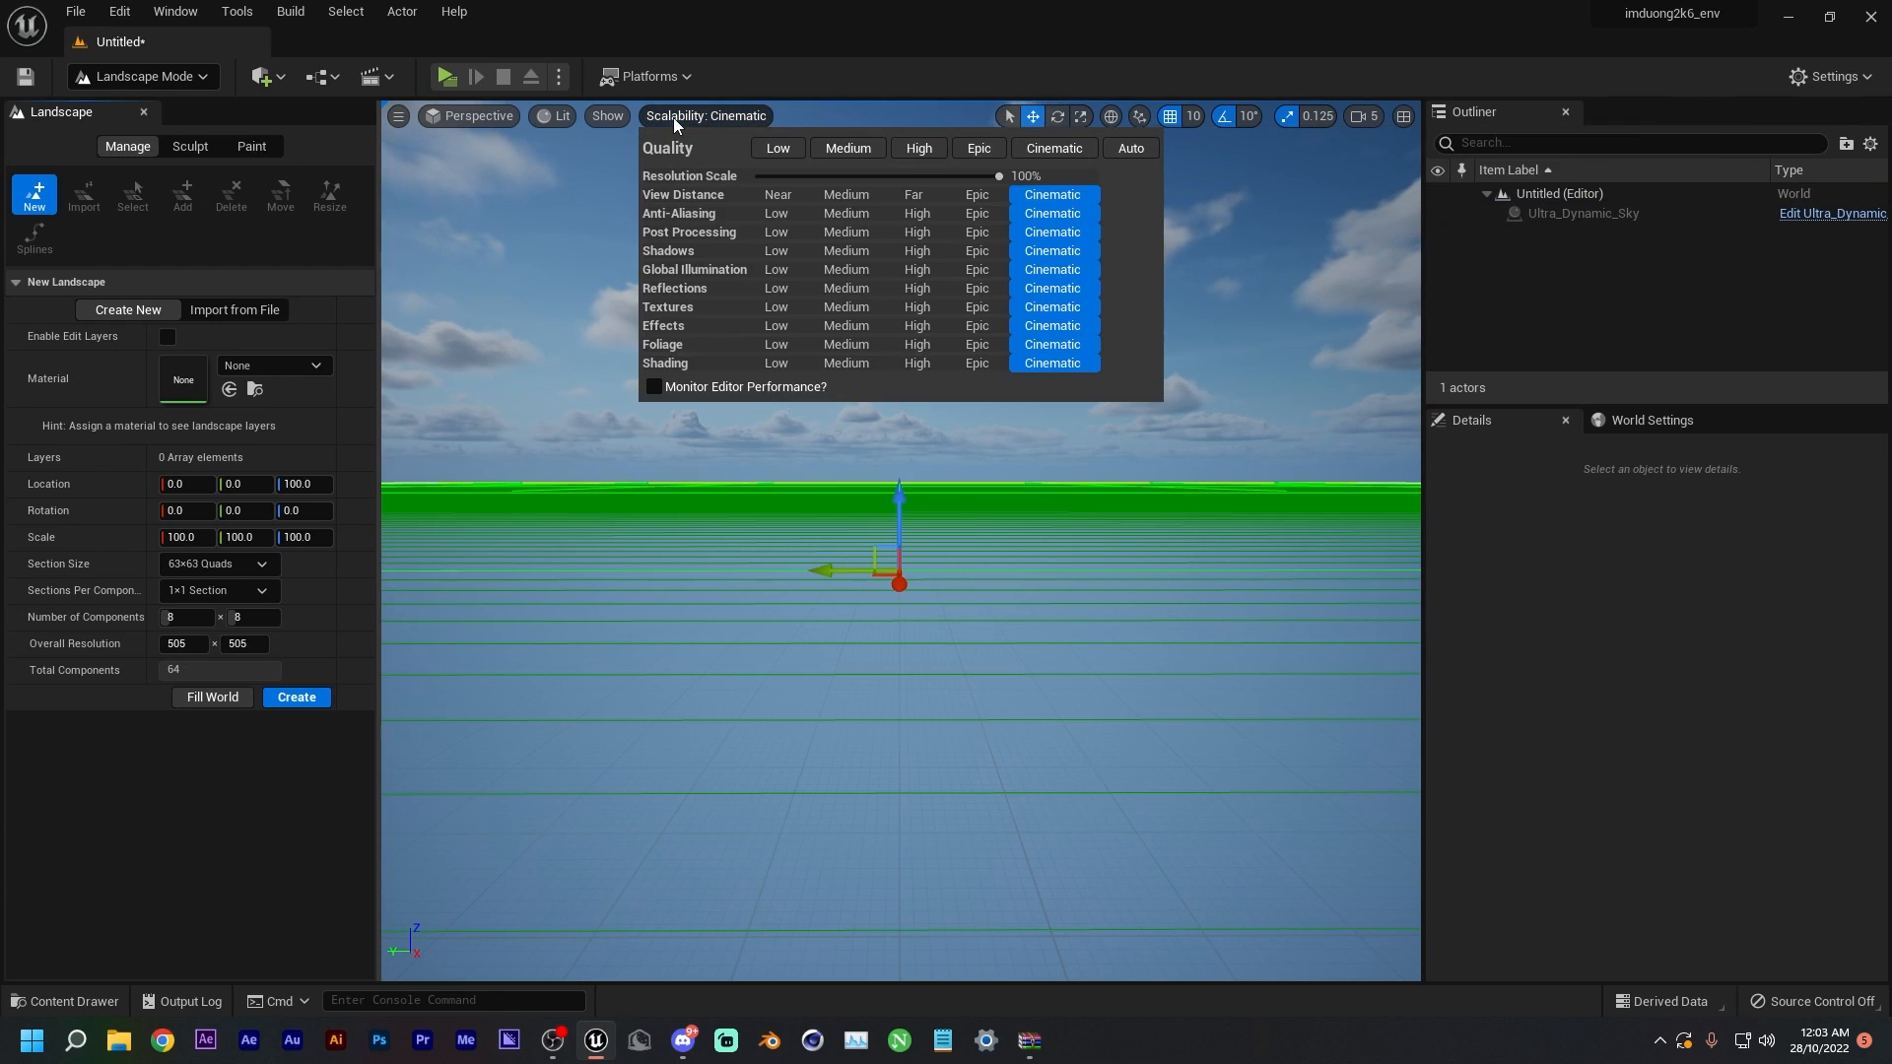
pyautogui.click(789, 99)
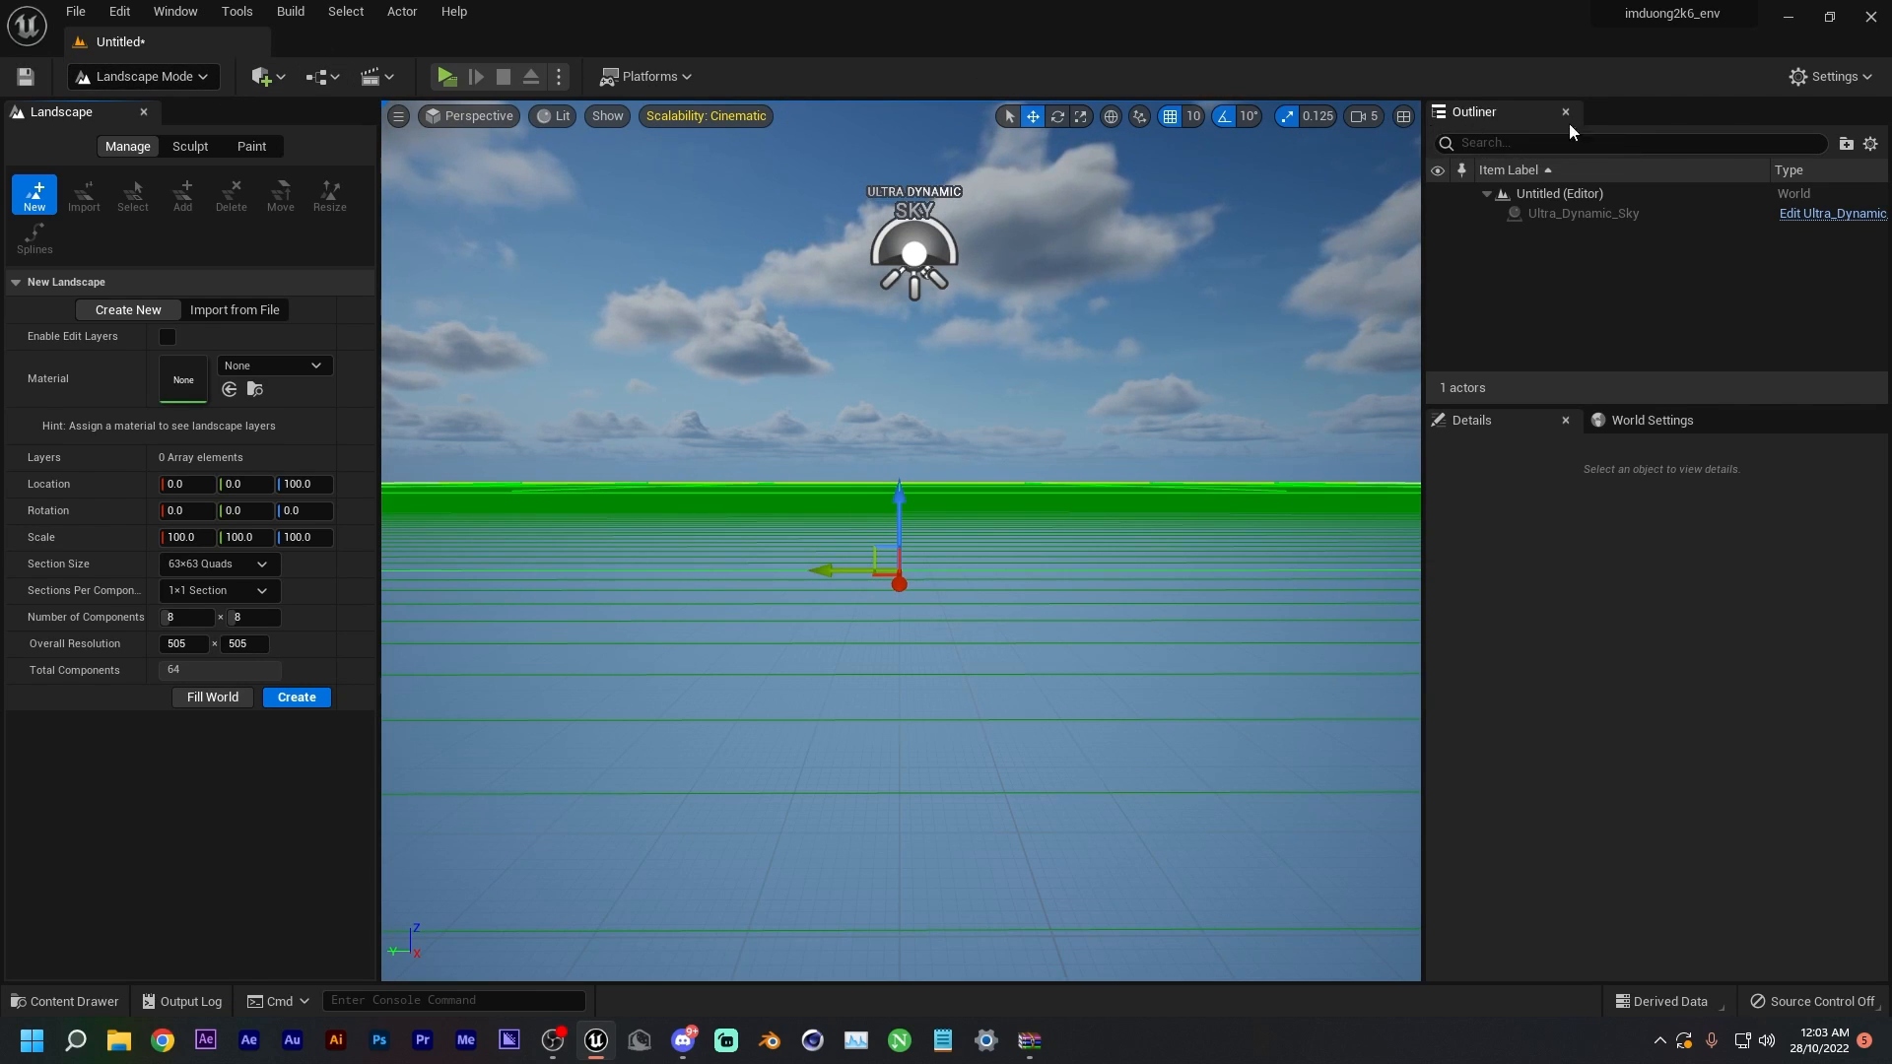
pyautogui.click(1870, 143)
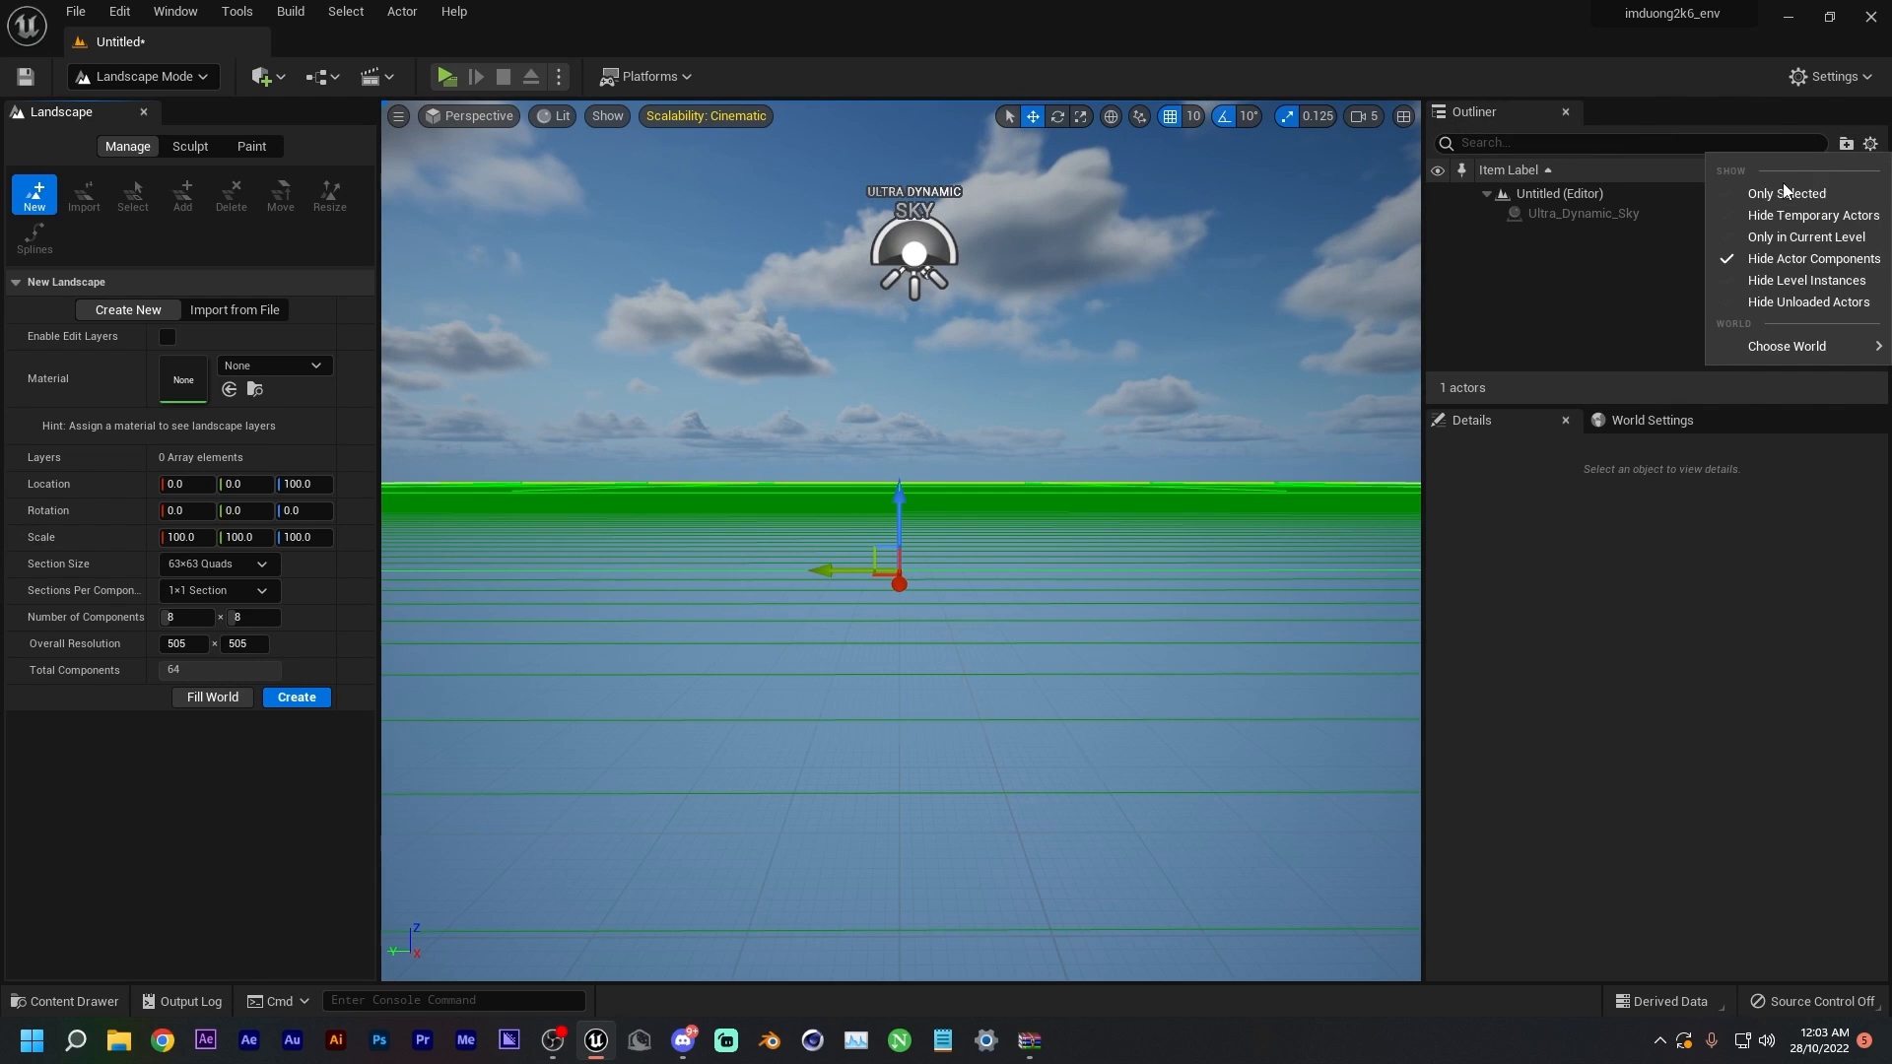
pyautogui.click(399, 116)
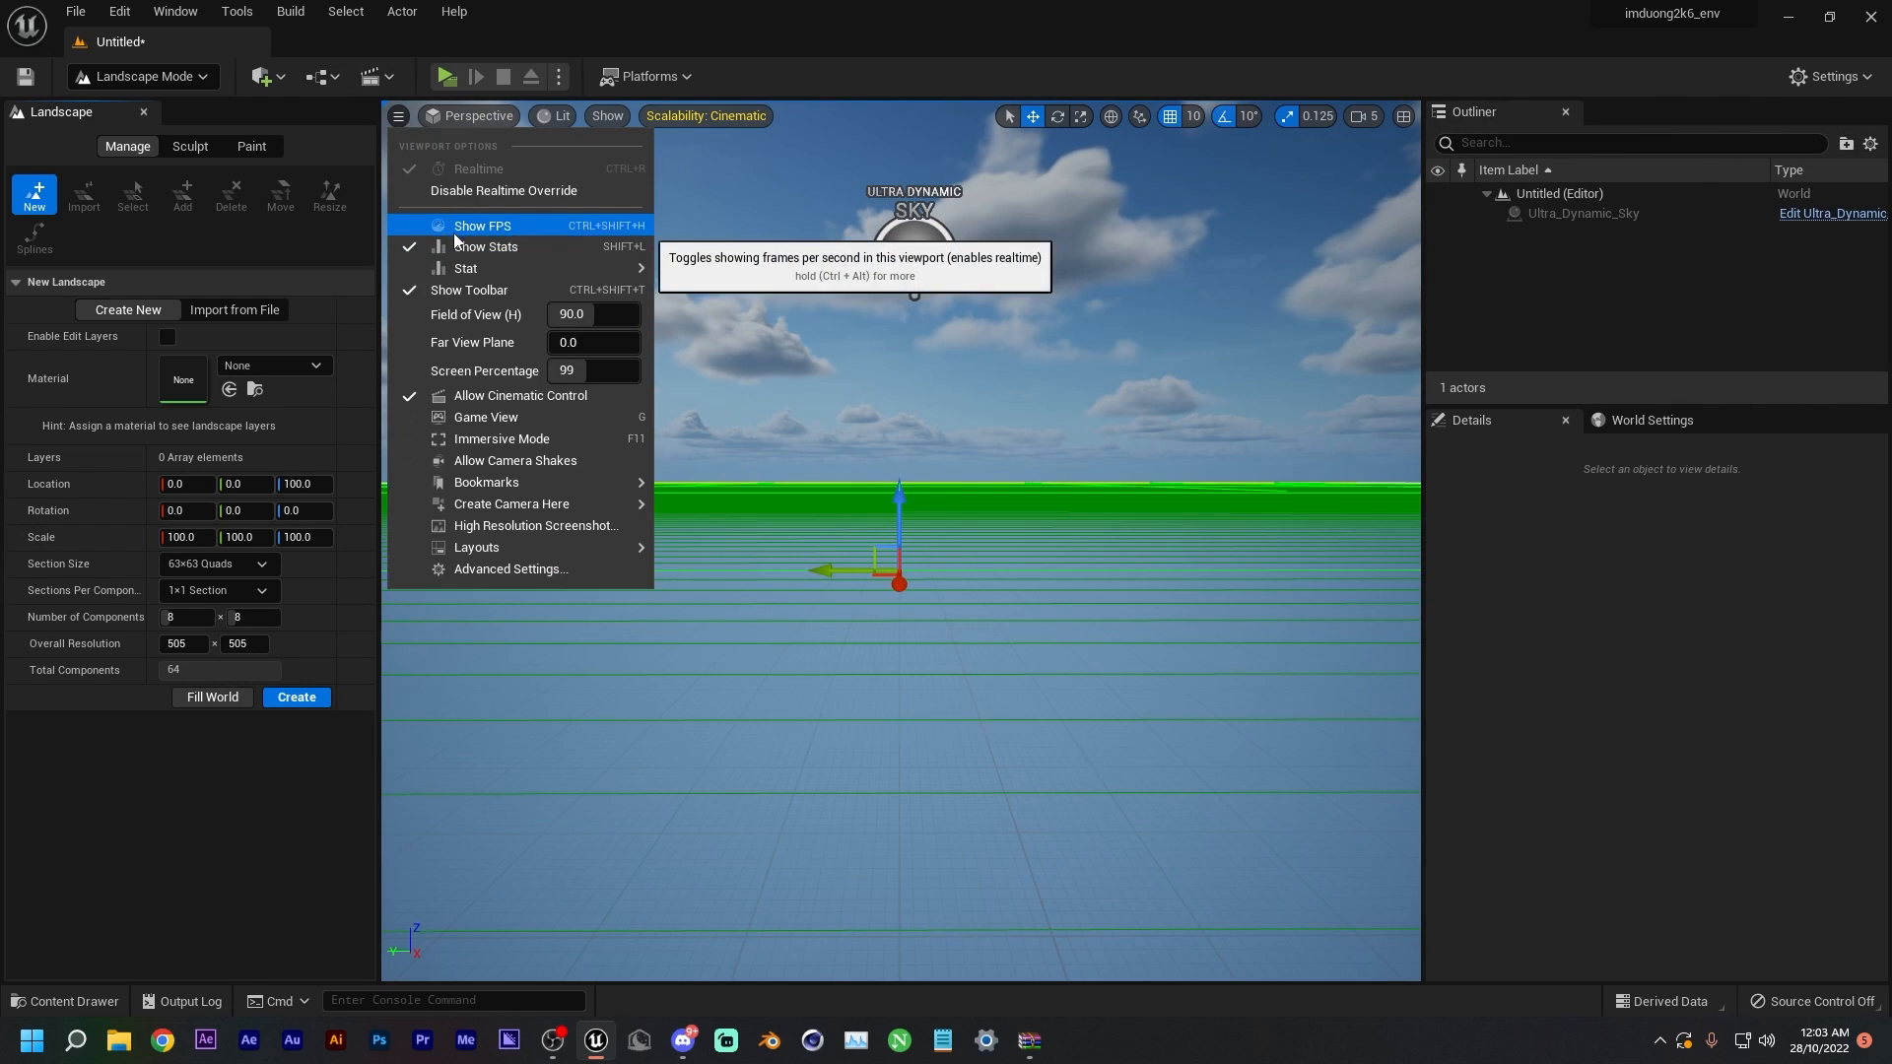
pyautogui.click(475, 246)
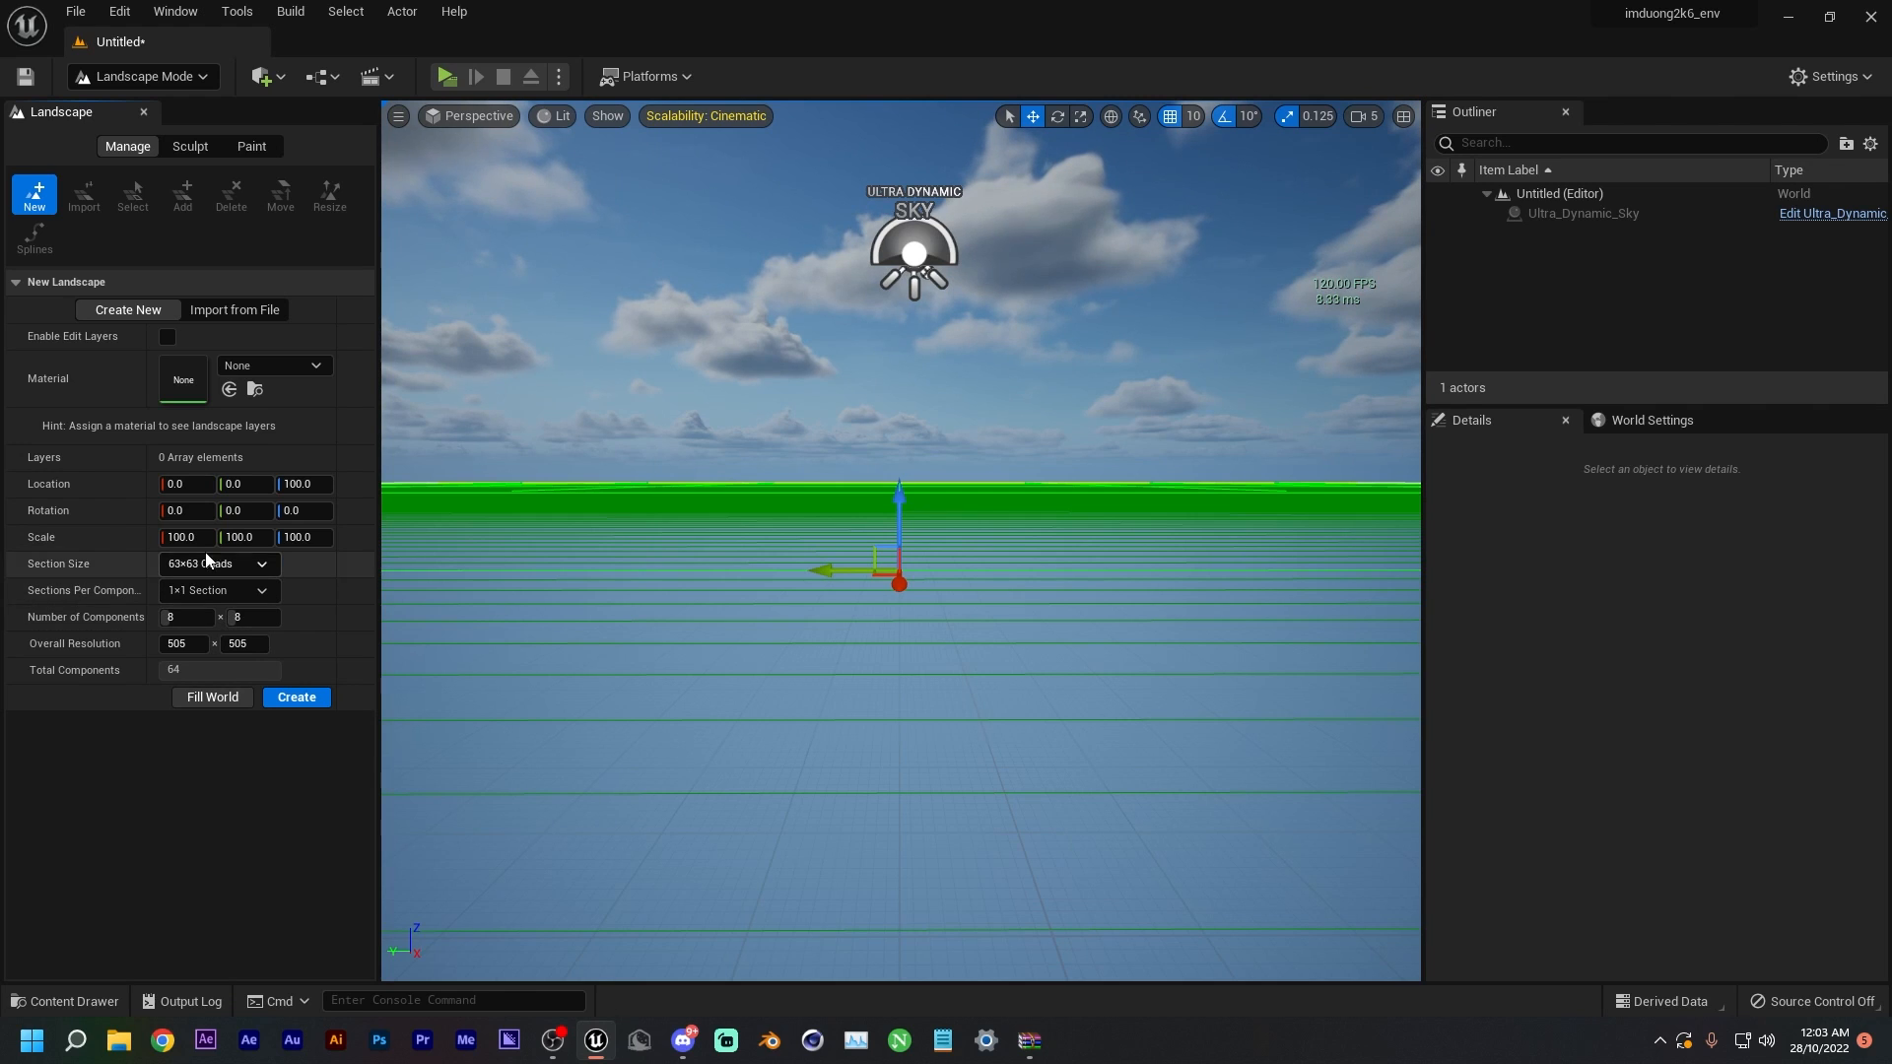
# - Create a new landscape with 63×63 quad sections and 8 × 8 components, and return to Select mode
pyautogui.moveTo(799, 438); pyautogui.dragTo(908, 498, button='right')
pyautogui.press('e')
pyautogui.click(312, 699)
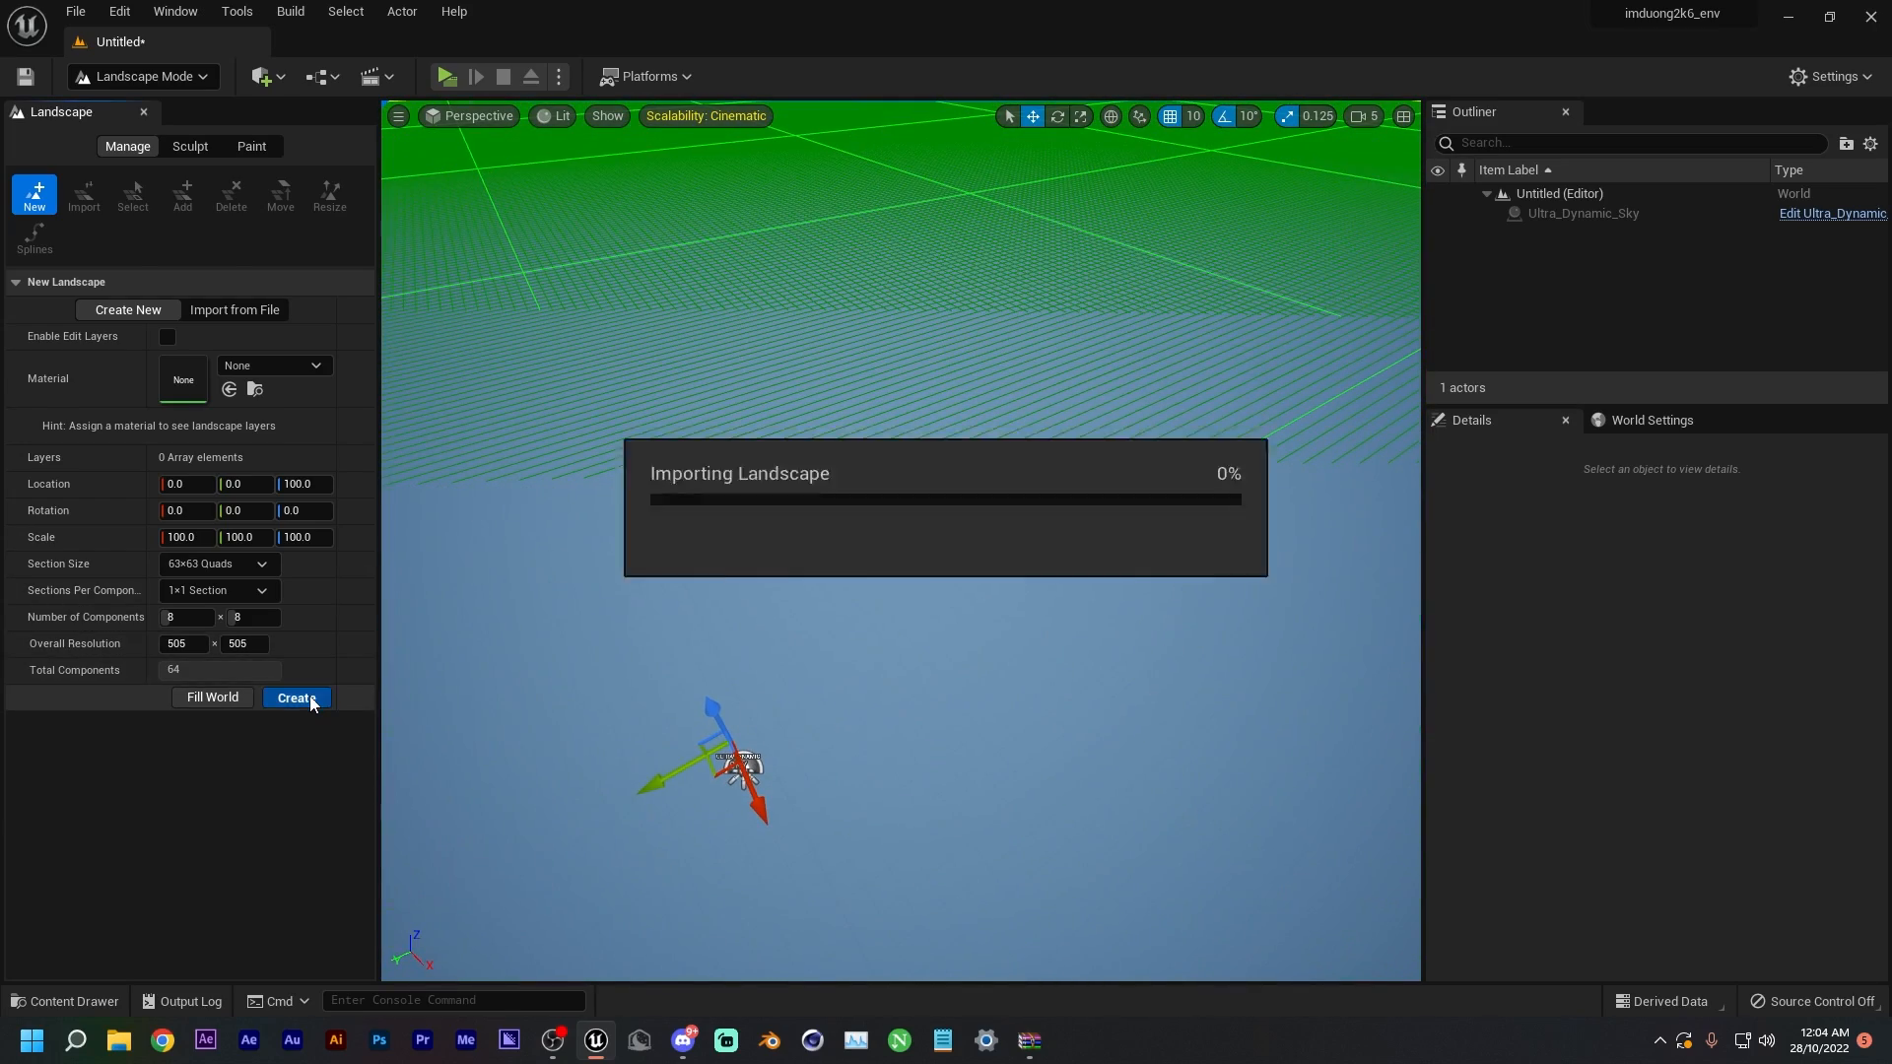
pyautogui.moveTo(857, 397); pyautogui.dragTo(857, 397, button='right')
pyautogui.click(146, 81)
pyautogui.click(147, 118)
pyautogui.click(144, 112)
pyautogui.moveTo(760, 595); pyautogui.dragTo(670, 623, button='right')
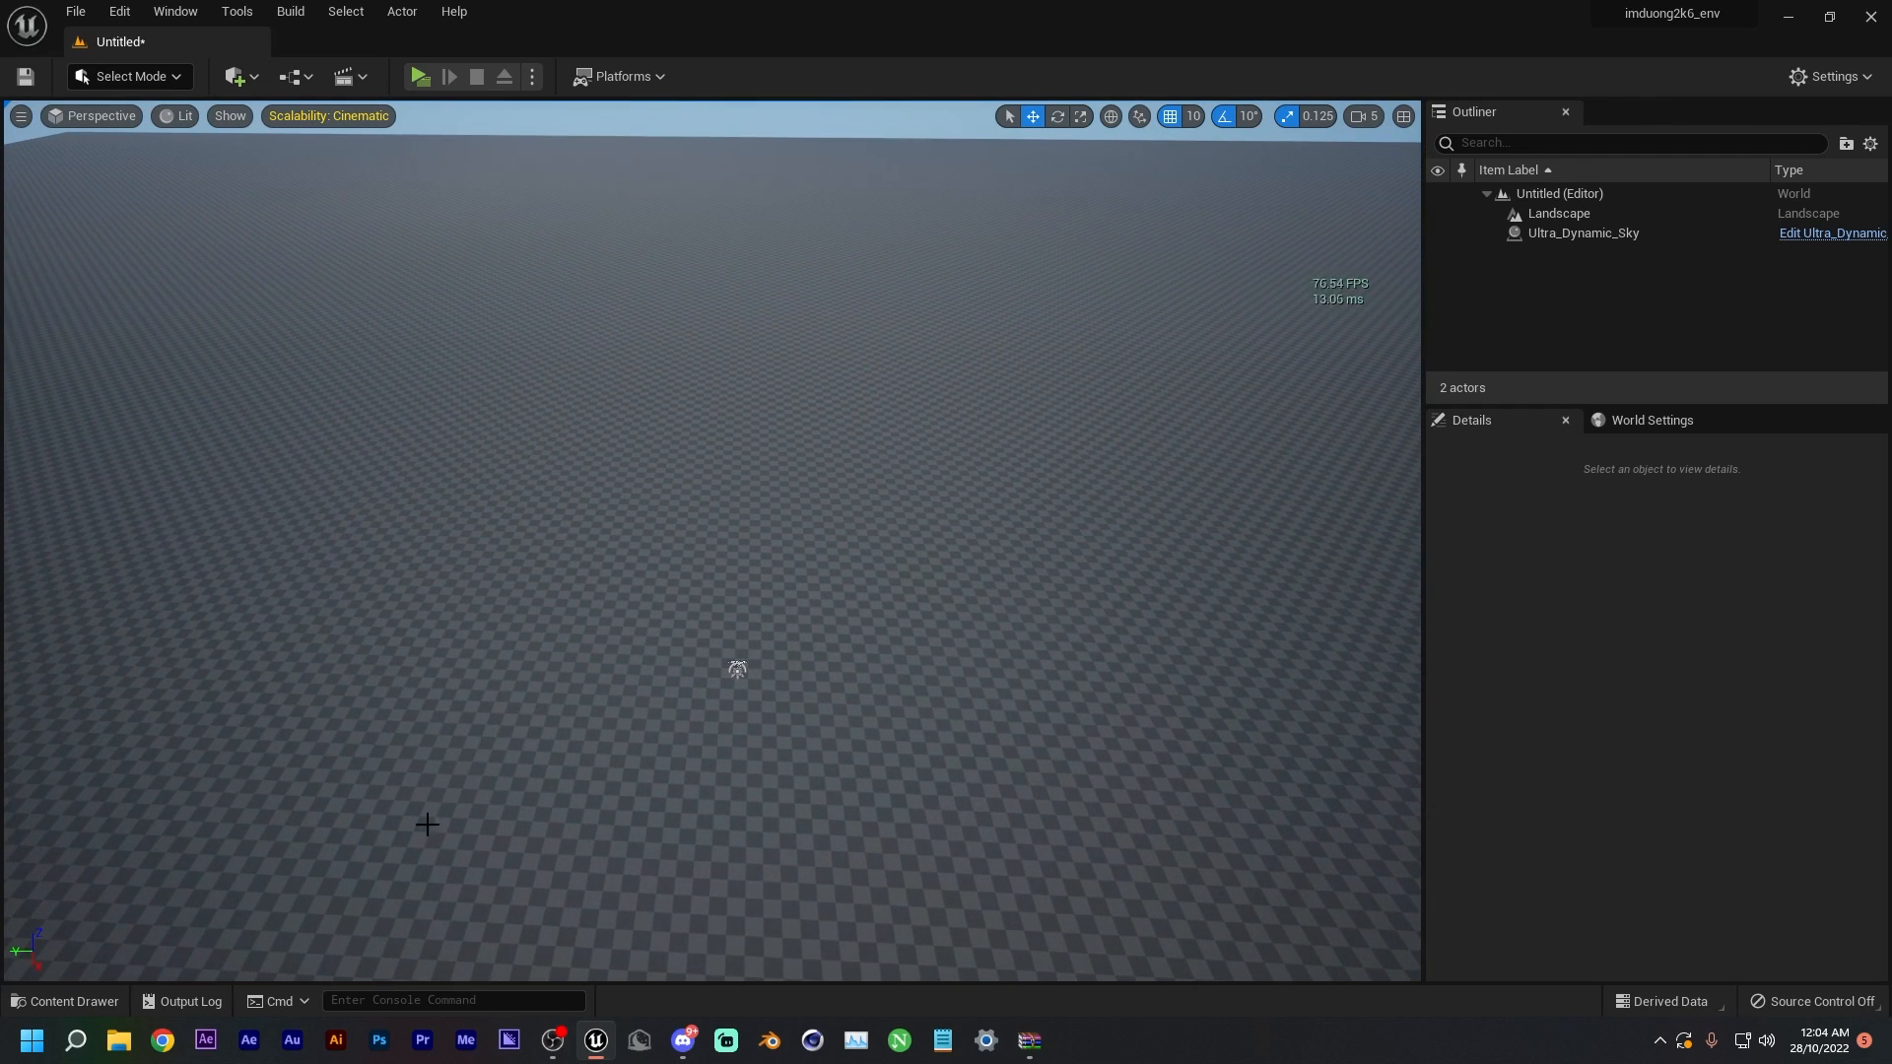
# - Open Paint at 200% zoom and try a tall grey rectangle outline on the blank canvas
pyautogui.moveTo(78, 1052)
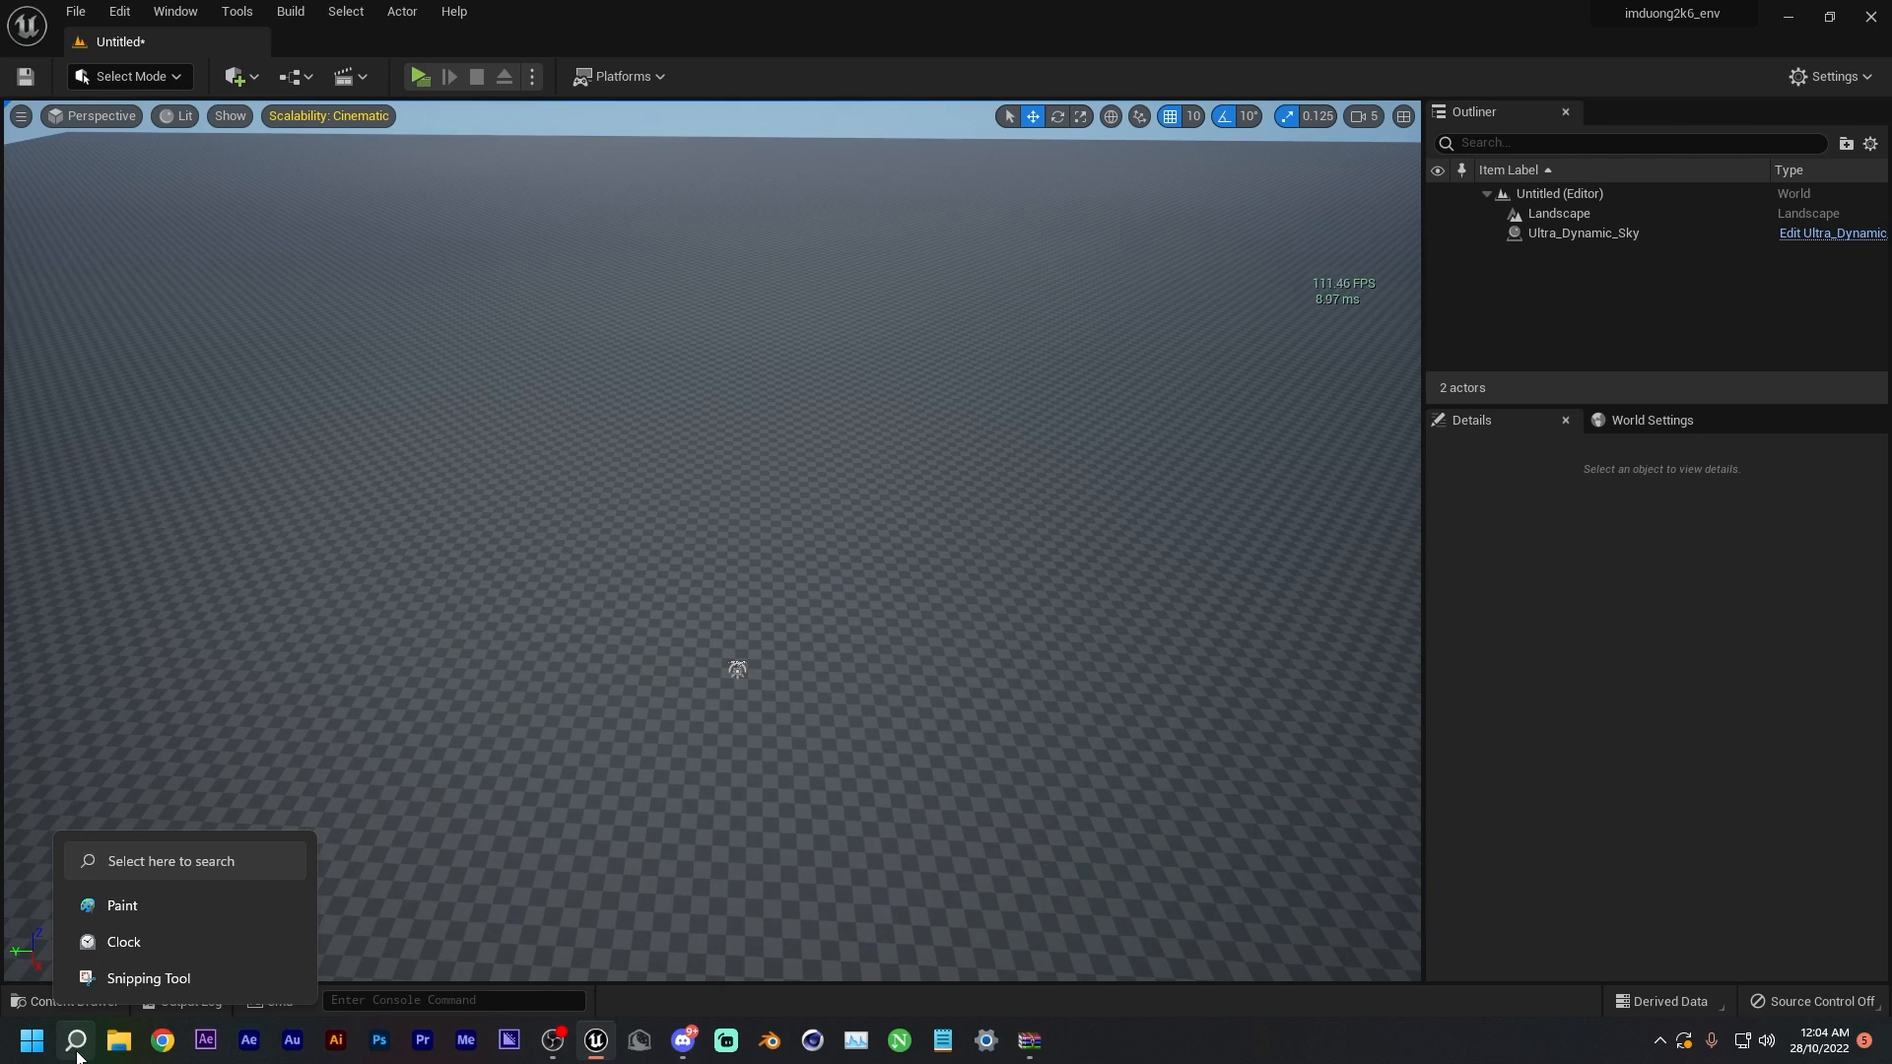
pyautogui.click(122, 906)
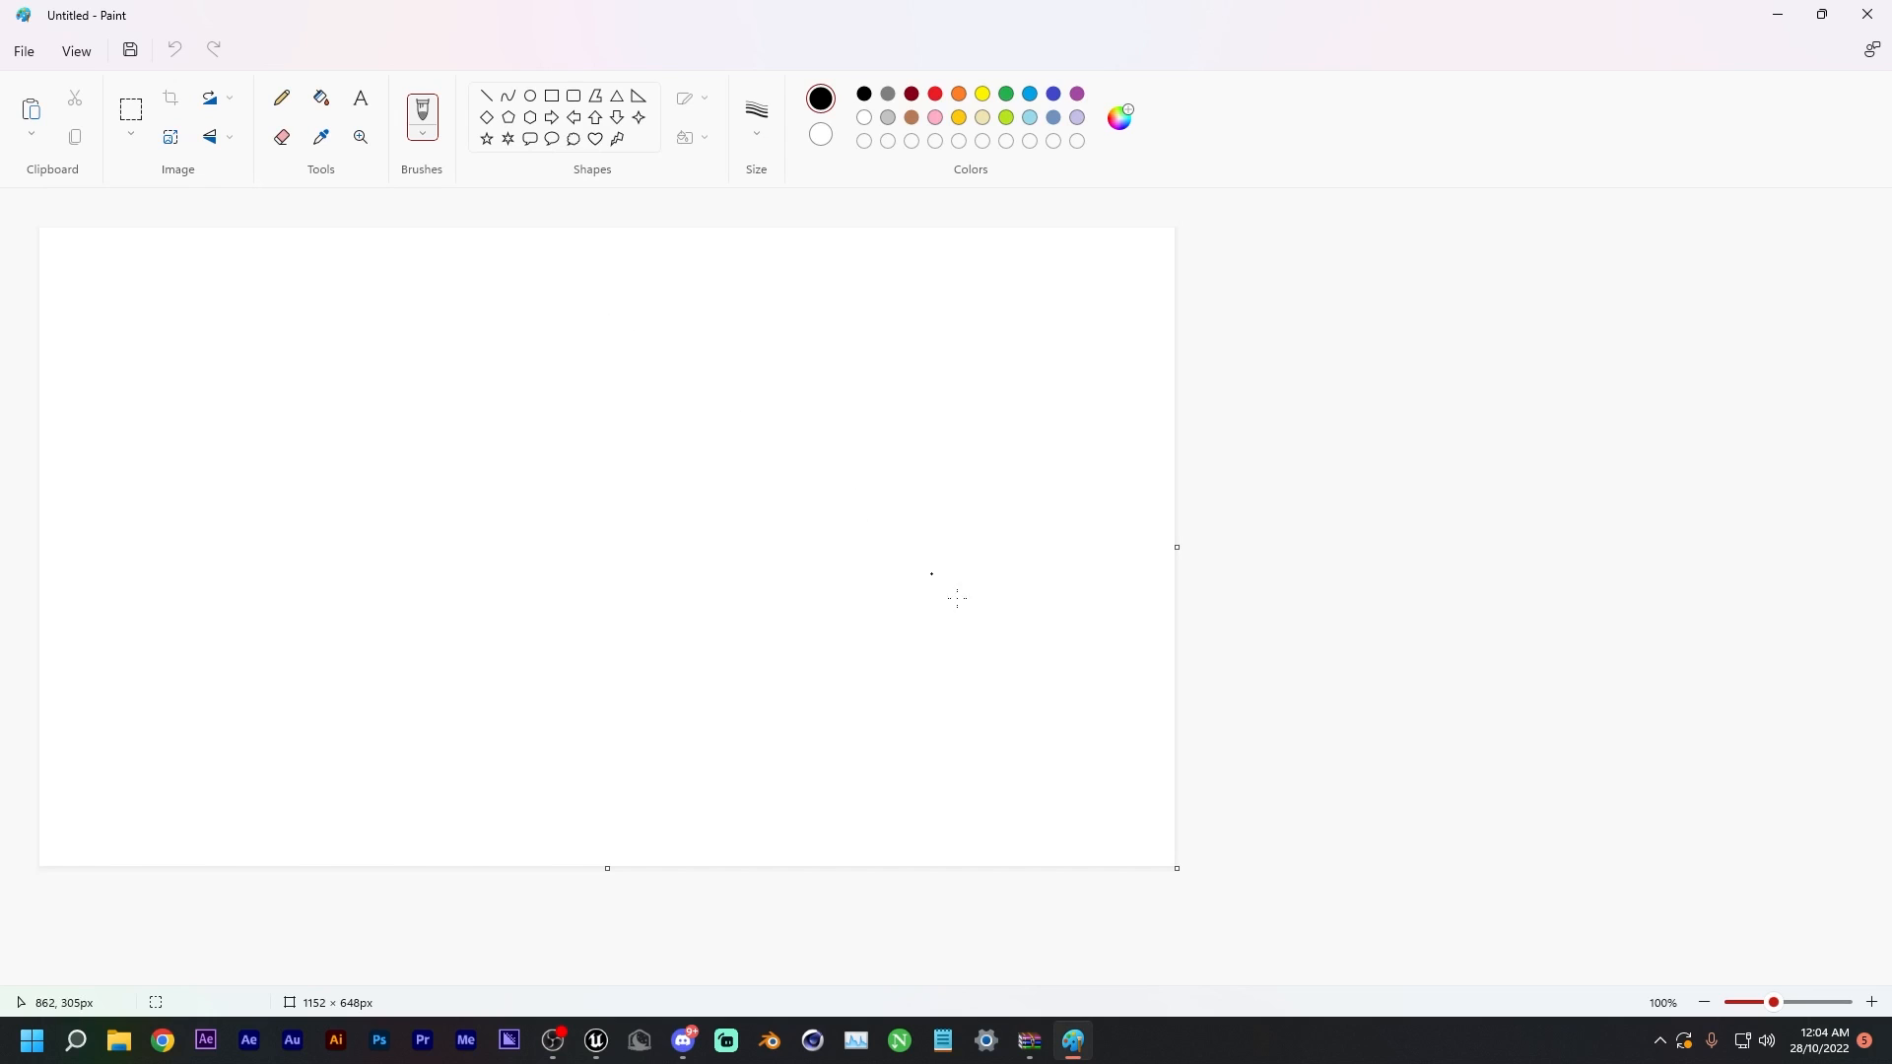
pyautogui.moveTo(1789, 1012); pyautogui.dragTo(1792, 1012)
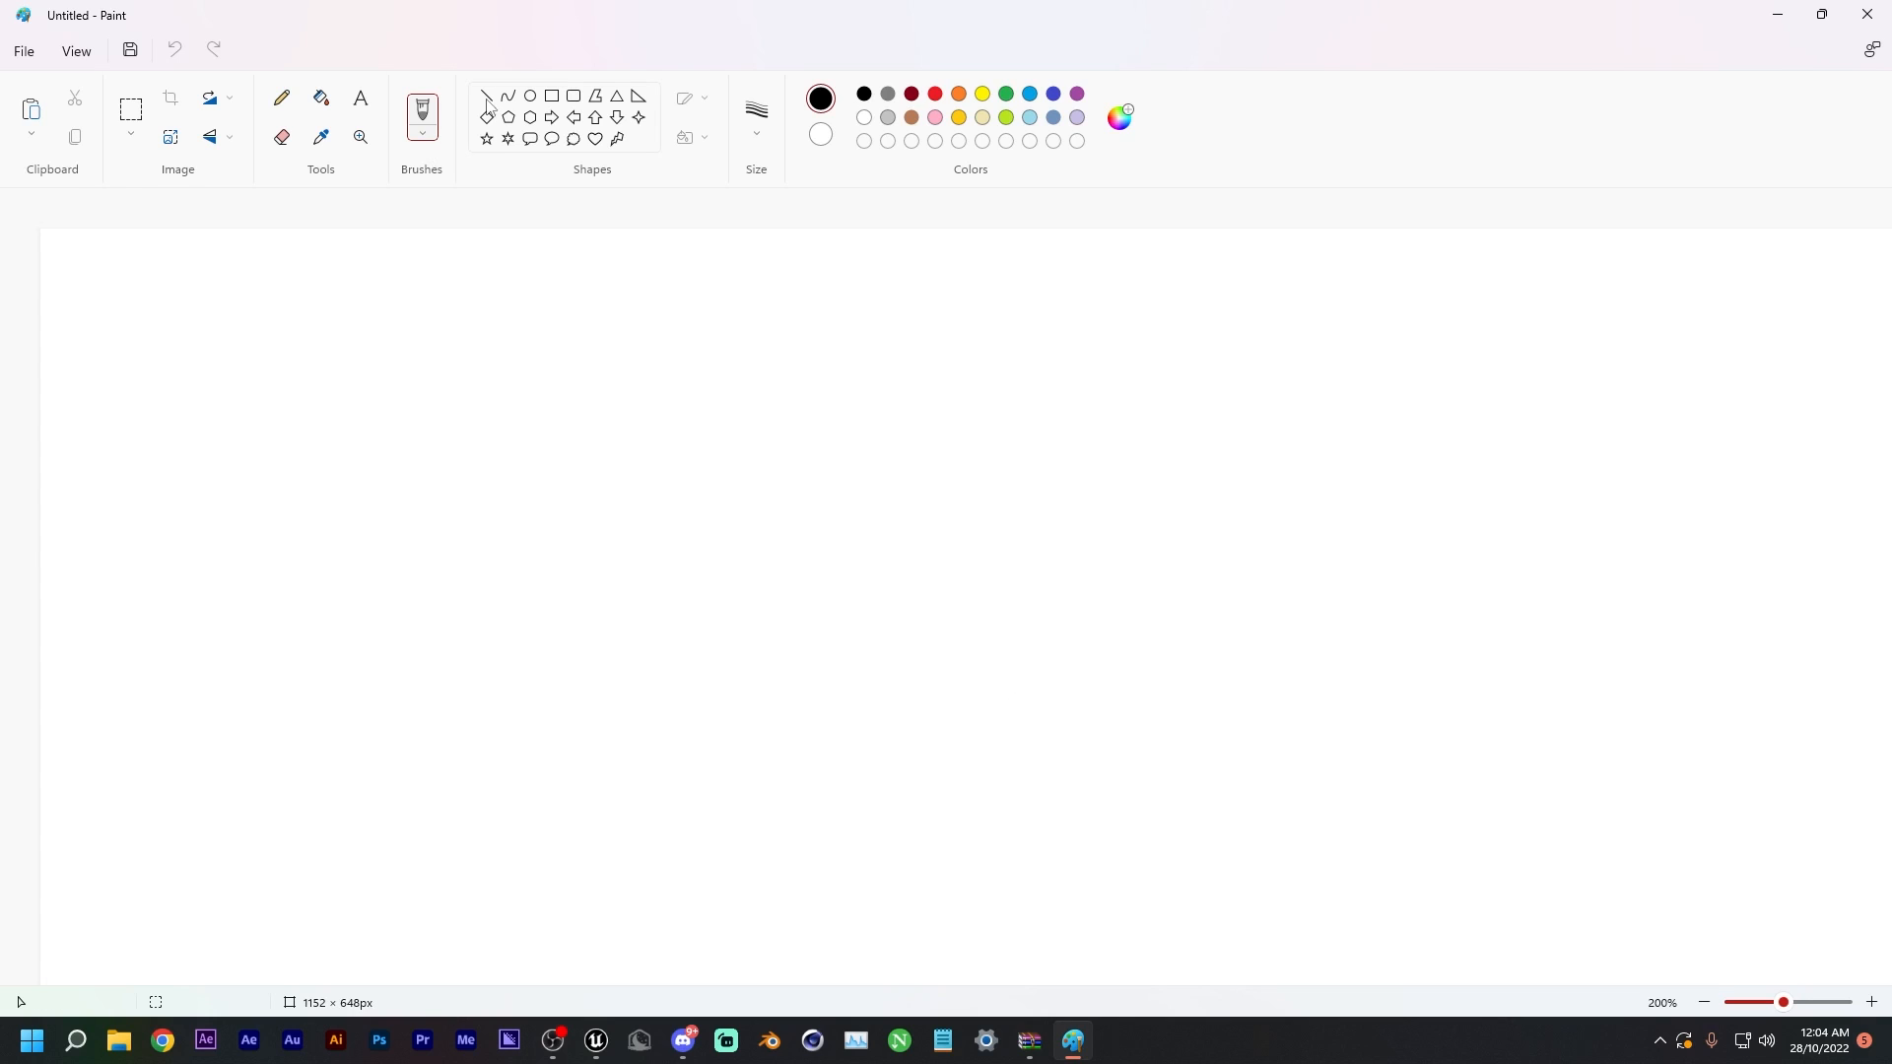
pyautogui.click(552, 97)
pyautogui.moveTo(795, 452)
pyautogui.mouseDown()
pyautogui.moveTo(866, 591)
pyautogui.moveTo(930, 858)
pyautogui.mouseUp()
pyautogui.hotkey('ctrl', 'z')
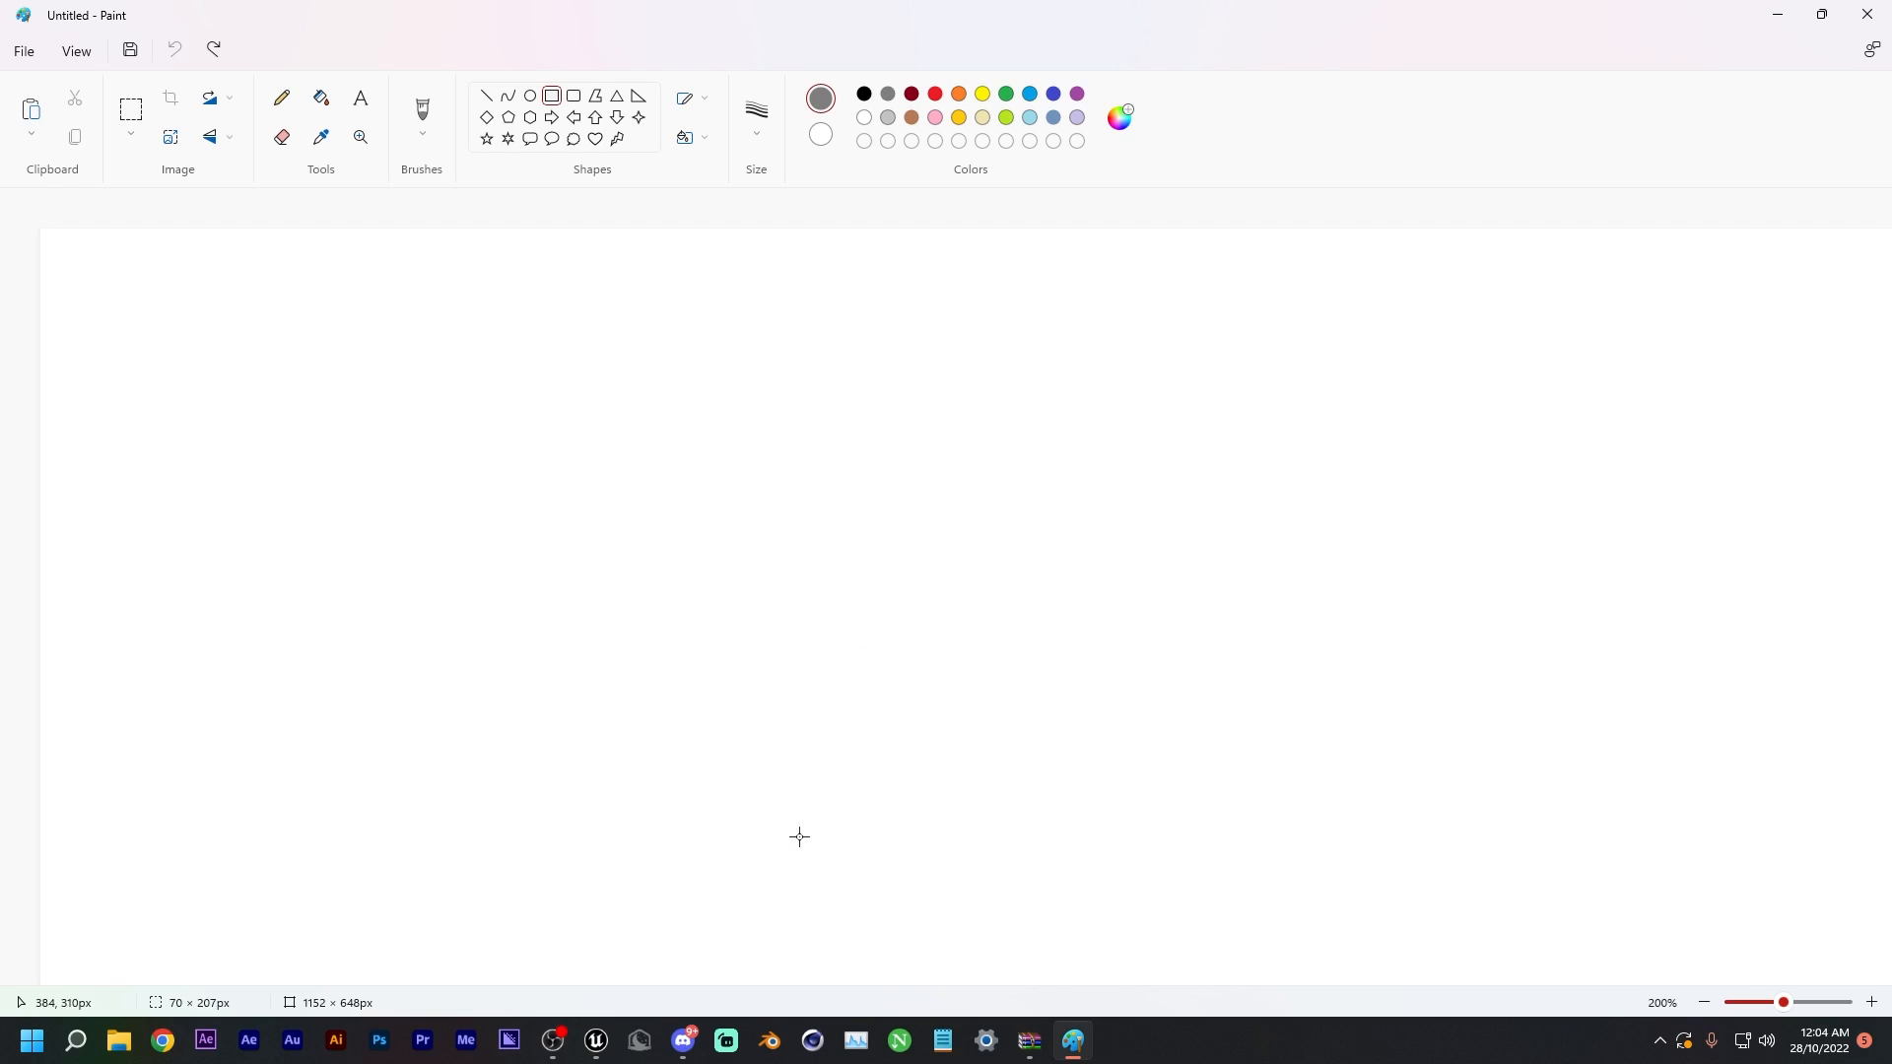
# - Sketch a tall grey rectangle with a wide pink rectangle across its upper end and small pink rectangles along both sides
pyautogui.moveTo(837, 726); pyautogui.dragTo(914, 923)
pyautogui.moveTo(665, 588); pyautogui.dragTo(1074, 679)
pyautogui.click(936, 119)
pyautogui.moveTo(928, 696)
pyautogui.mouseDown()
pyautogui.moveTo(972, 904)
pyautogui.moveTo(950, 938)
pyautogui.mouseUp()
pyautogui.moveTo(984, 719); pyautogui.dragTo(1031, 945)
pyautogui.moveTo(1050, 744)
pyautogui.mouseDown()
pyautogui.moveTo(1072, 862)
pyautogui.moveTo(1019, 843)
pyautogui.mouseUp()
pyautogui.moveTo(785, 694)
pyautogui.mouseDown()
pyautogui.moveTo(828, 840)
pyautogui.moveTo(785, 932)
pyautogui.mouseUp()
pyautogui.moveTo(742, 768); pyautogui.dragTo(768, 906)
pyautogui.moveTo(736, 702)
pyautogui.mouseDown()
pyautogui.moveTo(755, 736)
pyautogui.moveTo(674, 800)
pyautogui.mouseUp()
# - Draw separate pink rectangles in the canvas's upper right area and four more in the cluster left of the grey rectangle
pyautogui.moveTo(1347, 258)
pyautogui.mouseDown()
pyautogui.moveTo(1308, 277)
pyautogui.moveTo(1383, 378)
pyautogui.moveTo(1424, 547)
pyautogui.mouseUp()
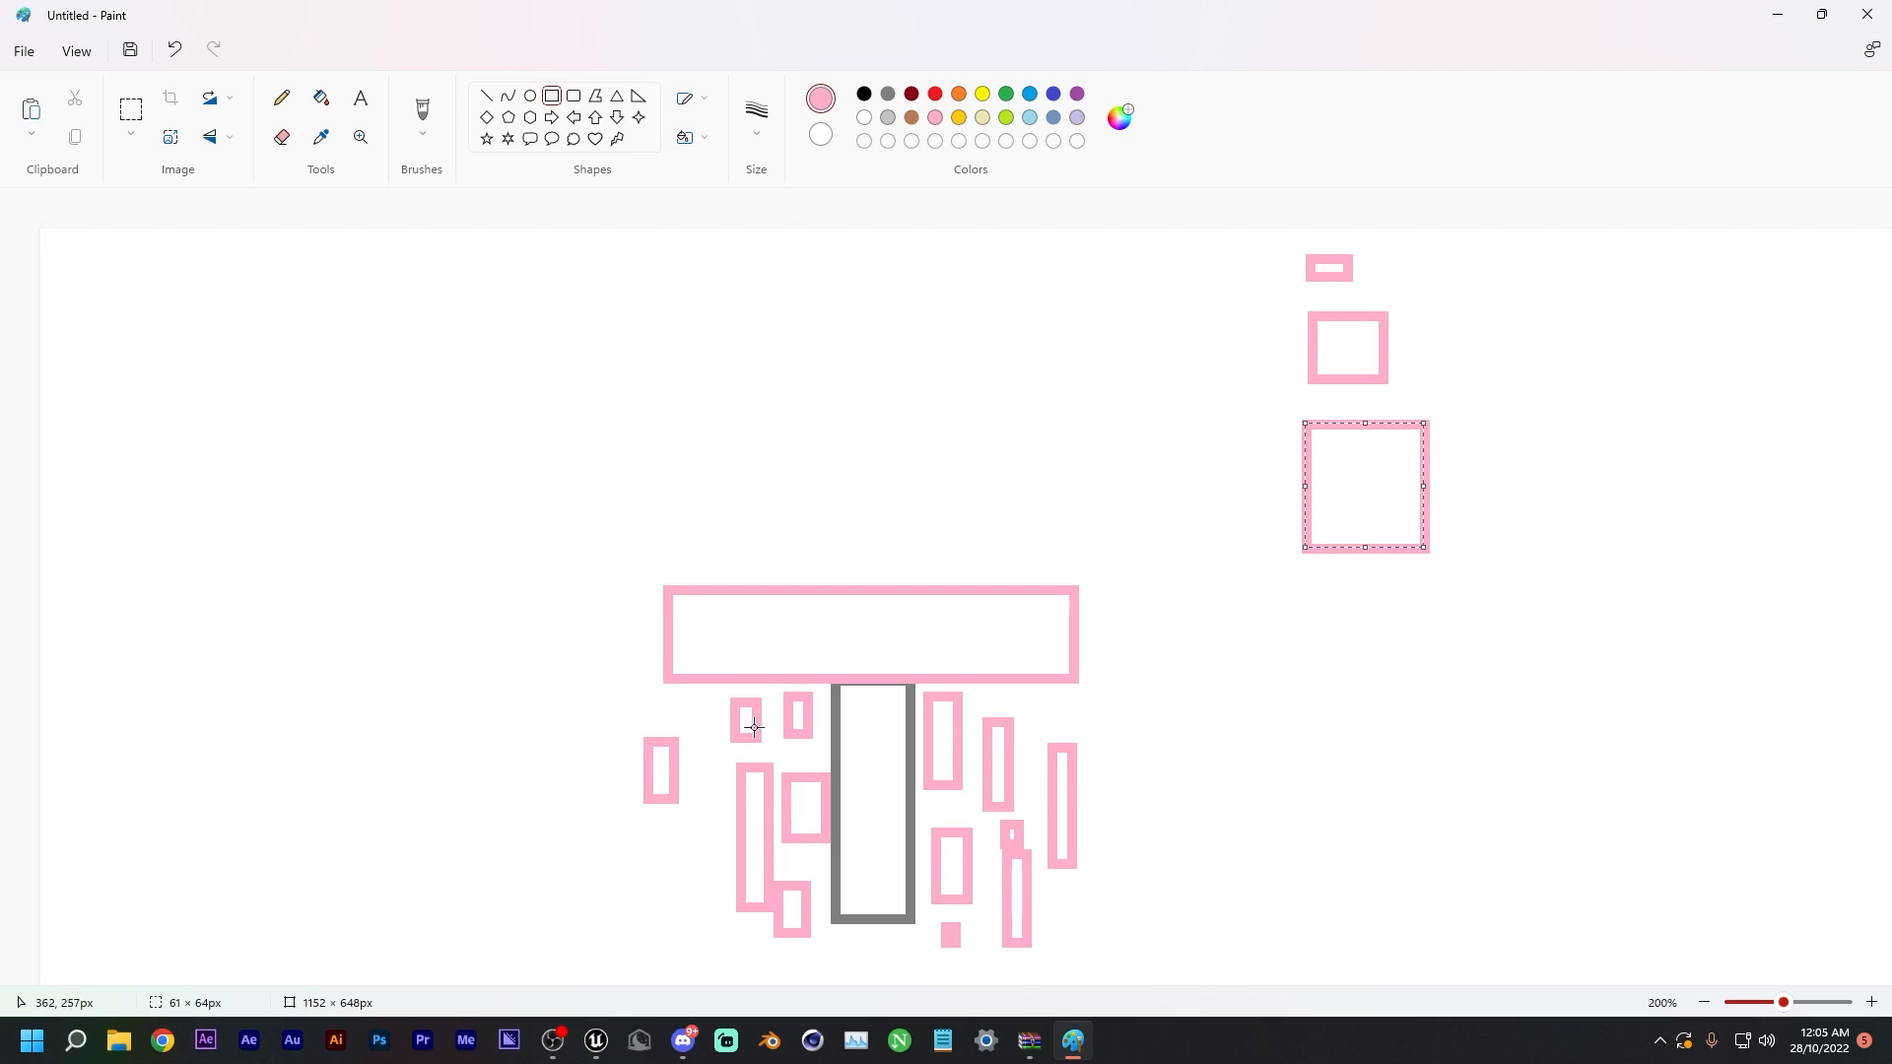
pyautogui.moveTo(673, 708); pyautogui.dragTo(720, 767)
pyautogui.moveTo(679, 831); pyautogui.dragTo(729, 928)
pyautogui.moveTo(579, 811); pyautogui.dragTo(647, 897)
pyautogui.moveTo(567, 668); pyautogui.dragTo(613, 734)
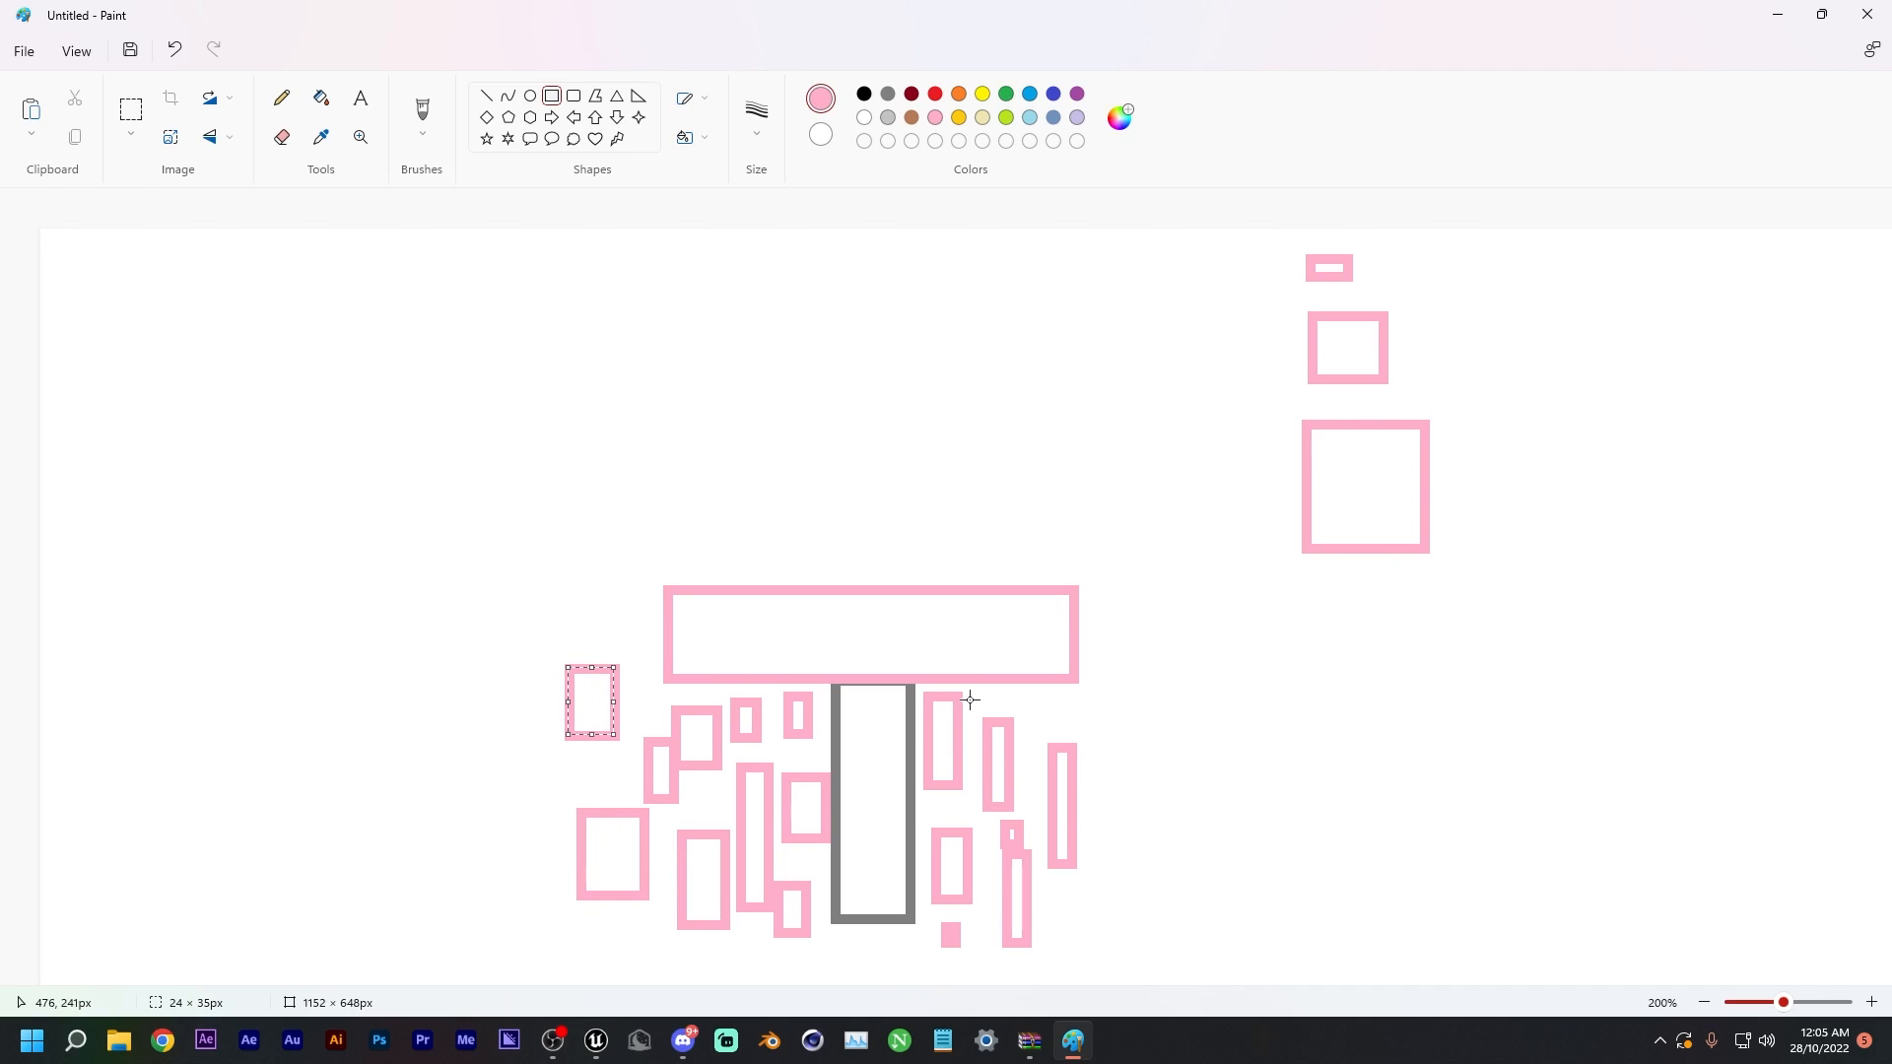
# - Scatter pink rectangles of varied sizes above the wide pink rectangle in the sketch
pyautogui.moveTo(703, 558)
pyautogui.mouseDown()
pyautogui.moveTo(742, 577)
pyautogui.moveTo(933, 576)
pyautogui.mouseUp()
pyautogui.moveTo(1046, 559); pyautogui.dragTo(1089, 576)
pyautogui.moveTo(687, 442); pyautogui.dragTo(750, 508)
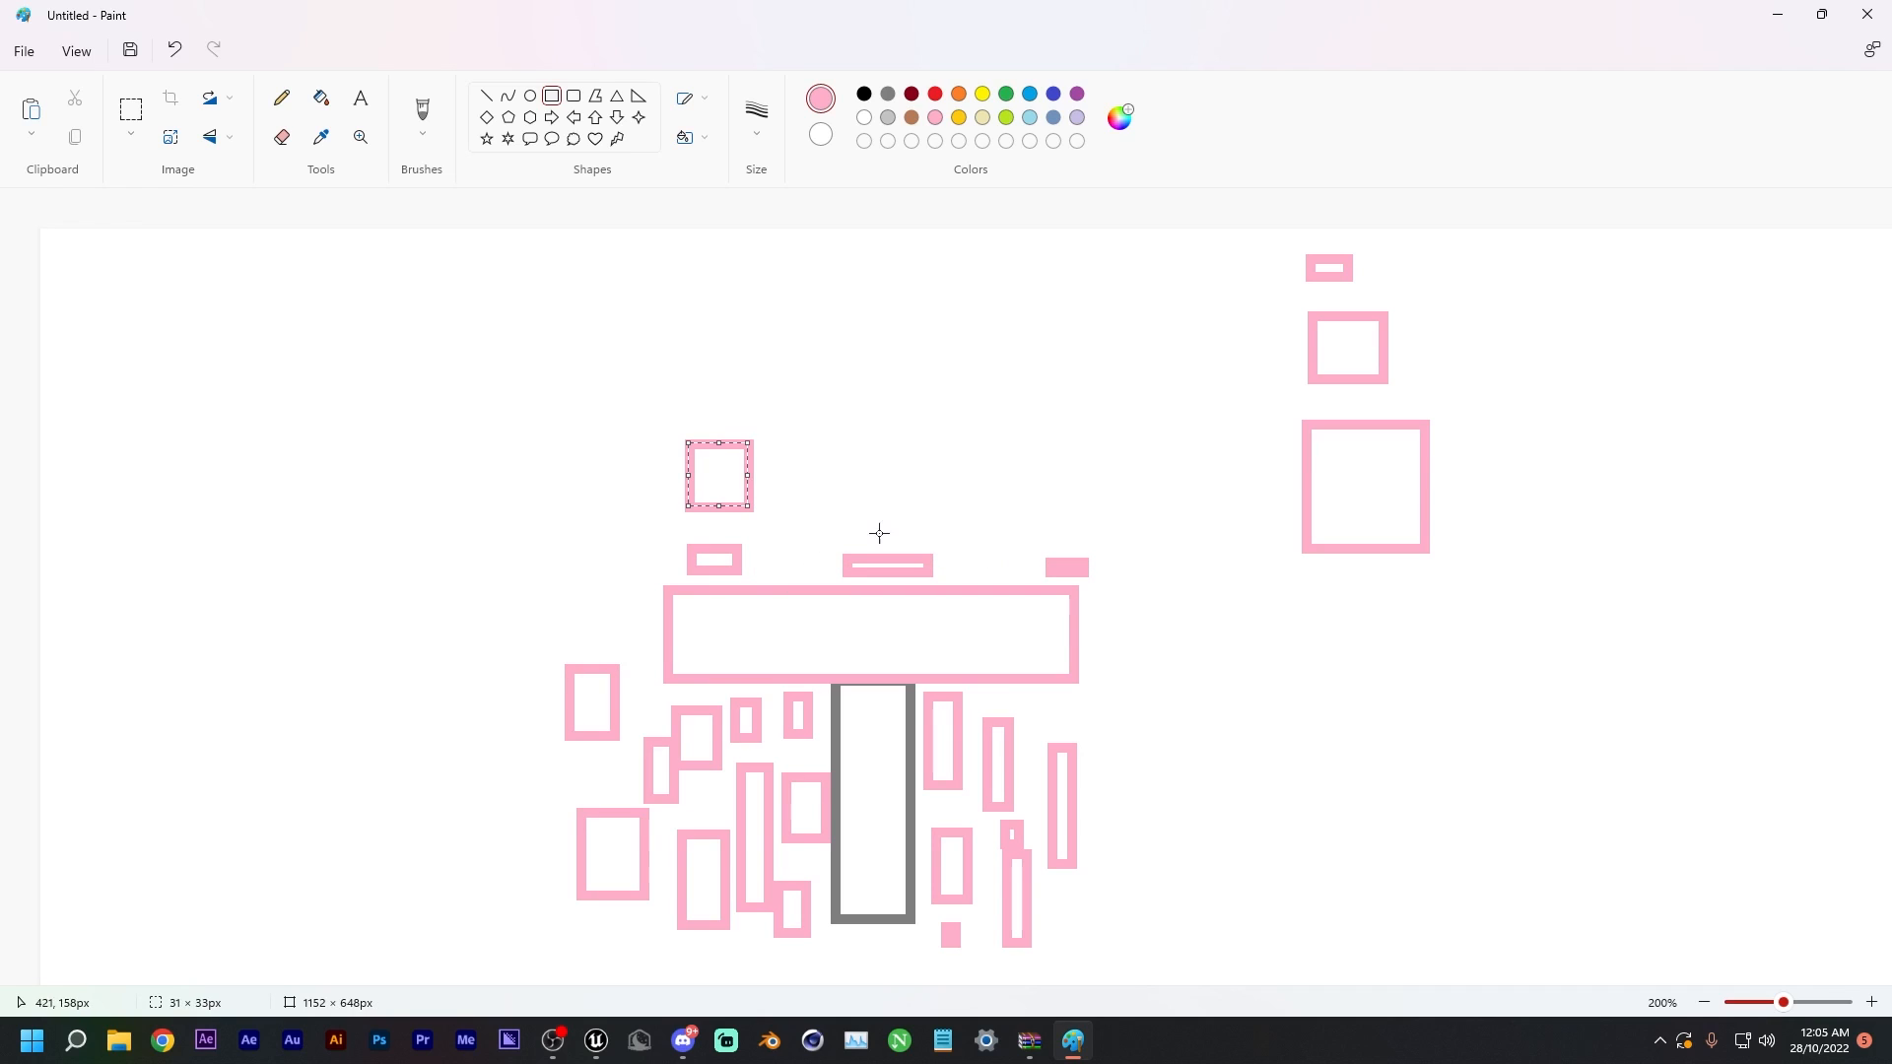
pyautogui.moveTo(816, 436); pyautogui.dragTo(896, 523)
pyautogui.moveTo(1028, 465); pyautogui.dragTo(1124, 528)
pyautogui.moveTo(924, 469); pyautogui.dragTo(972, 533)
pyautogui.moveTo(756, 499); pyautogui.dragTo(831, 571)
pyautogui.moveTo(789, 337); pyautogui.dragTo(967, 432)
pyautogui.moveTo(1019, 391); pyautogui.dragTo(1094, 449)
pyautogui.moveTo(627, 313); pyautogui.dragTo(686, 390)
pyautogui.moveTo(544, 396); pyautogui.dragTo(618, 460)
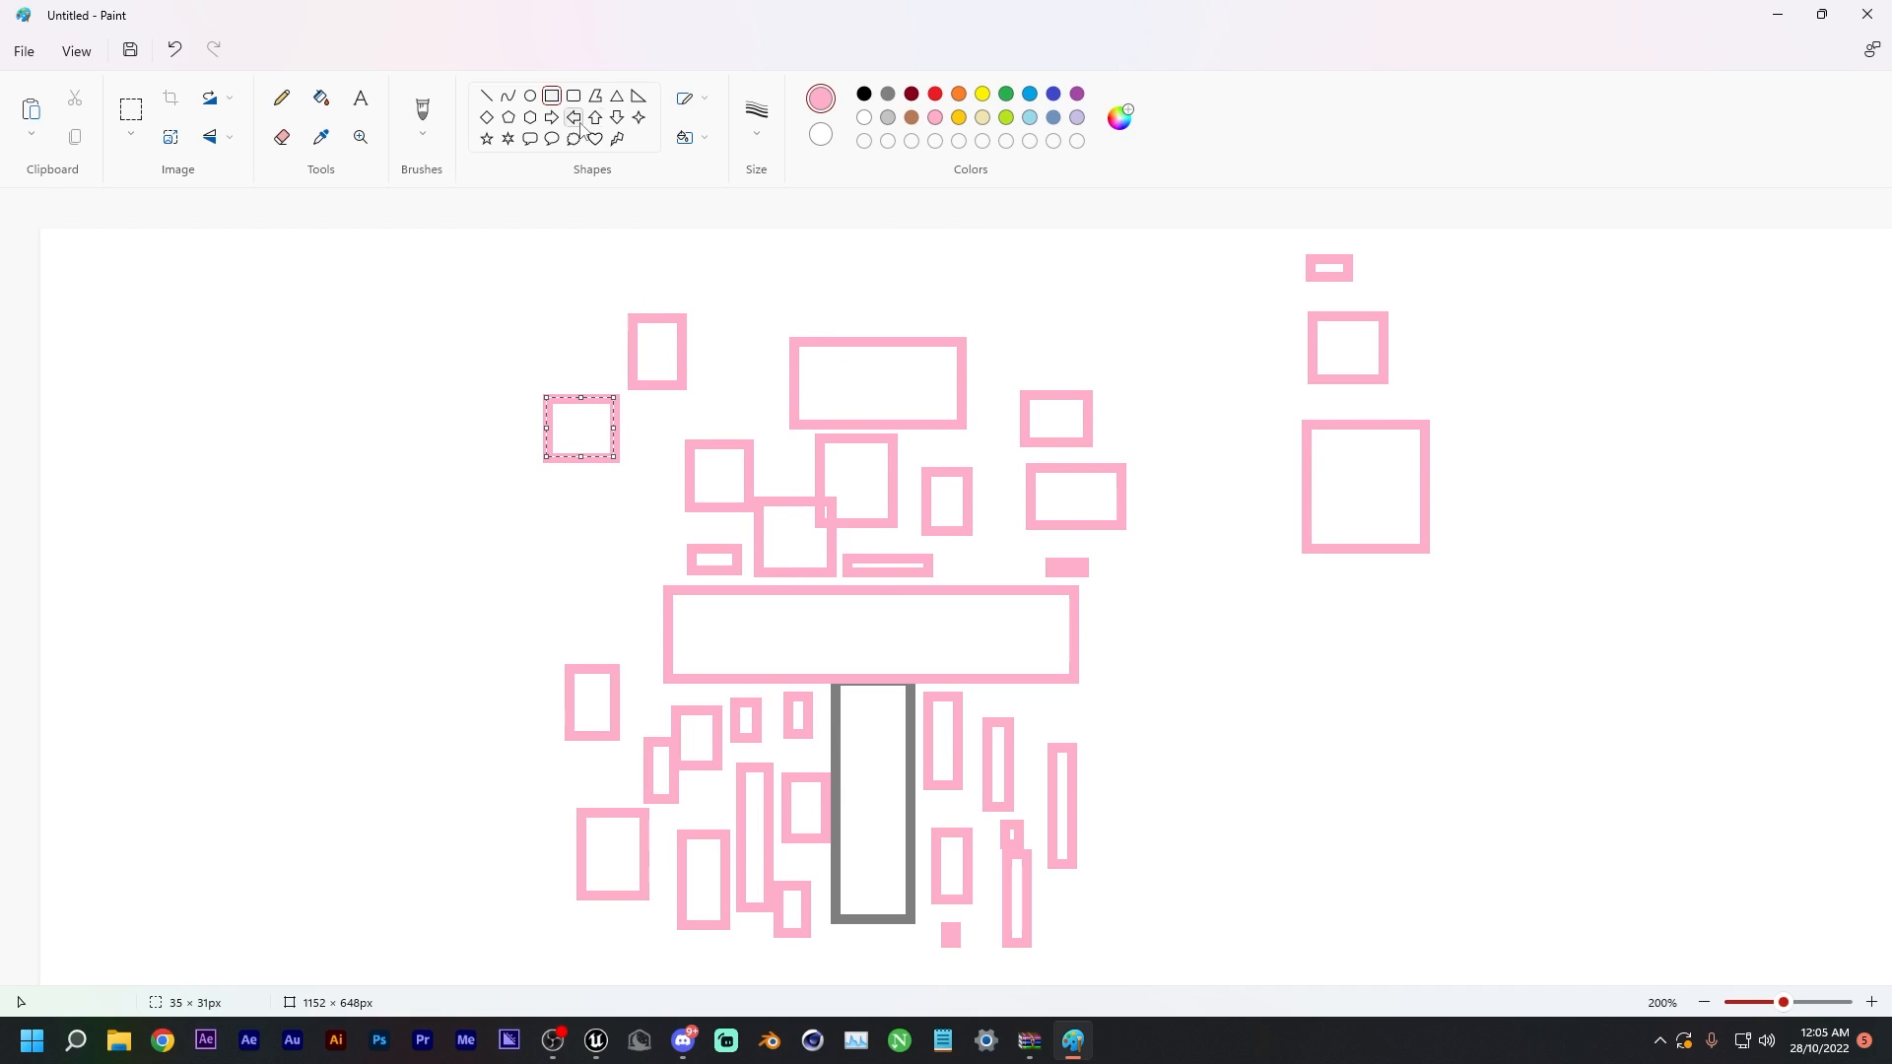
# - Draw a vertical pink line down the middle of the grey rectangle, and close Paint without saving the sketch
pyautogui.click(487, 95)
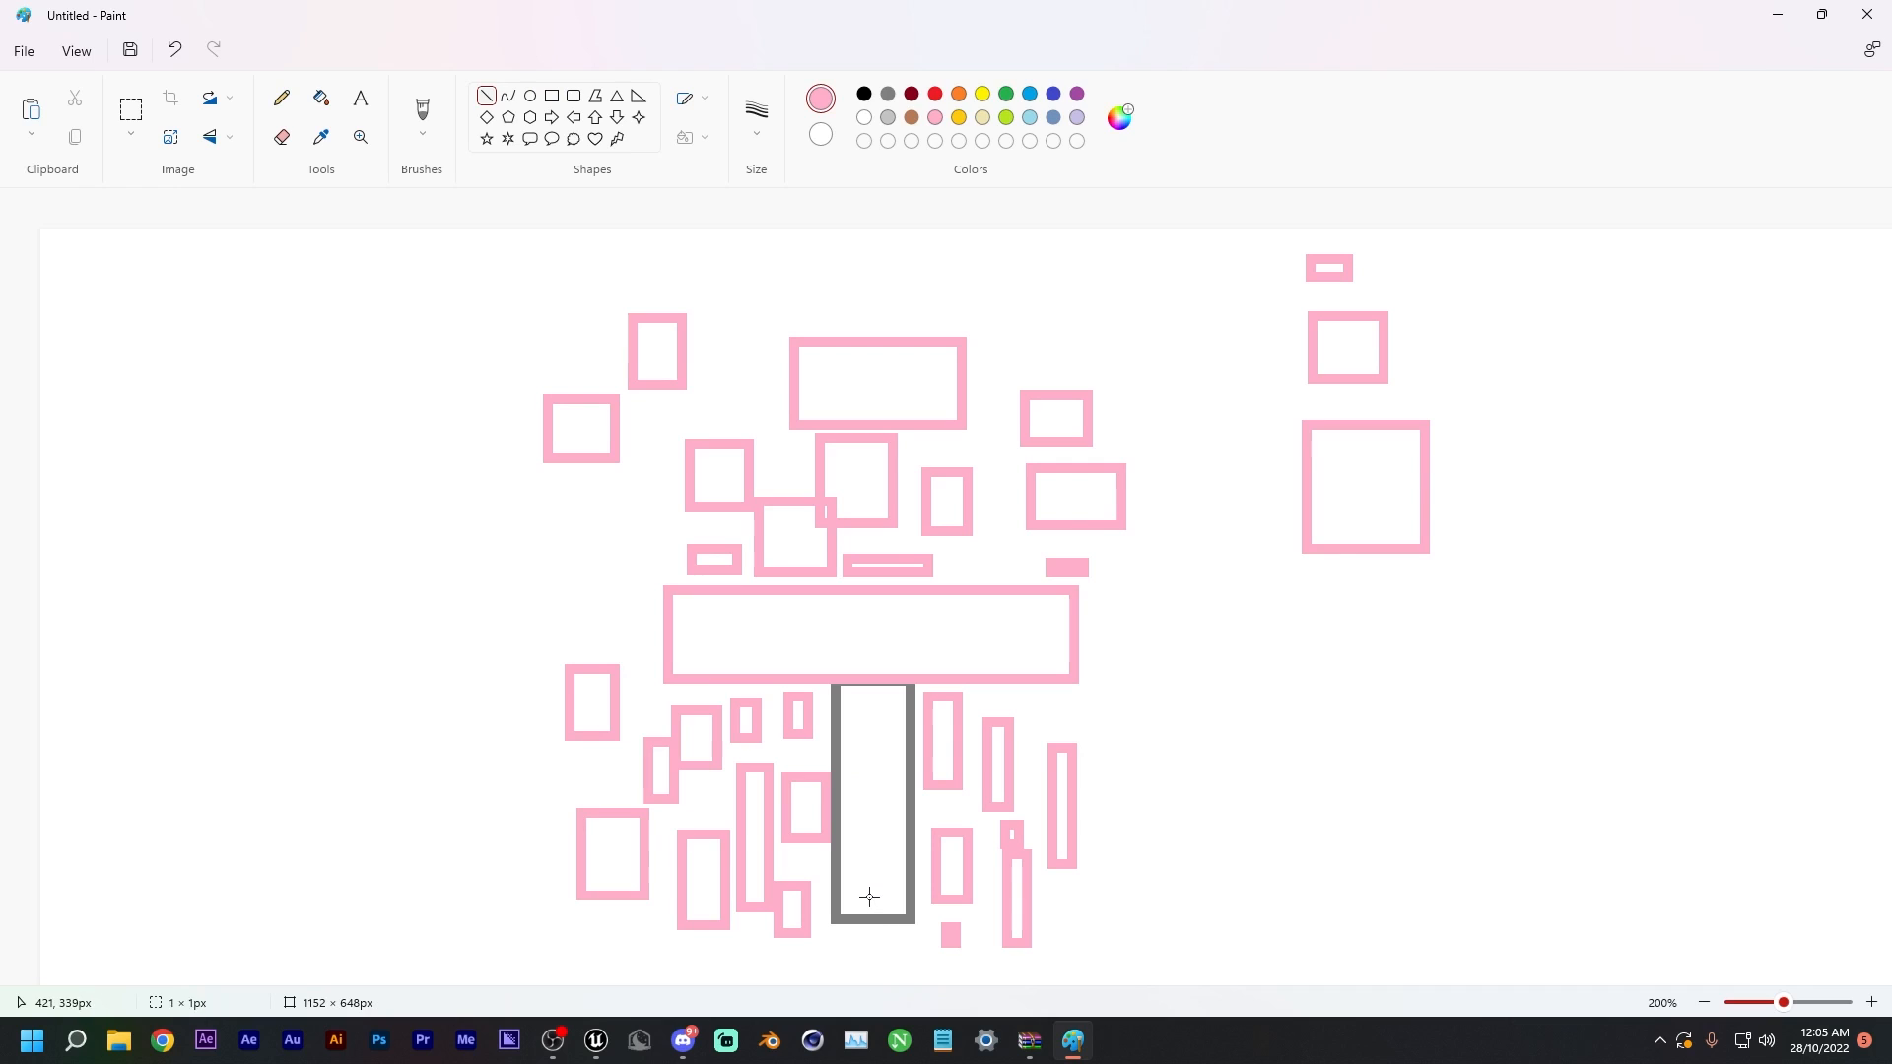
pyautogui.moveTo(872, 700); pyautogui.dragTo(872, 908)
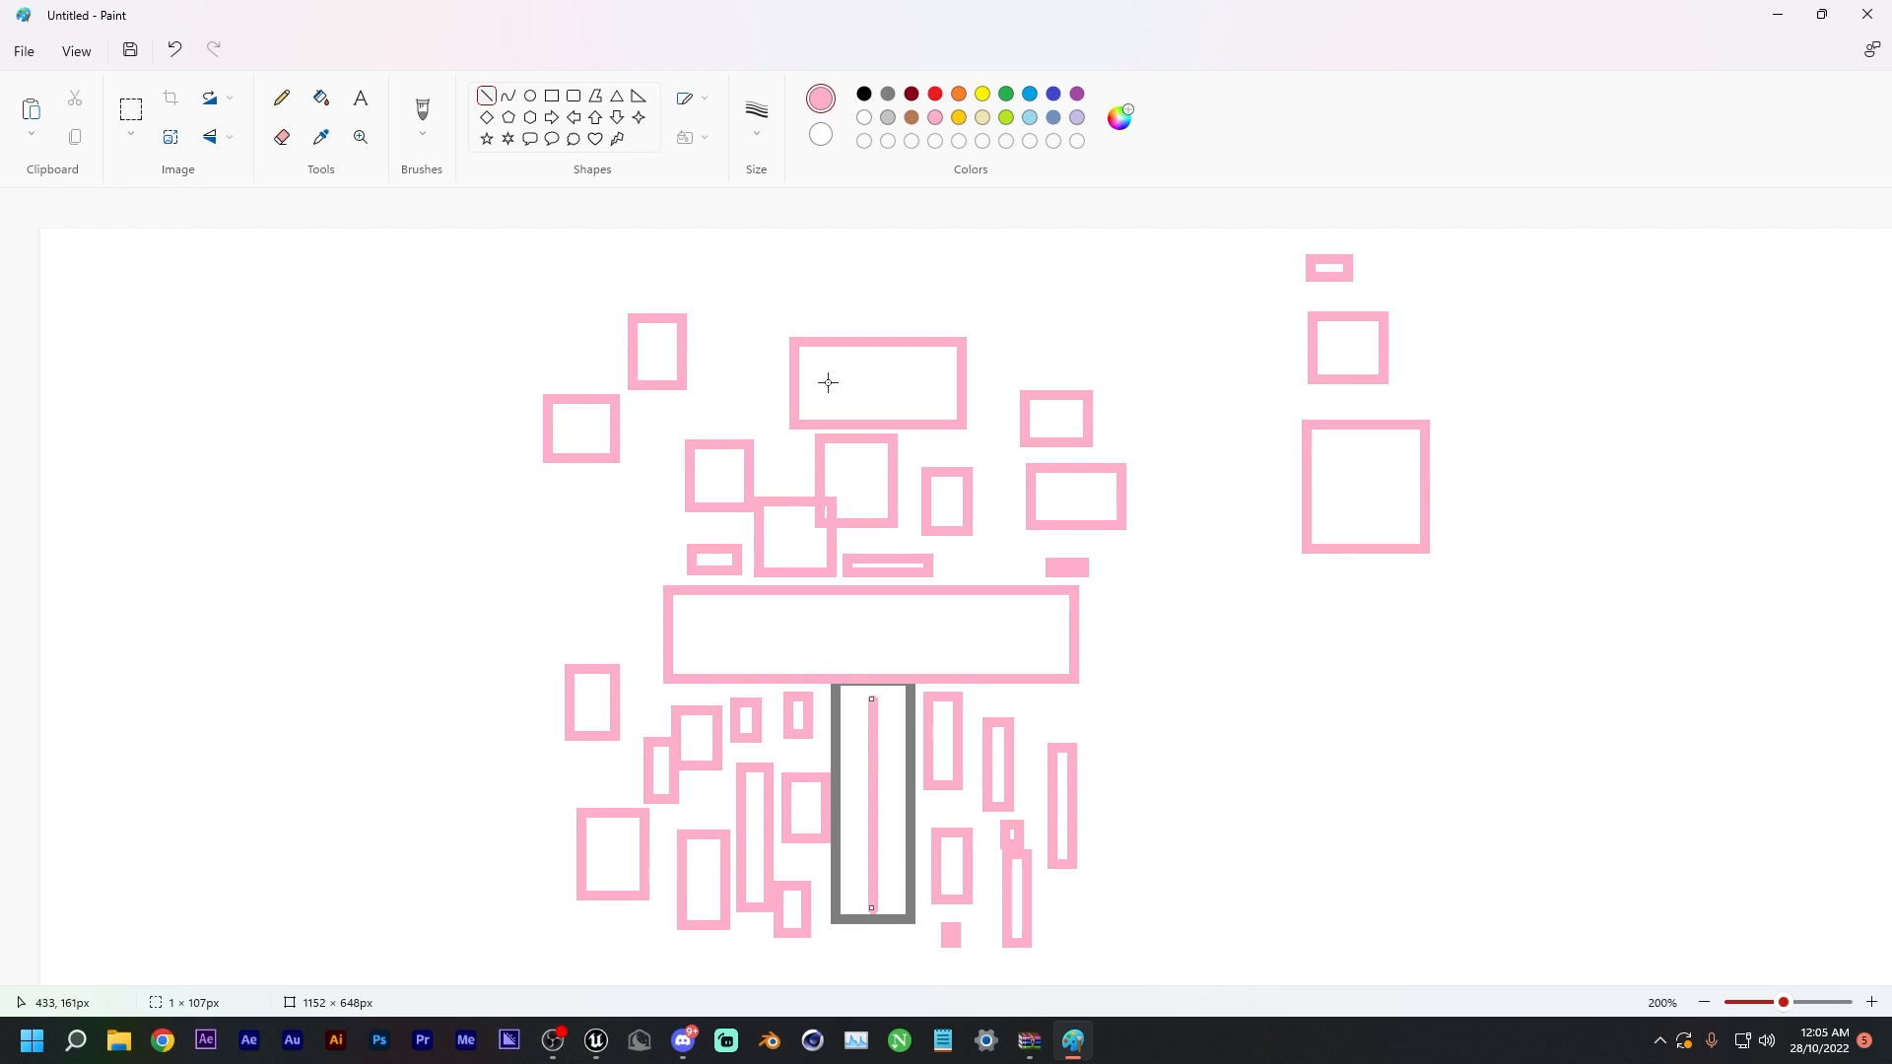
pyautogui.click(1860, 8)
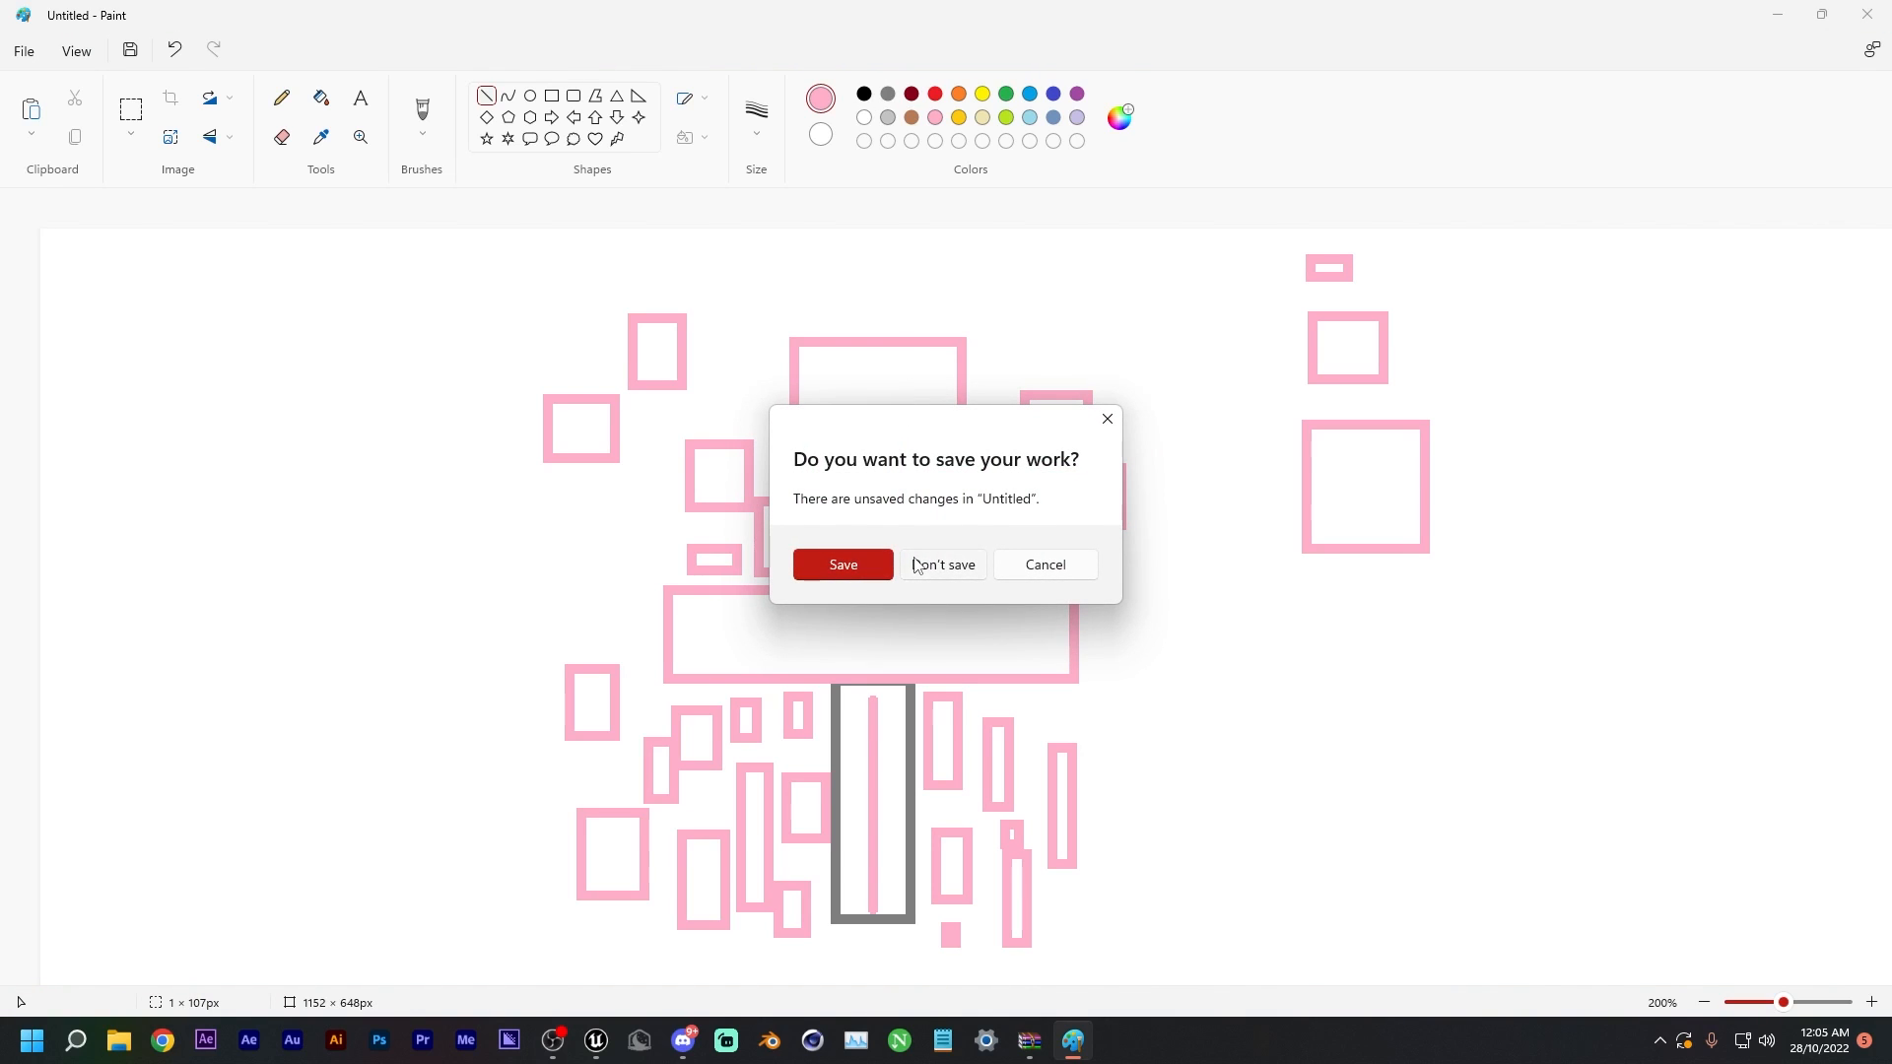
pyautogui.click(915, 563)
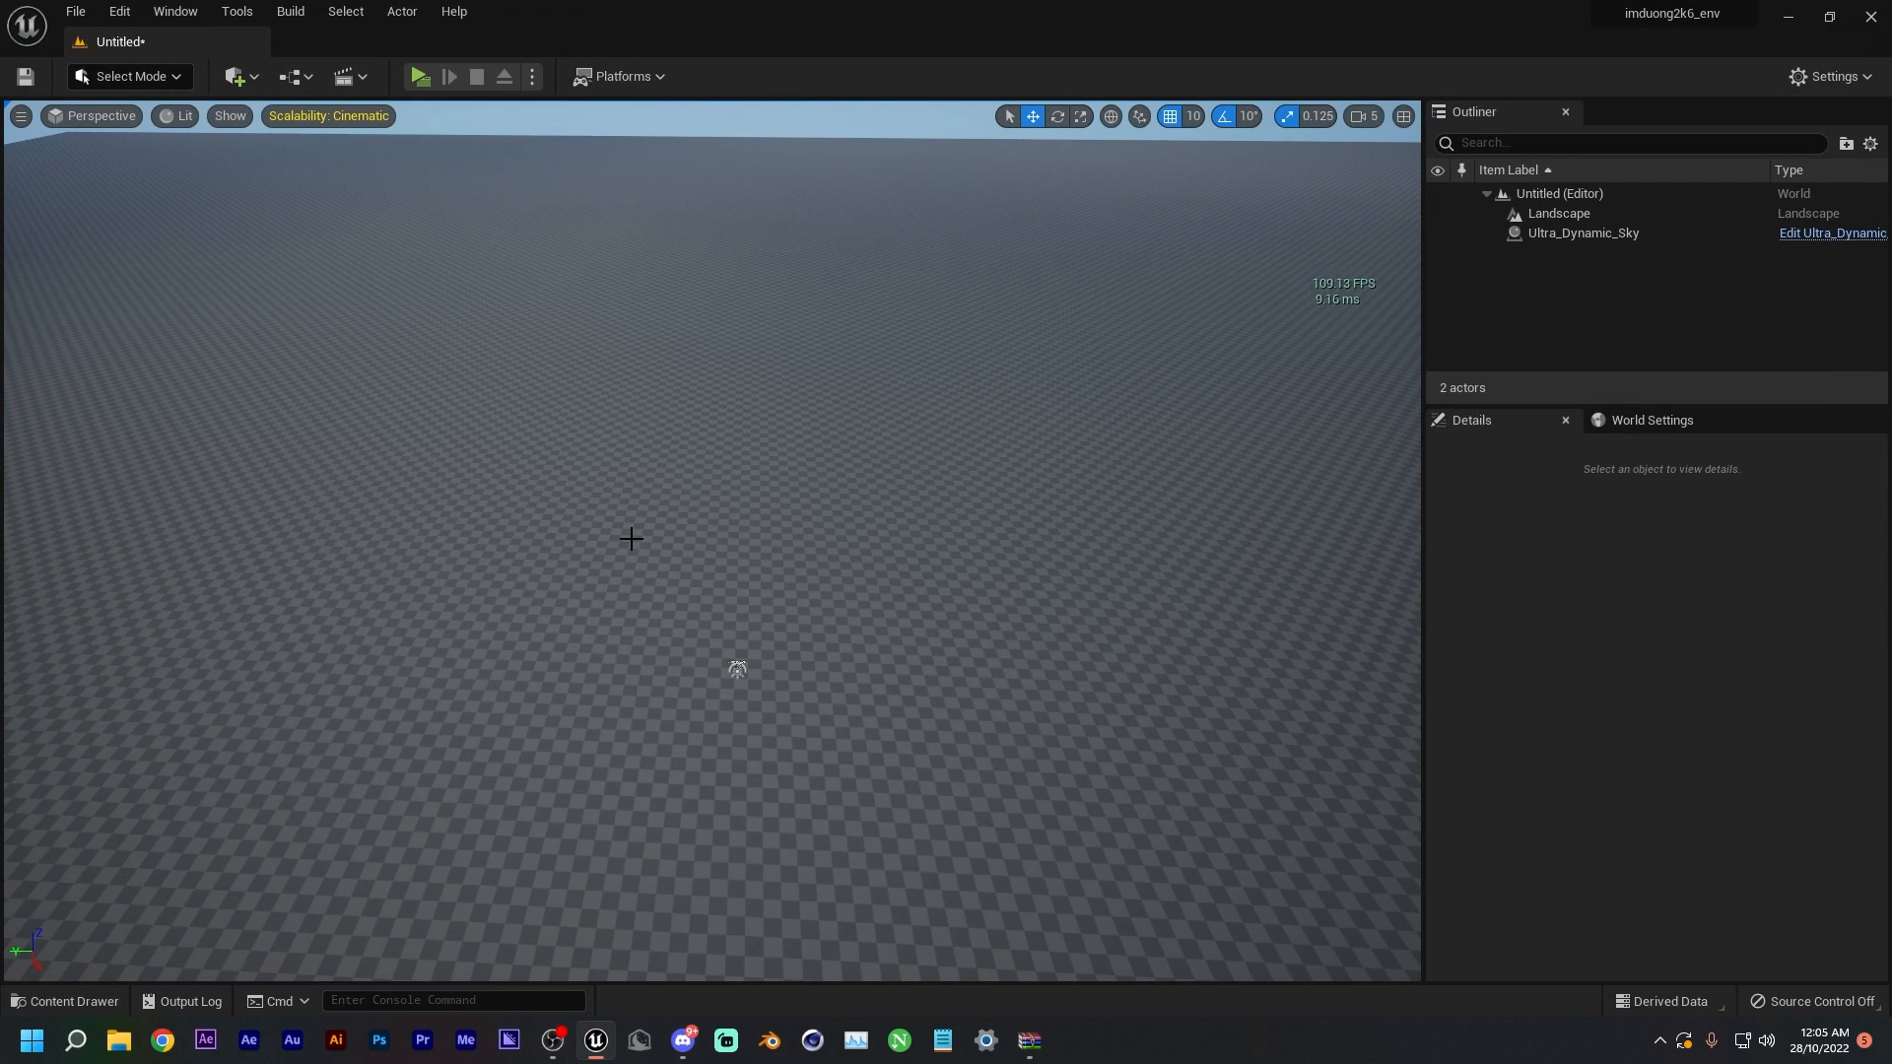
# - Browse the project content to the Actors folder inside cyberdistrict
pyautogui.click(96, 1004)
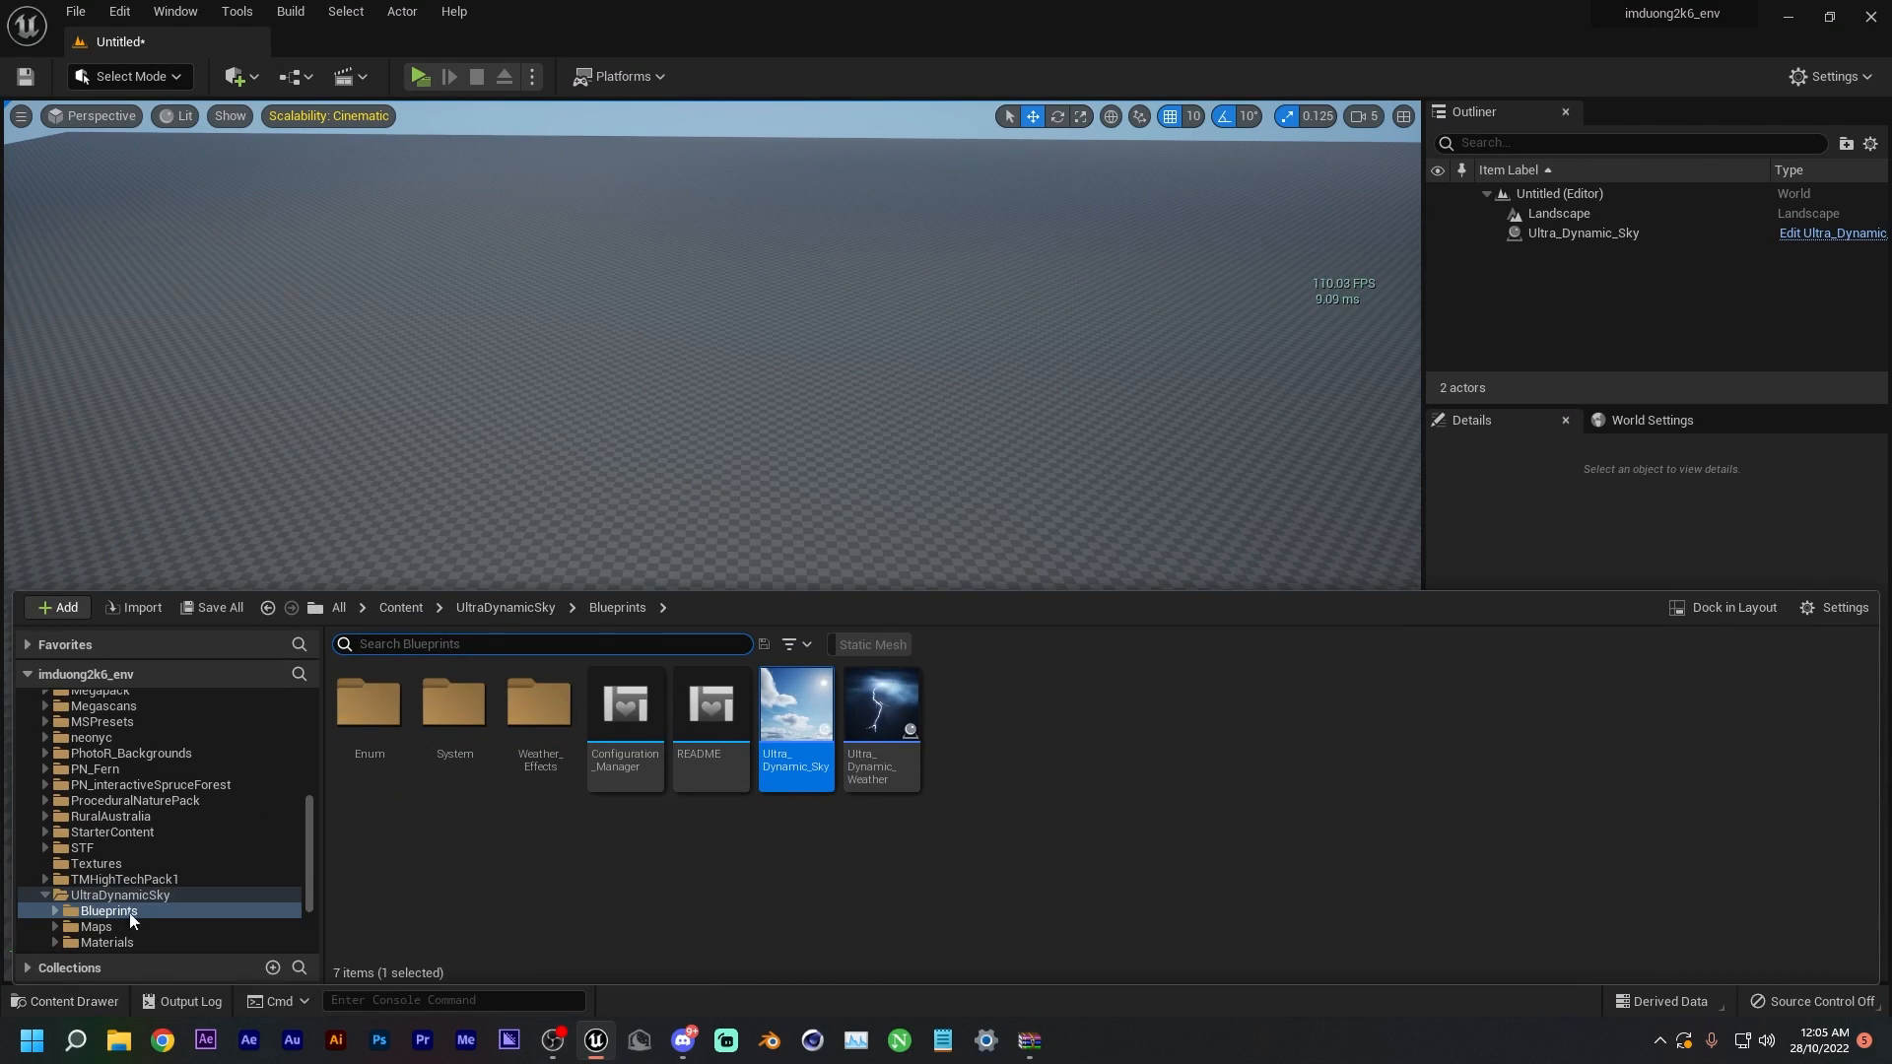
pyautogui.click(43, 896)
pyautogui.scroll(2, 139, 898)
pyautogui.scroll(3, 139, 899)
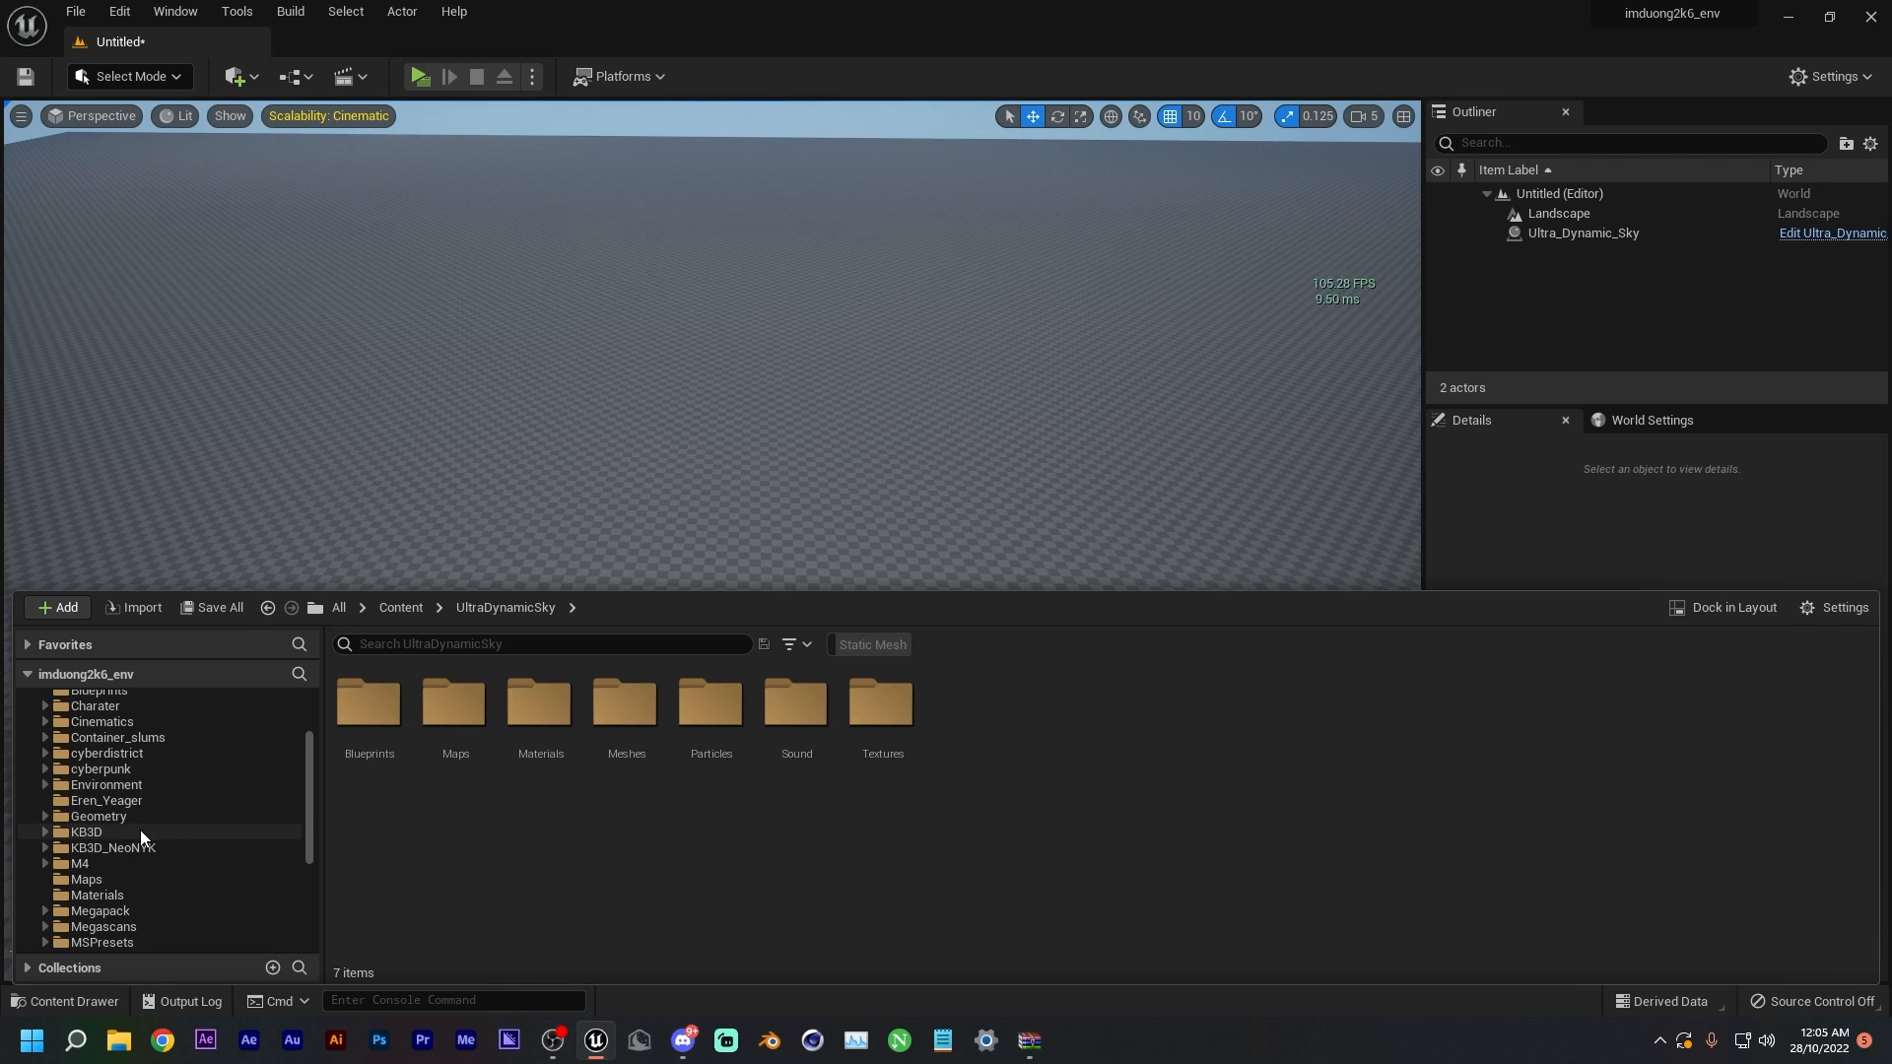
pyautogui.scroll(1, 121, 830)
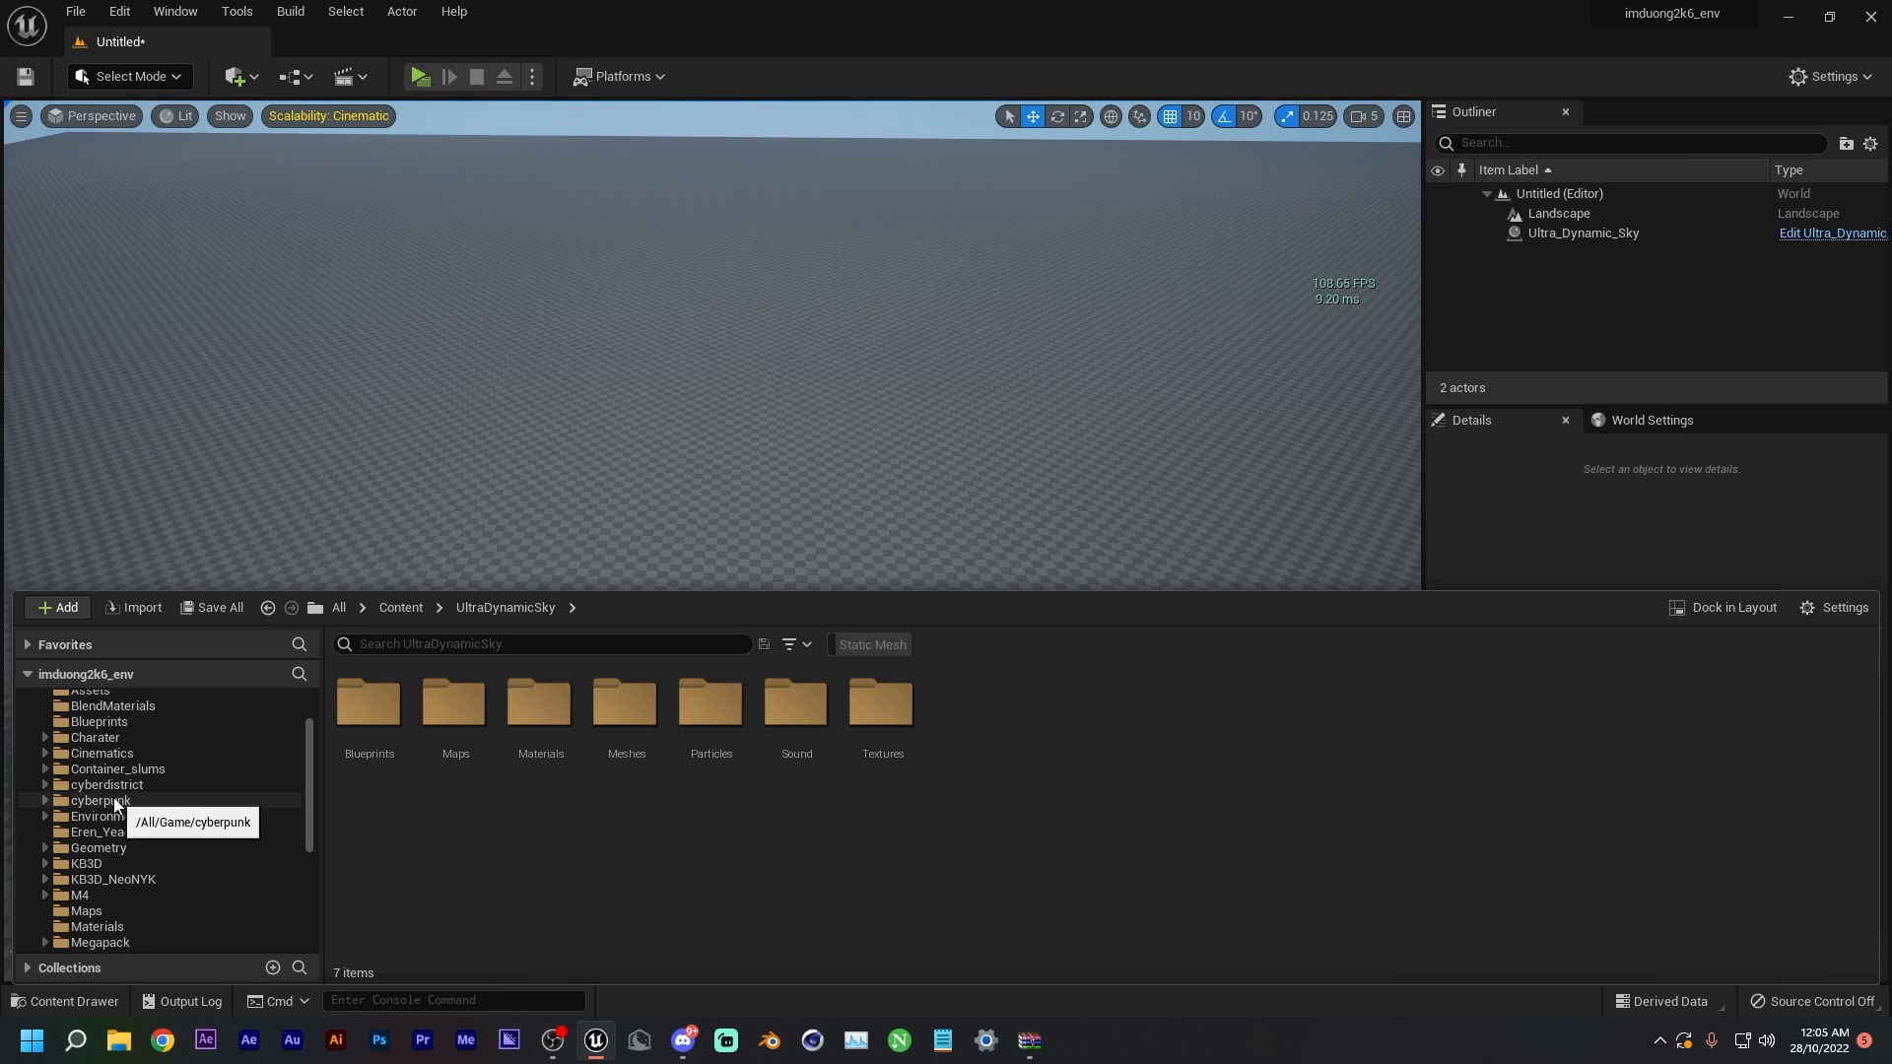
pyautogui.click(106, 785)
pyautogui.doubleClick(394, 720)
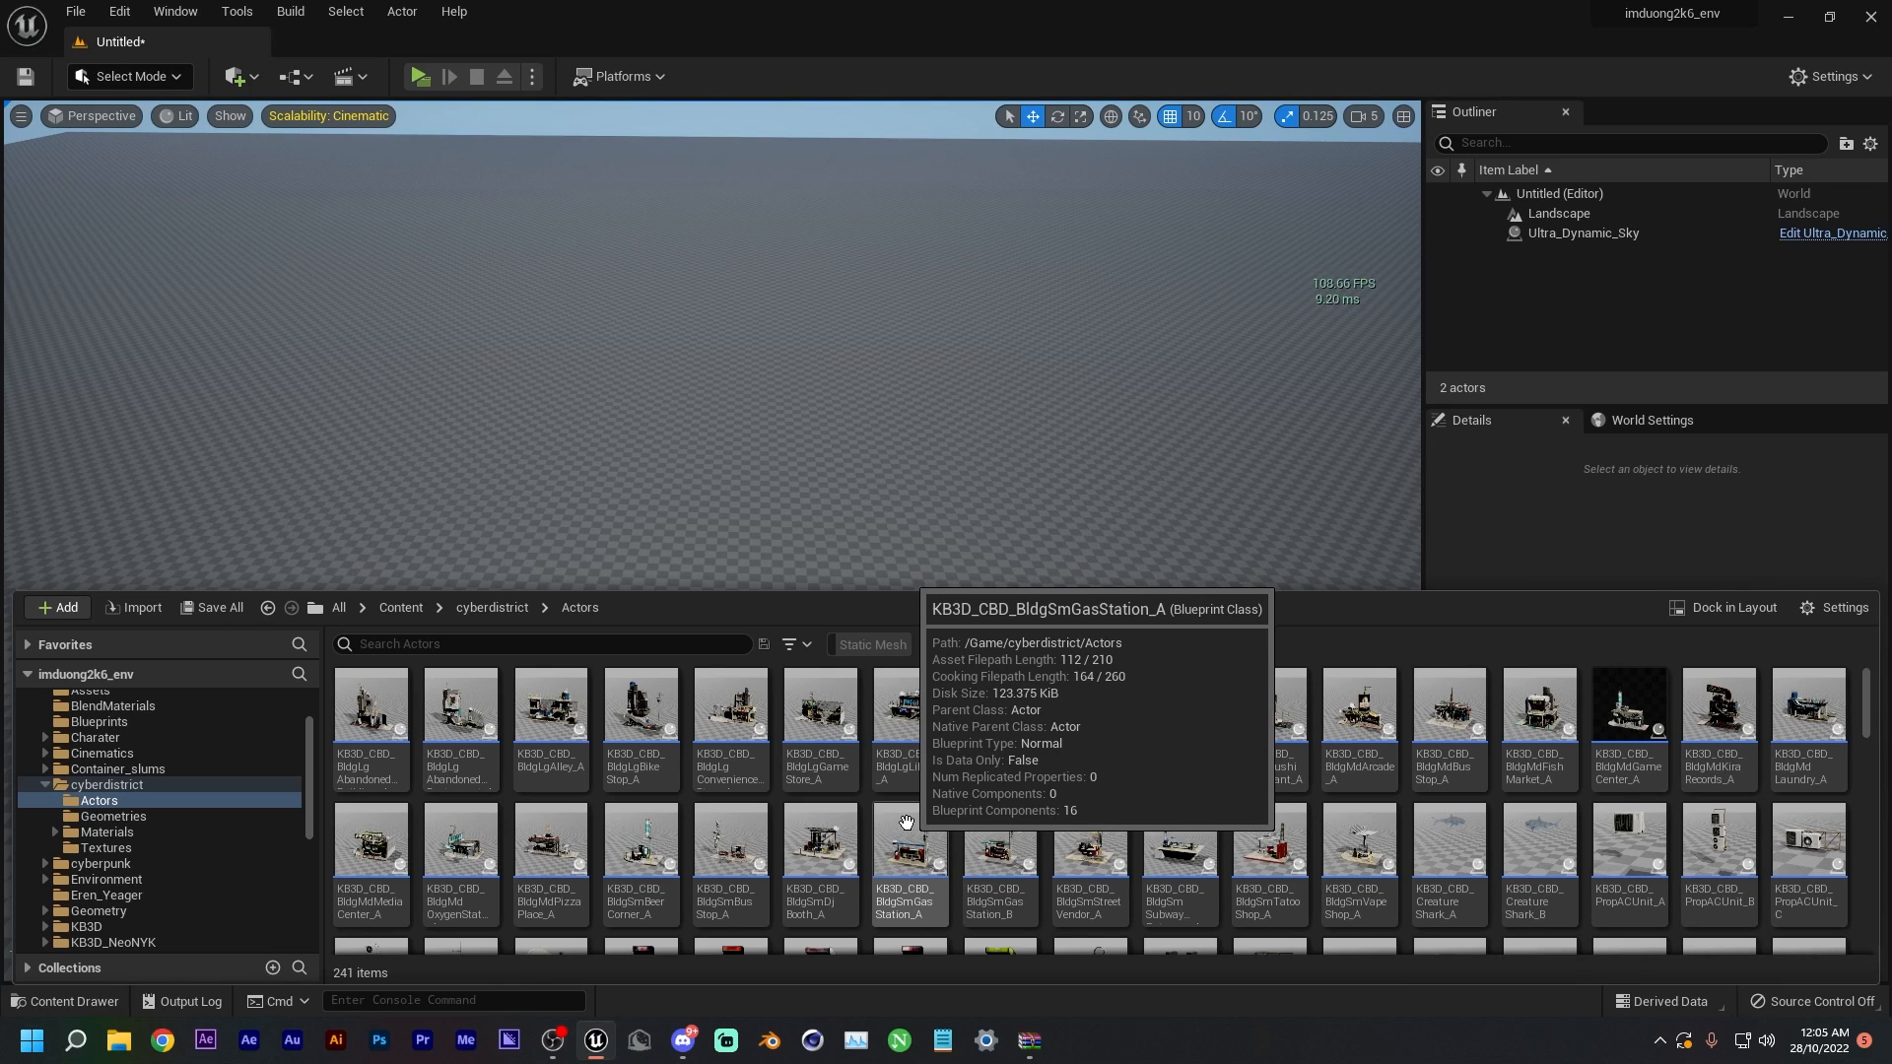
# - Select all blueprints in the Actors folder and open their asset actions, and reduce the selection to KB3D_CBD_BldgSmBeerCorner_A
pyautogui.hotkey('ctrl', 'a')
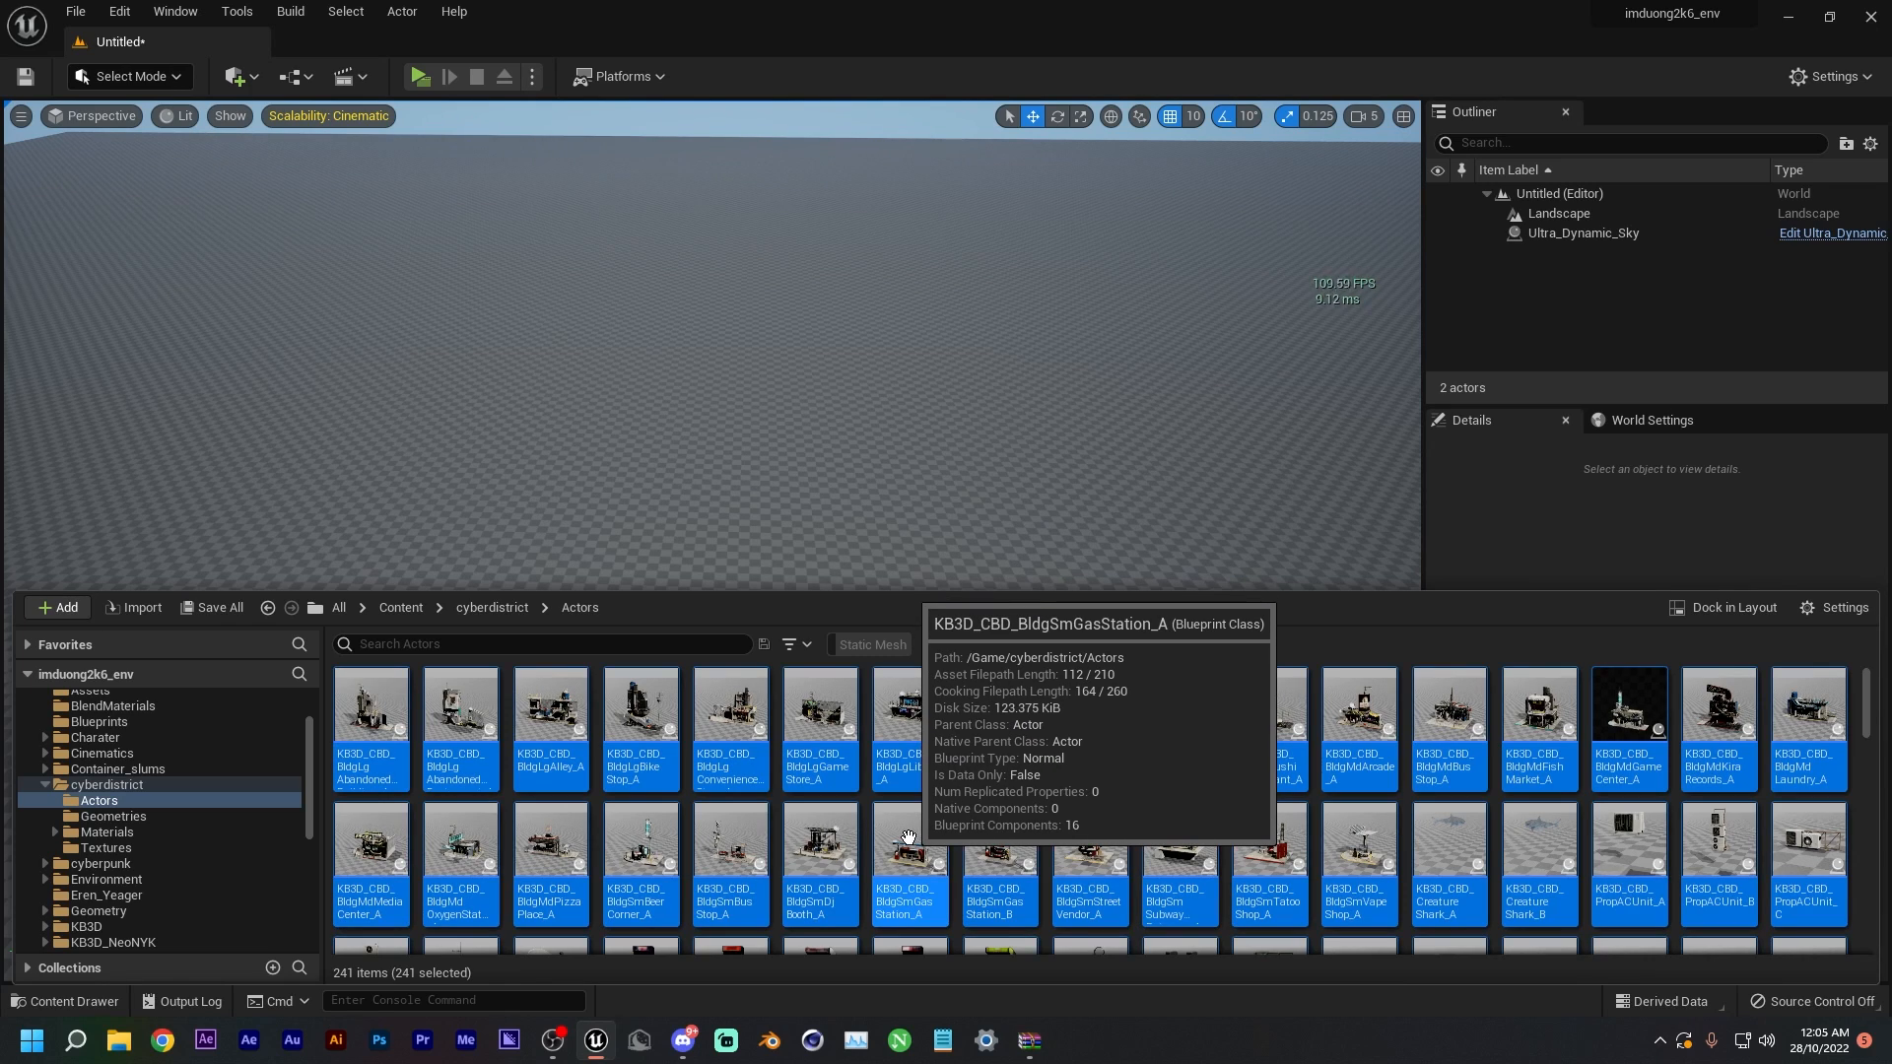
pyautogui.moveTo(908, 837); pyautogui.dragTo(913, 845)
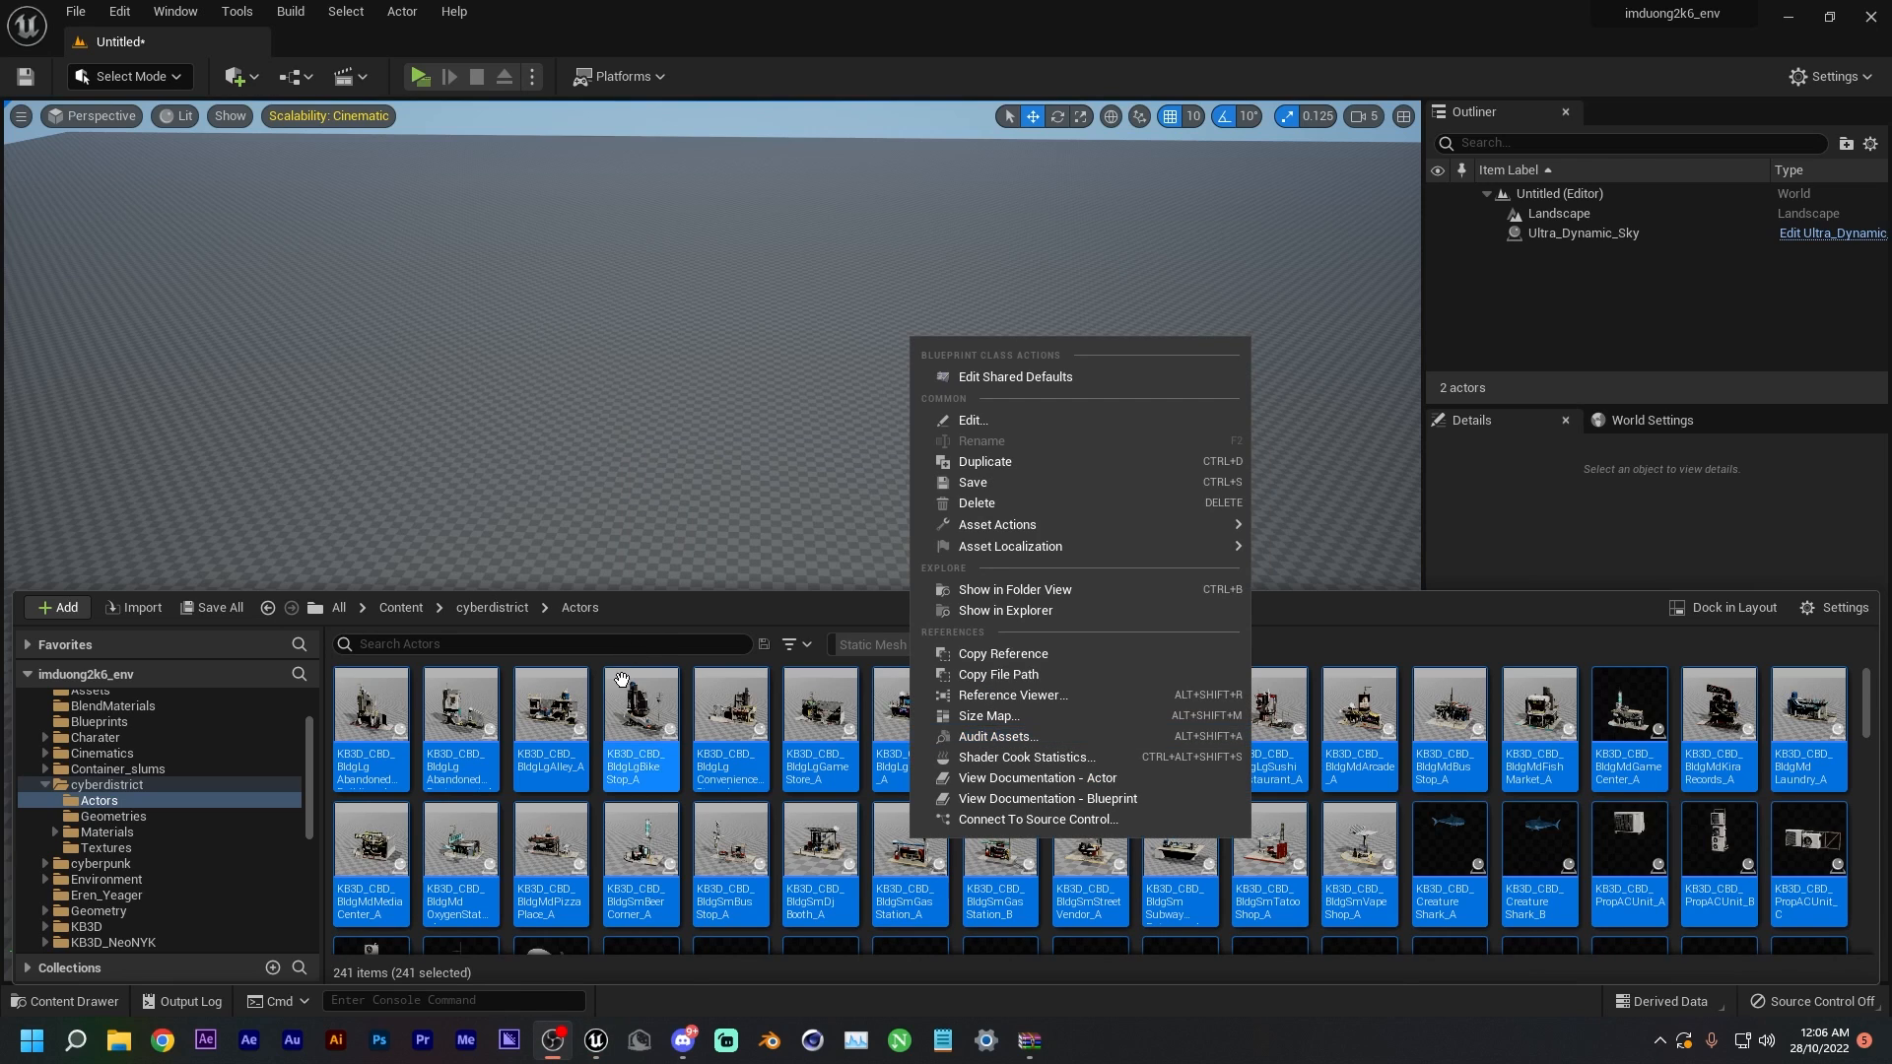
pyautogui.click(641, 768)
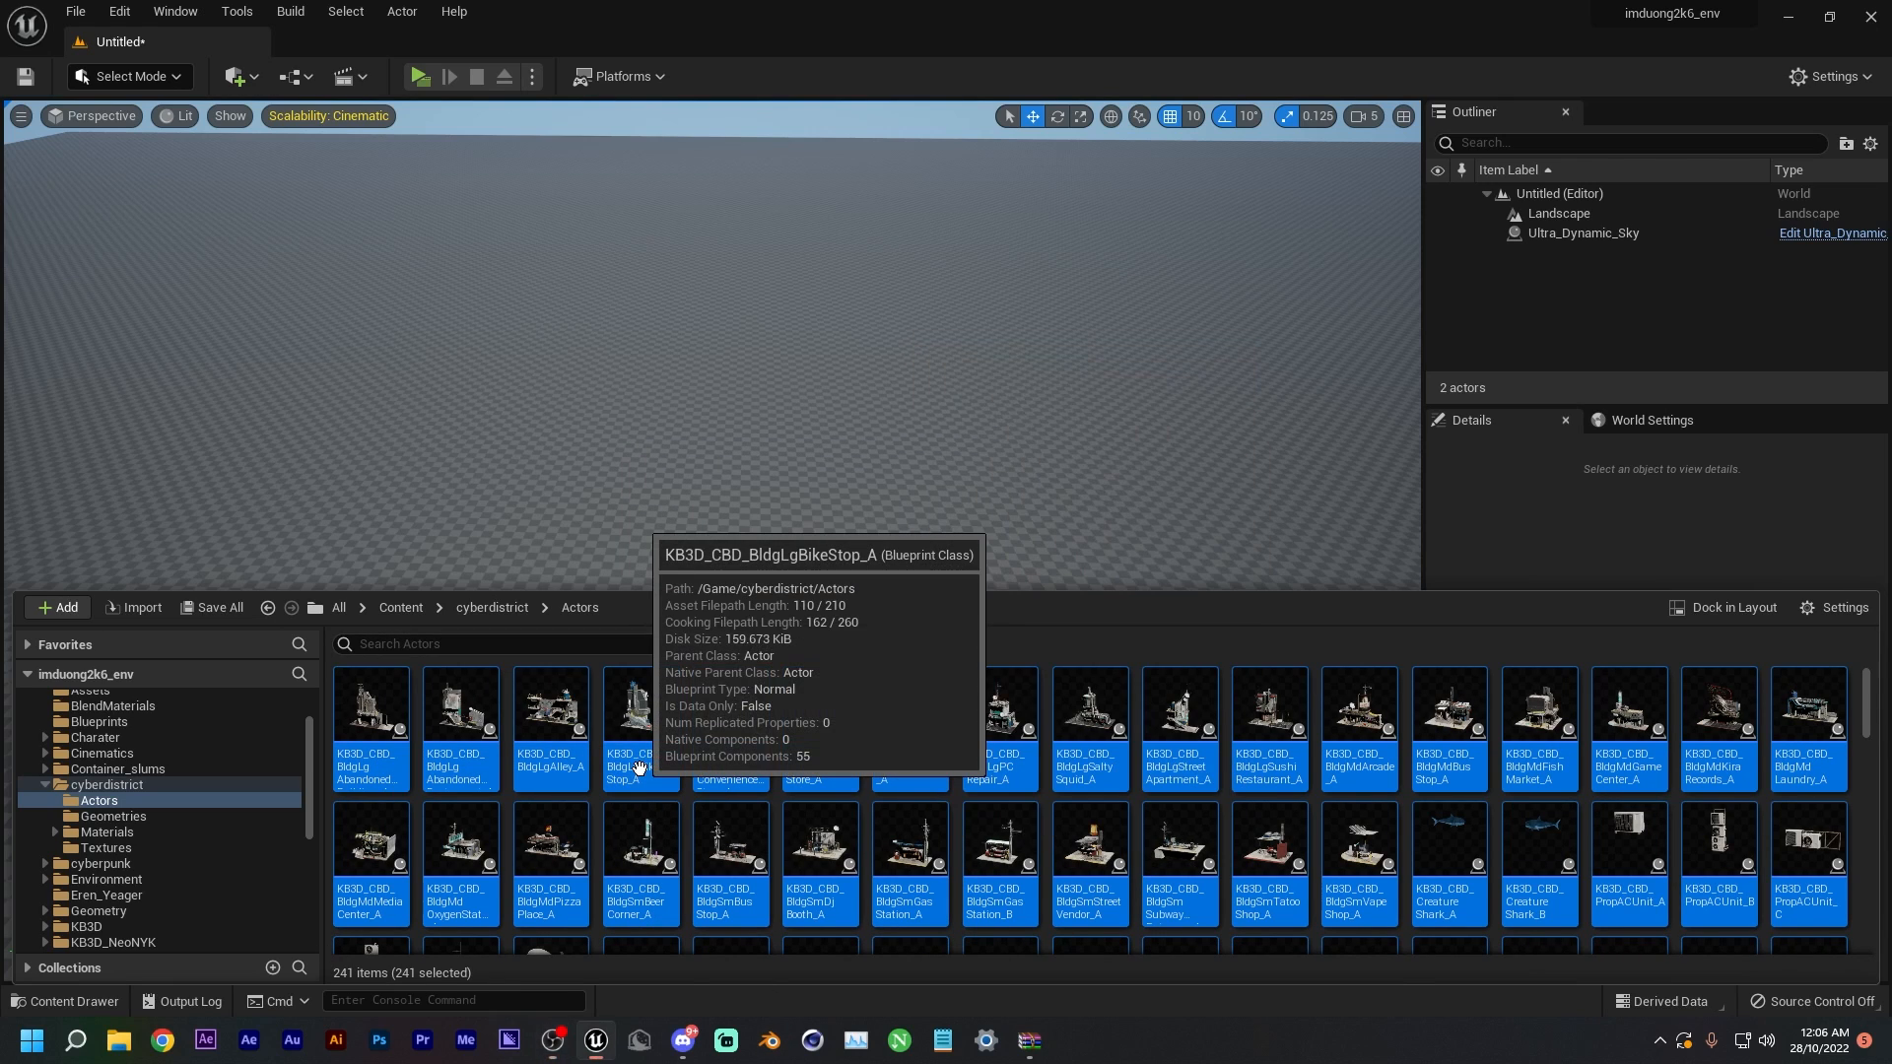
pyautogui.click(640, 811)
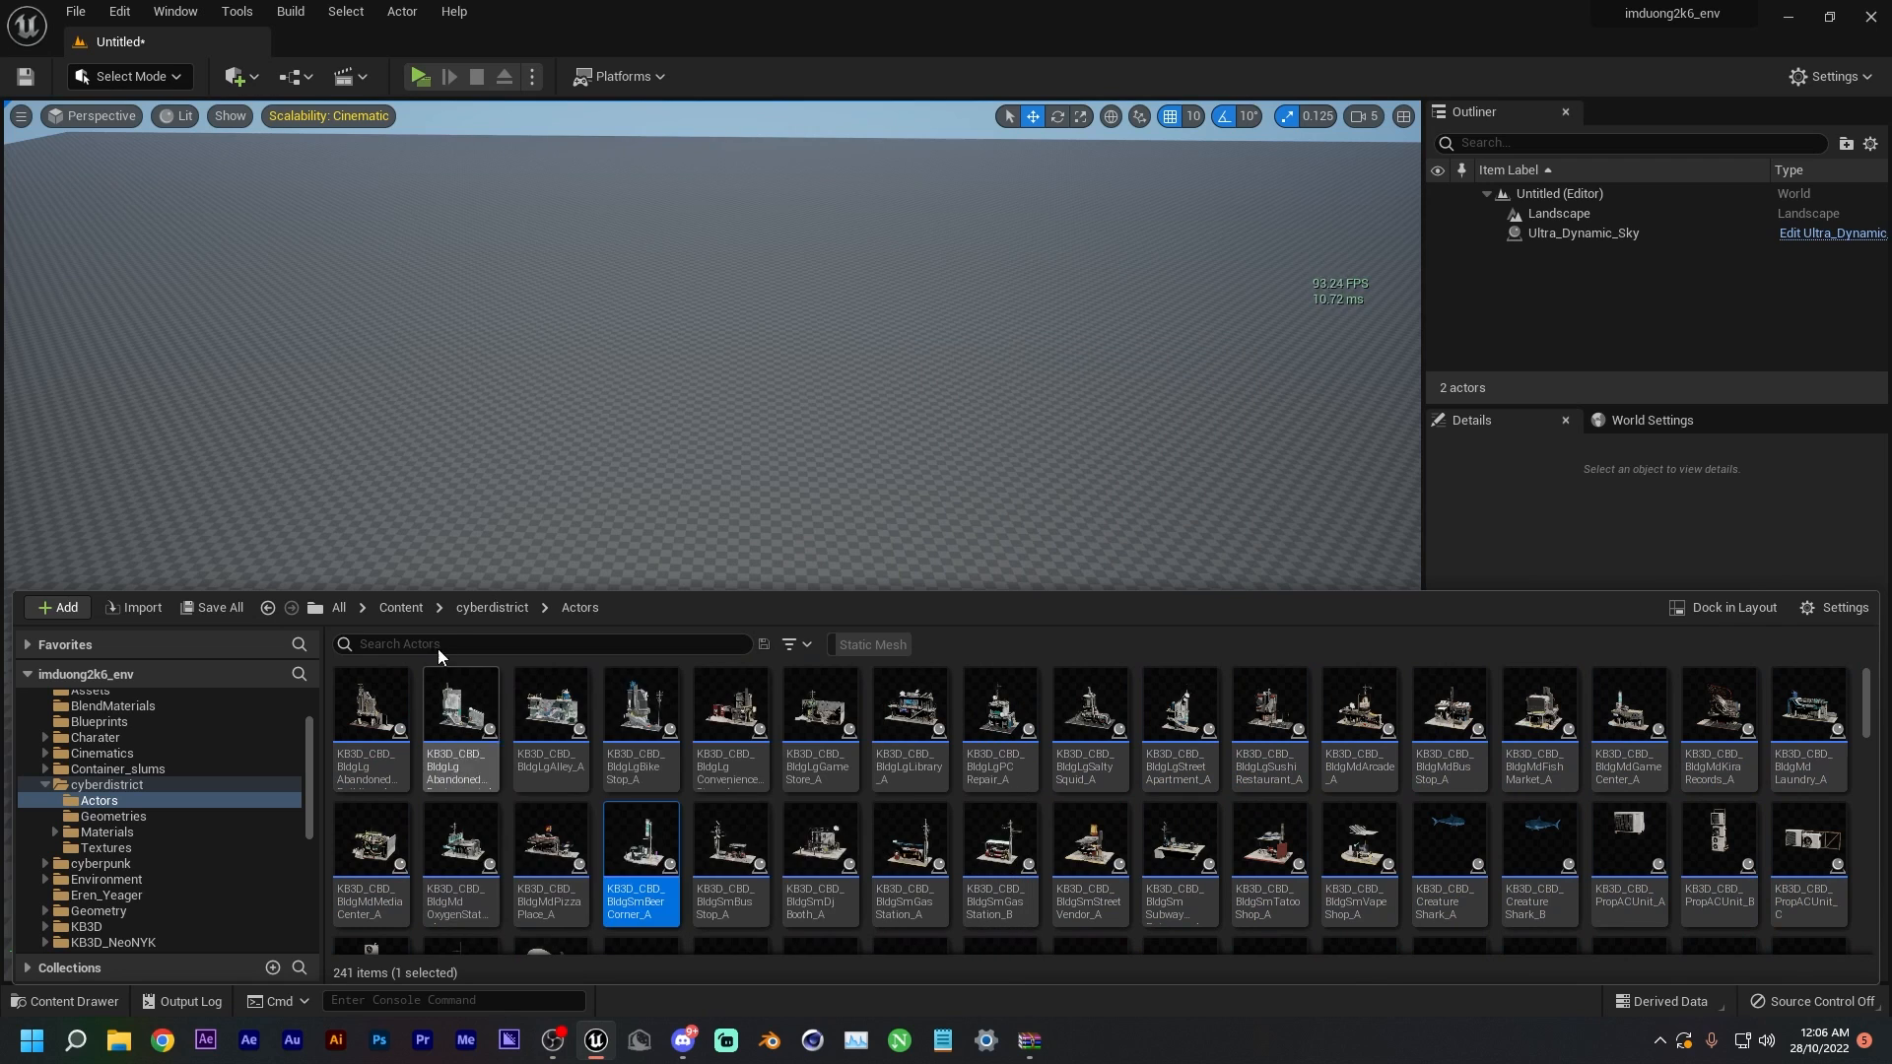
# - Raise the Ultra_Dynamic_Sky actor above the landscape to a Z location of 1840
pyautogui.moveTo(585, 496); pyautogui.dragTo(586, 359, button='right')
pyautogui.press('w')
pyautogui.click(698, 427)
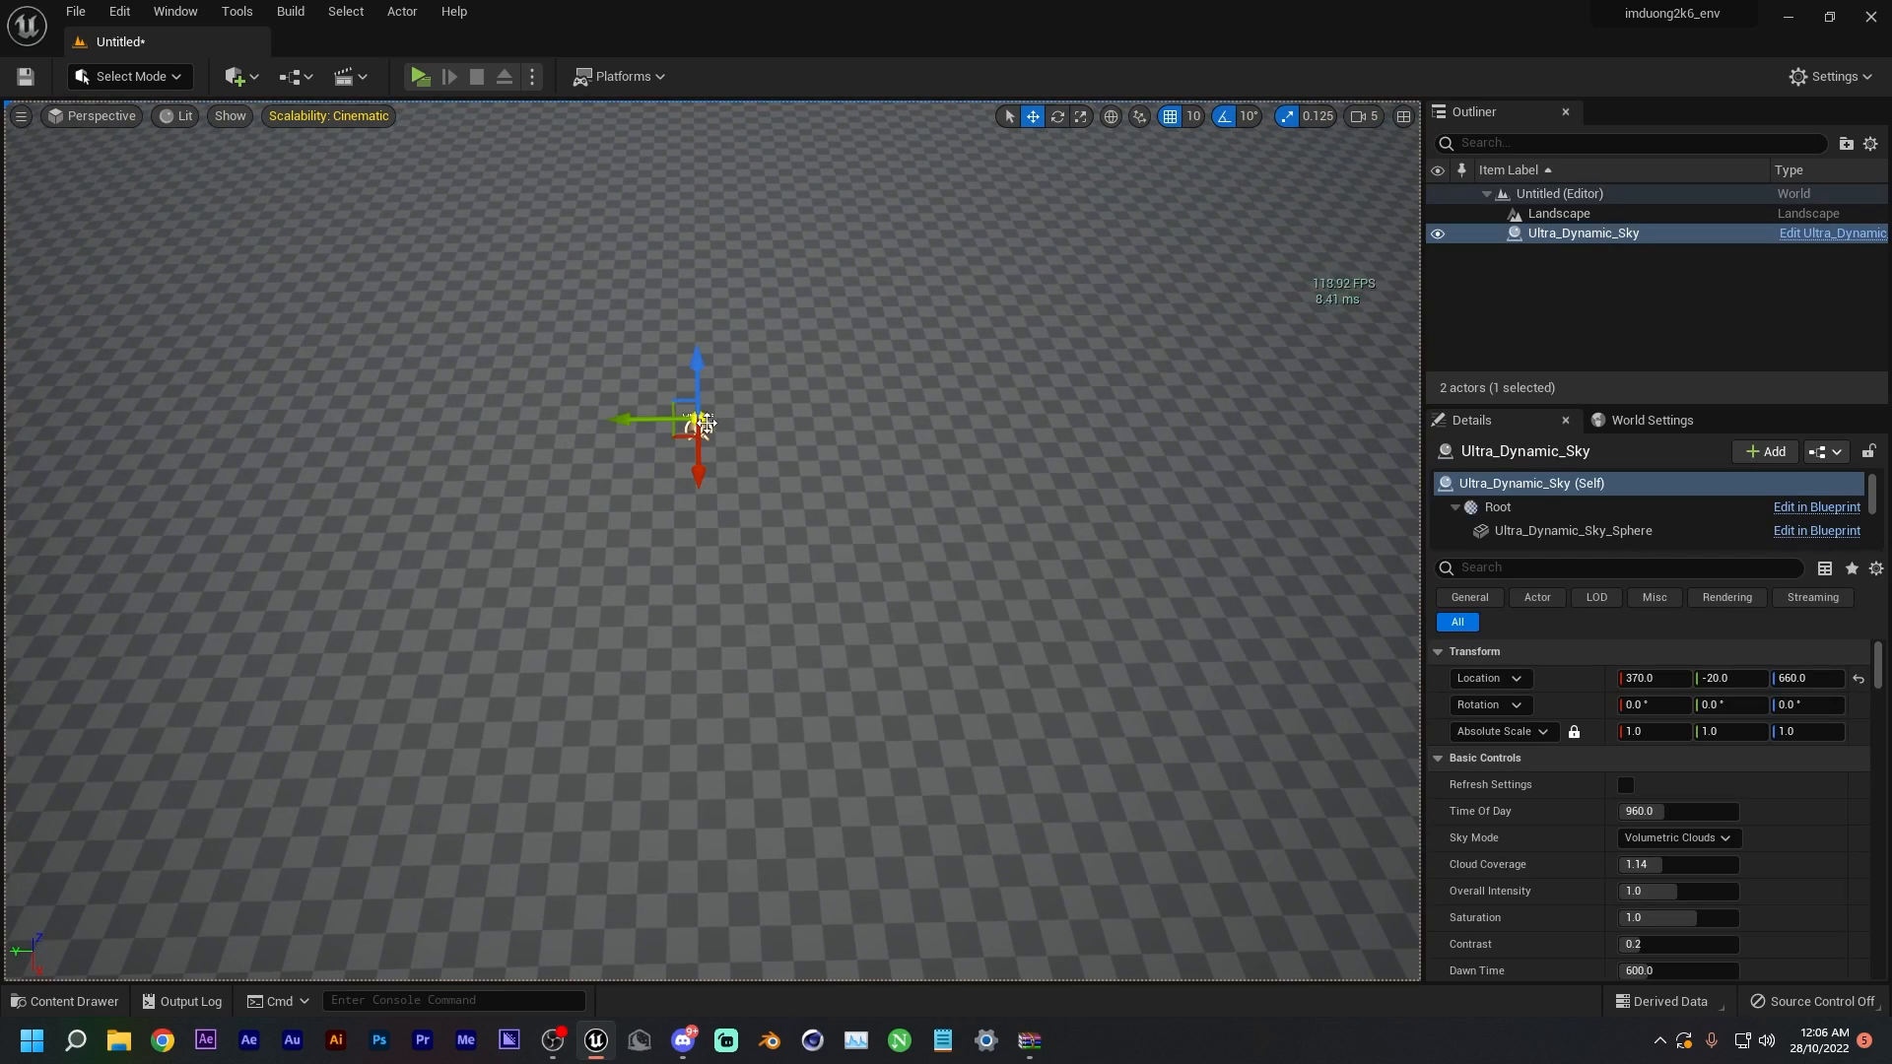
pyautogui.moveTo(699, 379); pyautogui.dragTo(691, 105)
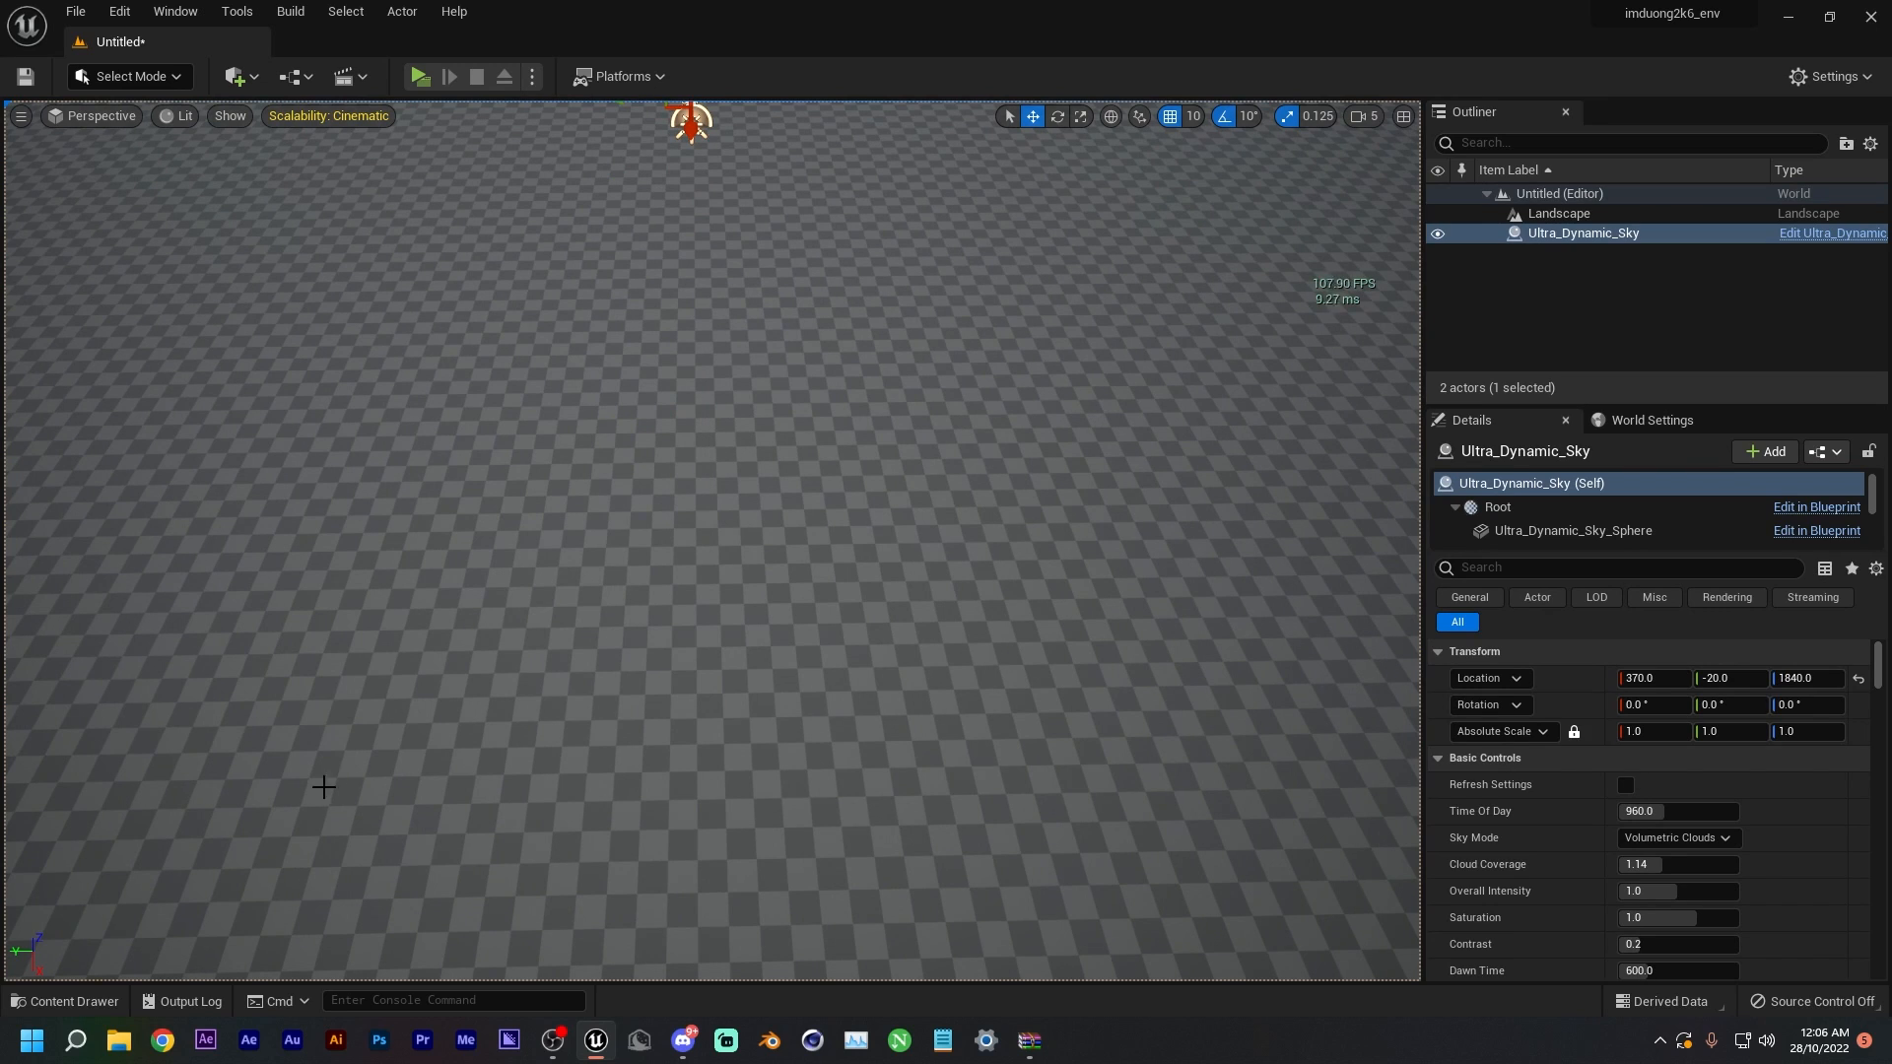
# - Place the KB3D_CBD_BldgLgLibrary_A building blueprint from the Actors folder on the landscape
pyautogui.click(67, 1001)
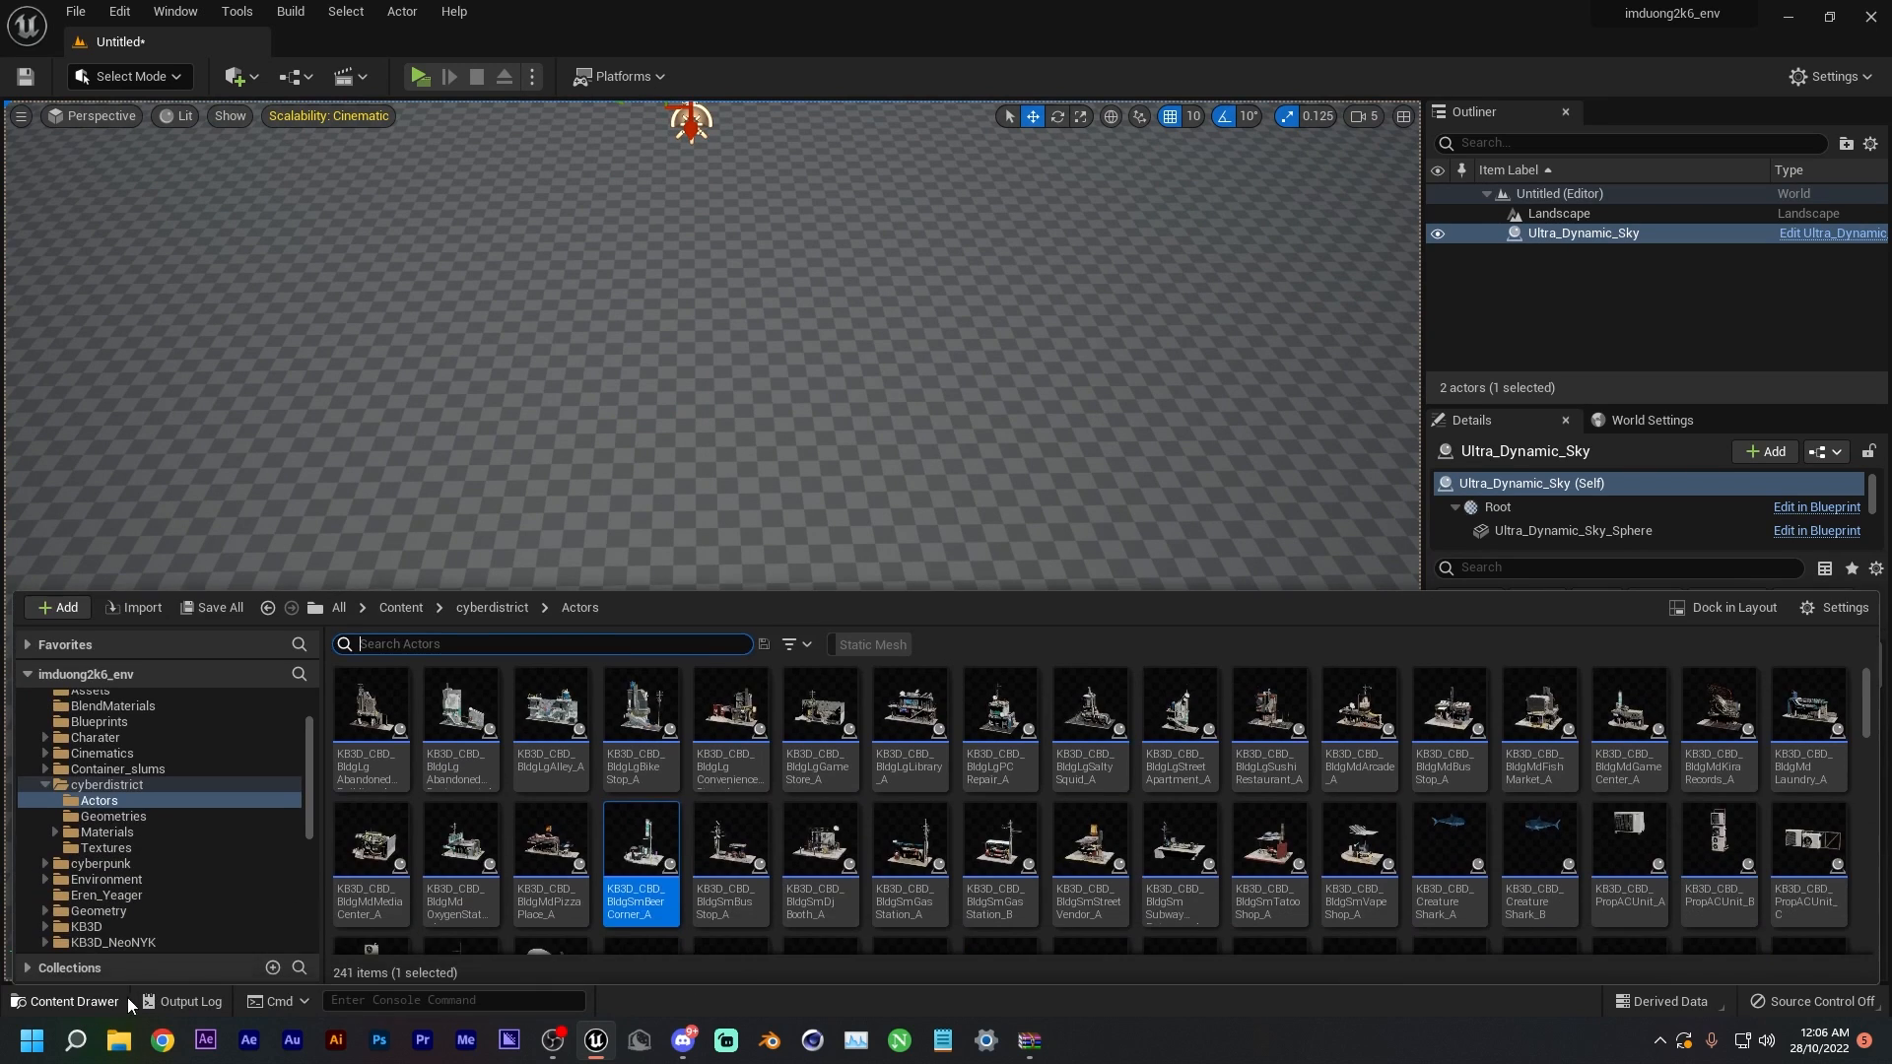
pyautogui.click(910, 710)
pyautogui.moveTo(910, 710); pyautogui.dragTo(611, 440)
pyautogui.moveTo(865, 565)
pyautogui.mouseDown(button='right')
pyautogui.moveTo(860, 404)
pyautogui.moveTo(865, 566)
pyautogui.mouseUp(button='right')
# - Select the landscape and set its scale uniformly to 70
pyautogui.click(1008, 429)
pyautogui.moveTo(1009, 429); pyautogui.dragTo(1309, 616, button='right')
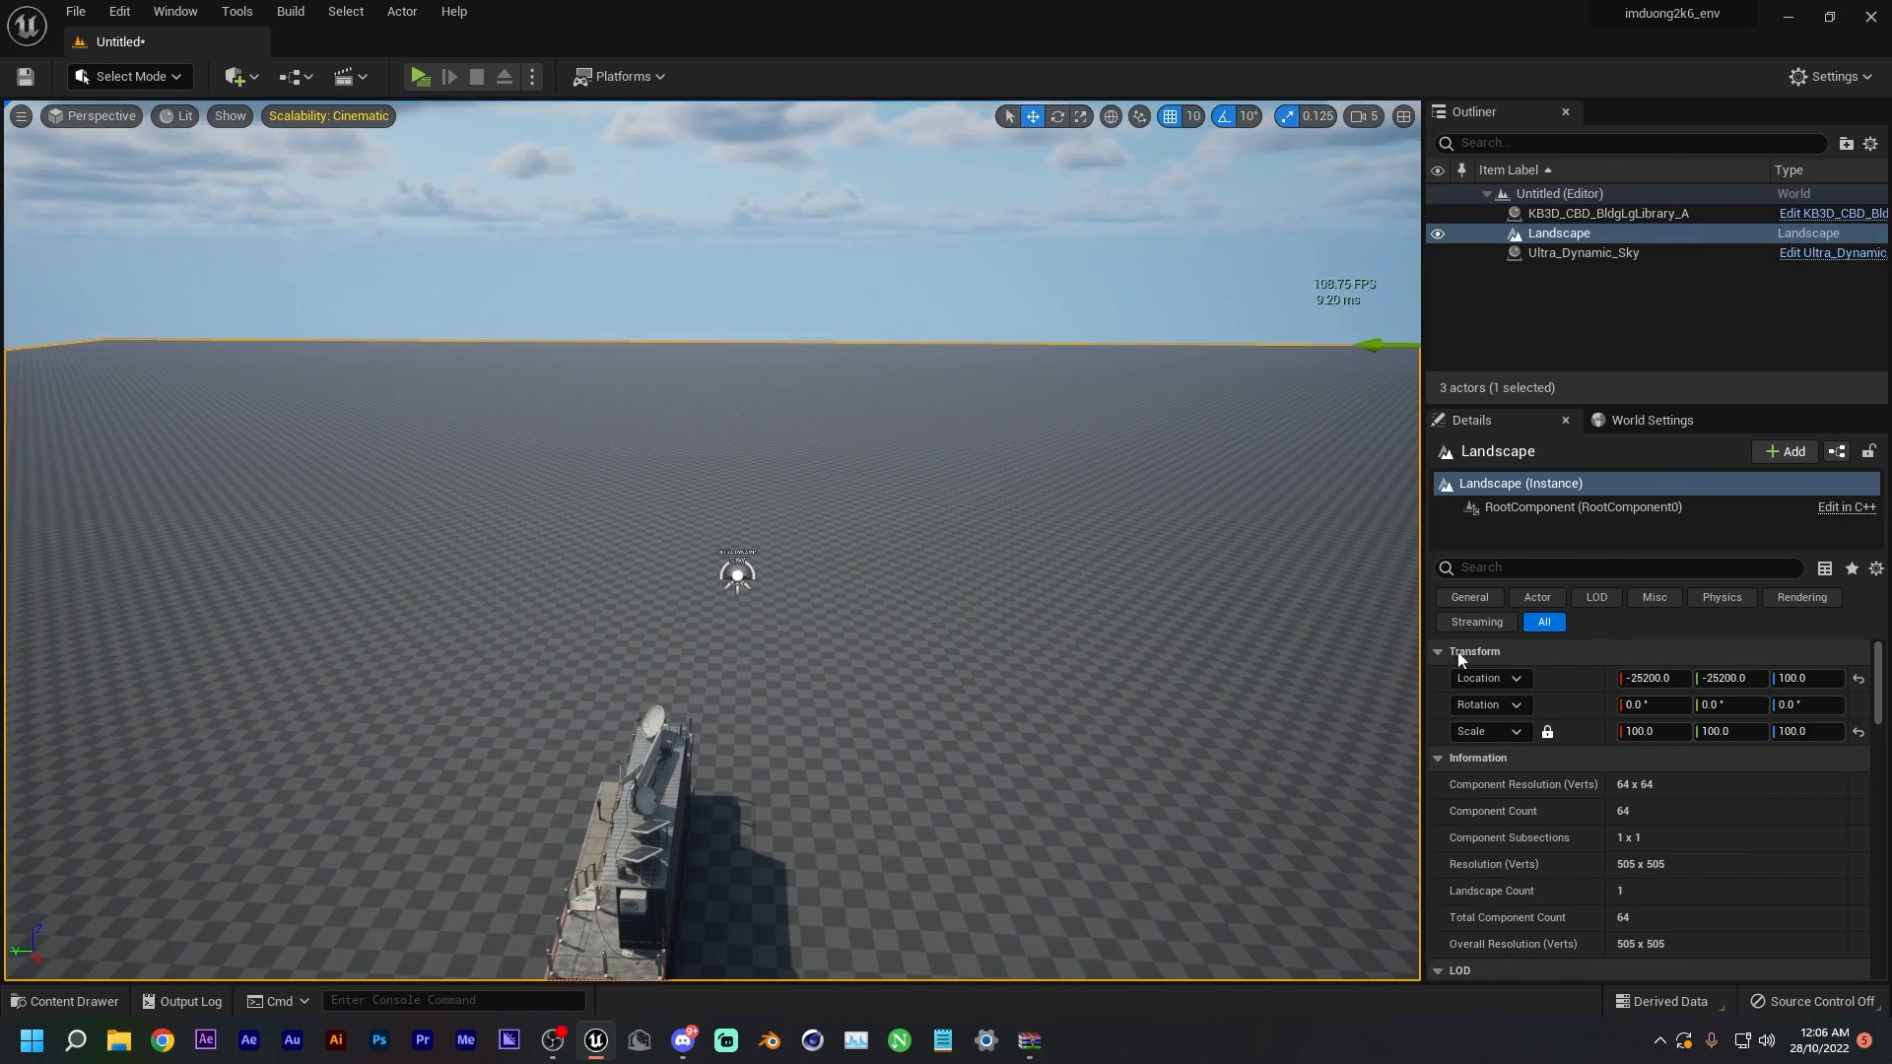
pyautogui.click(1655, 731)
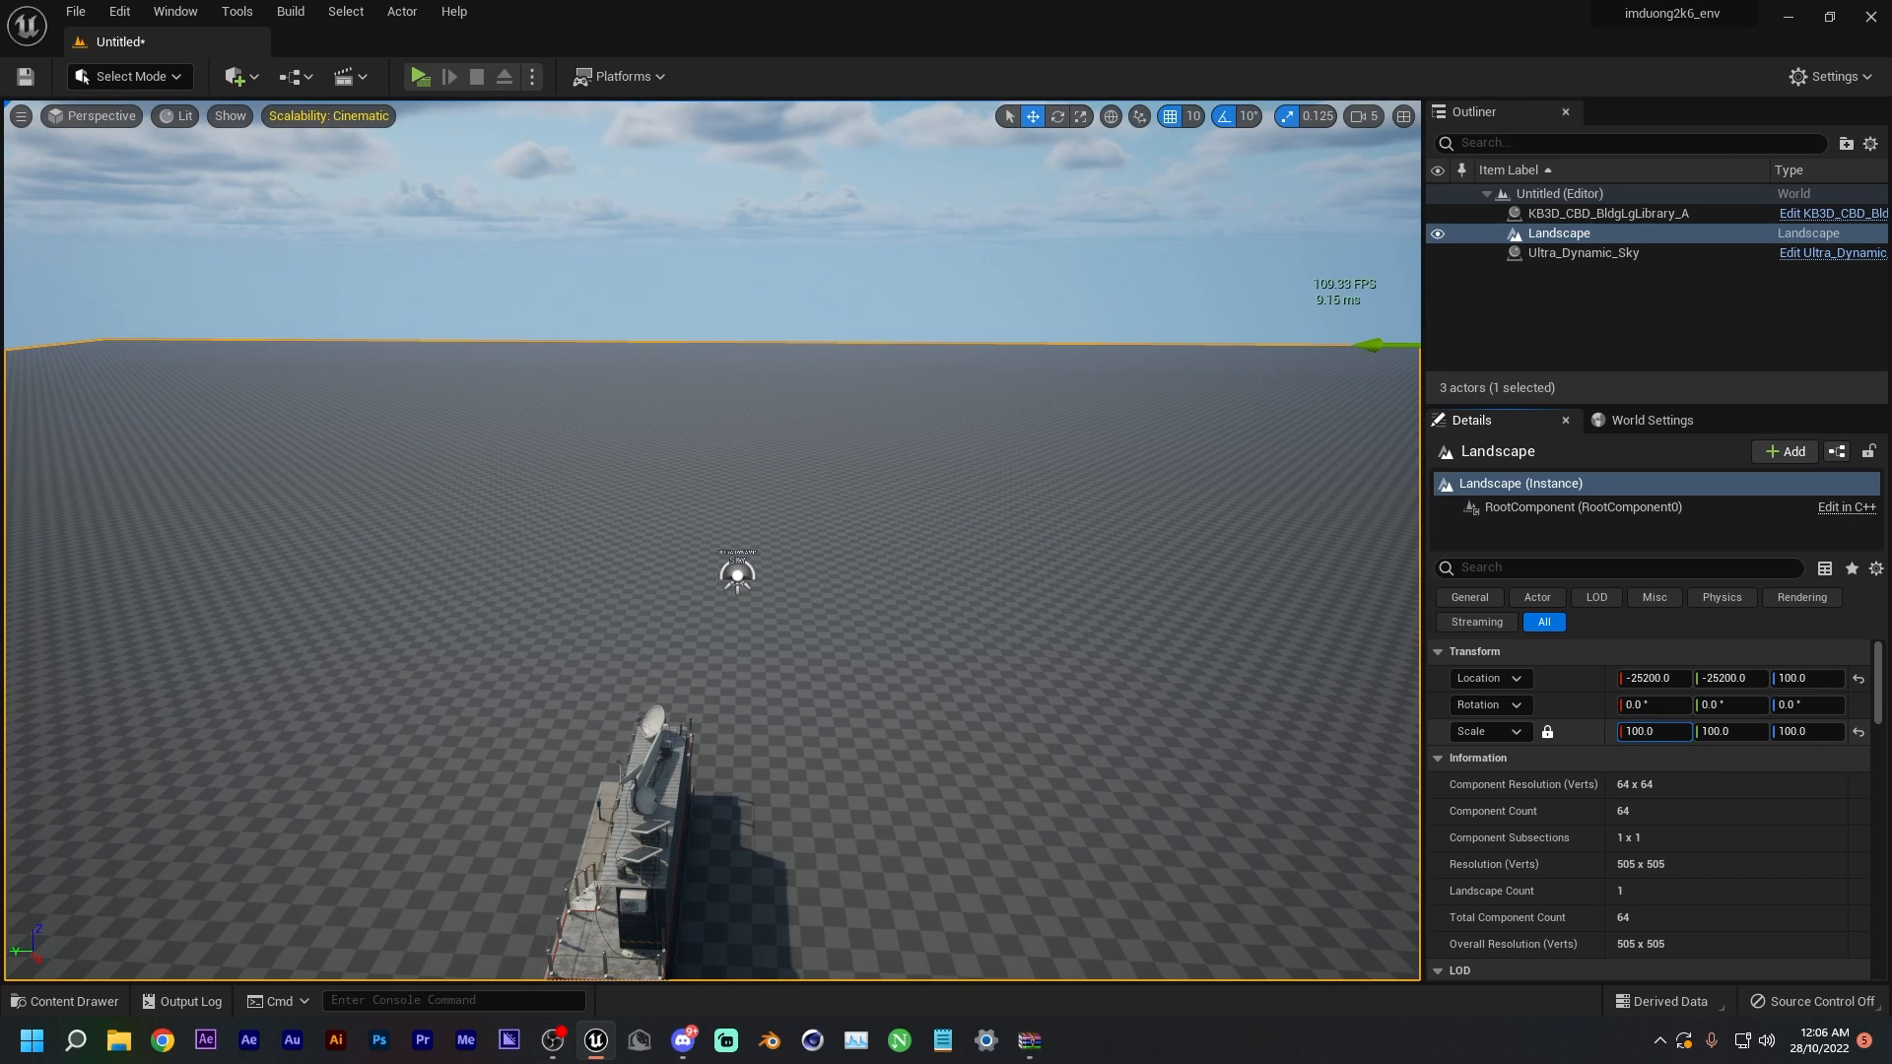
pyautogui.moveTo(1656, 731); pyautogui.dragTo(1651, 731)
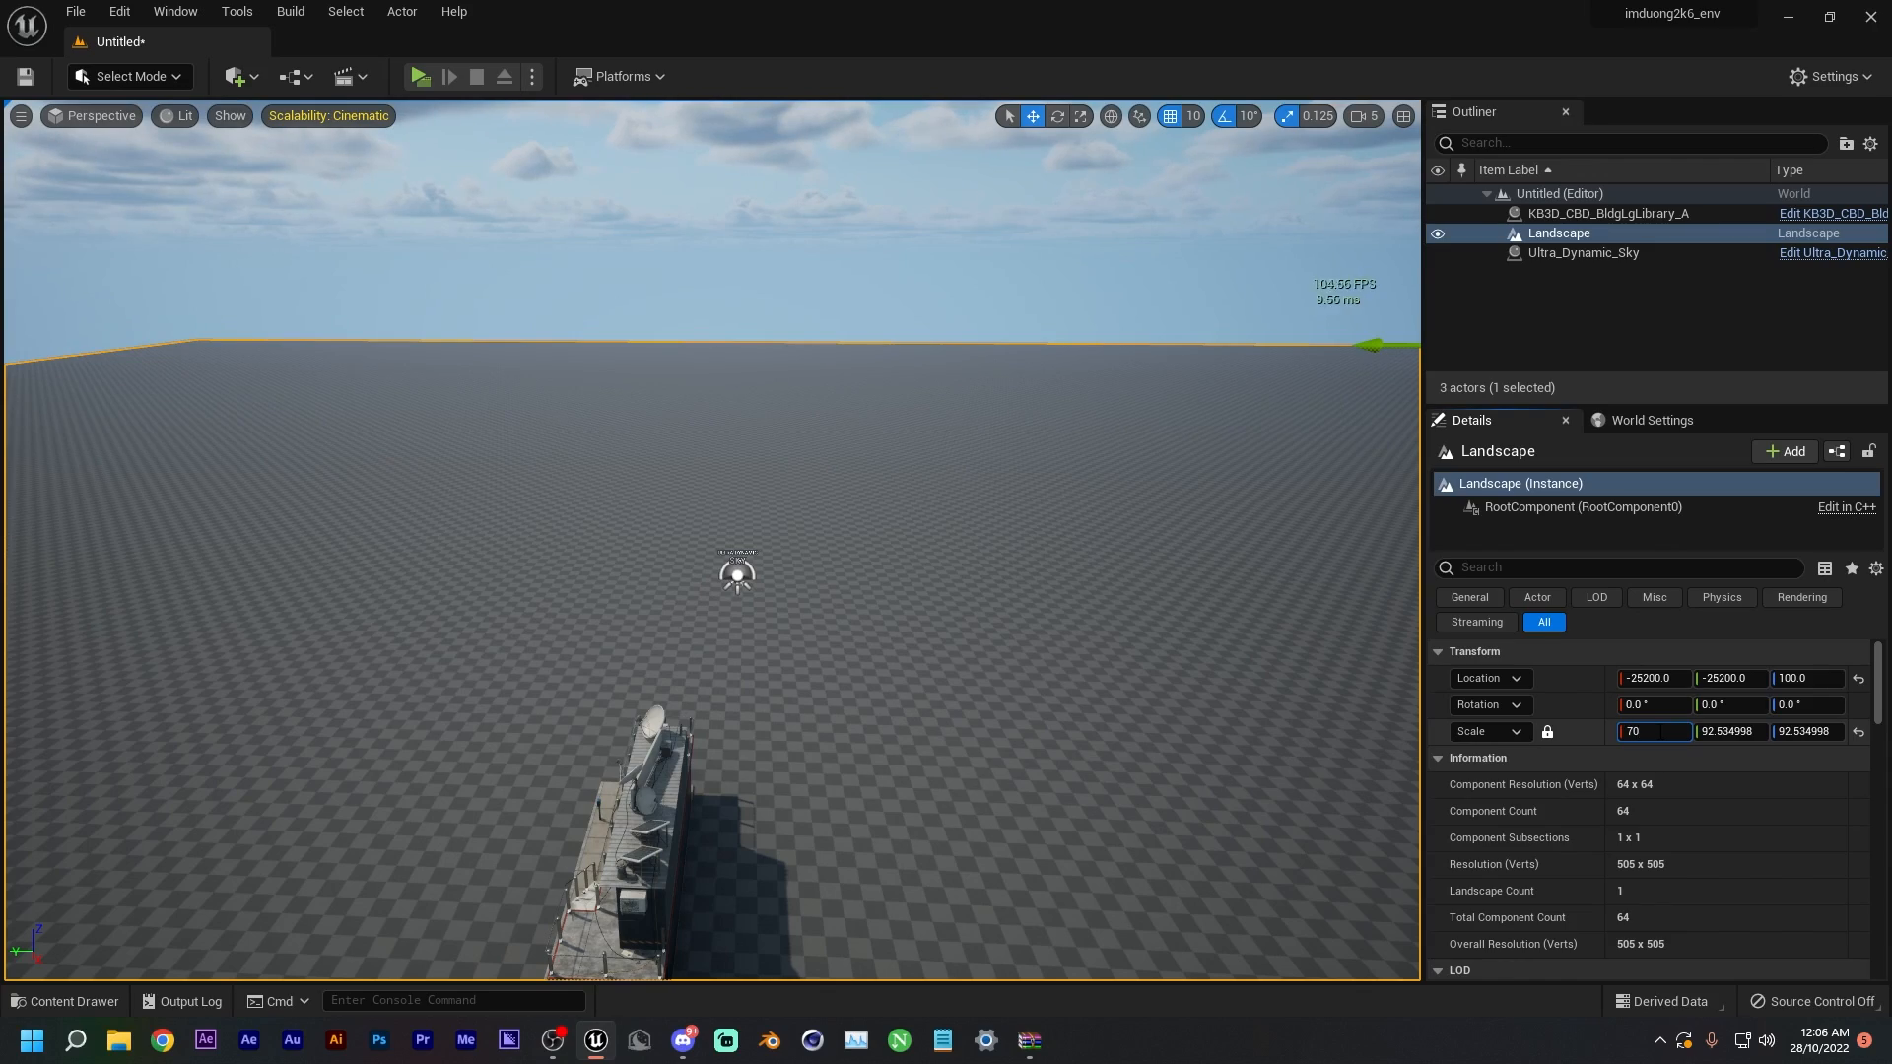
pyautogui.press('Return')
# - Move the KB3D_CBD_BldgLgLibrary_A building along its Y axis to a Y location of -110
pyautogui.moveTo(1182, 631); pyautogui.dragTo(1005, 670, button='right')
pyautogui.click(833, 559)
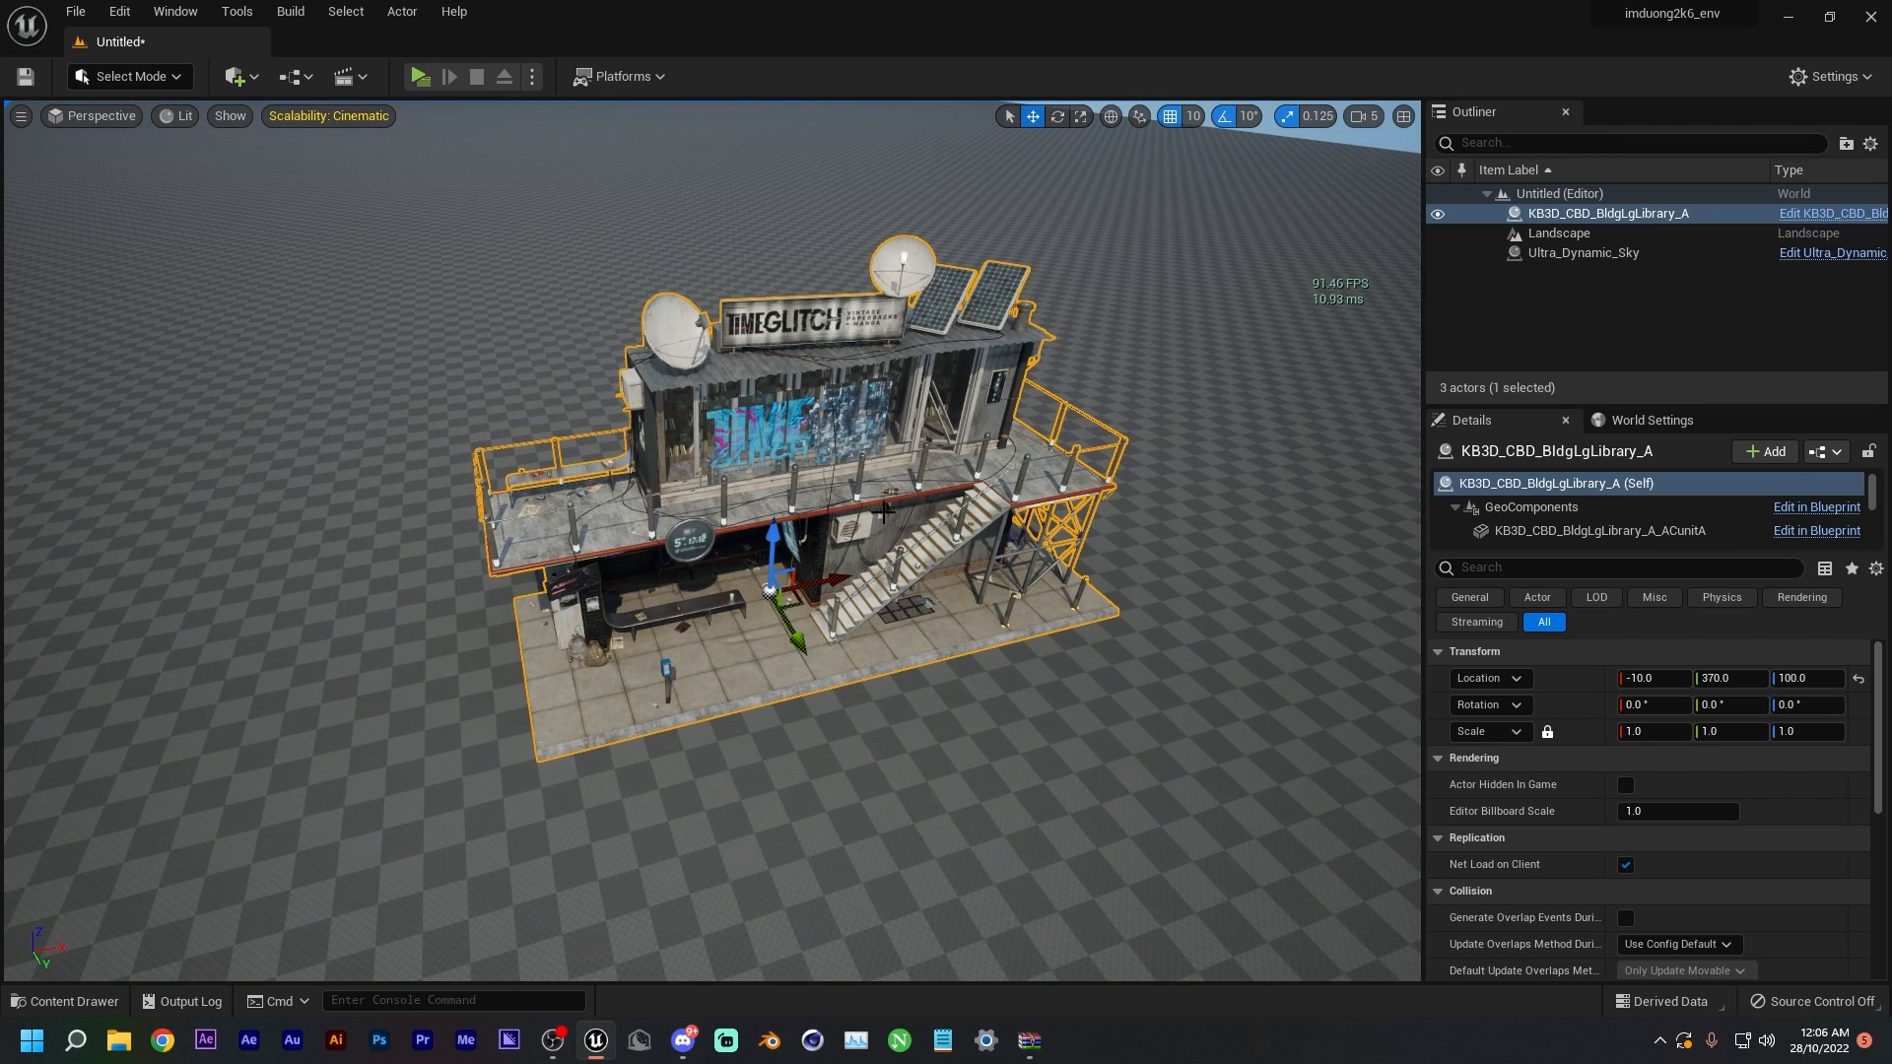
pyautogui.moveTo(808, 644); pyautogui.dragTo(659, 553)
pyautogui.press('e')
pyautogui.hotkey('ctrl', 'z')
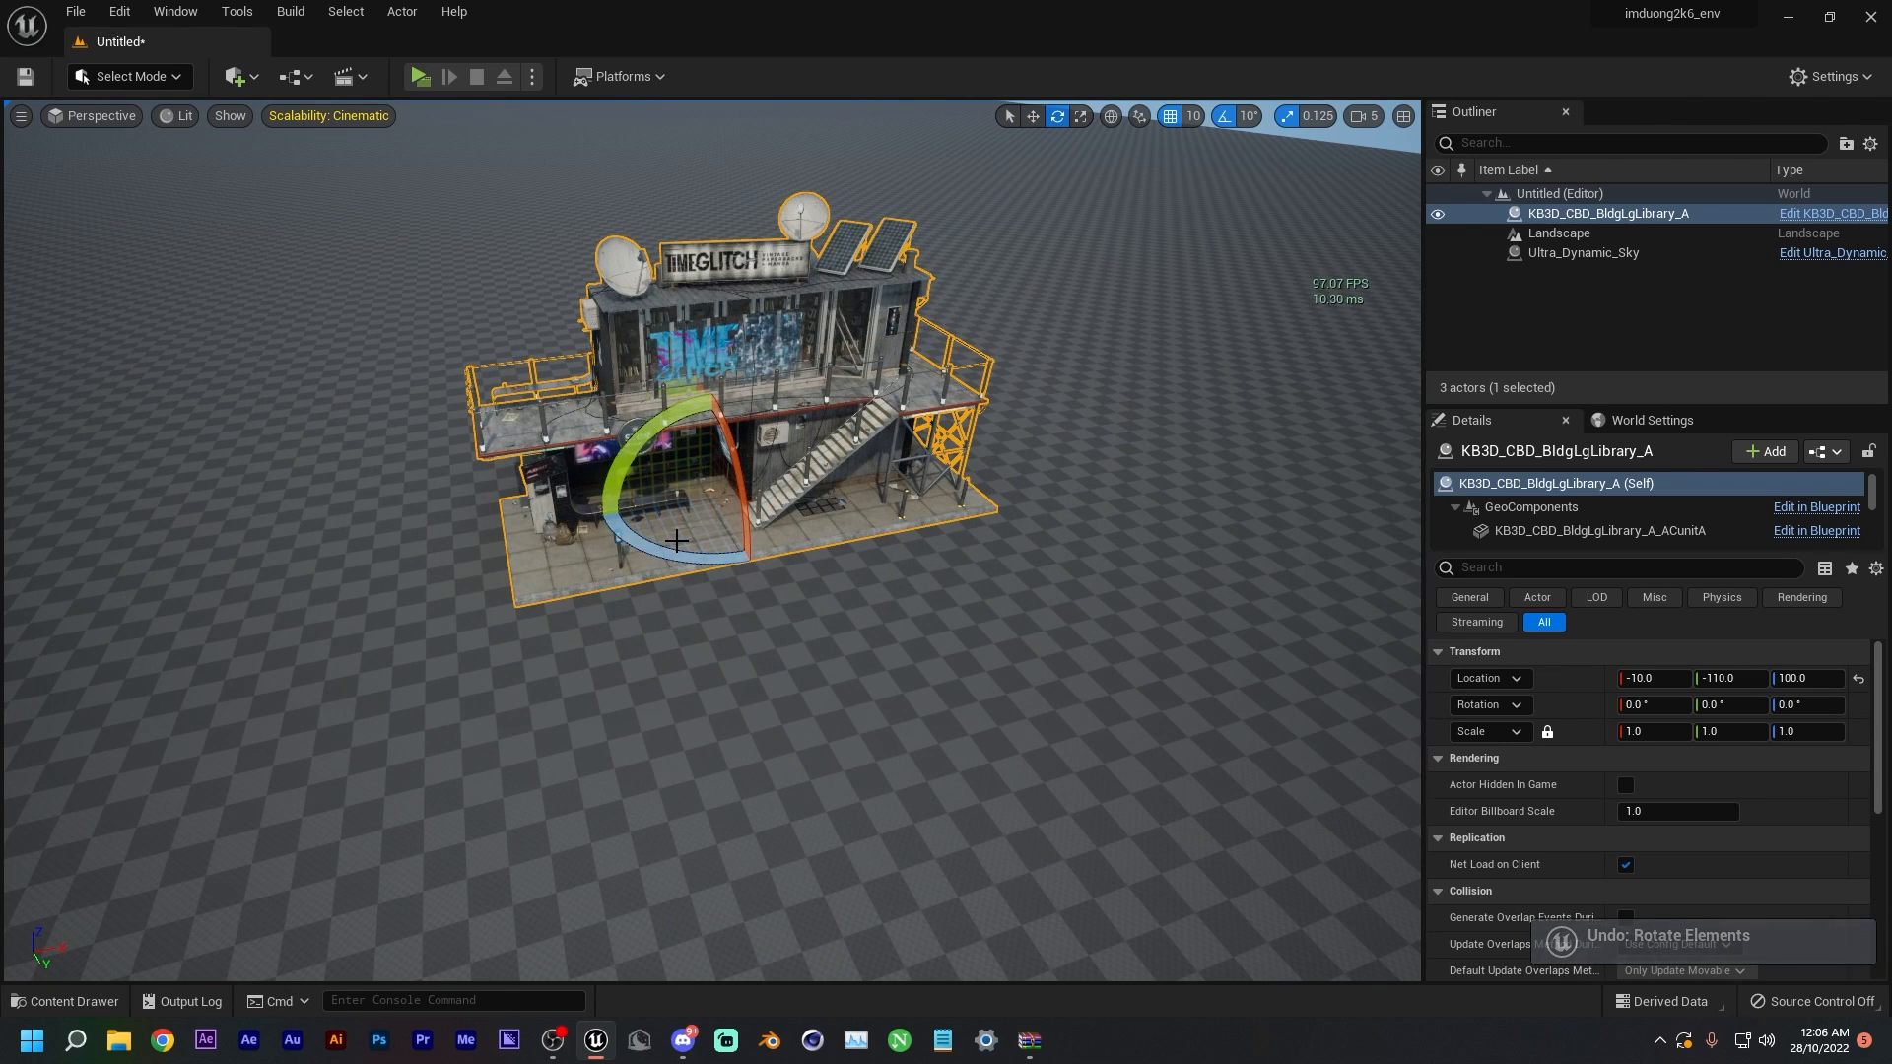
pyautogui.press('r')
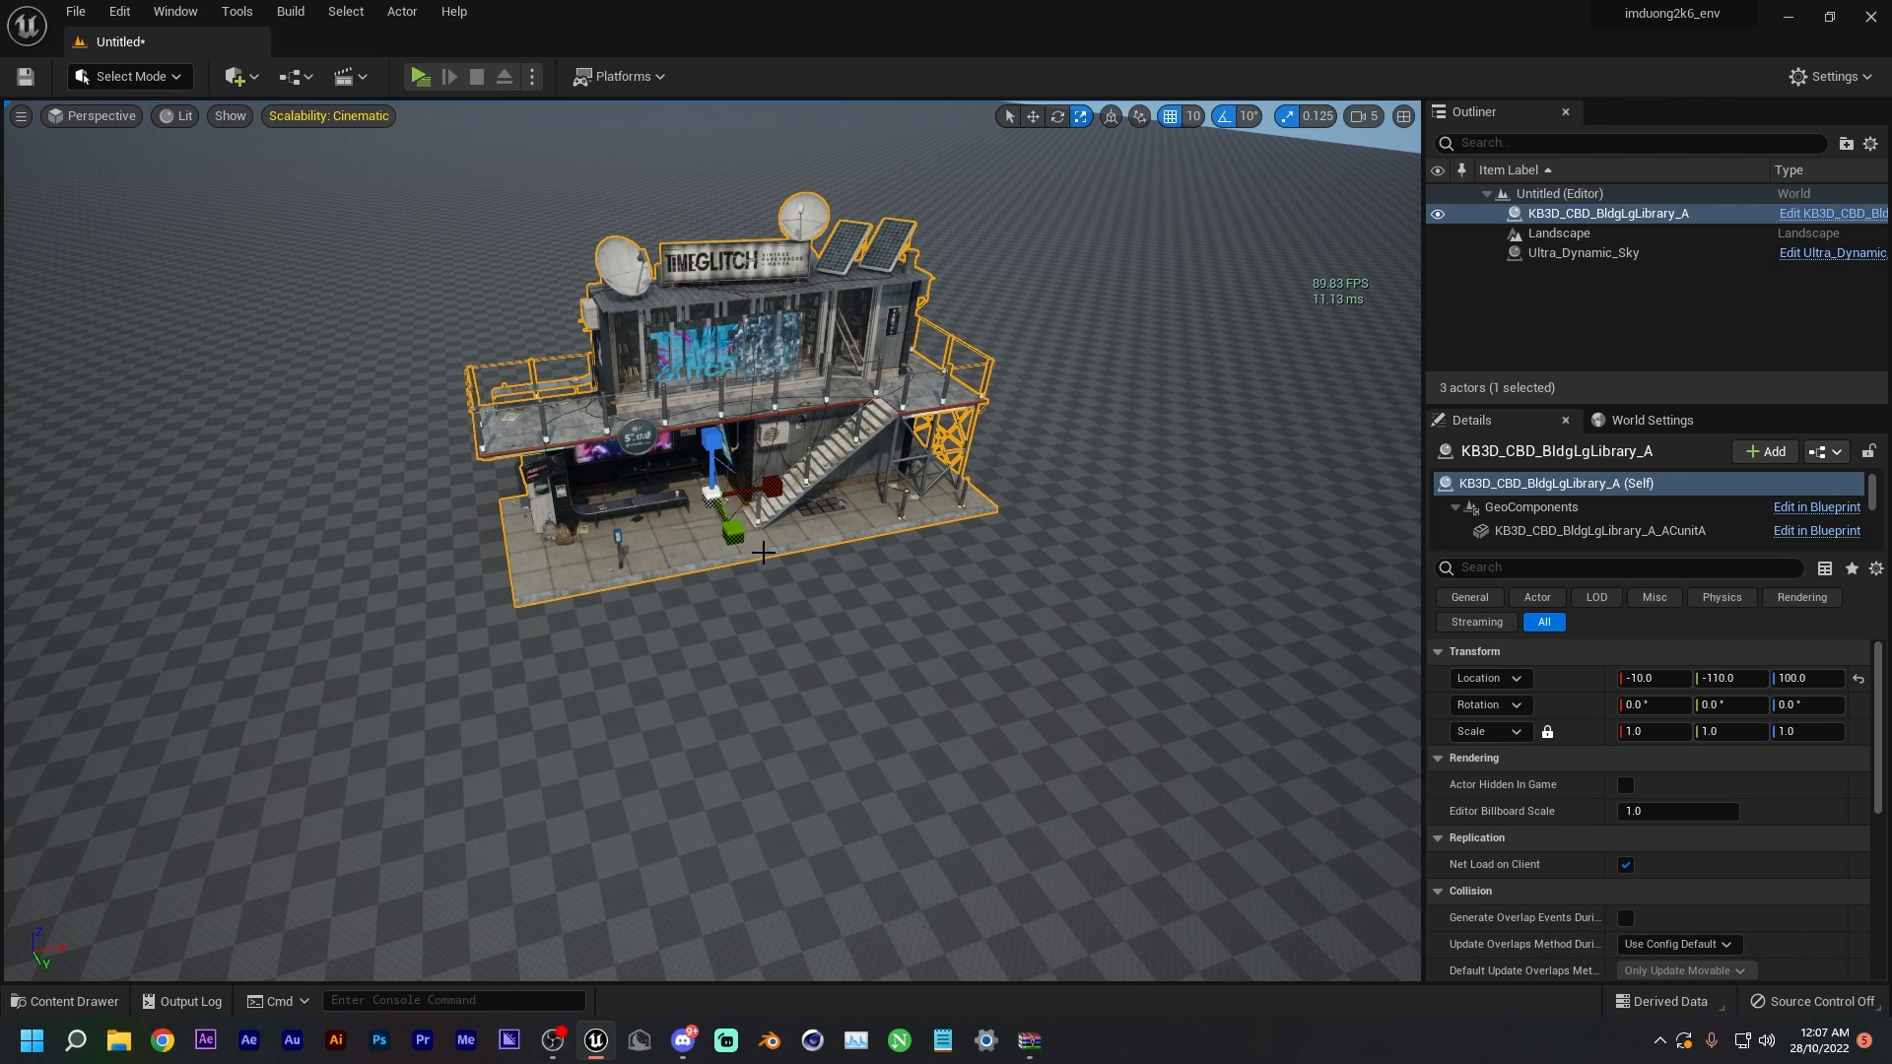
pyautogui.press('w')
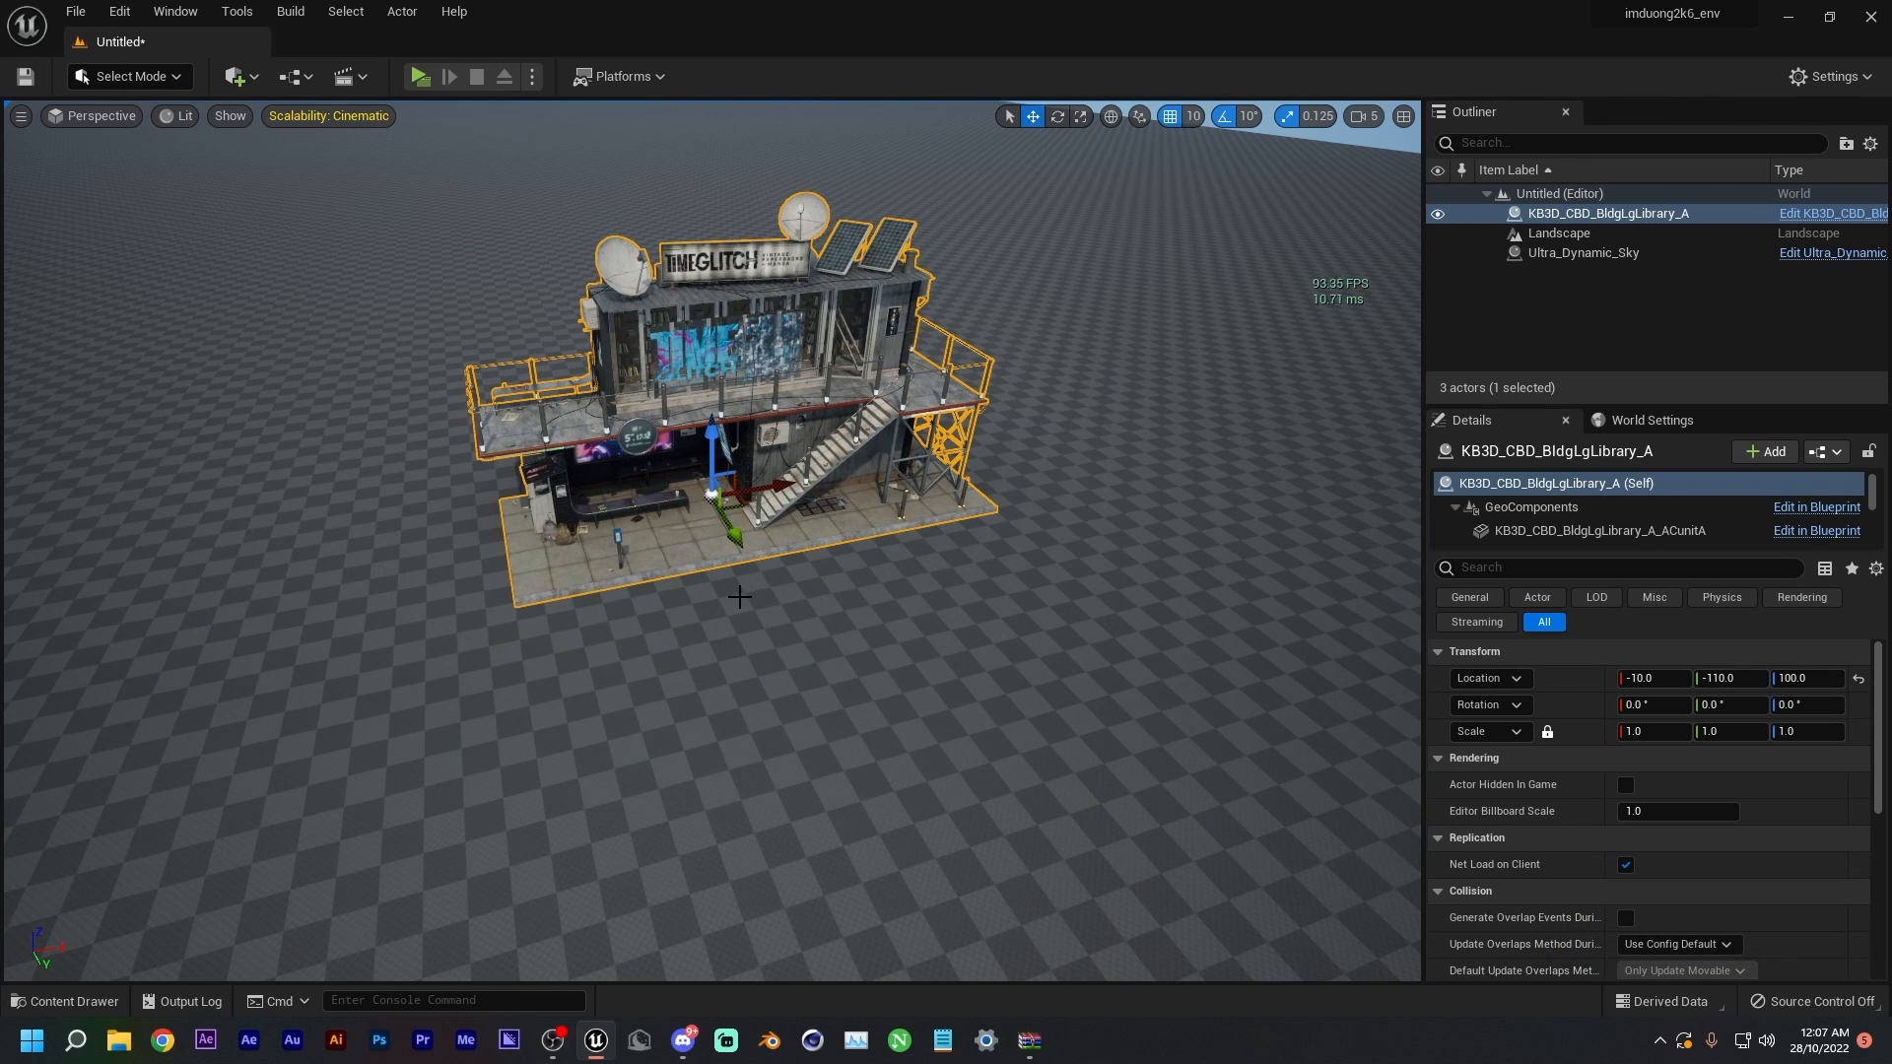
# - Place the KB3D_CBD_BldgLgConvenienceStore_A and KB3D_CBD_BldgMdArcade_A buildings from the Actors folder on the landscape beside the library
pyautogui.moveTo(740, 599); pyautogui.dragTo(950, 461, button='right')
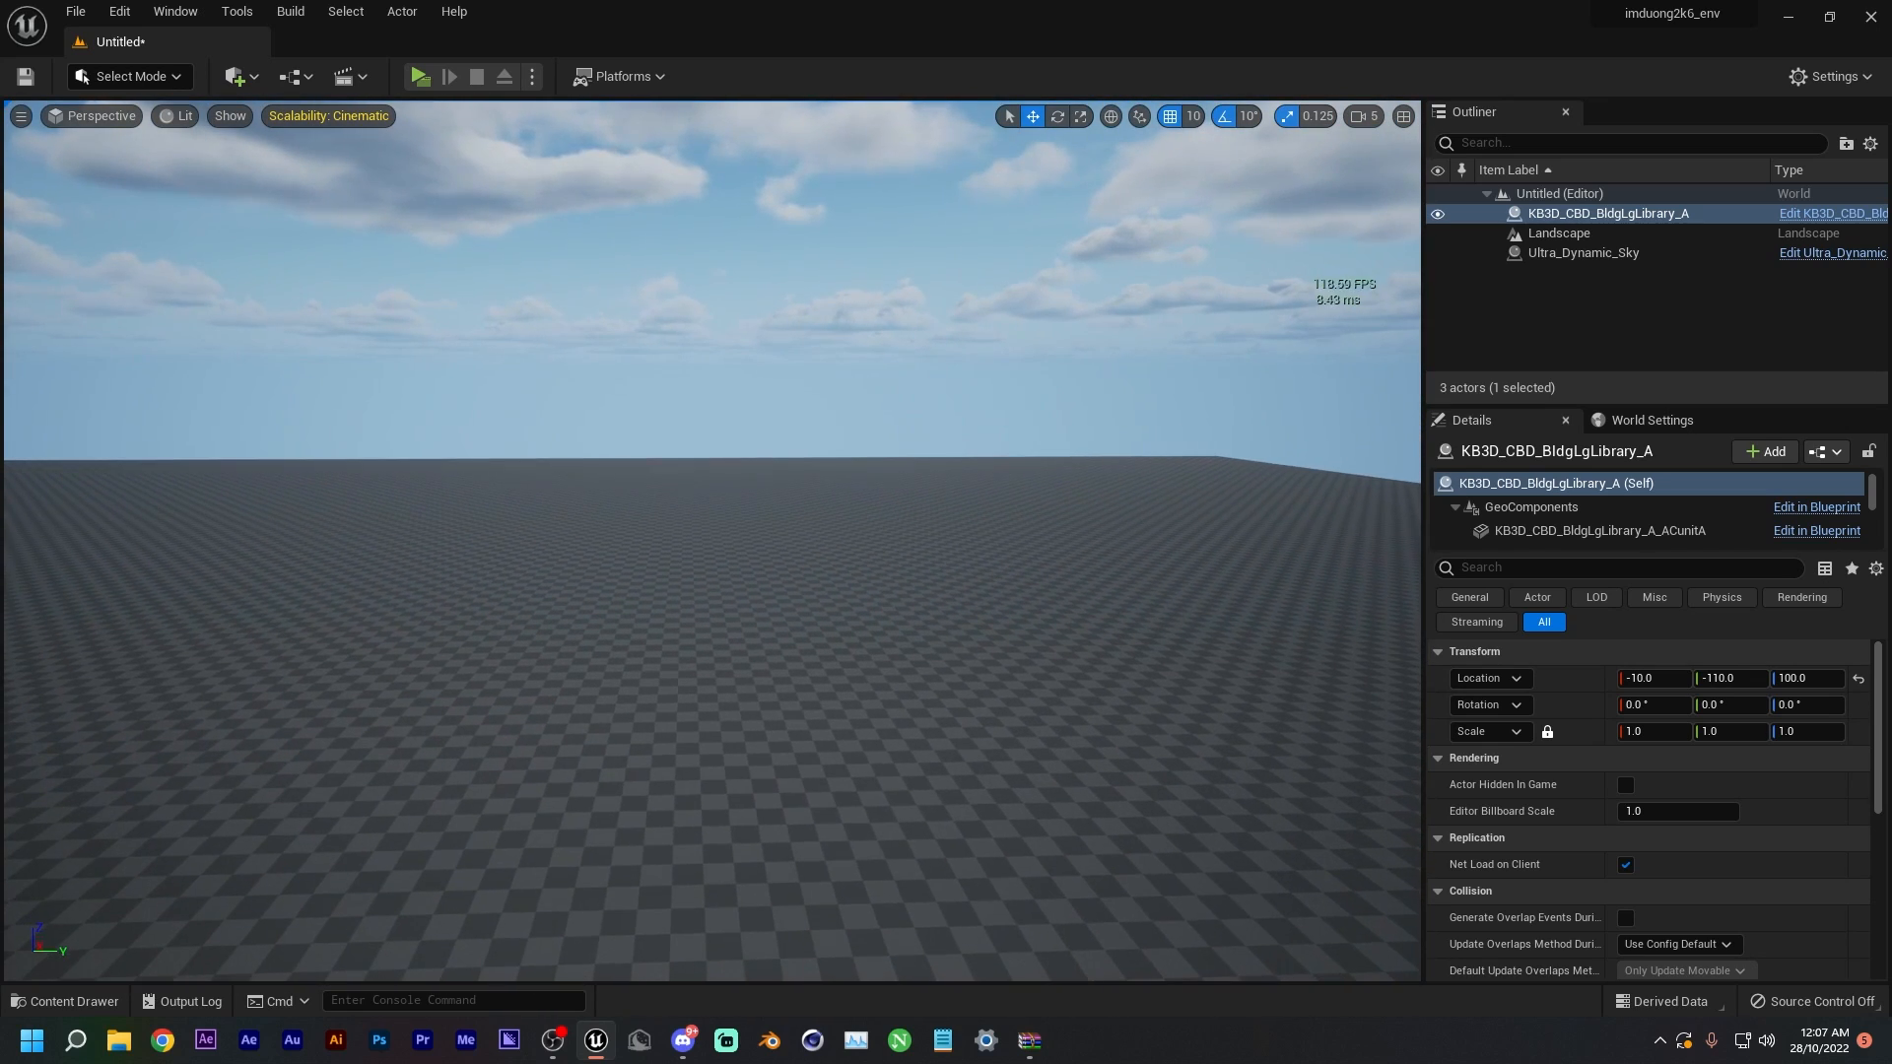
pyautogui.moveTo(774, 555); pyautogui.dragTo(355, 569, button='right')
pyautogui.moveTo(897, 628); pyautogui.dragTo(869, 660, button='right')
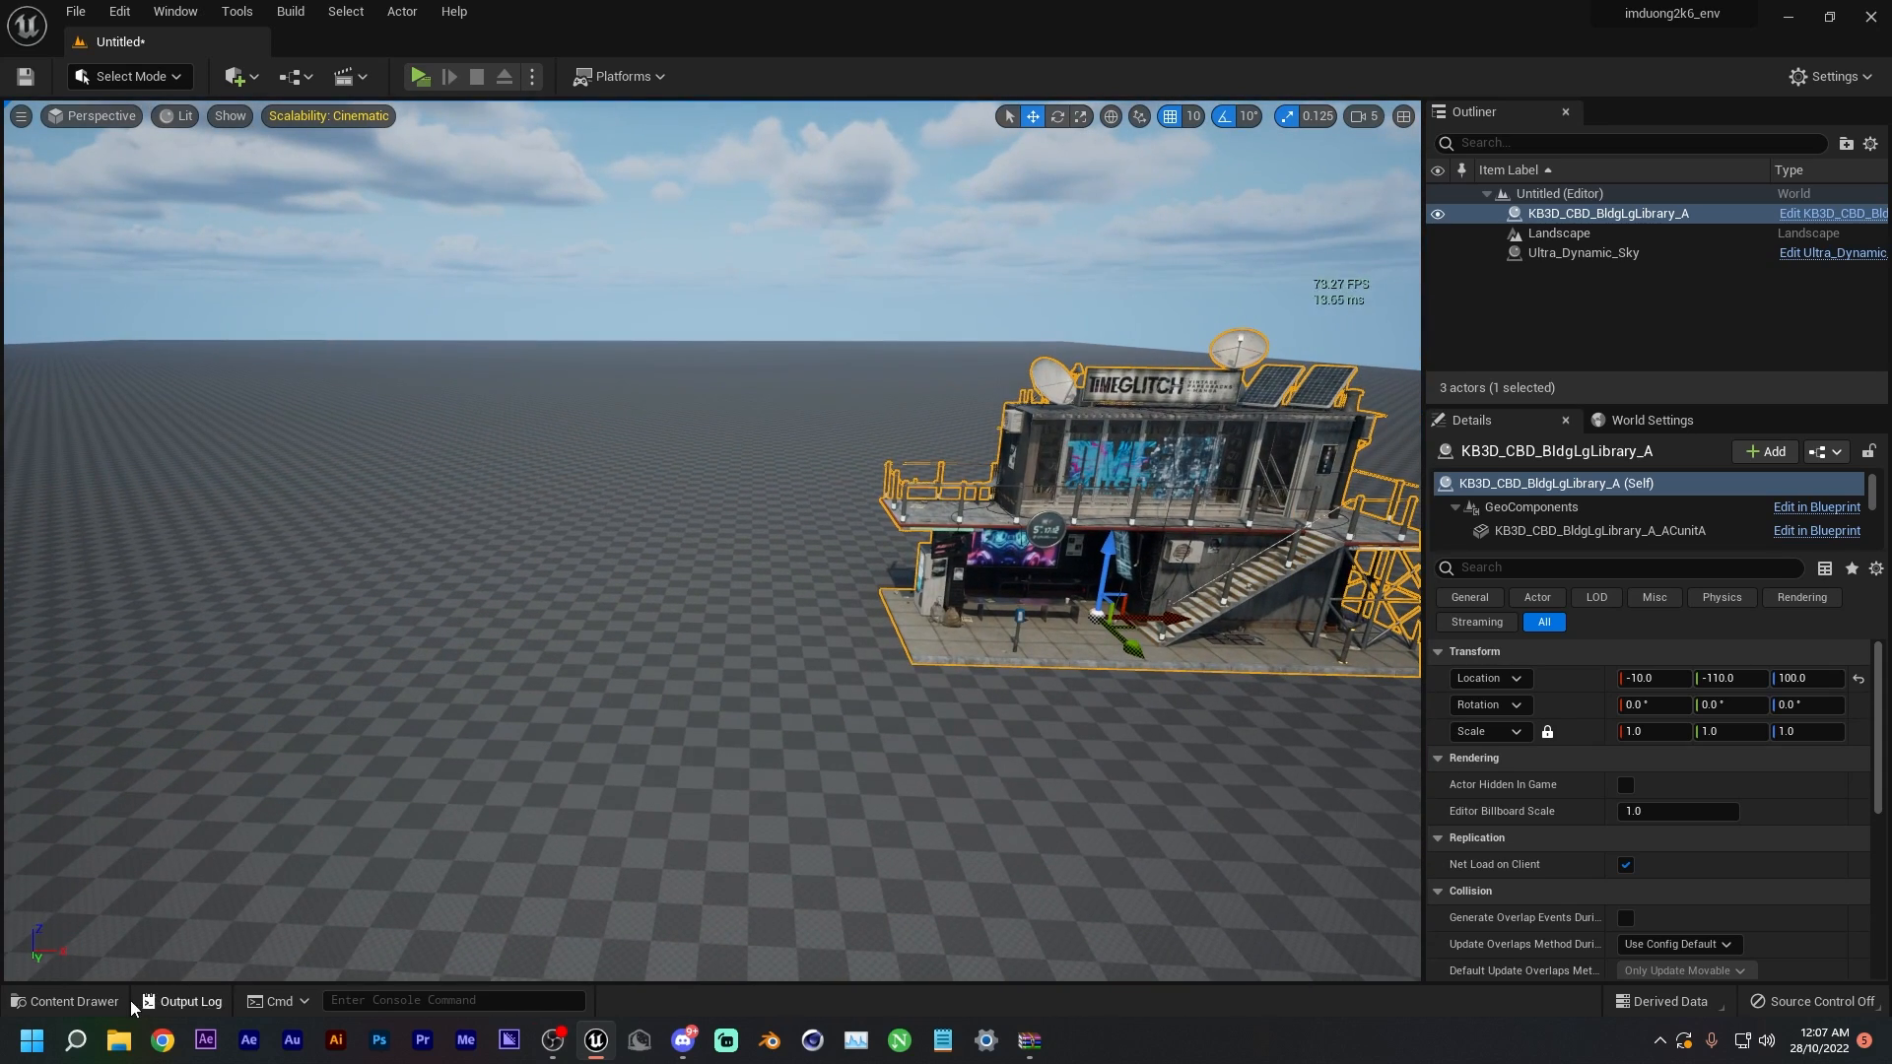
pyautogui.click(74, 1001)
pyautogui.moveTo(746, 763); pyautogui.dragTo(729, 564)
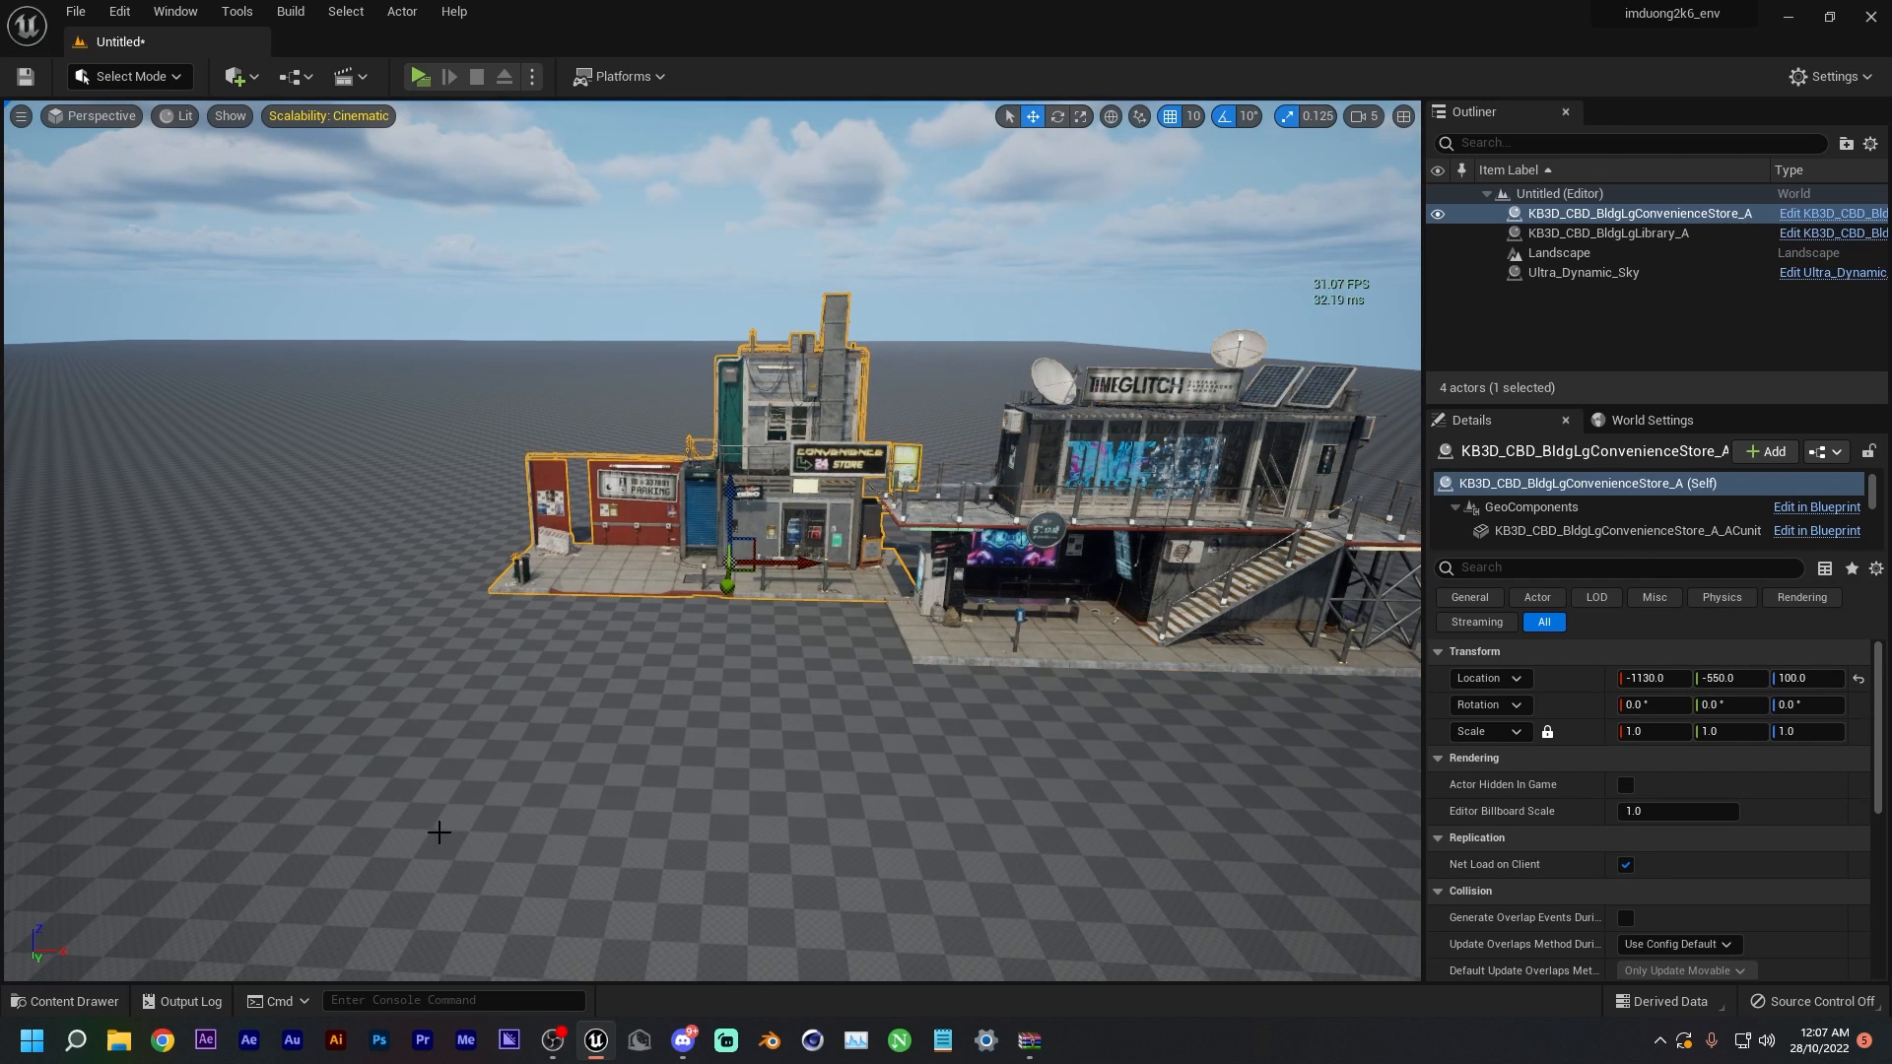
pyautogui.click(106, 1003)
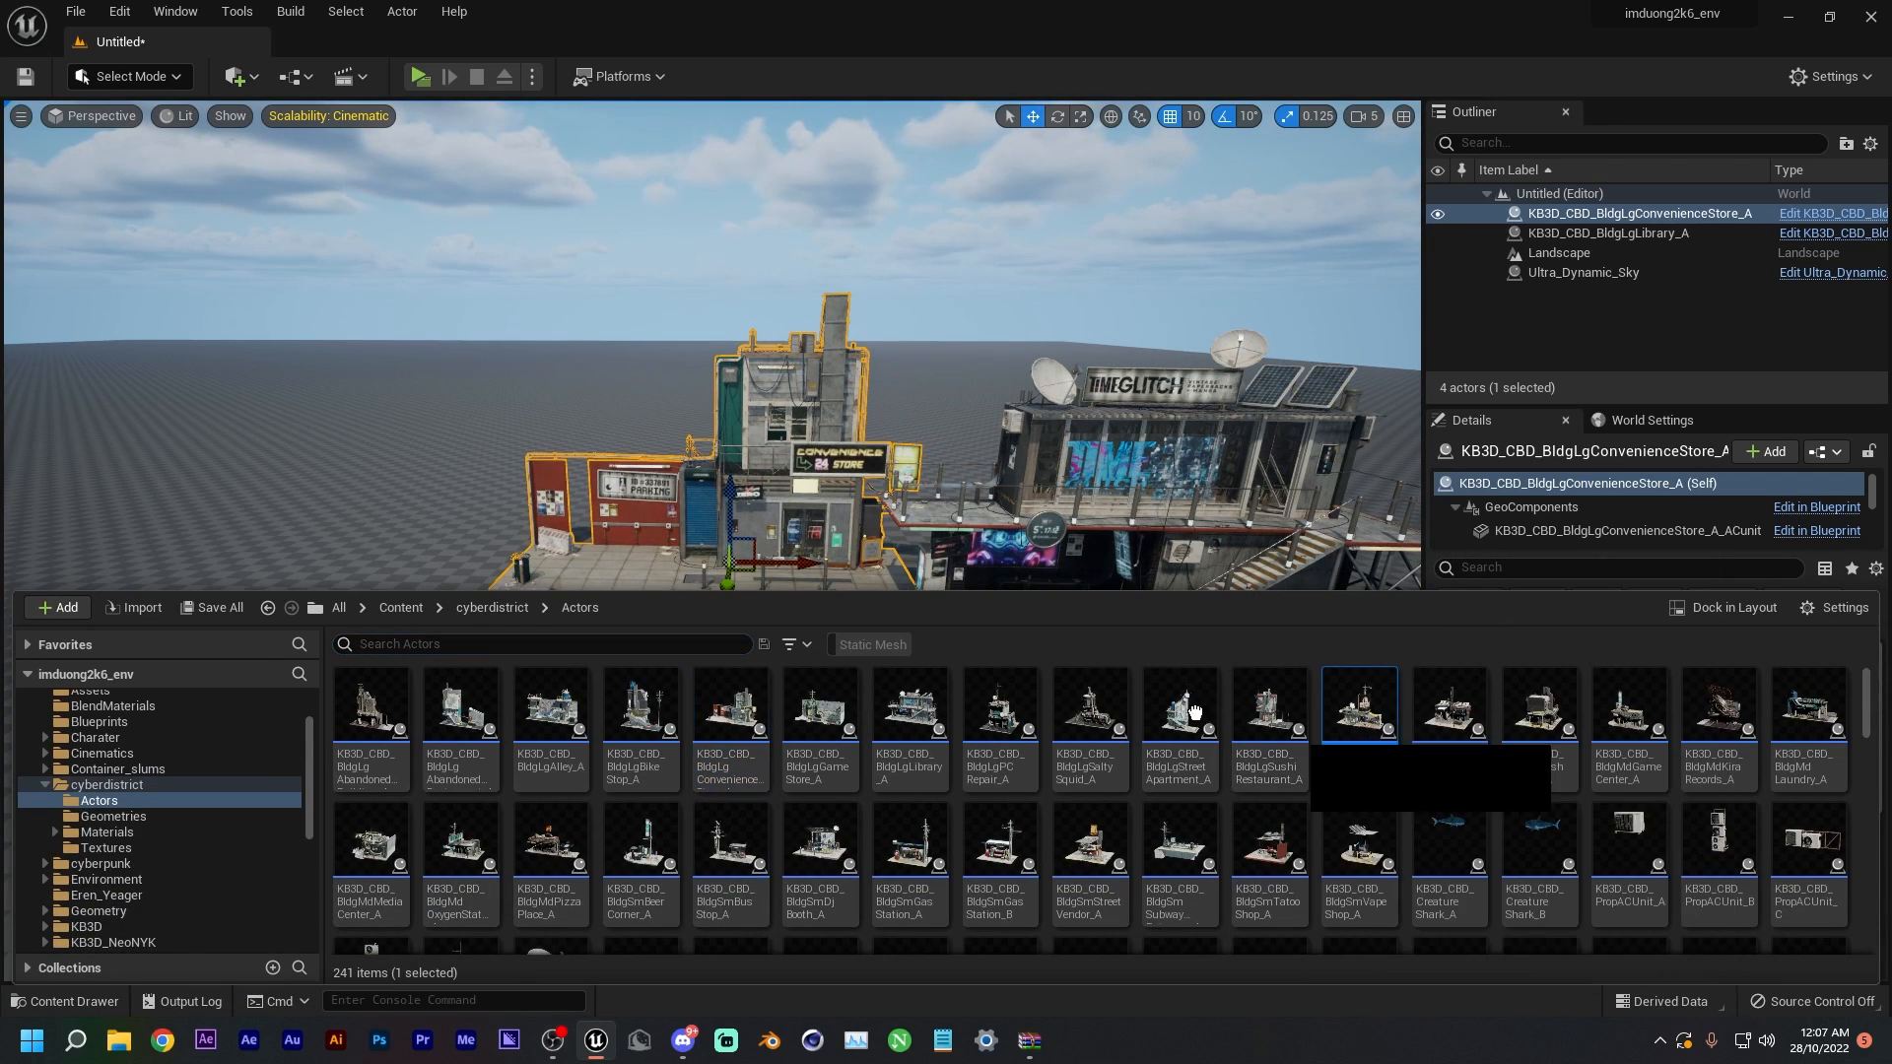
pyautogui.moveTo(393, 557); pyautogui.dragTo(370, 507)
# - Move the convenience store against the side of the library, to X -1250 and Y -120
pyautogui.click(811, 568)
pyautogui.press('w')
pyautogui.moveTo(811, 568)
pyautogui.mouseDown(button='right')
pyautogui.moveTo(838, 493)
pyautogui.moveTo(818, 680)
pyautogui.moveTo(828, 582)
pyautogui.moveTo(811, 569)
pyautogui.mouseUp(button='right')
pyautogui.press('s')
pyautogui.moveTo(722, 300)
pyautogui.mouseDown(button='right')
pyautogui.moveTo(680, 370)
pyautogui.moveTo(723, 301)
pyautogui.mouseUp(button='right')
pyautogui.moveTo(692, 279); pyautogui.dragTo(641, 426)
pyautogui.moveTo(741, 390); pyautogui.dragTo(690, 399)
pyautogui.moveTo(765, 445); pyautogui.dragTo(1130, 586, button='right')
pyautogui.click(954, 428)
pyautogui.moveTo(1199, 306); pyautogui.dragTo(1199, 308)
pyautogui.moveTo(1031, 510); pyautogui.dragTo(1114, 551, button='right')
pyautogui.scroll(-5, 1031, 510)
pyautogui.moveTo(465, 657); pyautogui.dragTo(321, 596, button='right')
pyautogui.click(465, 657)
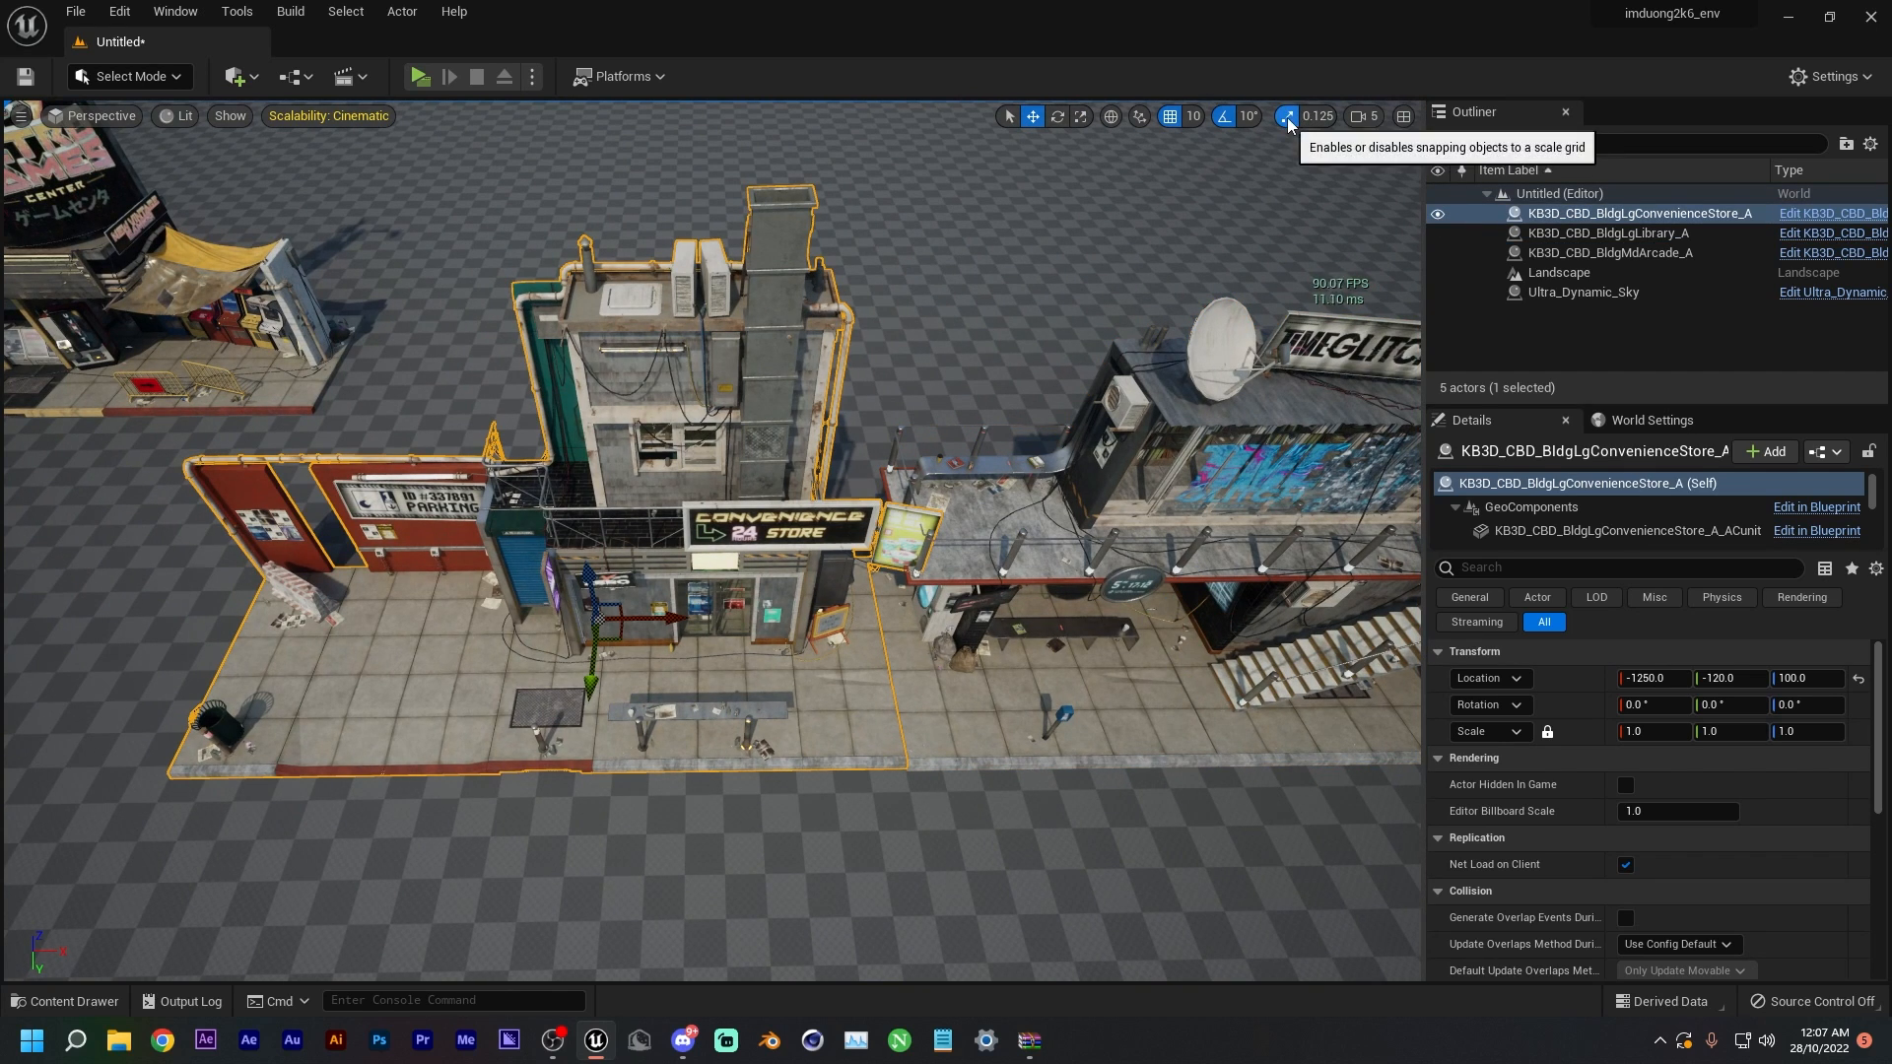
# - Try scale snap values of 10 and 0.03125 while shifting the convenience store along its Y axis
pyautogui.moveTo(592, 684)
pyautogui.mouseDown()
pyautogui.moveTo(614, 666)
pyautogui.moveTo(613, 685)
pyautogui.mouseUp()
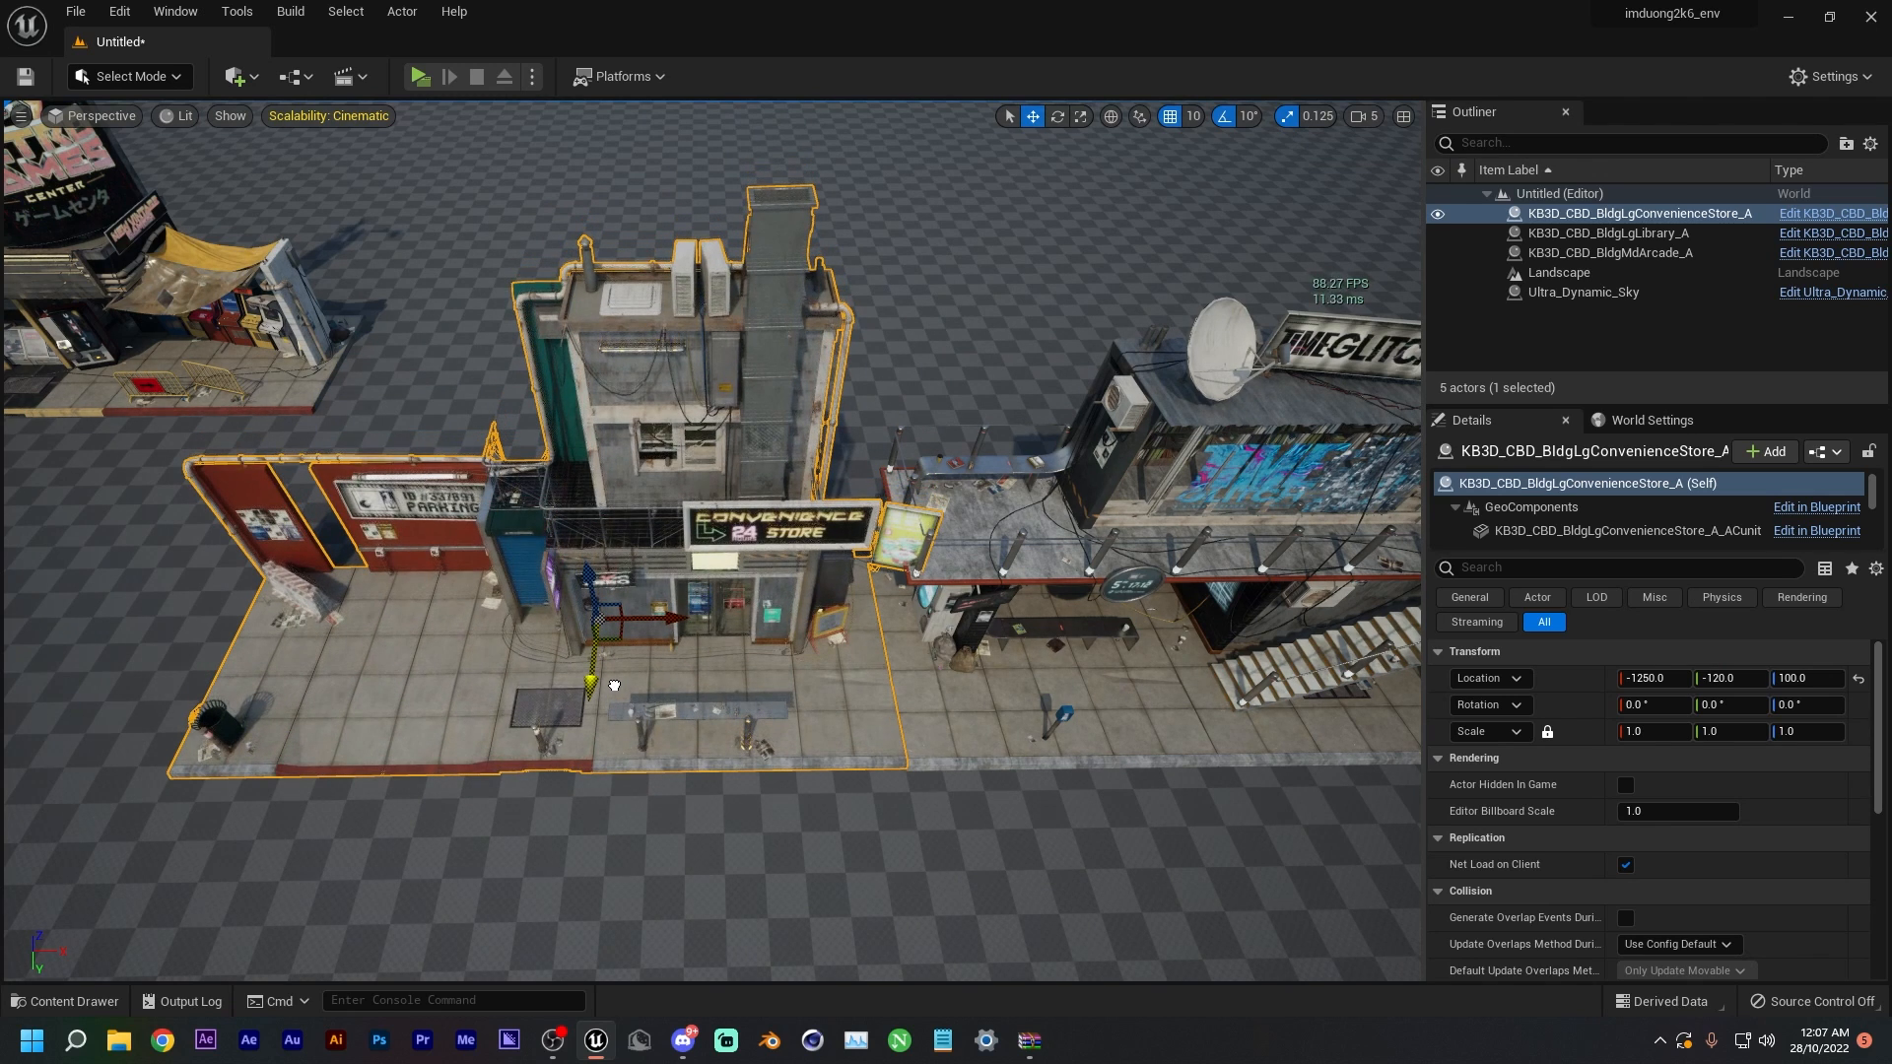
pyautogui.click(1319, 116)
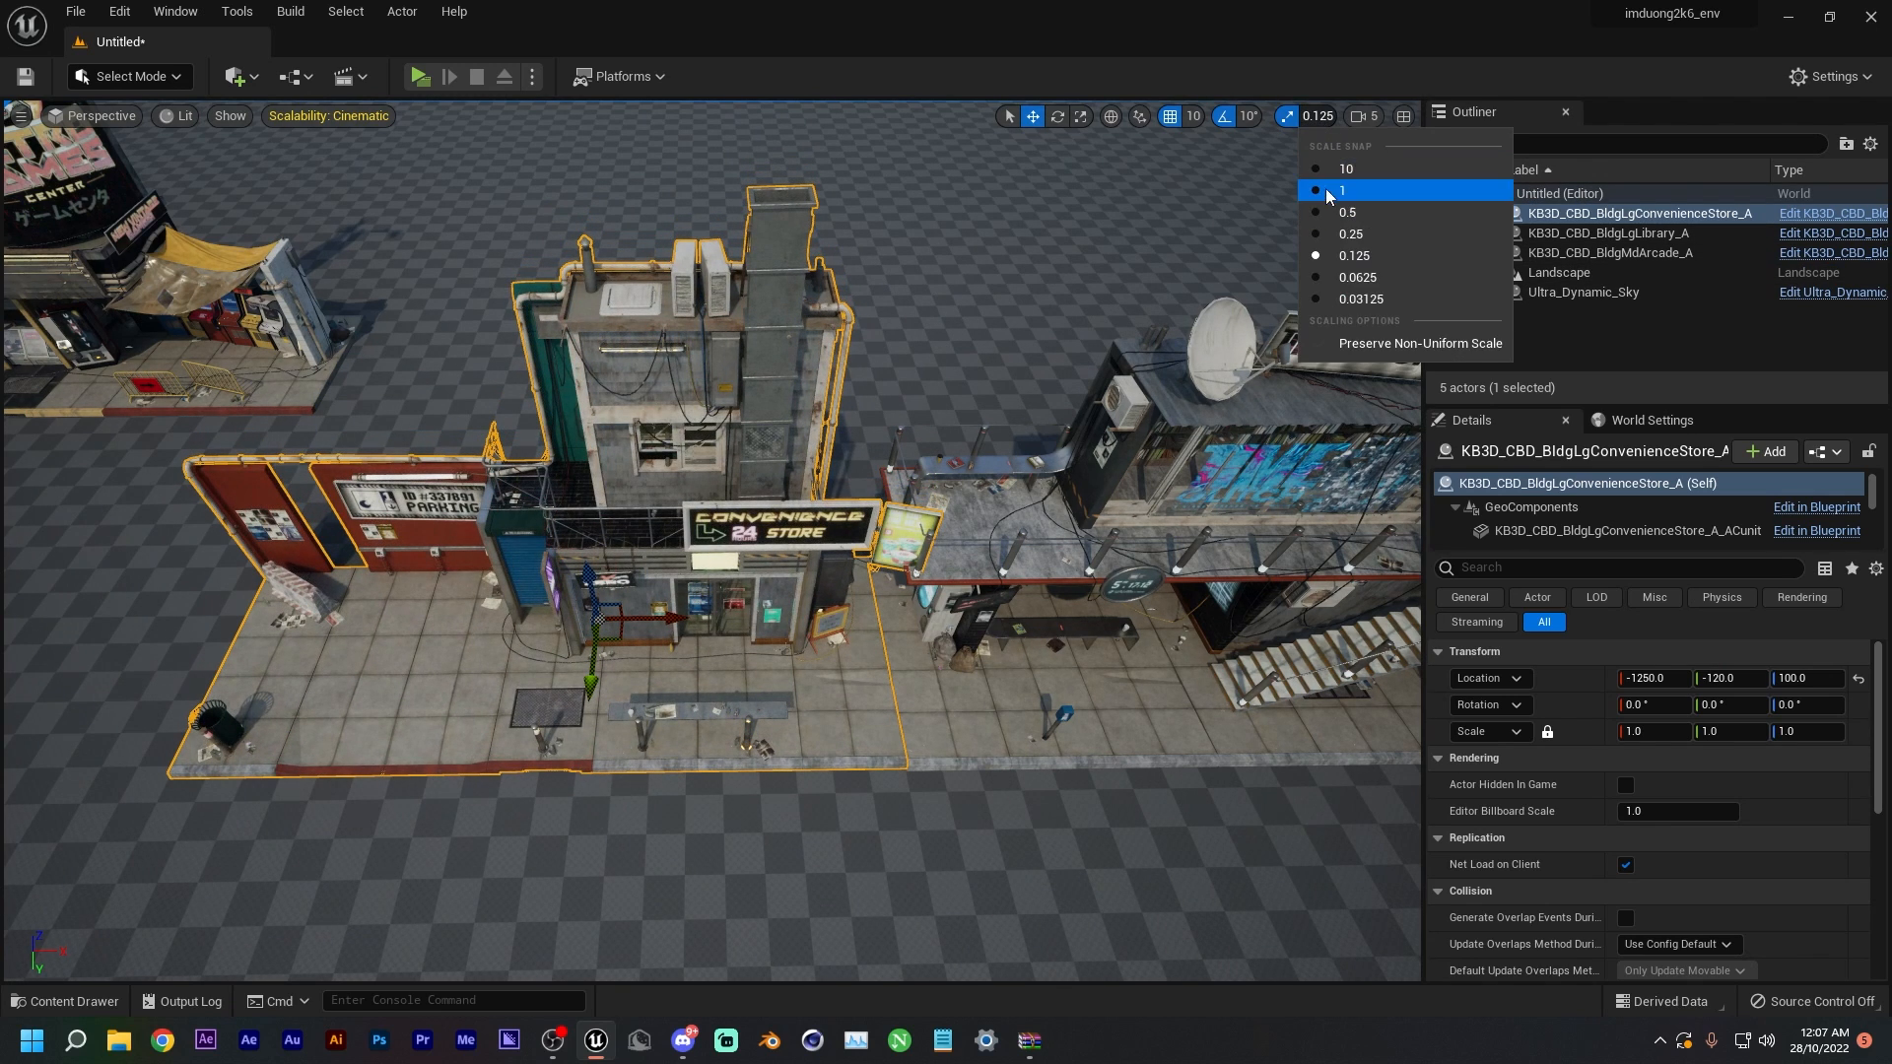
pyautogui.click(1326, 170)
pyautogui.moveTo(588, 690); pyautogui.dragTo(656, 591)
pyautogui.click(1309, 116)
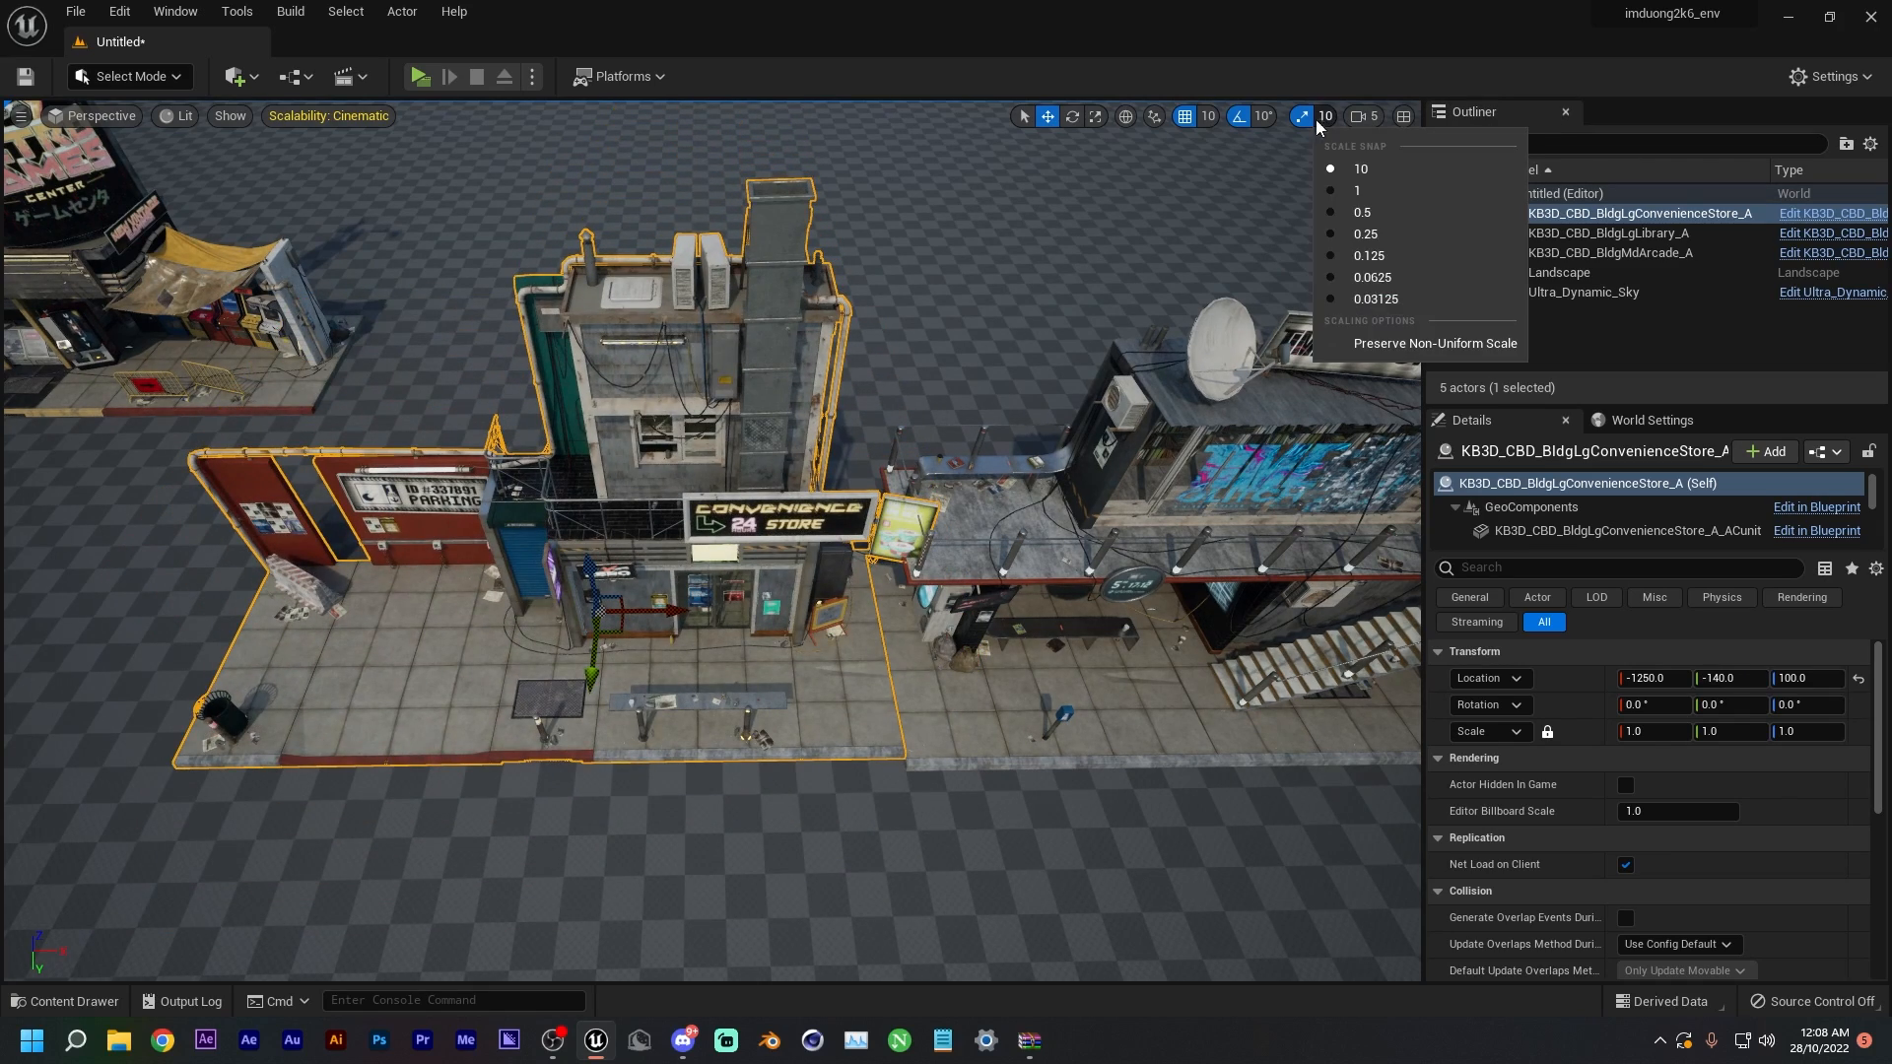
pyautogui.click(1356, 301)
pyautogui.moveTo(592, 675); pyautogui.dragTo(587, 734)
# - Set the scale snap to 0.5 and move the convenience store to a Y location of -70
pyautogui.click(1309, 114)
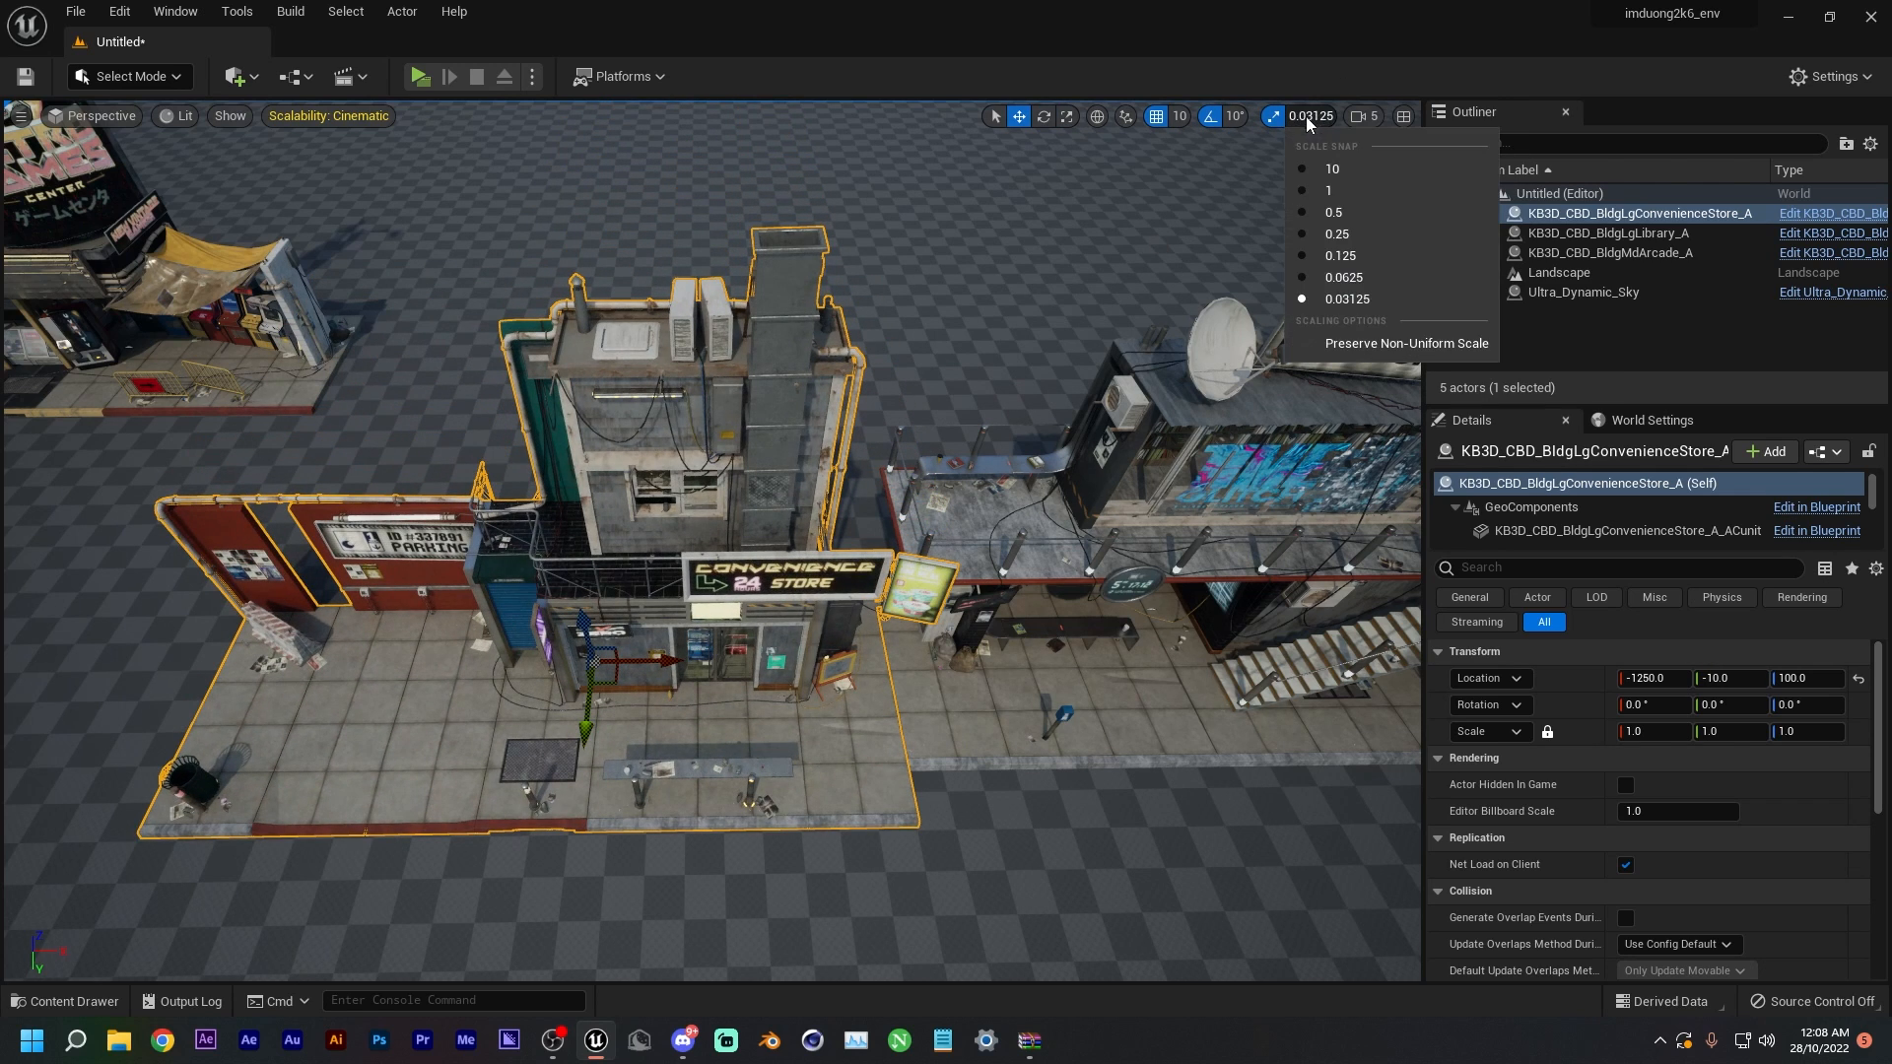
pyautogui.click(1334, 211)
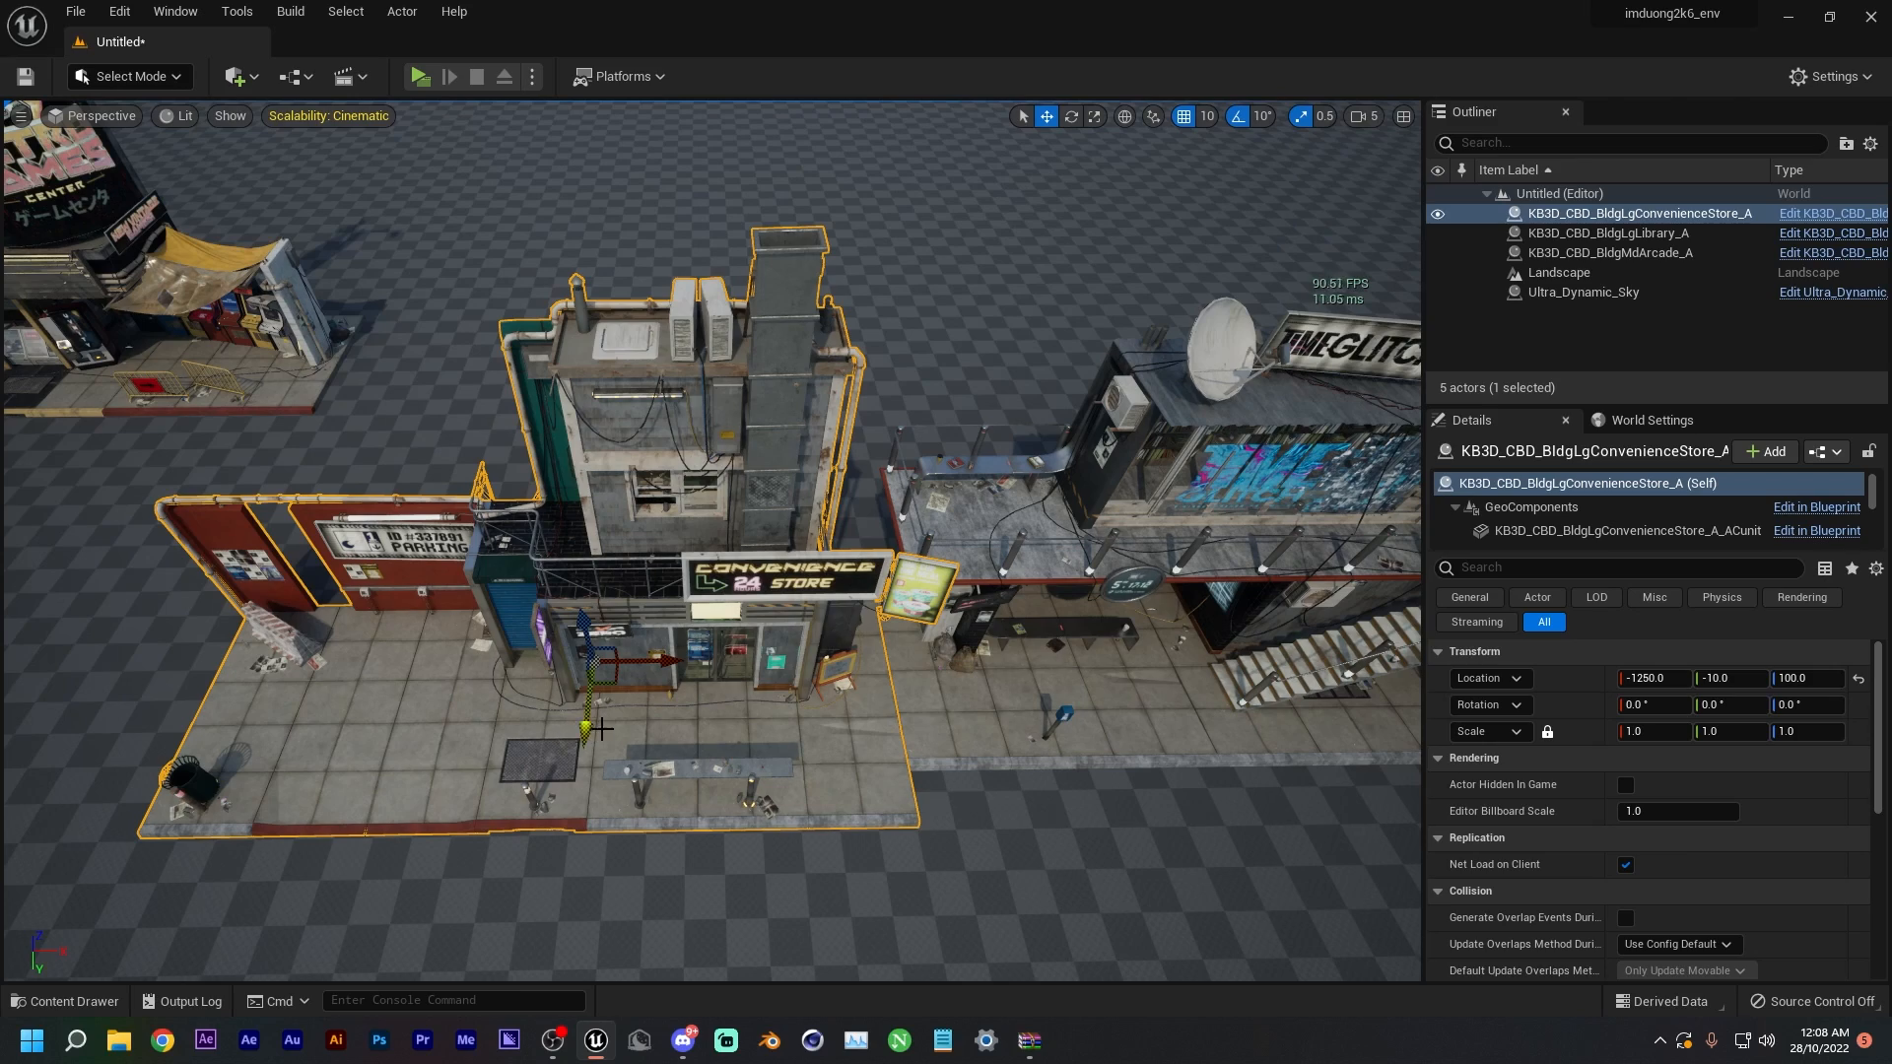
pyautogui.moveTo(586, 734); pyautogui.dragTo(653, 705)
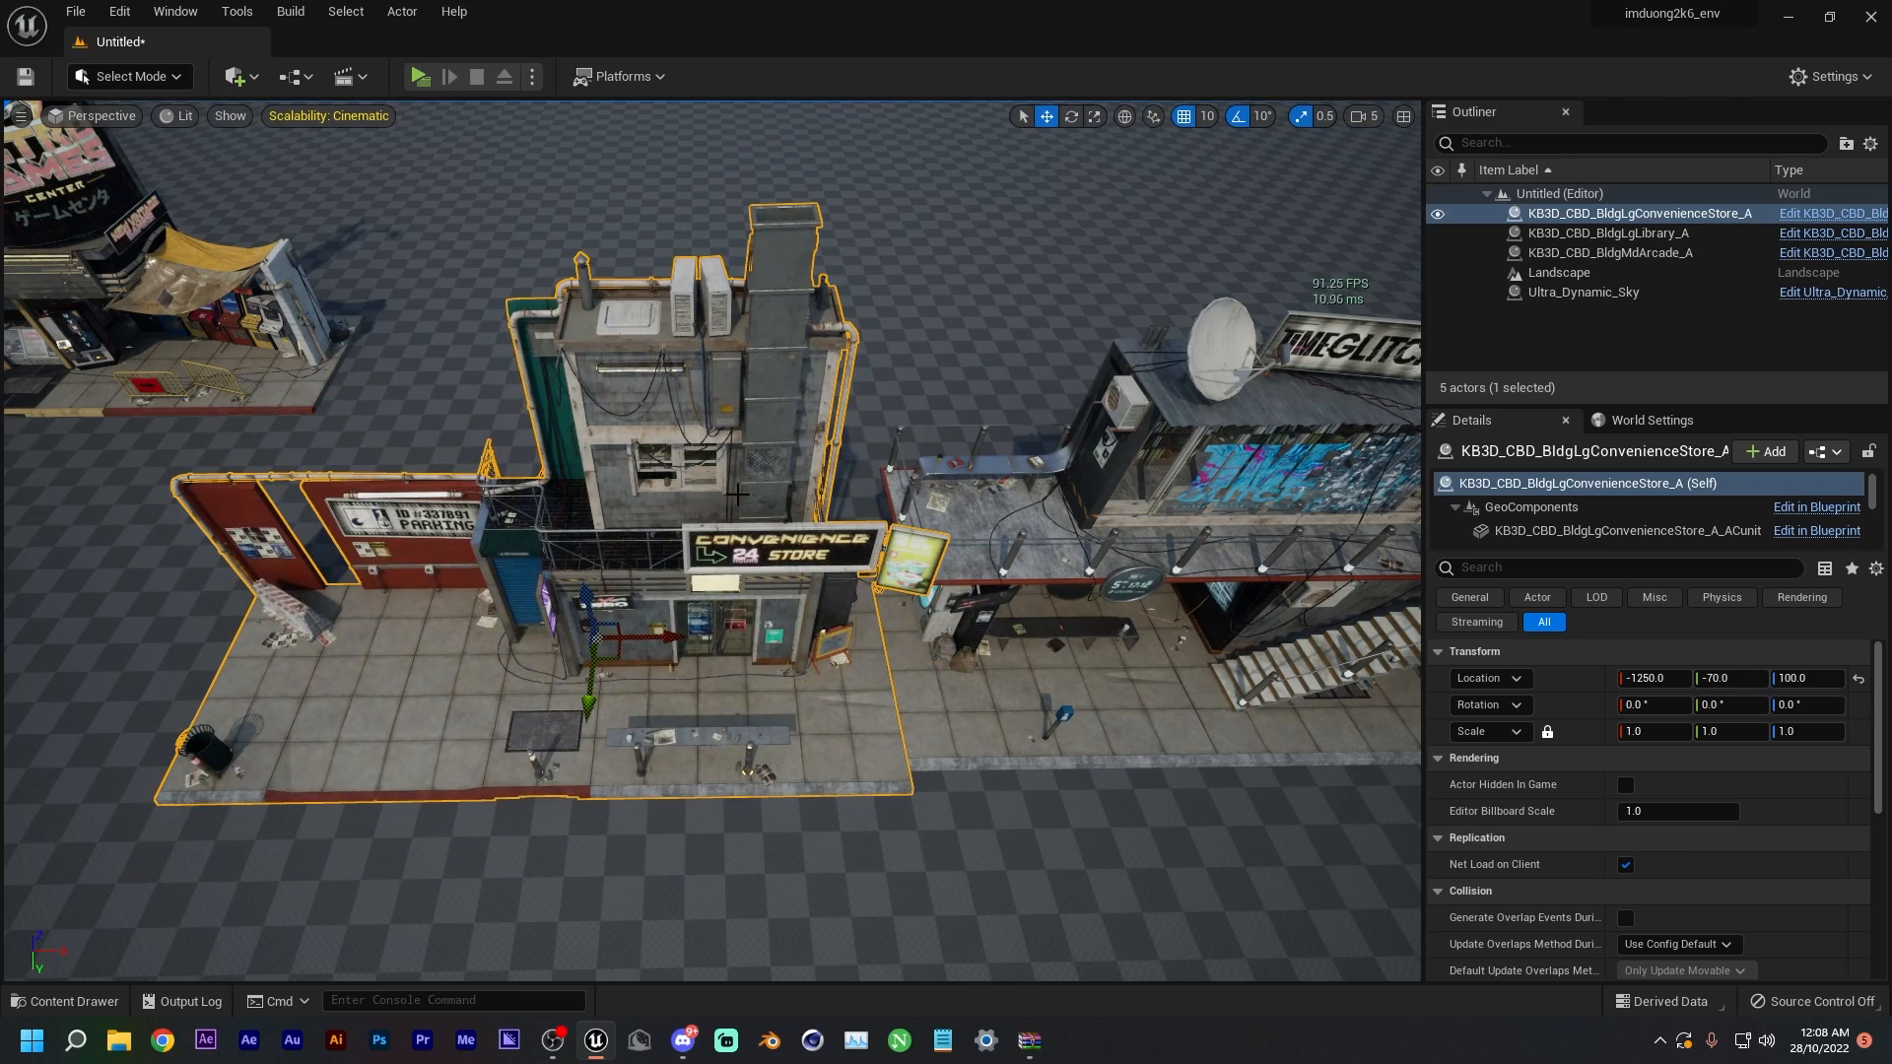
# - Align the convenience store's front edge with the library's sidewalk by moving it to a Y location of -120
pyautogui.moveTo(857, 725)
pyautogui.mouseDown(button='right')
pyautogui.moveTo(927, 727)
pyautogui.moveTo(857, 726)
pyautogui.mouseUp(button='right')
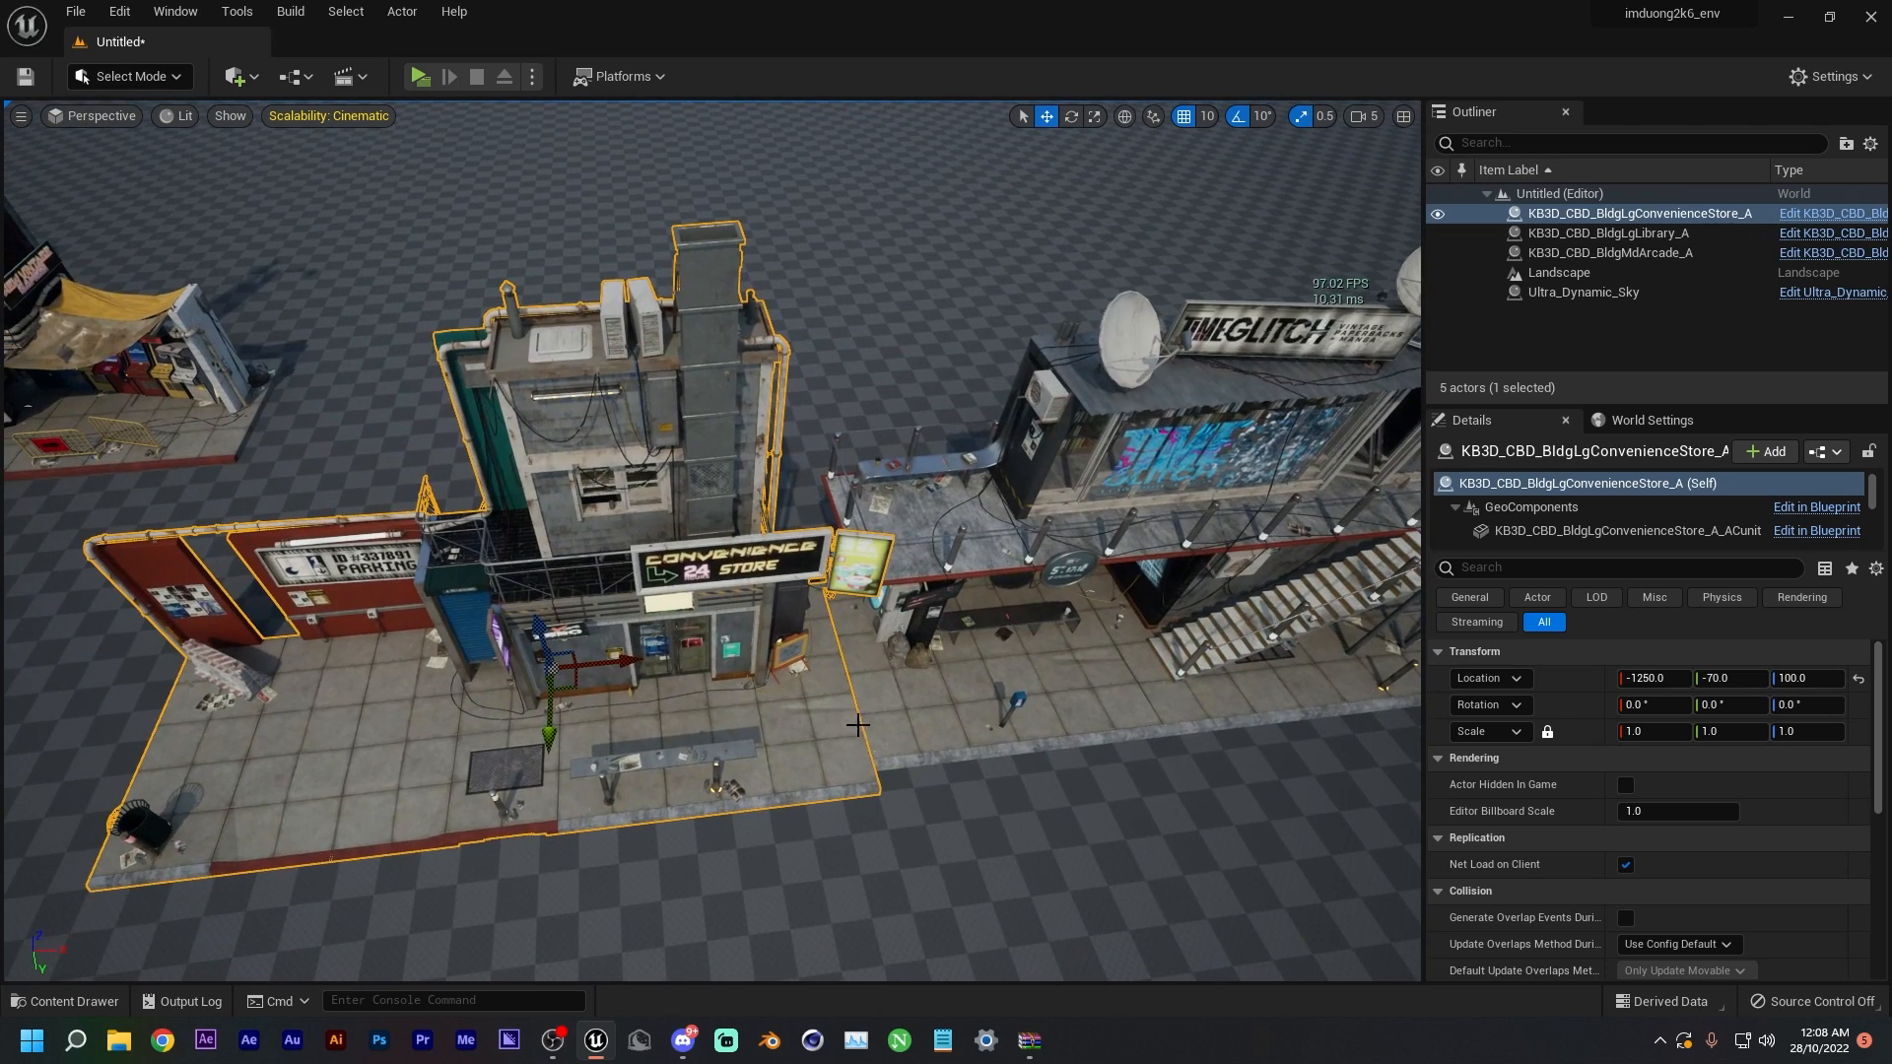
pyautogui.click(1326, 118)
pyautogui.click(885, 787)
pyautogui.moveTo(822, 715)
pyautogui.mouseDown(button='right')
pyautogui.moveTo(788, 730)
pyautogui.moveTo(823, 715)
pyautogui.mouseUp(button='right')
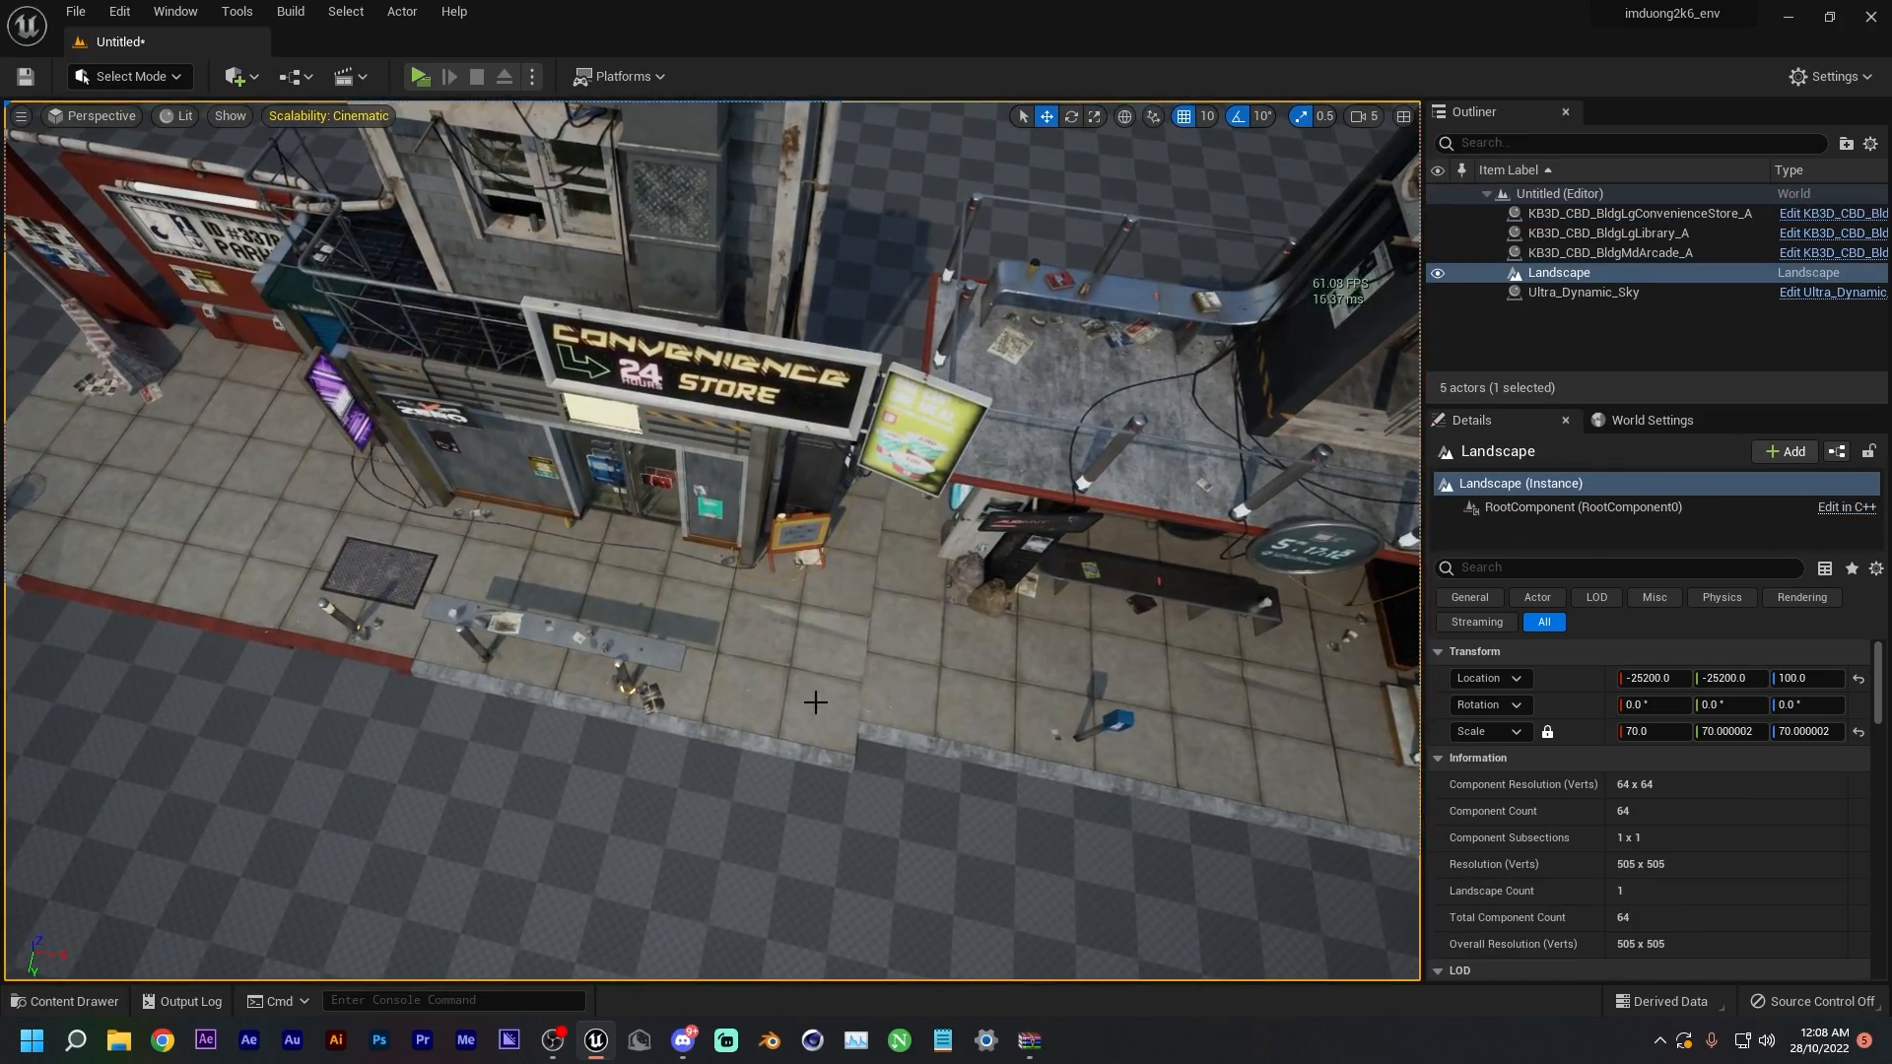
pyautogui.click(571, 593)
pyautogui.moveTo(447, 522); pyautogui.dragTo(447, 539, button='right')
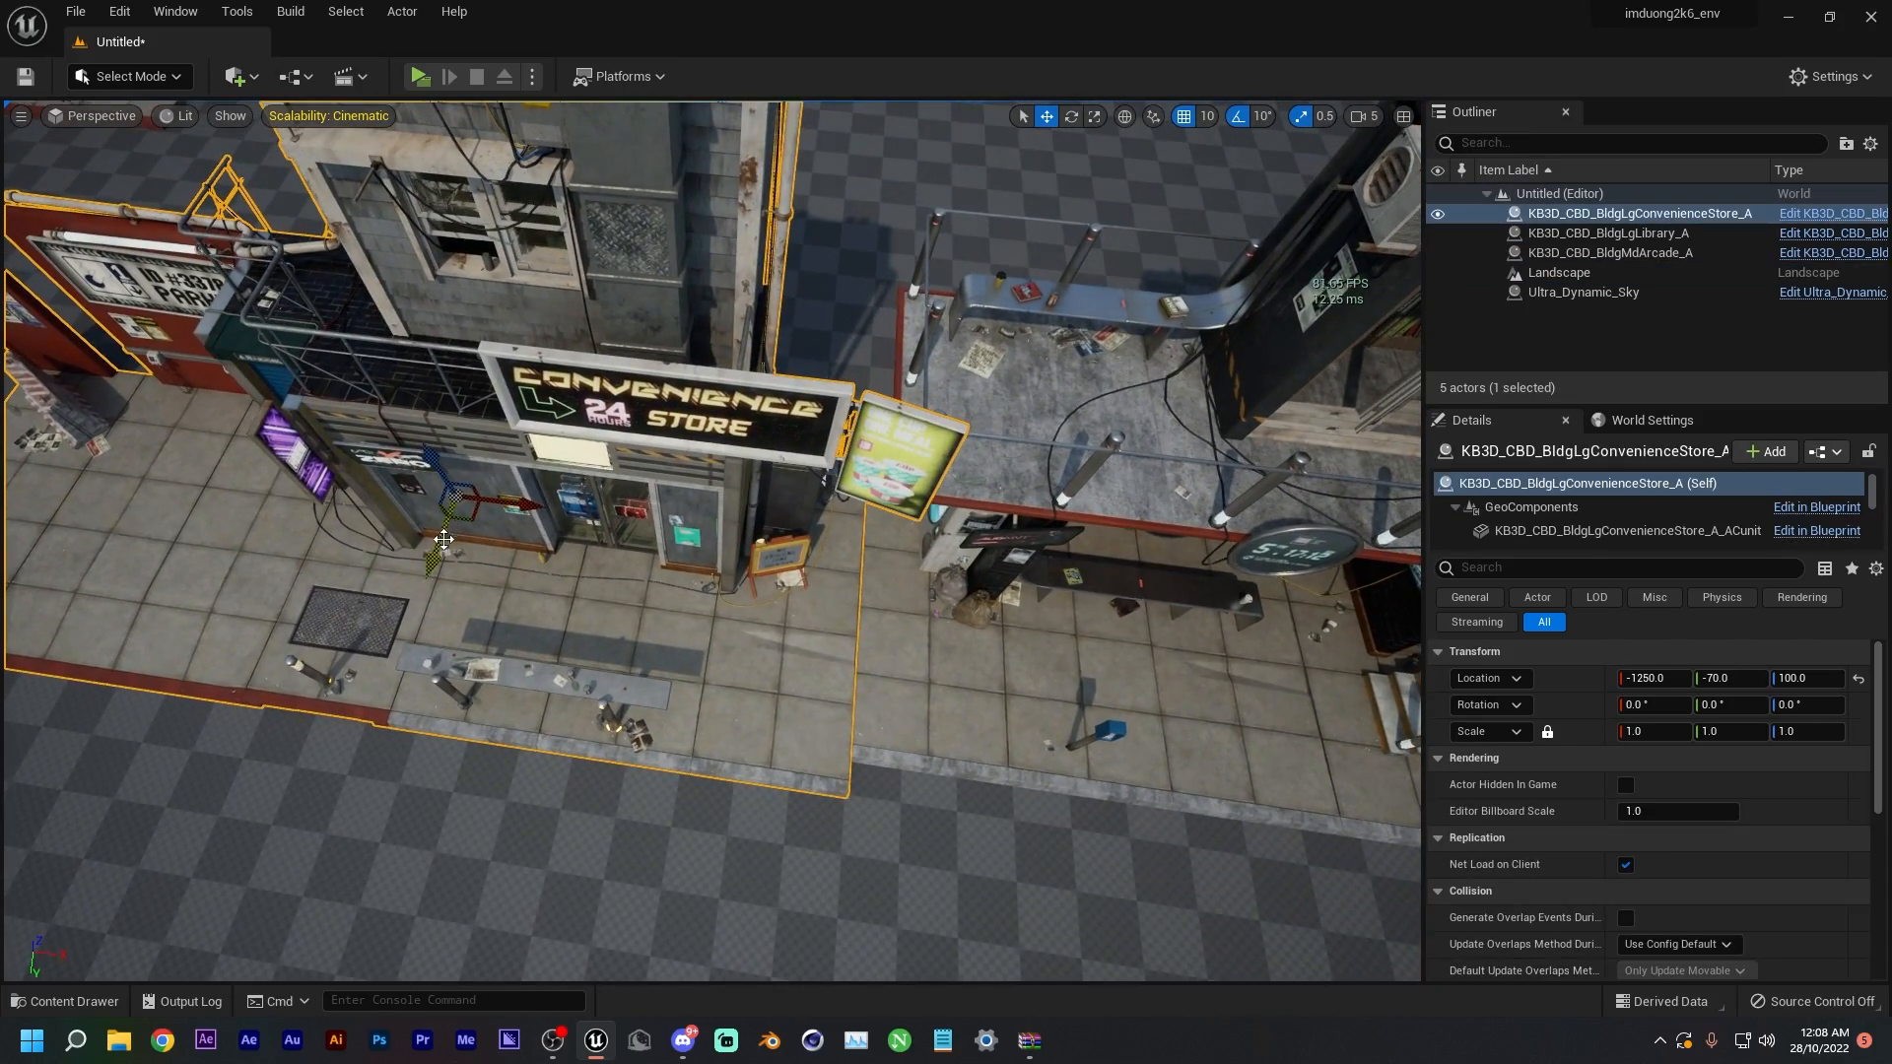
pyautogui.moveTo(431, 563); pyautogui.dragTo(445, 525)
pyautogui.moveTo(445, 525)
pyautogui.mouseDown(button='right')
pyautogui.moveTo(454, 489)
pyautogui.moveTo(406, 485)
pyautogui.moveTo(436, 495)
pyautogui.mouseUp(button='right')
pyautogui.press('s')
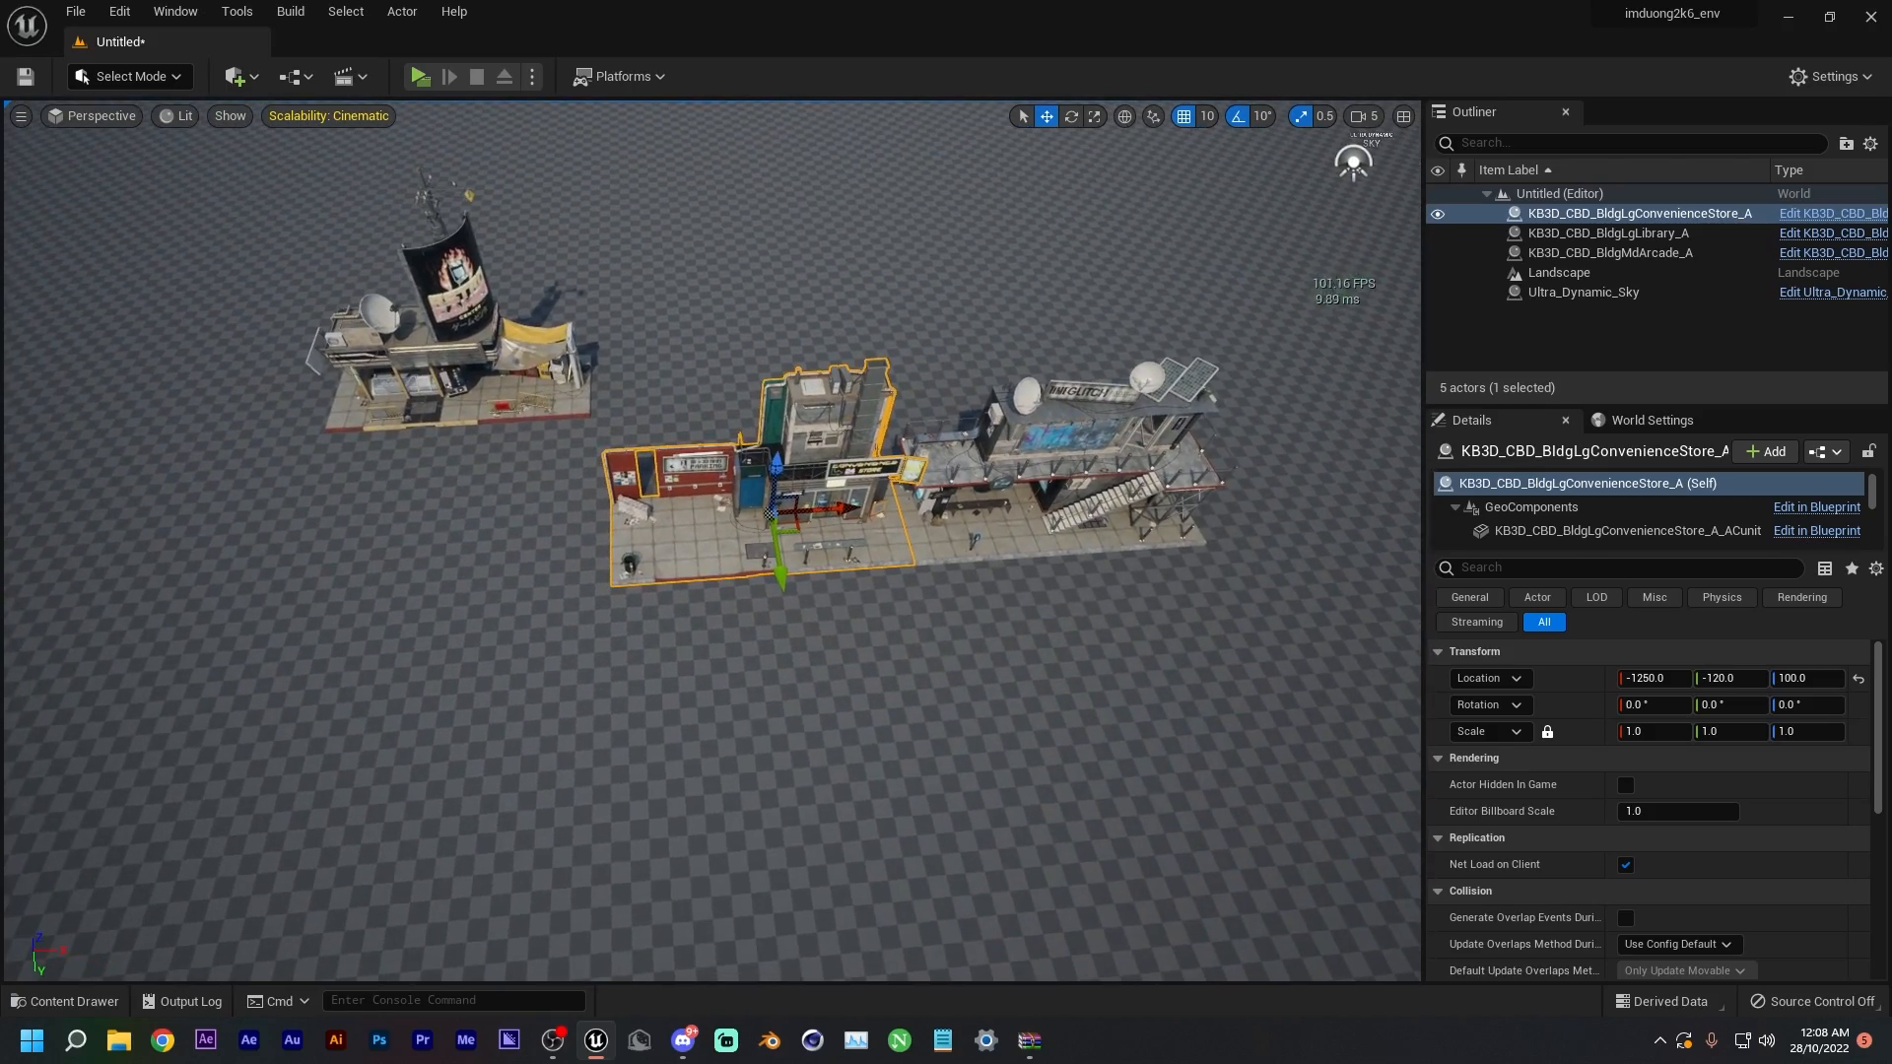
# - Move the KB3D_CBD_BldgMdArcade_A building next to the convenience store, to X -2710 and Y -70
pyautogui.click(476, 400)
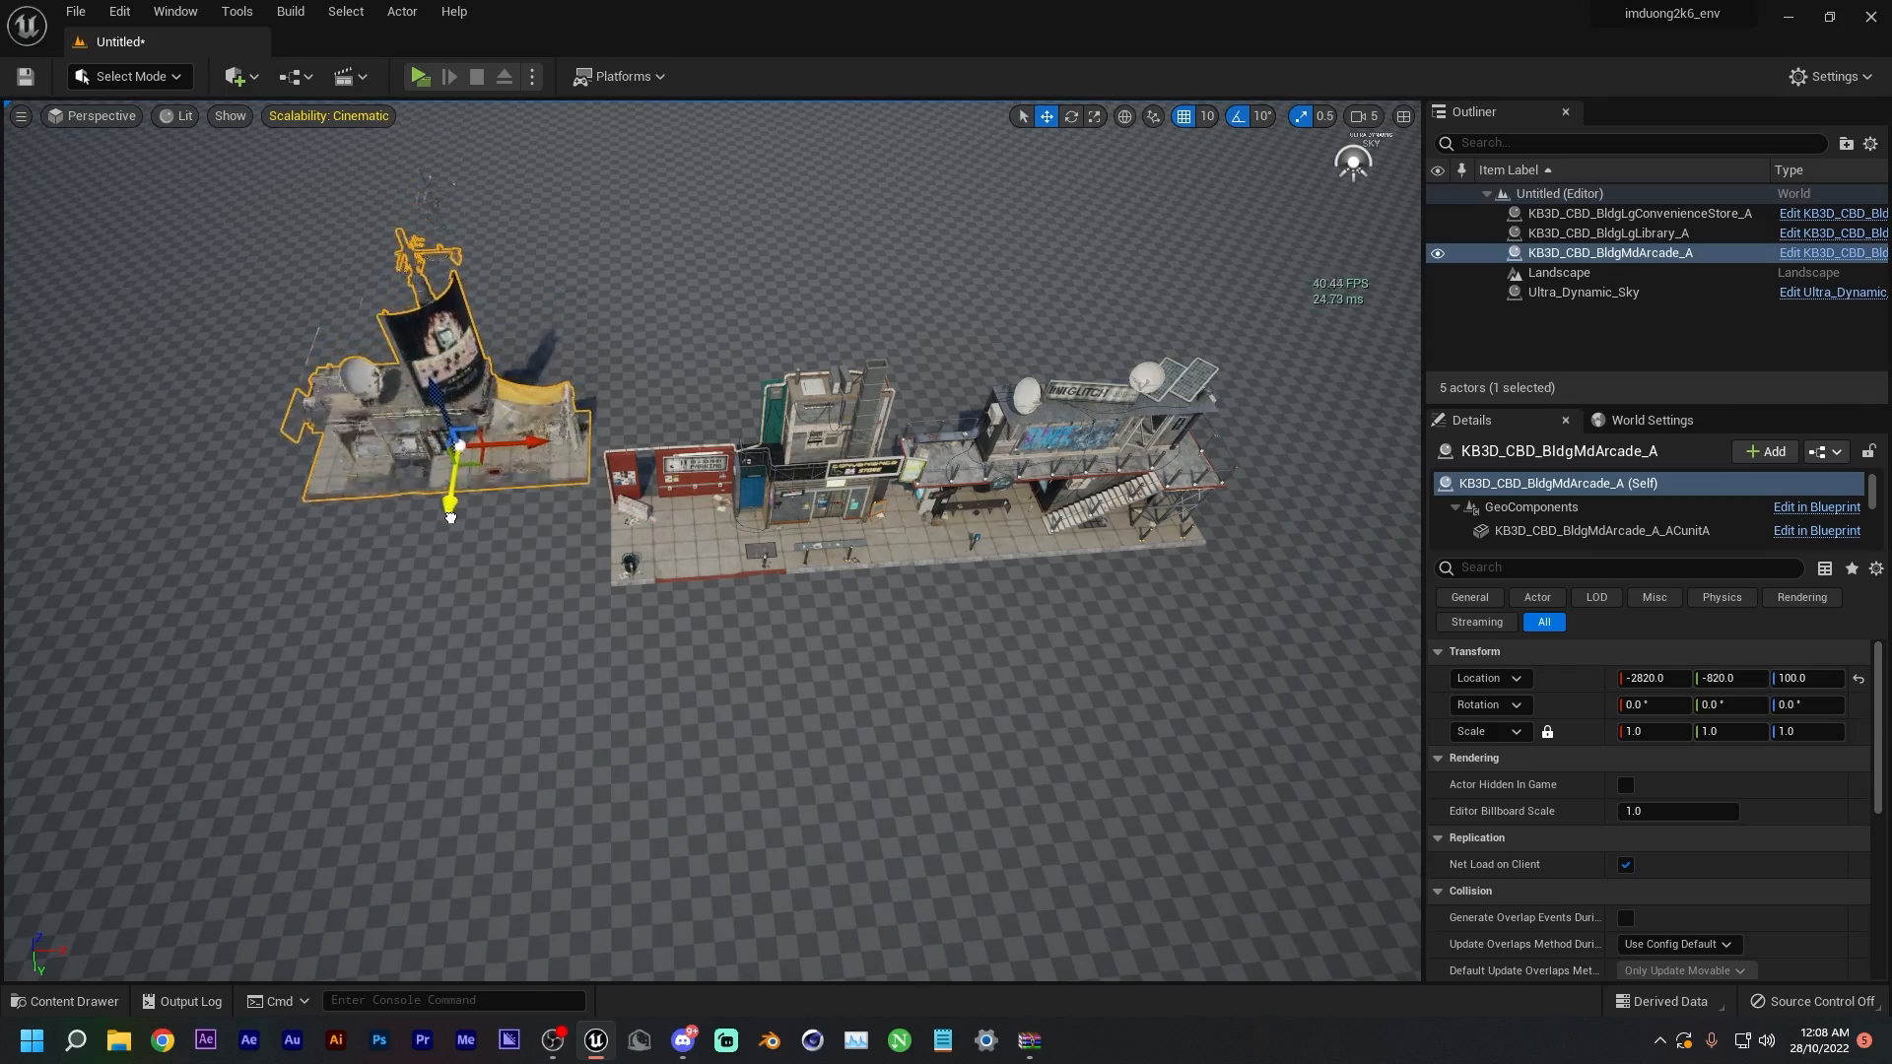
pyautogui.moveTo(453, 495); pyautogui.dragTo(431, 615)
pyautogui.moveTo(517, 526); pyautogui.dragTo(558, 524)
pyautogui.moveTo(590, 551)
pyautogui.mouseDown(button='right')
pyautogui.moveTo(567, 554)
pyautogui.moveTo(590, 558)
pyautogui.mouseUp(button='right')
pyautogui.press('w')
pyautogui.press('s')
pyautogui.moveTo(426, 543); pyautogui.dragTo(418, 564)
pyautogui.moveTo(519, 519); pyautogui.dragTo(486, 515)
pyautogui.scroll(-6, 727, 568)
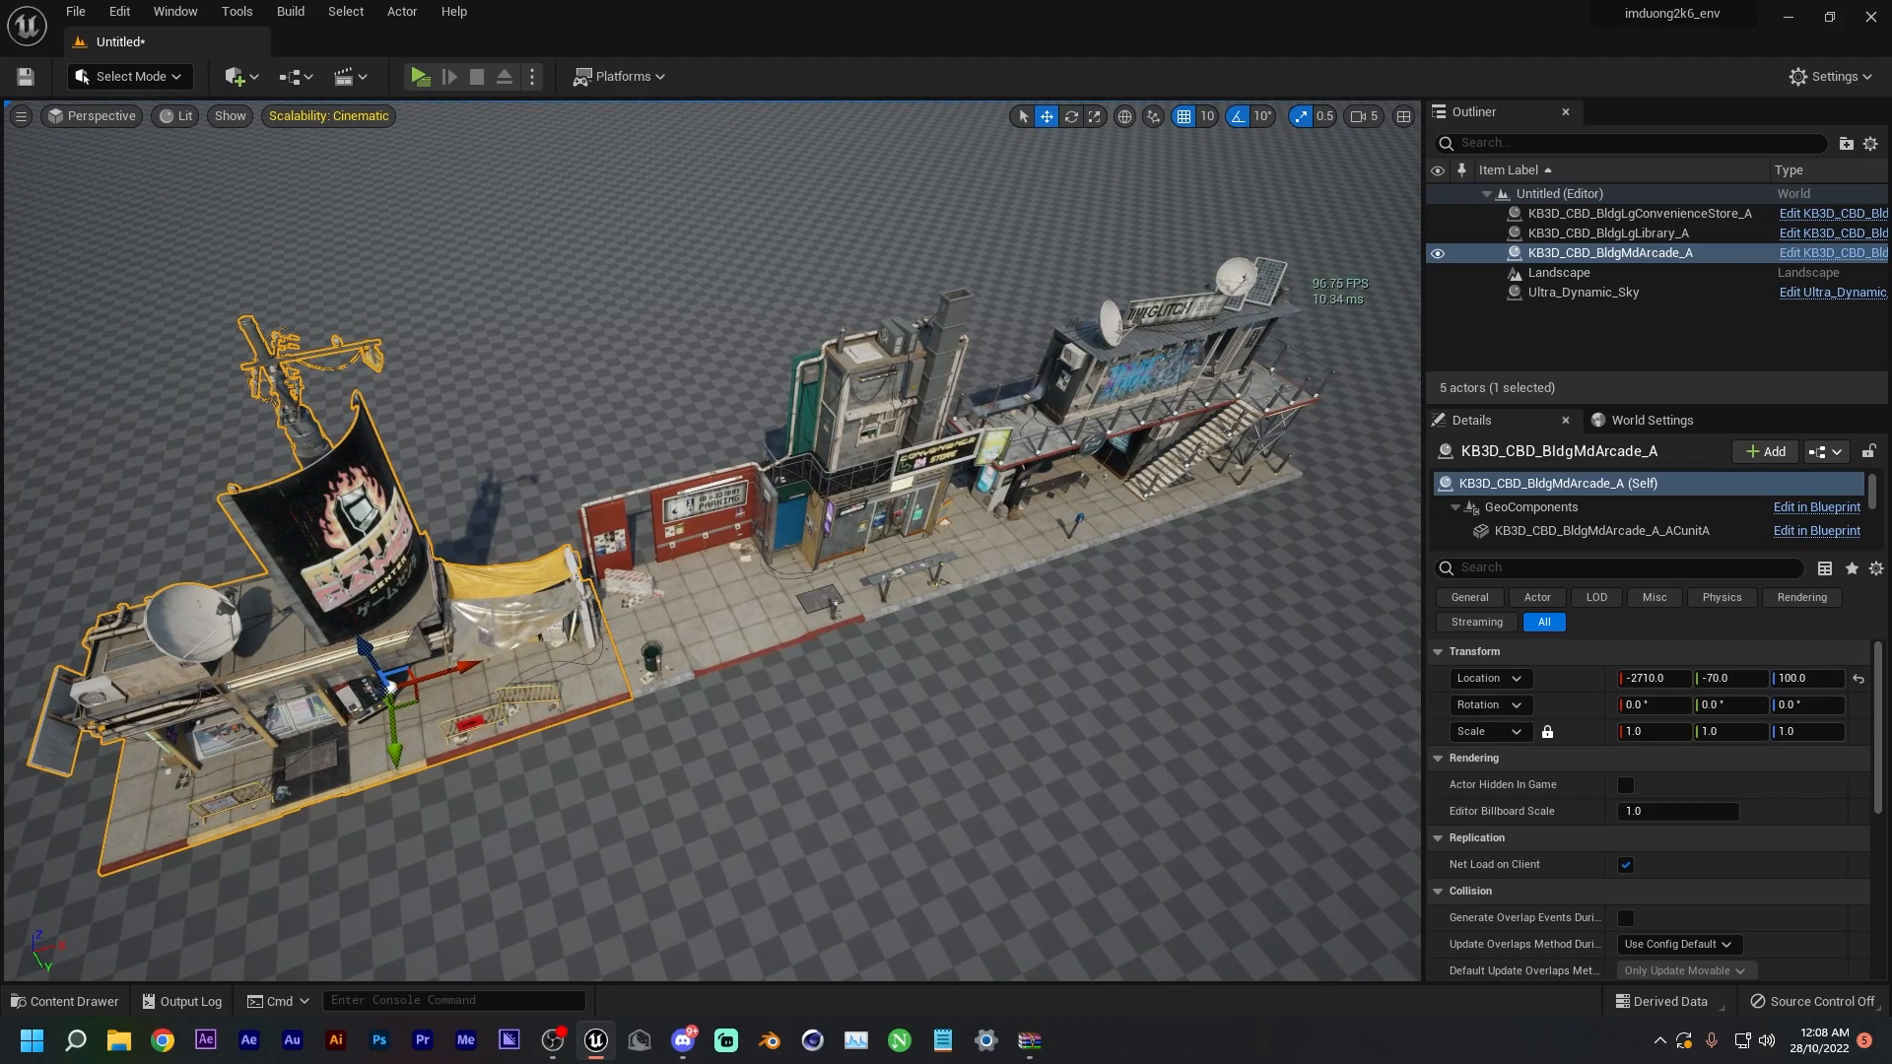
pyautogui.moveTo(663, 624); pyautogui.dragTo(754, 616, button='right')
# - Place the KB3D_CBD_BldgSmGasStation_B, KB3D_CBD_BldgMdLaundry_A, KB3D_CBD_BldgMdKiraRecords_A, KB3D_CBD_BldgMdFishMarket_A and KB3D_CBD_BldgMdBusStop_A buildings from the Actors folder on the landscape
pyautogui.hotkey('ctrl', 'space')
pyautogui.click(1681, 603)
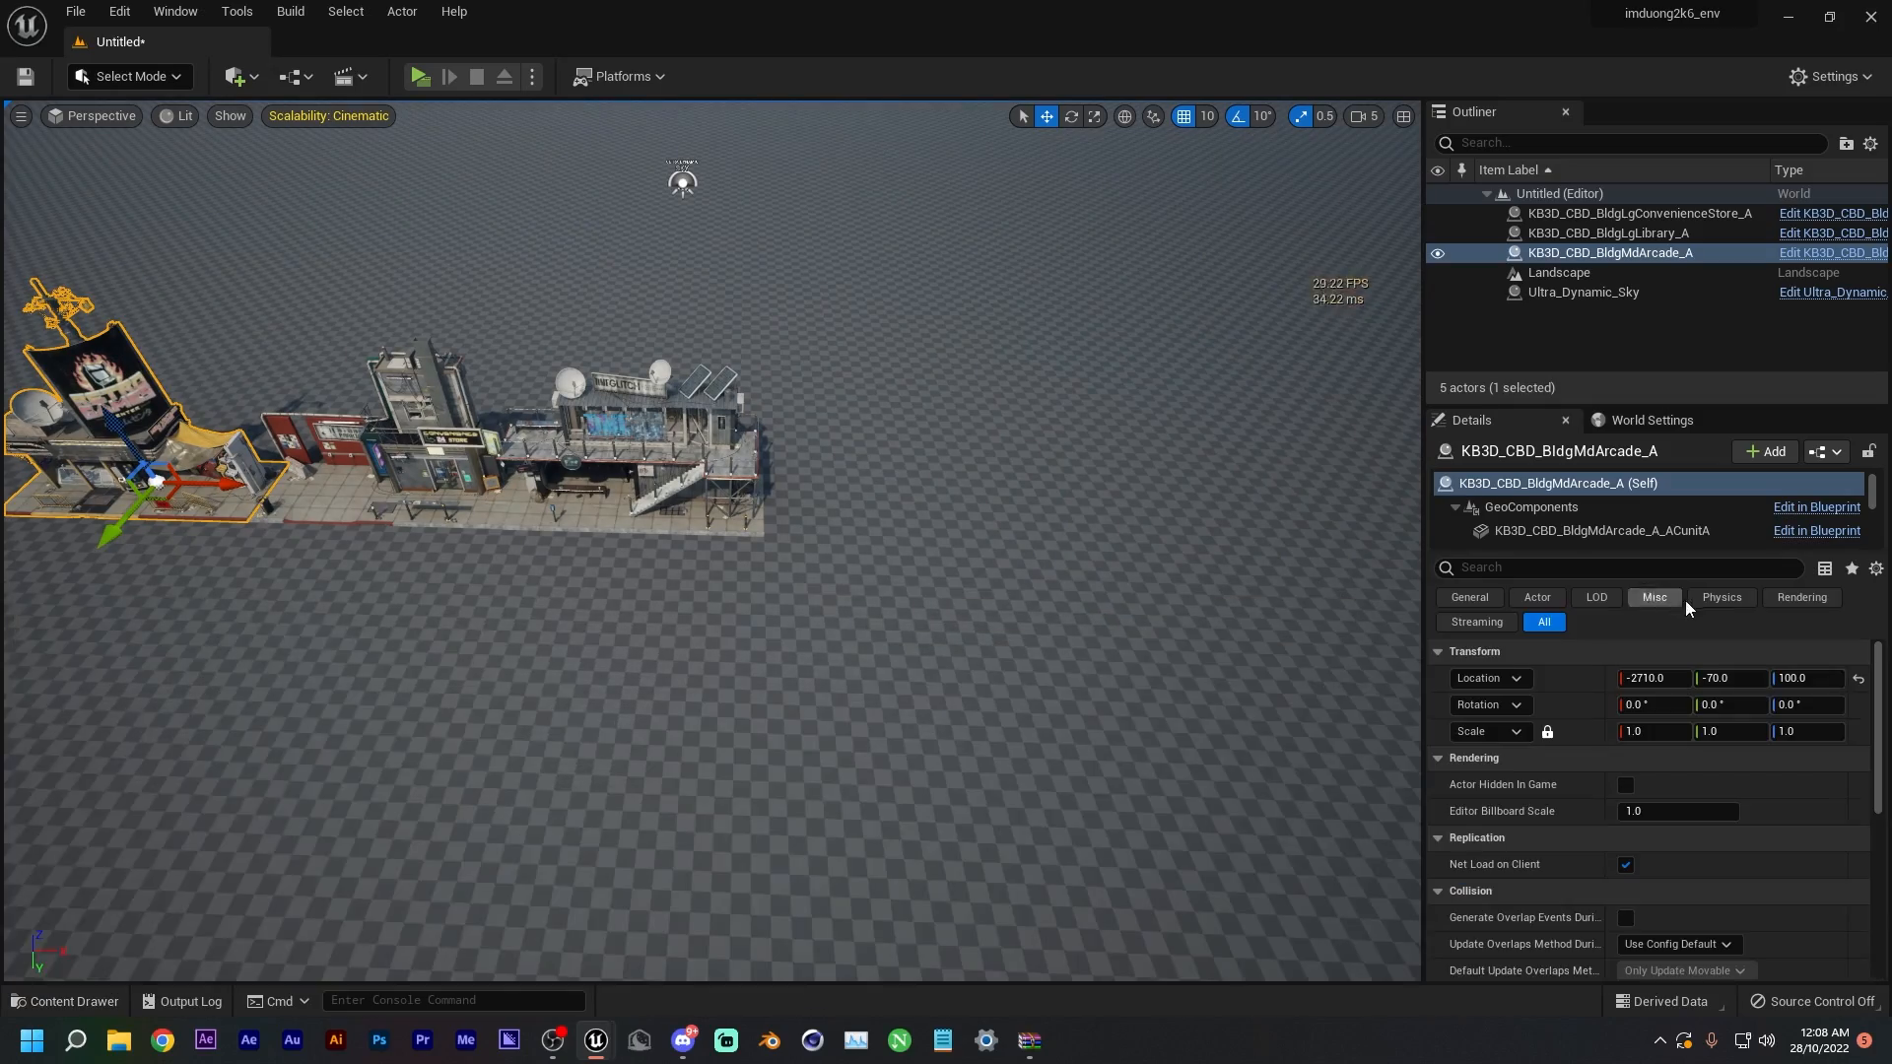
pyautogui.moveTo(836, 501); pyautogui.dragTo(835, 502)
pyautogui.moveTo(835, 503); pyautogui.dragTo(995, 527, button='right')
pyautogui.moveTo(414, 789); pyautogui.dragTo(385, 360)
pyautogui.hotkey('ctrl', 'z')
pyautogui.hotkey('ctrl', 'z')
pyautogui.press('e')
pyautogui.moveTo(404, 399); pyautogui.dragTo(475, 344)
pyautogui.moveTo(414, 789); pyautogui.dragTo(548, 404)
pyautogui.moveTo(414, 788); pyautogui.dragTo(737, 446)
pyautogui.moveTo(788, 496); pyautogui.dragTo(836, 412)
pyautogui.moveTo(414, 788); pyautogui.dragTo(1207, 434)
# - Line up the laundry, record shop, fish market, bus stop and a second gas station in a row facing the first buildings
pyautogui.moveTo(985, 552); pyautogui.dragTo(769, 552, button='right')
pyautogui.click(986, 340)
pyautogui.moveTo(867, 431); pyautogui.dragTo(1065, 413, button='right')
pyautogui.click(867, 432)
pyautogui.press('w')
pyautogui.moveTo(837, 409); pyautogui.dragTo(847, 391)
pyautogui.moveTo(847, 391); pyautogui.dragTo(847, 443, button='right')
pyautogui.moveTo(1015, 409); pyautogui.dragTo(970, 392)
pyautogui.moveTo(970, 392); pyautogui.dragTo(1103, 453, button='right')
pyautogui.click(867, 457)
pyautogui.moveTo(1084, 502); pyautogui.dragTo(946, 536)
pyautogui.moveTo(946, 536); pyautogui.dragTo(808, 571, button='right')
pyautogui.moveTo(788, 838); pyautogui.dragTo(879, 709)
pyautogui.moveTo(879, 709); pyautogui.dragTo(789, 641, button='right')
pyautogui.moveTo(788, 641); pyautogui.dragTo(752, 604)
pyautogui.moveTo(698, 260); pyautogui.dragTo(709, 296, button='right')
# - Select the five buildings of the second row and move them along Y toward the first row to narrow the street
pyautogui.click(699, 261)
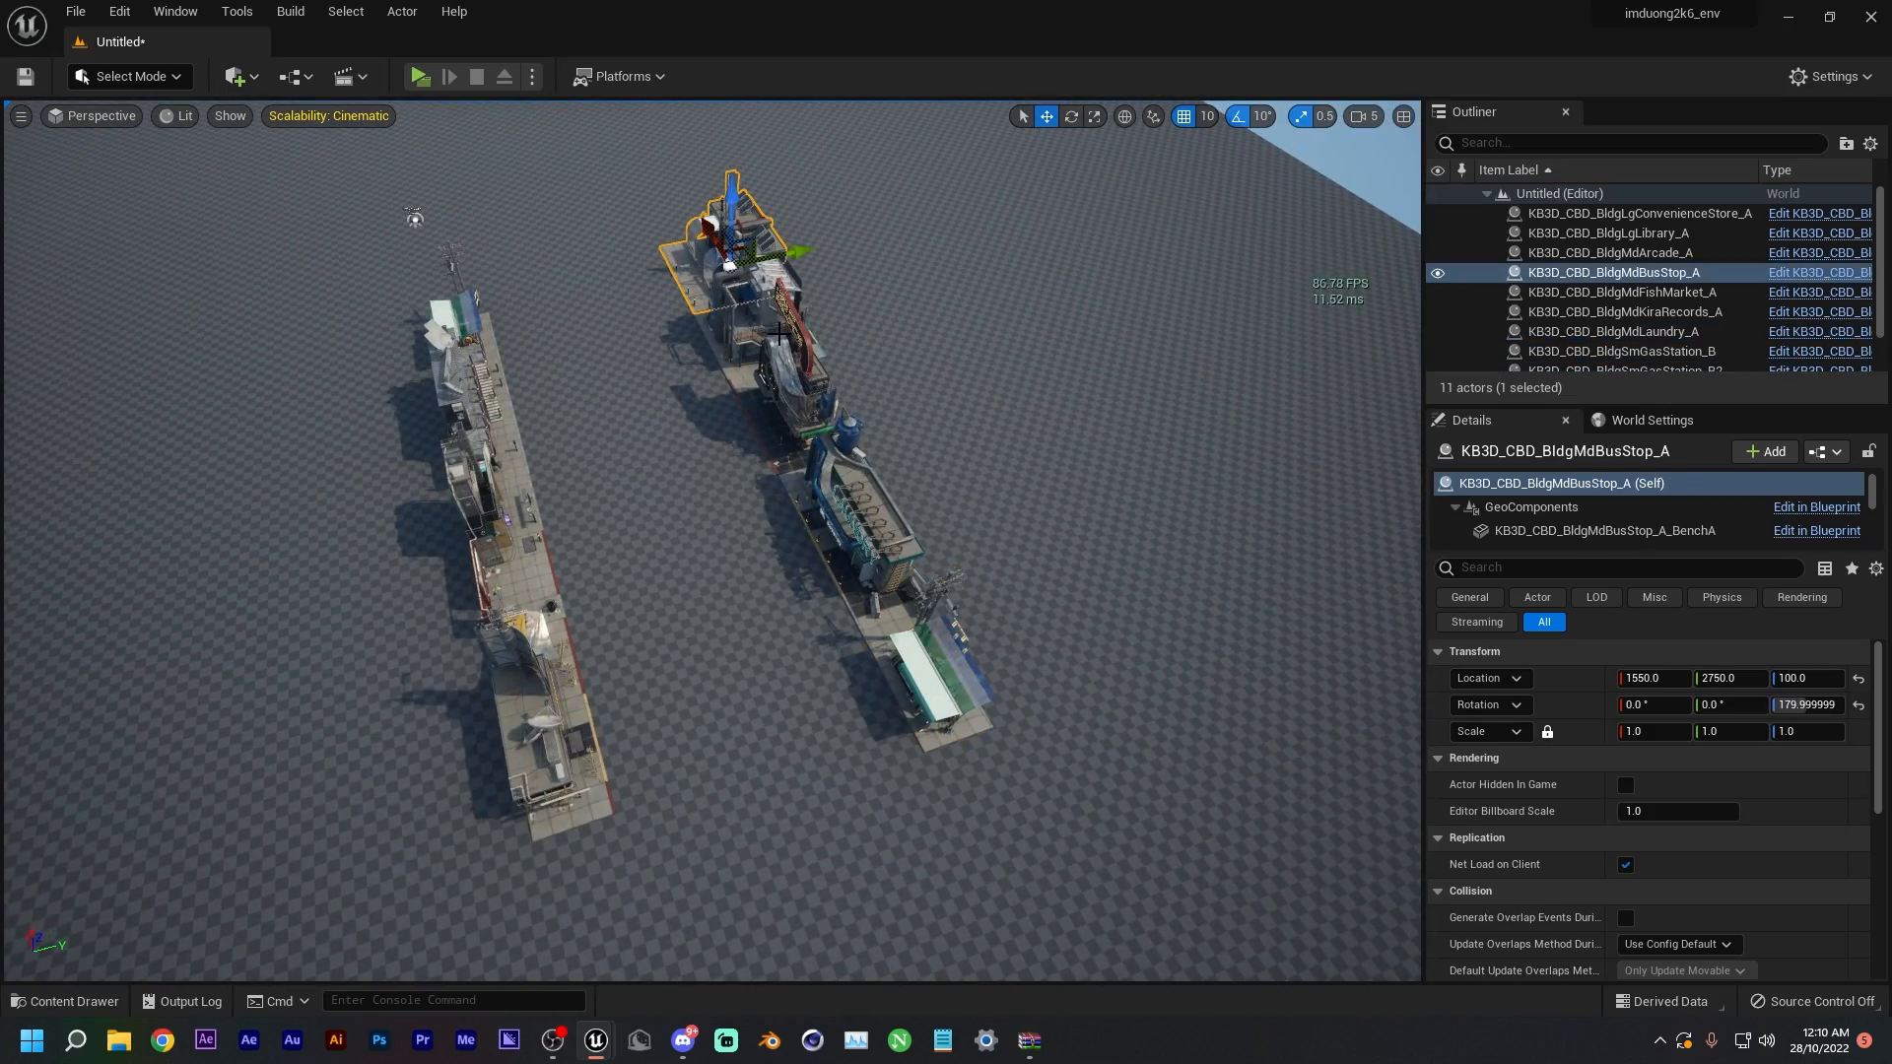
pyautogui.click(606, 231)
pyautogui.click(719, 265)
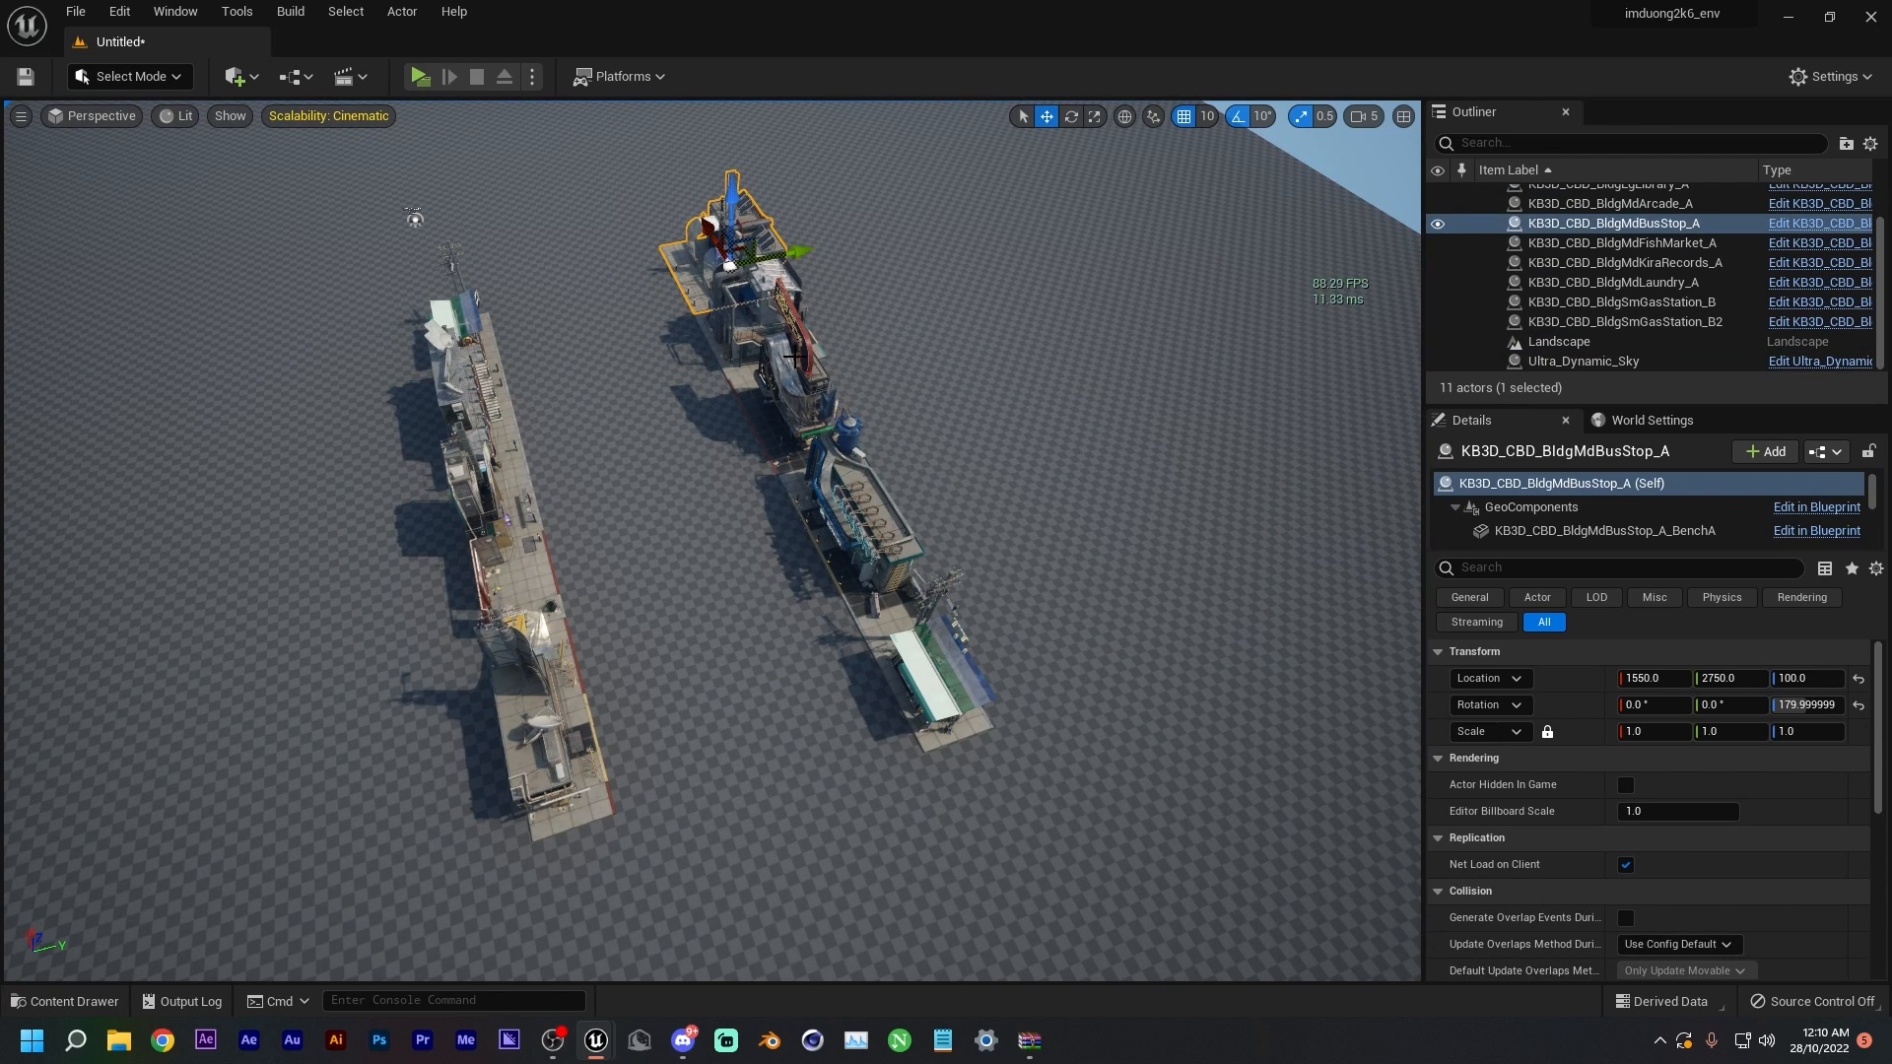
pyautogui.keyDown('ctrl'); pyautogui.click(821, 391); pyautogui.keyUp('ctrl')
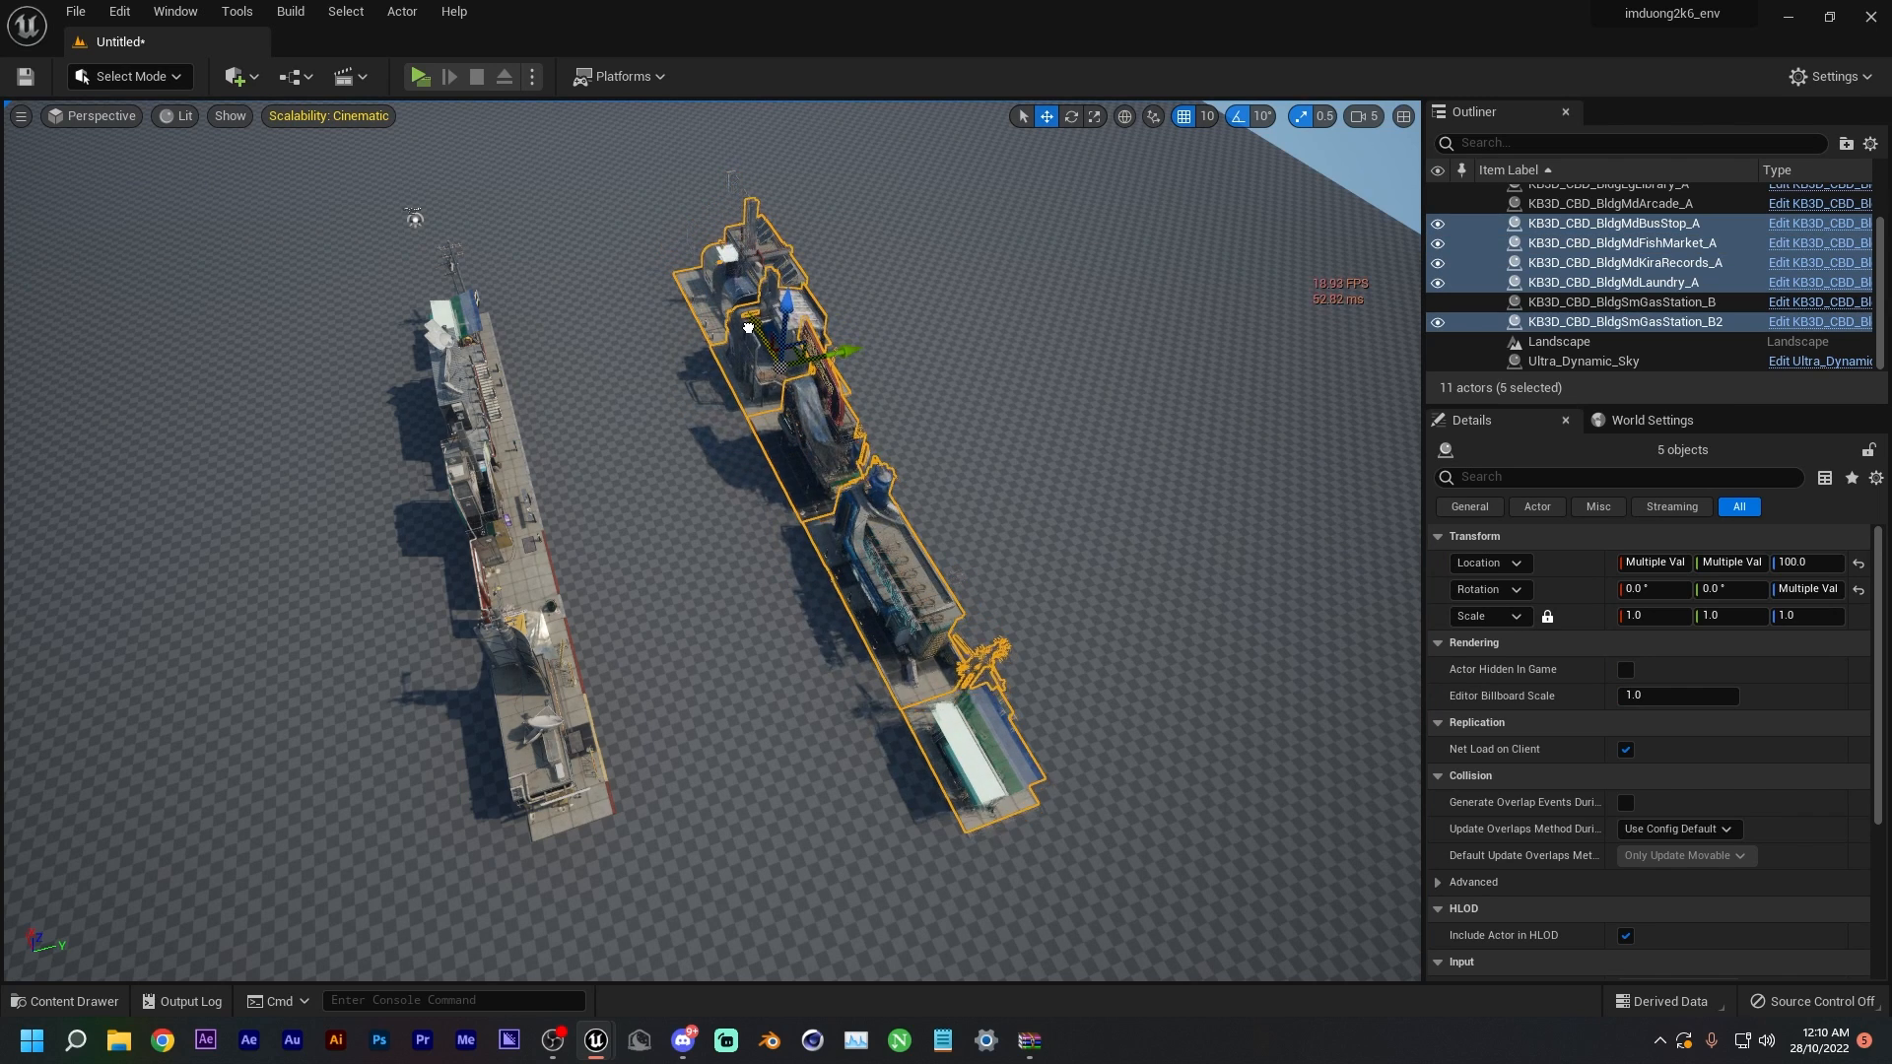
pyautogui.moveTo(843, 341); pyautogui.dragTo(788, 361)
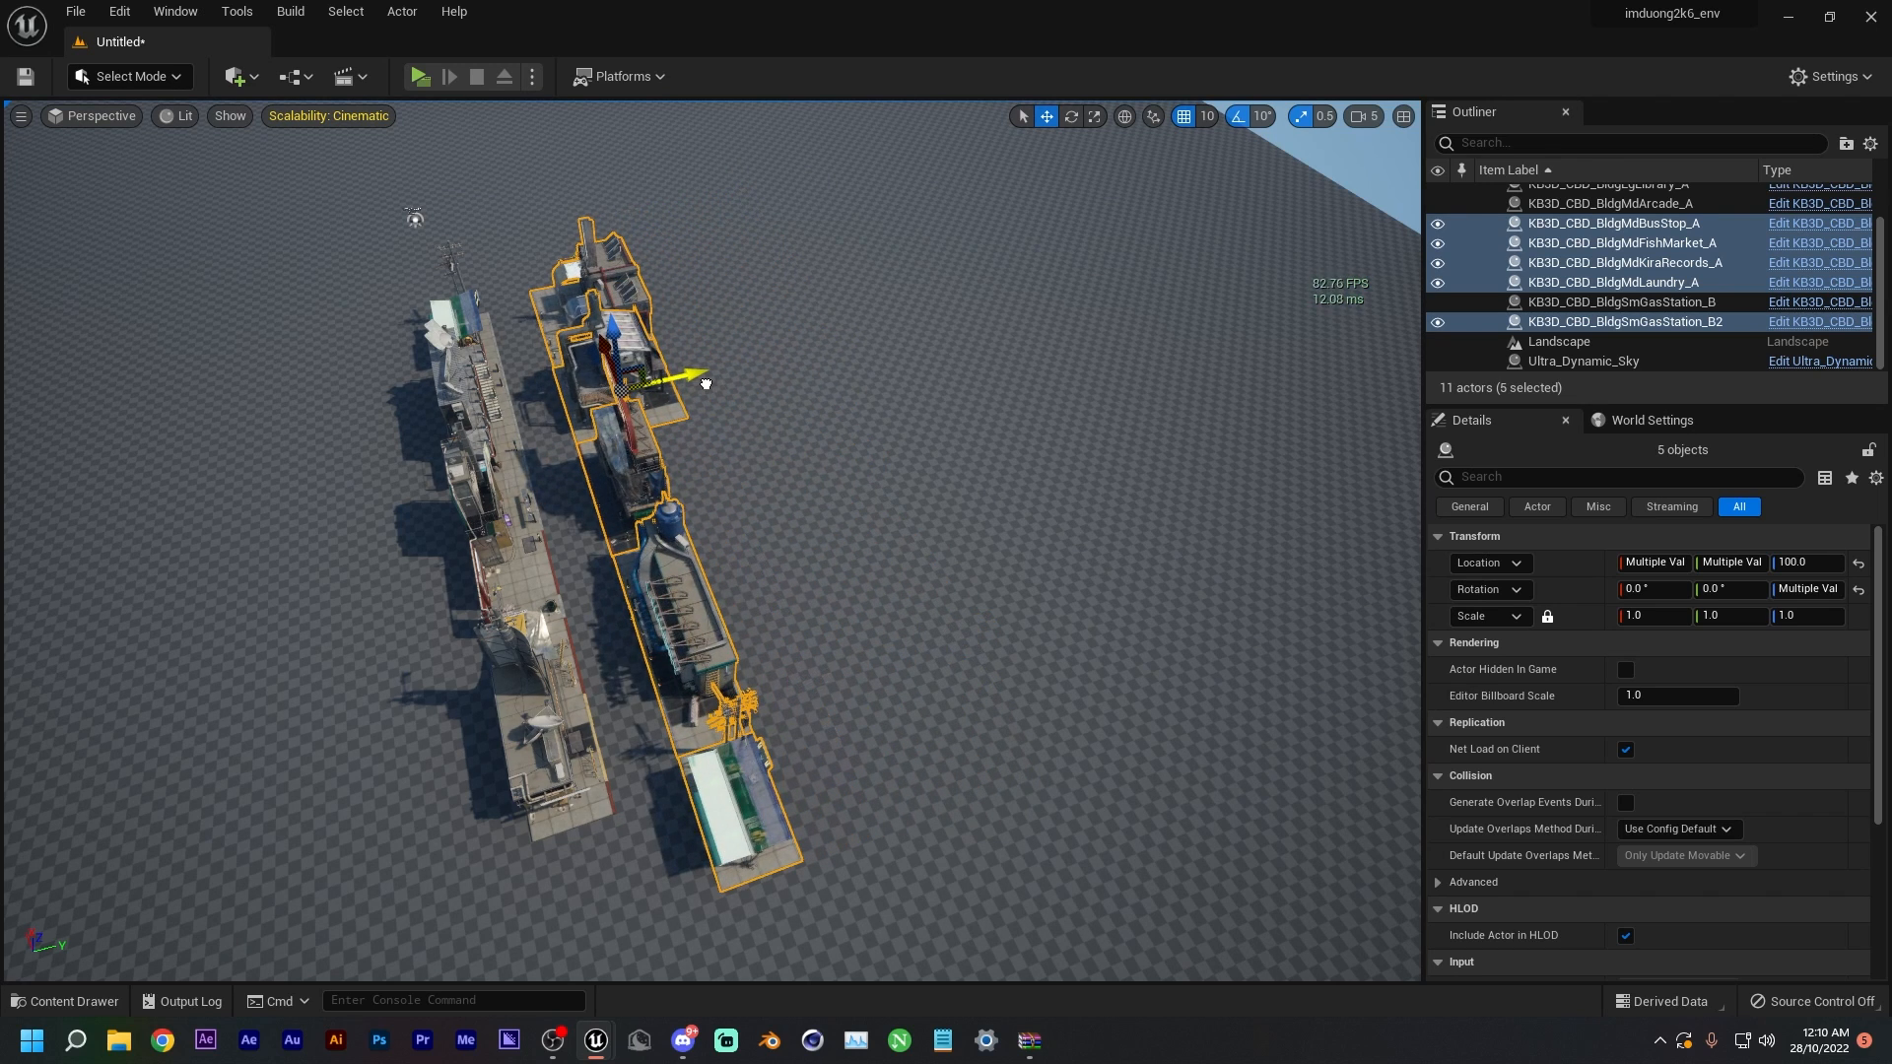
# - Examine the street between the two building rows from ground level and from above
pyautogui.press('w')
pyautogui.moveTo(710, 473); pyautogui.dragTo(359, 329, button='right')
pyautogui.press('w')
pyautogui.press('s')
pyautogui.press('w')
pyautogui.press('w')
pyautogui.press('w')
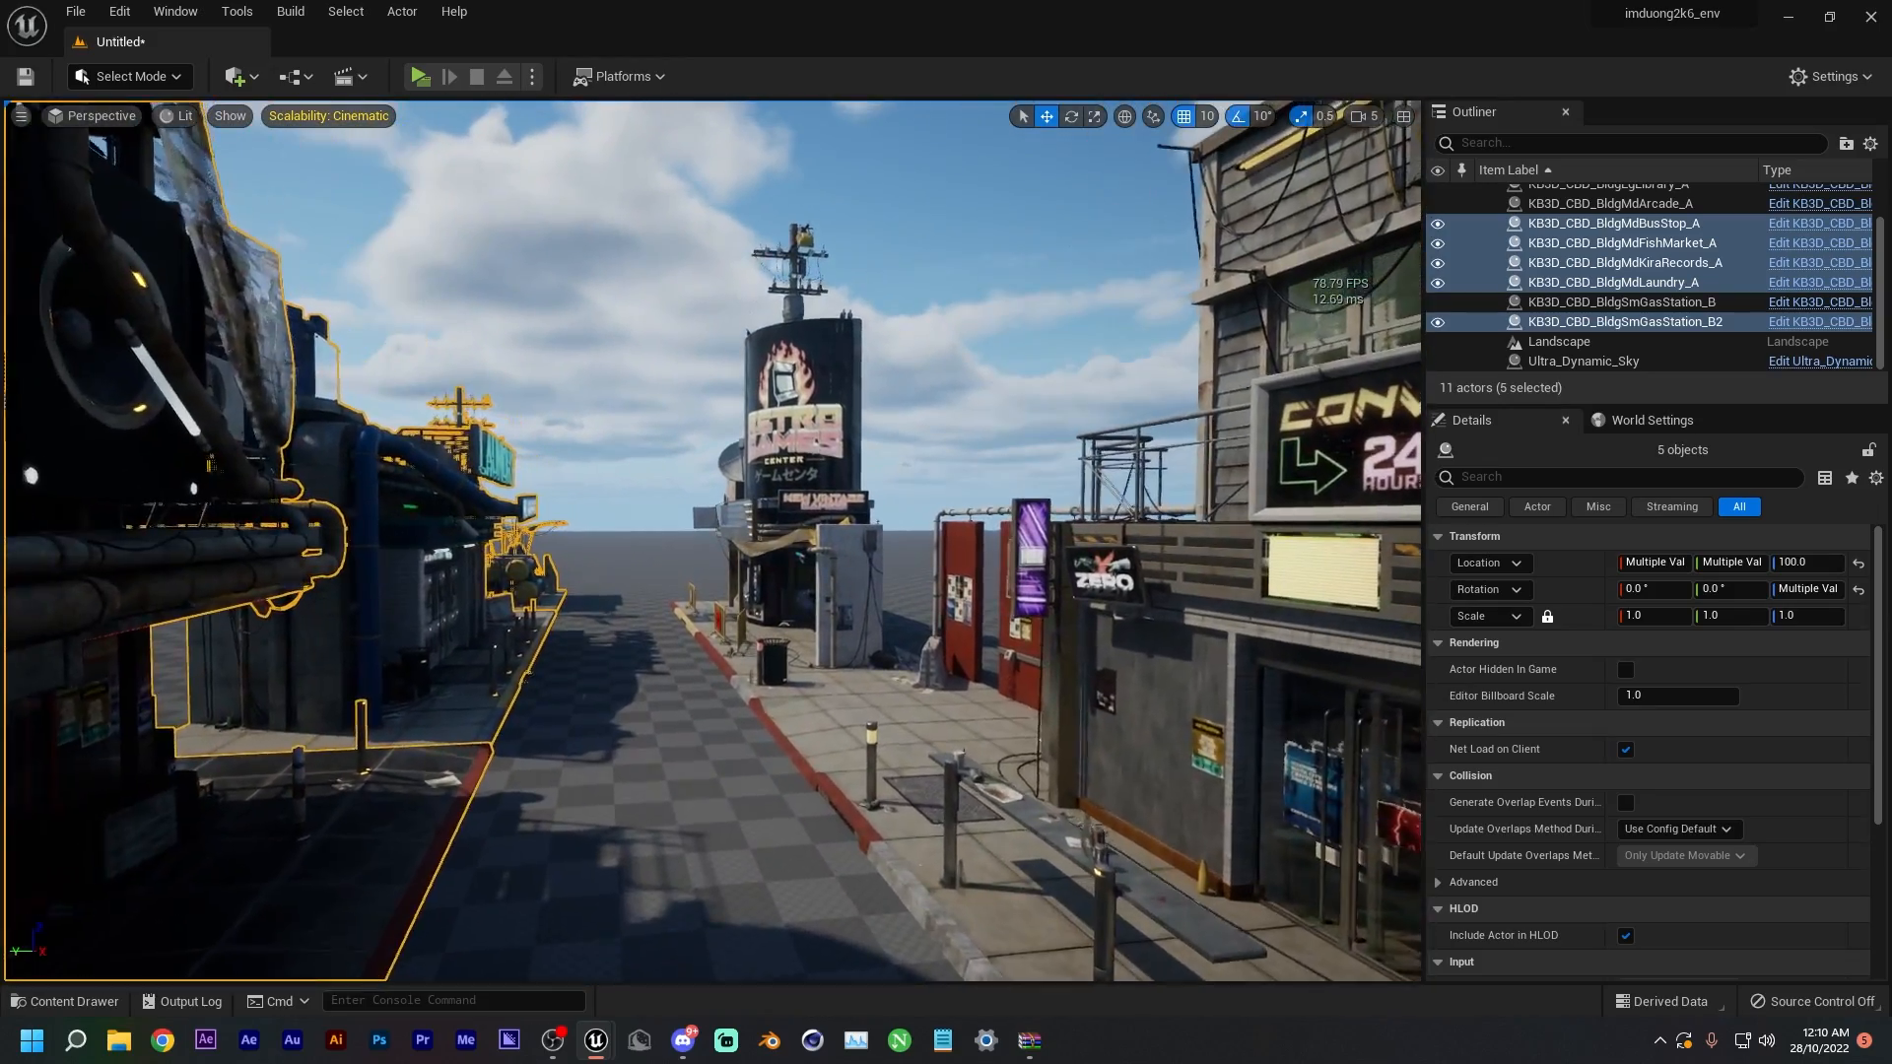
pyautogui.press('w')
pyautogui.moveTo(358, 329); pyautogui.dragTo(55, 394, button='right')
pyautogui.press('s')
pyautogui.press('s')
pyautogui.moveTo(112, 269); pyautogui.dragTo(106, 272, button='right')
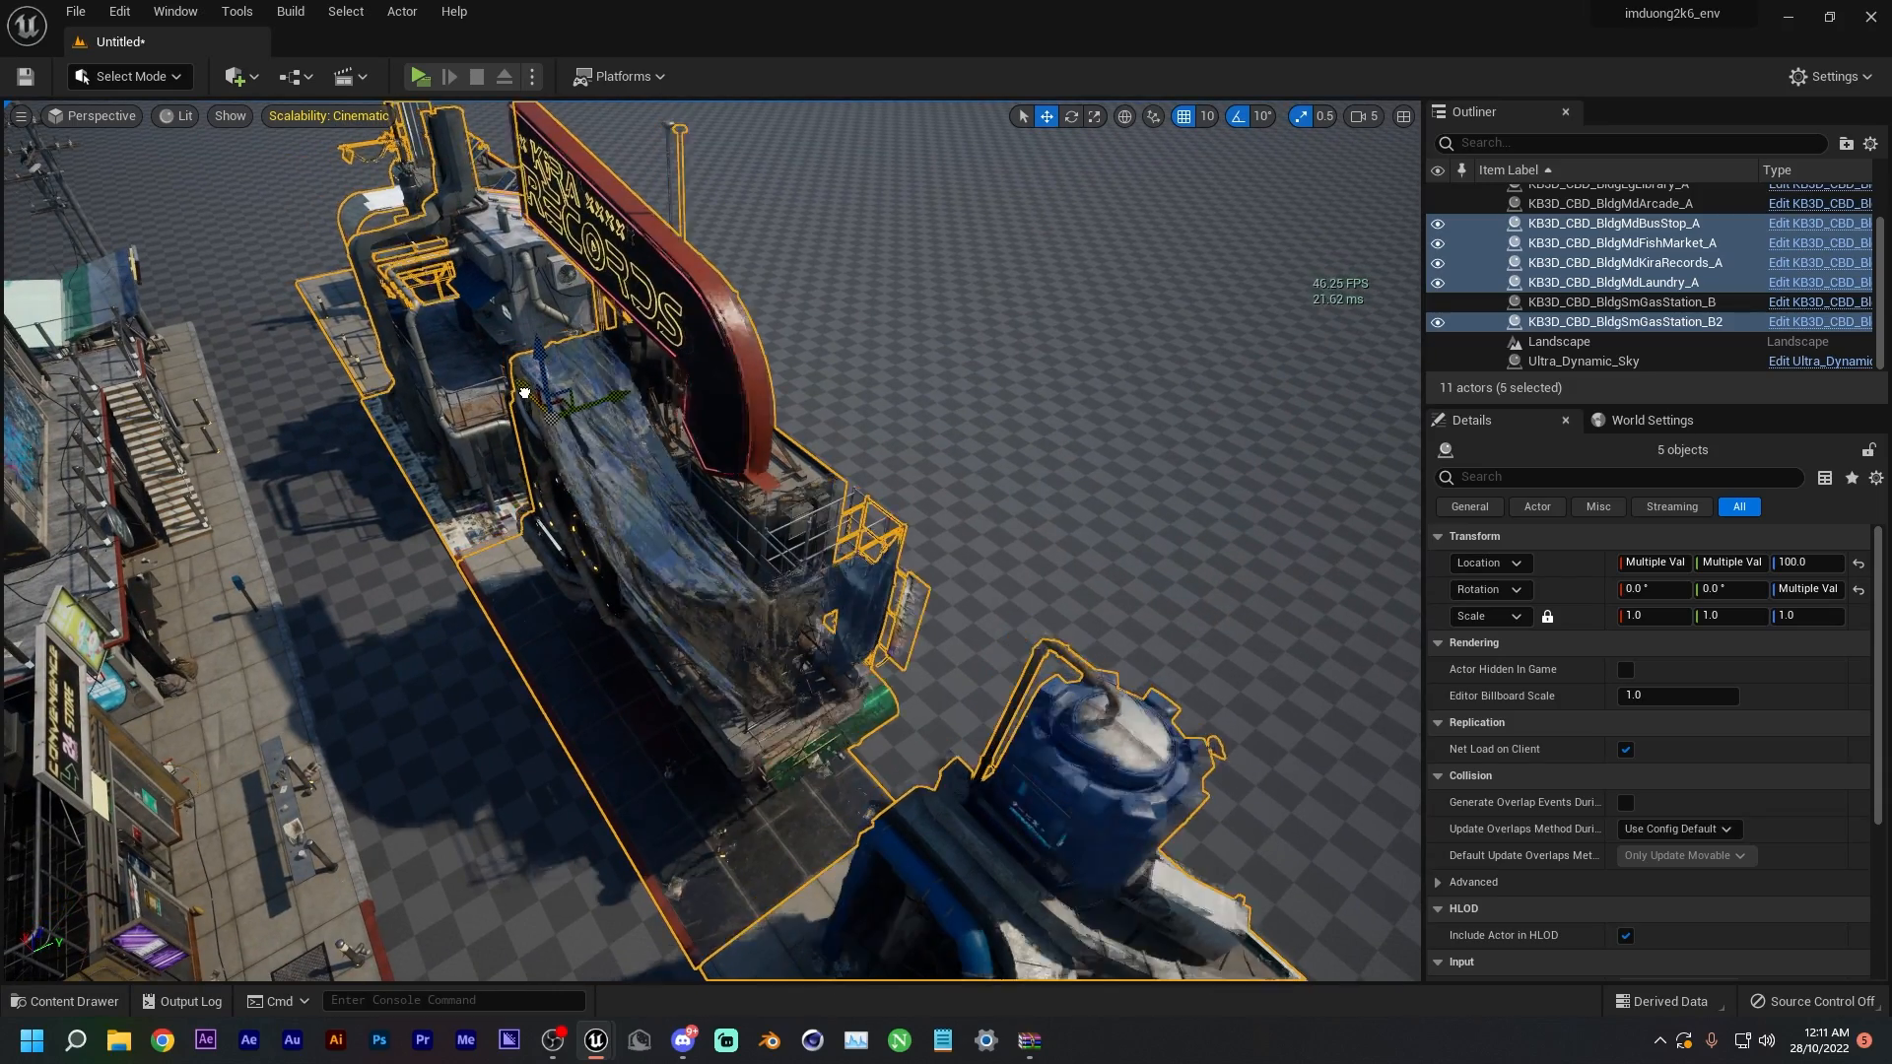
# - Place a second KB3D_CBD_BldgMdBusStop_A at the street end beyond the arcade, rotated -90 degrees about Z, at X -4850 and Y 650
pyautogui.moveTo(465, 500); pyautogui.dragTo(867, 473, button='right')
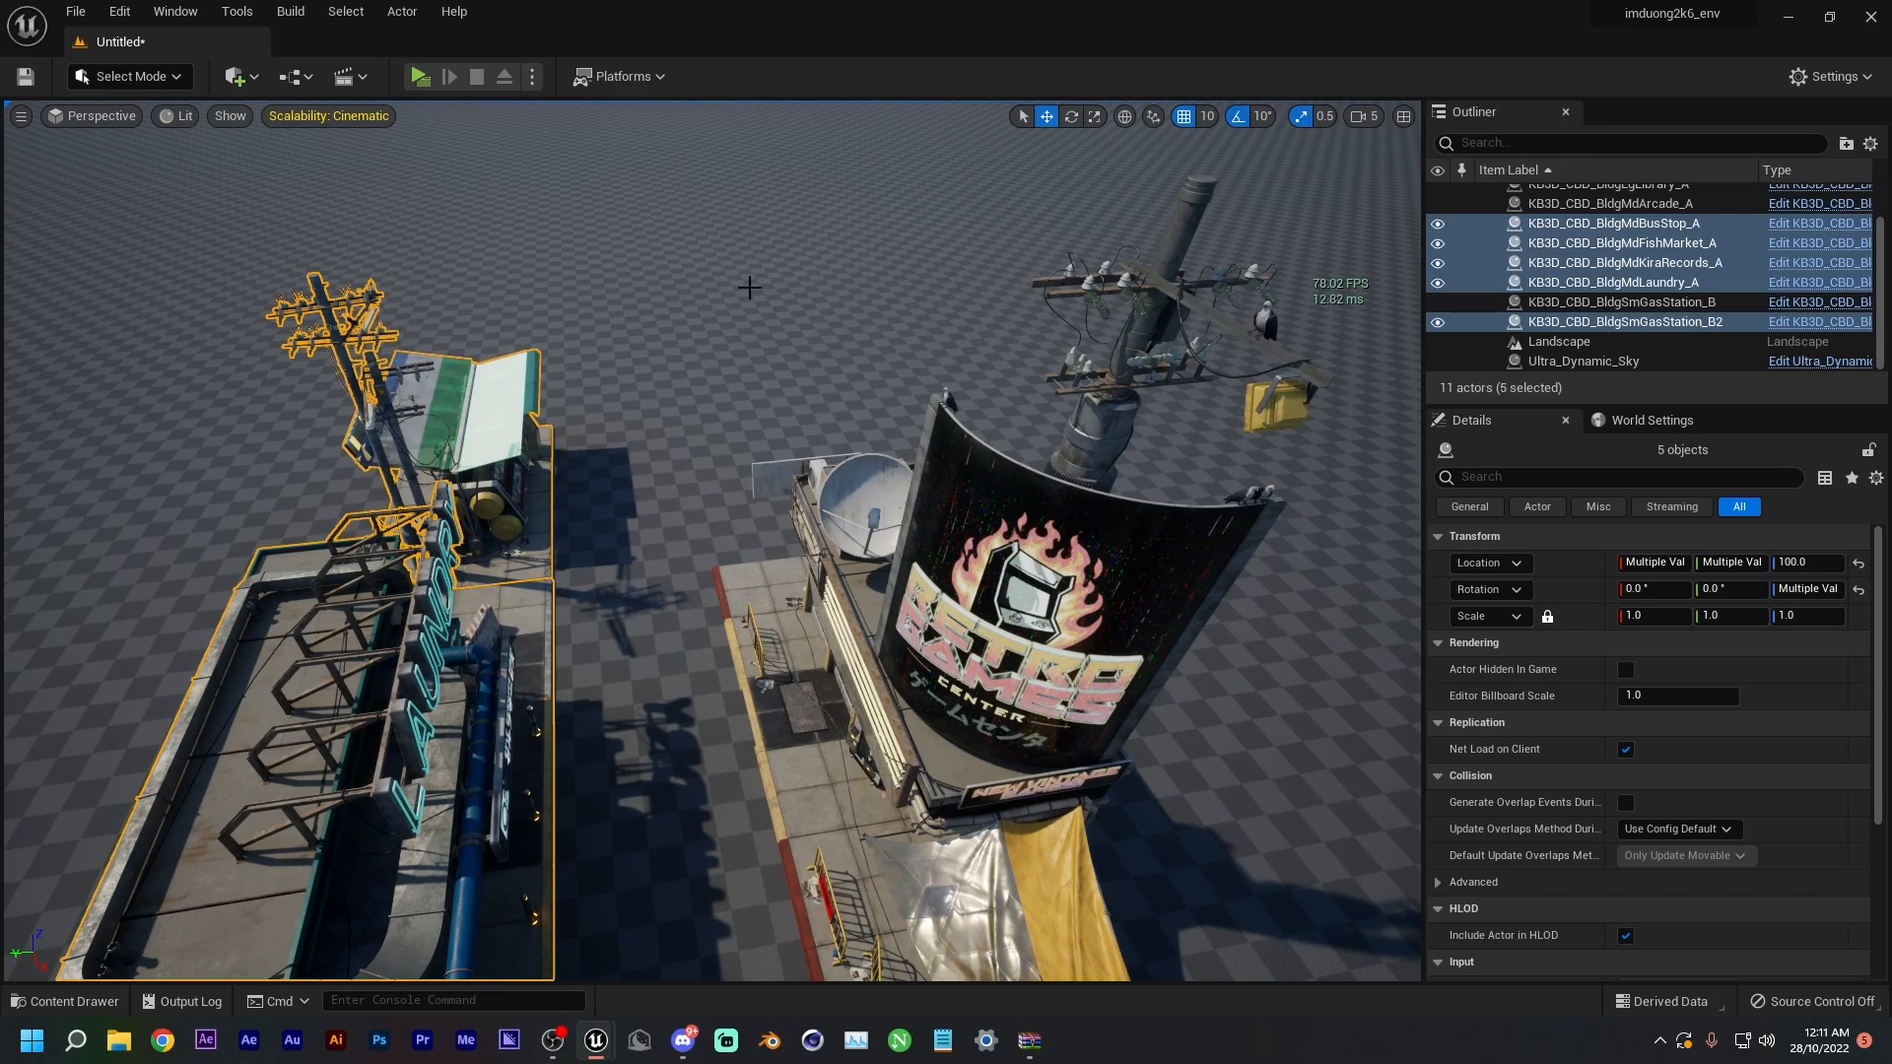
pyautogui.moveTo(394, 470); pyautogui.dragTo(128, 402, button='right')
pyautogui.press('w')
pyautogui.press('s')
pyautogui.press('w')
pyautogui.click(332, 363)
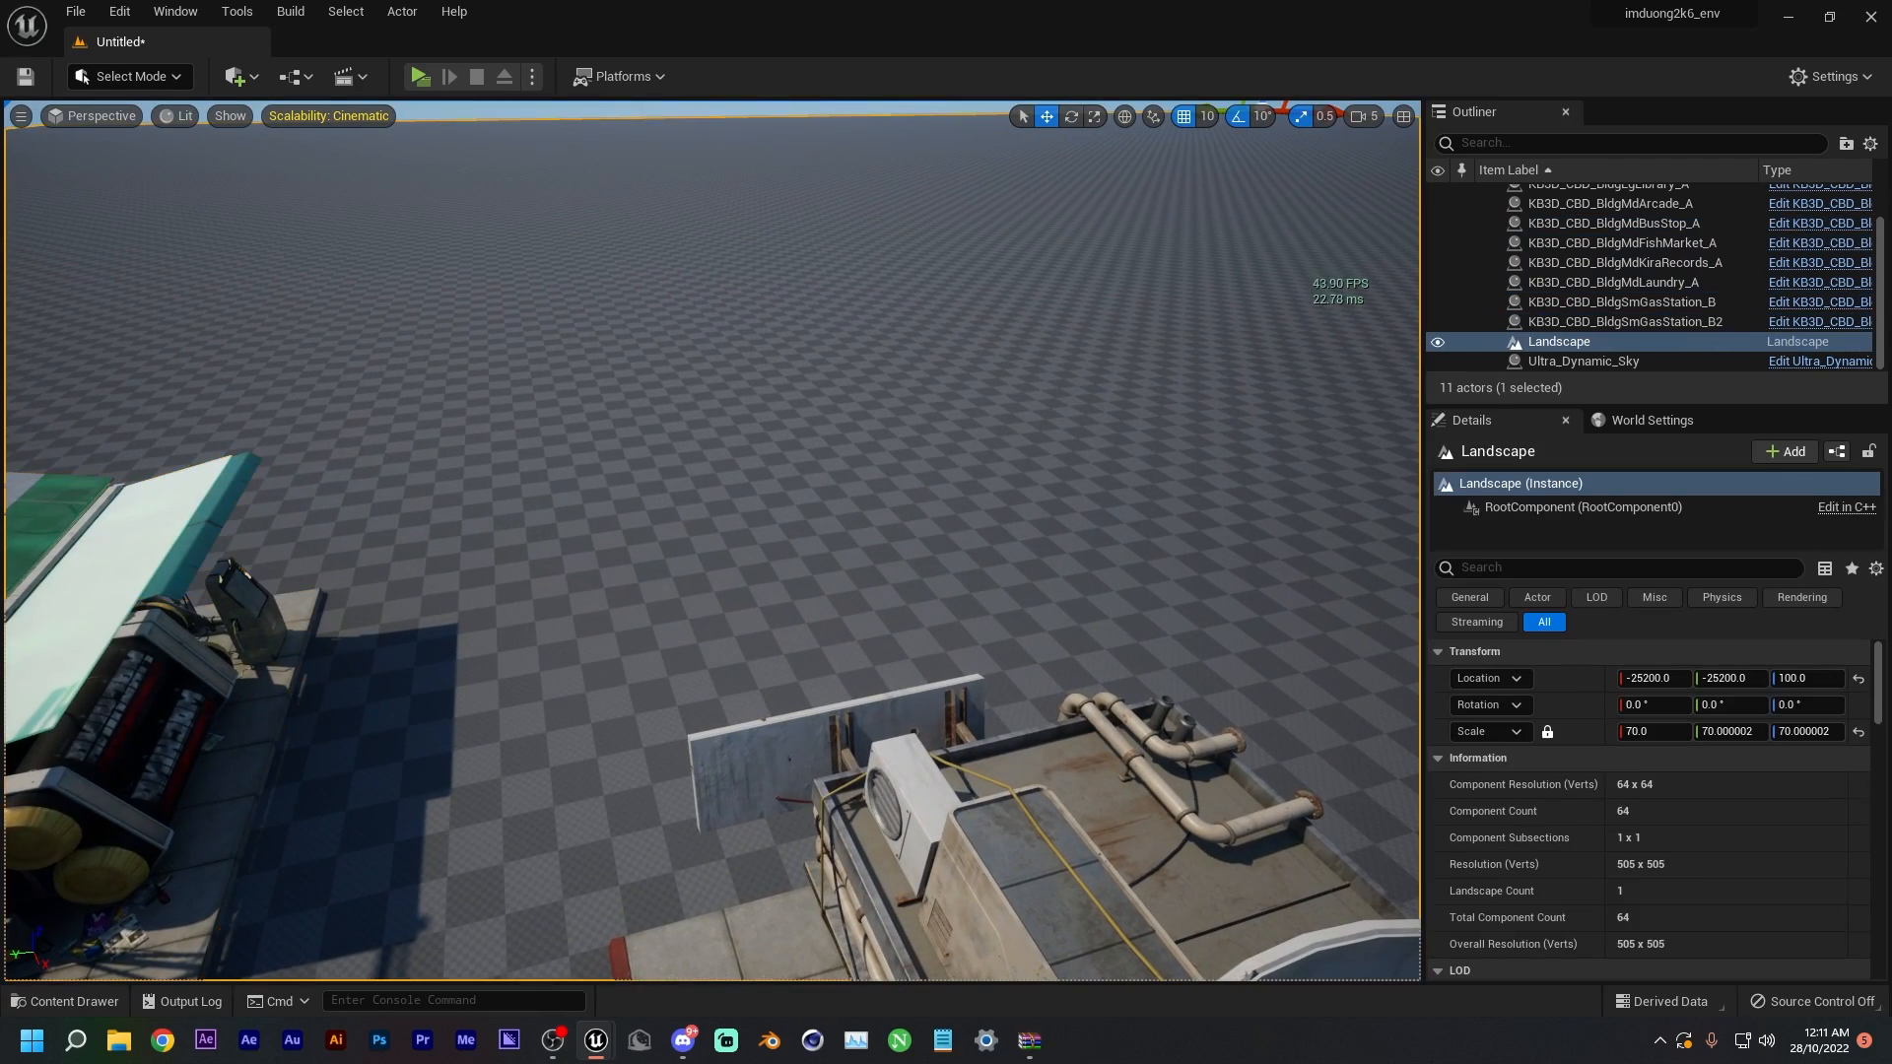
pyautogui.moveTo(274, 448); pyautogui.dragTo(356, 511)
pyautogui.moveTo(389, 449); pyautogui.dragTo(510, 436)
pyautogui.press('e')
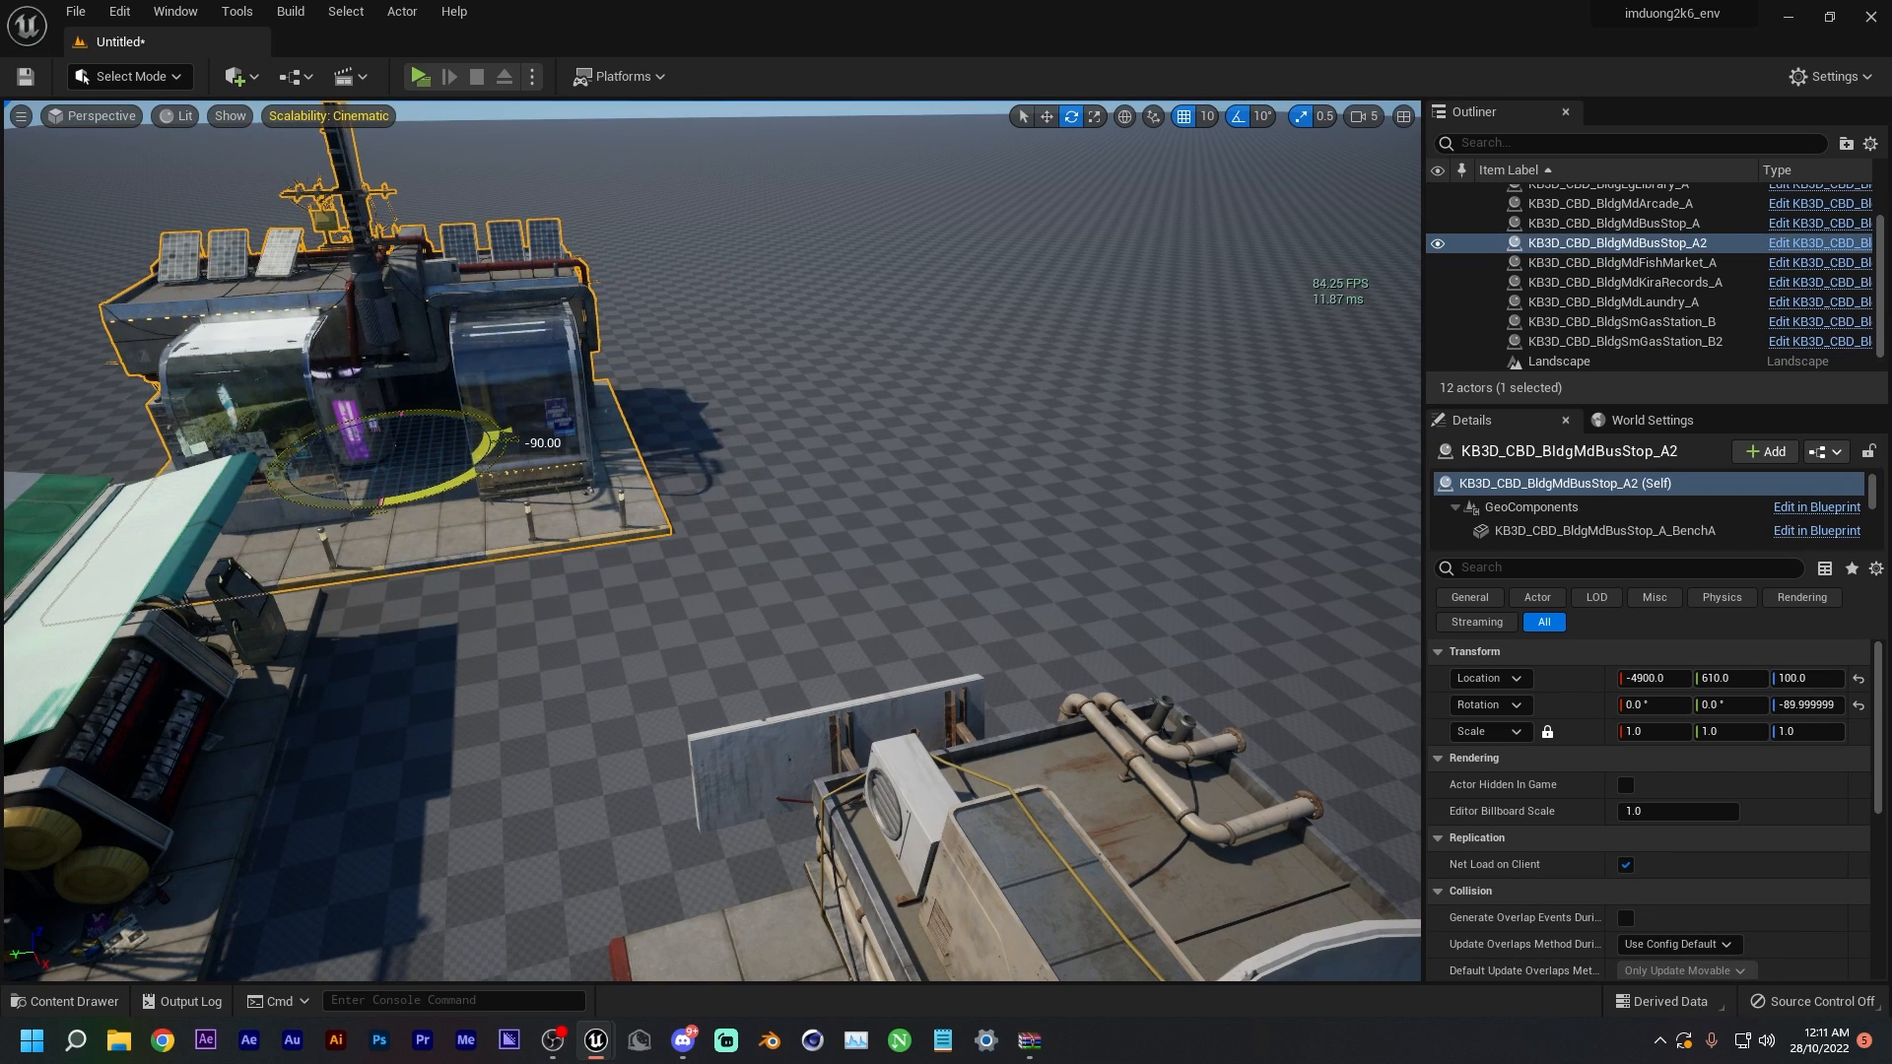
pyautogui.moveTo(381, 481); pyautogui.dragTo(516, 494)
pyautogui.moveTo(516, 493); pyautogui.dragTo(792, 490, button='right')
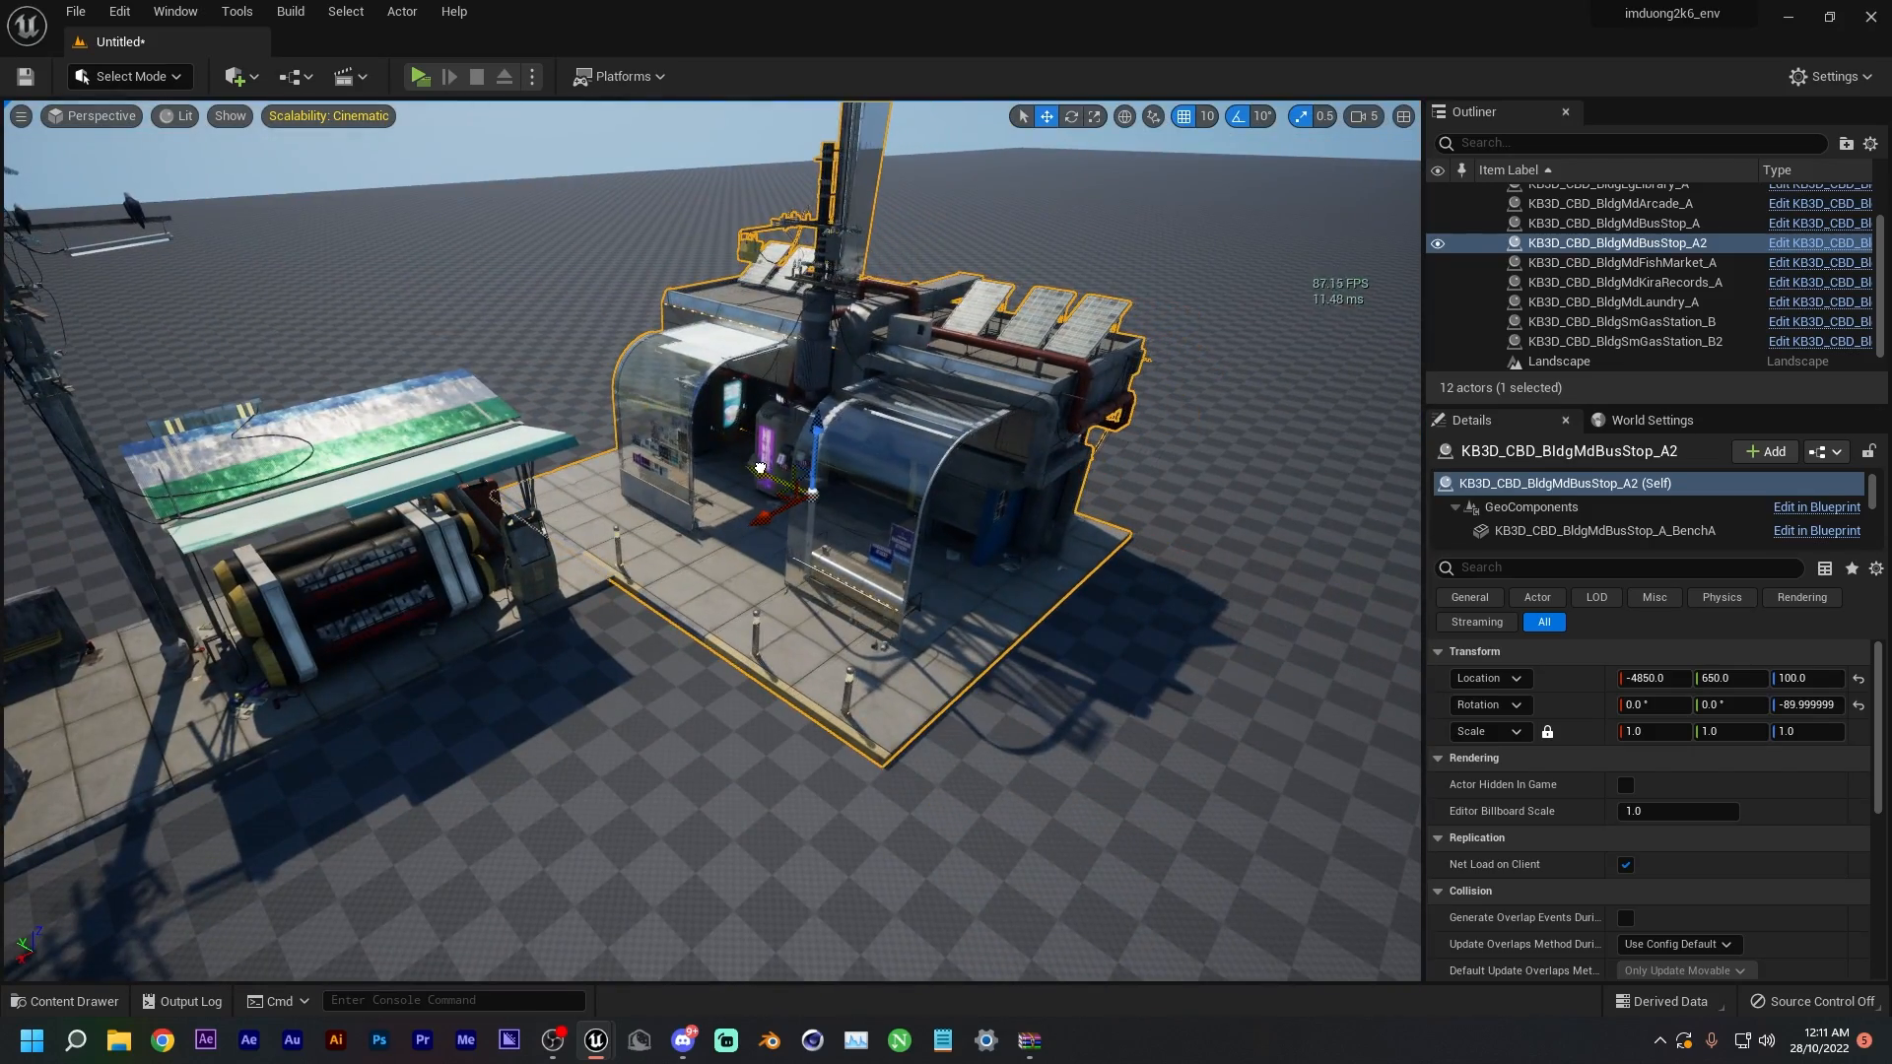
# - Place a second KB3D_CBD_BldgMdArcade_A beside the street-end bus stop, rotated -90 degrees about Z, at X -4550 and Y -710
pyautogui.moveTo(1205, 734); pyautogui.dragTo(1206, 735)
pyautogui.moveTo(1205, 735); pyautogui.dragTo(1370, 735, button='right')
pyautogui.press('e')
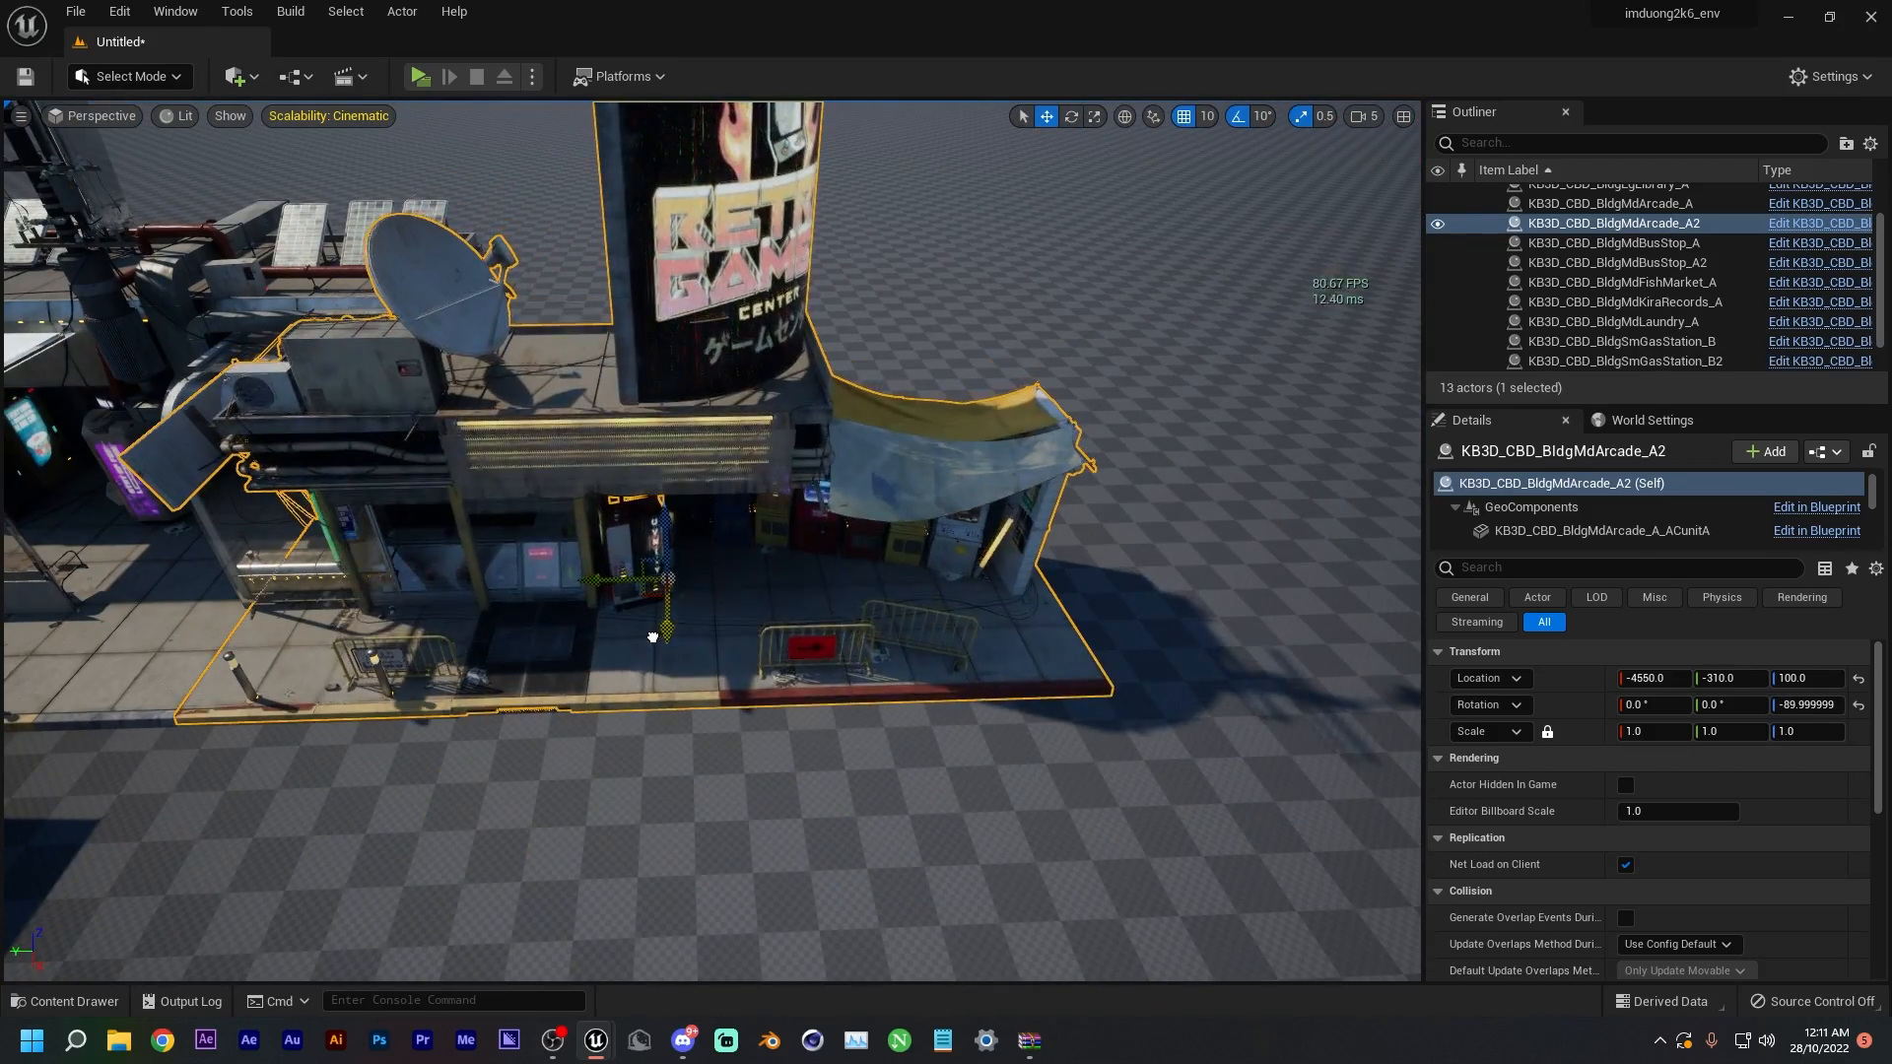
pyautogui.moveTo(652, 637); pyautogui.dragTo(845, 611)
pyautogui.moveTo(844, 612); pyautogui.dragTo(473, 612, button='right')
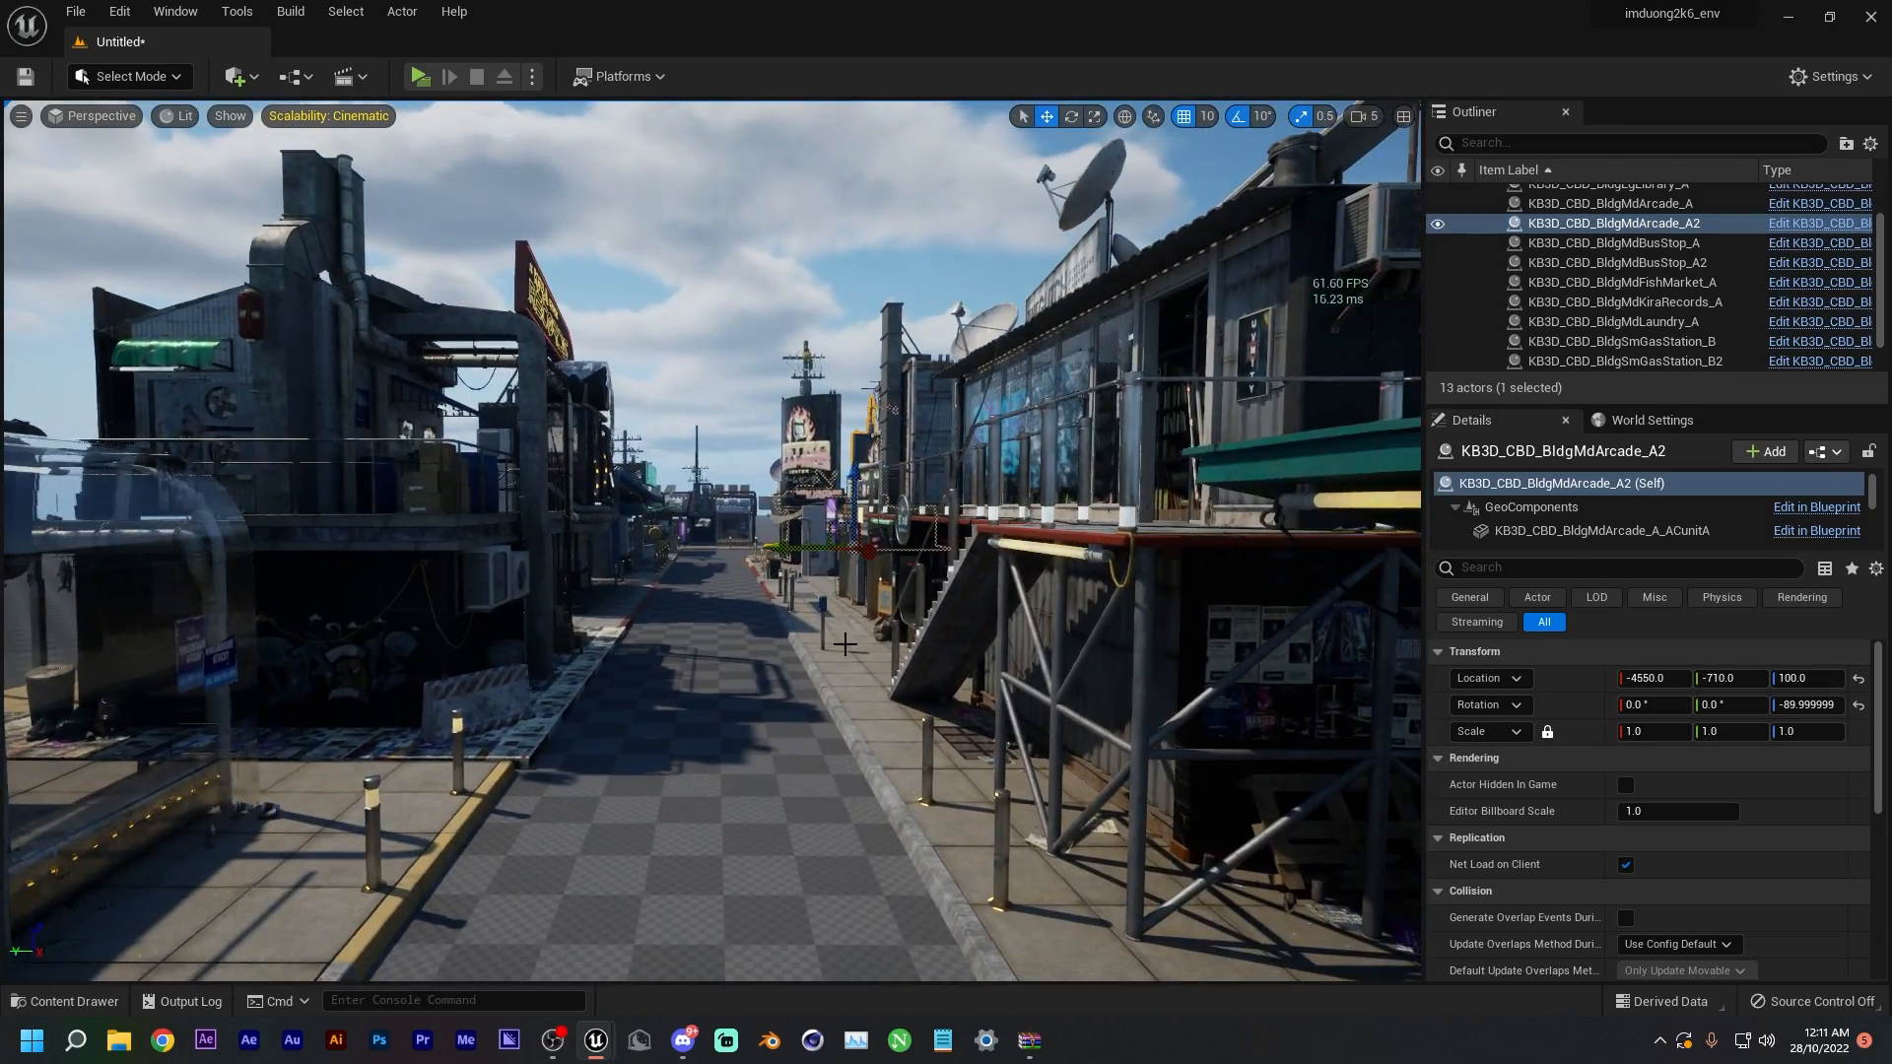
pyautogui.moveTo(844, 643); pyautogui.dragTo(670, 641, button='right')
# - Open the cyberpunk/actors folder in the Content Browser, select all its assets to load them, and move the browser window aside
pyautogui.hotkey('alt', 'Tab')
pyautogui.doubleClick(672, 71)
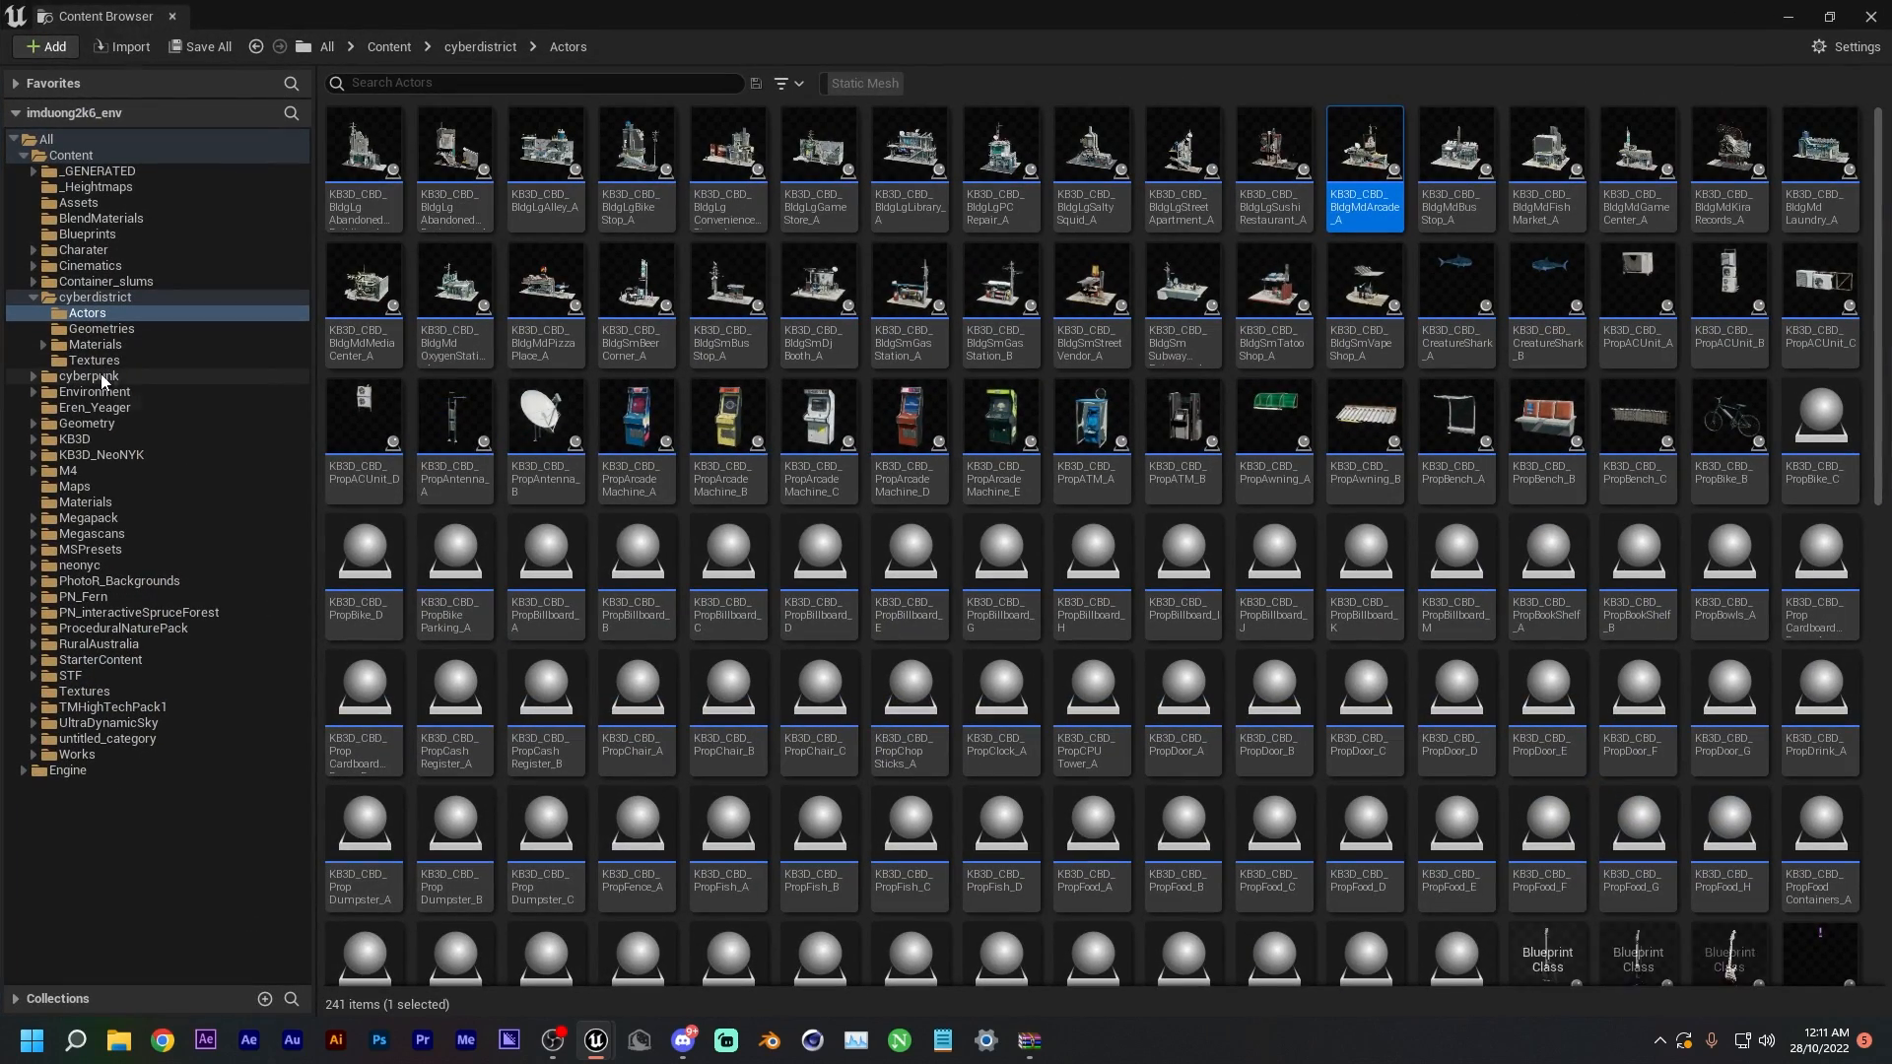
pyautogui.click(89, 377)
pyautogui.doubleClick(367, 148)
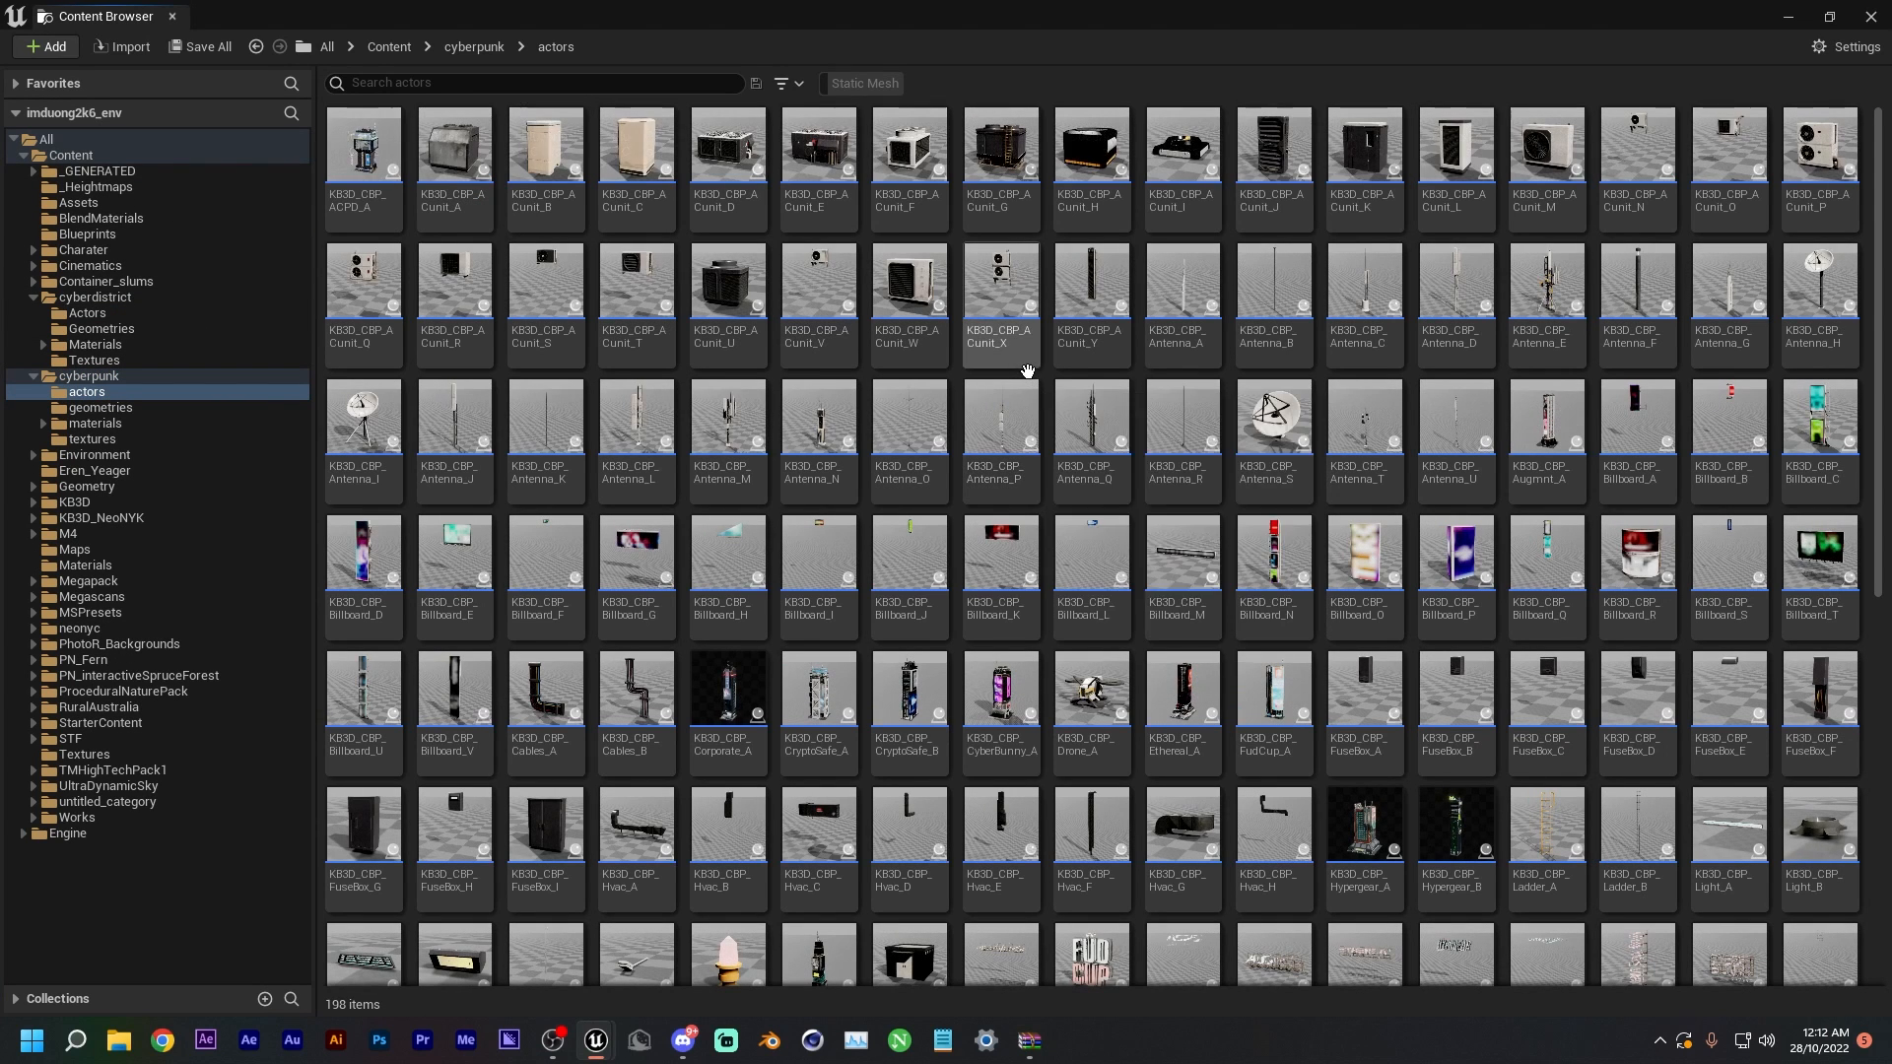
pyautogui.hotkey('ctrl', 'a')
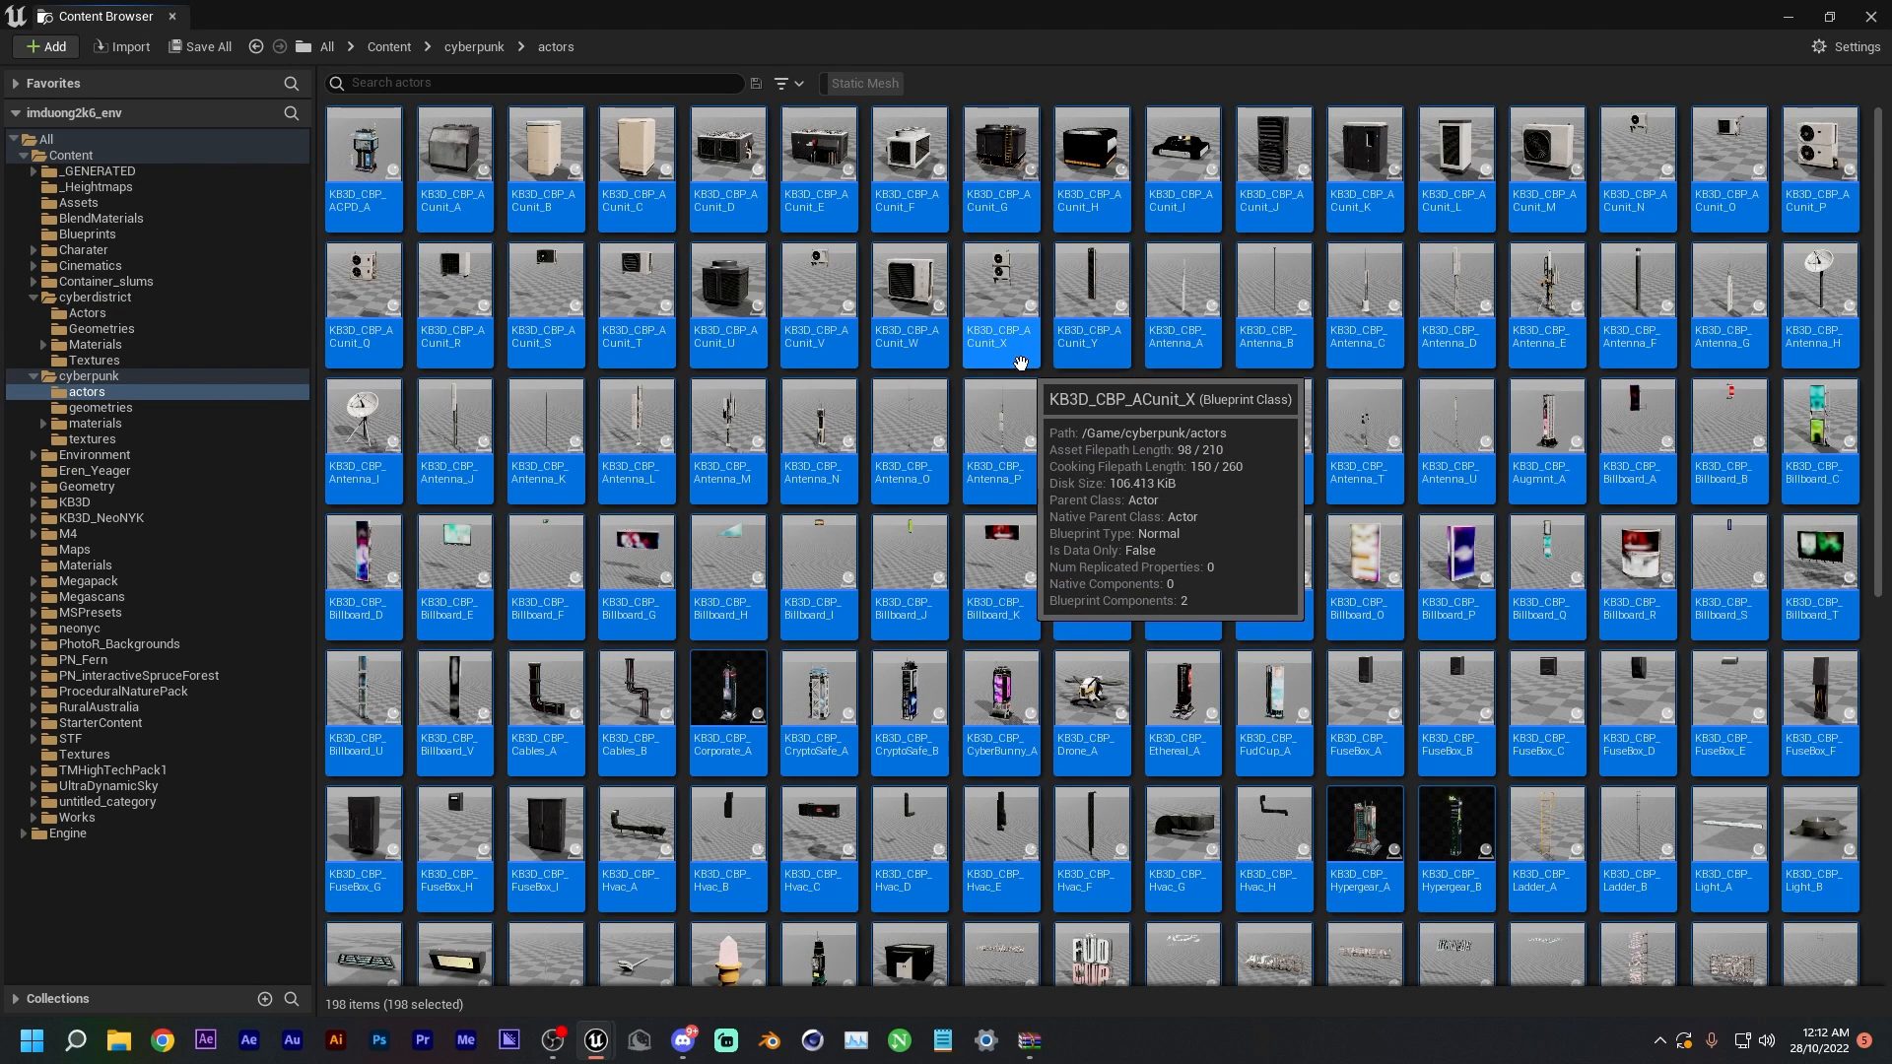
pyautogui.doubleClick(999, 292)
pyautogui.rightClick(1001, 295)
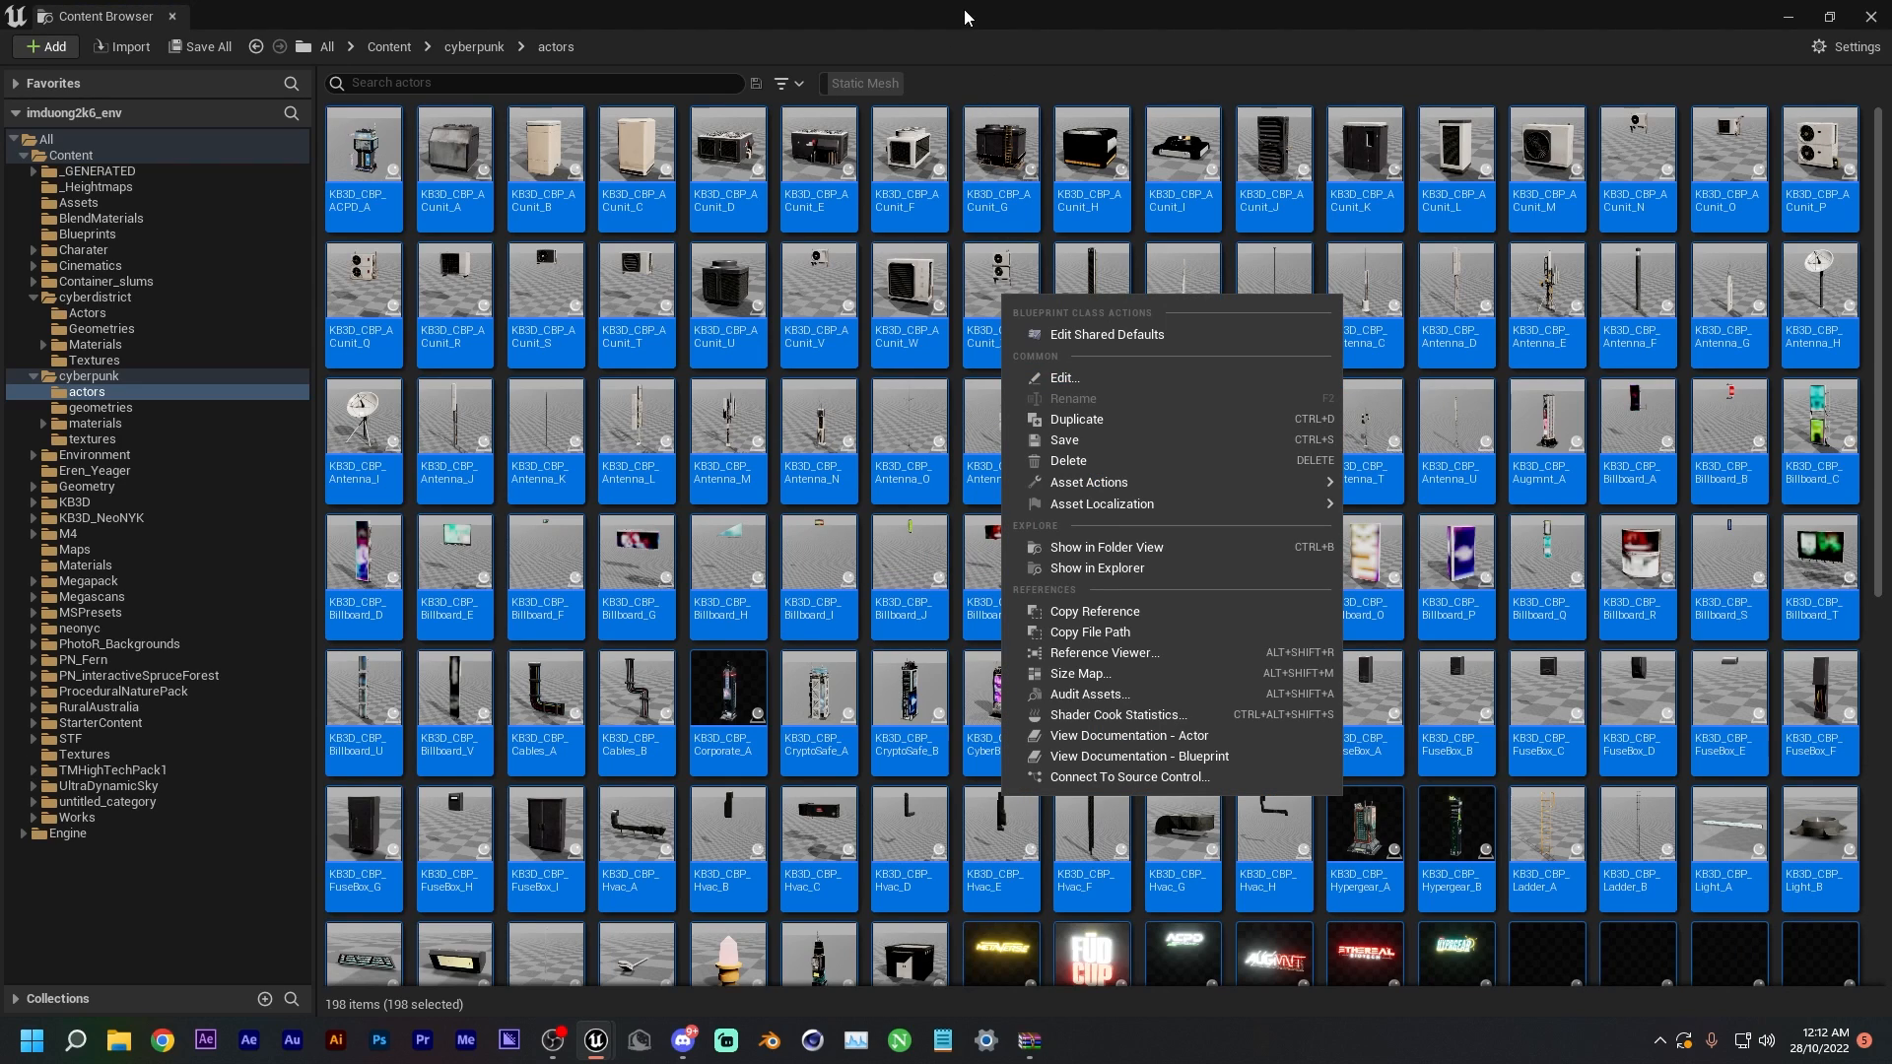
pyautogui.moveTo(962, 9); pyautogui.dragTo(0, 237)
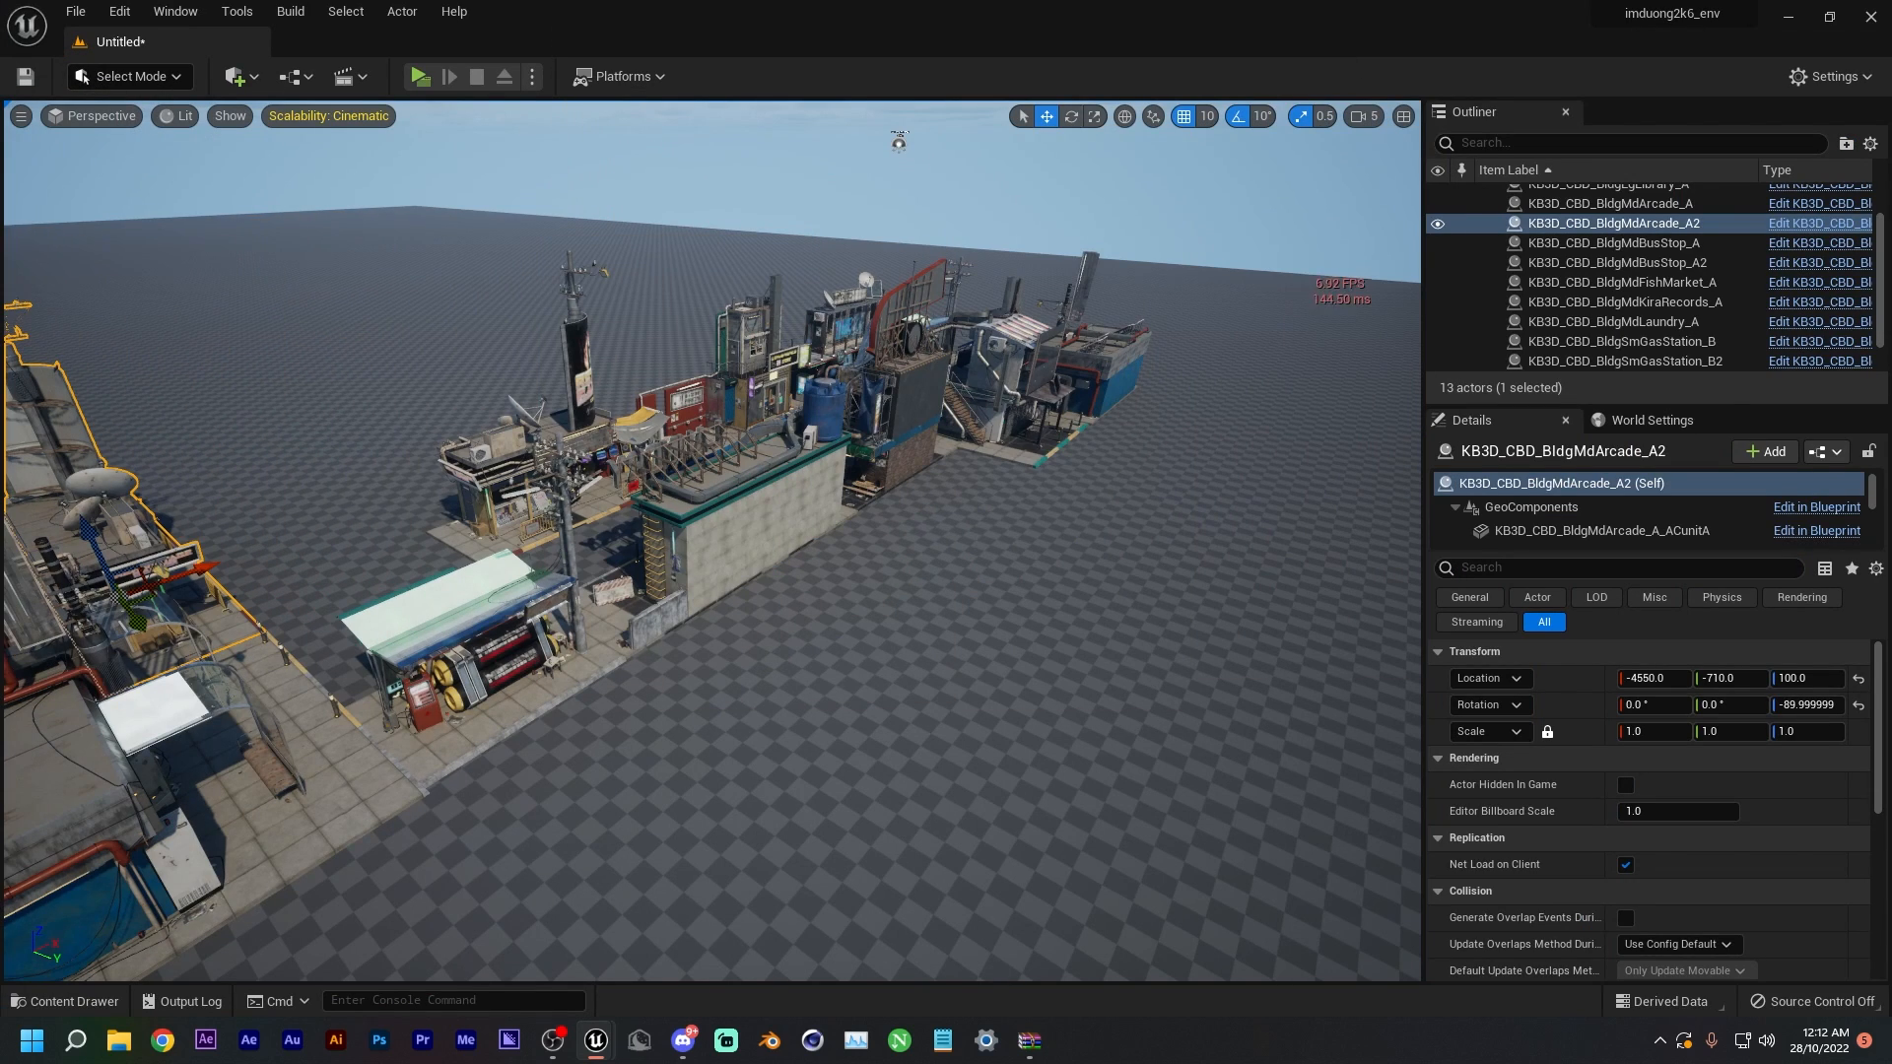
# - Lower the viewport scalability quality to High
pyautogui.moveTo(966, 564); pyautogui.dragTo(966, 437, button='right')
pyautogui.press('w')
pyautogui.click(329, 115)
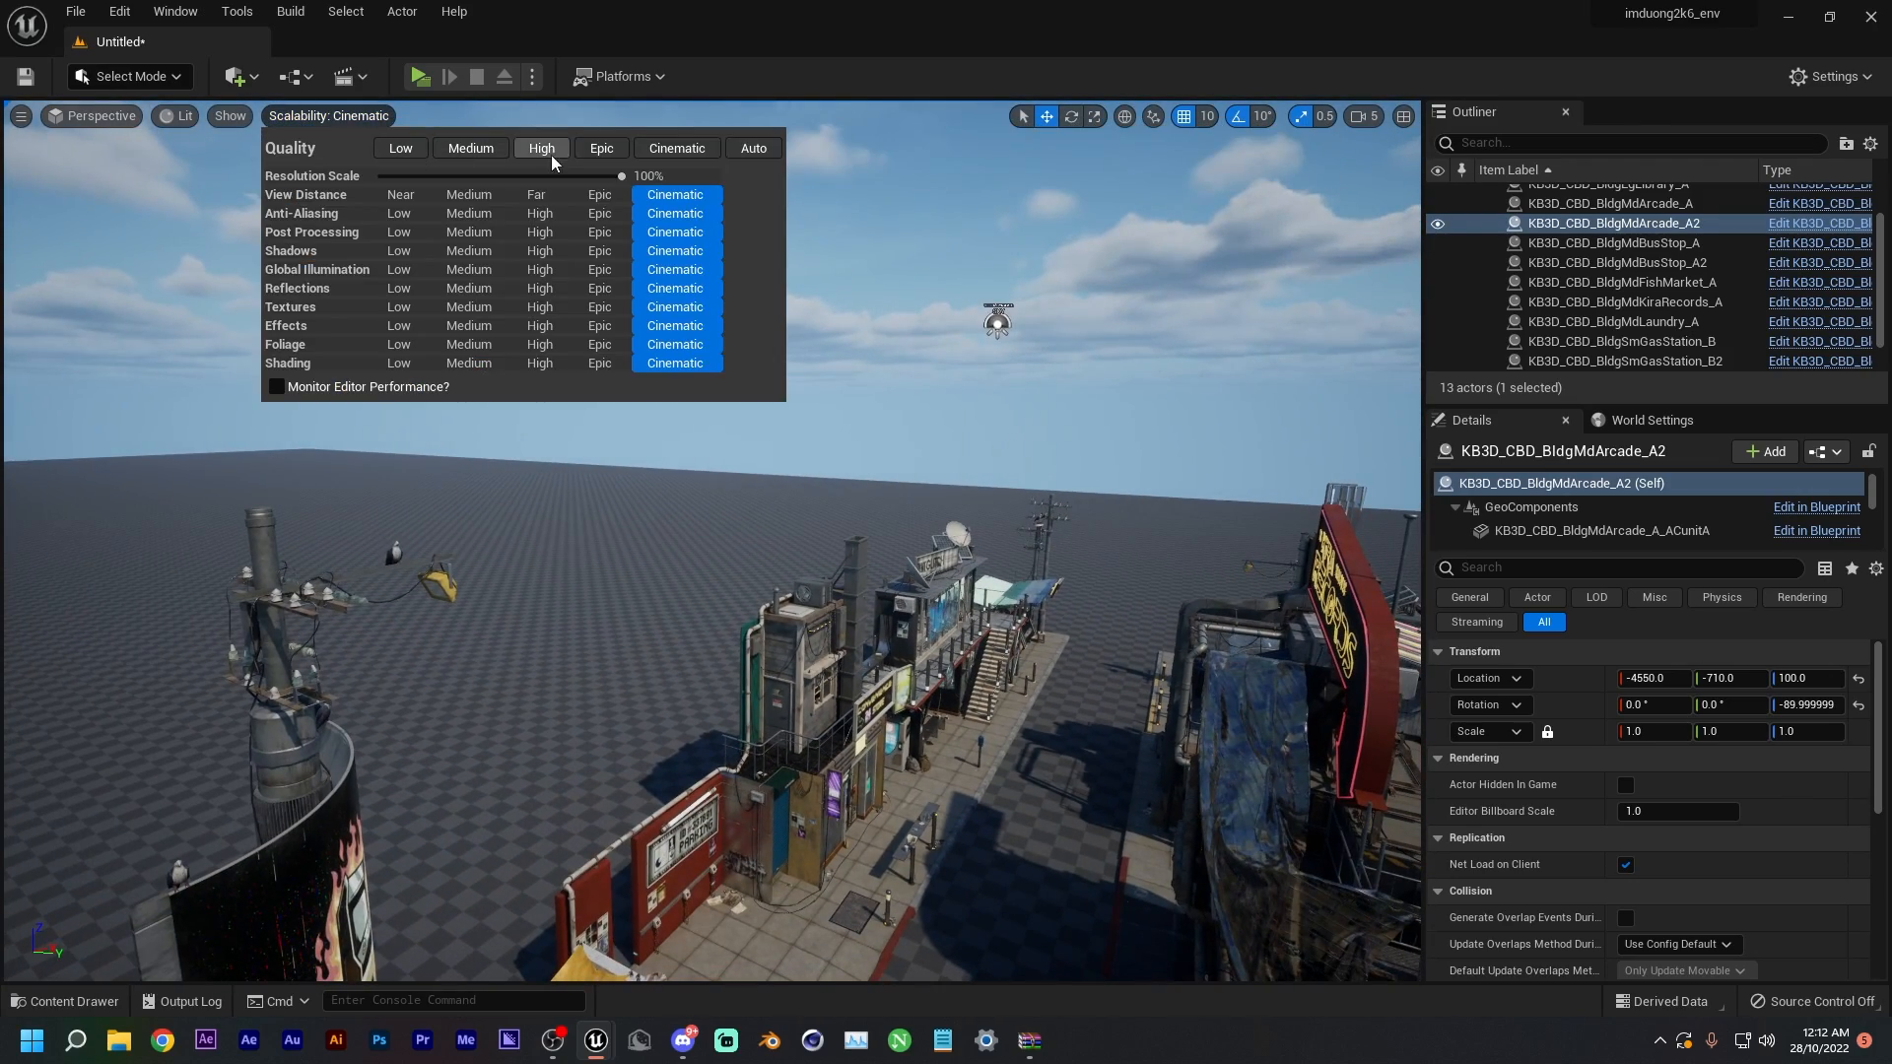
pyautogui.click(557, 151)
pyautogui.moveTo(1067, 298); pyautogui.dragTo(1015, 385, button='right')
pyautogui.press('w')
pyautogui.press('s')
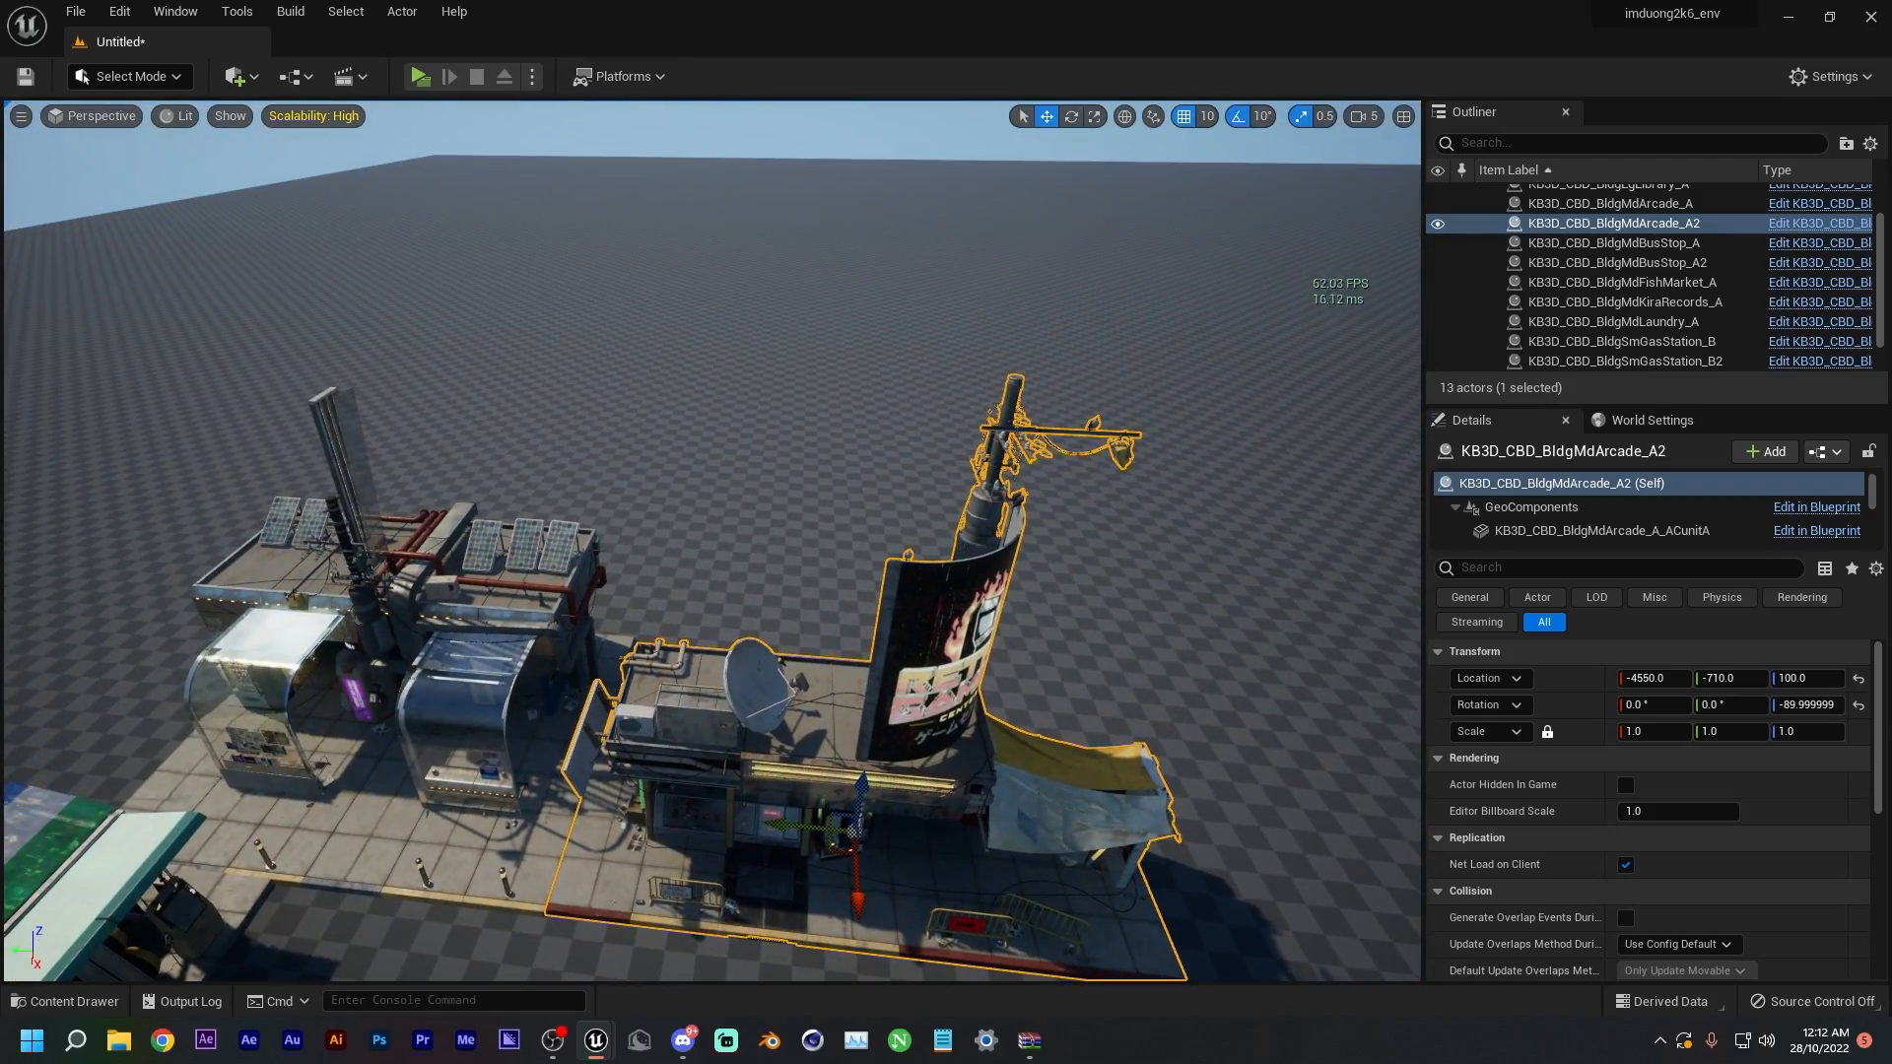
# - Locate KB3D_CBP_Residential_A among the cyberpunk actors and dock the Content Browser beneath the viewport
pyautogui.moveTo(0, 297); pyautogui.dragTo(640, 2)
pyautogui.scroll(-6, 1157, 625)
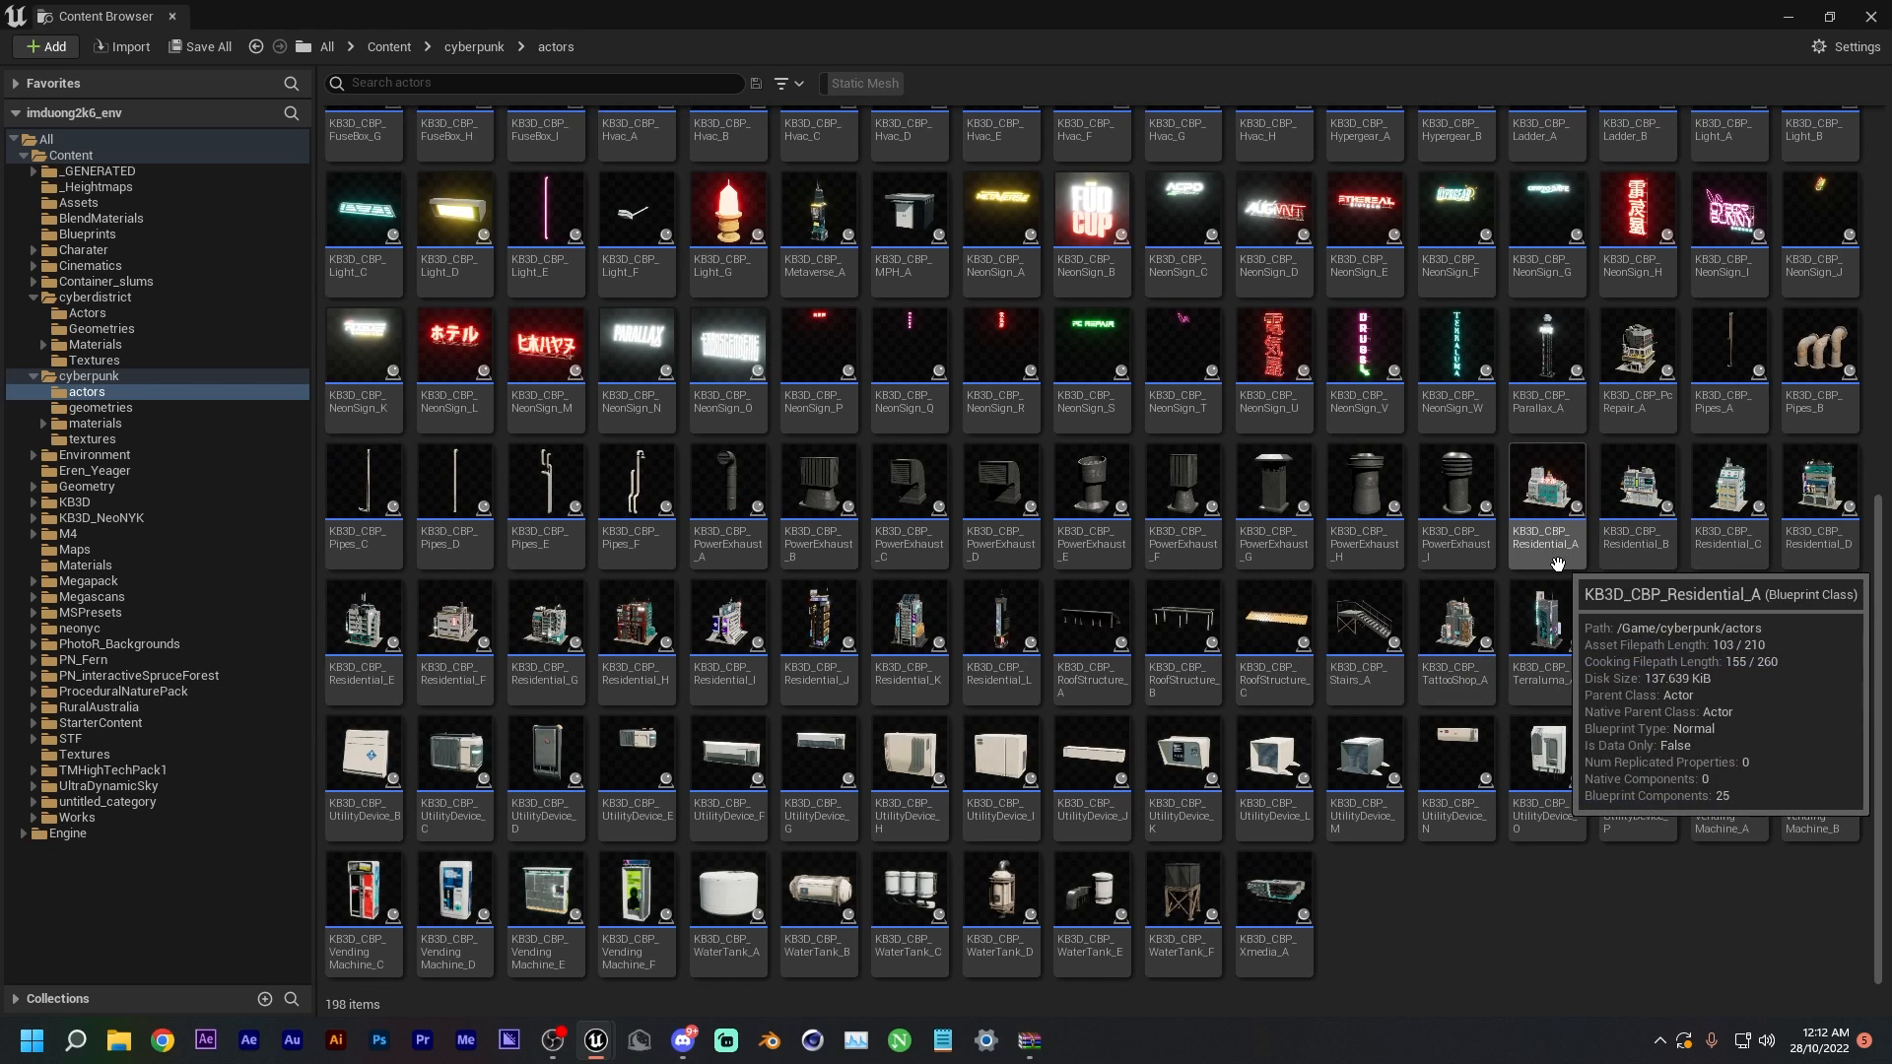
pyautogui.click(1526, 561)
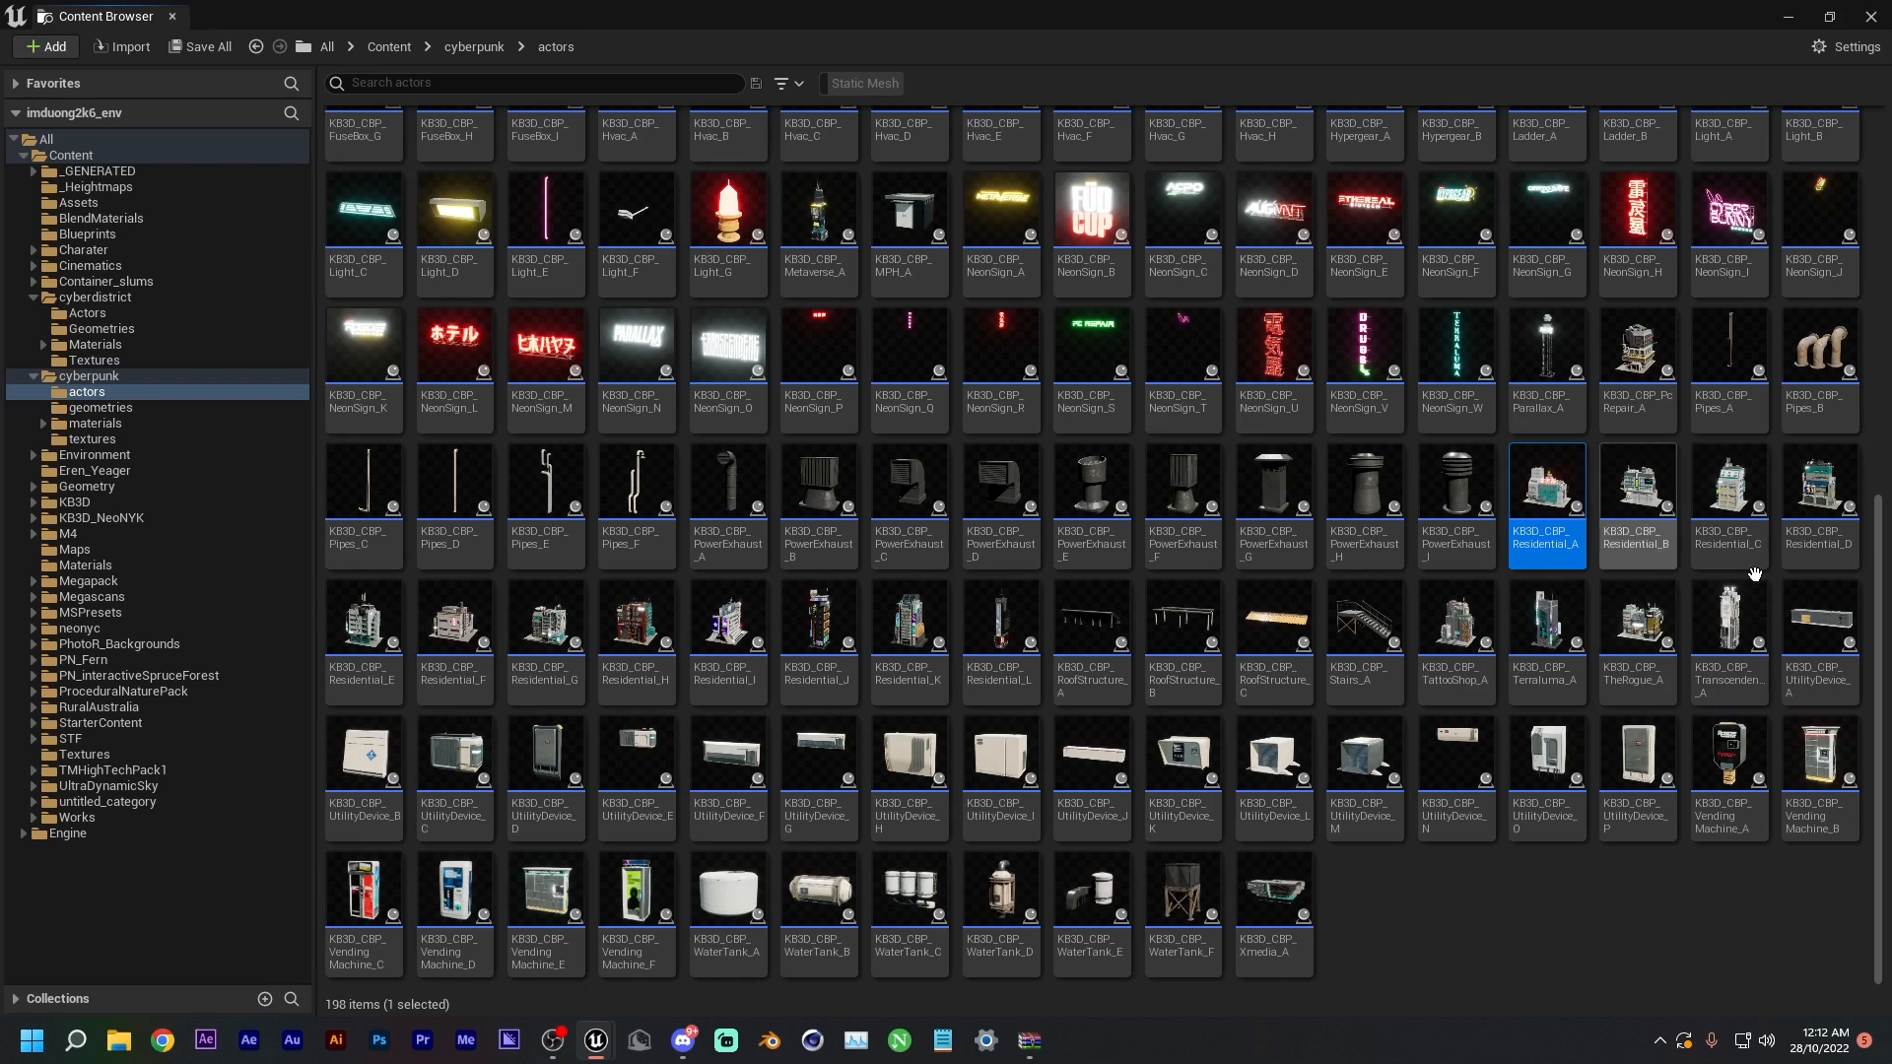
pyautogui.moveTo(1415, 22); pyautogui.dragTo(645, 562)
pyautogui.moveTo(380, 573); pyautogui.dragTo(129, 922)
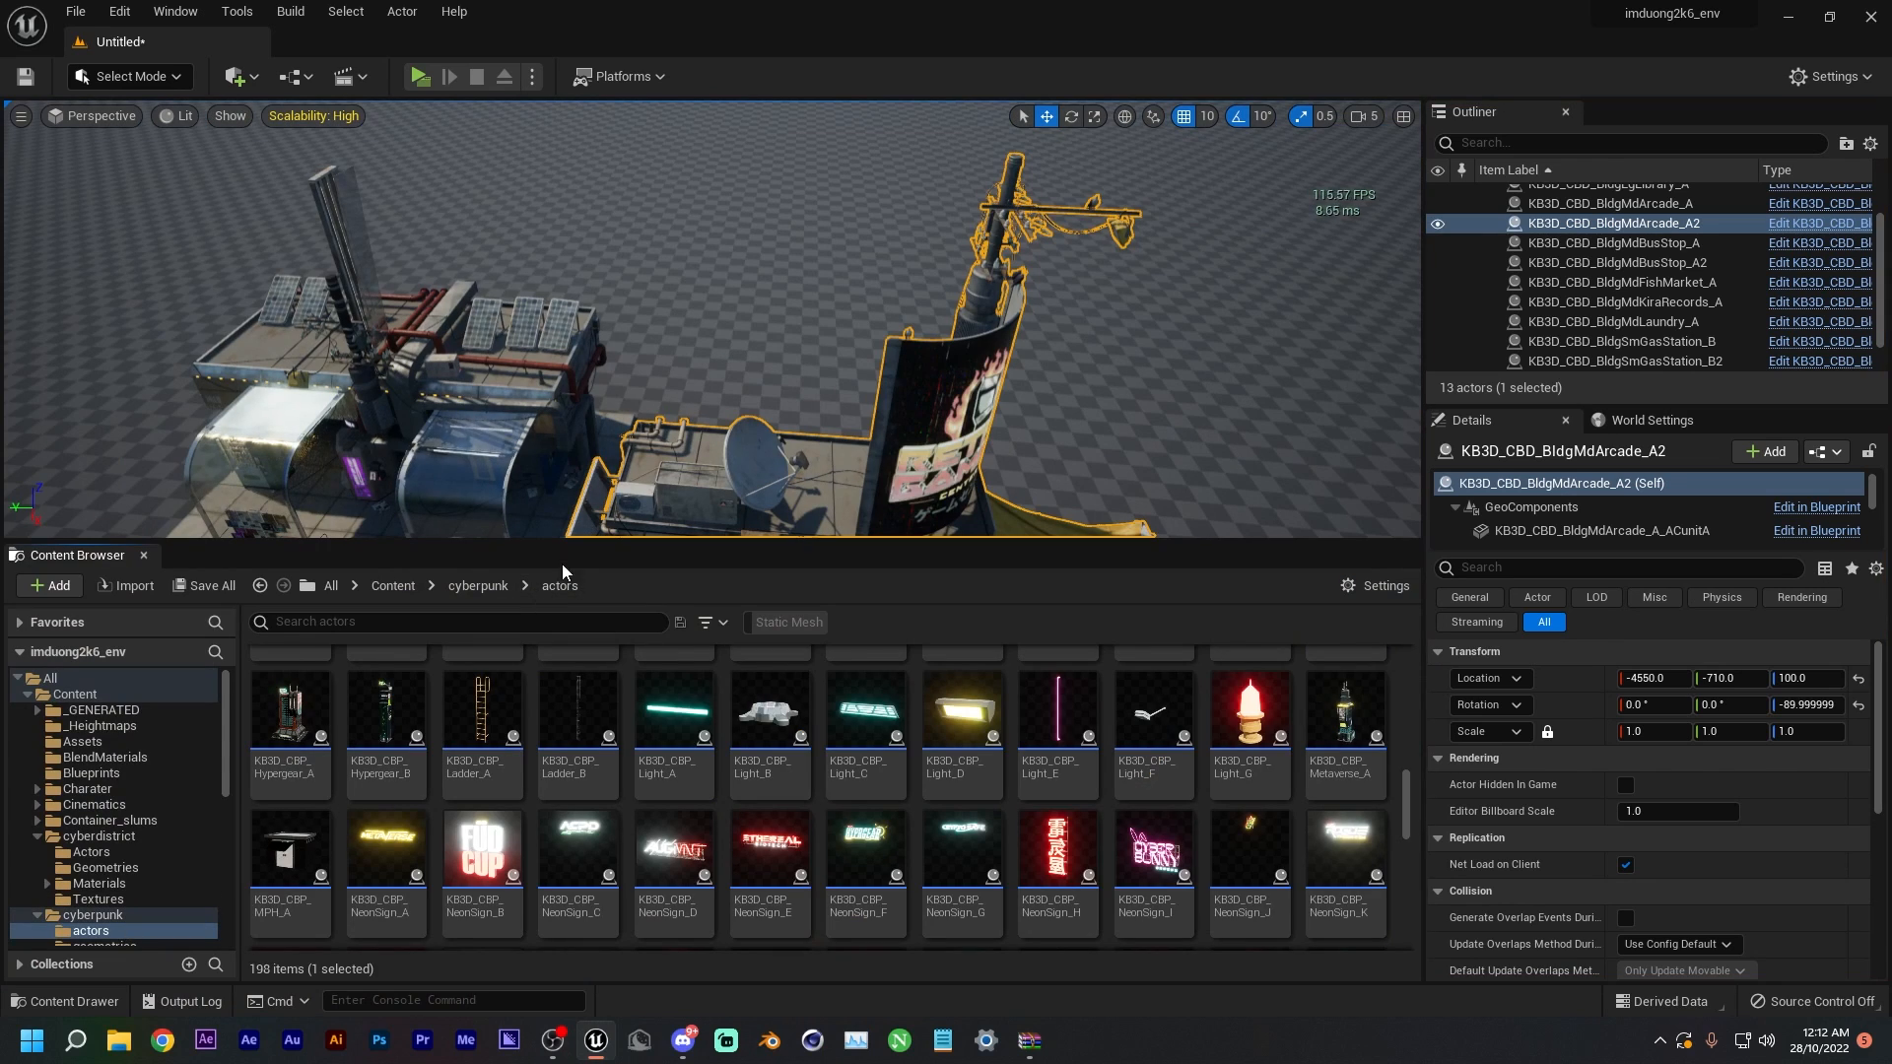
pyautogui.moveTo(572, 511); pyautogui.dragTo(572, 587)
pyautogui.moveTo(573, 627); pyautogui.dragTo(573, 639)
# - Place KB3D_CBP_Residential_A at the street end, rotated -90 degrees about Z, at X -5970 and Y -160
pyautogui.scroll(-10, 923, 856)
pyautogui.moveTo(770, 823); pyautogui.dragTo(587, 264)
pyautogui.press('e')
pyautogui.moveTo(831, 358); pyautogui.dragTo(831, 358, button='right')
pyautogui.moveTo(736, 492); pyautogui.dragTo(913, 473)
pyautogui.moveTo(701, 441); pyautogui.dragTo(674, 541)
pyautogui.press('w')
pyautogui.press('w')
pyautogui.moveTo(656, 373); pyautogui.dragTo(582, 394, button='right')
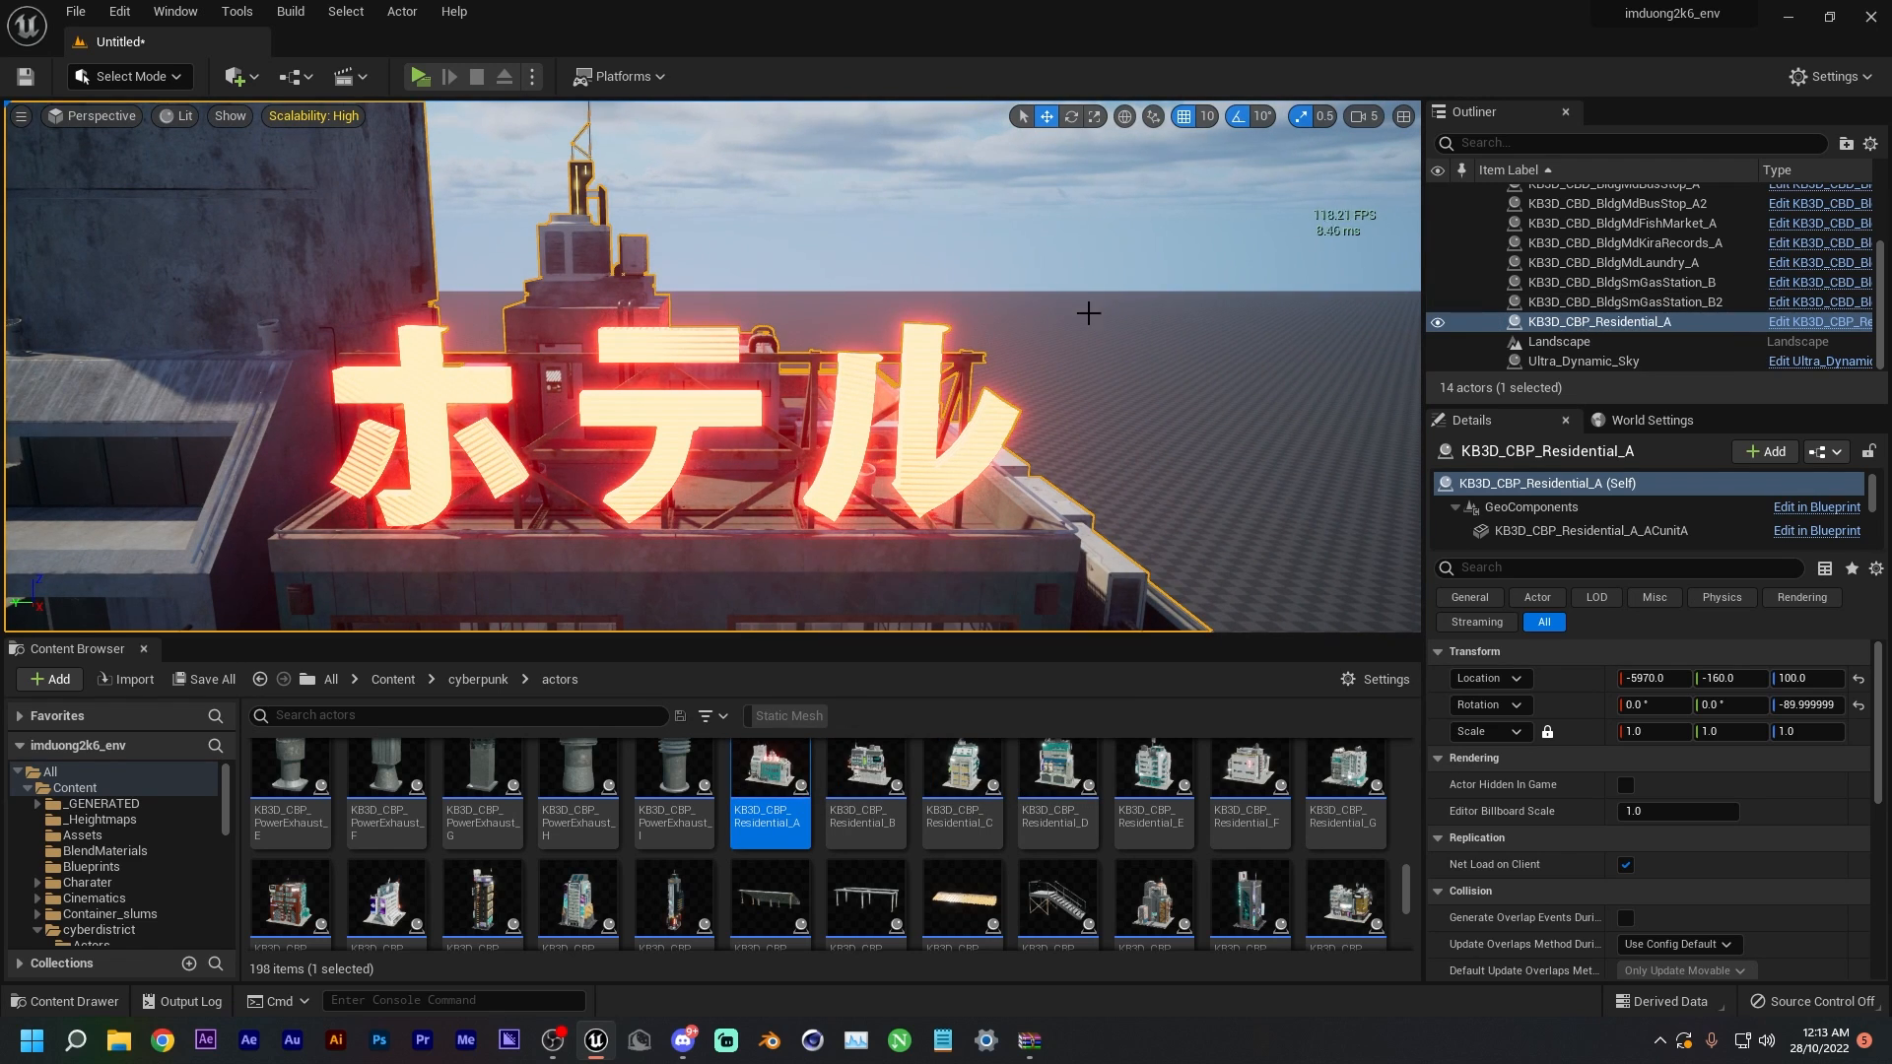
# - Open the KB3D_CBP_Residential_A blueprint in a maximised editor and inspect its rooftop neon sign component
pyautogui.click(1797, 323)
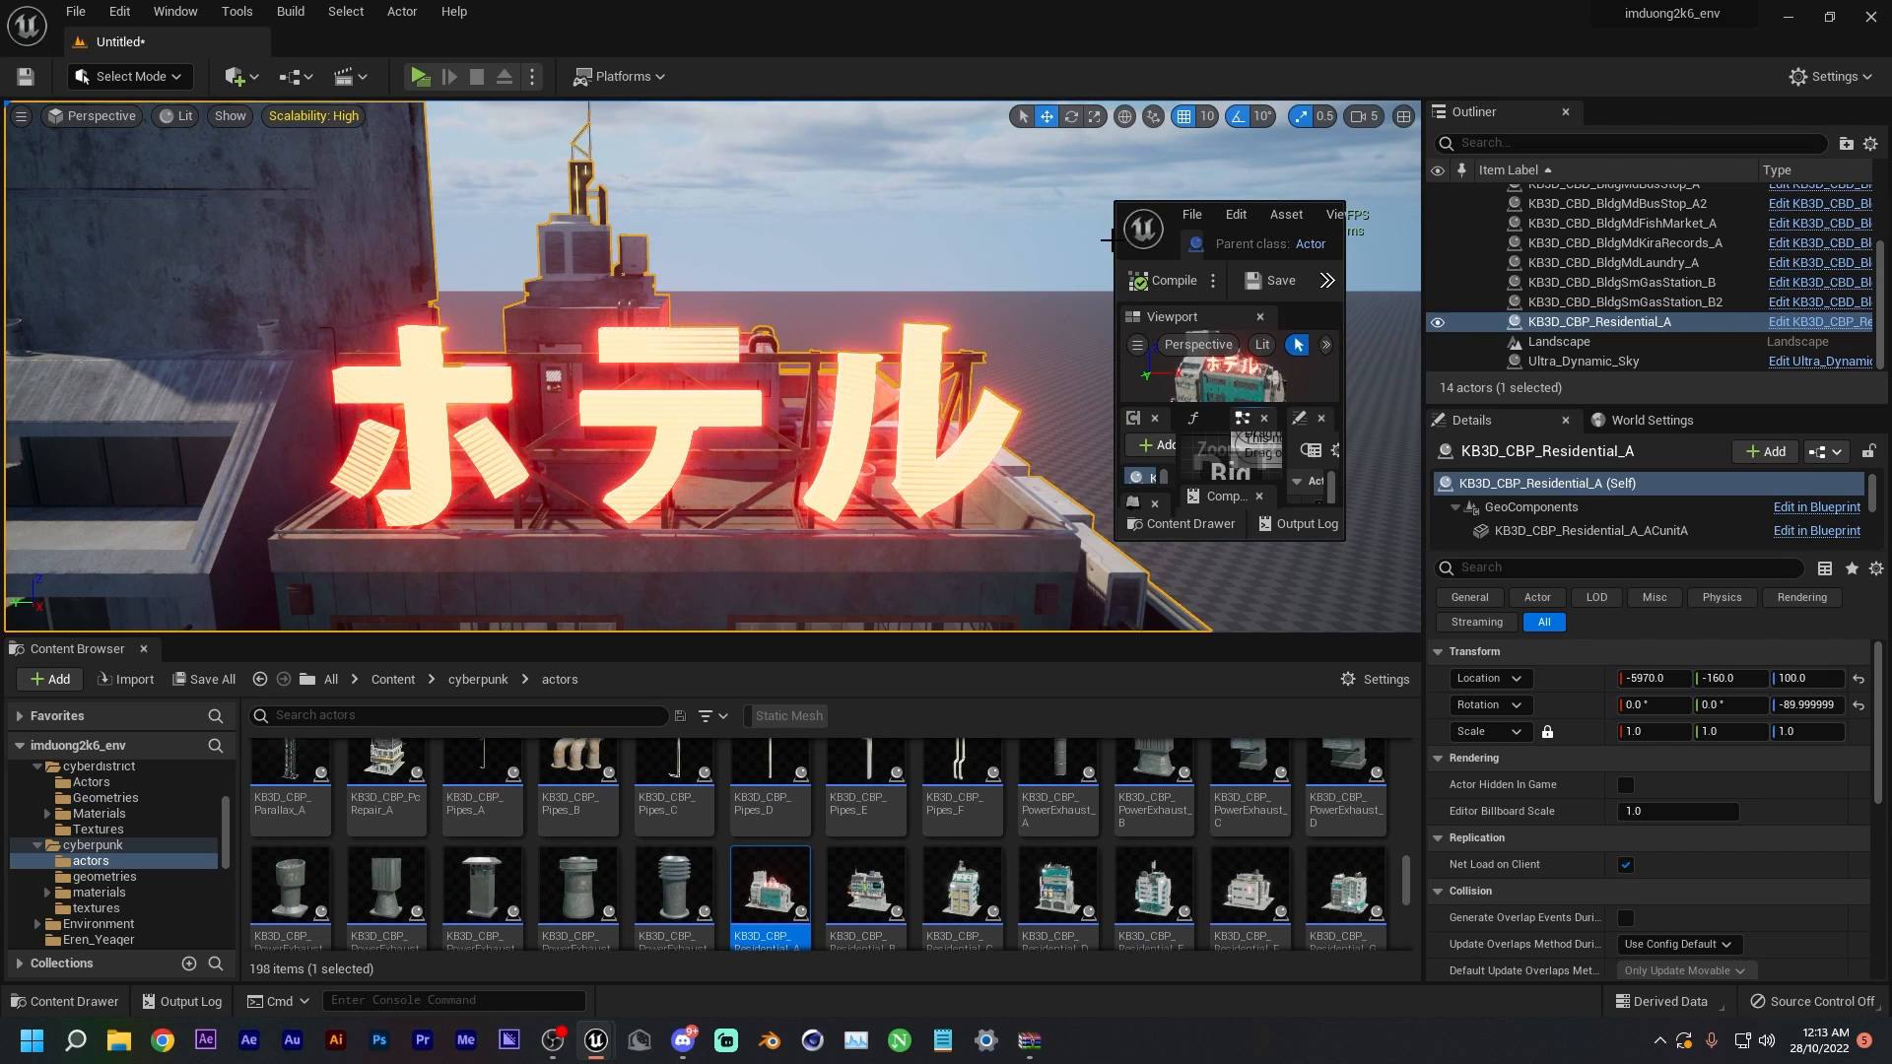
pyautogui.moveTo(1111, 239); pyautogui.dragTo(373, 222)
pyautogui.click(1281, 219)
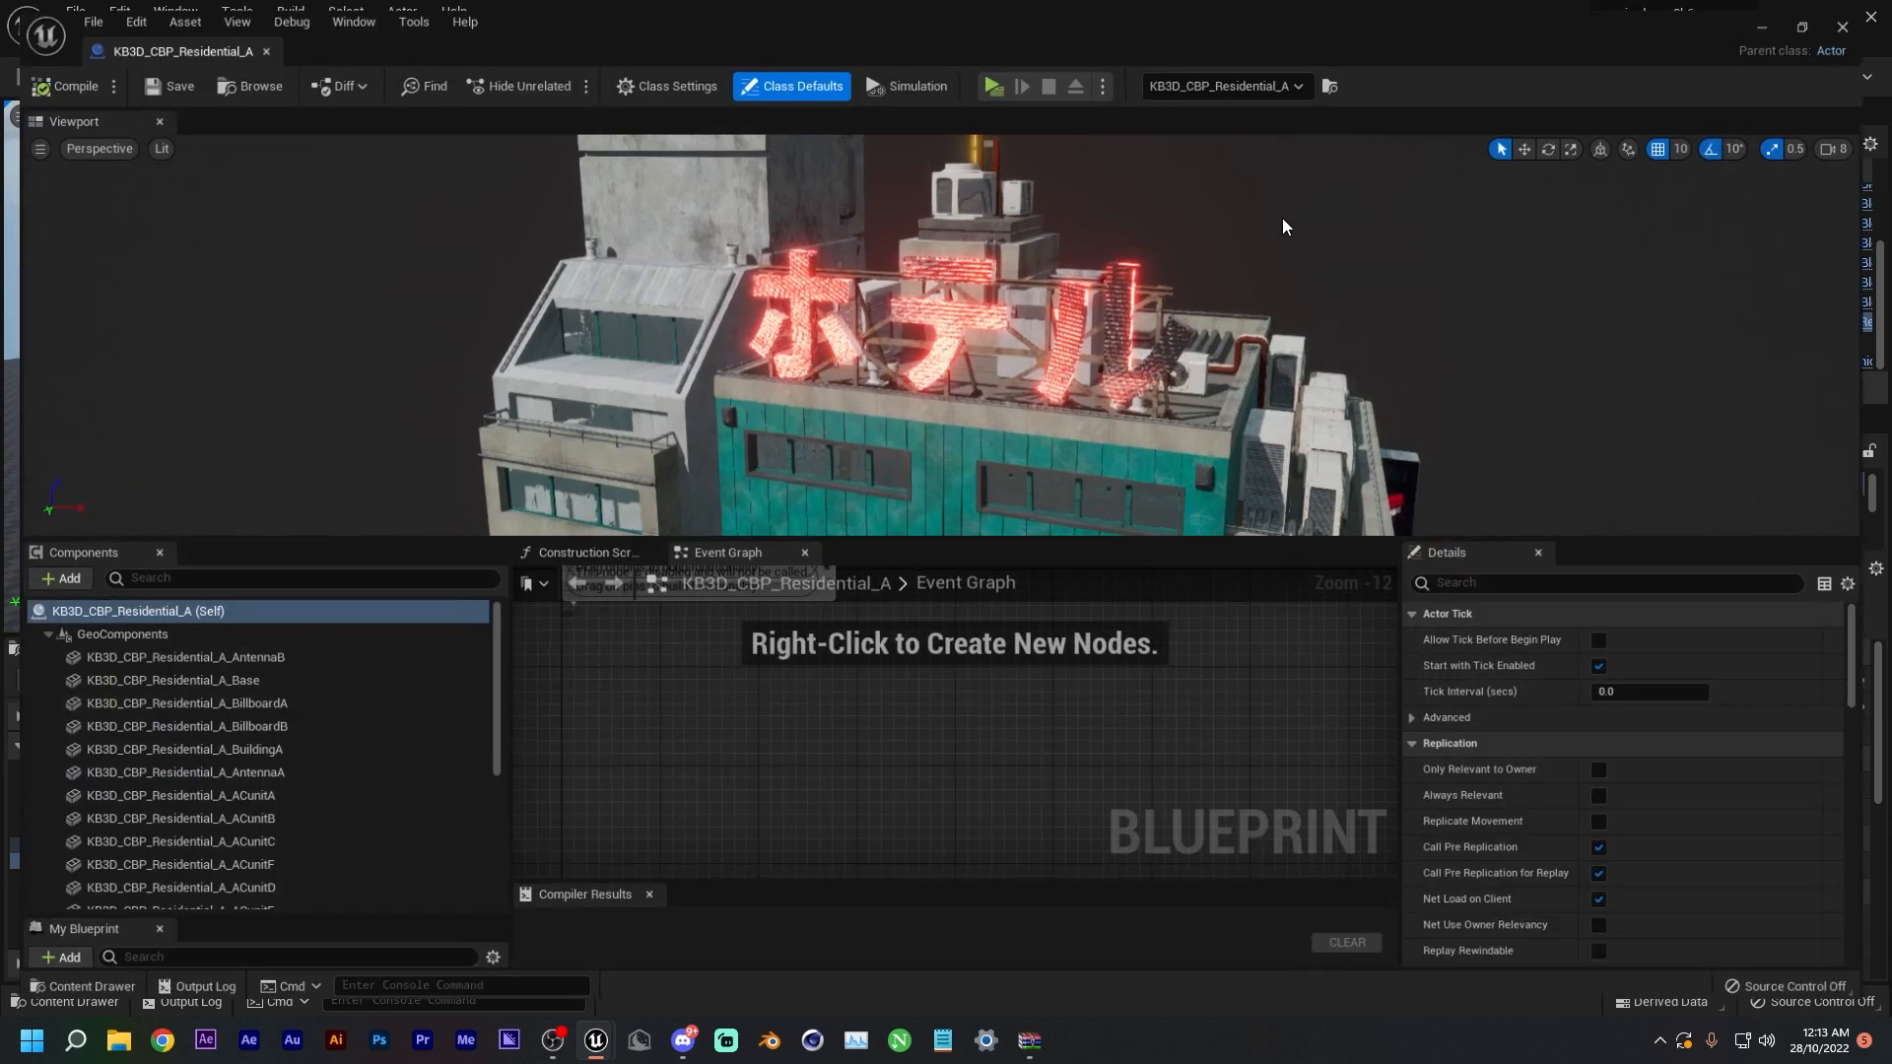
pyautogui.press('s')
pyautogui.moveTo(946, 333); pyautogui.dragTo(970, 364, button='right')
pyautogui.press('w')
pyautogui.press('w')
pyautogui.click(783, 289)
pyautogui.moveTo(810, 283); pyautogui.dragTo(875, 366, button='right')
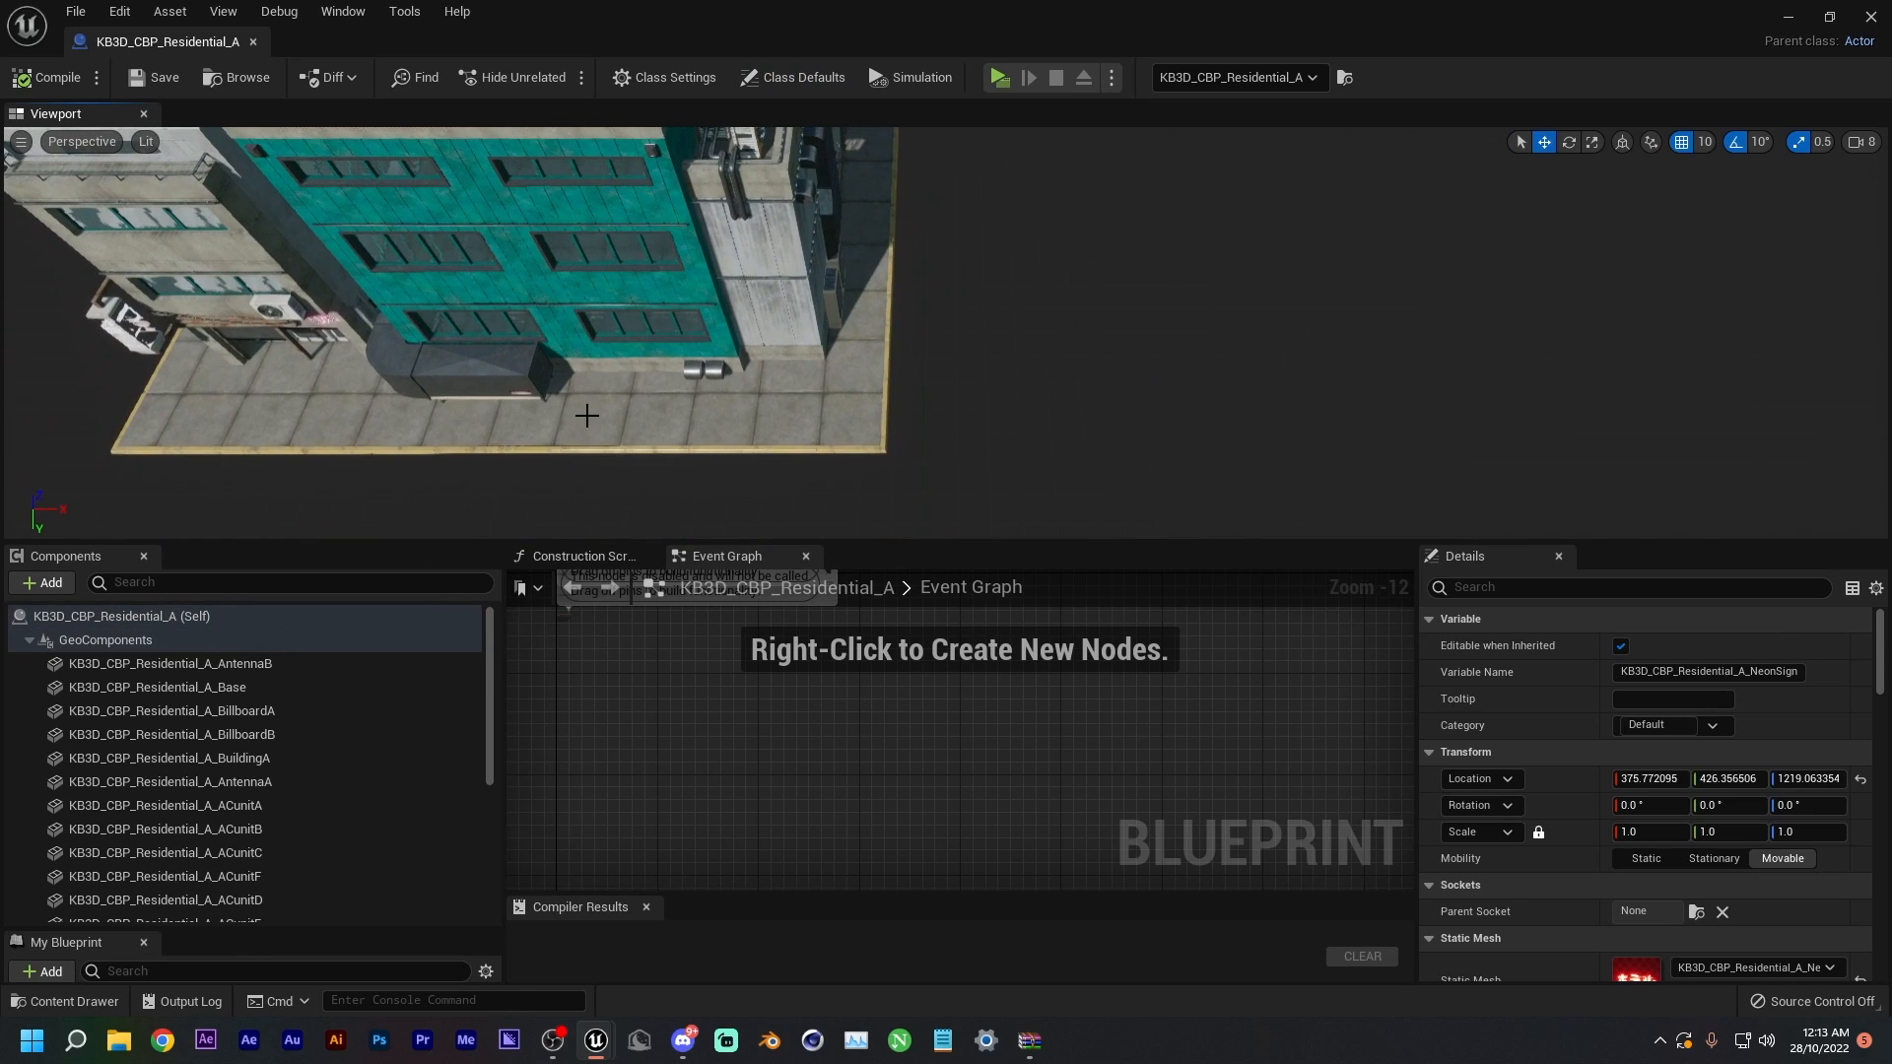
# - Try deleting the pavement base component from the residential building's blueprint, undo the deletion and close the blueprint editor
pyautogui.click(554, 428)
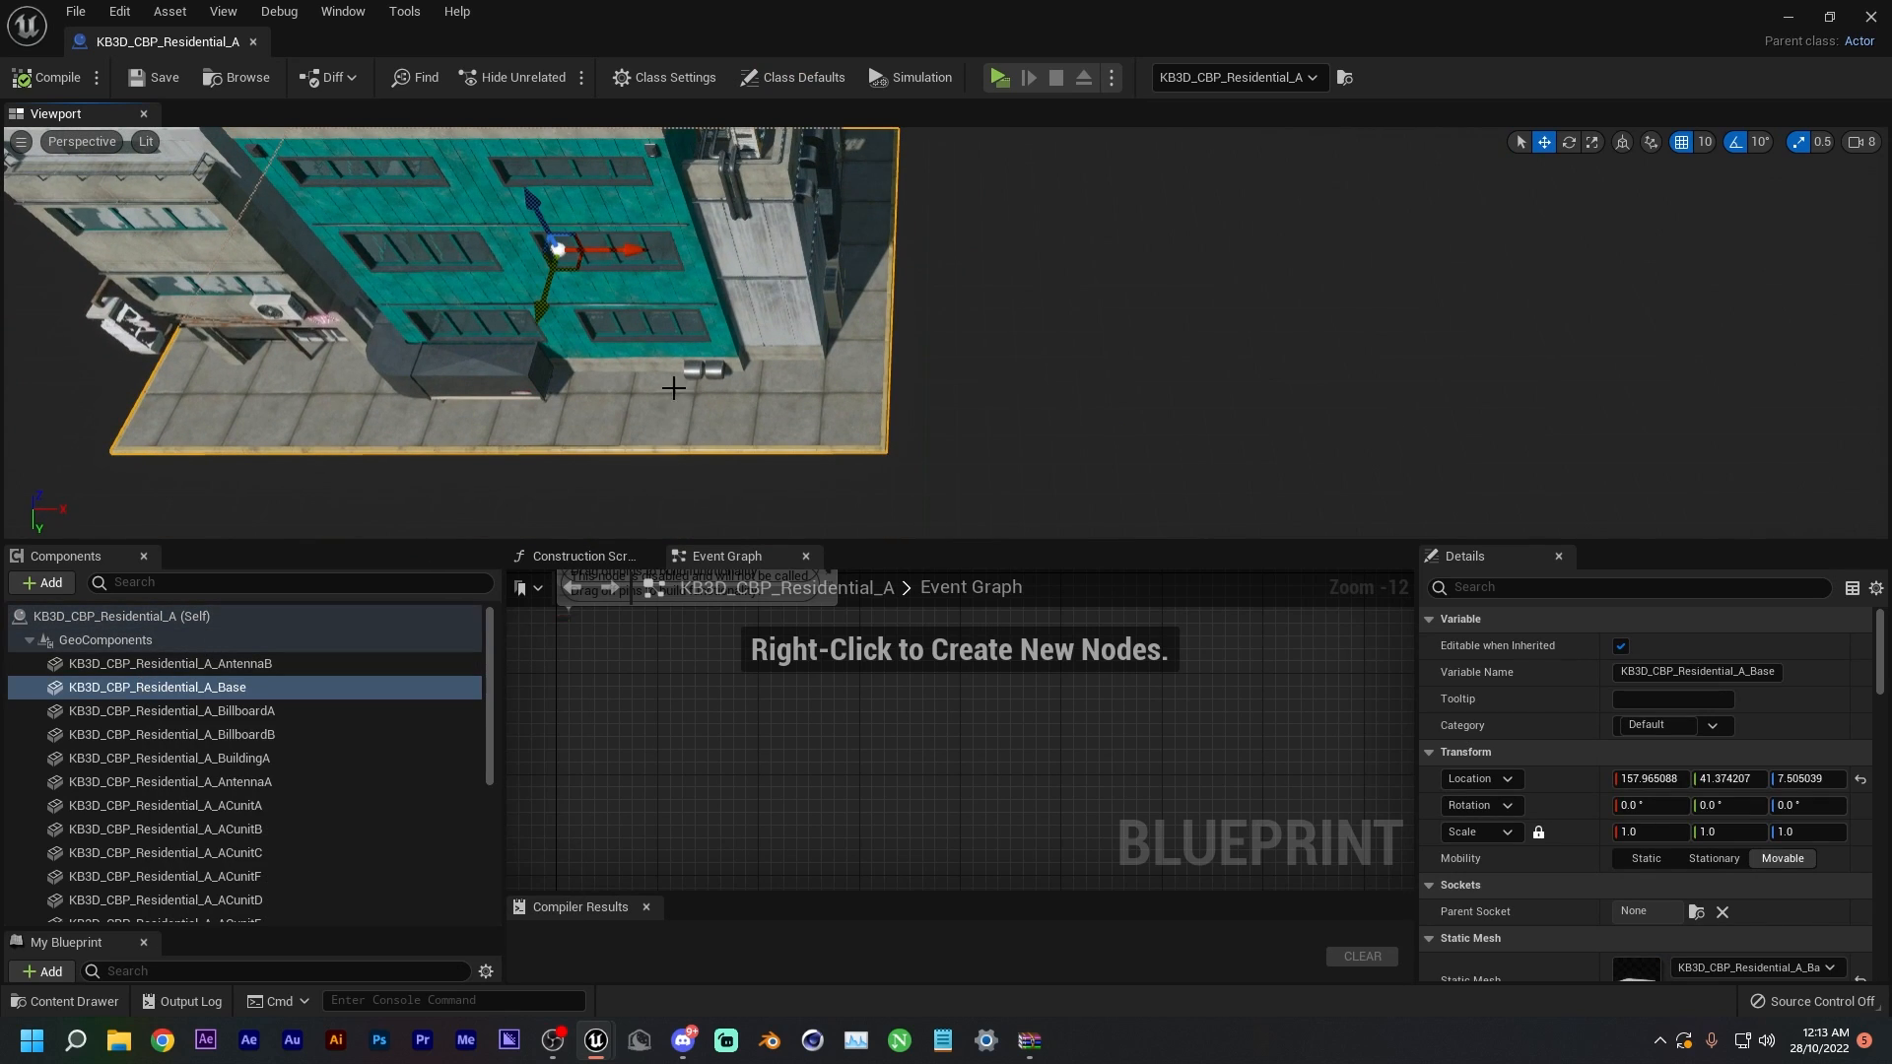
pyautogui.press('Delete')
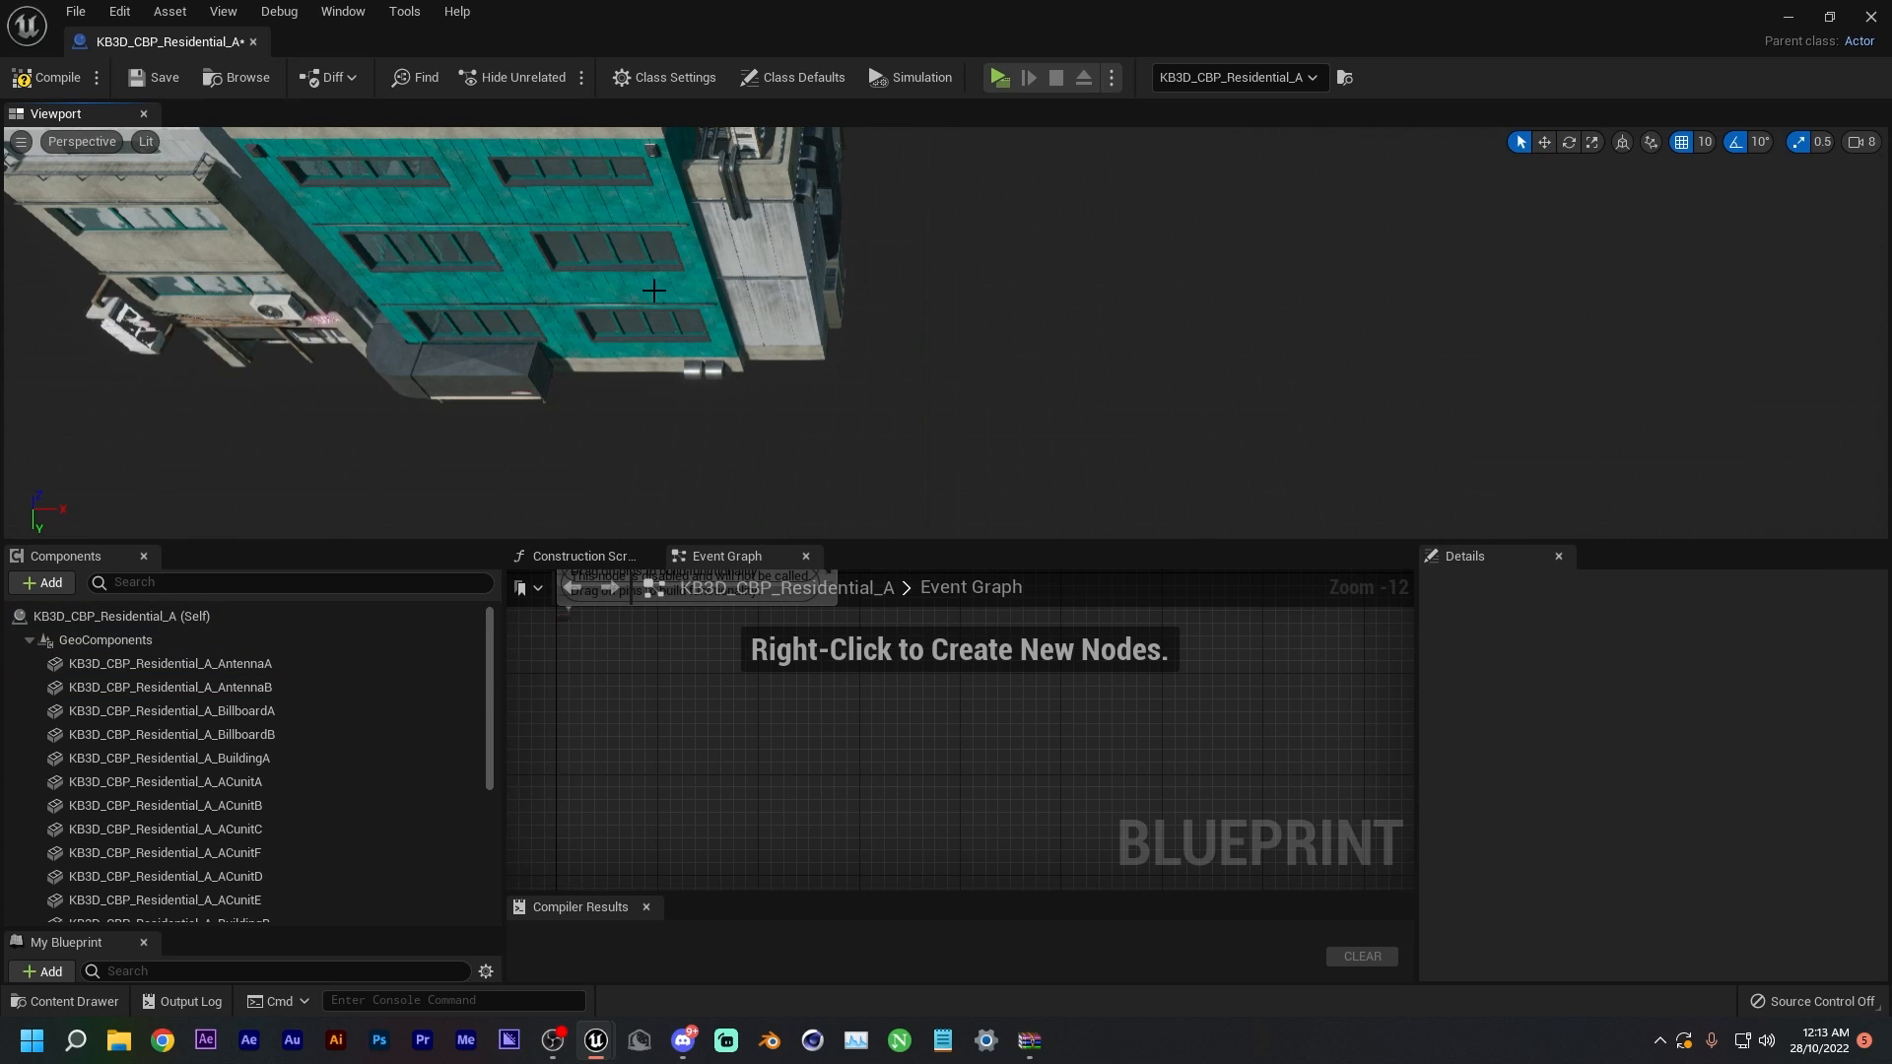
pyautogui.hotkey('ctrl', 'z')
pyautogui.moveTo(611, 288); pyautogui.dragTo(530, 237, button='right')
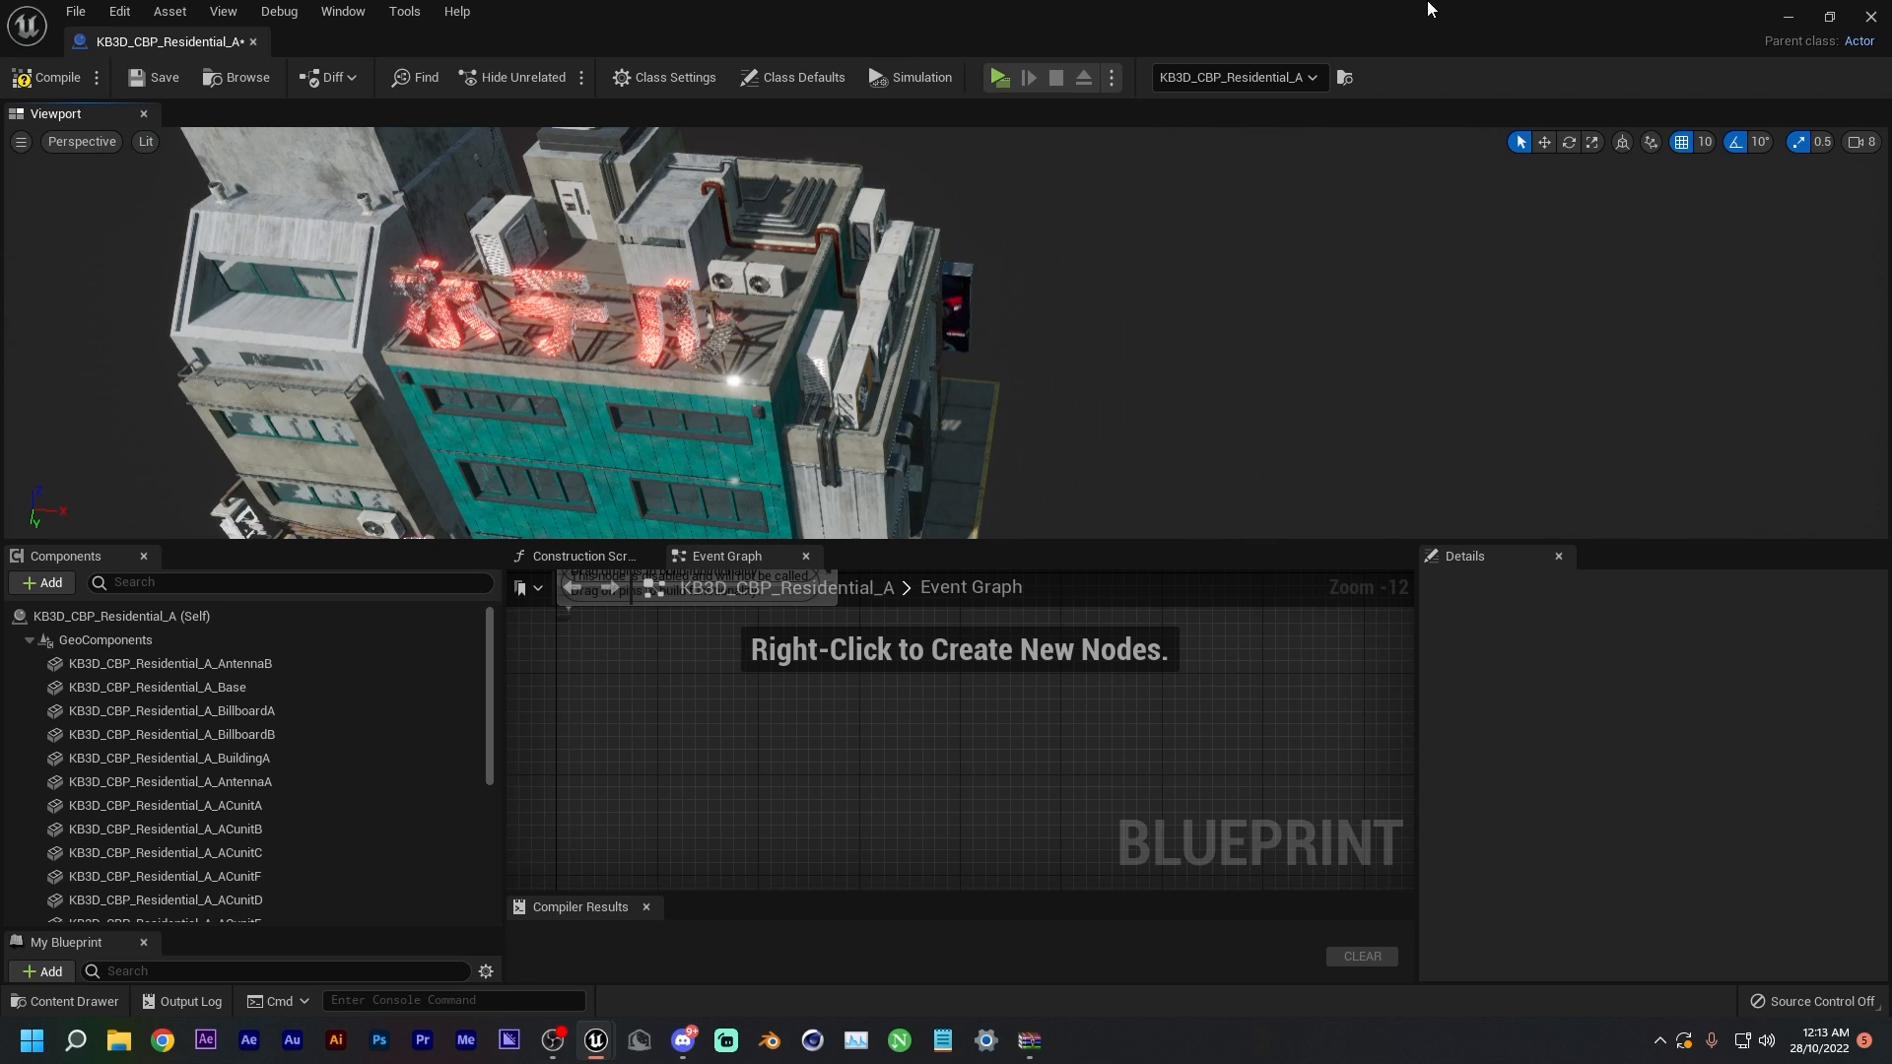
pyautogui.click(1872, 20)
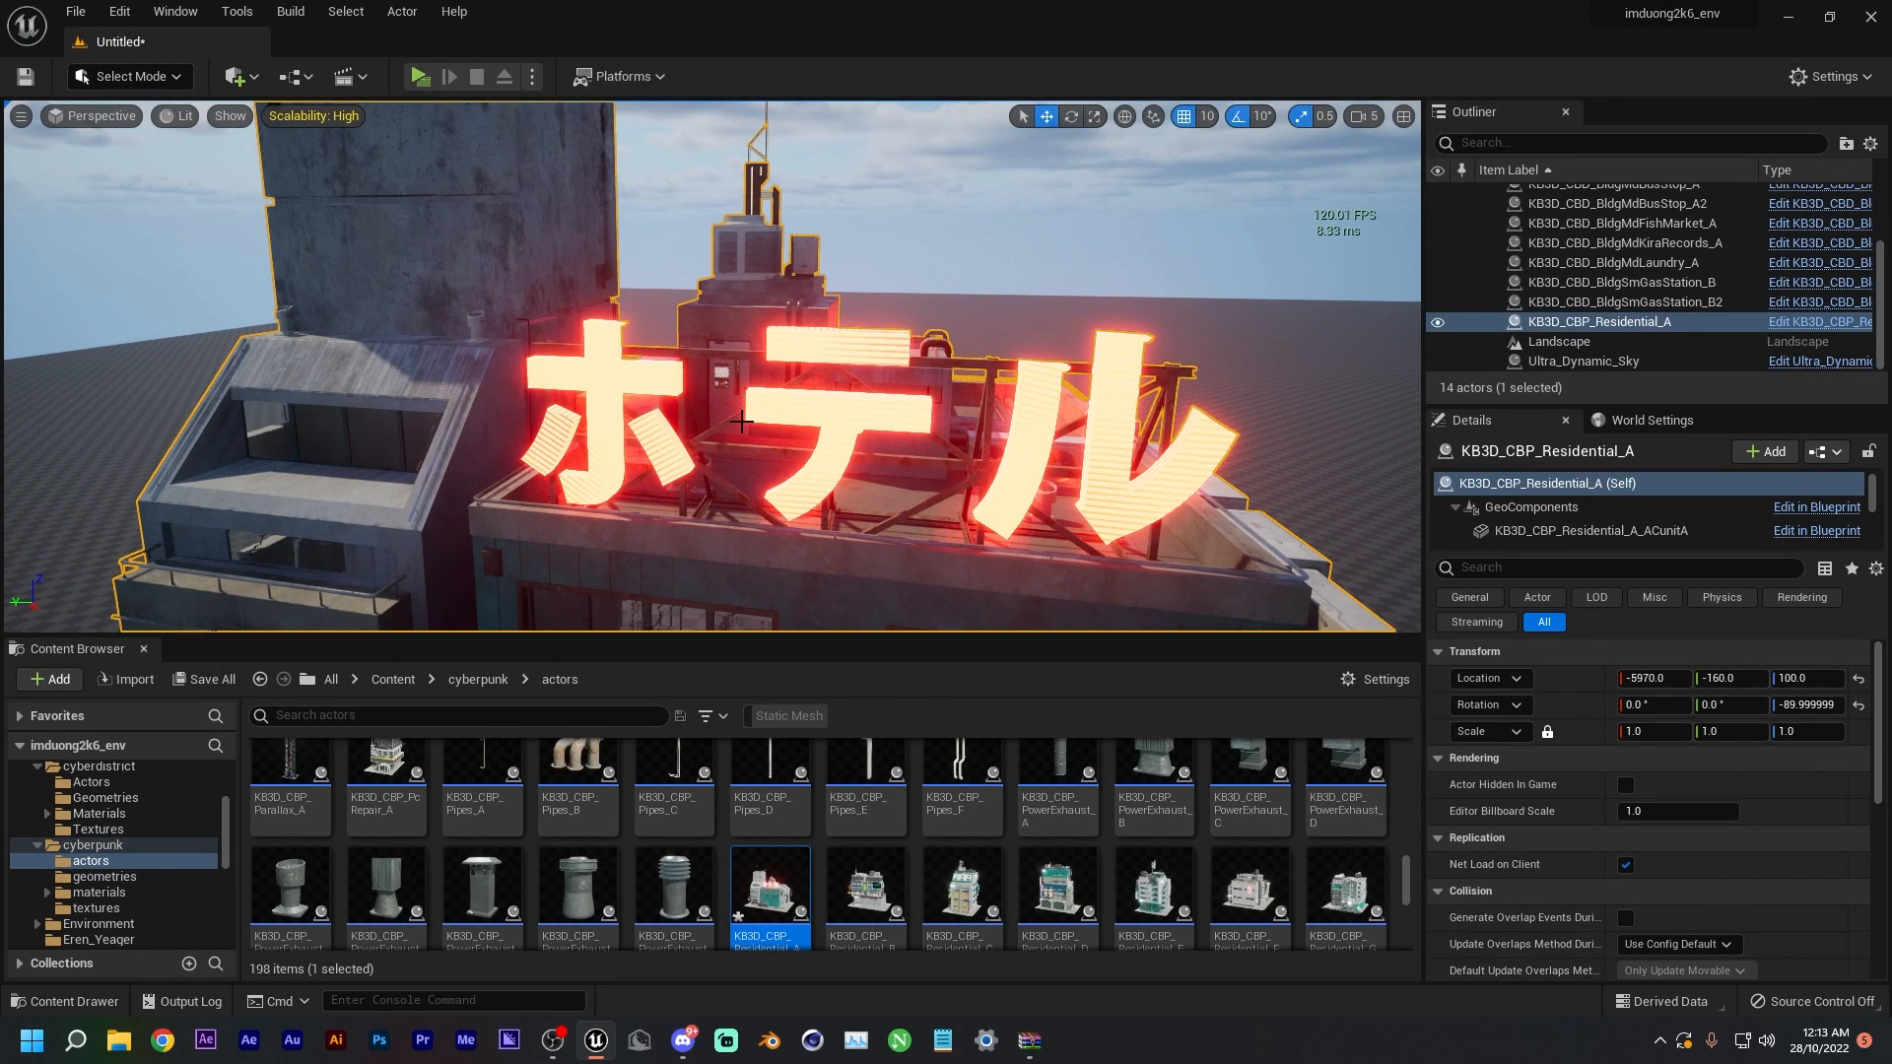
# - Examine the materials of the residential building's ACunitA component and inspect the KB3D_CBP_SteelGalvanGray material instance
pyautogui.click(1577, 530)
pyautogui.click(1561, 322)
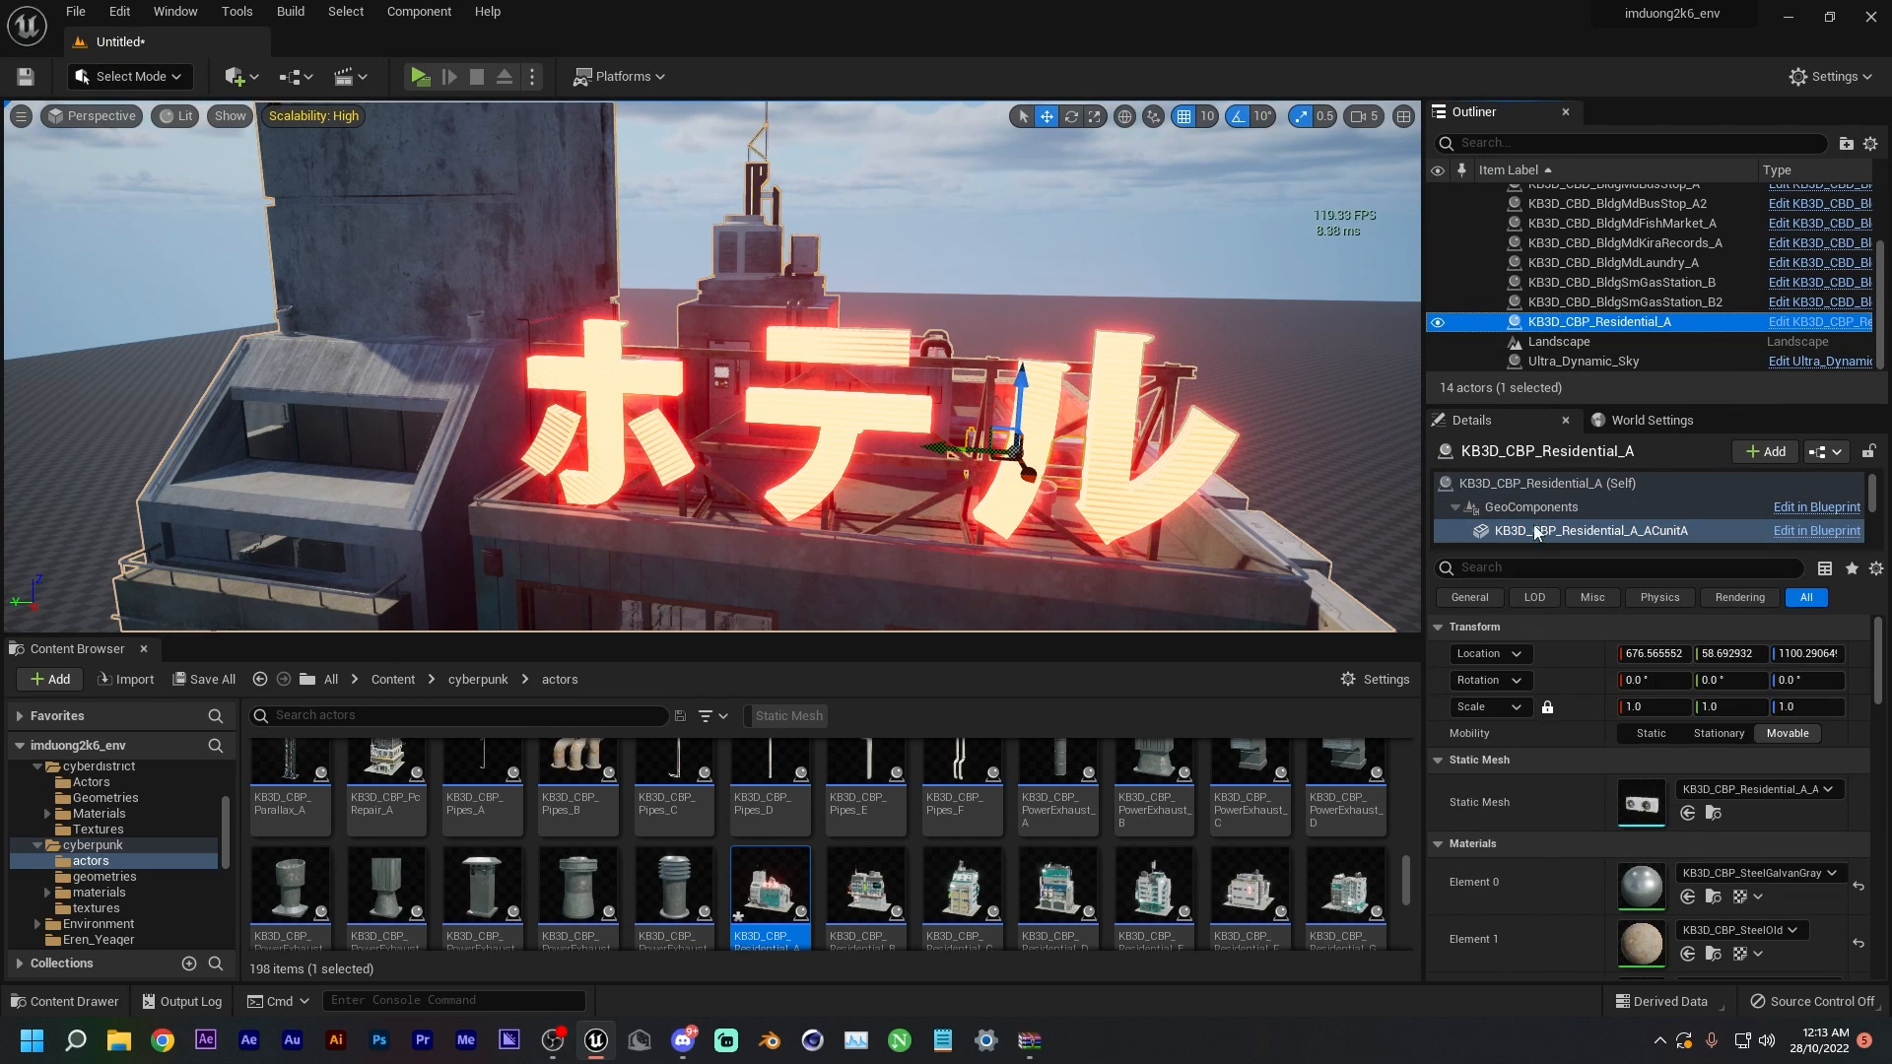
pyautogui.scroll(-5, 1569, 806)
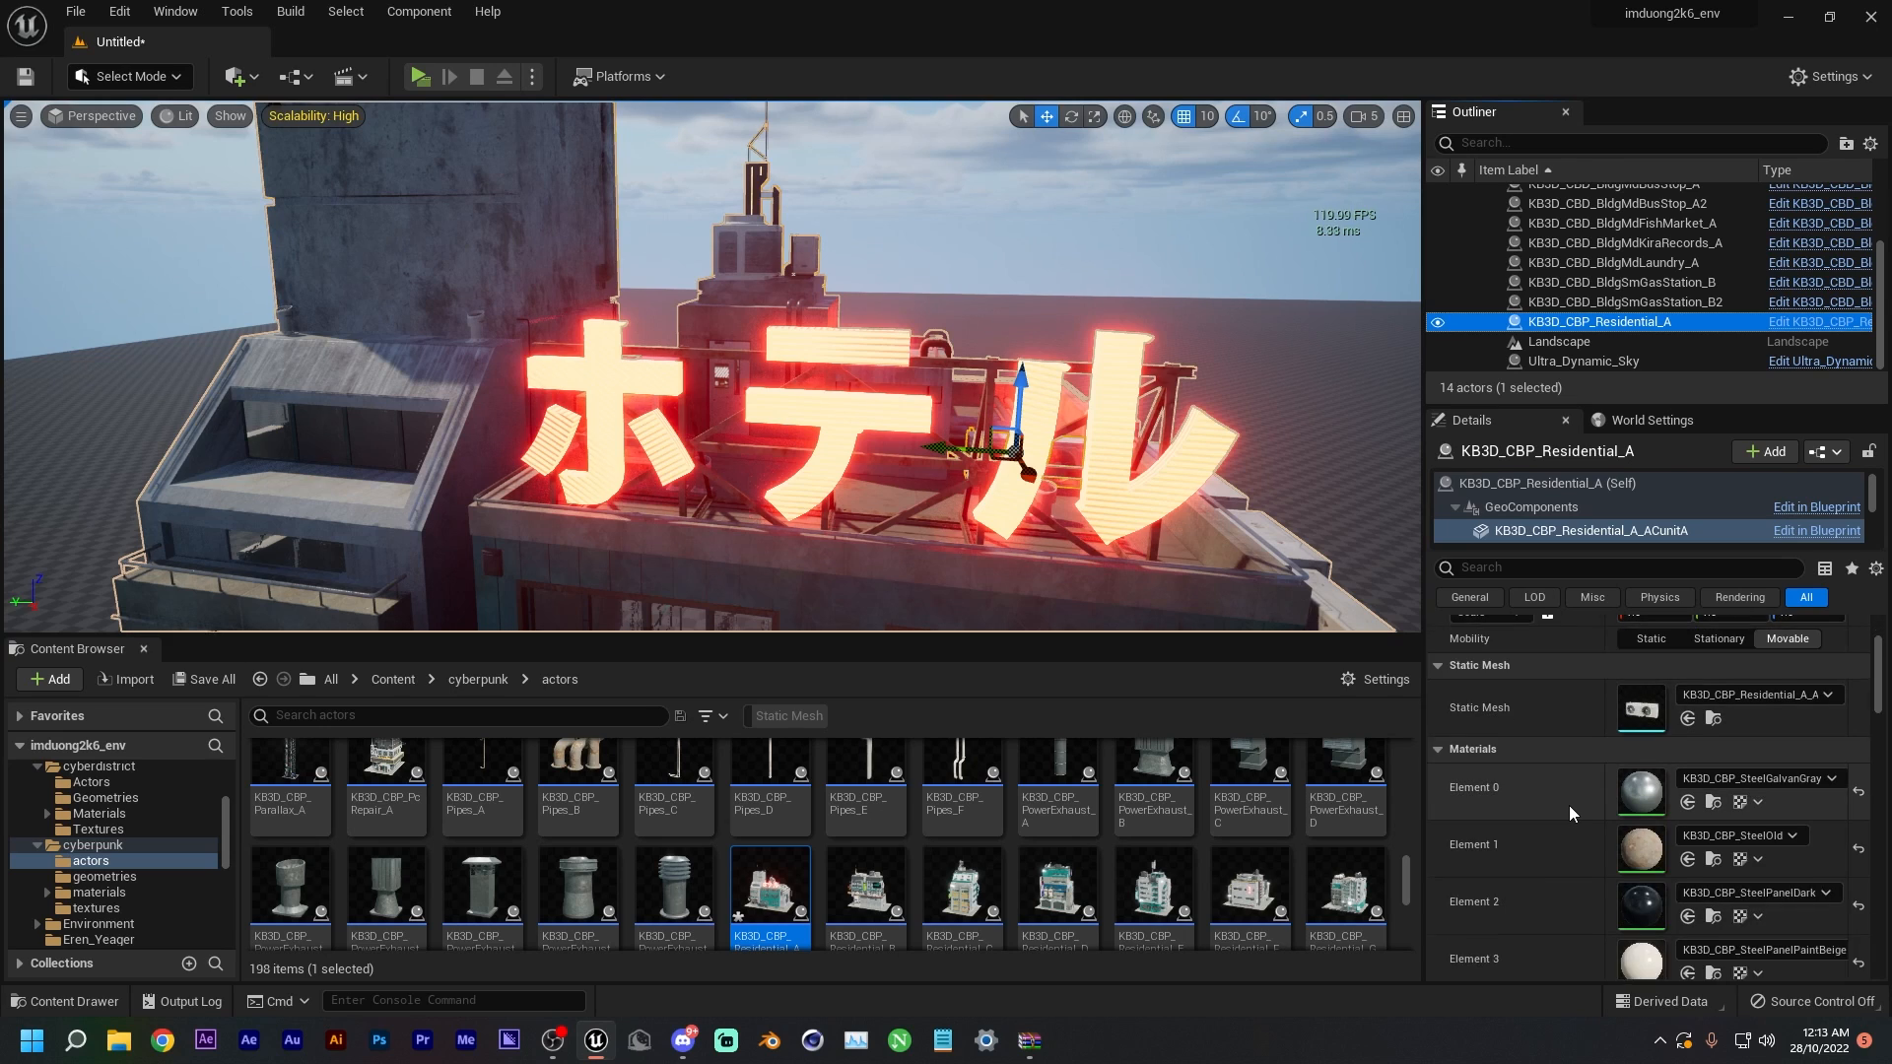
pyautogui.scroll(2, 1569, 804)
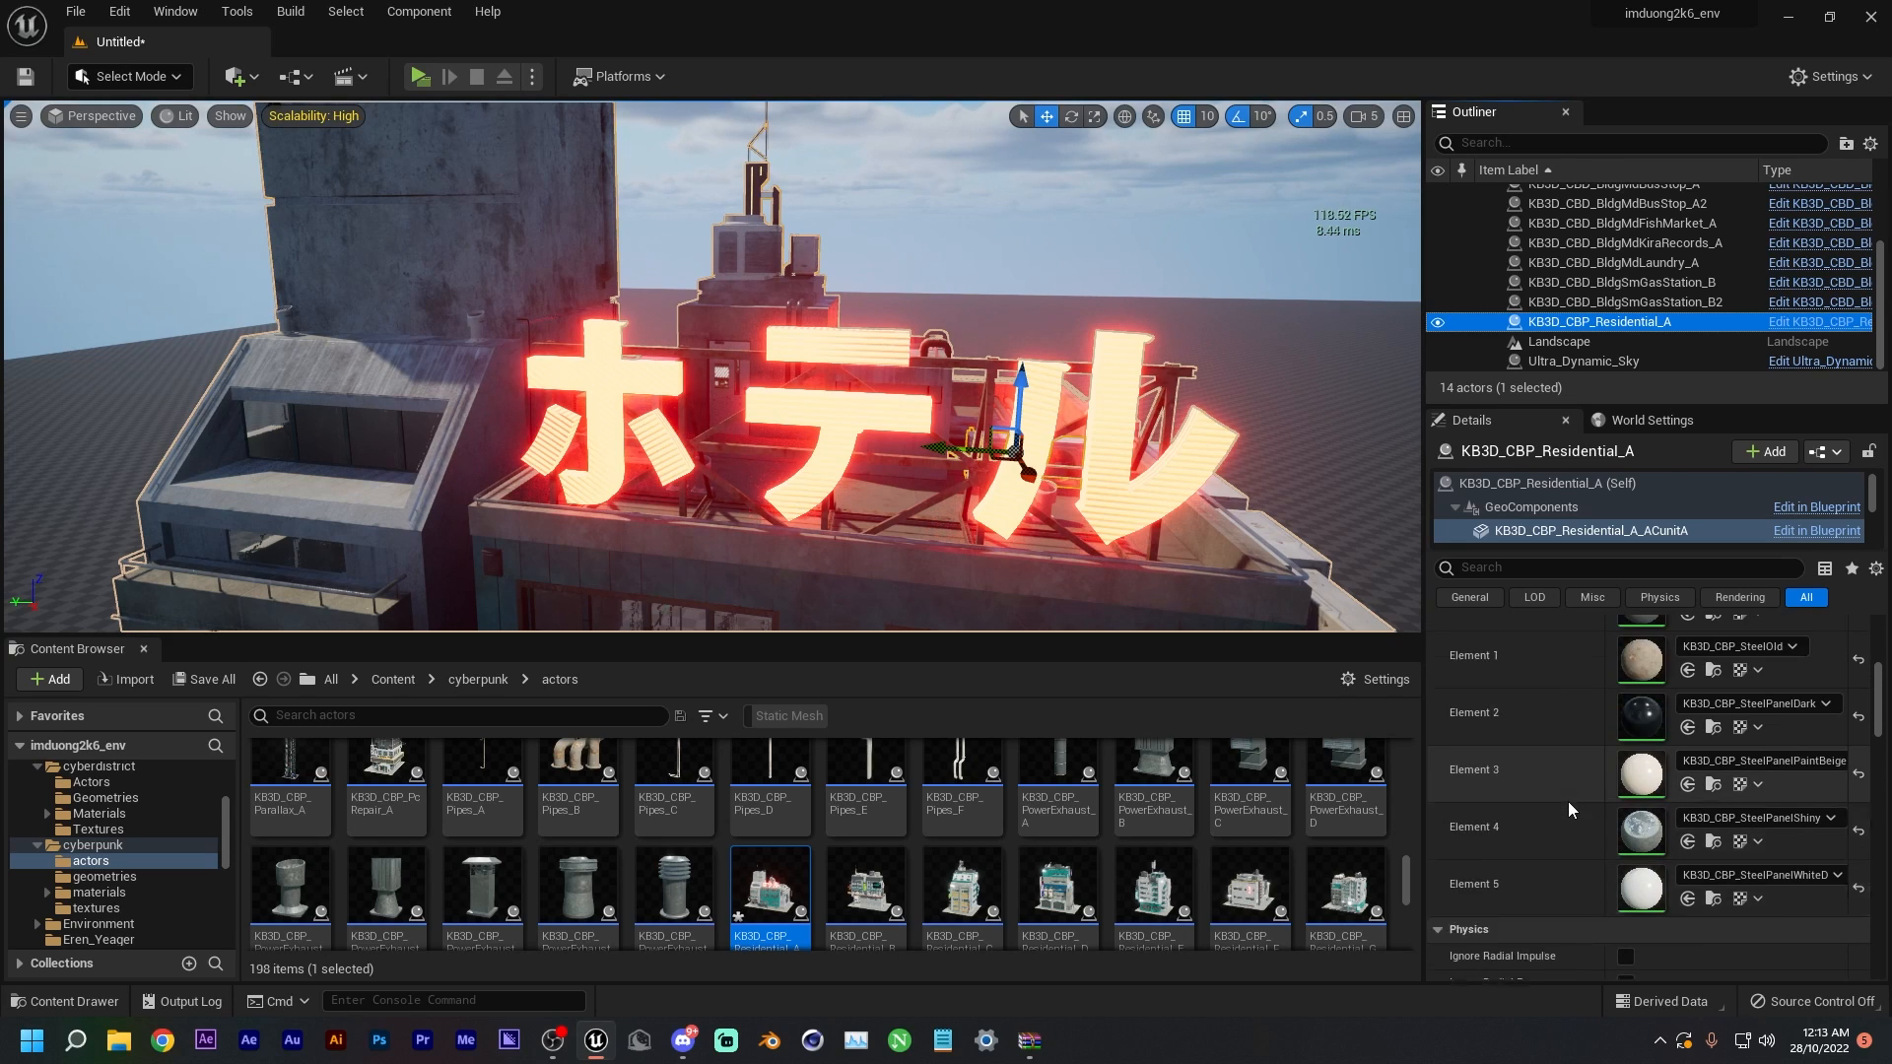
pyautogui.scroll(3, 1568, 801)
pyautogui.scroll(-4, 1569, 801)
pyautogui.doubleClick(1641, 719)
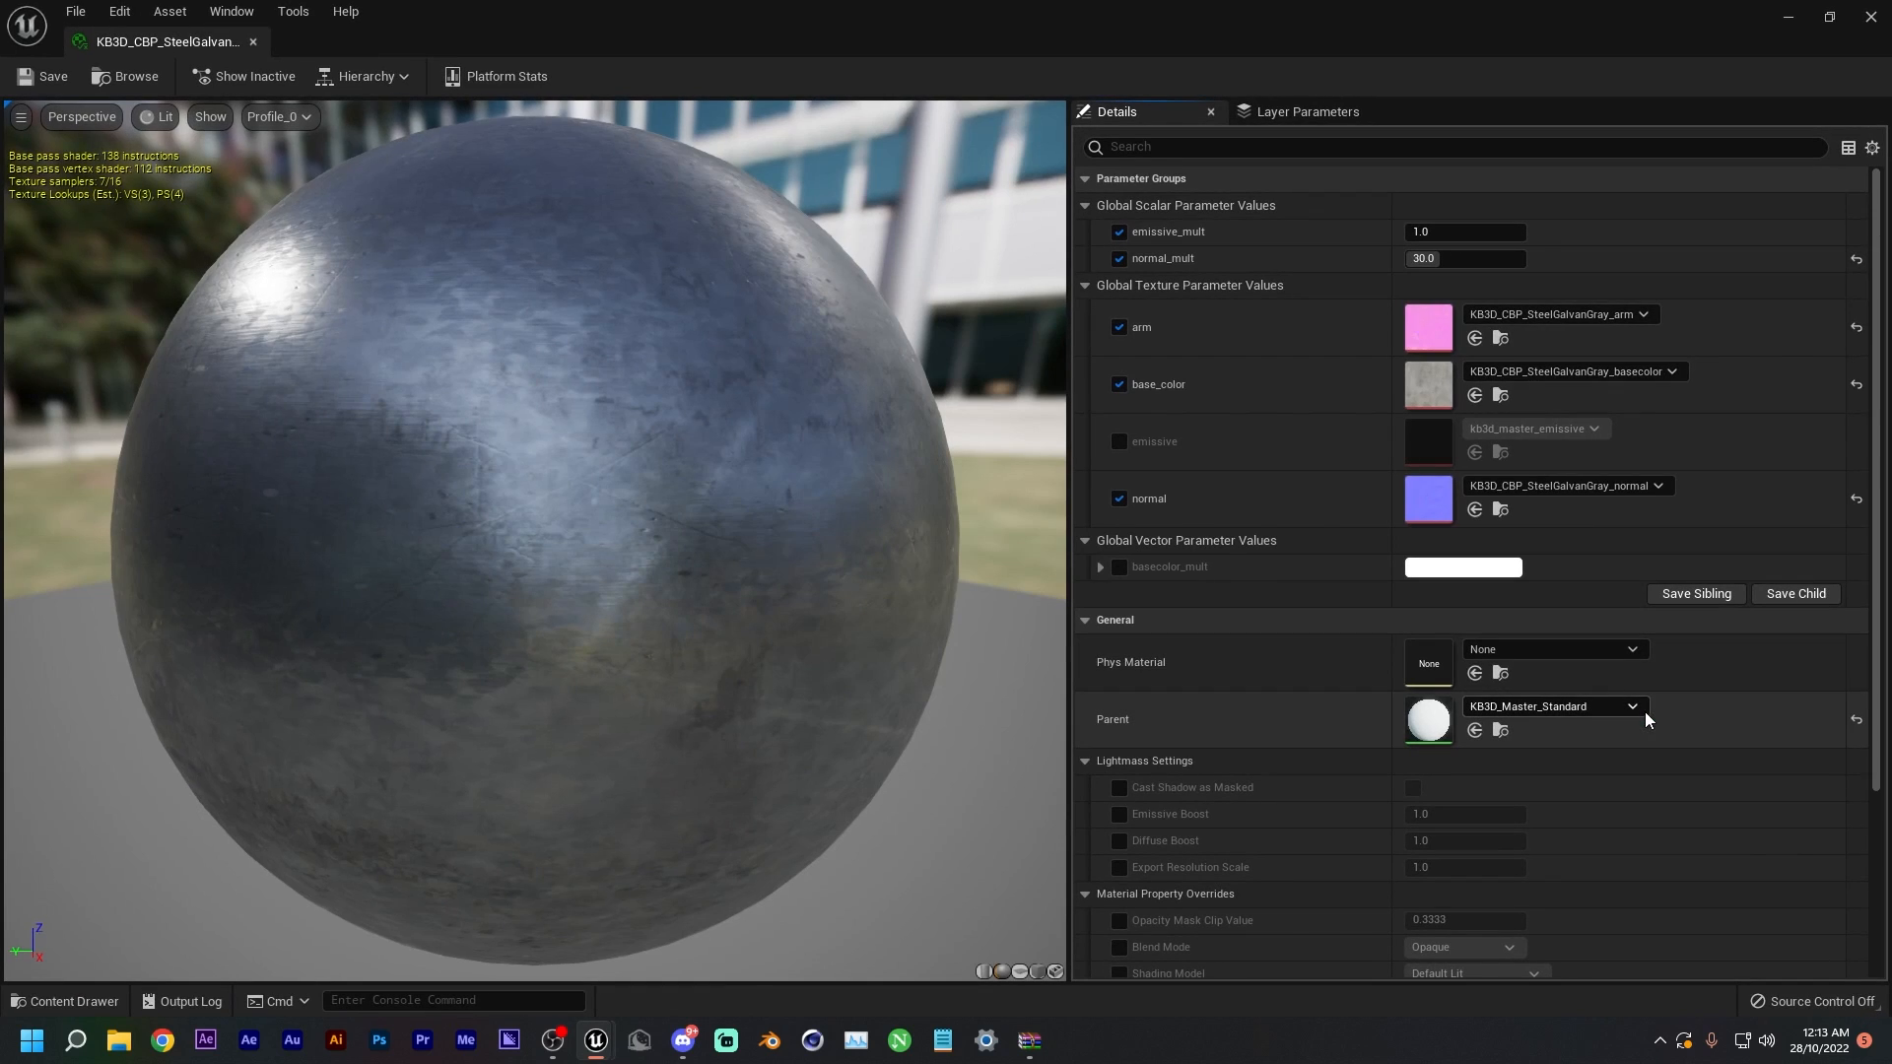
pyautogui.click(1869, 20)
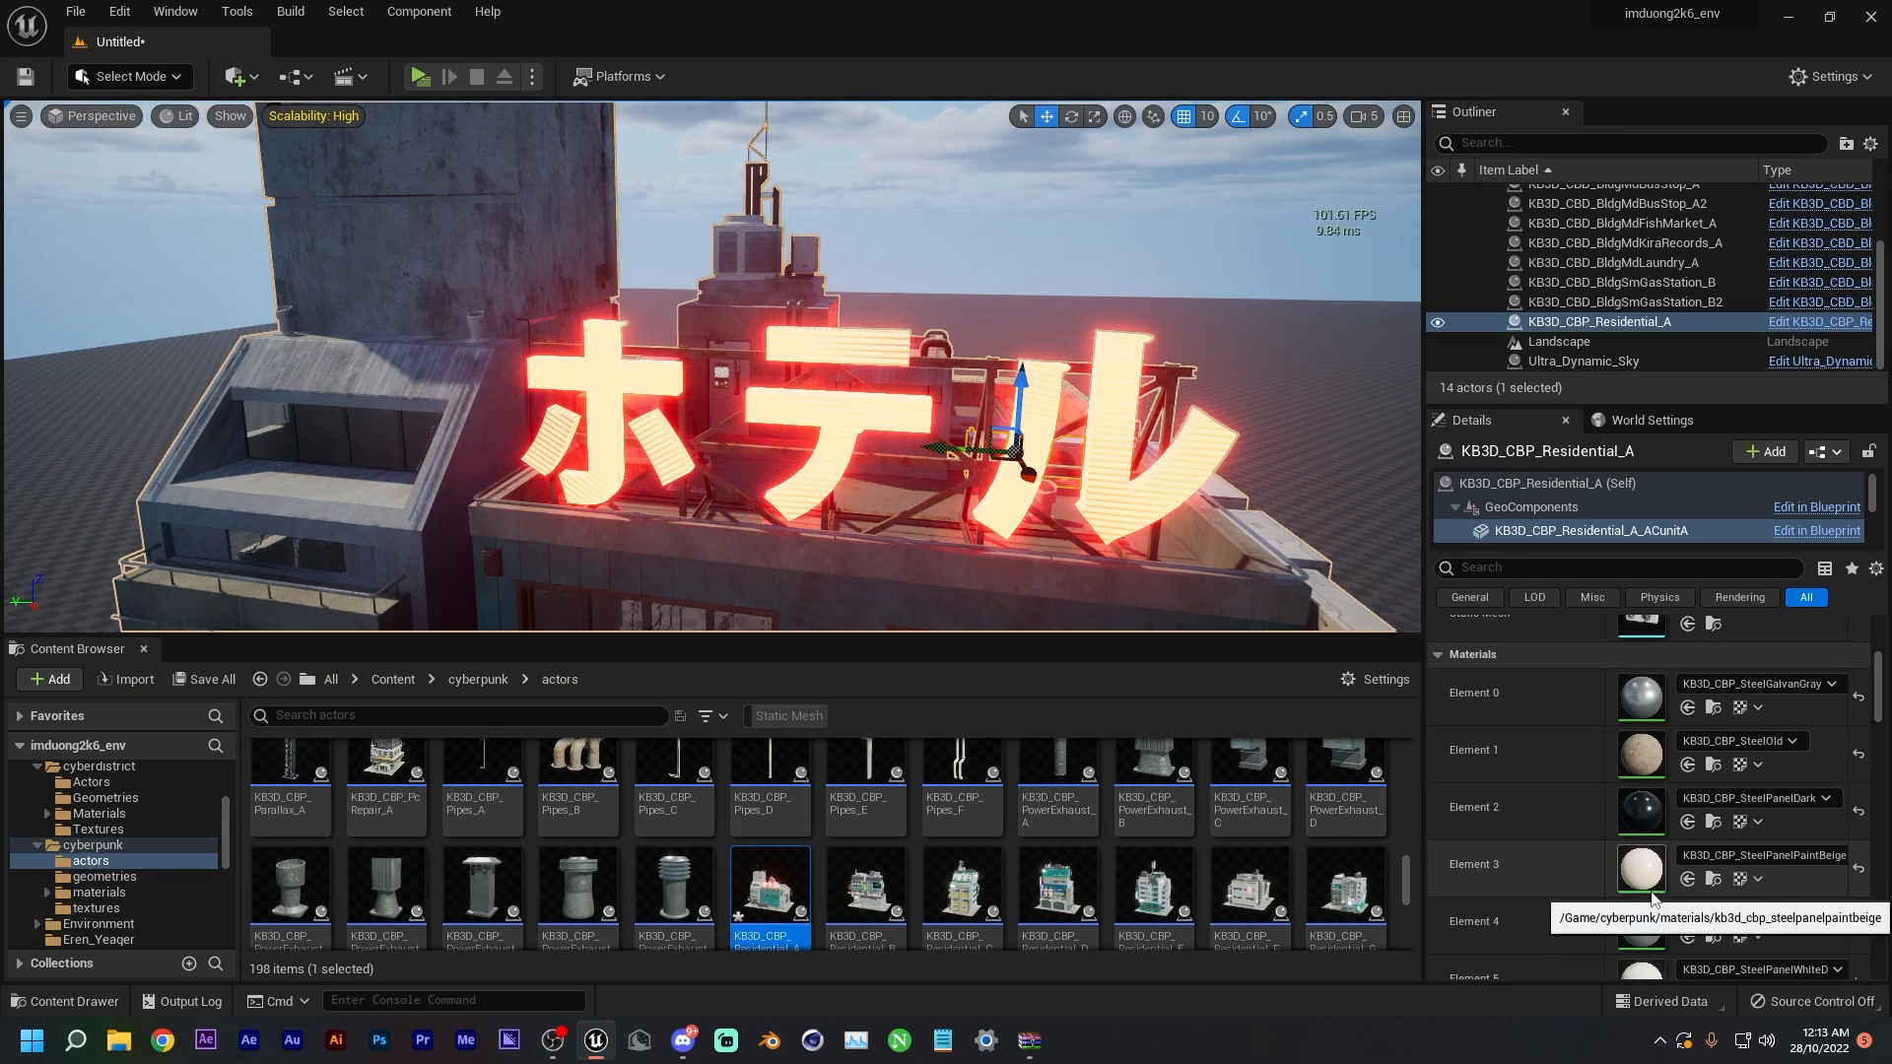
# - Review the remaining material slots and physics settings of the building's ACunitA component
pyautogui.scroll(-3, 1663, 864)
pyautogui.scroll(1, 1659, 872)
pyautogui.scroll(-10, 1658, 865)
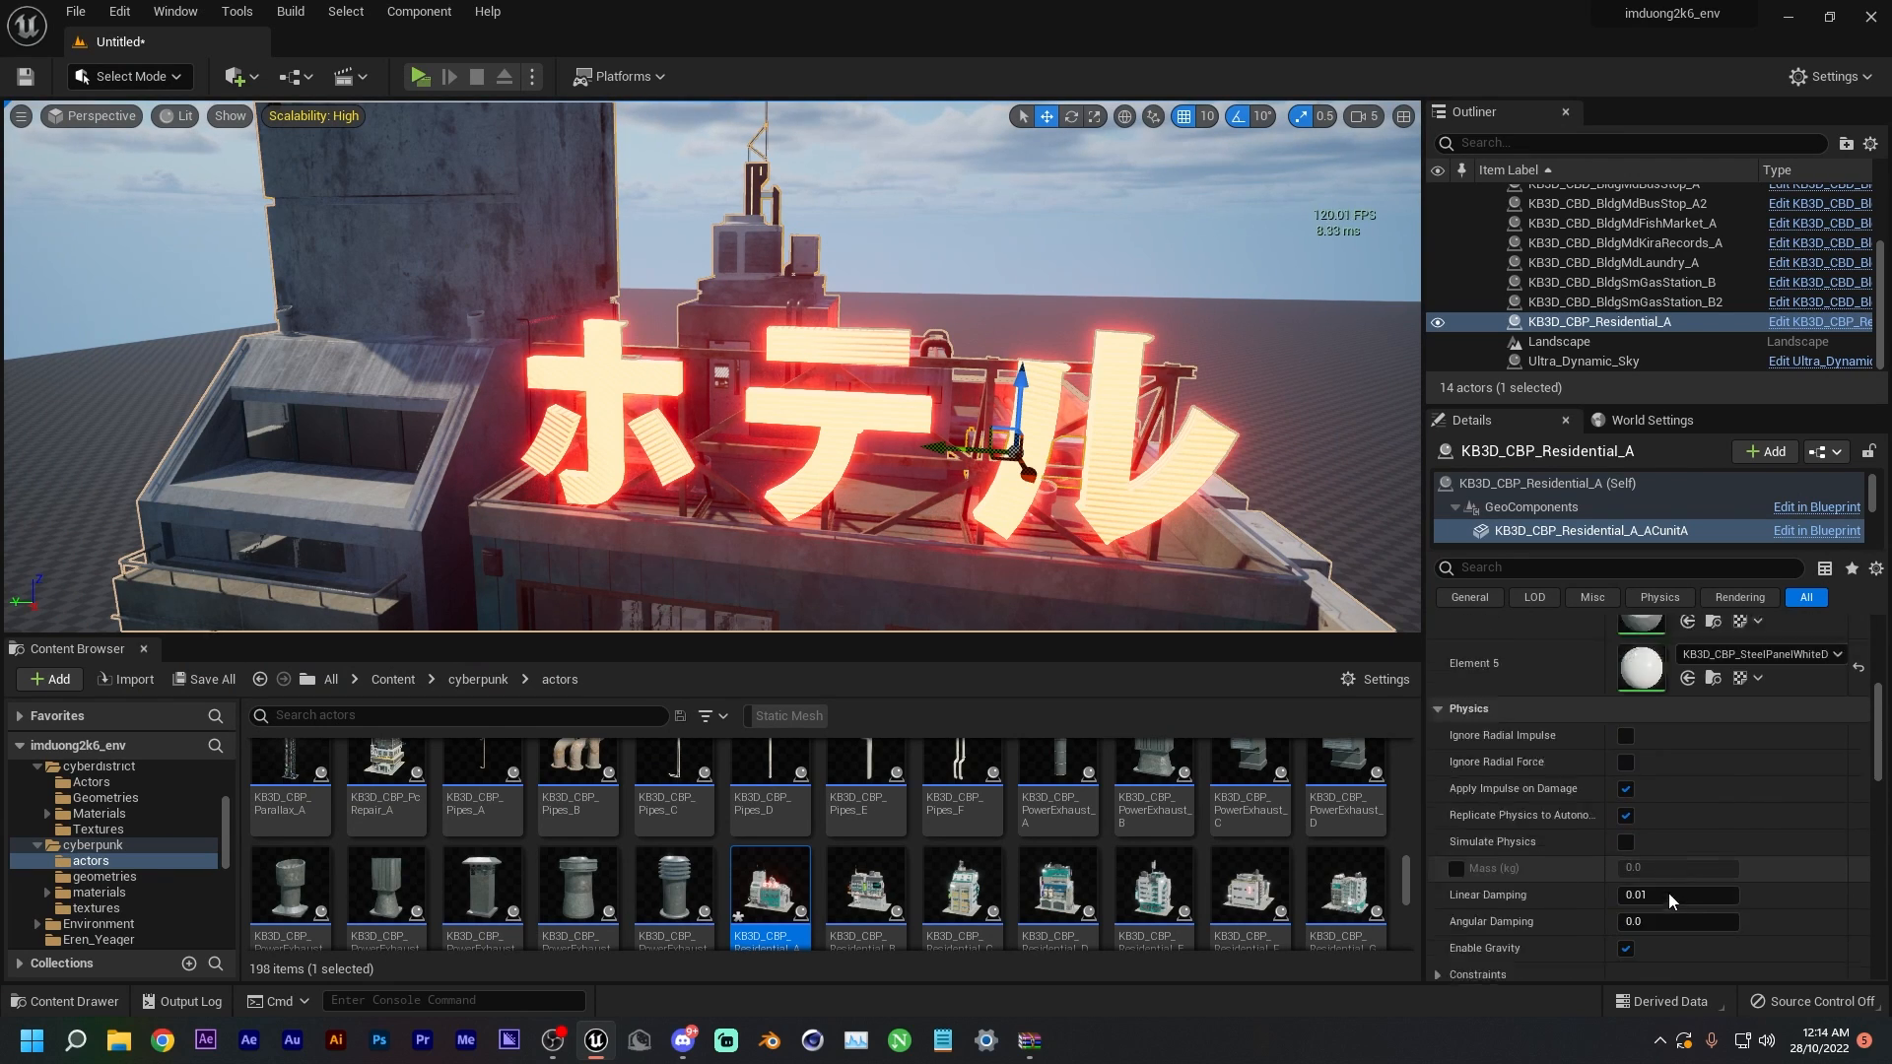
pyautogui.click(1480, 508)
pyautogui.click(1577, 485)
# - Browse the light and neon sign actors in the cyberpunk folder and open the KB3D_CBP_NeonSign_M blueprint
pyautogui.scroll(-5, 1662, 716)
pyautogui.scroll(-4, 1671, 731)
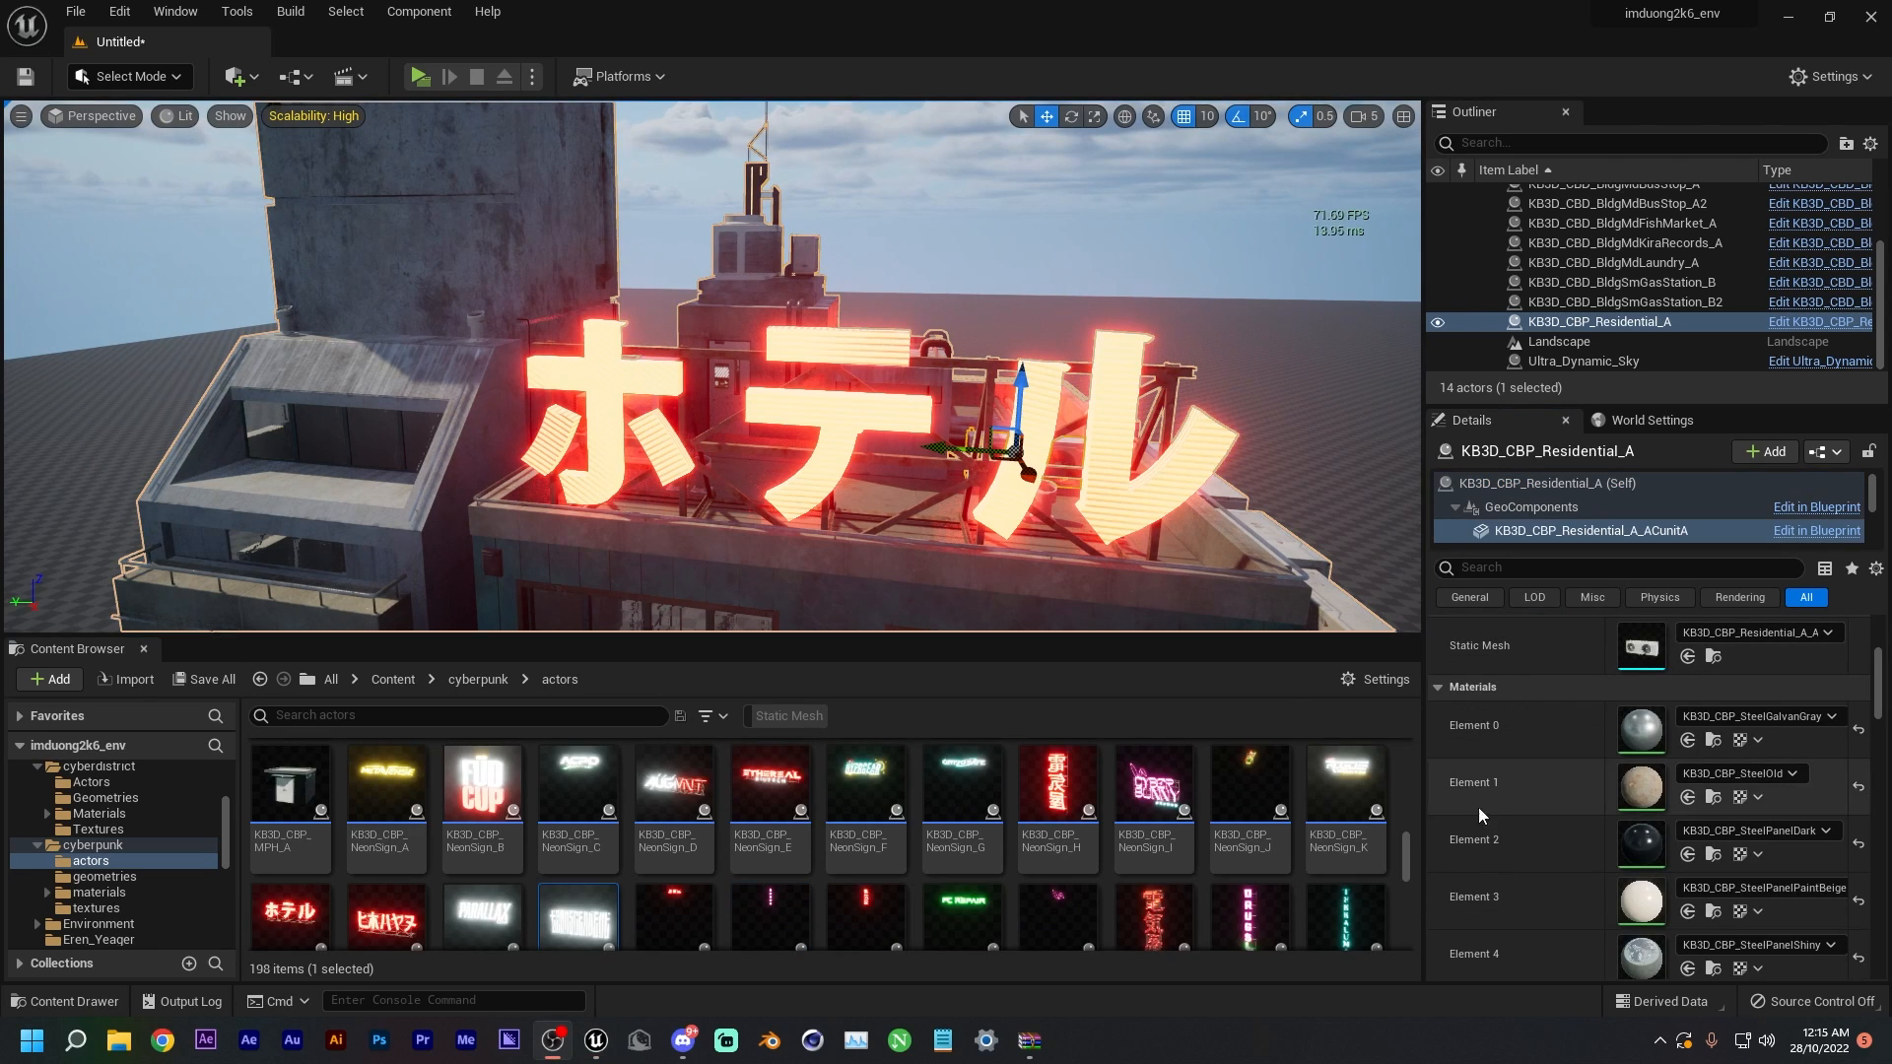
pyautogui.scroll(3, 626, 778)
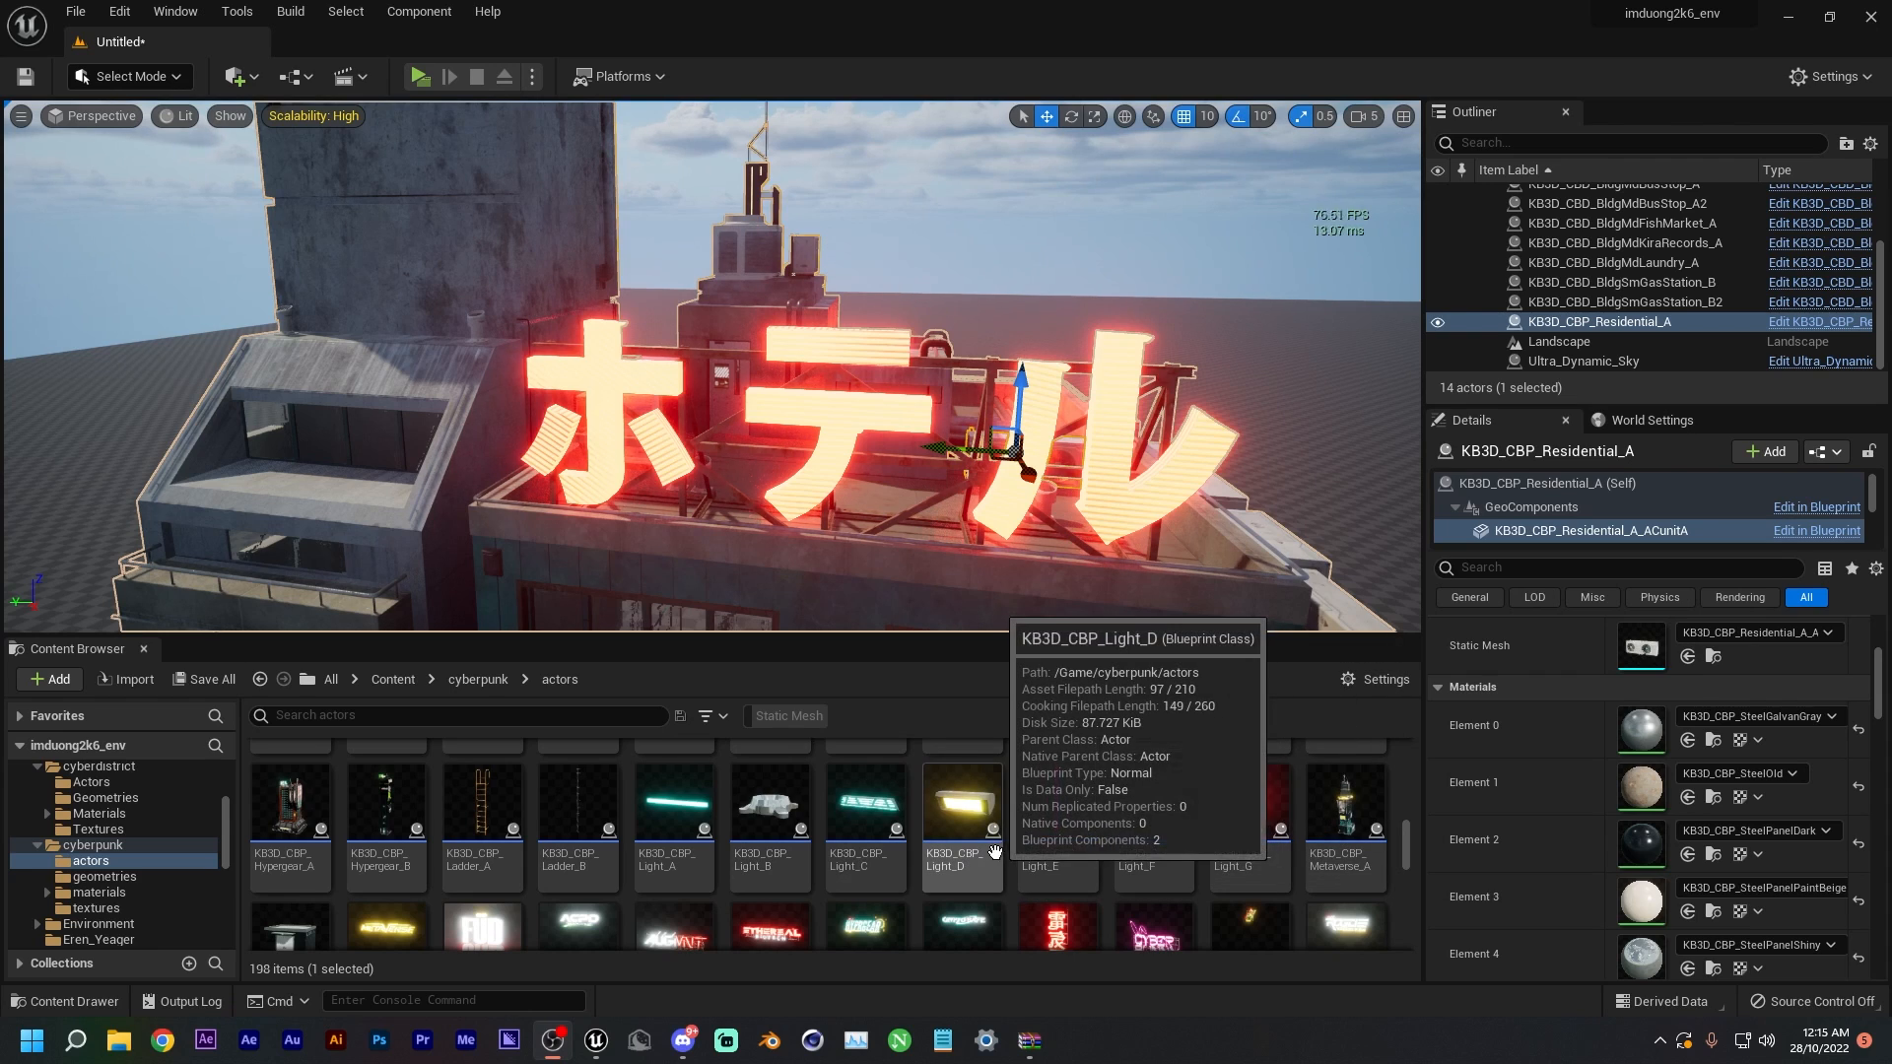
pyautogui.scroll(-2, 980, 855)
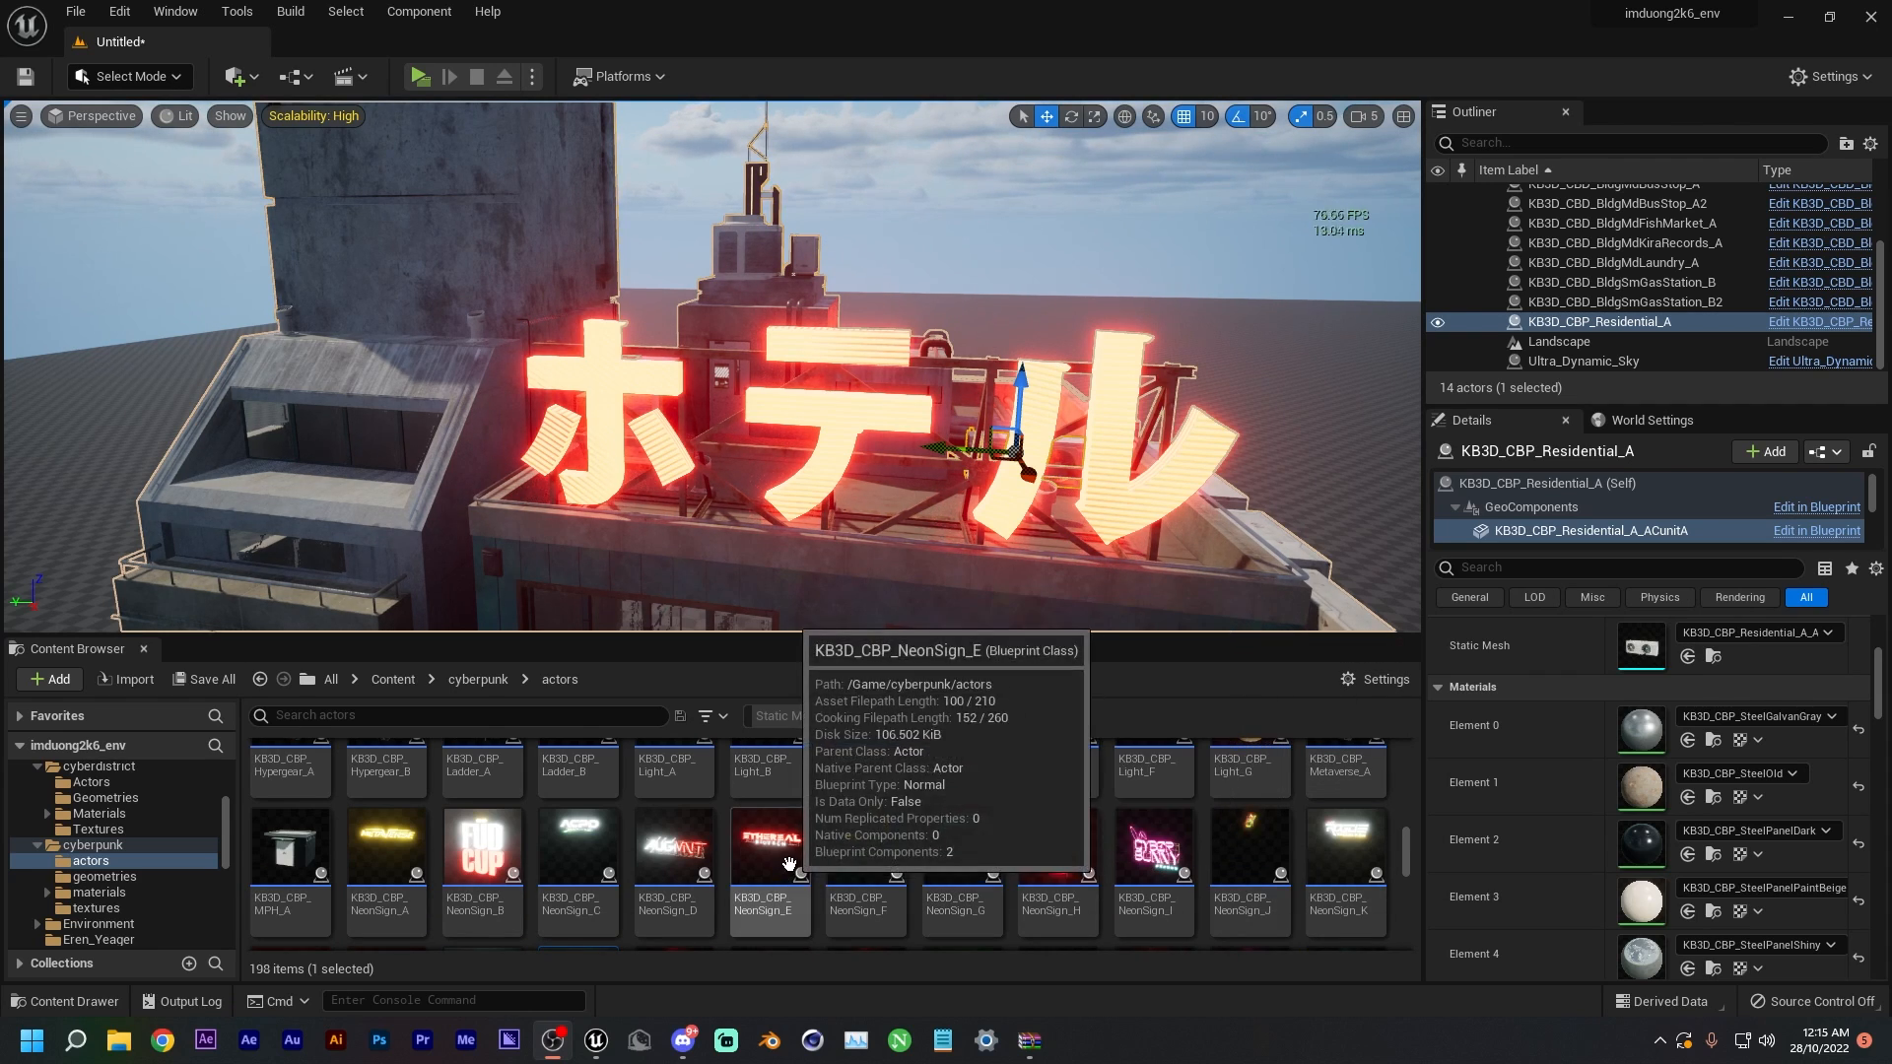
pyautogui.scroll(4, 962, 837)
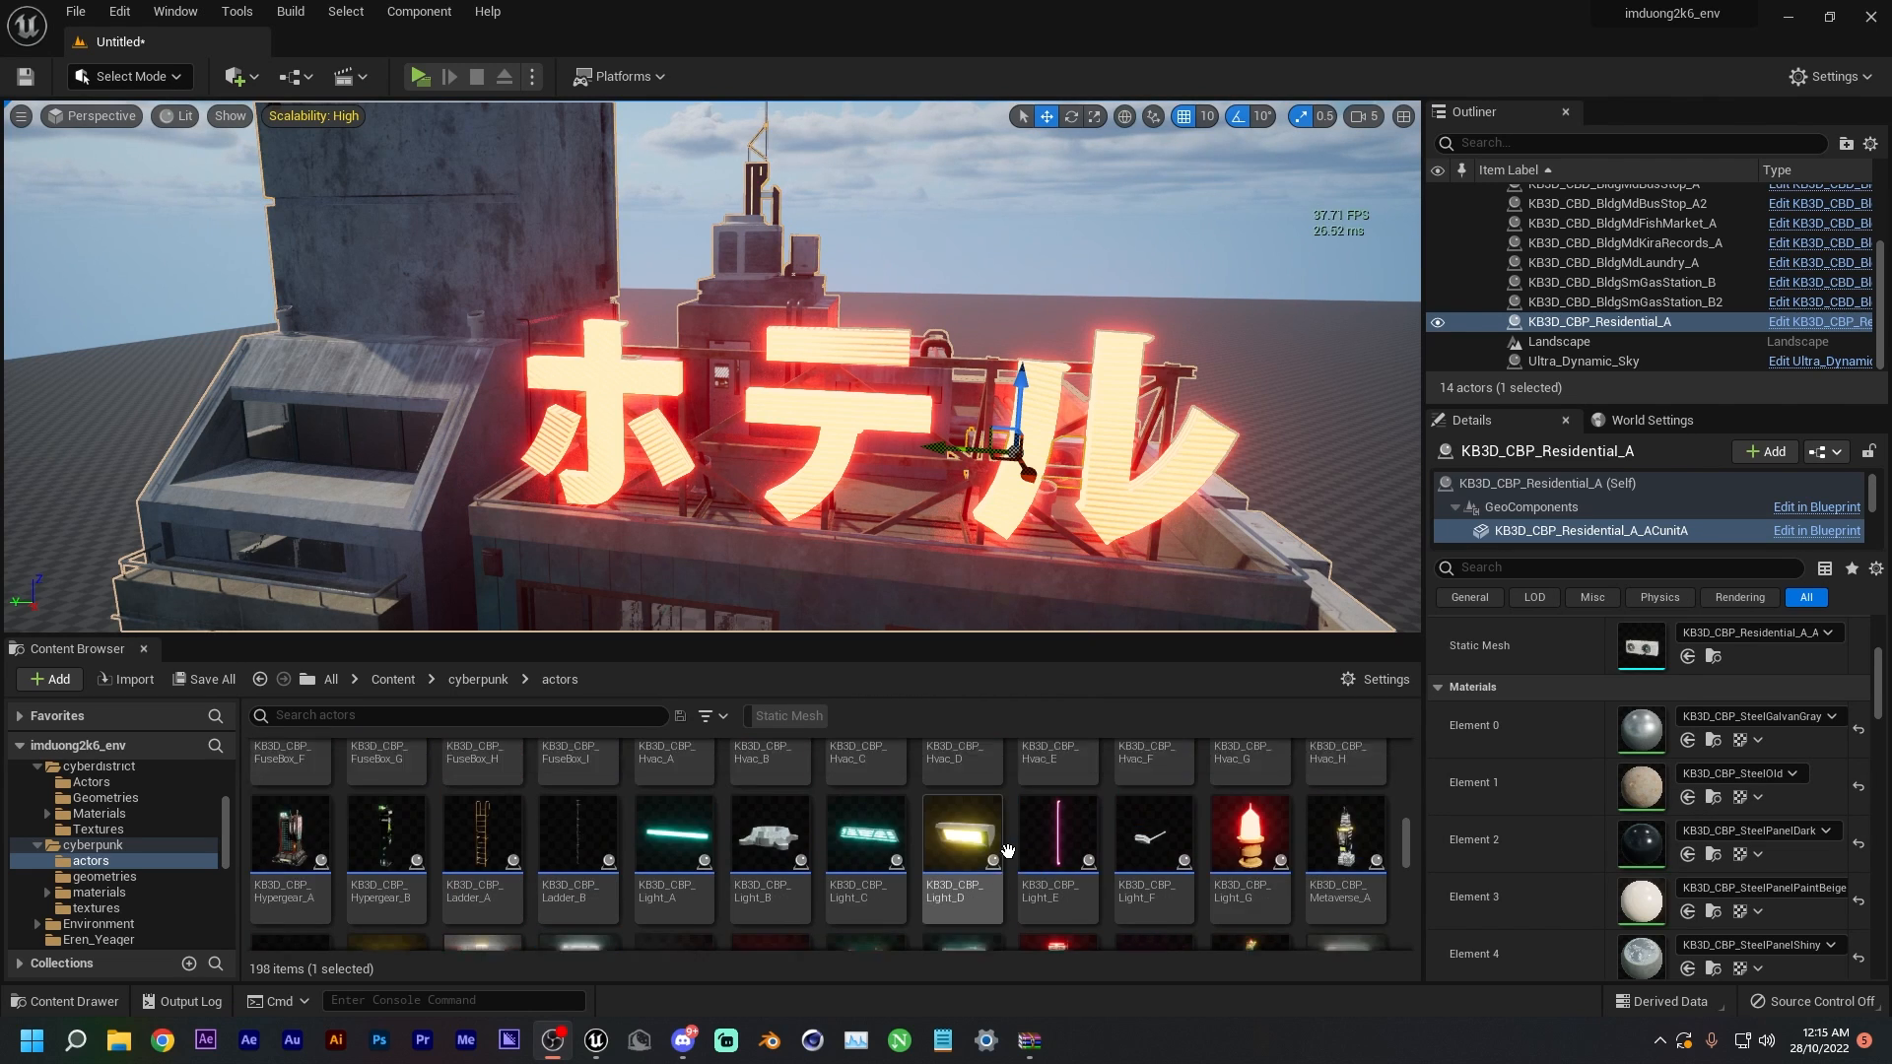
pyautogui.scroll(-5, 1000, 846)
pyautogui.click(582, 838)
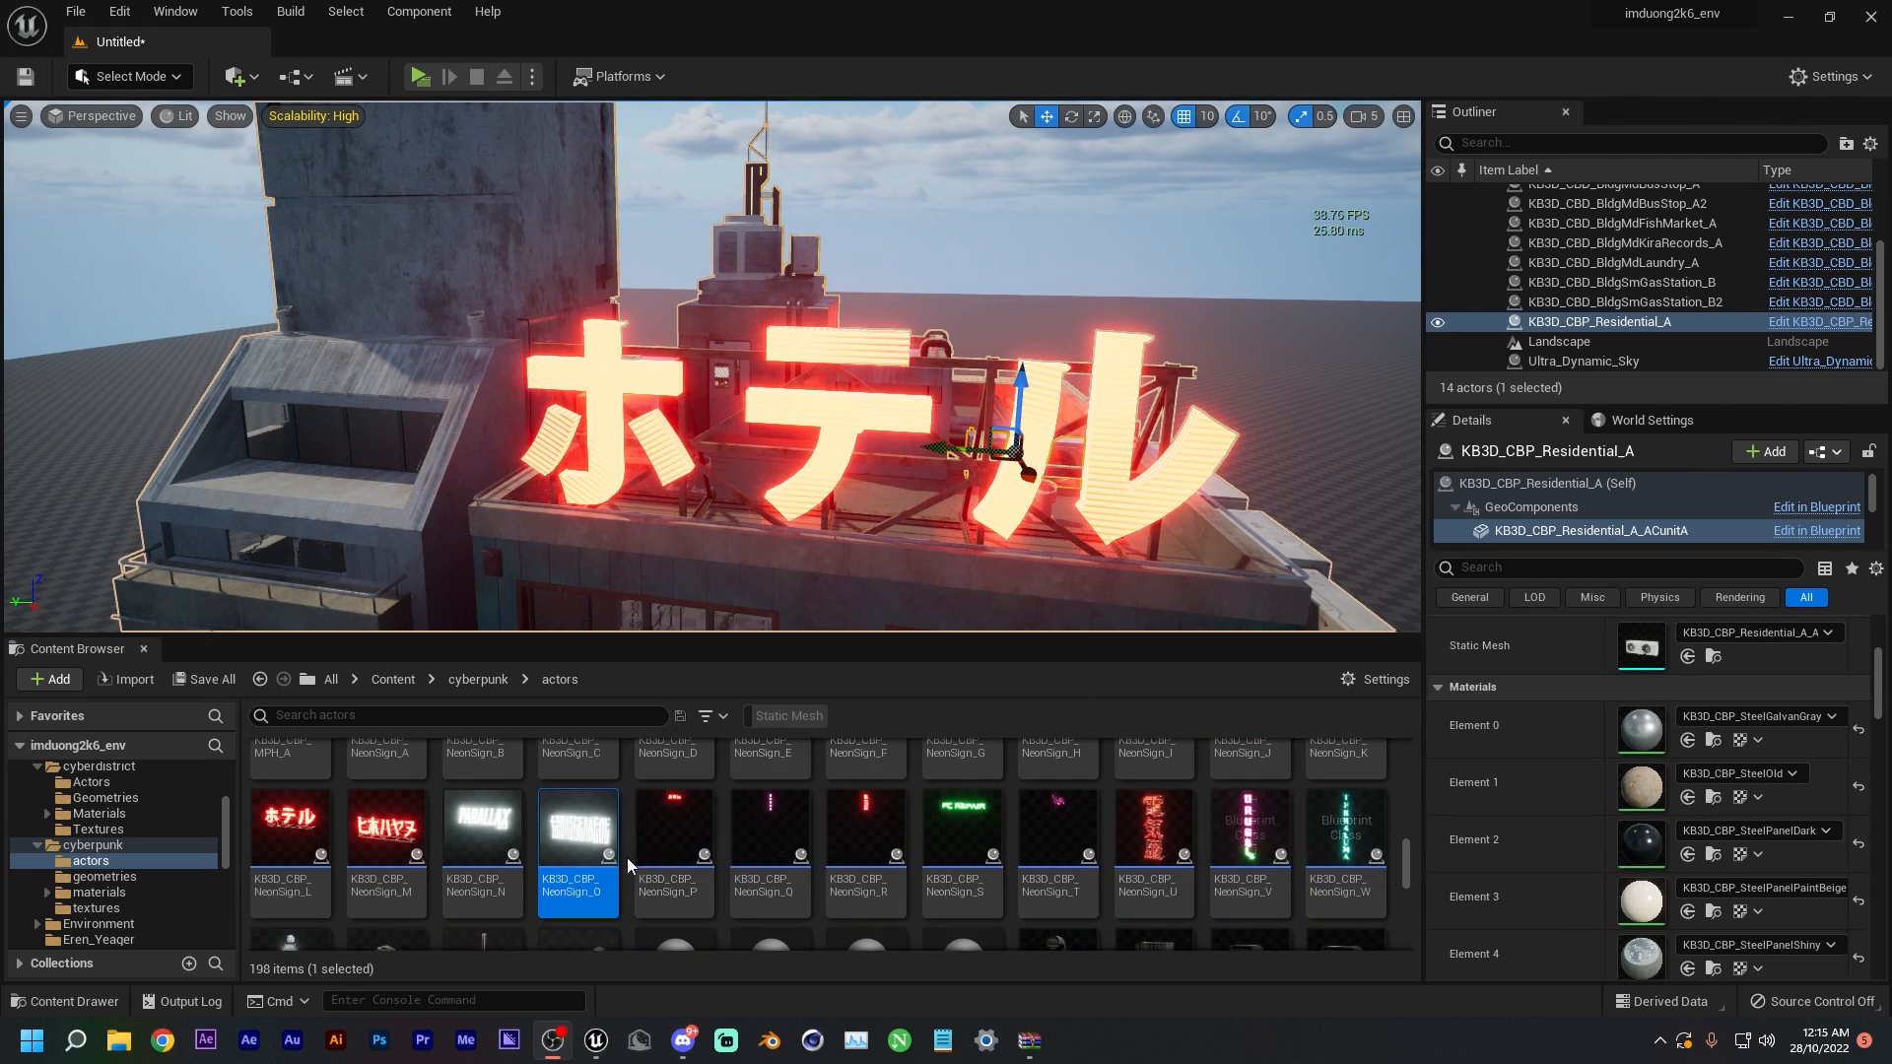
pyautogui.doubleClick(371, 849)
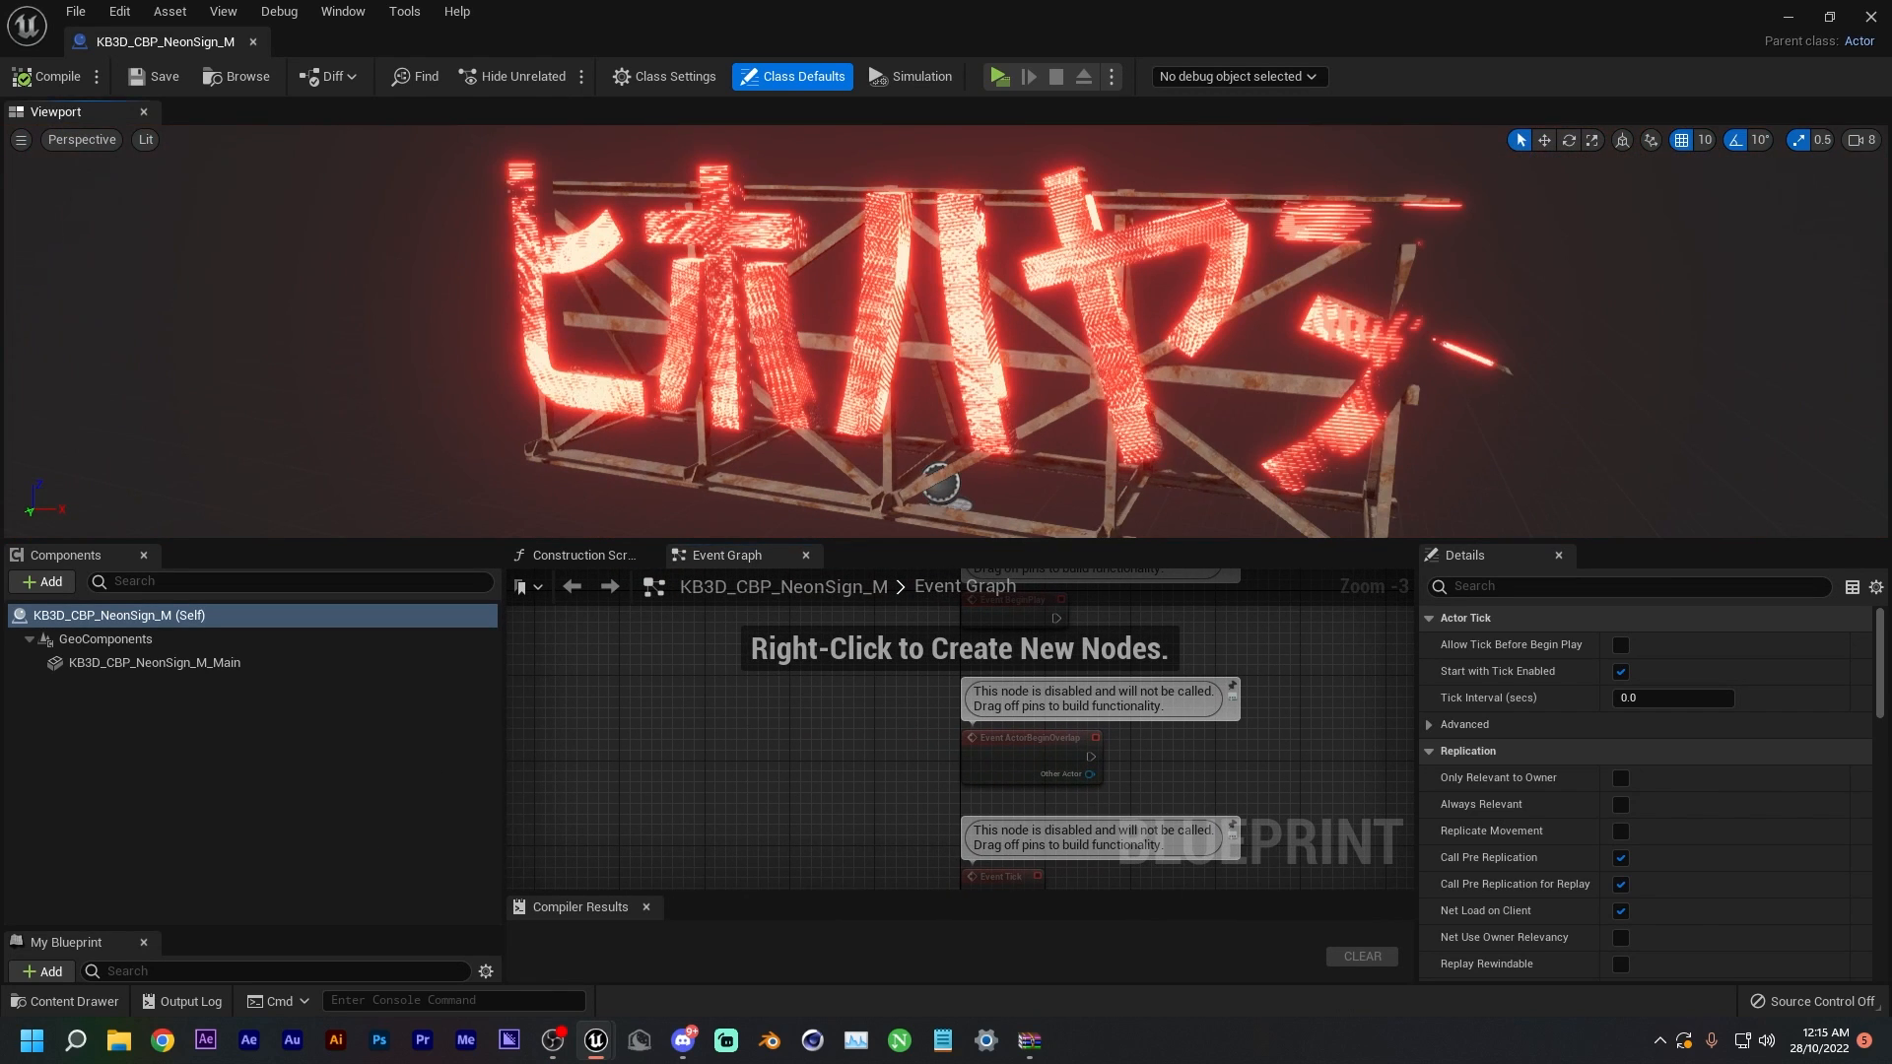
# - Open the neon sign's static mesh and its KB3D_CBP_LightsC material instance, moving the mesh editor window off the material
pyautogui.click(890, 268)
pyautogui.scroll(-5, 1577, 778)
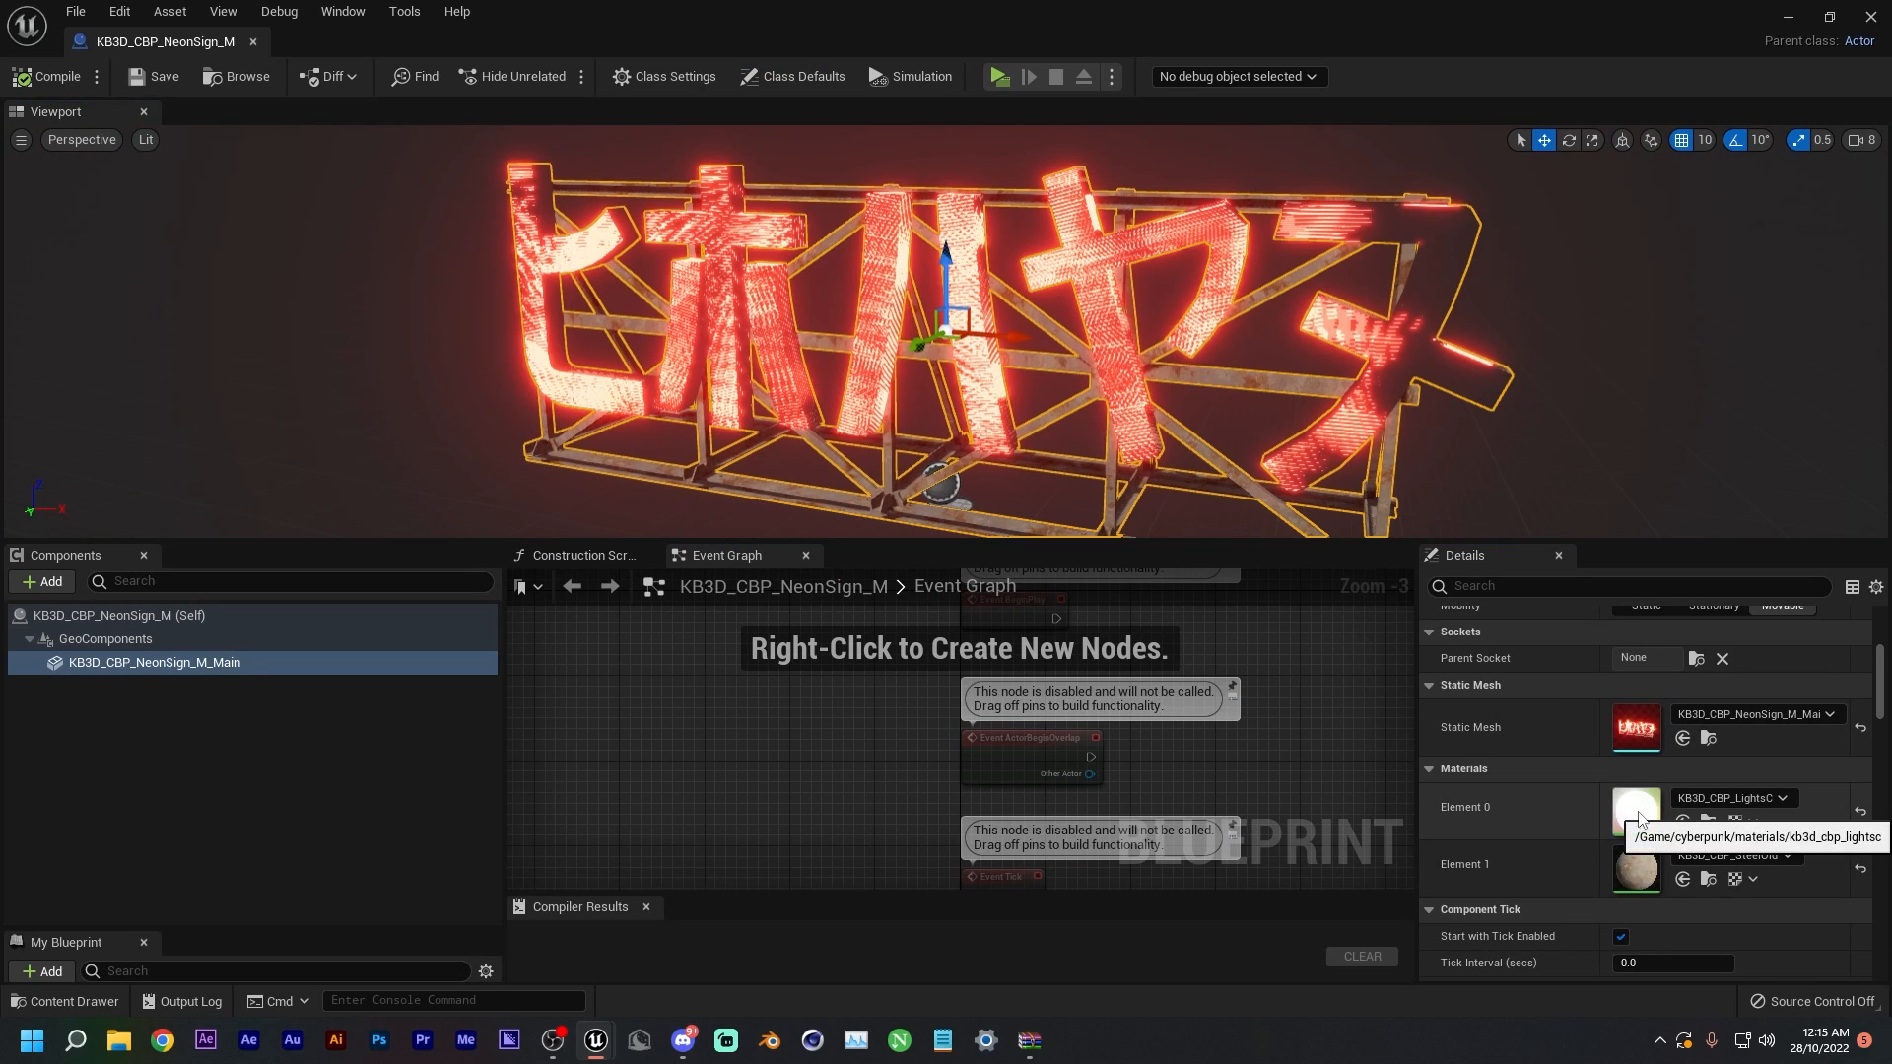
pyautogui.doubleClick(1644, 737)
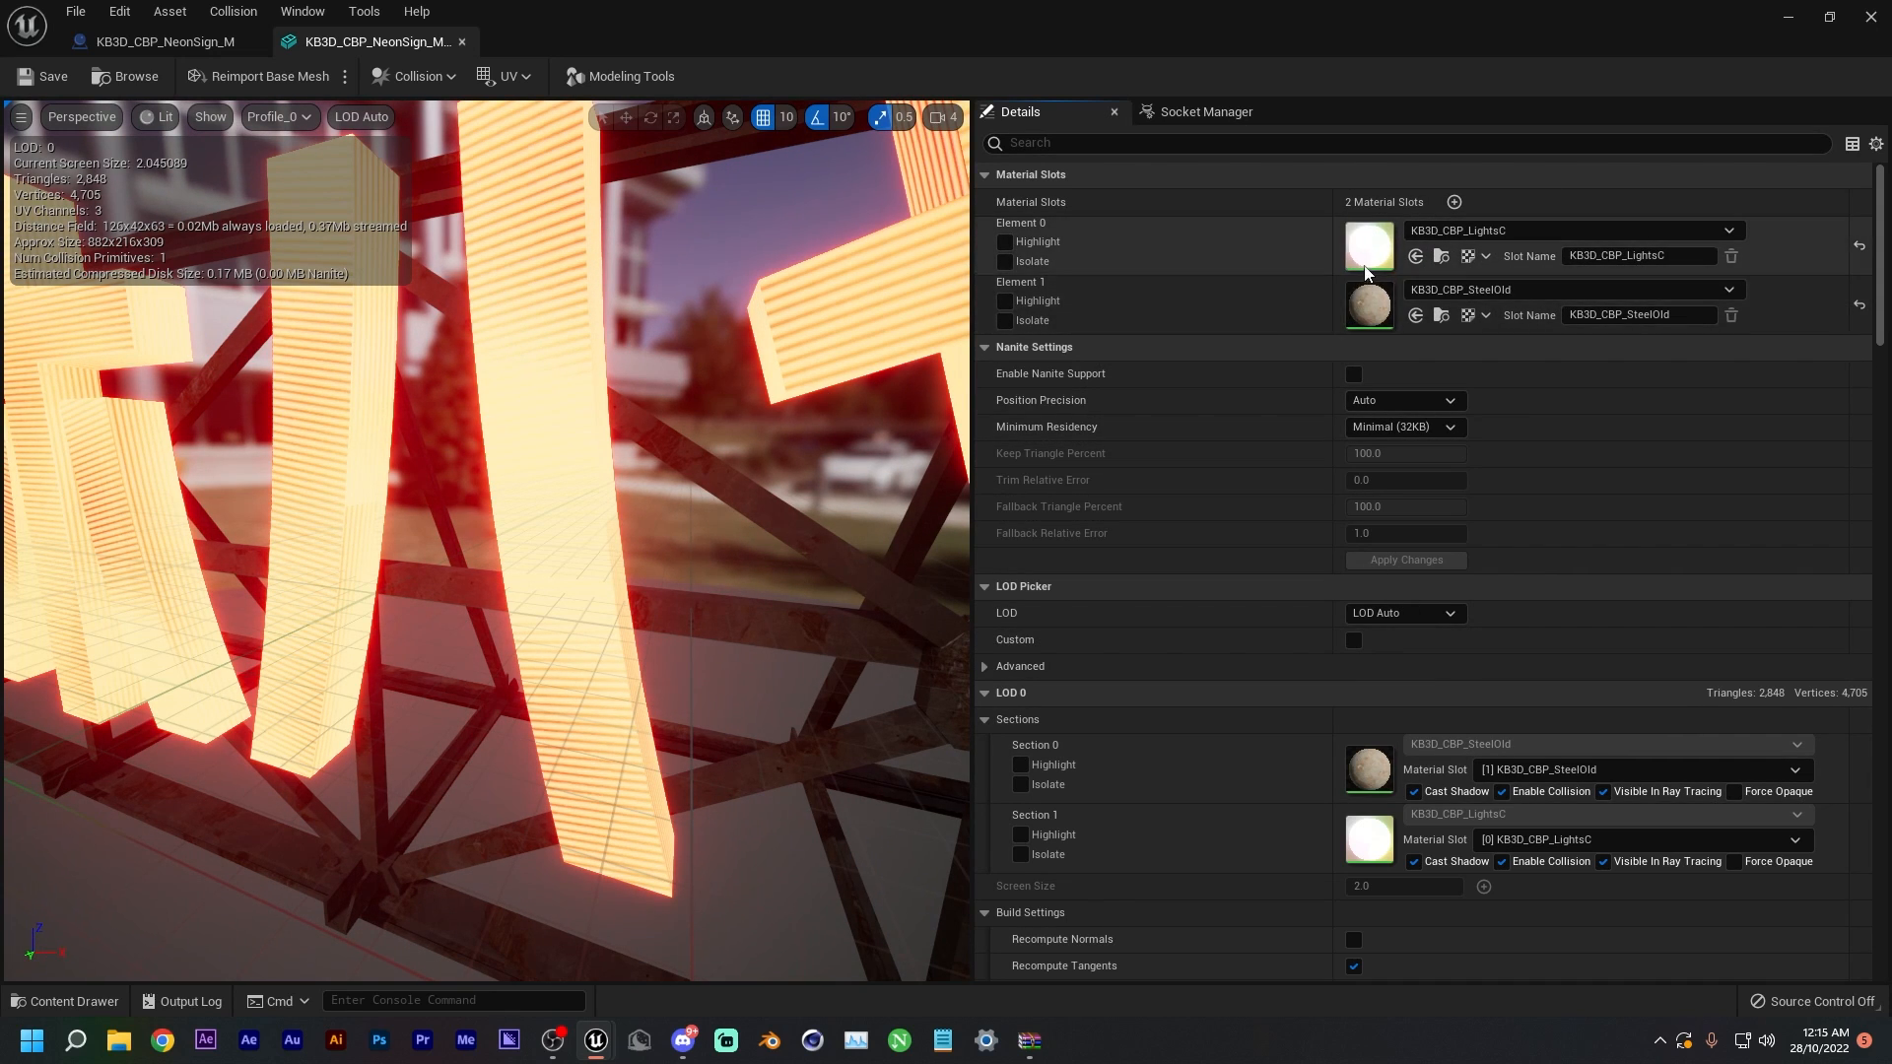
pyautogui.moveTo(1137, 43); pyautogui.dragTo(1169, 115)
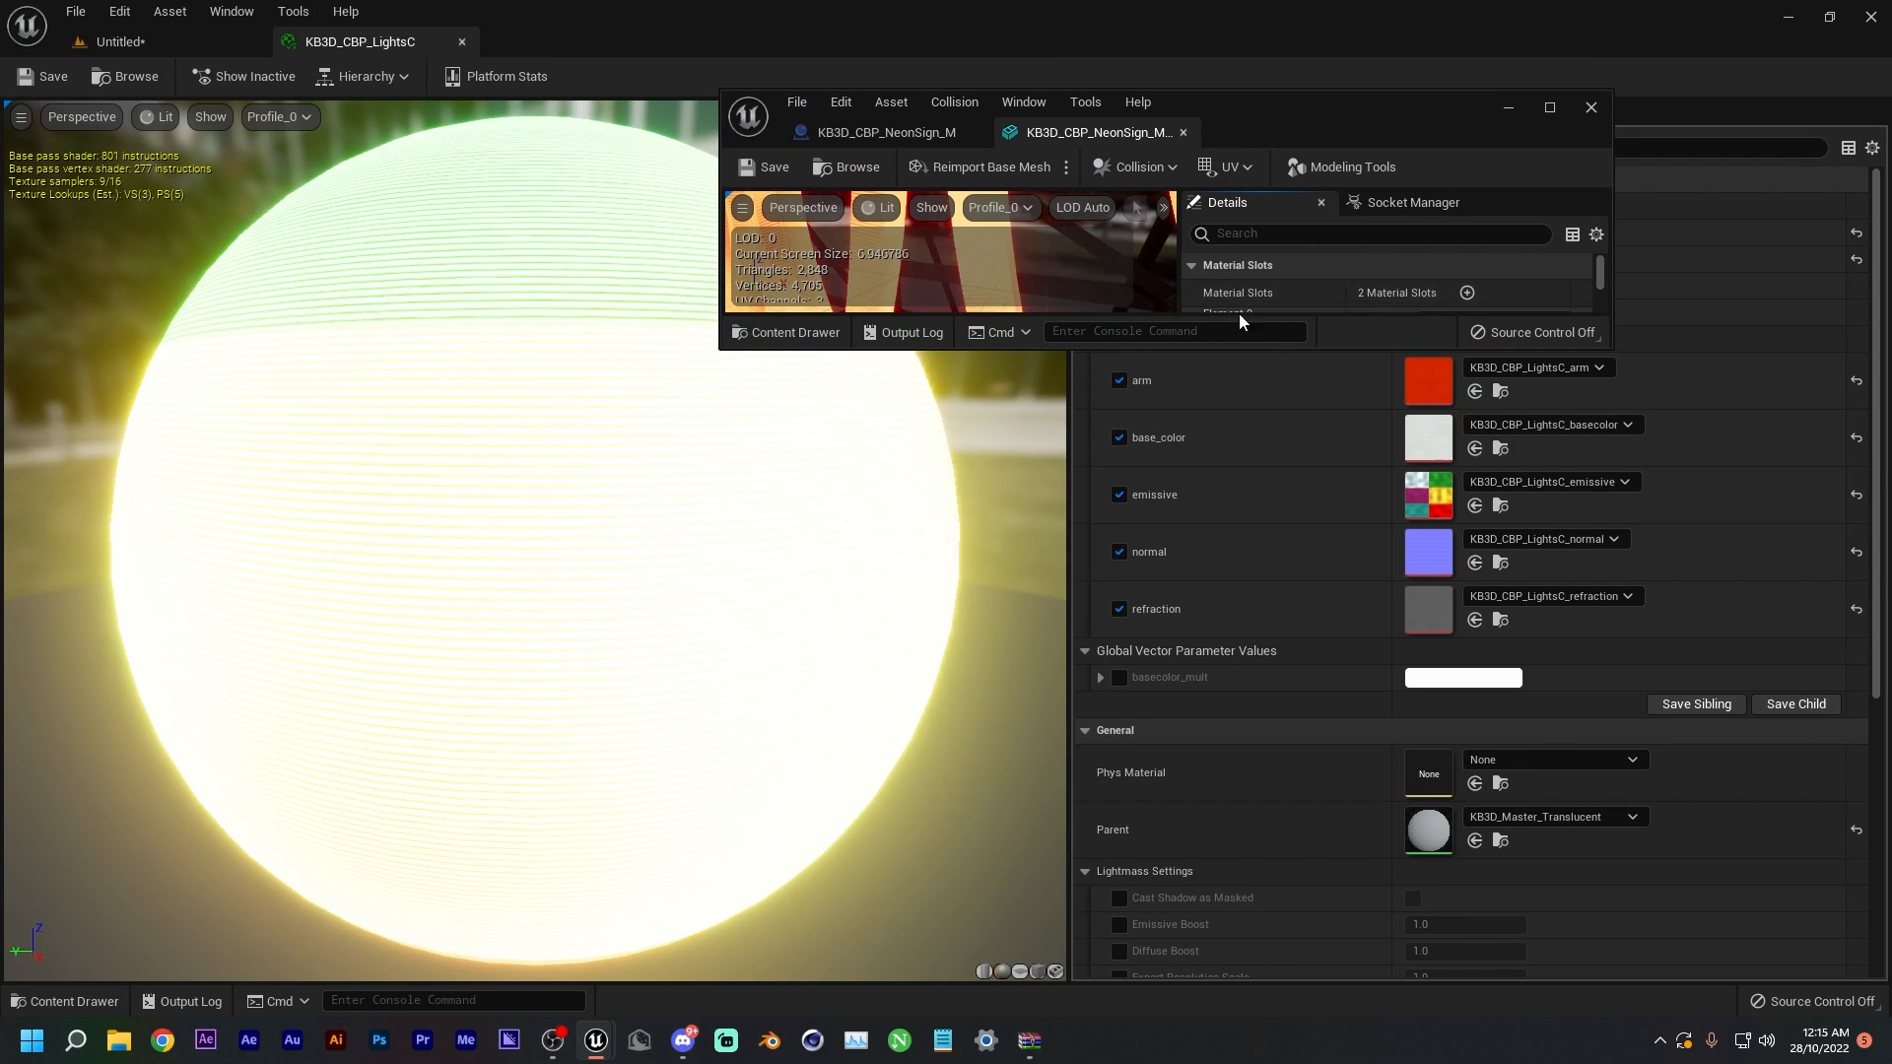
# - Examine the neon sign mesh's material slots and its KB3D_CBP_SteelOld material instance, leaving the mesh editor minimized
pyautogui.moveTo(1264, 354); pyautogui.dragTo(1264, 828)
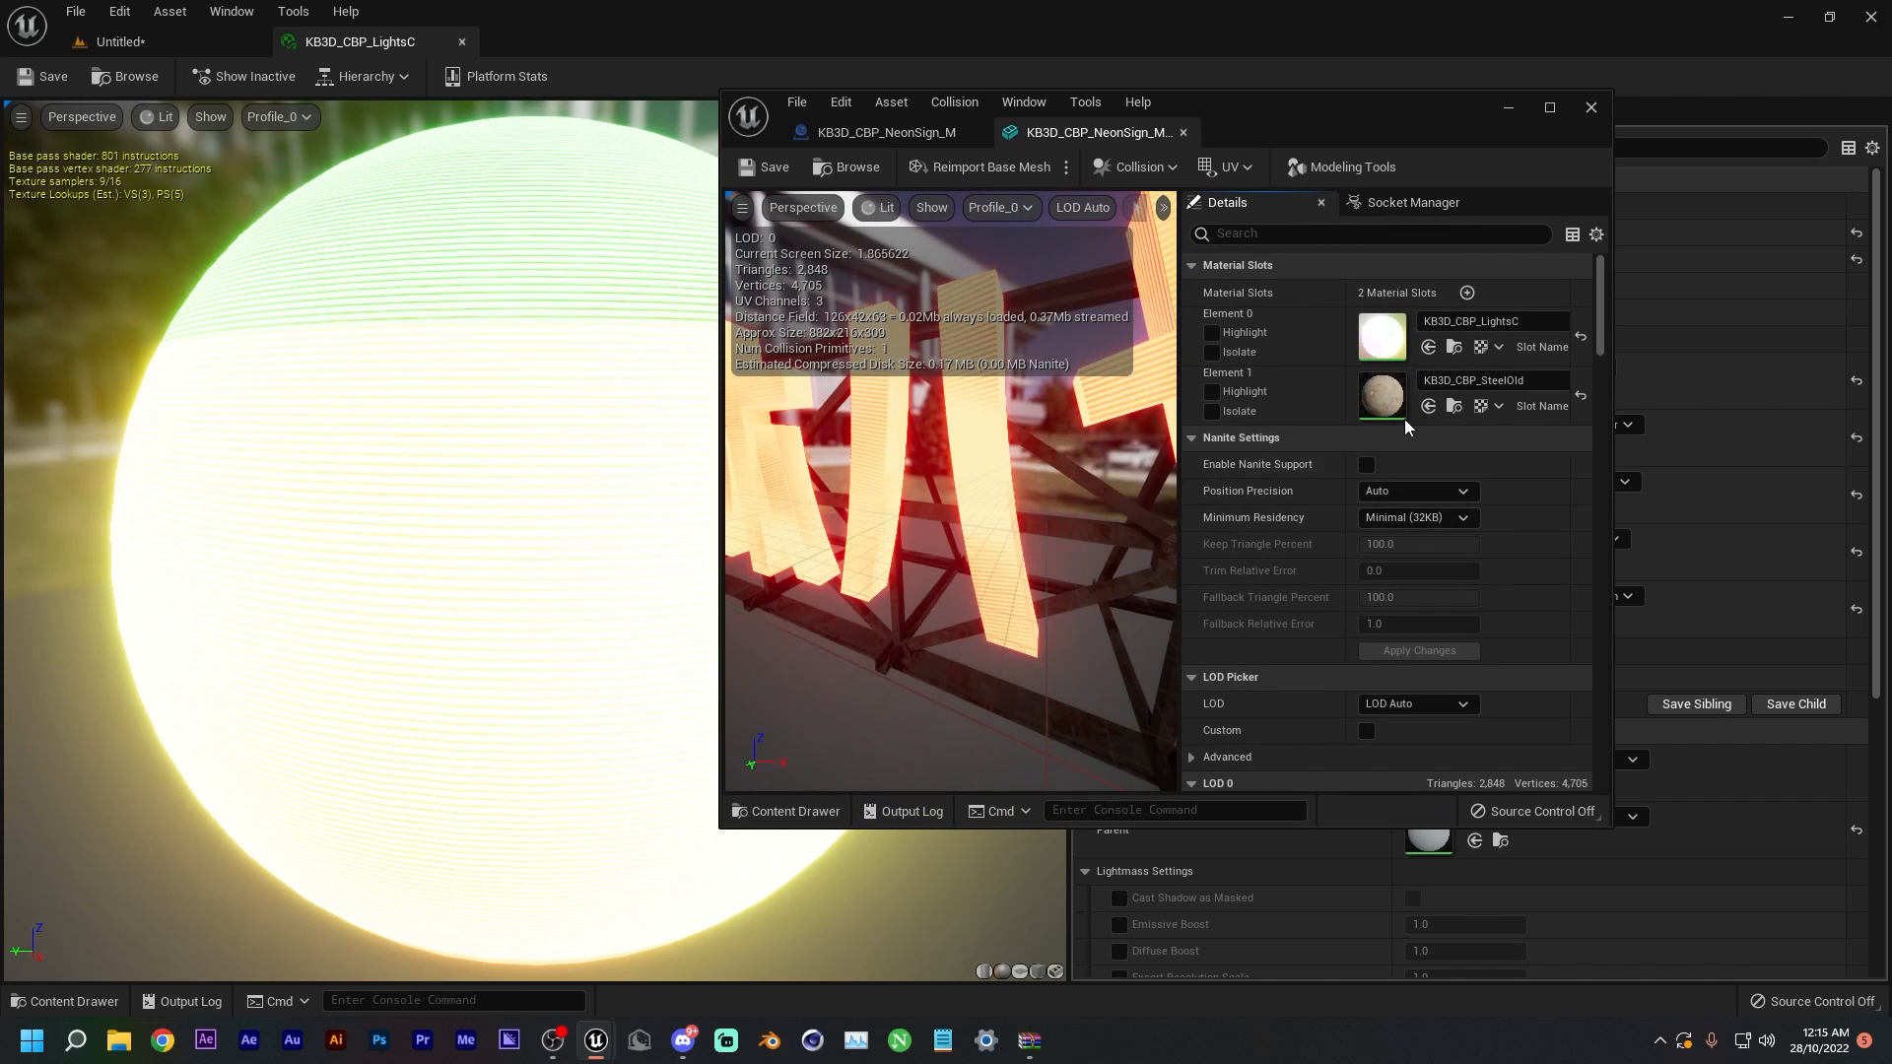
pyautogui.doubleClick(1397, 404)
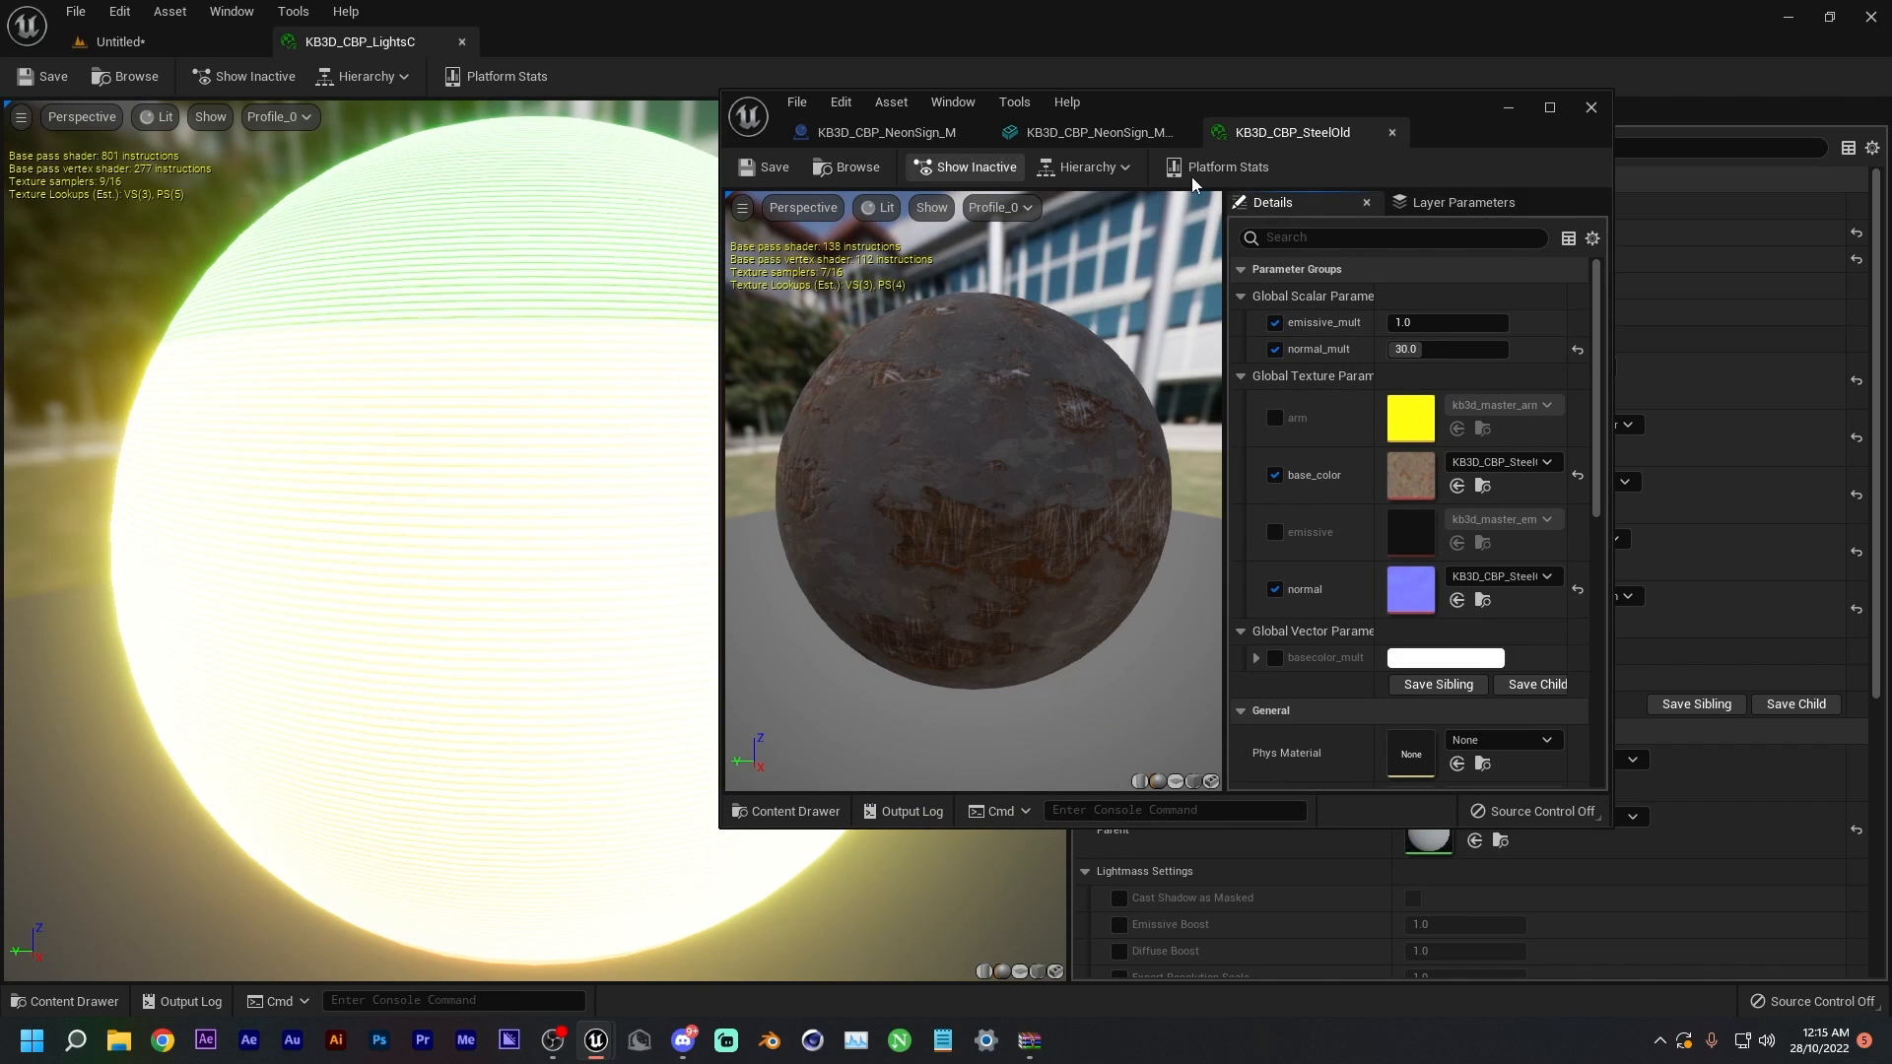
pyautogui.click(1094, 132)
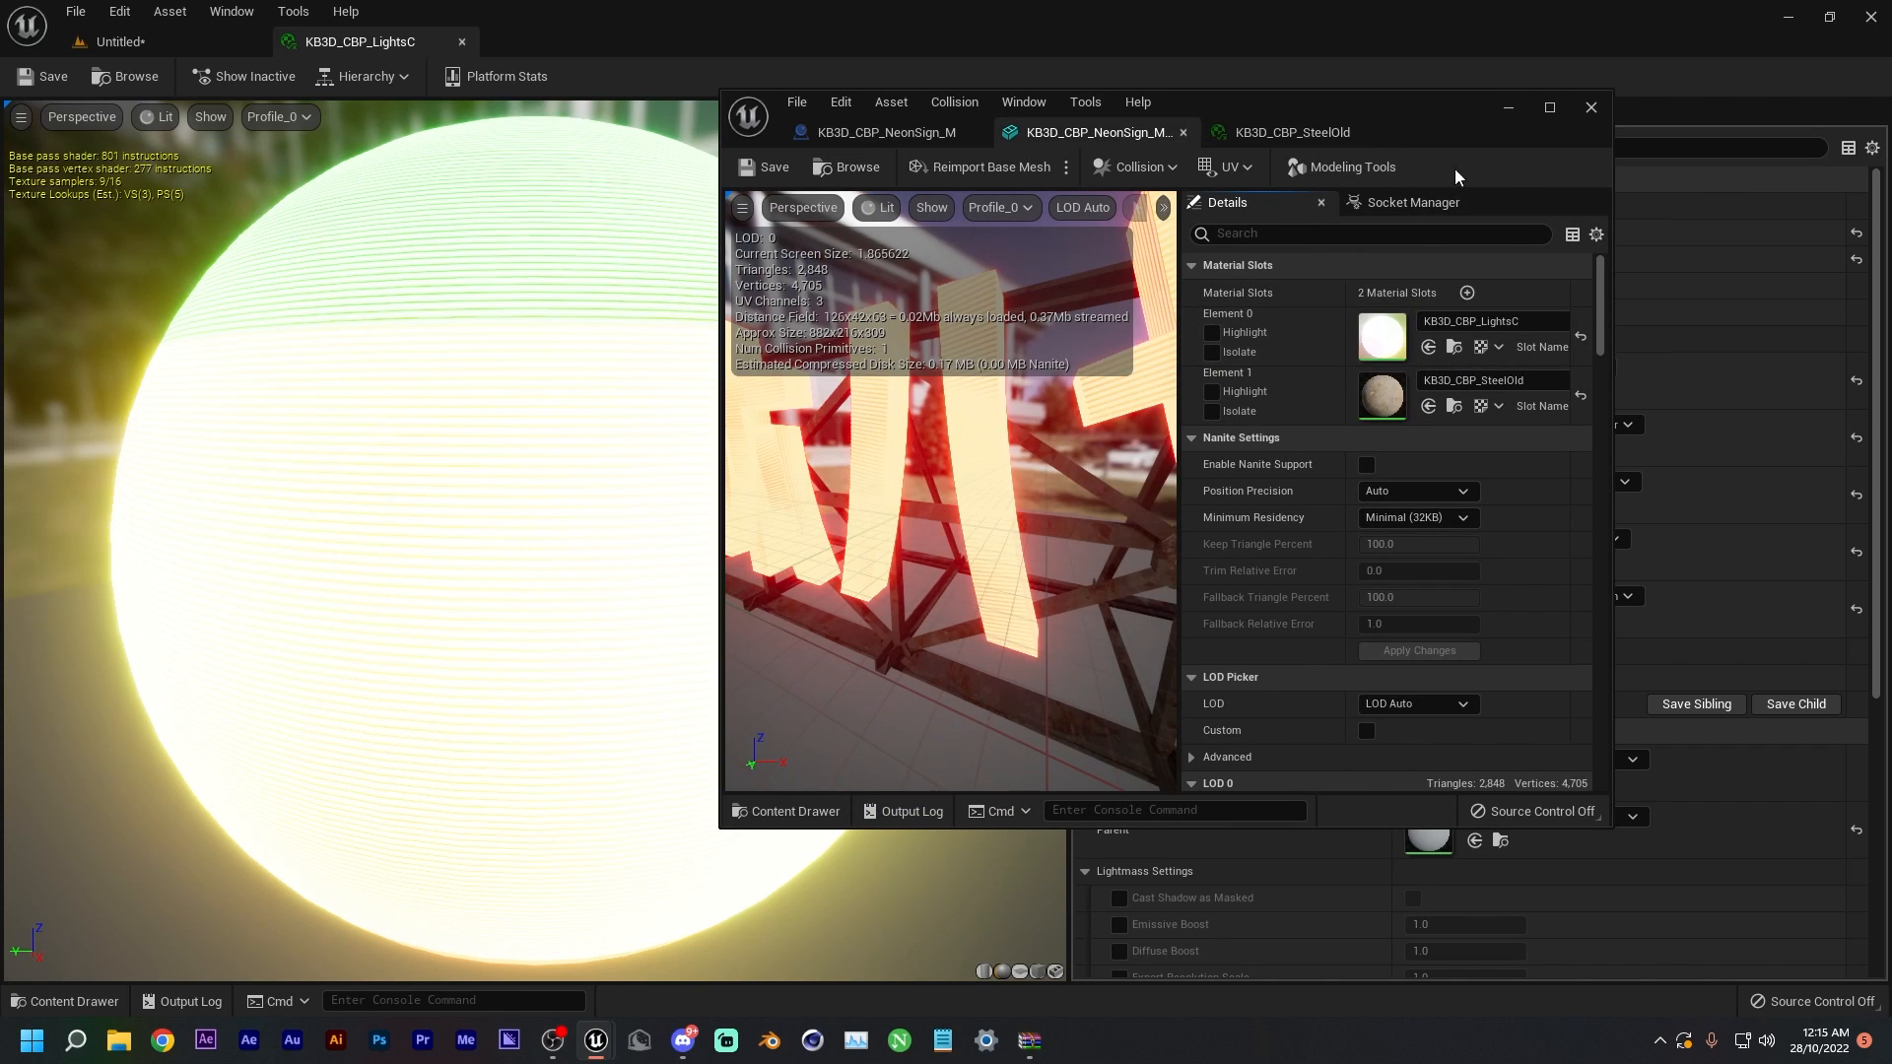
pyautogui.click(1513, 109)
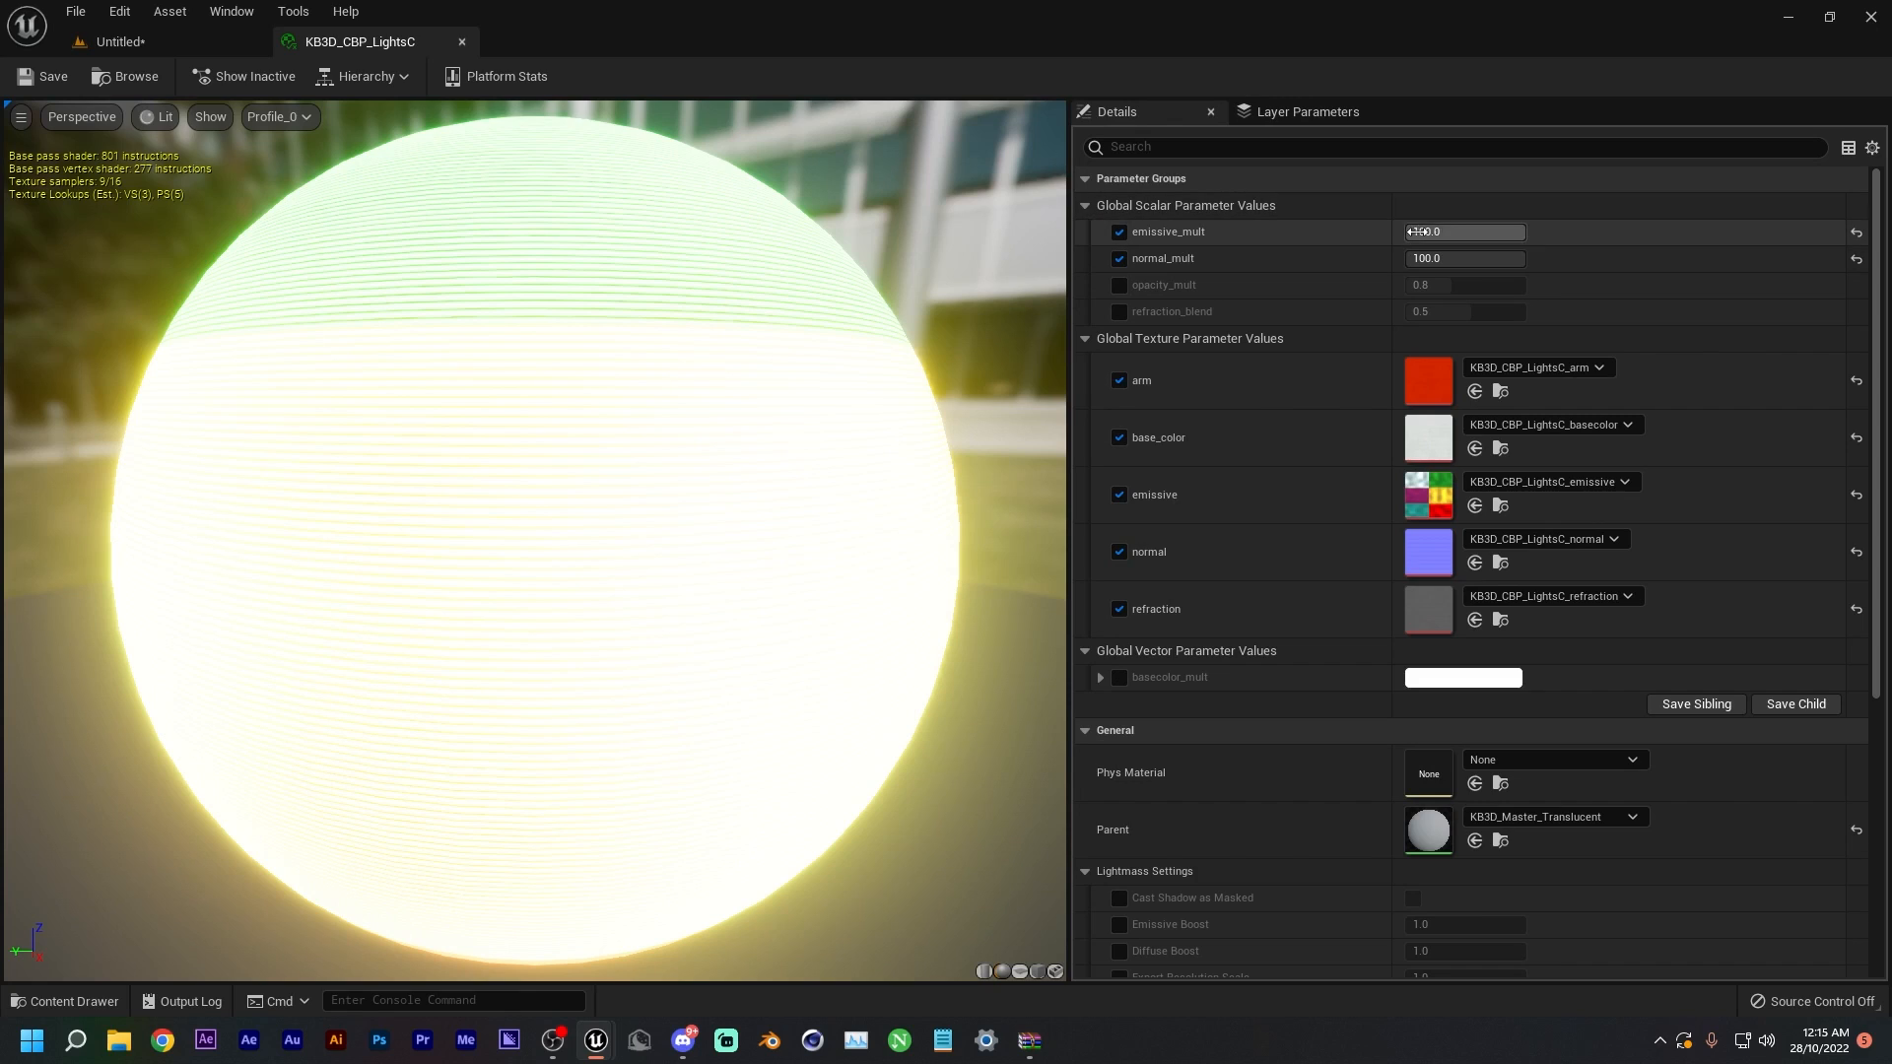
# - Try an emissive_mult of 30 on the KB3D_CBP_LightsC material and check the hotel sign's glow in the level
pyautogui.click(1445, 233)
pyautogui.write('30')
pyautogui.press('Return')
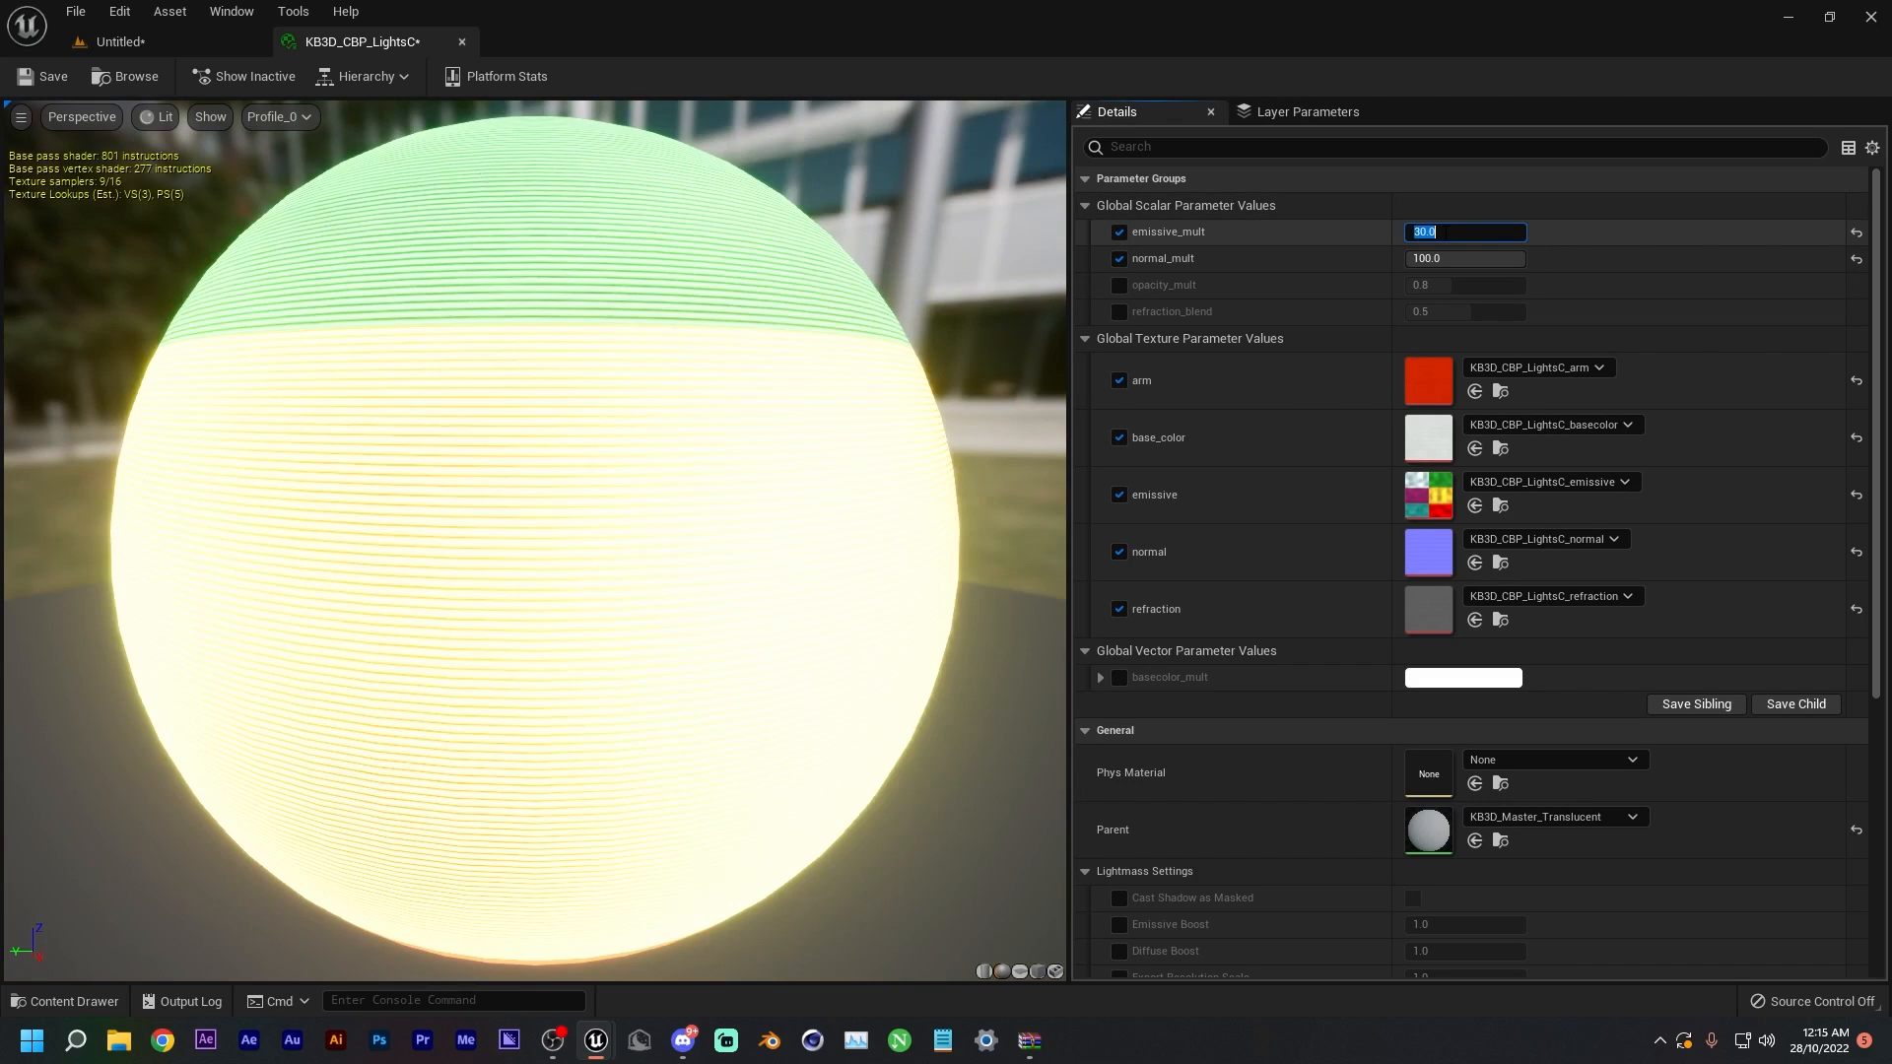
pyautogui.doubleClick(1216, 33)
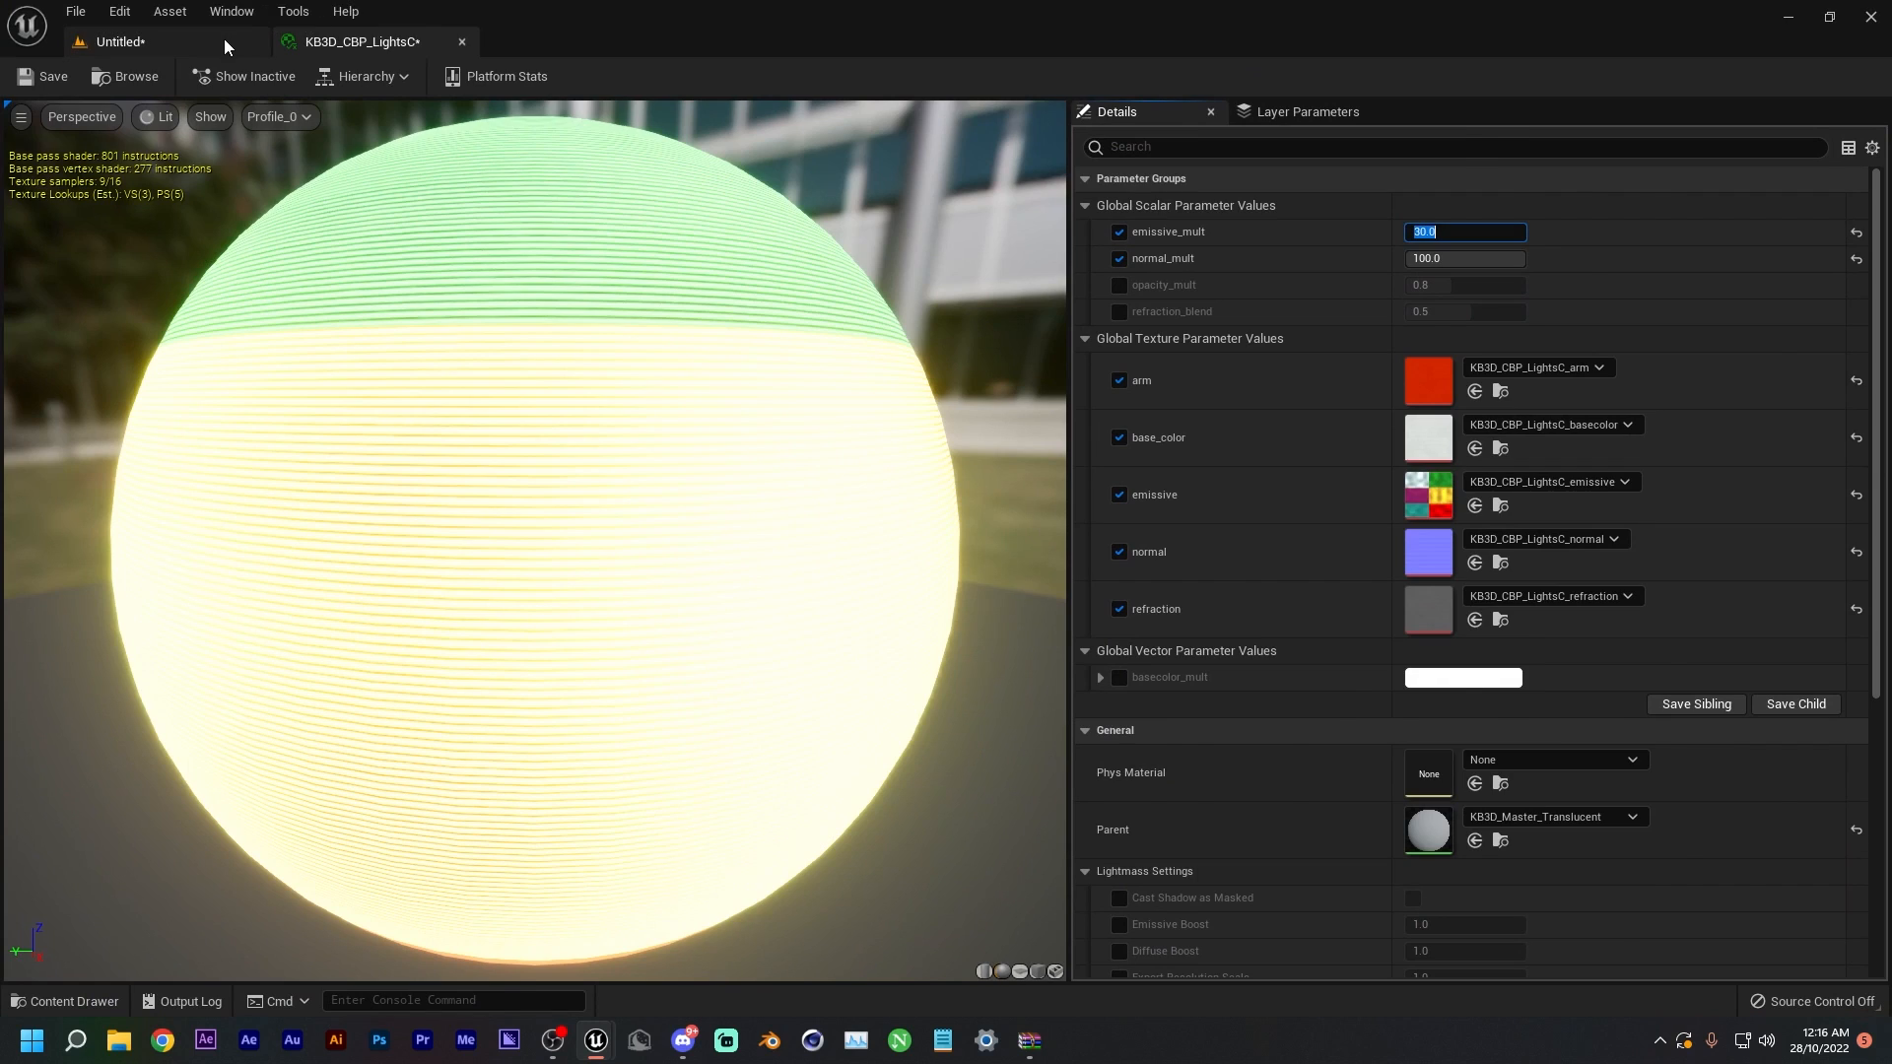
pyautogui.click(128, 42)
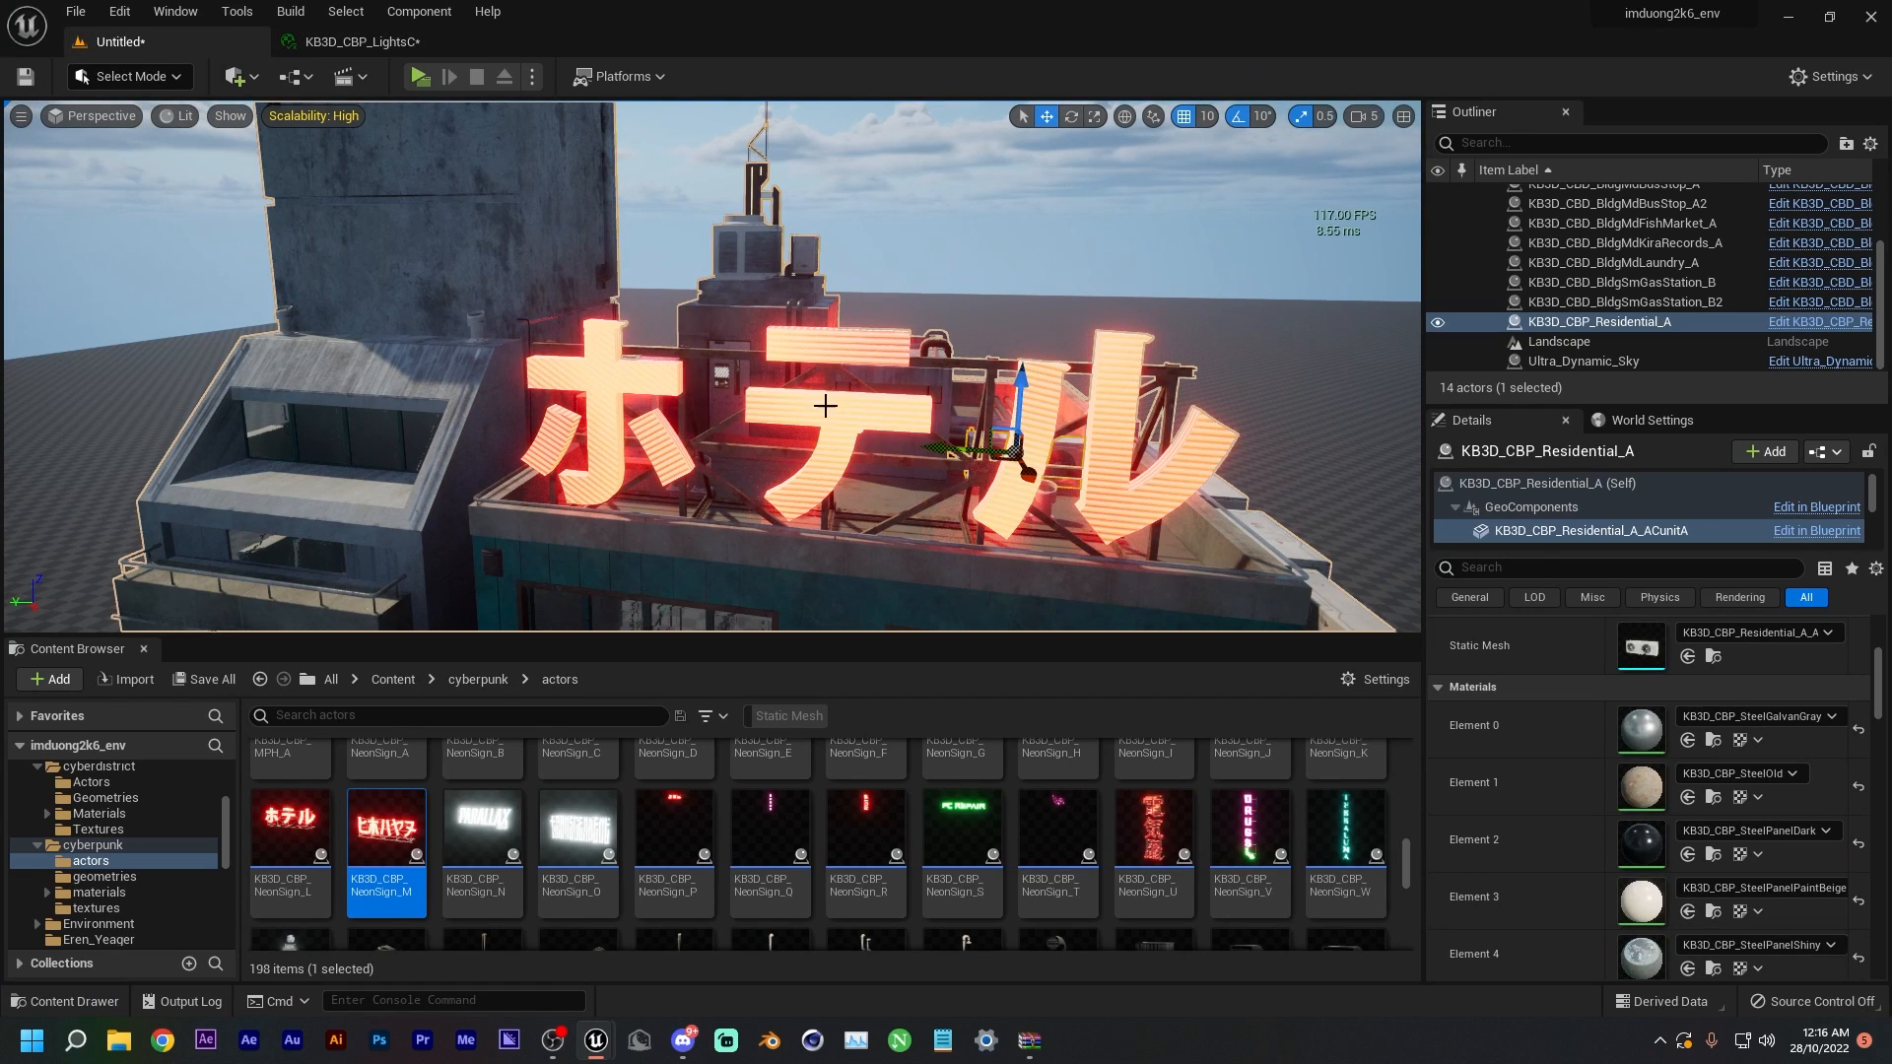
pyautogui.click(395, 42)
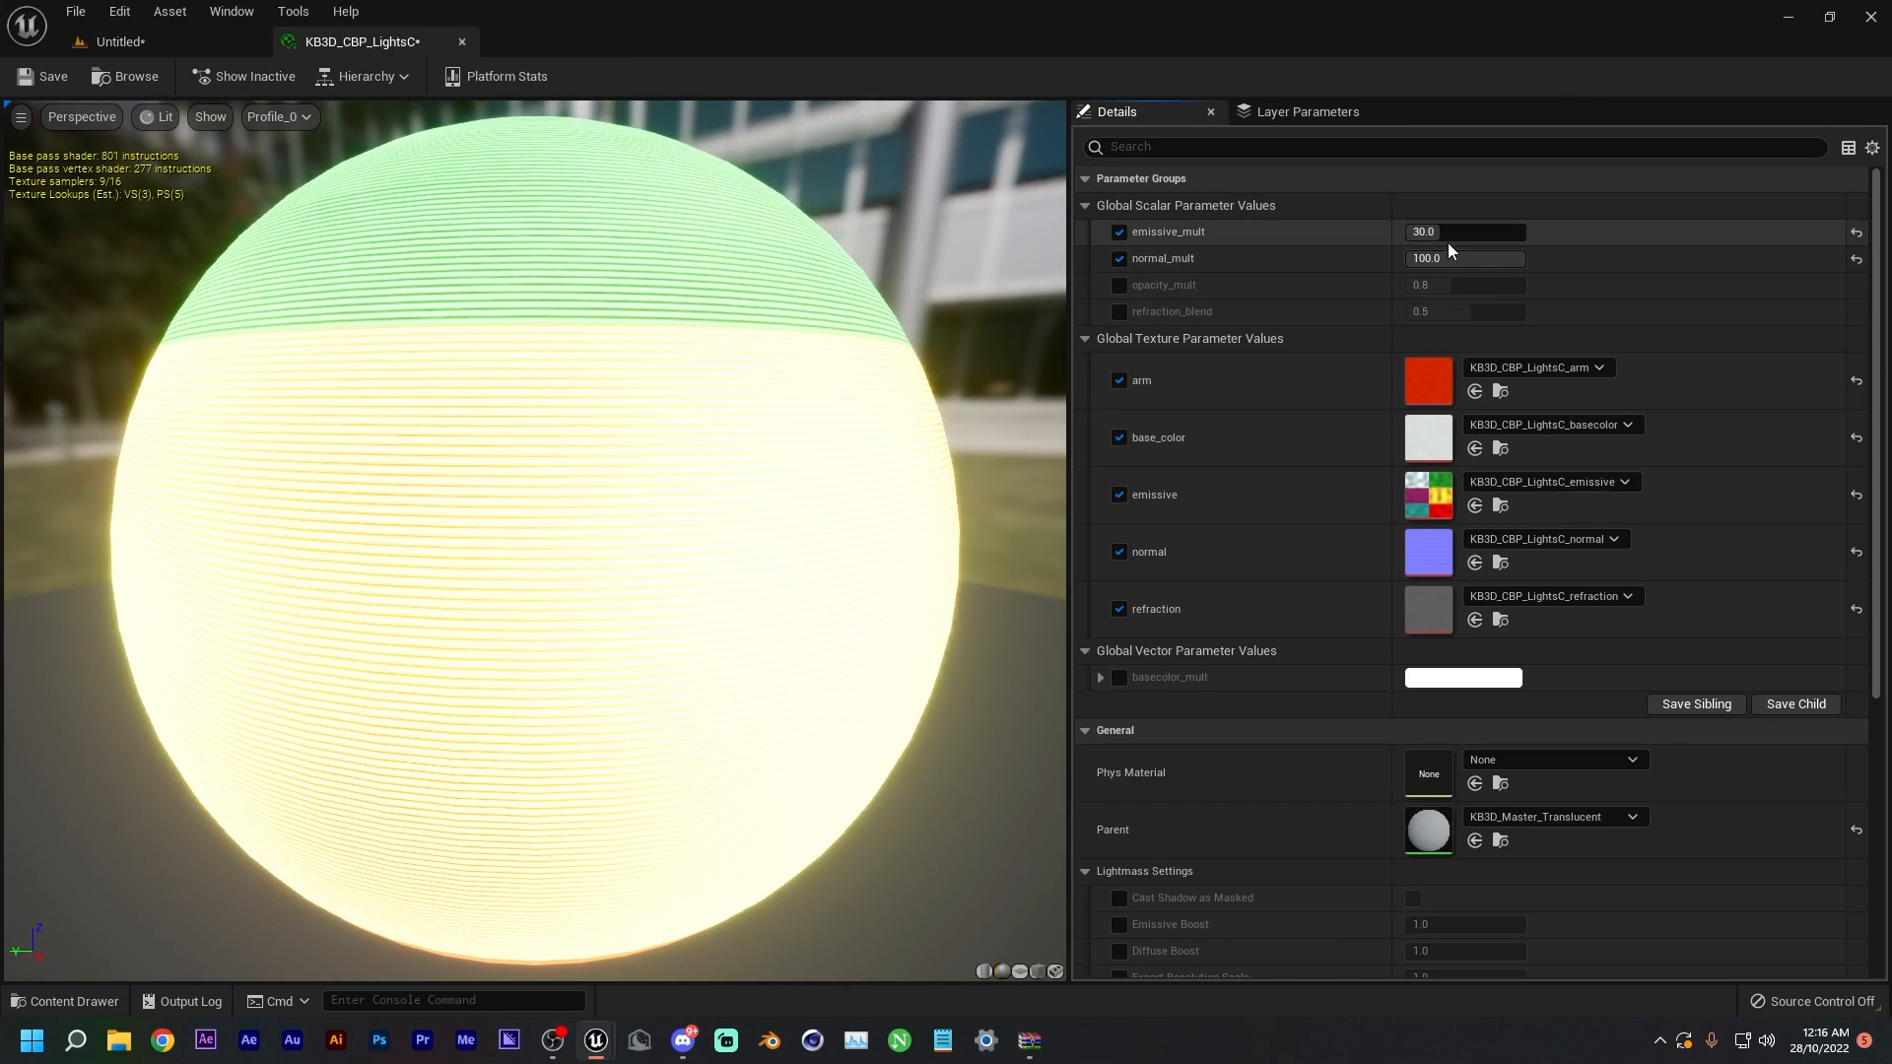
# - Set the KB3D_CBP_LightsC material's emissive_mult to 100, check the sign in the level and save the material
pyautogui.moveTo(1457, 233); pyautogui.dragTo(1518, 233)
pyautogui.click(204, 48)
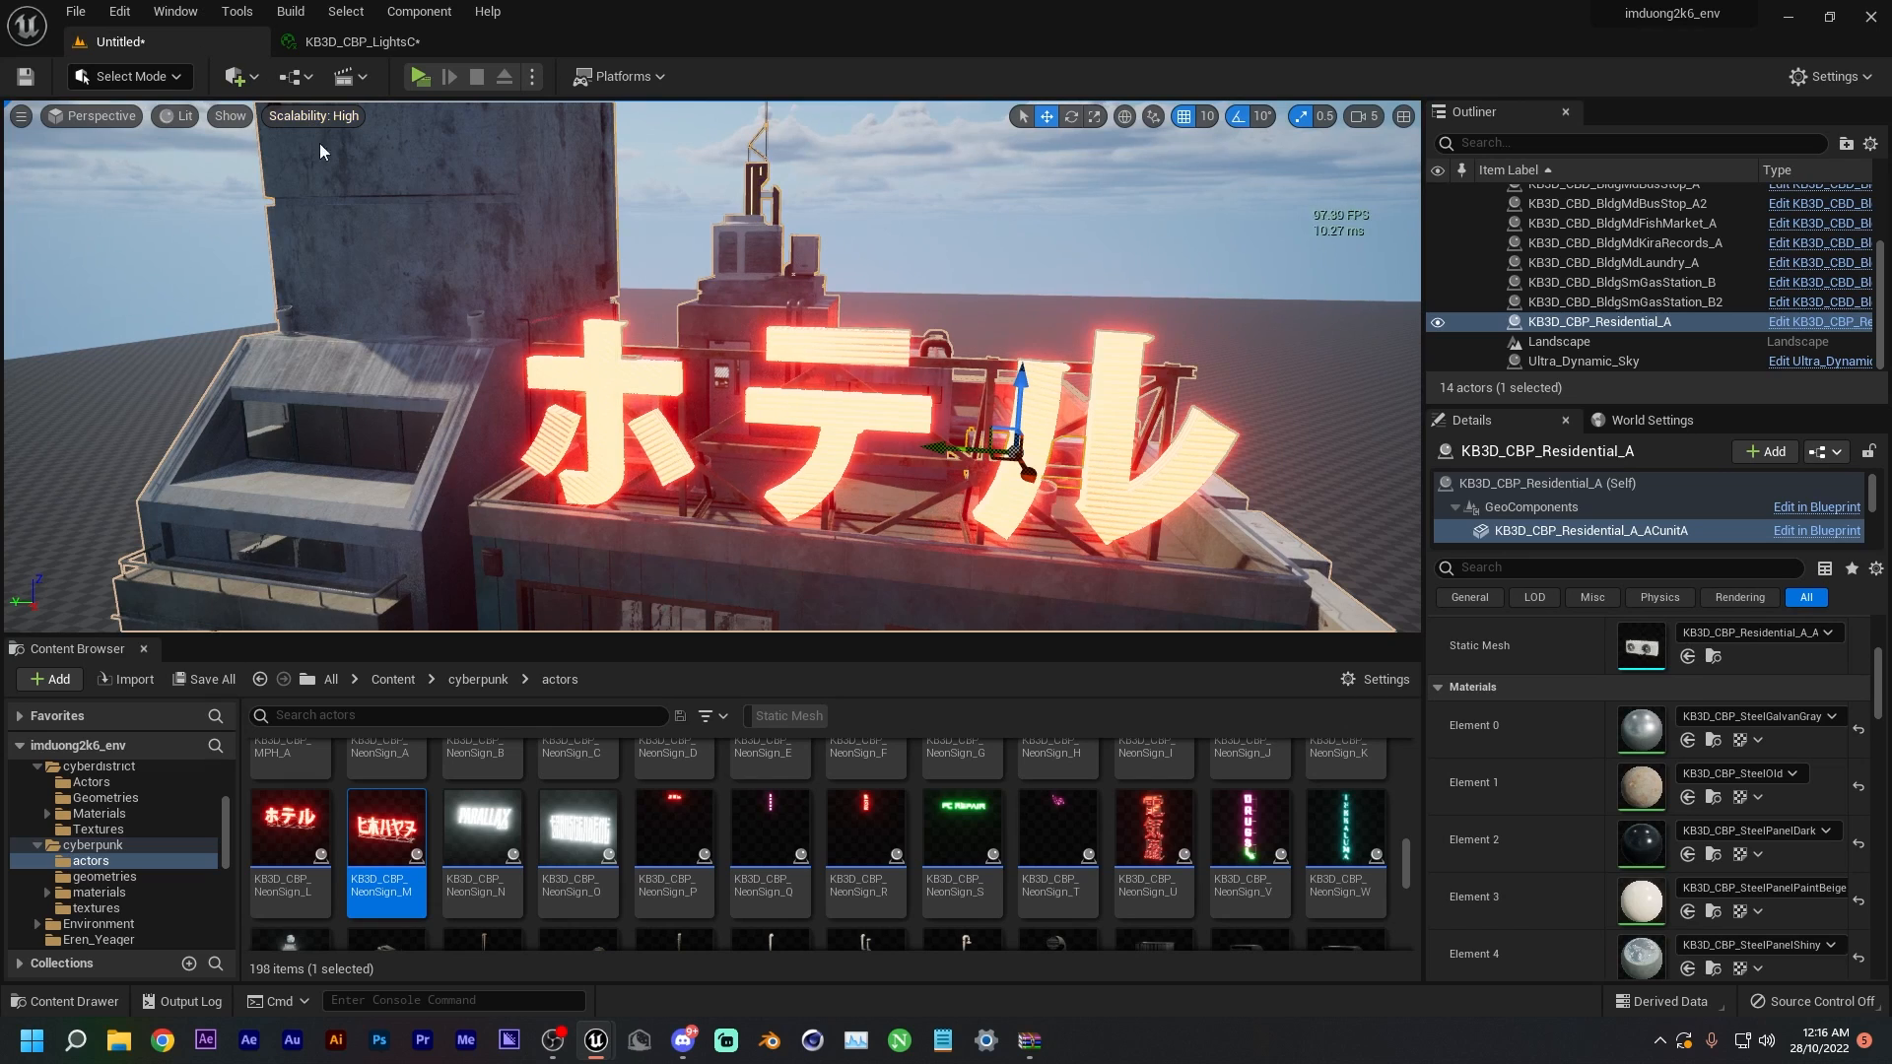
pyautogui.click(363, 42)
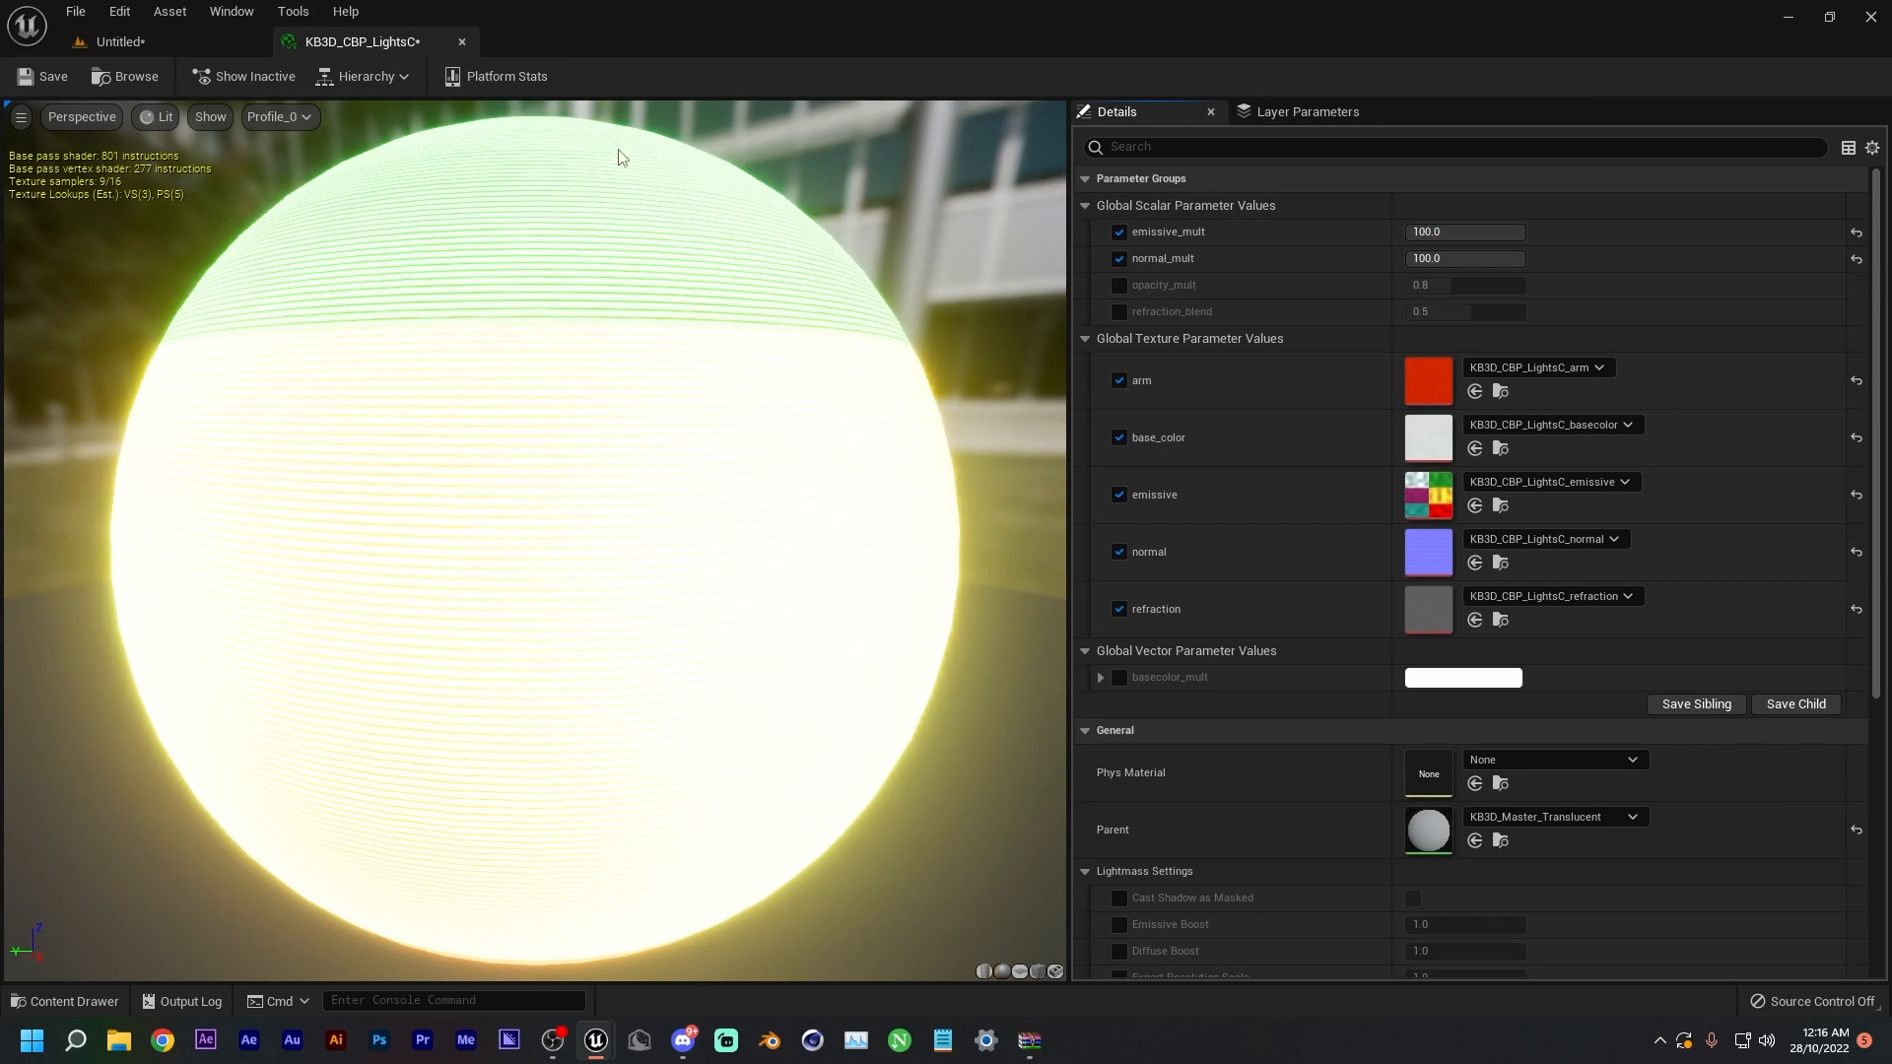
pyautogui.click(51, 77)
pyautogui.click(129, 44)
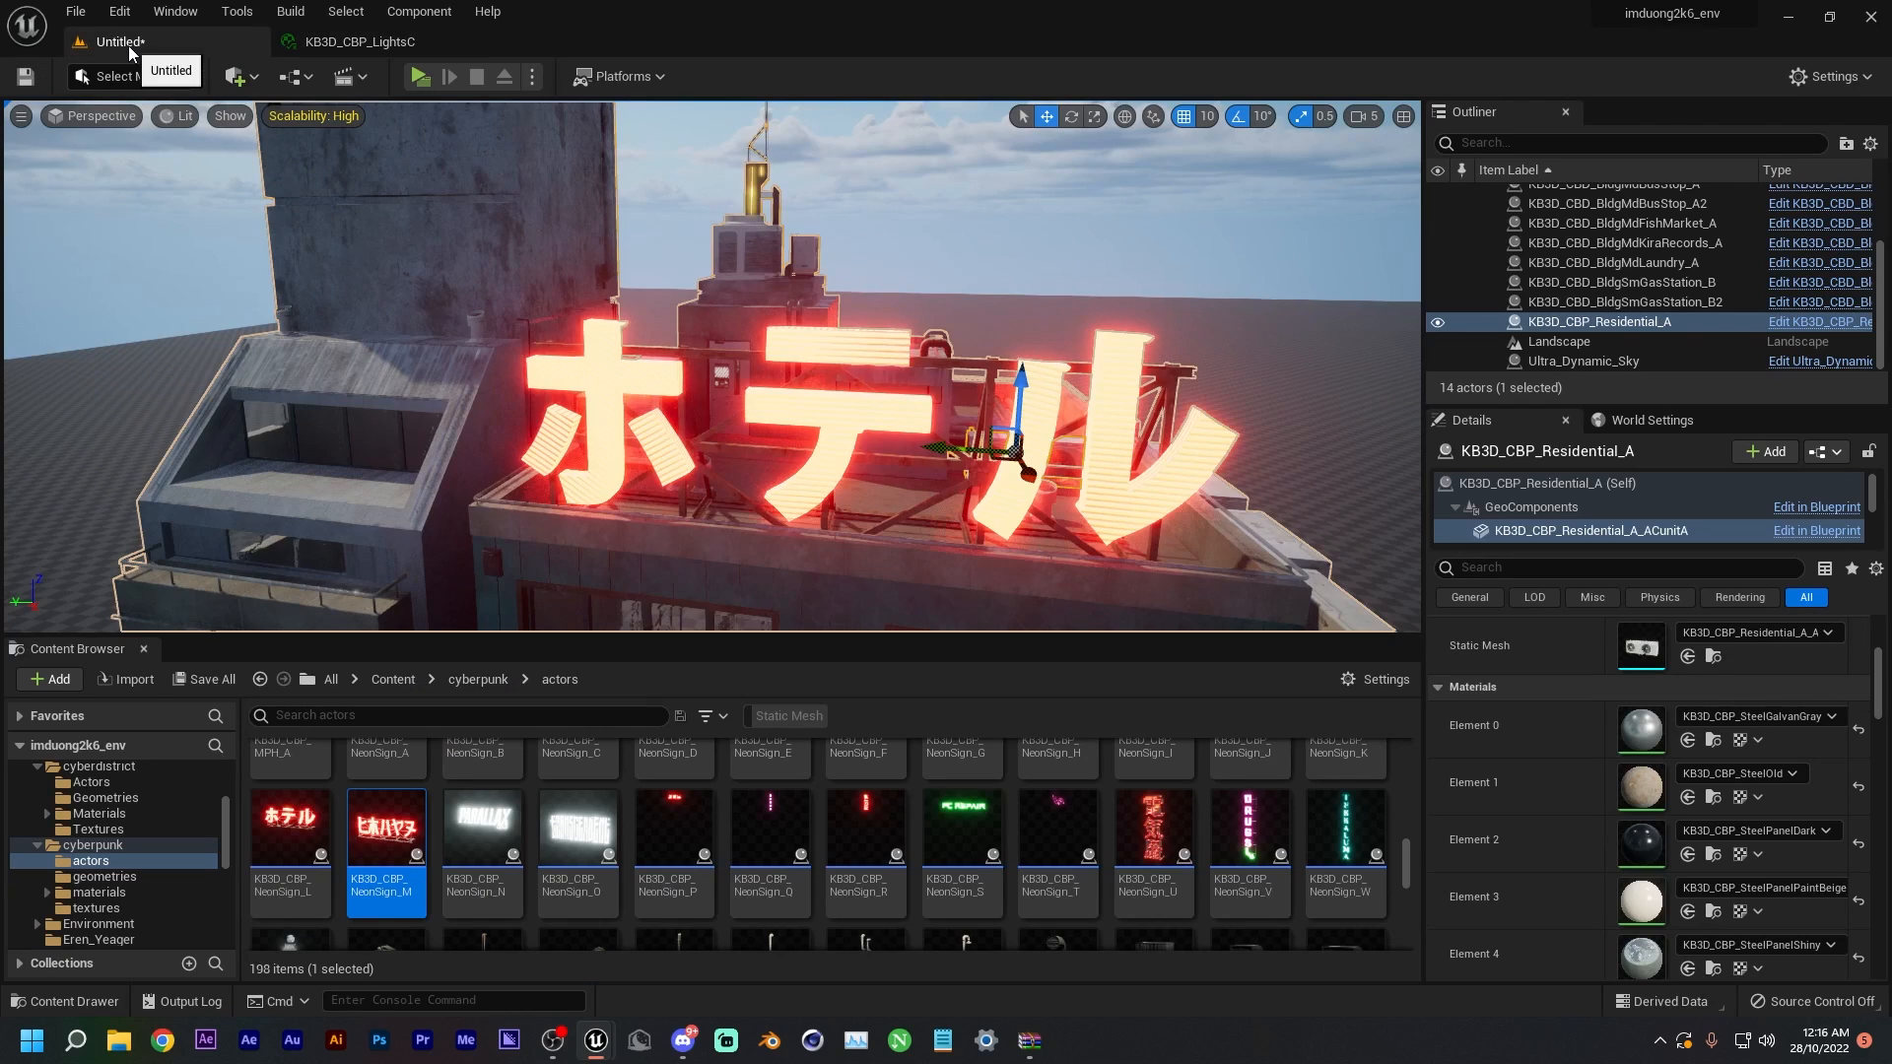
# - Look over the street layout from above and close the docked Content Browser to enlarge the viewport
pyautogui.moveTo(598, 1042)
pyautogui.click(755, 867)
pyautogui.press('s')
pyautogui.moveTo(724, 535); pyautogui.dragTo(847, 601, button='right')
pyautogui.press('s')
pyautogui.press('w')
pyautogui.moveTo(846, 505); pyautogui.dragTo(404, 528, button='right')
pyautogui.press('s')
pyautogui.scroll(-2, 846, 506)
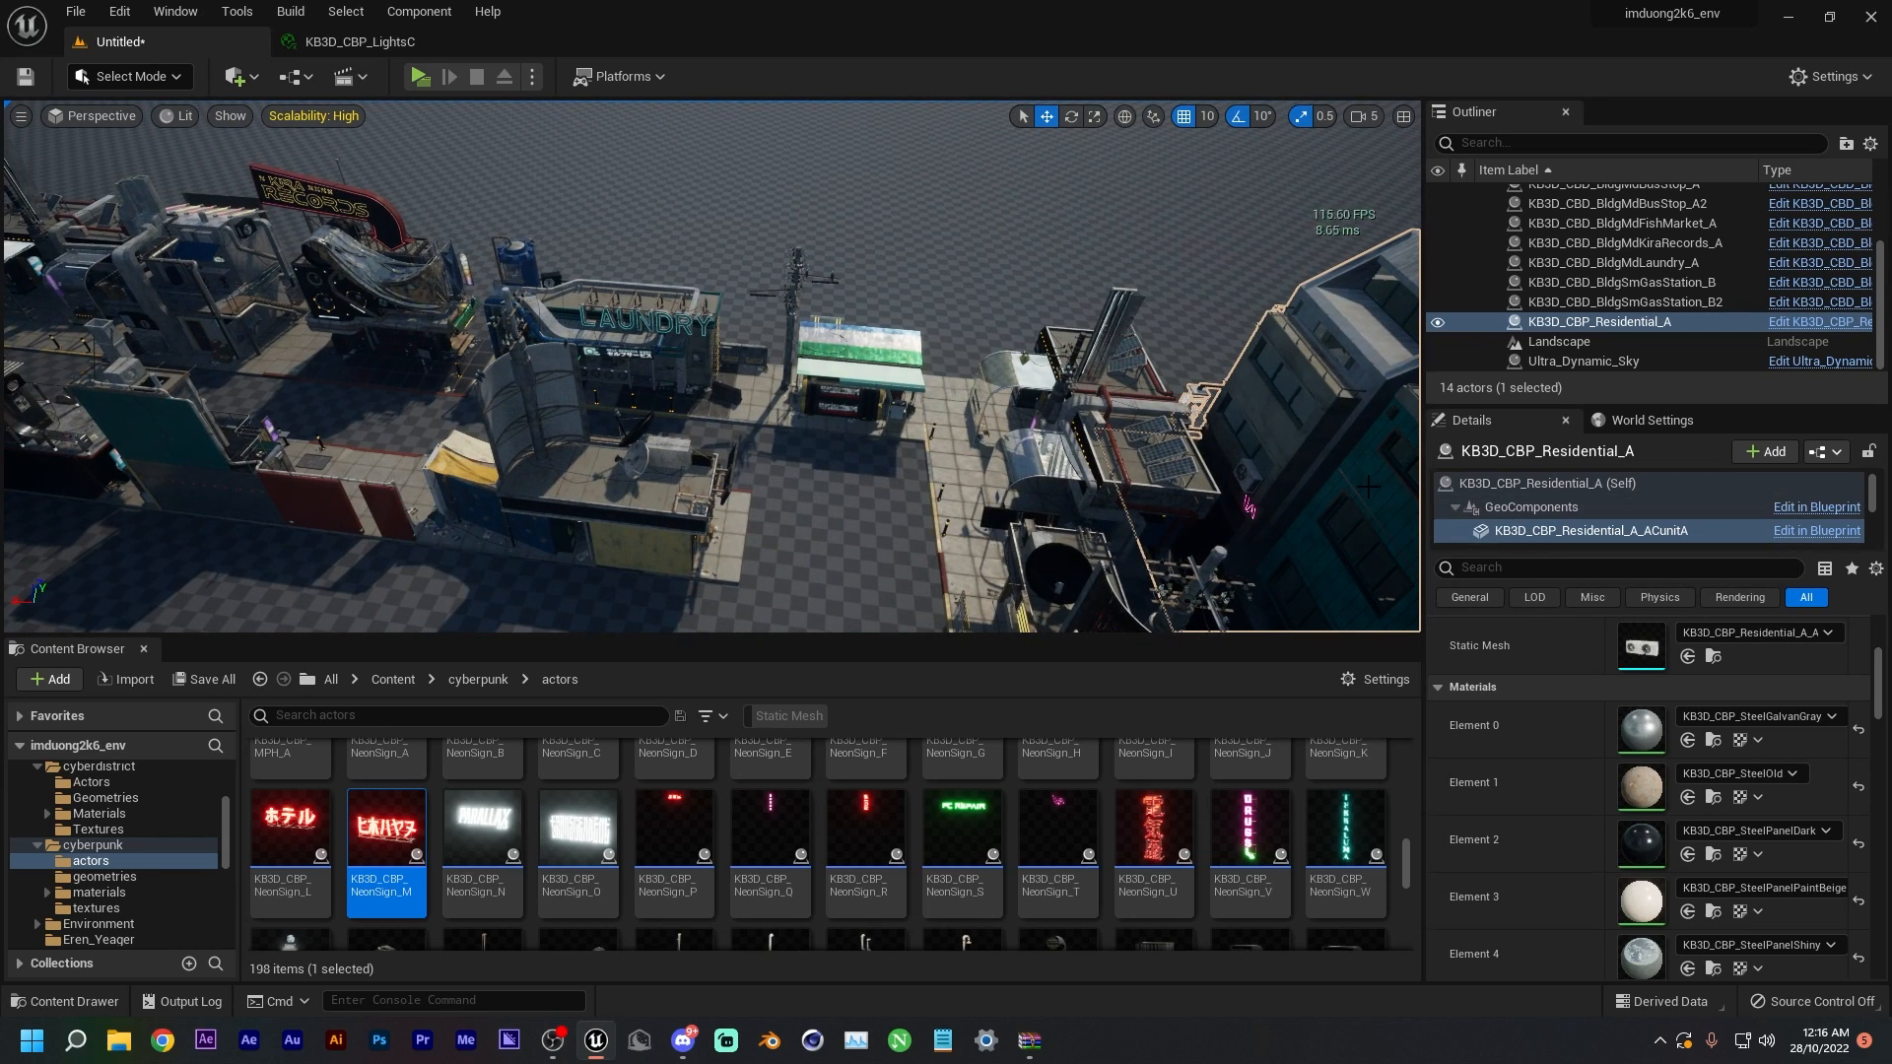
pyautogui.moveTo(876, 470)
pyautogui.mouseDown(button='right')
pyautogui.moveTo(901, 365)
pyautogui.moveTo(883, 441)
pyautogui.mouseUp(button='right')
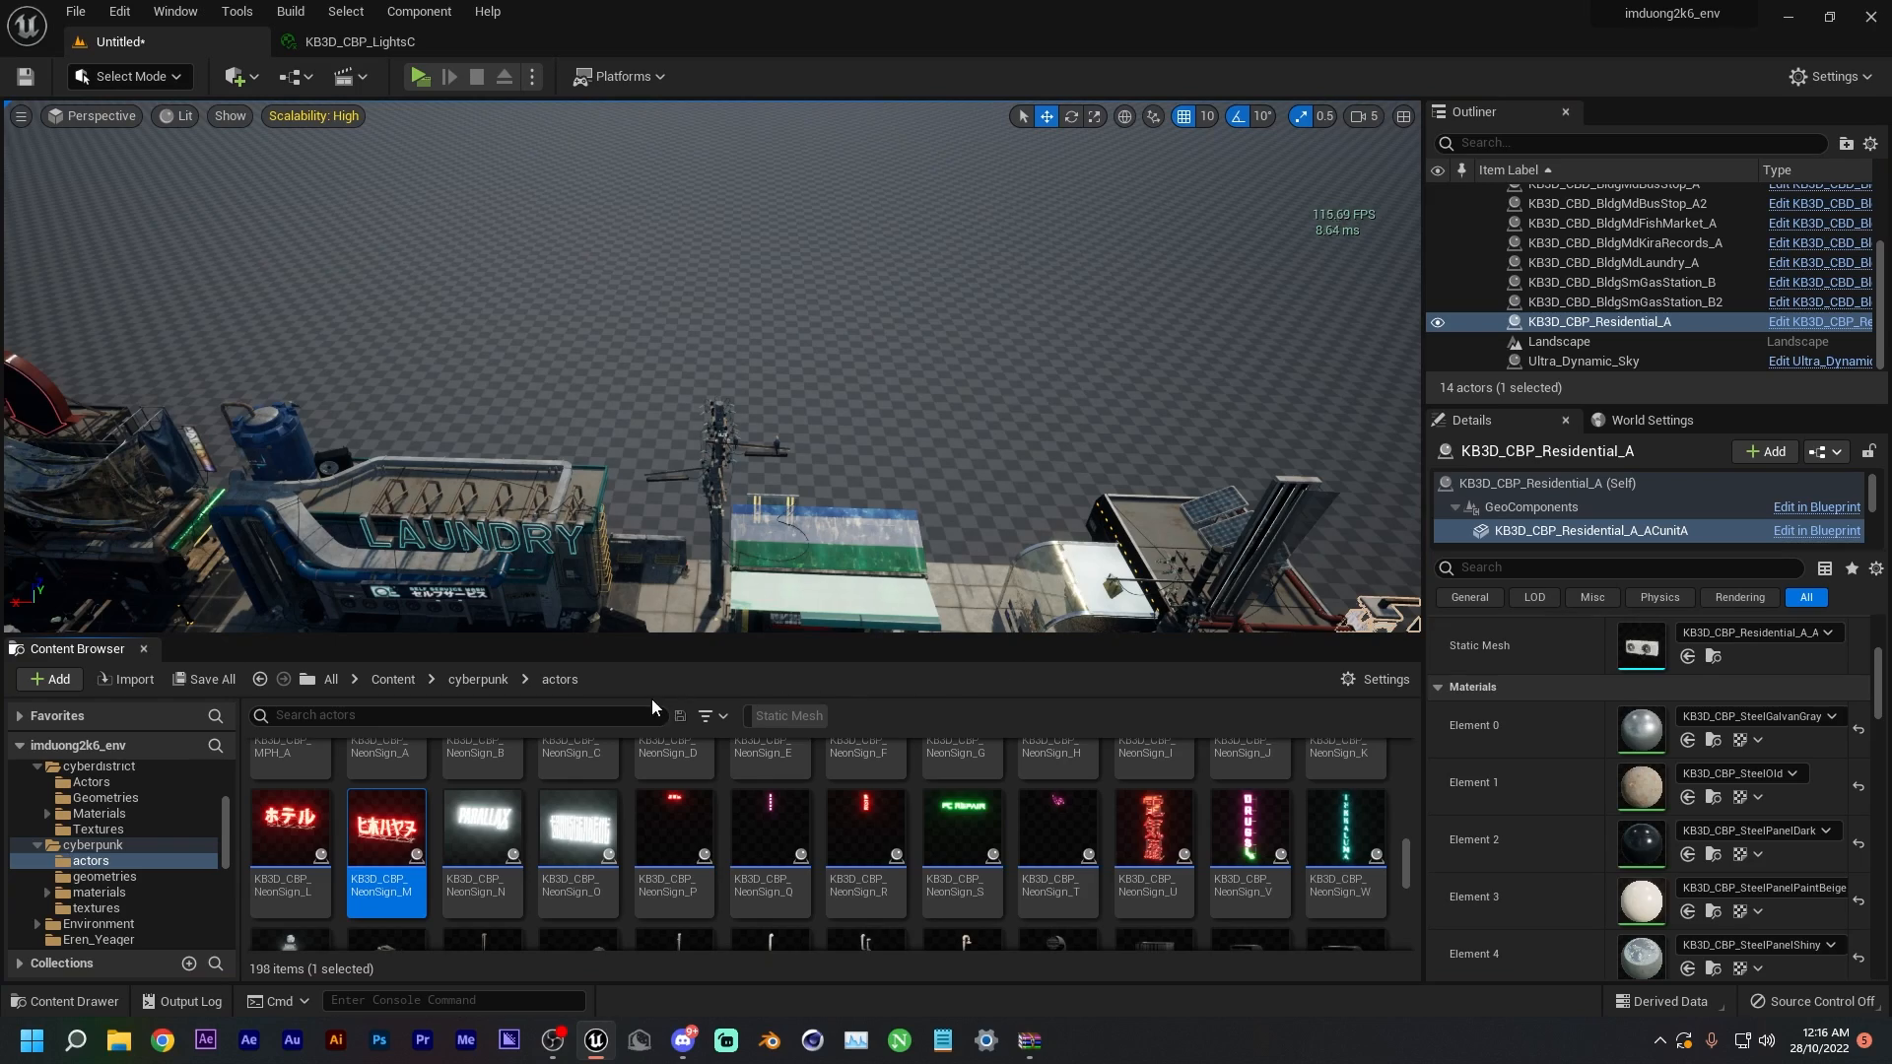
pyautogui.scroll(-3, 670, 837)
pyautogui.click(143, 648)
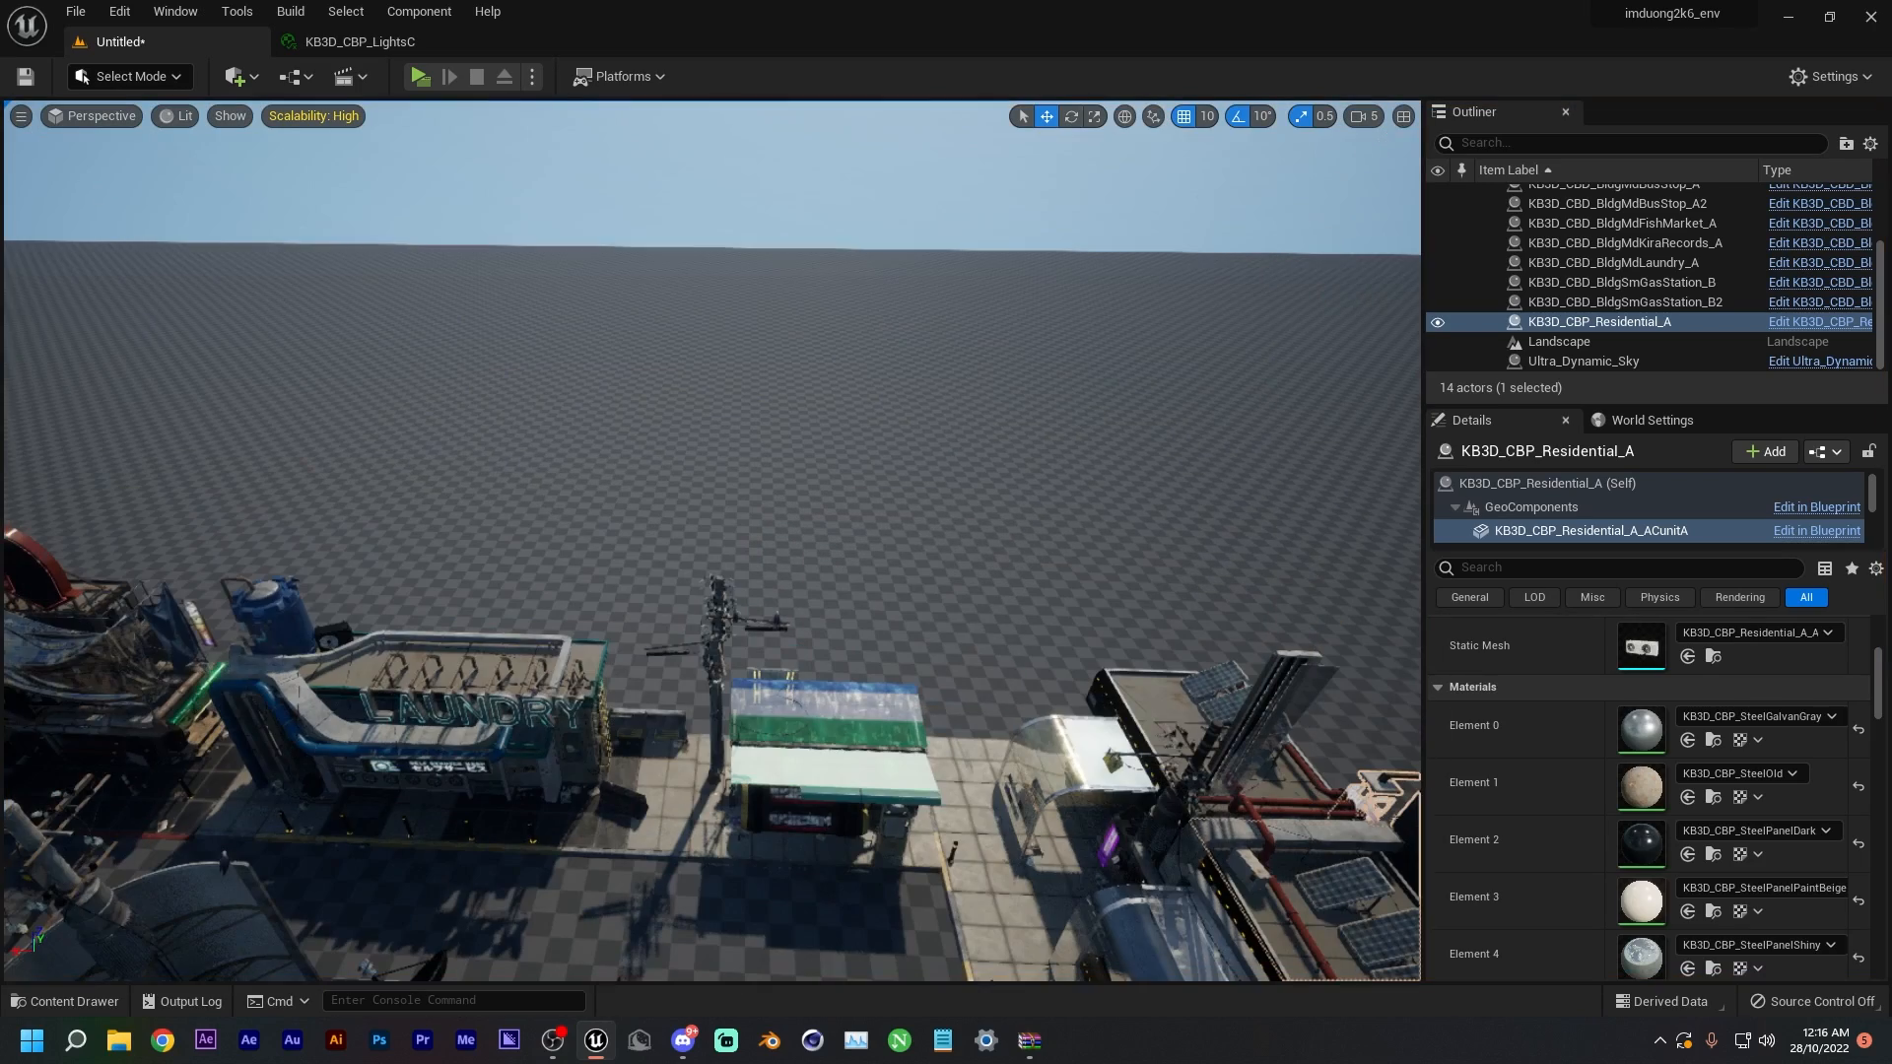
# - Add the KB3D_CBP_Residential_B and KB3D_CBP_Residential_D buildings behind the laundry row and adjust their placement
pyautogui.moveTo(467, 577); pyautogui.dragTo(821, 601)
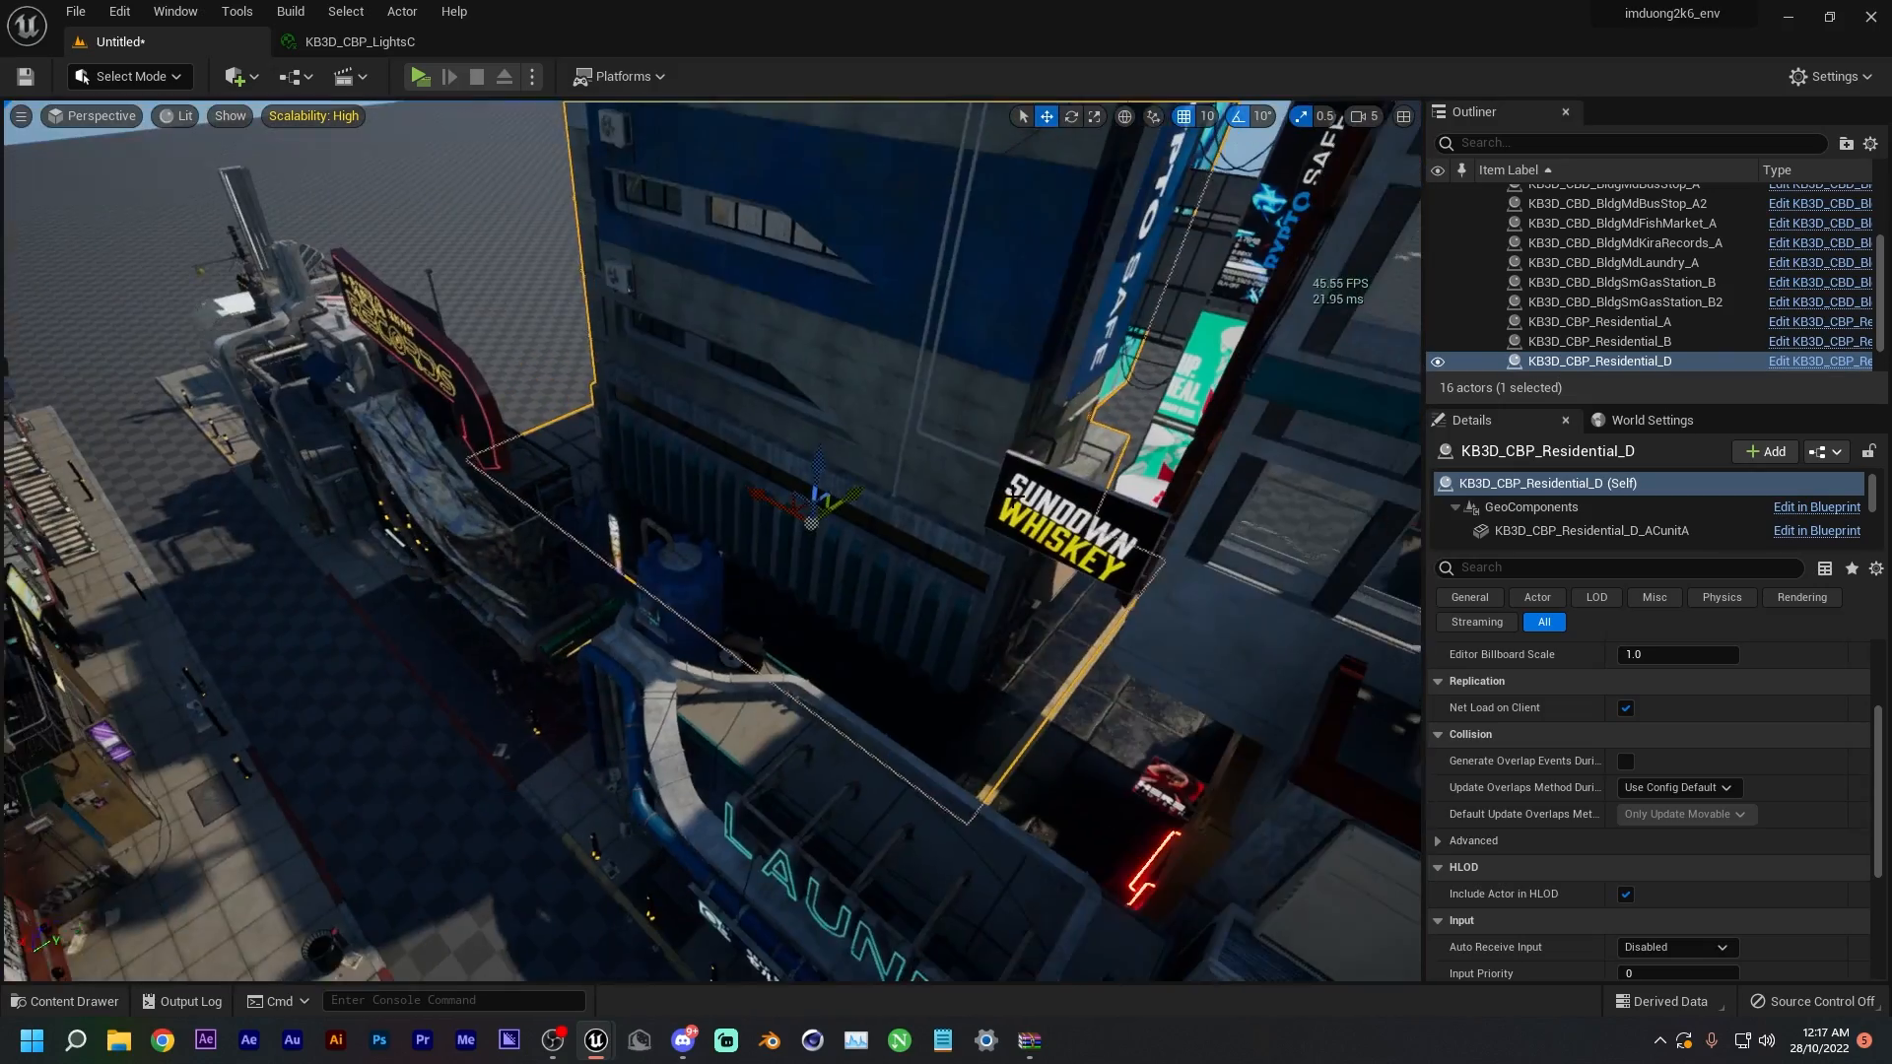
pyautogui.moveTo(773, 503)
pyautogui.mouseDown()
pyautogui.moveTo(802, 537)
pyautogui.moveTo(786, 529)
pyautogui.mouseUp()
pyautogui.doubleClick(786, 529)
pyautogui.moveTo(786, 528); pyautogui.dragTo(965, 502, button='right')
pyautogui.hotkey('ctrl', 'z')
pyautogui.click(1599, 323)
pyautogui.moveTo(390, 535); pyautogui.dragTo(358, 532)
pyautogui.moveTo(358, 532)
pyautogui.mouseDown(button='right')
pyautogui.moveTo(247, 493)
pyautogui.moveTo(395, 532)
pyautogui.mouseUp(button='right')
# - Add the KB3D_CBP_Residential_G and KB3D_CBP_PcRepair_A buildings to the row, rotating the PC repair building 90 degrees
pyautogui.moveTo(1891, 522); pyautogui.dragTo(568, 515)
pyautogui.moveTo(568, 514); pyautogui.dragTo(887, 552, button='right')
pyautogui.moveTo(1891, 522); pyautogui.dragTo(562, 631)
pyautogui.moveTo(782, 492); pyautogui.dragTo(414, 473, button='right')
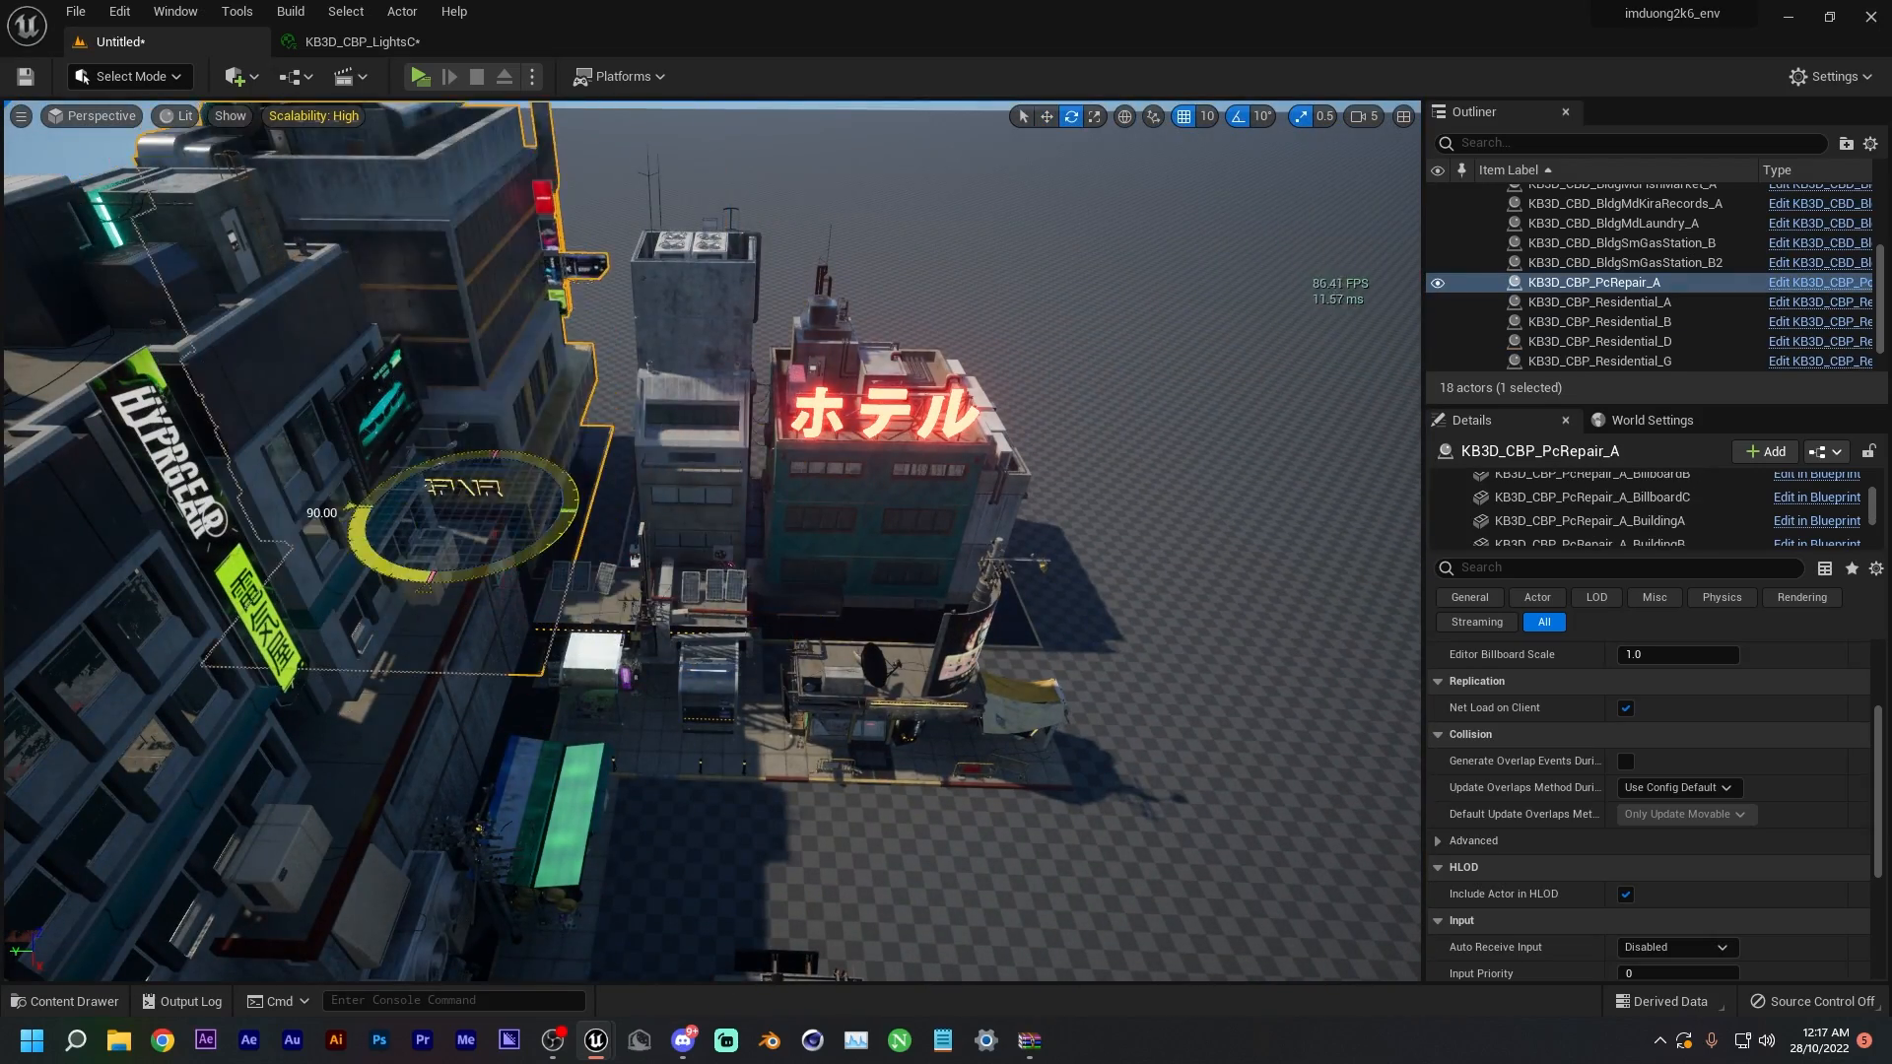
# - Place second copies of the KB3D_CBP Residential_B and Residential_G buildings along the street
pyautogui.moveTo(456, 517); pyautogui.dragTo(552, 572, button='right')
pyautogui.moveTo(133, 449); pyautogui.dragTo(818, 478)
pyautogui.moveTo(818, 478); pyautogui.dragTo(679, 483, button='right')
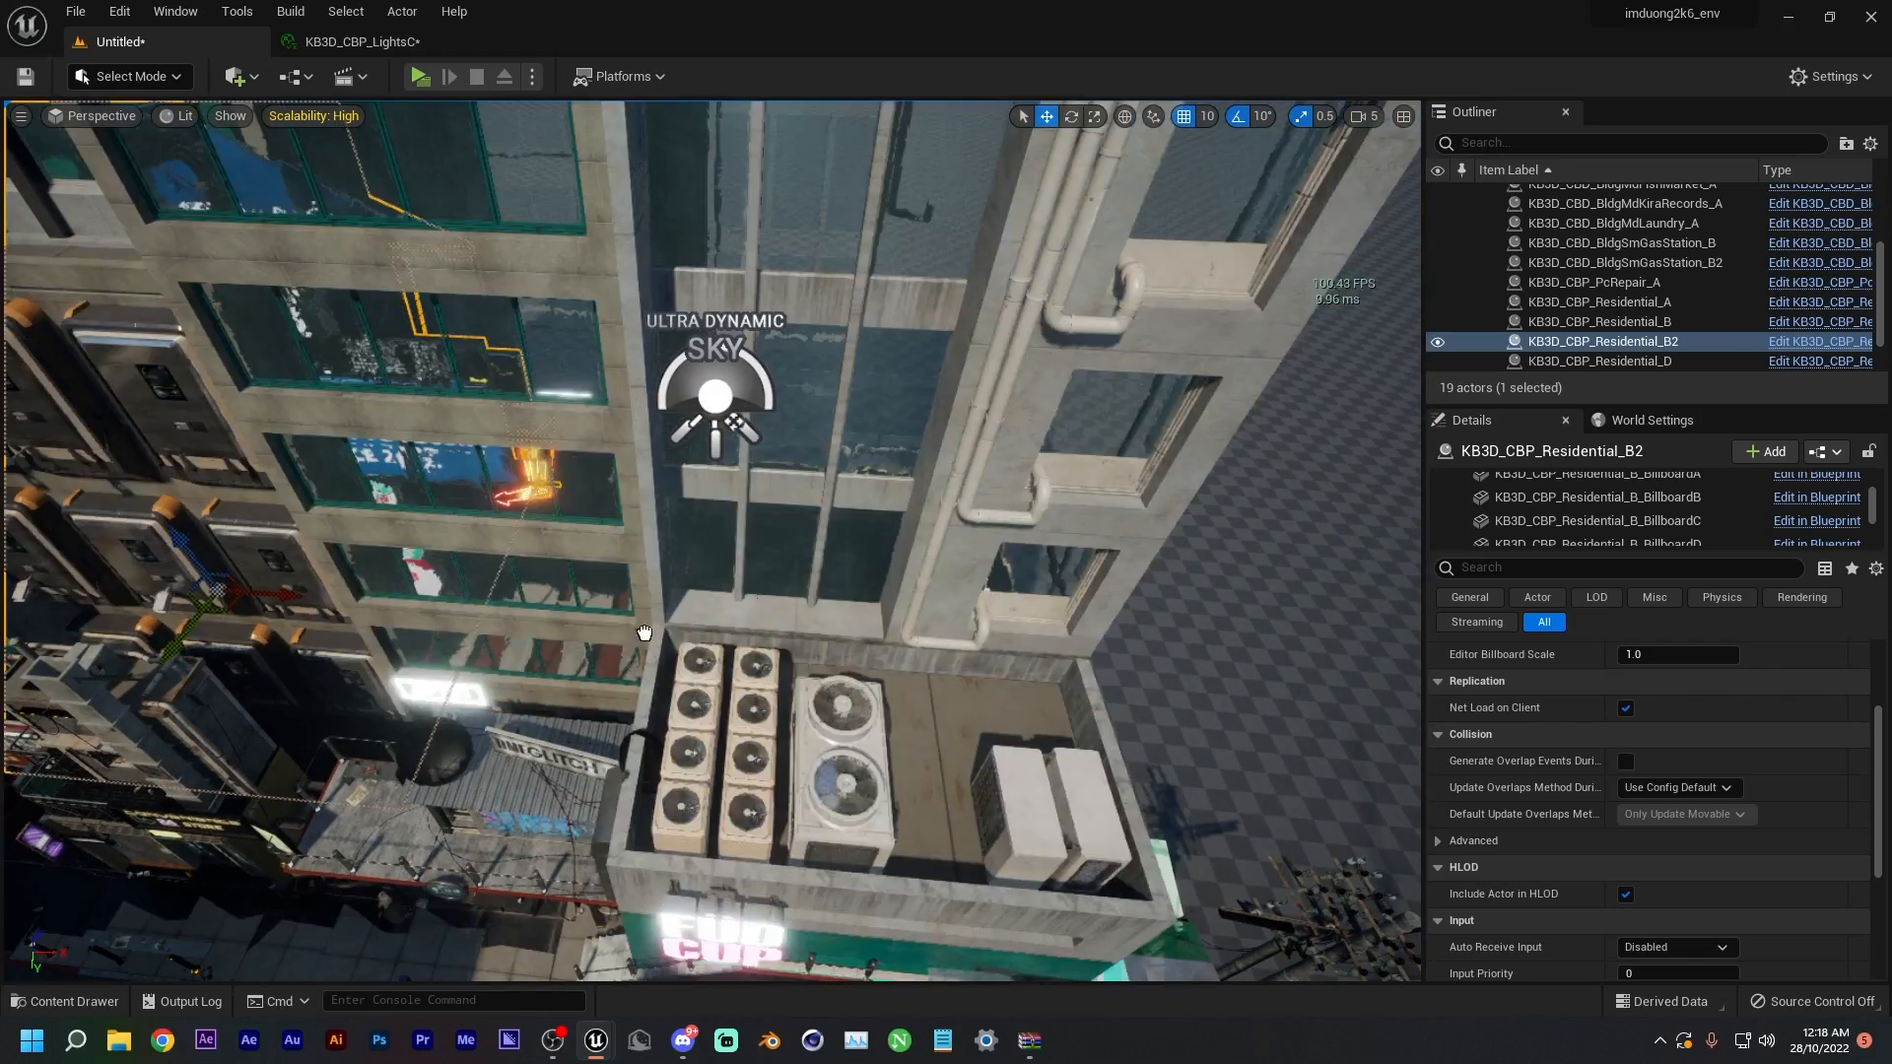
pyautogui.moveTo(644, 633); pyautogui.dragTo(938, 557)
pyautogui.press('e')
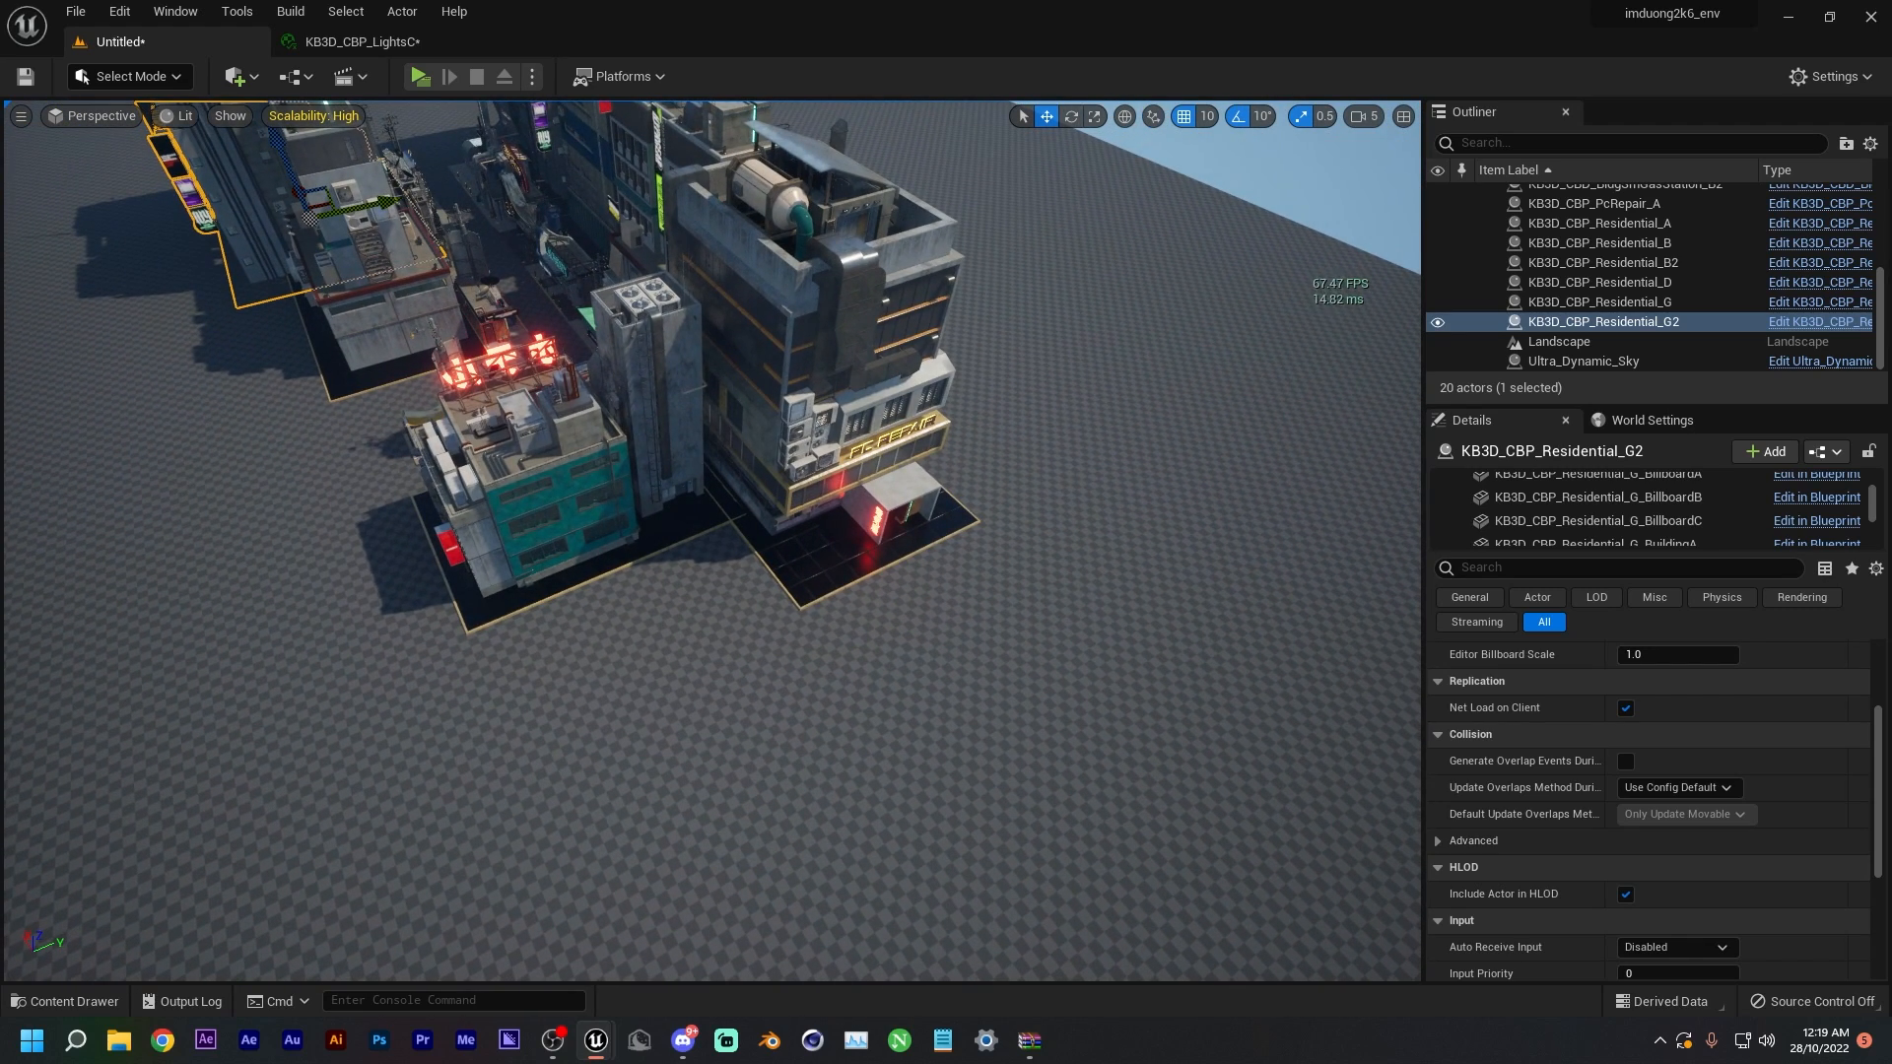
# - Browse the cyberpunk actors folder in the Content Browser for tower assets
pyautogui.moveTo(0, 384); pyautogui.dragTo(894, 1)
pyautogui.scroll(2, 698, 538)
pyautogui.scroll(2, 698, 538)
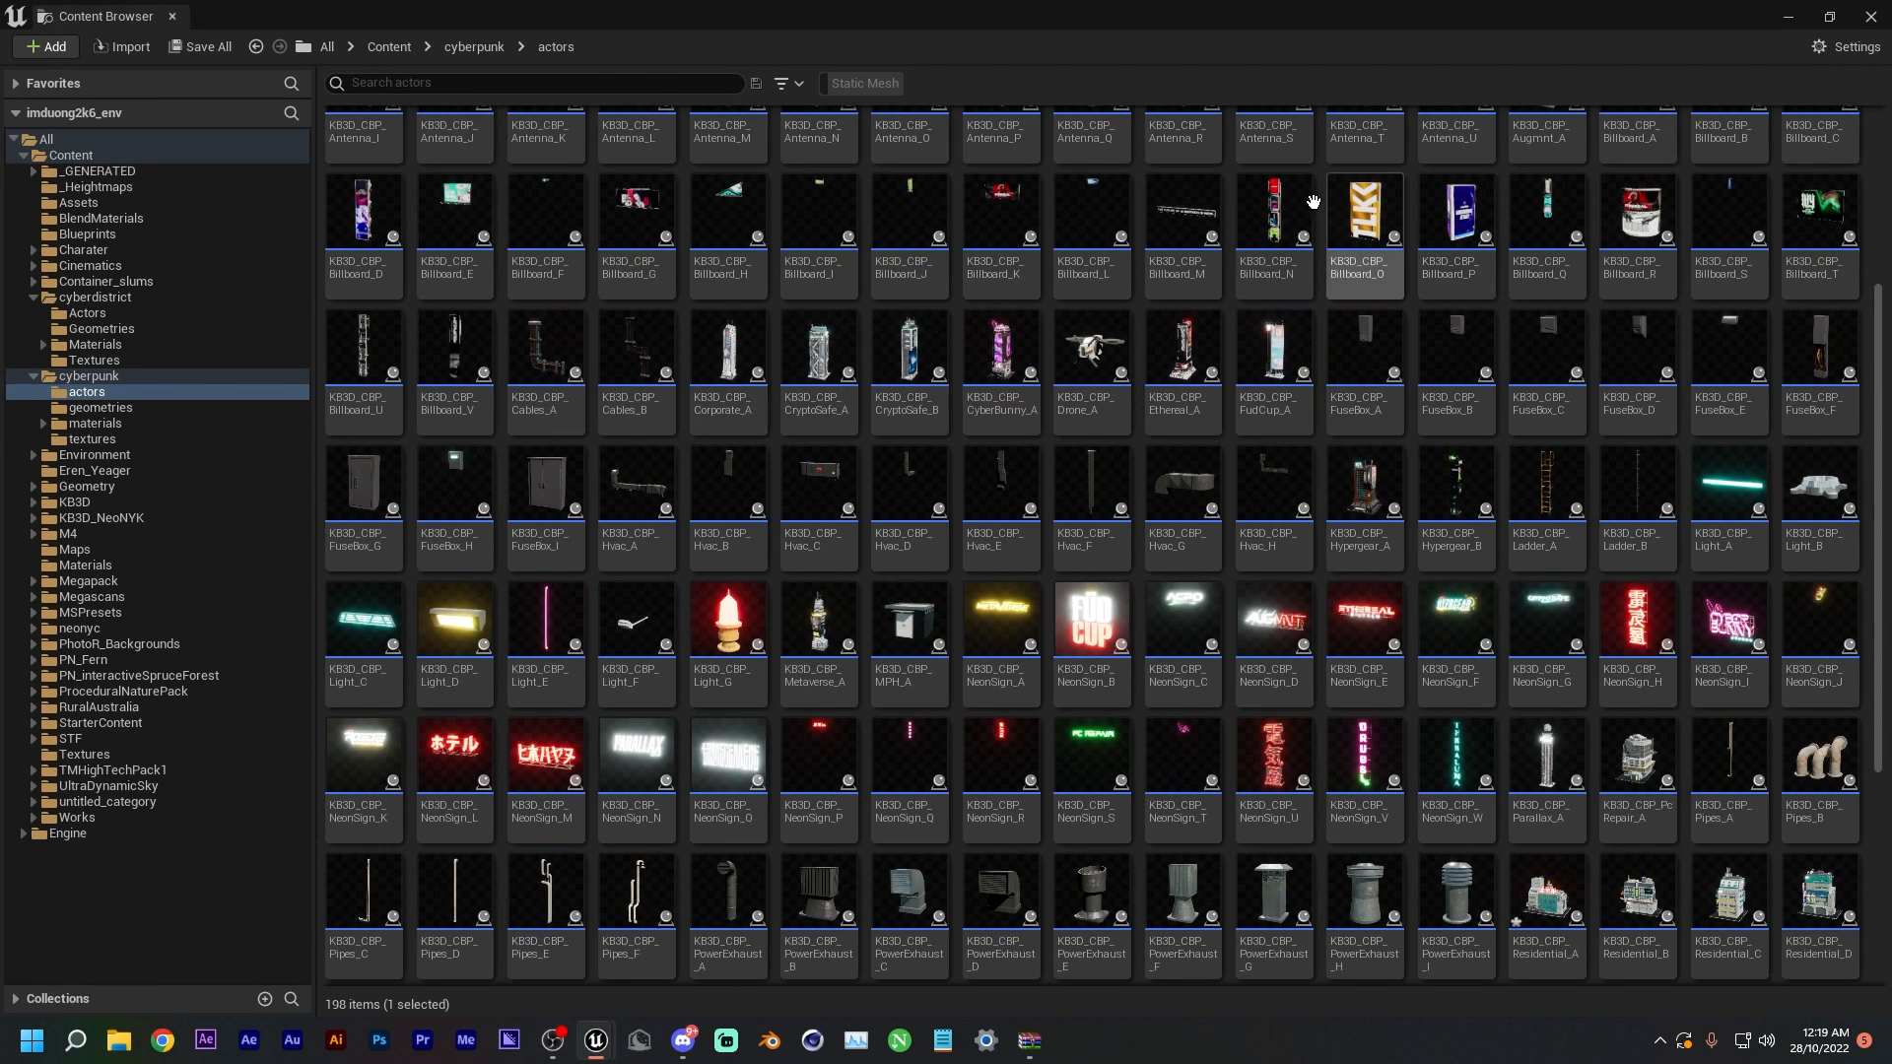
pyautogui.scroll(3, 690, 600)
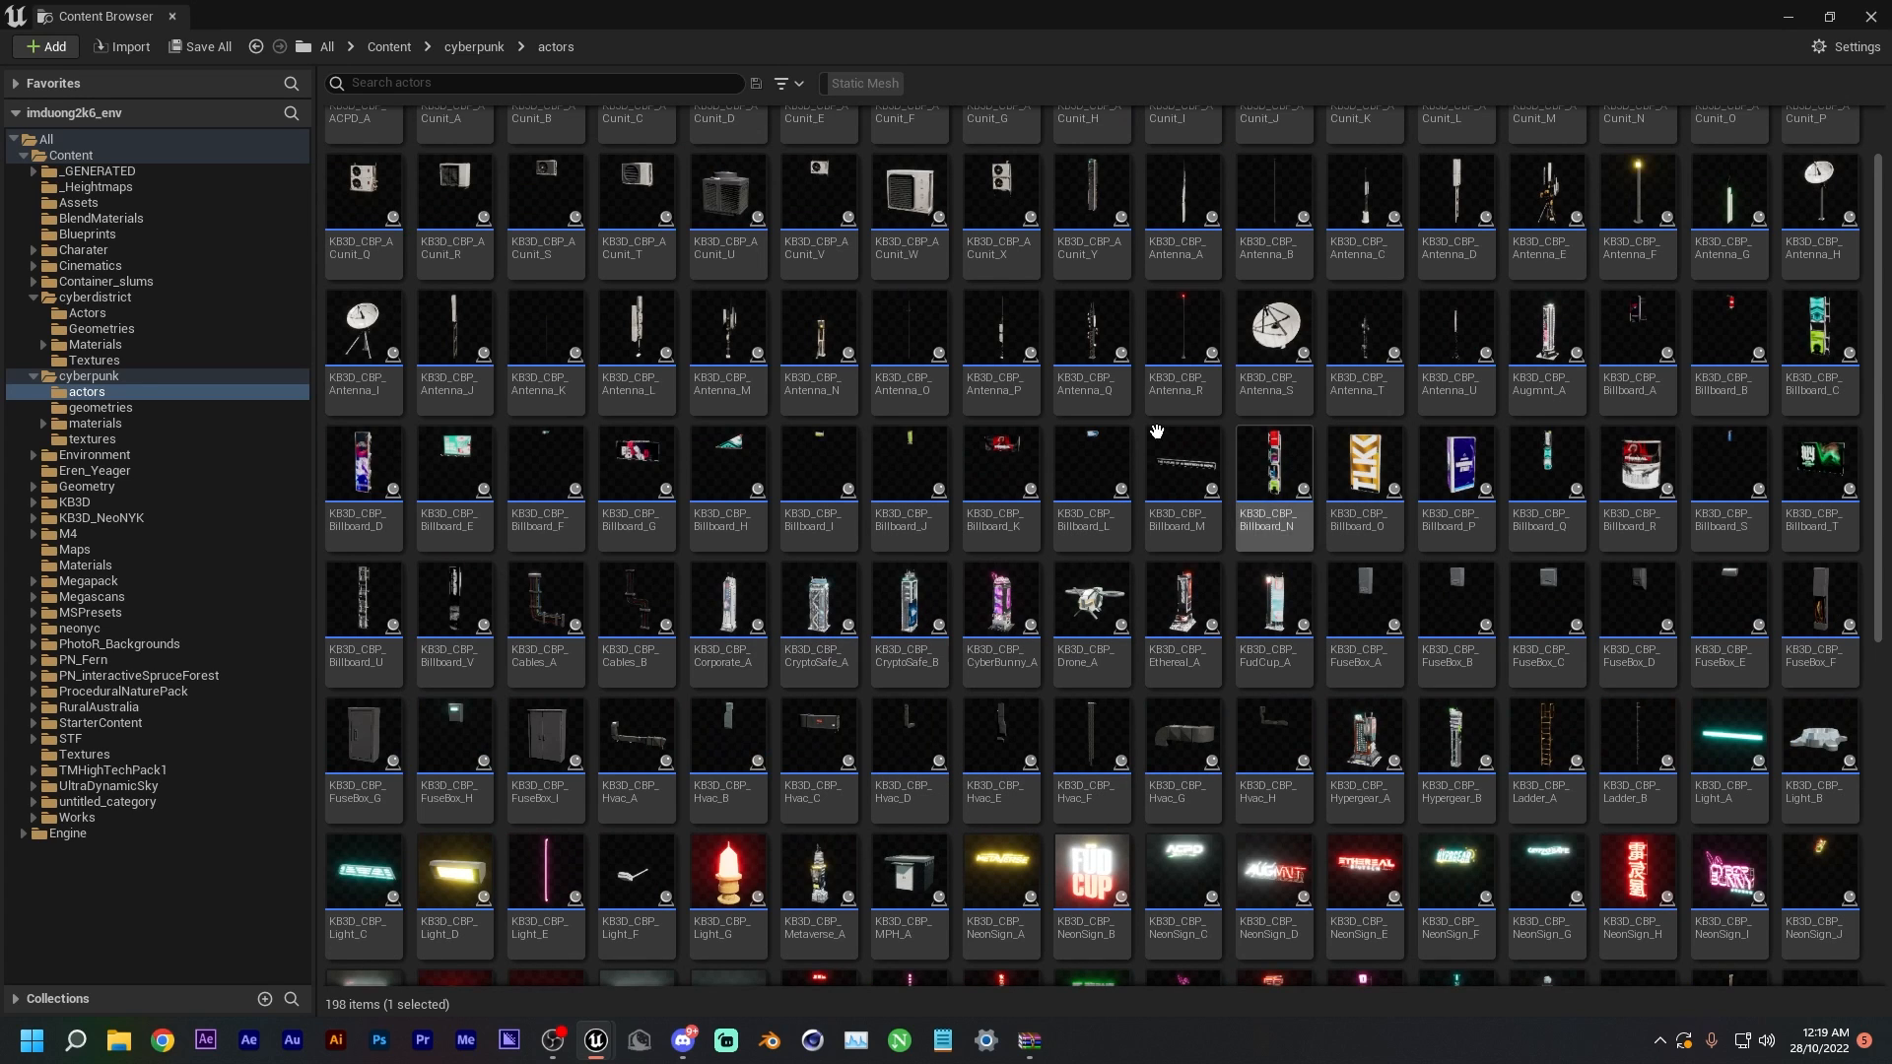
pyautogui.moveTo(901, 28); pyautogui.dragTo(0, 631)
# - Add the KB3D_CBP_CyberBunny_A tower behind the hotel building at the end of the street
pyautogui.moveTo(911, 393); pyautogui.dragTo(1193, 364, button='right')
pyautogui.press('a')
pyautogui.press('a')
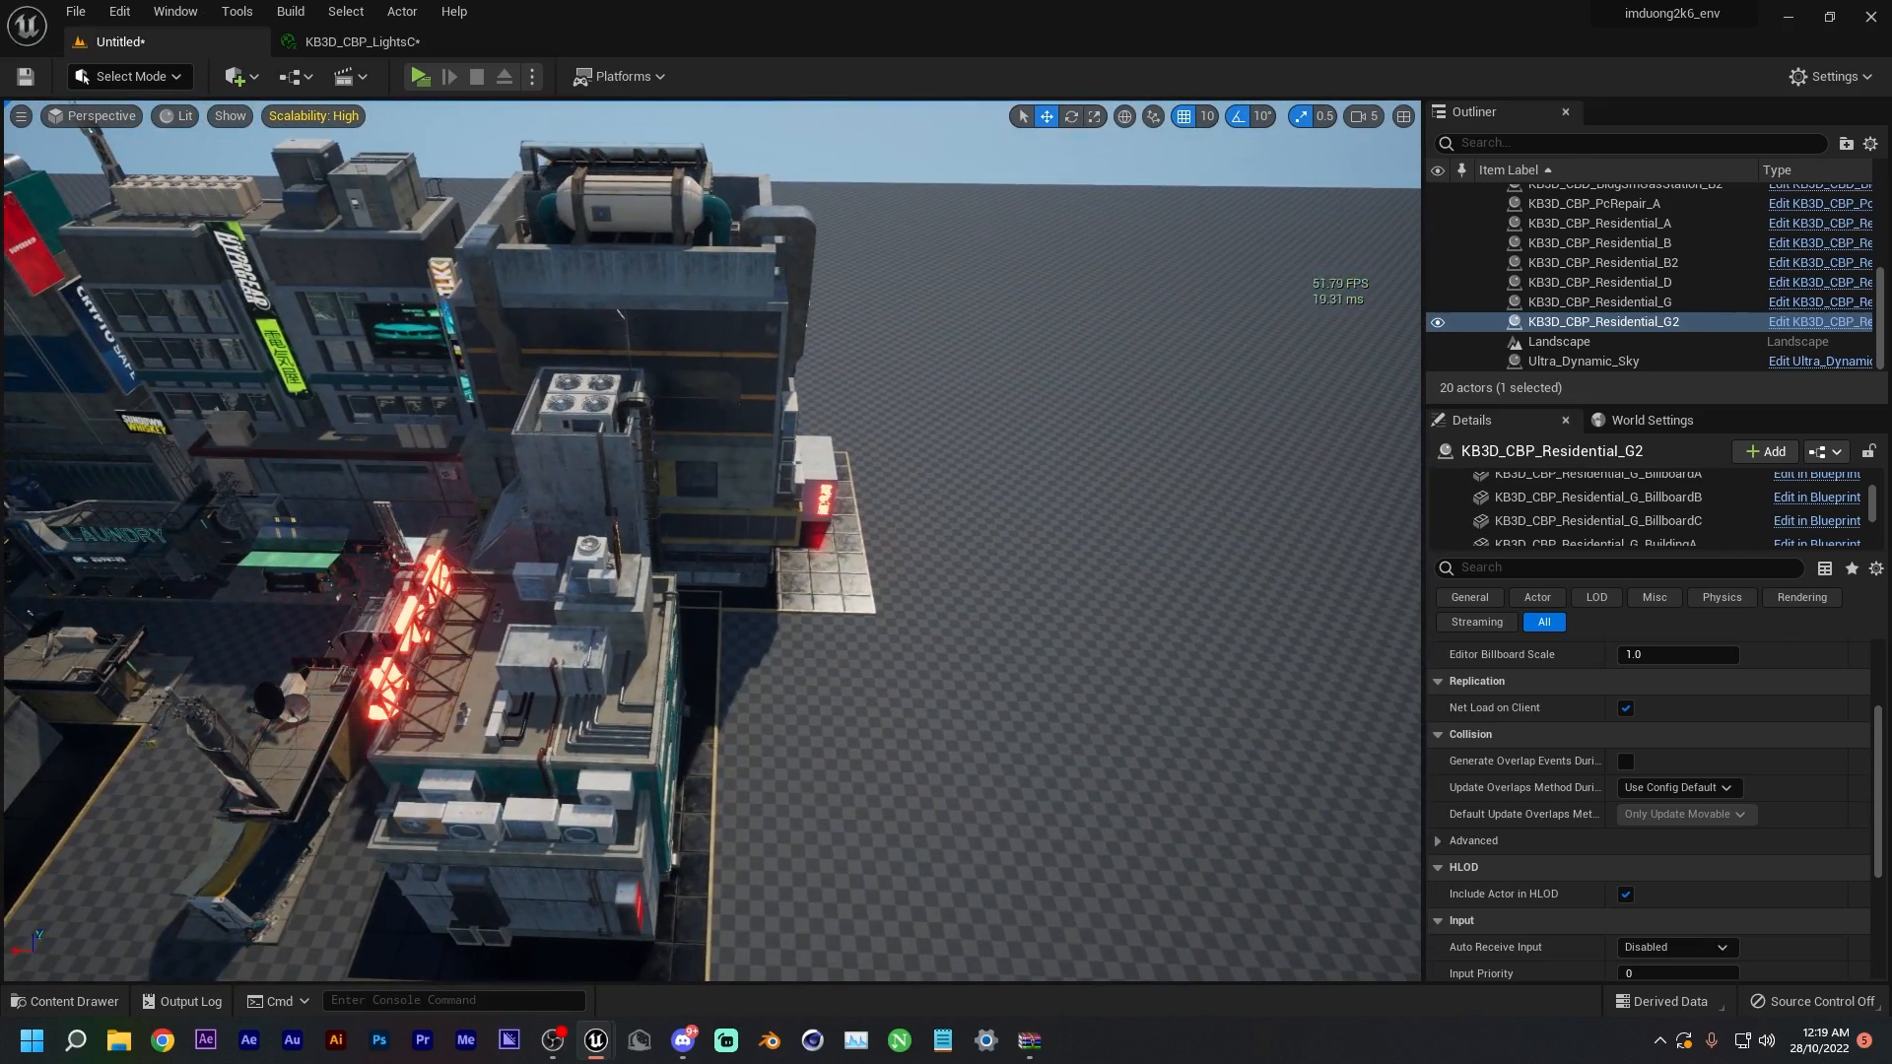
pyautogui.moveTo(0, 793); pyautogui.dragTo(884, 759)
pyautogui.moveTo(884, 759); pyautogui.dragTo(764, 665, button='right')
pyautogui.press('f')
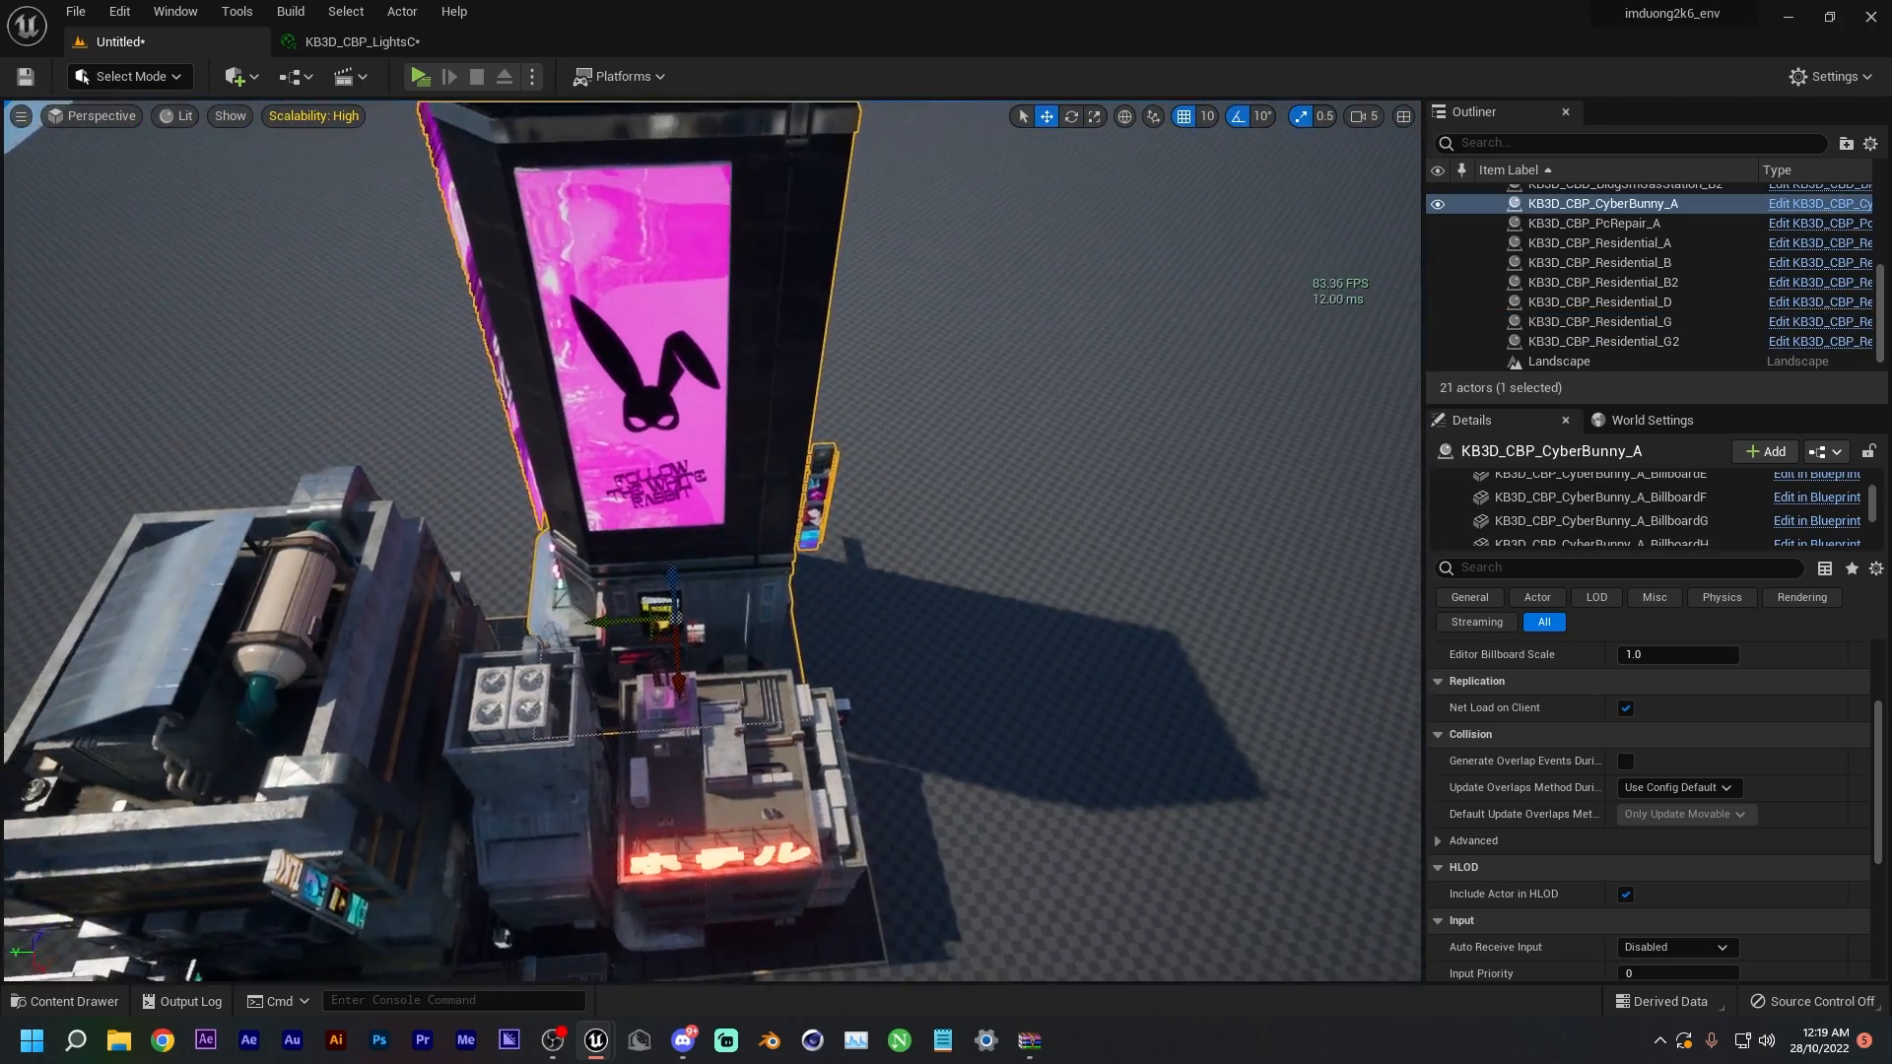
pyautogui.scroll(-6, 590, 637)
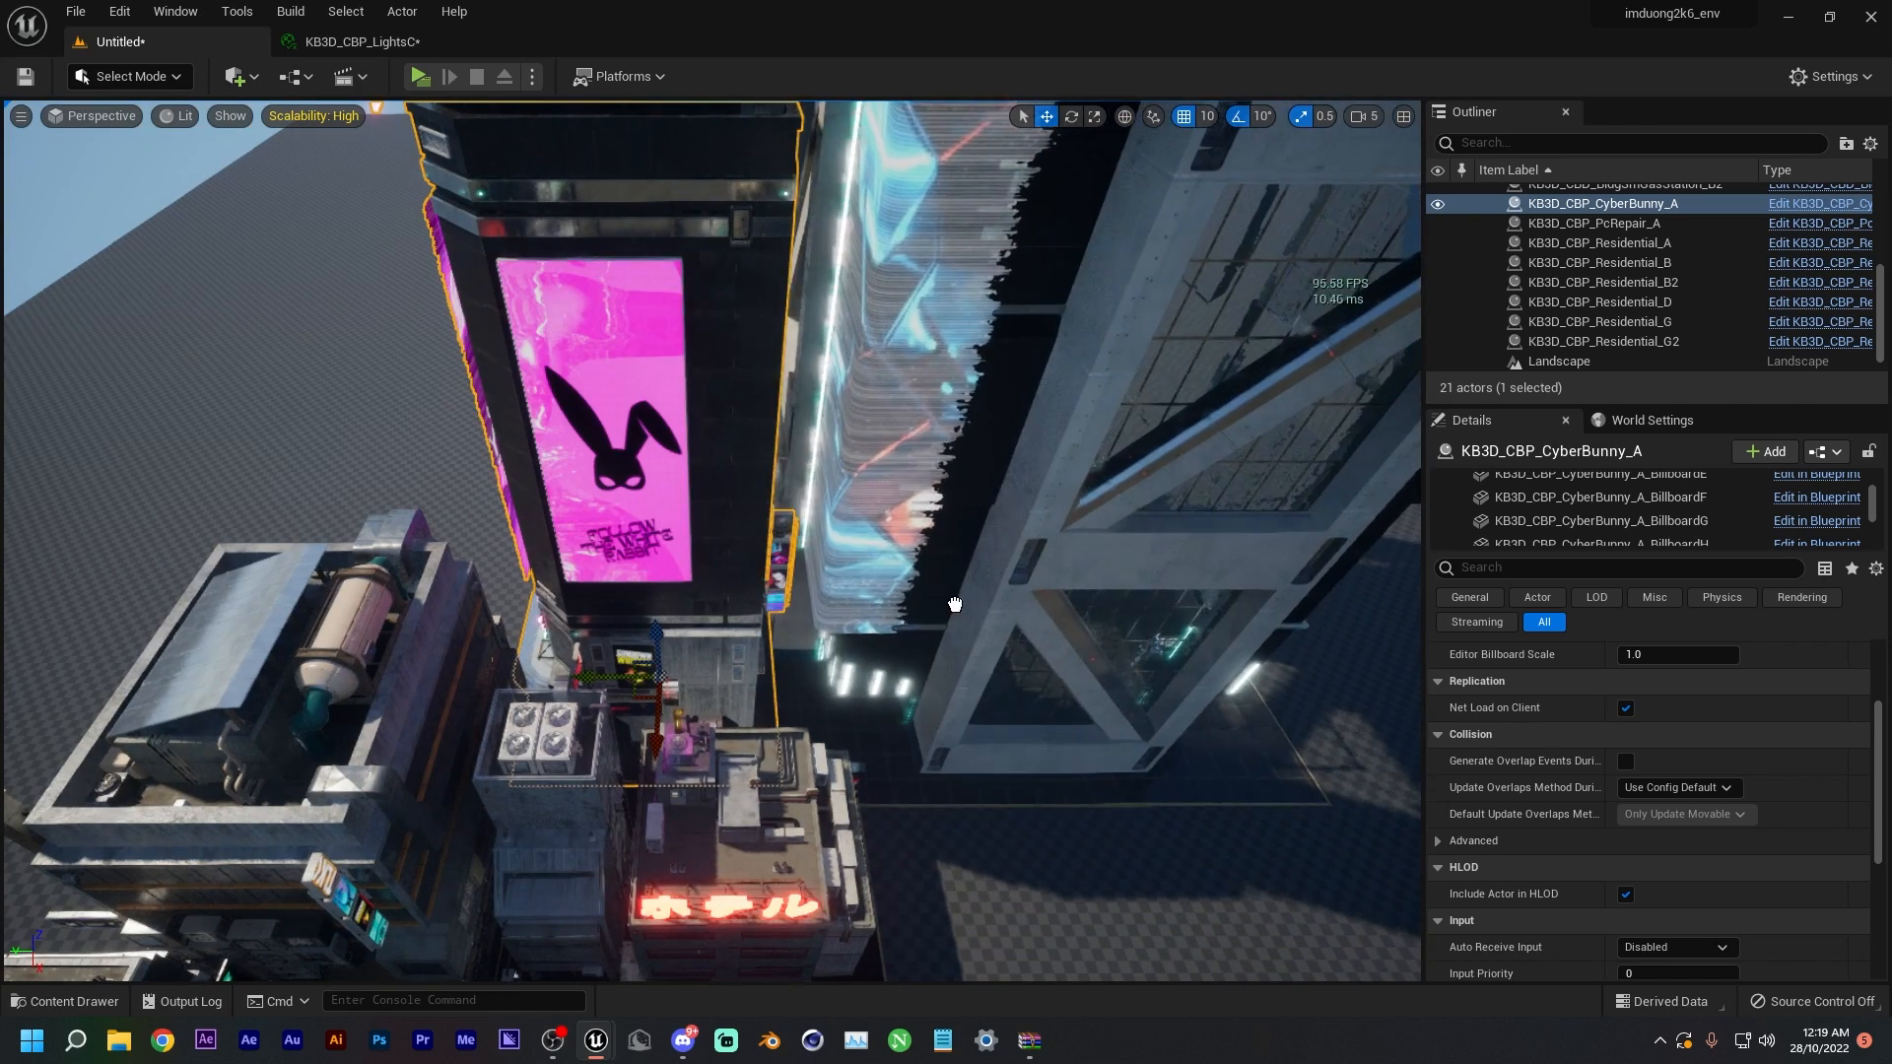
# - Add the KB3D_CBP_CryptoSafe_A tower beside the CyberBunny tower and rotate it by -90 degrees
pyautogui.moveTo(955, 603); pyautogui.dragTo(954, 604)
pyautogui.press('e')
pyautogui.moveTo(894, 664); pyautogui.dragTo(1056, 690)
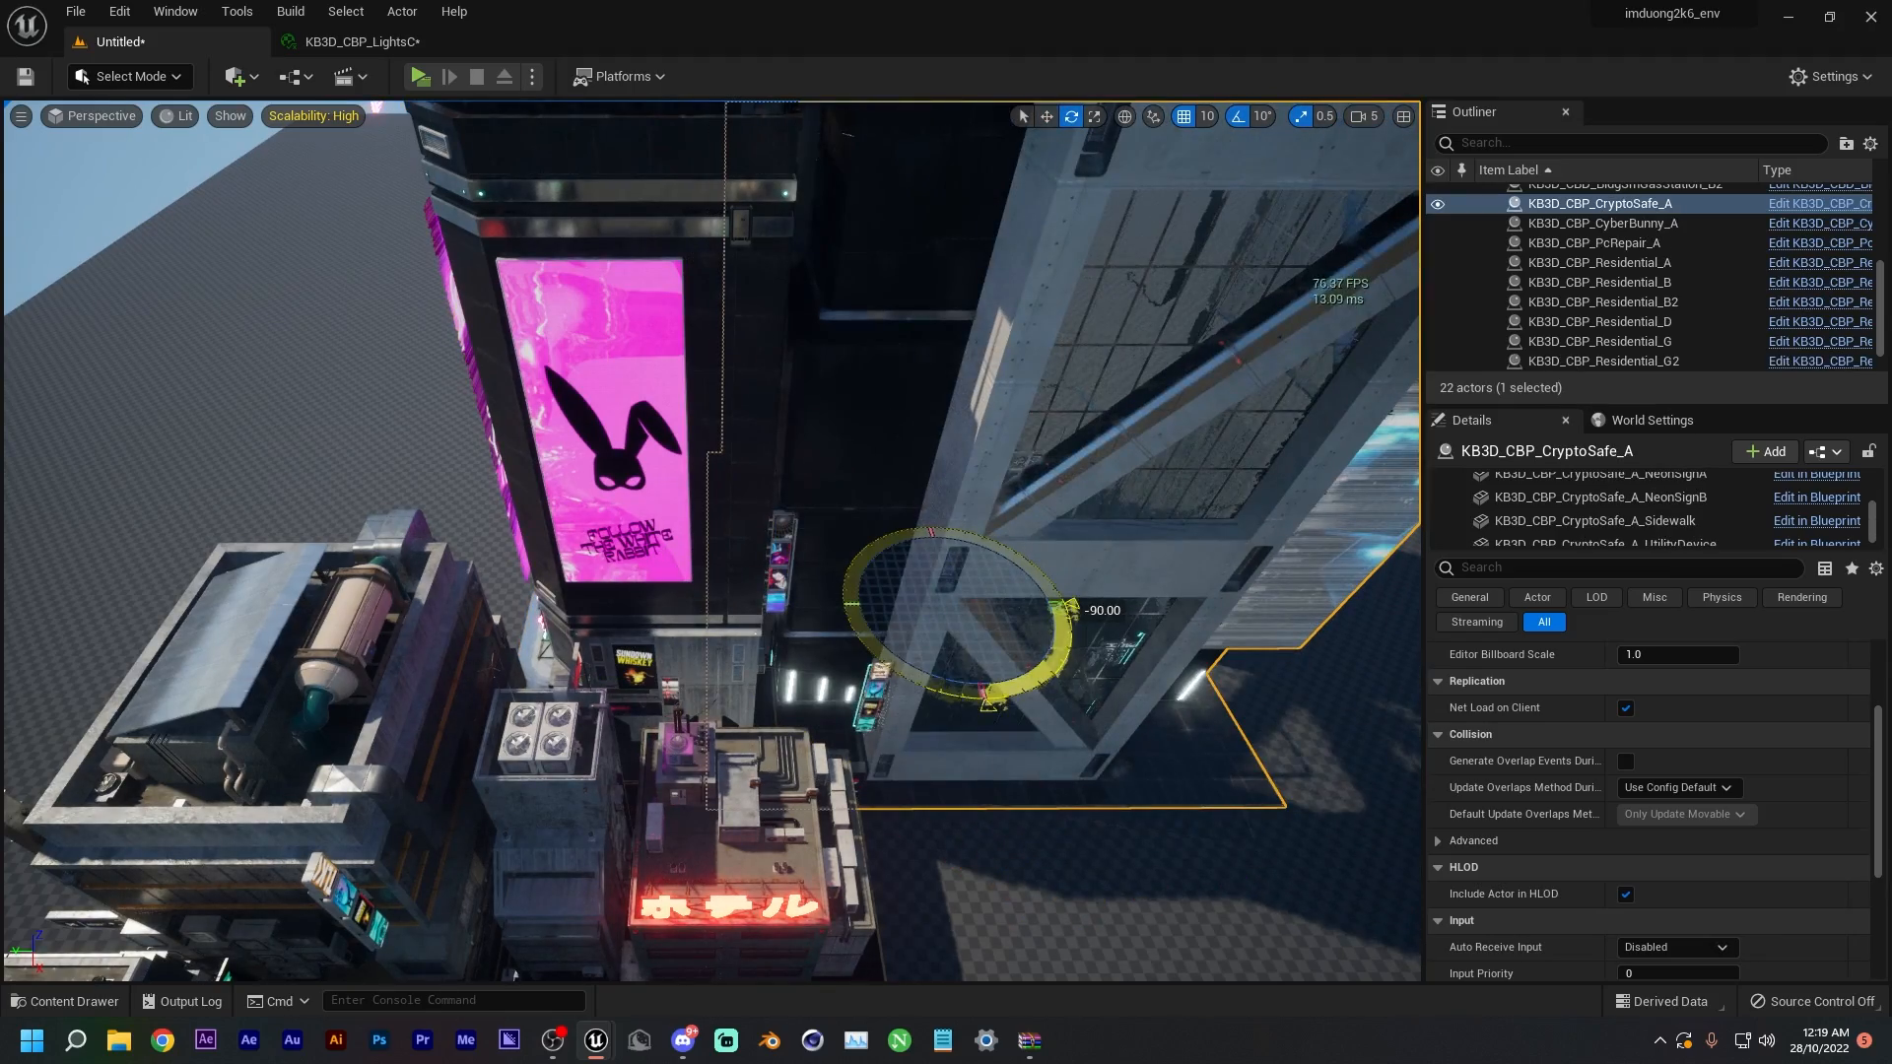
pyautogui.moveTo(732, 545); pyautogui.dragTo(731, 498, button='right')
pyautogui.press('s')
pyautogui.press('w')
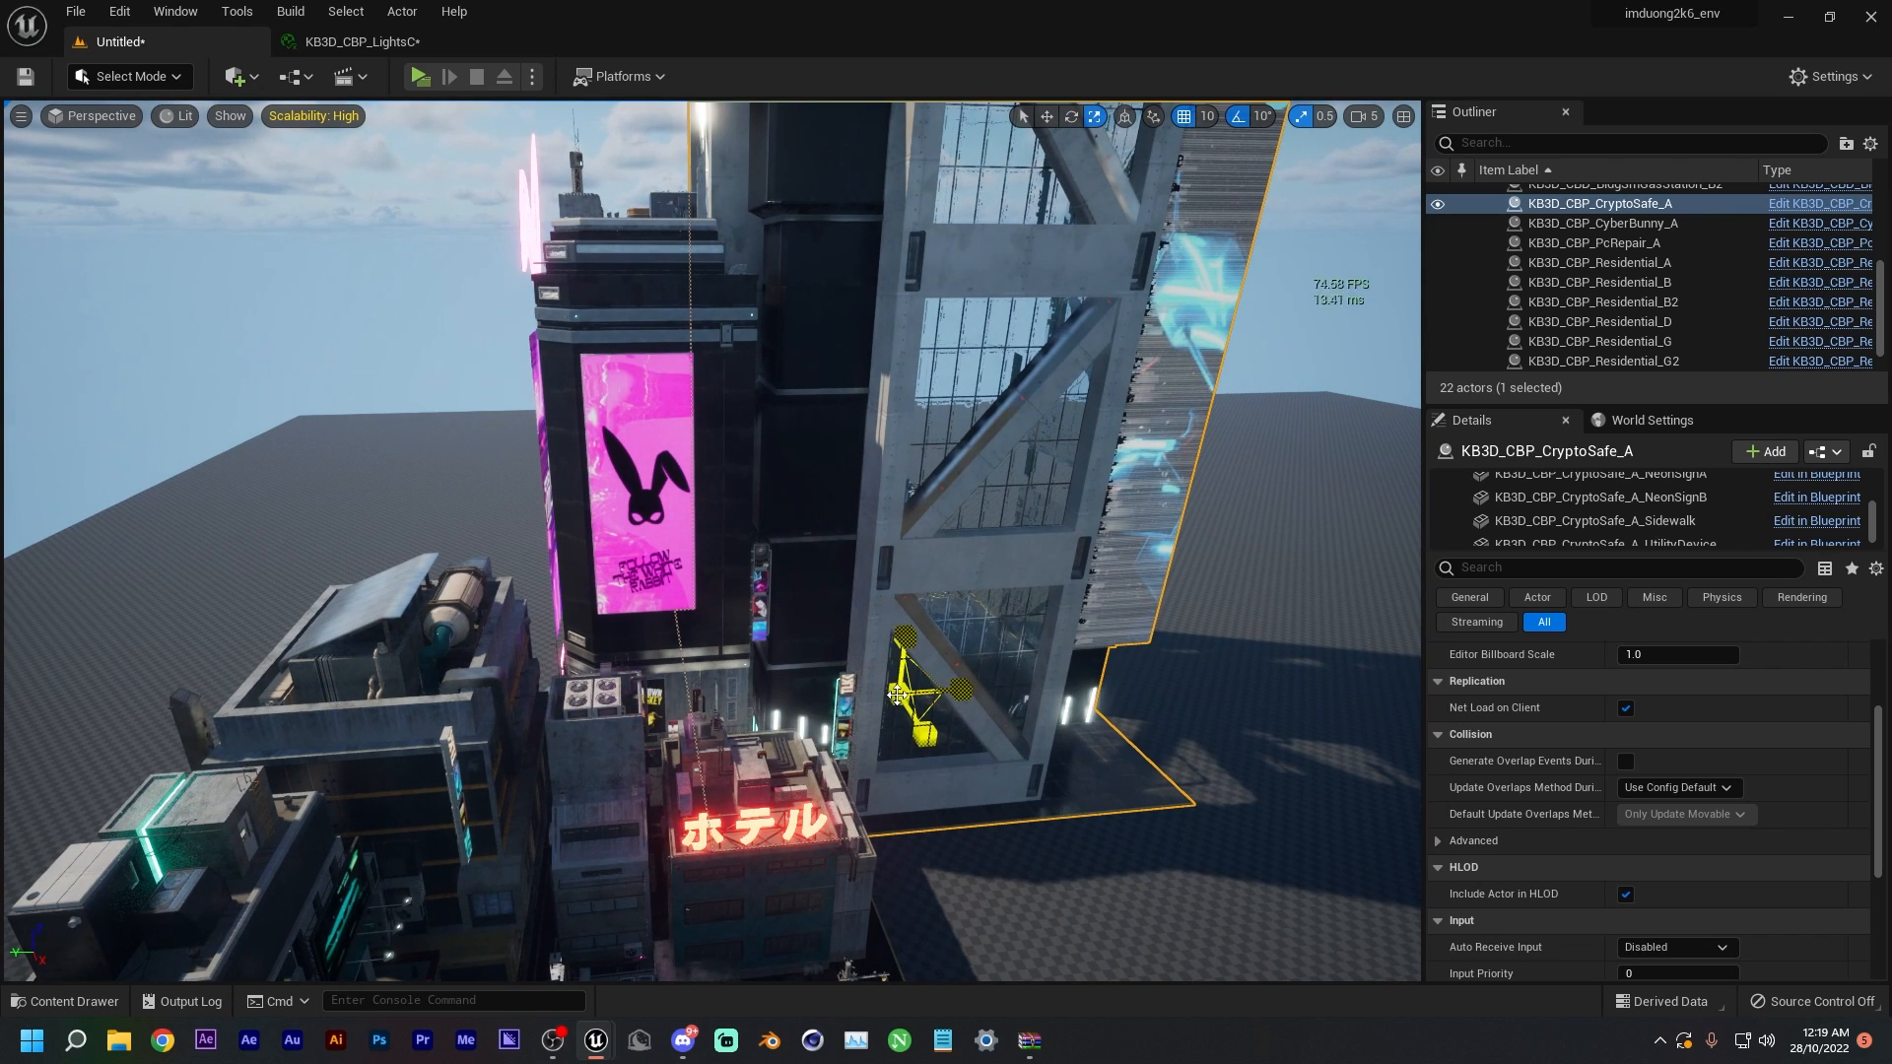
# - Set the scale snap to 0.0625 and scale down the CryptoSafe tower
pyautogui.moveTo(928, 680)
pyautogui.mouseDown()
pyautogui.moveTo(898, 694)
pyautogui.moveTo(928, 680)
pyautogui.mouseUp()
pyautogui.click(1325, 125)
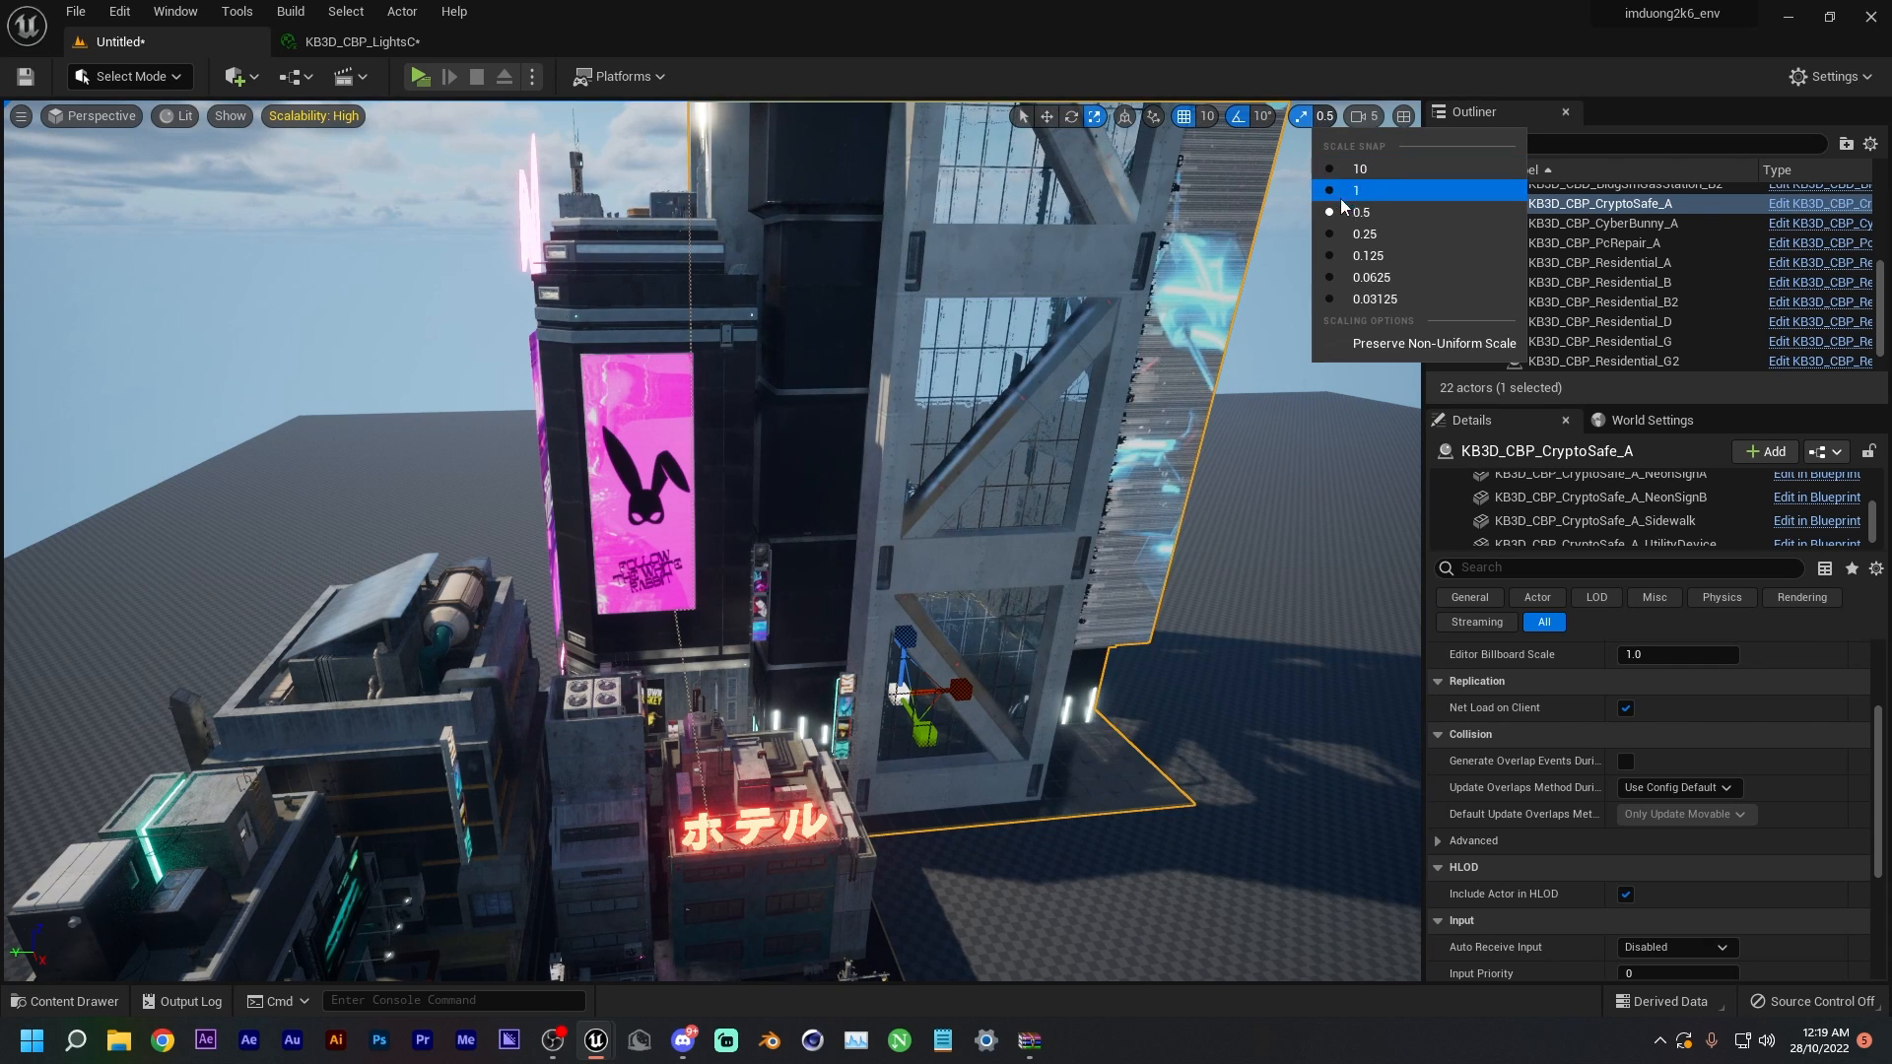
pyautogui.click(1335, 276)
pyautogui.moveTo(900, 702); pyautogui.dragTo(935, 760)
# - Move the CryptoSafe tower closer to the CyberBunny tower behind the hotel
pyautogui.press('w')
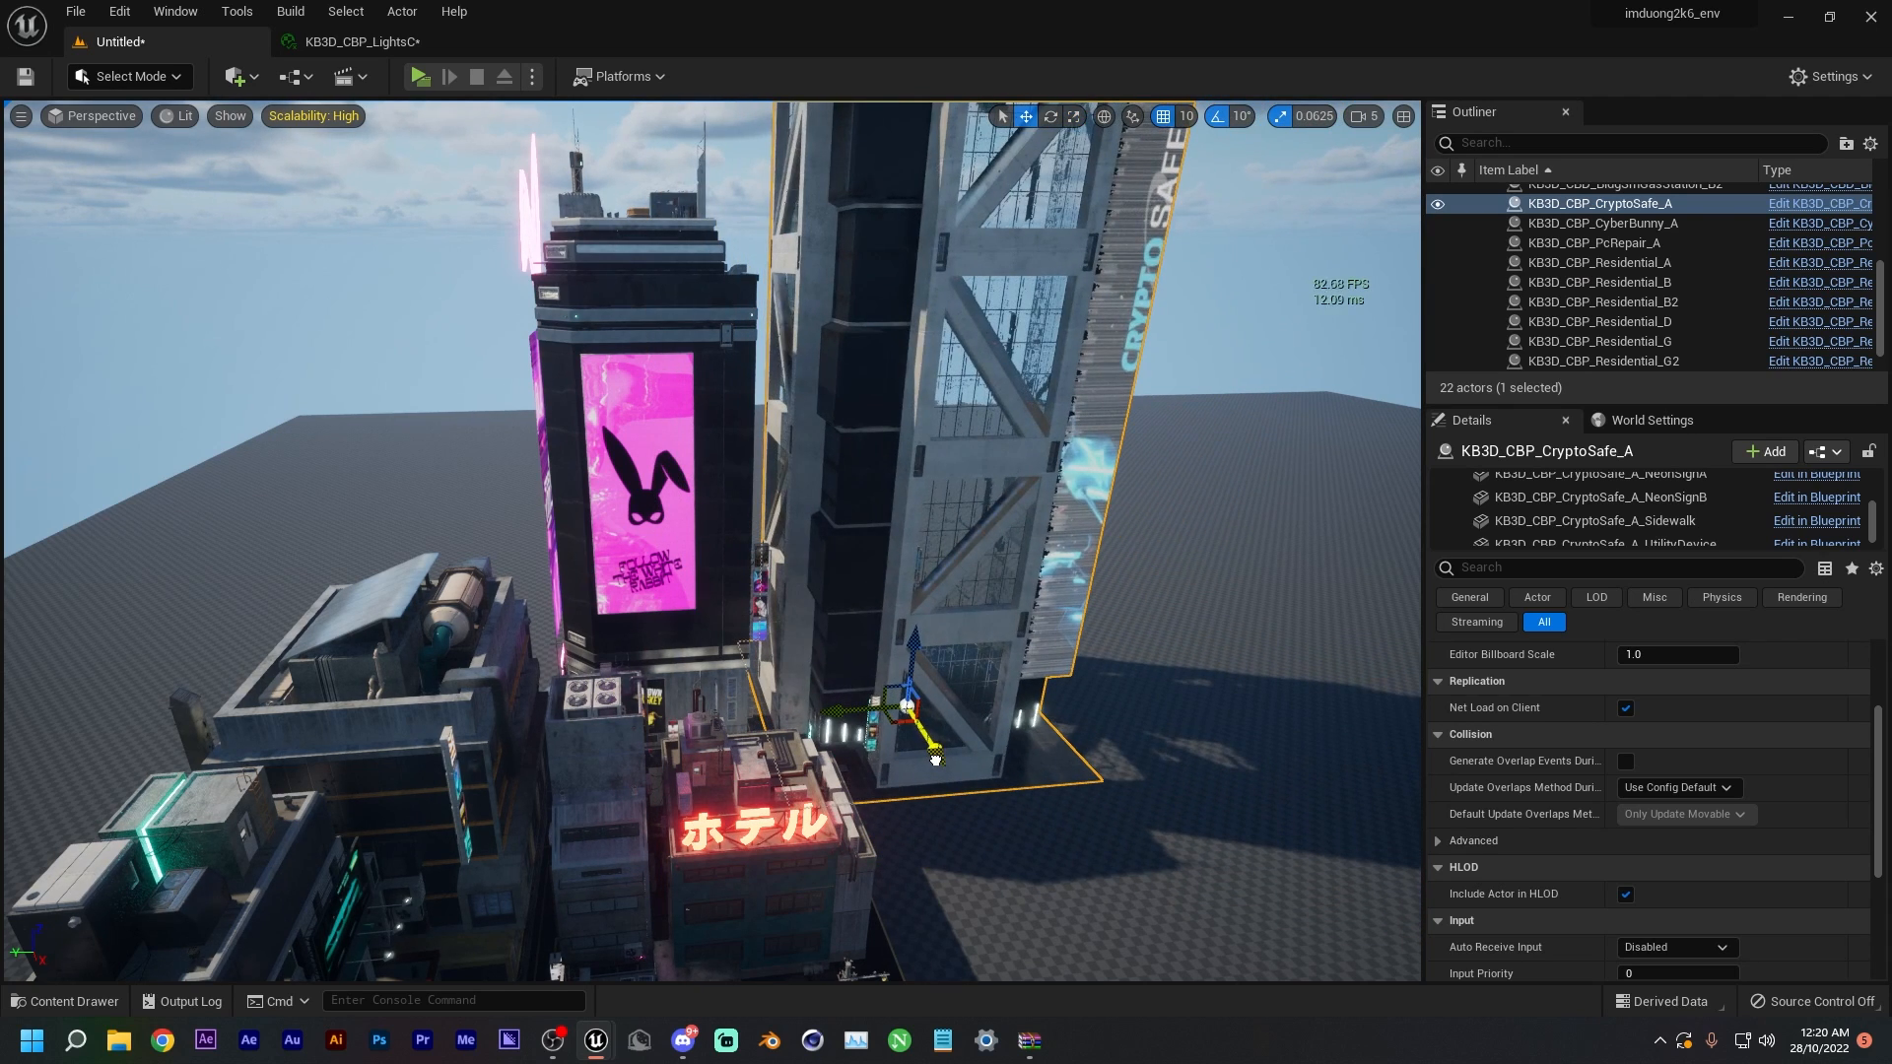
pyautogui.moveTo(836, 712); pyautogui.dragTo(820, 713)
pyautogui.moveTo(920, 753); pyautogui.dragTo(913, 743)
pyautogui.moveTo(913, 743); pyautogui.dragTo(913, 714, button='right')
pyautogui.moveTo(860, 316); pyautogui.dragTo(858, 315, button='right')
pyautogui.press('s')
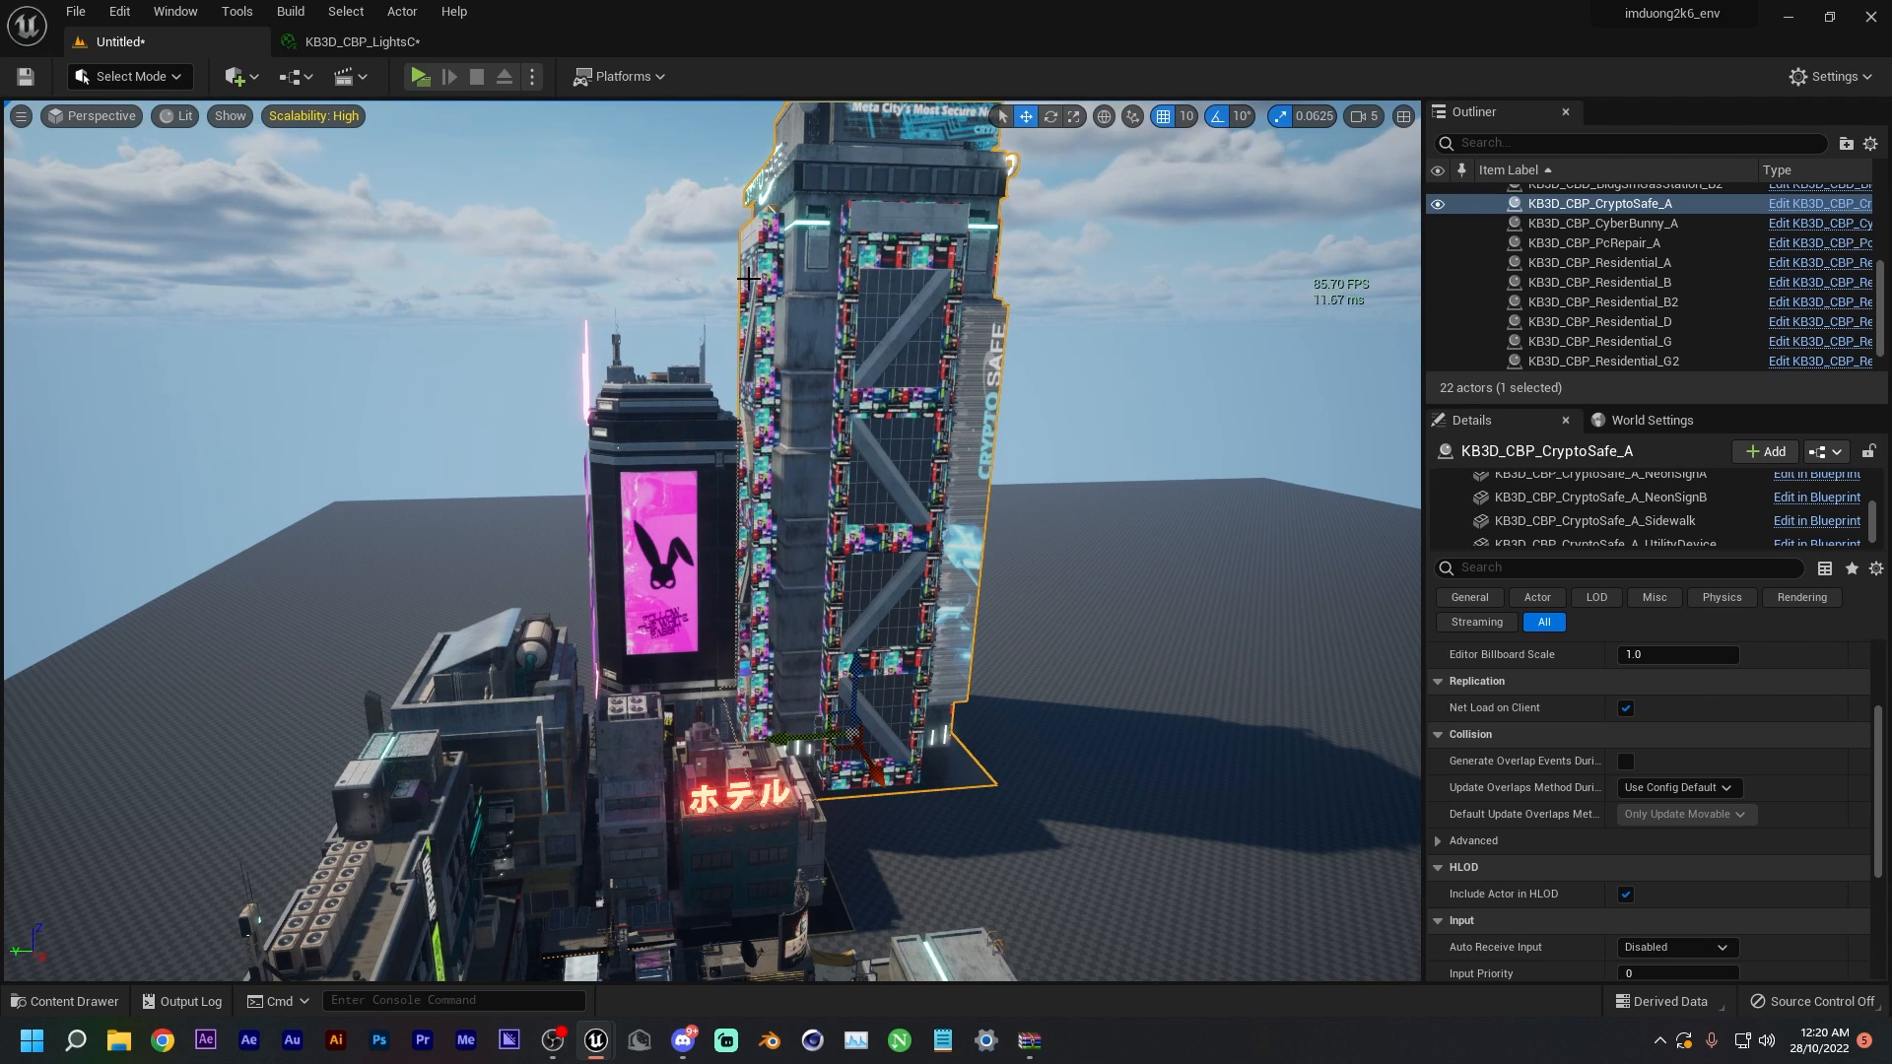
# - Inspect the CryptoSafe tower up close and from afar, and fine-tune its position at the end of the street
pyautogui.press('w')
pyautogui.moveTo(856, 288); pyautogui.dragTo(849, 283, button='right')
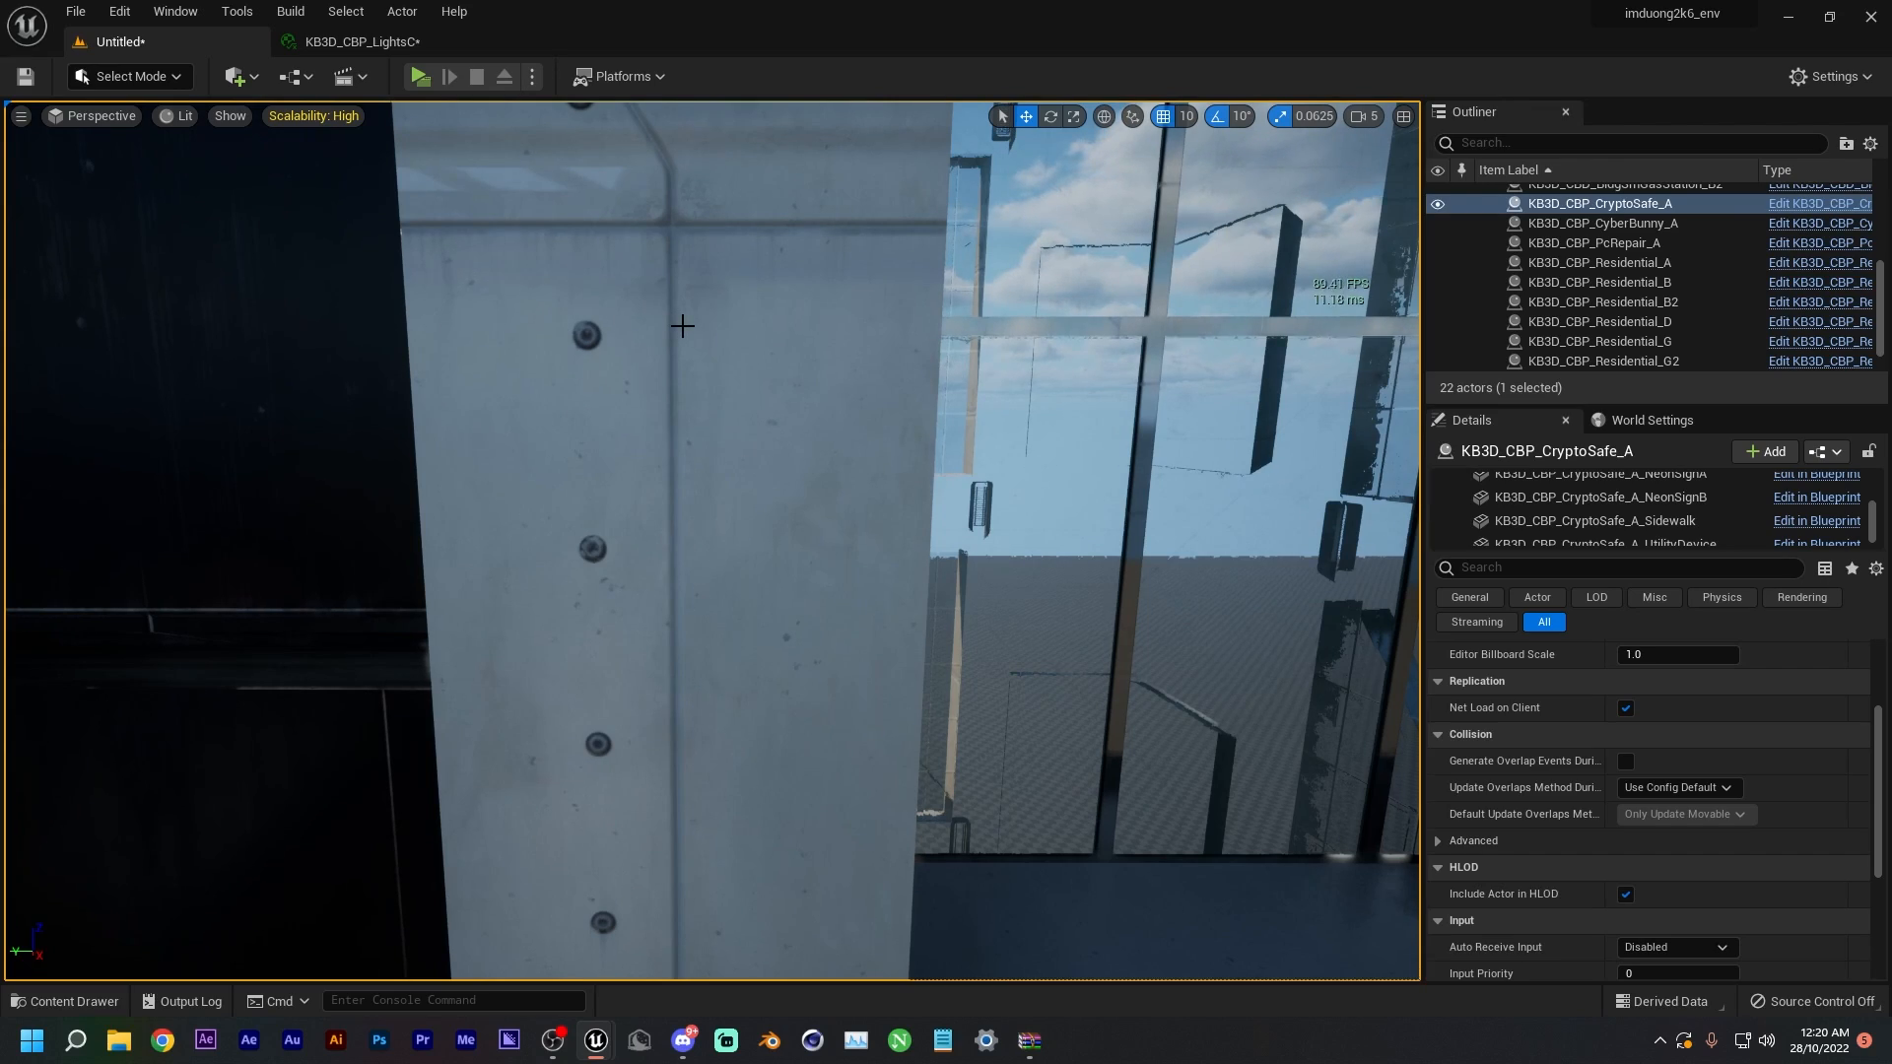
pyautogui.press('s')
pyautogui.moveTo(849, 283); pyautogui.dragTo(850, 284, button='right')
pyautogui.moveTo(734, 628); pyautogui.dragTo(734, 628, button='right')
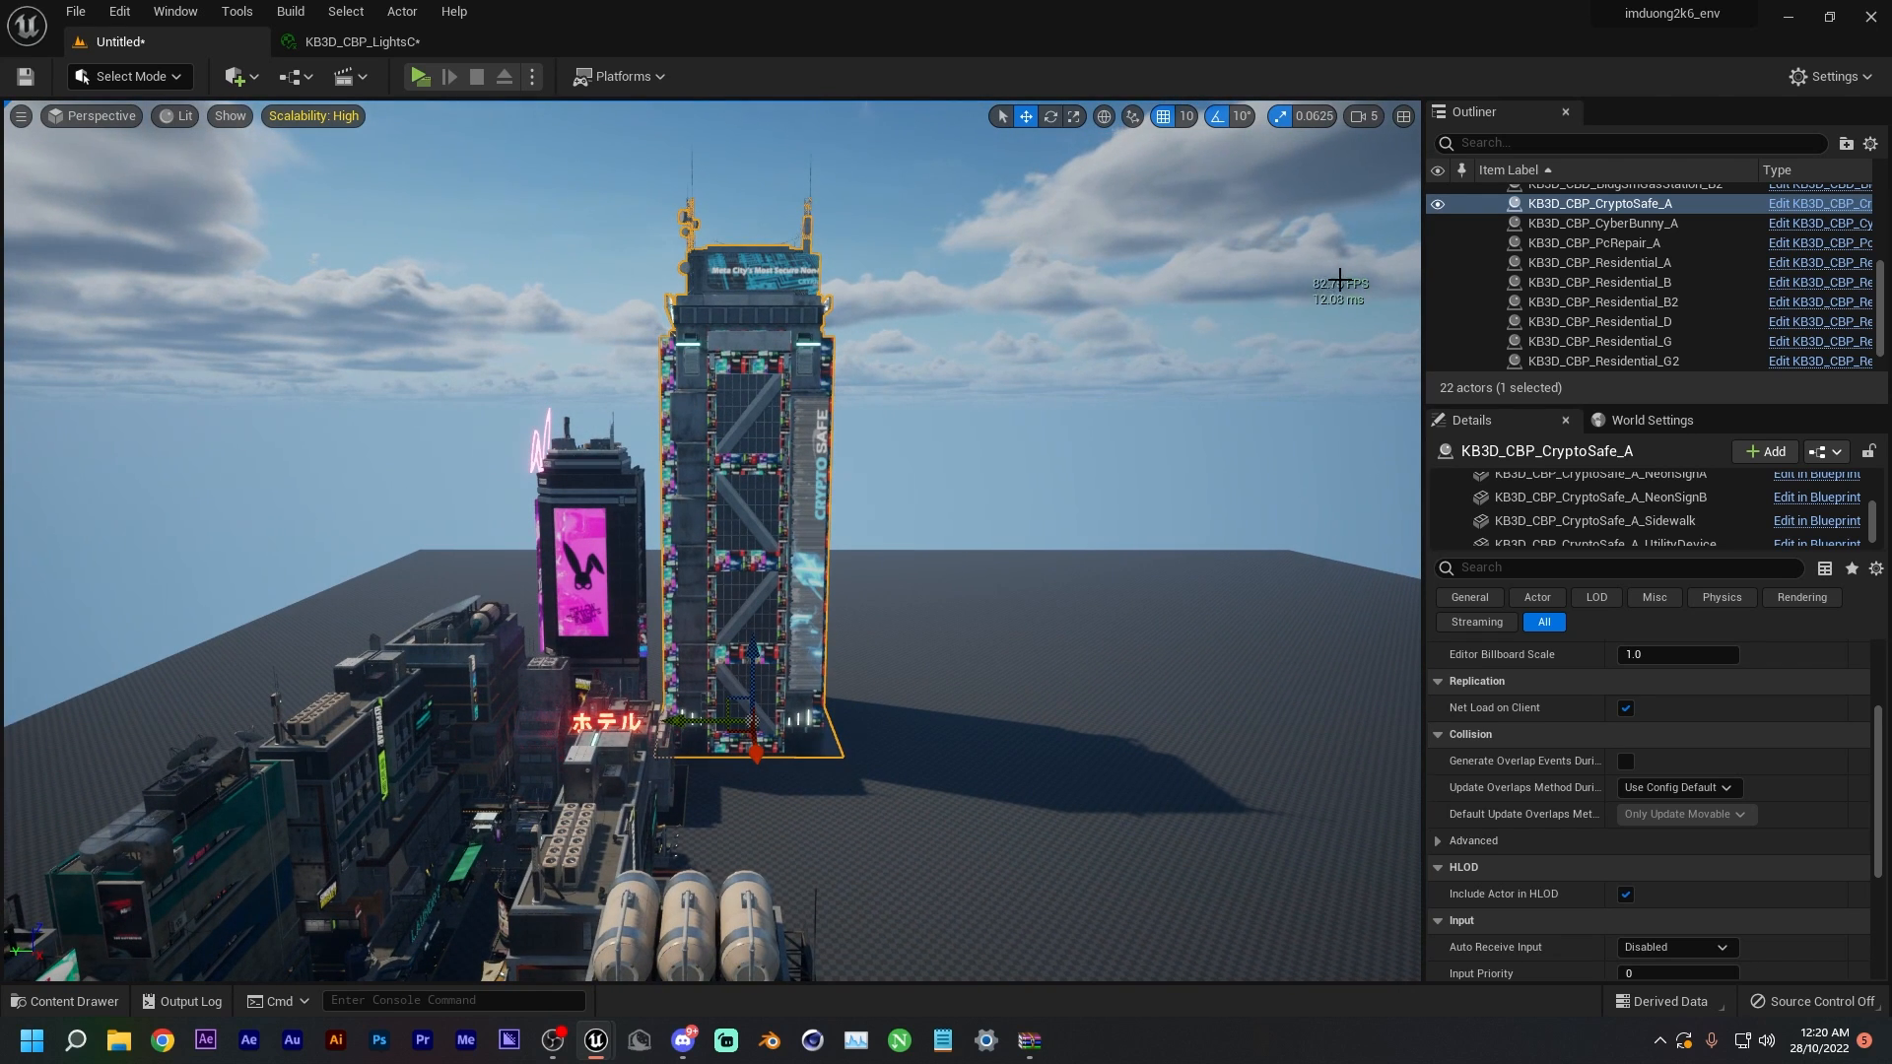
pyautogui.press('w')
pyautogui.moveTo(1020, 383); pyautogui.dragTo(1035, 388, button='right')
pyautogui.moveTo(828, 628); pyautogui.dragTo(830, 656)
pyautogui.moveTo(834, 651); pyautogui.dragTo(236, 660, button='right')
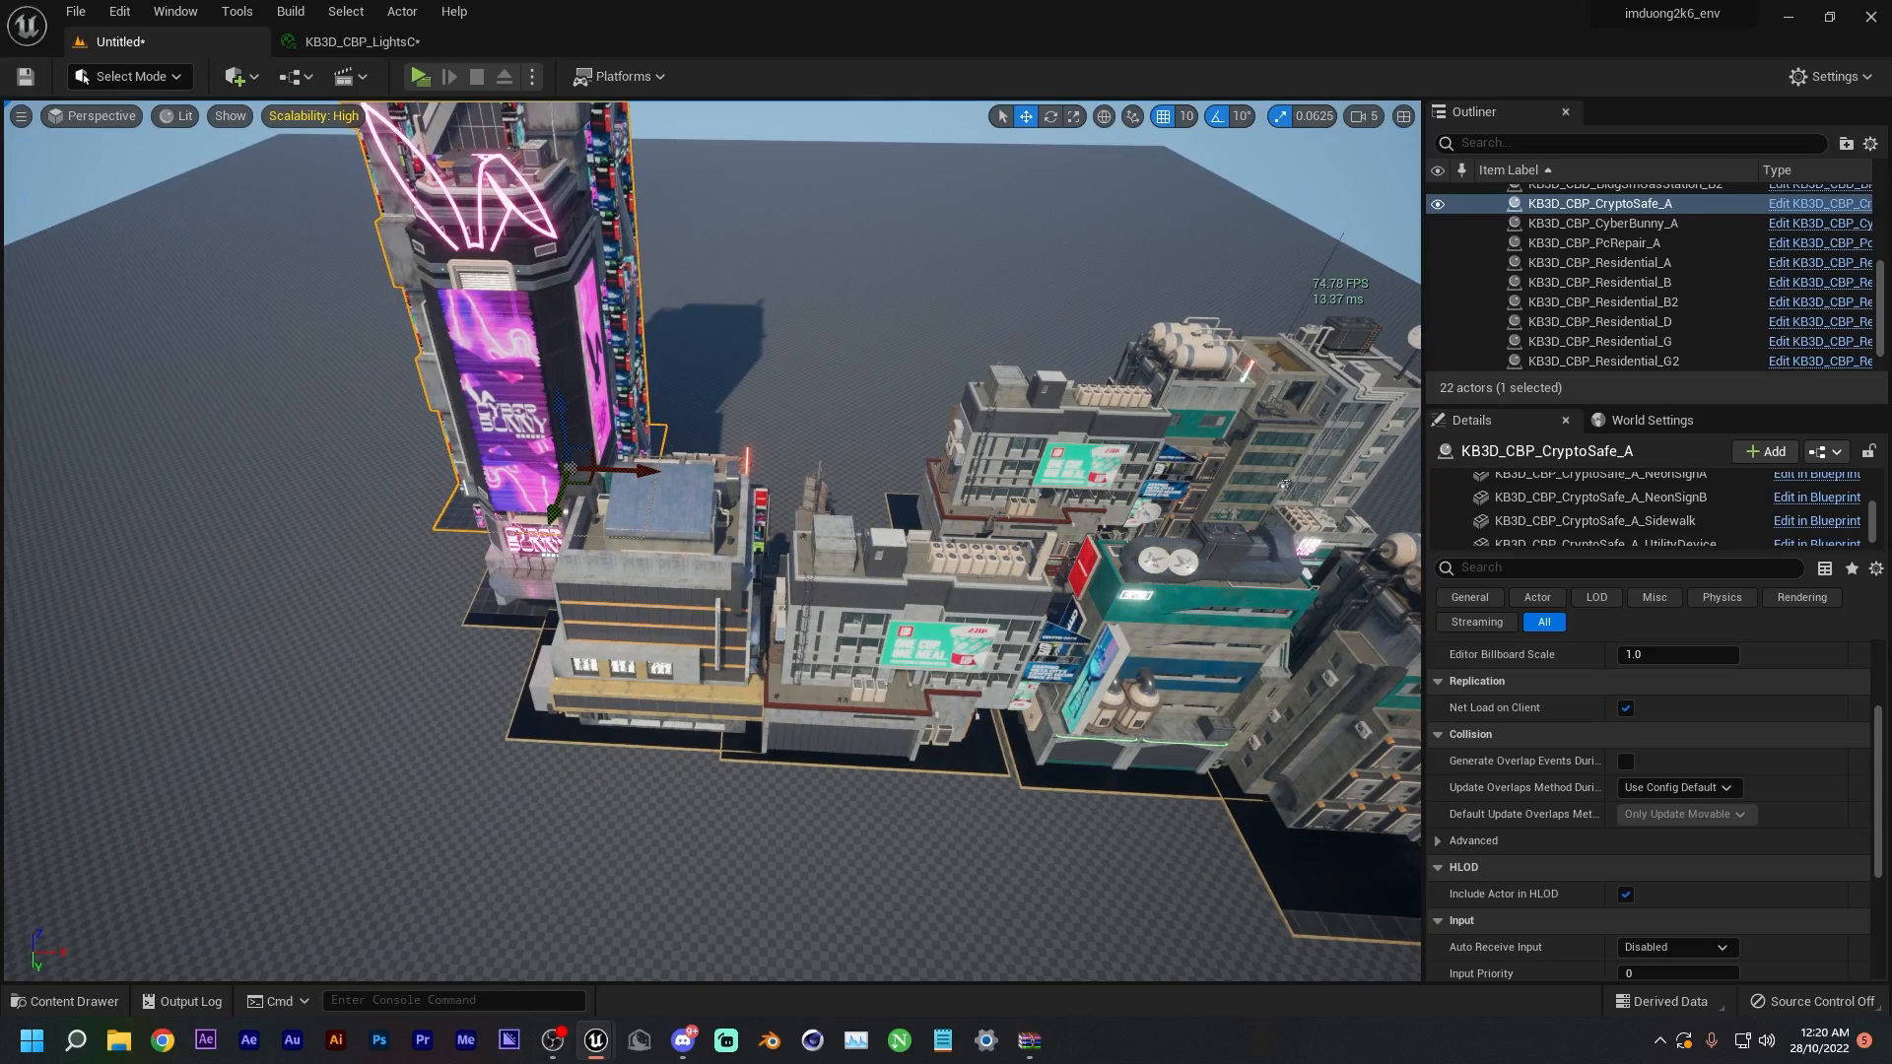
# - Add the KB3D_CBP_Augmnt_A tower and position it behind the PC repair building
pyautogui.moveTo(372, 811); pyautogui.dragTo(632, 820)
pyautogui.moveTo(977, 720); pyautogui.dragTo(982, 720)
pyautogui.moveTo(982, 720); pyautogui.dragTo(468, 719, button='right')
pyautogui.moveTo(1215, 625); pyautogui.dragTo(1202, 680, button='right')
pyautogui.press('e')
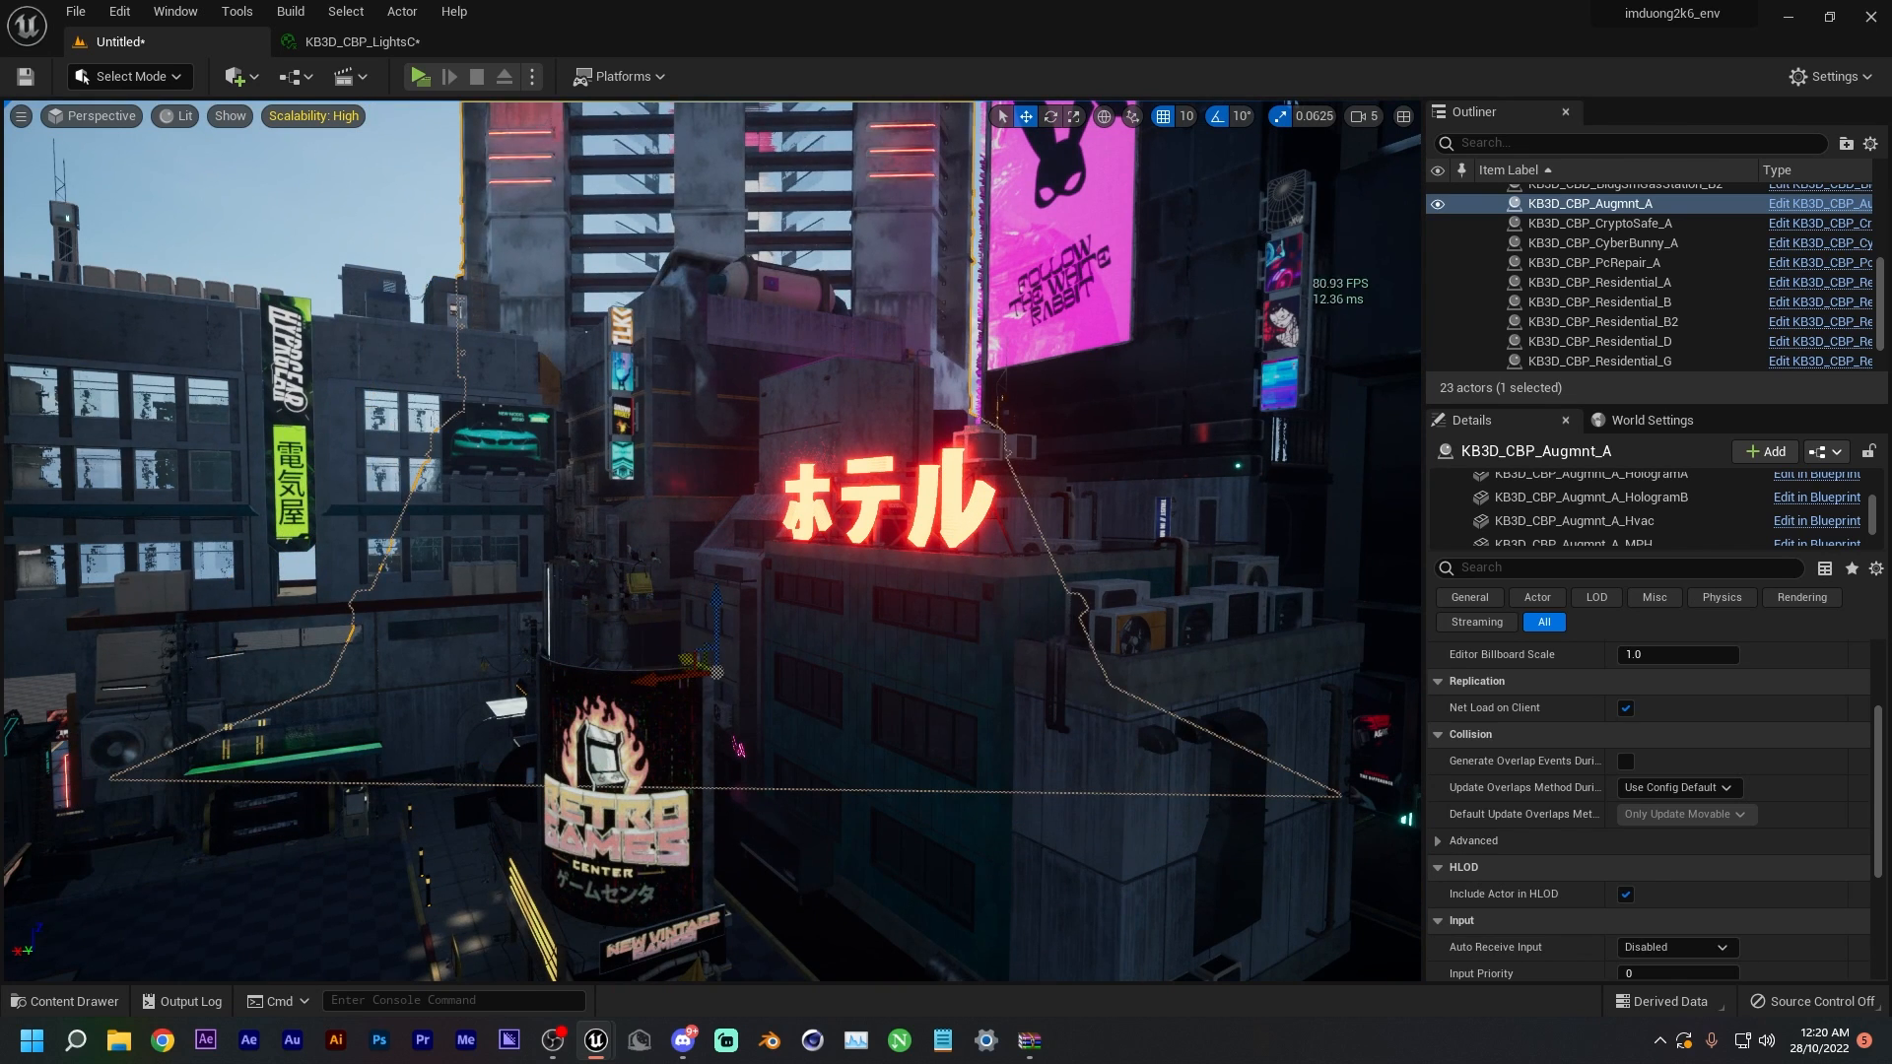
pyautogui.press('s')
pyautogui.moveTo(673, 666); pyautogui.dragTo(433, 798, button='right')
pyautogui.press('w')
pyautogui.press('s')
pyautogui.press('w')
pyautogui.press('s')
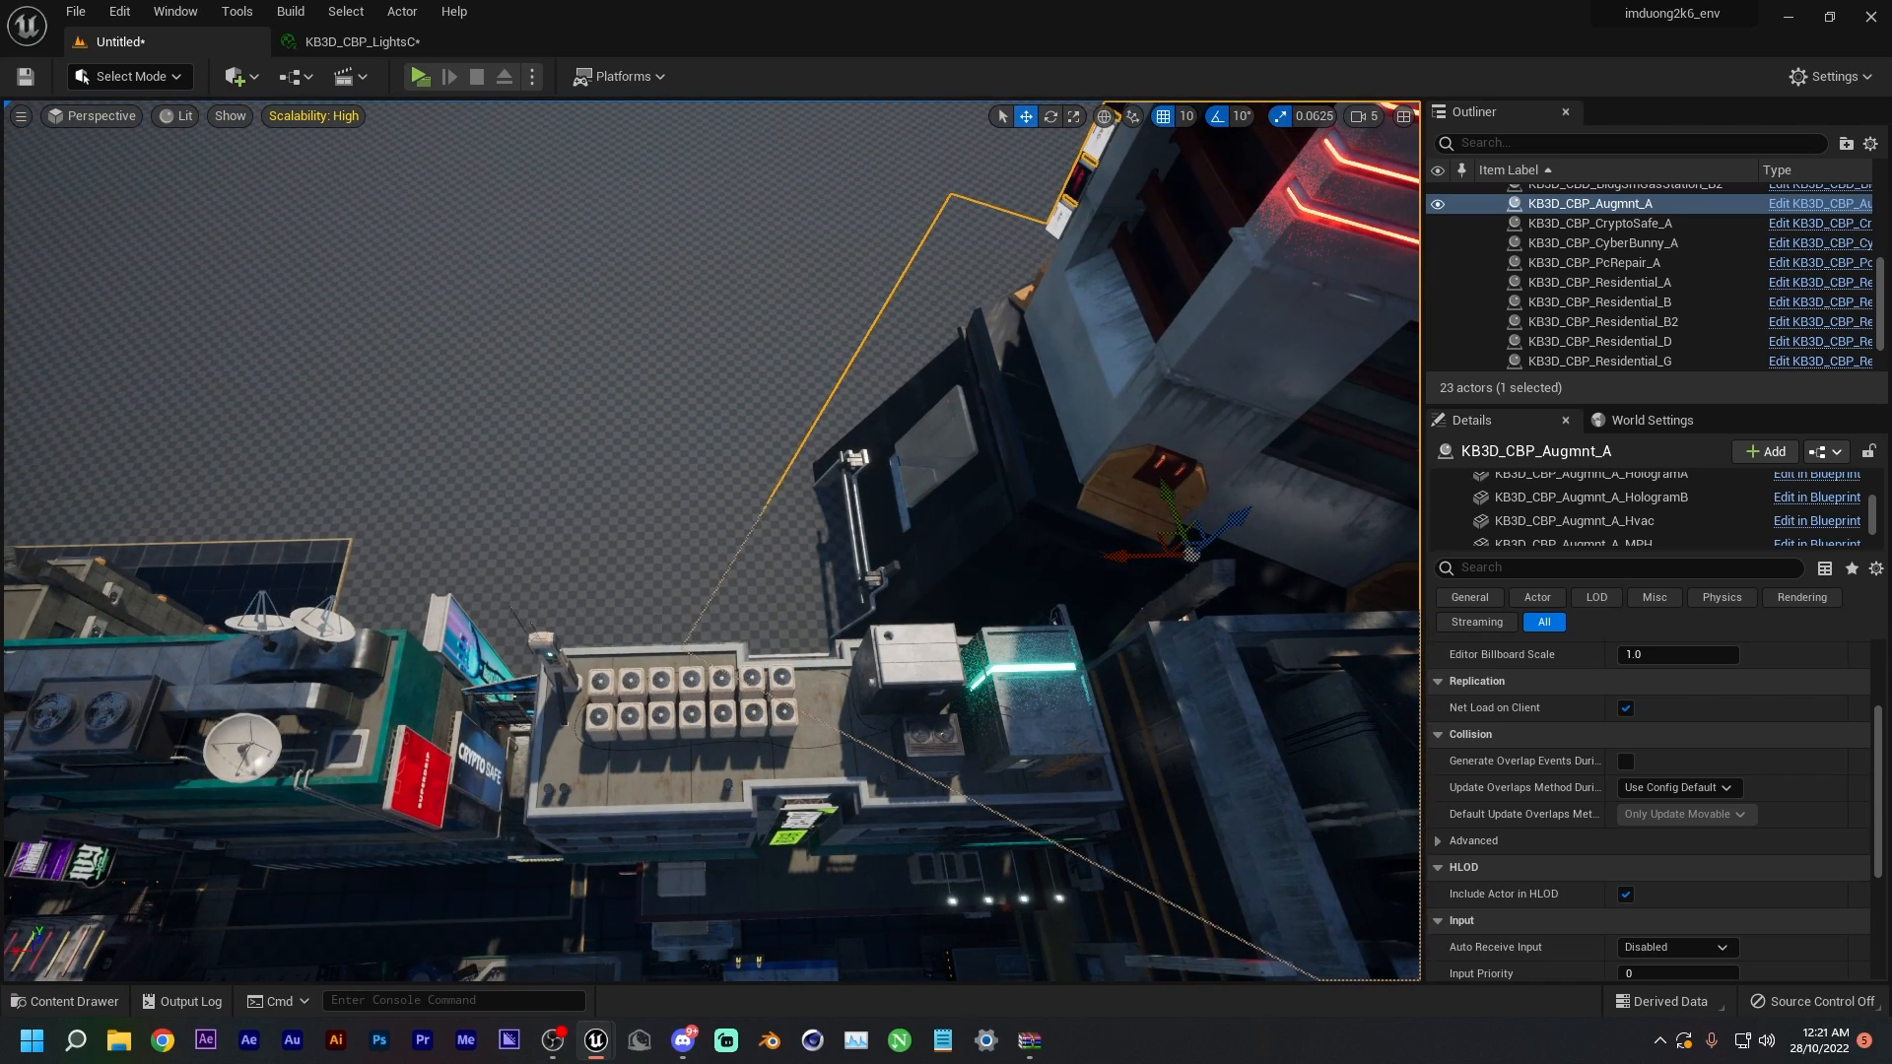
# - Add the KB3D_CBP_Corporate_A tower and position it behind the row with the HYPRGEAR building
pyautogui.moveTo(610, 431); pyautogui.dragTo(648, 416)
pyautogui.moveTo(648, 416); pyautogui.dragTo(631, 301, button='right')
pyautogui.press('s')
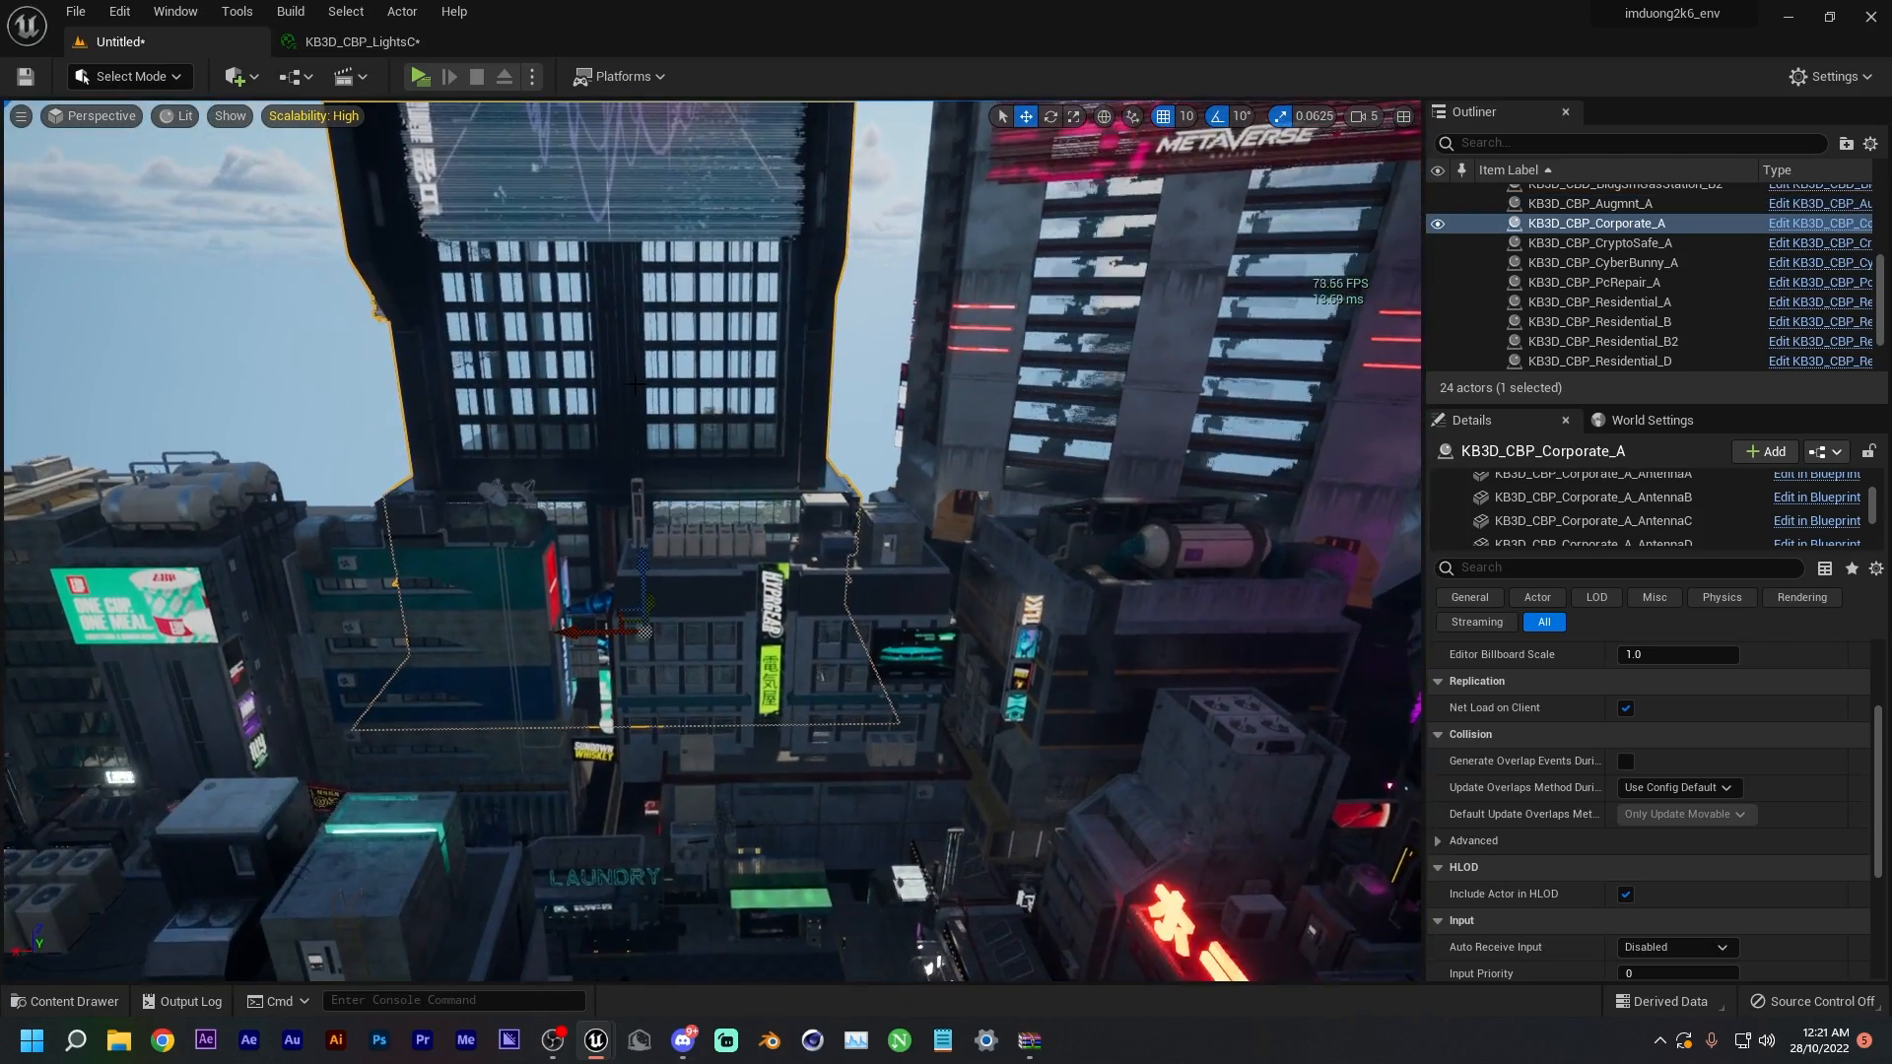
pyautogui.moveTo(655, 612); pyautogui.dragTo(651, 626)
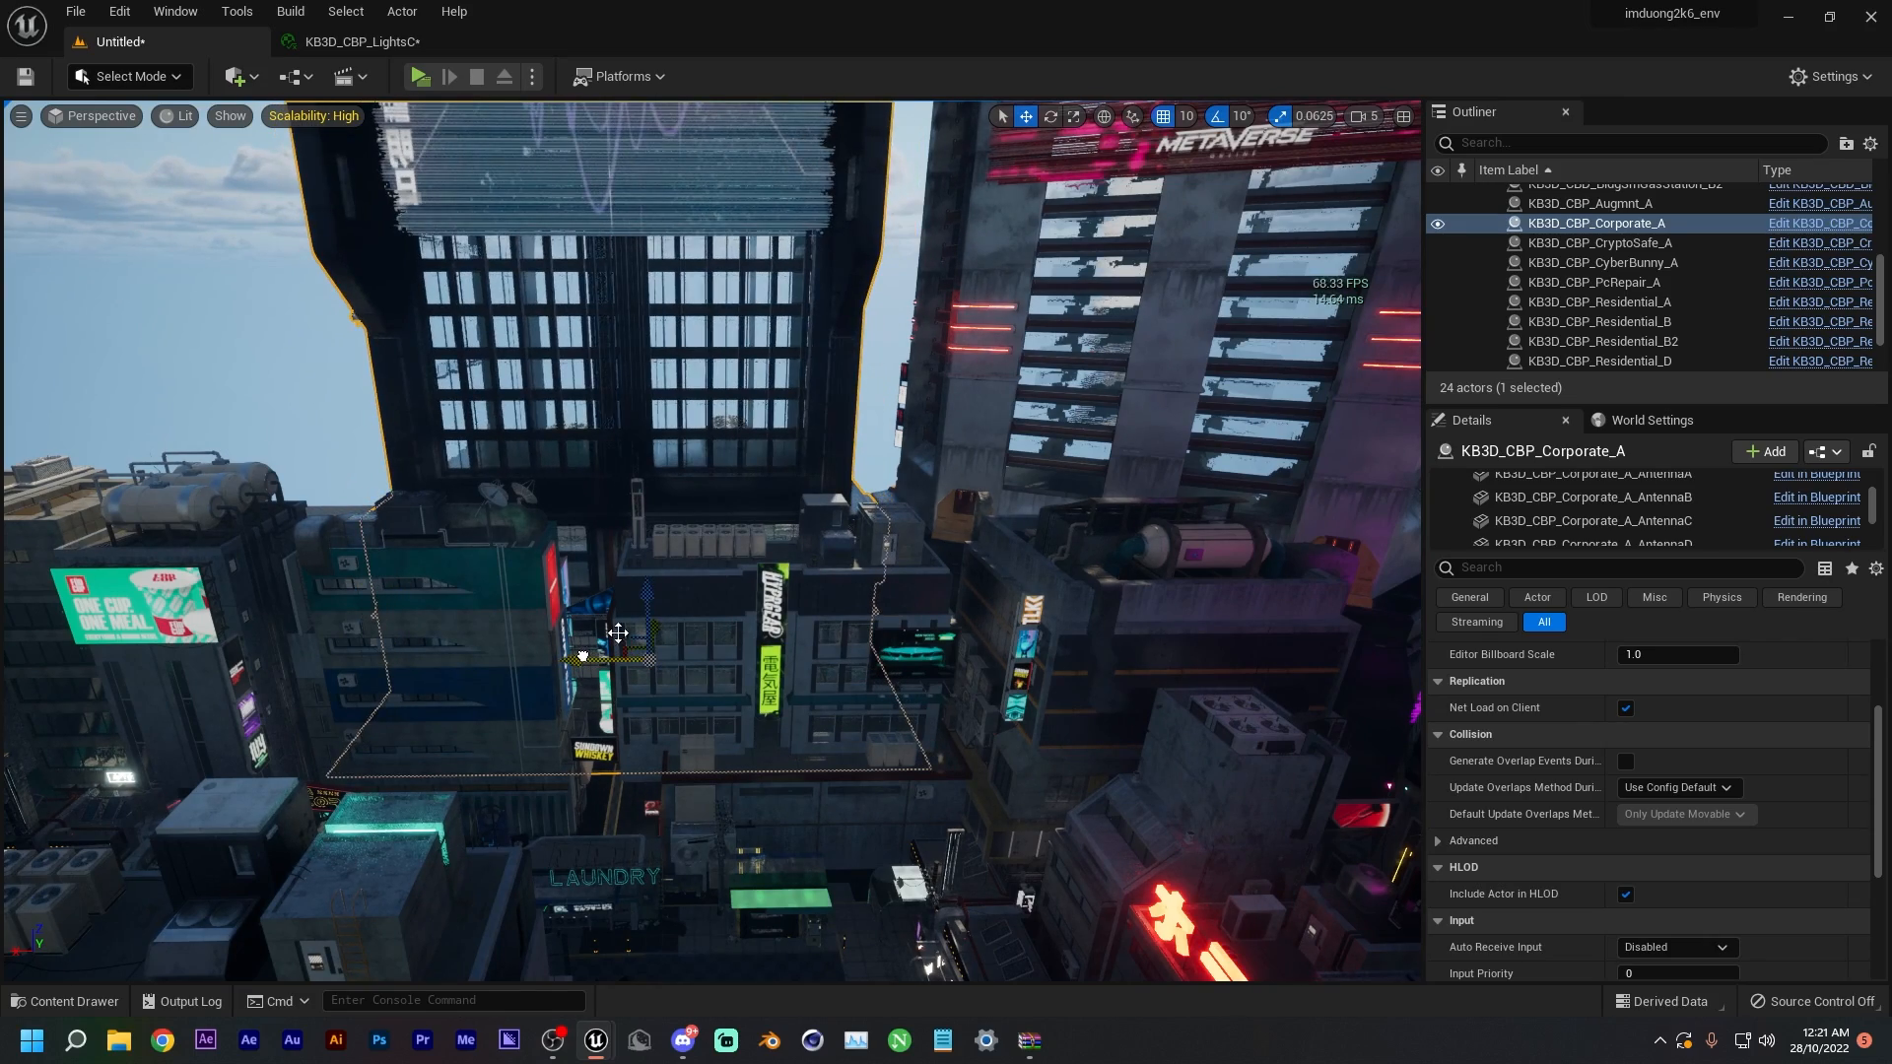
pyautogui.press('s')
pyautogui.moveTo(646, 601); pyautogui.dragTo(457, 634, button='right')
pyautogui.press('w')
pyautogui.press('w')
pyautogui.press('s')
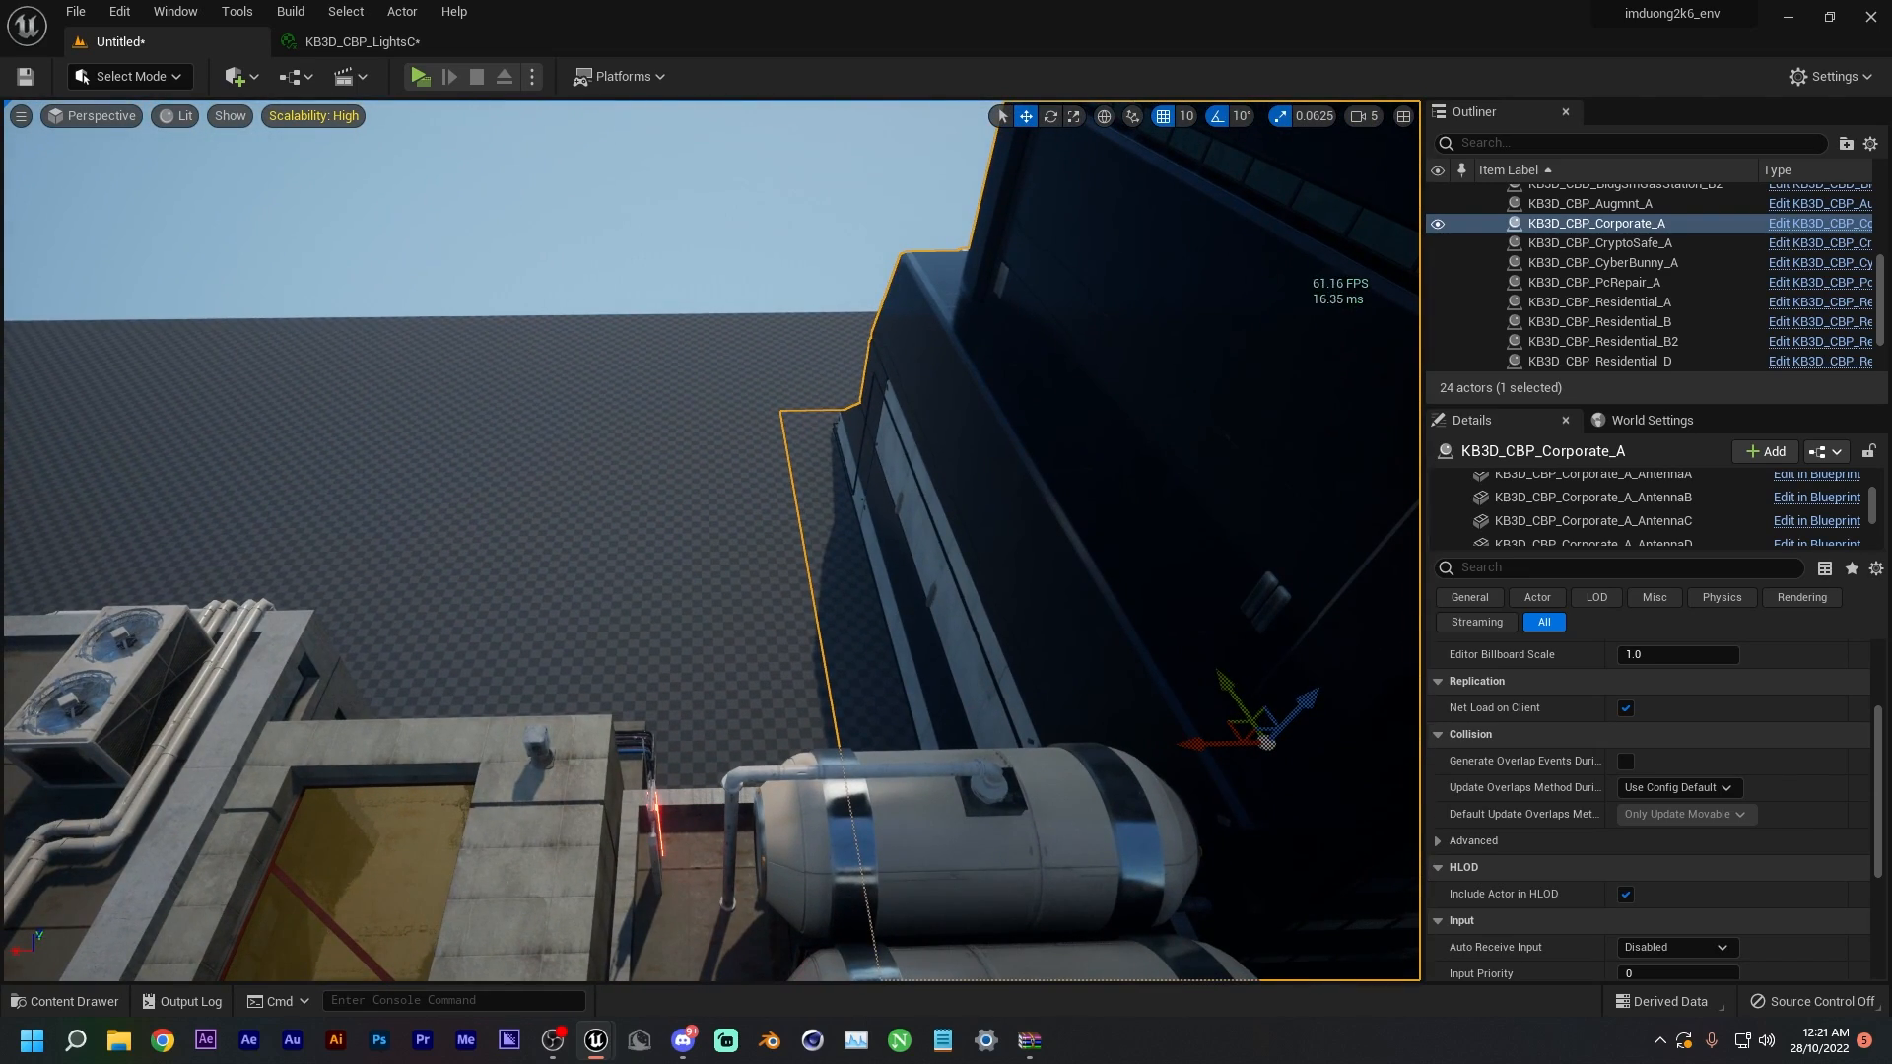
# - Add the KB3D_CBP_FudCup_A tower and position it behind the buildings with the ONE CUP ONE MEAL billboard
pyautogui.moveTo(4, 596); pyautogui.dragTo(527, 583)
pyautogui.moveTo(527, 584); pyautogui.dragTo(573, 443, button='right')
pyautogui.press('s')
pyautogui.press('w')
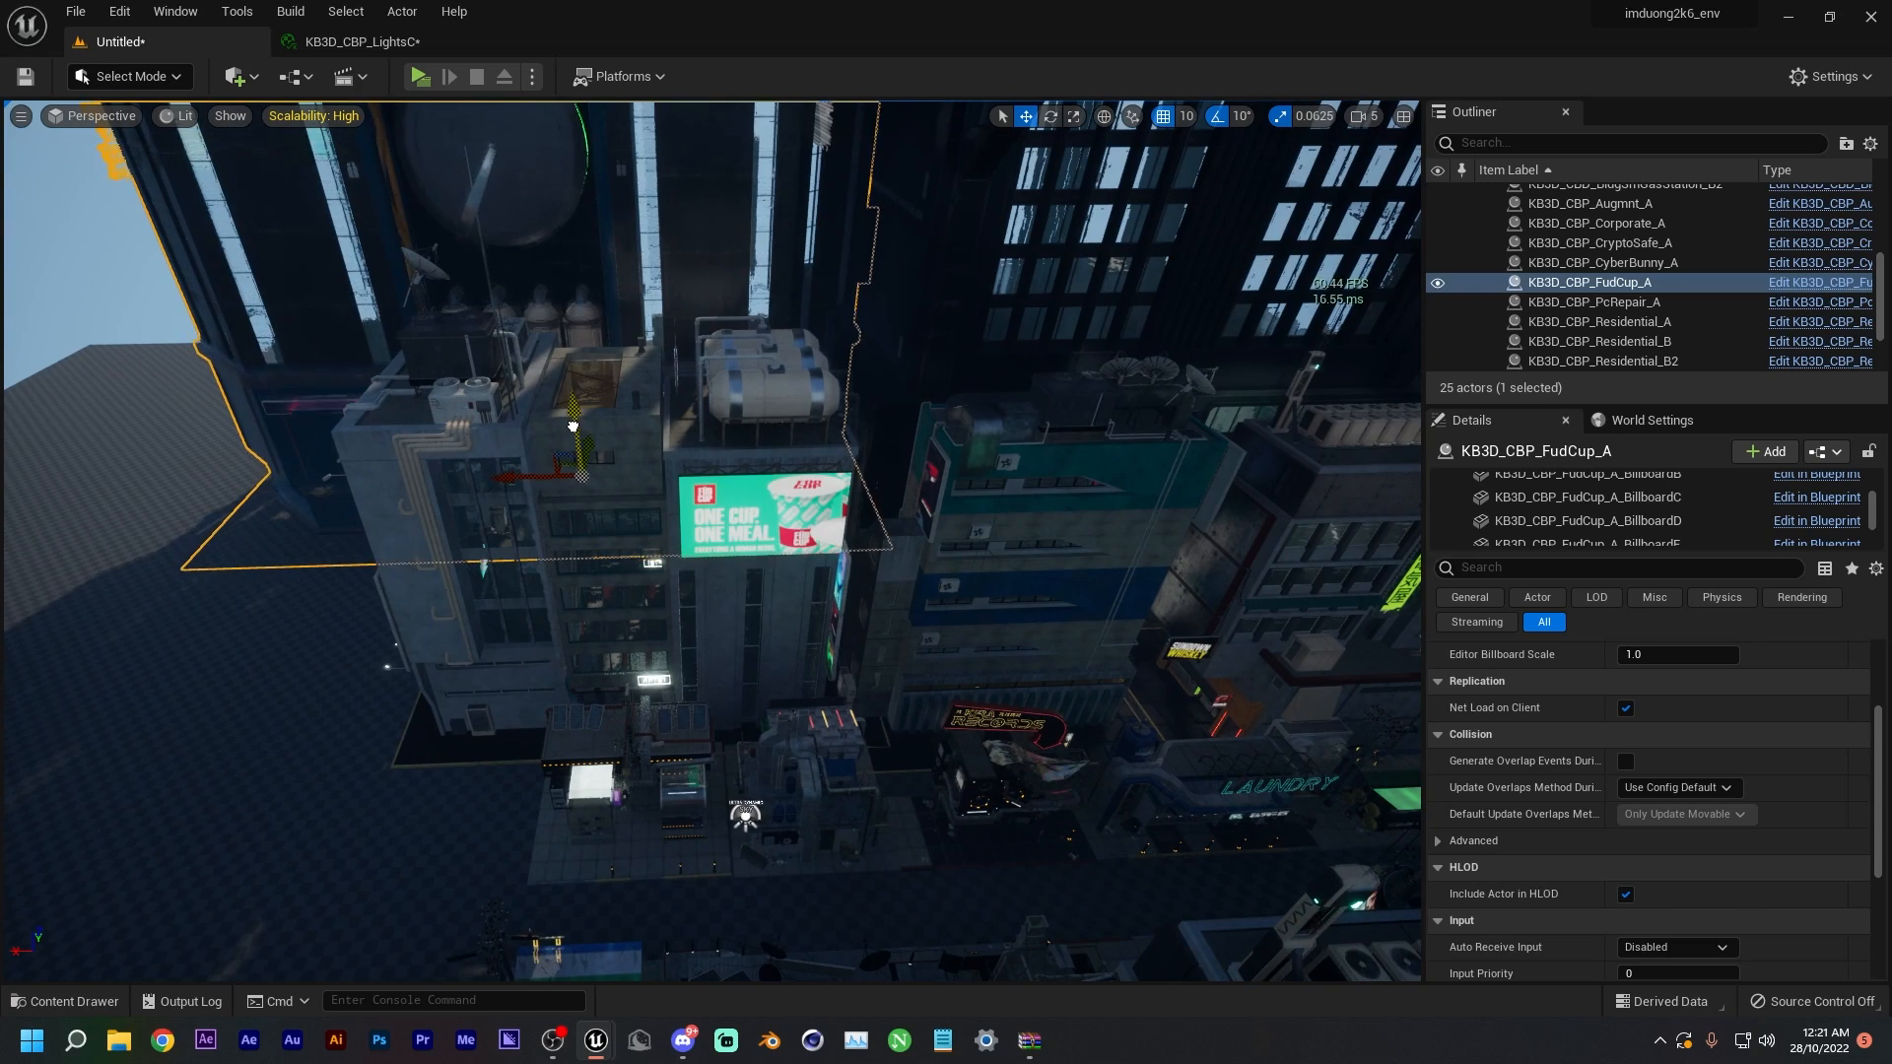
pyautogui.moveTo(584, 448); pyautogui.dragTo(587, 490)
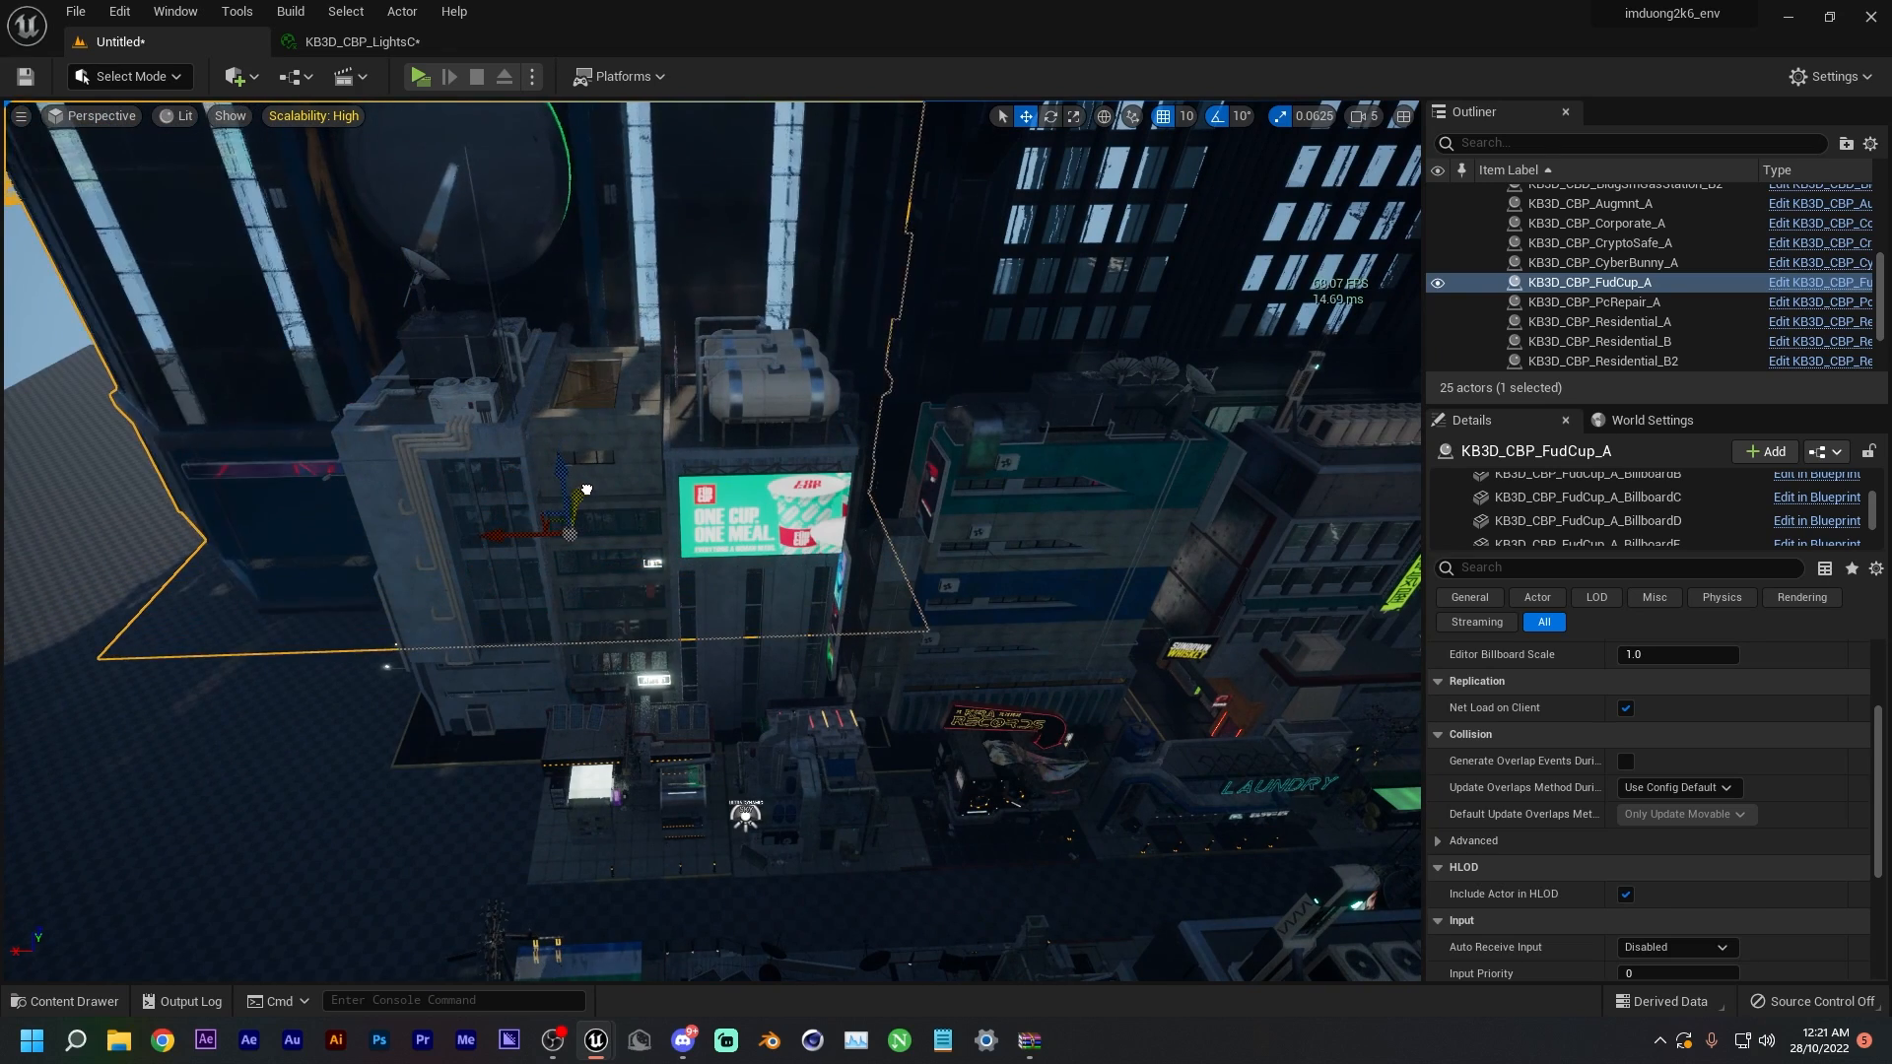
pyautogui.moveTo(503, 512); pyautogui.dragTo(435, 724, button='right')
pyautogui.press('w')
pyautogui.press('s')
pyautogui.press('s')
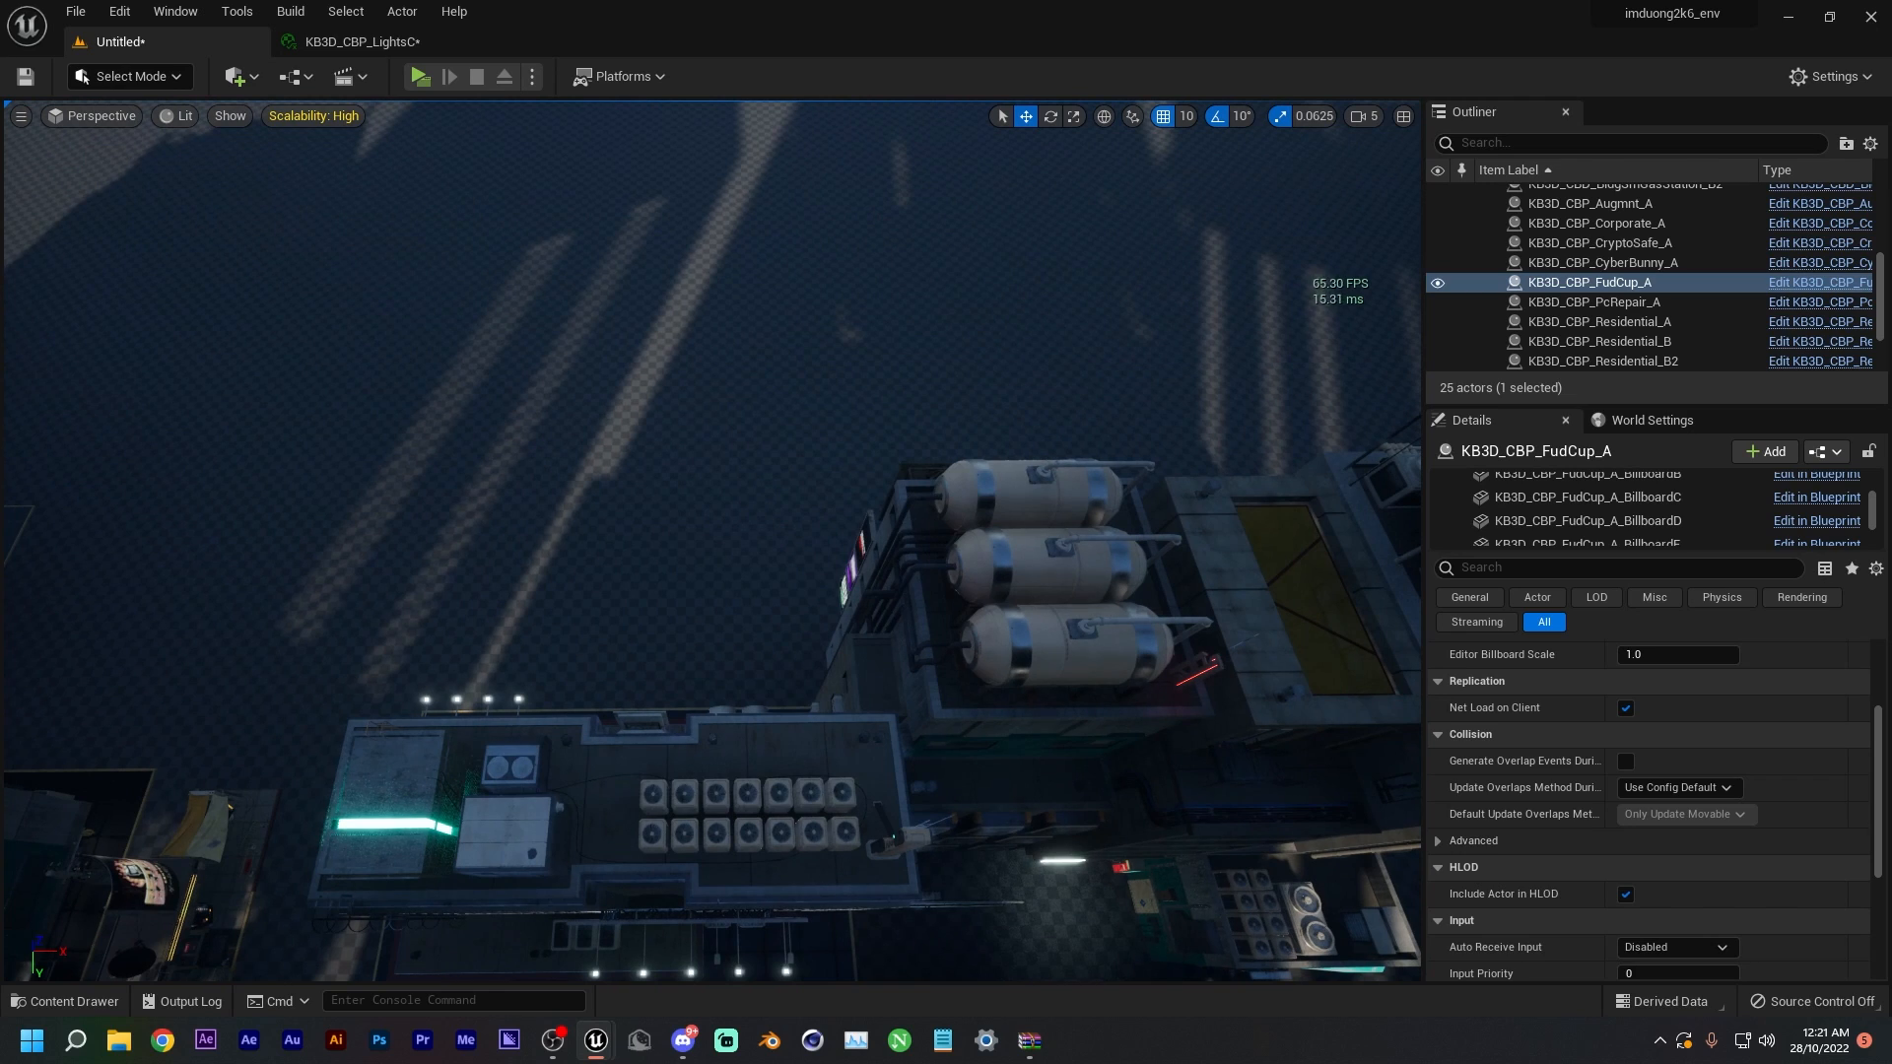
# - Add the KB3D_CBP_Metaverse_A tower behind the opposite building row and rotate it
pyautogui.moveTo(532, 611); pyautogui.dragTo(550, 426)
pyautogui.press('s')
pyautogui.moveTo(440, 612); pyautogui.dragTo(441, 444, button='right')
pyautogui.press('w')
pyautogui.moveTo(440, 612); pyautogui.dragTo(468, 609, button='right')
pyautogui.press('e')
pyautogui.moveTo(684, 784)
pyautogui.mouseDown()
pyautogui.moveTo(690, 816)
pyautogui.moveTo(665, 754)
pyautogui.moveTo(604, 717)
pyautogui.moveTo(670, 741)
pyautogui.moveTo(708, 801)
pyautogui.mouseUp()
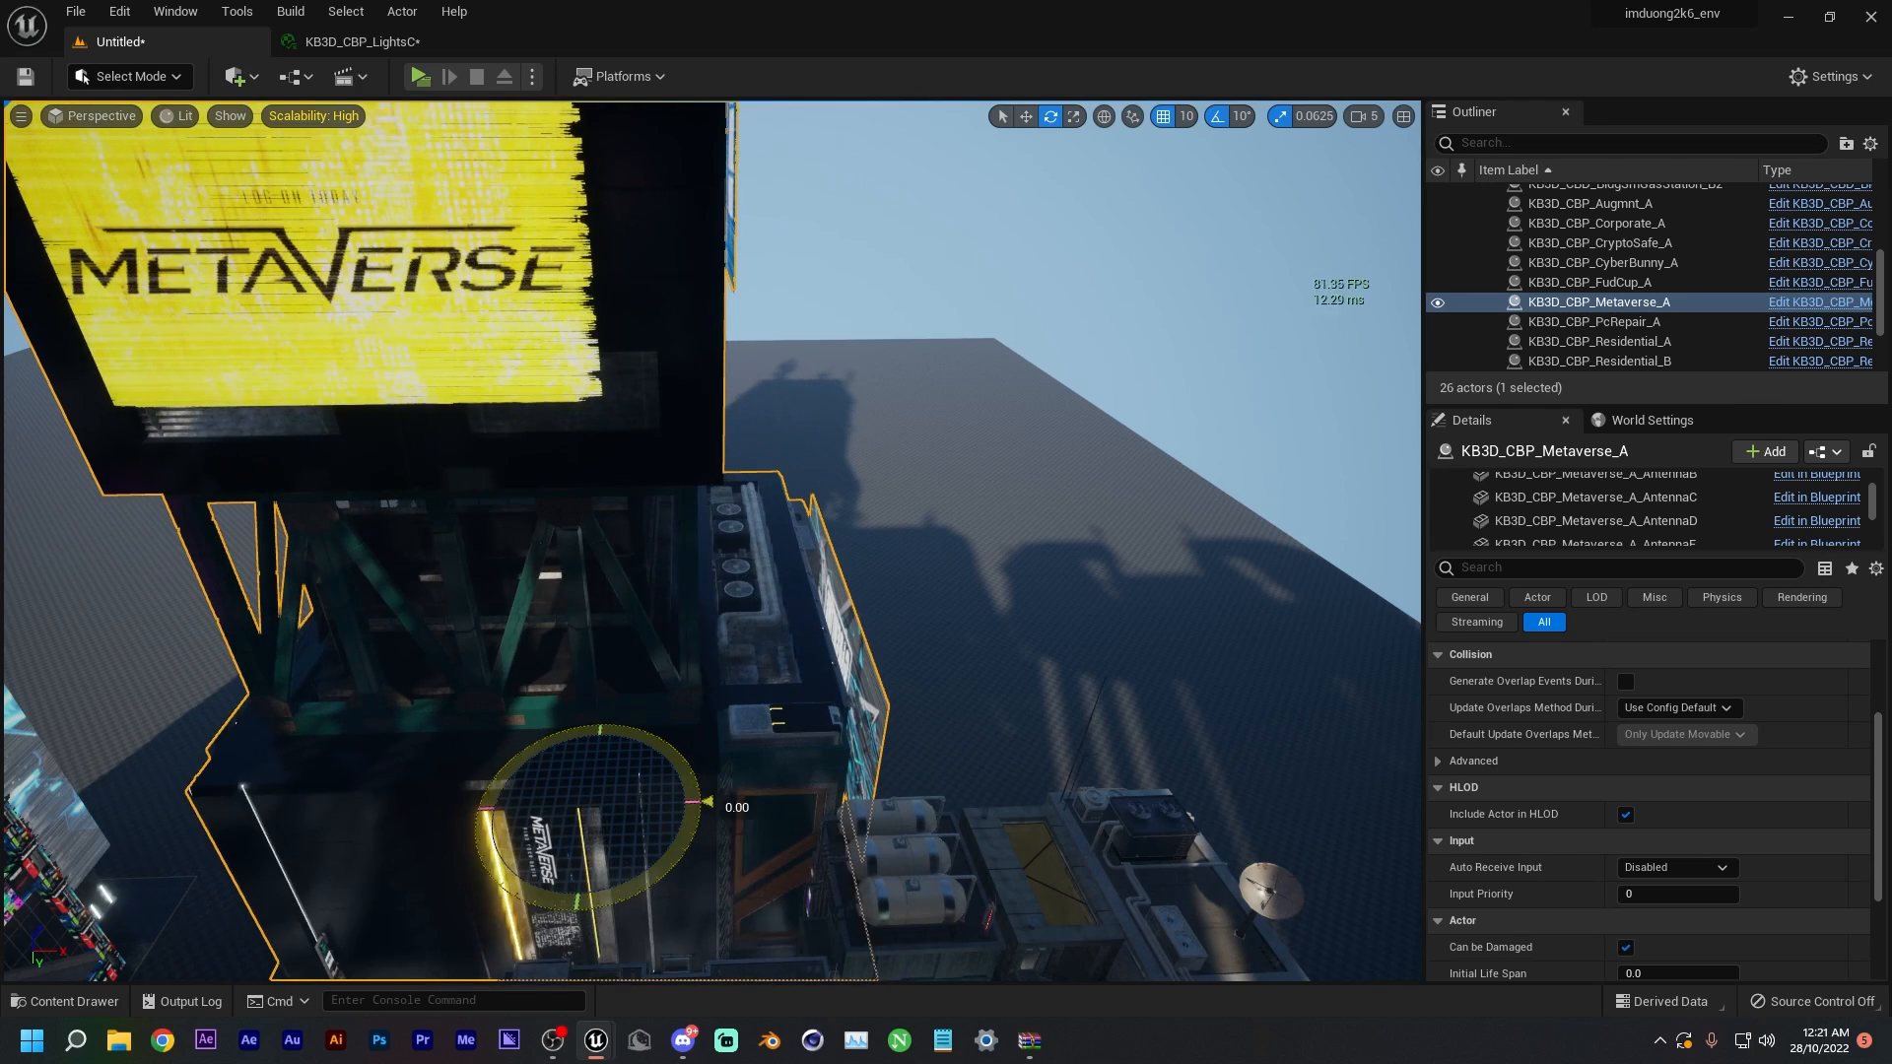
pyautogui.moveTo(872, 707); pyautogui.dragTo(874, 727, button='right')
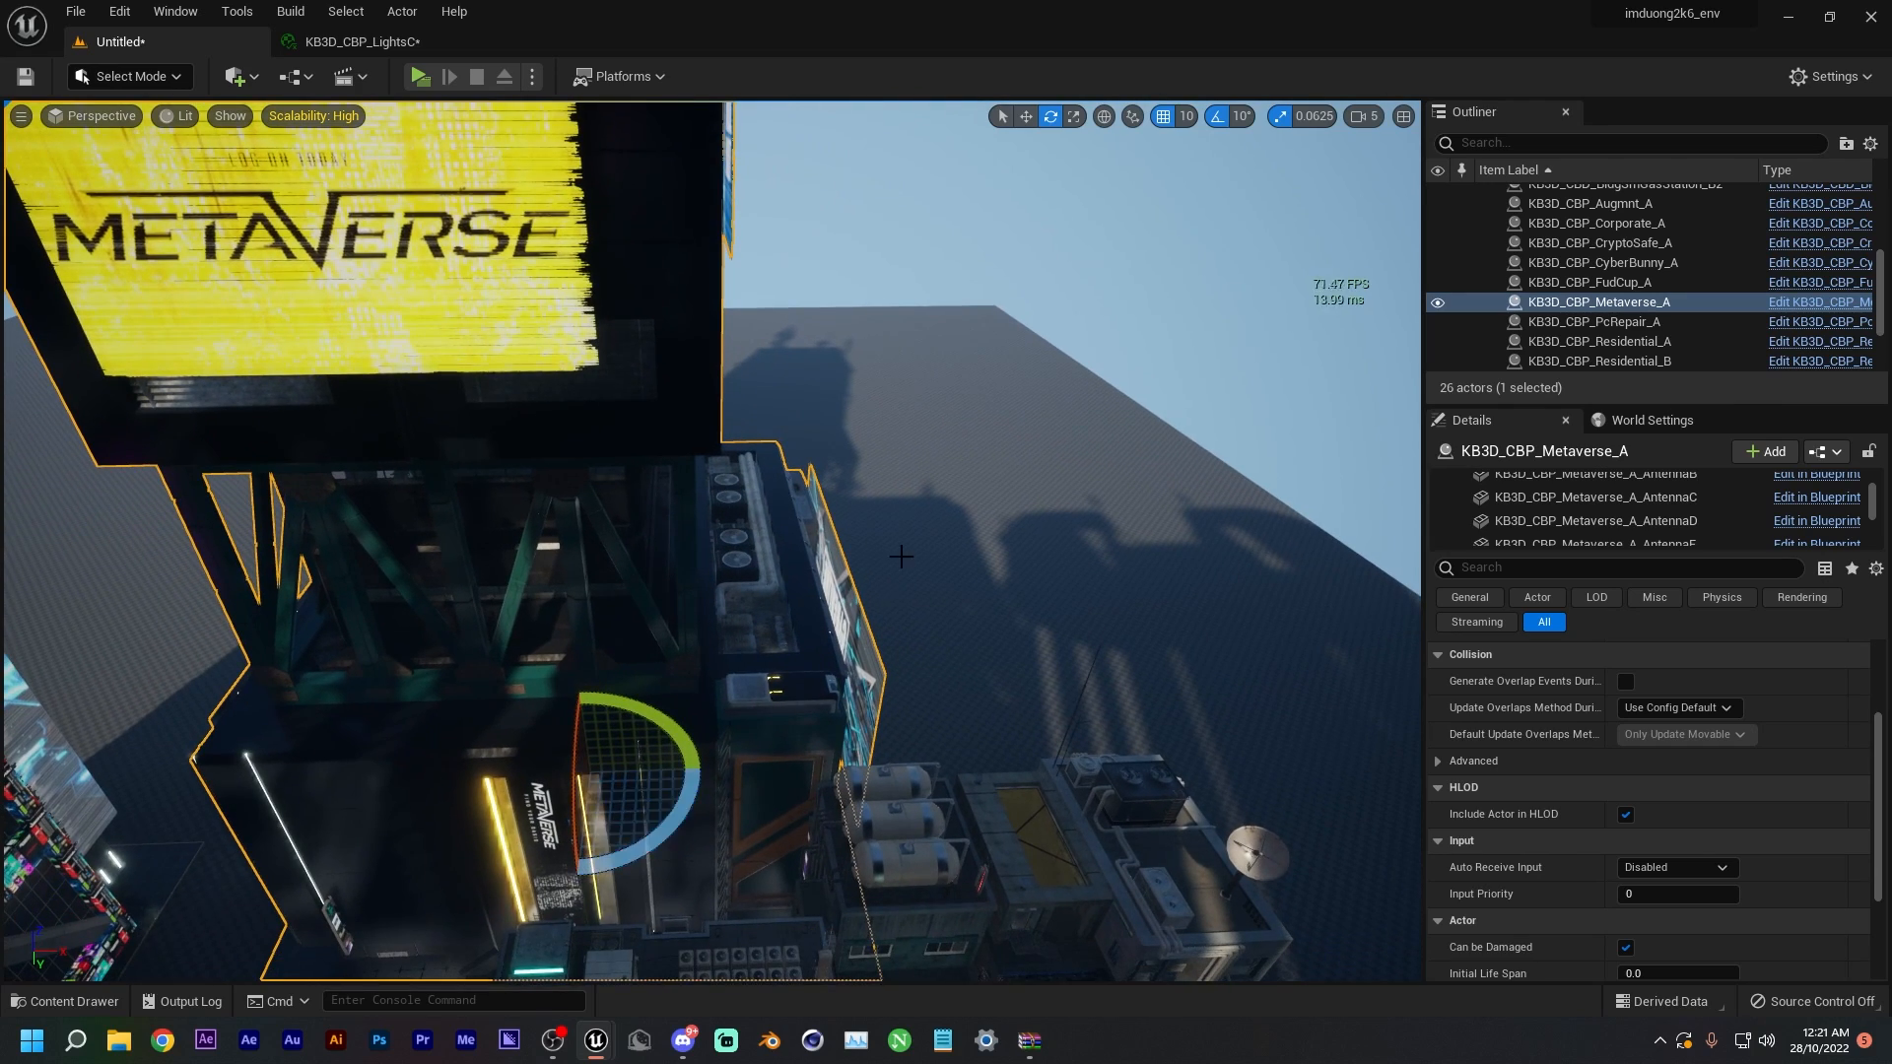
pyautogui.moveTo(886, 601); pyautogui.dragTo(886, 641, button='right')
pyautogui.moveTo(654, 526); pyautogui.dragTo(827, 532)
# - Rotate the Metaverse tower further and shift it along the back of the building row
pyautogui.moveTo(828, 532); pyautogui.dragTo(887, 592, button='right')
pyautogui.press('w')
pyautogui.moveTo(979, 436); pyautogui.dragTo(979, 439)
pyautogui.moveTo(939, 565)
pyautogui.mouseDown(button='right')
pyautogui.moveTo(995, 522)
pyautogui.moveTo(950, 528)
pyautogui.moveTo(939, 565)
pyautogui.mouseUp(button='right')
pyautogui.press('s')
pyautogui.press('w')
pyautogui.press('e')
pyautogui.moveTo(937, 563); pyautogui.dragTo(1232, 582)
pyautogui.moveTo(946, 551); pyautogui.dragTo(877, 572, button='right')
pyautogui.press('w')
pyautogui.moveTo(1089, 492); pyautogui.dragTo(1187, 498)
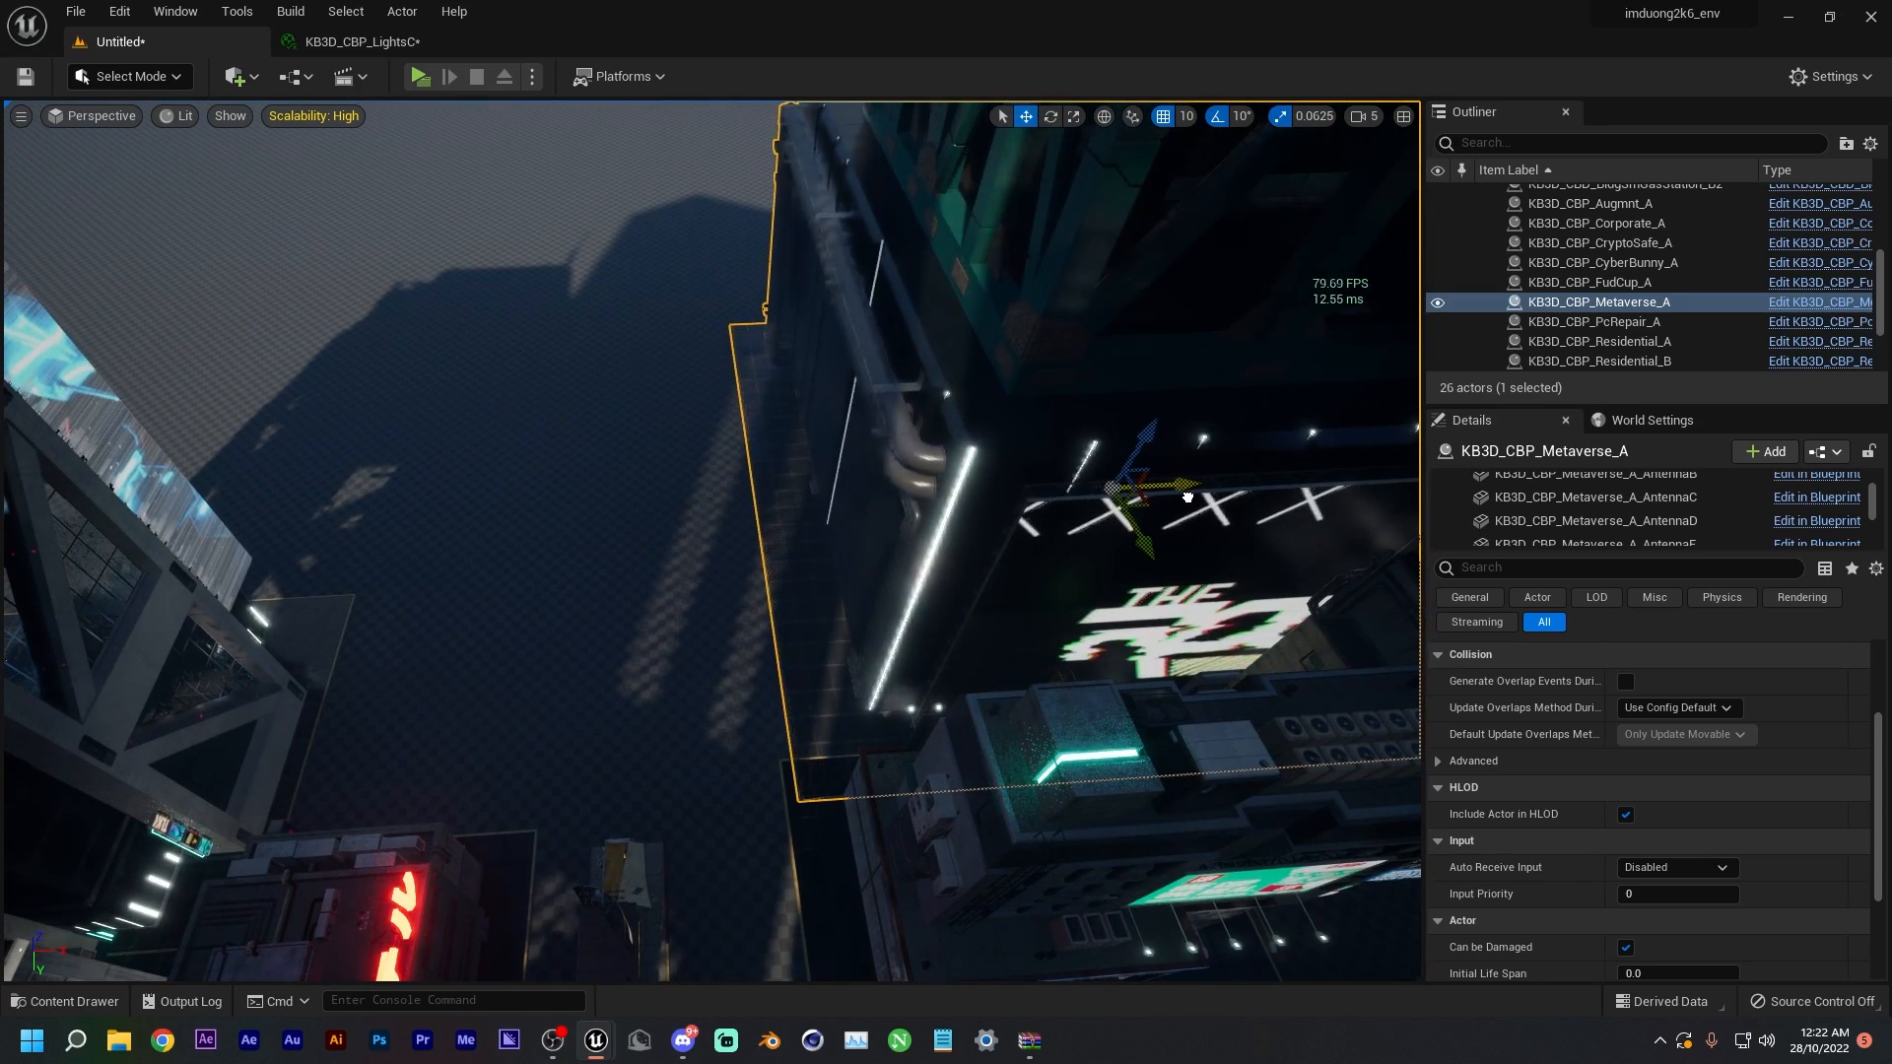
# - Scale down the Metaverse tower behind the rooftop tanks
pyautogui.moveTo(963, 654); pyautogui.dragTo(1182, 601, button='right')
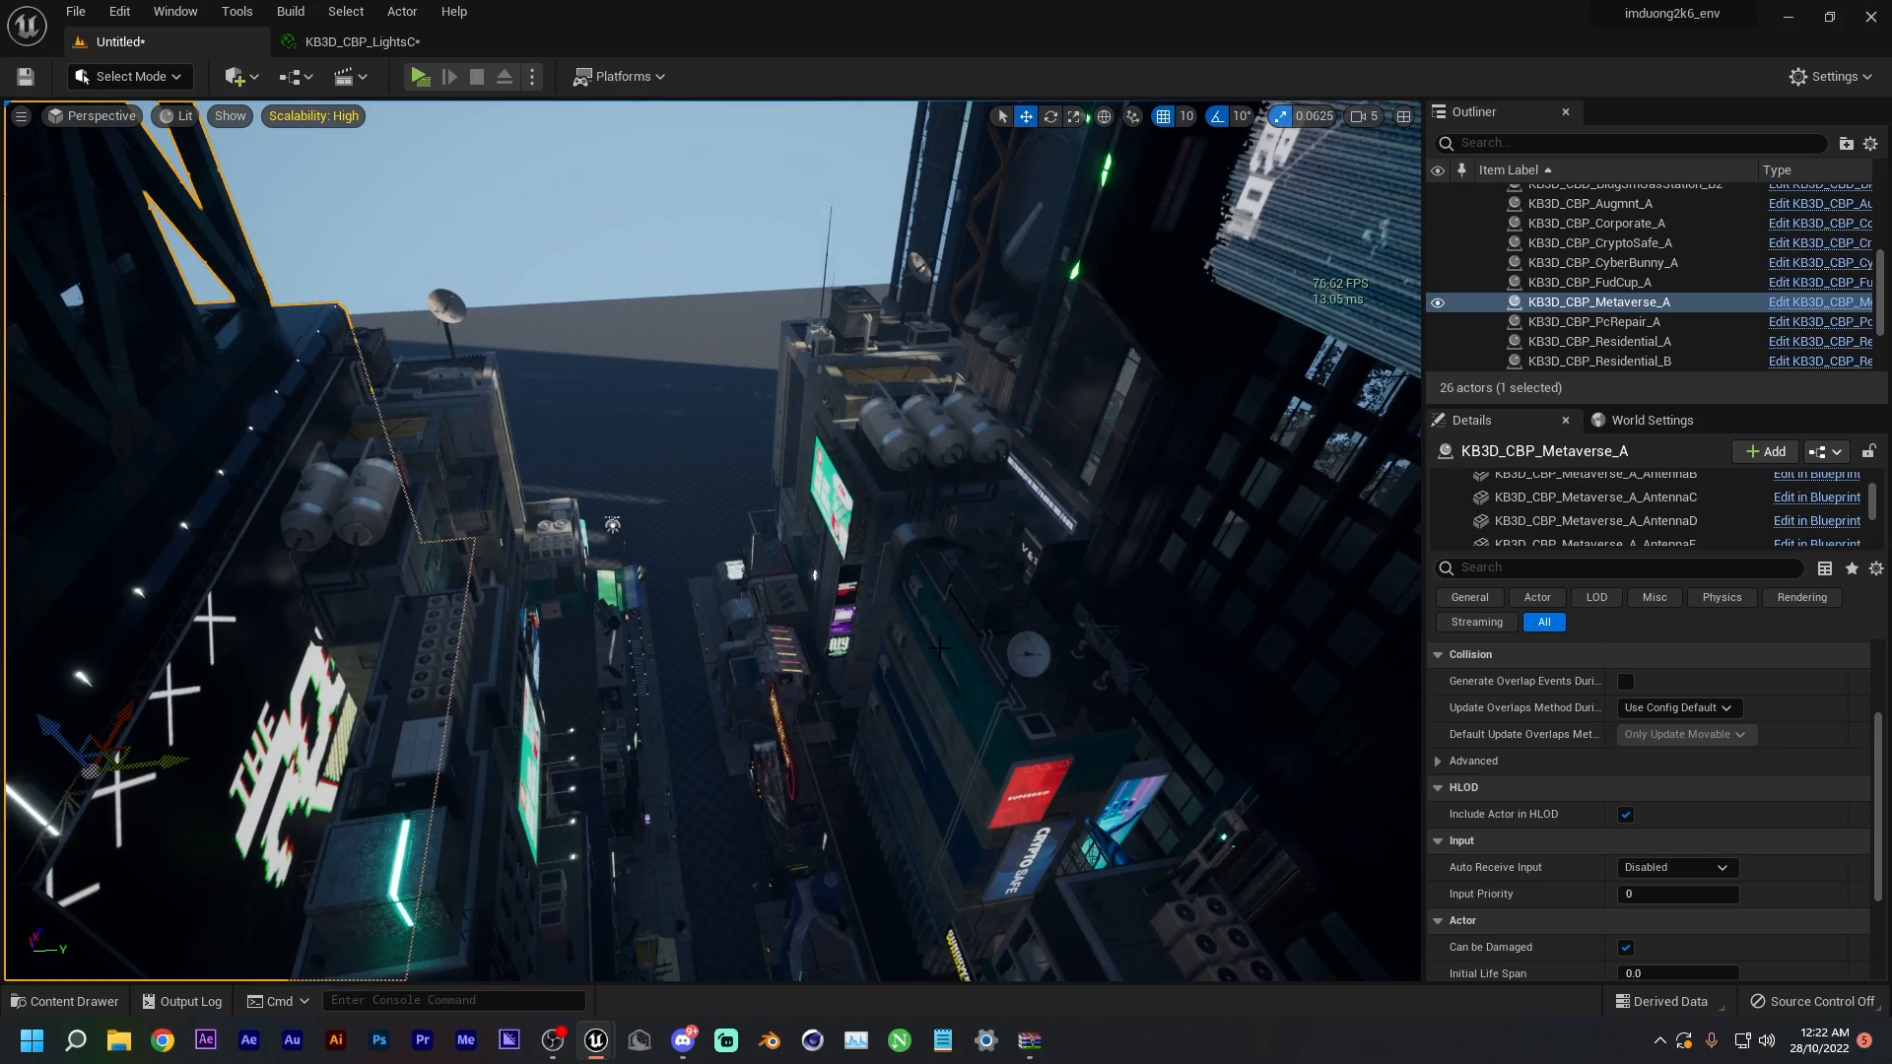
pyautogui.moveTo(701, 625); pyautogui.dragTo(306, 591, button='right')
pyautogui.moveTo(877, 599); pyautogui.dragTo(939, 539)
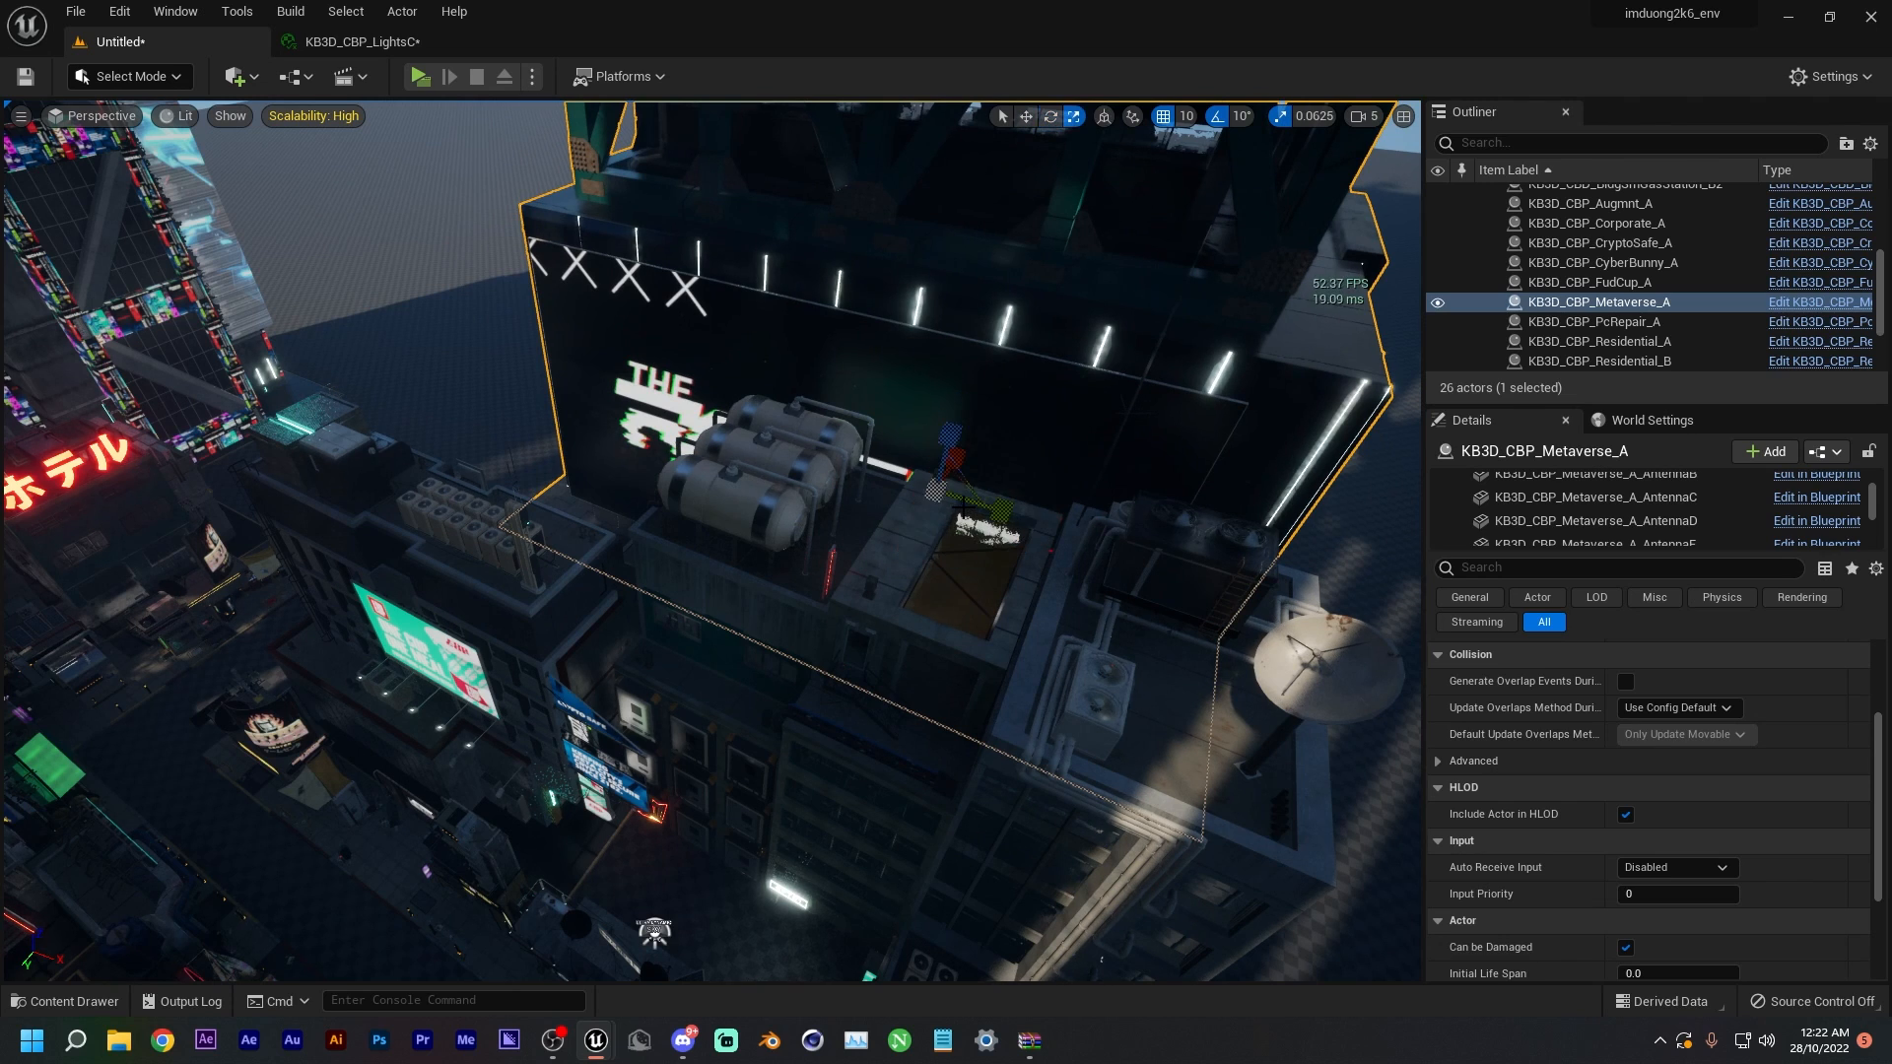
pyautogui.moveTo(930, 492); pyautogui.dragTo(926, 463)
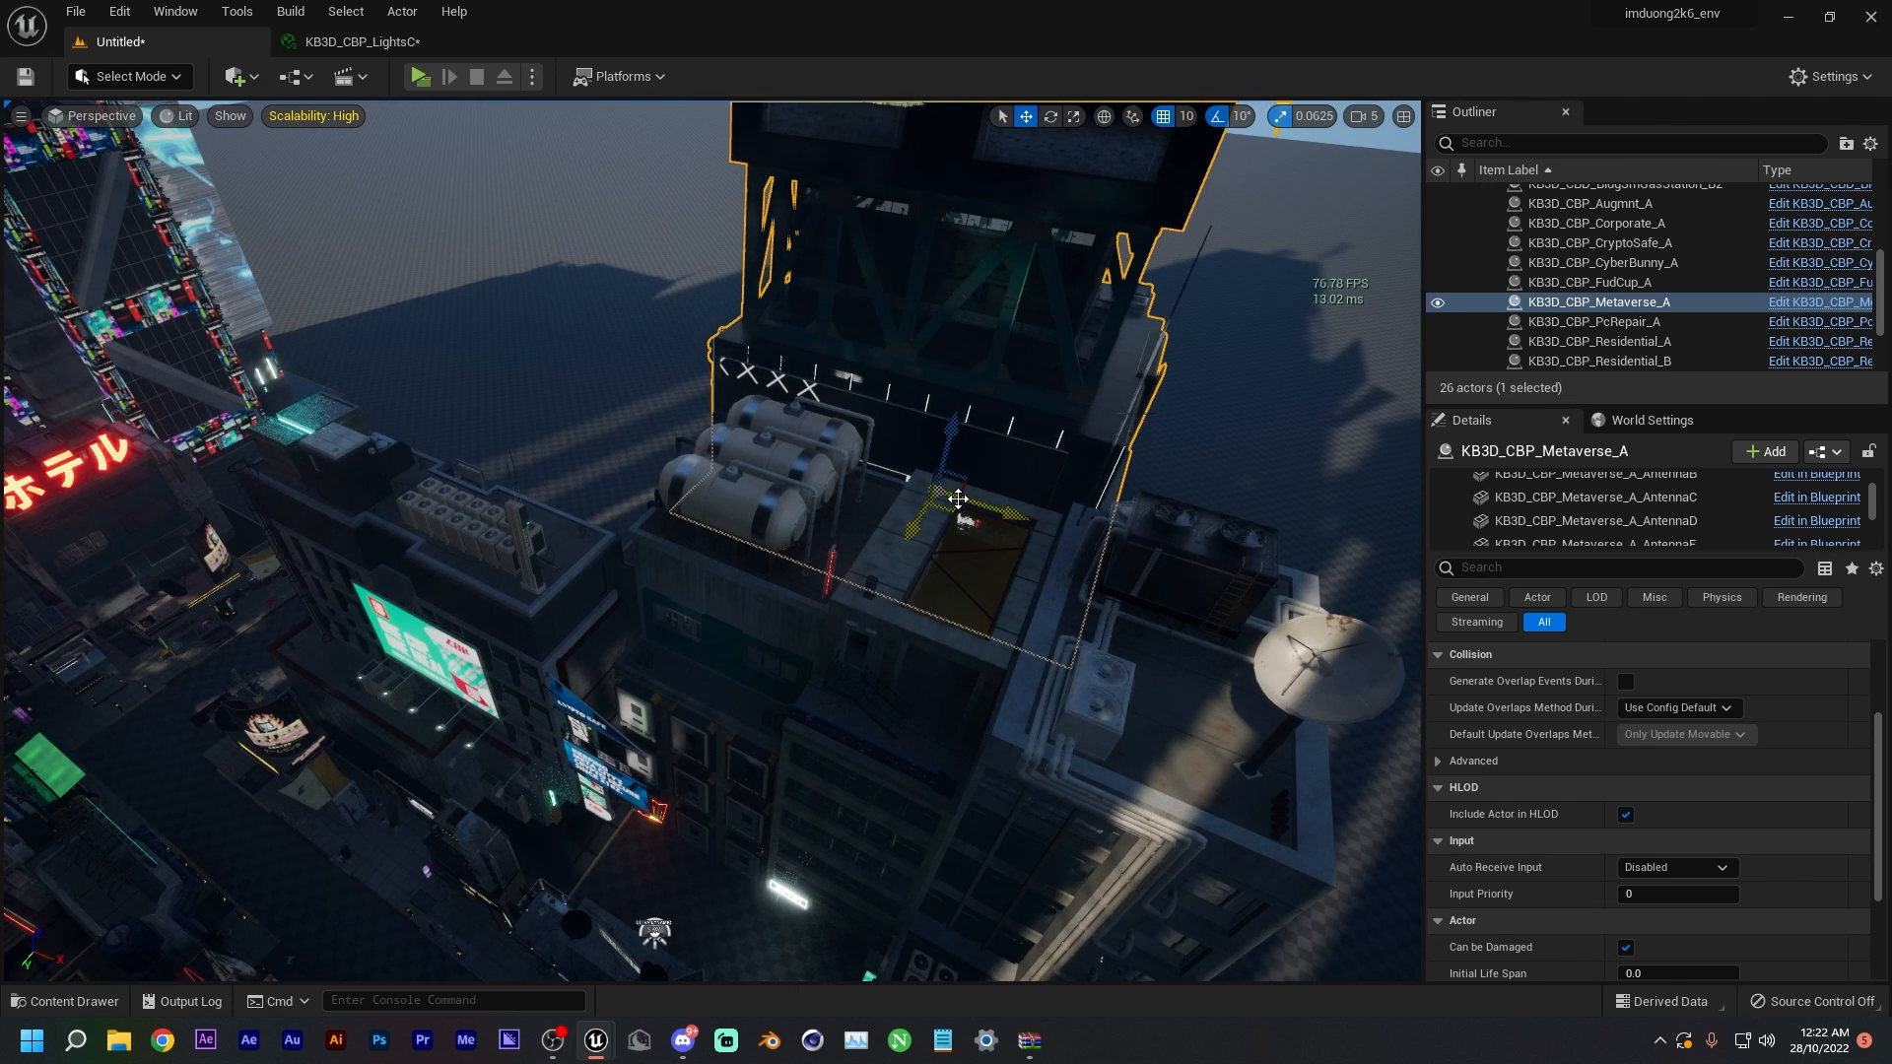
pyautogui.moveTo(895, 530)
pyautogui.mouseDown(button='right')
pyautogui.moveTo(859, 544)
pyautogui.moveTo(877, 540)
pyautogui.mouseUp(button='right')
# - Move the scaled Metaverse tower into place close behind the residential buildings
pyautogui.moveTo(933, 508); pyautogui.dragTo(894, 559)
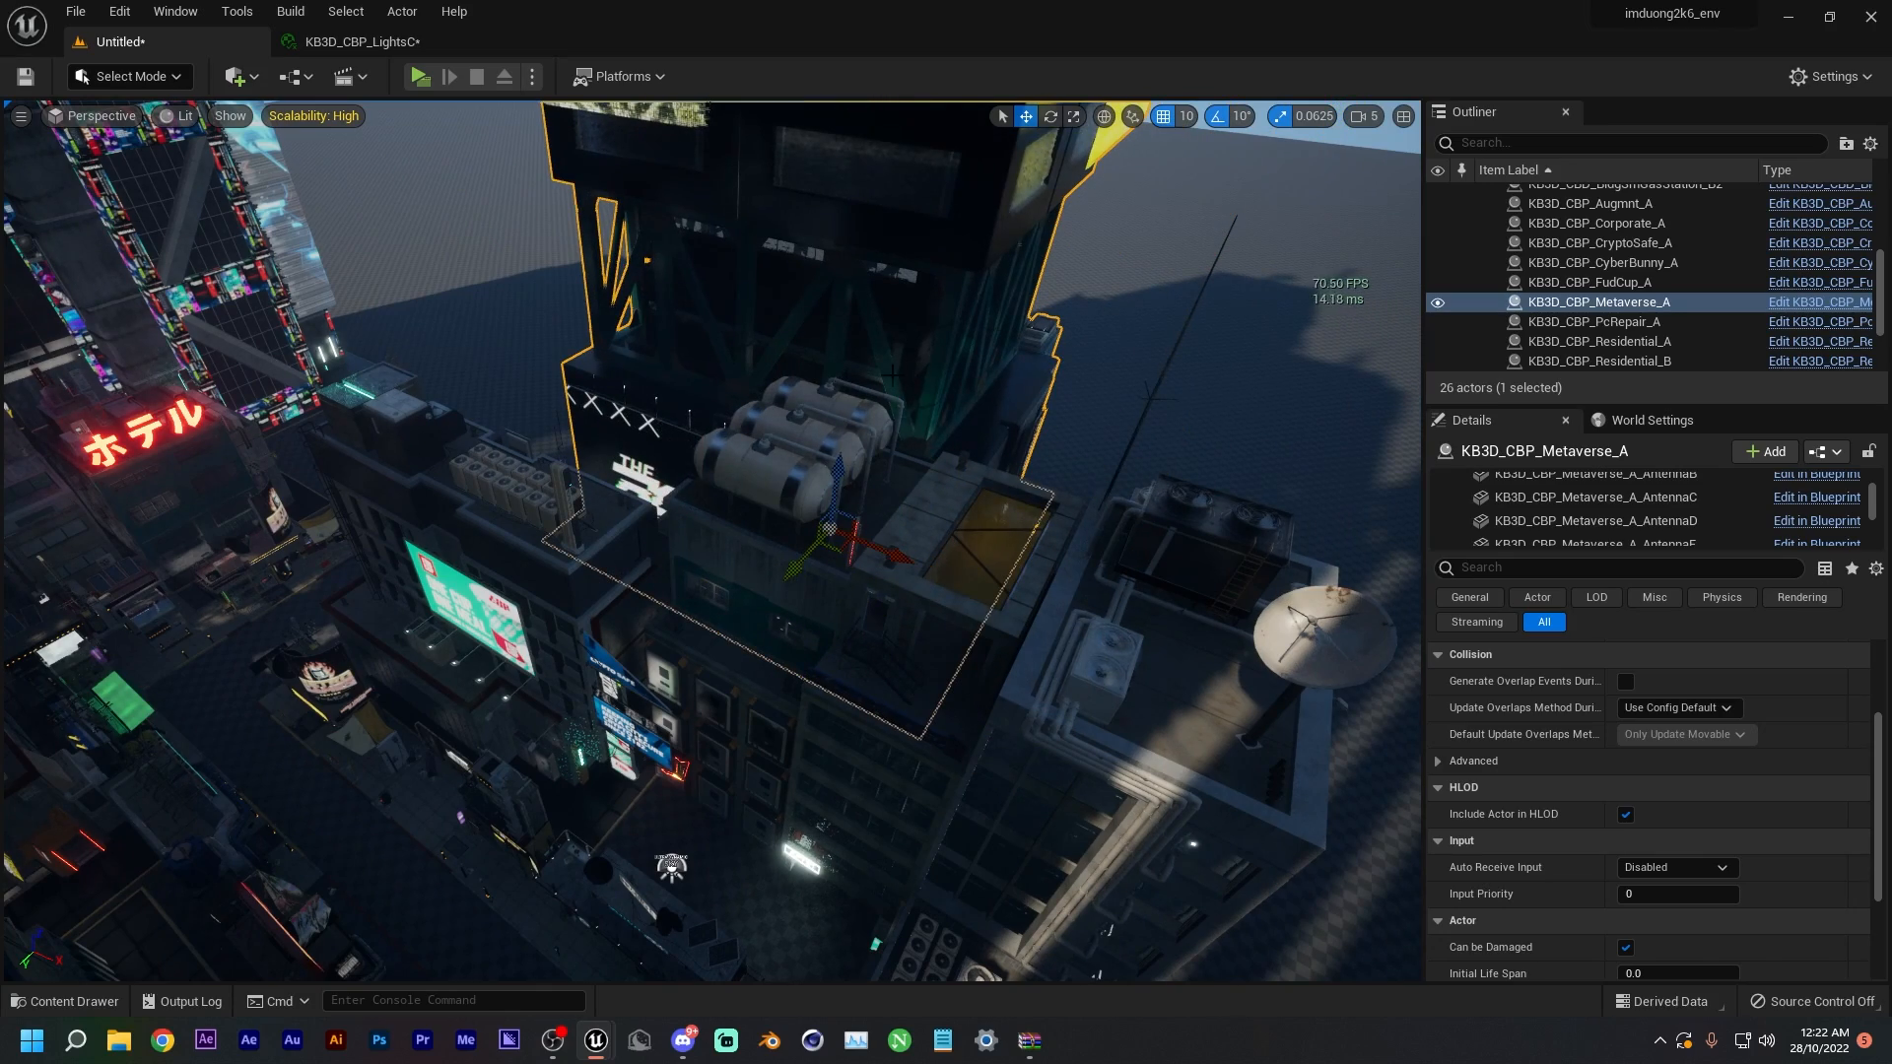
pyautogui.moveTo(1041, 444)
pyautogui.mouseDown(button='right')
pyautogui.moveTo(838, 445)
pyautogui.moveTo(995, 441)
pyautogui.moveTo(1030, 412)
pyautogui.mouseUp(button='right')
pyautogui.press('w')
pyautogui.moveTo(874, 663); pyautogui.dragTo(748, 721)
pyautogui.press('s')
pyautogui.moveTo(748, 720)
pyautogui.mouseDown(button='right')
pyautogui.moveTo(754, 630)
pyautogui.moveTo(788, 627)
pyautogui.moveTo(750, 624)
pyautogui.moveTo(760, 702)
pyautogui.mouseUp(button='right')
pyautogui.press('w')
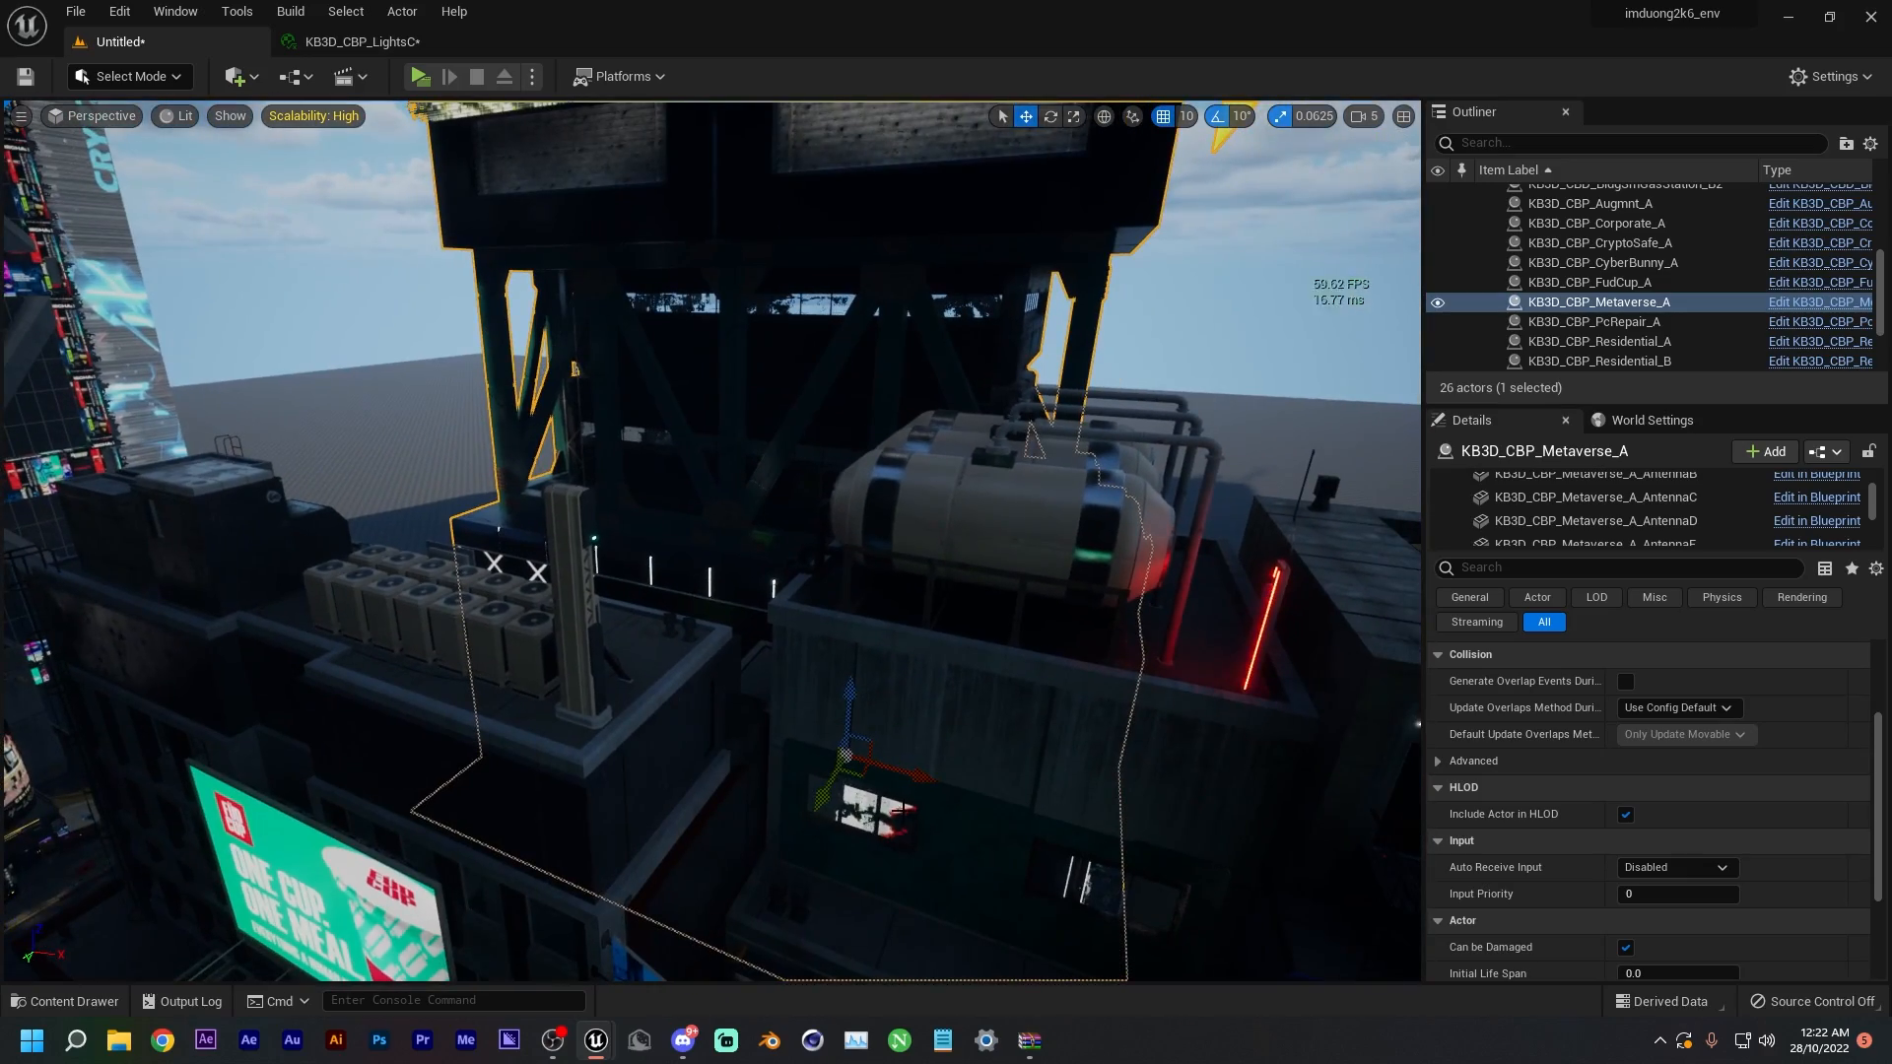
pyautogui.moveTo(923, 777); pyautogui.dragTo(894, 776)
pyautogui.moveTo(894, 776); pyautogui.dragTo(926, 867, button='right')
pyautogui.press('w')
pyautogui.press('s')
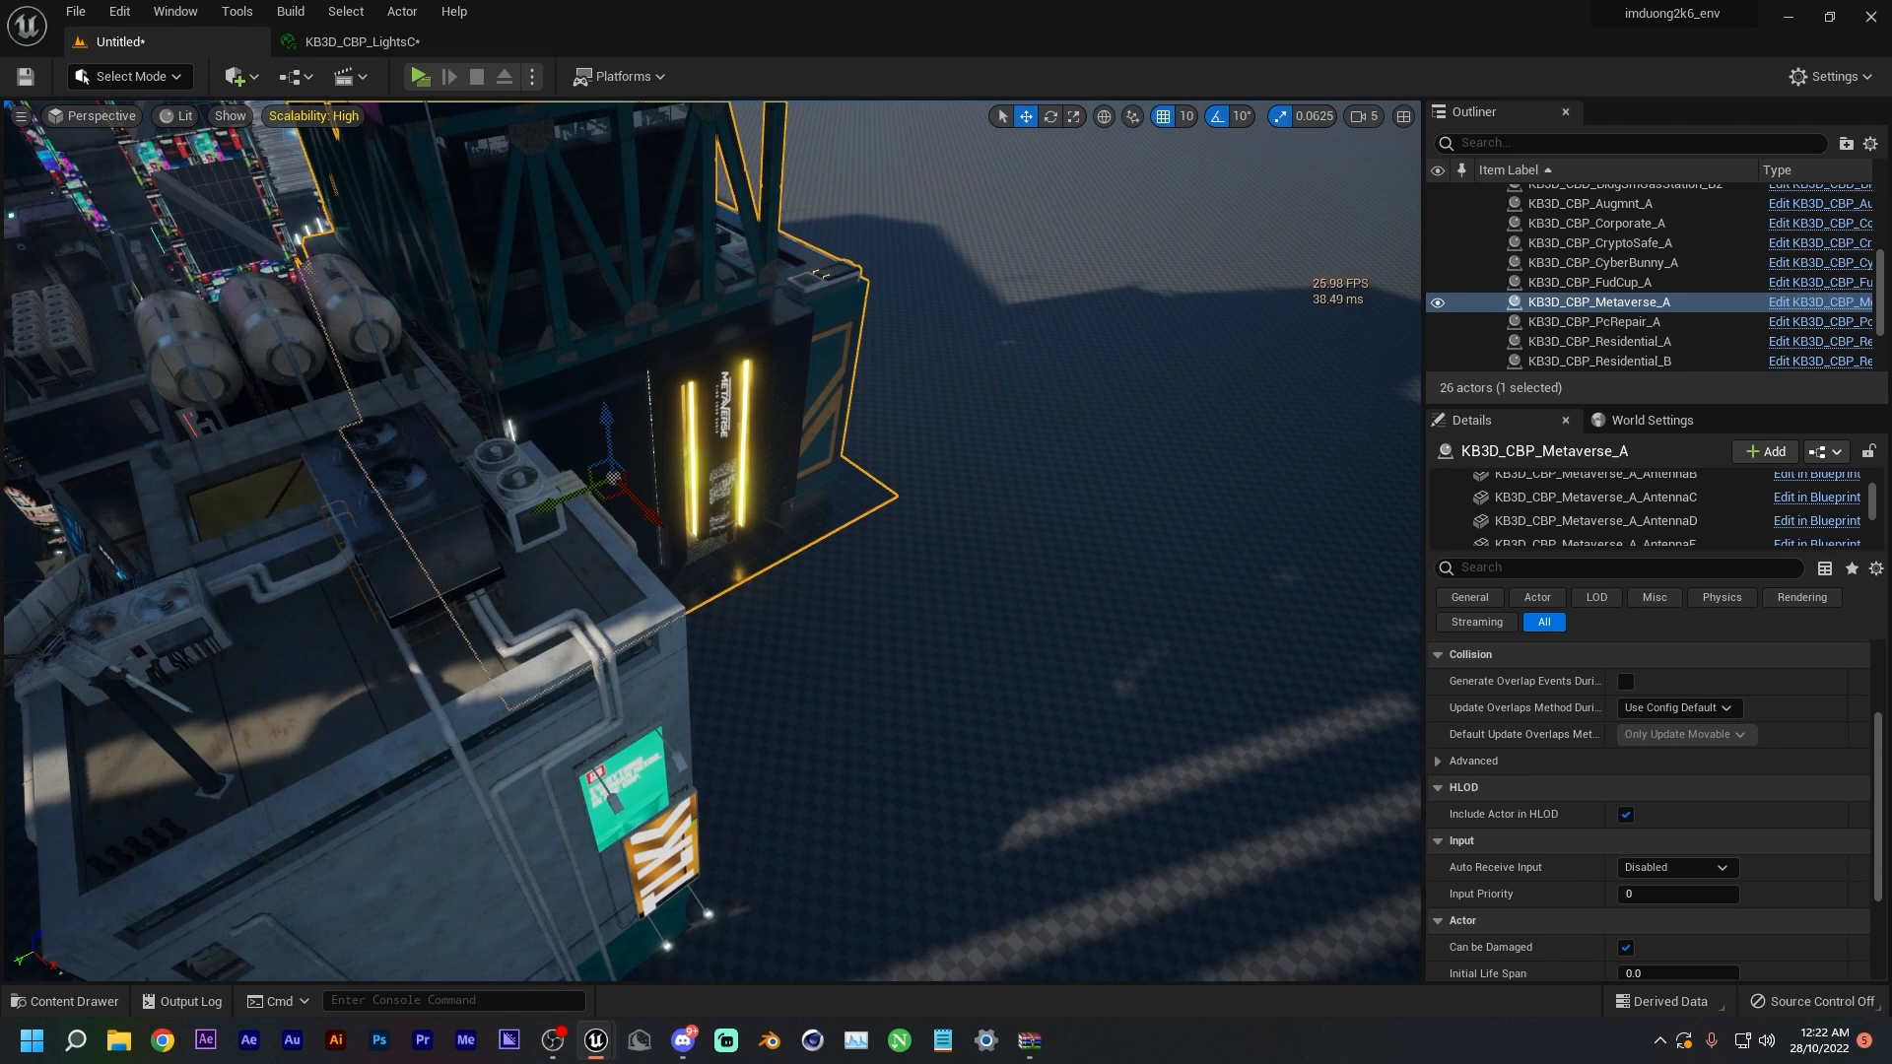
# - Add a second CyberBunny_A tower and place it beside the Metaverse tower
pyautogui.moveTo(552, 848); pyautogui.dragTo(952, 720)
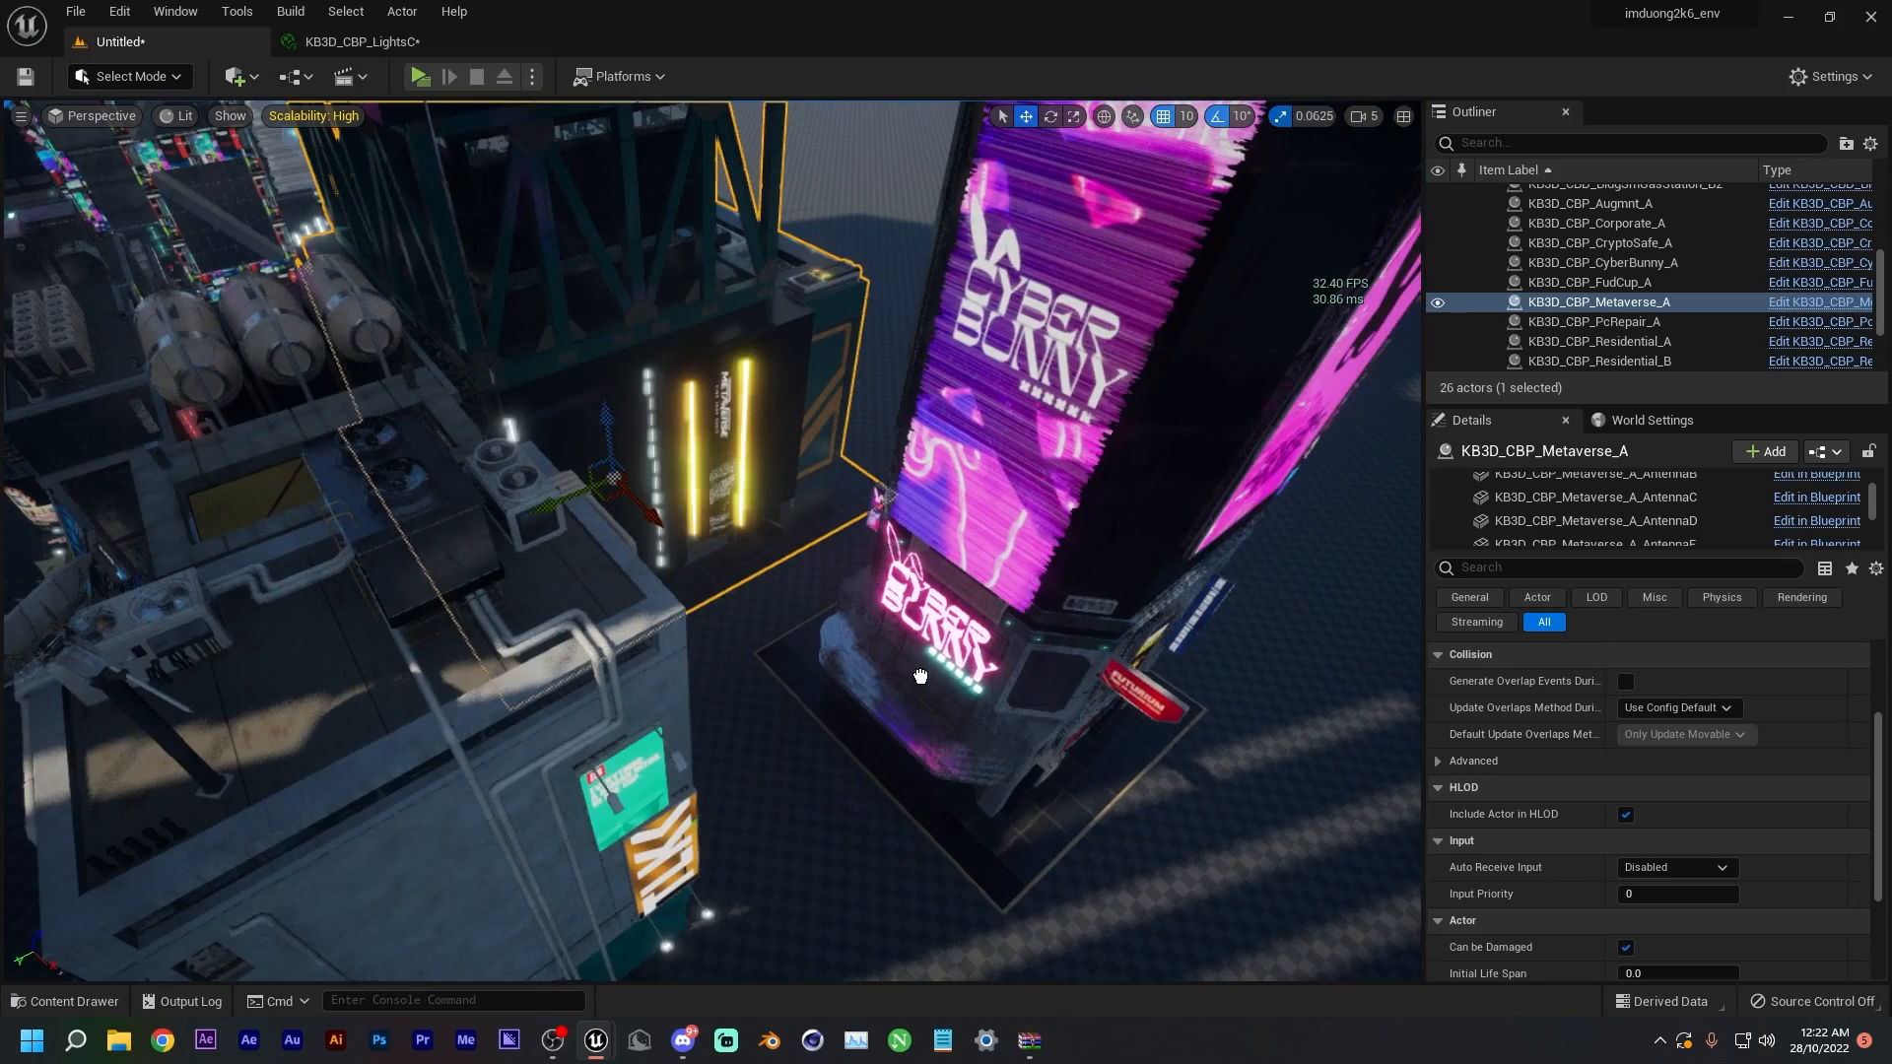
pyautogui.moveTo(782, 671); pyautogui.dragTo(720, 867)
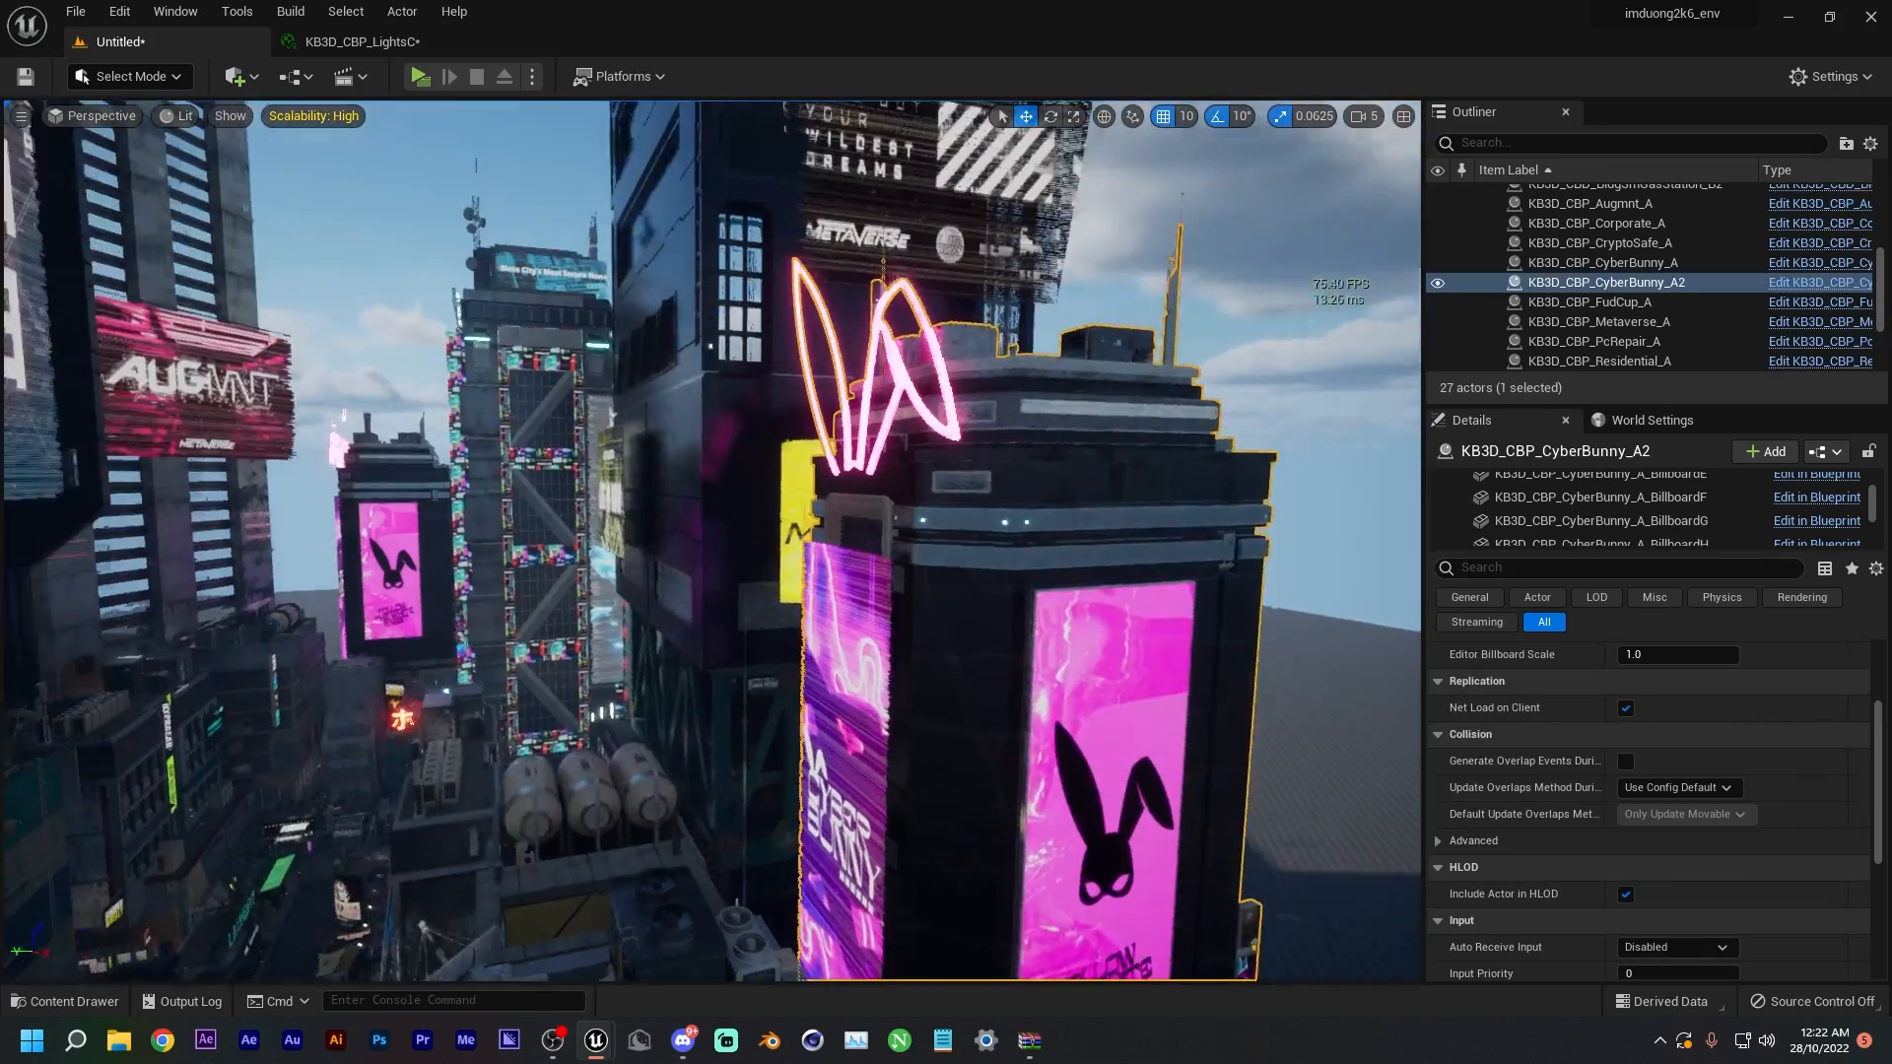
pyautogui.press('w')
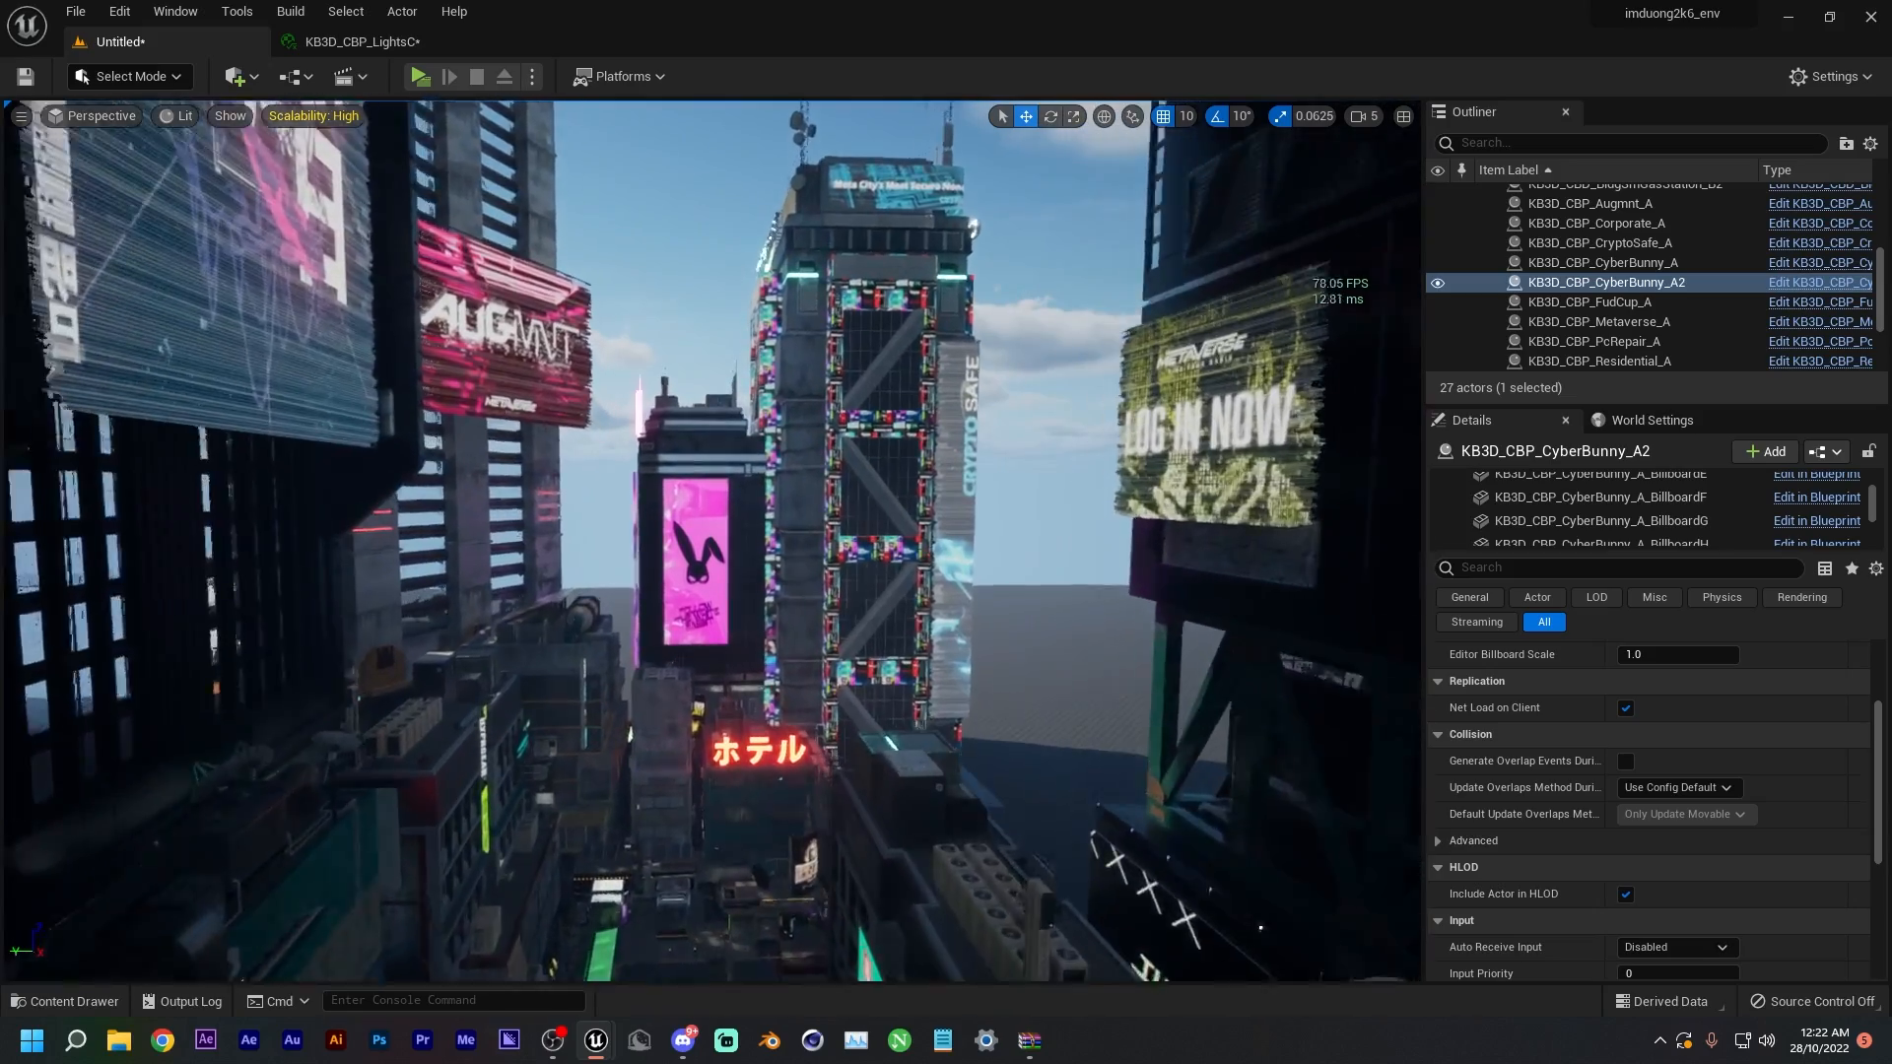
pyautogui.press('s')
pyautogui.press('q')
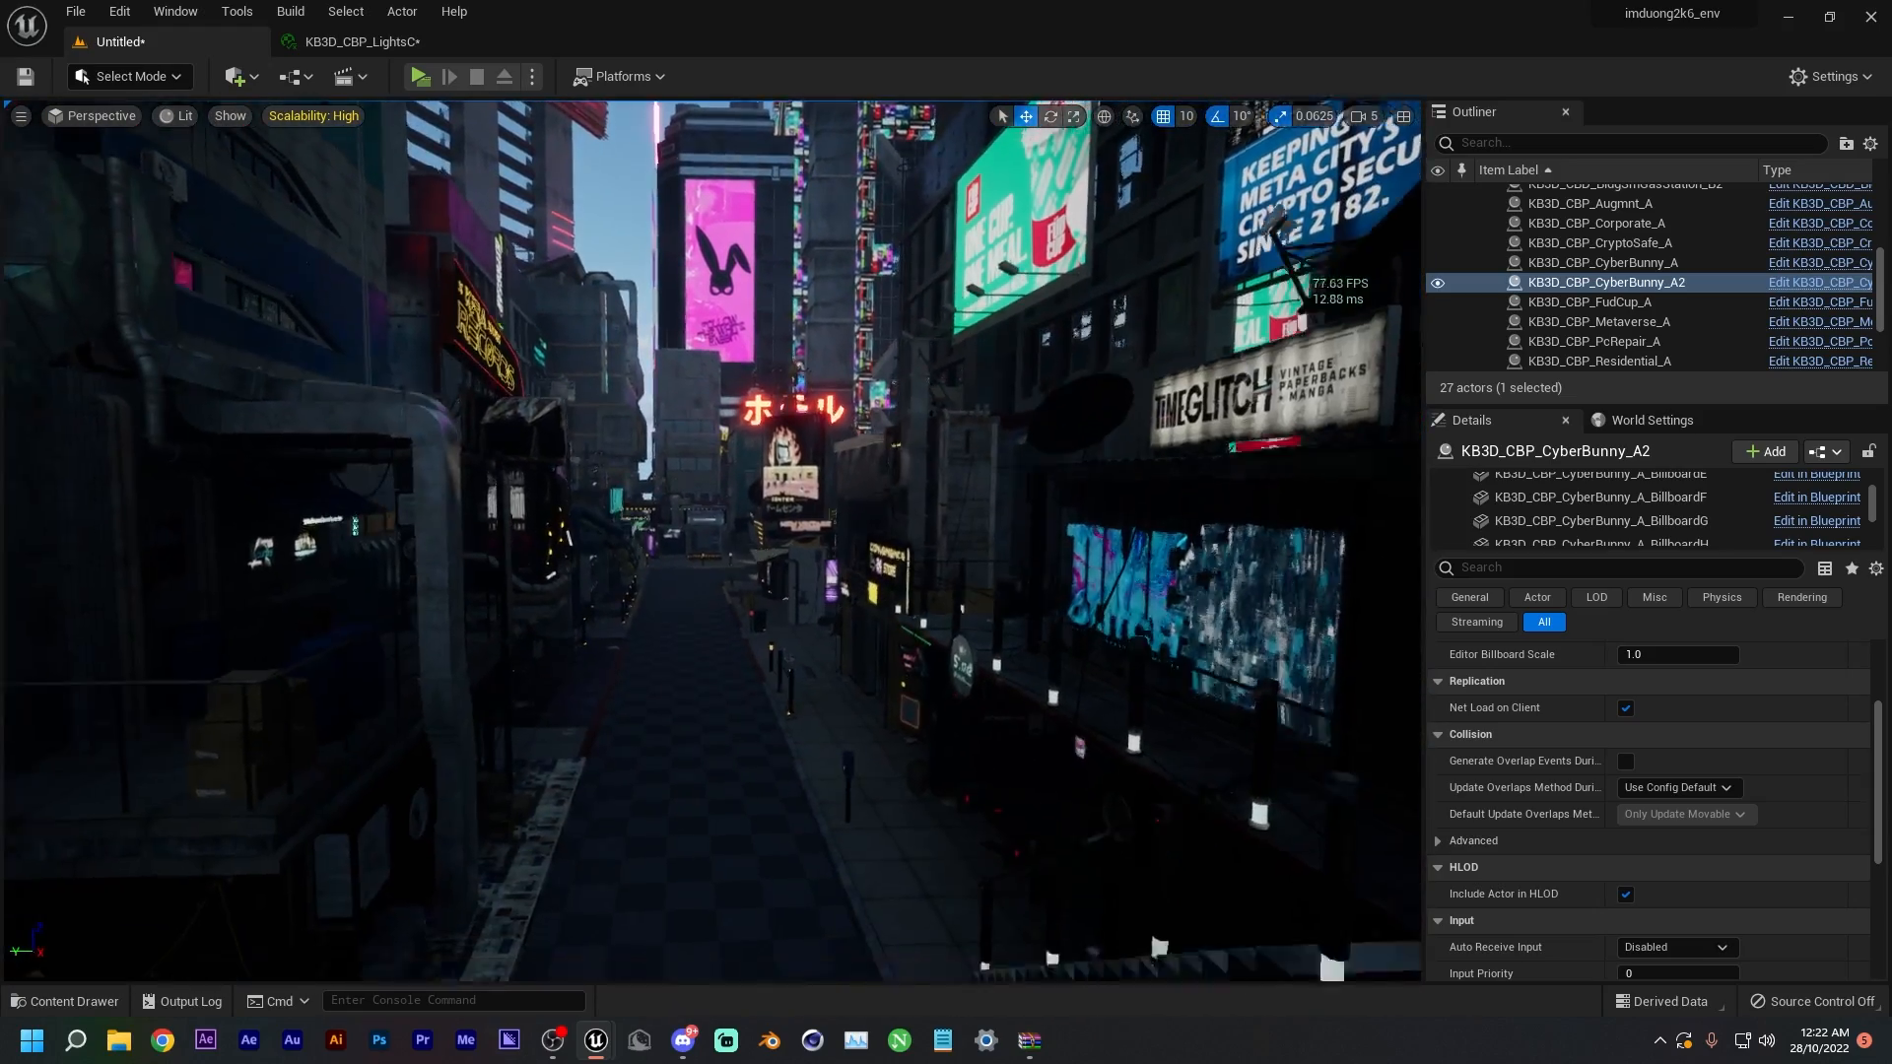
pyautogui.press('s')
pyautogui.moveTo(714, 540); pyautogui.dragTo(688, 406, button='right')
# - Add the KB3D_CBP_CryptoSafe_B tower and set it back in the distance behind the CyberBunny tower at the street's end
pyautogui.click(604, 549)
pyautogui.press('w')
pyautogui.moveTo(604, 549); pyautogui.dragTo(603, 788, button='right')
pyautogui.press('w')
pyautogui.press('s')
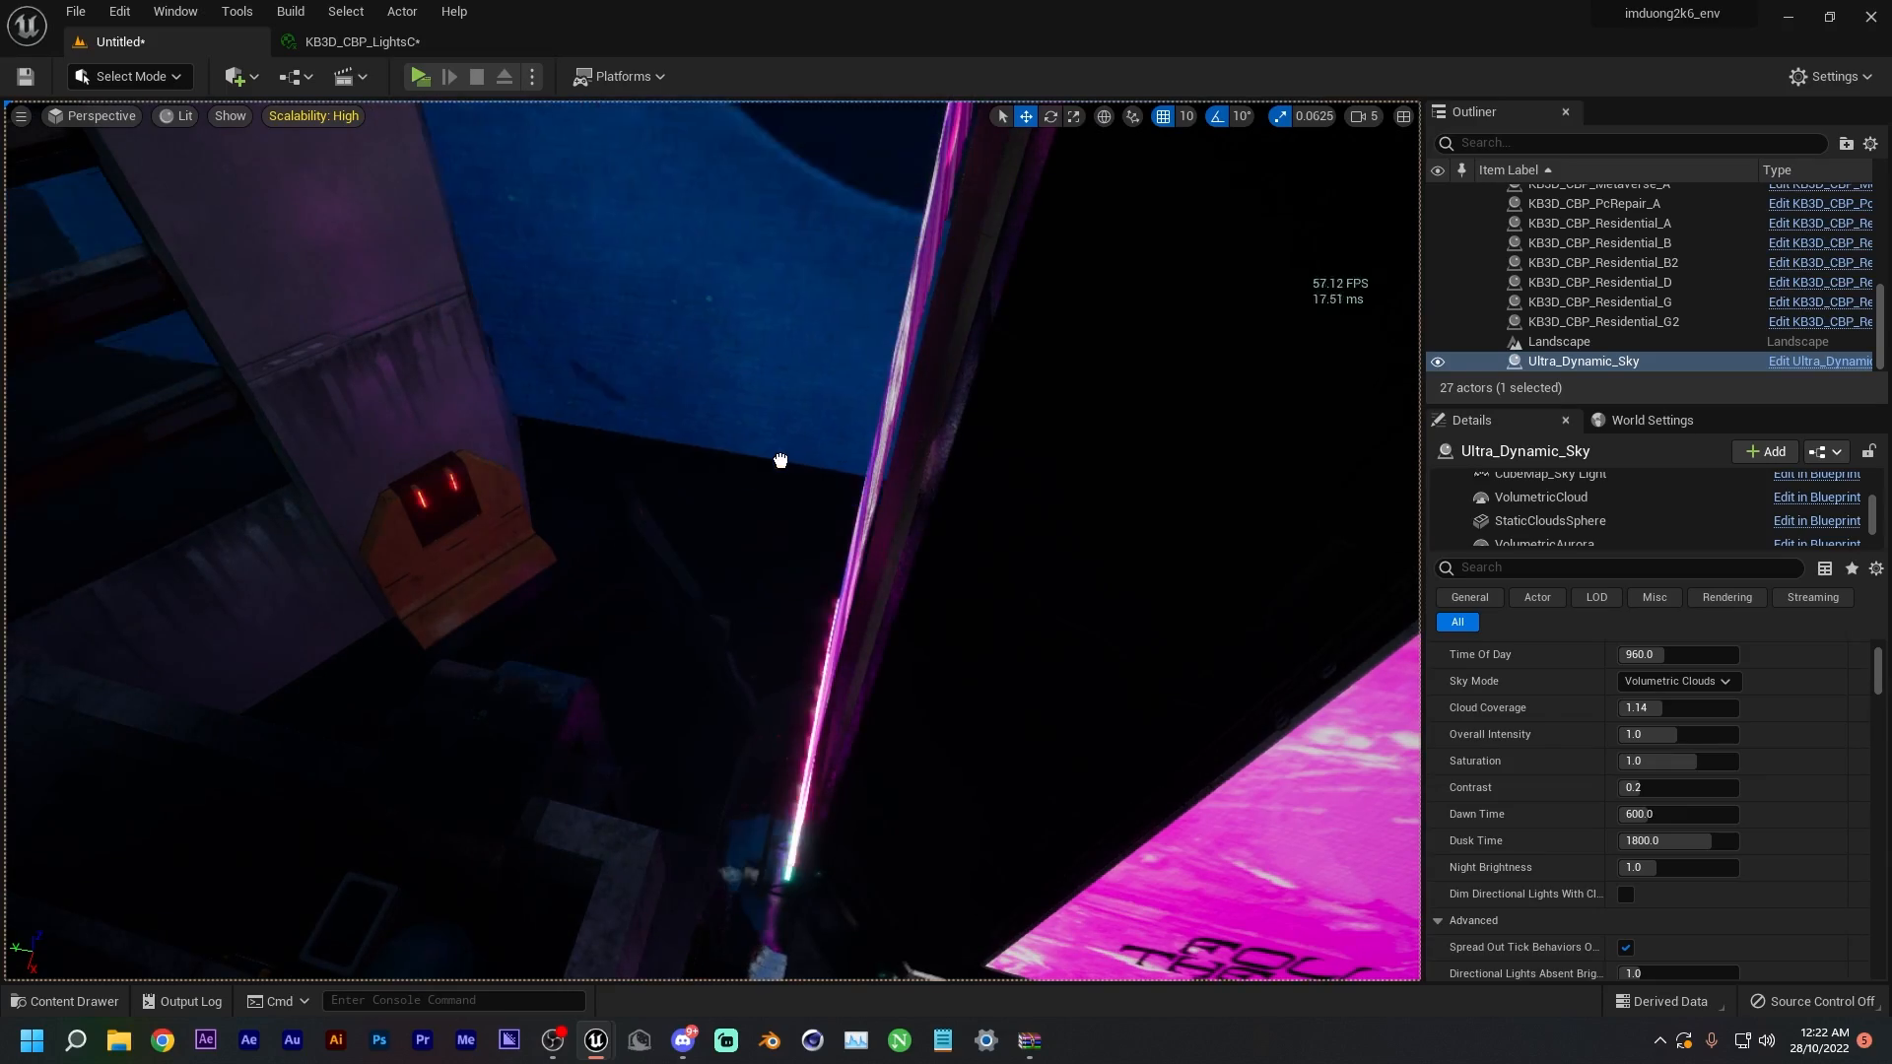
pyautogui.click(823, 453)
pyautogui.press('f')
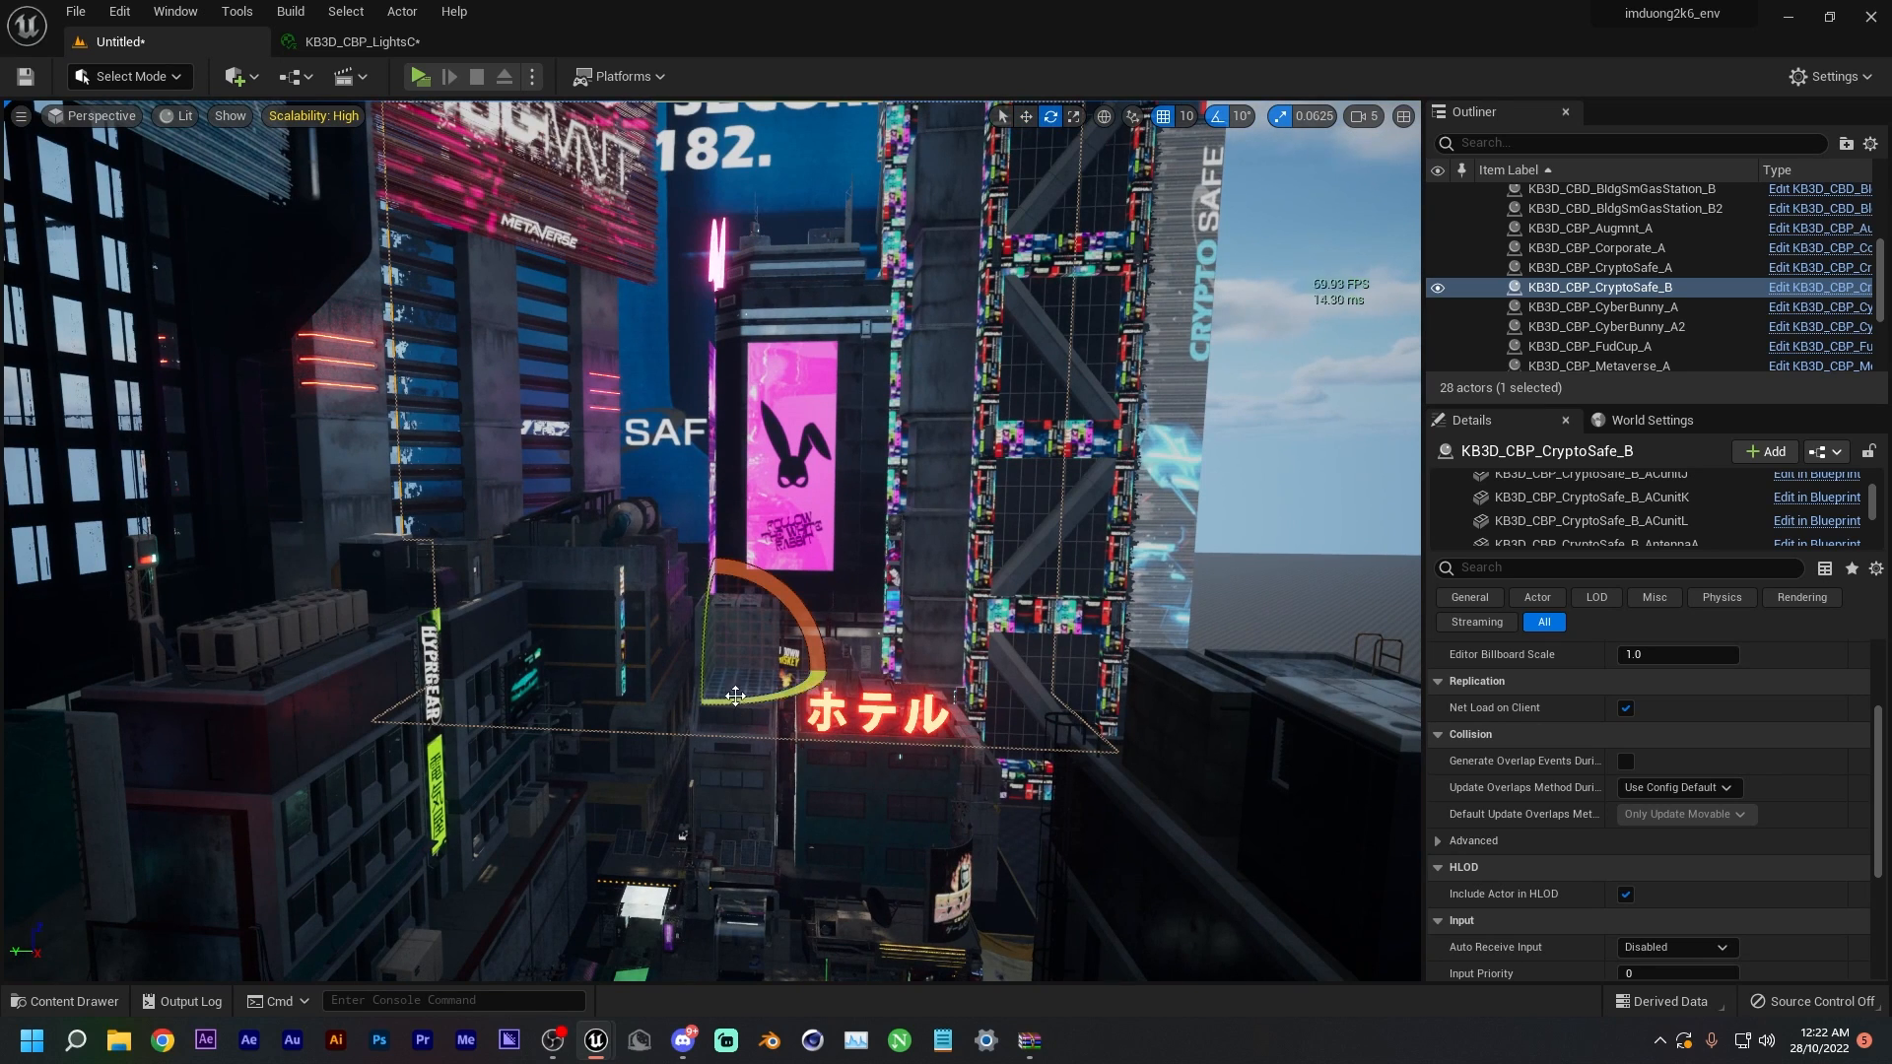
pyautogui.moveTo(713, 666); pyautogui.dragTo(643, 667)
pyautogui.press('w')
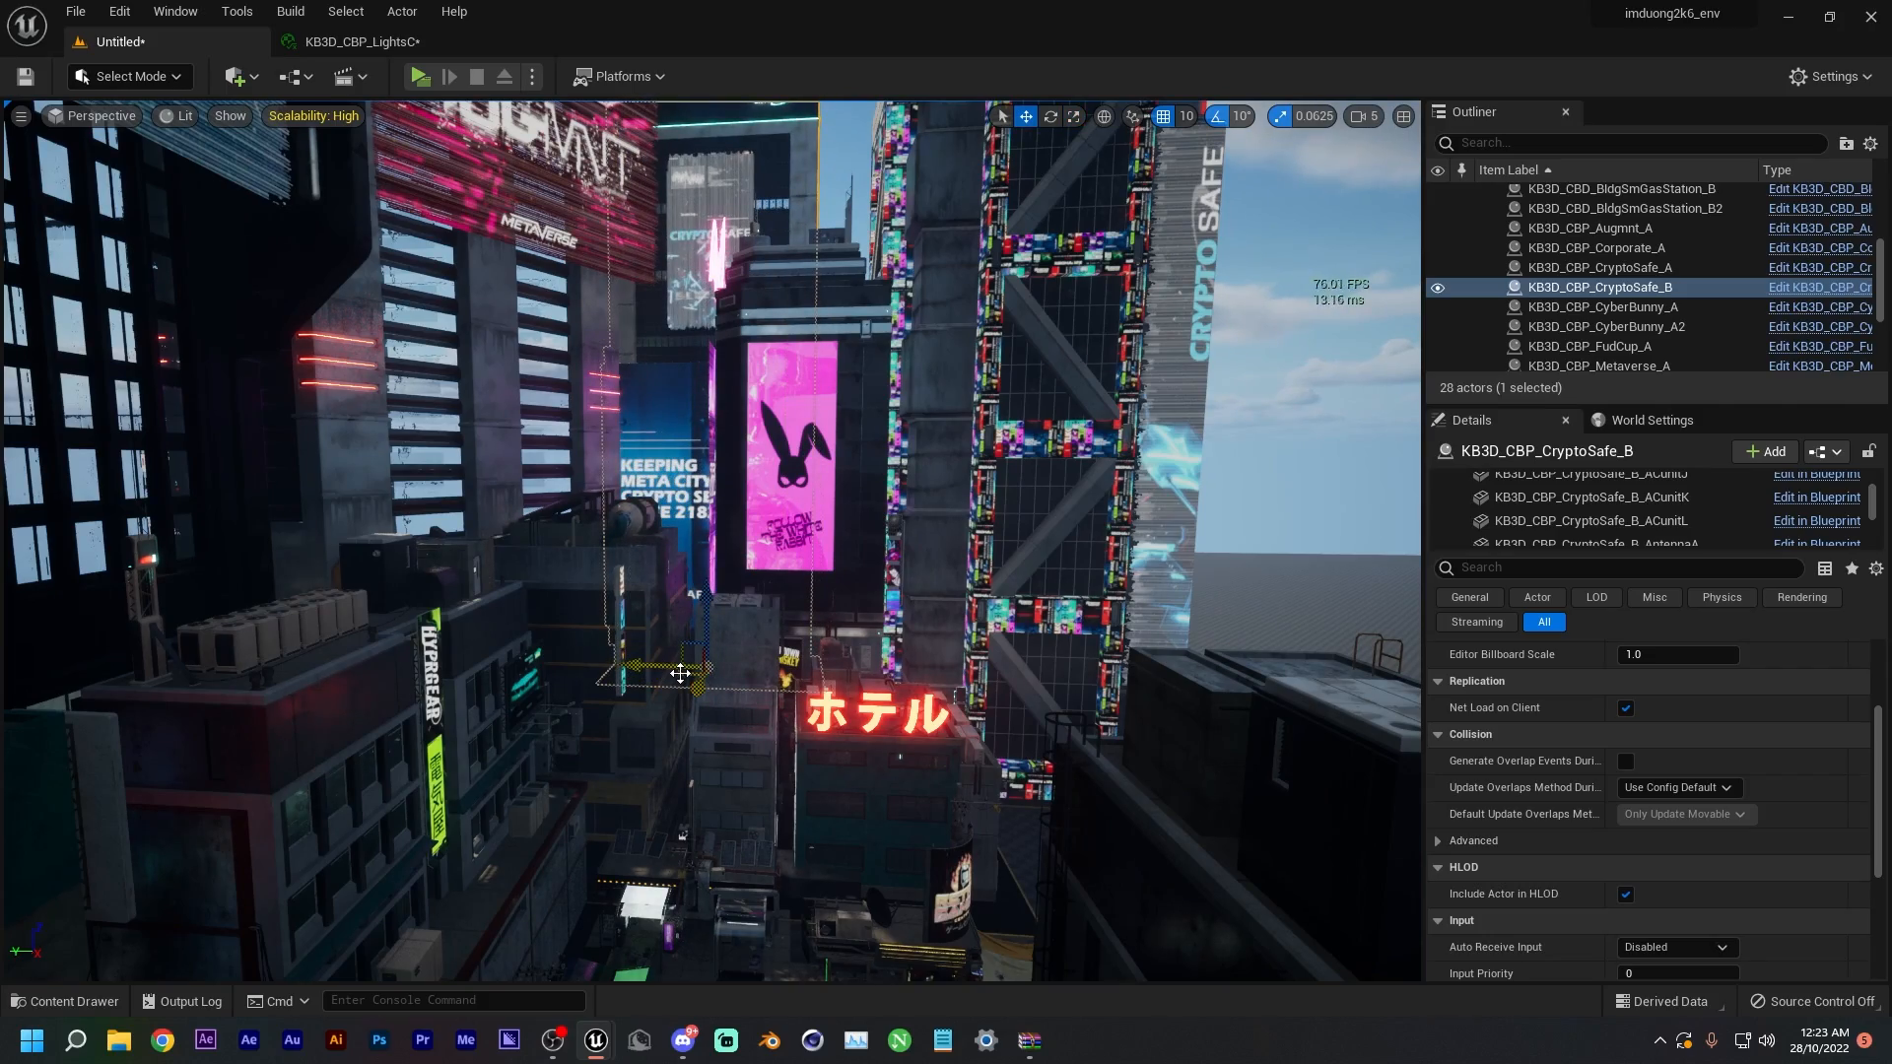
# - Examine the background towers and neon signs from street level
pyautogui.press('s')
pyautogui.moveTo(645, 667); pyautogui.dragTo(660, 532, button='right')
pyautogui.press('w')
pyautogui.press('s')
pyautogui.press('w')
pyautogui.press('s')
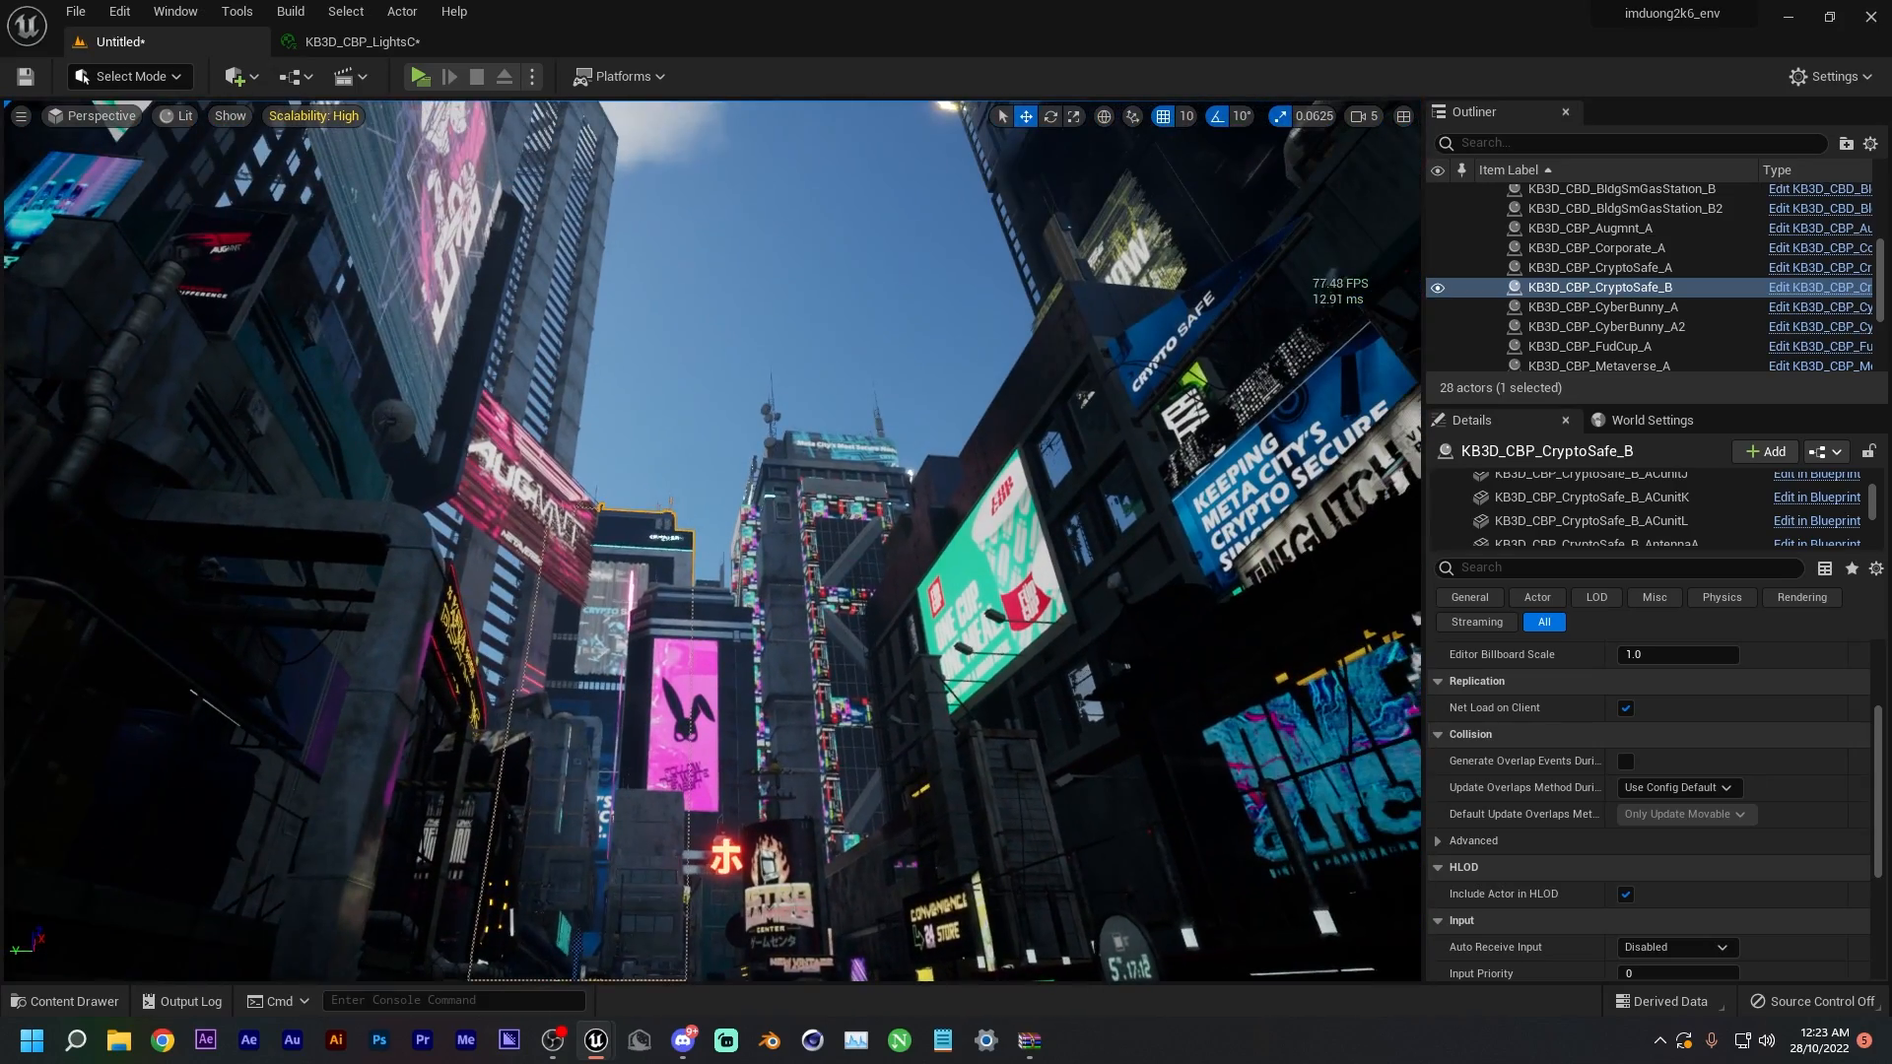
pyautogui.moveTo(830, 500); pyautogui.dragTo(830, 582, button='right')
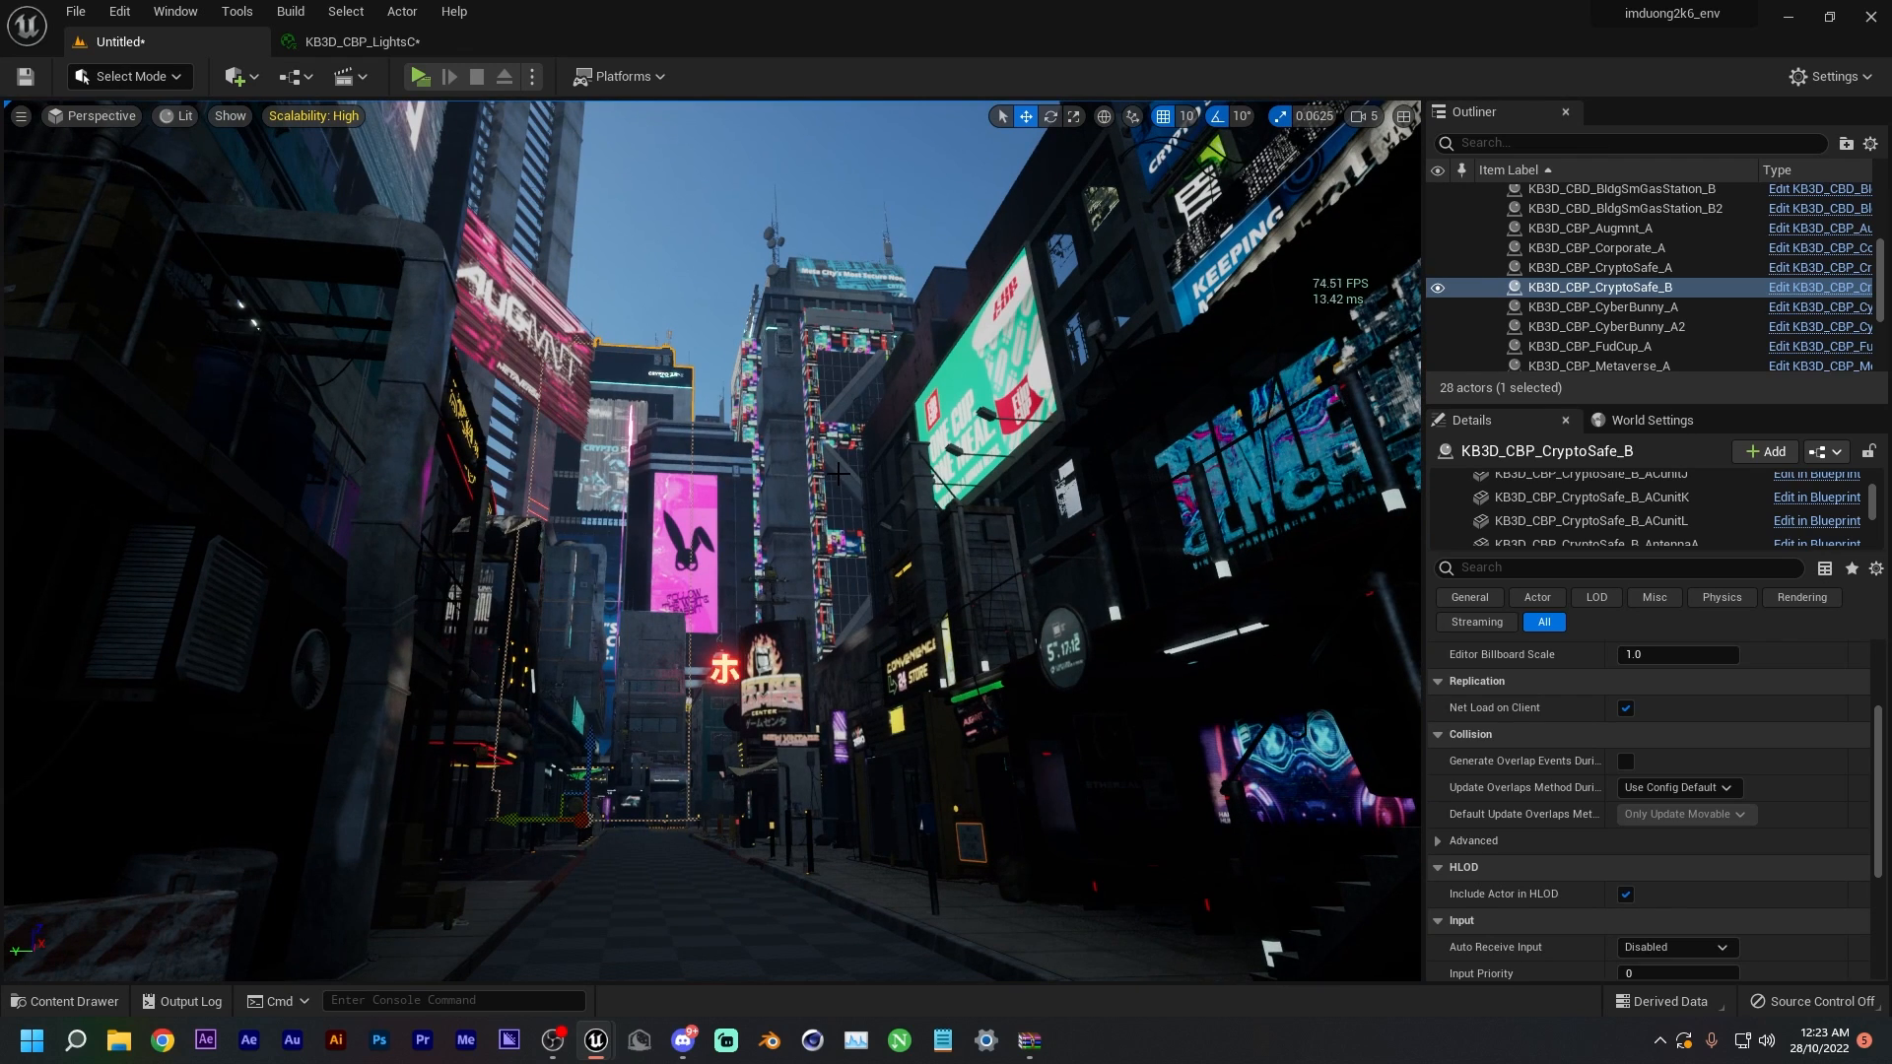
pyautogui.moveTo(662, 454); pyautogui.dragTo(662, 646, button='right')
# - Start a rectangle shape in Modeling Mode for the road and set its width to 1000
pyautogui.press('s')
pyautogui.press('w')
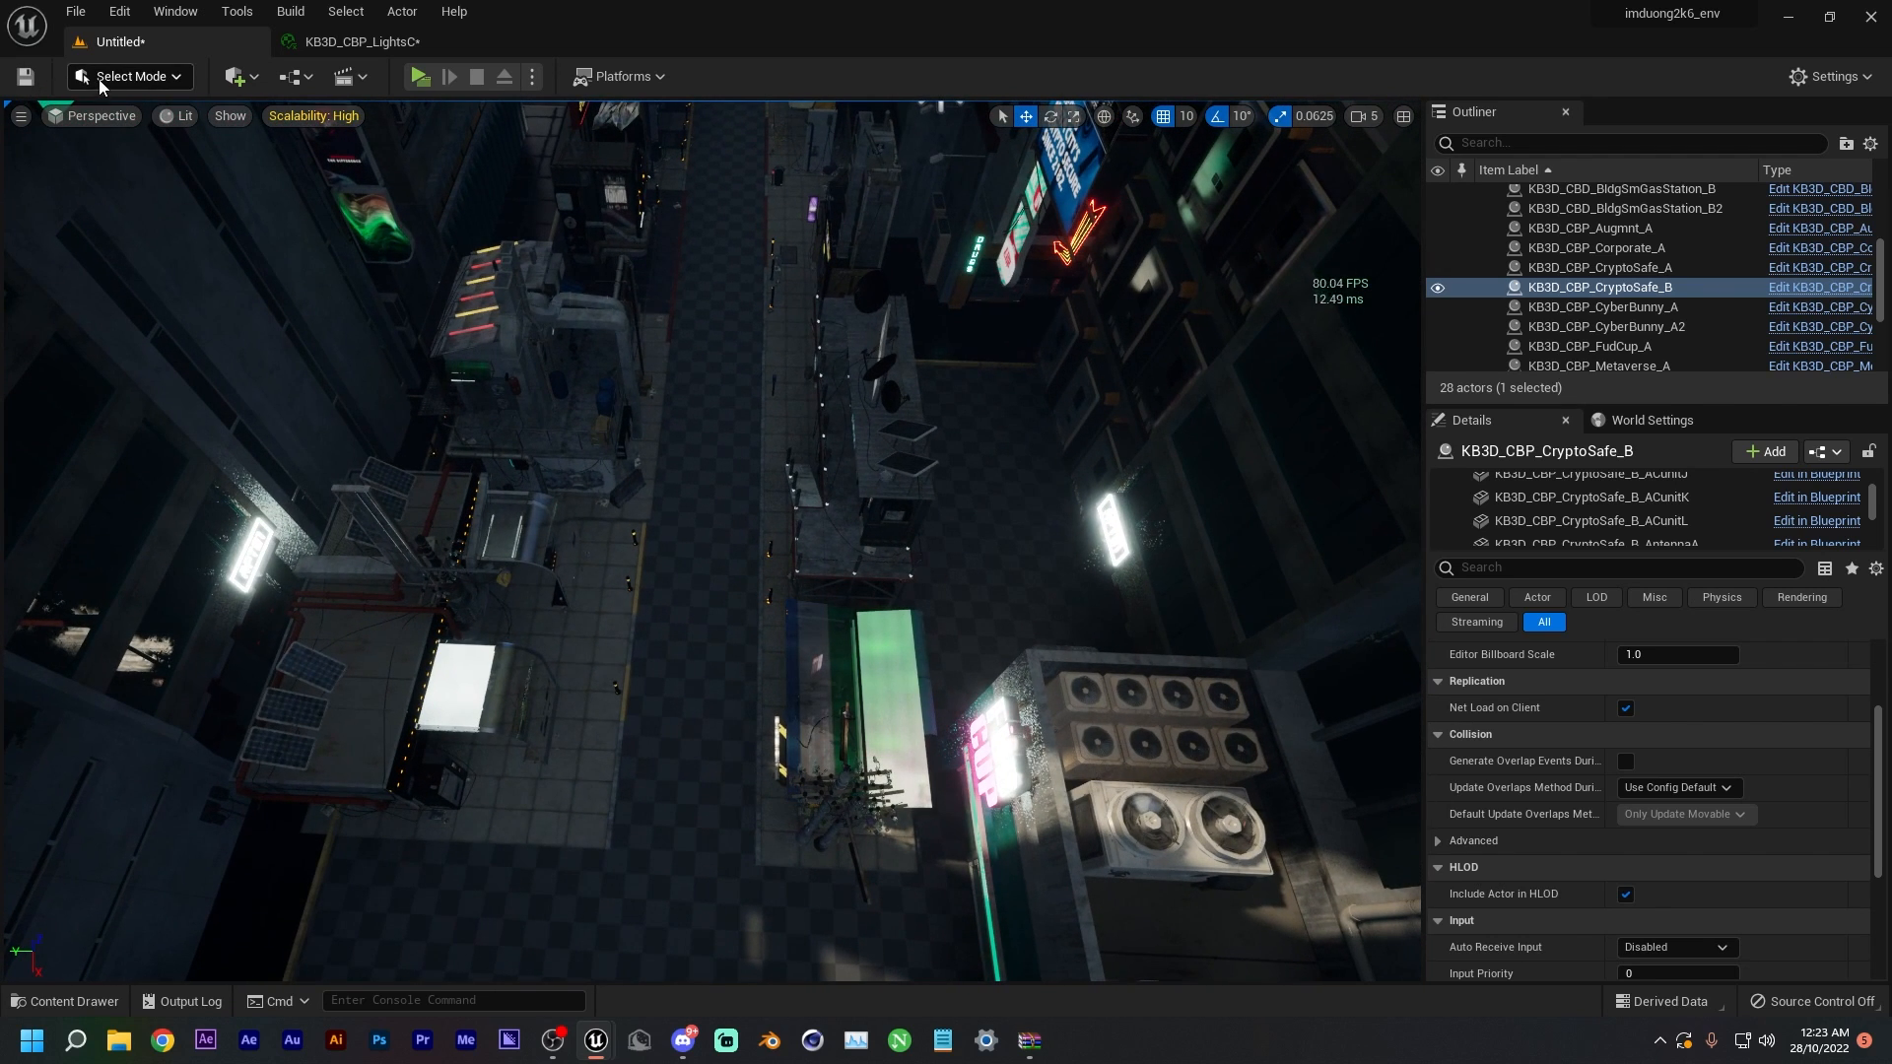
pyautogui.click(98, 78)
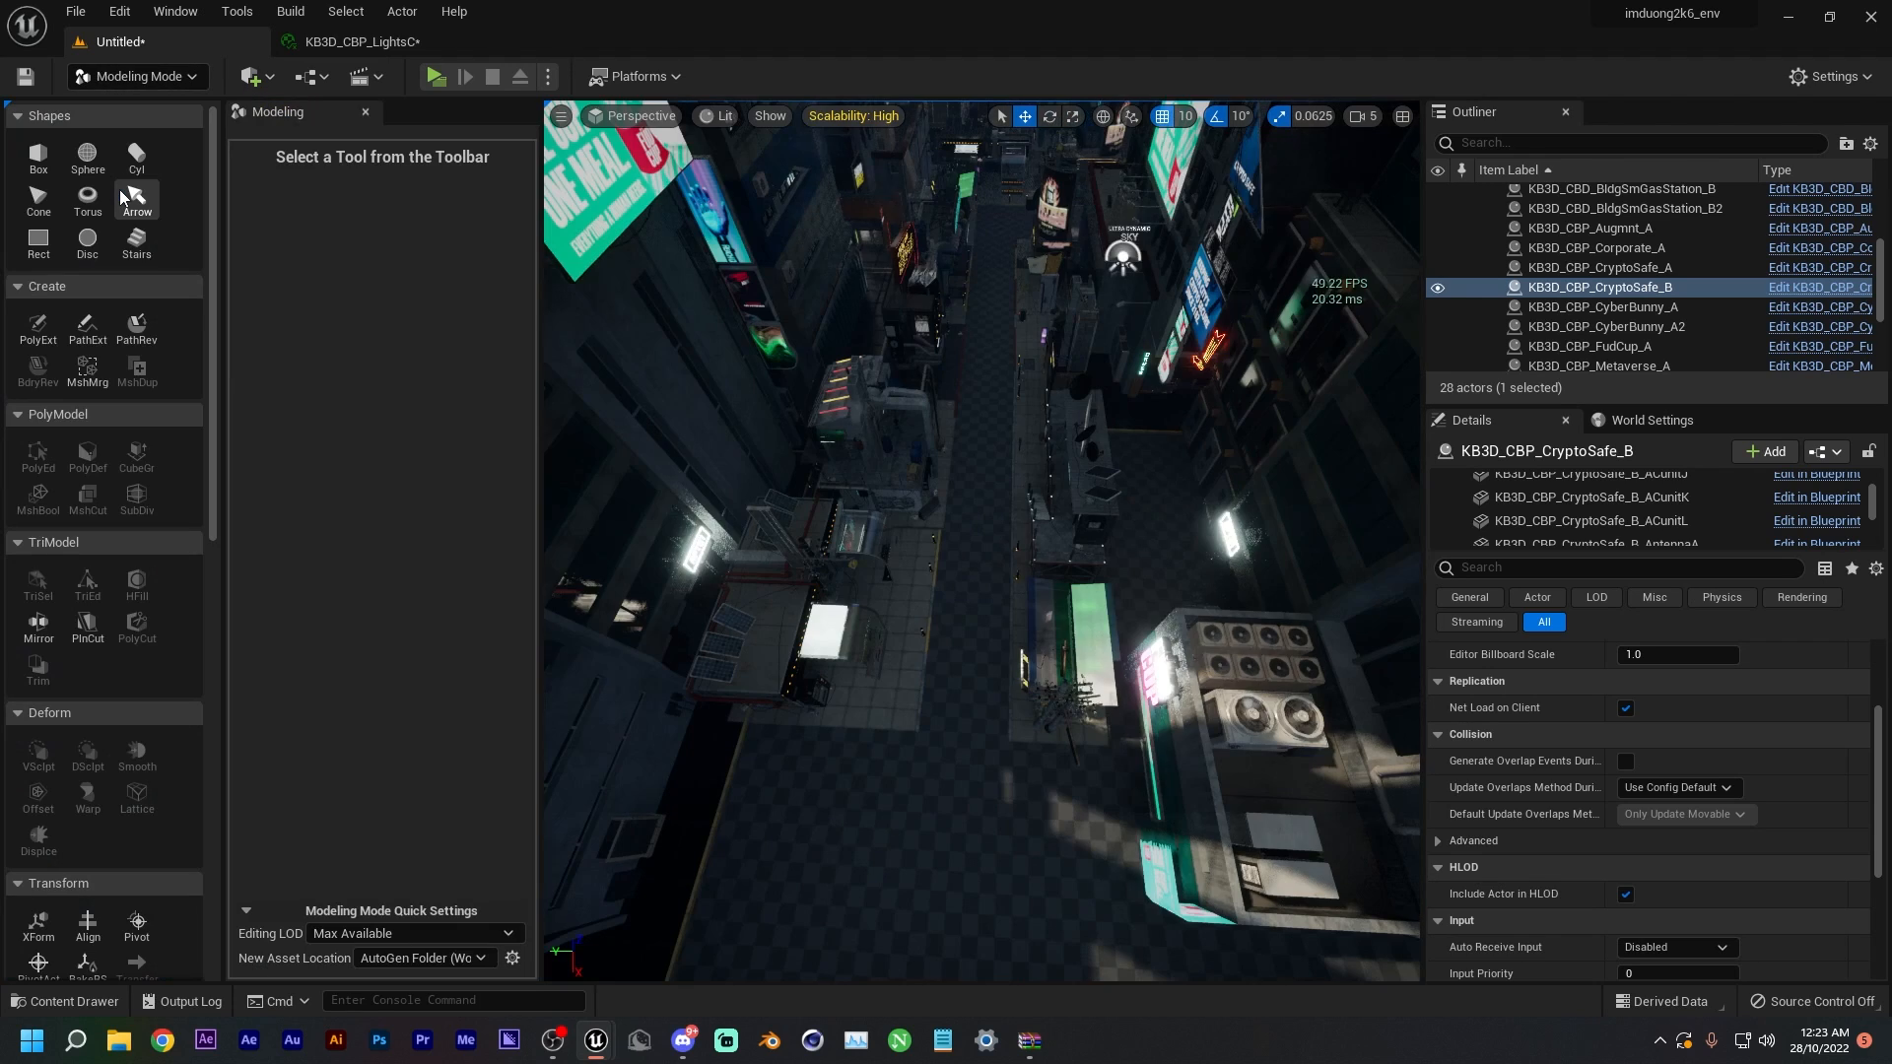
pyautogui.click(122, 193)
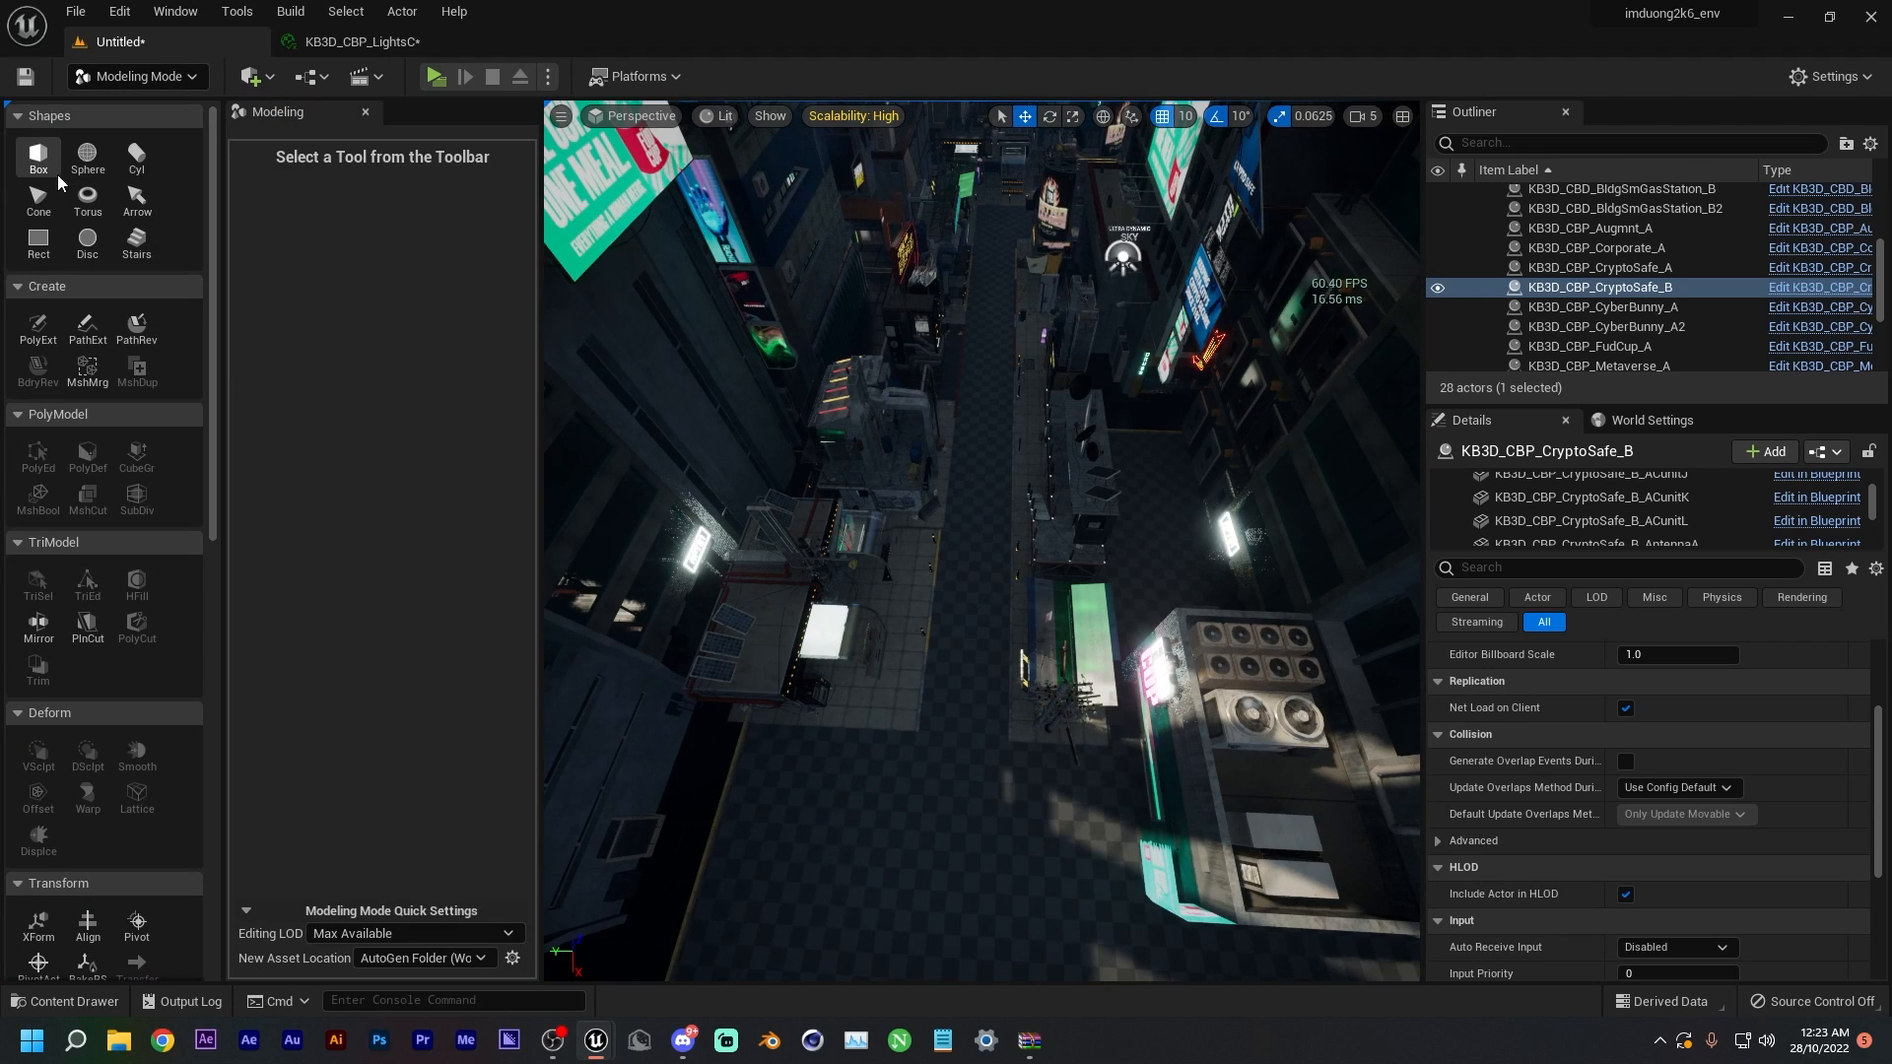
pyautogui.click(45, 239)
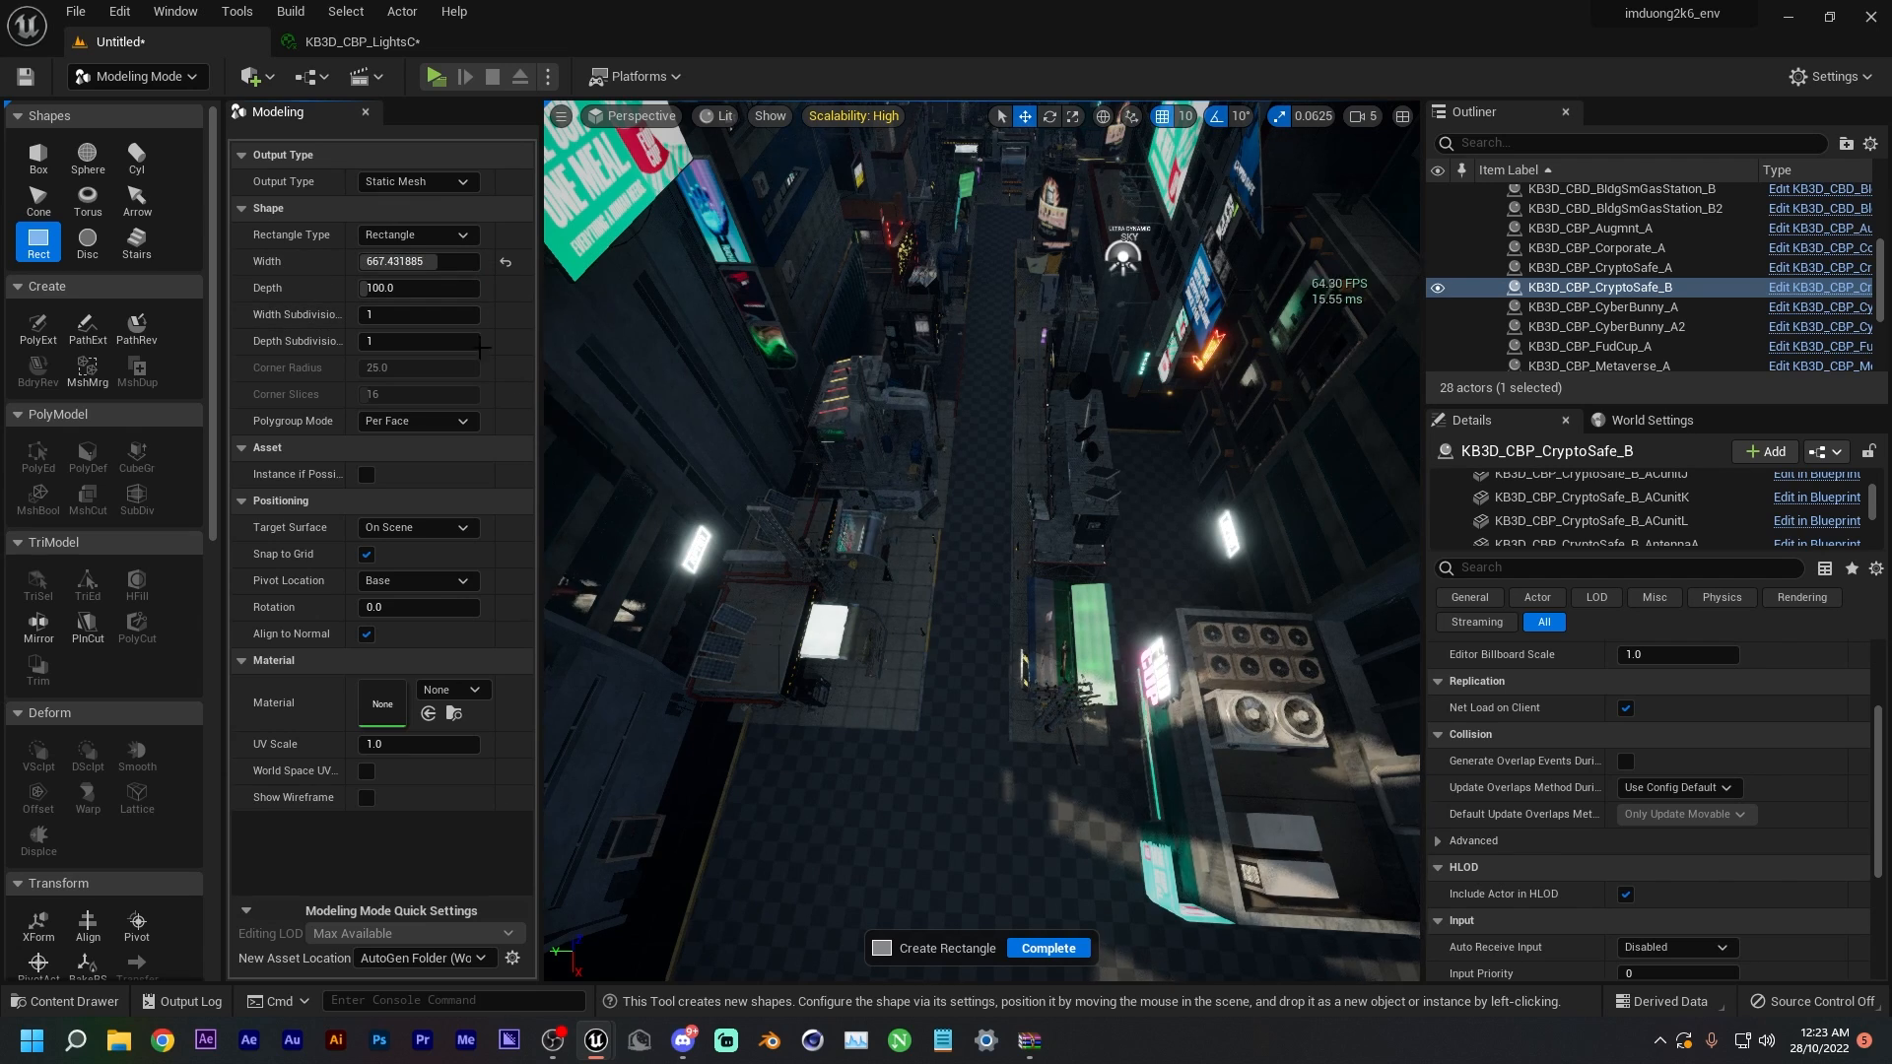
pyautogui.click(422, 261)
pyautogui.write('870')
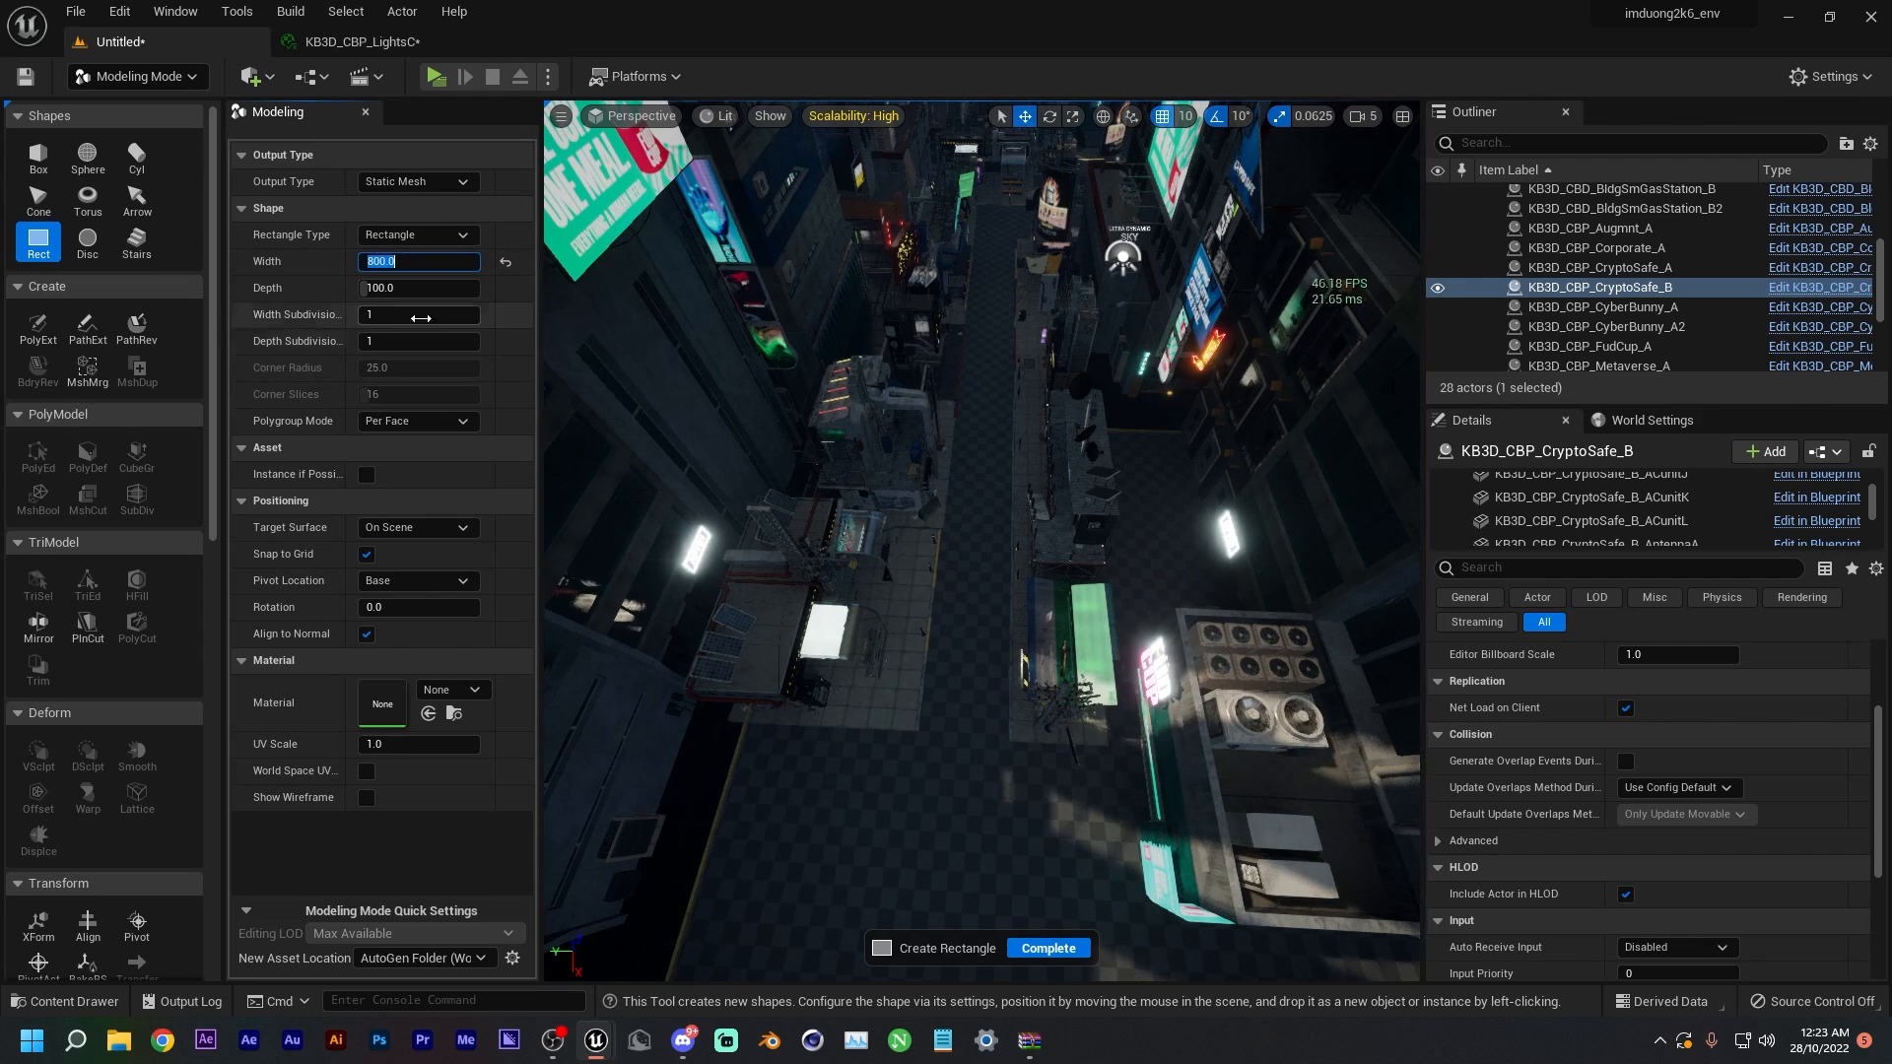
pyautogui.write('1000')
pyautogui.press('Return')
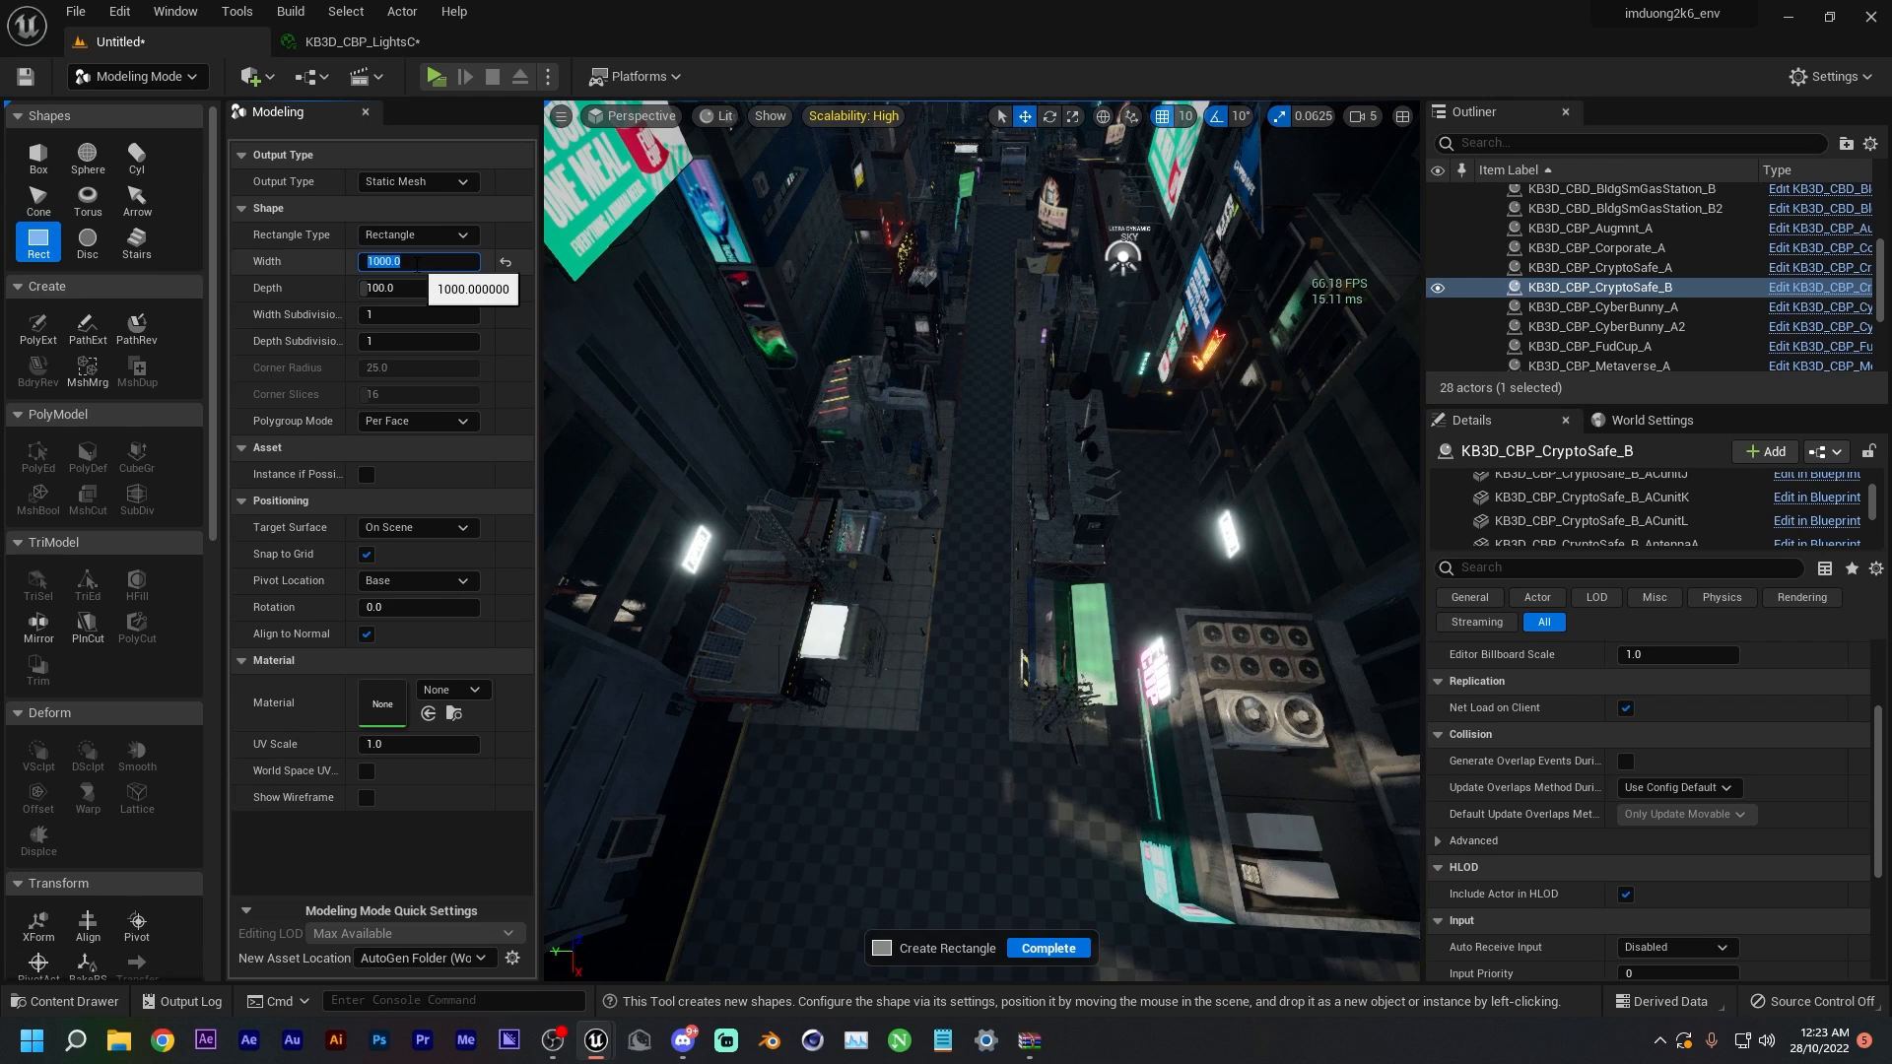
# - Set the rectangle's depth to 7000 and place it along the road between the two building rows
pyautogui.click(430, 289)
pyautogui.write('12000')
pyautogui.press('Return')
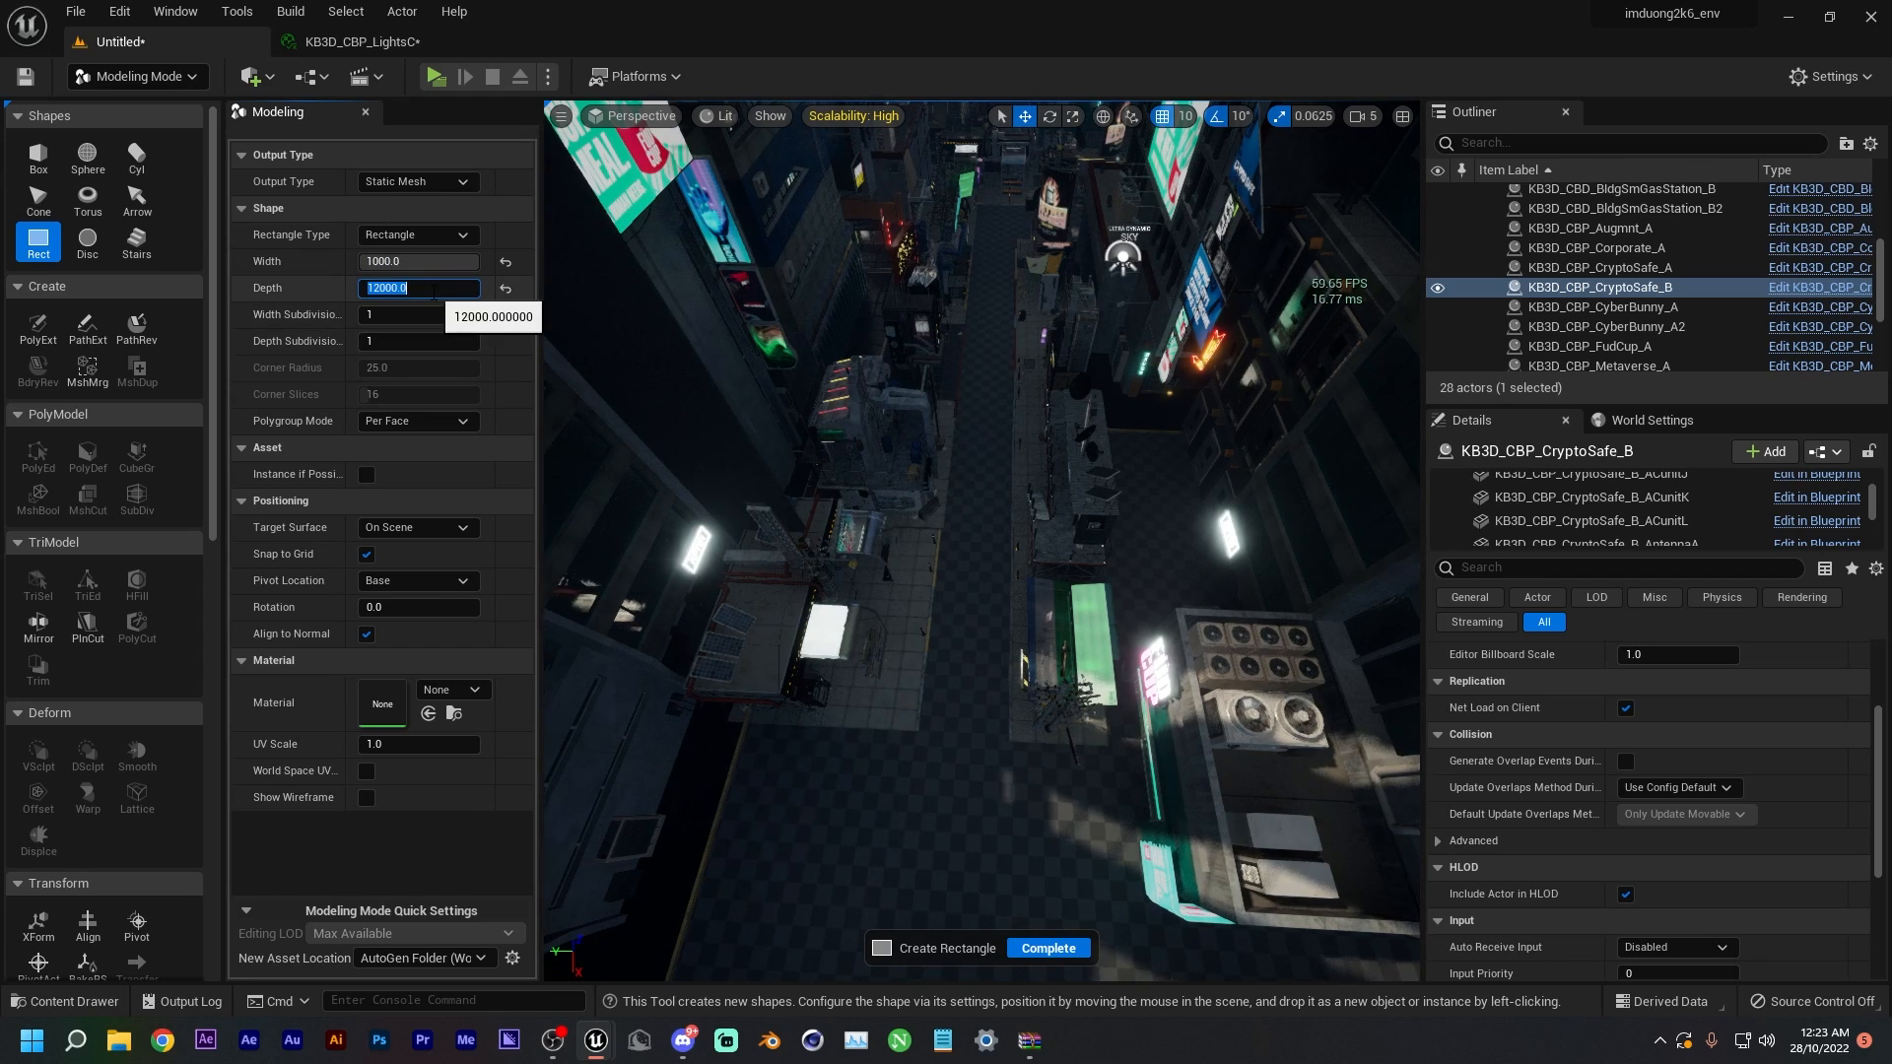
pyautogui.write('8000')
pyautogui.press('Return')
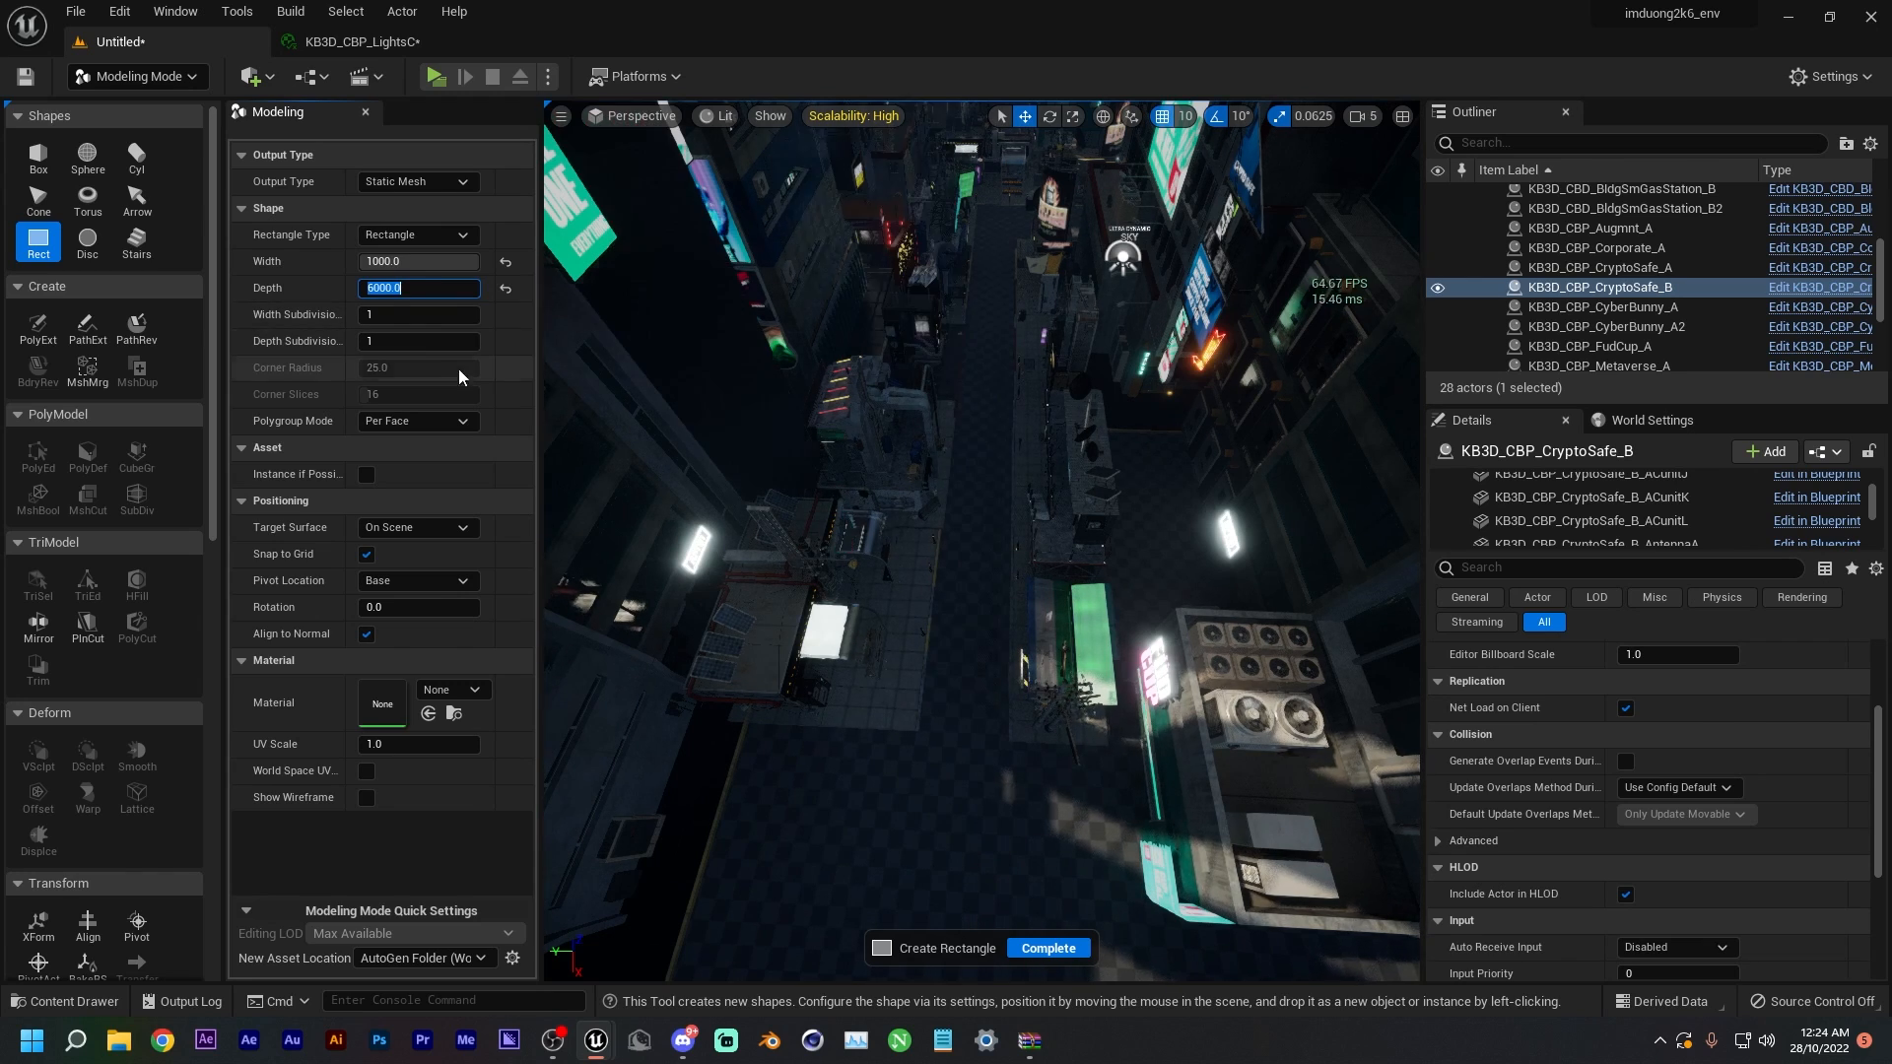
pyautogui.write('7')
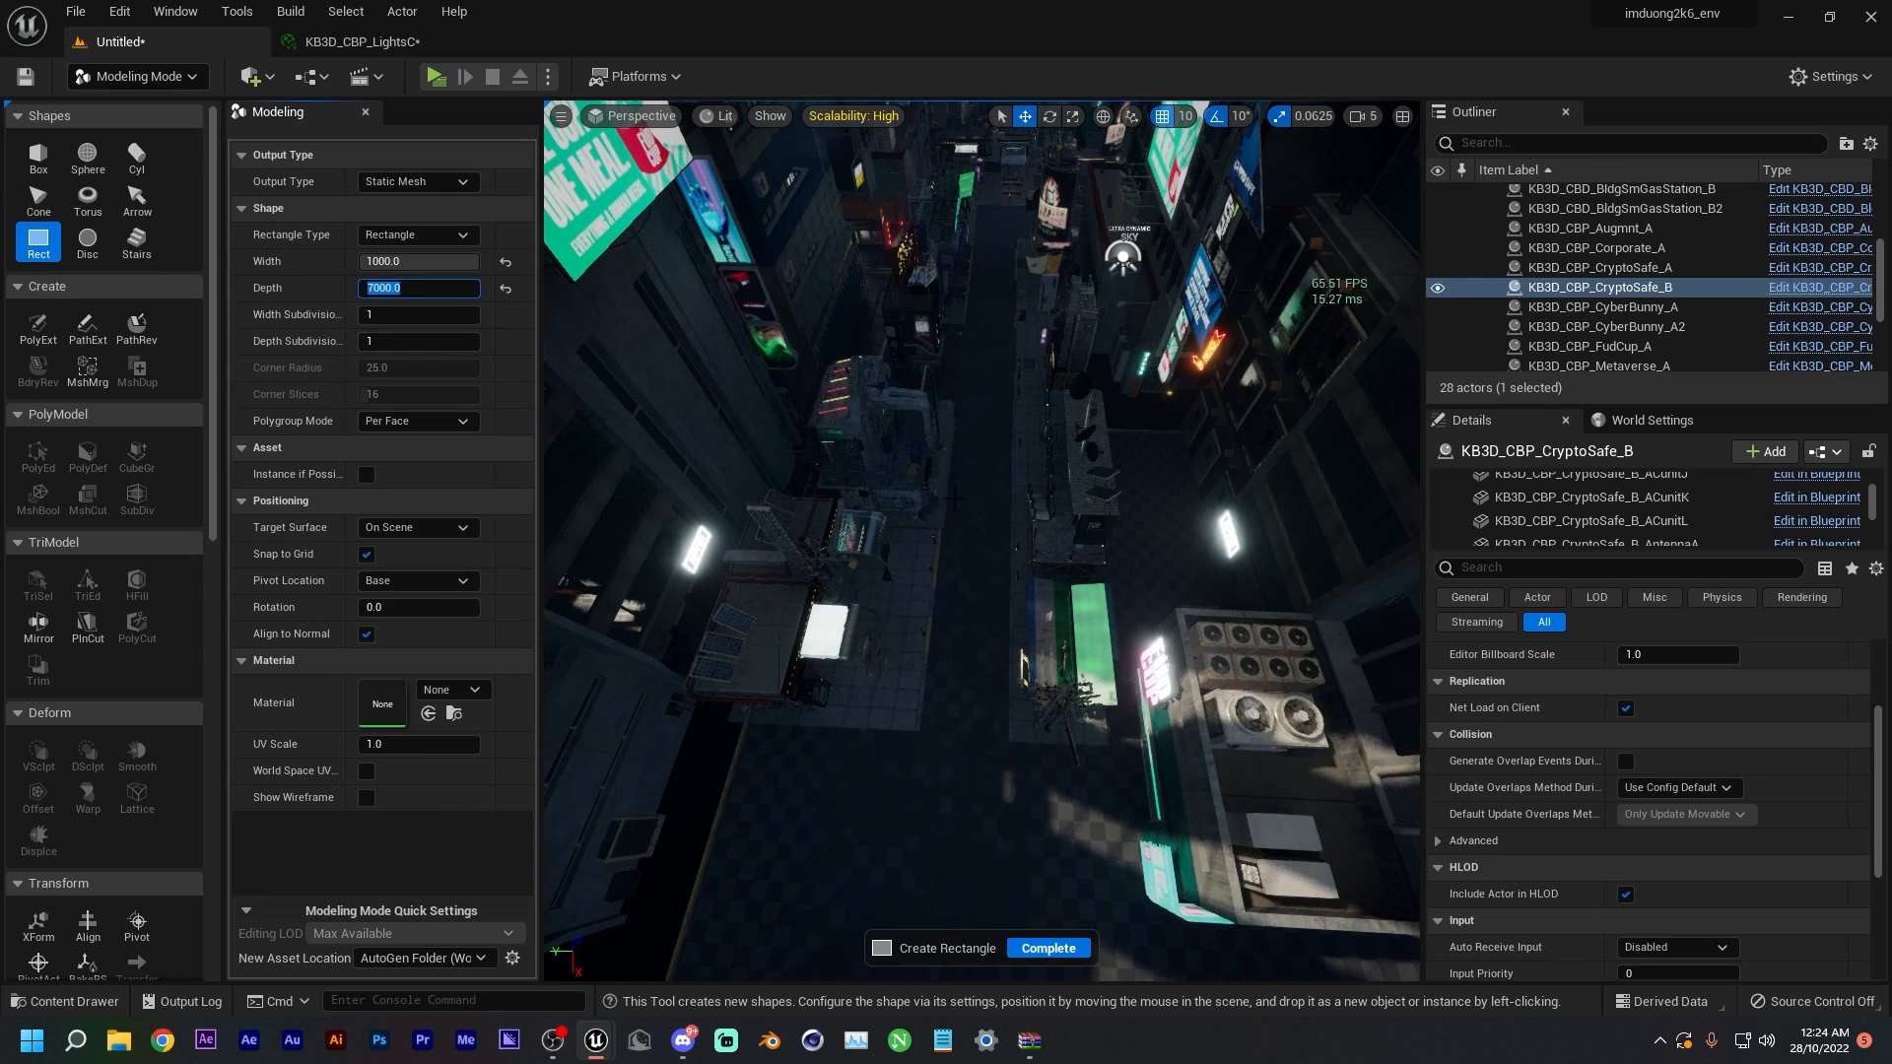
pyautogui.click(957, 403)
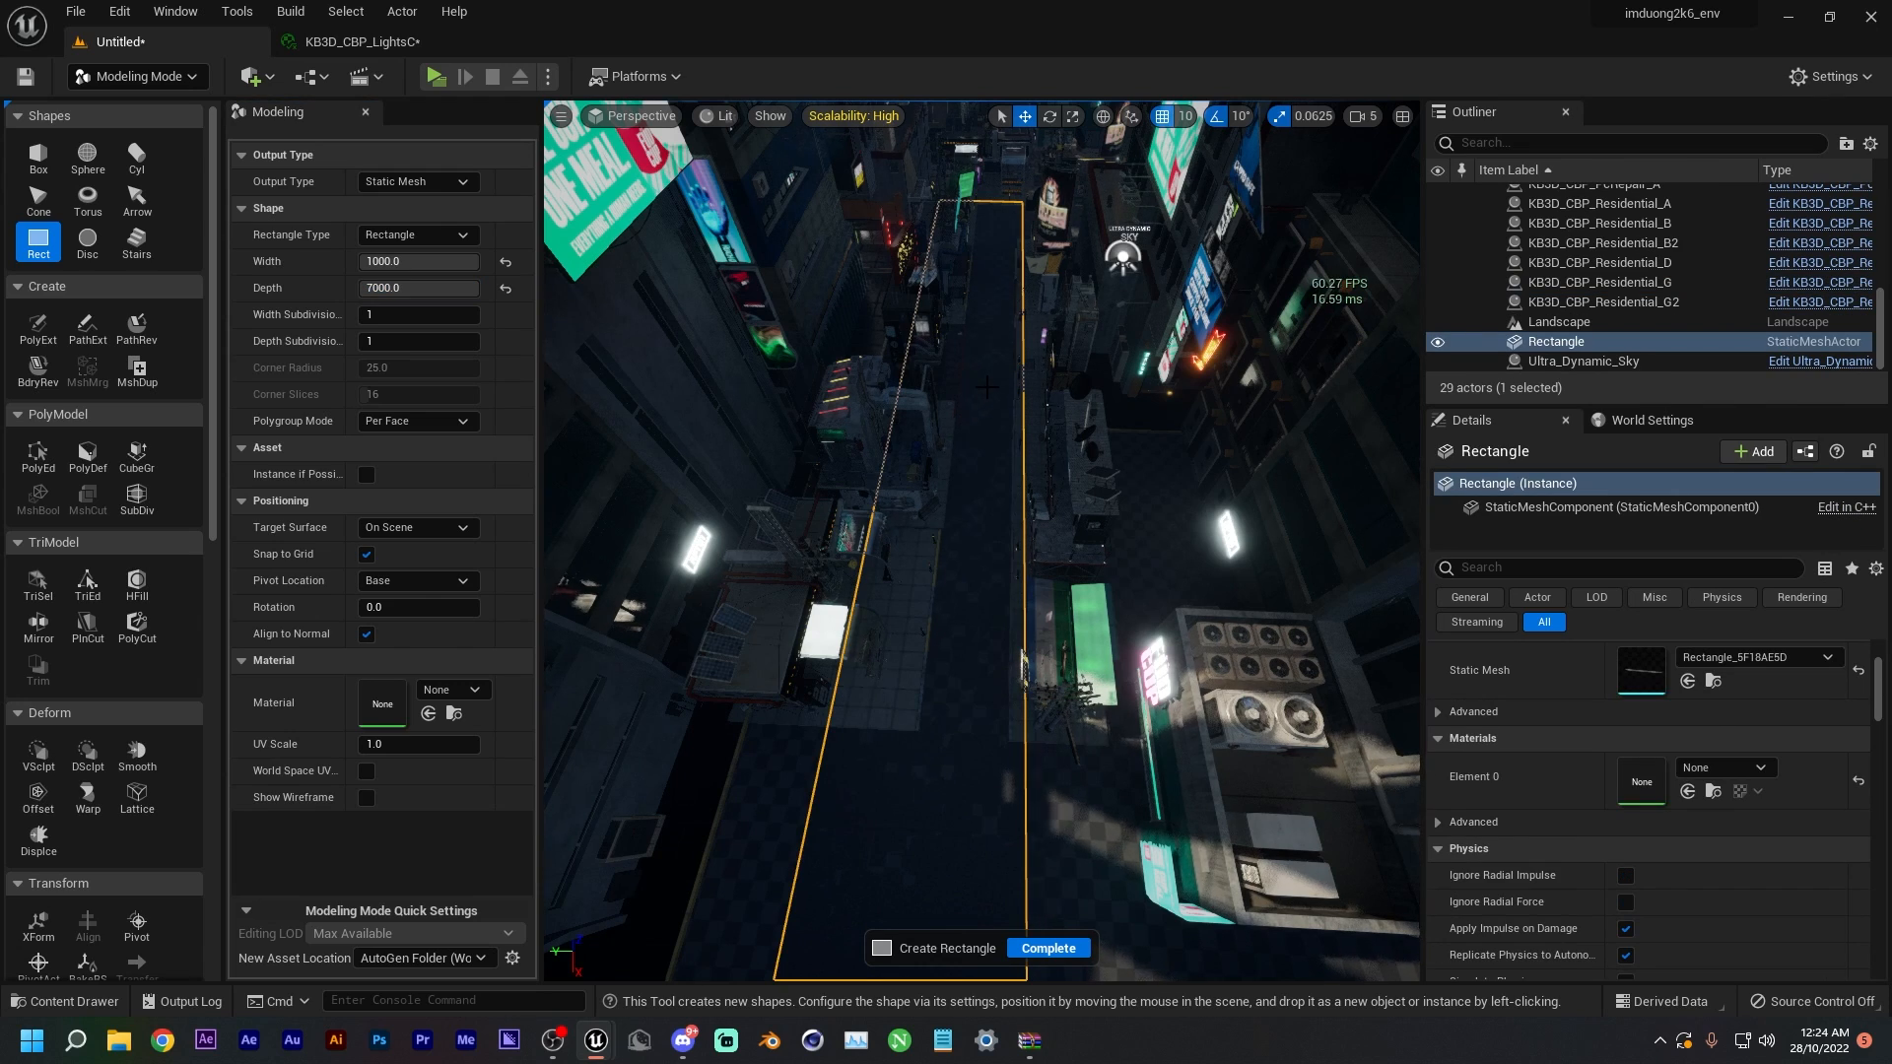
pyautogui.click(152, 77)
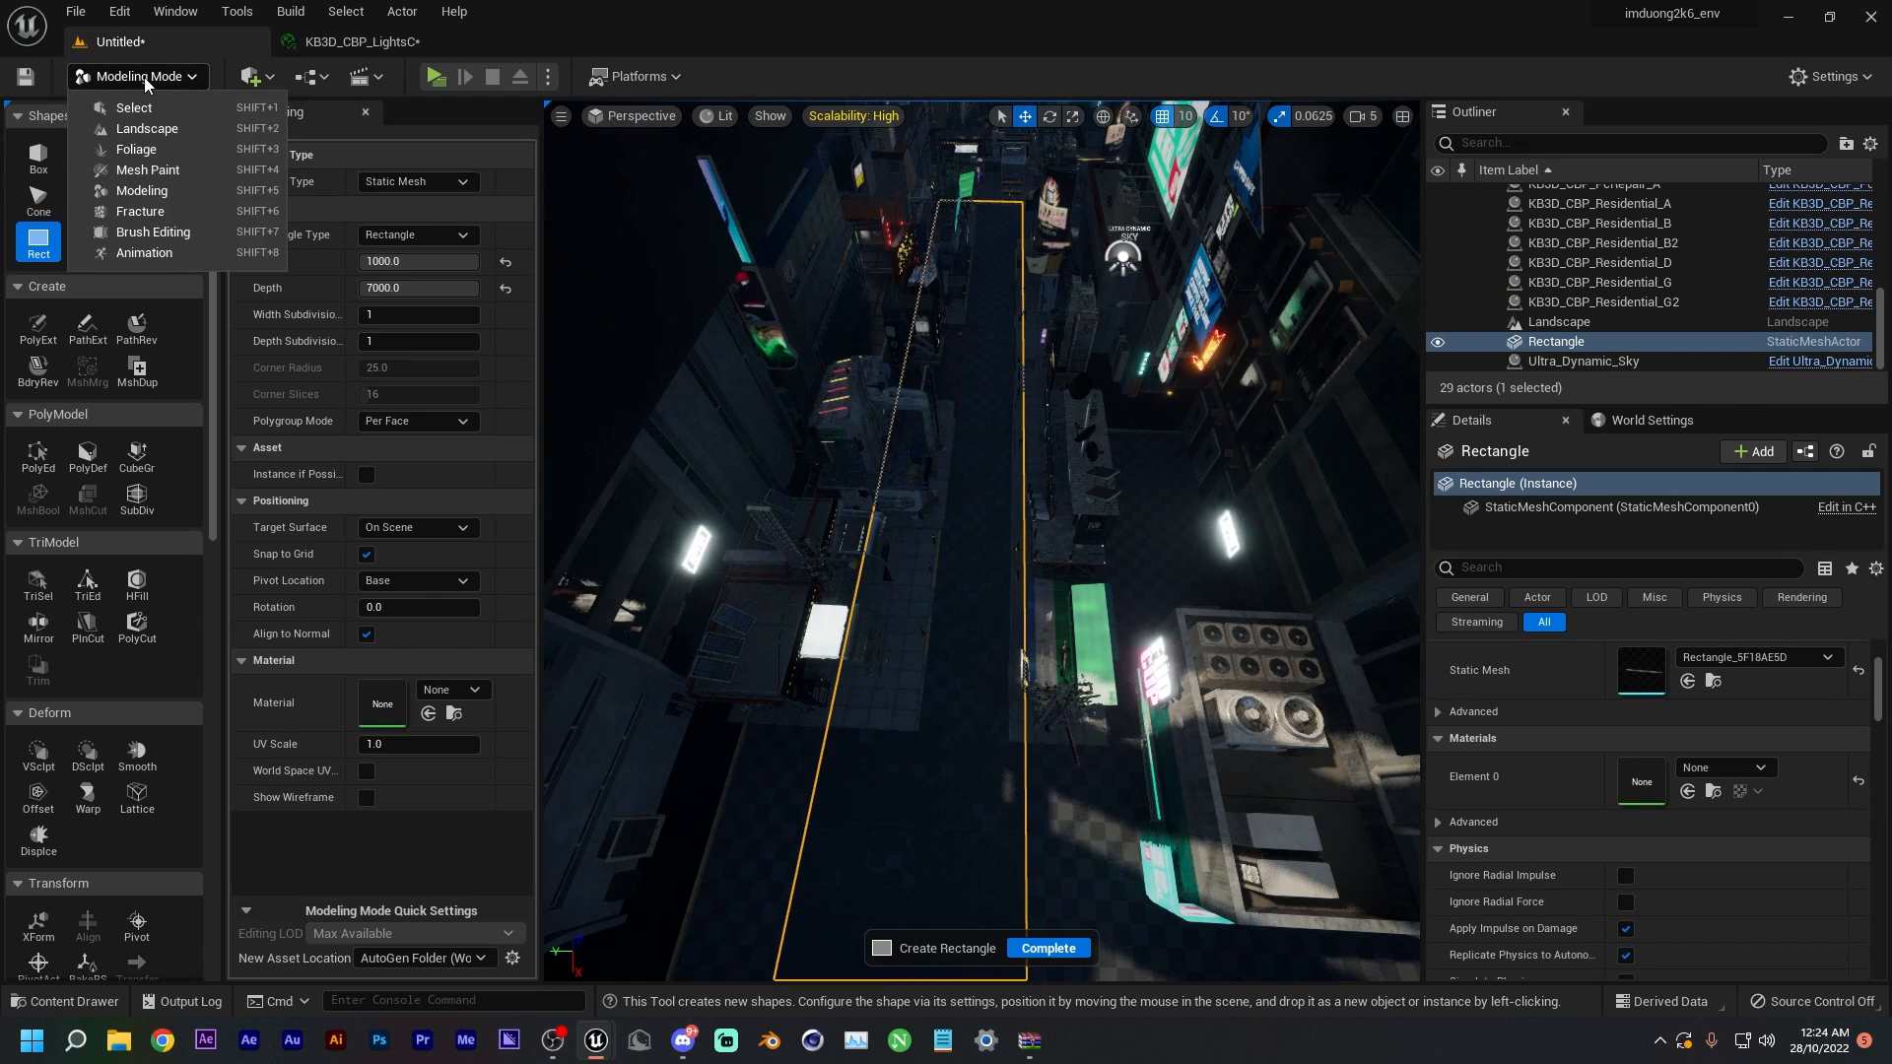
# - Return to Select Mode, then adjust the road rectangle's height and shift it along the street between the building rows
pyautogui.click(108, 106)
pyautogui.moveTo(612, 318); pyautogui.dragTo(636, 318)
pyautogui.moveTo(644, 492)
pyautogui.mouseDown(button='right')
pyautogui.moveTo(648, 571)
pyautogui.moveTo(646, 493)
pyautogui.mouseUp(button='right')
pyautogui.press('w')
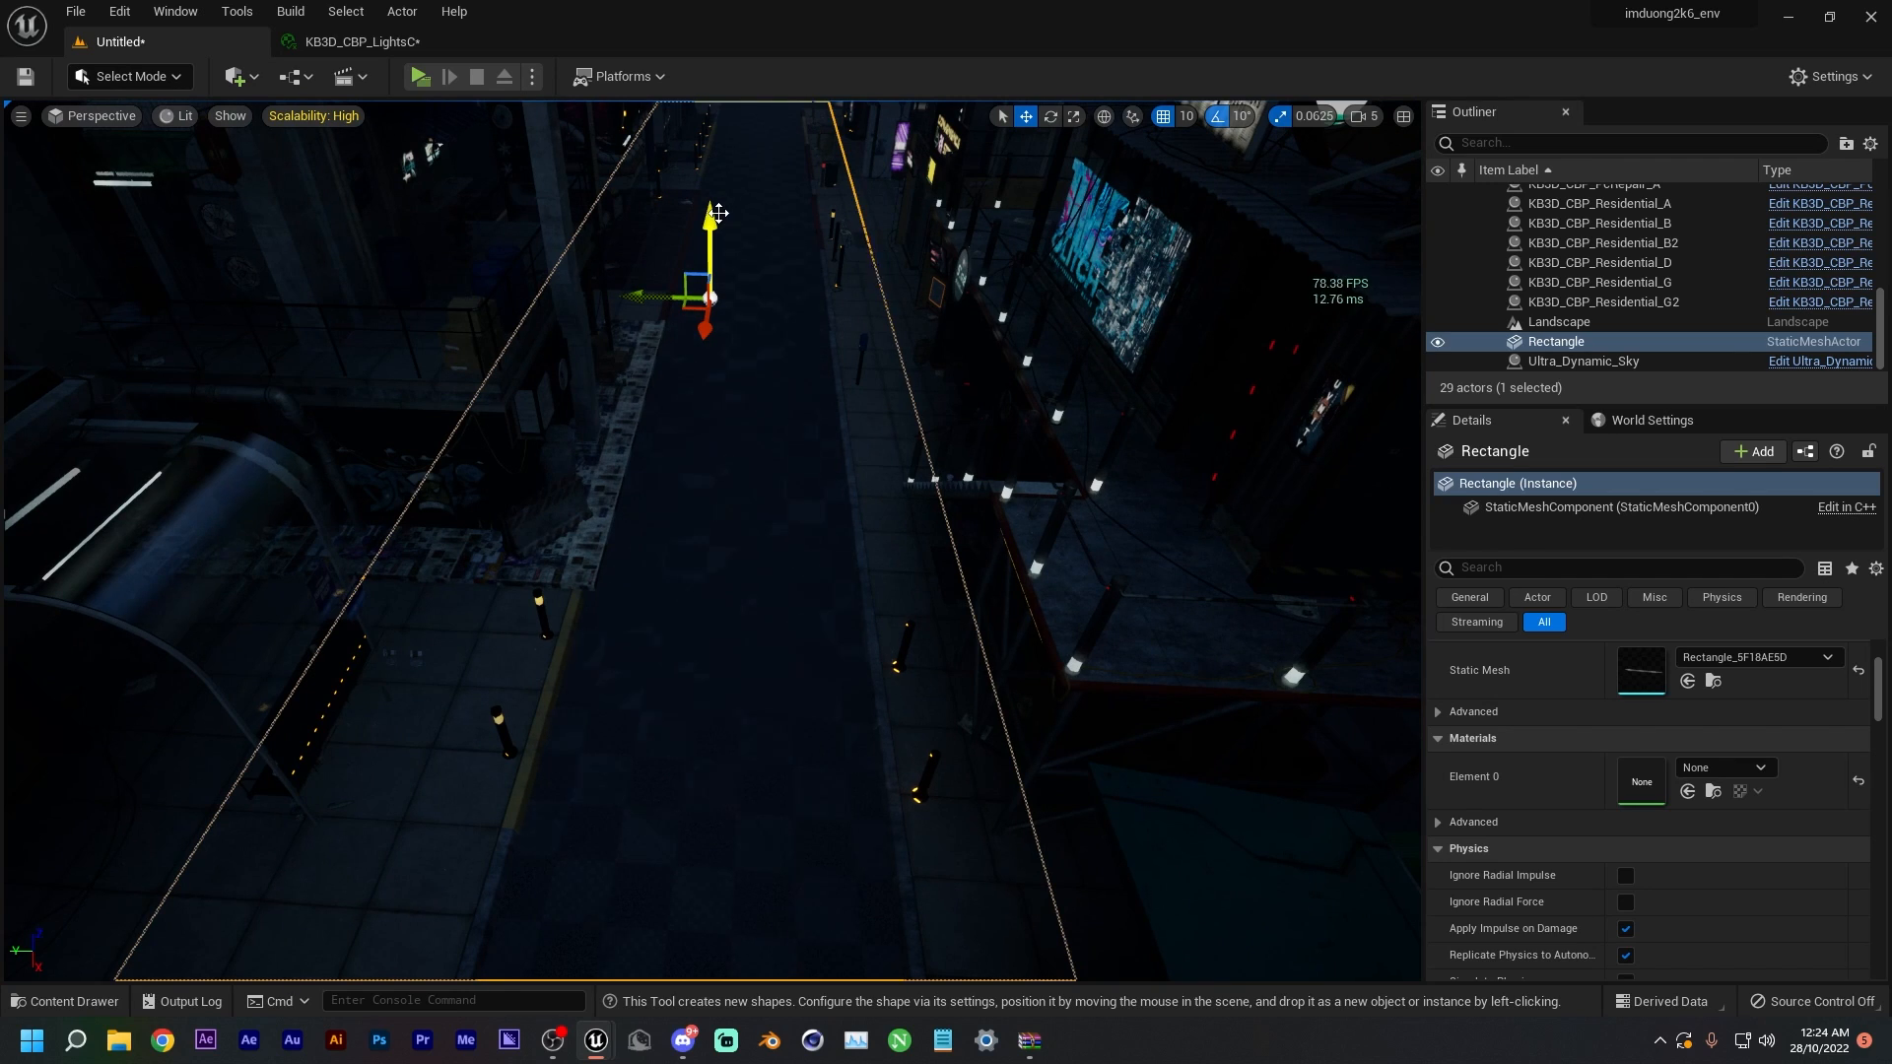
pyautogui.moveTo(719, 210); pyautogui.dragTo(719, 205)
pyautogui.moveTo(718, 394); pyautogui.dragTo(712, 444, button='right')
pyautogui.press('s')
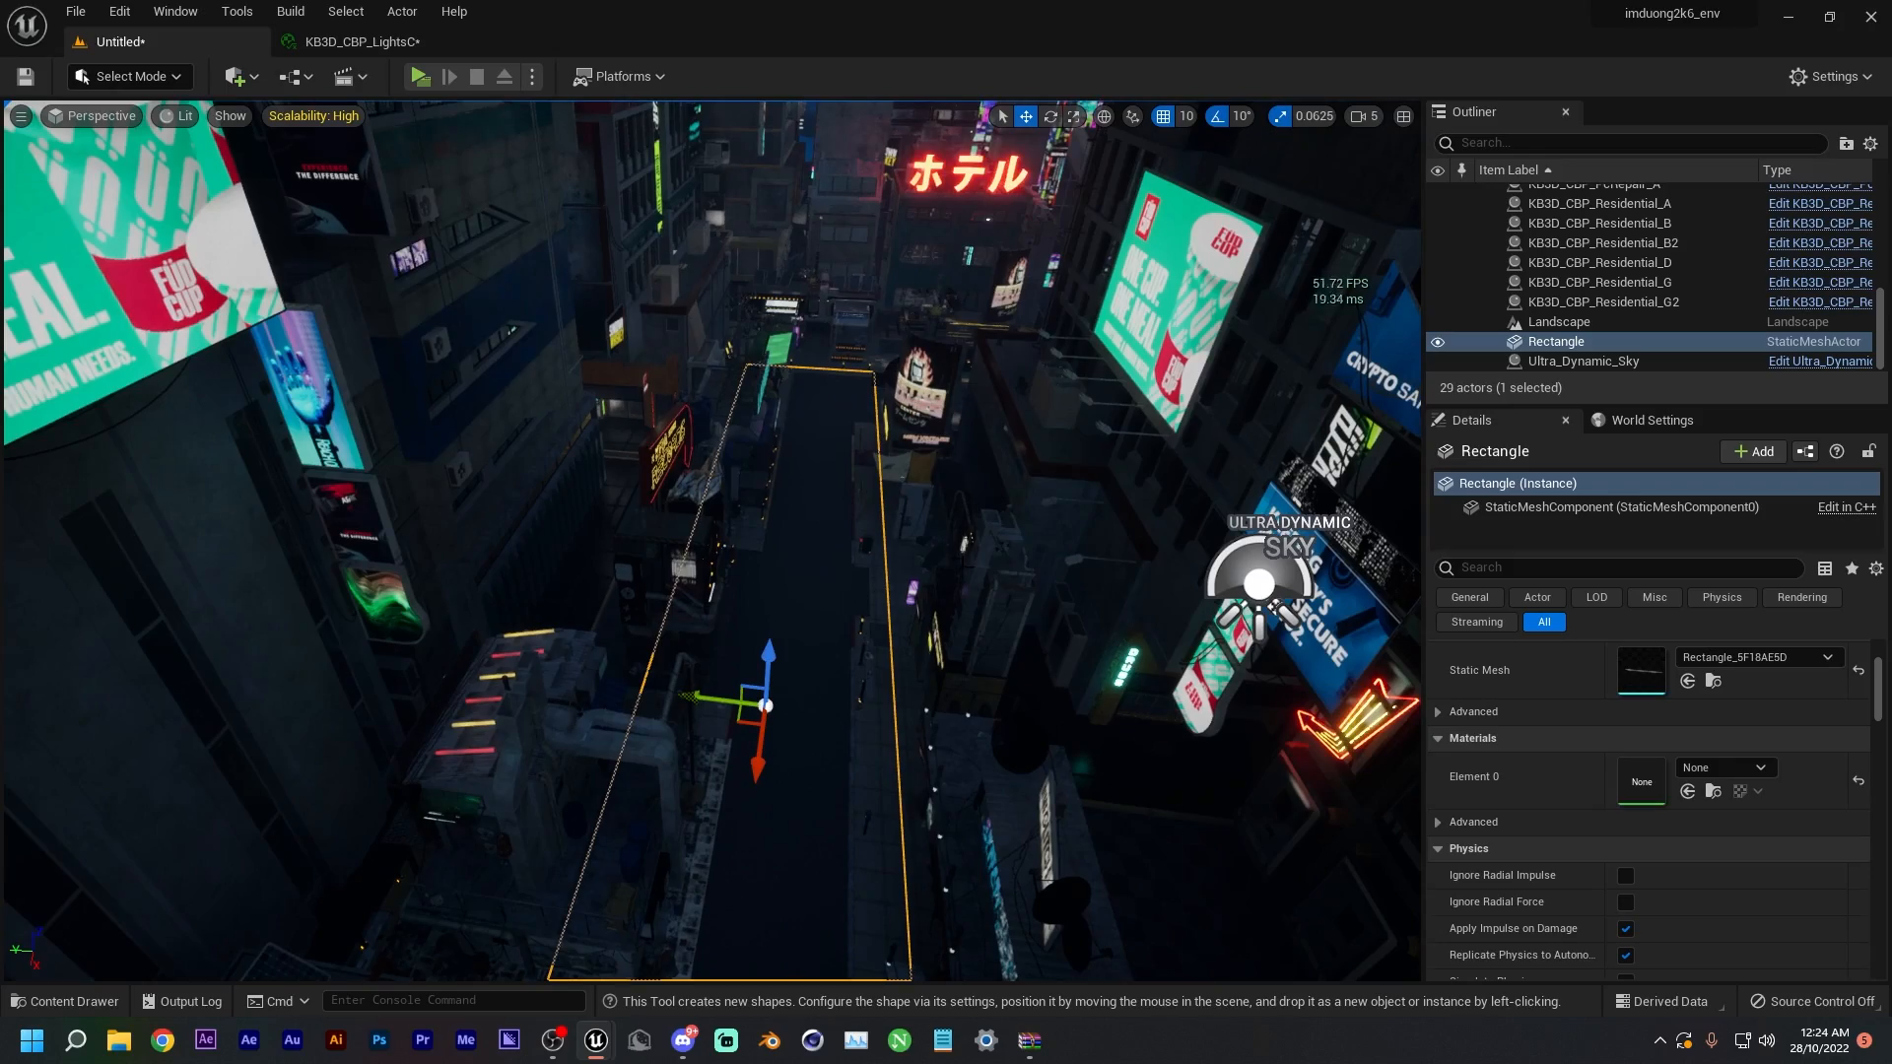
pyautogui.moveTo(760, 773); pyautogui.dragTo(780, 608)
pyautogui.moveTo(779, 608); pyautogui.dragTo(1261, 630, button='right')
pyautogui.moveTo(835, 671); pyautogui.dragTo(835, 671, button='right')
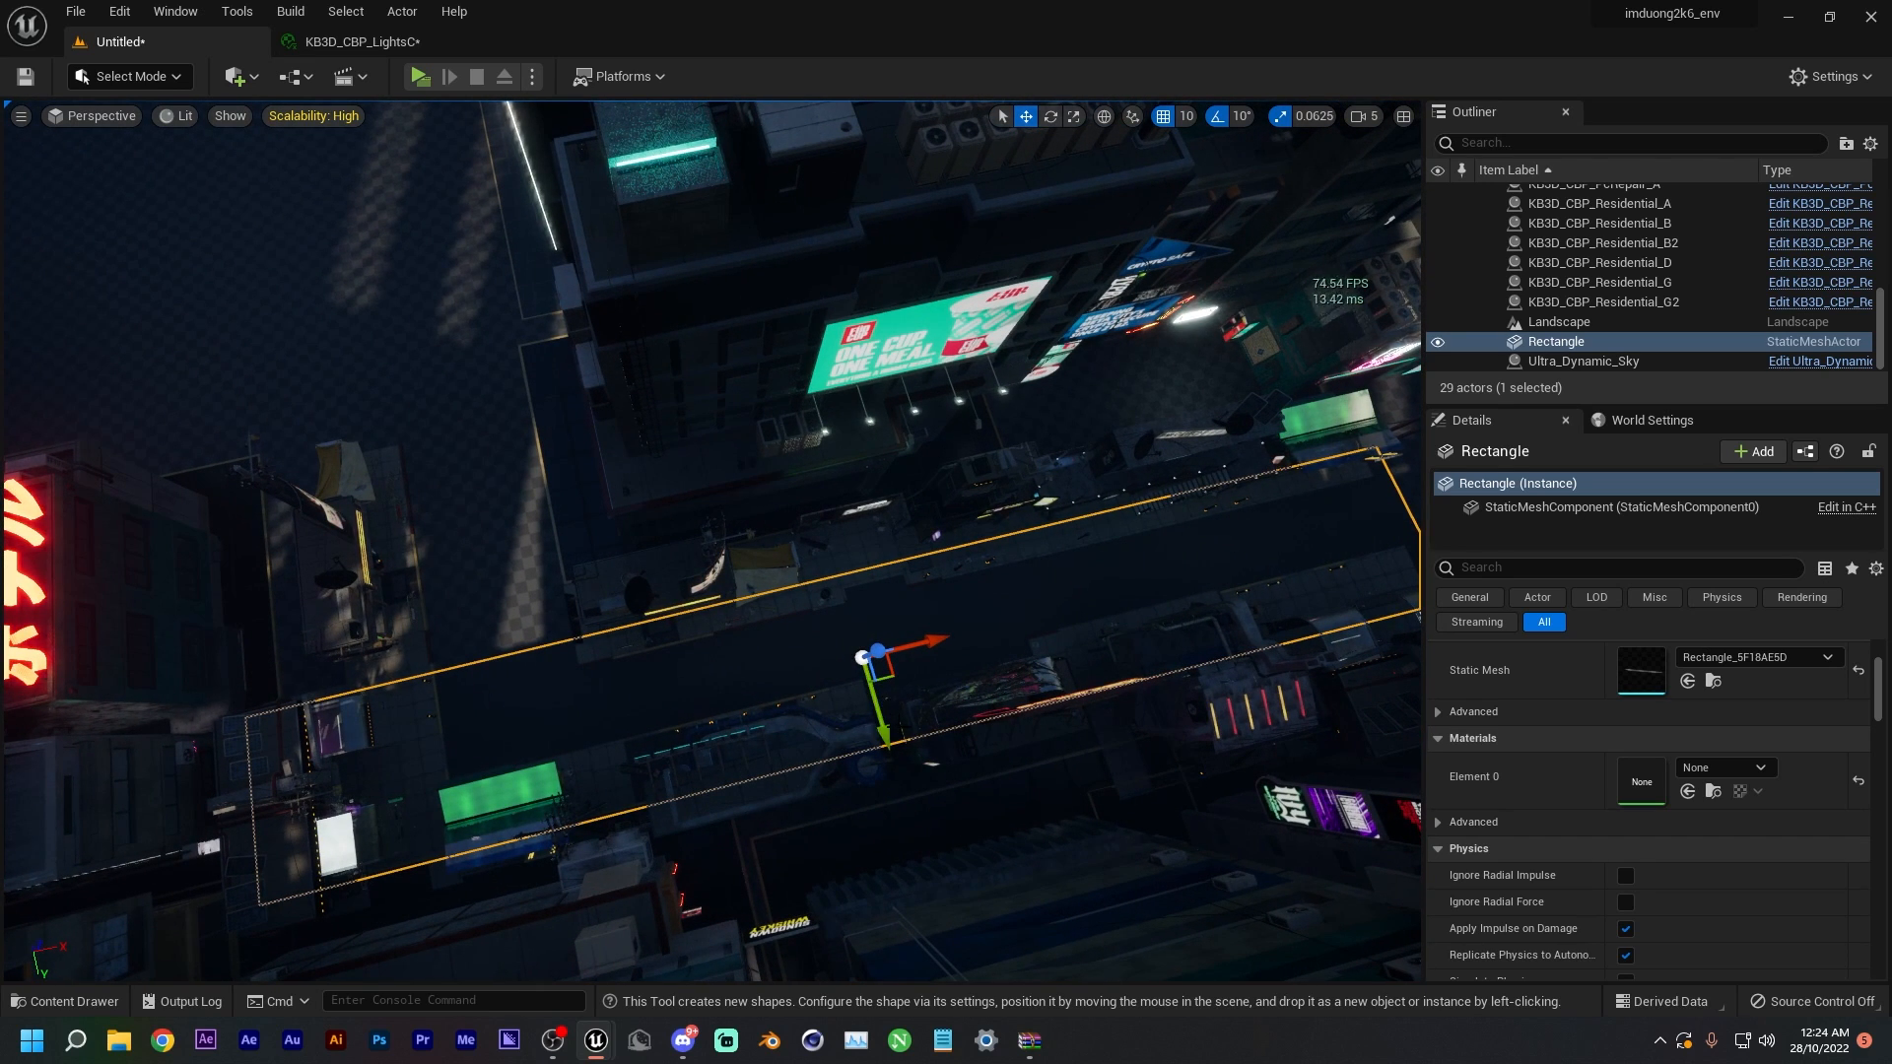
# - Duplicate the road rectangle toward the adjoining buildings and rotate the copy 90 degrees across the main road
pyautogui.keyDown('alt'); pyautogui.moveTo(889, 739); pyautogui.dragTo(798, 558); pyautogui.keyUp('alt')
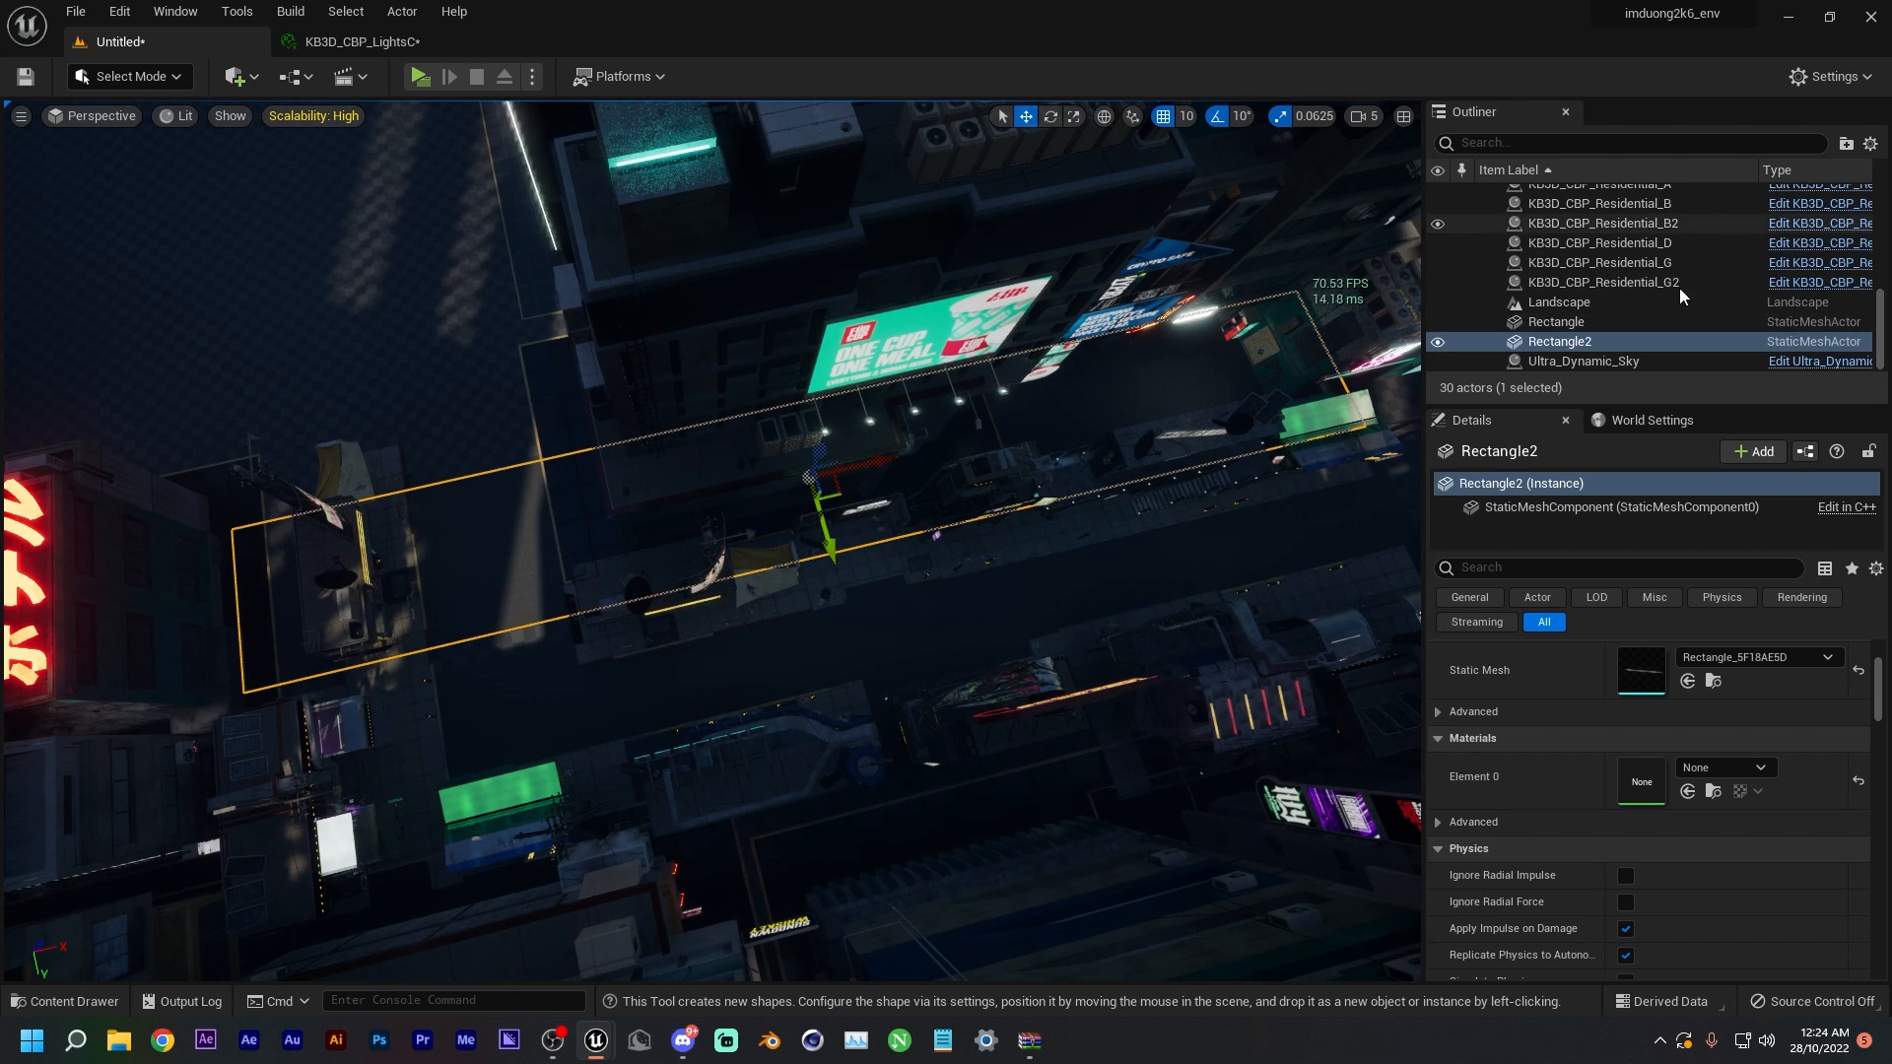
pyautogui.press('e')
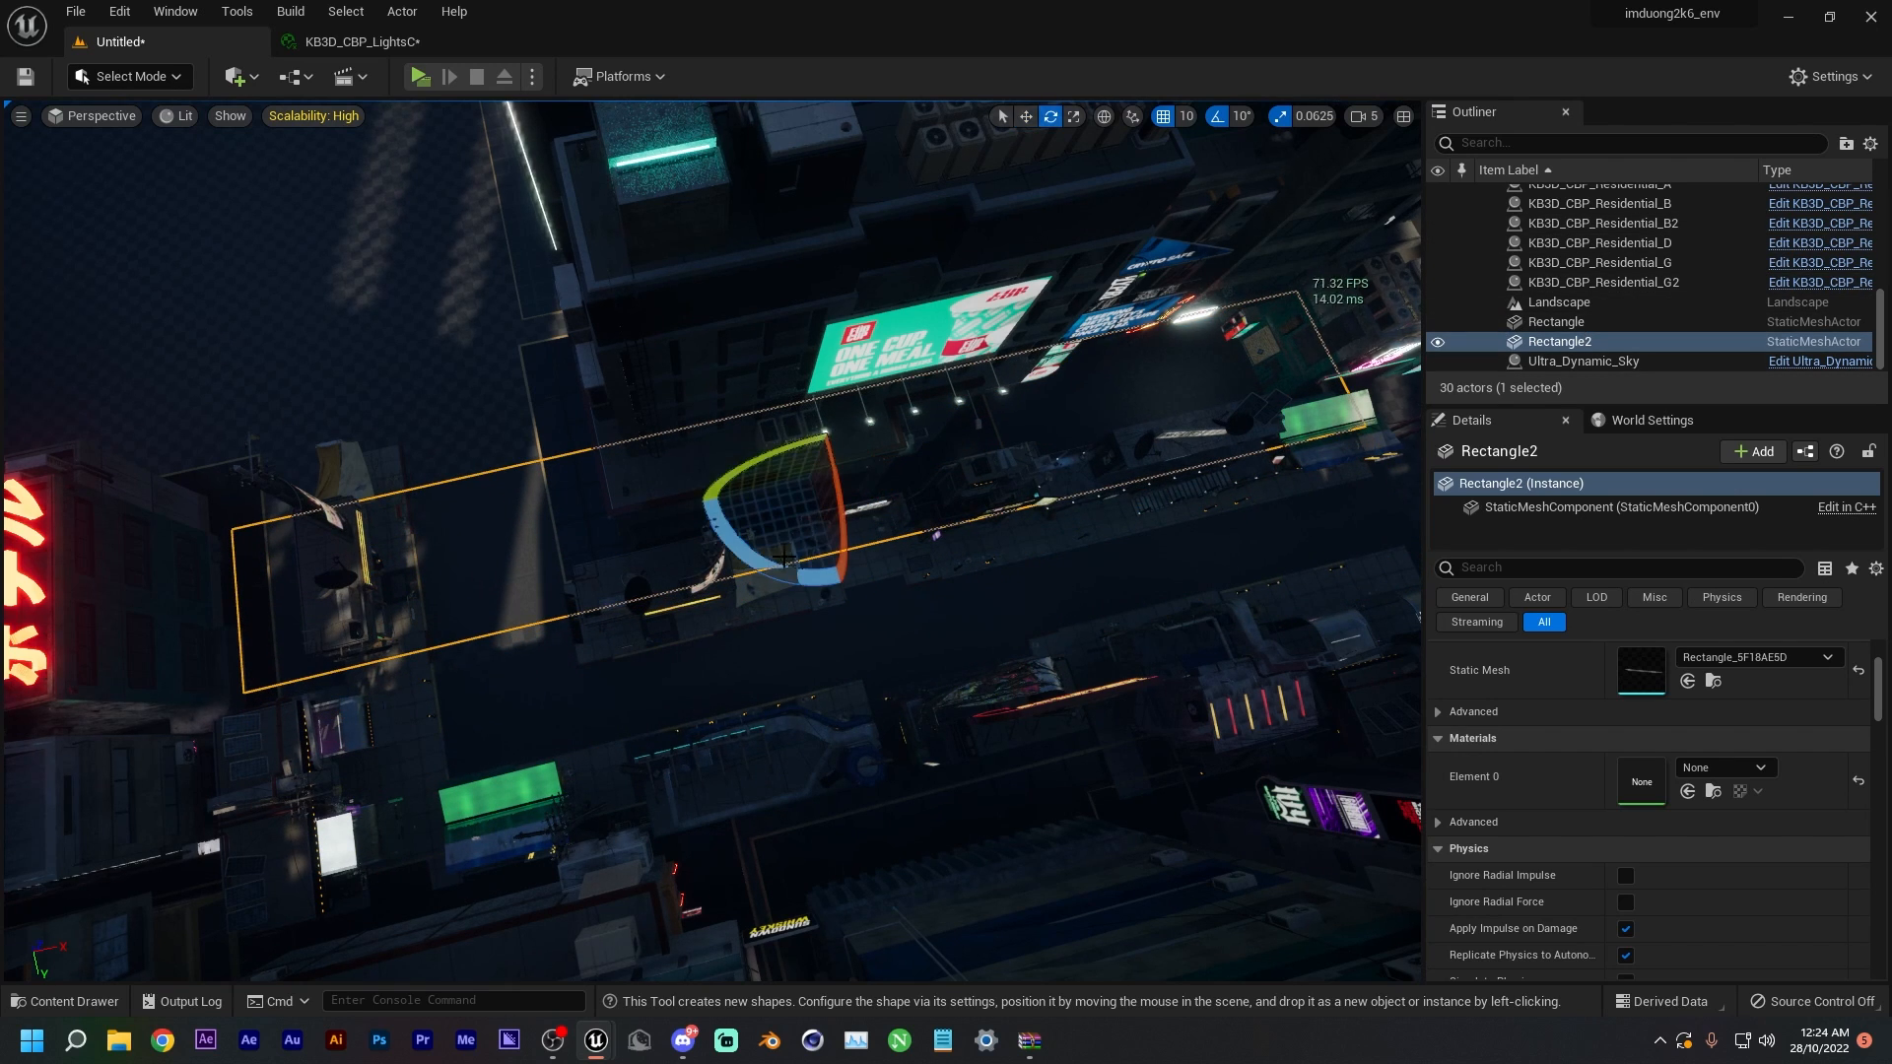
pyautogui.moveTo(741, 554); pyautogui.dragTo(717, 414)
pyautogui.press('w')
# - Move the rotated rectangle over the cross street to about X -3808, Y -3439, Z 110, meeting the main road
pyautogui.moveTo(875, 462); pyautogui.dragTo(556, 530)
pyautogui.moveTo(504, 633); pyautogui.dragTo(433, 209)
pyautogui.moveTo(434, 209); pyautogui.dragTo(911, 233, button='right')
pyautogui.press('w')
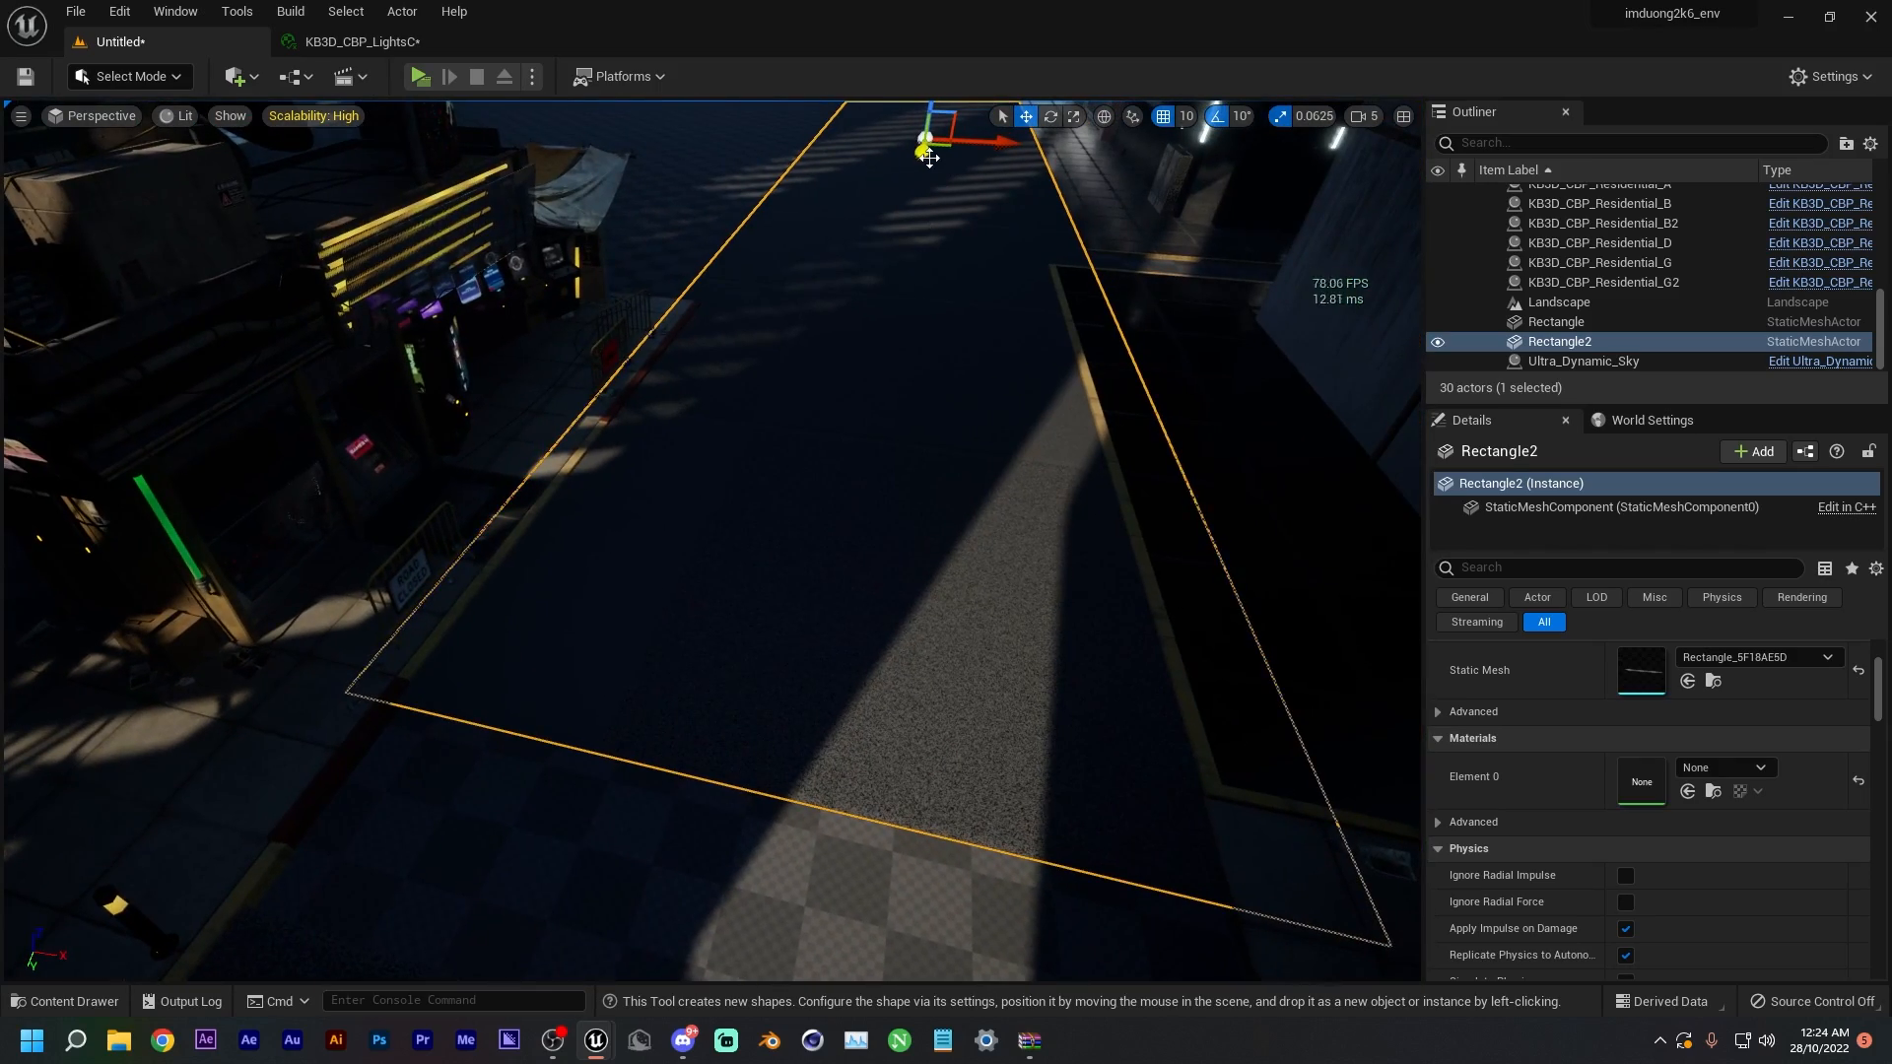
pyautogui.moveTo(922, 151); pyautogui.dragTo(921, 164)
pyautogui.moveTo(975, 312); pyautogui.dragTo(759, 364, button='right')
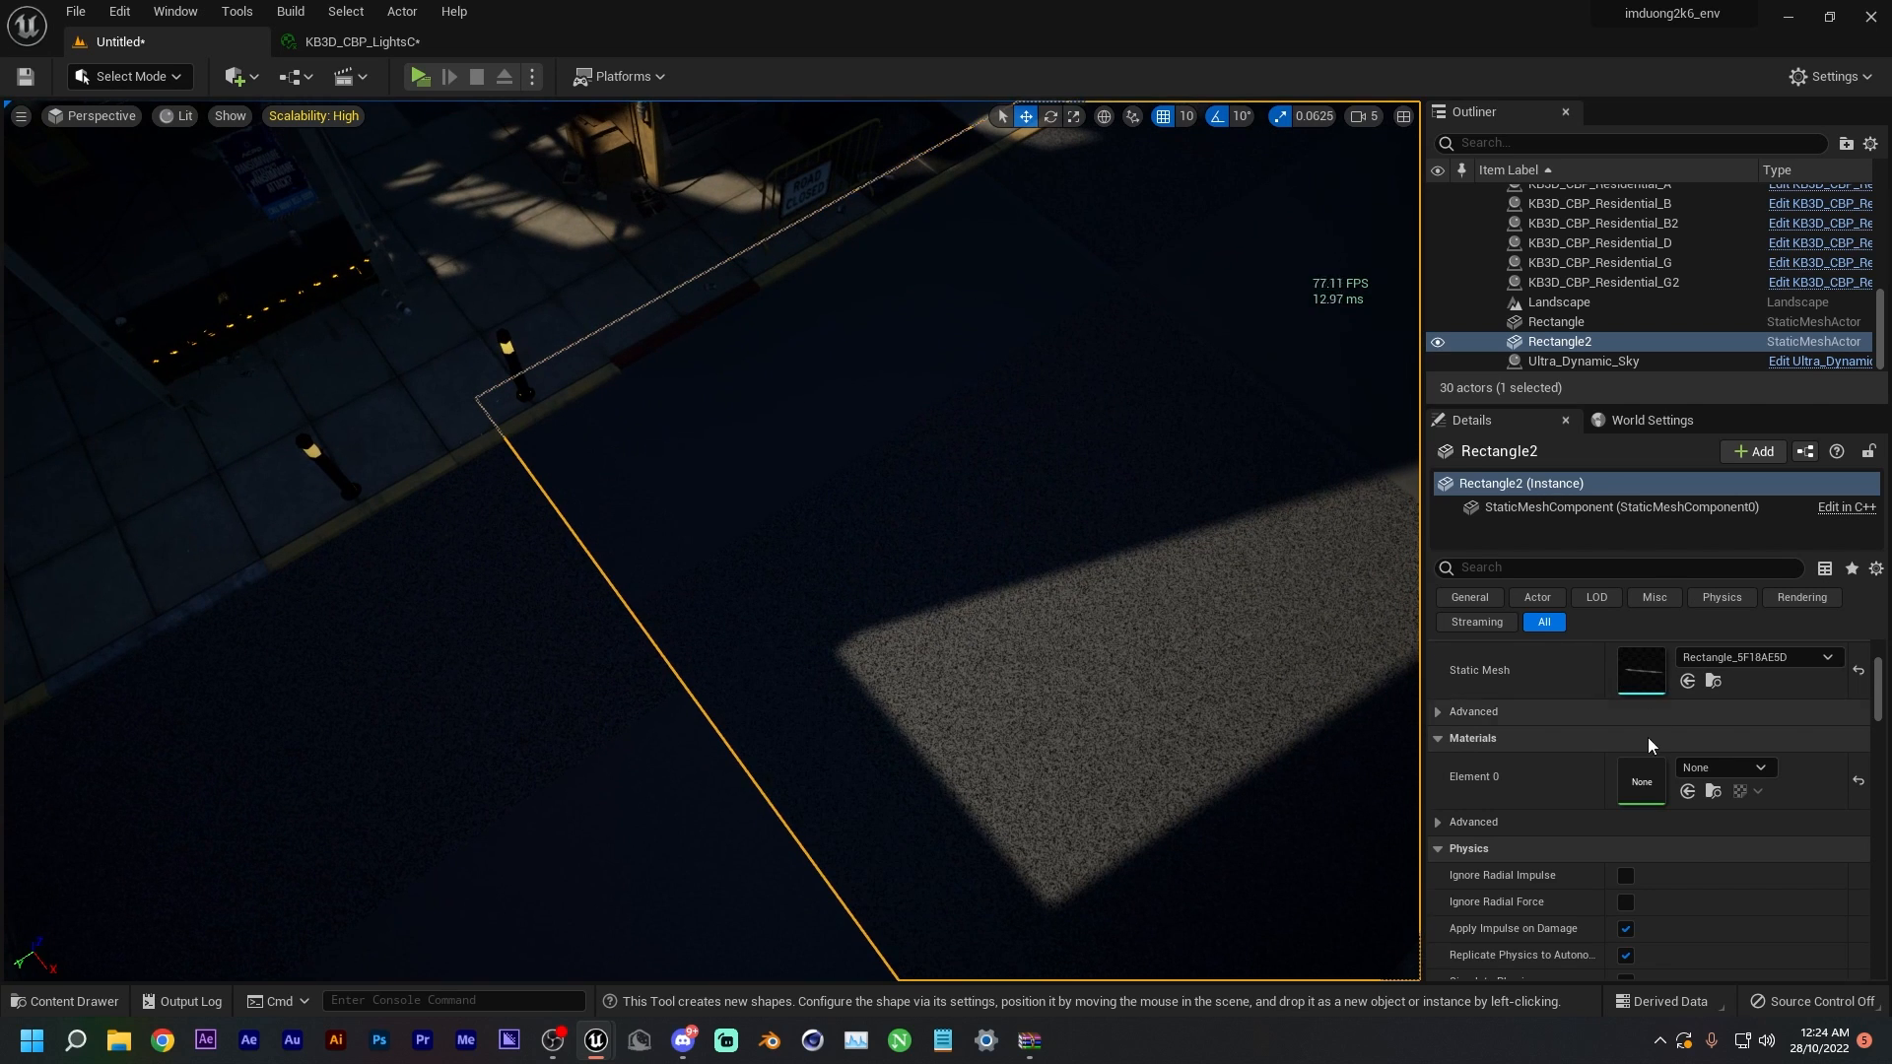
pyautogui.scroll(3, 1643, 729)
pyautogui.moveTo(1655, 679)
pyautogui.mouseDown()
pyautogui.moveTo(1700, 678)
pyautogui.moveTo(1616, 678)
pyautogui.moveTo(1689, 678)
pyautogui.mouseUp()
pyautogui.moveTo(1133, 631); pyautogui.dragTo(1271, 483, button='right')
pyautogui.moveTo(788, 492); pyautogui.dragTo(30, 503, button='right')
pyautogui.moveTo(710, 542); pyautogui.dragTo(1222, 503, button='right')
pyautogui.press('w')
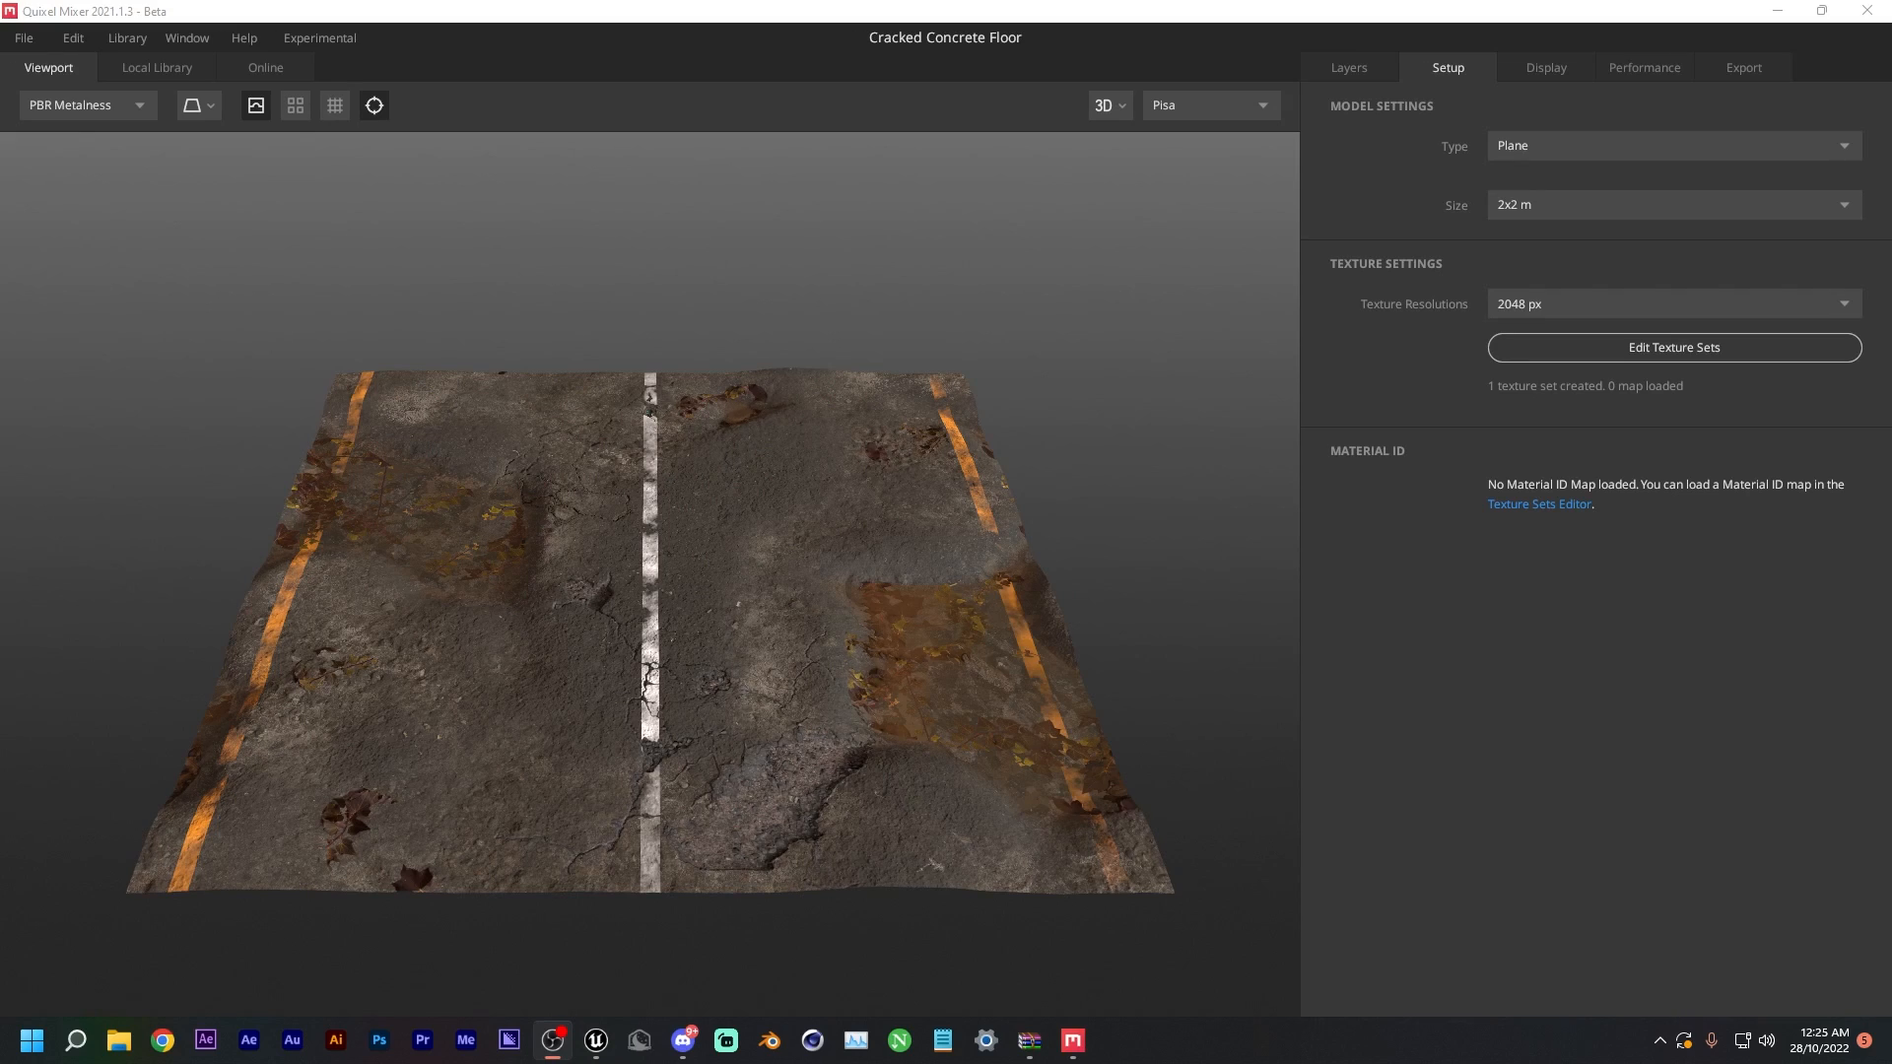
# - Switch to Quixel Mixer and examine the layers and settings of the Cracked Concrete Floor road mix
pyautogui.click(215, 7)
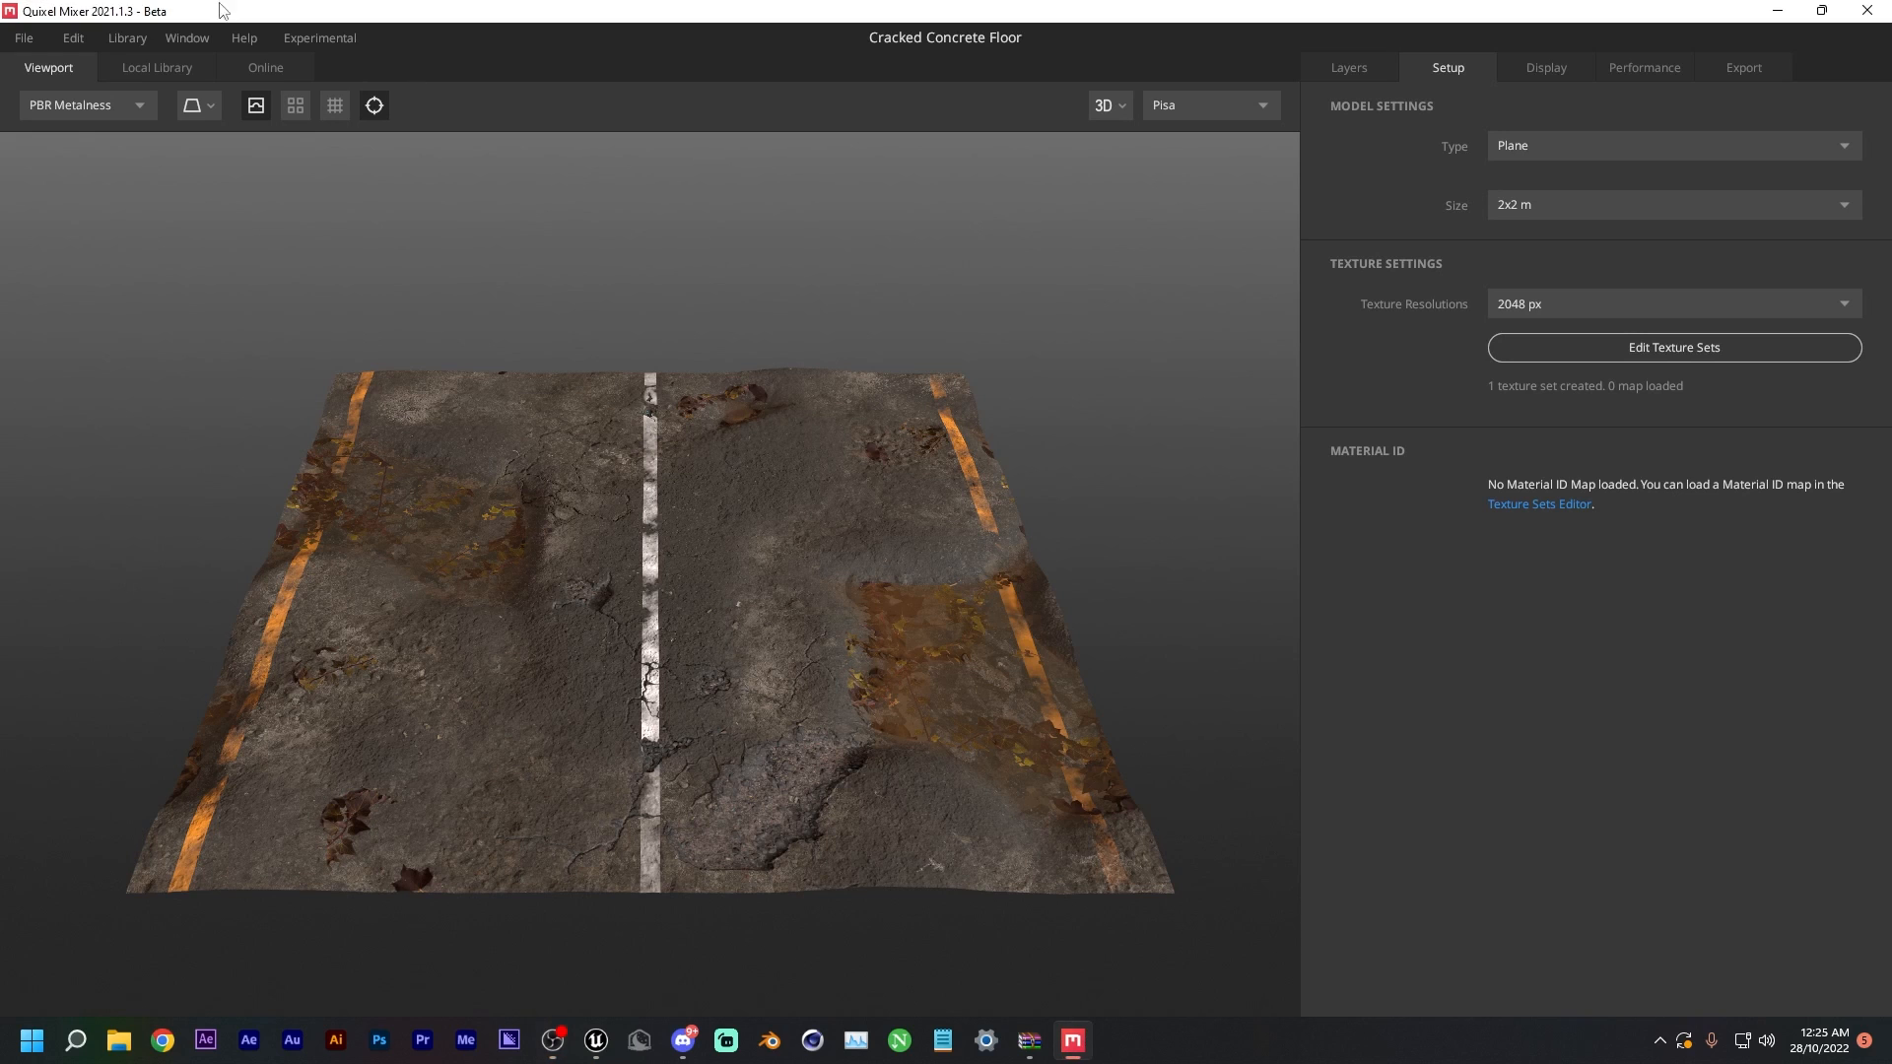
pyautogui.click(1348, 67)
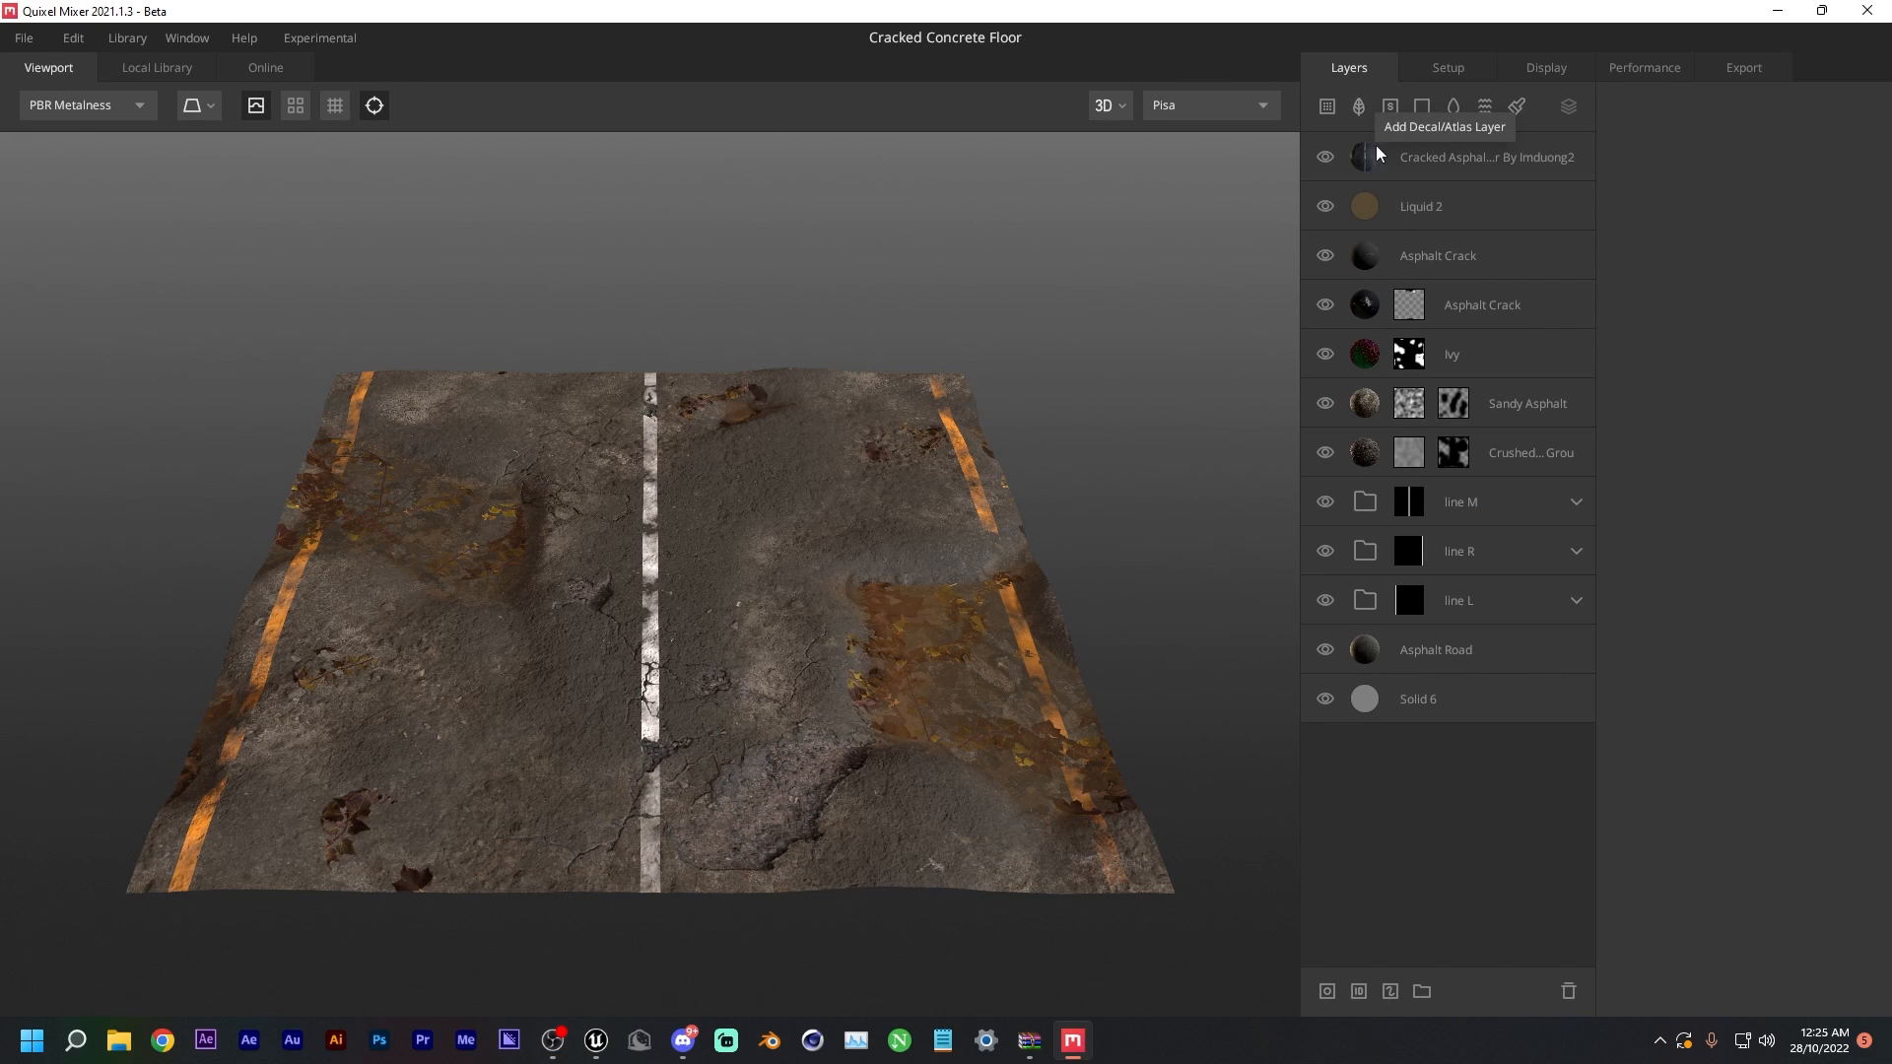
pyautogui.scroll(5, 810, 761)
pyautogui.scroll(-6, 810, 761)
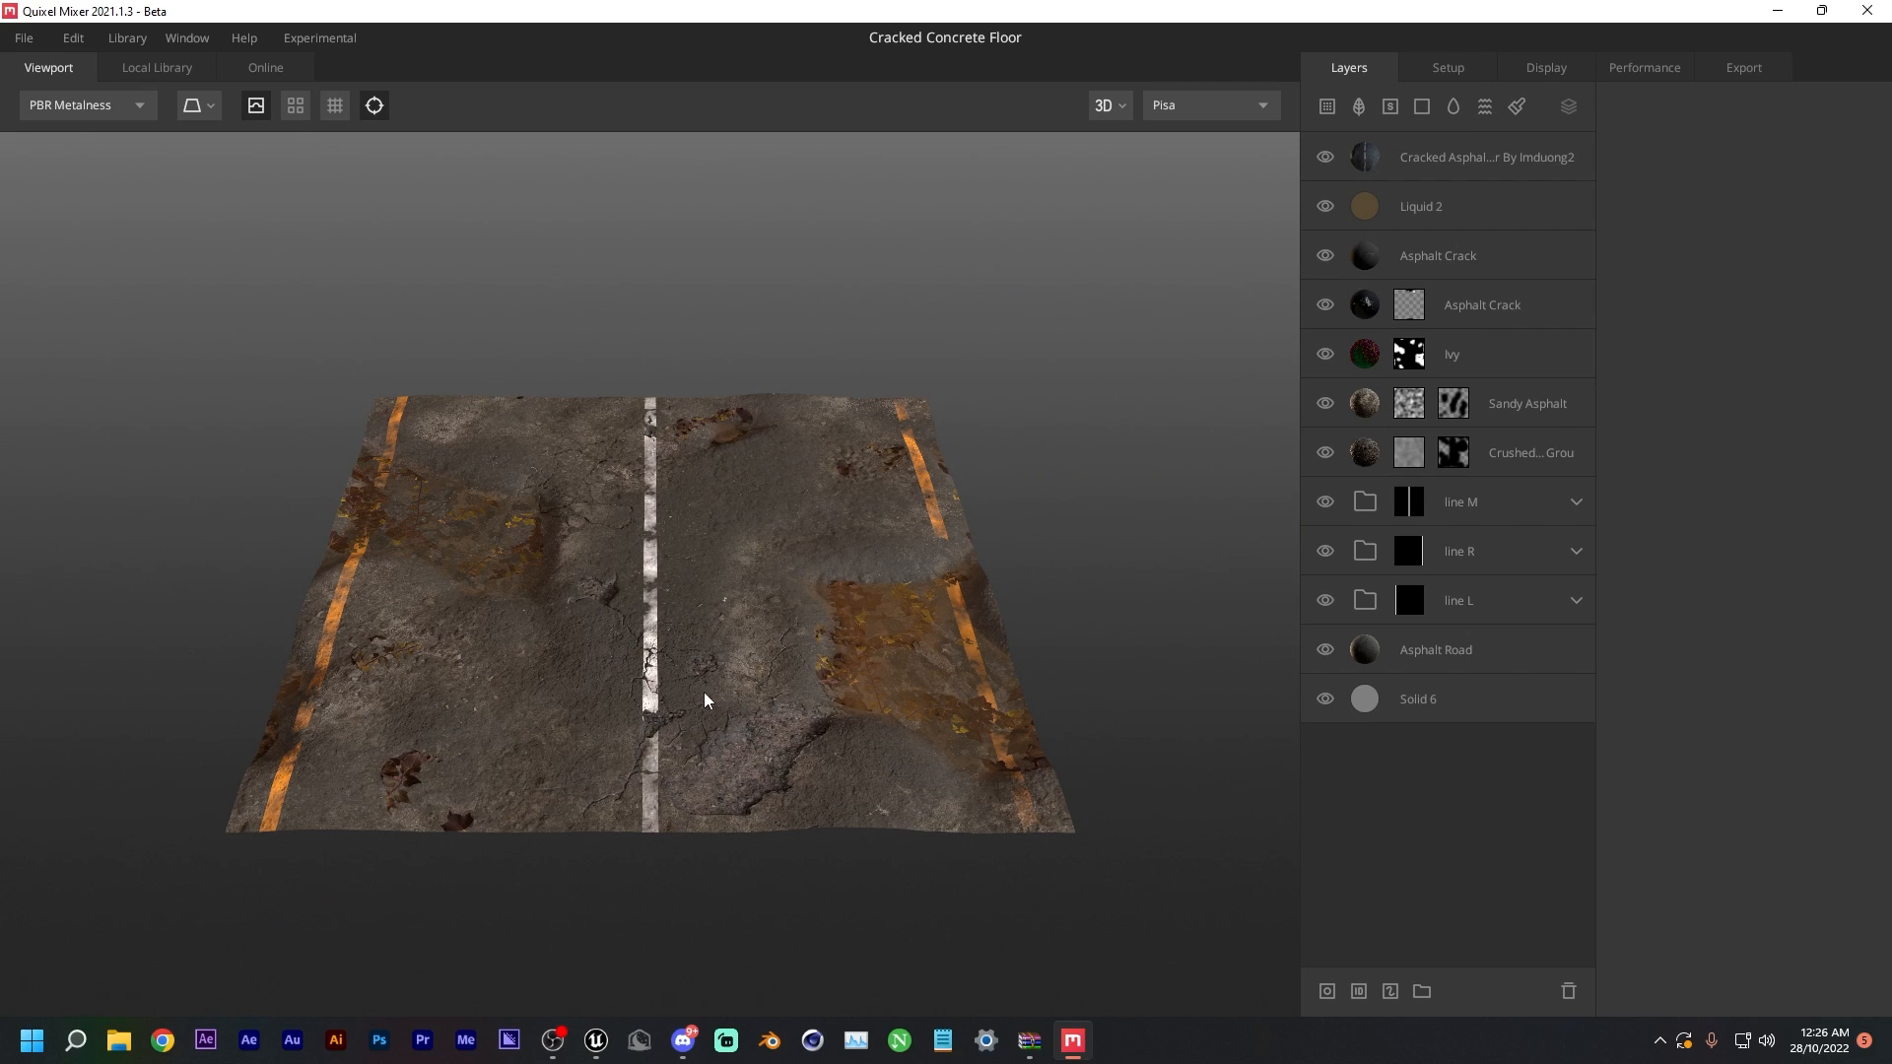
pyautogui.moveTo(676, 693); pyautogui.dragTo(701, 728, button='middle')
pyautogui.click(1468, 170)
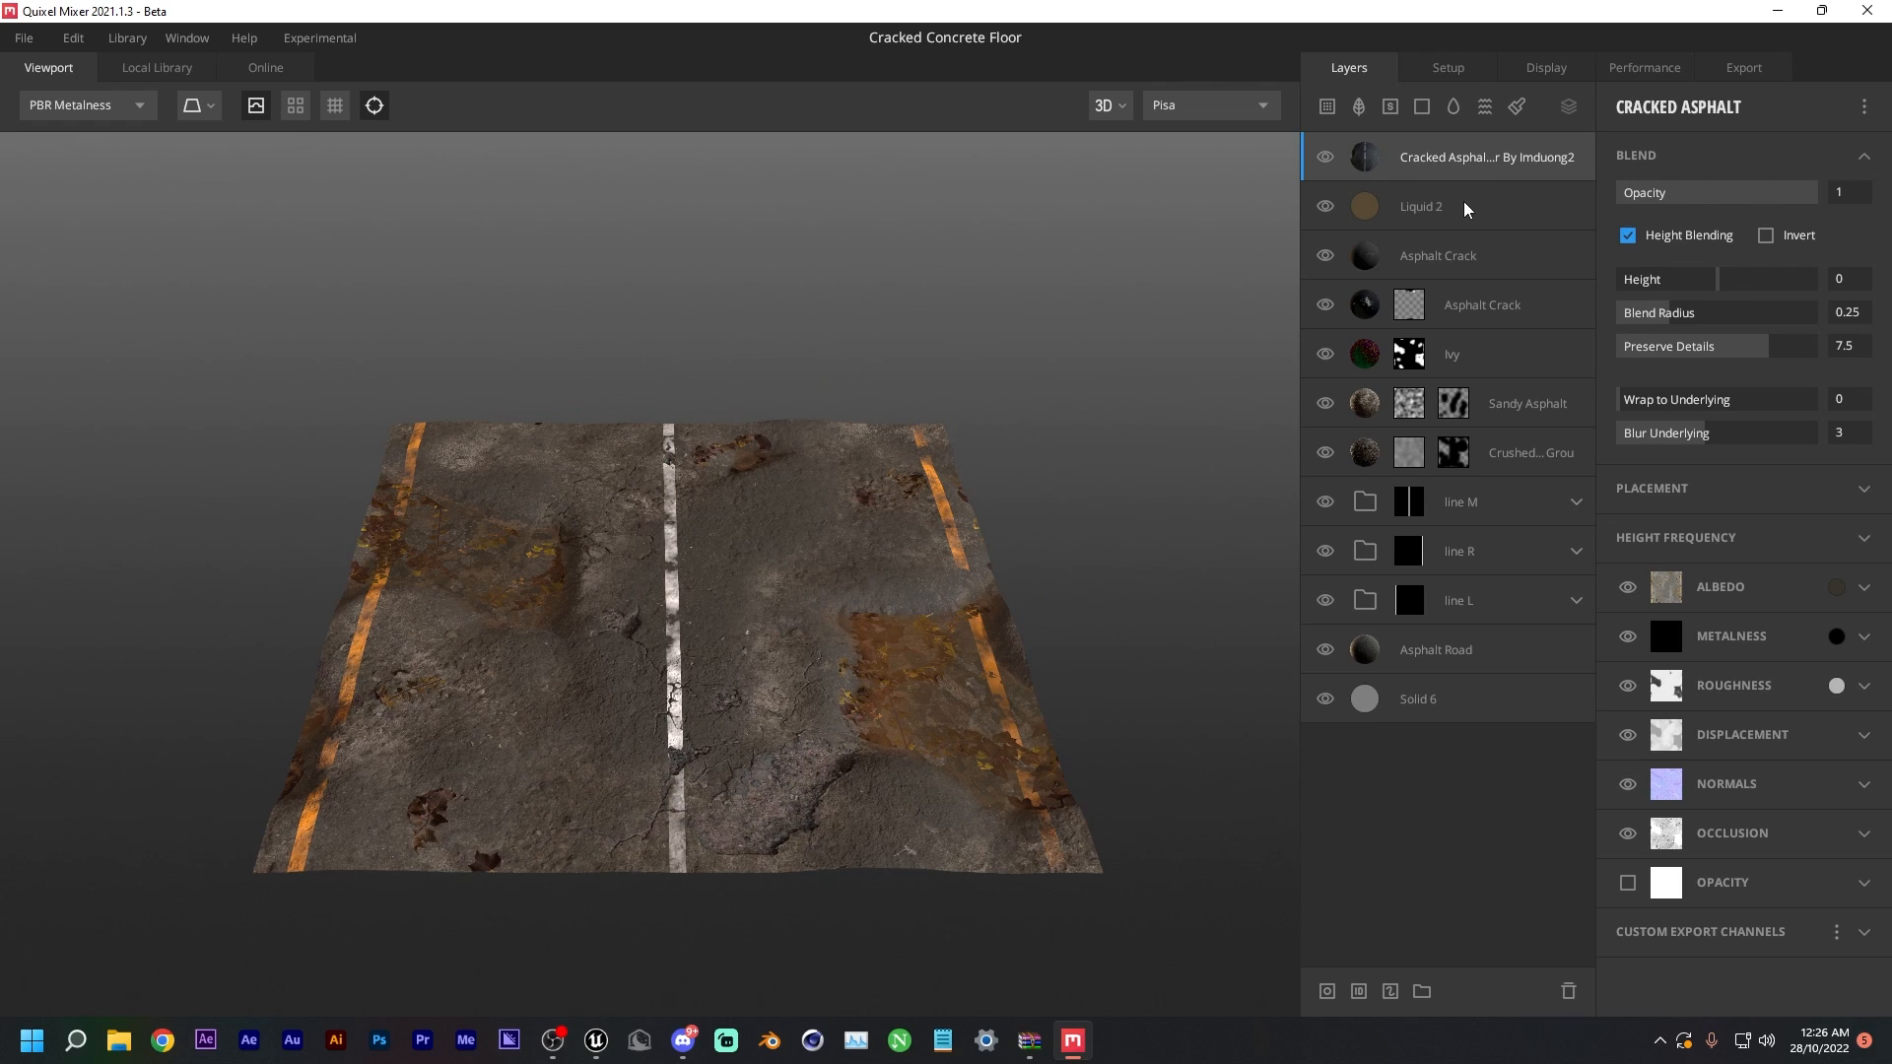
pyautogui.click(1463, 201)
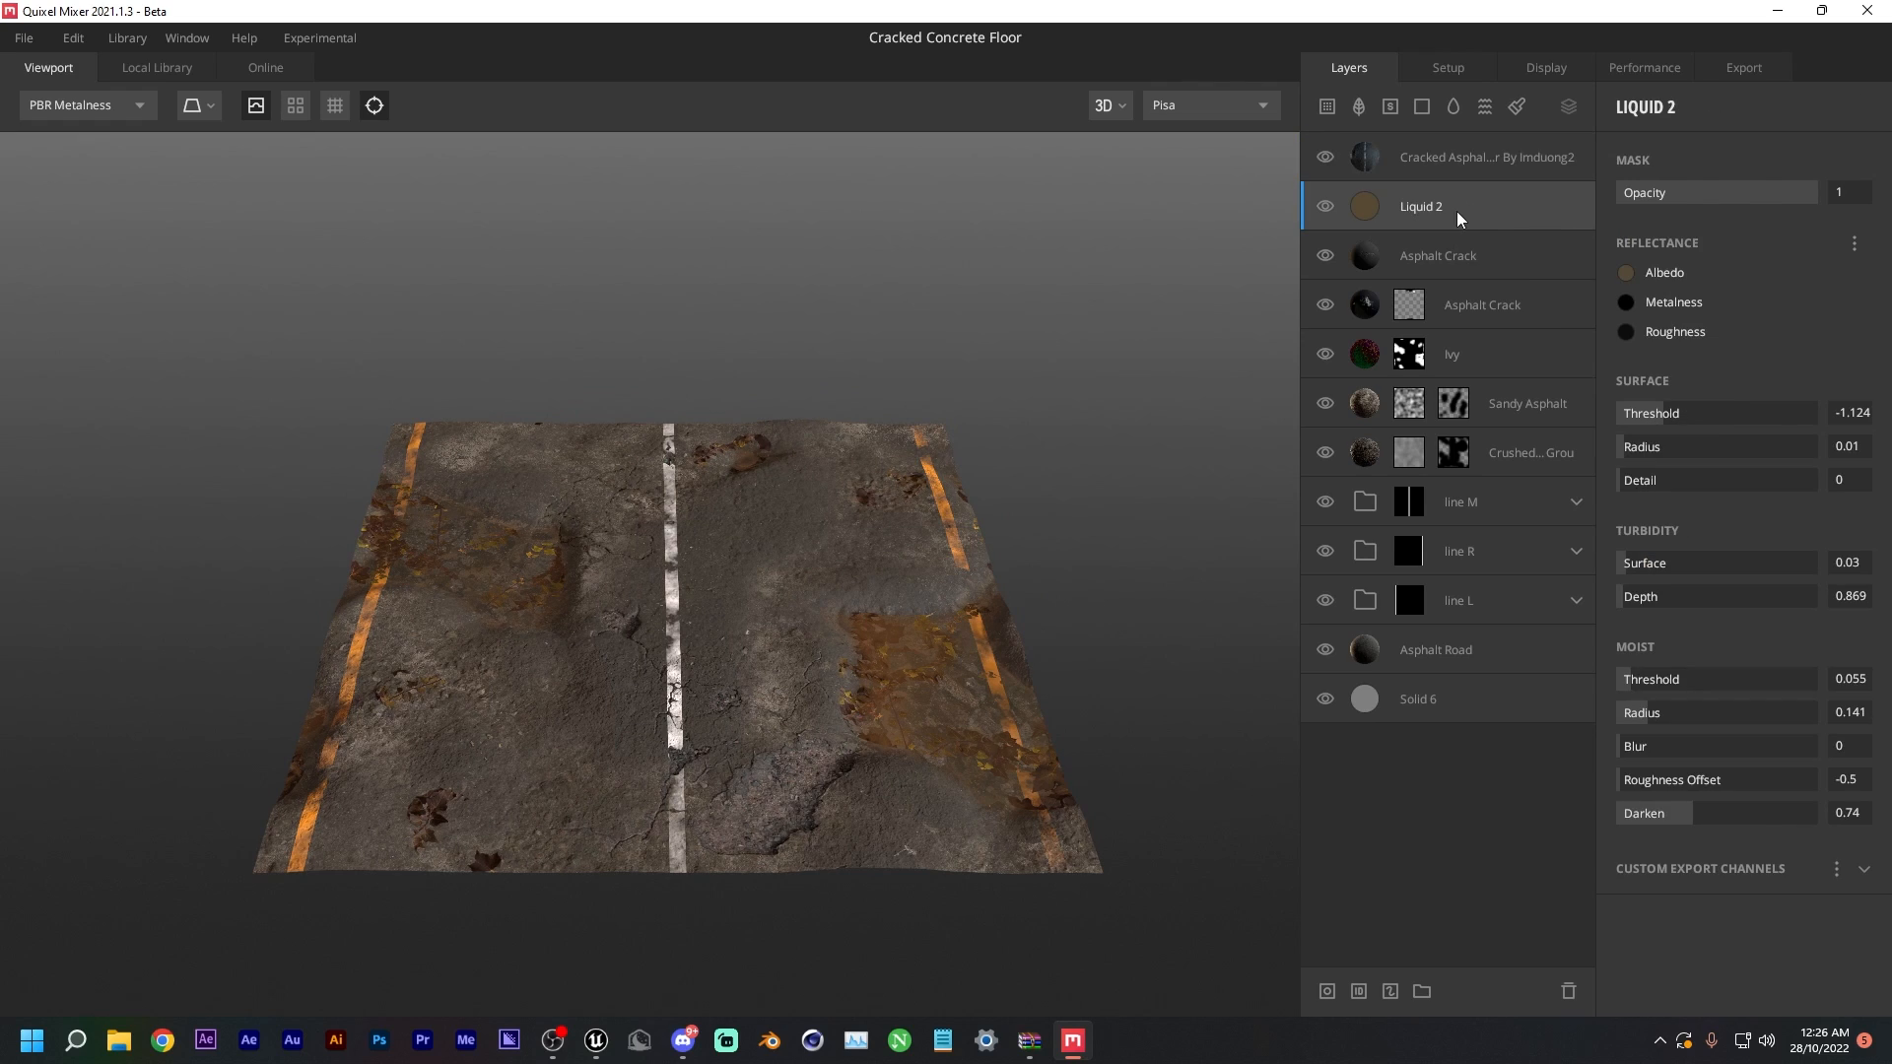
pyautogui.click(1456, 264)
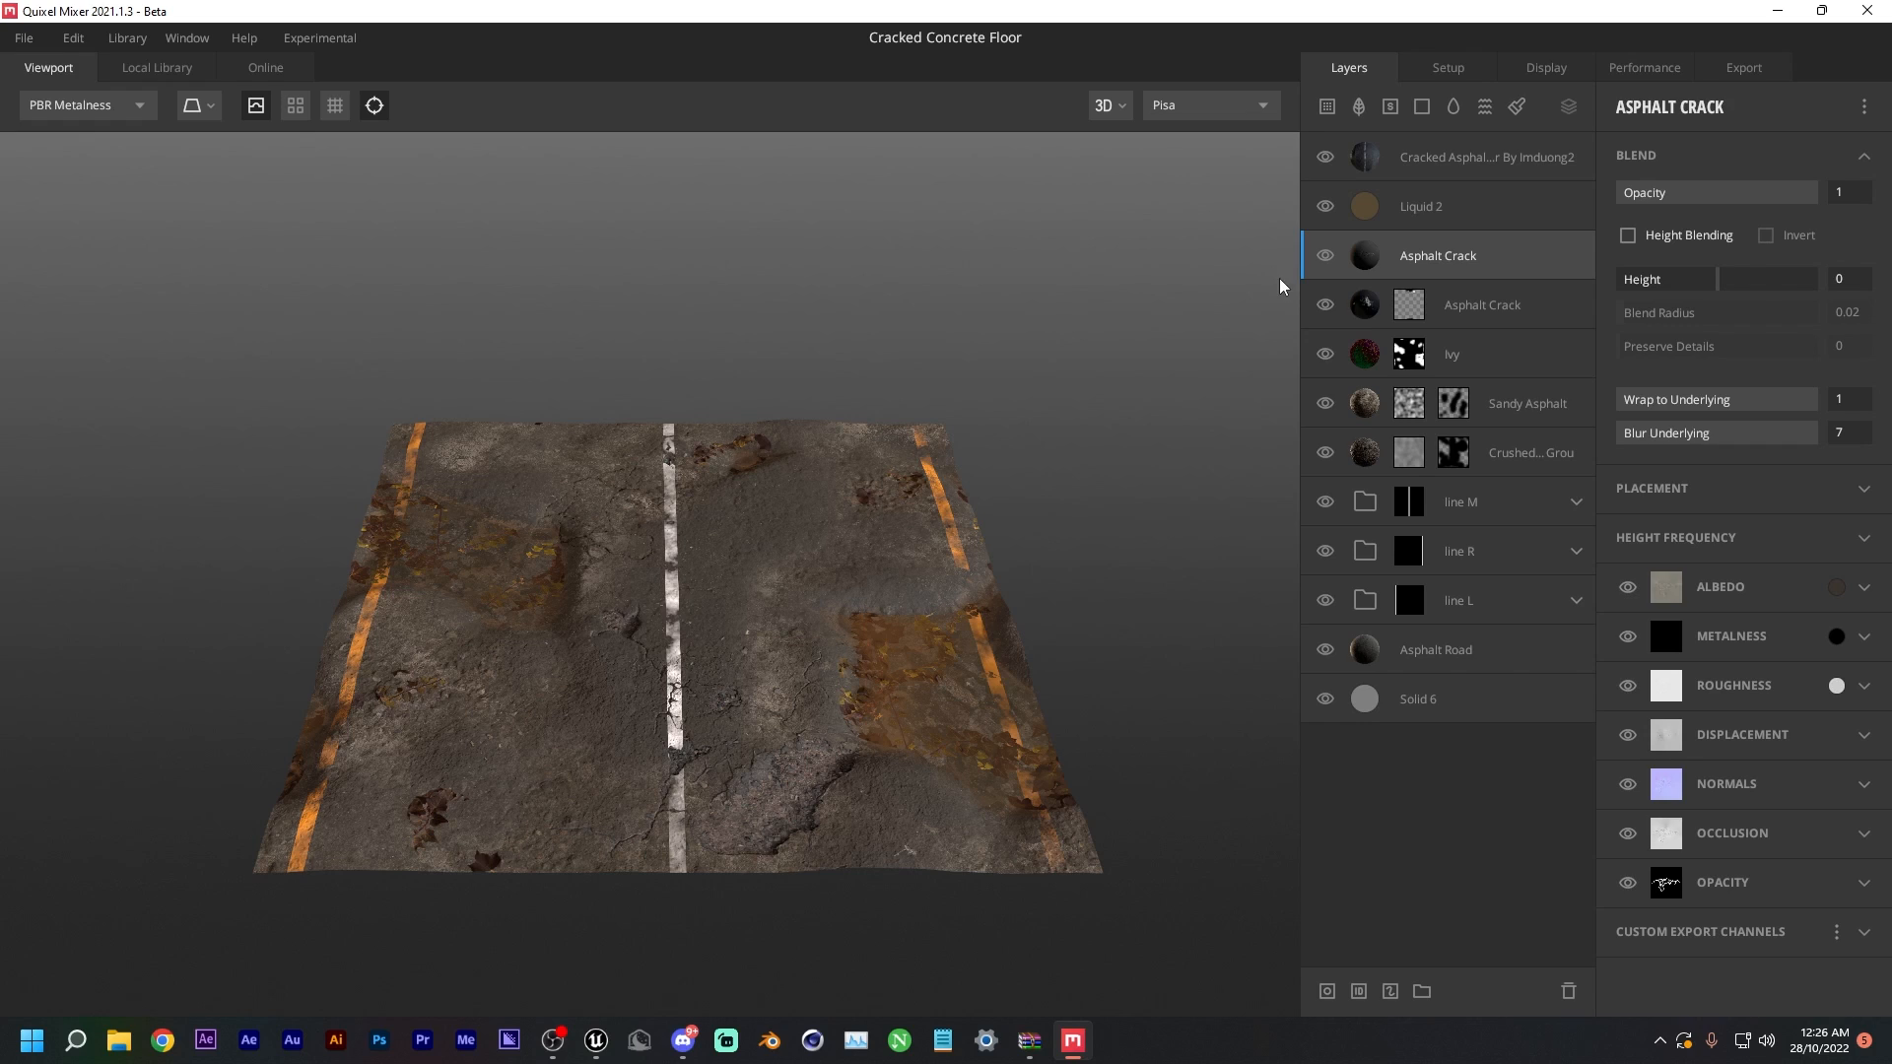
pyautogui.click(1472, 319)
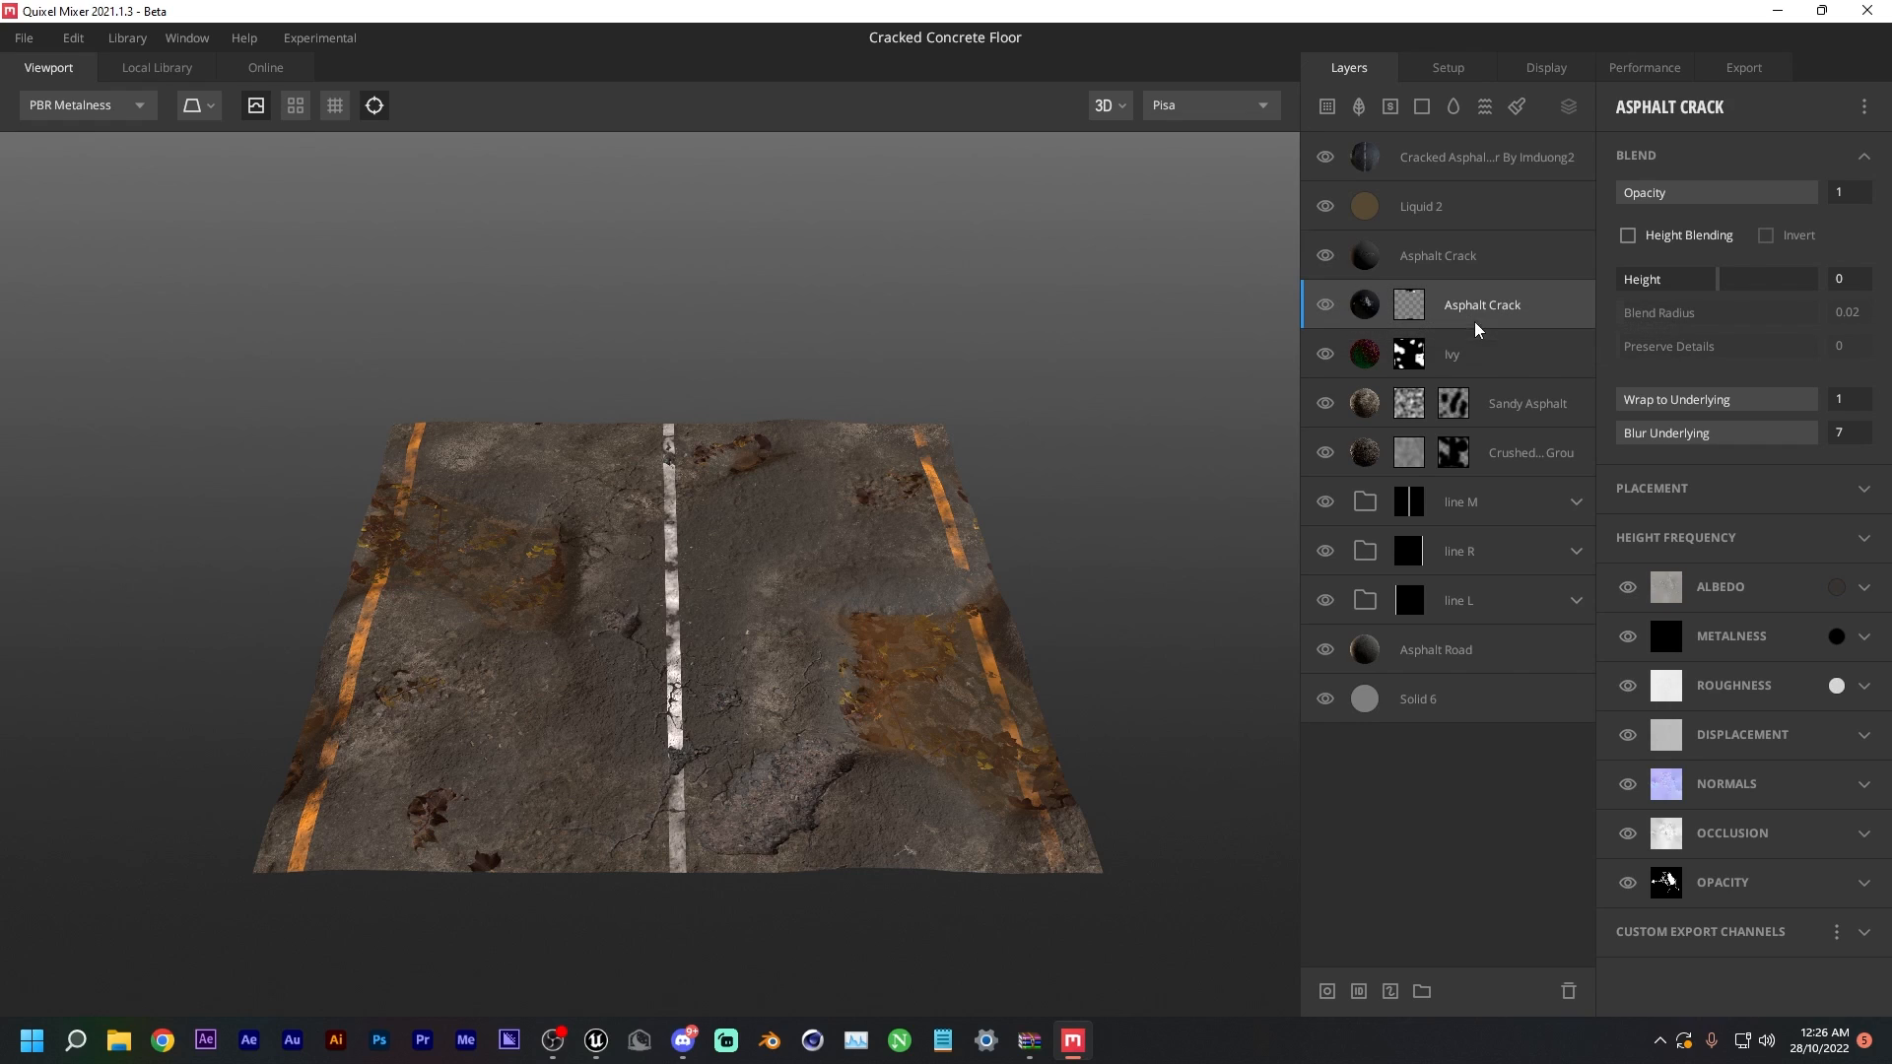
pyautogui.click(1492, 558)
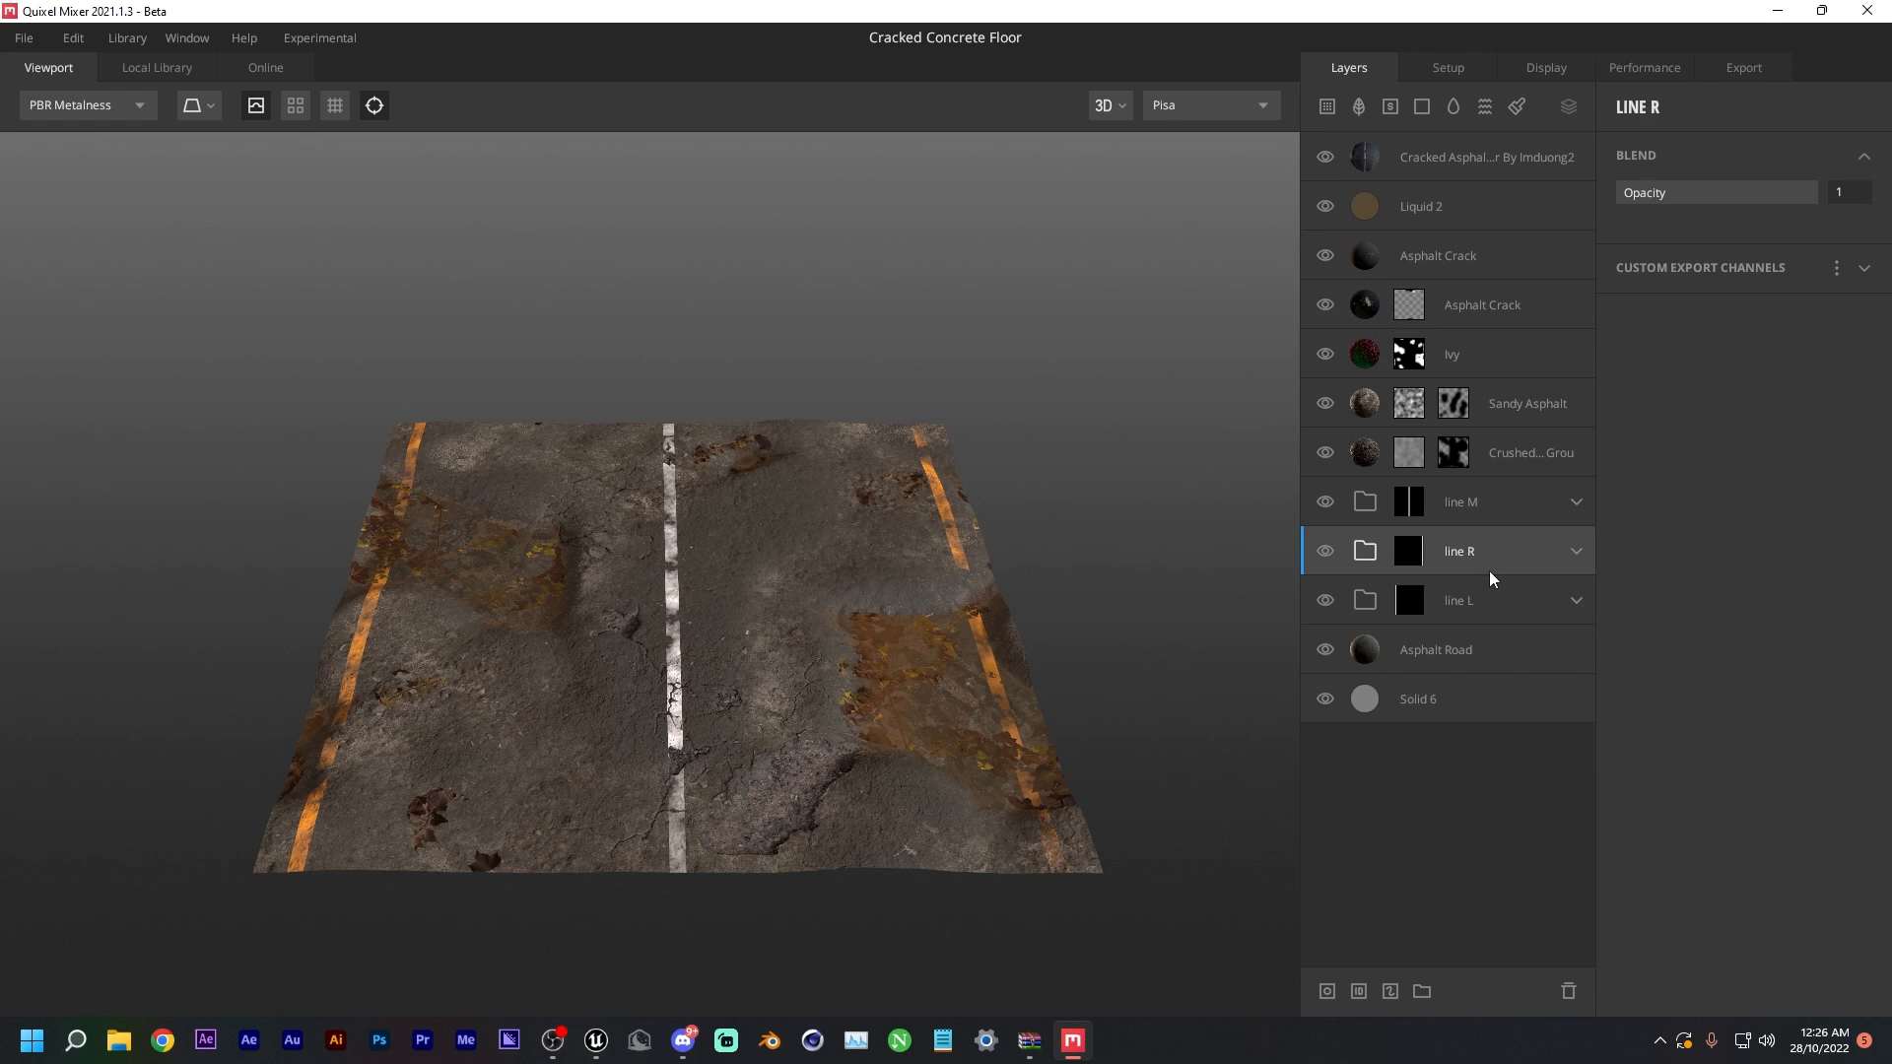
pyautogui.click(1415, 692)
# - Hide every layer above Solid 6 in the mix, from Asphalt Road up to the topmost Cracked Asphalt layer
pyautogui.click(1326, 650)
pyautogui.click(1325, 600)
pyautogui.click(1325, 551)
pyautogui.click(1326, 502)
pyautogui.click(1325, 452)
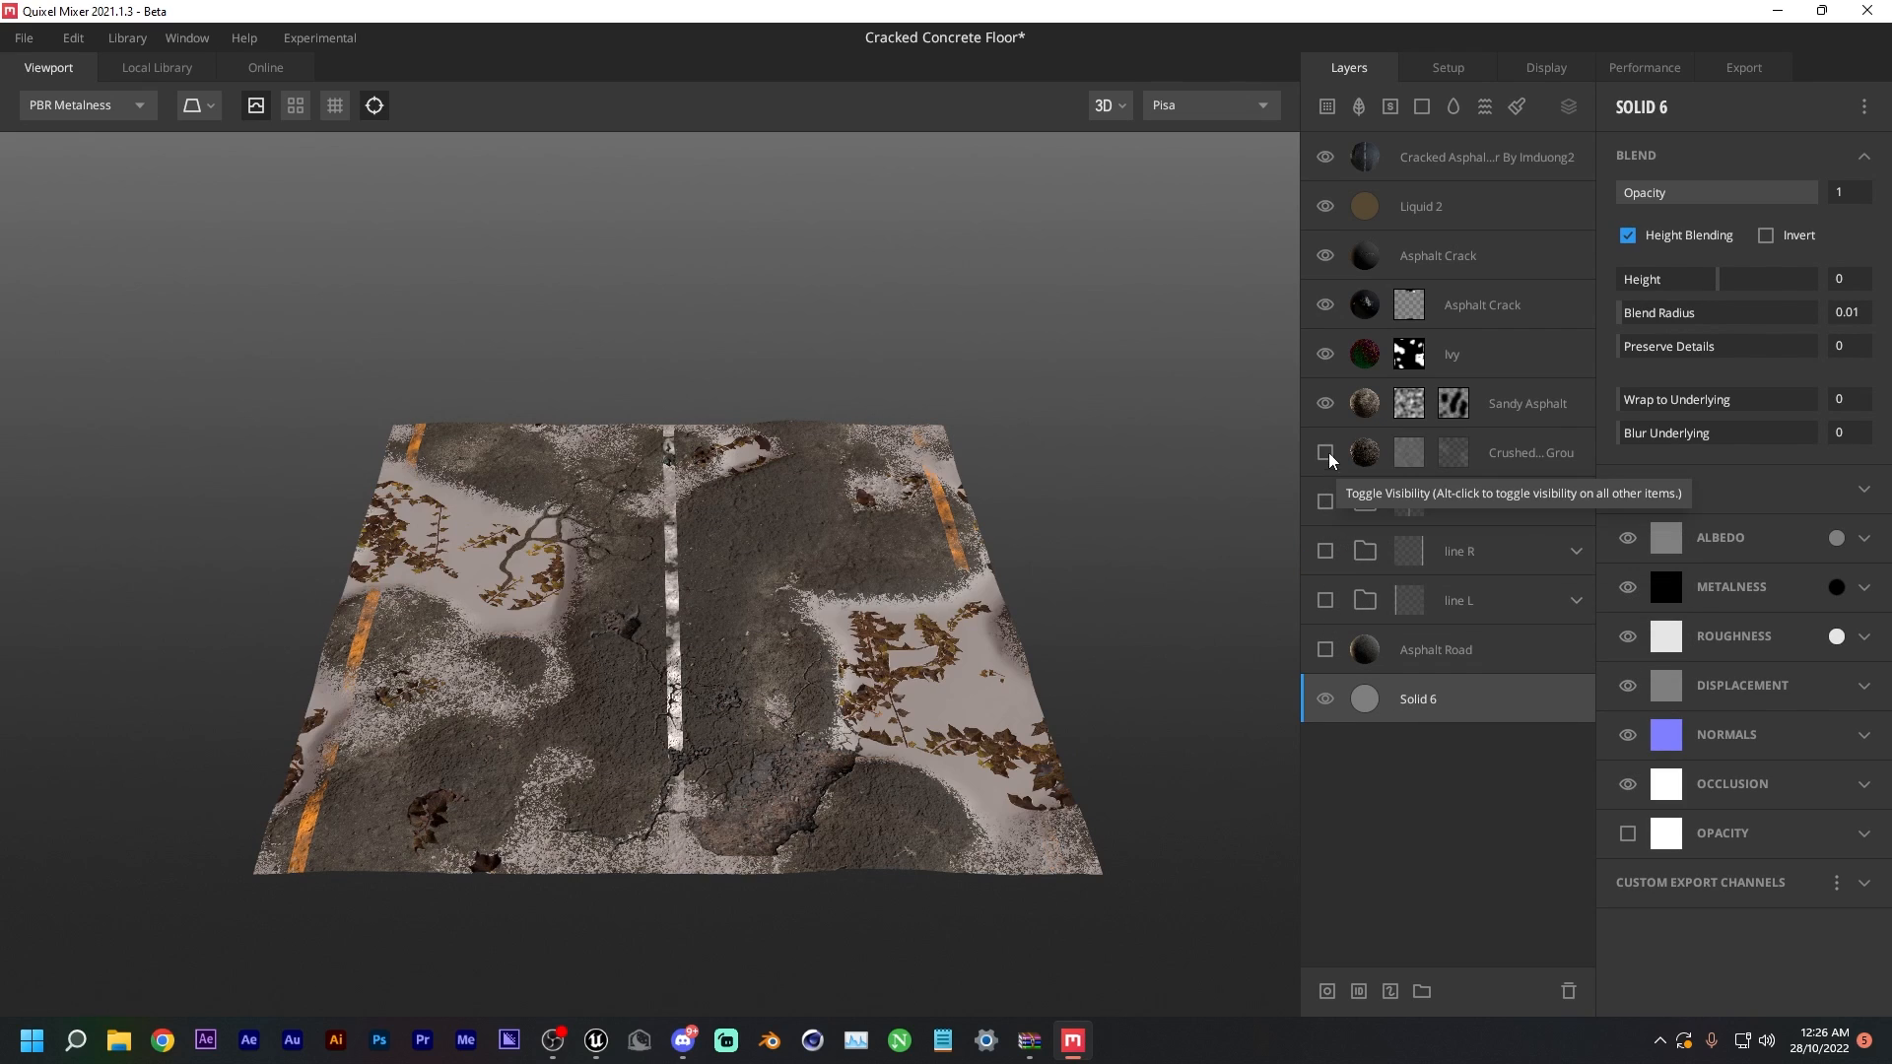
pyautogui.click(1325, 403)
pyautogui.click(1326, 354)
pyautogui.click(1325, 304)
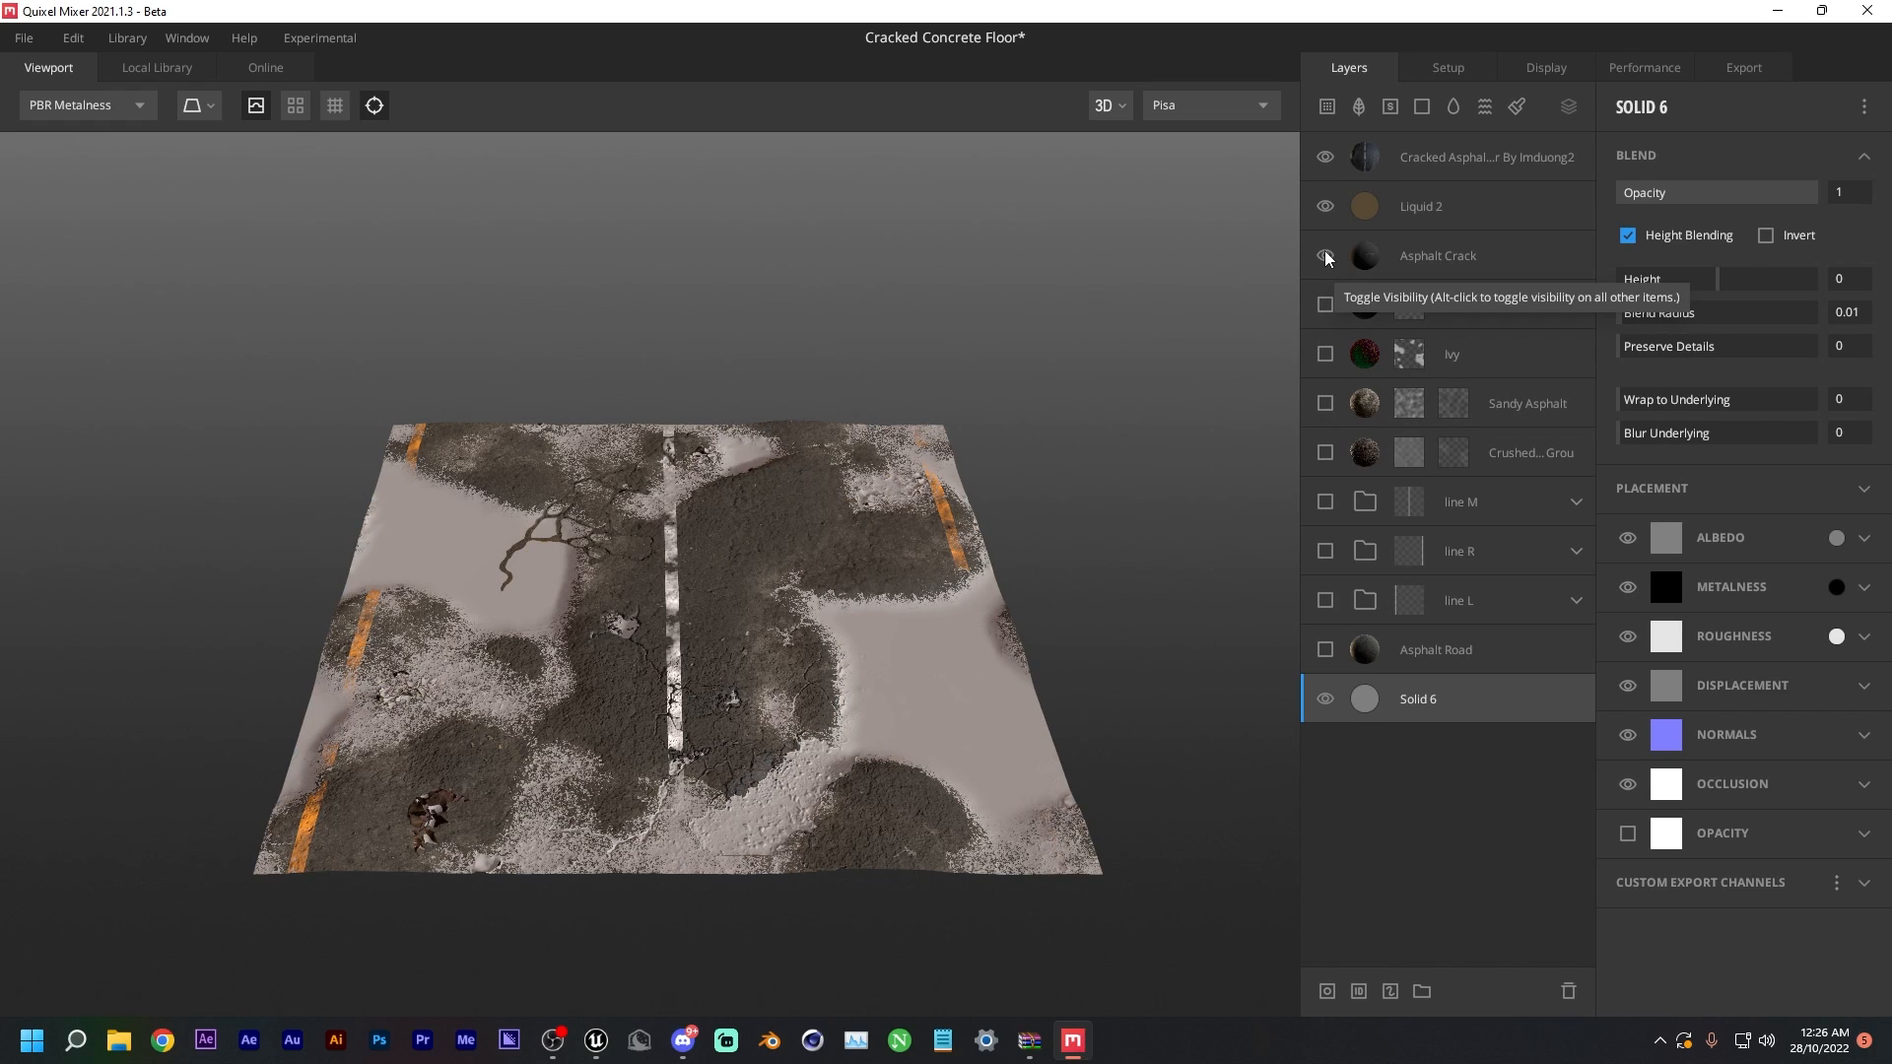
pyautogui.click(1326, 255)
pyautogui.click(1325, 206)
pyautogui.click(1325, 157)
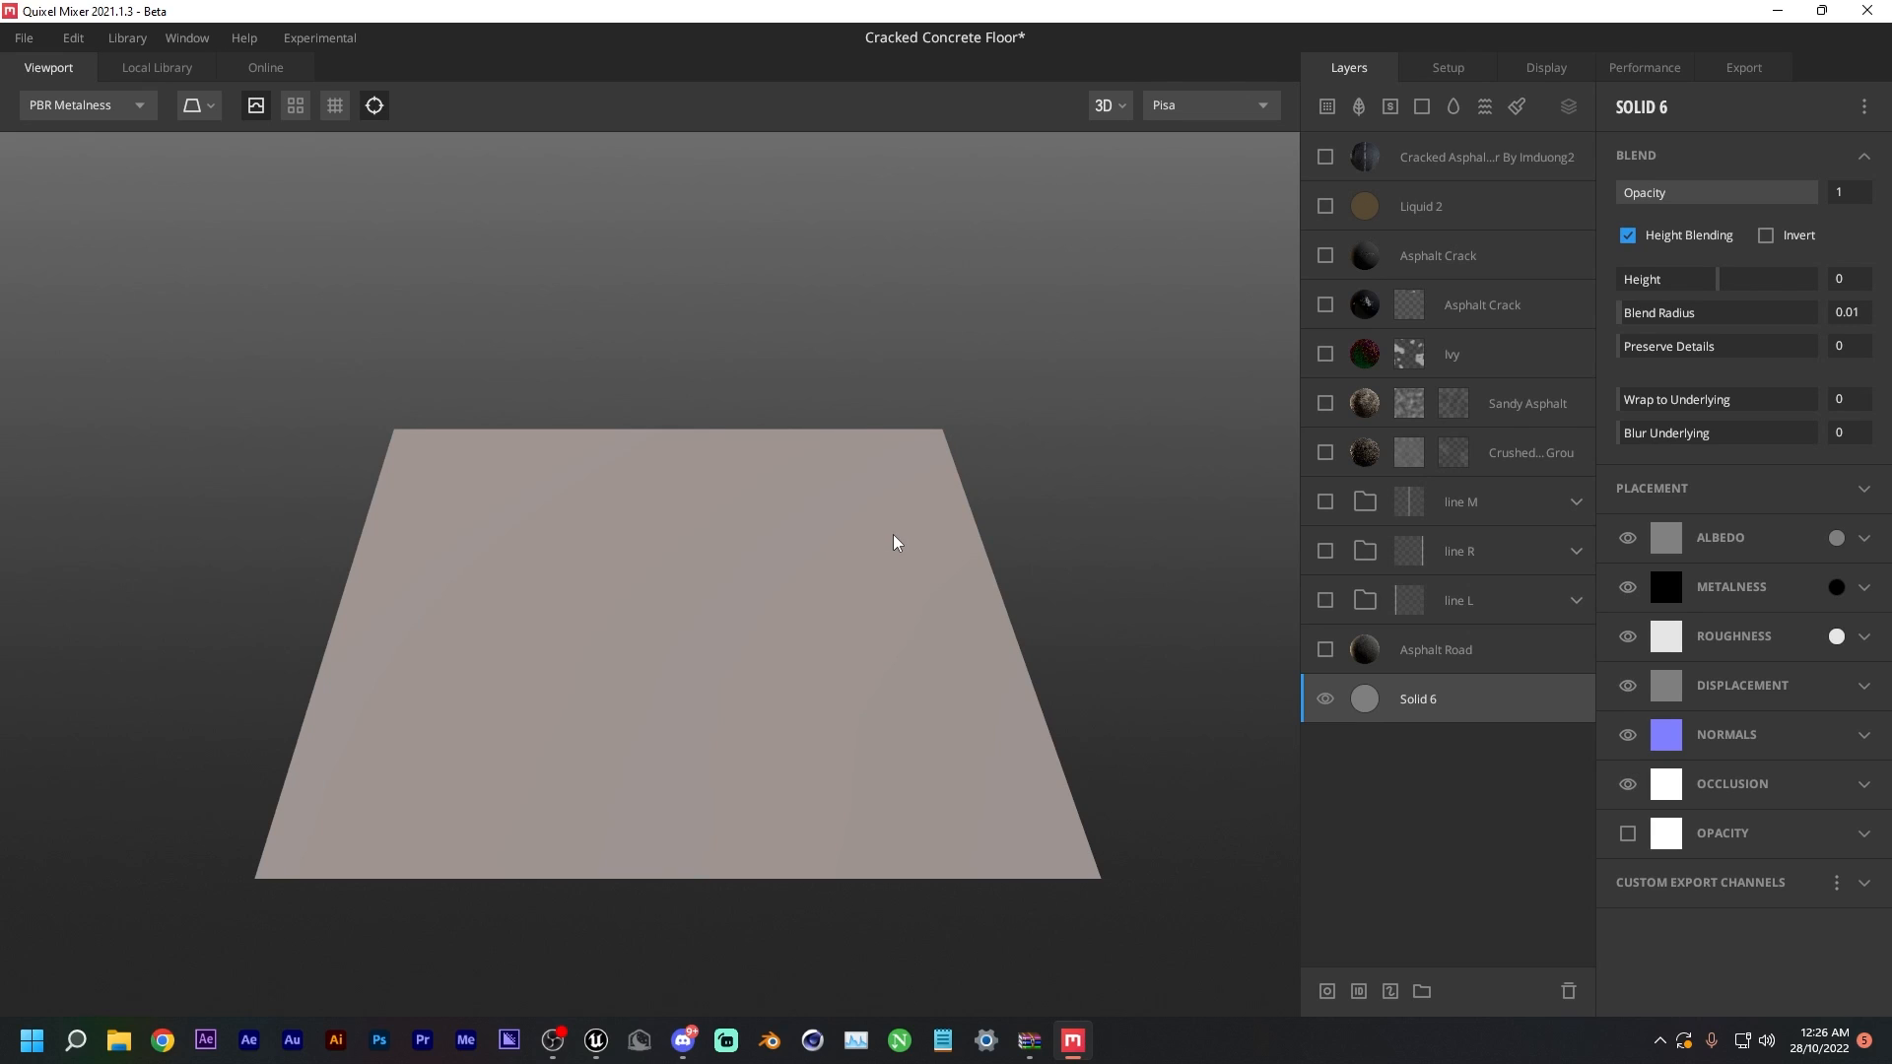
# - Close the Cracked Concrete Floor mix without saving its changes and return to Unreal Engine
pyautogui.click(1862, 12)
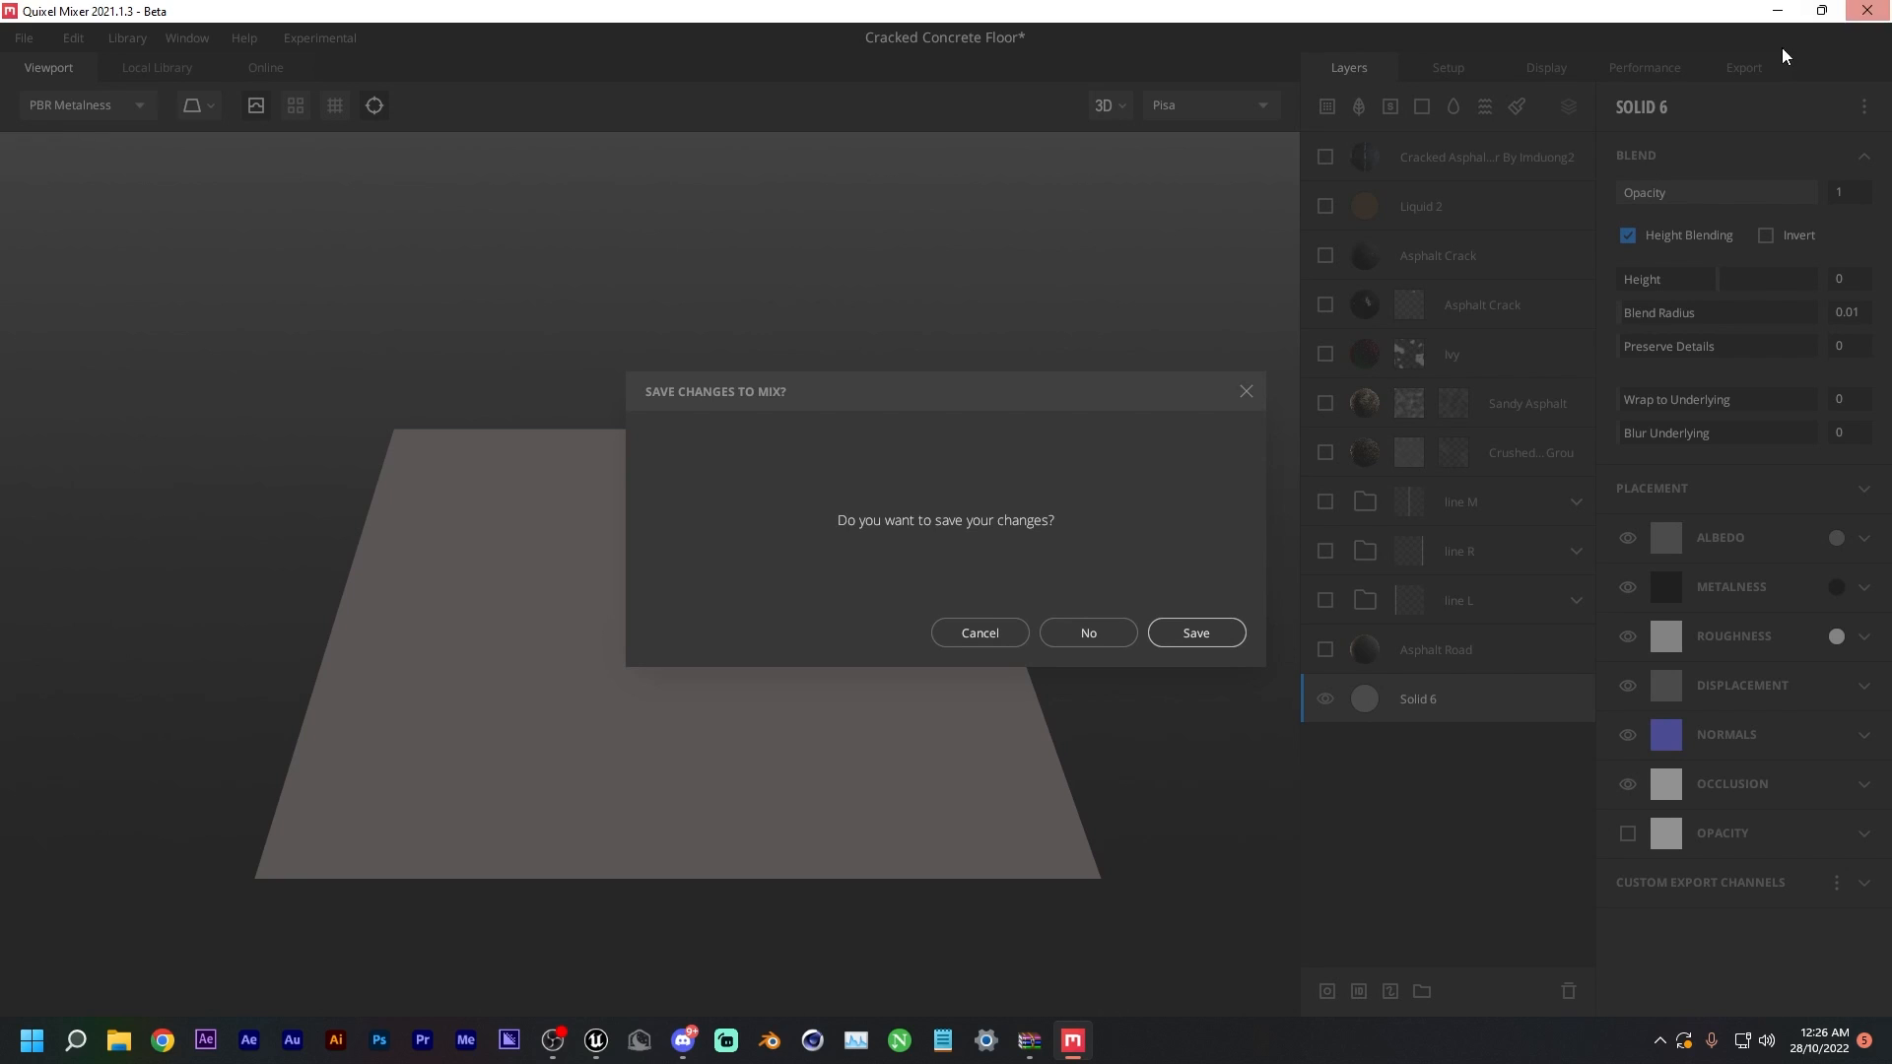
pyautogui.click(1101, 635)
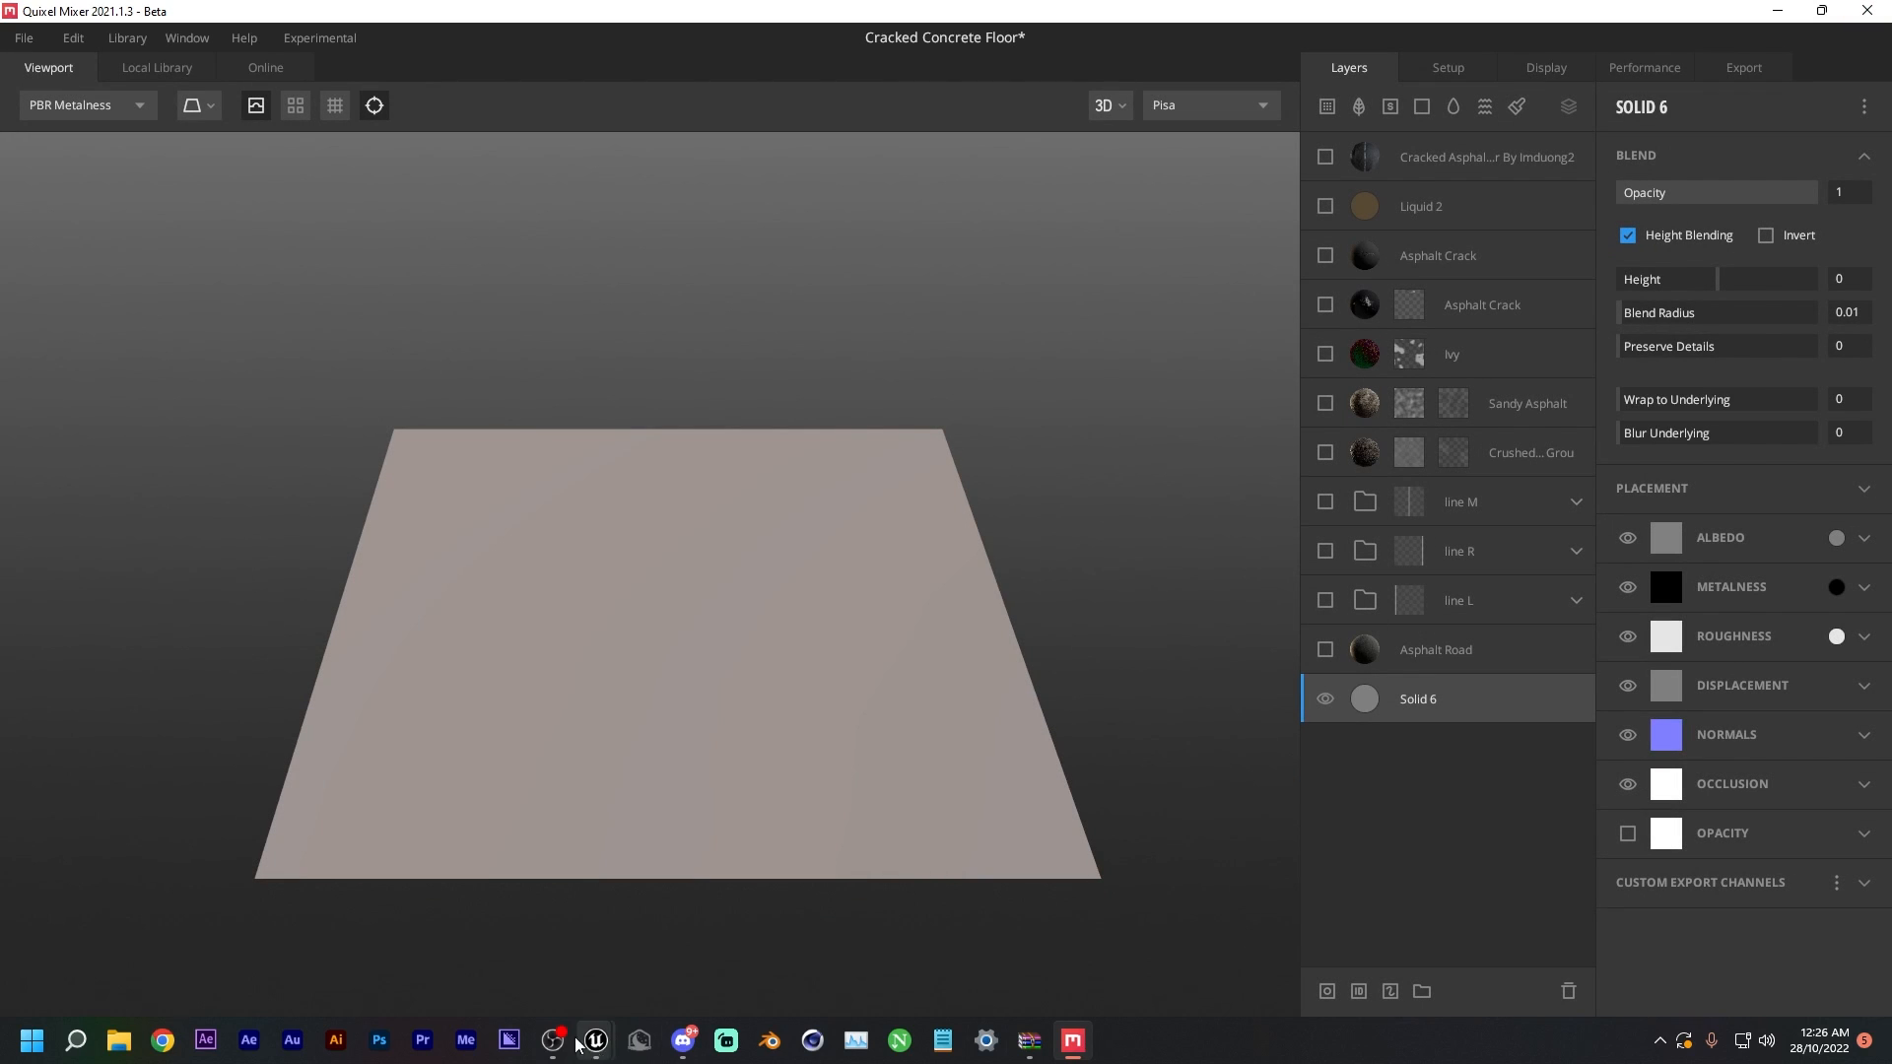
pyautogui.click(492, 936)
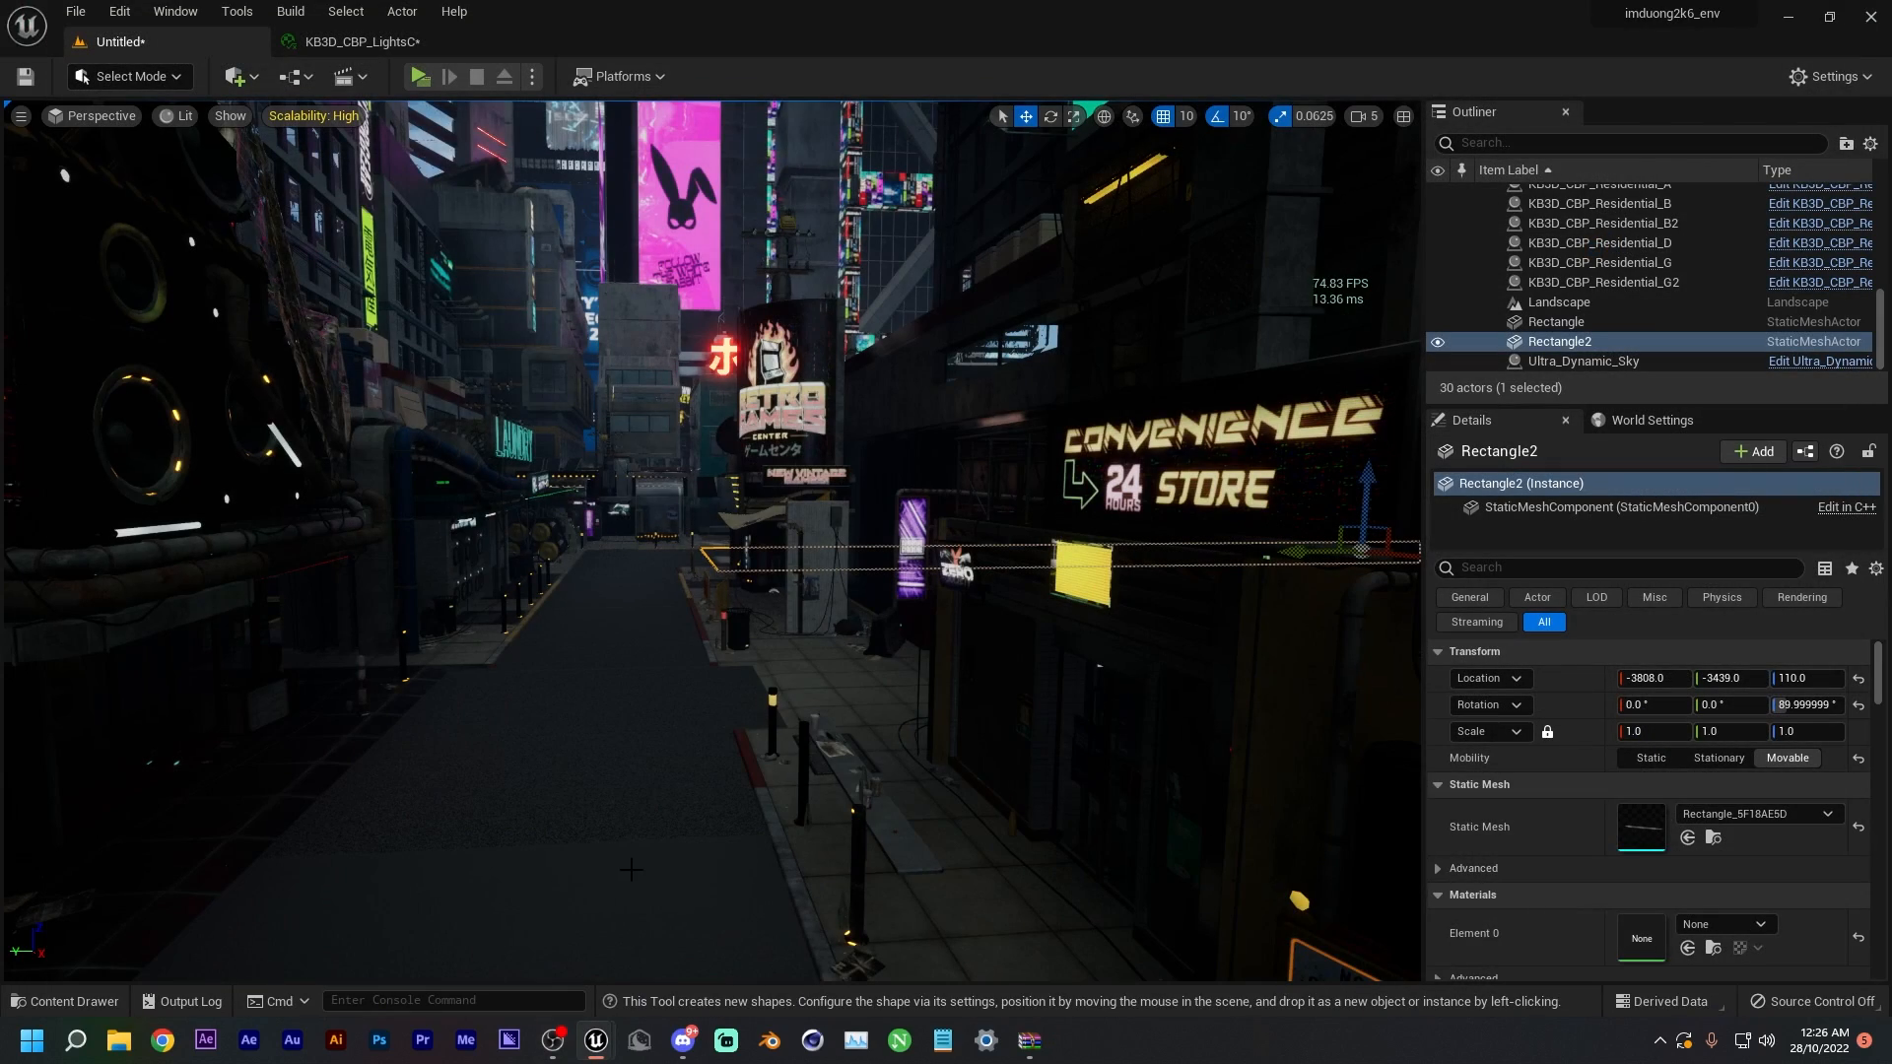
# - Adjust the heights of buildings along the street, placing KB3D_CBD_BldgMdFishMarket_A at Z 110 so its sidewalk meets the road surface
pyautogui.moveTo(713, 541); pyautogui.dragTo(473, 769, button='right')
pyautogui.moveTo(834, 523); pyautogui.dragTo(901, 414, button='right')
pyautogui.click(834, 523)
pyautogui.scroll(-5, 834, 523)
pyautogui.scroll(1, 834, 523)
pyautogui.moveTo(828, 377)
pyautogui.mouseDown()
pyautogui.moveTo(830, 404)
pyautogui.moveTo(892, 296)
pyautogui.moveTo(847, 414)
pyautogui.moveTo(848, 399)
pyautogui.mouseUp()
pyautogui.moveTo(848, 398); pyautogui.dragTo(748, 404, button='right')
pyautogui.click(382, 567)
pyautogui.moveTo(532, 523); pyautogui.dragTo(572, 468, button='right')
pyautogui.moveTo(661, 524); pyautogui.dragTo(693, 512, button='right')
pyautogui.click(663, 524)
pyautogui.moveTo(1283, 467); pyautogui.dragTo(1287, 464)
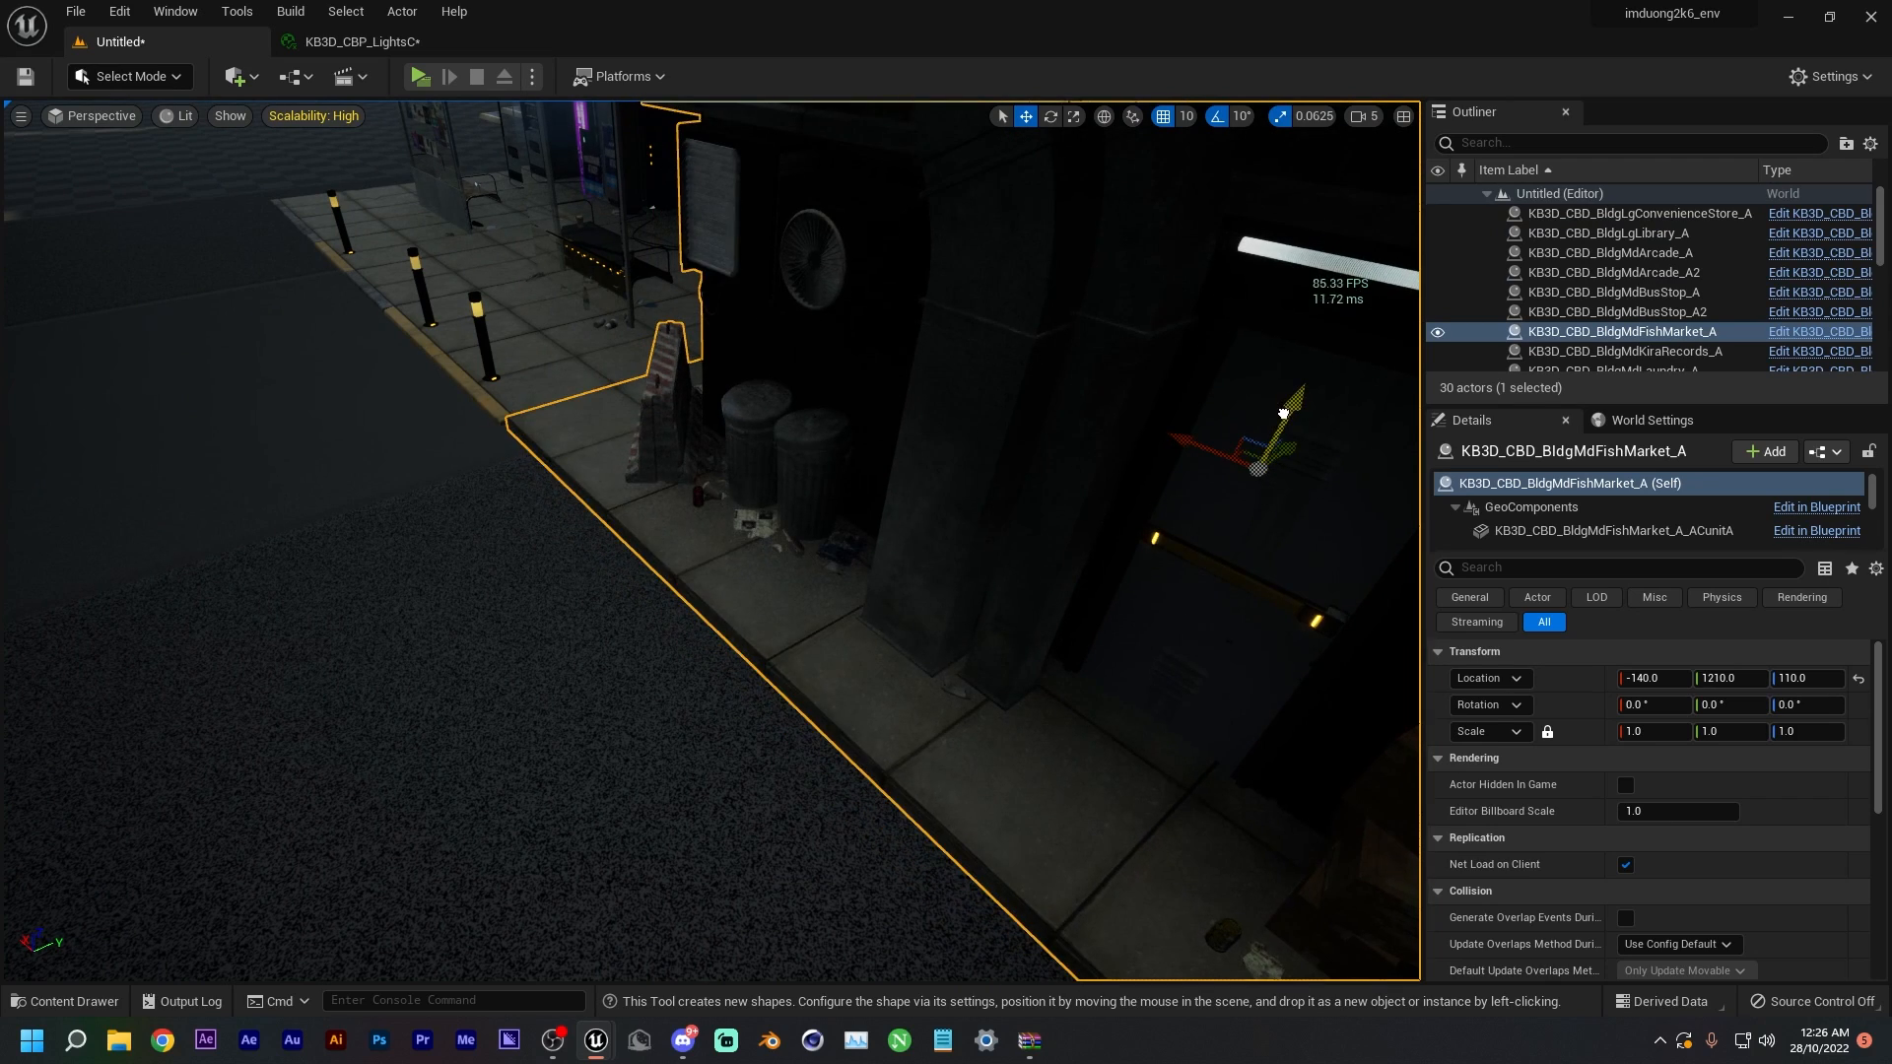
# - Raise KB3D_CBD_BldgLgConvenienceStore_A to Z 110 so its sidewalk meets the road surface
pyautogui.moveTo(1281, 467); pyautogui.dragTo(1366, 524, button='right')
pyautogui.press('w')
pyautogui.press('s')
pyautogui.click(1105, 511)
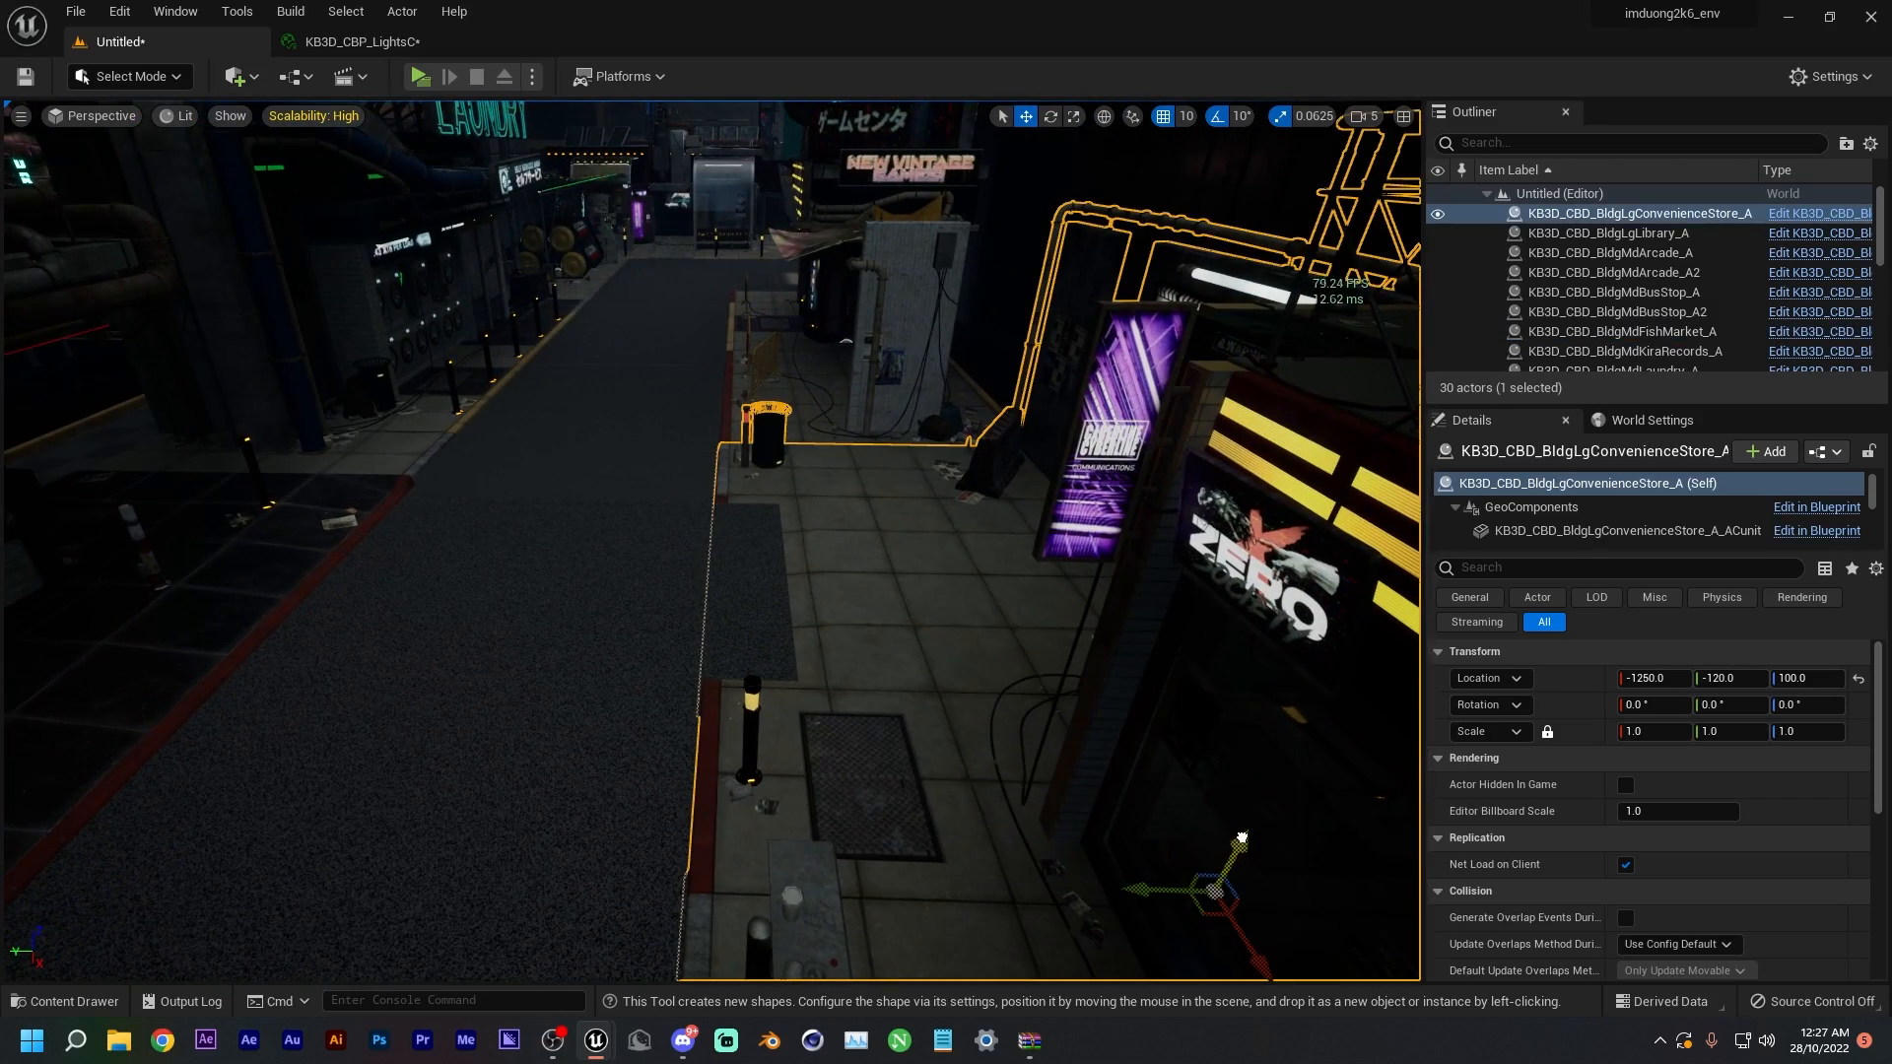
pyautogui.moveTo(1241, 840); pyautogui.dragTo(1244, 833)
pyautogui.press('s')
pyautogui.moveTo(1245, 833); pyautogui.dragTo(1029, 867, button='right')
# - Open Quixel Bridge and search its library for cracked asphalt
pyautogui.click(258, 78)
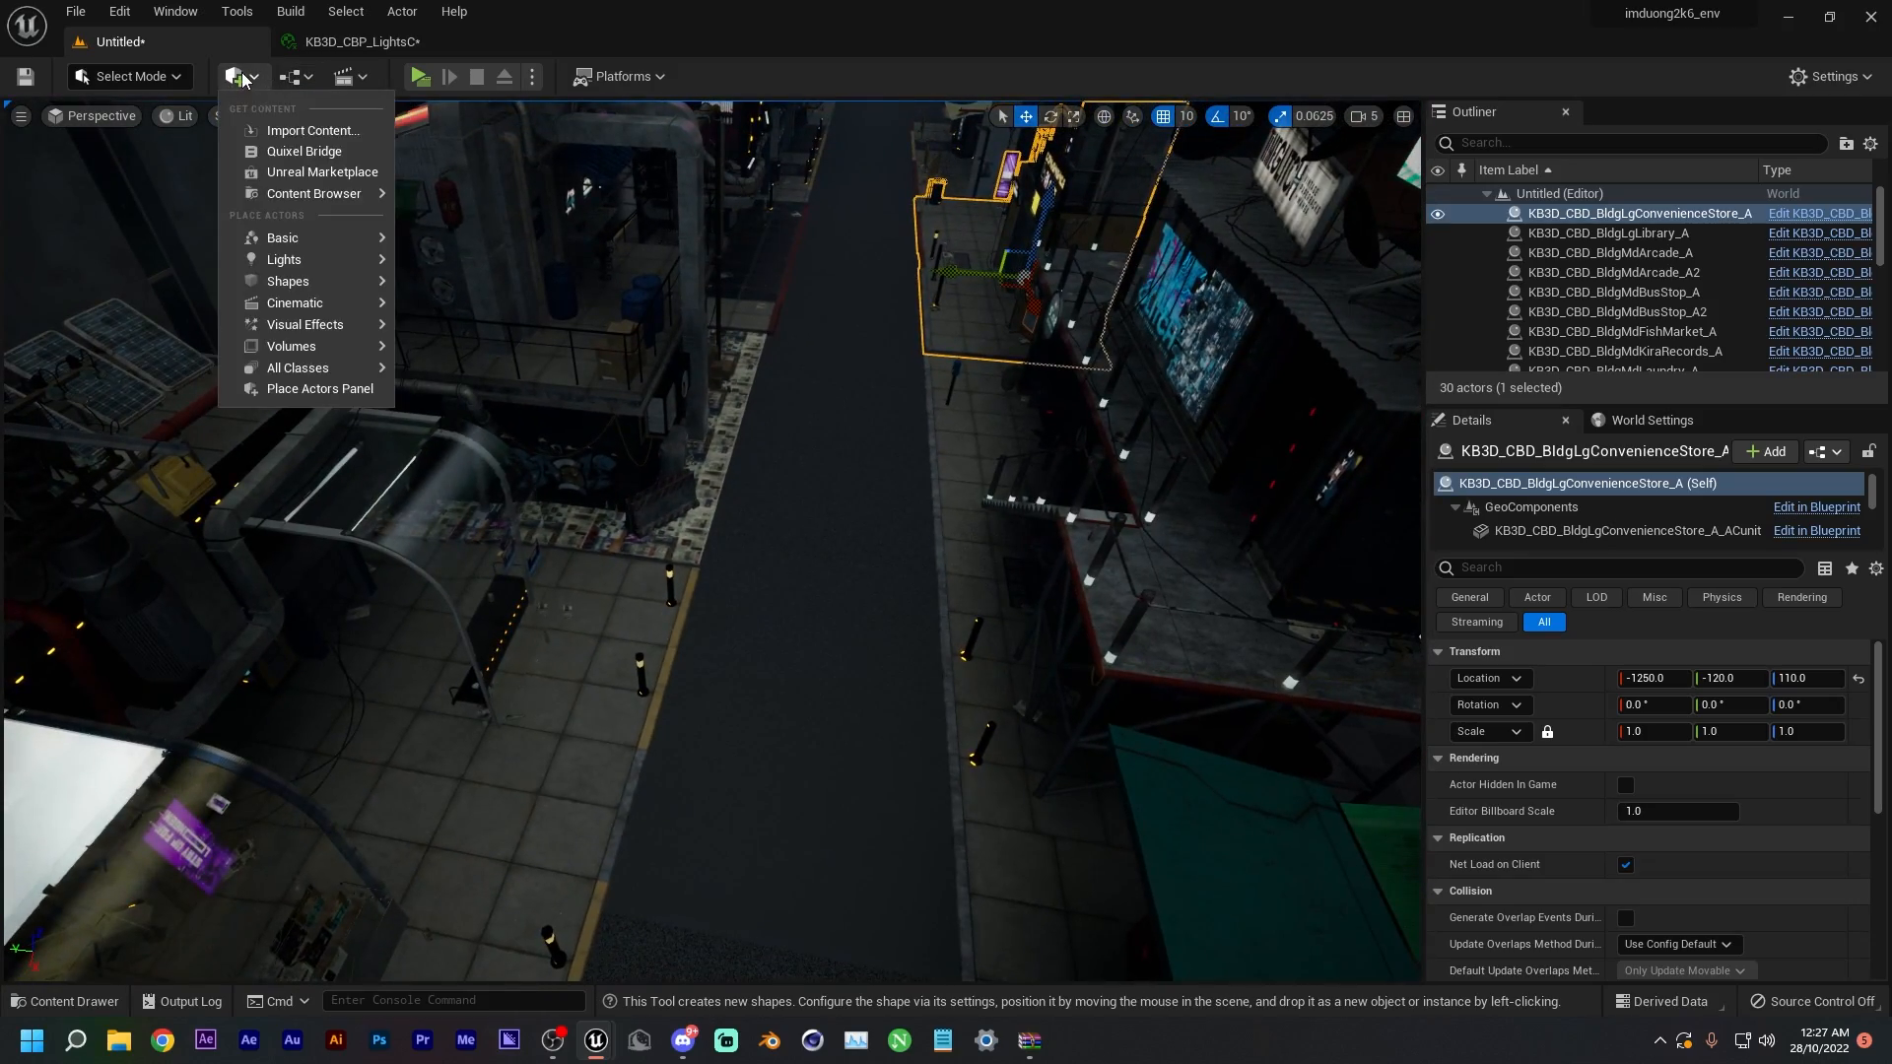
pyautogui.click(275, 158)
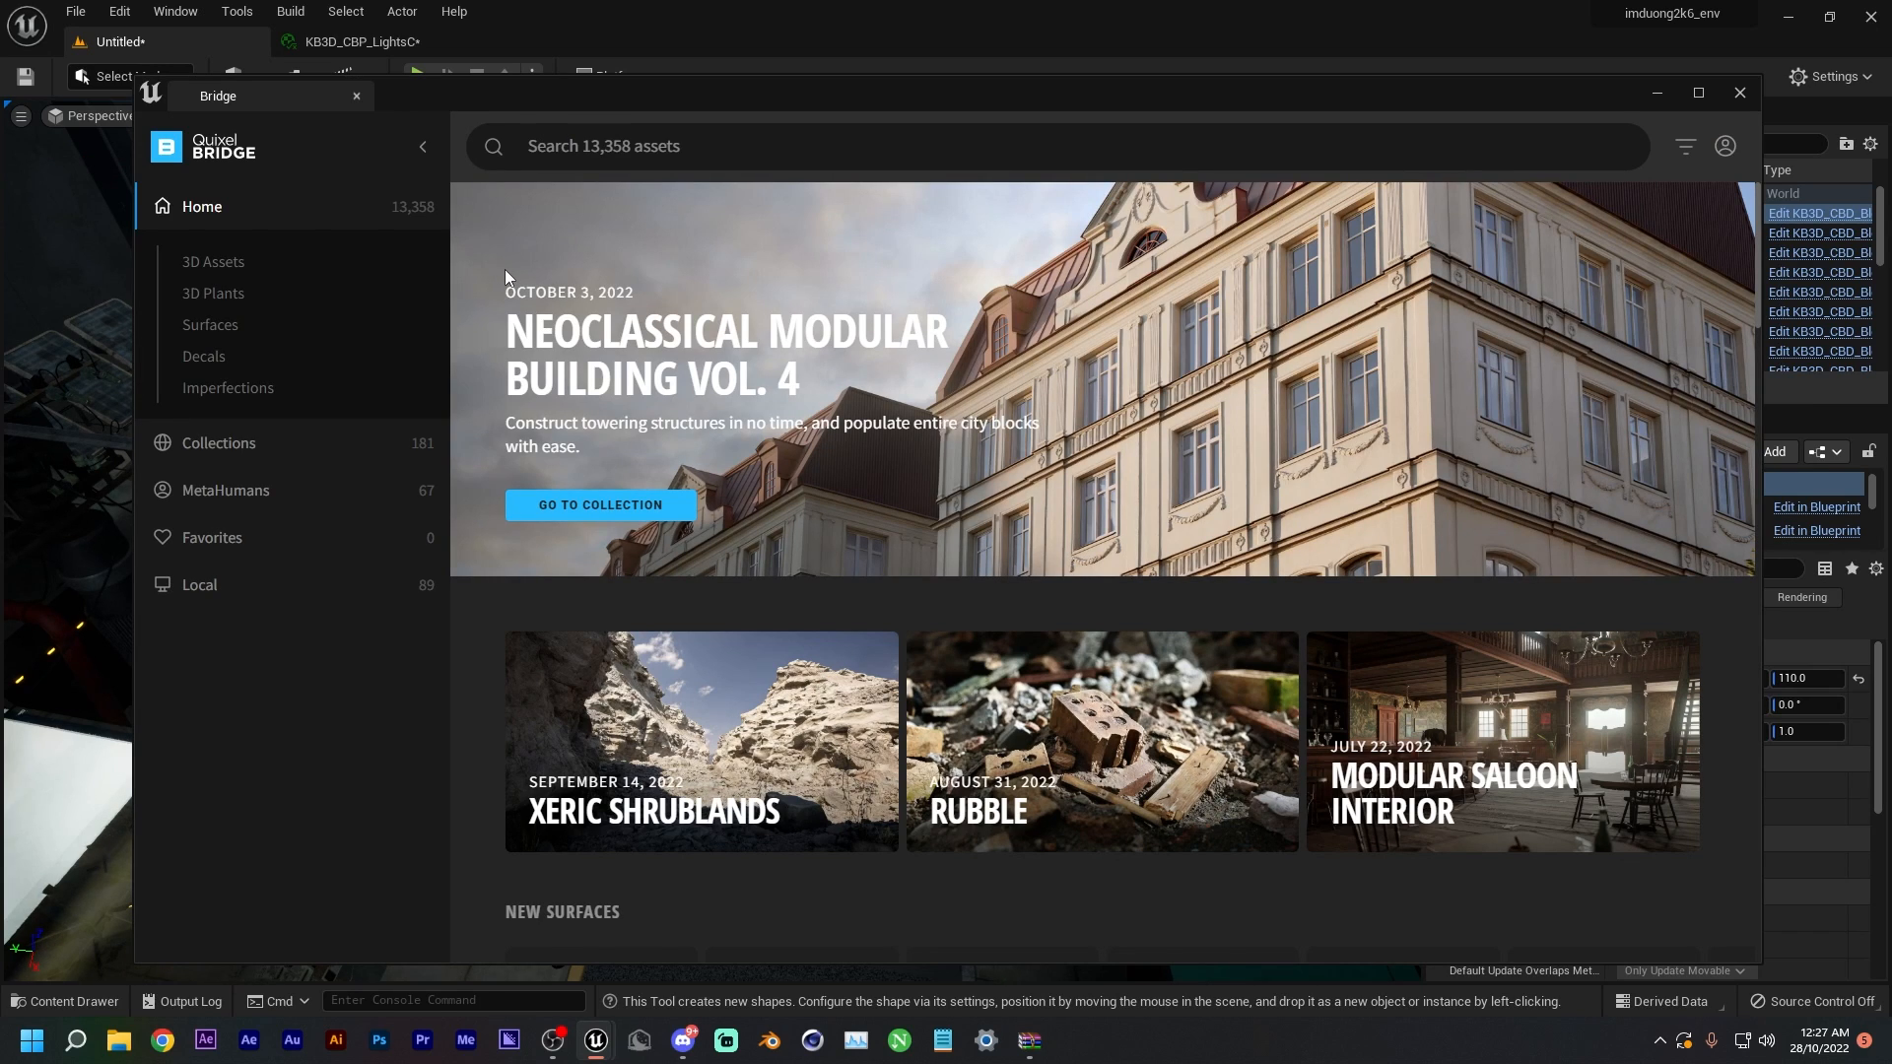
pyautogui.click(608, 146)
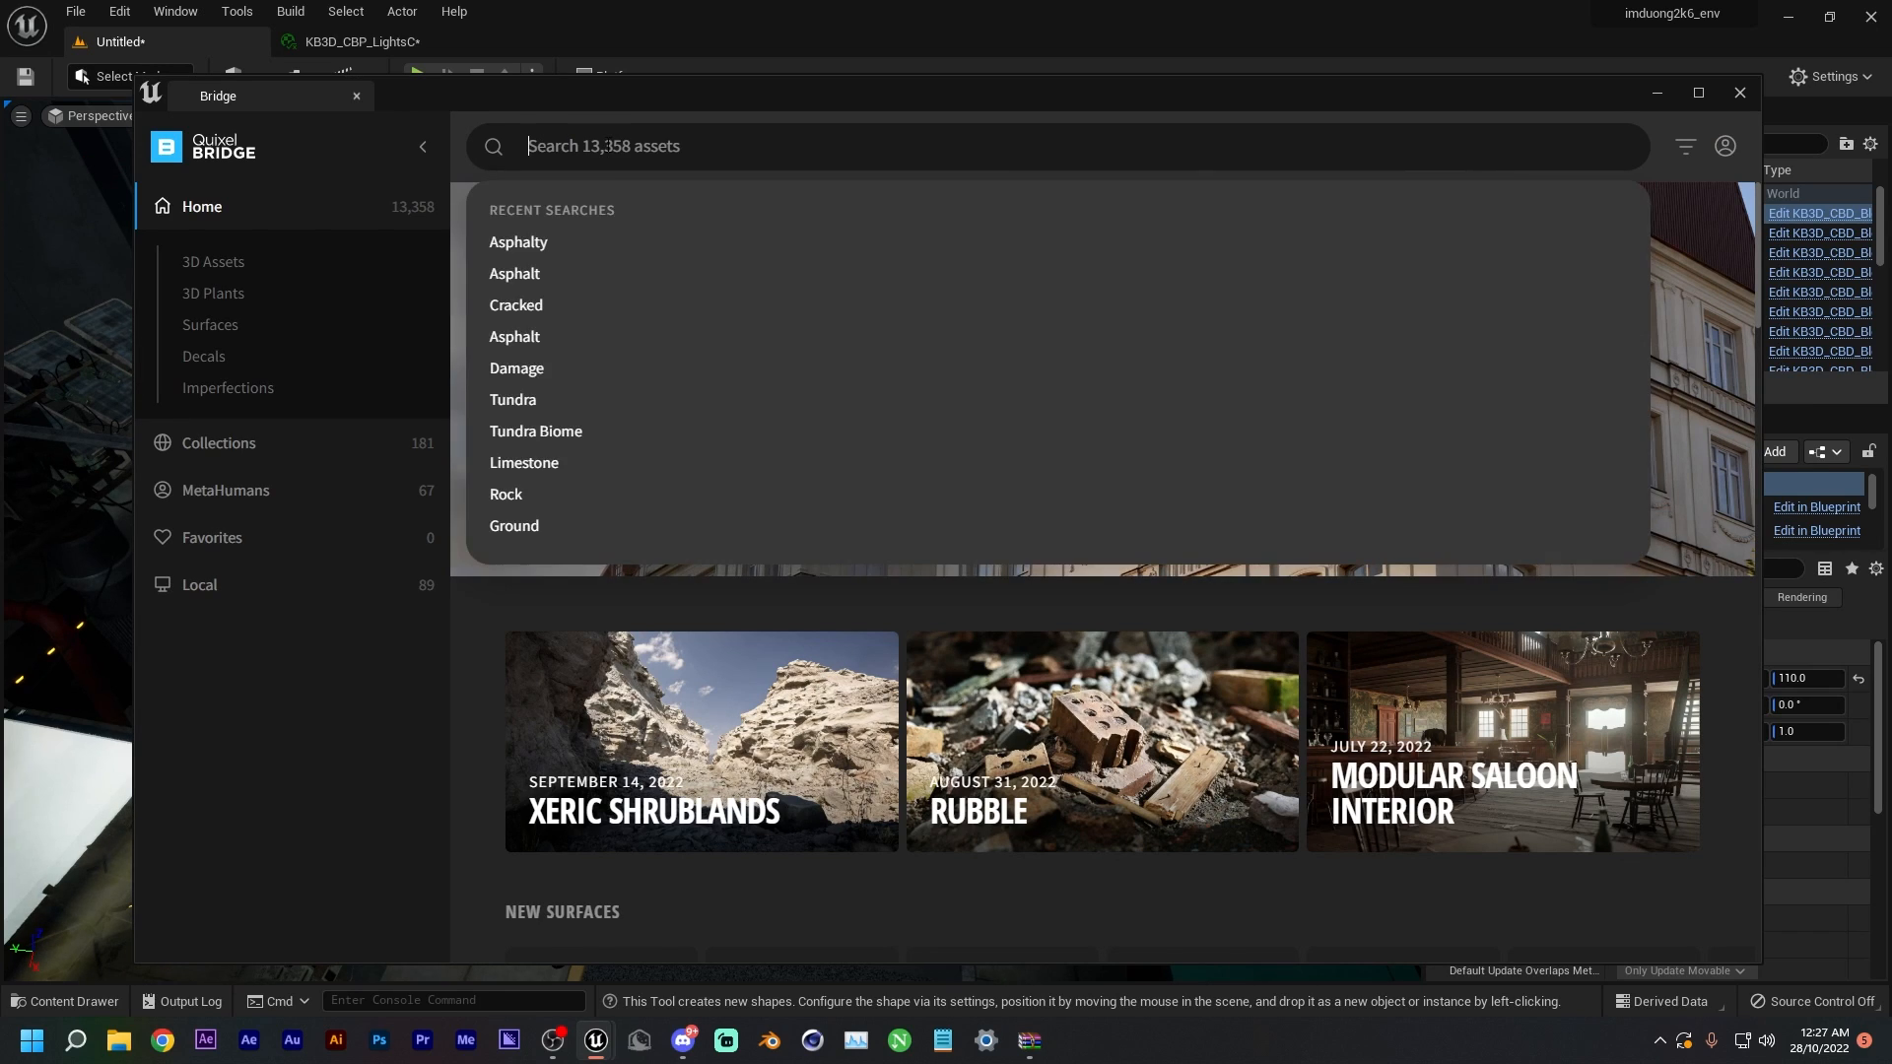
pyautogui.click(538, 280)
# - Find the downloaded Destroyed American Road surface and set its quality to High Quality for adding to the project
pyautogui.scroll(-10, 731, 625)
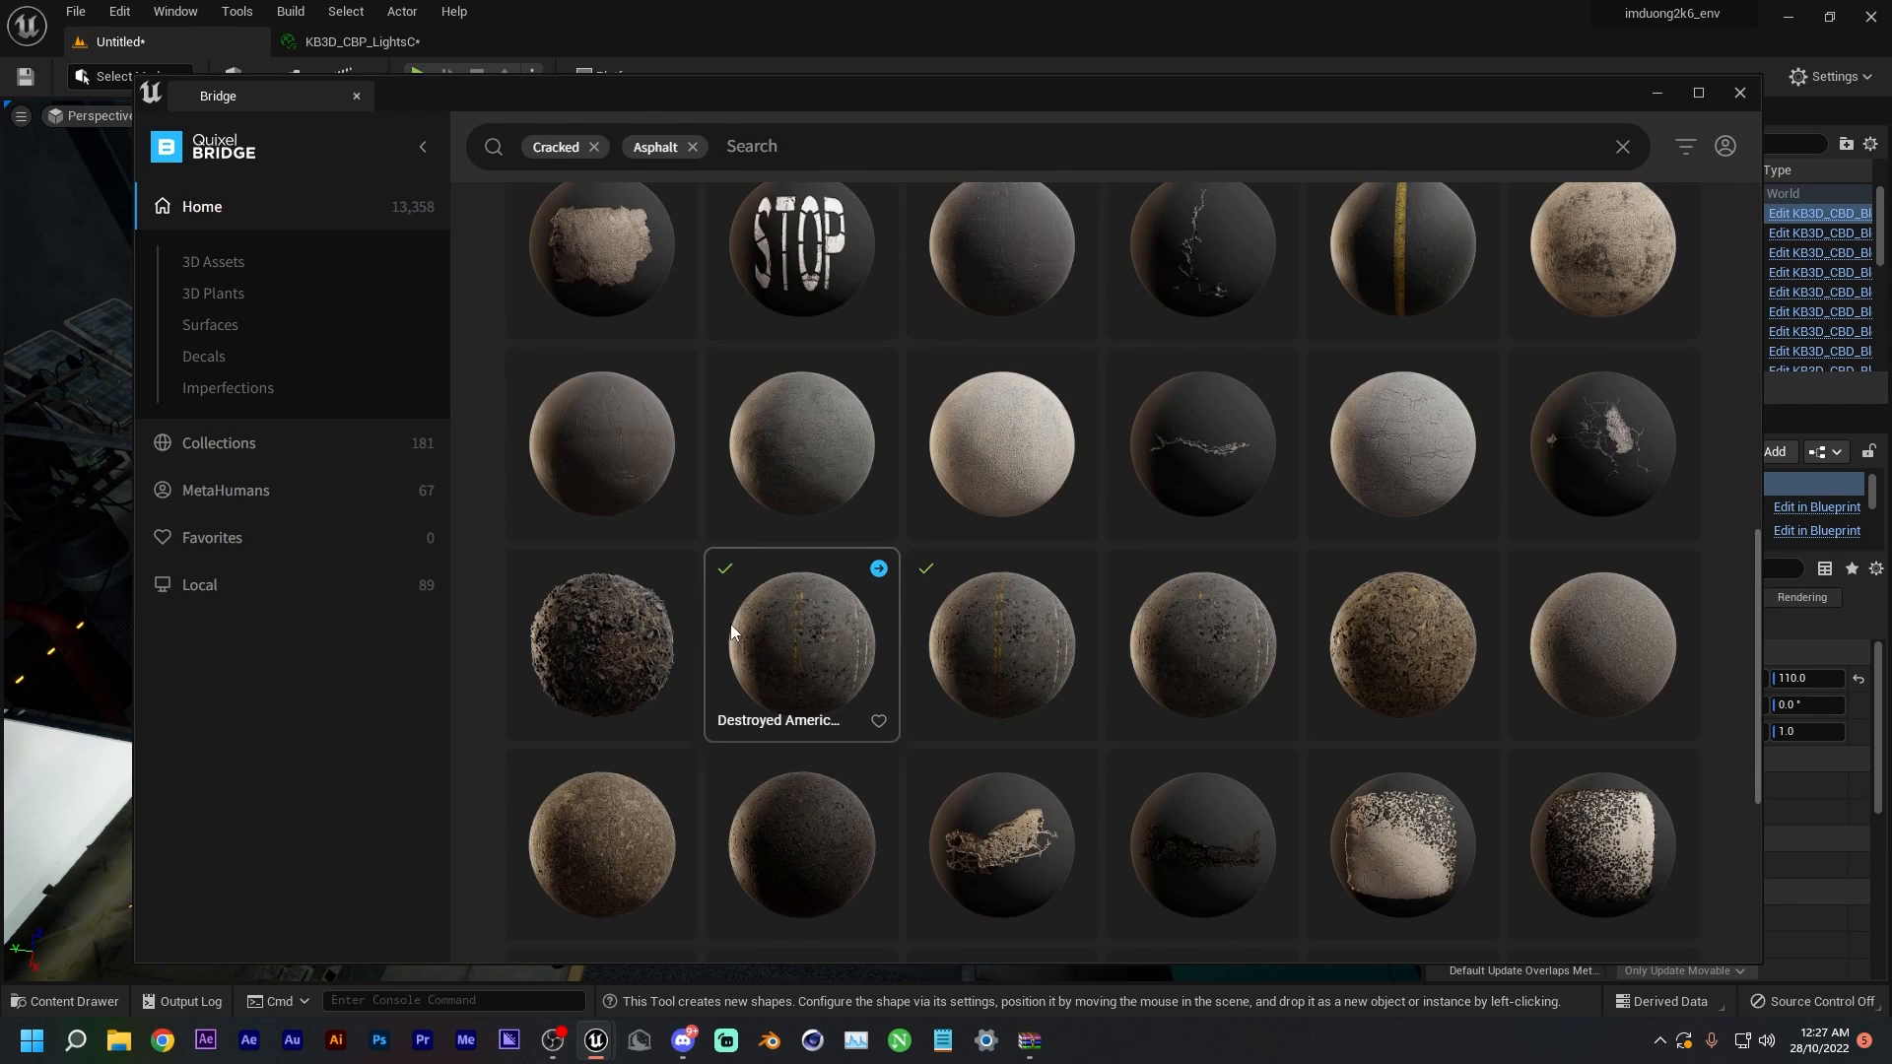
pyautogui.scroll(-2, 741, 636)
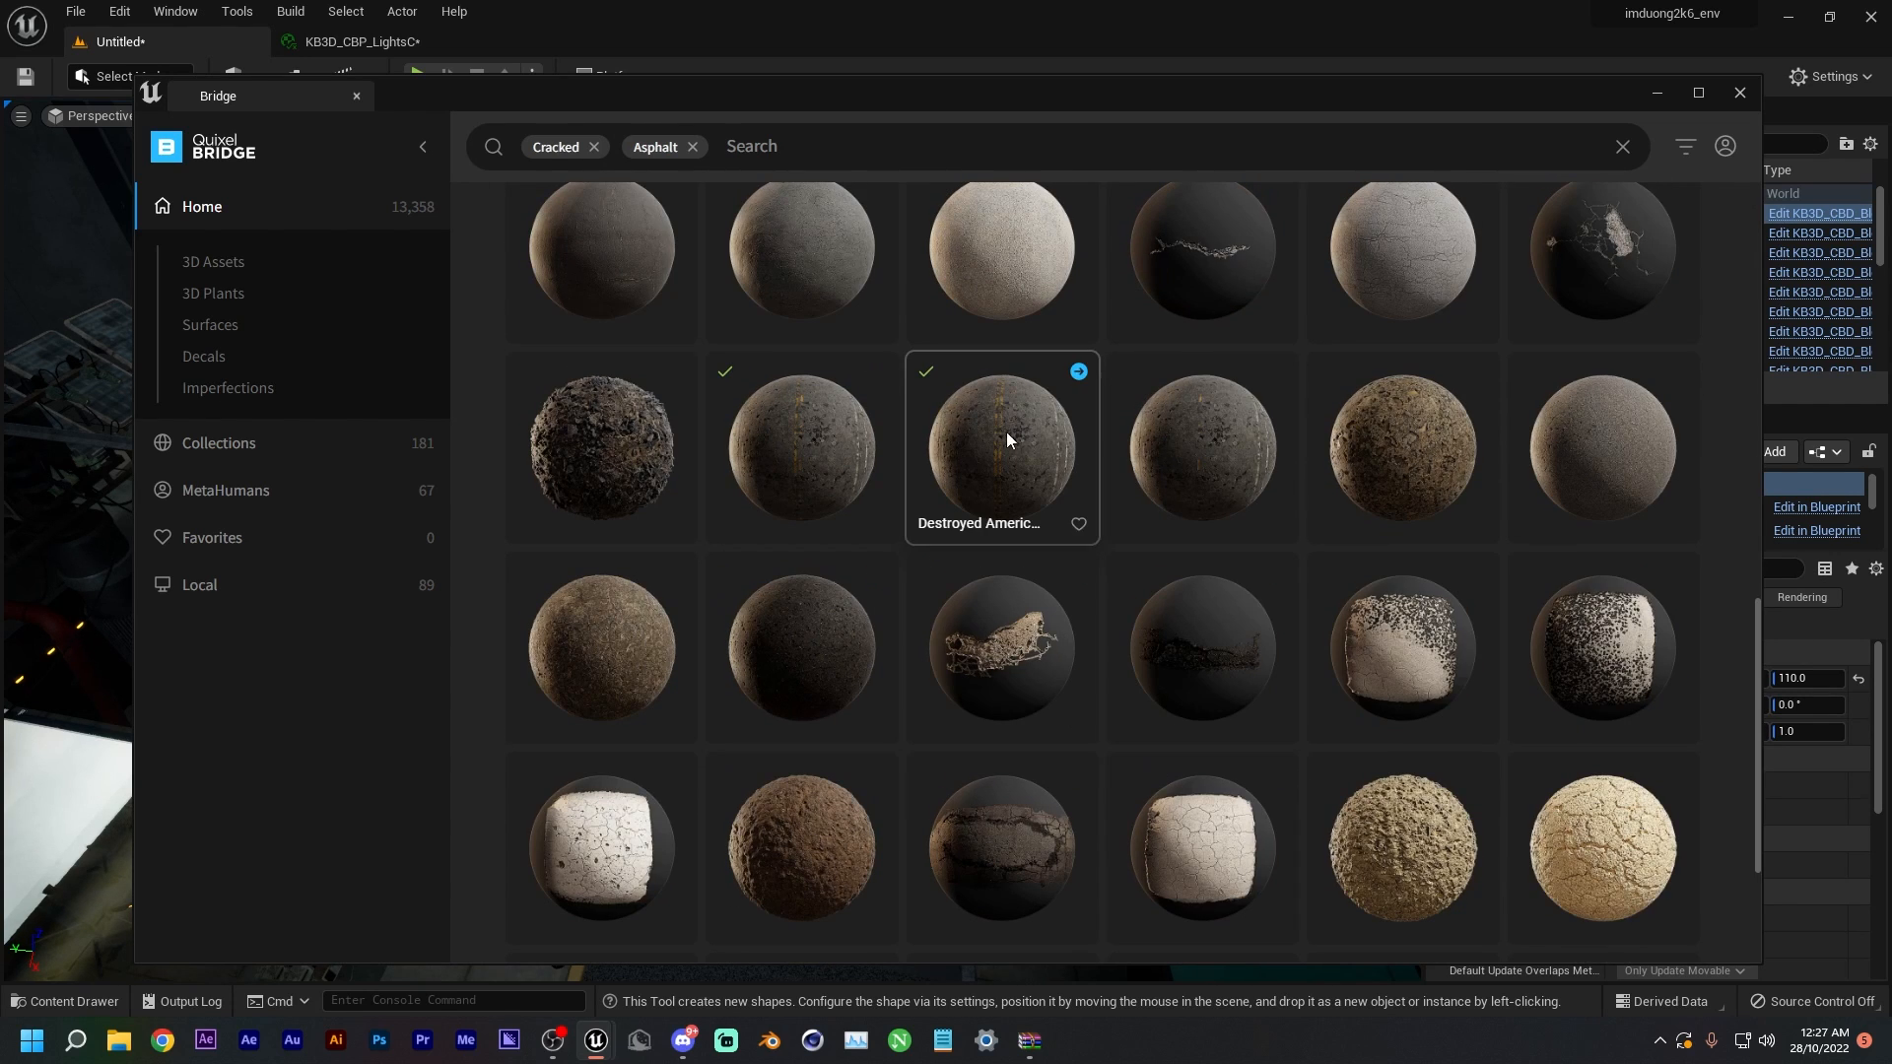
pyautogui.scroll(4, 944, 566)
pyautogui.scroll(-4, 938, 560)
pyautogui.click(969, 434)
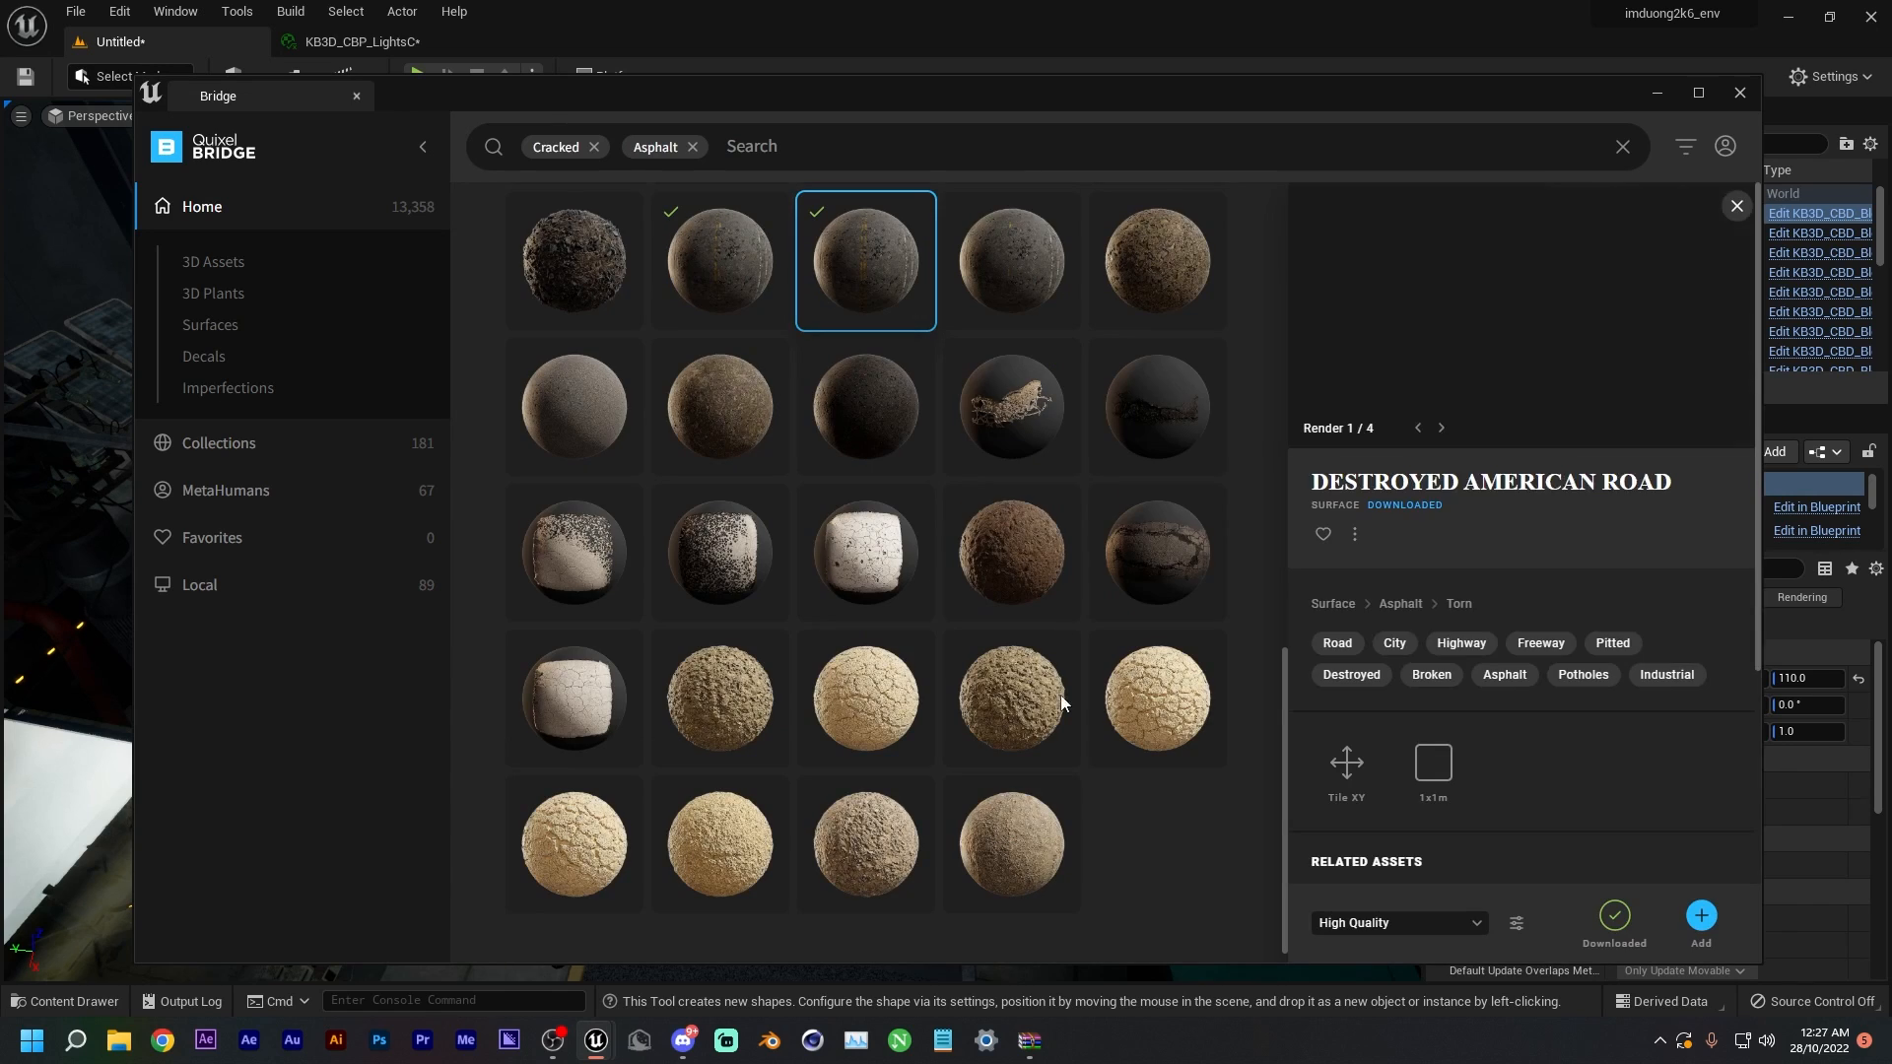
pyautogui.click(1380, 926)
pyautogui.click(1366, 861)
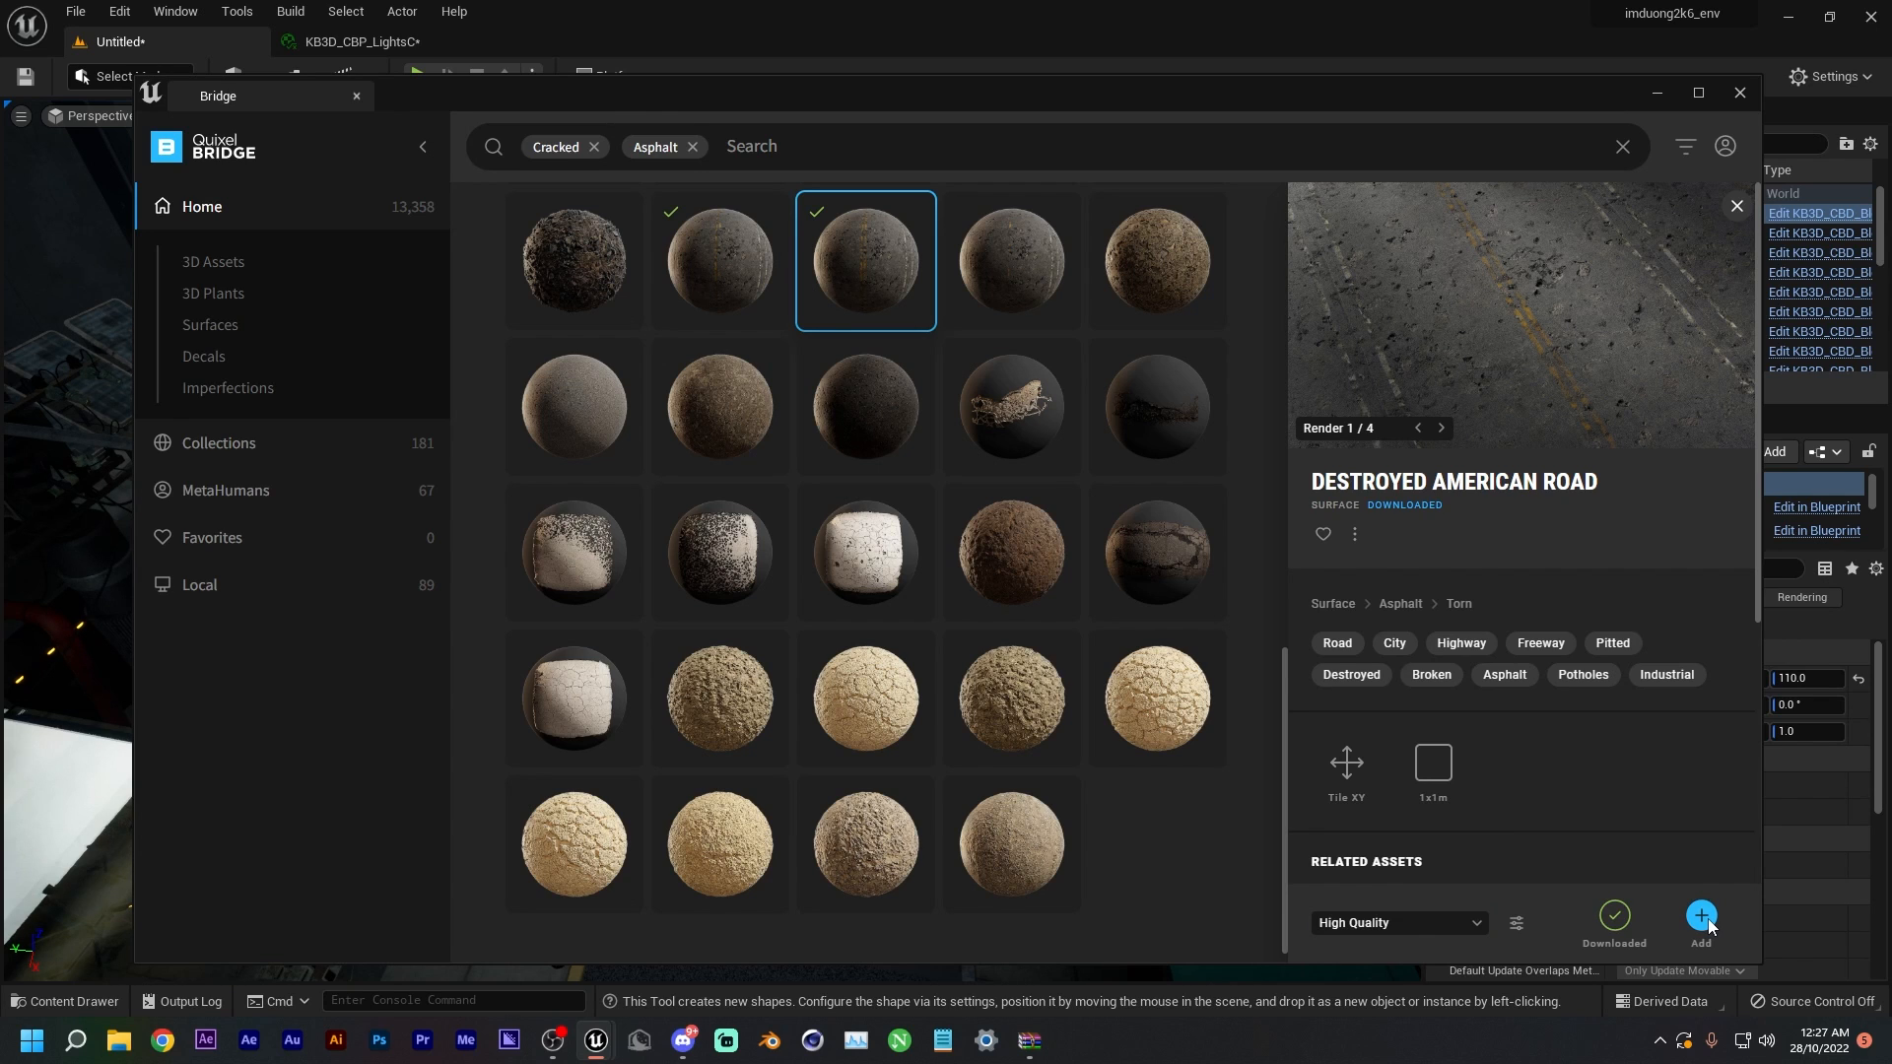
# - Select the Destroyed American Road material instance, minimize Bridge, and dock the Content Browser as a short strip beneath the viewport
pyautogui.moveTo(0, 390); pyautogui.dragTo(693, 4)
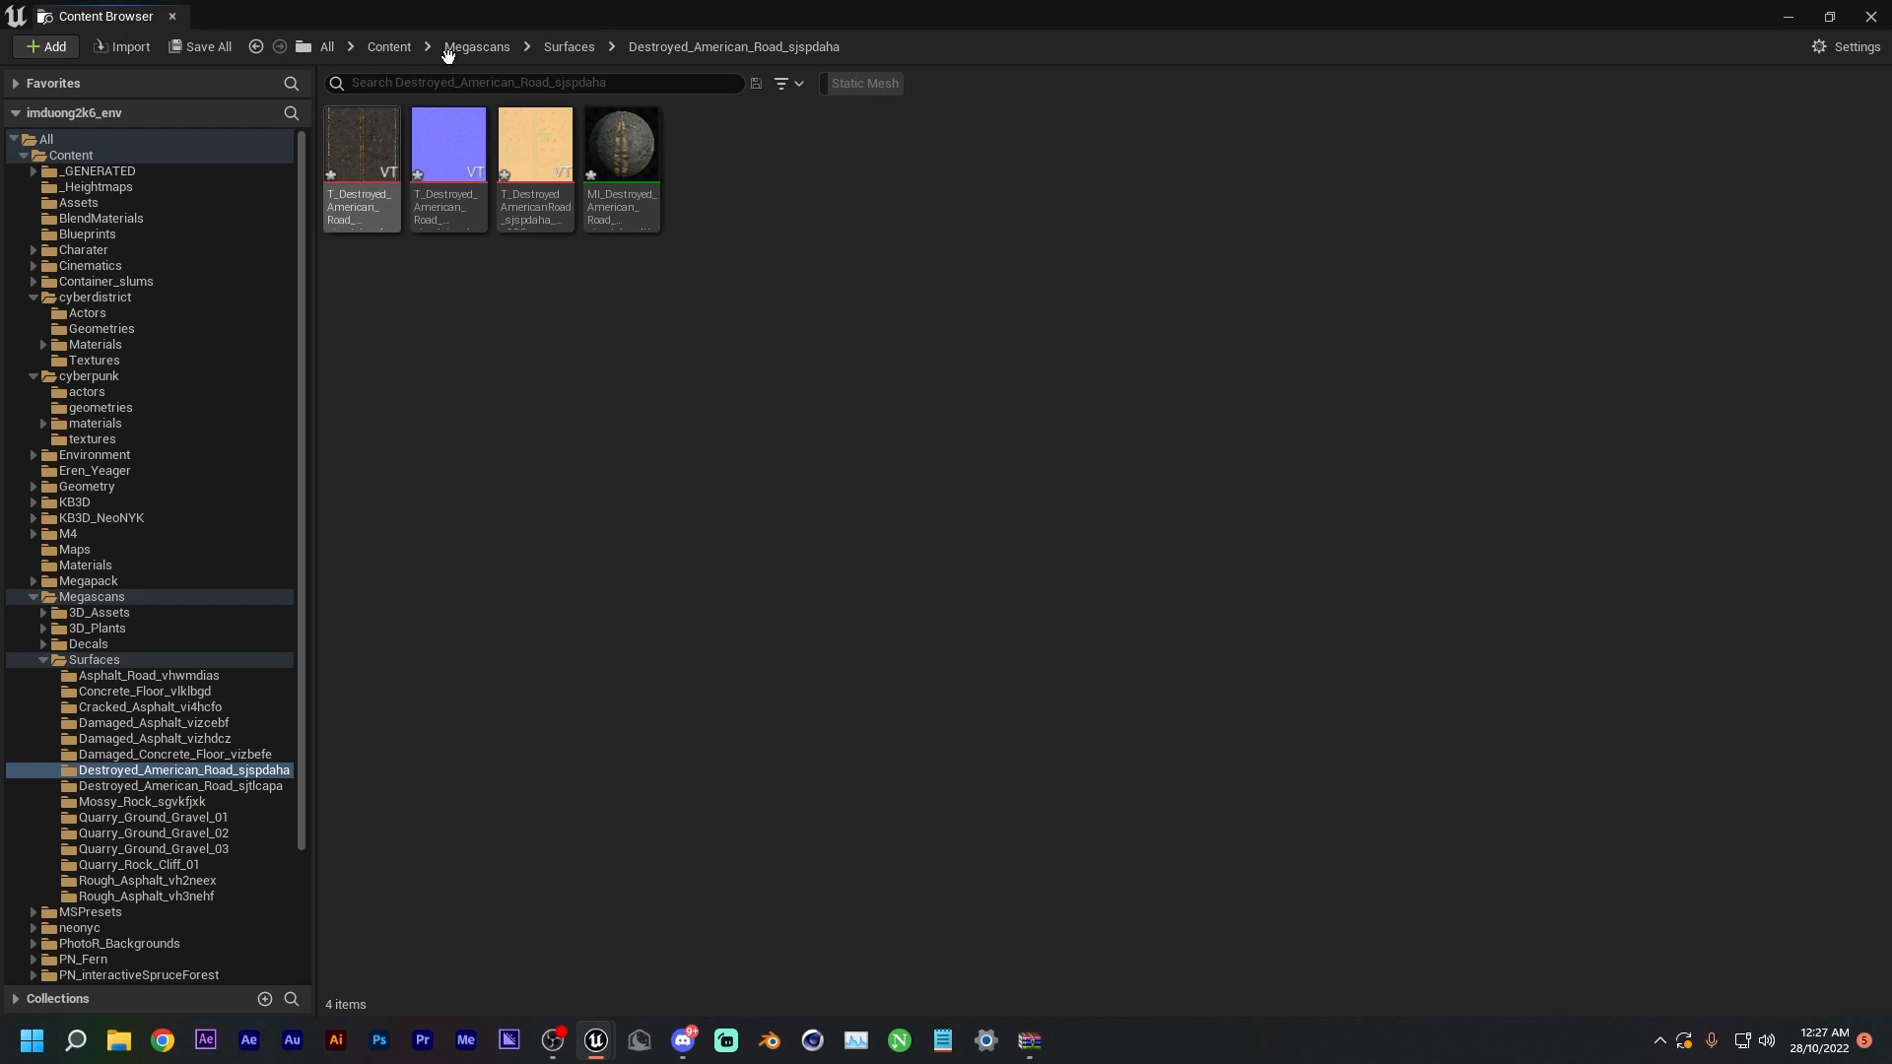
pyautogui.click(638, 138)
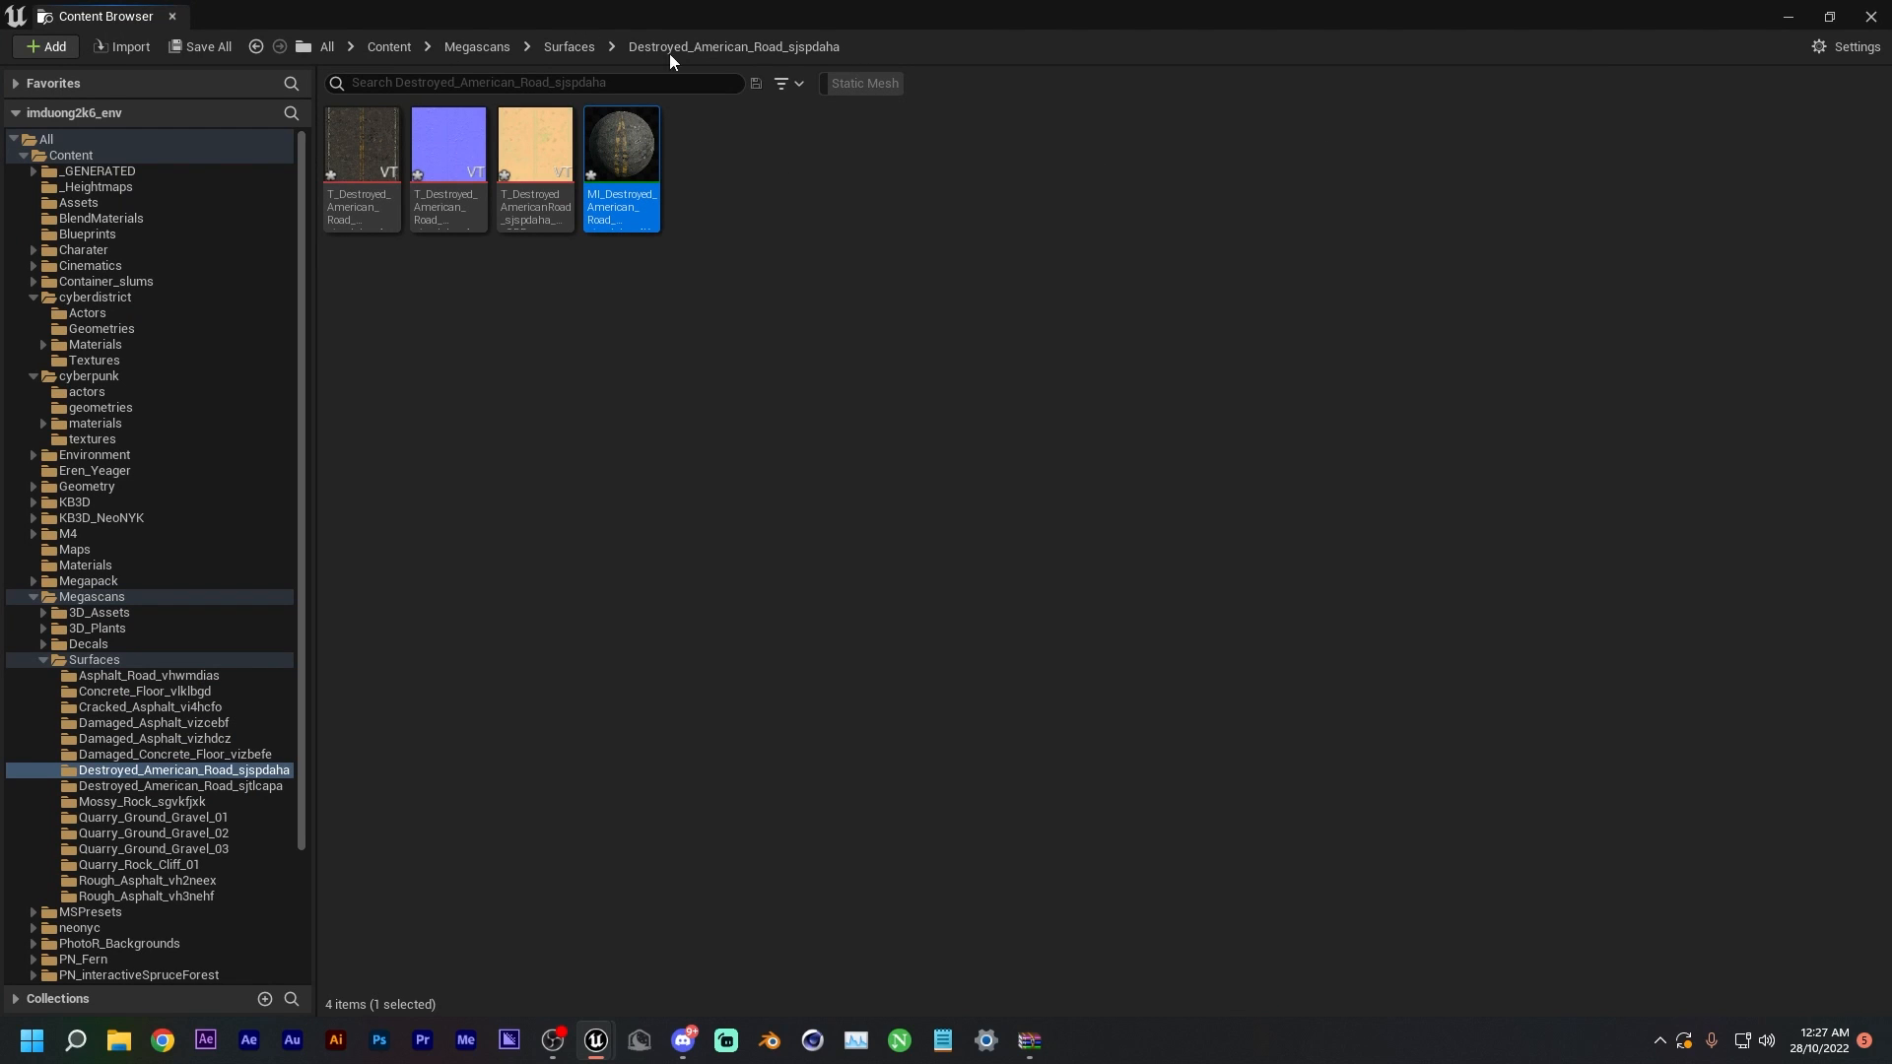
pyautogui.click(1813, 25)
pyautogui.click(1659, 98)
pyautogui.click(1658, 95)
pyautogui.moveTo(1015, 507); pyautogui.dragTo(376, 920)
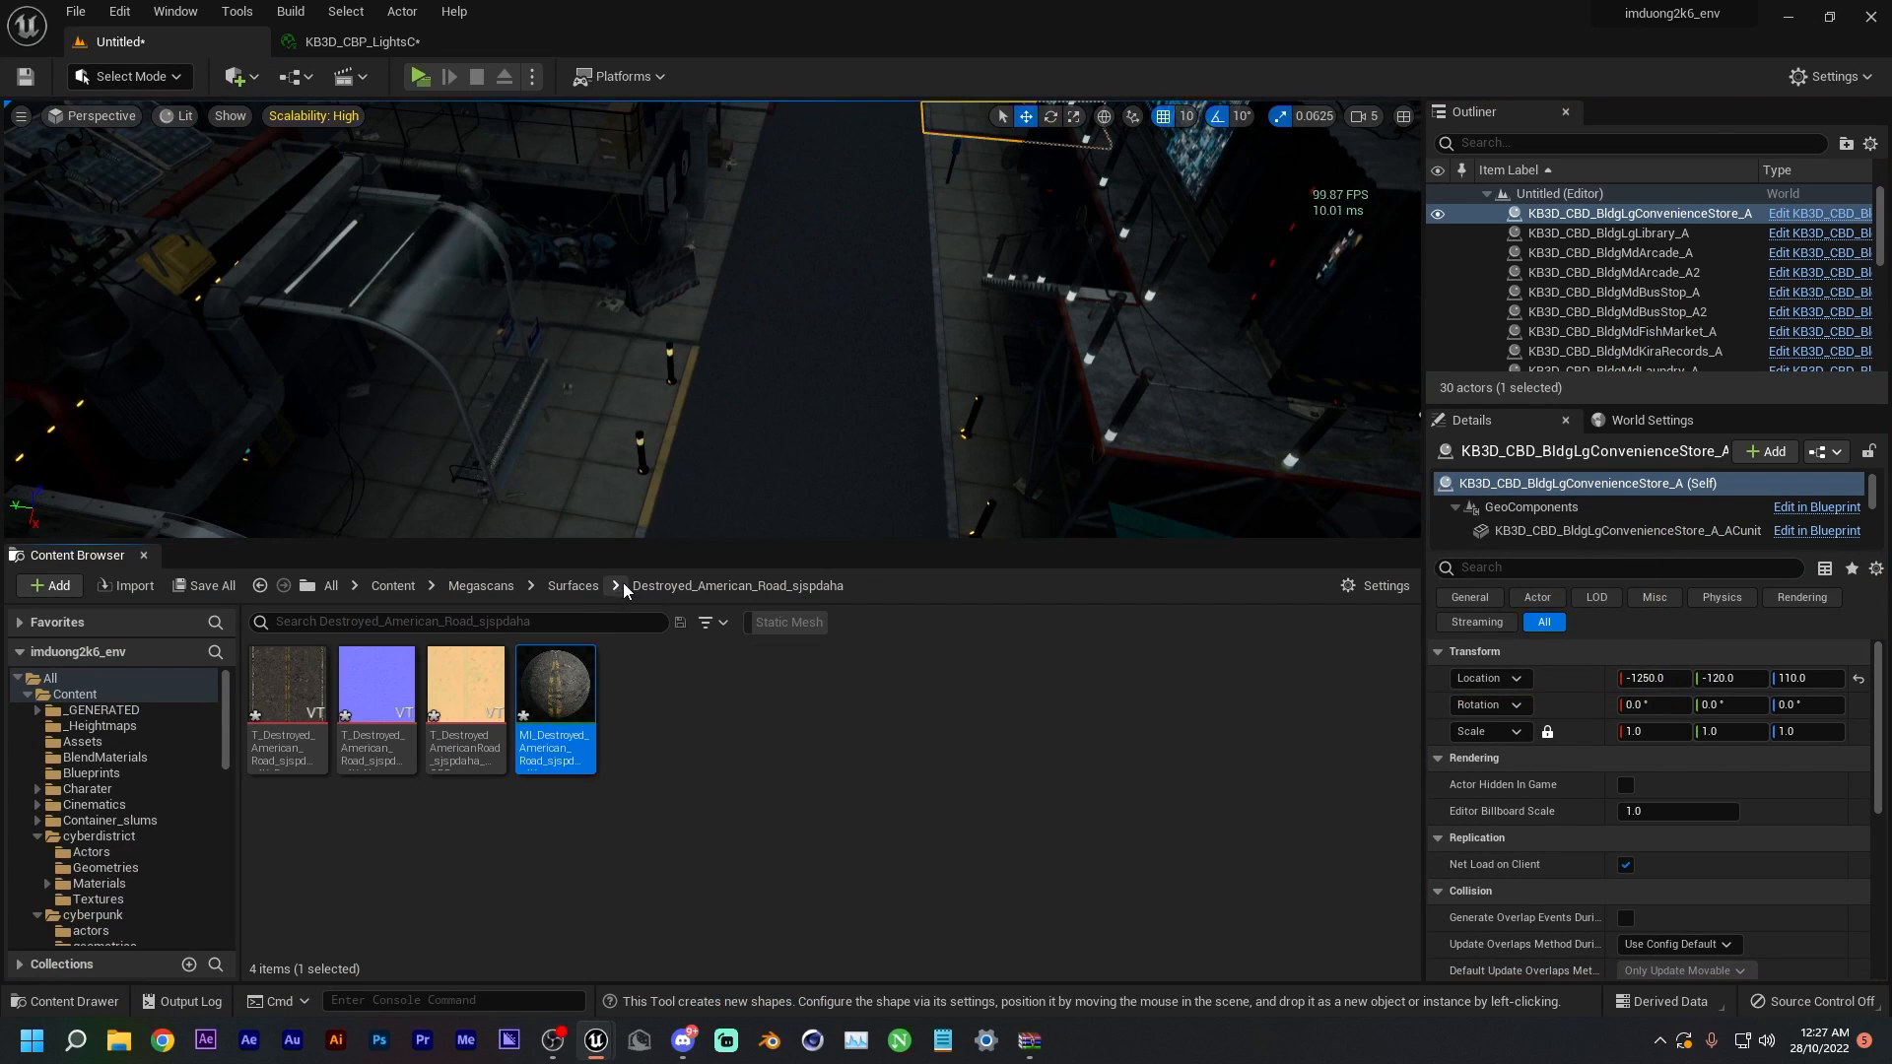
pyautogui.moveTo(680, 541); pyautogui.dragTo(676, 759)
# - Apply the Destroyed American Road material instance to the Rectangle road mesh running between the buildings
pyautogui.moveTo(786, 482); pyautogui.dragTo(786, 542, button='right')
pyautogui.click(793, 412)
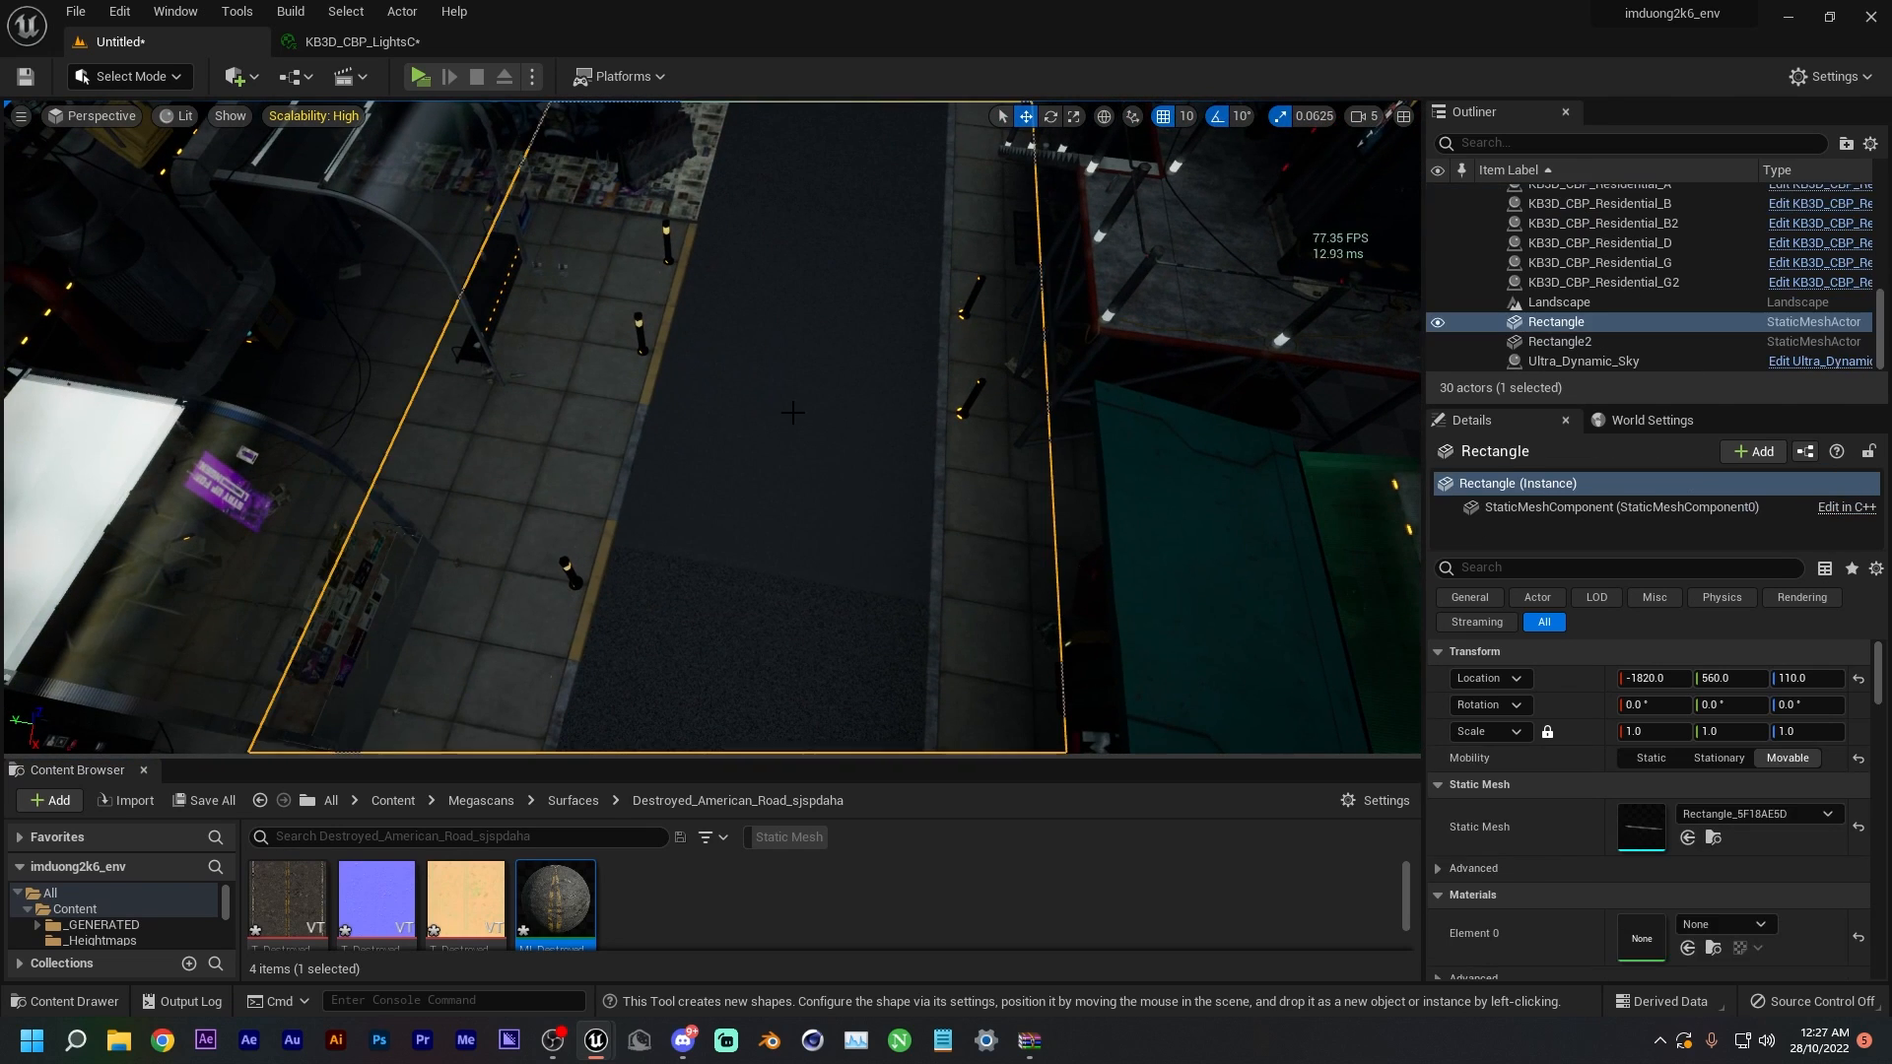
pyautogui.moveTo(556, 897); pyautogui.dragTo(743, 515)
pyautogui.moveTo(743, 514)
pyautogui.mouseDown(button='right')
pyautogui.moveTo(773, 414)
pyautogui.moveTo(592, 611)
pyautogui.moveTo(741, 523)
pyautogui.moveTo(739, 370)
pyautogui.moveTo(763, 512)
pyautogui.mouseUp(button='right')
pyautogui.moveTo(1239, 380); pyautogui.dragTo(1242, 381, button='right')
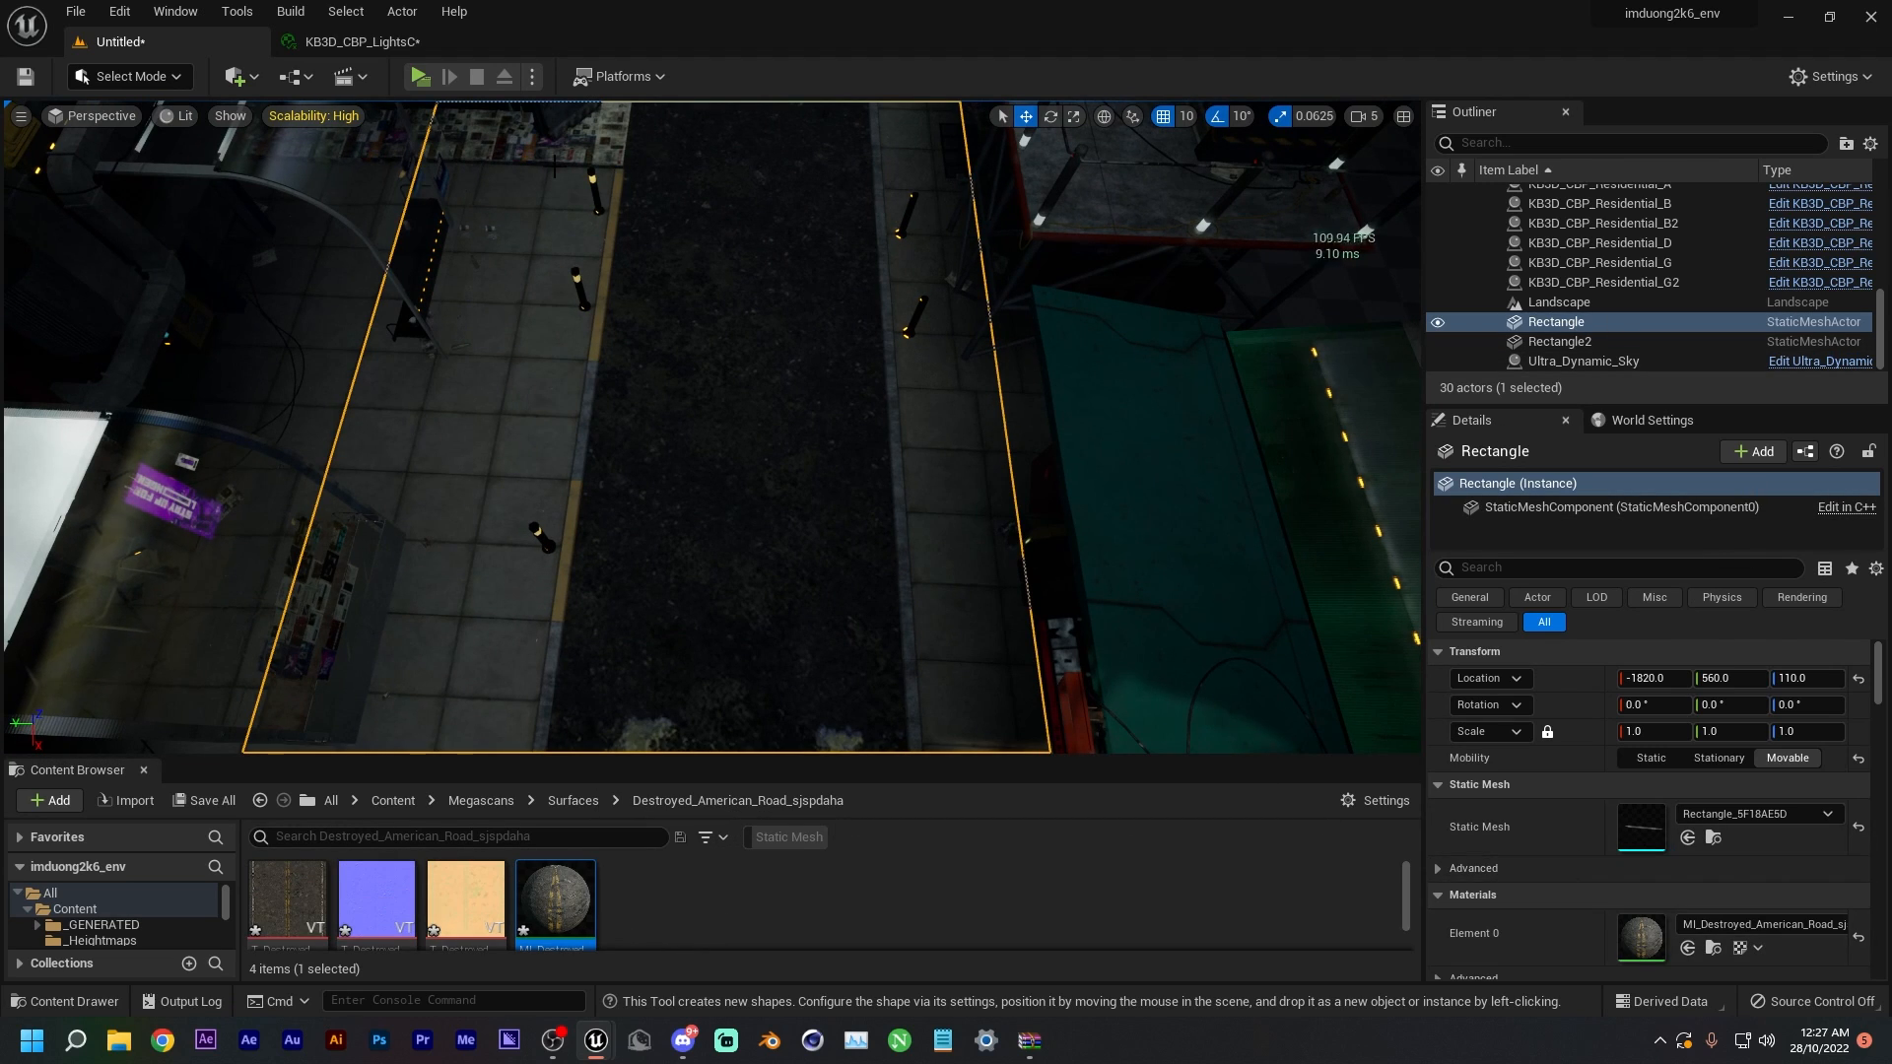
pyautogui.moveTo(654, 543); pyautogui.dragTo(654, 504, button='right')
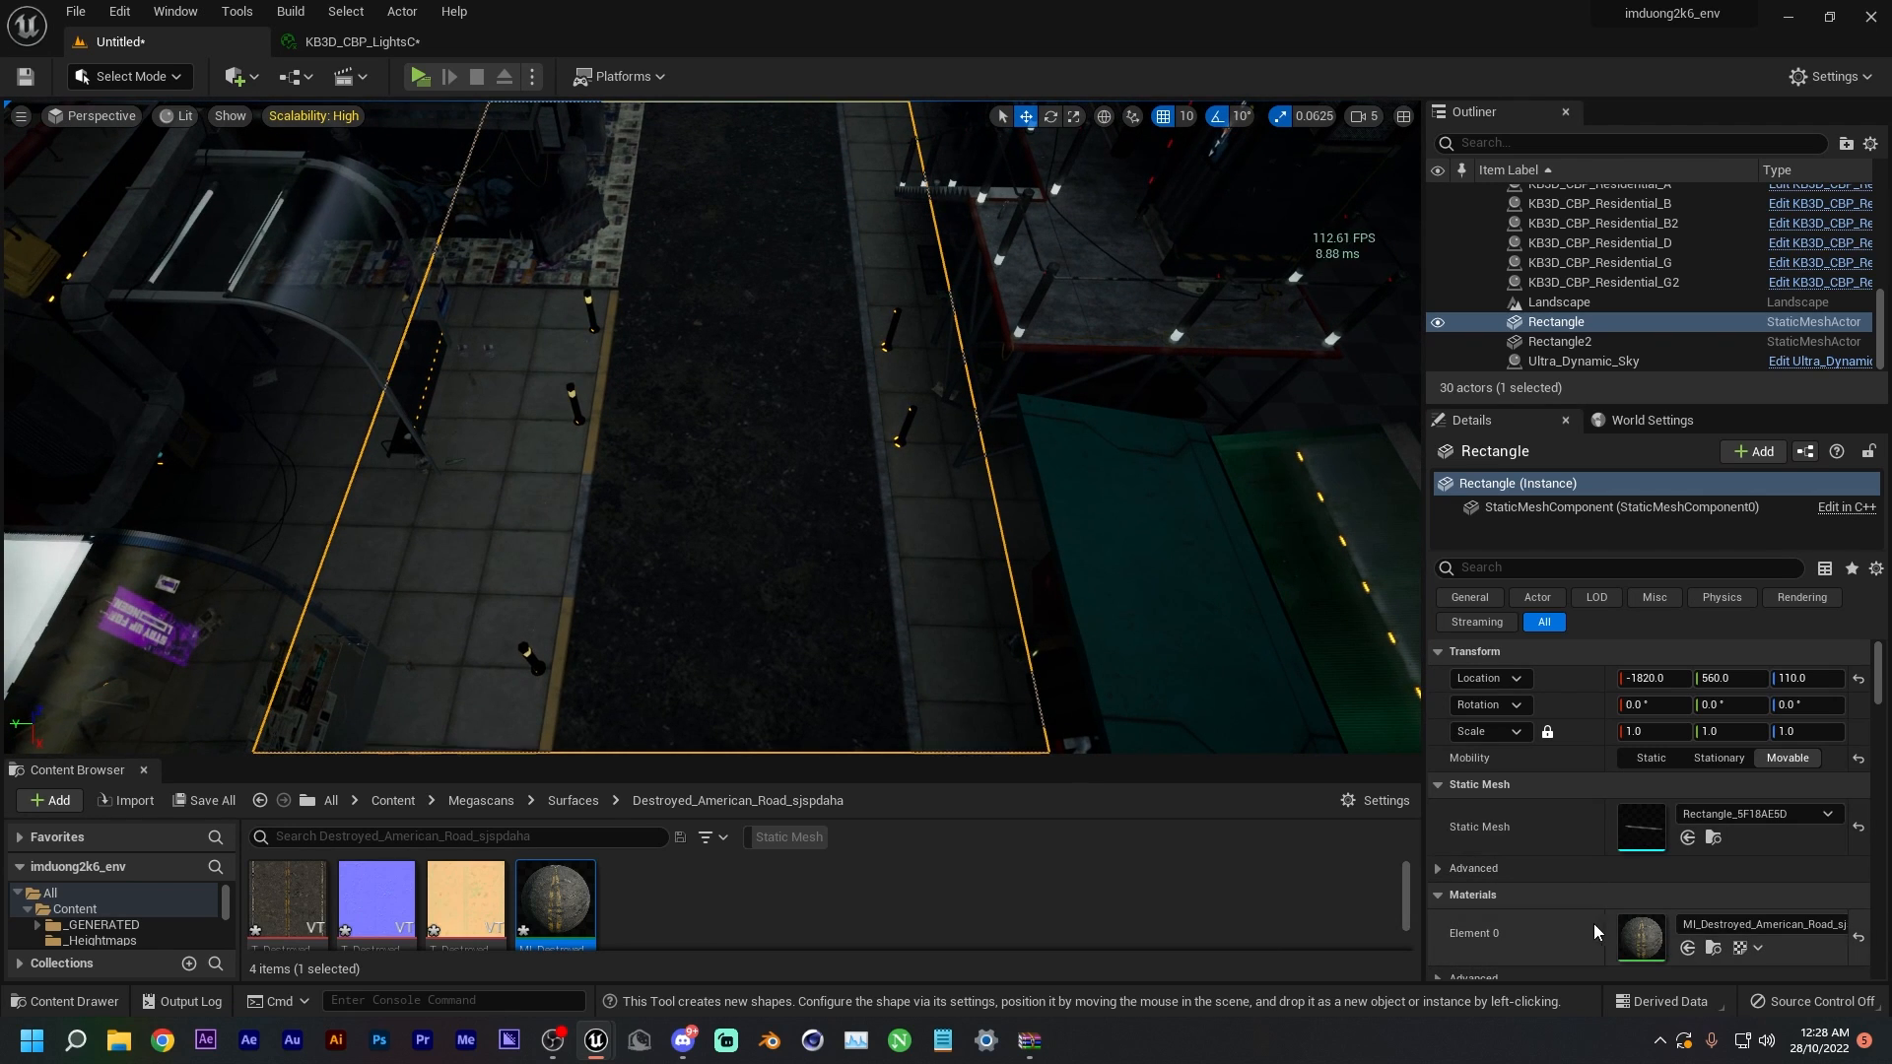
# - Enable the Tiling/Offset override on the road's Destroyed American Road instance and set Tiling X and Tiling Y to 15
pyautogui.doubleClick(1641, 933)
pyautogui.moveTo(1094, 105); pyautogui.dragTo(1299, 103)
pyautogui.click(1480, 322)
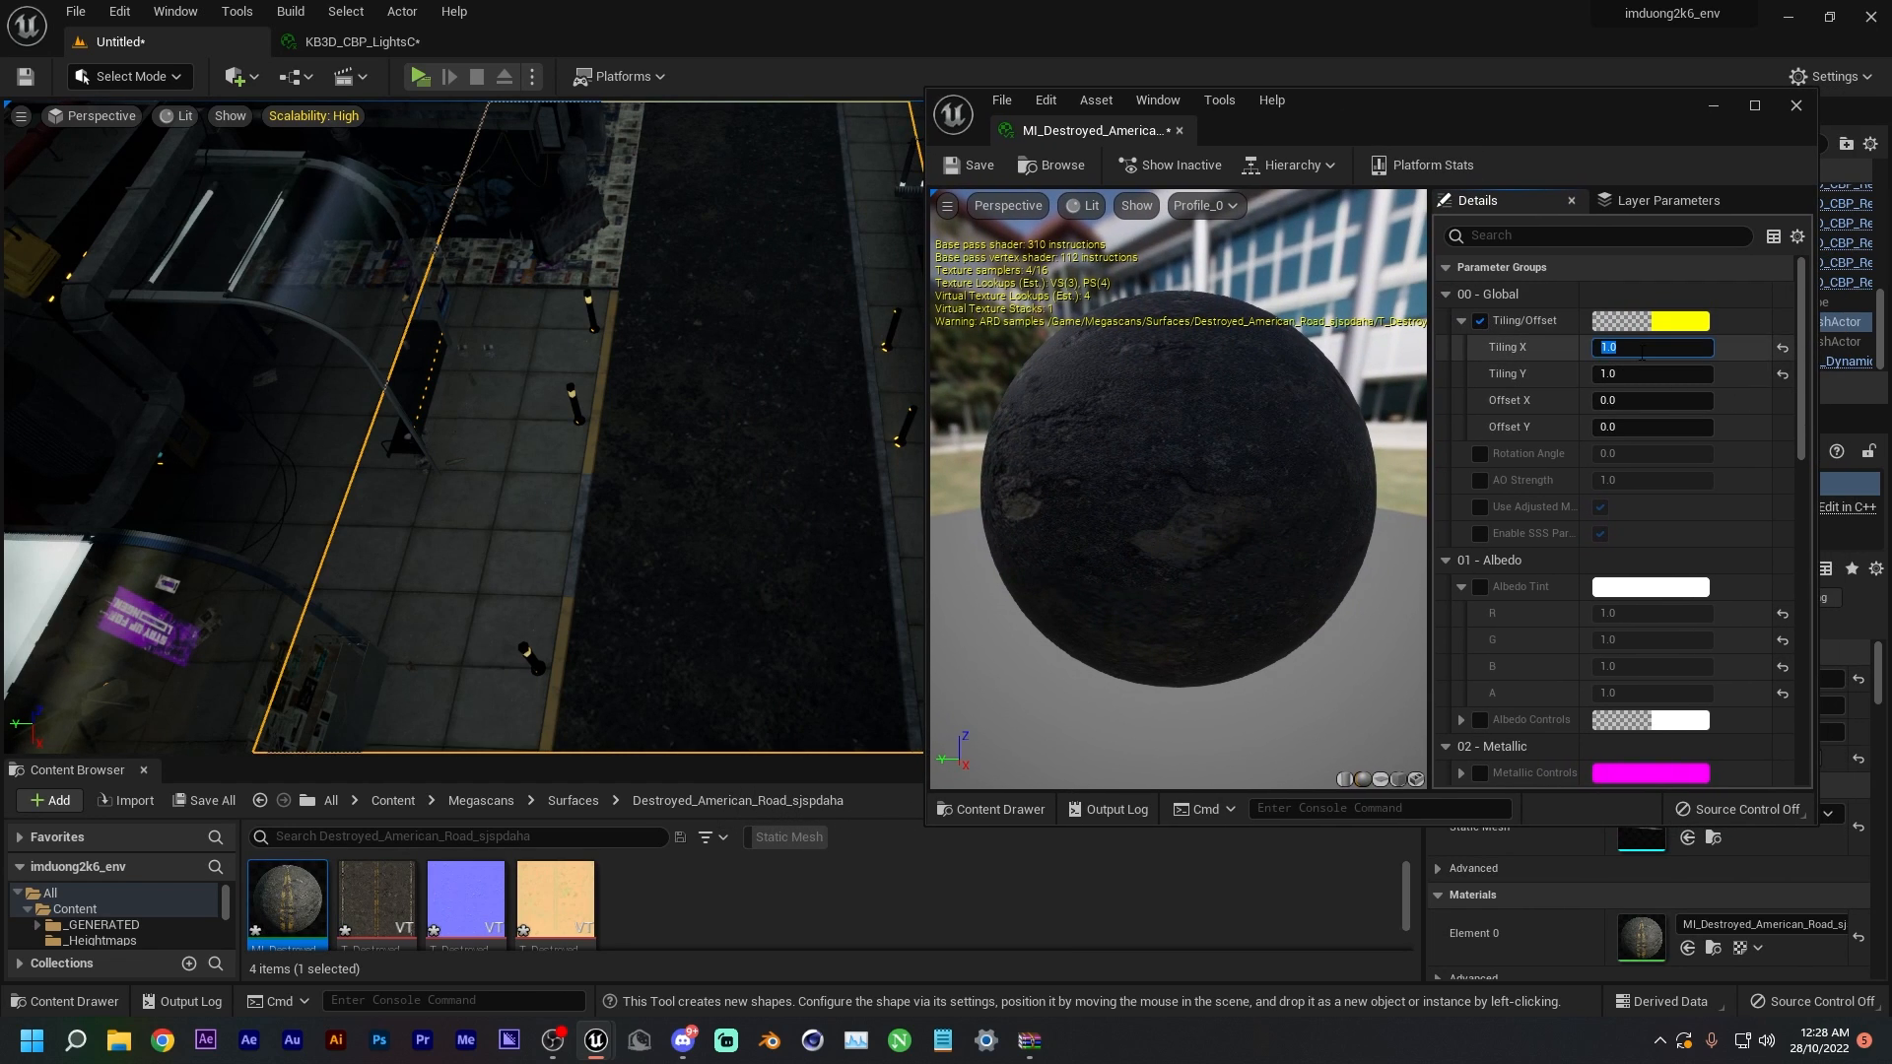
pyautogui.write('15')
pyautogui.press('Tab')
pyautogui.write('15')
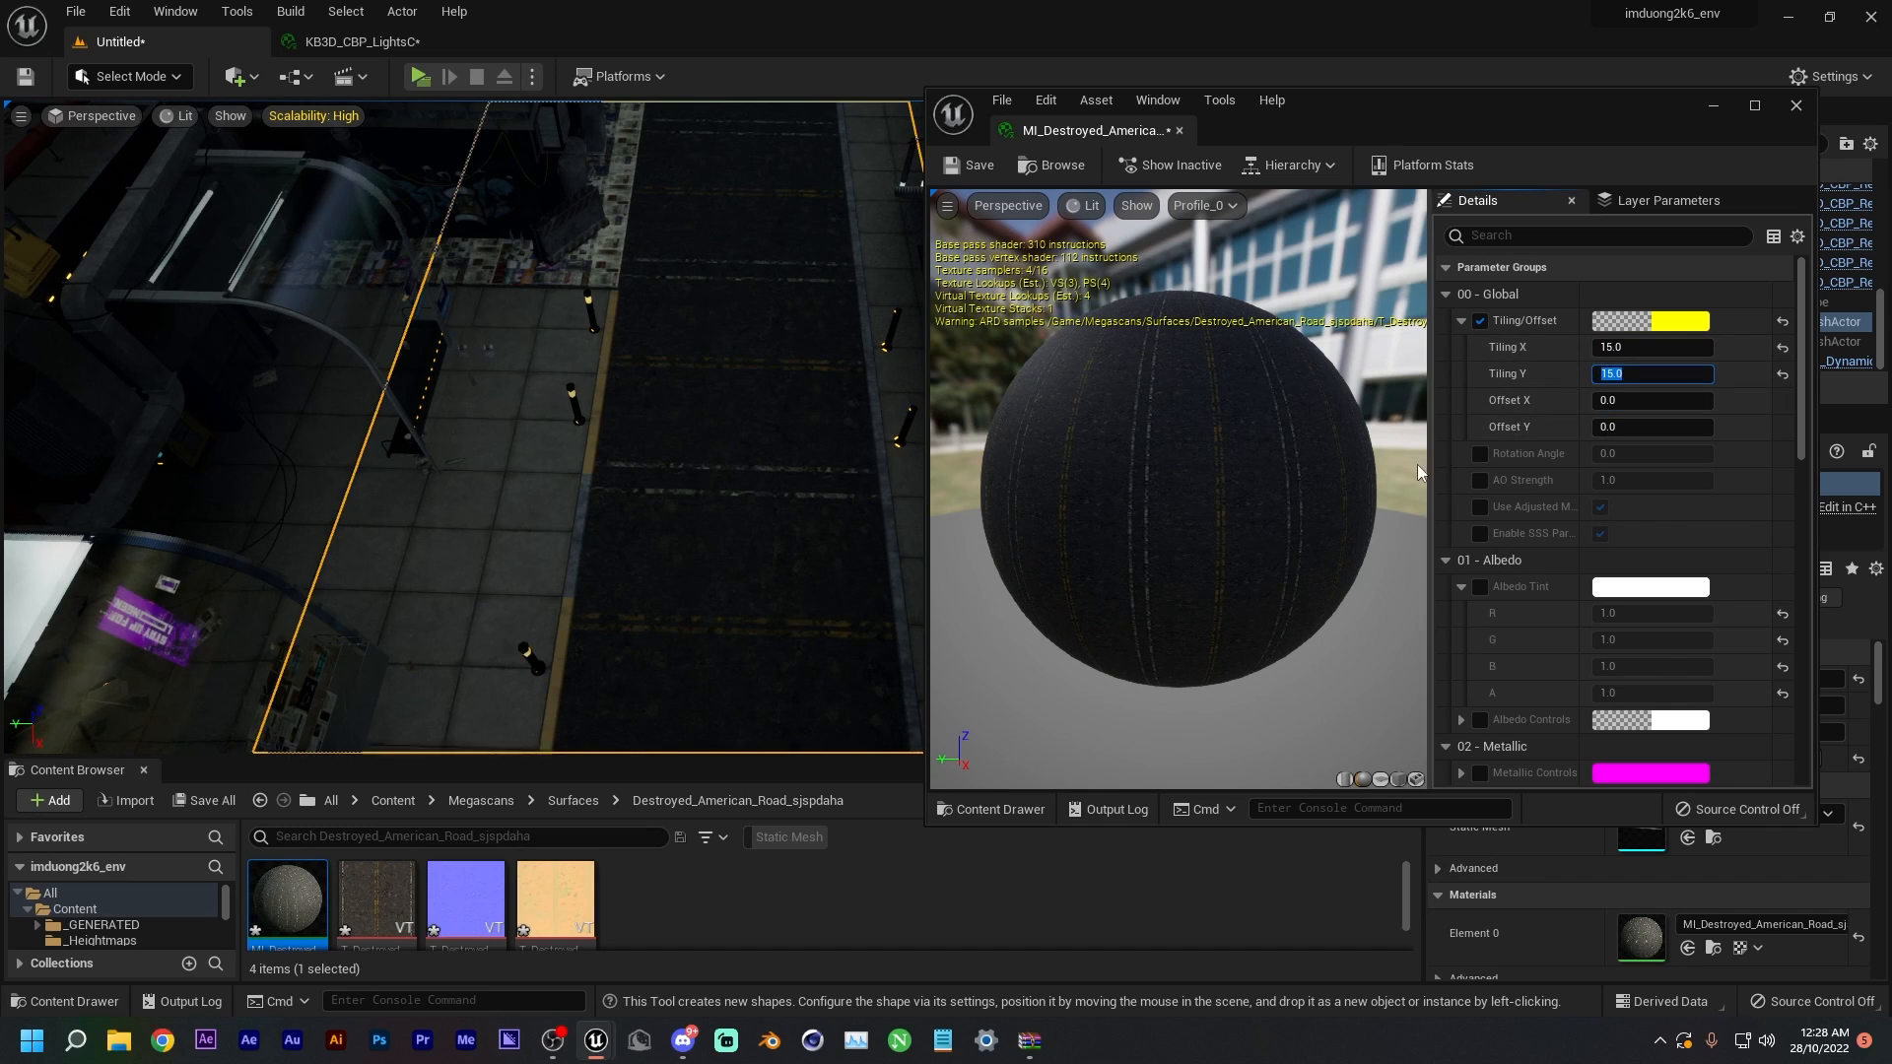
pyautogui.click(1796, 106)
# - Enlarge the Content Browser and look through the Megascans Damaged_Asphalt and Cracked_Asphalt surface folders for a usable road material
pyautogui.moveTo(597, 759); pyautogui.dragTo(589, 605)
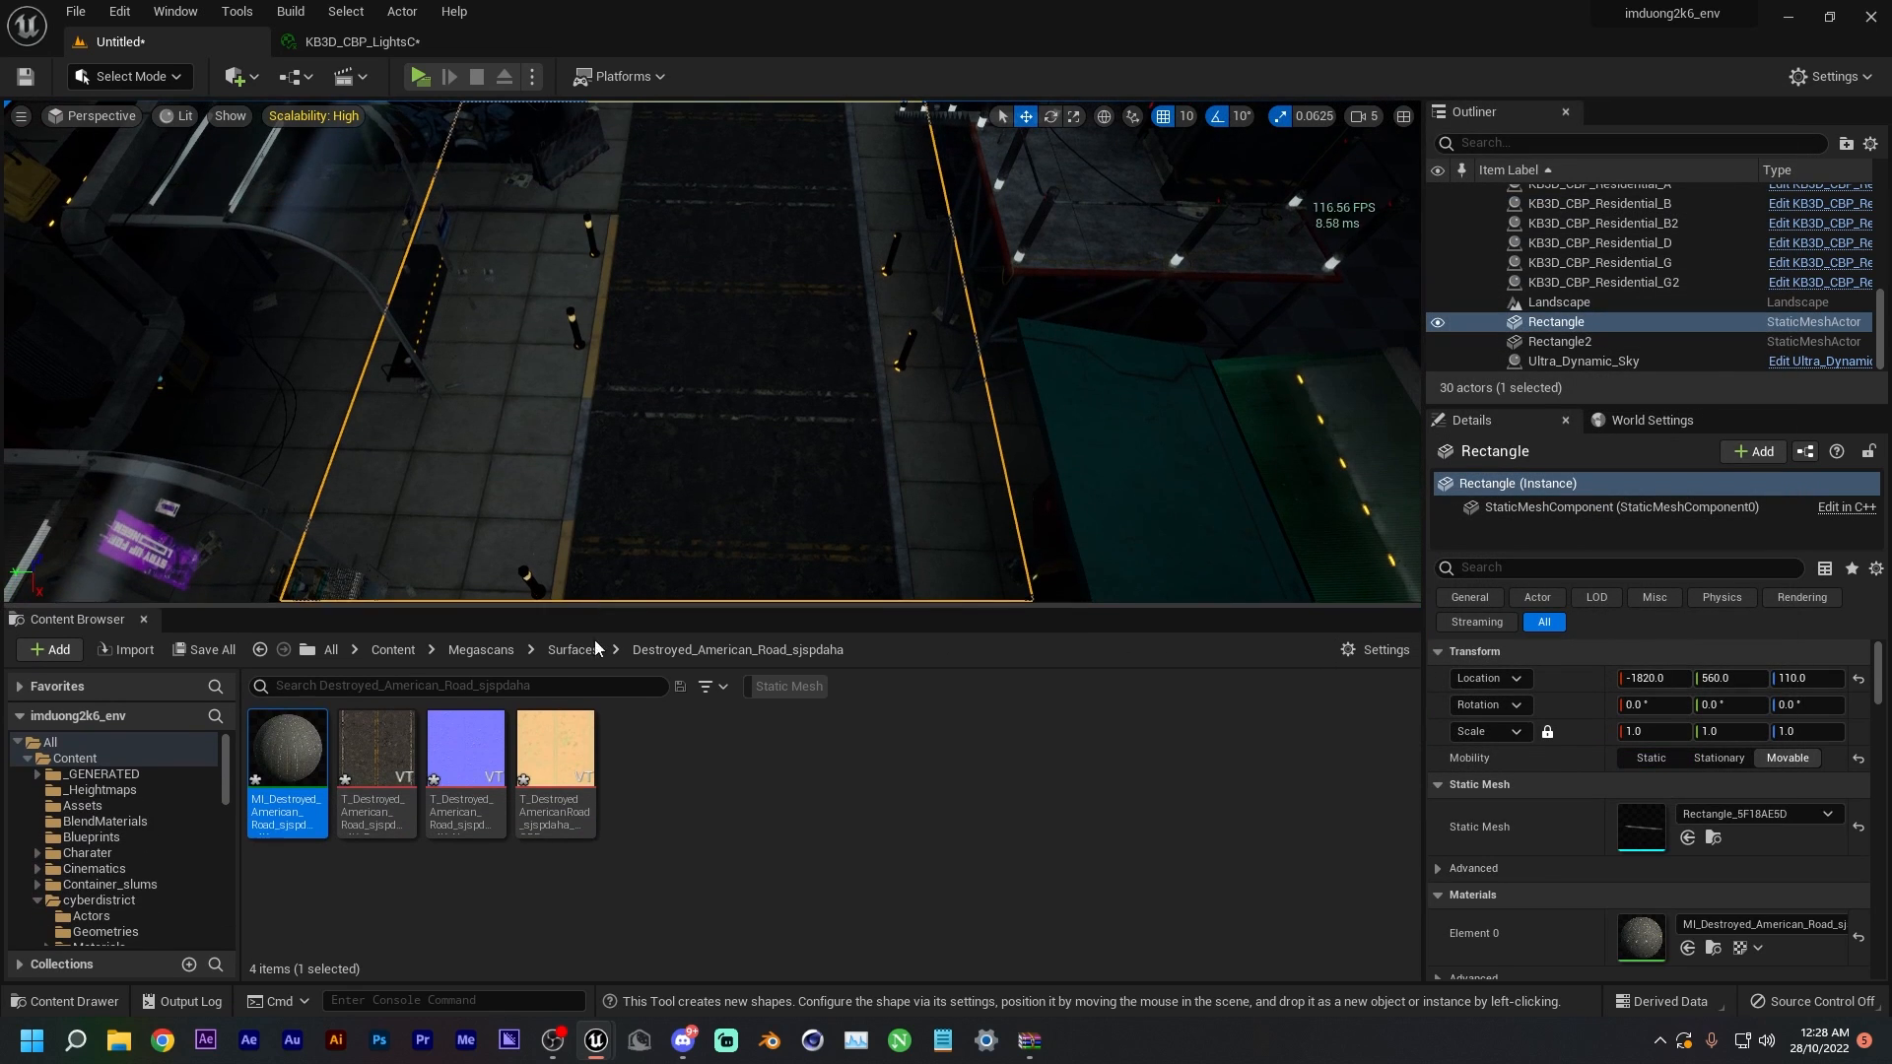
pyautogui.click(577, 650)
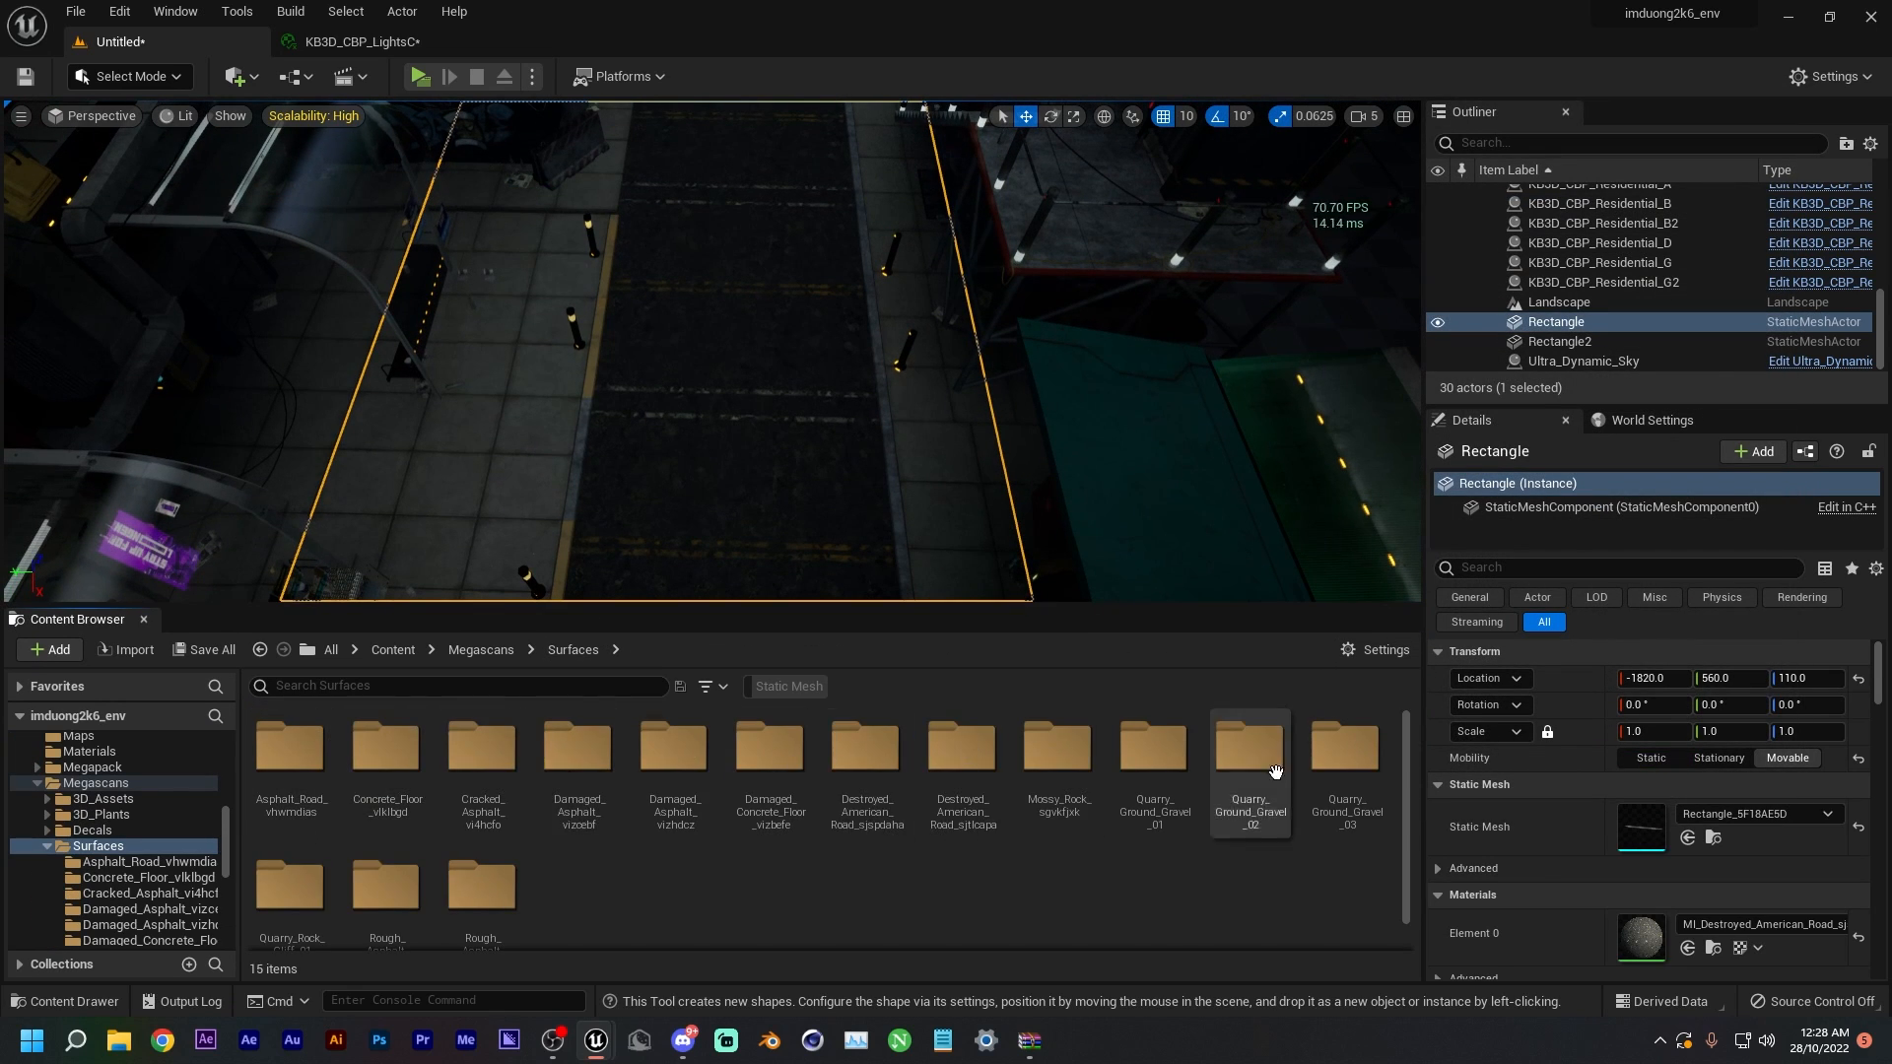
pyautogui.scroll(-1, 641, 828)
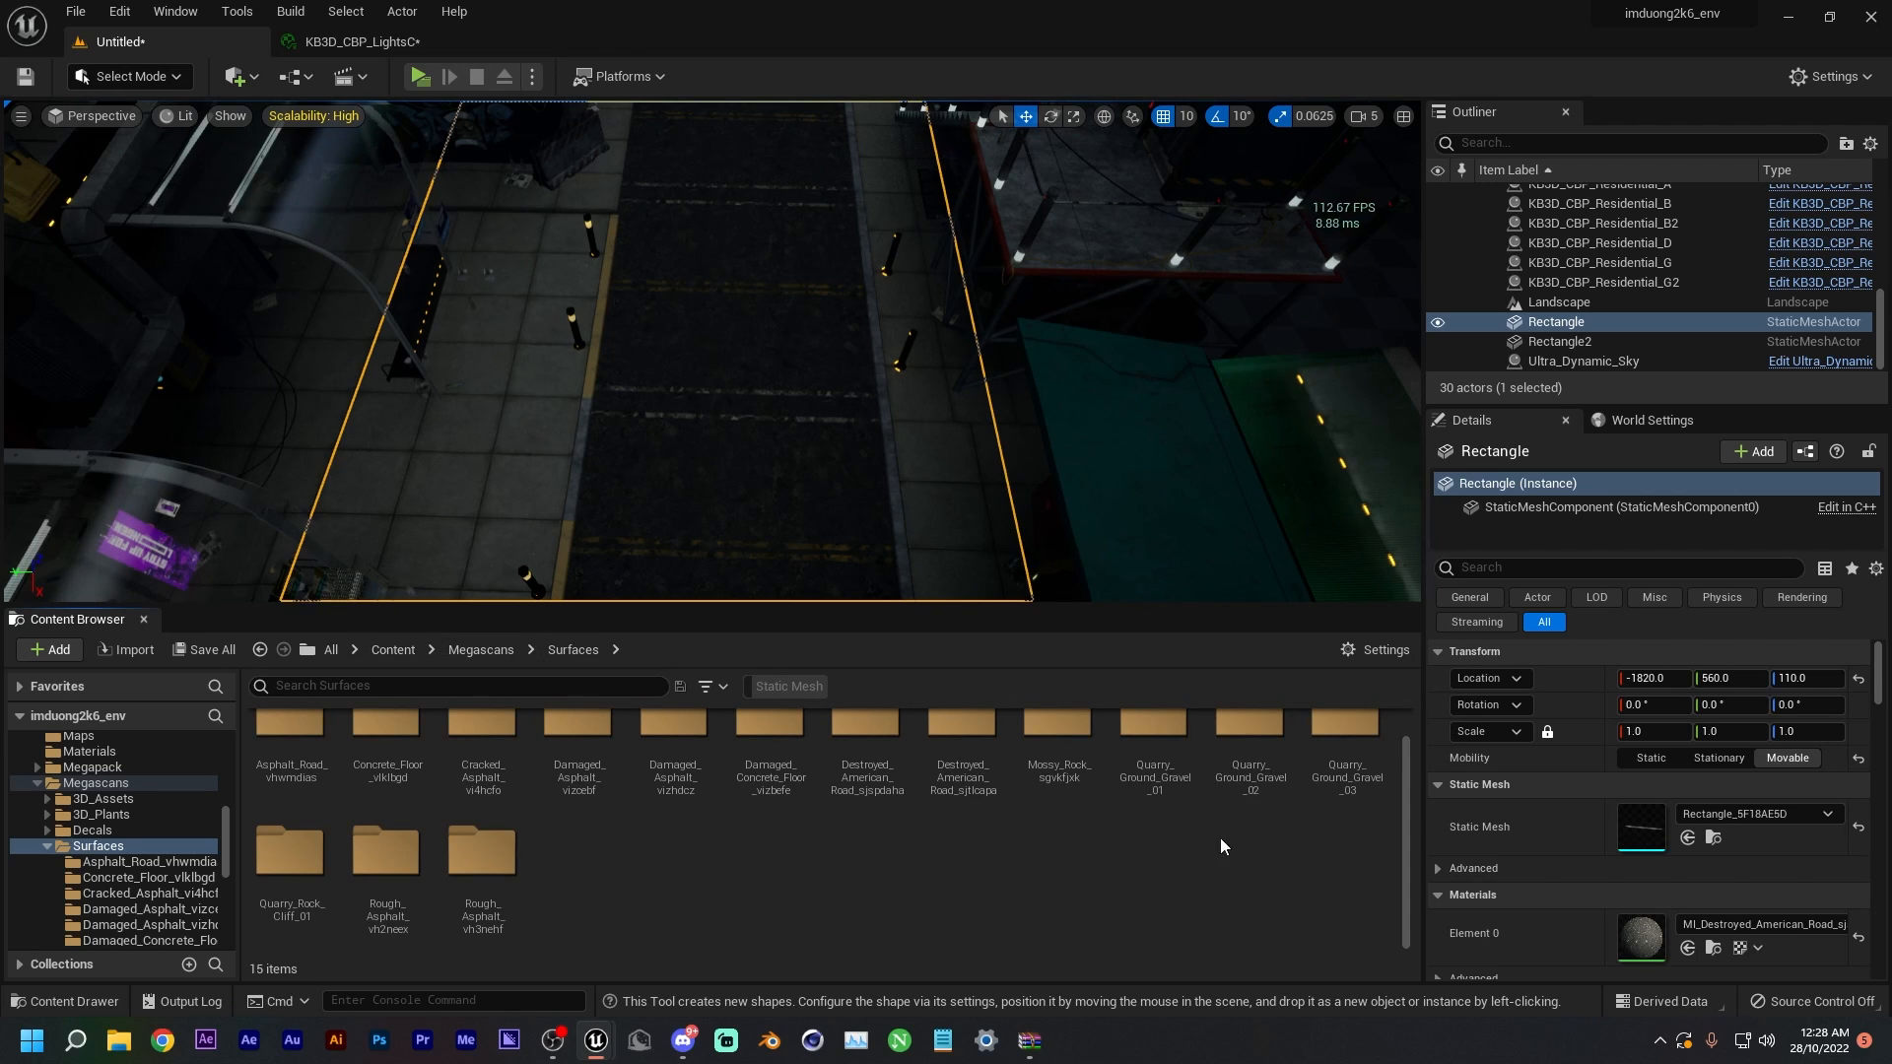
pyautogui.scroll(1, 1183, 808)
pyautogui.scroll(-1, 879, 837)
pyautogui.doubleClick(673, 754)
pyautogui.click(573, 650)
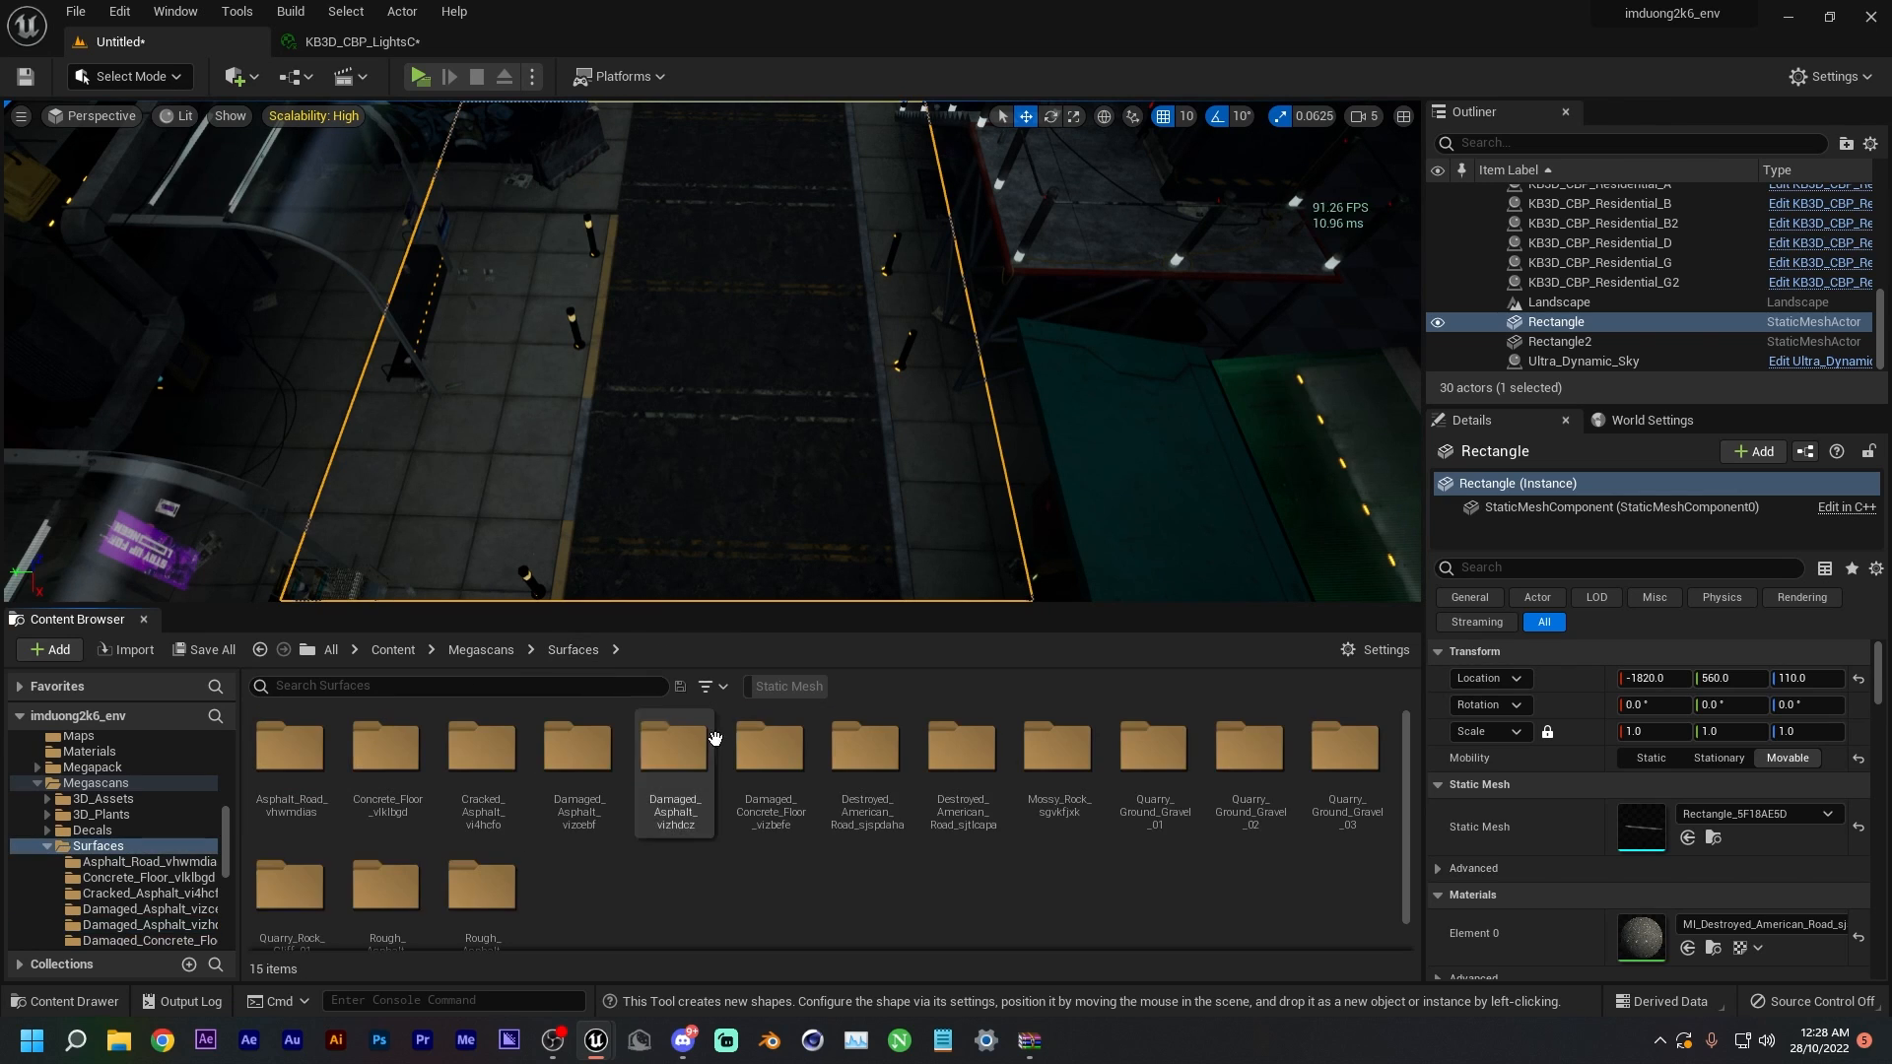
pyautogui.doubleClick(665, 778)
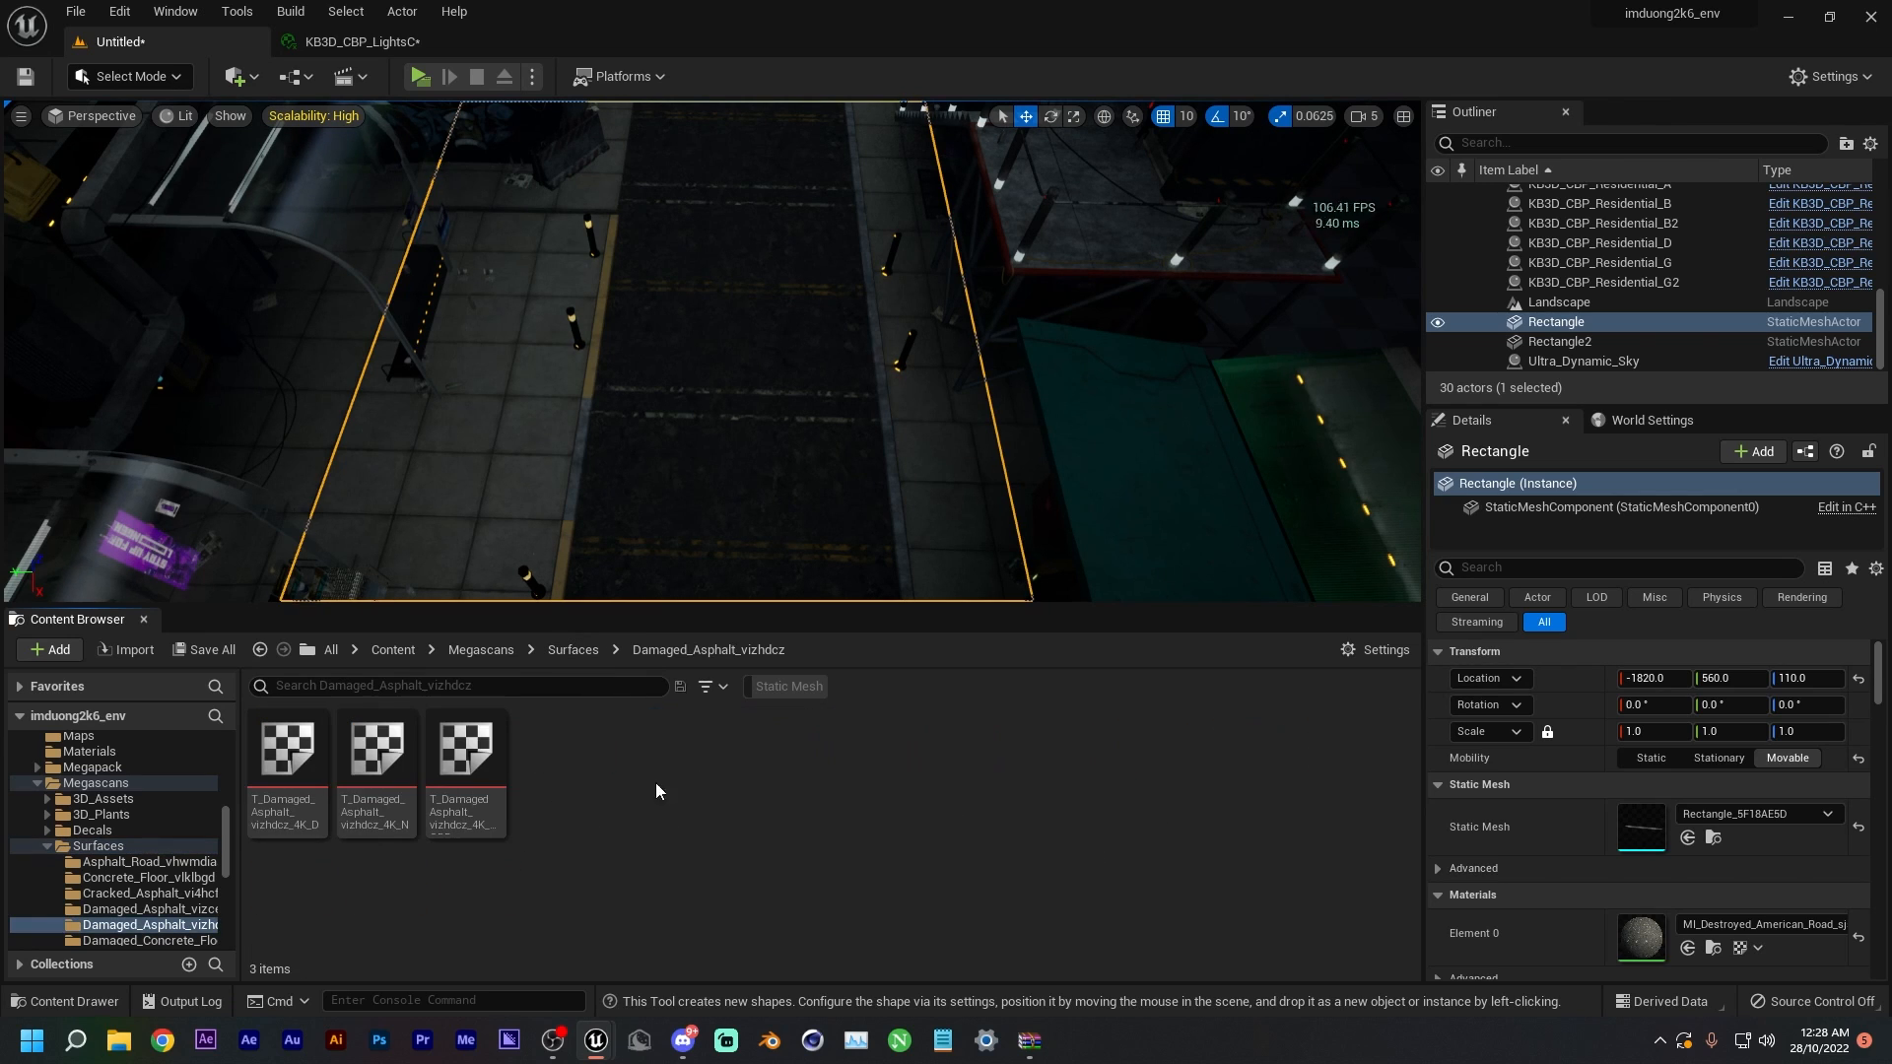
pyautogui.click(576, 650)
pyautogui.doubleClick(467, 757)
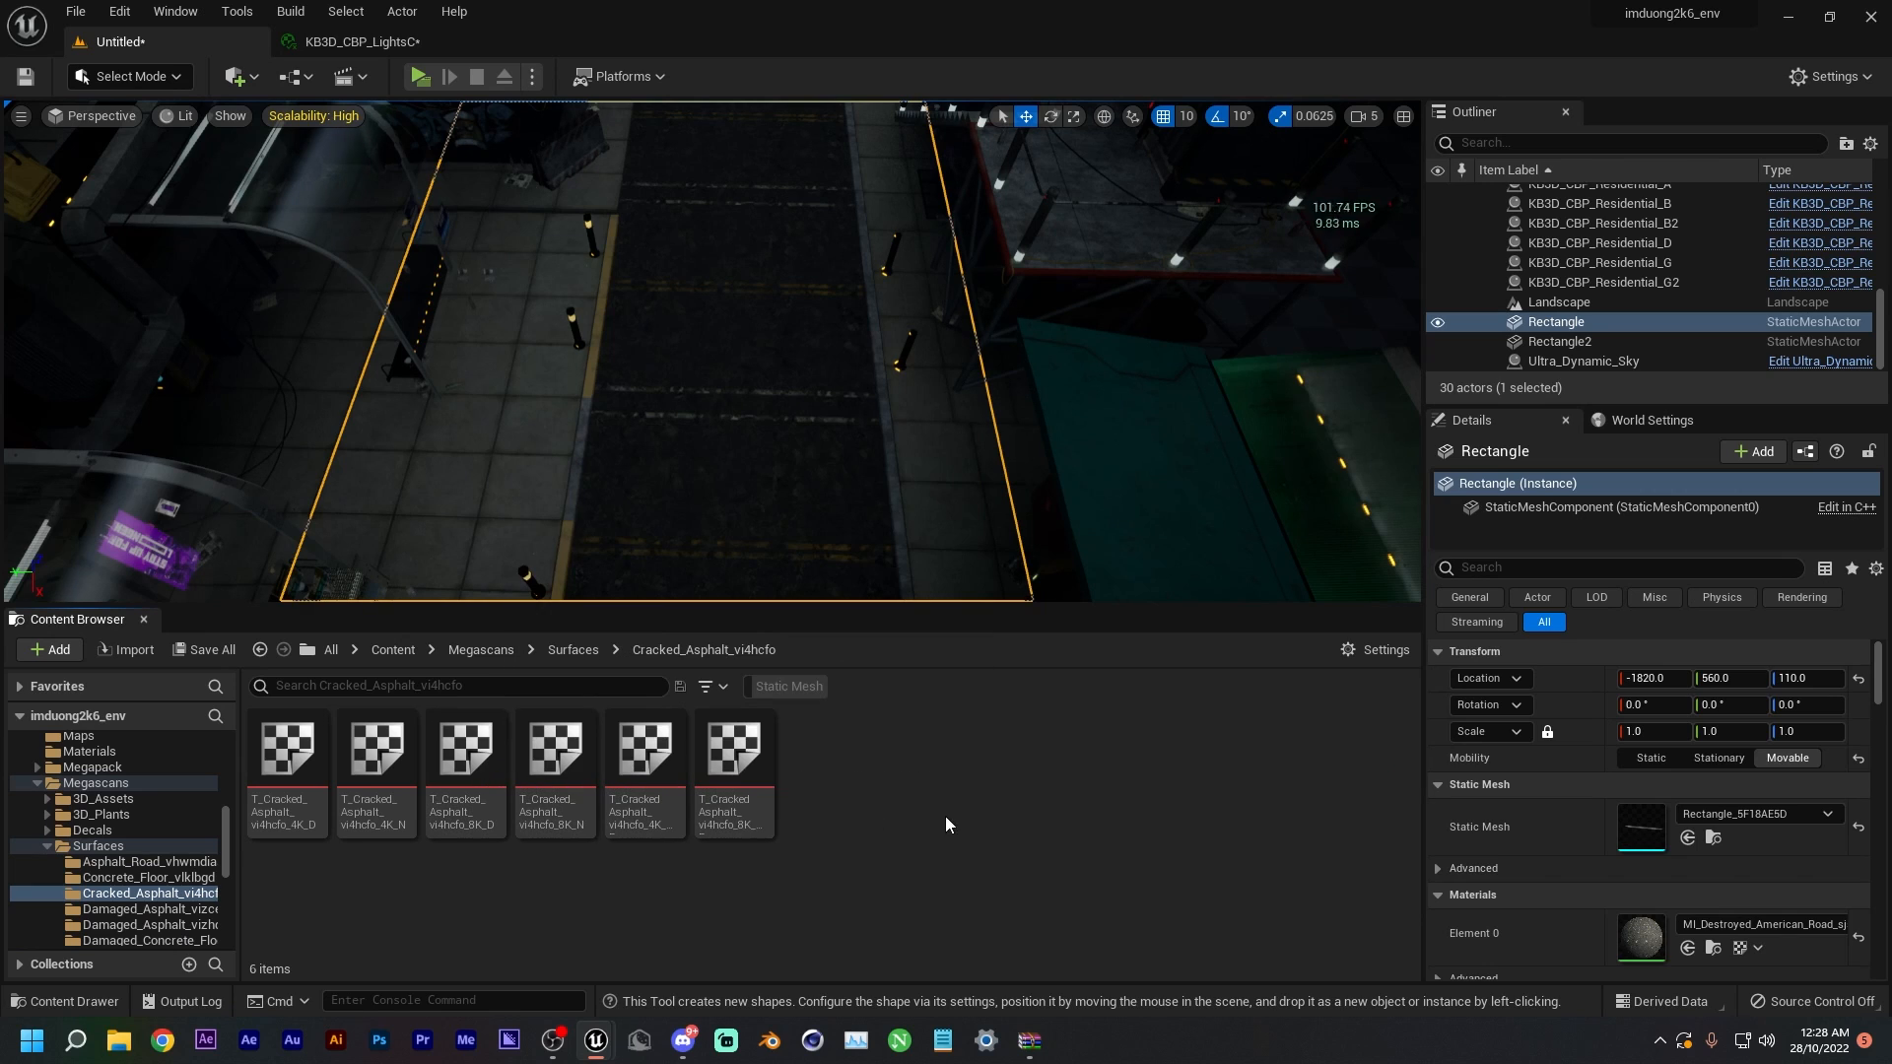
pyautogui.click(730, 760)
pyautogui.click(636, 760)
pyautogui.click(547, 759)
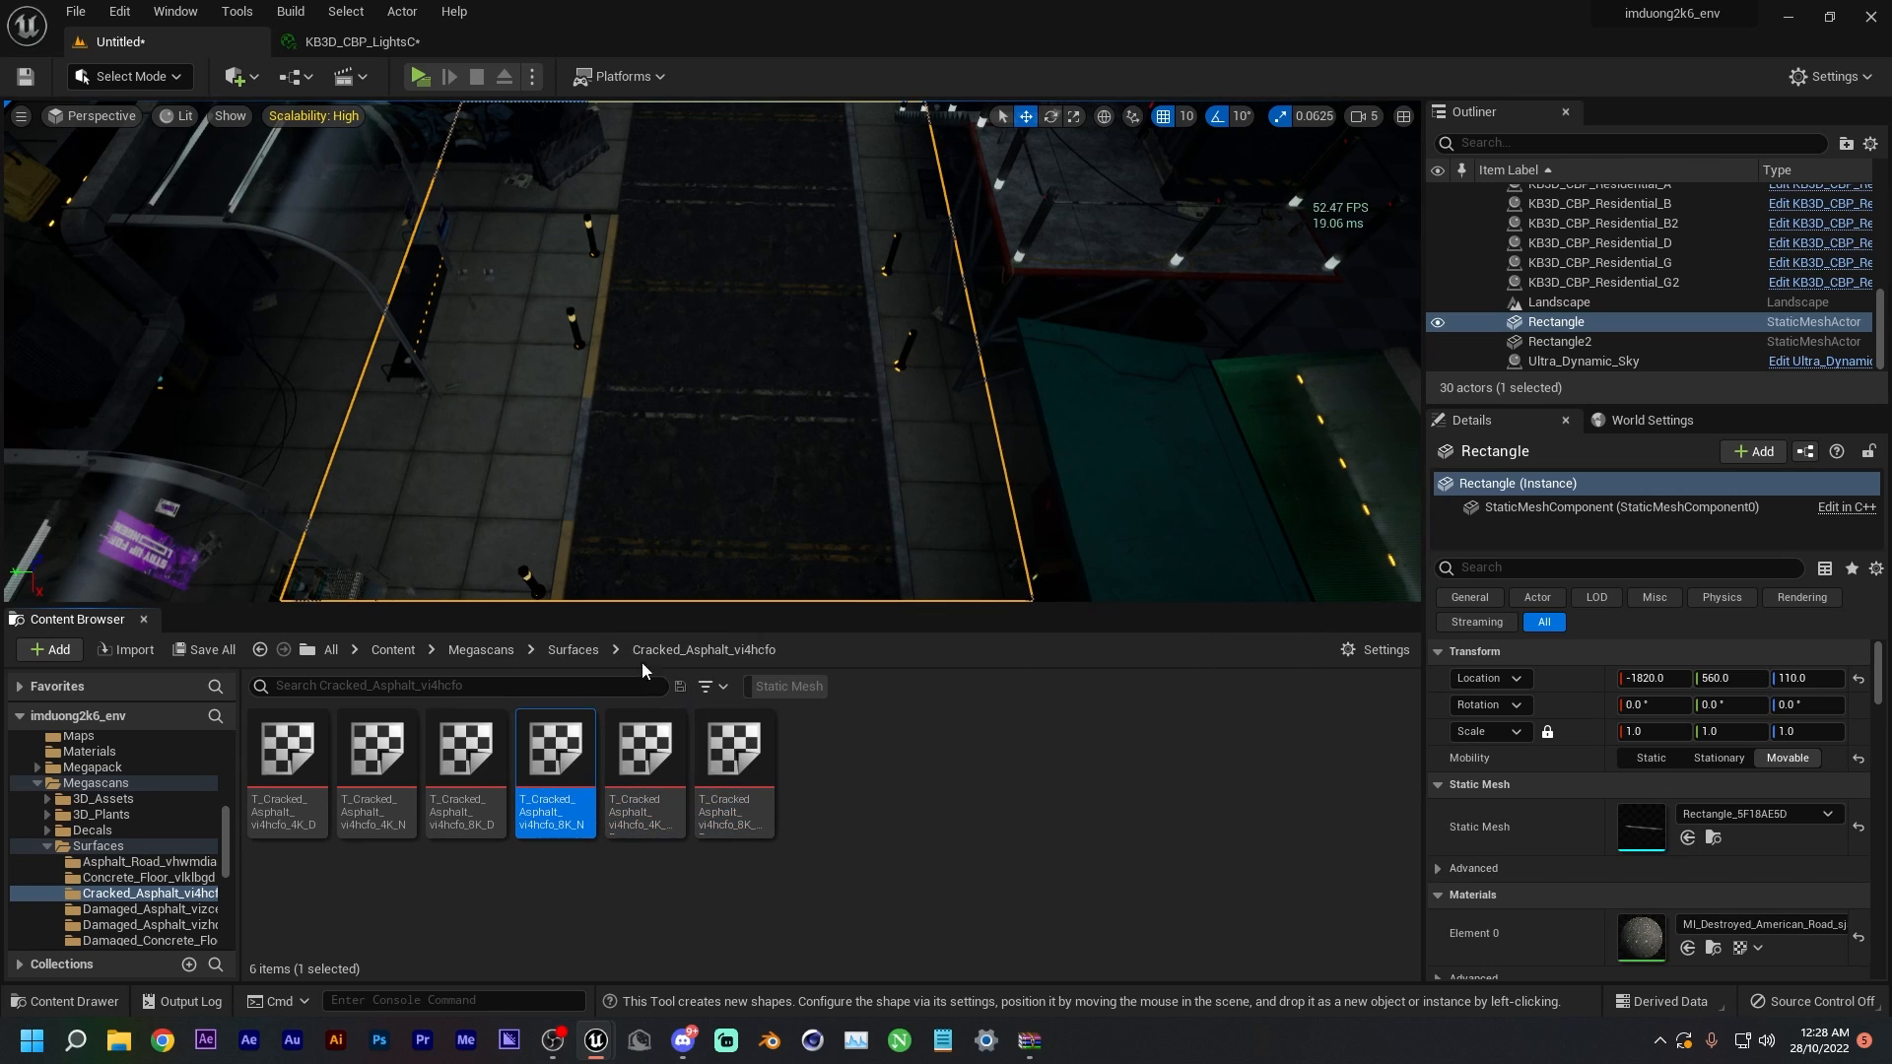
pyautogui.click(571, 649)
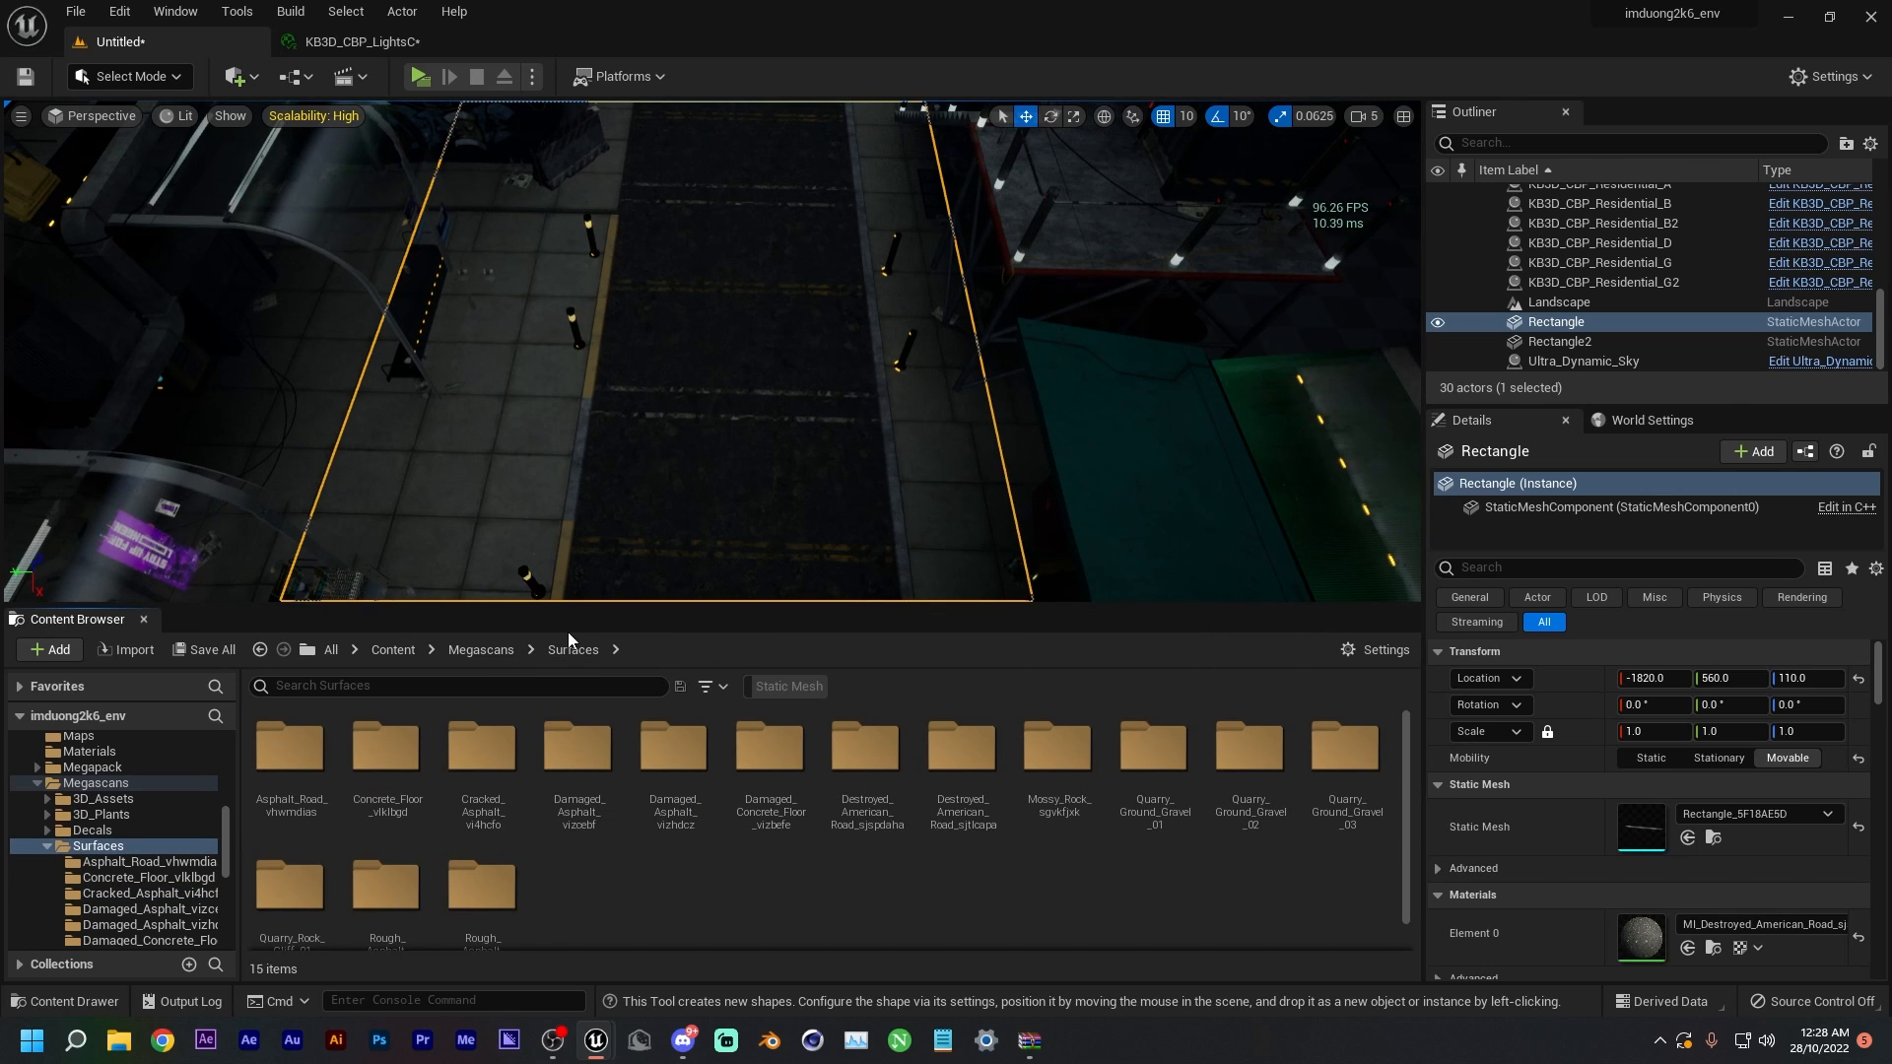
# - Filter the Megascans Surfaces folder to list its material assets
pyautogui.click(705, 685)
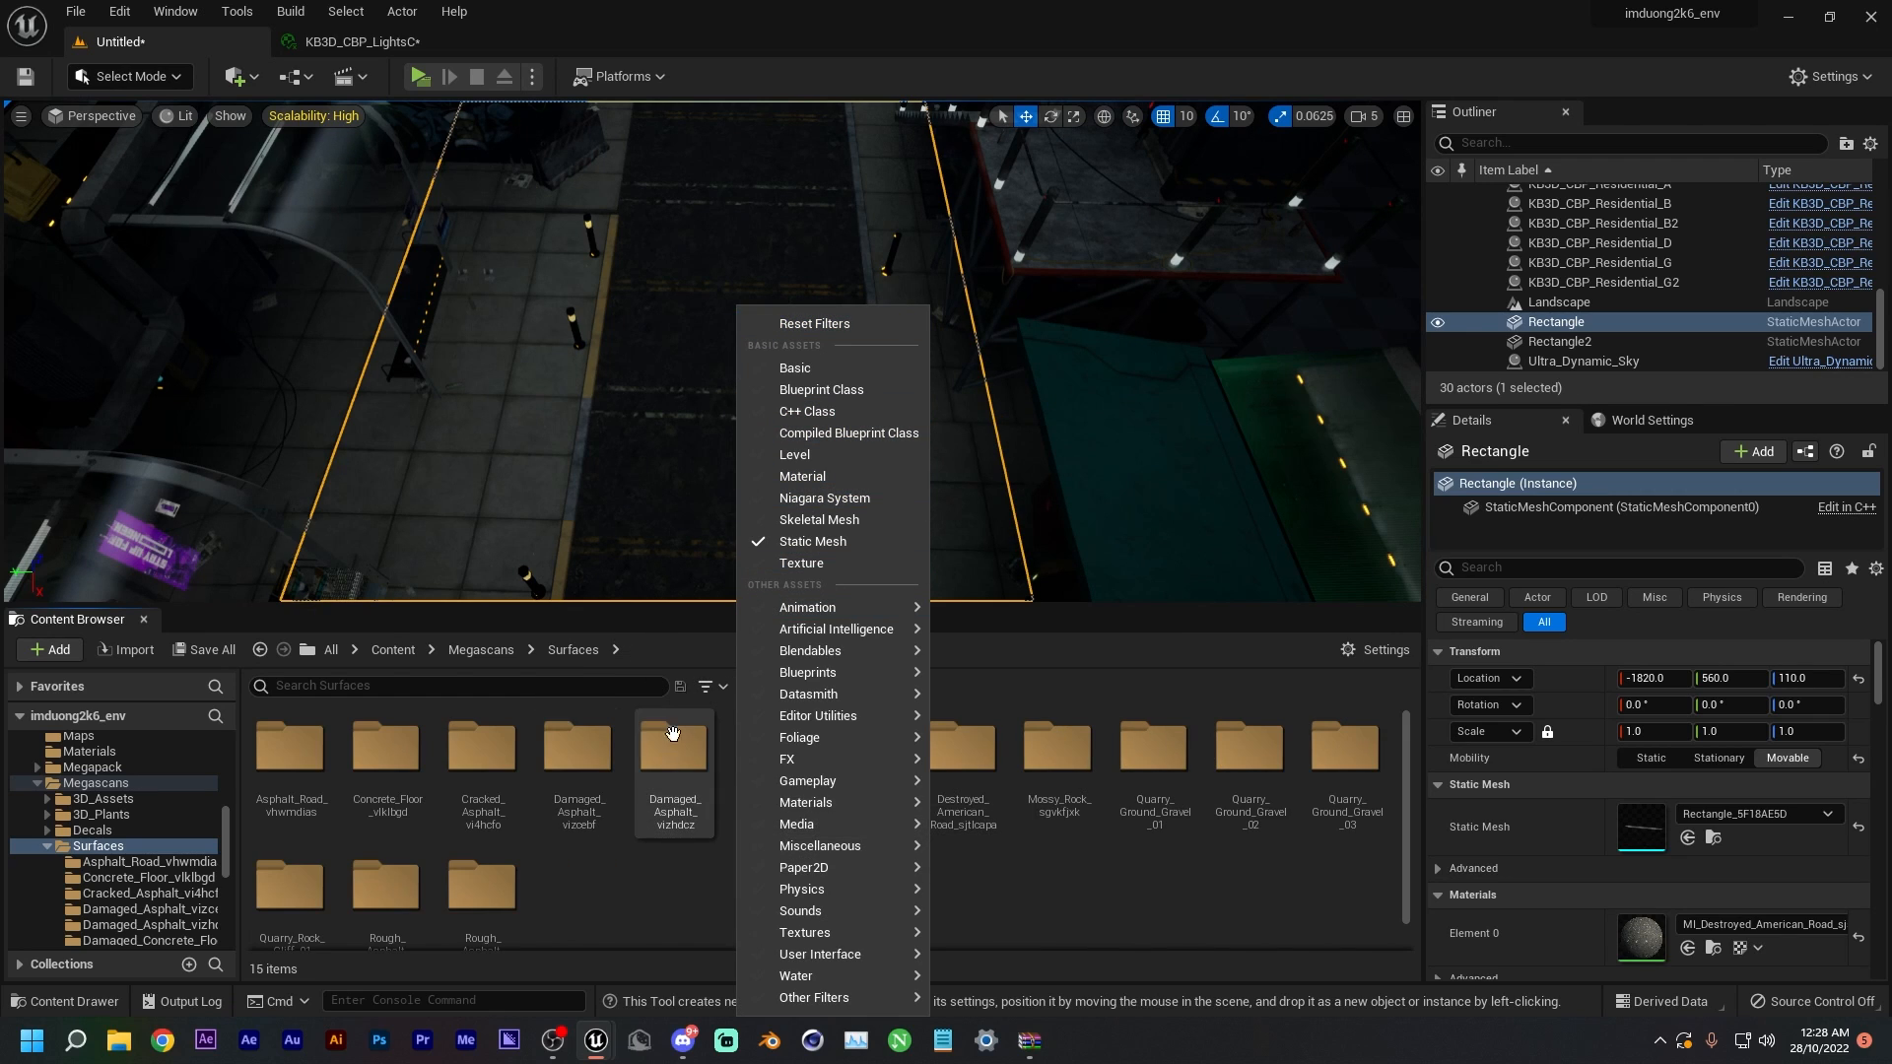
pyautogui.click(701, 705)
pyautogui.click(707, 687)
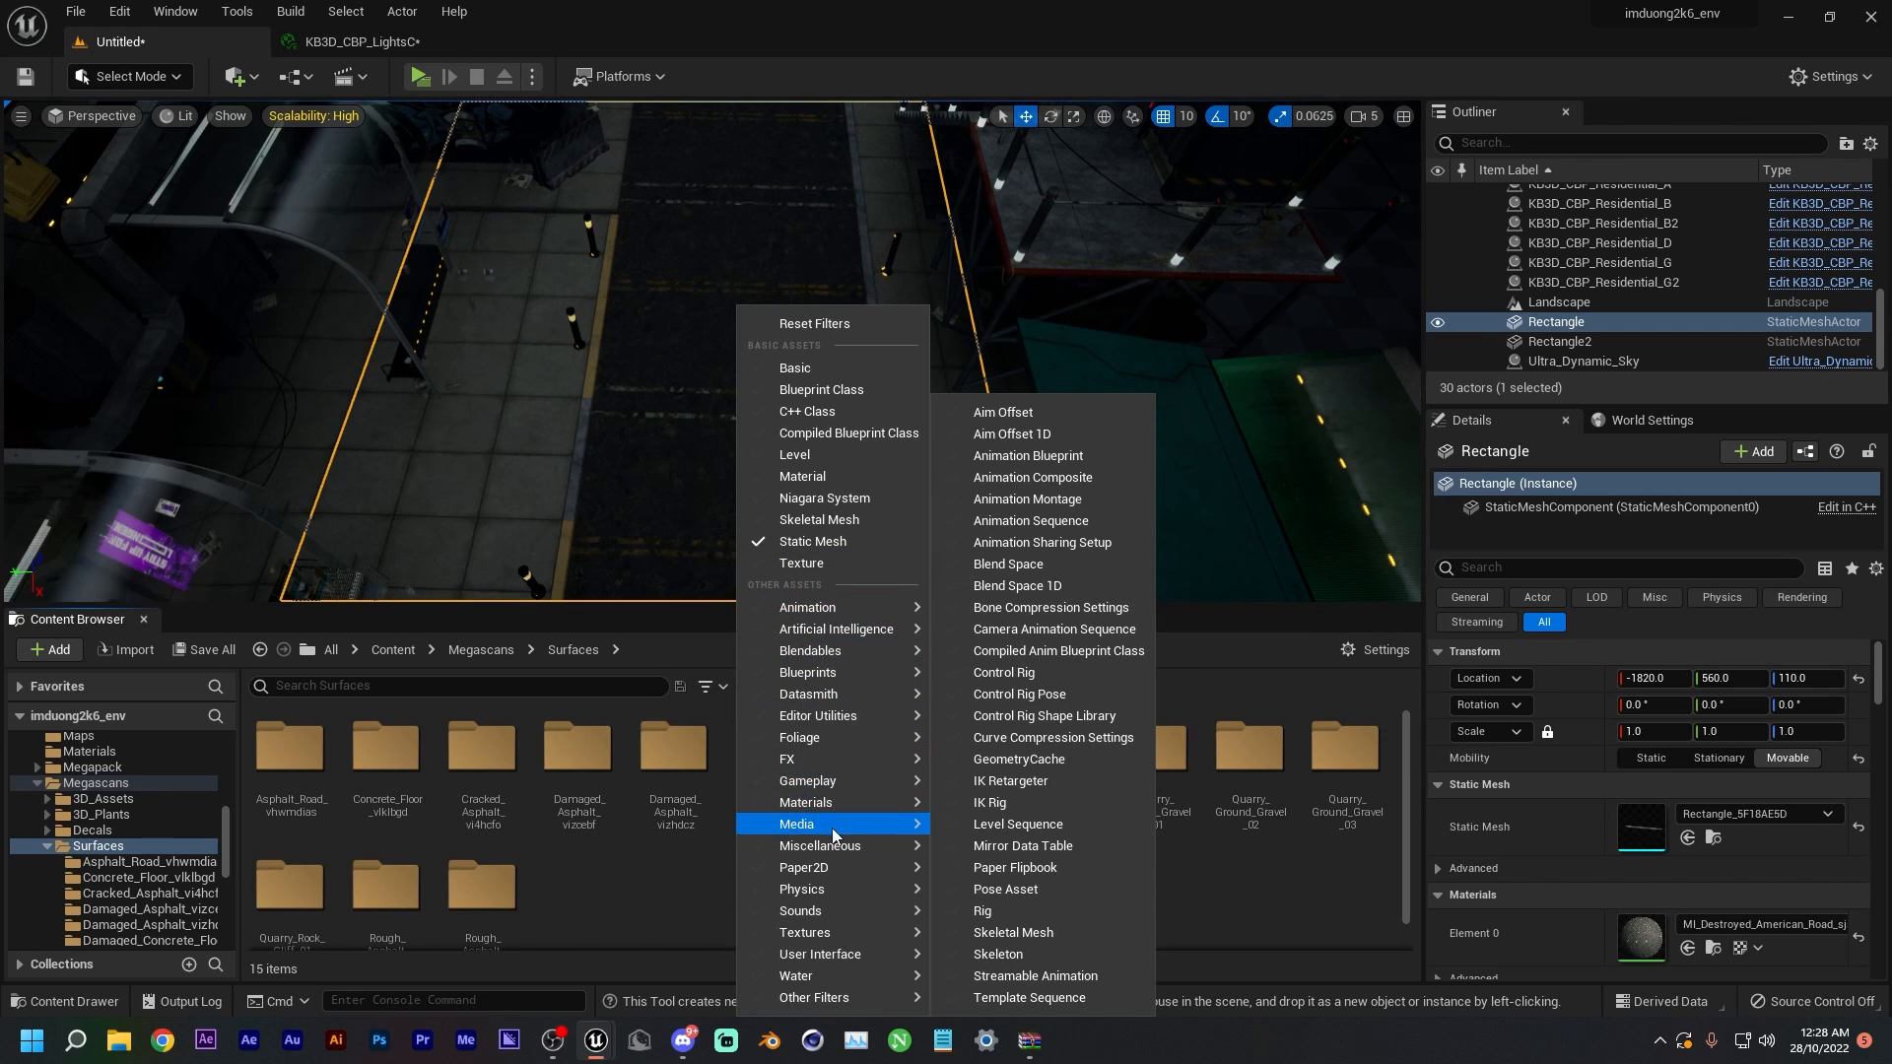
pyautogui.click(815, 802)
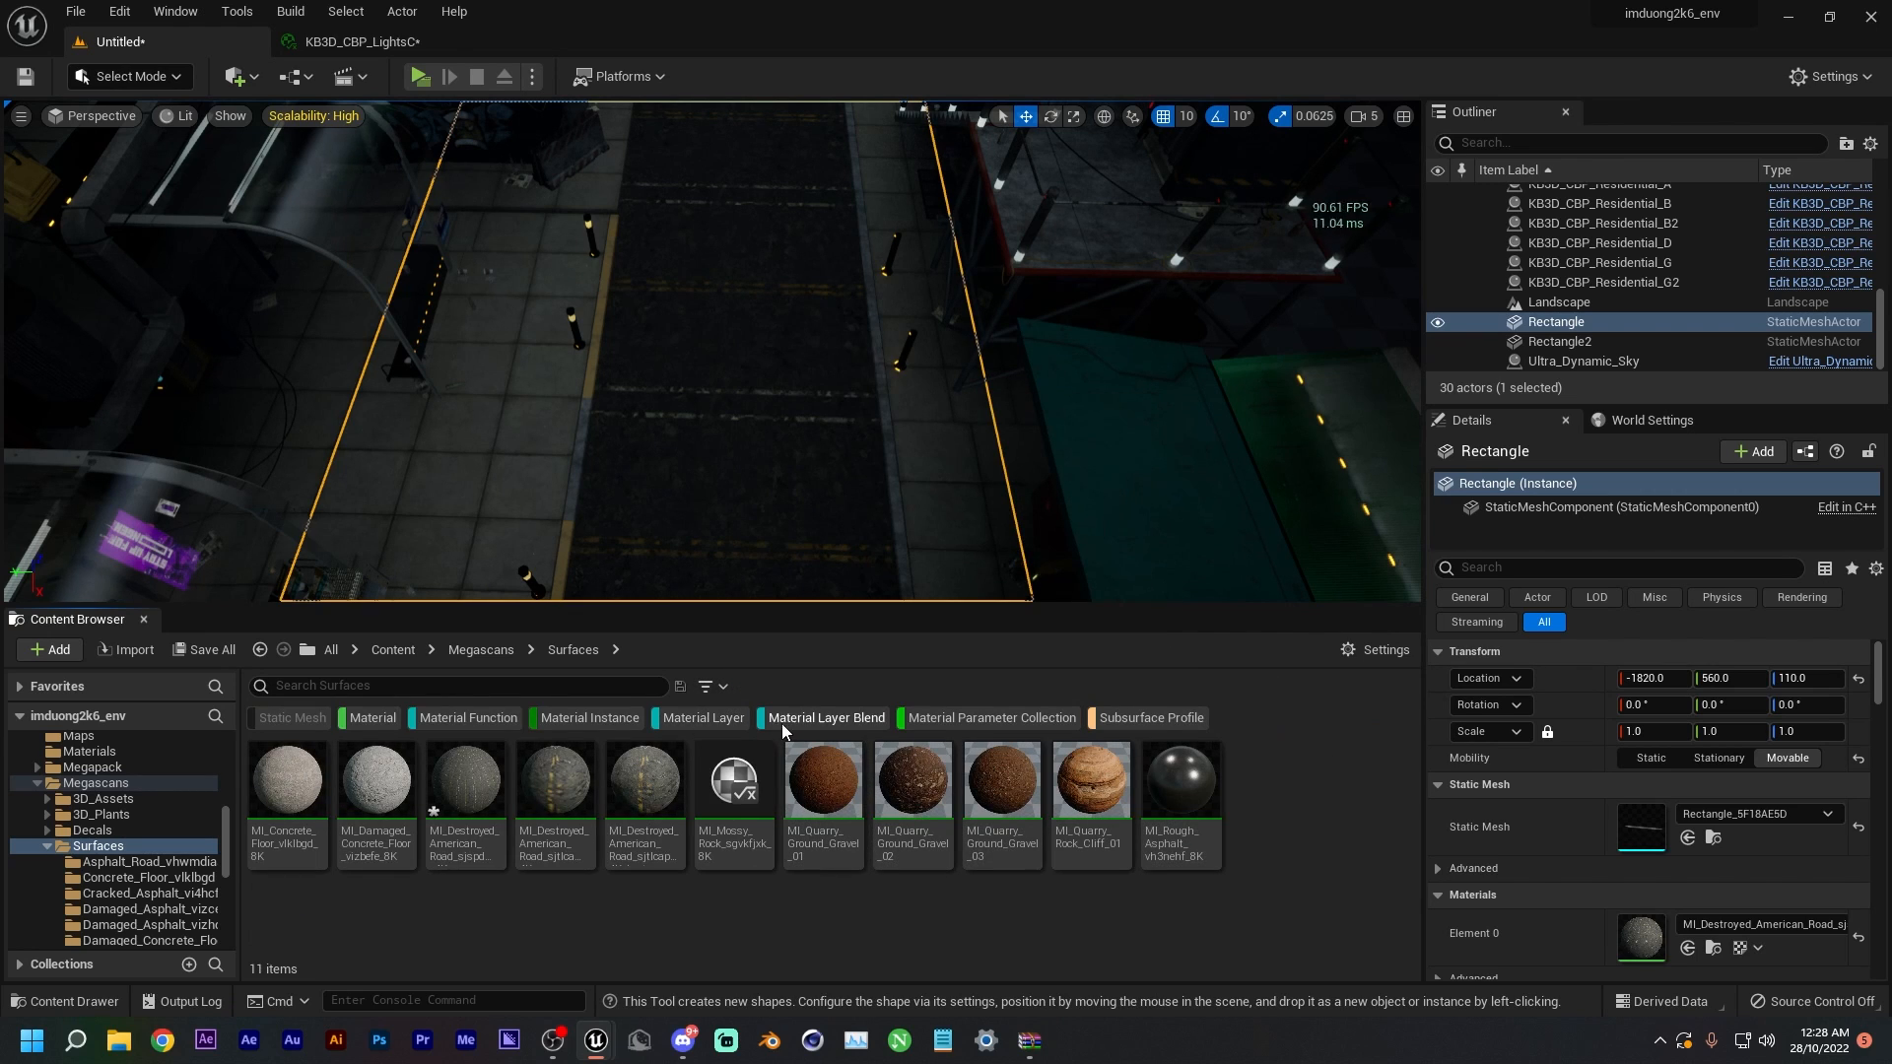
# - Switch the Material Instance filter off and back on for the Surfaces folder
pyautogui.click(719, 689)
pyautogui.moveTo(860, 802)
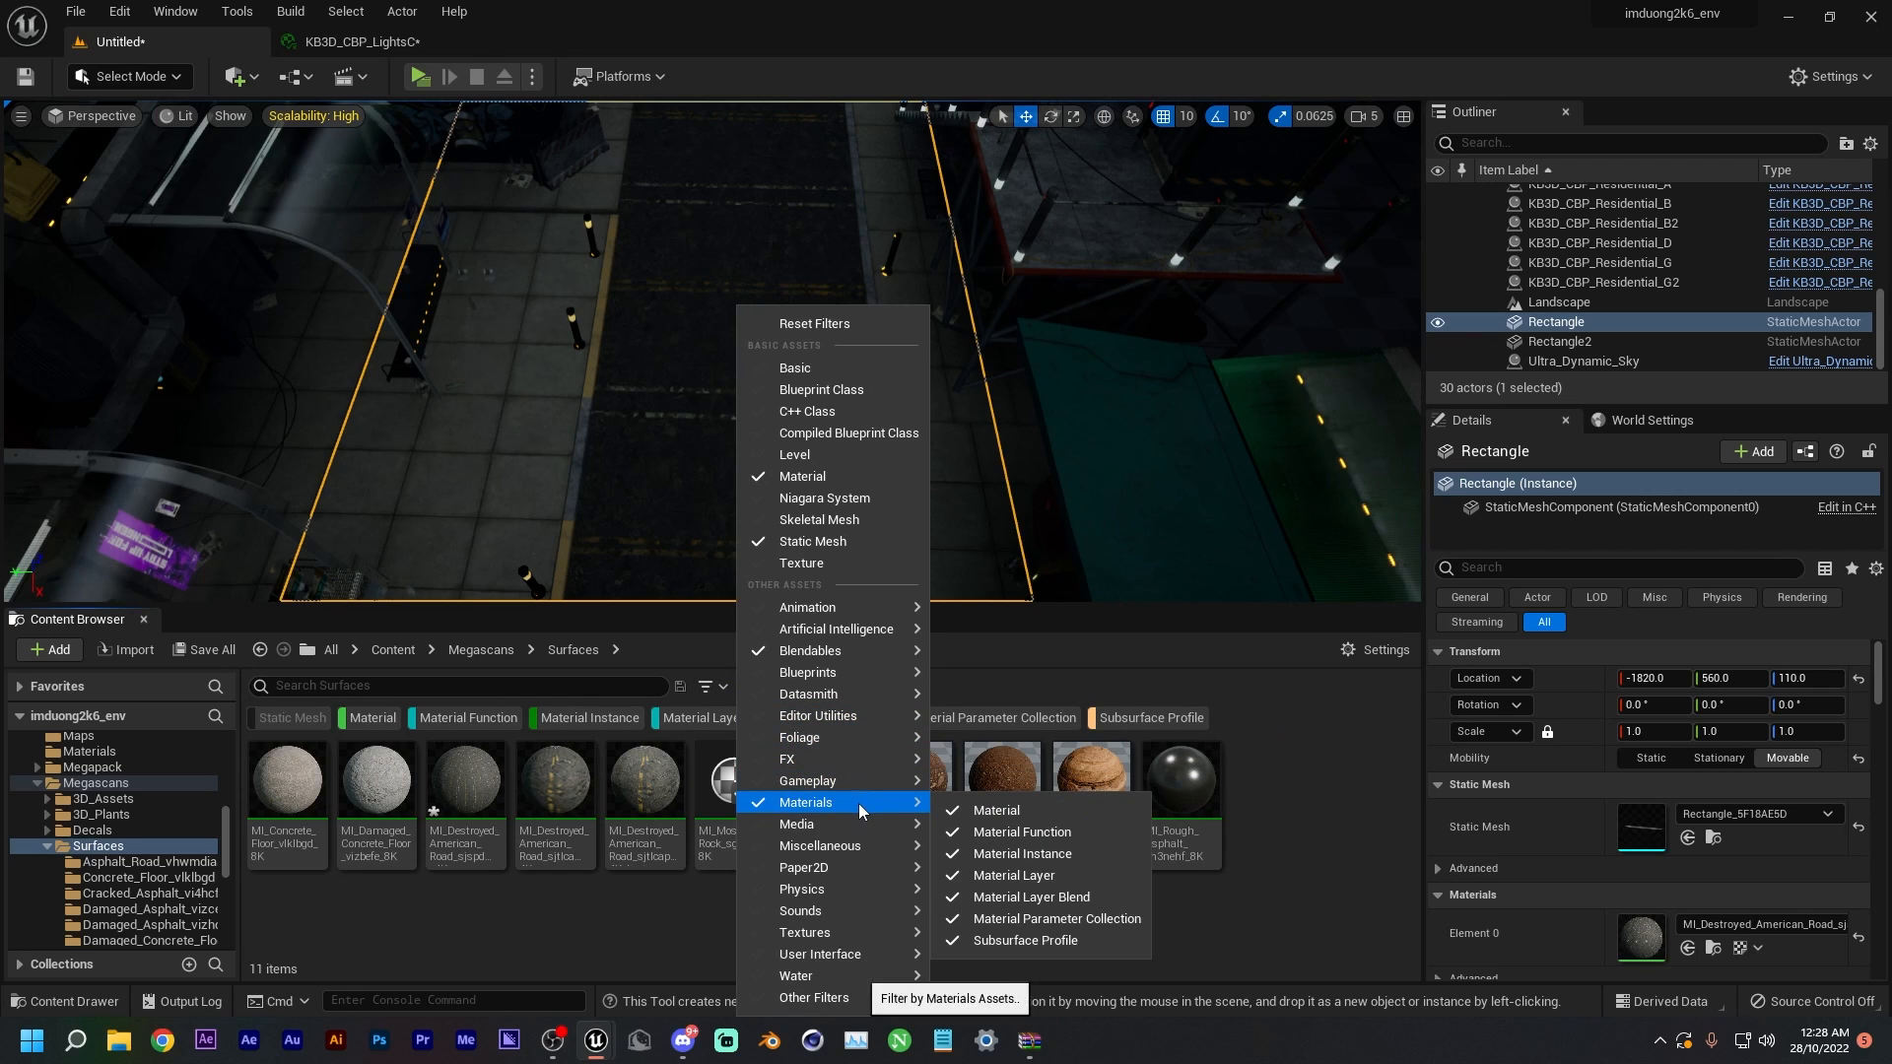
pyautogui.click(999, 855)
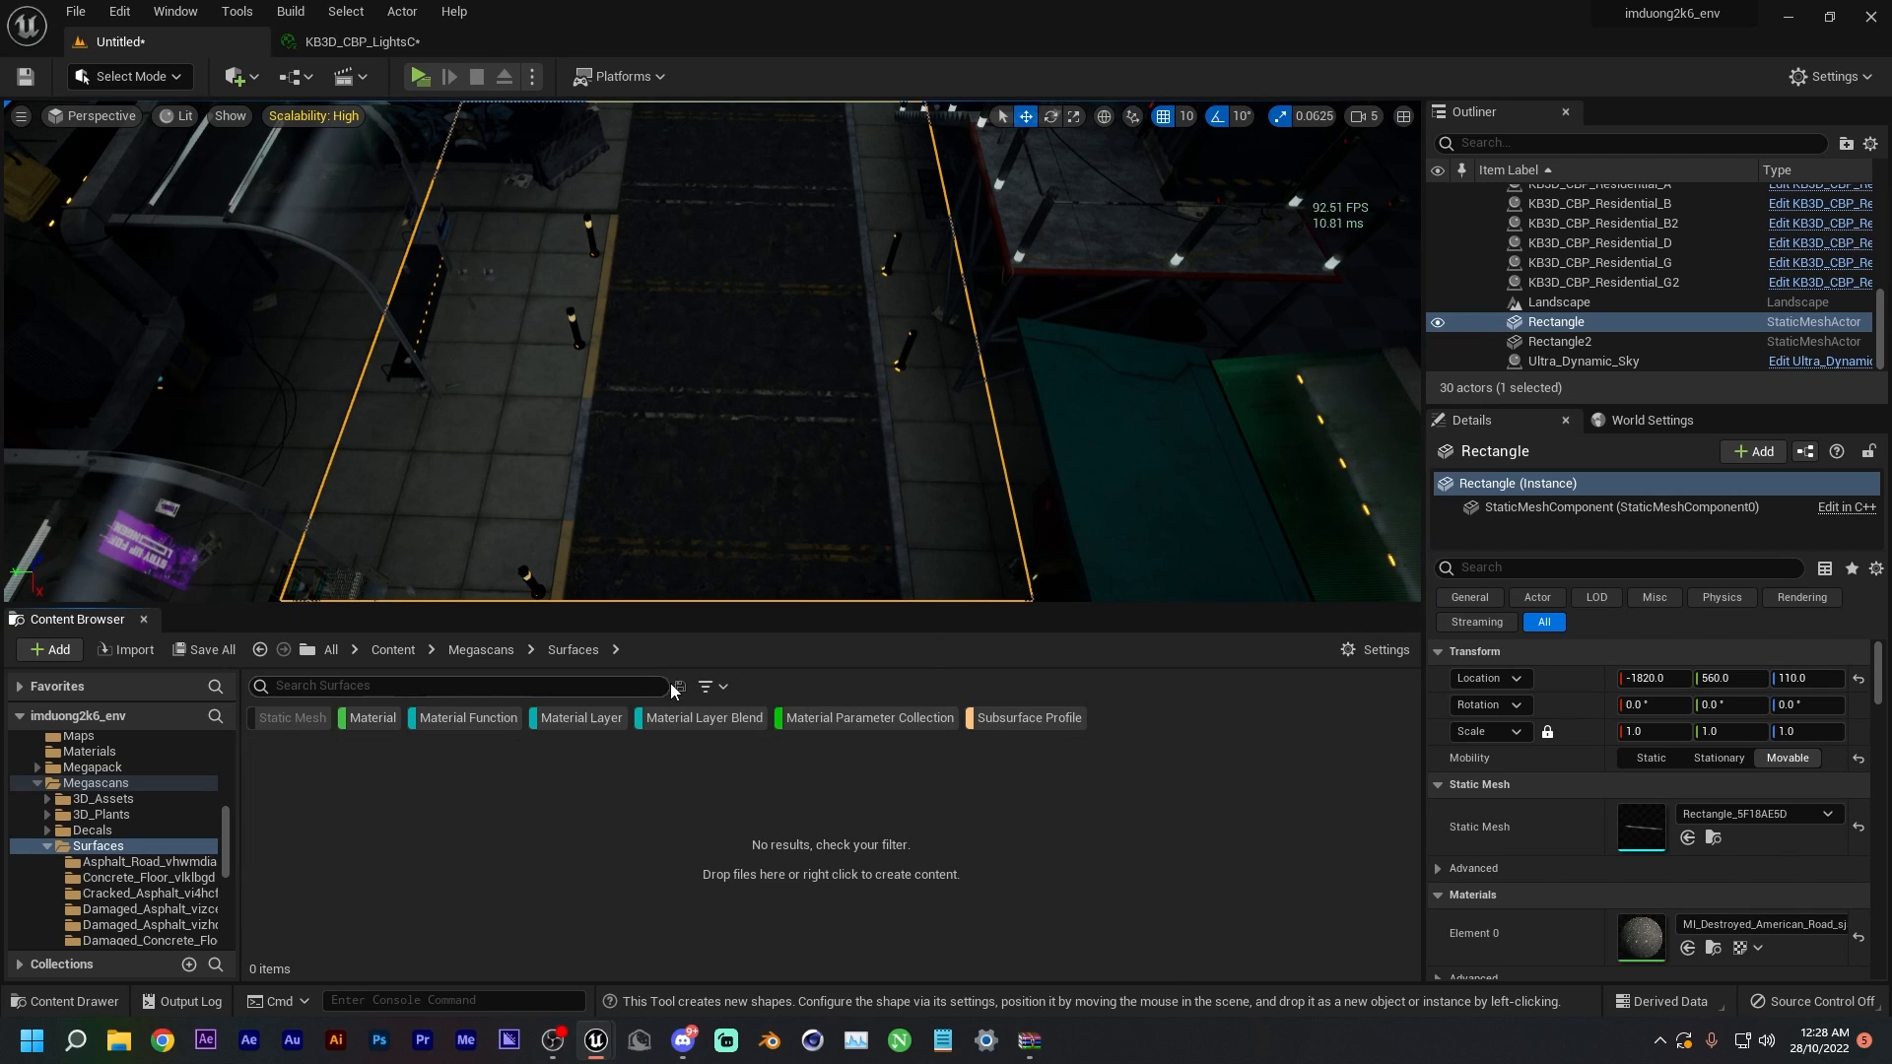
pyautogui.click(710, 686)
pyautogui.moveTo(818, 803)
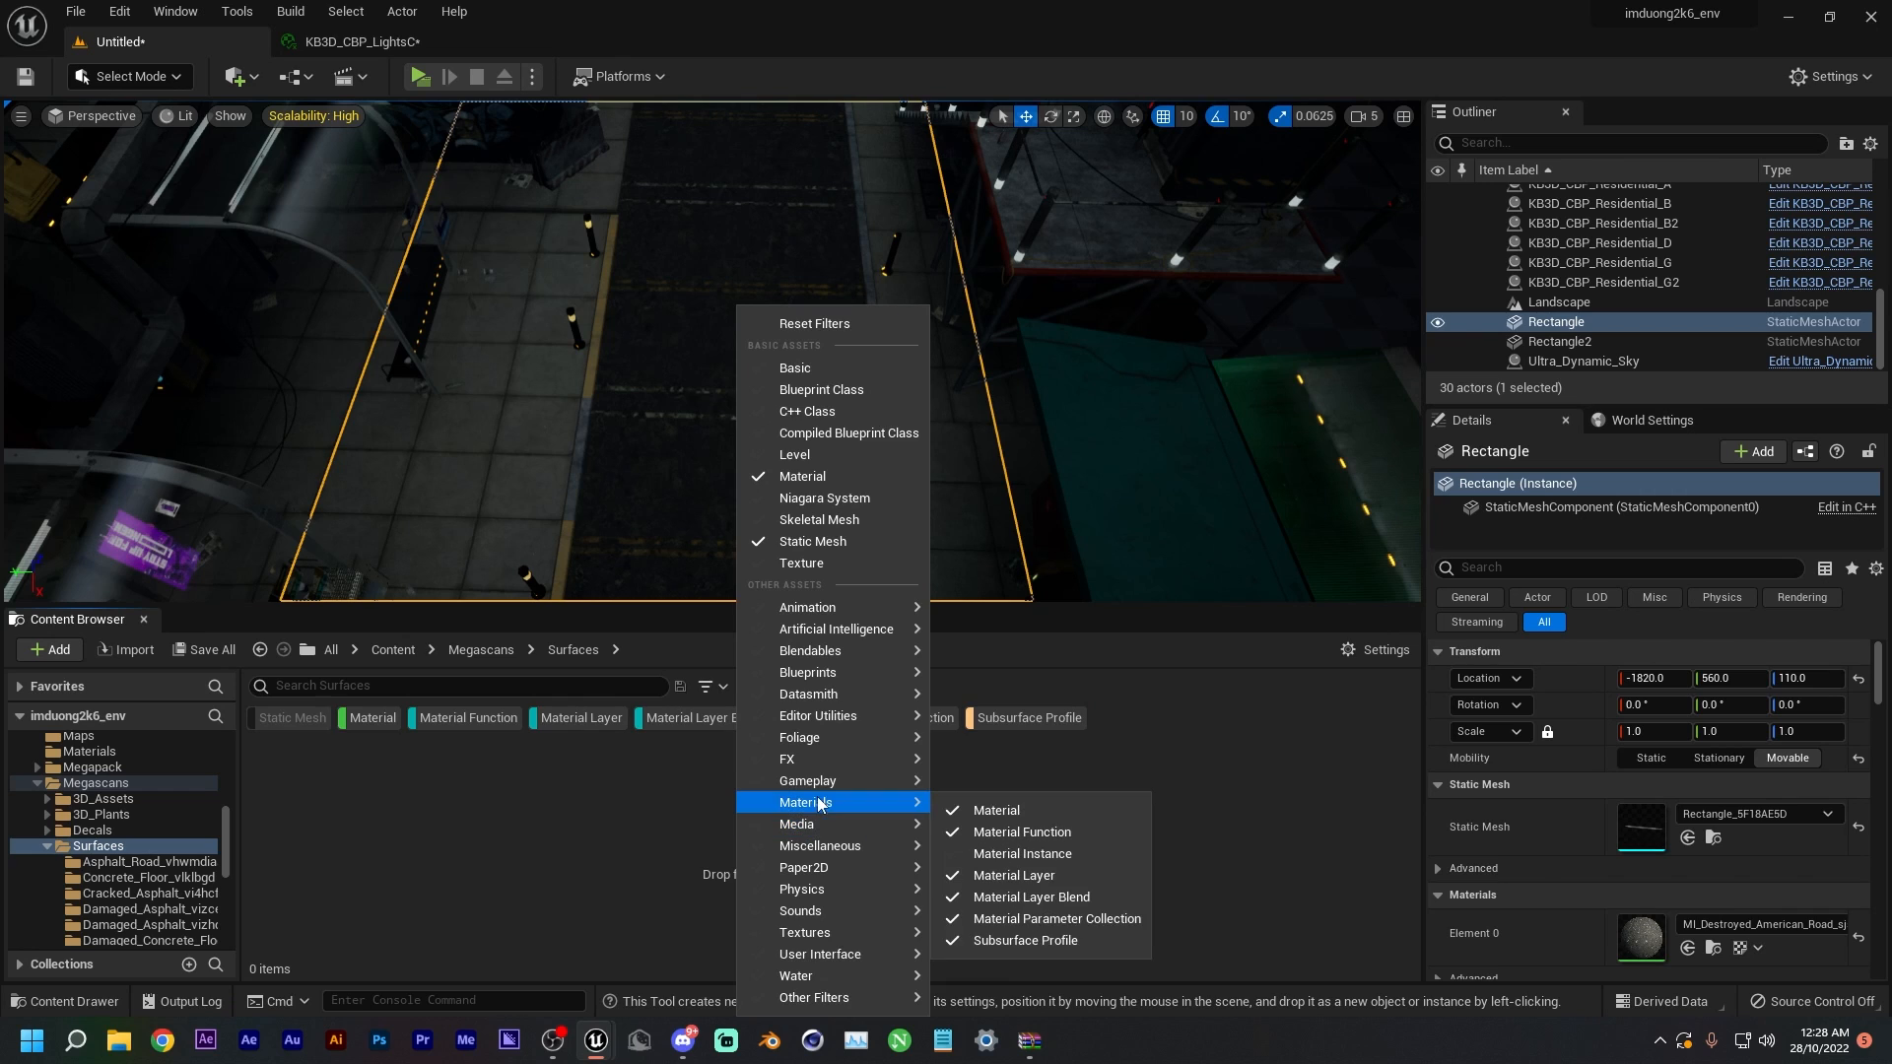
pyautogui.click(941, 853)
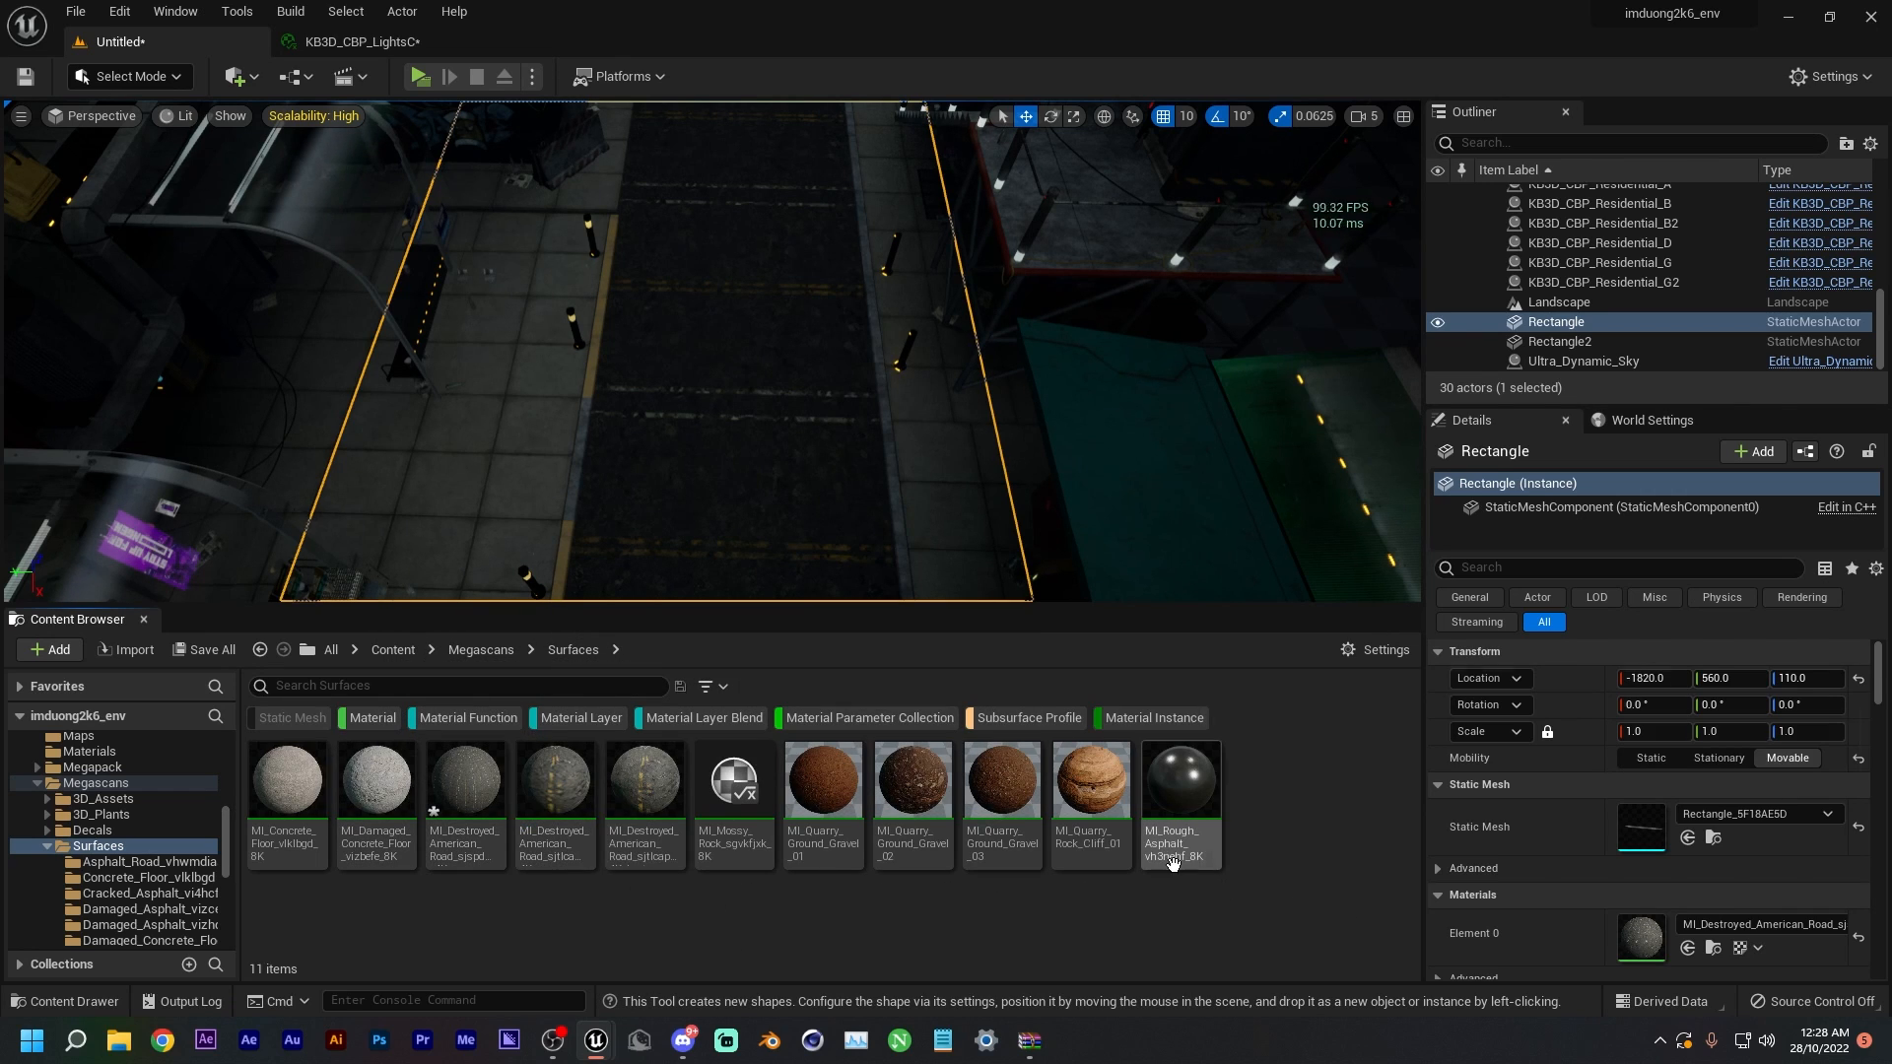
# - Apply MI_Rough_Asphalt_vh3nehf_8K to the Rectangle road and disable the Max Roughness override in that material instance
pyautogui.click(1173, 818)
pyautogui.moveTo(1173, 796); pyautogui.dragTo(759, 459)
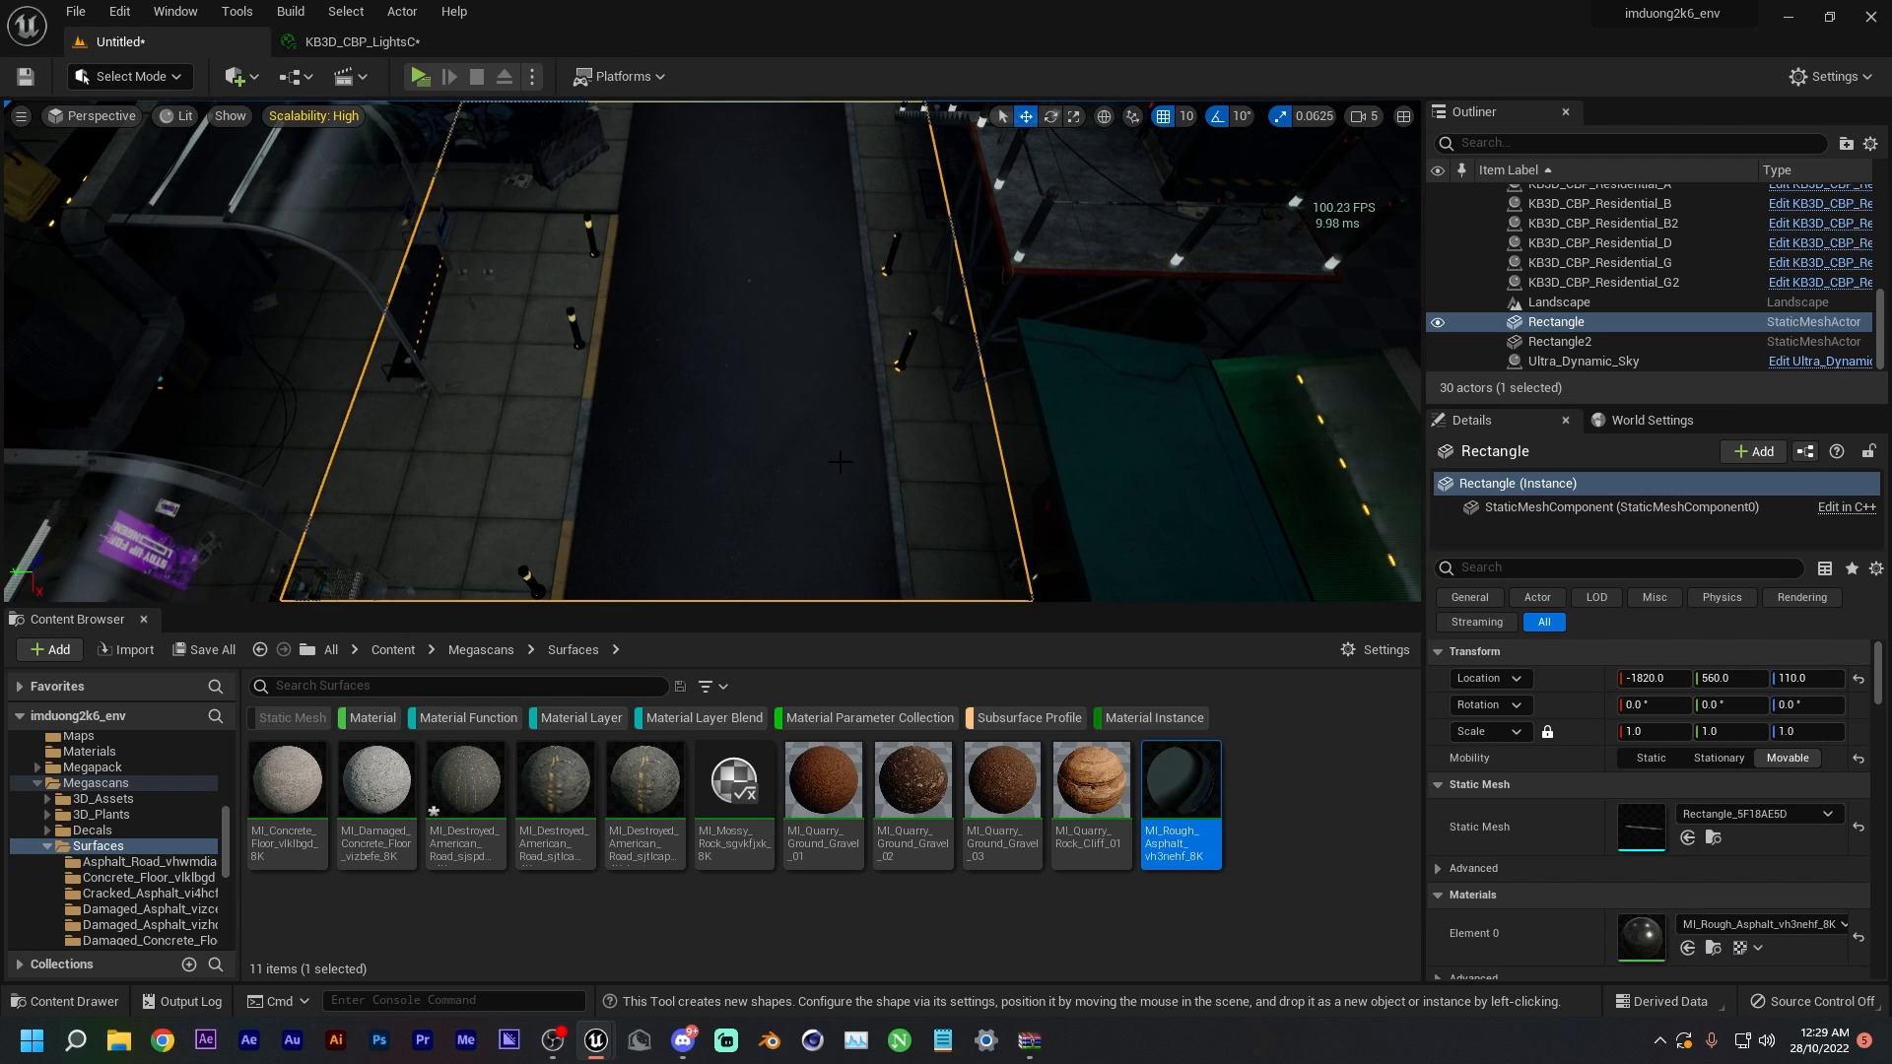
pyautogui.doubleClick(1641, 933)
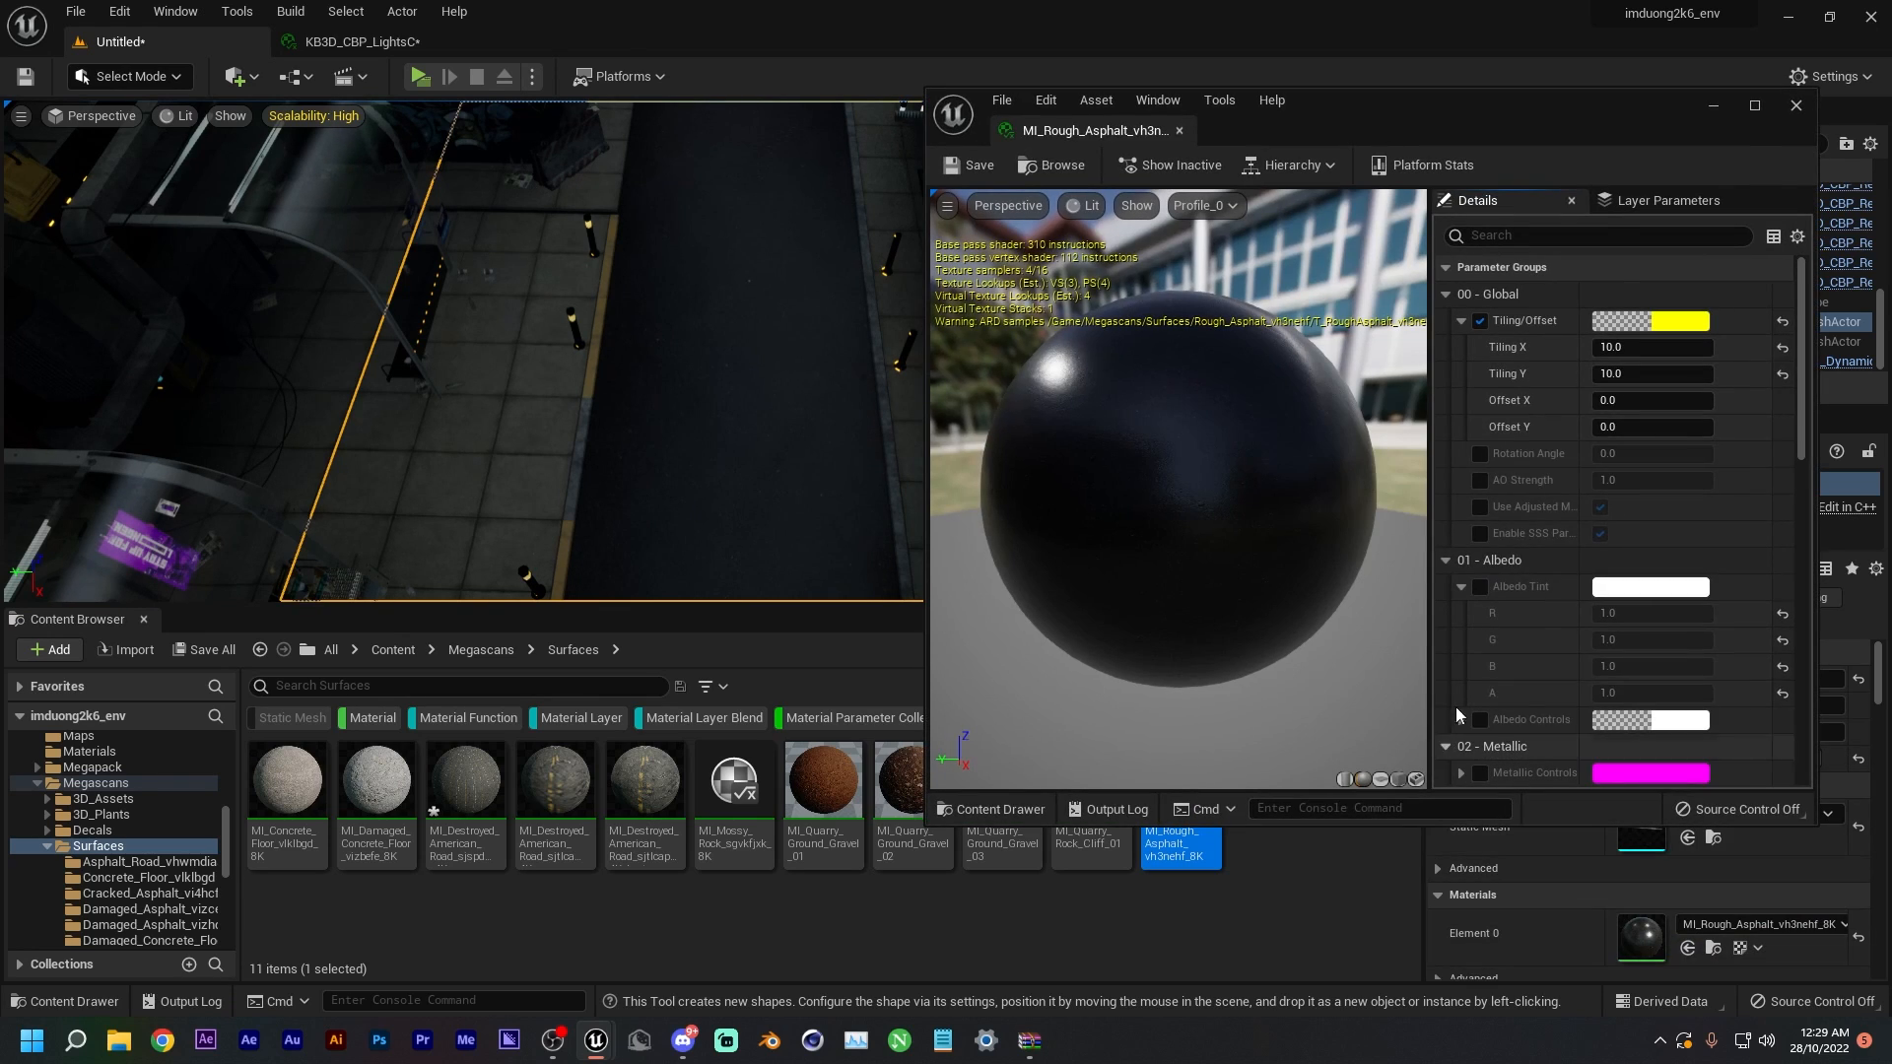
pyautogui.scroll(-2, 1535, 372)
pyautogui.scroll(2, 1528, 360)
pyautogui.scroll(-3, 1514, 422)
pyautogui.scroll(-7, 1511, 414)
pyautogui.click(1479, 491)
pyautogui.click(1480, 519)
pyautogui.click(1478, 493)
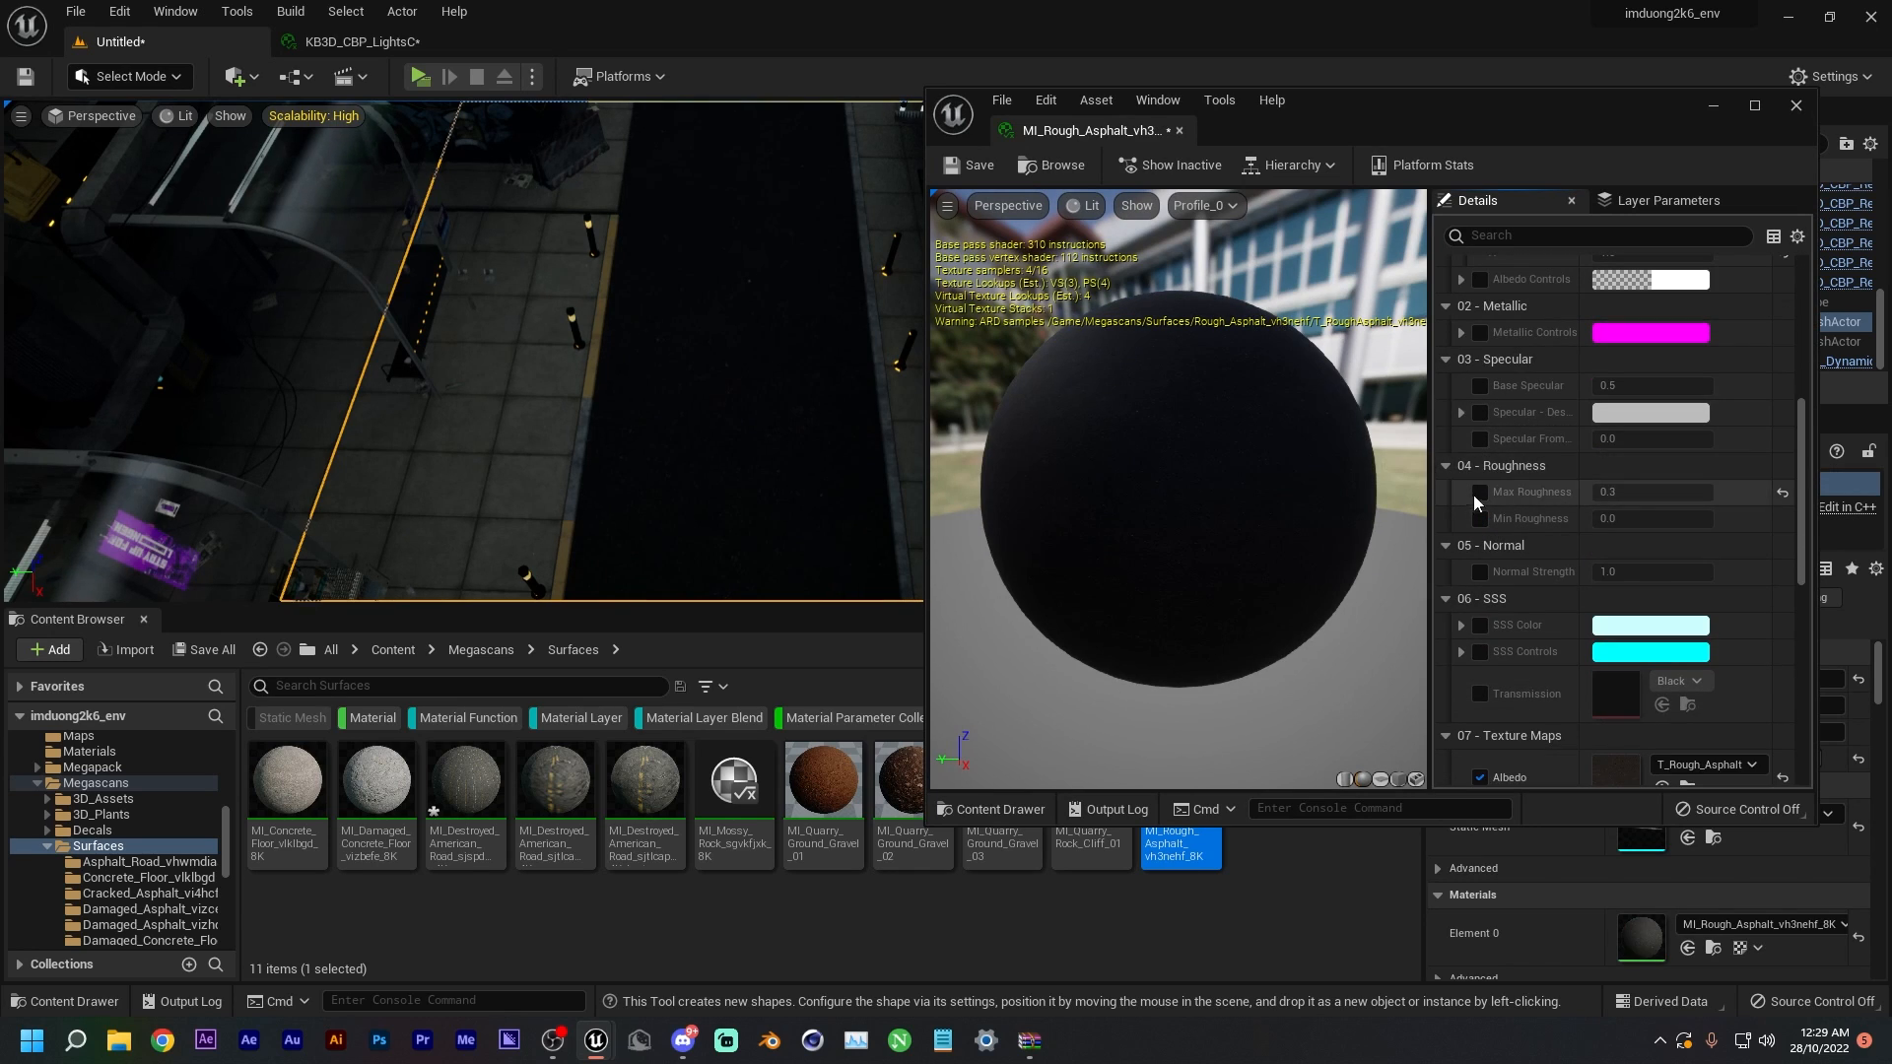
# - Set the Rough Asphalt instance's Tiling X and Tiling Y to 1 and minimize its editor
pyautogui.scroll(8, 1456, 373)
pyautogui.click(1653, 317)
pyautogui.write('1')
pyautogui.press('Return')
pyautogui.press('Return')
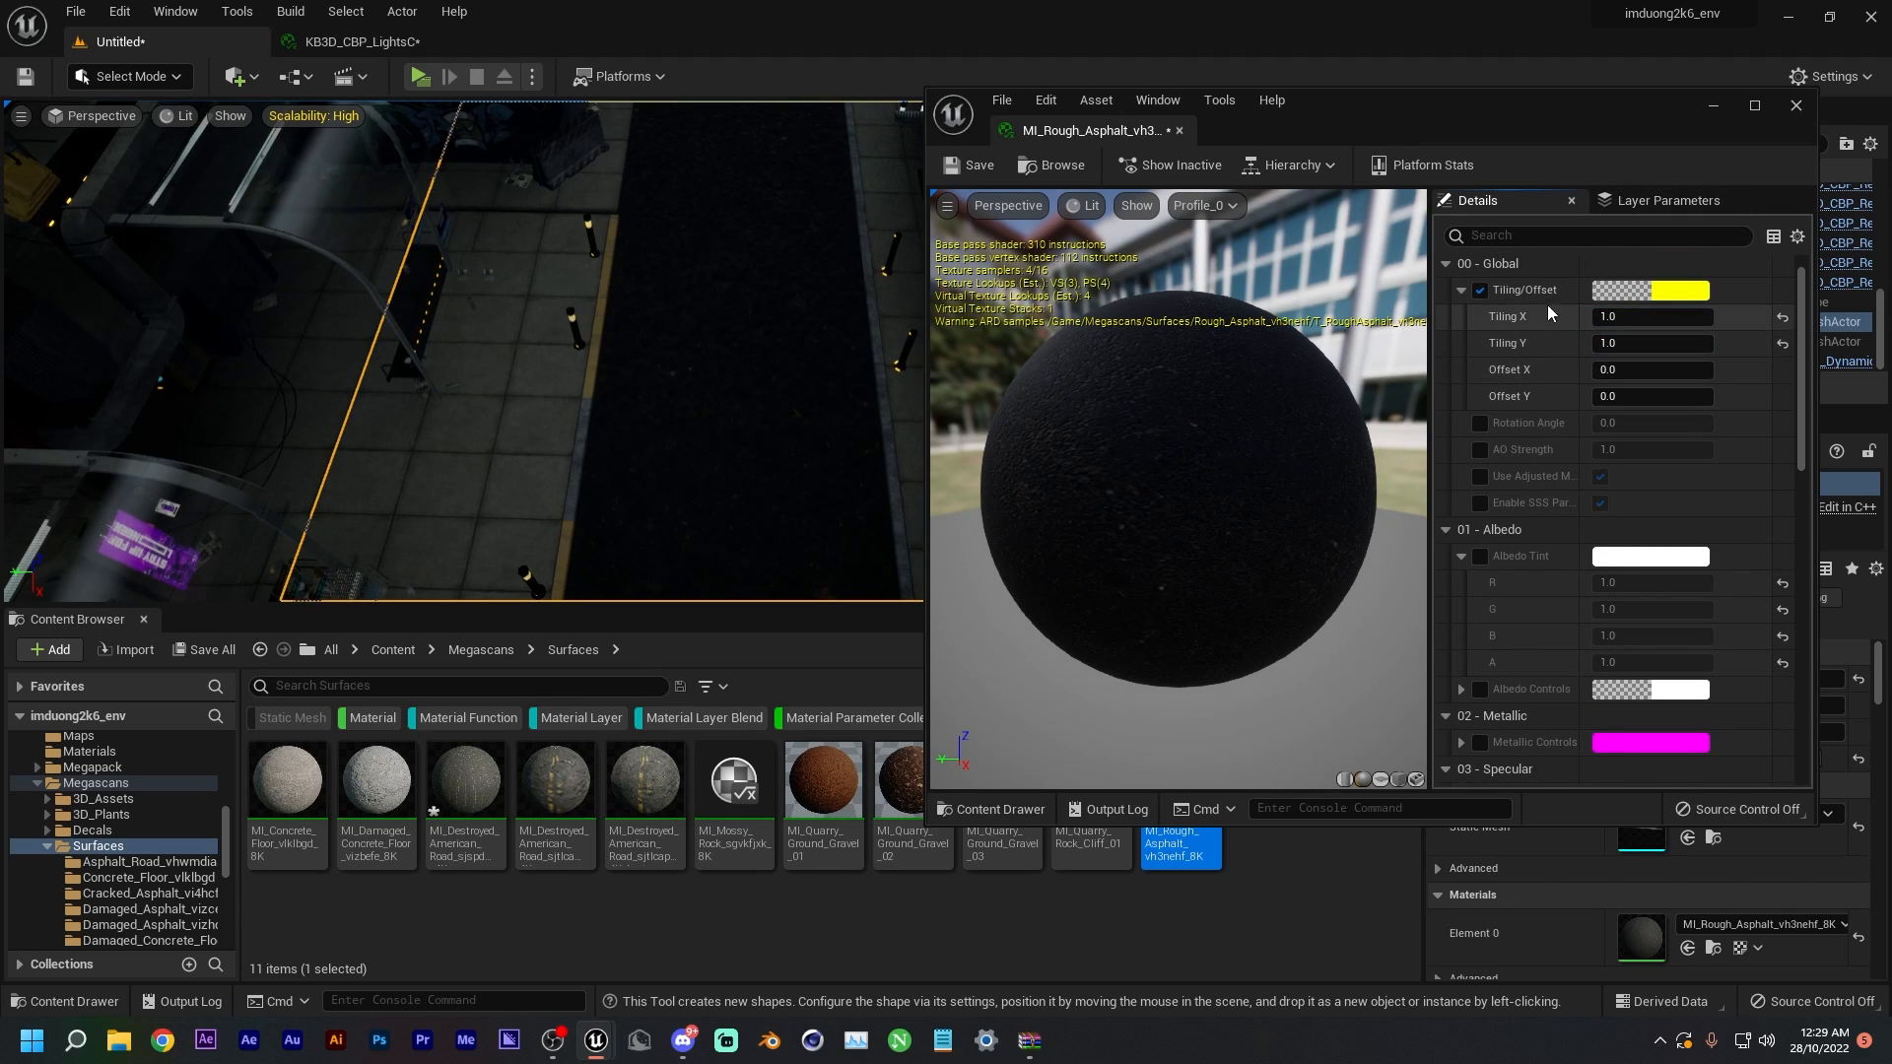
pyautogui.click(1712, 105)
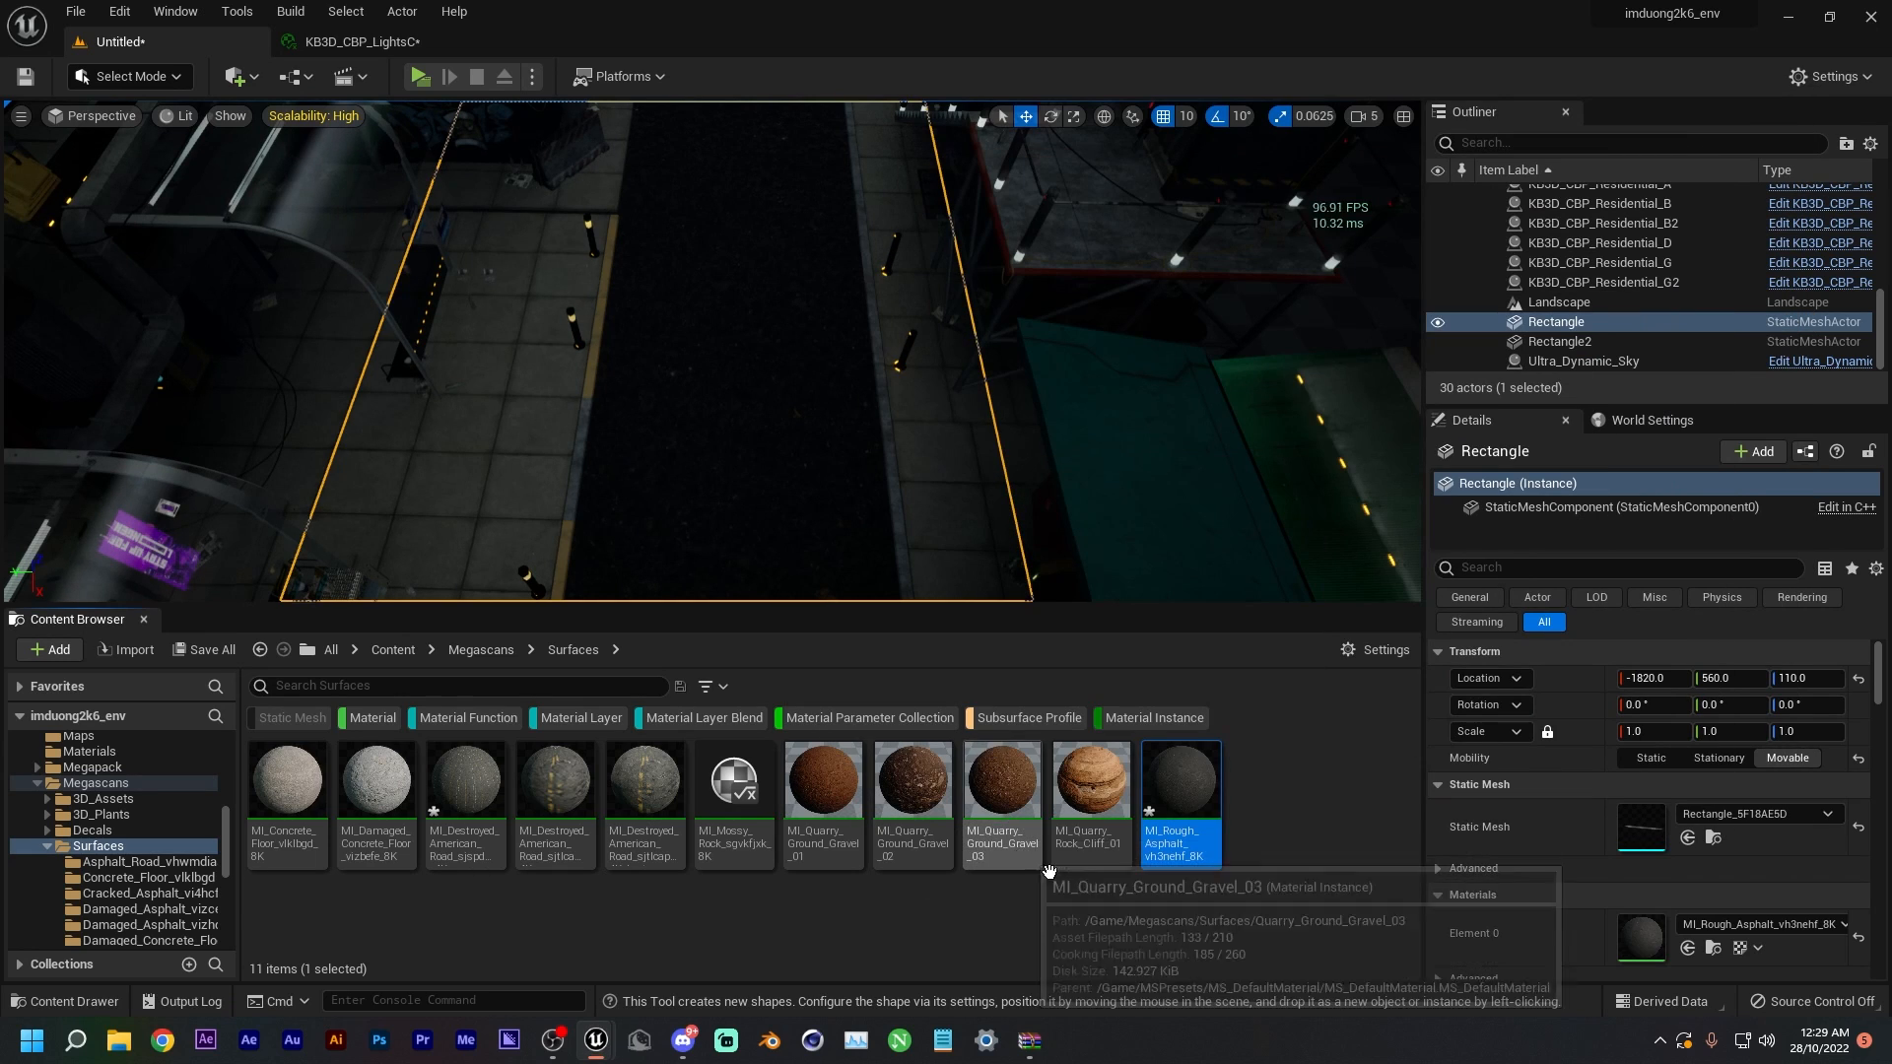
# - Close the docked Content Browser and examine the road's asphalt texture up close
pyautogui.click(1072, 510)
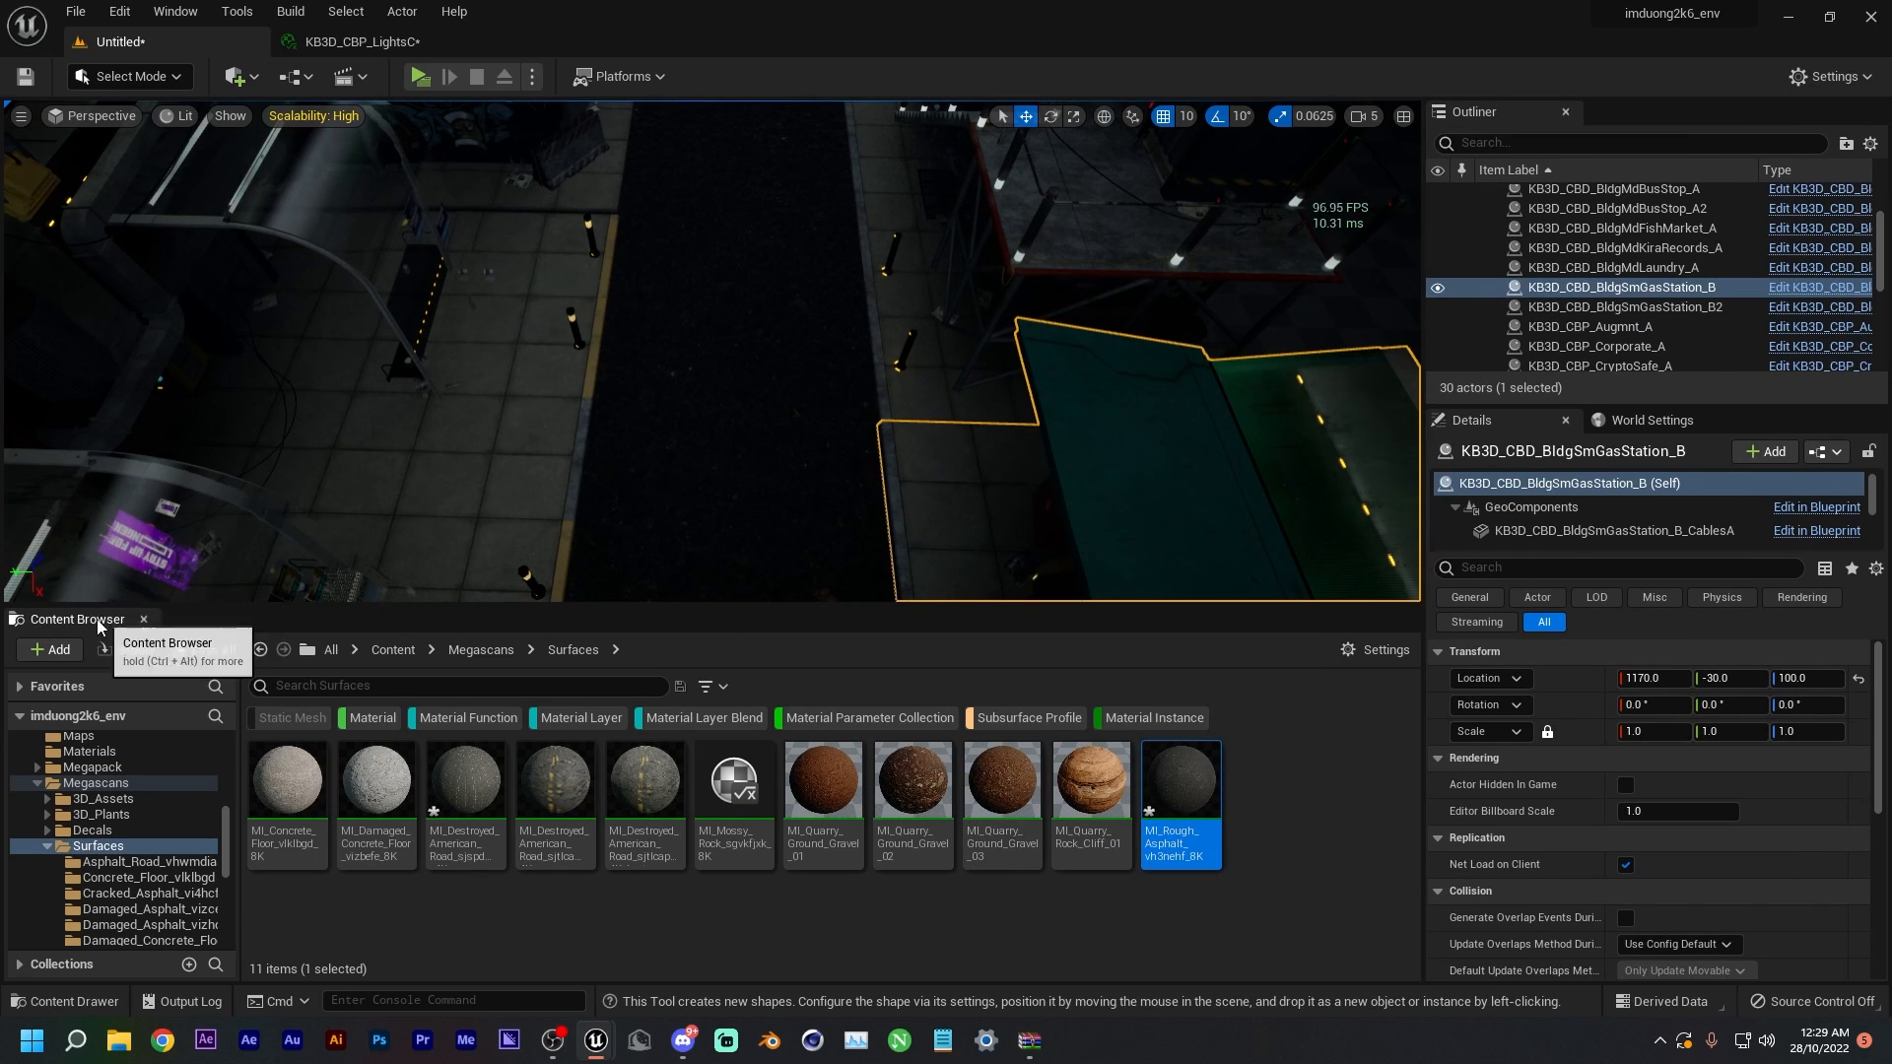
pyautogui.click(144, 618)
pyautogui.moveTo(712, 541)
pyautogui.mouseDown(button='right')
pyautogui.moveTo(712, 365)
pyautogui.moveTo(711, 542)
pyautogui.mouseUp(button='right')
pyautogui.press('w')
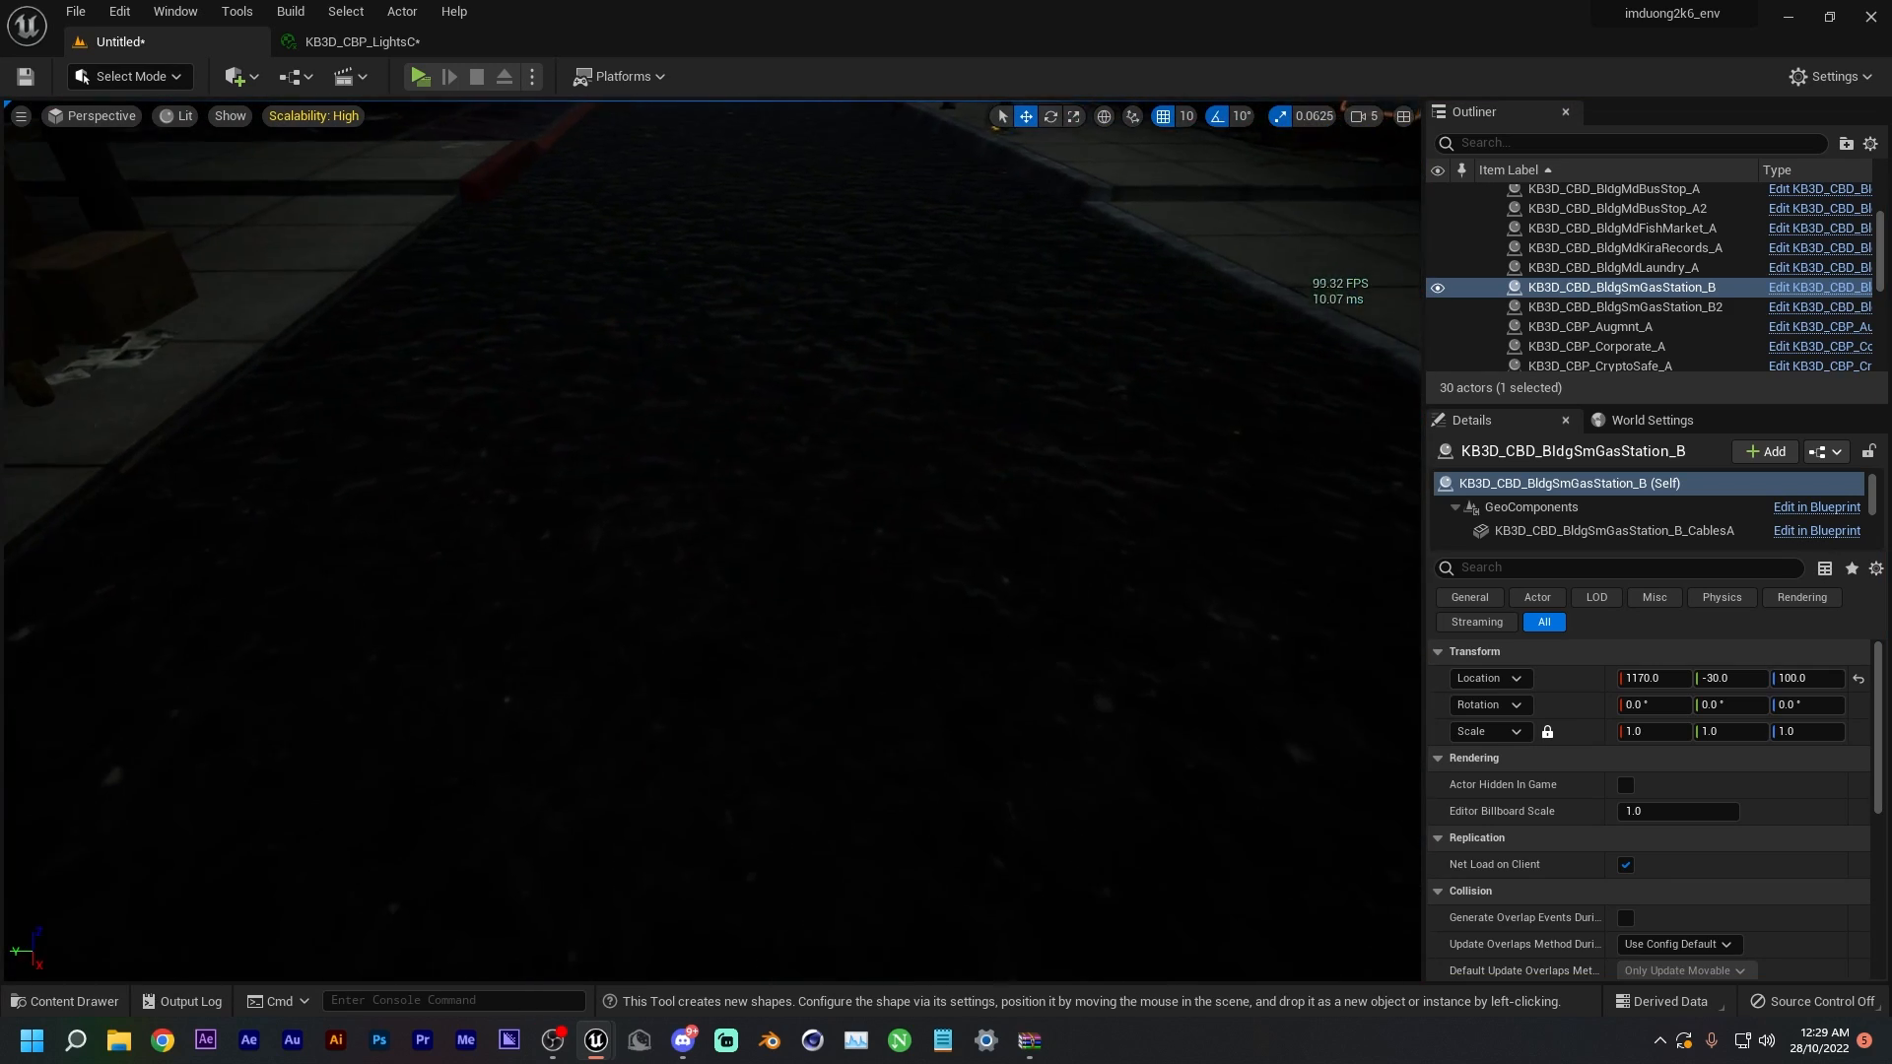
# - Select the Rectangle road, set its Rough Asphalt instance's Tiling X and Tiling Y to 10, and minimize the editor
pyautogui.press('s')
pyautogui.click(711, 542)
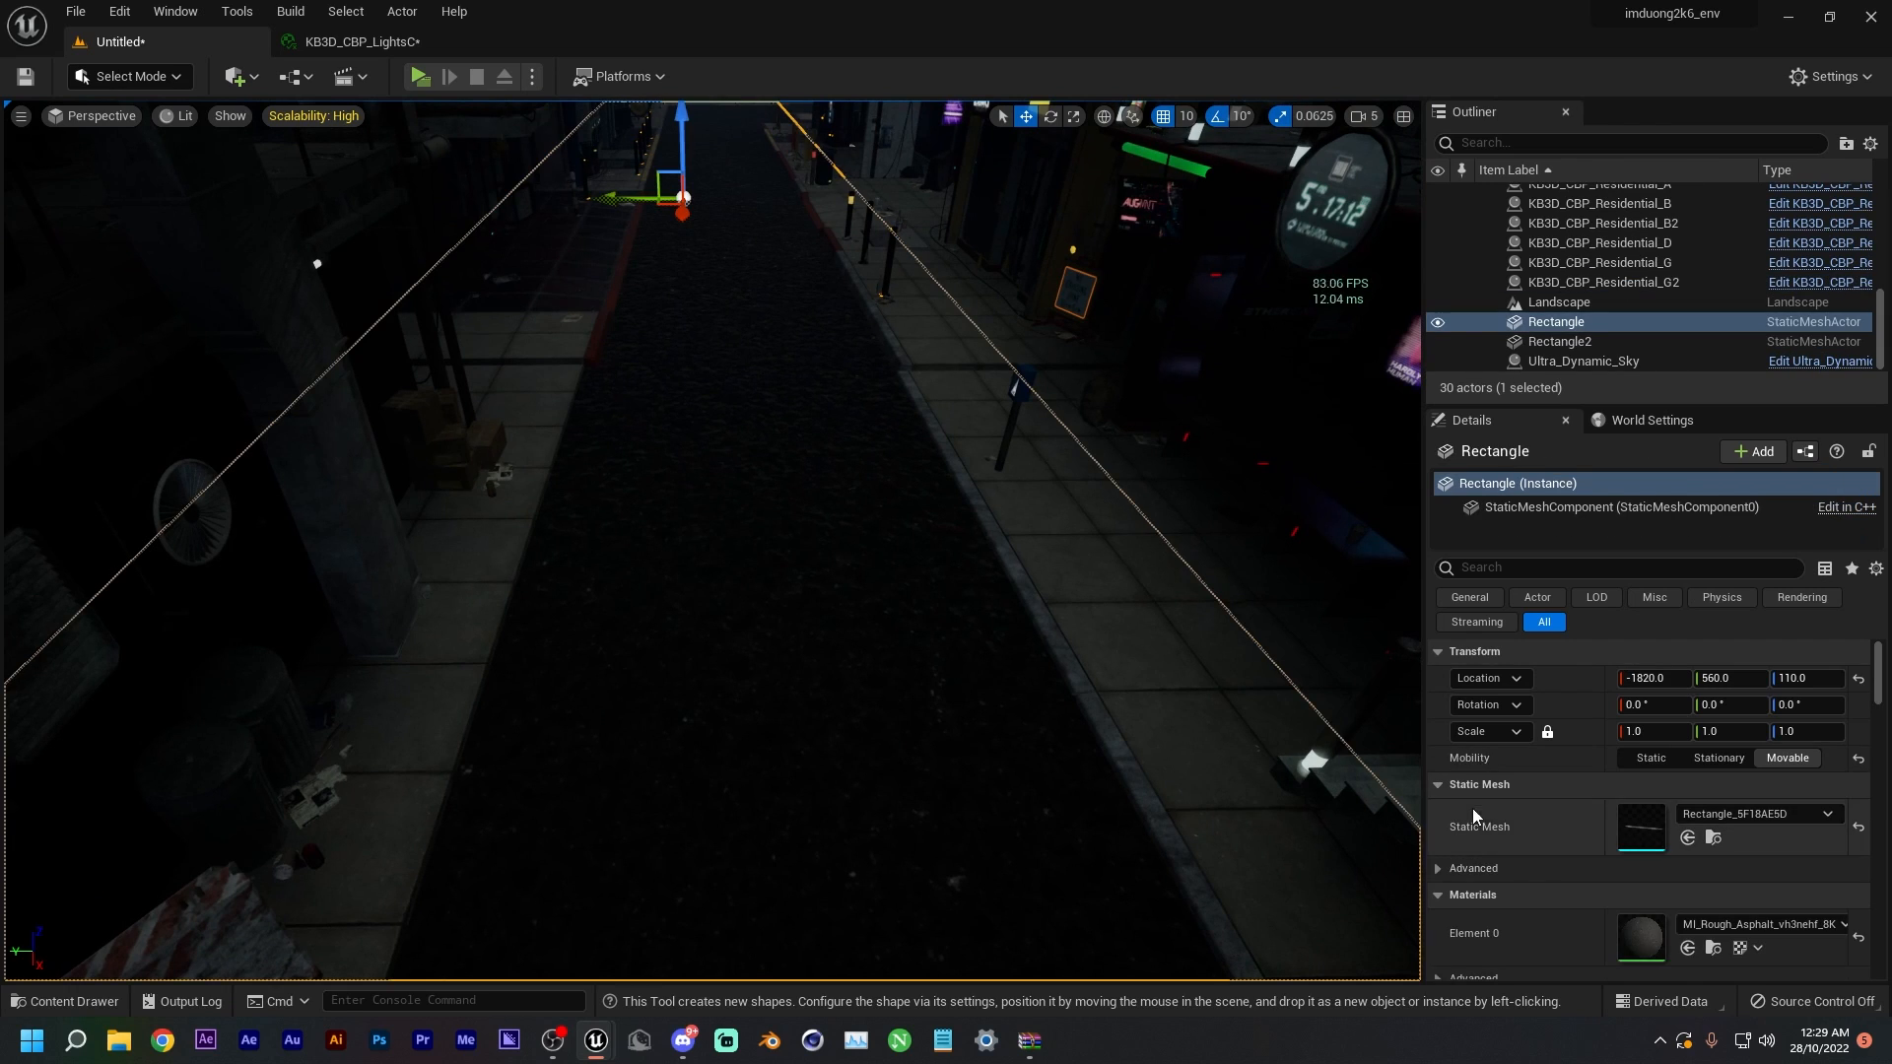
pyautogui.doubleClick(1648, 927)
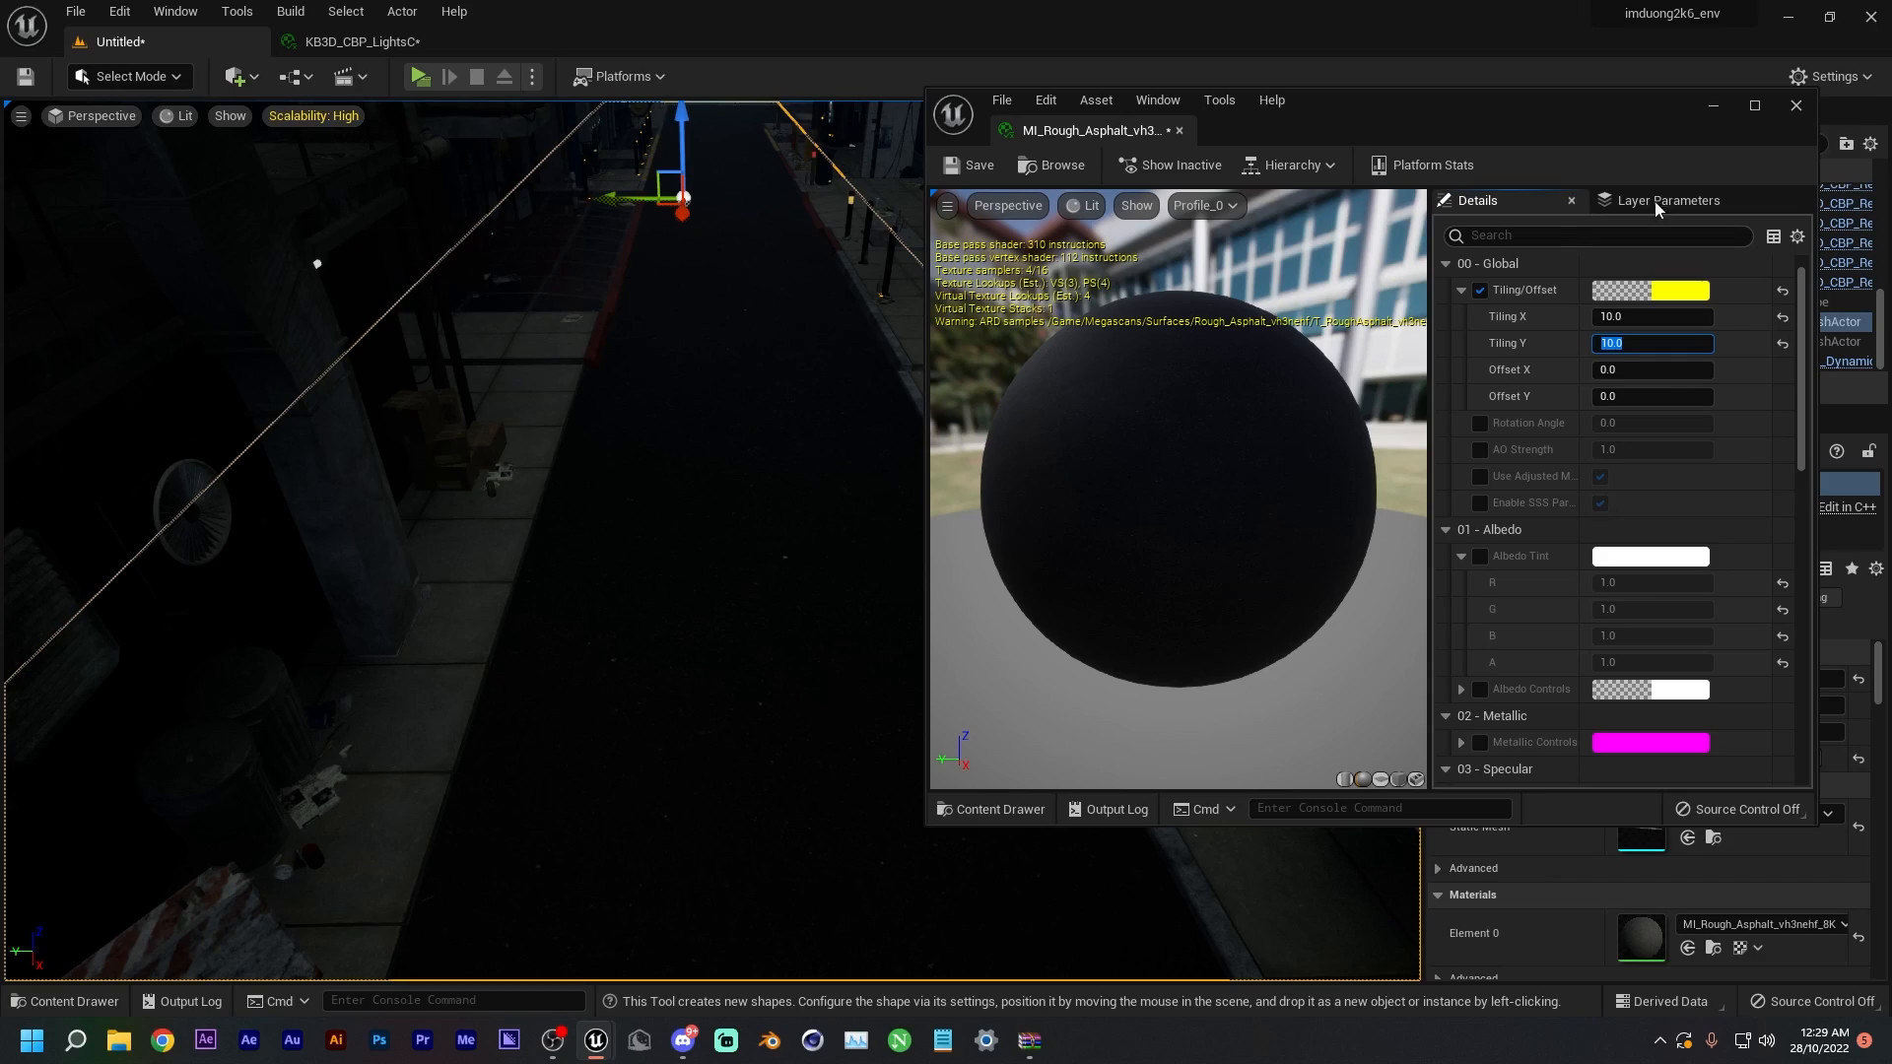
pyautogui.click(1716, 110)
# - Apply the Rough Asphalt material instance to the crossing road Rectangle2 from the floating Content Browser, moving that window out of the way
pyautogui.moveTo(887, 473); pyautogui.dragTo(1099, 453, button='right')
pyautogui.press('w')
pyautogui.press('s')
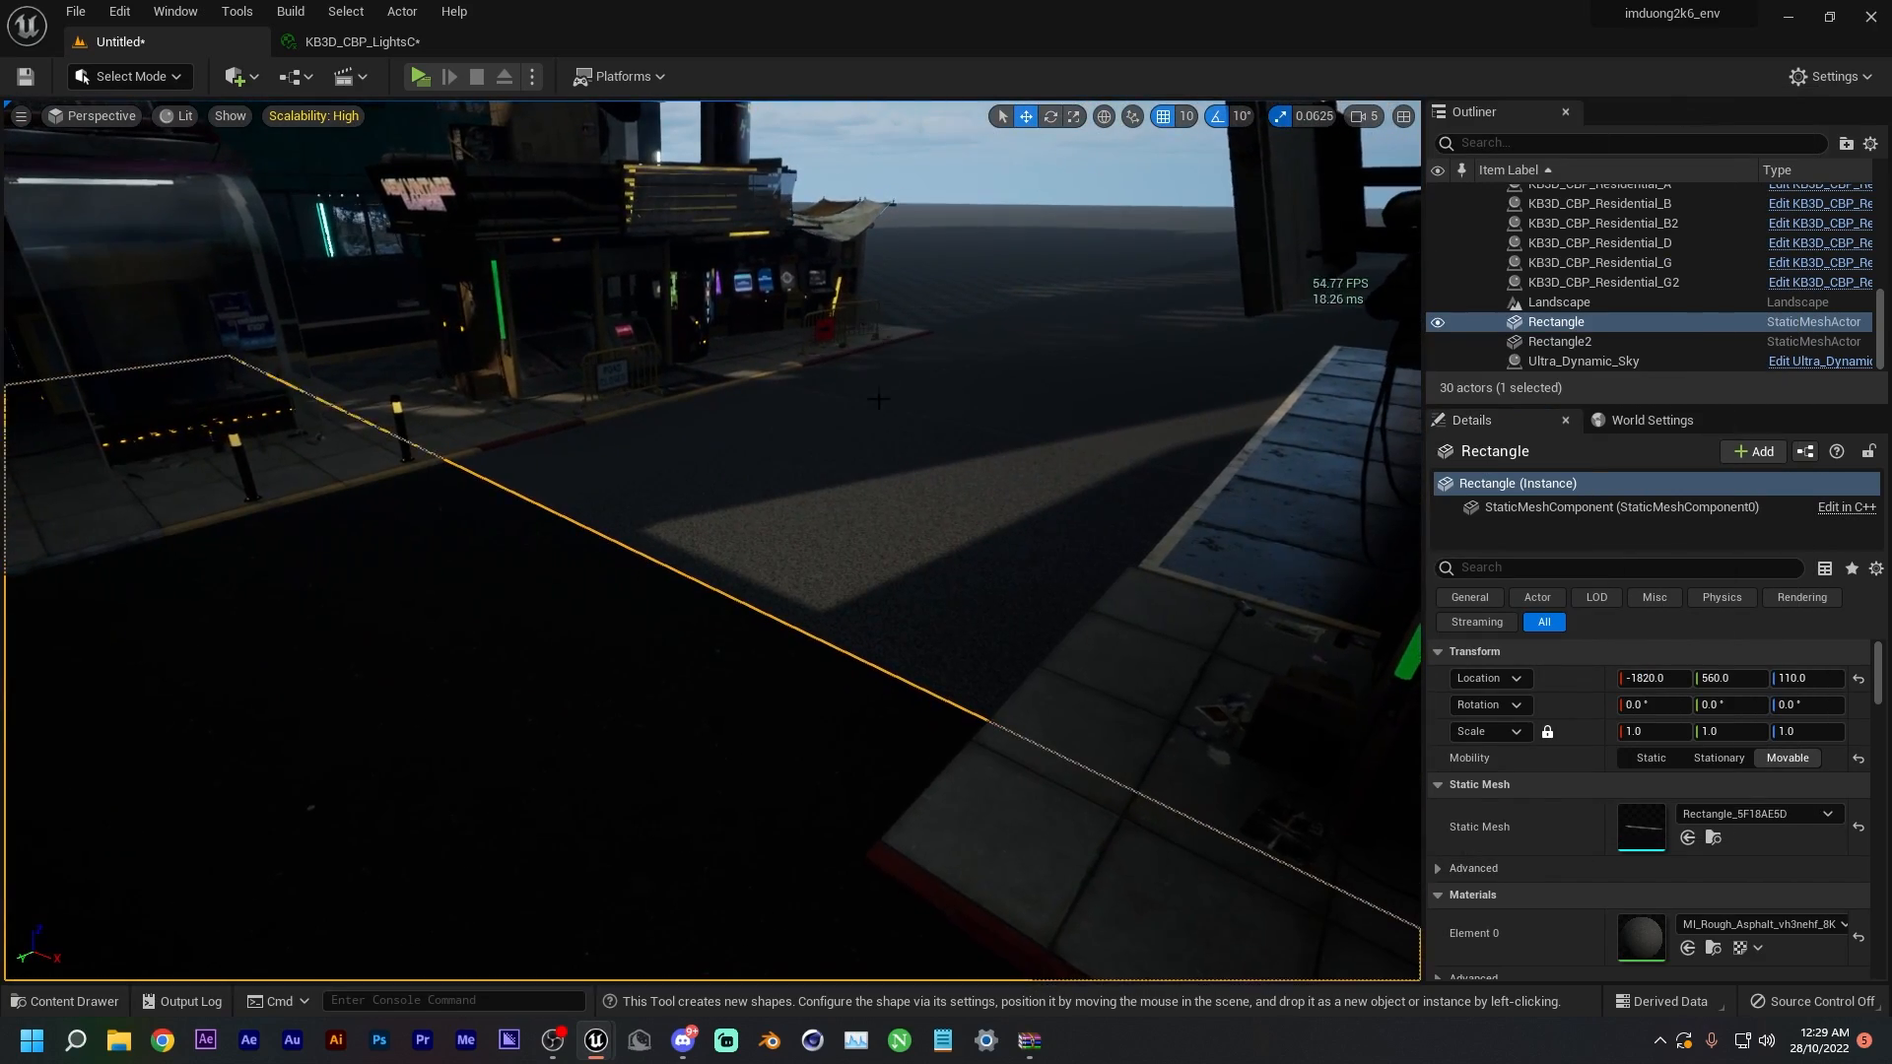
pyautogui.click(880, 476)
pyautogui.moveTo(0, 434); pyautogui.dragTo(447, 379)
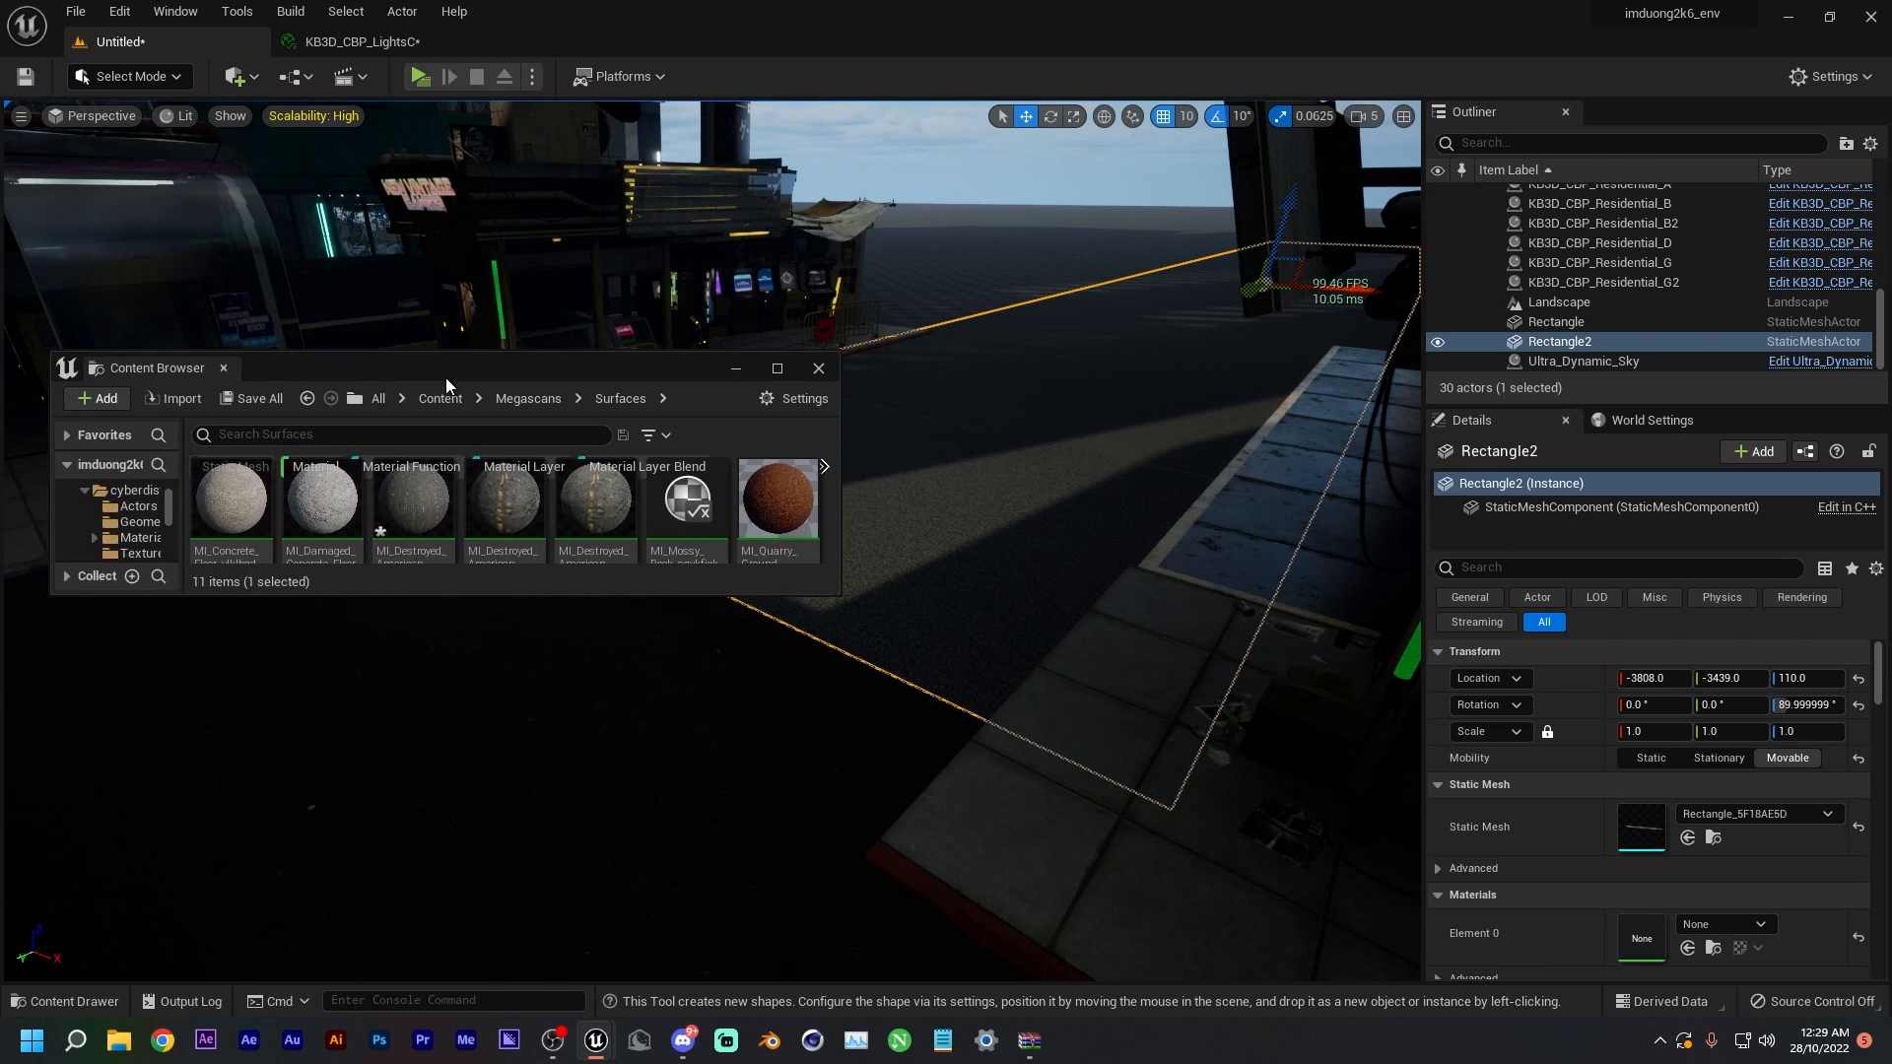
pyautogui.click(465, 603)
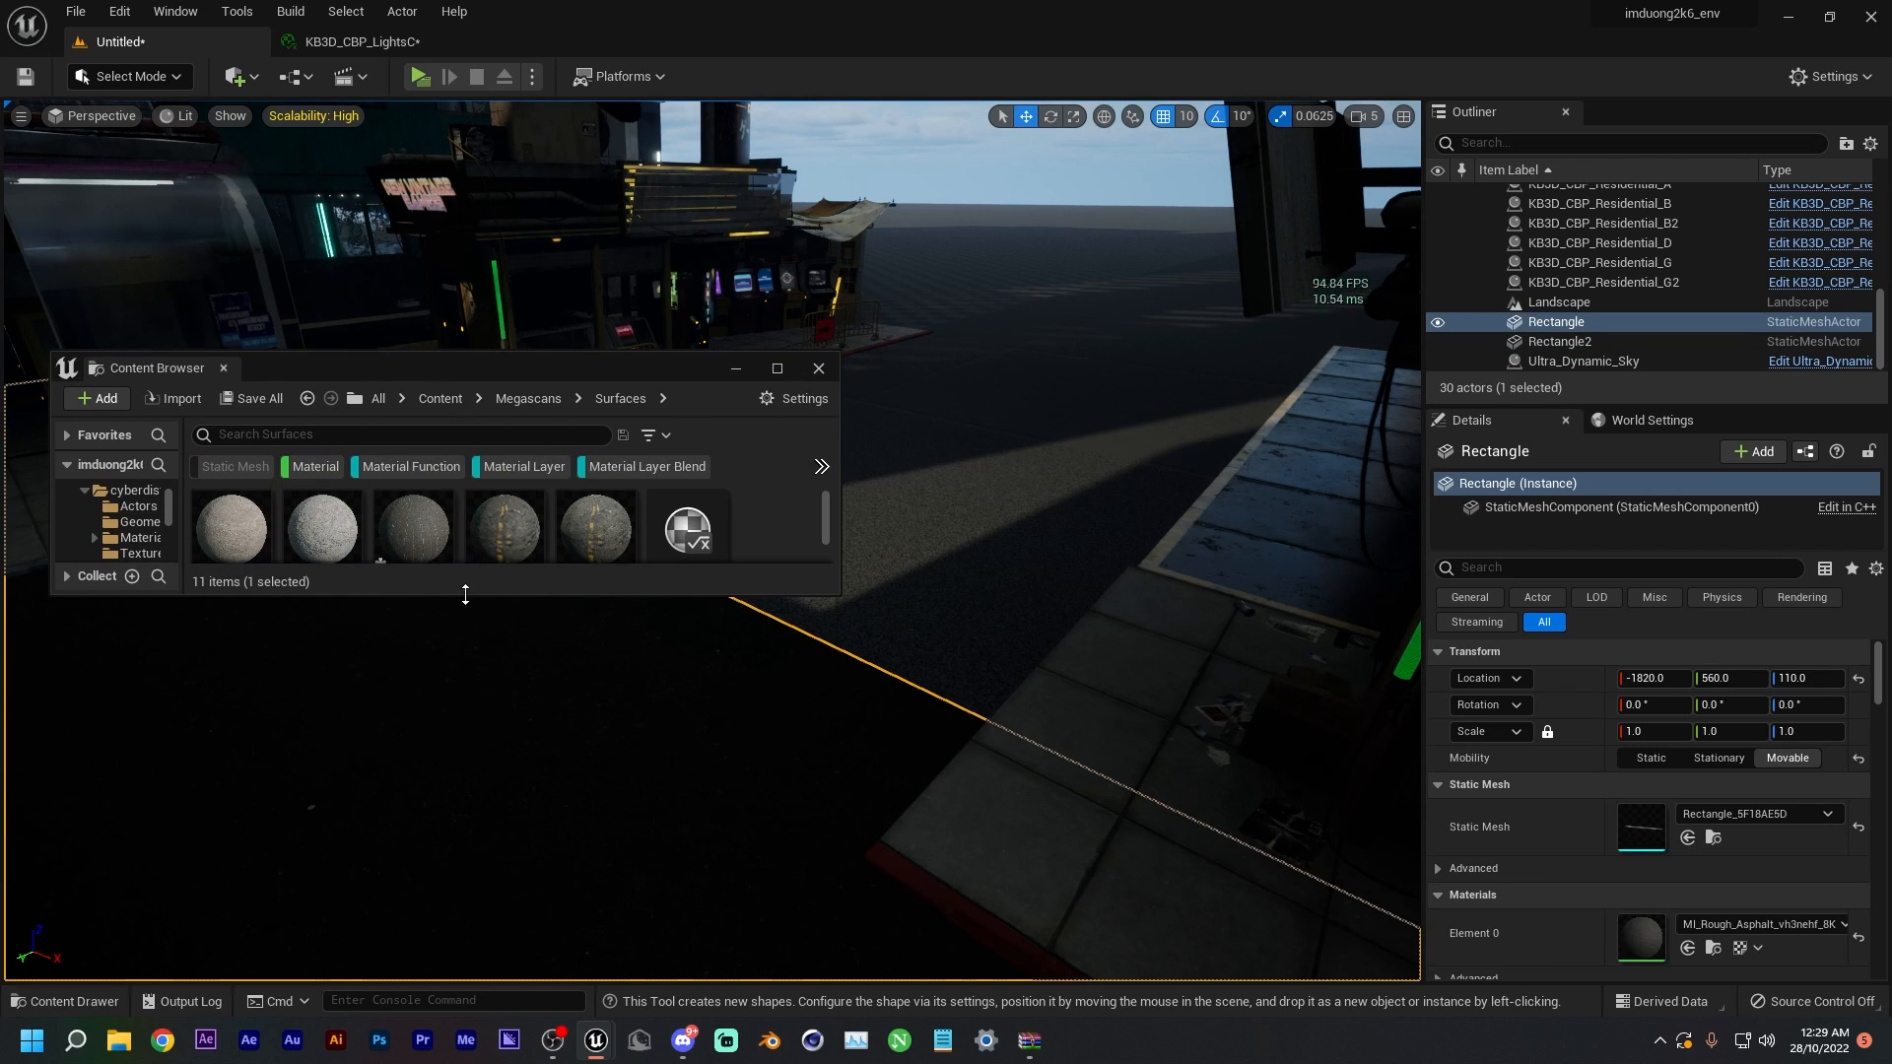
pyautogui.moveTo(465, 590); pyautogui.dragTo(465, 857)
pyautogui.moveTo(507, 670); pyautogui.dragTo(951, 530)
pyautogui.moveTo(576, 368); pyautogui.dragTo(0, 369)
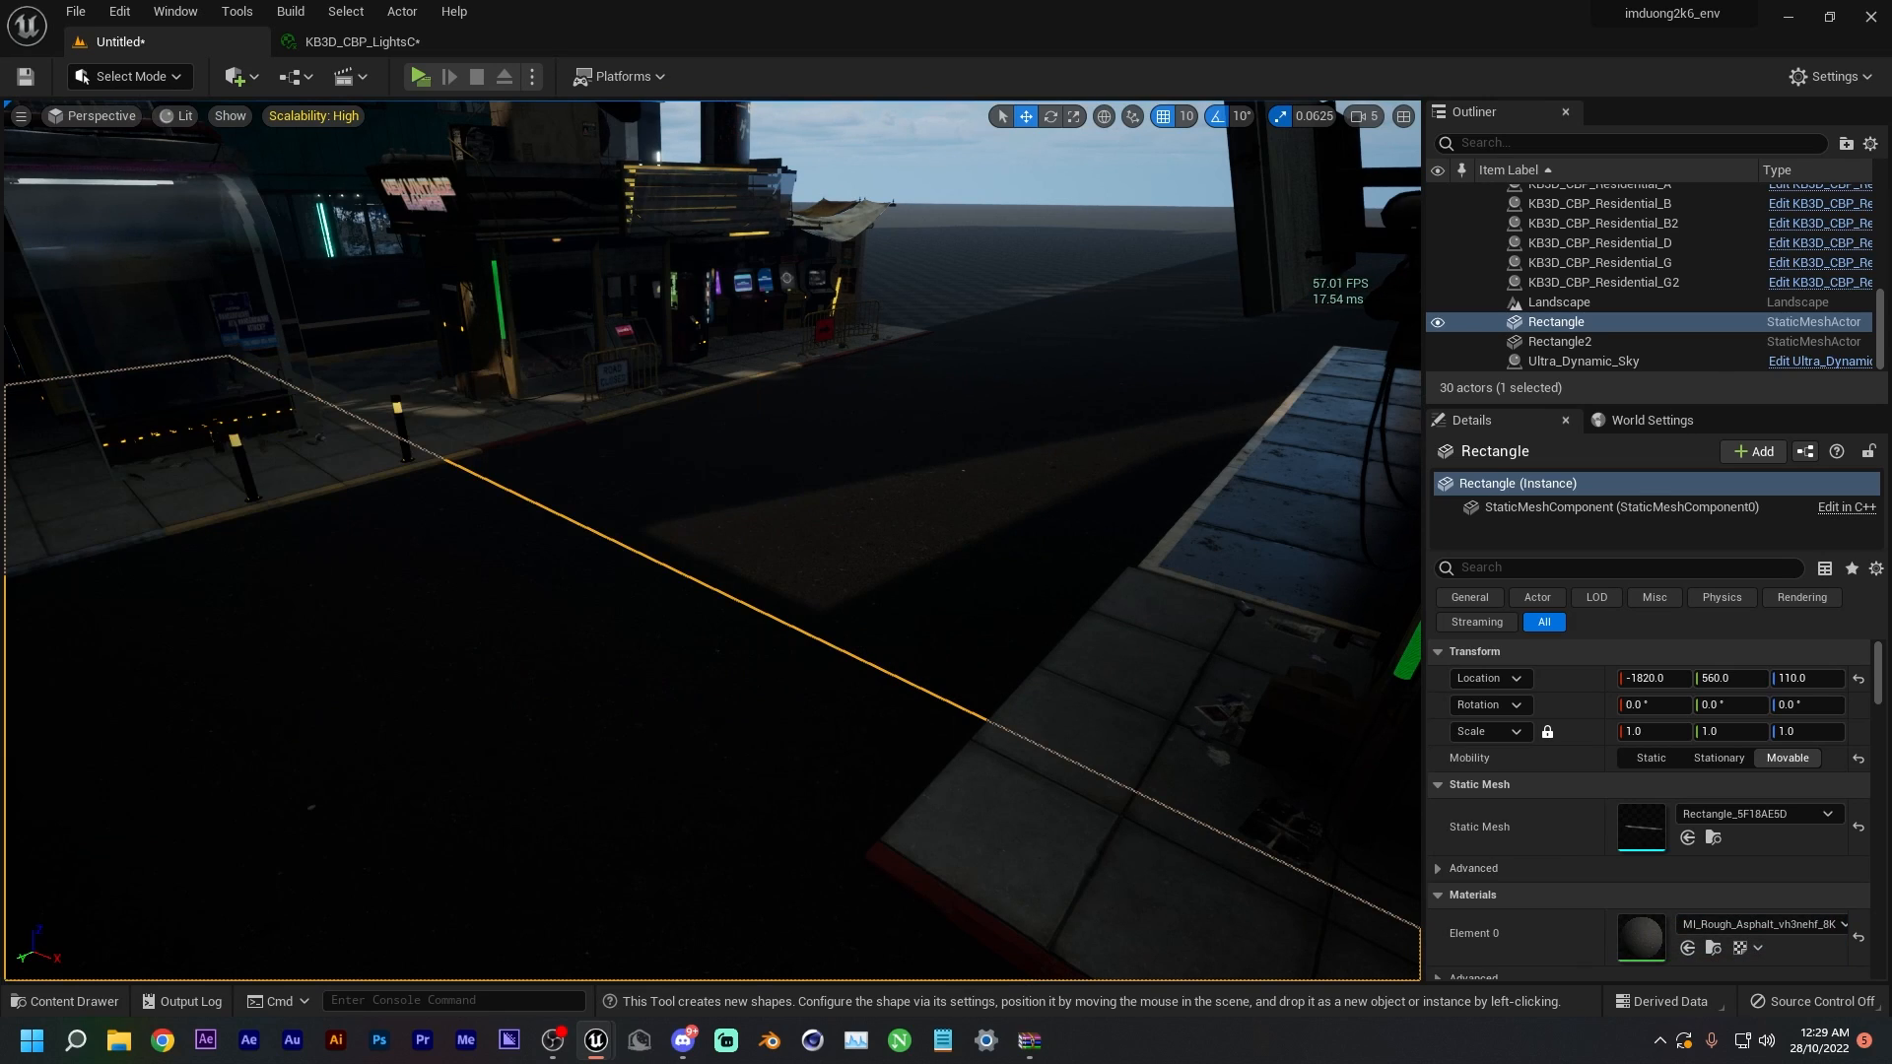
# - Review the street with its asphalt roads, from ground level up to the neon billboards, skyscrapers and sky
pyautogui.moveTo(709, 533); pyautogui.dragTo(966, 591, button='right')
pyautogui.press('w')
pyautogui.moveTo(711, 540); pyautogui.dragTo(1232, 503, button='right')
pyautogui.press('w')
pyautogui.moveTo(657, 371)
pyautogui.mouseDown(button='right')
pyautogui.moveTo(601, 375)
pyautogui.moveTo(657, 371)
pyautogui.mouseUp(button='right')
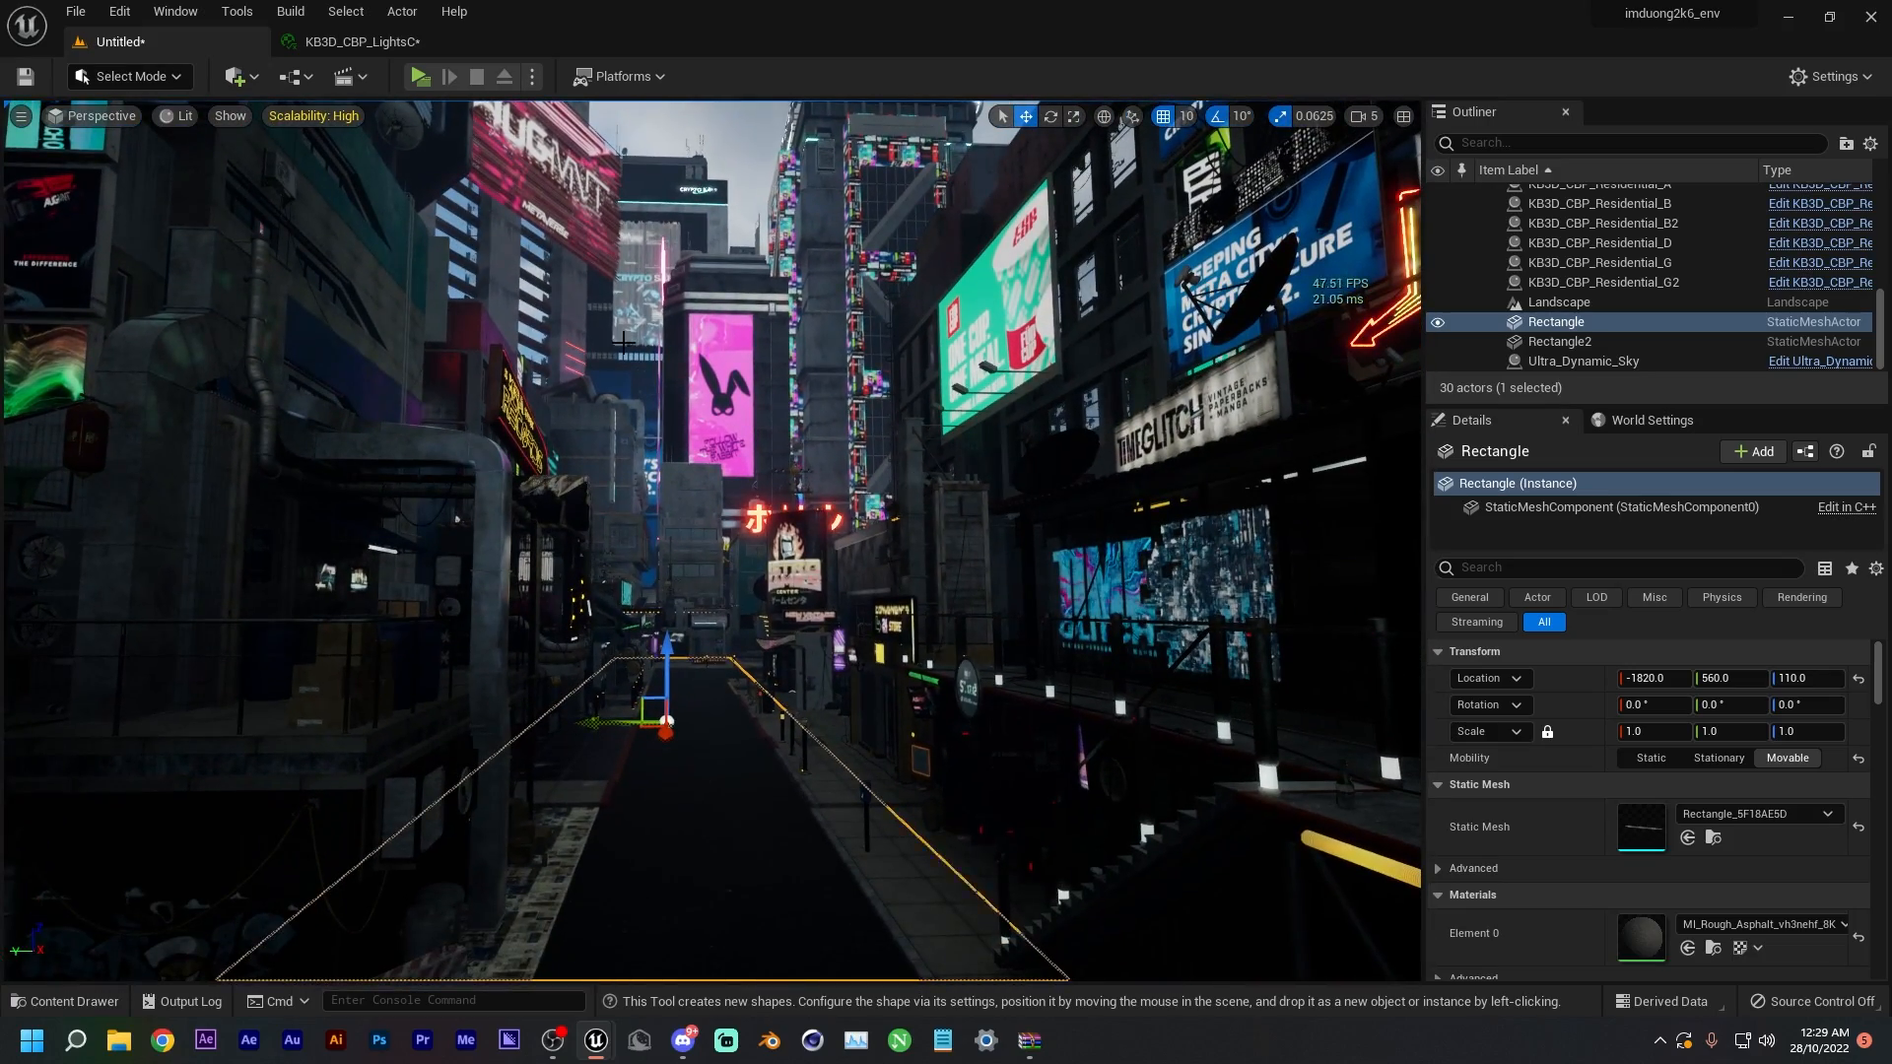
pyautogui.moveTo(456, 517); pyautogui.dragTo(703, 345, button='right')
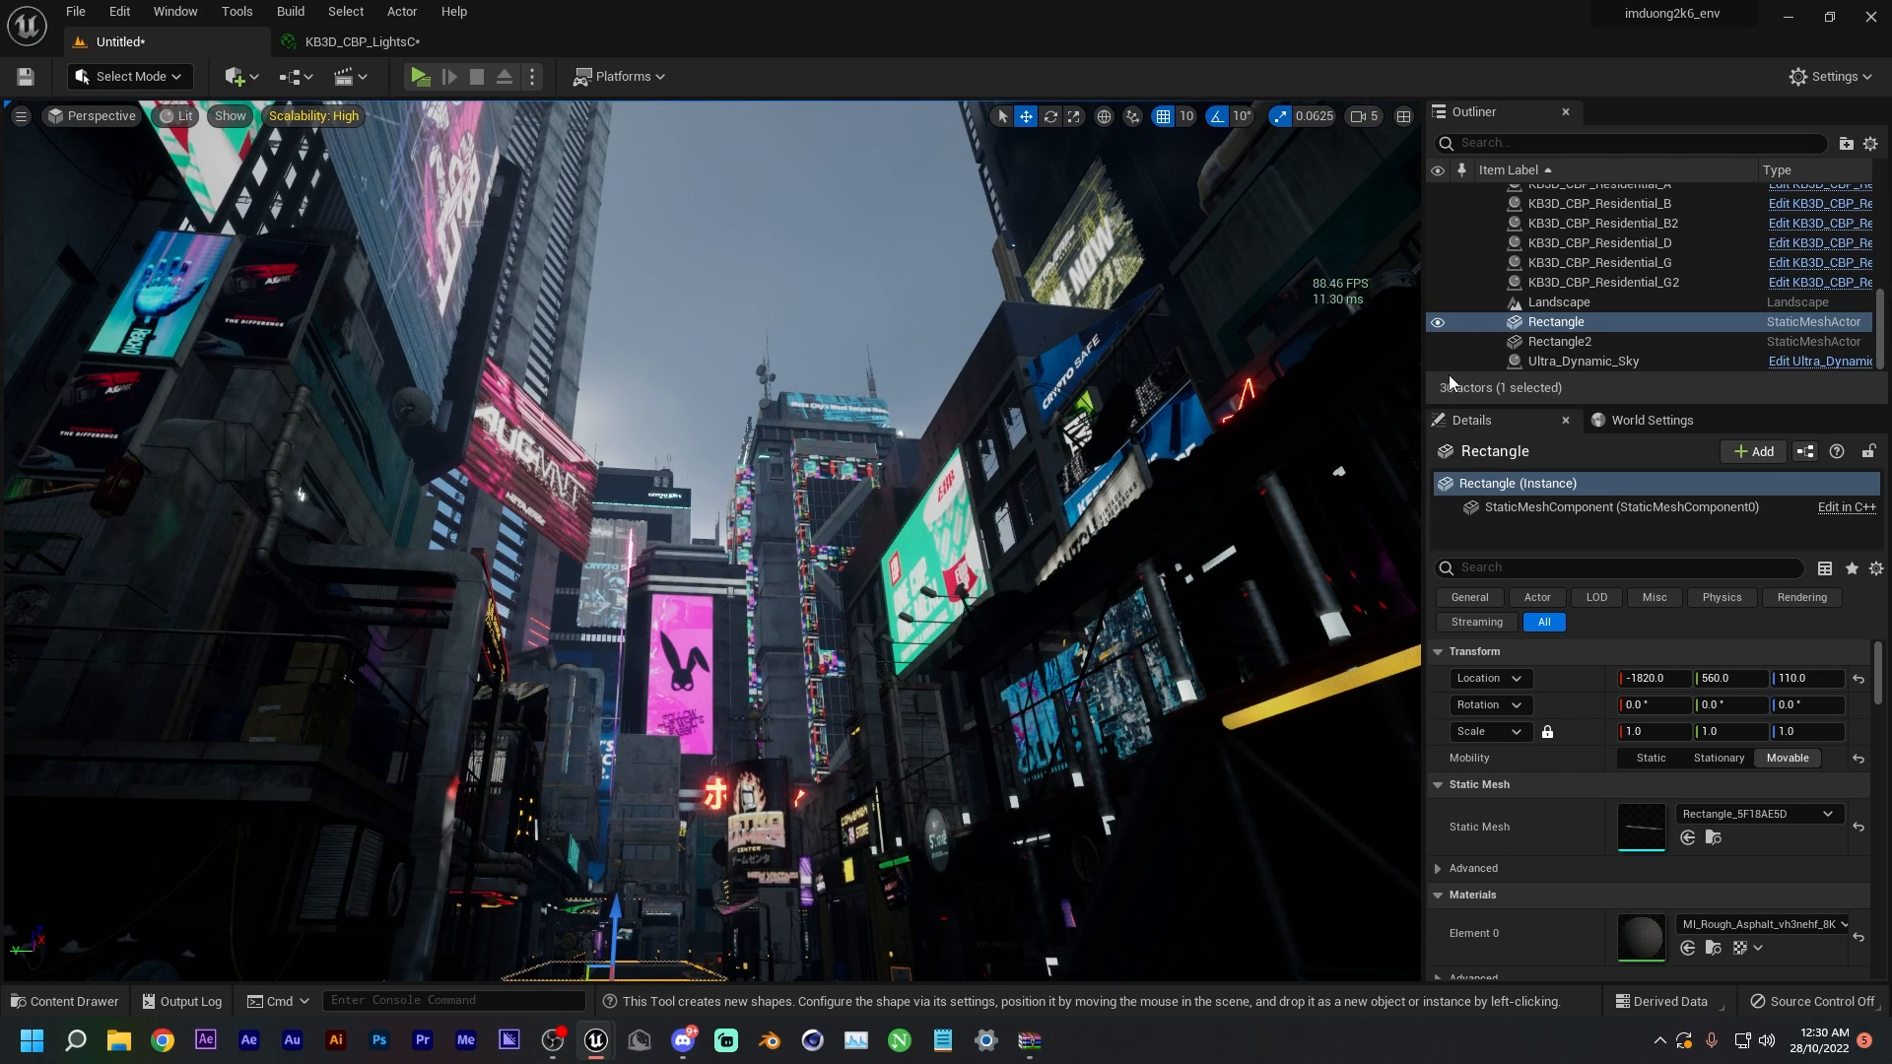
# - Try a night setting by raising the Ultra_Dynamic_Sky's Time Of Day to about 2093 and view the street
pyautogui.click(1572, 361)
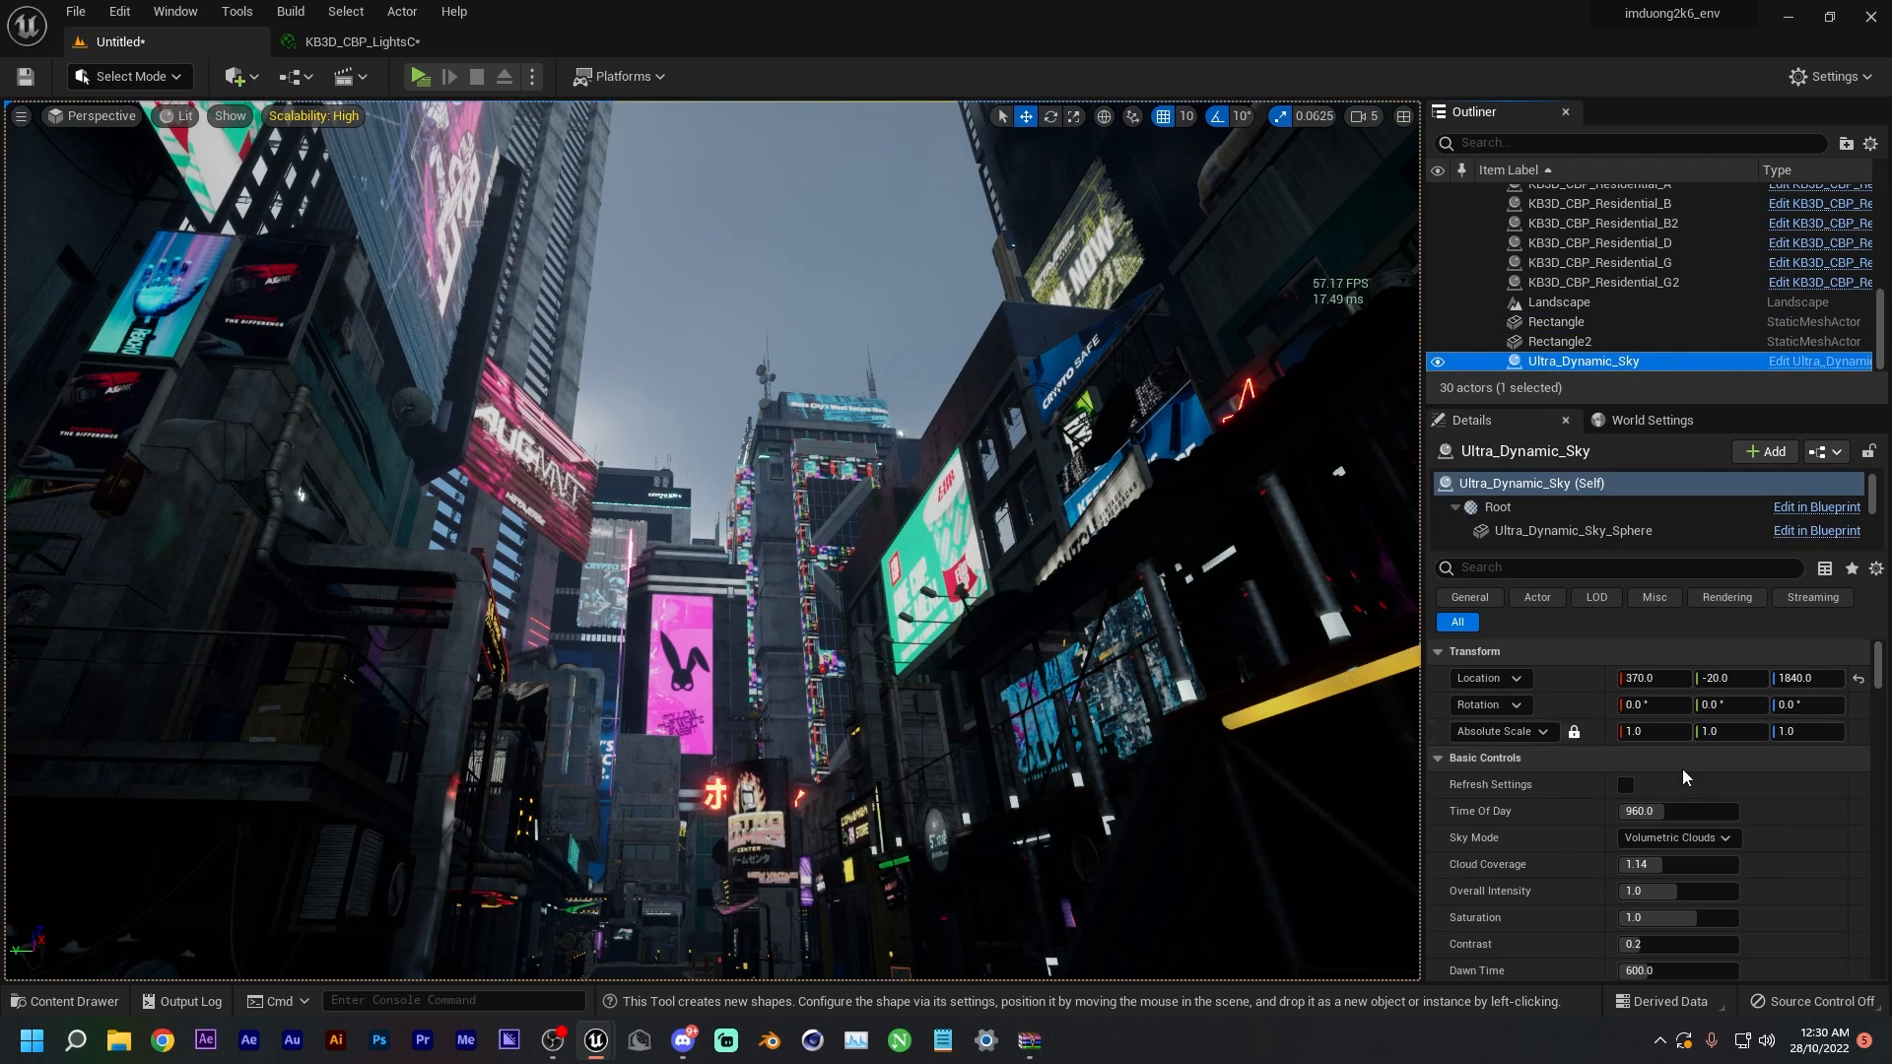
pyautogui.moveTo(1680, 810); pyautogui.dragTo(1731, 811)
pyautogui.moveTo(710, 540); pyautogui.dragTo(703, 582, button='right')
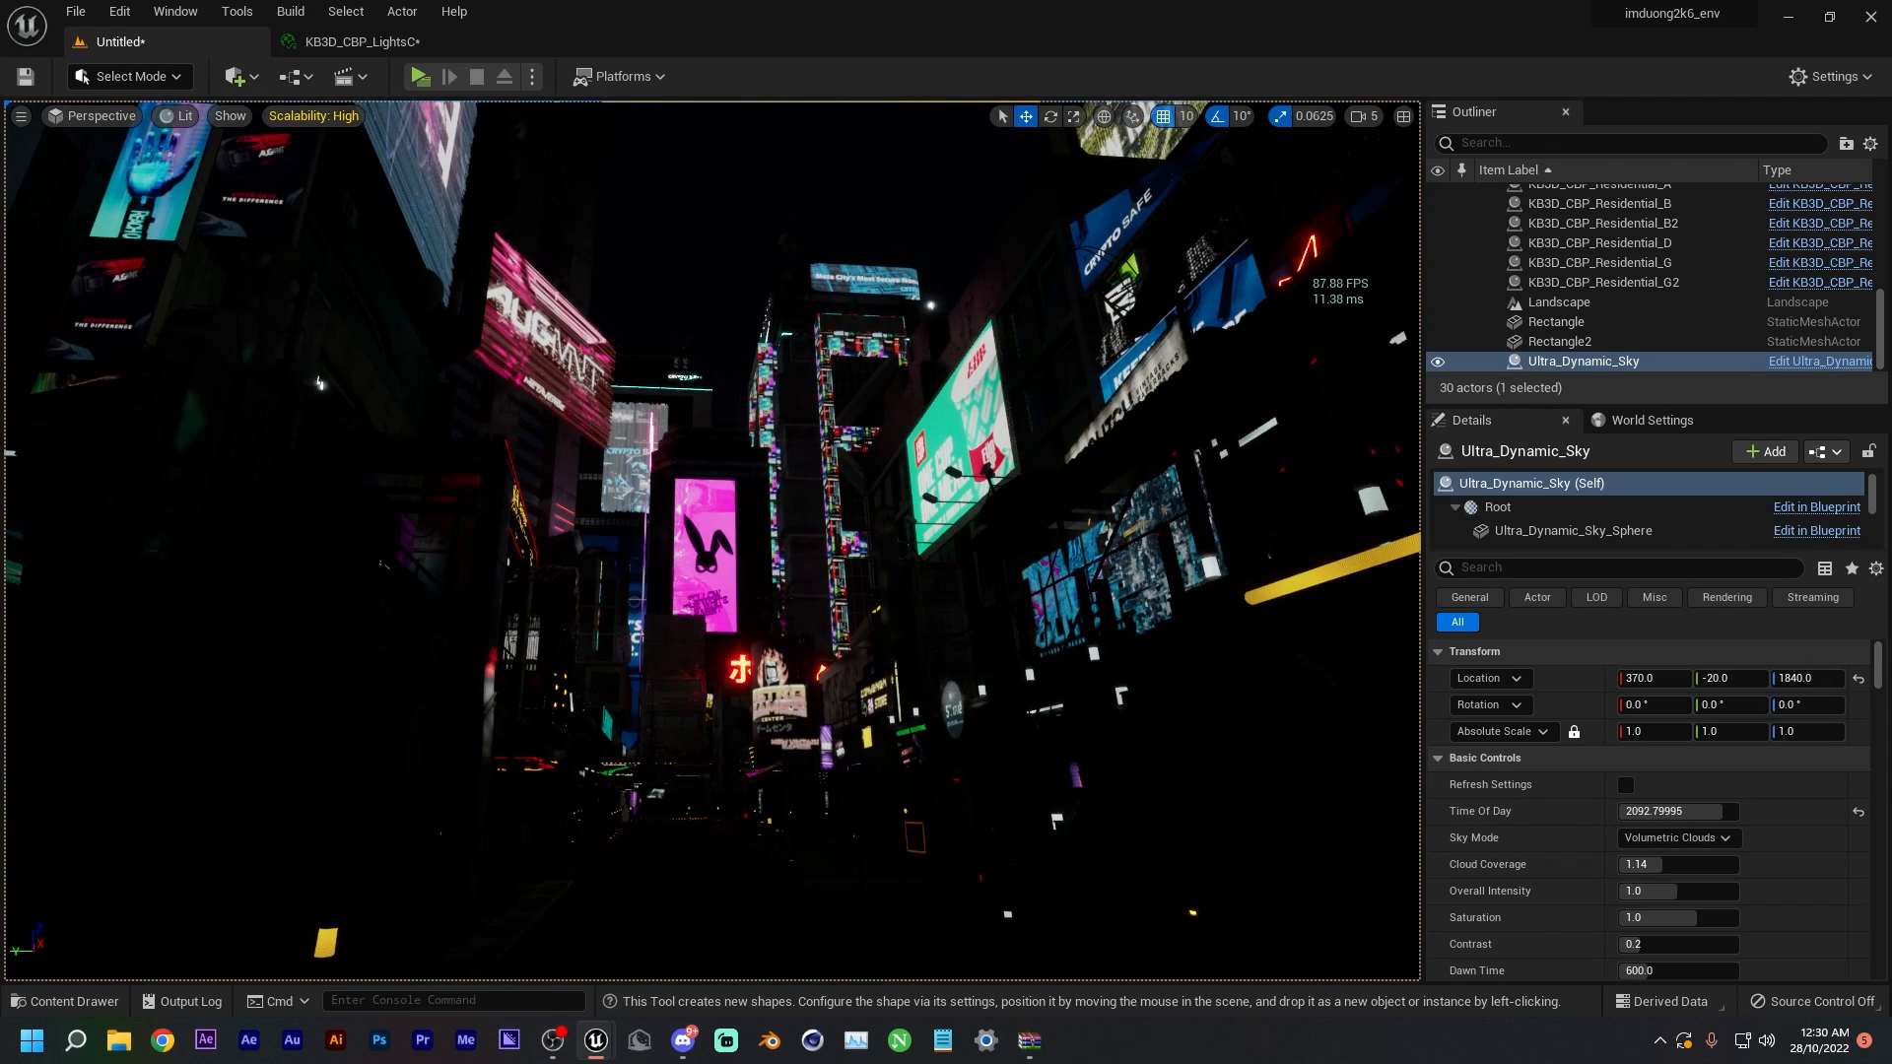
# - Delete the Ultra_Dynamic_Sky actor from the level
pyautogui.click(1556, 362)
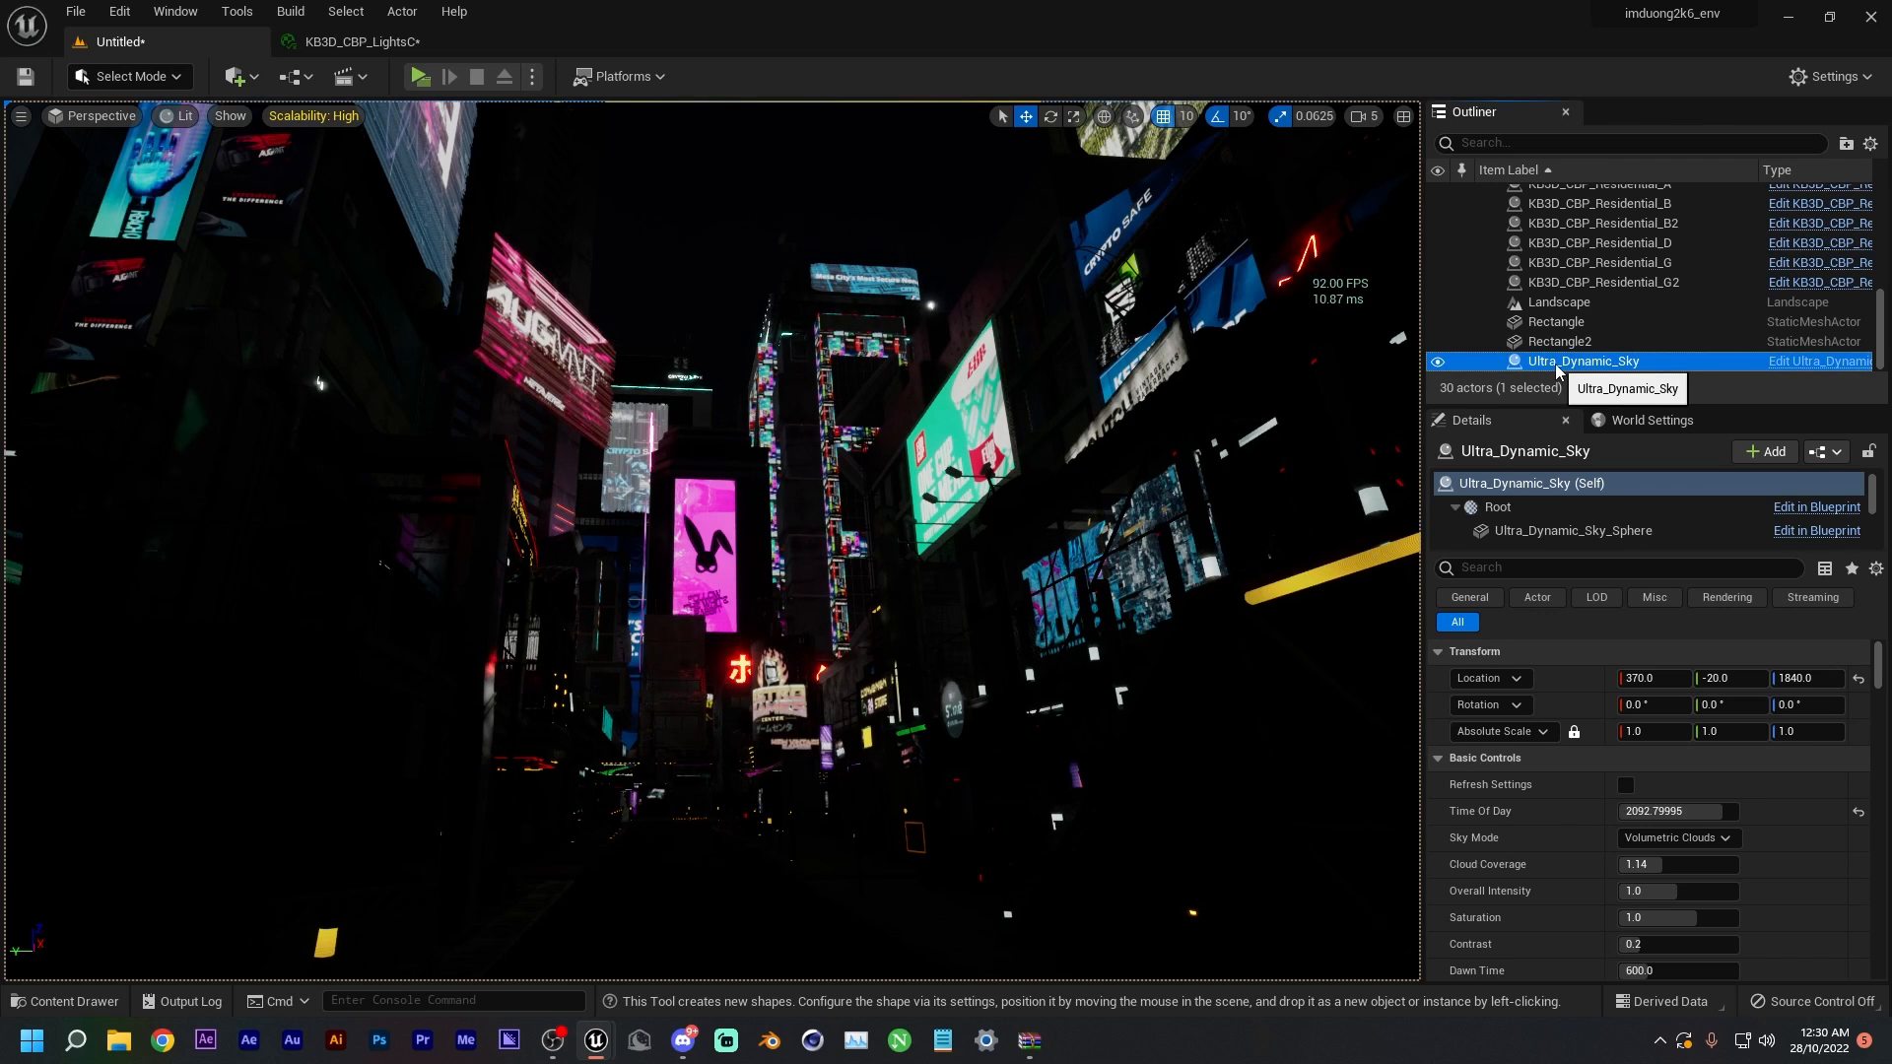
pyautogui.press('Delete')
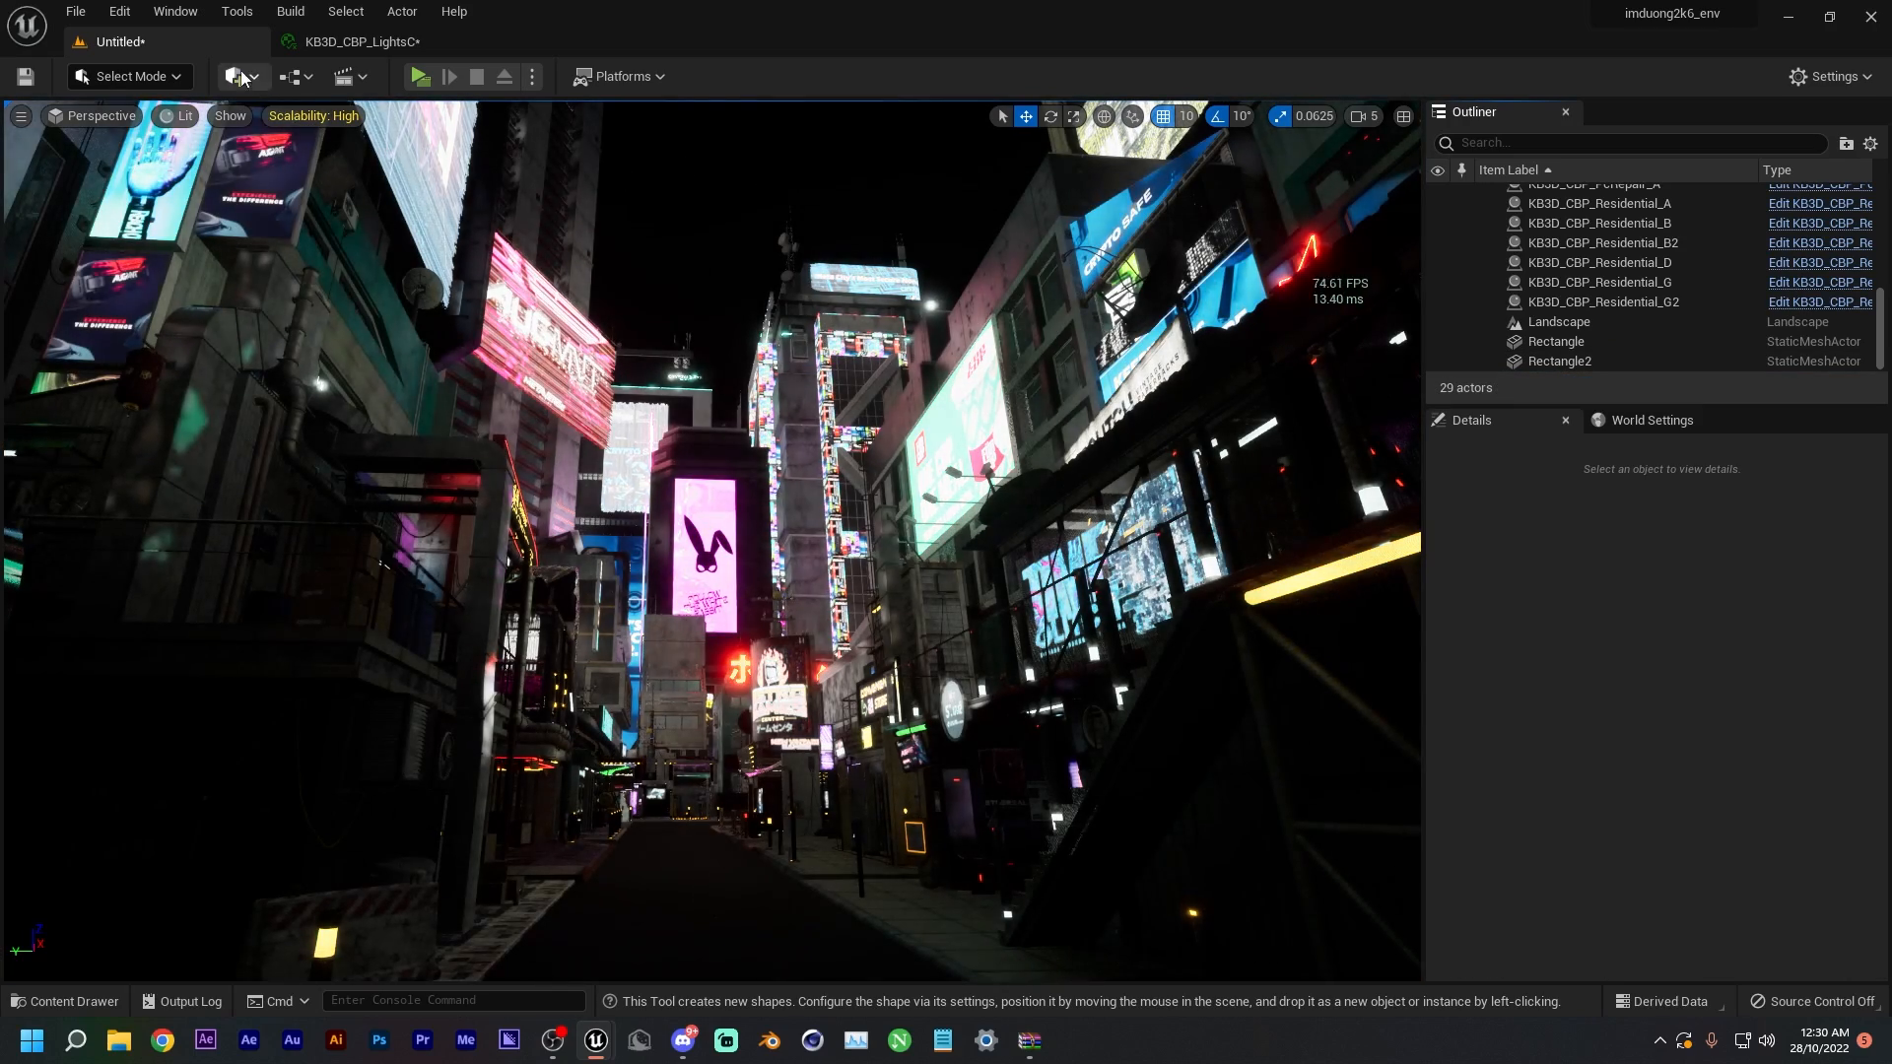
pyautogui.click(148, 12)
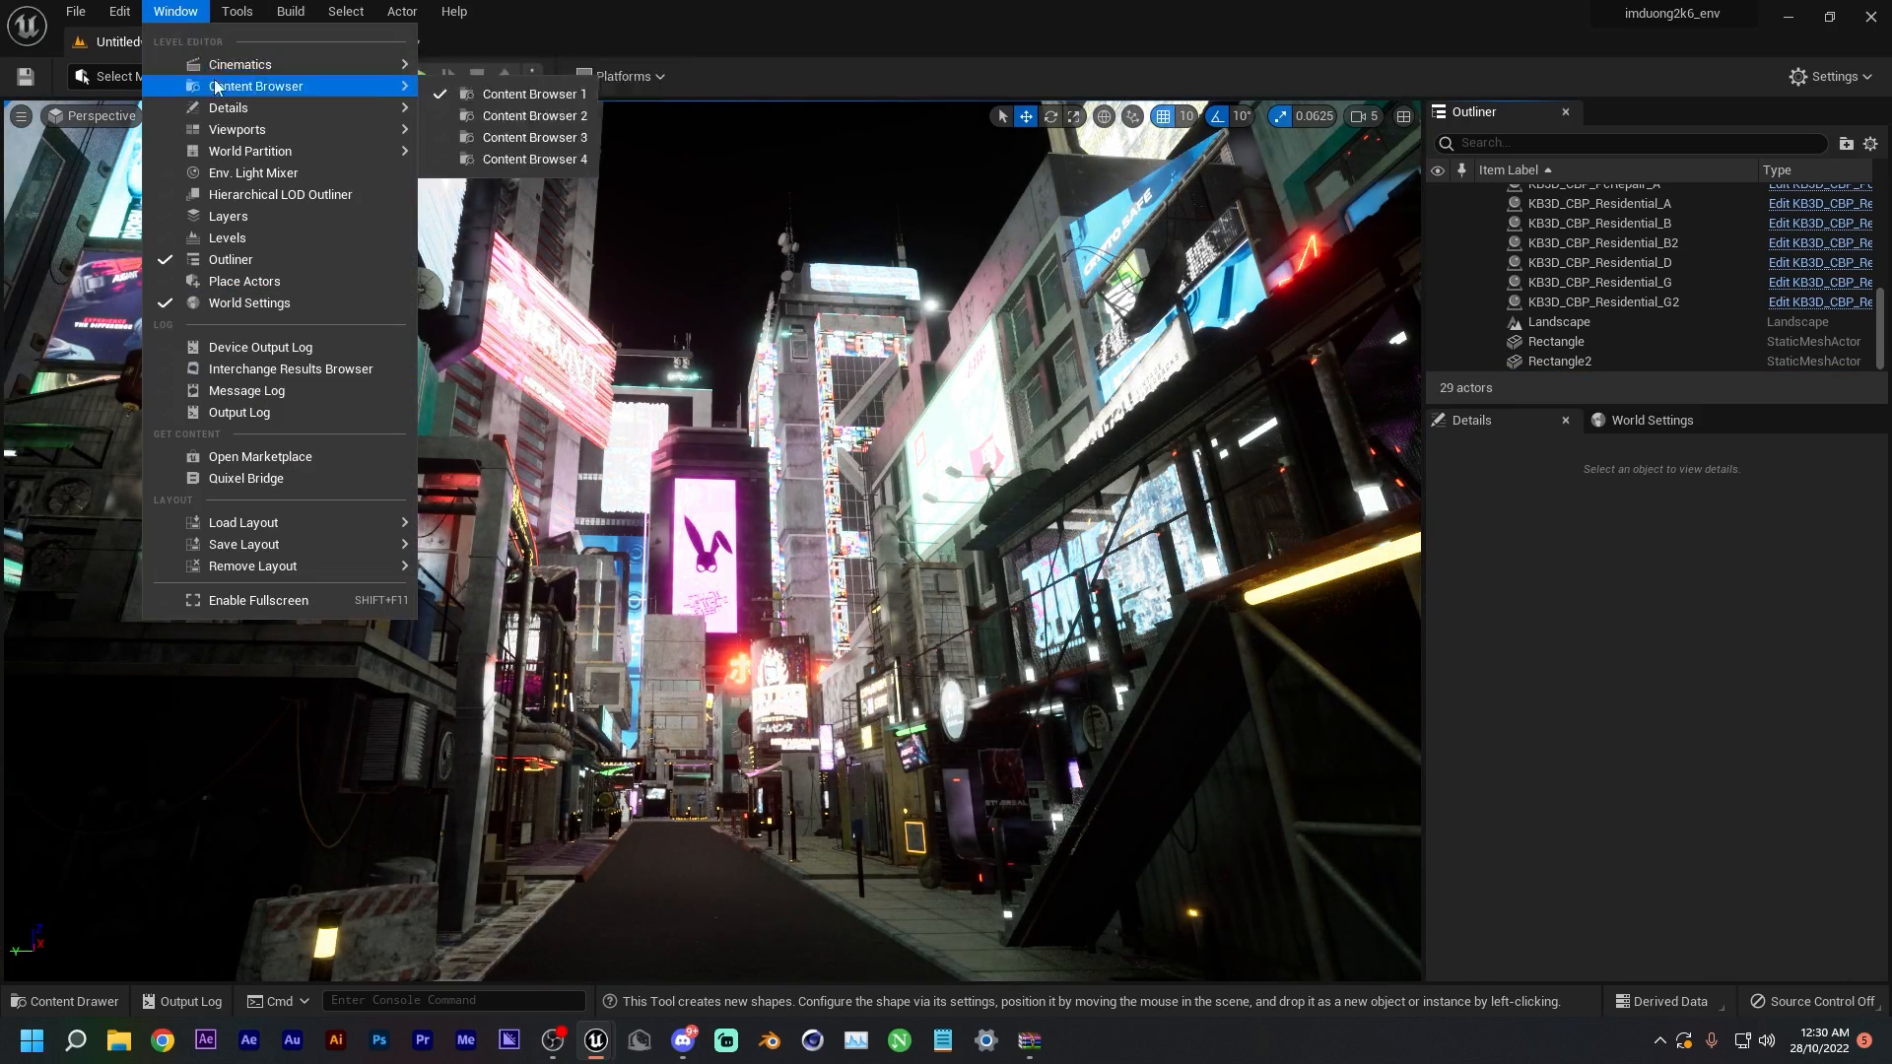
pyautogui.click(252, 174)
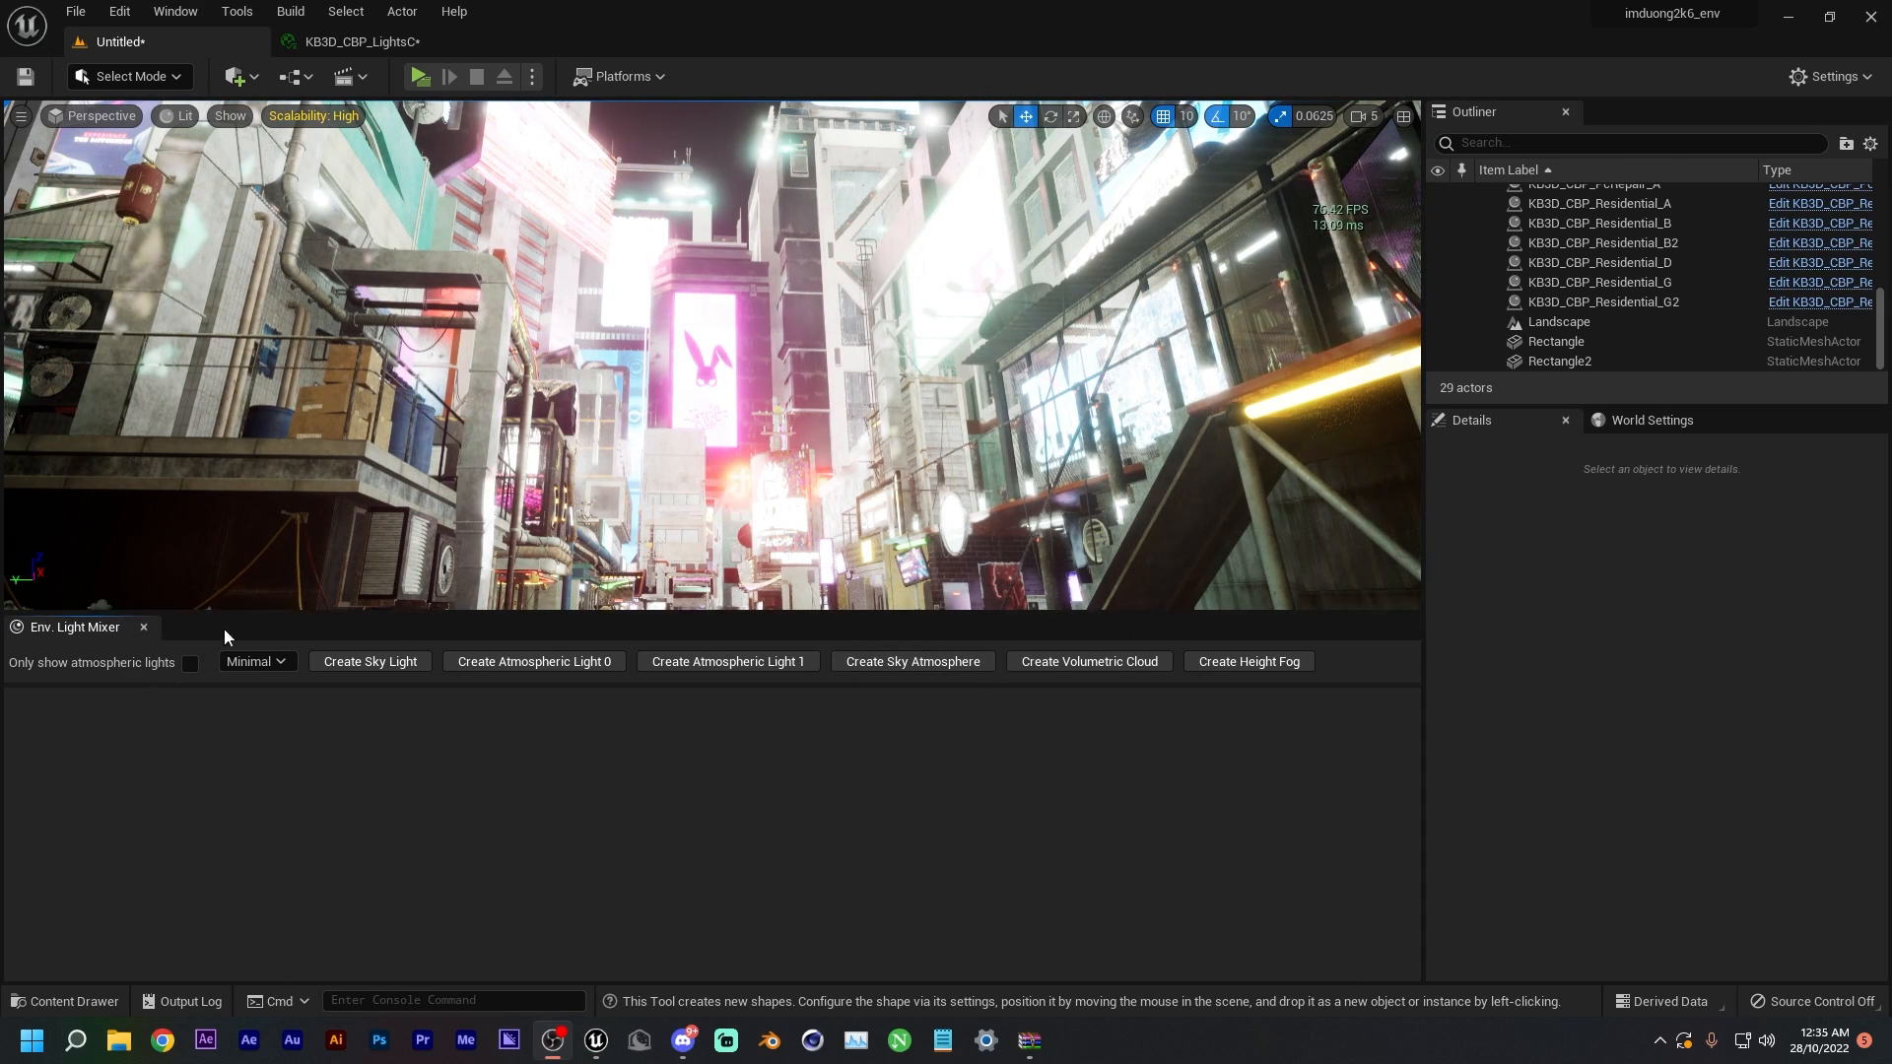
pyautogui.click(145, 627)
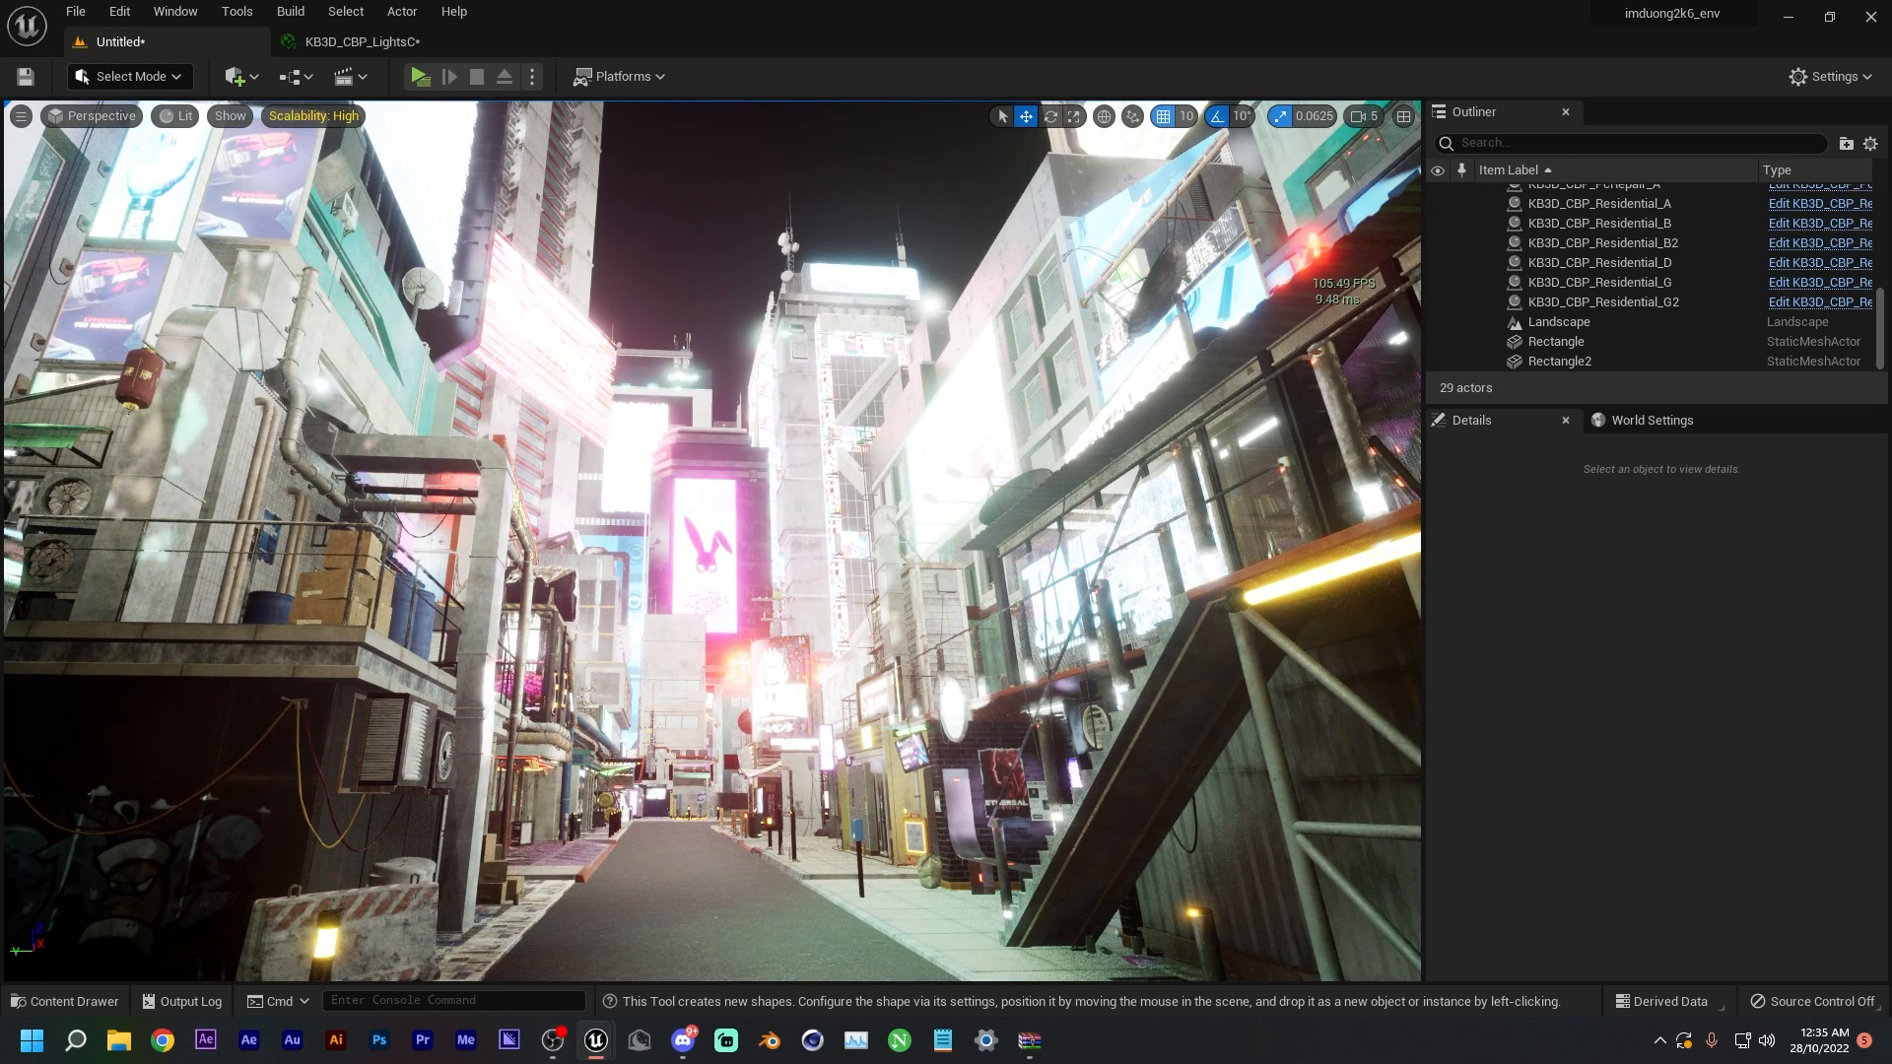
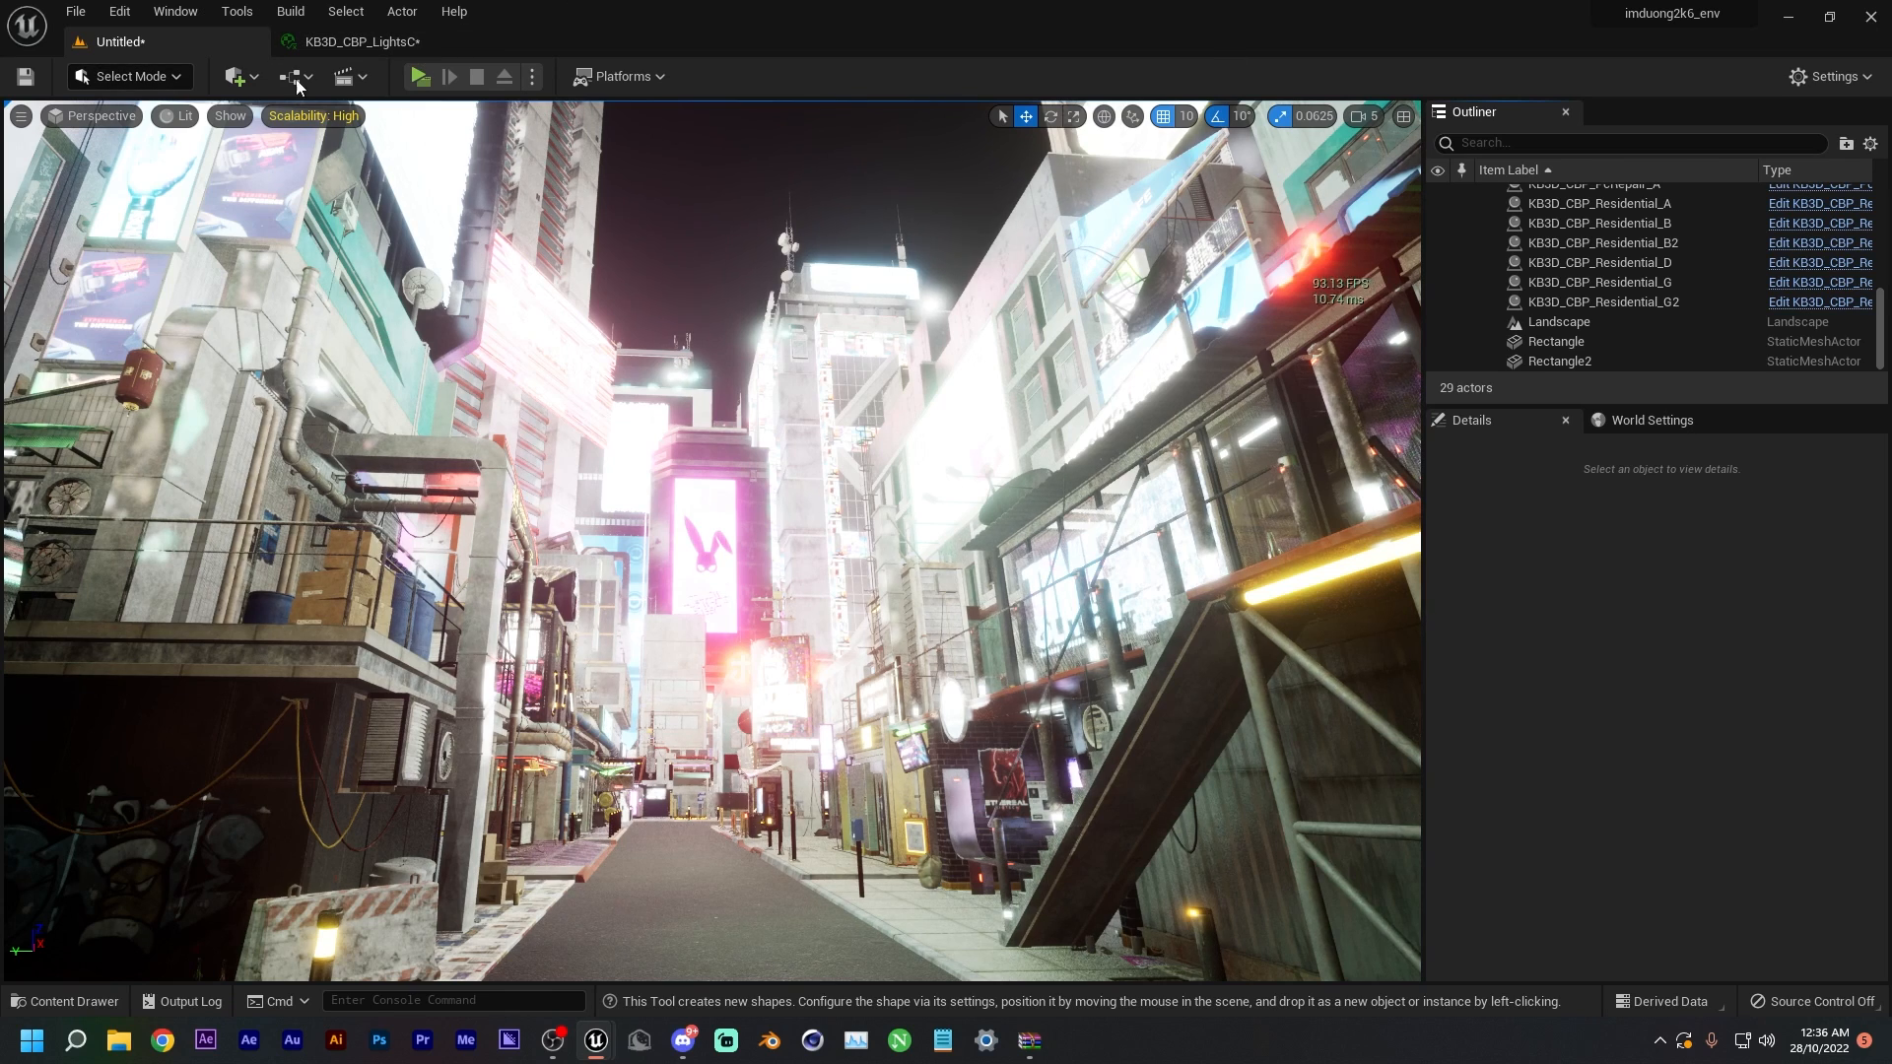
# - Add a Directional Light to the level and set its mobility to Movable
pyautogui.click(244, 80)
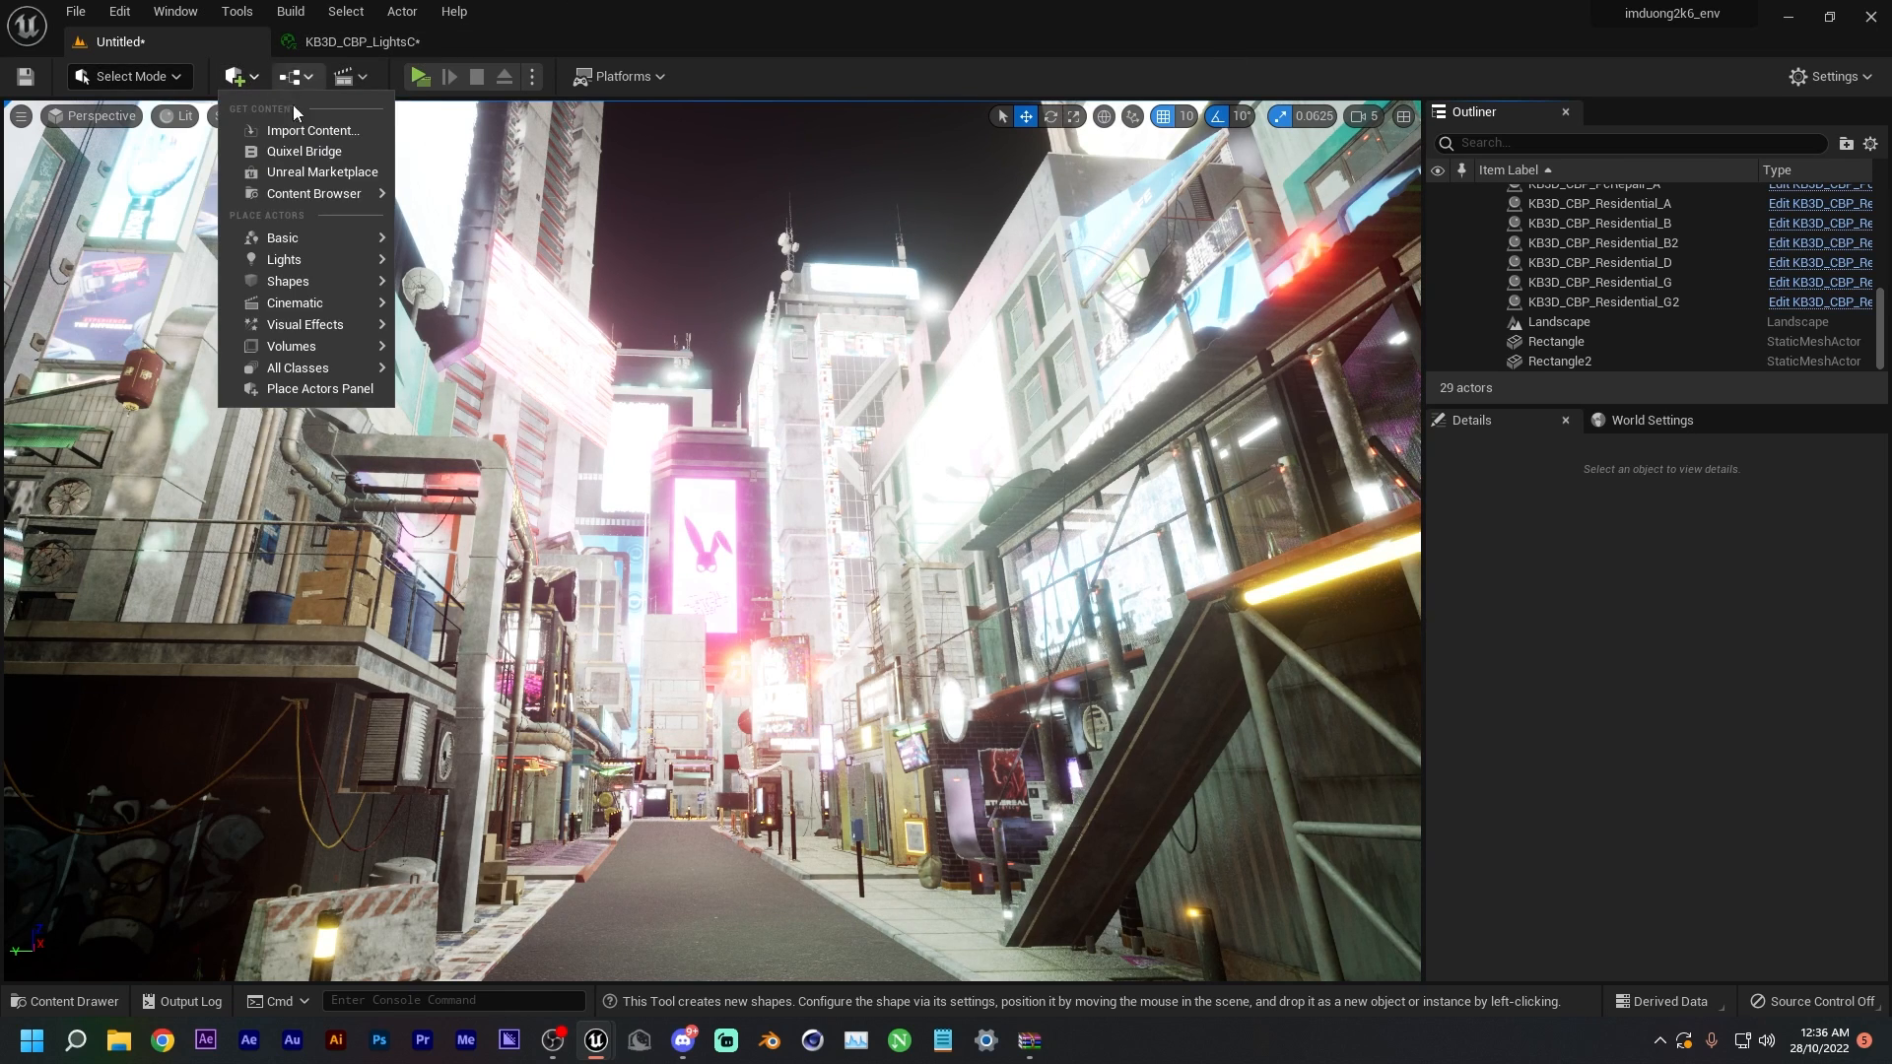
pyautogui.moveTo(361, 259)
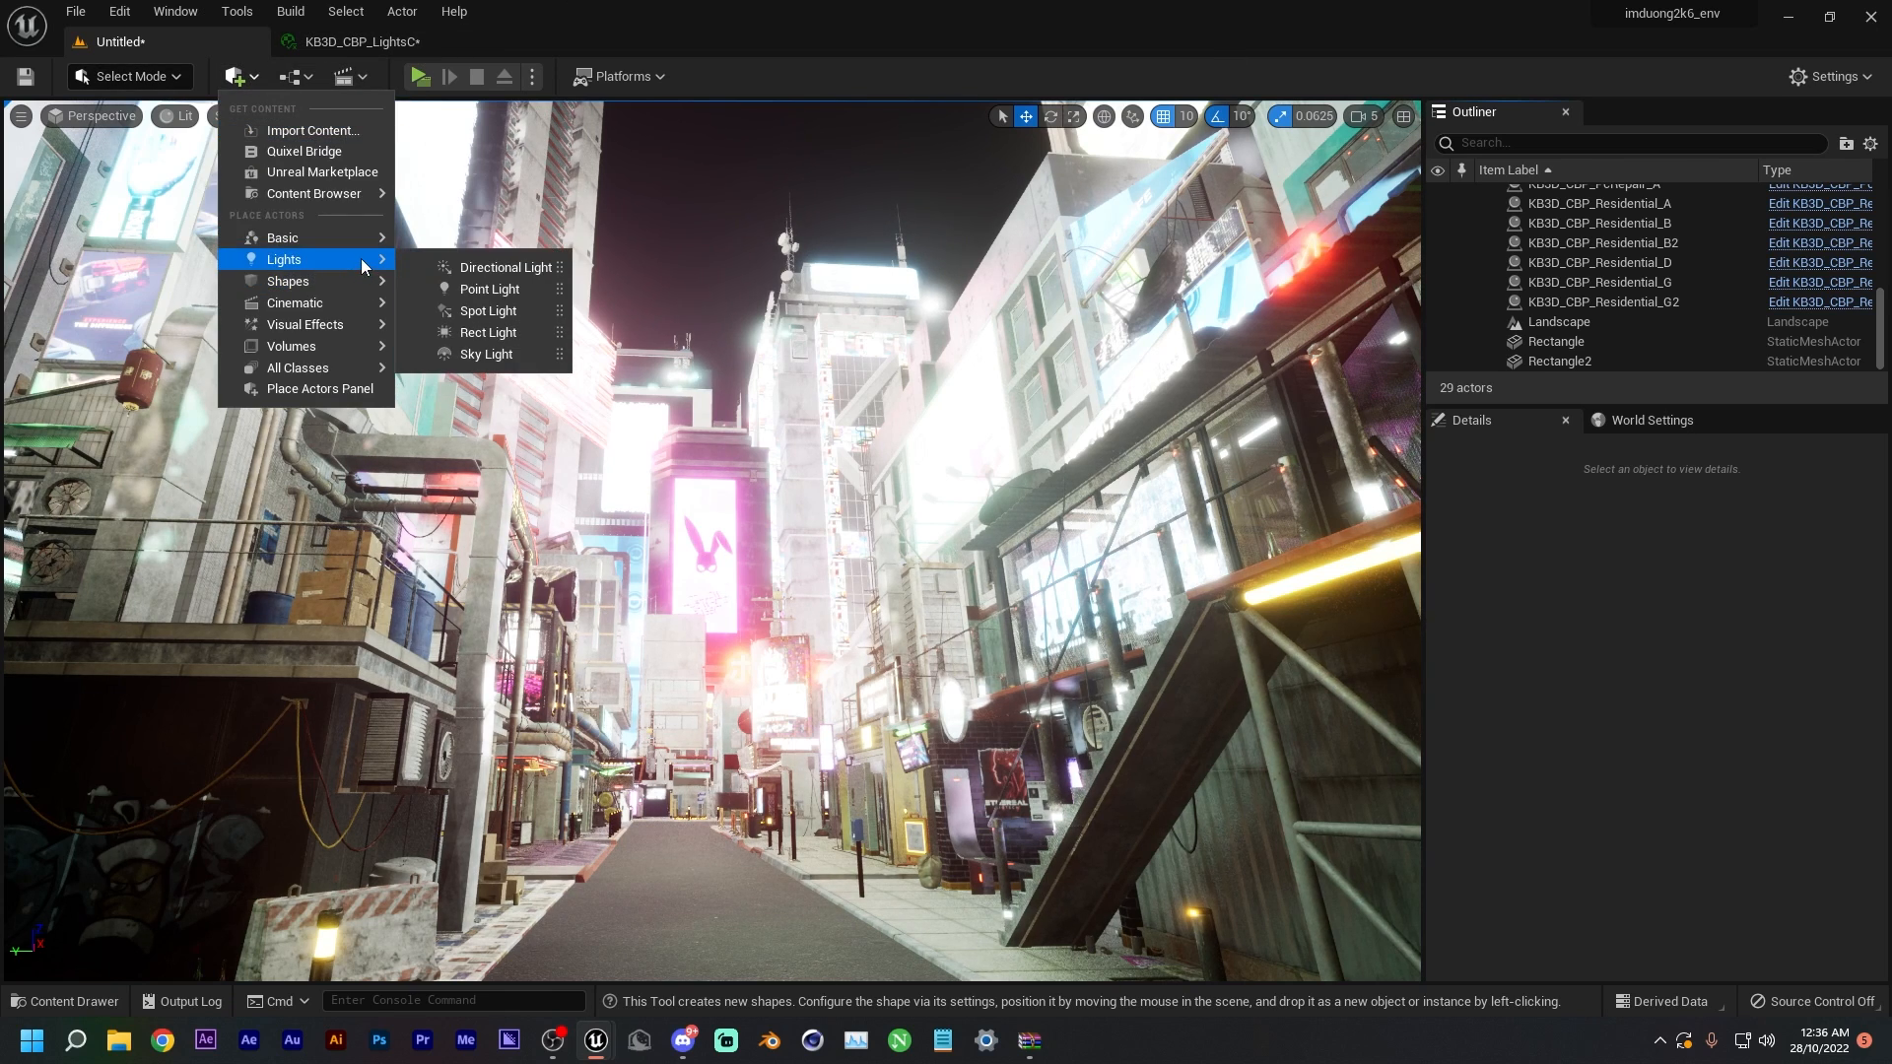
pyautogui.click(473, 270)
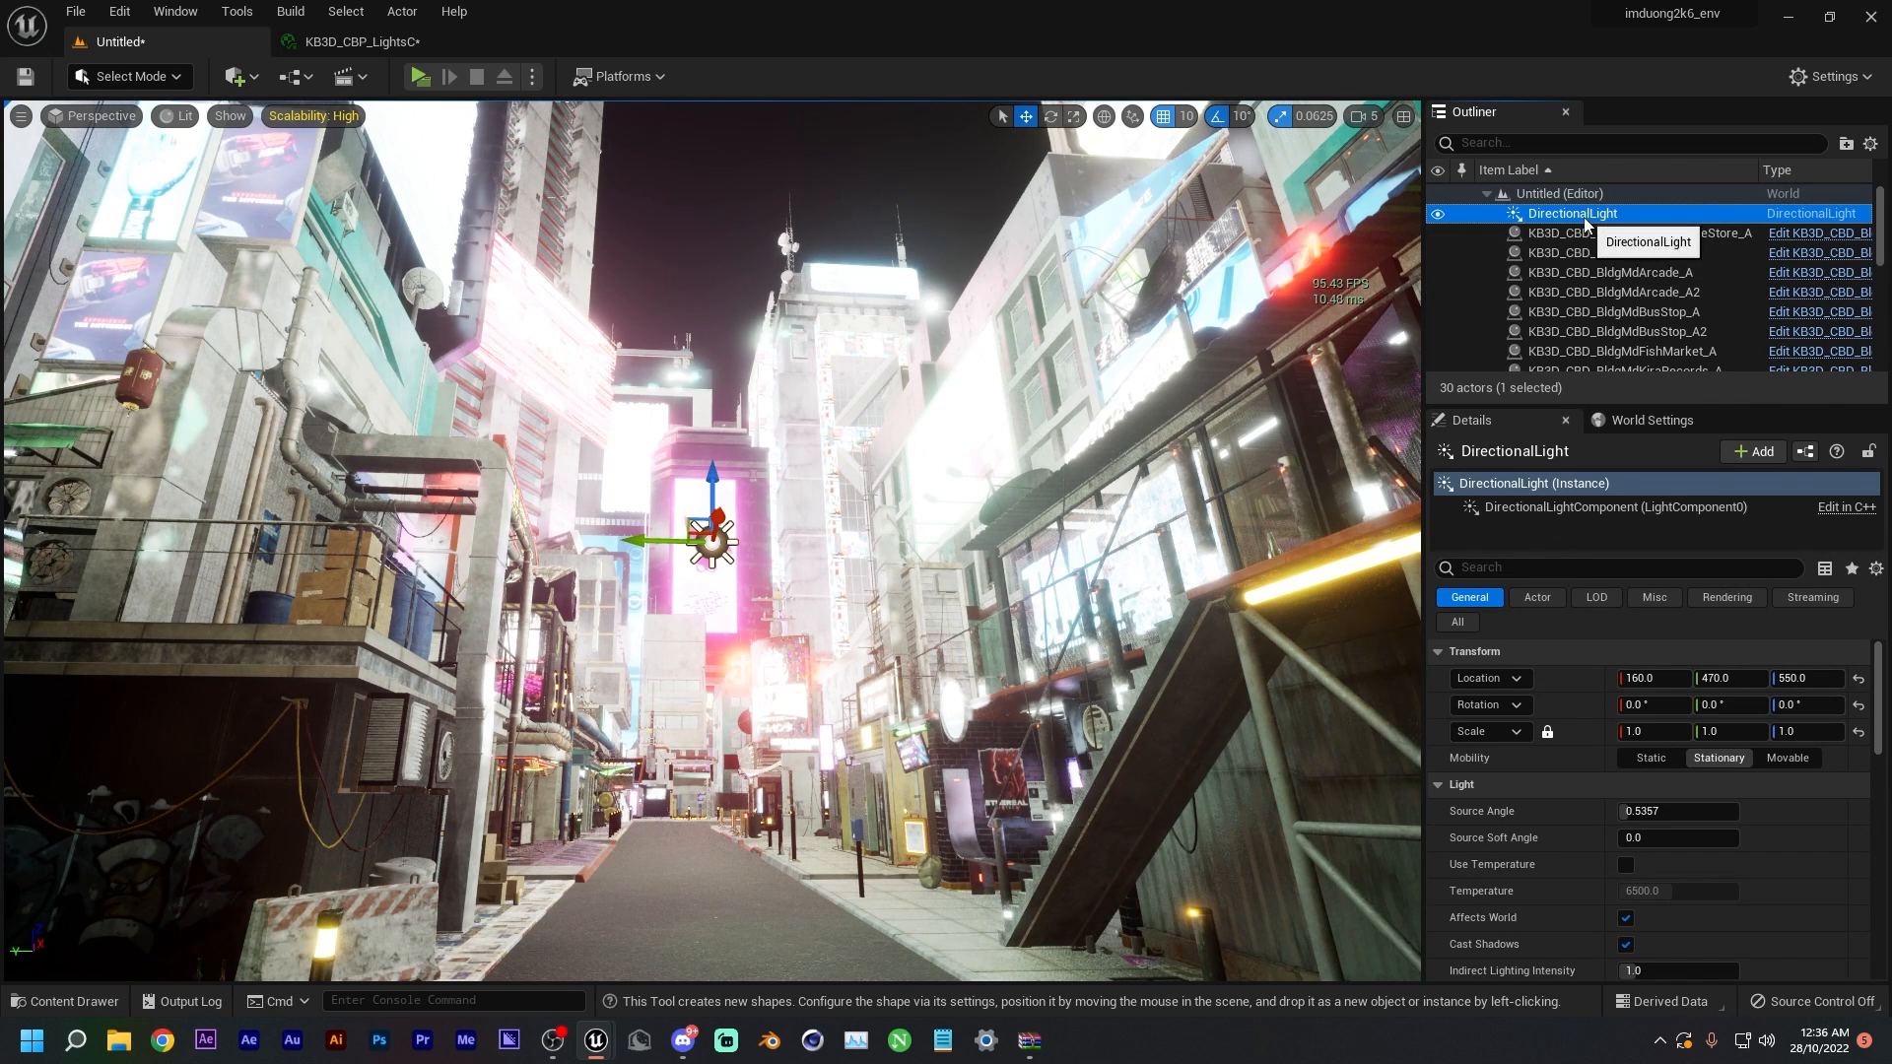
pyautogui.click(1787, 758)
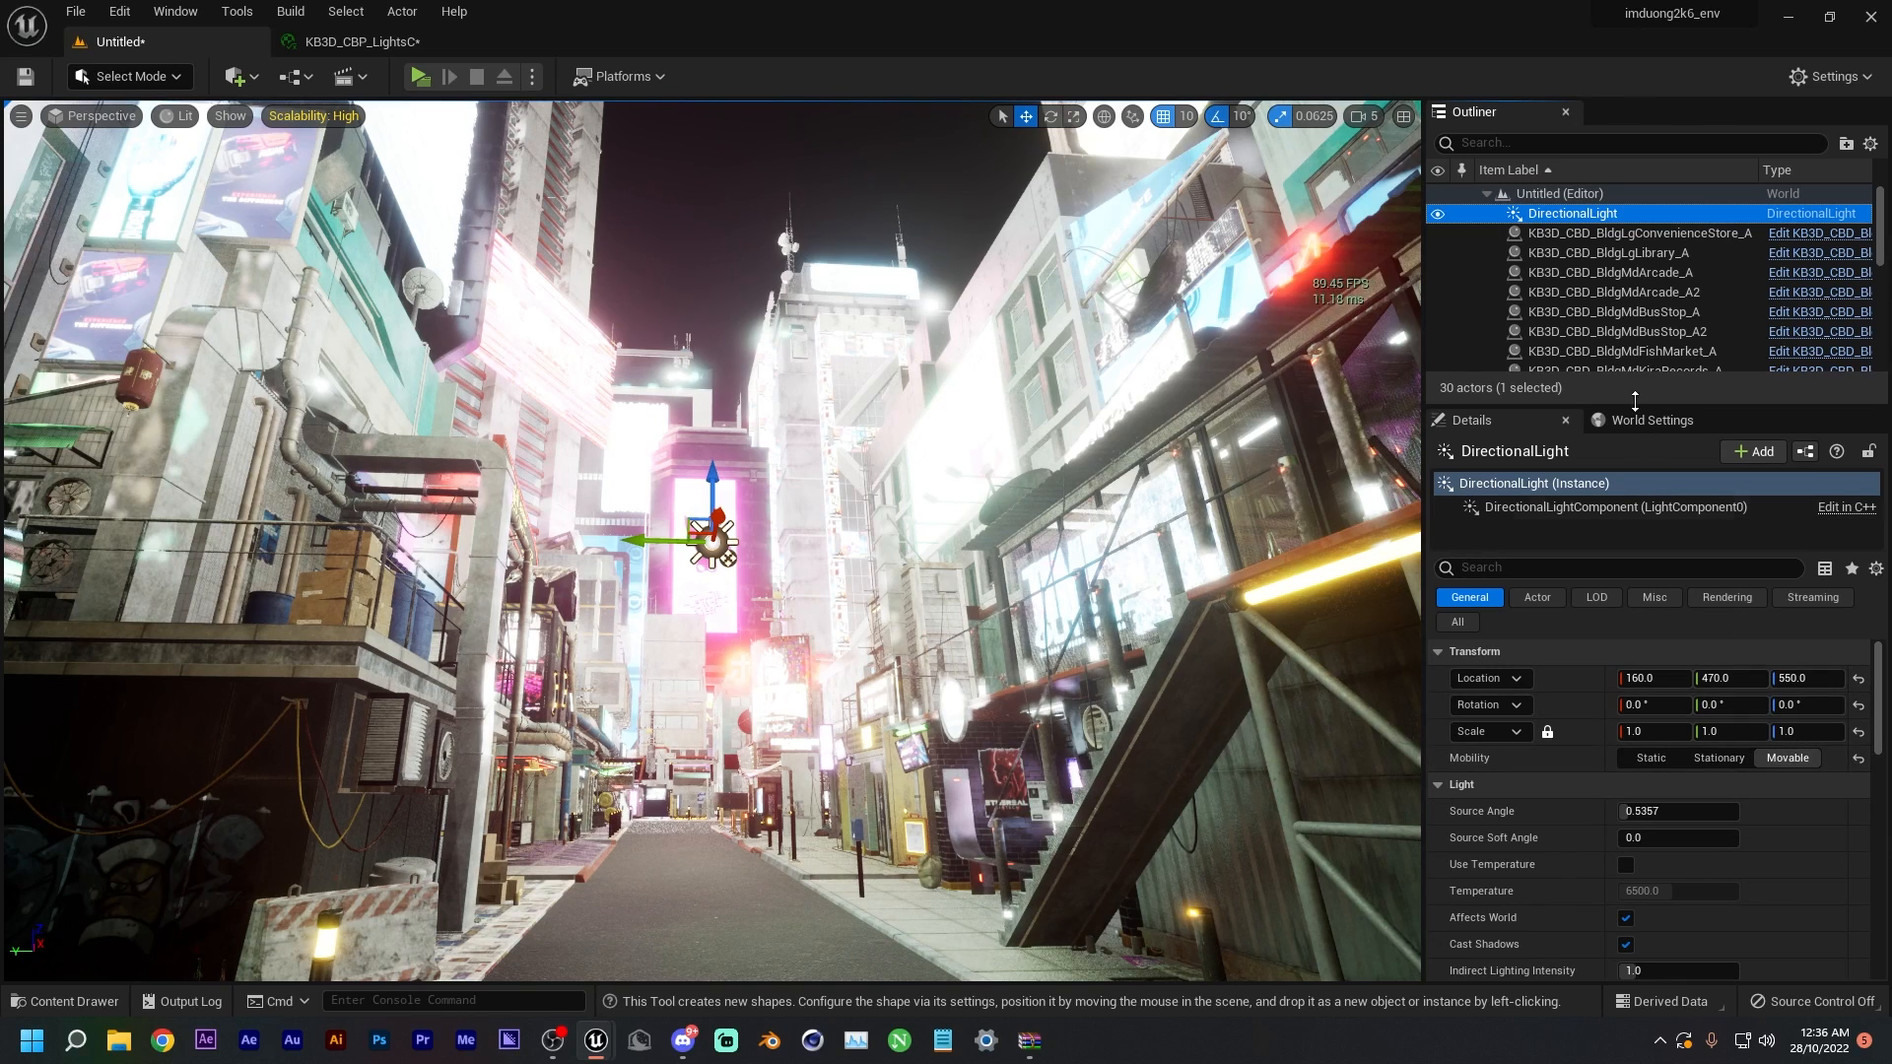
# - Move all building actors, from KB3D_CBD_BldgLgConvenienceStore_A to KB3D_CBP_Residential_G2, into a new Outliner folder named Buildings and collapse it
pyautogui.scroll(-8, 1575, 280)
pyautogui.scroll(8, 1574, 280)
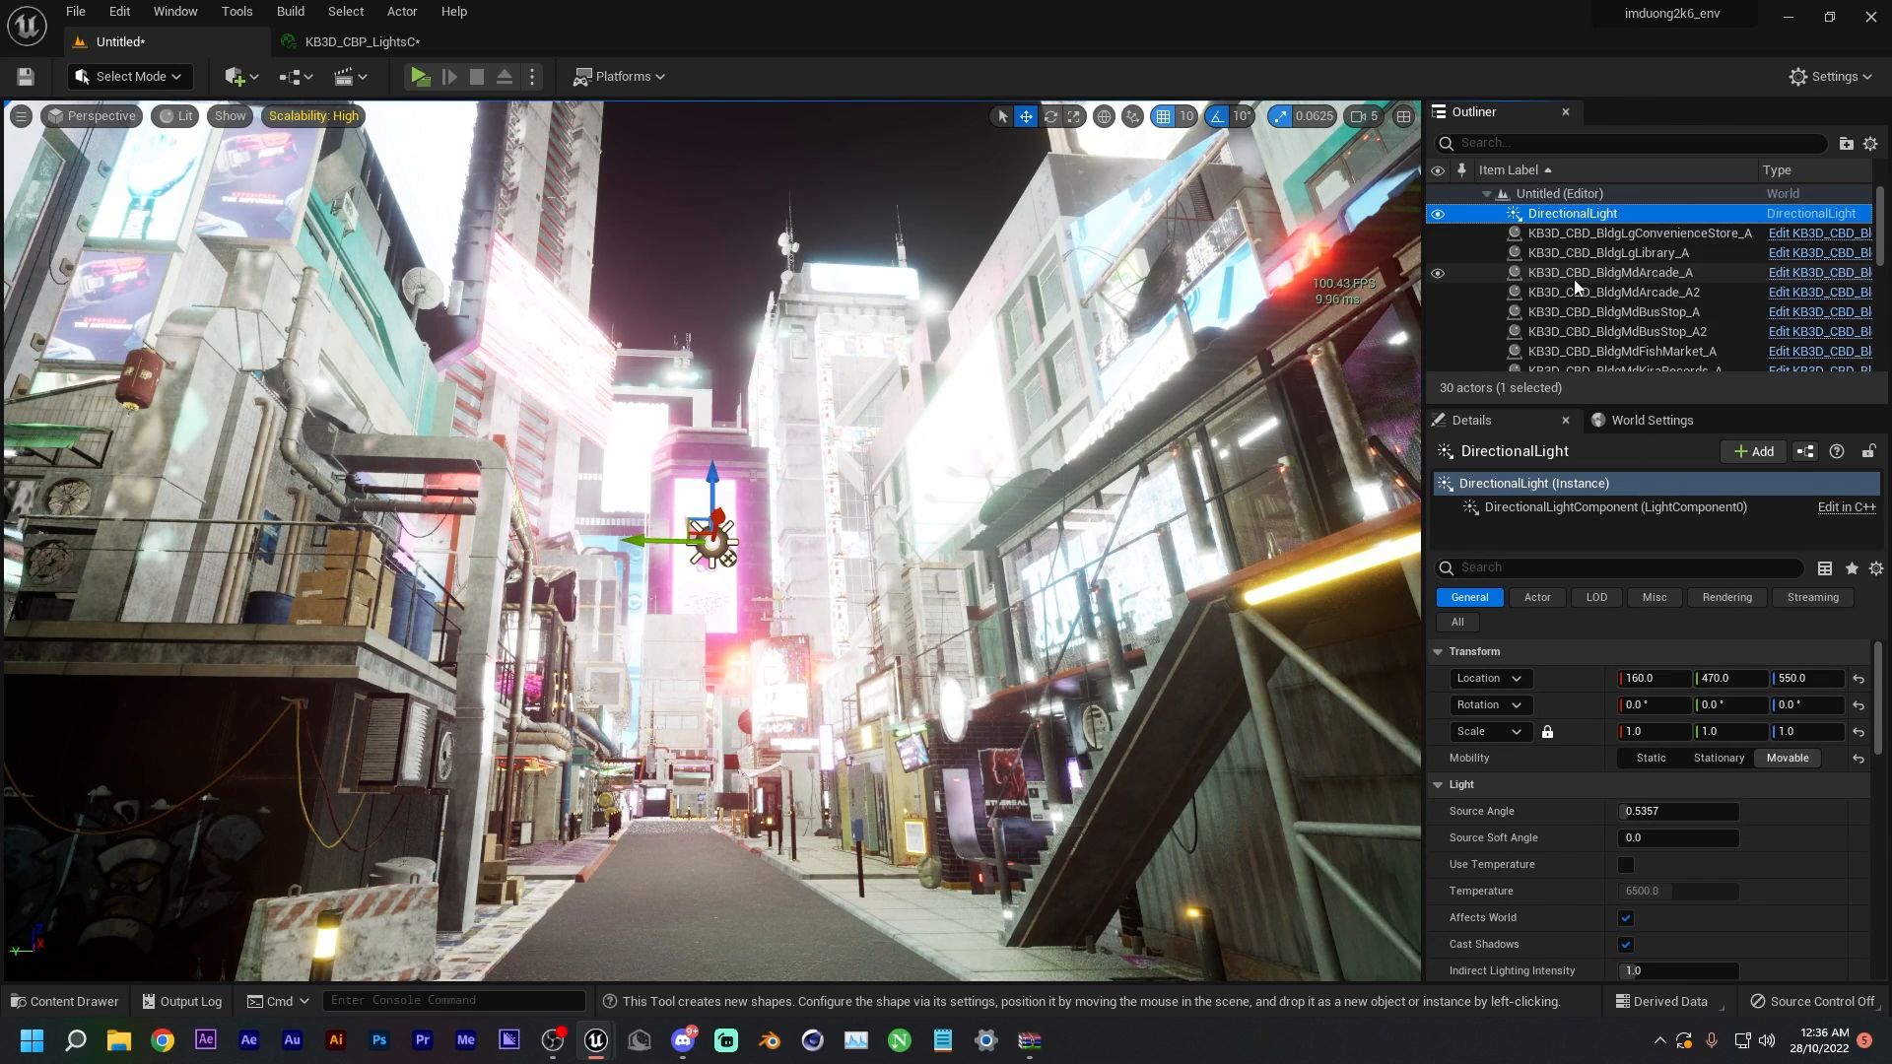
pyautogui.scroll(-5, 1575, 280)
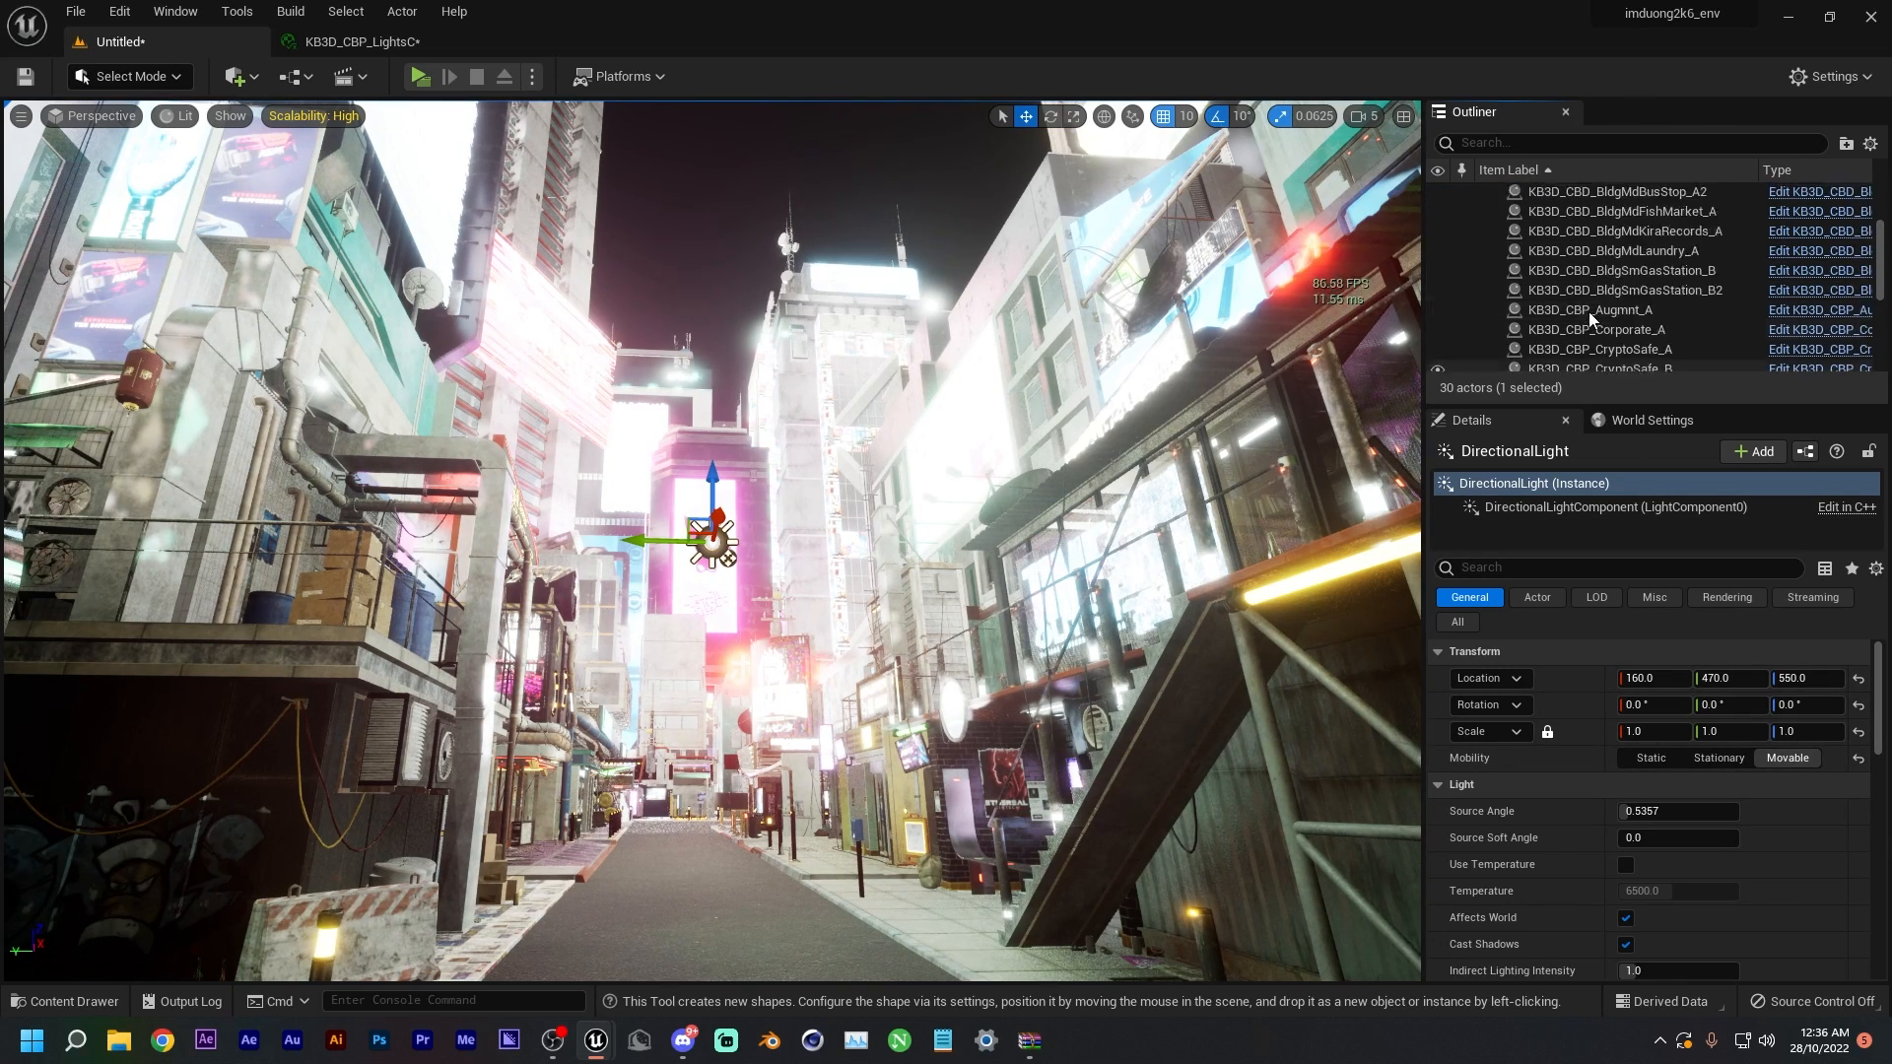
pyautogui.scroll(10, 1597, 286)
pyautogui.click(1612, 221)
pyautogui.scroll(-15, 1612, 259)
pyautogui.scroll(15, 1613, 258)
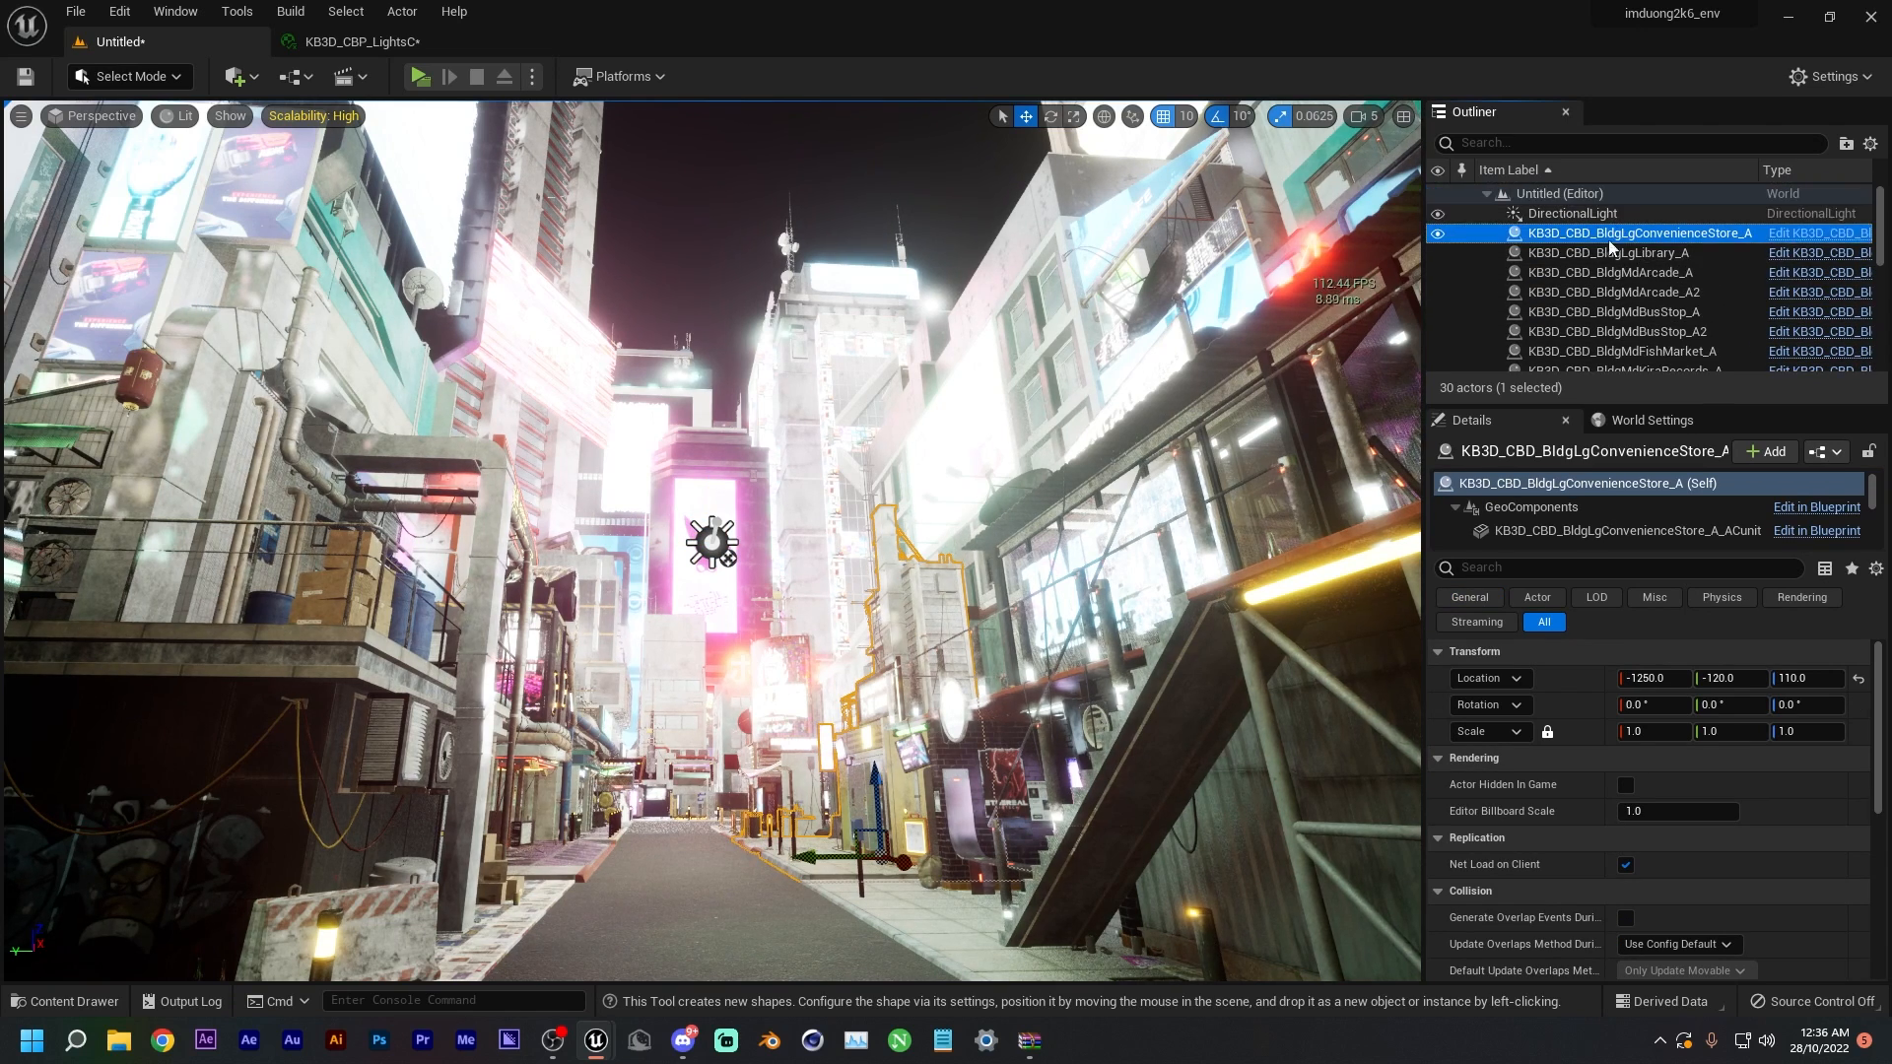
pyautogui.scroll(-10, 1600, 285)
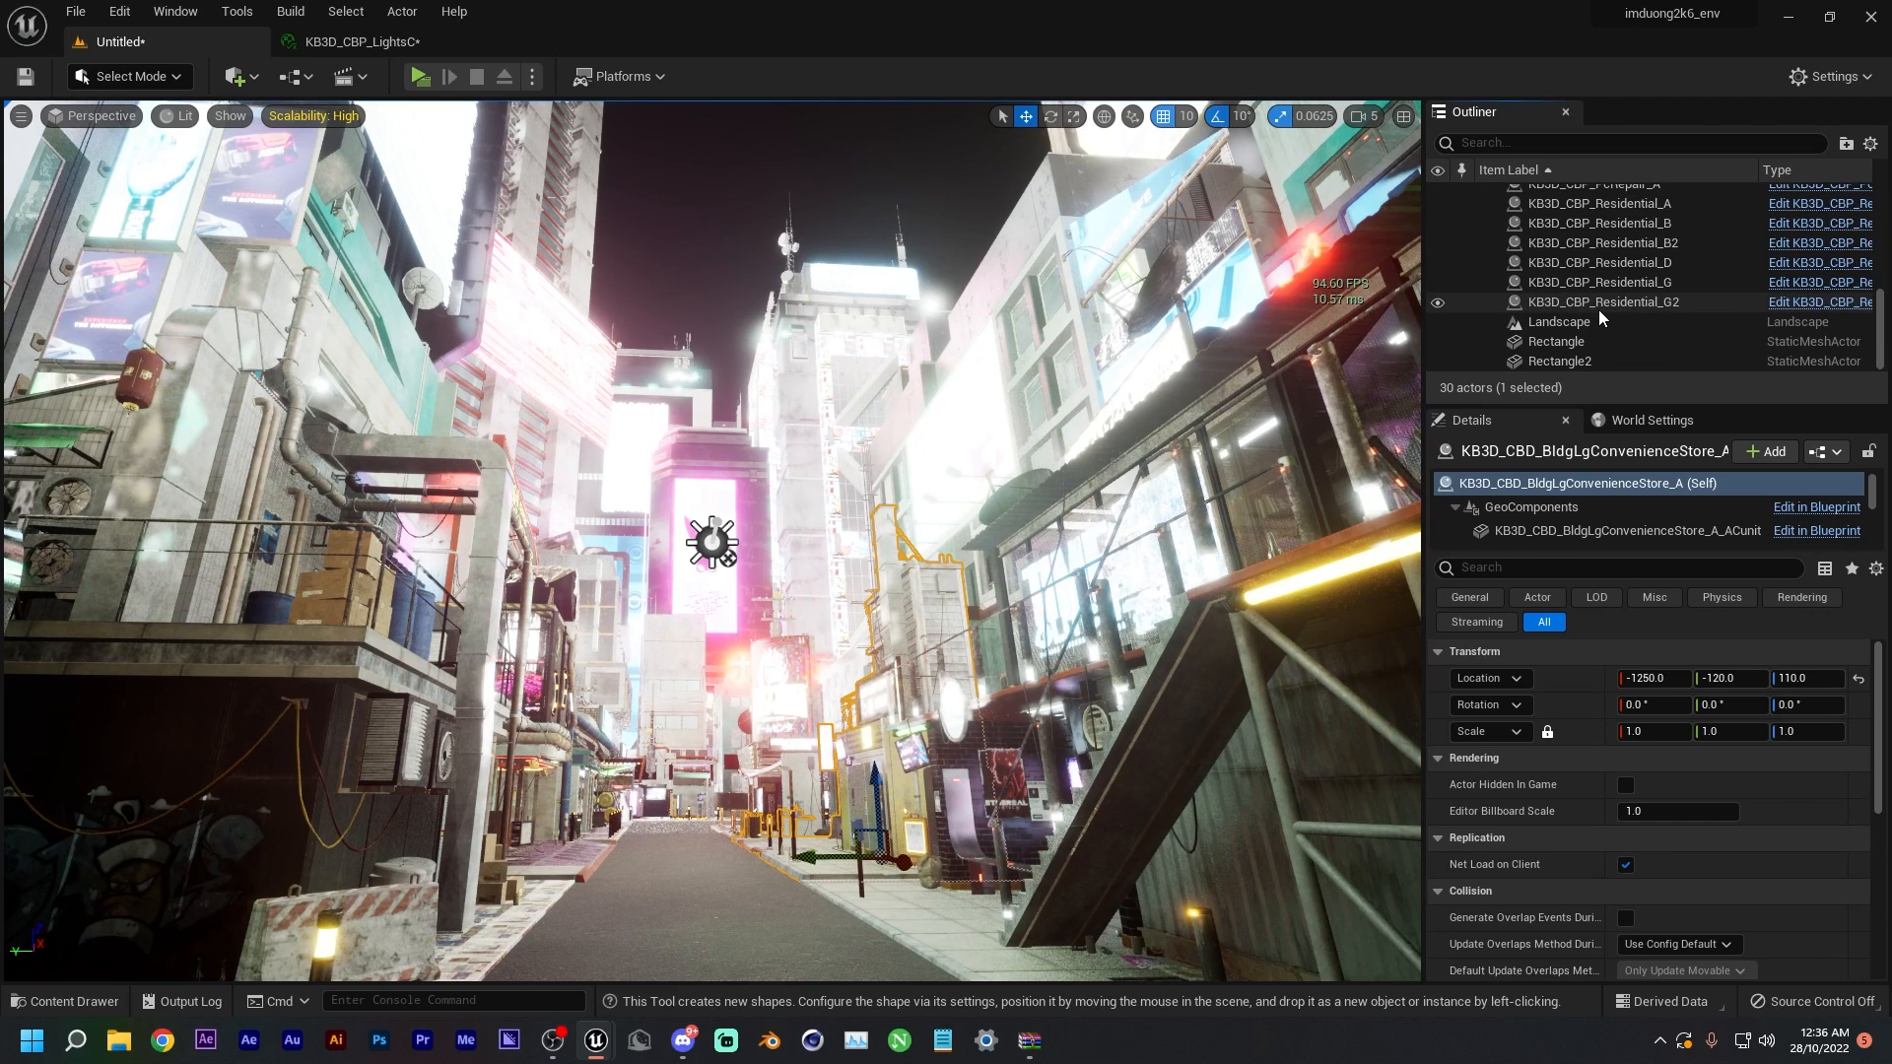
pyautogui.keyDown('shift'); pyautogui.click(1603, 305); pyautogui.keyUp('shift')
pyautogui.rightClick(1586, 304)
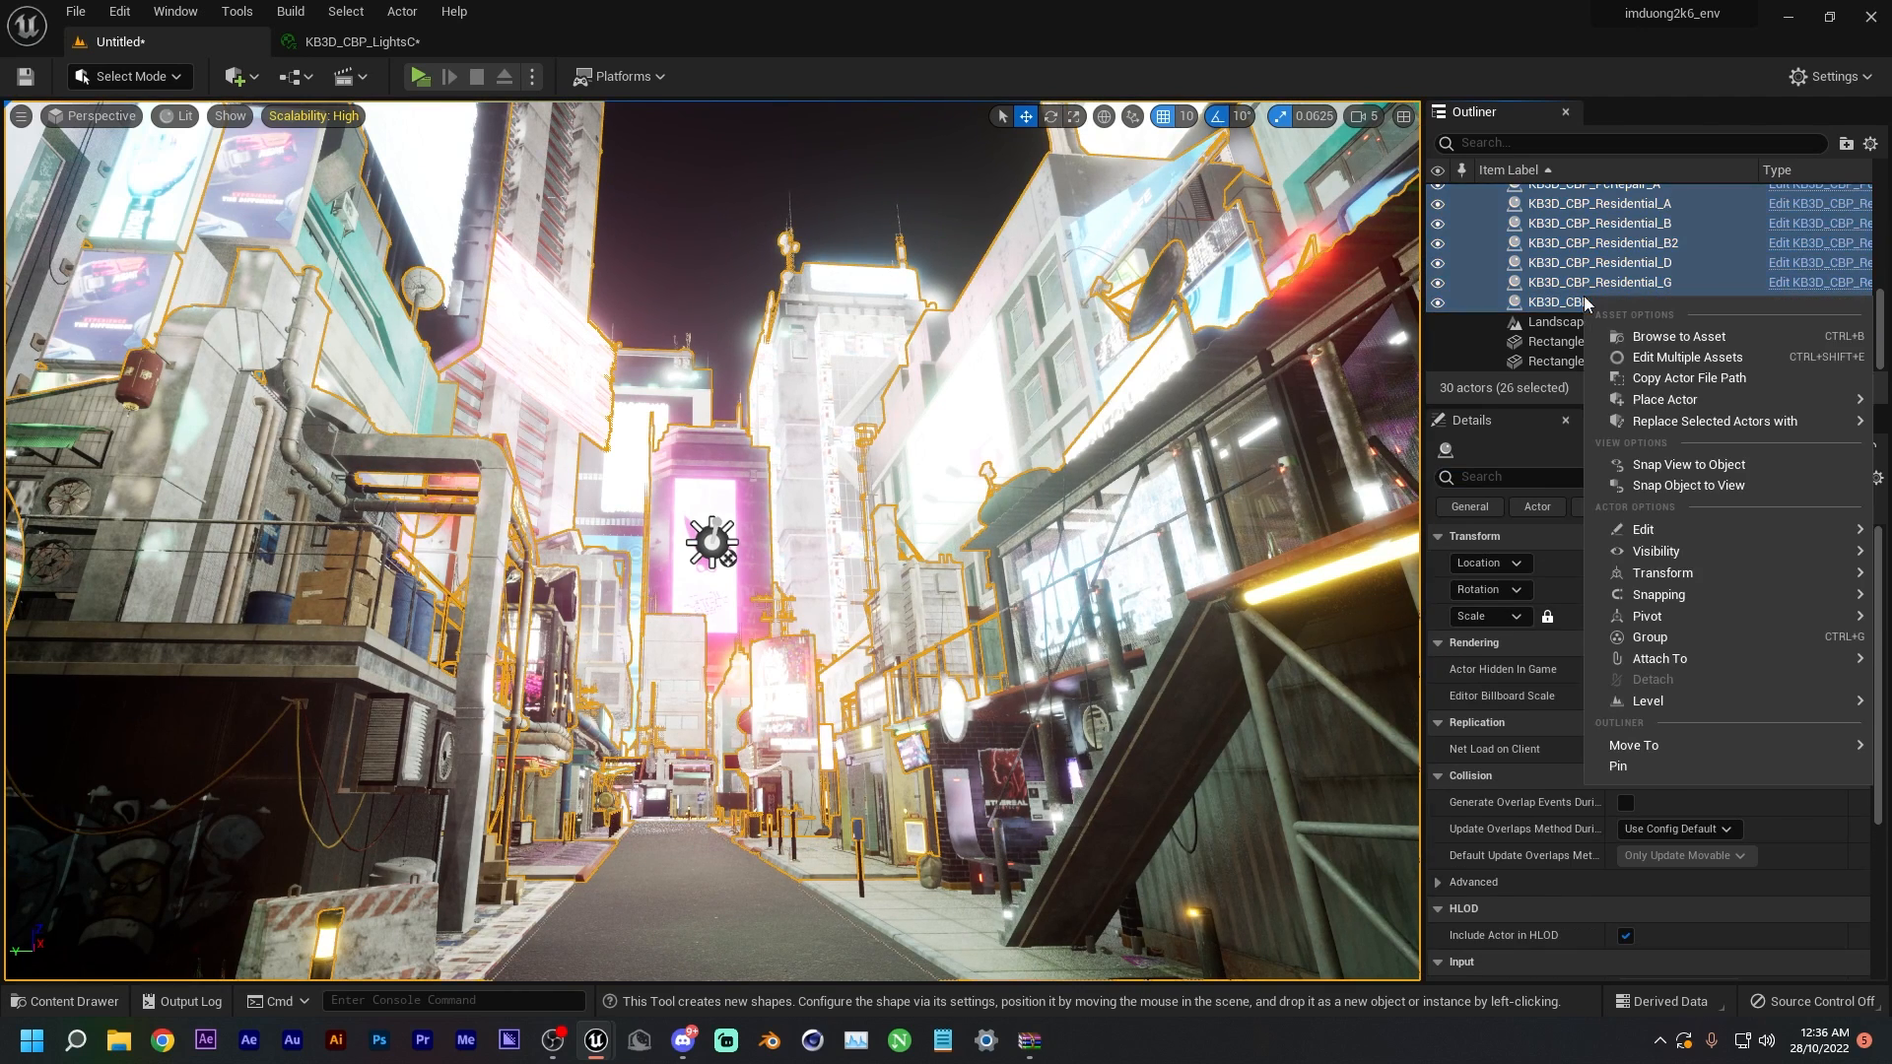
pyautogui.moveTo(1648, 746)
pyautogui.click(1535, 754)
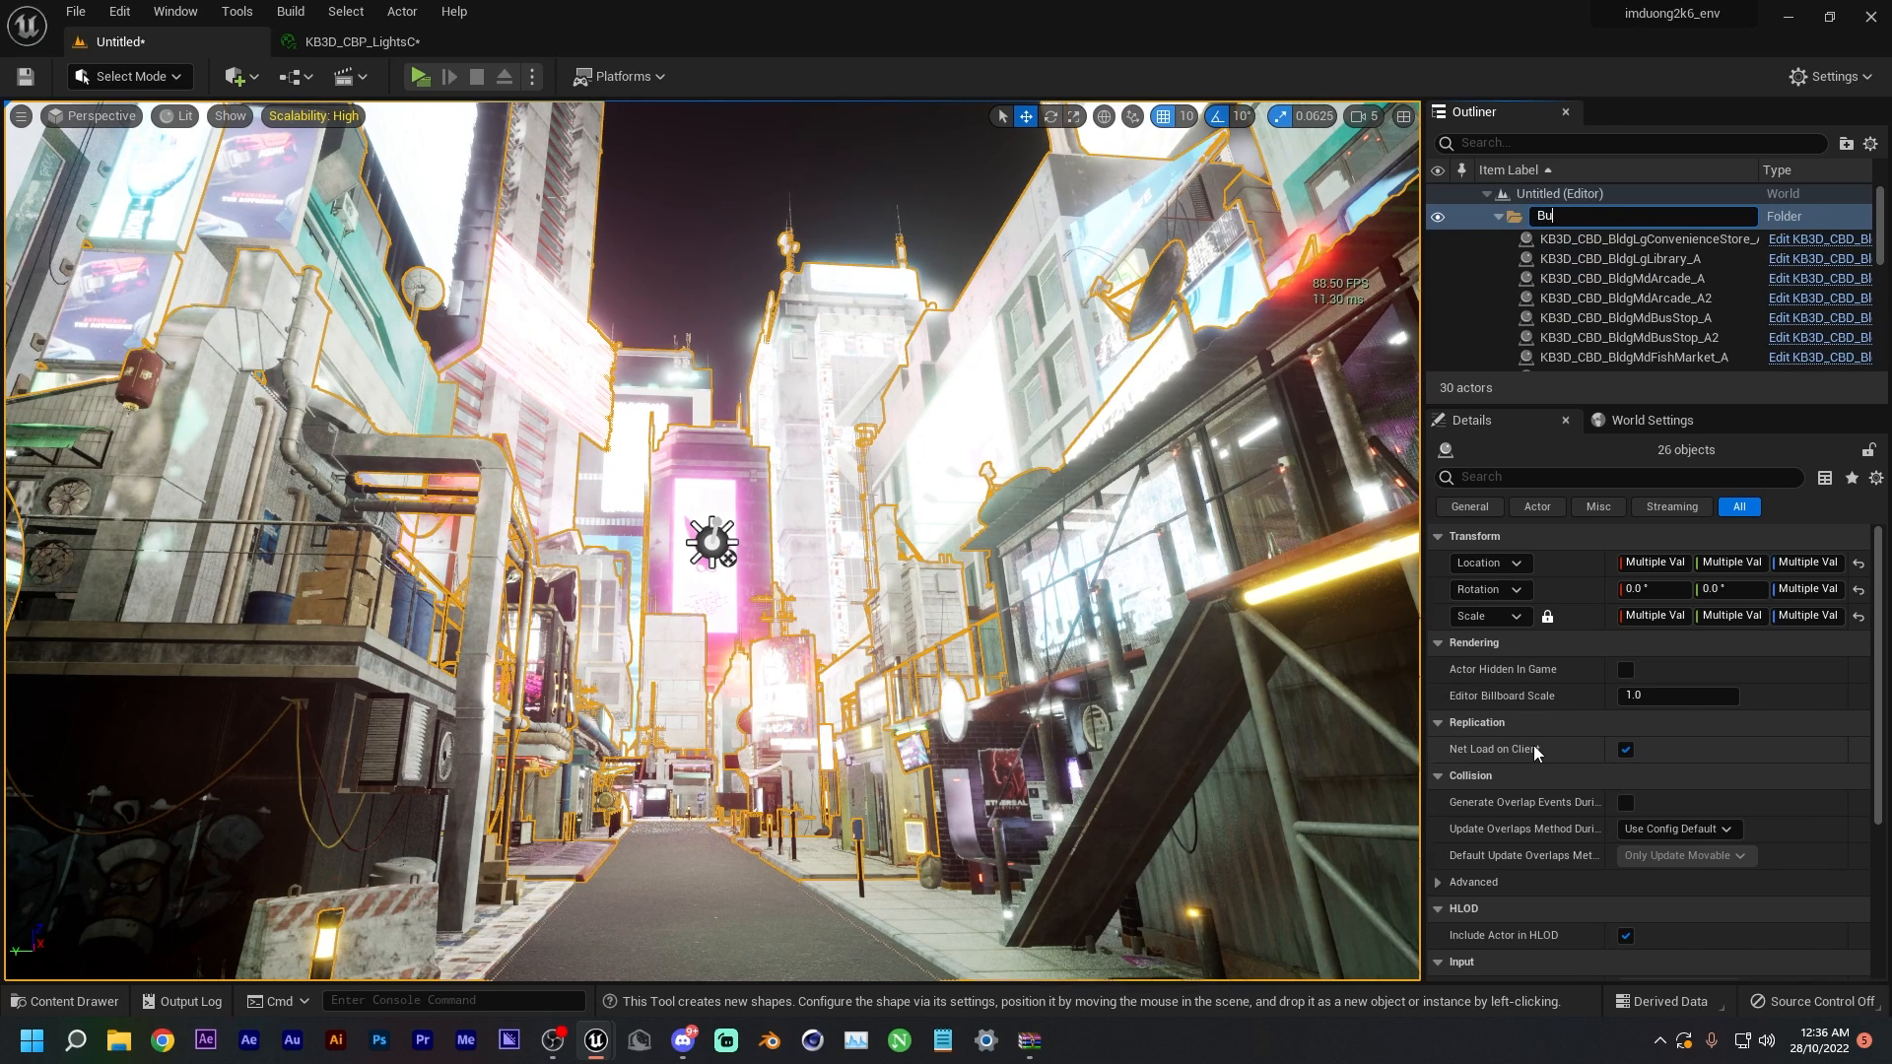
pyautogui.write('Buildings')
pyautogui.press('Return')
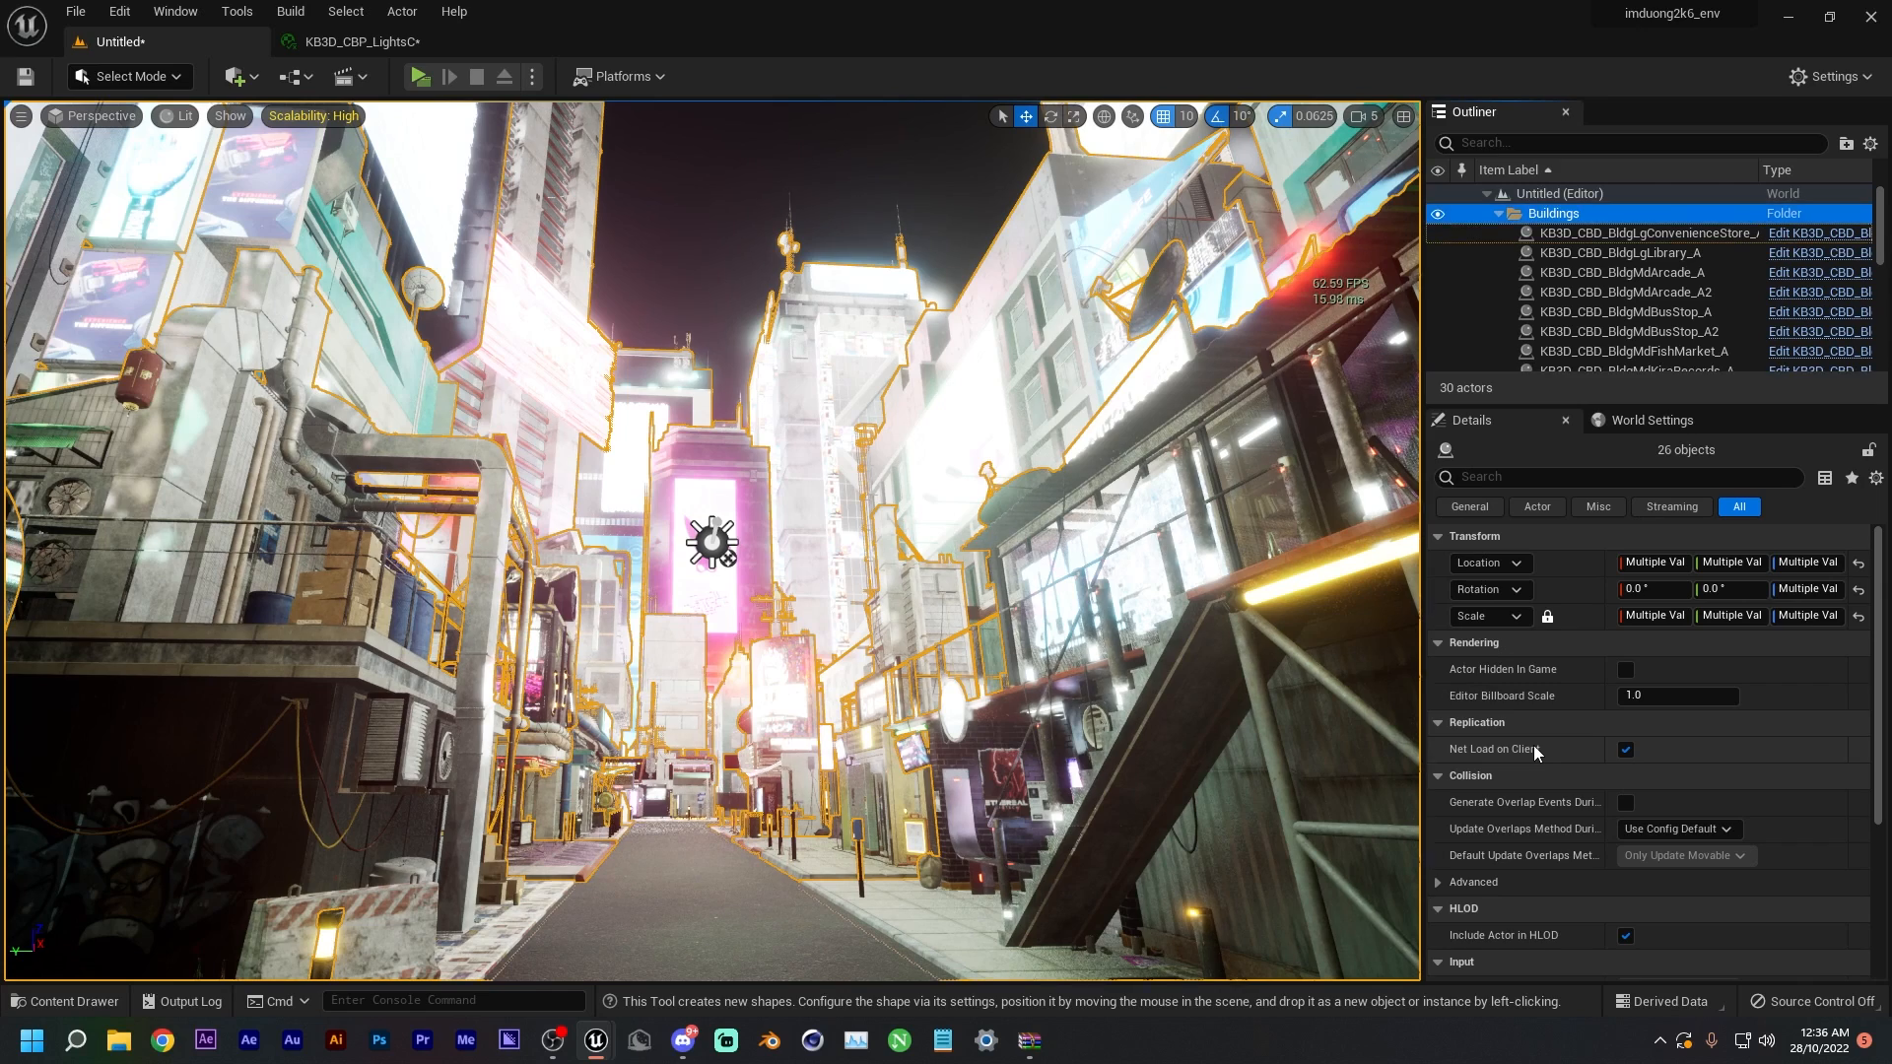
pyautogui.click(1497, 213)
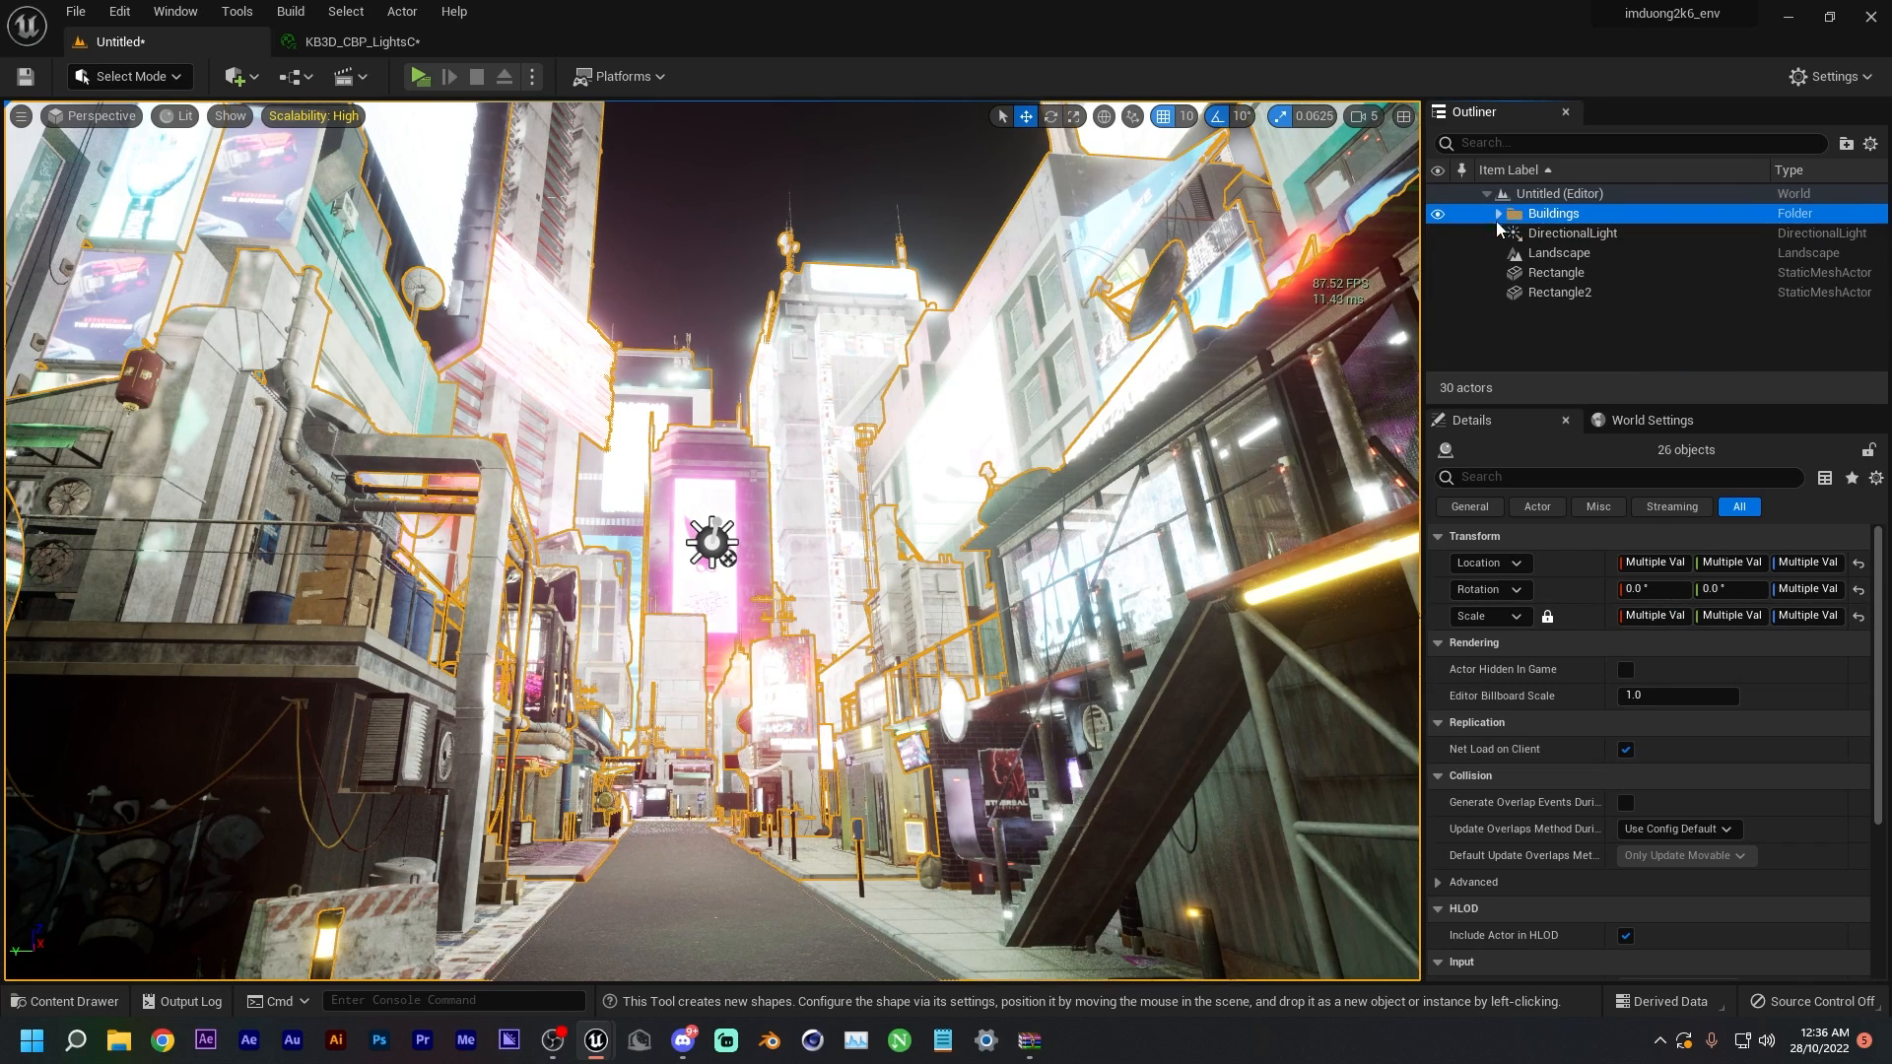
# - Select the DirectionalLight and bring up the light types available for placing in the level
pyautogui.click(1571, 233)
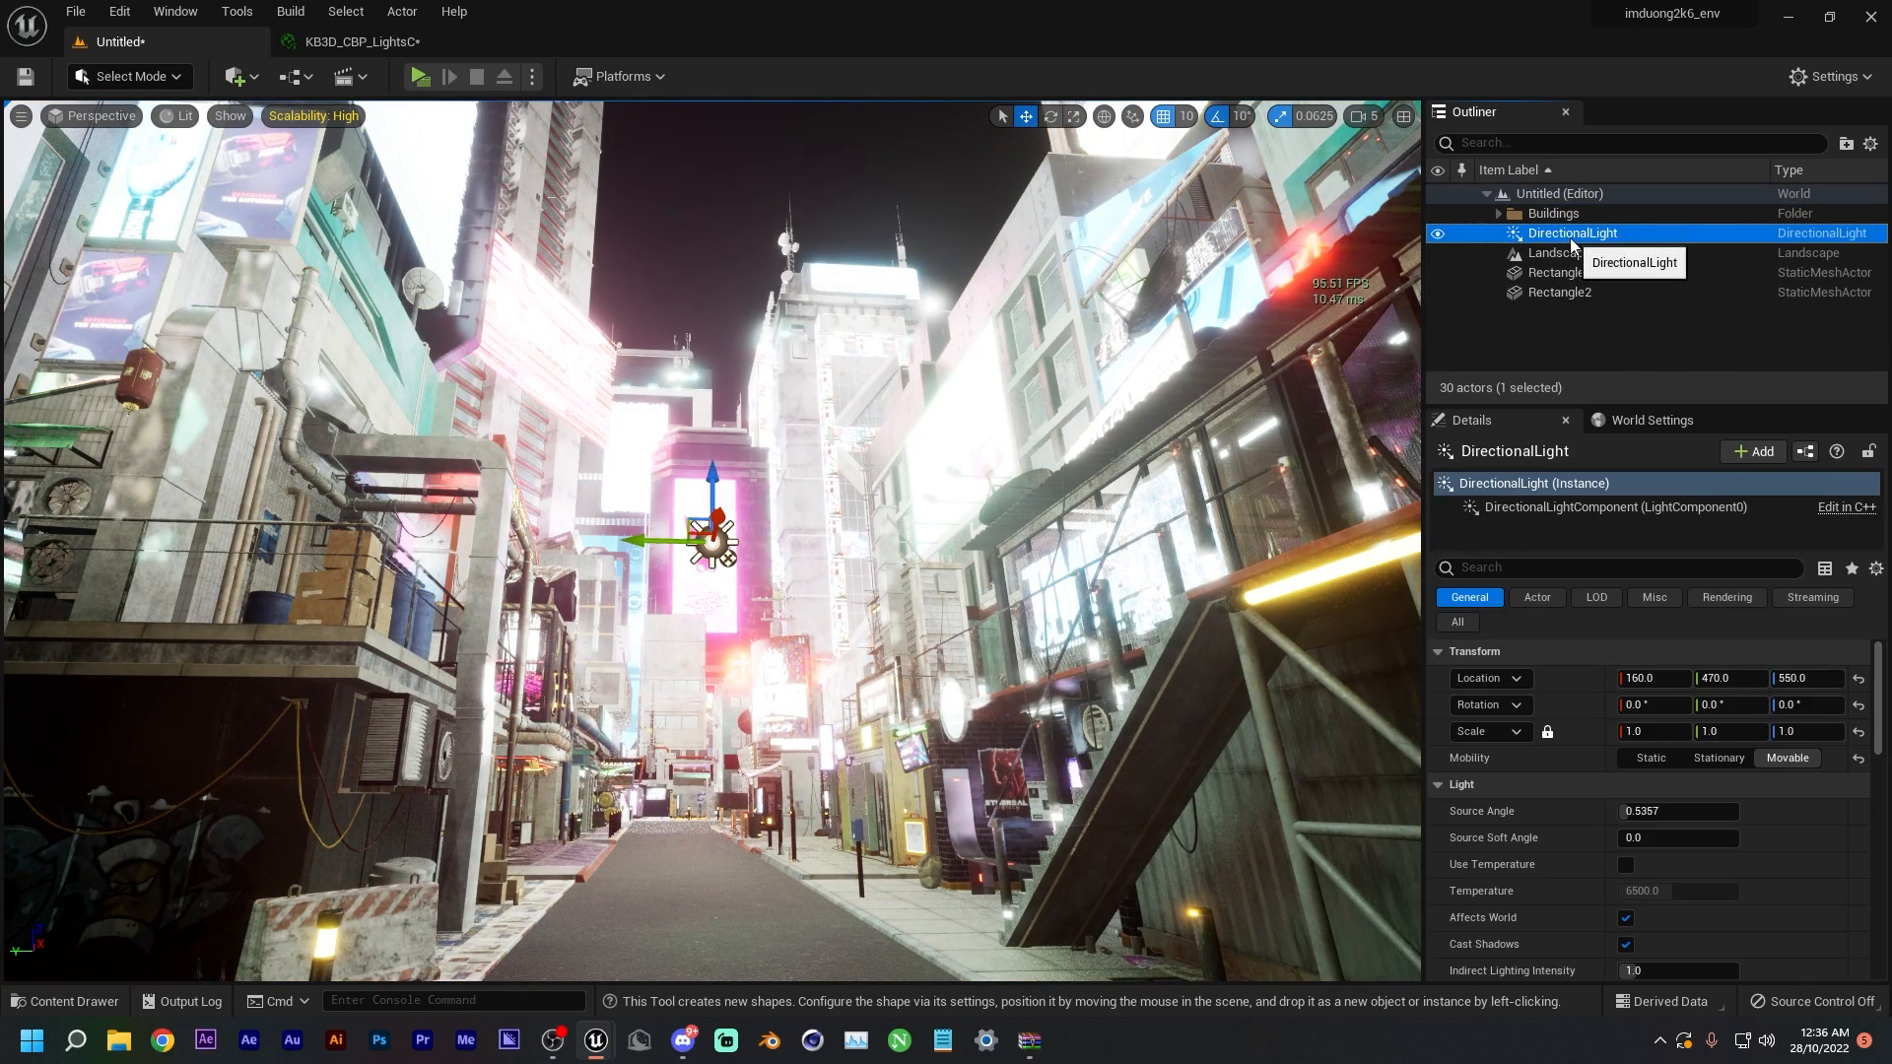
pyautogui.click(252, 79)
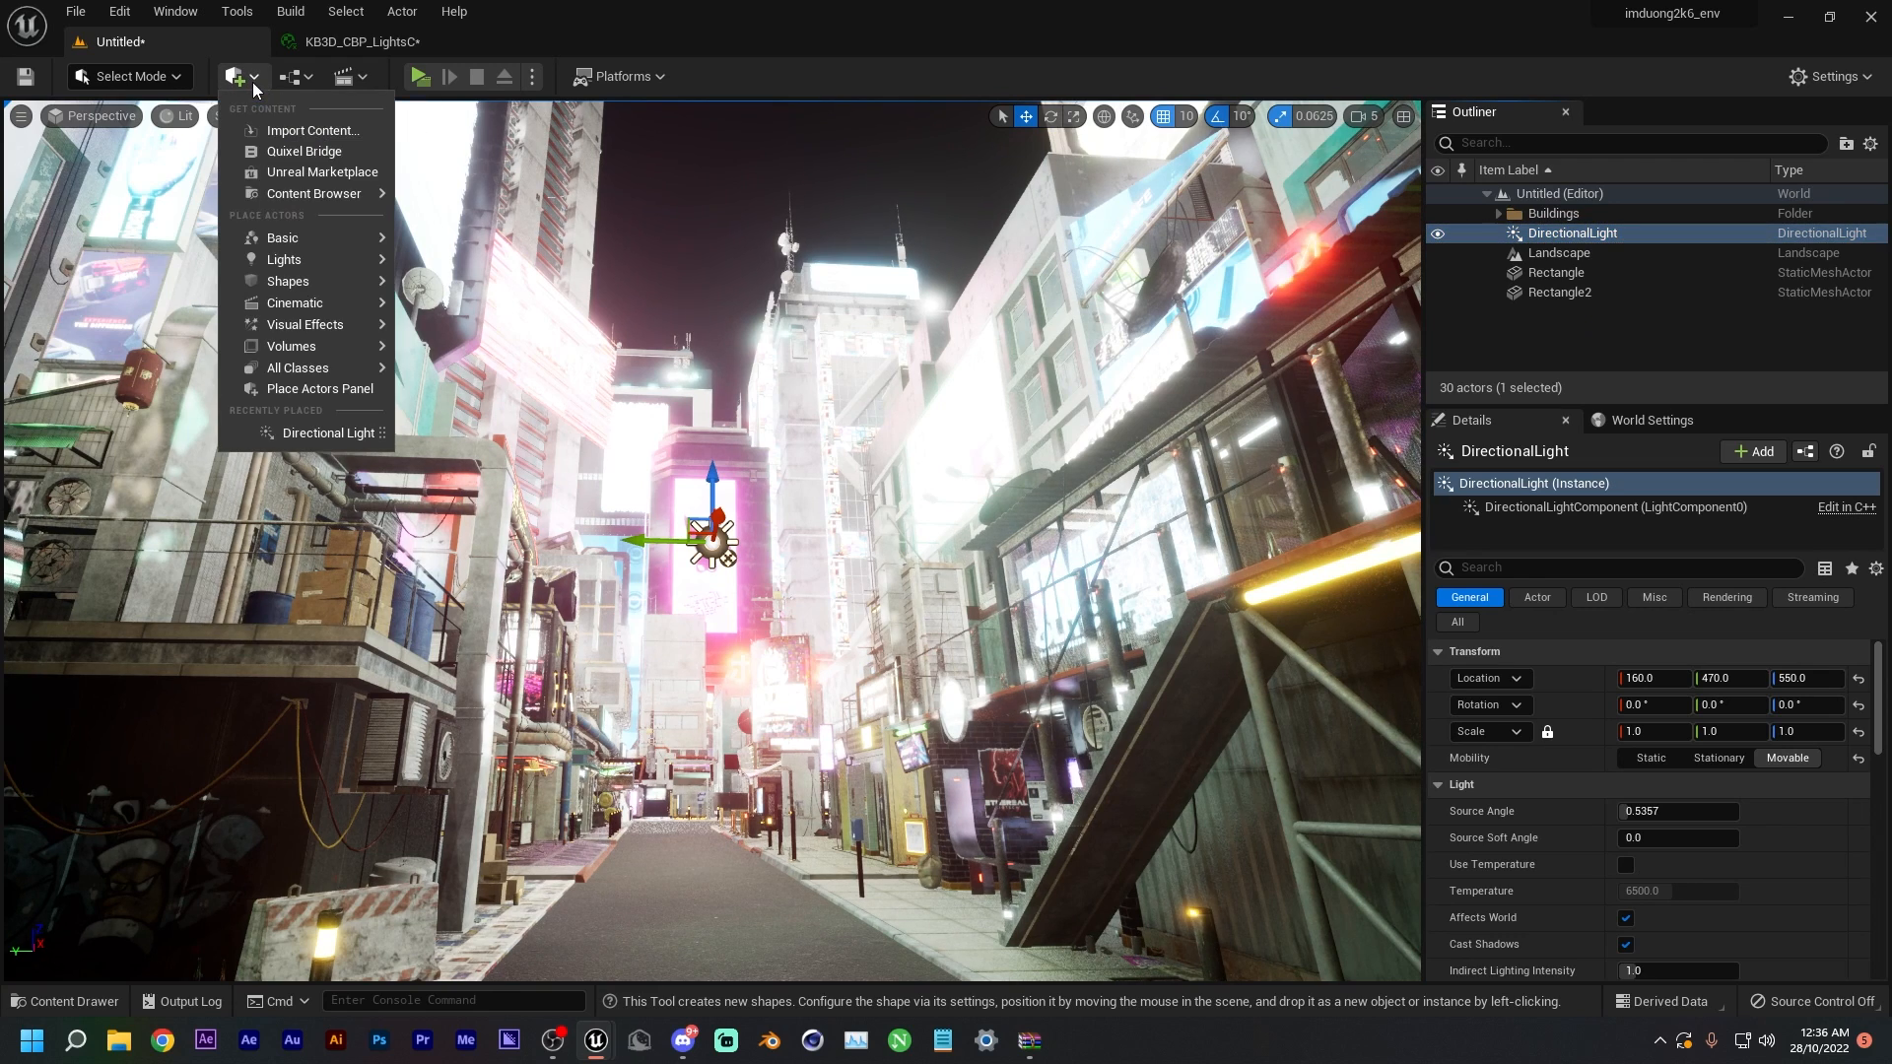
pyautogui.moveTo(315, 259)
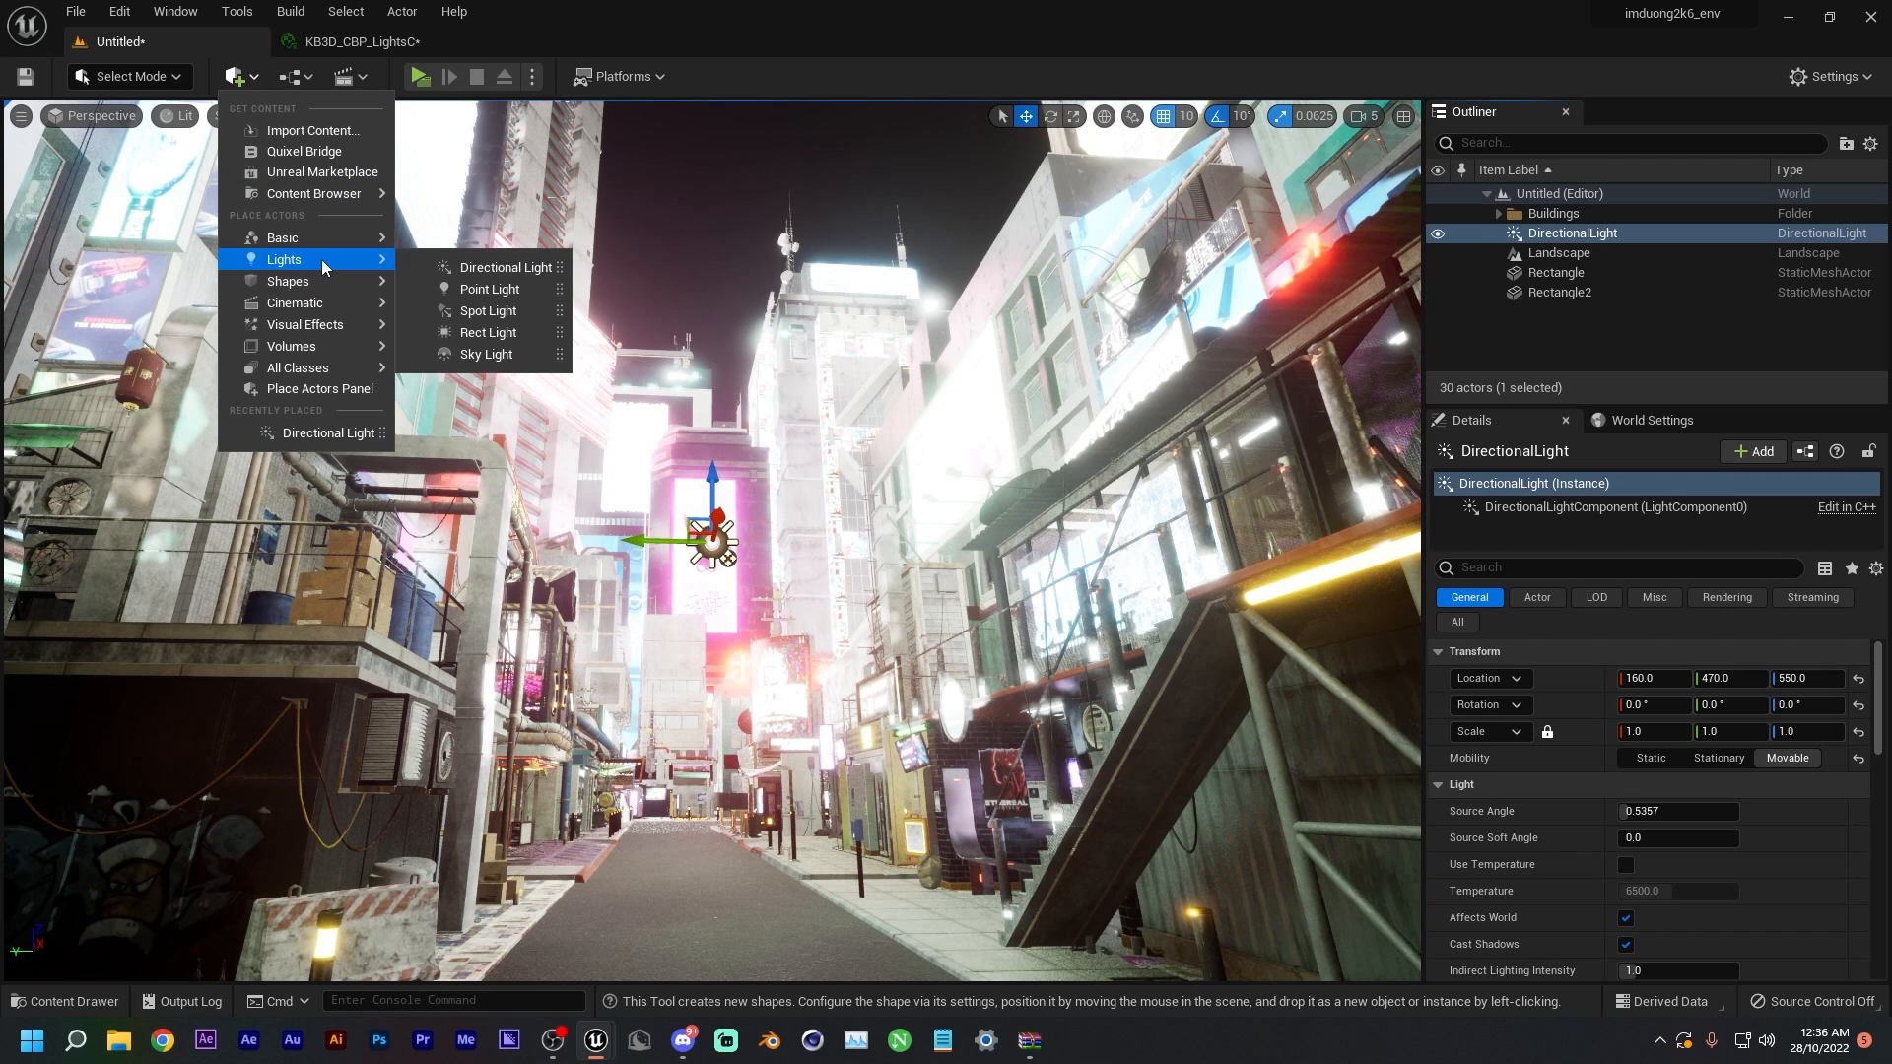
# - Add a Sky Atmosphere and a Sky Light to the level
pyautogui.moveTo(345, 328)
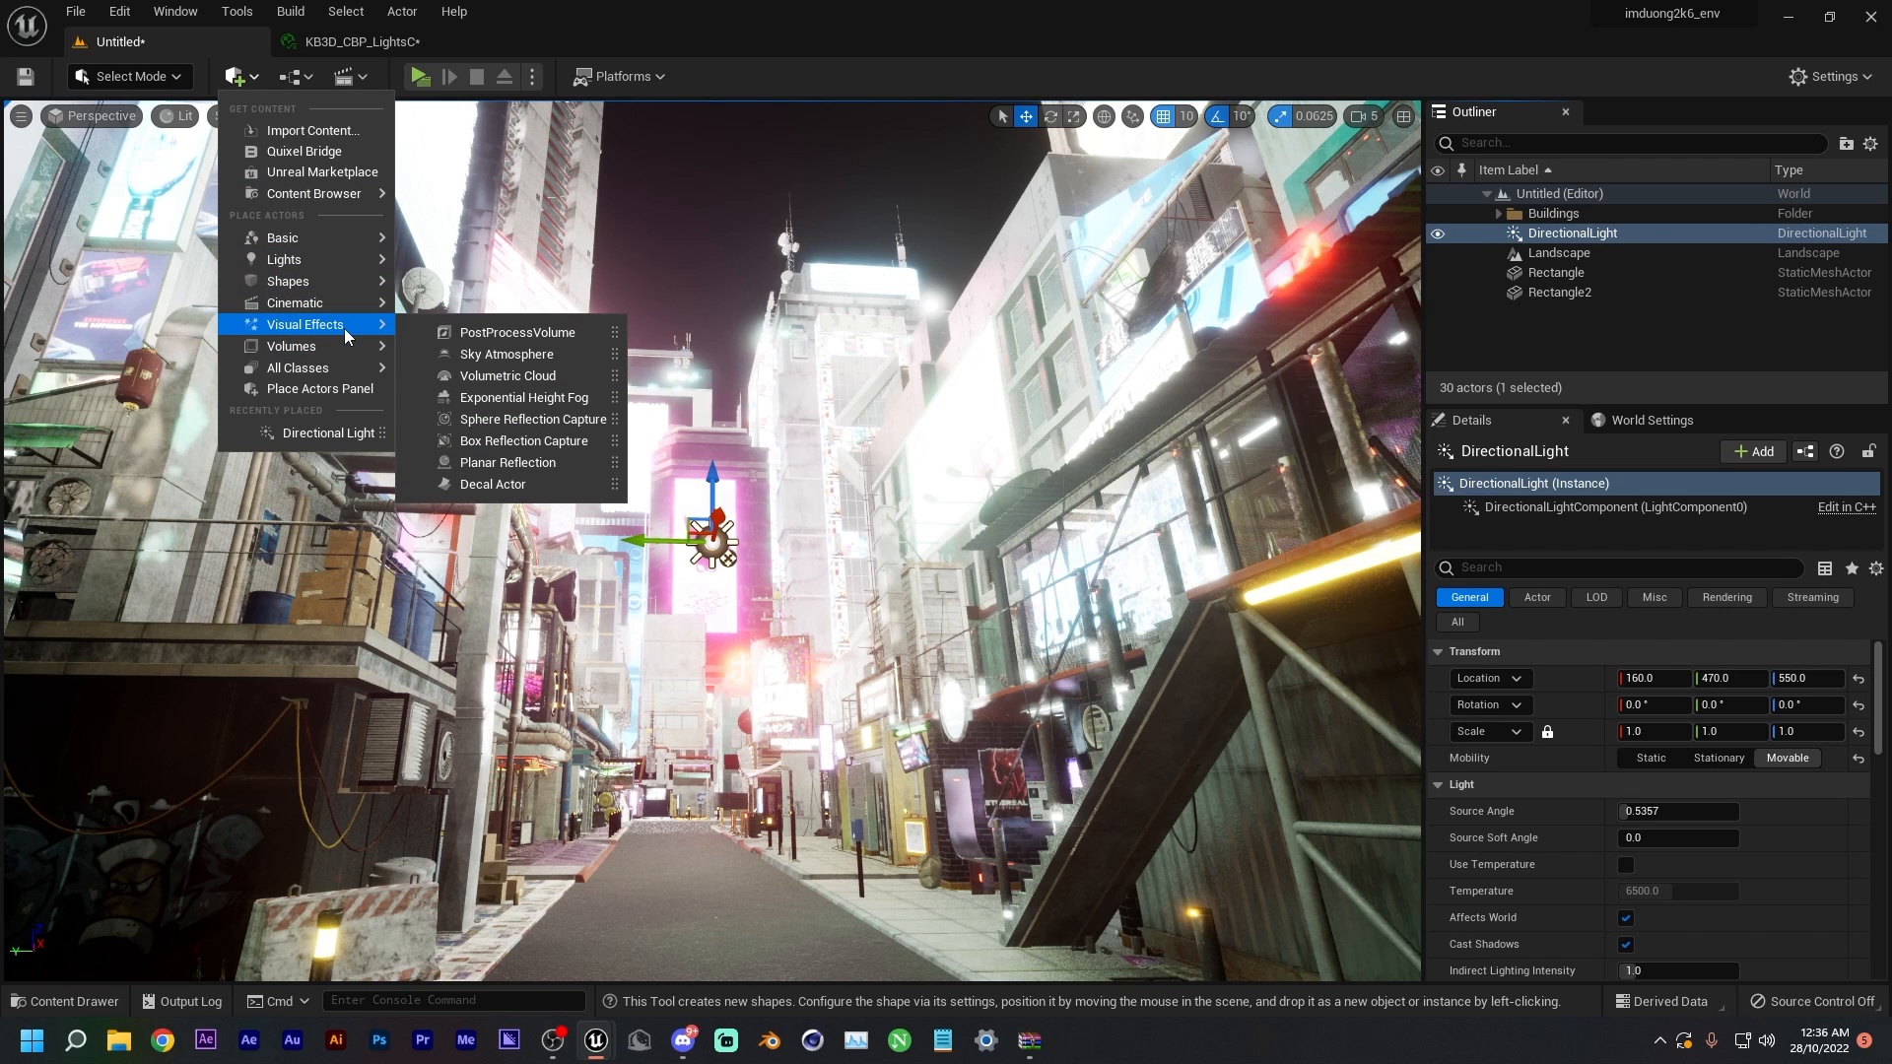
pyautogui.click(493, 353)
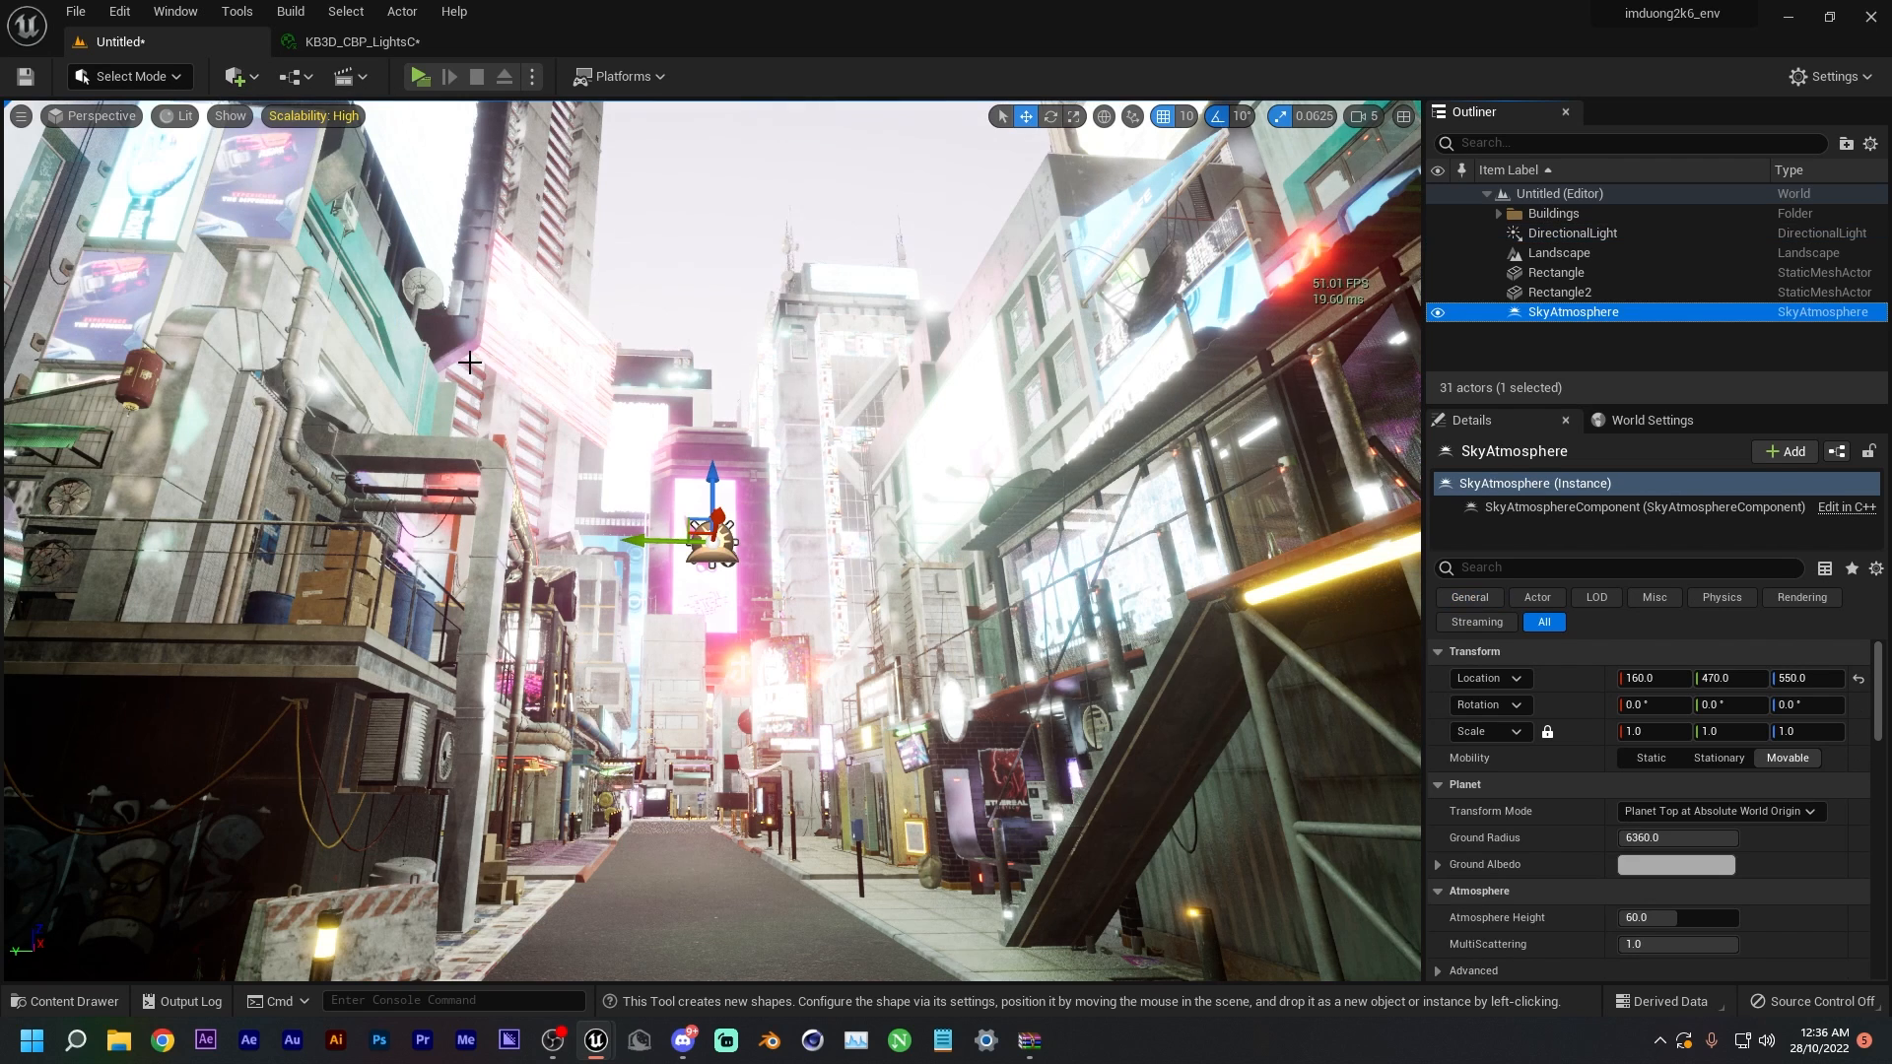
pyautogui.click(252, 78)
pyautogui.moveTo(315, 271)
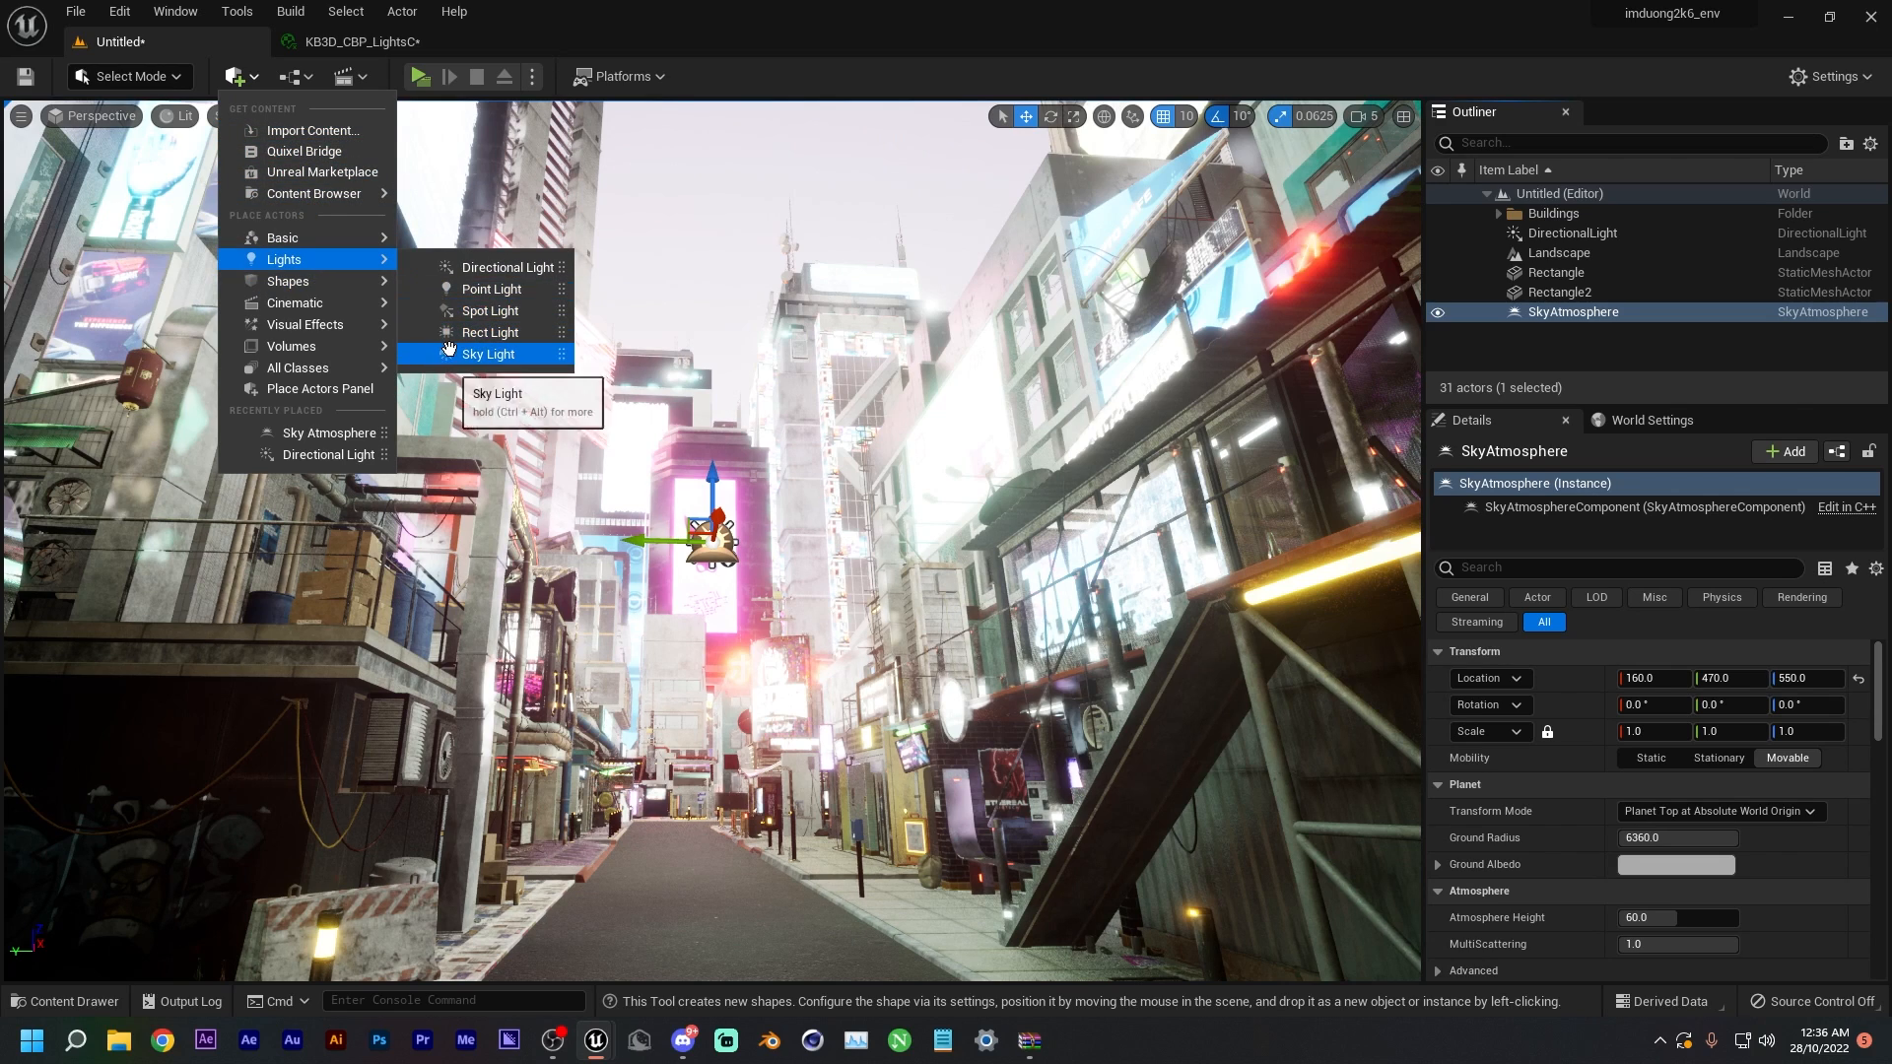
pyautogui.click(490, 353)
# - Add an Exponential Height Fog actor to the level
pyautogui.click(254, 83)
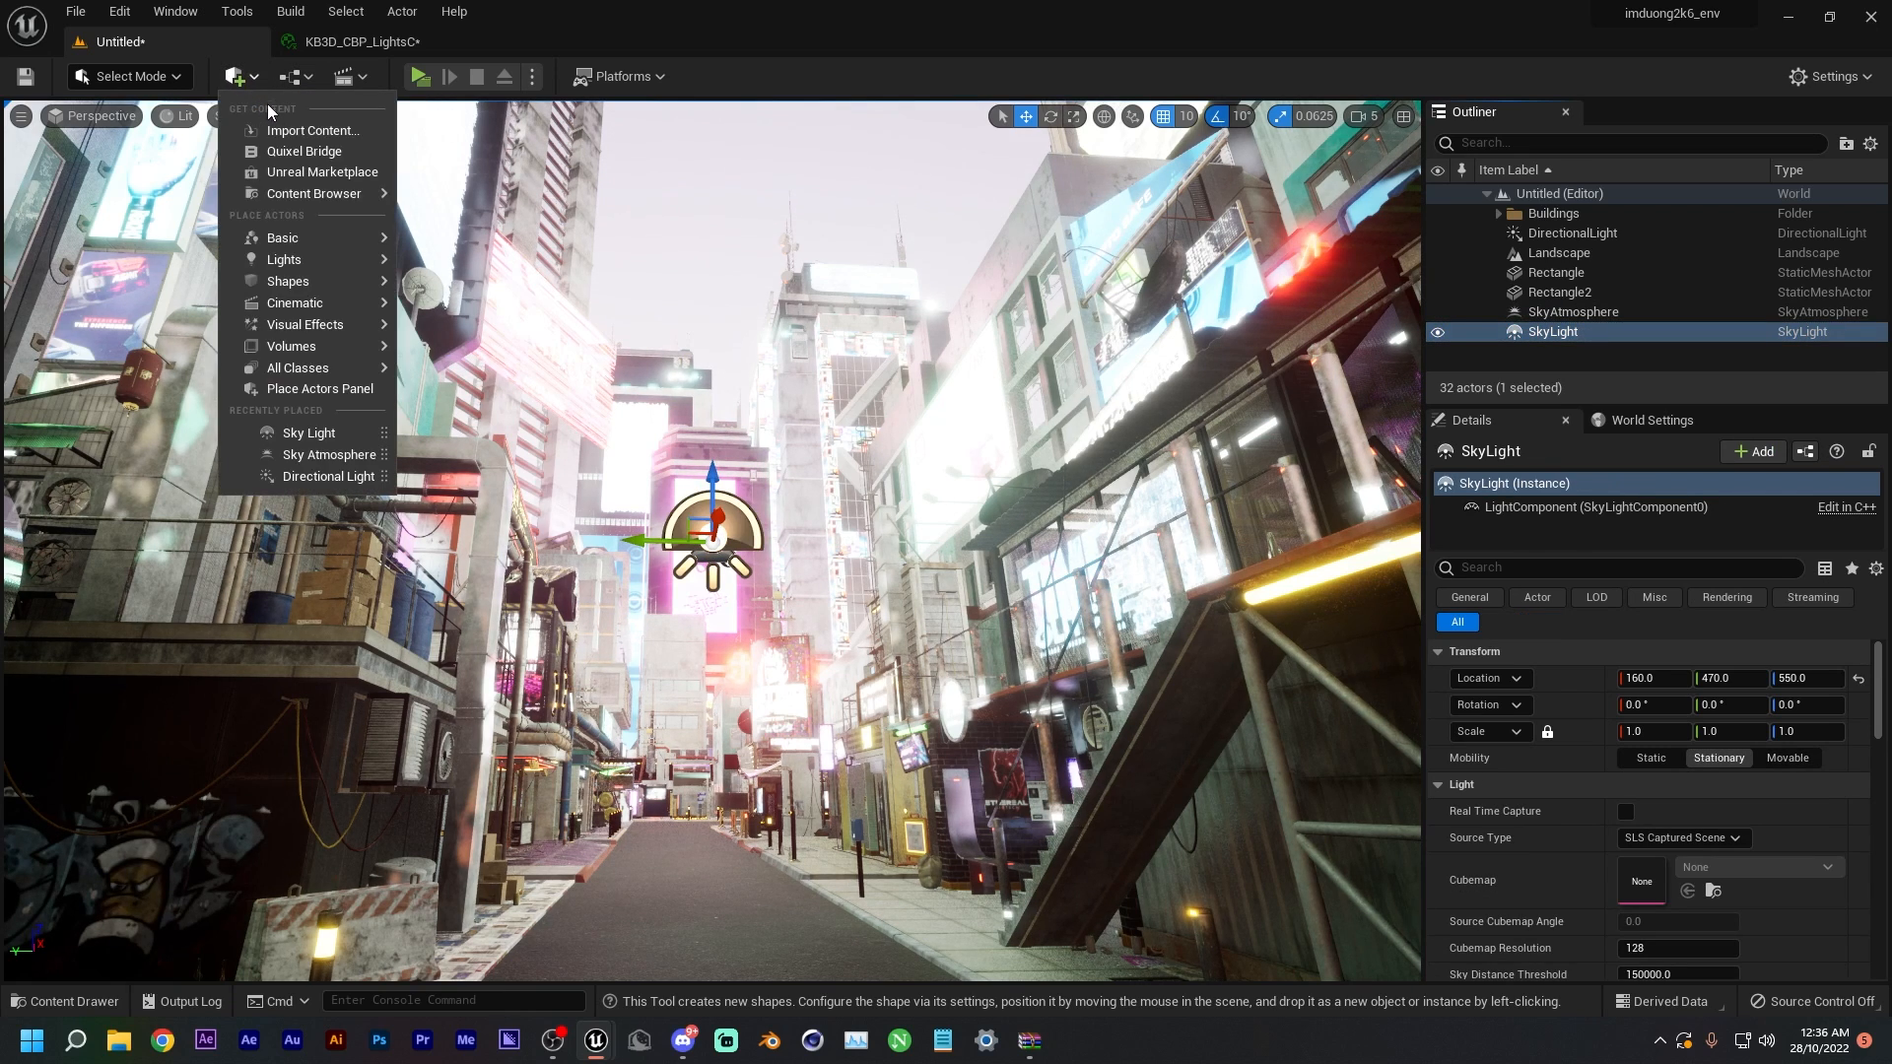
pyautogui.moveTo(372, 262)
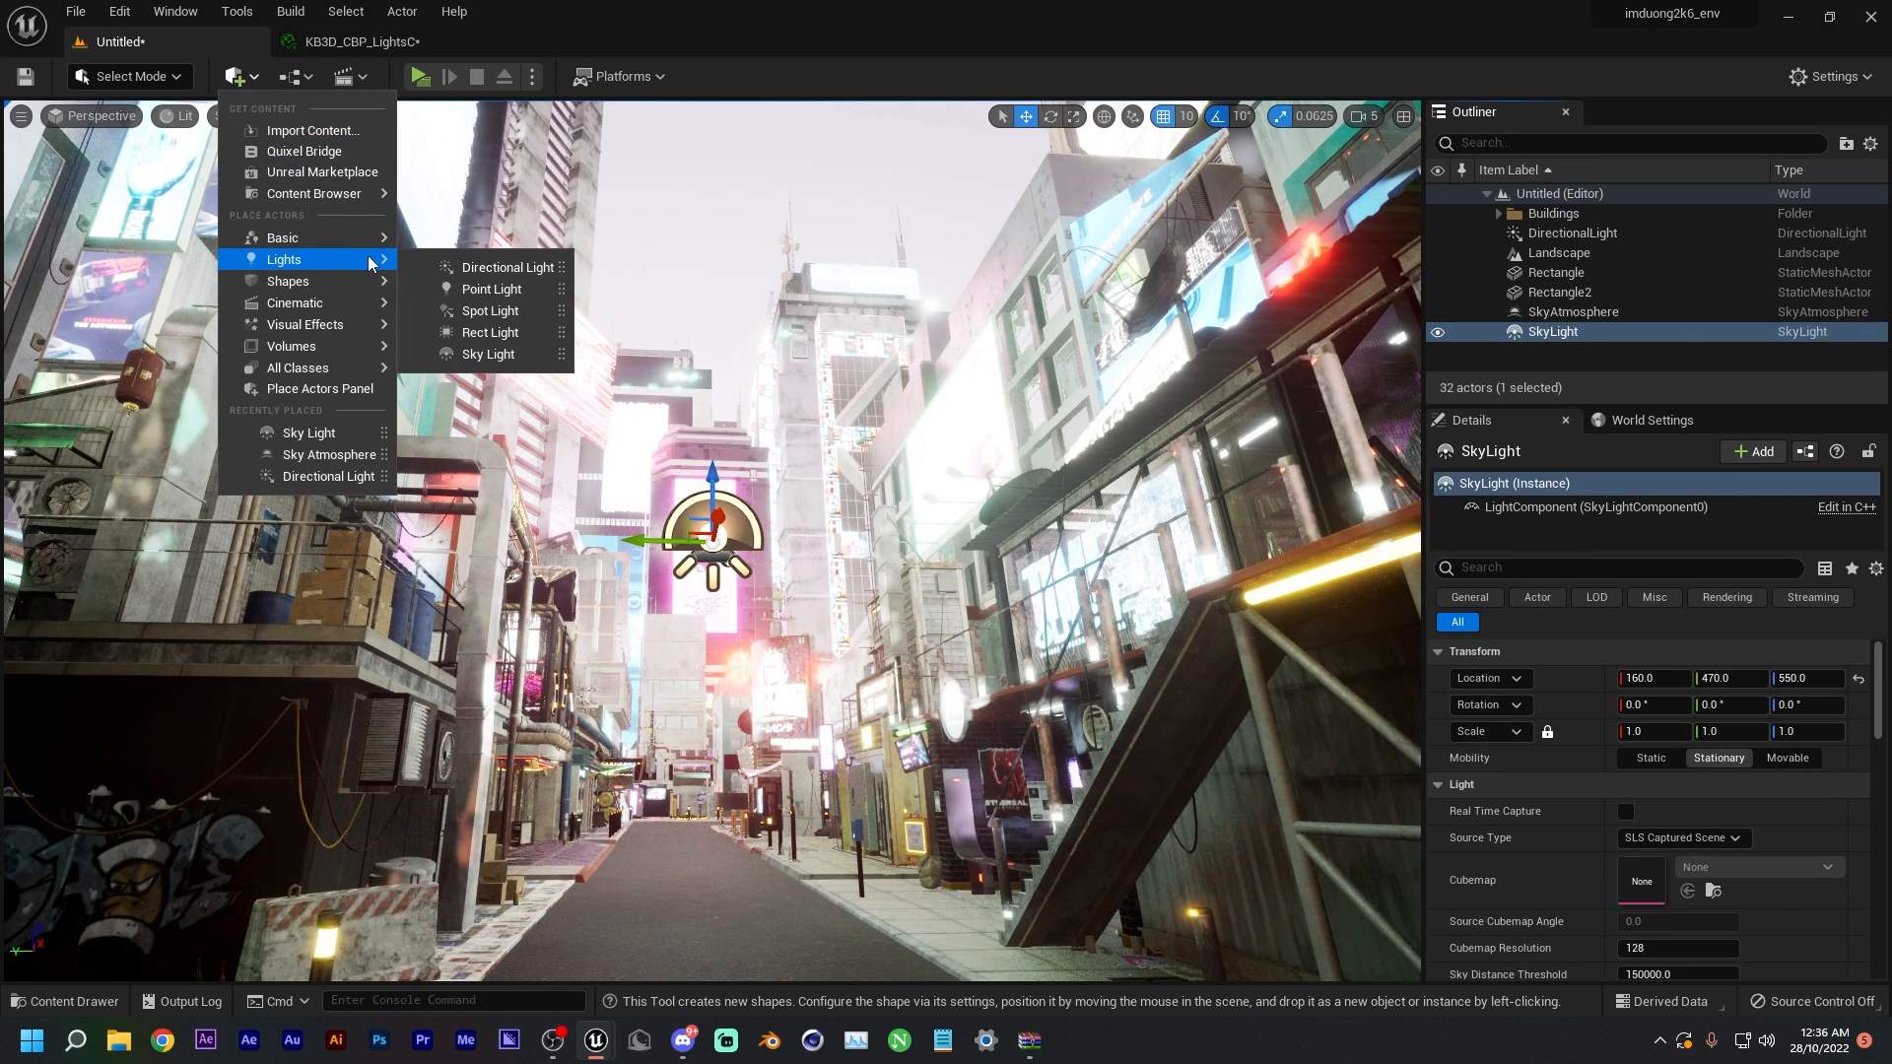
pyautogui.moveTo(375, 328)
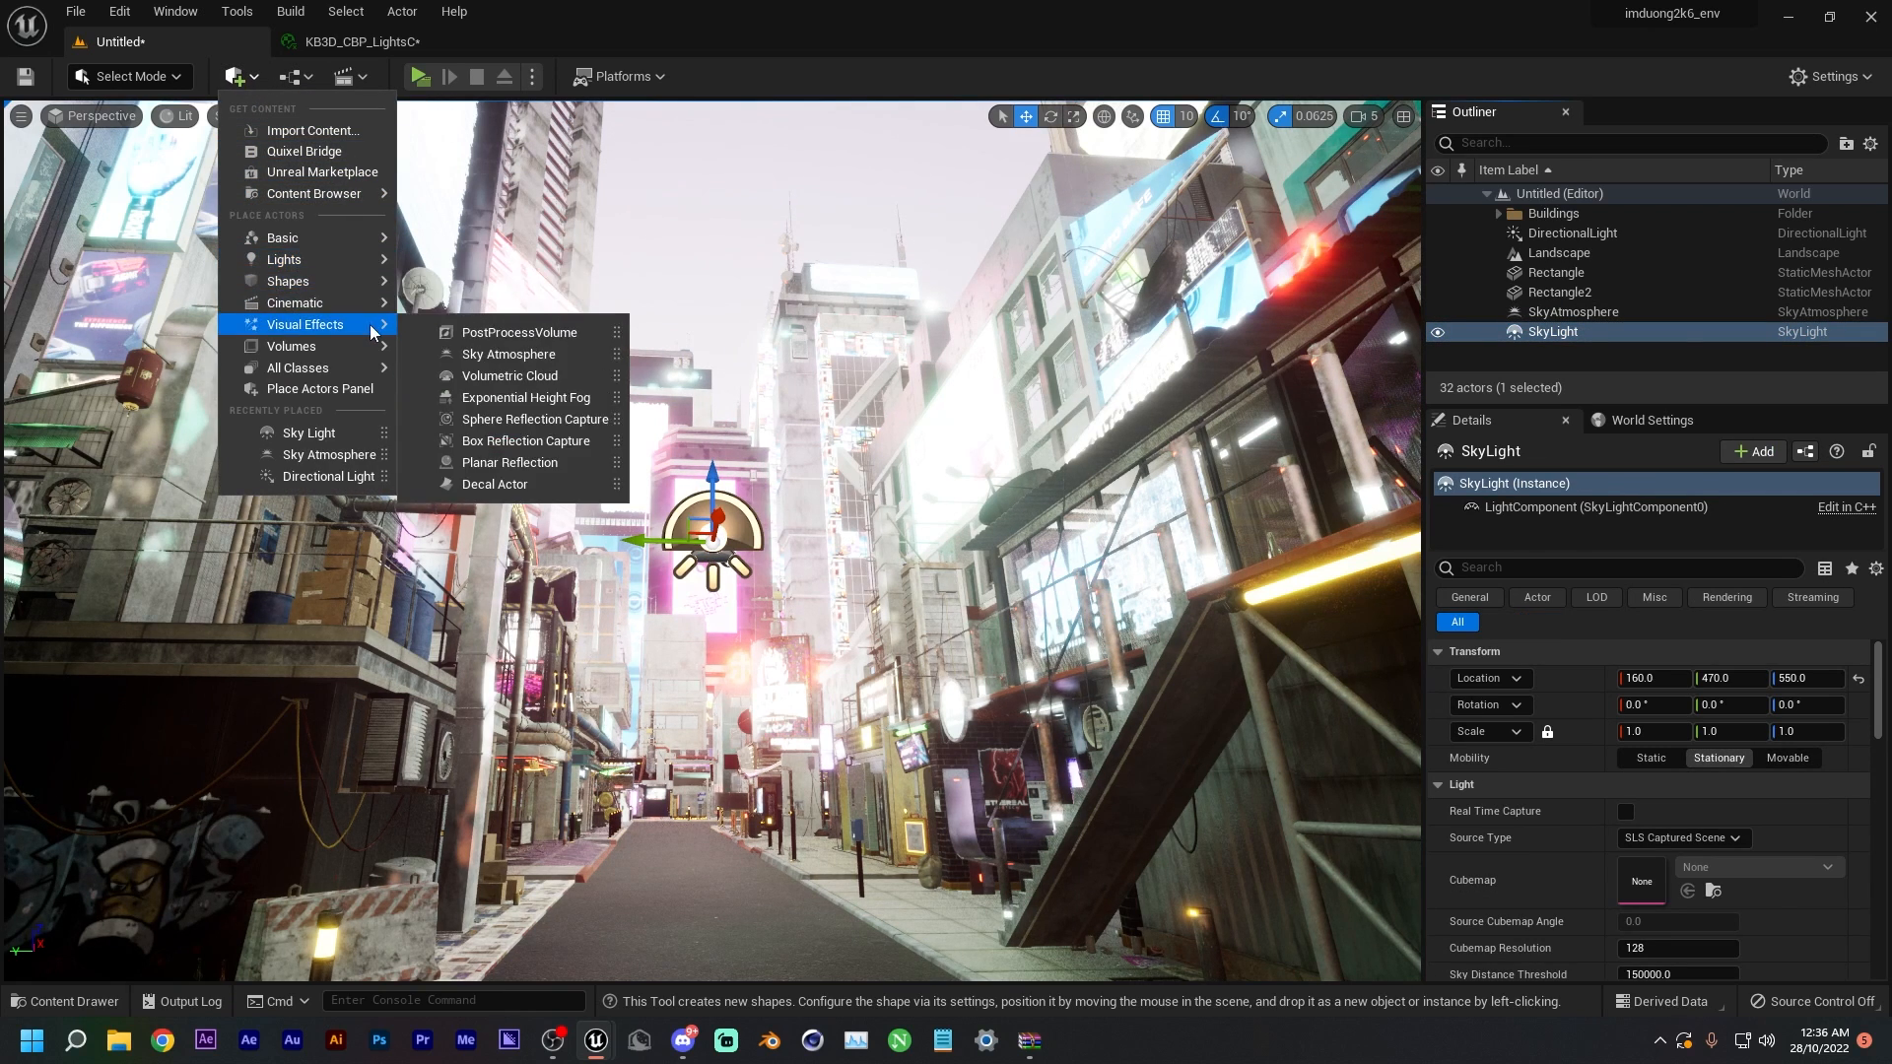
pyautogui.click(460, 399)
pyautogui.moveTo(954, 347)
pyautogui.mouseDown(button='right')
pyautogui.moveTo(931, 261)
pyautogui.moveTo(690, 222)
pyautogui.moveTo(473, 335)
pyautogui.moveTo(926, 394)
pyautogui.moveTo(1005, 197)
pyautogui.moveTo(916, 246)
pyautogui.moveTo(896, 306)
pyautogui.moveTo(926, 296)
pyautogui.moveTo(966, 384)
pyautogui.moveTo(995, 552)
pyautogui.moveTo(1024, 463)
pyautogui.moveTo(975, 477)
pyautogui.moveTo(964, 351)
pyautogui.mouseUp(button='right')
pyautogui.press('w')
pyautogui.press('w')
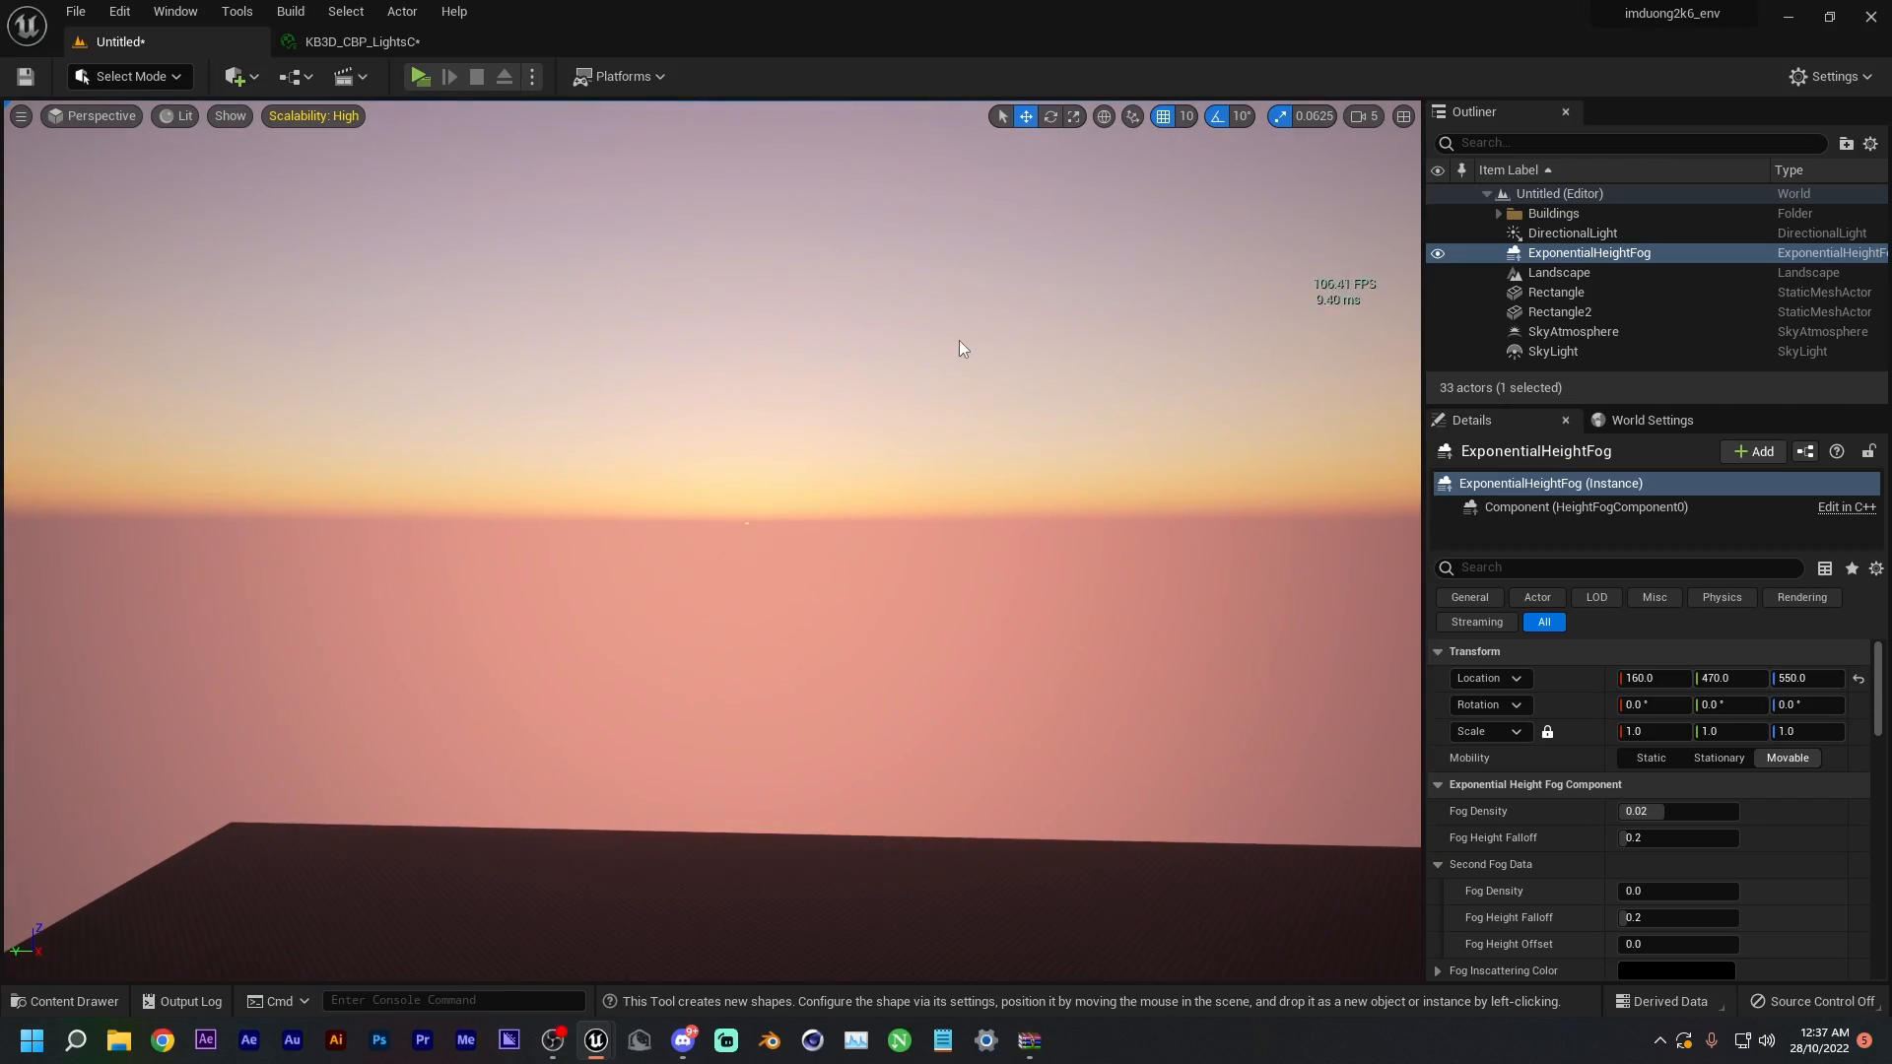
pyautogui.press('f')
pyautogui.moveTo(749, 453); pyautogui.dragTo(1122, 350, button='right')
pyautogui.moveTo(976, 359); pyautogui.dragTo(976, 335, button='right')
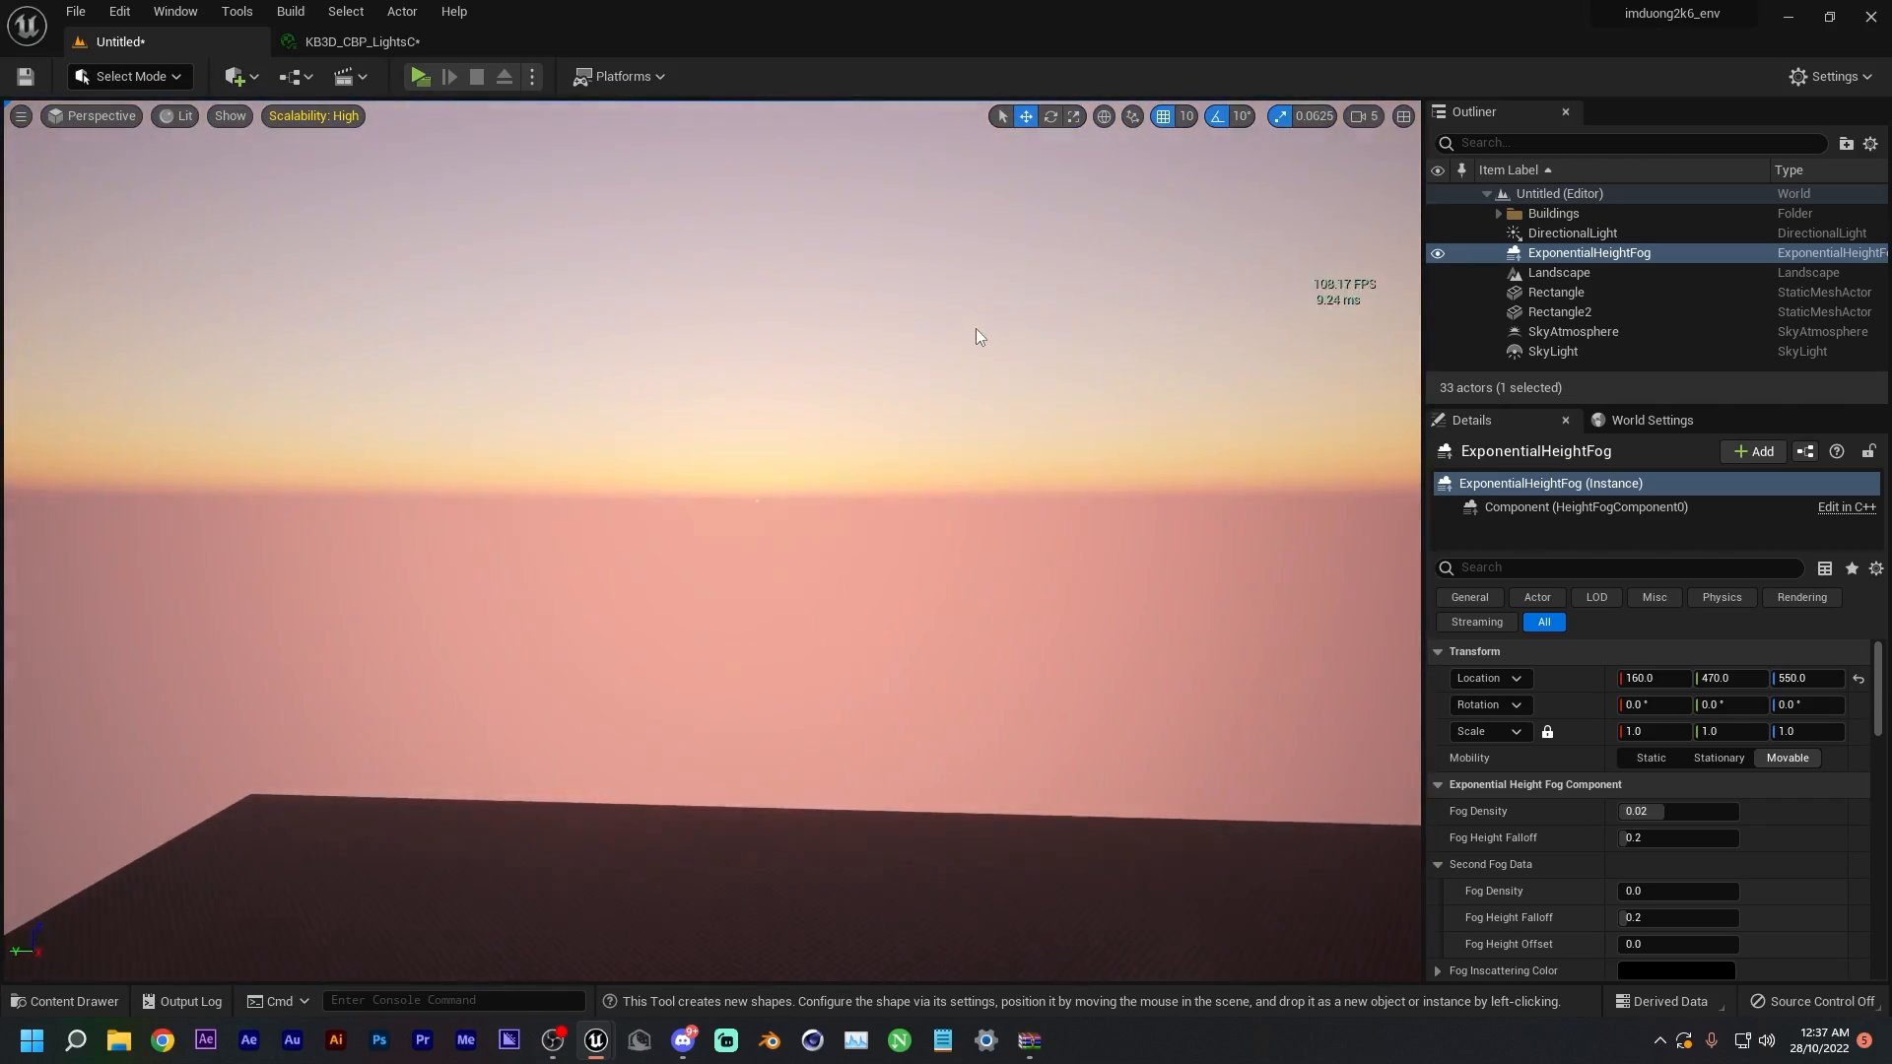
# - Filter the DirectionalLight's properties for "atmos" to check its Atmosphere Sun Light setting
pyautogui.click(1568, 233)
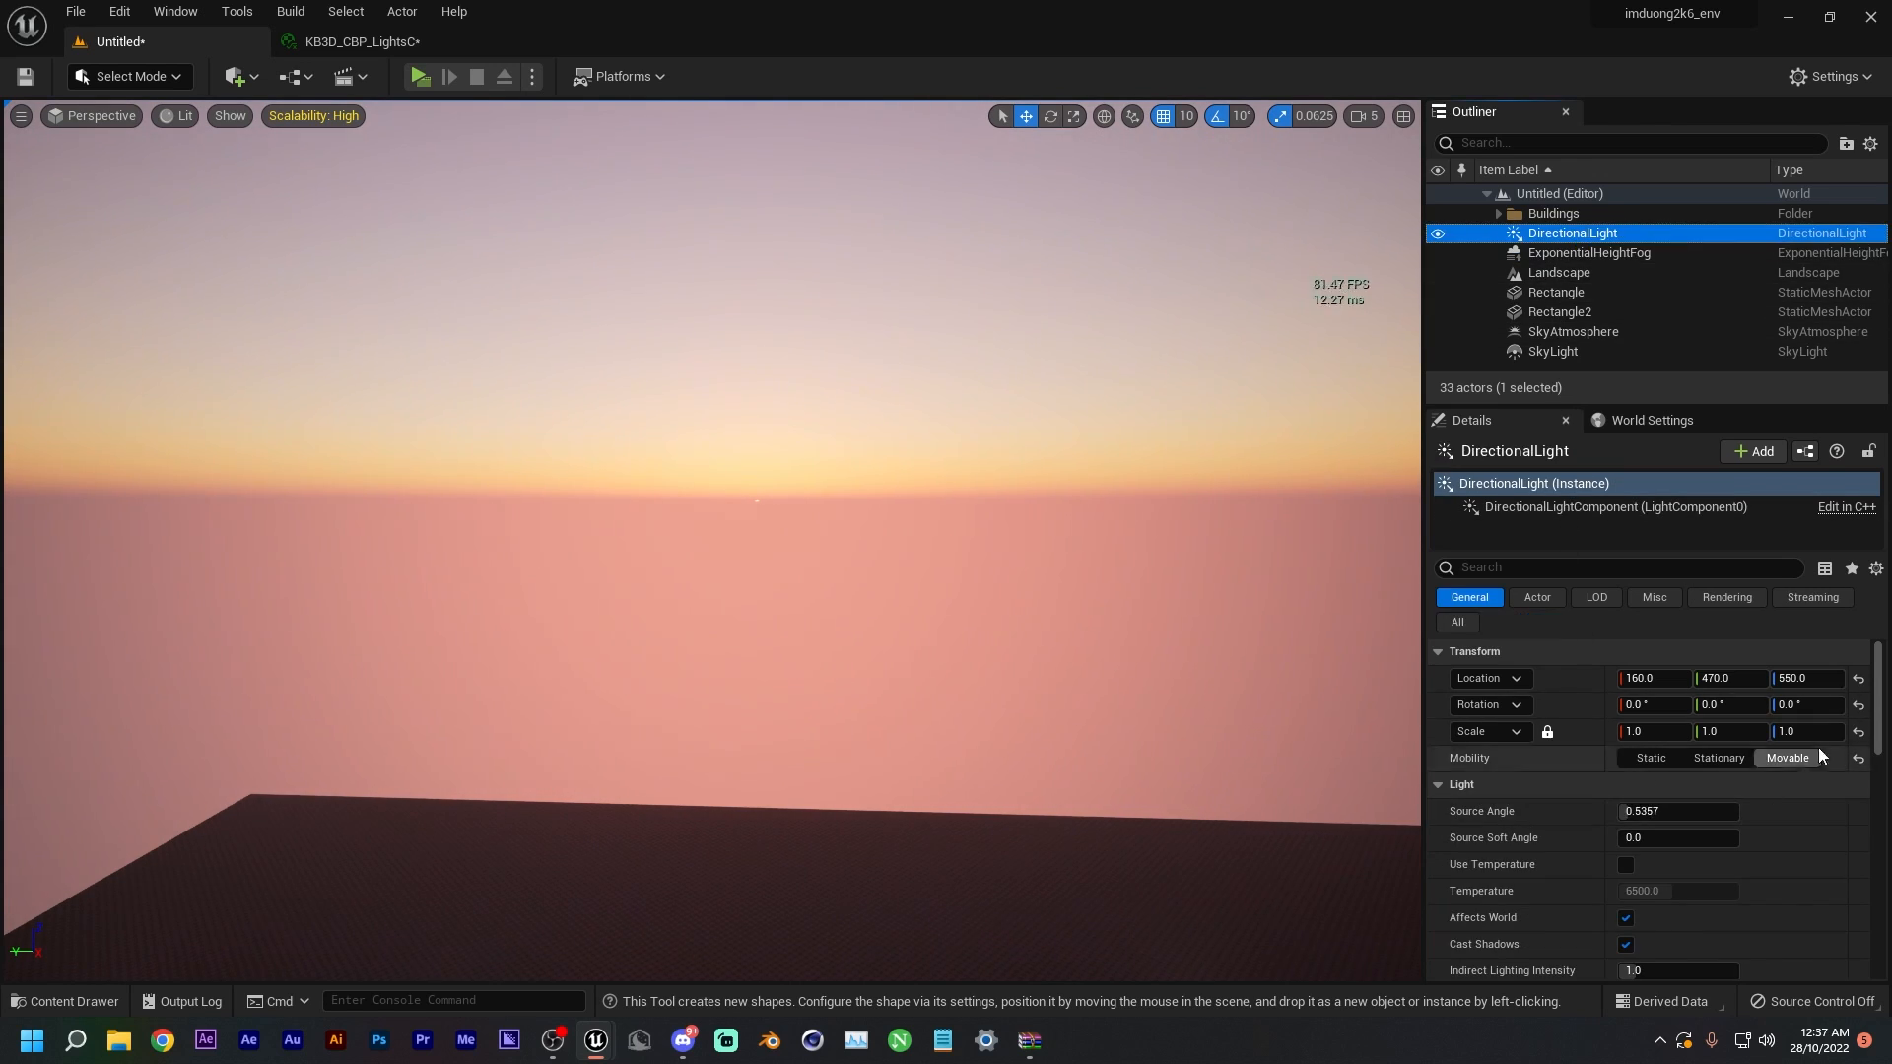
pyautogui.moveTo(1877, 700); pyautogui.dragTo(1877, 961)
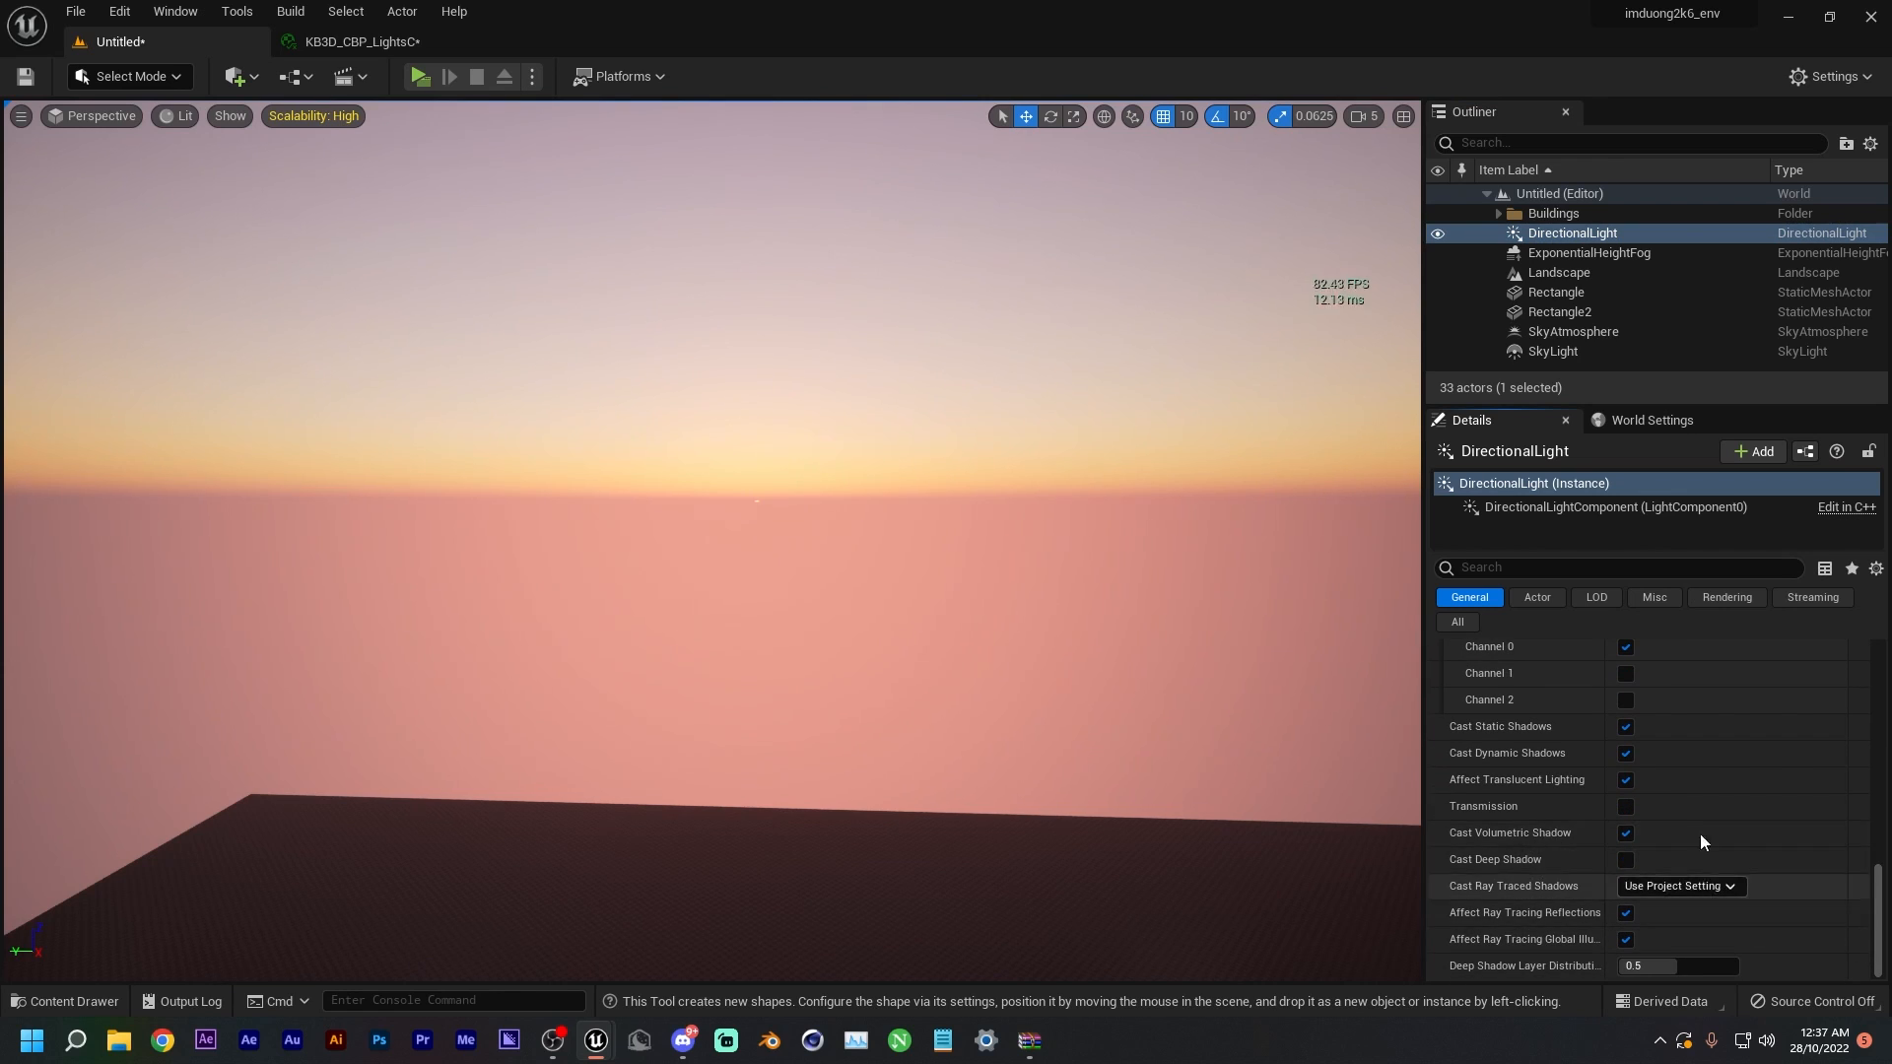
pyautogui.scroll(5, 1687, 796)
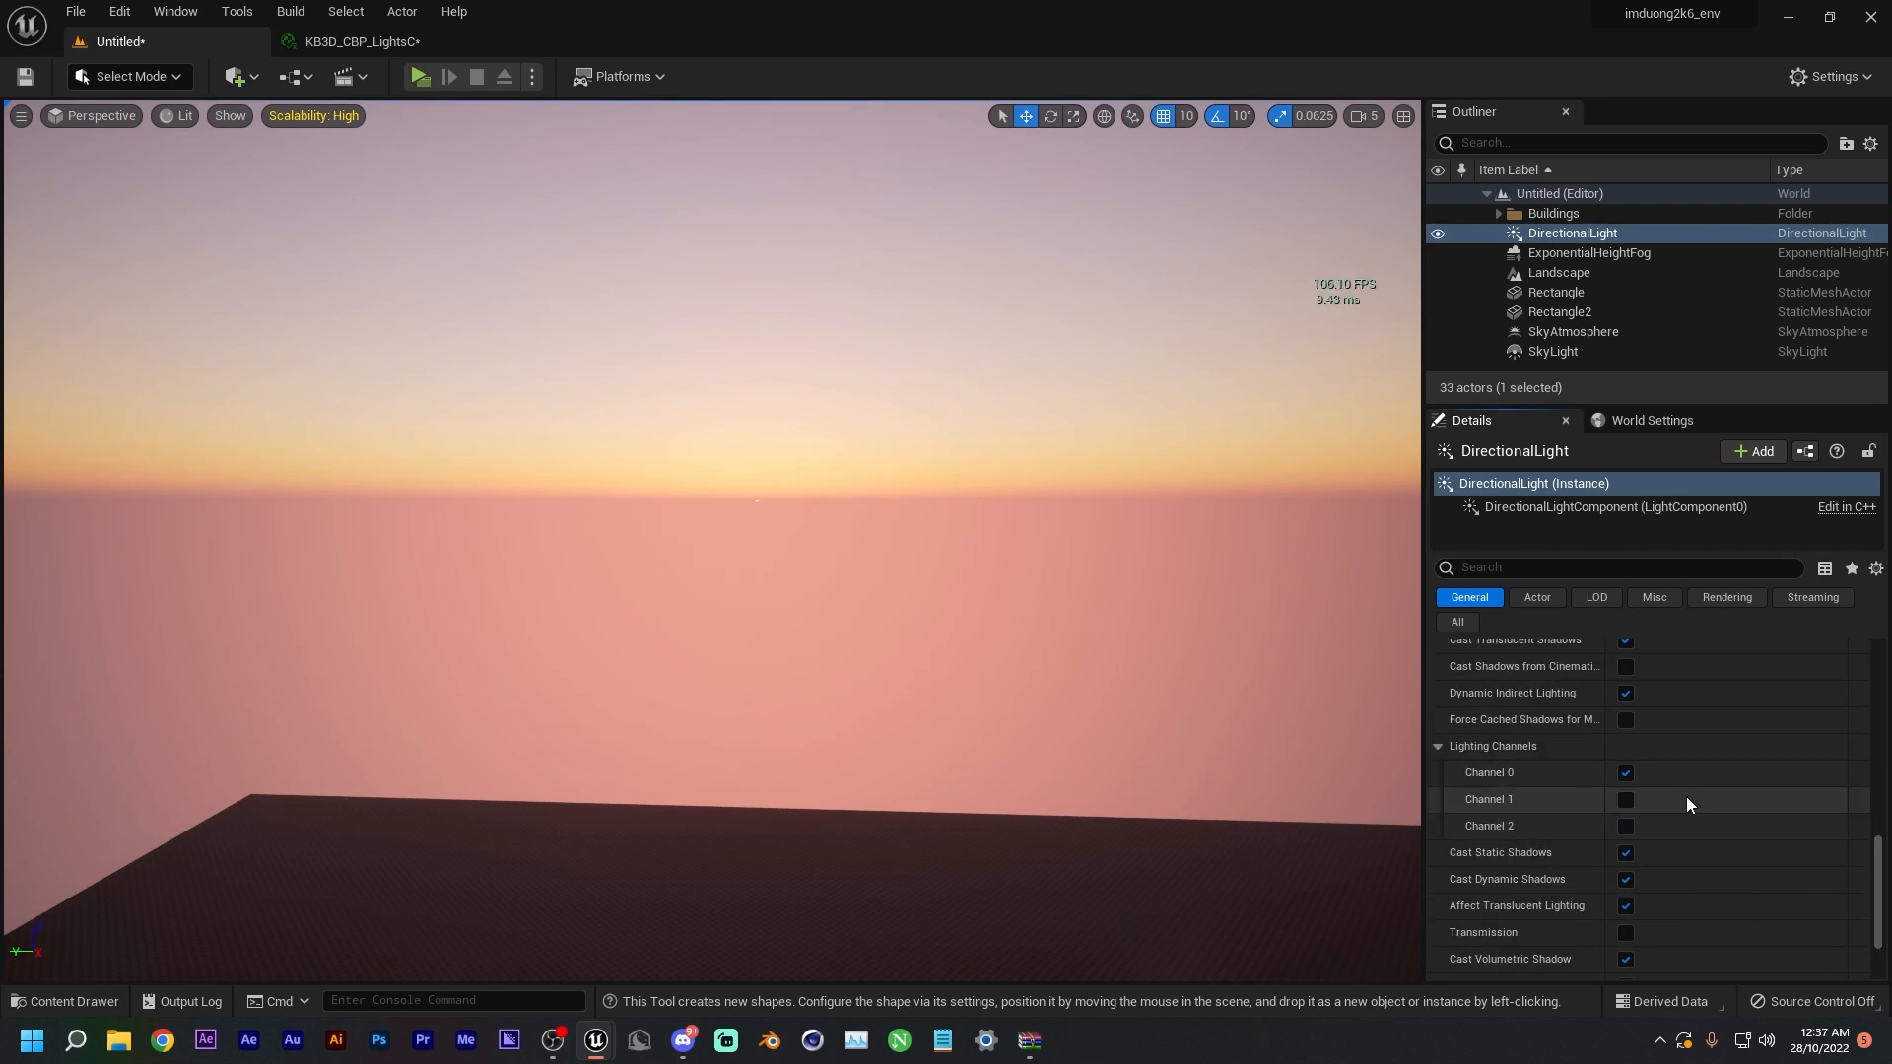
pyautogui.scroll(3, 1682, 786)
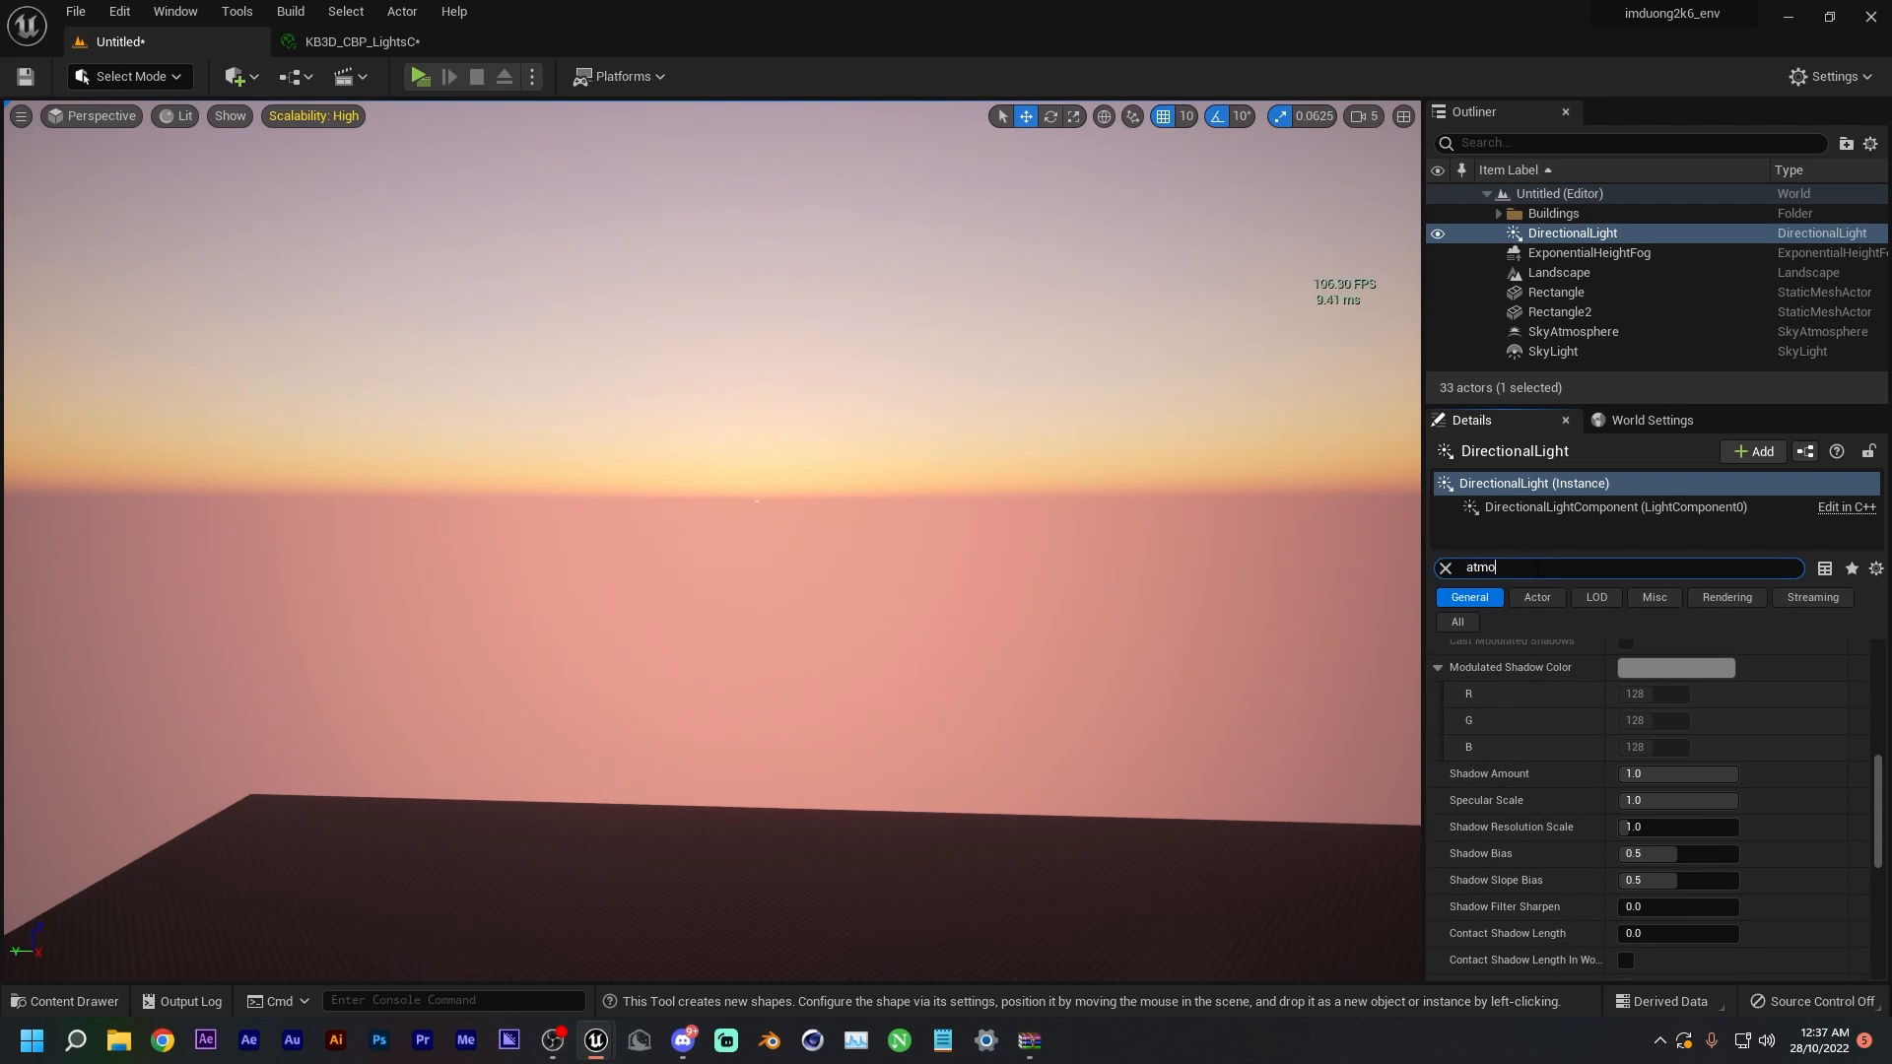
pyautogui.write('s')
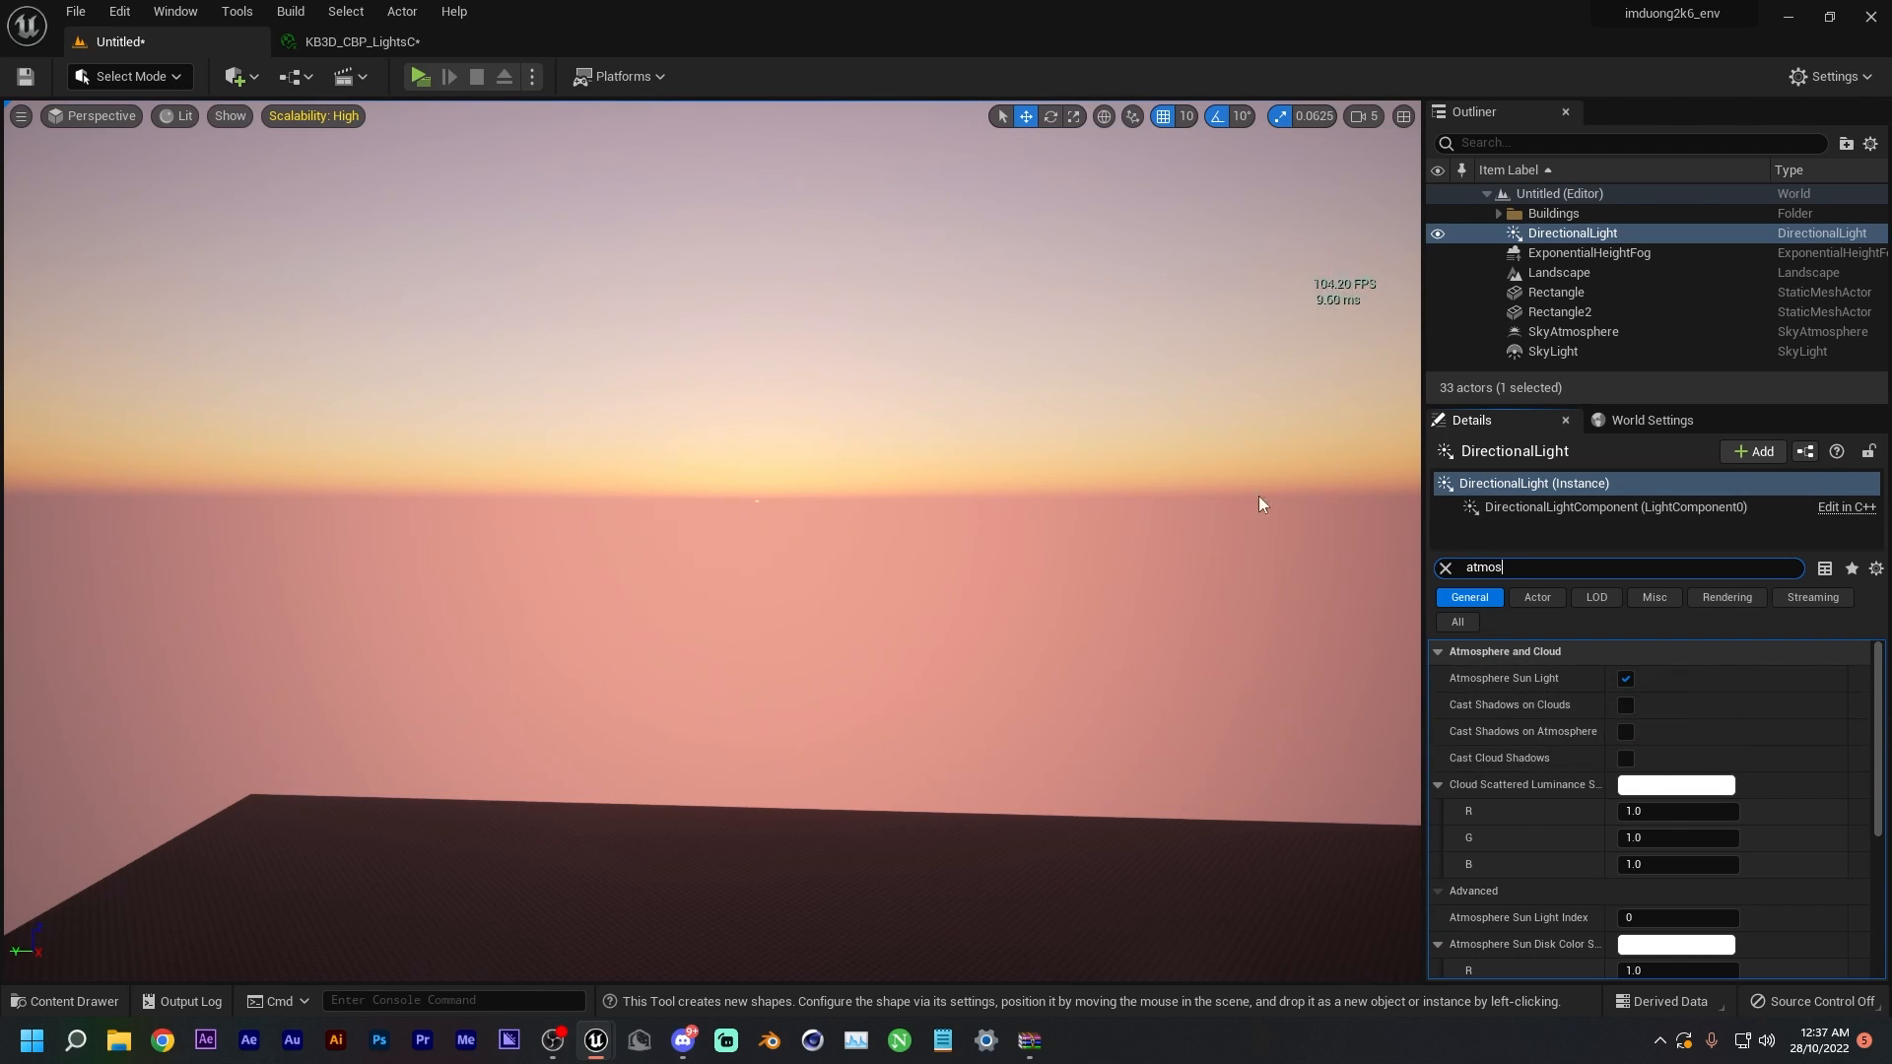
# - Filter the ExponentialHeightFog's properties for "vol" and enable Volumetric Fog
pyautogui.click(1596, 253)
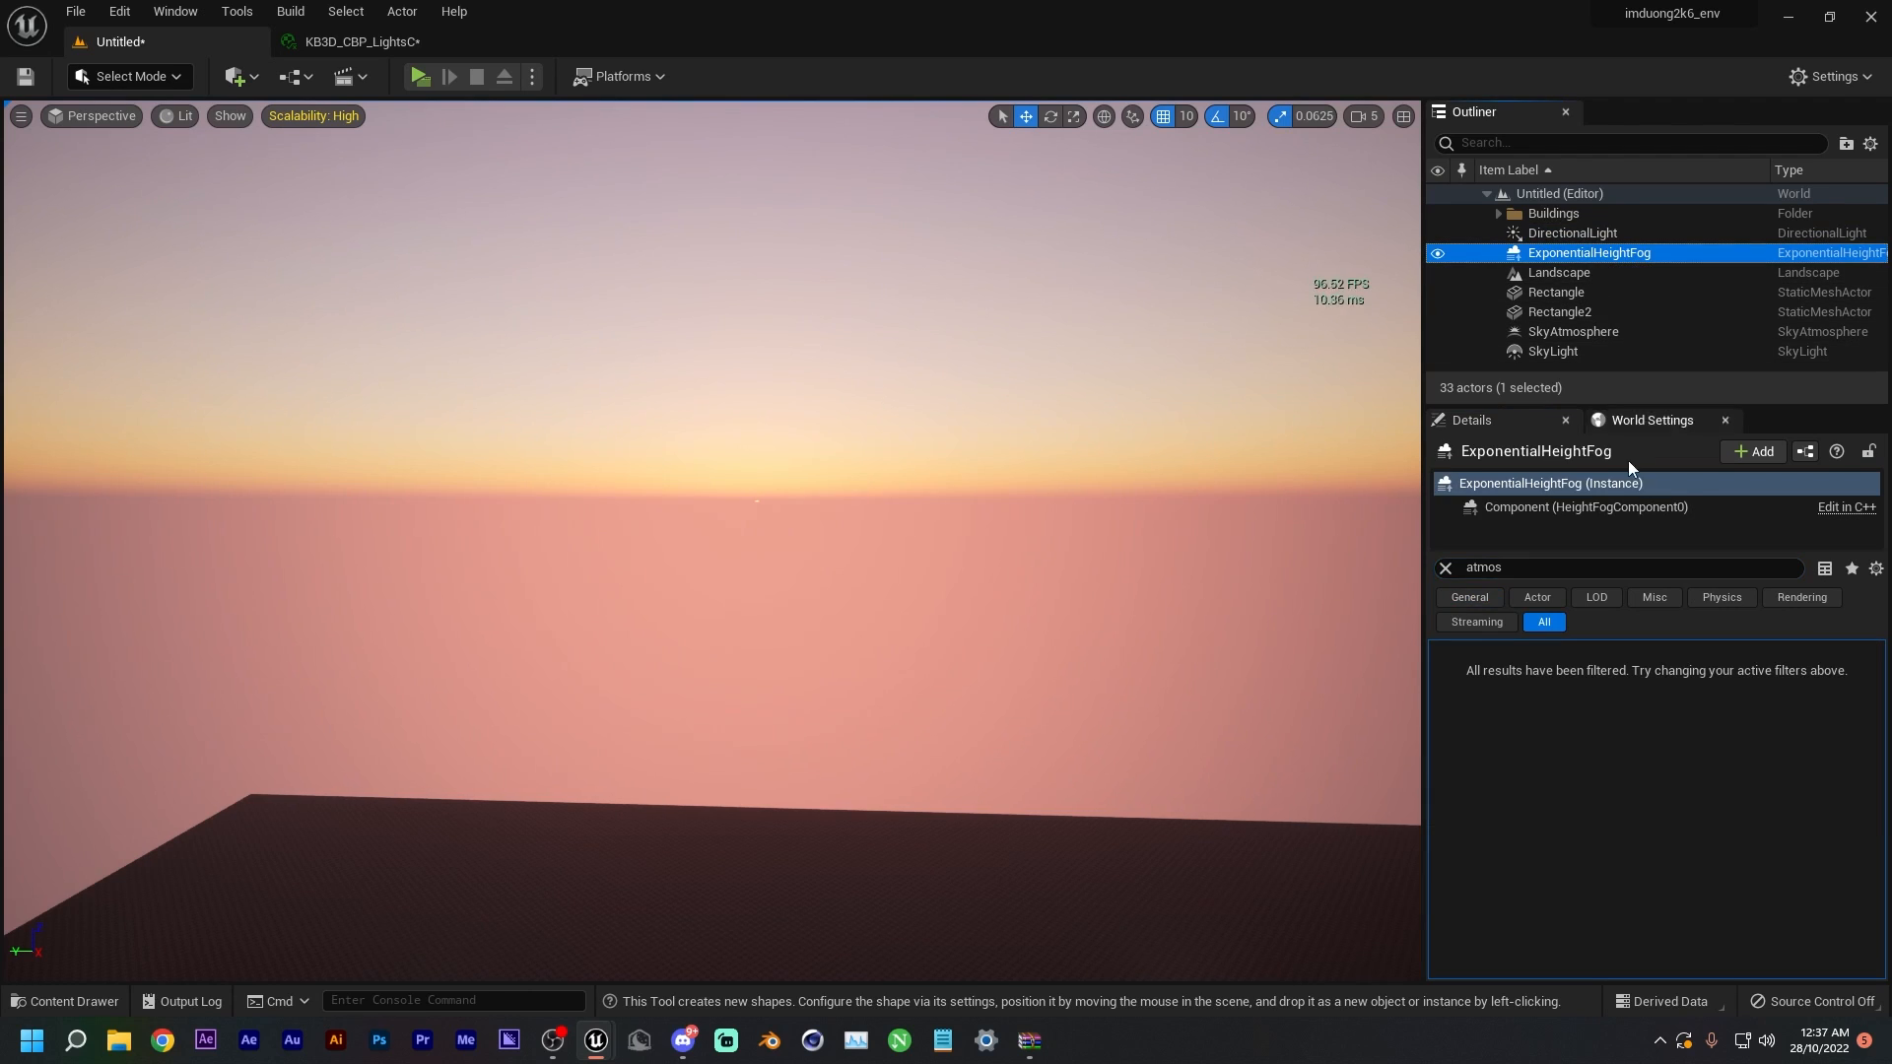
pyautogui.click(1445, 568)
pyautogui.write('vol')
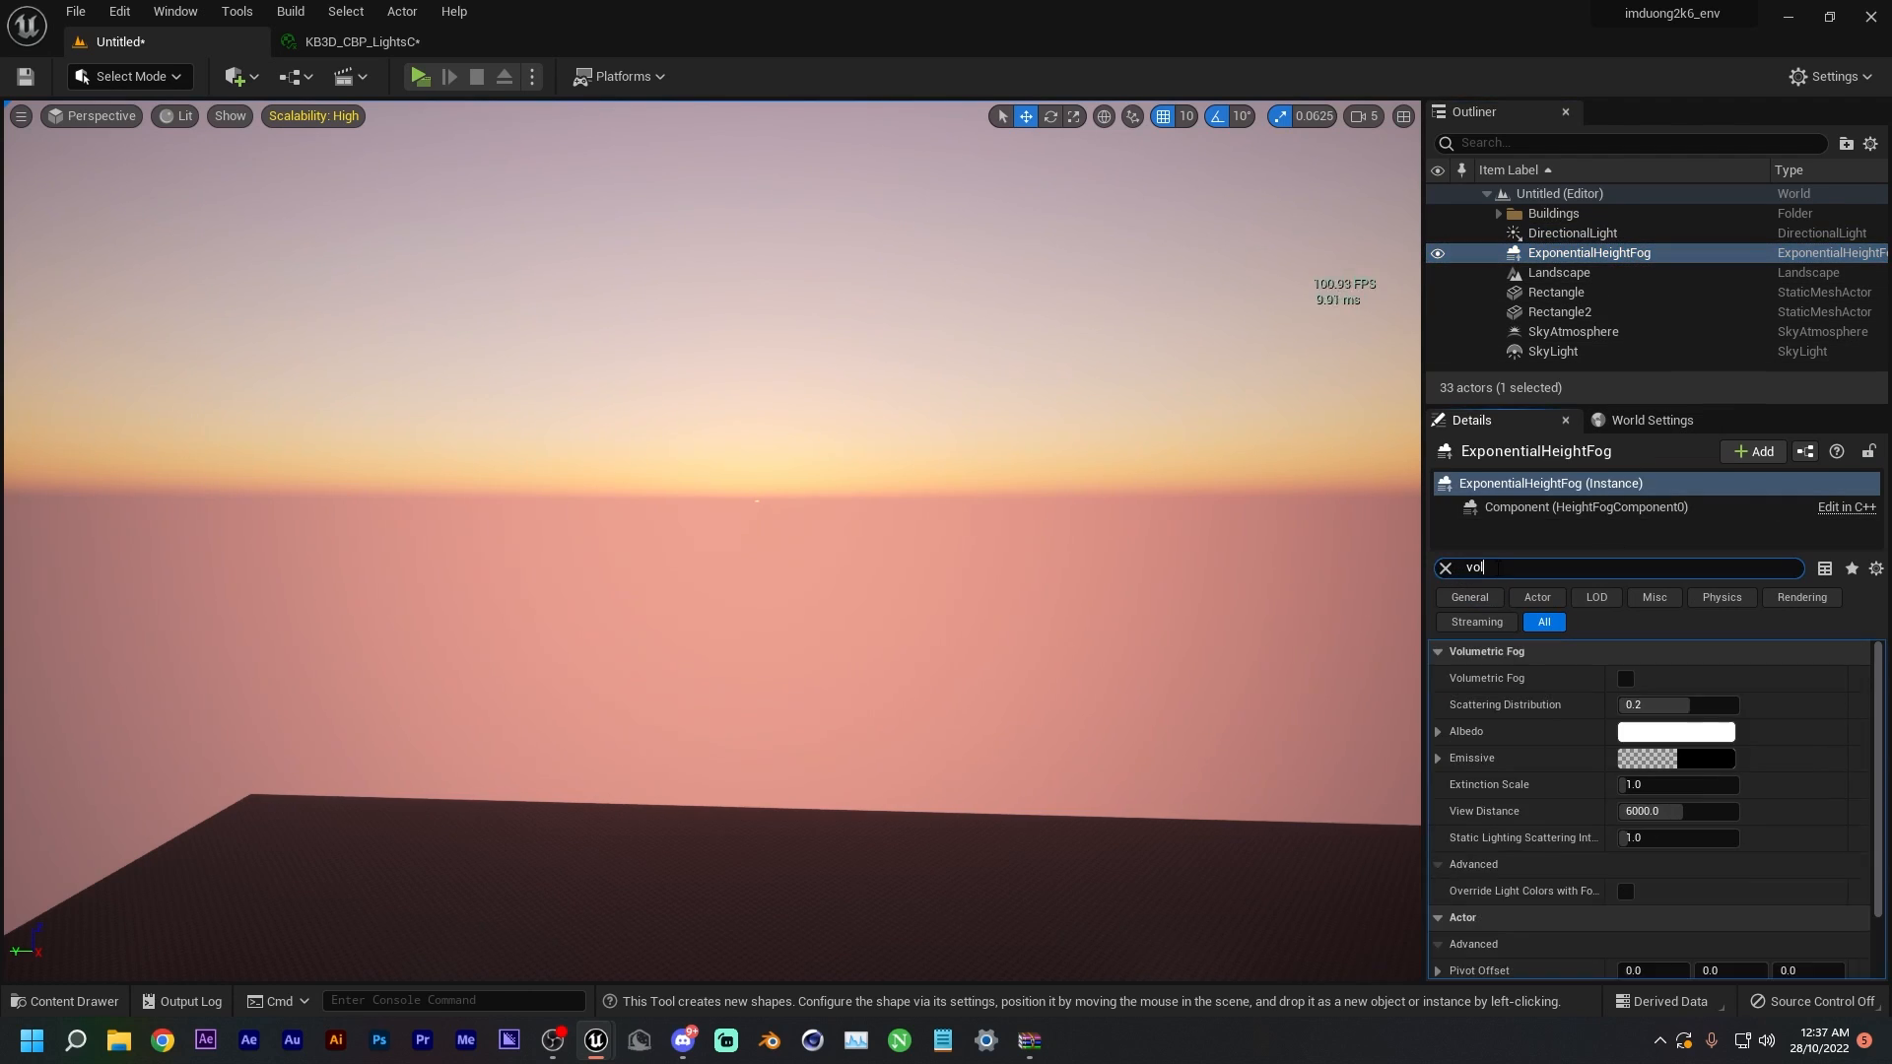
pyautogui.click(1624, 680)
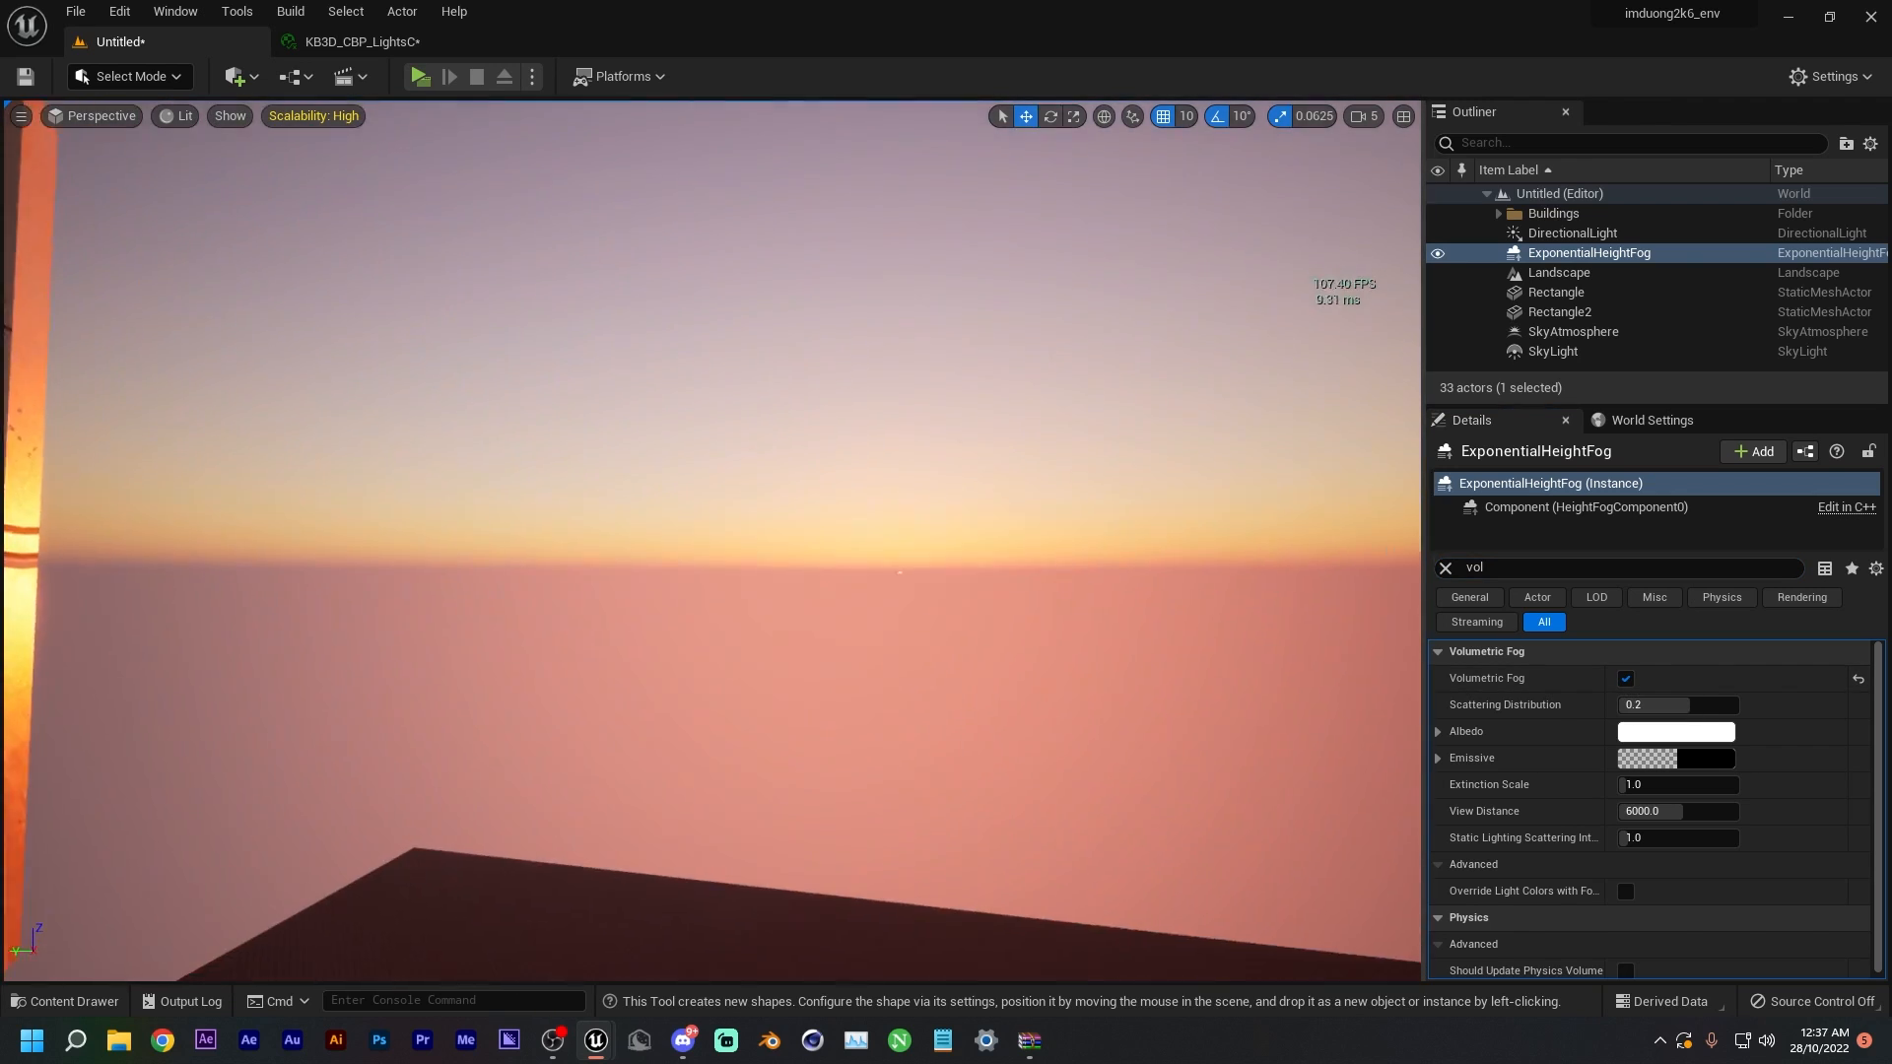
pyautogui.moveTo(1098, 815); pyautogui.dragTo(1115, 941, button='right')
pyautogui.moveTo(783, 384); pyautogui.dragTo(800, 286, button='right')
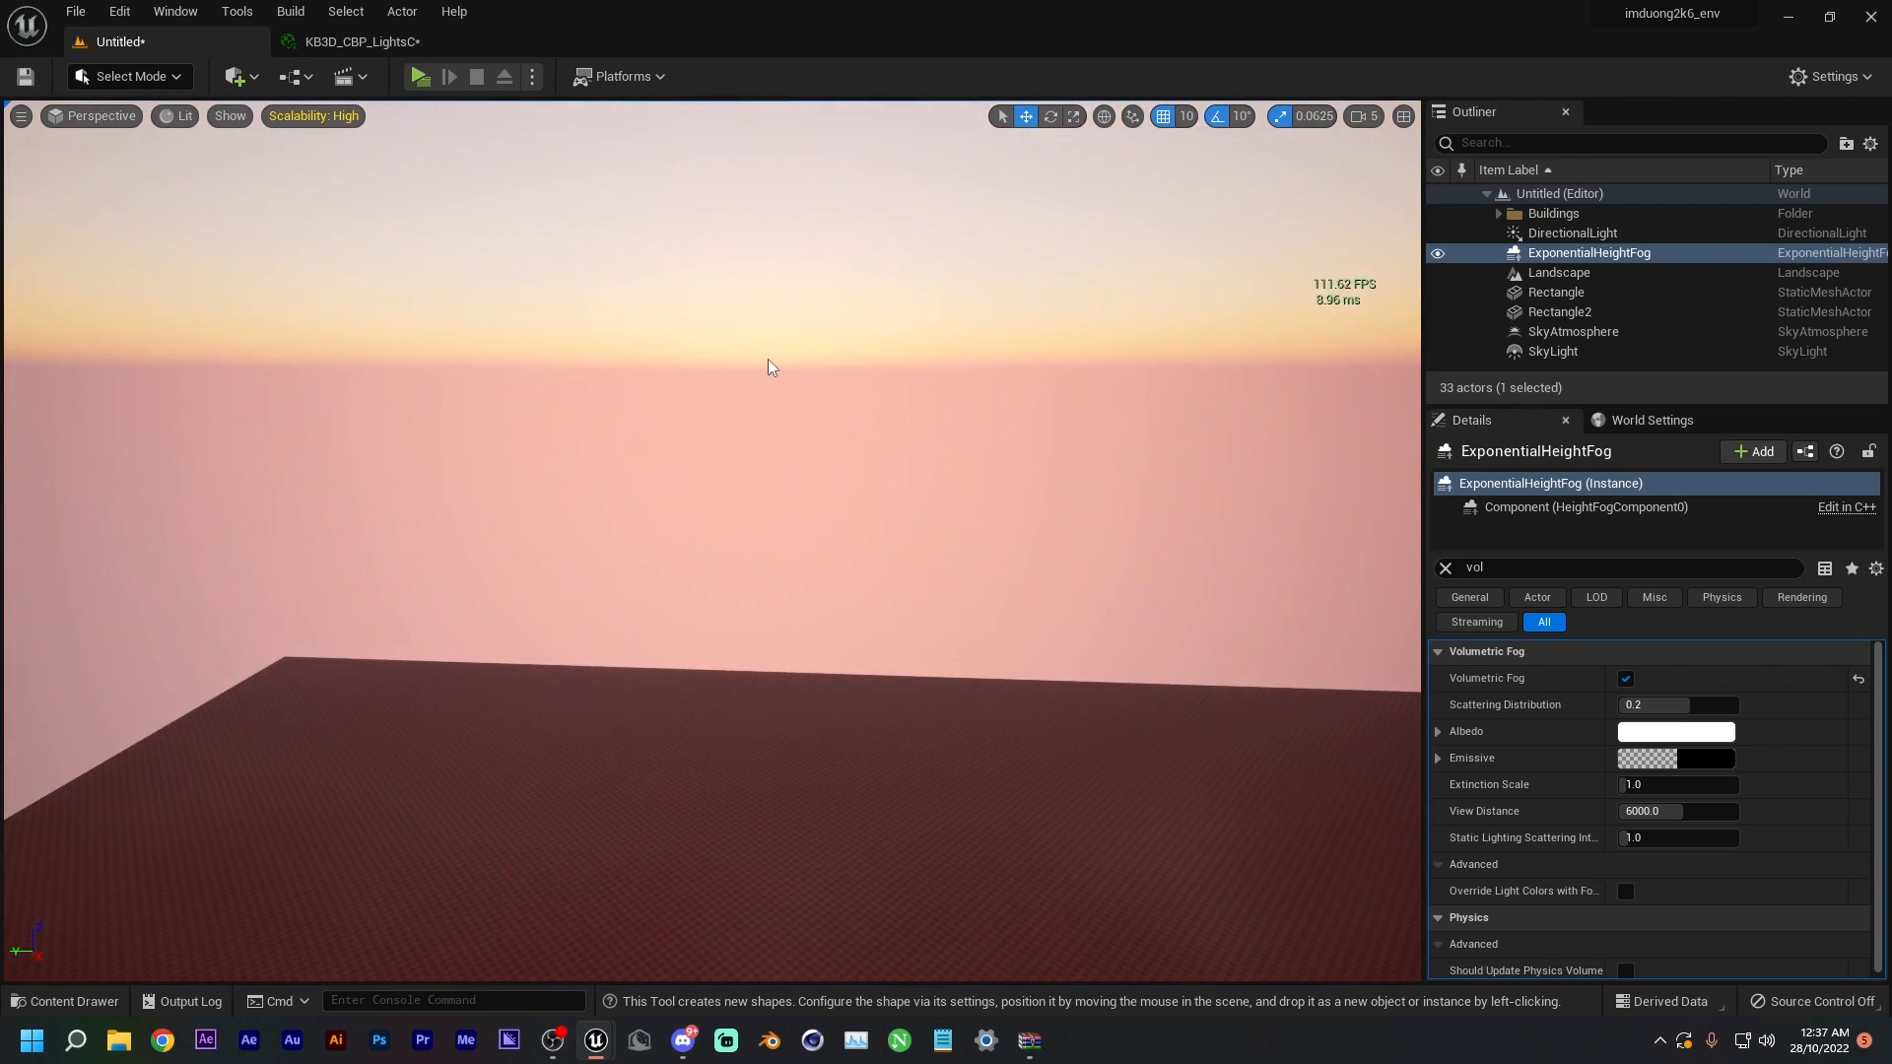
pyautogui.moveTo(770, 367); pyautogui.dragTo(735, 458, button='right')
pyautogui.moveTo(995, 723); pyautogui.dragTo(996, 581, button='right')
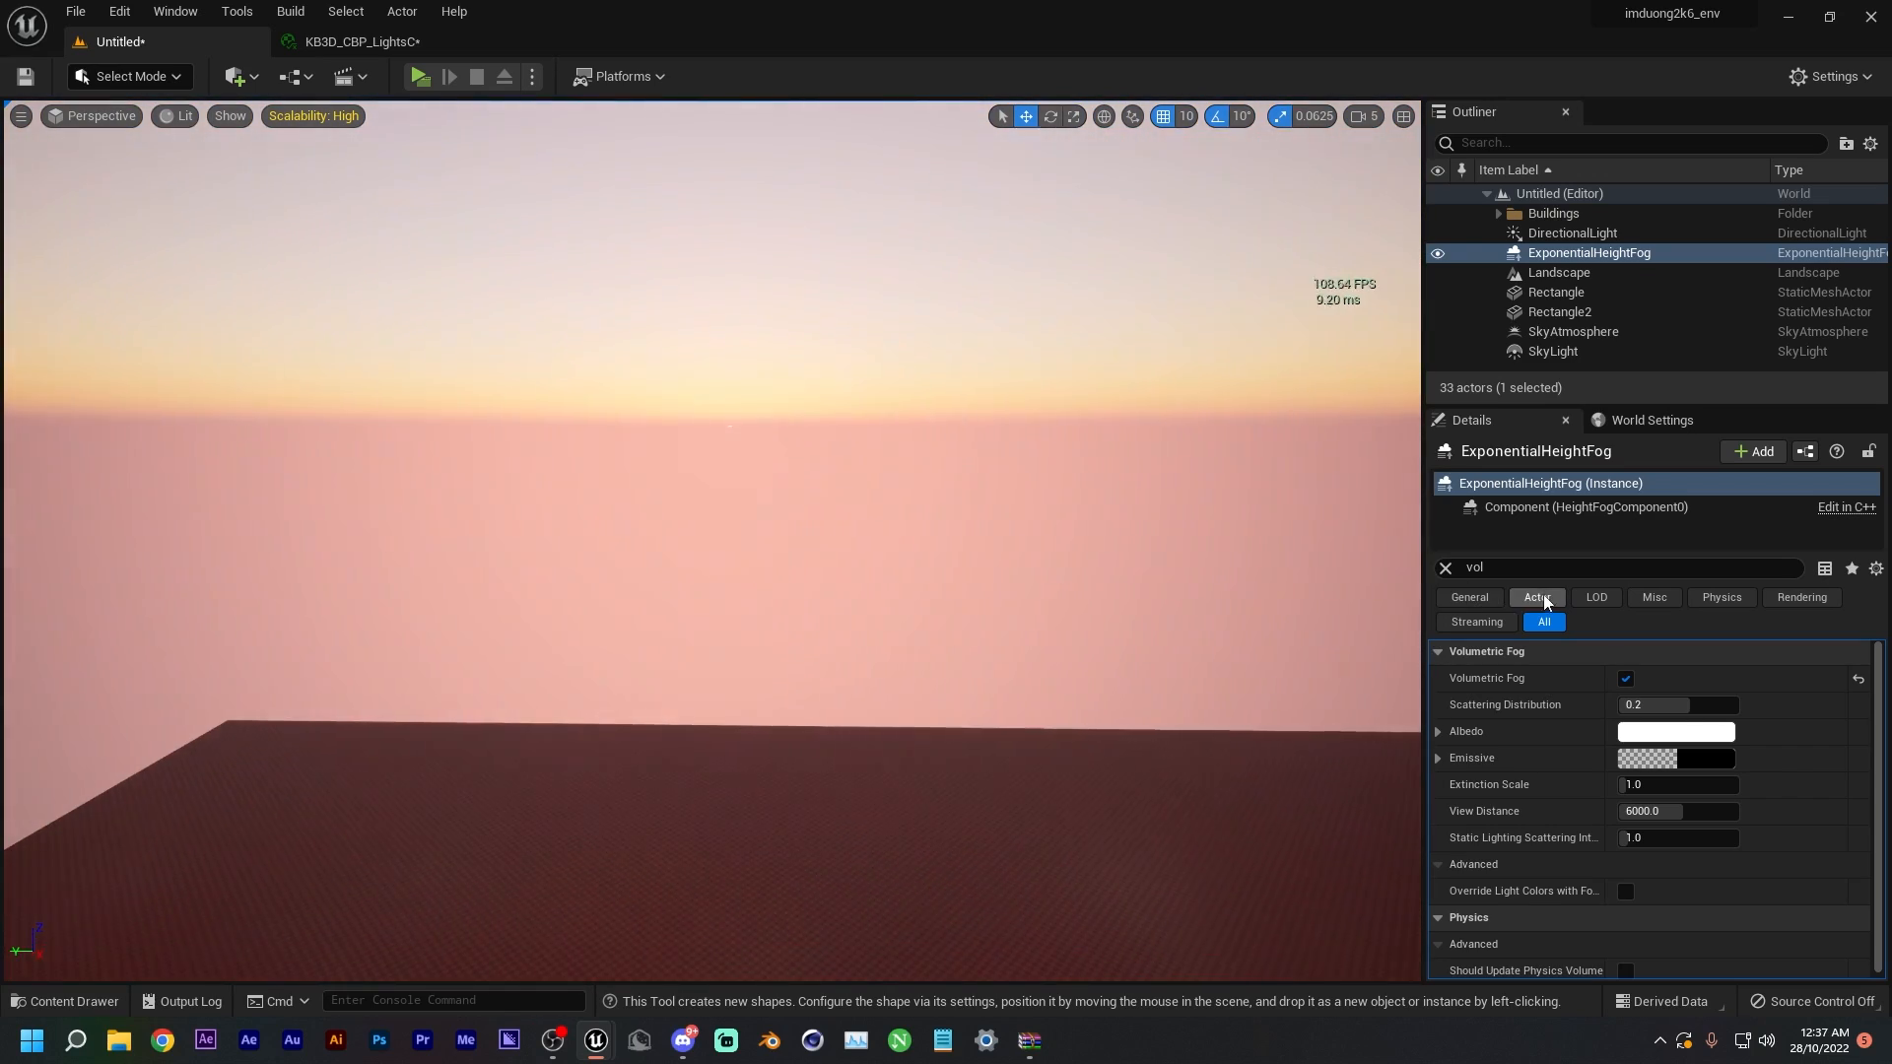
# - Enable Real Time Capture and Cloud Ambient Occlusion on the SkyLight, with the property filter cleared
pyautogui.click(1447, 569)
pyautogui.click(1555, 353)
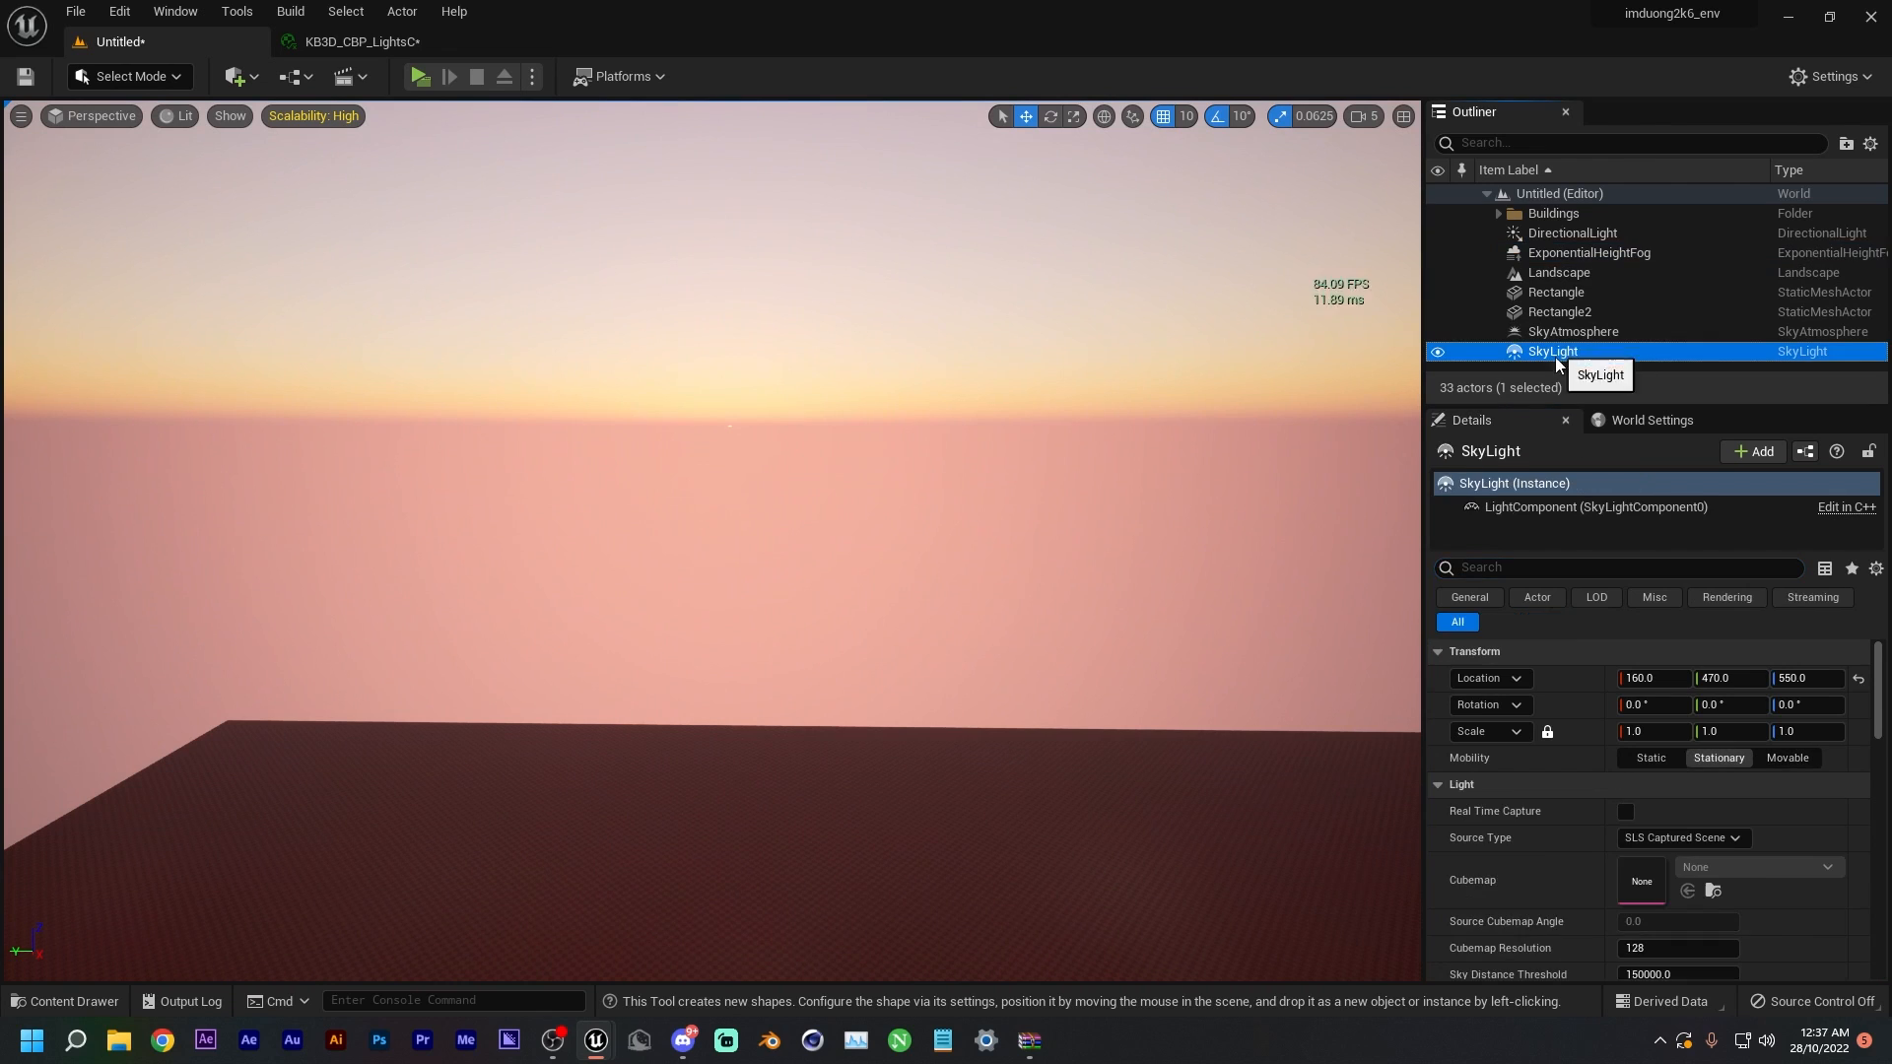
pyautogui.click(1626, 812)
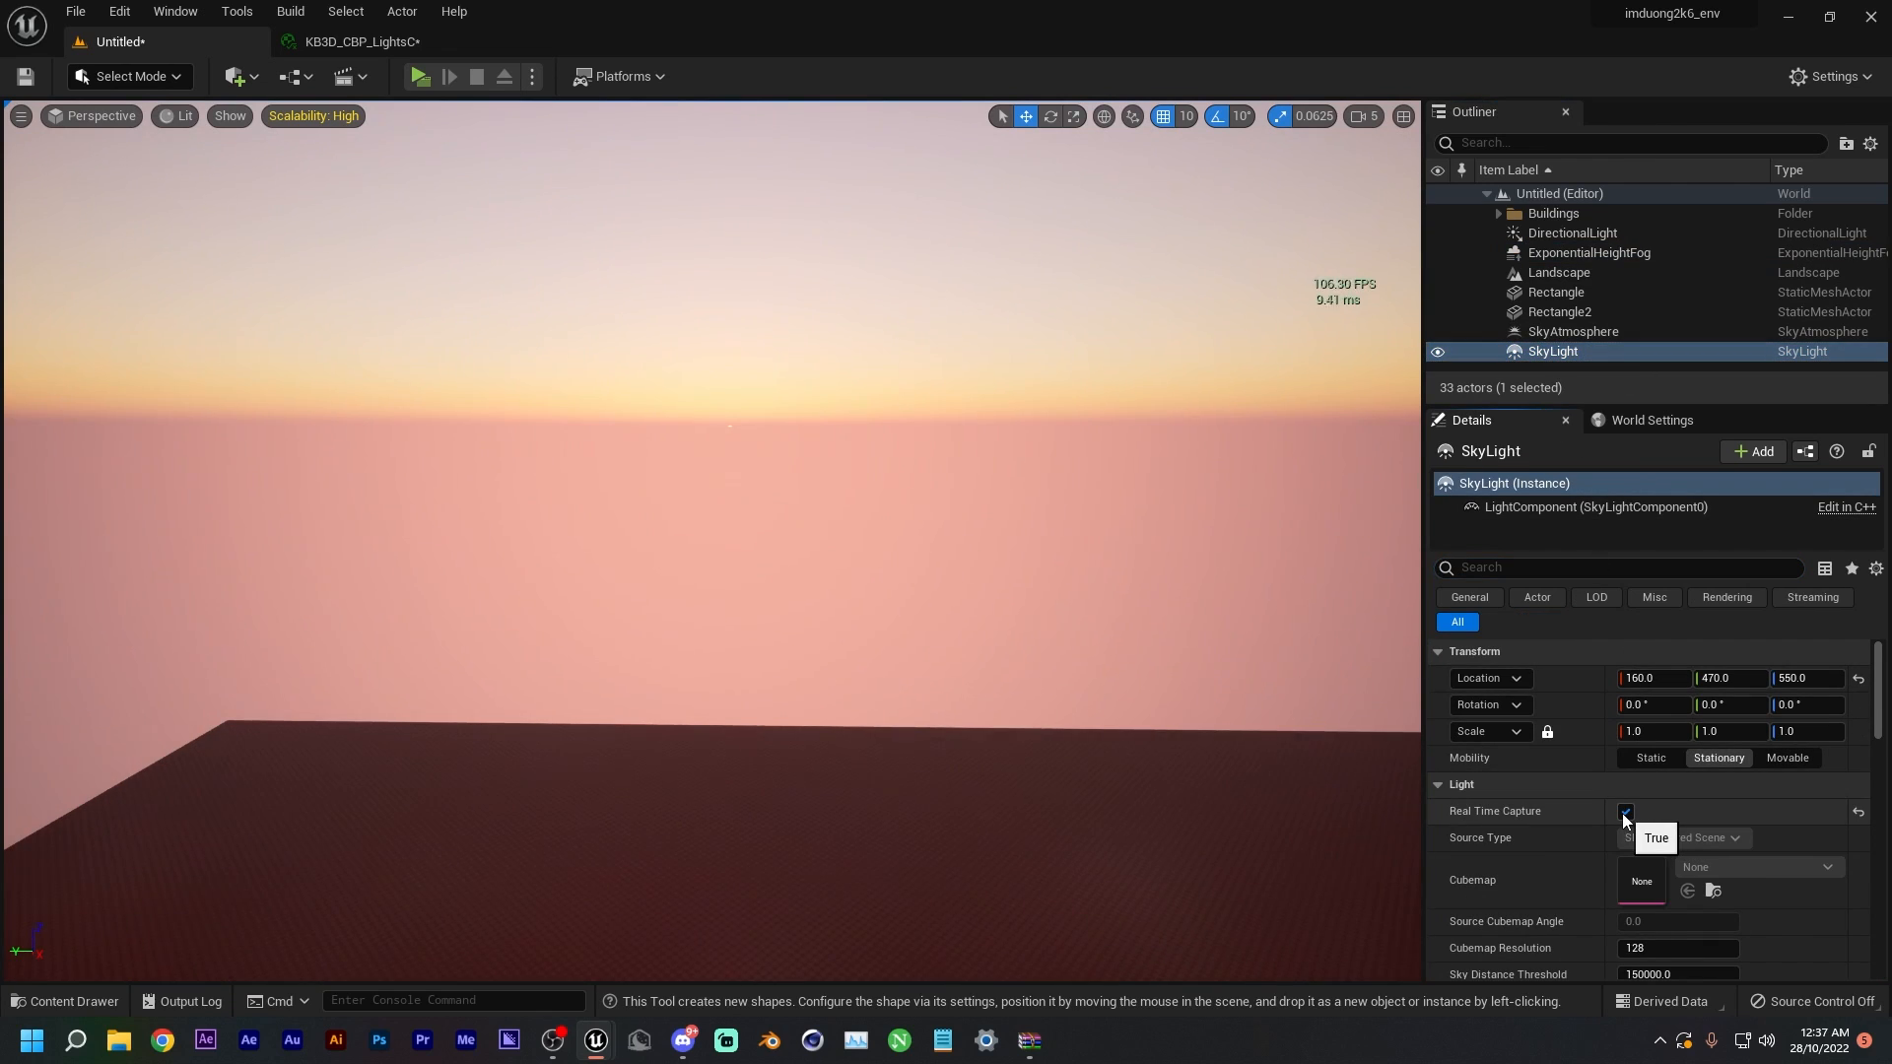
pyautogui.scroll(-10, 1567, 829)
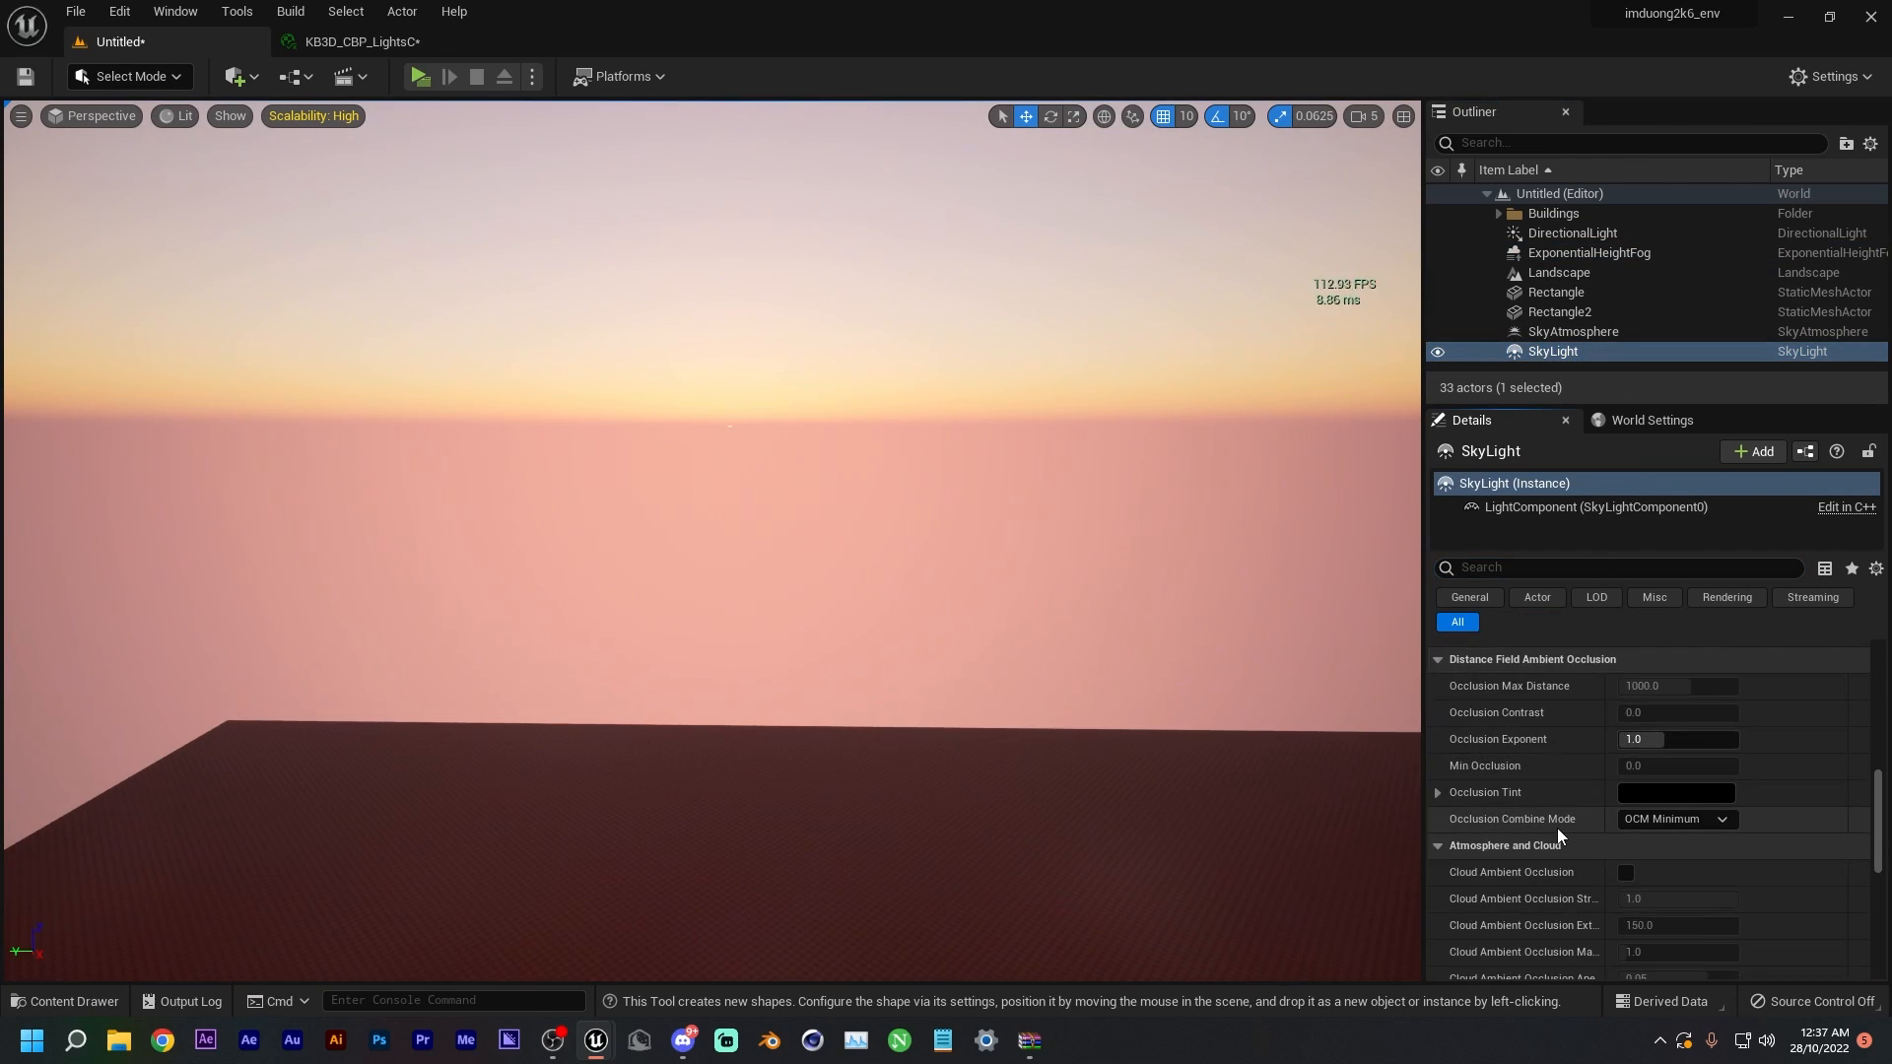
pyautogui.scroll(5, 1557, 828)
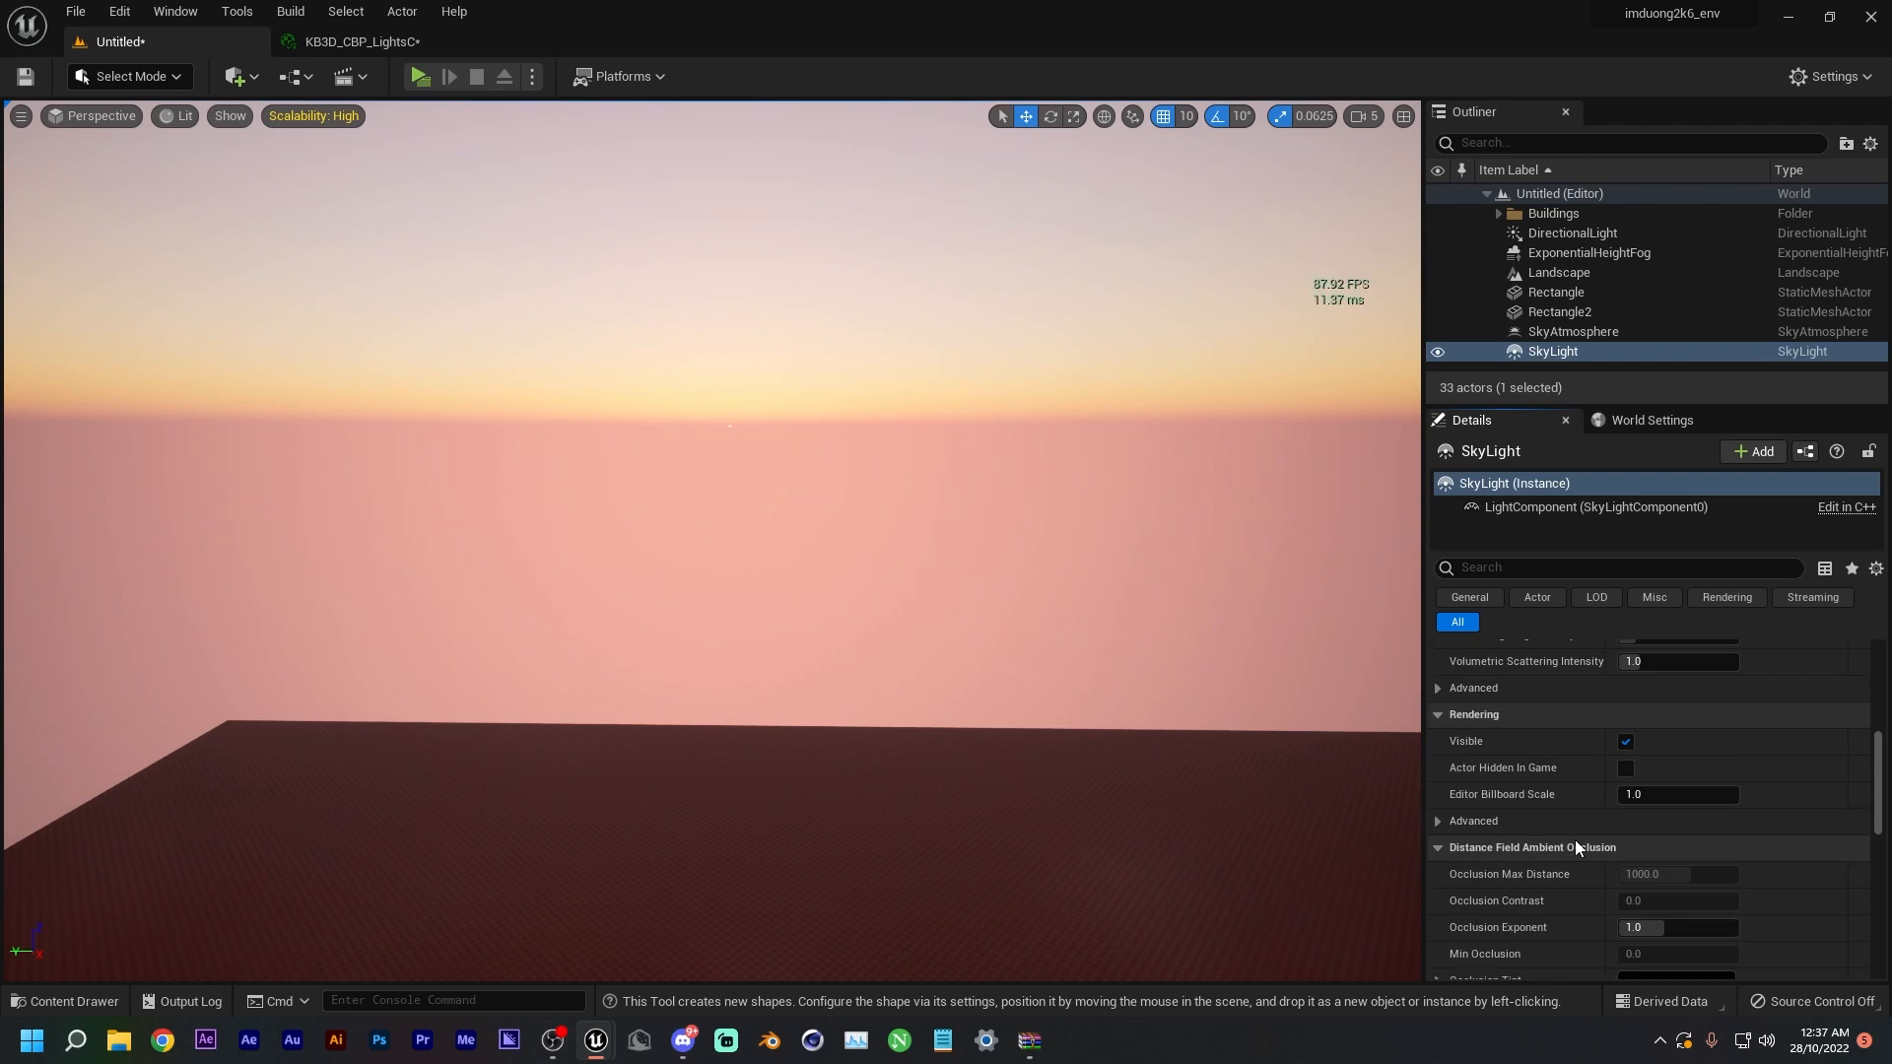
pyautogui.scroll(-5, 1575, 840)
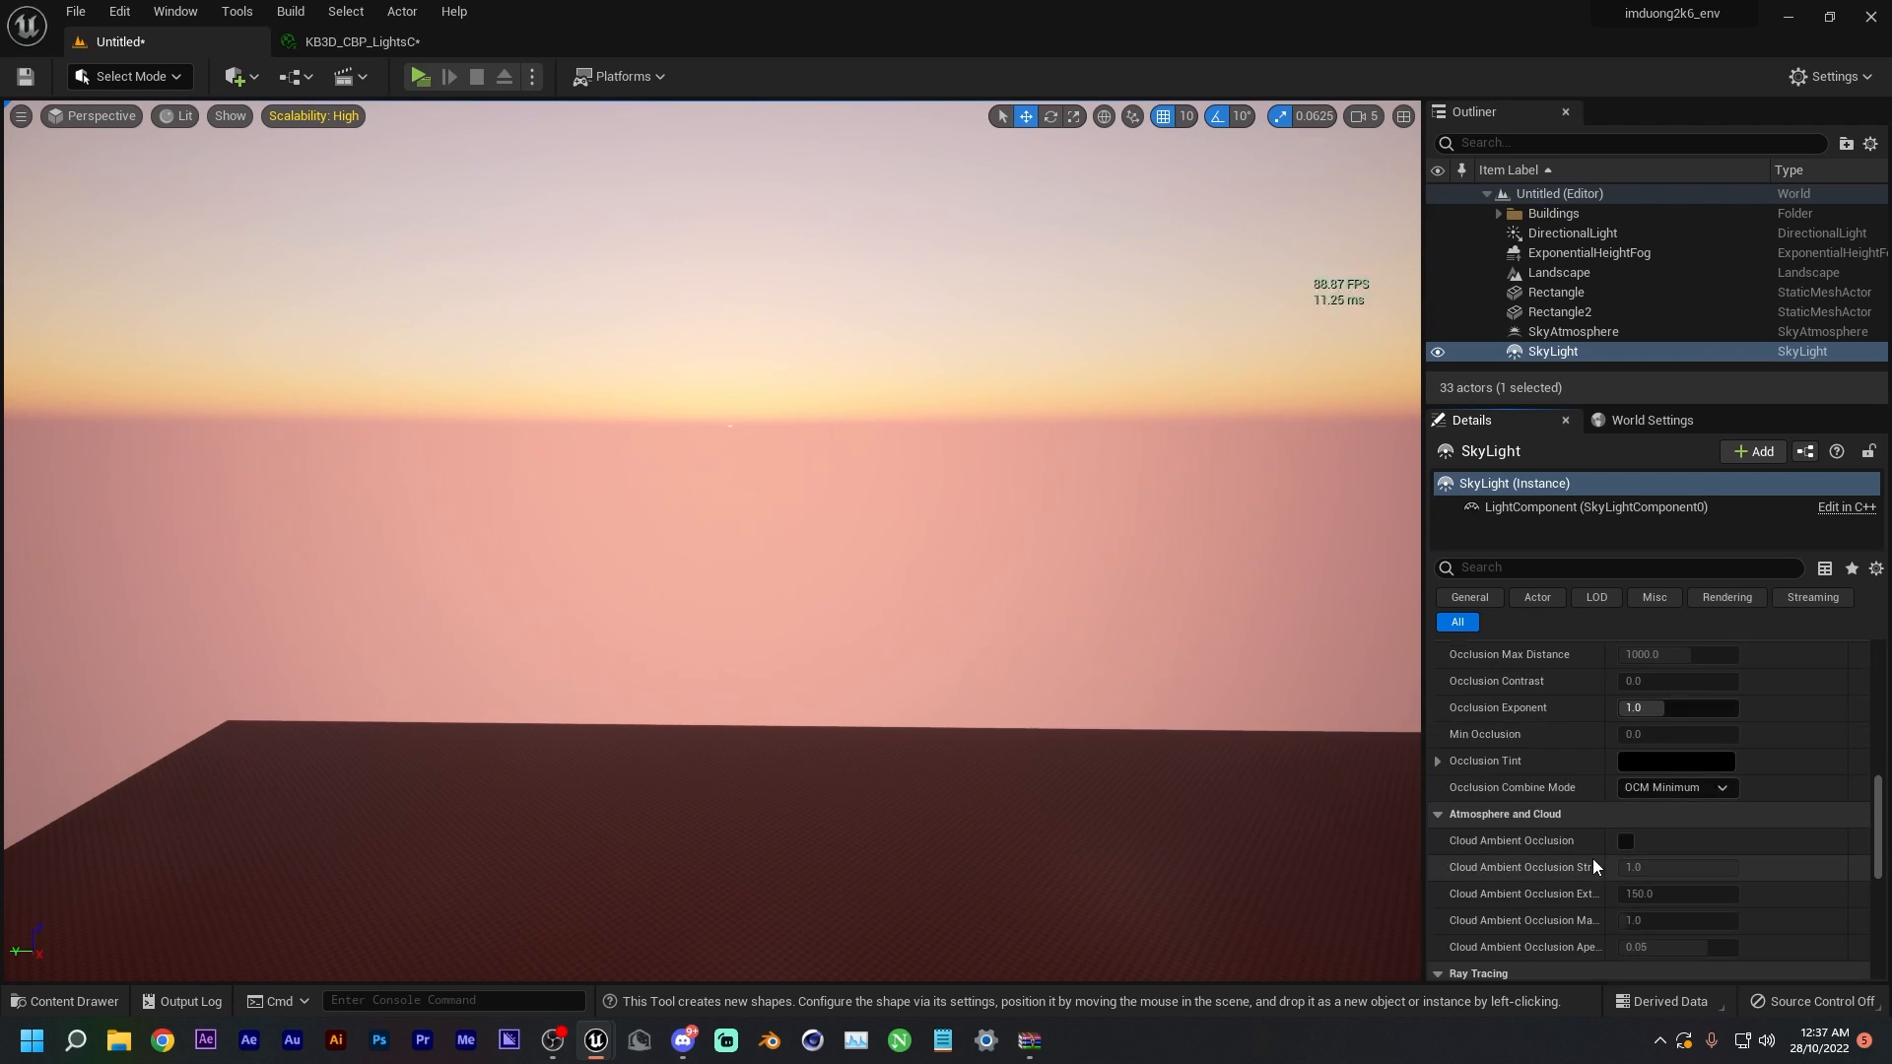
pyautogui.click(1625, 840)
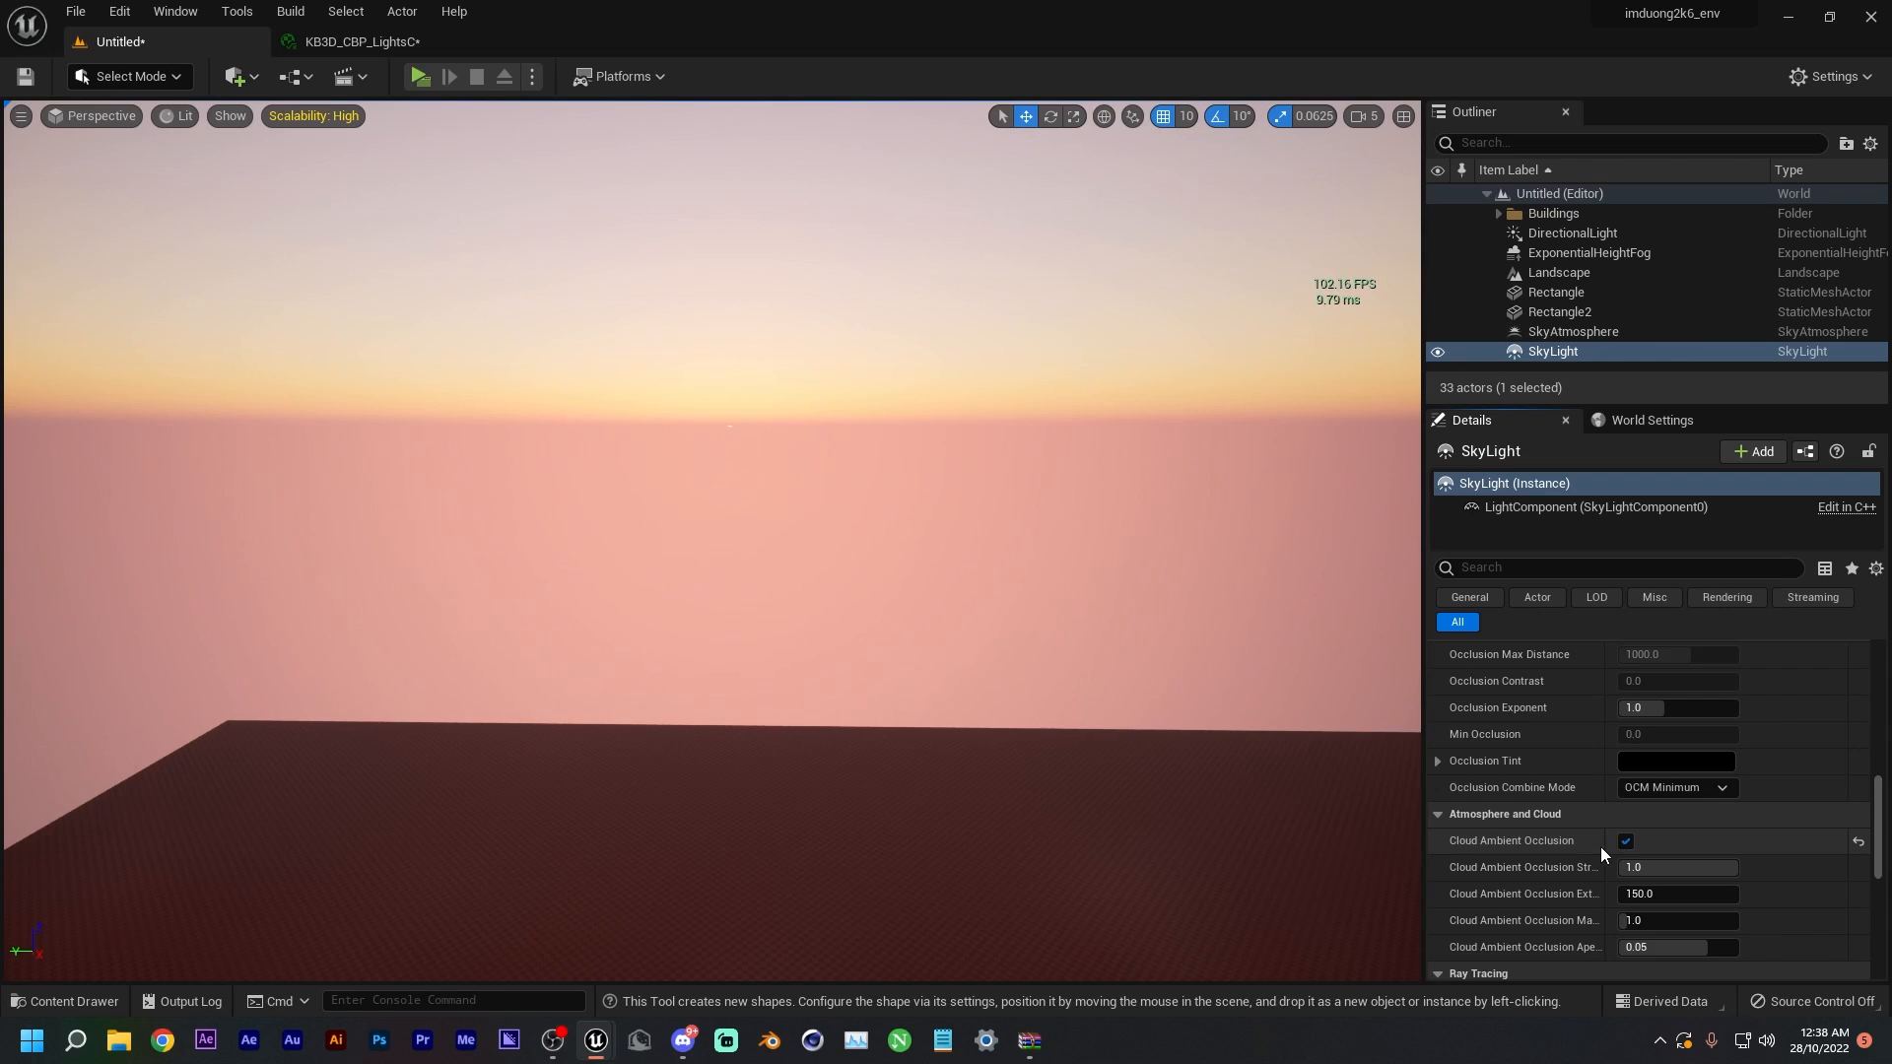
pyautogui.scroll(-2, 1592, 844)
pyautogui.scroll(-5, 1593, 843)
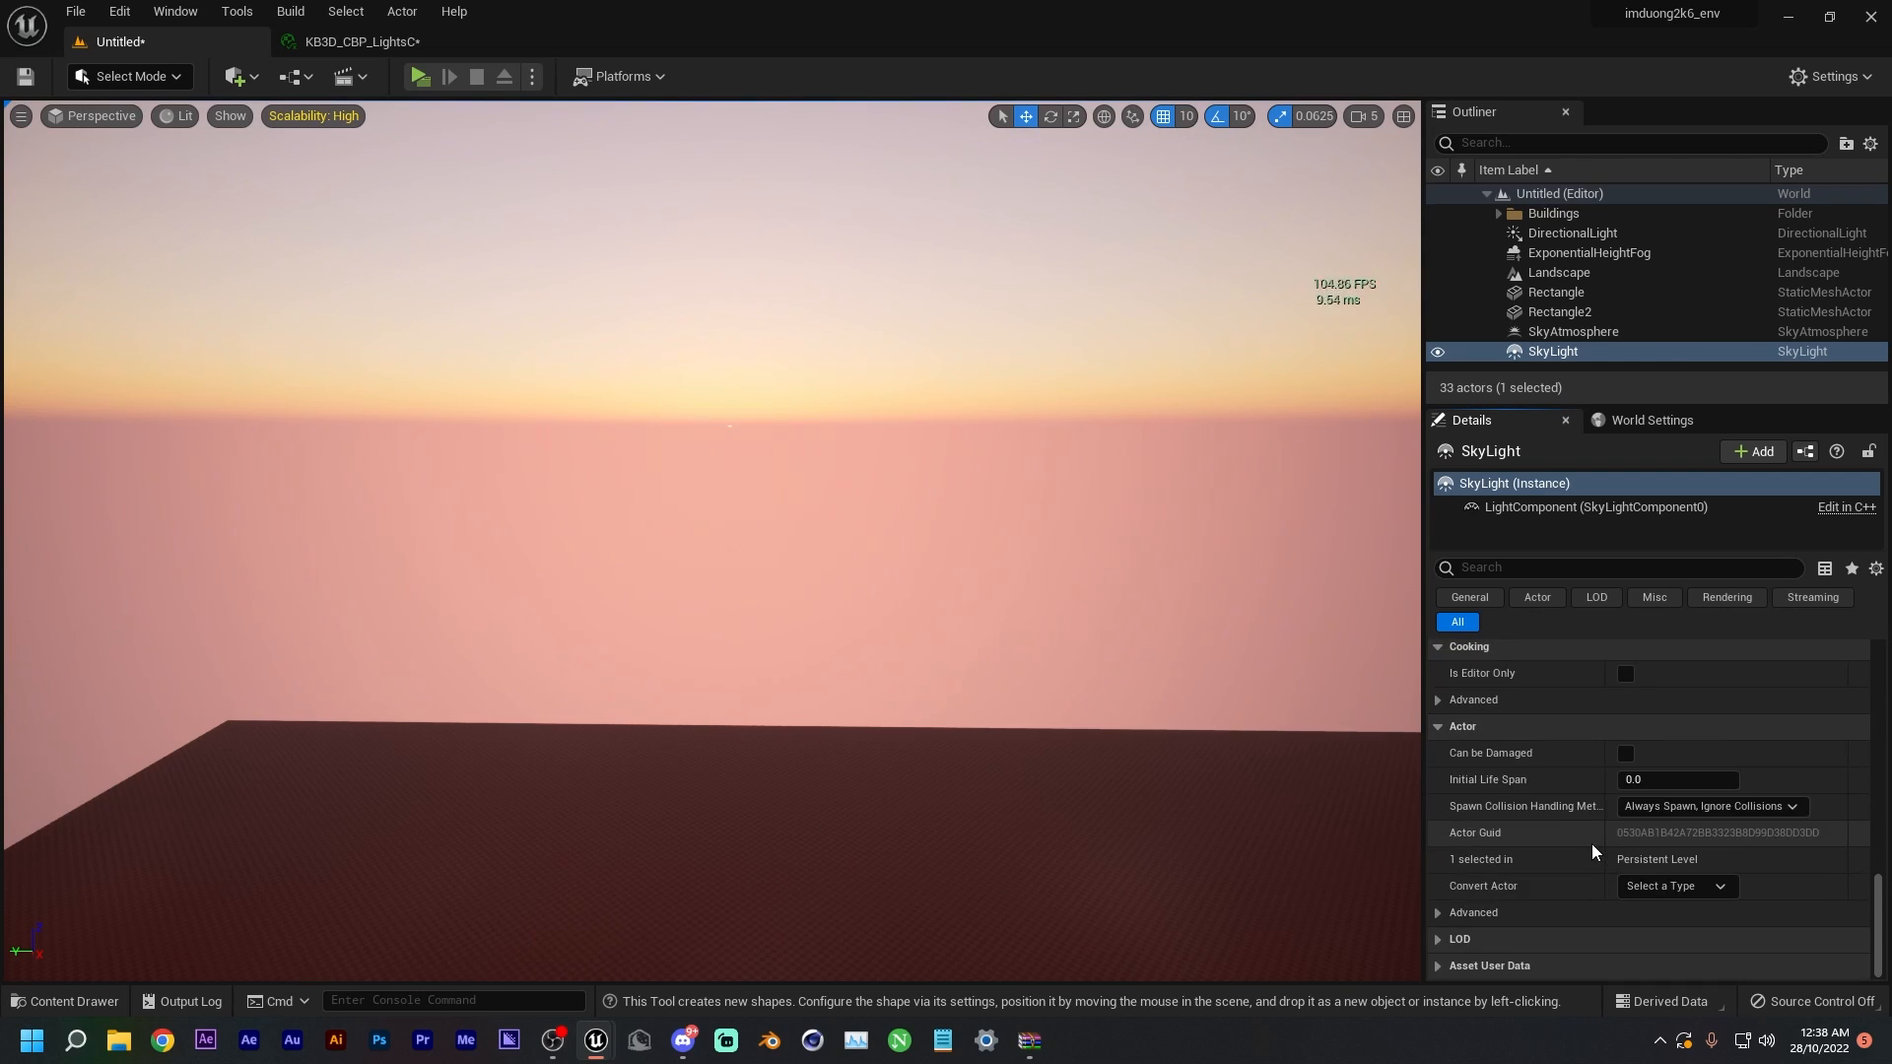
# - Review the SkyAtmosphere's properties, and look up the Ultra_Dynamic_Sky blueprint in the UltraDynamicSky Blueprints folder
pyautogui.click(1567, 333)
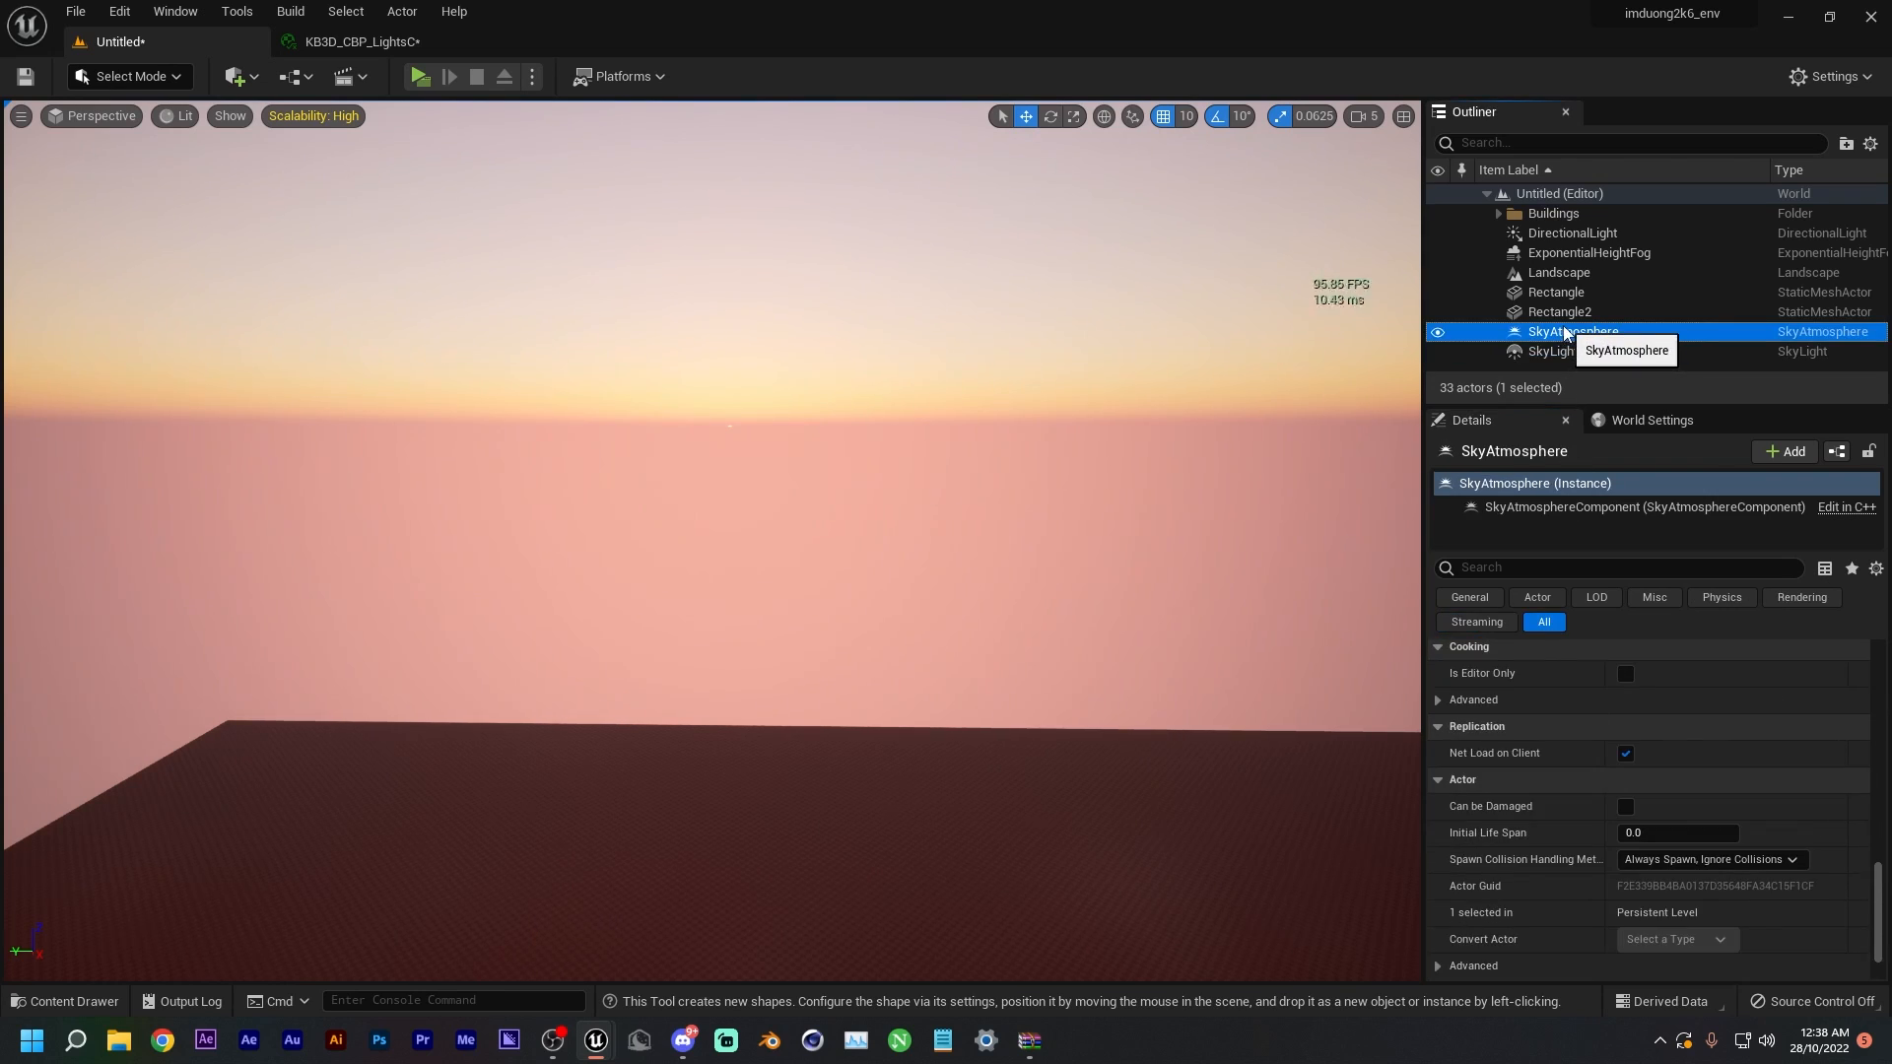
pyautogui.scroll(10, 1535, 779)
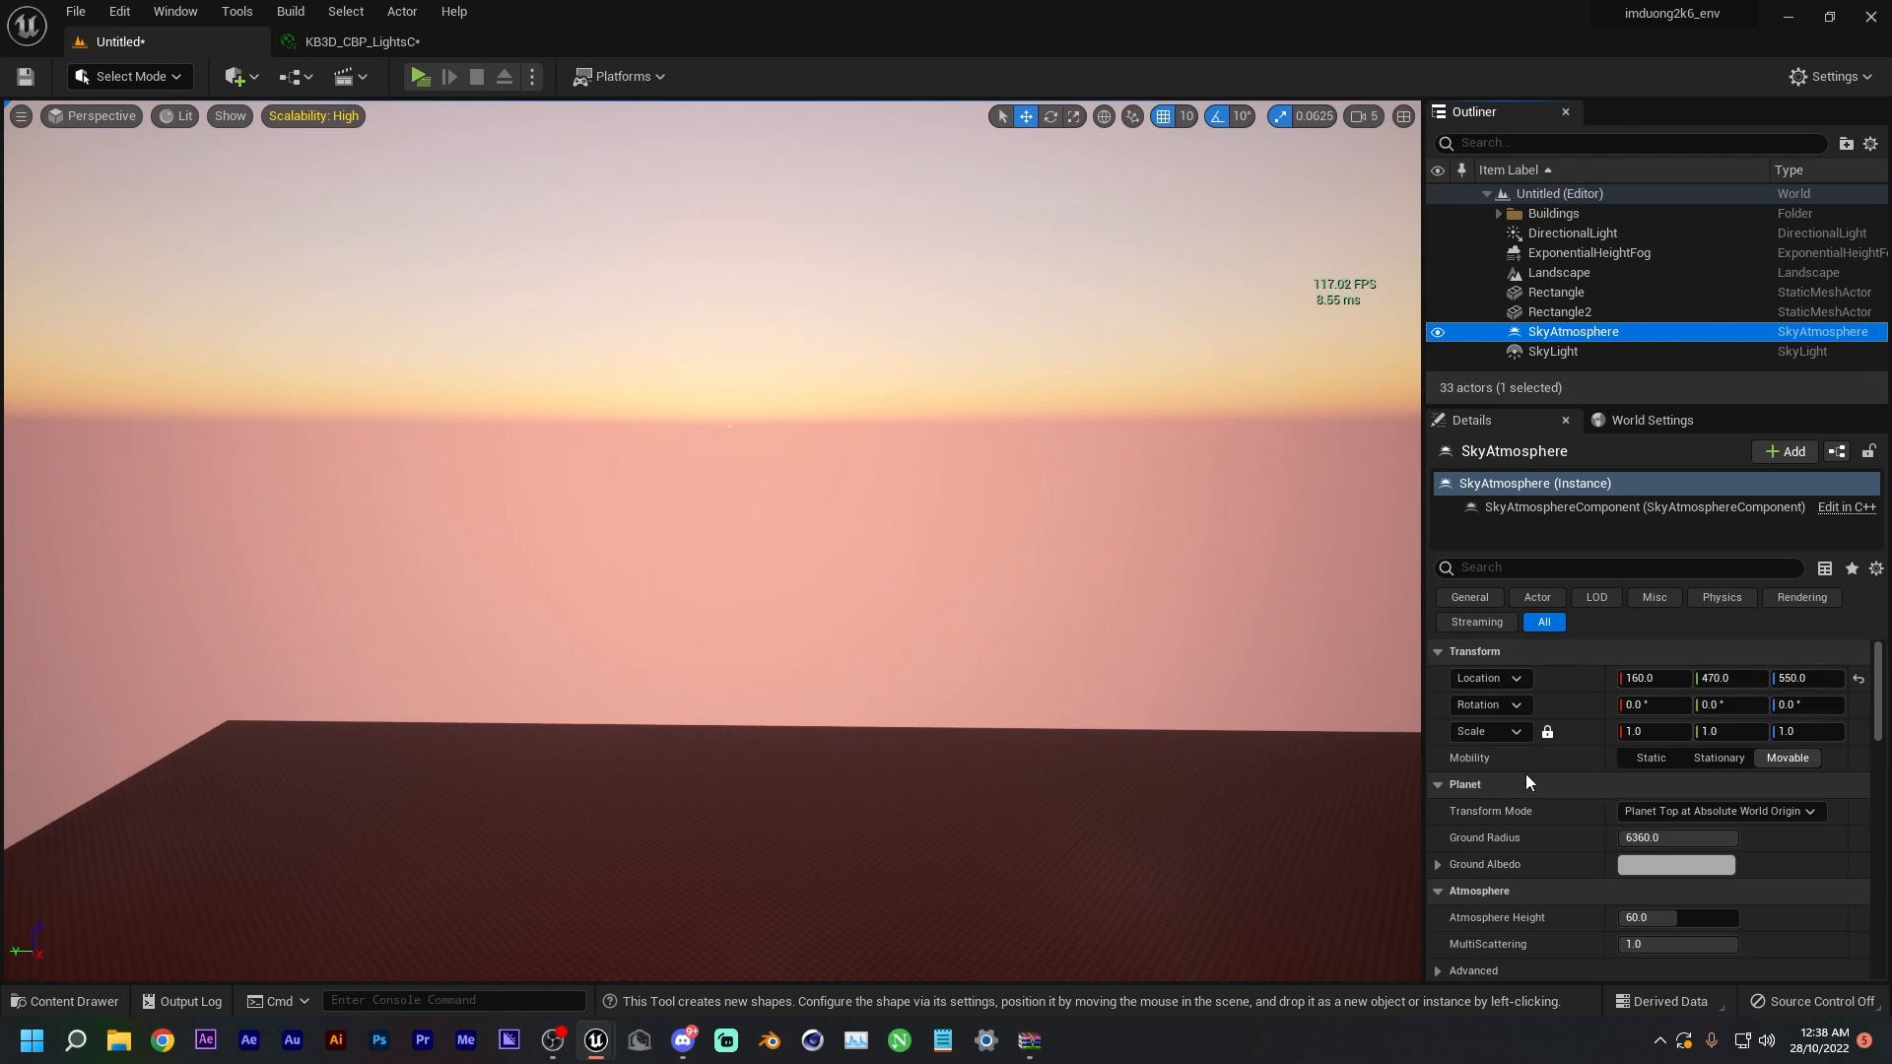
pyautogui.click(110, 1000)
pyautogui.scroll(-3, 114, 920)
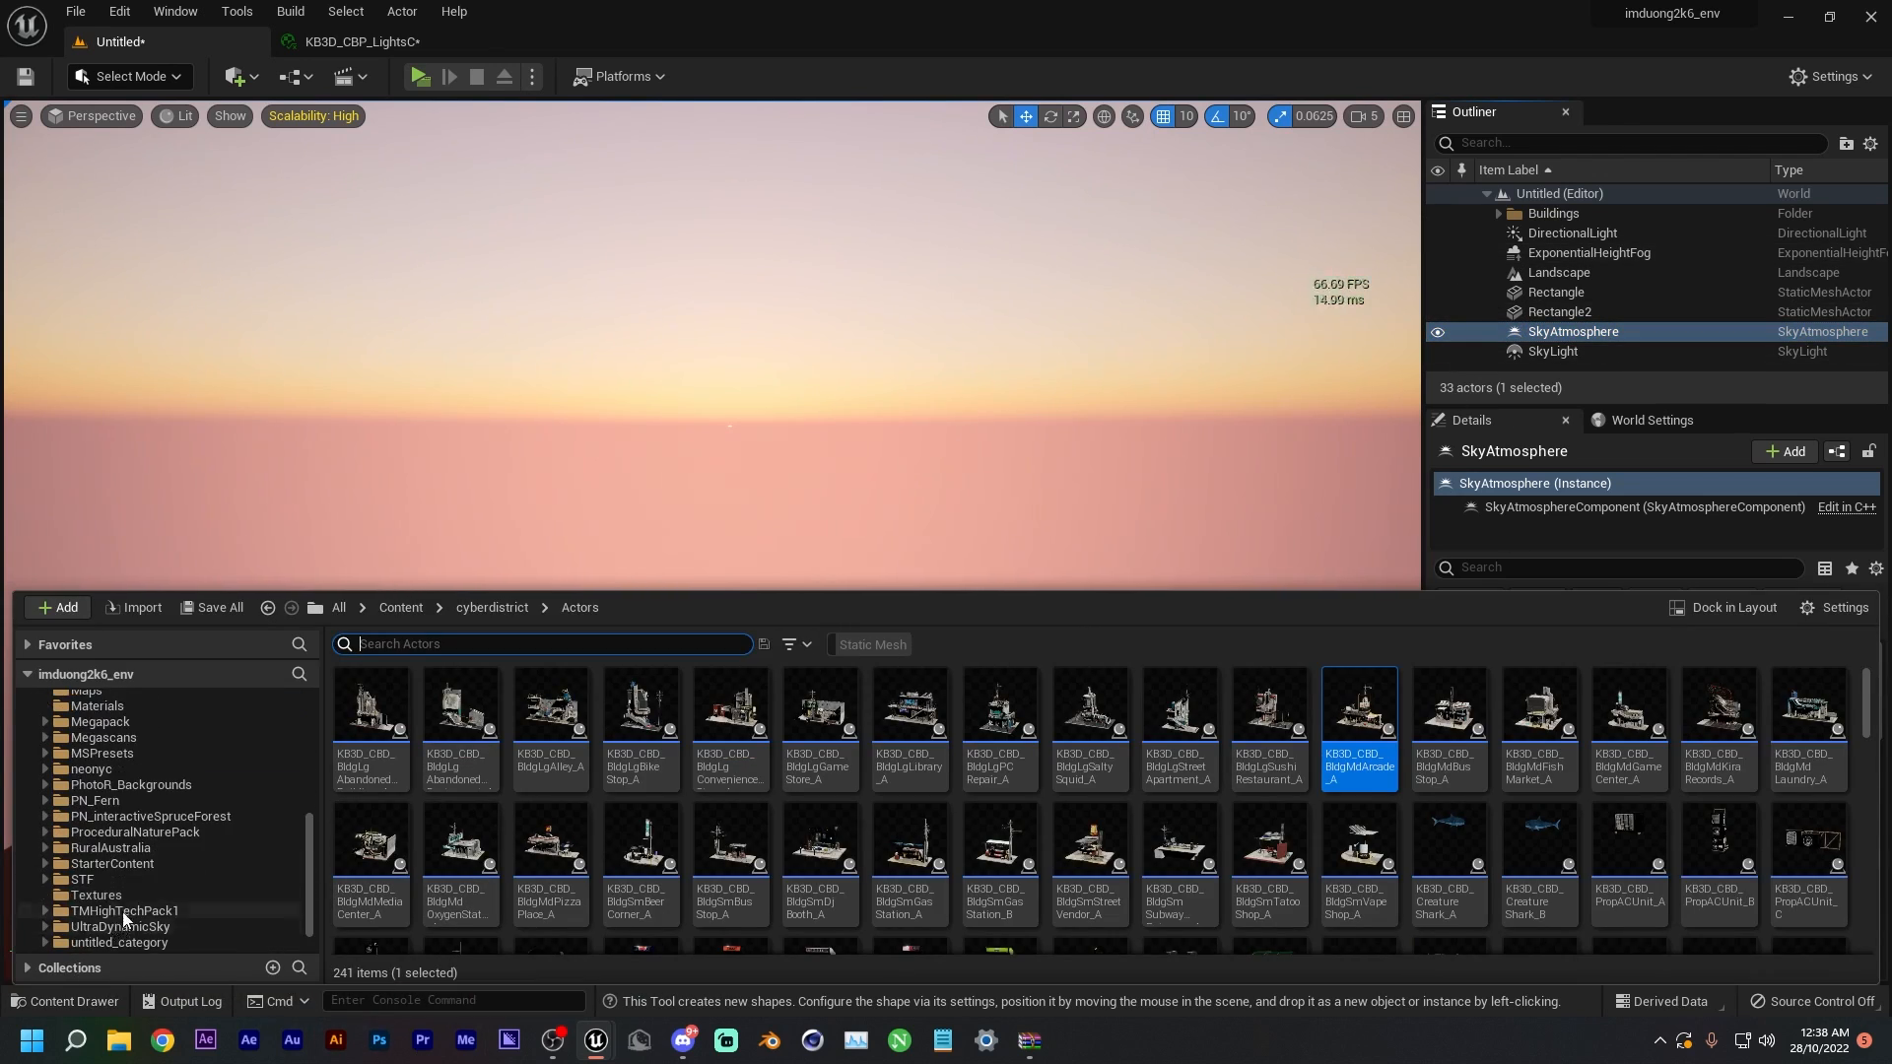
pyautogui.click(125, 927)
pyautogui.doubleClick(391, 733)
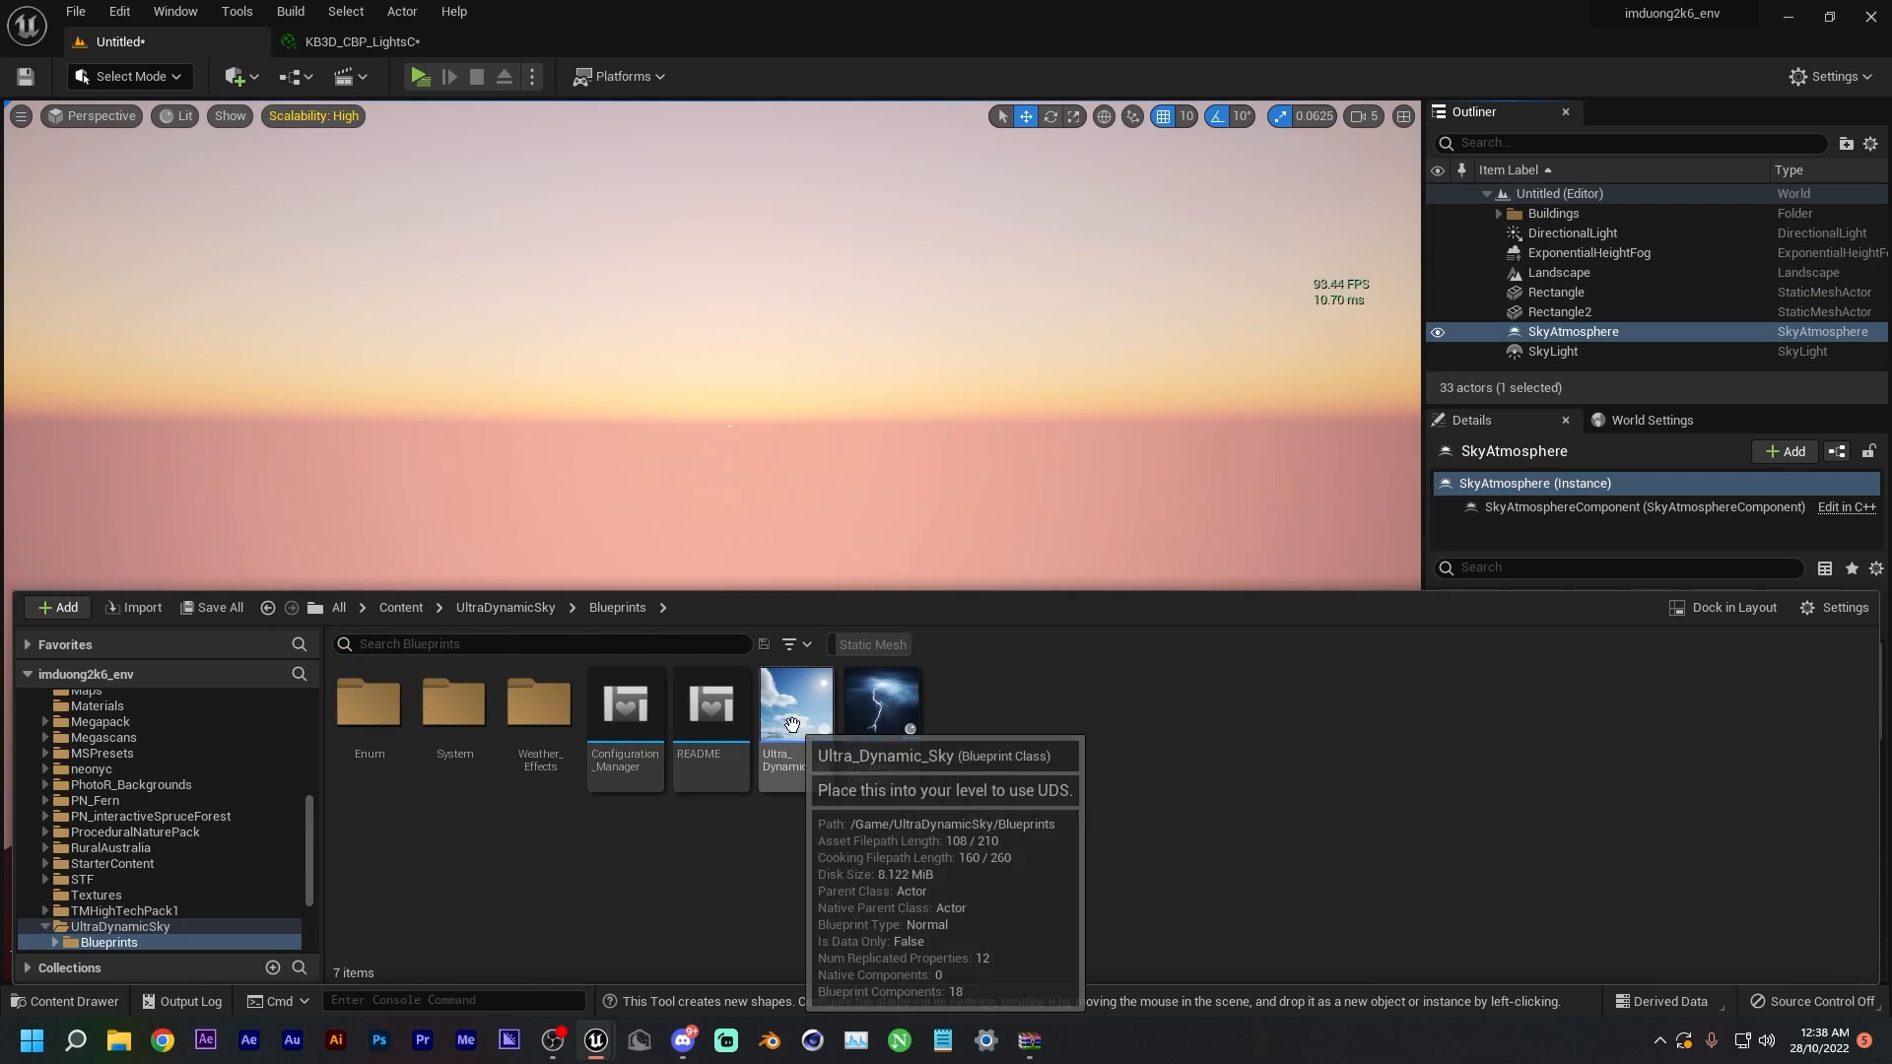
# - Move the DirectionalLight, ExponentialHeightFog, SkyAtmosphere and SkyLight into a new outliner folder named Lighting
pyautogui.click(1559, 233)
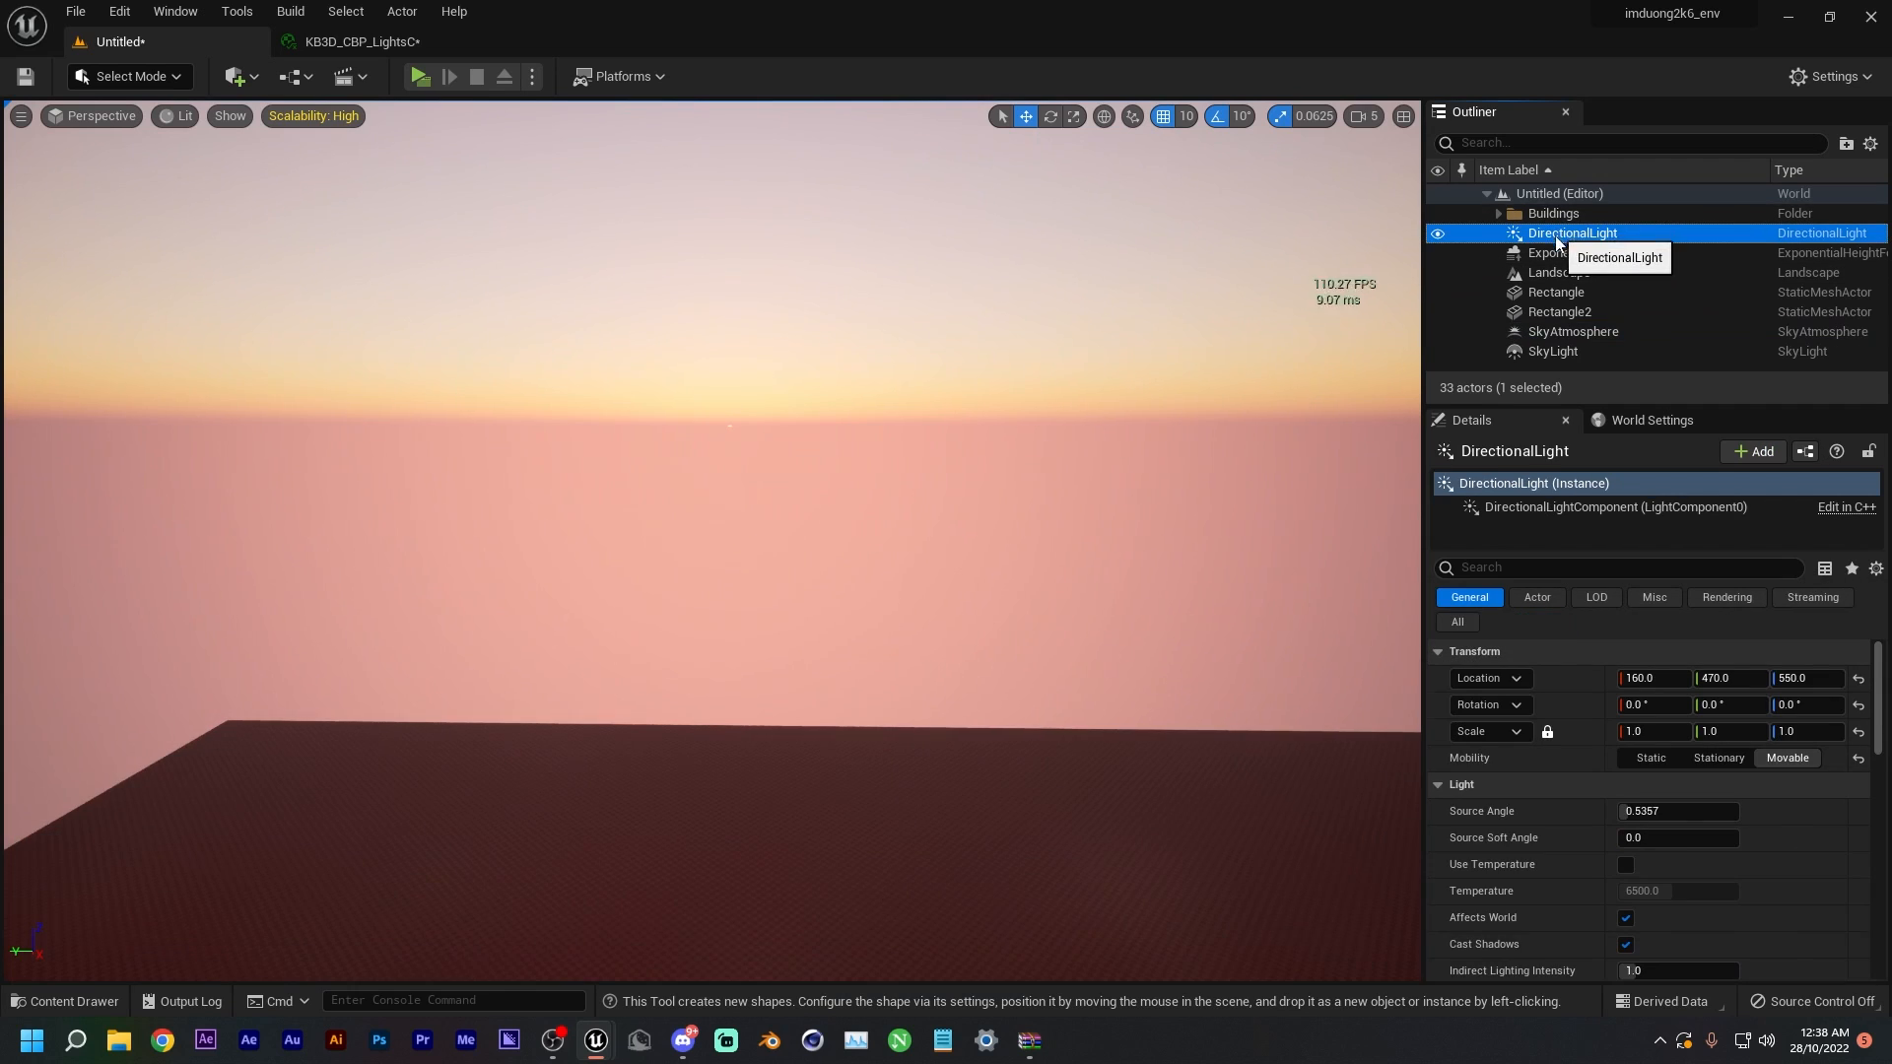
pyautogui.keyDown('ctrl'); pyautogui.click(1576, 252); pyautogui.keyUp('ctrl')
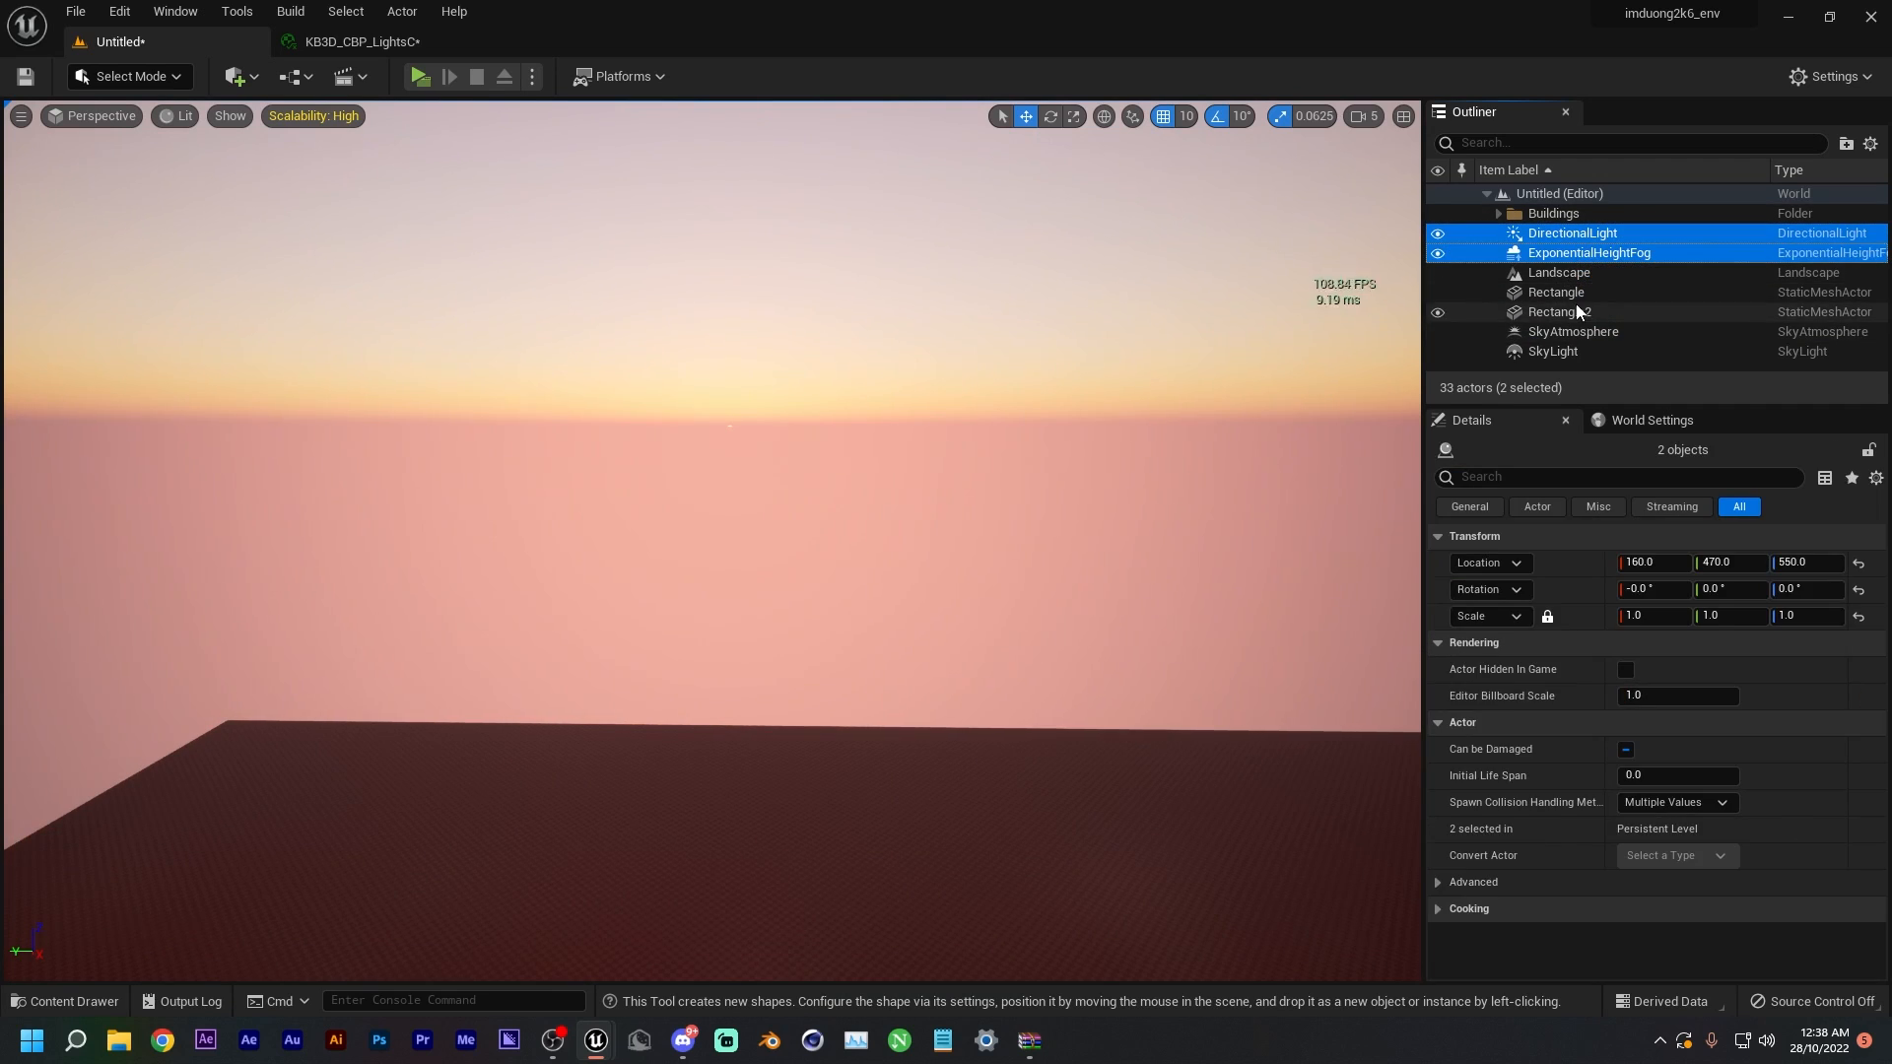
pyautogui.keyDown('ctrl'); pyautogui.click(1576, 331); pyautogui.keyUp('ctrl')
pyautogui.keyDown('ctrl'); pyautogui.click(1569, 352); pyautogui.keyUp('ctrl')
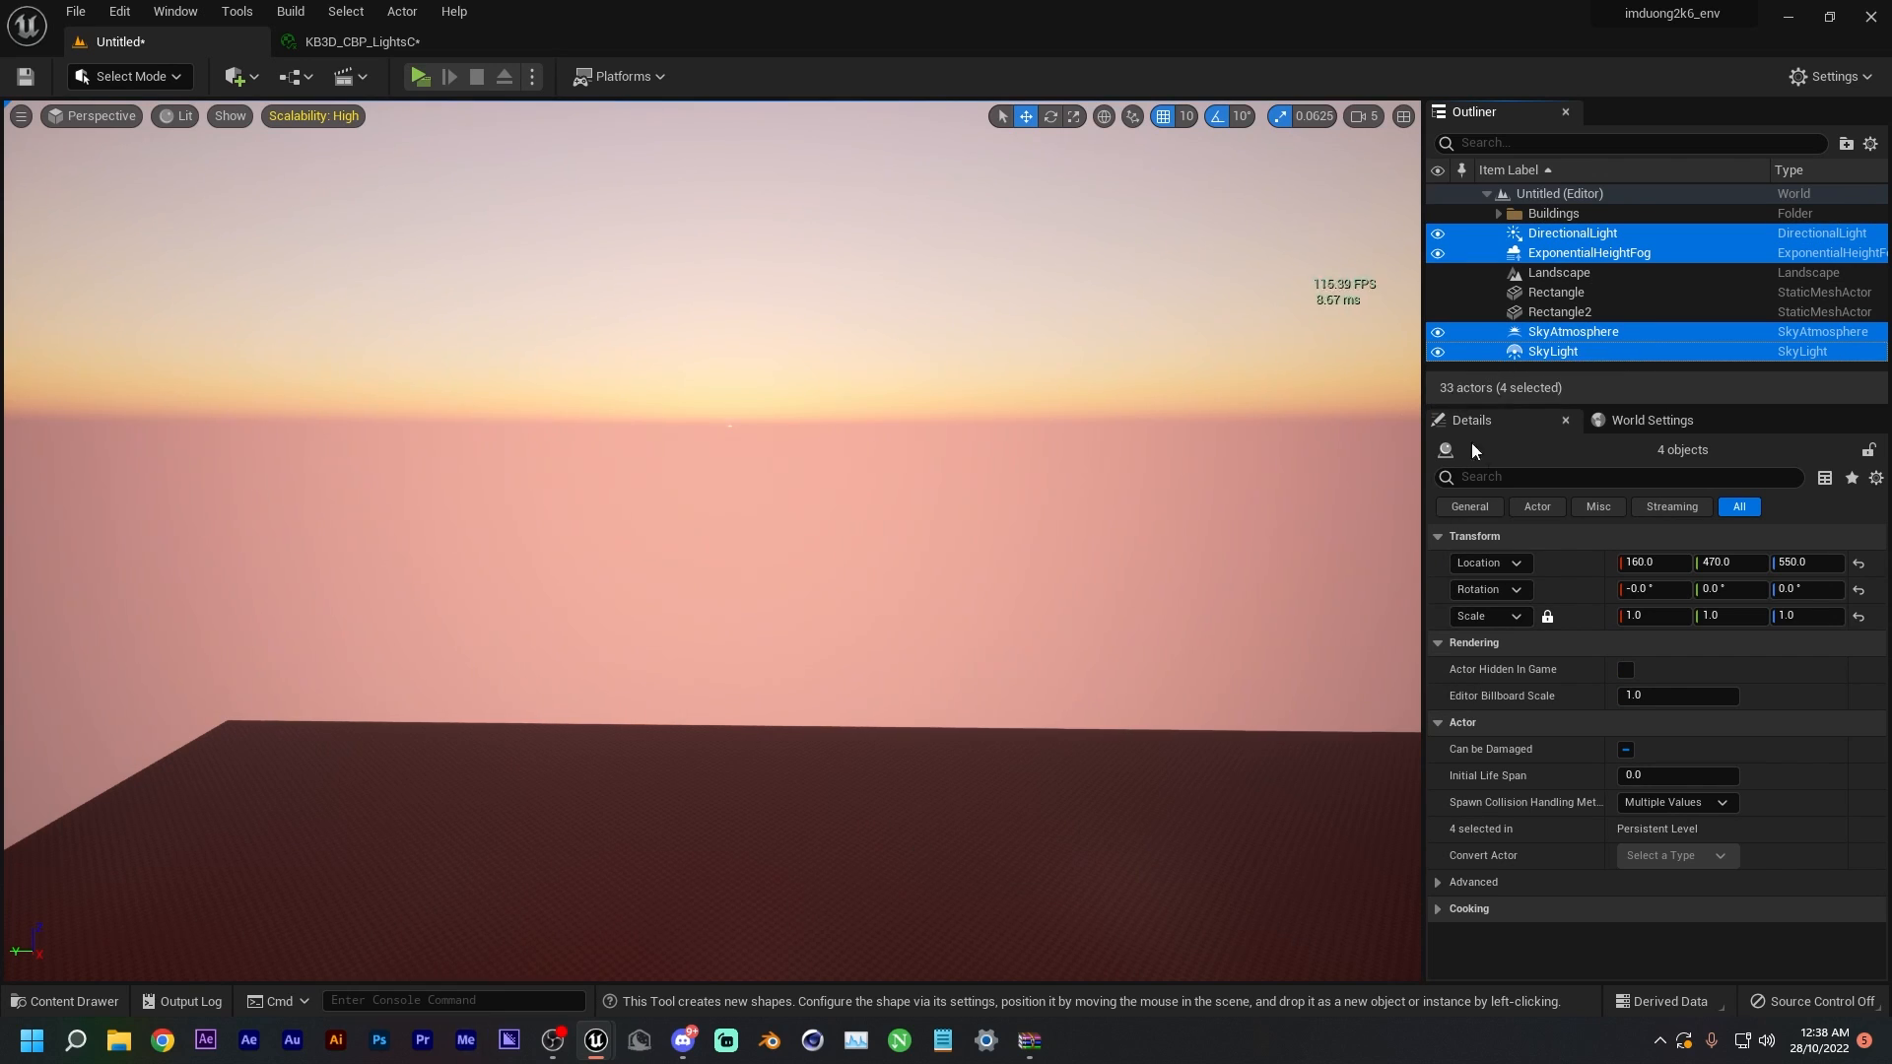
pyautogui.rightClick(1535, 337)
pyautogui.moveTo(1576, 738)
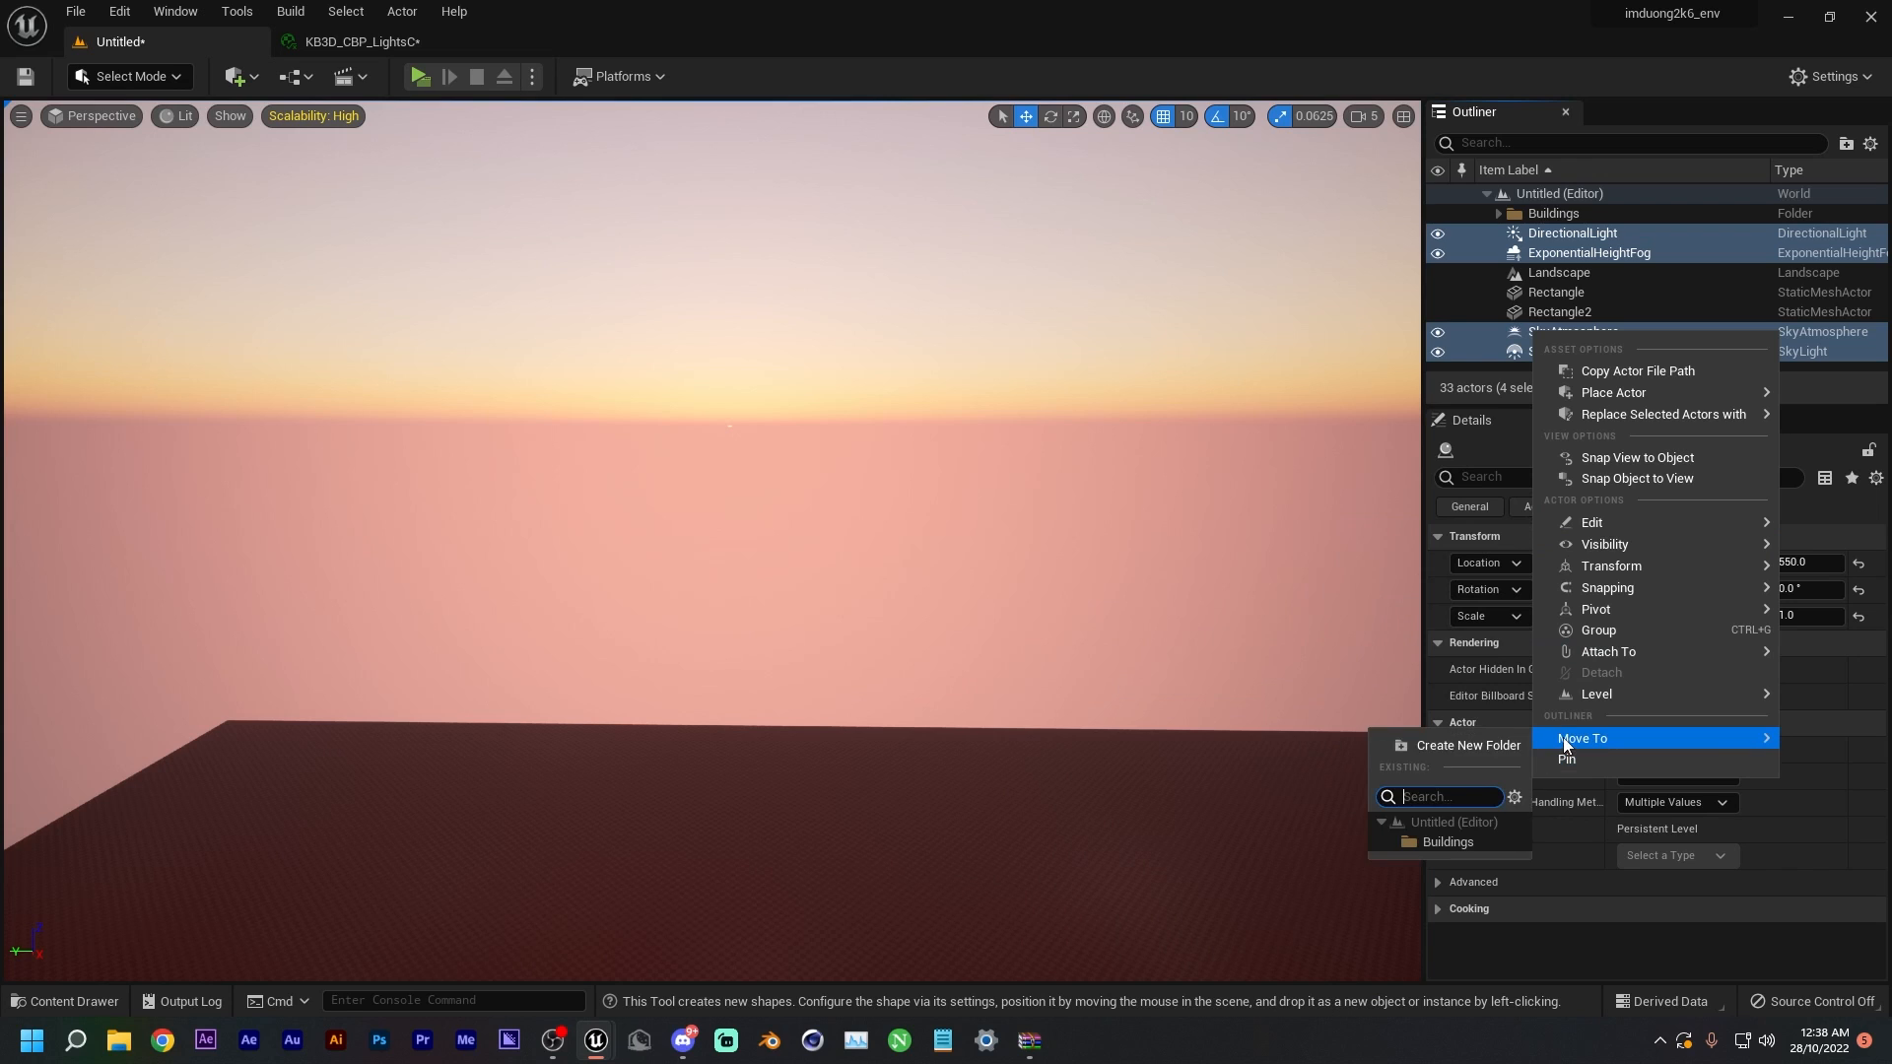
pyautogui.click(1456, 751)
pyautogui.write('Lightinh')
pyautogui.press('BackSpace')
pyautogui.write('g')
pyautogui.press('Return')
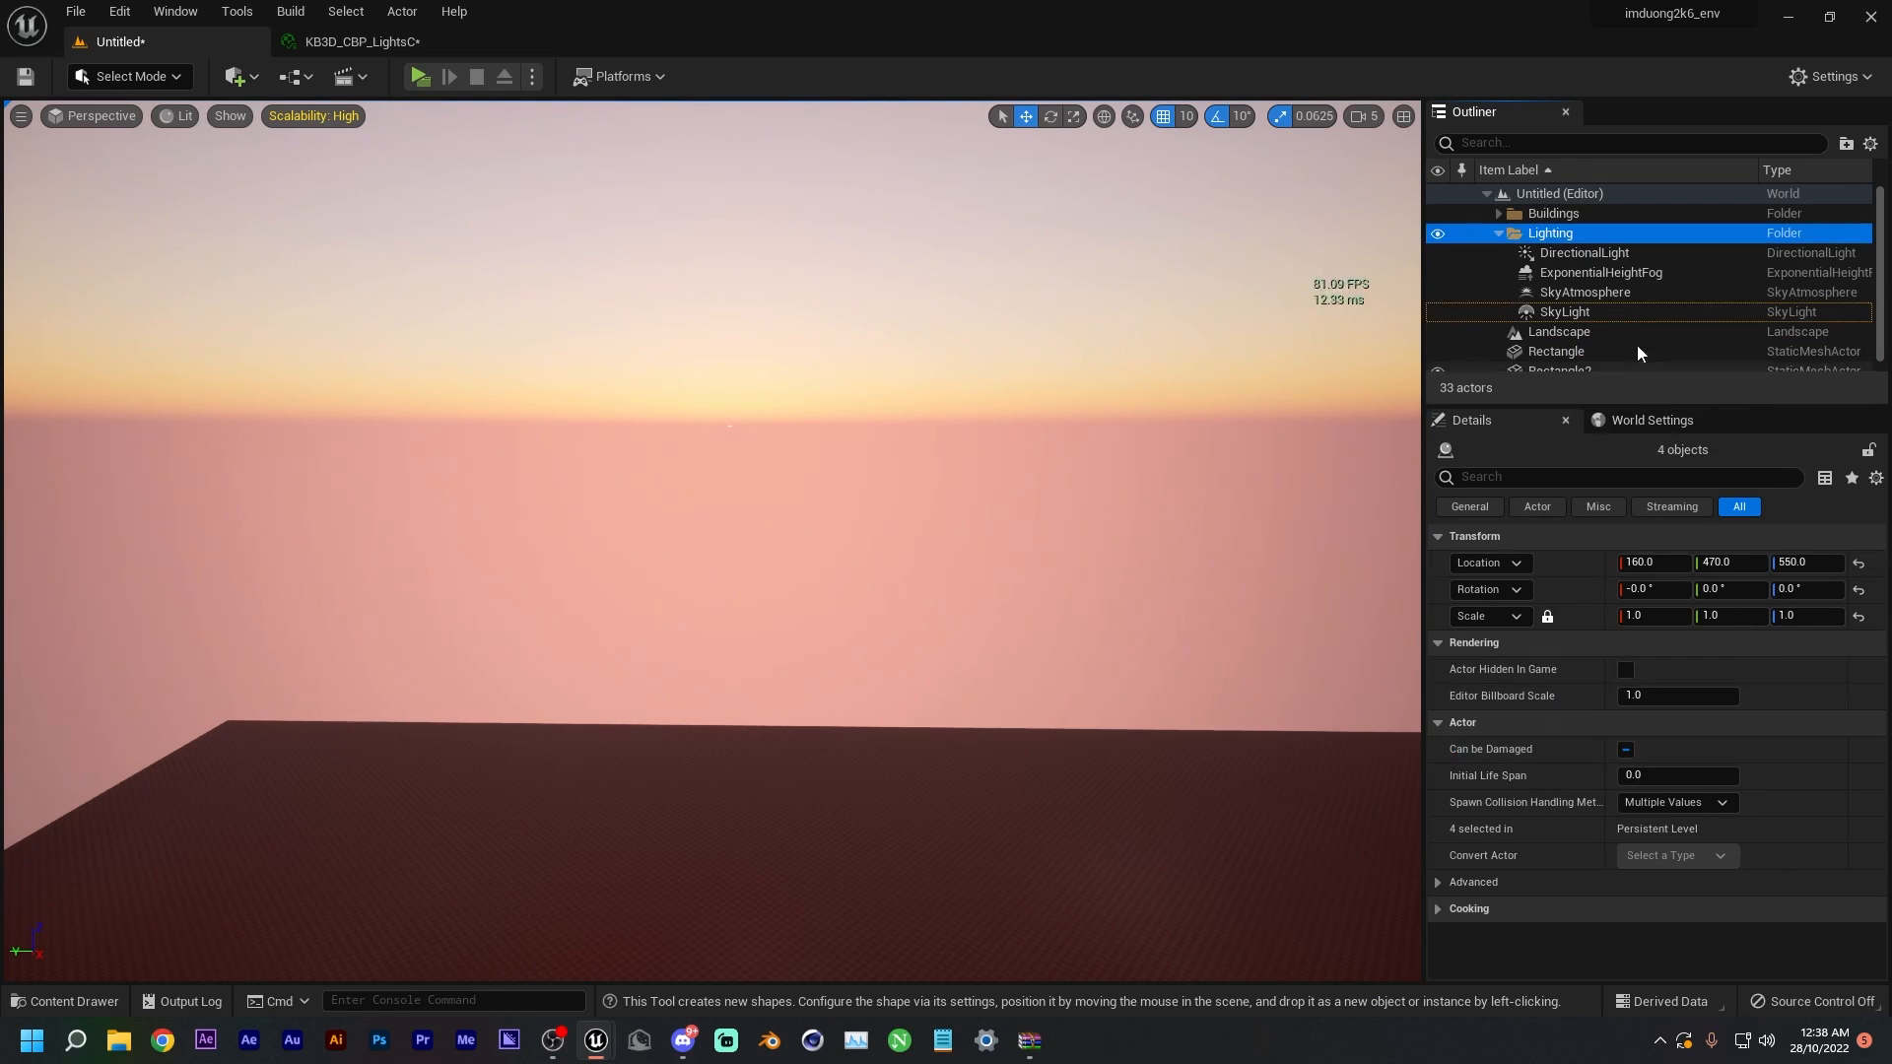
# - Hide the Lighting folder, place the Ultra_Dynamic_Sky blueprint in the level and review its component list
pyautogui.click(1622, 310)
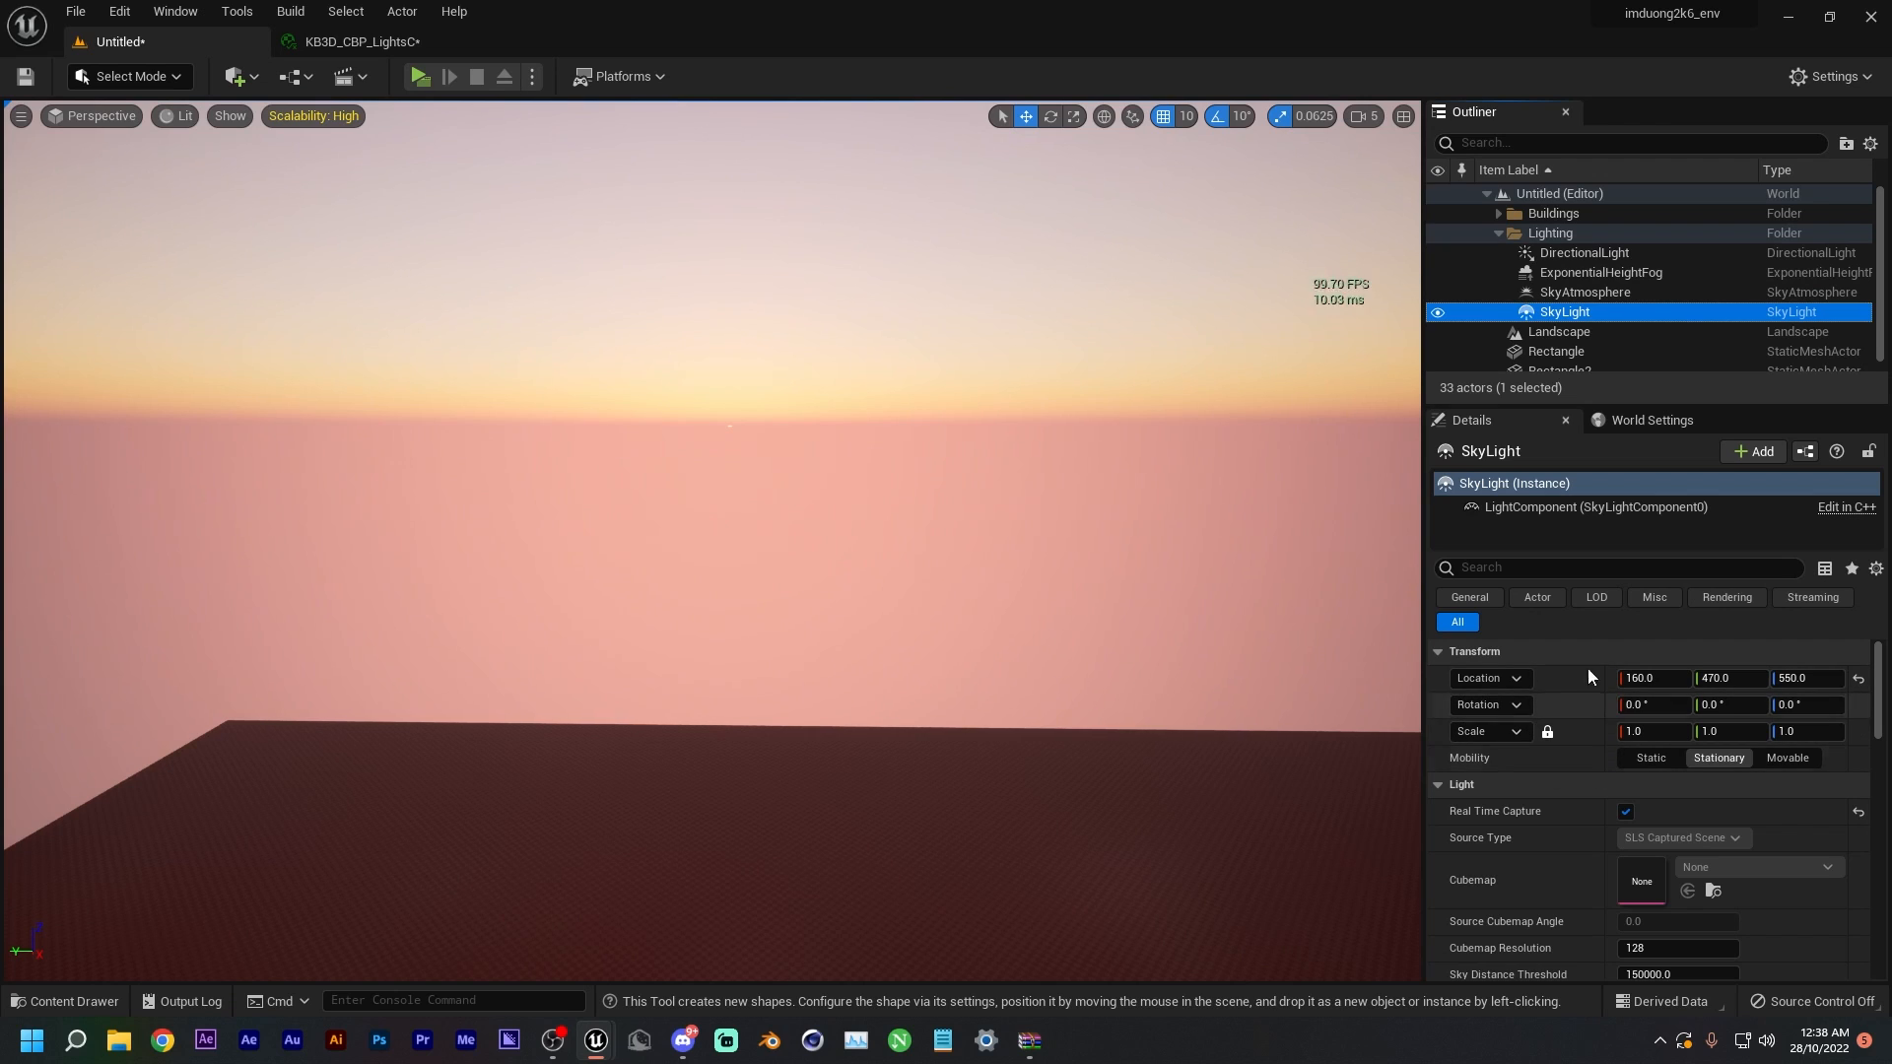
pyautogui.click(1438, 232)
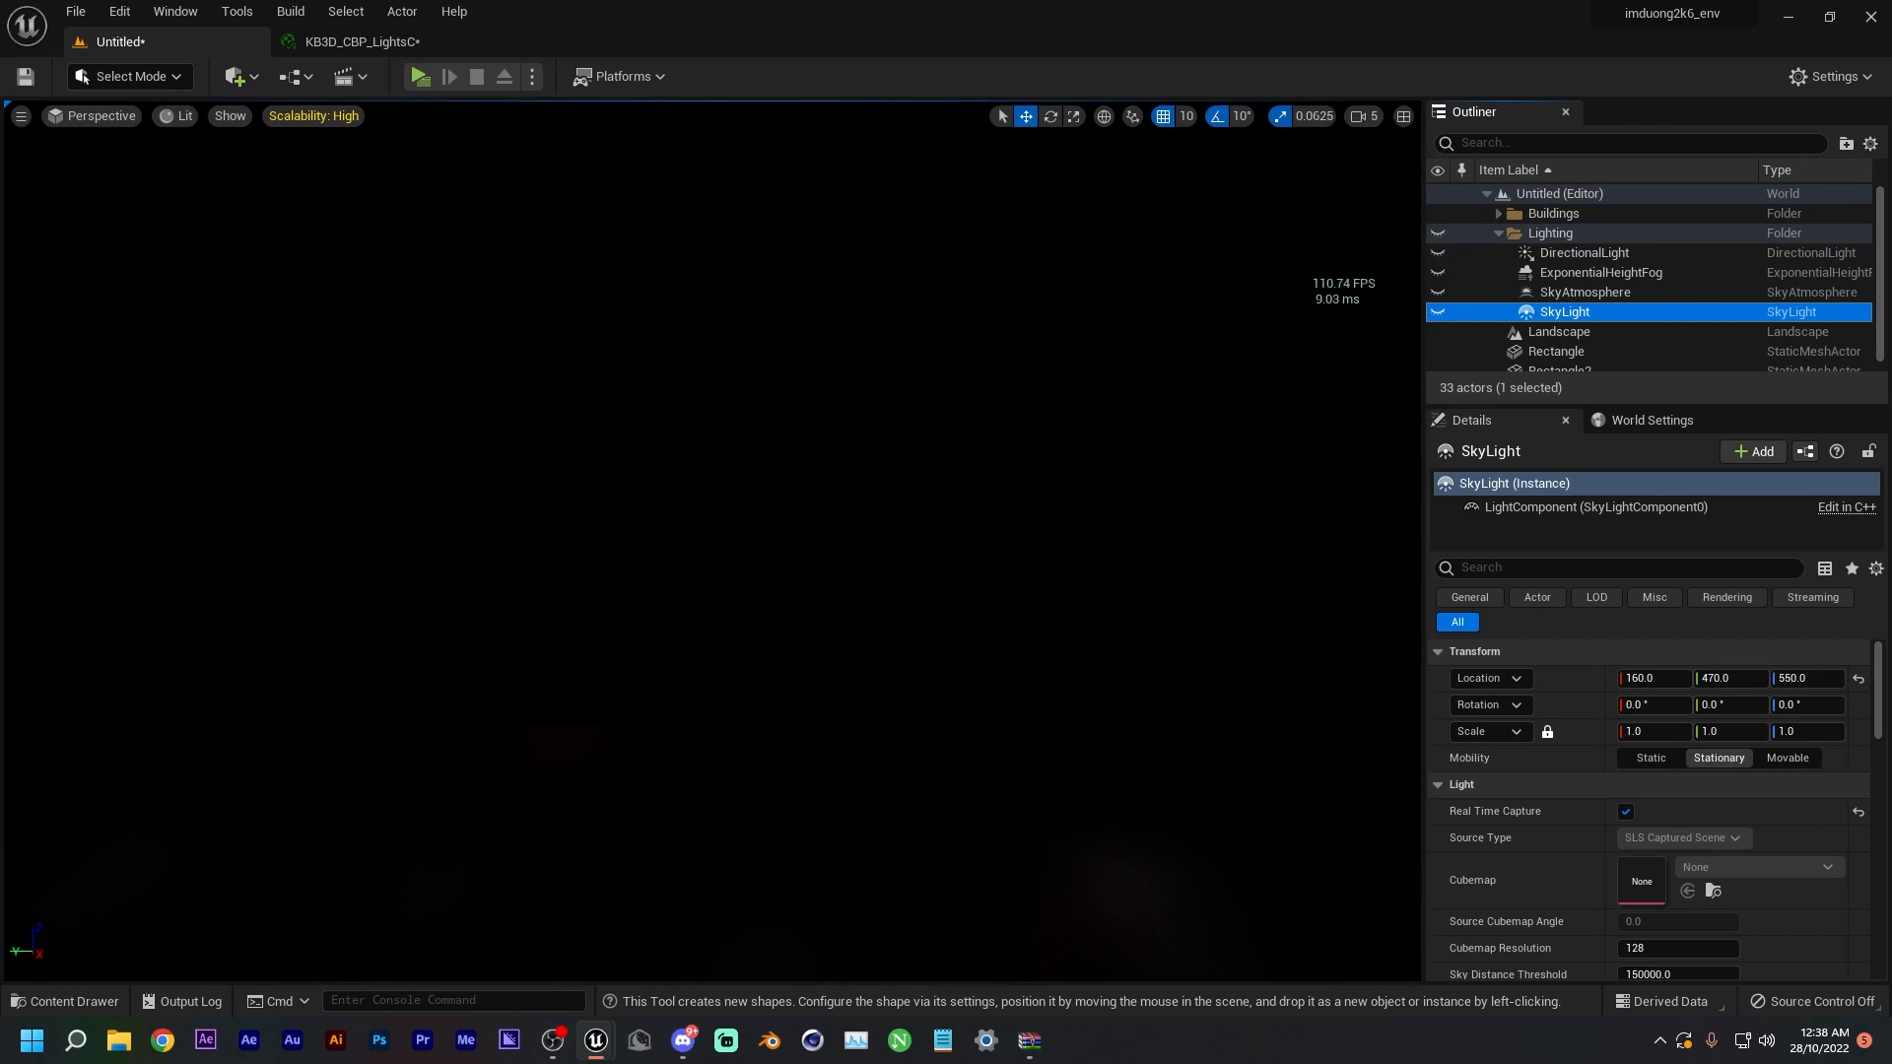
pyautogui.click(104, 995)
pyautogui.moveTo(815, 779); pyautogui.dragTo(794, 498)
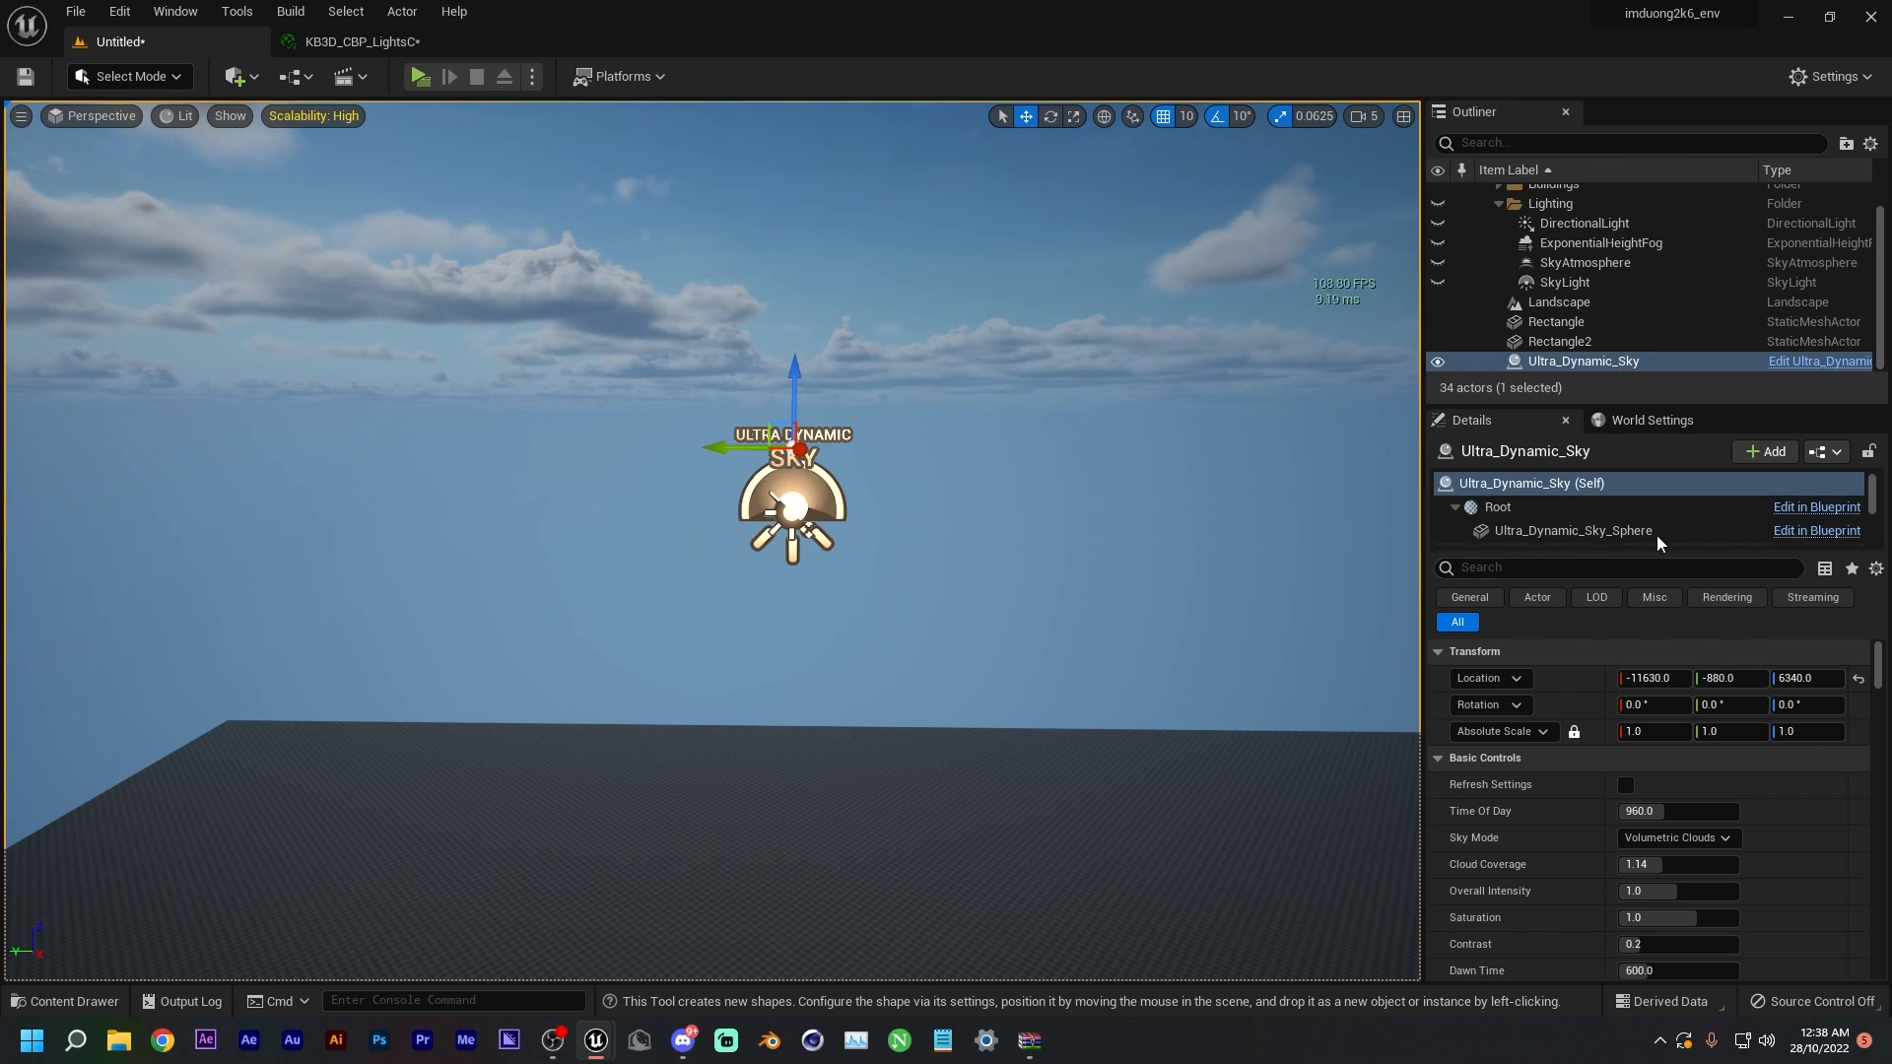
pyautogui.scroll(-5, 1659, 530)
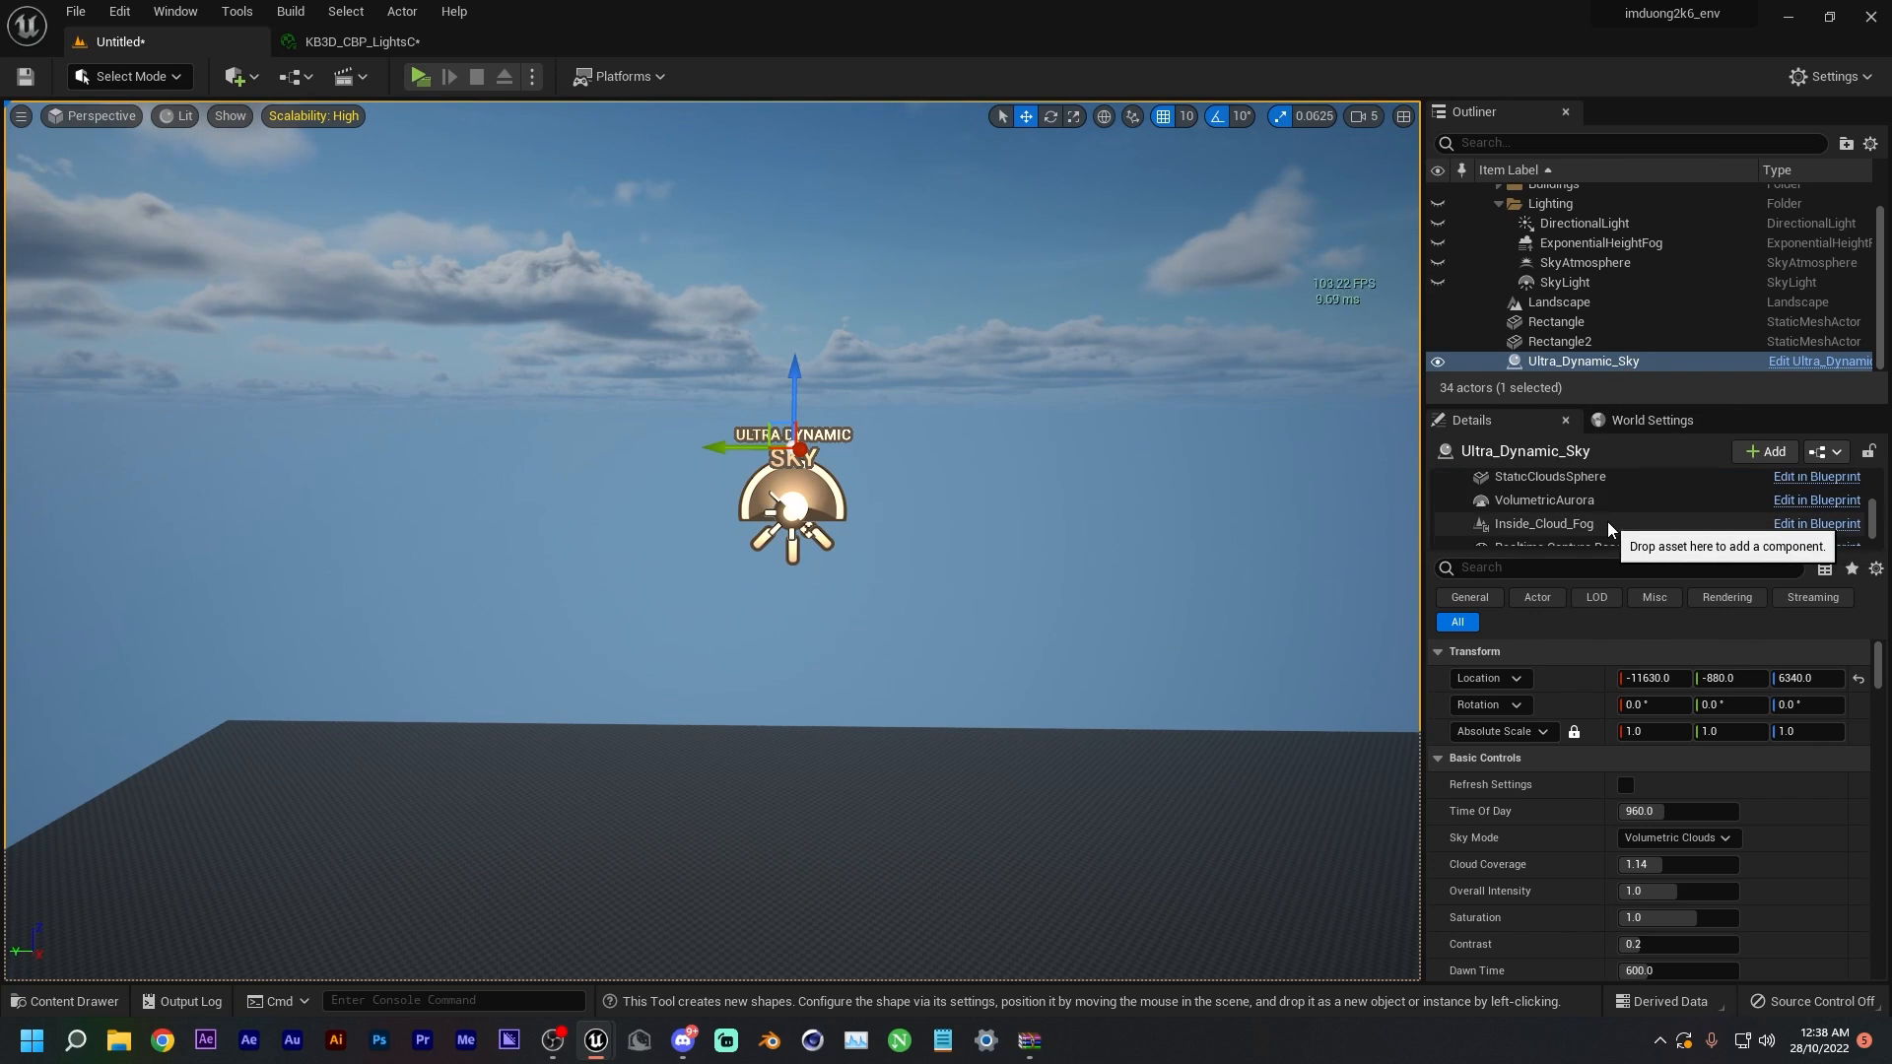
pyautogui.scroll(-5, 1607, 522)
pyautogui.scroll(10, 1605, 518)
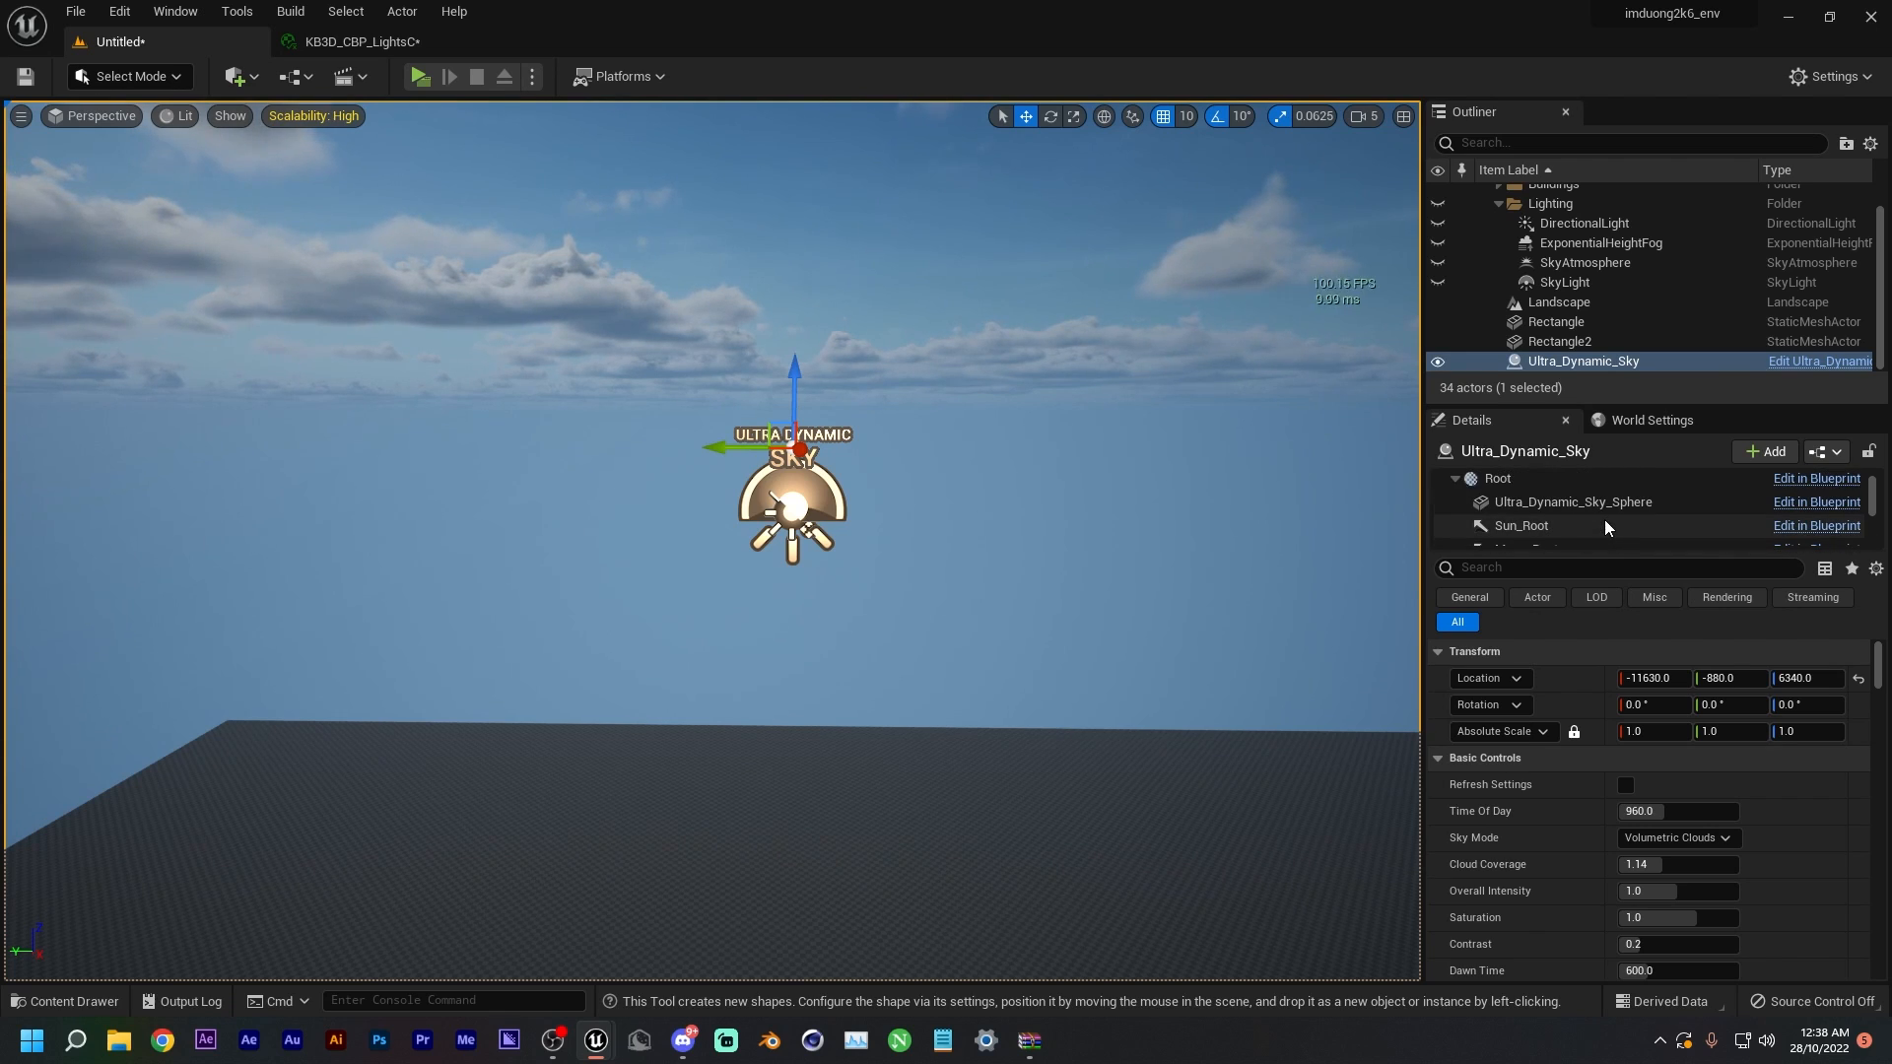
# - Delete Ultra_Dynamic_Sky from the level and show the Lighting folder again
pyautogui.click(1626, 363)
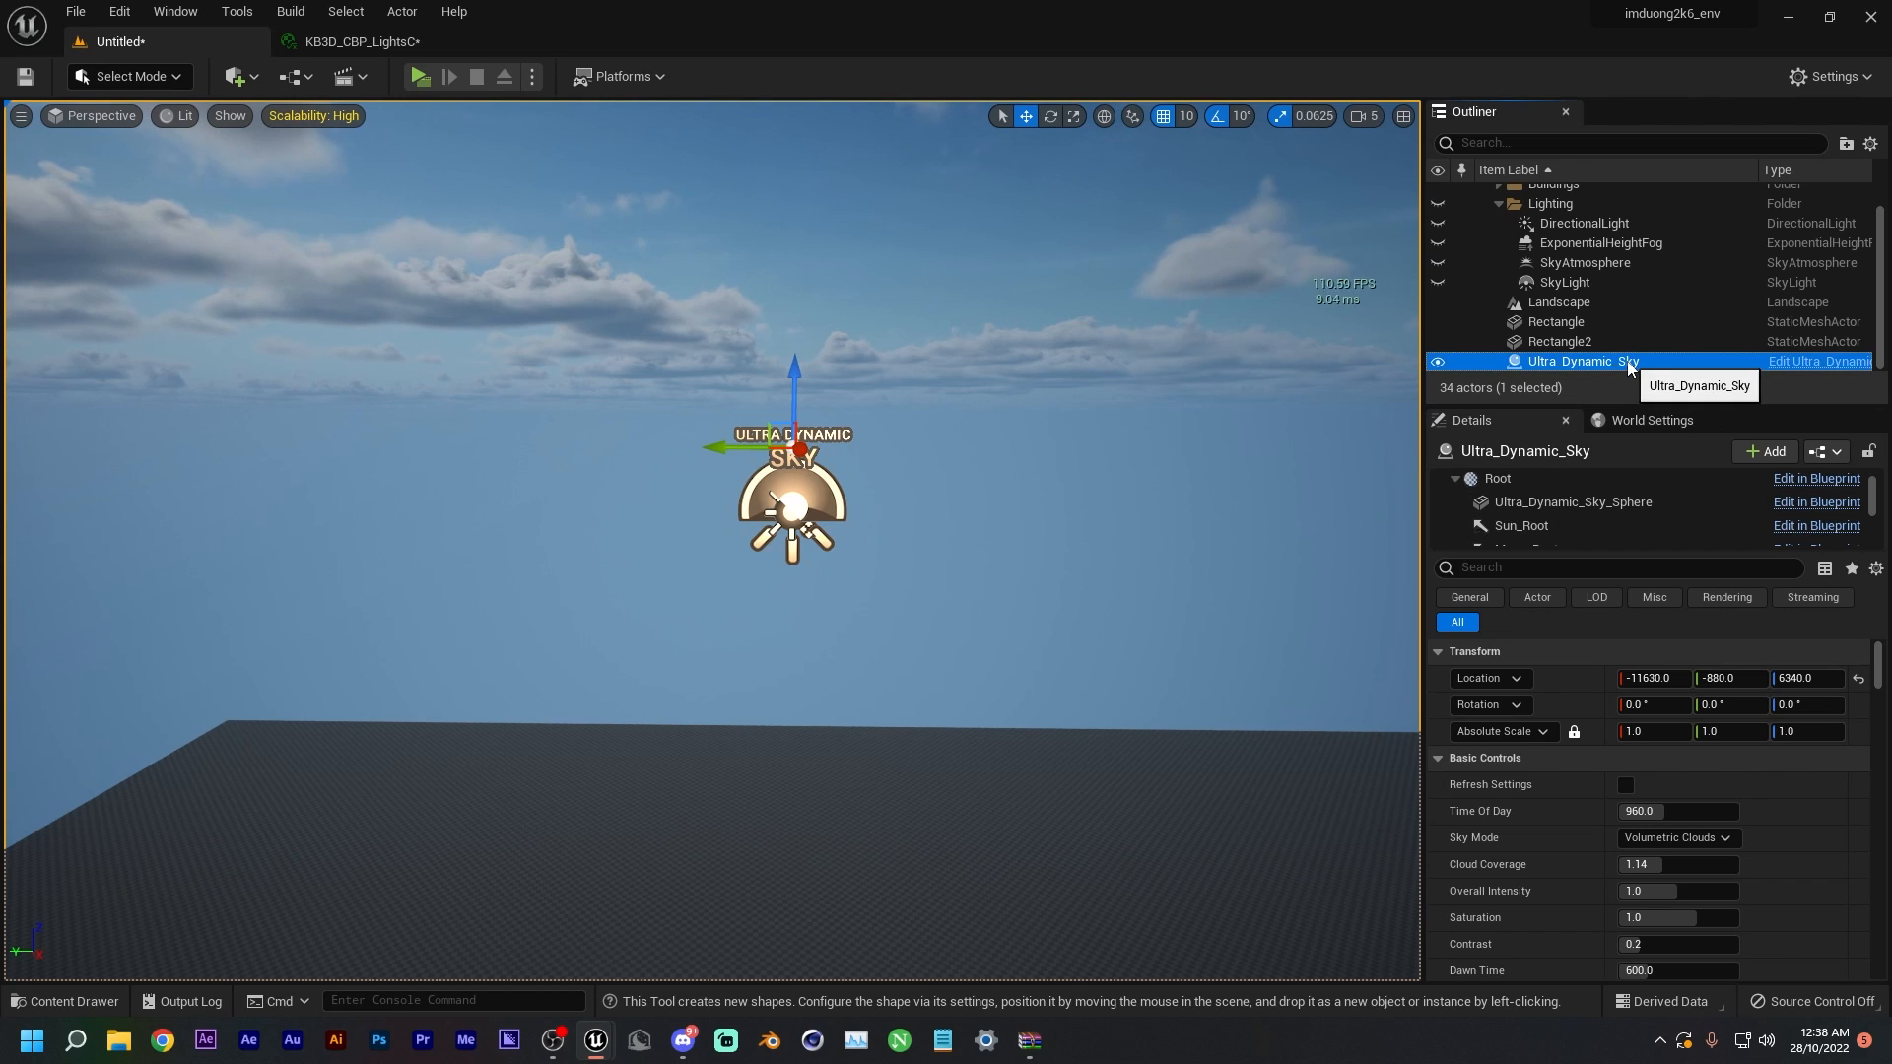
pyautogui.press('Delete')
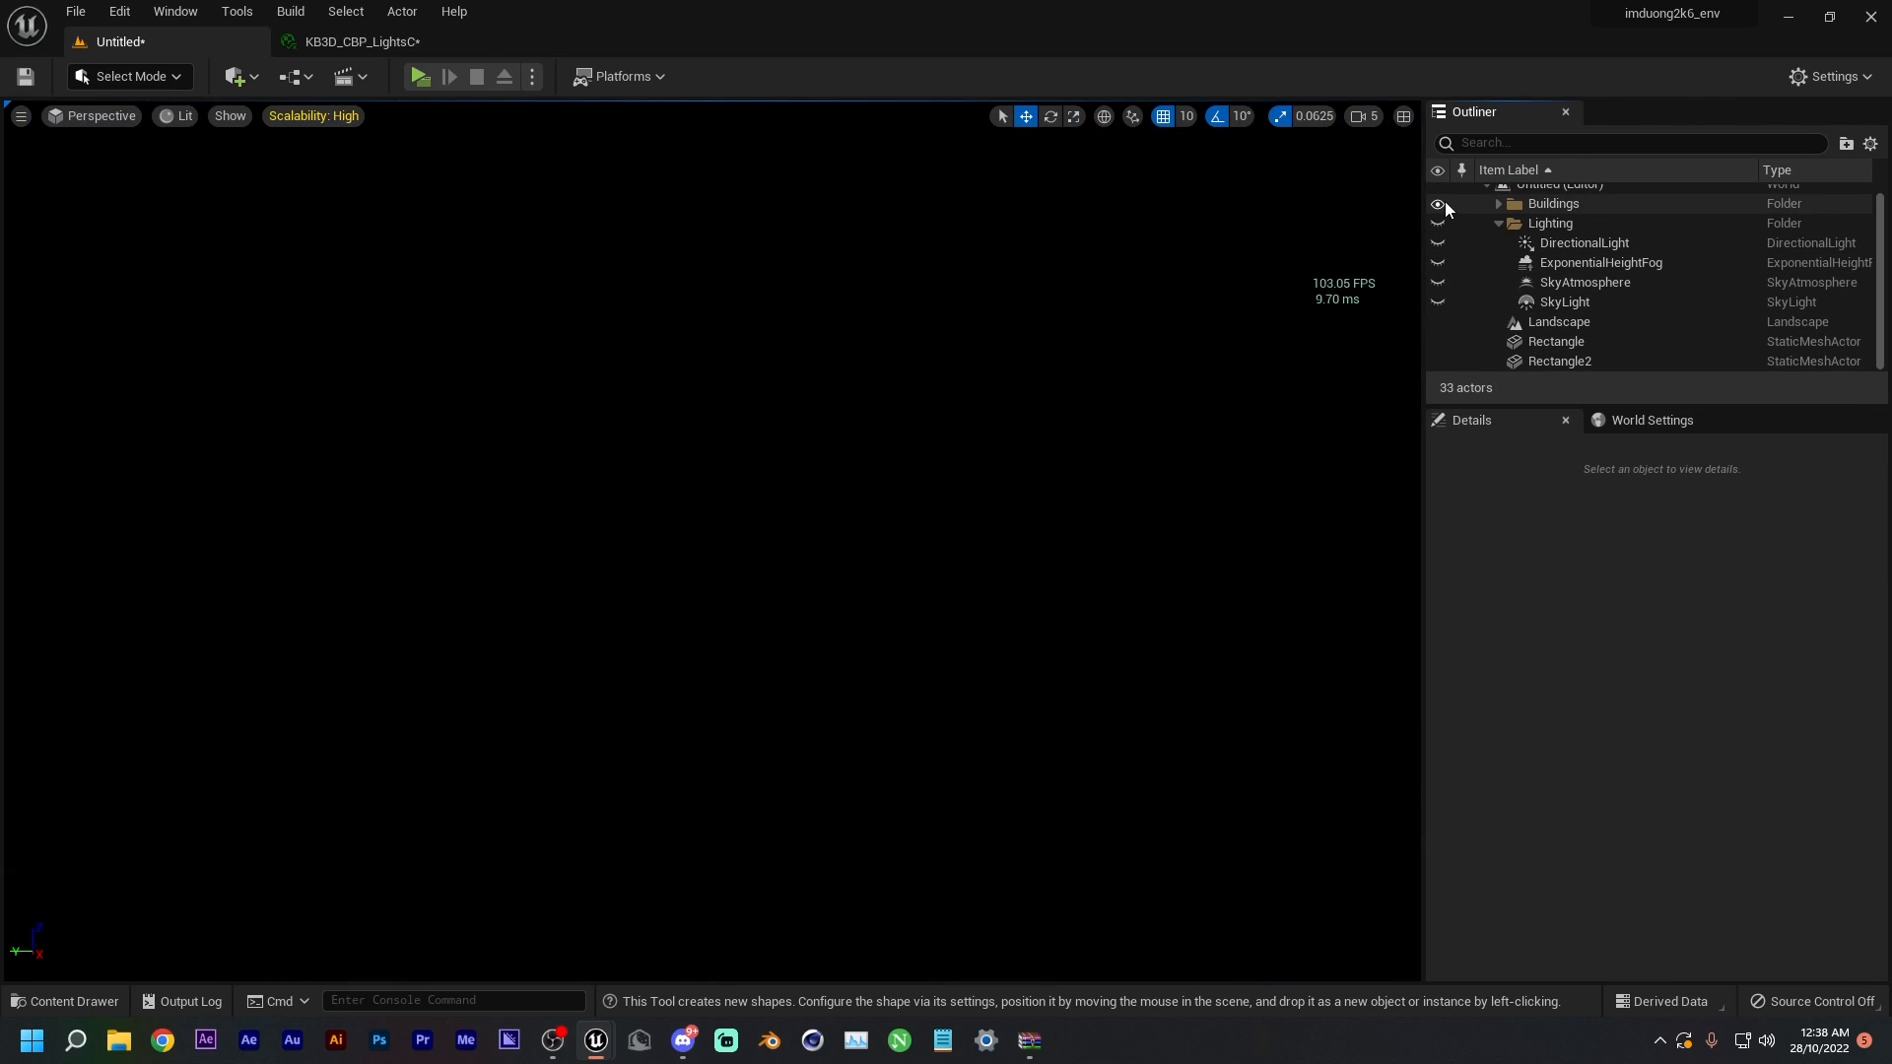
pyautogui.click(1437, 224)
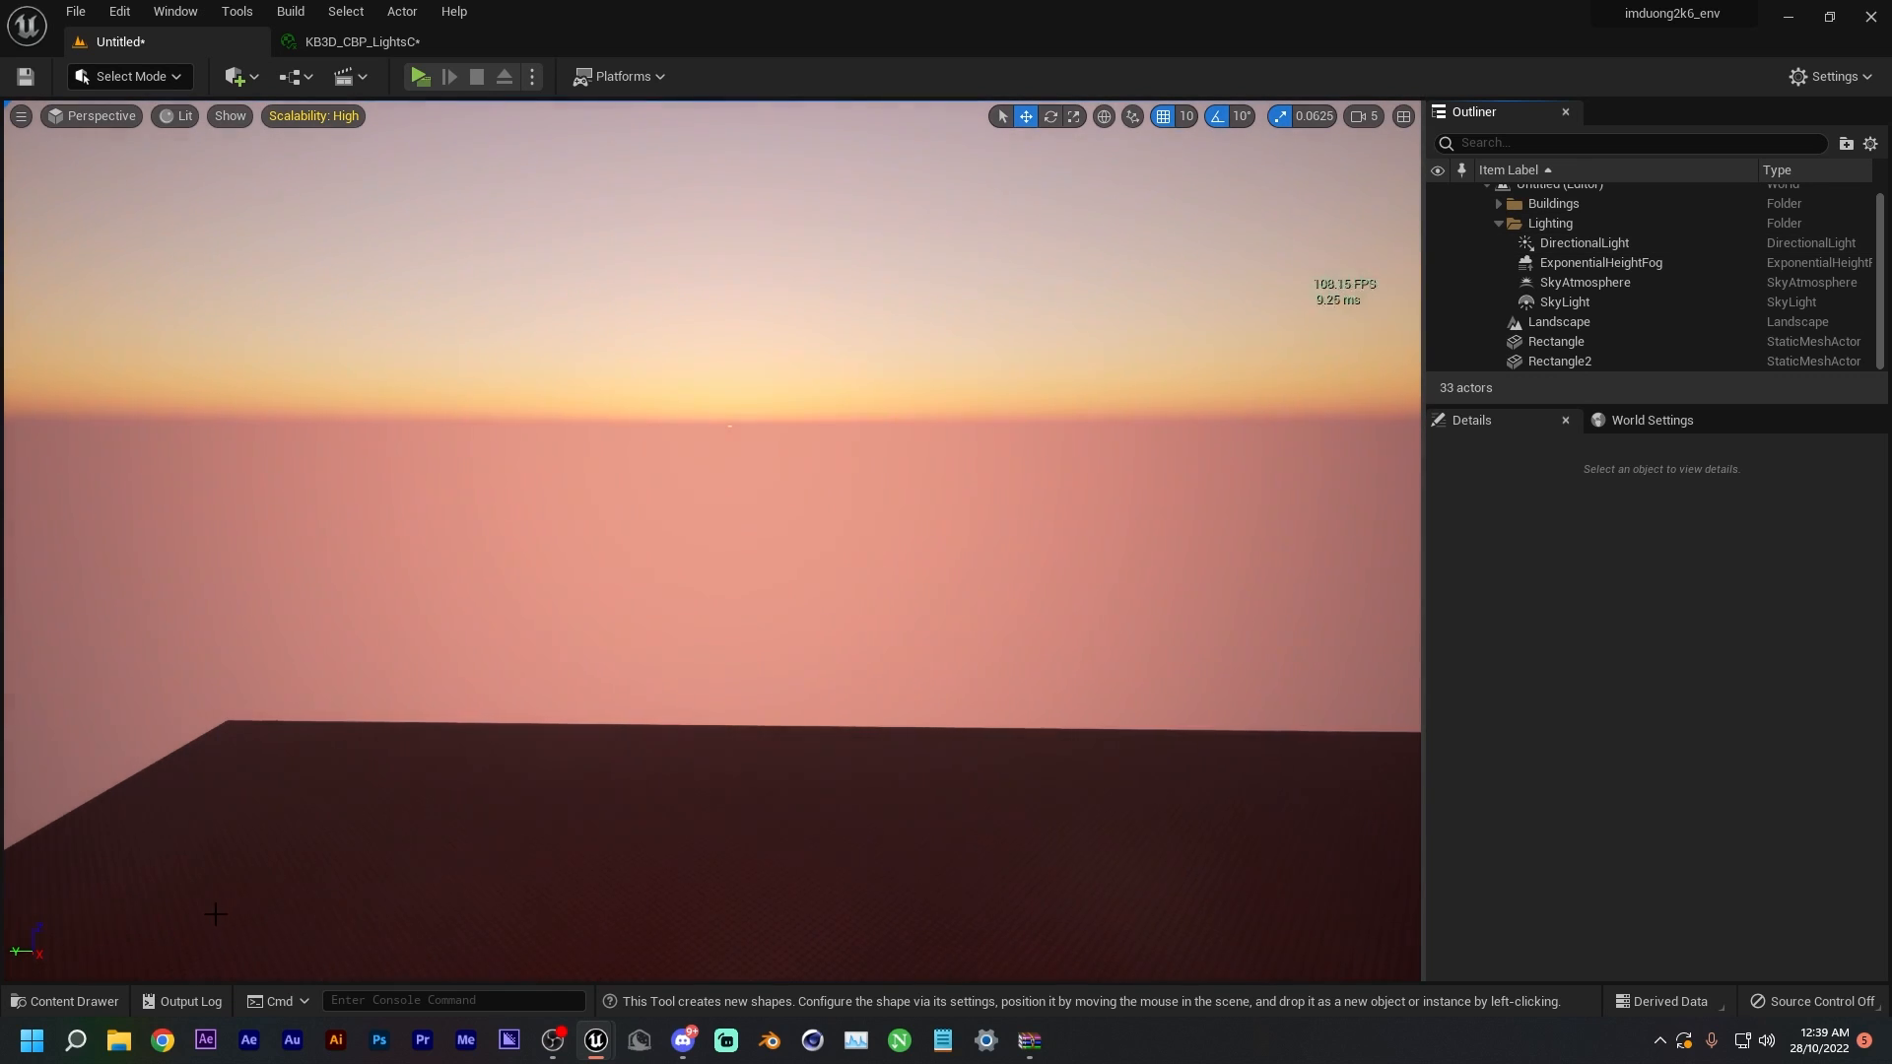
# - Create an Actor-based Blueprint Class named SkyAtmosphere in the Content folder
pyautogui.click(100, 1001)
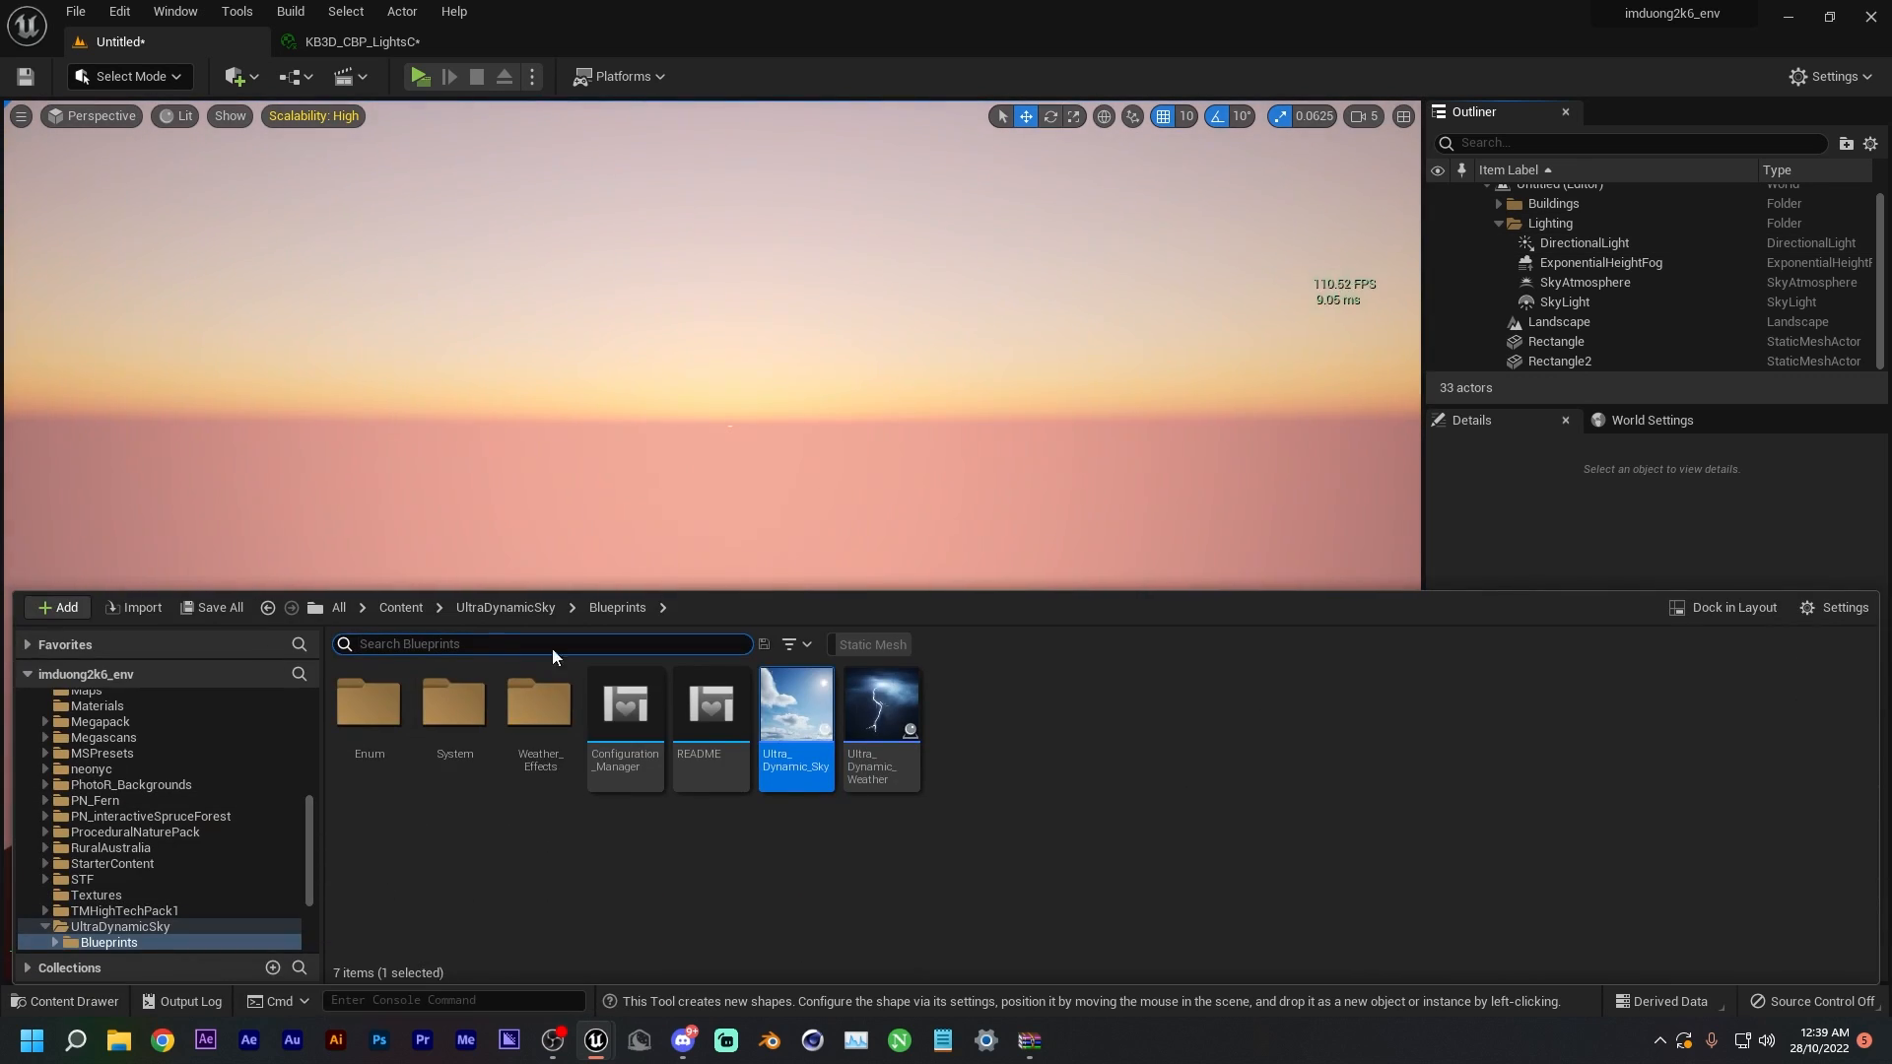
pyautogui.click(517, 607)
pyautogui.click(402, 607)
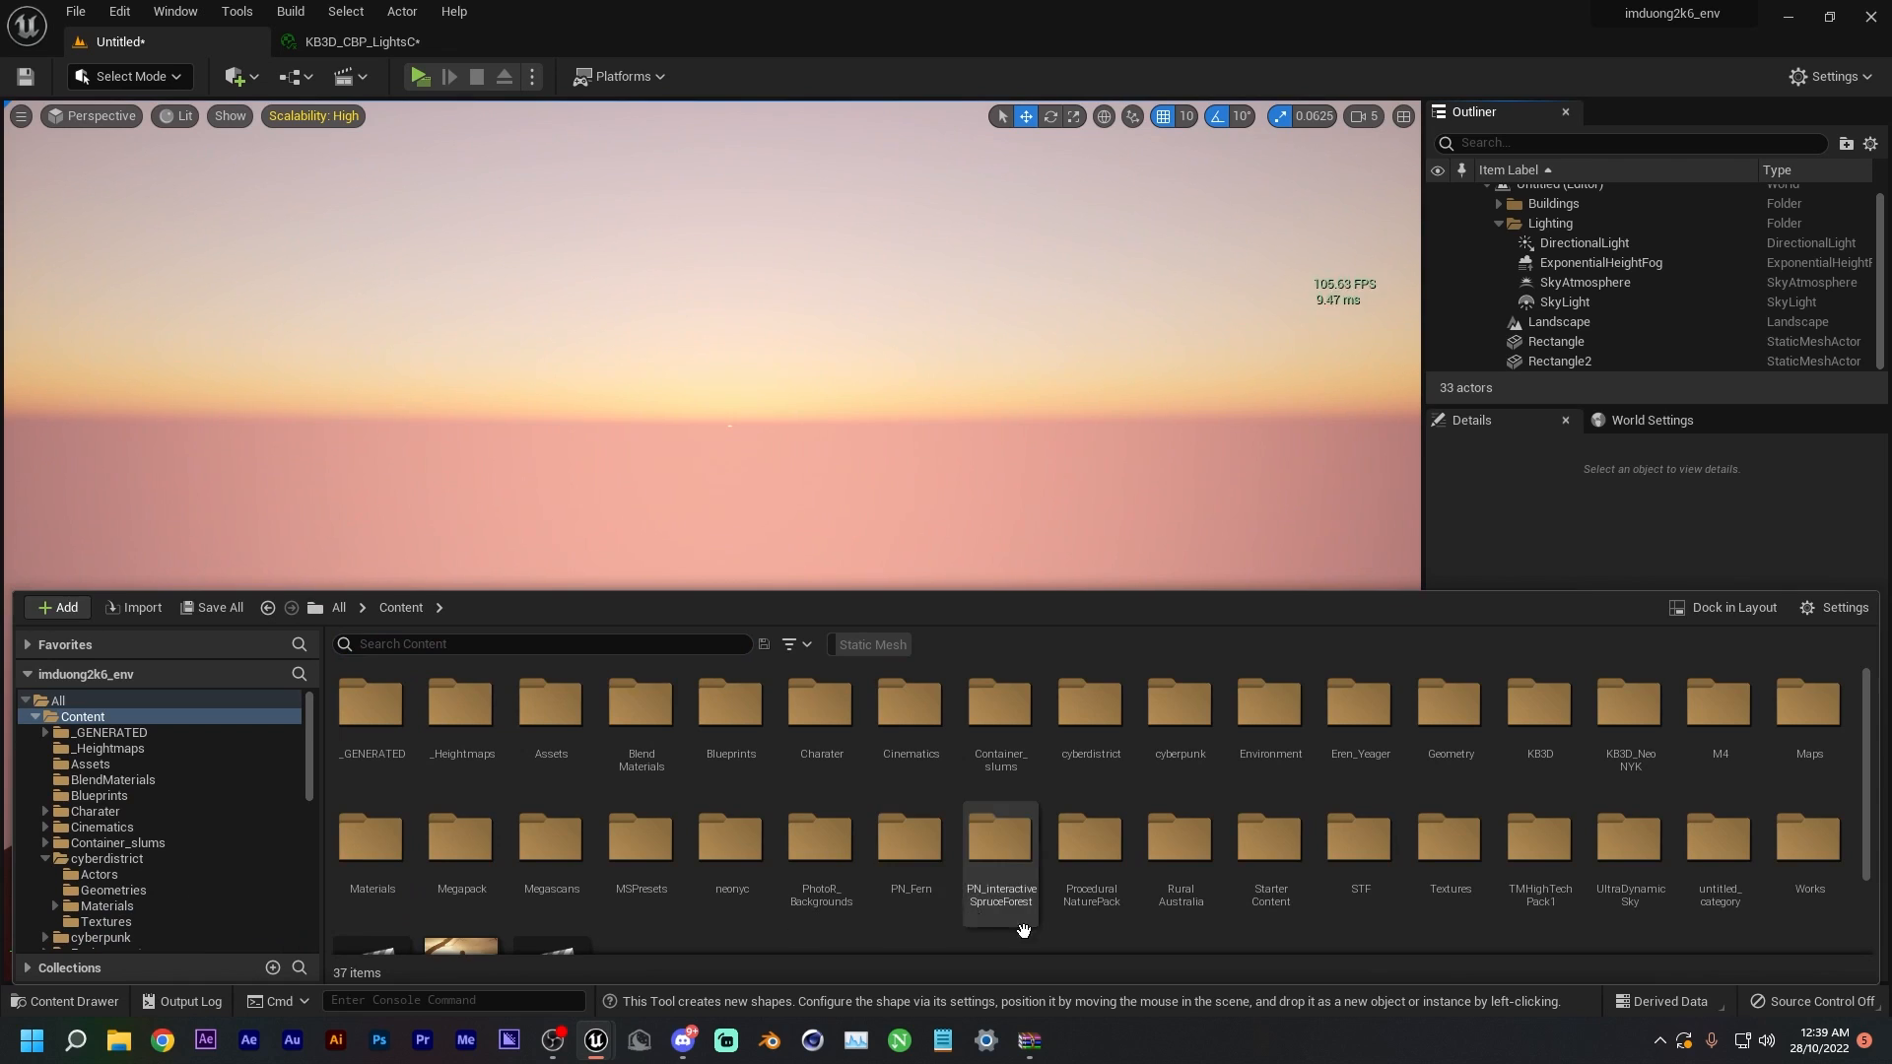
pyautogui.scroll(-2, 1368, 873)
pyautogui.rightClick(865, 879)
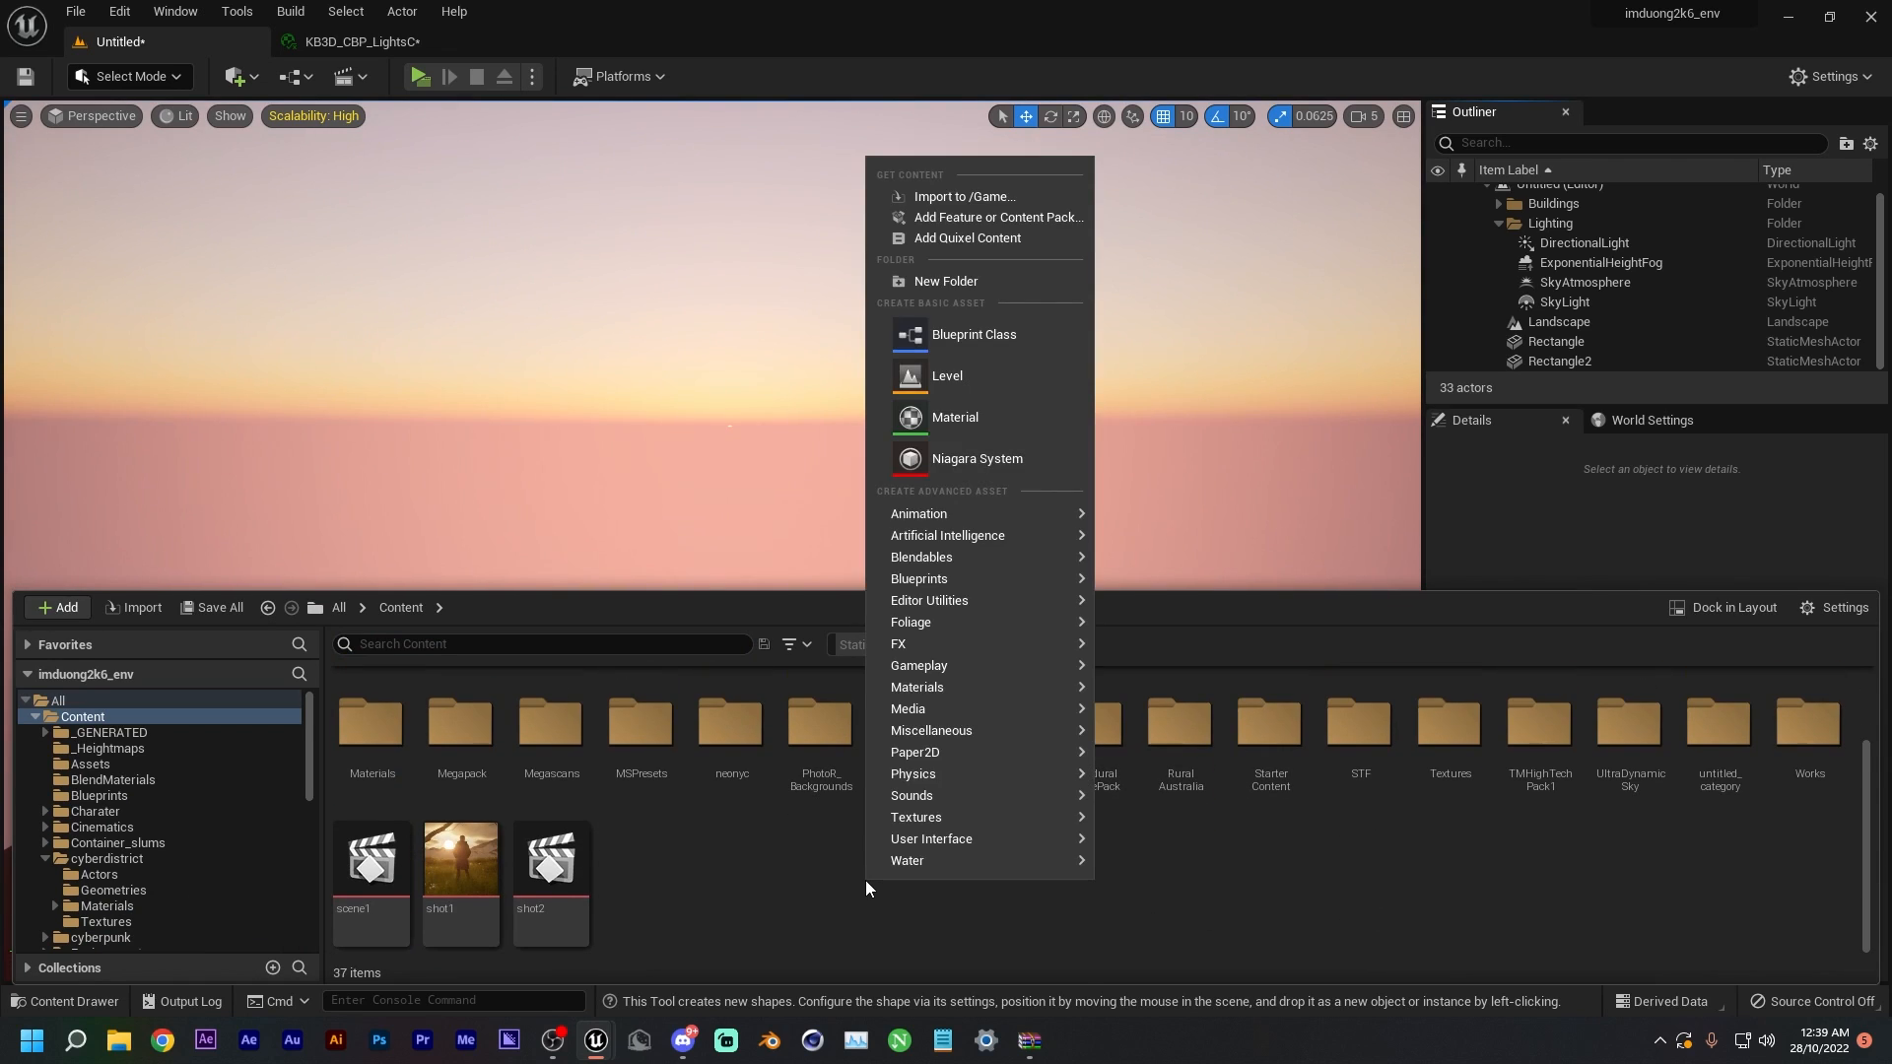
pyautogui.click(997, 335)
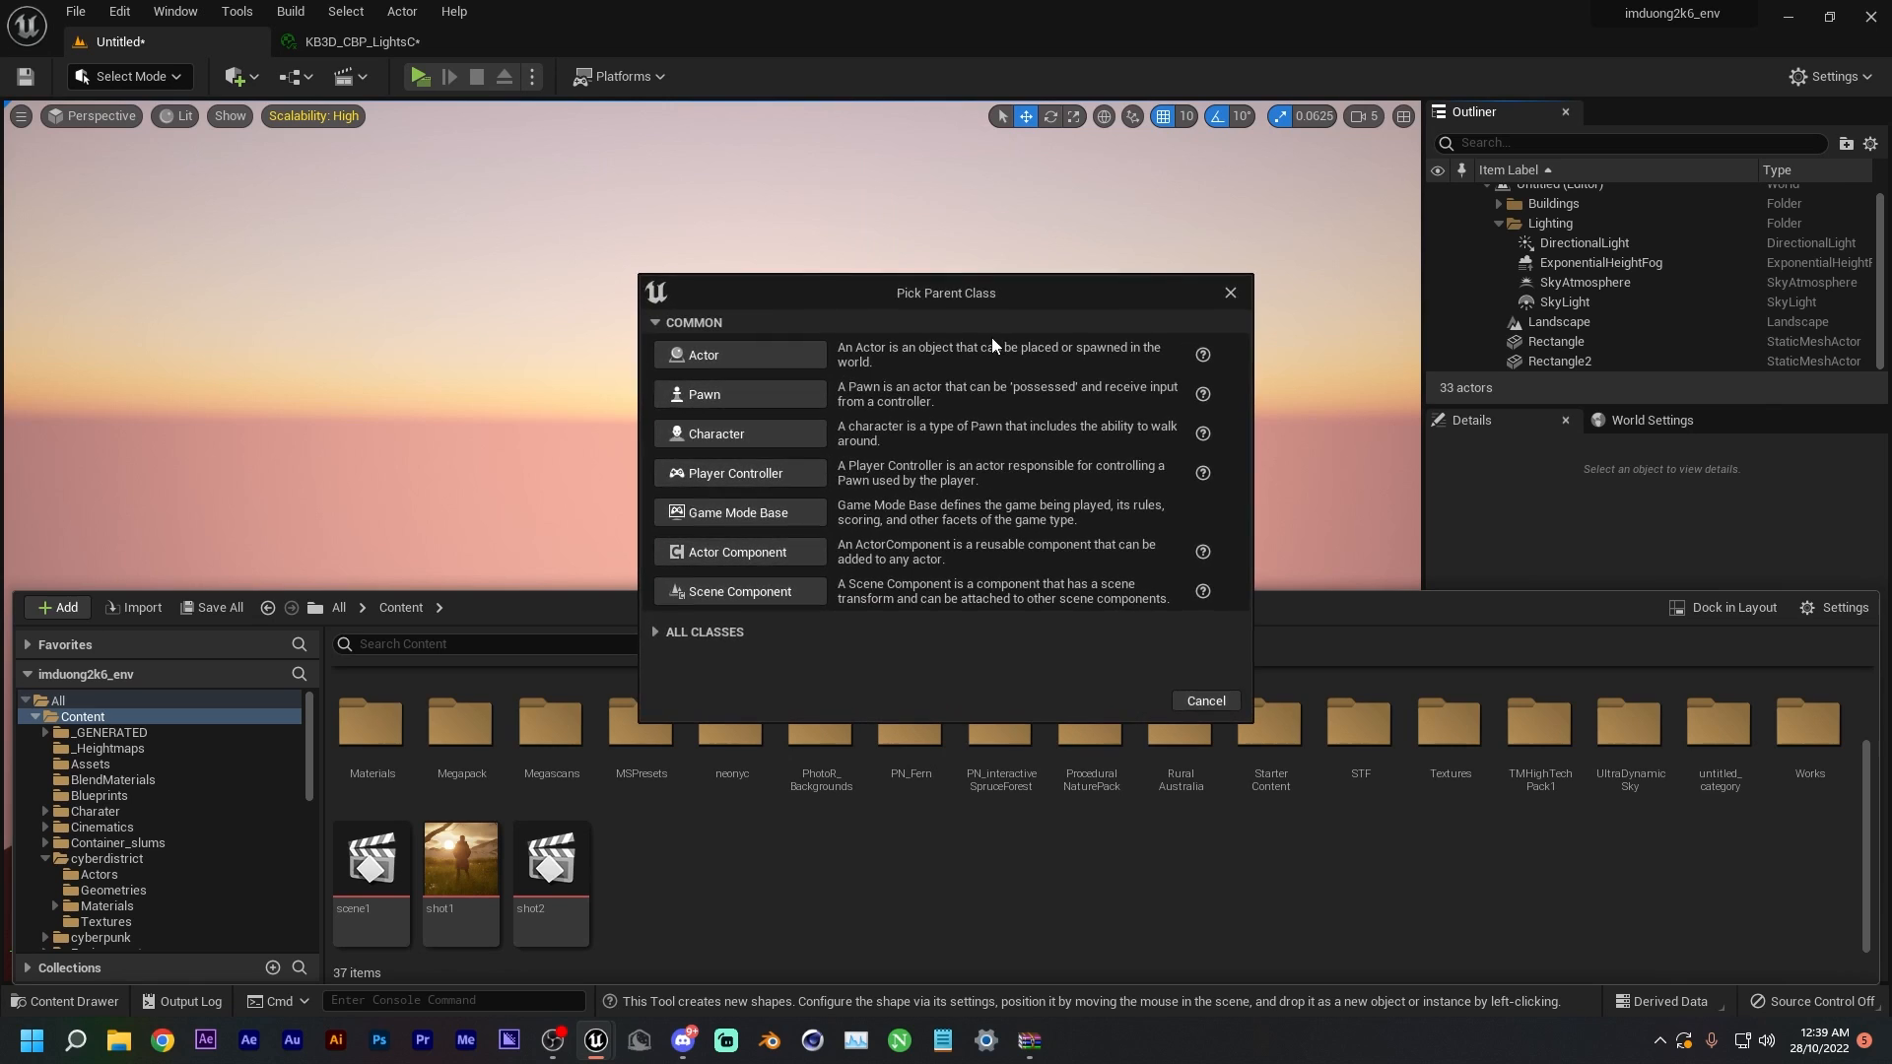
pyautogui.click(782, 360)
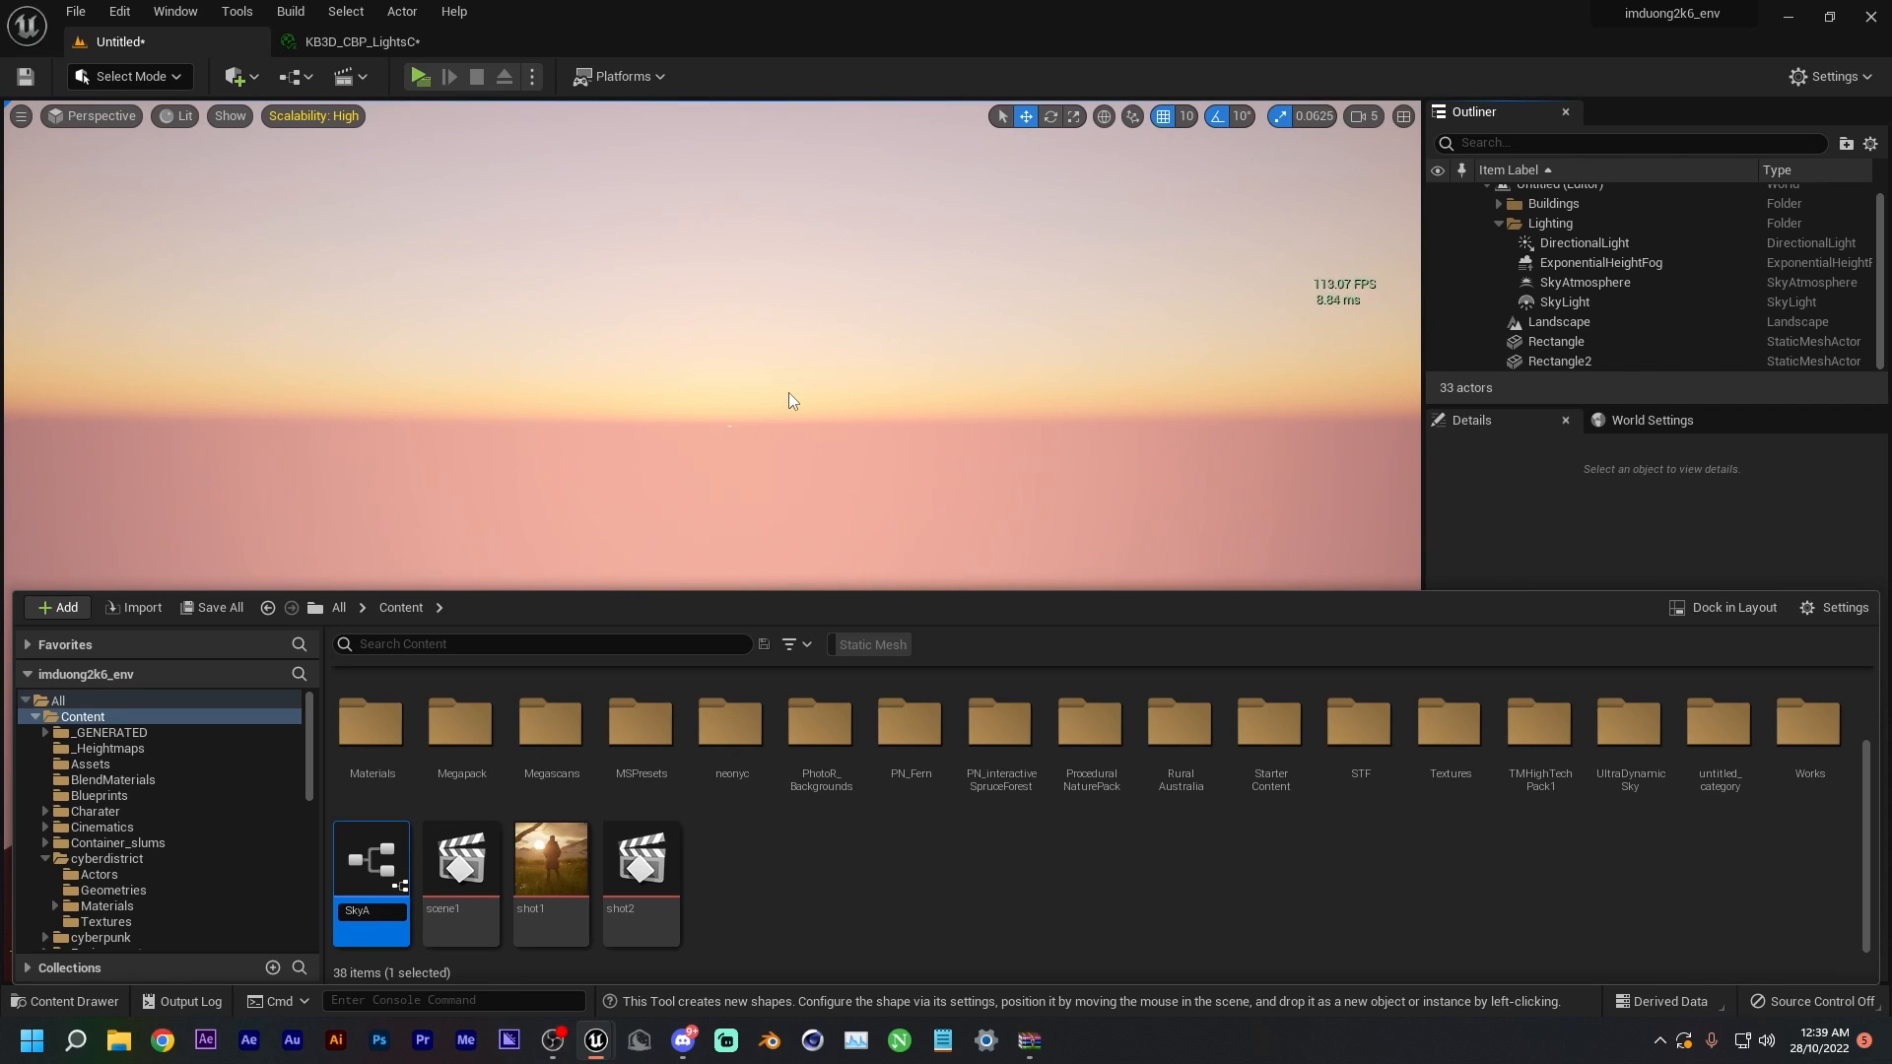
pyautogui.write('SkyAtmosphere')
pyautogui.press('Return')
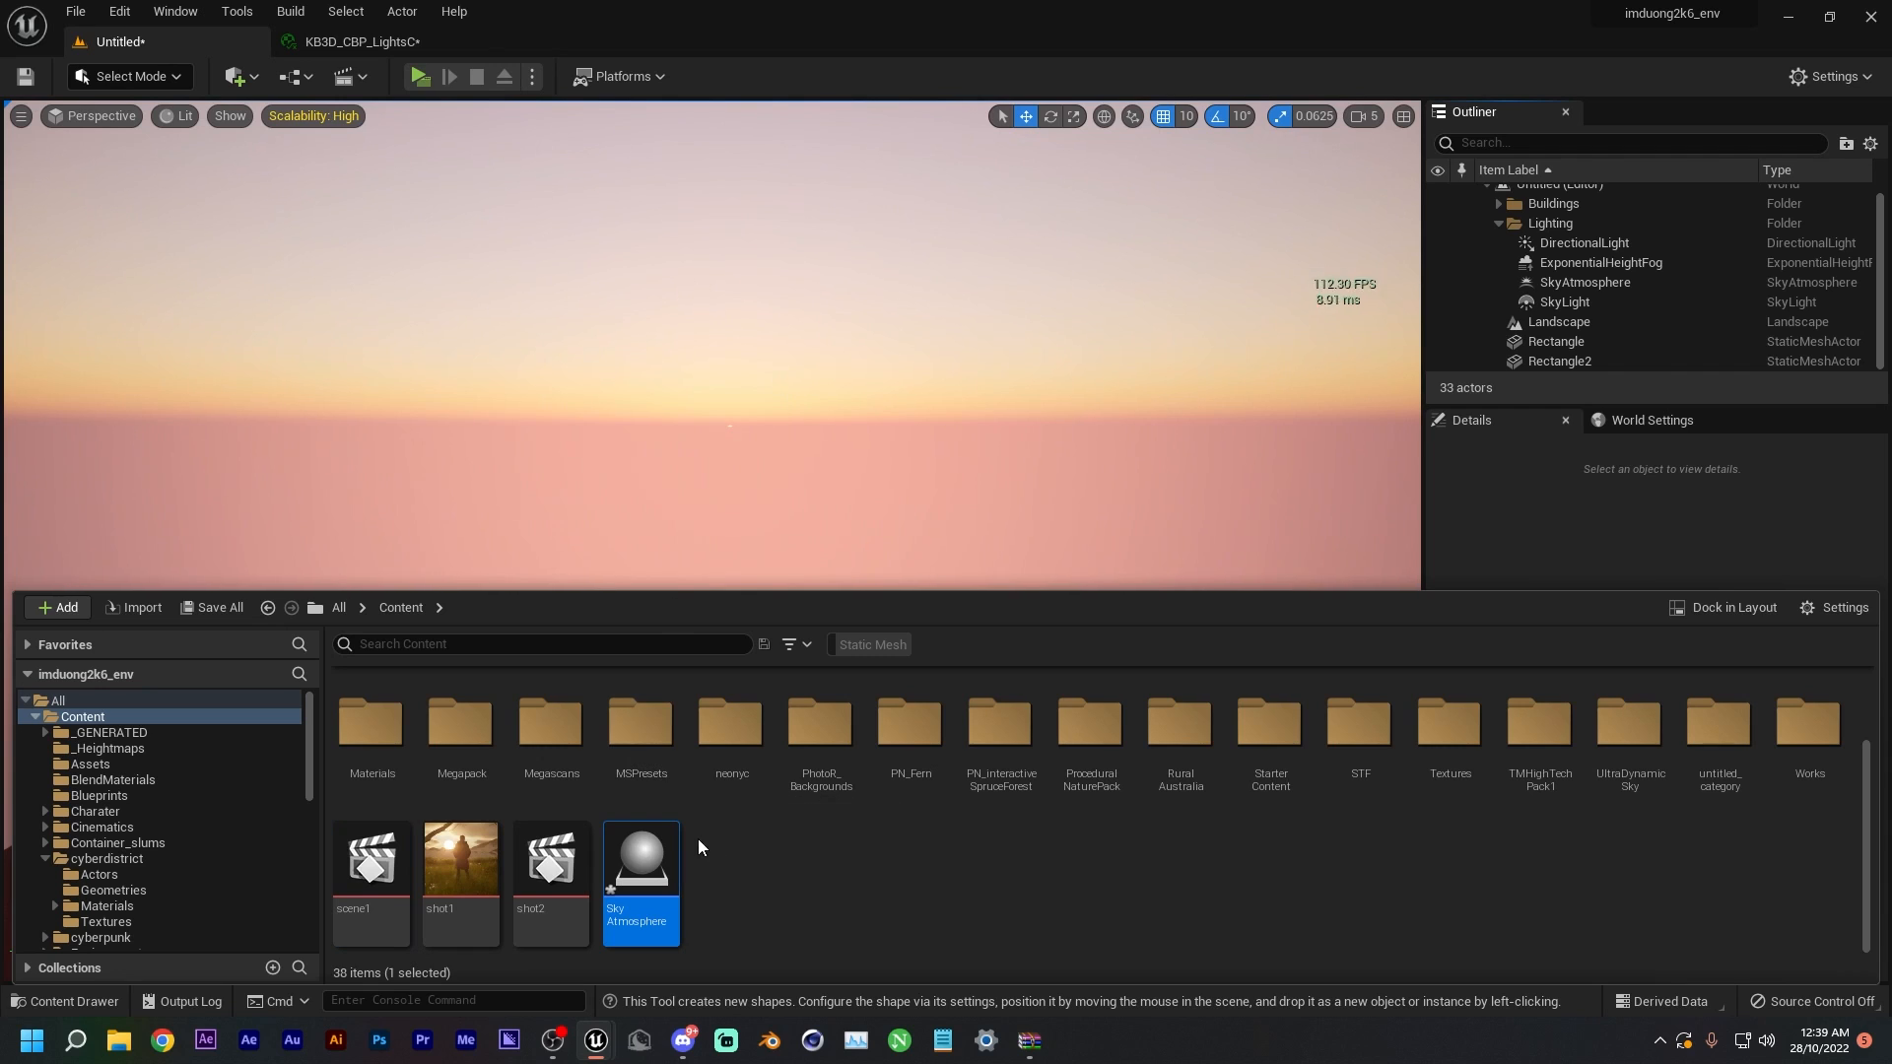
# - Open the SkyAtmosphere blueprint and arrange its enlarged editor window beside the level's Outliner, with more room for the components
pyautogui.doubleClick(642, 867)
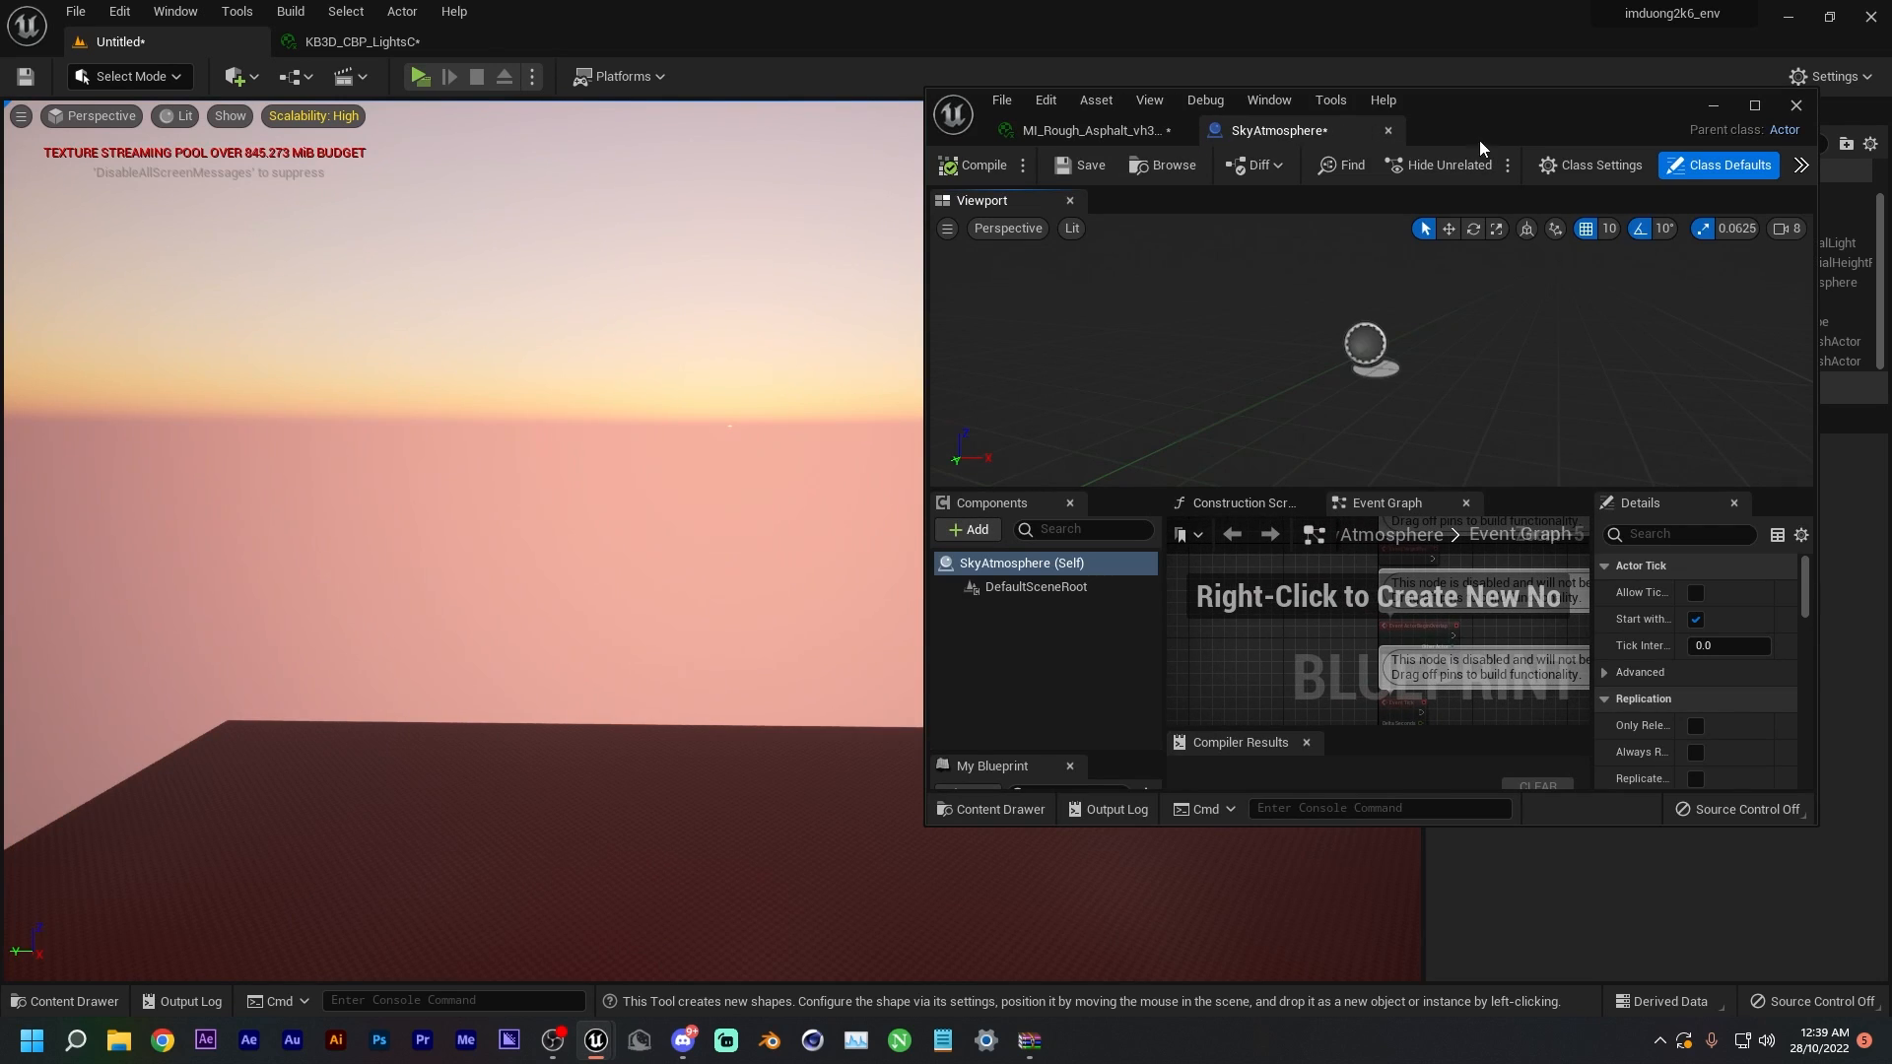
pyautogui.moveTo(1515, 114); pyautogui.dragTo(832, 132)
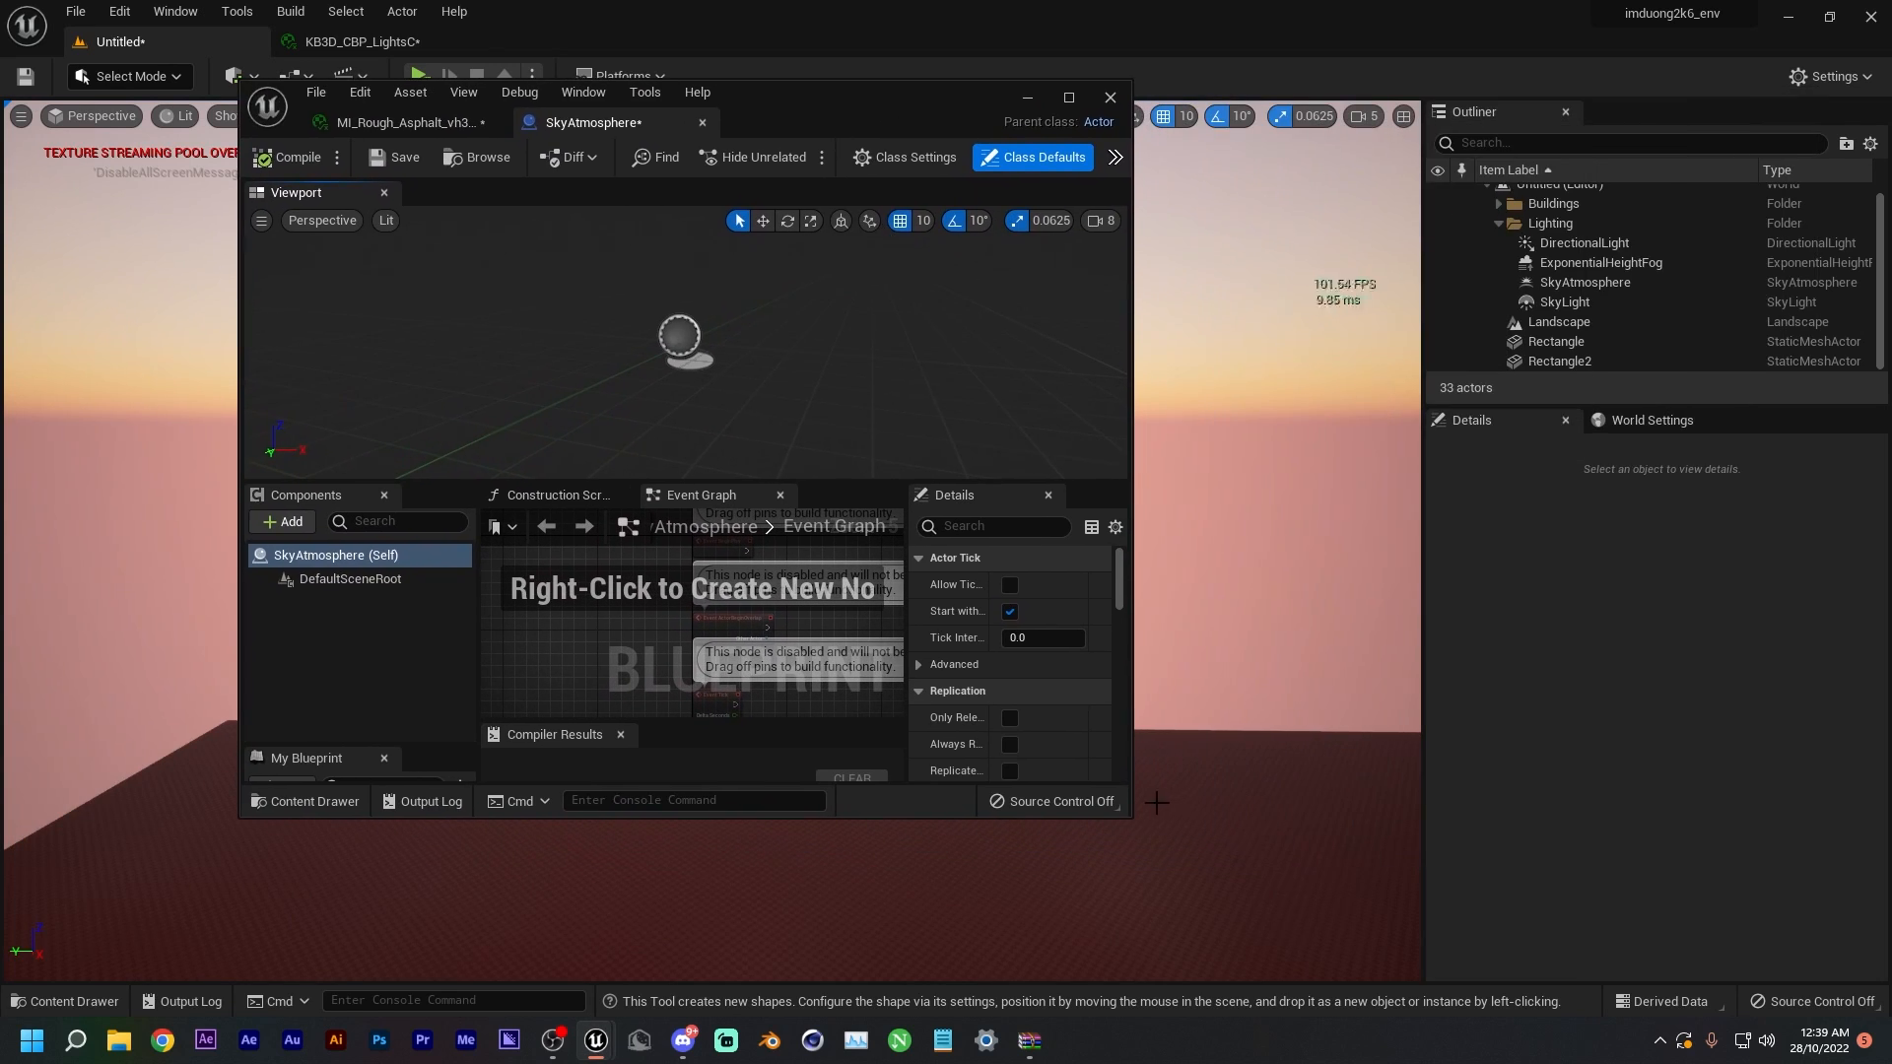
pyautogui.moveTo(1126, 817); pyautogui.dragTo(1419, 978)
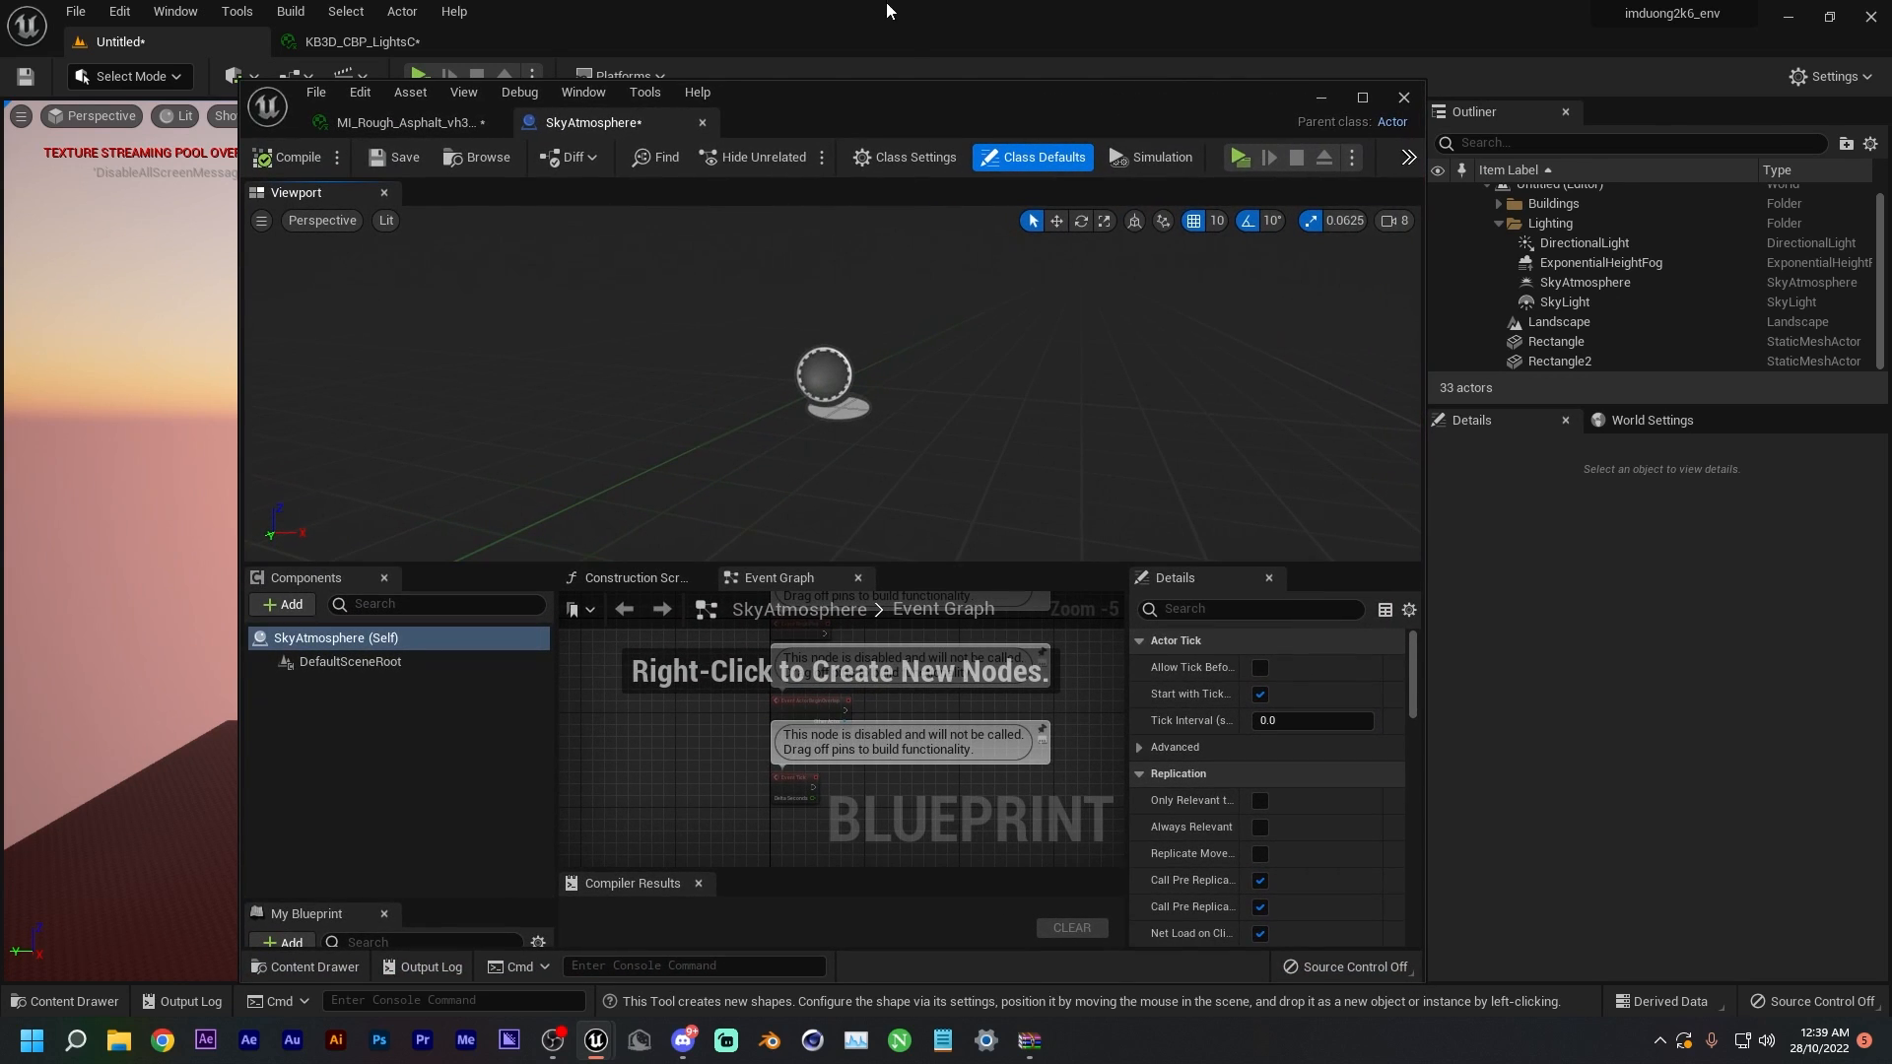
pyautogui.moveTo(942, 107); pyautogui.dragTo(717, 37)
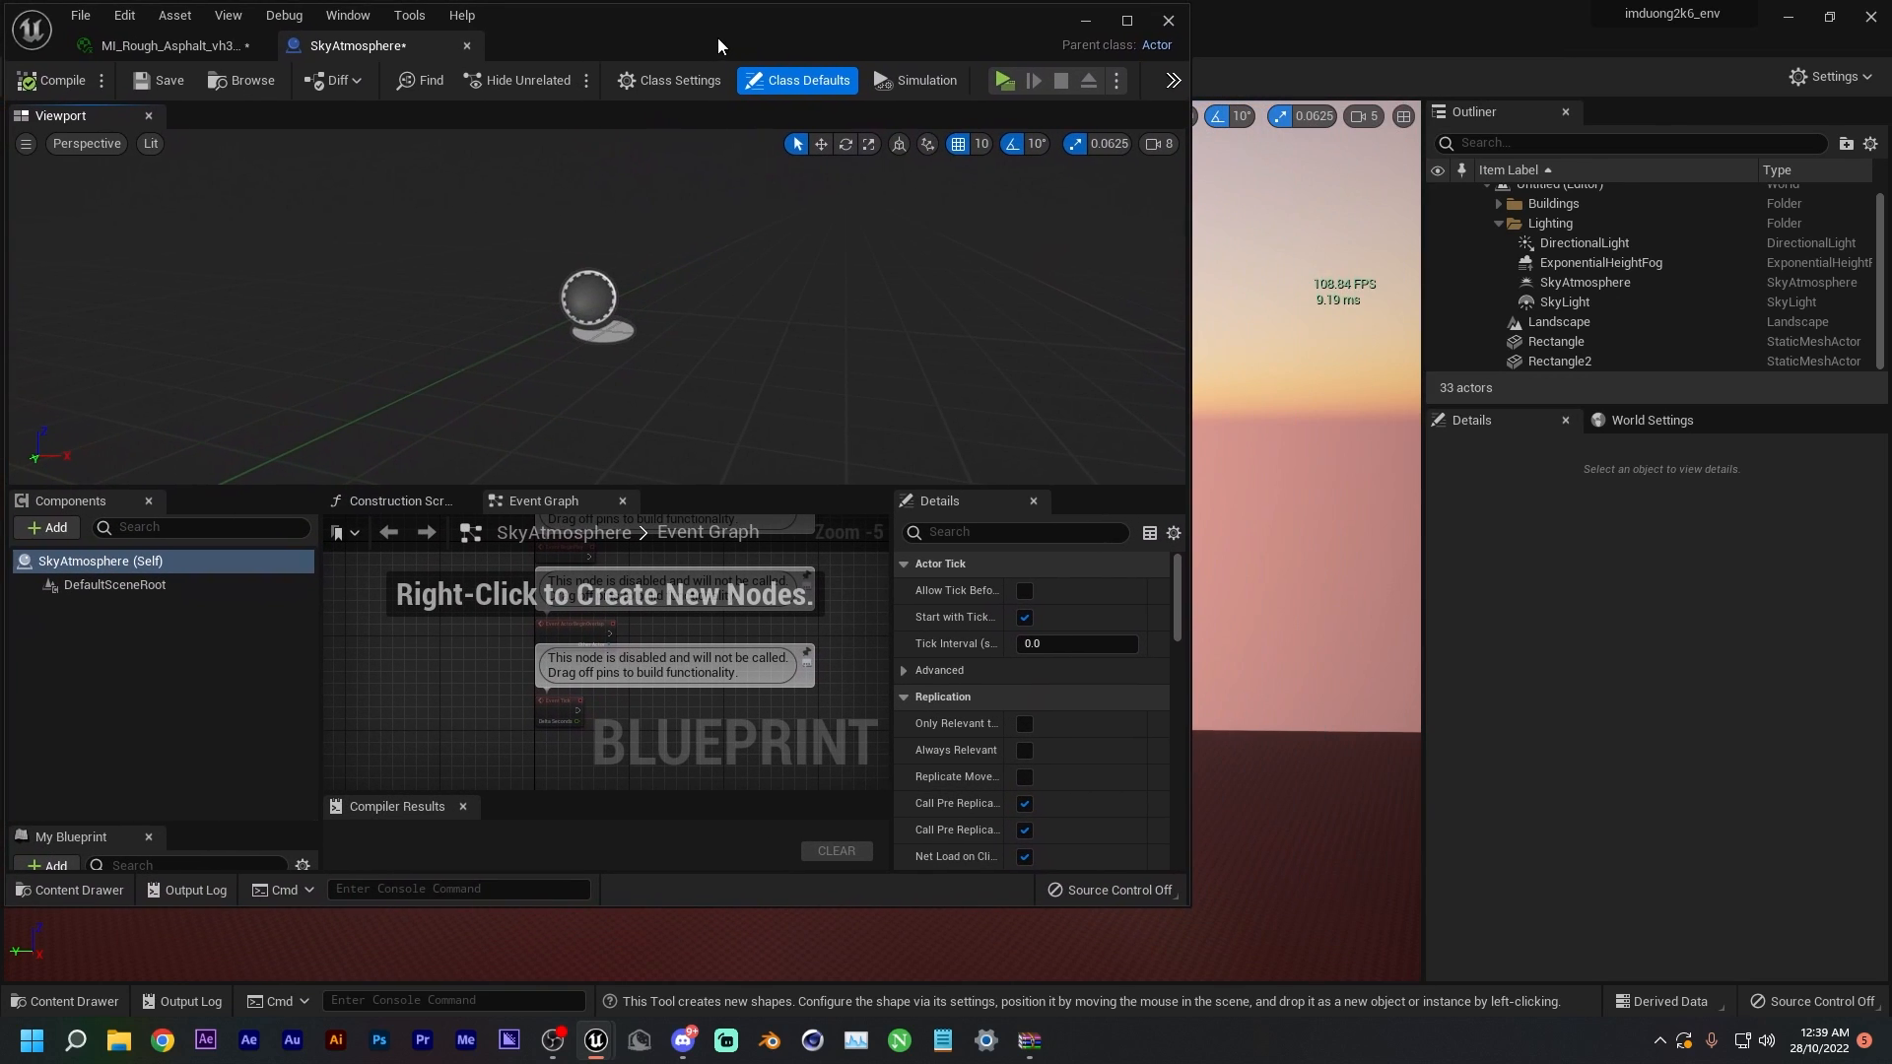
pyautogui.moveTo(1188, 909); pyautogui.dragTo(1360, 976)
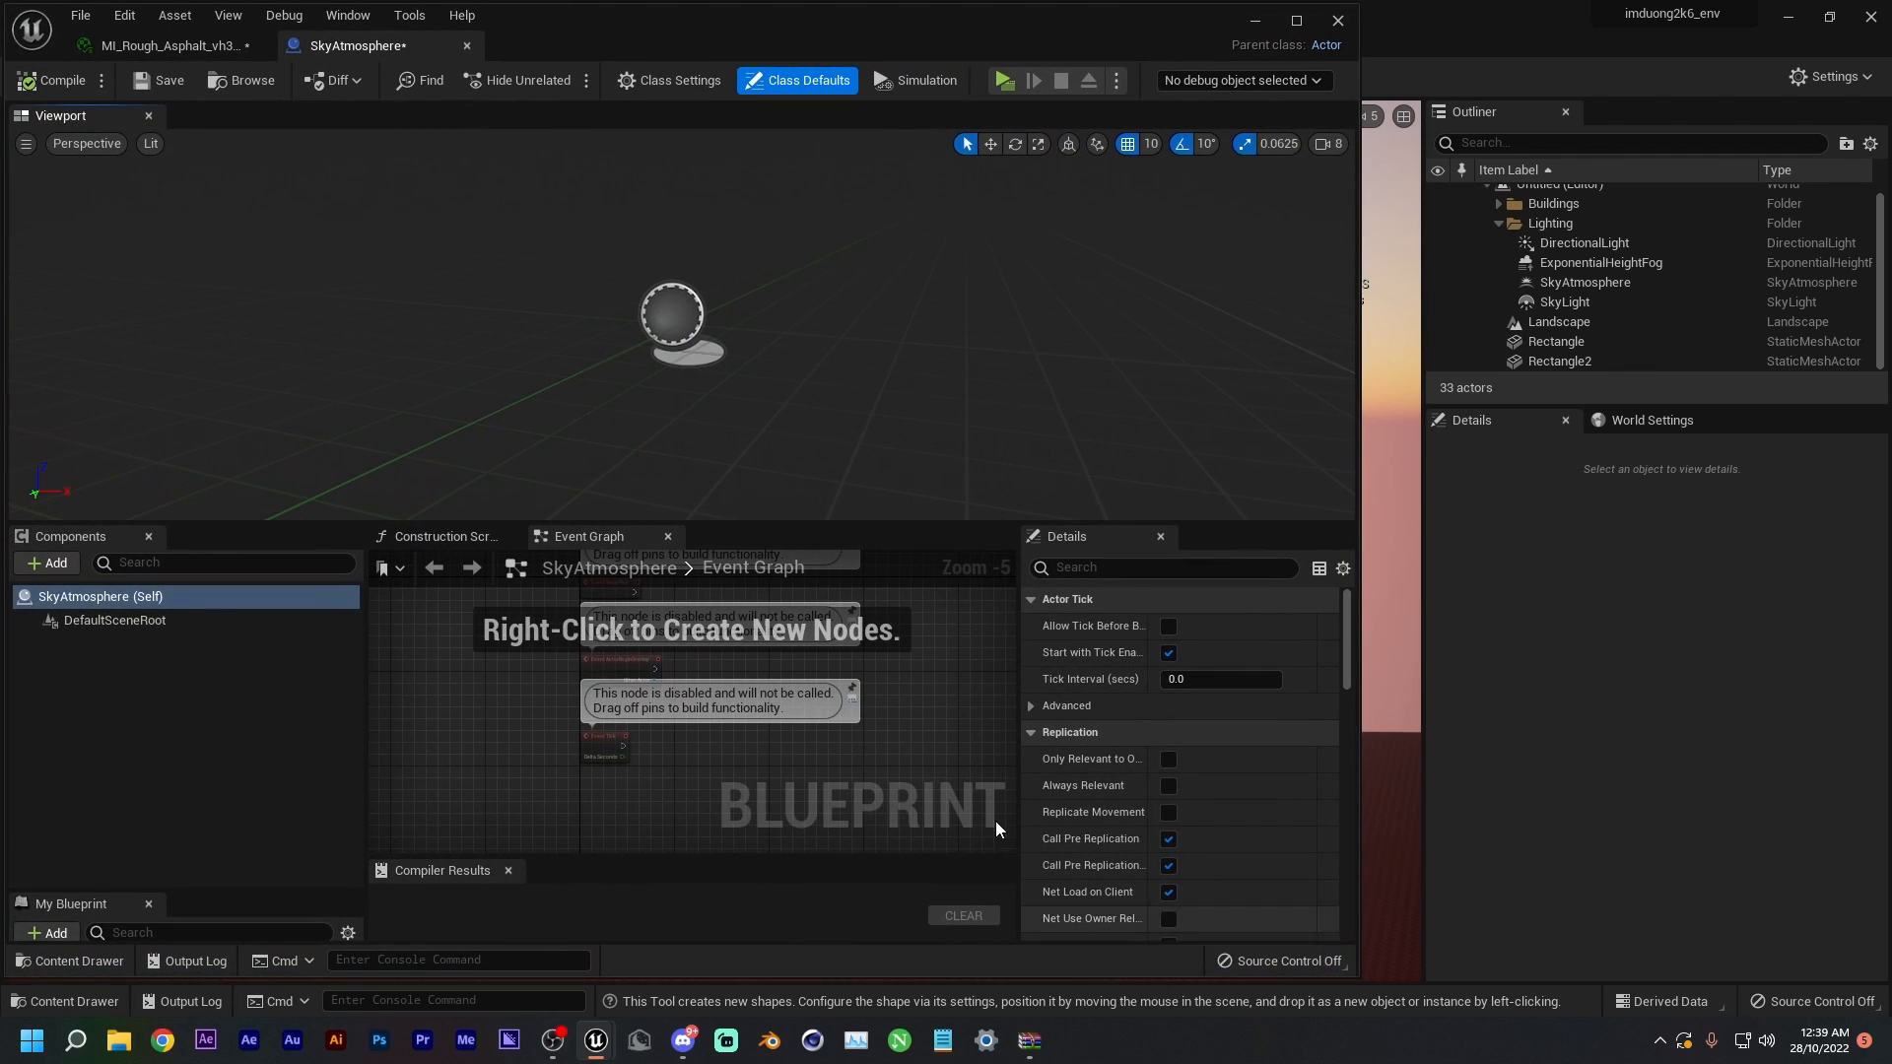
pyautogui.moveTo(477, 526); pyautogui.dragTo(477, 446)
pyautogui.click(275, 633)
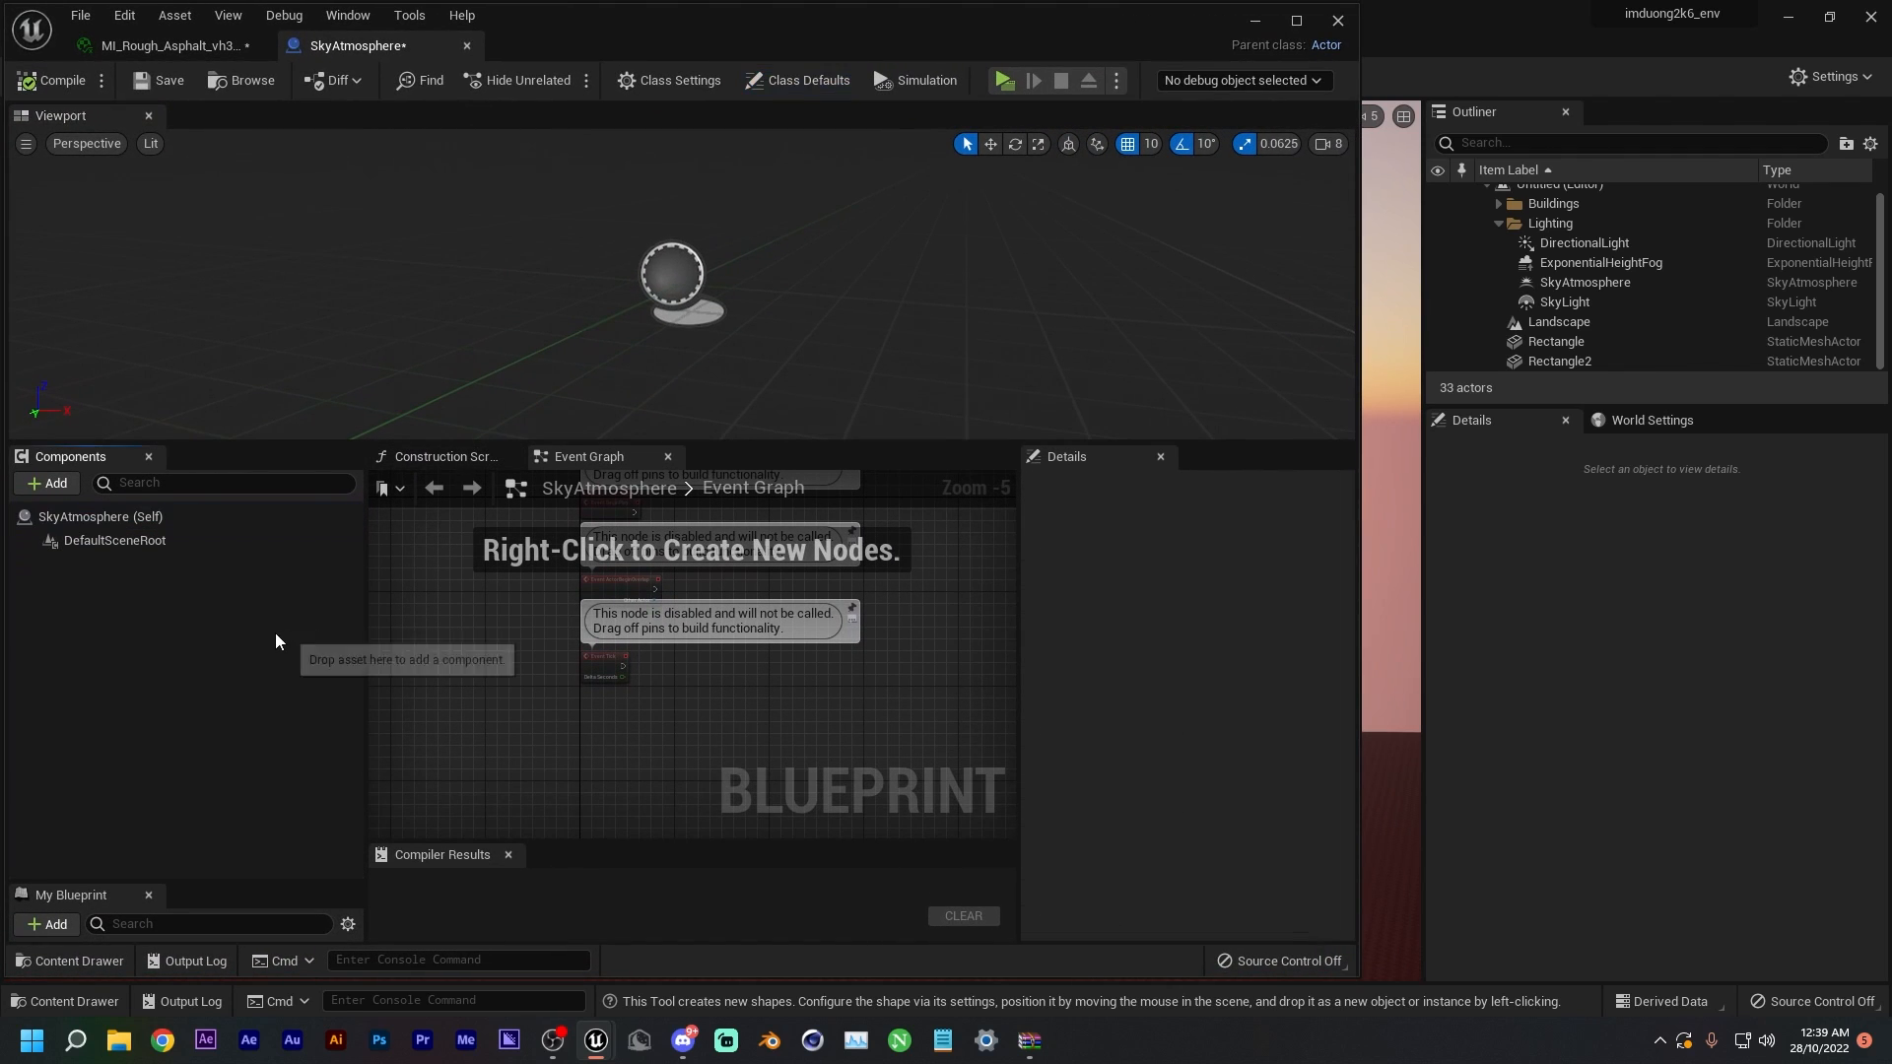
# - Add the level's DirectionalLight, ExponentialHeightFog, SkyAtmosphere and SkyLight to the SkyAtmosphere blueprint as components
pyautogui.click(1586, 243)
pyautogui.keyDown('shift'); pyautogui.click(1584, 303); pyautogui.keyUp('shift')
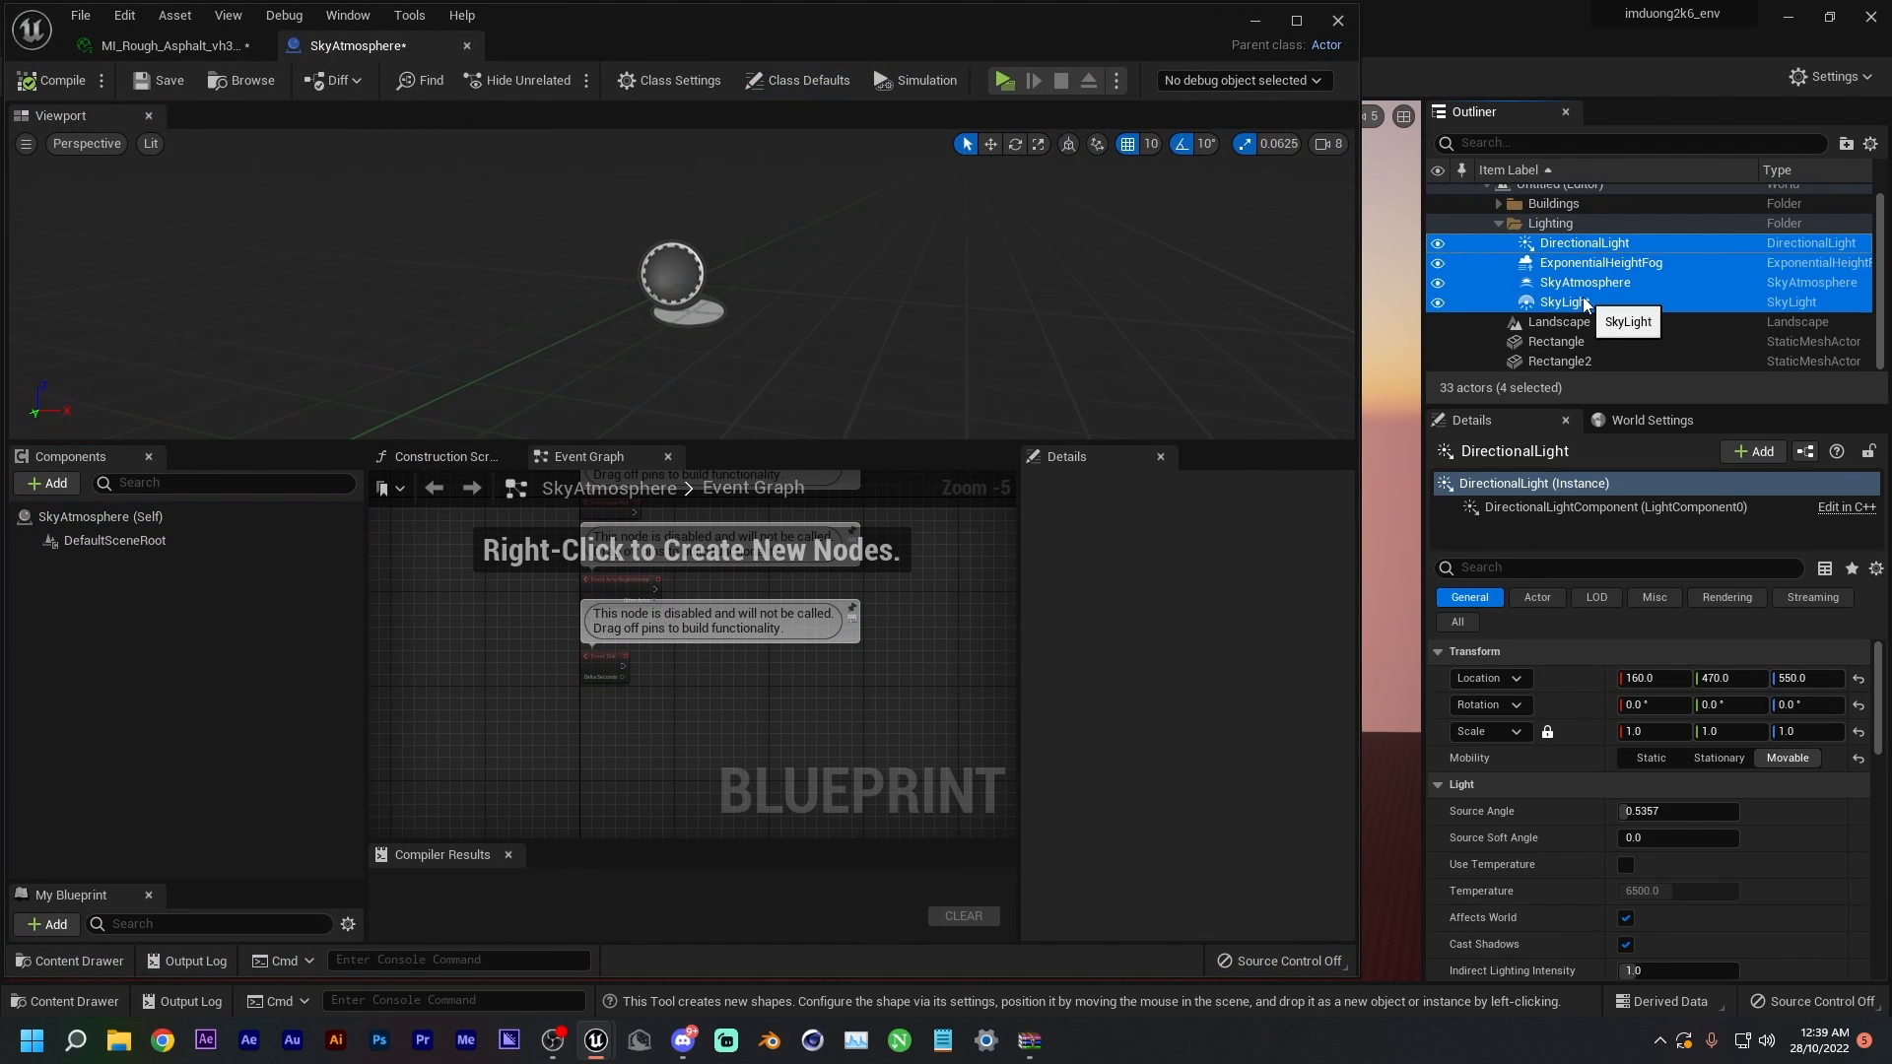
pyautogui.moveTo(1590, 308); pyautogui.dragTo(209, 612)
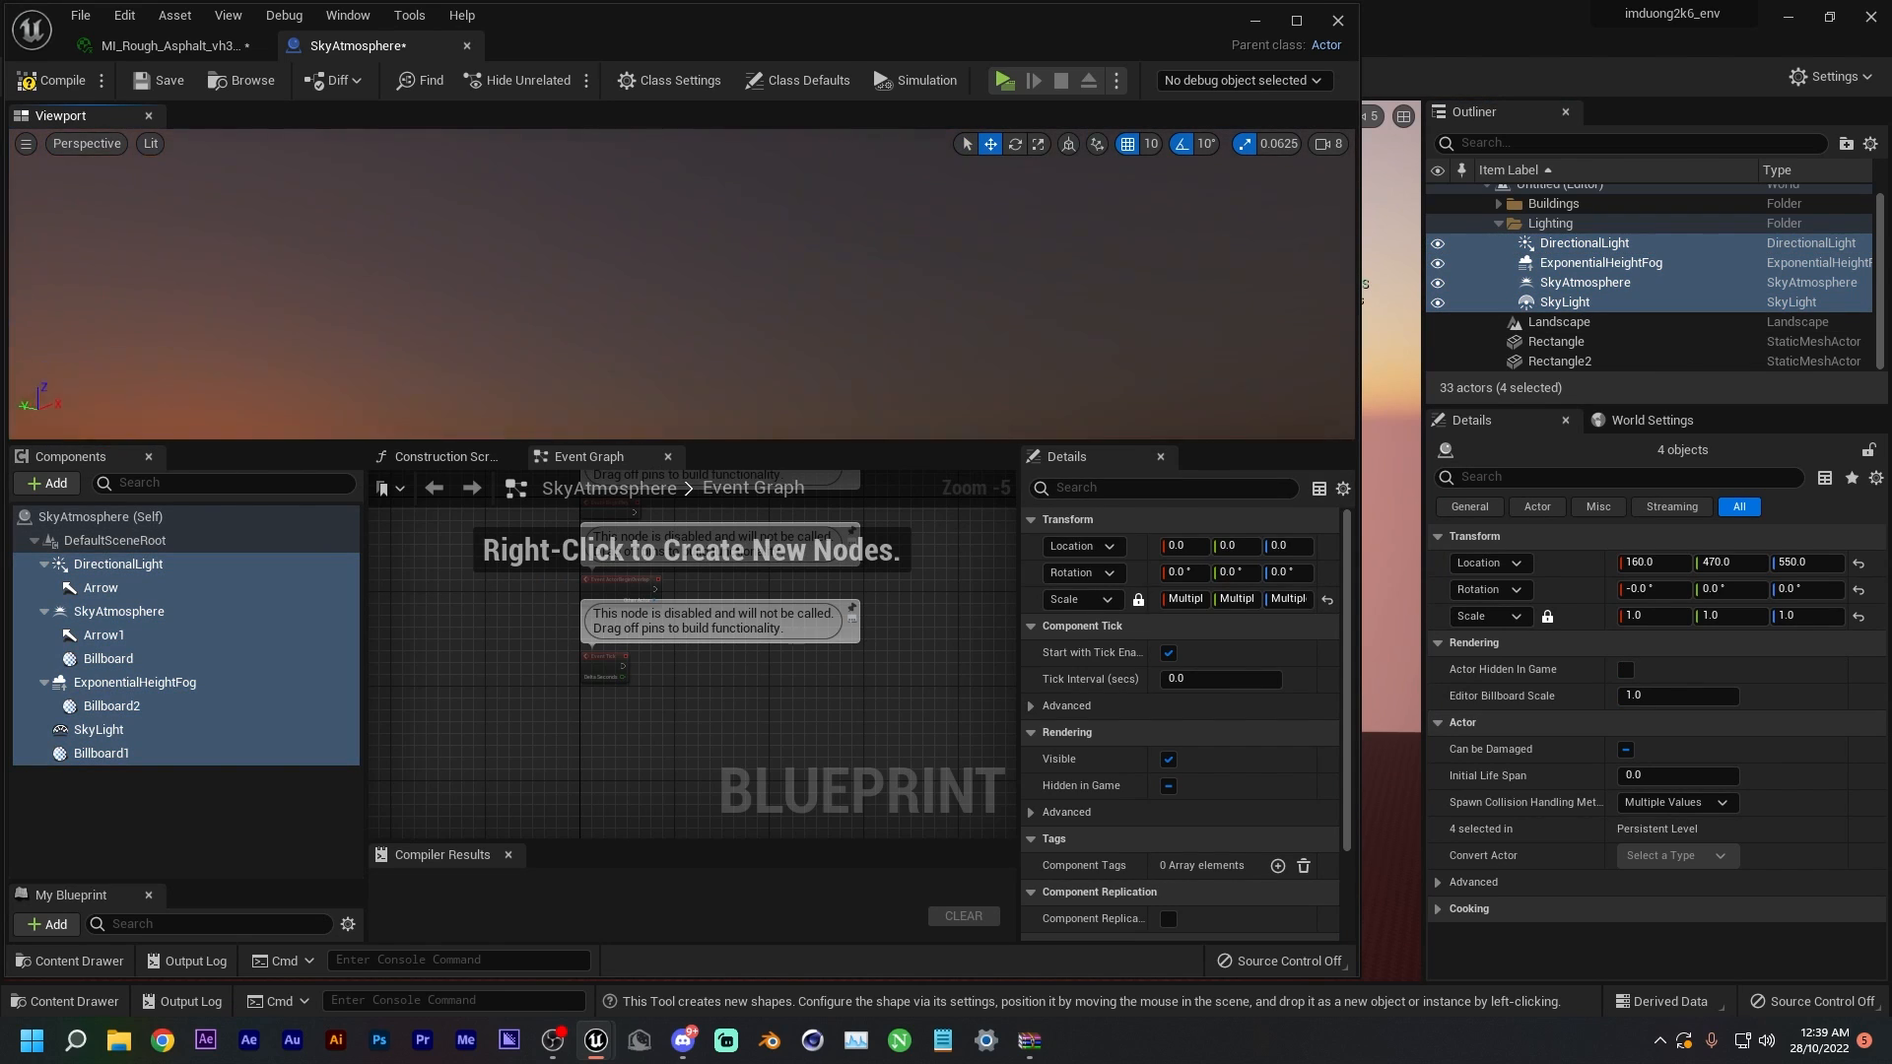
# - Delete the four original lighting actors and their Lighting folder from the level
pyautogui.click(1587, 225)
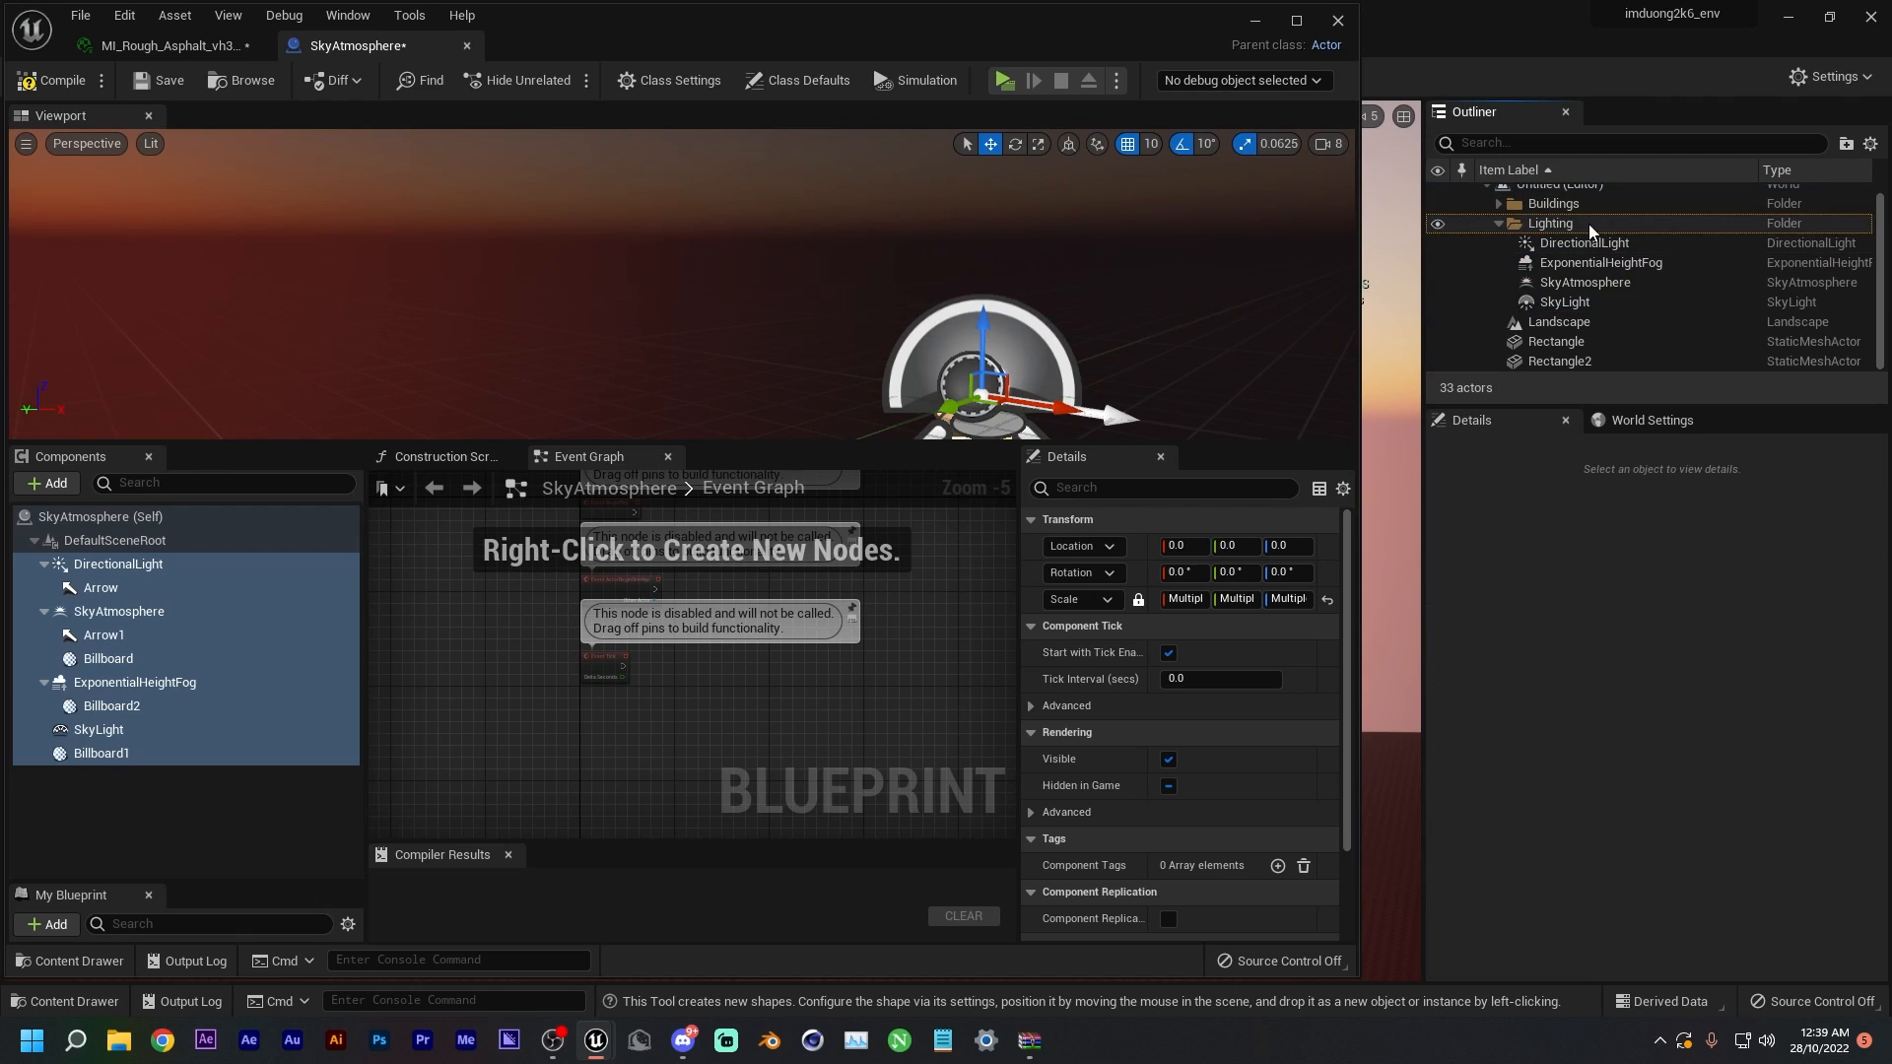
pyautogui.keyDown('shift'); pyautogui.click(1589, 303); pyautogui.keyUp('shift')
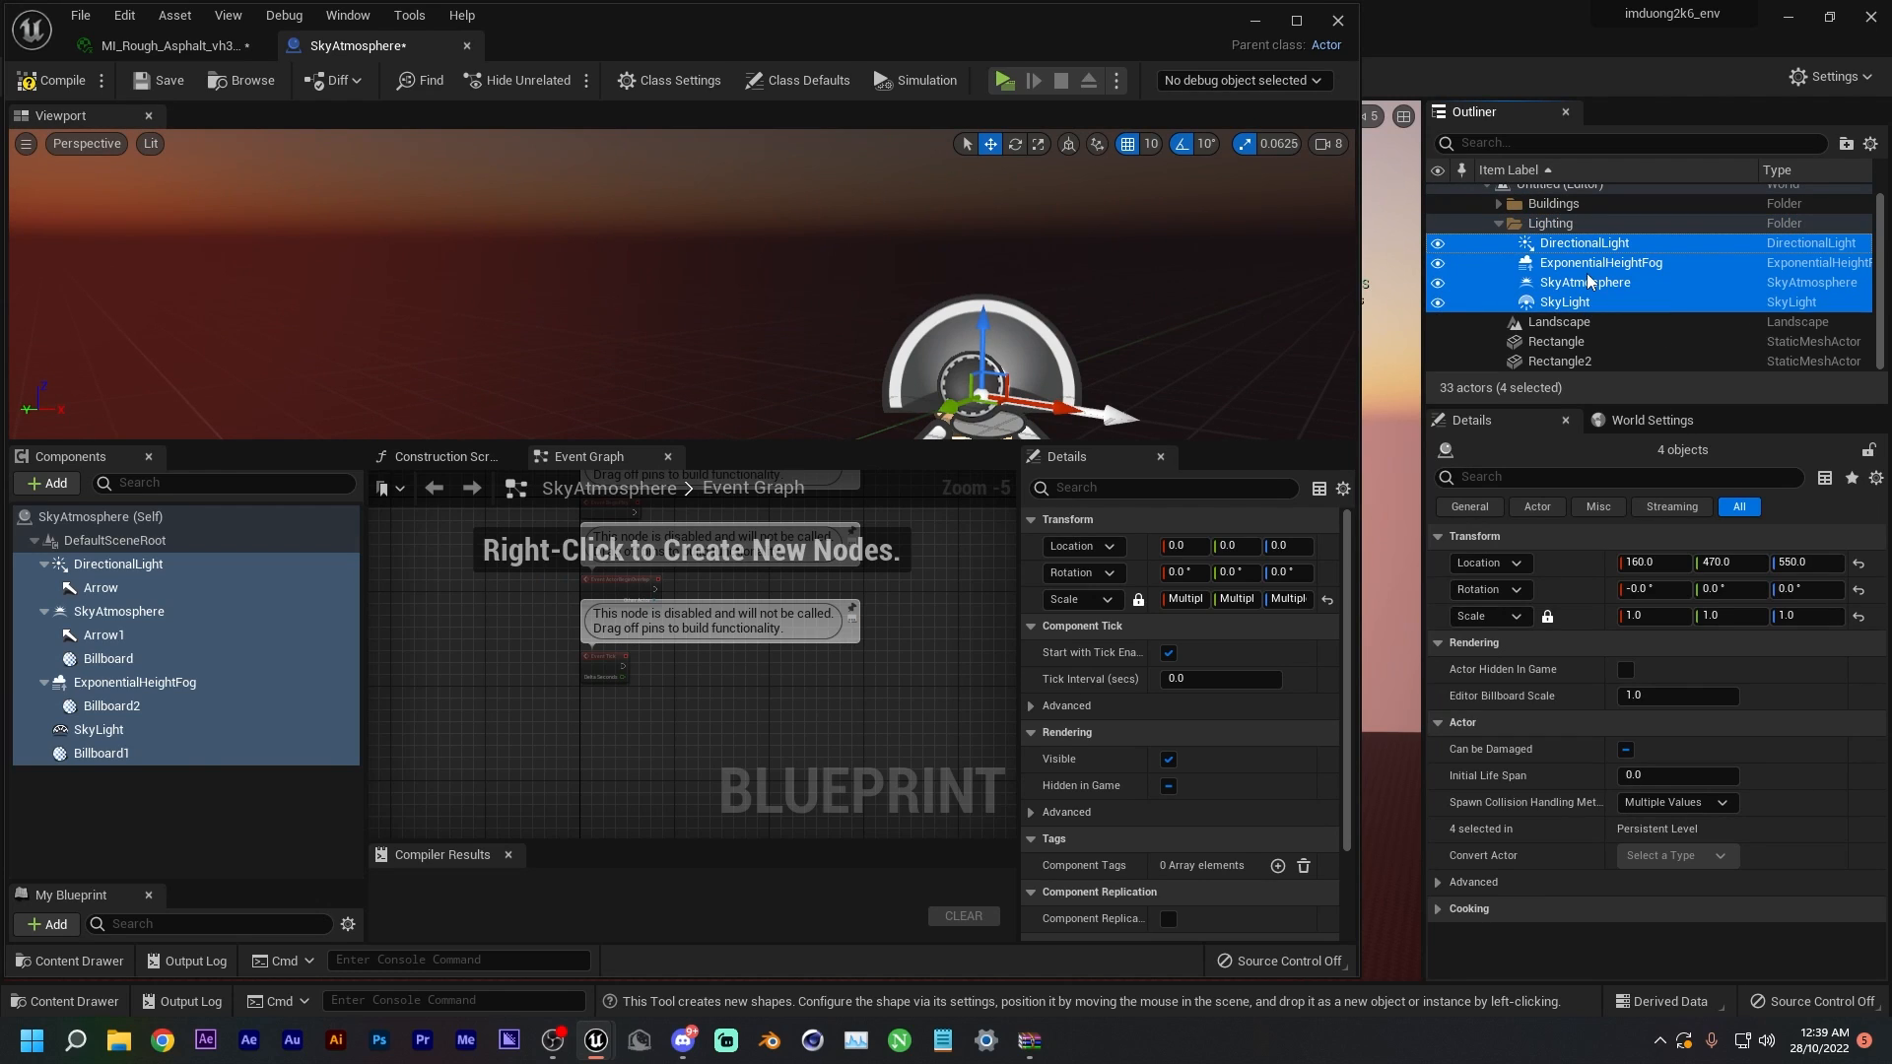
pyautogui.press('Delete')
pyautogui.click(1577, 239)
pyautogui.press('Delete')
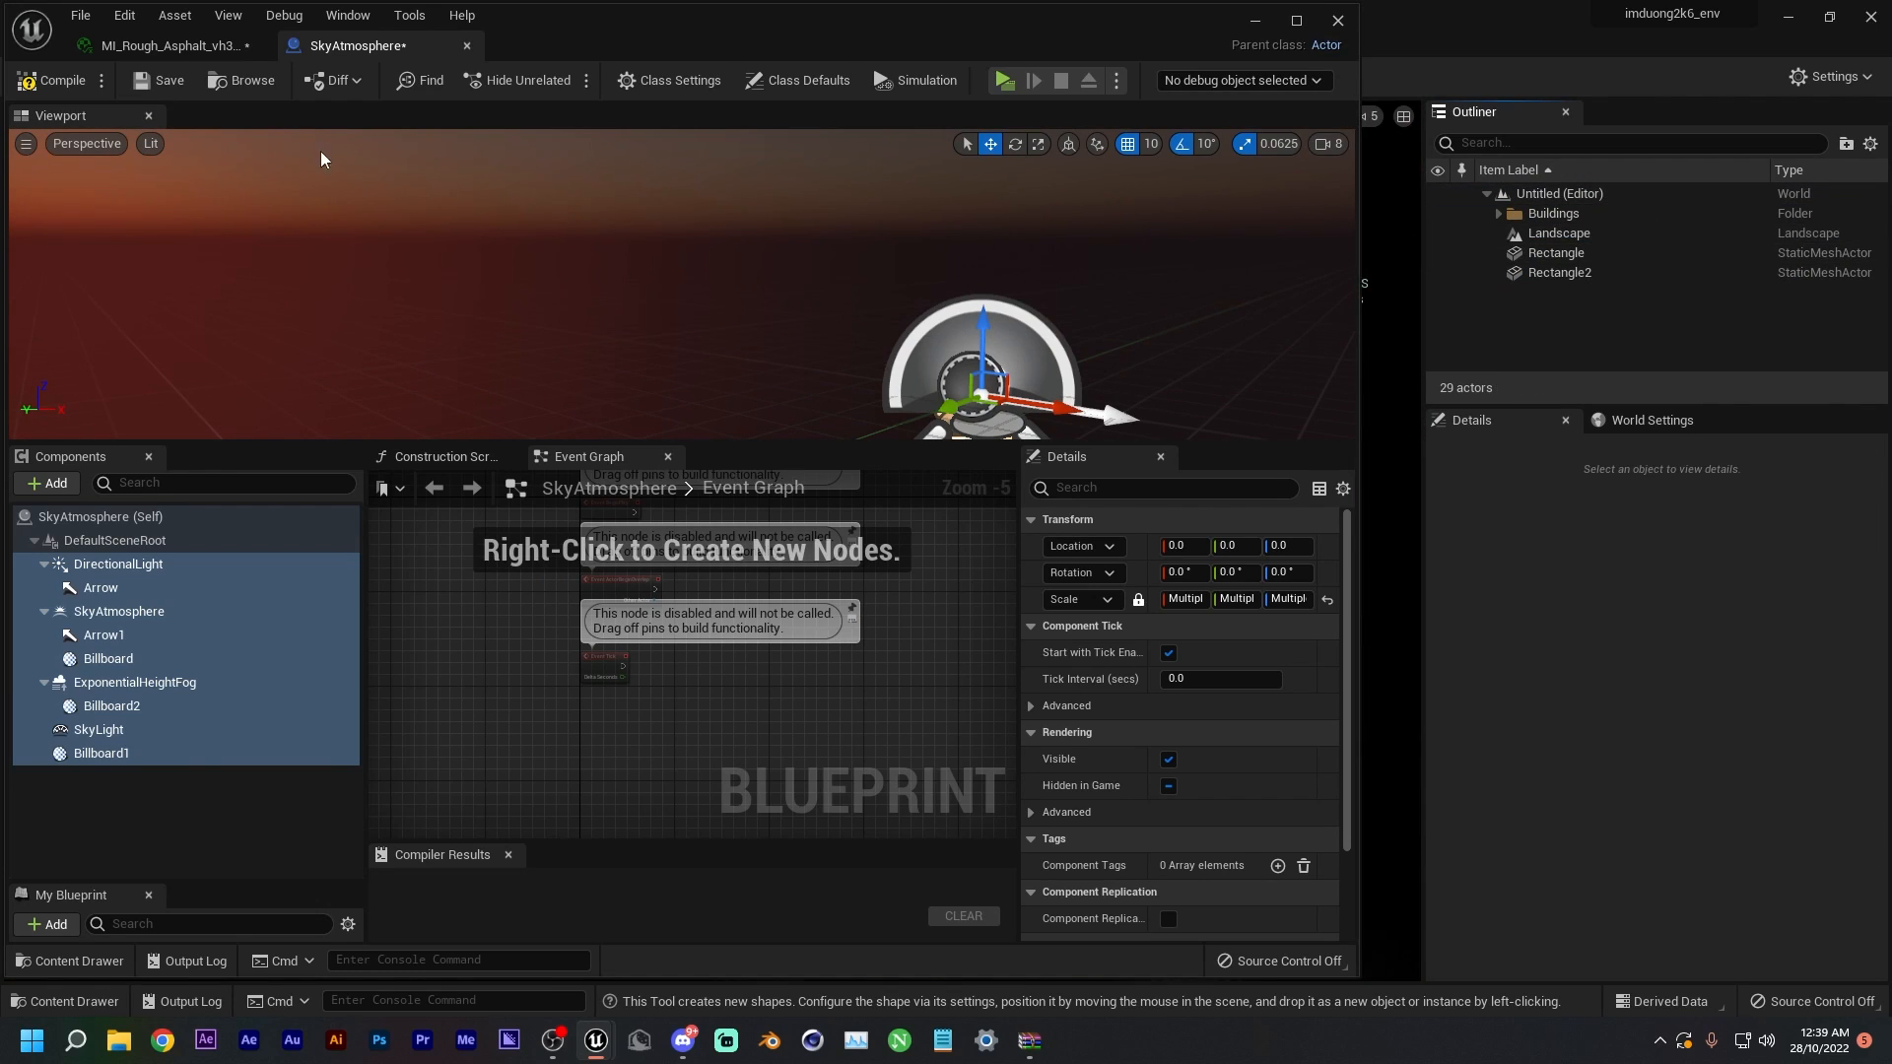
# - Compile the SkyAtmosphere blueprint, close its editor and place the blueprint in the level
pyautogui.click(45, 89)
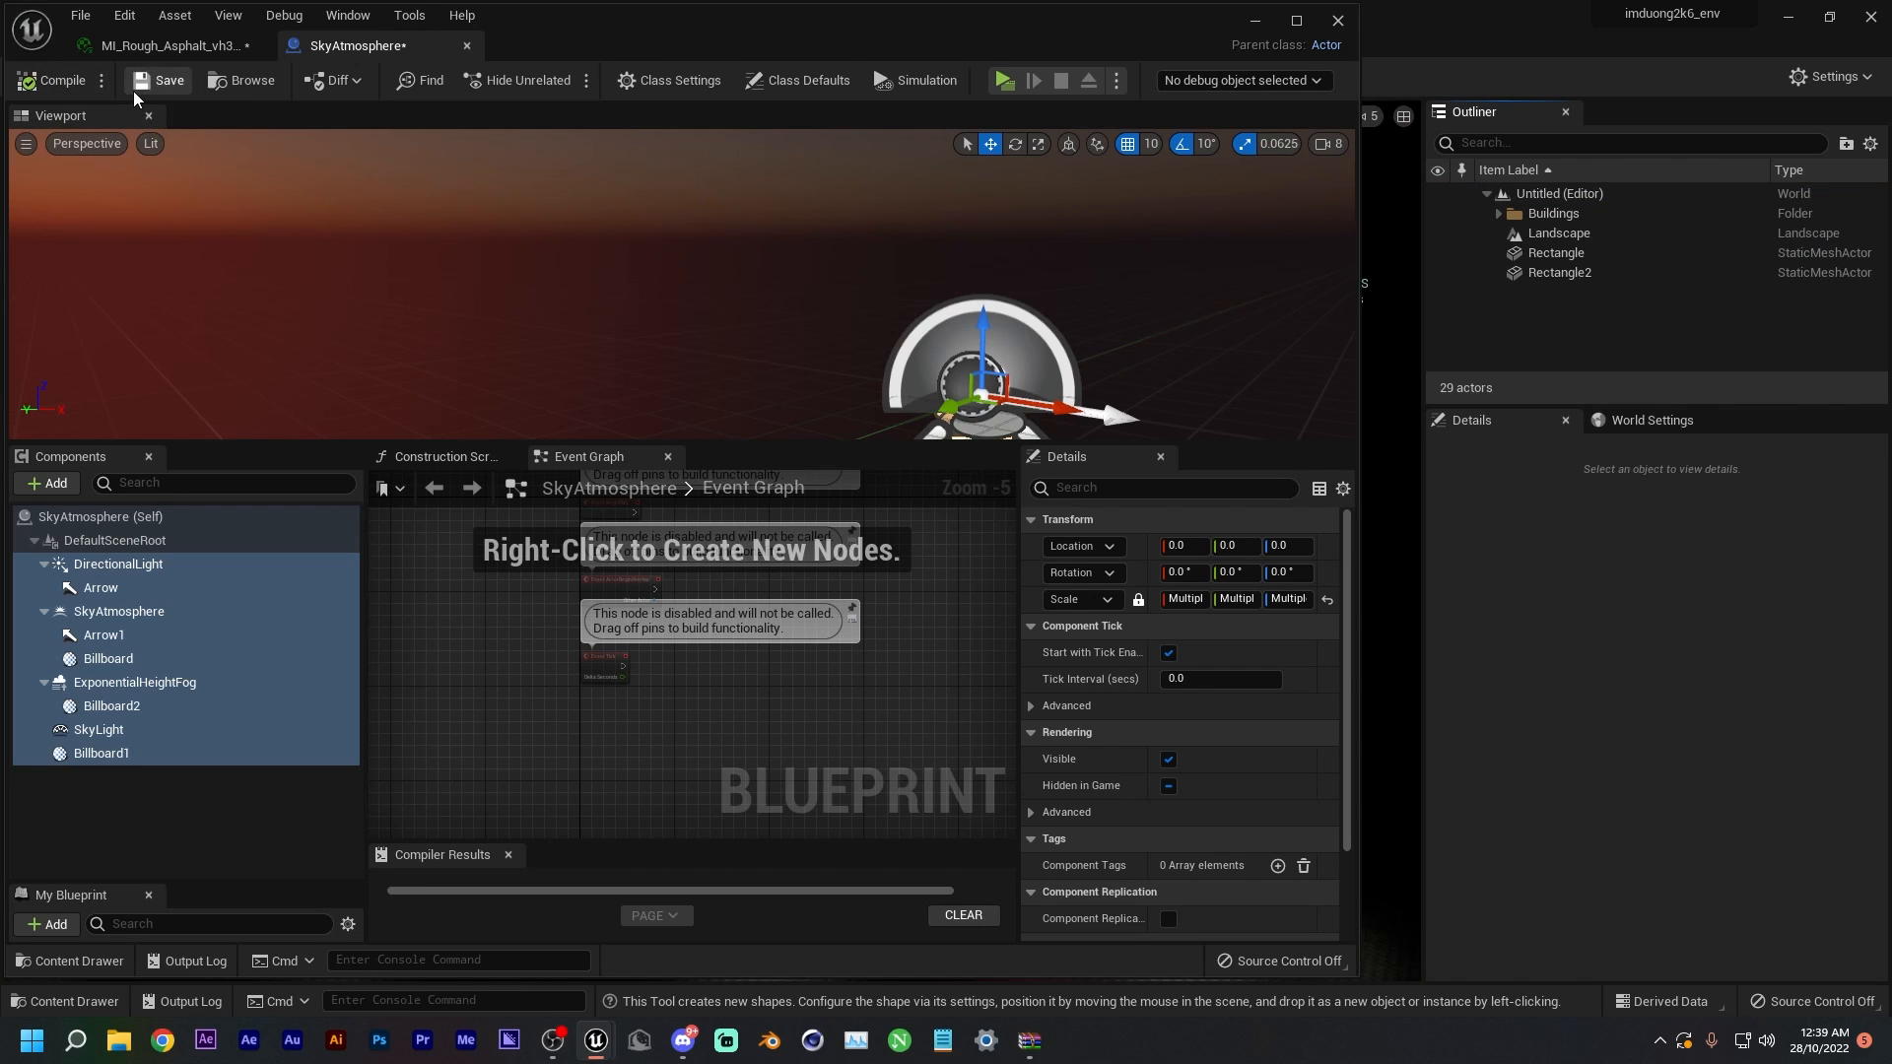
pyautogui.click(1338, 20)
pyautogui.click(68, 1005)
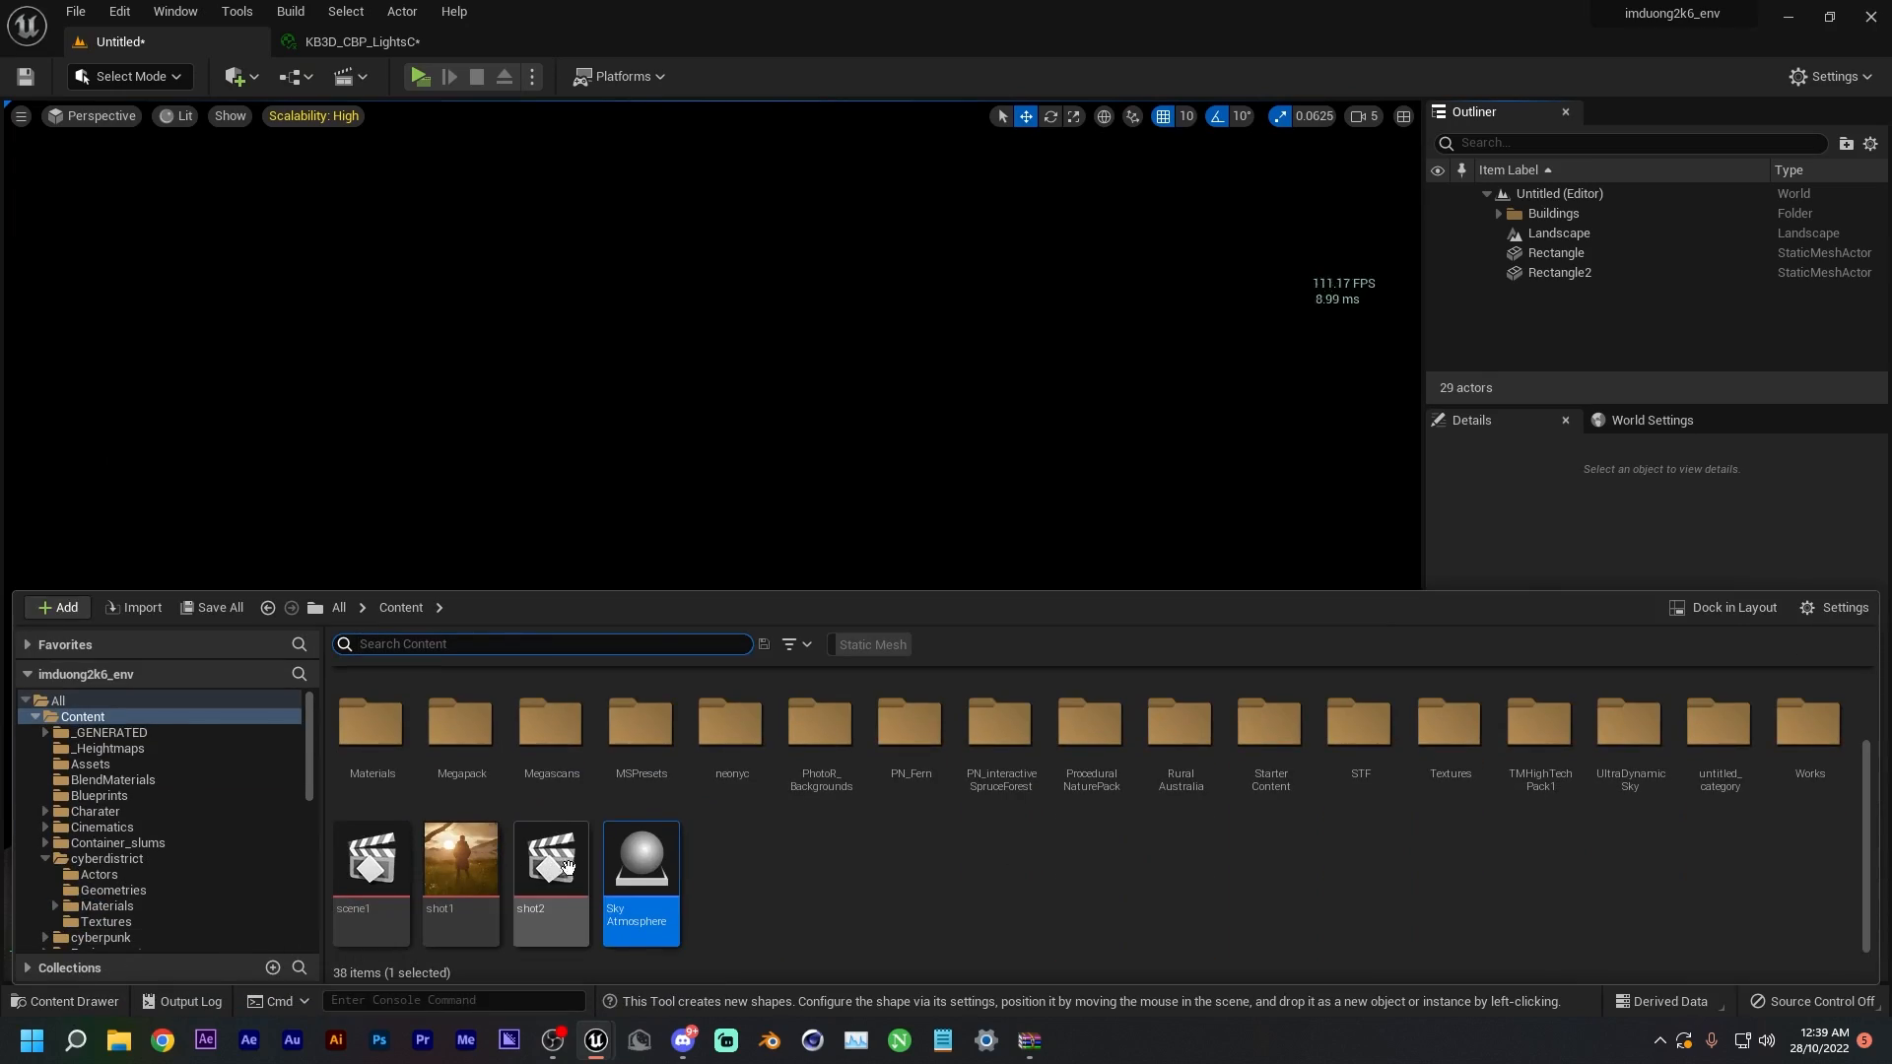
pyautogui.moveTo(732, 466); pyautogui.dragTo(745, 363)
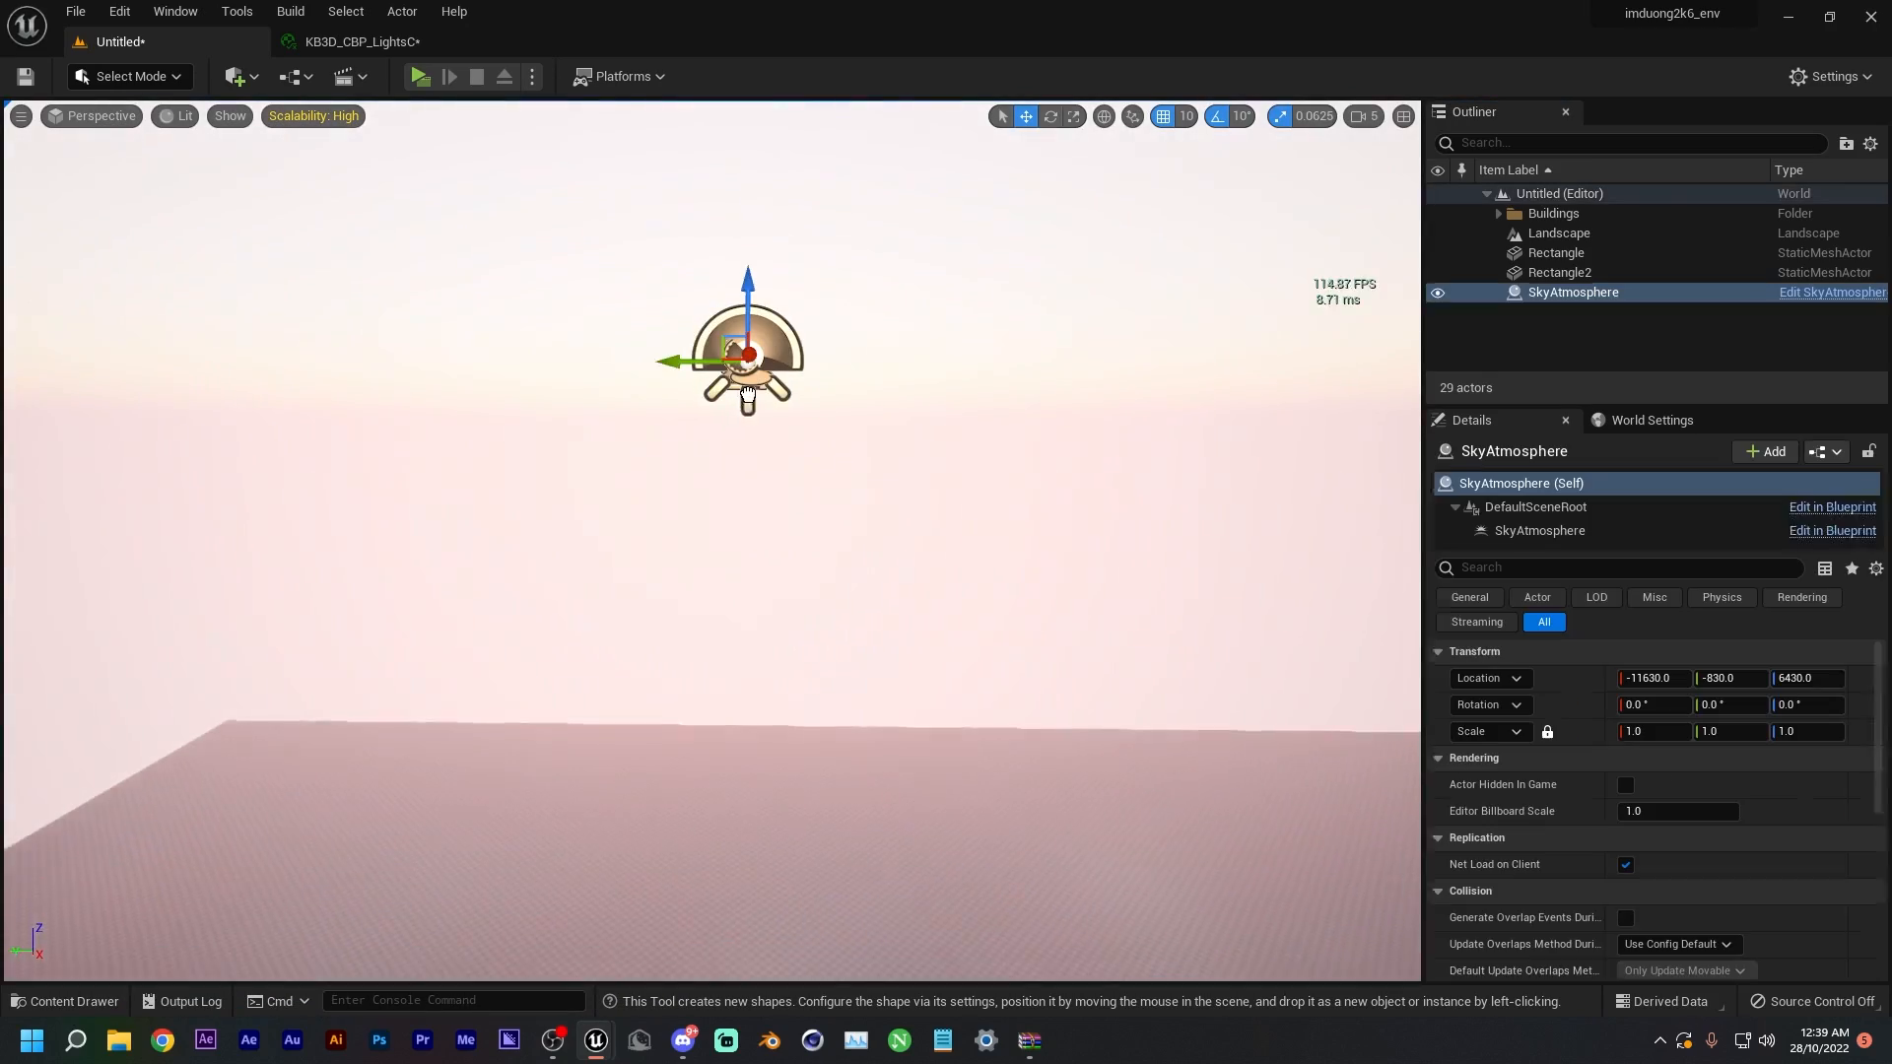
# - Examine the city street's buildings and neon lights under the SkyAtmosphere blueprint's lighting, focusing on the CyberBunny building
pyautogui.moveTo(962, 597); pyautogui.dragTo(463, 394, button='right')
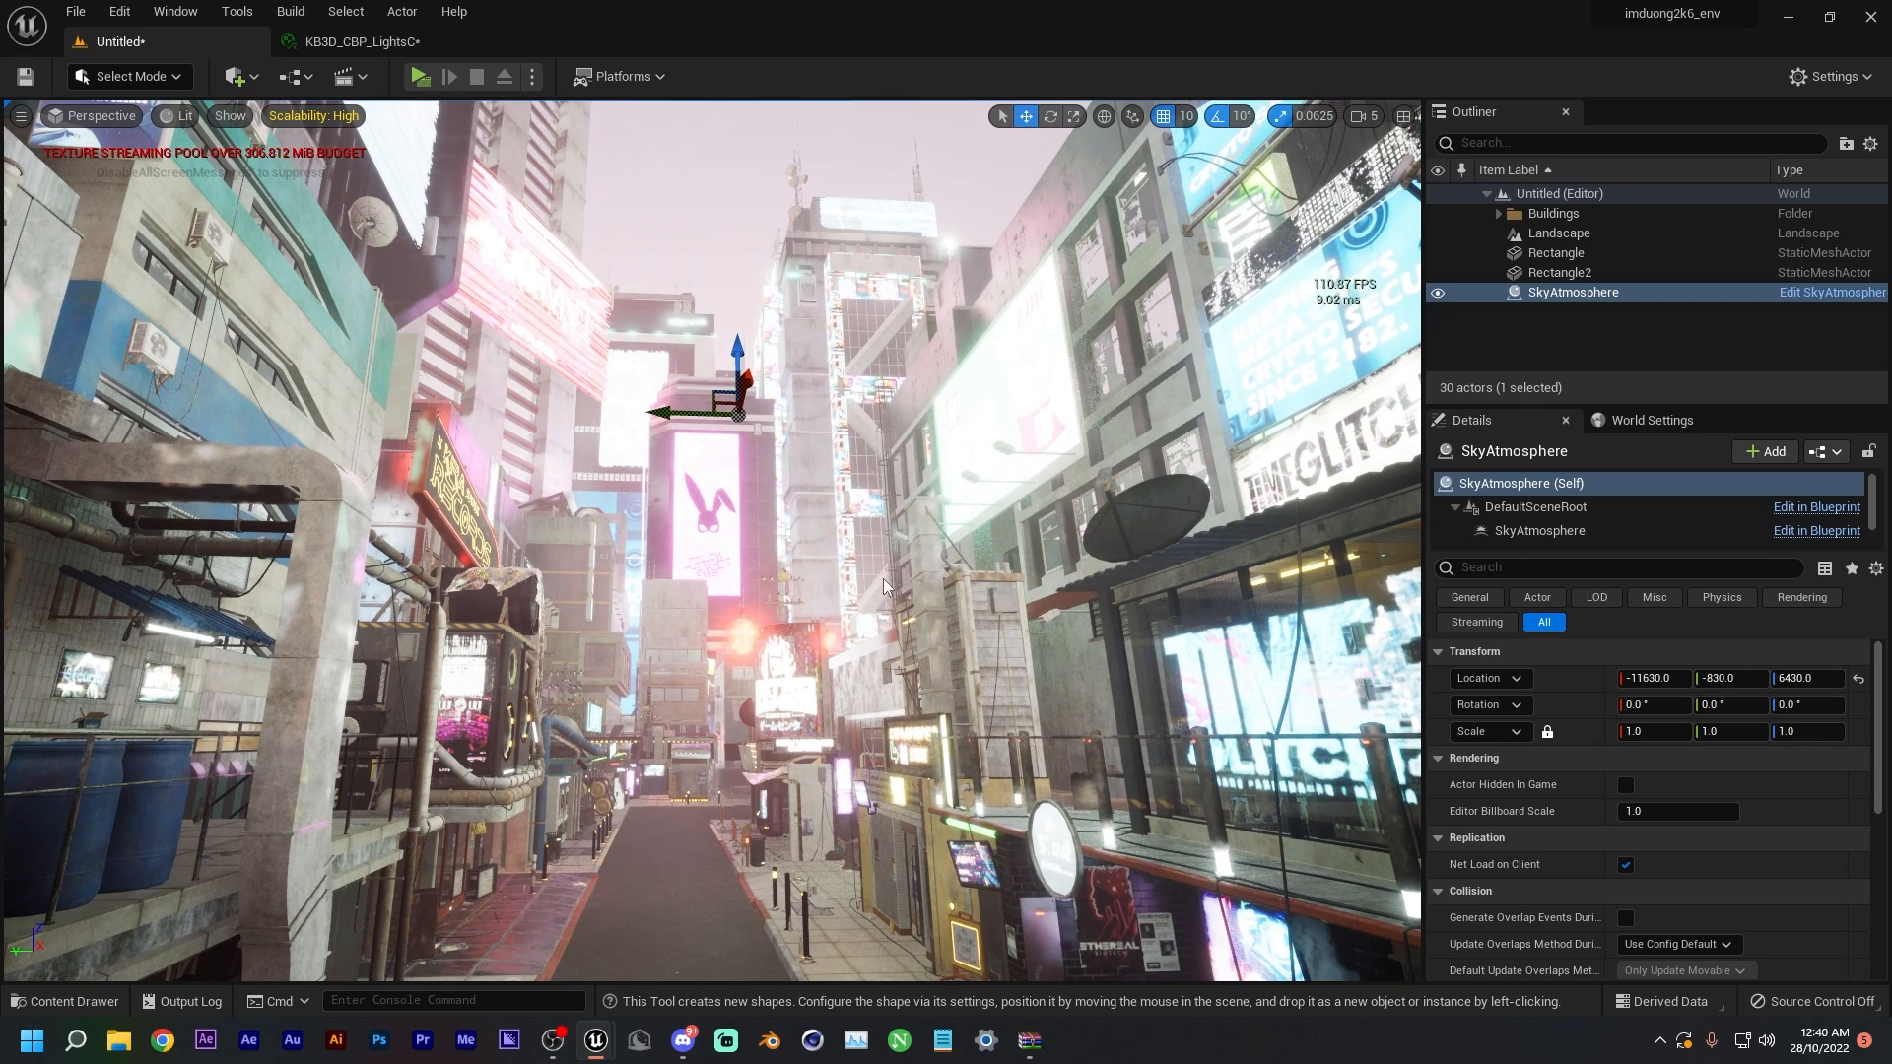
pyautogui.hotkey('ctrl', 'space')
pyautogui.click(788, 483)
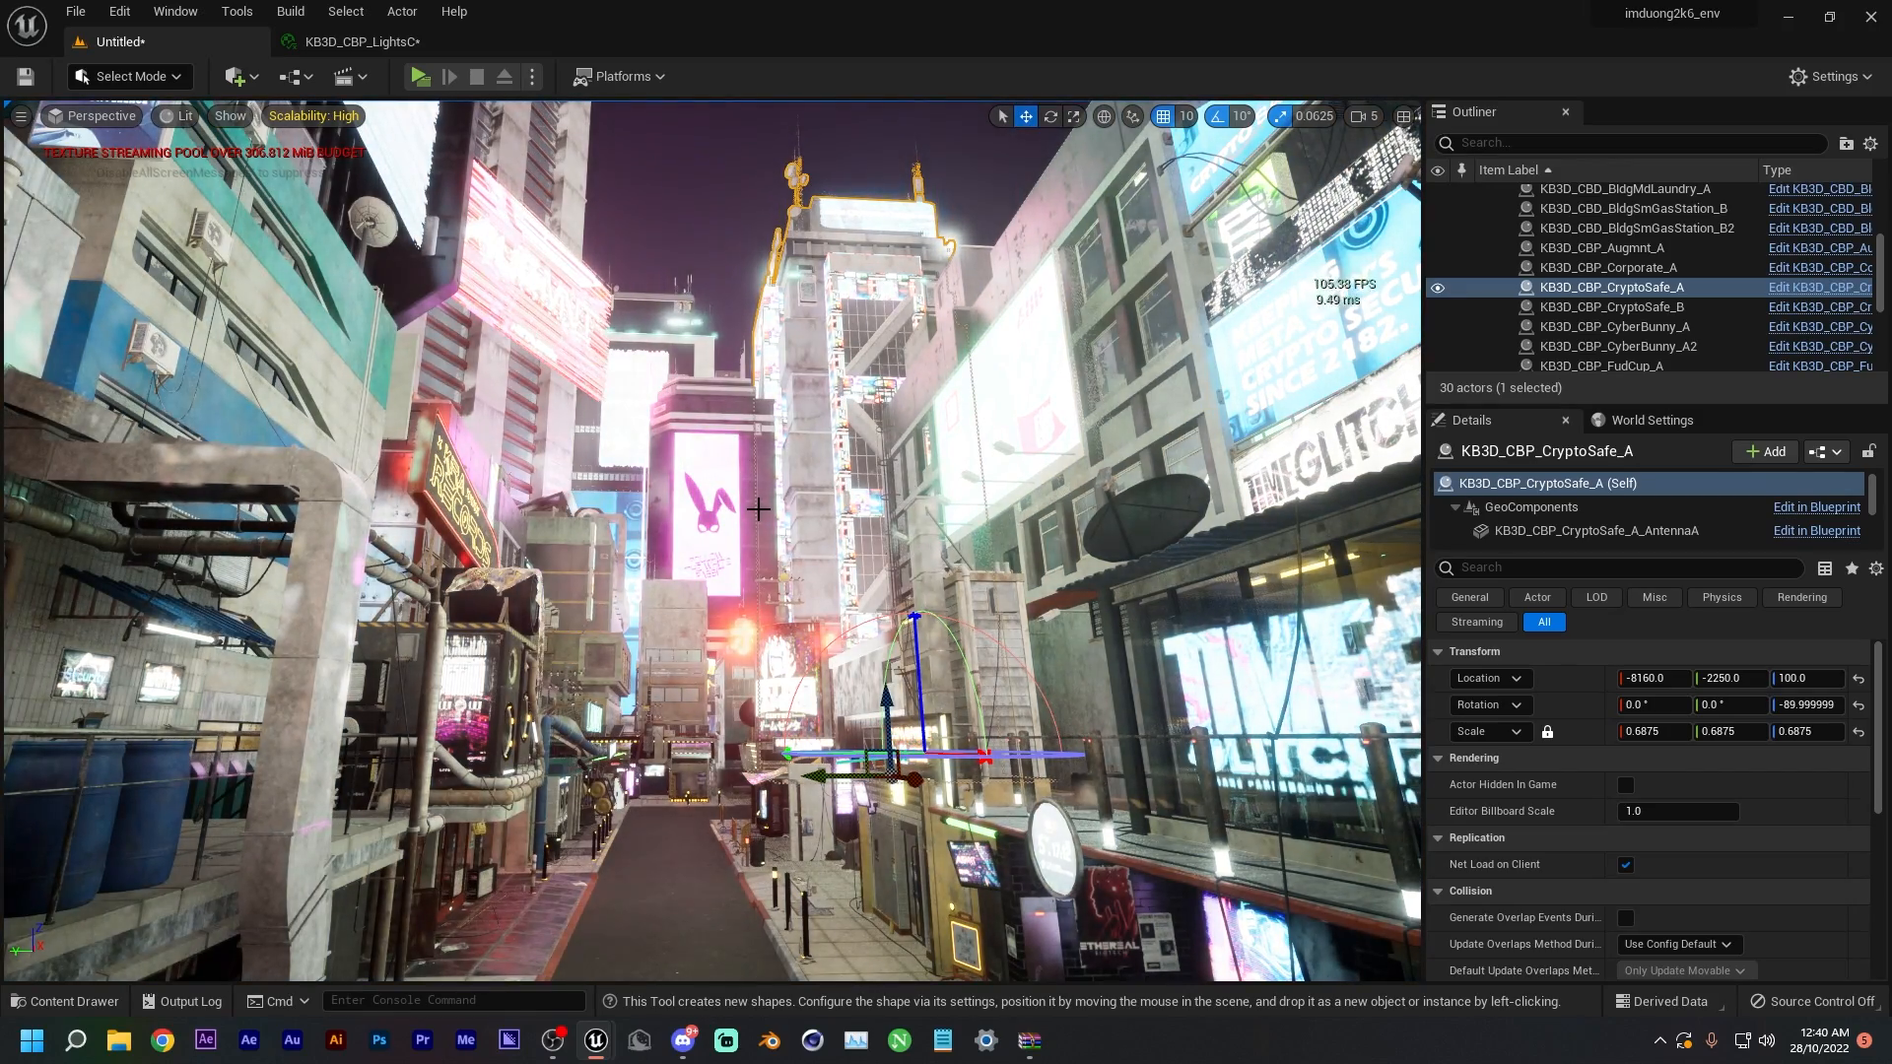
pyautogui.click(758, 508)
pyautogui.press('f')
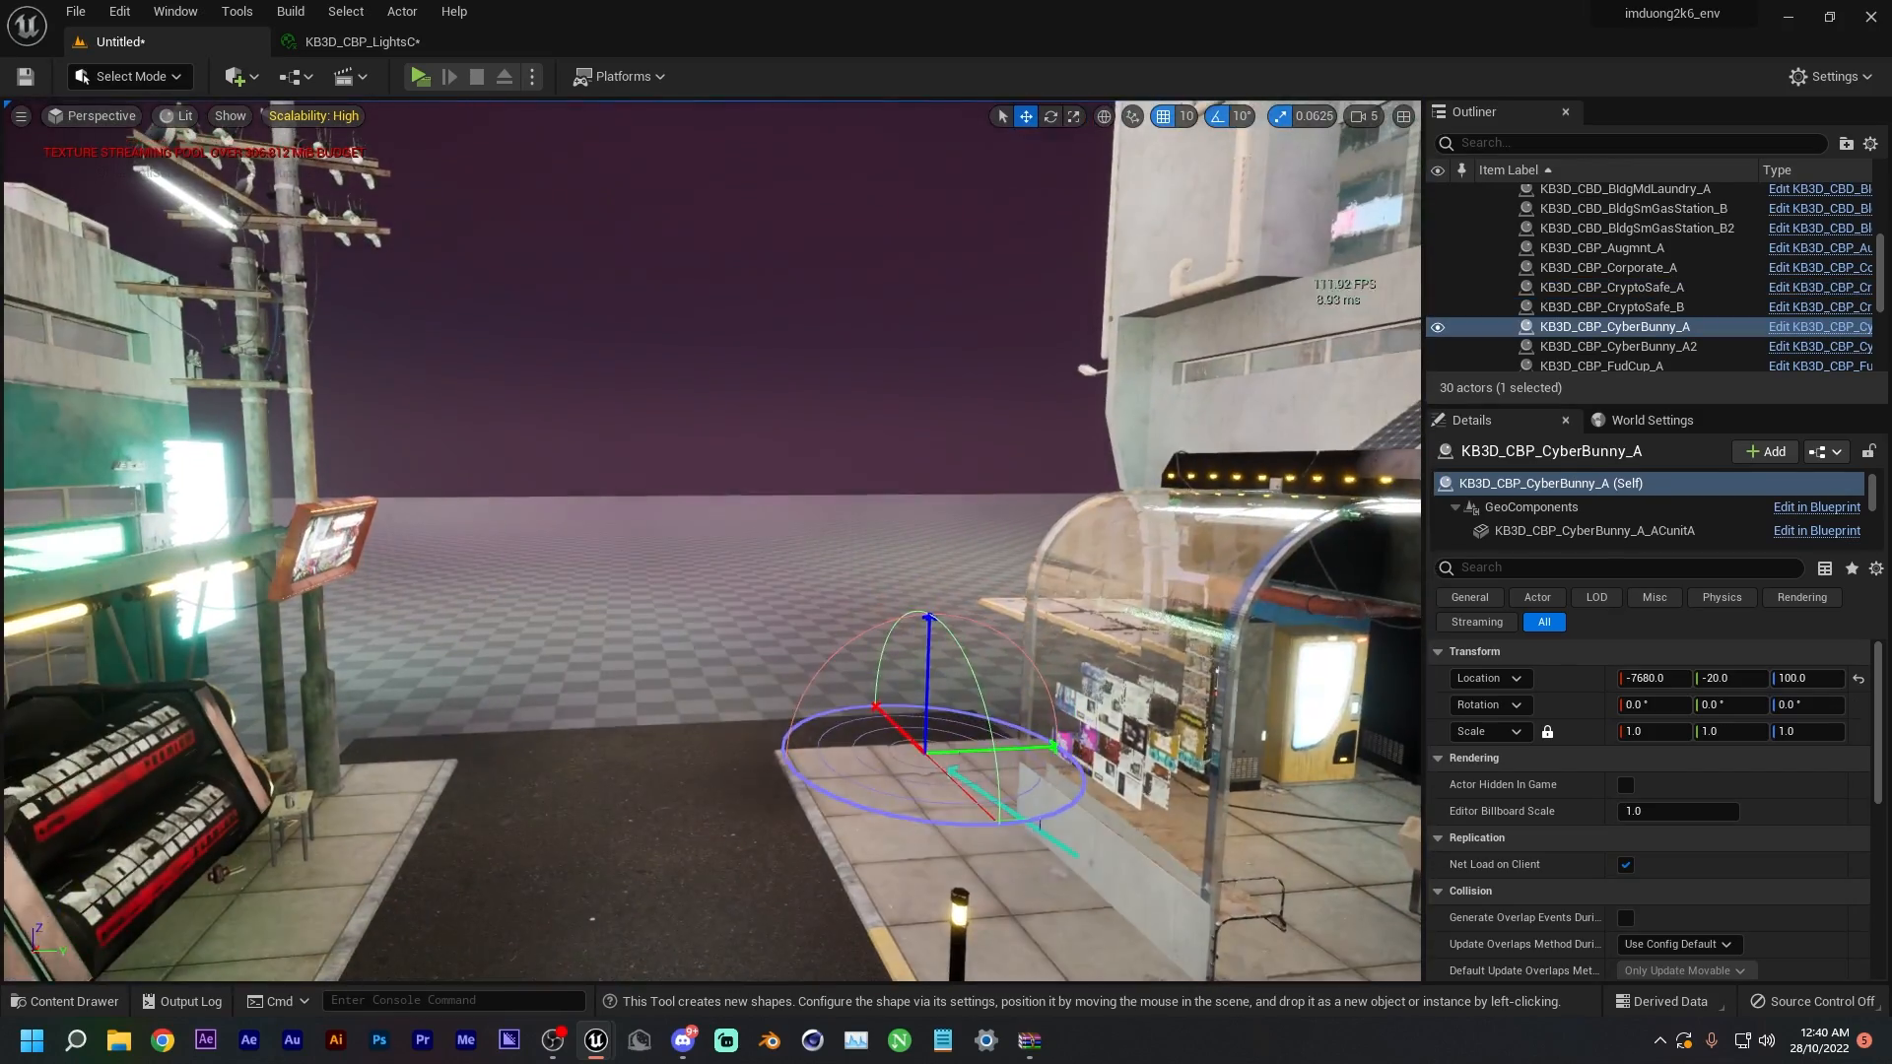
pyautogui.moveTo(758, 508); pyautogui.dragTo(1311, 350, button='right')
pyautogui.press('w')
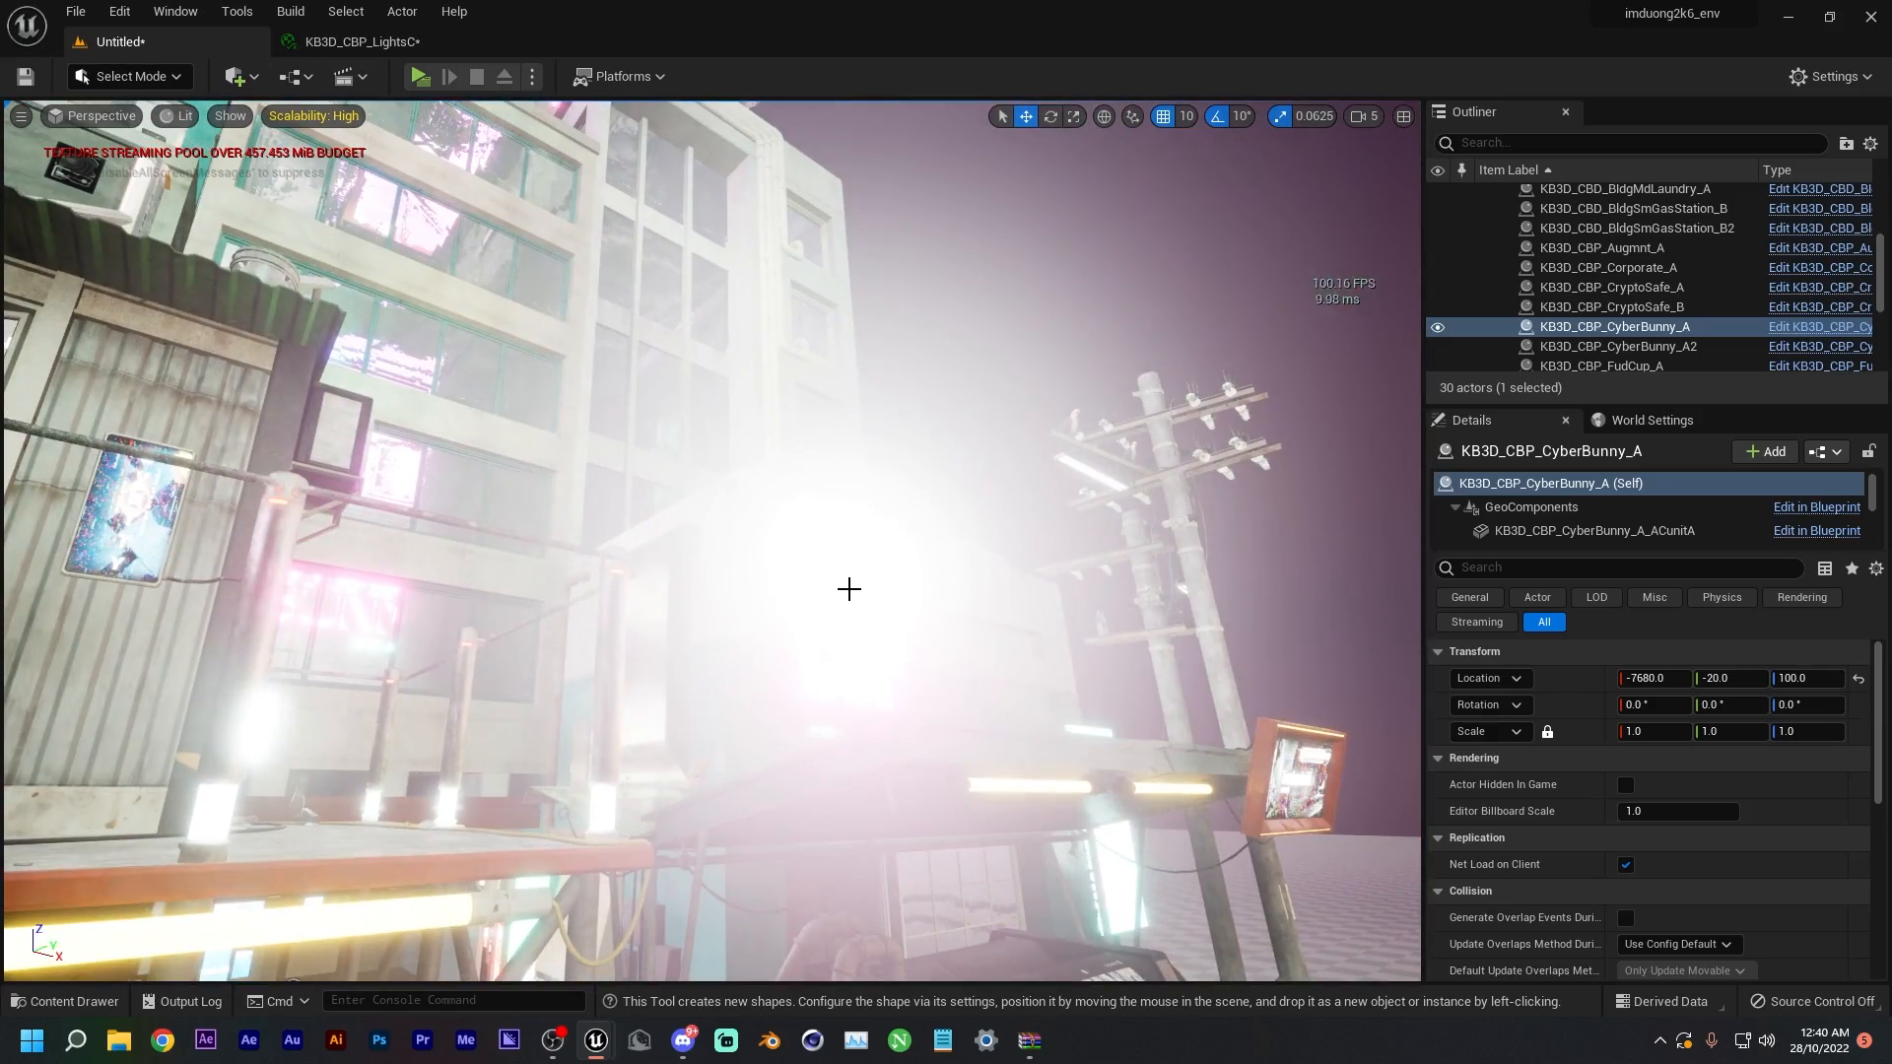
# - Open the KB3D_CBP_CyberBunny_A building's blueprint and look through its class default settings
pyautogui.click(849, 589)
pyautogui.moveTo(849, 589); pyautogui.dragTo(547, 630, button='right')
pyautogui.click(865, 419)
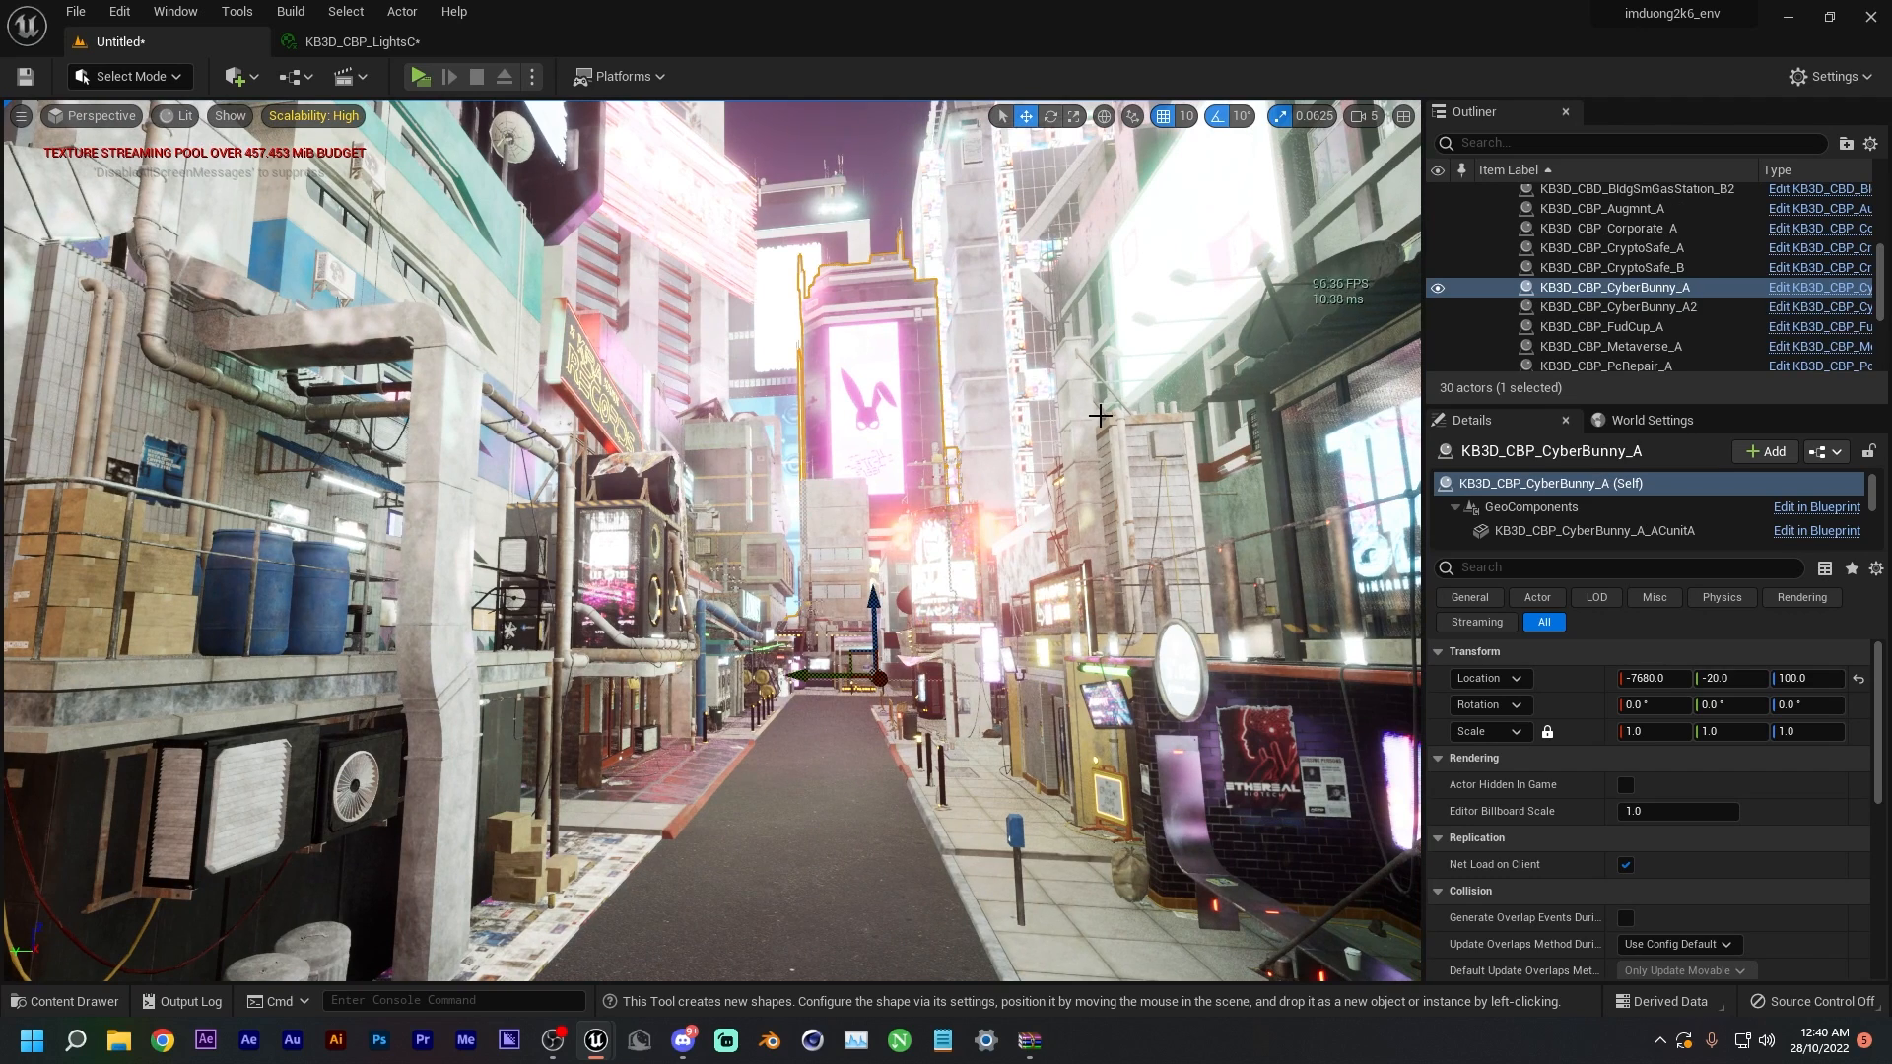
pyautogui.click(1798, 290)
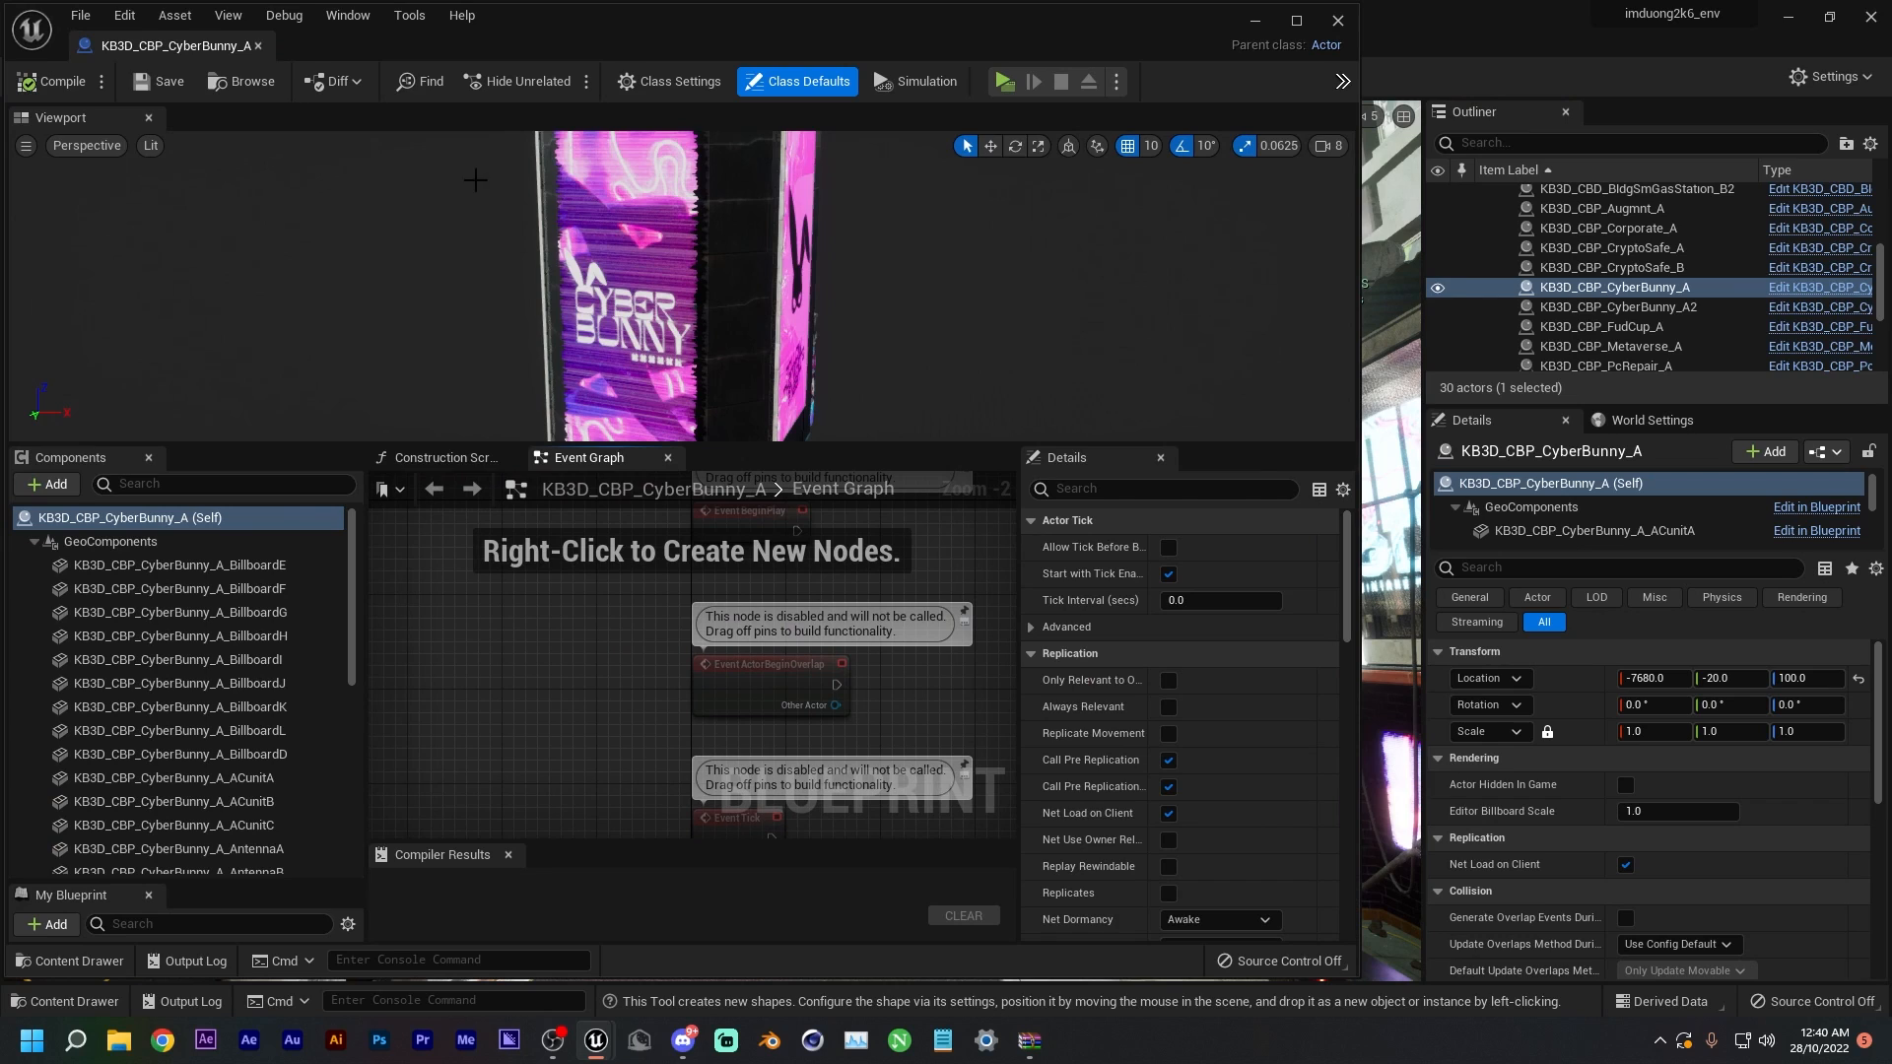
pyautogui.scroll(-15, 1215, 661)
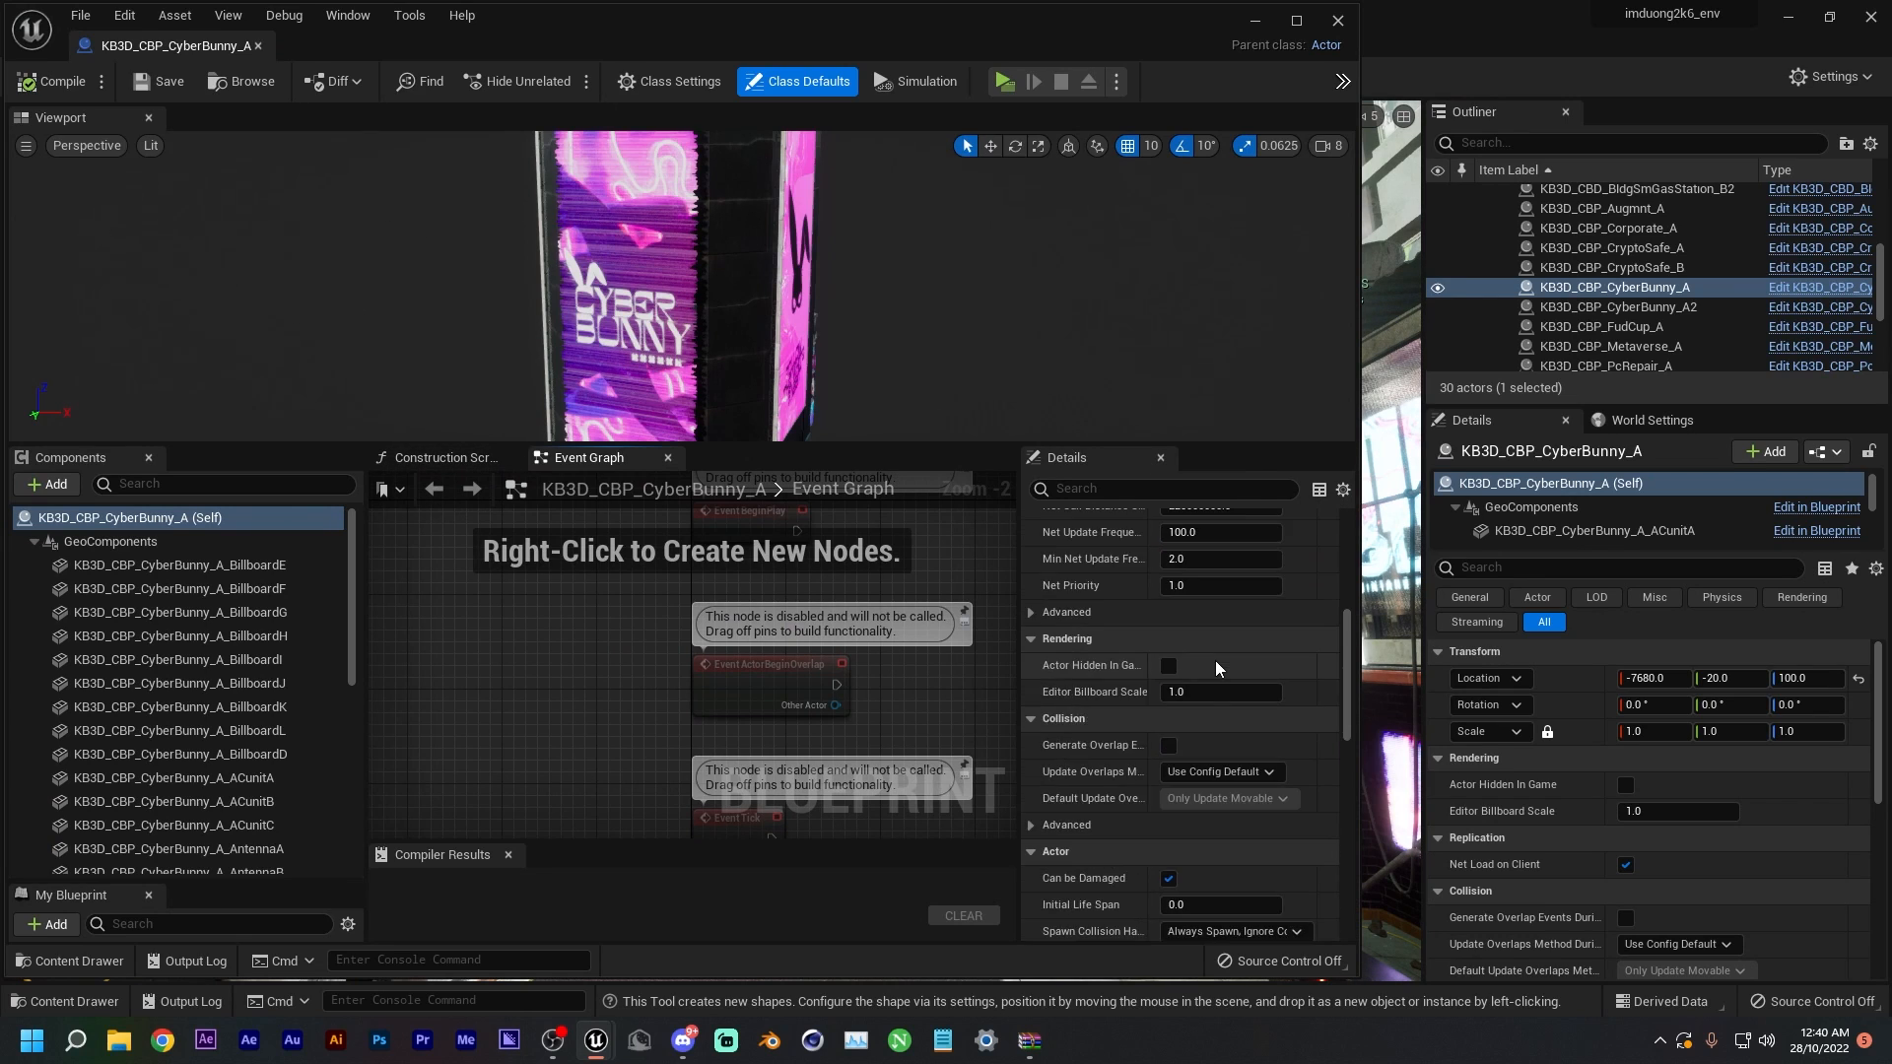
pyautogui.scroll(10, 1220, 651)
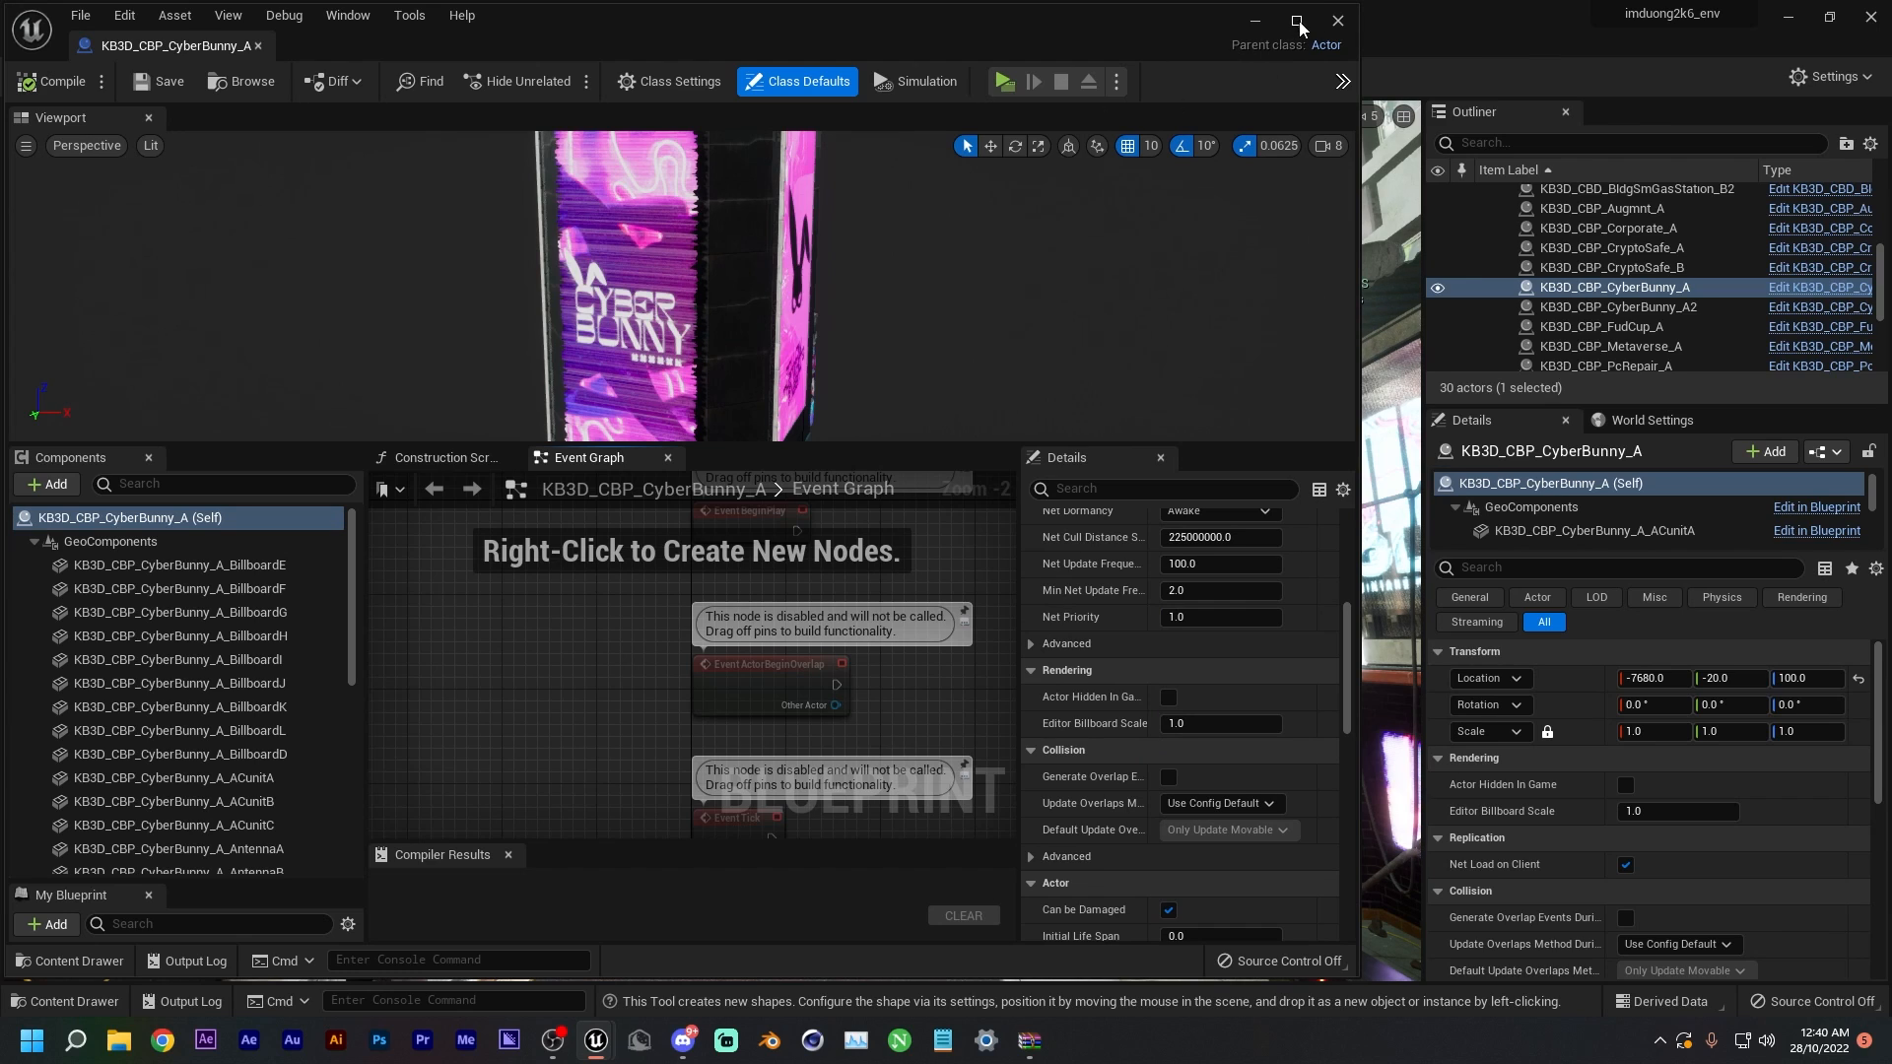
pyautogui.scroll(5, 1220, 777)
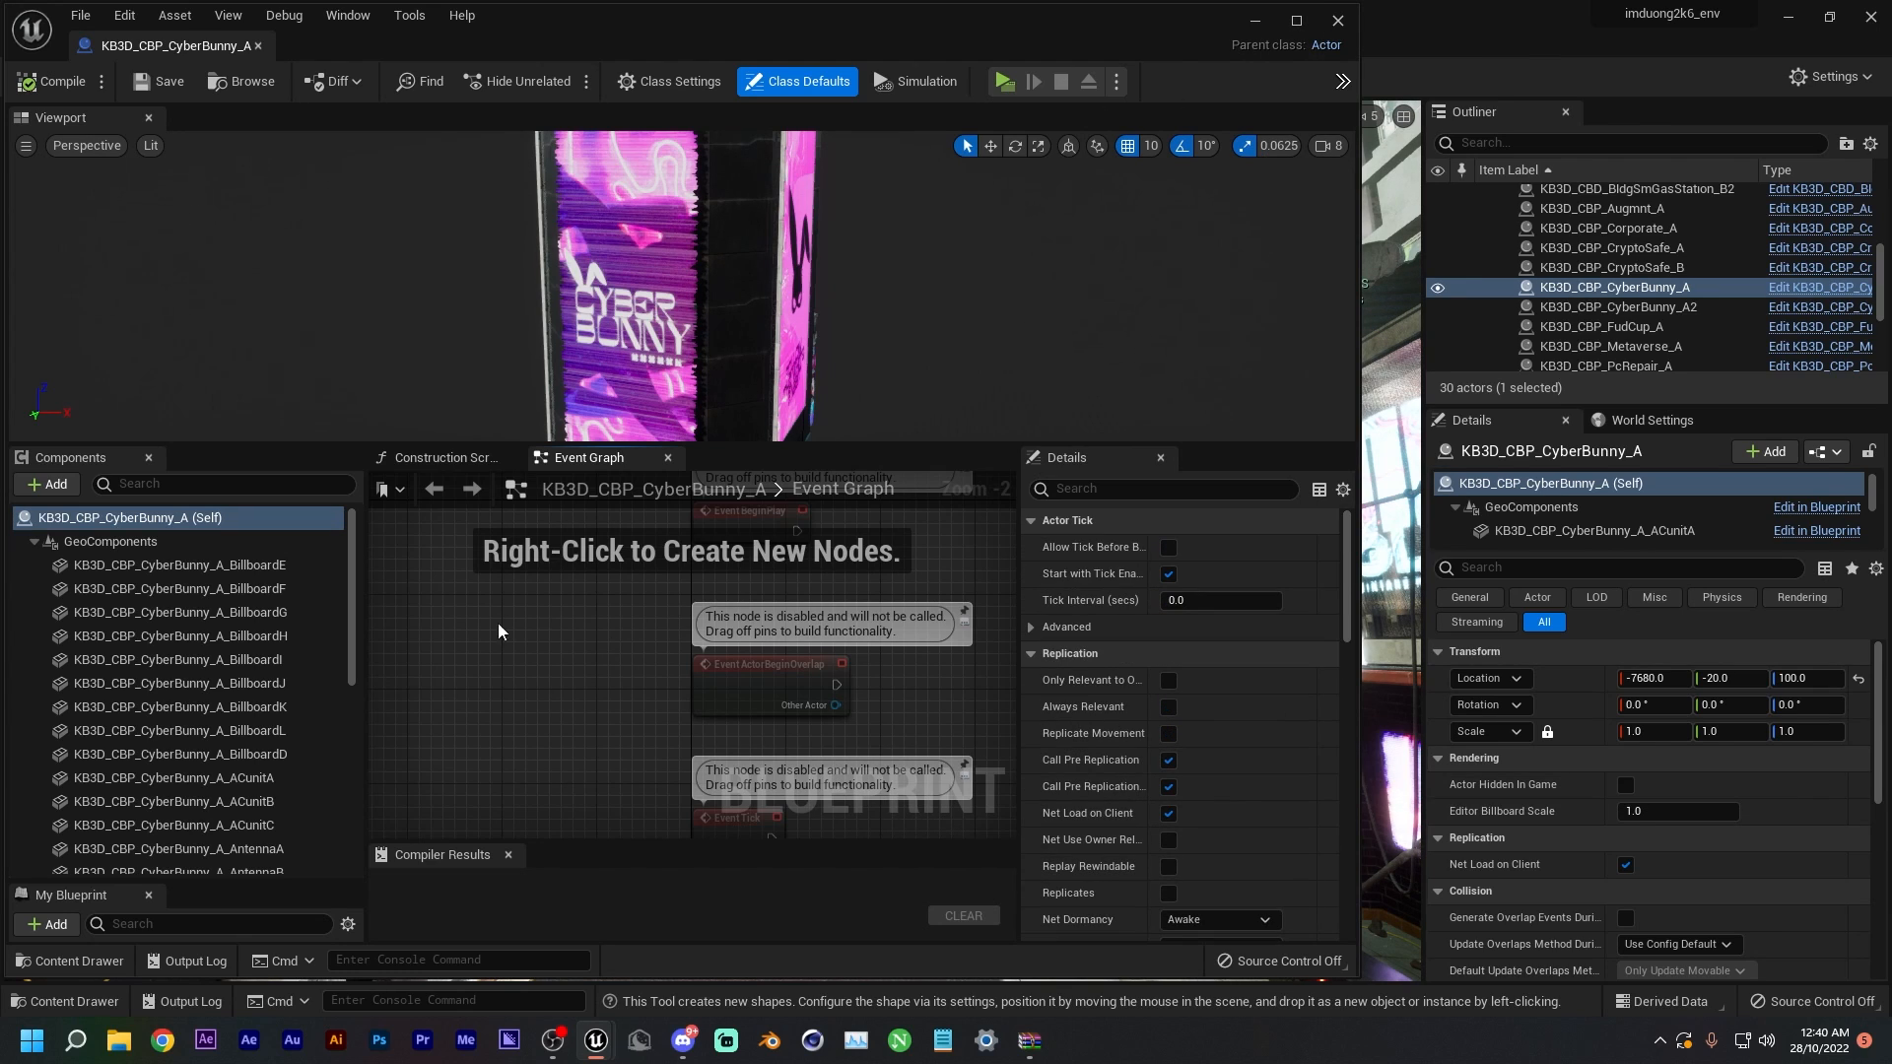
# - Inspect the Cyber Bunny billboard's static mesh and its KB3D_CBP_AtlasHoloC material parameters, and close the editor
pyautogui.click(111, 541)
pyautogui.click(178, 565)
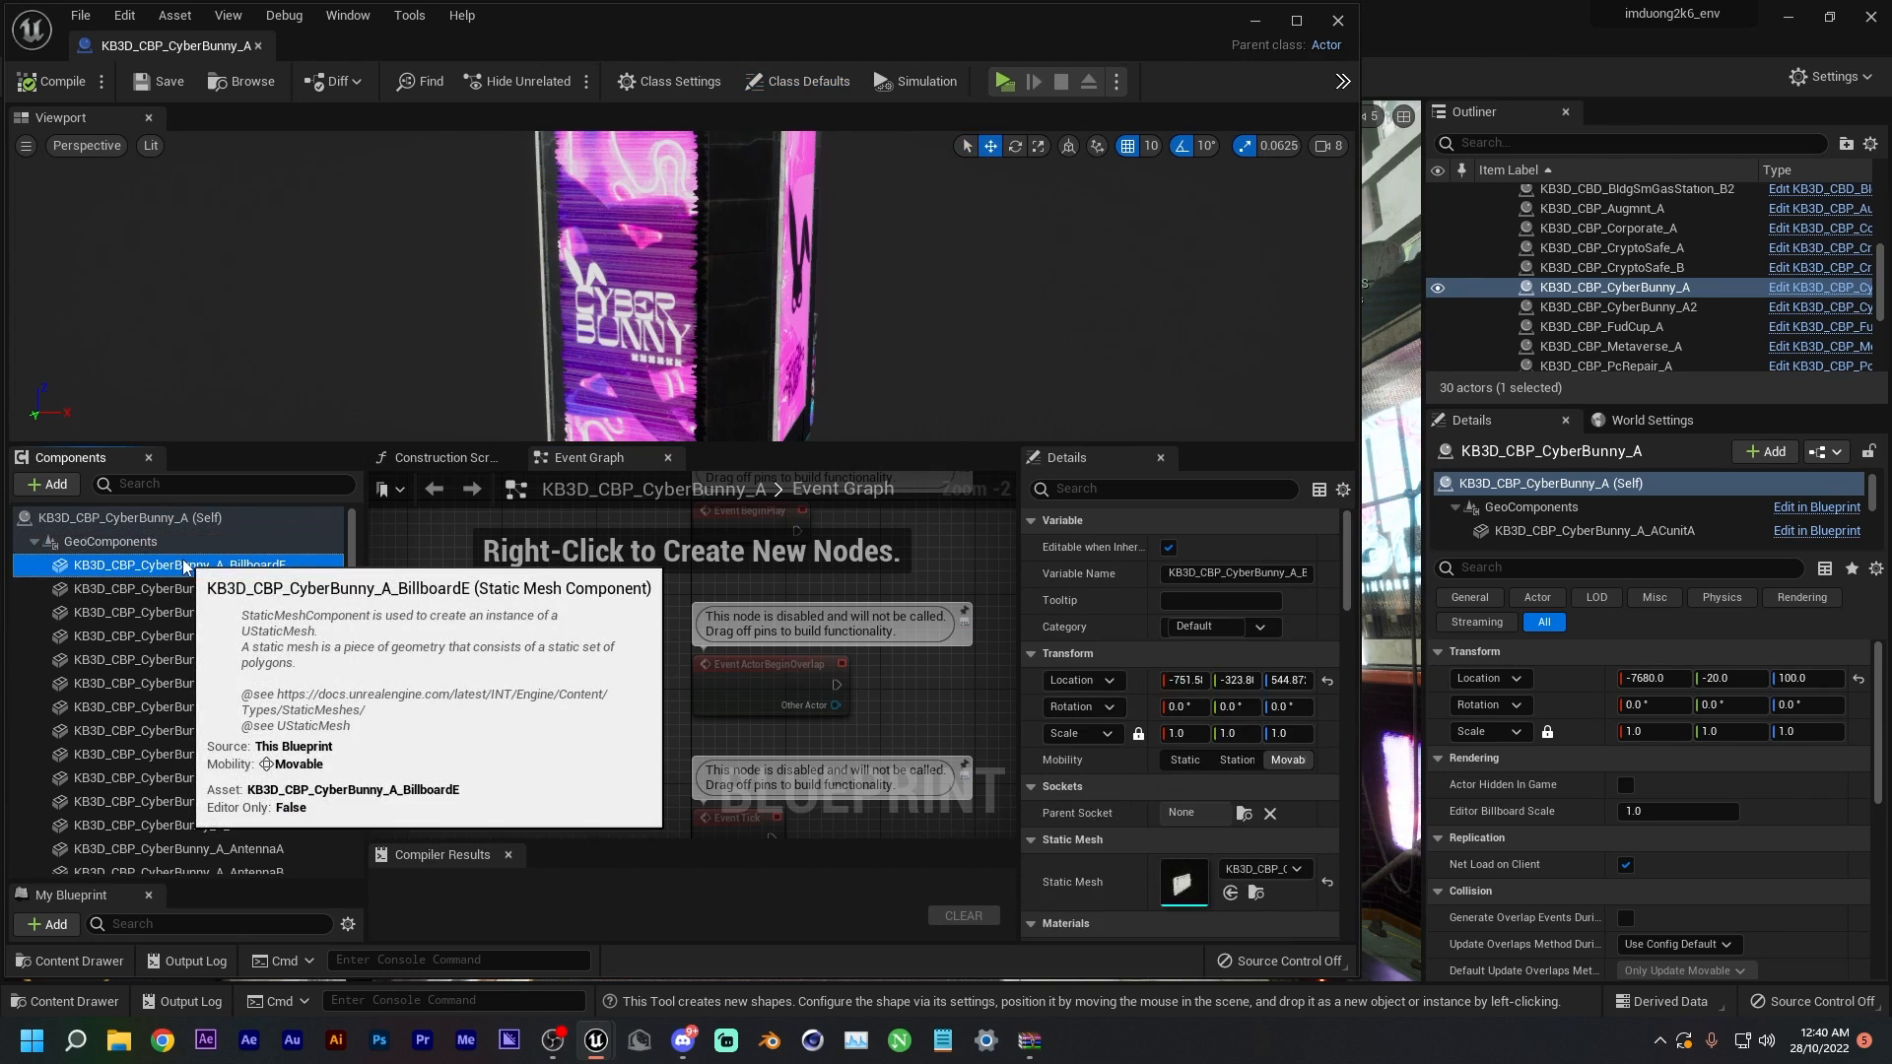
pyautogui.click(639, 295)
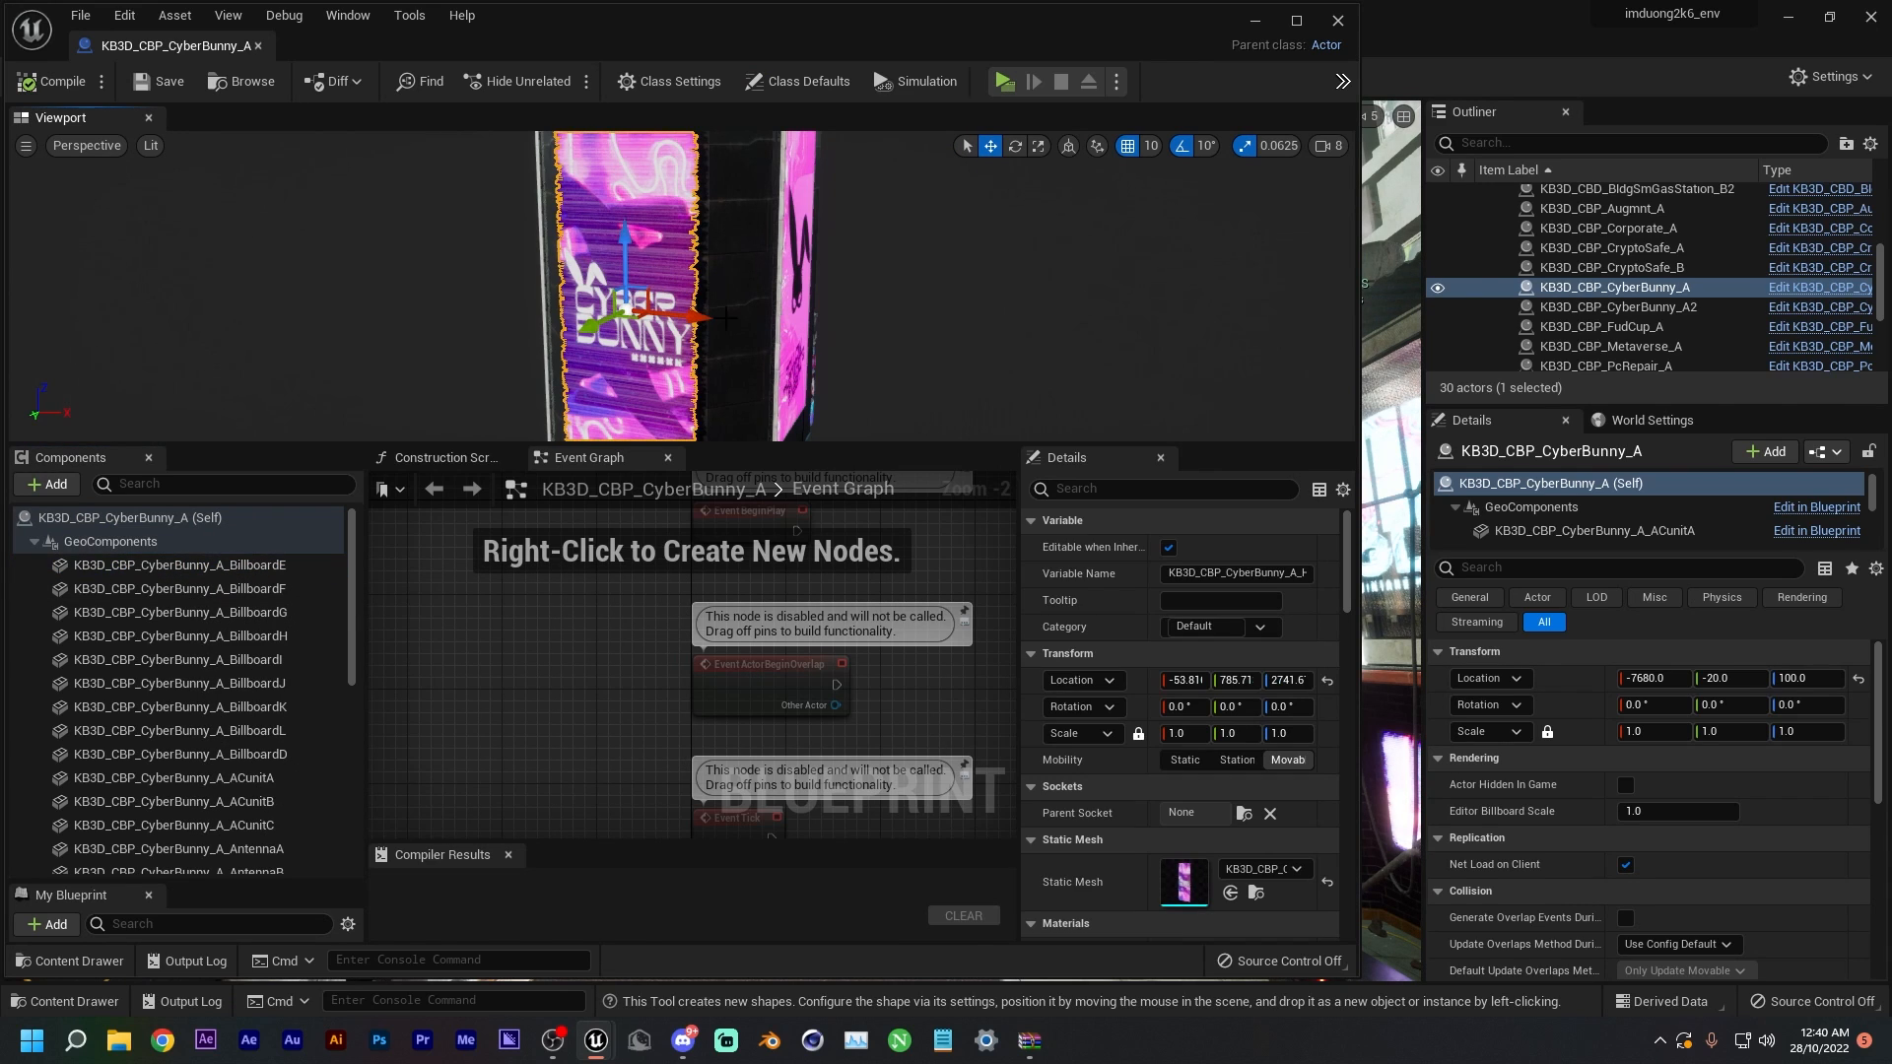
pyautogui.doubleClick(1180, 881)
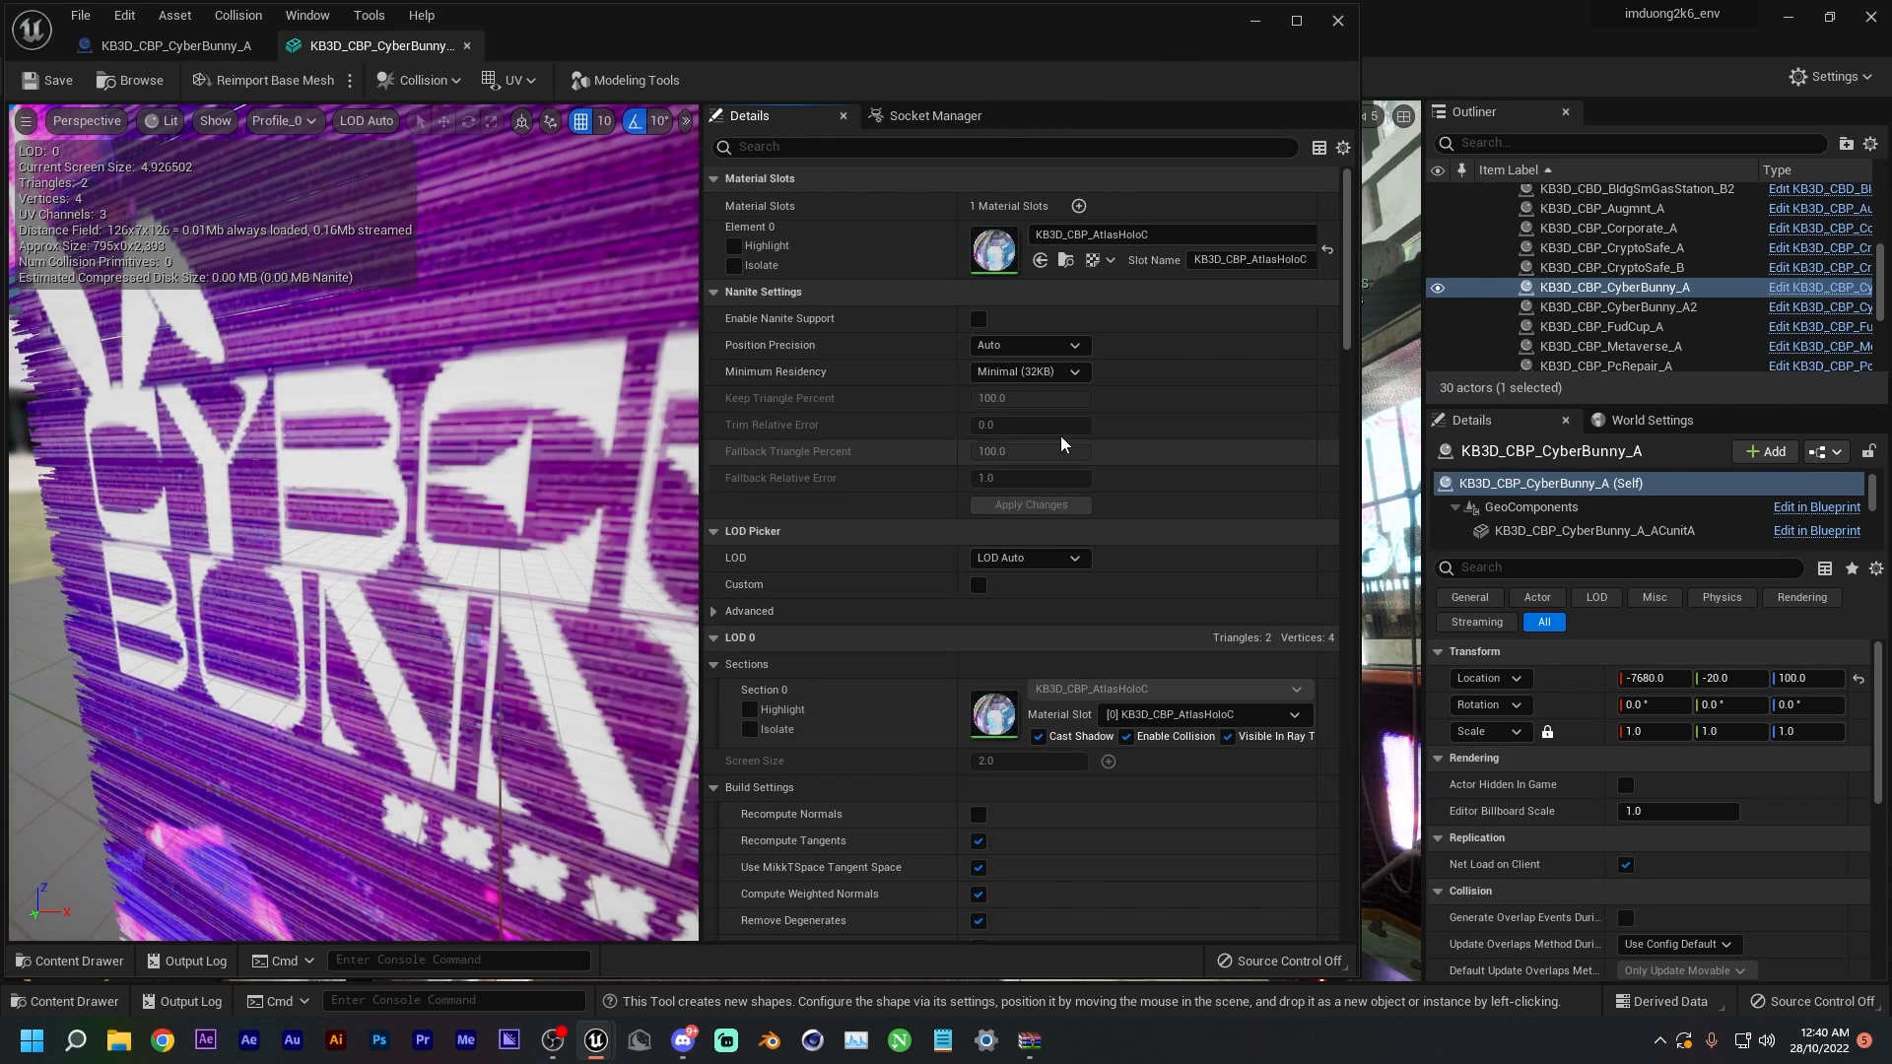
pyautogui.doubleClick(995, 253)
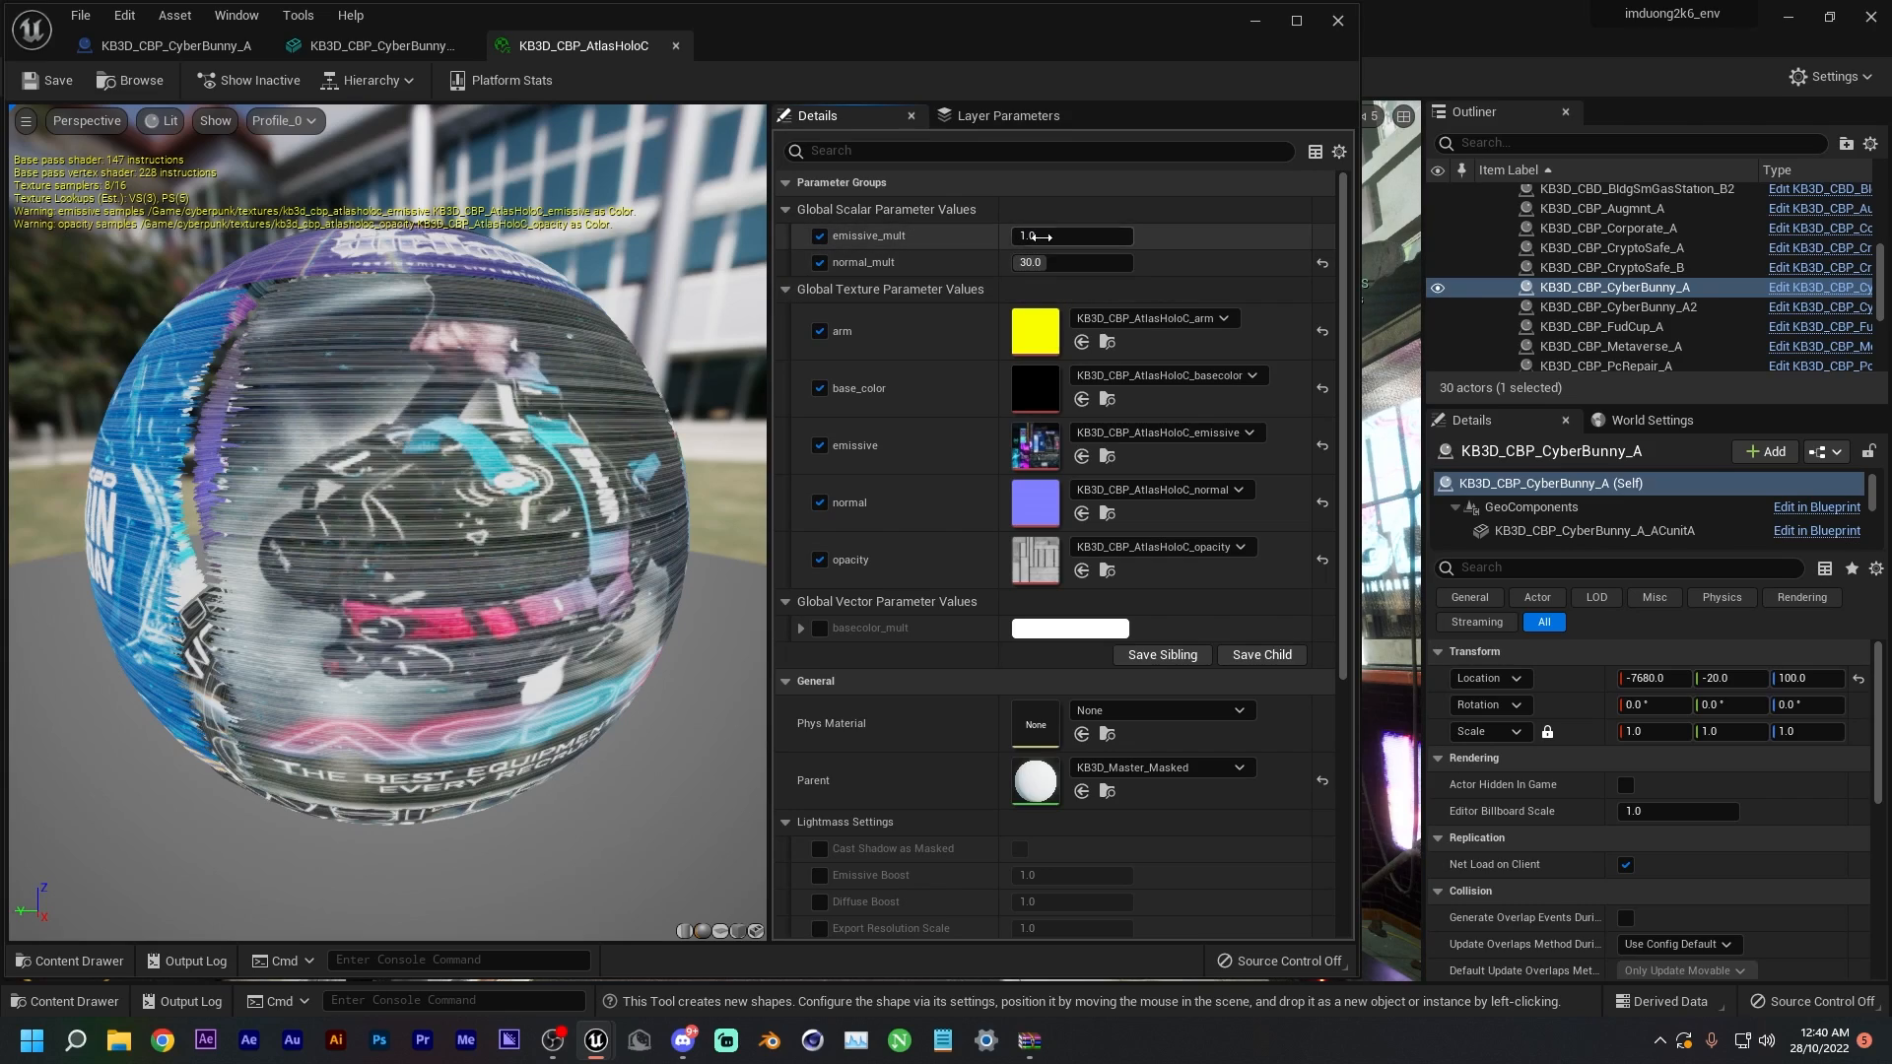
pyautogui.click(1339, 21)
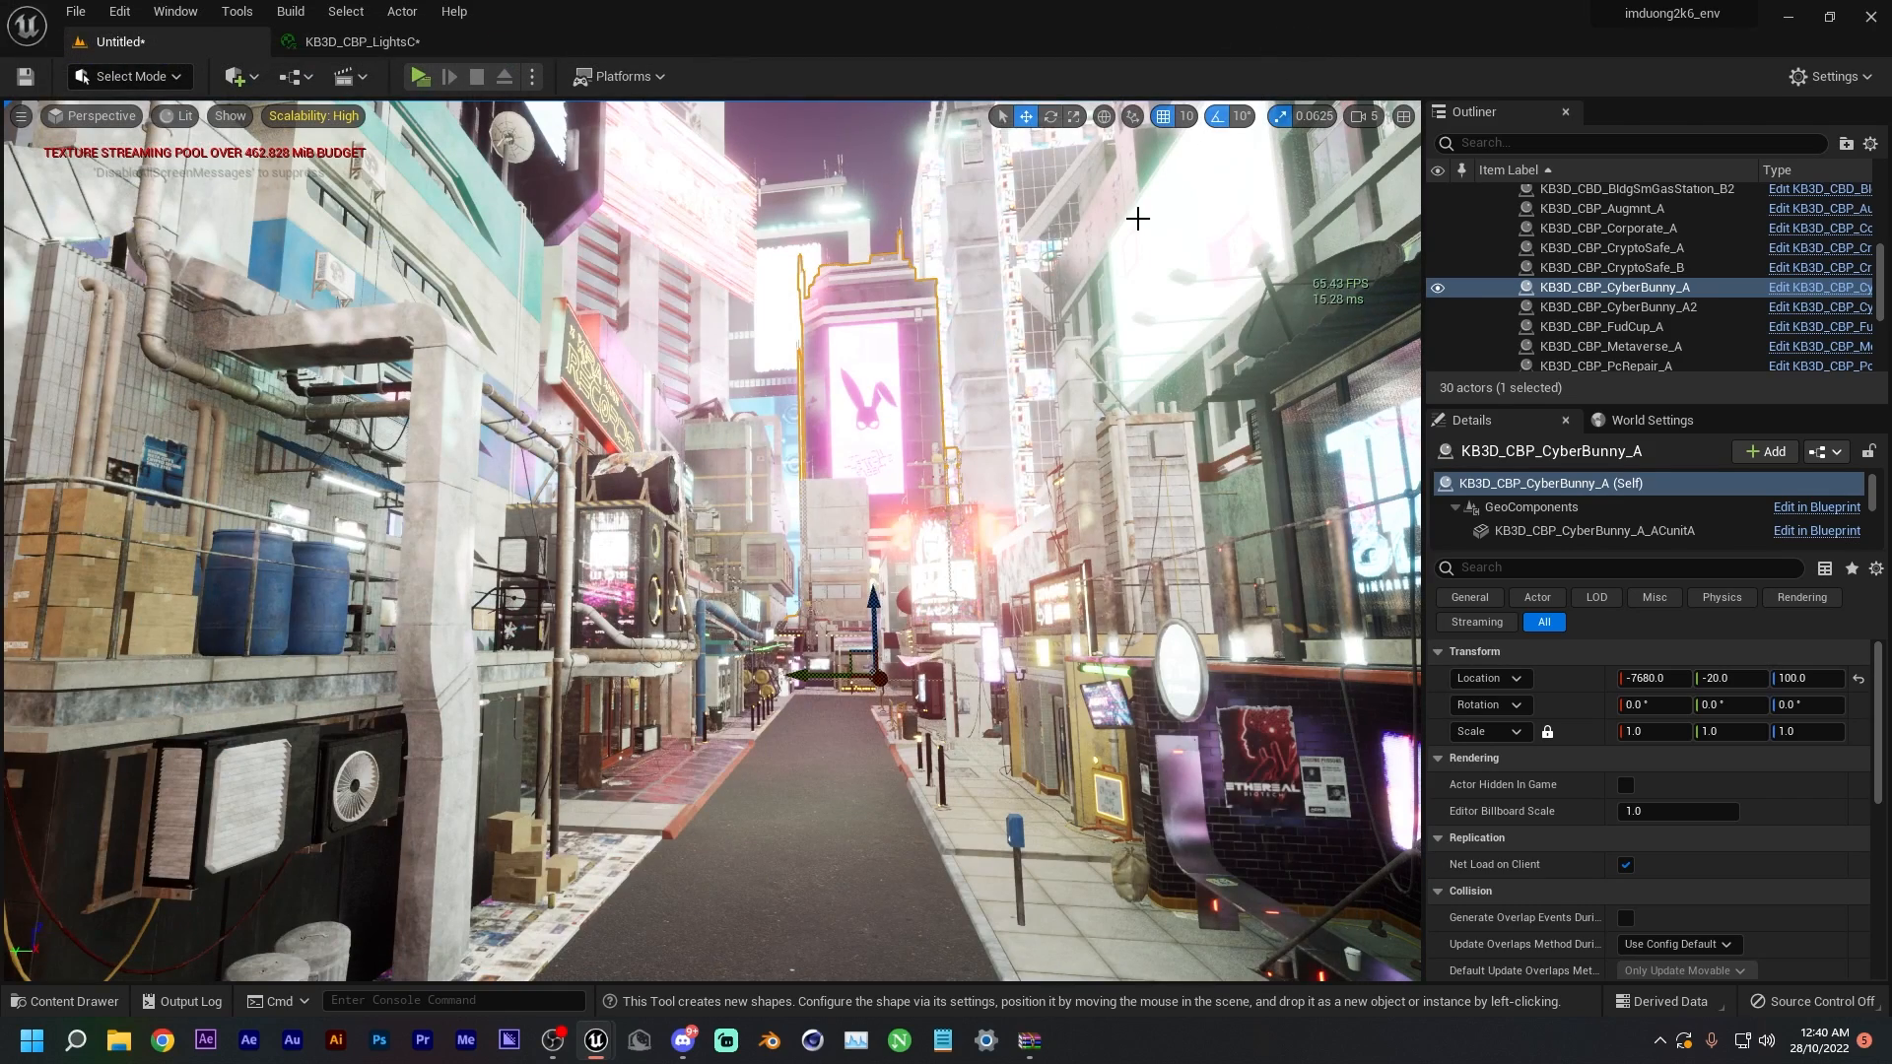
# - Add a PostProcessVolume to the level and collapse the Buildings folder in the actor list
pyautogui.moveTo(709, 542); pyautogui.dragTo(1025, 596, button='right')
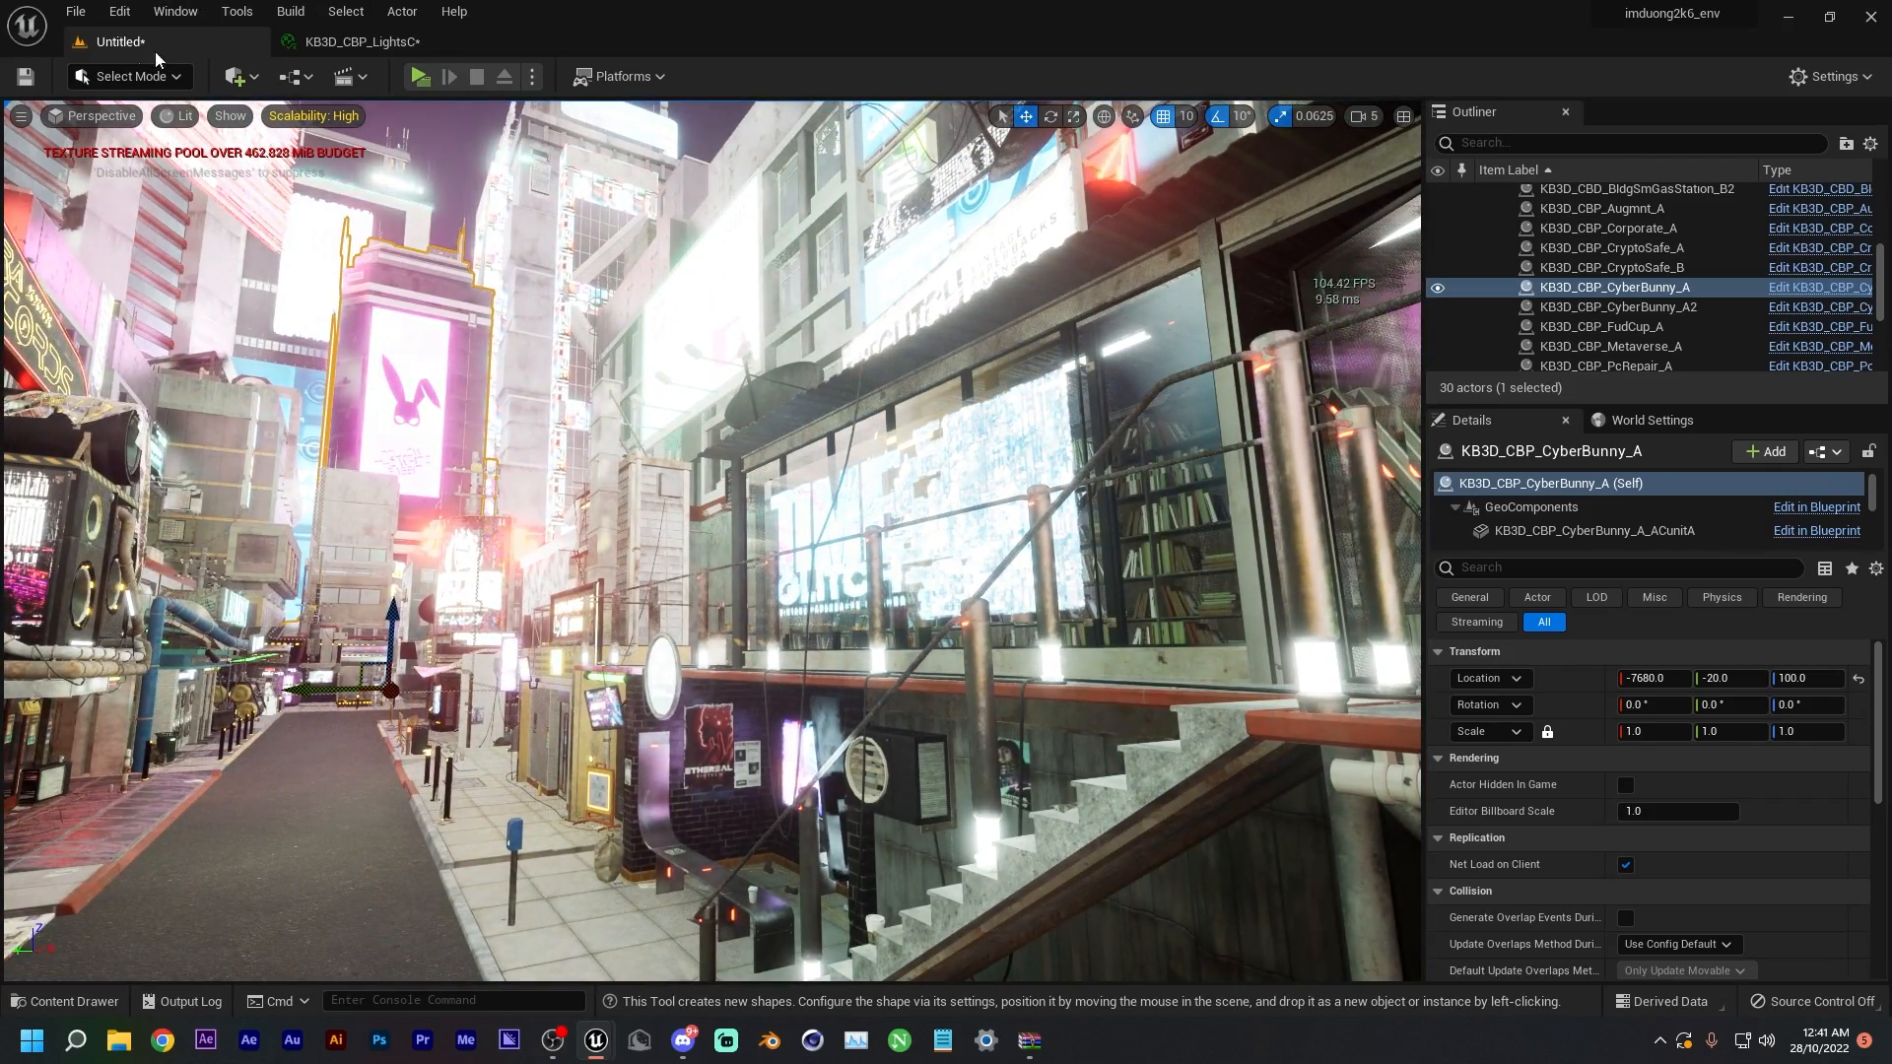
pyautogui.click(244, 84)
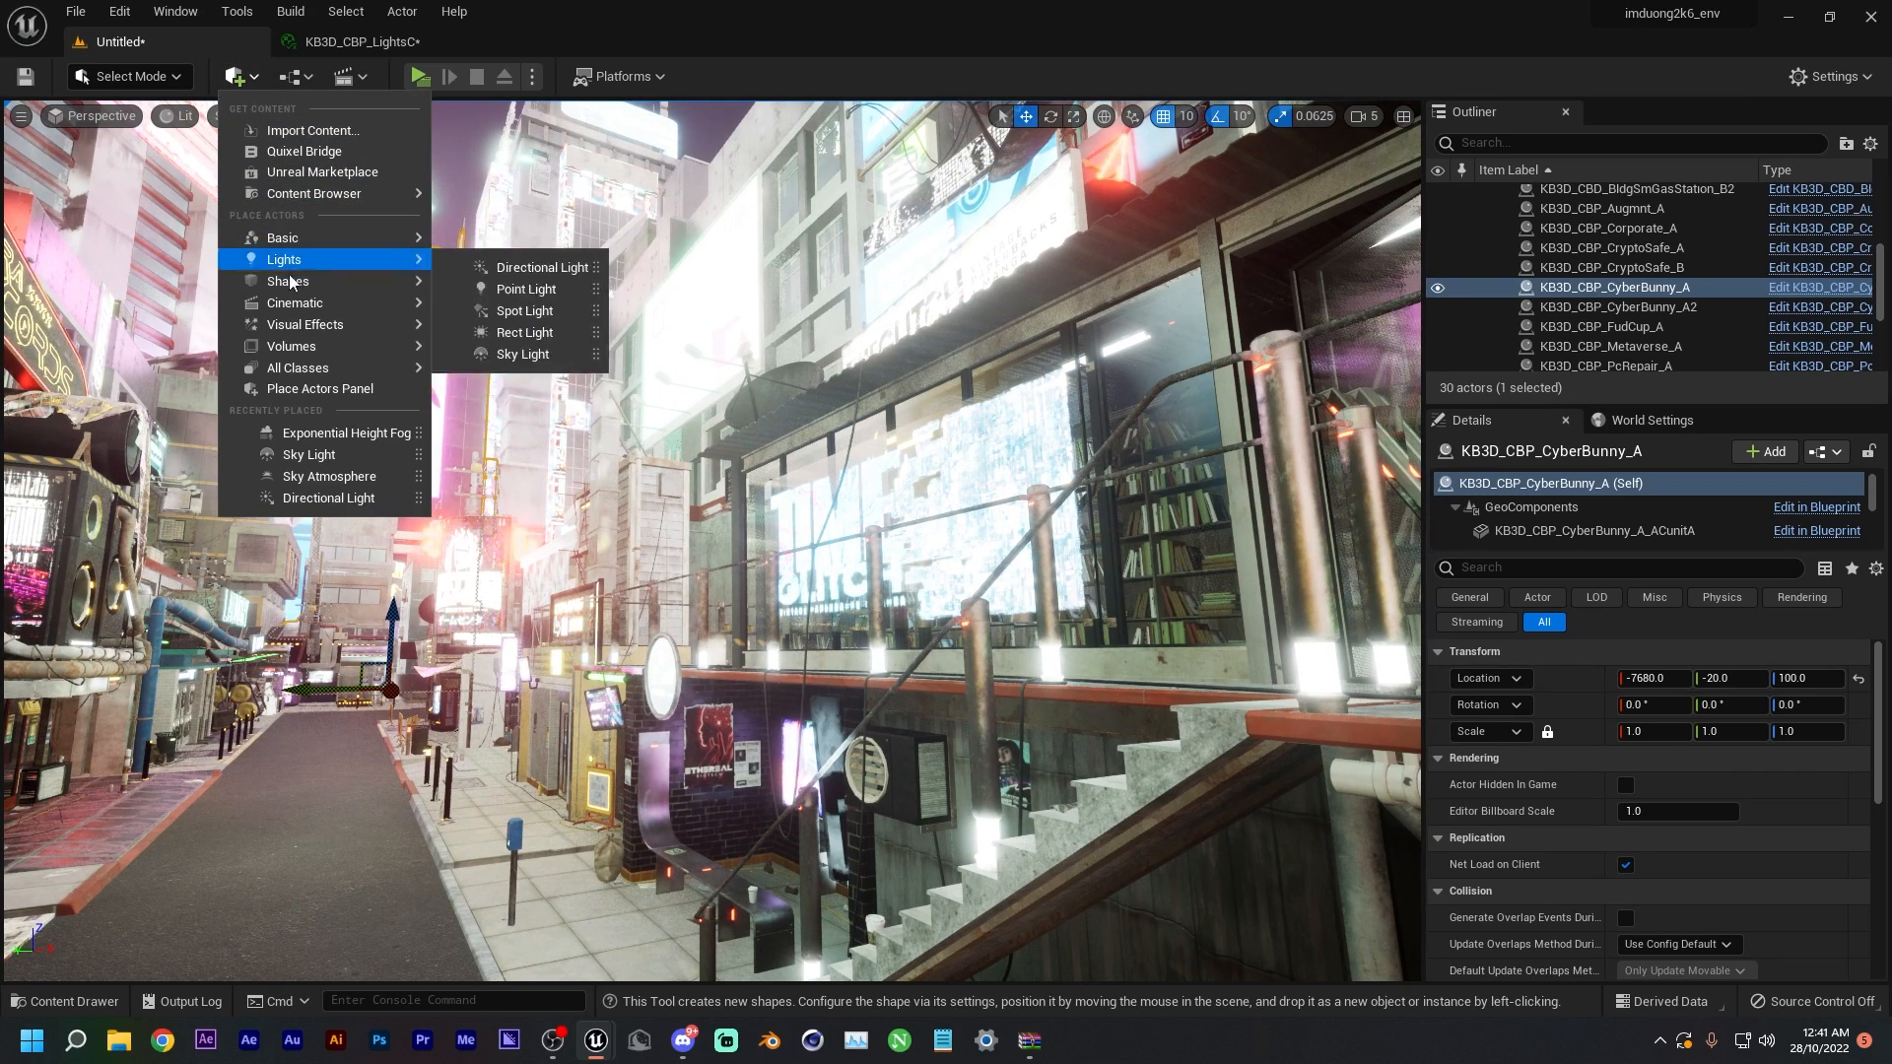
pyautogui.moveTo(314, 343)
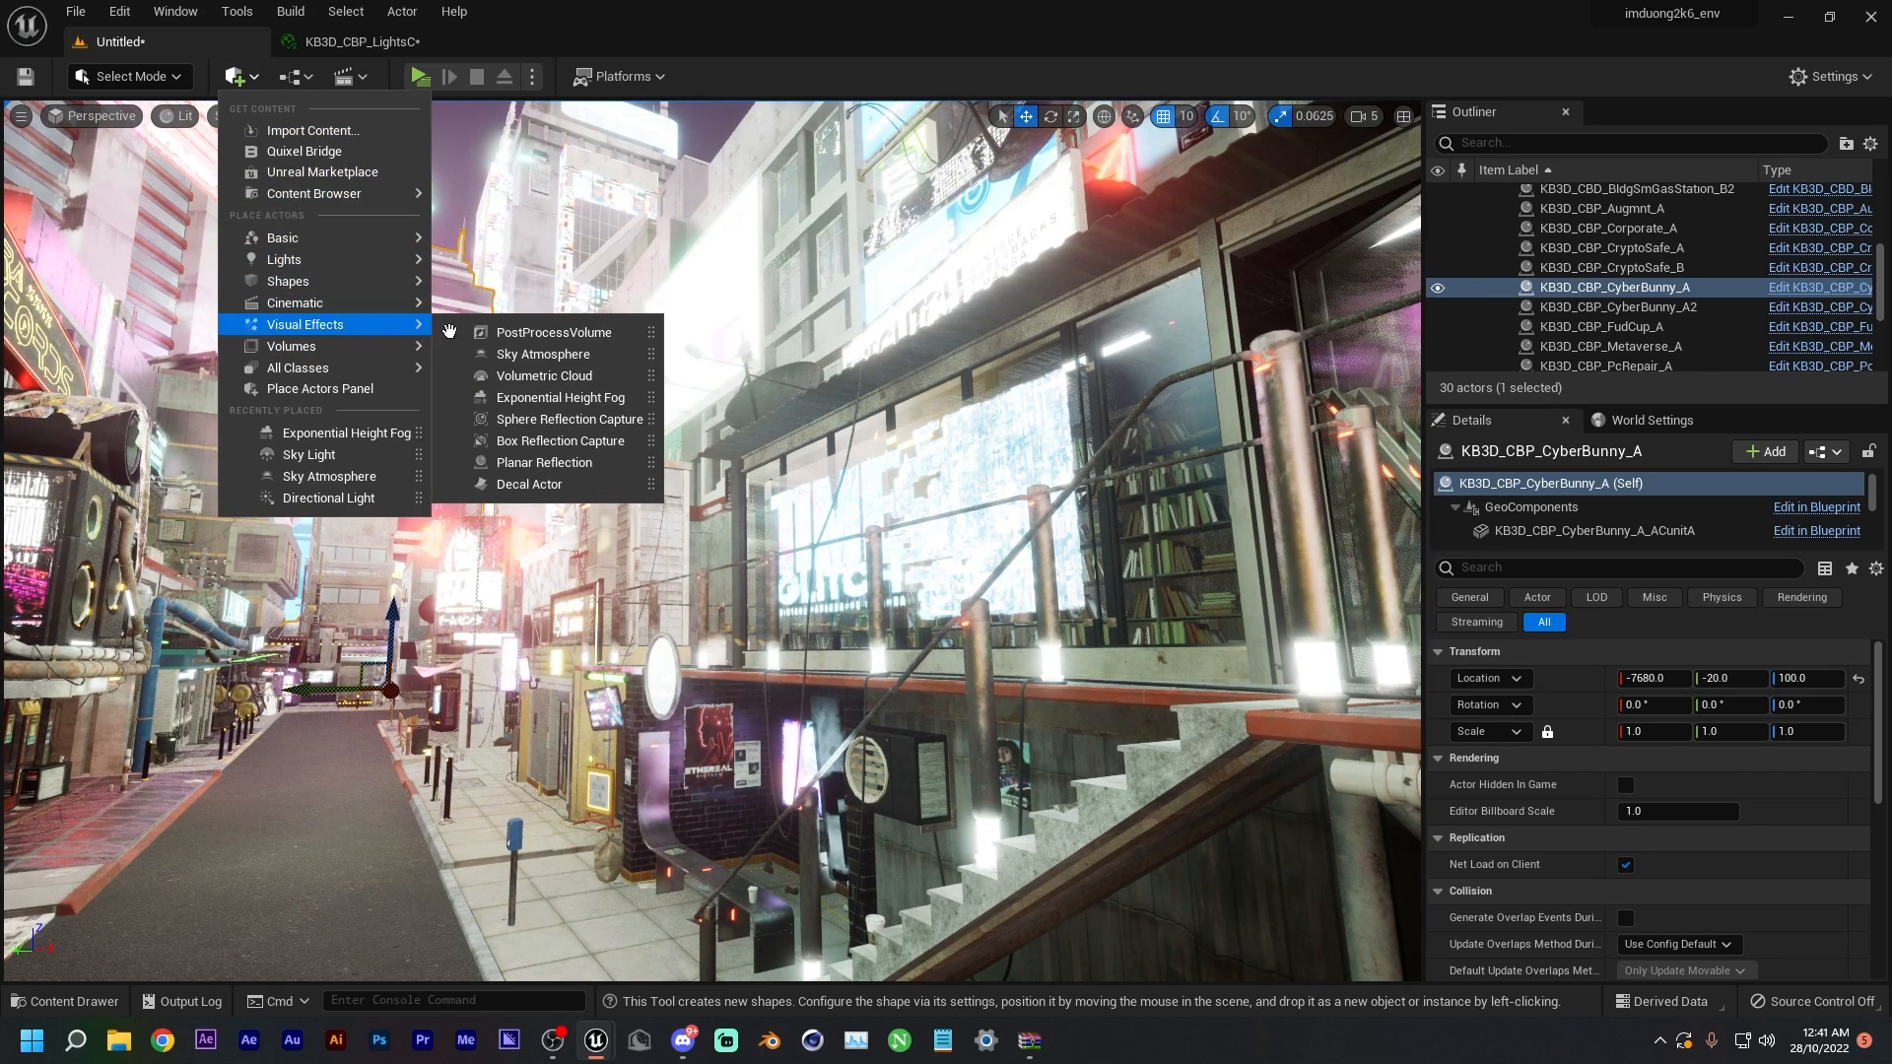
pyautogui.click(498, 332)
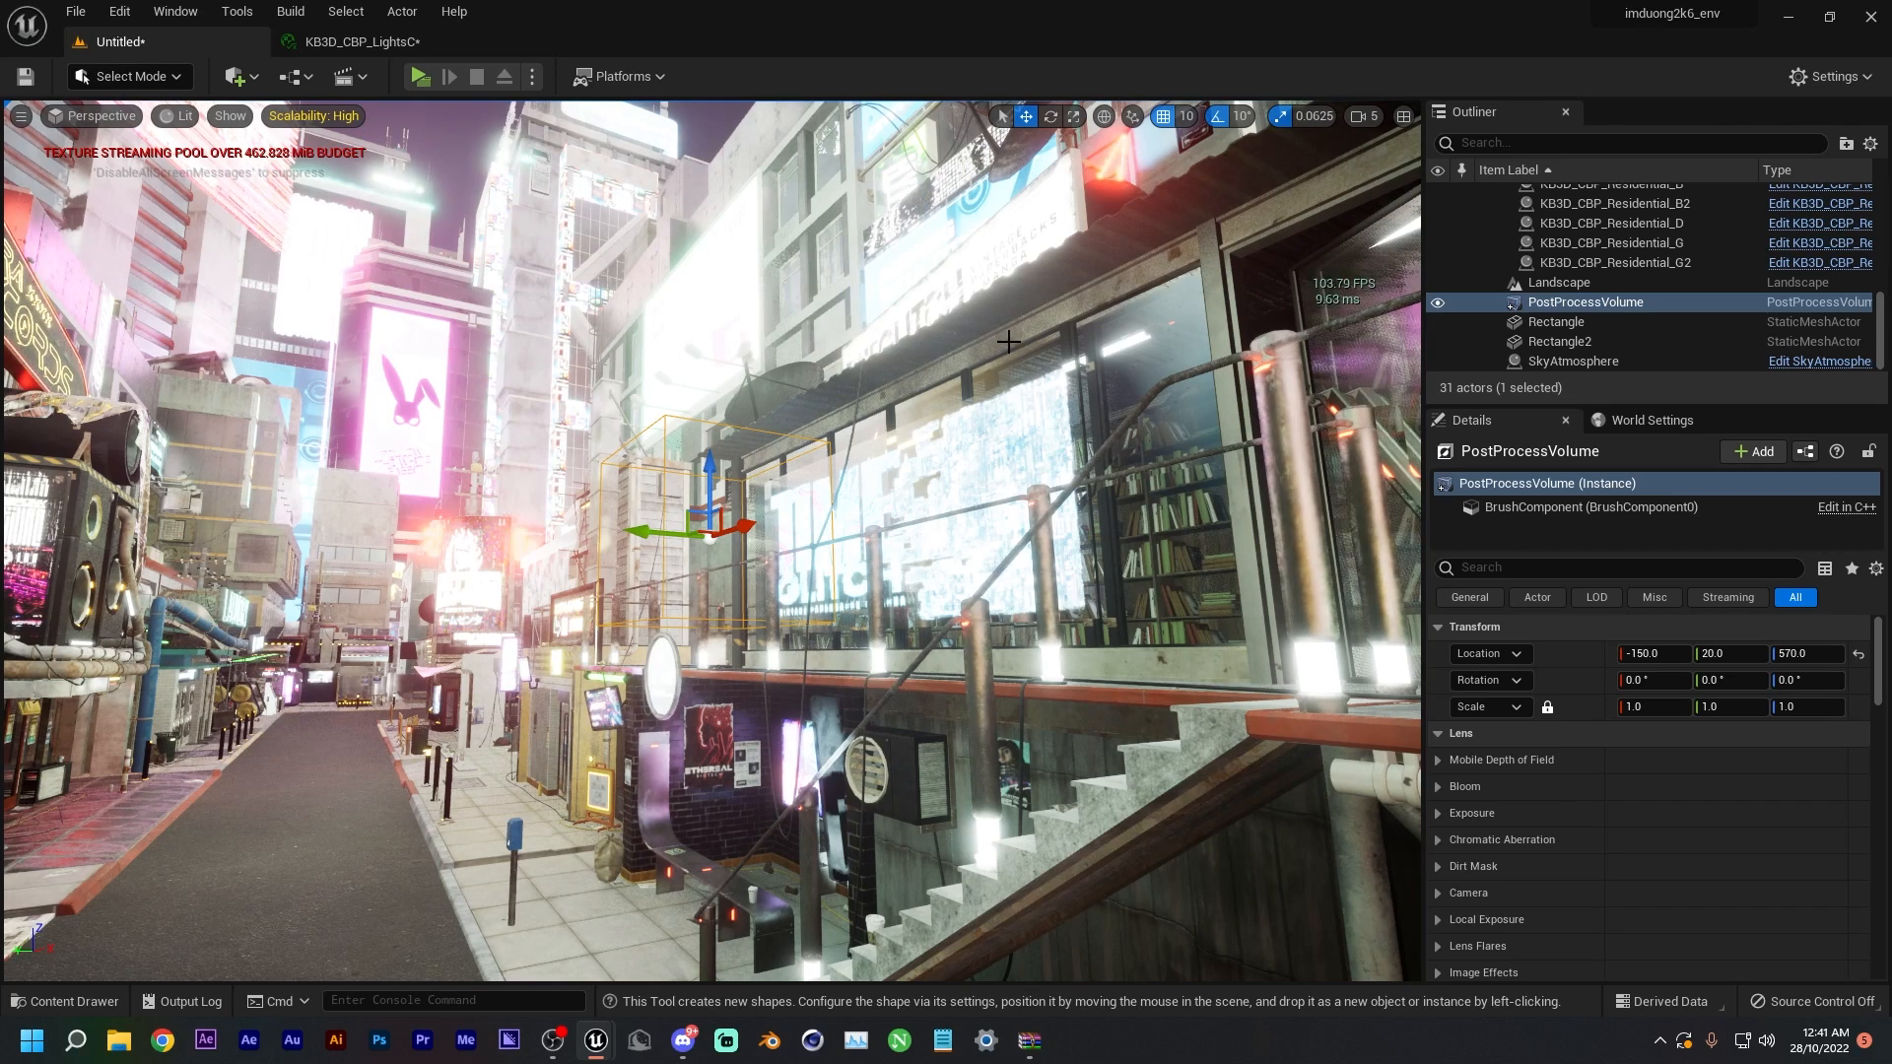
pyautogui.scroll(10, 1567, 283)
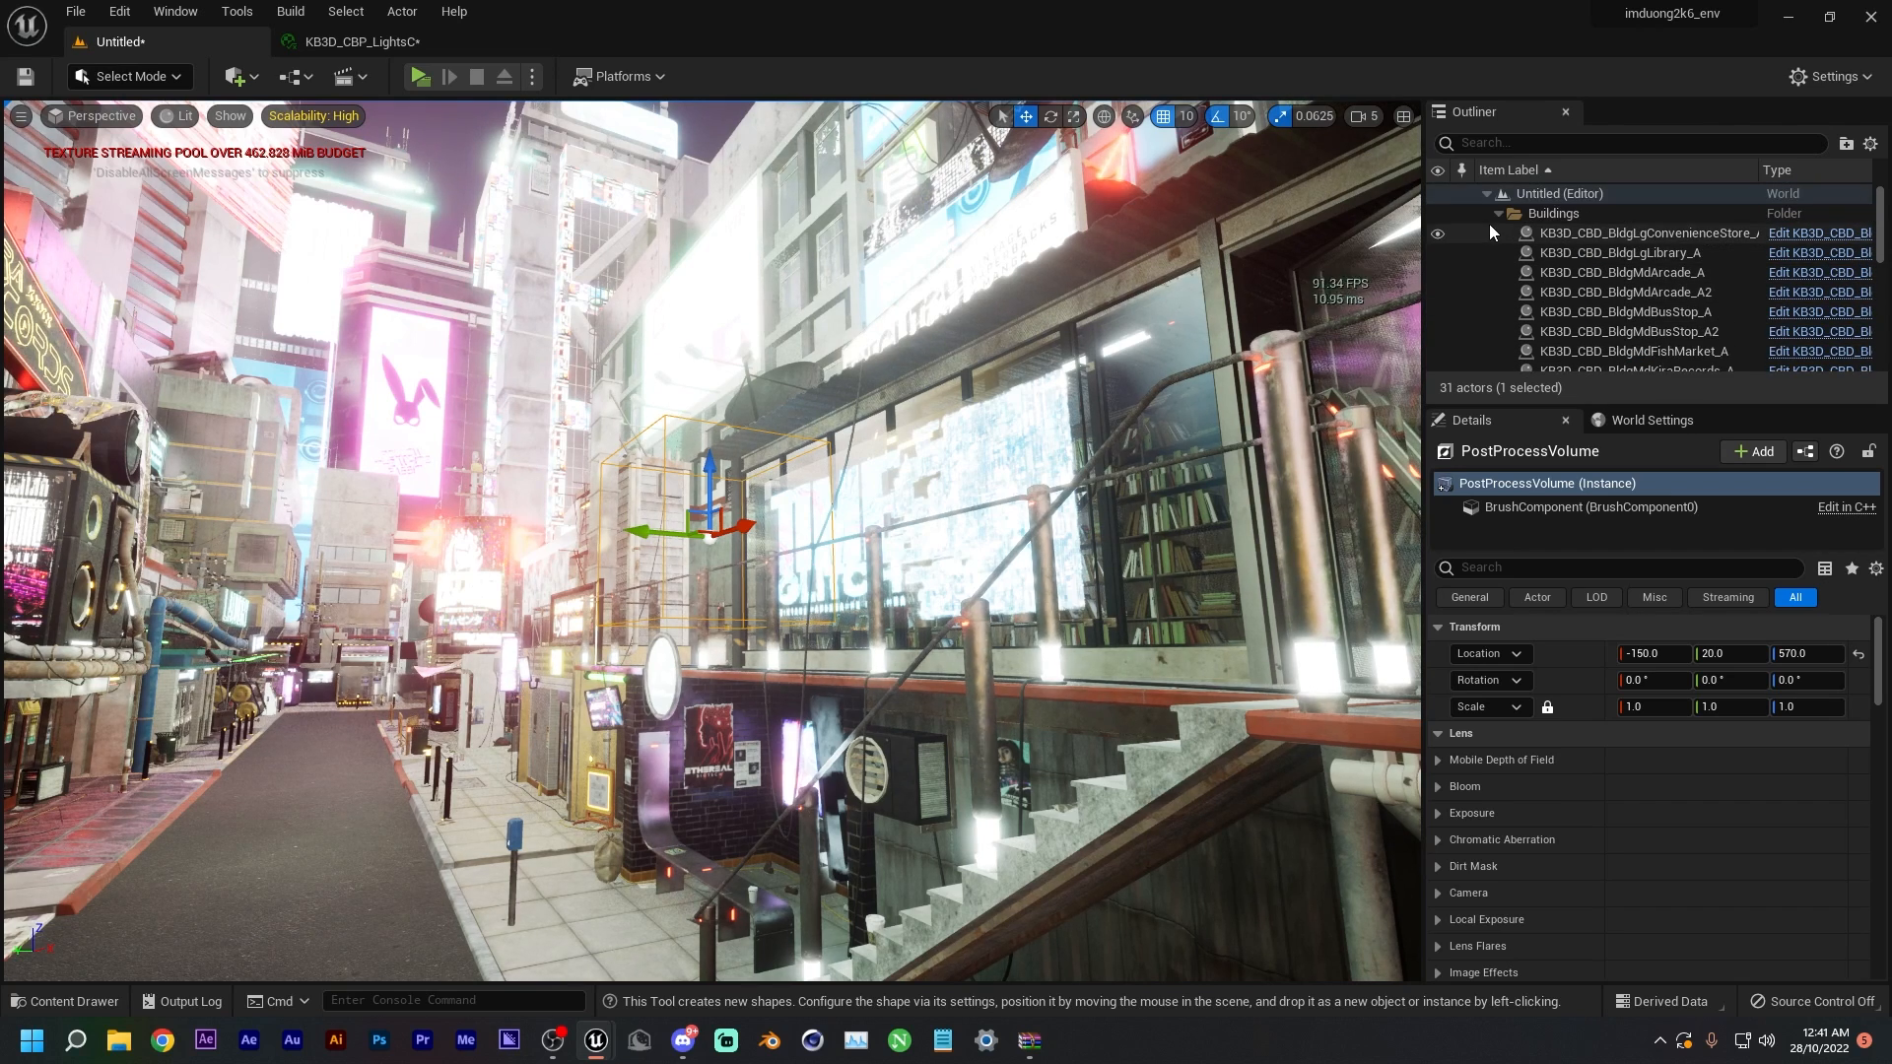
pyautogui.click(1499, 213)
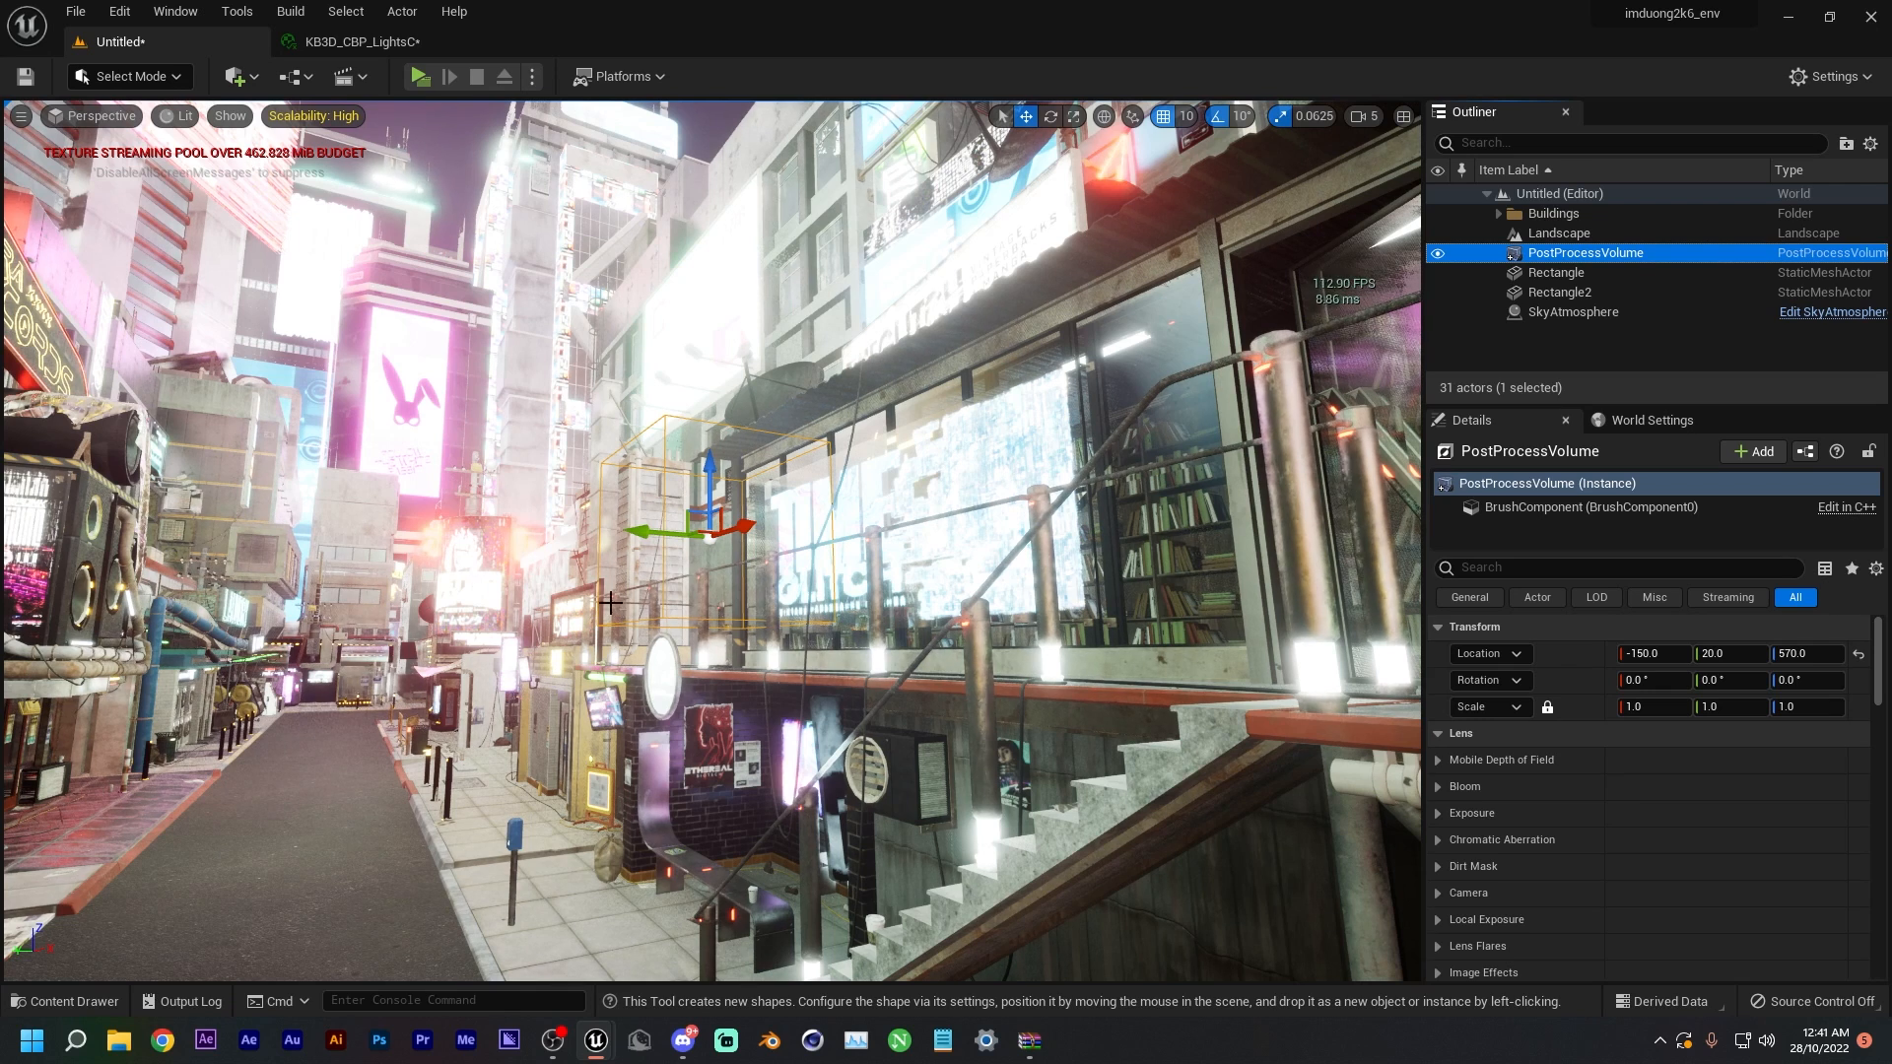
# - Enable the PostProcessVolume's Metering Mode and Exposure Compensation overrides, and set Metering Mode to Manual
pyautogui.click(1437, 813)
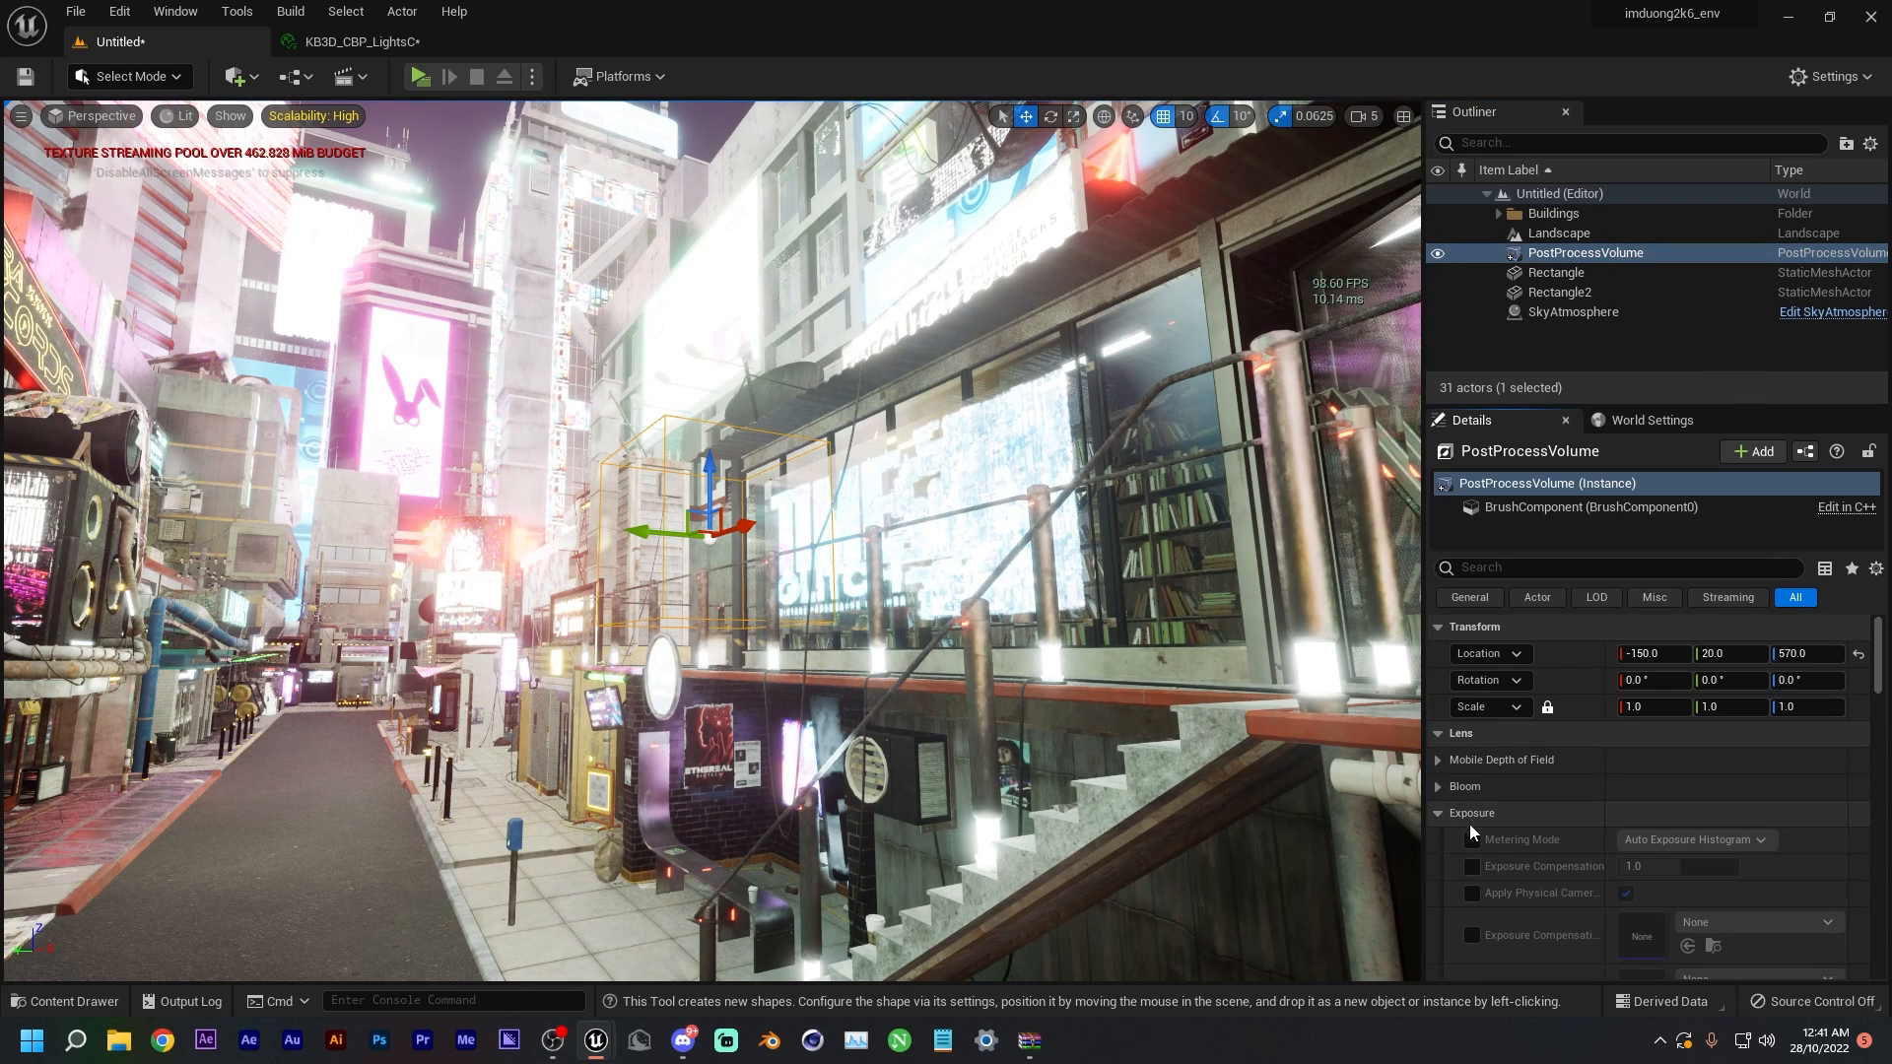
pyautogui.click(1473, 838)
pyautogui.click(1472, 866)
pyautogui.click(1644, 839)
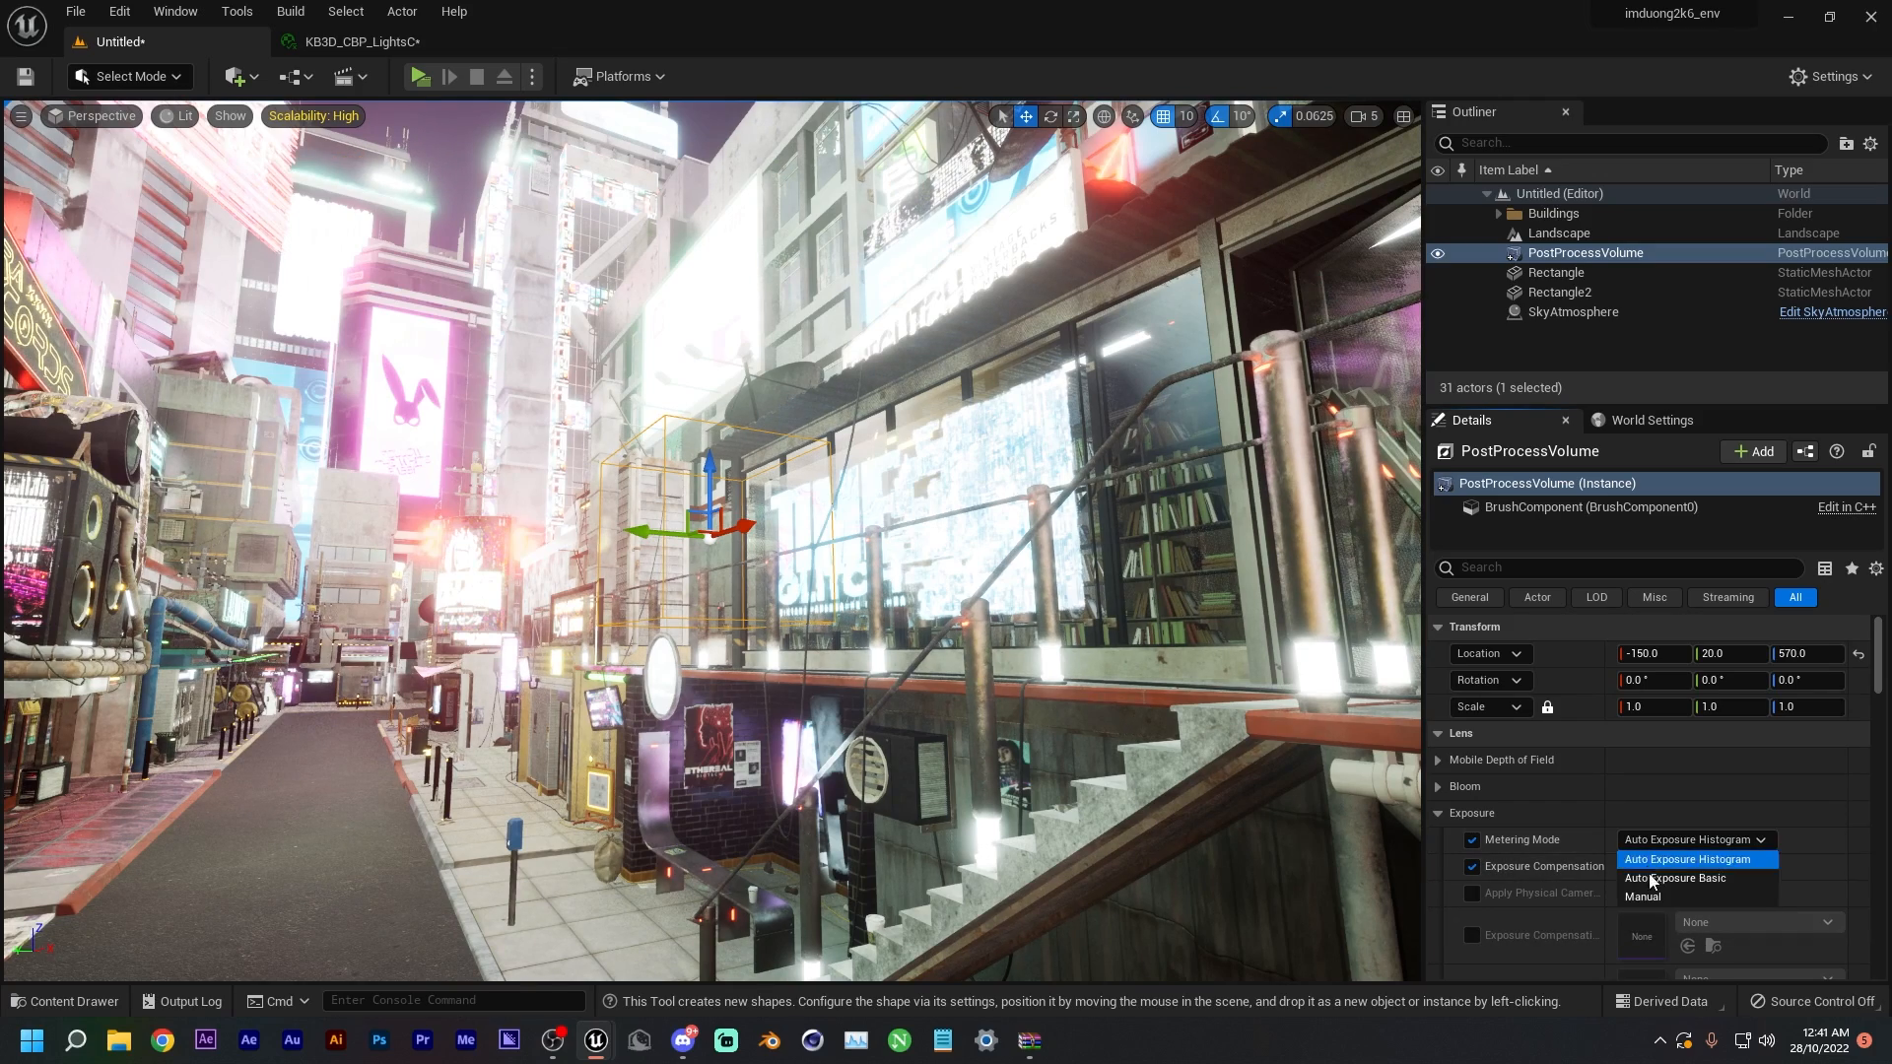
pyautogui.click(1655, 897)
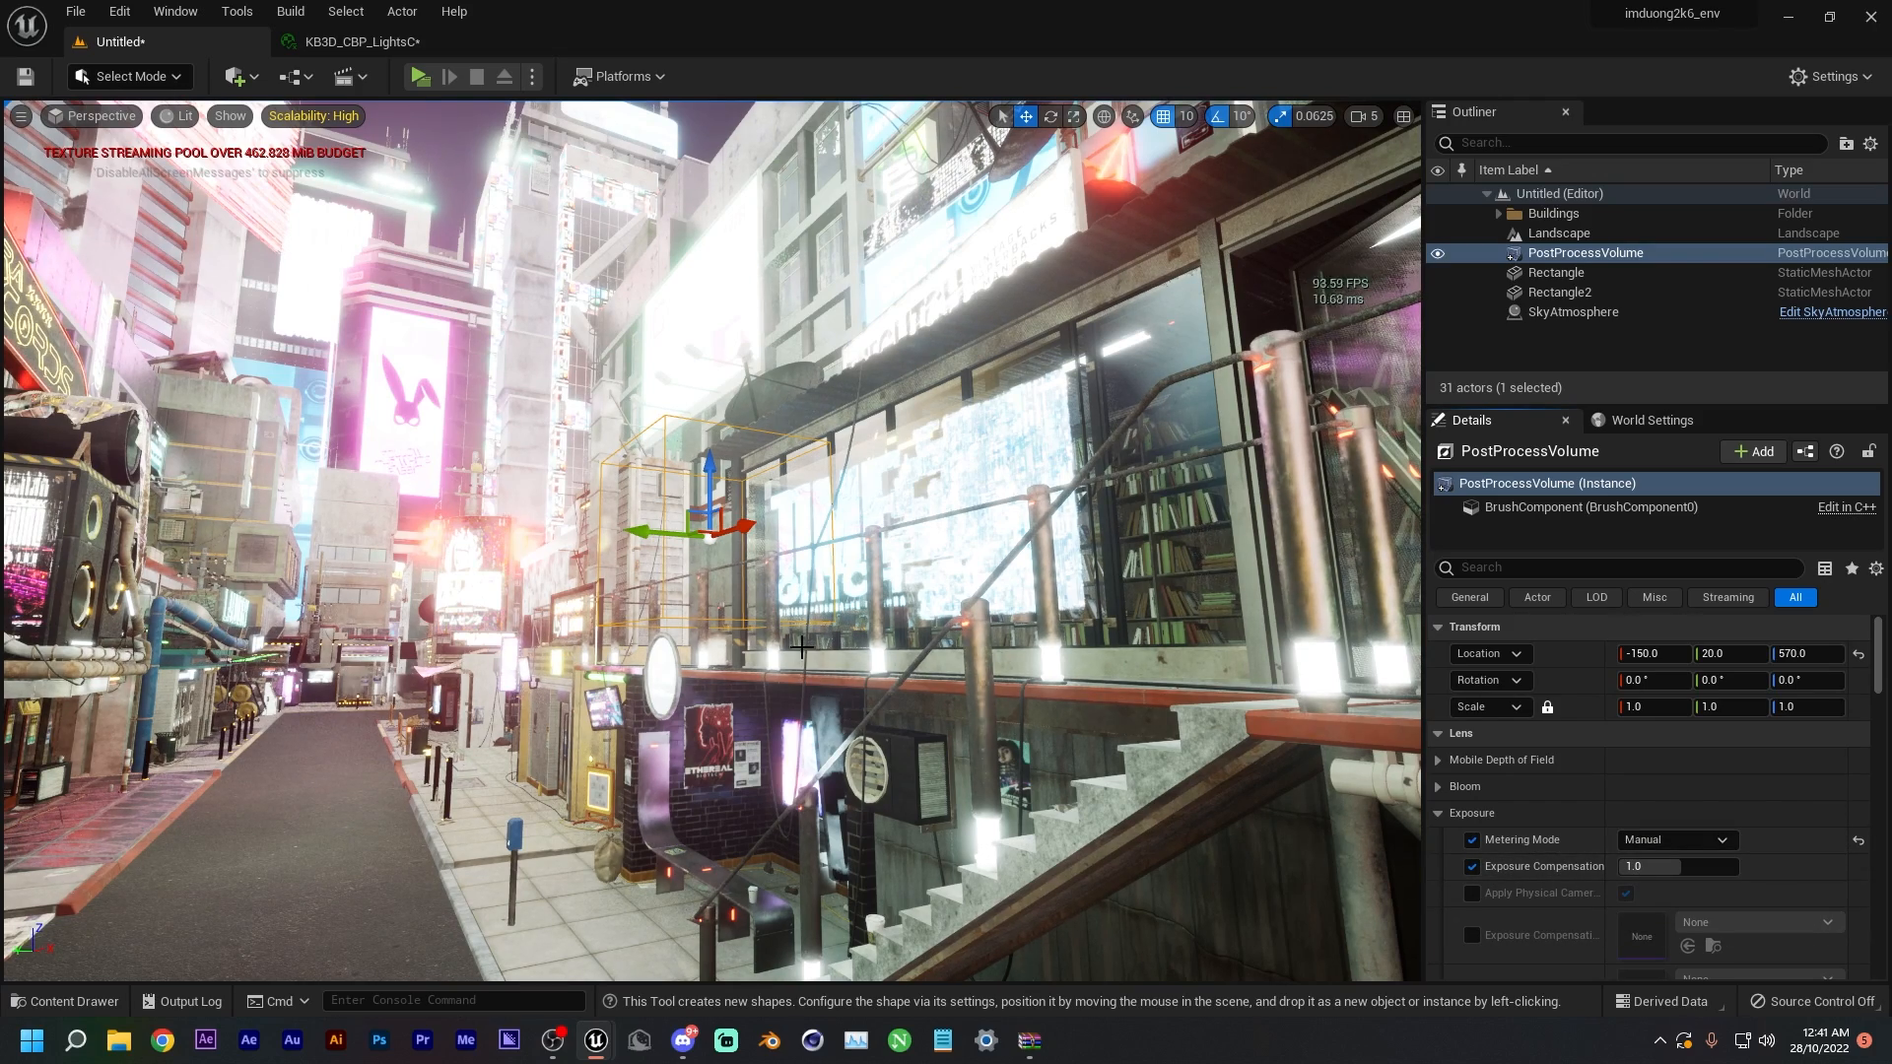
# - Move the PostProcessVolume along Y to -210 and check its effect on the street from inside and outside
pyautogui.moveTo(711, 561)
pyautogui.mouseDown(button='right')
pyautogui.moveTo(612, 601)
pyautogui.moveTo(642, 613)
pyautogui.moveTo(707, 586)
pyautogui.mouseUp(button='right')
pyautogui.moveTo(673, 461); pyautogui.dragTo(838, 485)
pyautogui.press('w')
pyautogui.moveTo(1021, 515); pyautogui.dragTo(1182, 493, button='right')
pyautogui.press('s')
pyautogui.press('w')
pyautogui.press('s')
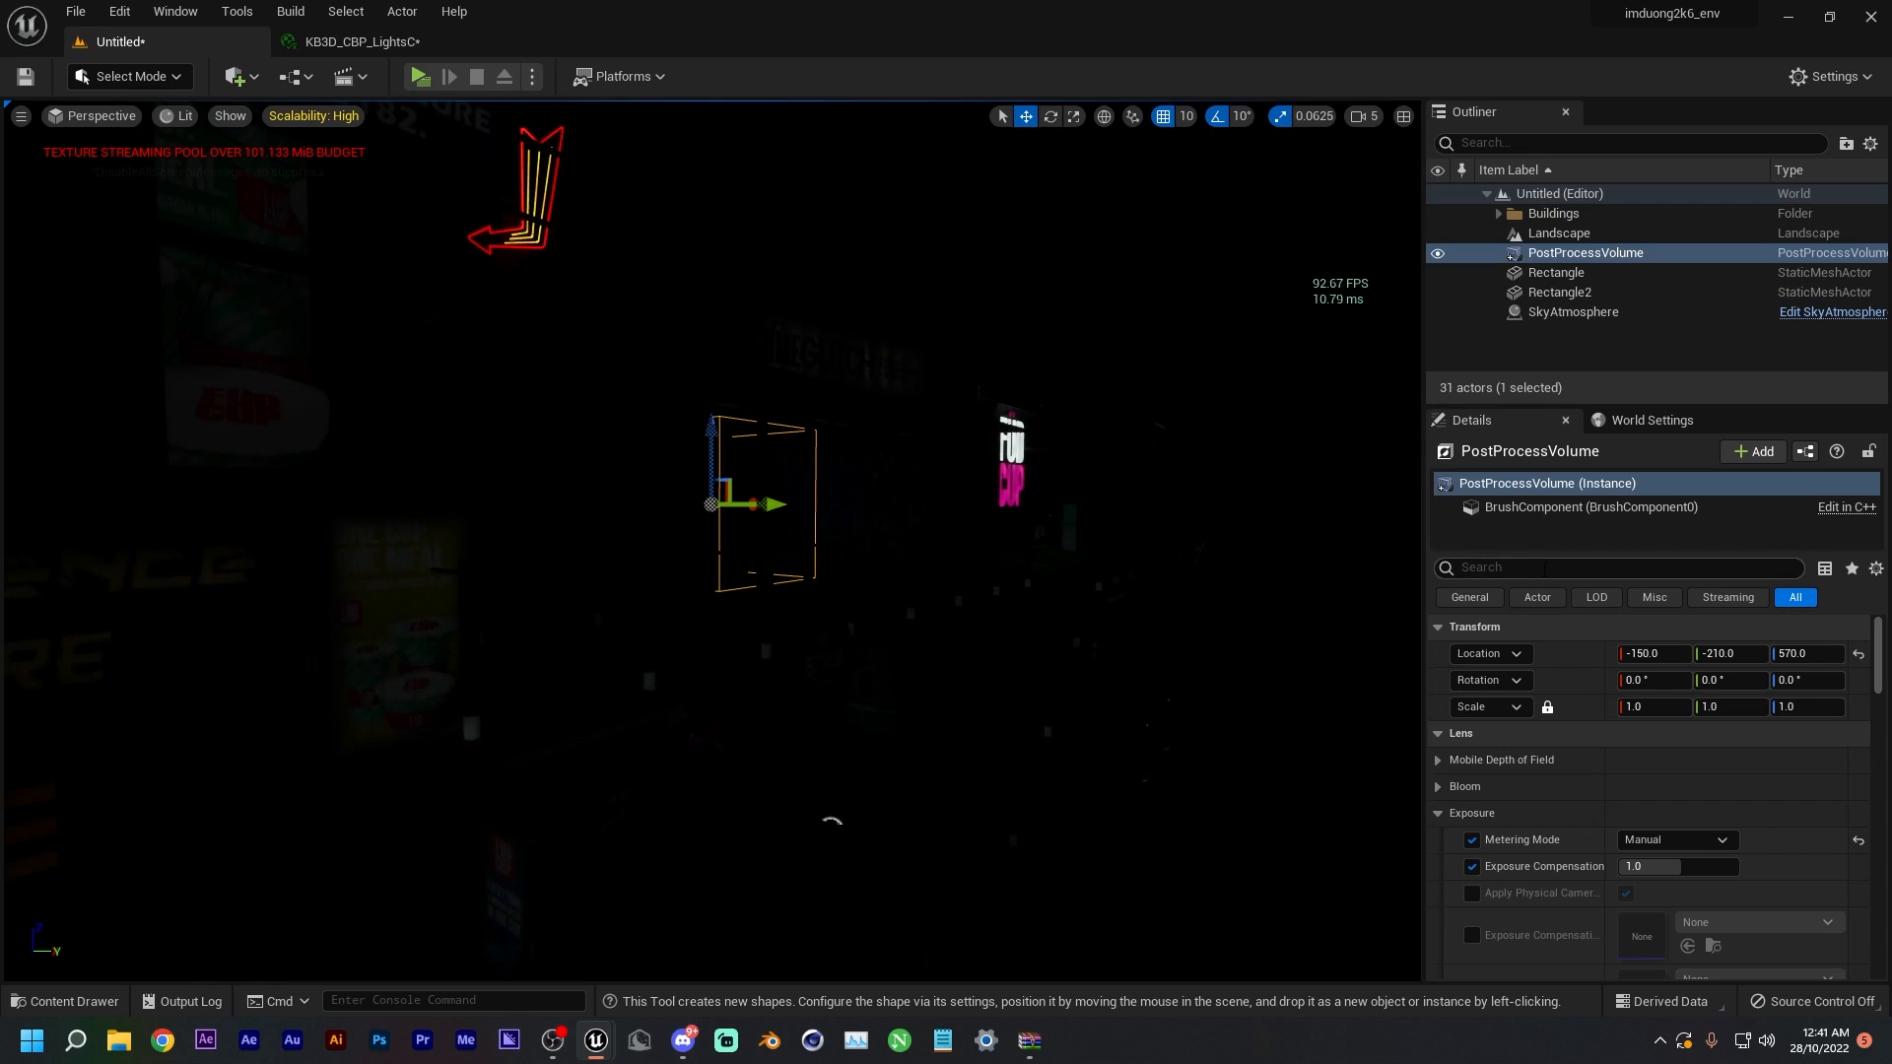
# - Turn on Infinite Extent (Unbound) for the PostProcessVolume and set its Exposure Compensation to 10
pyautogui.click(1543, 569)
pyautogui.write('inf')
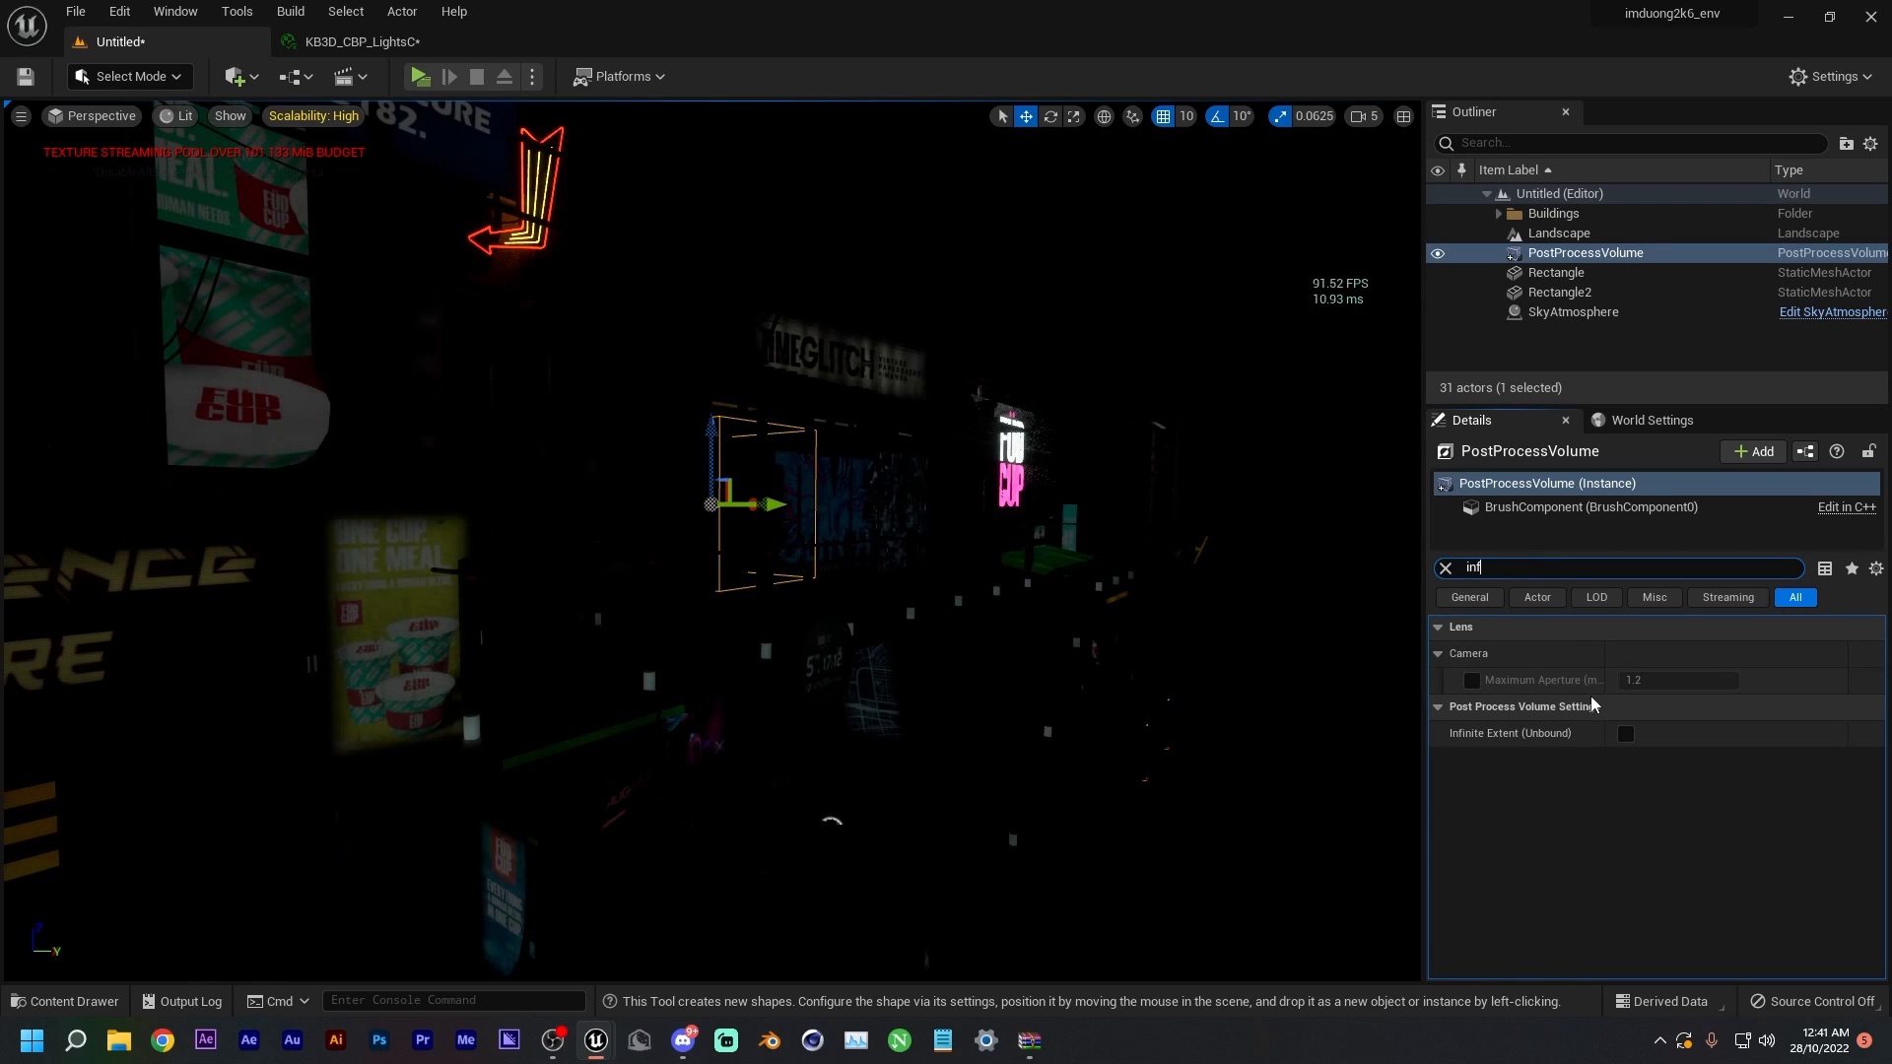
pyautogui.click(1446, 570)
pyautogui.moveTo(1675, 866); pyautogui.dragTo(1715, 866)
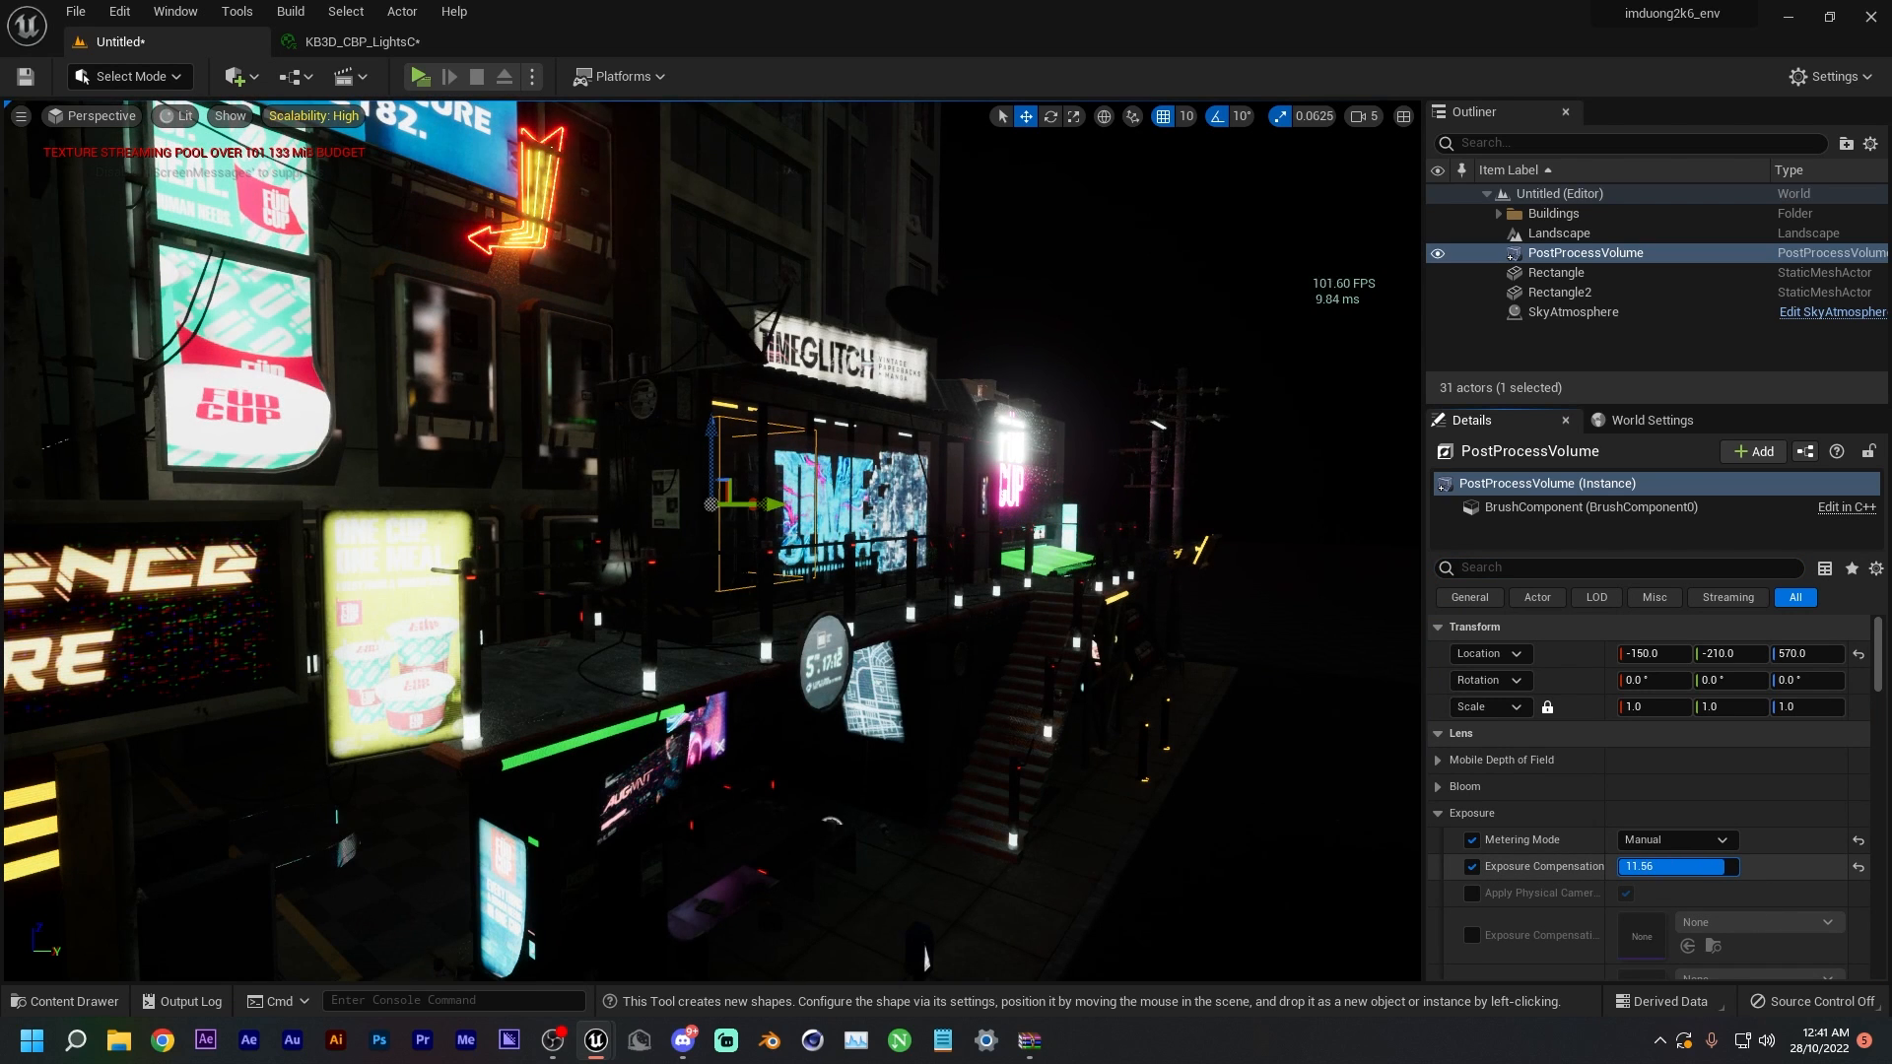
pyautogui.press('Return')
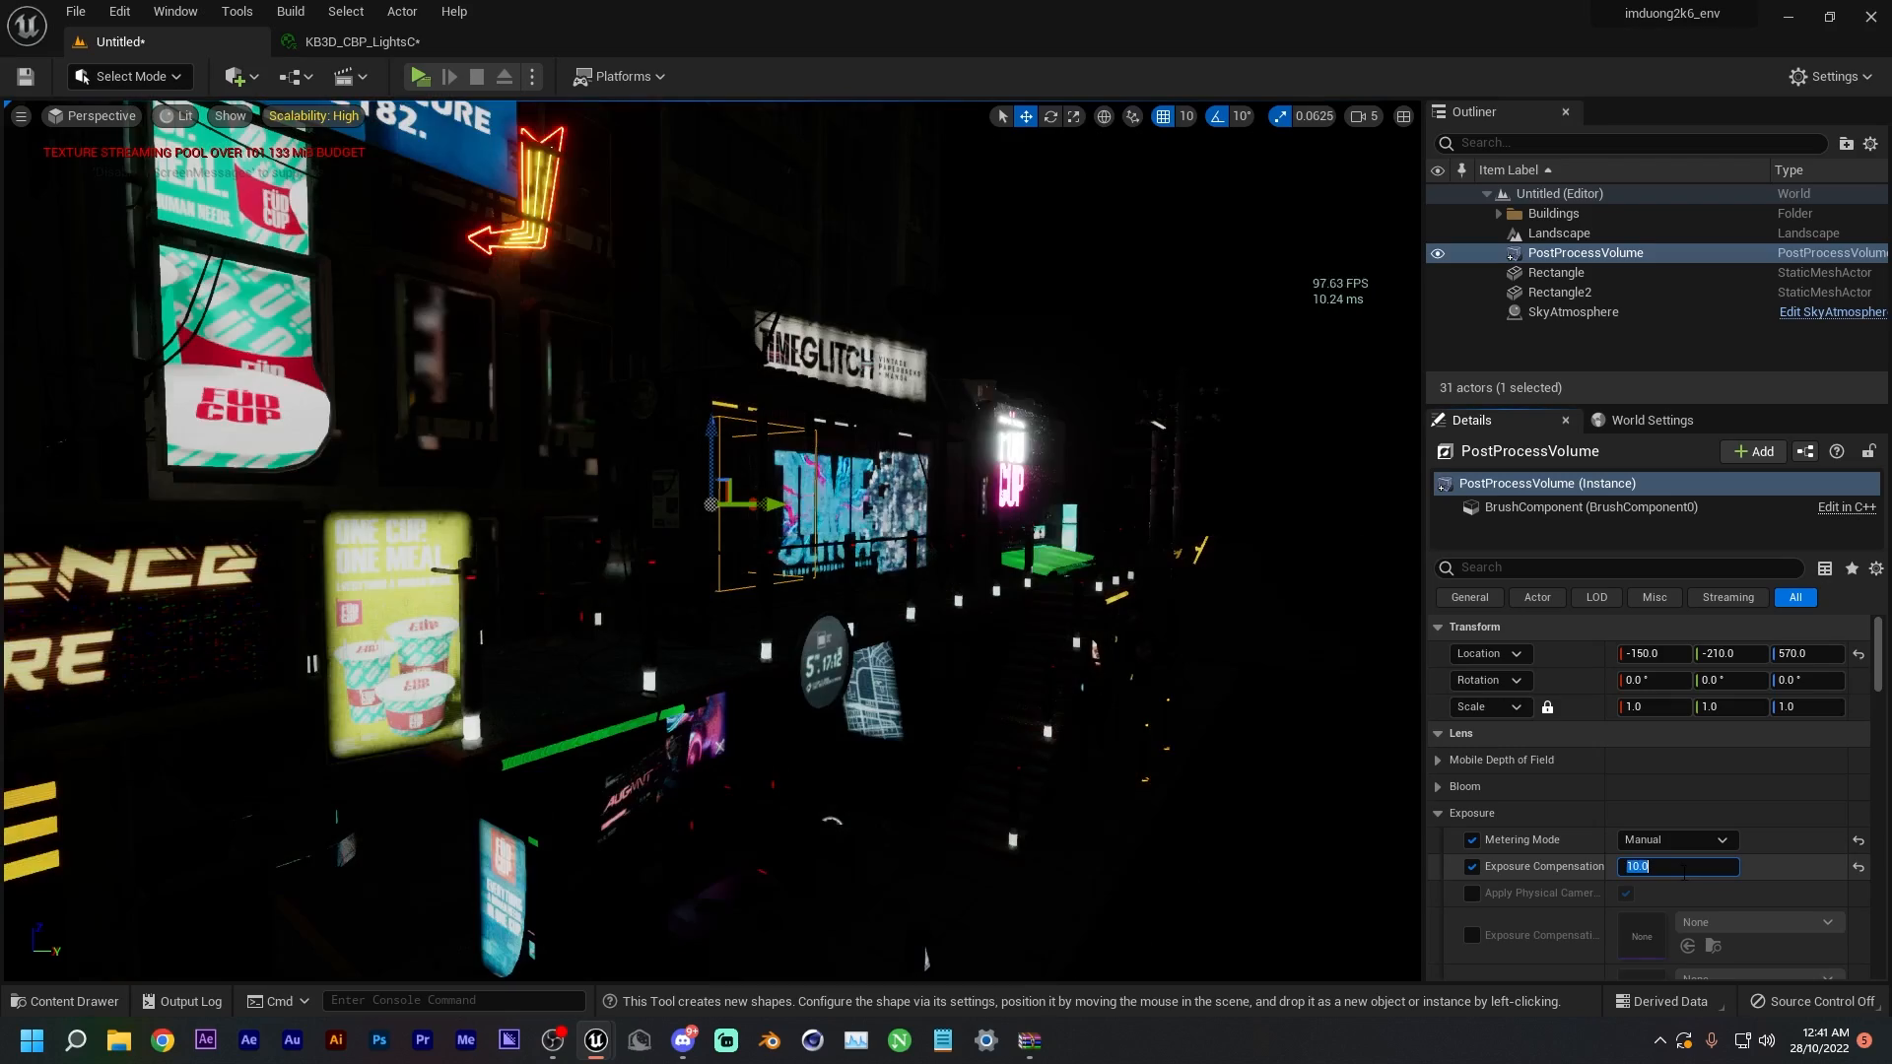
# - Examine the street's neon signs under the manual exposure, ending at the Hardly Human screen inside the library building
pyautogui.press('w')
pyautogui.moveTo(1133, 631); pyautogui.dragTo(1654, 537, button='right')
pyautogui.press('w')
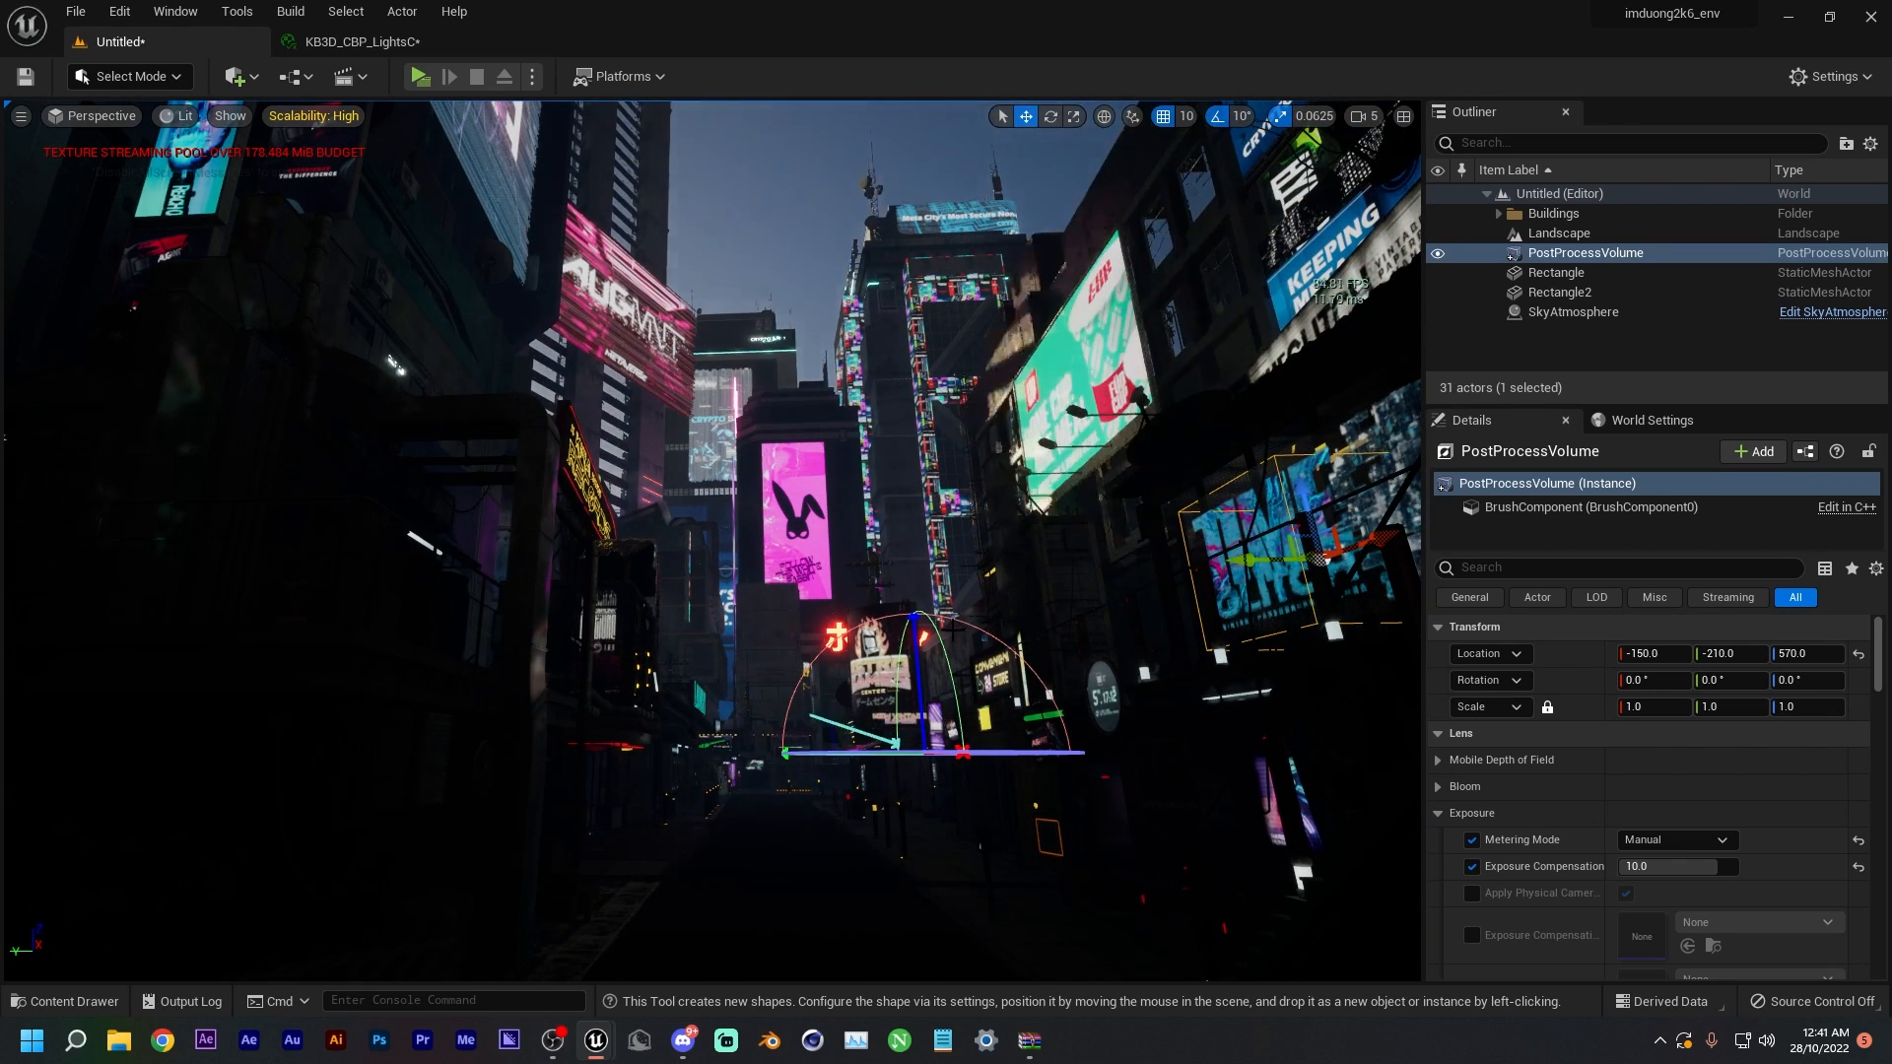
pyautogui.click(931, 514)
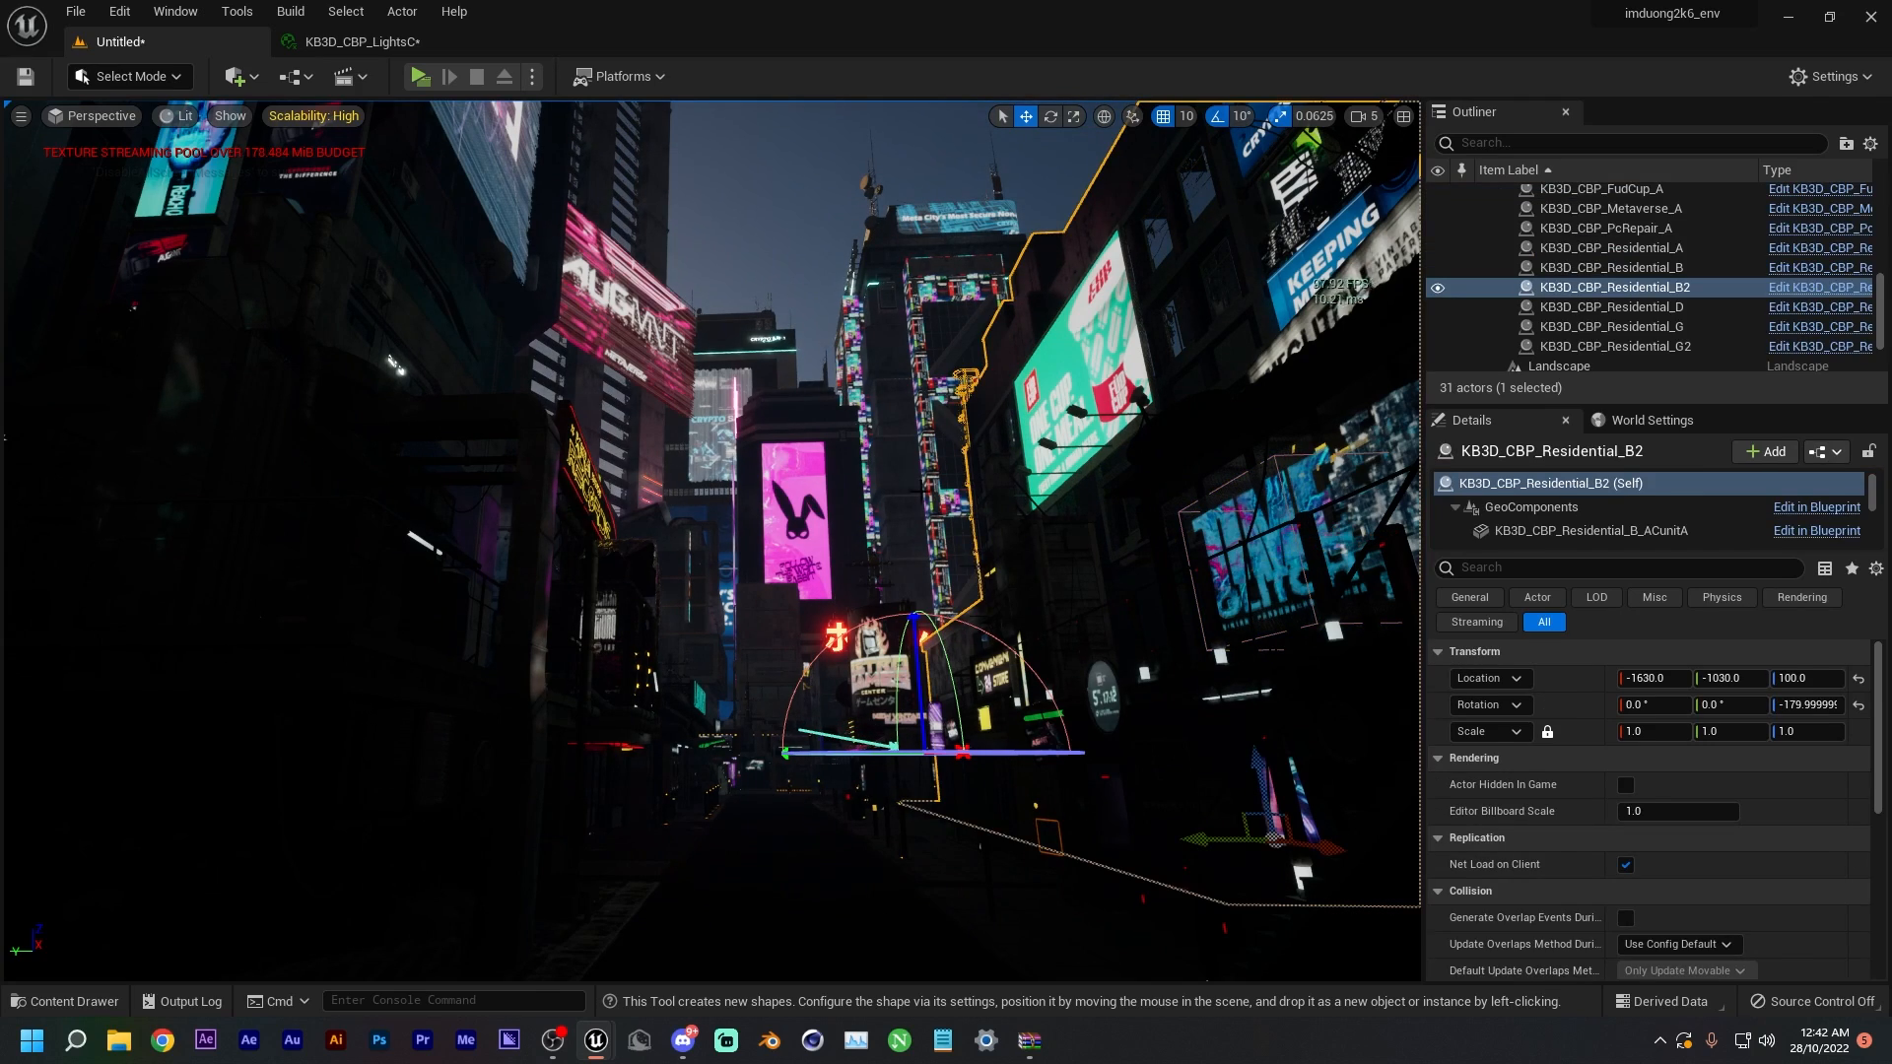
pyautogui.click(794, 282)
pyautogui.moveTo(795, 282); pyautogui.dragTo(908, 281, button='right')
pyautogui.press('w')
pyautogui.press('w')
pyautogui.press('a')
pyautogui.press('d')
pyautogui.press('w')
pyautogui.press('s')
pyautogui.press('w')
pyautogui.press('w')
pyautogui.press('s')
pyautogui.press('w')
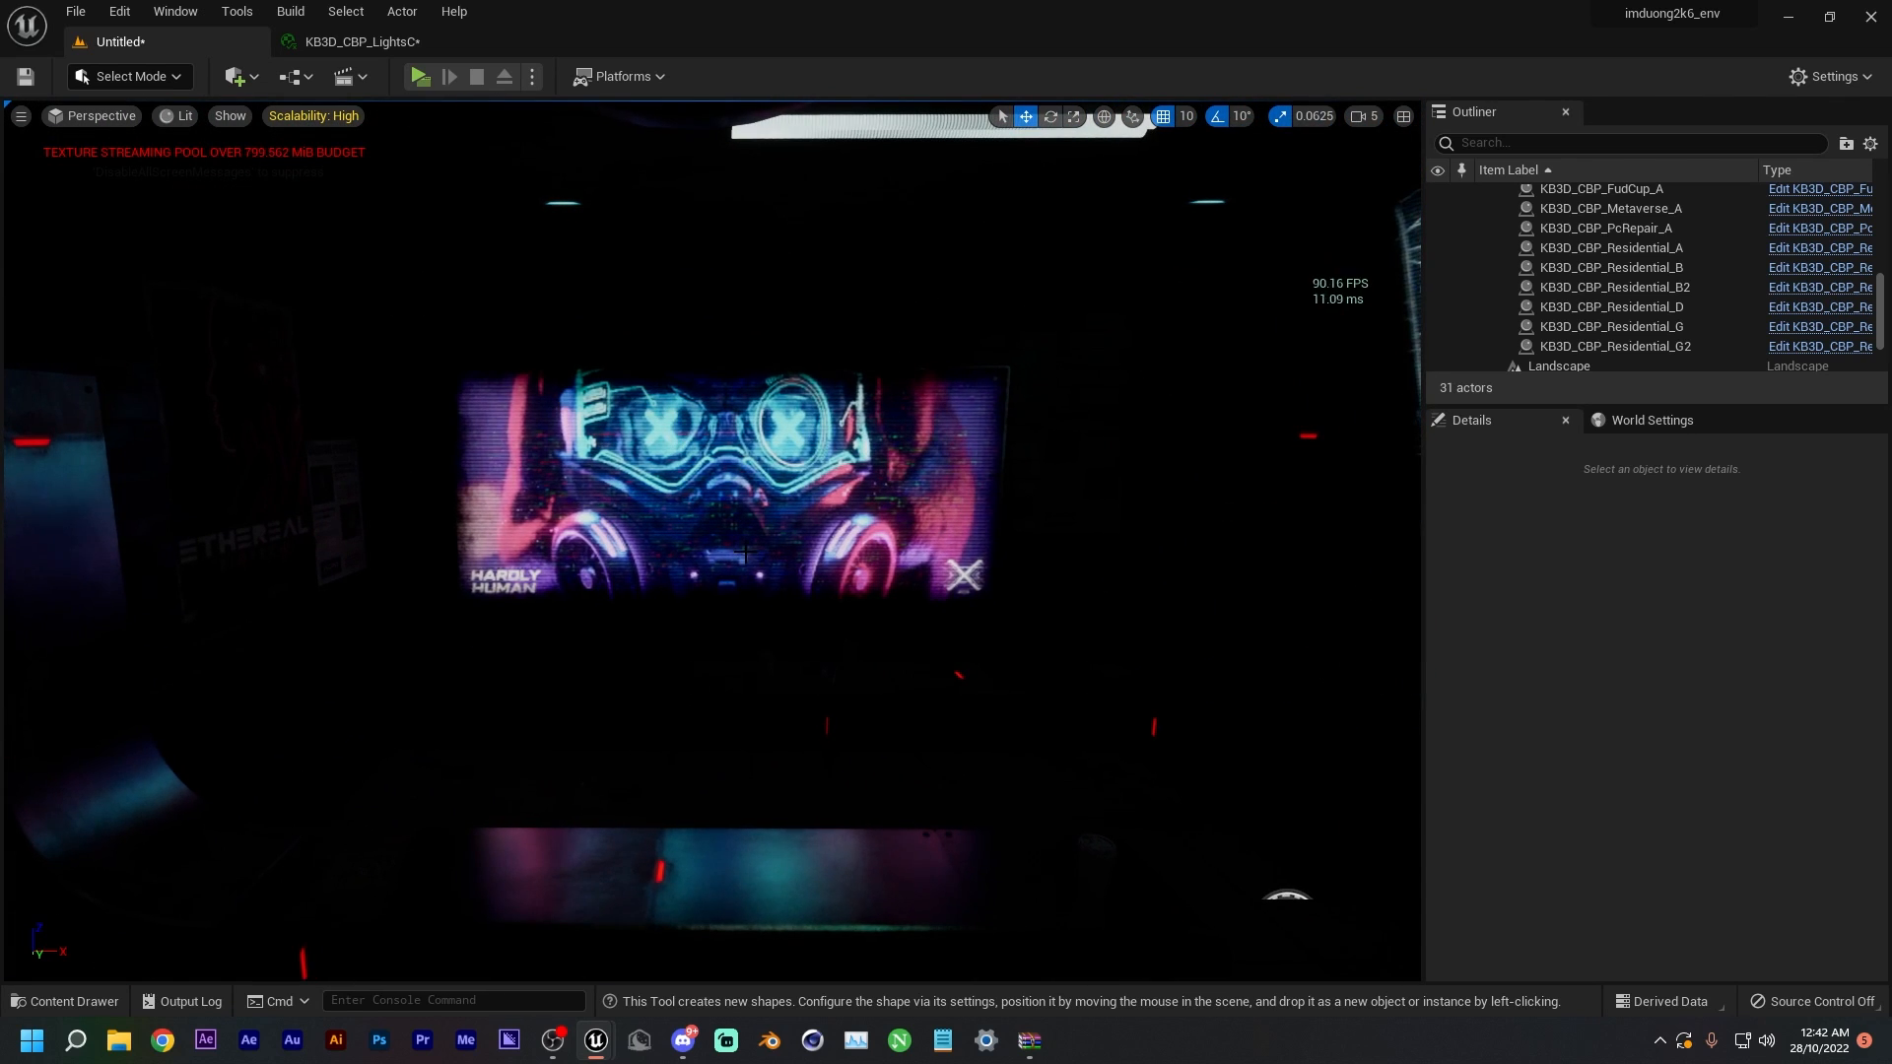
# - Add a Rect Light in front of the Hardly Human screen at -250, -200, 270, rotated 90° about Z
pyautogui.click(255, 78)
pyautogui.moveTo(335, 262)
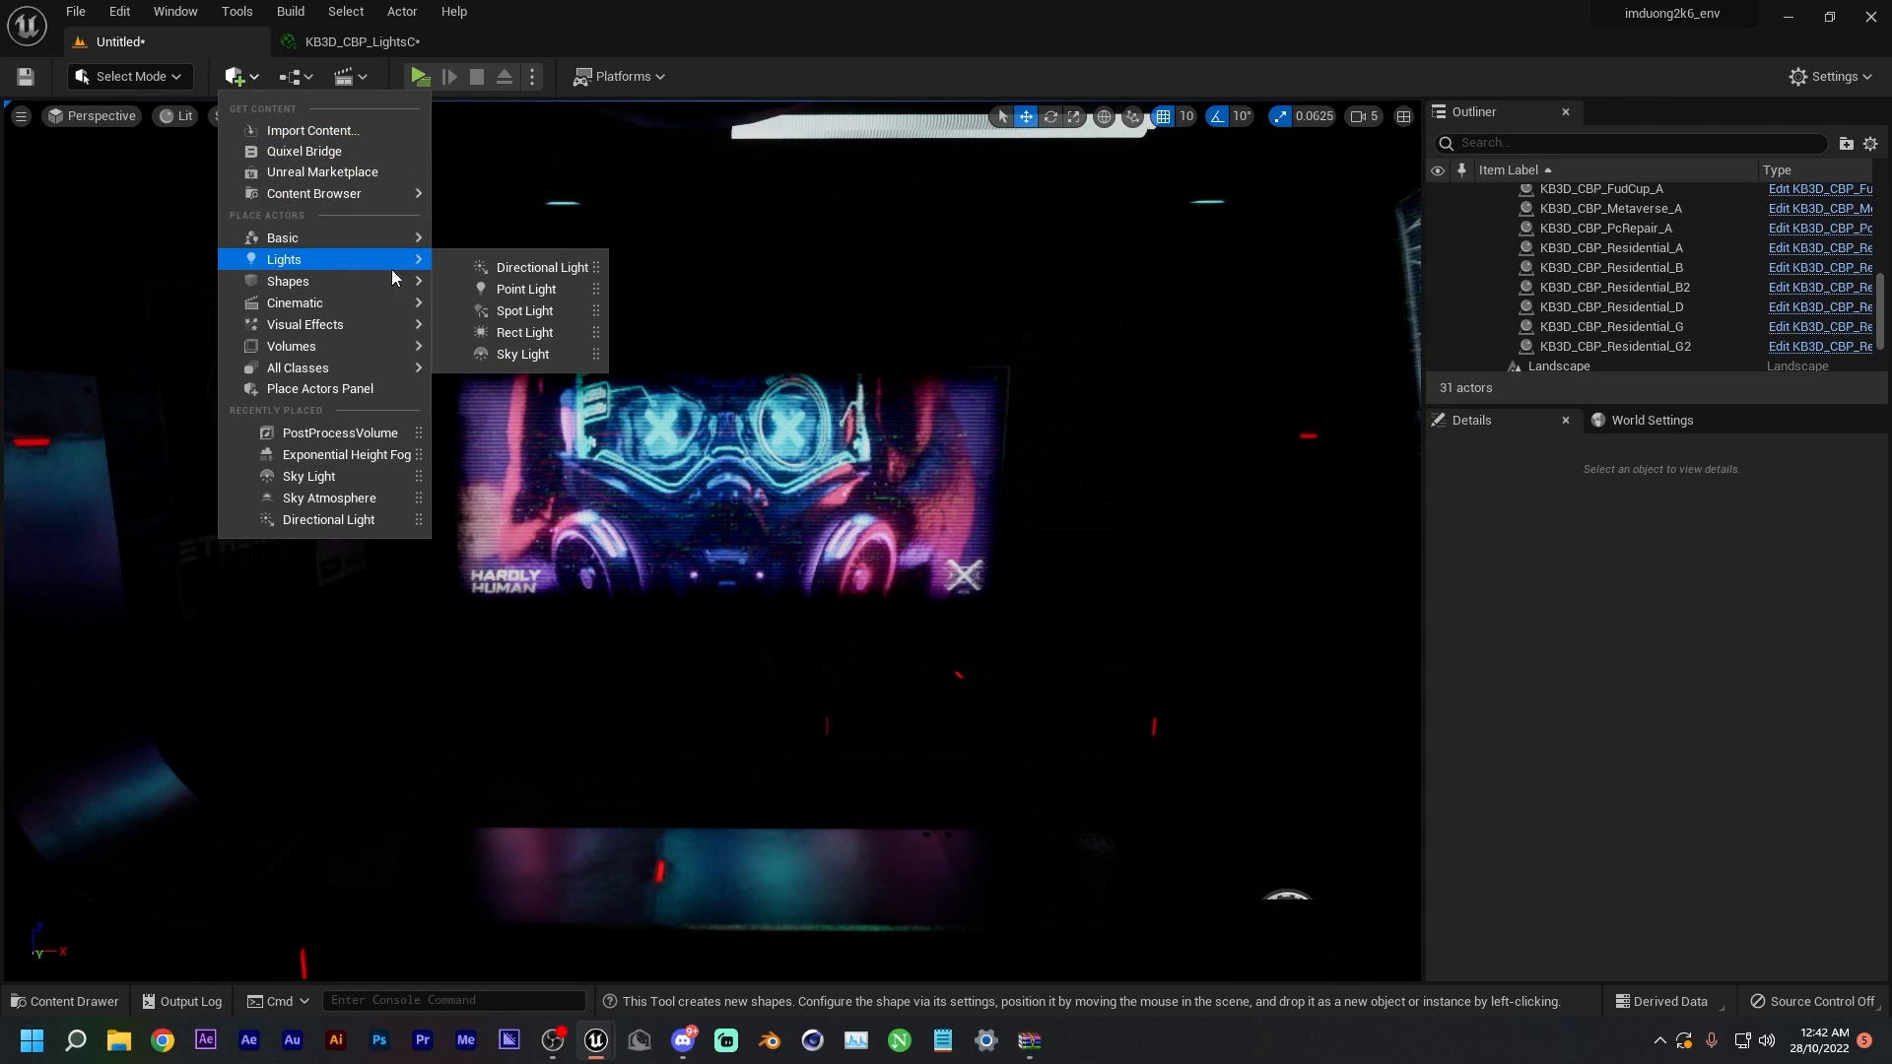
pyautogui.click(525, 335)
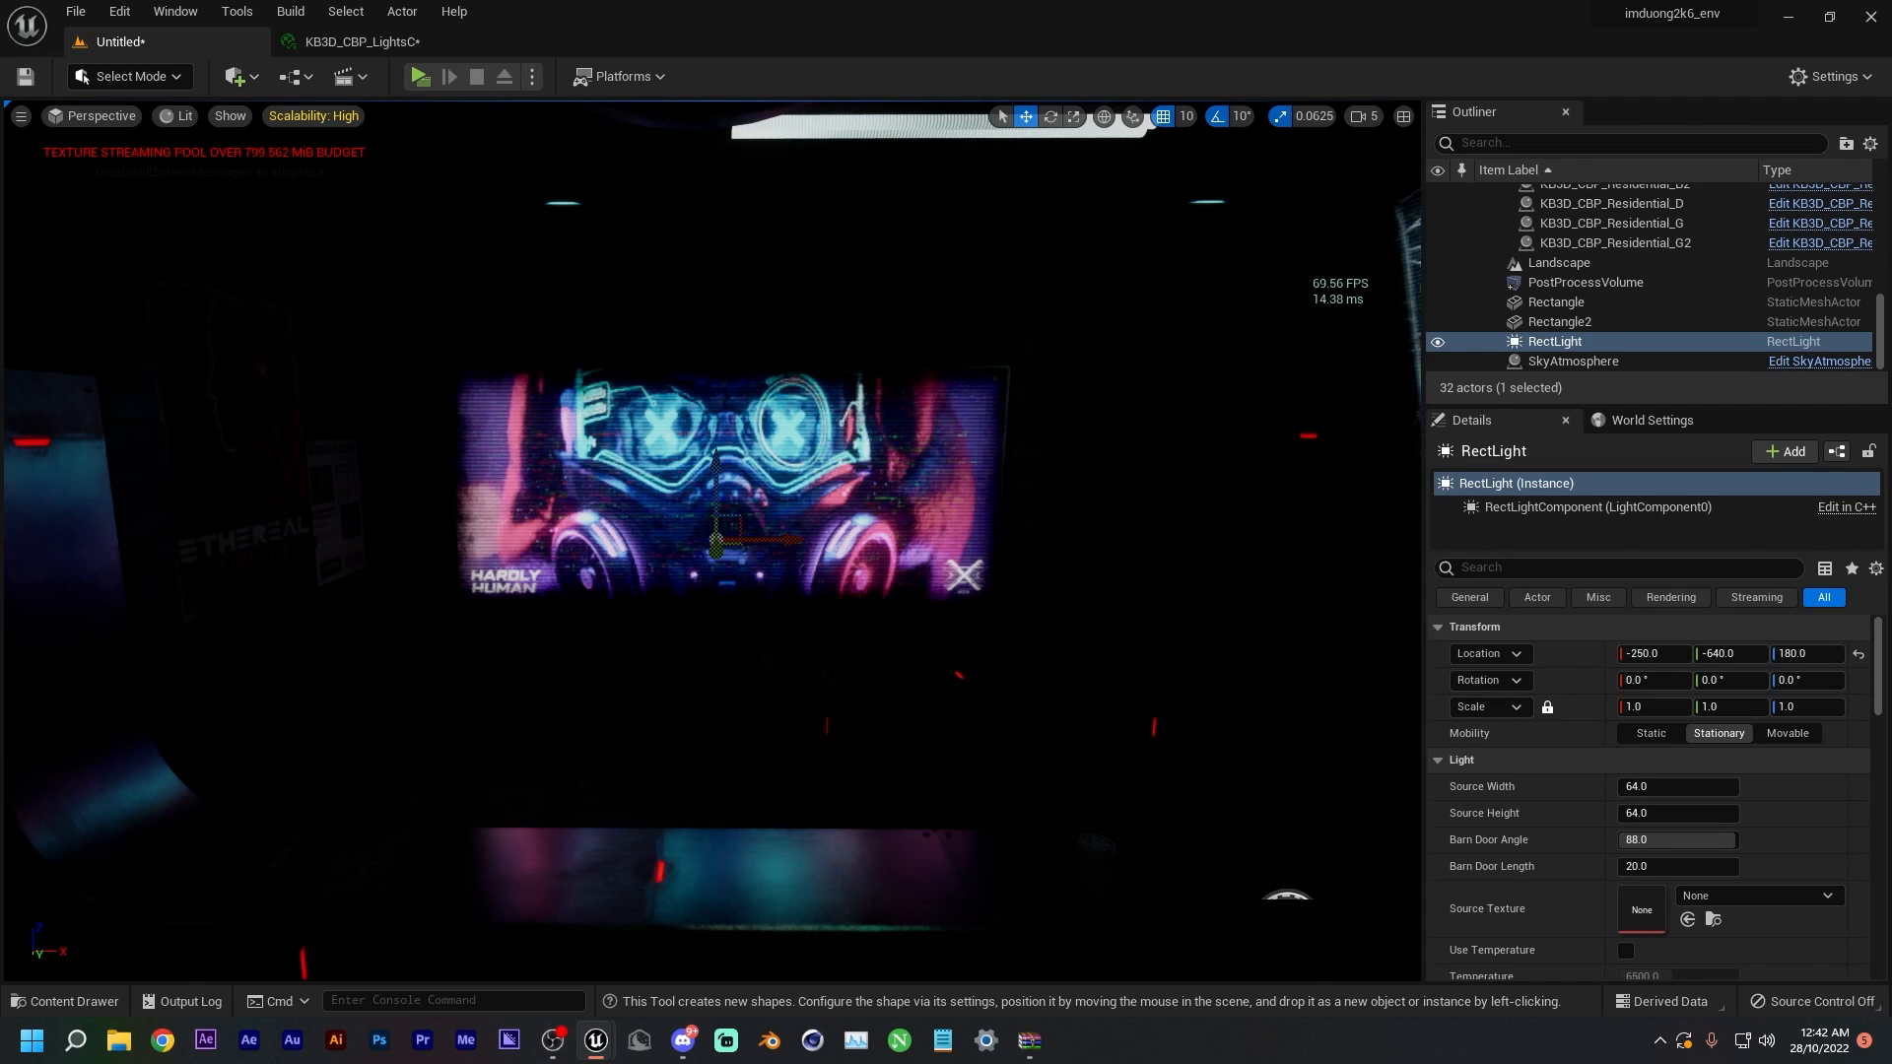
pyautogui.moveTo(705, 652); pyautogui.dragTo(696, 780)
pyautogui.moveTo(711, 608); pyautogui.dragTo(711, 437)
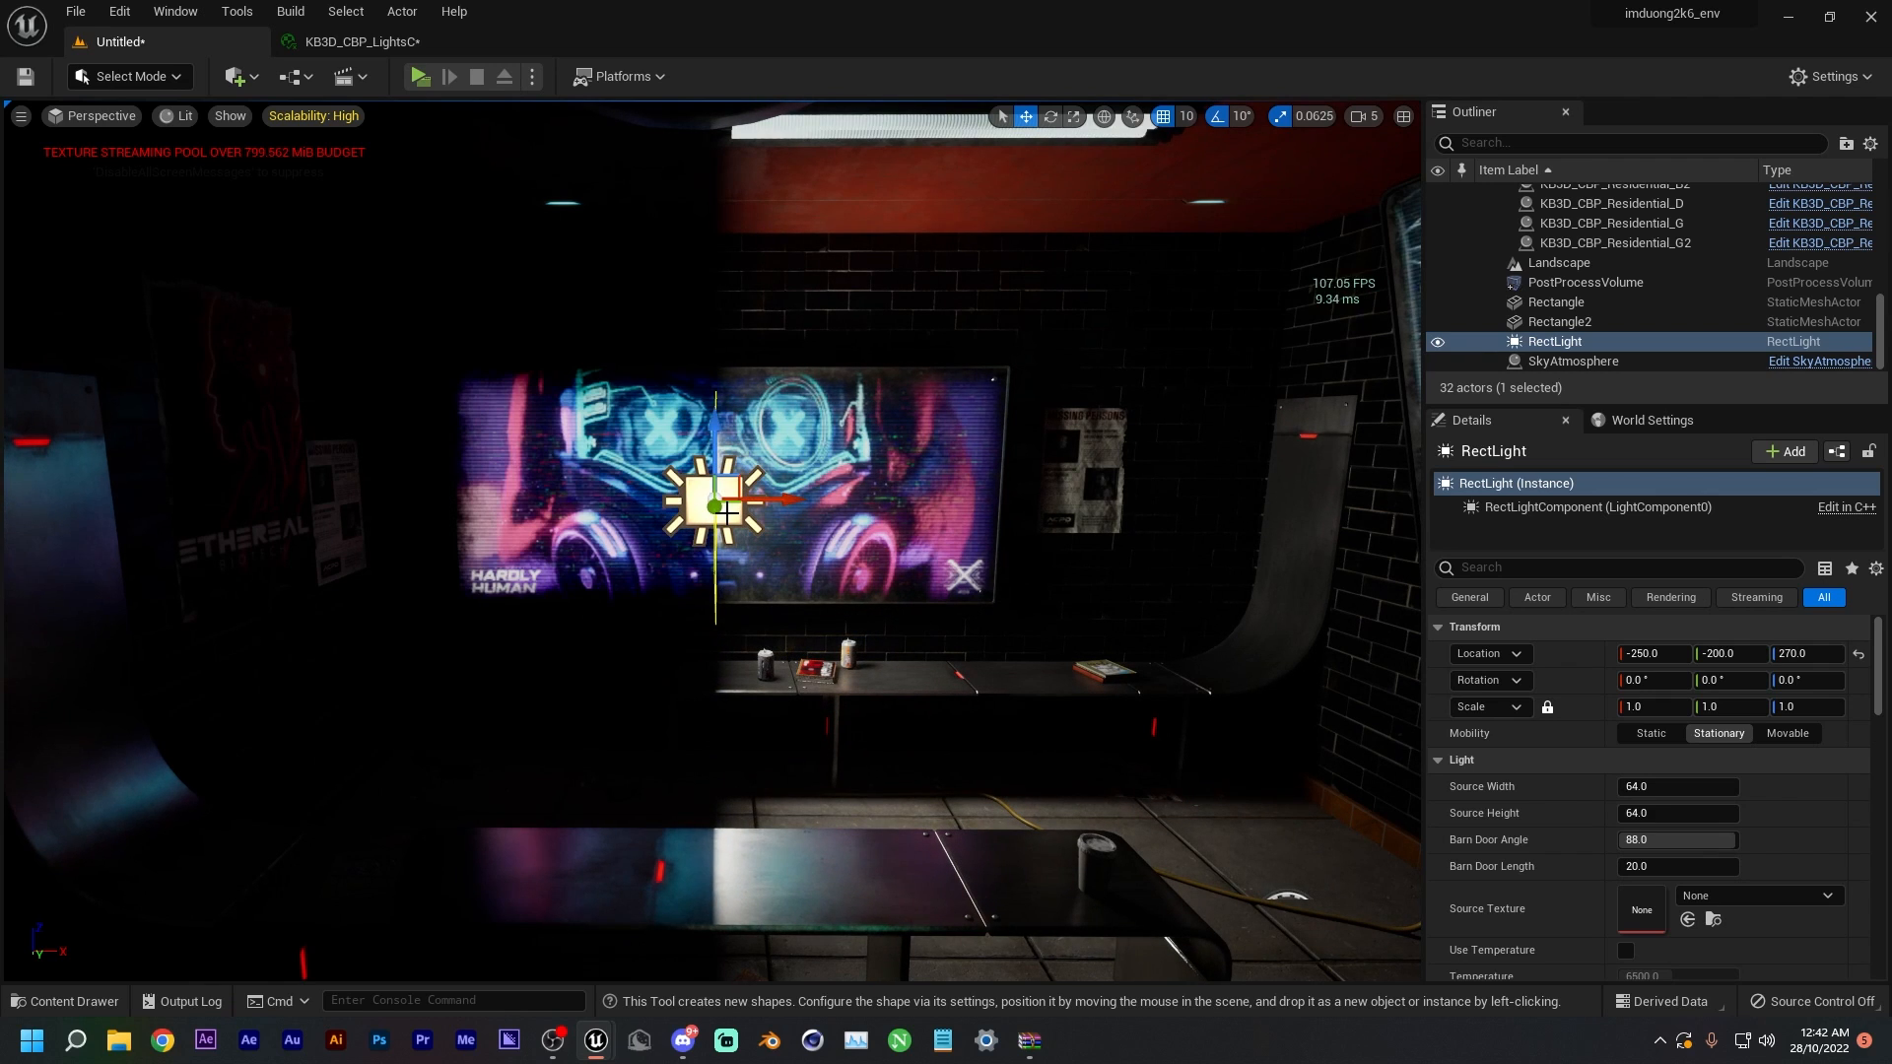
pyautogui.moveTo(741, 514); pyautogui.dragTo(670, 519)
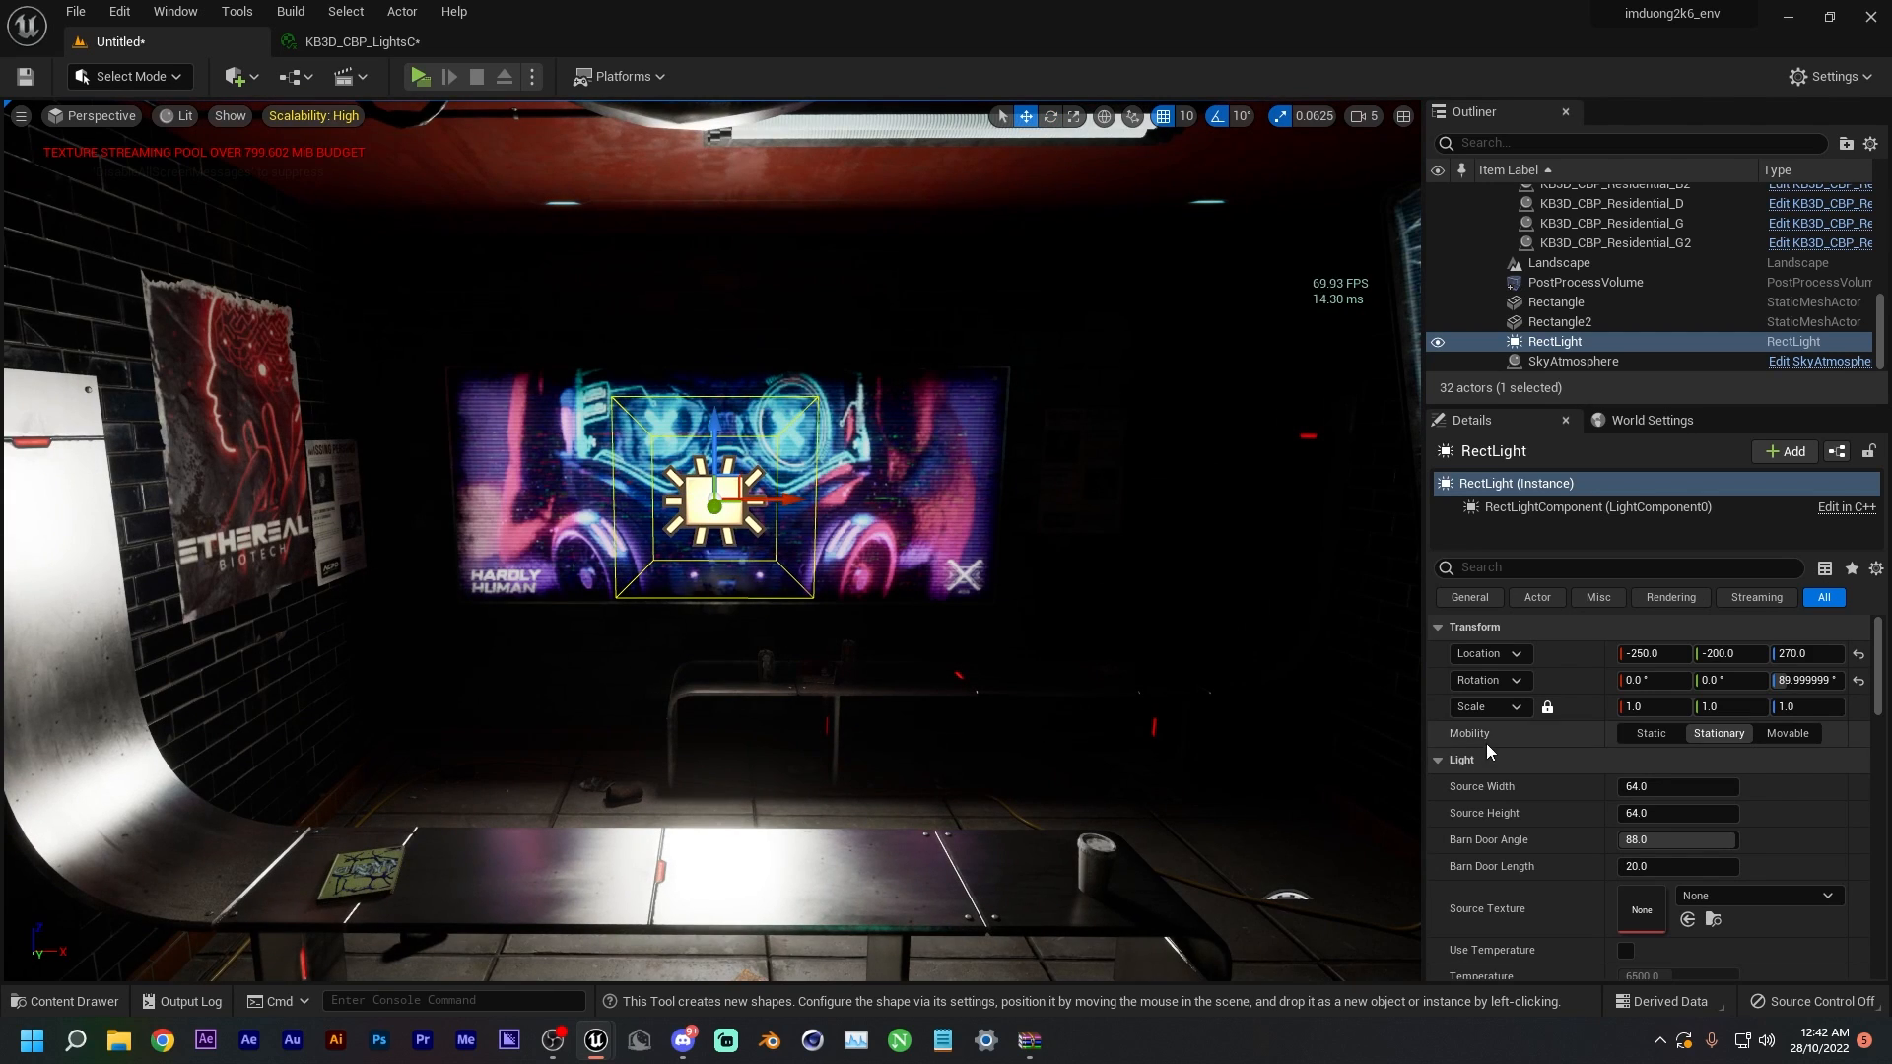
# - Fit the Rect Light to the screen with source width about 261 and height about 89, and raise it to Z 280
pyautogui.scroll(-1, 1544, 756)
pyautogui.moveTo(1678, 756)
pyautogui.mouseDown()
pyautogui.moveTo(1769, 755)
pyautogui.moveTo(1700, 781)
pyautogui.mouseUp()
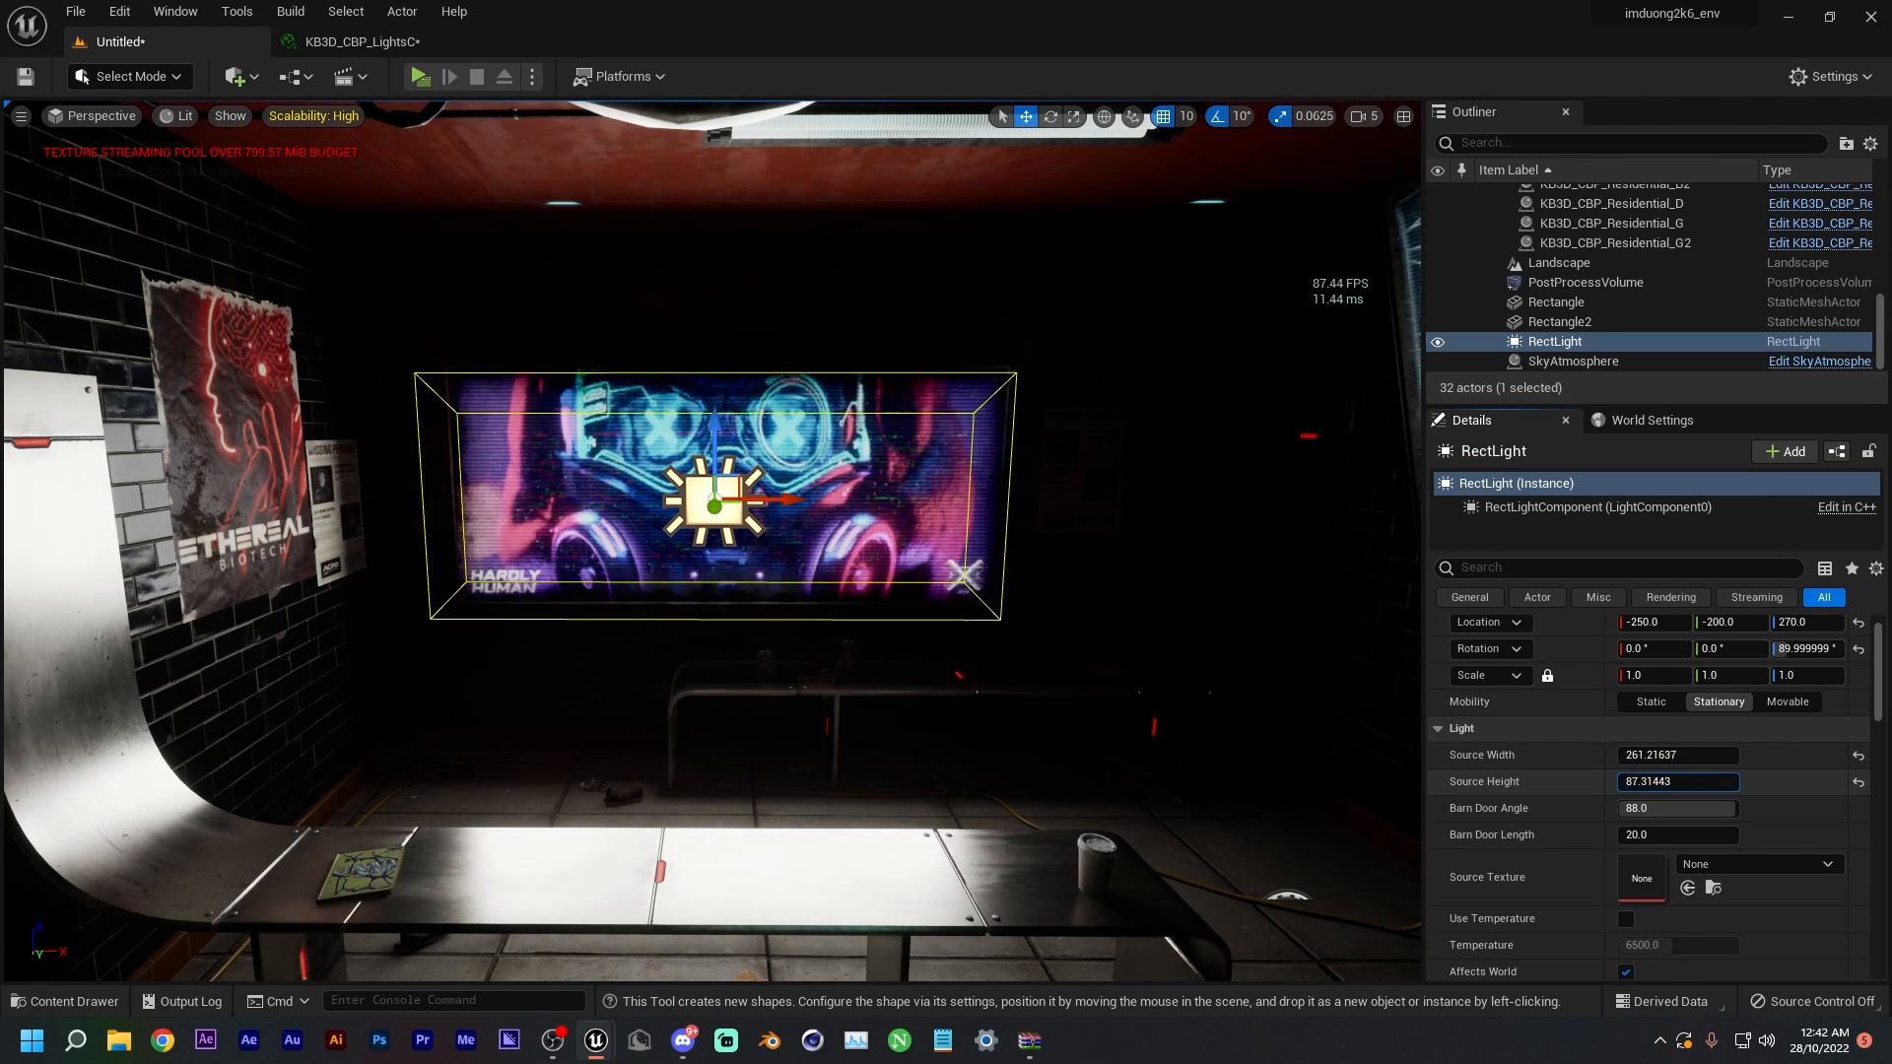
pyautogui.moveTo(713, 433); pyautogui.dragTo(715, 422)
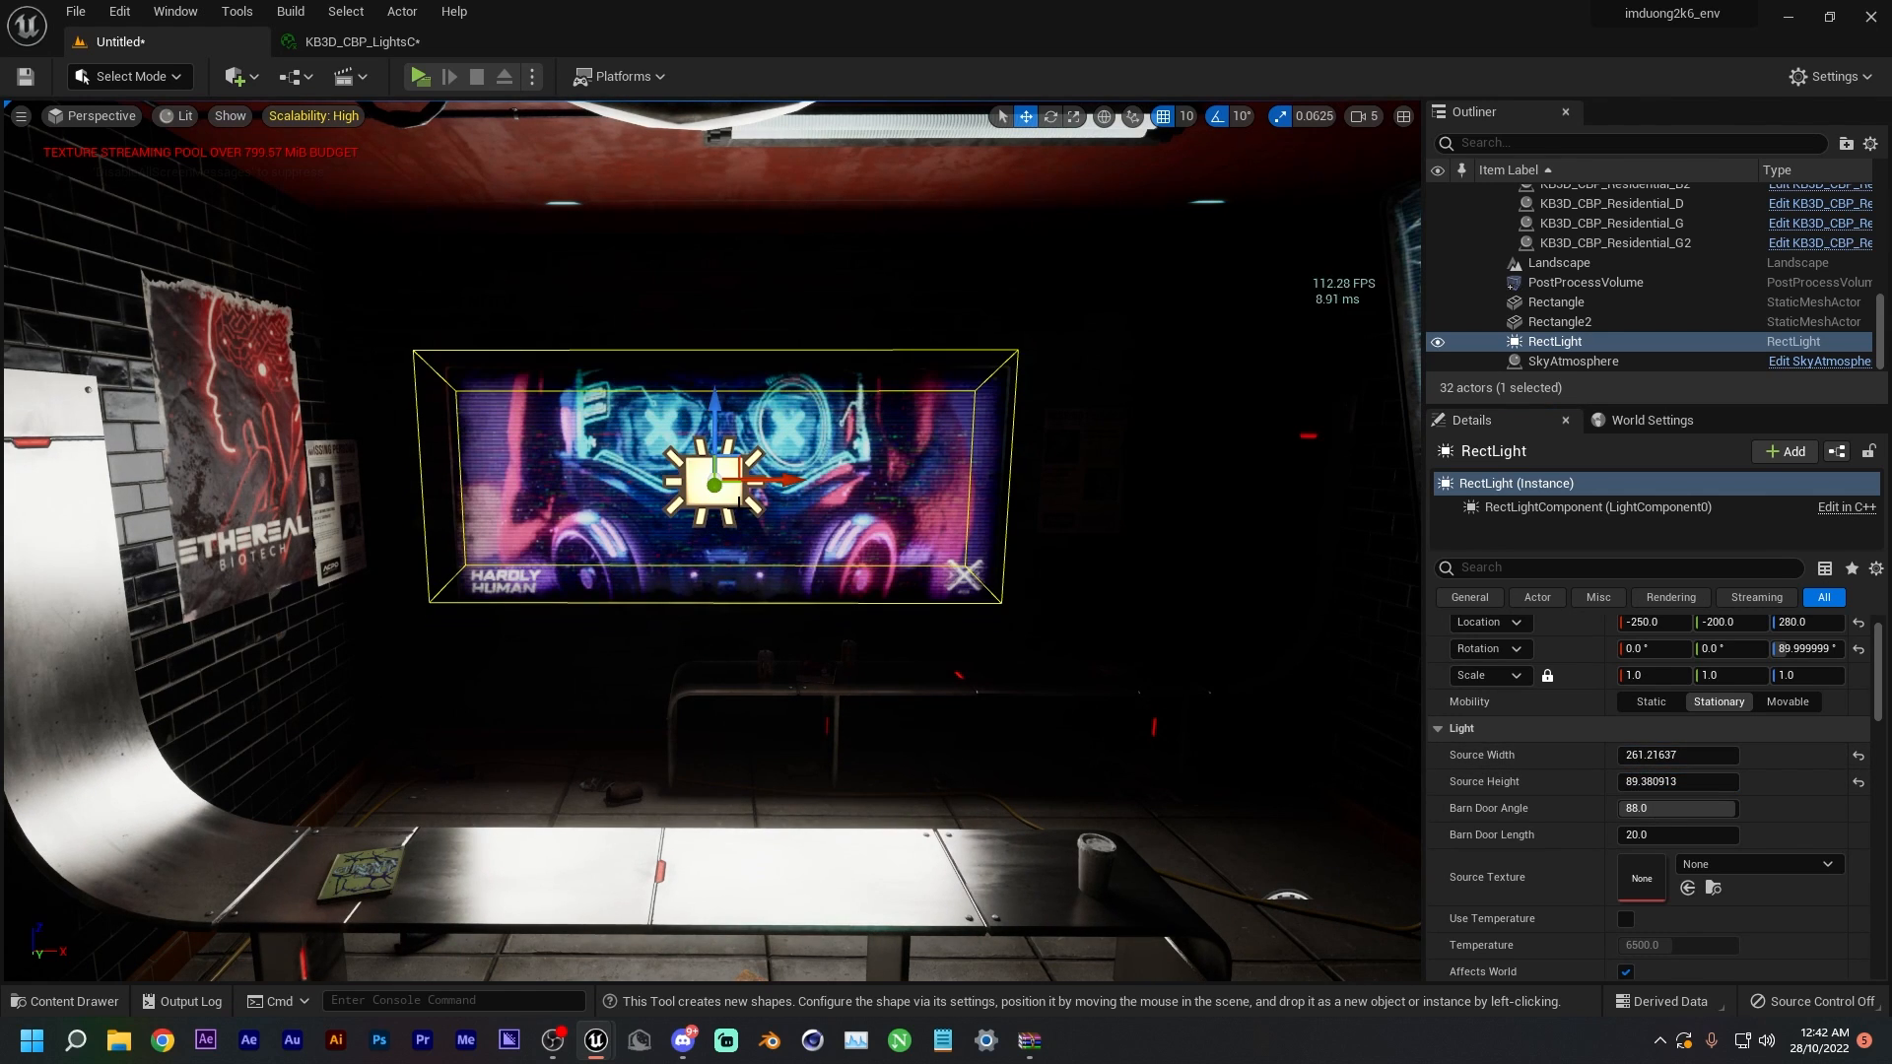
# - Change the Rect Light's Light Color to a light blue matching the screen
pyautogui.rightClick(984, 545)
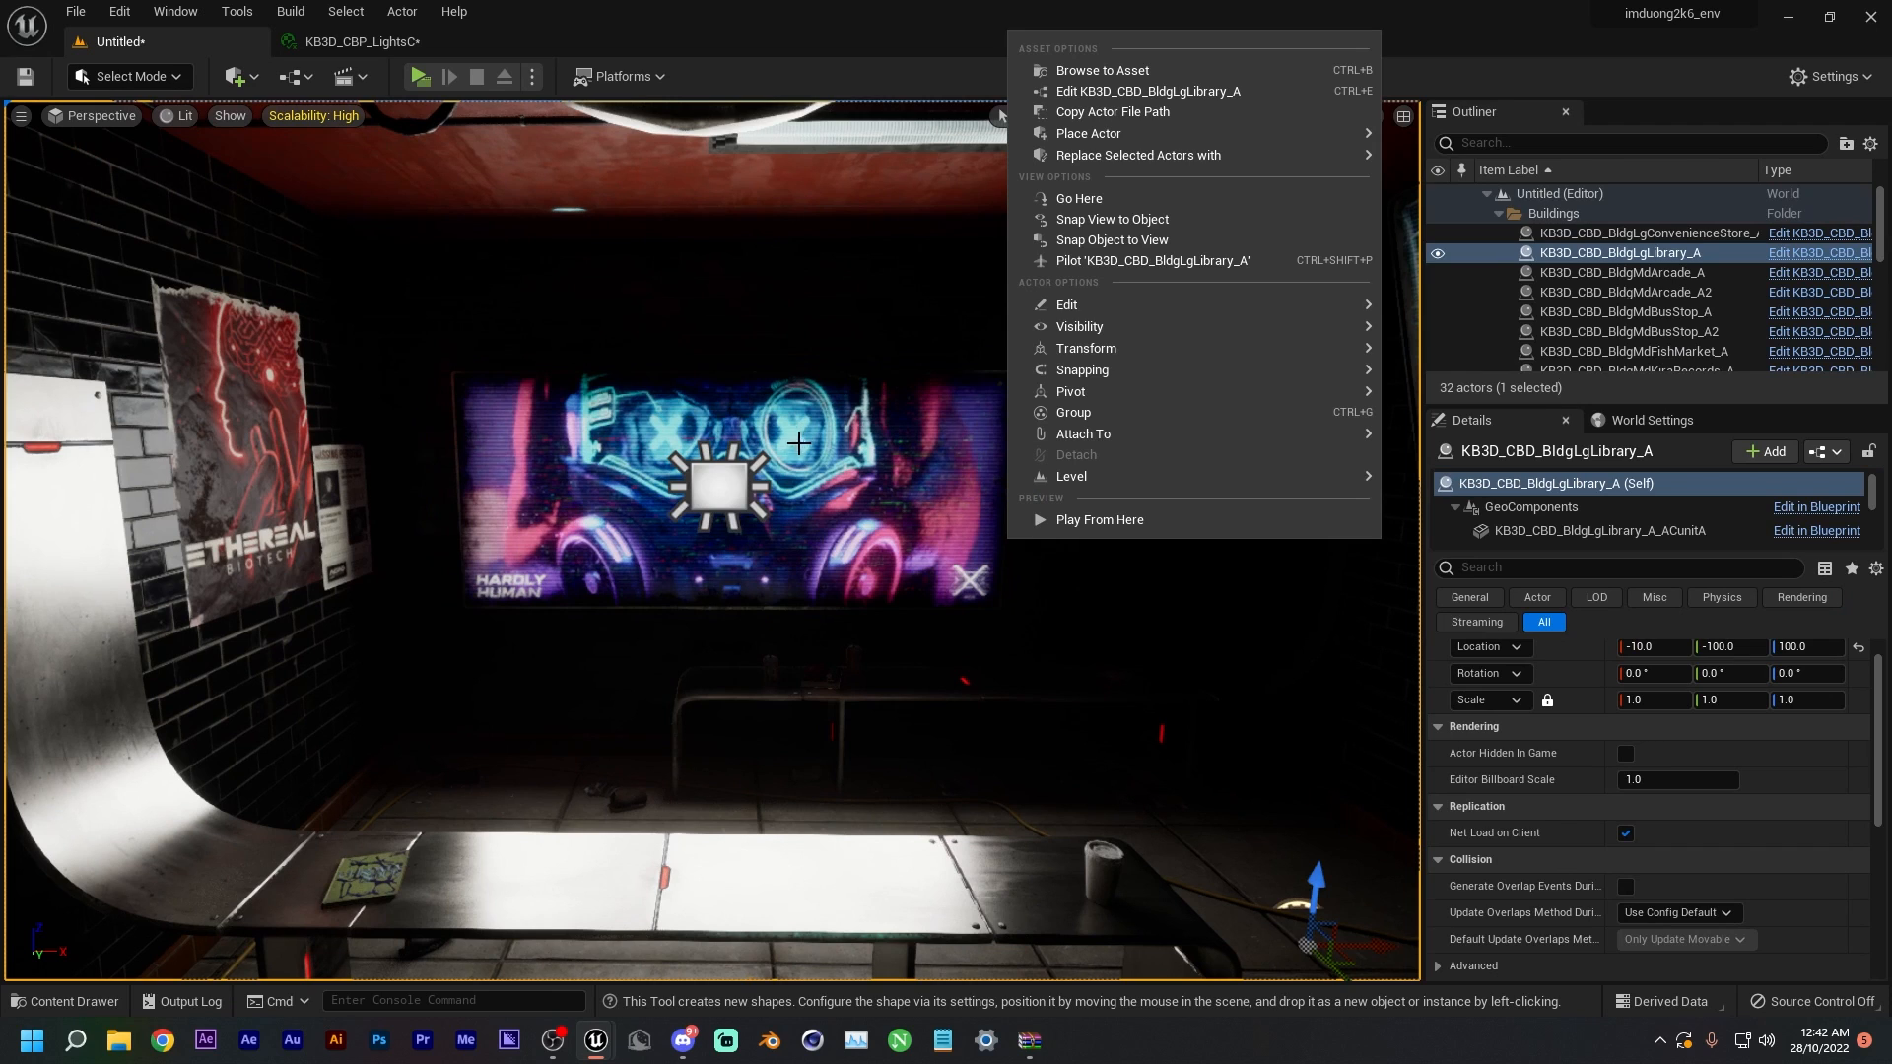
pyautogui.click(719, 484)
pyautogui.click(719, 485)
pyautogui.scroll(-10, 1681, 739)
pyautogui.scroll(8, 1685, 738)
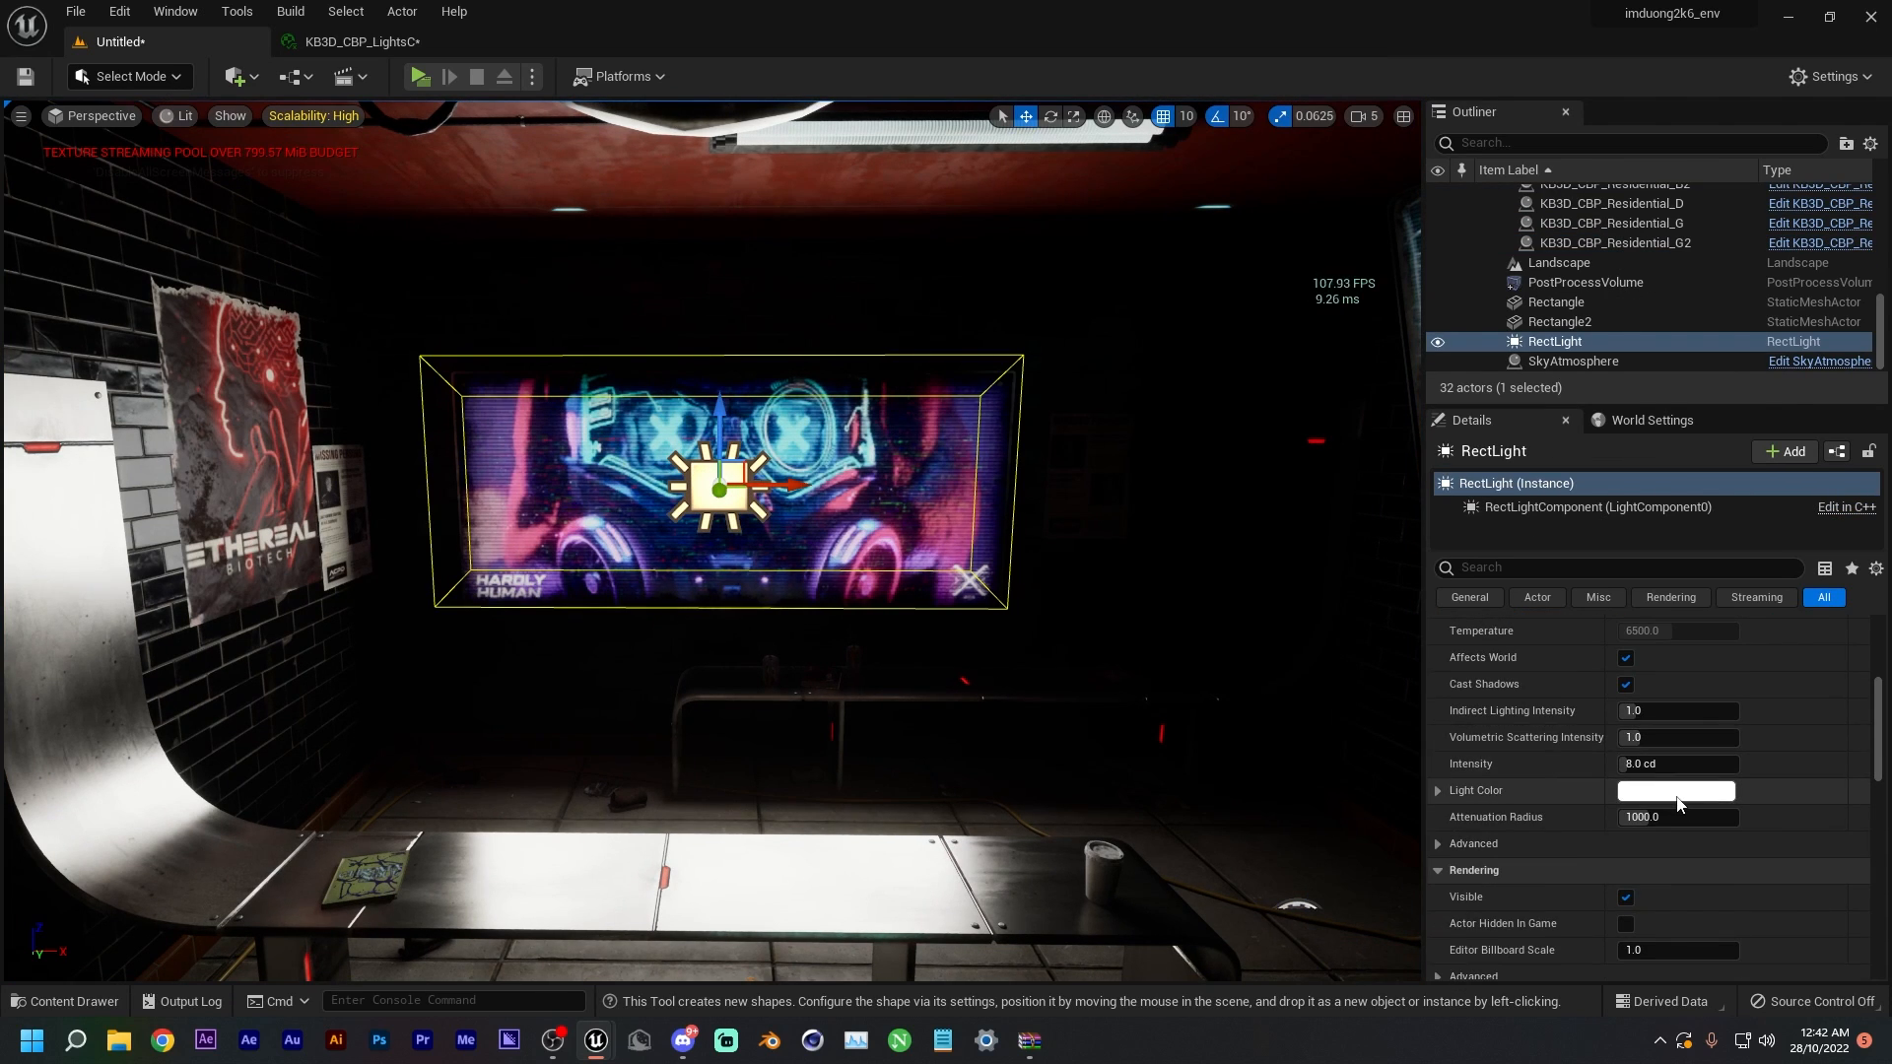
pyautogui.click(1678, 794)
pyautogui.moveTo(1367, 669); pyautogui.dragTo(1313, 606)
pyautogui.click(1556, 991)
# - Examine the blue Rect Light's effect on the room around the Hardly Human screen from inside and outside
pyautogui.press('s')
pyautogui.moveTo(848, 591); pyautogui.dragTo(904, 569, button='right')
pyautogui.press('w')
pyautogui.press('s')
pyautogui.press('w')
pyautogui.press('s')
pyautogui.press('w')
pyautogui.moveTo(567, 613); pyautogui.dragTo(566, 613, button='right')
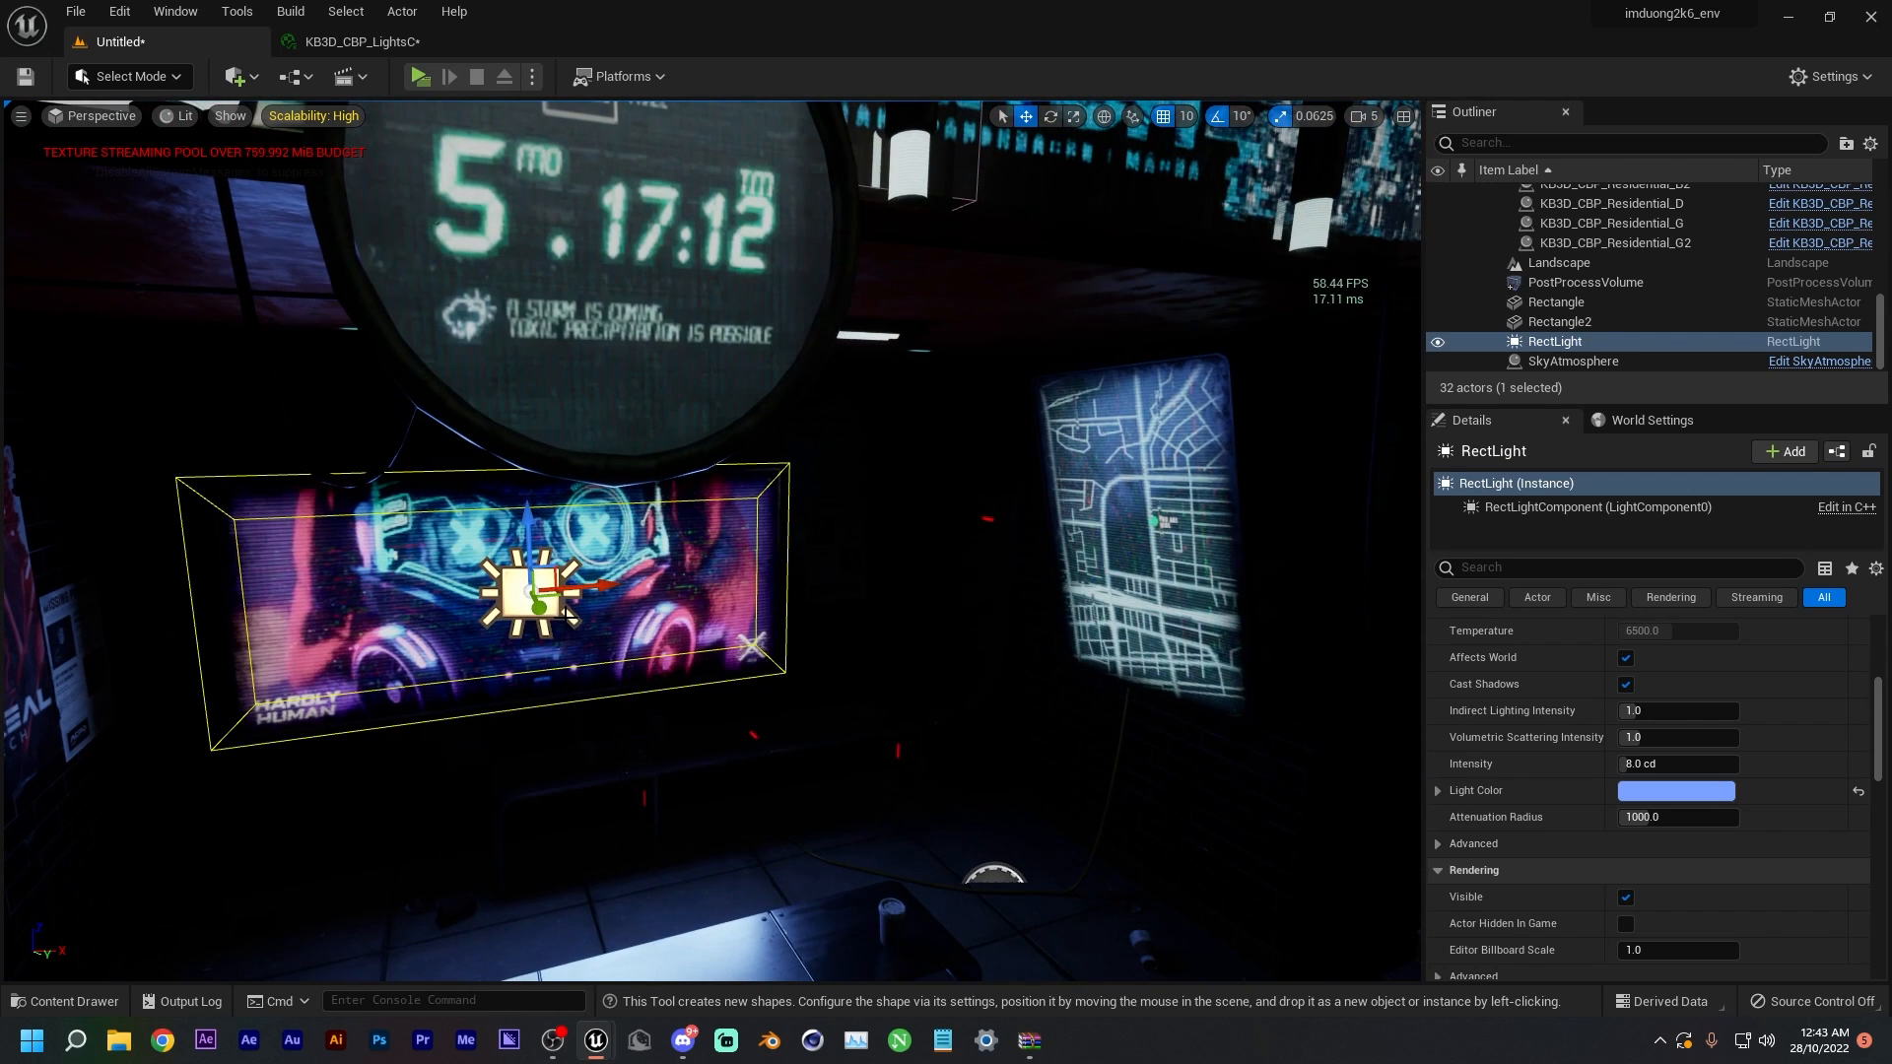
# - Duplicate the blue Rect Light for the street-map screen, rotate it to 180° about Z and place it at 0, -20, 320
pyautogui.keyDown('alt'); pyautogui.moveTo(543, 608); pyautogui.dragTo(1079, 588); pyautogui.keyUp('alt')
pyautogui.moveTo(1079, 587); pyautogui.dragTo(1079, 587, button='right')
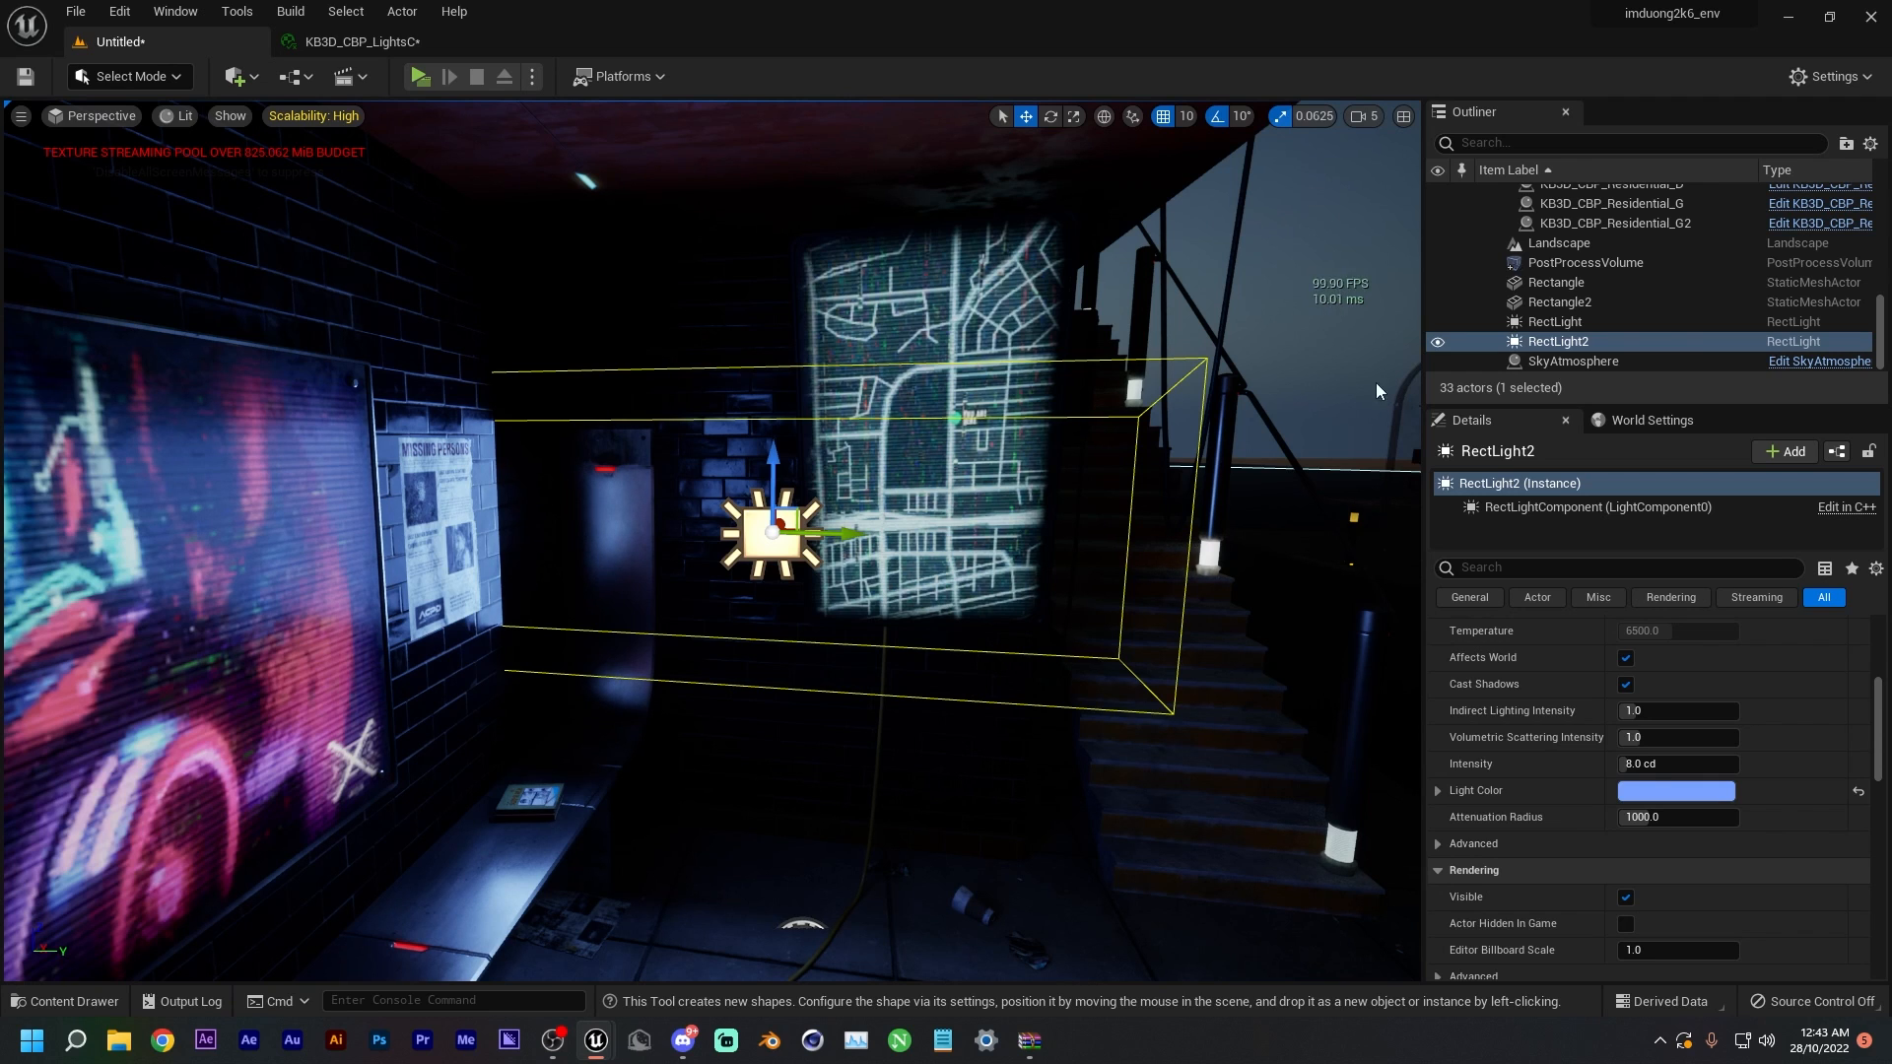
pyautogui.moveTo(949, 509); pyautogui.dragTo(949, 510, button='right')
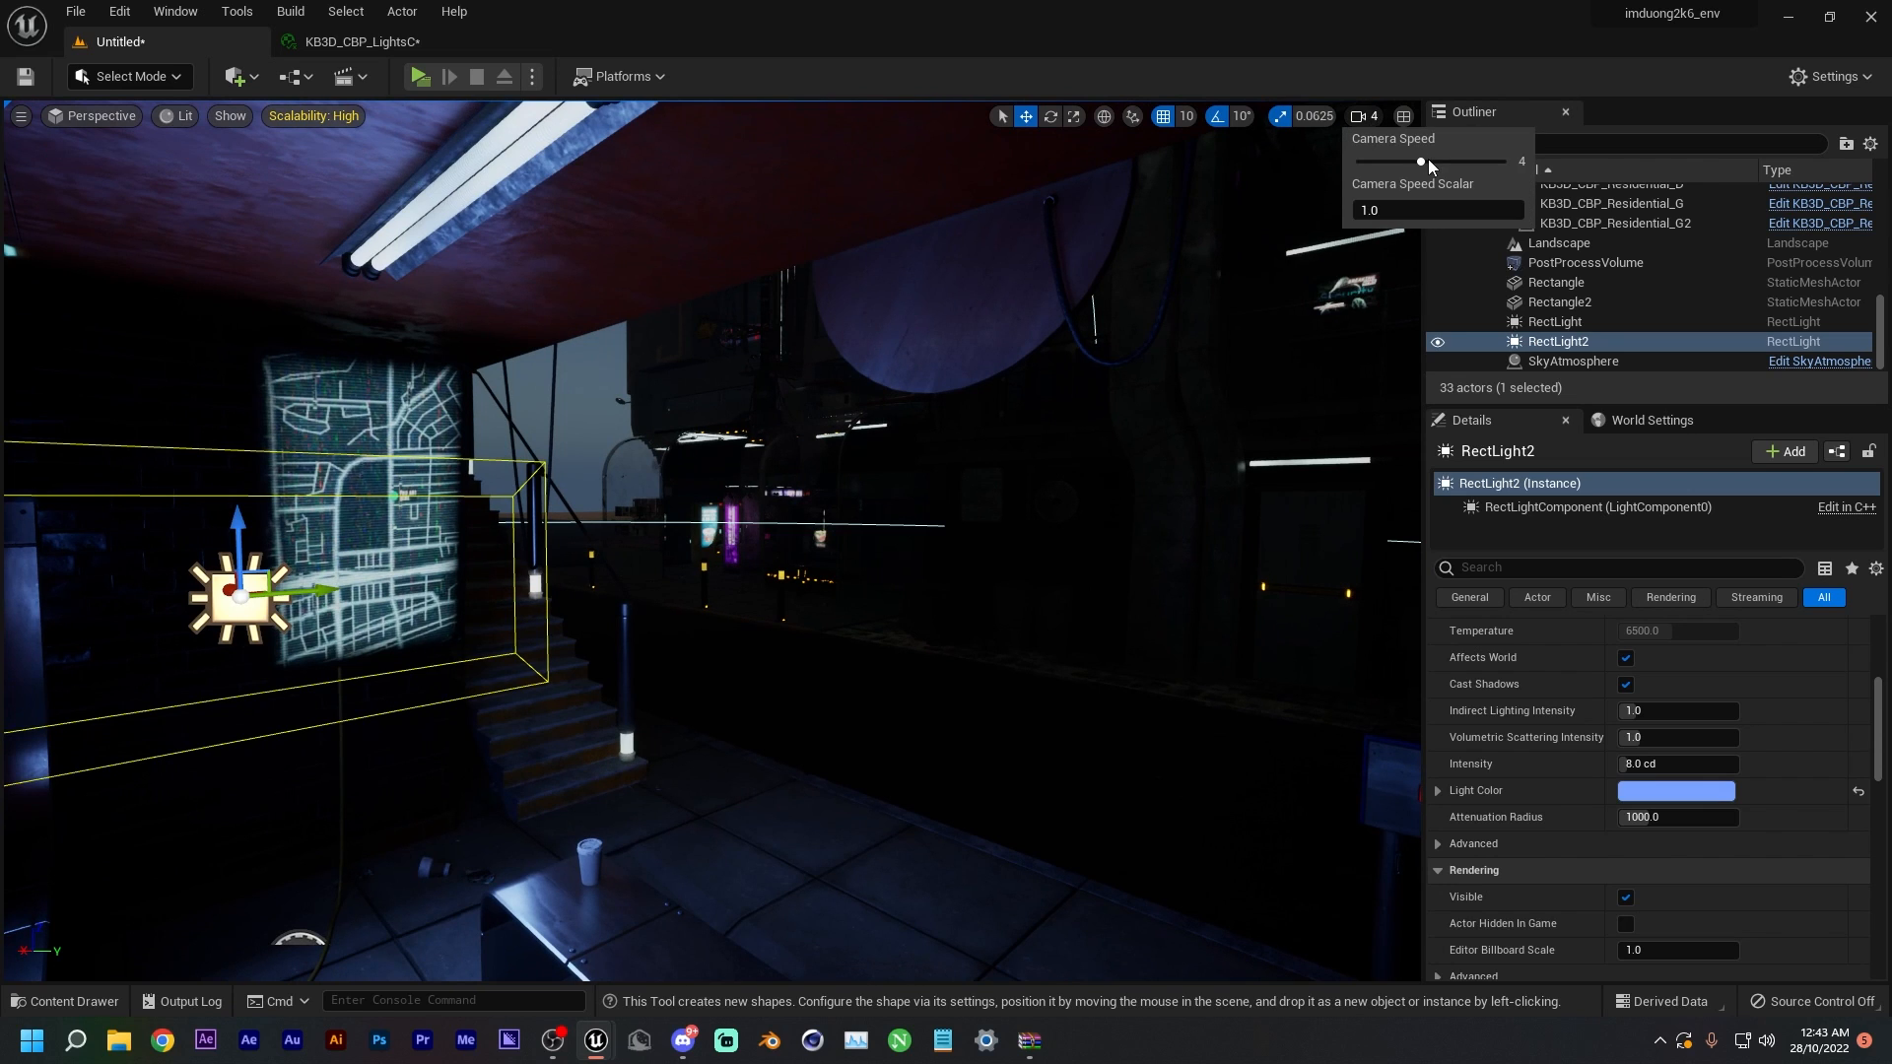
pyautogui.moveTo(948, 510); pyautogui.dragTo(949, 509, button='right')
pyautogui.moveTo(647, 478); pyautogui.dragTo(782, 426)
pyautogui.scroll(5, 1676, 710)
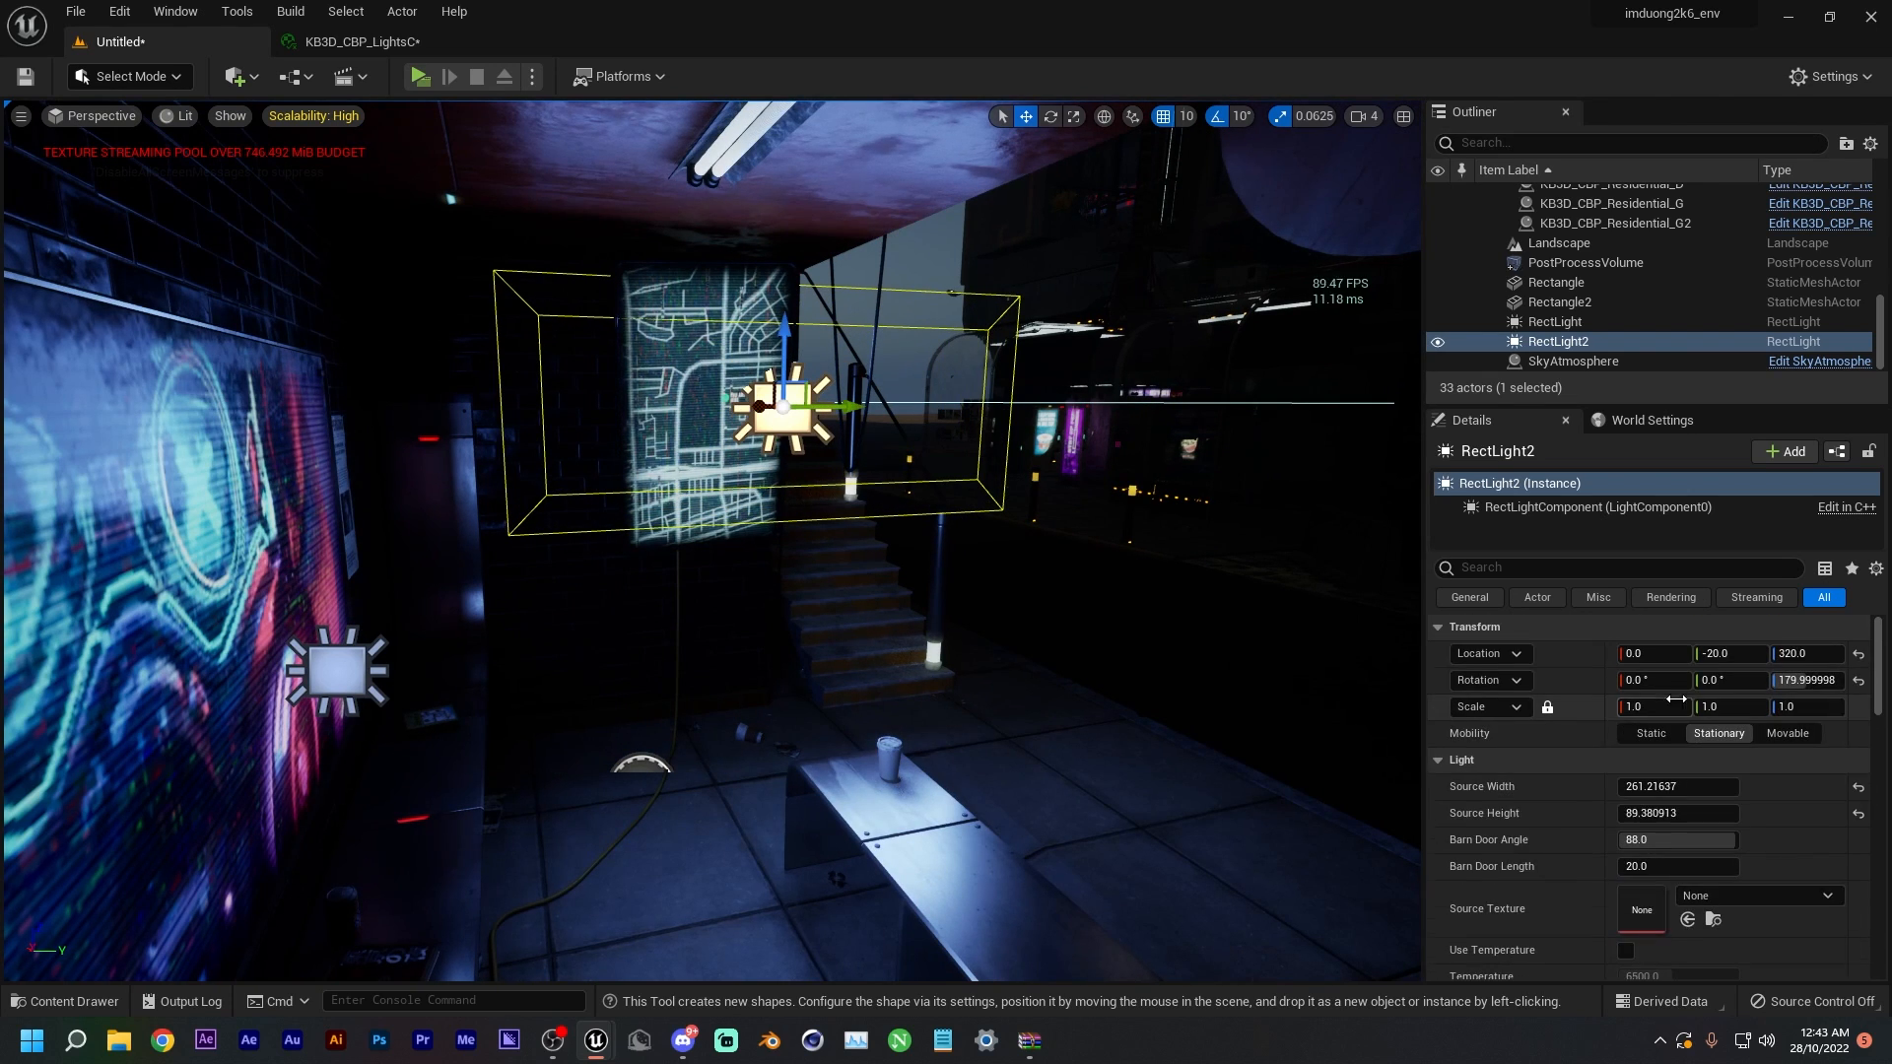
# - Fit the duplicated Rect Light to the map screen with source width about 54 and height about 98, centred in front of it
pyautogui.moveTo(1675, 786); pyautogui.dragTo(1587, 786)
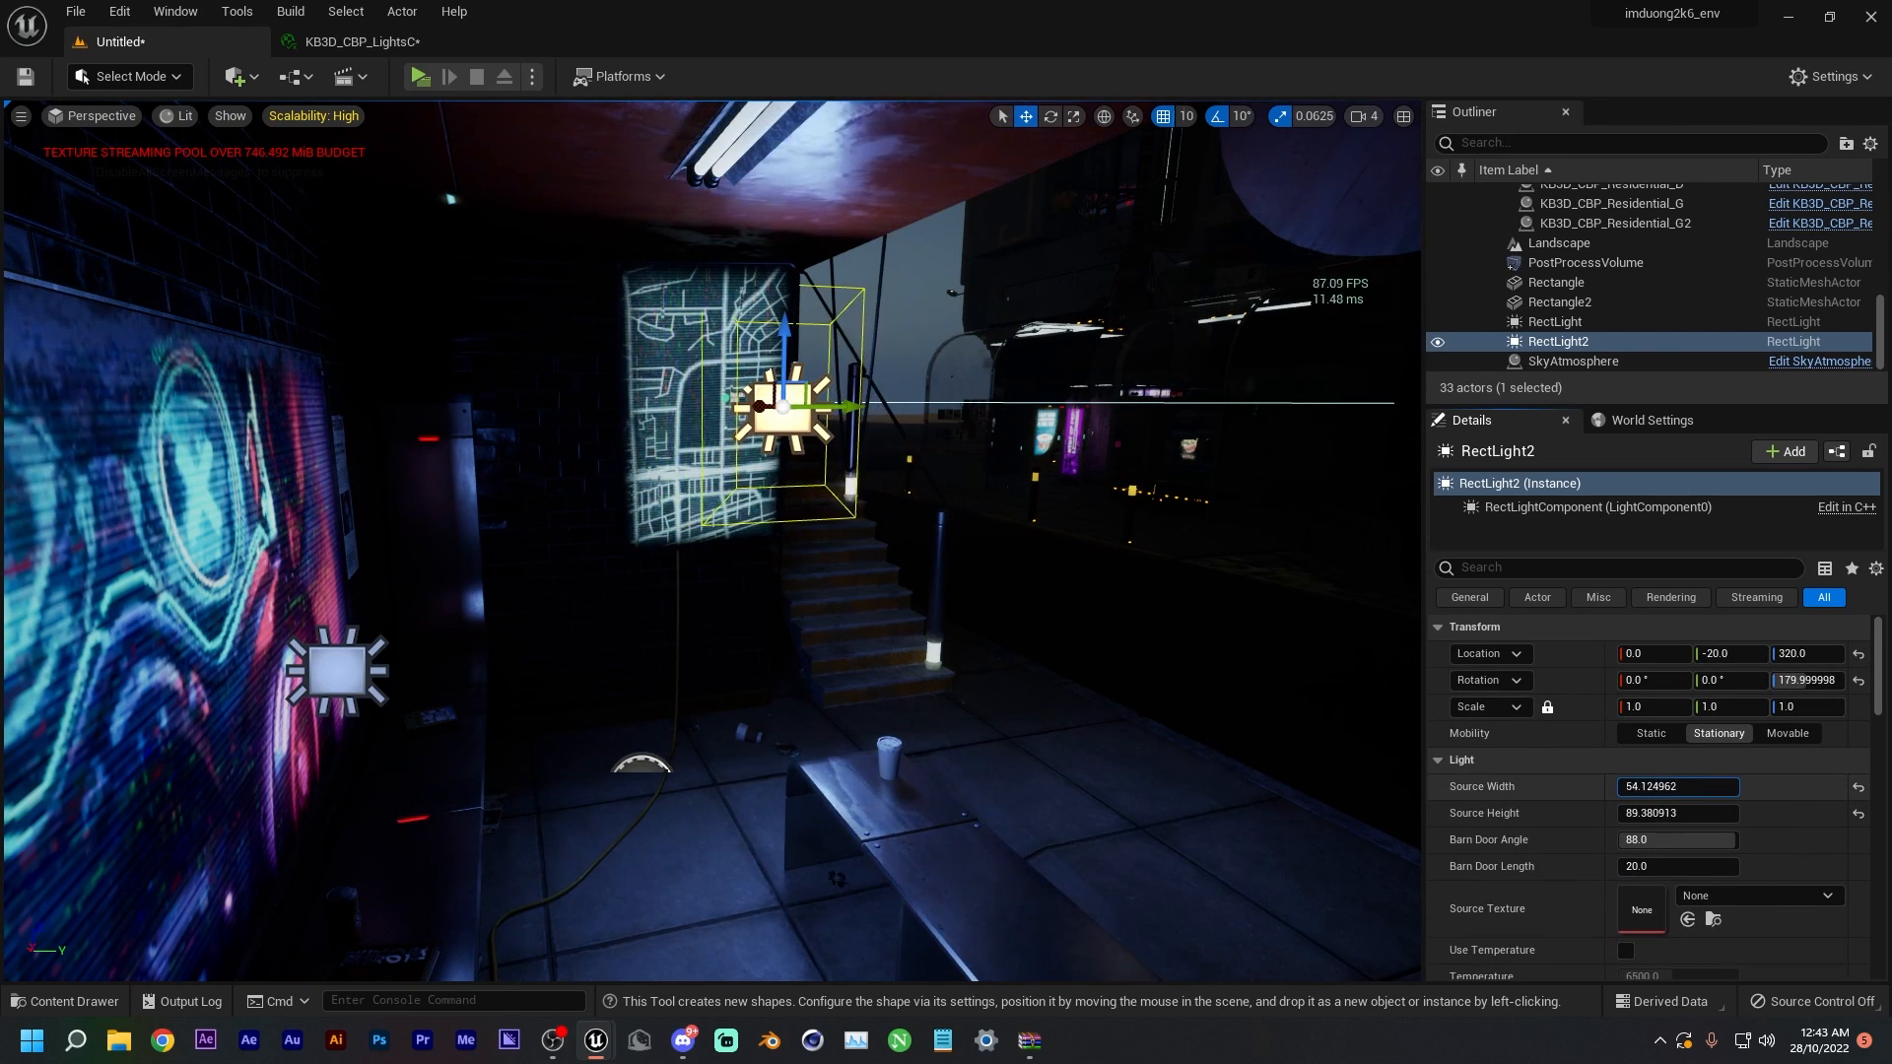
pyautogui.moveTo(856, 407); pyautogui.dragTo(783, 408)
pyautogui.moveTo(789, 414); pyautogui.dragTo(749, 424, button='right')
# - Change the map screen light's Light Color to a very pale blue, hex sRGB D8EDFF
pyautogui.scroll(-1, 1690, 781)
pyautogui.scroll(-3, 1689, 782)
pyautogui.click(1706, 948)
pyautogui.moveTo(1322, 619); pyautogui.dragTo(1340, 647)
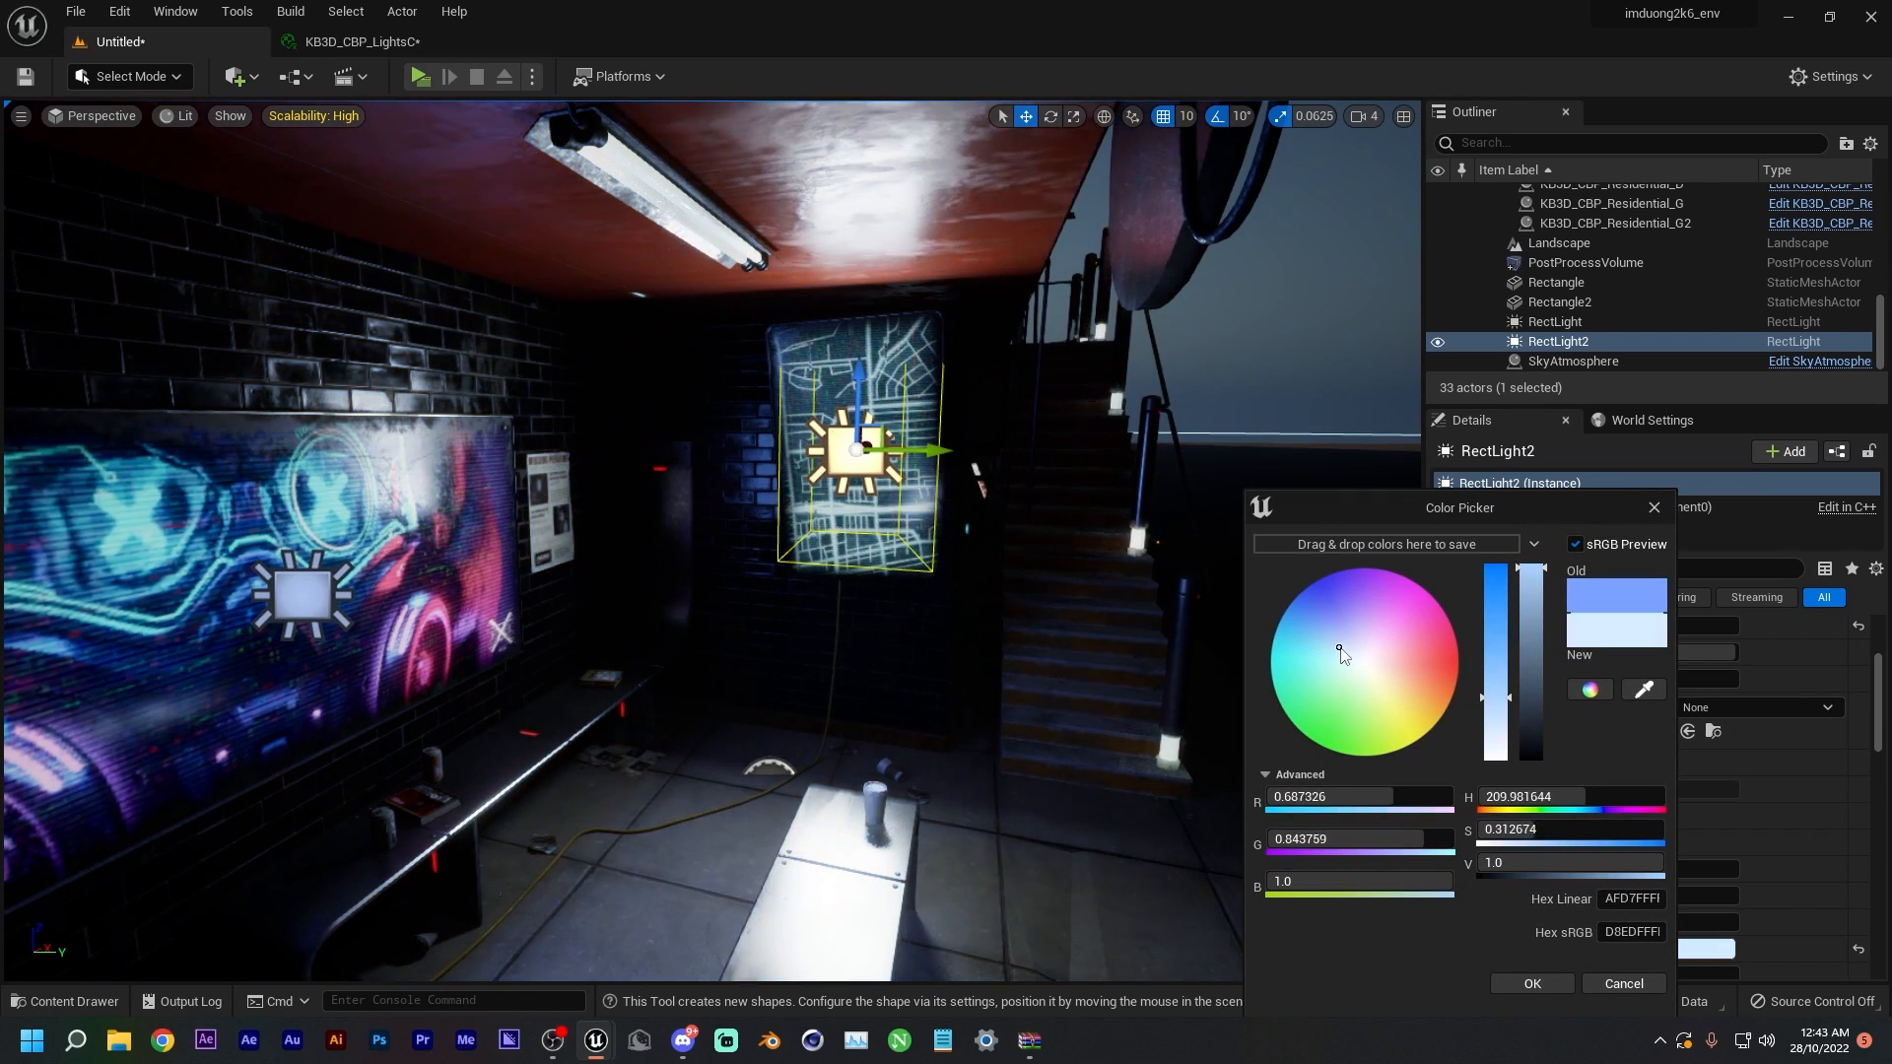
pyautogui.click(1545, 983)
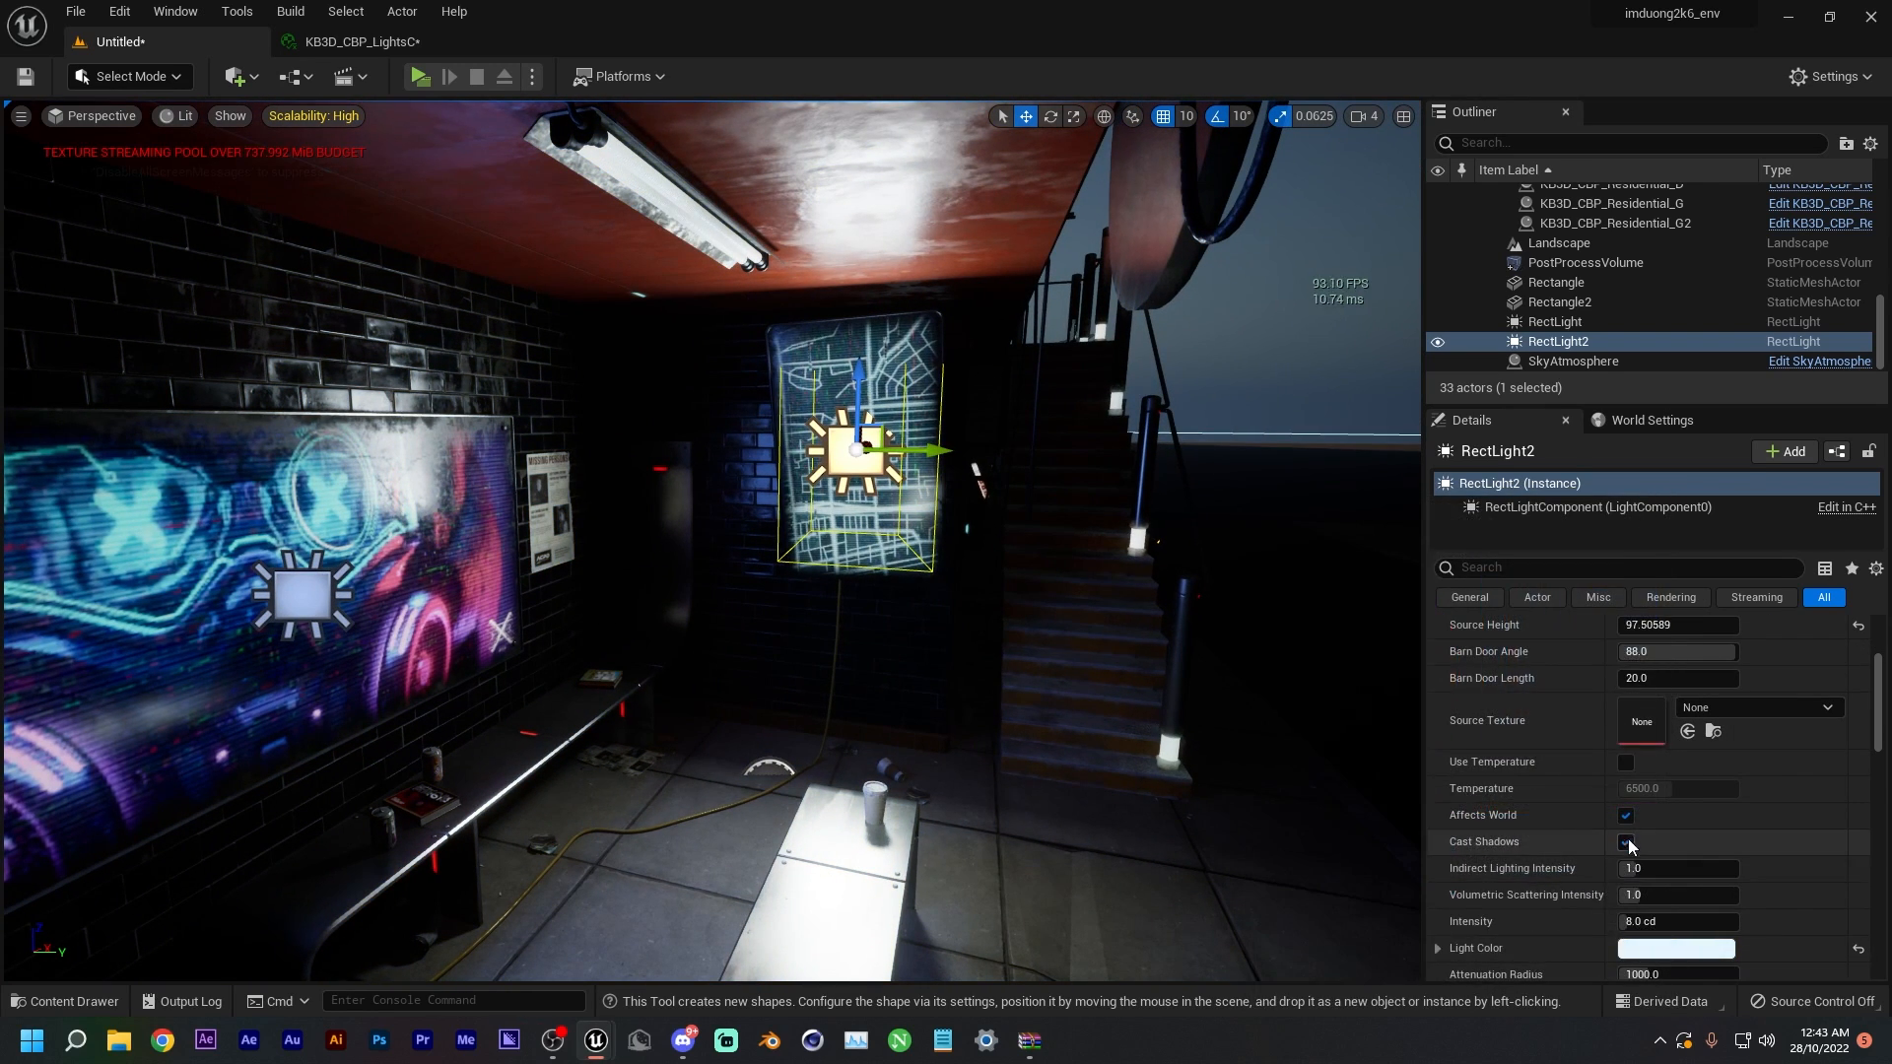
# - Set the map screen light's Intensity to about 21.4 cd and its Attenuation Radius to about 279
pyautogui.scroll(-4, 1628, 836)
pyautogui.moveTo(1628, 733)
pyautogui.mouseDown()
pyautogui.moveTo(1735, 733)
pyautogui.moveTo(1631, 731)
pyautogui.mouseUp()
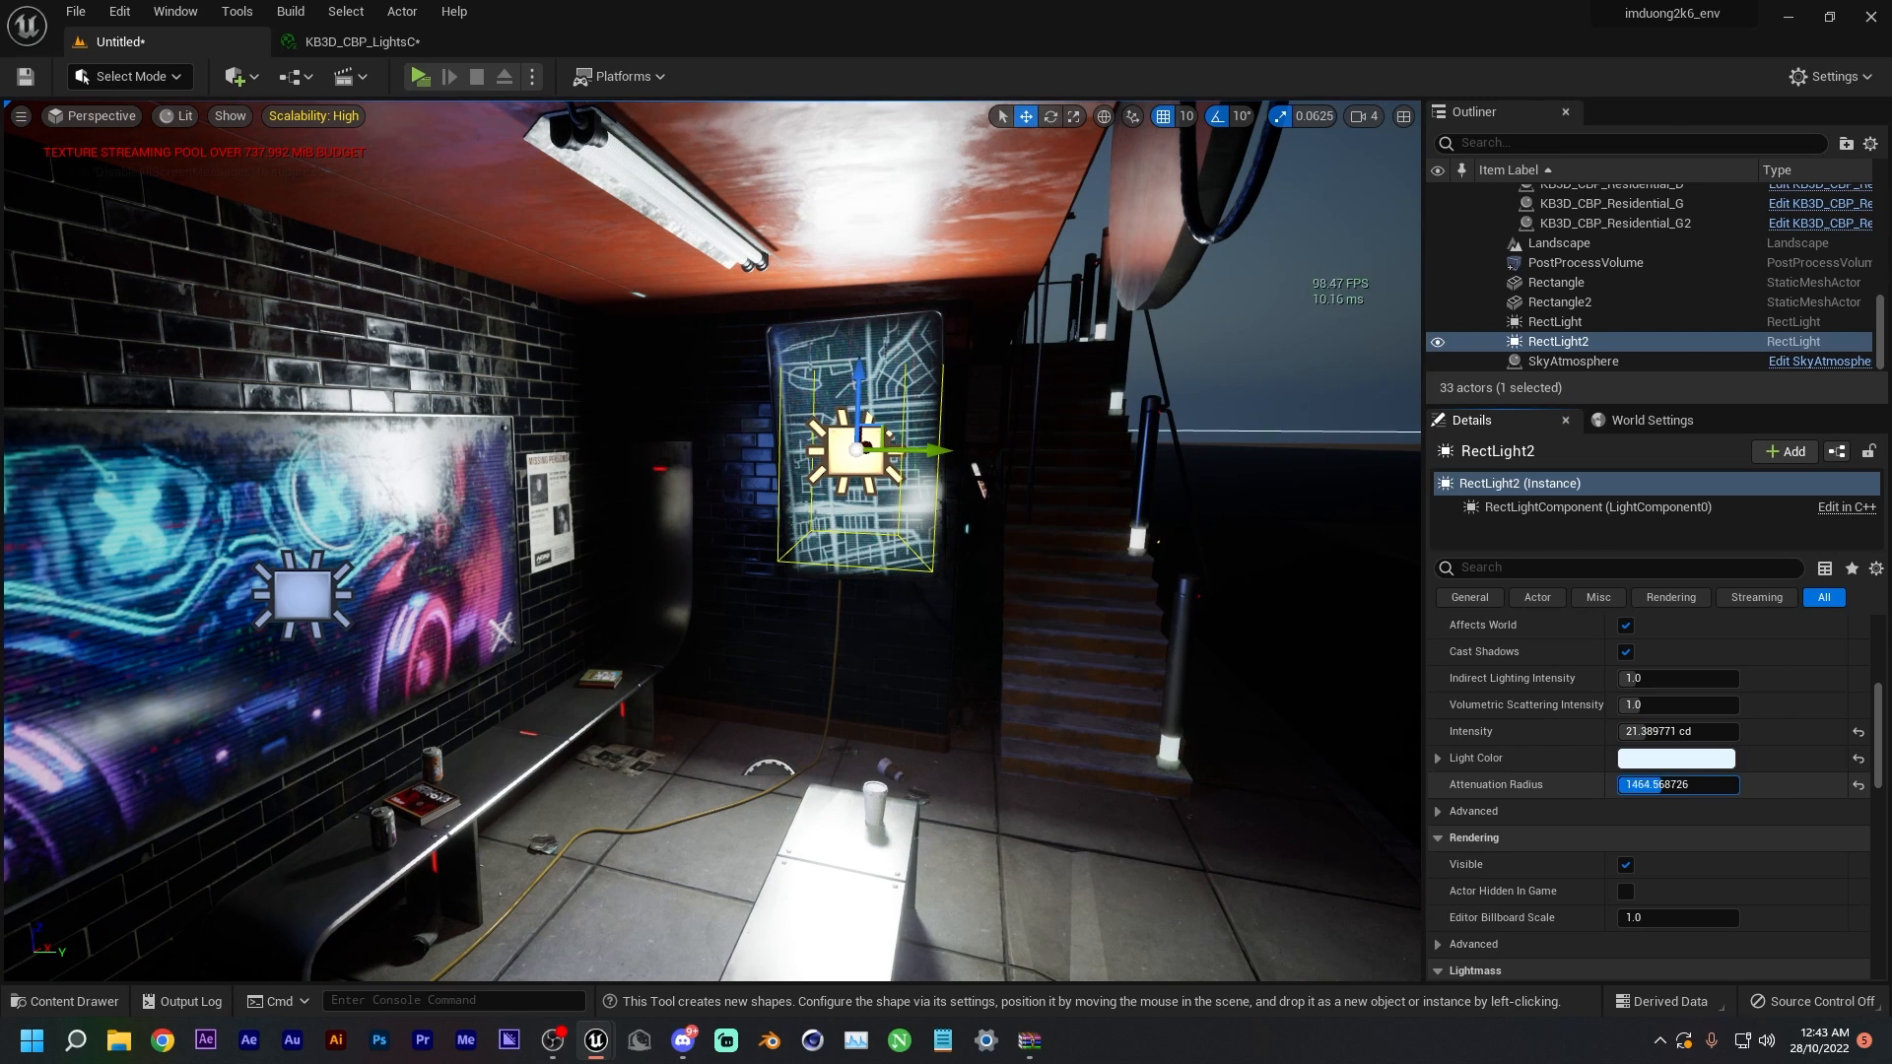
pyautogui.moveTo(1732, 785); pyautogui.dragTo(1624, 785)
# - Add a new Rect Light at the blue "Everything a human needs, in one cup" vending machine
pyautogui.moveTo(1064, 611); pyautogui.dragTo(1380, 591, button='right')
pyautogui.press('w')
pyautogui.press('s')
pyautogui.press('w')
pyautogui.moveTo(709, 591); pyautogui.dragTo(1464, 587, button='right')
pyautogui.press('w')
pyautogui.press('w')
pyautogui.press('a')
pyautogui.press('w')
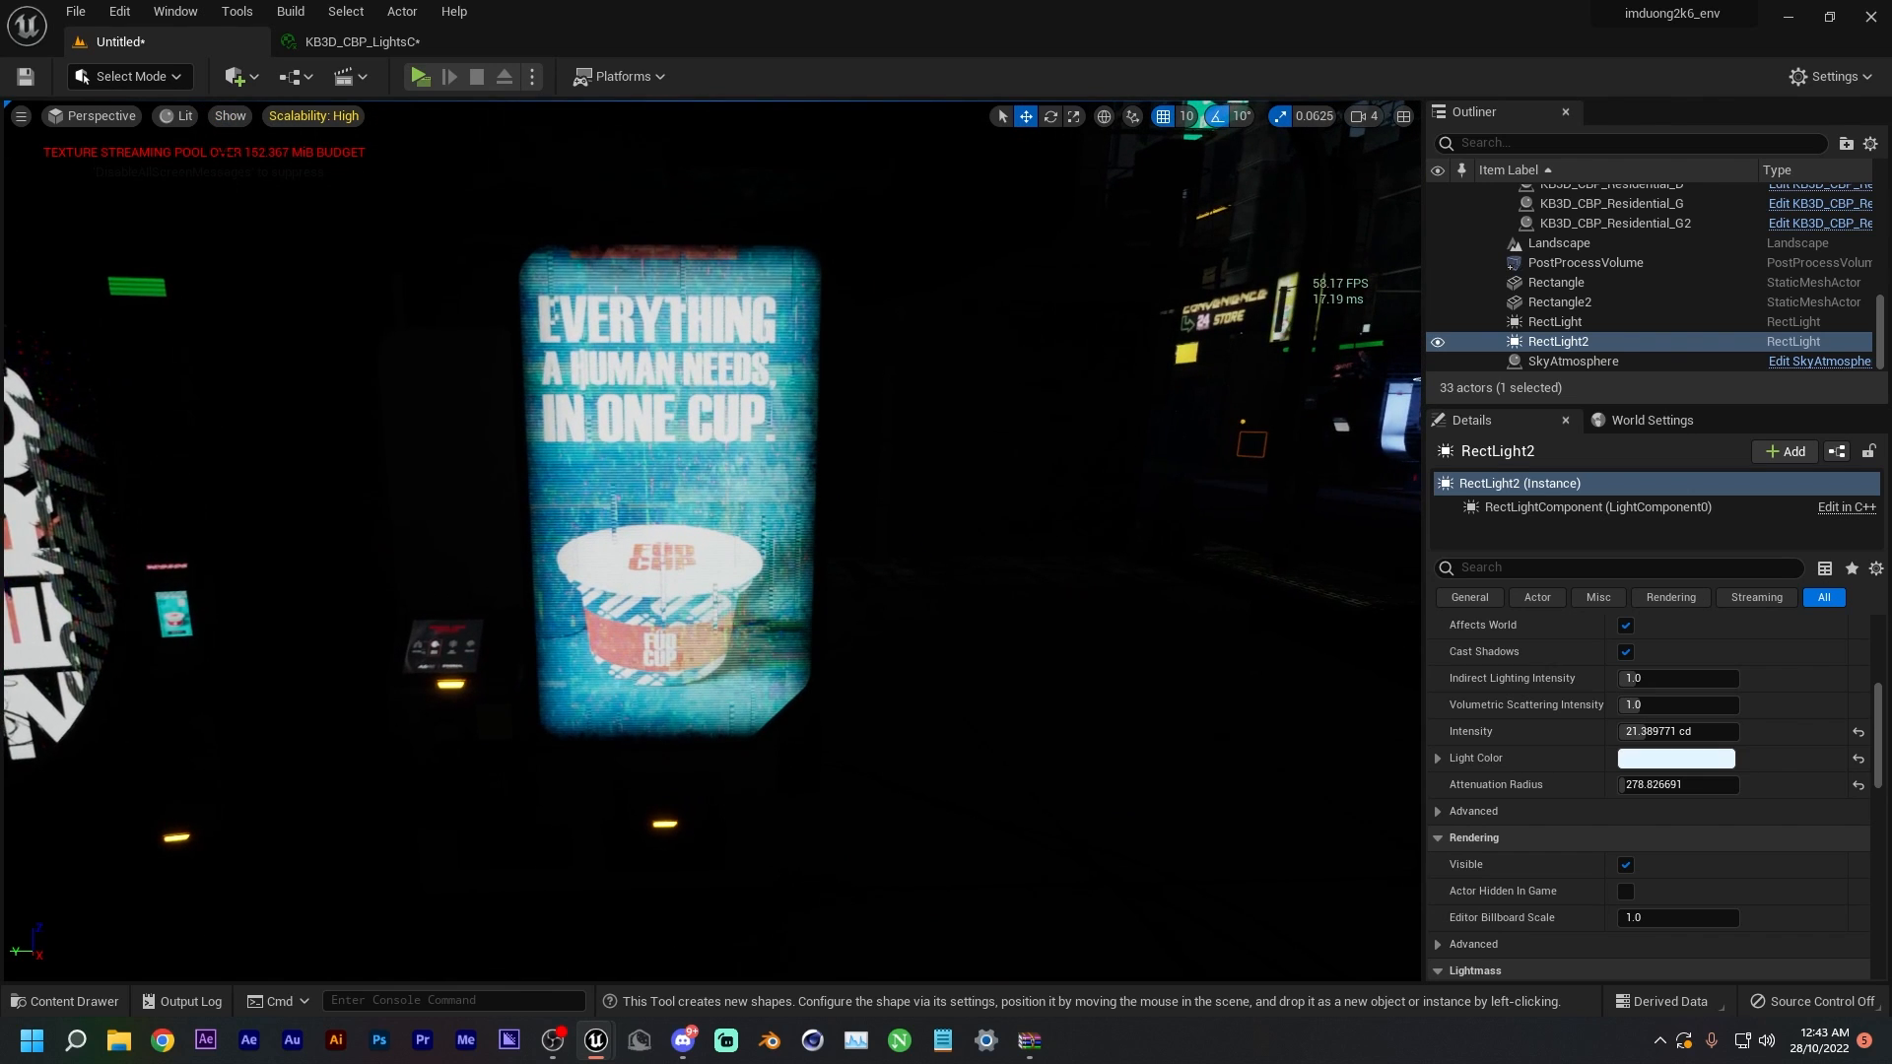
pyautogui.click(240, 81)
pyautogui.moveTo(359, 256)
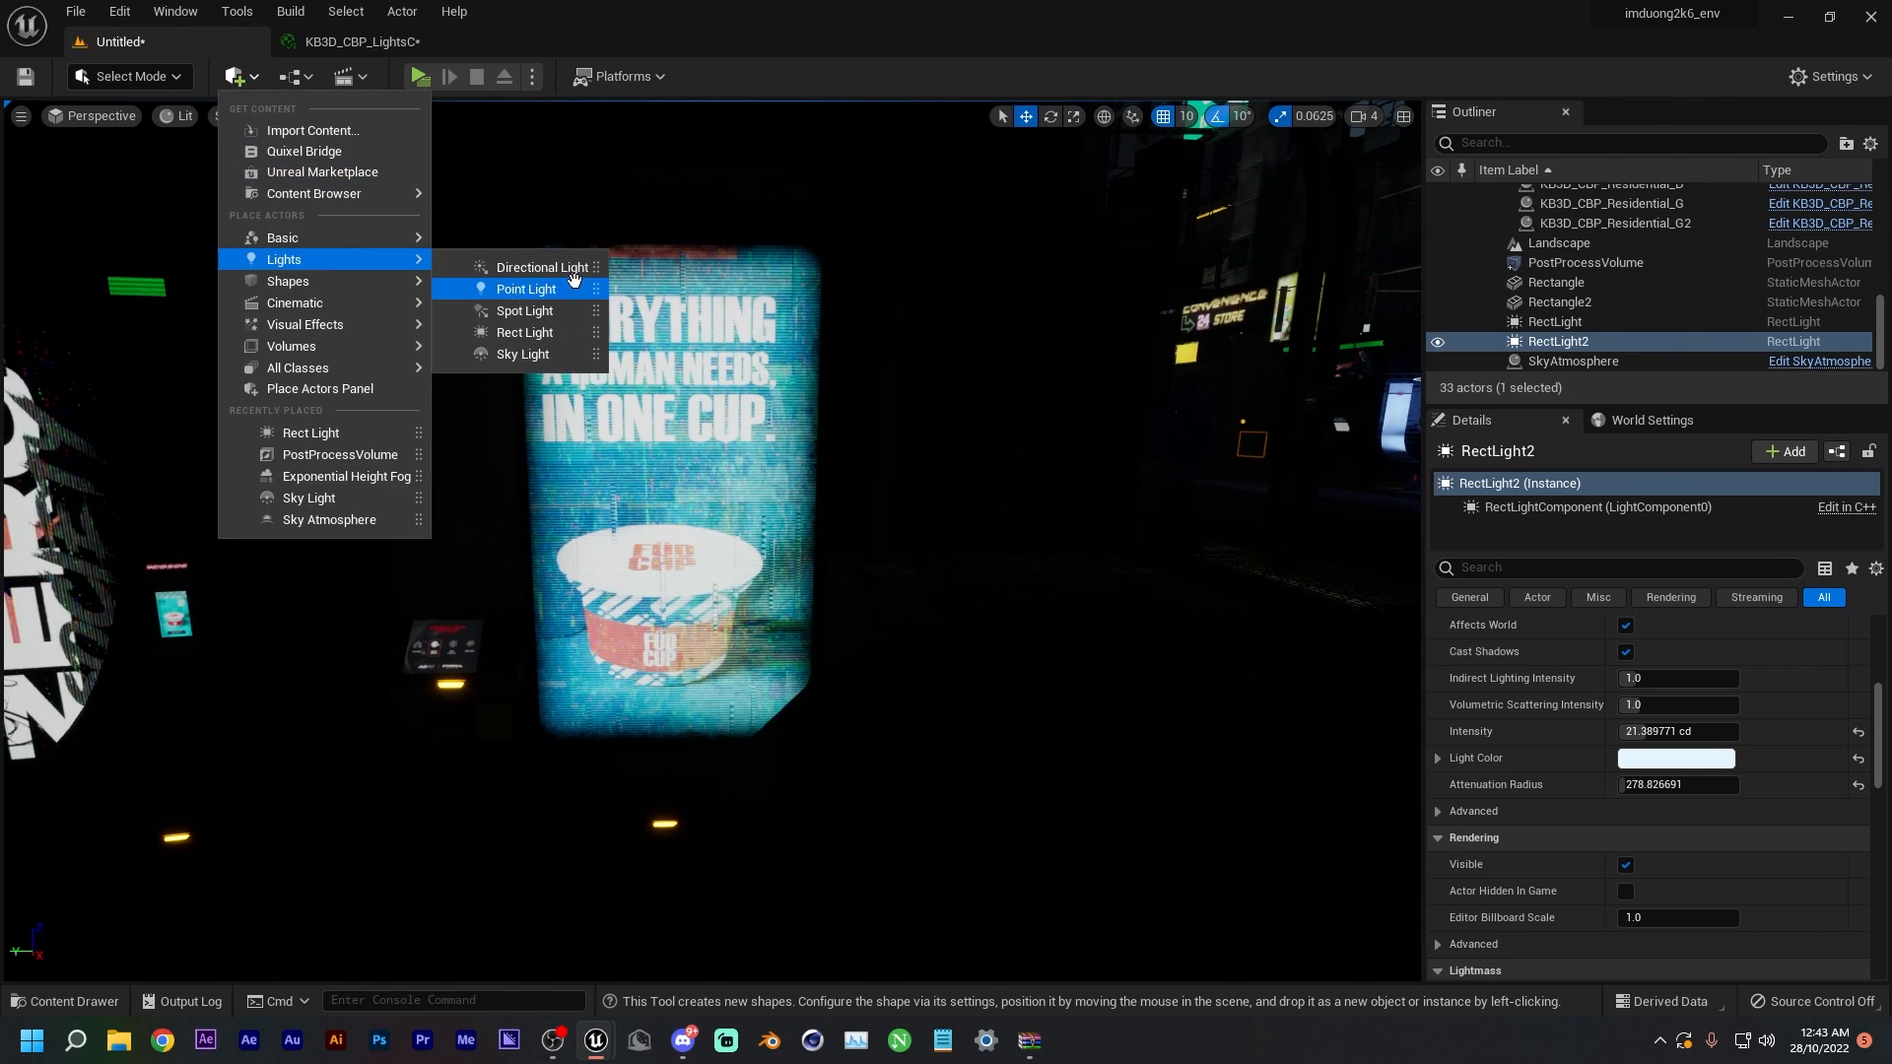
pyautogui.click(543, 334)
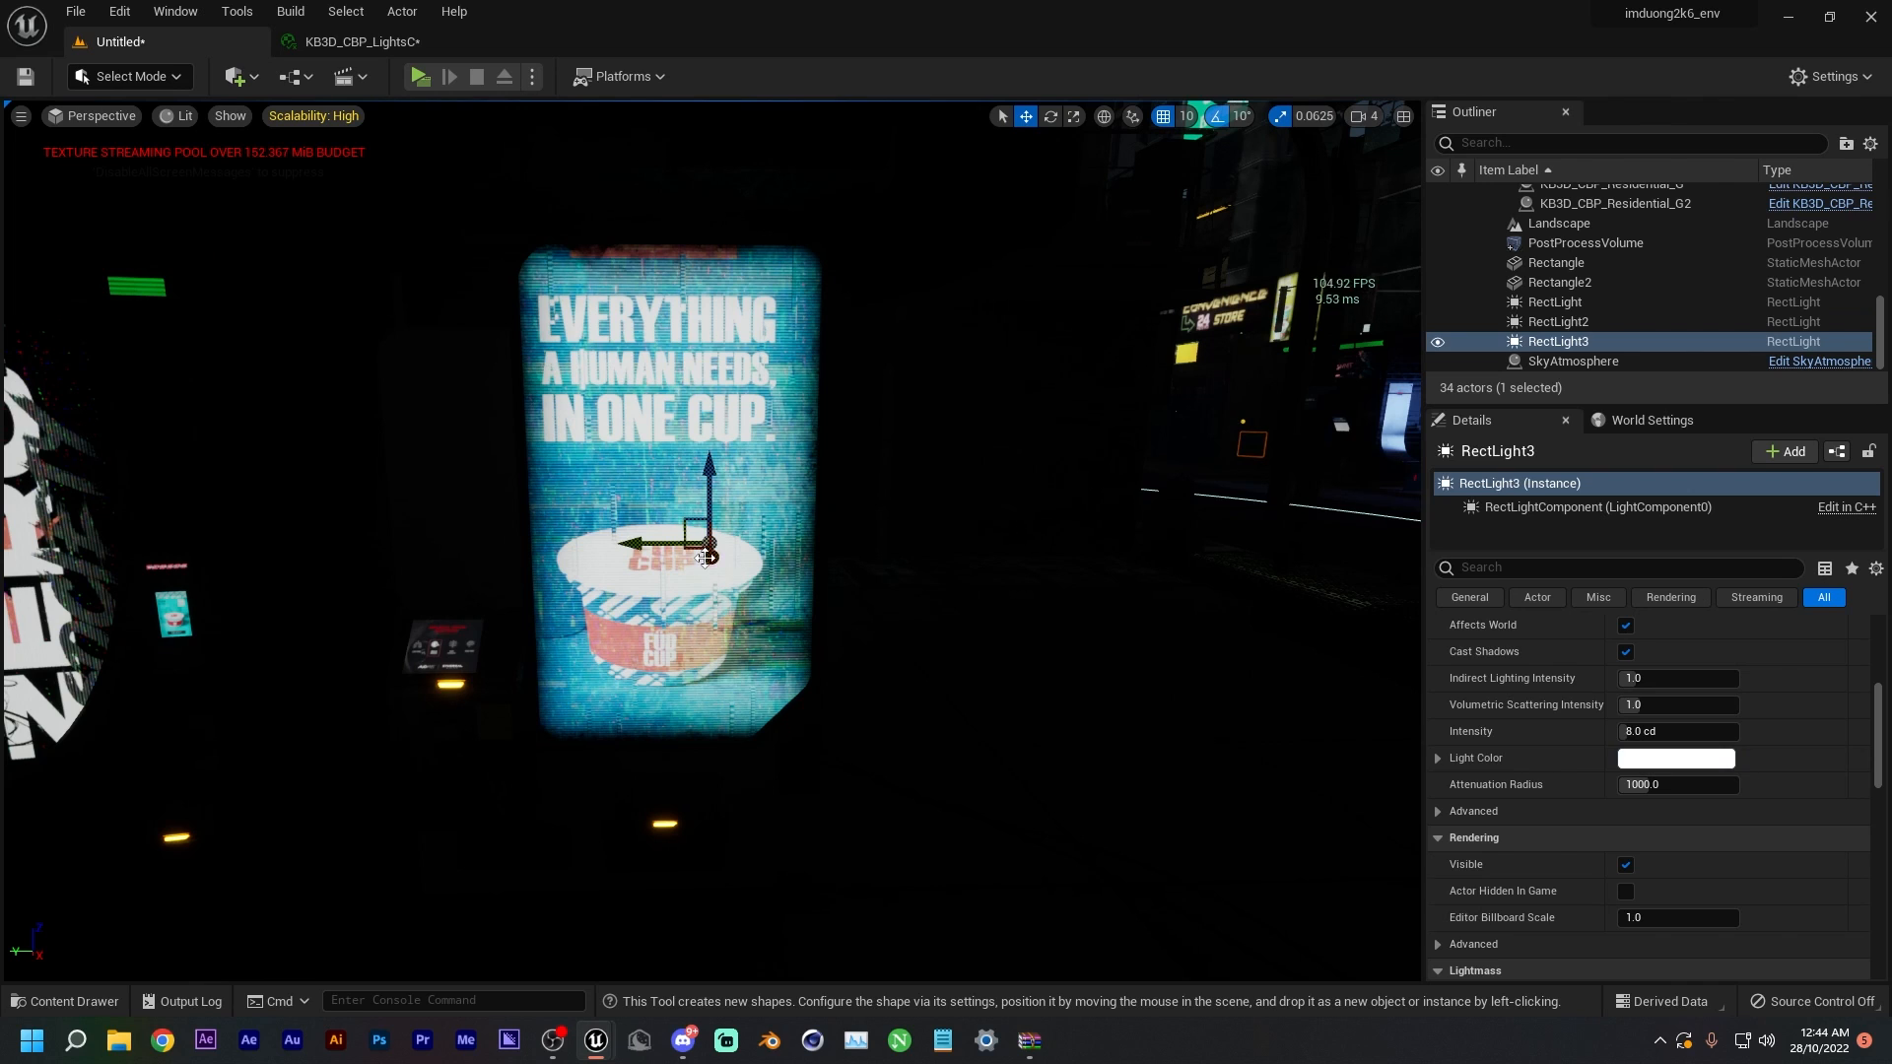
# - Place the Rect Light at 810, 1330, 240 in front of the vending machine screen, with source width about 37 and height about 94
pyautogui.moveTo(716, 597); pyautogui.dragTo(727, 961)
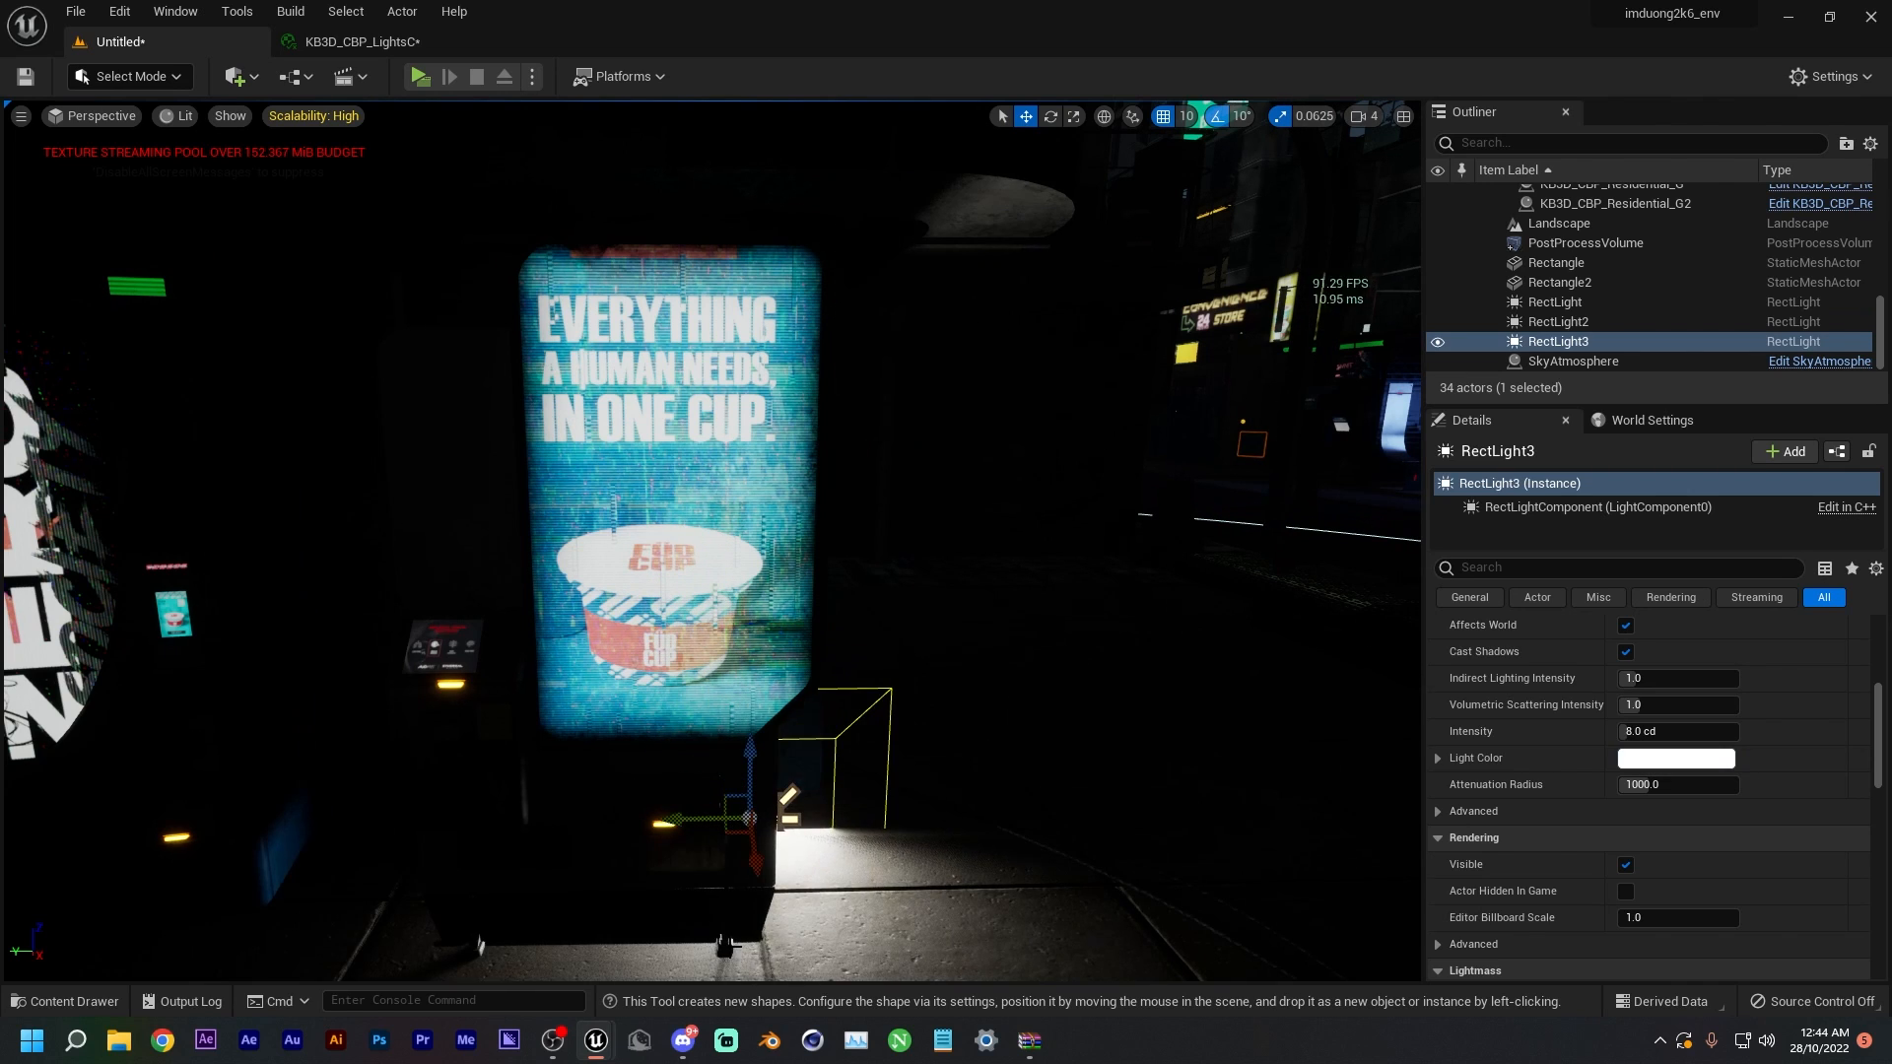
pyautogui.moveTo(745, 755); pyautogui.dragTo(730, 437)
pyautogui.moveTo(753, 532); pyautogui.dragTo(782, 627)
pyautogui.moveTo(748, 591); pyautogui.dragTo(690, 601, button='right')
pyautogui.scroll(12, 1668, 746)
pyautogui.moveTo(1671, 786); pyautogui.dragTo(1643, 786)
pyautogui.moveTo(1667, 812); pyautogui.dragTo(1699, 811)
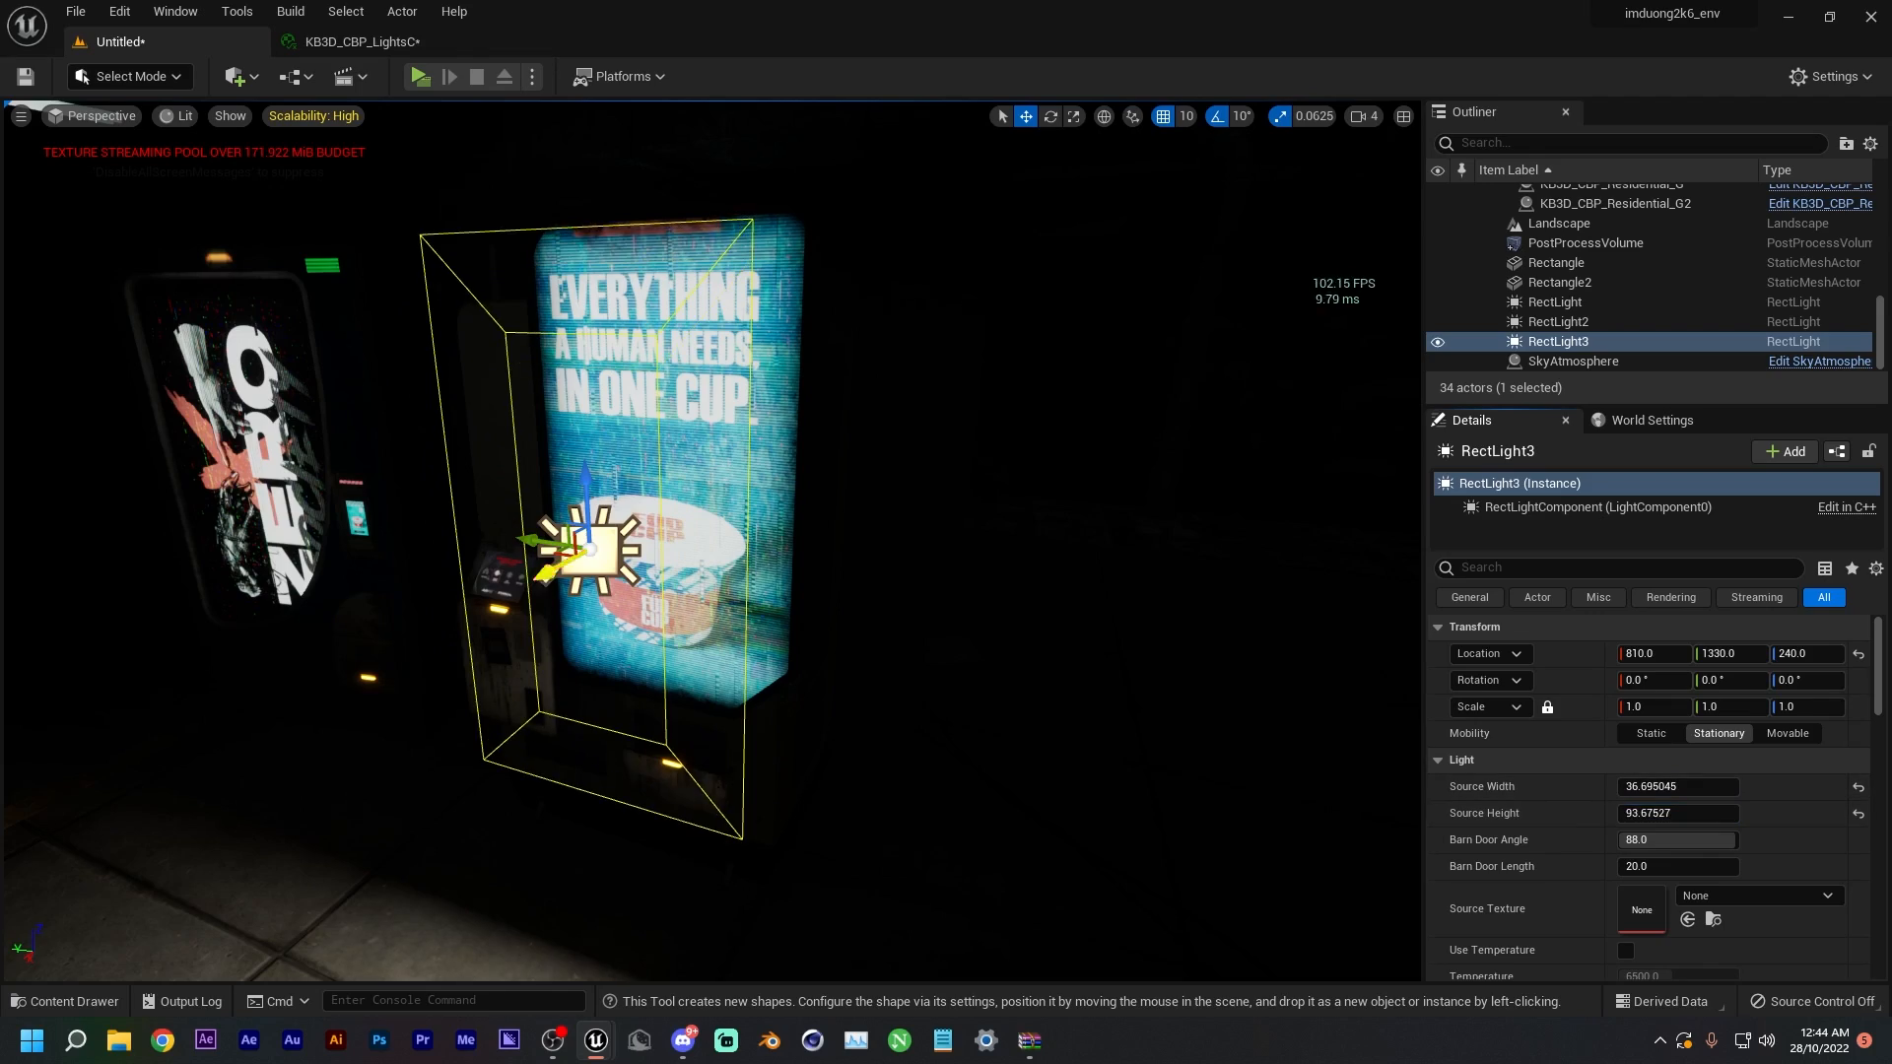
# - Change the vending machine light's Light Color to match its blue screen
pyautogui.moveTo(789, 592); pyautogui.dragTo(906, 582, button='right')
pyautogui.scroll(-8, 1702, 802)
pyautogui.click(1677, 884)
pyautogui.click(1320, 629)
pyautogui.click(1560, 981)
# - Duplicate the Rect Light onto the neighbouring purple vending machine and change the copy's Light Color to a pinkish purple
pyautogui.moveTo(1044, 670); pyautogui.dragTo(857, 768, button='right')
pyautogui.keyDown('alt'); pyautogui.moveTo(902, 535); pyautogui.dragTo(384, 749); pyautogui.keyUp('alt')
pyautogui.press('e')
pyautogui.press('w')
pyautogui.click(1651, 888)
pyautogui.click(1347, 615)
pyautogui.click(1560, 981)
# - Duplicate the purple Rect Light to the second blue vending machine screen, rotating and raising the copy to align with it
pyautogui.moveTo(788, 611); pyautogui.dragTo(552, 552, button='right')
pyautogui.keyDown('alt'); pyautogui.moveTo(852, 847); pyautogui.dragTo(591, 662); pyautogui.keyUp('alt')
pyautogui.press('e')
pyautogui.moveTo(580, 639); pyautogui.dragTo(552, 724)
pyautogui.press('w')
pyautogui.moveTo(695, 652); pyautogui.dragTo(705, 500)
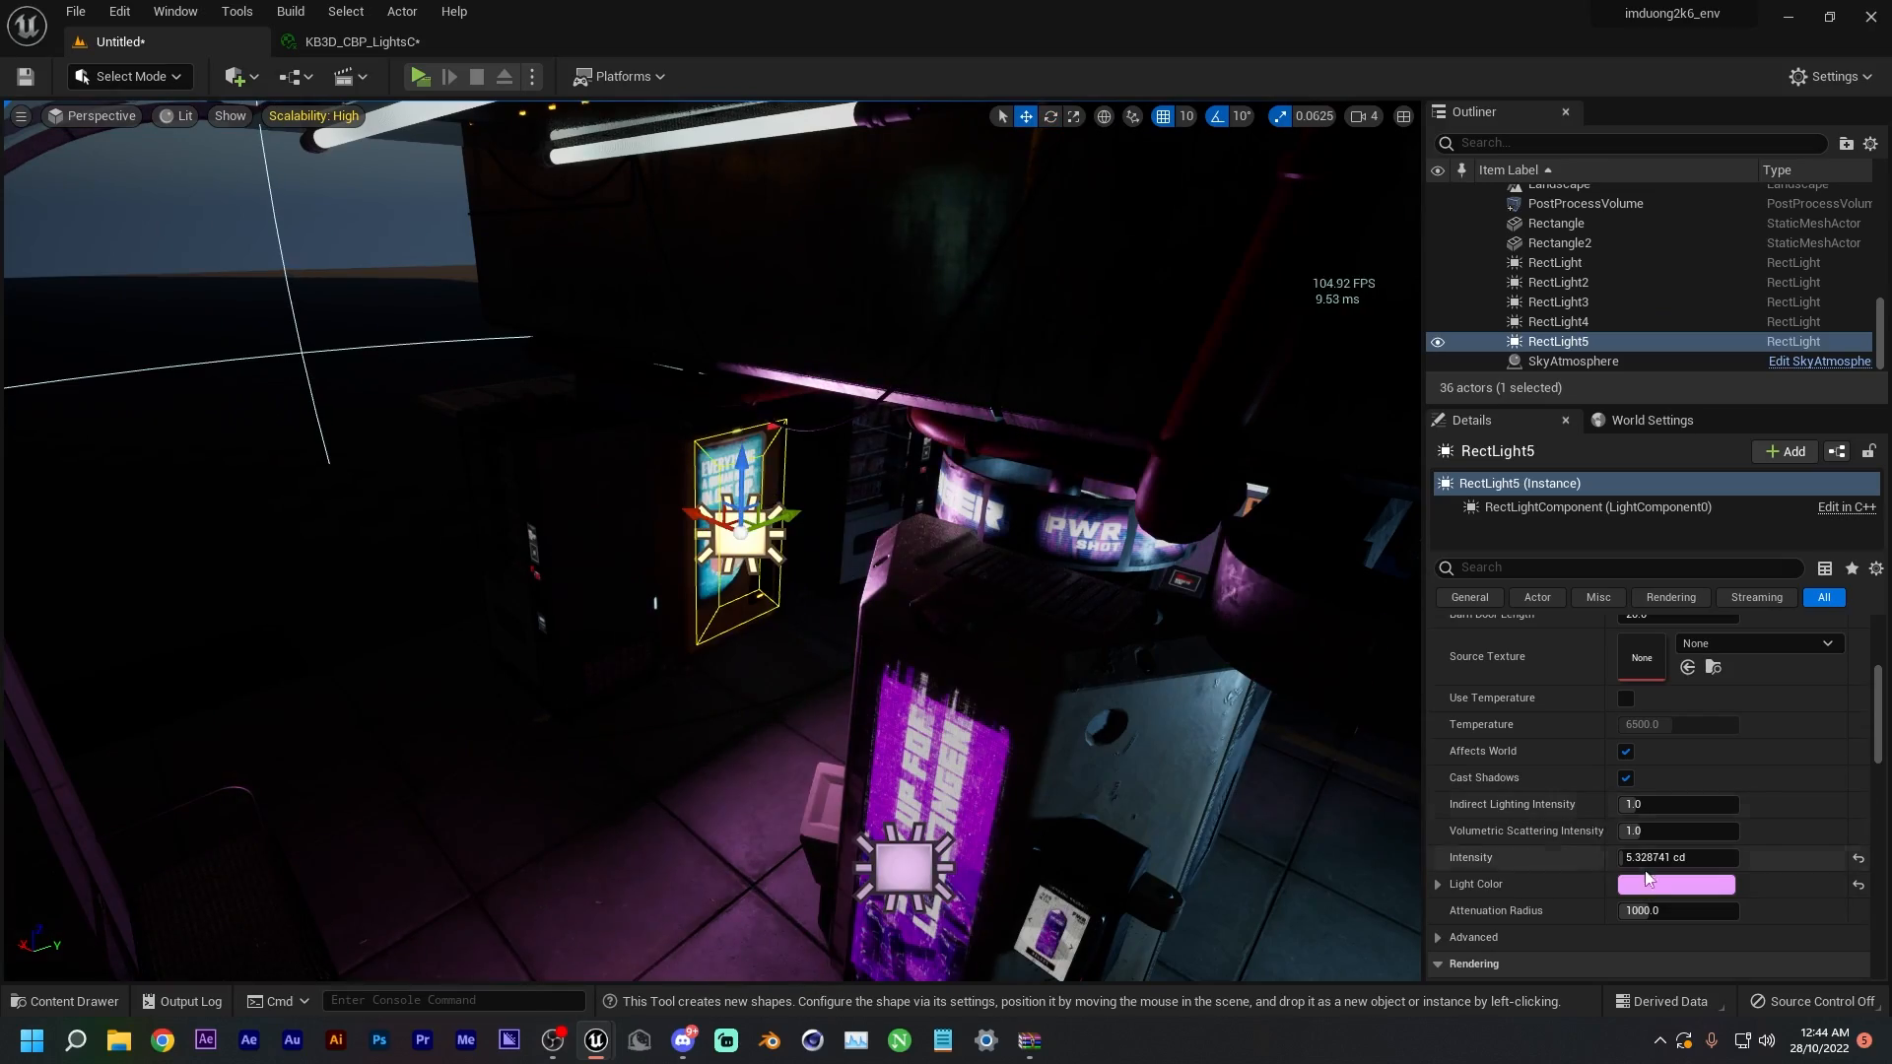
# - Change the copied light's Light Color to match the blue screen and nudge the light into place
pyautogui.click(1665, 885)
pyautogui.click(1305, 635)
pyautogui.click(1535, 982)
pyautogui.moveTo(769, 631); pyautogui.dragTo(867, 631, button='right')
pyautogui.moveTo(658, 649); pyautogui.dragTo(680, 664)
# - Add a Rect Light in front of the pink "Follow the White Rabbit" billboard and shift it towards the billboard's centre
pyautogui.moveTo(690, 631); pyautogui.dragTo(956, 483, button='right')
pyautogui.click(244, 78)
pyautogui.click(311, 433)
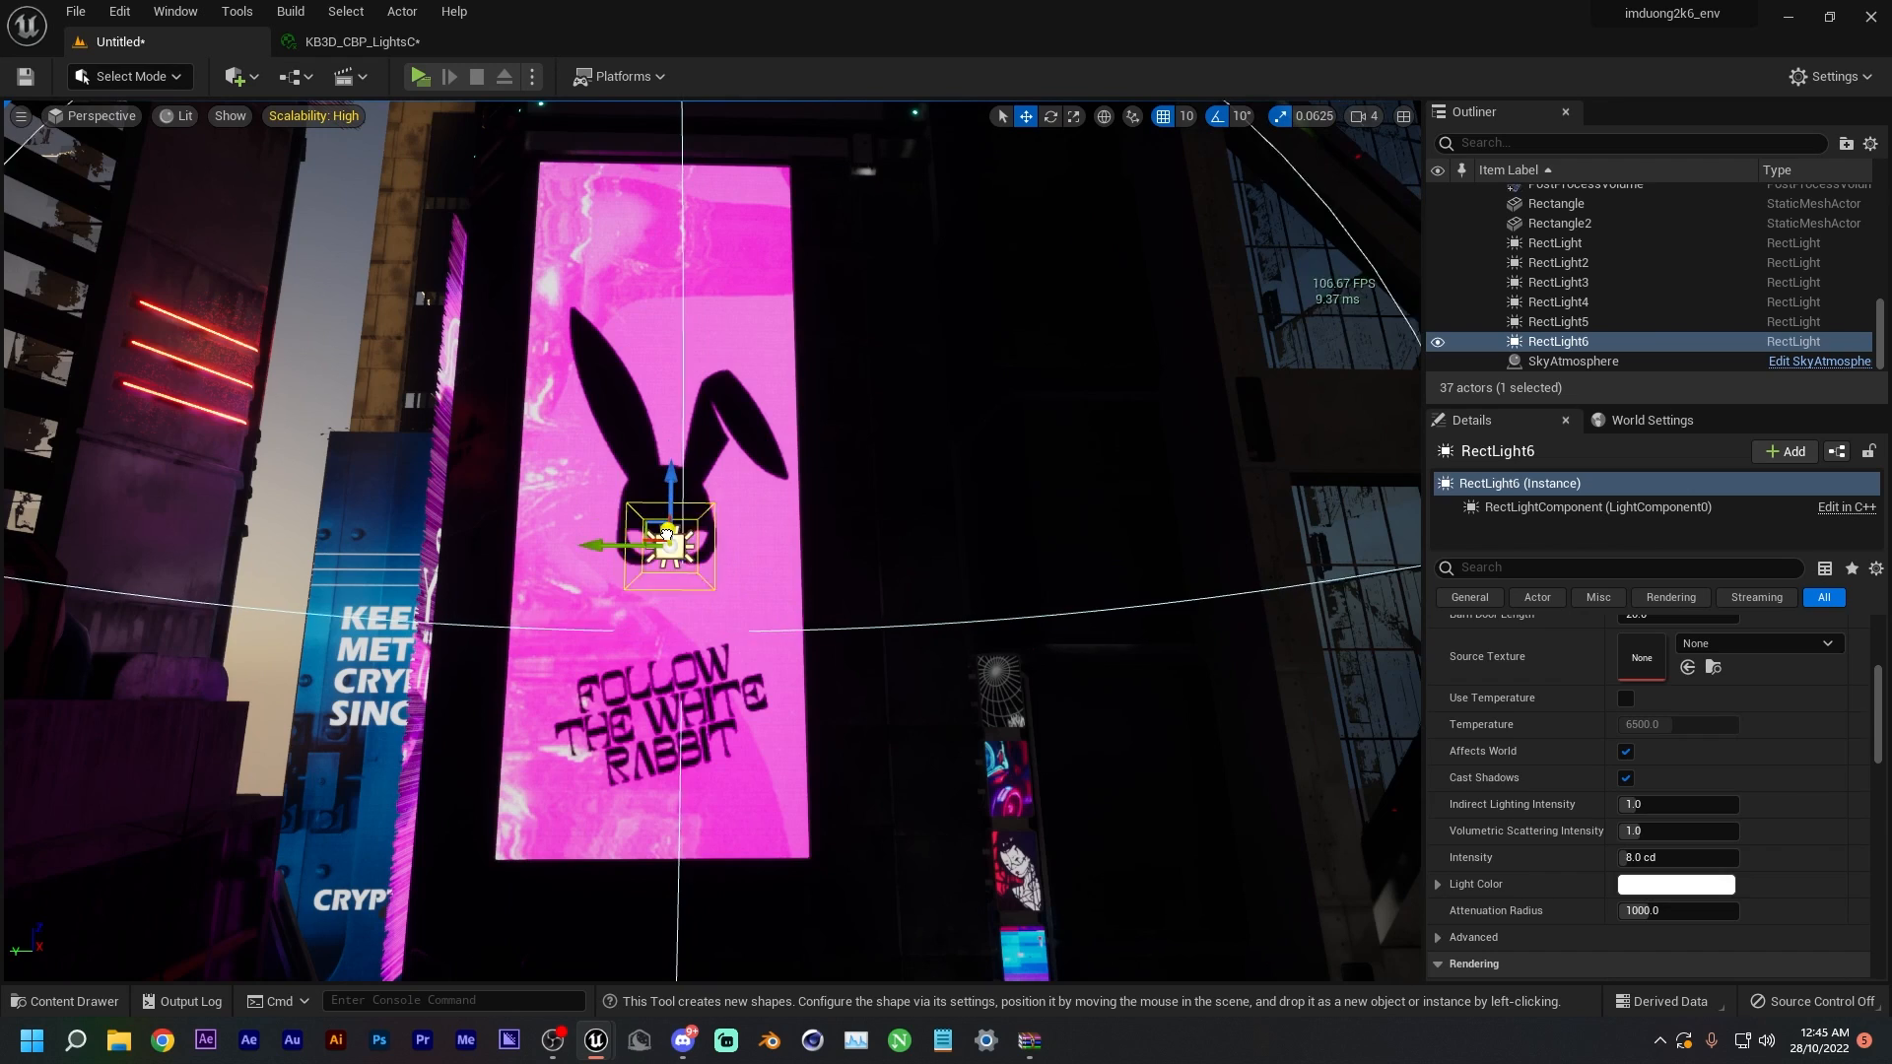
pyautogui.moveTo(668, 431); pyautogui.dragTo(668, 413)
pyautogui.moveTo(601, 477); pyautogui.dragTo(575, 476)
# - Set the billboard Rect Light's Intensity to 160 cd and its Attenuation Radius to about 2725
pyautogui.scroll(-4, 1660, 874)
pyautogui.moveTo(1665, 700); pyautogui.dragTo(1695, 700)
pyautogui.moveTo(768, 552); pyautogui.dragTo(630, 591, button='right')
pyautogui.moveTo(1663, 753); pyautogui.dragTo(1685, 752)
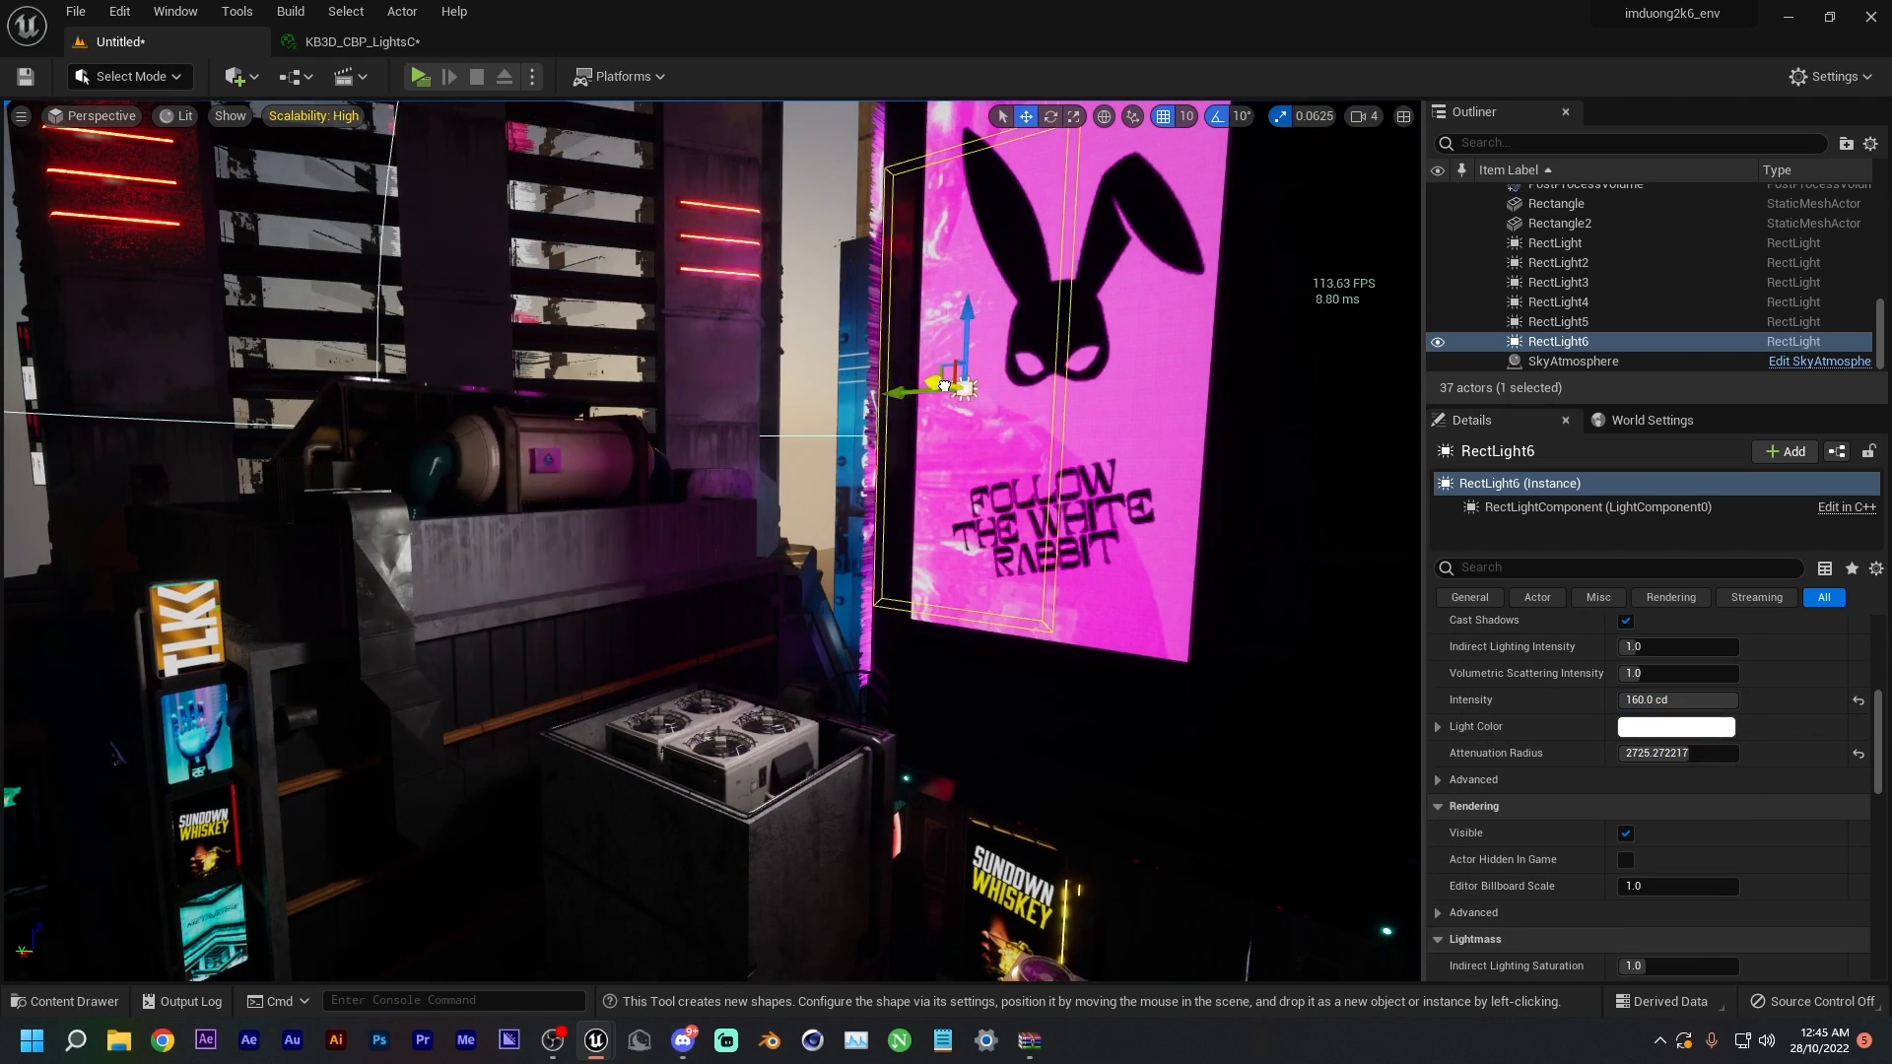
# - Fit the Rect Light to the rabbit billboard at -6970, 0, 2960, with source width about 727 and height about 1785
pyautogui.moveTo(914, 383); pyautogui.dragTo(1034, 414)
pyautogui.scroll(5, 1671, 753)
pyautogui.moveTo(749, 552); pyautogui.dragTo(887, 473, button='right')
pyautogui.moveTo(841, 513); pyautogui.dragTo(841, 483)
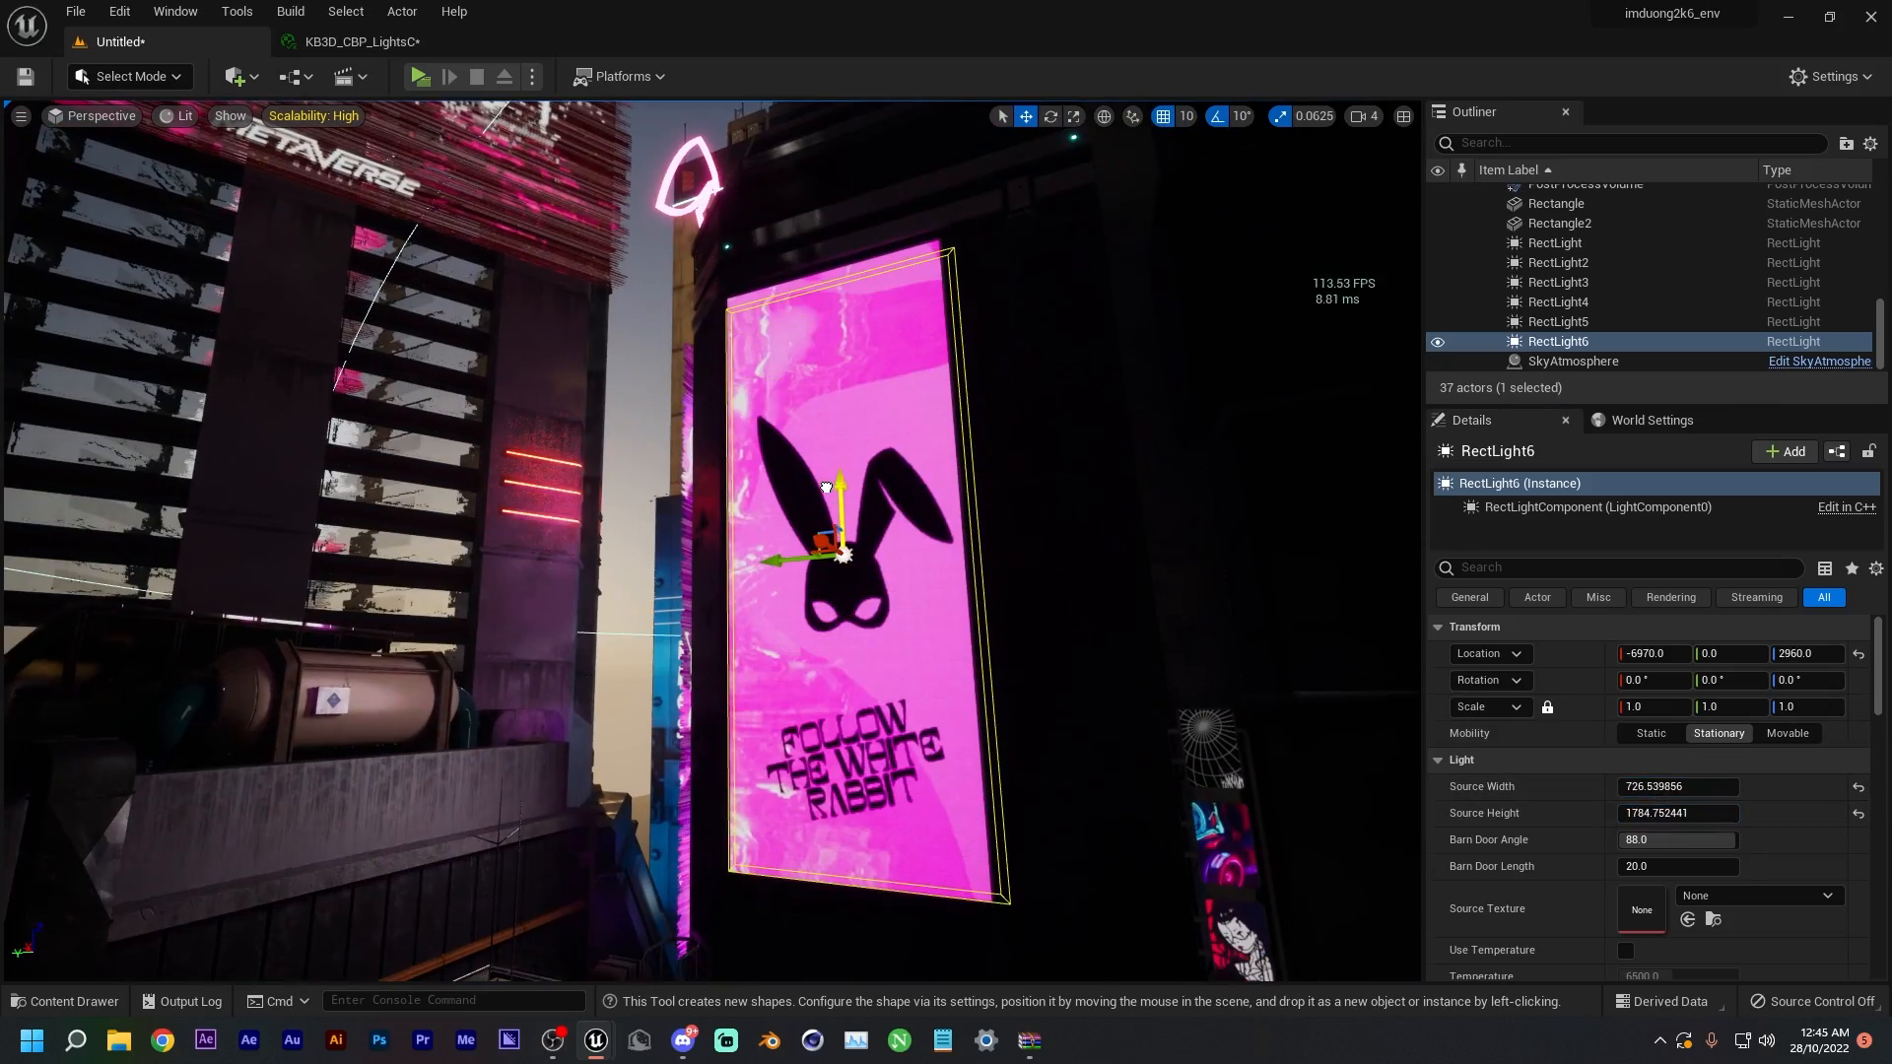
# - Change the rabbit billboard light's Light Color to a light pink
pyautogui.scroll(-5, 1676, 828)
pyautogui.click(1676, 853)
pyautogui.moveTo(1390, 665); pyautogui.dragTo(1411, 680)
pyautogui.click(1554, 983)
# - Set the rabbit billboard light's Attenuation Radius to about 2892 and its Intensity to 400 cd
pyautogui.moveTo(1665, 879); pyautogui.dragTo(1685, 879)
pyautogui.click(1663, 825)
pyautogui.write('400')
pyautogui.press('Return')
pyautogui.moveTo(769, 552); pyautogui.dragTo(1306, 429, button='right')
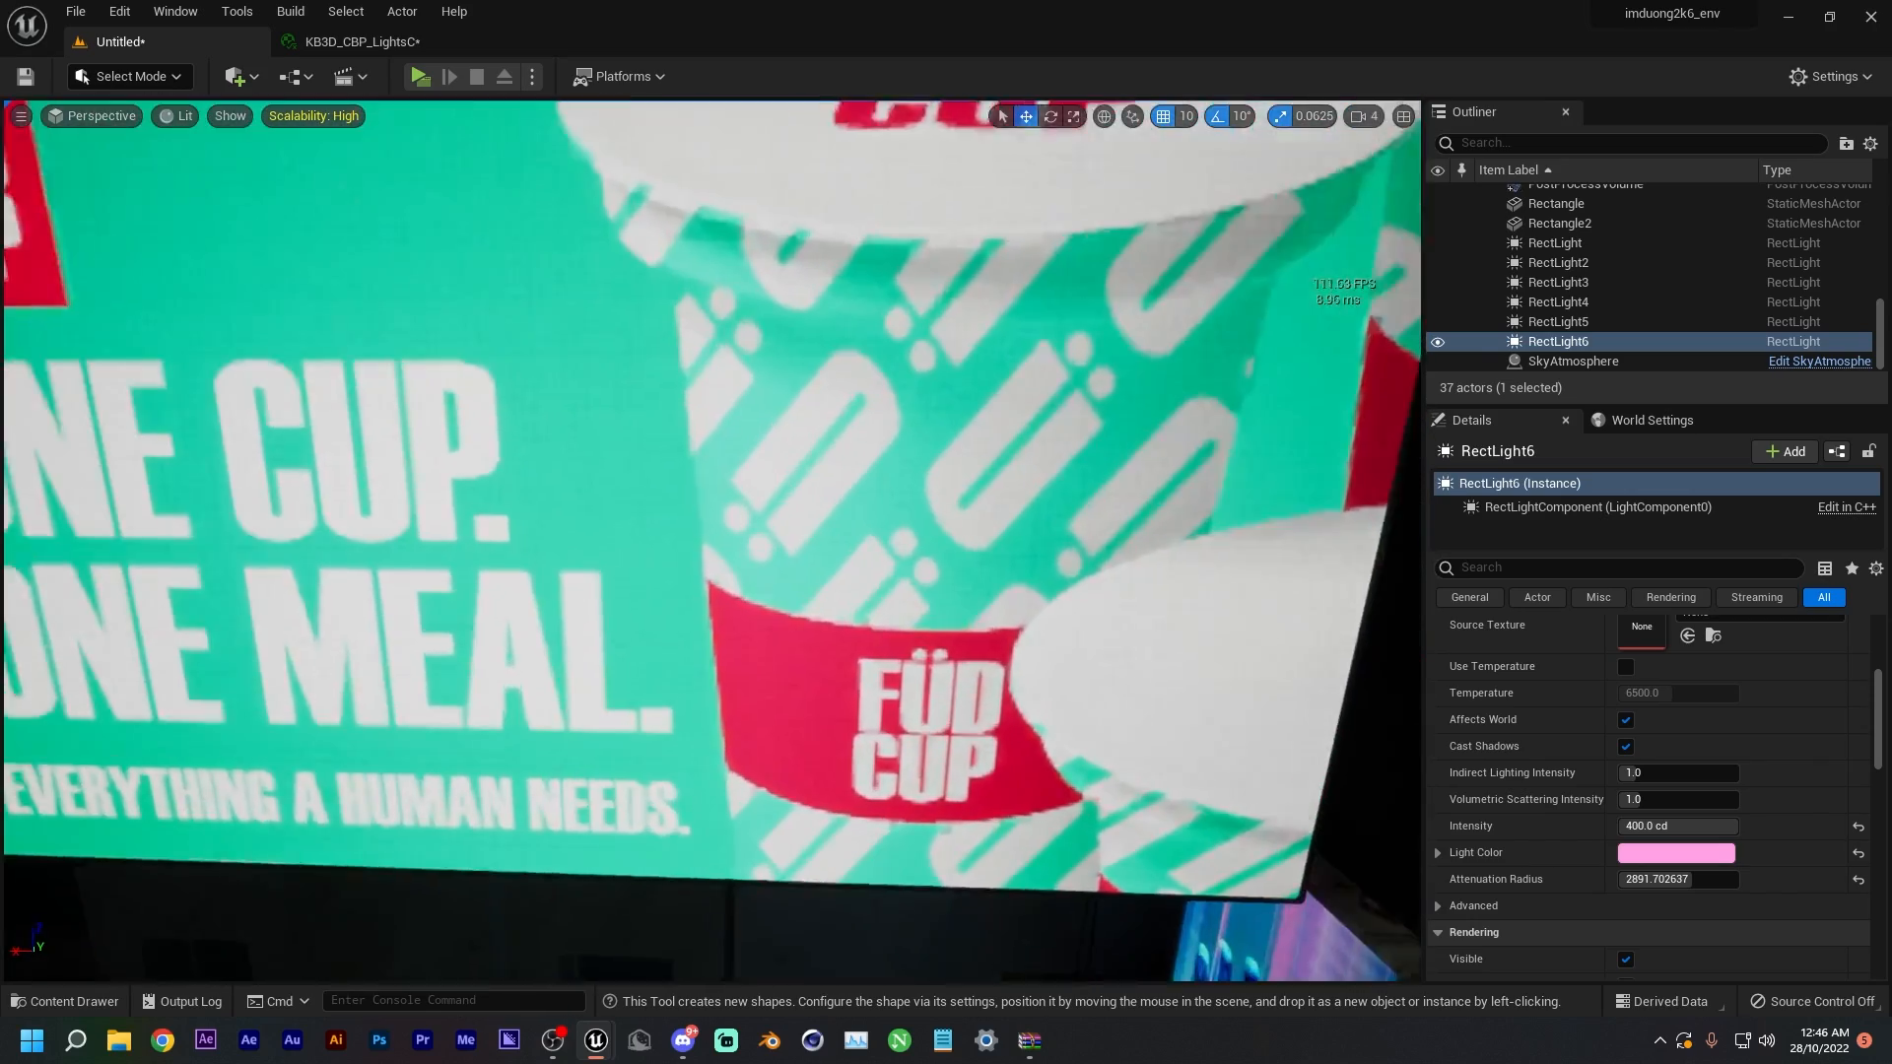
pyautogui.moveTo(619, 534); pyautogui.dragTo(617, 528, button='right')
pyautogui.click(236, 78)
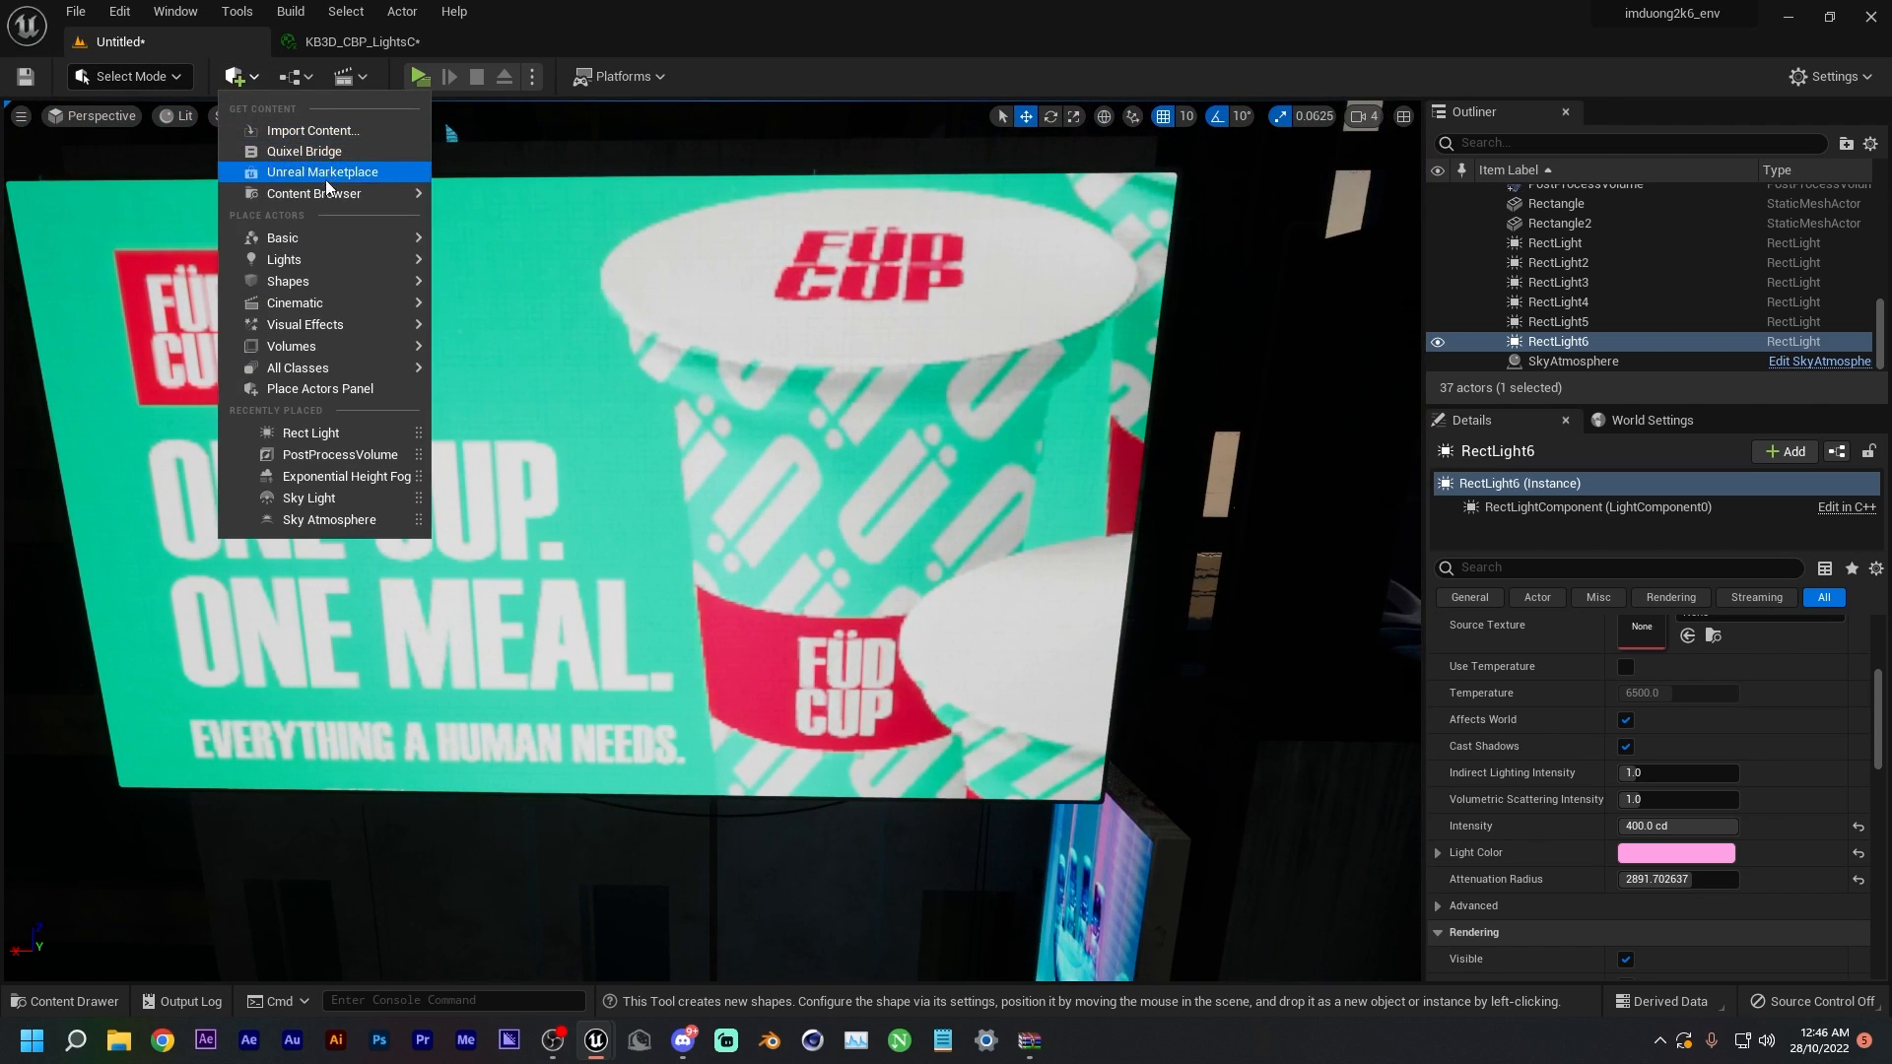
pyautogui.moveTo(357, 261)
pyautogui.click(520, 352)
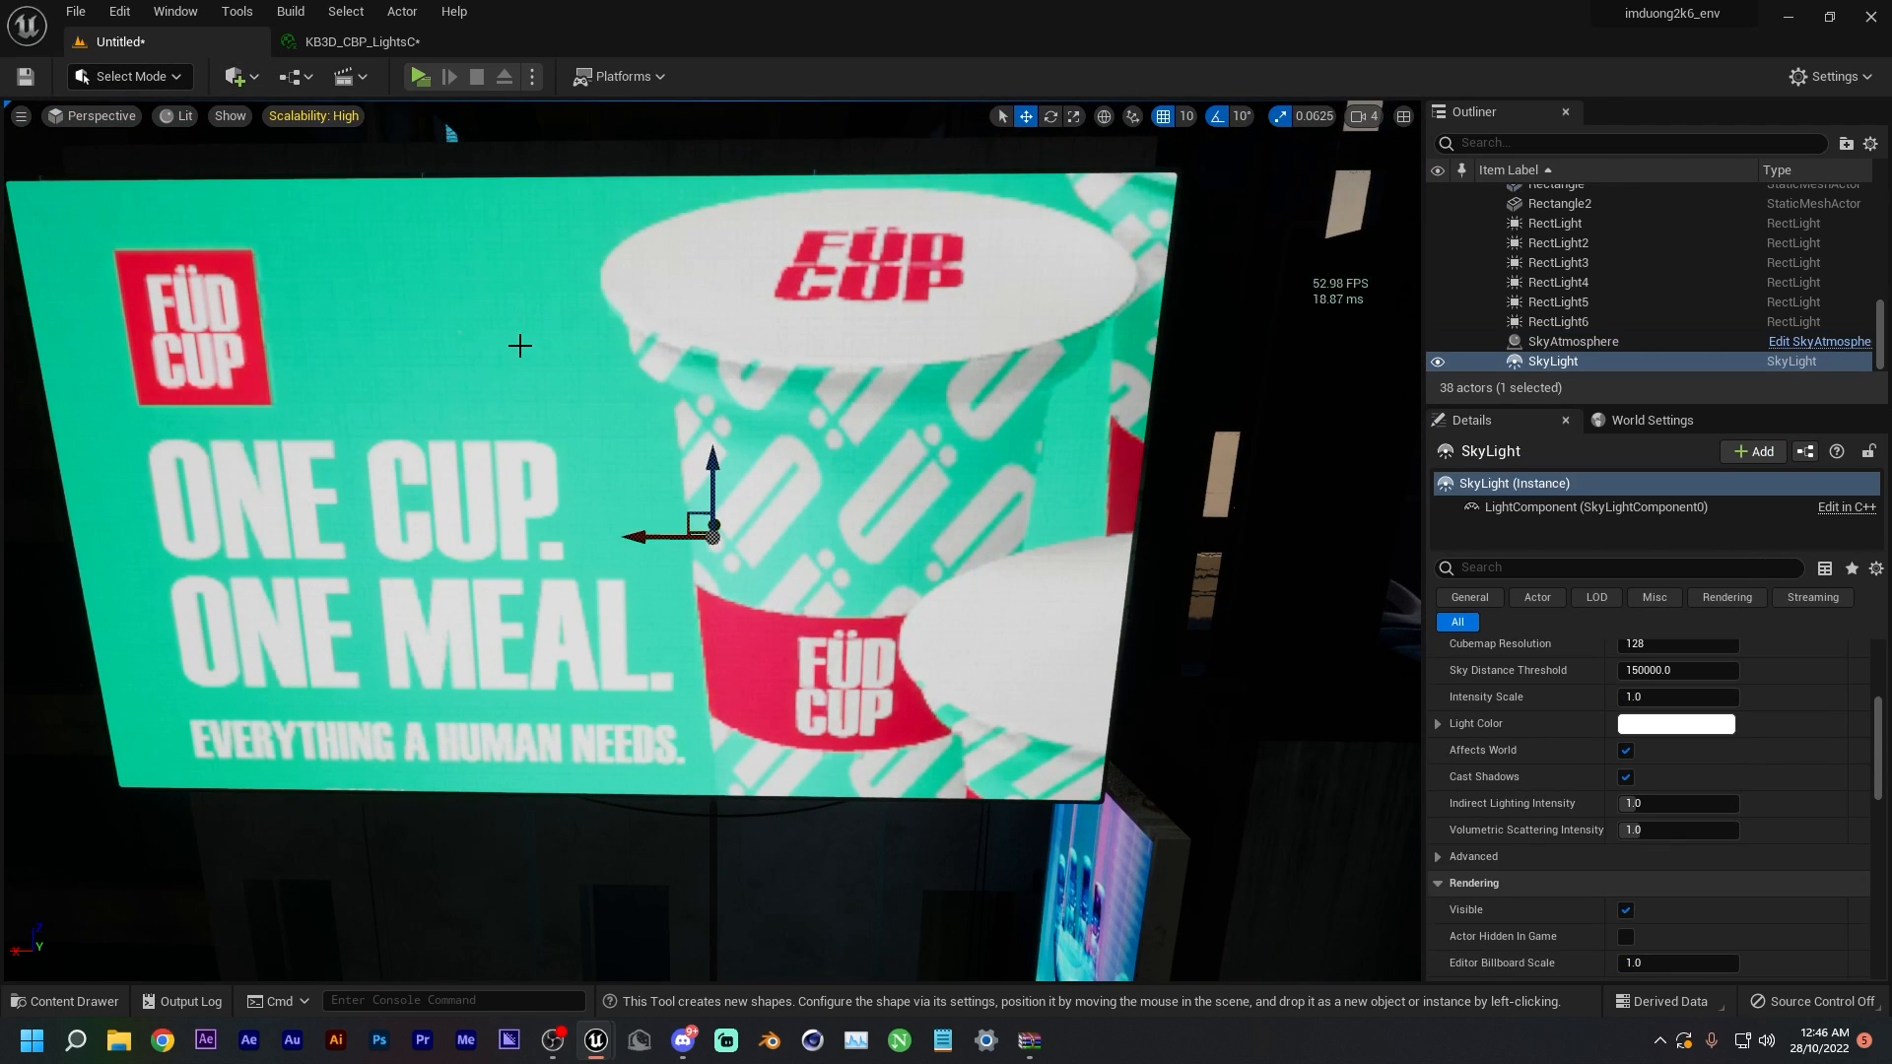
pyautogui.hotkey('ctrl', 'z')
# - Add a Rect Light in front of the green "One cup. One meal." FÜD CUP billboard and rotate it -90° about Z
pyautogui.click(236, 83)
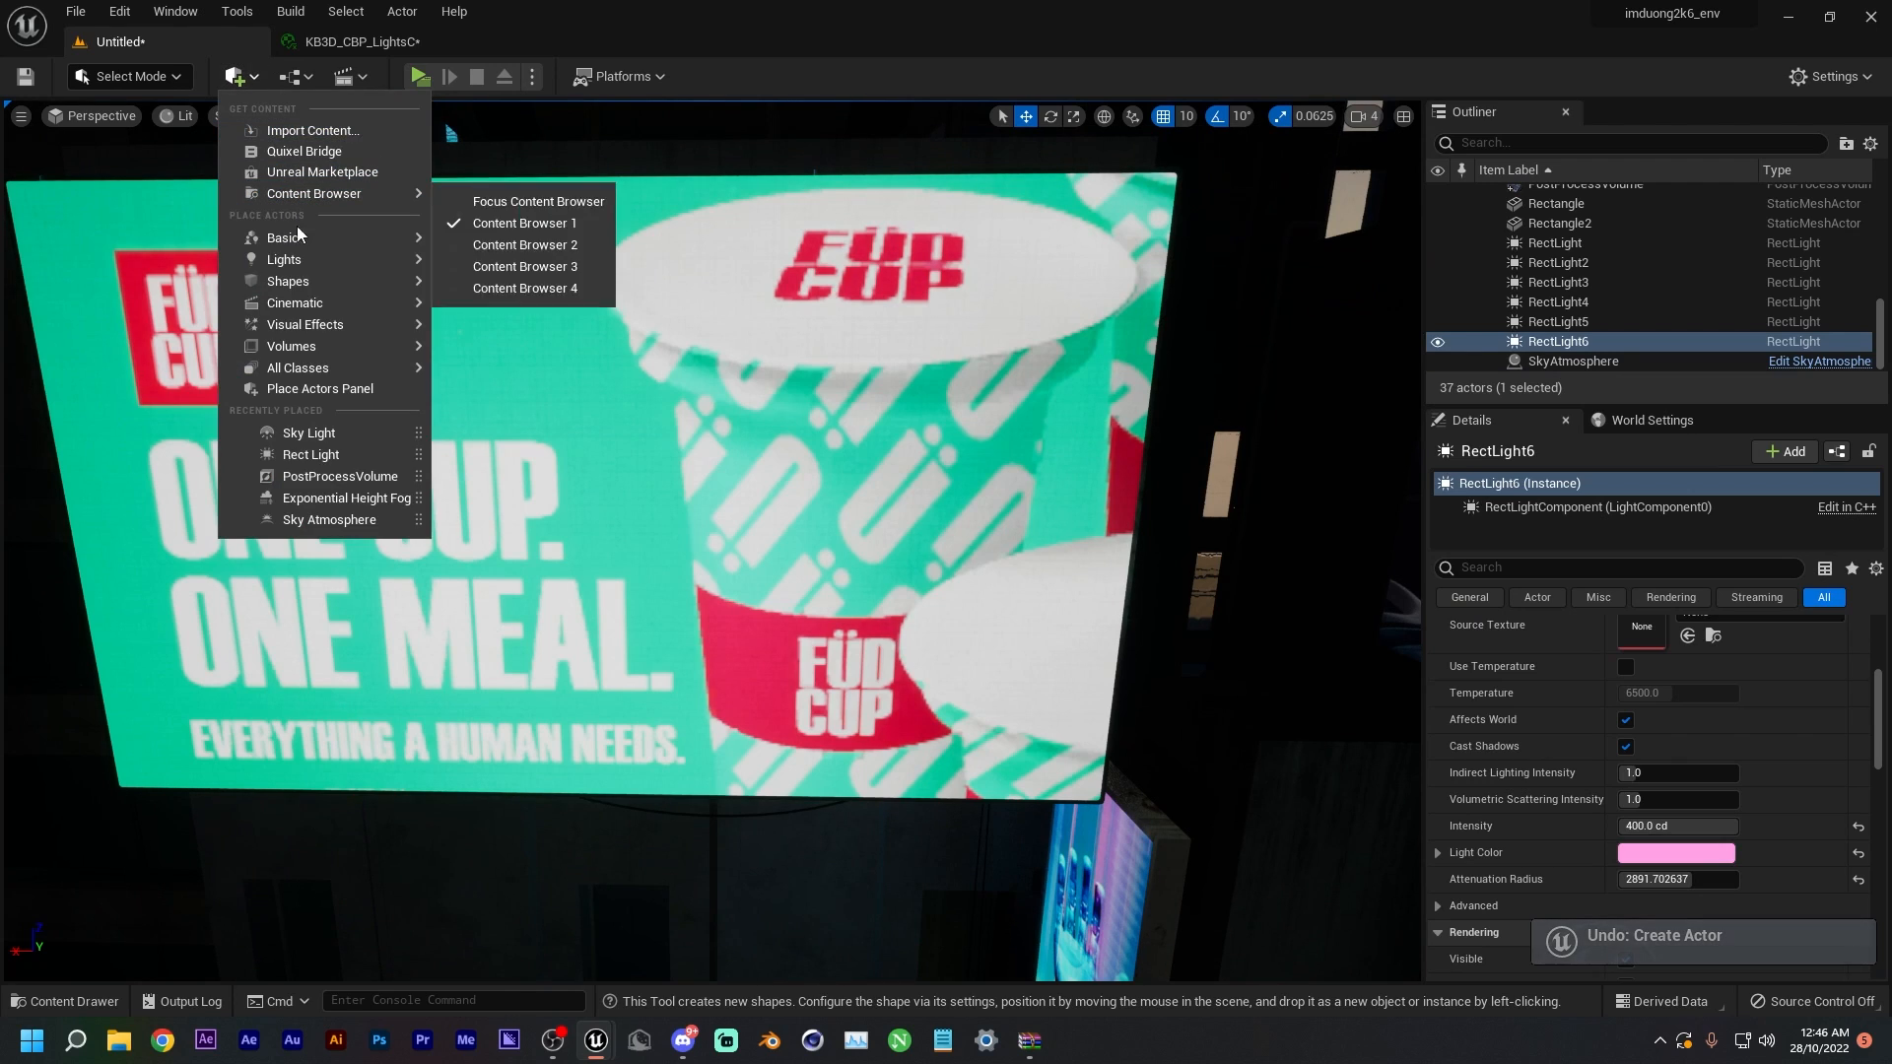
pyautogui.moveTo(315, 261)
pyautogui.click(527, 336)
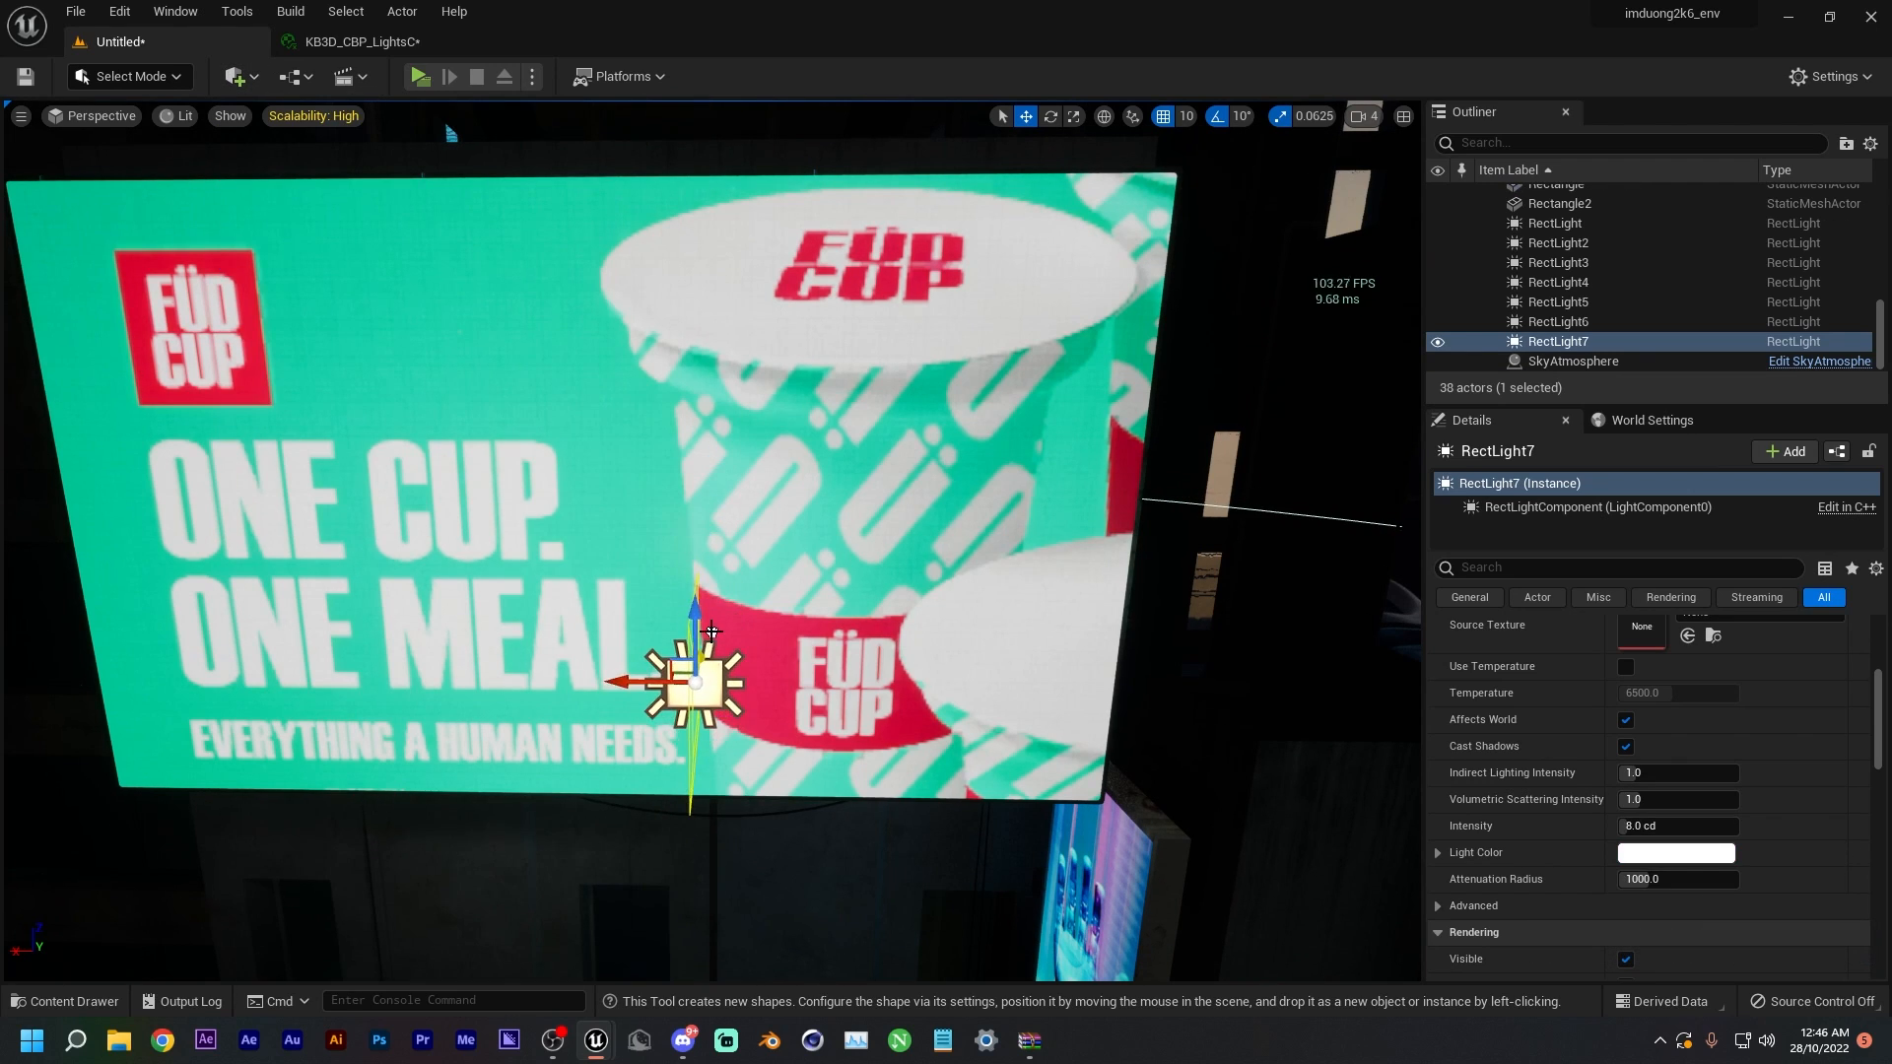
pyautogui.moveTo(605, 722)
pyautogui.mouseDown()
pyautogui.moveTo(631, 659)
pyautogui.moveTo(590, 676)
pyautogui.moveTo(625, 728)
pyautogui.mouseUp()
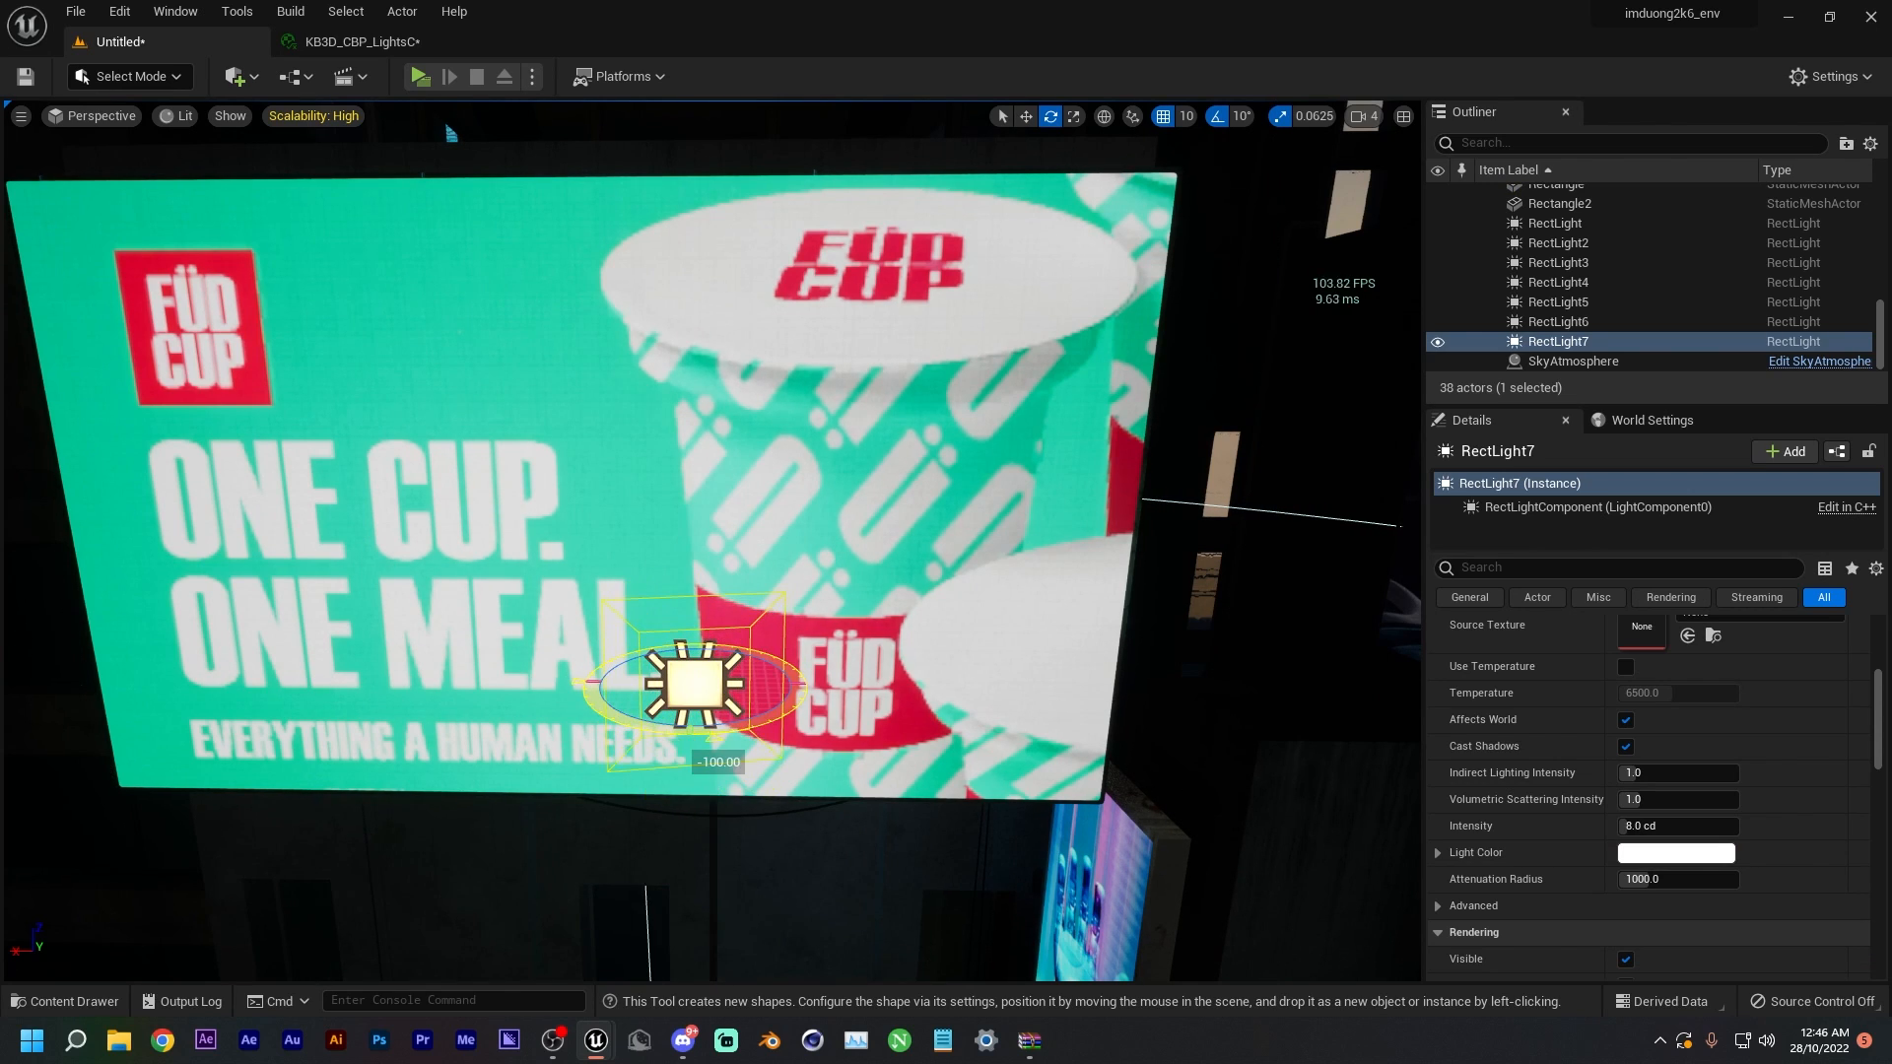
# - Fit the Rect Light to the FÜD CUP billboard with source width about 705 and a matching source height, centred on the billboard
pyautogui.scroll(4, 1750, 753)
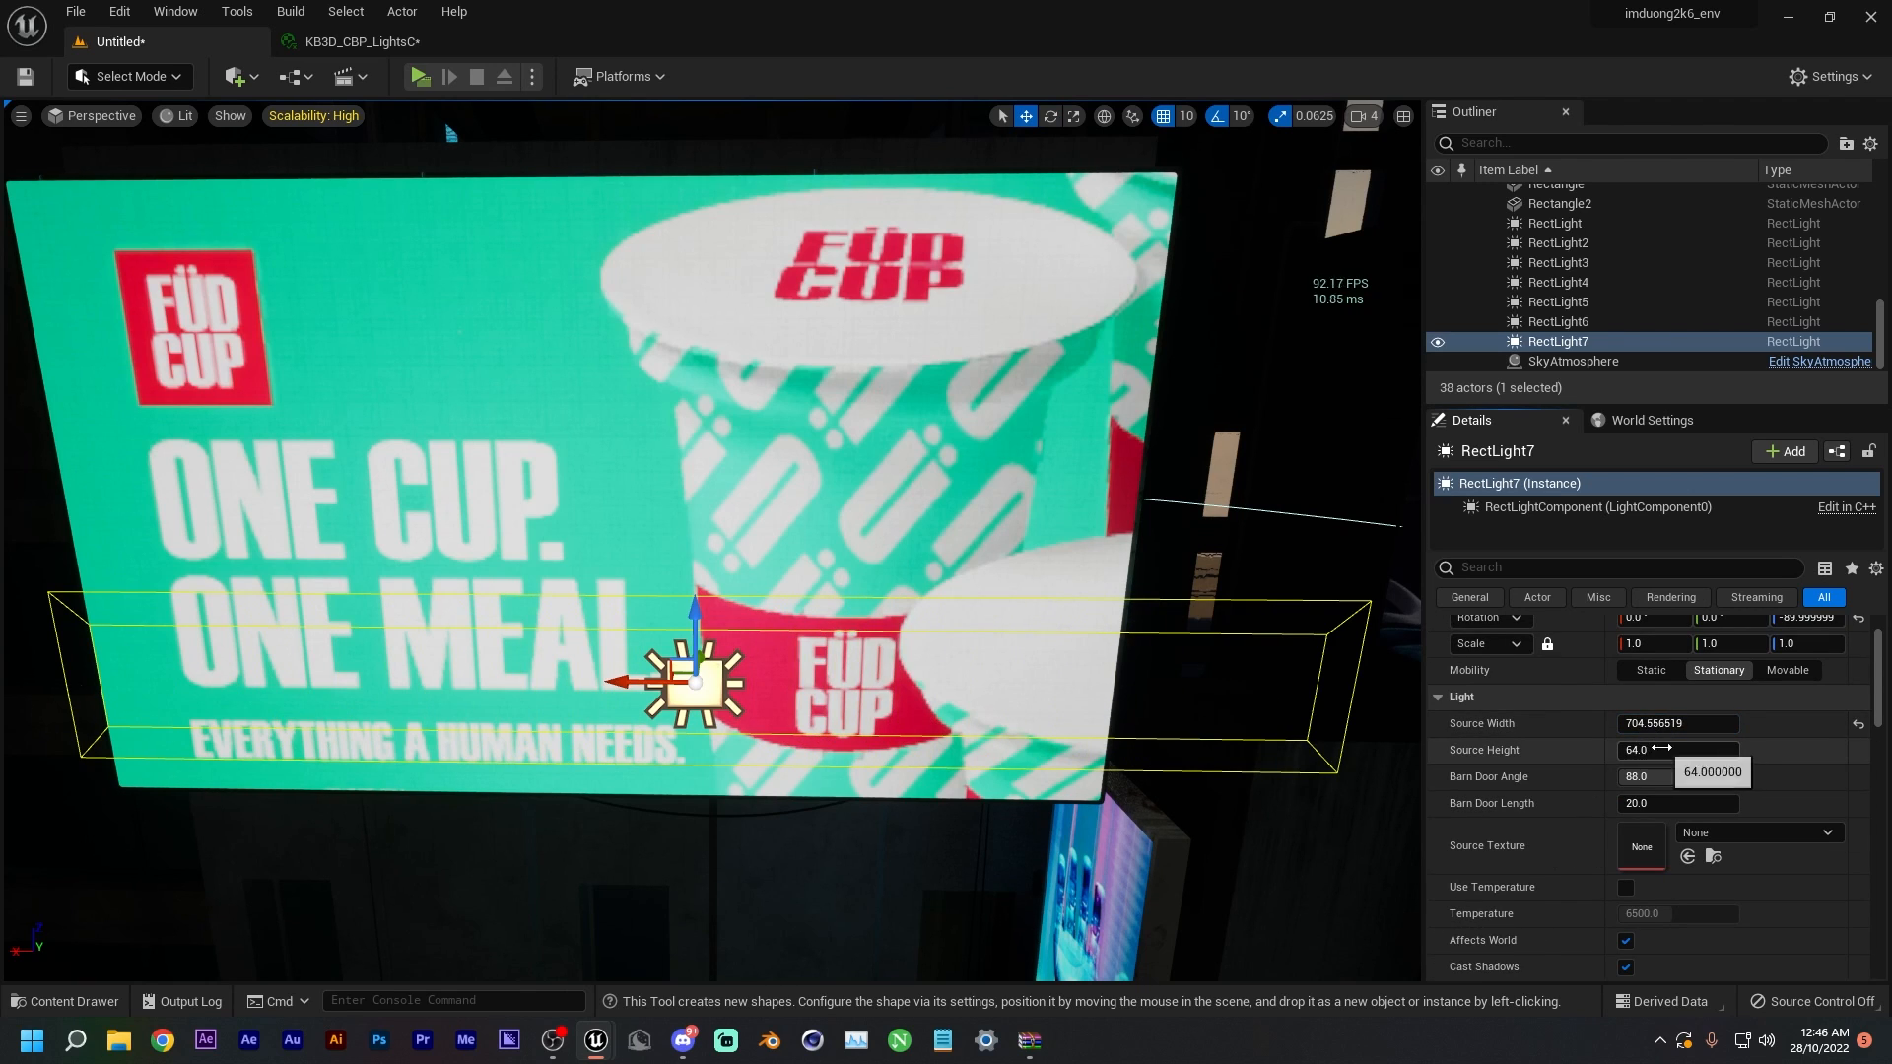
pyautogui.moveTo(1678, 751)
pyautogui.mouseDown()
pyautogui.moveTo(1739, 751)
pyautogui.moveTo(1662, 754)
pyautogui.mouseUp()
pyautogui.moveTo(695, 631); pyautogui.dragTo(694, 483)
pyautogui.moveTo(604, 529); pyautogui.dragTo(557, 523)
# - Change the FÜD CUP billboard light's Light Color to a mint green, hex sRGB 8FFFDD
pyautogui.moveTo(557, 523); pyautogui.dragTo(428, 611, button='right')
pyautogui.press('s')
pyautogui.scroll(-5, 1670, 783)
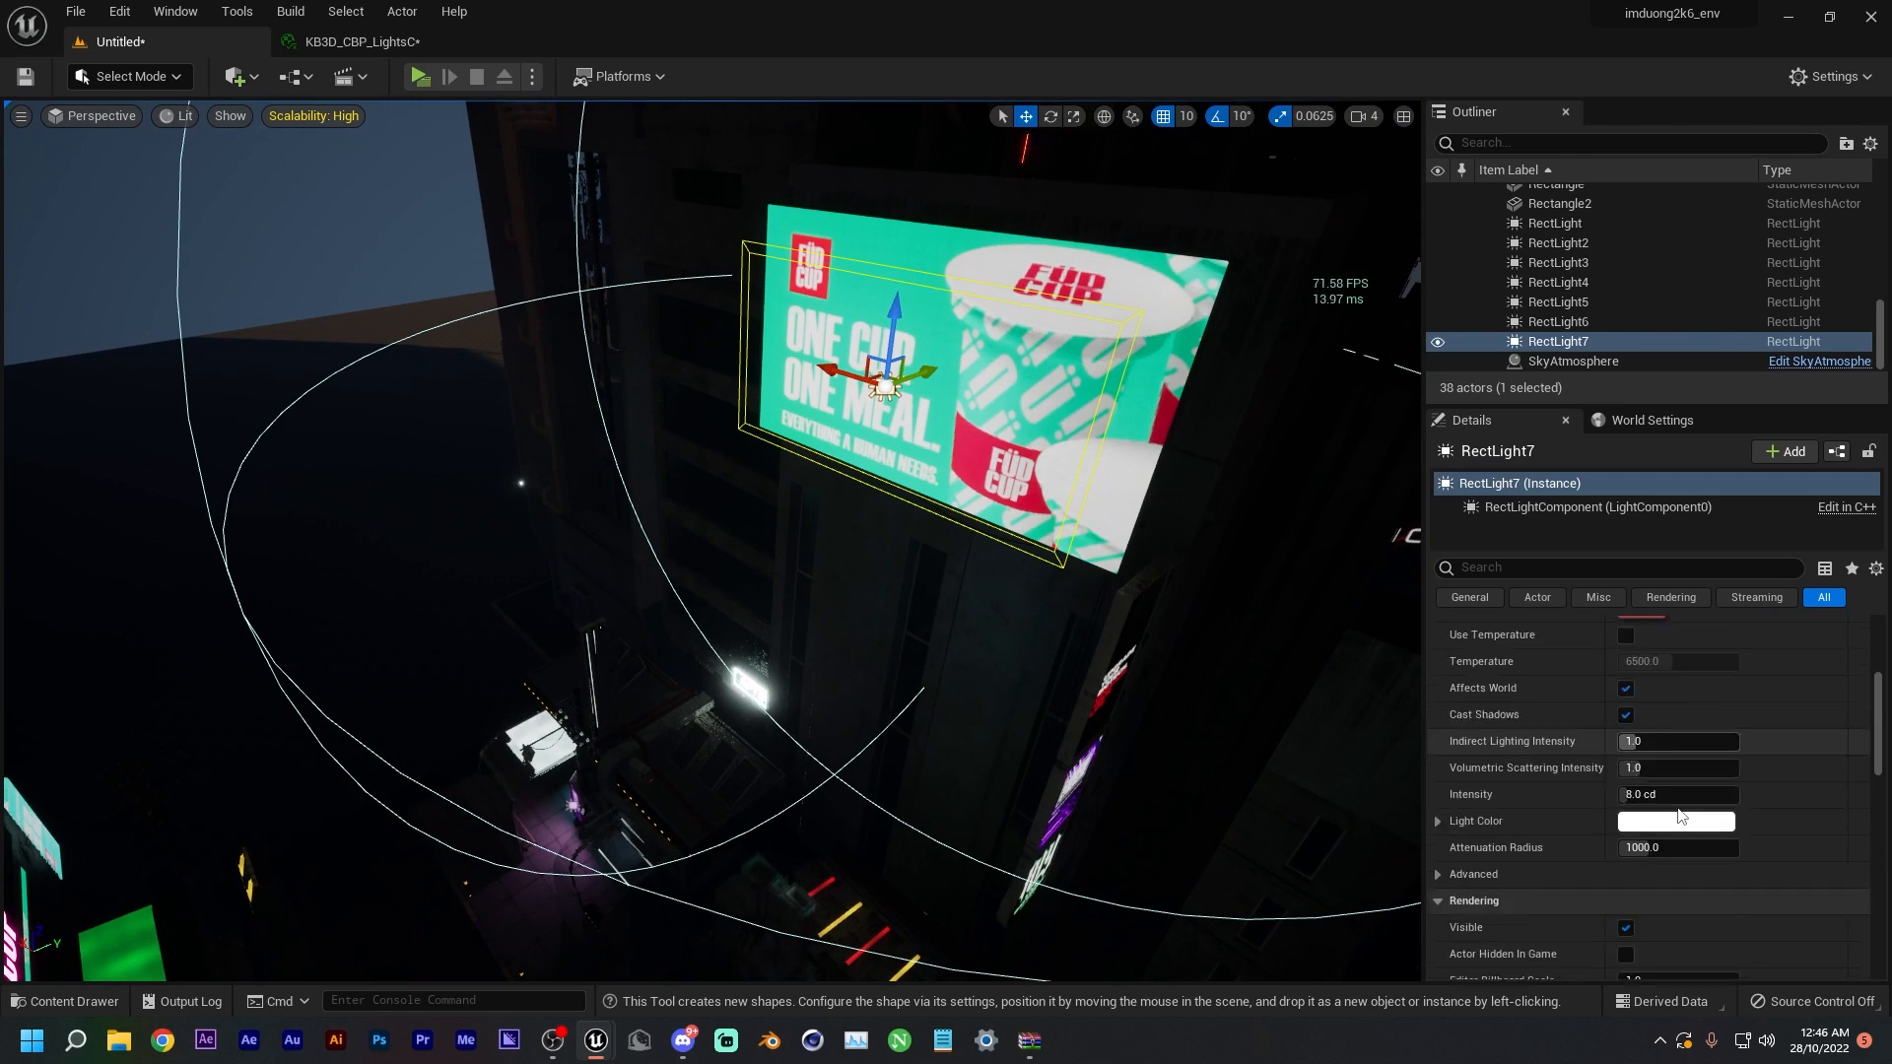
pyautogui.click(1685, 727)
pyautogui.moveTo(1360, 660); pyautogui.dragTo(1300, 692)
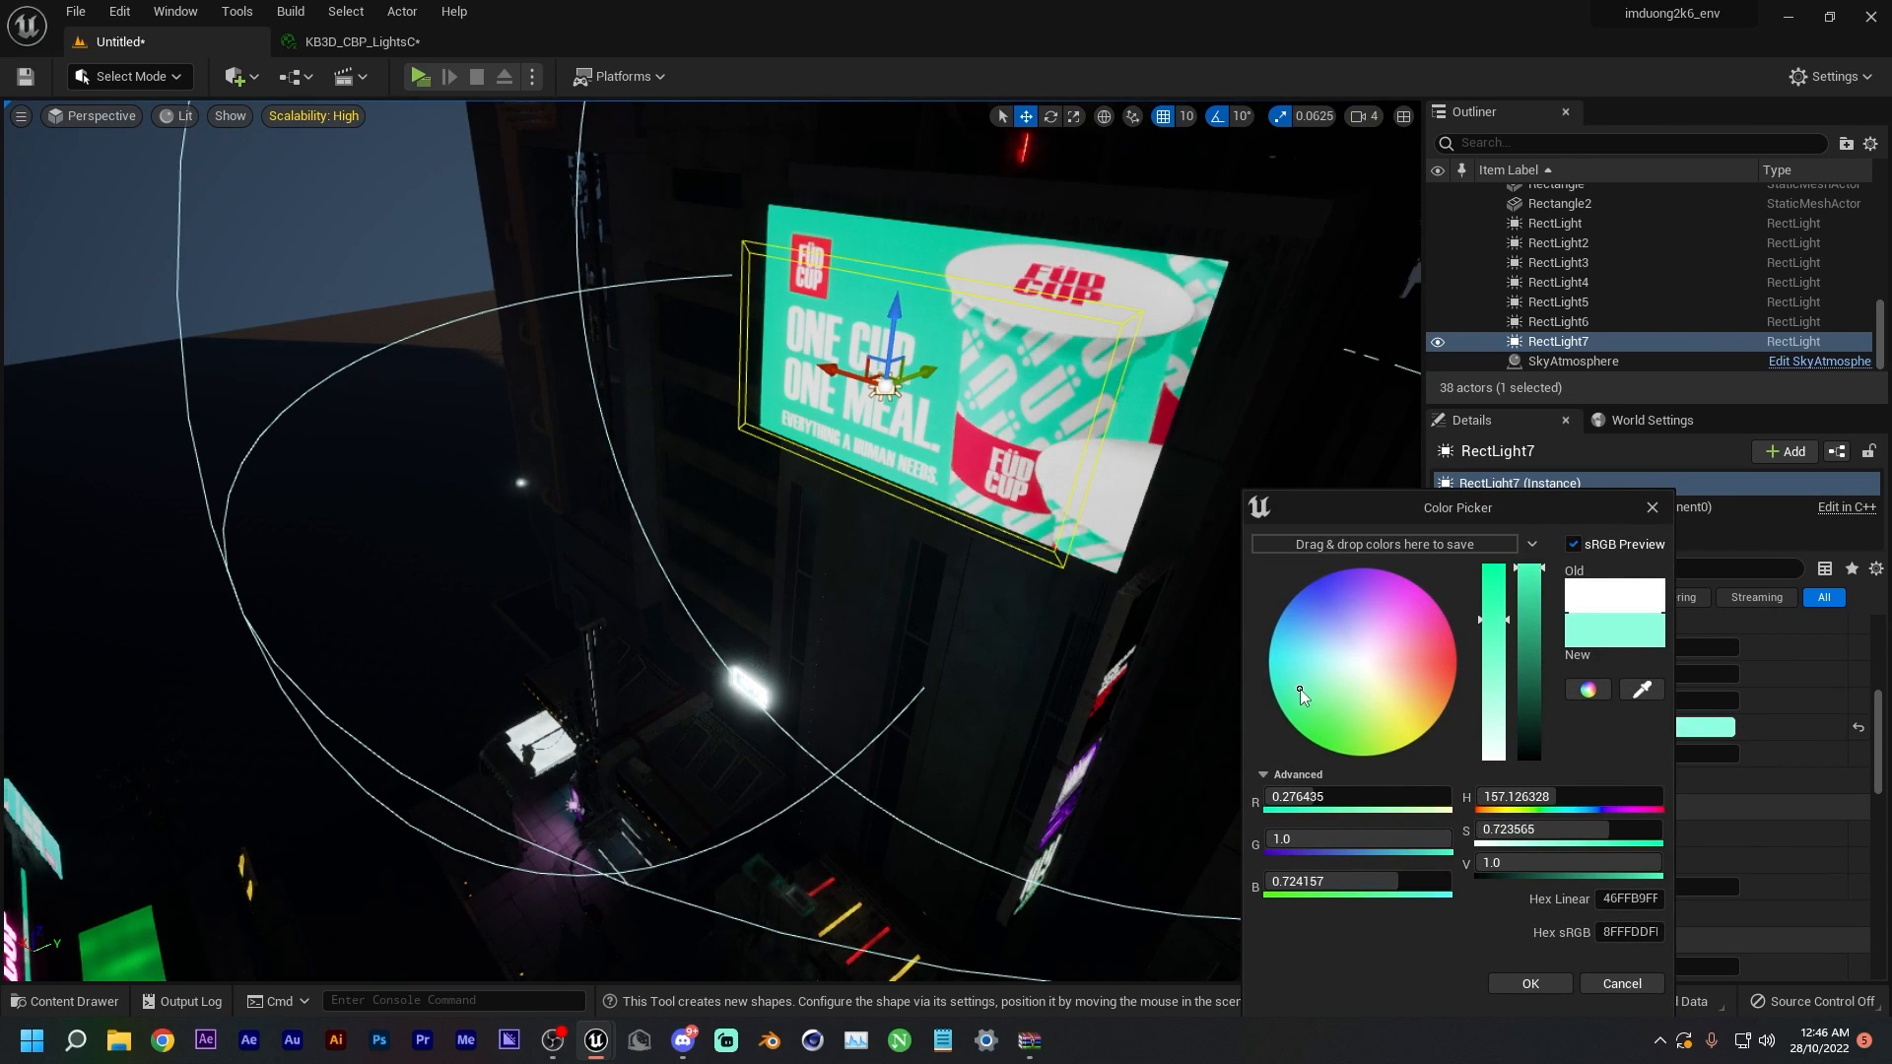
pyautogui.click(1530, 983)
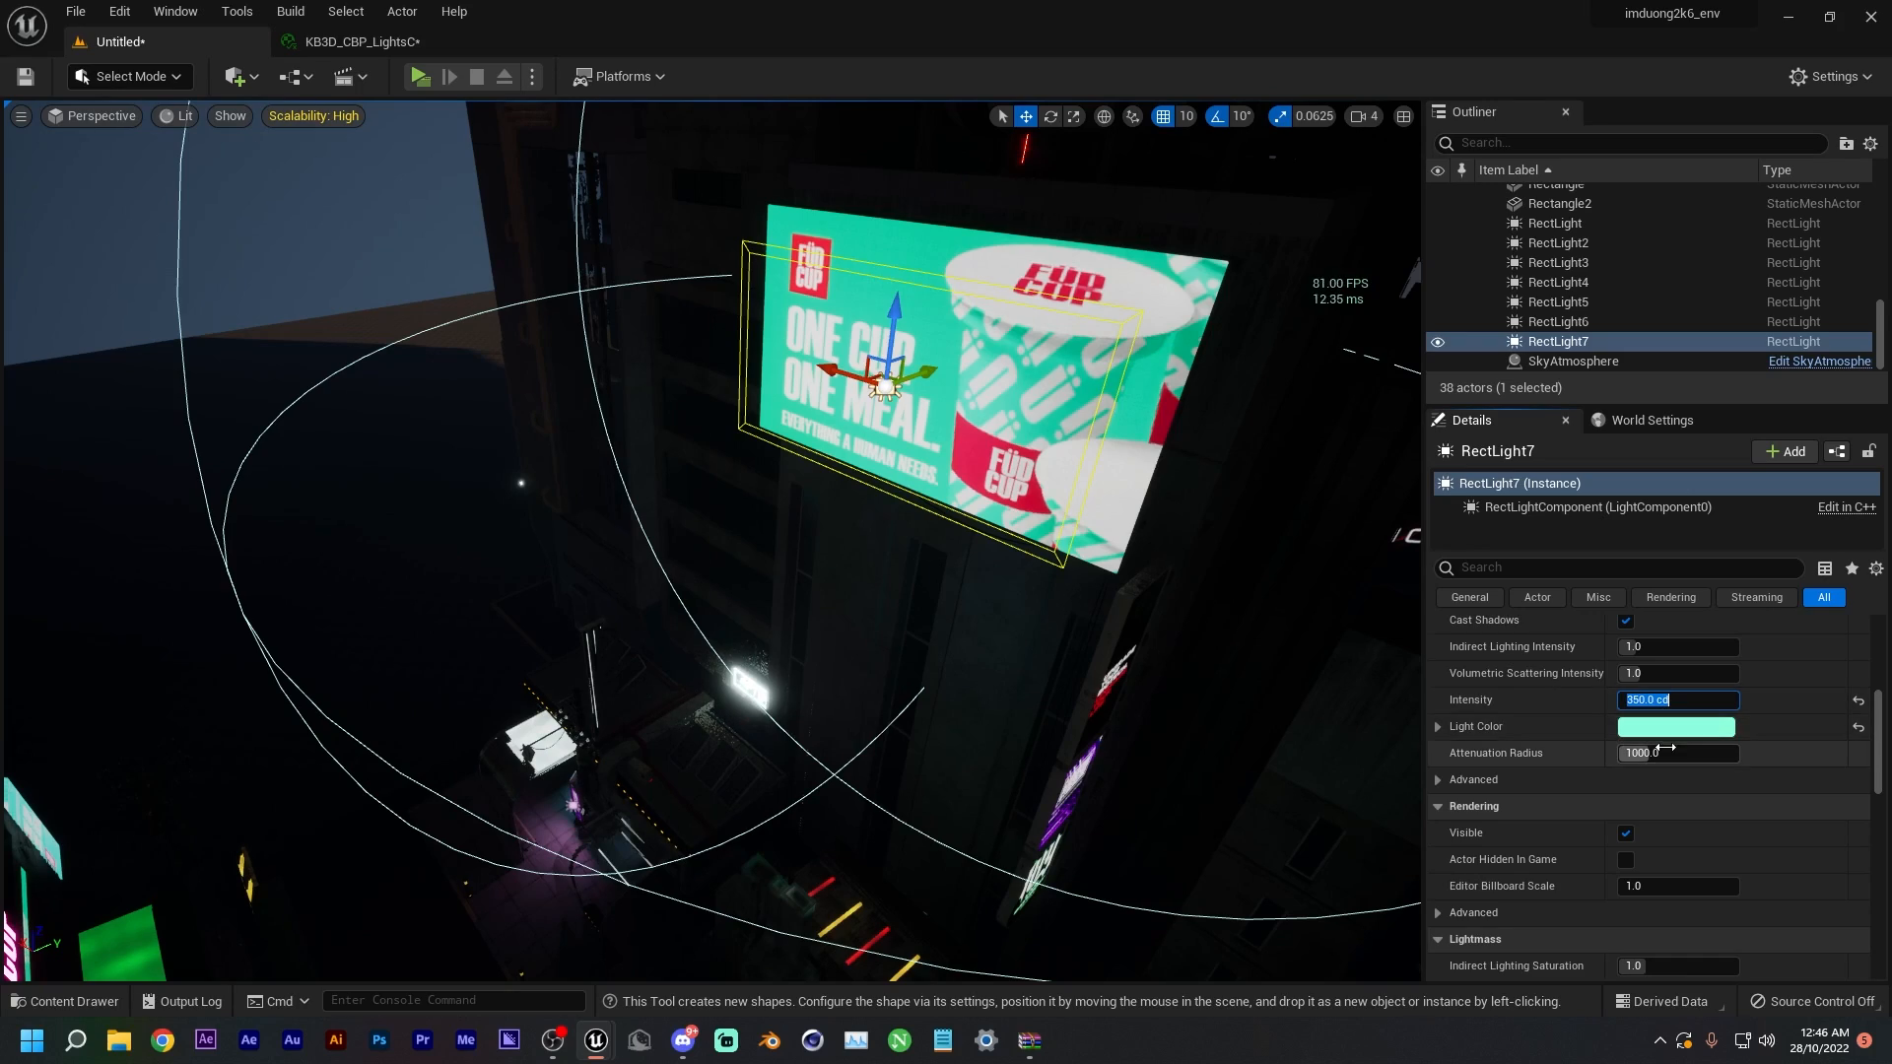
# - Set the mint green light's Intensity to 350 cd and Attenuation Radius to about 3879, and check its effect along the street
pyautogui.moveTo(1655, 753); pyautogui.dragTo(1773, 753)
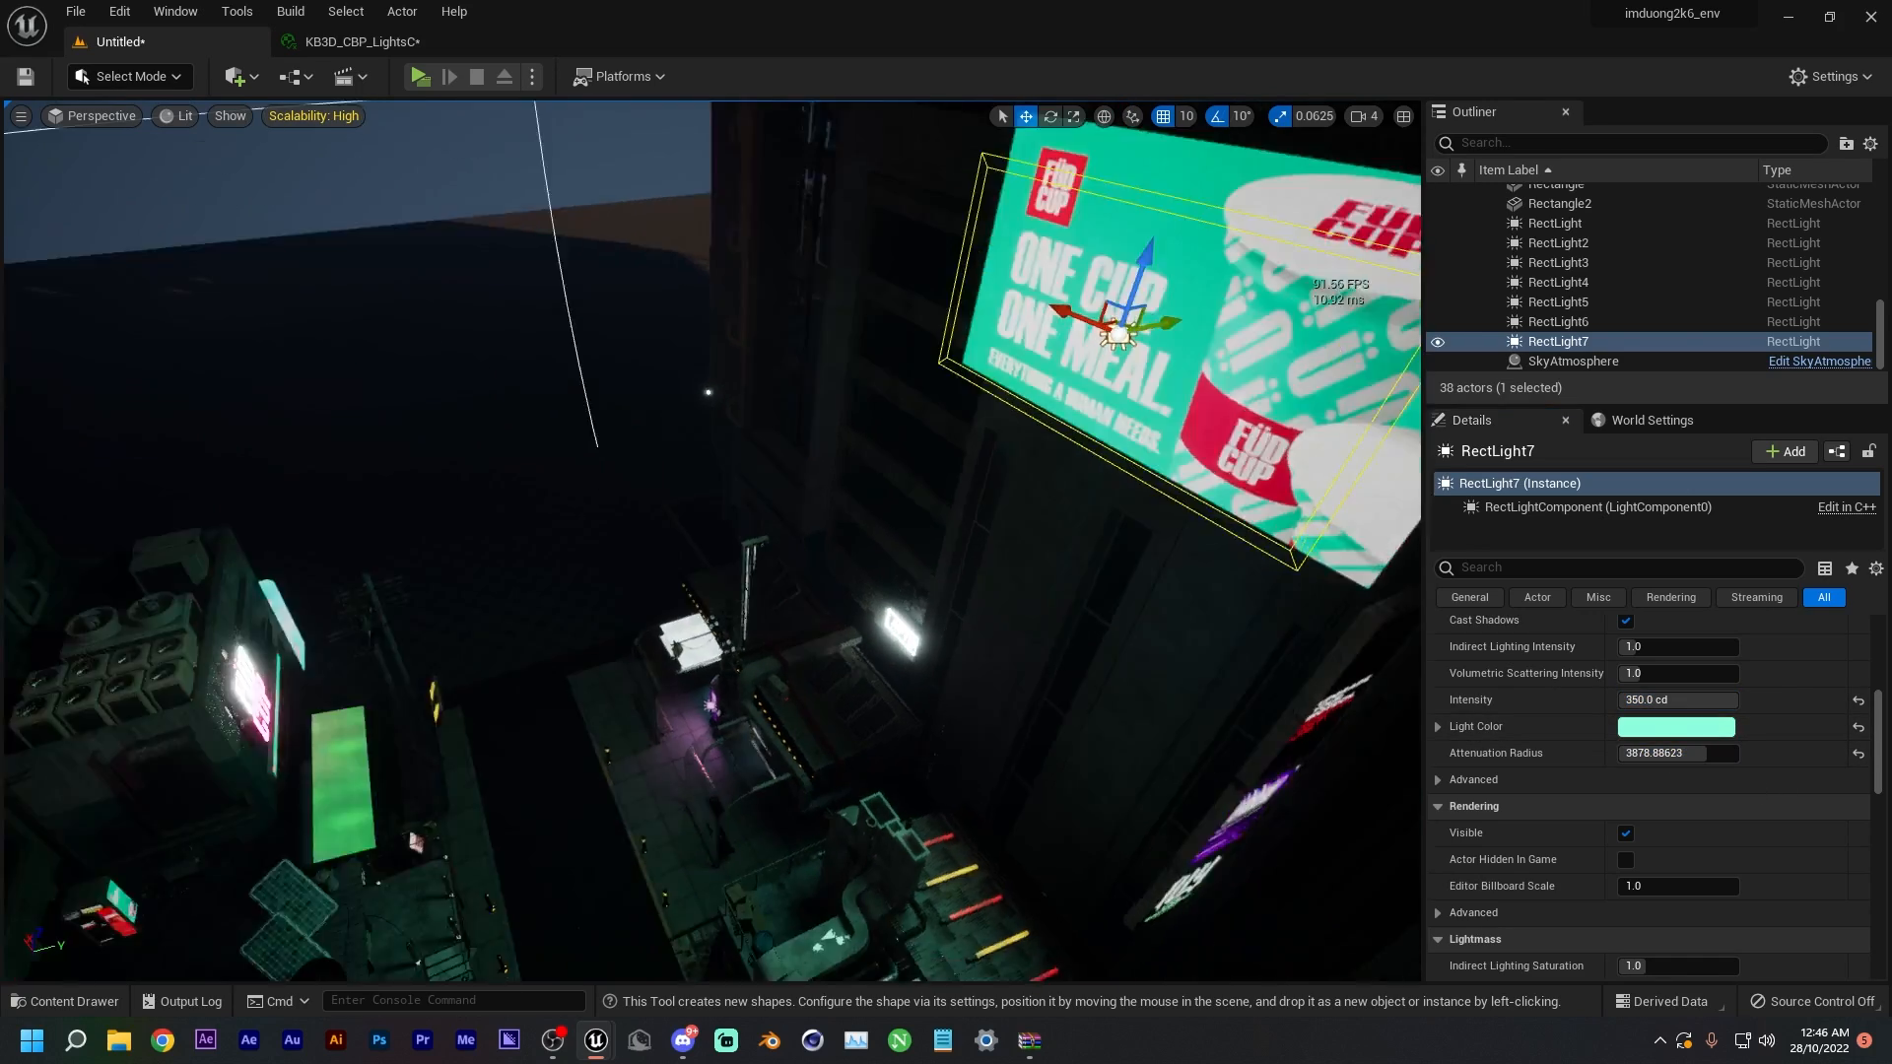
pyautogui.press('w')
pyautogui.moveTo(710, 542); pyautogui.dragTo(1261, 483, button='right')
pyautogui.press('w')
pyautogui.press('w')
pyautogui.press('w')
pyautogui.press('s')
pyautogui.click(235, 76)
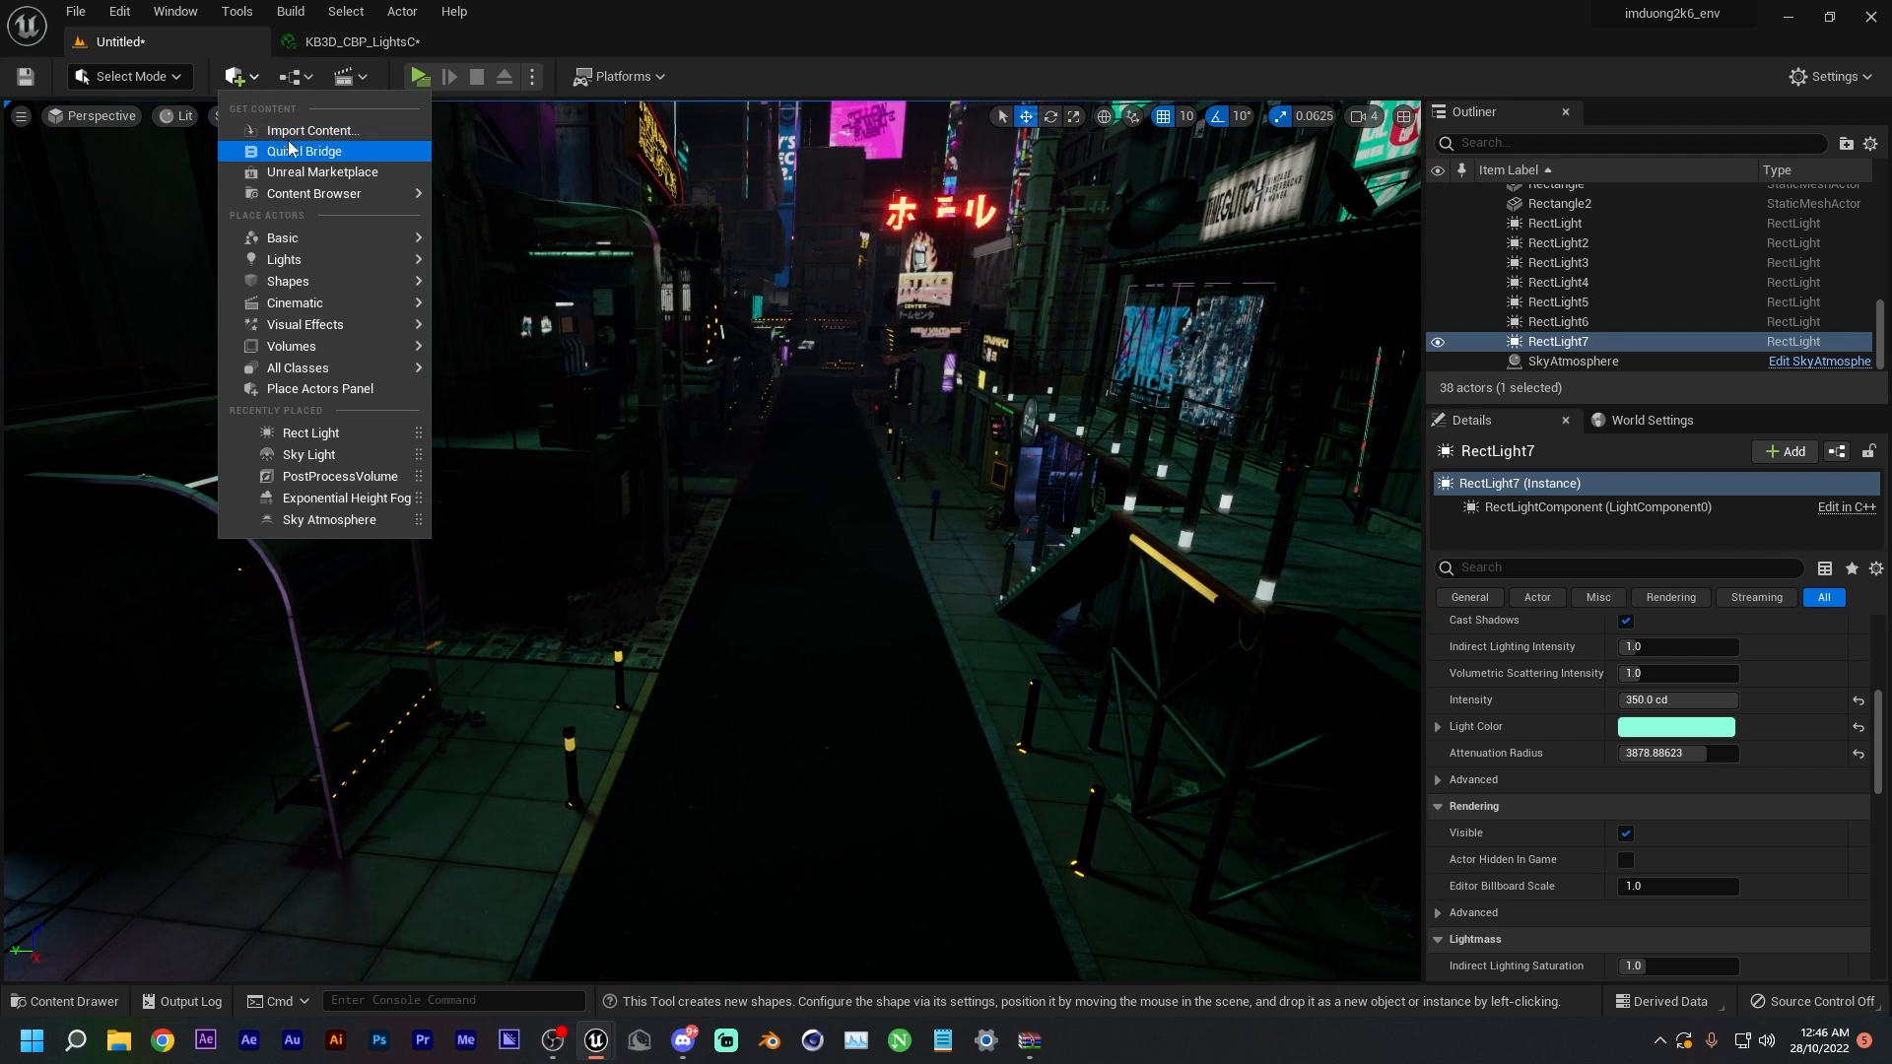
pyautogui.moveTo(325, 261)
pyautogui.click(524, 332)
pyautogui.hotkey('ctrl', 'z')
# - Add a Spot Light over the street and rotate it to point straight down
pyautogui.click(234, 76)
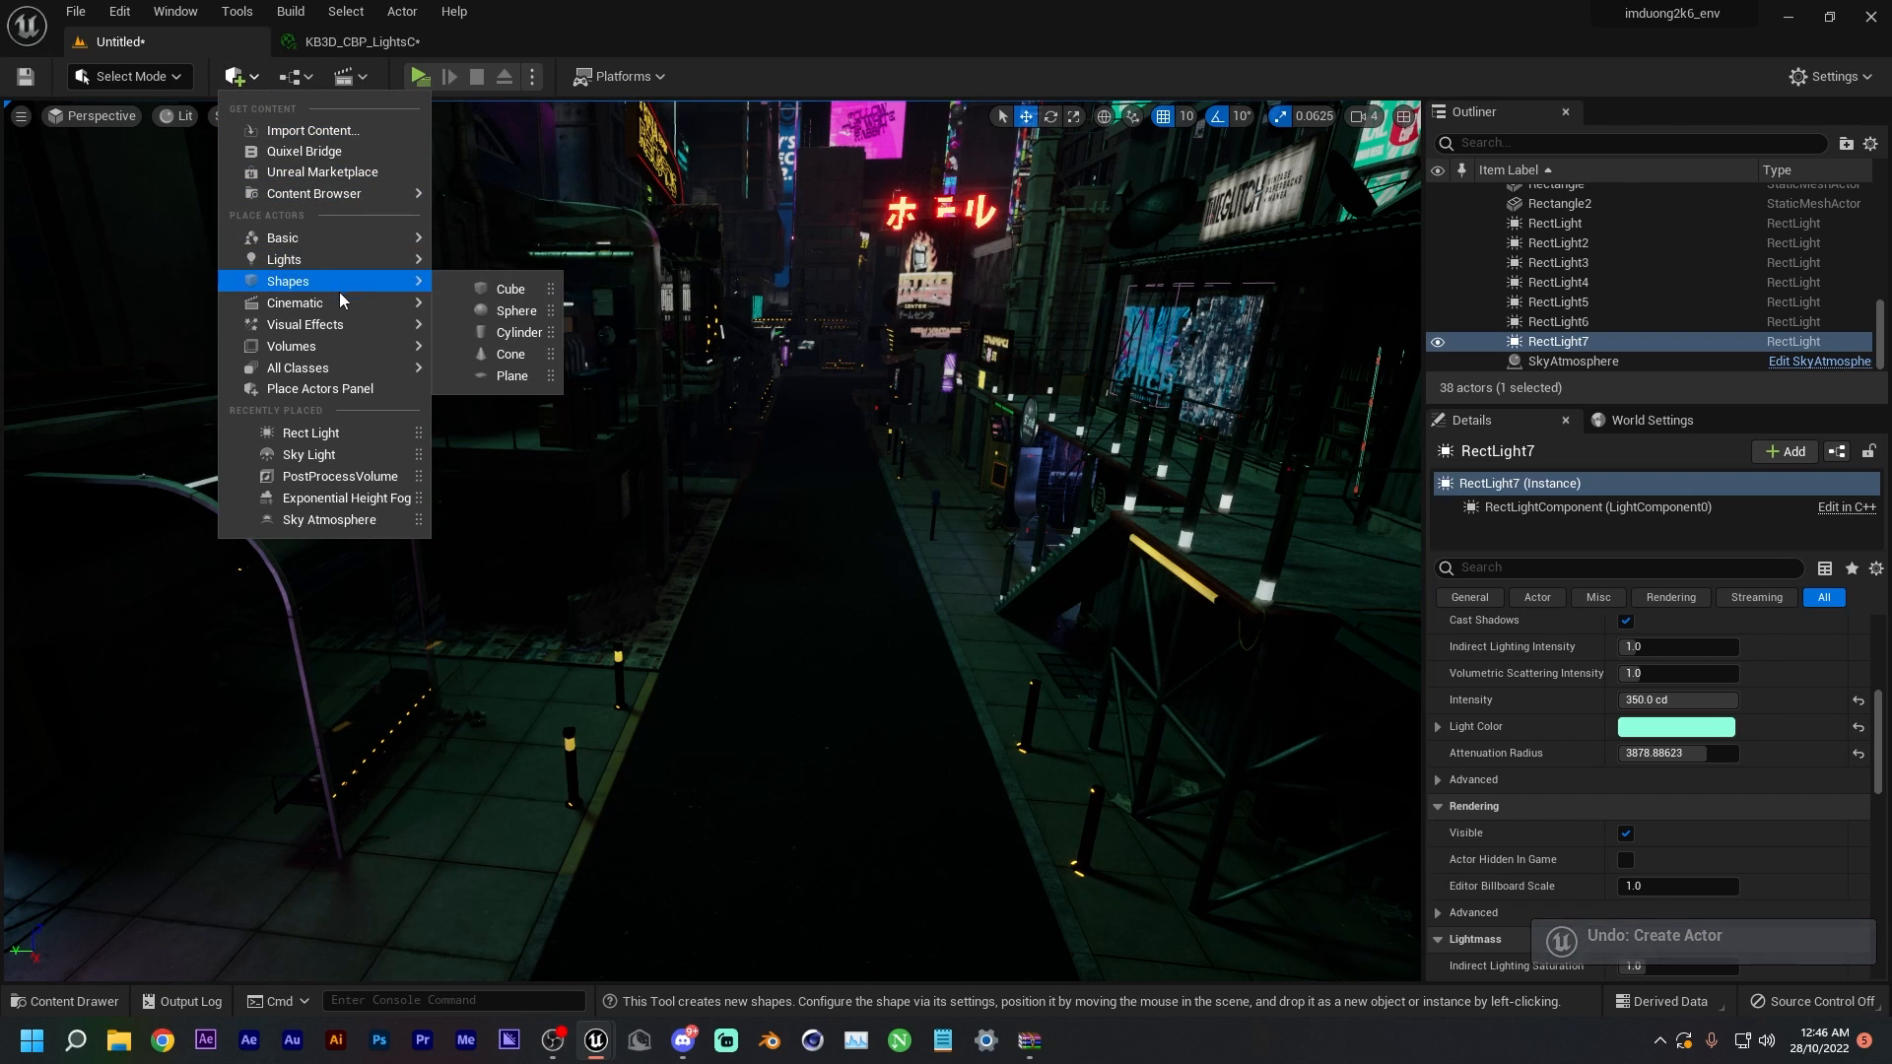
pyautogui.moveTo(295, 280)
pyautogui.moveTo(369, 266)
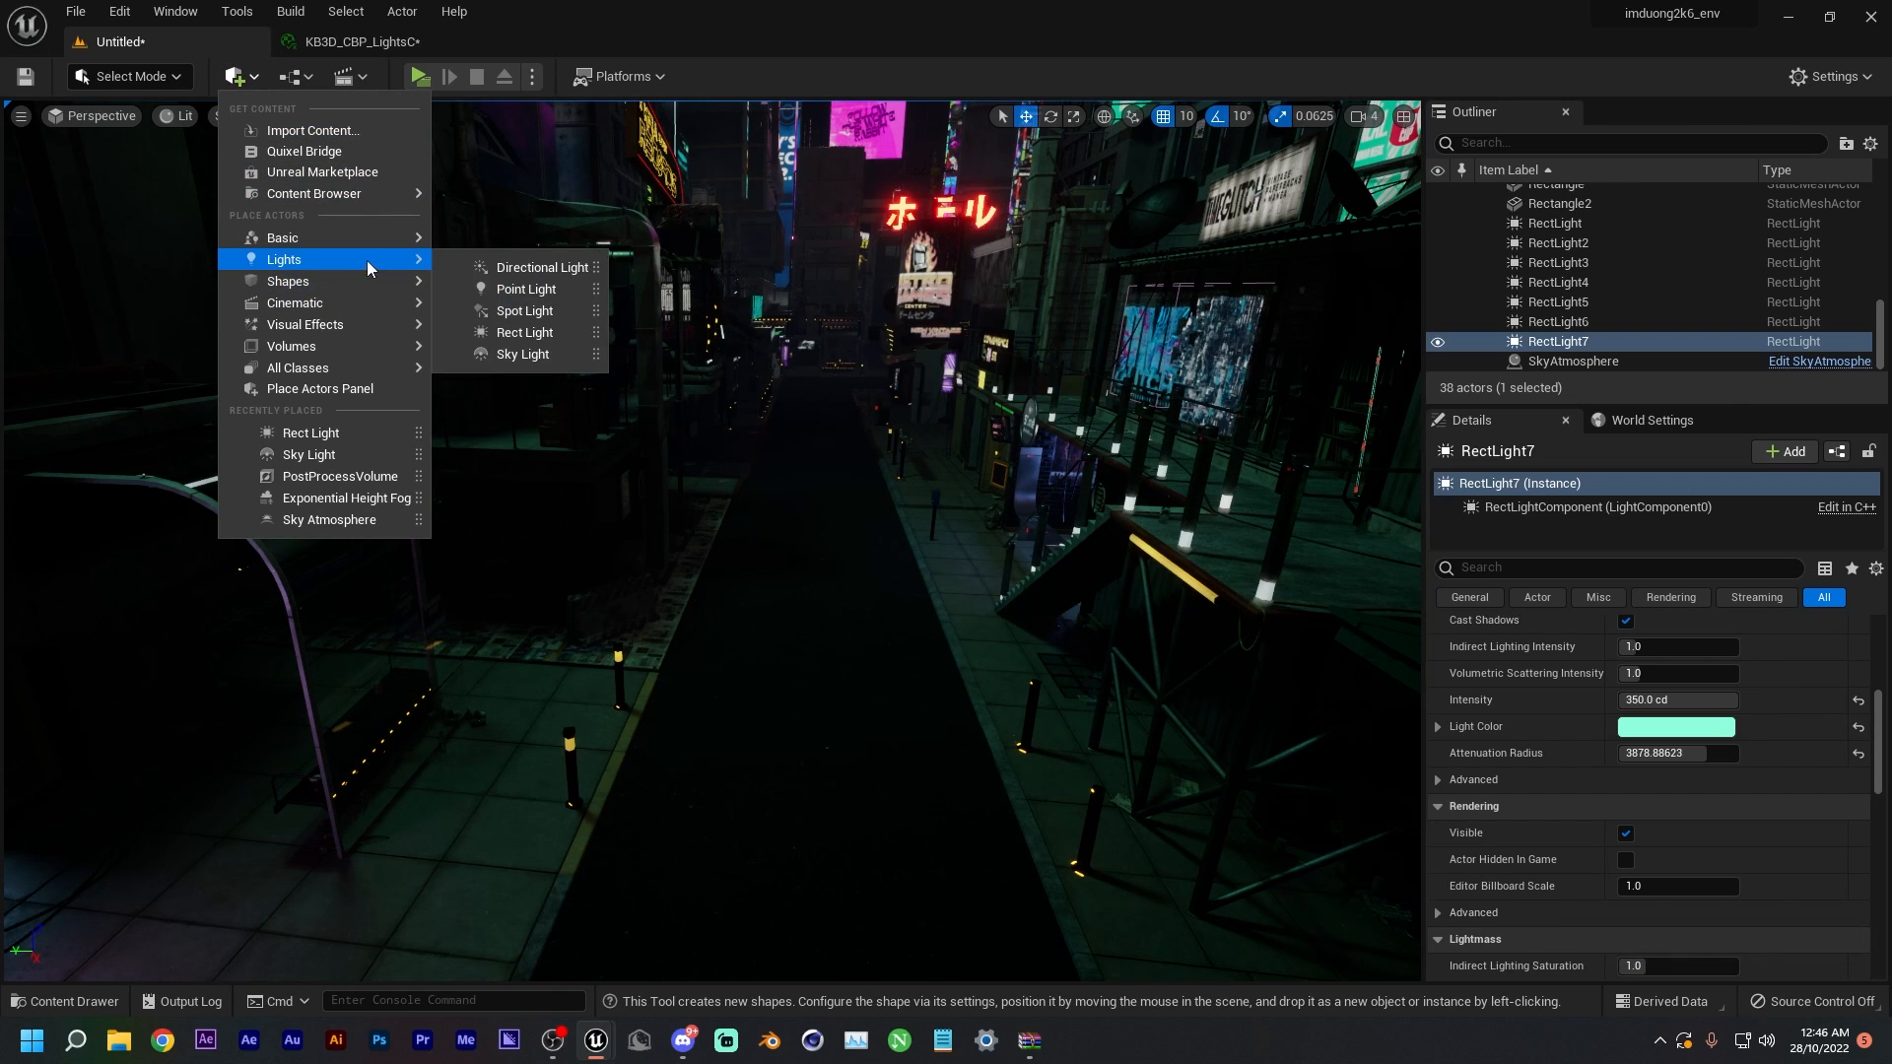
pyautogui.click(527, 310)
pyautogui.press('e')
pyautogui.moveTo(708, 454); pyautogui.dragTo(714, 589)
pyautogui.press('w')
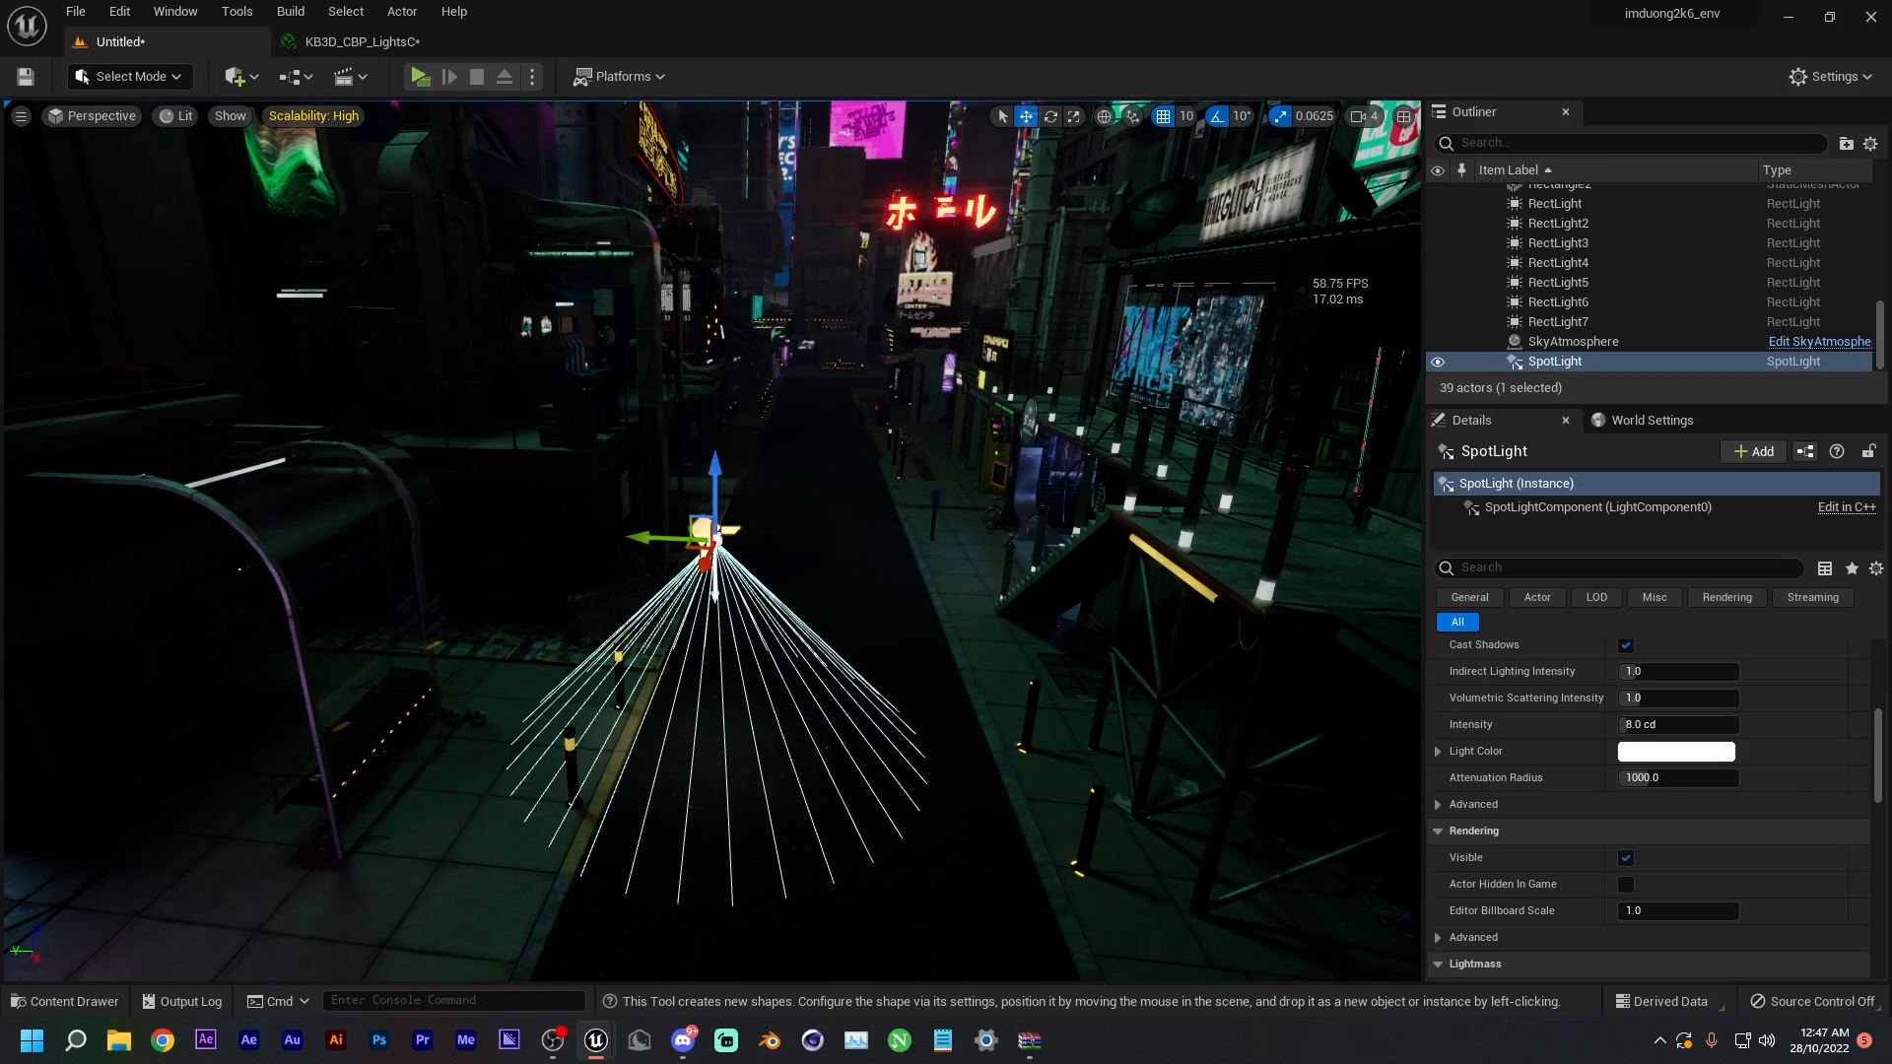
# - Raise the Spot Light high above the street so its cone spans the road and both pavements
pyautogui.moveTo(715, 465); pyautogui.dragTo(713, 48)
pyautogui.press('s')
pyautogui.moveTo(713, 325)
pyautogui.mouseDown(button='right')
pyautogui.moveTo(661, 360)
pyautogui.moveTo(684, 340)
pyautogui.mouseUp(button='right')
pyautogui.moveTo(778, 306); pyautogui.dragTo(777, 108)
# - Set the Spot Light's Attenuation Radius to about 1465 and its Intensity to 400 cd, trying 160 cd first
pyautogui.scroll(-4, 1641, 794)
pyautogui.scroll(2, 1661, 754)
pyautogui.moveTo(1676, 682)
pyautogui.mouseDown()
pyautogui.moveTo(1734, 683)
pyautogui.moveTo(1667, 690)
pyautogui.mouseUp()
pyautogui.scroll(2, 1666, 691)
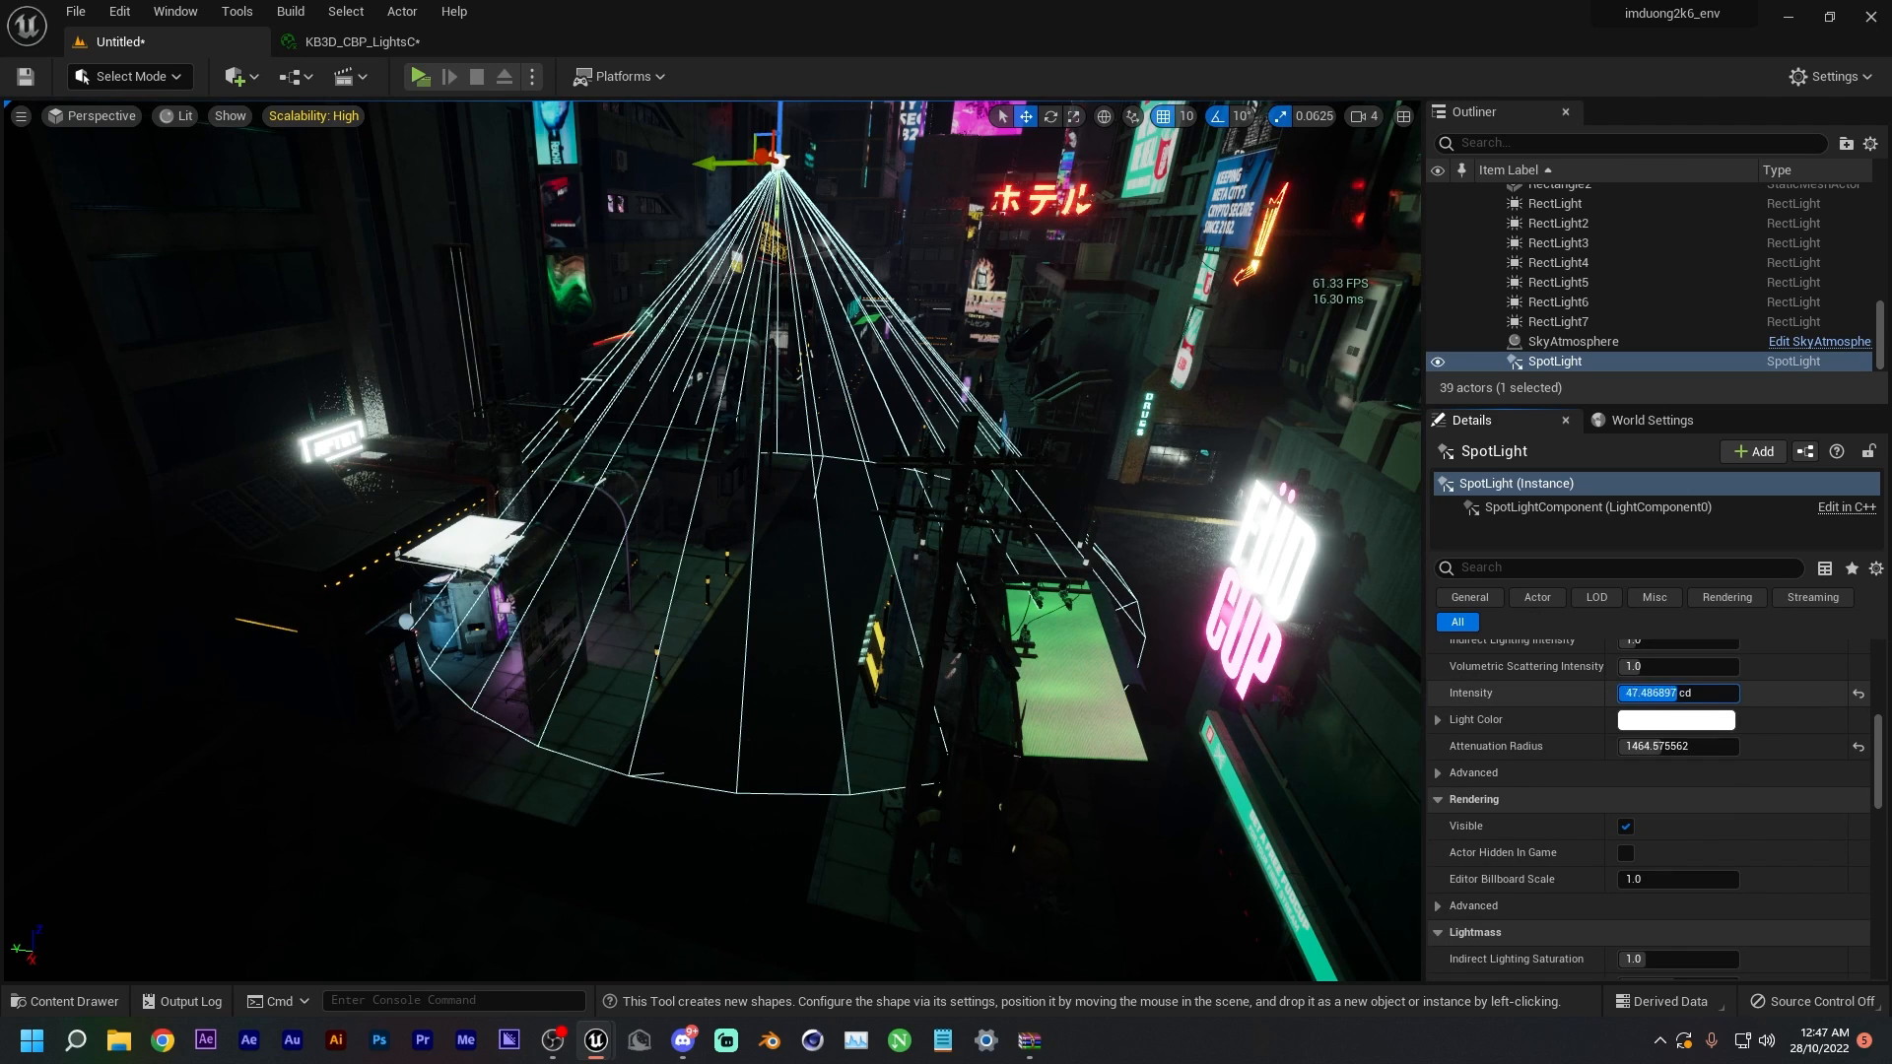
pyautogui.write('160')
pyautogui.press('Return')
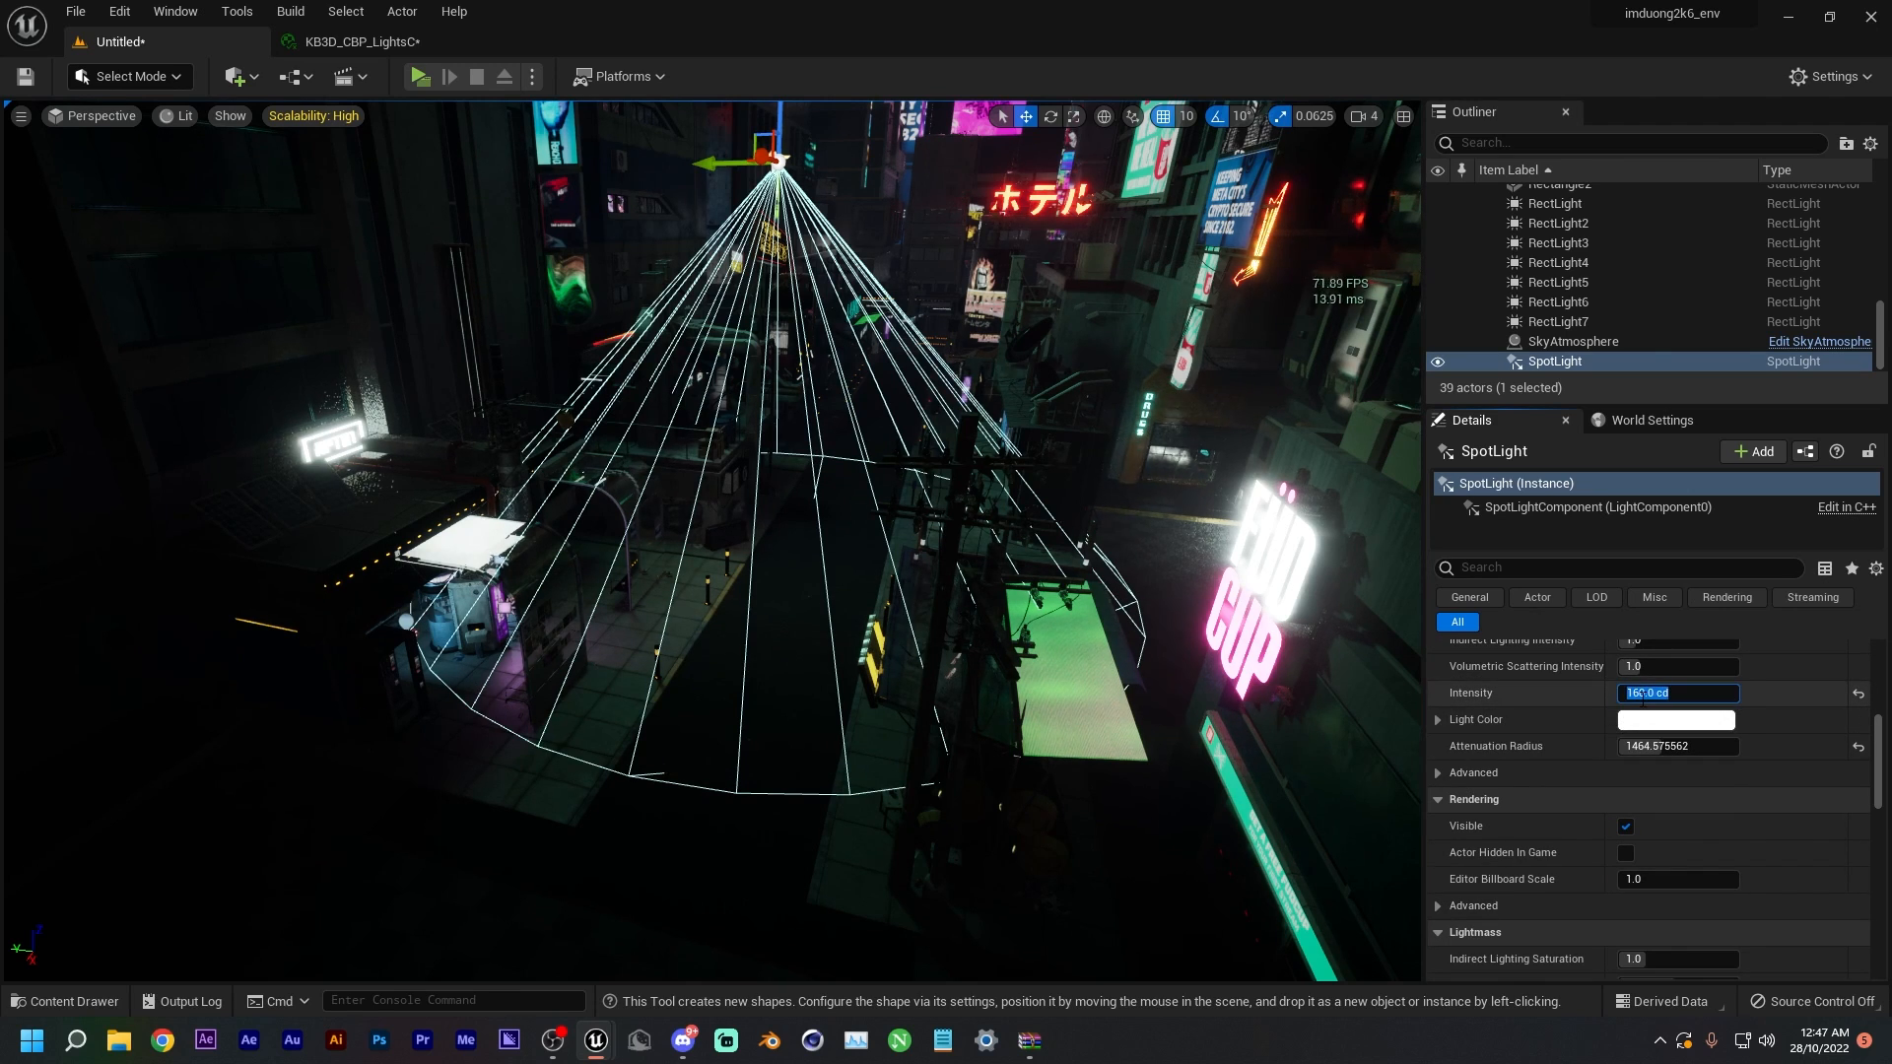
pyautogui.press('Return')
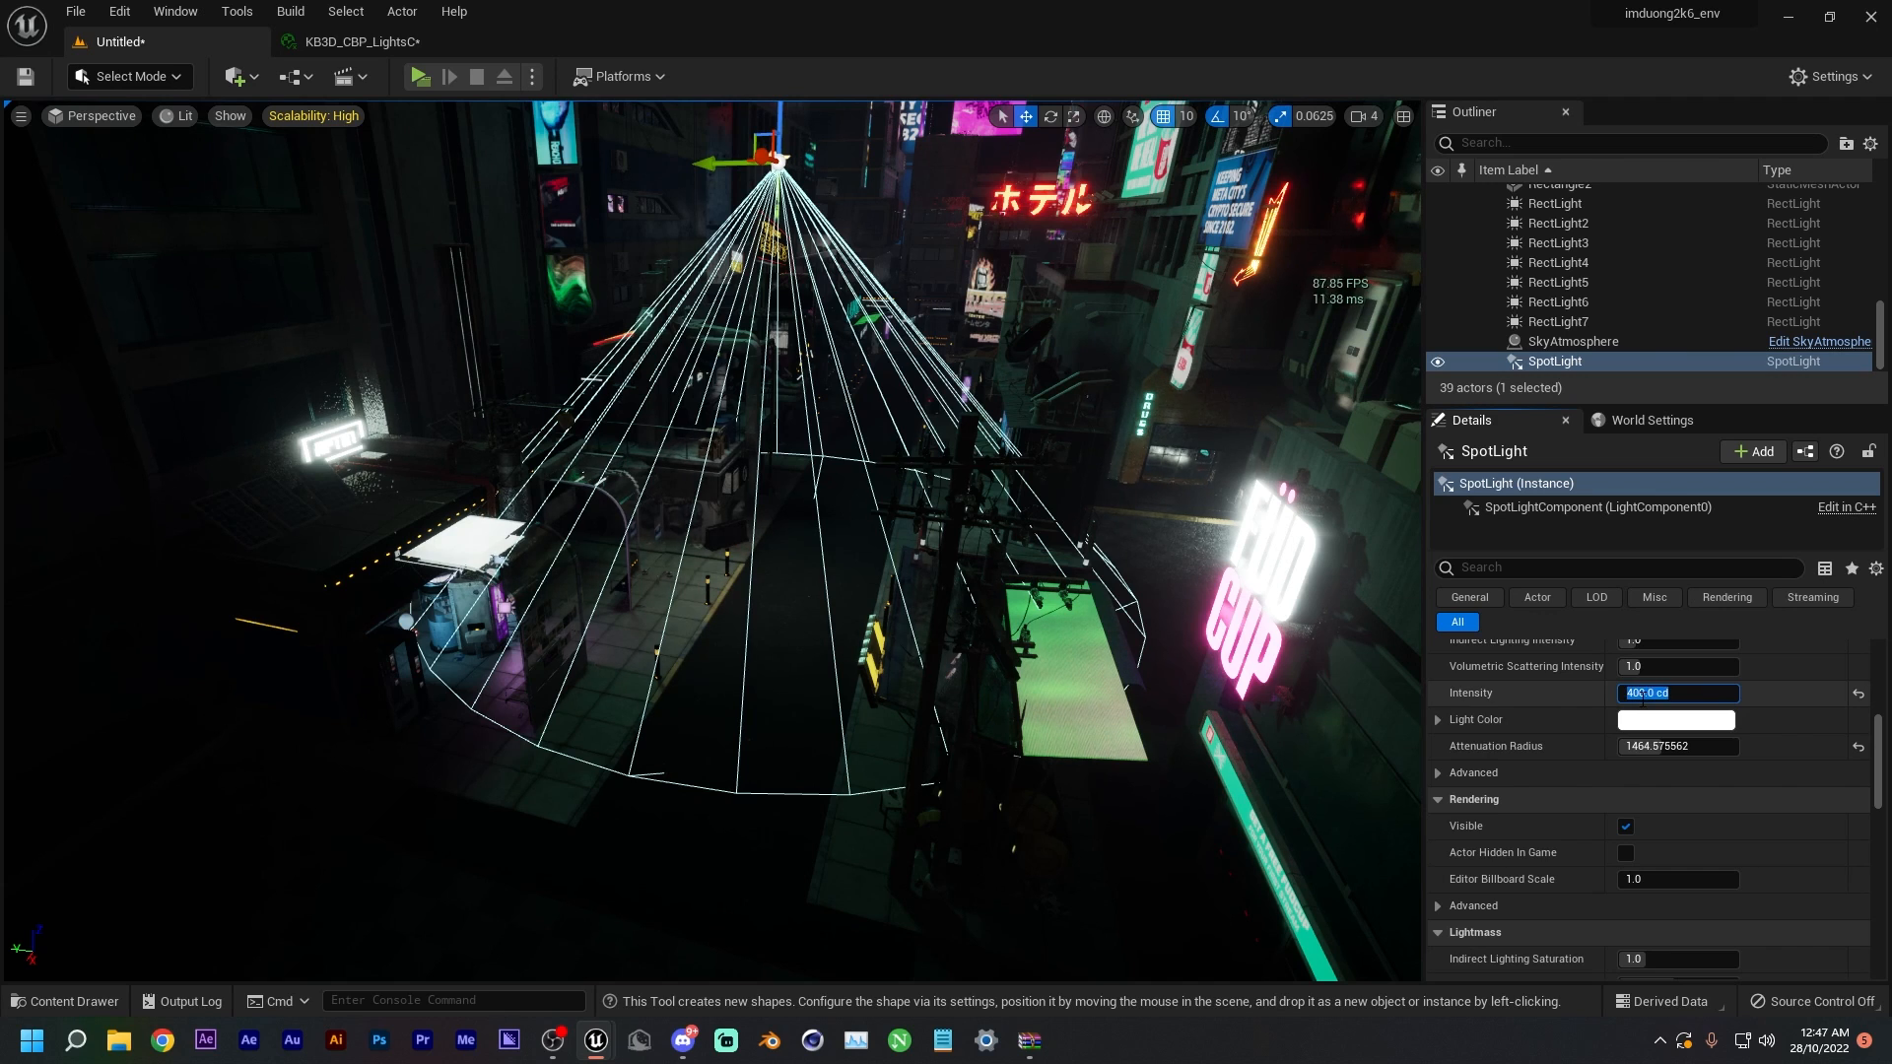
# - Set the Spot Light's Light Color to light blue (hex sRGB 80C7FF) and shift it slightly sideways above the street
pyautogui.click(1637, 719)
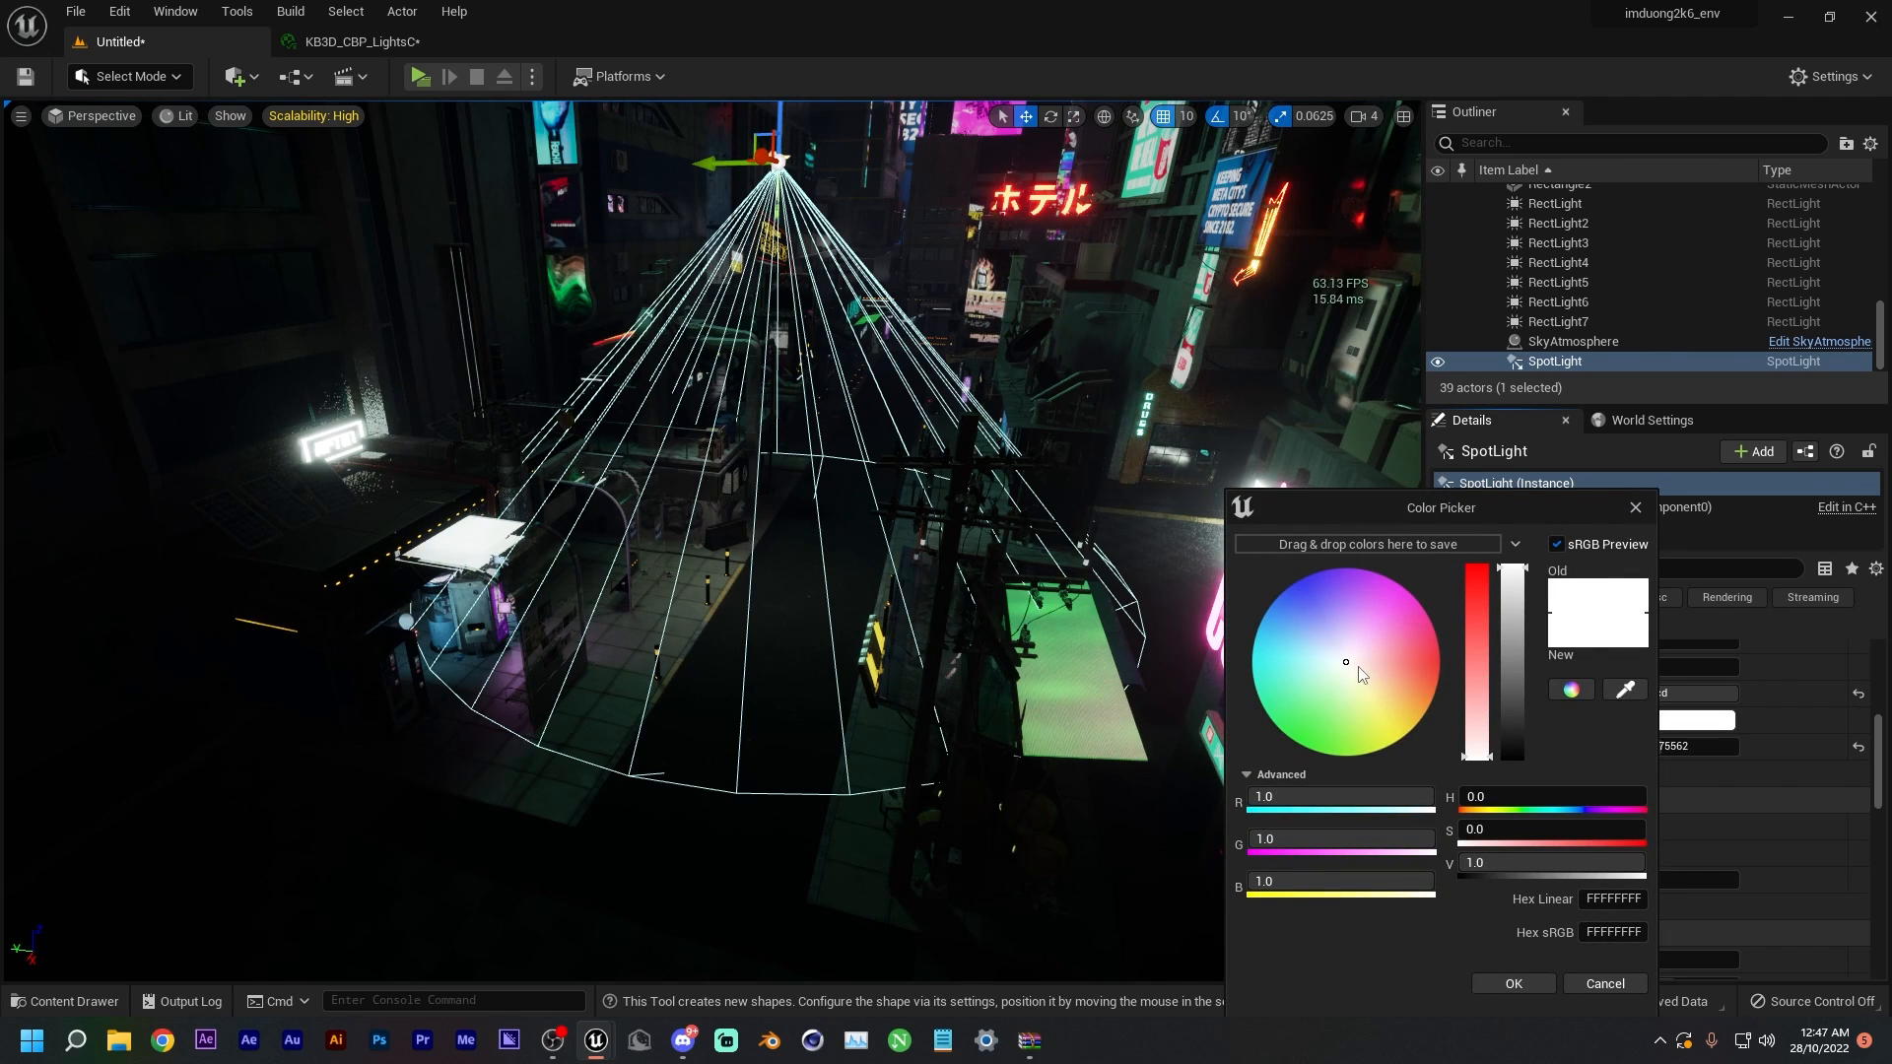
pyautogui.click(1285, 622)
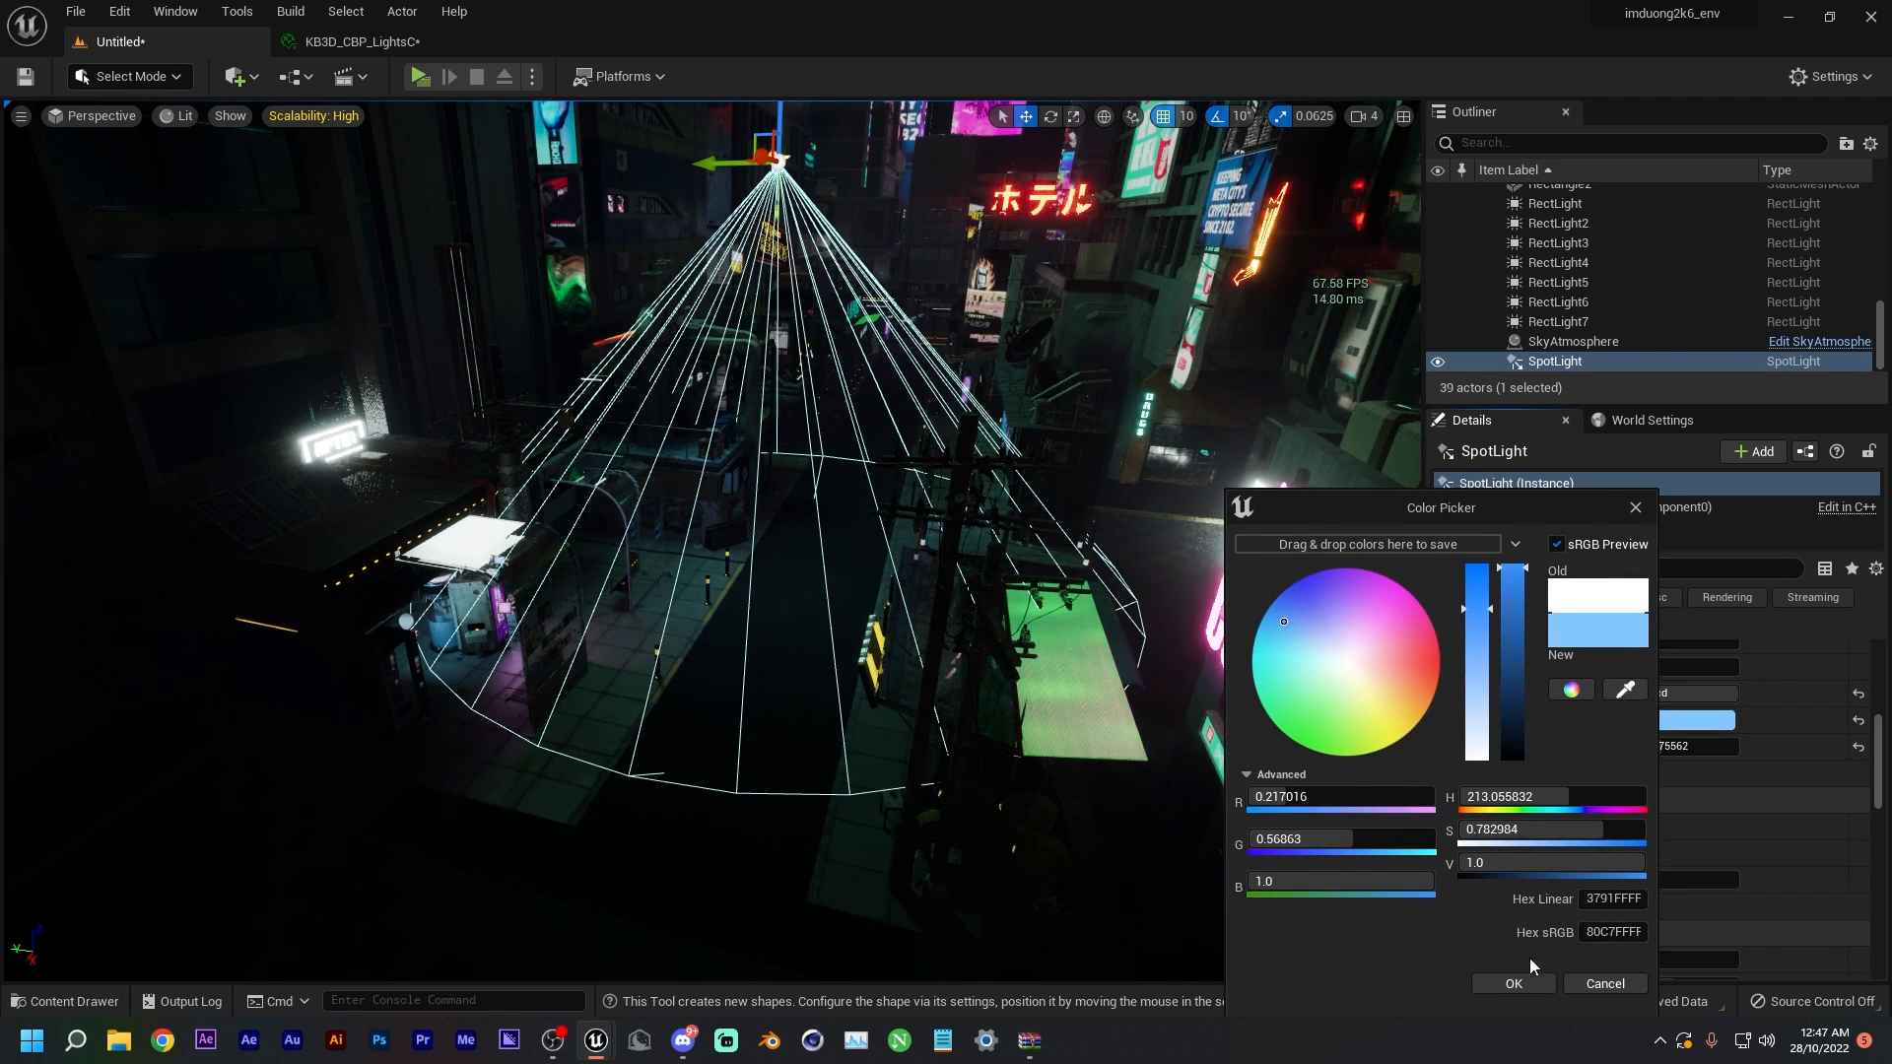
pyautogui.click(1514, 984)
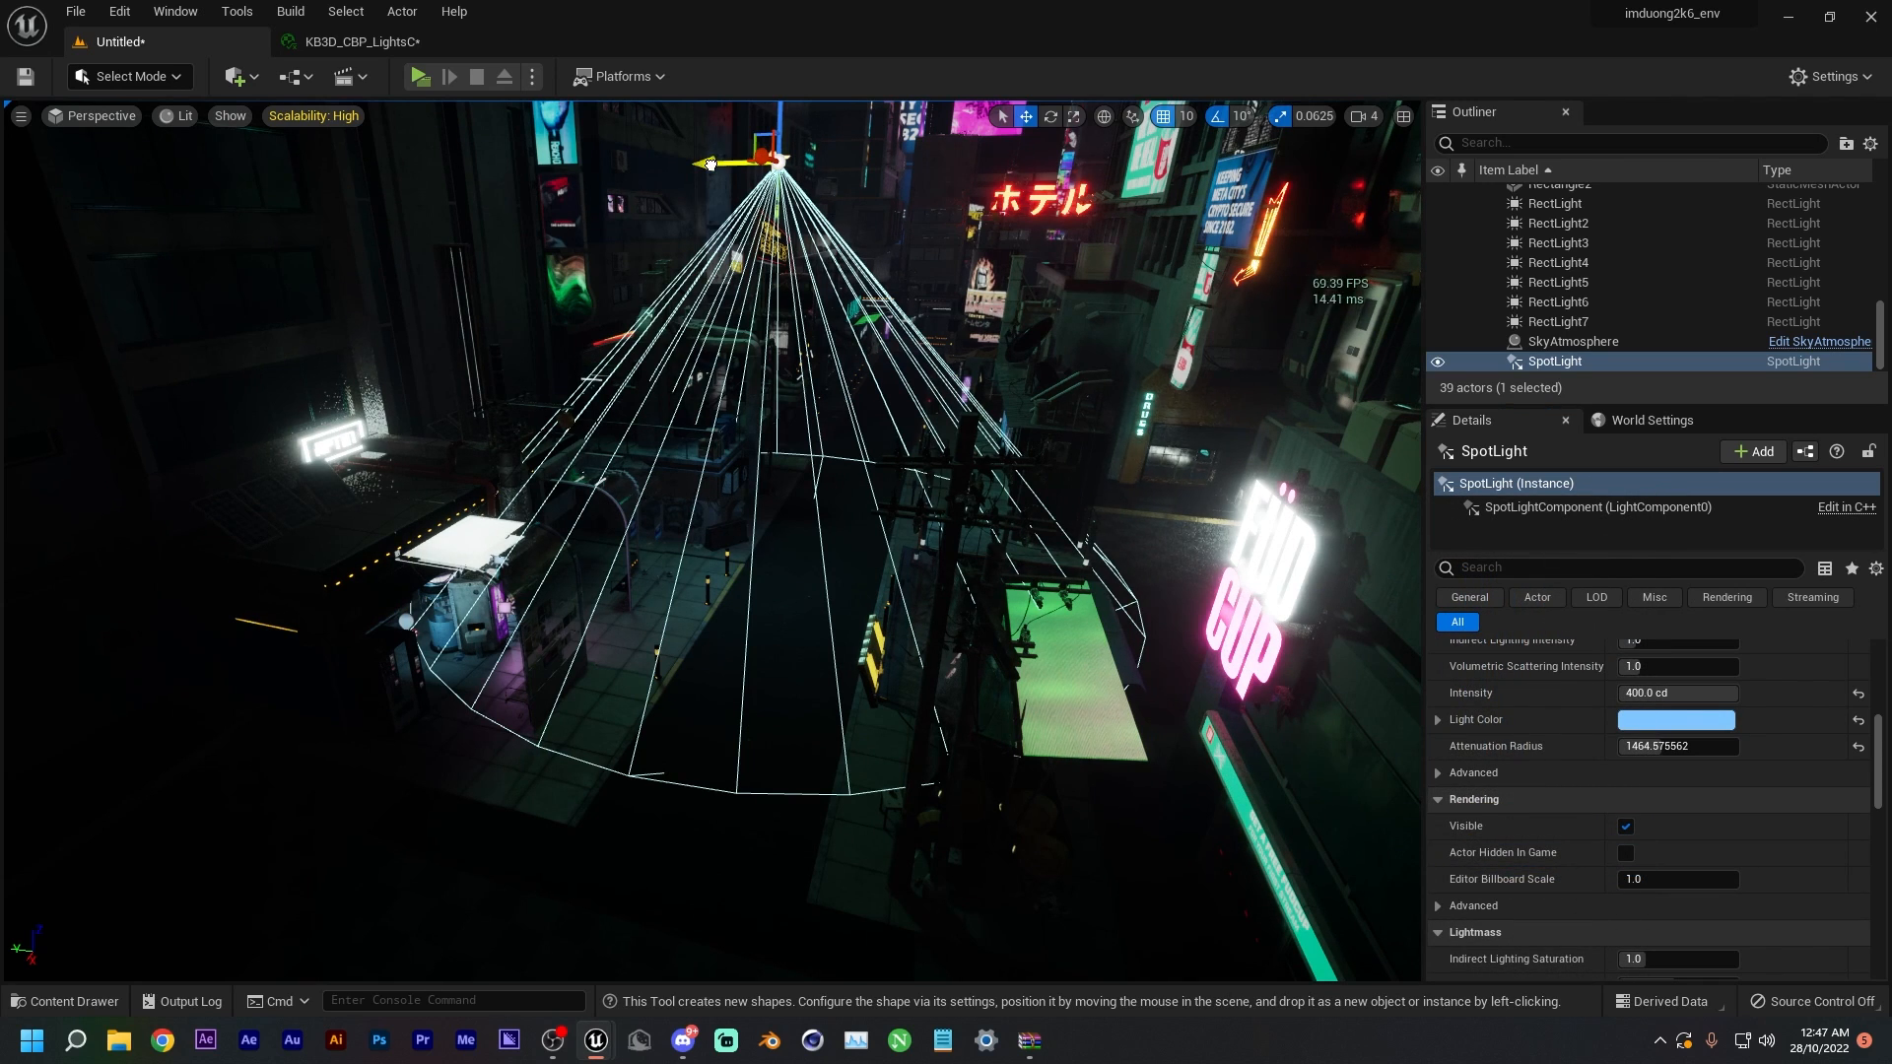
pyautogui.moveTo(709, 164); pyautogui.dragTo(689, 164)
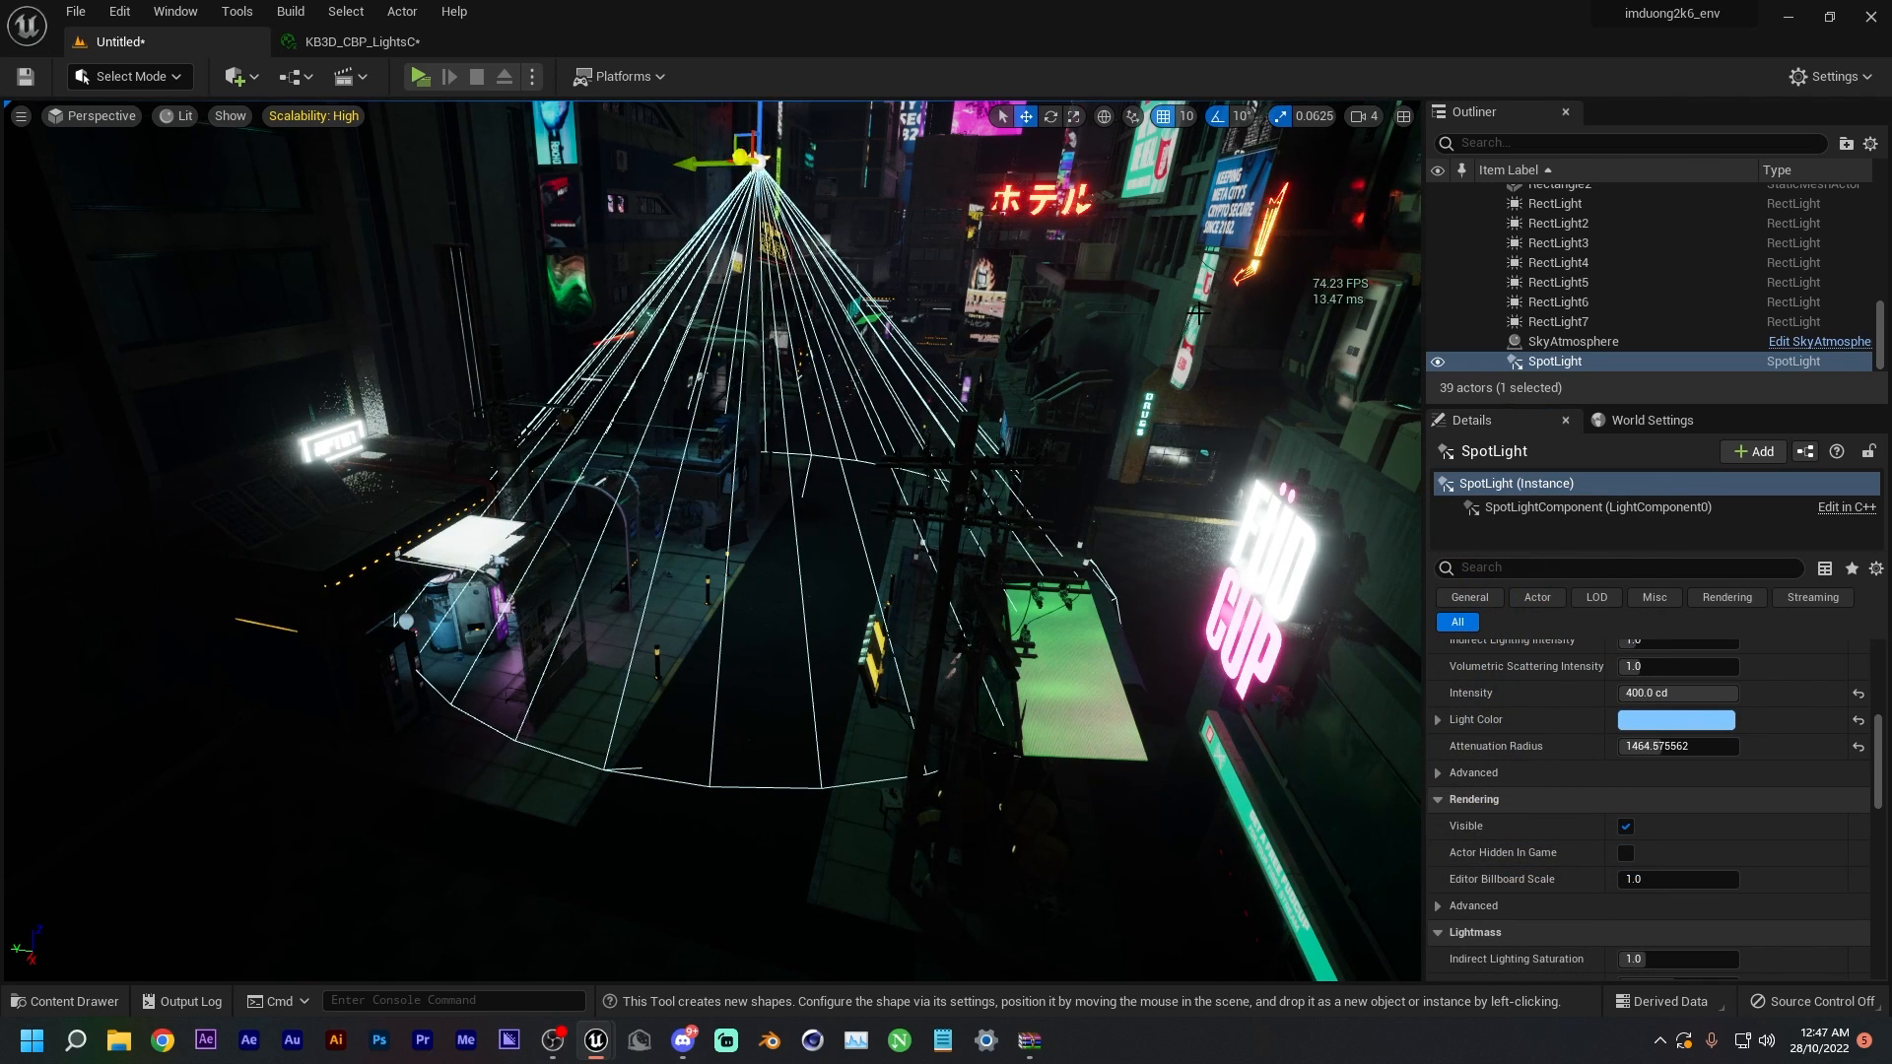
# - Set the blue Spot Light's Intensity to 1300 cd and check the street lighting
pyautogui.click(1678, 692)
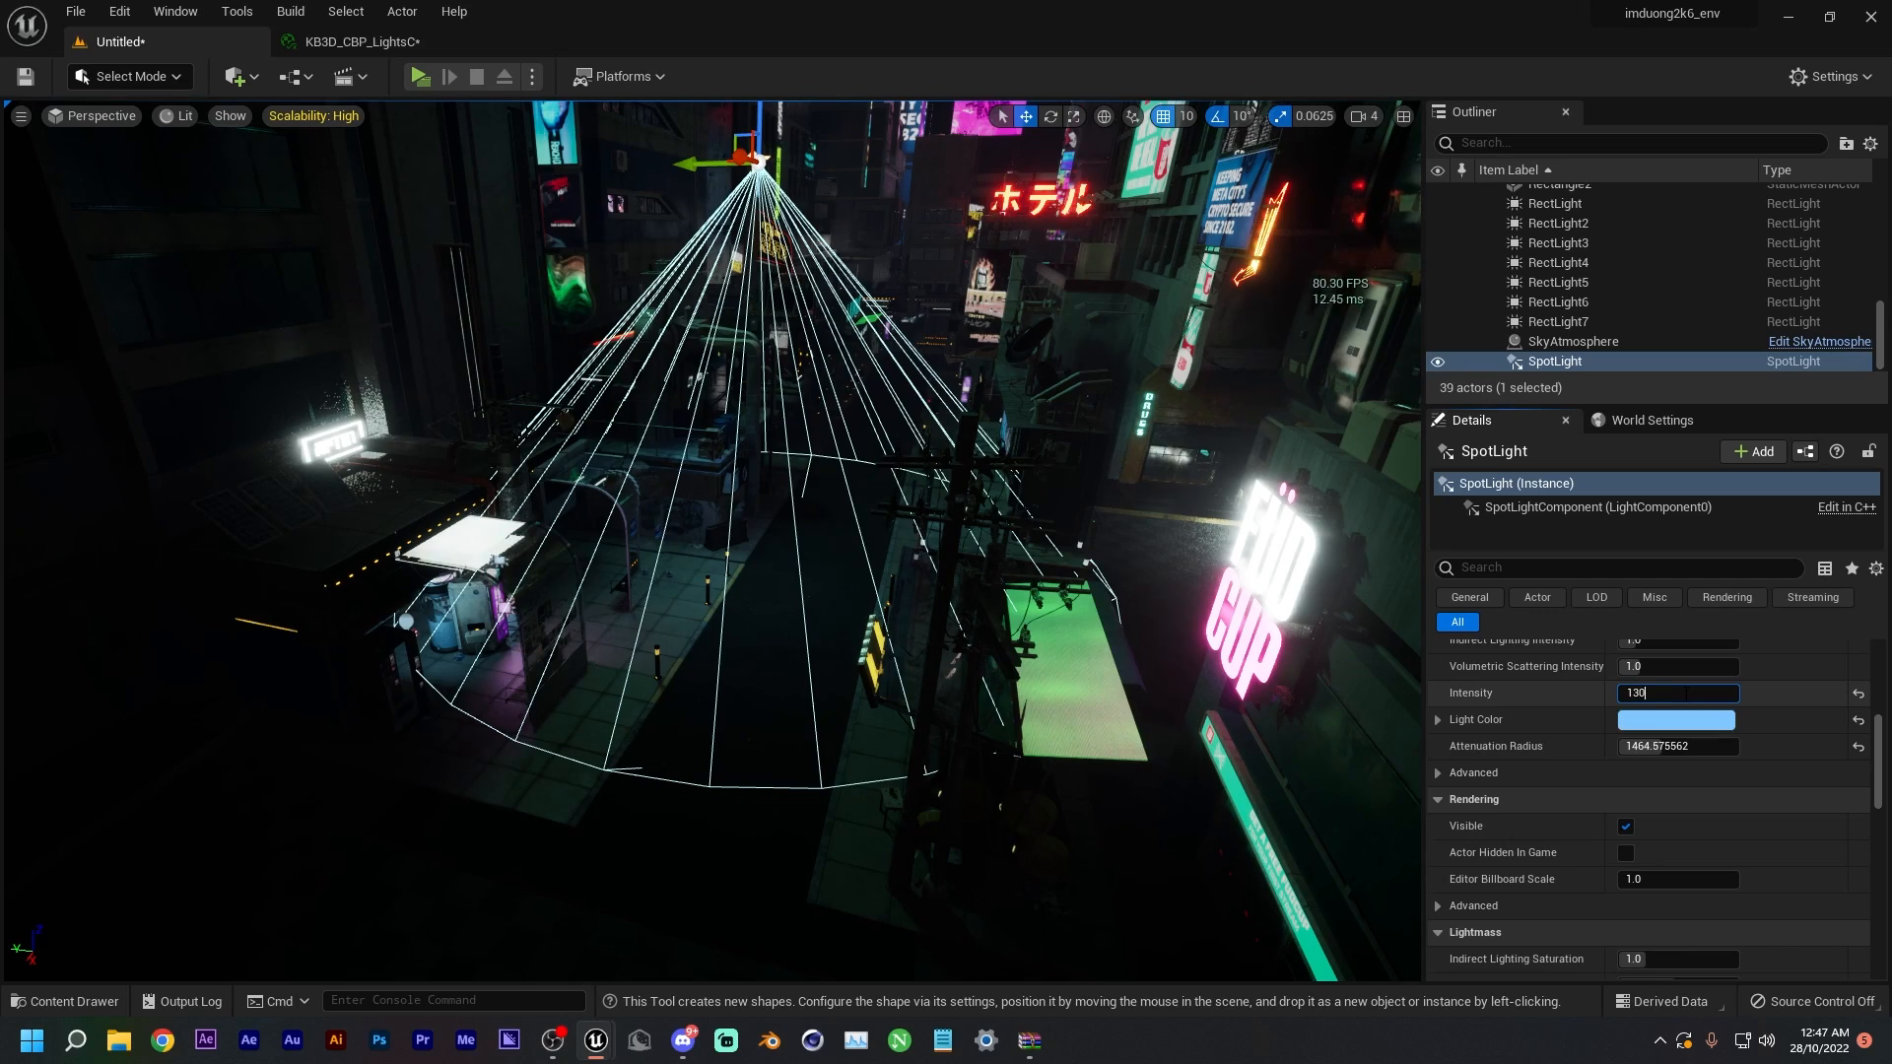
pyautogui.press('Return')
pyautogui.moveTo(986, 572); pyautogui.dragTo(971, 414, button='right')
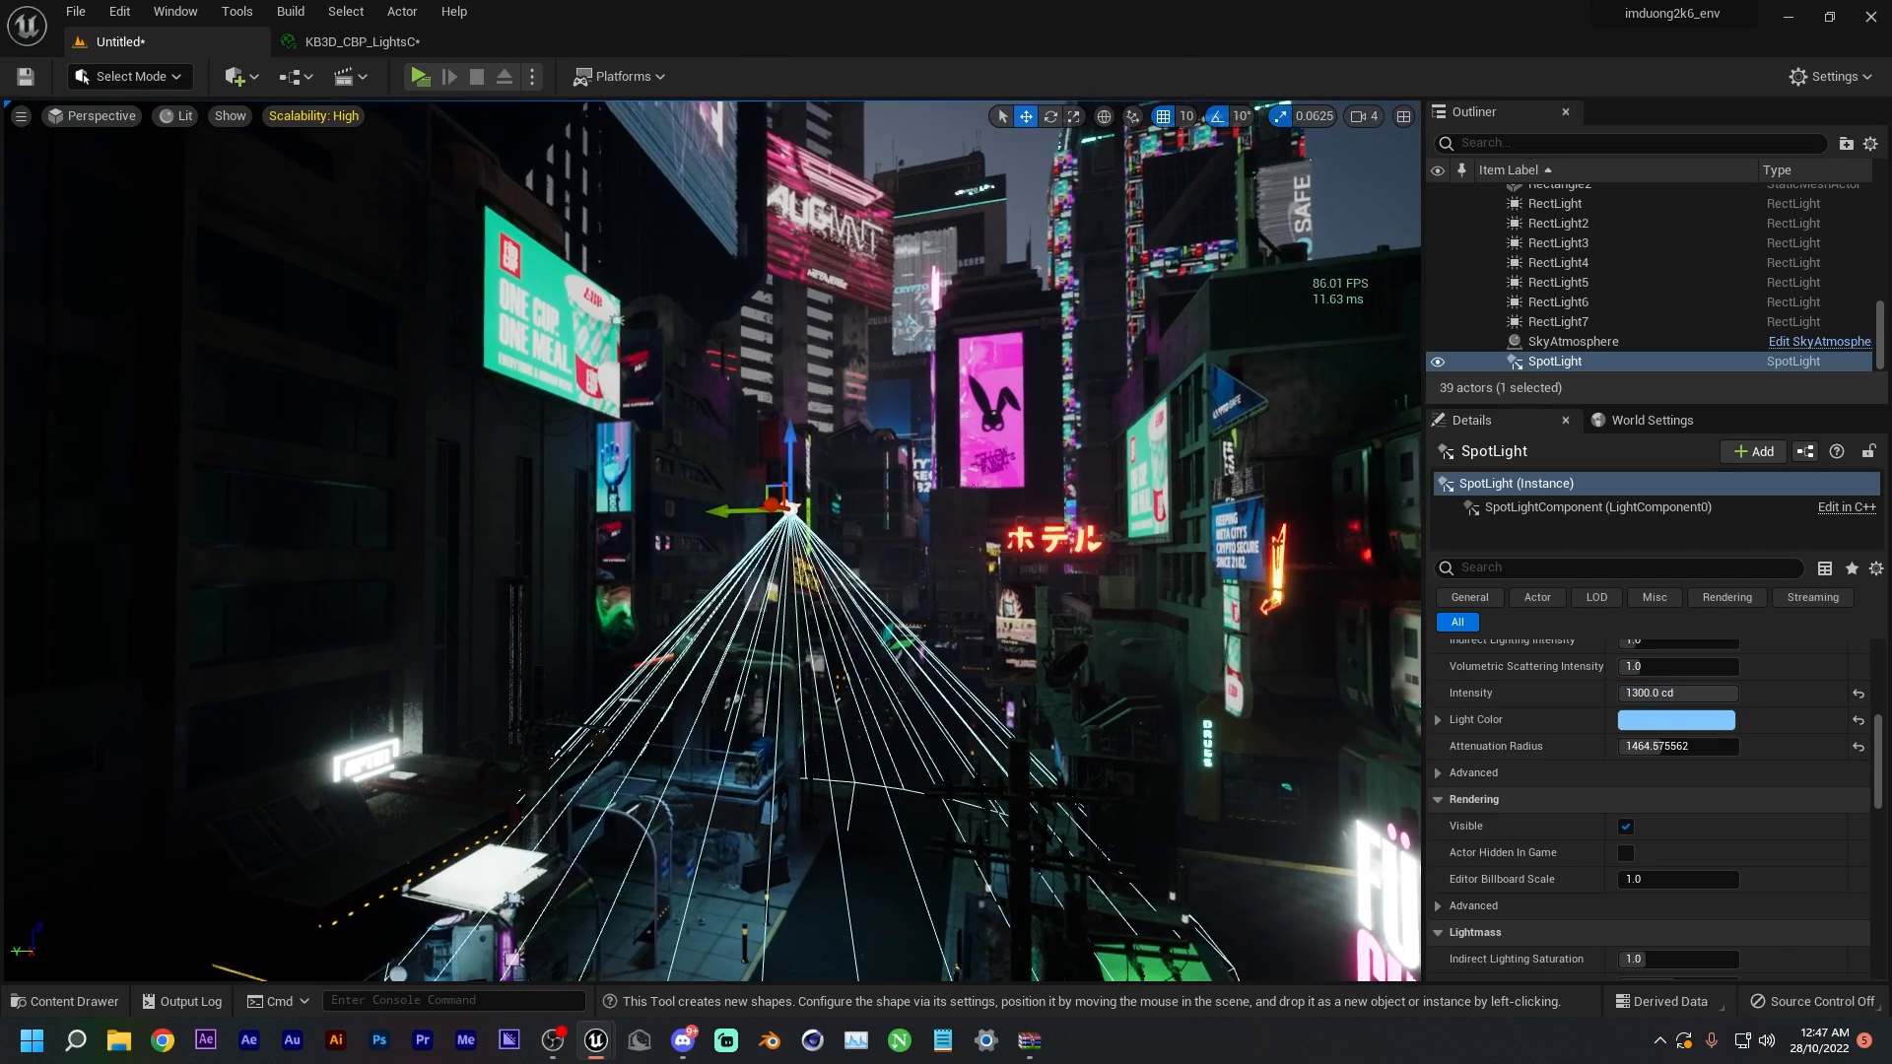
# - Duplicate the blue Spot Light and place the copy beside it above the street
pyautogui.moveTo(813, 482); pyautogui.dragTo(783, 556, button='right')
pyautogui.keyDown('alt'); pyautogui.moveTo(824, 280); pyautogui.dragTo(983, 327); pyautogui.keyUp('alt')
pyautogui.moveTo(1064, 266)
pyautogui.mouseDown()
pyautogui.moveTo(1136, 284)
pyautogui.moveTo(1101, 276)
pyautogui.mouseUp()
# - Set the duplicated Spot Light's Light Color to pink (hex sRGB FF90FB)
pyautogui.click(1653, 720)
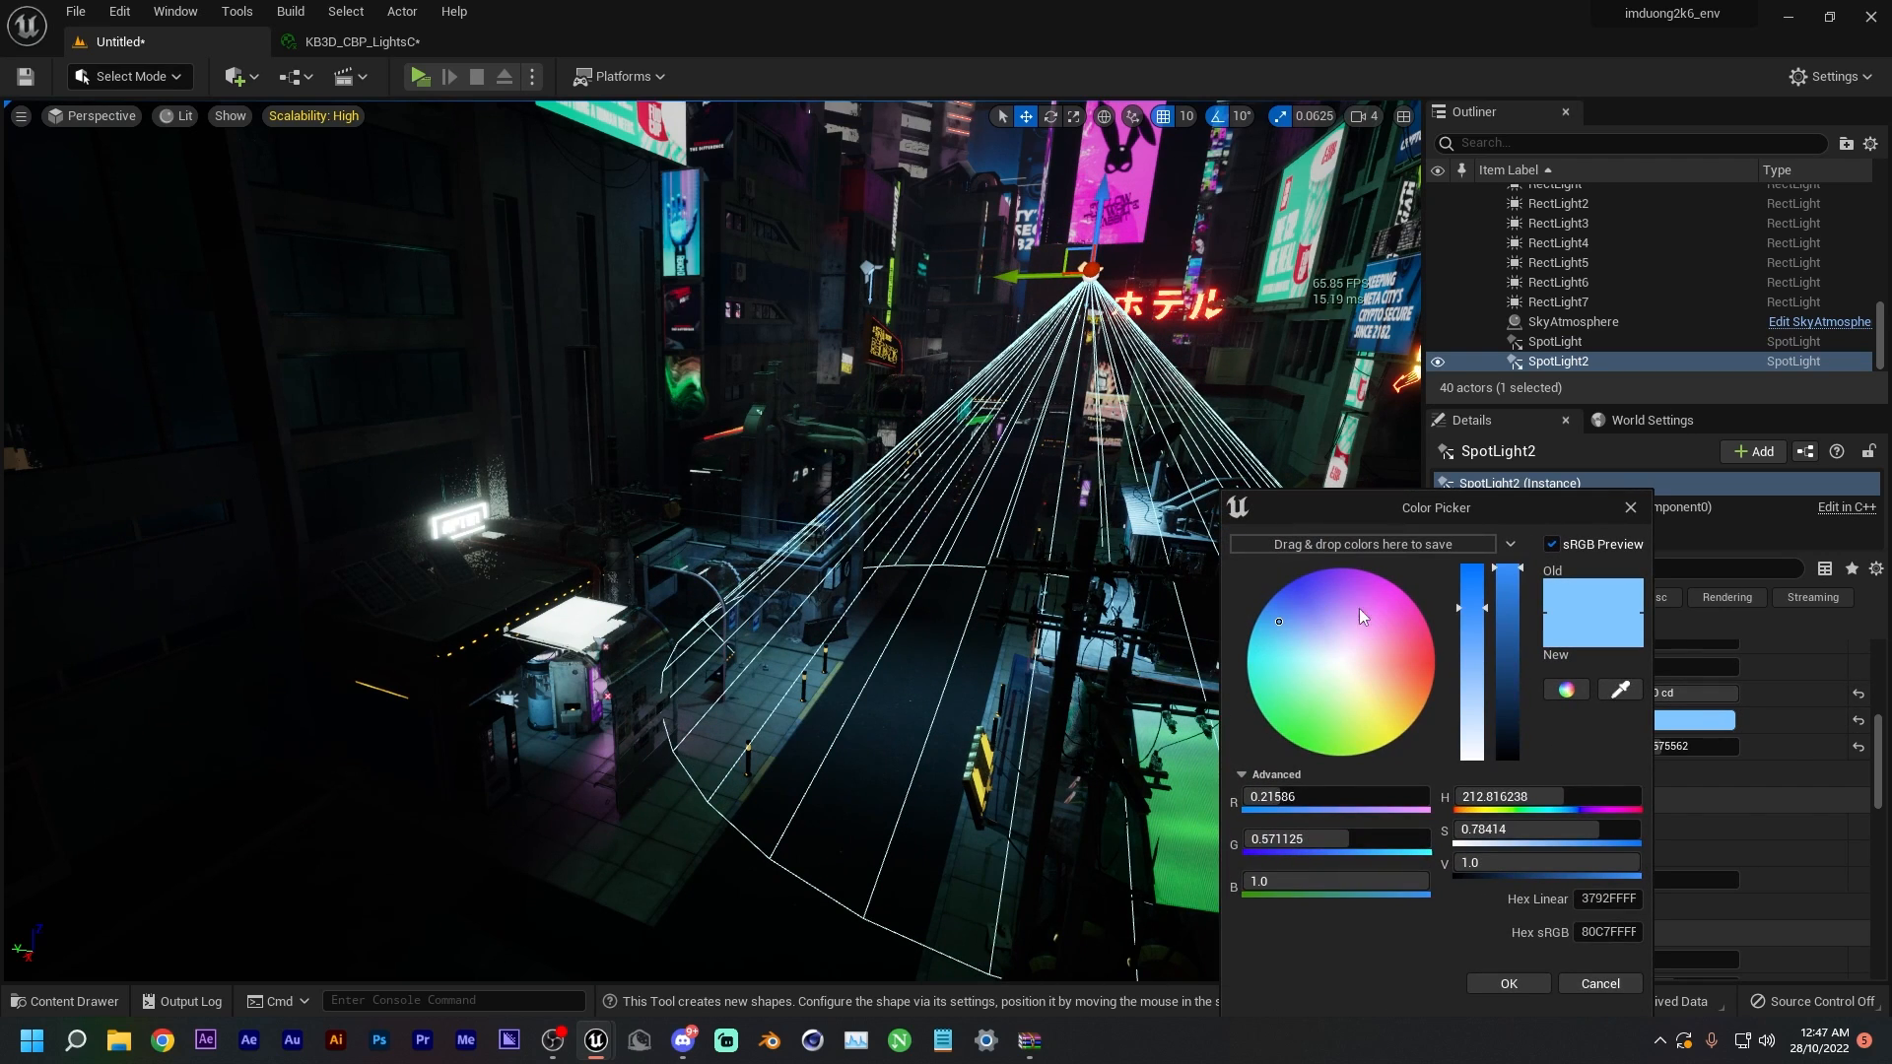
pyautogui.click(1389, 594)
pyautogui.click(1374, 615)
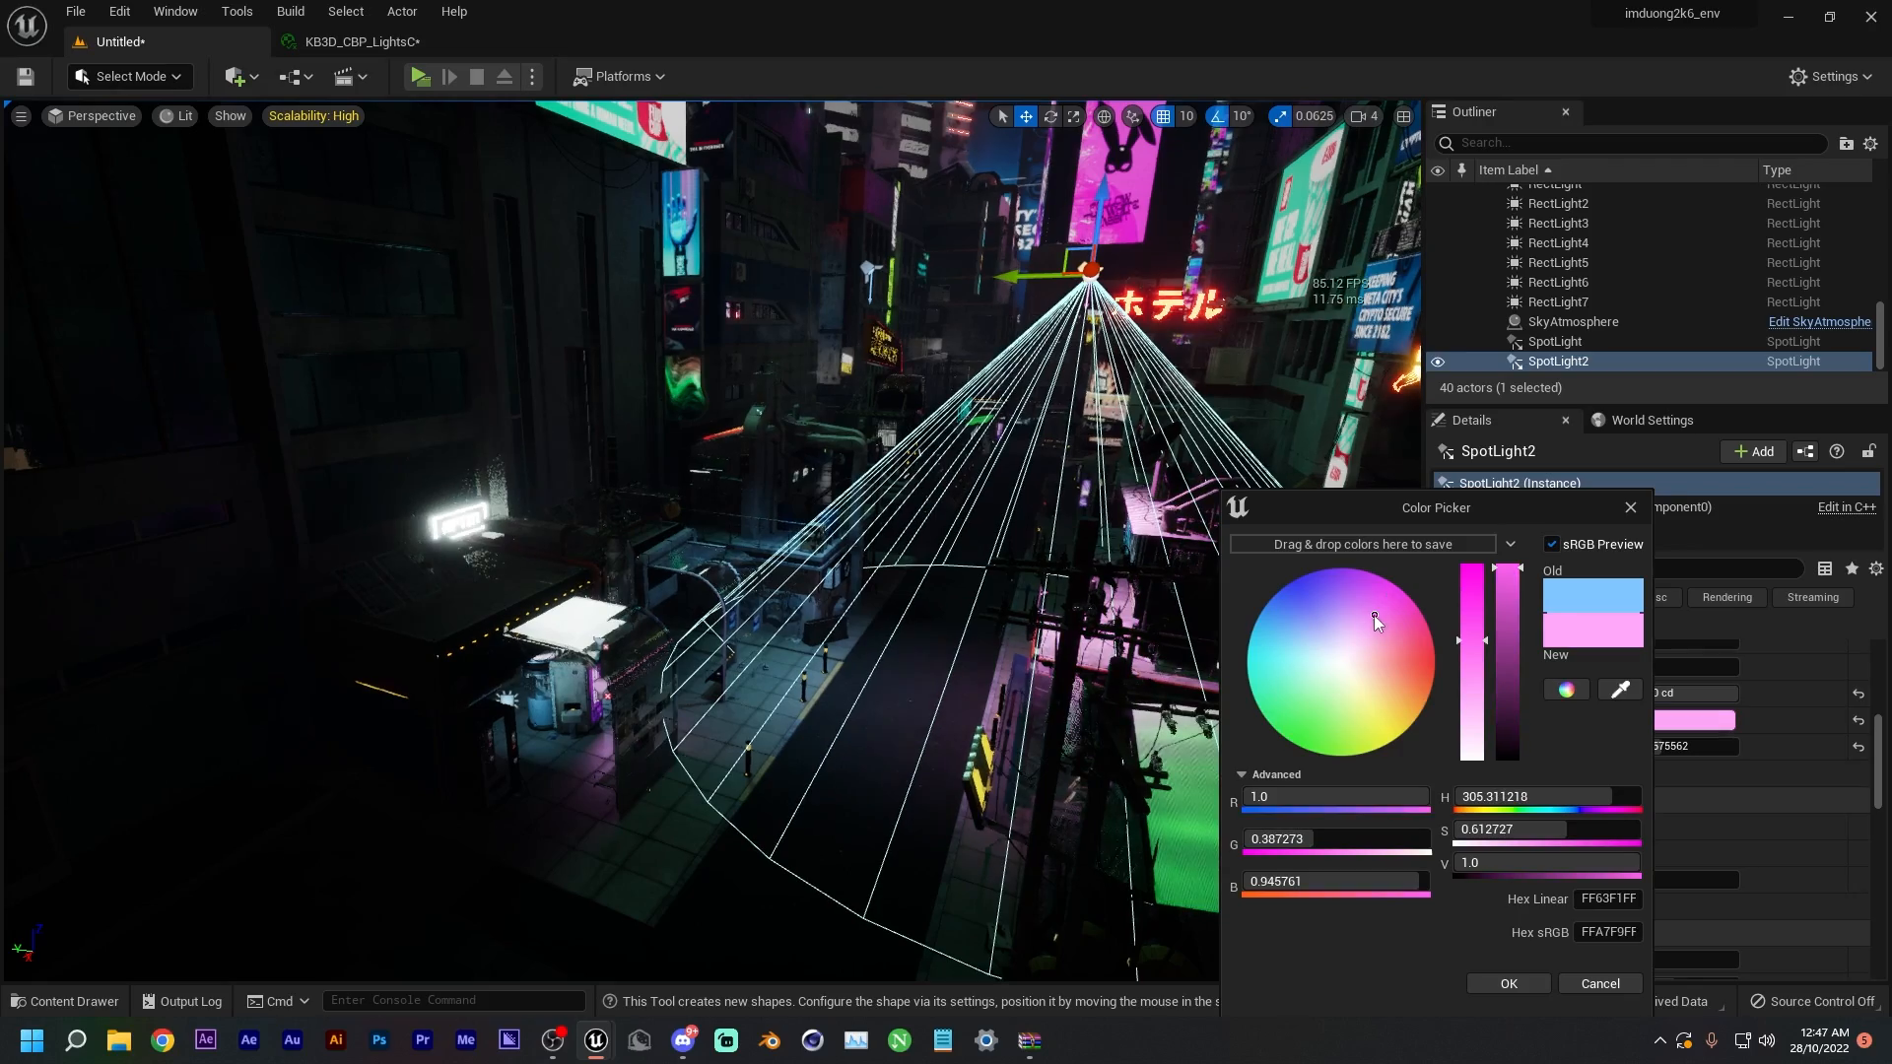
pyautogui.click(1380, 606)
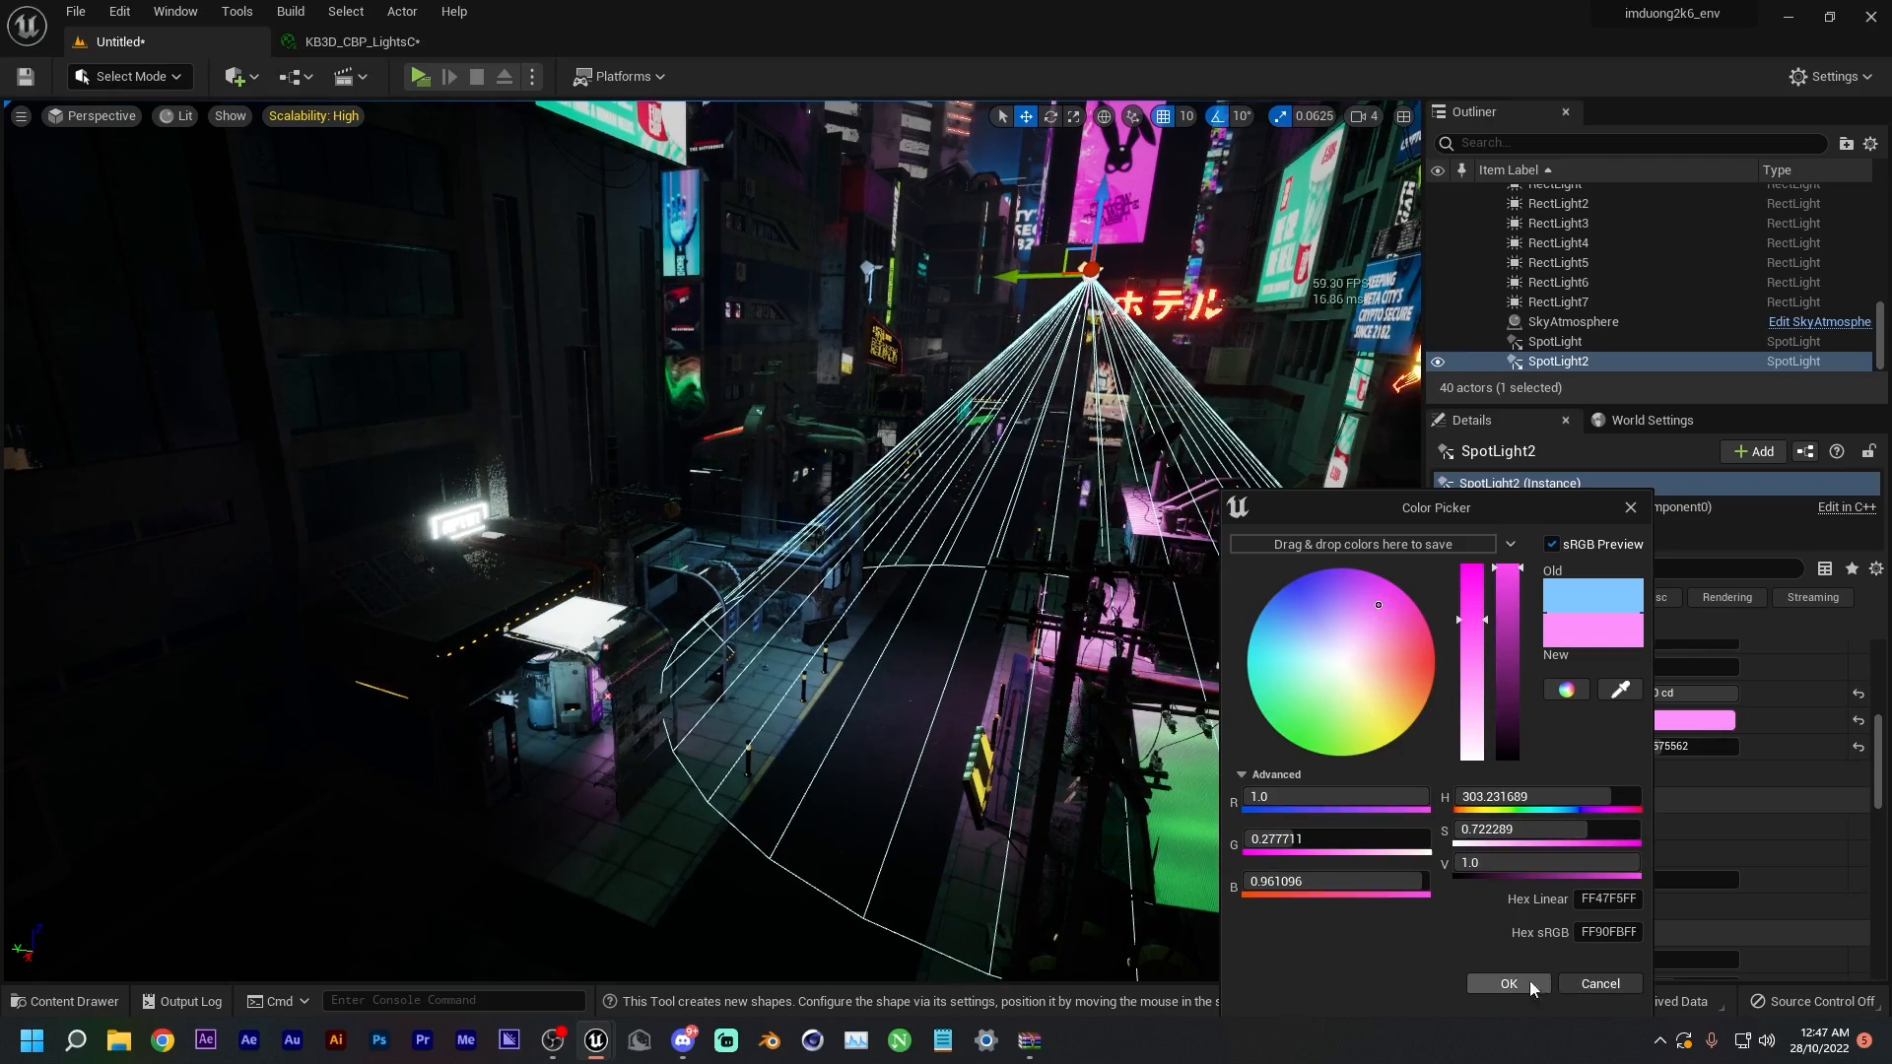
pyautogui.click(1509, 983)
# - Duplicate the pink Spot Light and position the copy further along the street near the Kira Records sign
pyautogui.moveTo(1133, 689); pyautogui.dragTo(1404, 674, button='right')
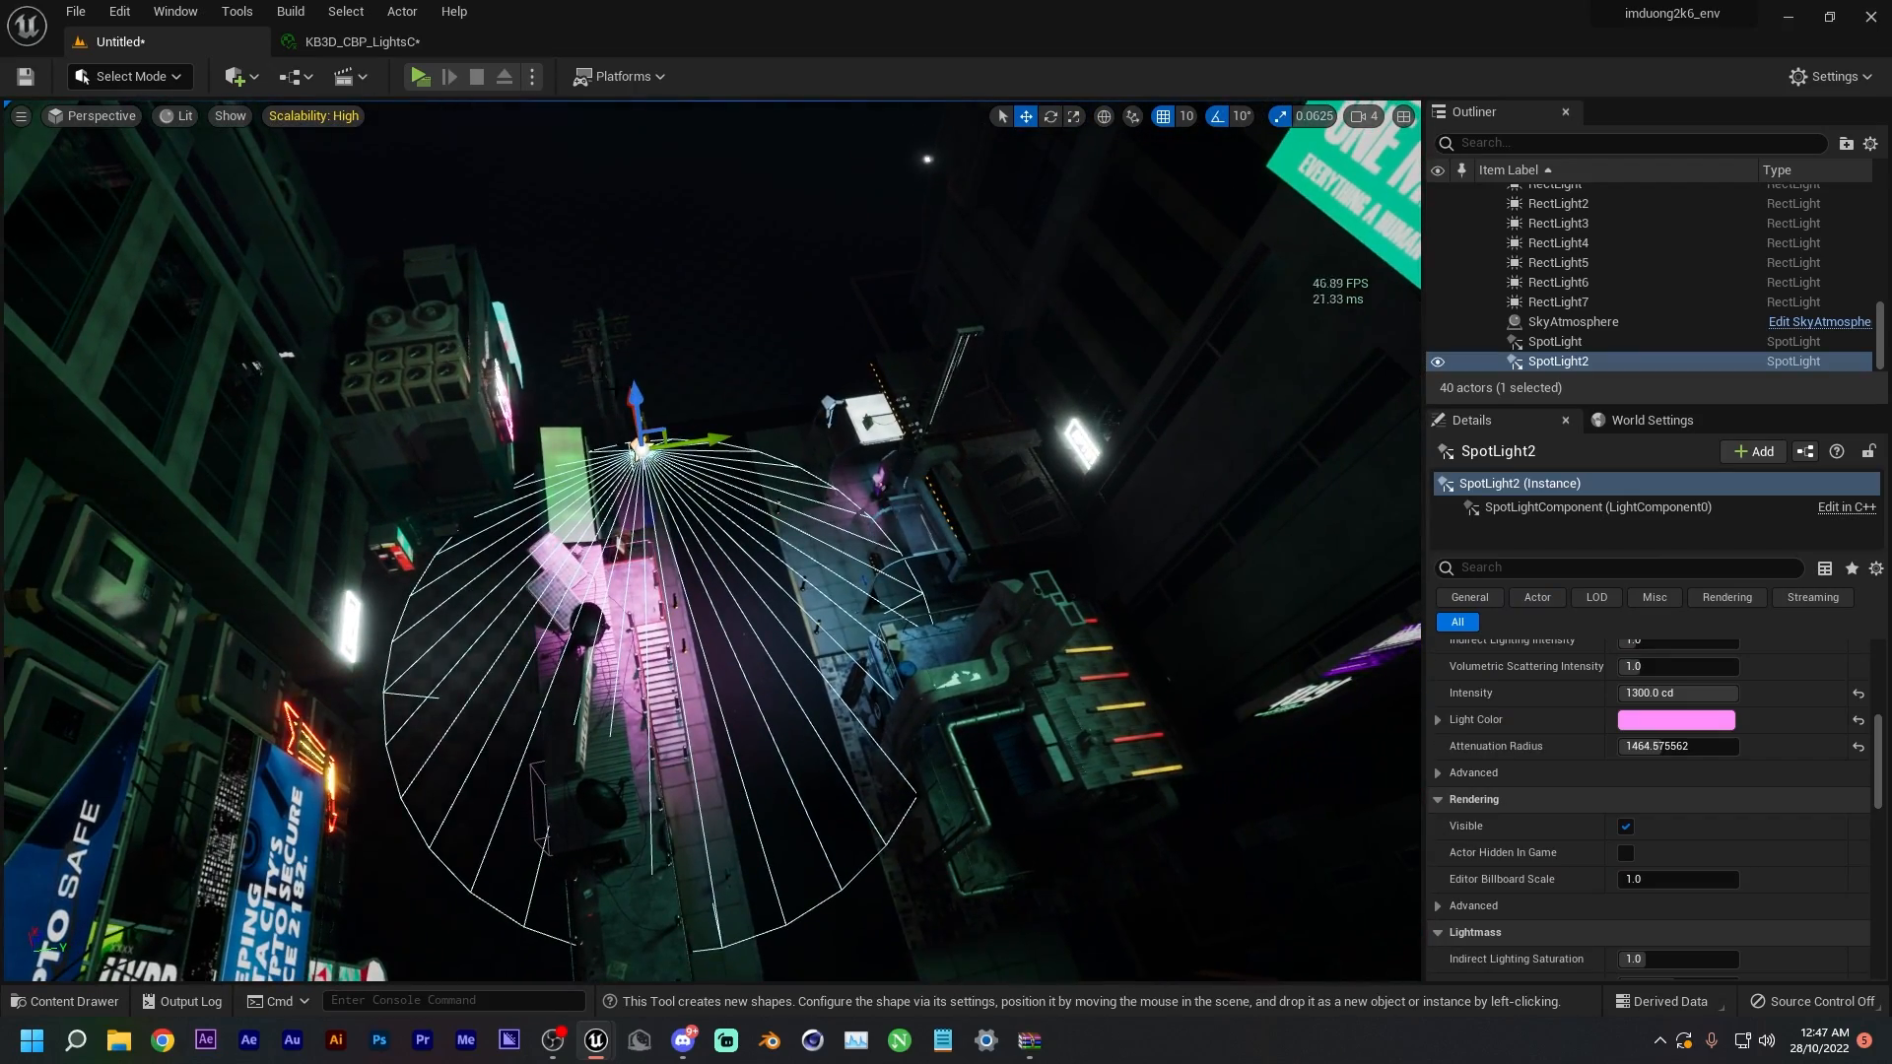
pyautogui.keyDown('alt'); pyautogui.moveTo(632, 399); pyautogui.dragTo(685, 847); pyautogui.keyUp('alt')
pyautogui.moveTo(684, 848); pyautogui.dragTo(1162, 897, button='right')
pyautogui.moveTo(615, 605); pyautogui.dragTo(426, 503)
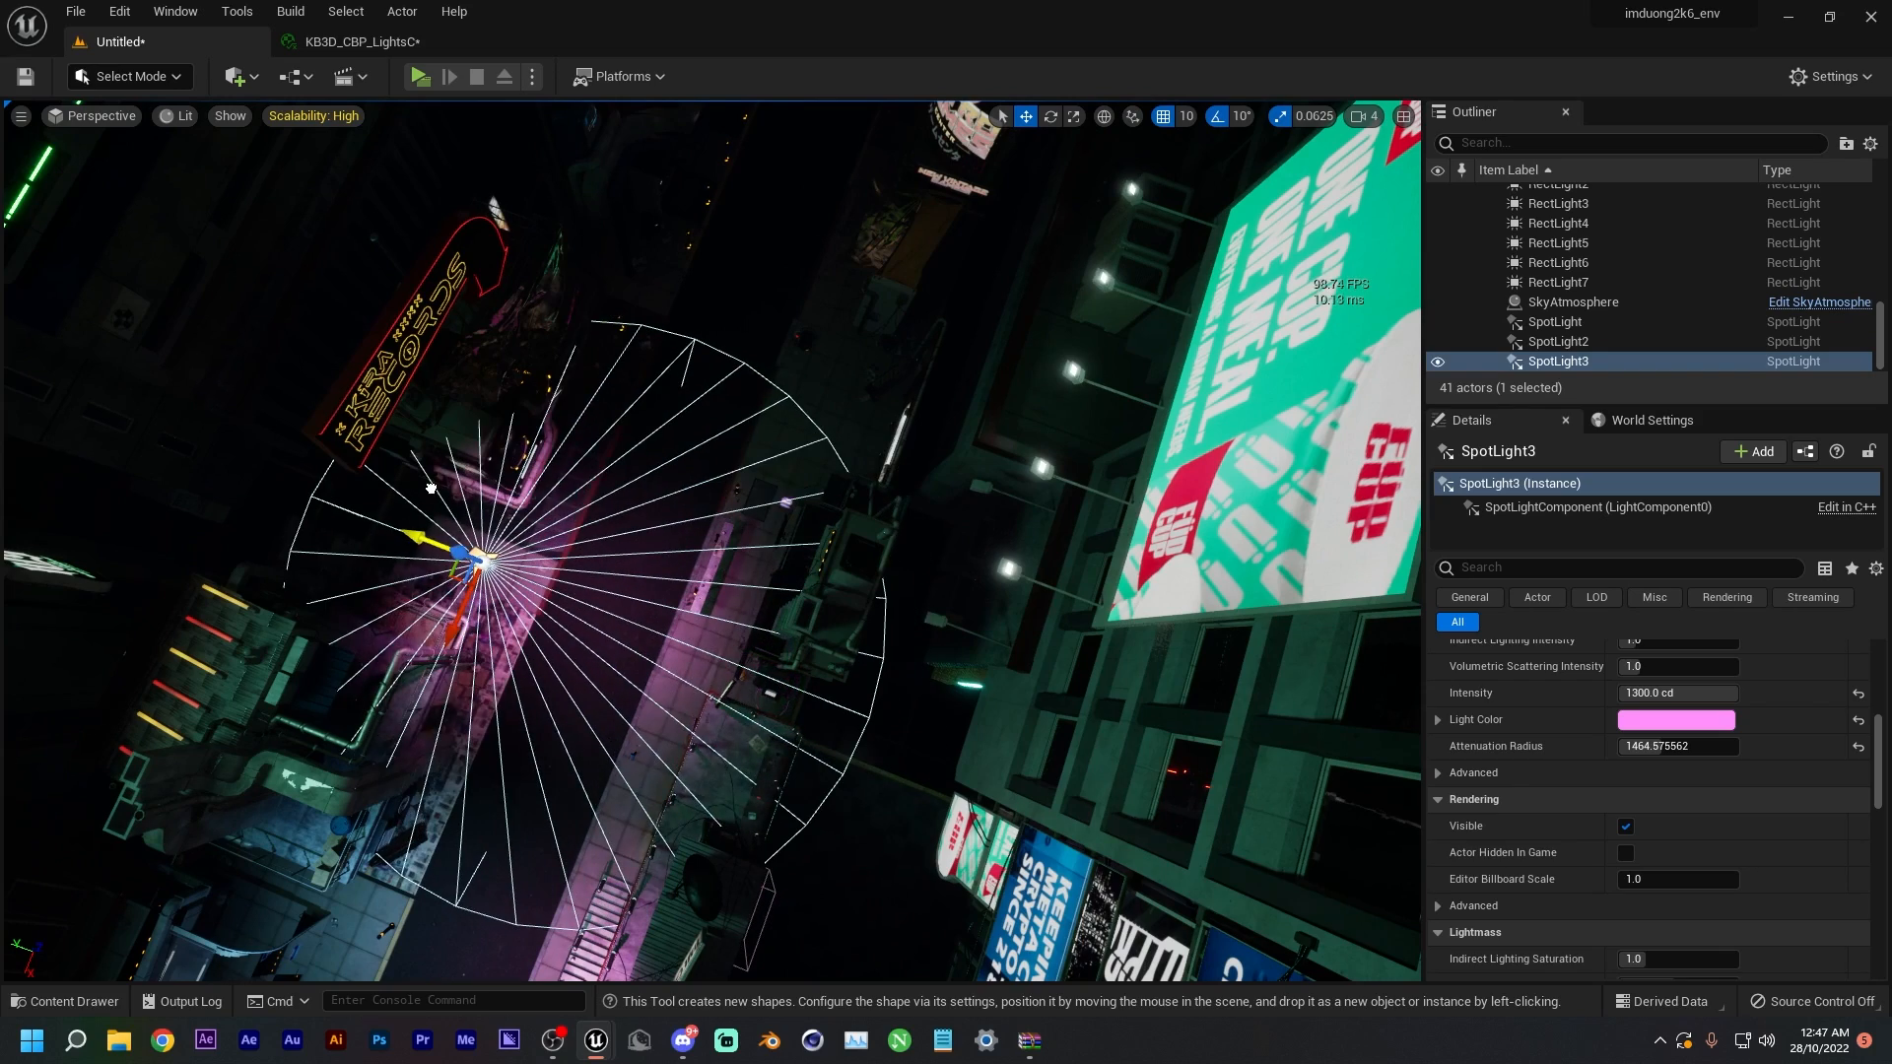
# - Duplicate the blue Spot Light and position the copy over the road beyond the Kira Records sign
pyautogui.moveTo(426, 503); pyautogui.dragTo(255, 266, button='right')
pyautogui.click(199, 265)
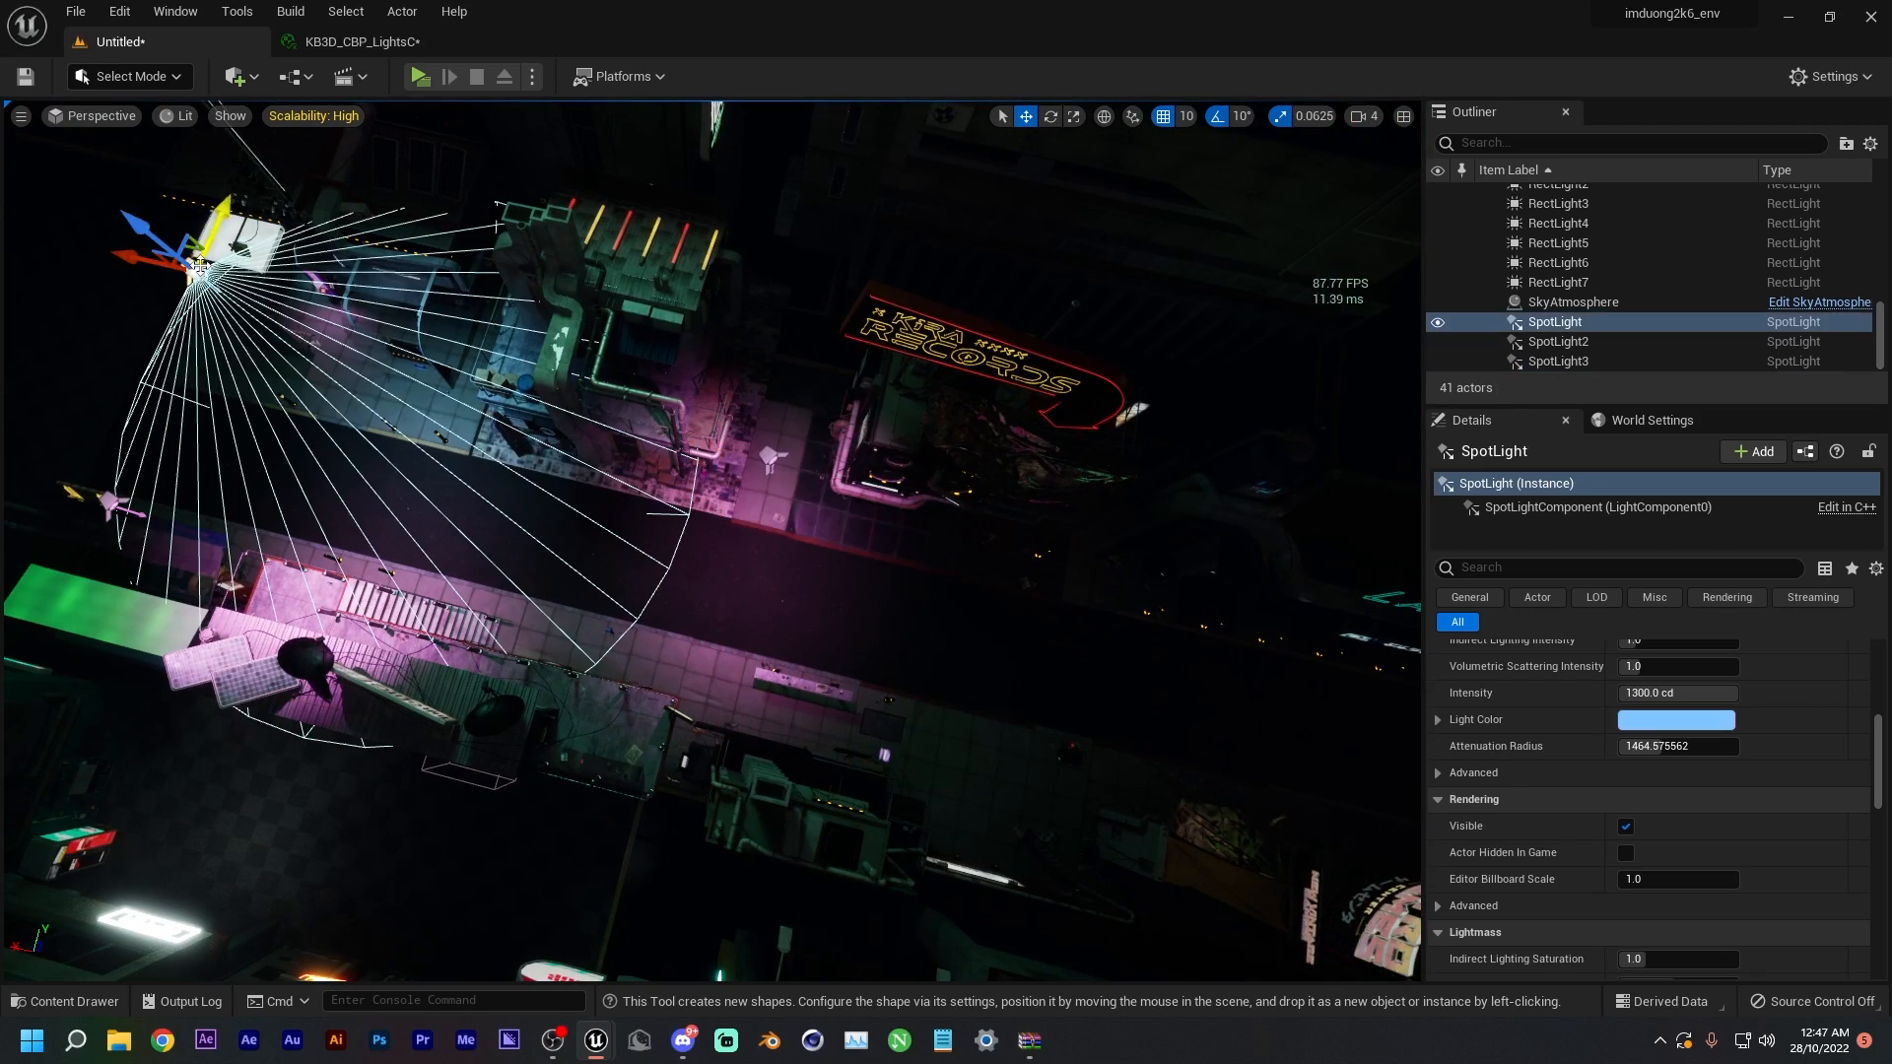
pyautogui.keyDown('alt'); pyautogui.moveTo(149, 258); pyautogui.dragTo(1030, 487); pyautogui.keyUp('alt')
pyautogui.moveTo(1110, 433); pyautogui.dragTo(1107, 576)
pyautogui.moveTo(1023, 634); pyautogui.dragTo(1081, 650)
# - Duplicate the newest blue Spot Light and position the copy at the far end of the street
pyautogui.moveTo(1082, 650); pyautogui.dragTo(784, 417, button='right')
pyautogui.keyDown('alt'); pyautogui.moveTo(801, 423); pyautogui.dragTo(1041, 136); pyautogui.keyUp('alt')
pyautogui.moveTo(1041, 136); pyautogui.dragTo(1202, 59, button='right')
pyautogui.moveTo(633, 434); pyautogui.dragTo(662, 237)
pyautogui.moveTo(700, 230); pyautogui.dragTo(469, 367, button='right')
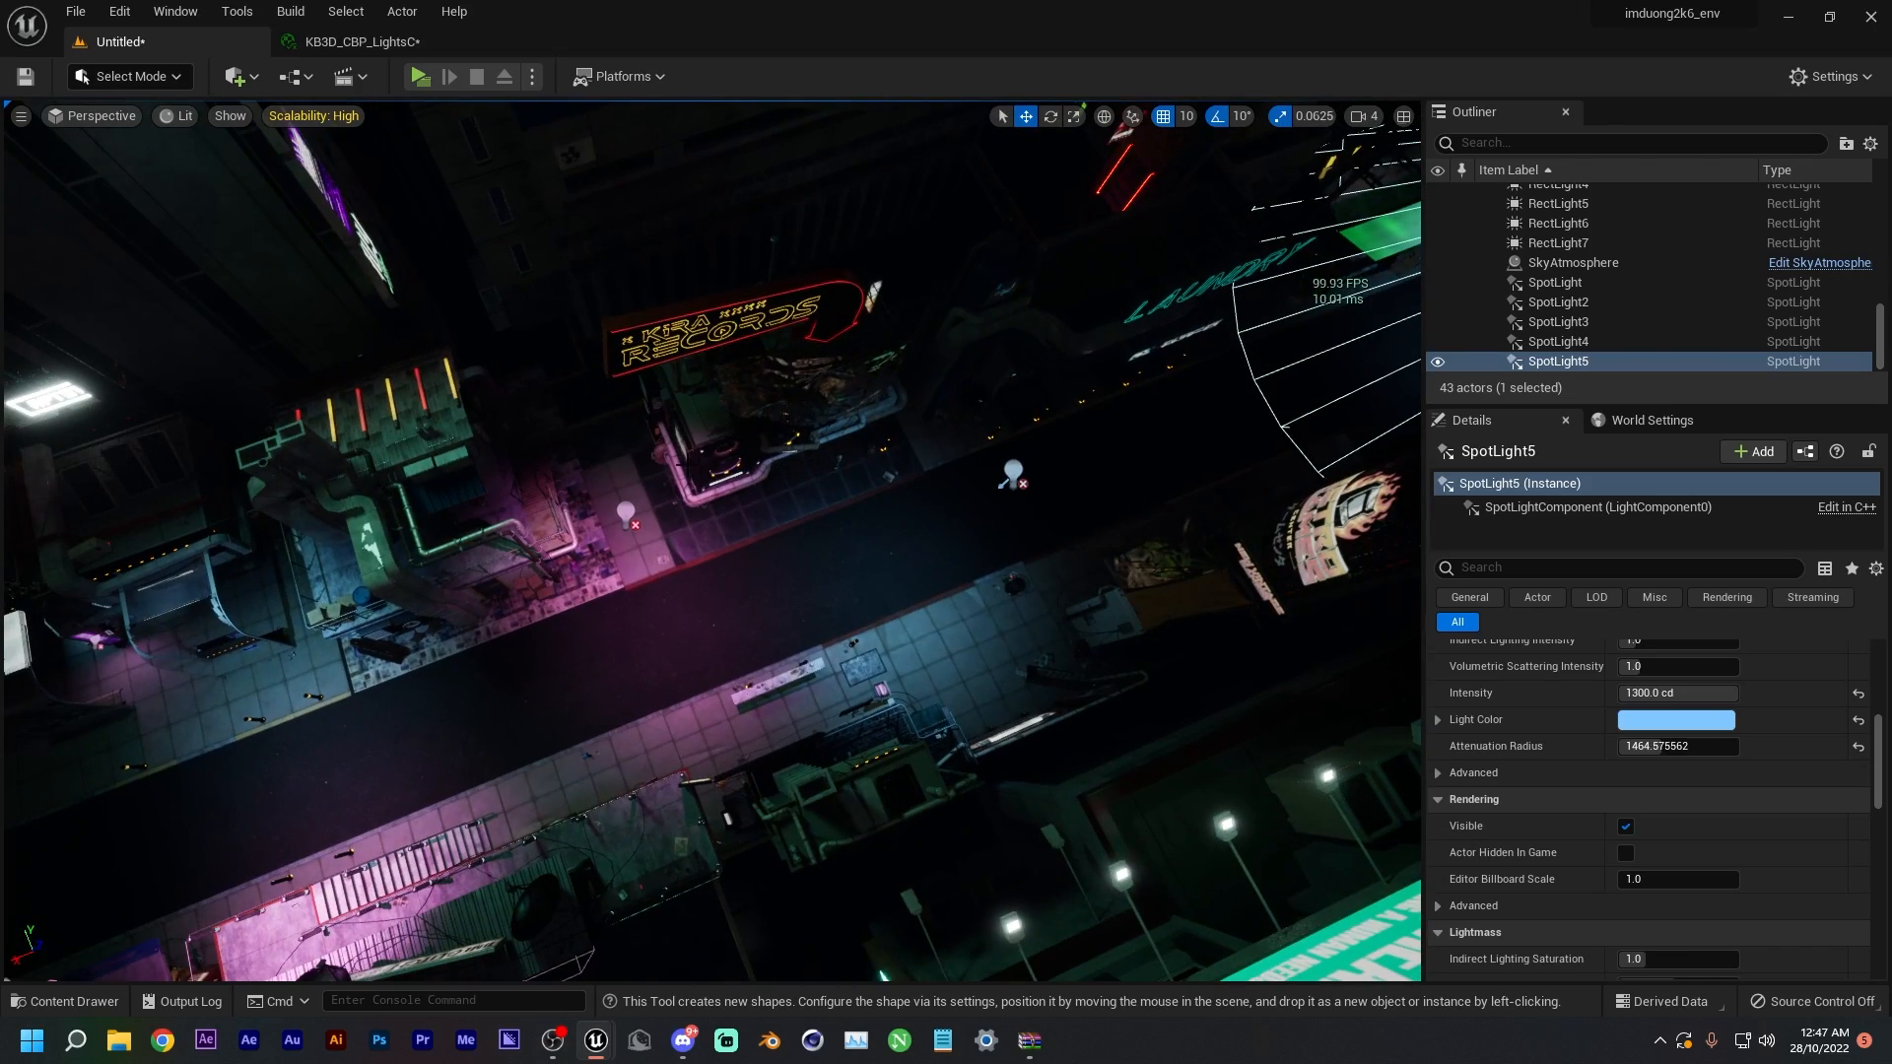
# - Duplicate the pink Spot Light near Kira Records to the far part of the street and nudge the neighbouring blue Spot Light
pyautogui.click(626, 517)
pyautogui.keyDown('alt'); pyautogui.moveTo(549, 543); pyautogui.dragTo(1264, 271); pyautogui.keyUp('alt')
pyautogui.moveTo(1263, 271); pyautogui.dragTo(1163, 271, button='right')
pyautogui.moveTo(1197, 225); pyautogui.dragTo(1294, 173)
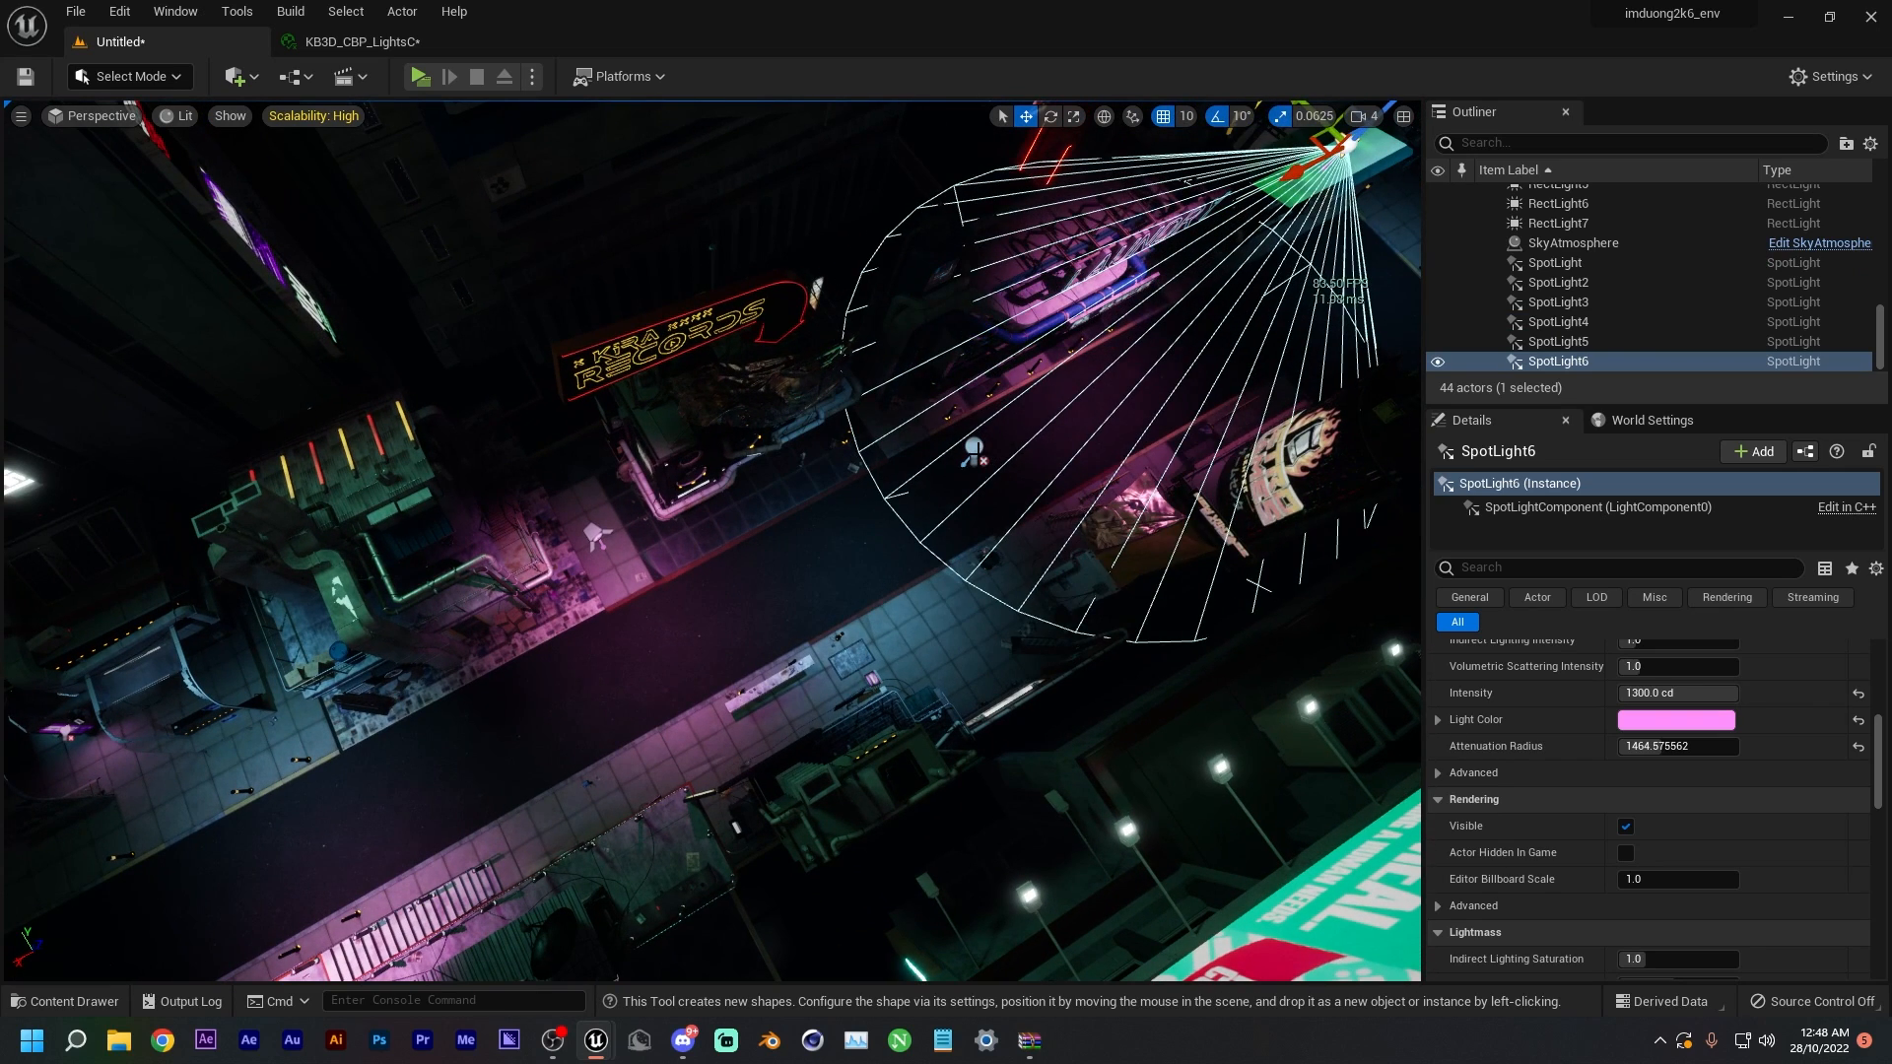
pyautogui.click(974, 452)
pyautogui.moveTo(1003, 429)
pyautogui.mouseDown()
pyautogui.moveTo(943, 498)
pyautogui.moveTo(984, 448)
pyautogui.mouseUp()
# - Examine the pink and blue street lighting from ground level along the road
pyautogui.moveTo(983, 449); pyautogui.dragTo(738, 322, button='right')
pyautogui.press('w')
pyautogui.press('s')
pyautogui.click(738, 322)
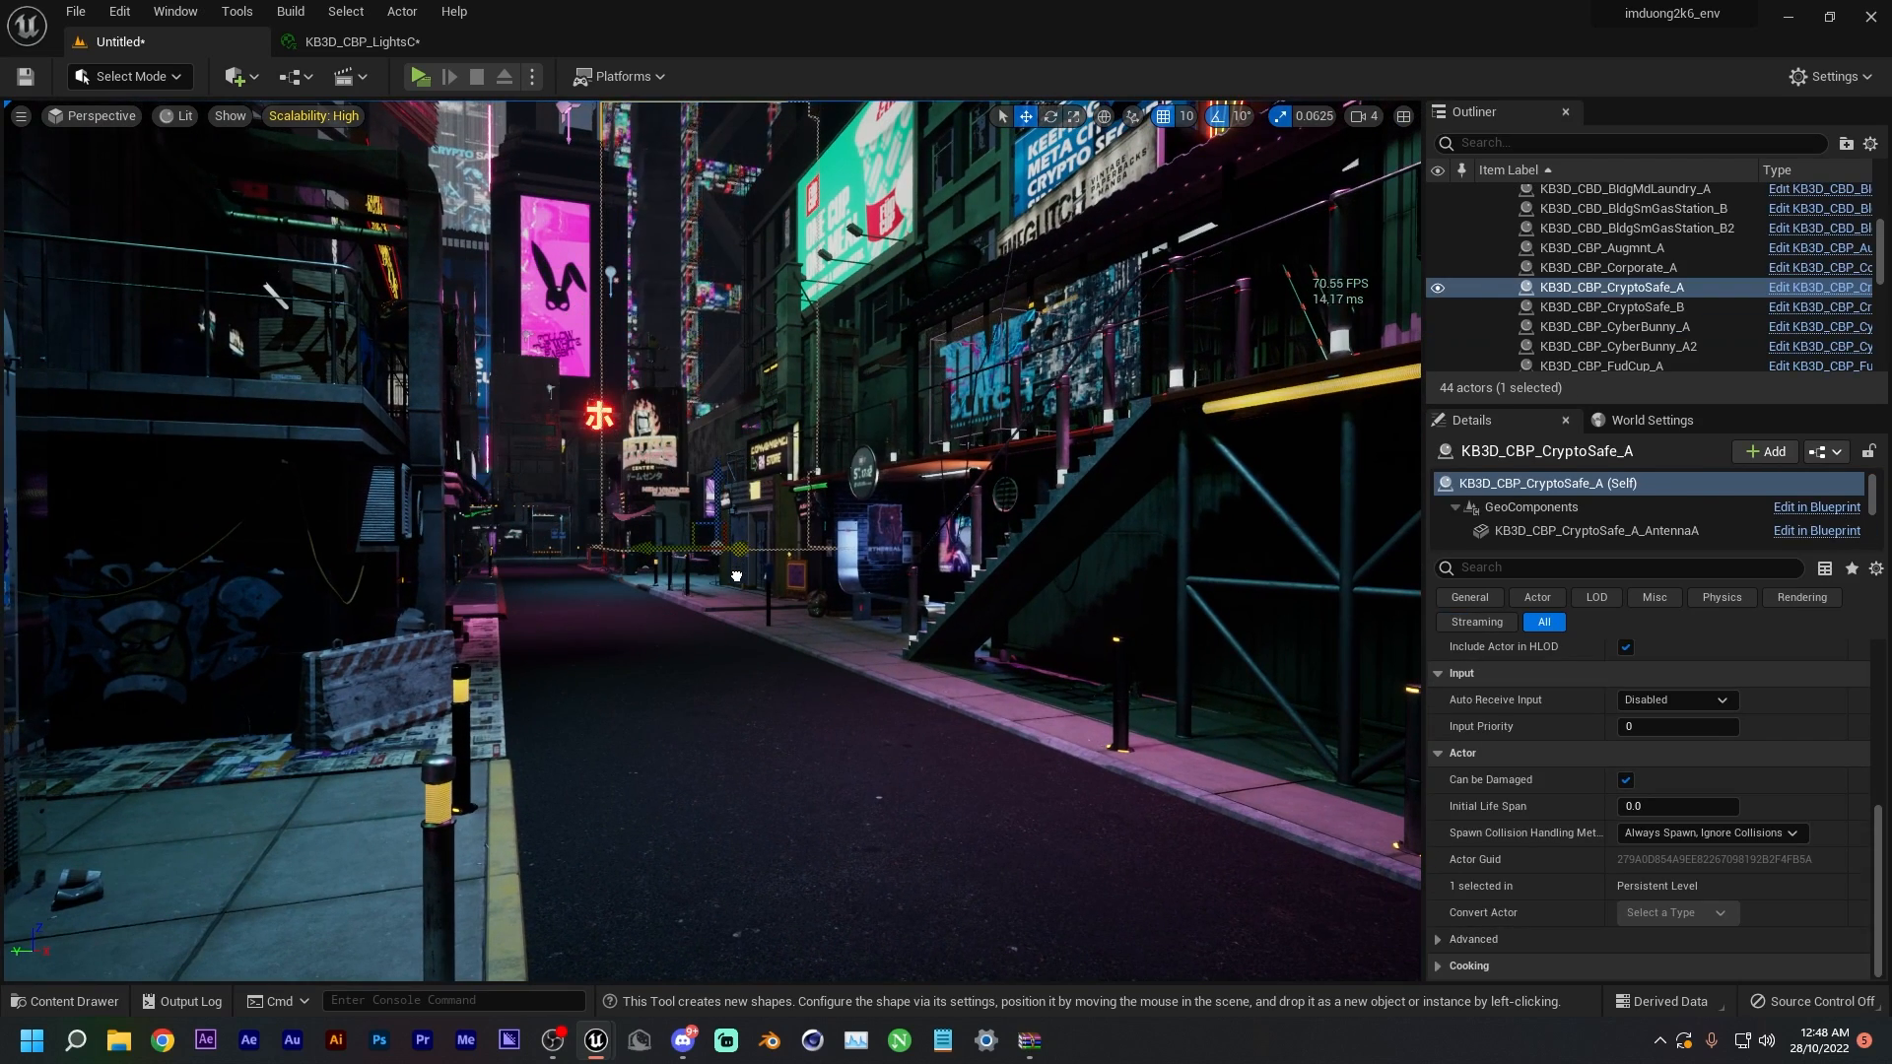
pyautogui.hotkey('ctrl', 'z')
pyautogui.press('q')
pyautogui.moveTo(739, 601); pyautogui.dragTo(749, 512, button='right')
pyautogui.moveTo(739, 778); pyautogui.dragTo(746, 768, button='right')
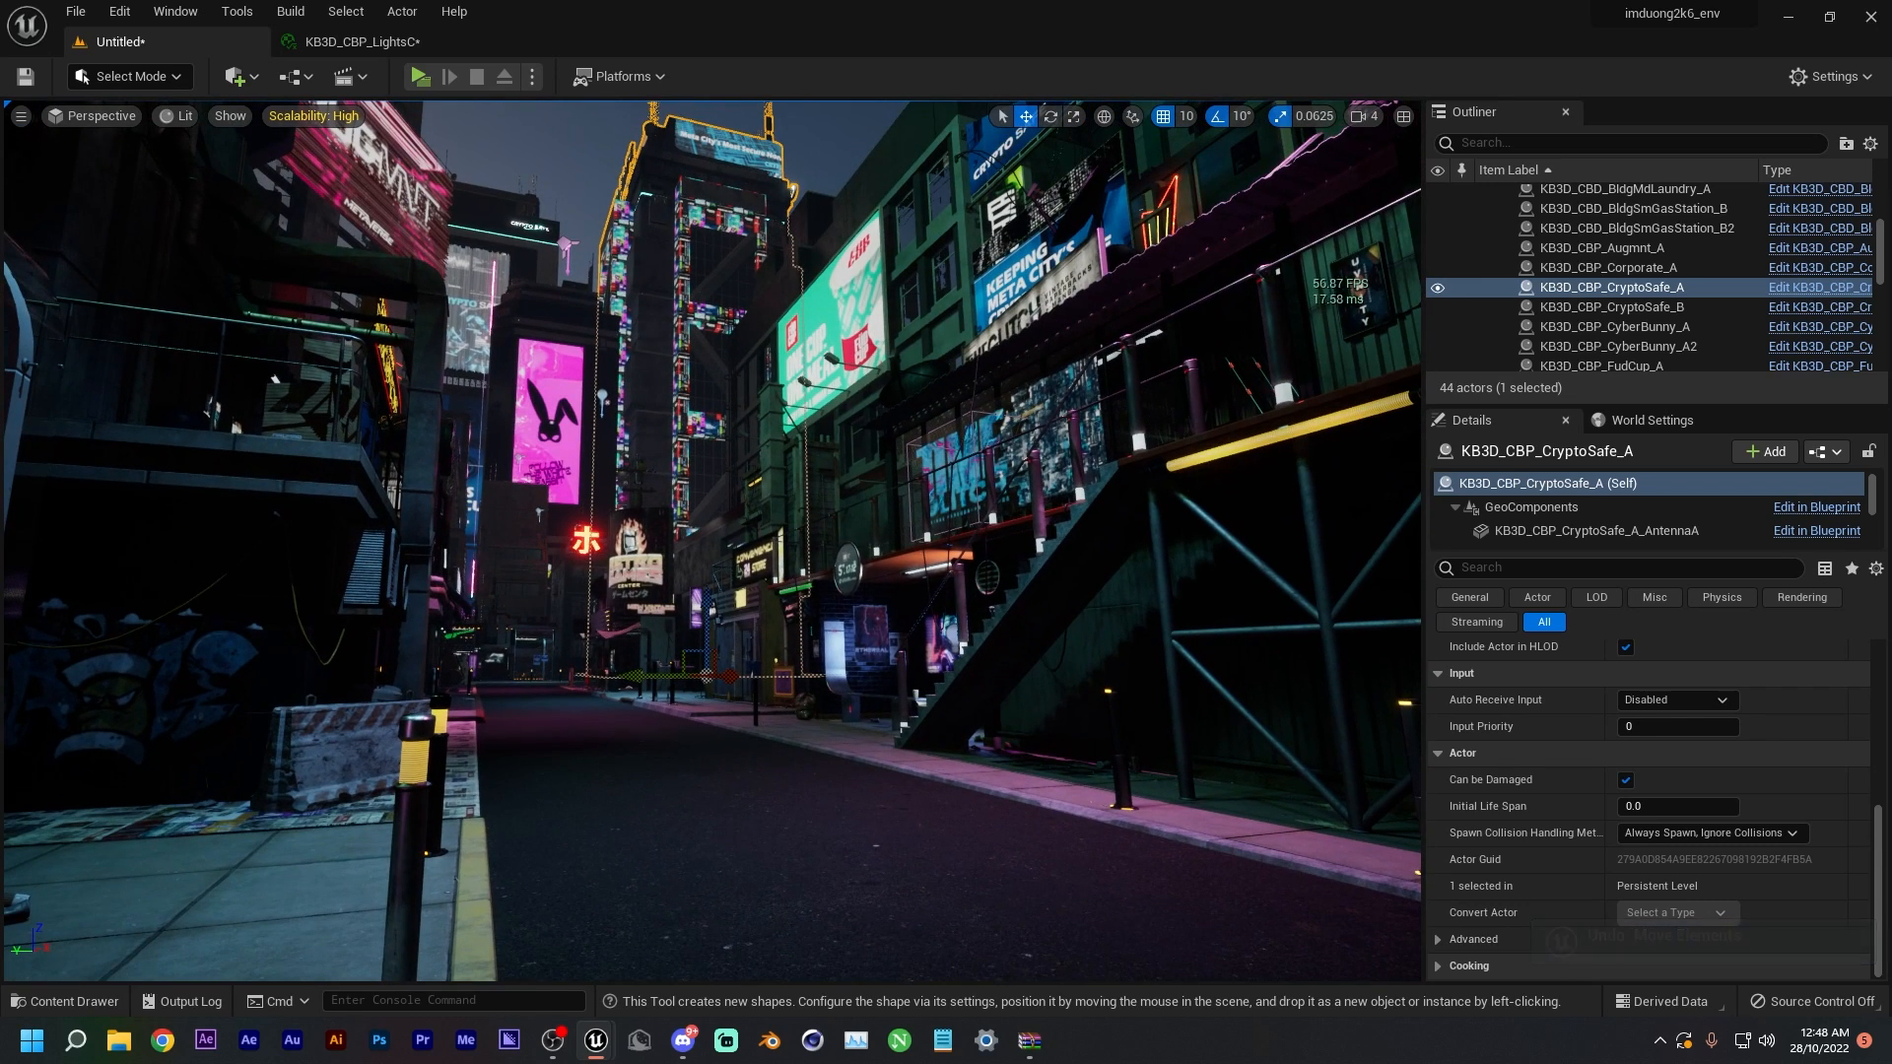
# - Open the road surface's material instance MI_Rough_Asphalt_vh3nehf_8K and arrange its narrowed window beside the street view
pyautogui.click(722, 846)
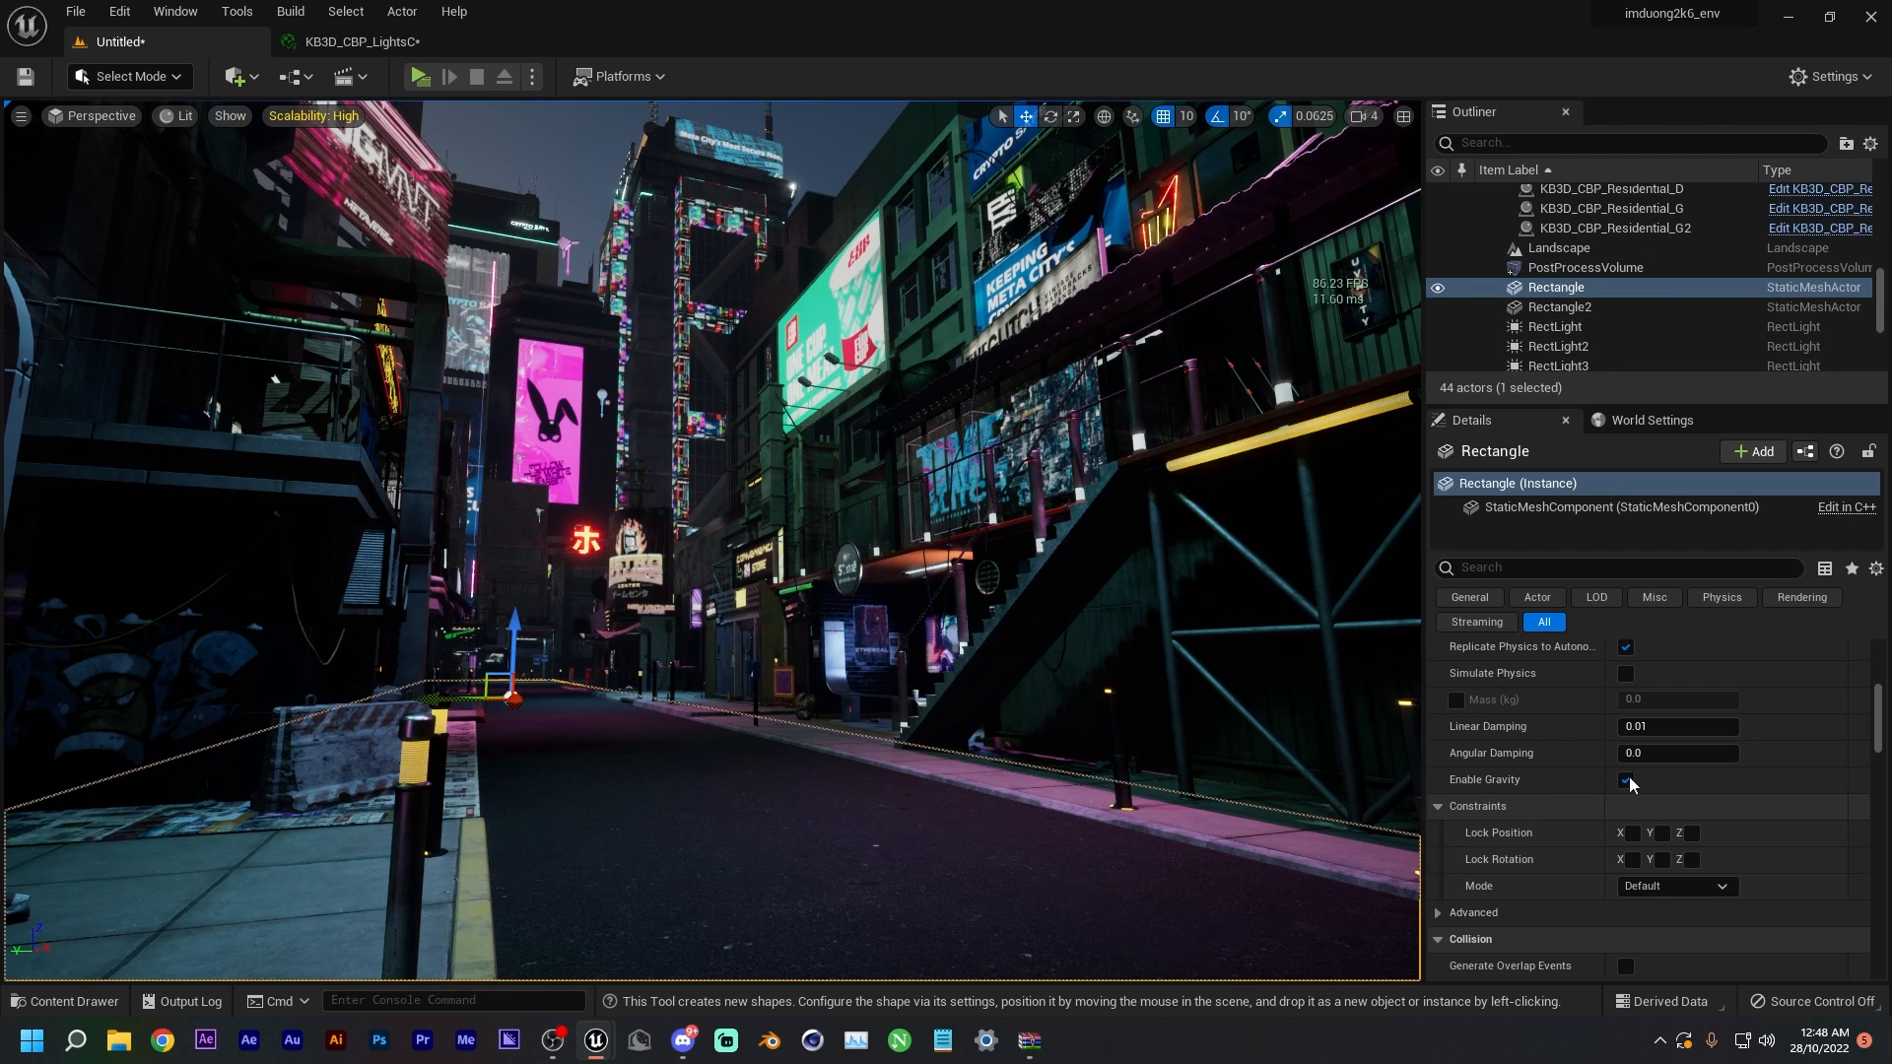
pyautogui.click(1626, 287)
pyautogui.scroll(5, 1634, 659)
pyautogui.scroll(3, 1636, 709)
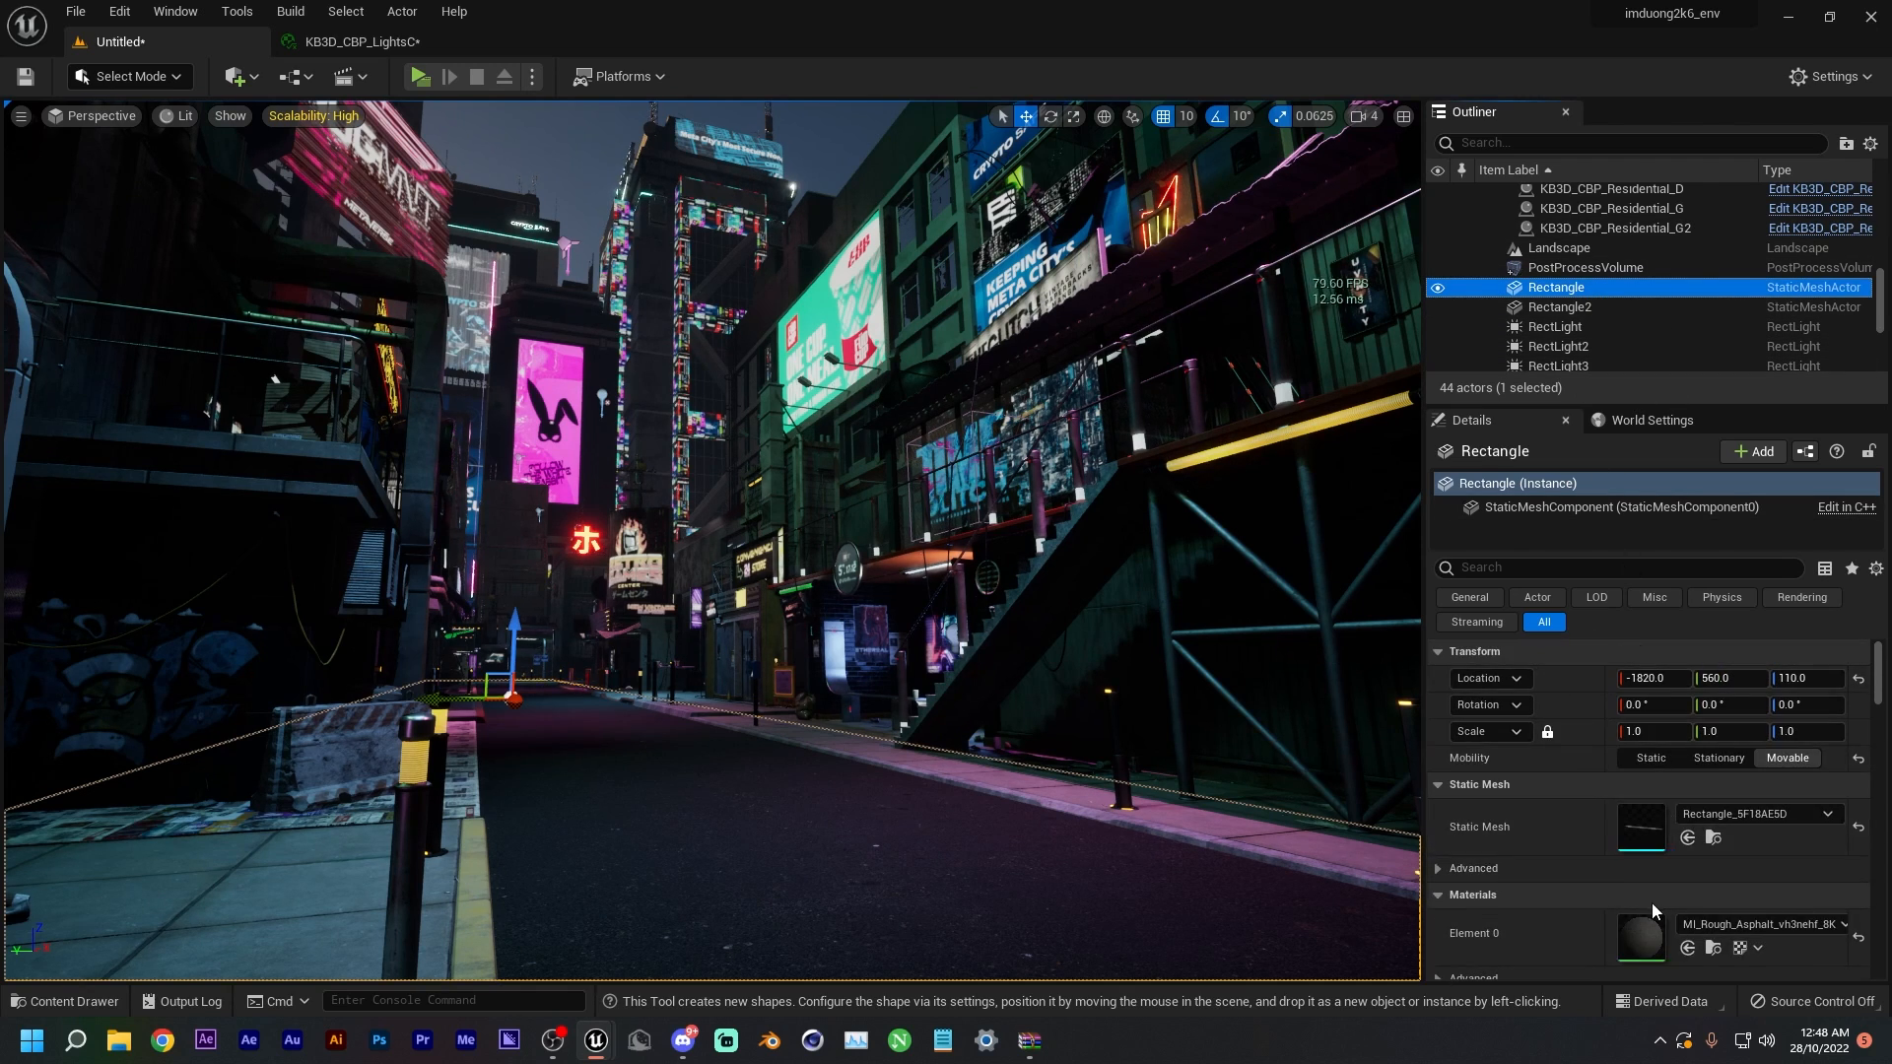
pyautogui.doubleClick(1652, 851)
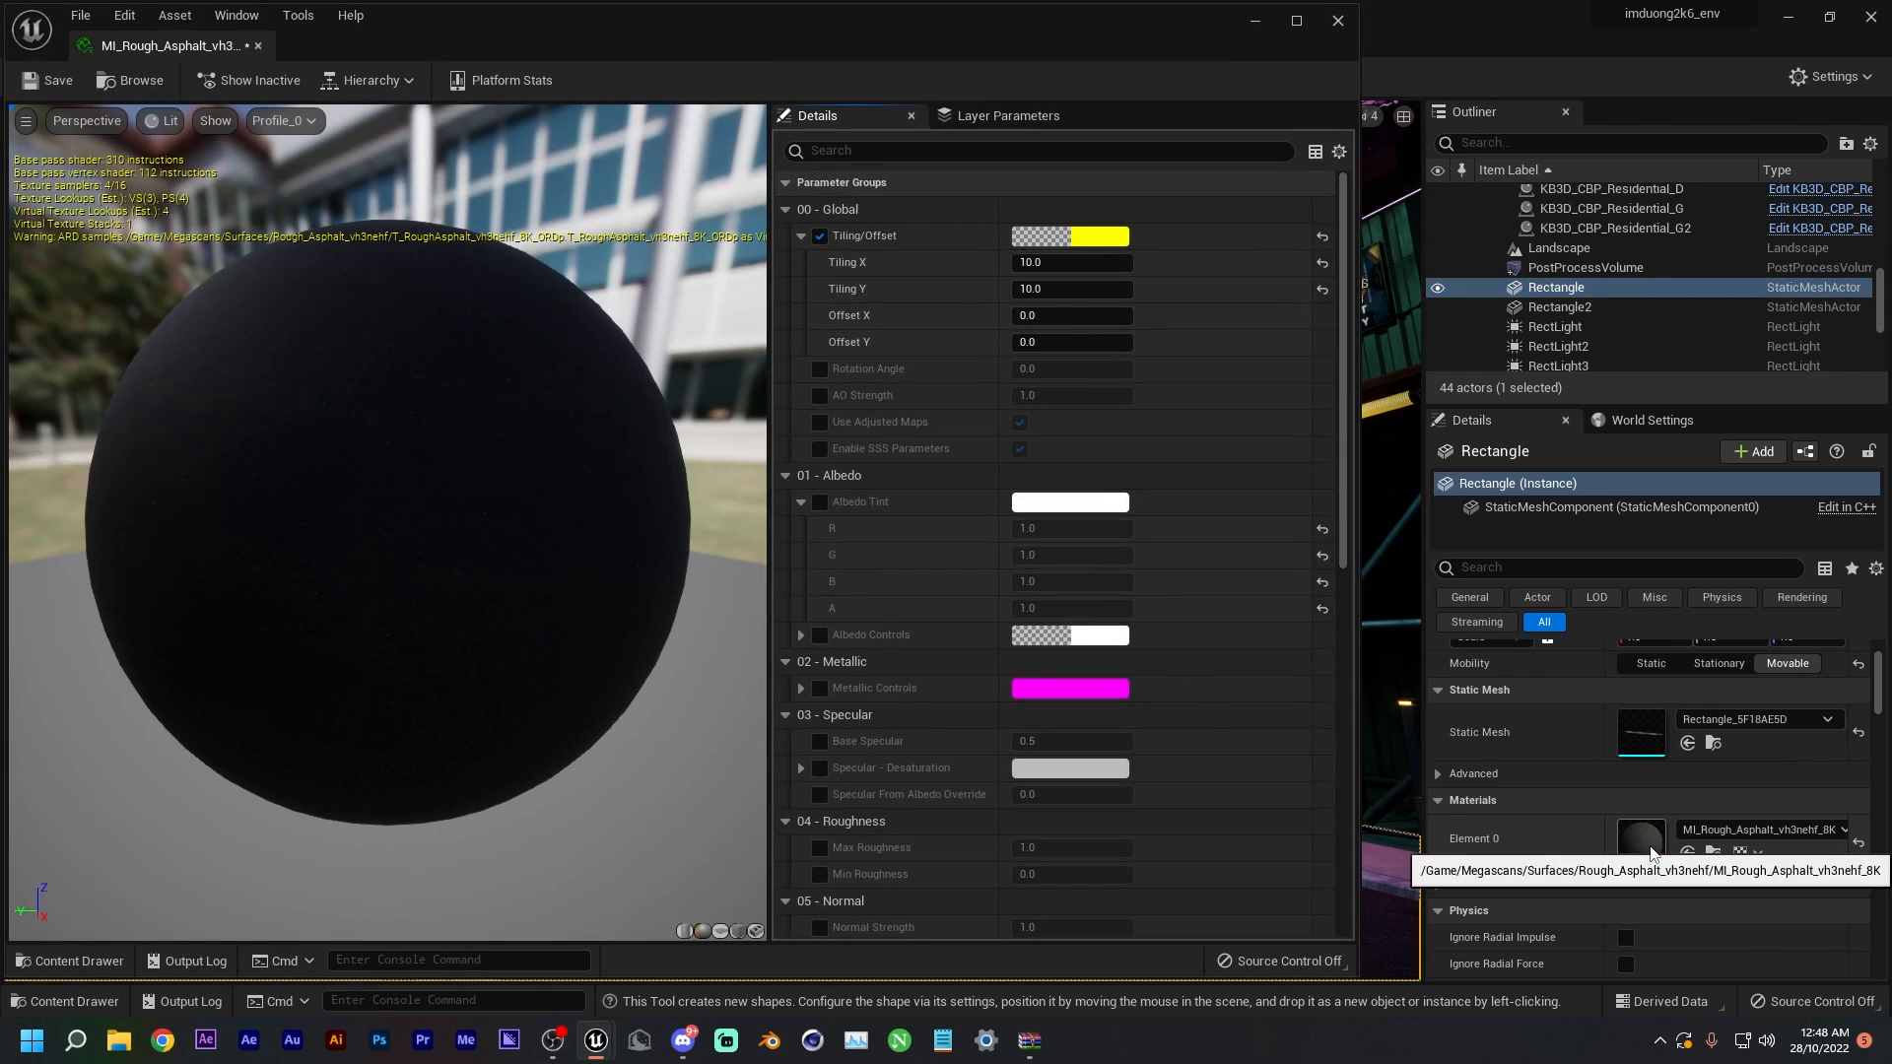
pyautogui.moveTo(831, 56); pyautogui.dragTo(951, 109)
pyautogui.moveTo(1481, 180); pyautogui.dragTo(767, 179)
pyautogui.moveTo(543, 90); pyautogui.dragTo(1453, 65)
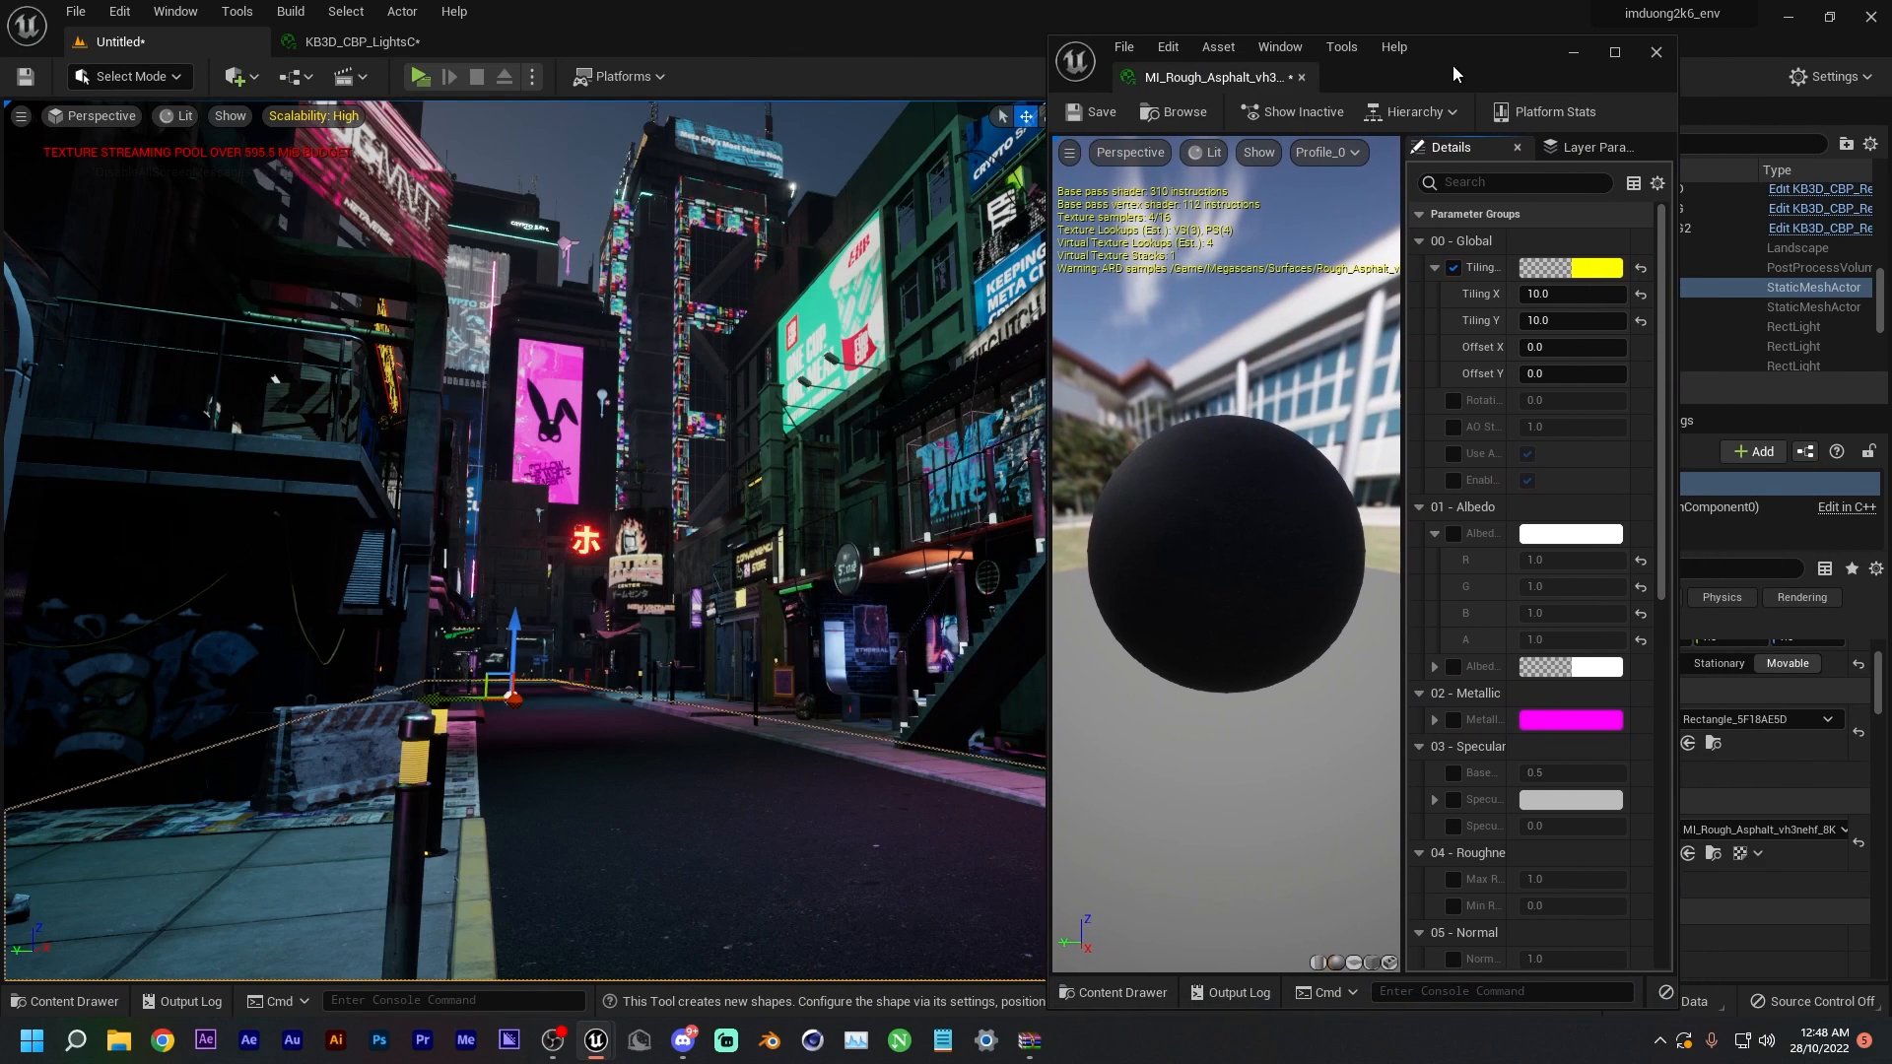
# - Enable the asphalt's Max and Min Roughness parameters, set Max Roughness to 0.3, and save and close the material
pyautogui.scroll(-5, 1501, 489)
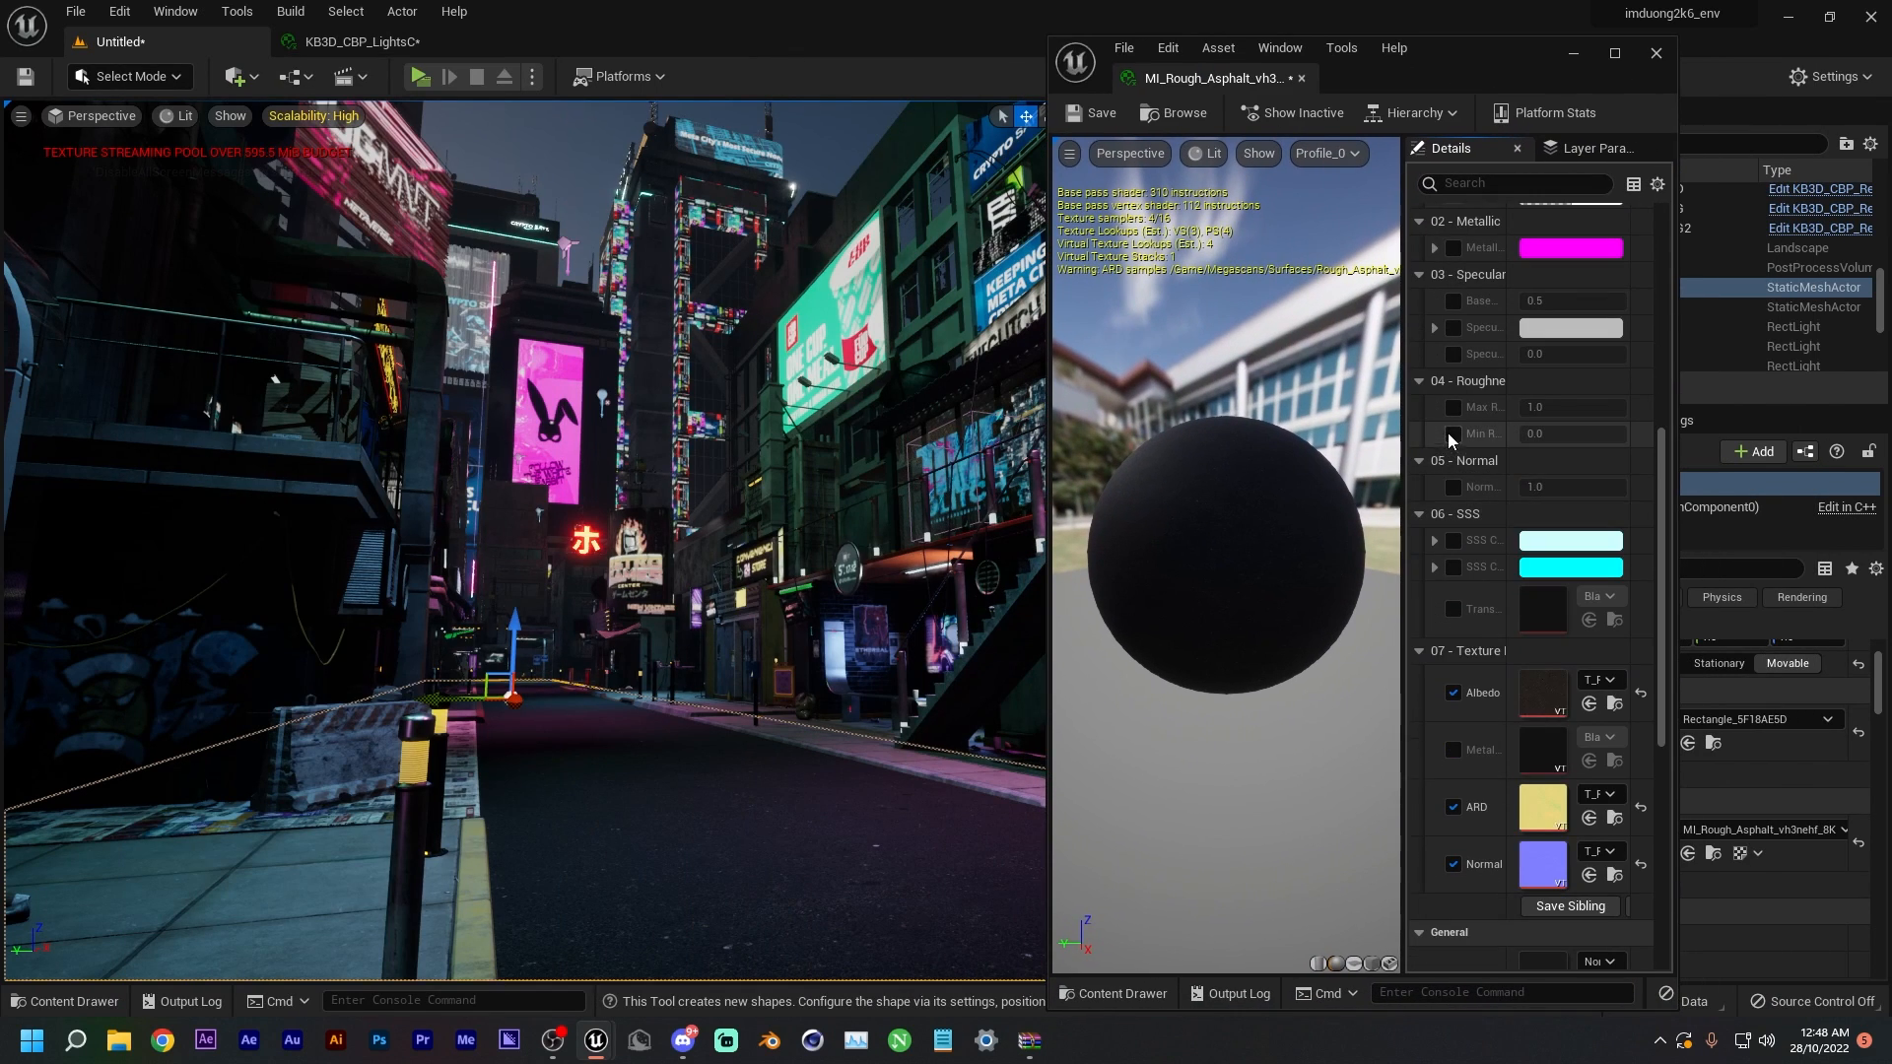
pyautogui.click(1454, 407)
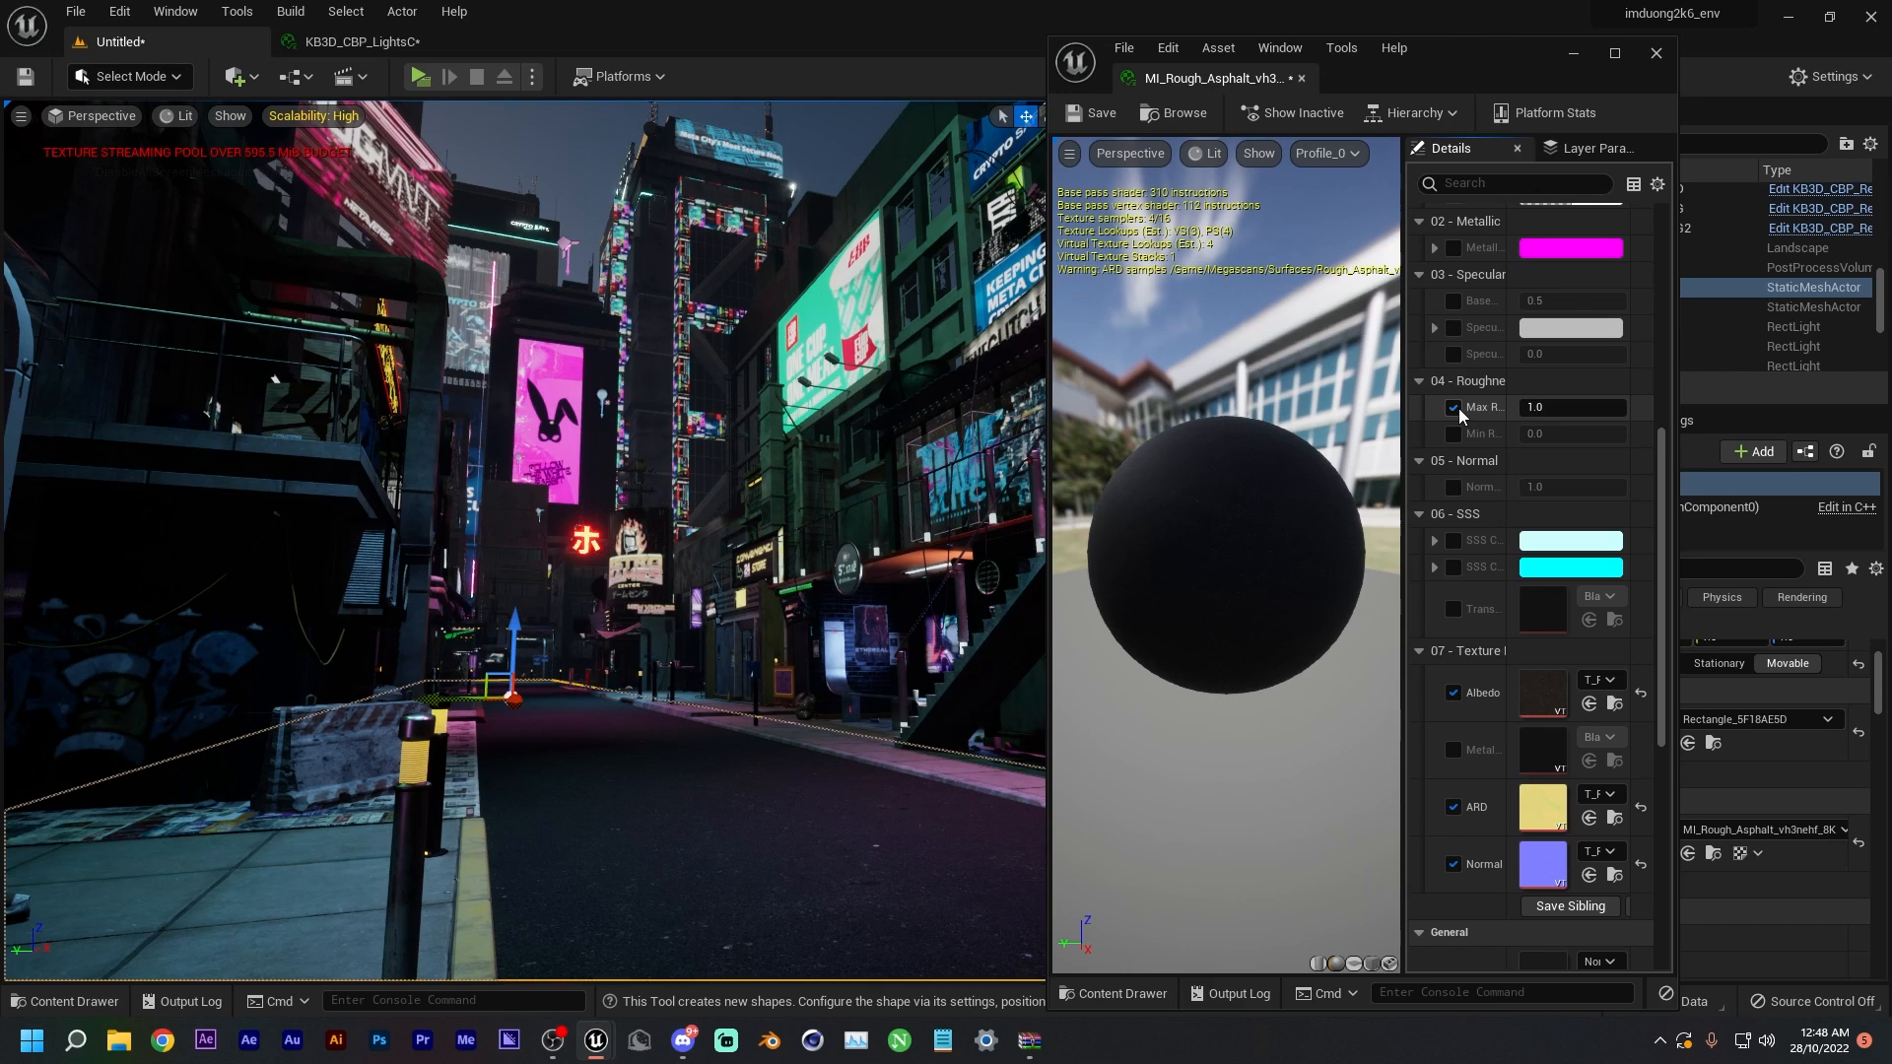
pyautogui.click(1456, 434)
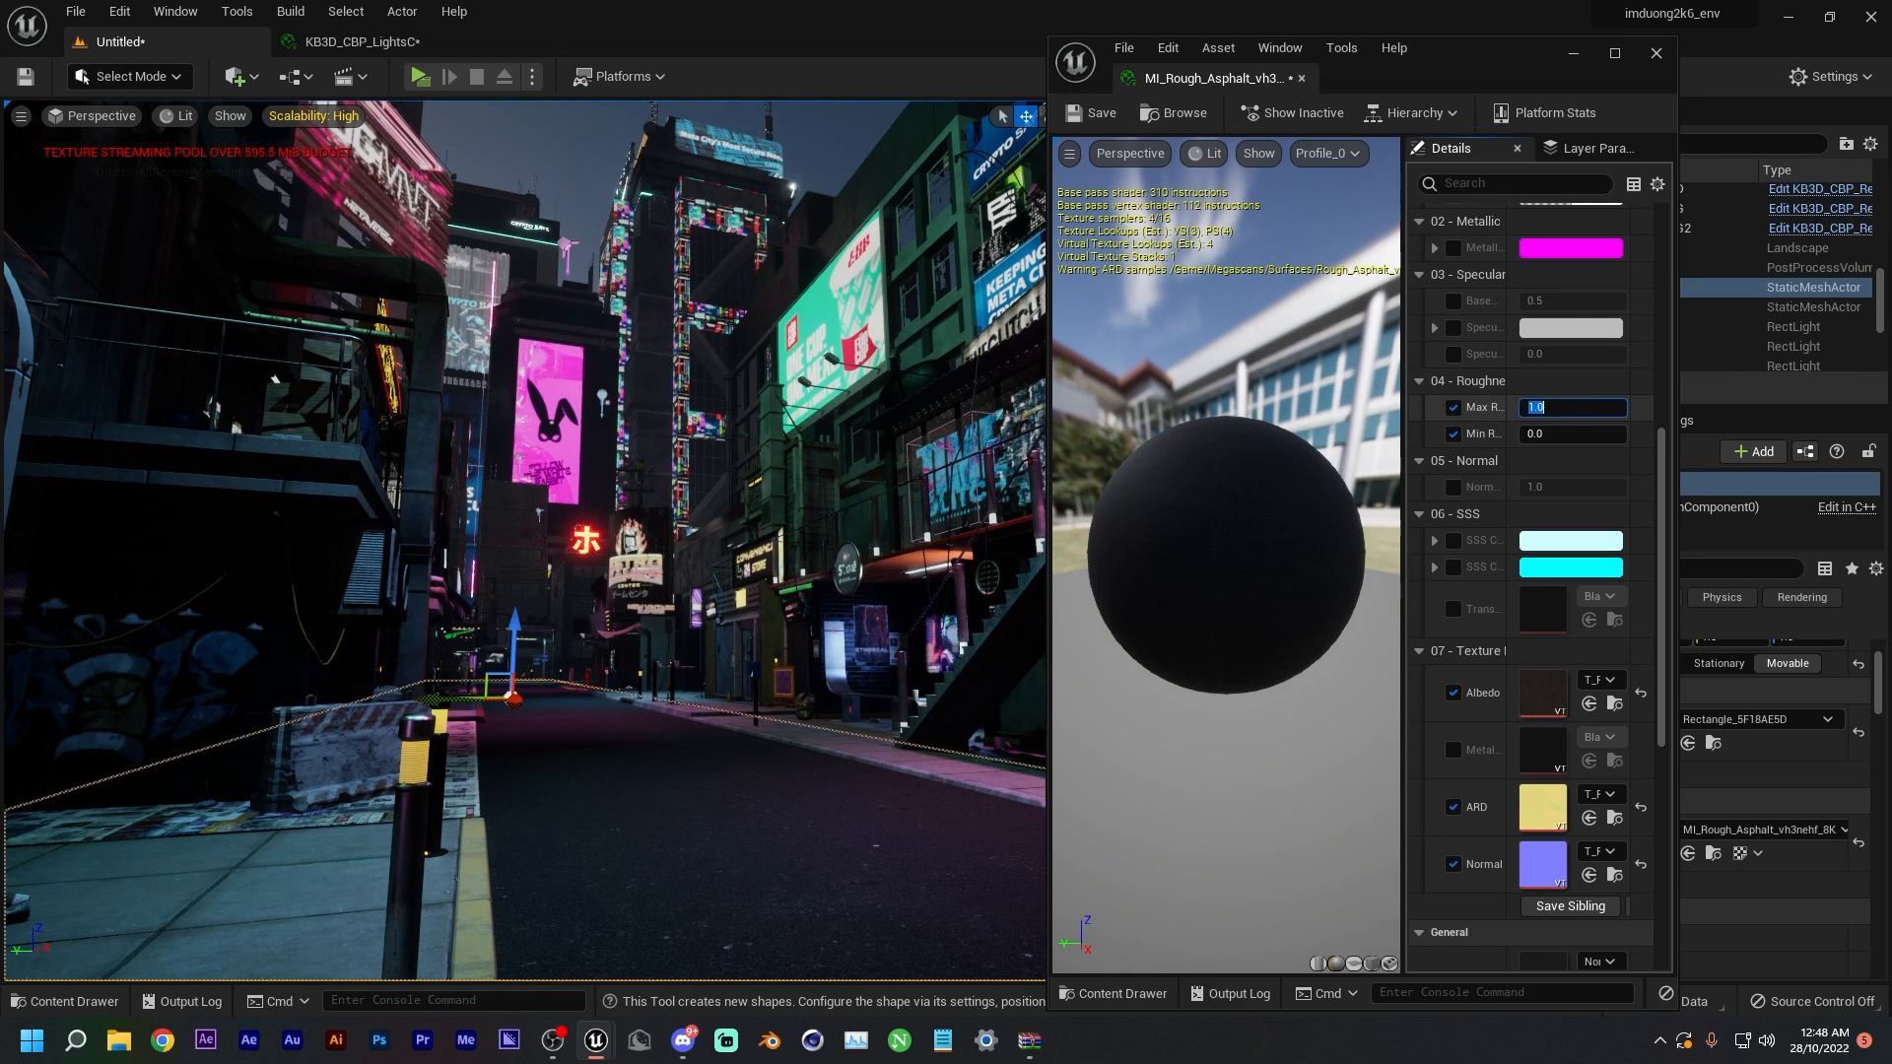
pyautogui.write('.3')
pyautogui.press('Return')
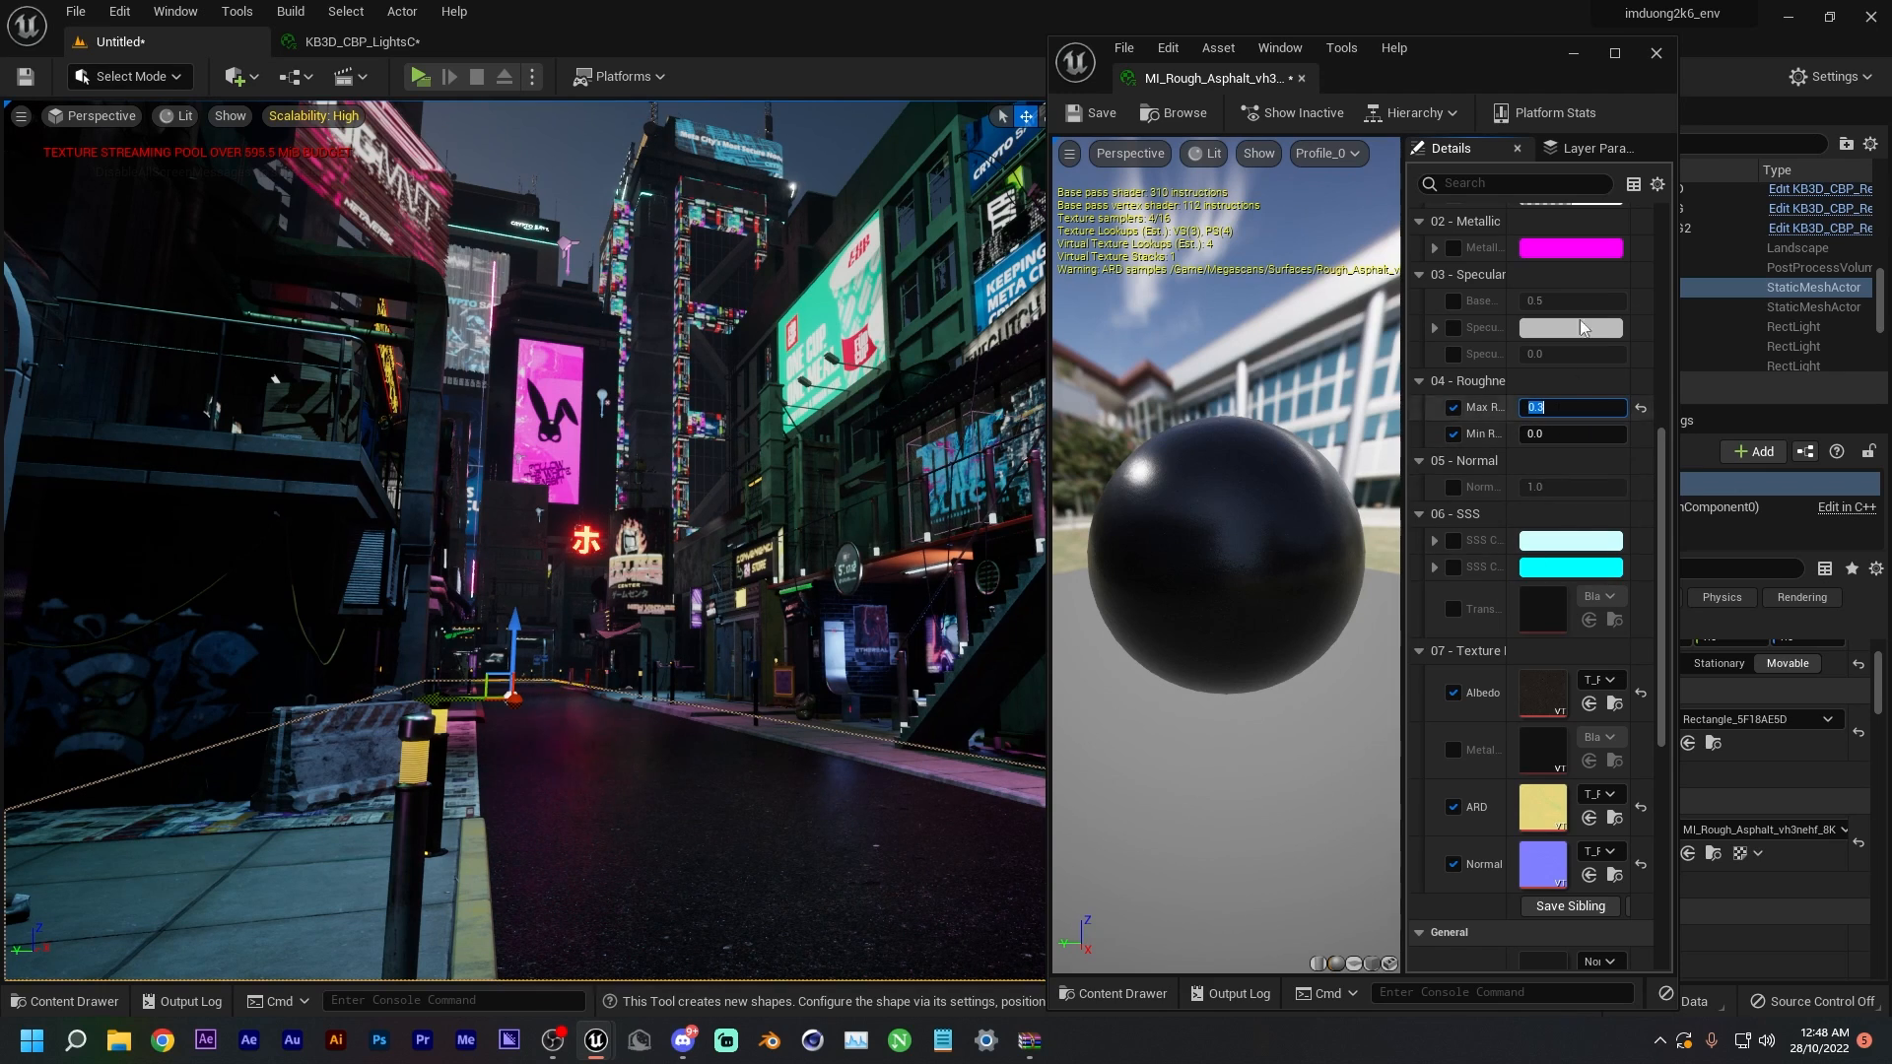
pyautogui.click(1094, 112)
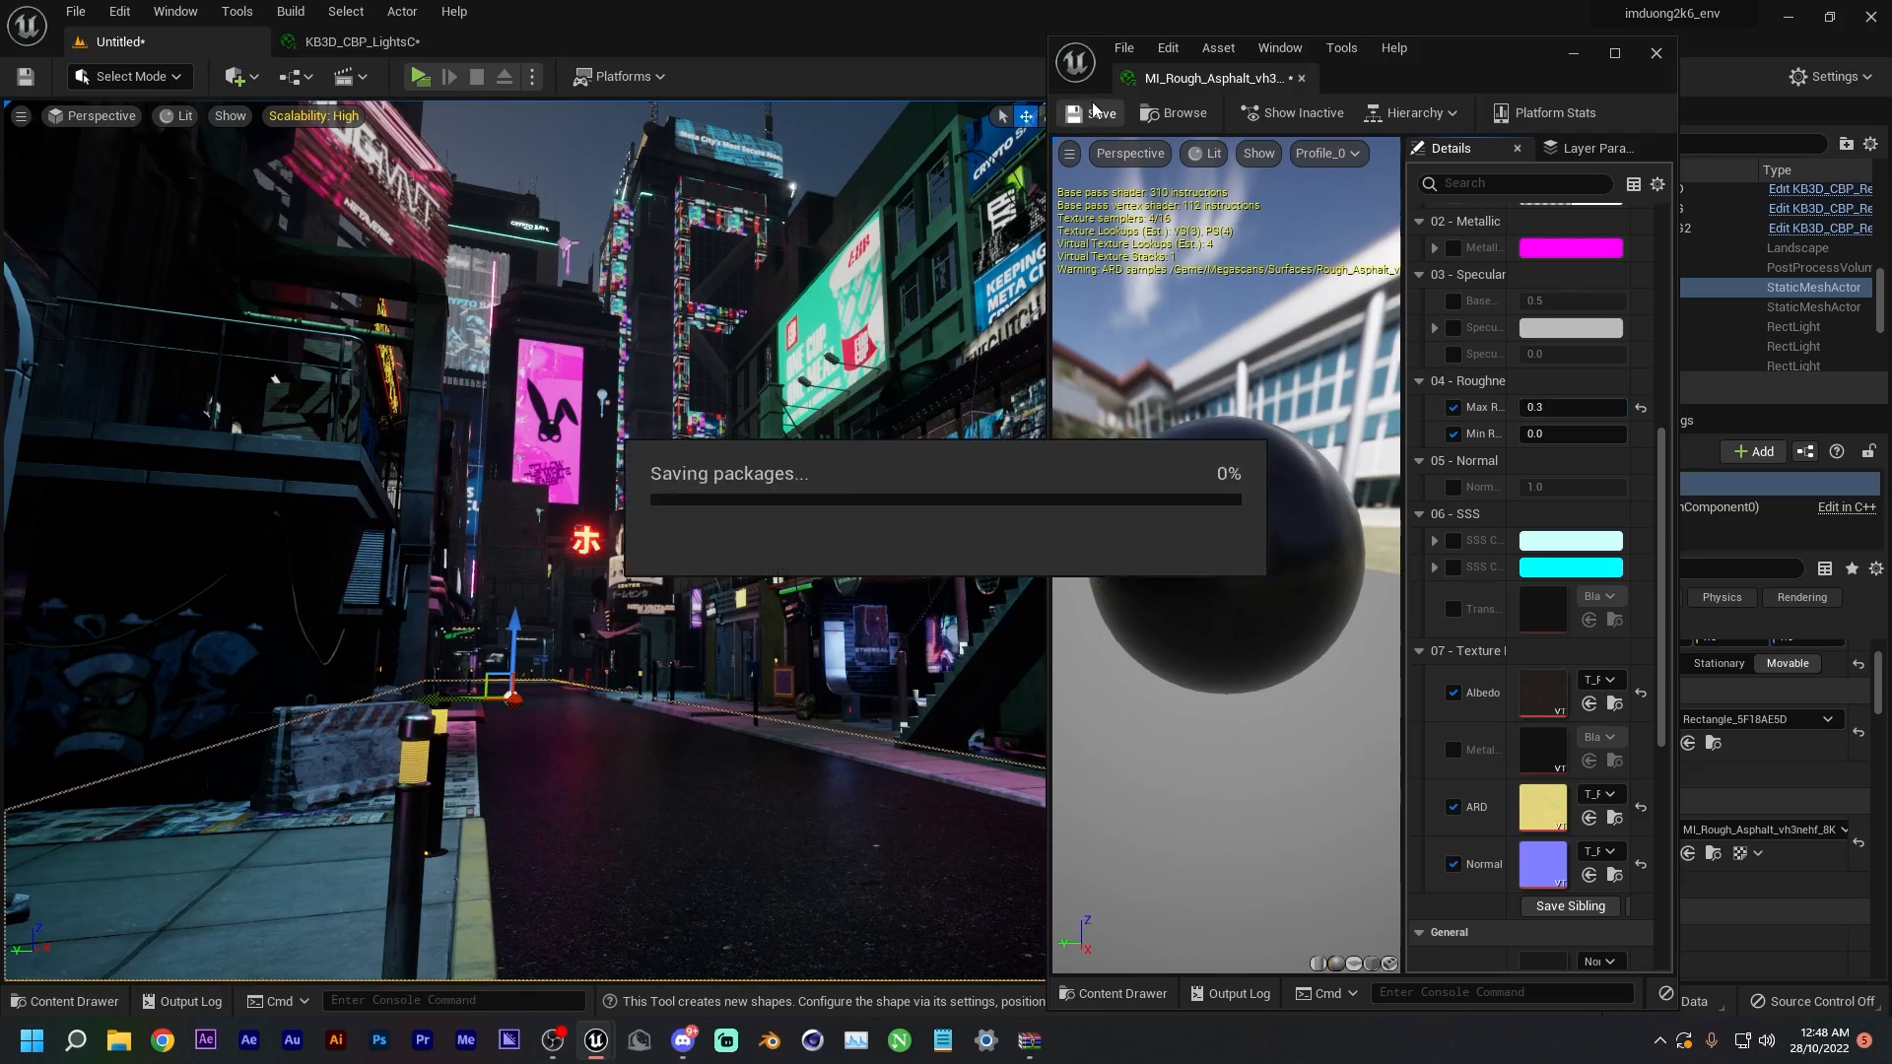
pyautogui.click(1654, 56)
# - Test the asphalt's reflections by adding a temporary Point Light, moving it across the dark road, and deleting it
pyautogui.moveTo(749, 512); pyautogui.dragTo(753, 650, button='right')
pyautogui.press('w')
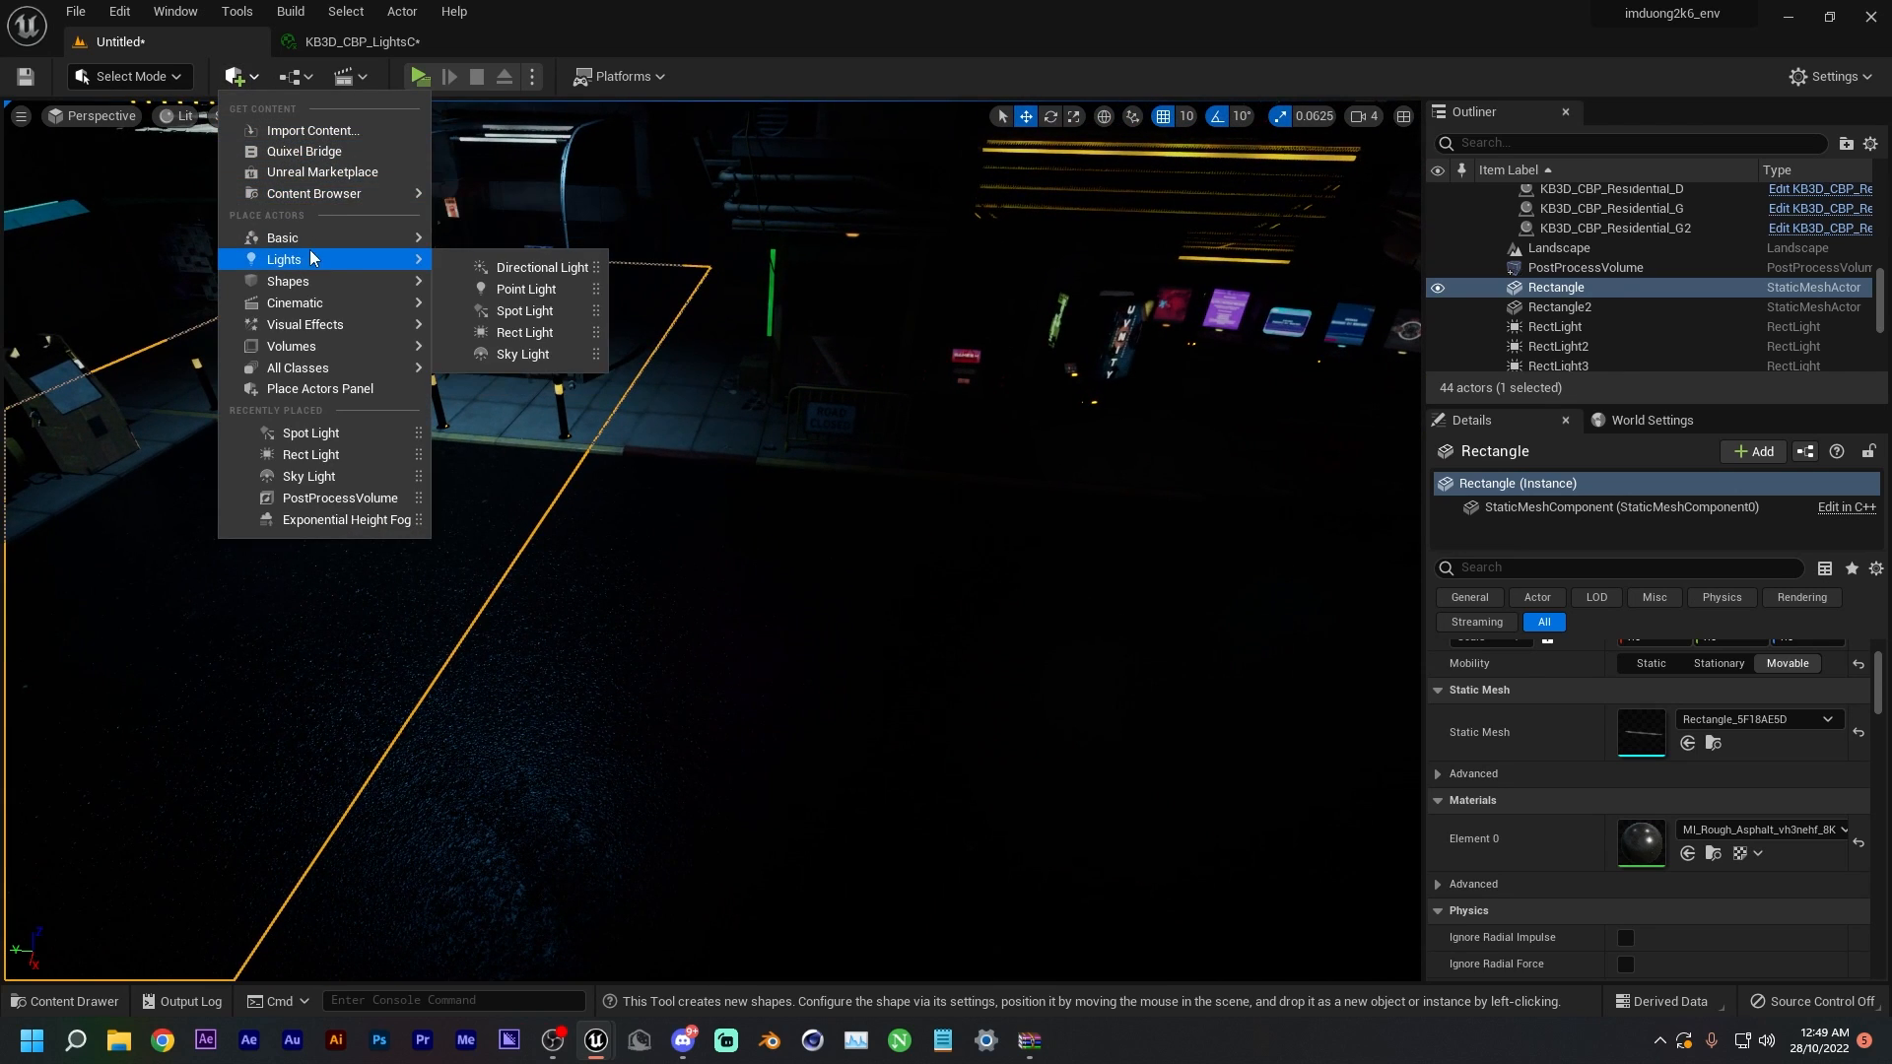
pyautogui.click(502, 288)
pyautogui.press('w')
pyautogui.moveTo(709, 493); pyautogui.dragTo(828, 586, button='right')
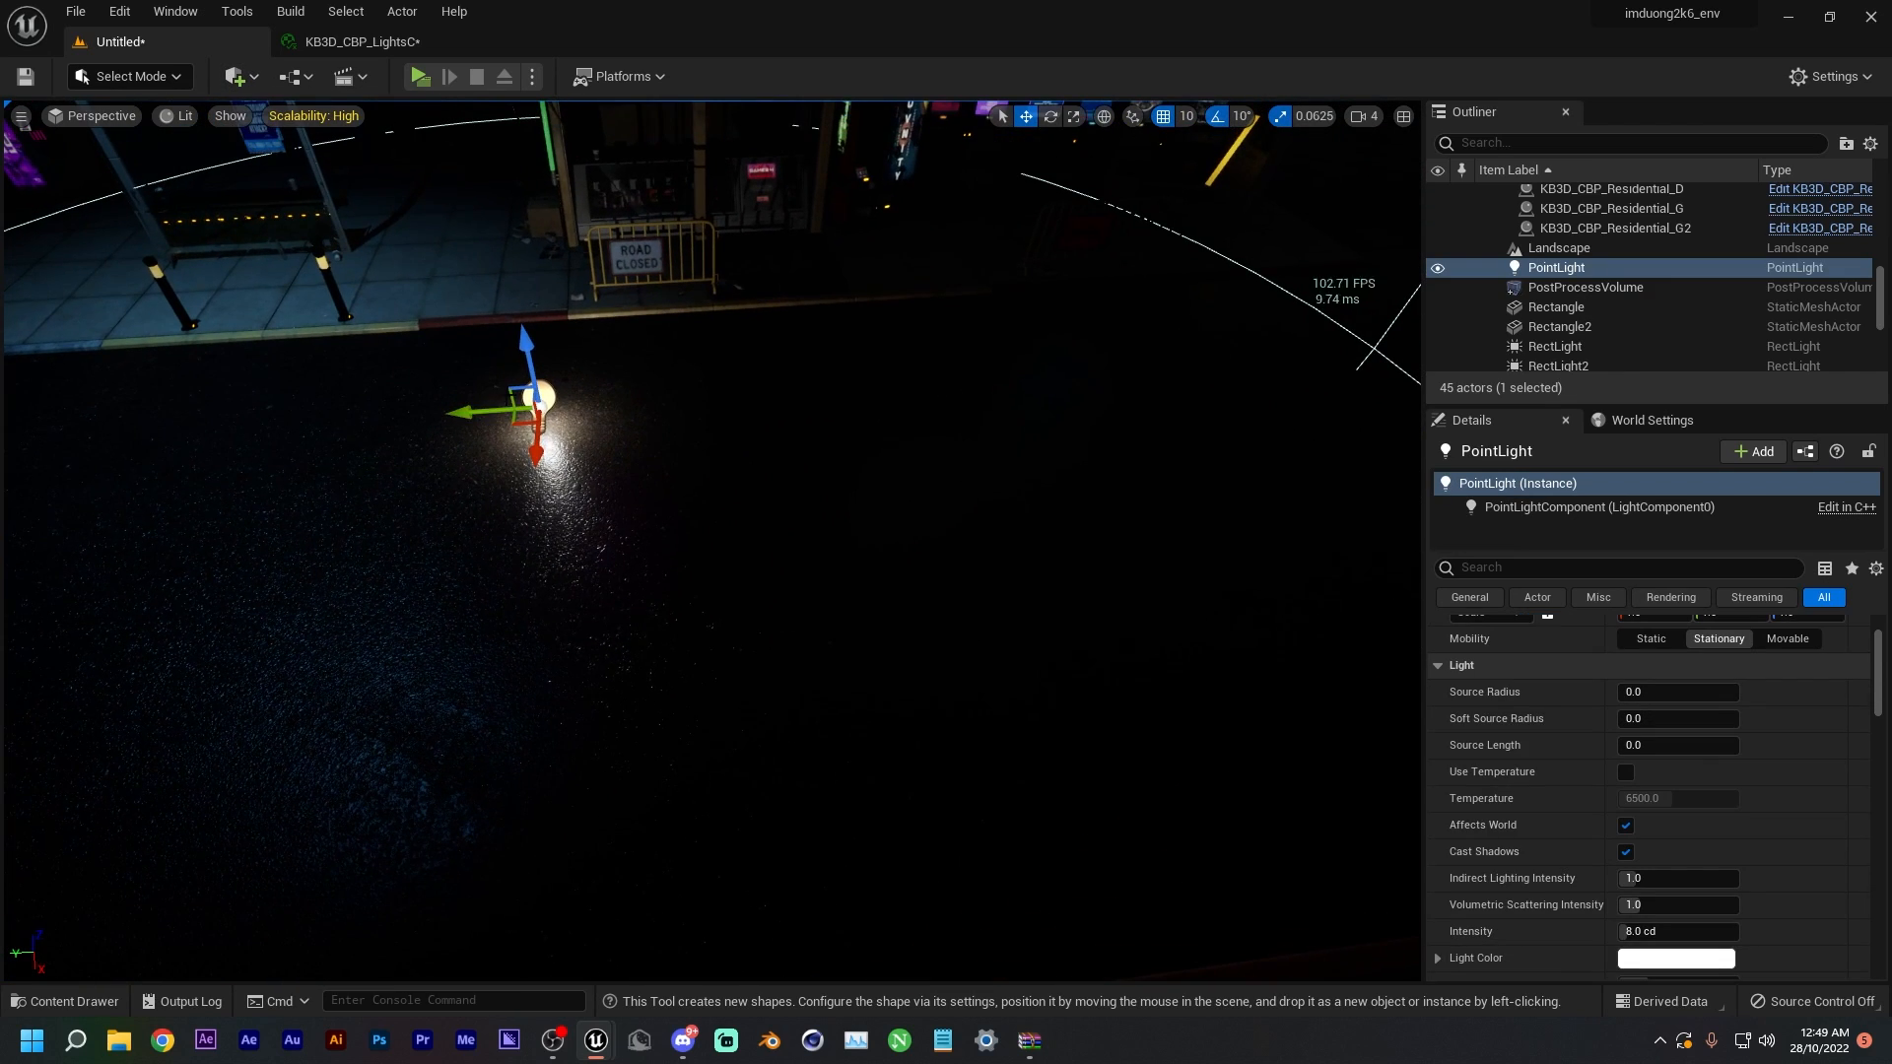
pyautogui.moveTo(532, 452); pyautogui.dragTo(532, 690)
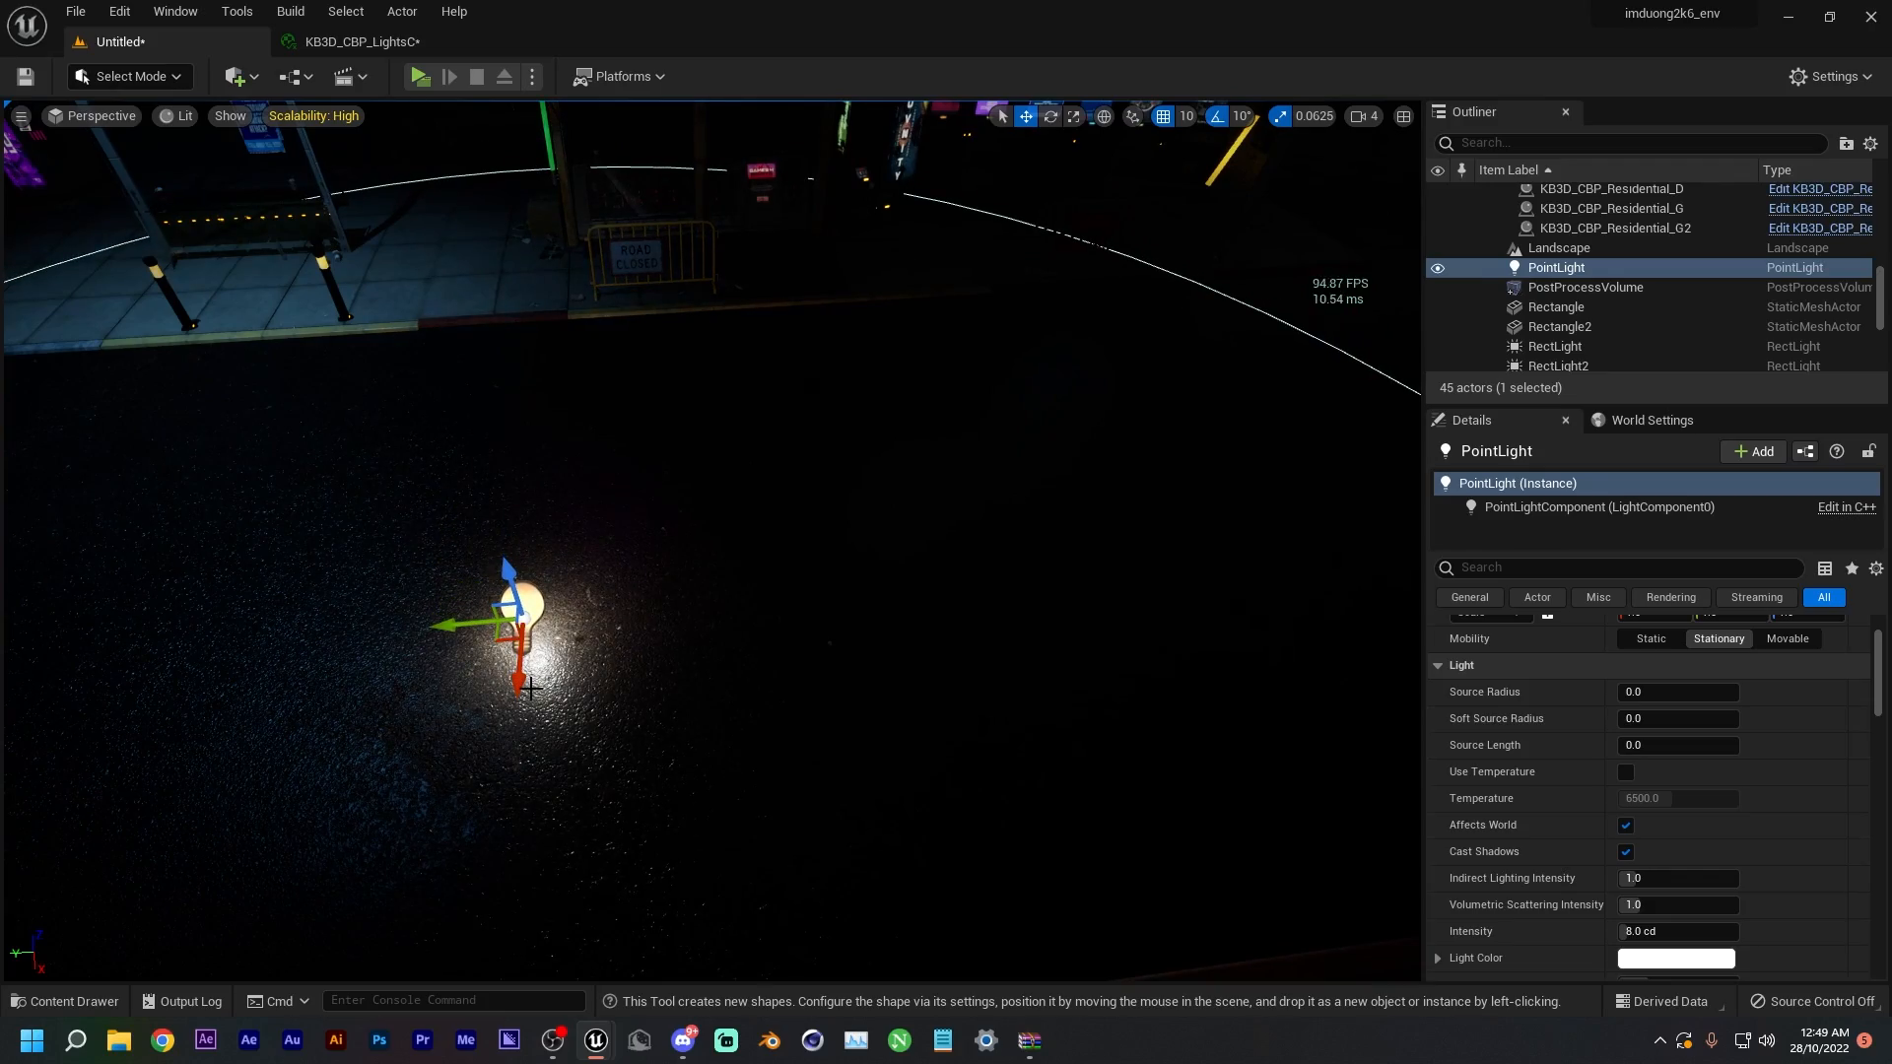
pyautogui.press('Delete')
# - Frame the street from ground level facing the neon towers and add a Cine Camera Actor
pyautogui.moveTo(532, 690); pyautogui.dragTo(1059, 623, button='right')
pyautogui.press('w')
pyautogui.press('q')
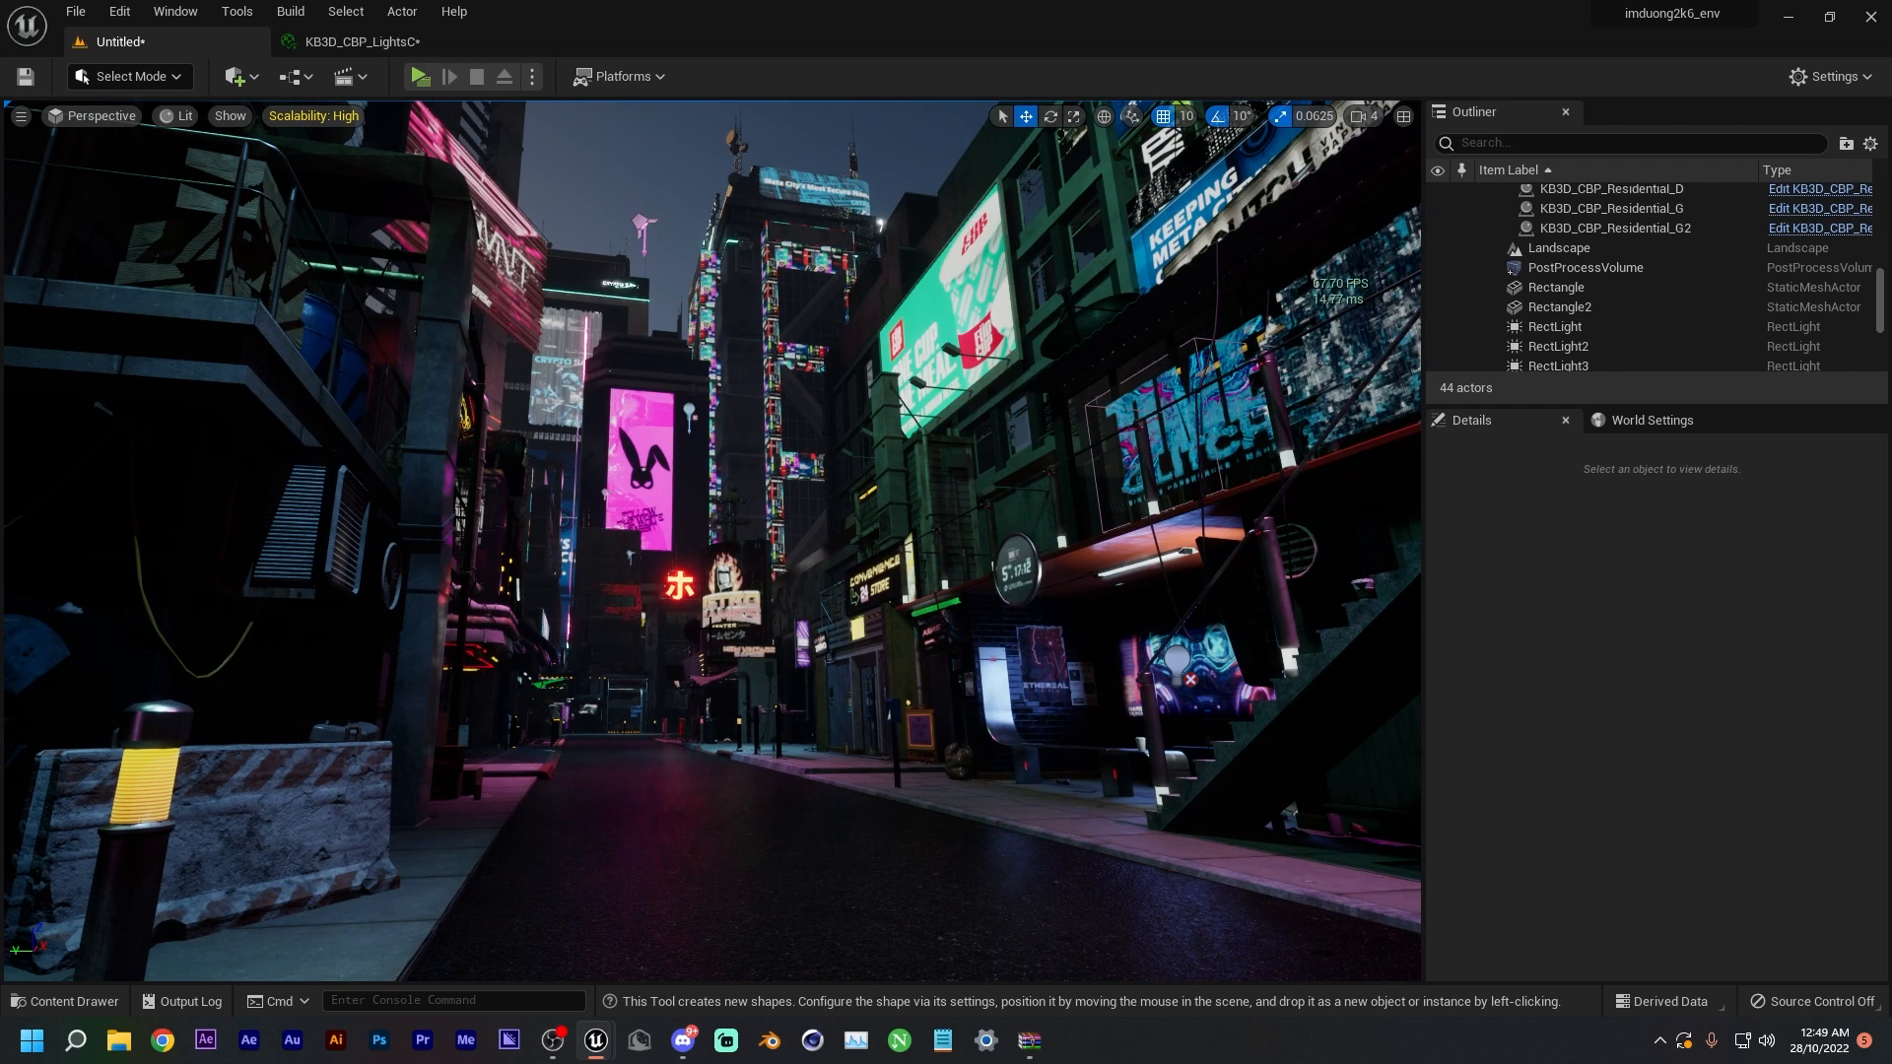
pyautogui.click(237, 76)
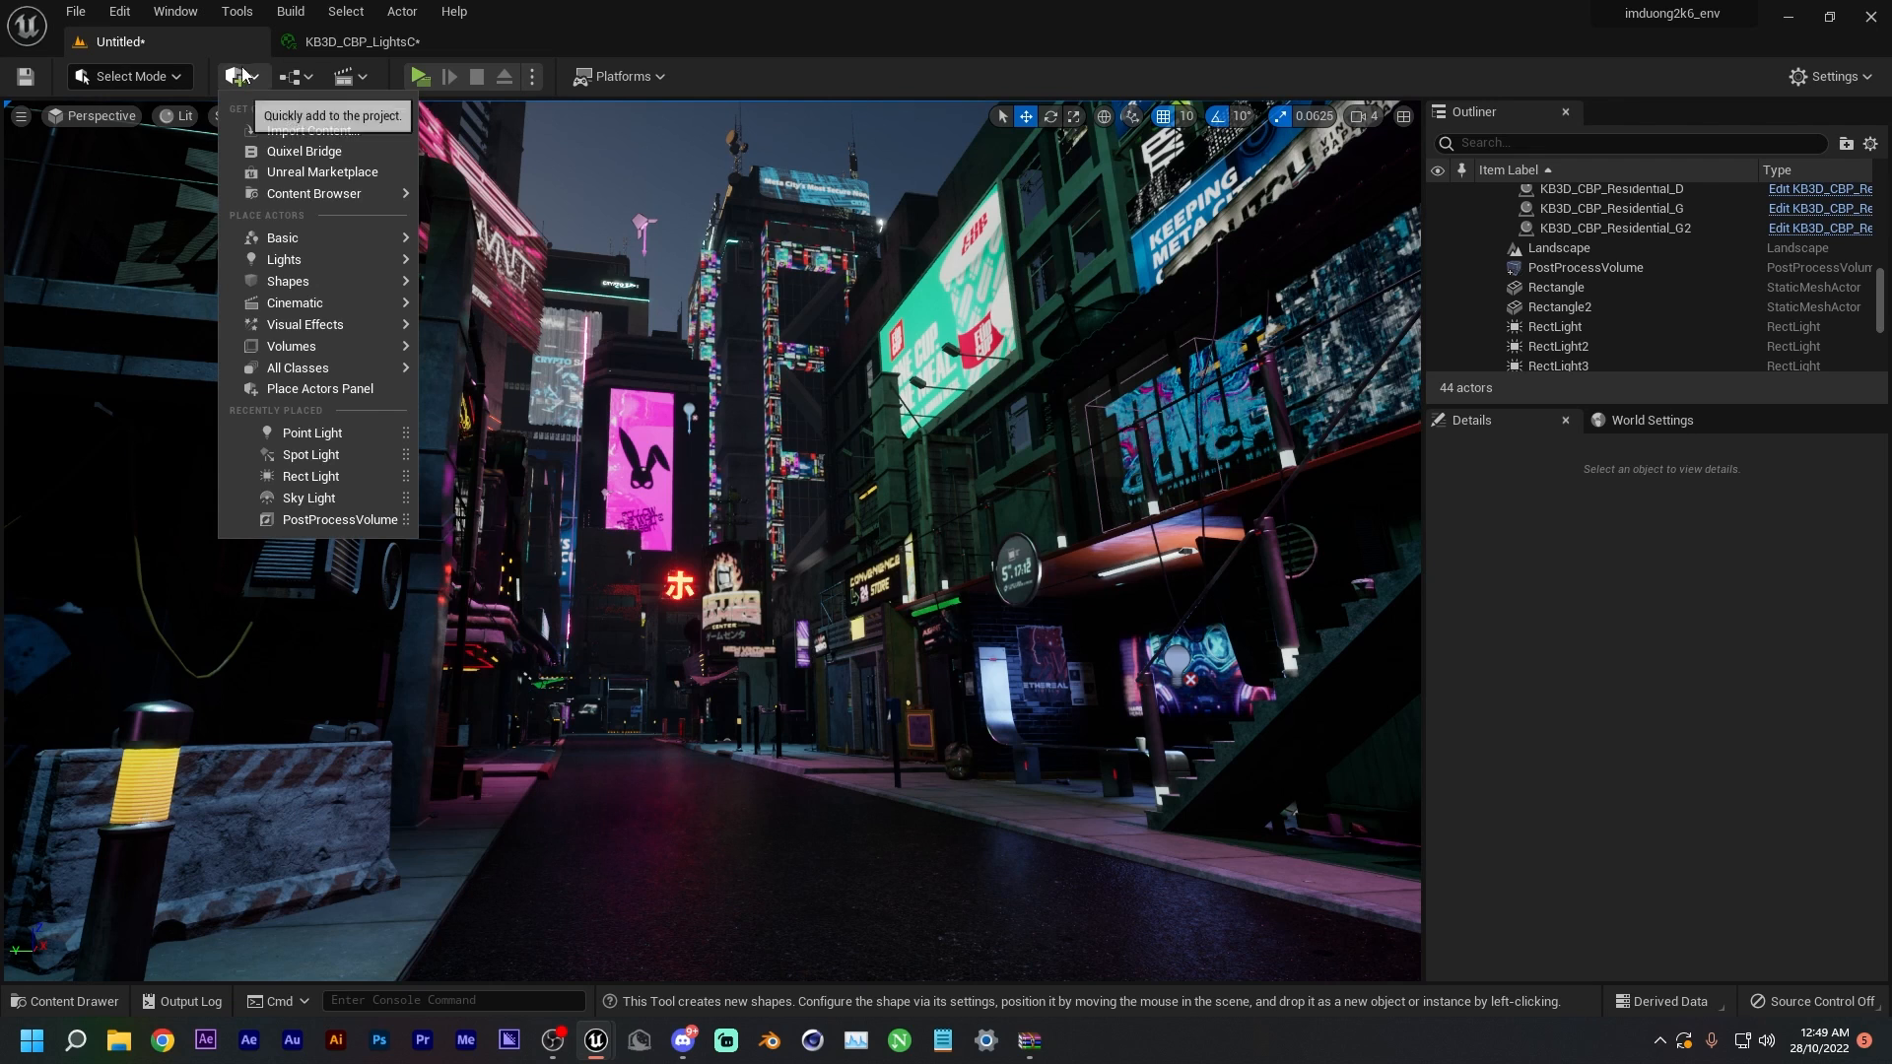
pyautogui.moveTo(362, 311)
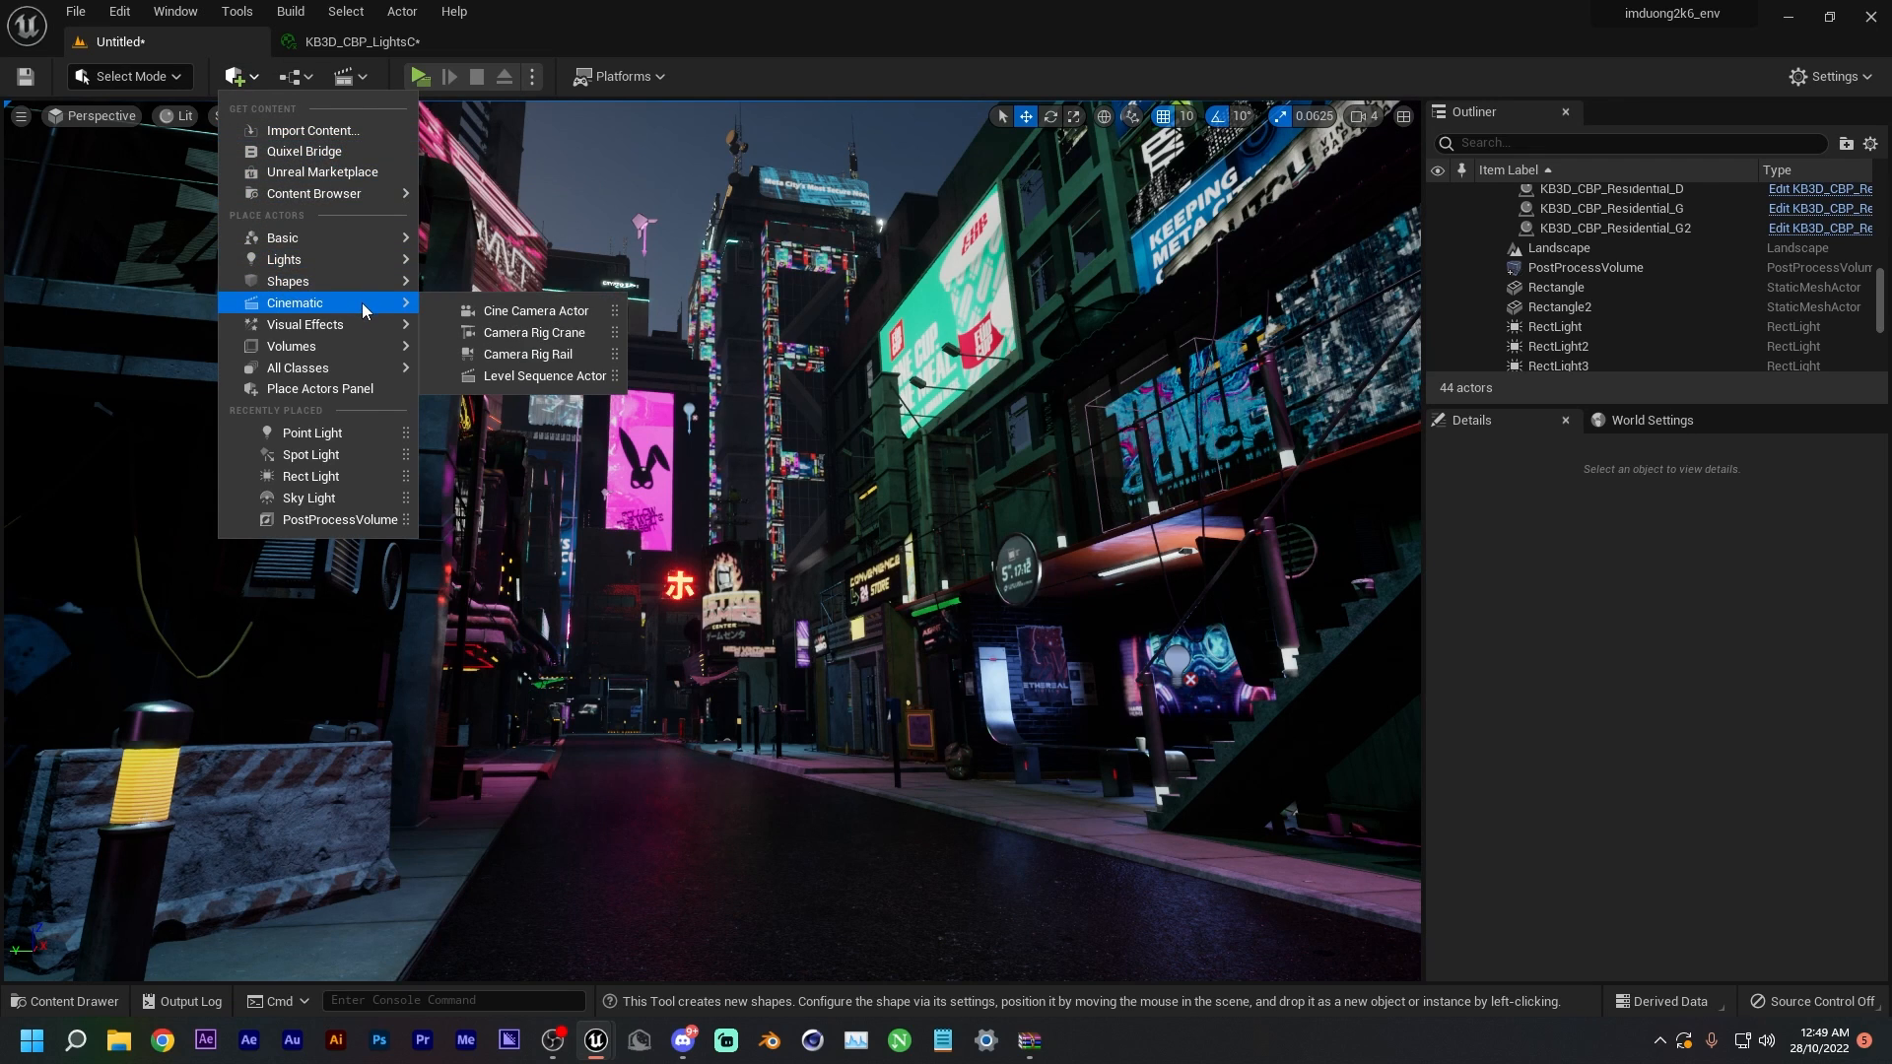
pyautogui.click(469, 310)
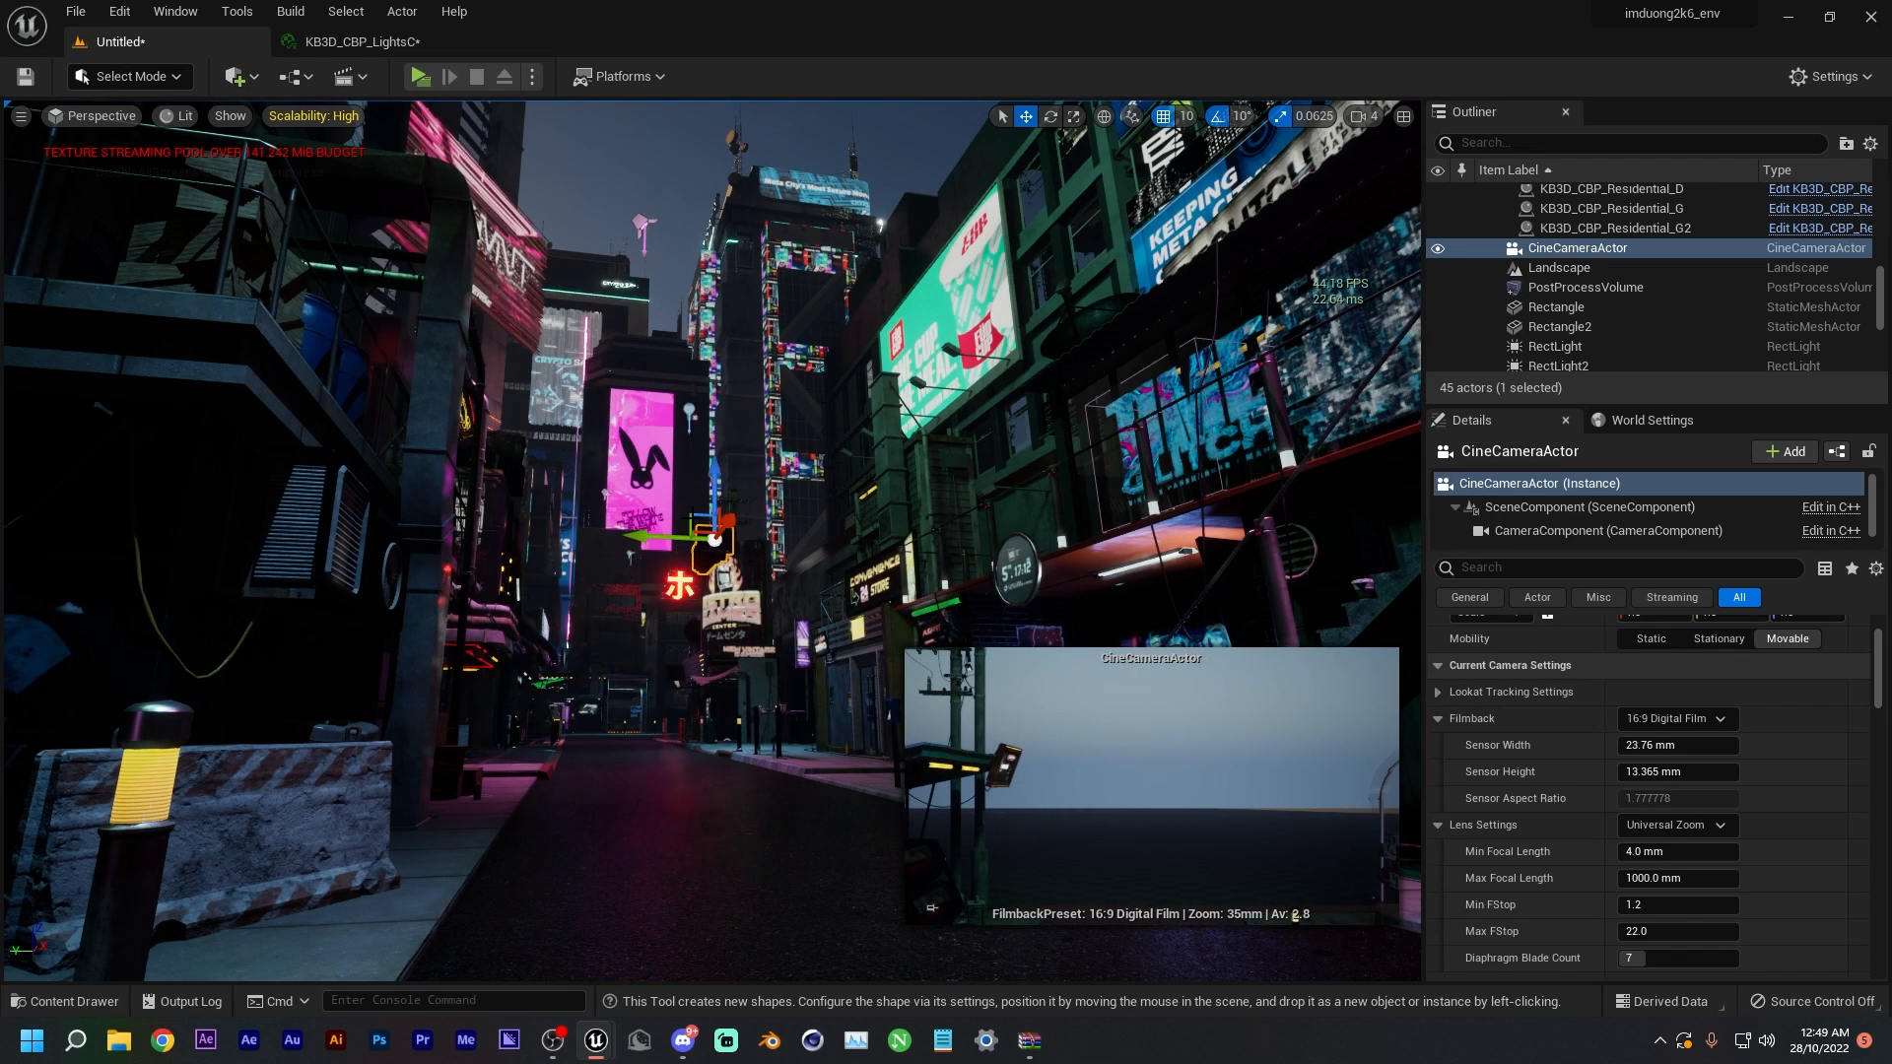
# - Try to align the cine camera by snapping the view to it, then snapping the camera to the street view
pyautogui.rightClick(721, 548)
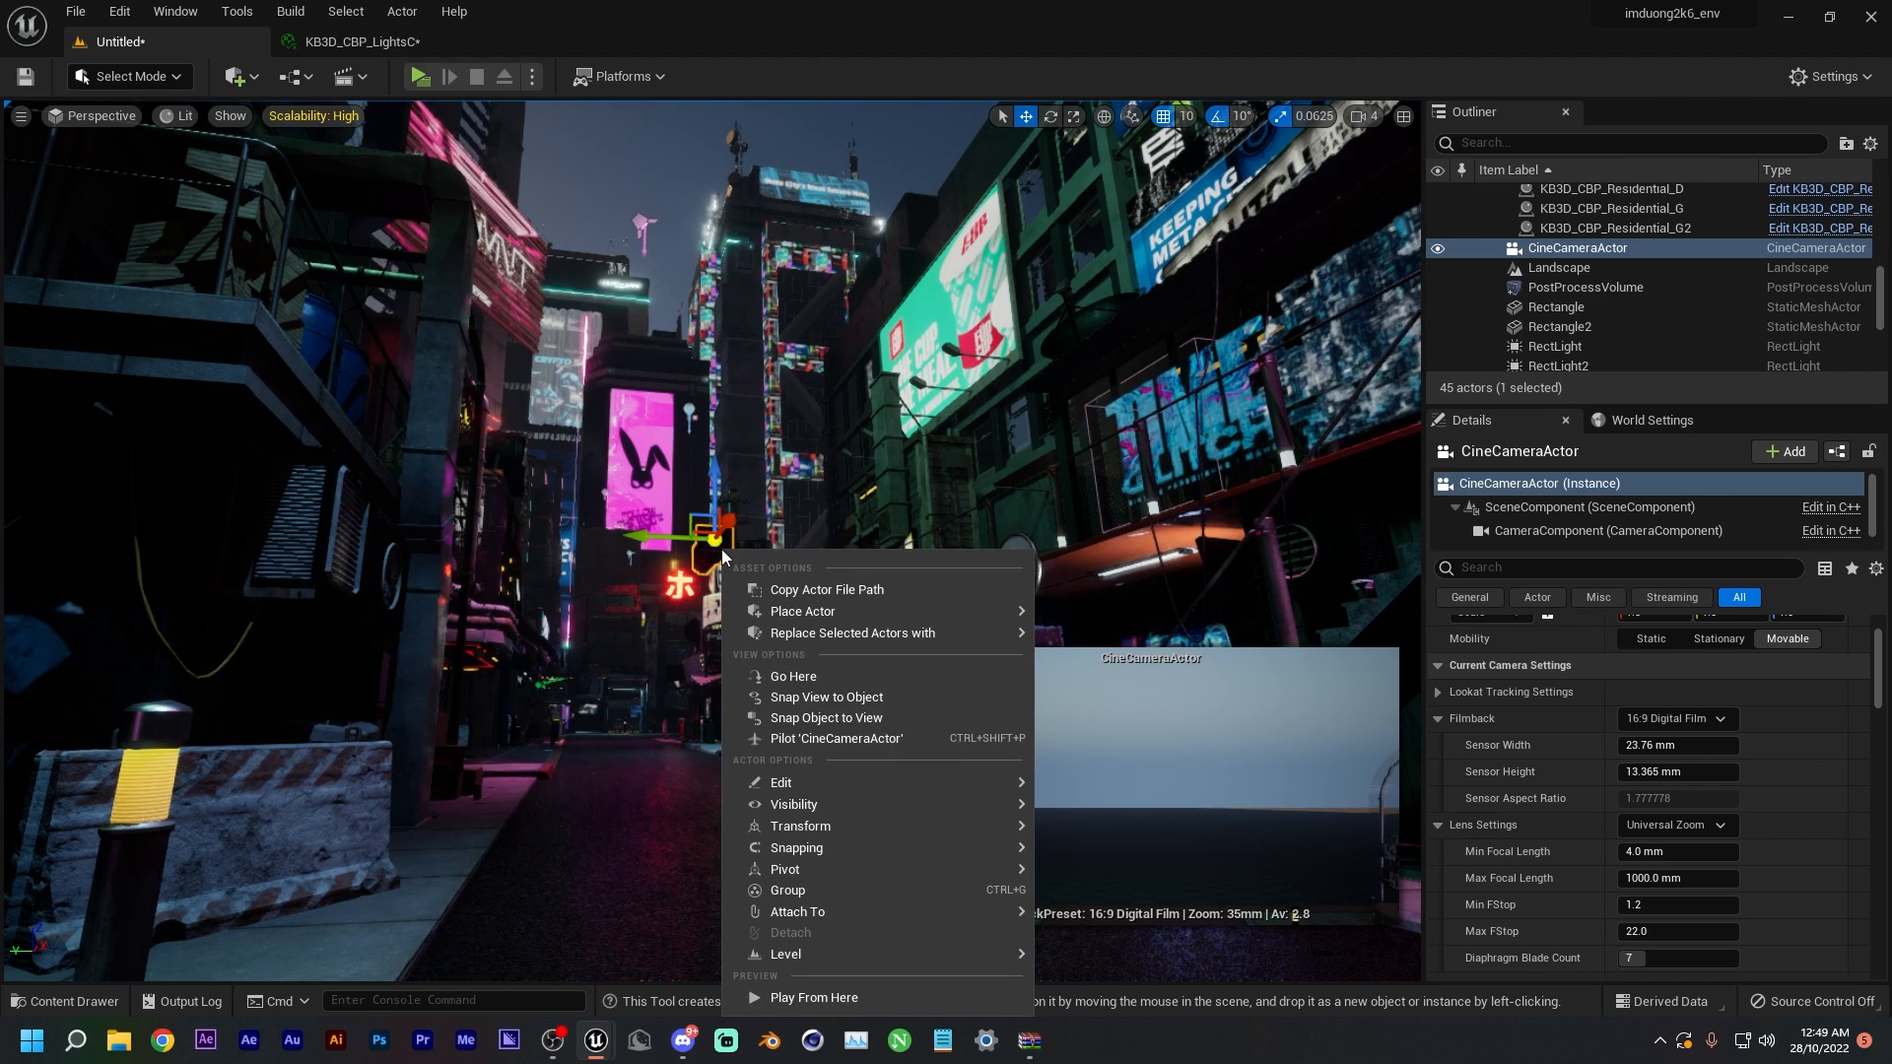
pyautogui.click(788, 698)
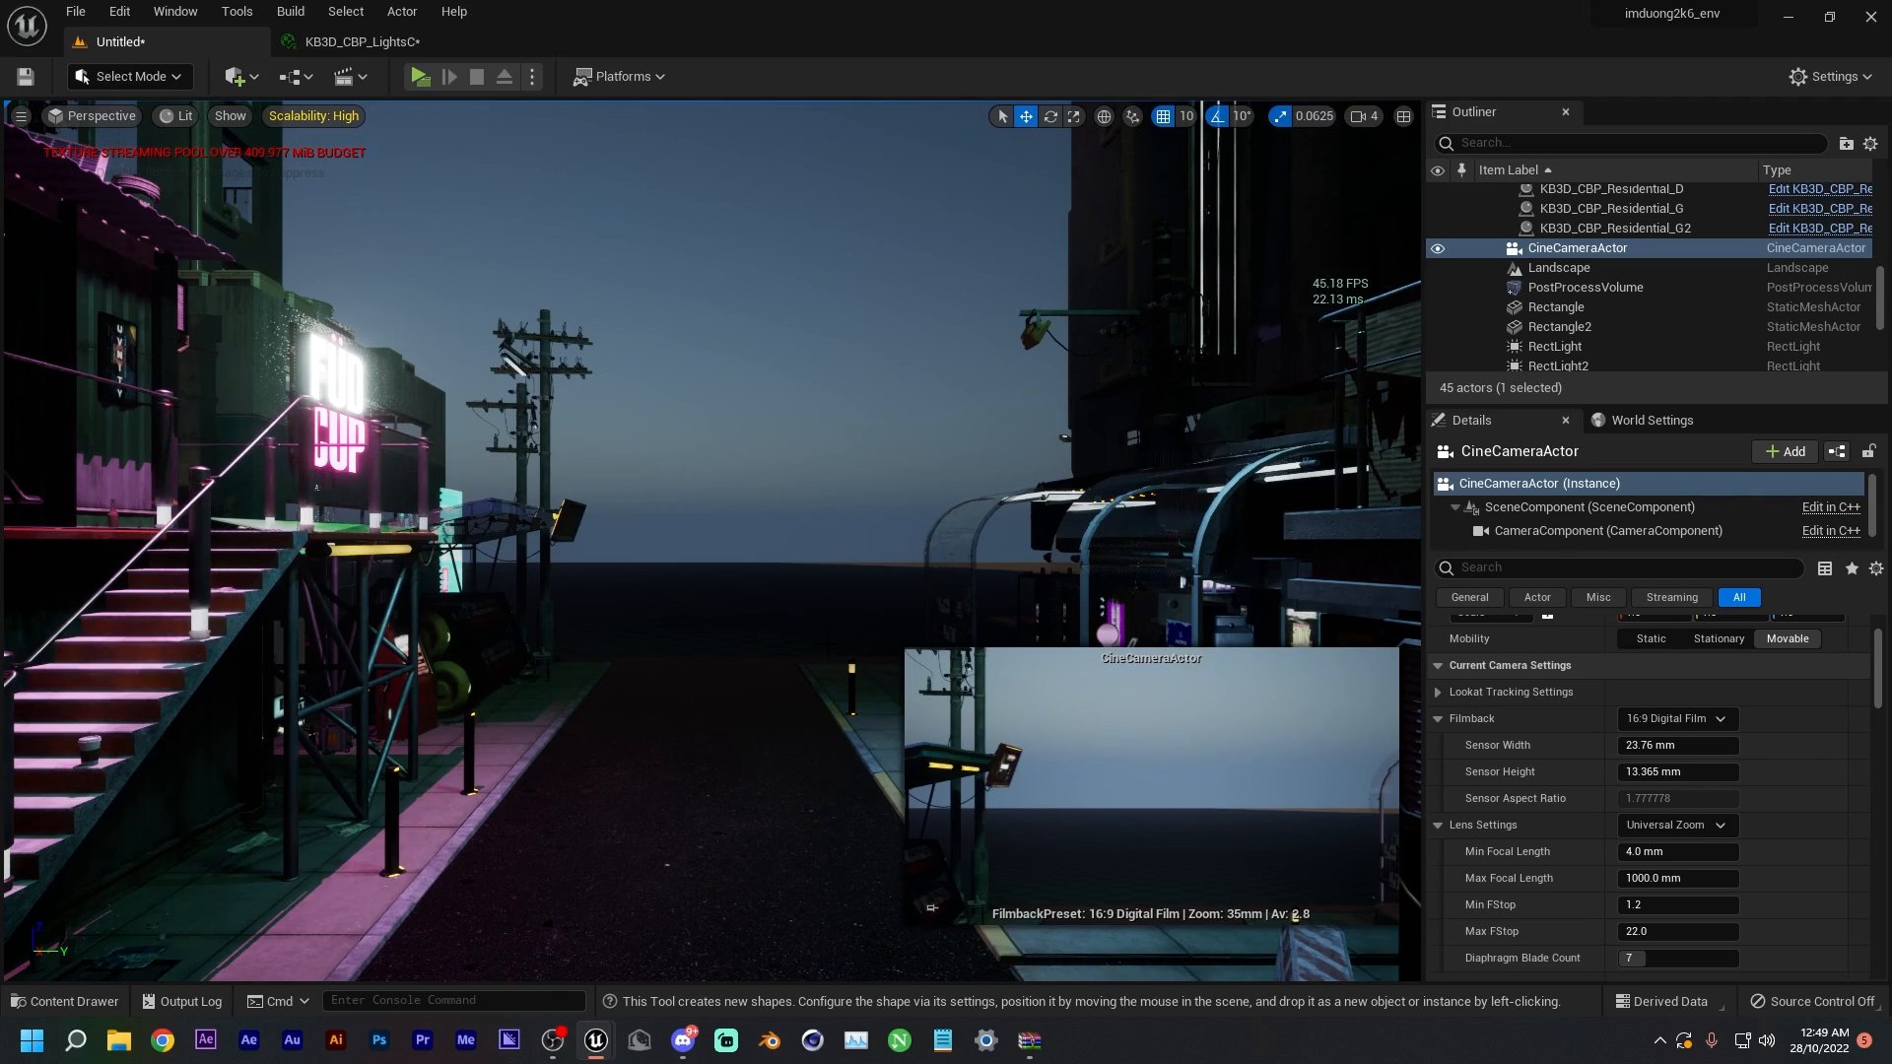
pyautogui.moveTo(622, 609); pyautogui.dragTo(325, 621, button='right')
pyautogui.press('f')
pyautogui.rightClick(528, 408)
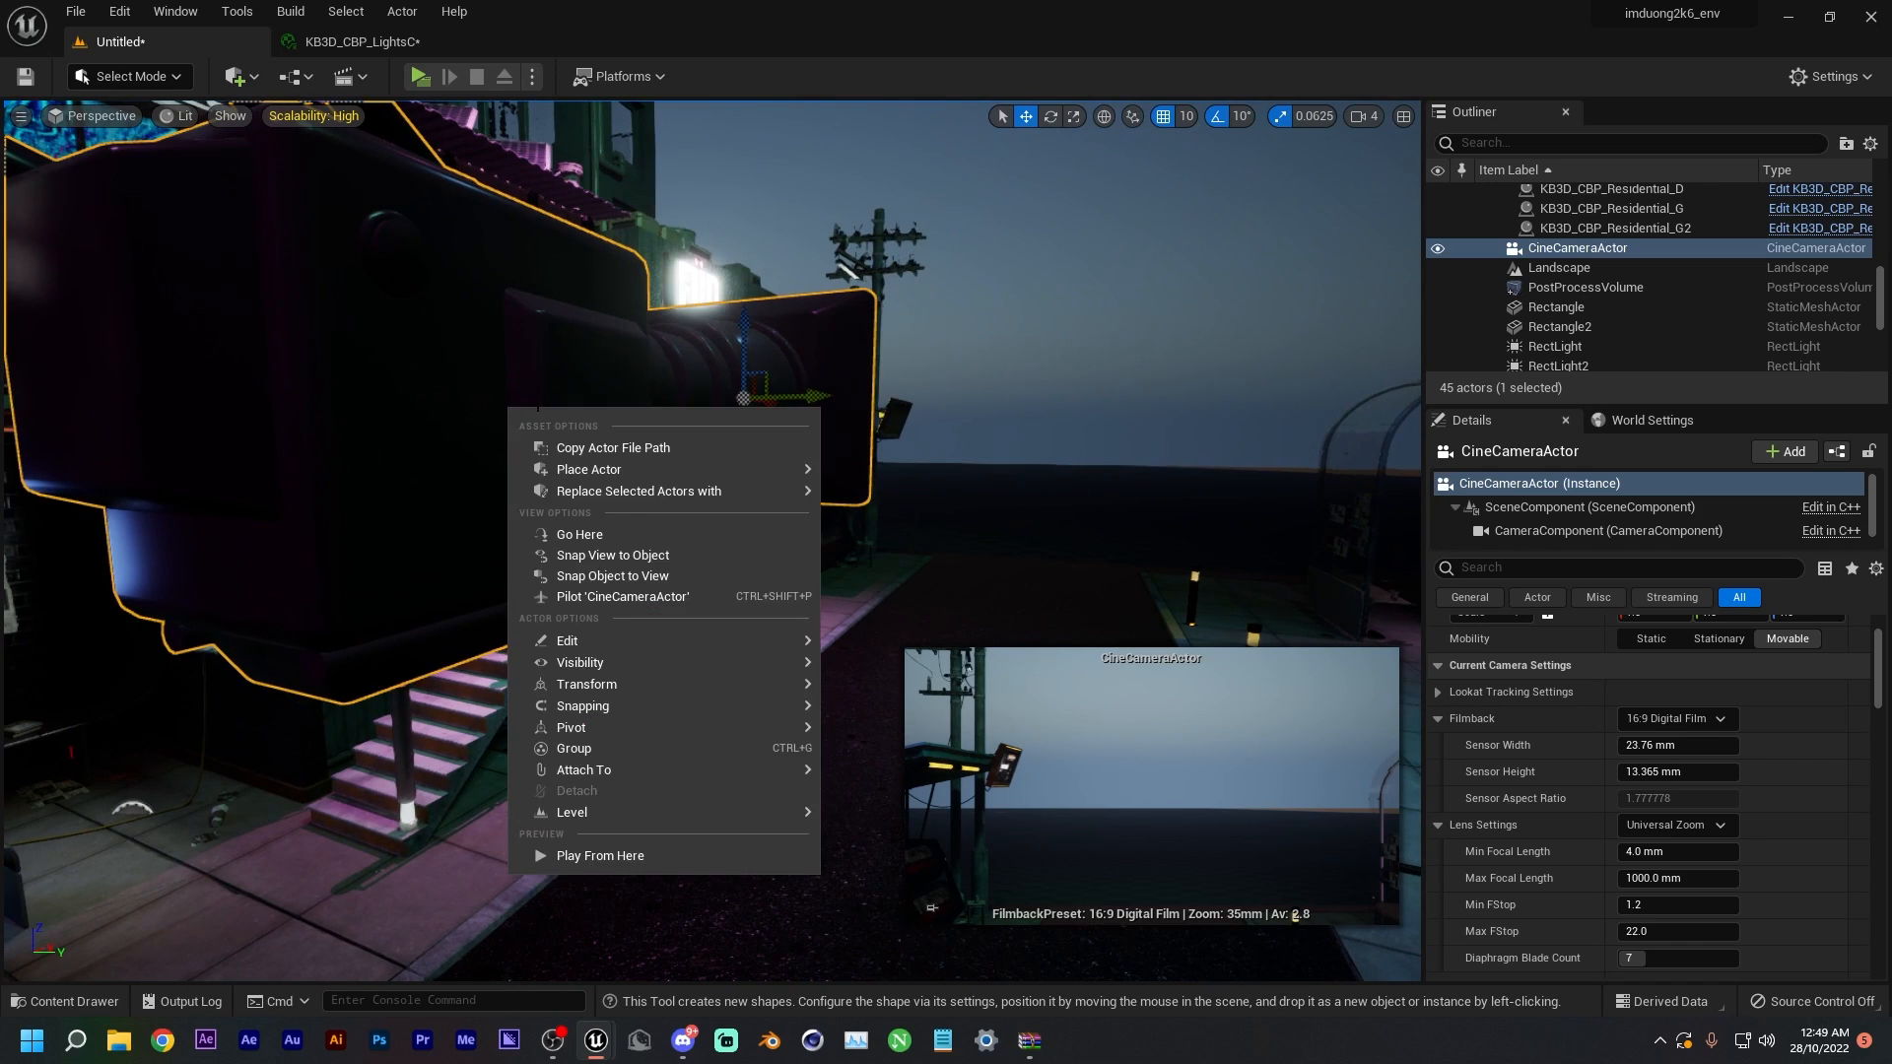
pyautogui.click(618, 575)
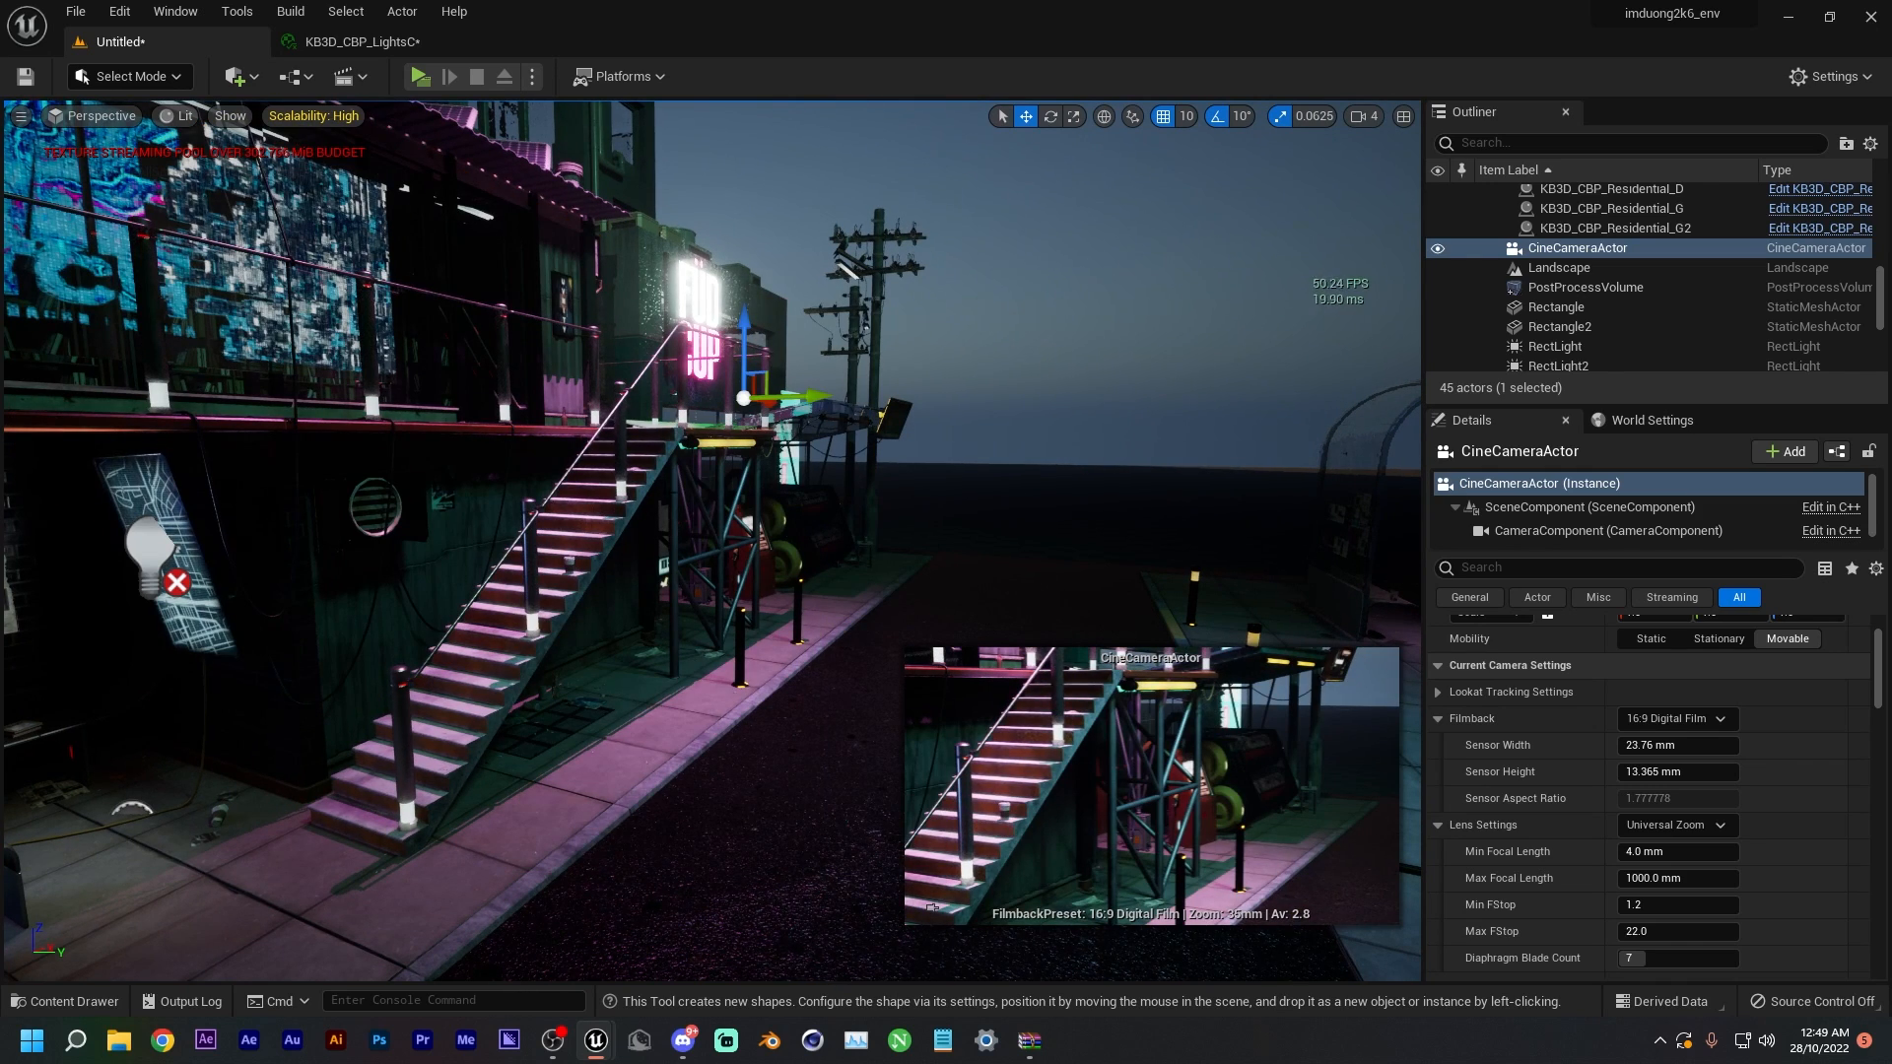
# - Turn toward the neon signs and look through the CineCameraActor to pilot it
pyautogui.moveTo(844, 579); pyautogui.dragTo(345, 567, button='right')
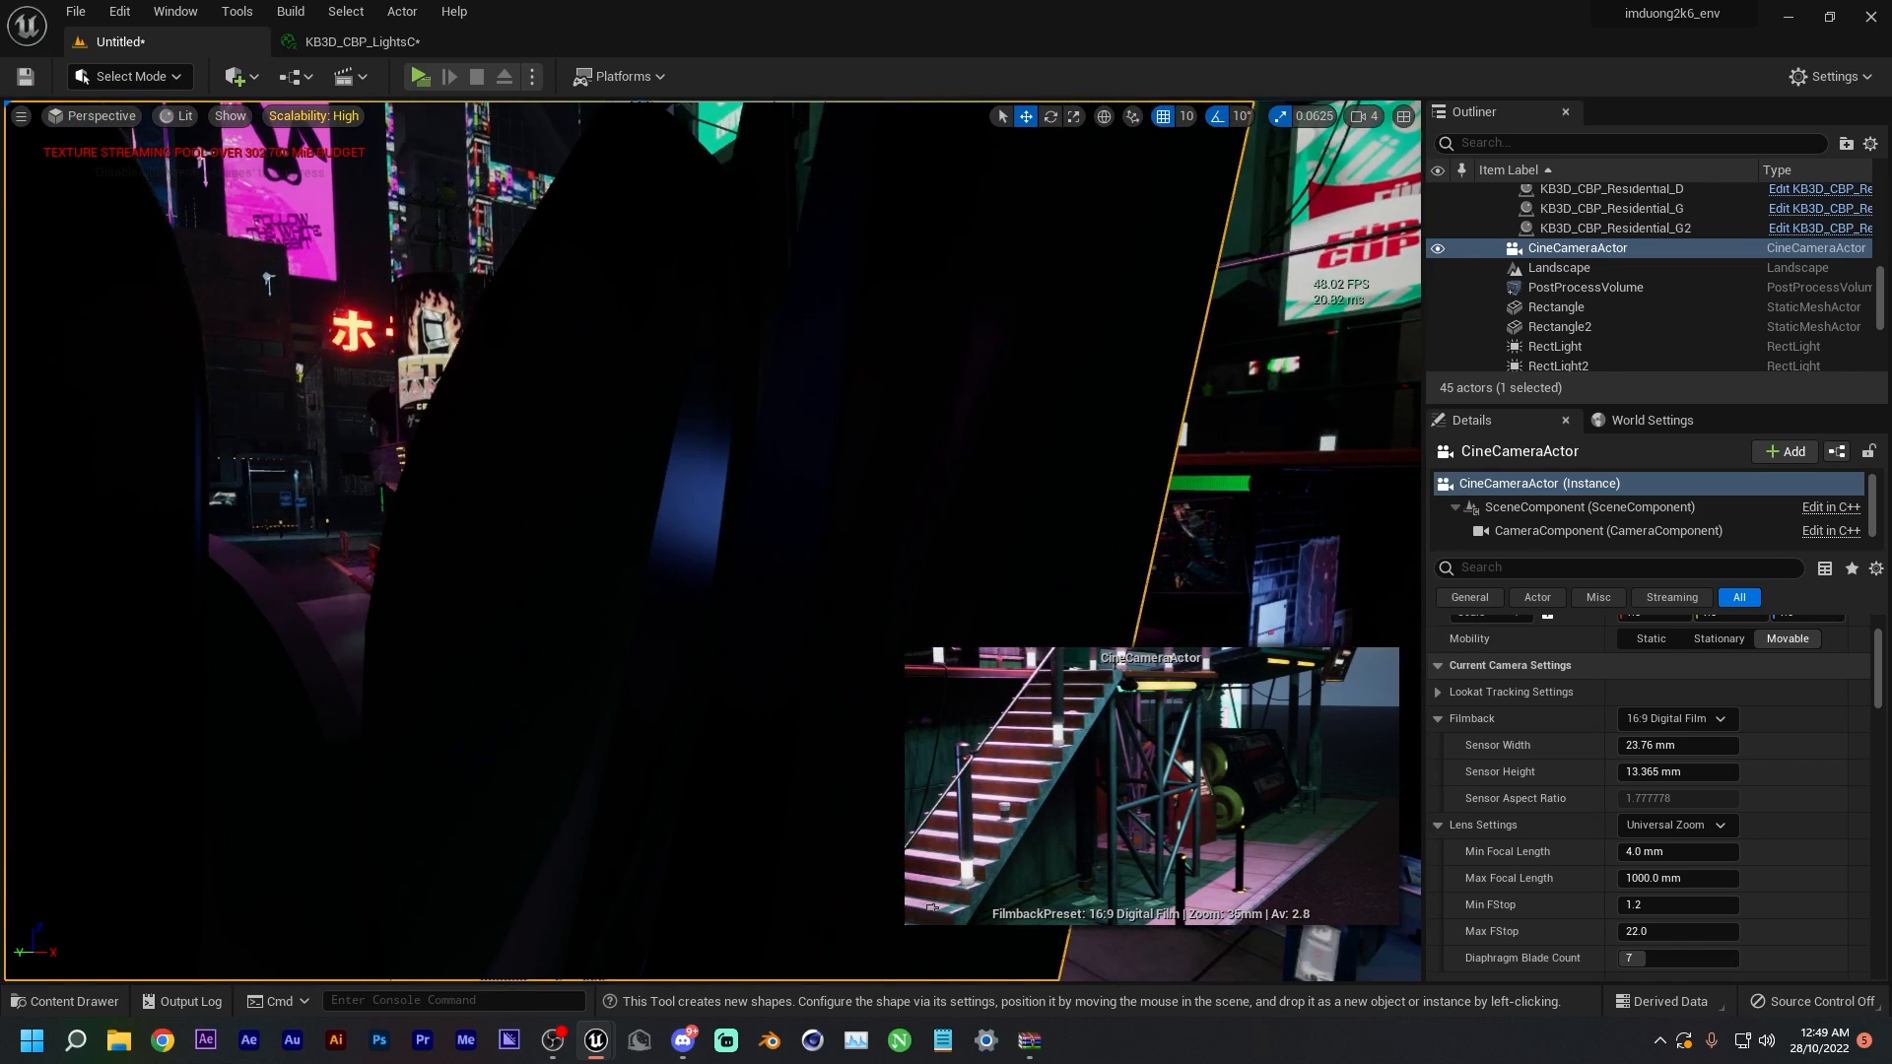
pyautogui.rightClick(736, 469)
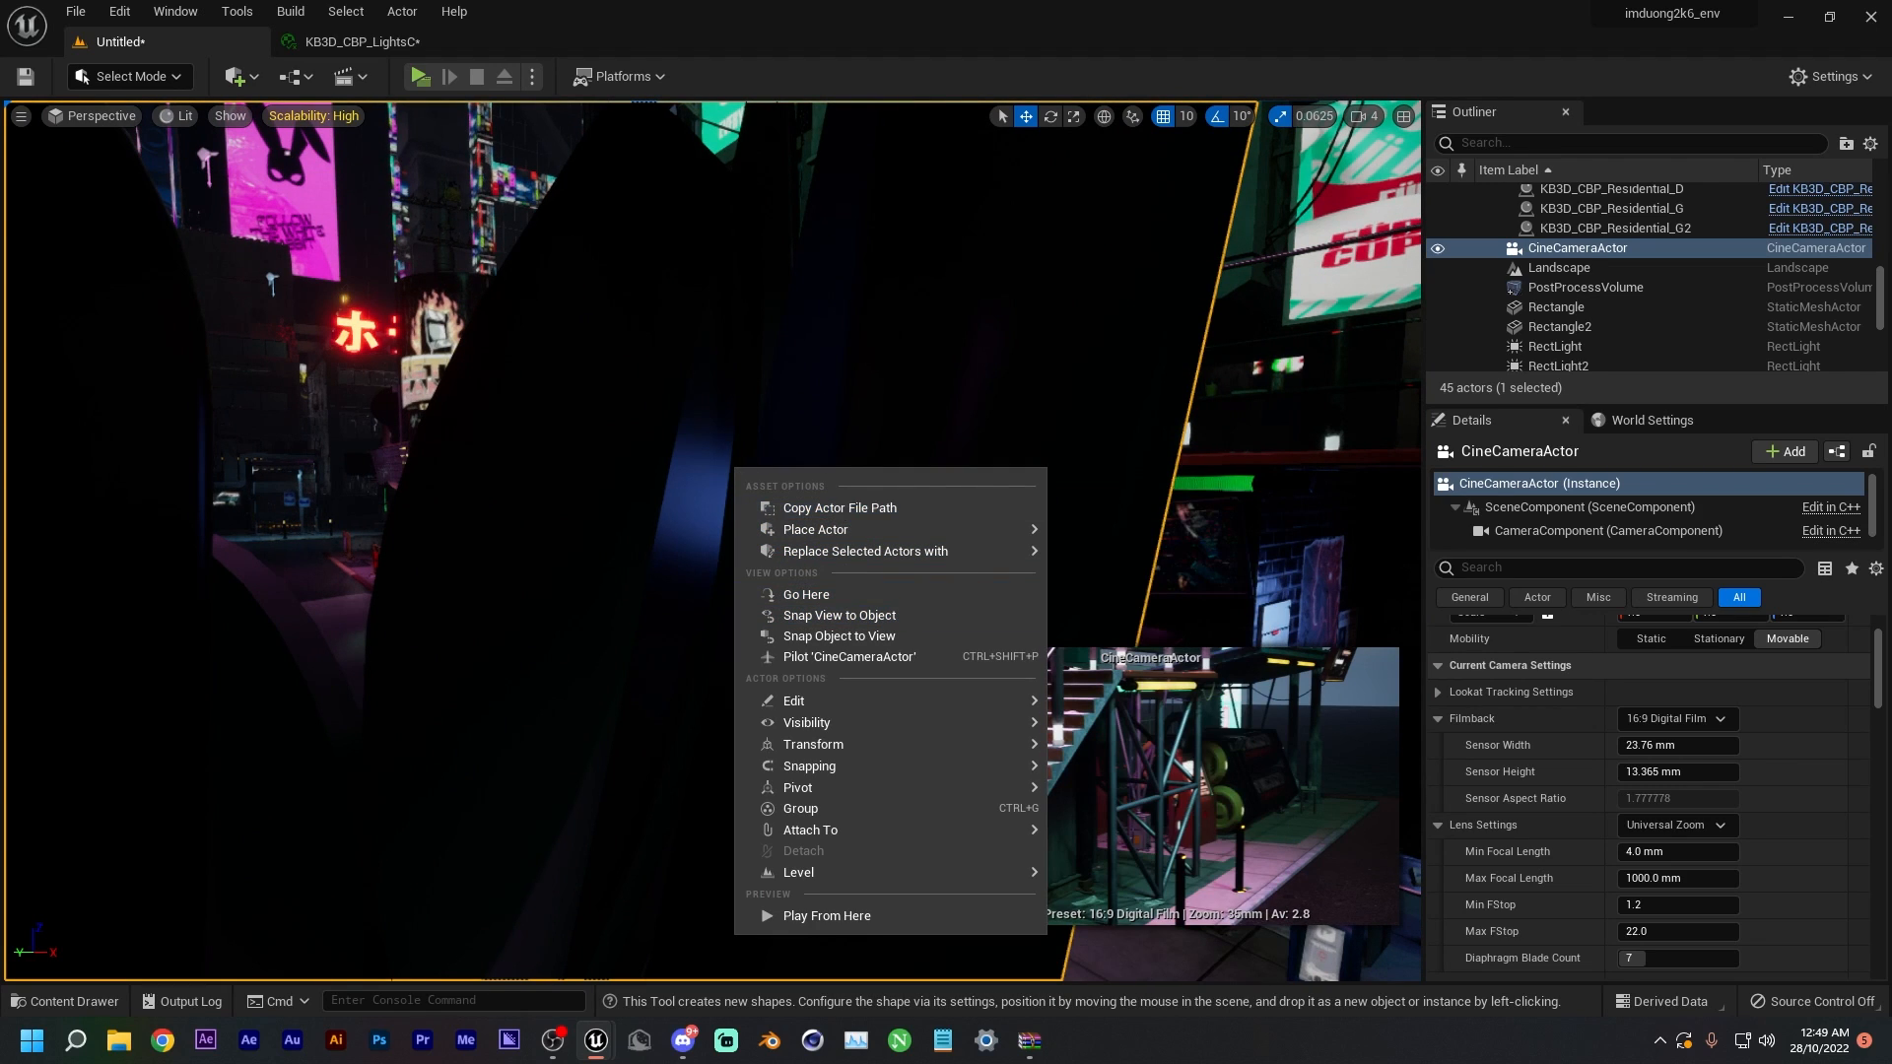
pyautogui.click(103, 117)
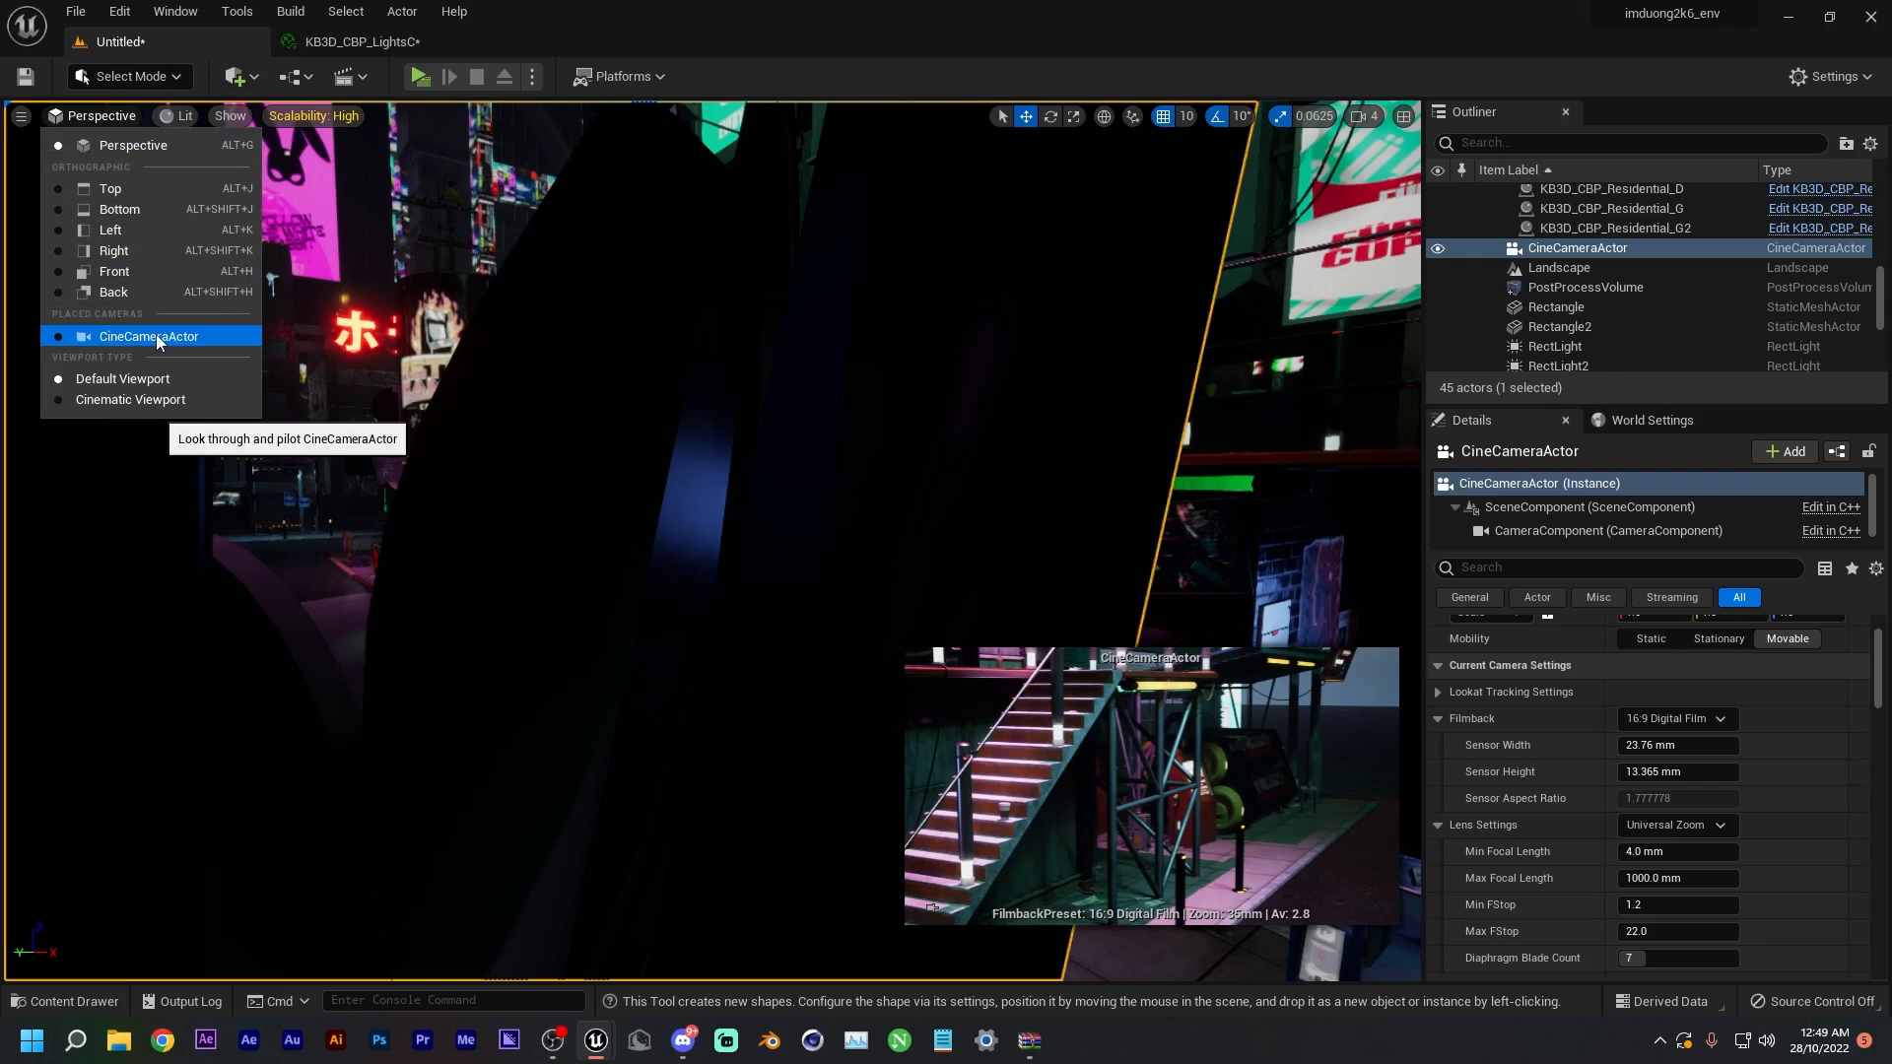
pyautogui.click(156, 334)
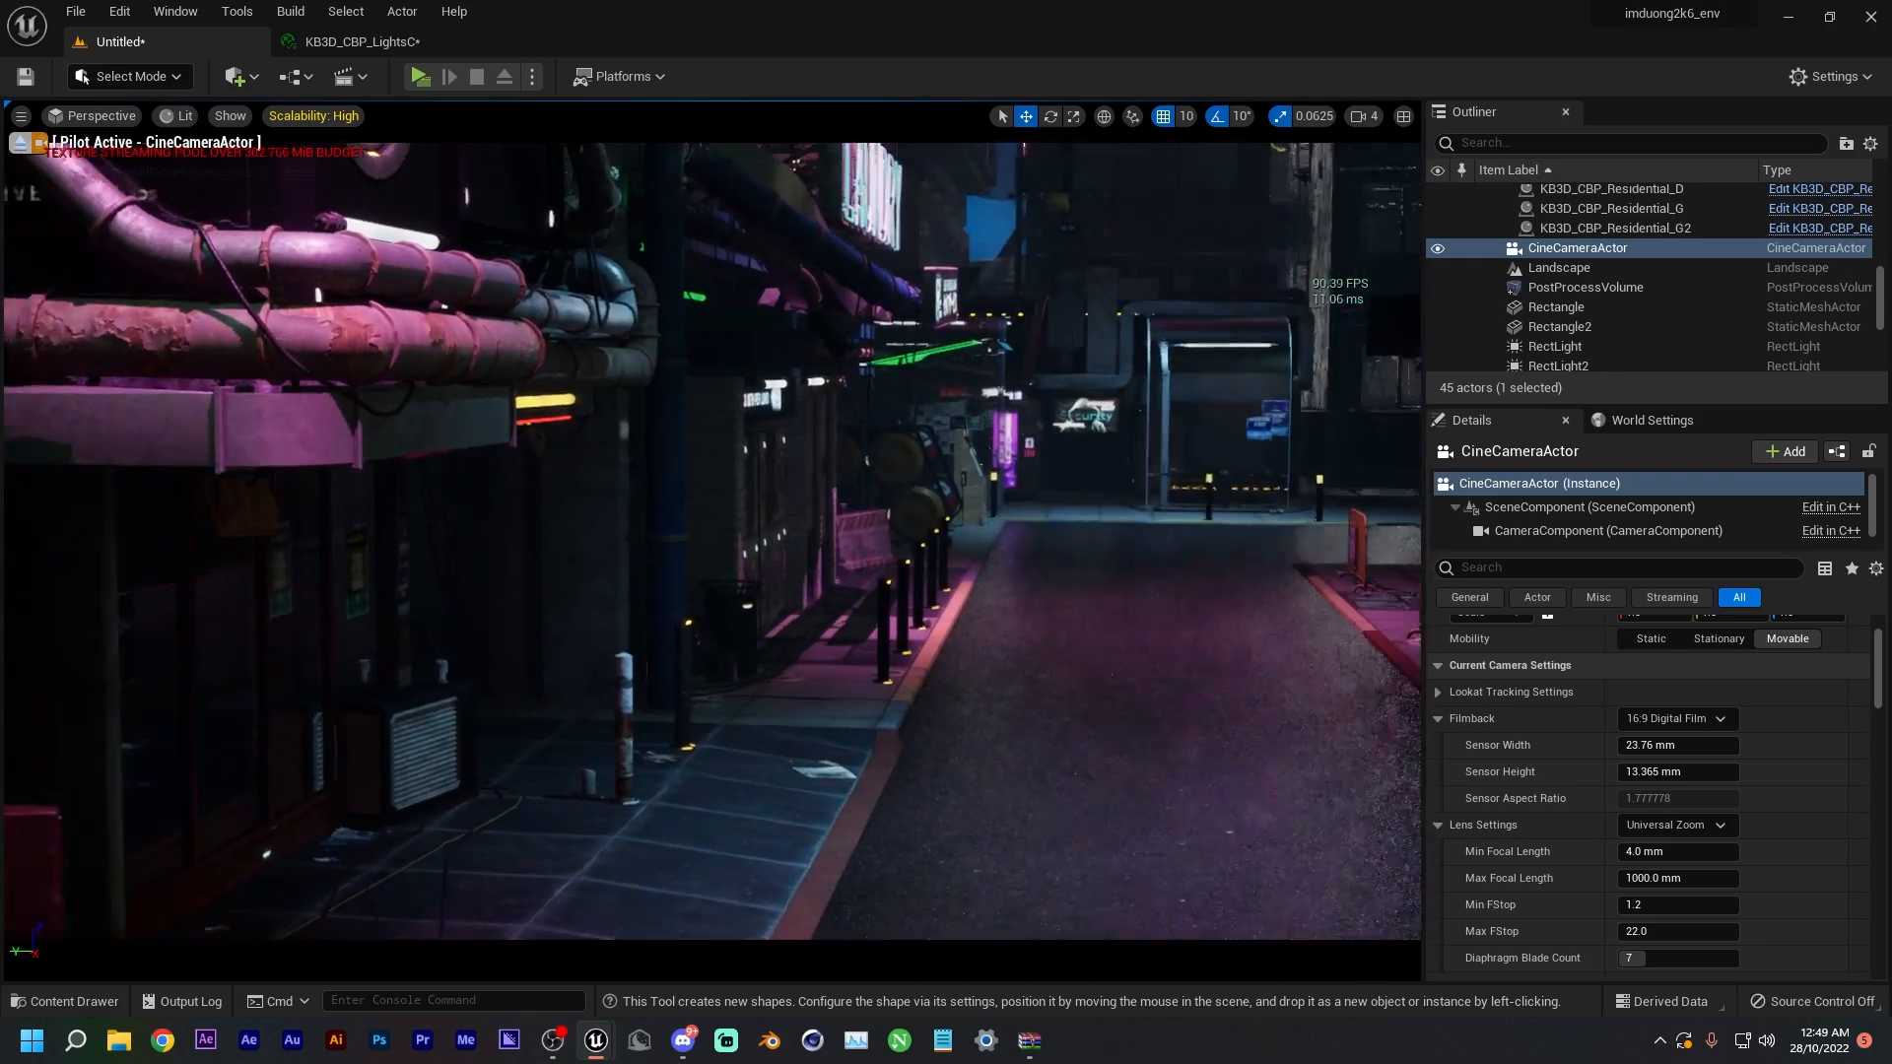
# - Fly the piloted camera to a low street-level shot with the barrier and yellow bollard in front and the Retro Games sign beyond
pyautogui.moveTo(712, 542); pyautogui.dragTo(1034, 501, button='right')
pyautogui.press('w')
pyautogui.press('w')
pyautogui.press('w')
pyautogui.press('w')
pyautogui.press('w')
pyautogui.press('a')
pyautogui.press('q')
pyautogui.moveTo(749, 370); pyautogui.dragTo(752, 423, button='right')
pyautogui.press('q')
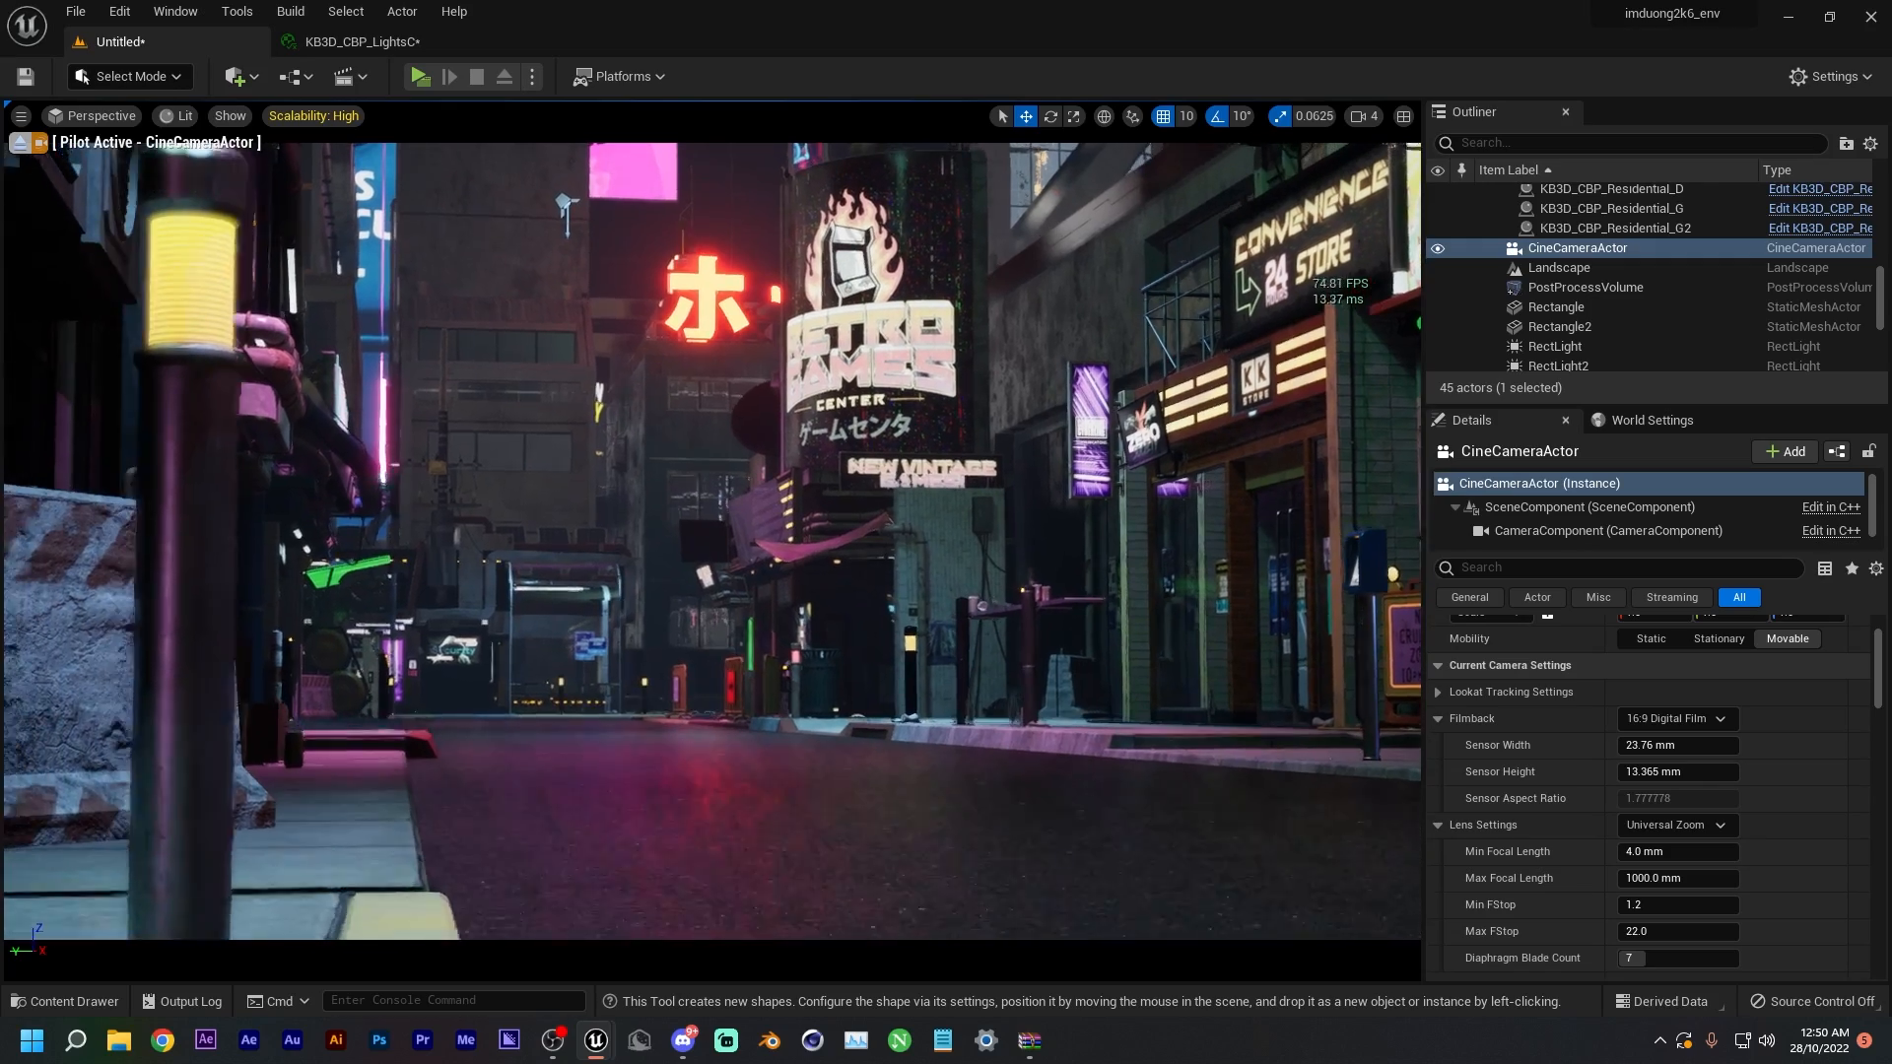
pyautogui.press('s')
pyautogui.press('a')
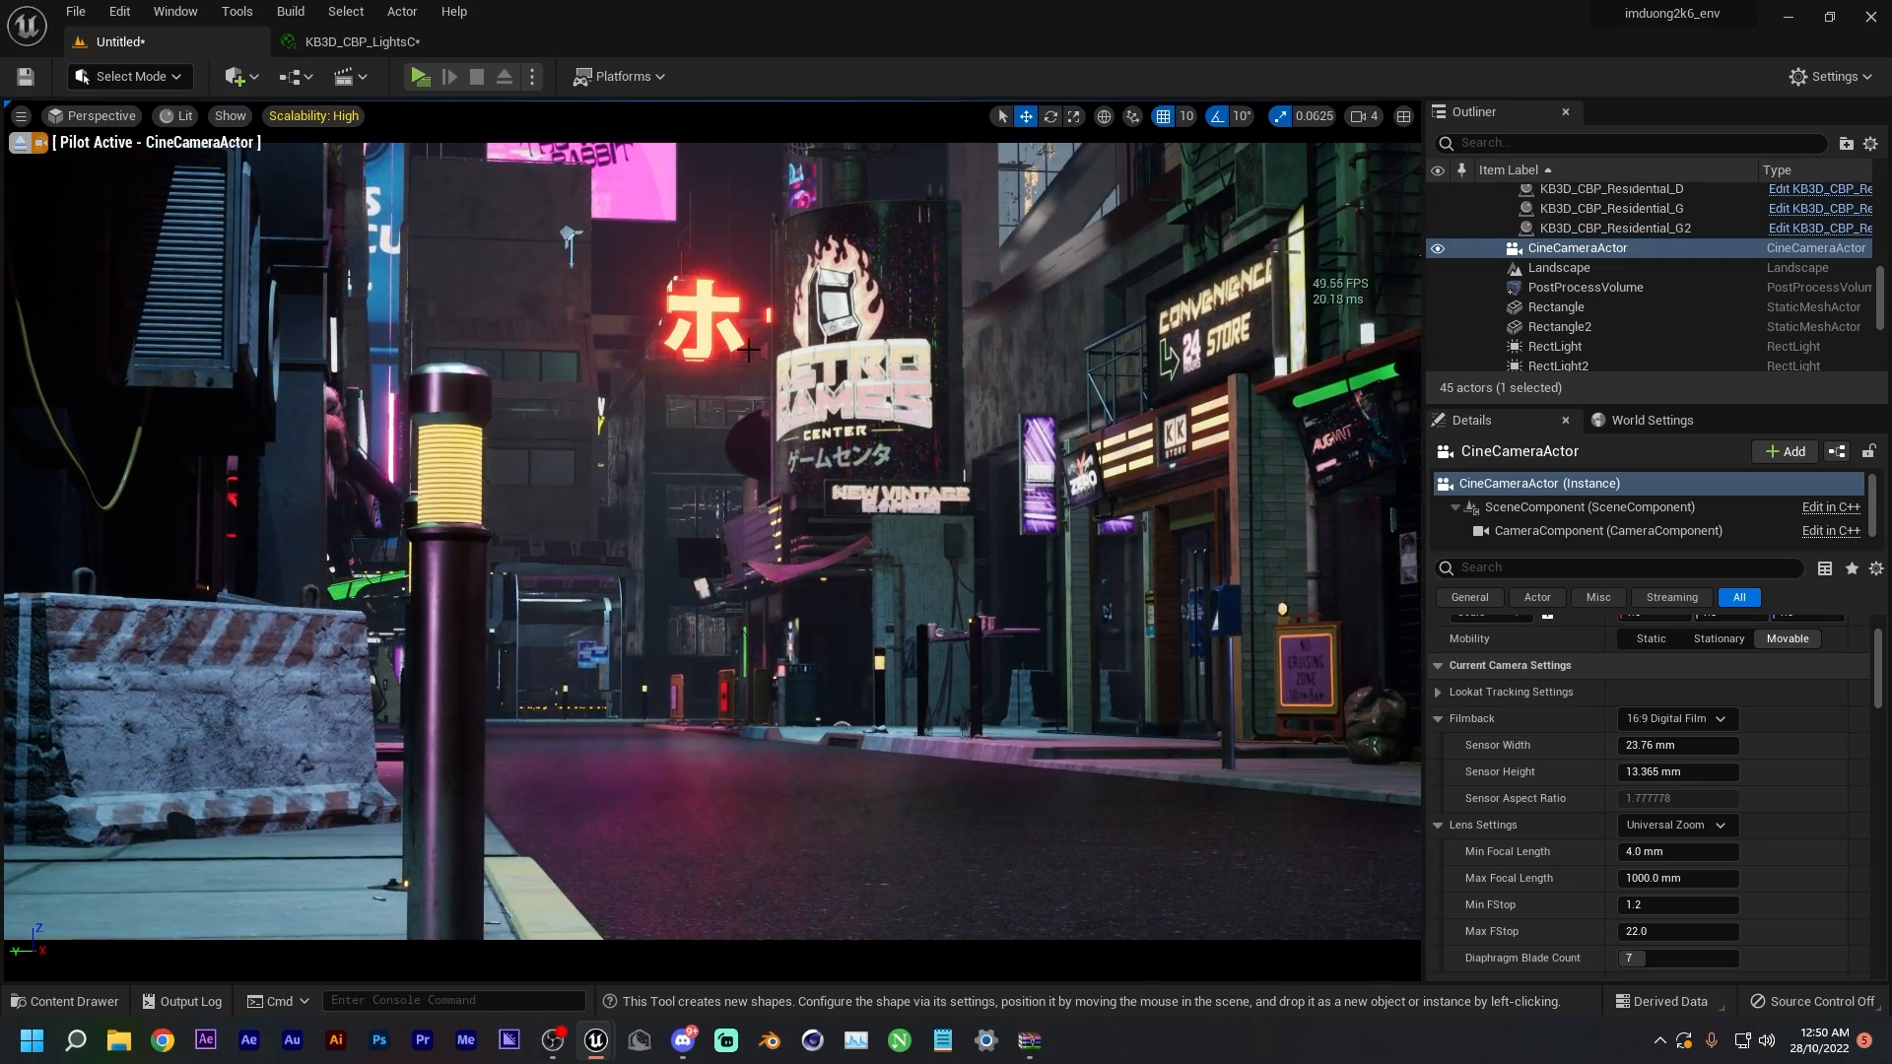
pyautogui.moveTo(749, 350)
pyautogui.mouseDown(button='right')
pyautogui.moveTo(761, 108)
pyautogui.moveTo(766, 349)
pyautogui.mouseUp(button='right')
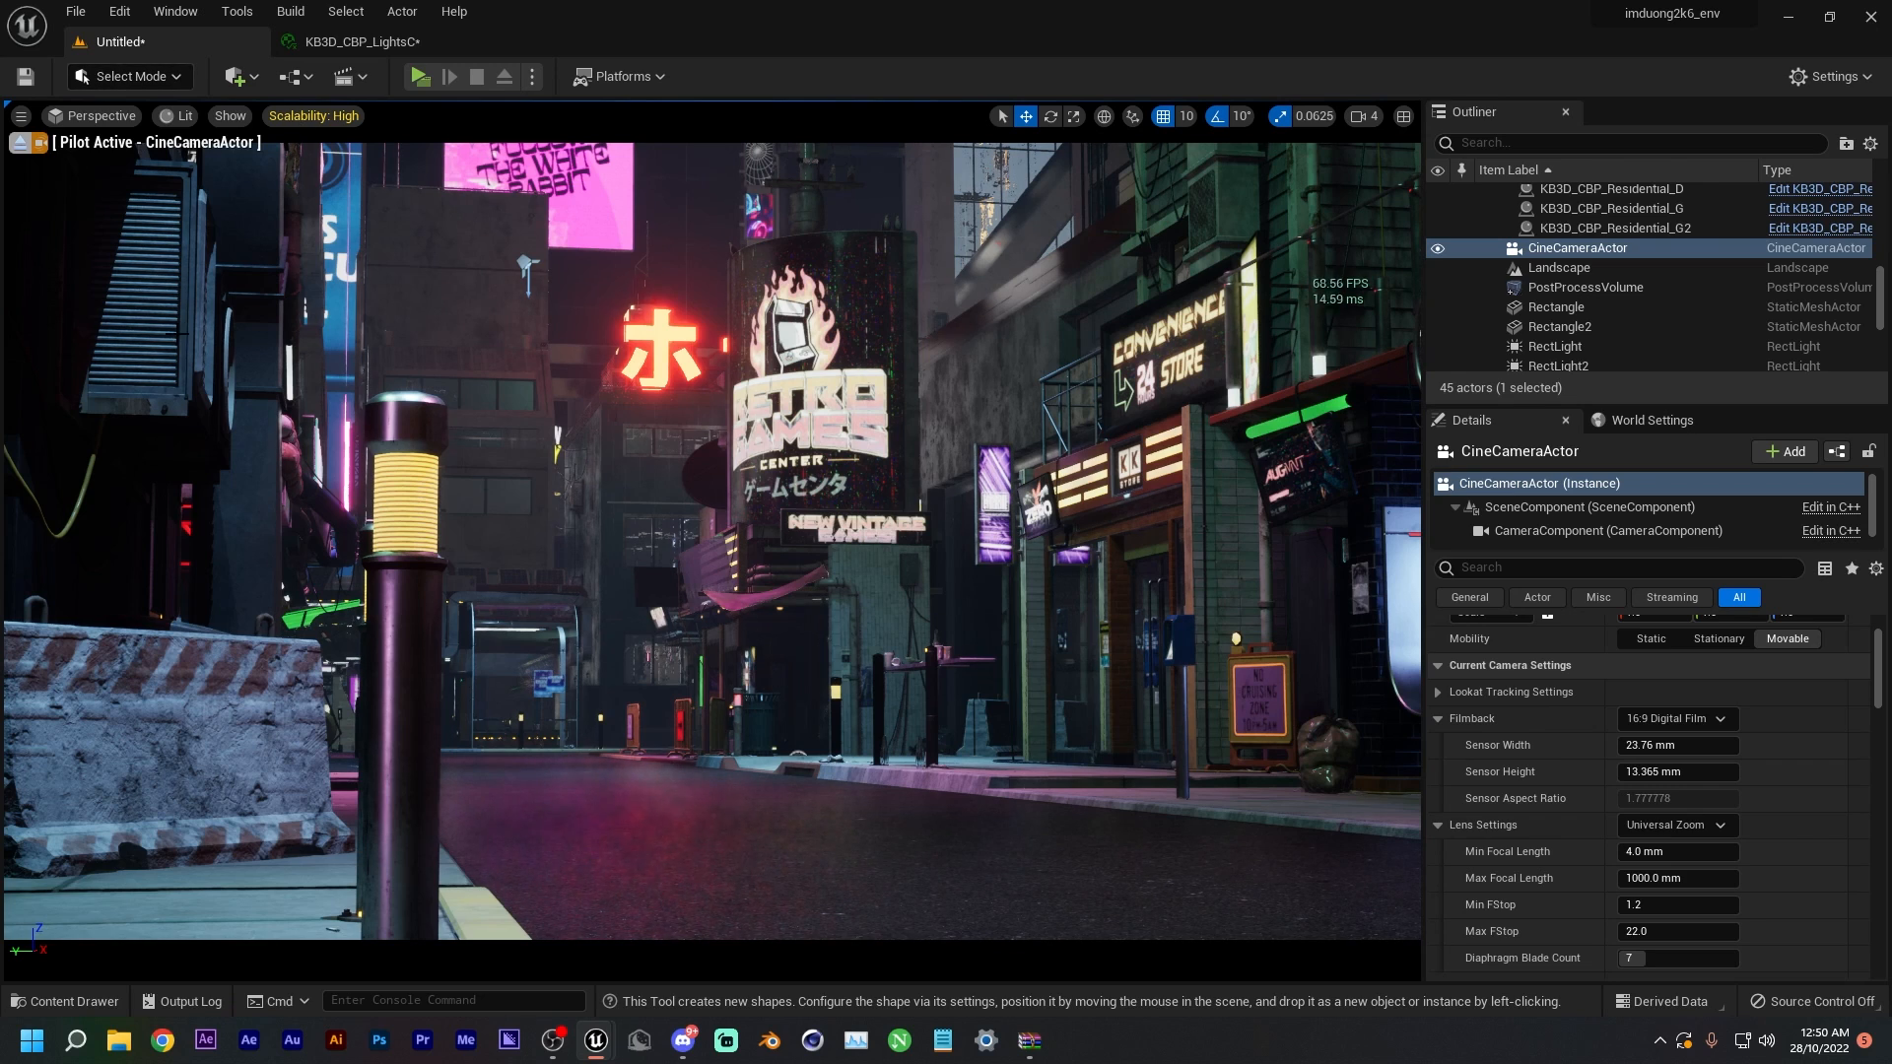
# - Set the camera's Filmback to 16:9 DSLR, then try a different Sensor Width and undo it
pyautogui.click(1666, 720)
pyautogui.click(1651, 797)
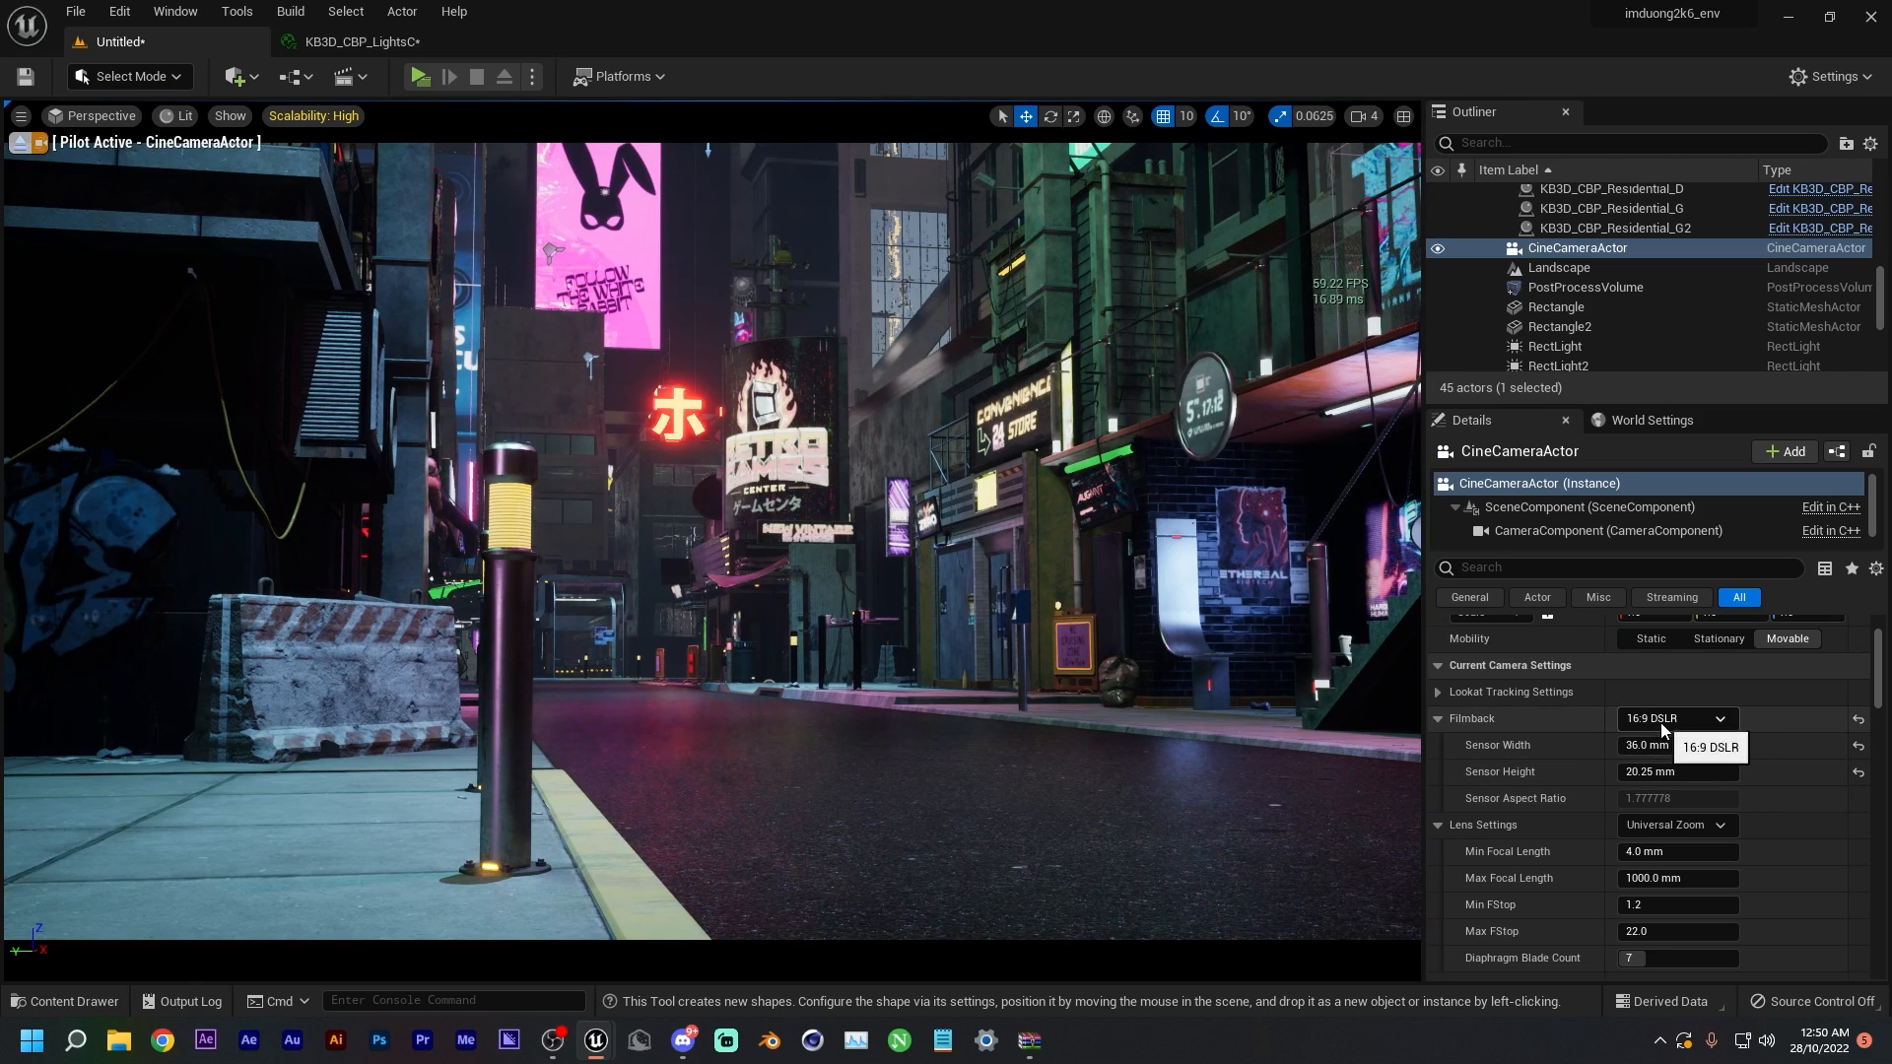
pyautogui.moveTo(1641, 742)
pyautogui.mouseDown()
pyautogui.moveTo(1873, 742)
pyautogui.moveTo(1665, 742)
pyautogui.mouseUp()
pyautogui.hotkey('ctrl', 'z')
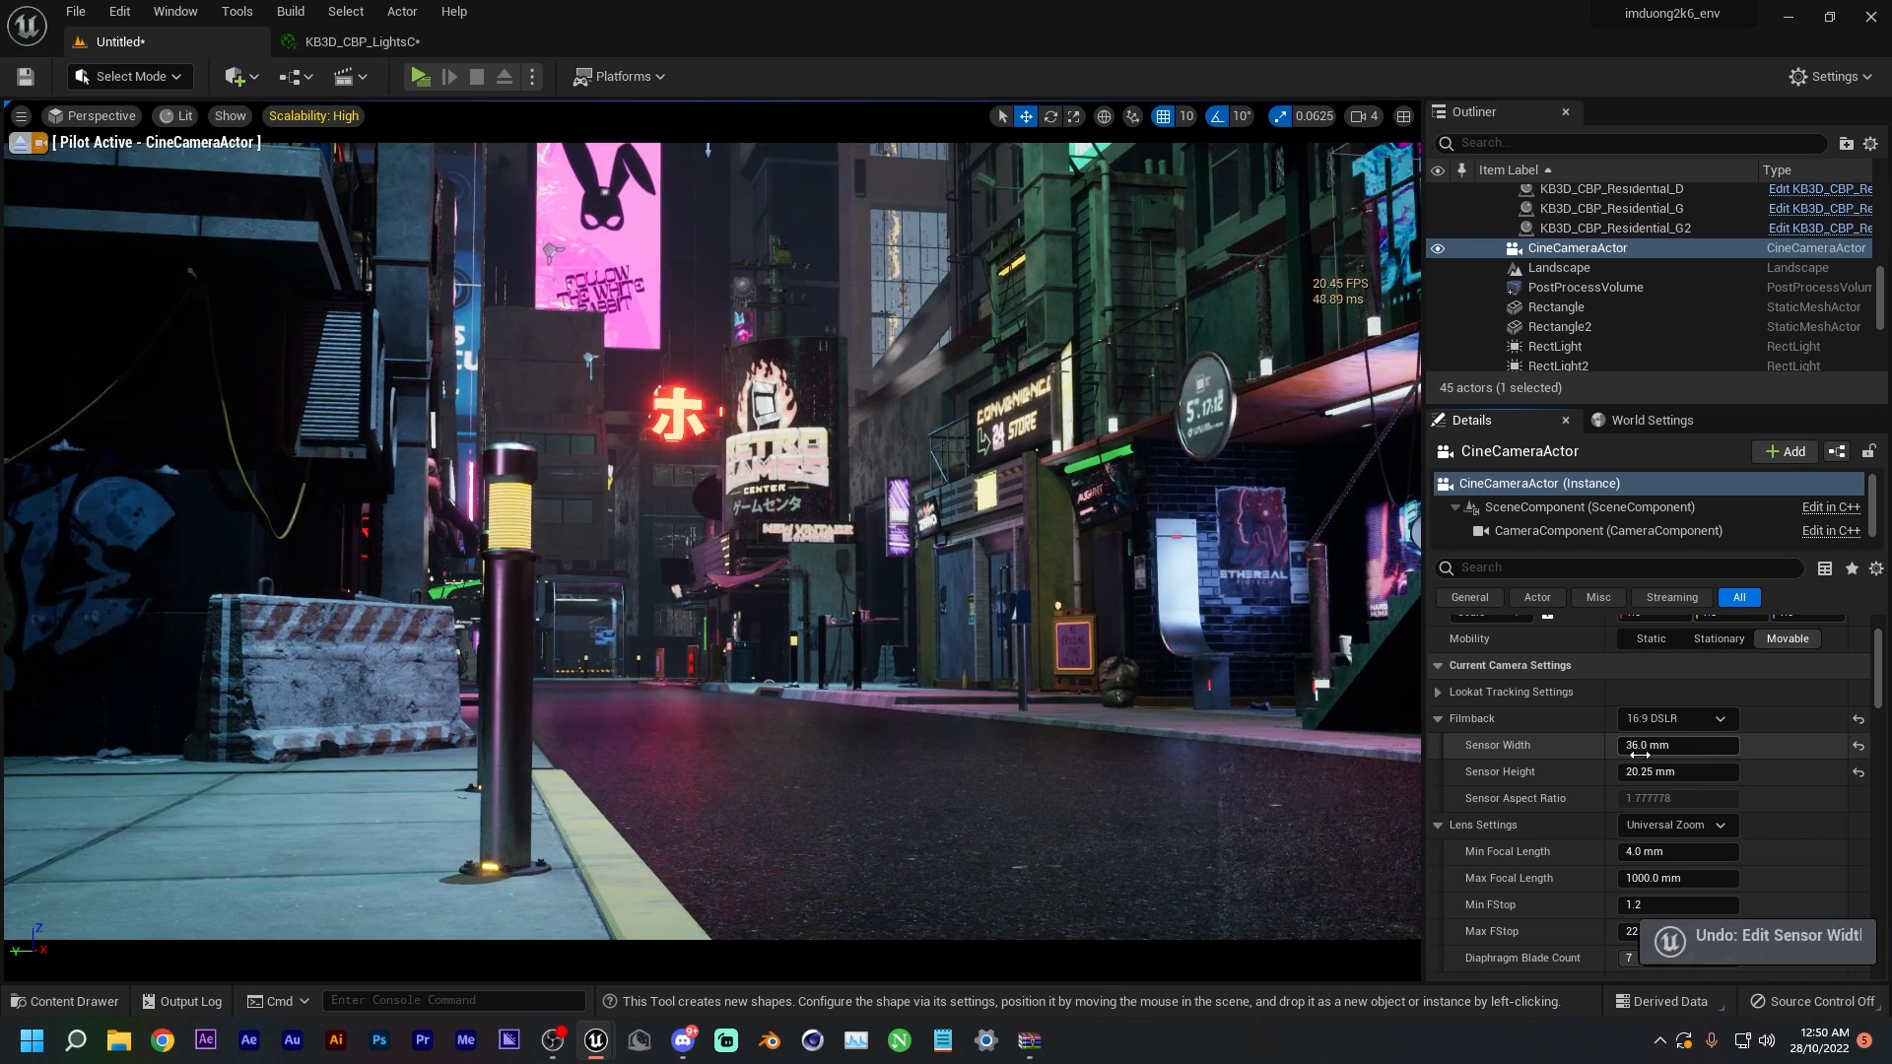
# - Try the 50mm Prime f/1.8, 105mm Prime f/2 and 12mm Prime f/2.8 lens presets on the camera
pyautogui.scroll(-1, 1563, 749)
pyautogui.scroll(-3, 1563, 749)
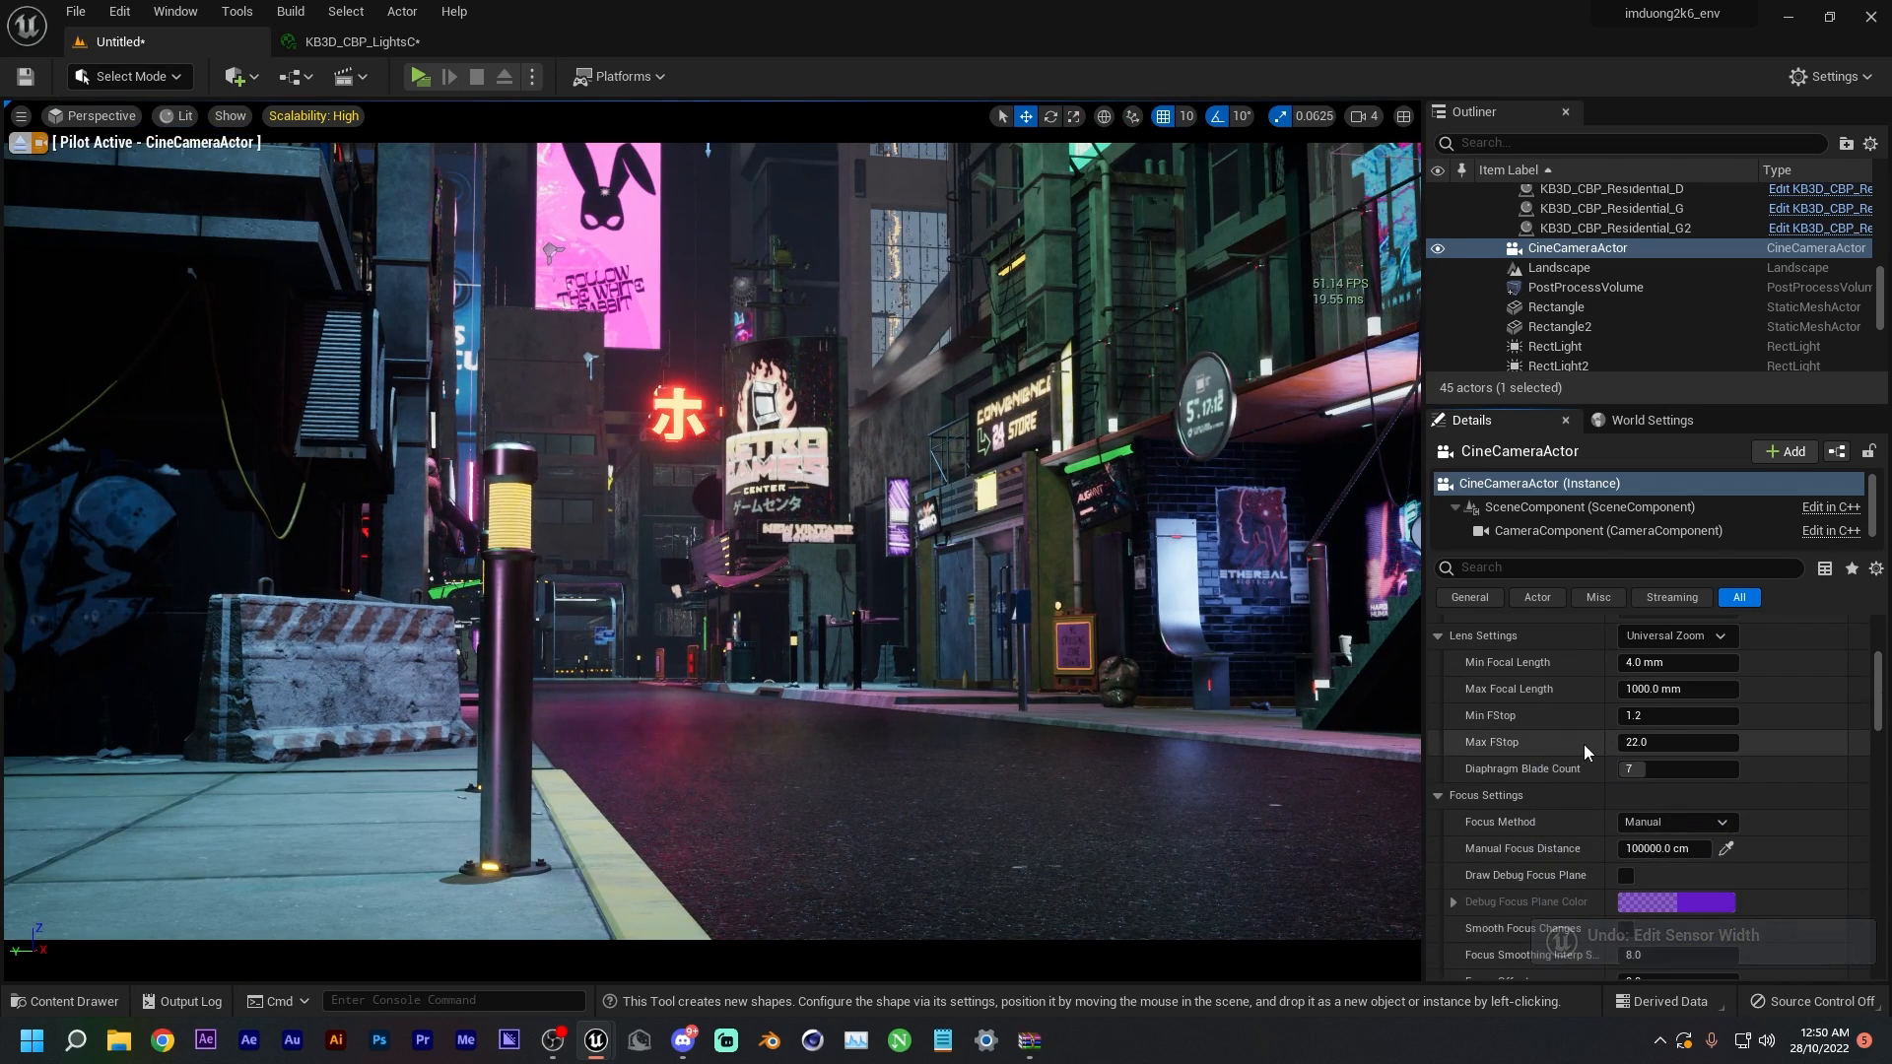
pyautogui.click(1665, 671)
pyautogui.click(1675, 743)
pyautogui.click(1672, 672)
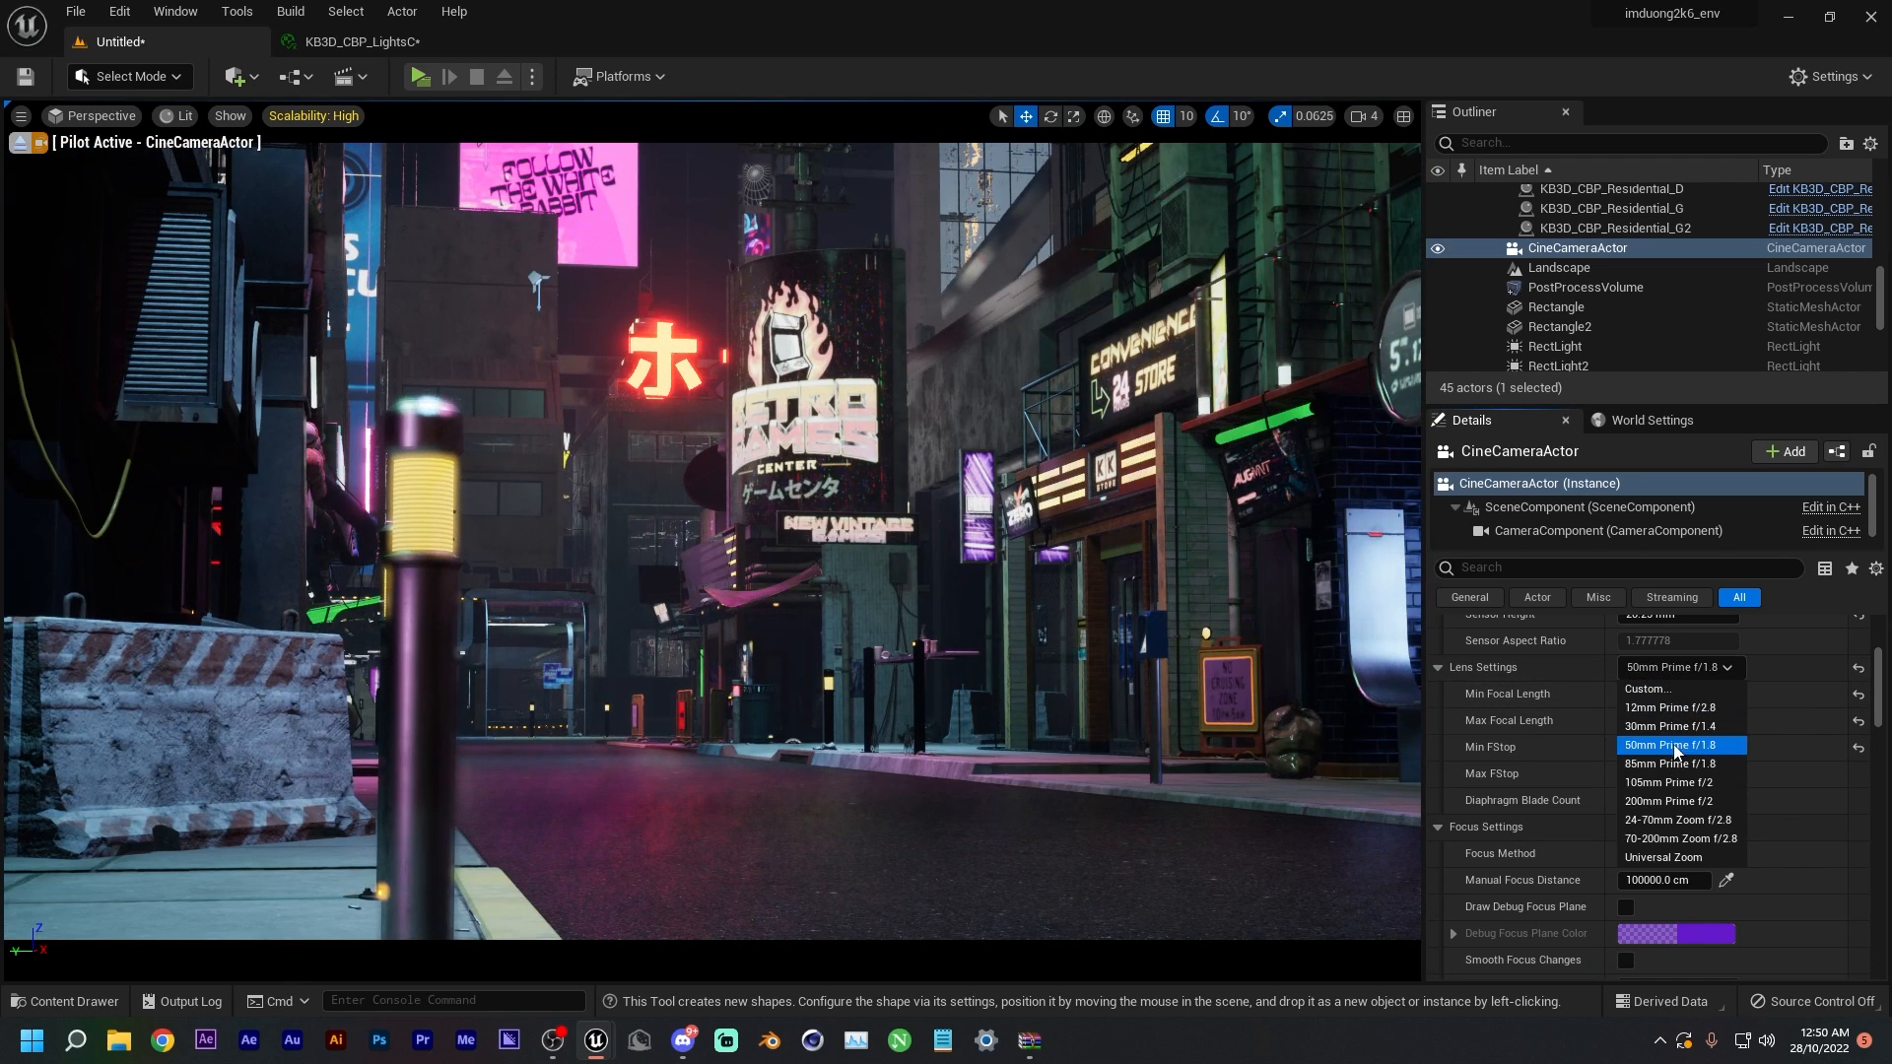
pyautogui.click(1676, 778)
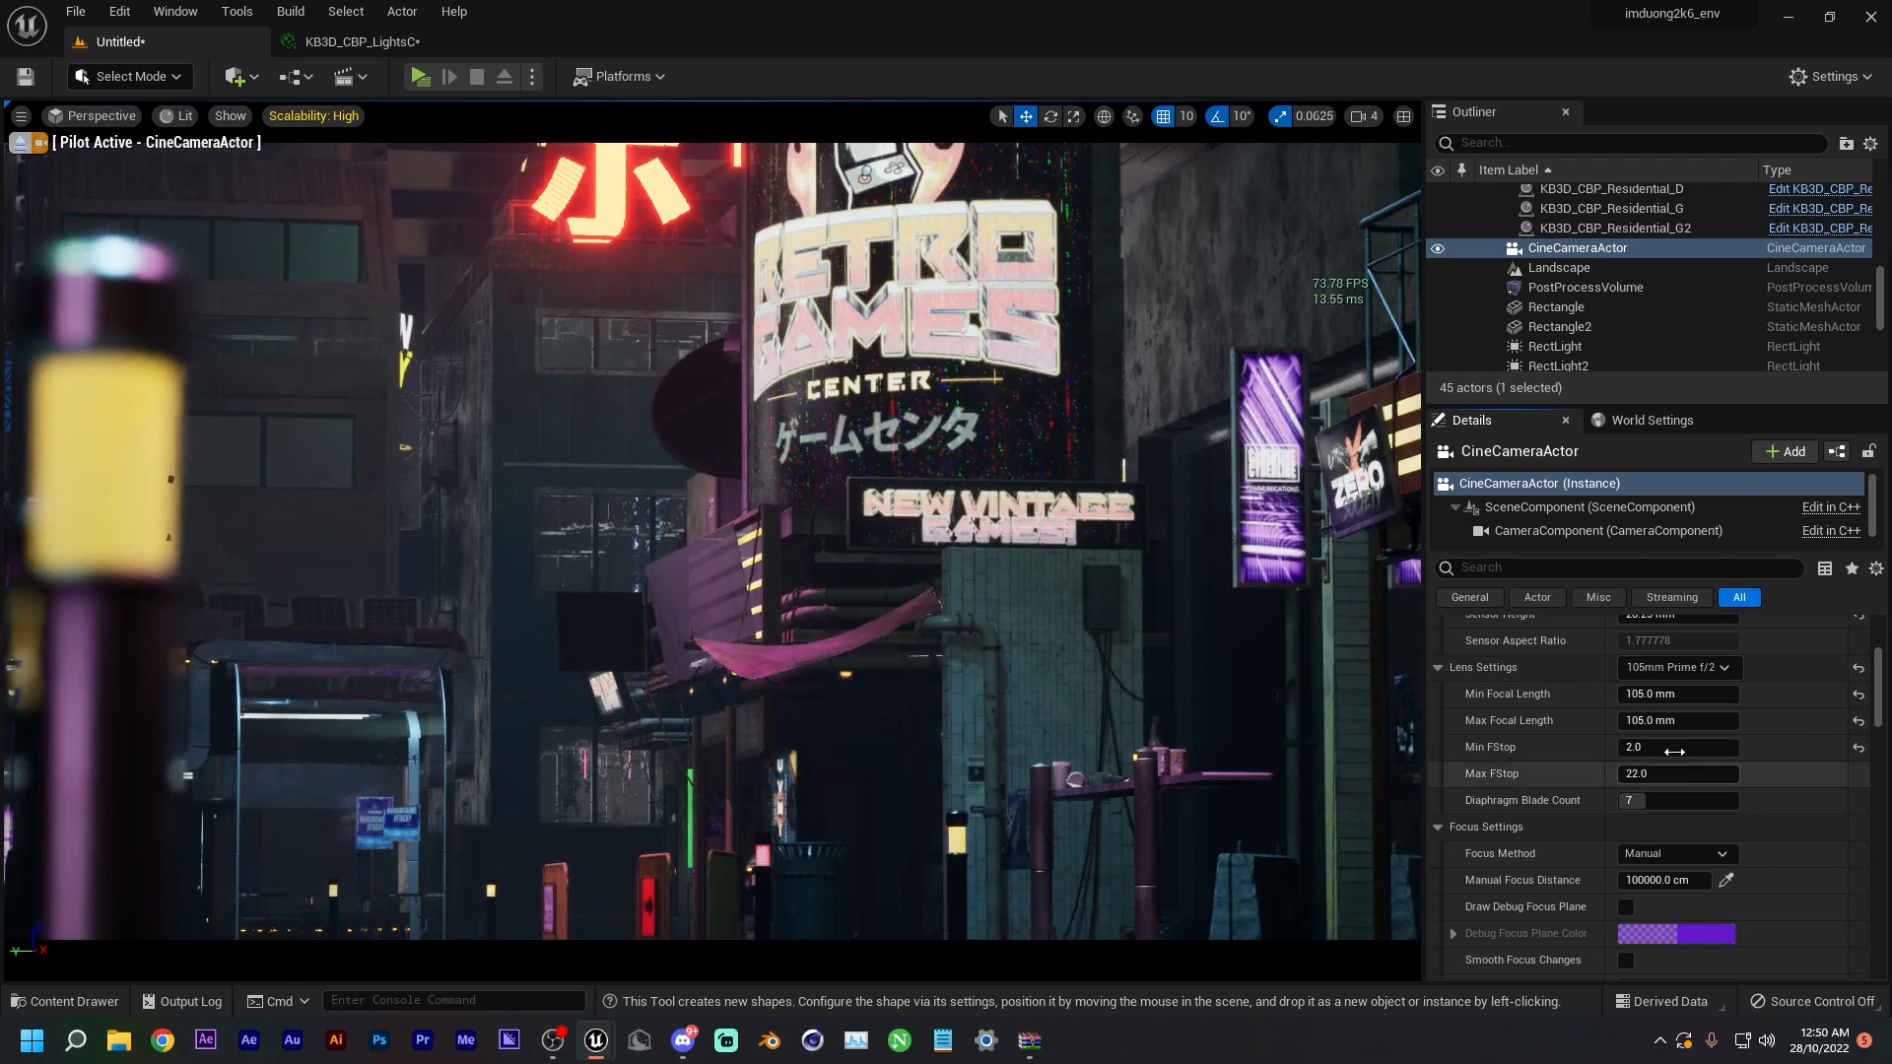
pyautogui.click(1670, 671)
pyautogui.click(1670, 707)
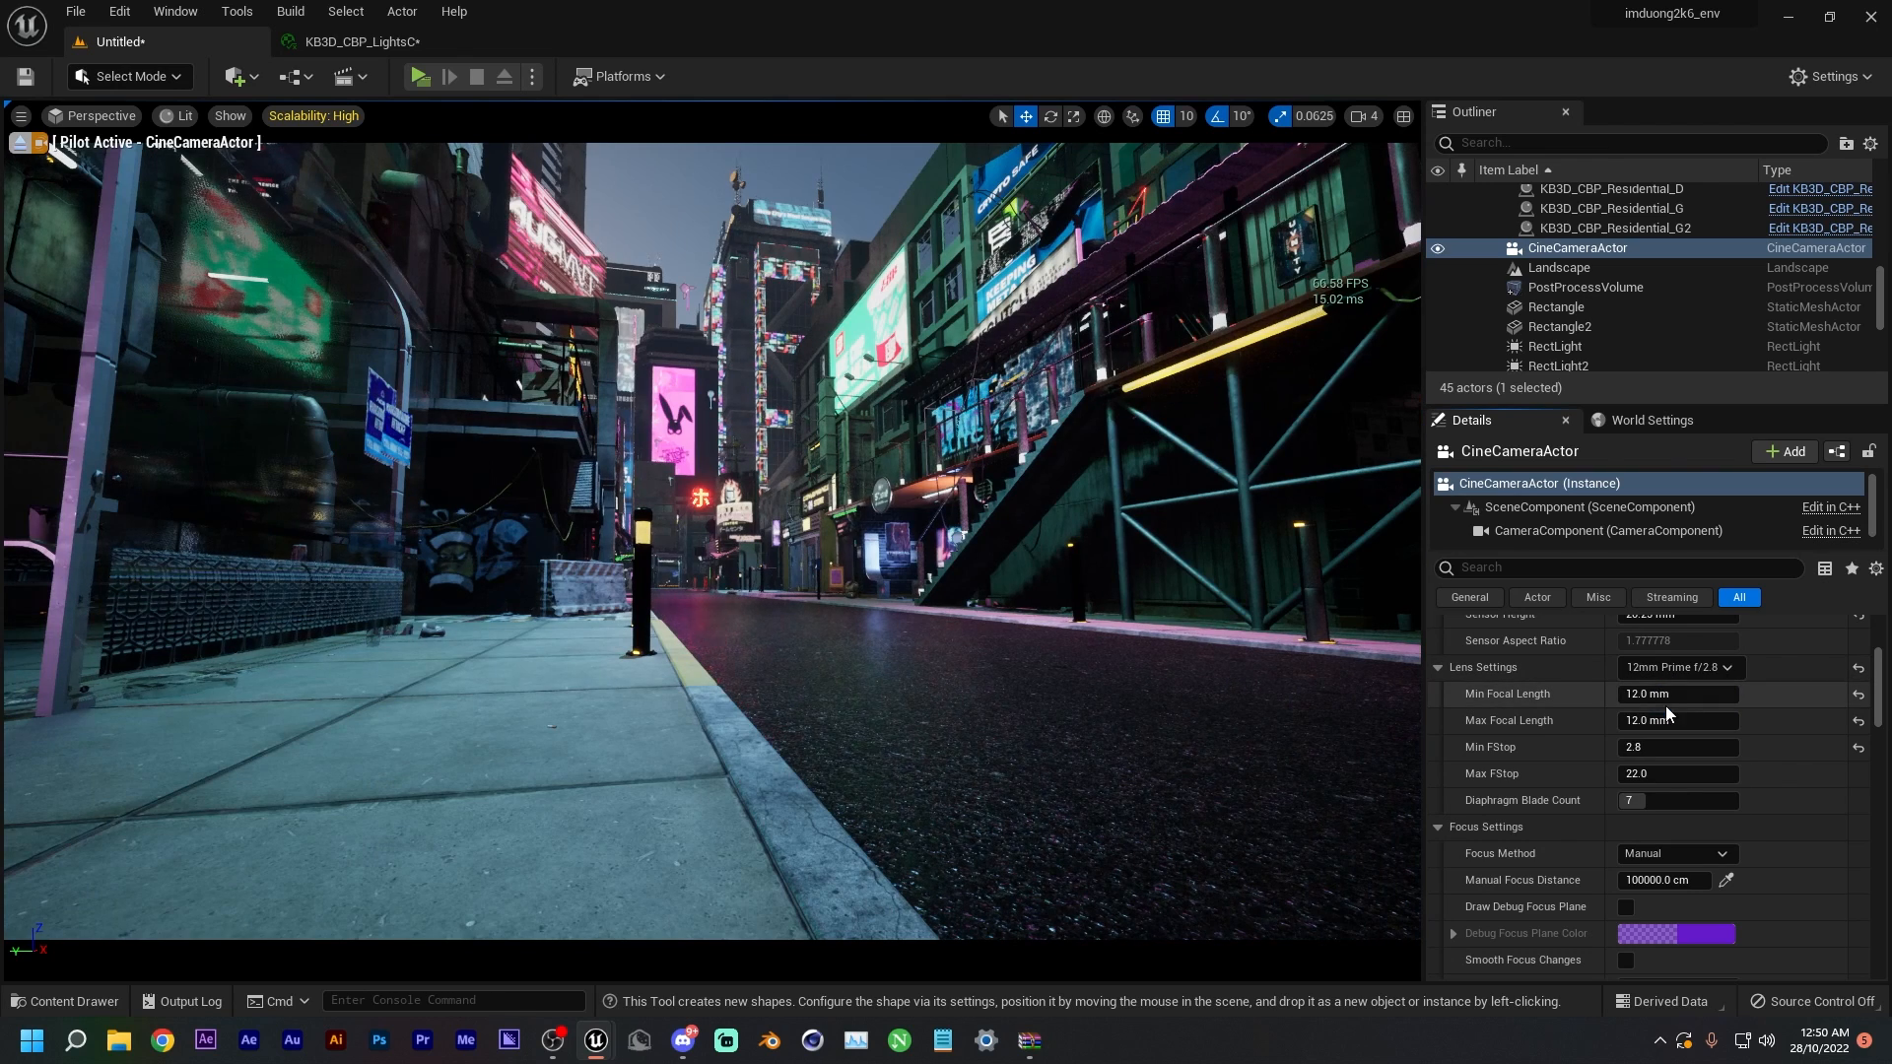
# - Set the camera's lens to 30mm Prime f/1.4 and tilt the shot up toward the billboards
pyautogui.click(1665, 672)
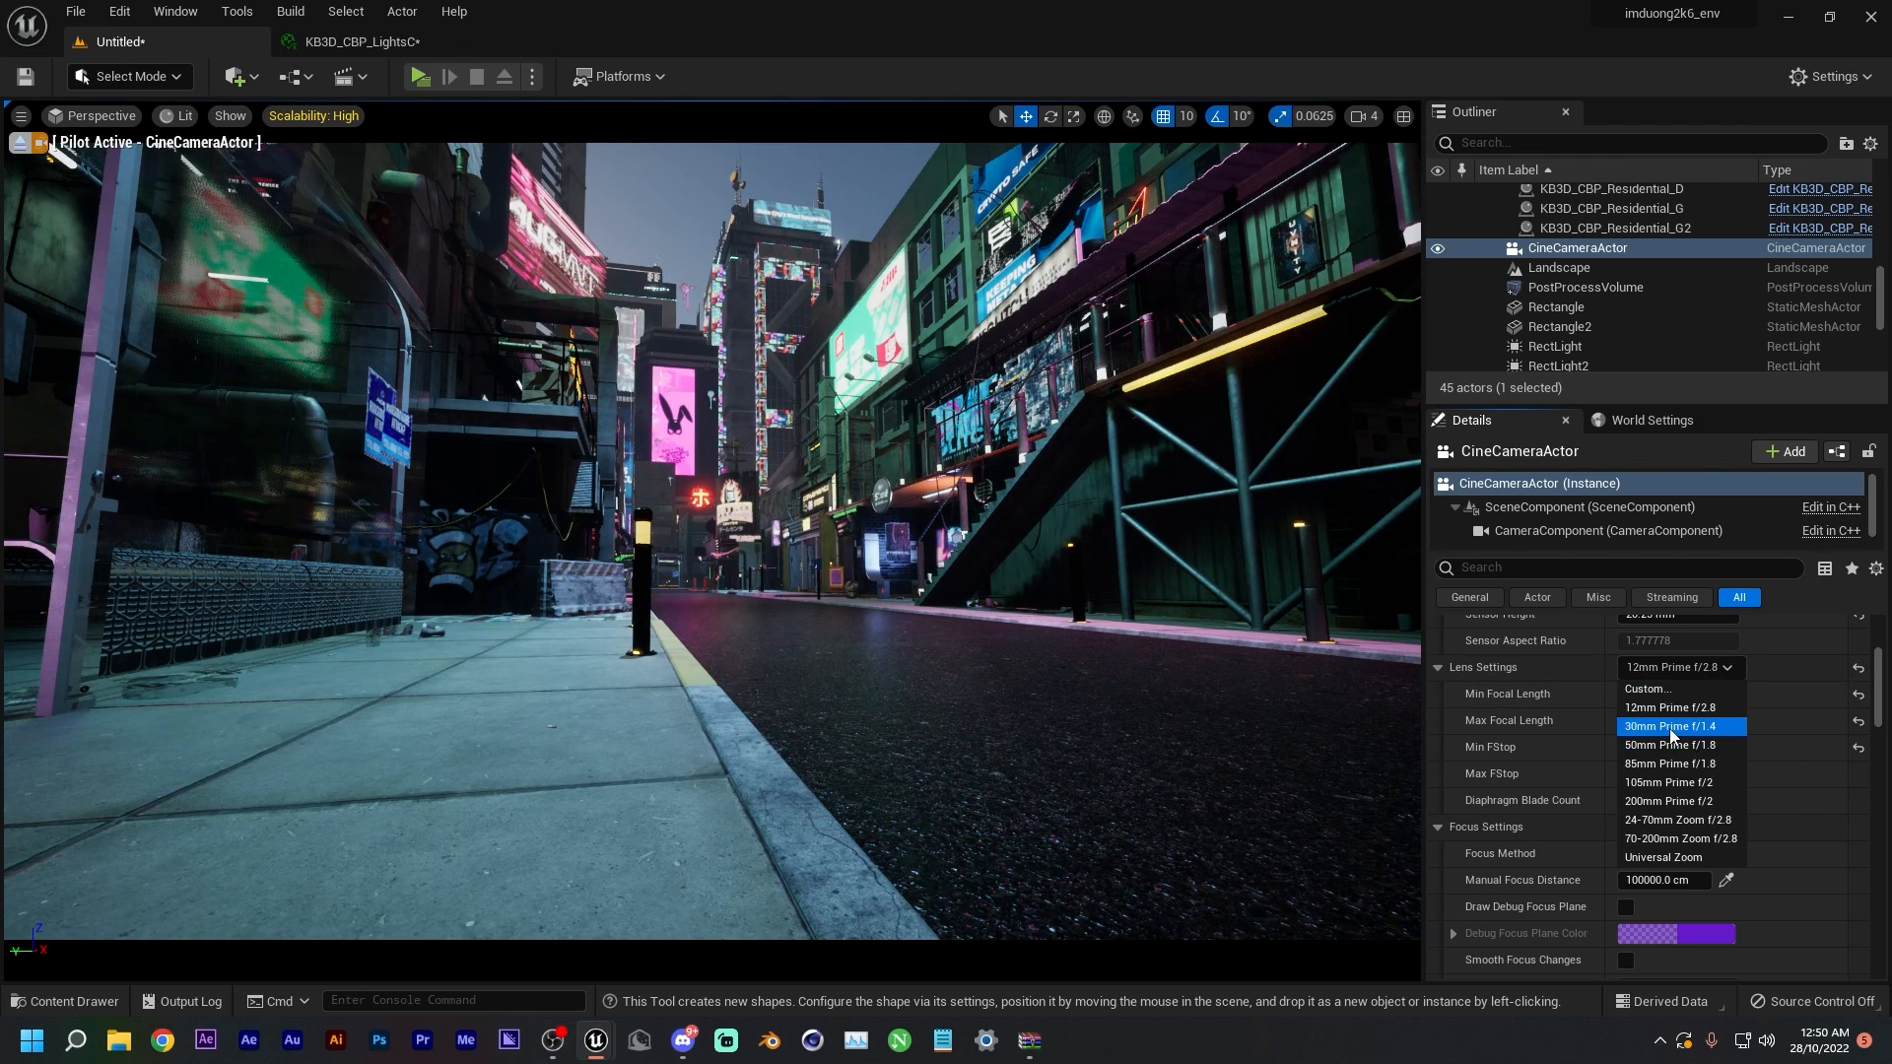
pyautogui.click(1670, 730)
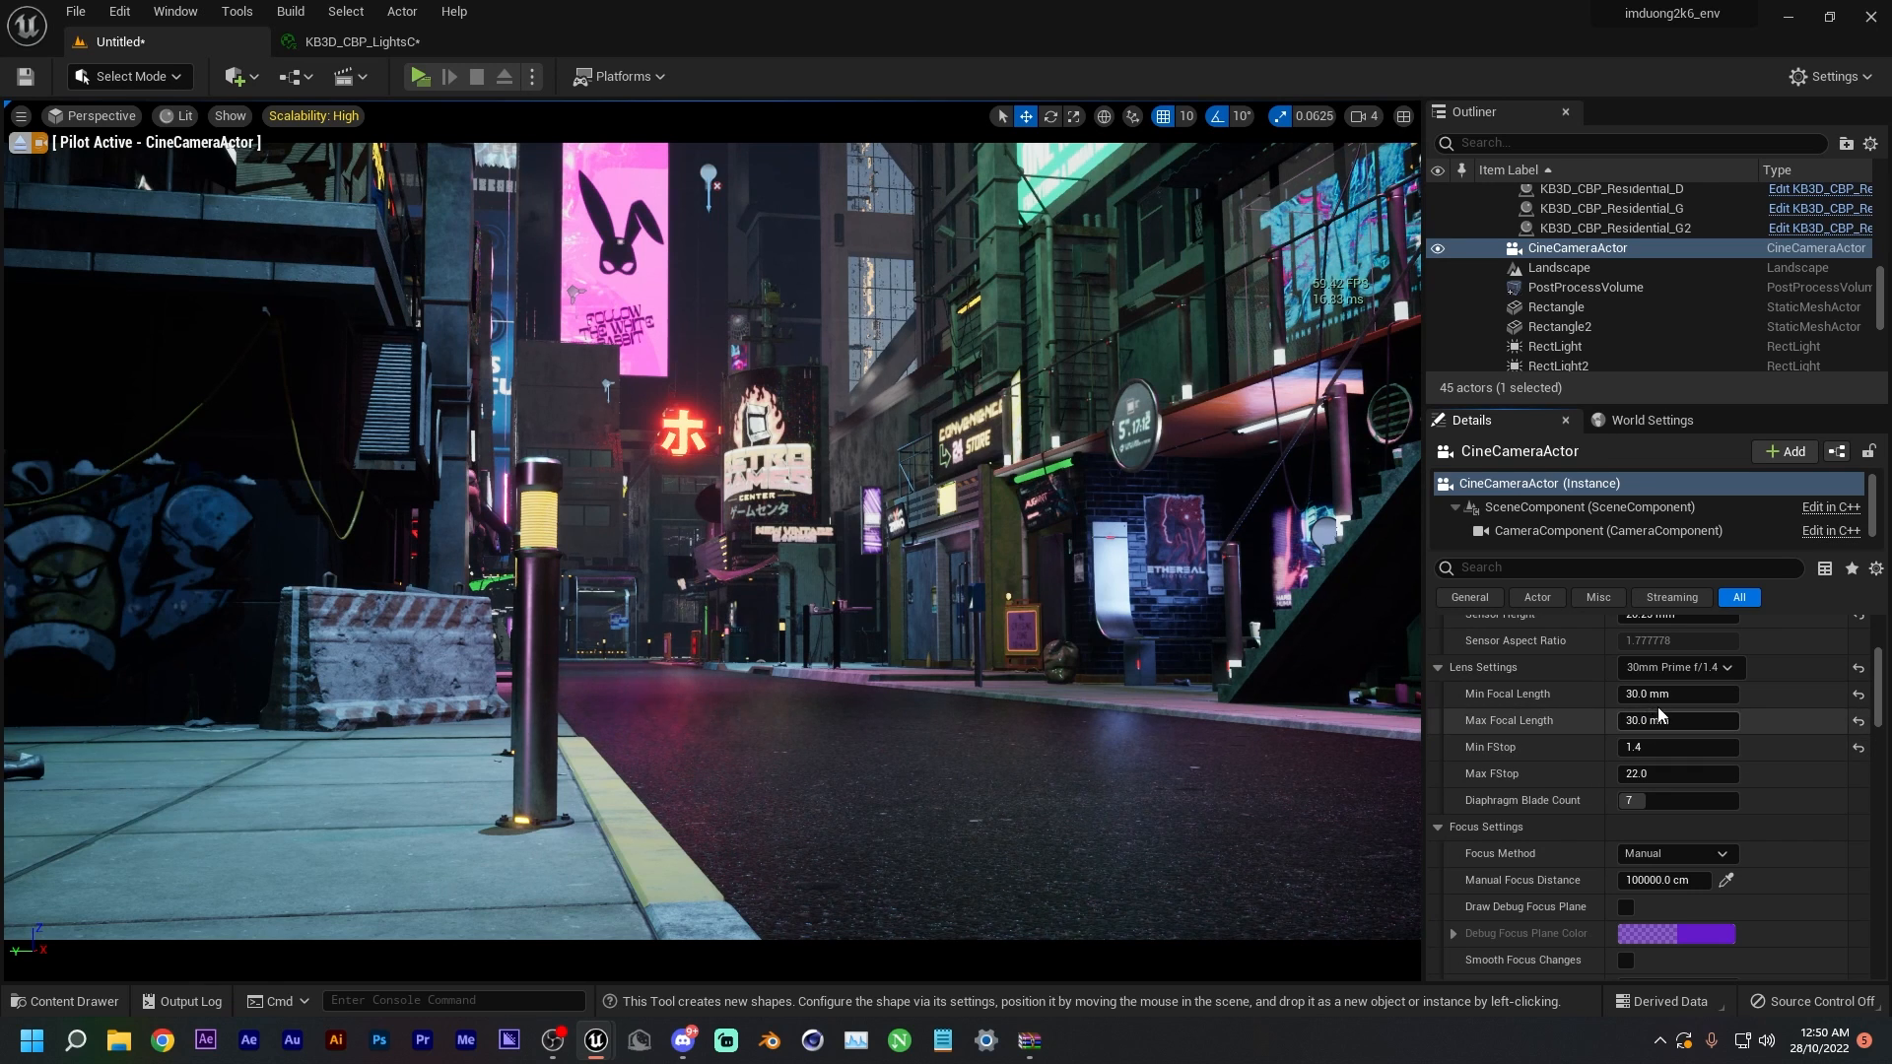
pyautogui.moveTo(1226, 588); pyautogui.dragTo(1313, 505, button='right')
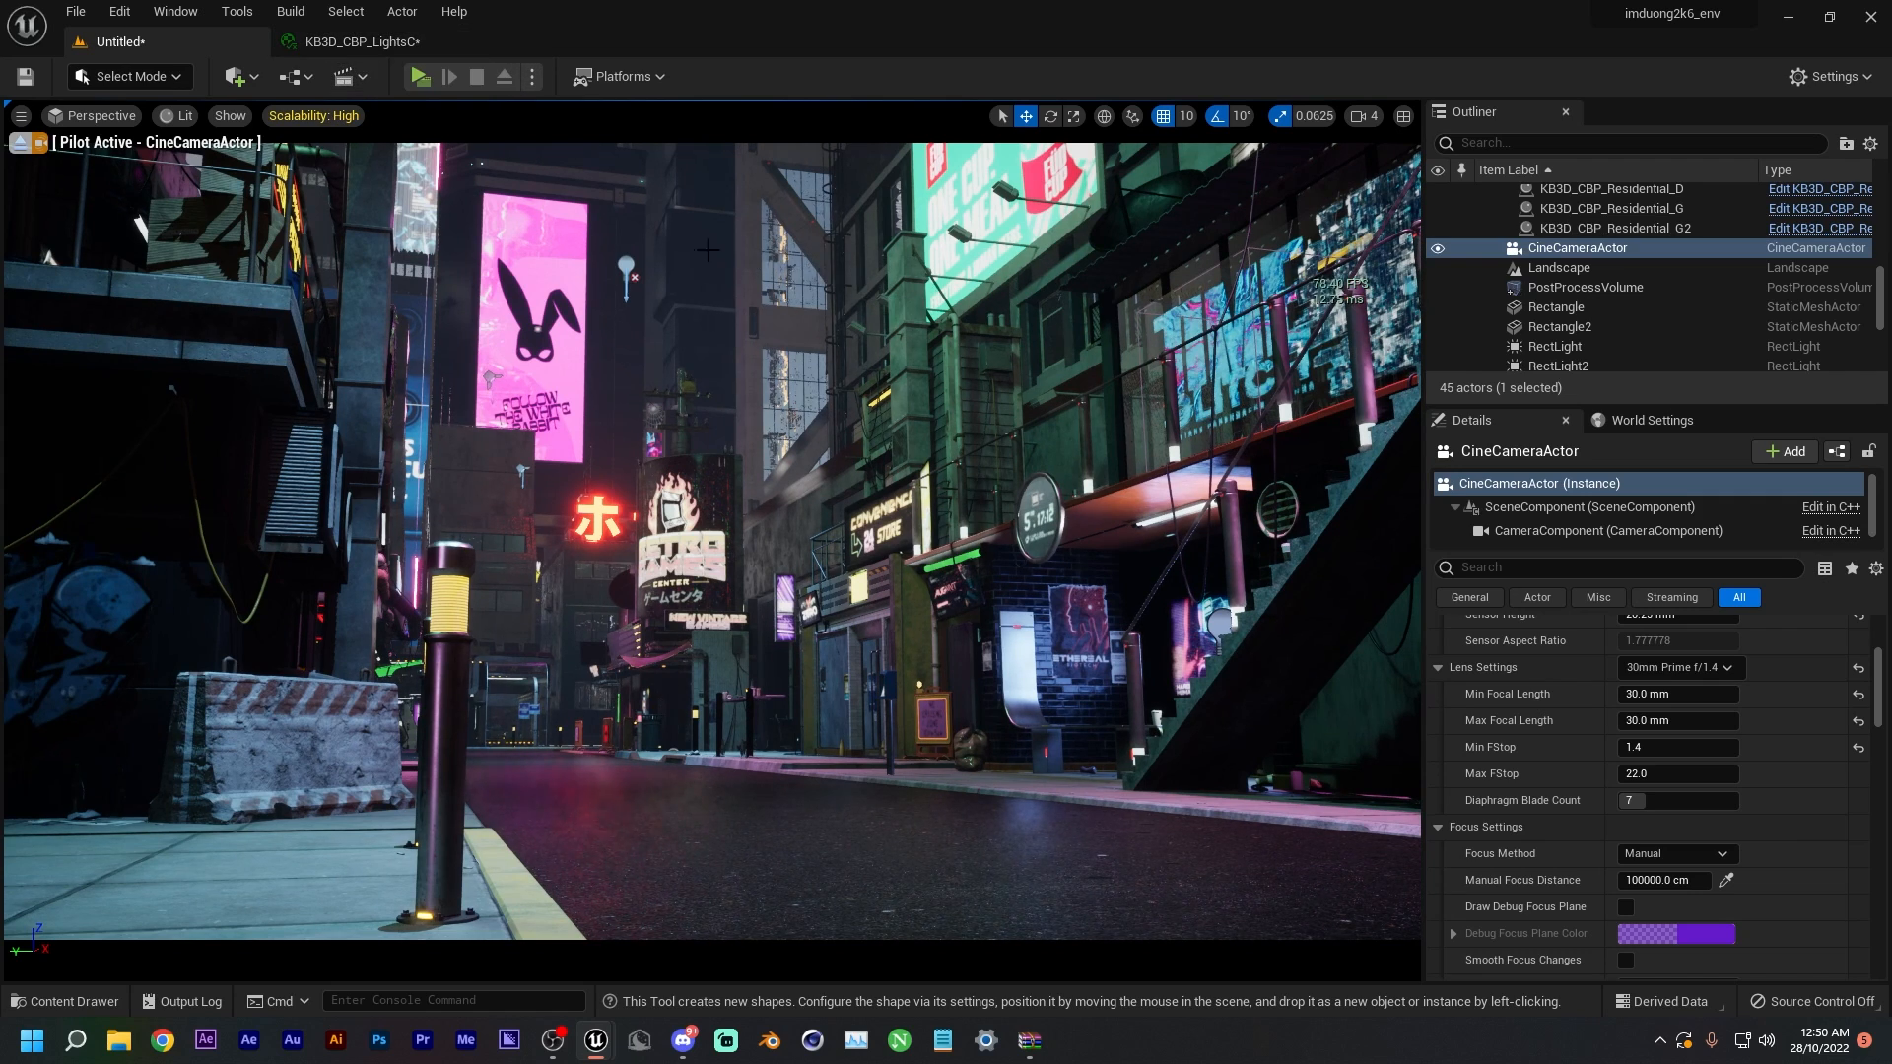
# - Add a Level Sequence and save it as tutorial in the Content folder
pyautogui.click(347, 79)
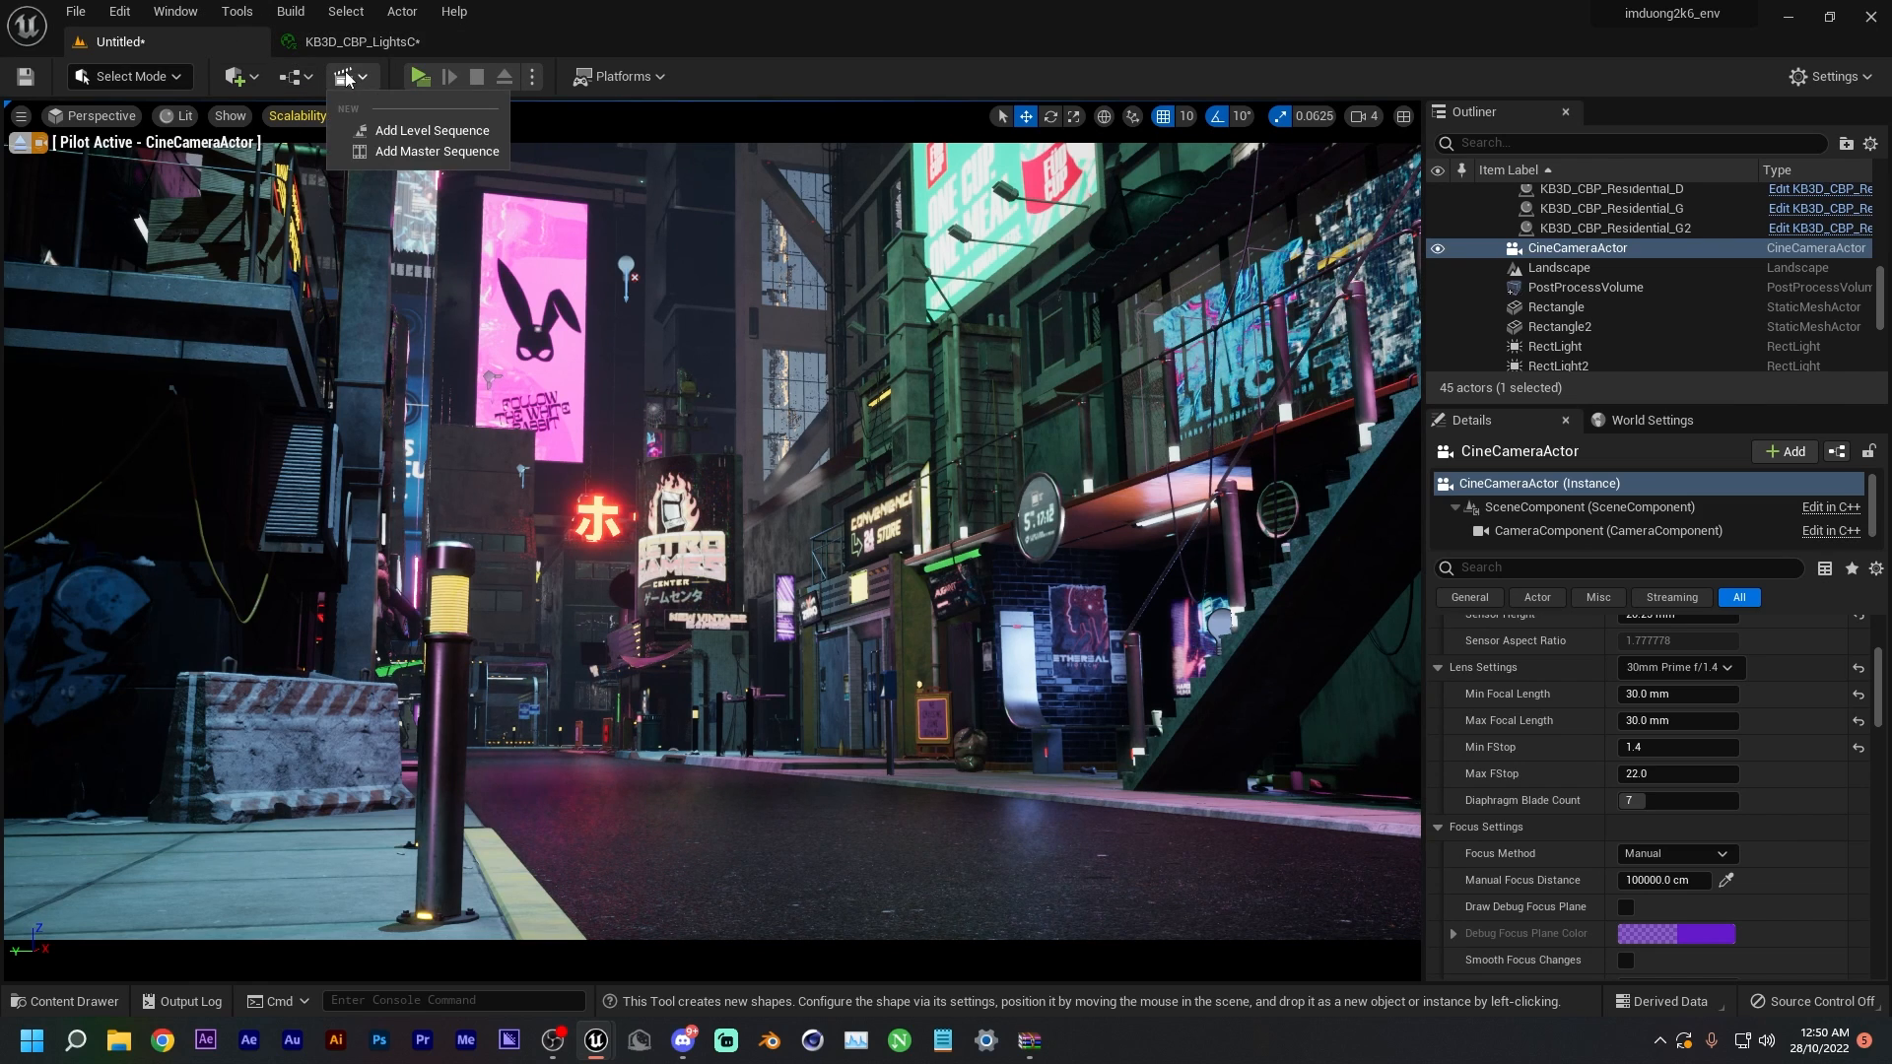
pyautogui.click(412, 132)
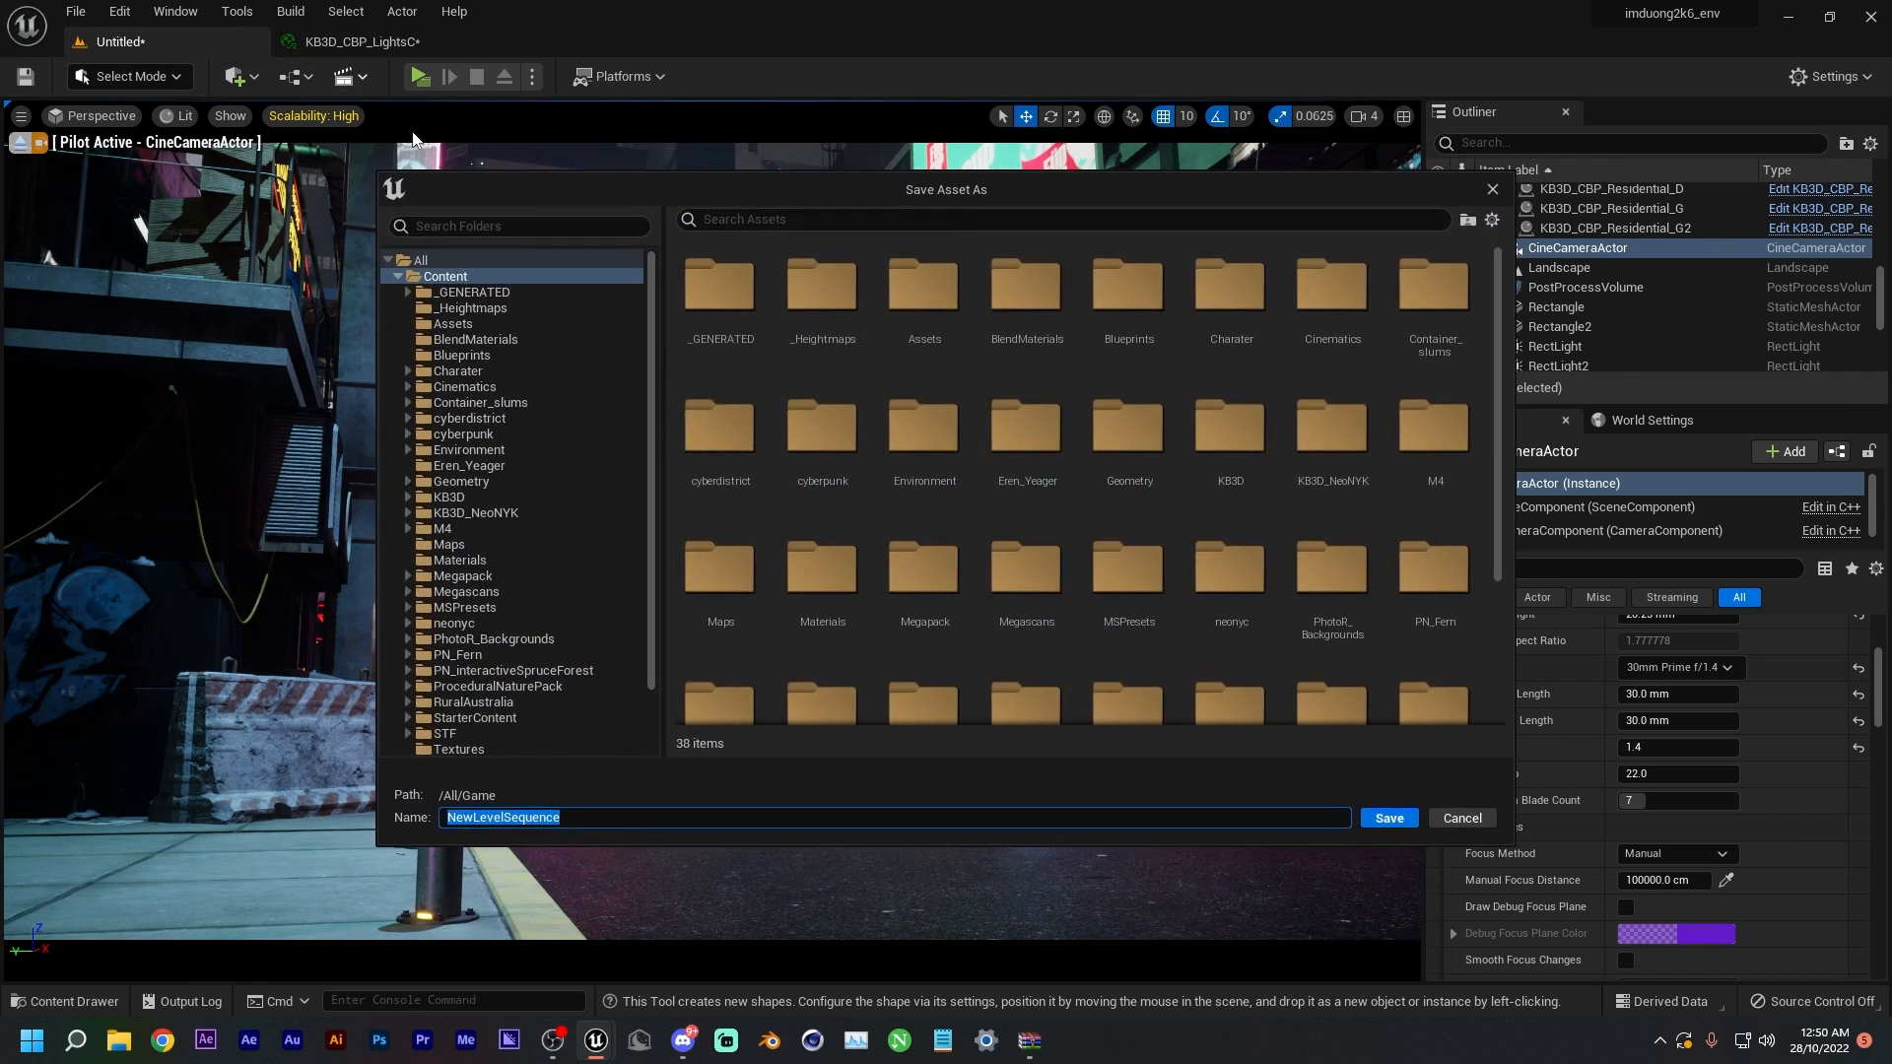
pyautogui.write('tutoriql')
pyautogui.press('BackSpace')
pyautogui.press('BackSpace')
pyautogui.write('al')
pyautogui.press('Return')
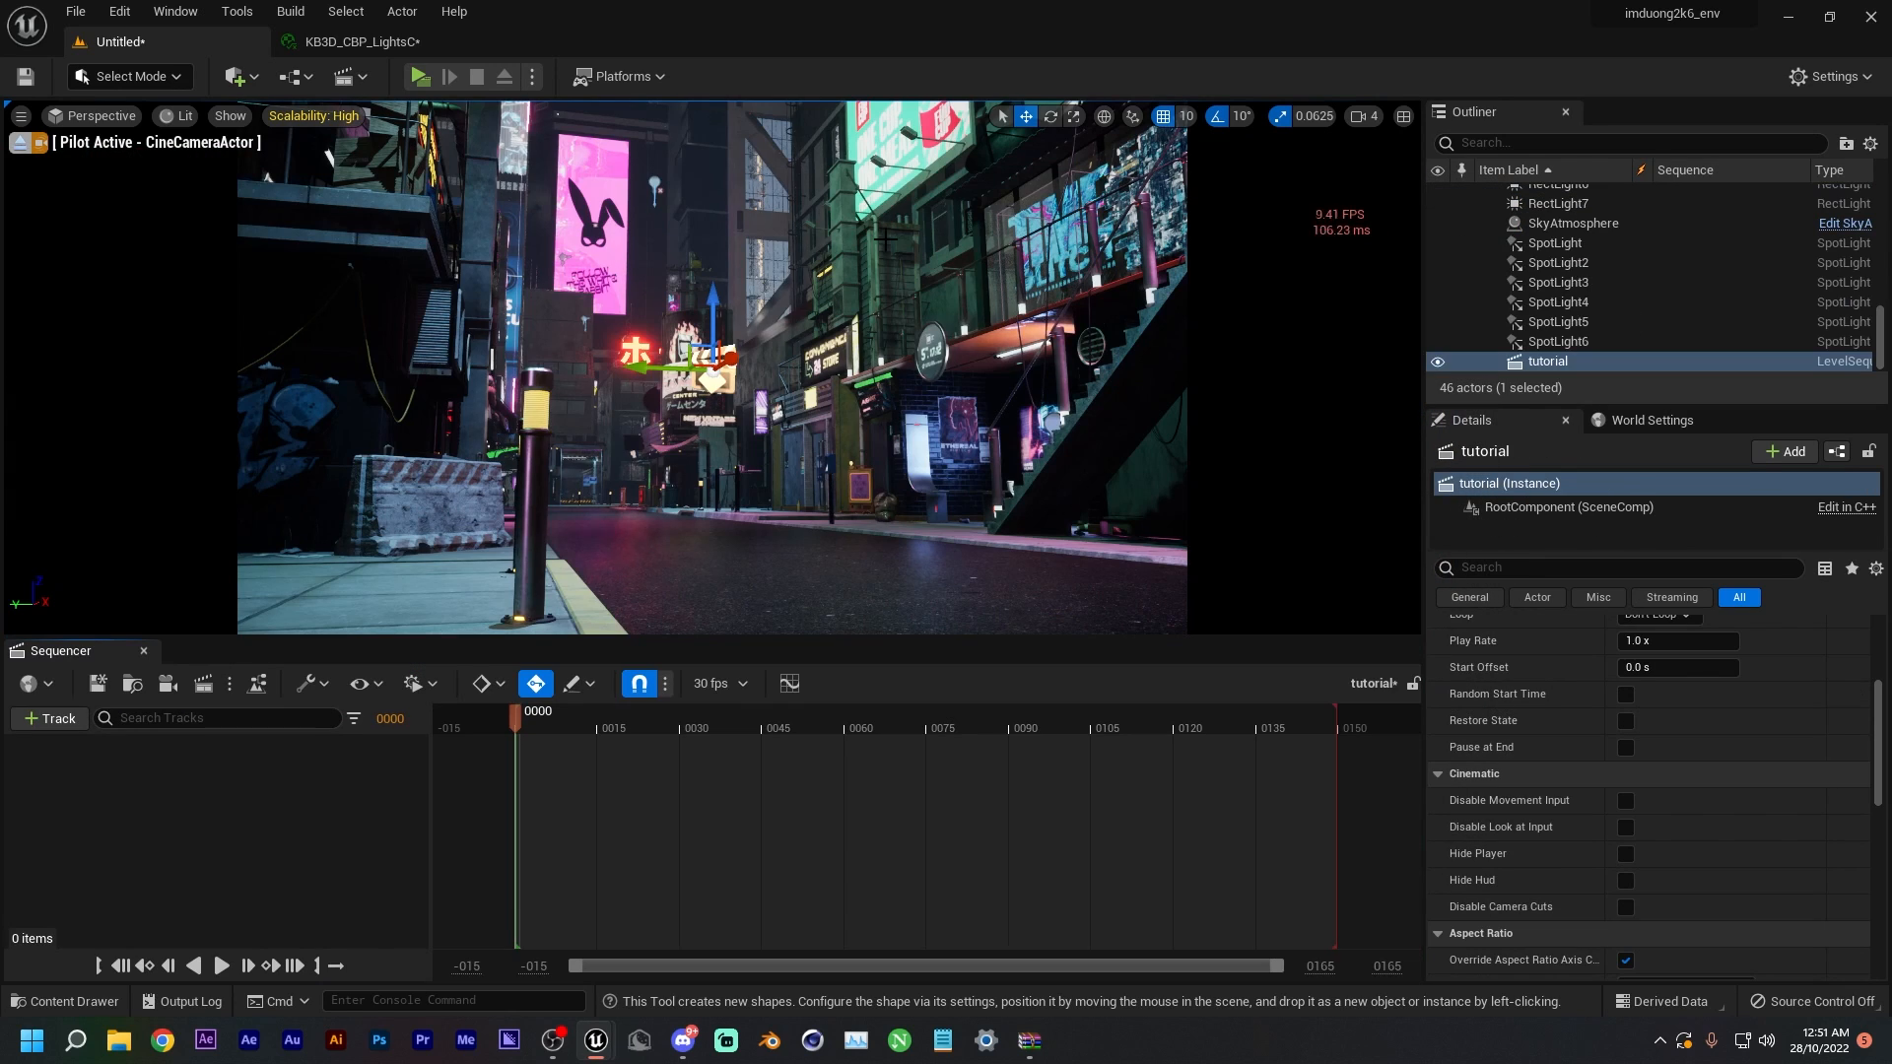
# - Add the CineCameraActor to the tutorial sequence and scrub the playhead to frame 144
pyautogui.scroll(5, 1558, 335)
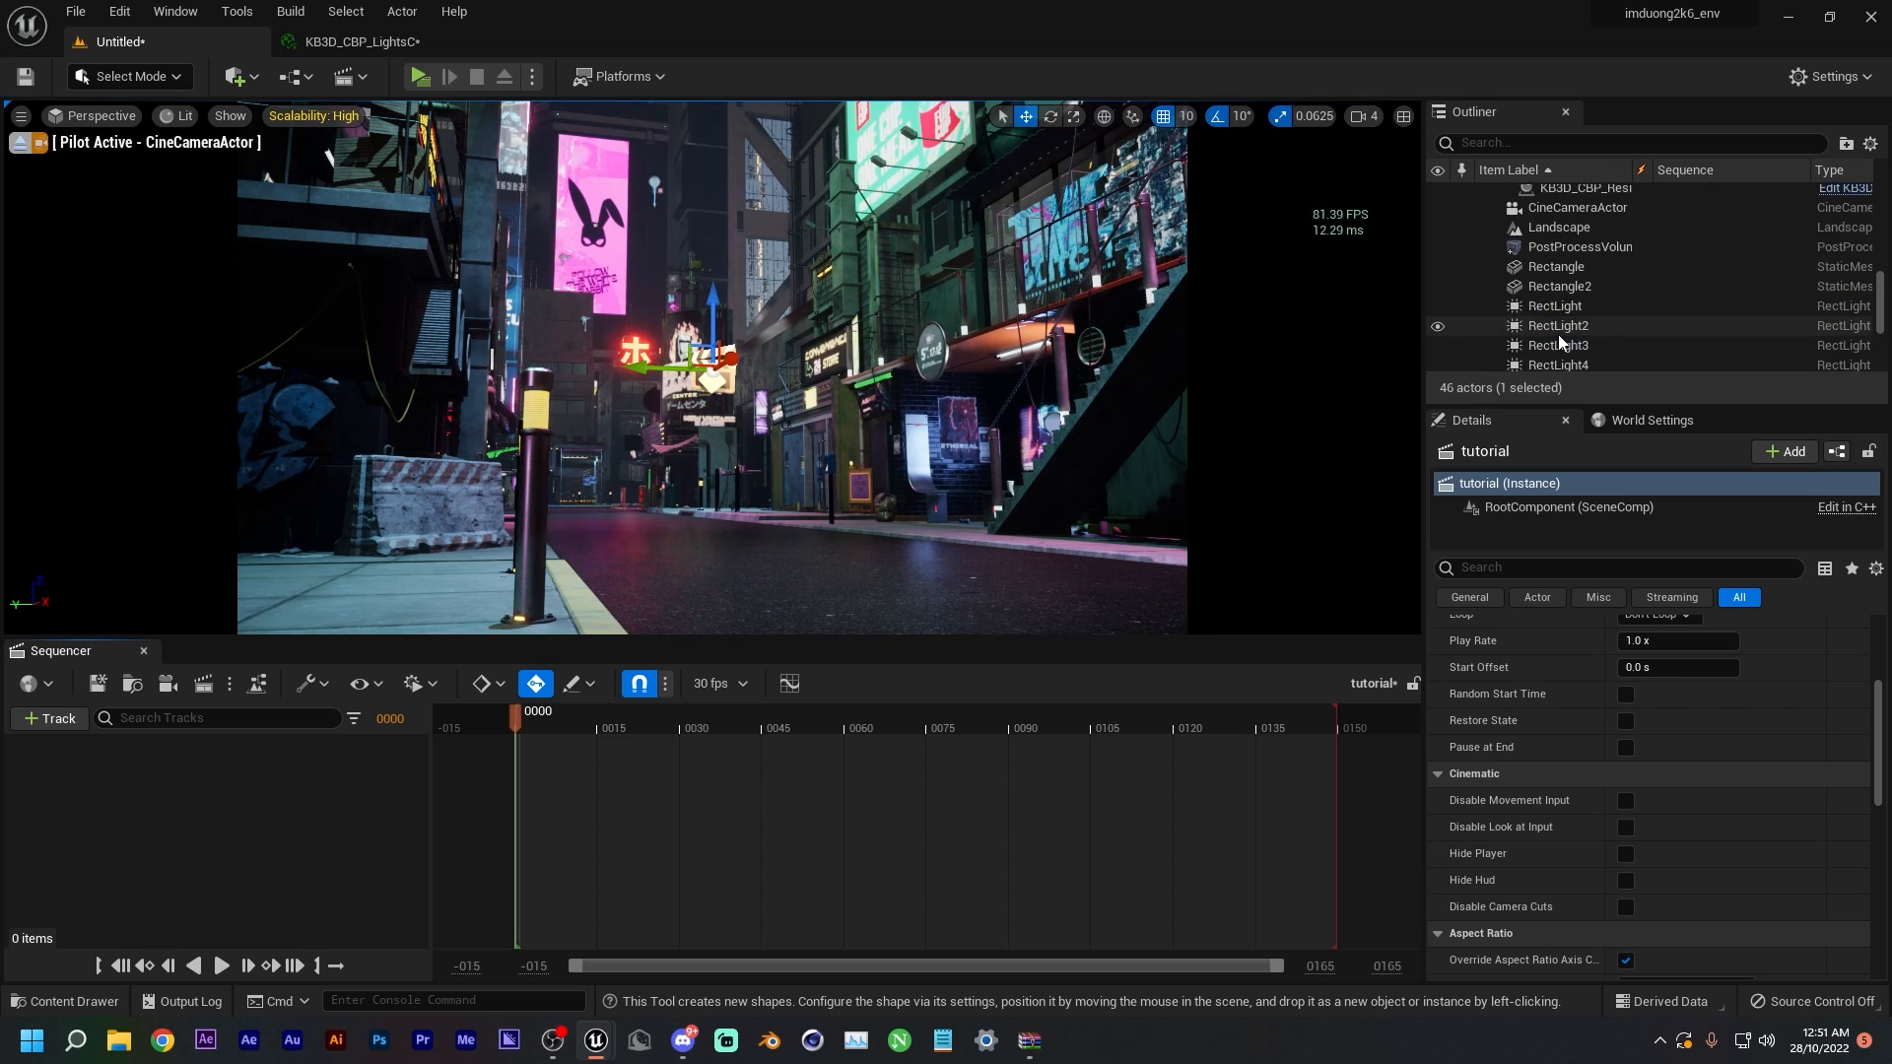
pyautogui.moveTo(1557, 276); pyautogui.dragTo(417, 731)
pyautogui.moveTo(210, 830); pyautogui.dragTo(206, 829)
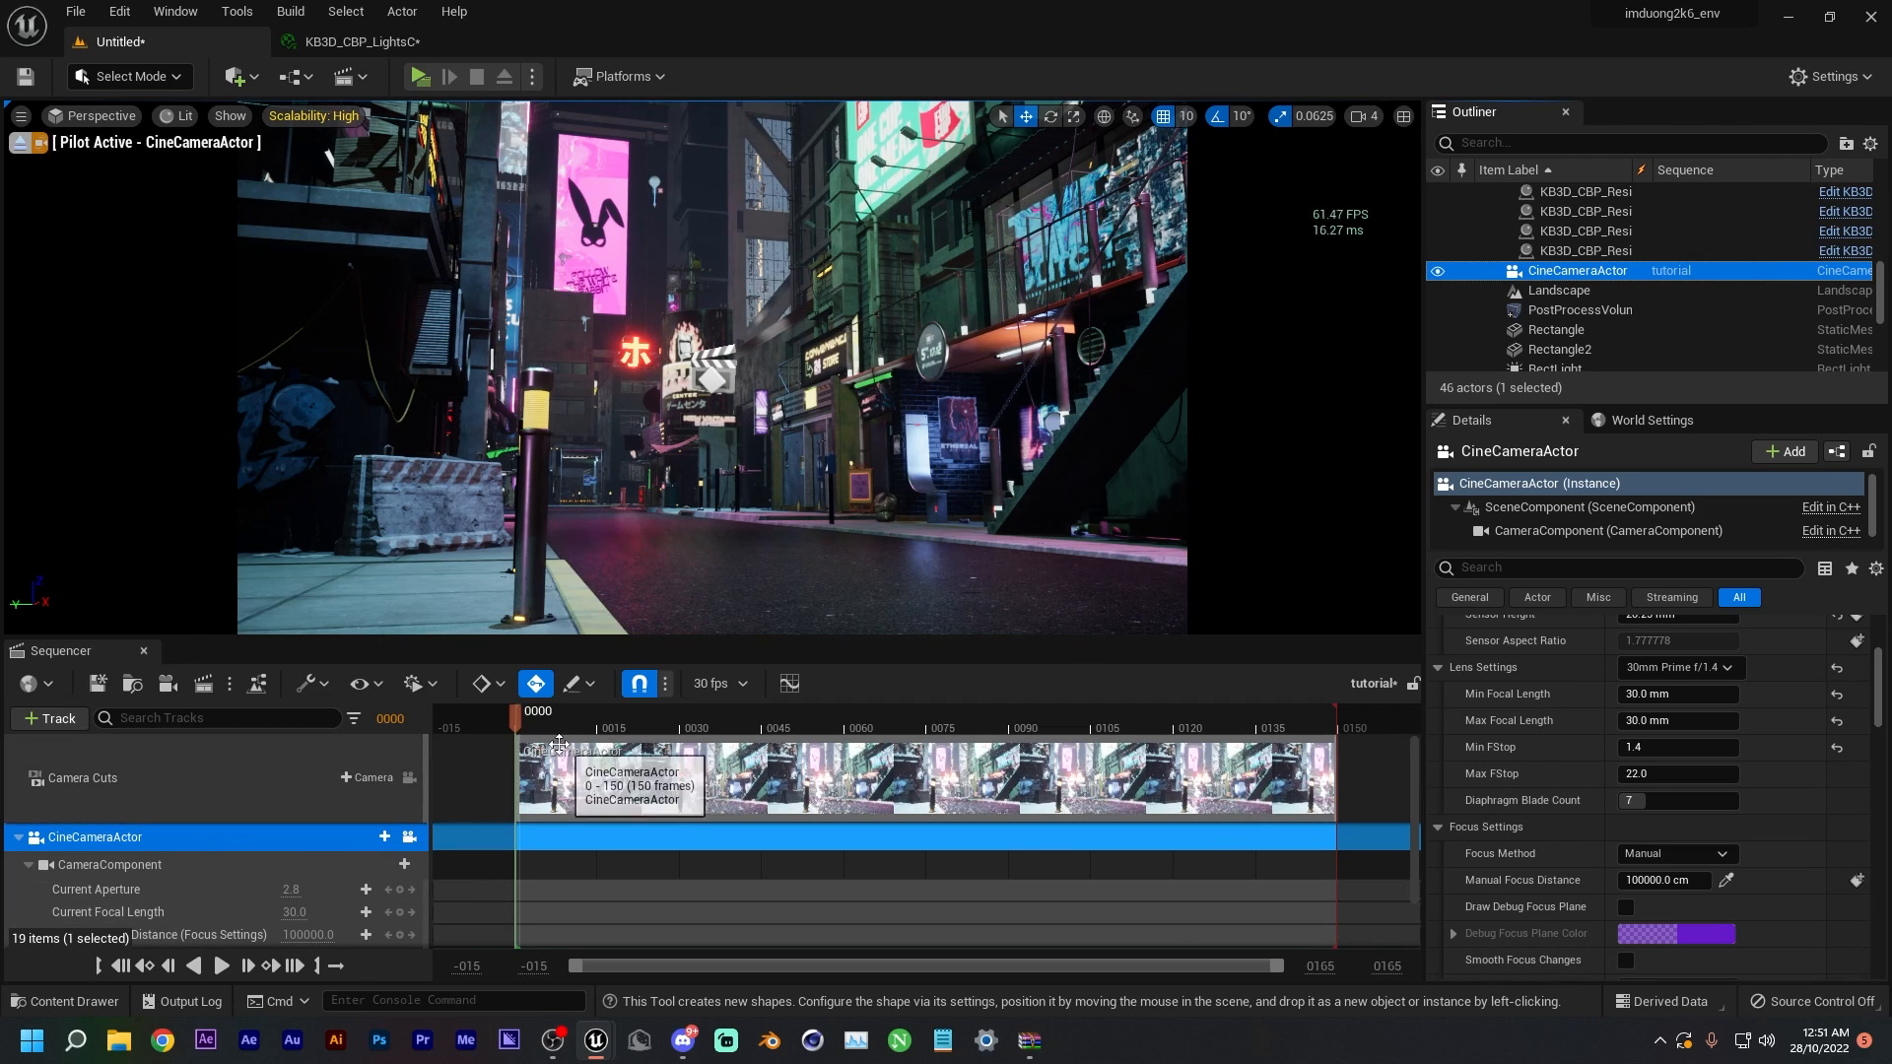
pyautogui.moveTo(521, 717); pyautogui.dragTo(538, 714)
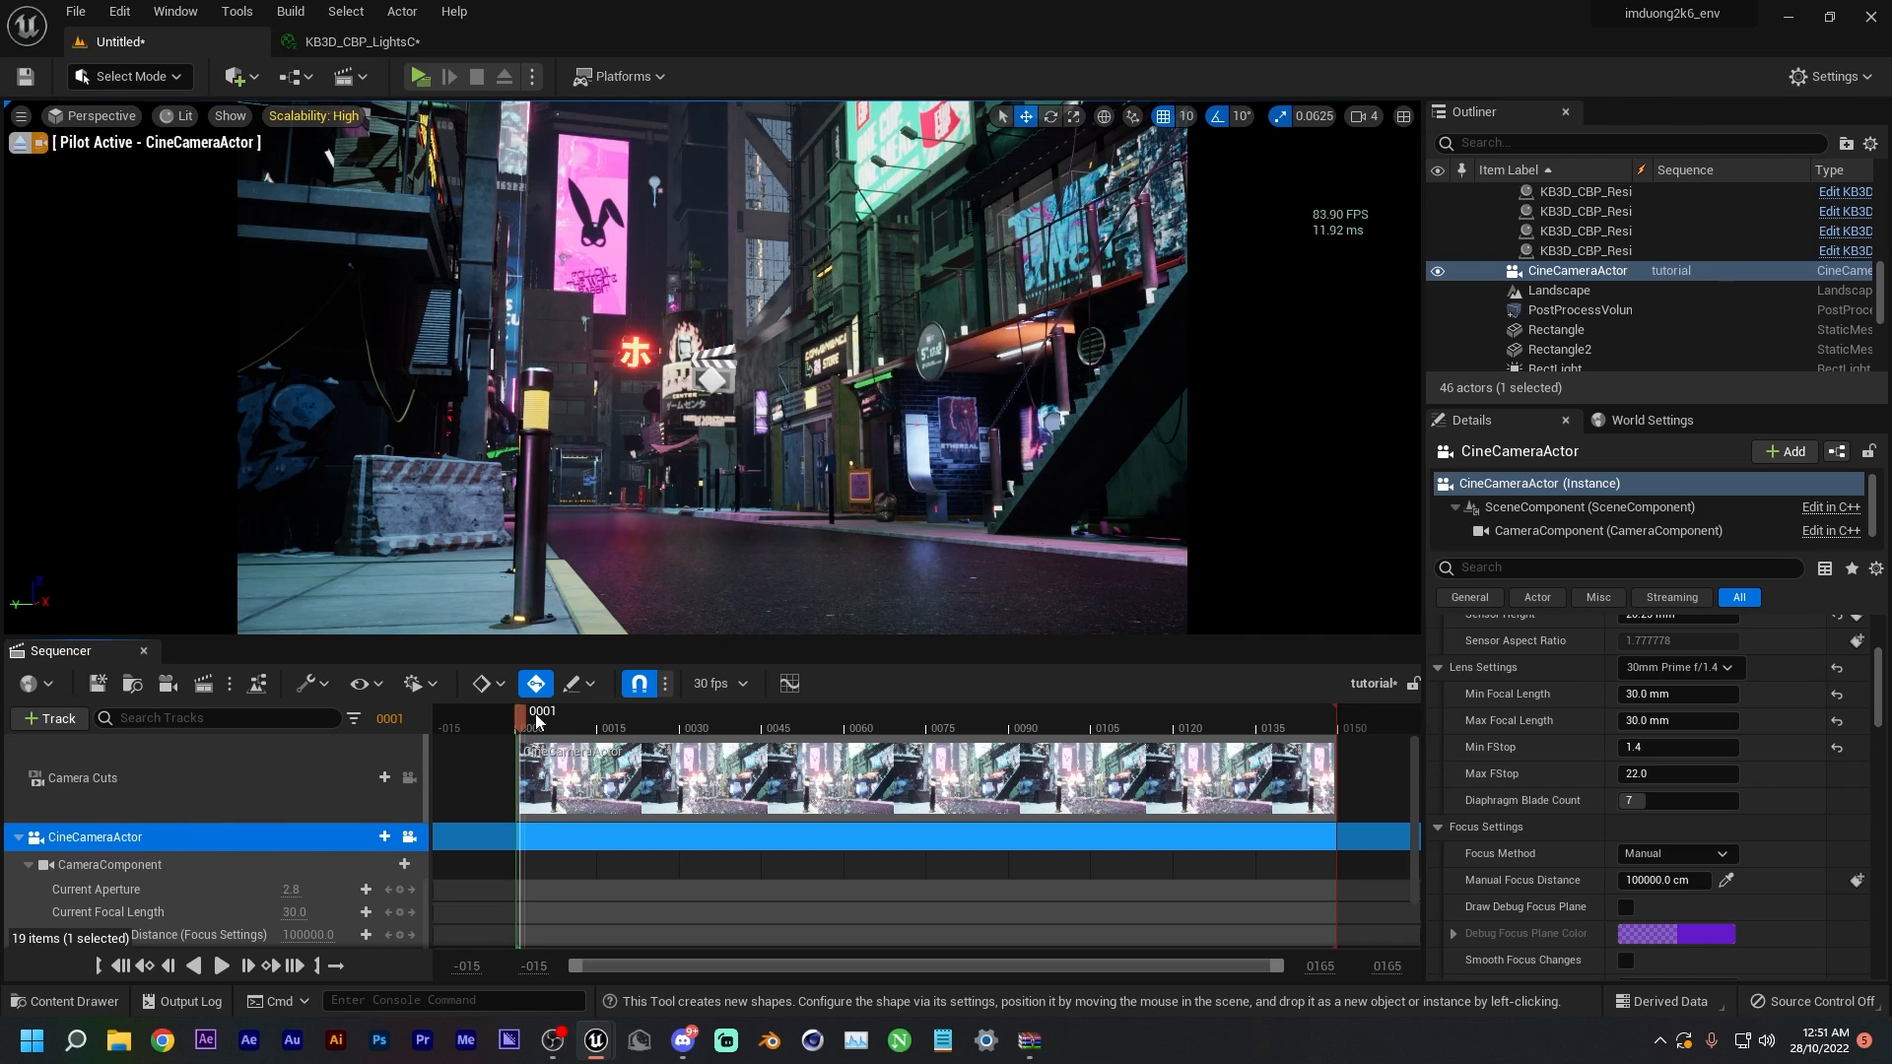
pyautogui.moveTo(549, 720); pyautogui.dragTo(1311, 756)
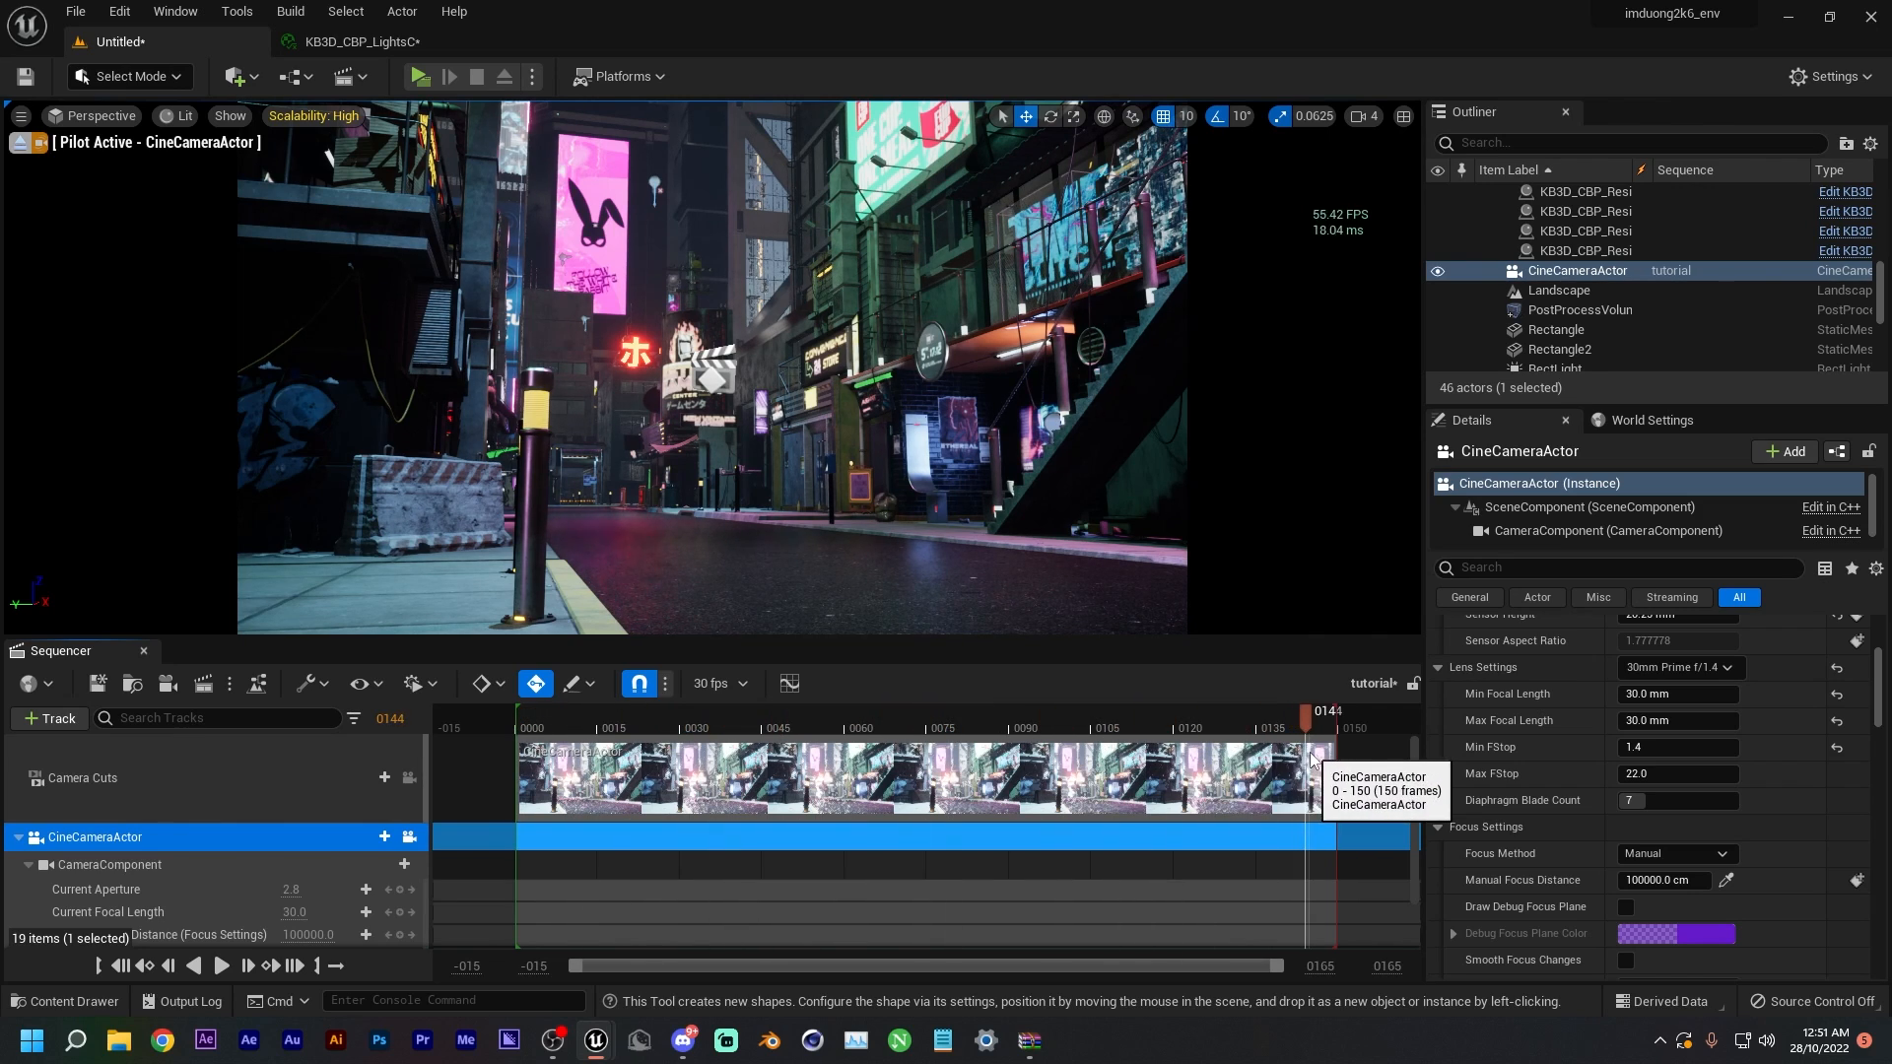
# - Set the sequence's working range end to 900
pyautogui.moveTo(1383, 967); pyautogui.dragTo(1387, 967)
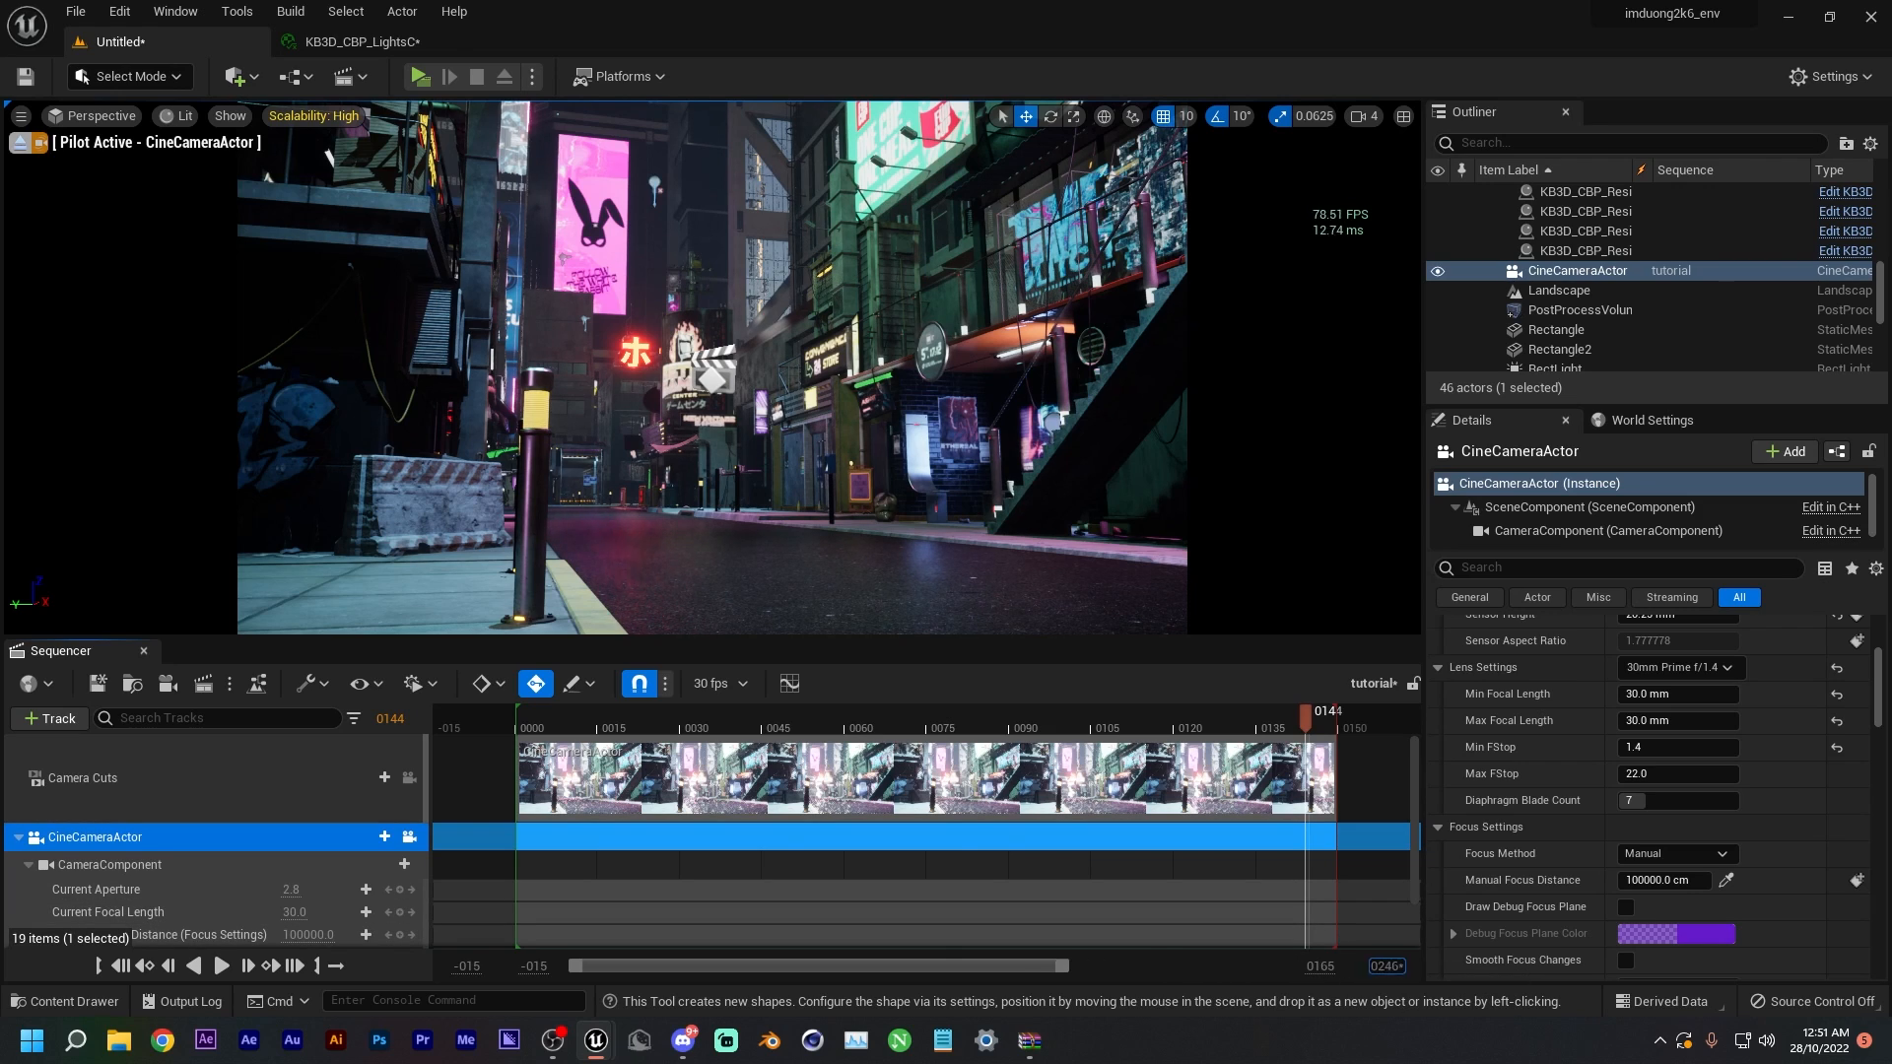
pyautogui.click(1382, 966)
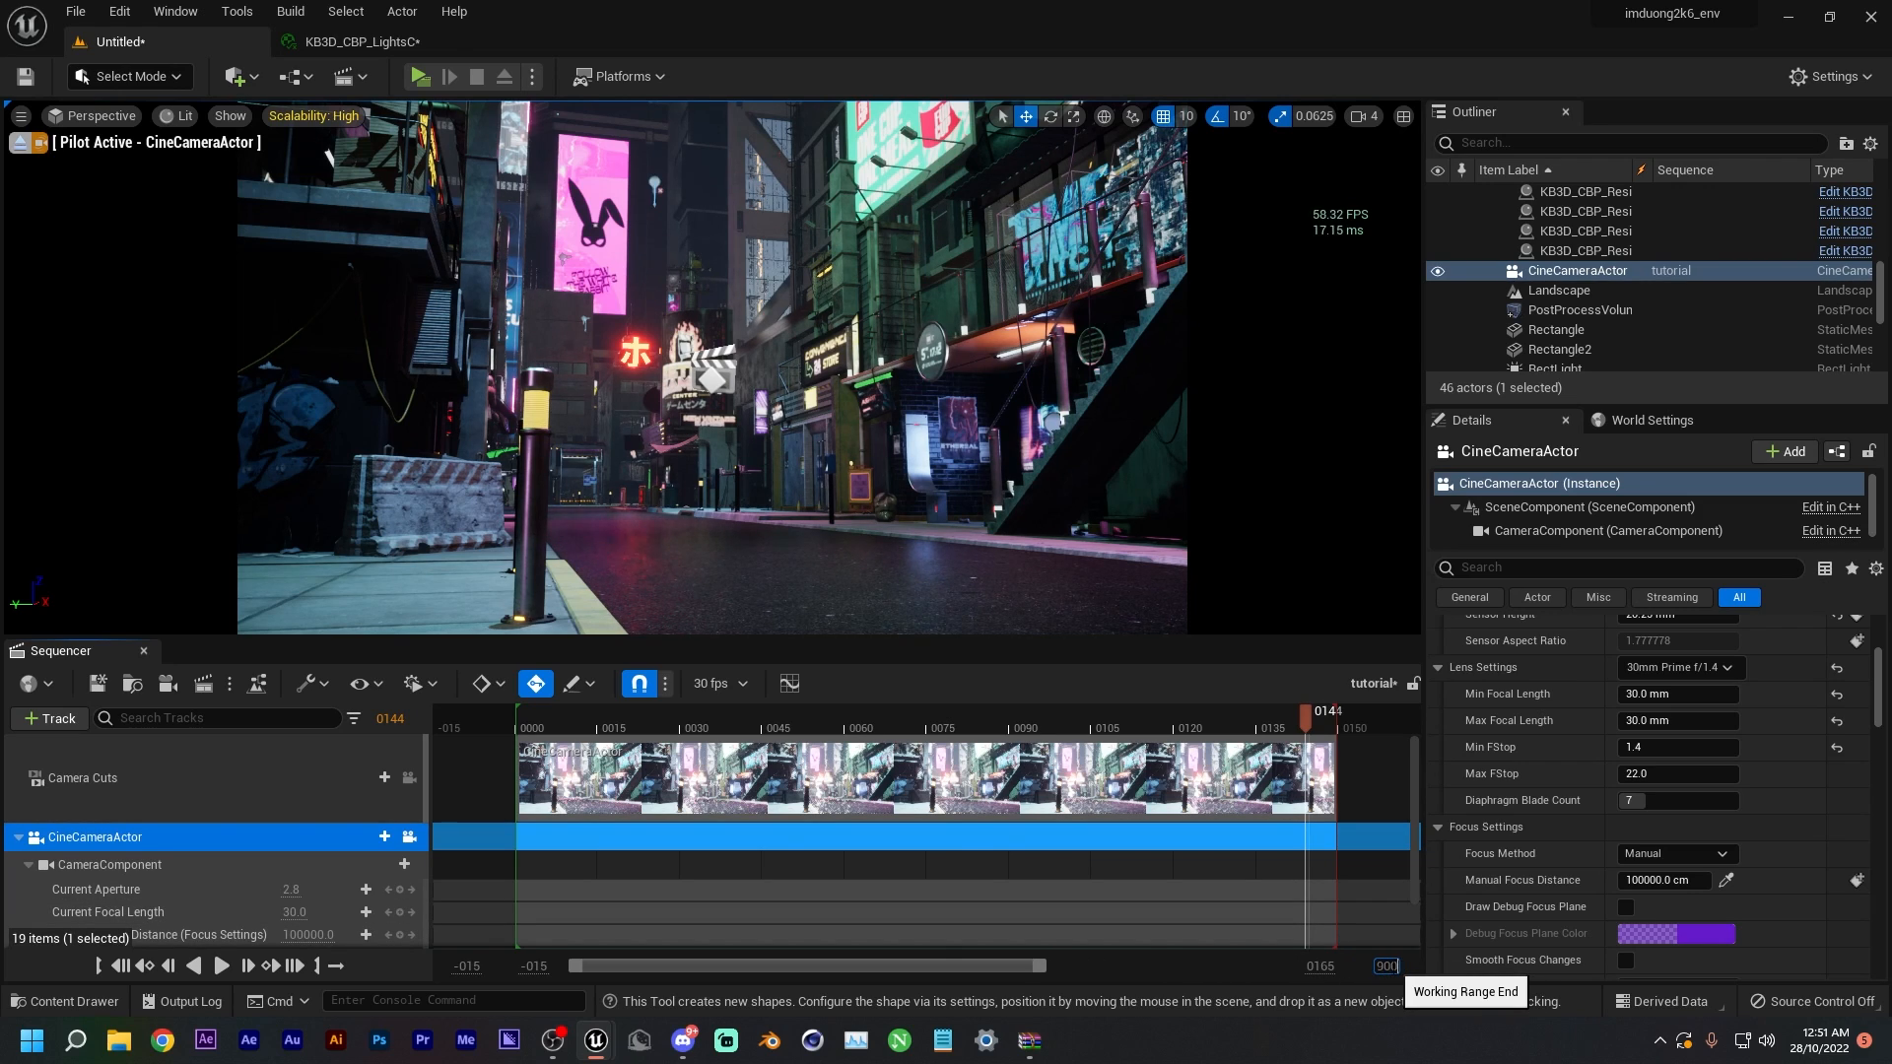
pyautogui.press('Return')
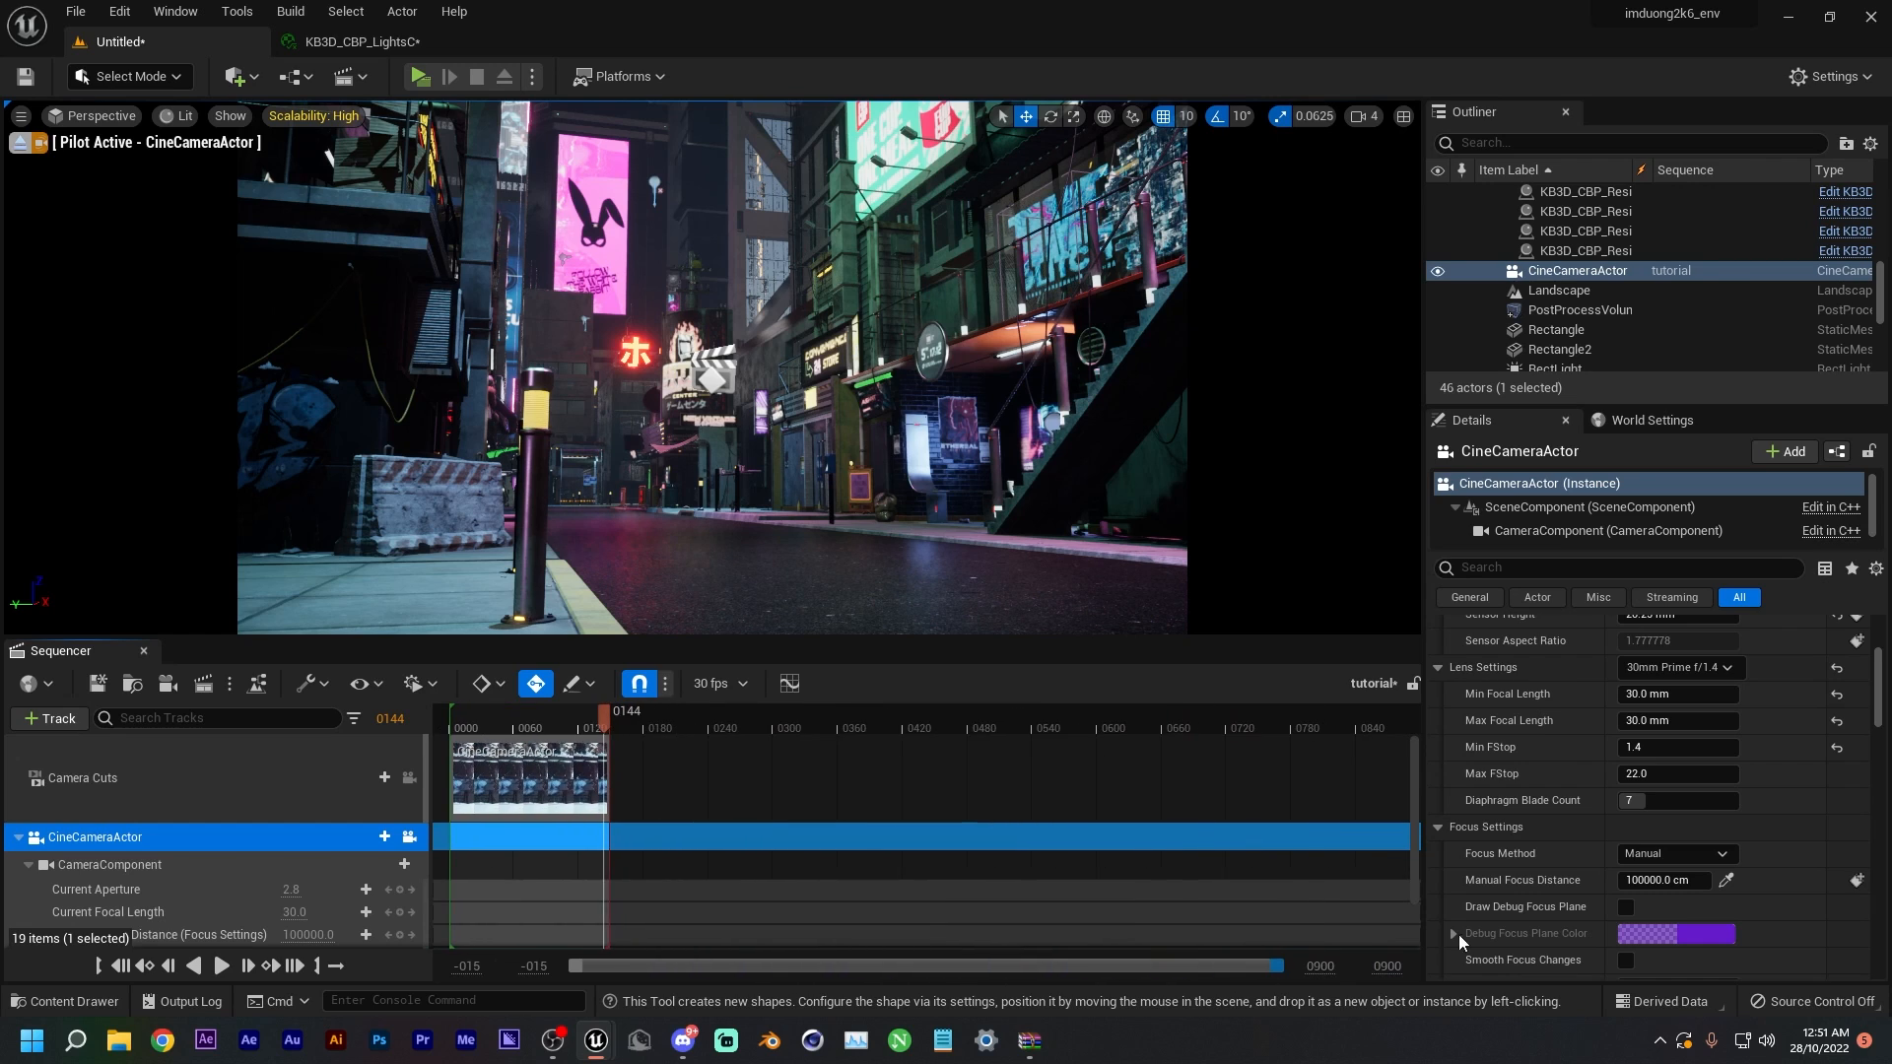
# - Extend the Camera Cuts section and the sequence's playback end to frame 900
pyautogui.moveTo(610, 751); pyautogui.dragTo(1329, 760)
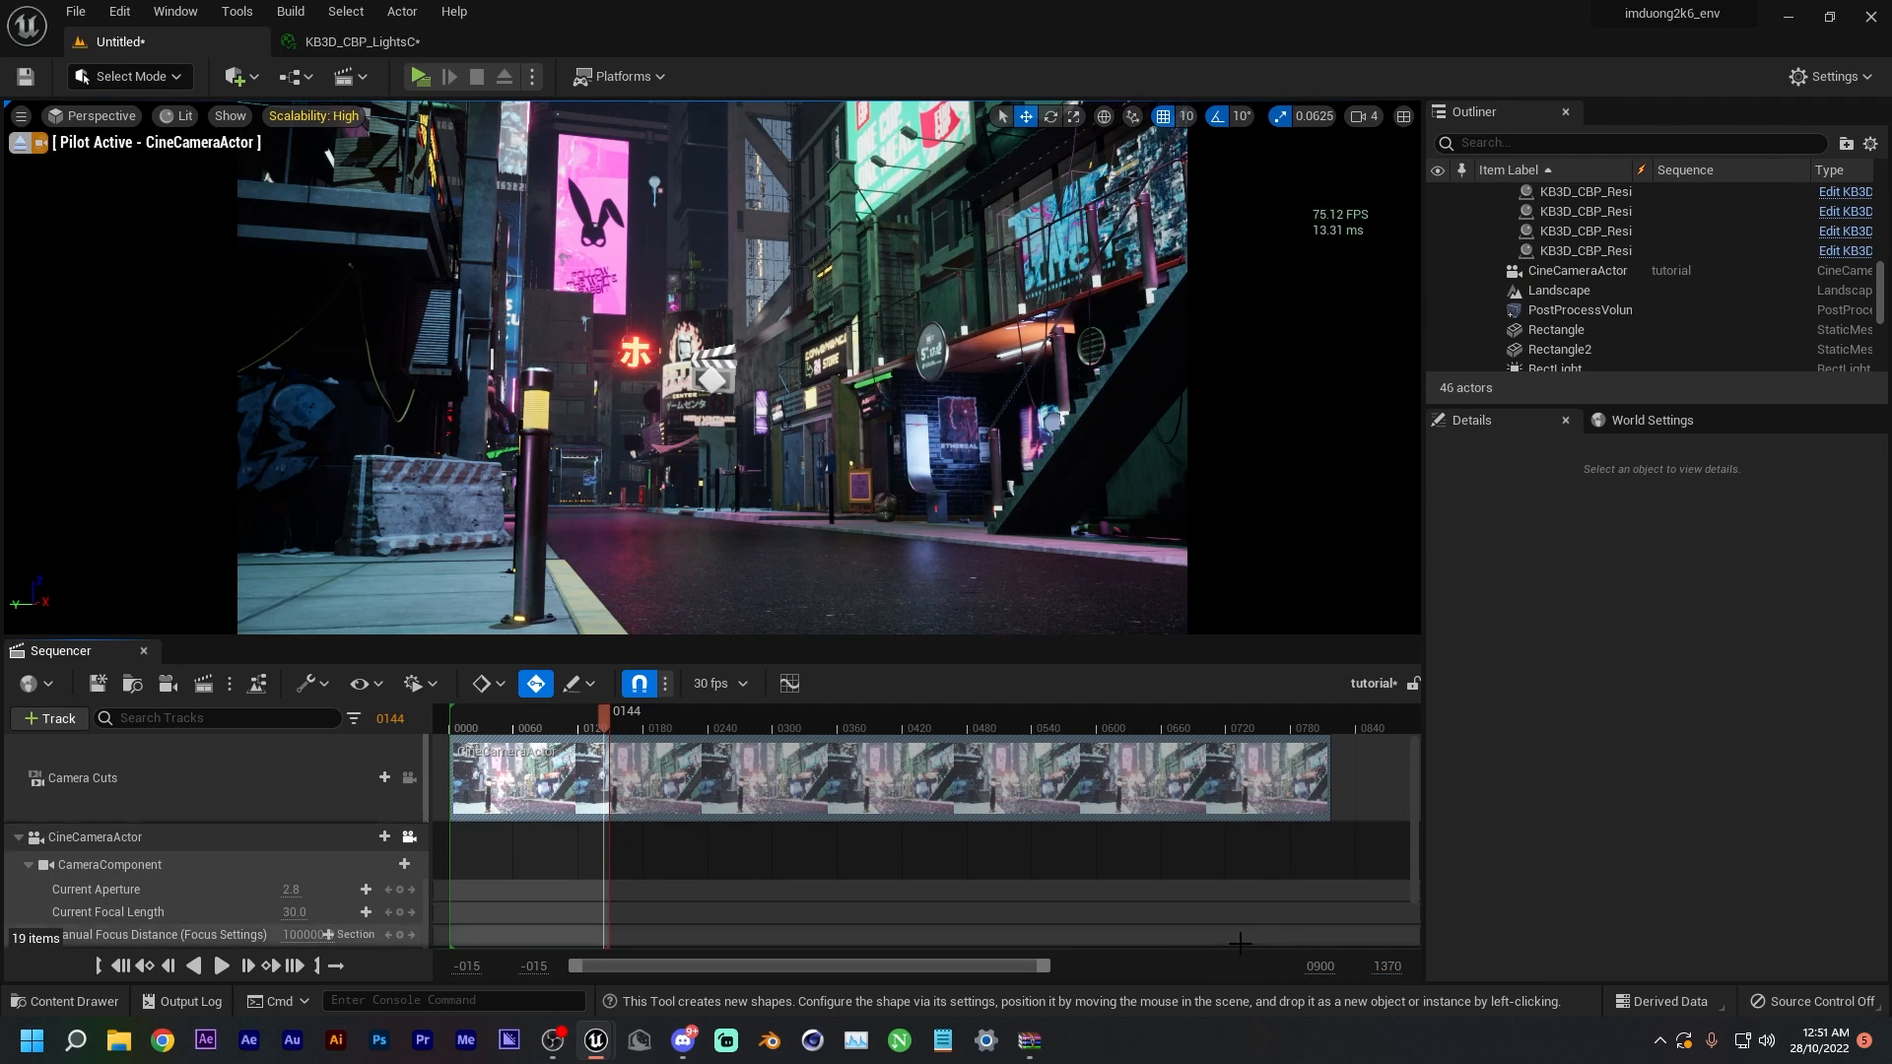
pyautogui.moveTo(1047, 967); pyautogui.dragTo(1284, 967)
pyautogui.moveTo(1027, 773); pyautogui.dragTo(1084, 776)
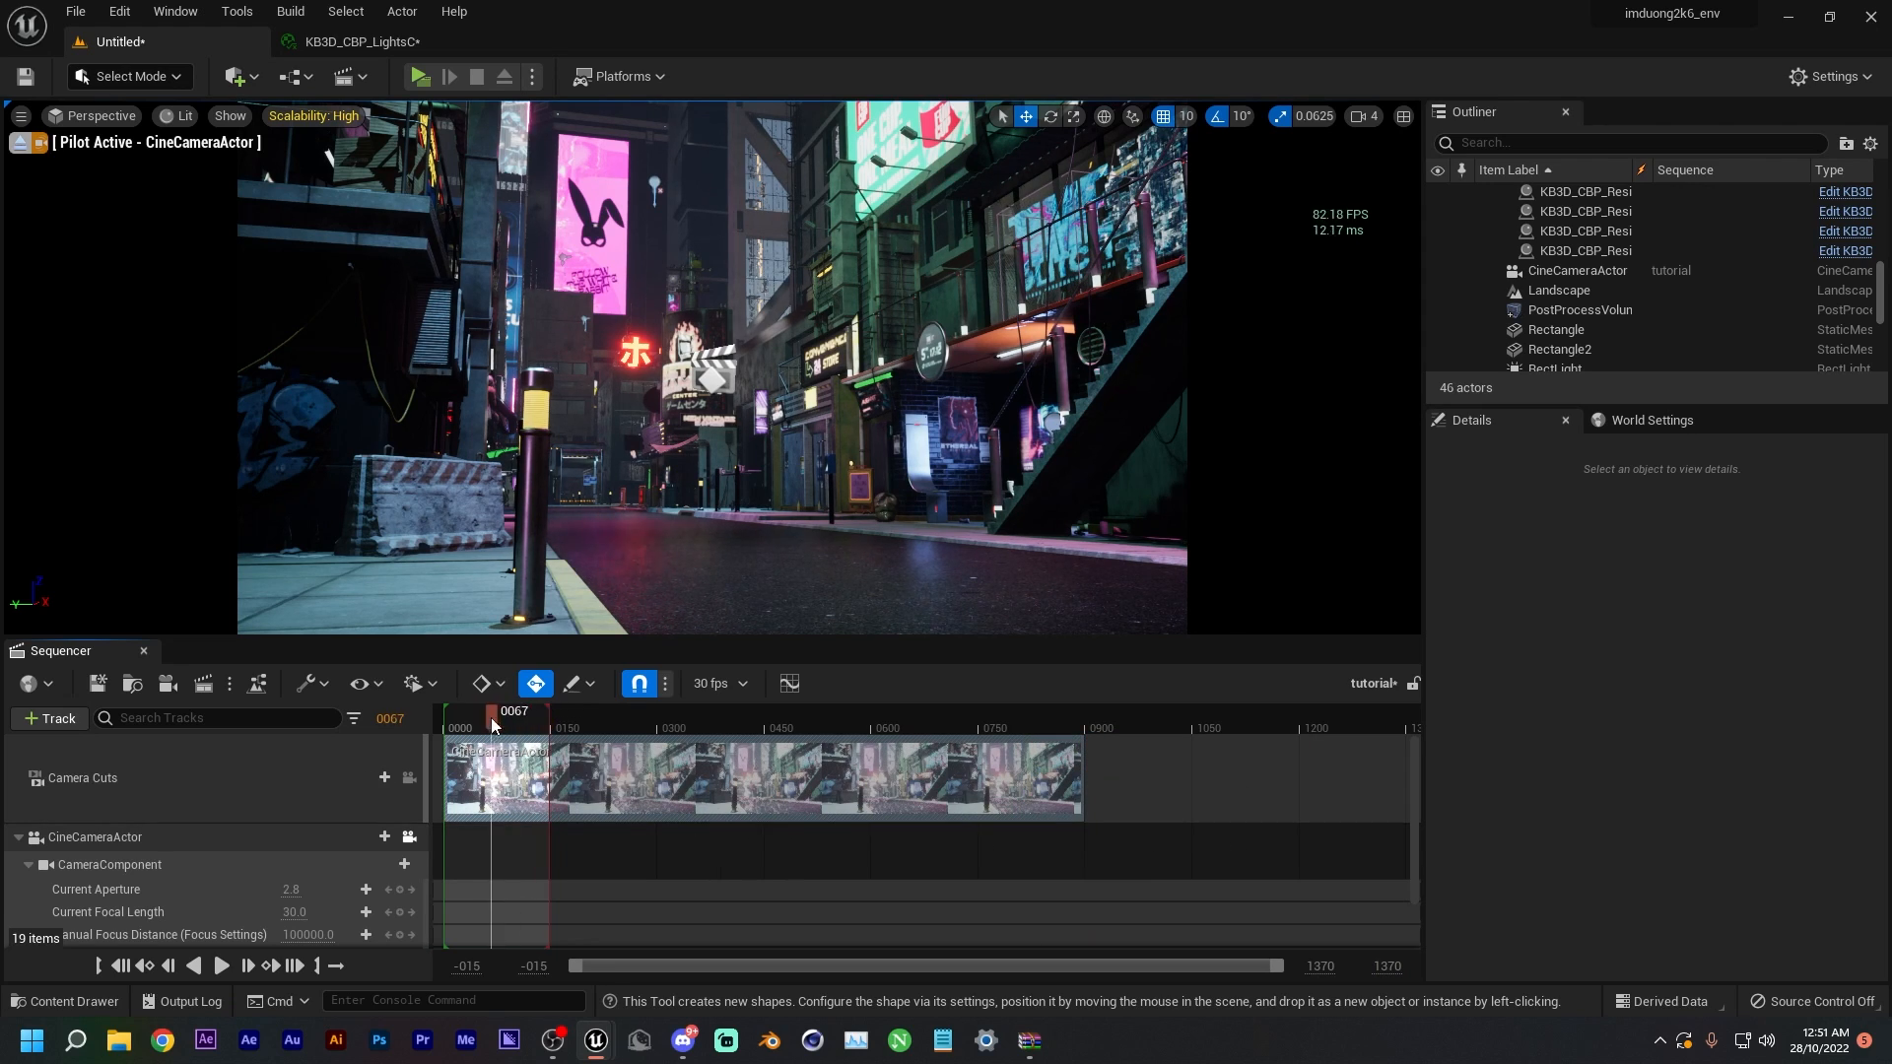
pyautogui.moveTo(549, 718); pyautogui.dragTo(1083, 707)
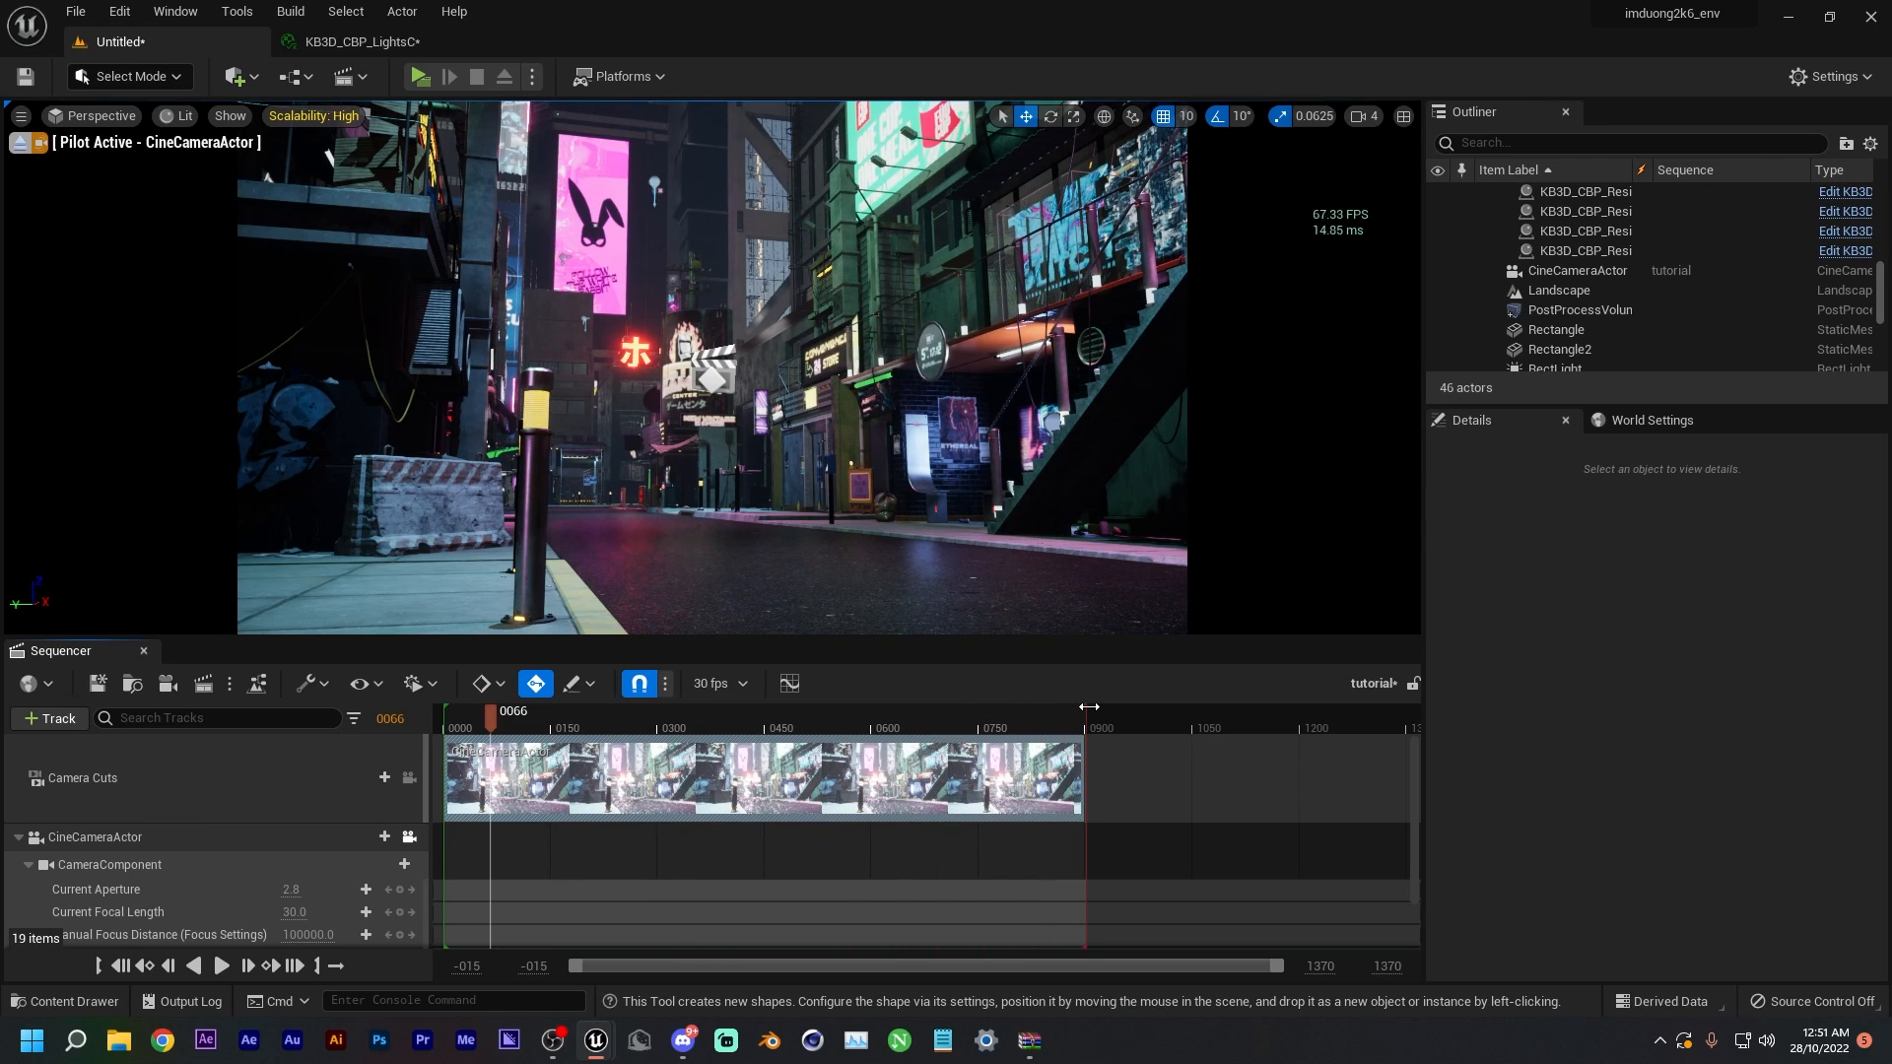
# - Return the playhead to the start of the tutorial sequence and key the CineCameraActor's Transform there
pyautogui.moveTo(493, 721)
pyautogui.mouseDown()
pyautogui.moveTo(658, 725)
pyautogui.moveTo(464, 729)
pyautogui.mouseUp()
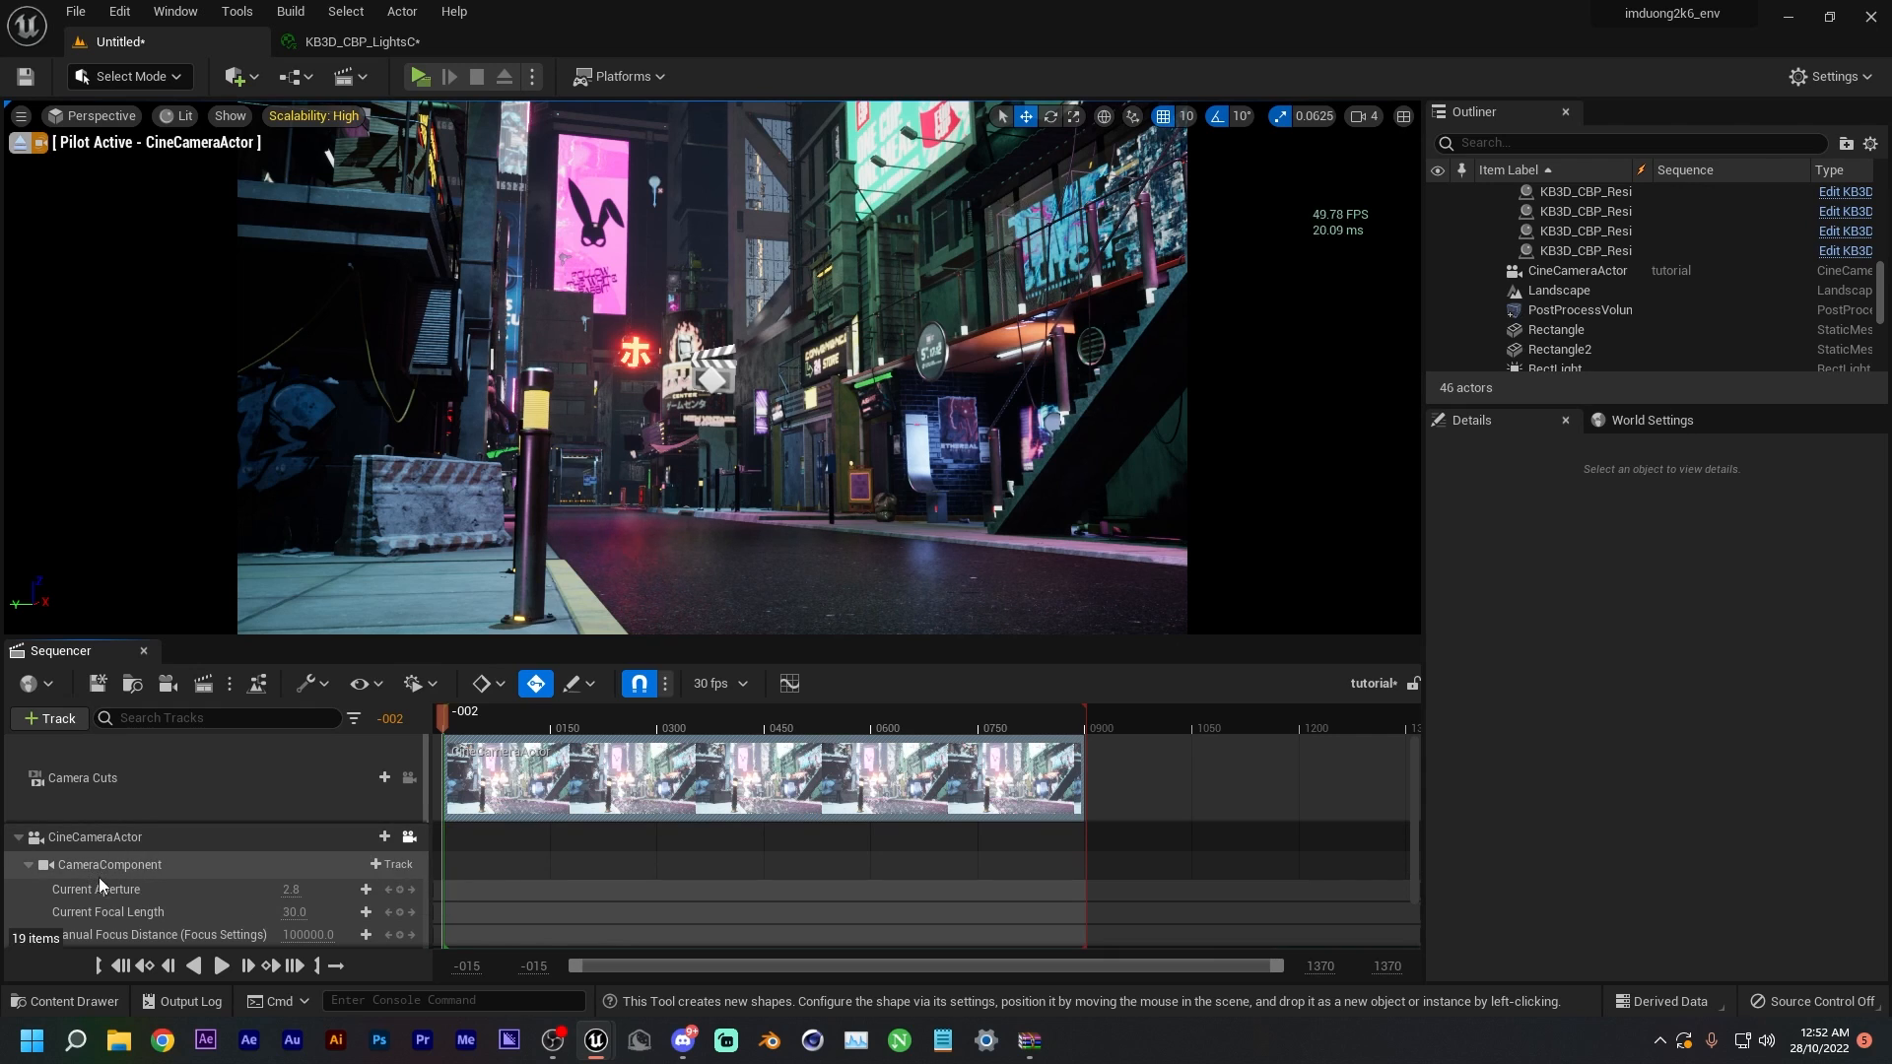
pyautogui.click(375, 836)
pyautogui.click(169, 884)
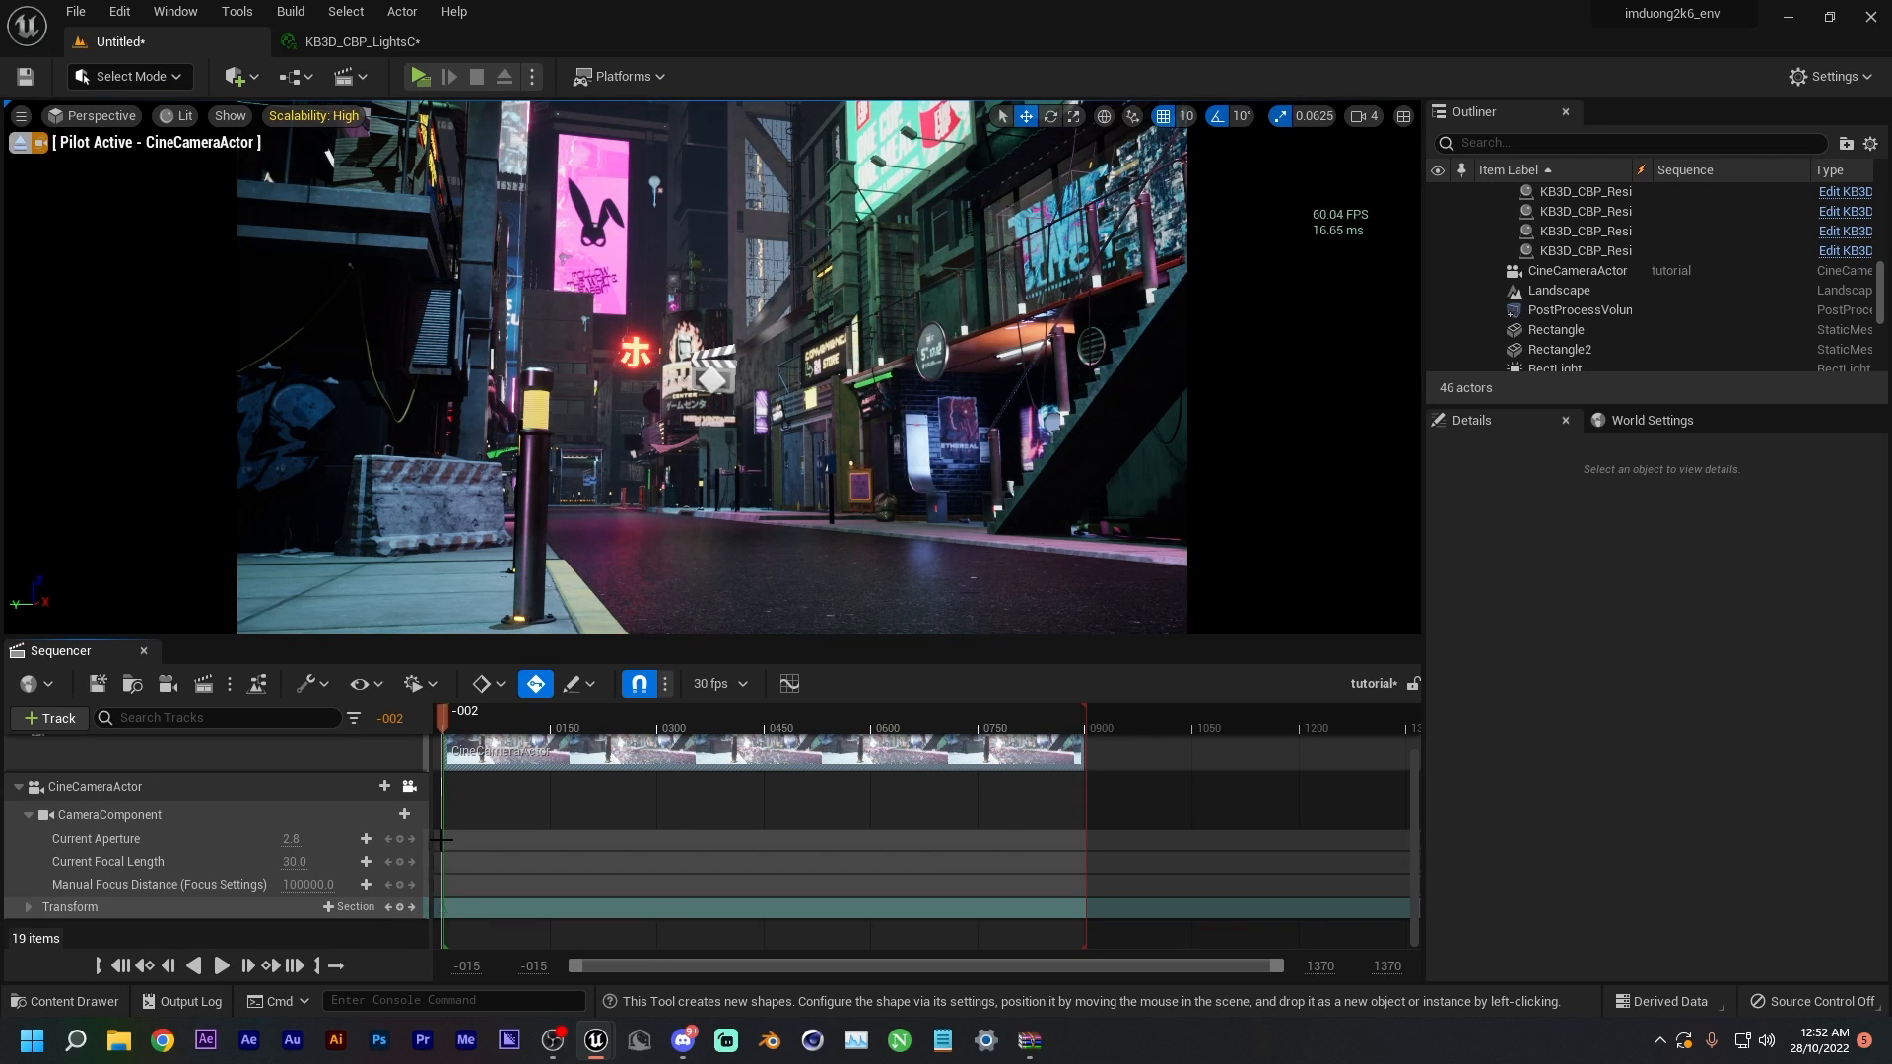
# - At frame 885, fly the camera forward along the street to the convenience store and key its Transform
pyautogui.moveTo(455, 718); pyautogui.dragTo(1091, 740)
pyautogui.press('w')
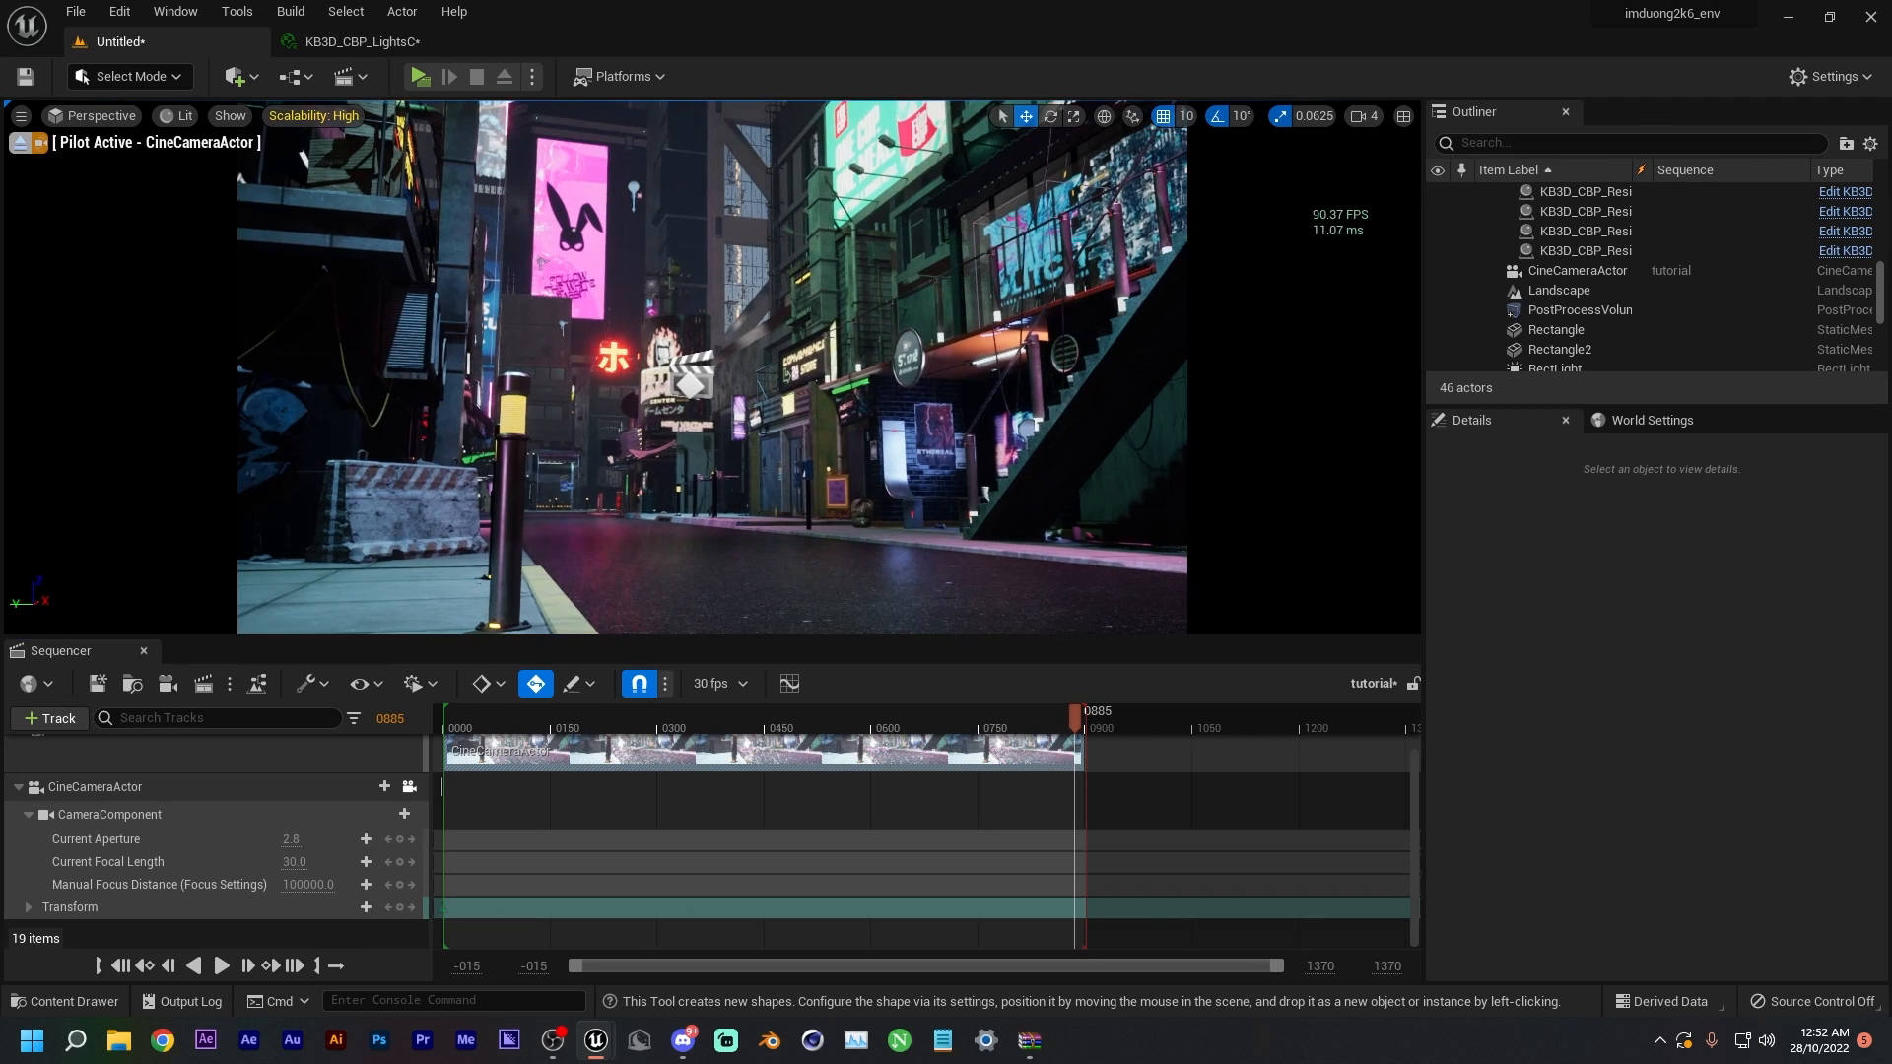
pyautogui.press('w')
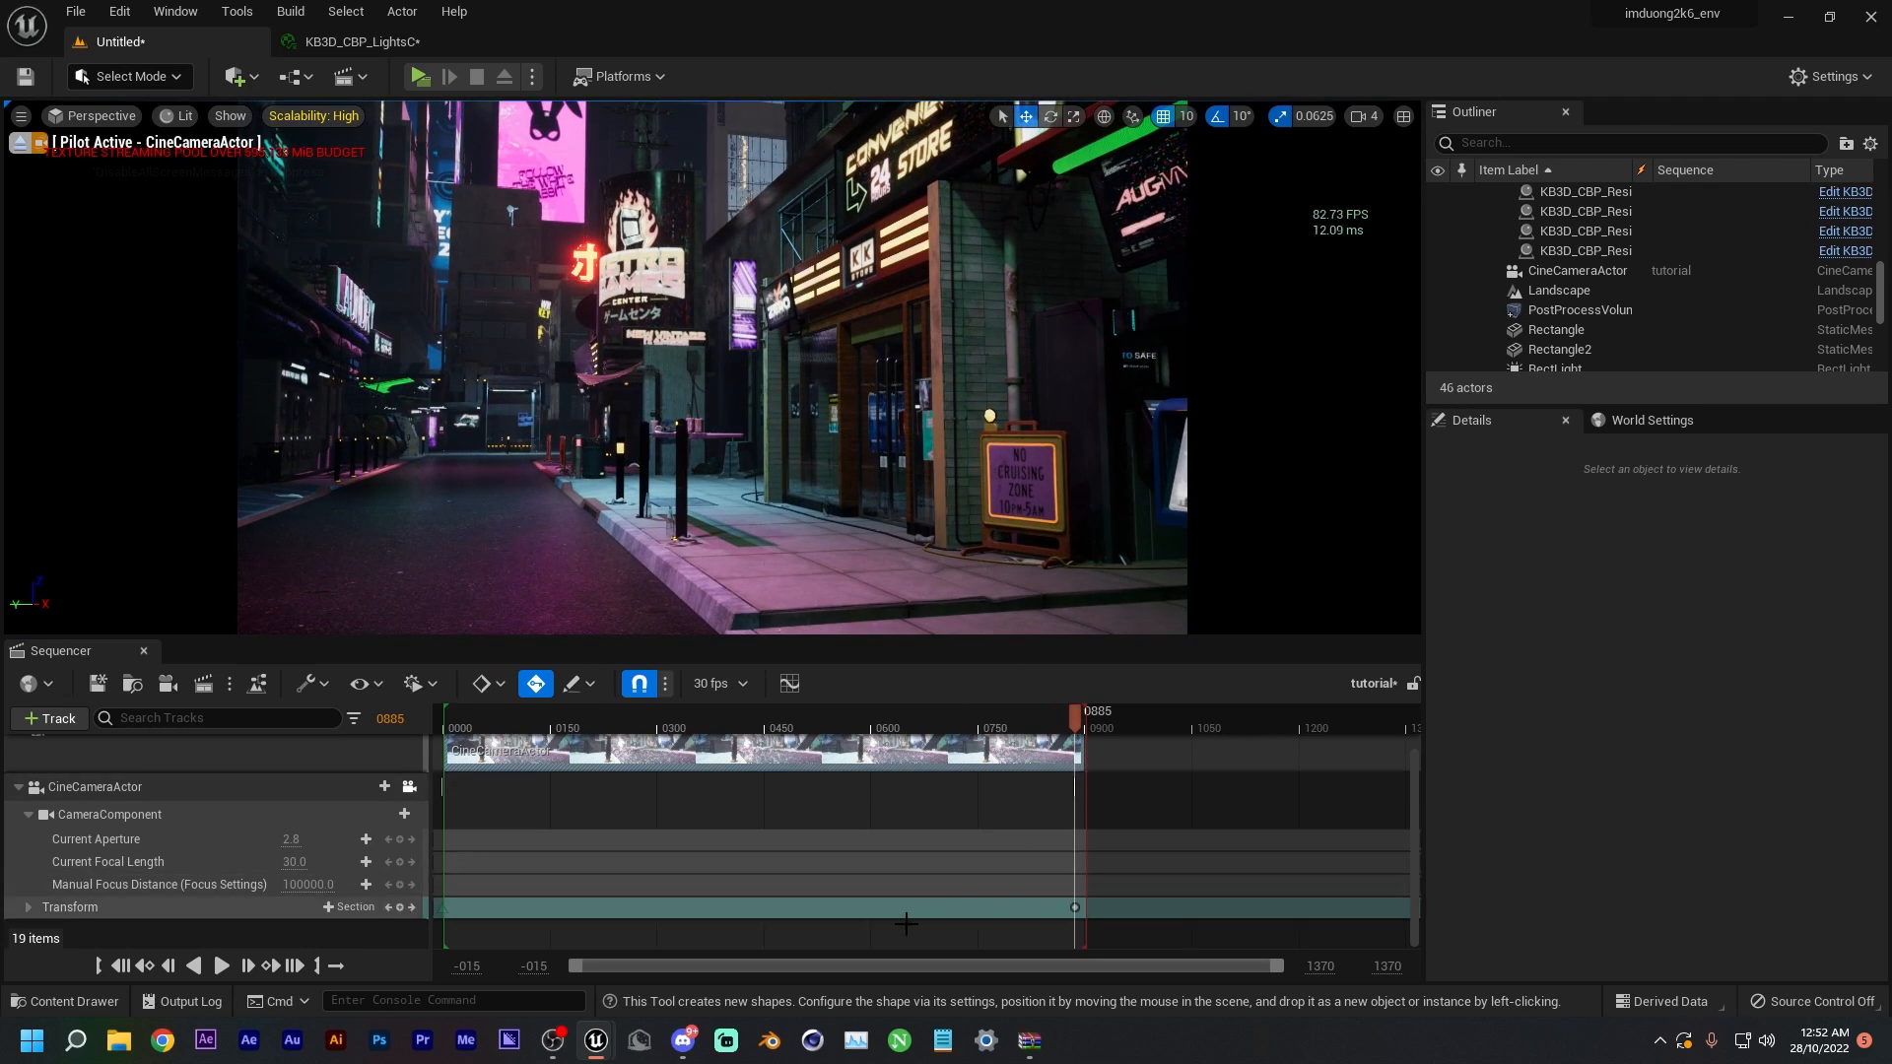
pyautogui.click(400, 908)
# - Move the final Transform key to the sequence's end at frame 904 and play the camera move from the start
pyautogui.click(1078, 910)
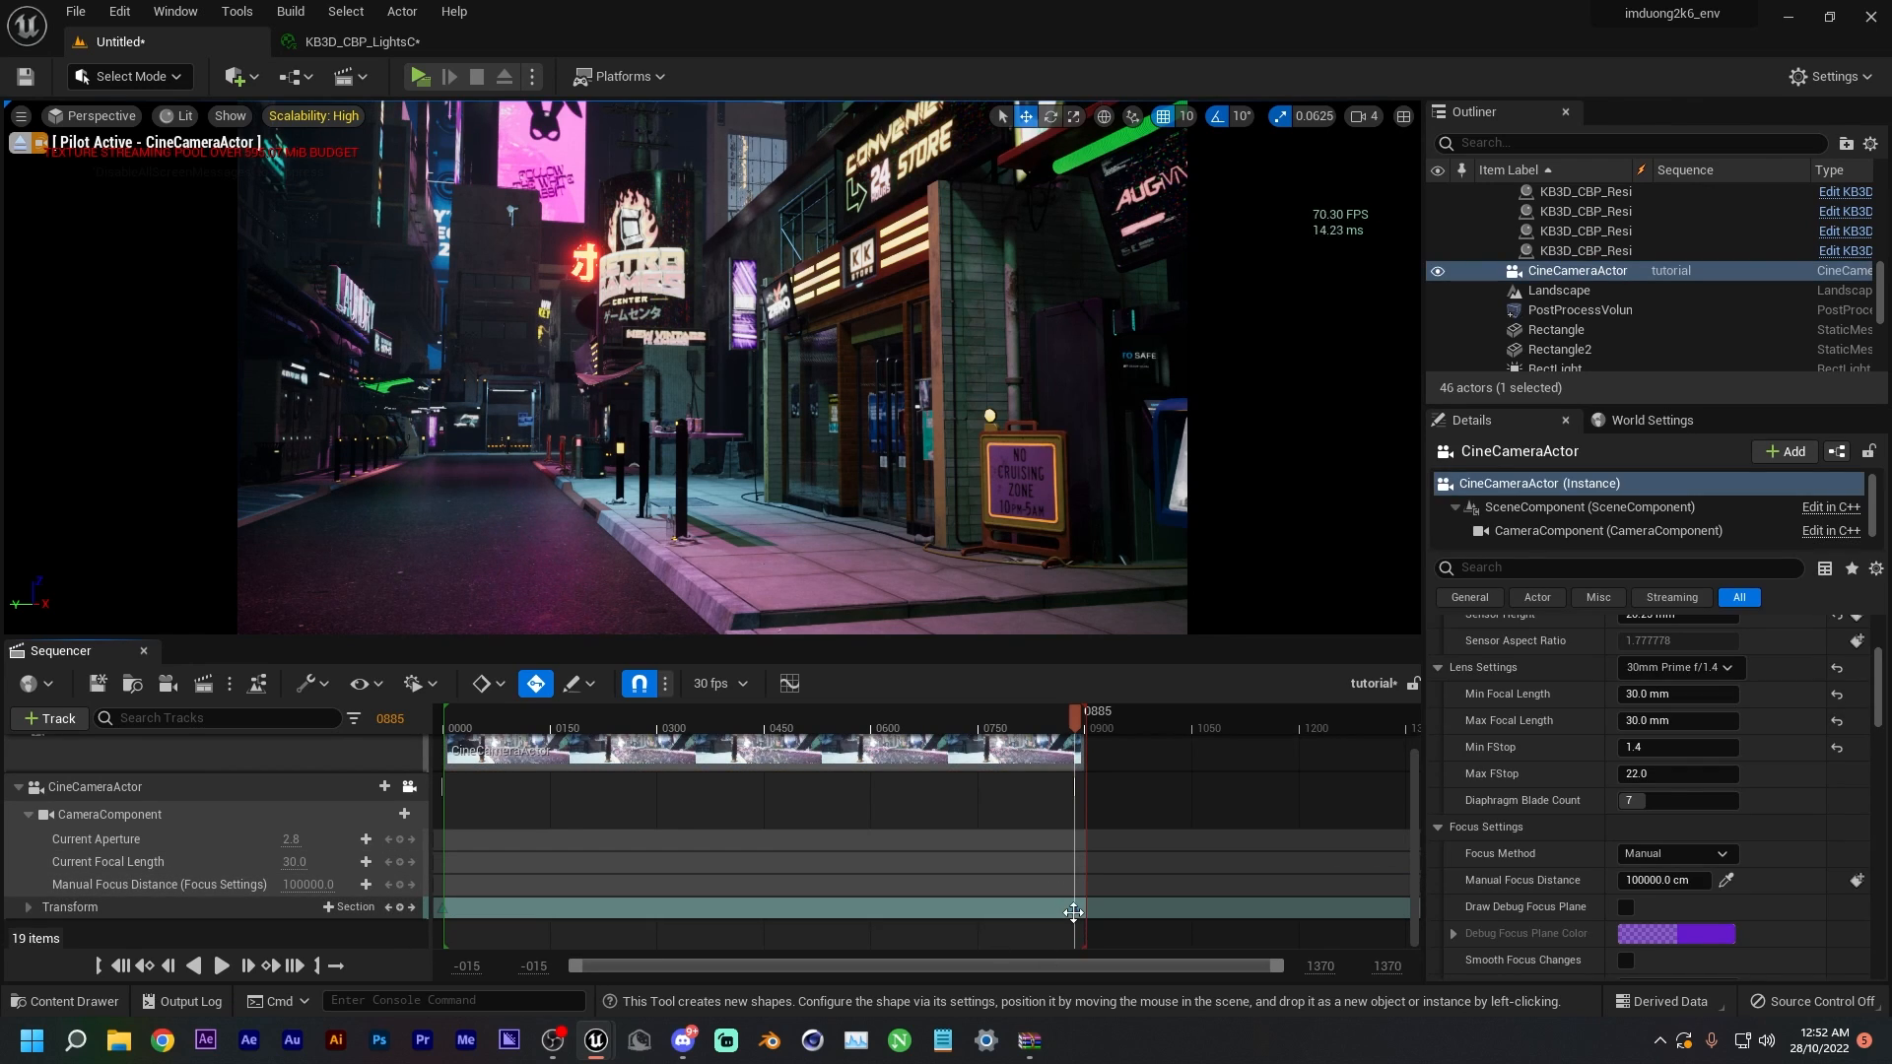
pyautogui.moveTo(1078, 913); pyautogui.dragTo(1085, 887)
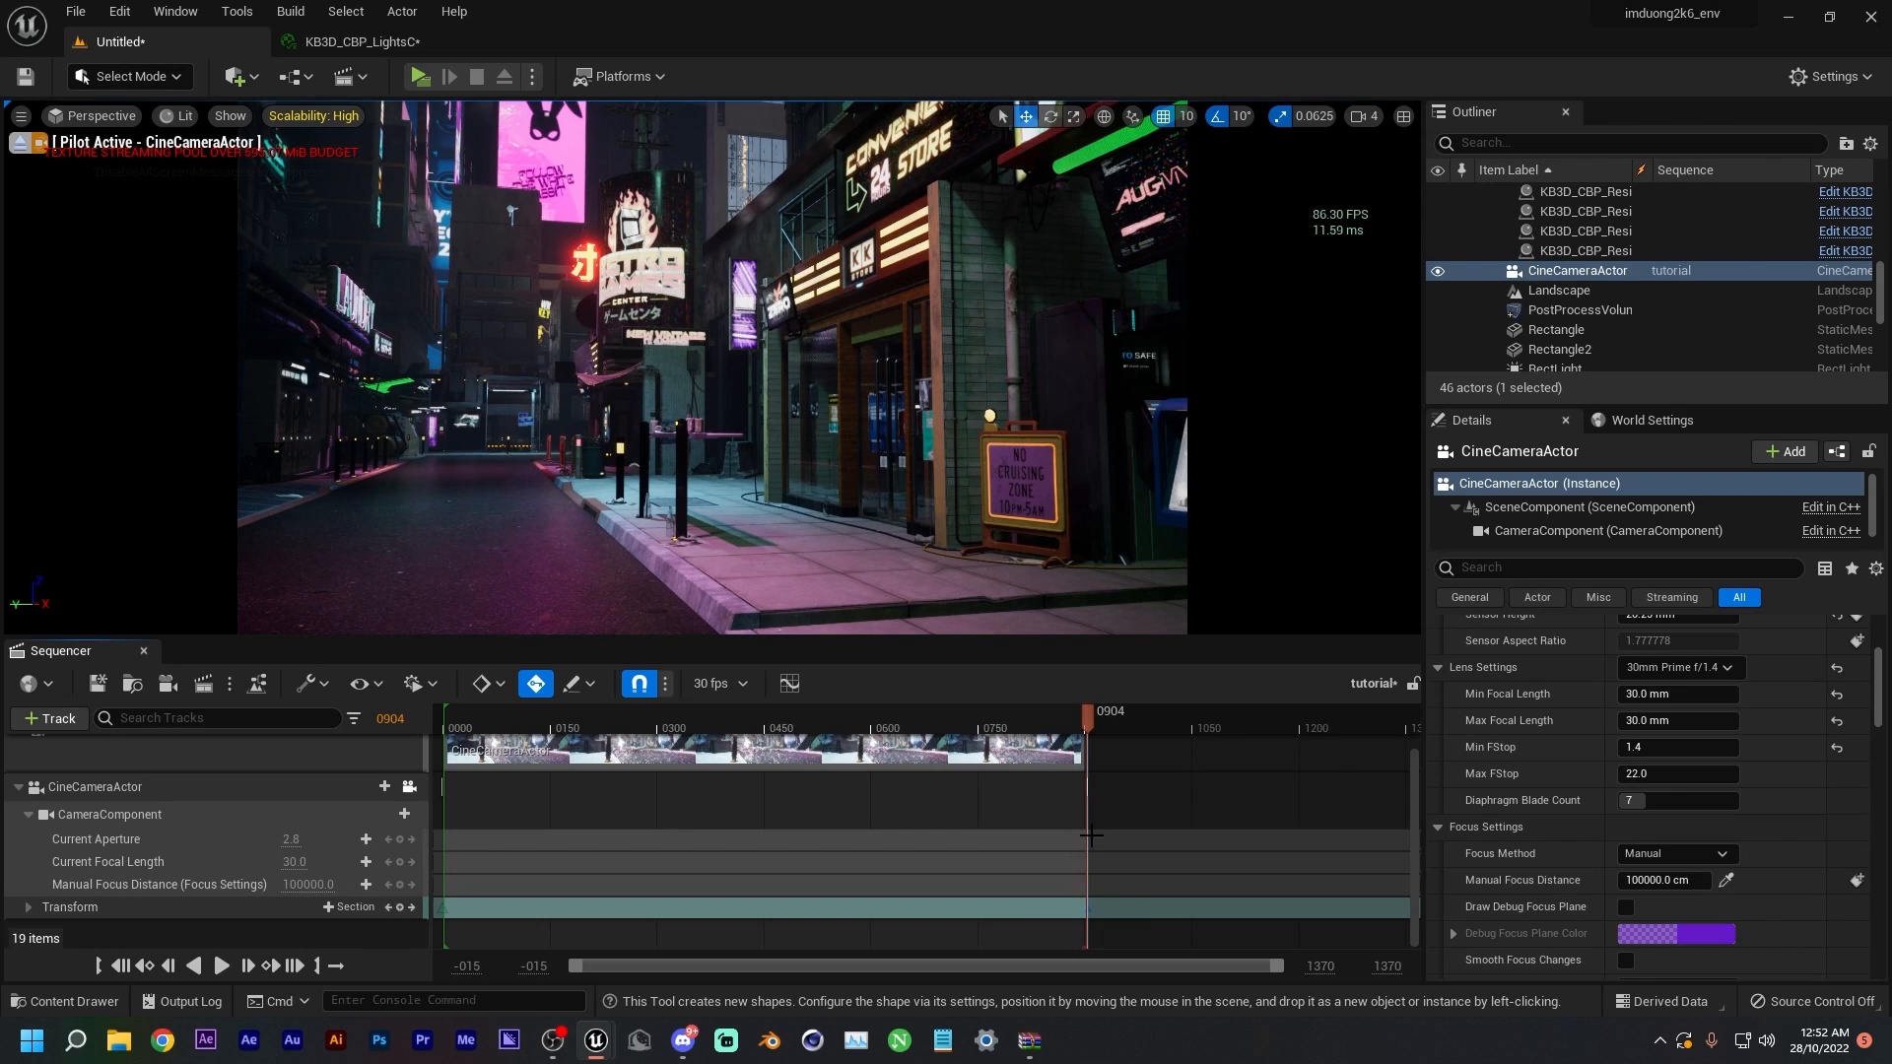
pyautogui.moveTo(1034, 729); pyautogui.dragTo(455, 756)
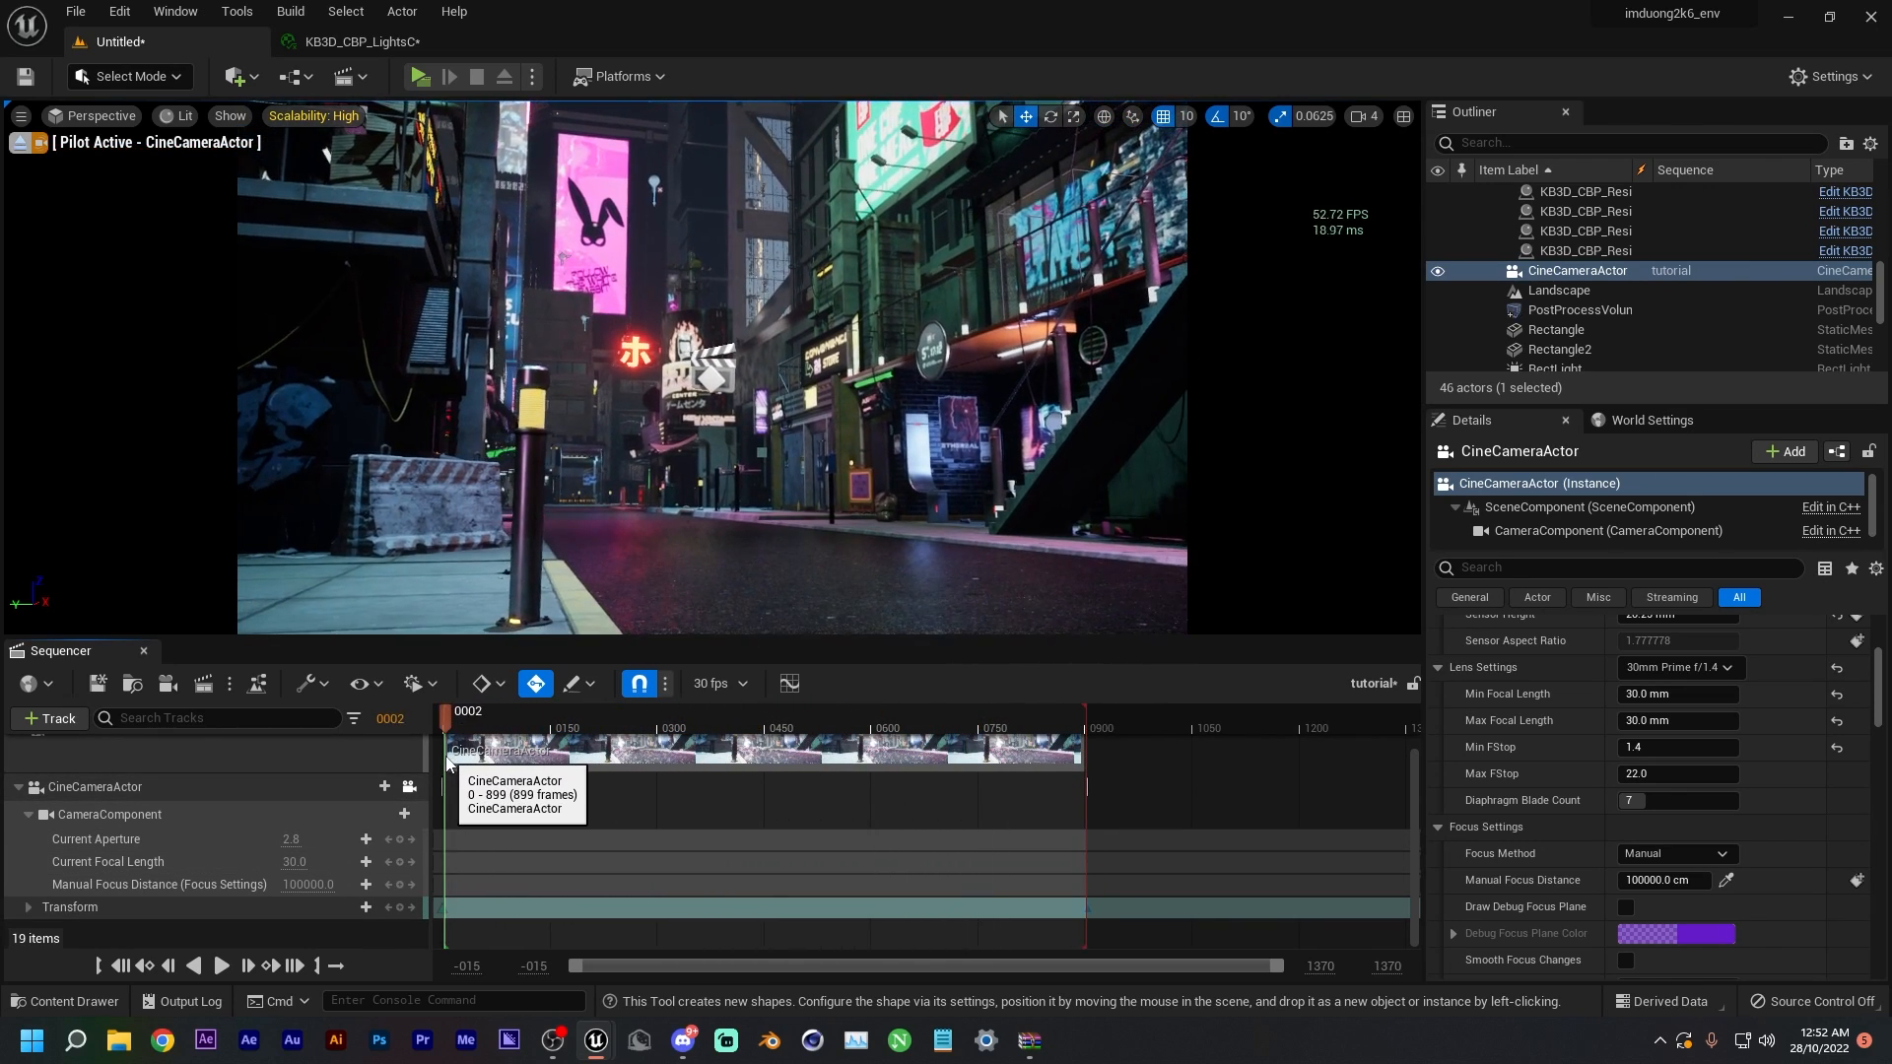
pyautogui.press('space')
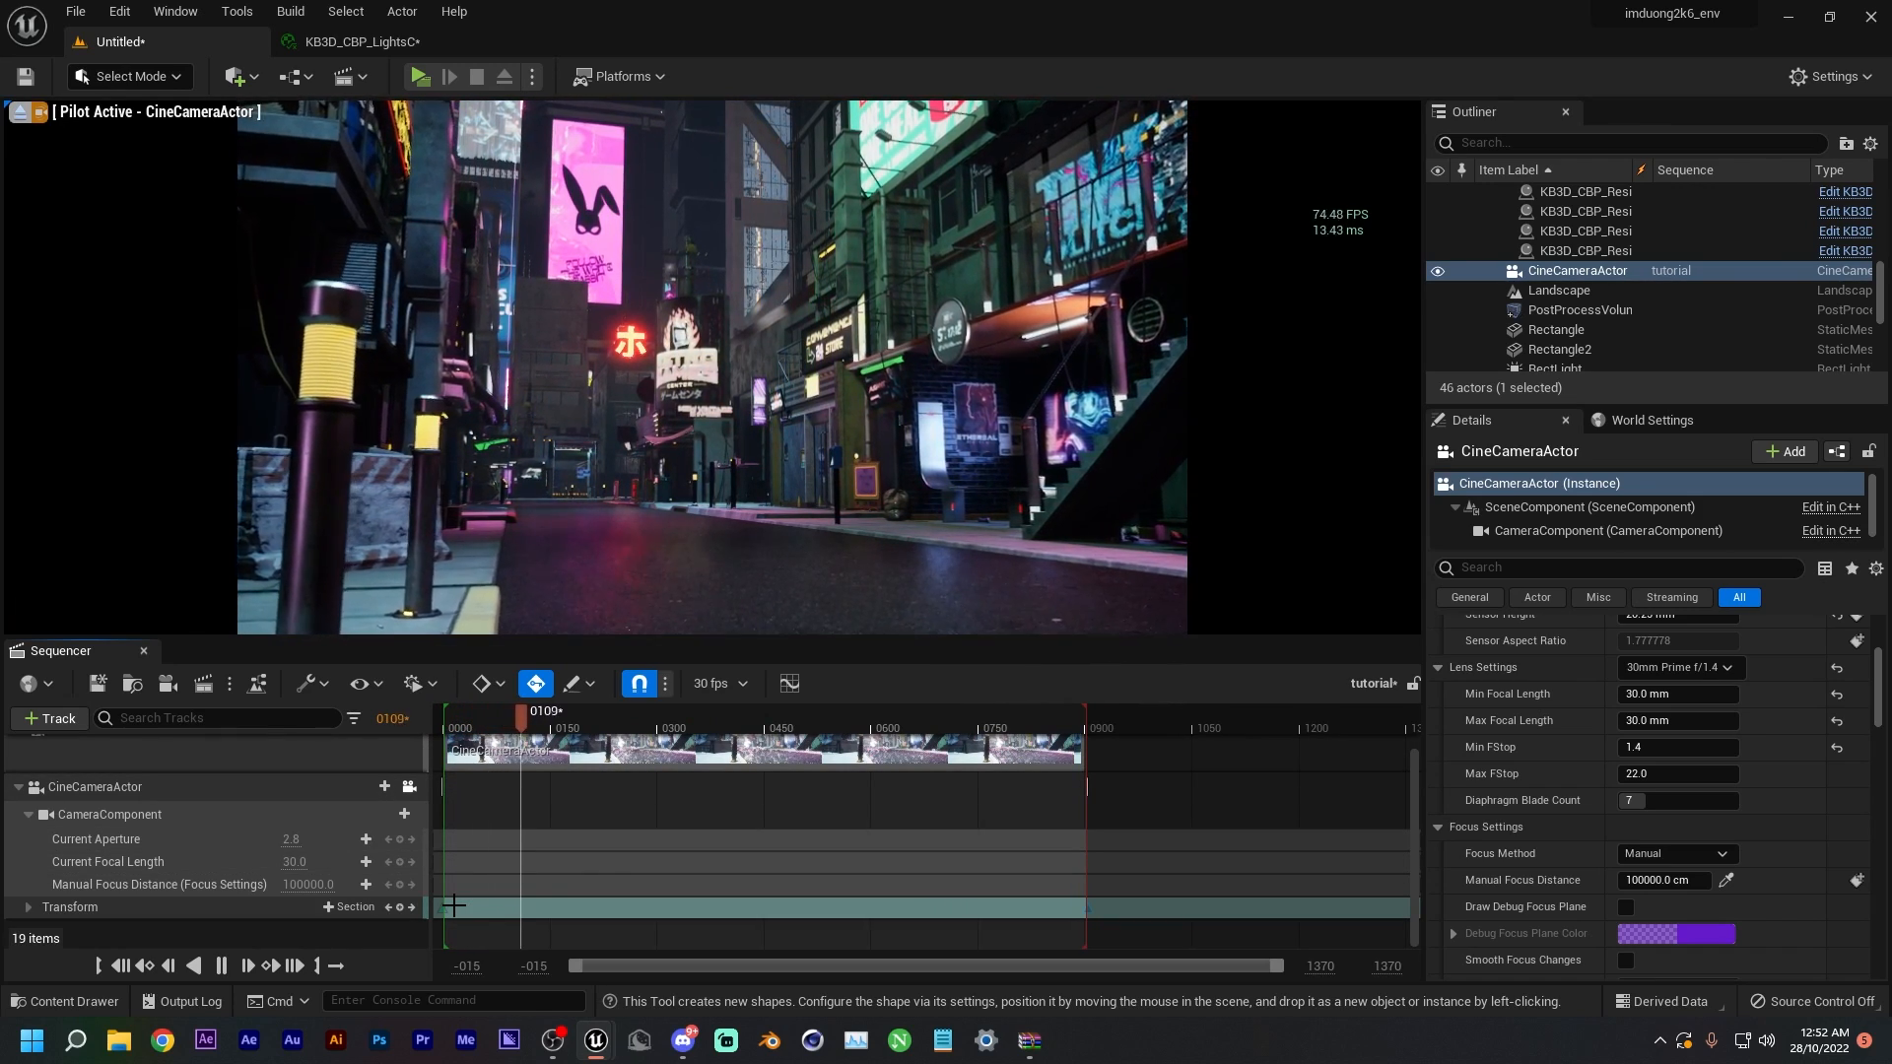
pyautogui.press('space')
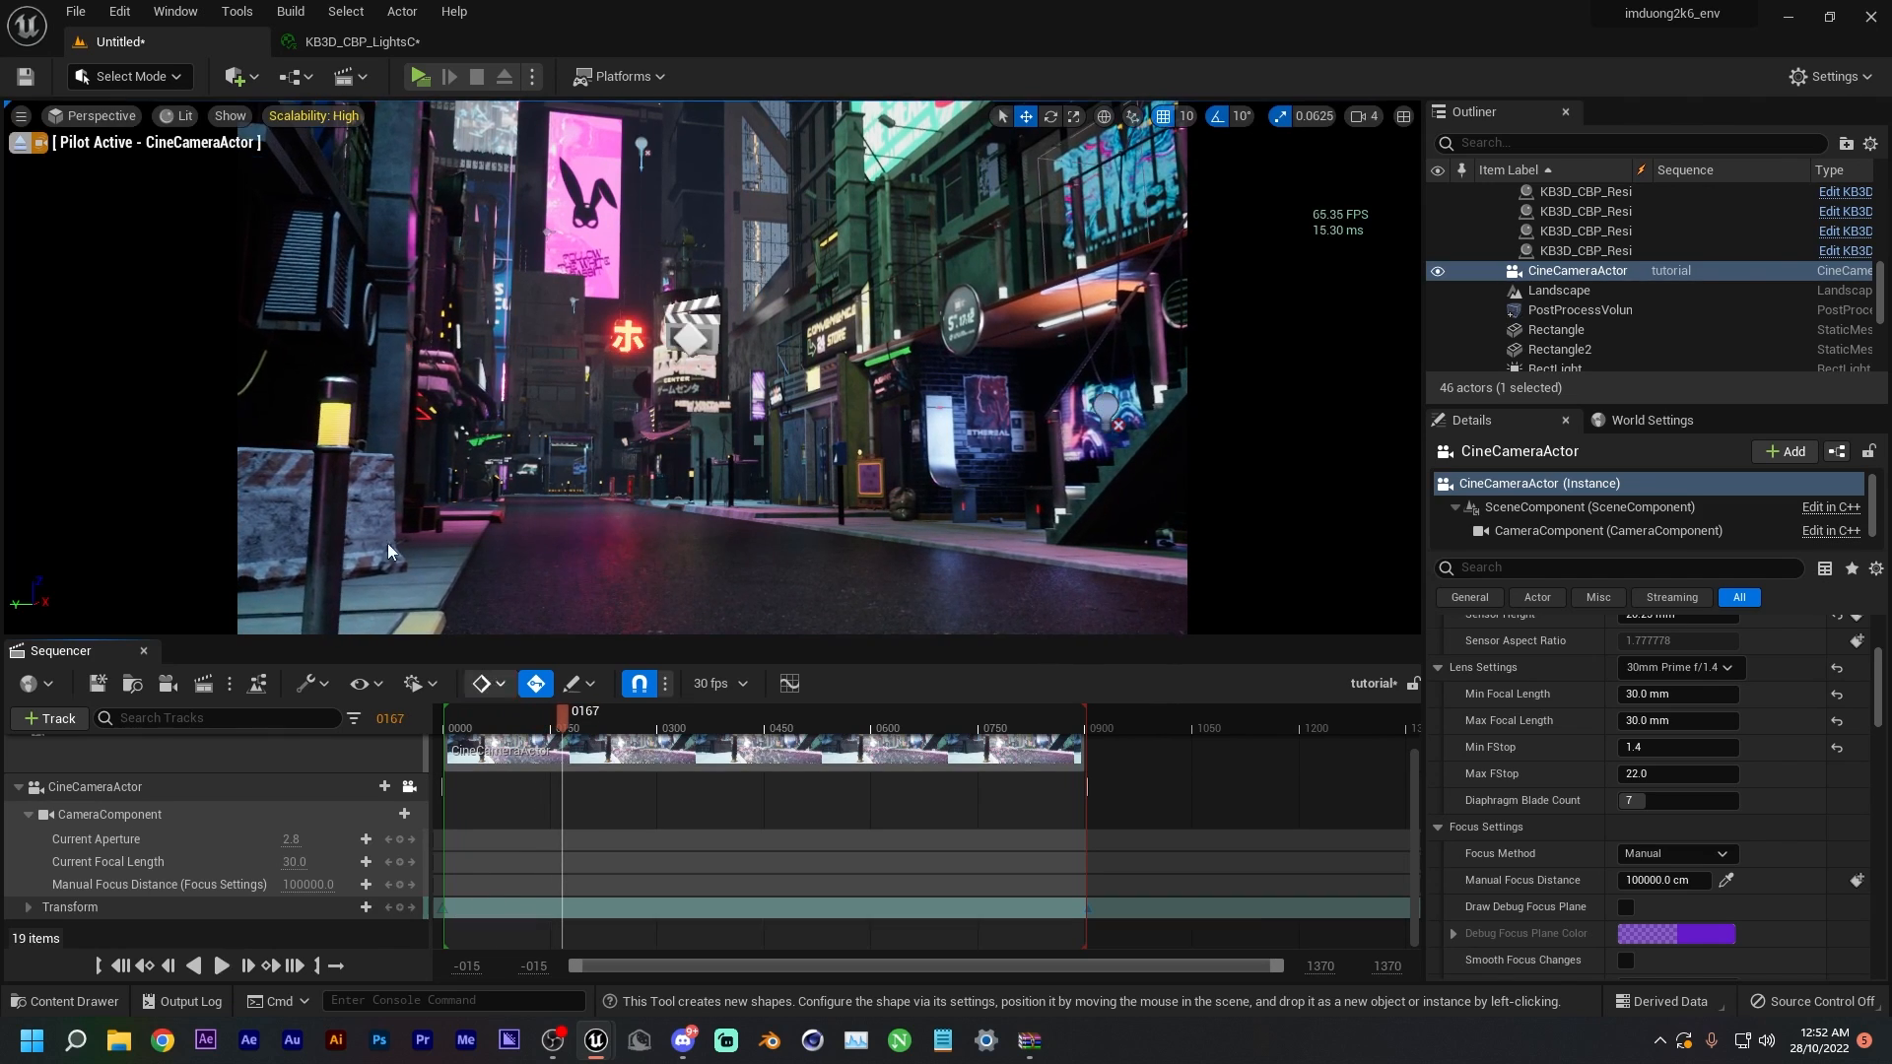
# - Change the viewport type to Cinematic Viewport and view the scene through the CineCameraActor
pyautogui.click(101, 117)
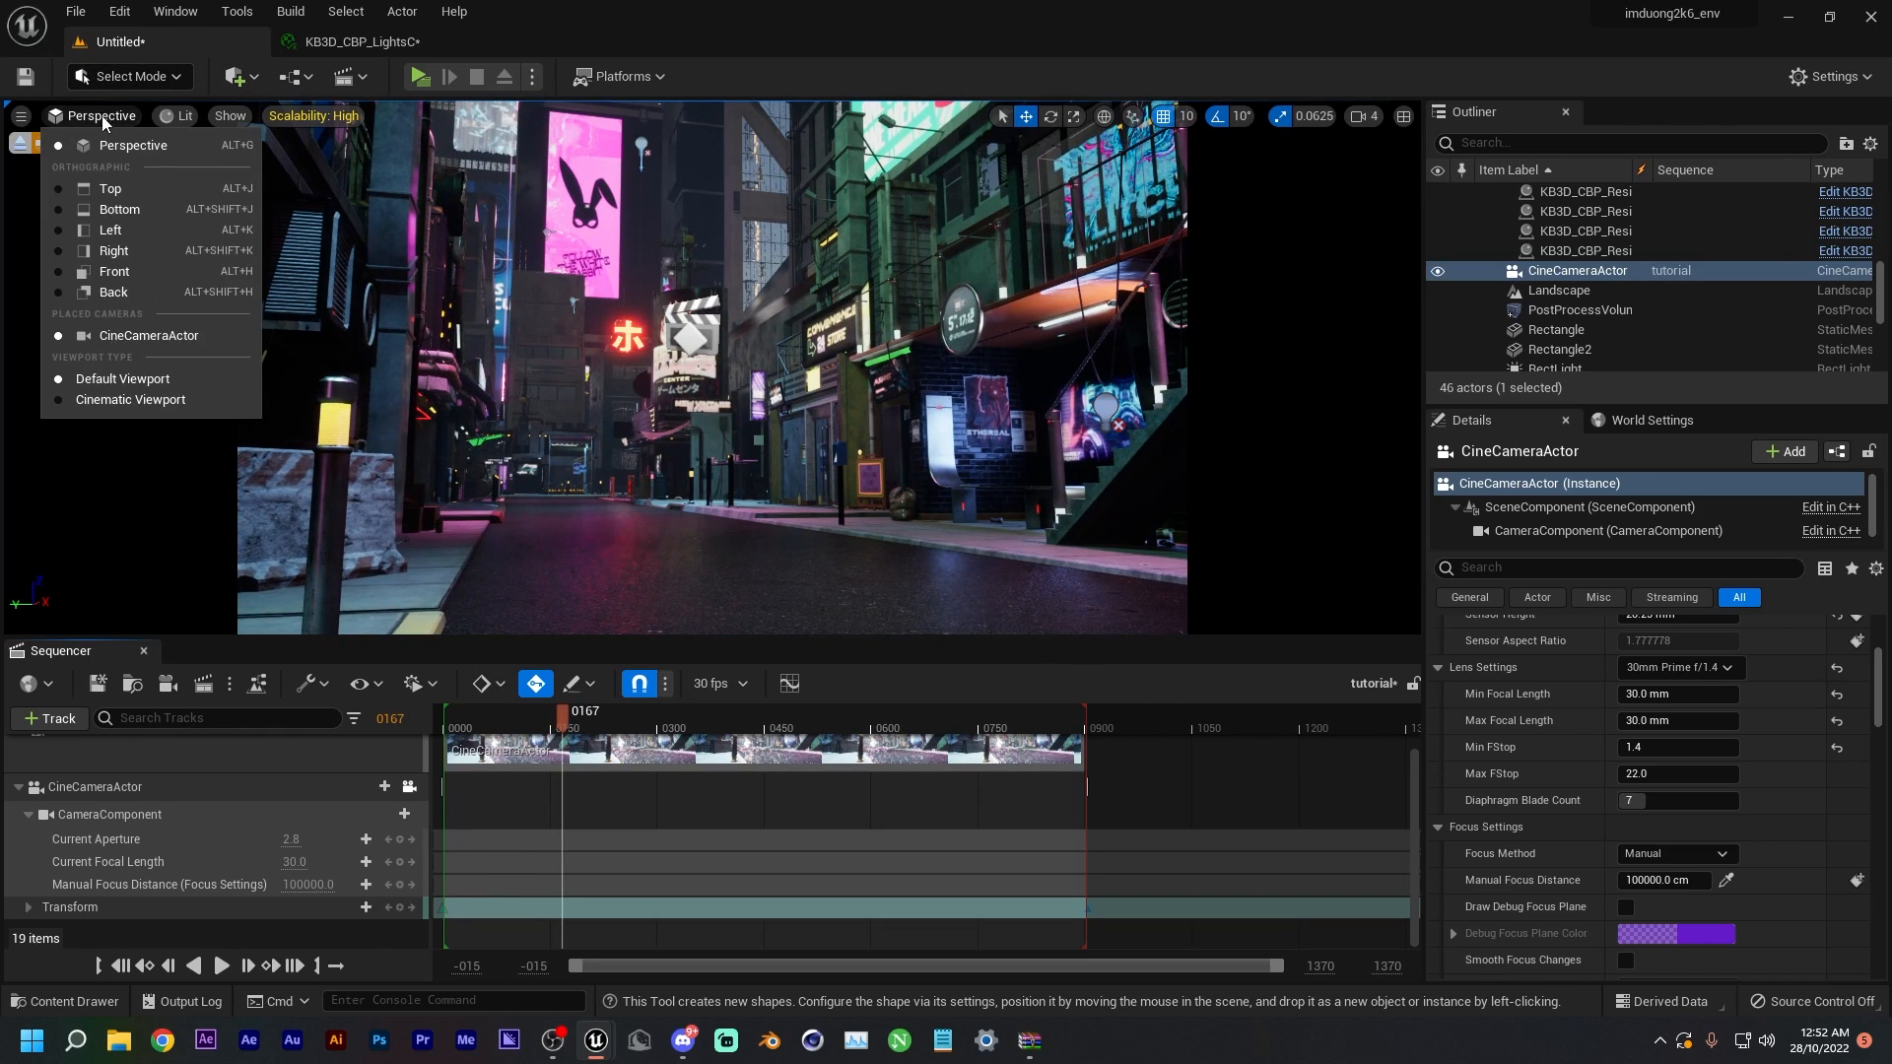
pyautogui.click(118, 399)
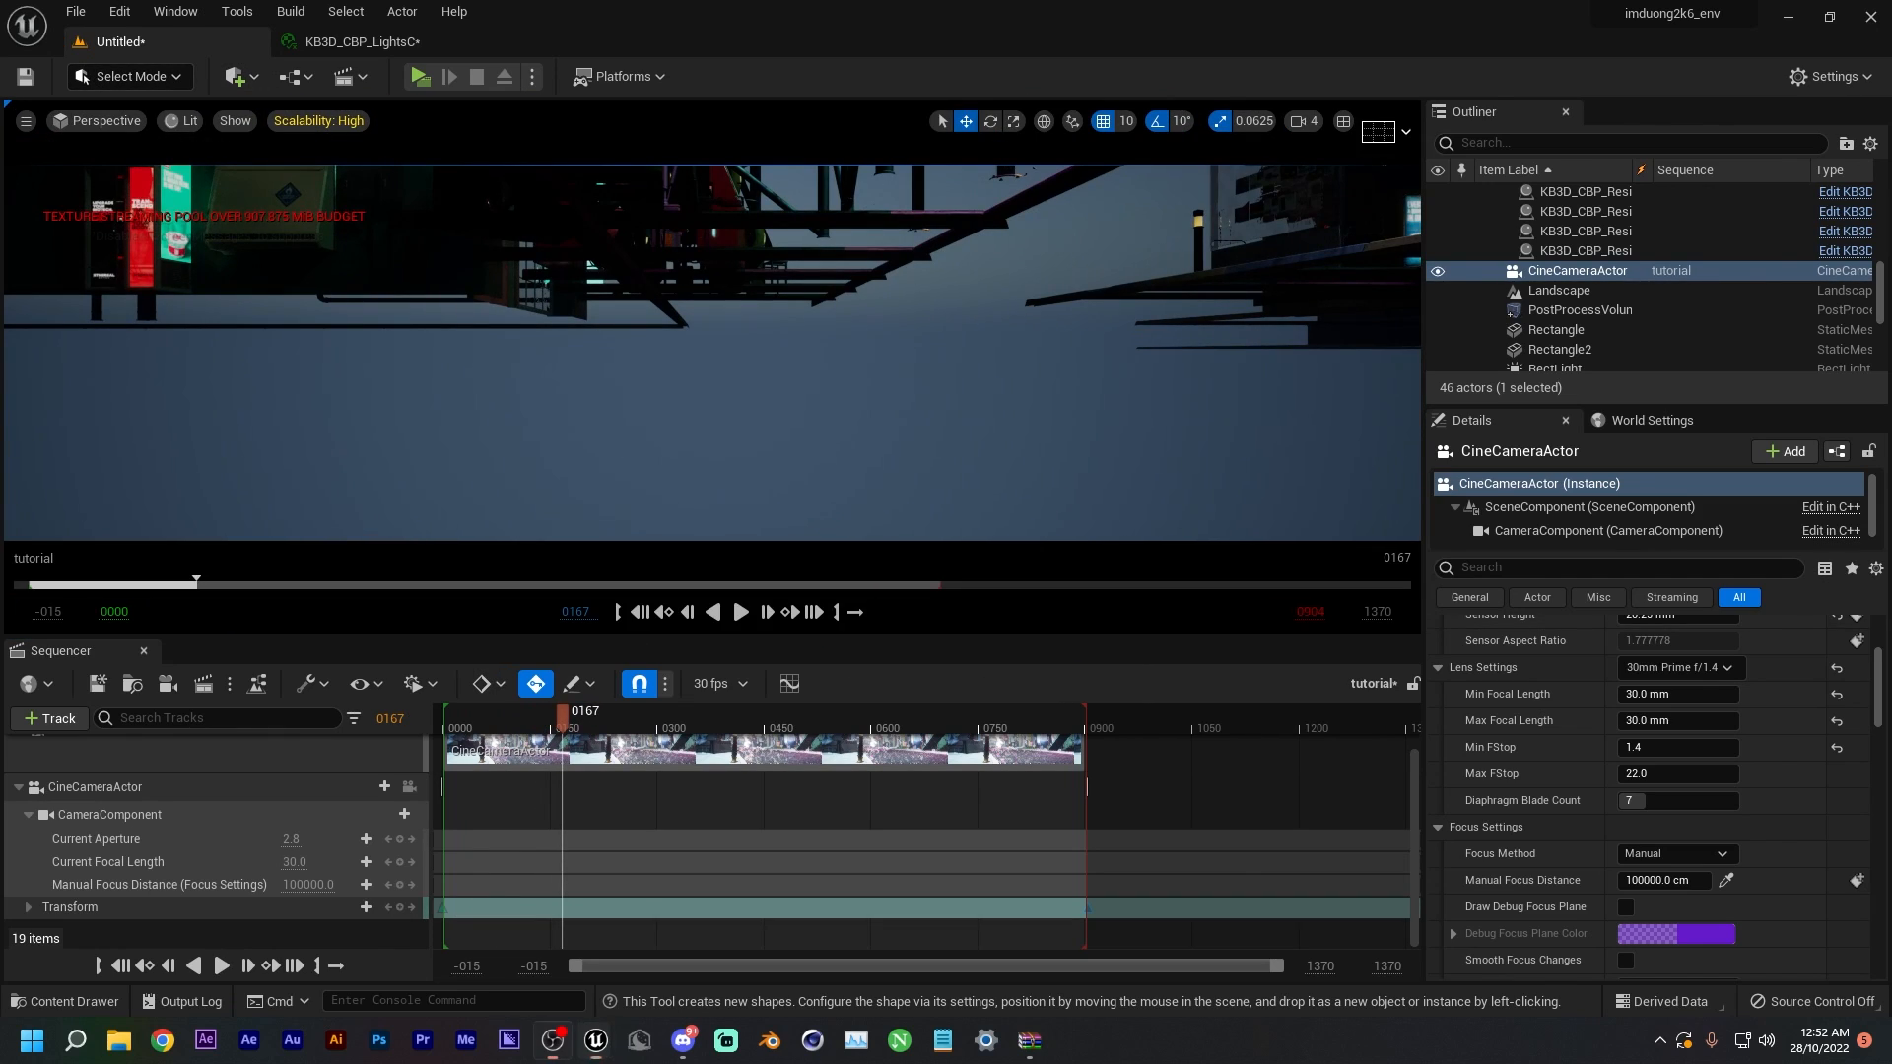
pyautogui.click(97, 126)
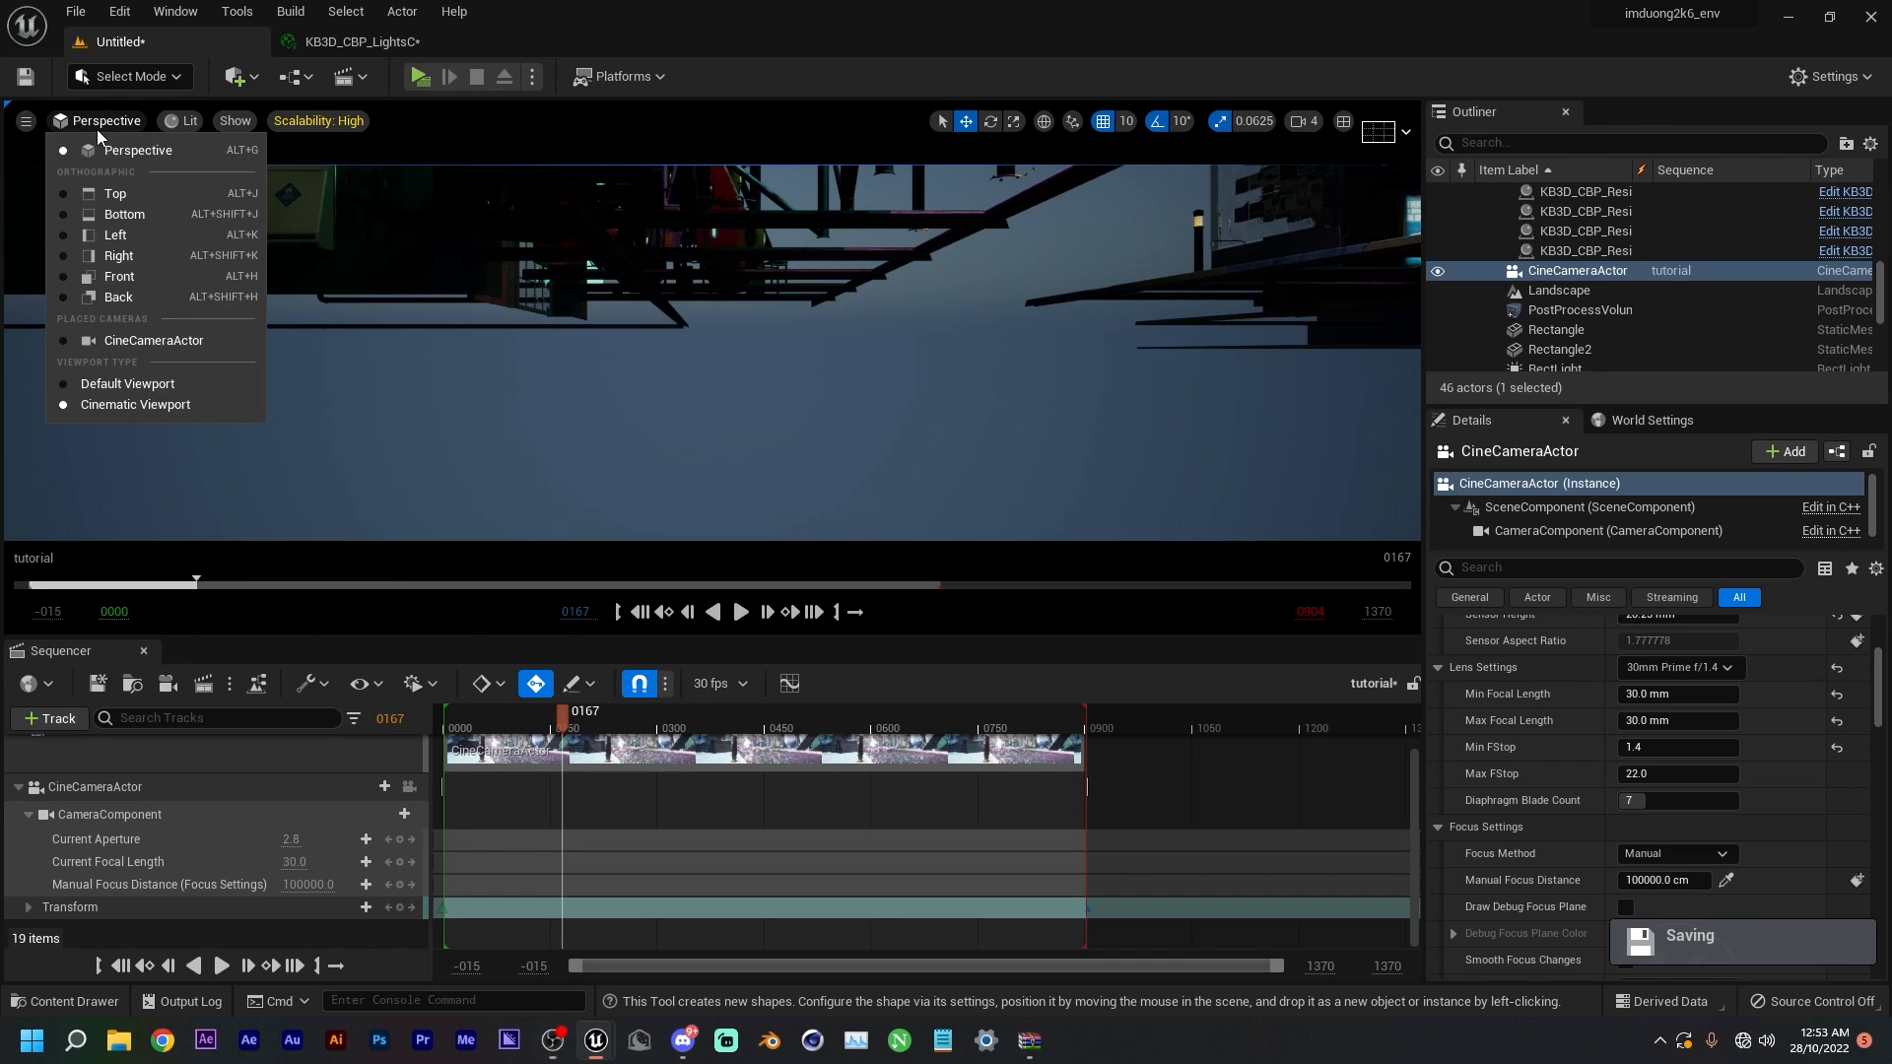
pyautogui.click(93, 339)
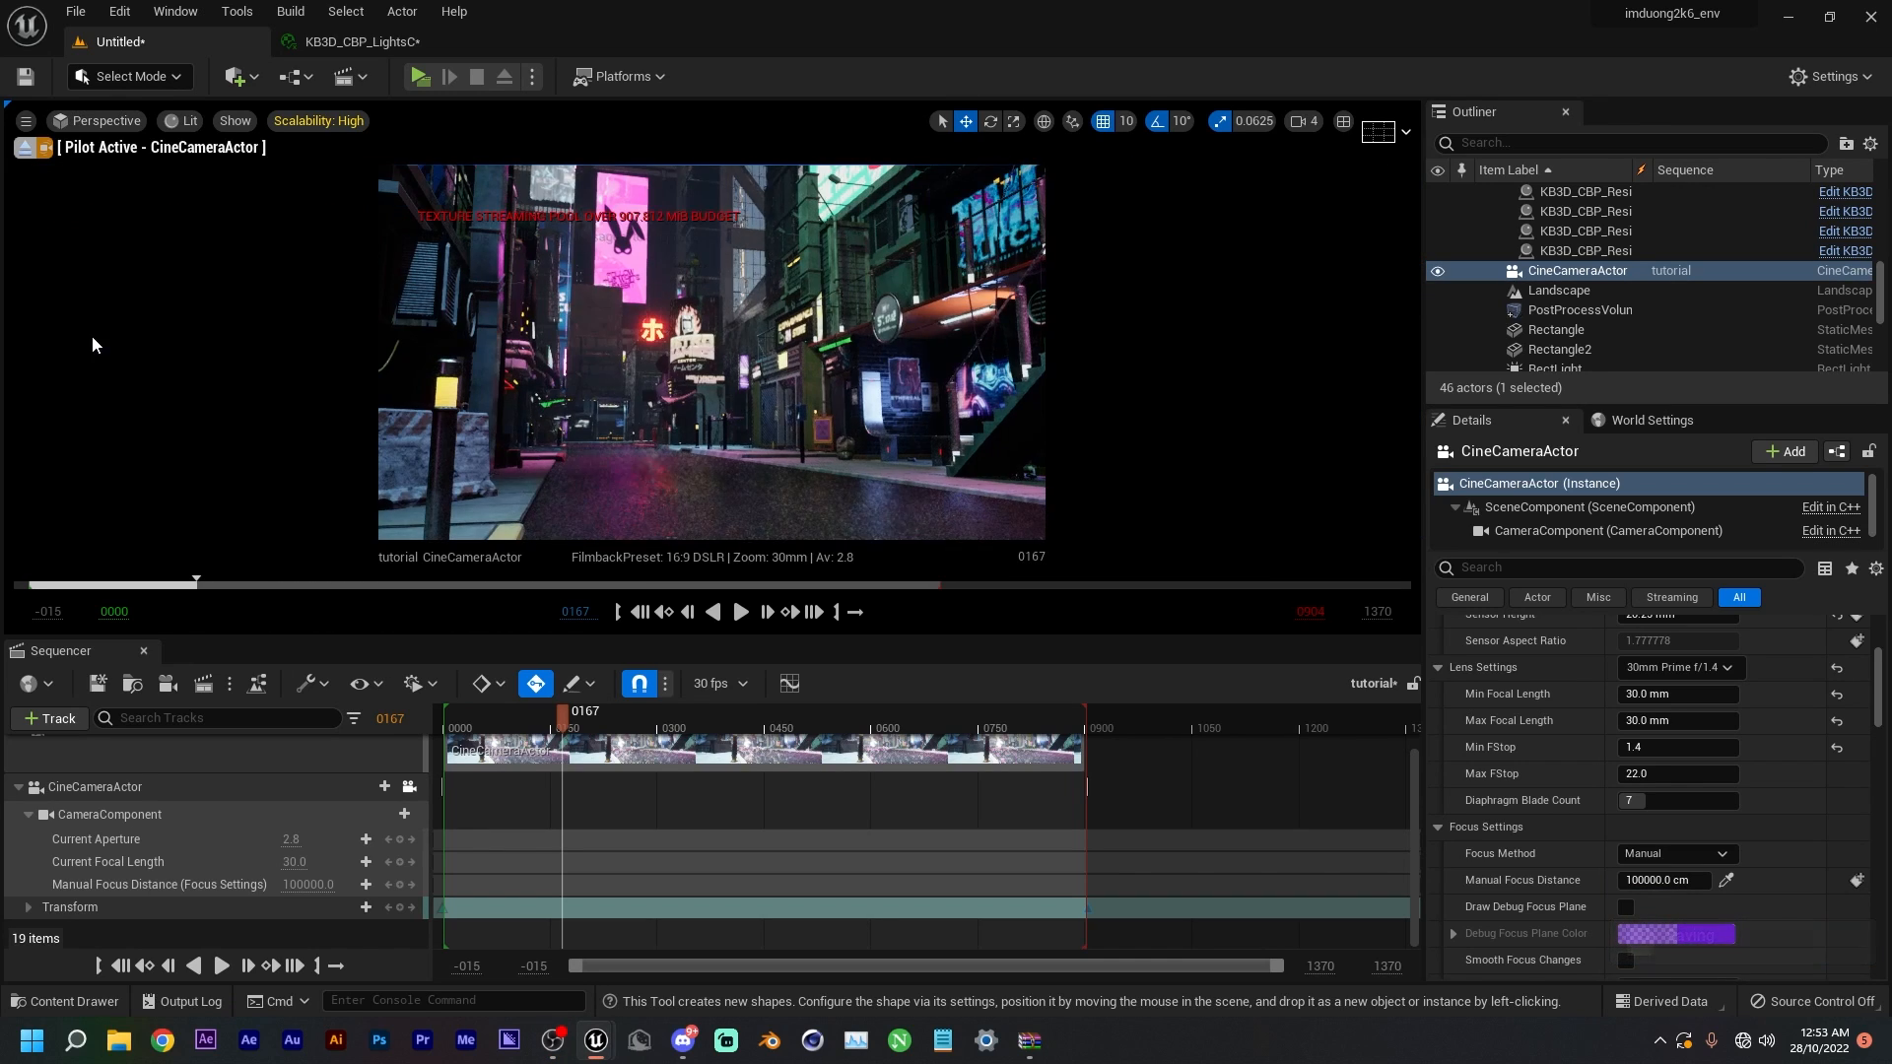
# - Set the viewport scalability quality to Cinematic and scrub the sequence to frame 850
pyautogui.moveTo(579, 728); pyautogui.dragTo(784, 712)
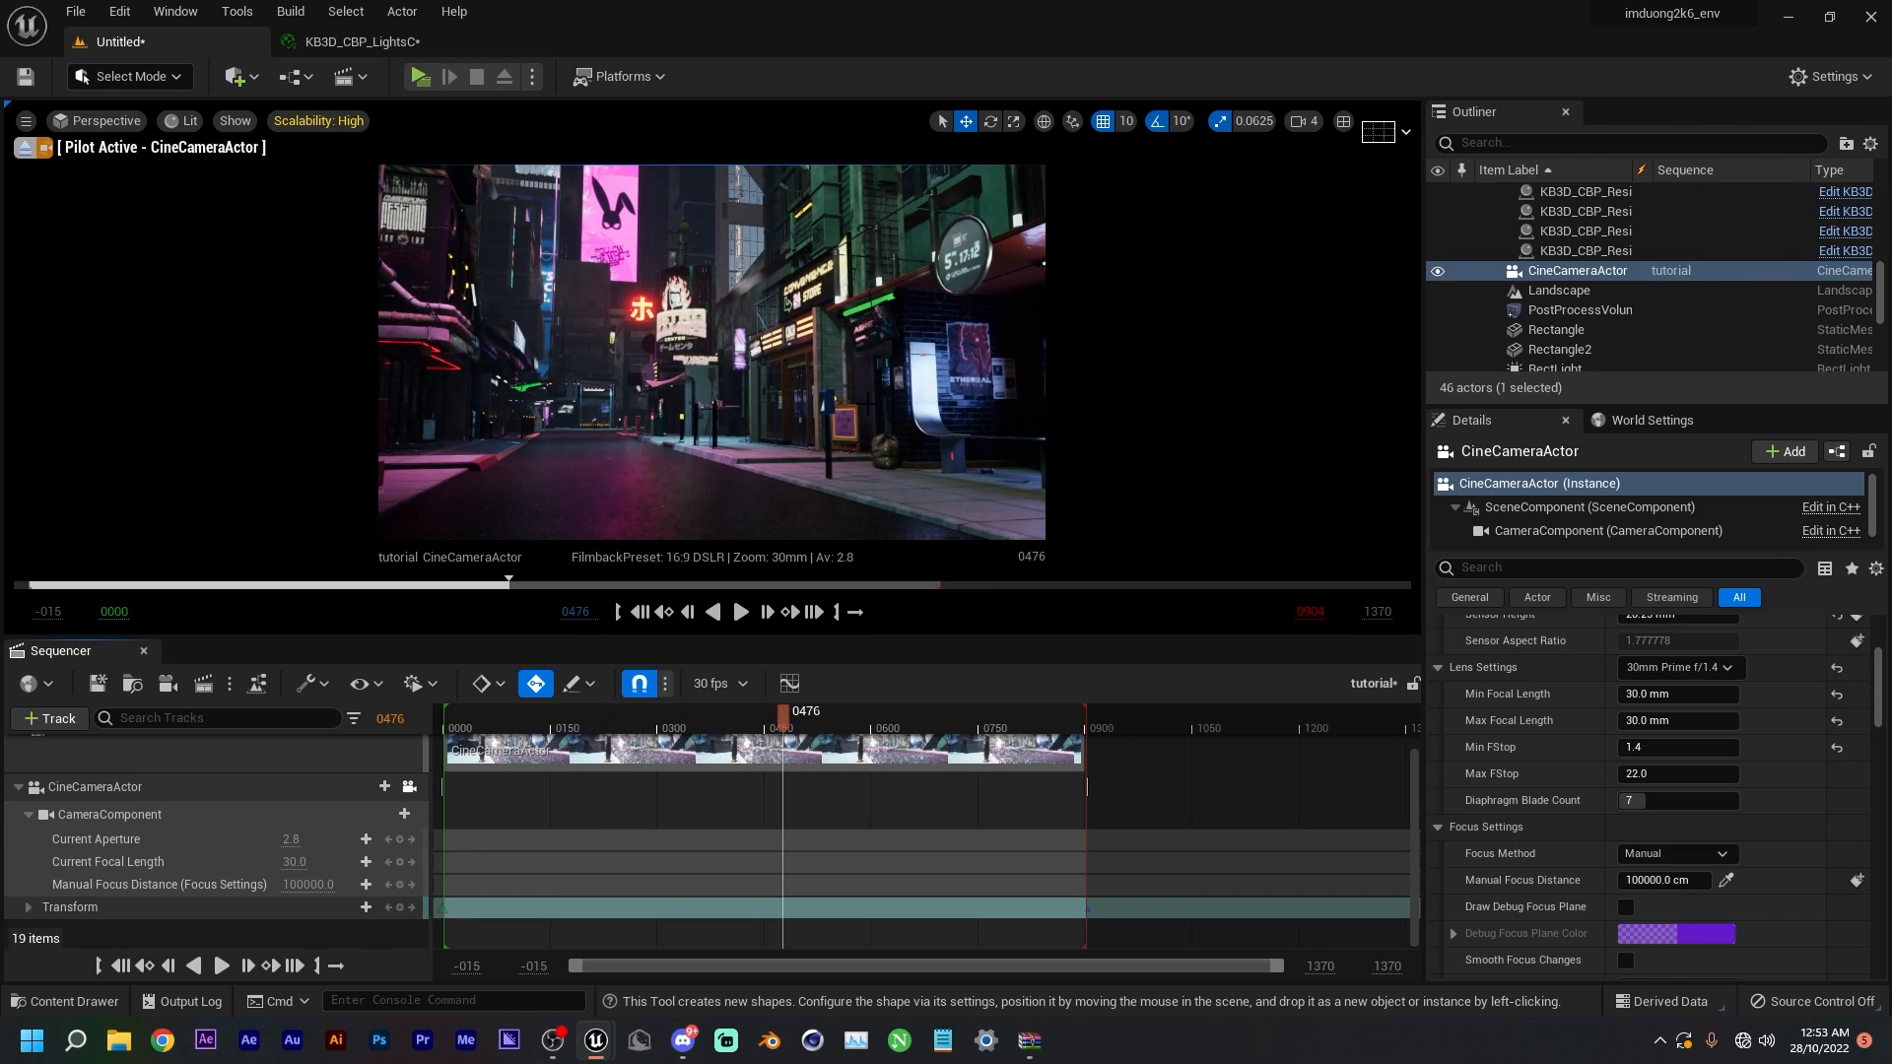
pyautogui.click(292, 126)
pyautogui.click(682, 153)
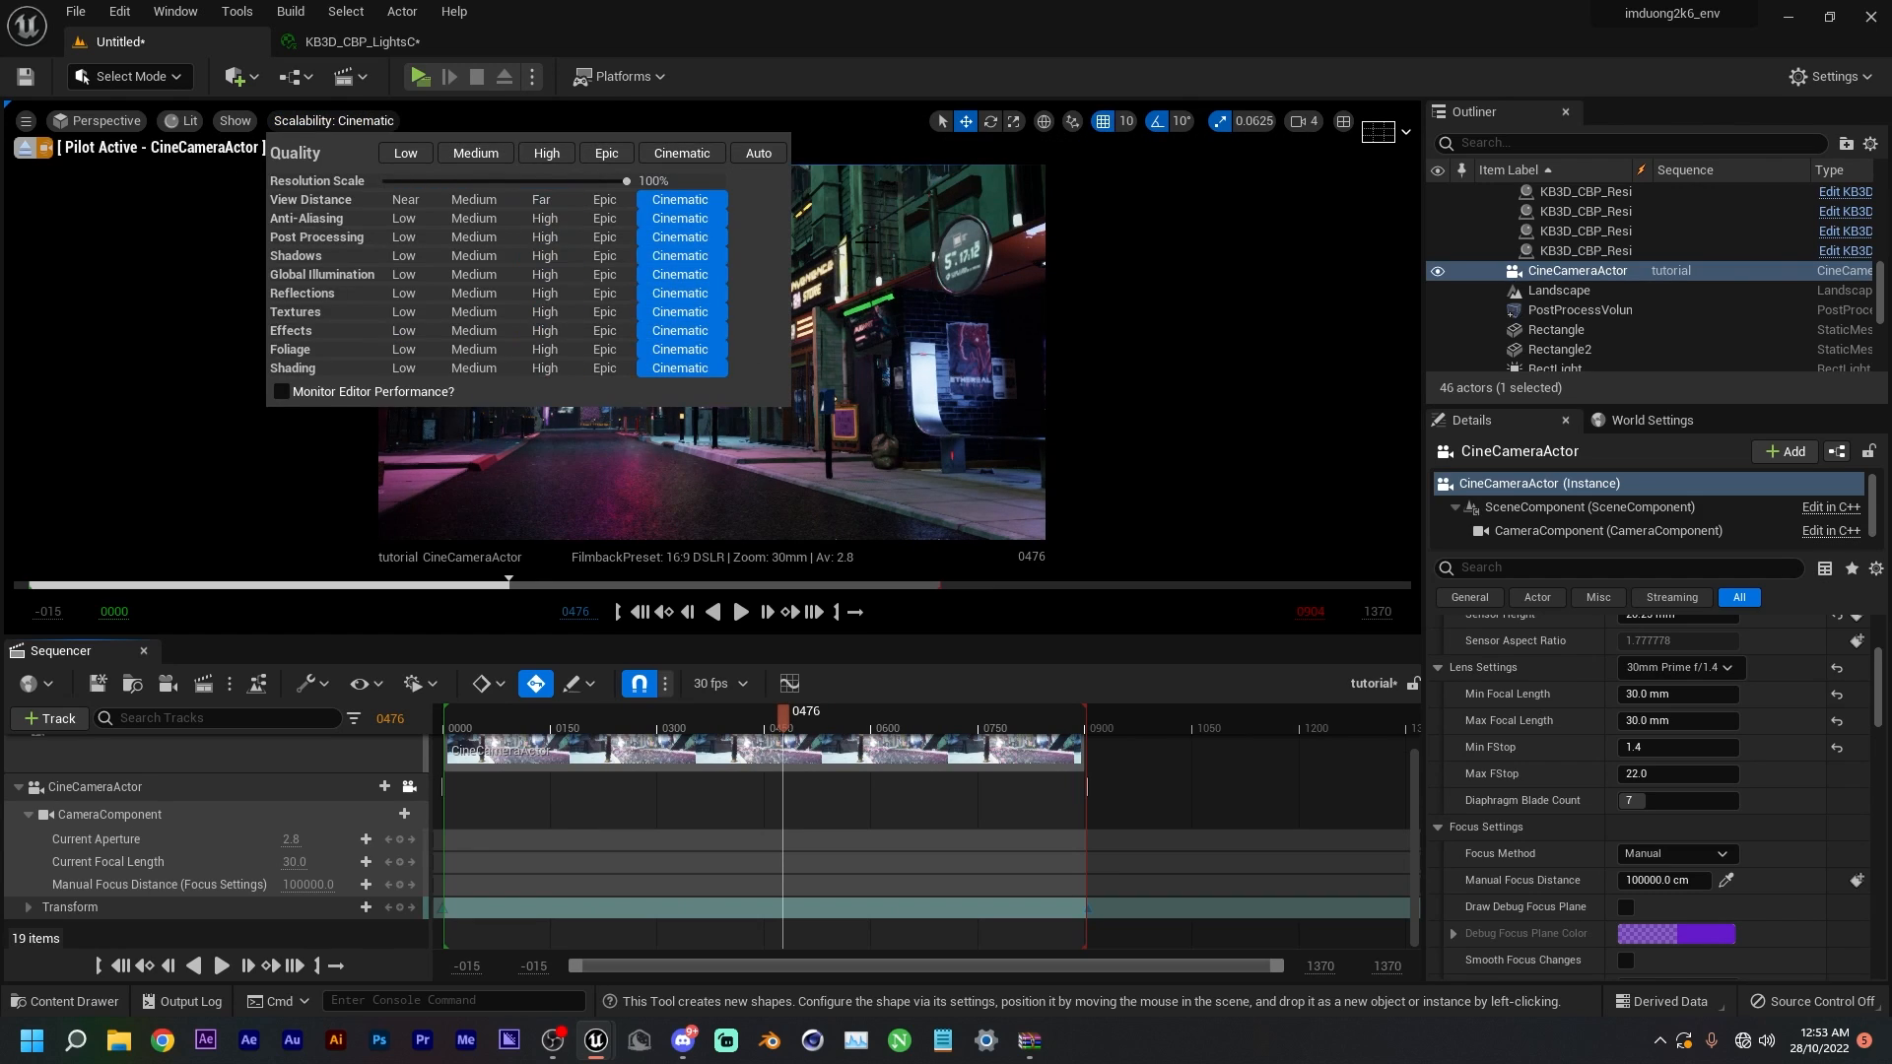
pyautogui.click(1116, 287)
pyautogui.moveTo(783, 711); pyautogui.dragTo(1048, 725)
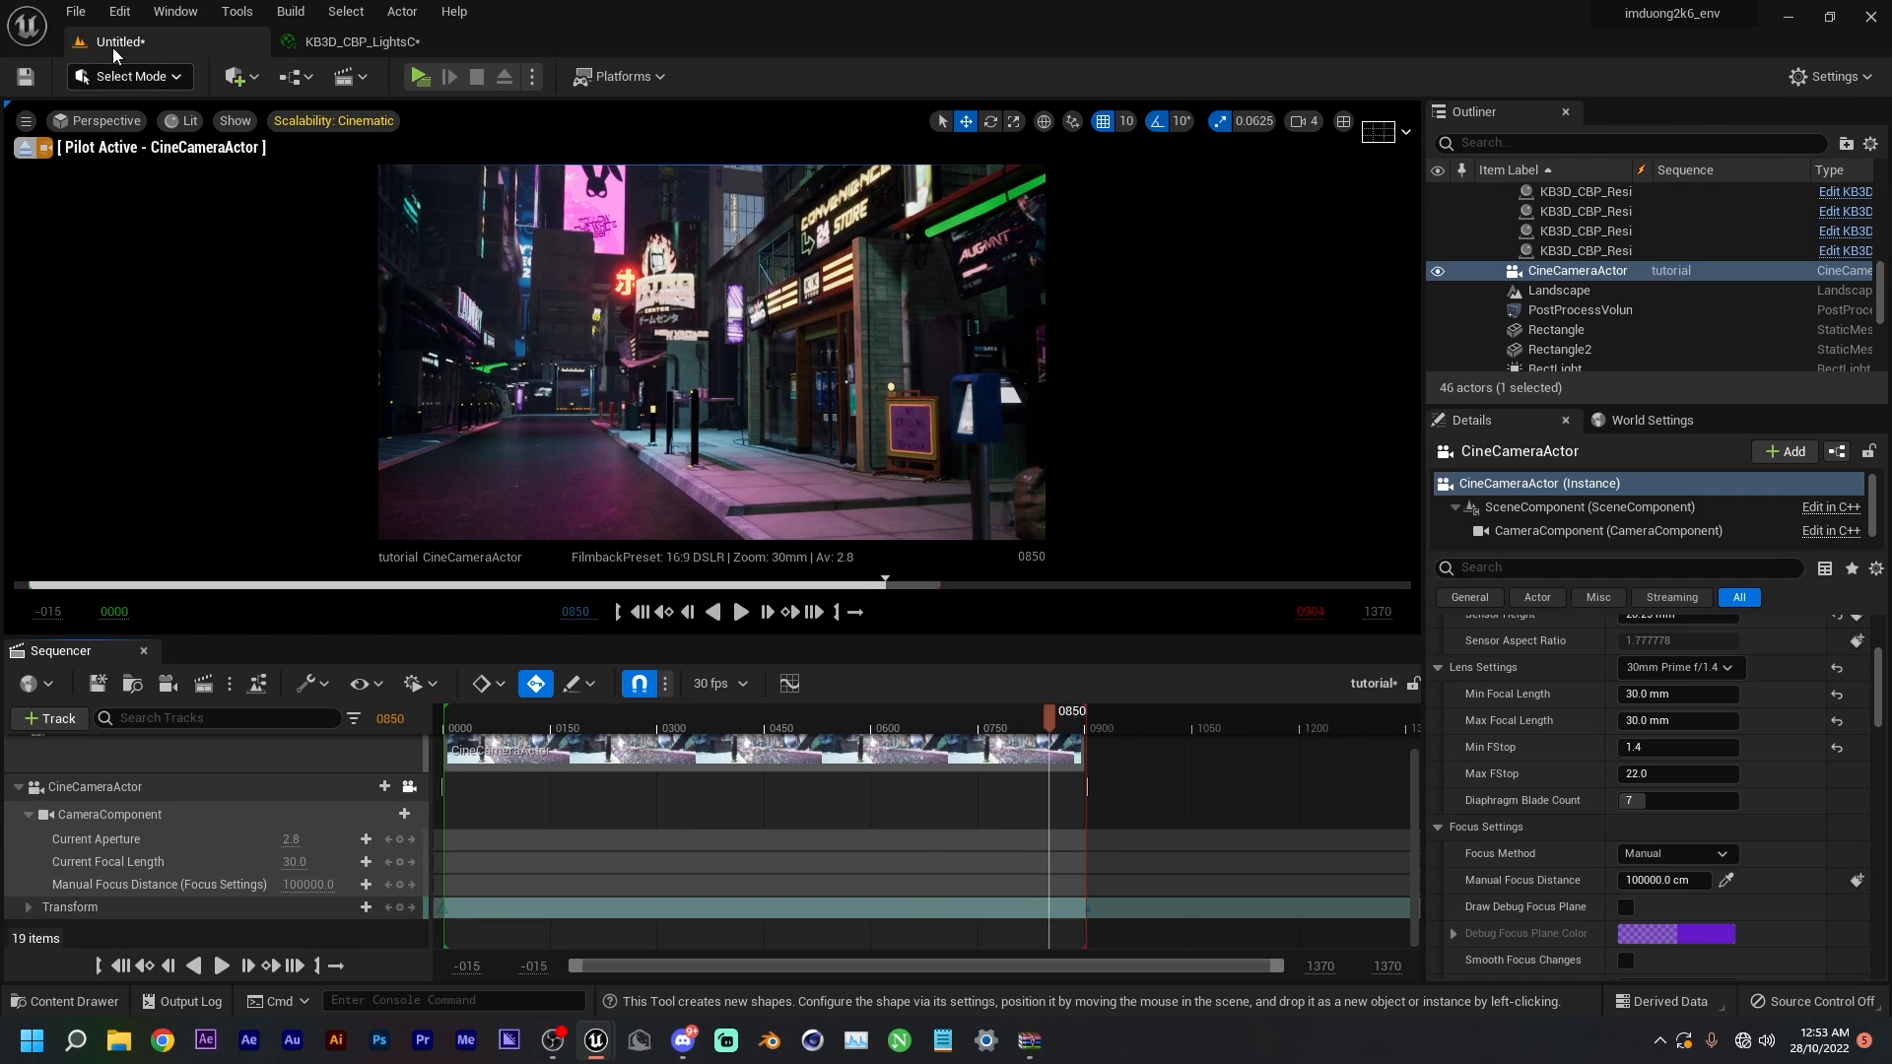
# - Open the plugin manager, search for "mov" and "apple", and check whether the Apple ProRes Media plugin is enabled
pyautogui.click(187, 14)
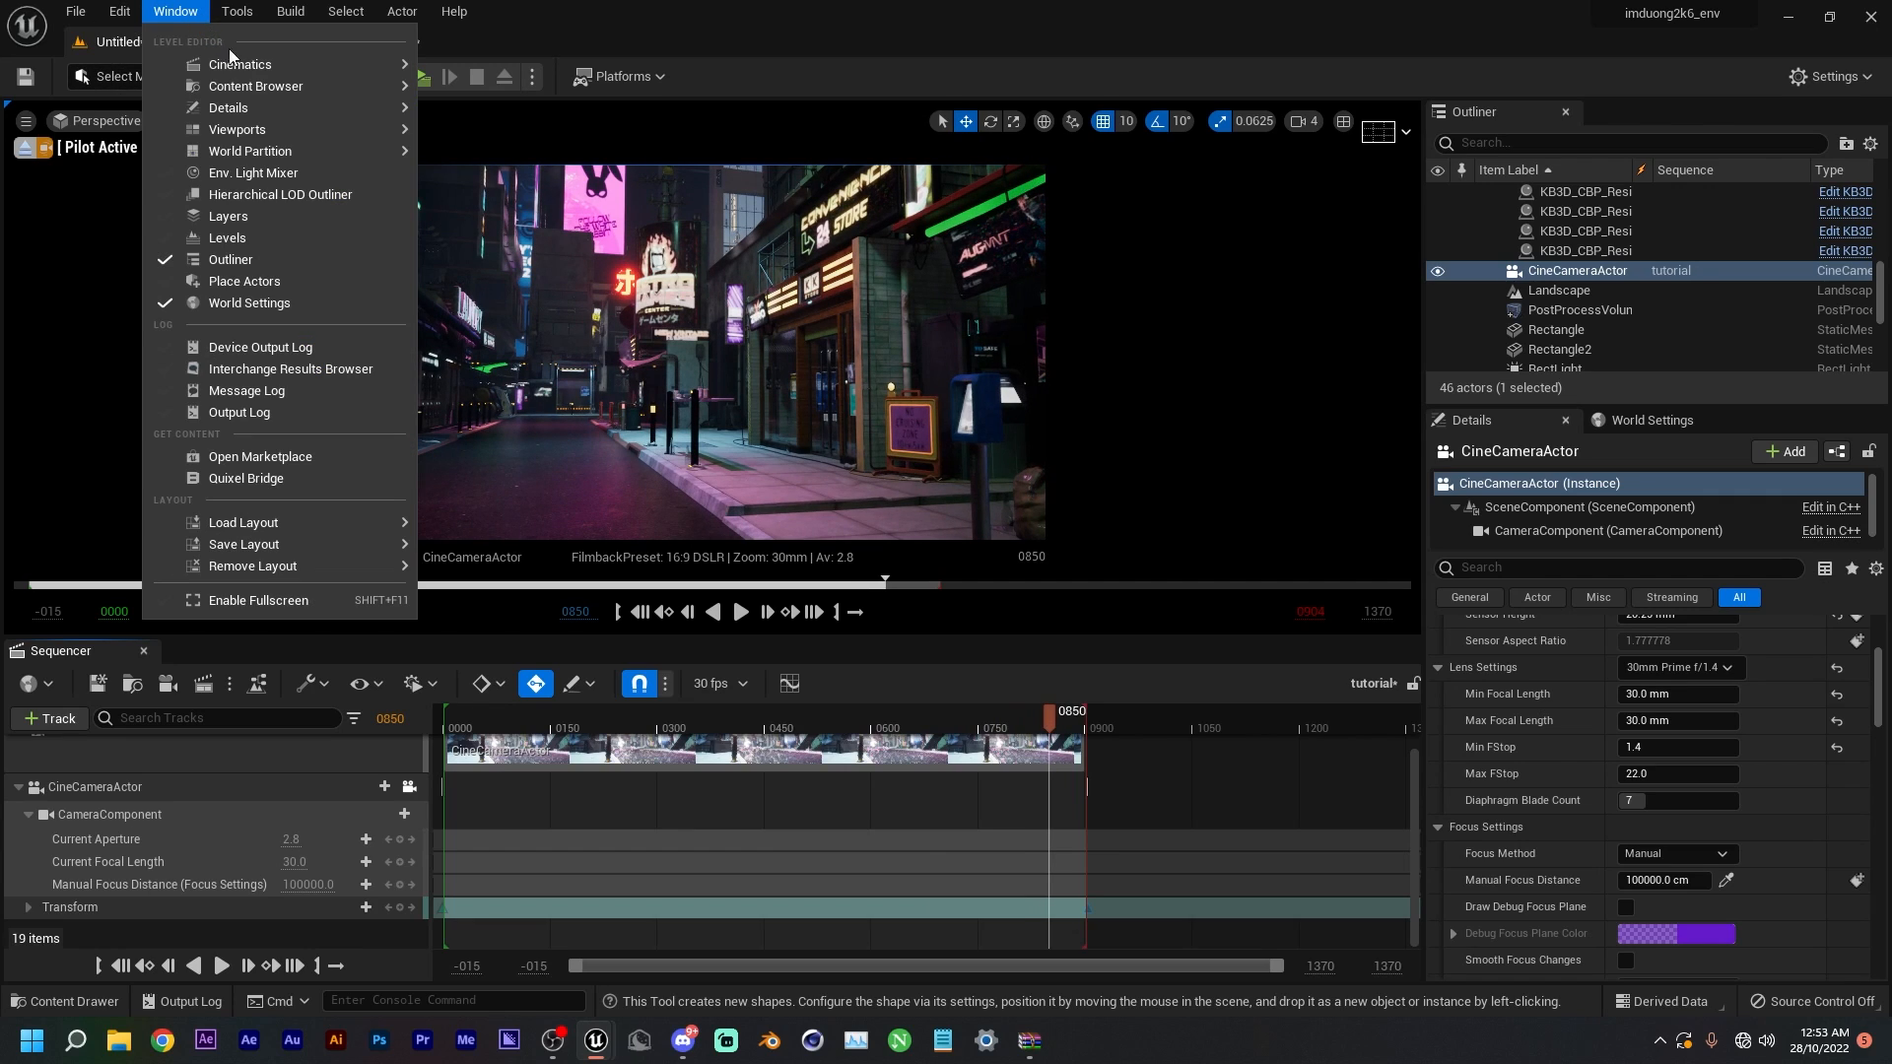
pyautogui.moveTo(254, 73)
pyautogui.moveTo(128, 23)
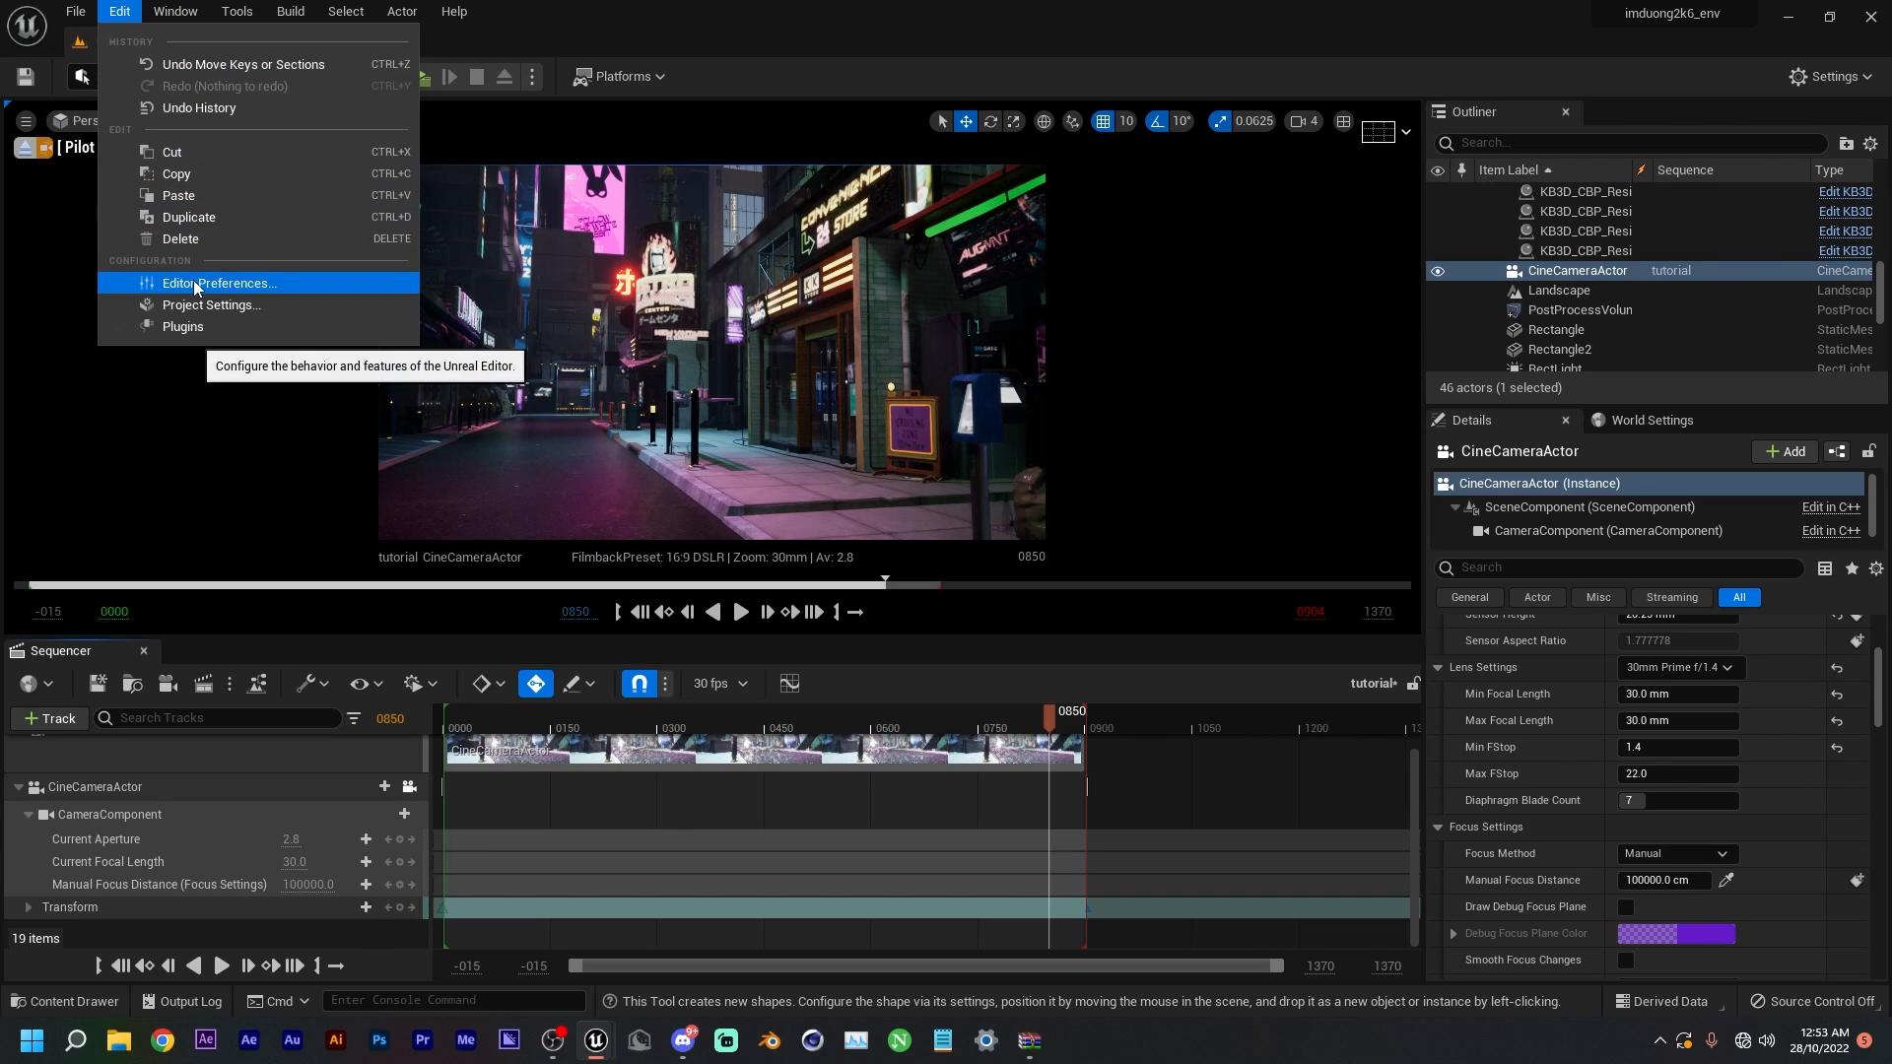
pyautogui.click(197, 326)
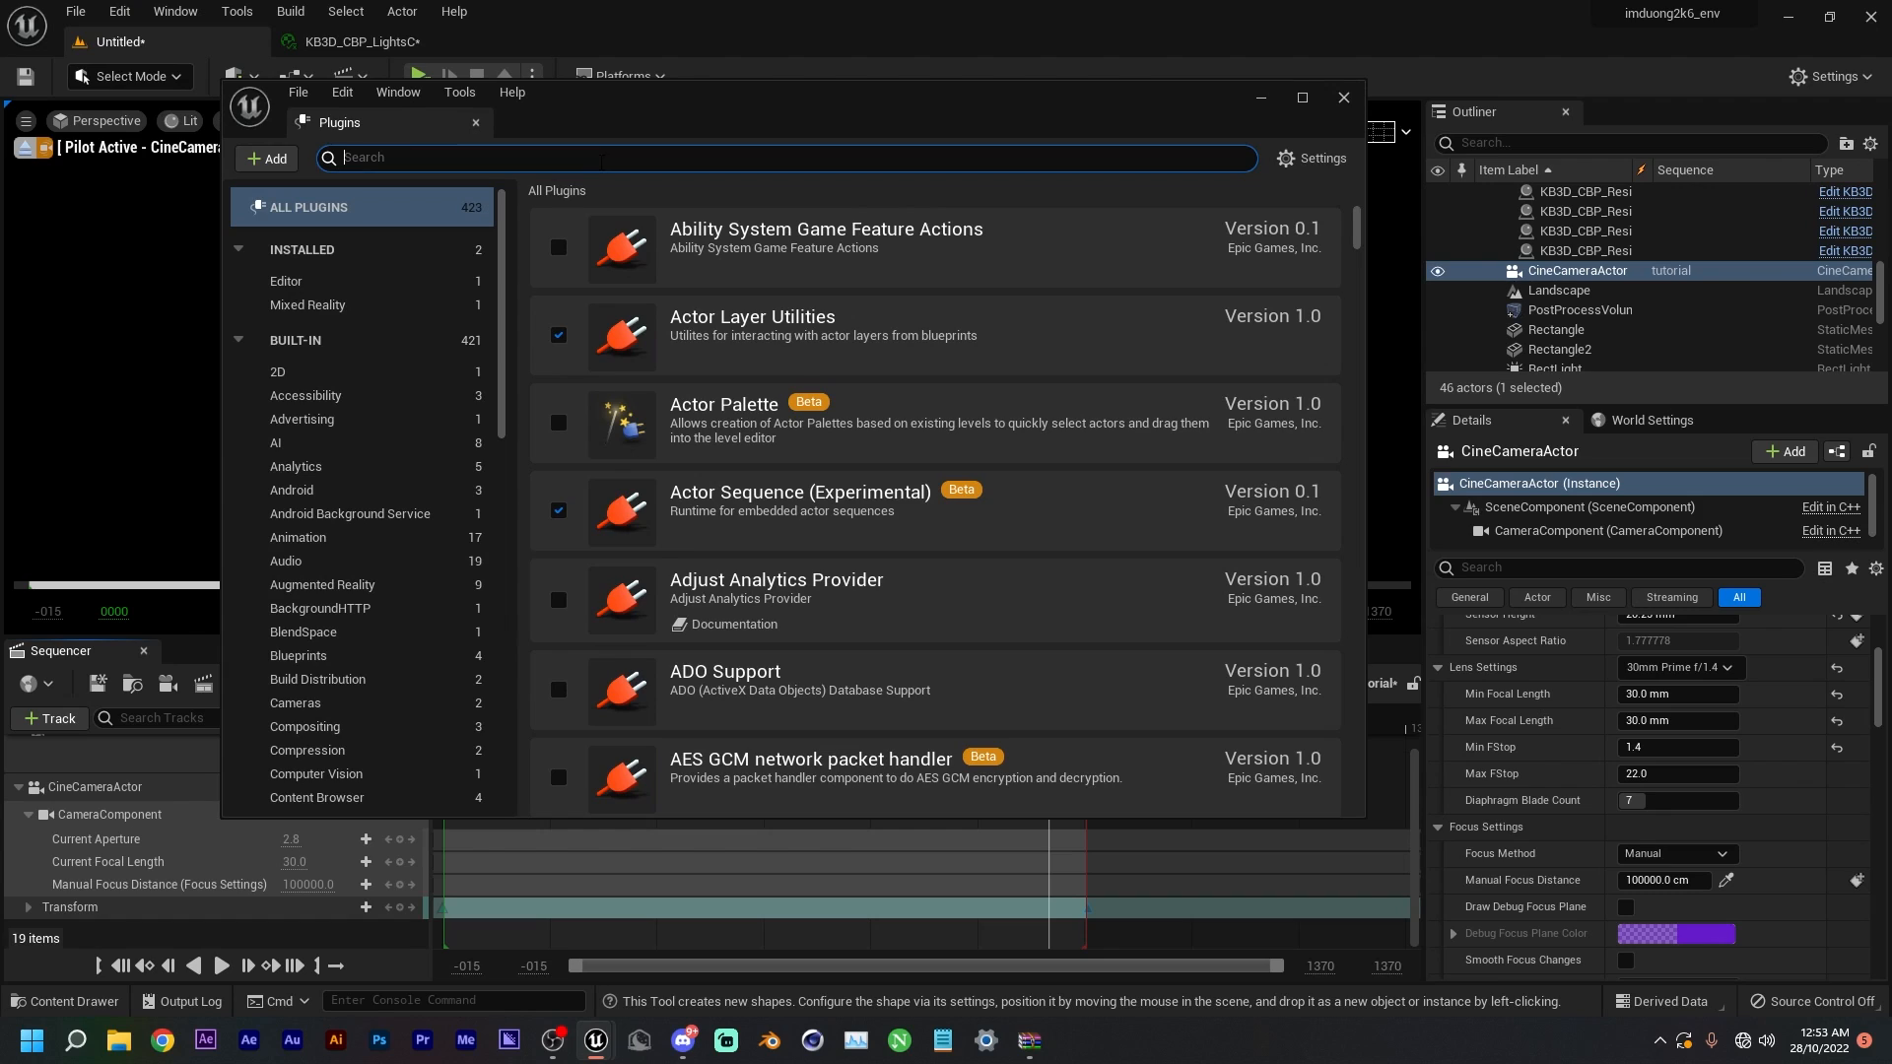
pyautogui.write('mov')
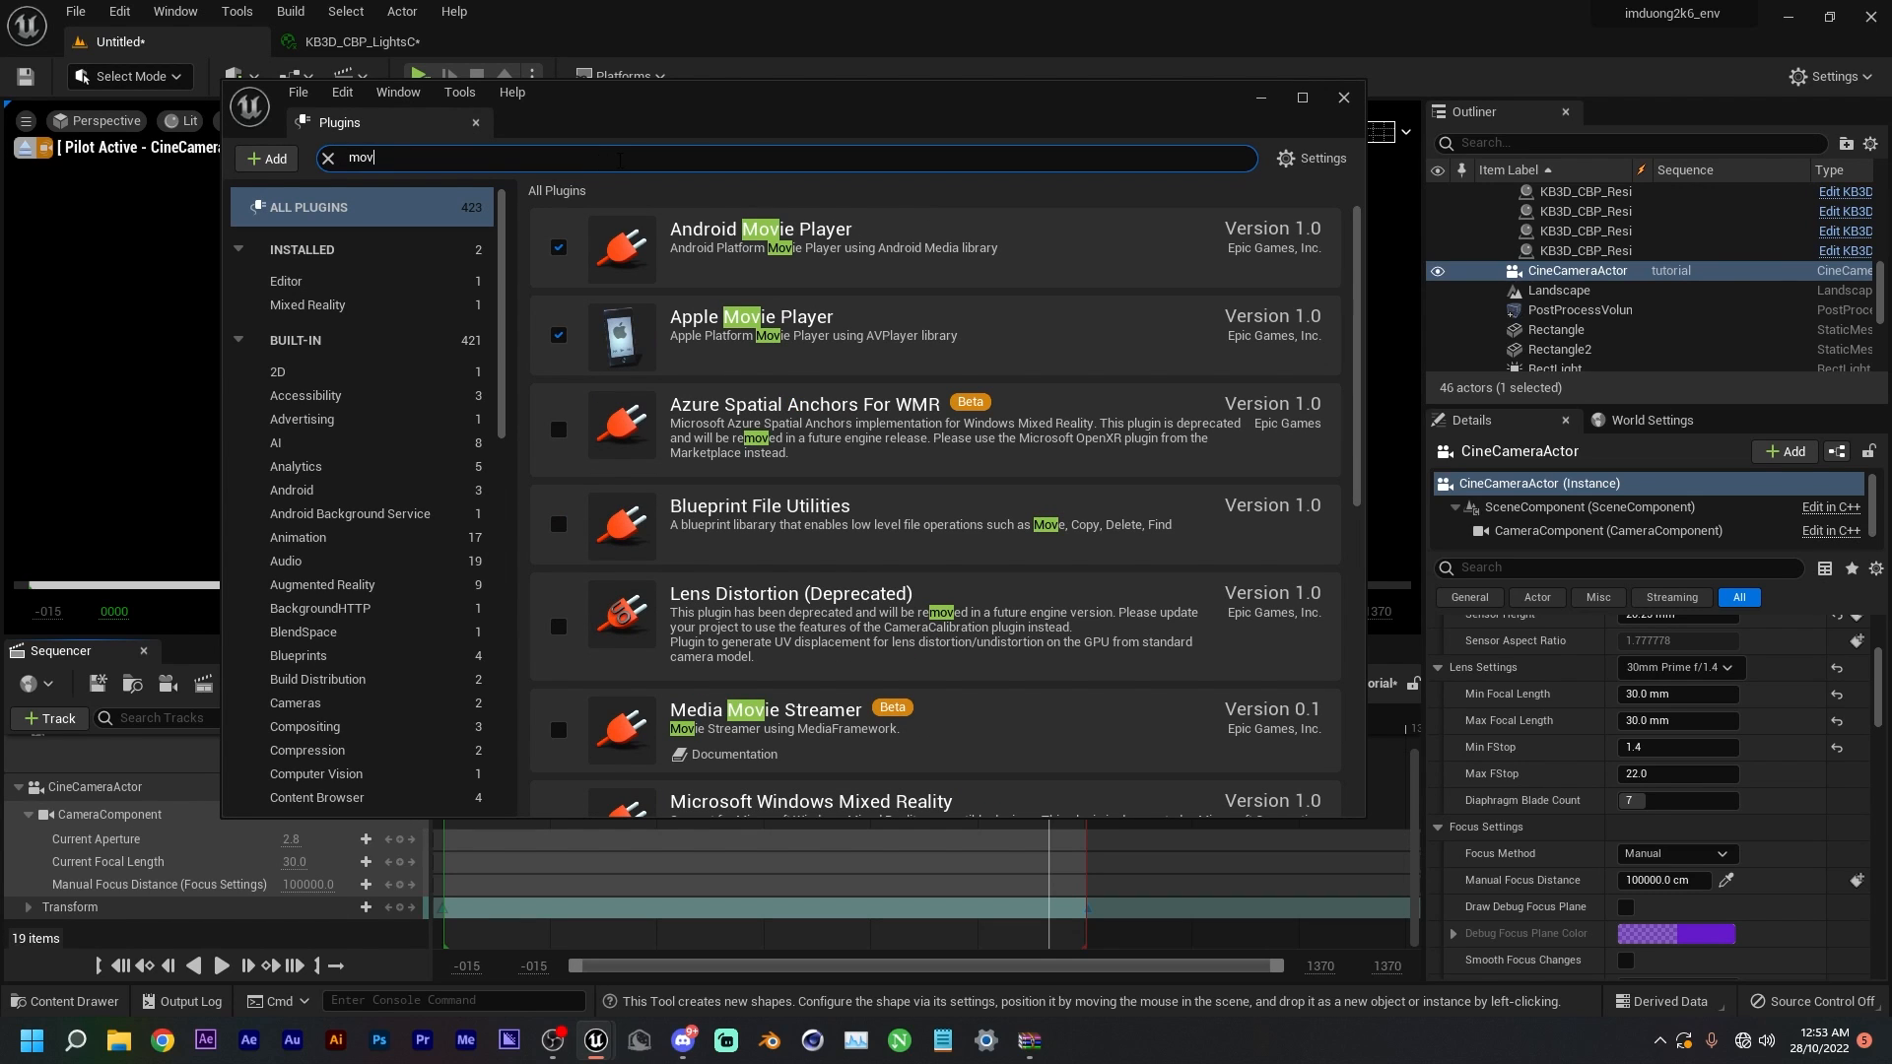
pyautogui.hotkey('ctrl', 'a')
pyautogui.write('a')
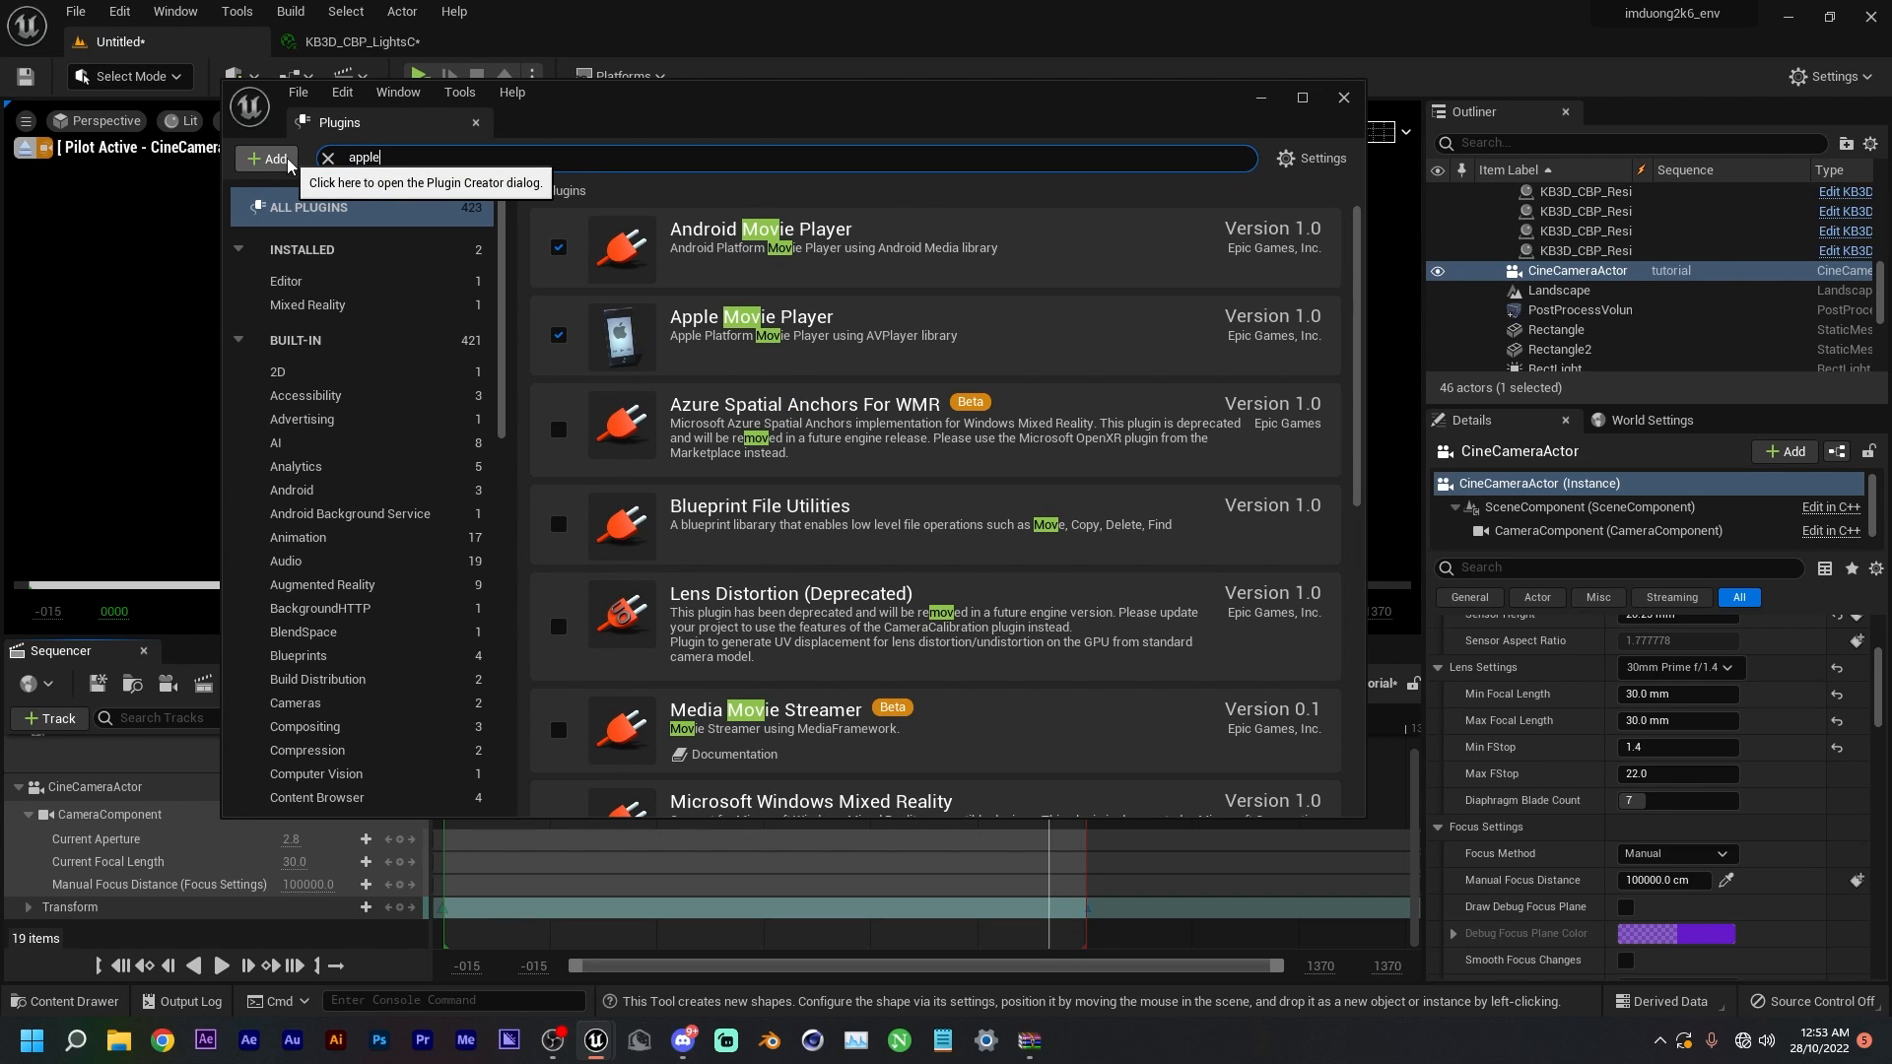
pyautogui.write('pple')
pyautogui.scroll(-1, 587, 426)
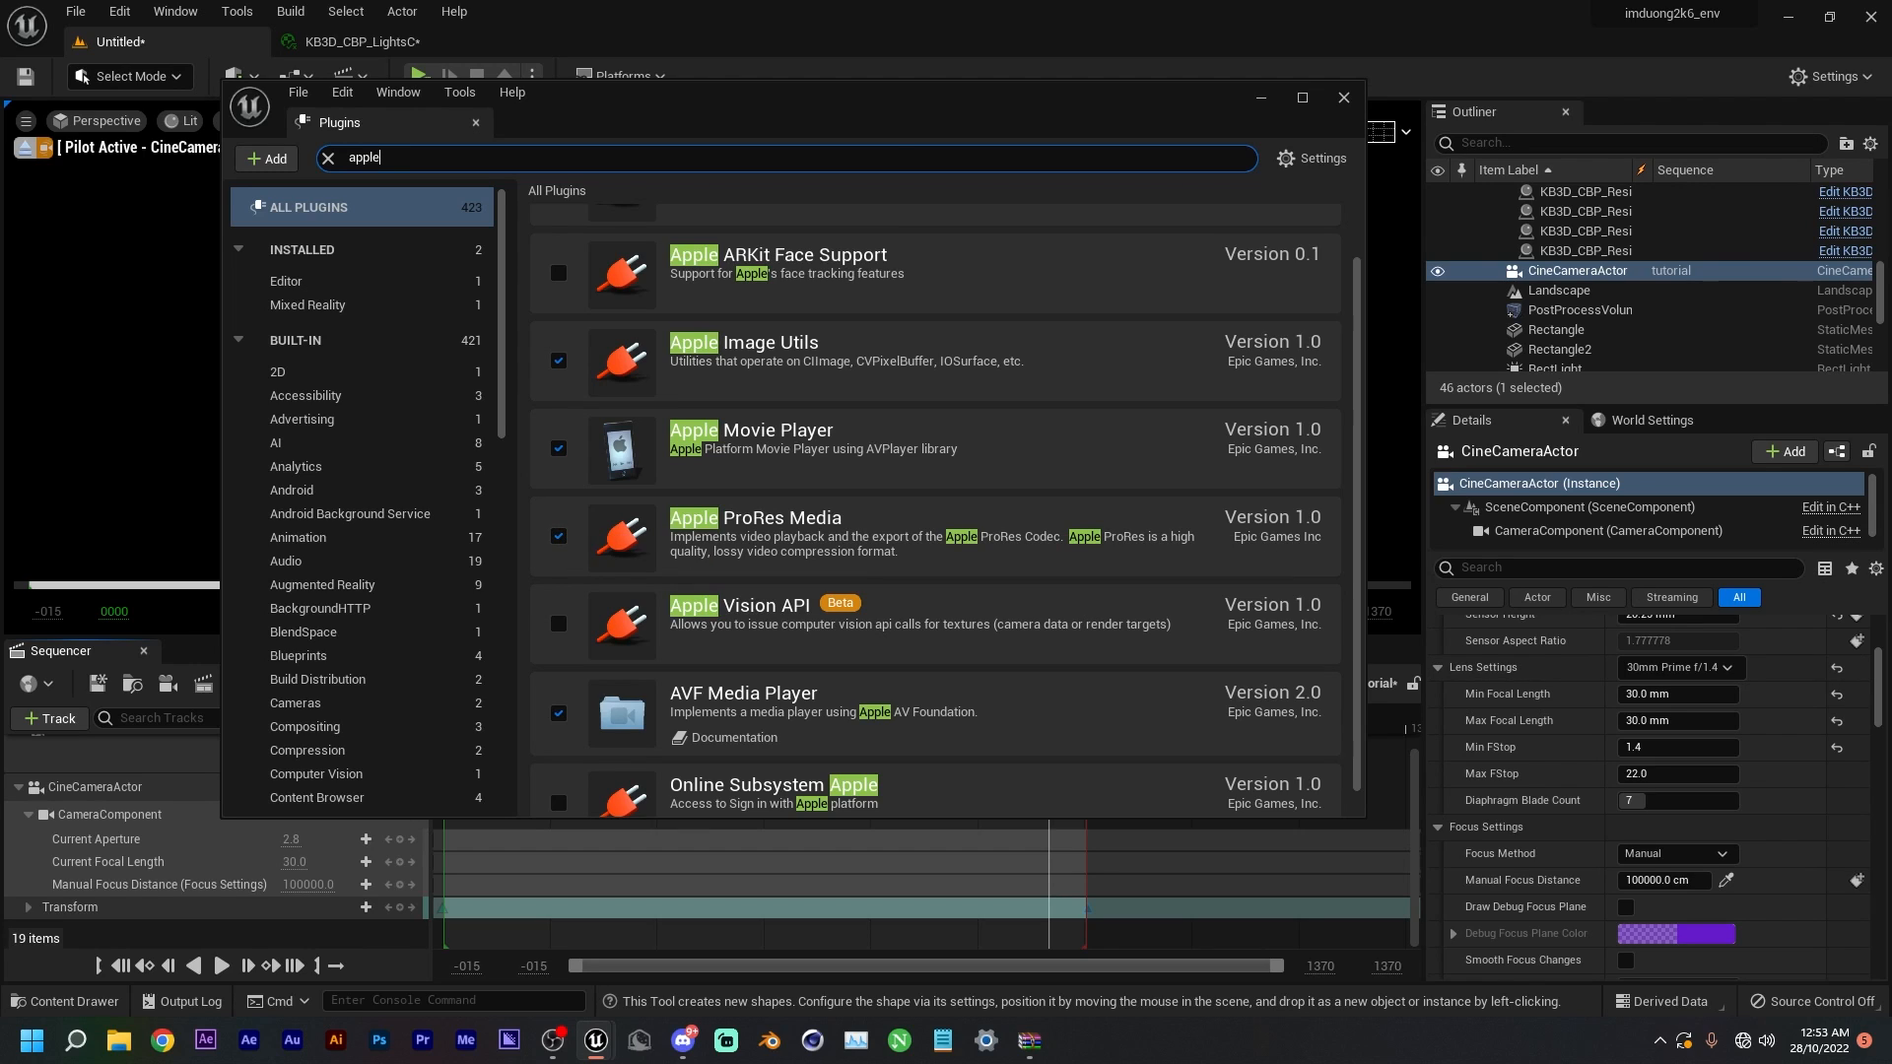
pyautogui.scroll(2, 828, 430)
# - Search the plugins for "movie" and "static", check the Movie Render Queue entries, and close the plugin manager
pyautogui.moveTo(390, 159); pyautogui.dragTo(173, 160)
pyautogui.write('movie')
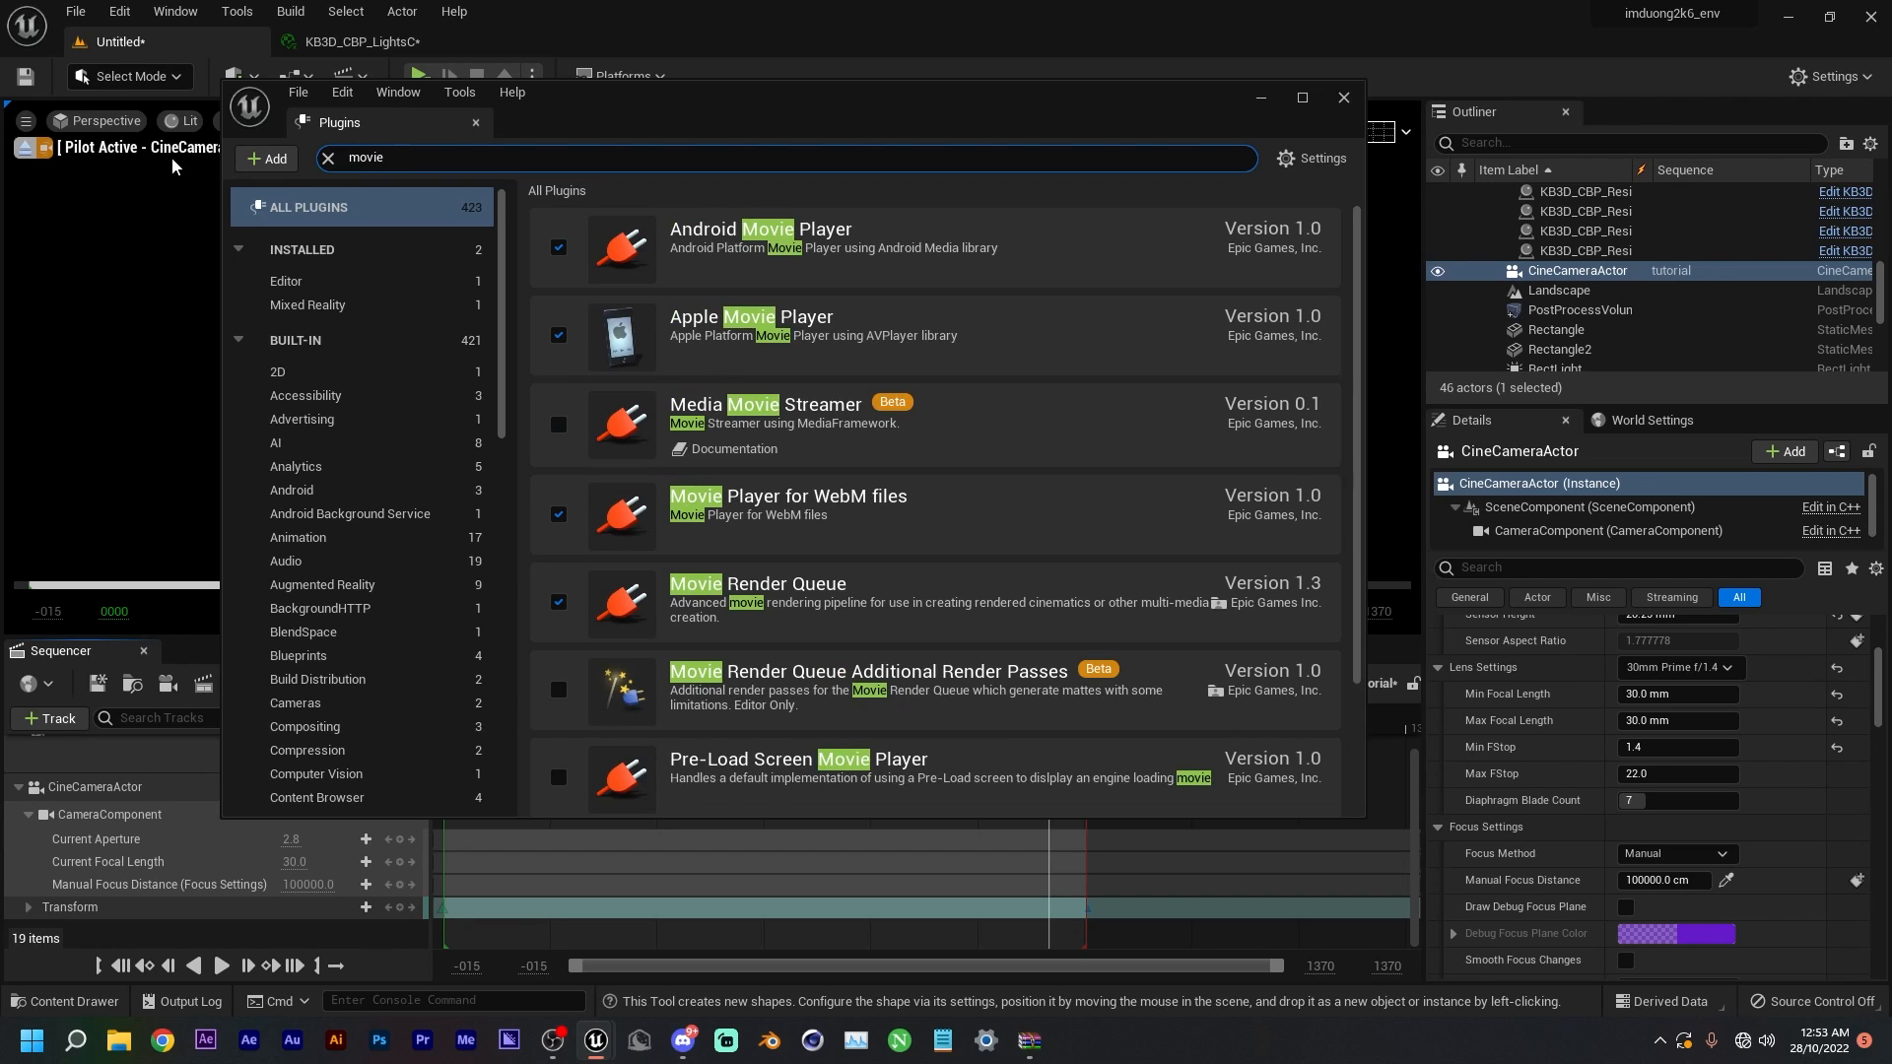
pyautogui.scroll(-2, 660, 407)
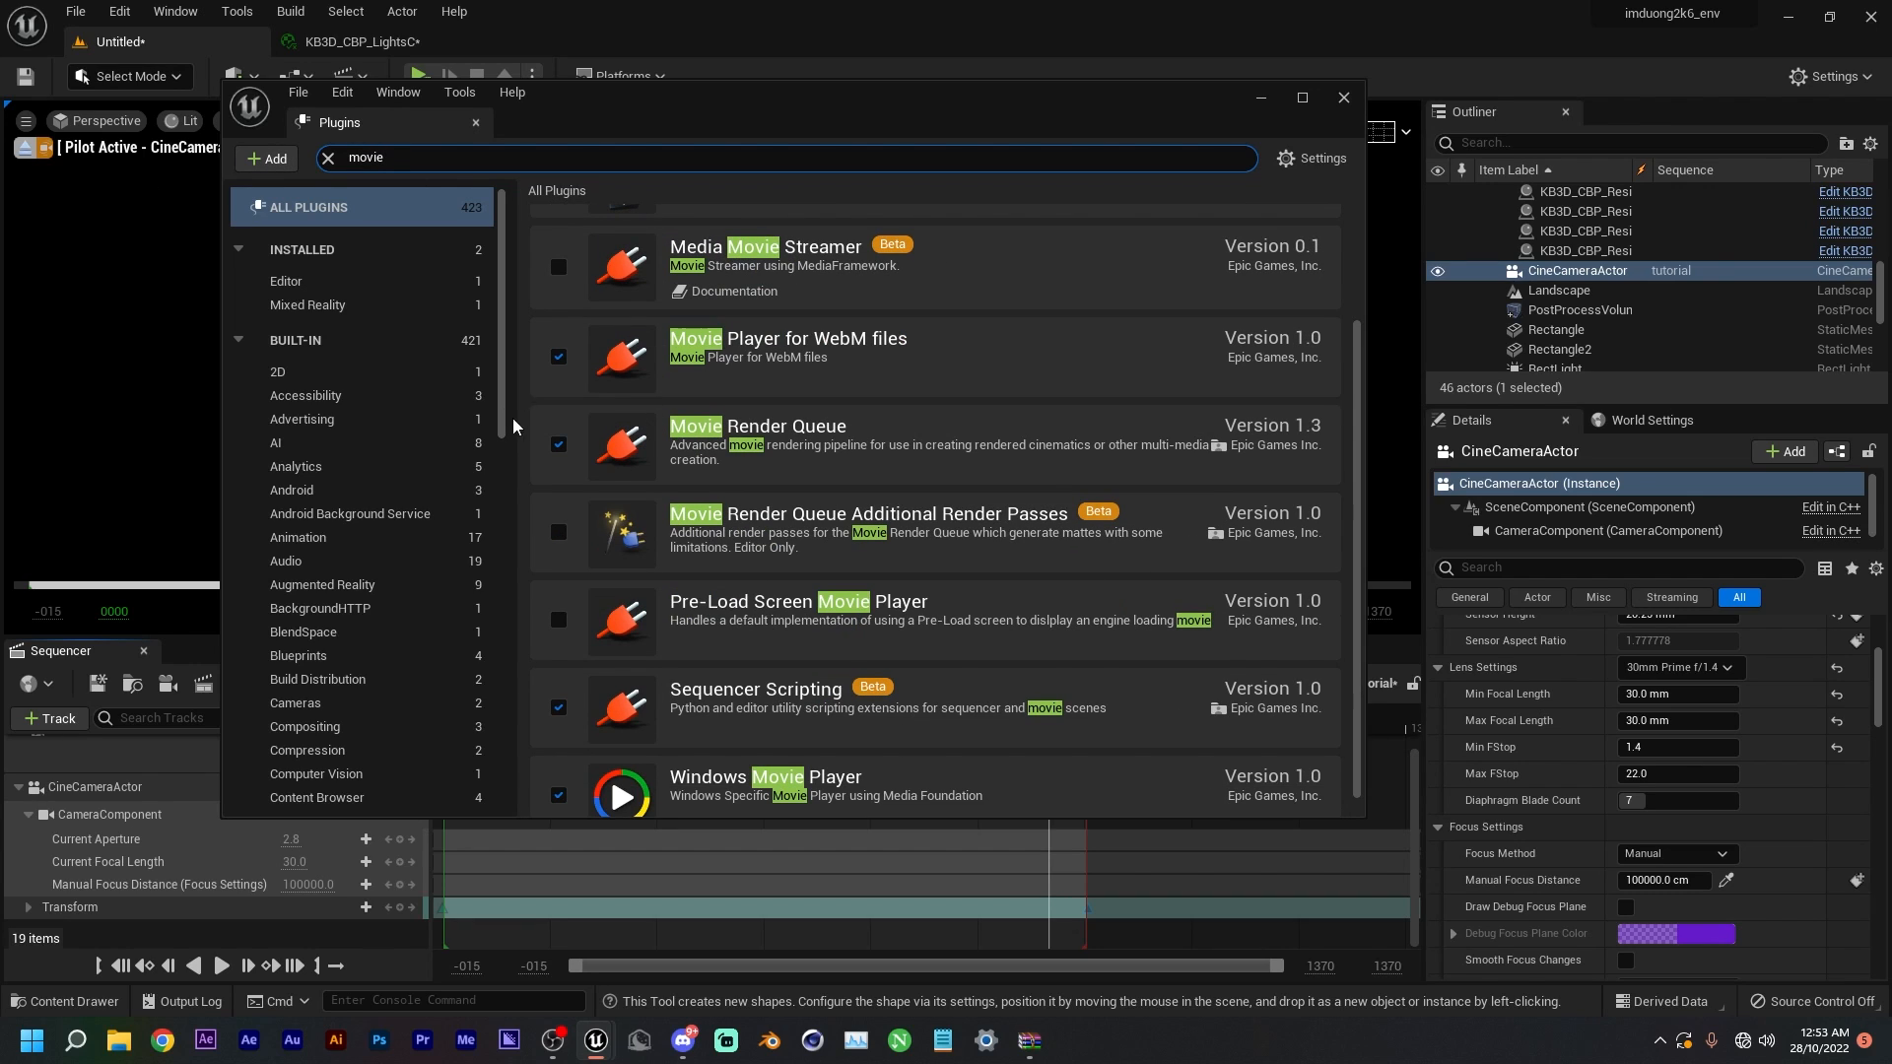
pyautogui.hotkey('ctrl', 'a')
pyautogui.write('s')
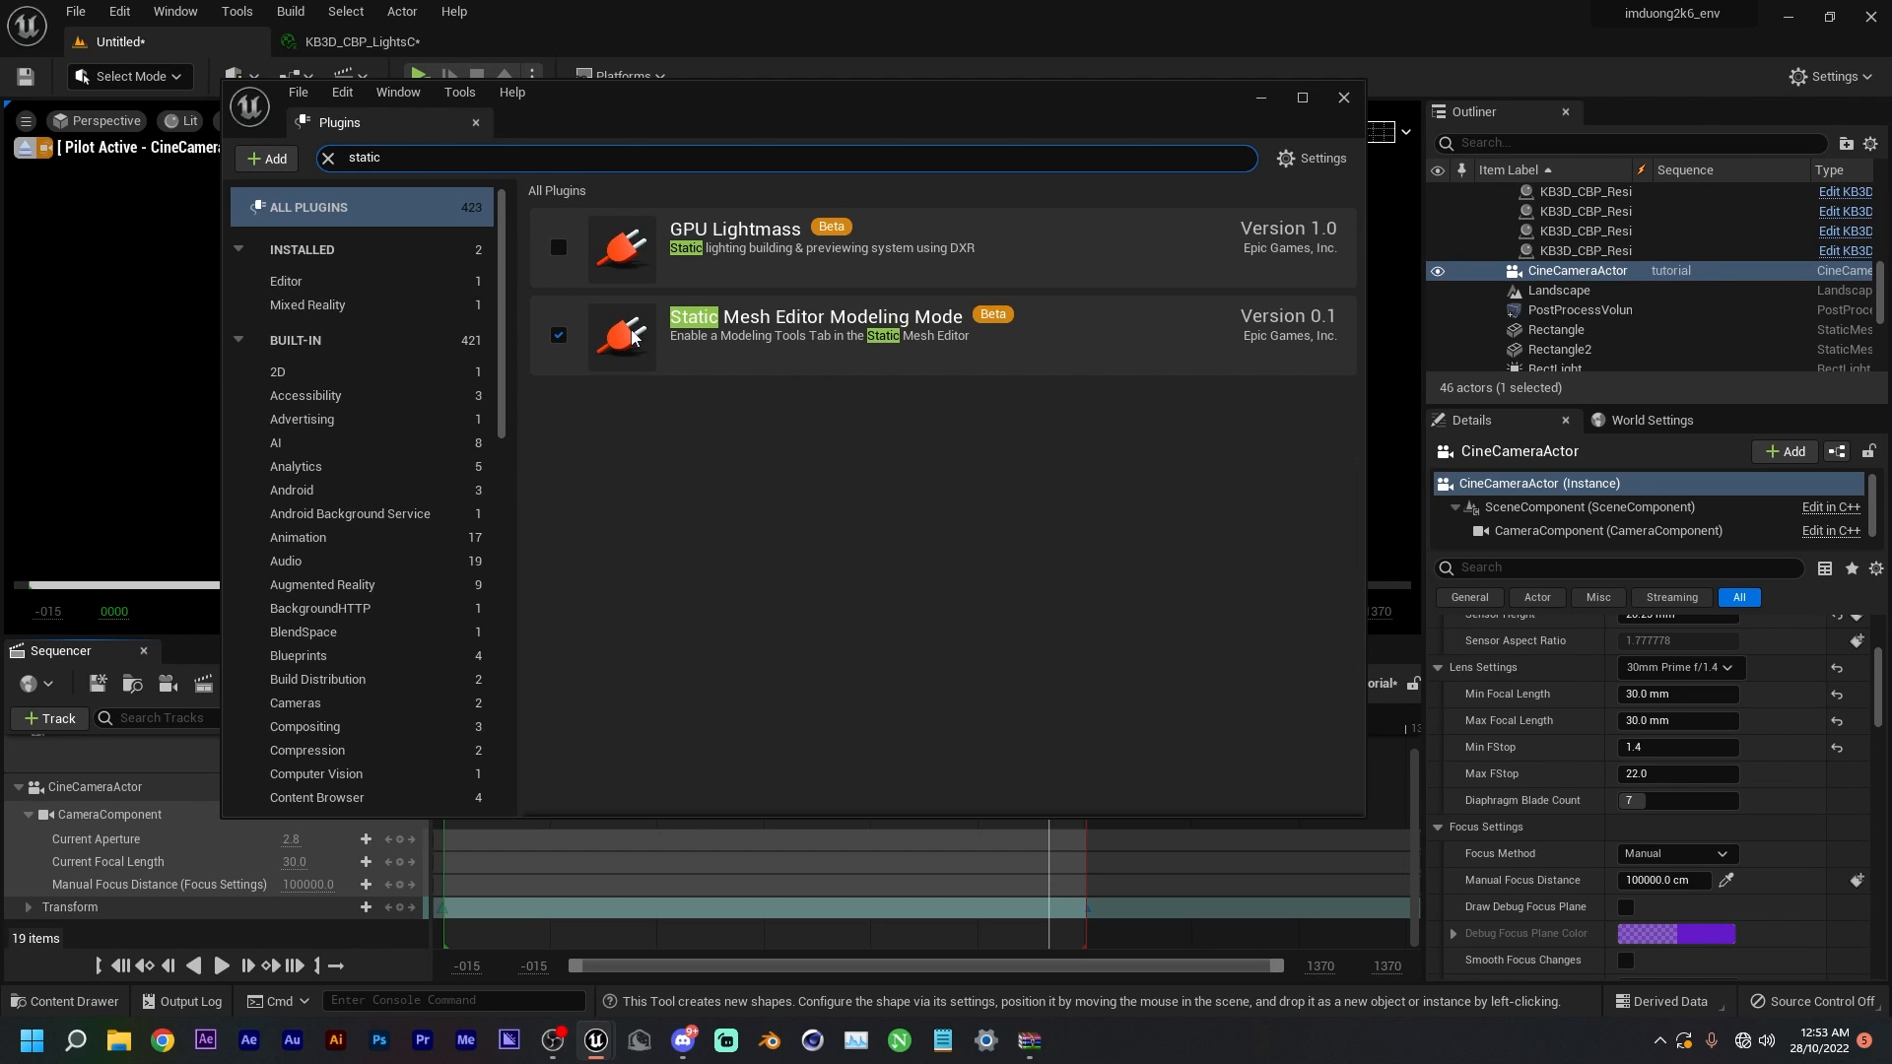
pyautogui.click(1344, 100)
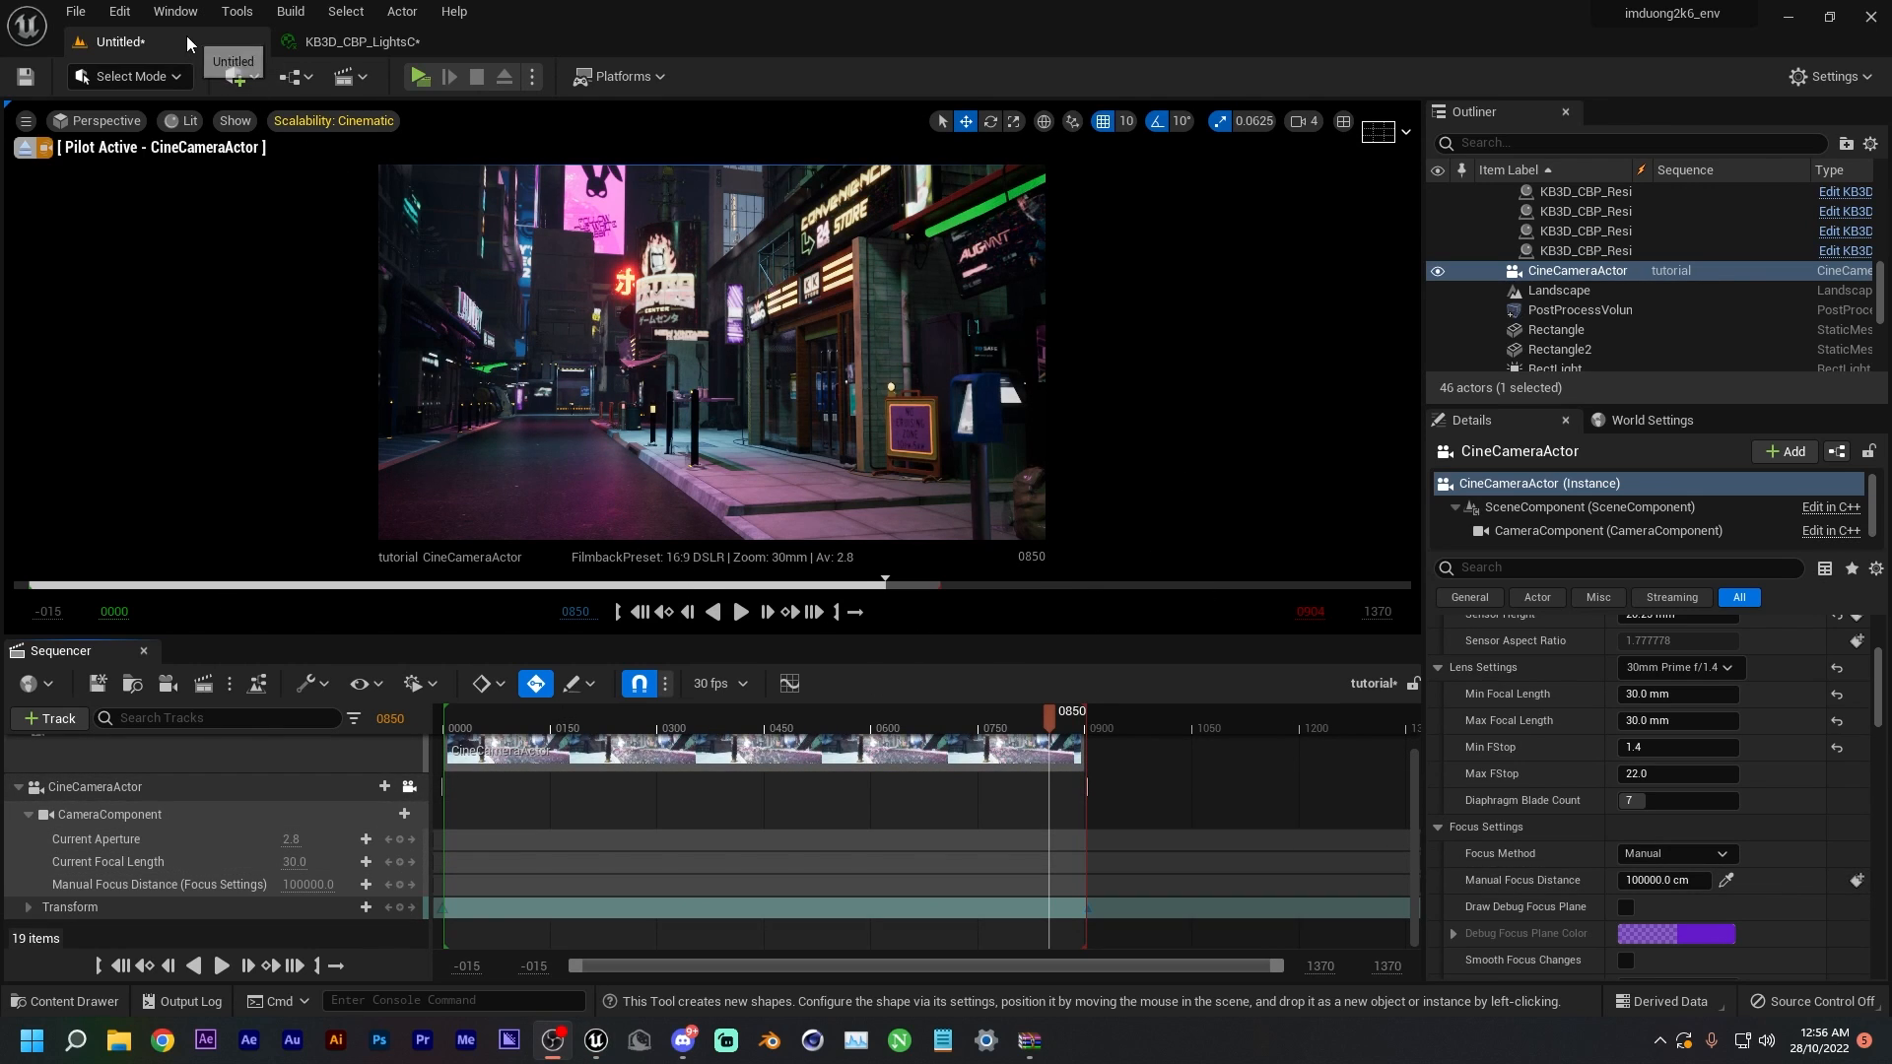
# - Open the Movie Render Queue and add the tutorial level sequence as a render job
pyautogui.click(175, 11)
pyautogui.moveTo(213, 86)
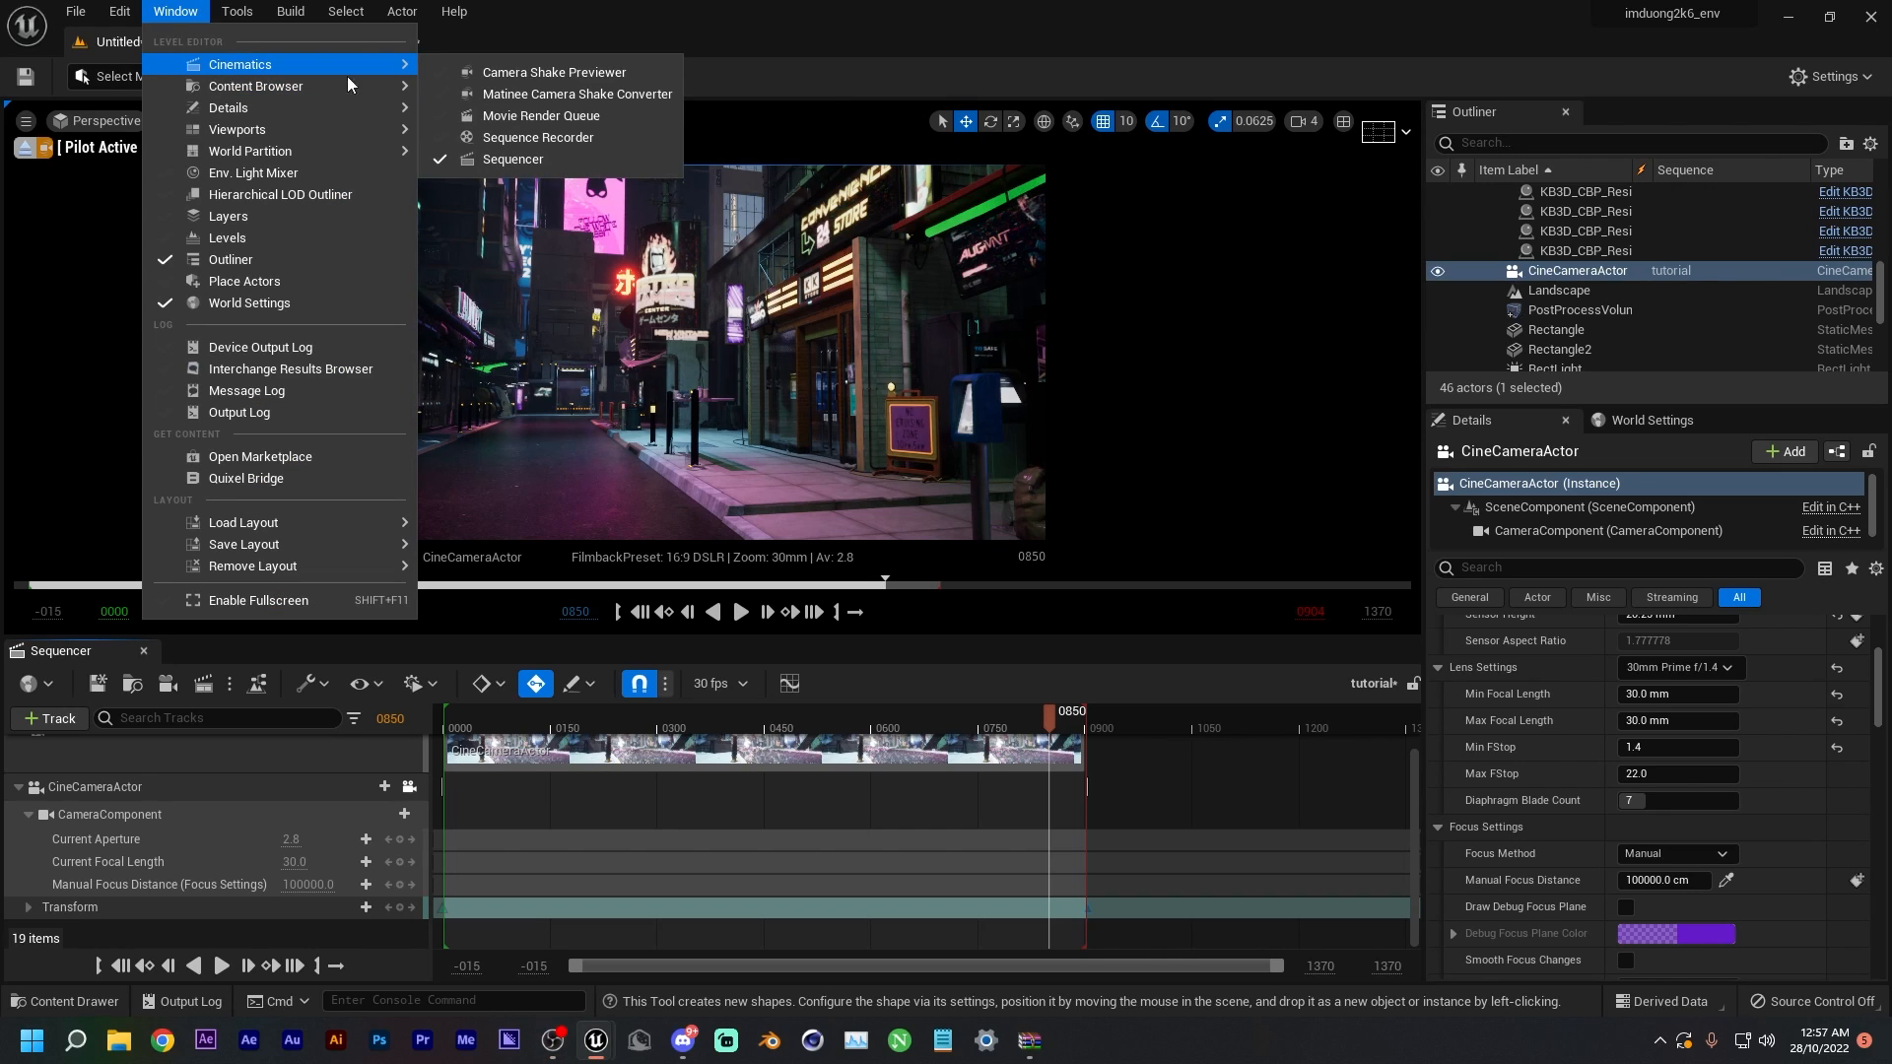
pyautogui.click(491, 115)
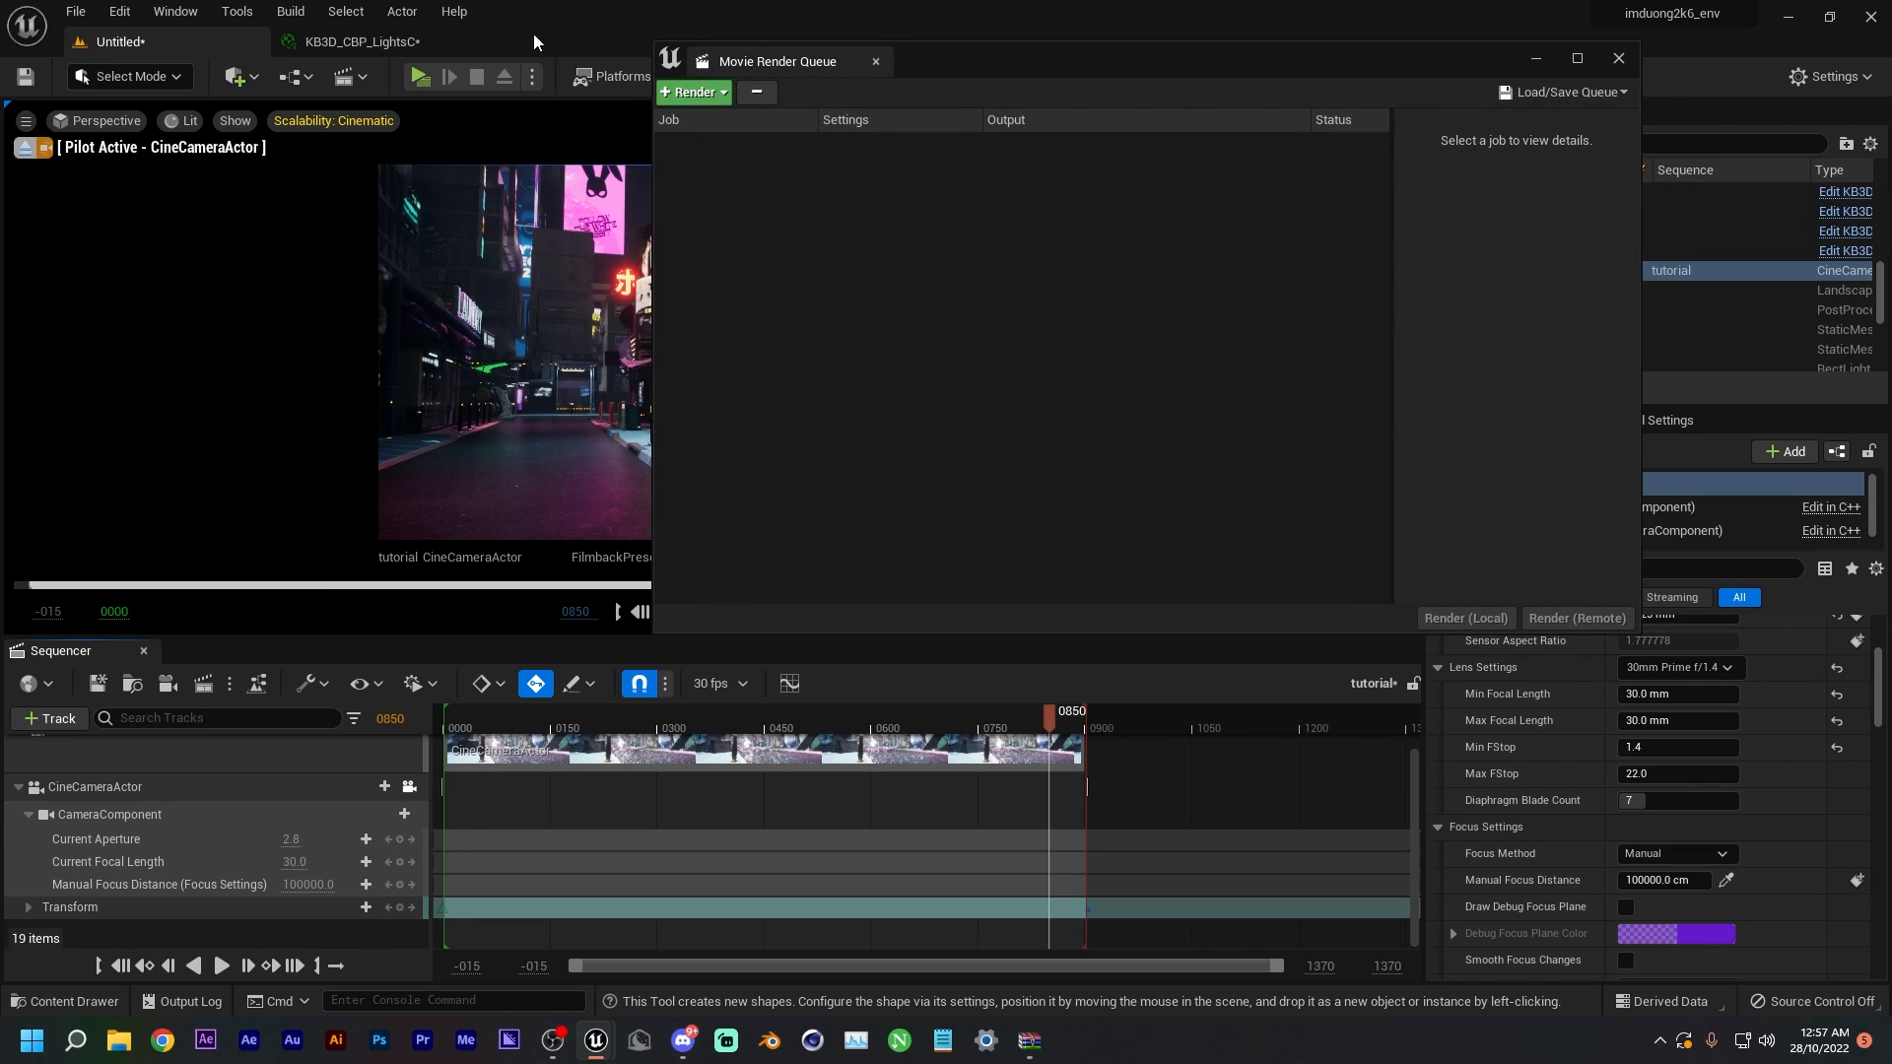
pyautogui.click(723, 93)
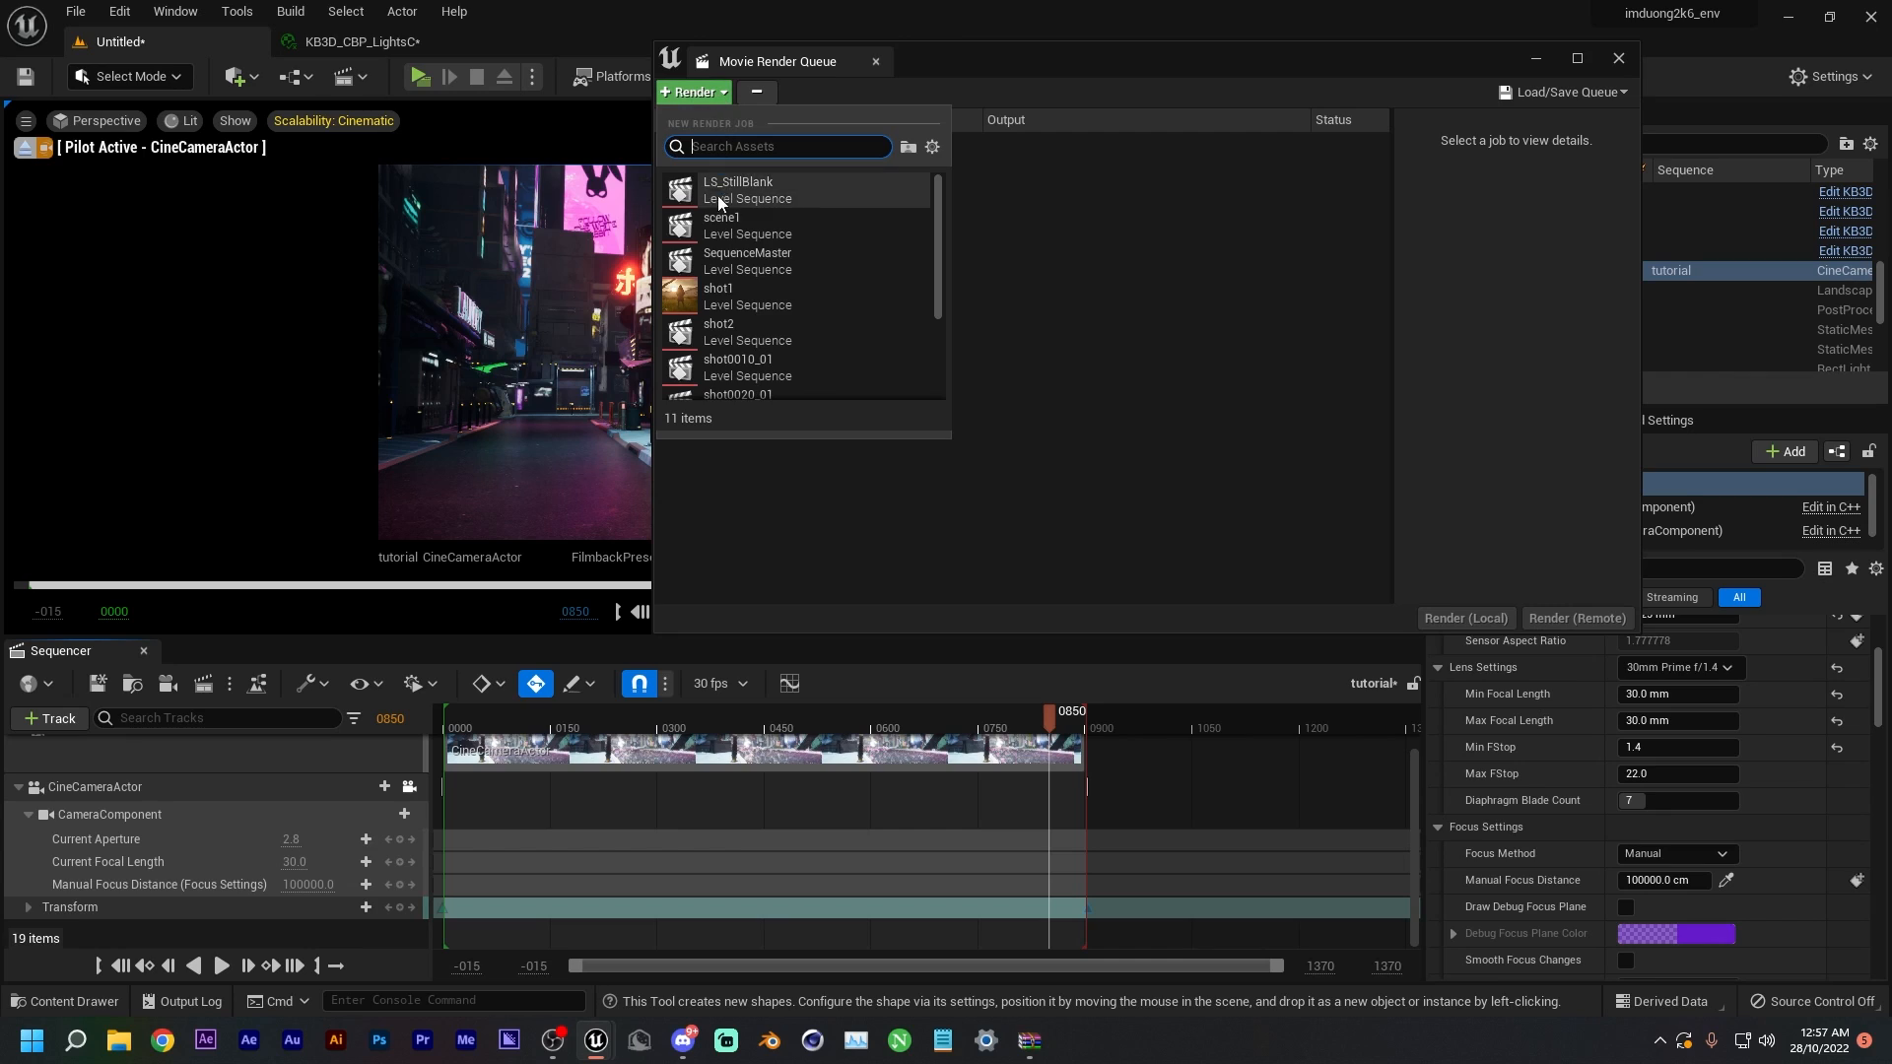
pyautogui.scroll(-2, 731, 236)
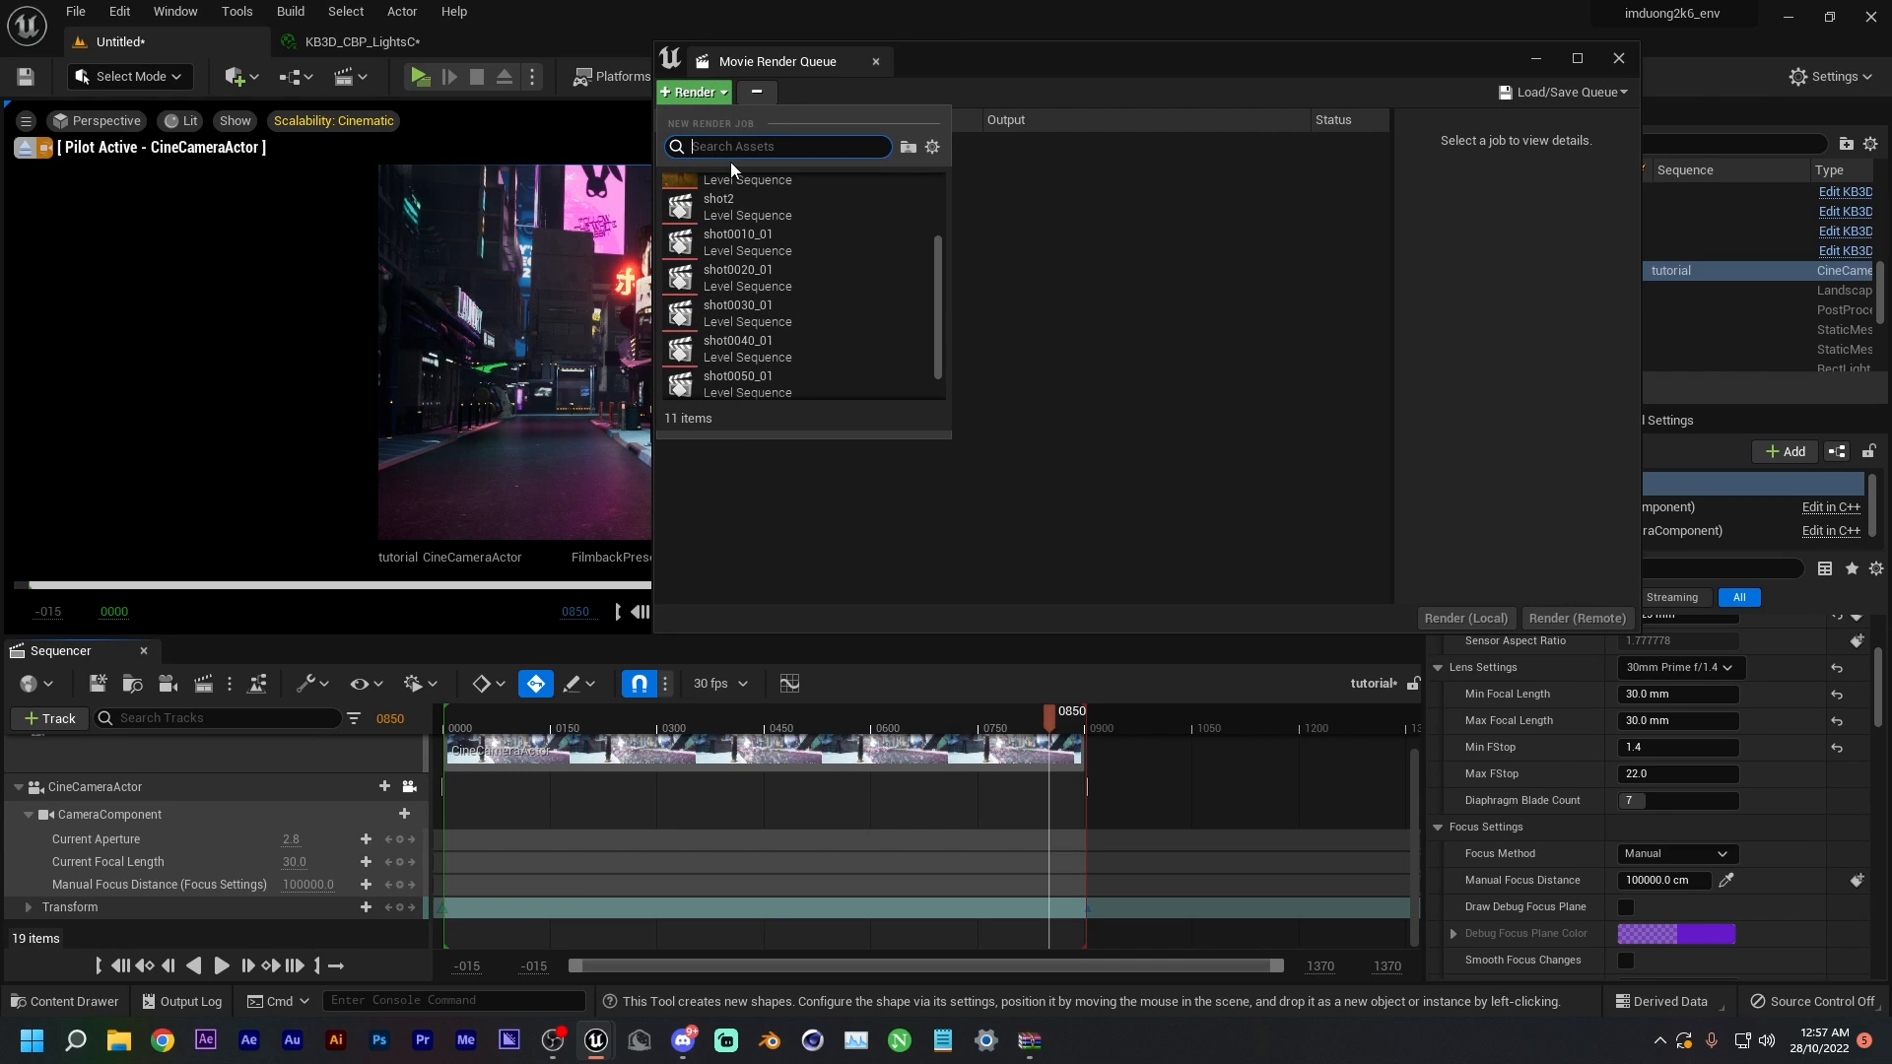
pyautogui.write('tut')
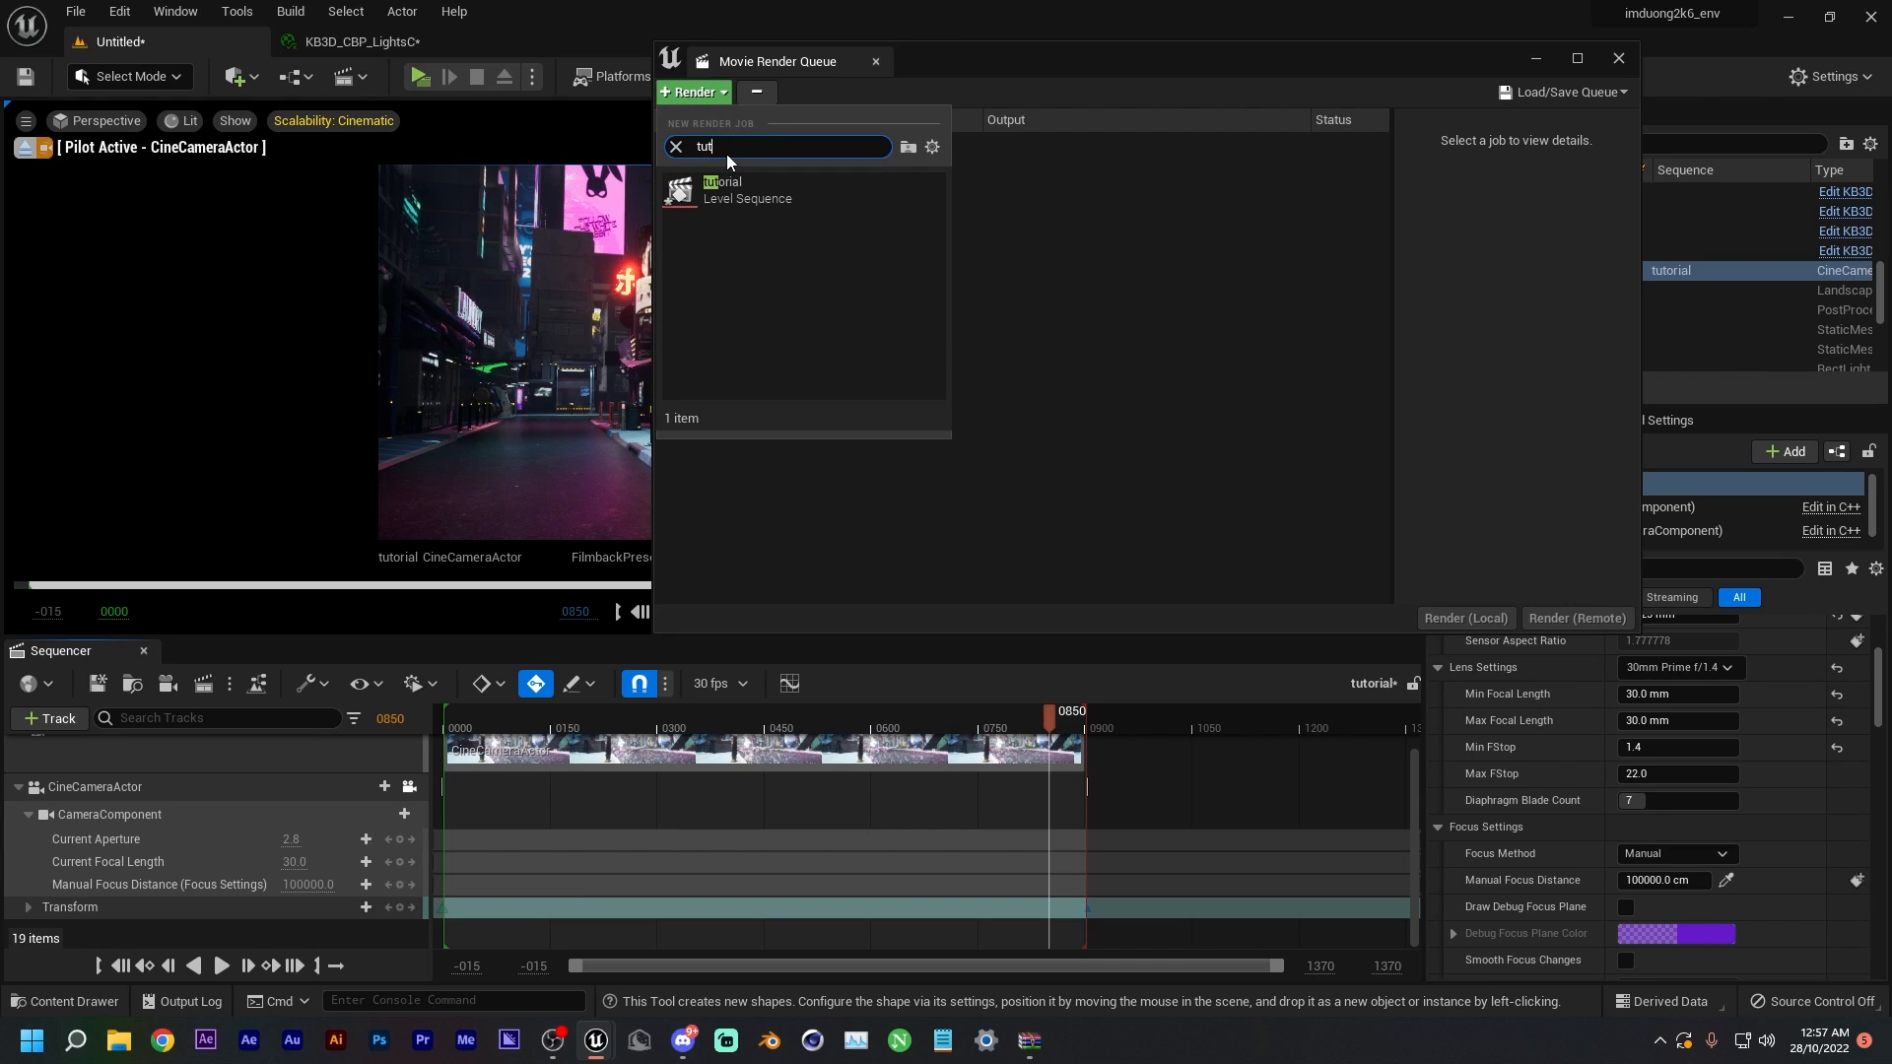
pyautogui.click(730, 193)
# - Load the Still_Ultra preset into the tutorial job's render settings and show its Game Overrides
pyautogui.click(851, 145)
pyautogui.moveTo(808, 224); pyautogui.dragTo(816, 99)
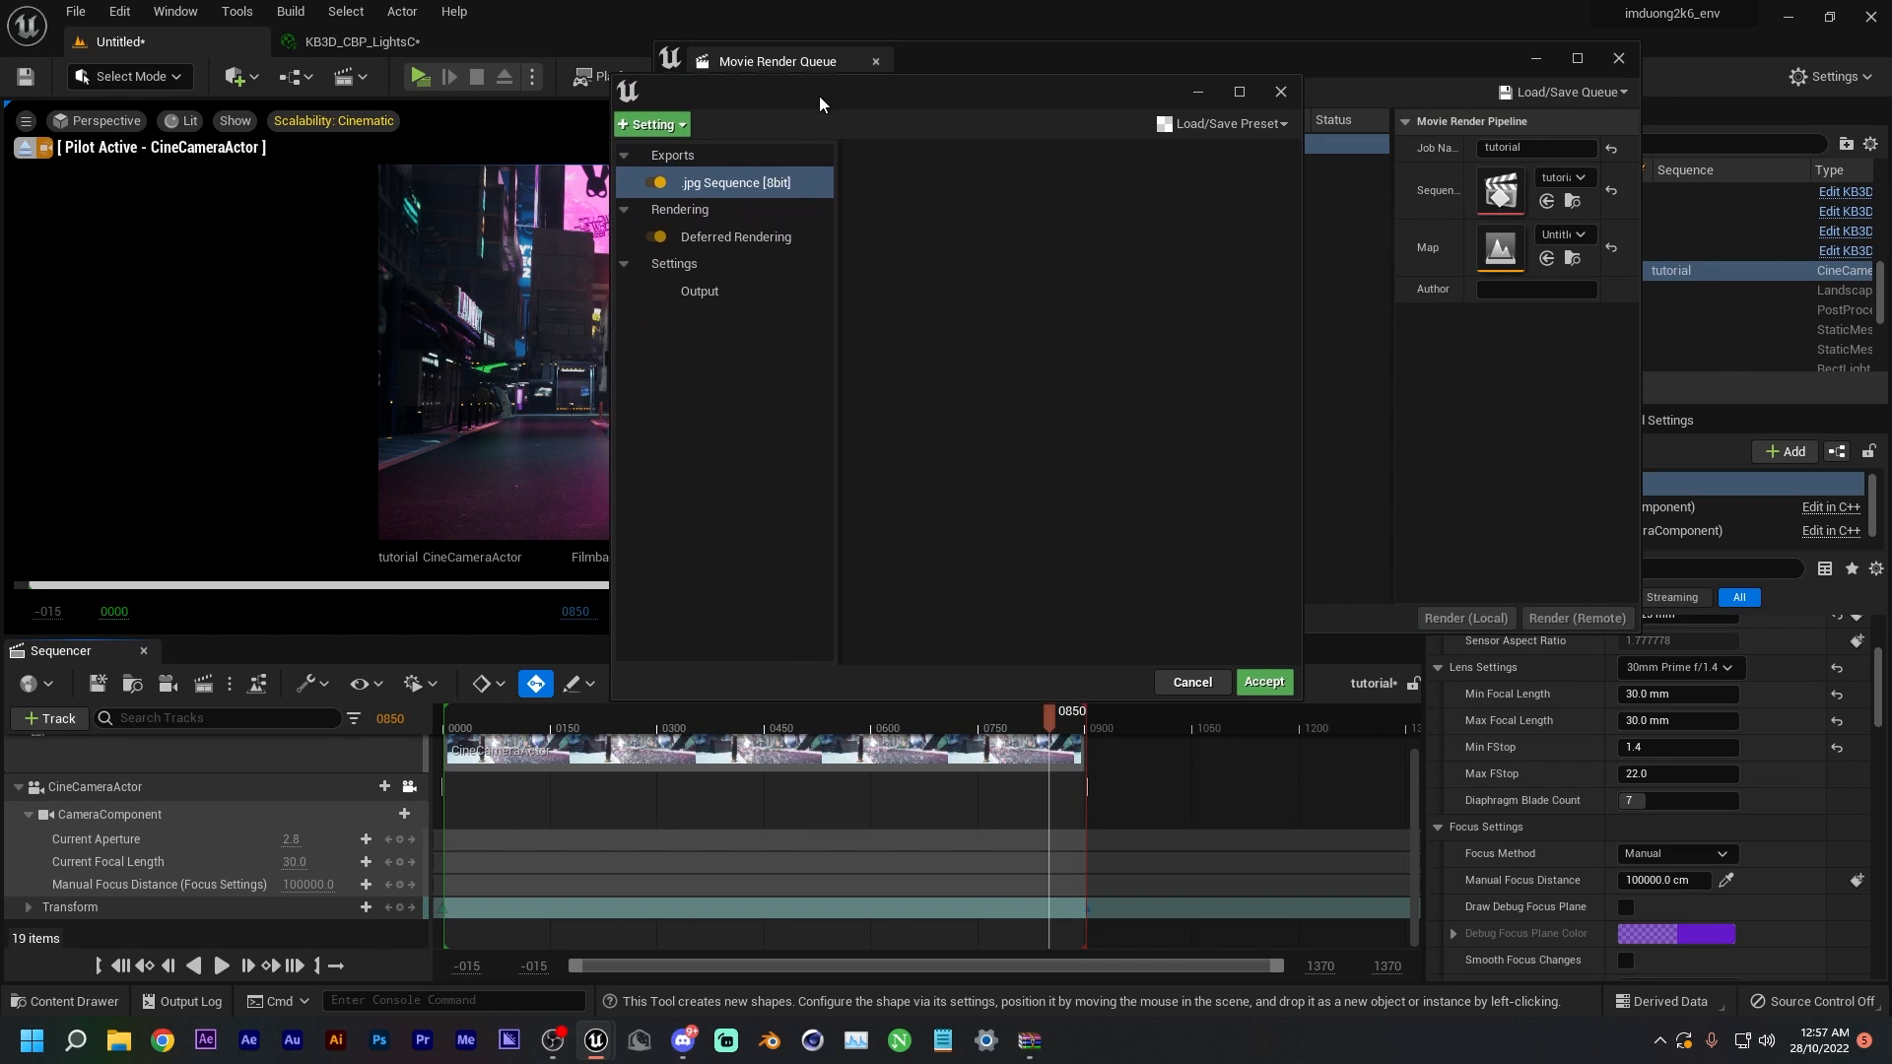
pyautogui.click(1244, 123)
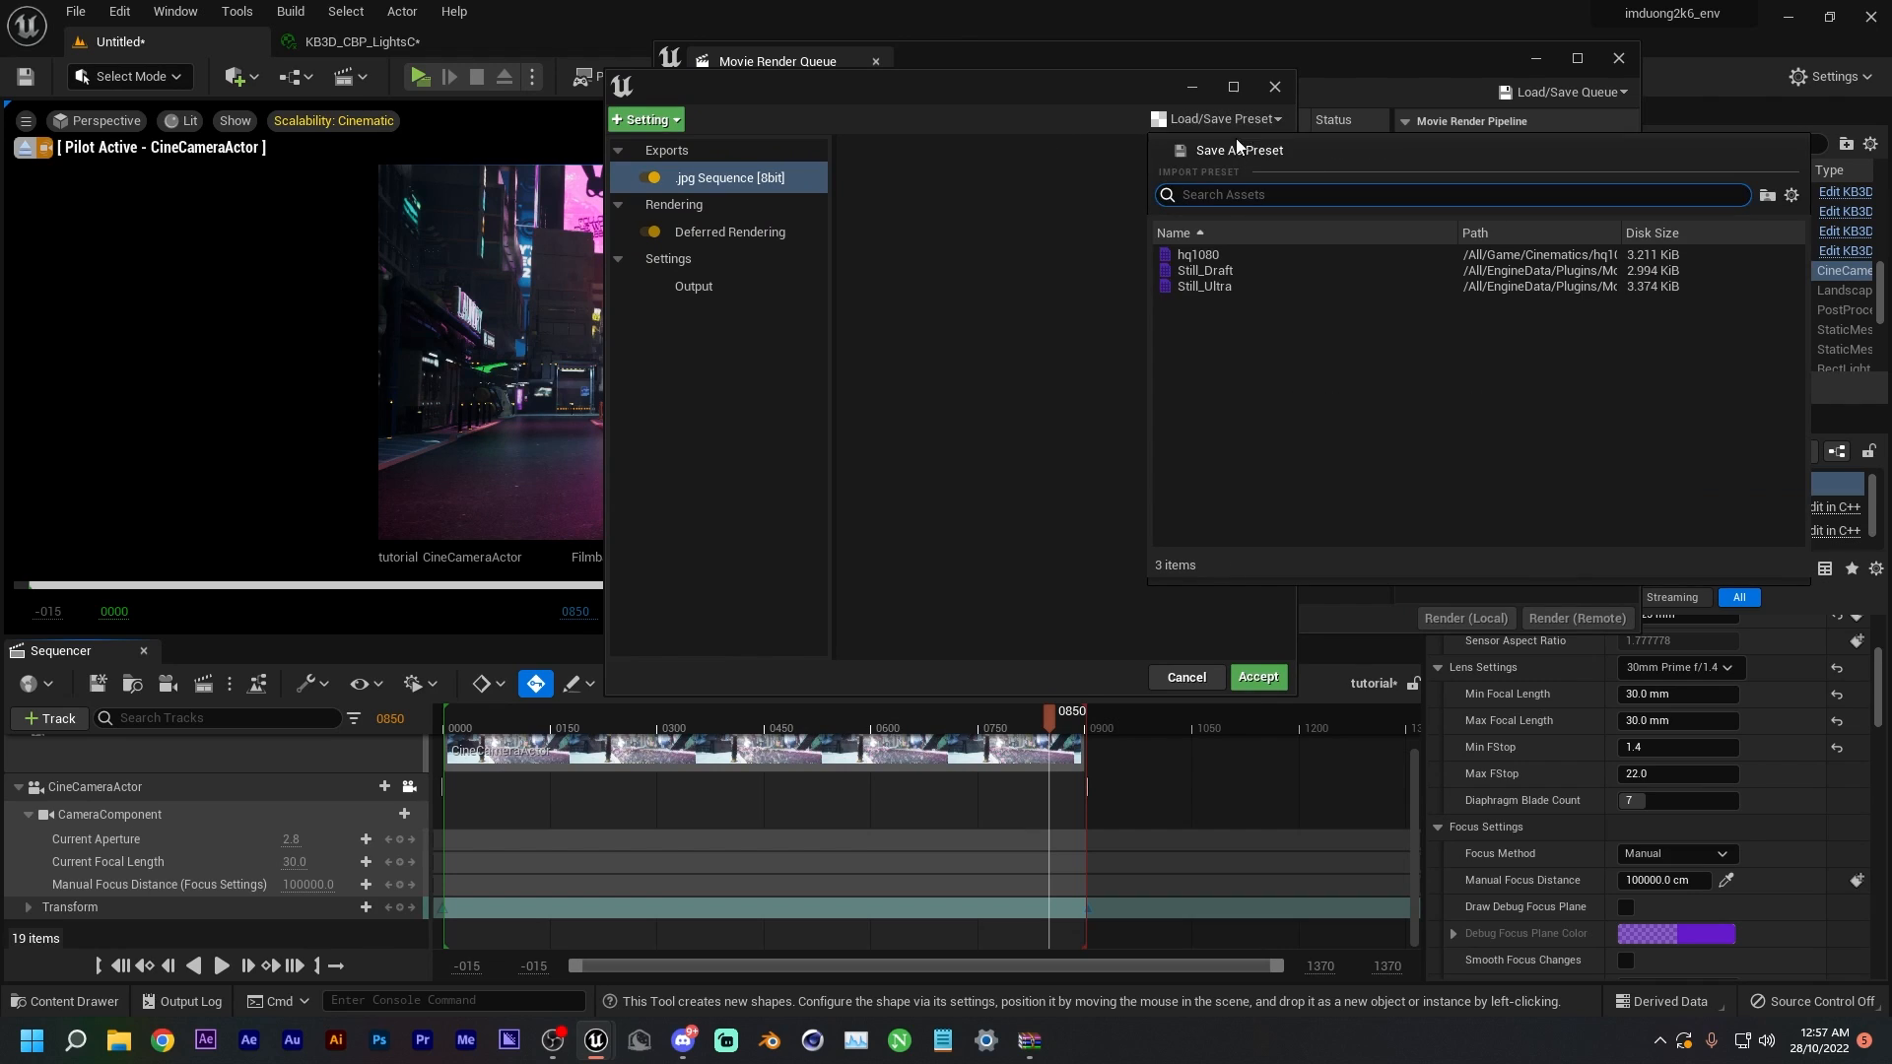
pyautogui.click(1203, 285)
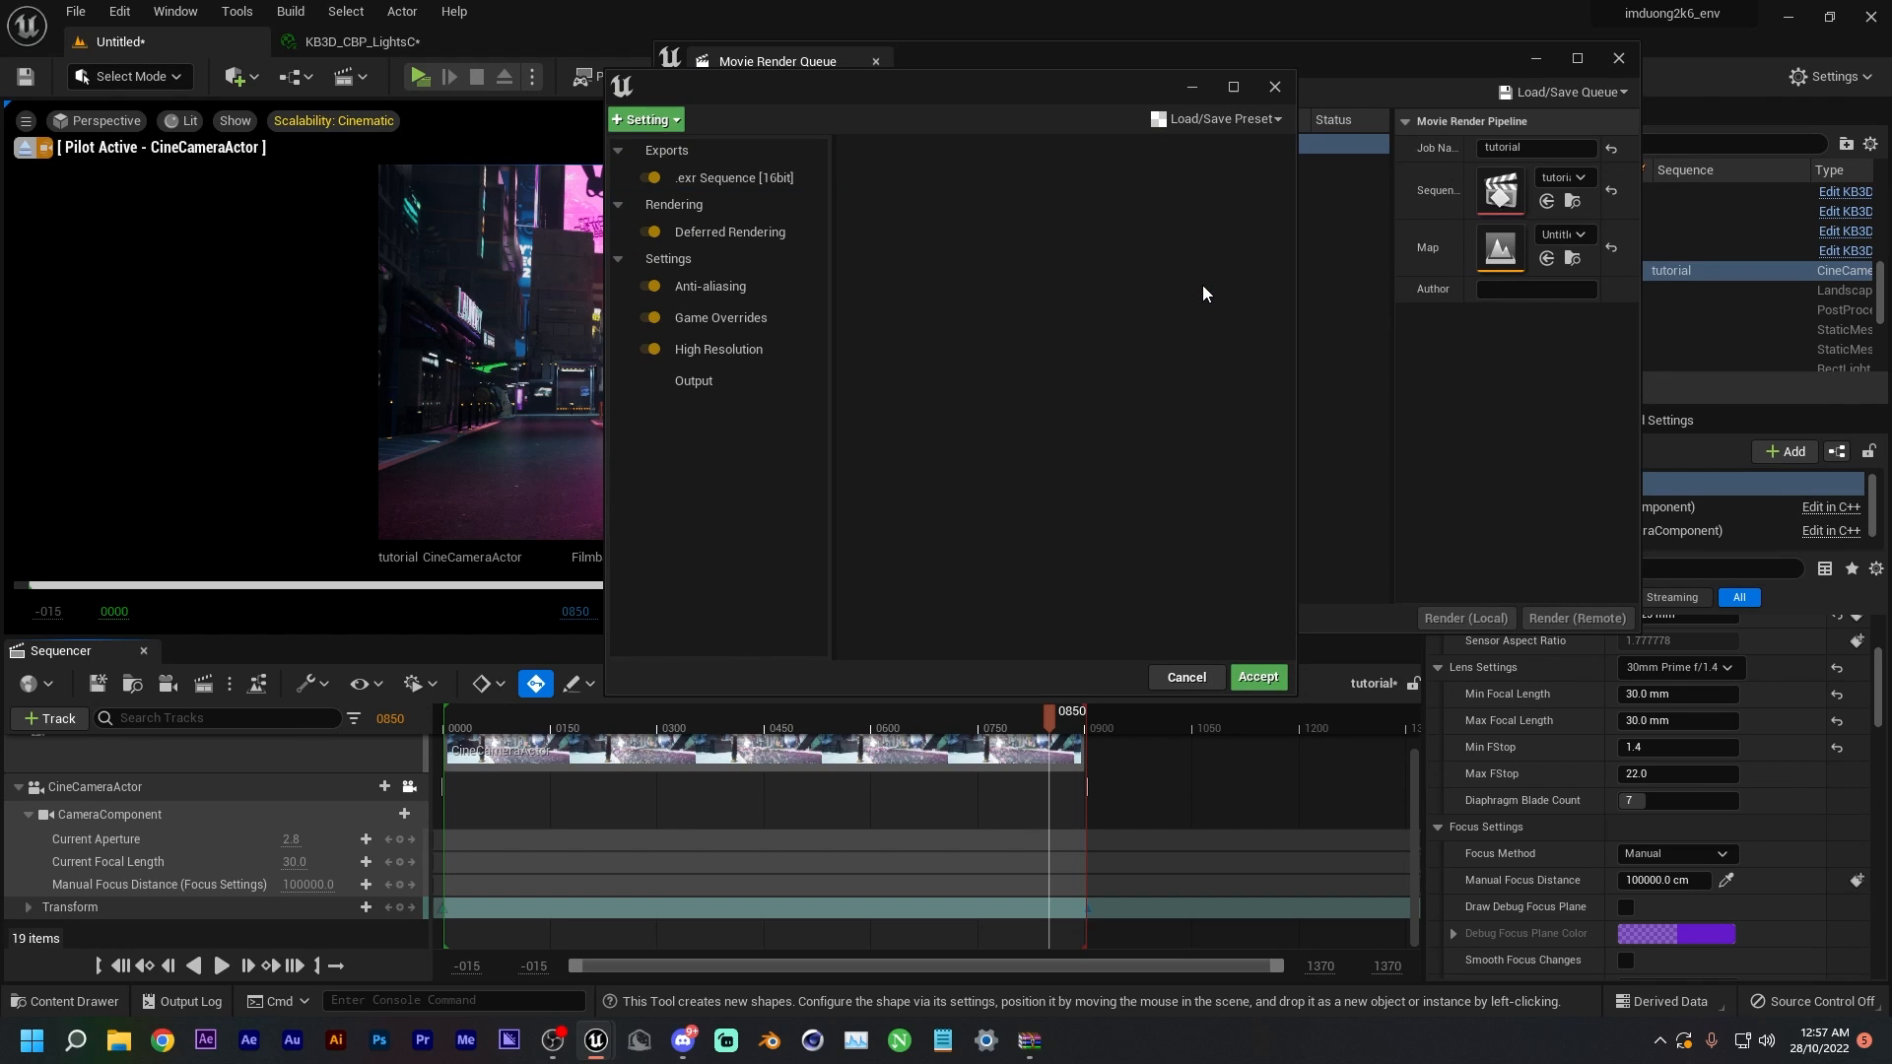
pyautogui.click(747, 331)
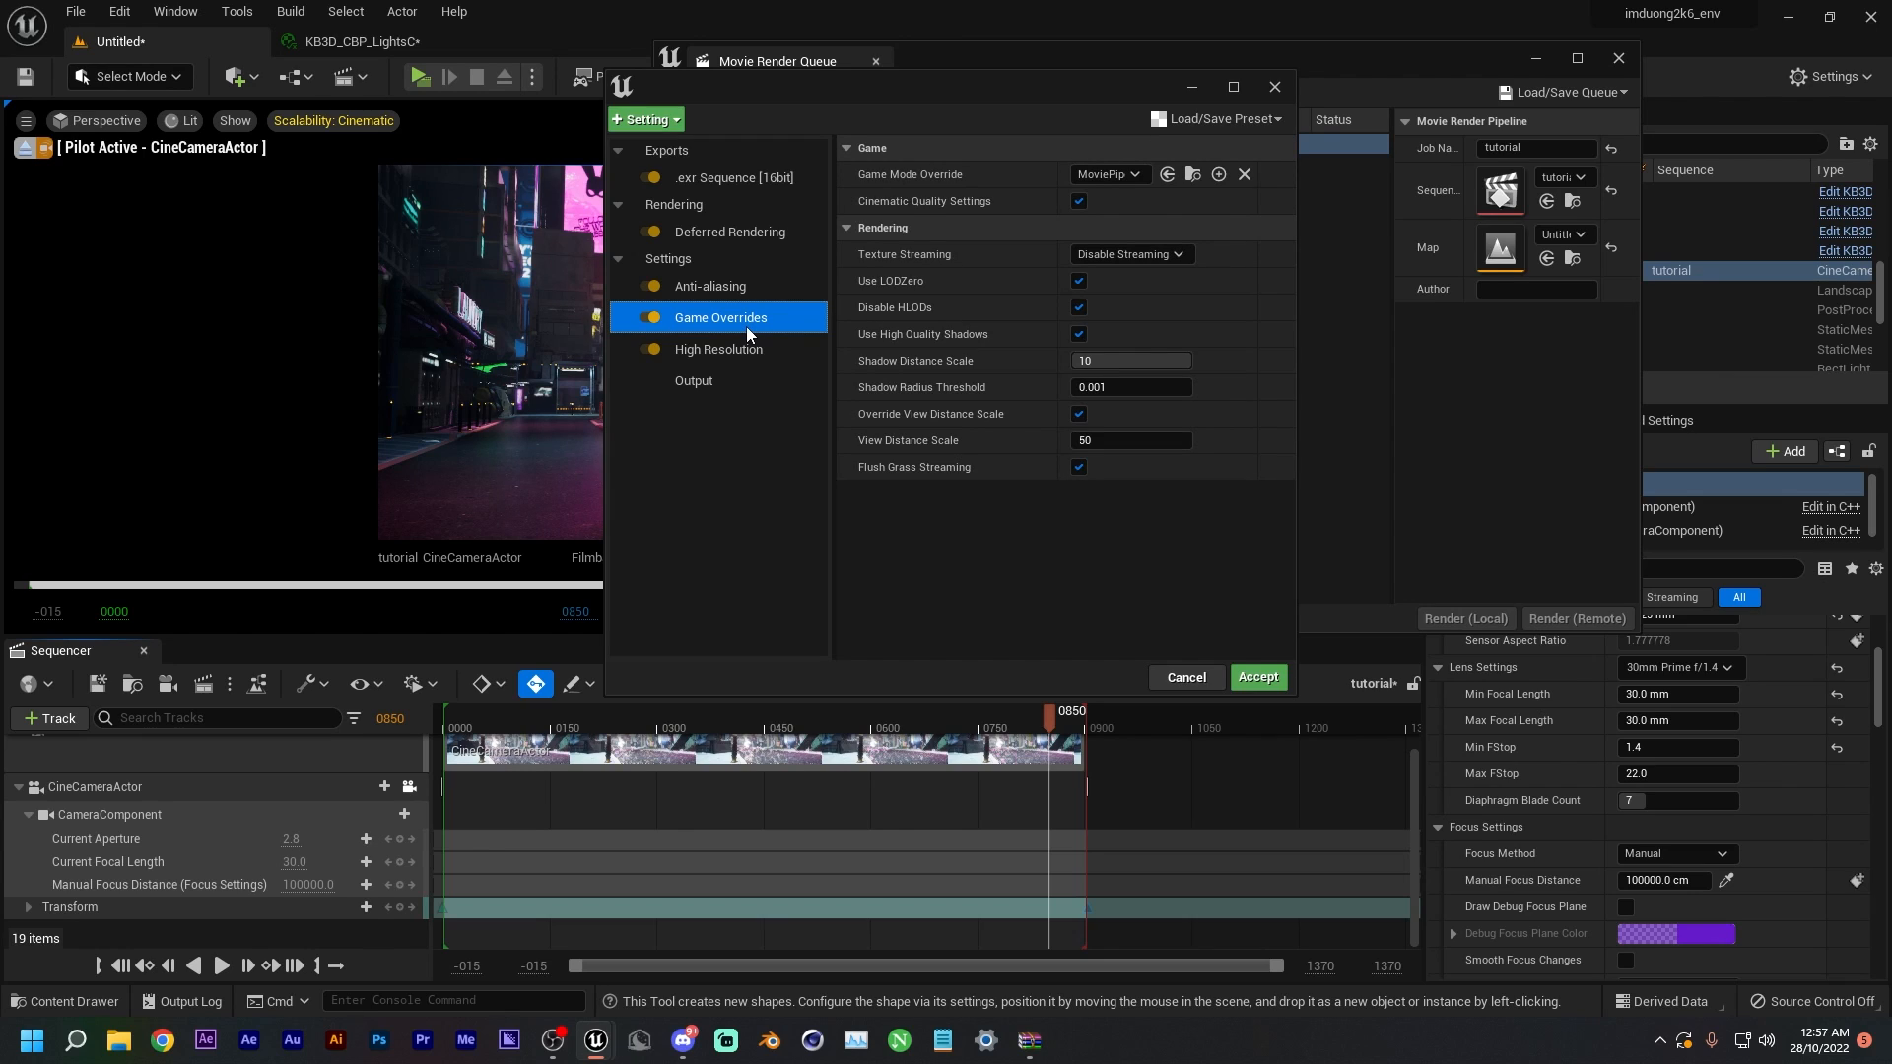
# - Remove the Game Overrides setting from the render job and review its Anti-aliasing, High Resolution and Output settings
pyautogui.press('Delete')
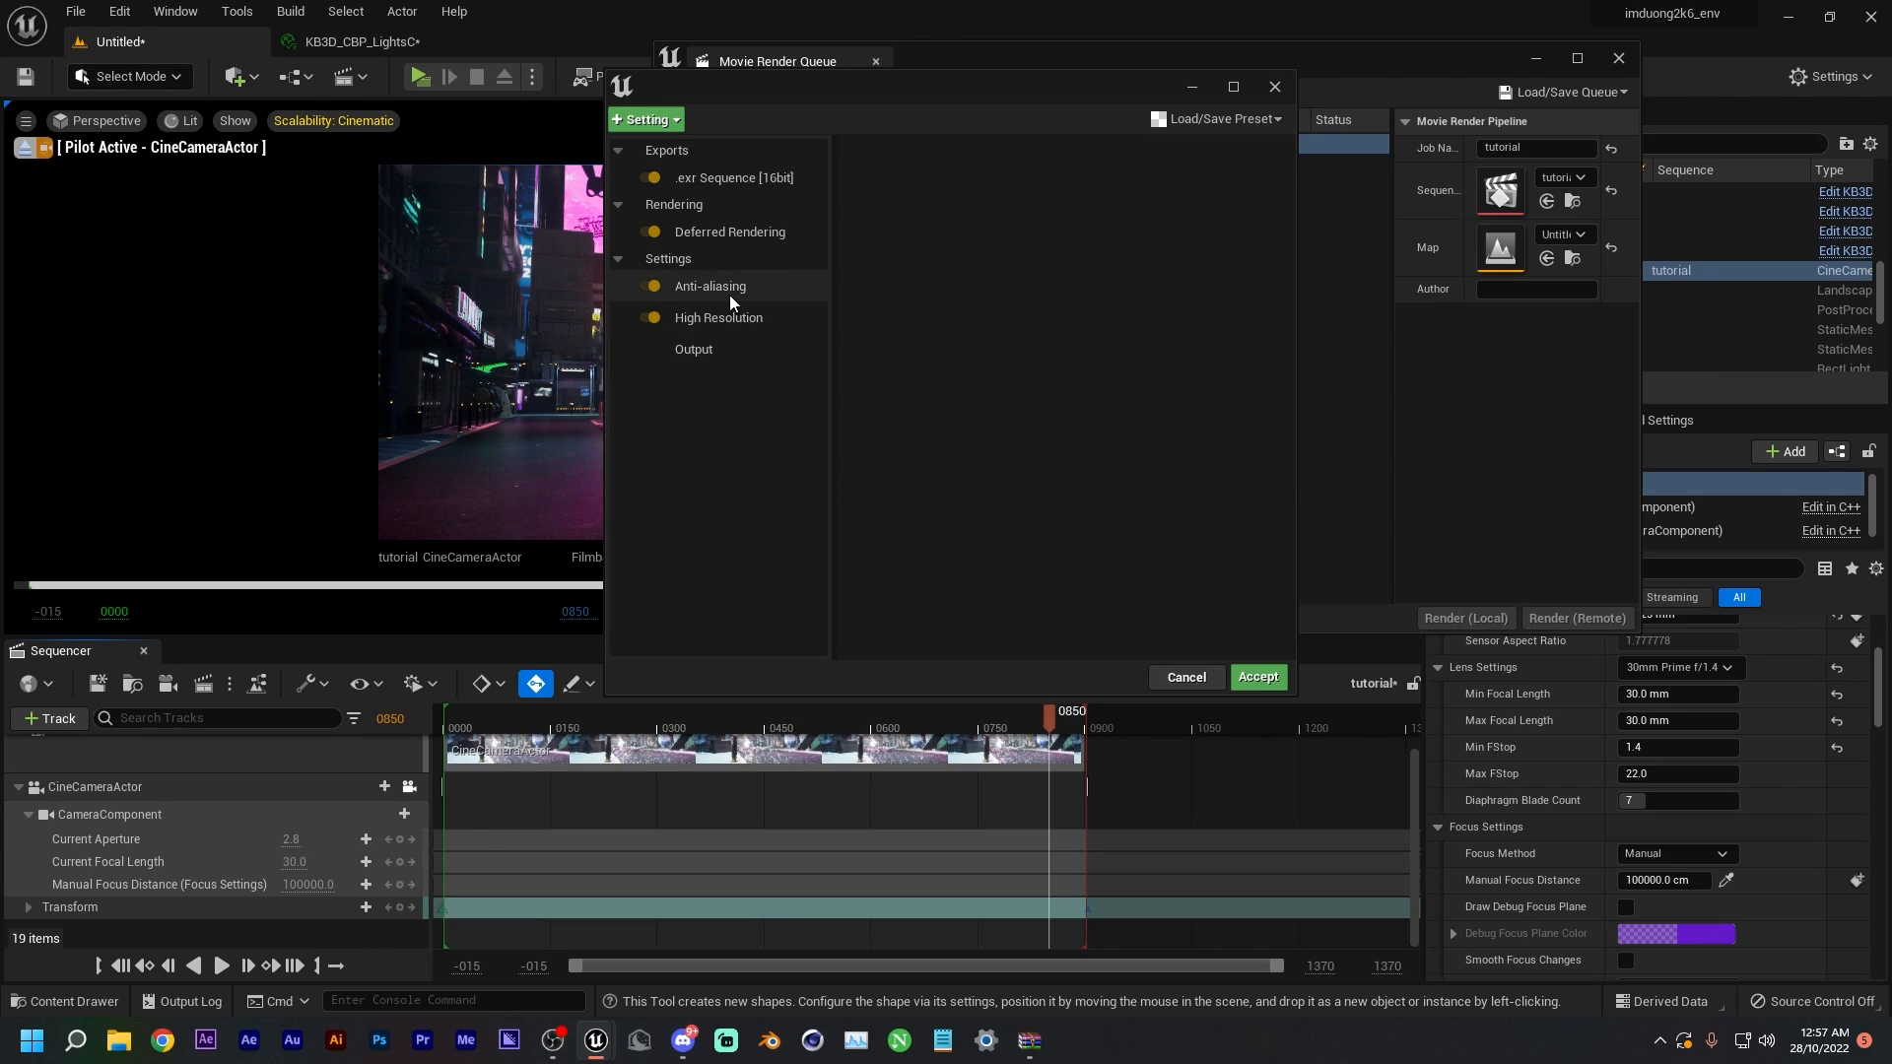
pyautogui.click(730, 293)
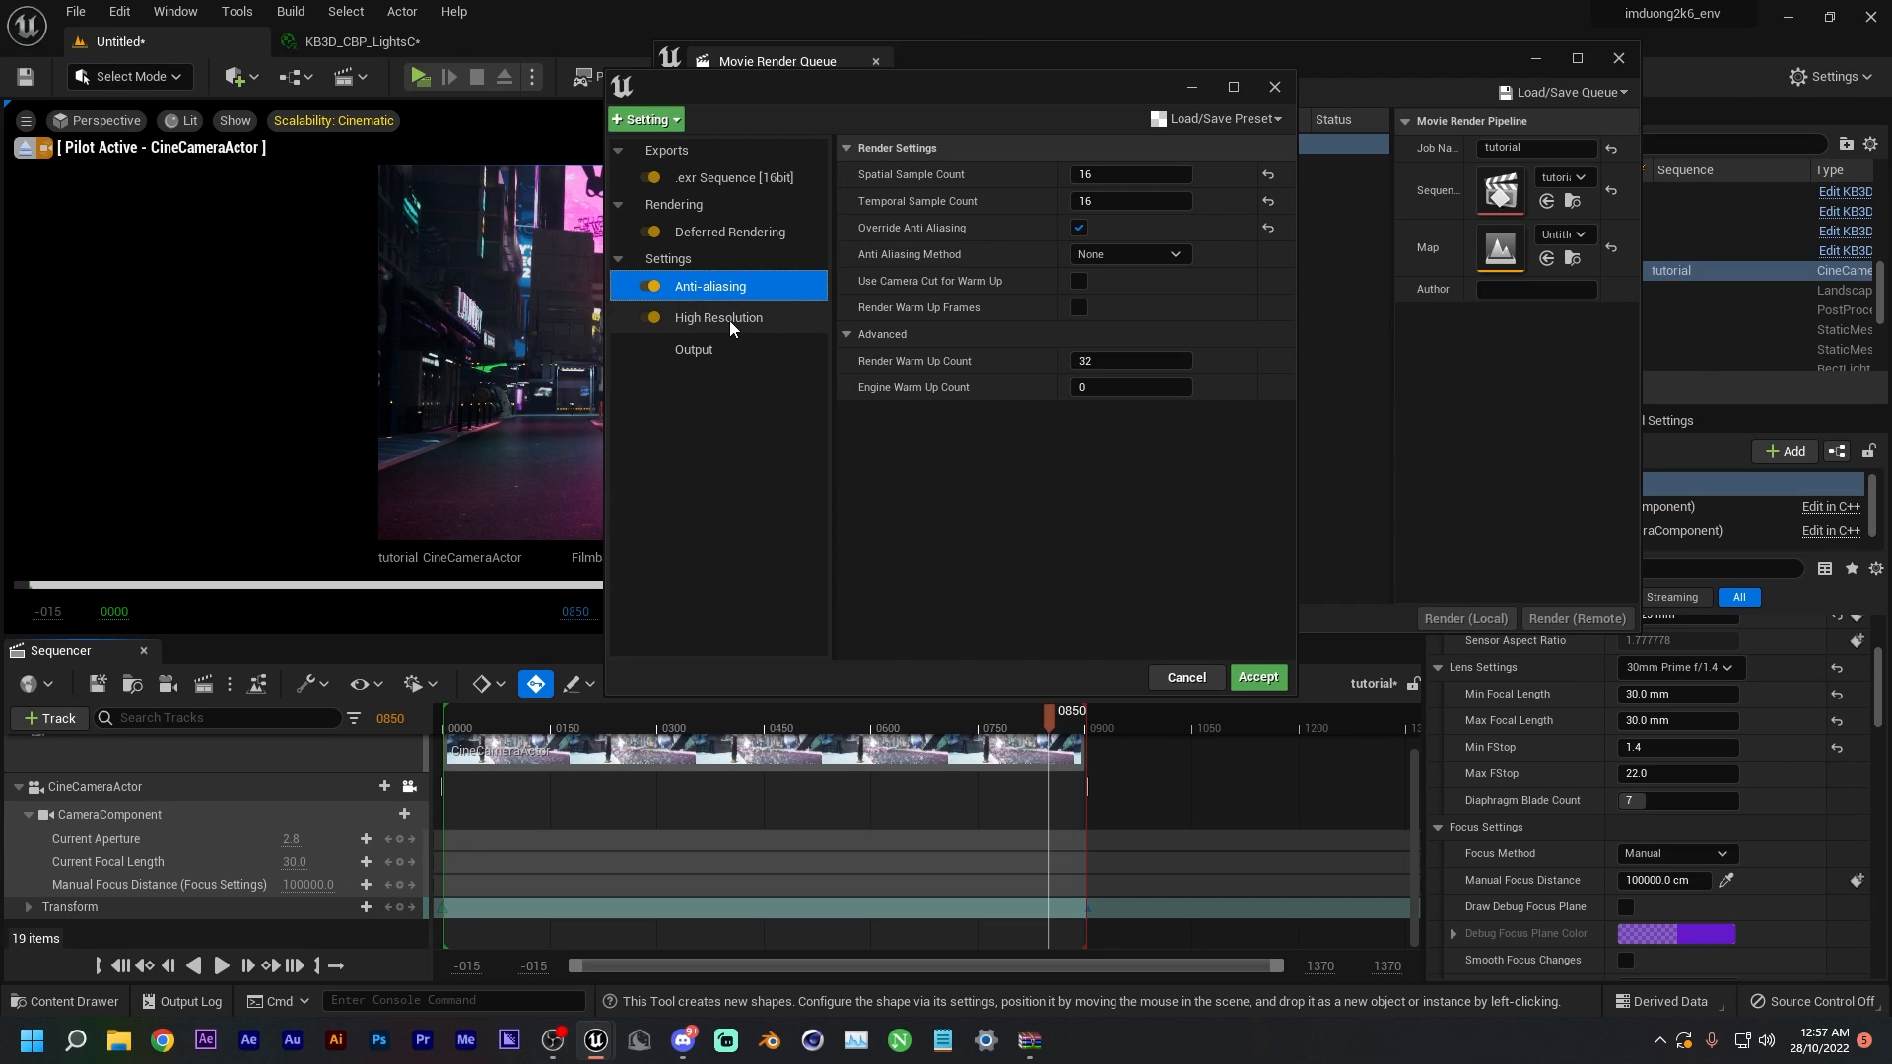
pyautogui.click(729, 321)
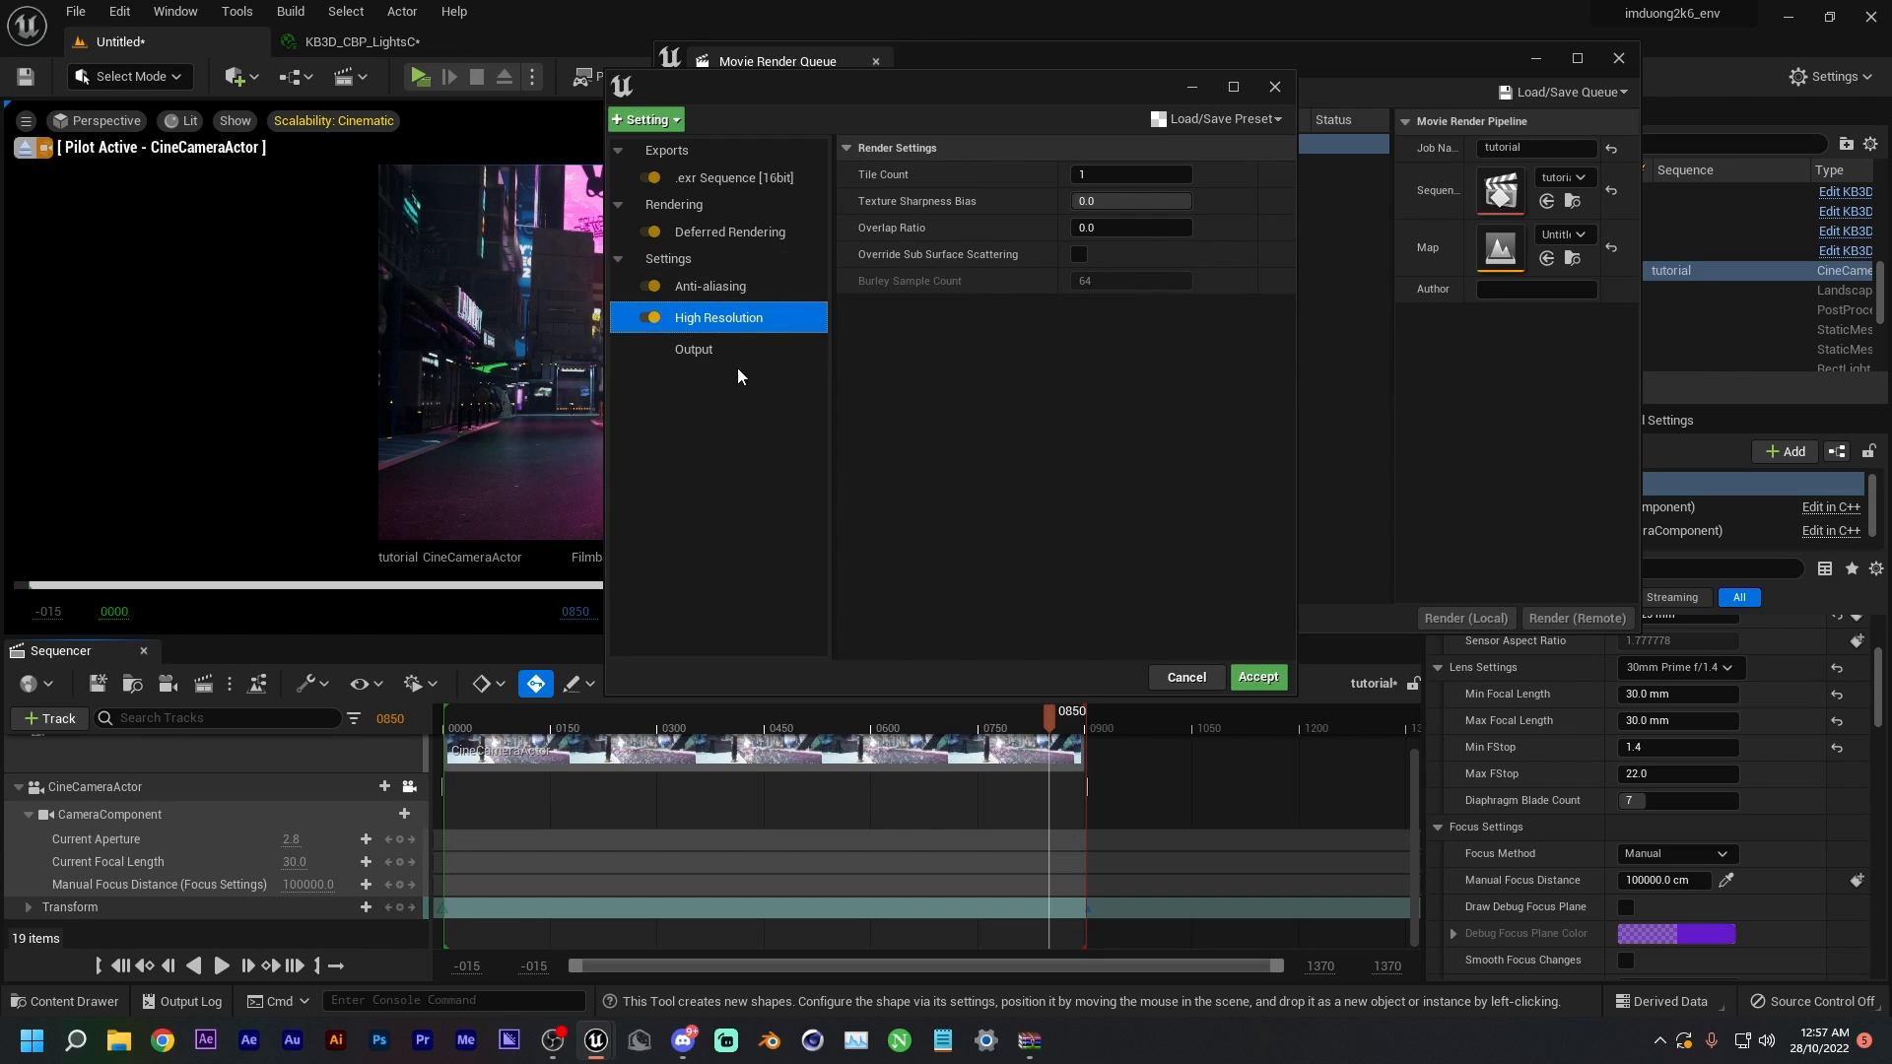
pyautogui.click(725, 347)
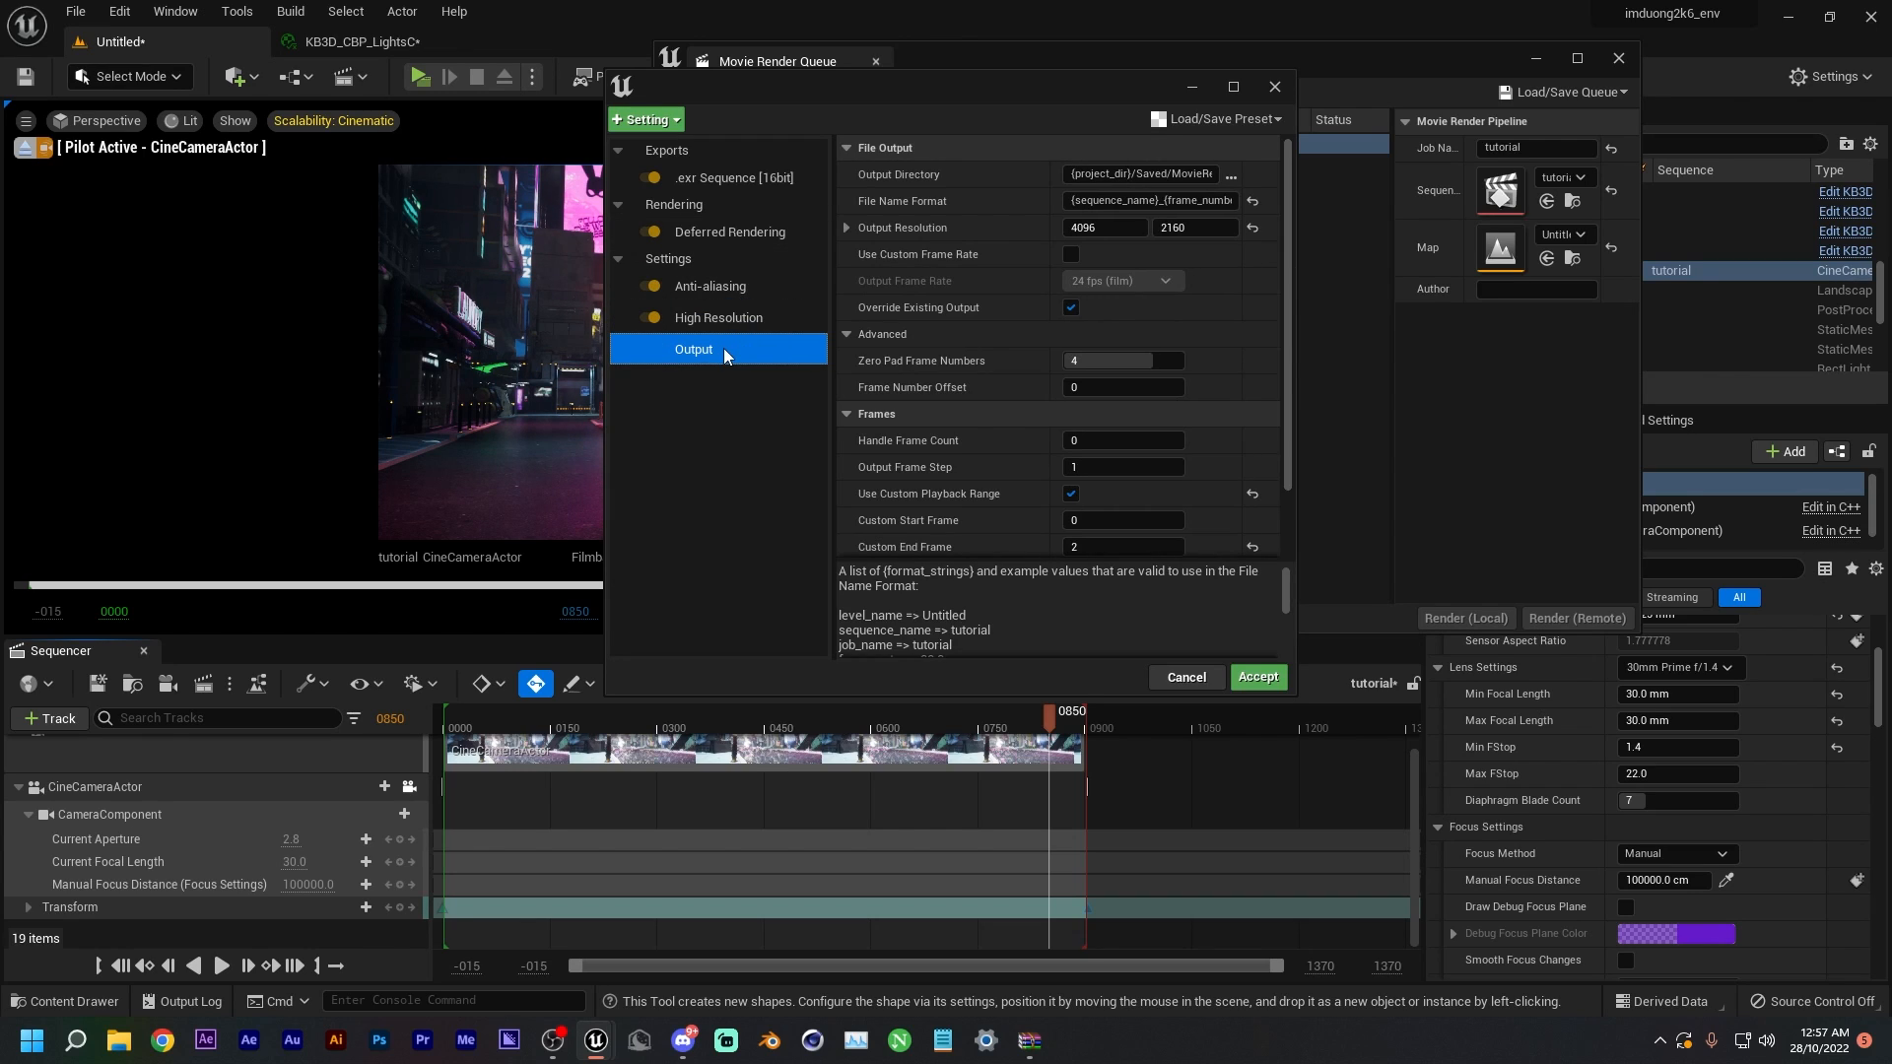
# - Replace the .exr Sequence export with an Apple ProRes export and try Apple ProRes 422 HQ as its codec
pyautogui.click(713, 180)
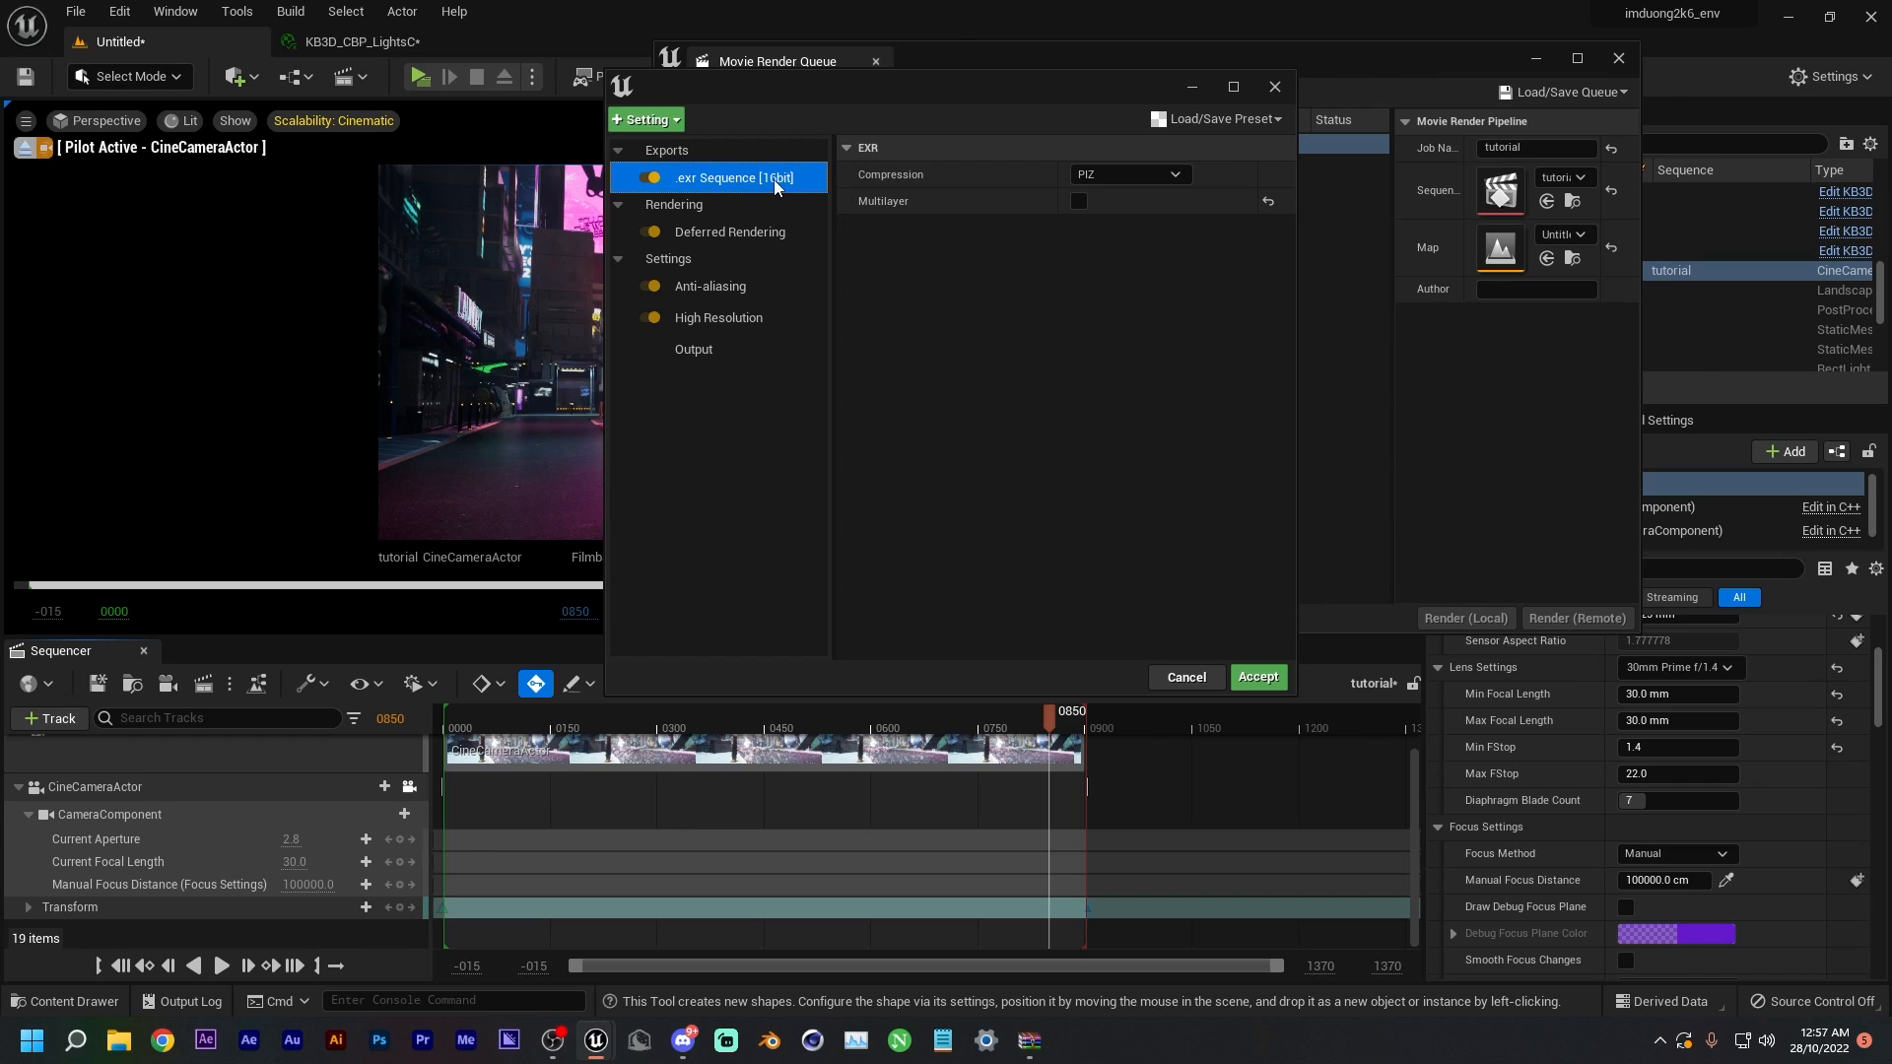
pyautogui.press('Delete')
pyautogui.click(660, 126)
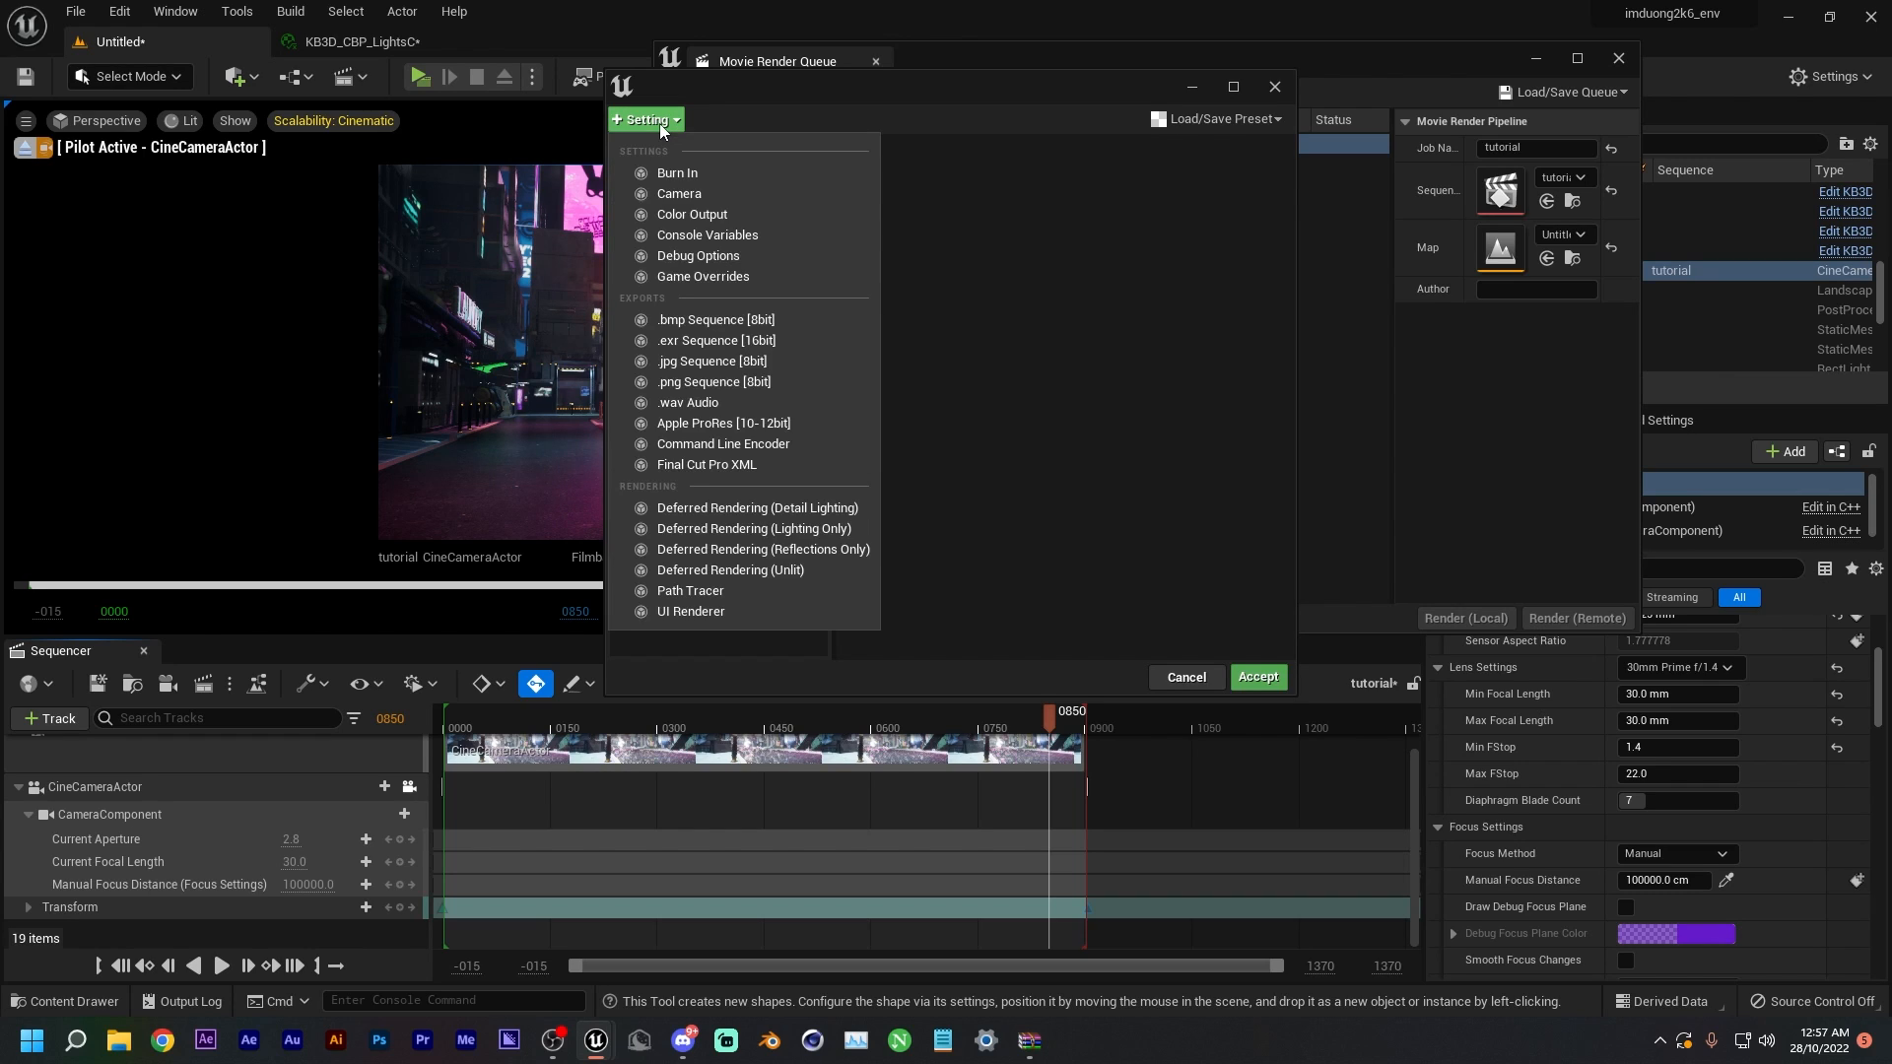
pyautogui.click(709, 423)
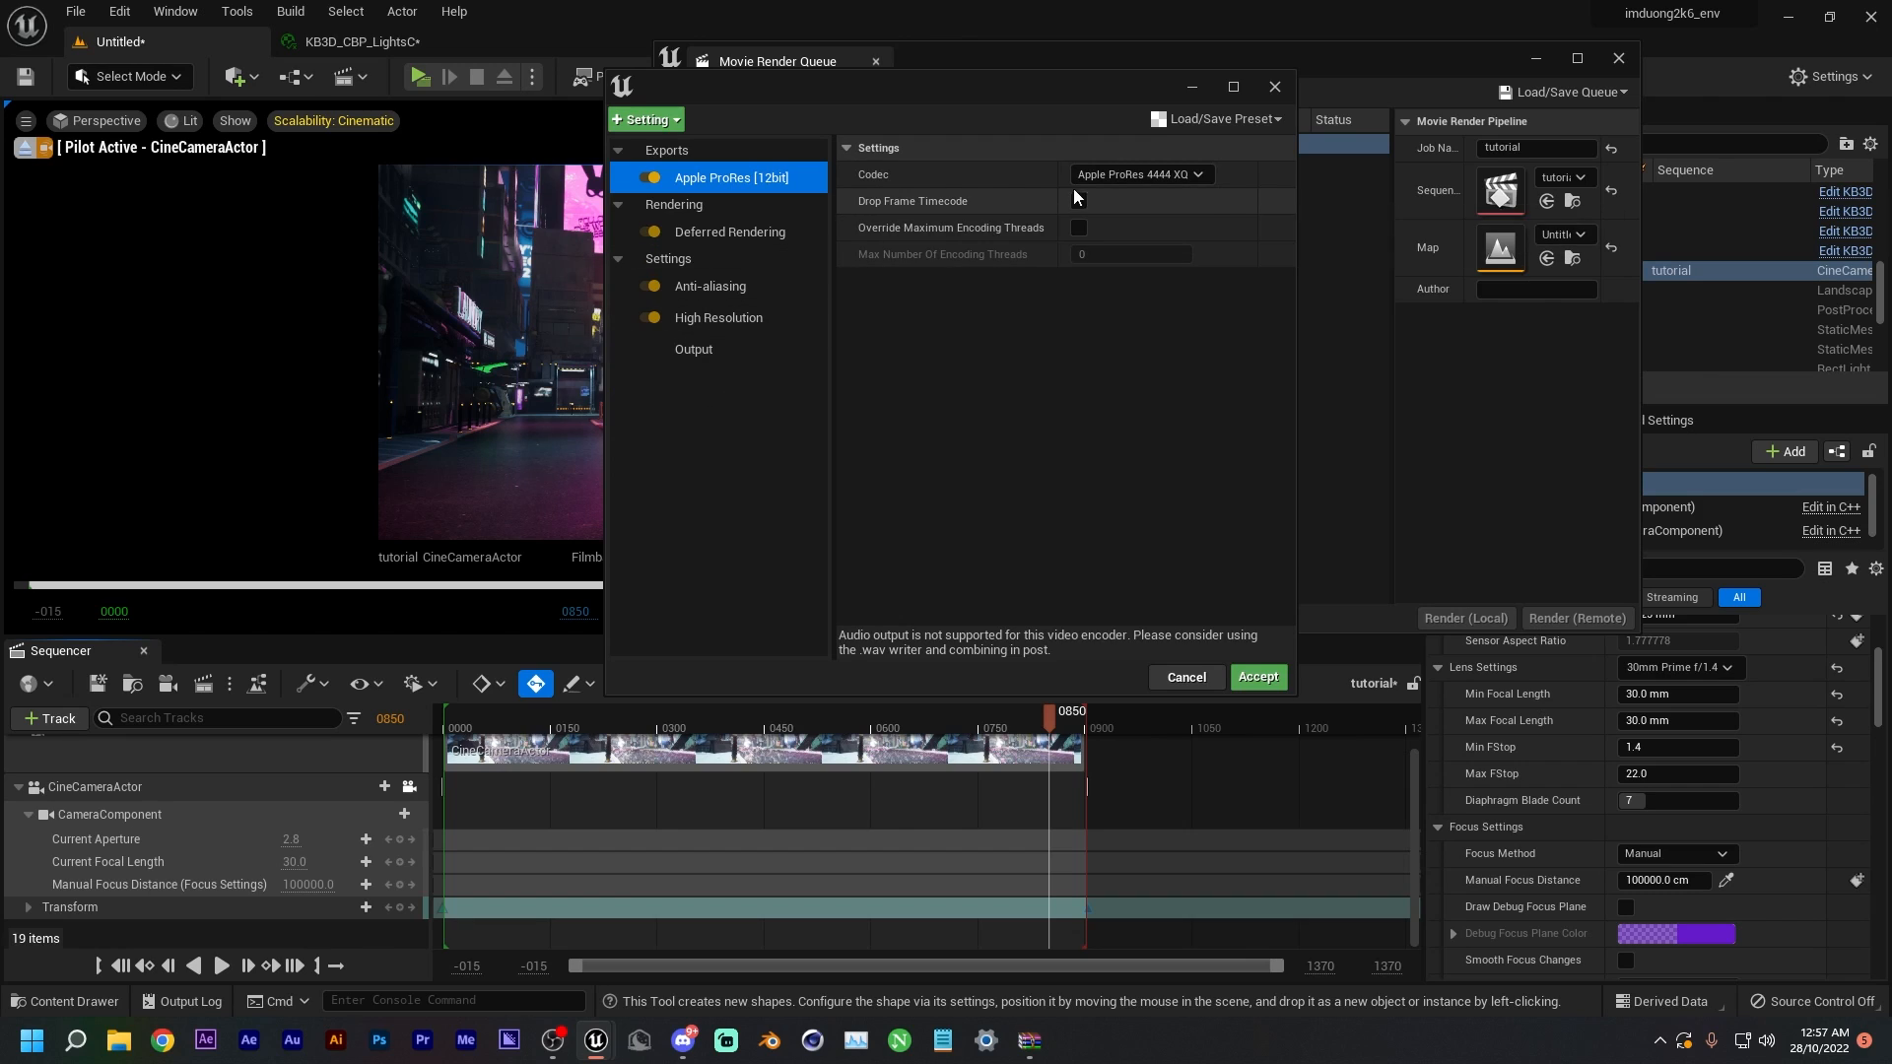
pyautogui.click(1108, 175)
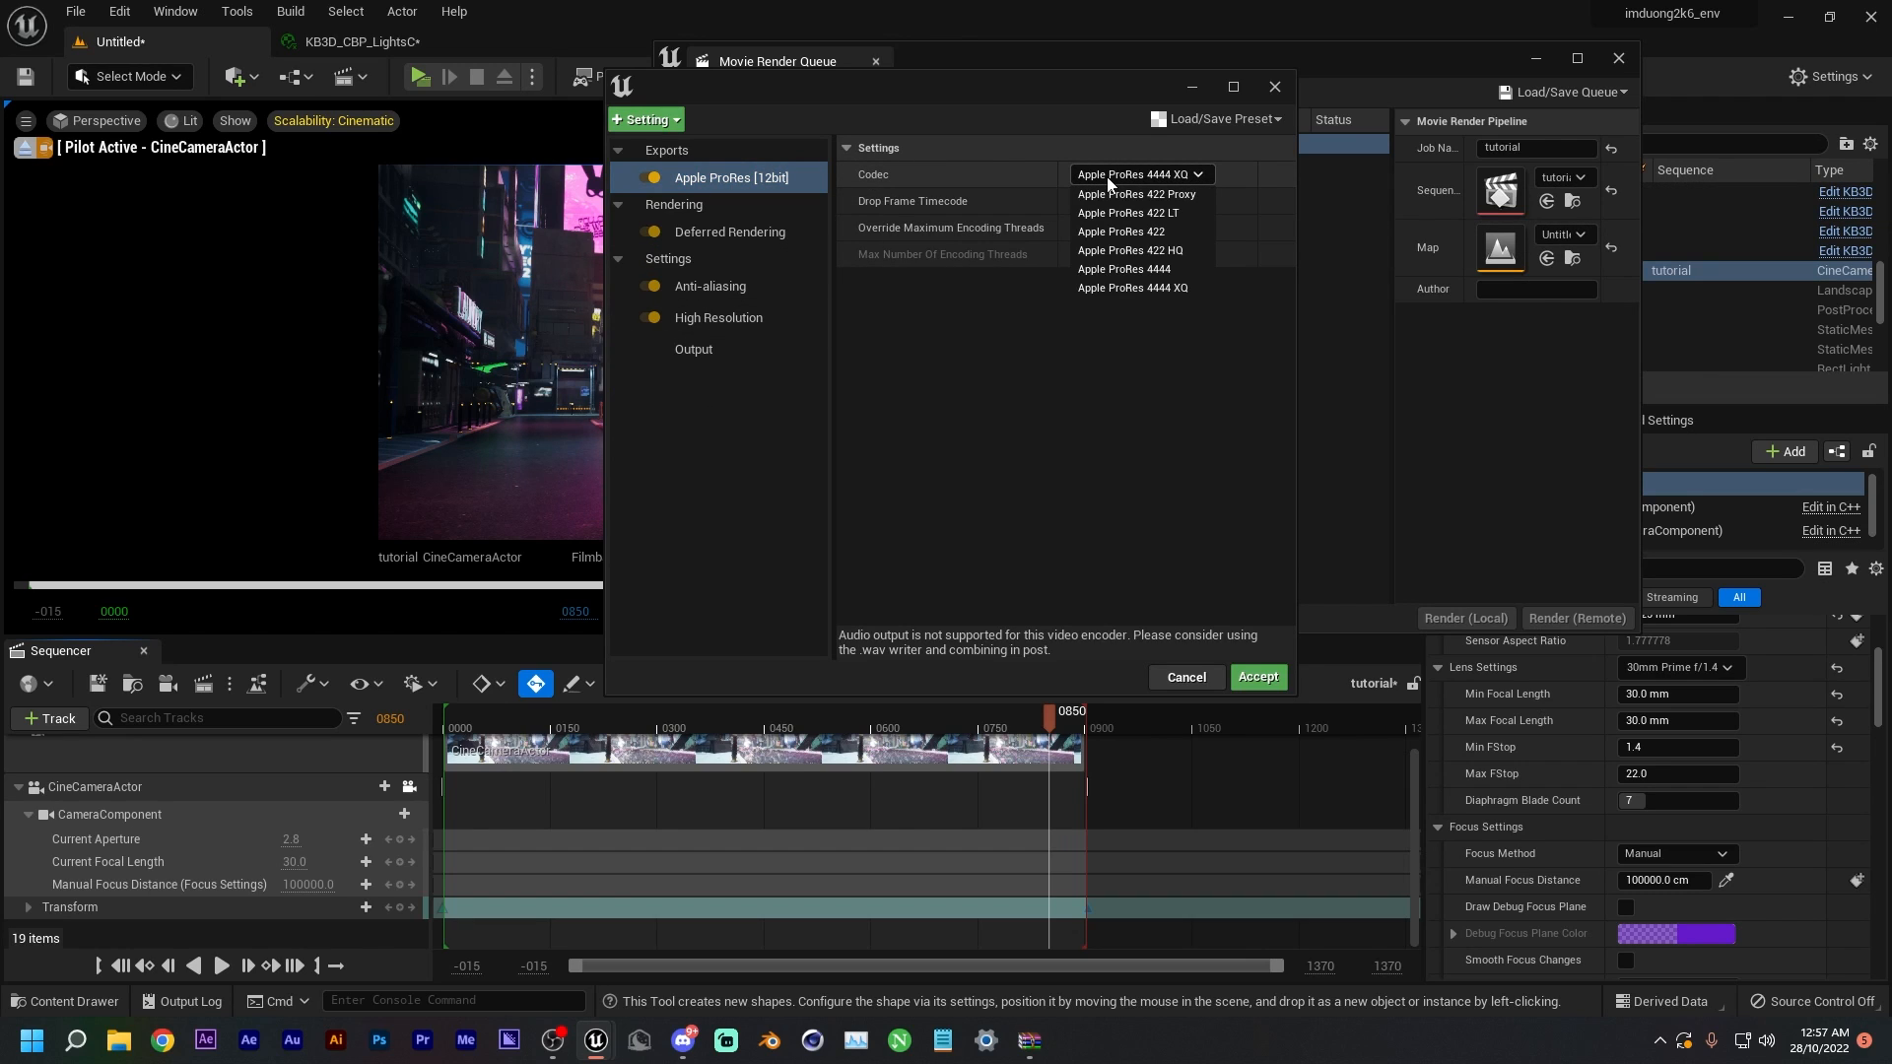
pyautogui.click(1125, 251)
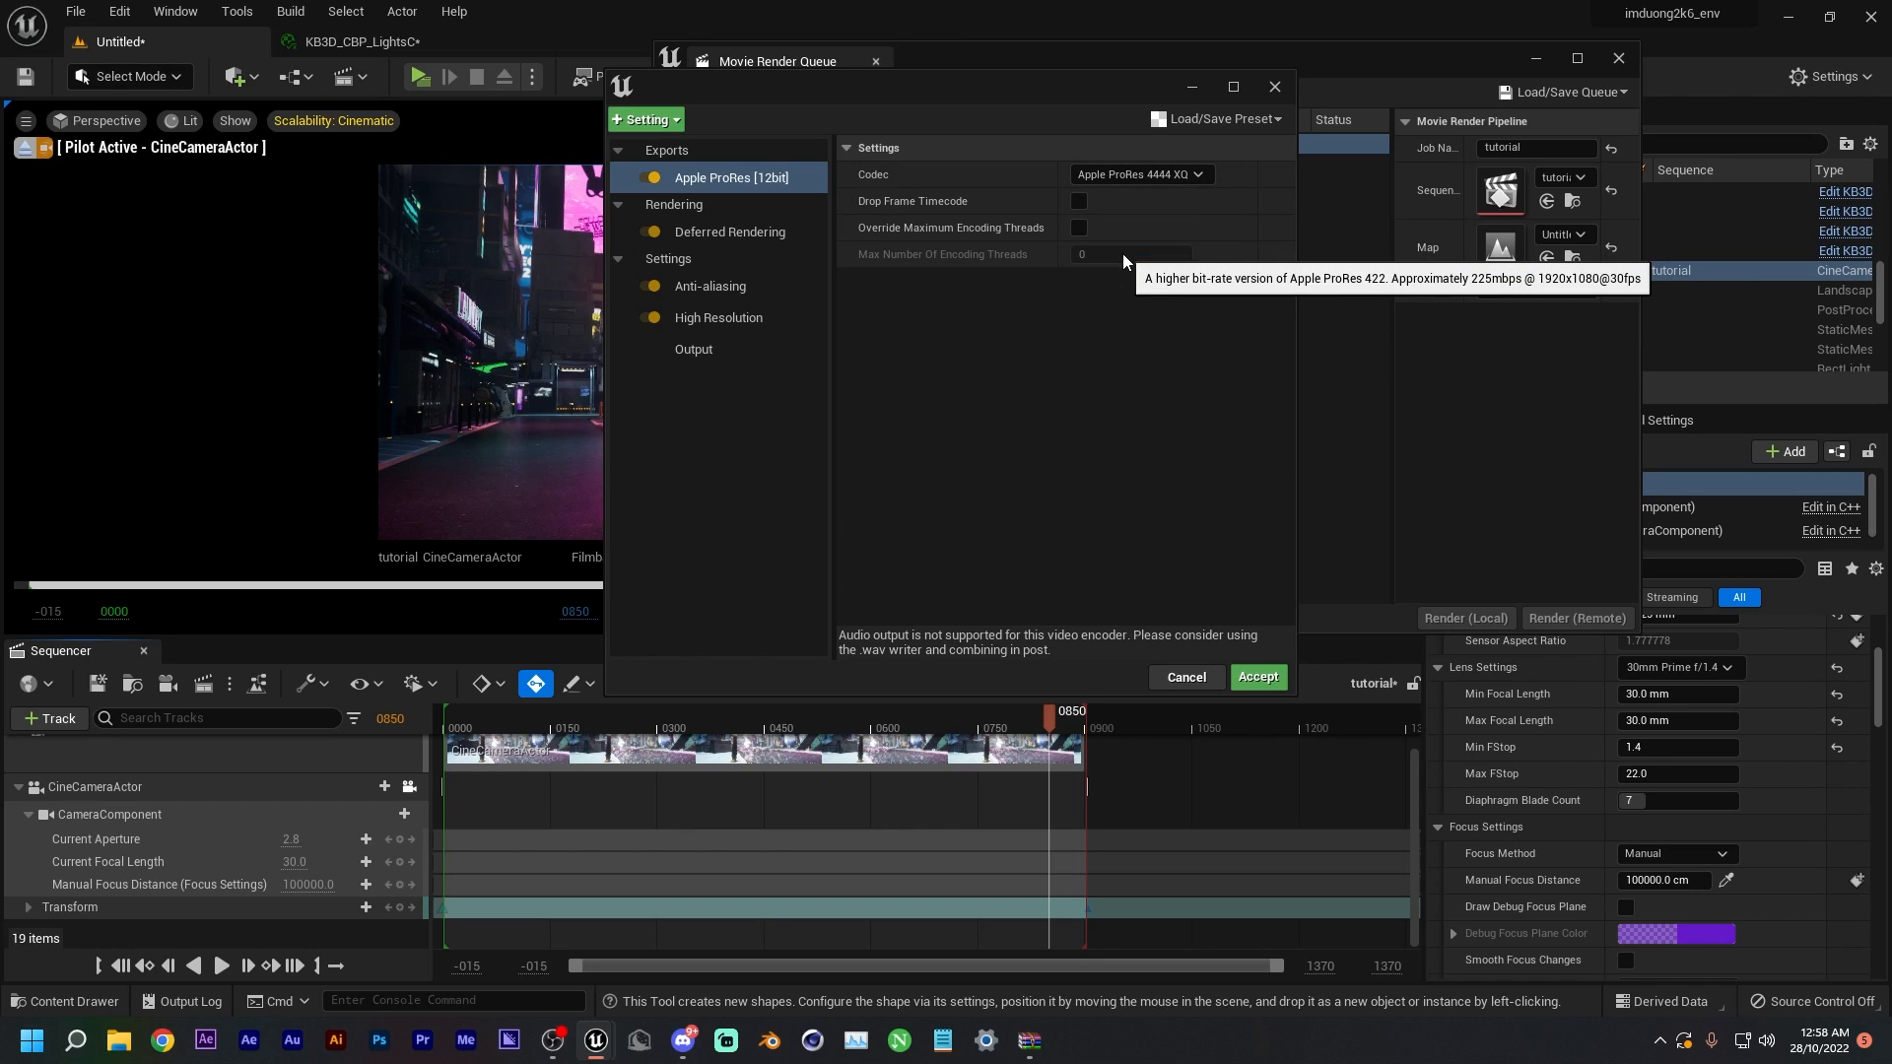
# - Load the hq1080 preset into the render settings and choose Apple ProRes 422 HQ as the export codec
pyautogui.click(1190, 114)
pyautogui.click(1184, 248)
pyautogui.click(798, 168)
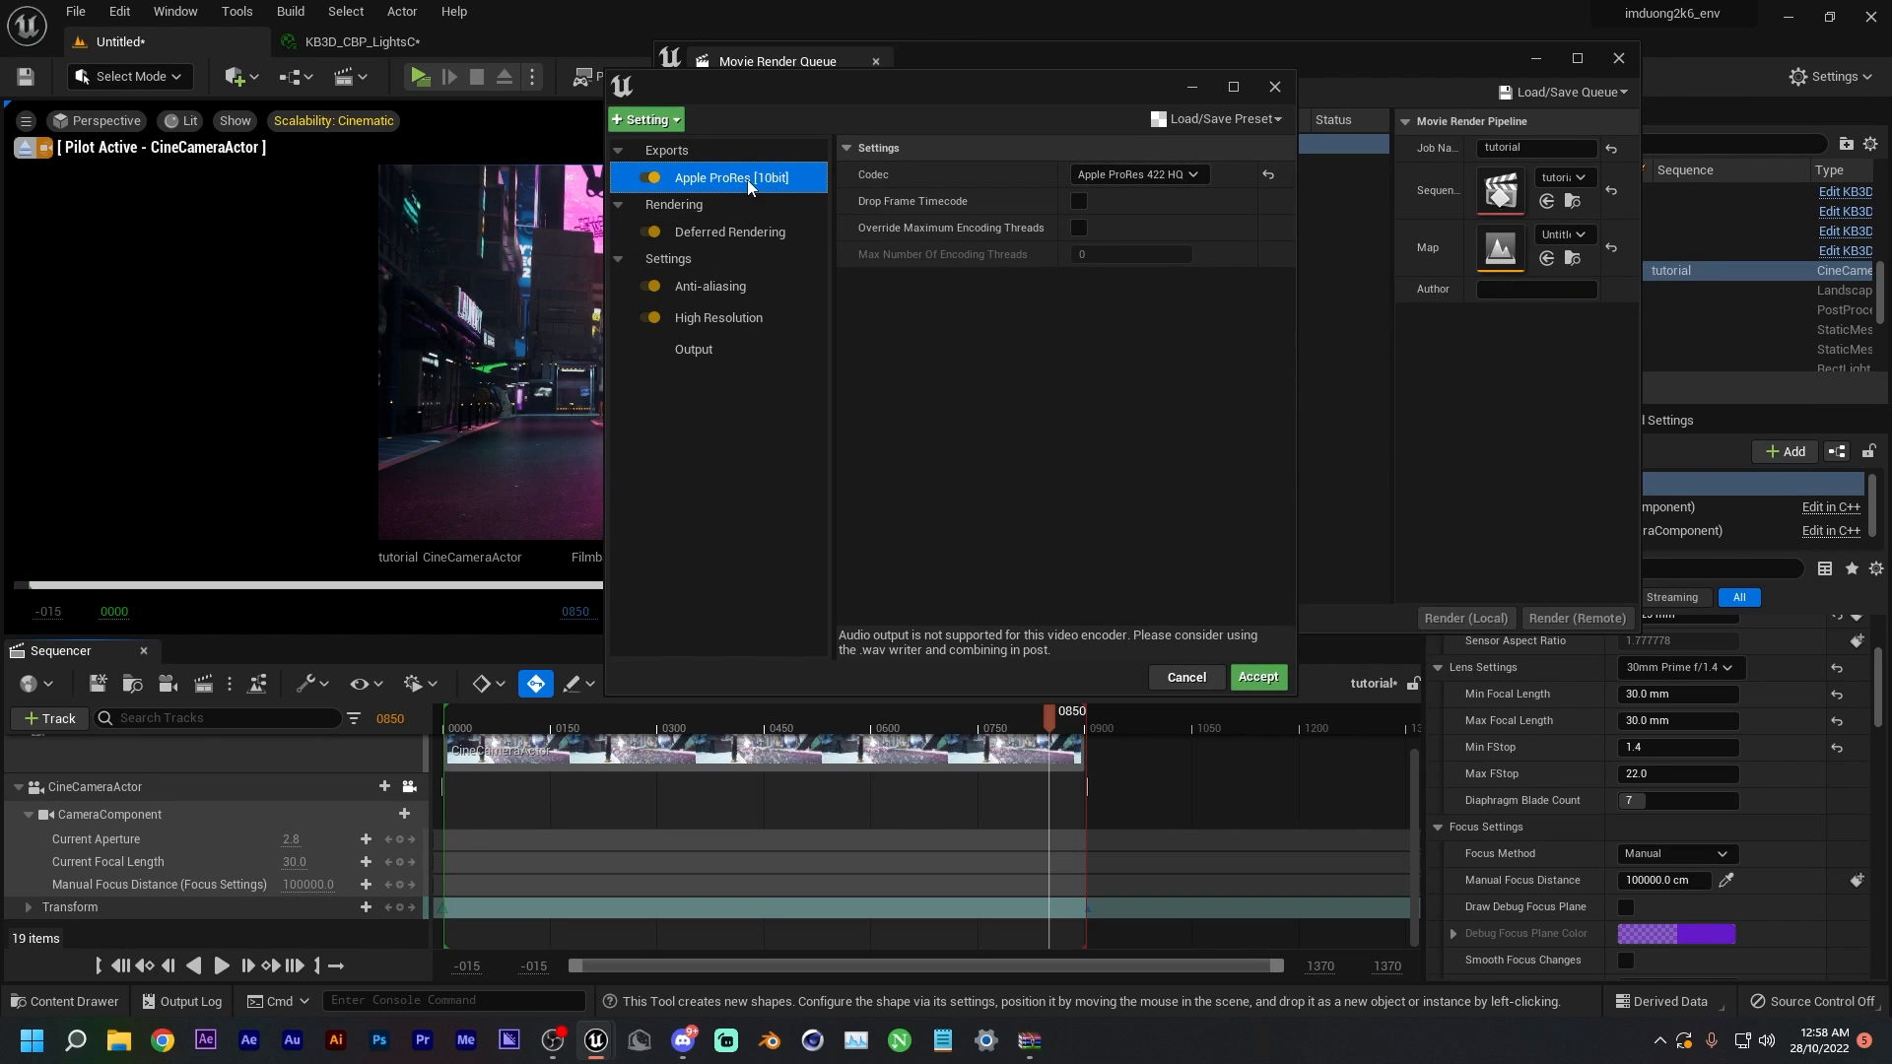
pyautogui.click(1143, 175)
pyautogui.click(1130, 250)
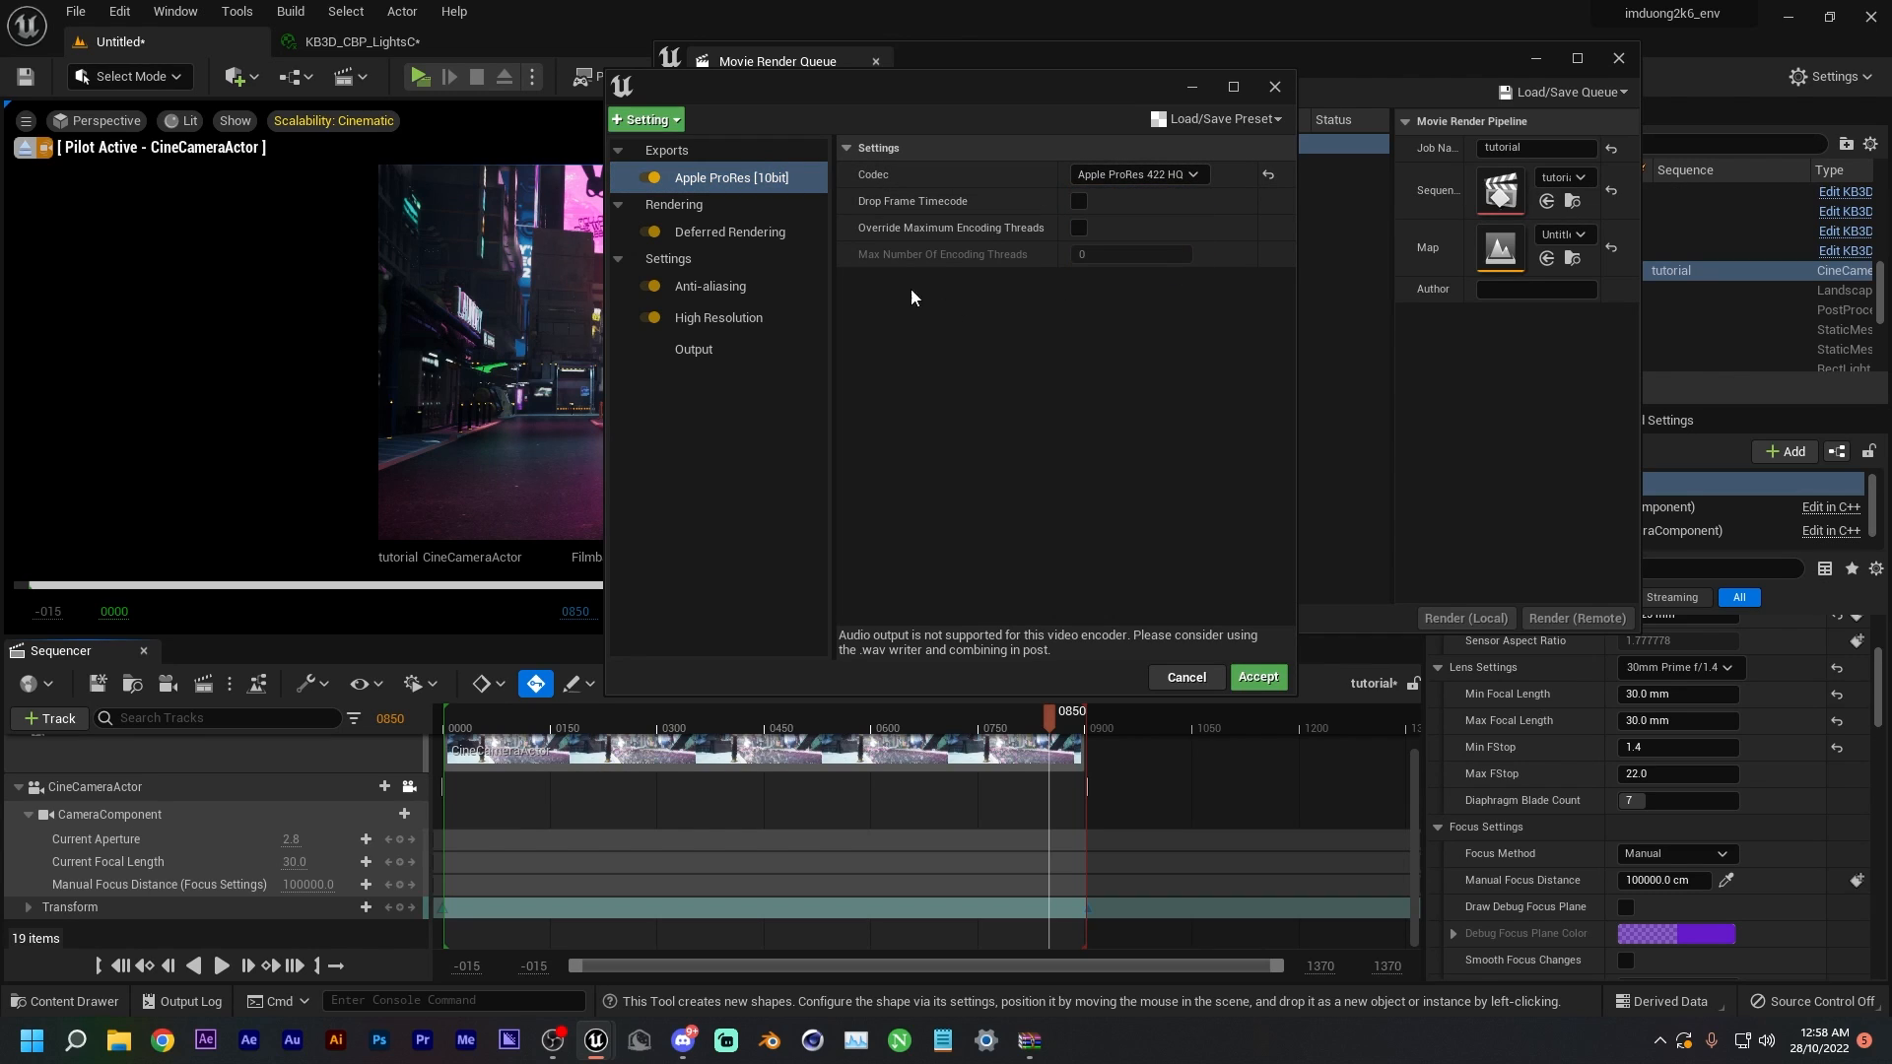
# - Check the Deferred Rendering settings and set the custom end frame of the output to 900
pyautogui.click(743, 238)
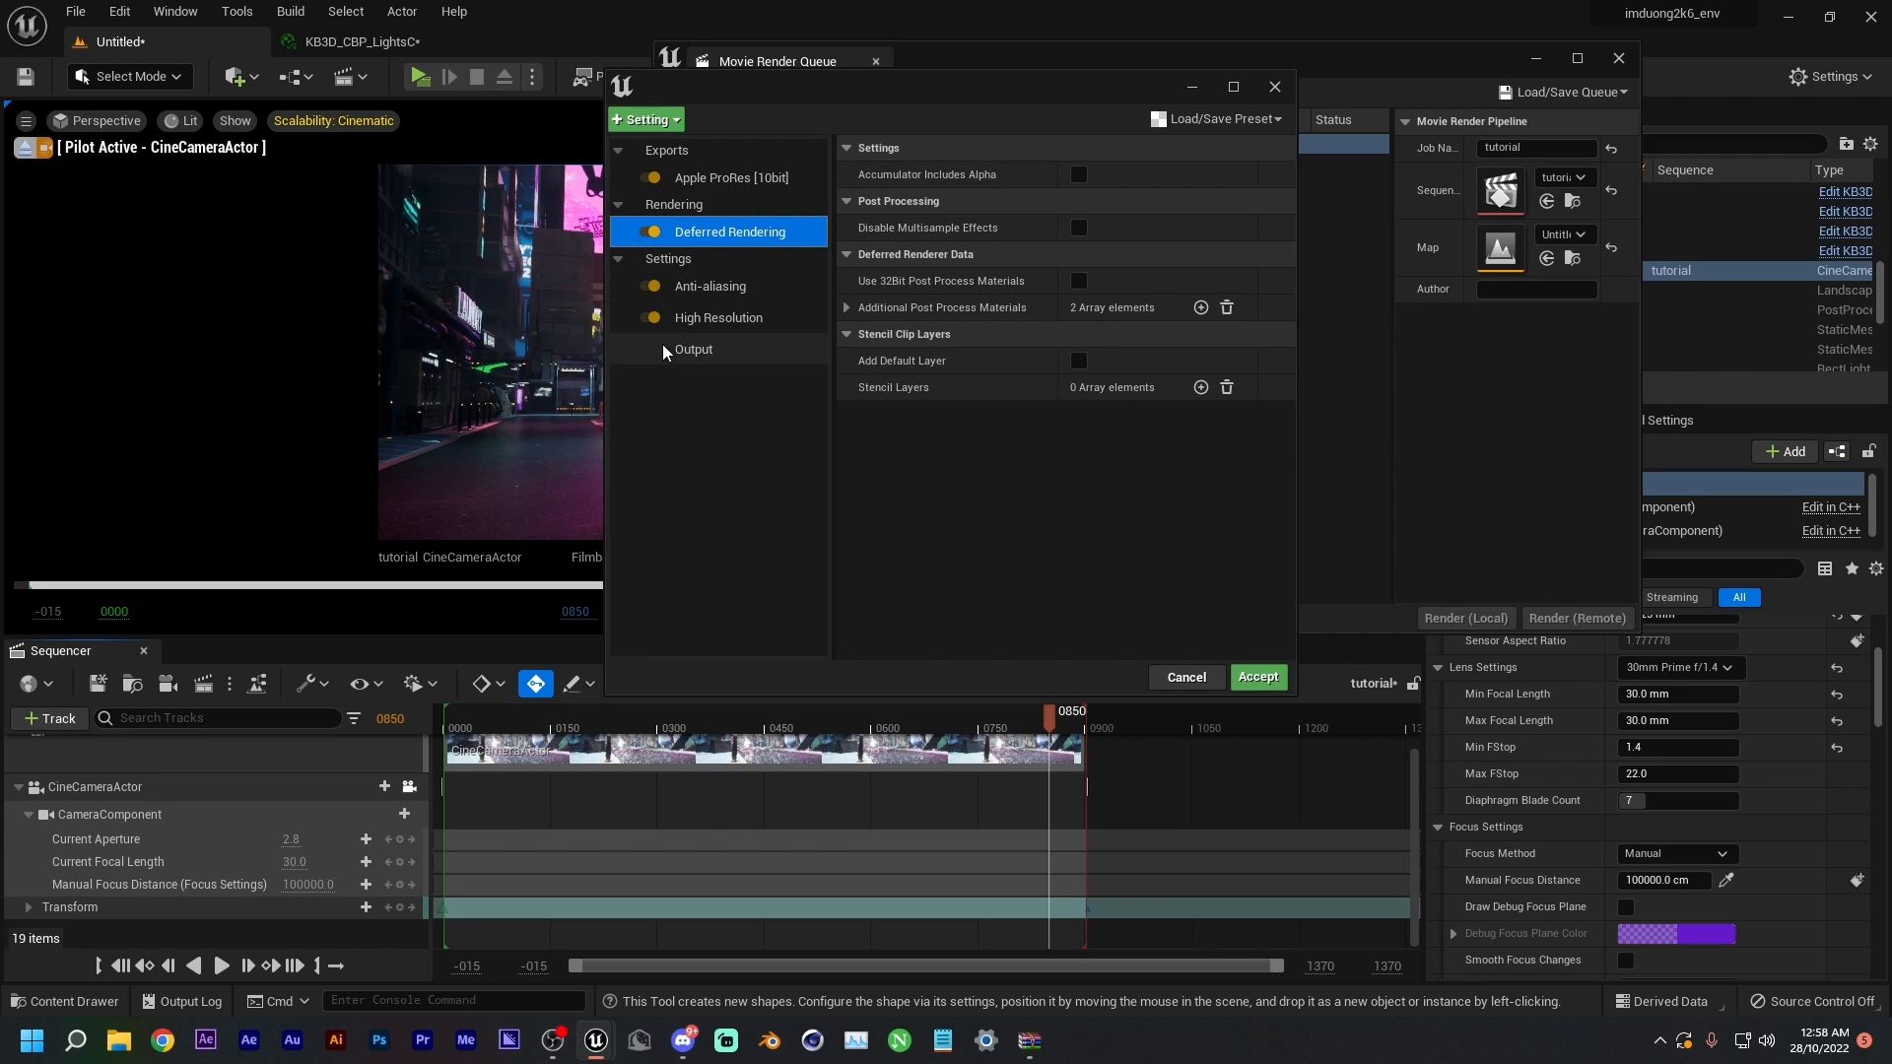
pyautogui.click(695, 349)
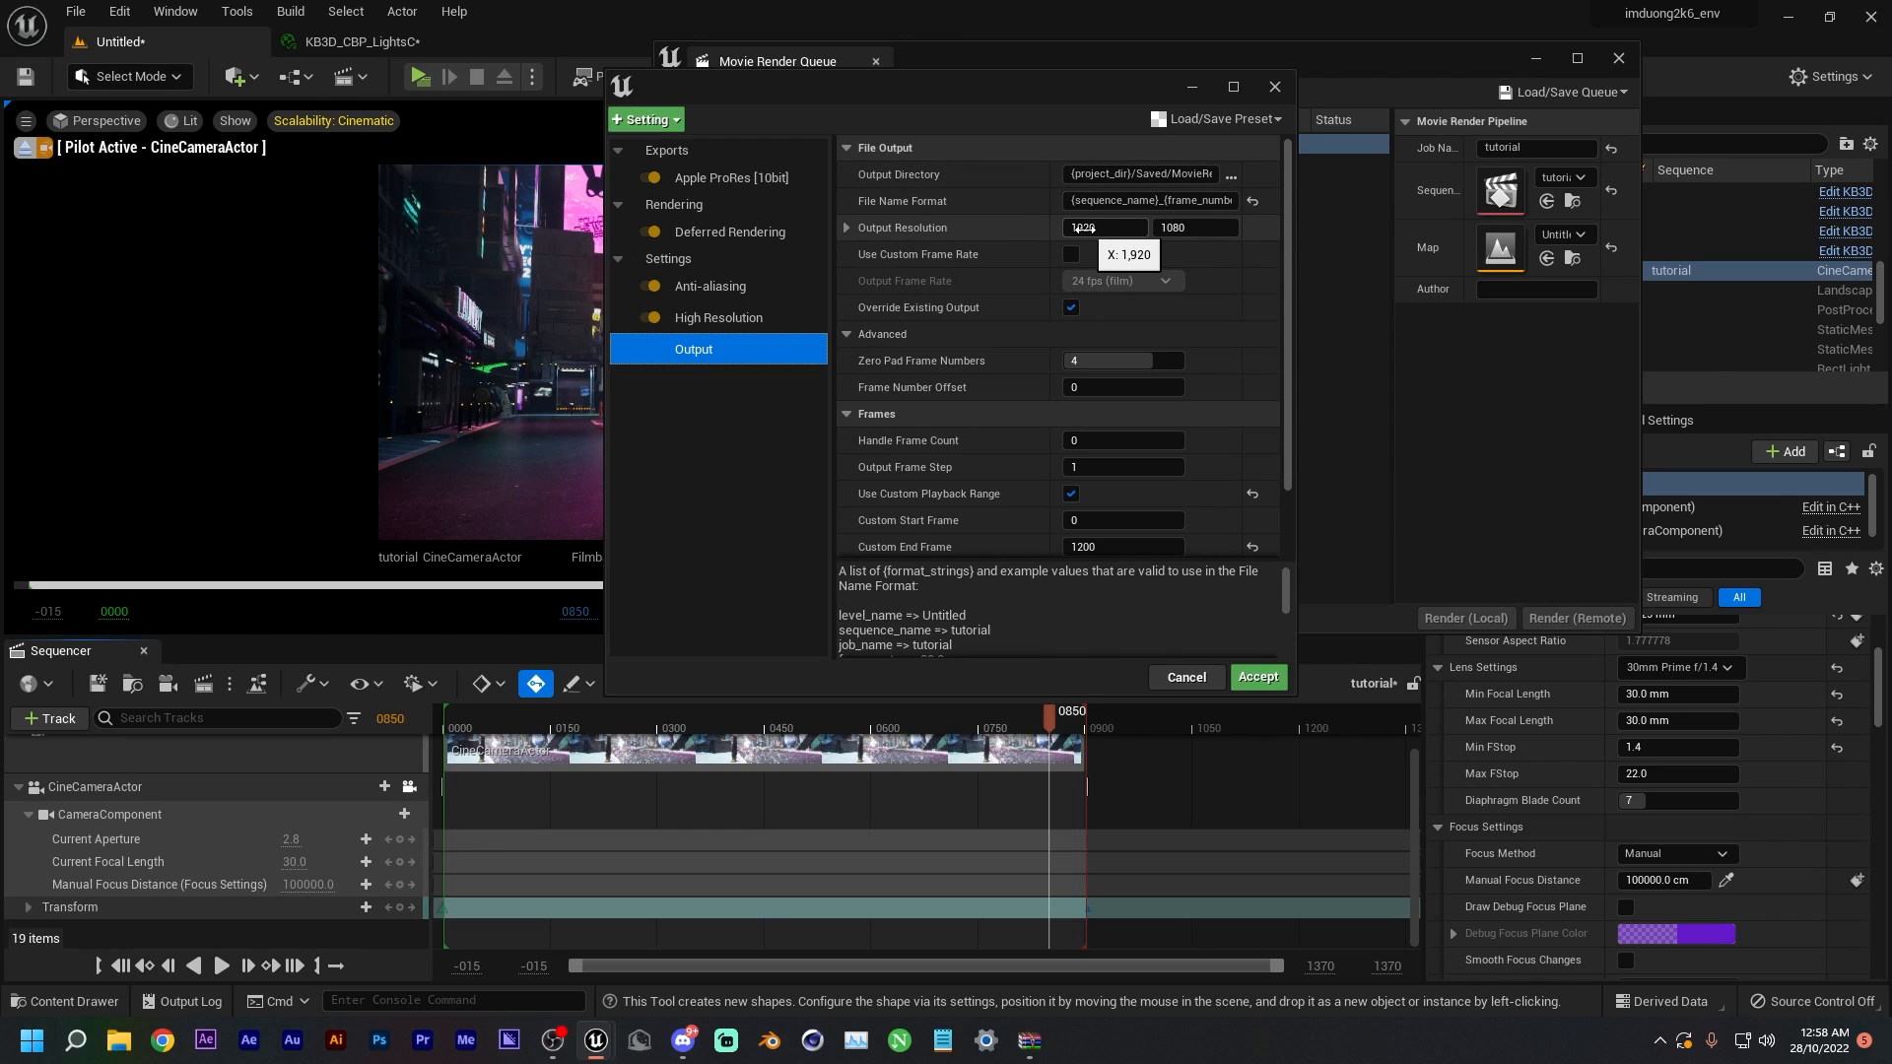
pyautogui.scroll(-3, 1019, 301)
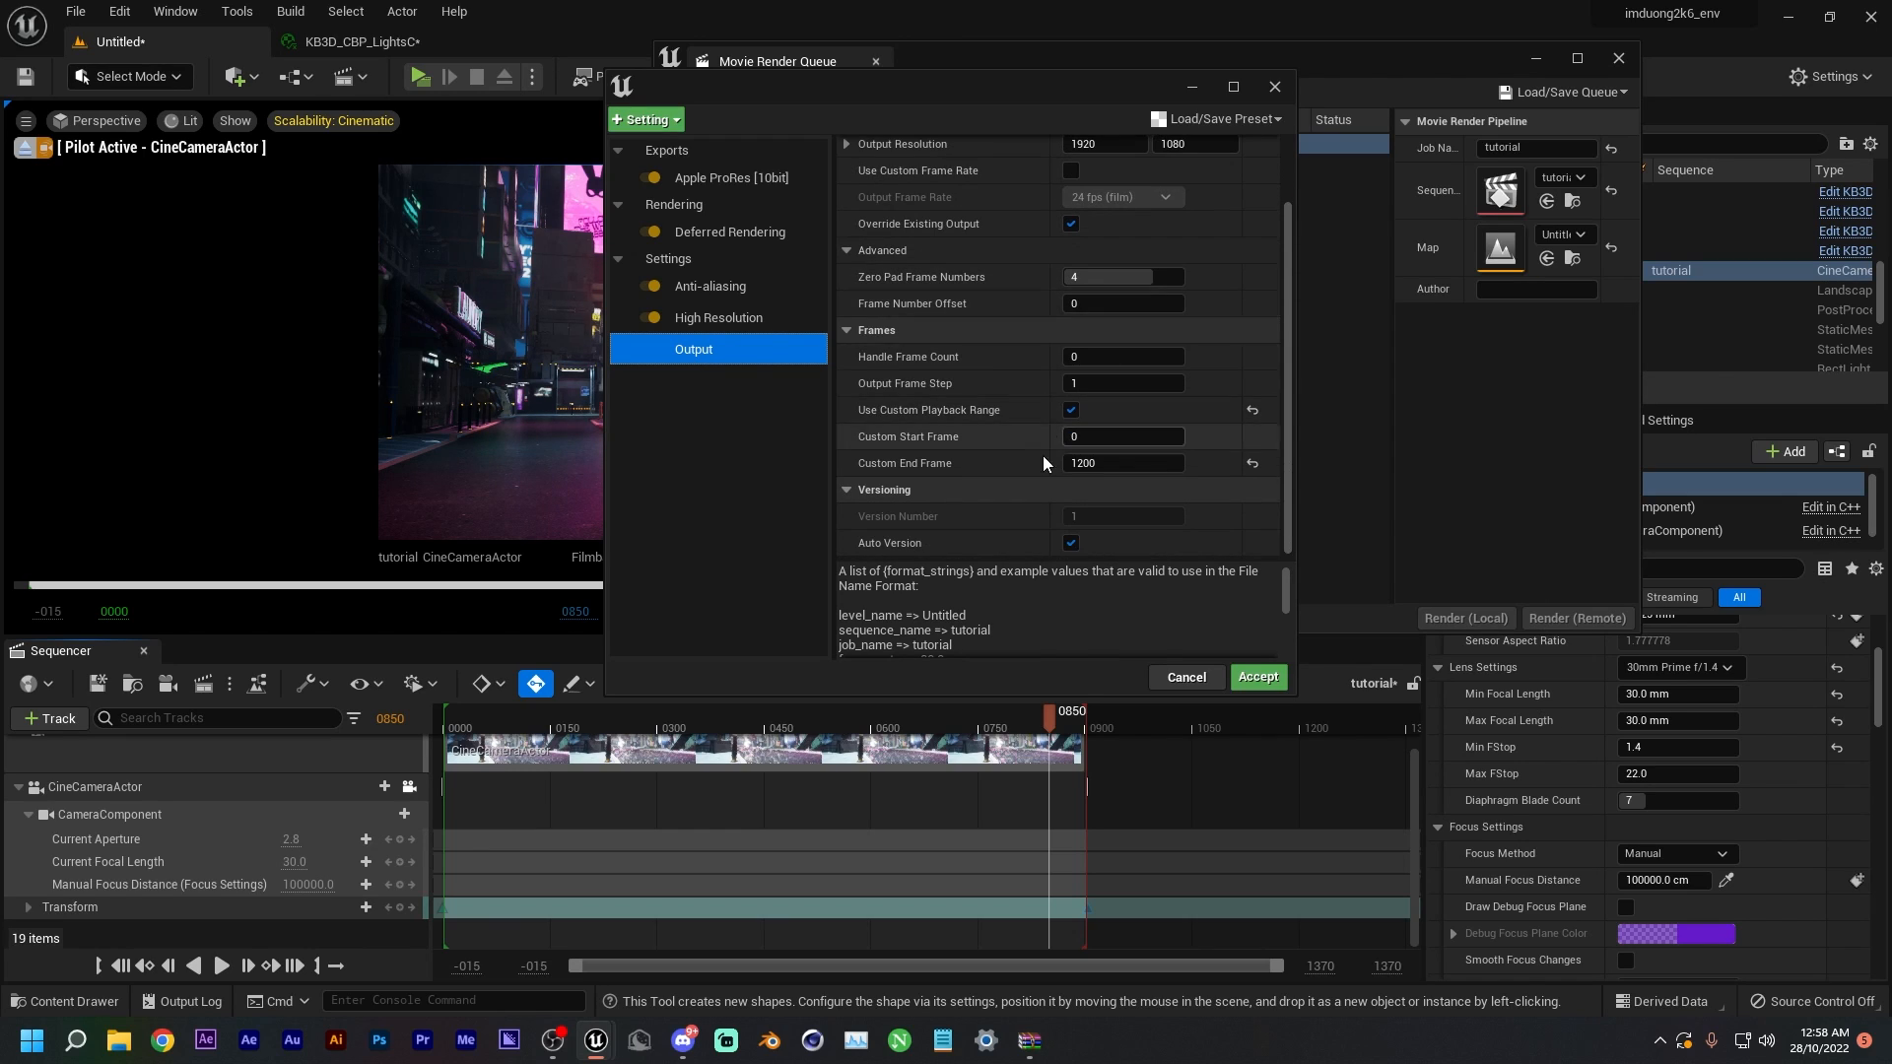
pyautogui.click(1079, 463)
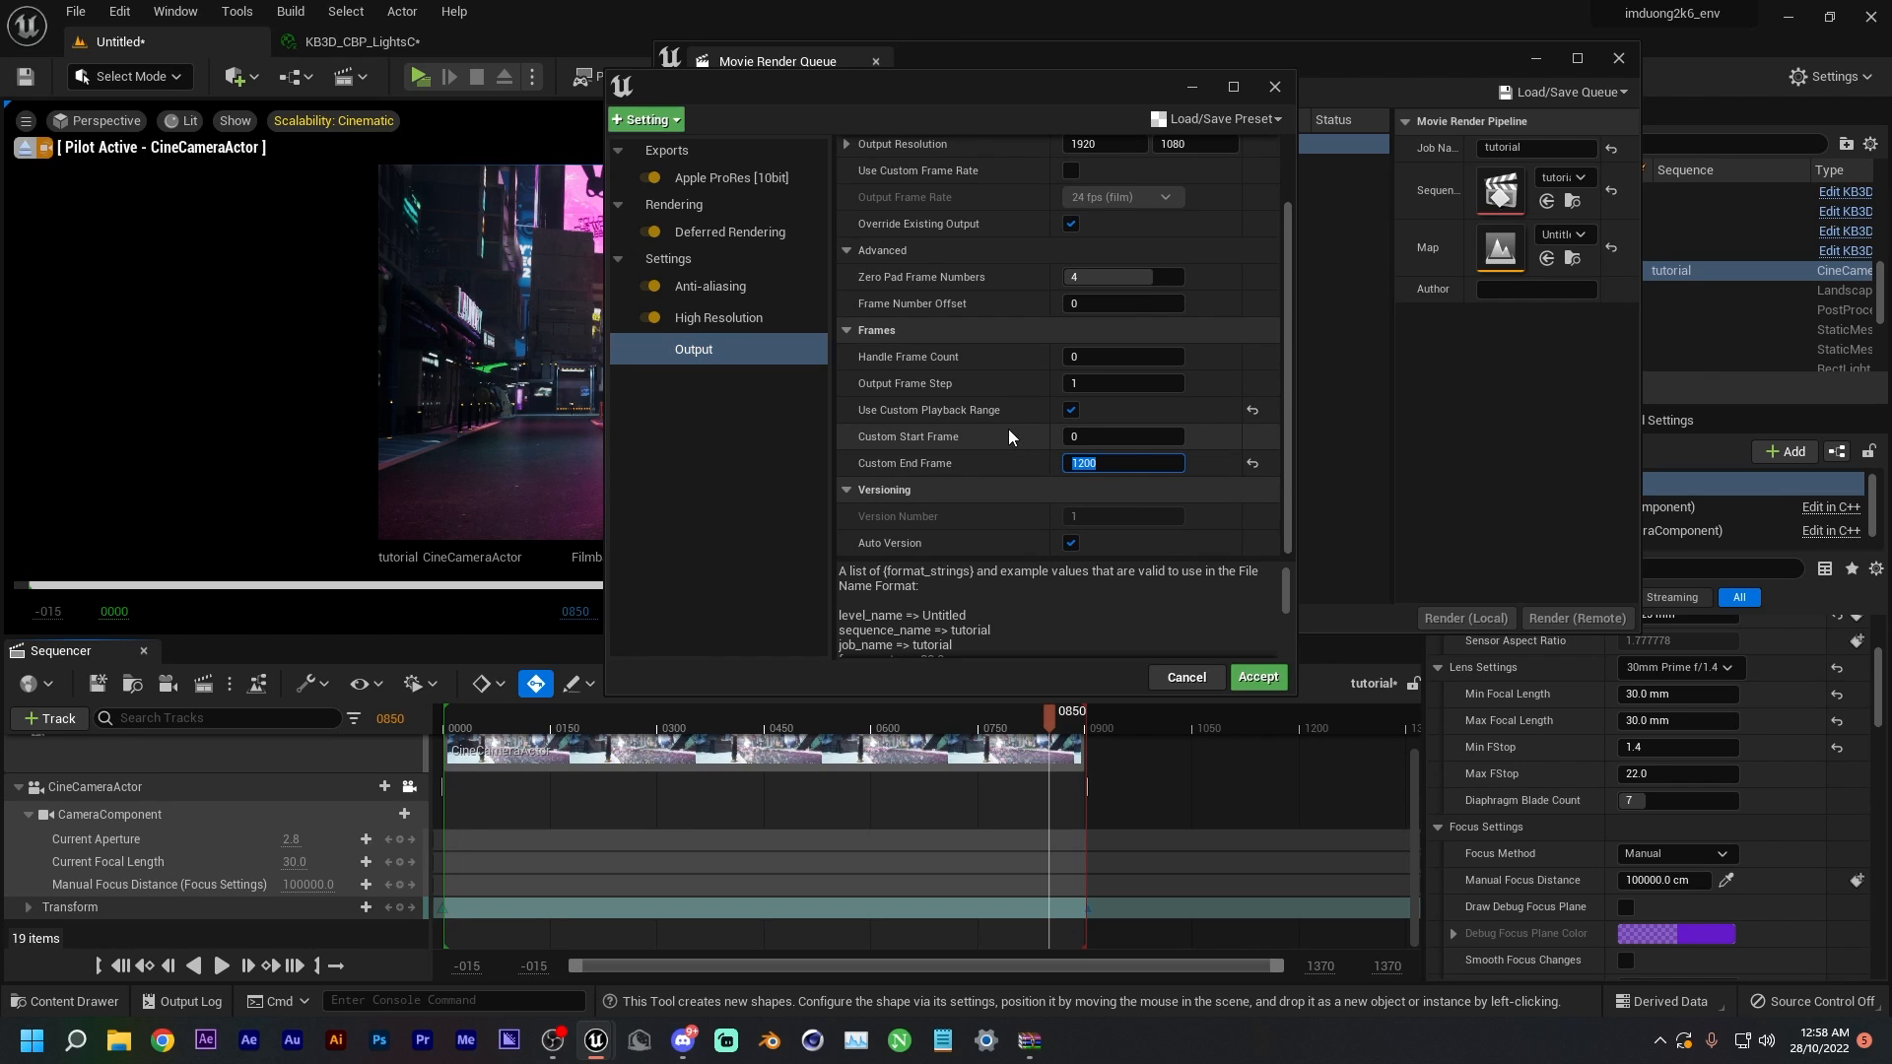
pyautogui.write('900')
pyautogui.press('Return')
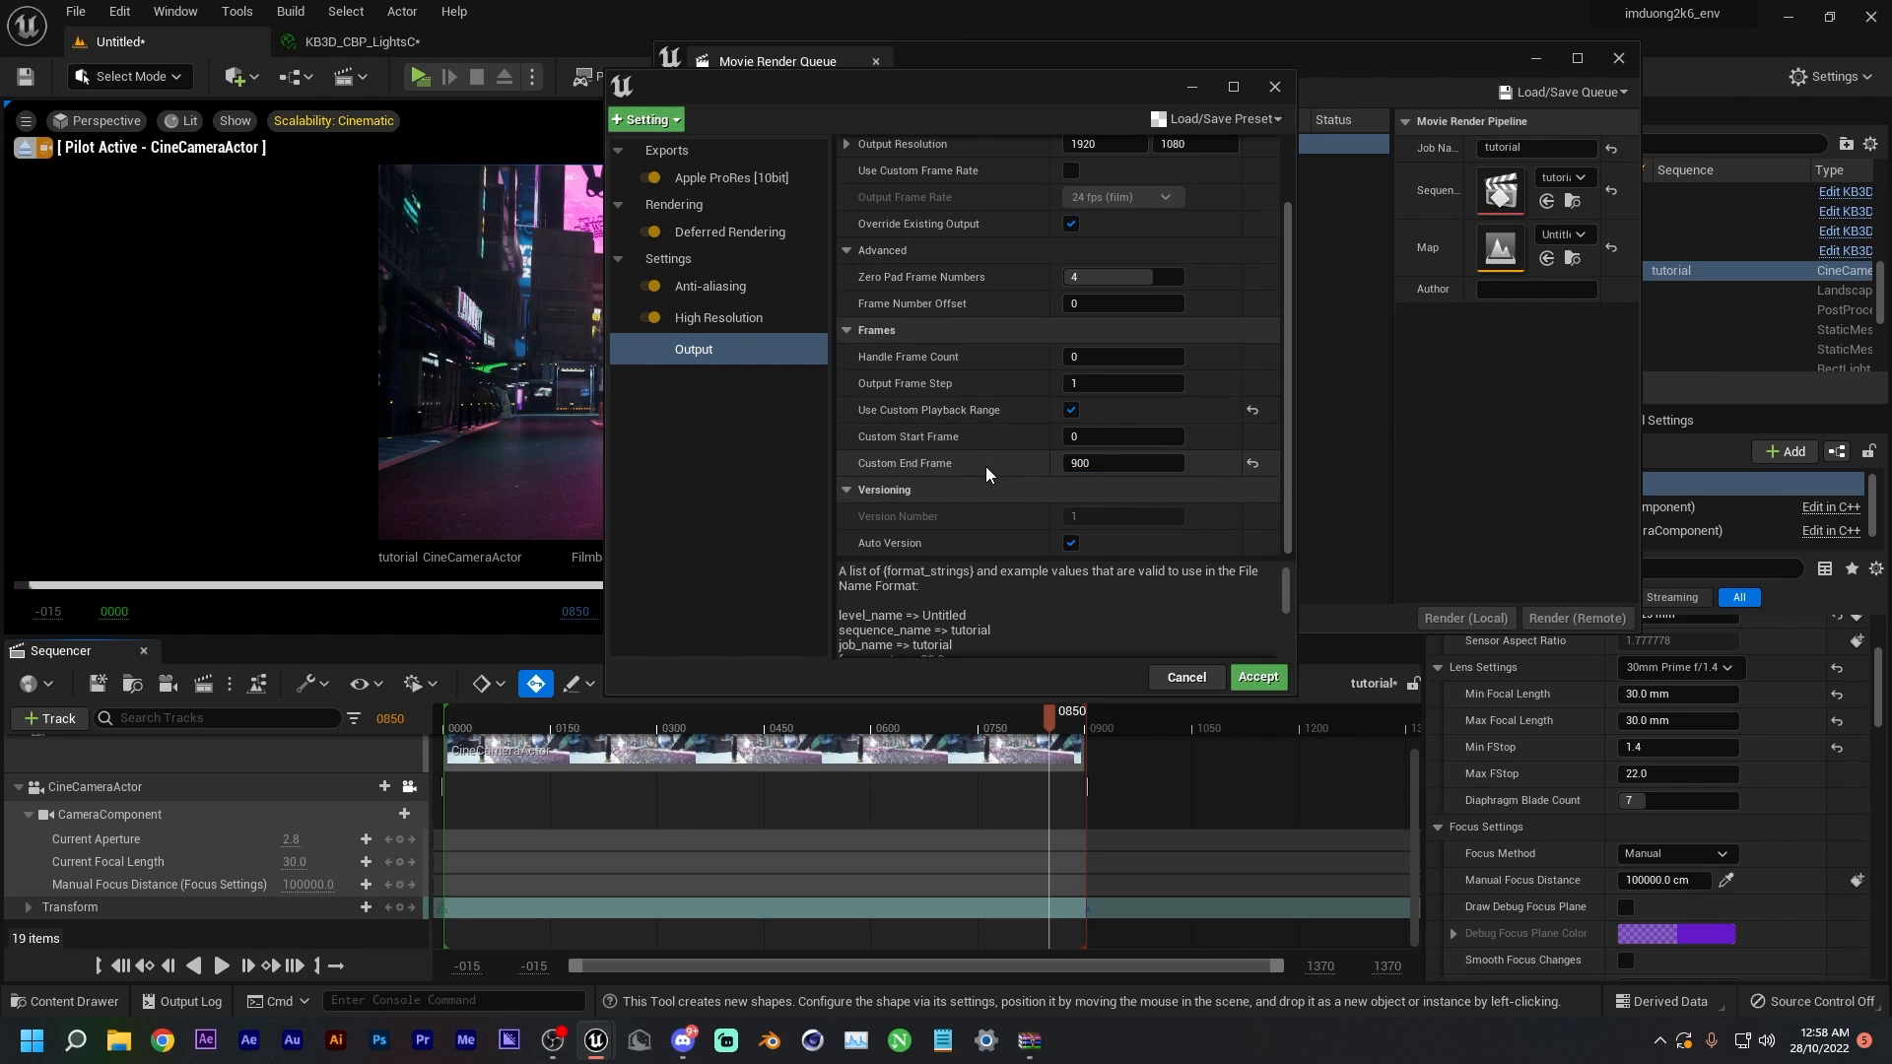
pyautogui.scroll(3, 986, 467)
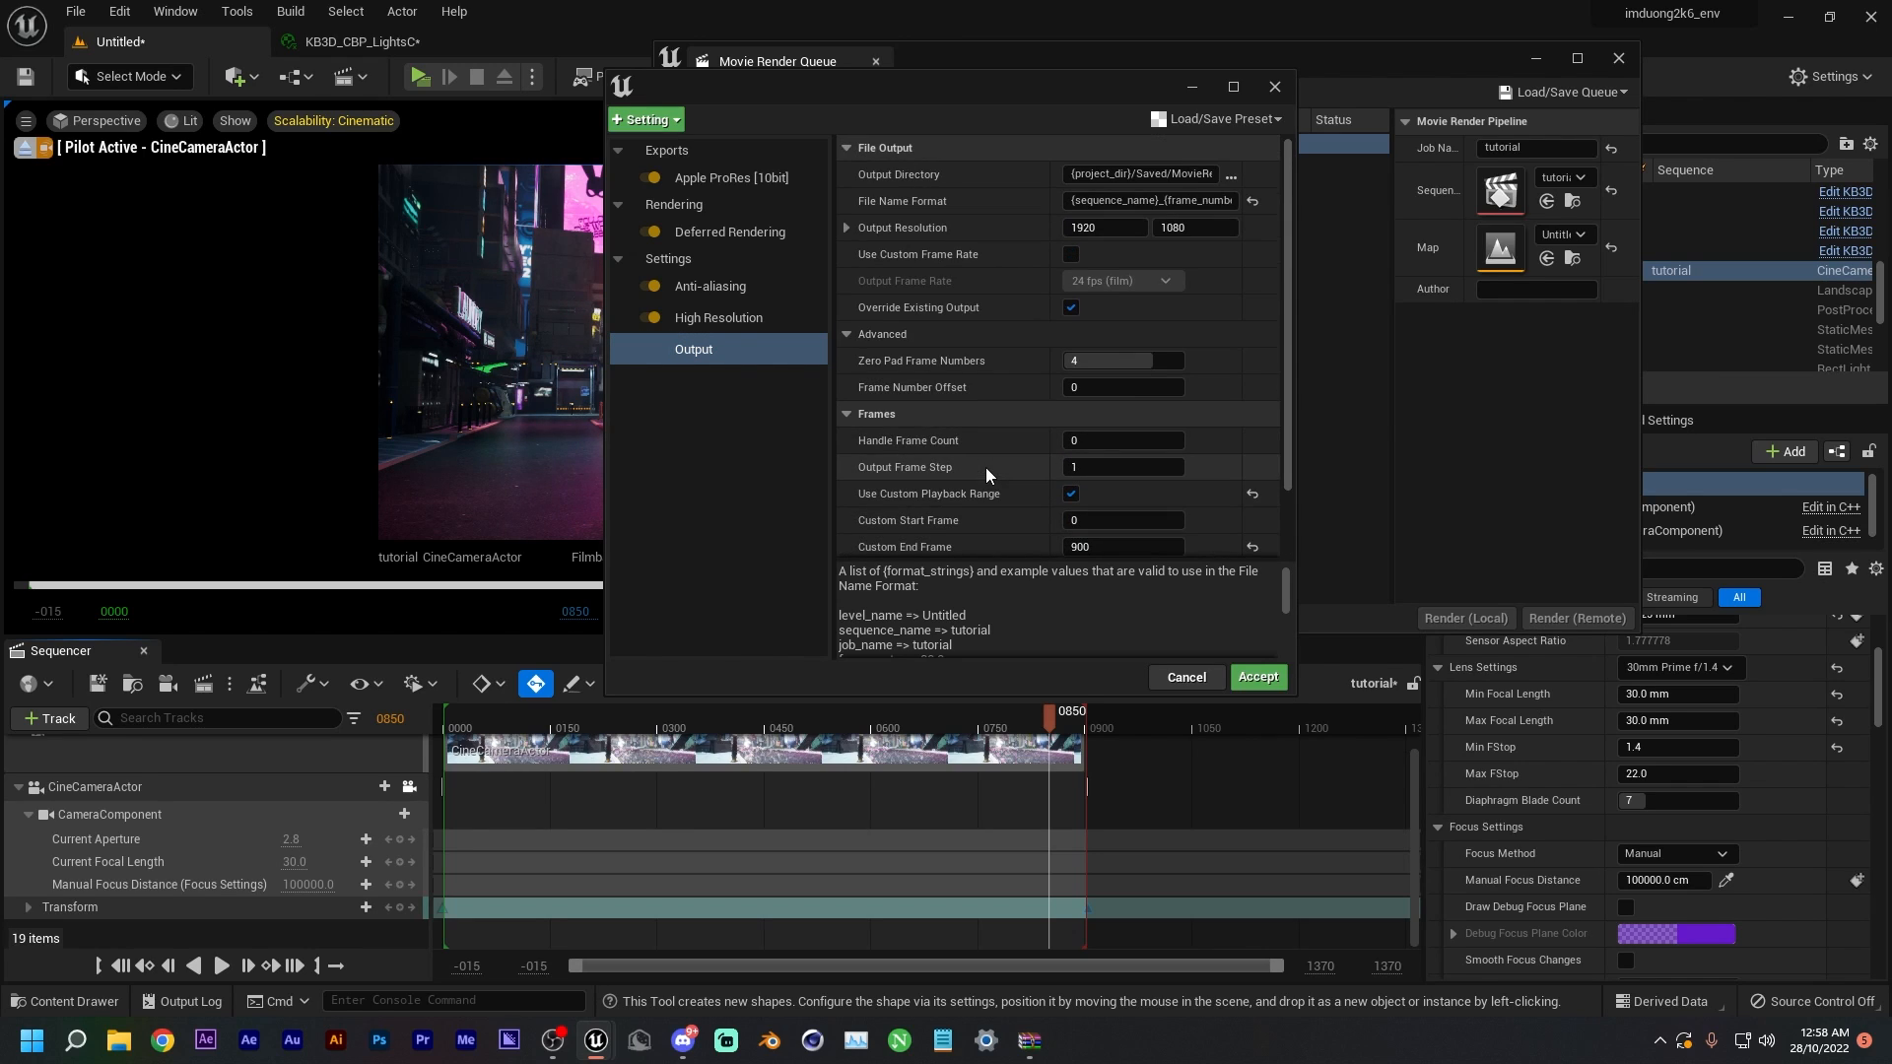
# - Check the Anti-aliasing and High Resolution settings and set the output directory to E:/UE LEARNING/Cyberpunk
pyautogui.click(749, 292)
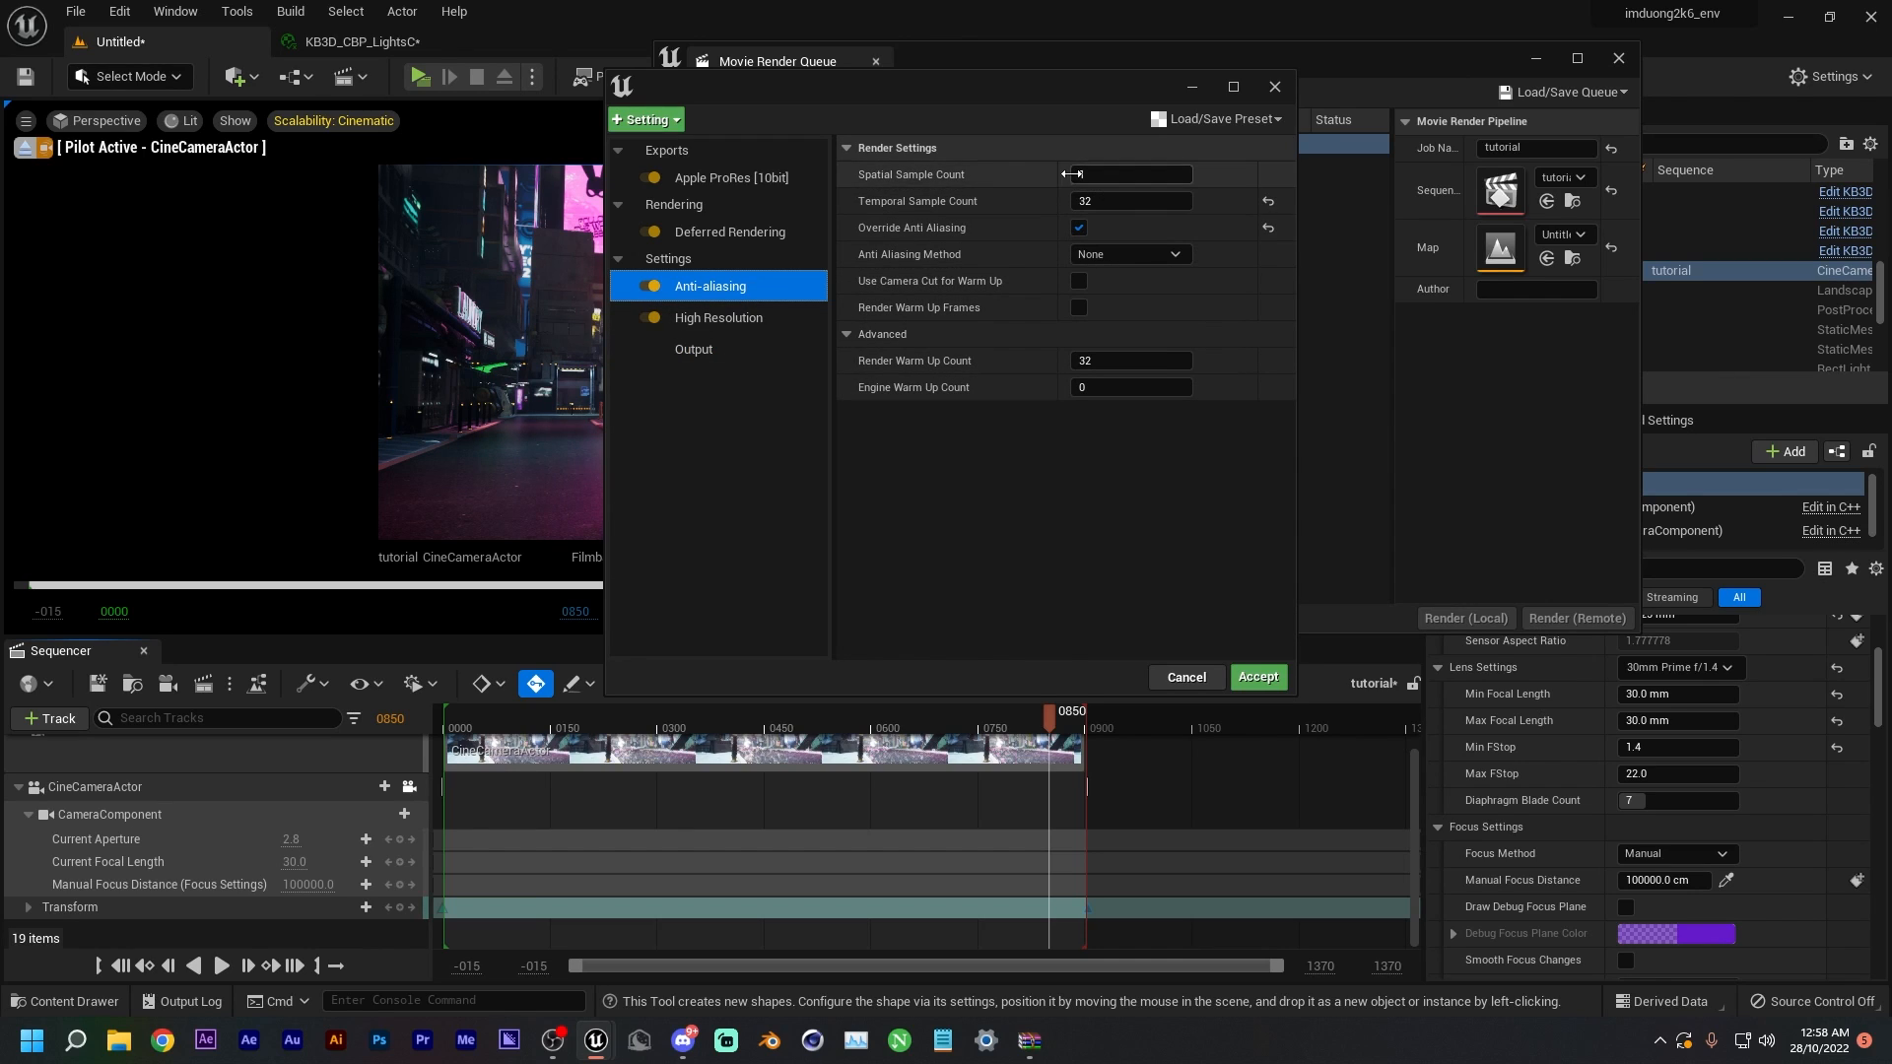
pyautogui.click(762, 321)
pyautogui.click(717, 345)
pyautogui.scroll(-2, 976, 295)
pyautogui.scroll(2, 995, 250)
pyautogui.click(1231, 177)
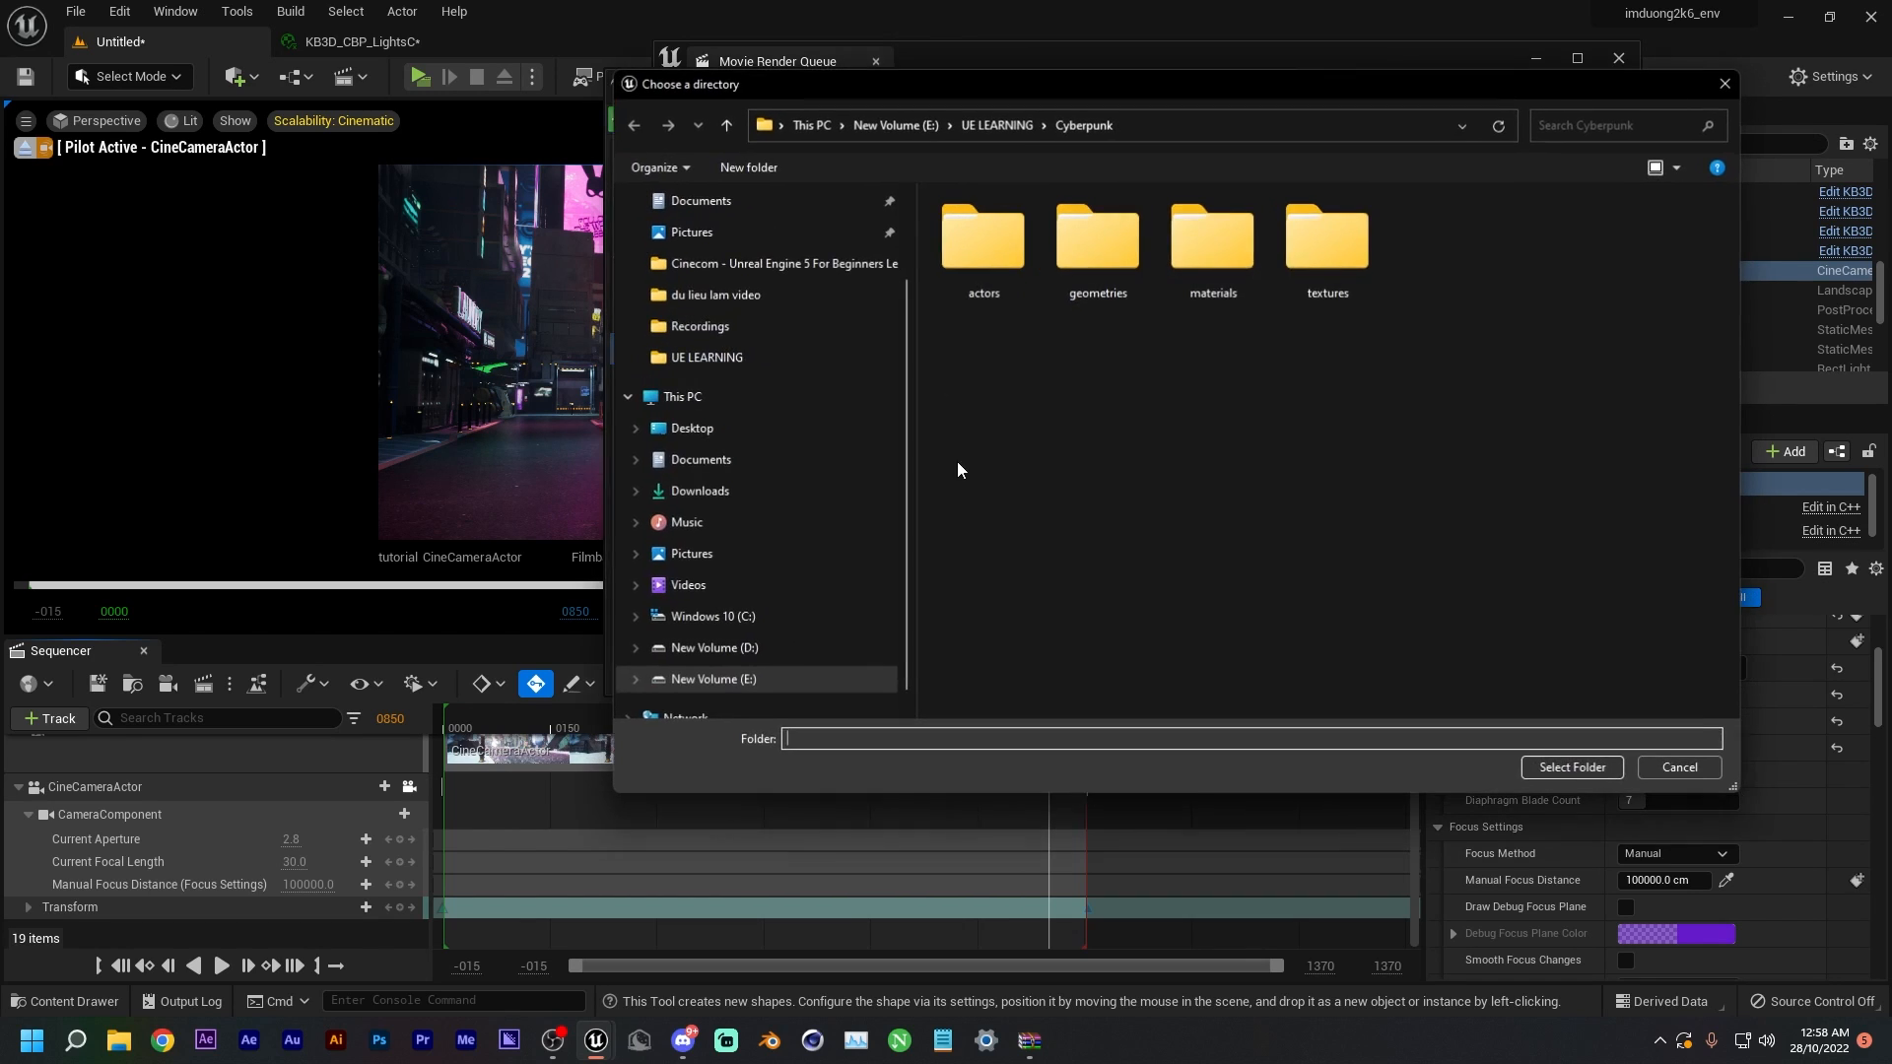
pyautogui.click(1575, 768)
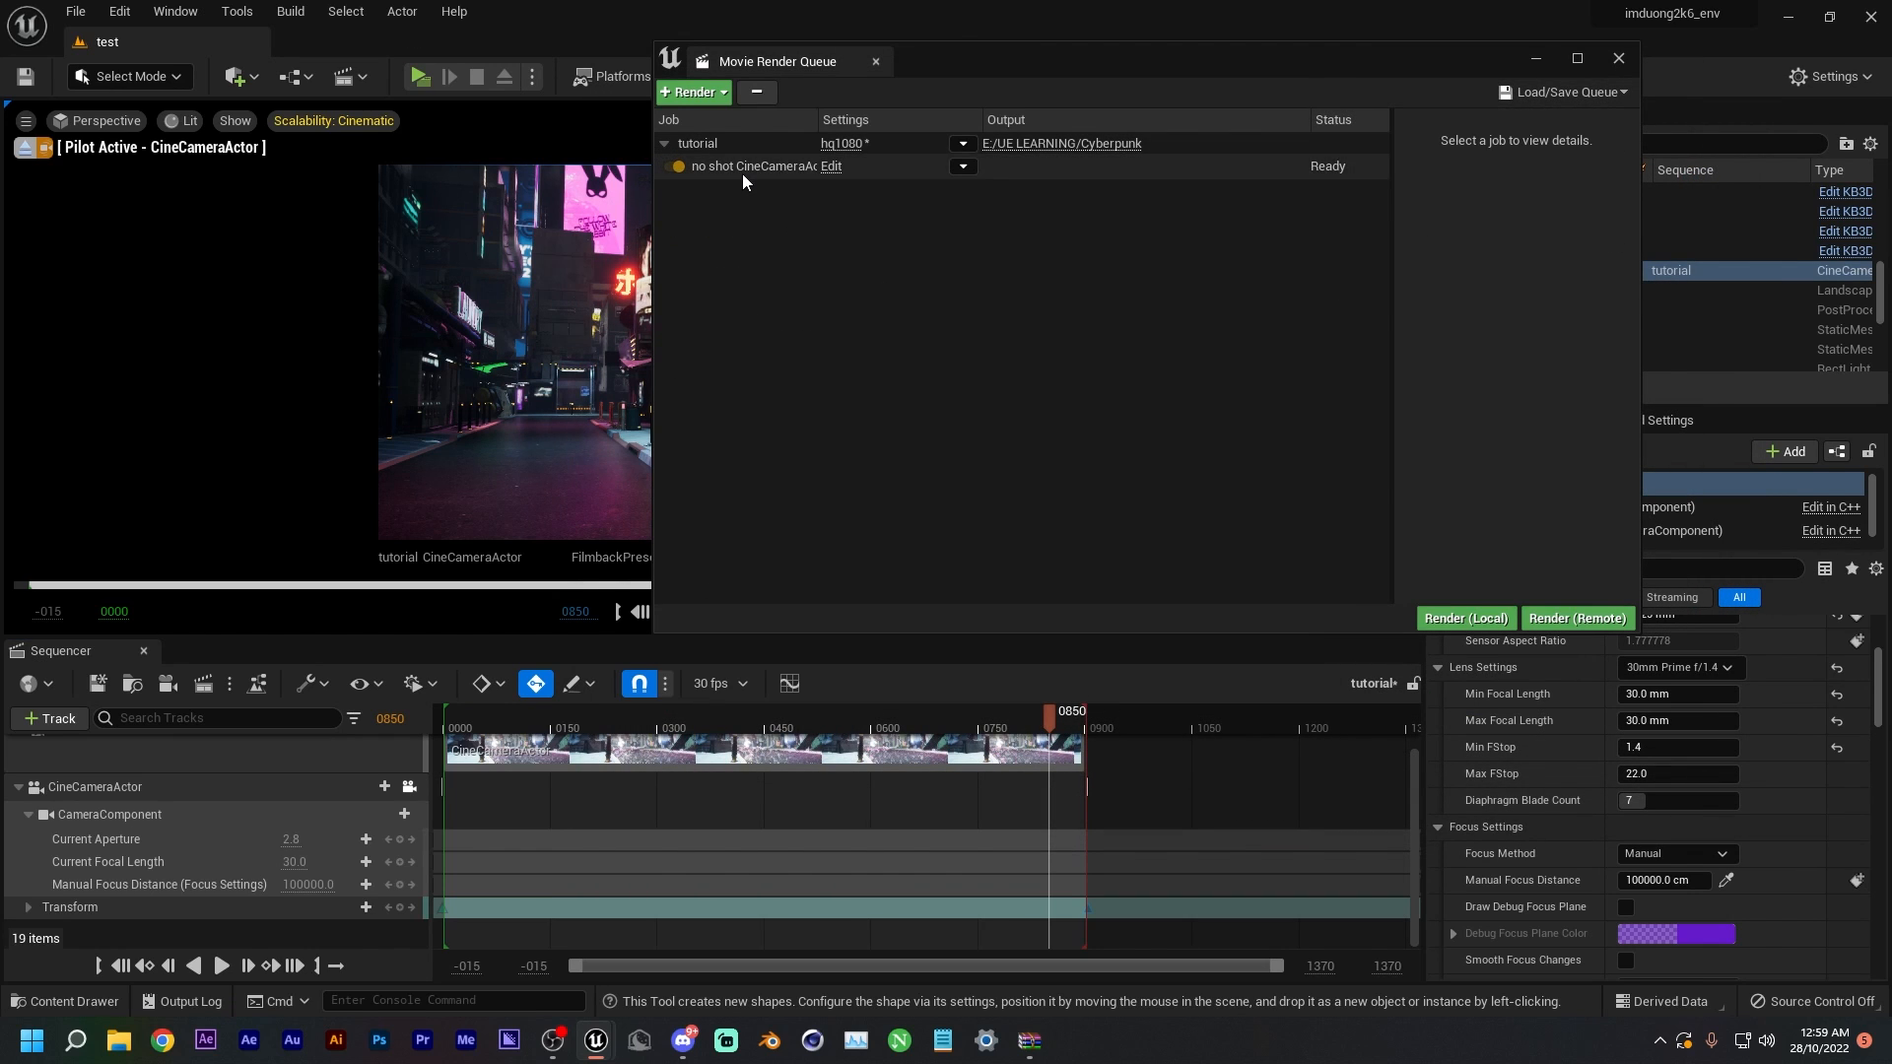
# - Close the Movie Render Queue and move the sequence playhead to frame 900
pyautogui.click(743, 168)
pyautogui.click(1619, 59)
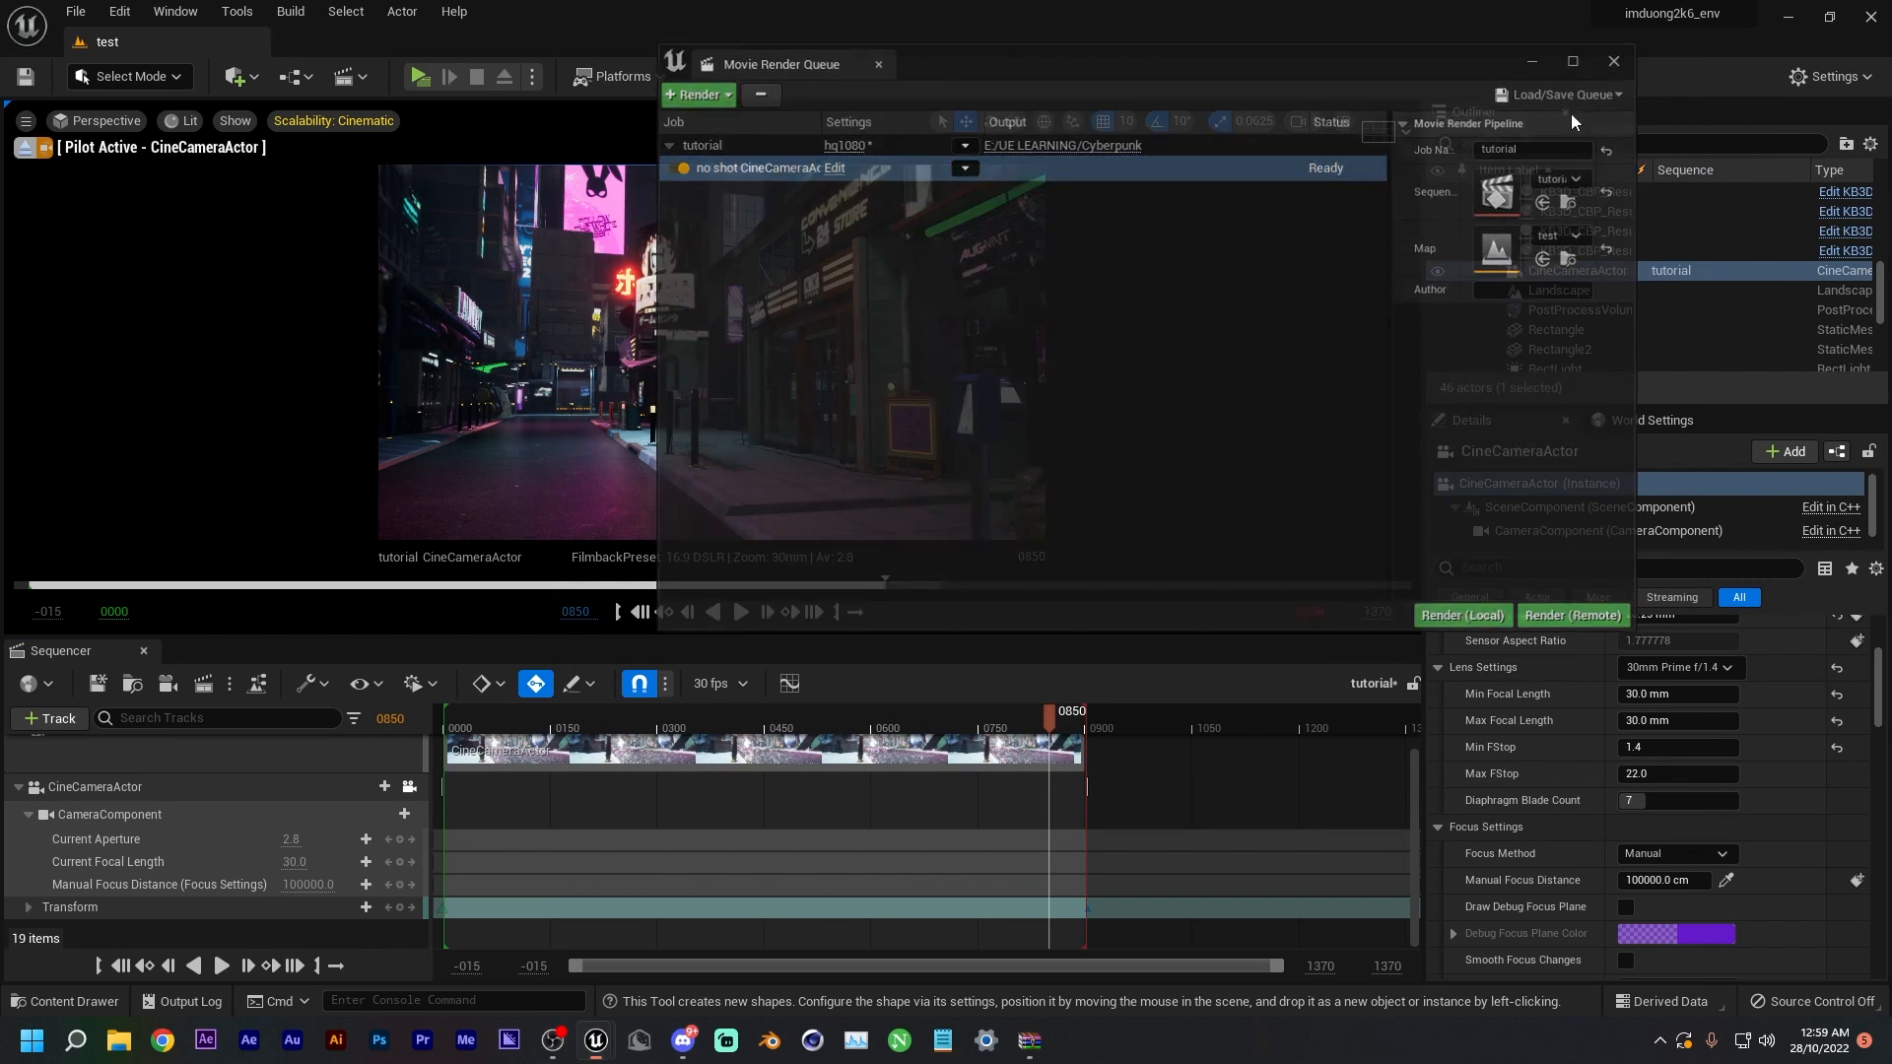
pyautogui.moveTo(1047, 726); pyautogui.dragTo(1084, 734)
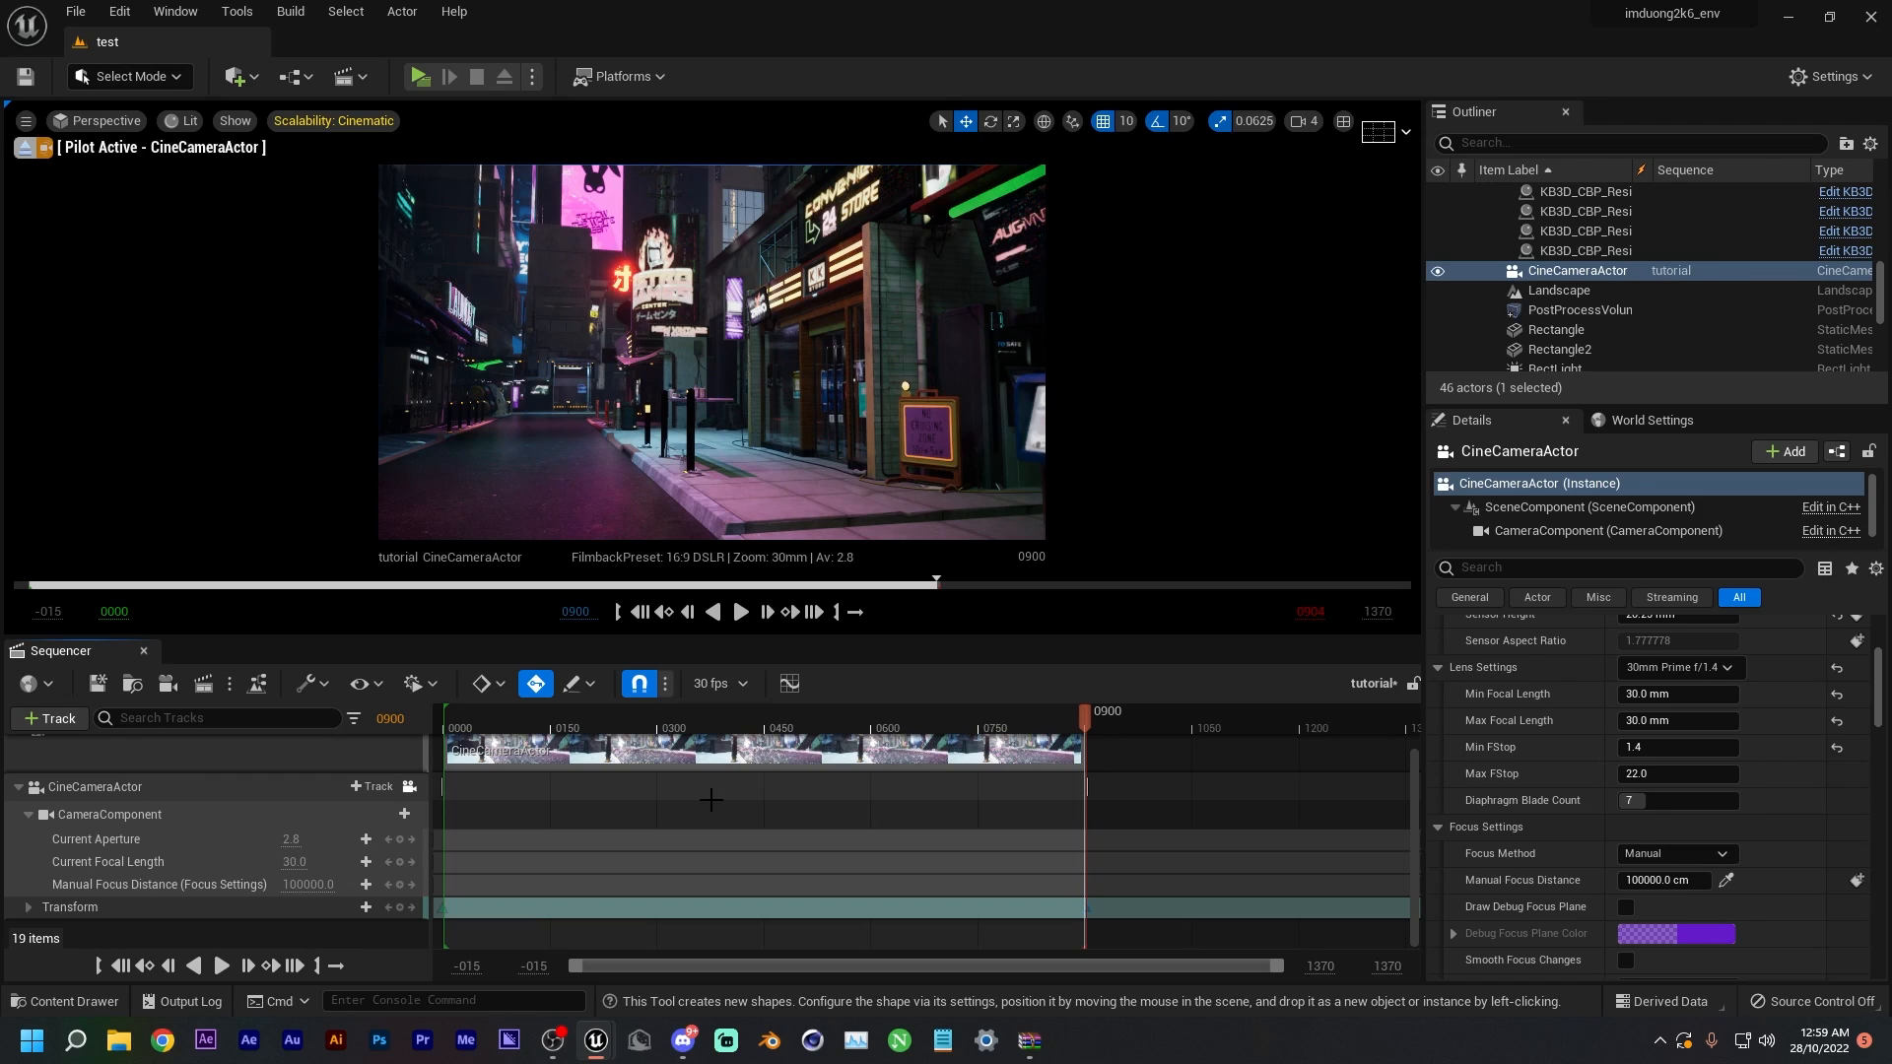
pyautogui.scroll(1, 712, 801)
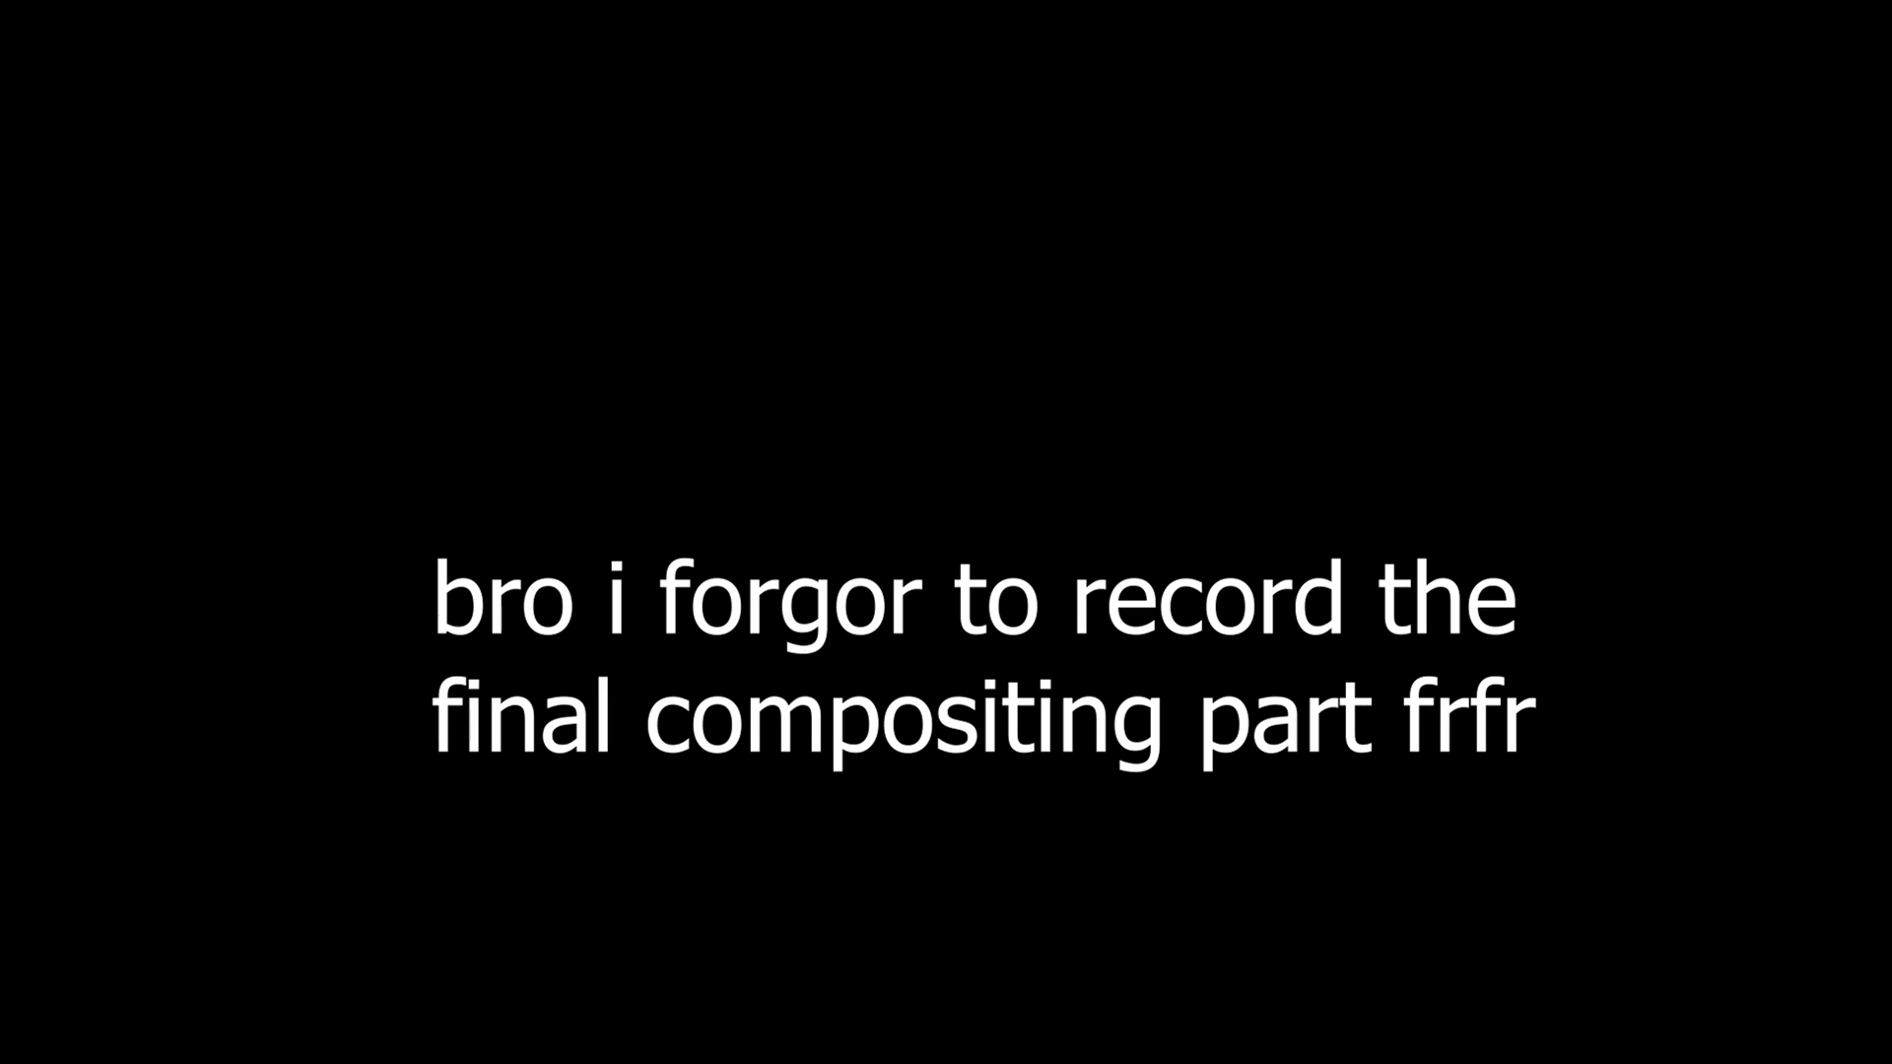
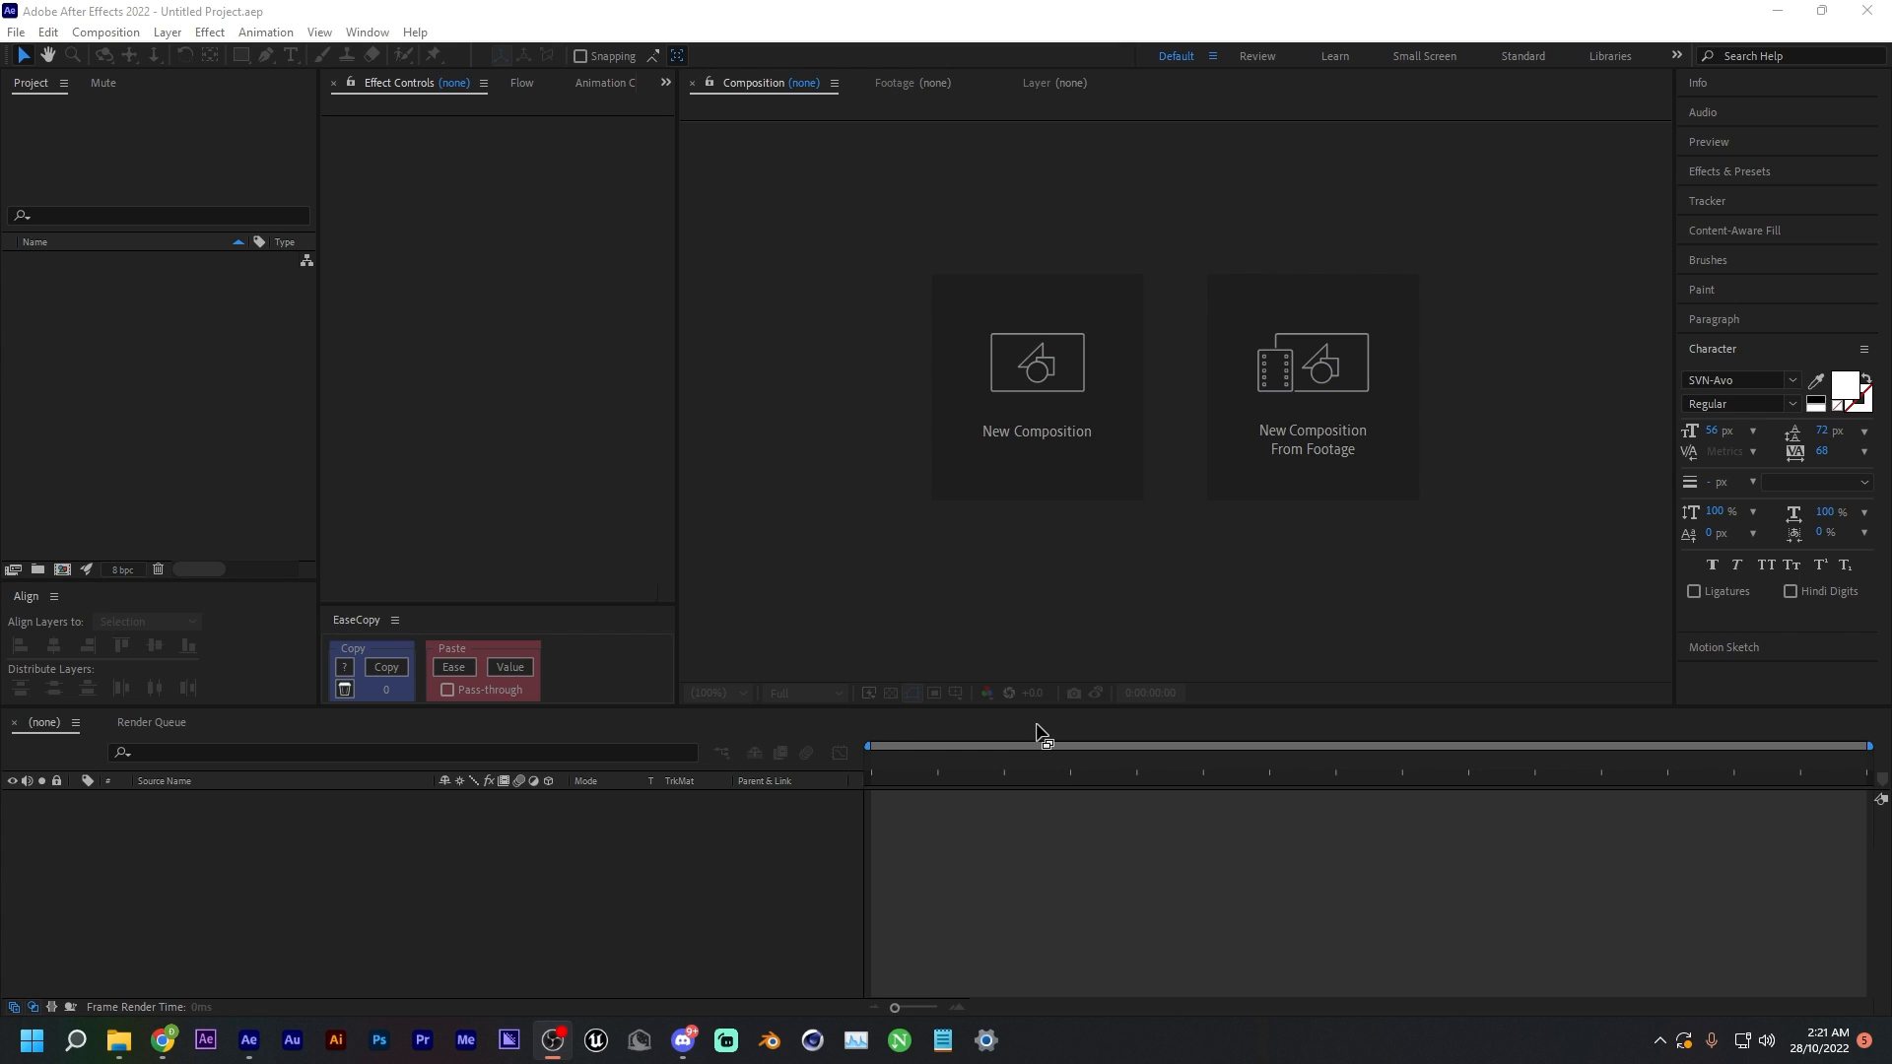
# - Switch to After Effects and import scene1.mov from the Cyberpunk folder inside UE LEARNING on drive E
pyautogui.doubleClick(110, 308)
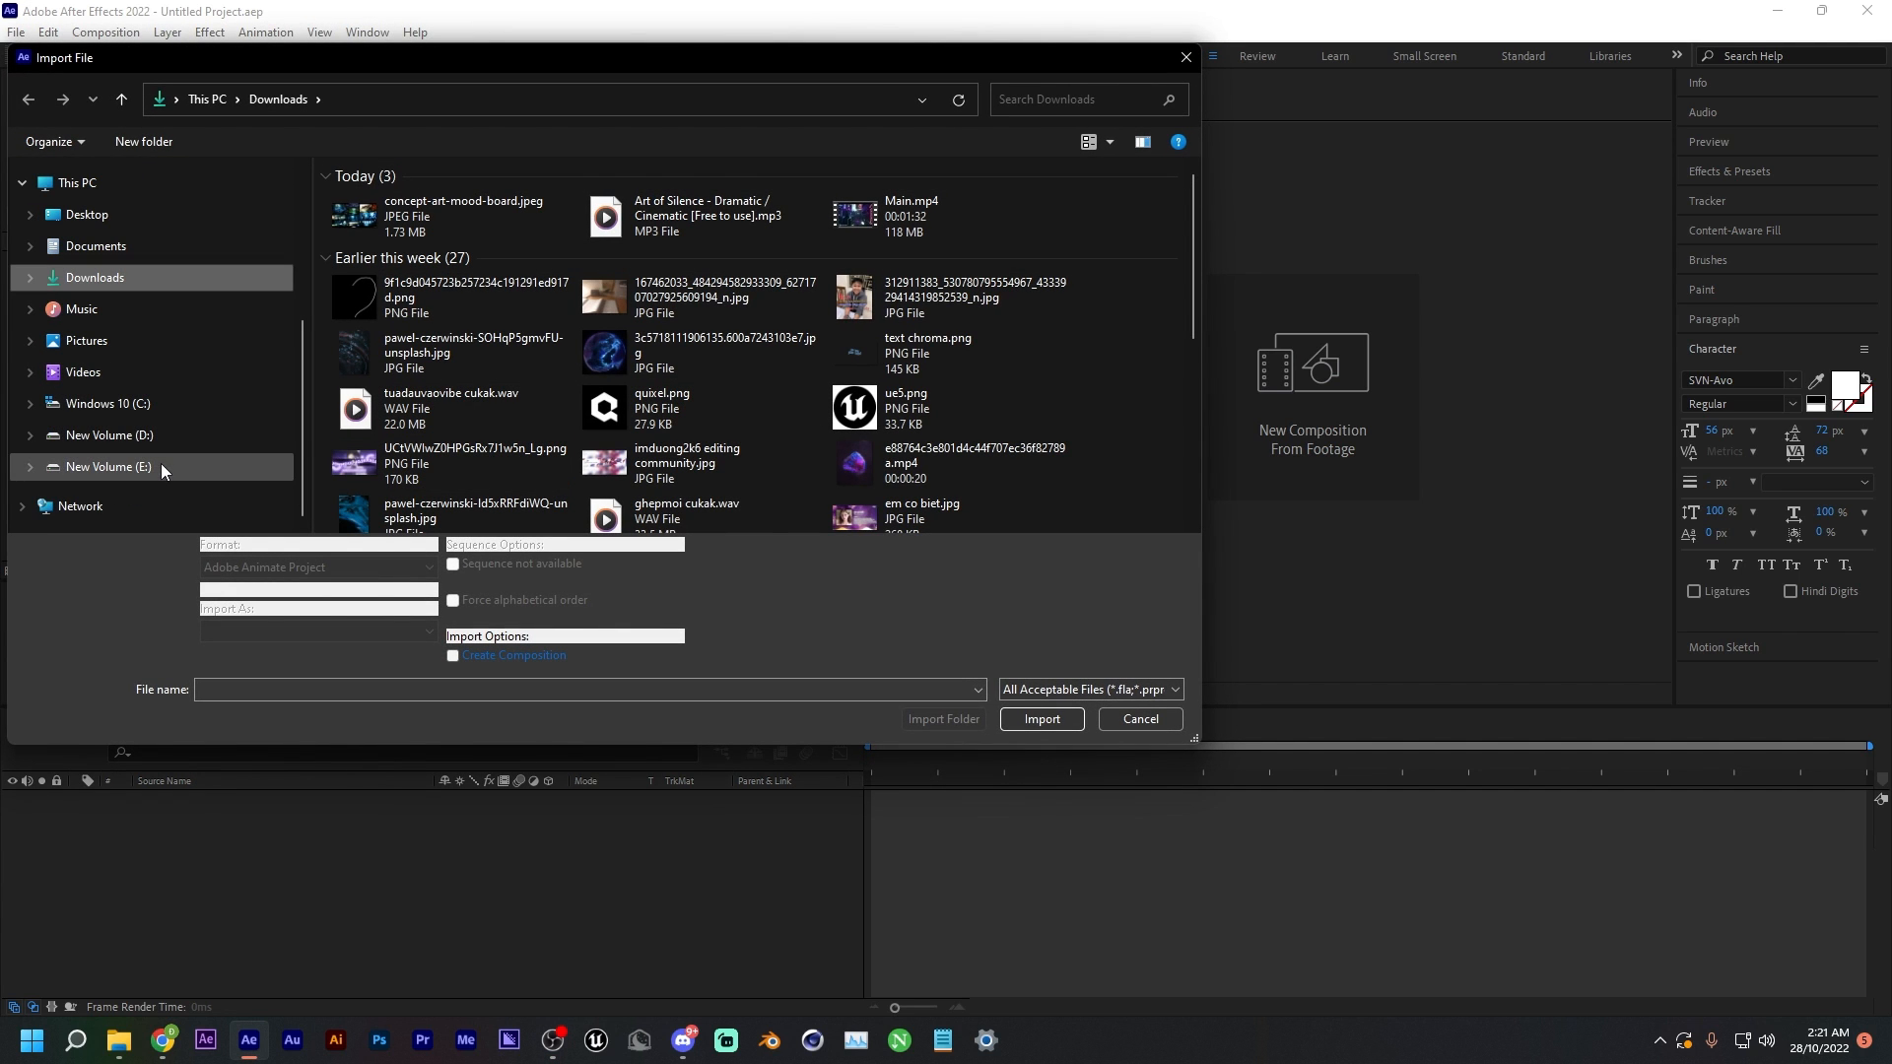
pyautogui.click(162, 466)
pyautogui.scroll(-3, 489, 436)
pyautogui.doubleClick(399, 487)
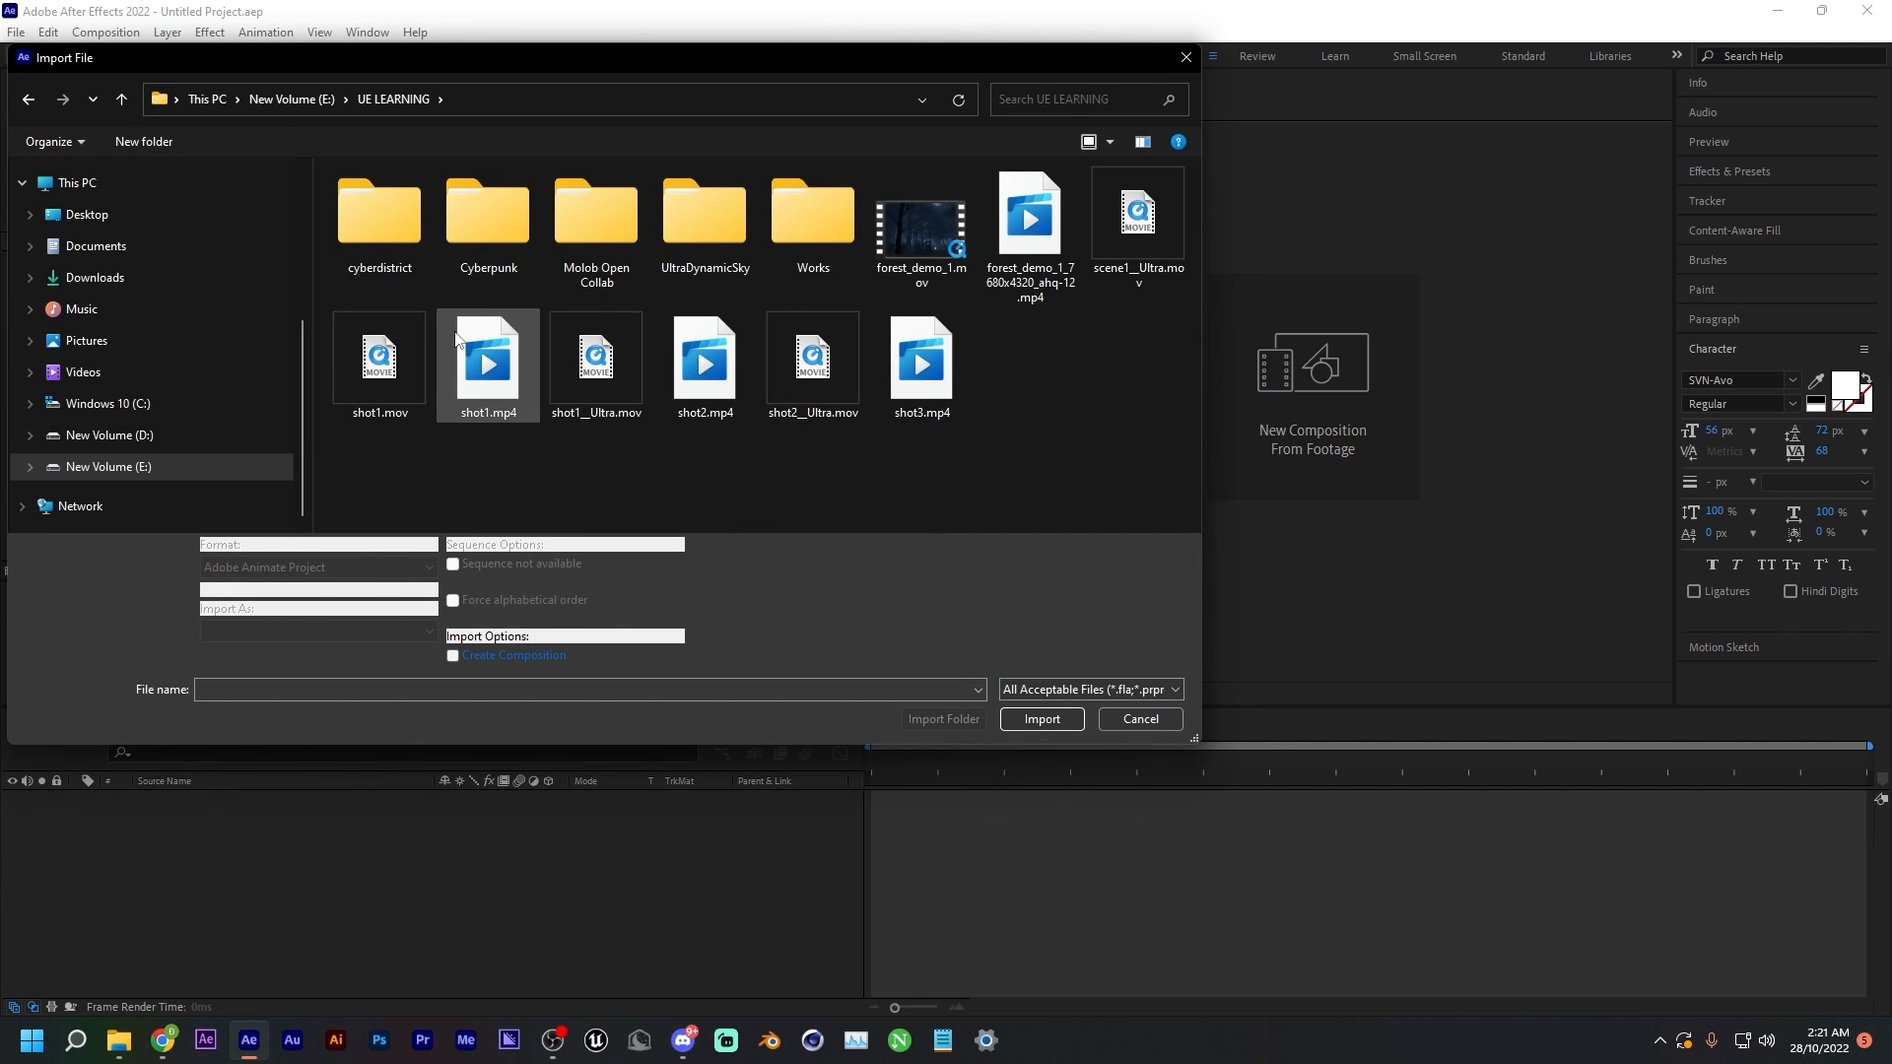
pyautogui.doubleClick(488, 222)
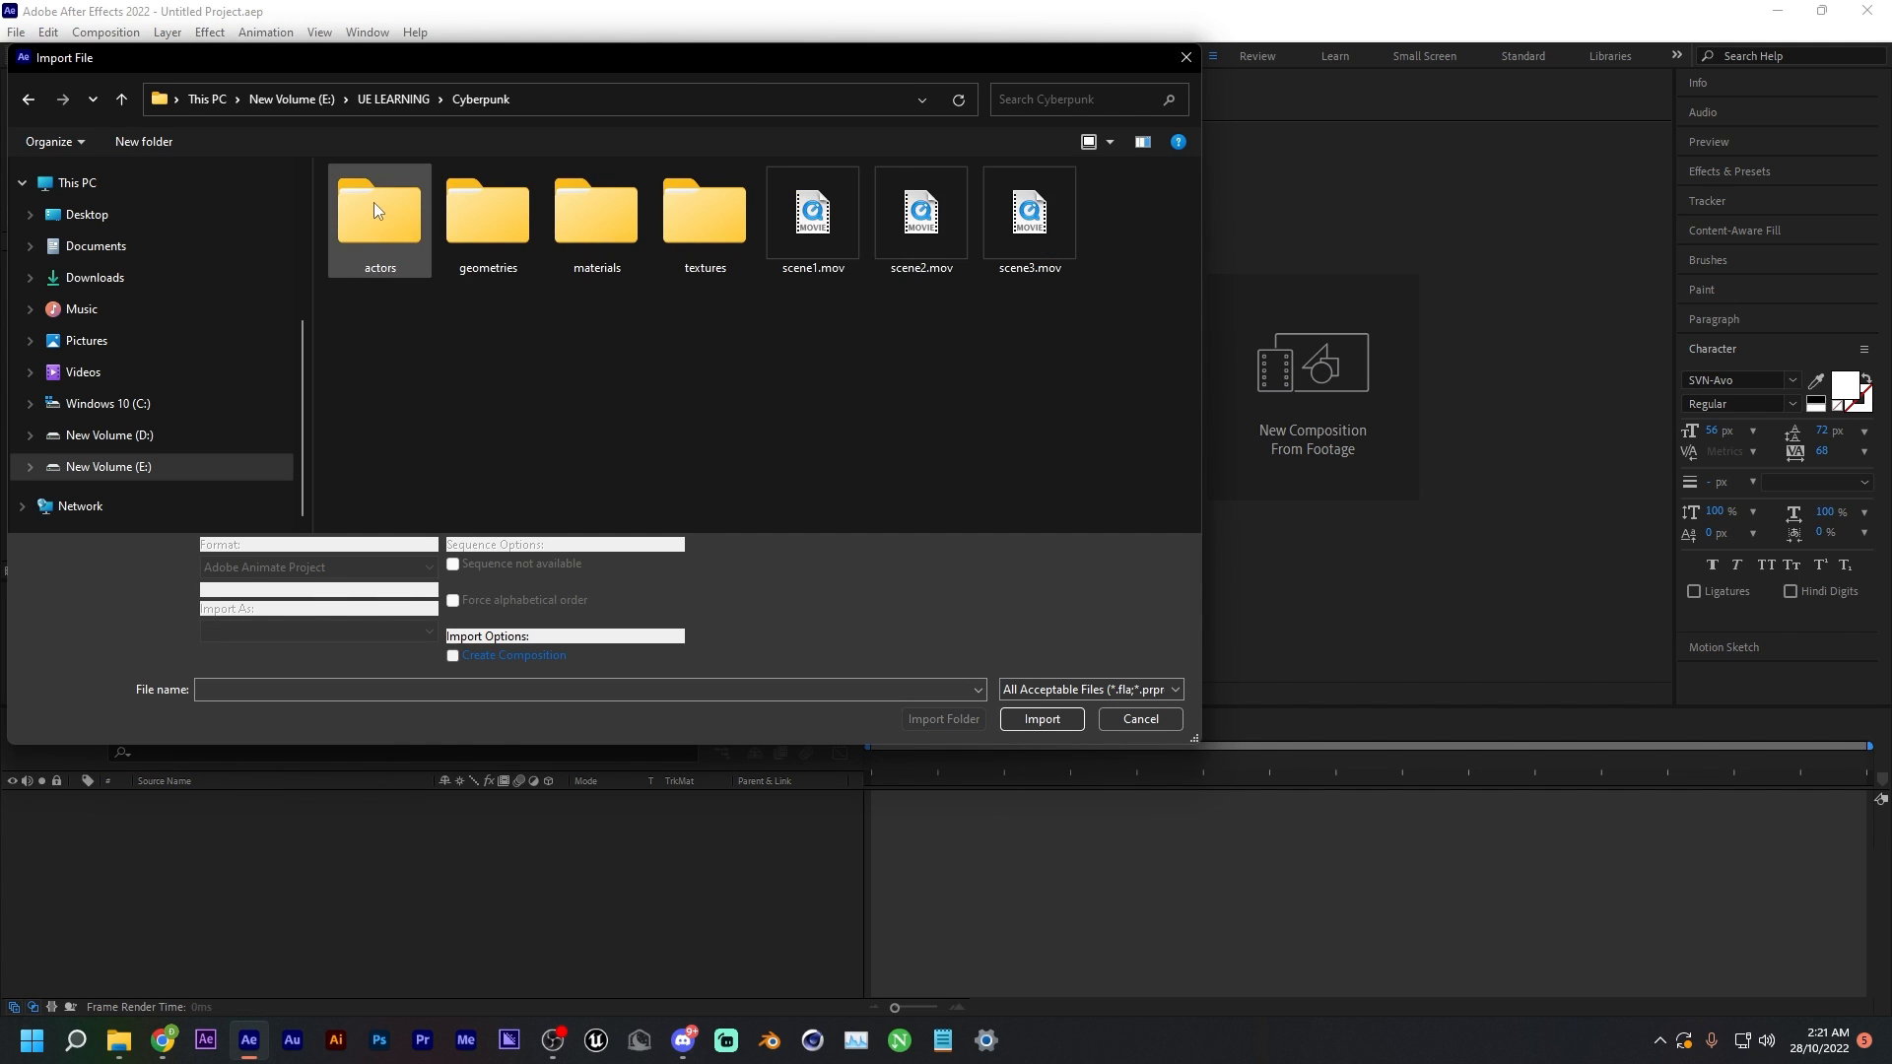
pyautogui.doubleClick(788, 257)
# - Create a composition from scene1.mov and scrub through the footage to 0:00:11:03
pyautogui.moveTo(168, 264); pyautogui.dragTo(1017, 416)
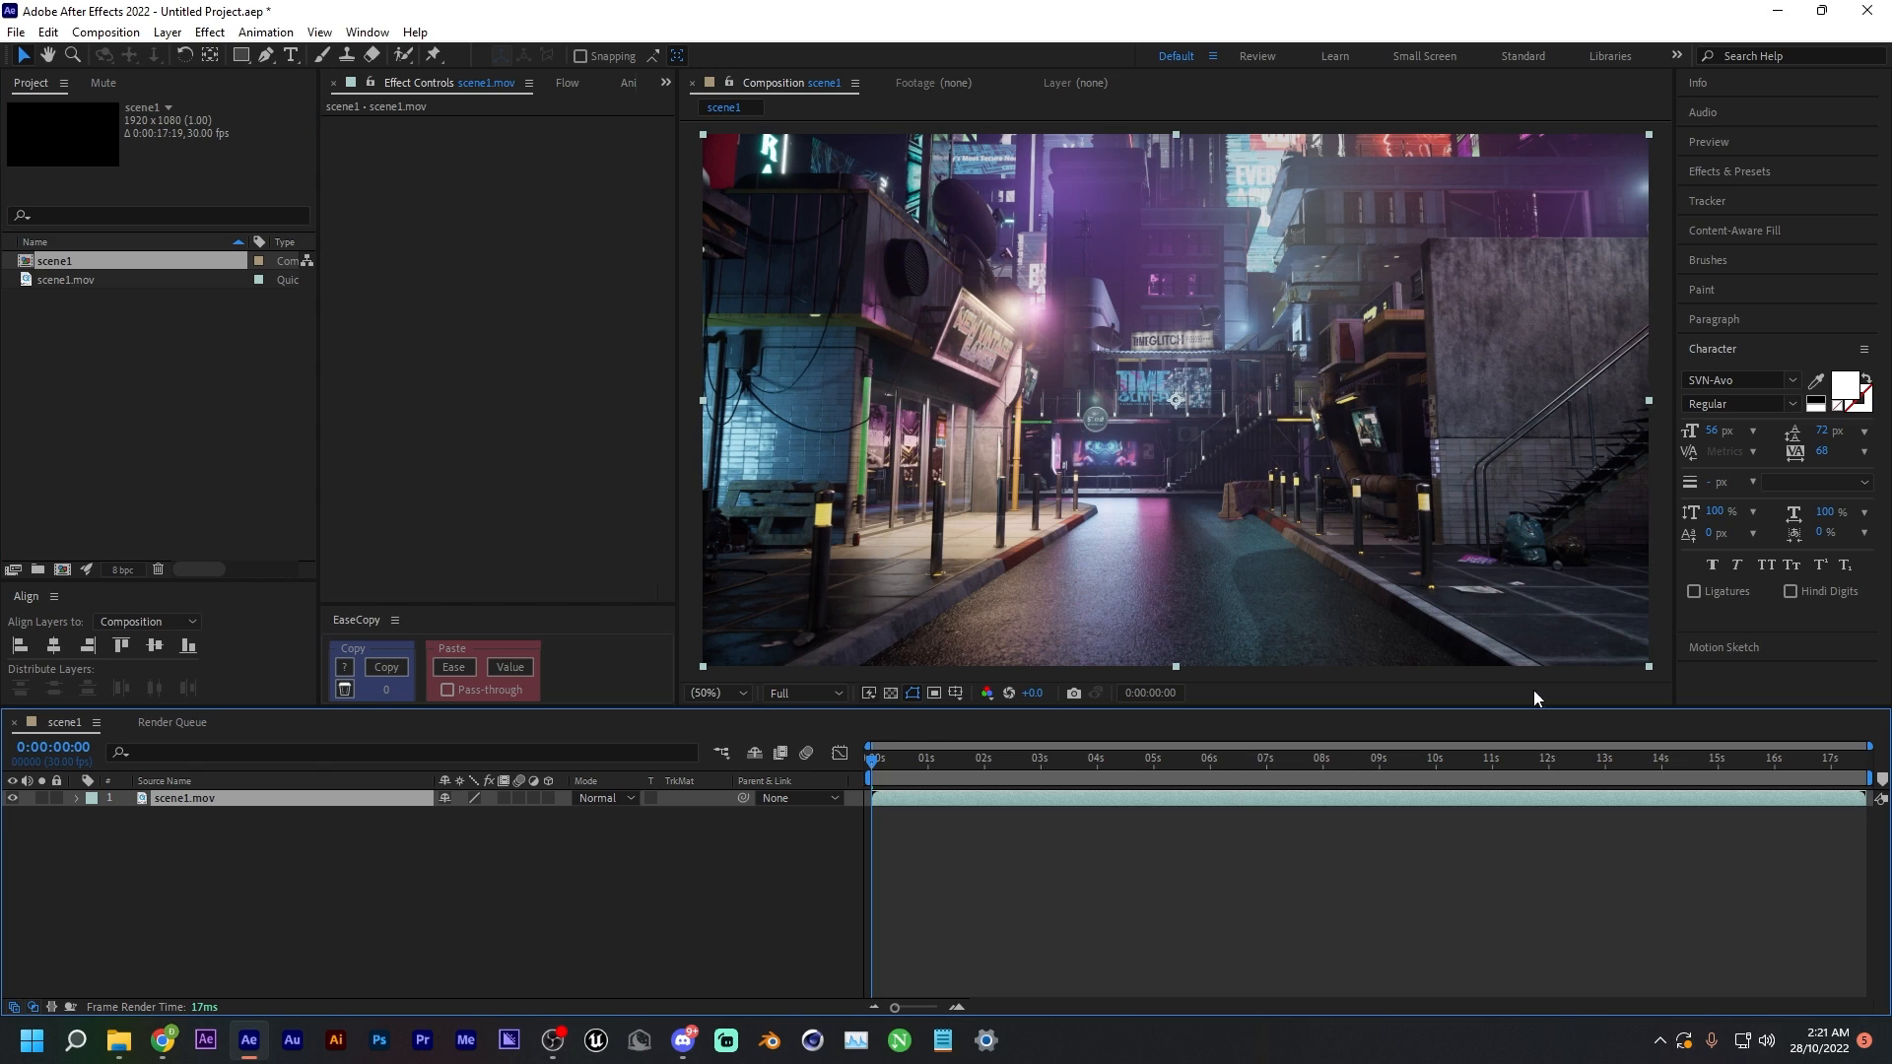
pyautogui.moveTo(1005, 767); pyautogui.dragTo(1498, 751)
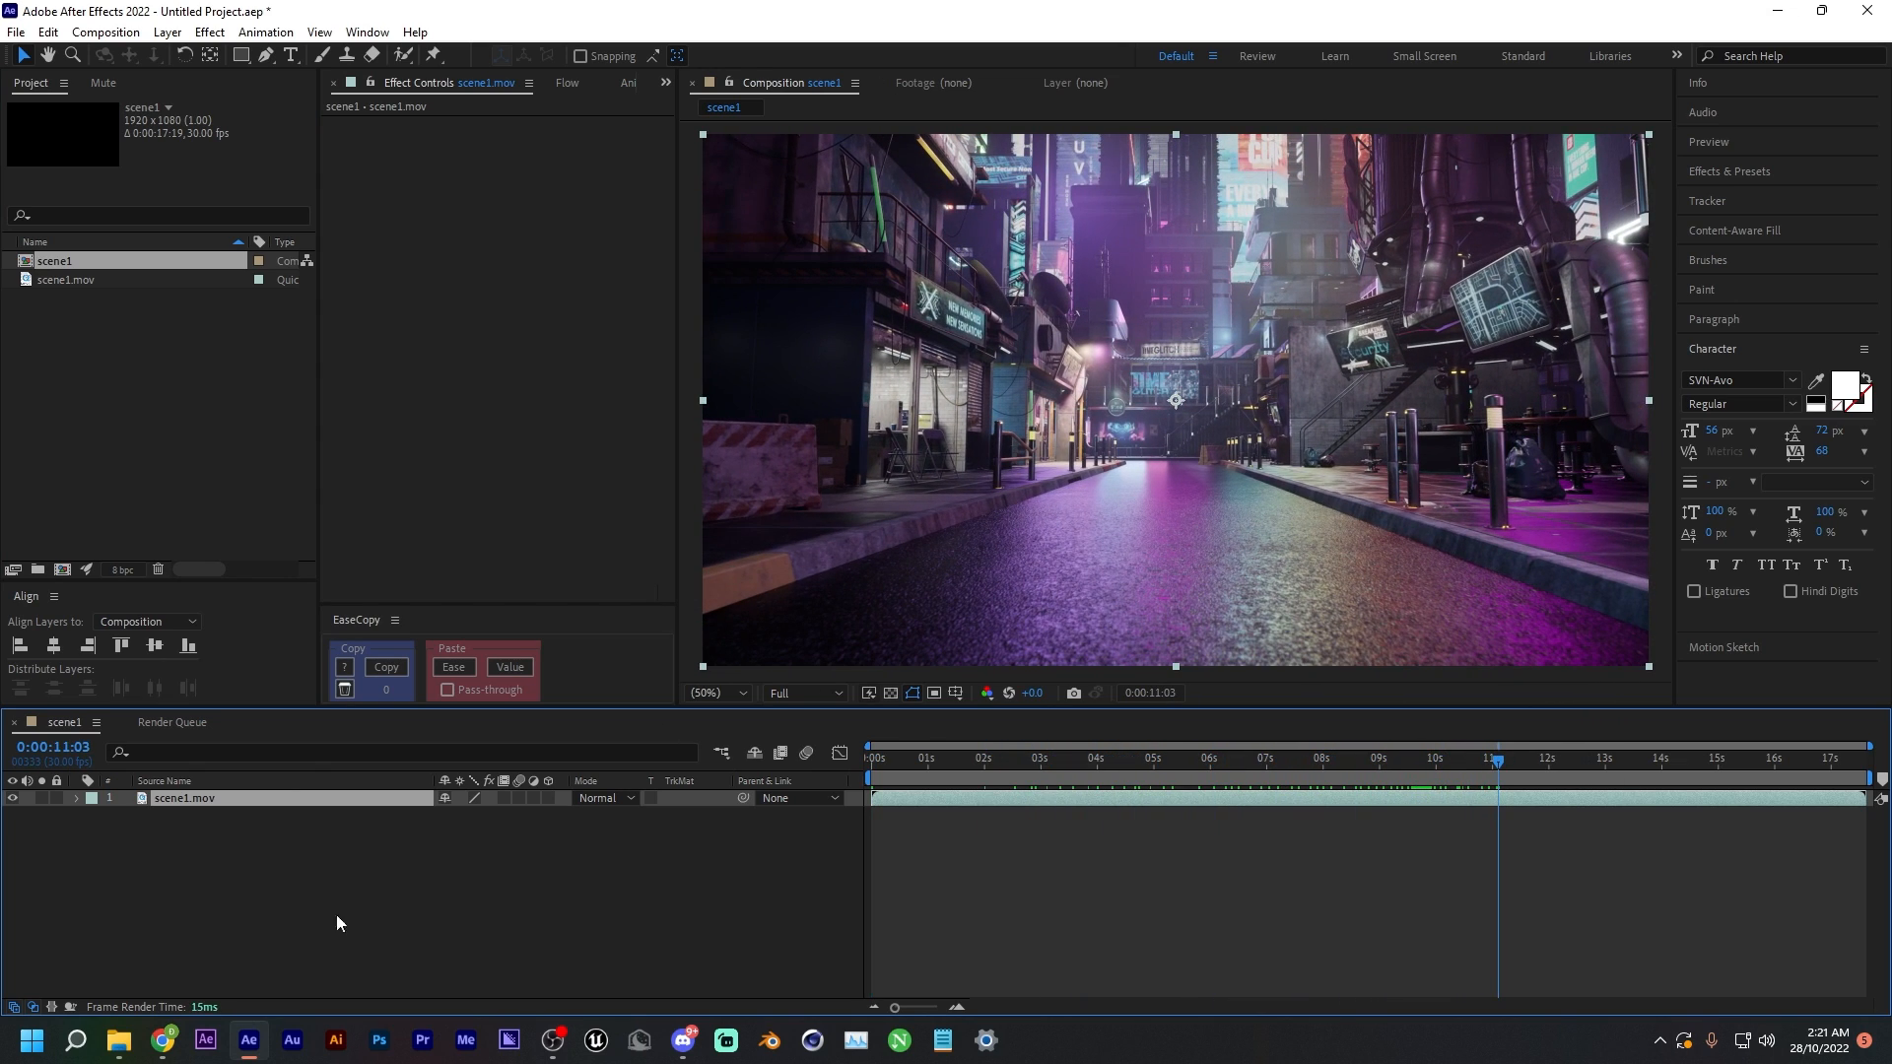
# - Add an adjustment layer above scene1.mov in the composition and select it
pyautogui.click(268, 926)
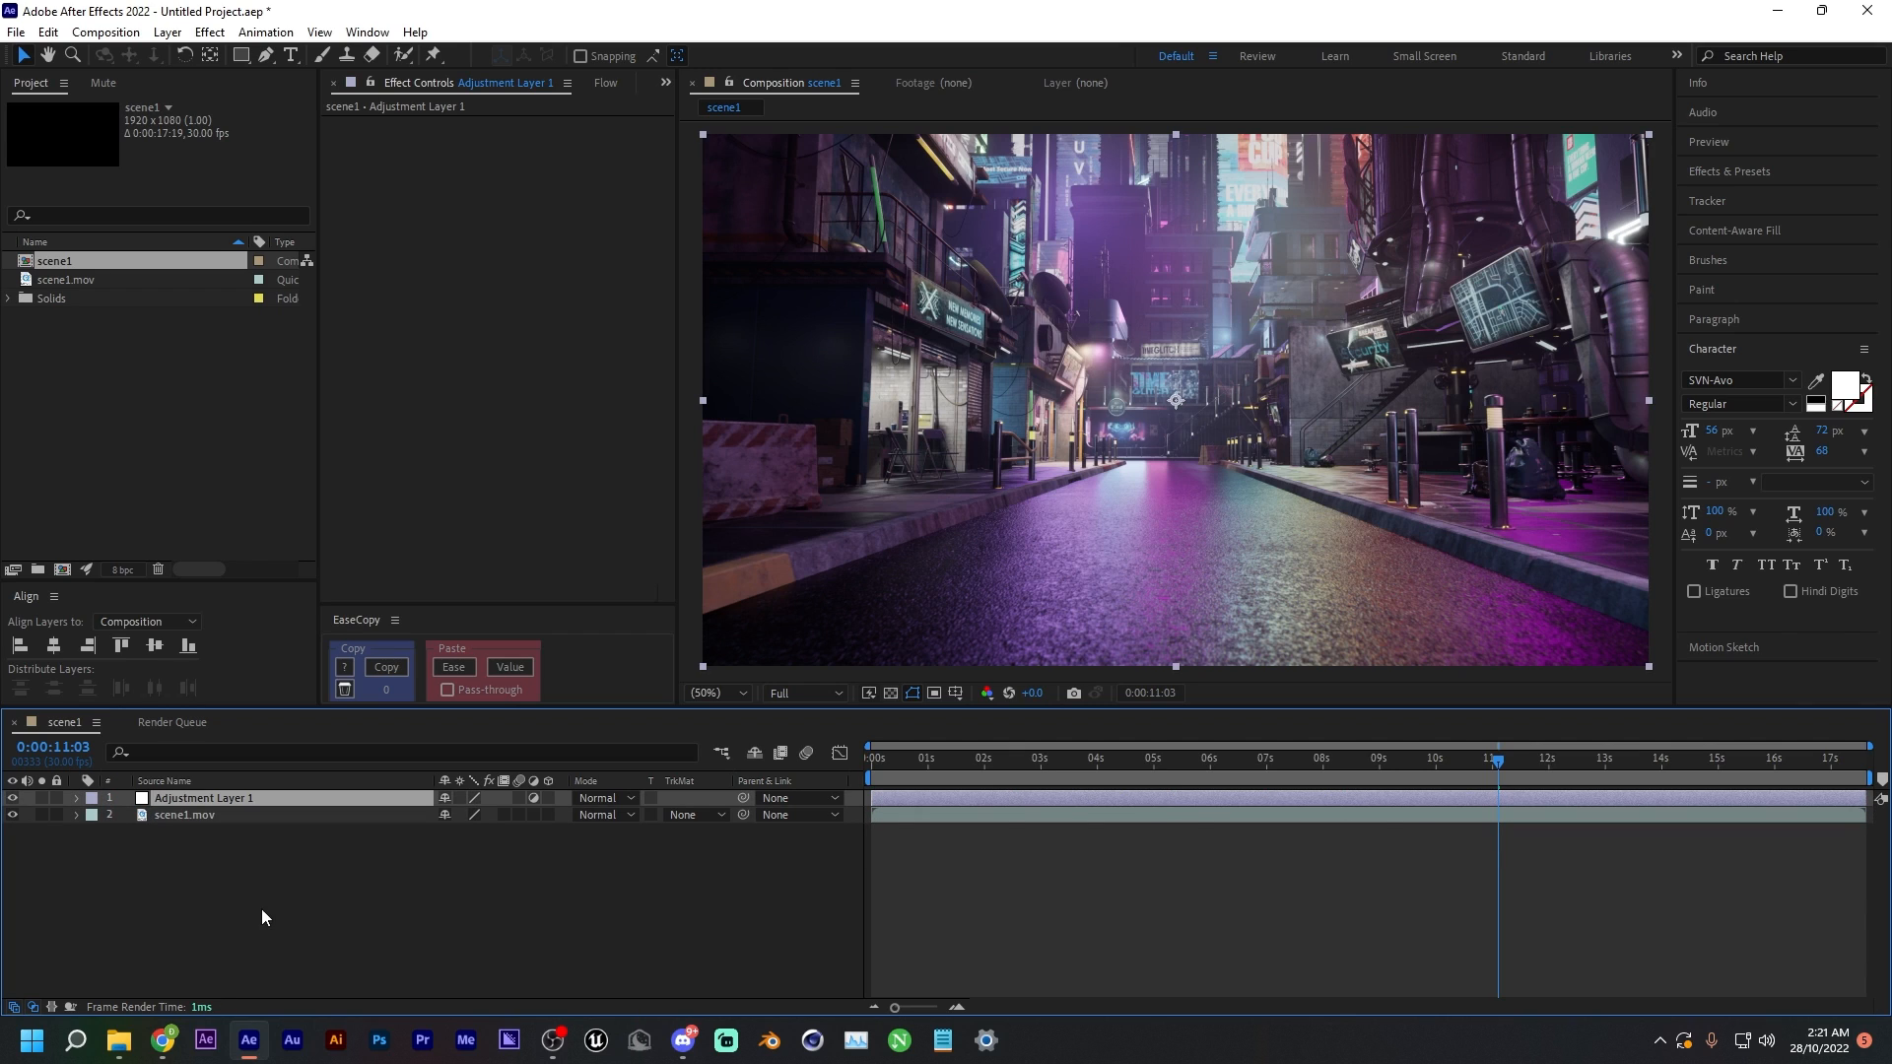
pyautogui.rightClick(269, 924)
pyautogui.moveTo(483, 662)
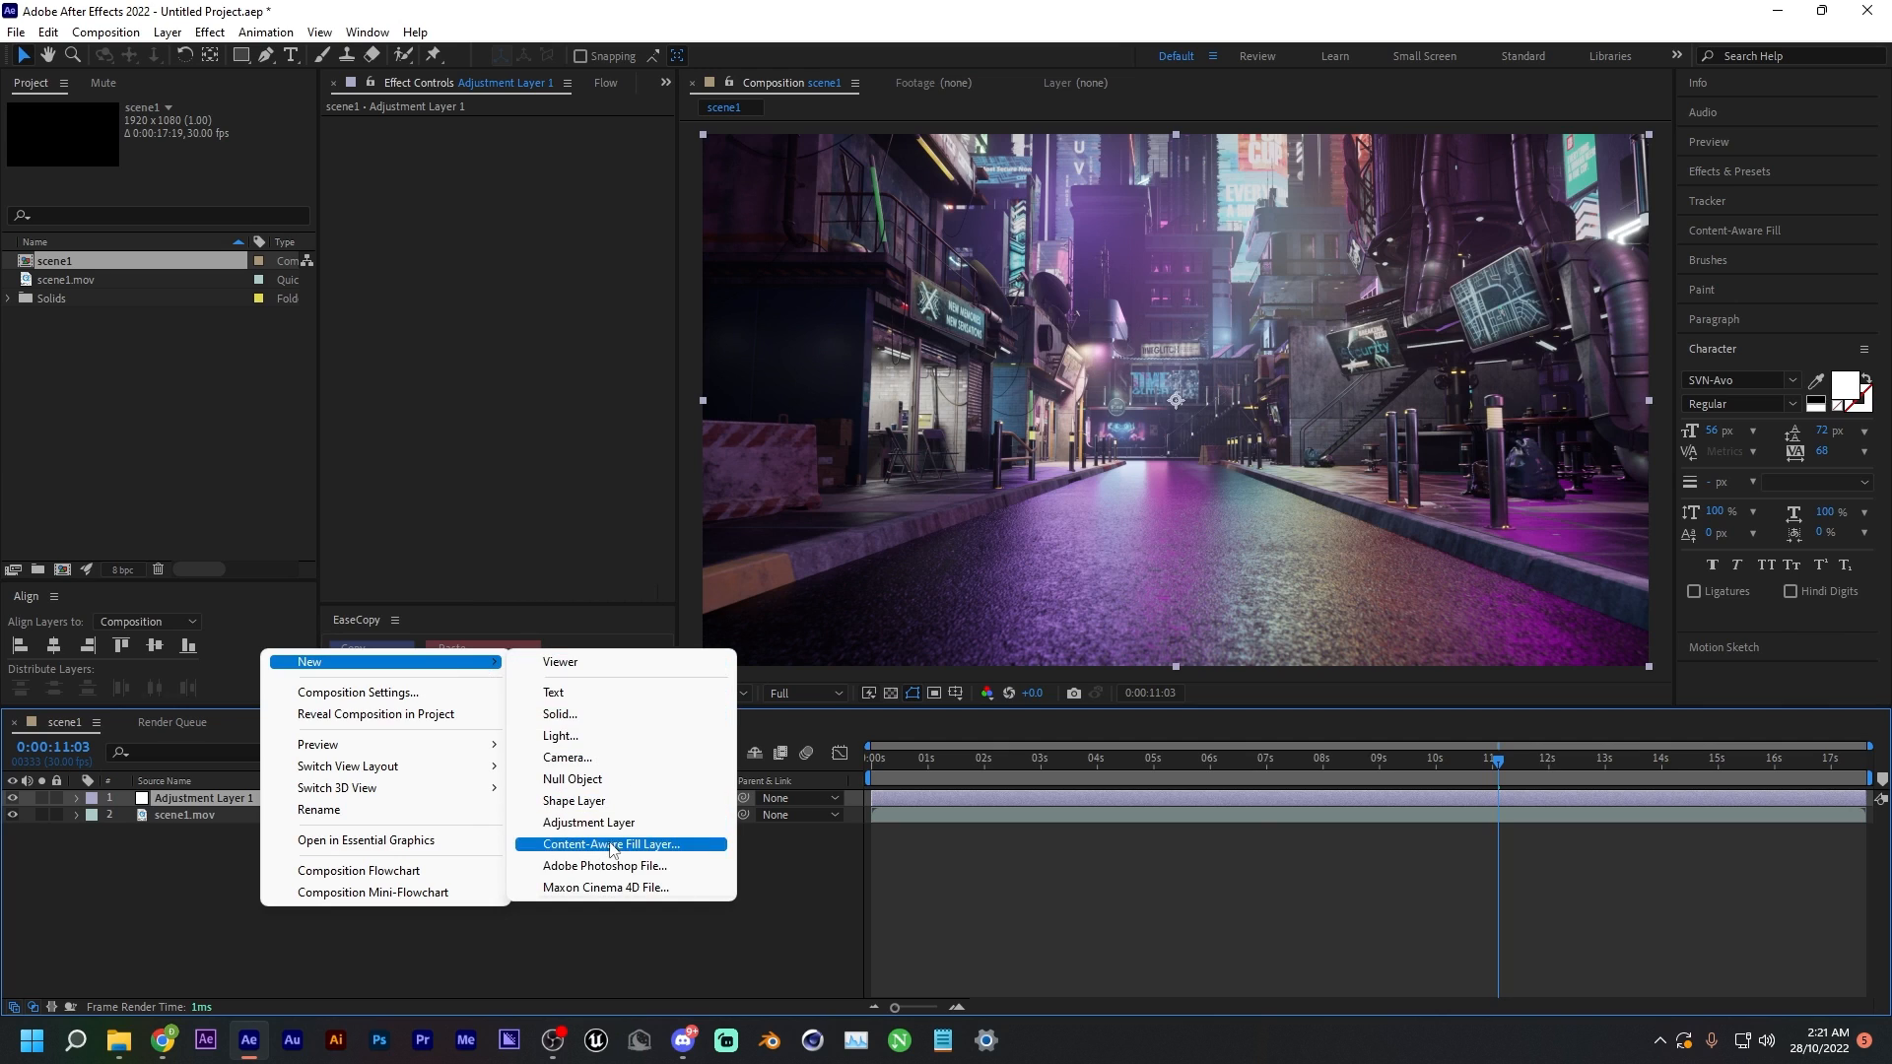
pyautogui.click(213, 846)
pyautogui.click(222, 800)
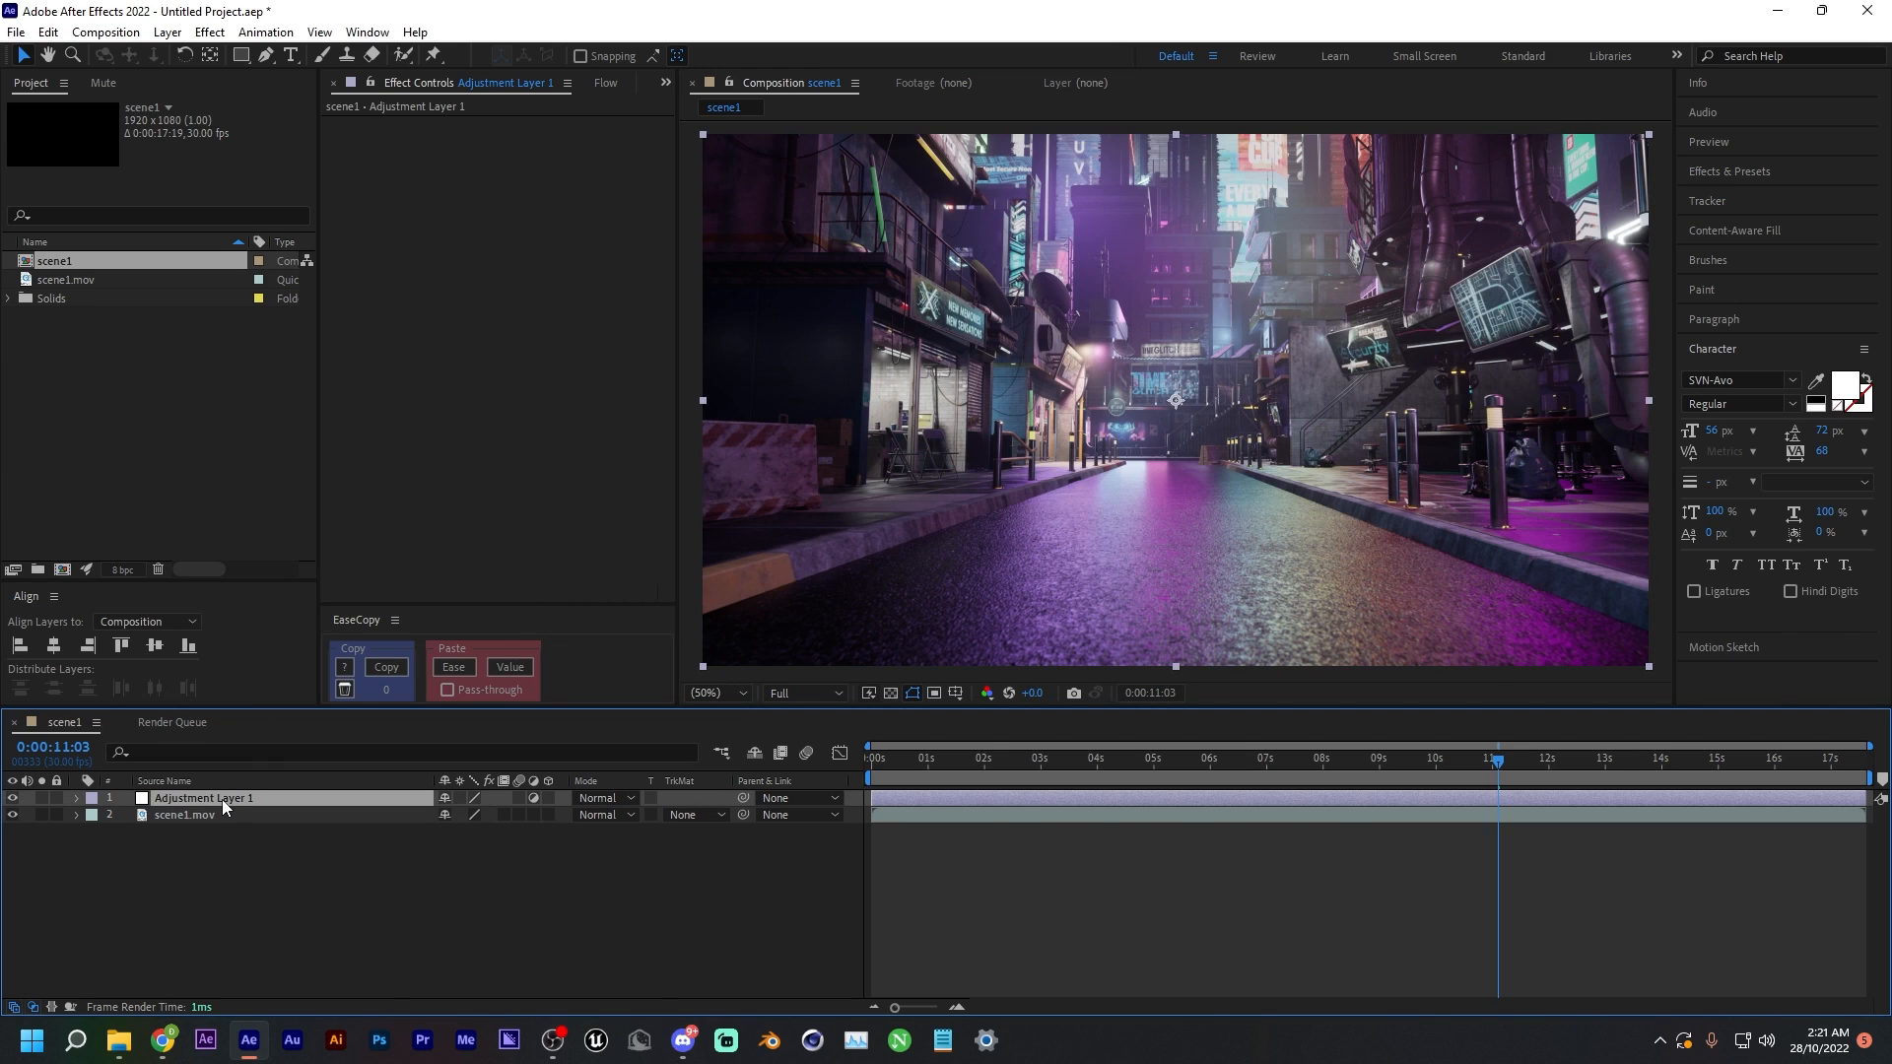
# - Search the effects for "curves" and apply the Color Correction Curves effect to the adjustment layer
pyautogui.click(1726, 178)
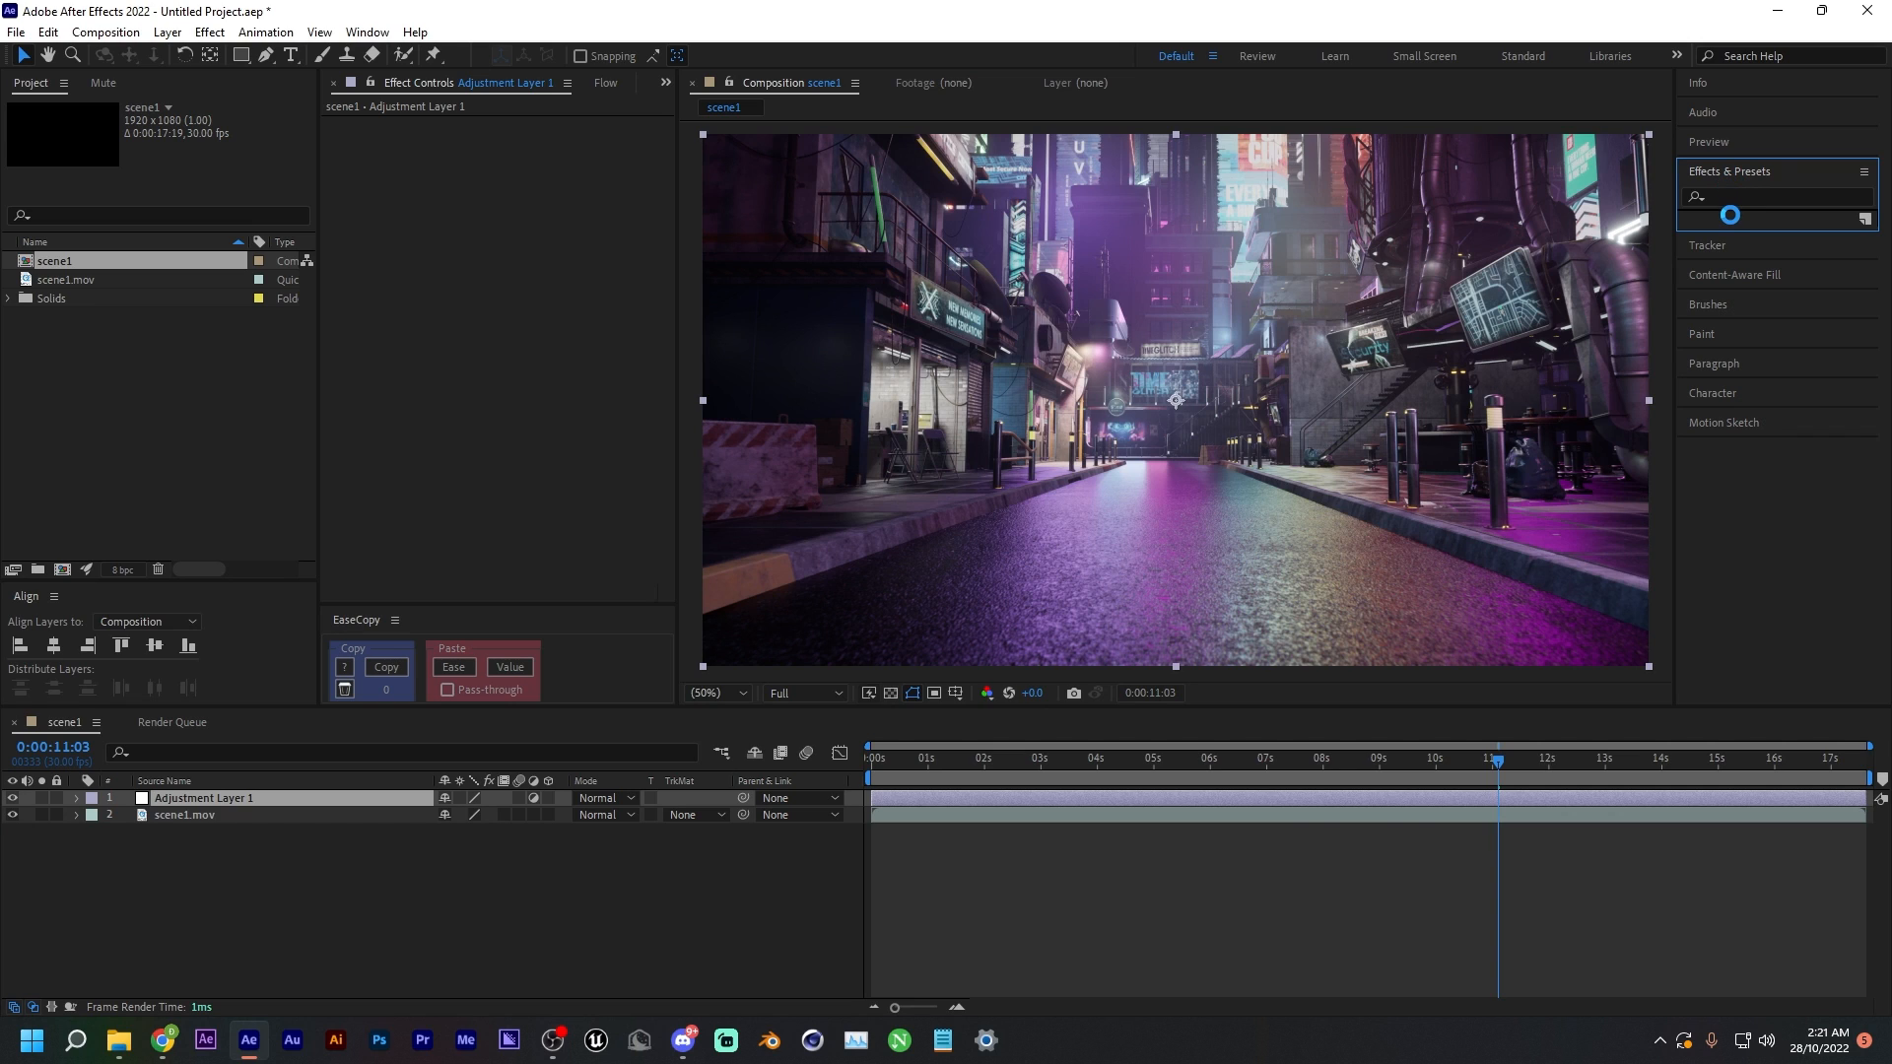
pyautogui.click(1728, 199)
pyautogui.write('curves')
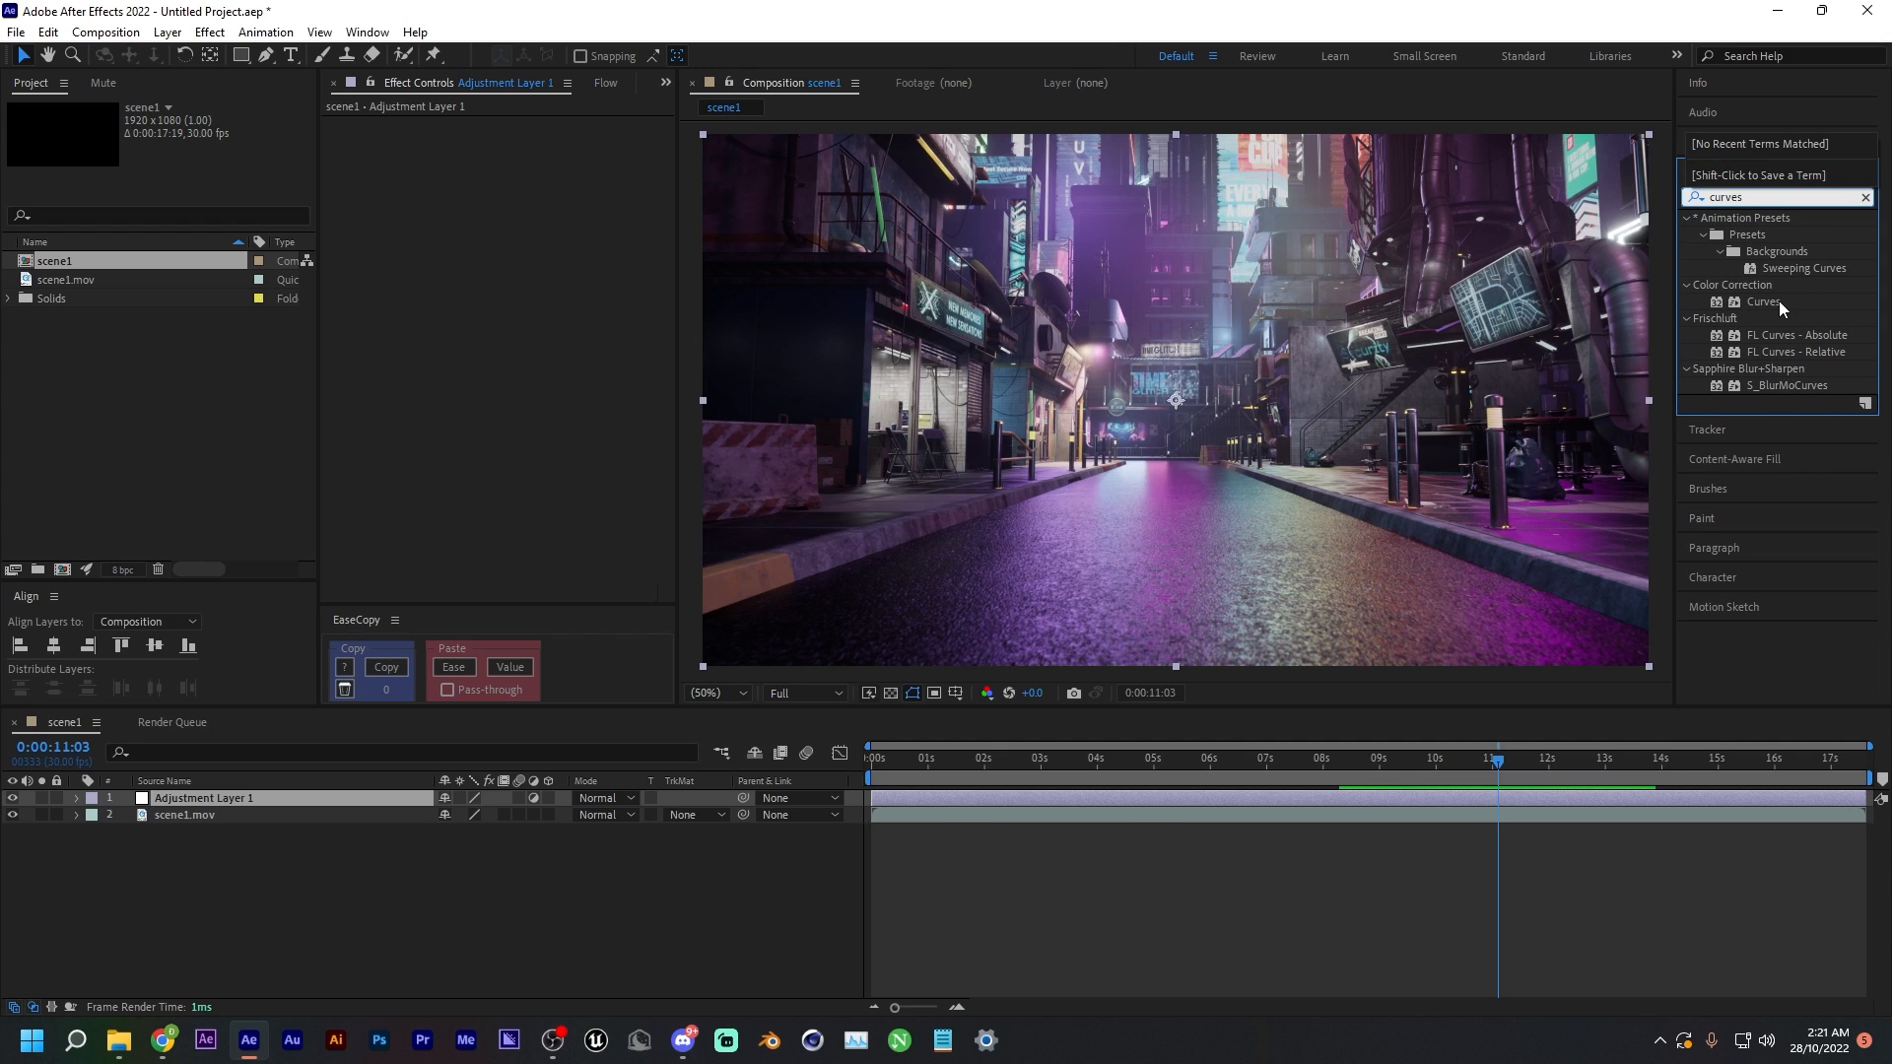
pyautogui.doubleClick(1779, 303)
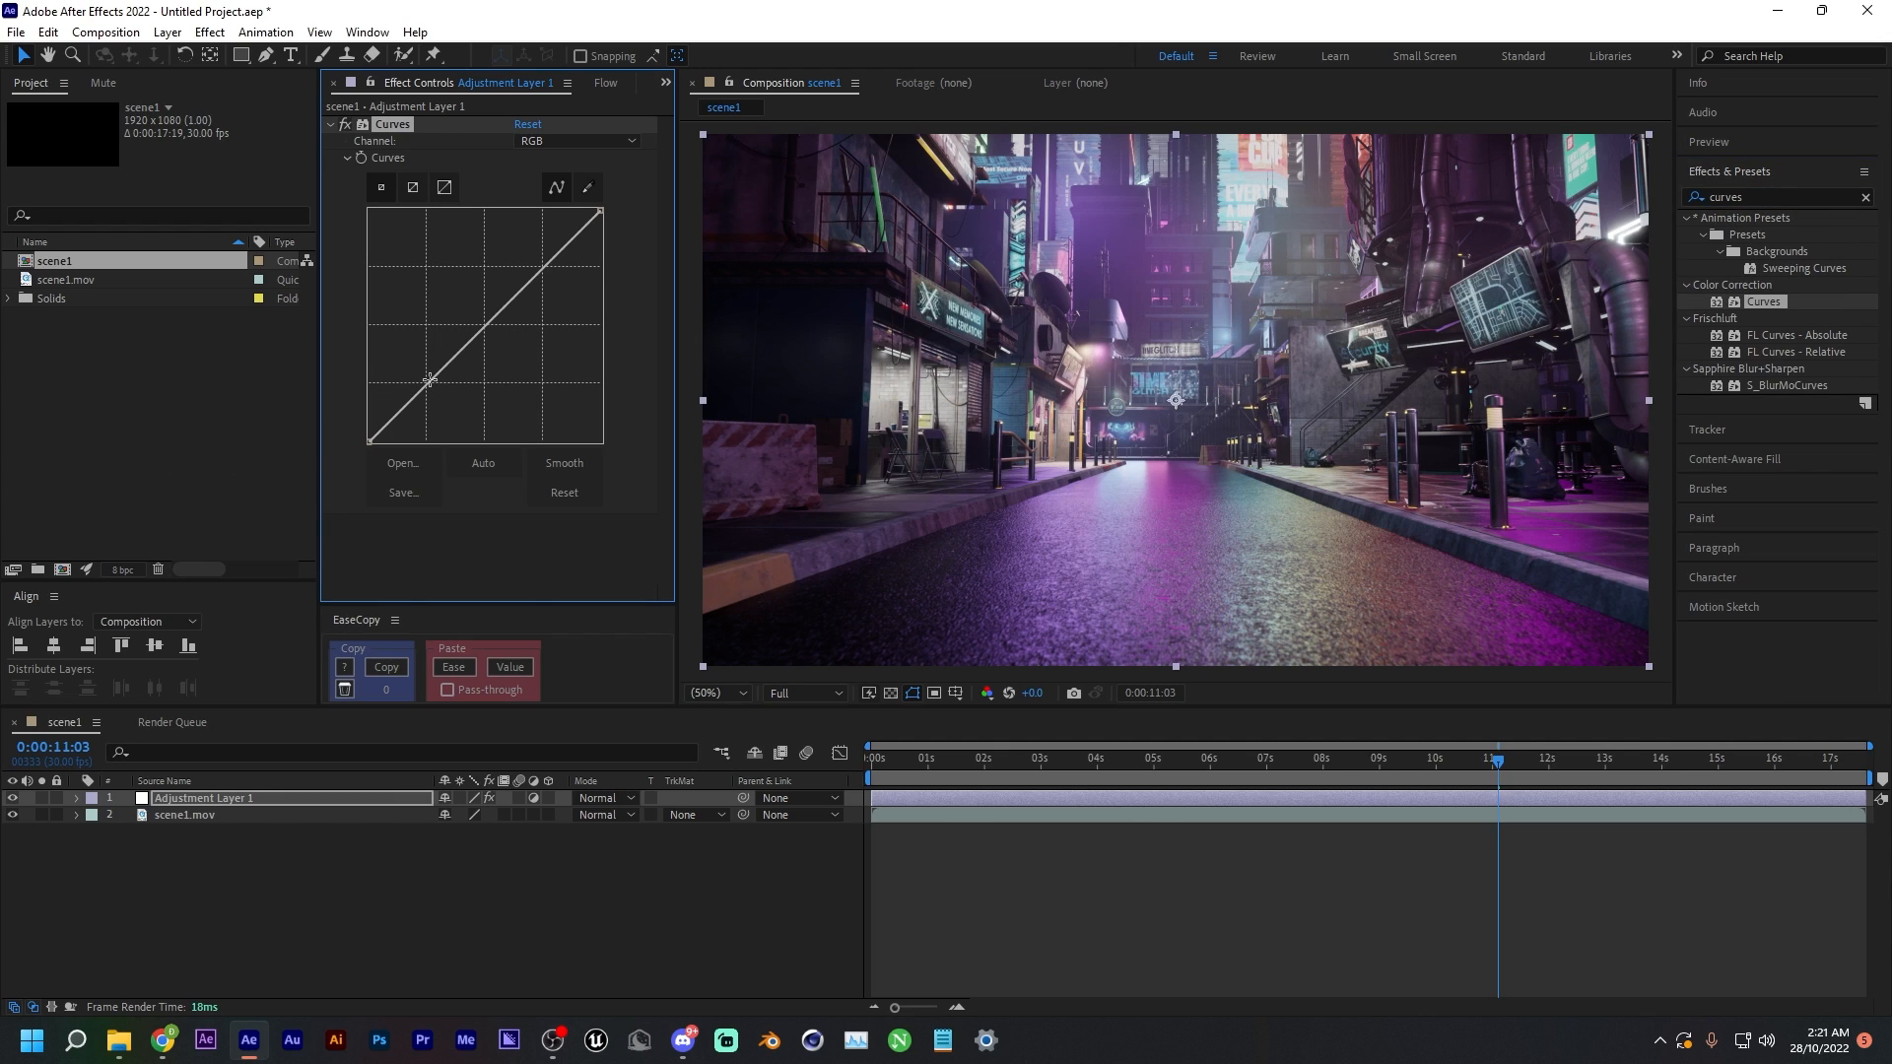
# - Shape the adjustment layer's Curves by adjusting the RGB curve and slightly lowering the midtones of the red and green channels
pyautogui.moveTo(430, 380)
pyautogui.mouseDown()
pyautogui.moveTo(459, 400)
pyautogui.moveTo(433, 375)
pyautogui.mouseUp()
pyautogui.moveTo(543, 264); pyautogui.dragTo(494, 327)
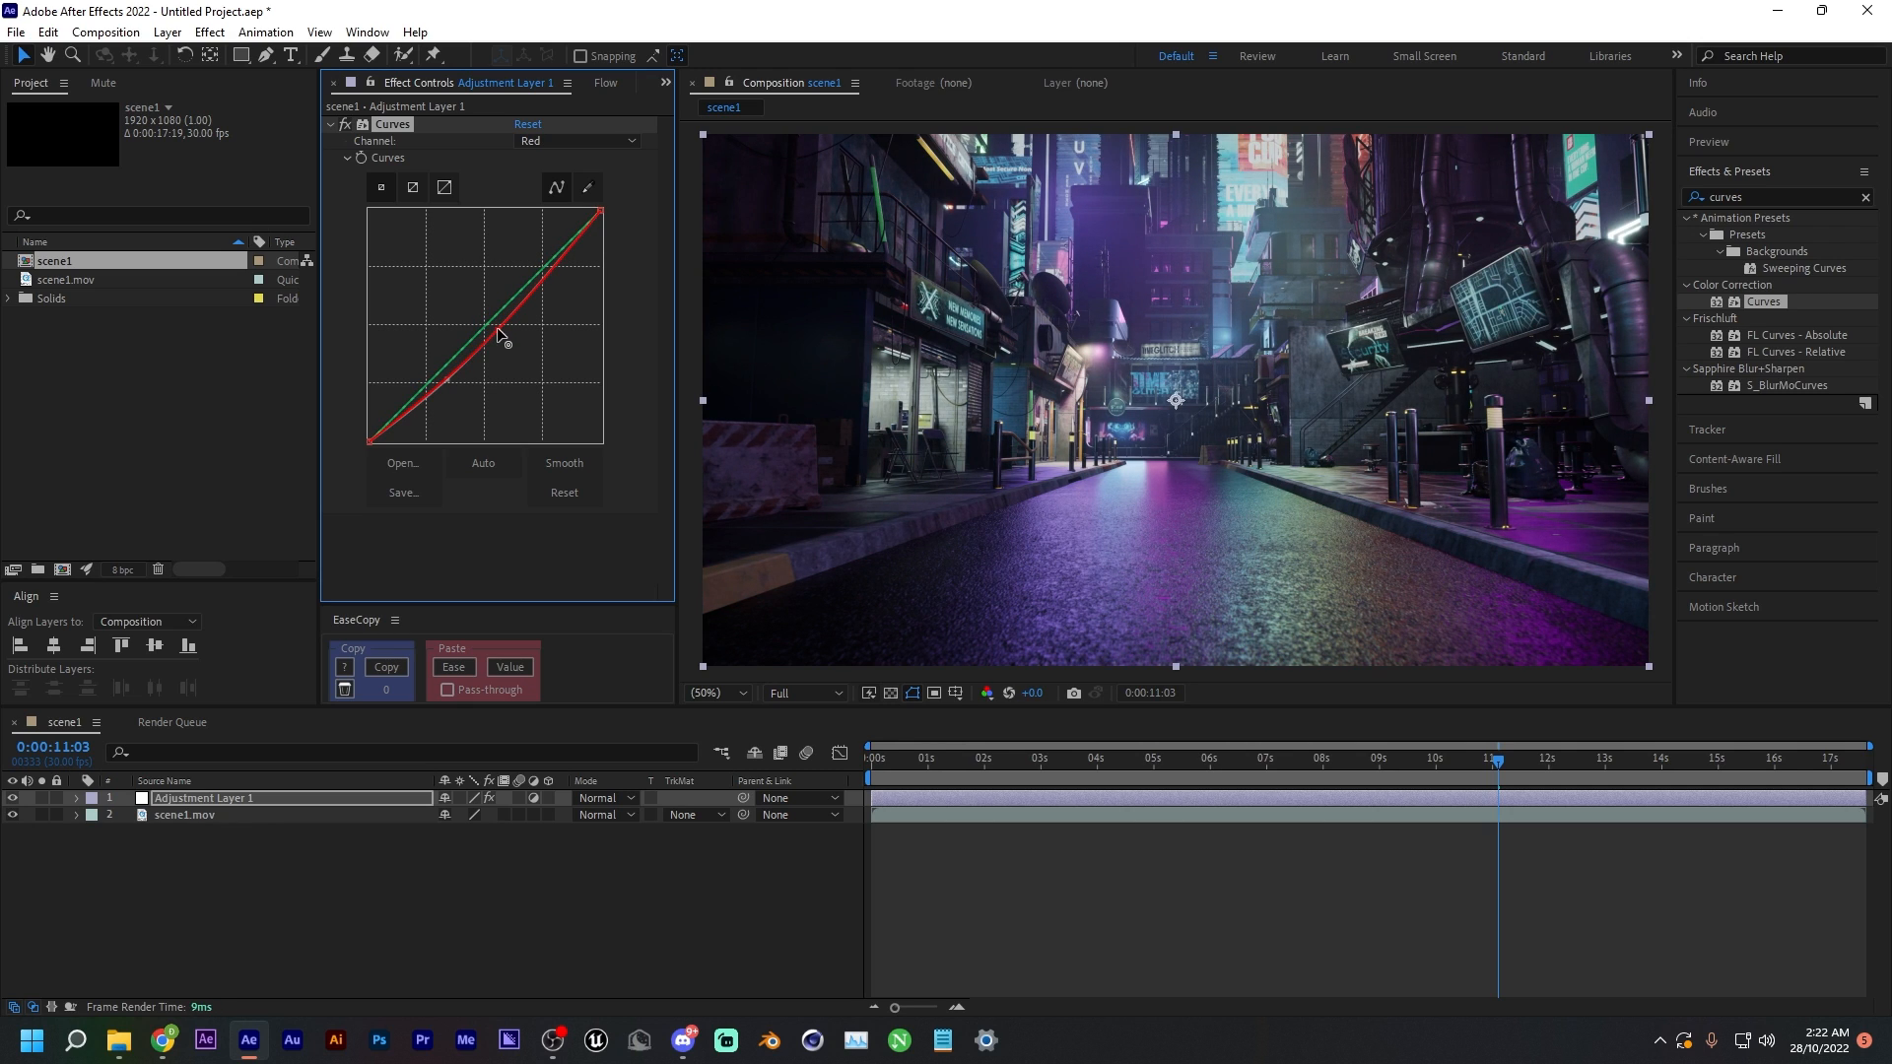
pyautogui.moveTo(489, 322); pyautogui.dragTo(495, 317)
pyautogui.click(330, 123)
pyautogui.click(327, 126)
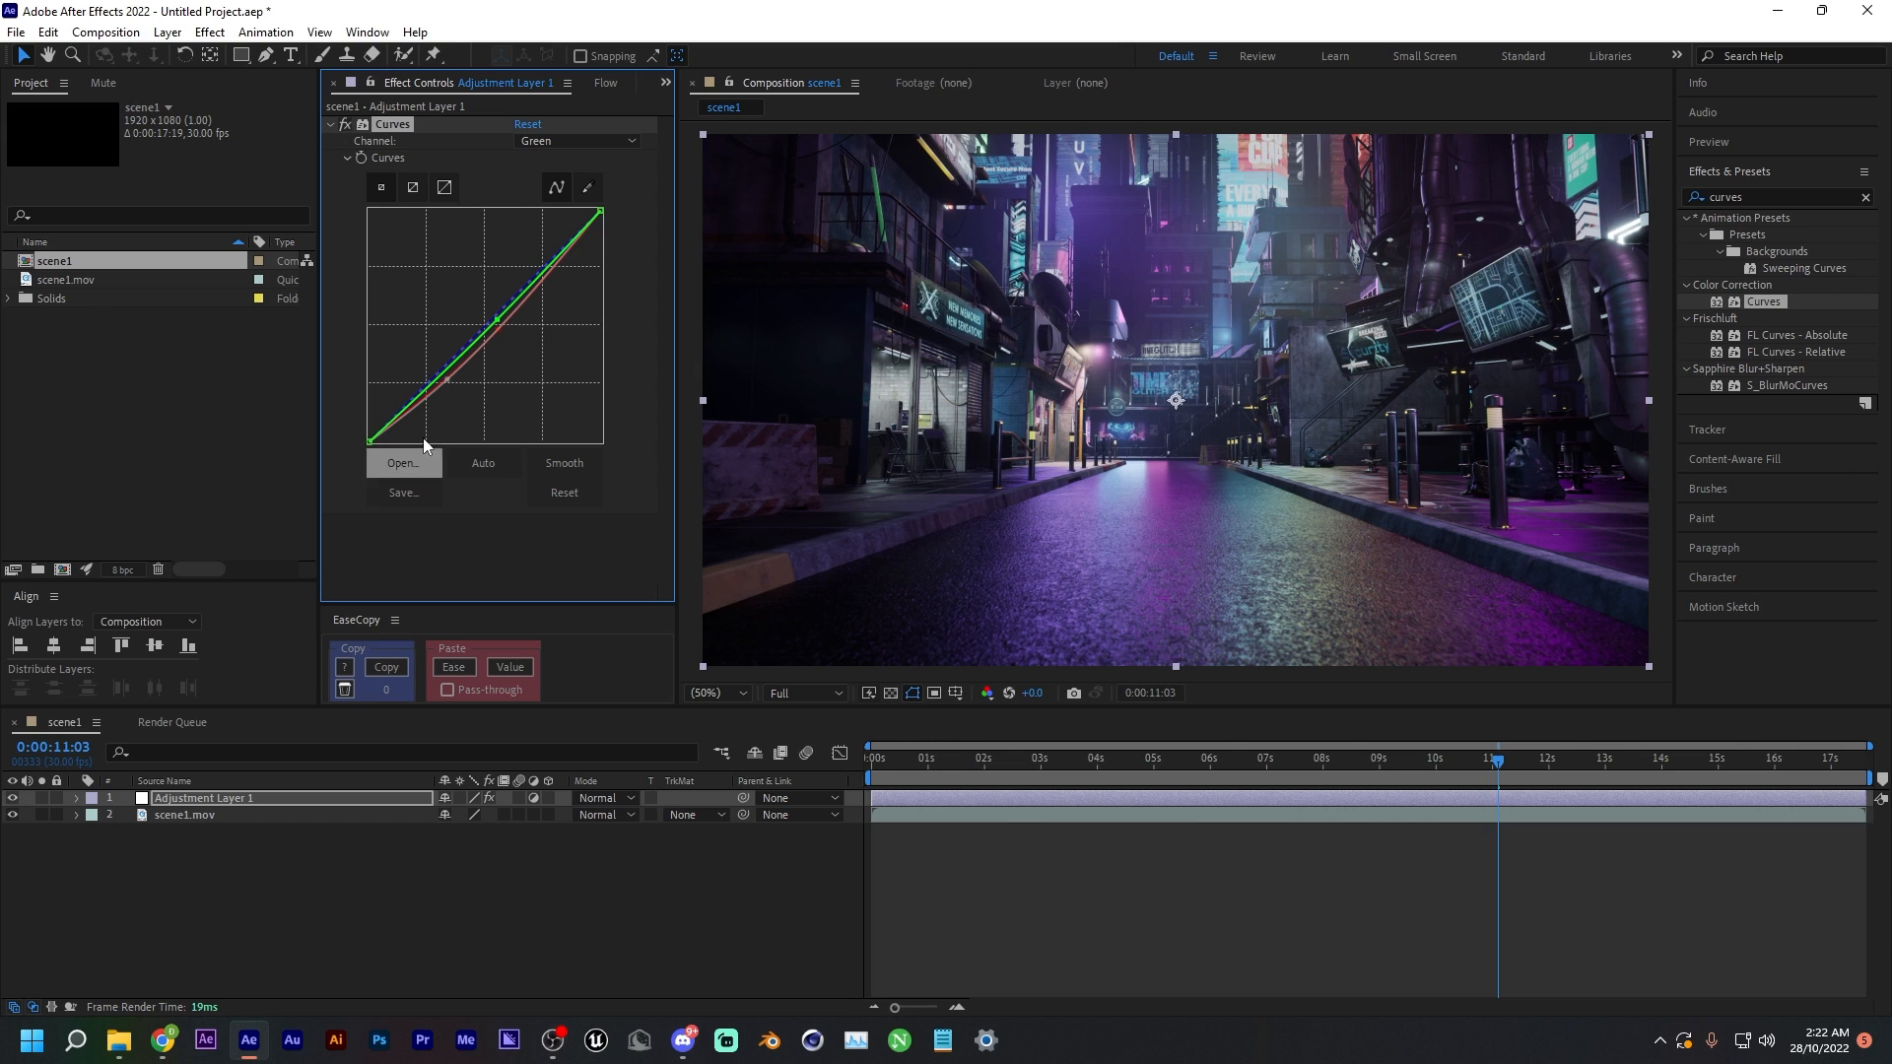
pyautogui.moveTo(498, 320)
pyautogui.mouseDown()
pyautogui.moveTo(473, 288)
pyautogui.moveTo(515, 345)
pyautogui.mouseUp()
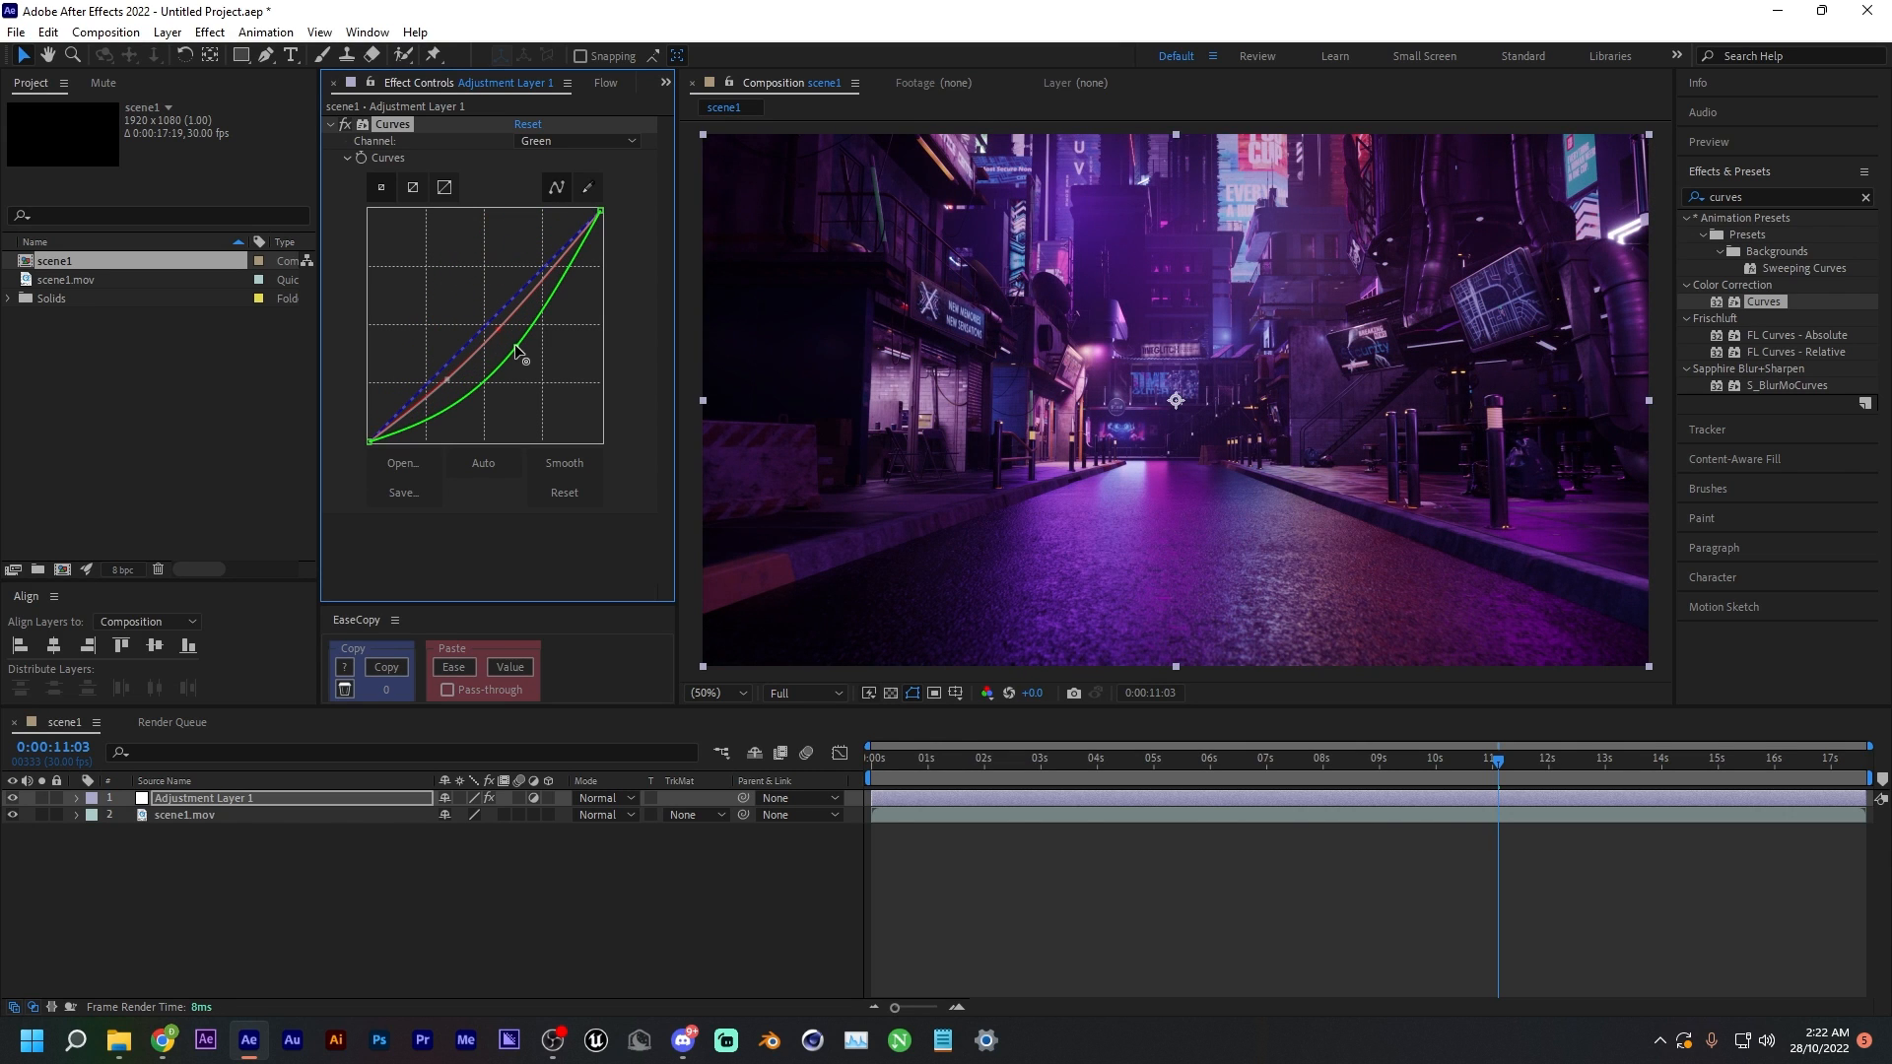
pyautogui.moveTo(514, 345); pyautogui.dragTo(488, 321)
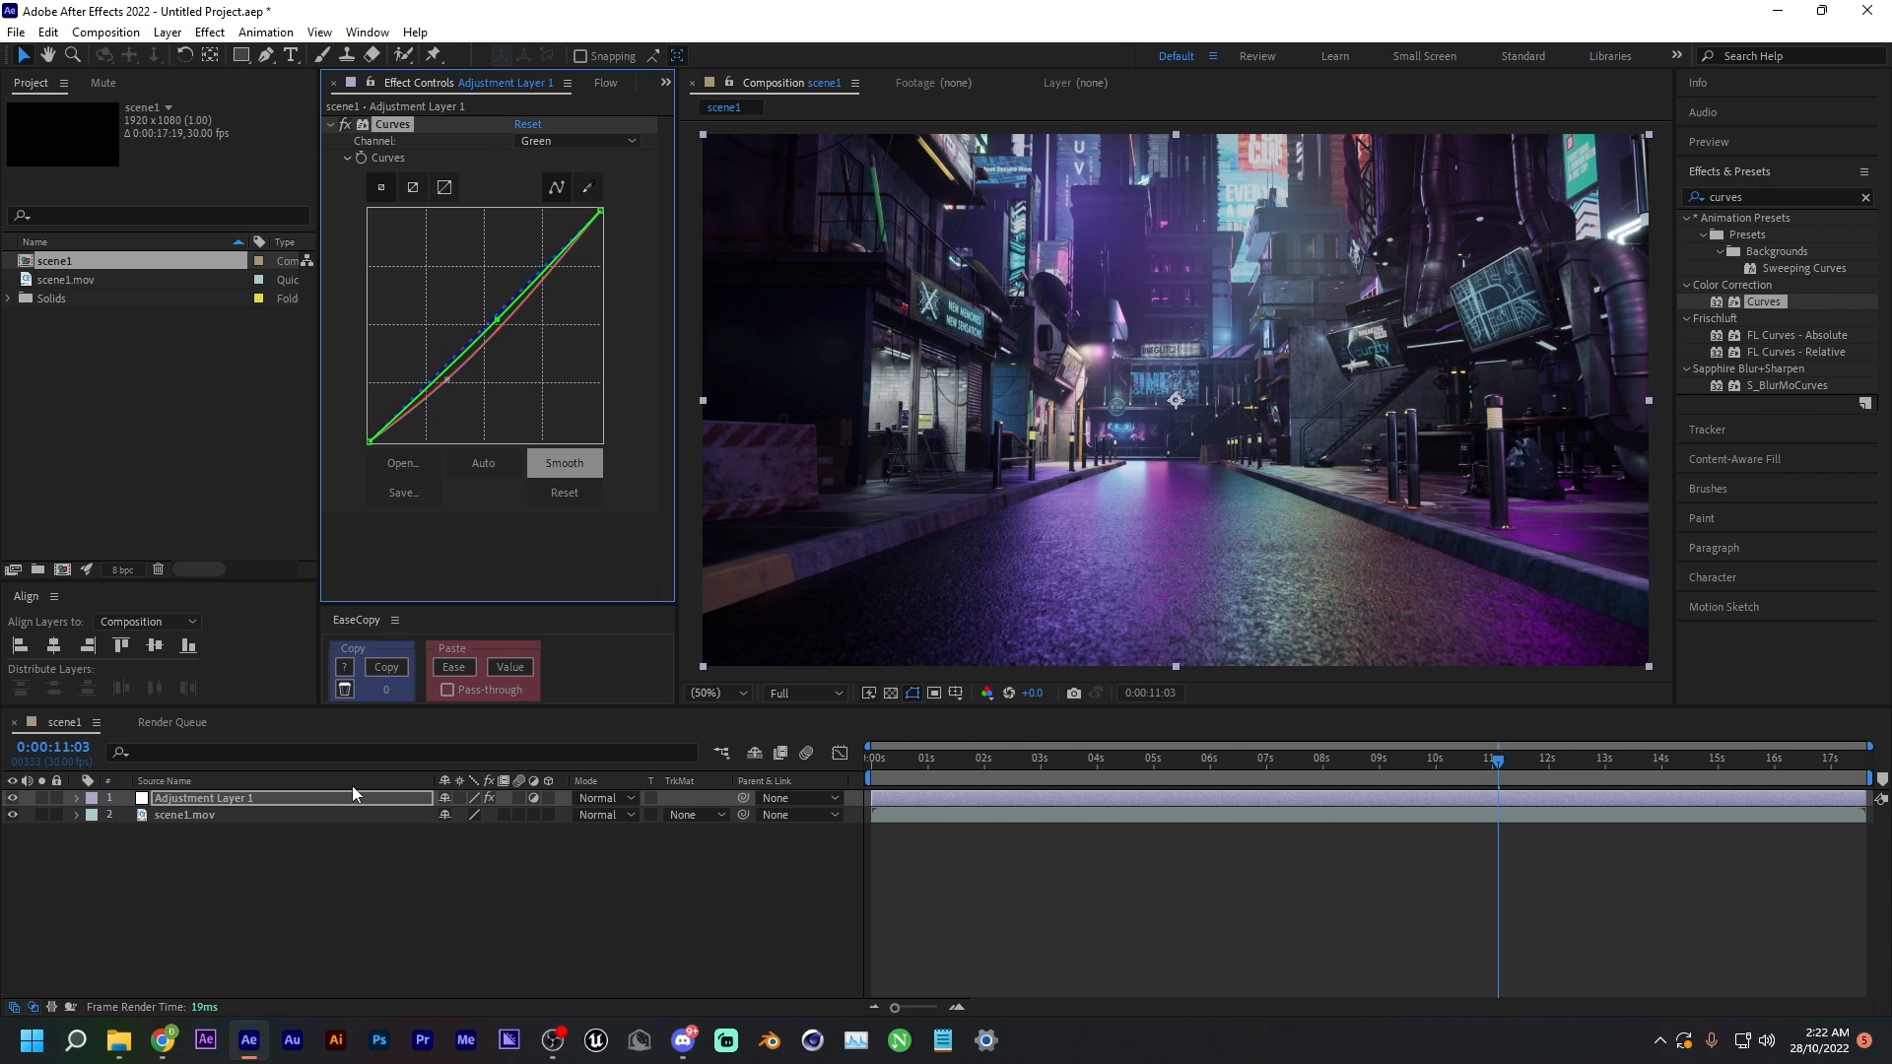
# - Select the scene1.mov layer and hide the adjustment layer
pyautogui.click(234, 828)
pyautogui.click(233, 816)
pyautogui.click(11, 797)
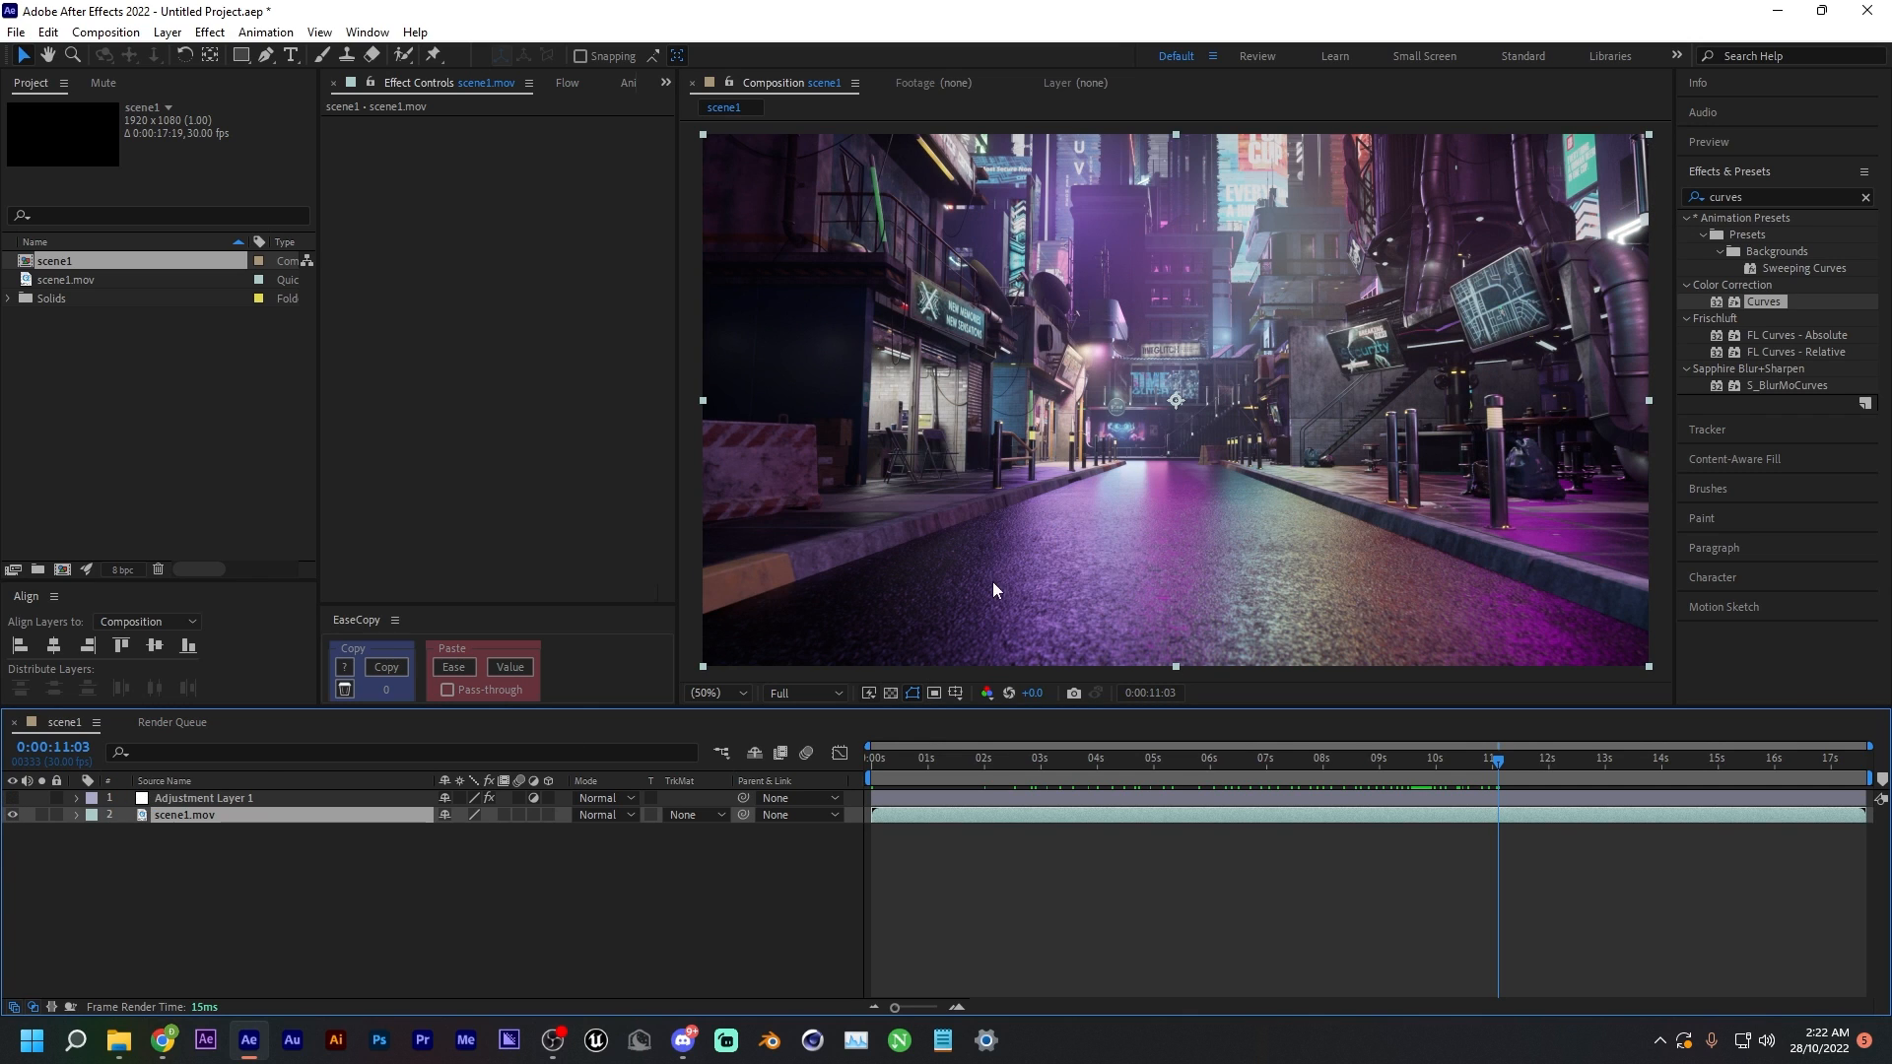
pyautogui.hotkey('ctrl', 'space')
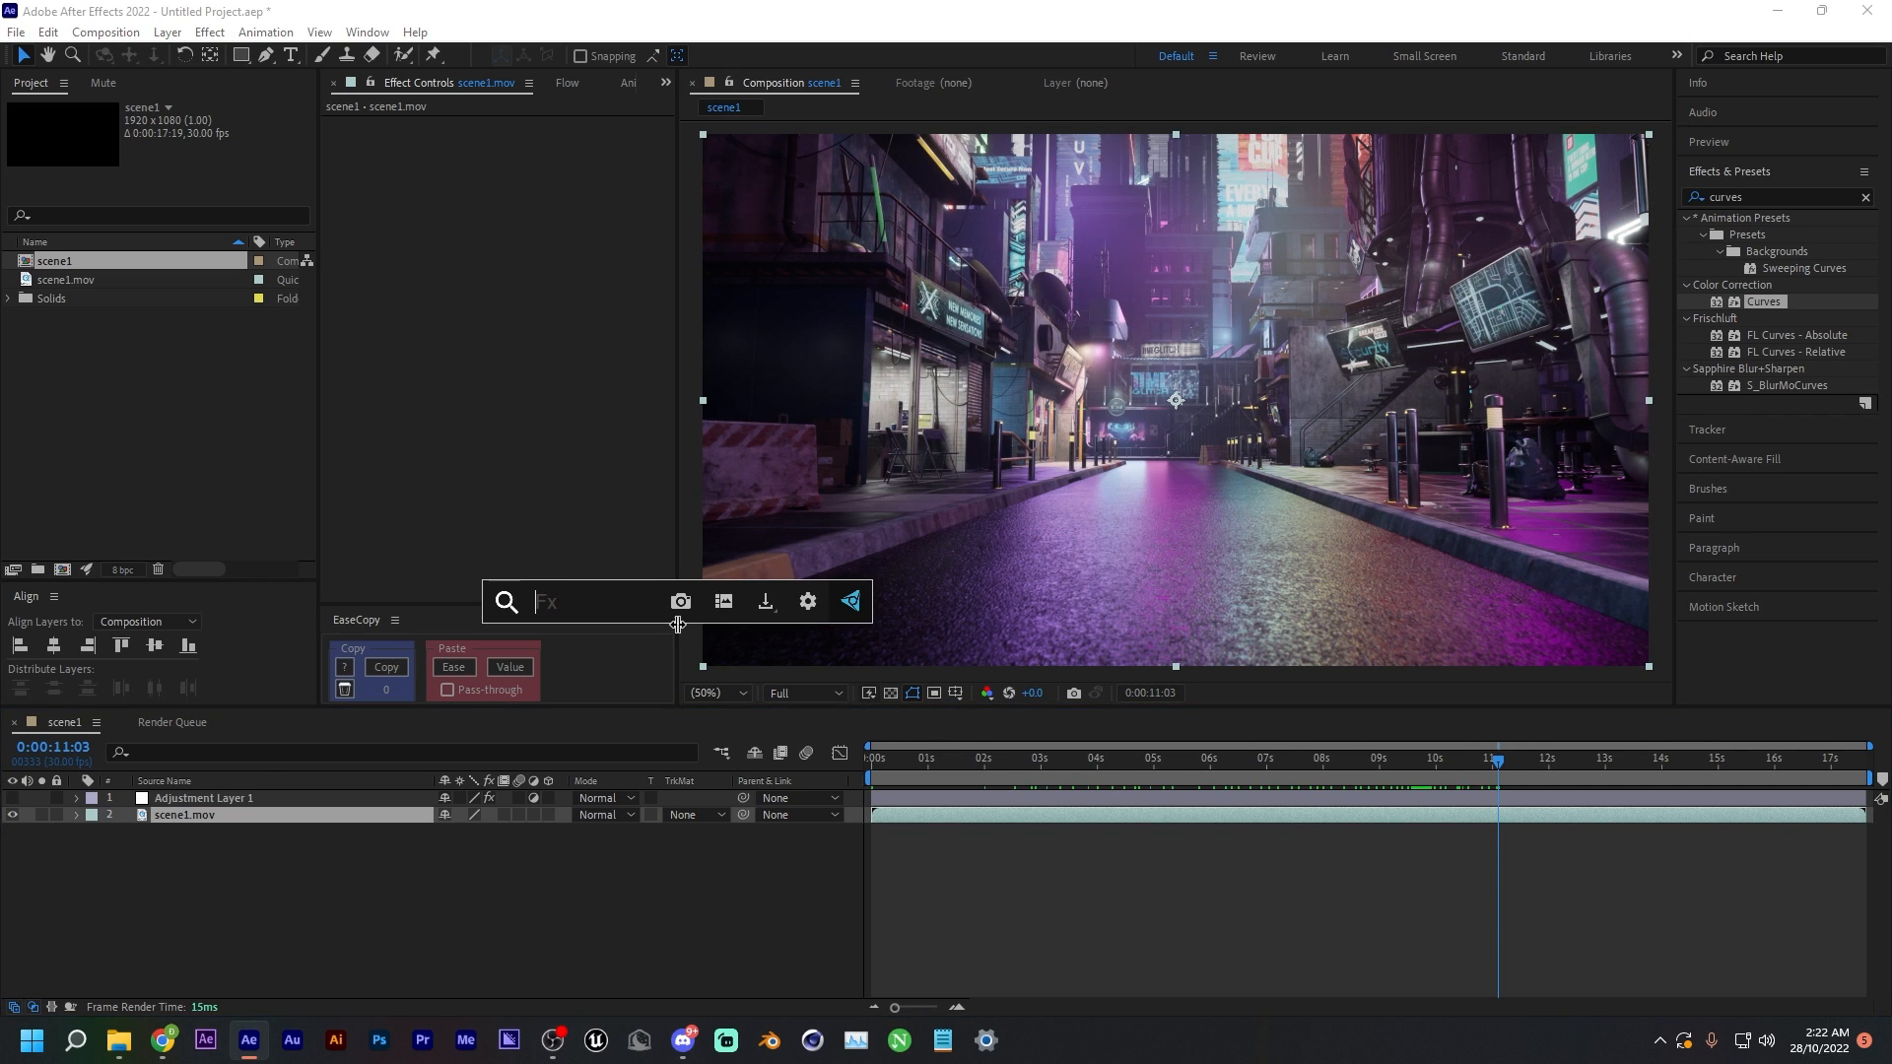
pyautogui.write('hue')
pyautogui.press('Escape')
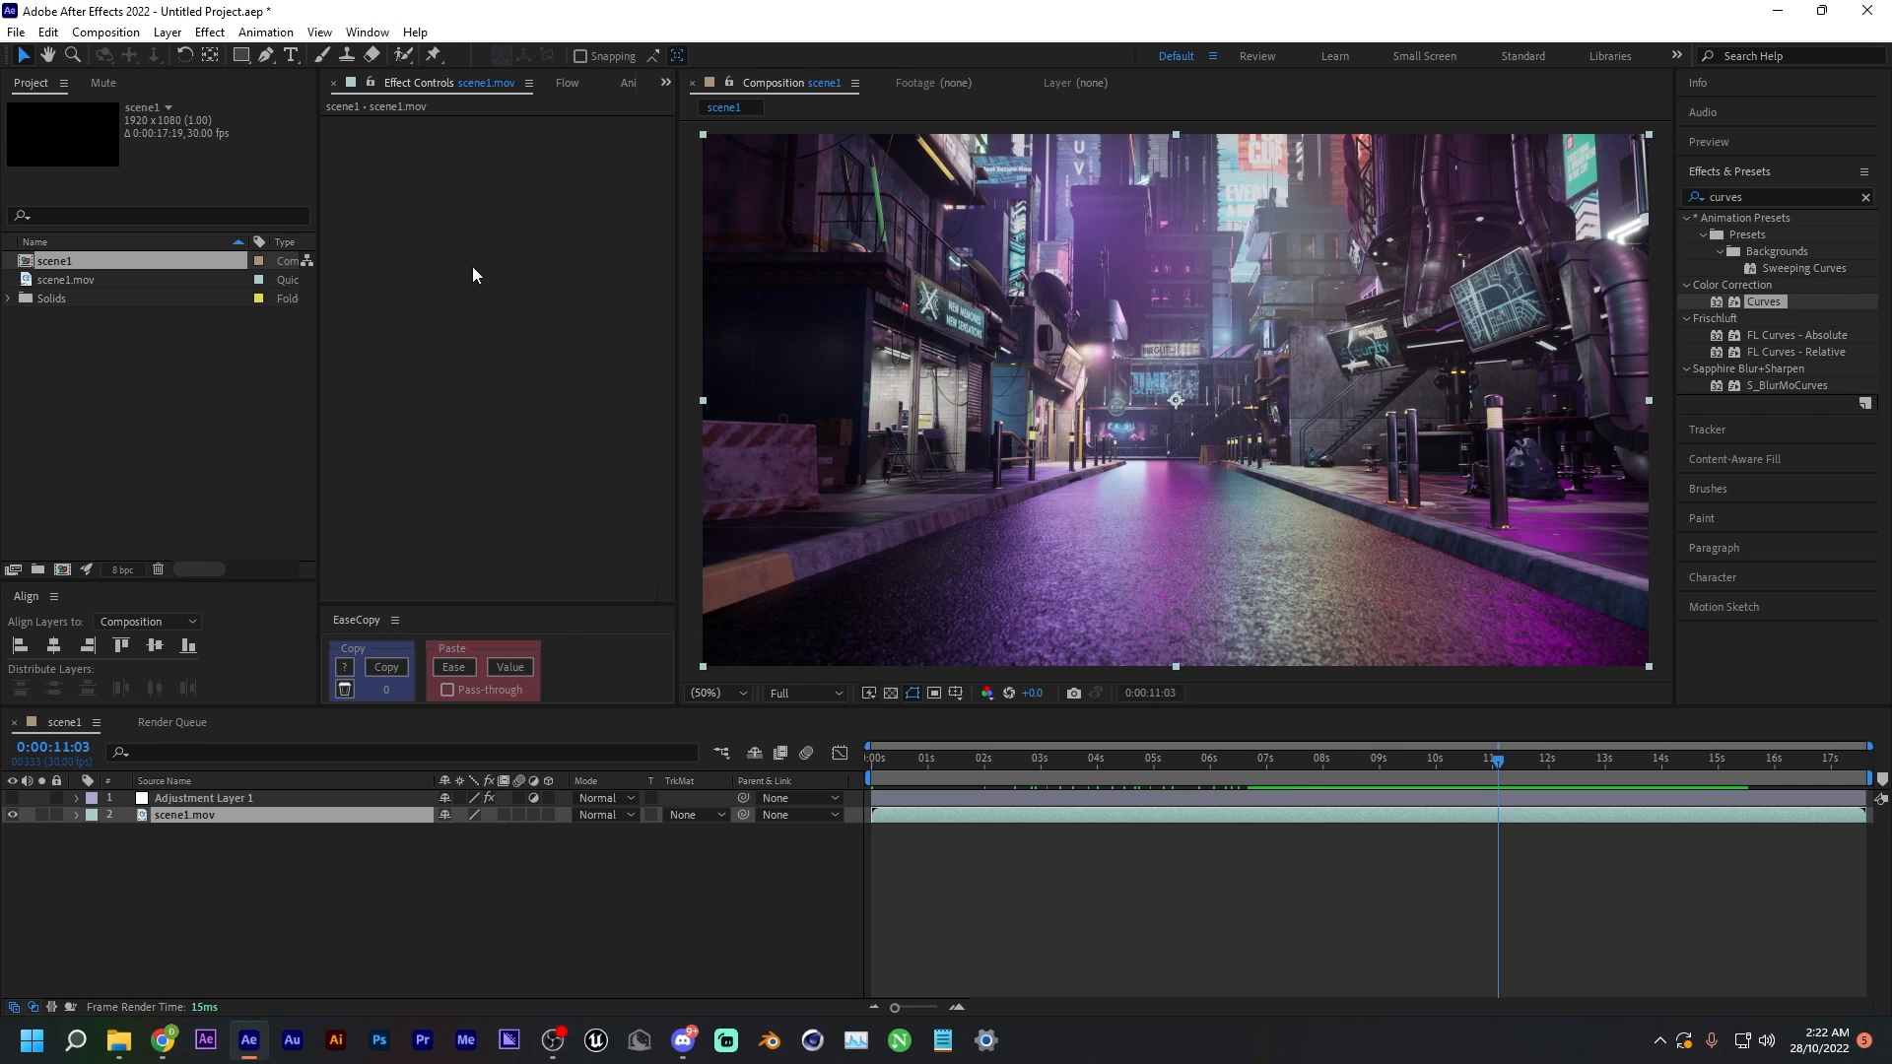
# - Find the Hue/Saturation effect with the quick effect search and apply it to scene1.mov
pyautogui.hotkey('ctrl', 'space')
pyautogui.write('h')
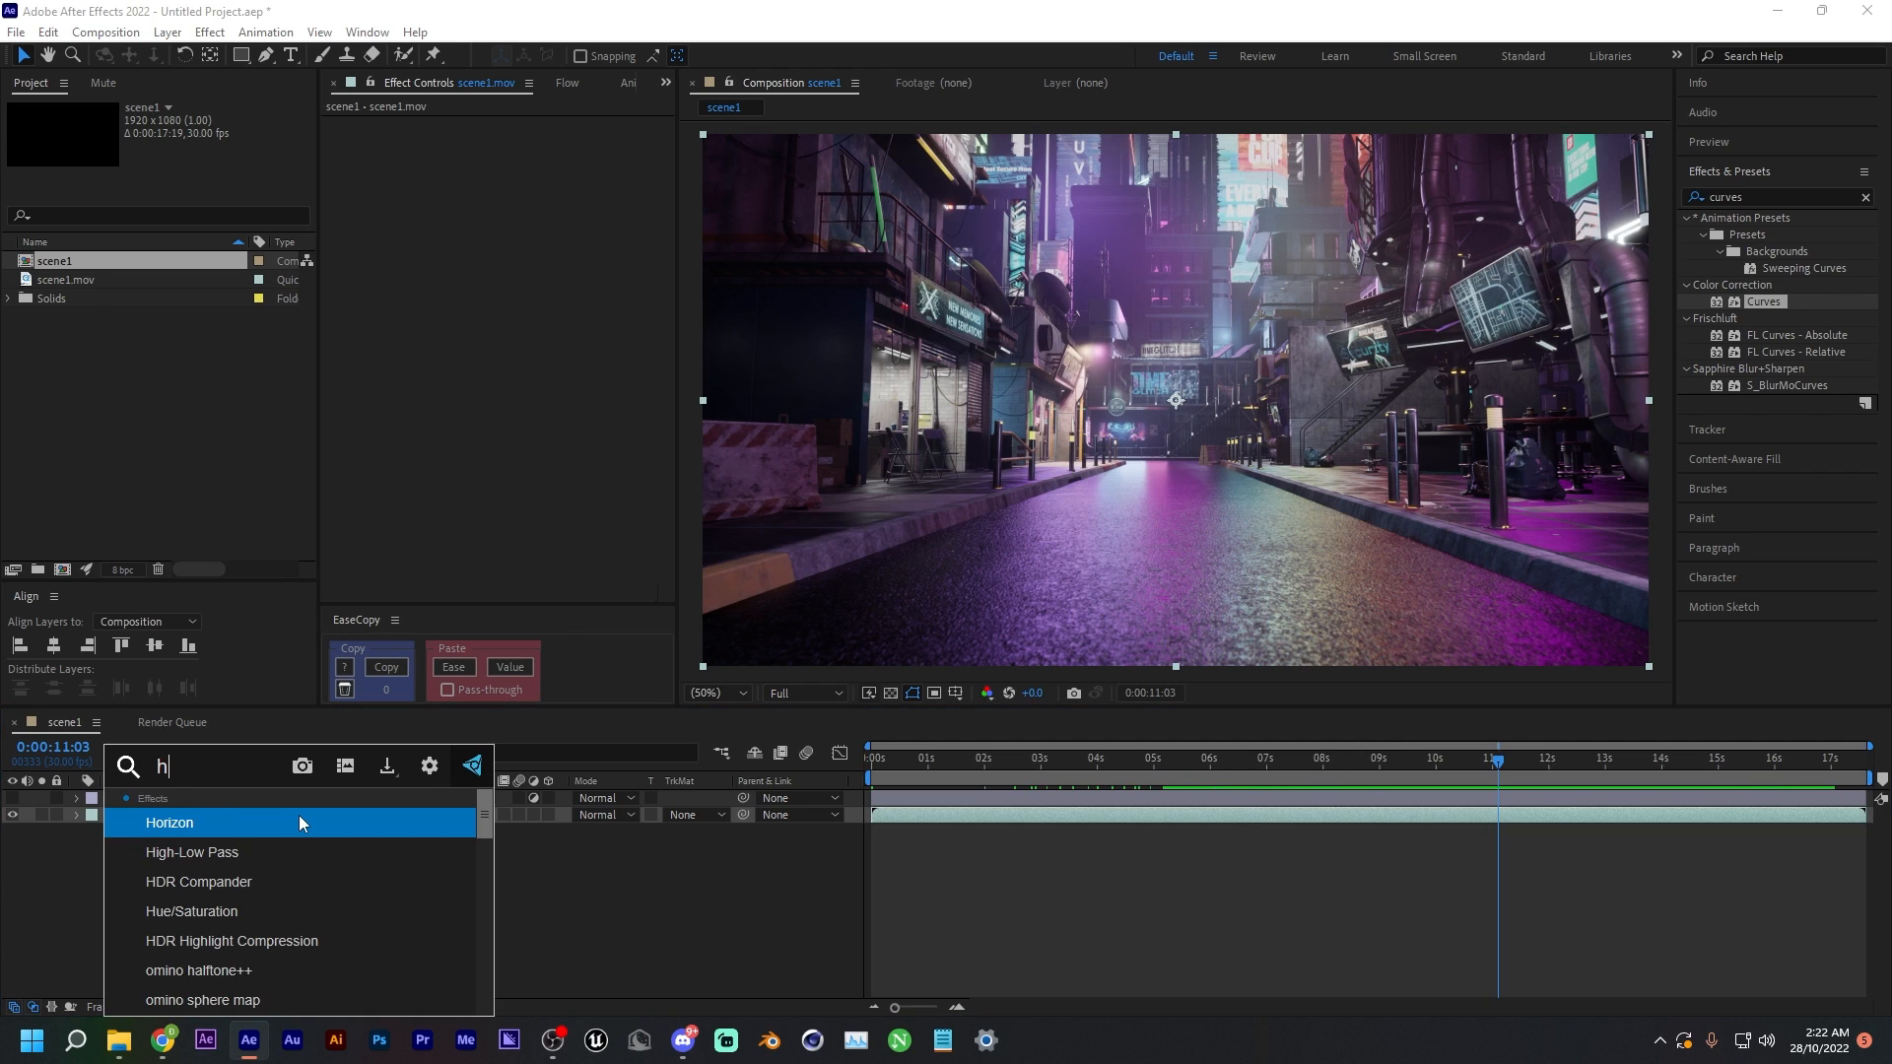
pyautogui.press('Down')
pyautogui.press('Down')
pyautogui.press('Down')
pyautogui.press('Return')
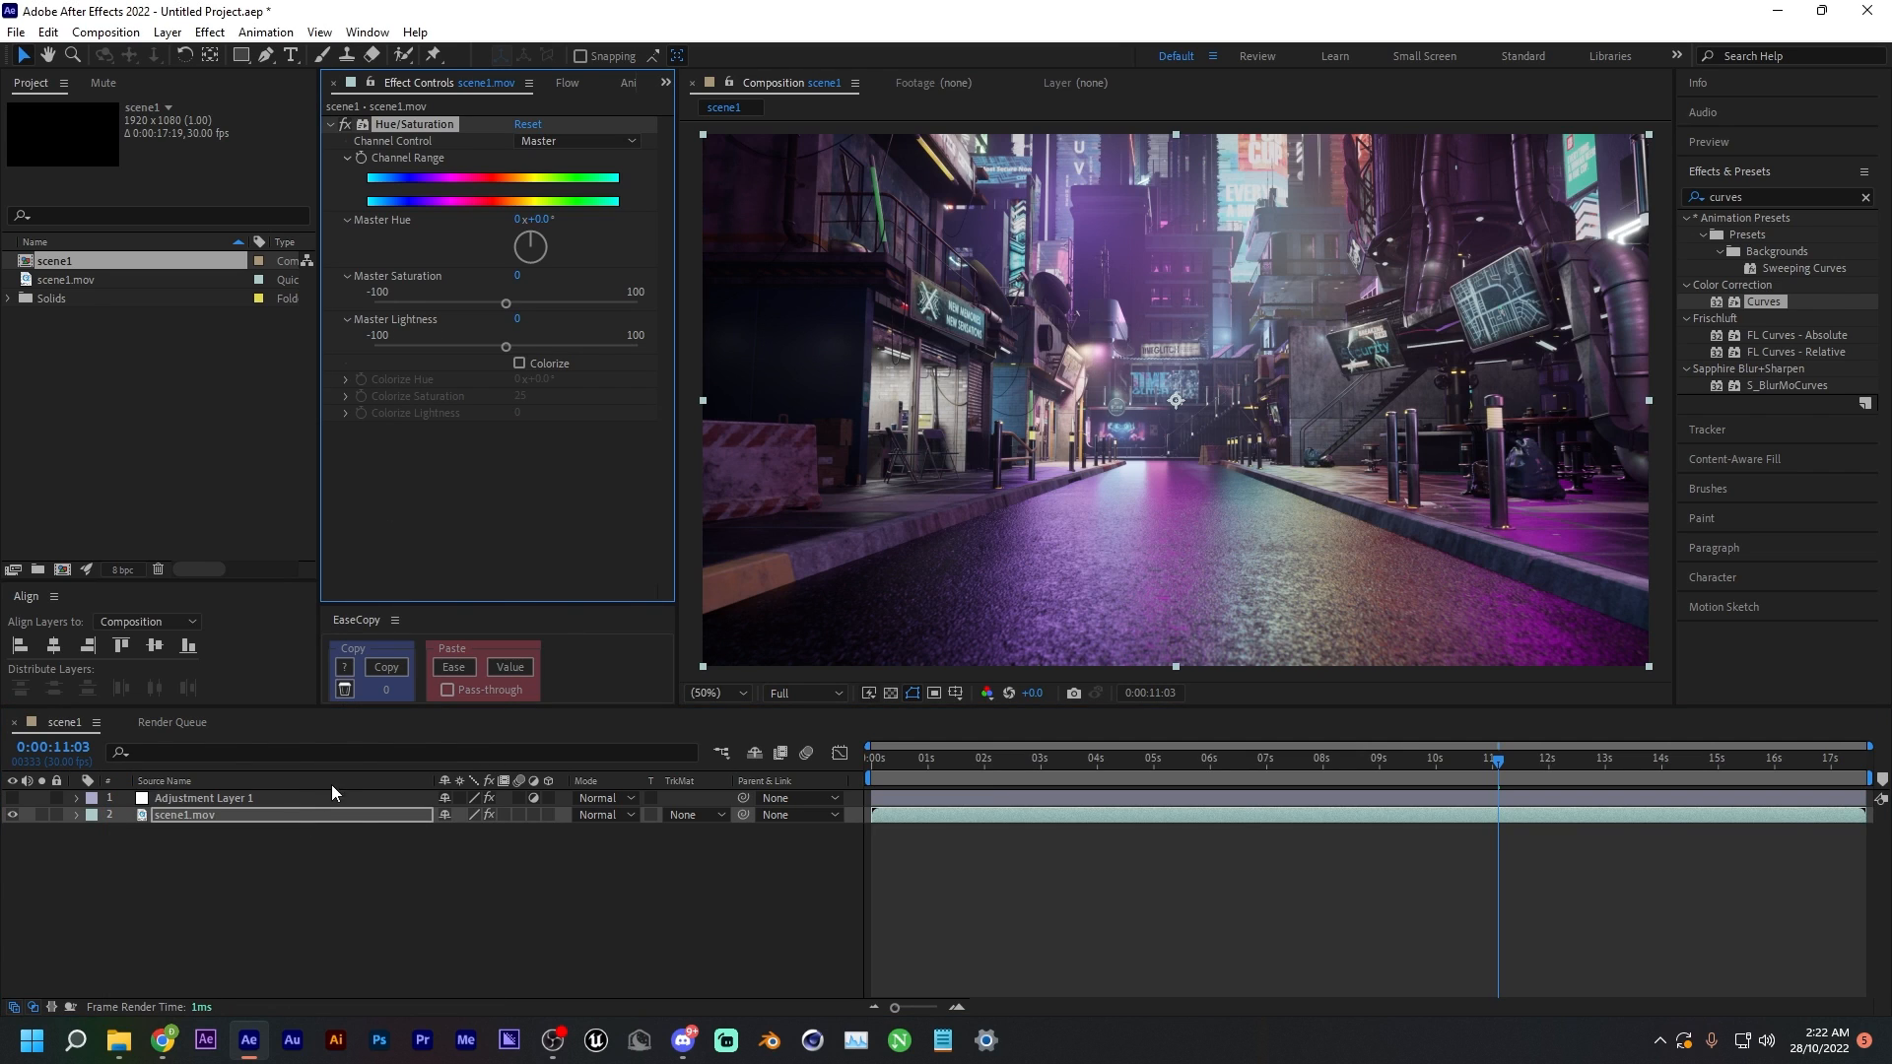
# - Set Hue/Saturation's Channel Control to Reds, fine-tune the channel range and slightly lower the red saturation
pyautogui.click(631, 141)
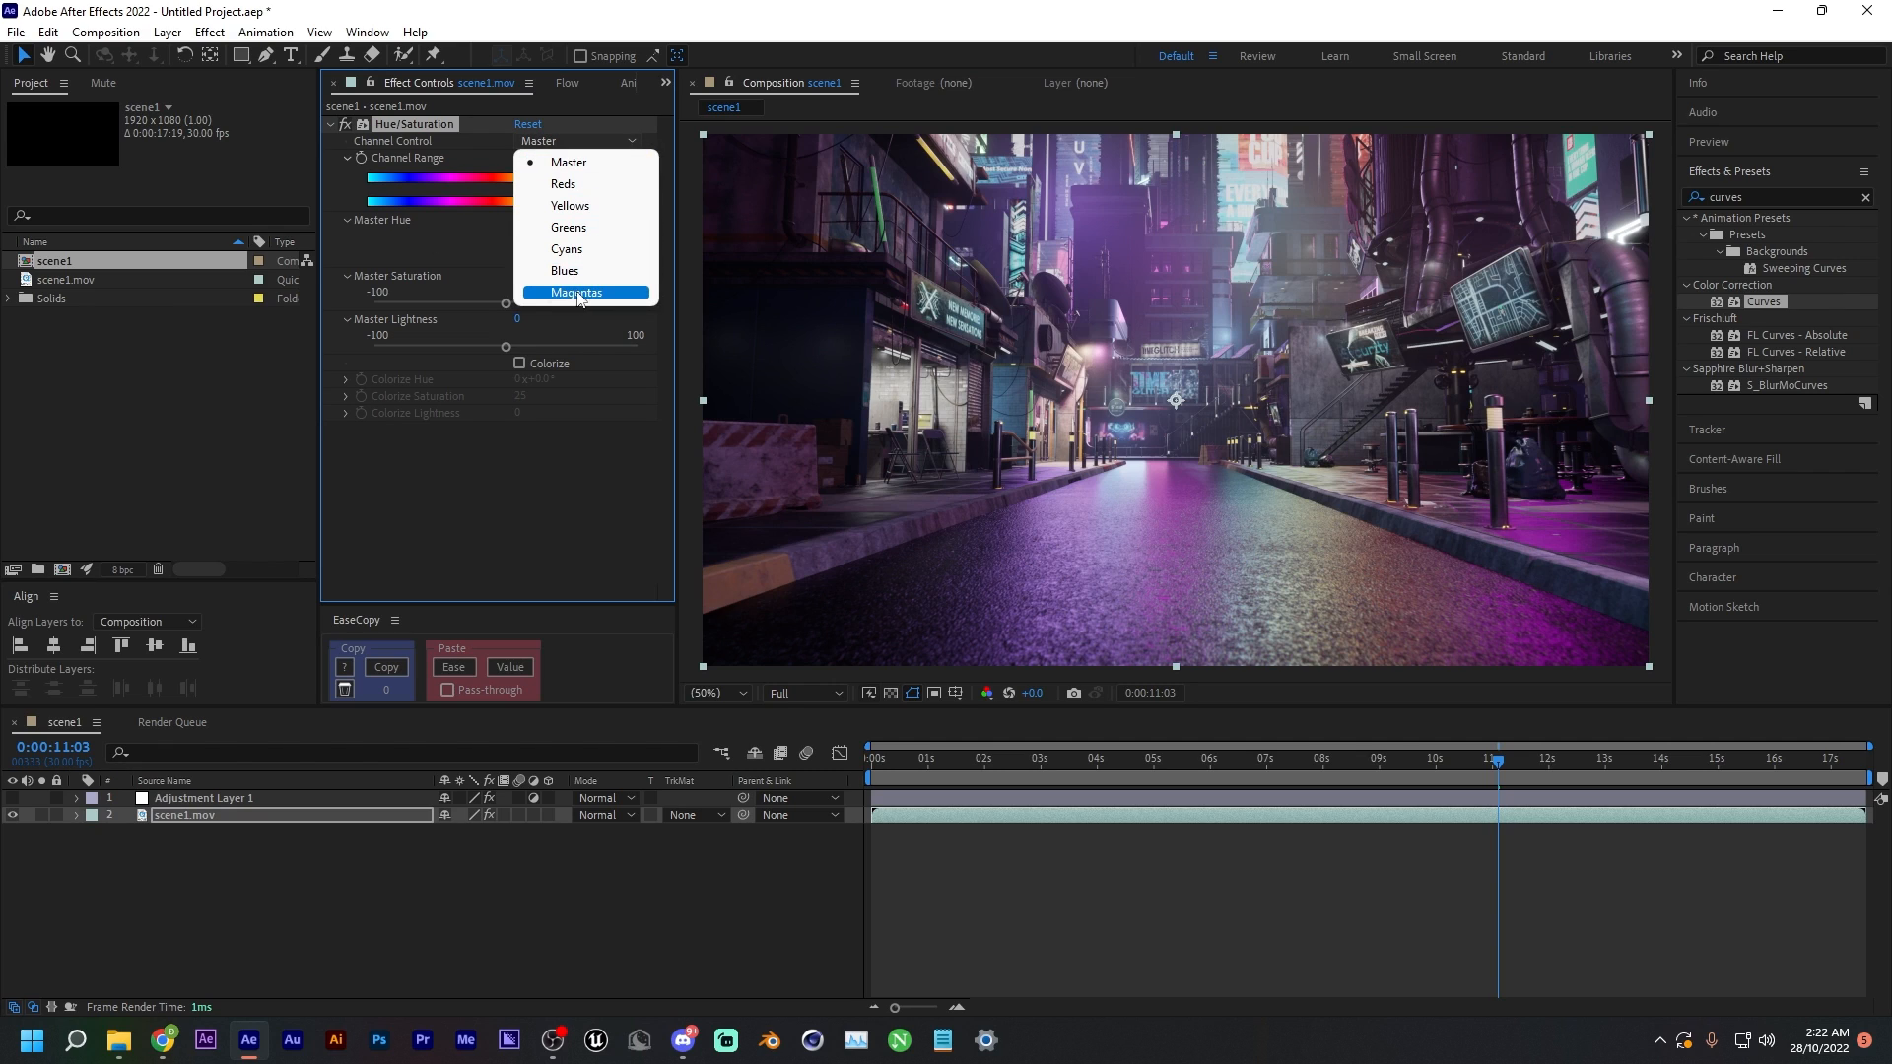
pyautogui.click(575, 186)
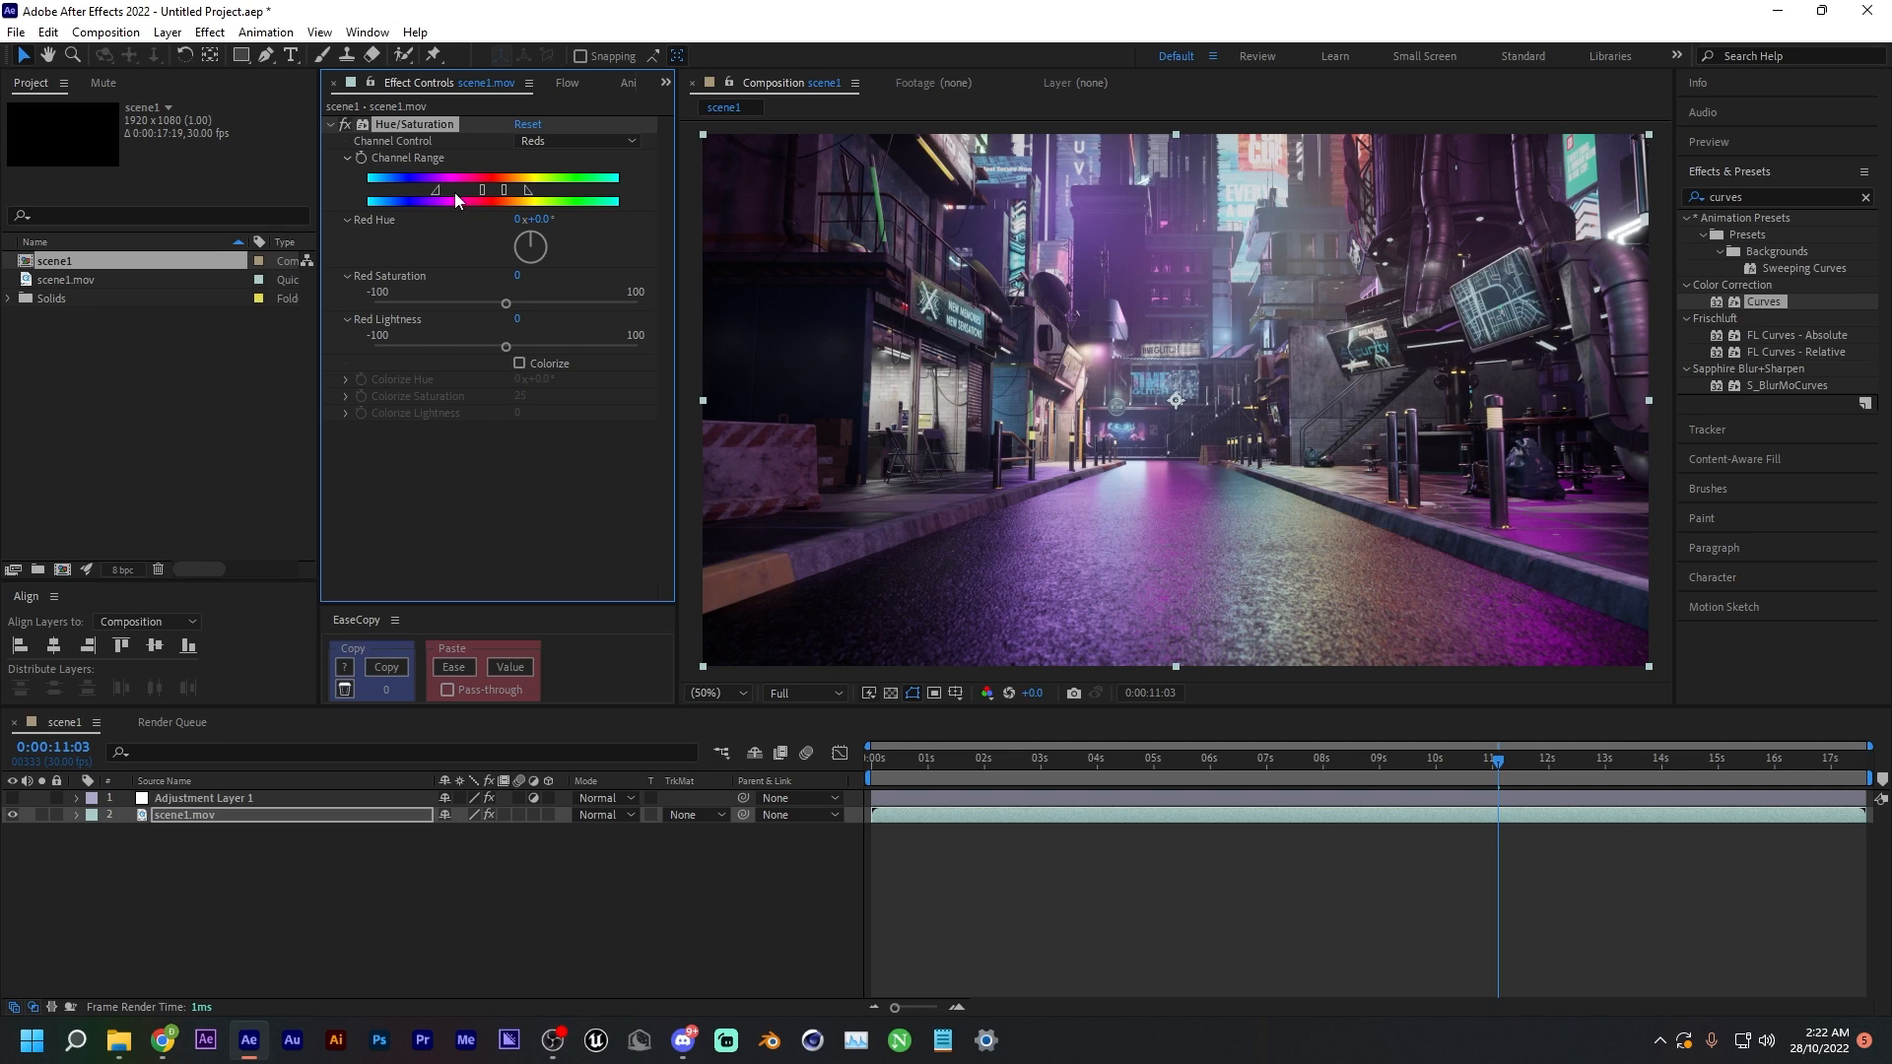
pyautogui.moveTo(482, 189)
pyautogui.mouseDown()
pyautogui.moveTo(510, 194)
pyautogui.moveTo(454, 188)
pyautogui.moveTo(484, 190)
pyautogui.mouseUp()
pyautogui.moveTo(504, 304)
pyautogui.mouseDown()
pyautogui.moveTo(374, 304)
pyautogui.moveTo(488, 304)
pyautogui.mouseUp()
pyautogui.click(518, 932)
# - Make the adjustment layer visible again and select it
pyautogui.click(188, 798)
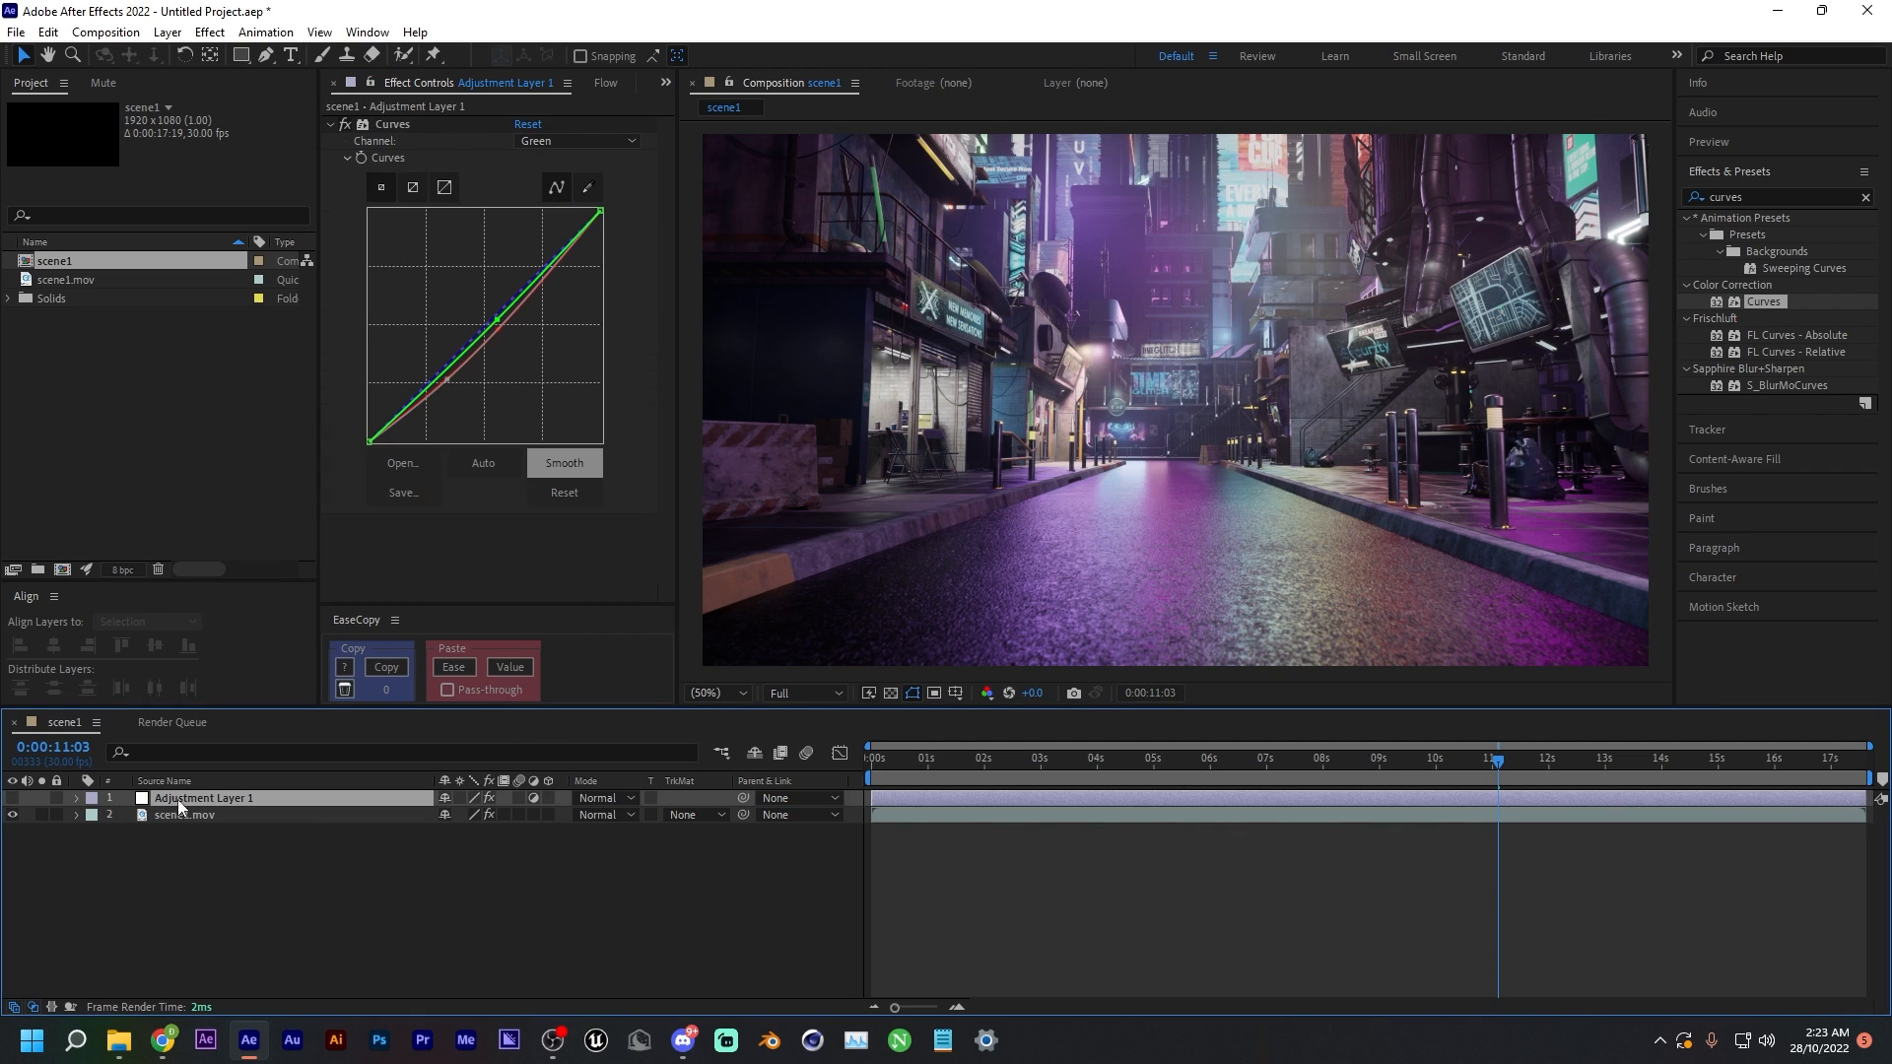
pyautogui.click(12, 799)
pyautogui.click(252, 914)
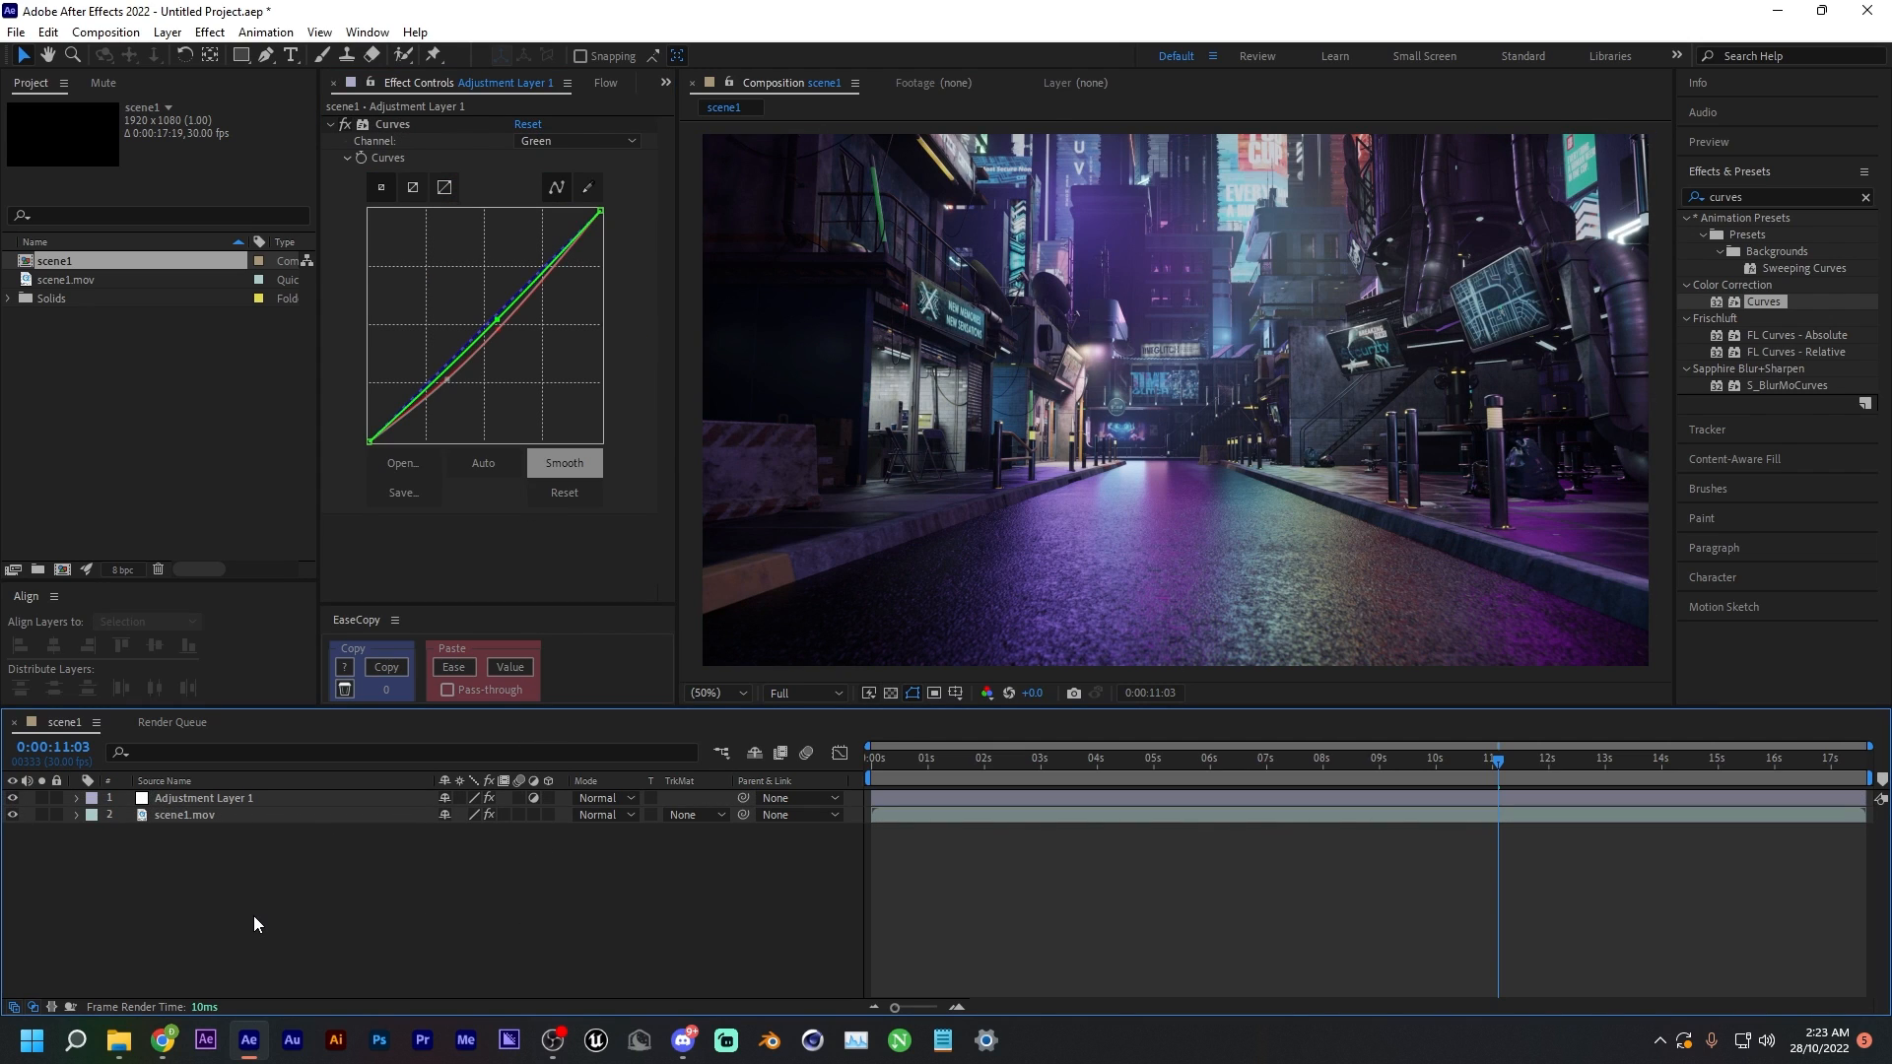
pyautogui.click(269, 801)
# - Try to add a LUT effect to the adjustment layer through the quick search for "lut", and undo the applied effect
pyautogui.hotkey('ctrl', 'space')
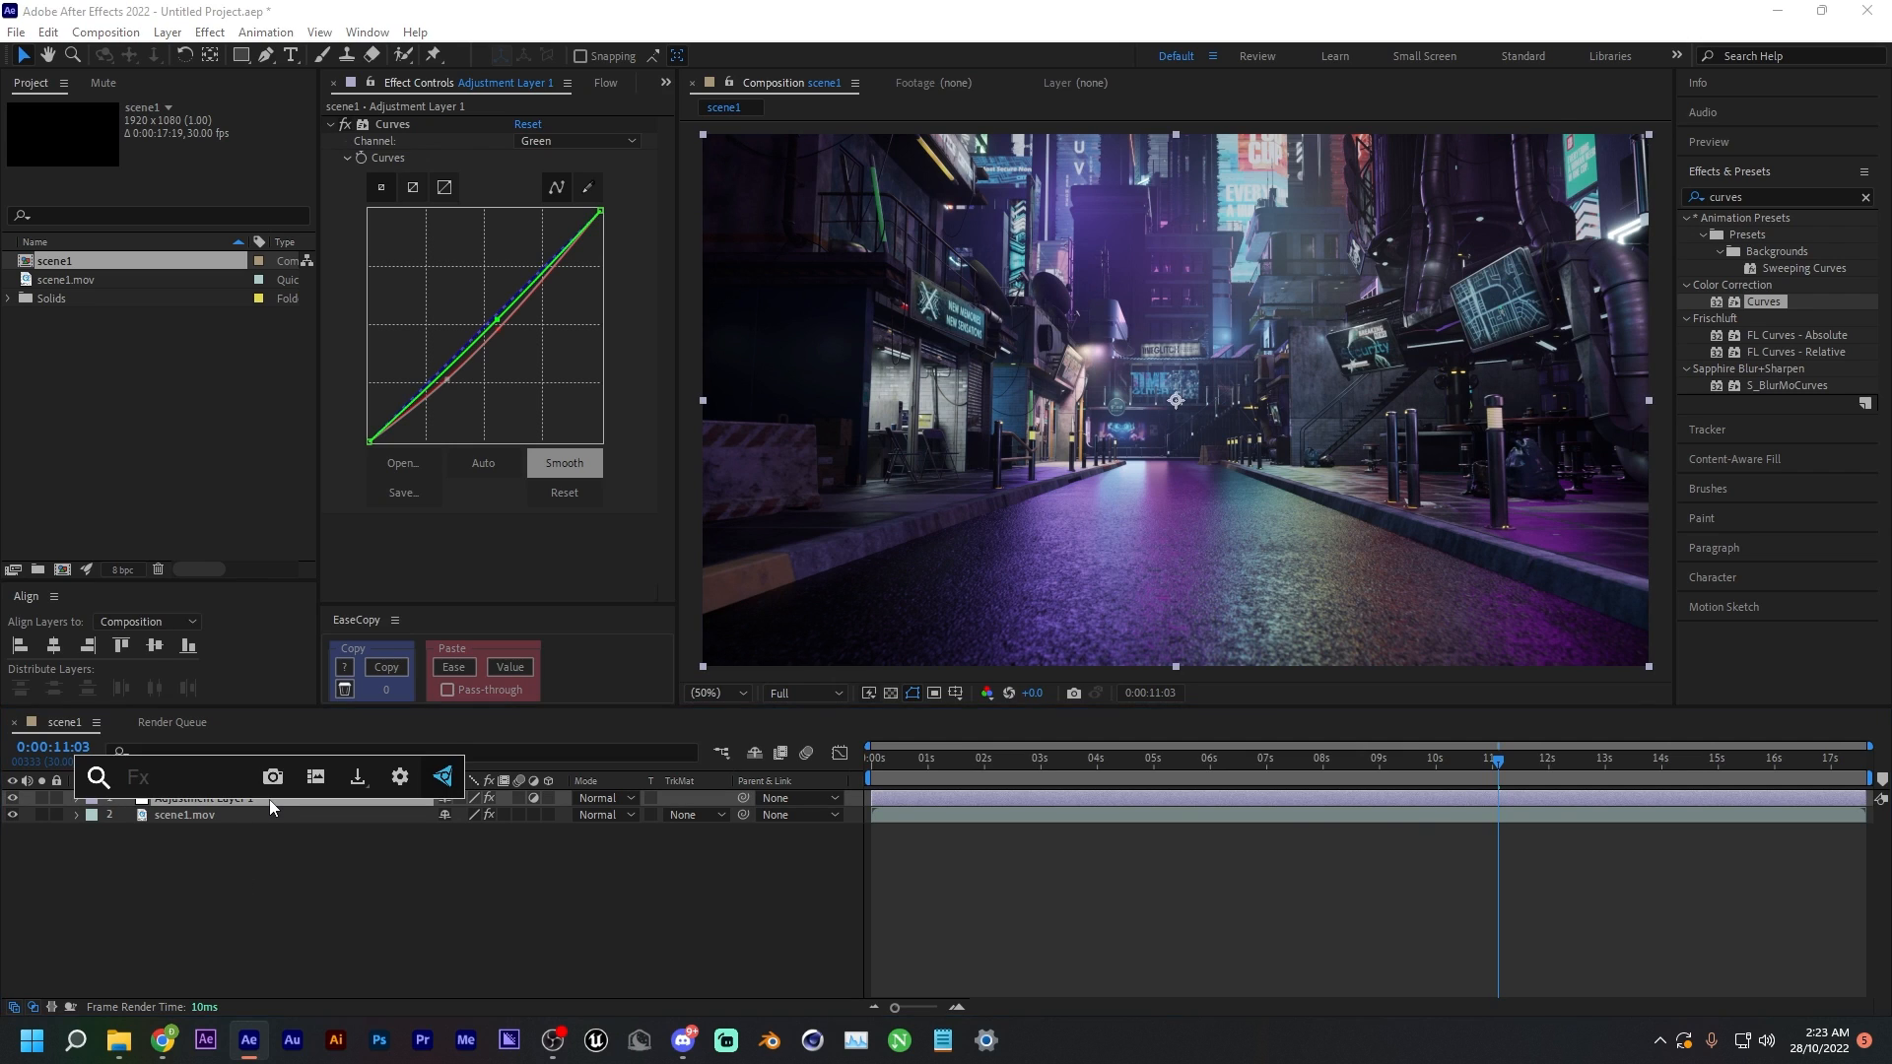
pyautogui.write('lut')
pyautogui.press('Return')
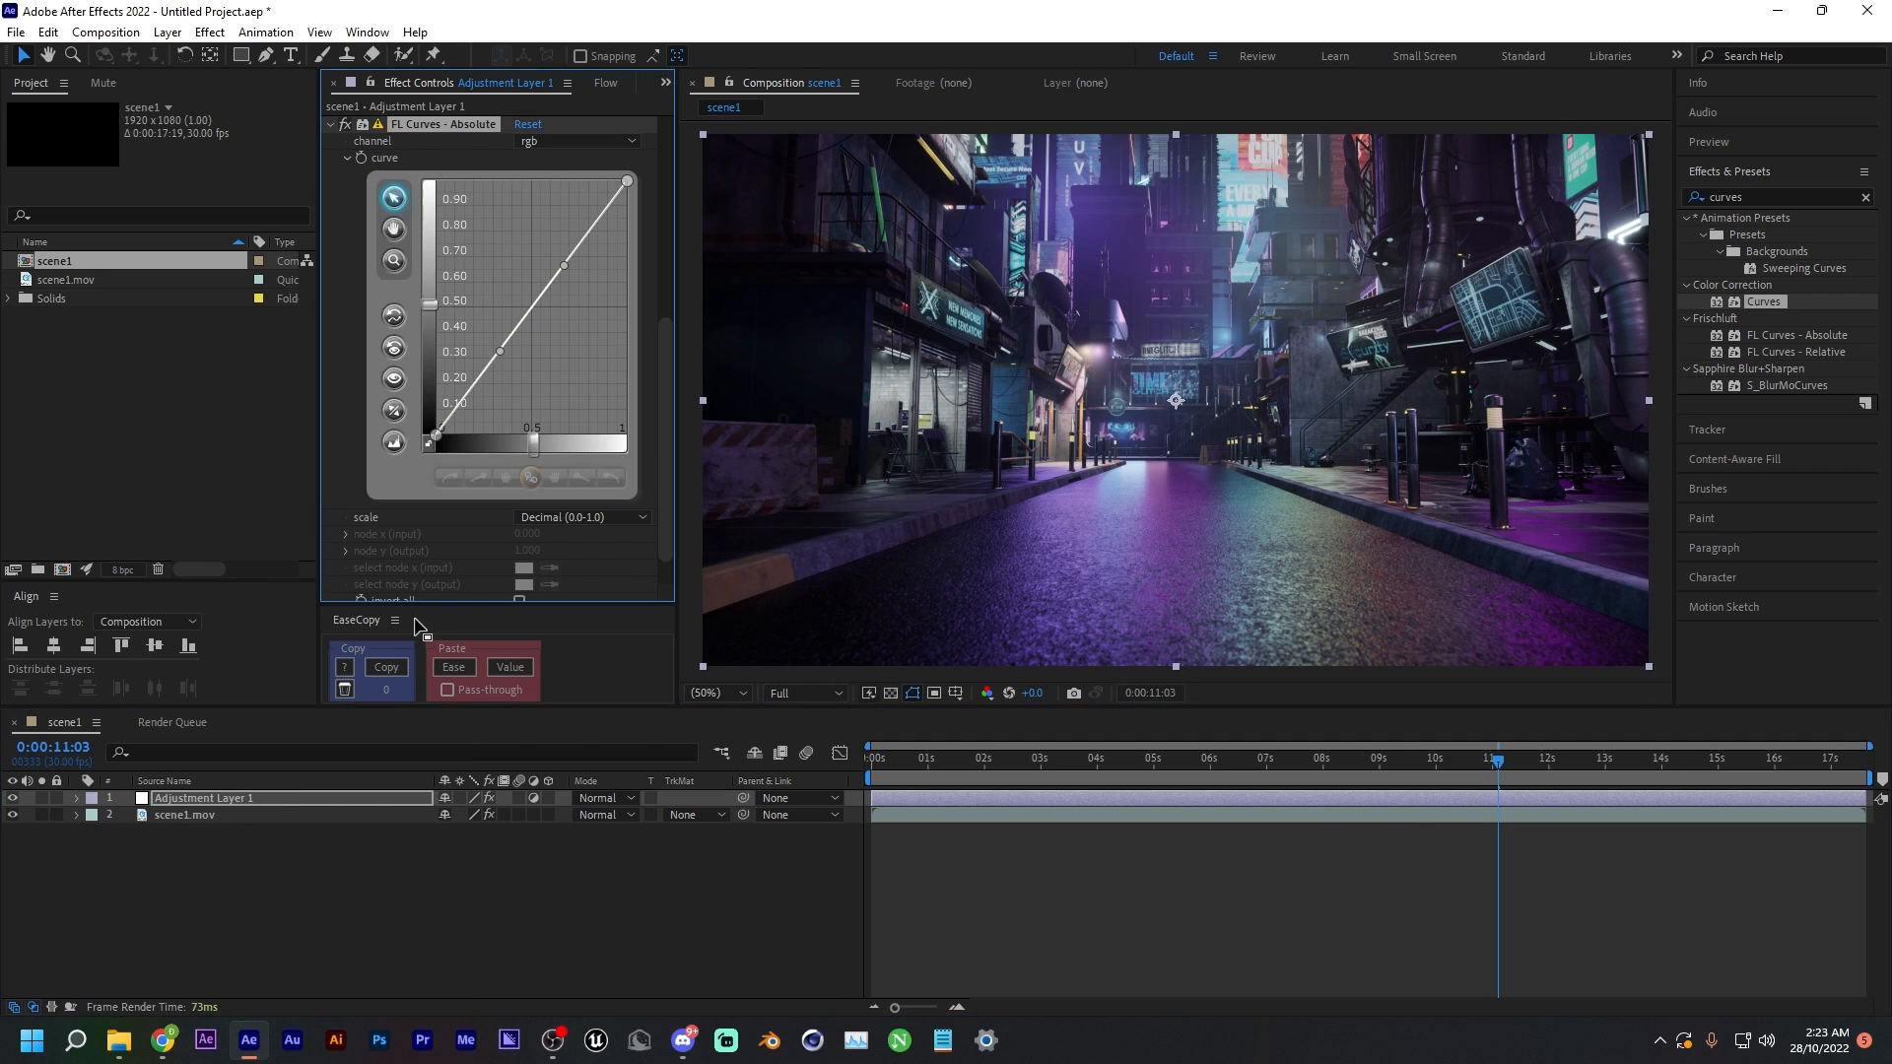
pyautogui.hotkey('ctrl', 'z')
# - Search the effects for "lut" and try Apply Color LUT on the adjustment layer with Low Light - 03.cube
pyautogui.click(1768, 196)
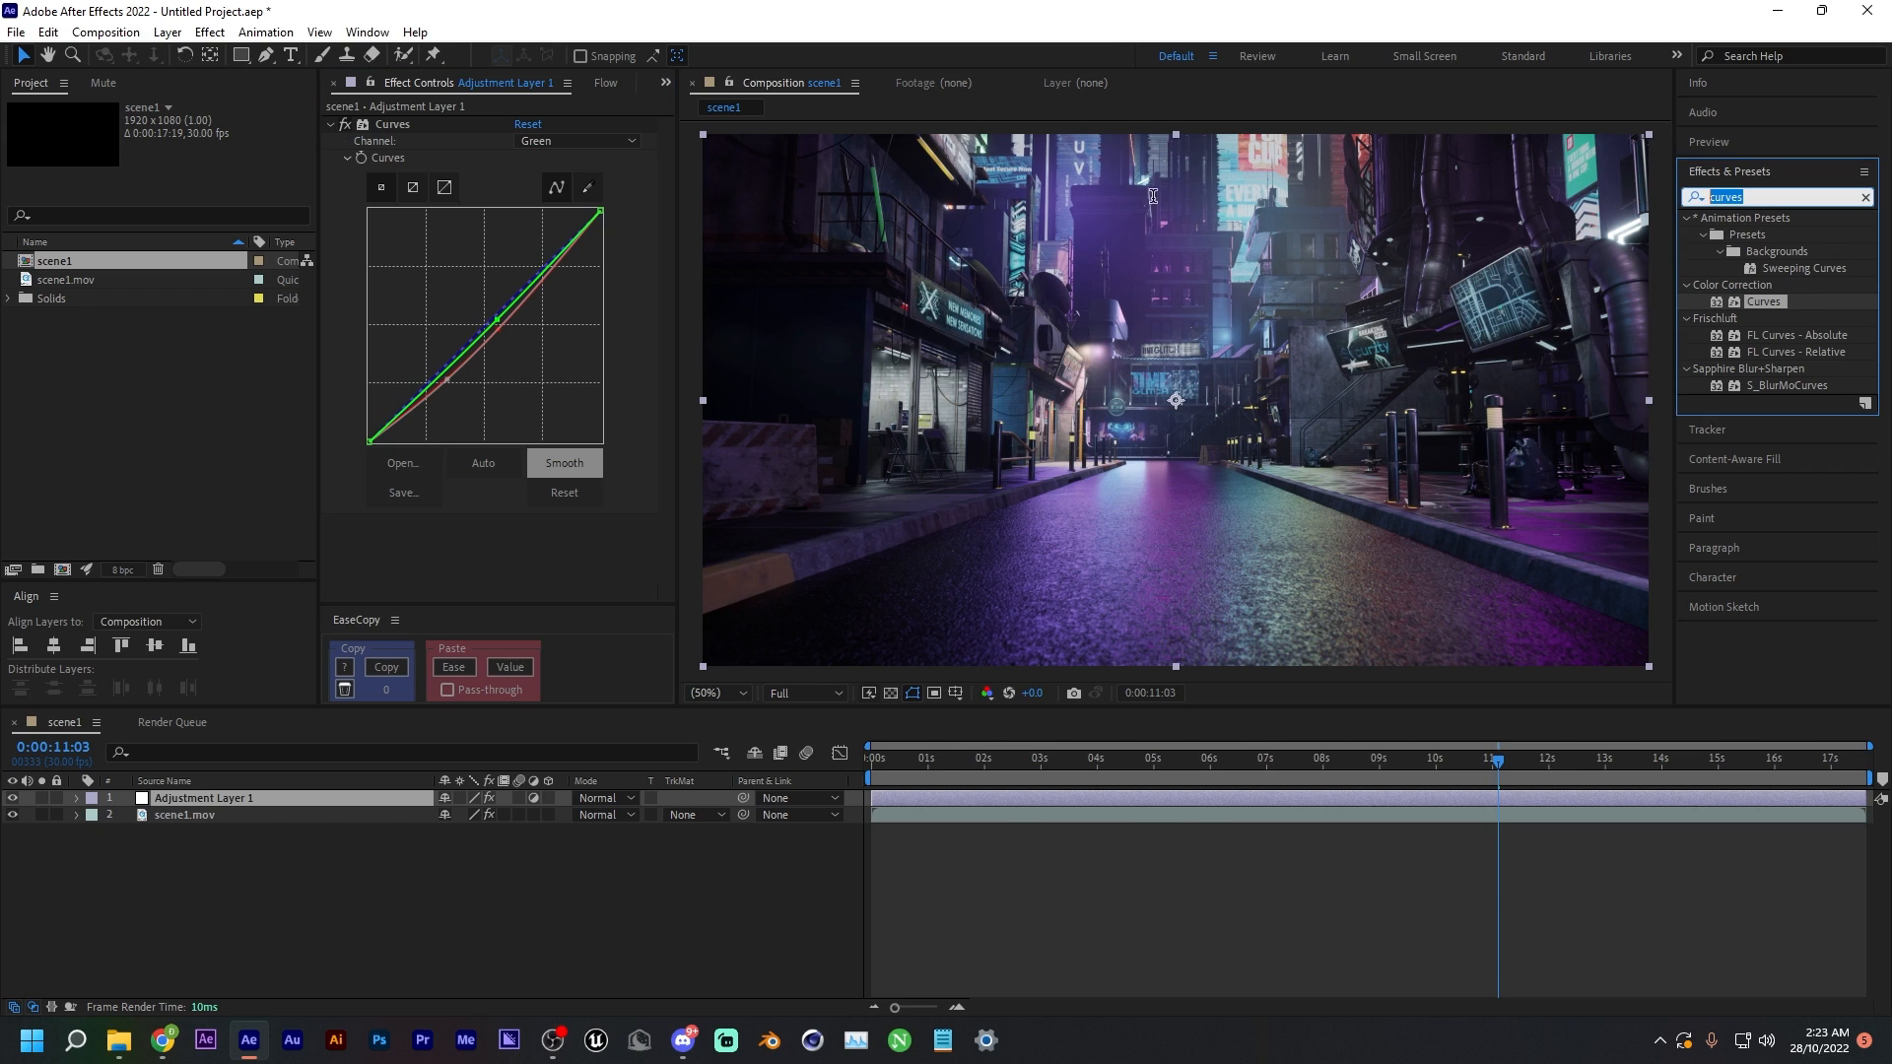
pyautogui.write('lut')
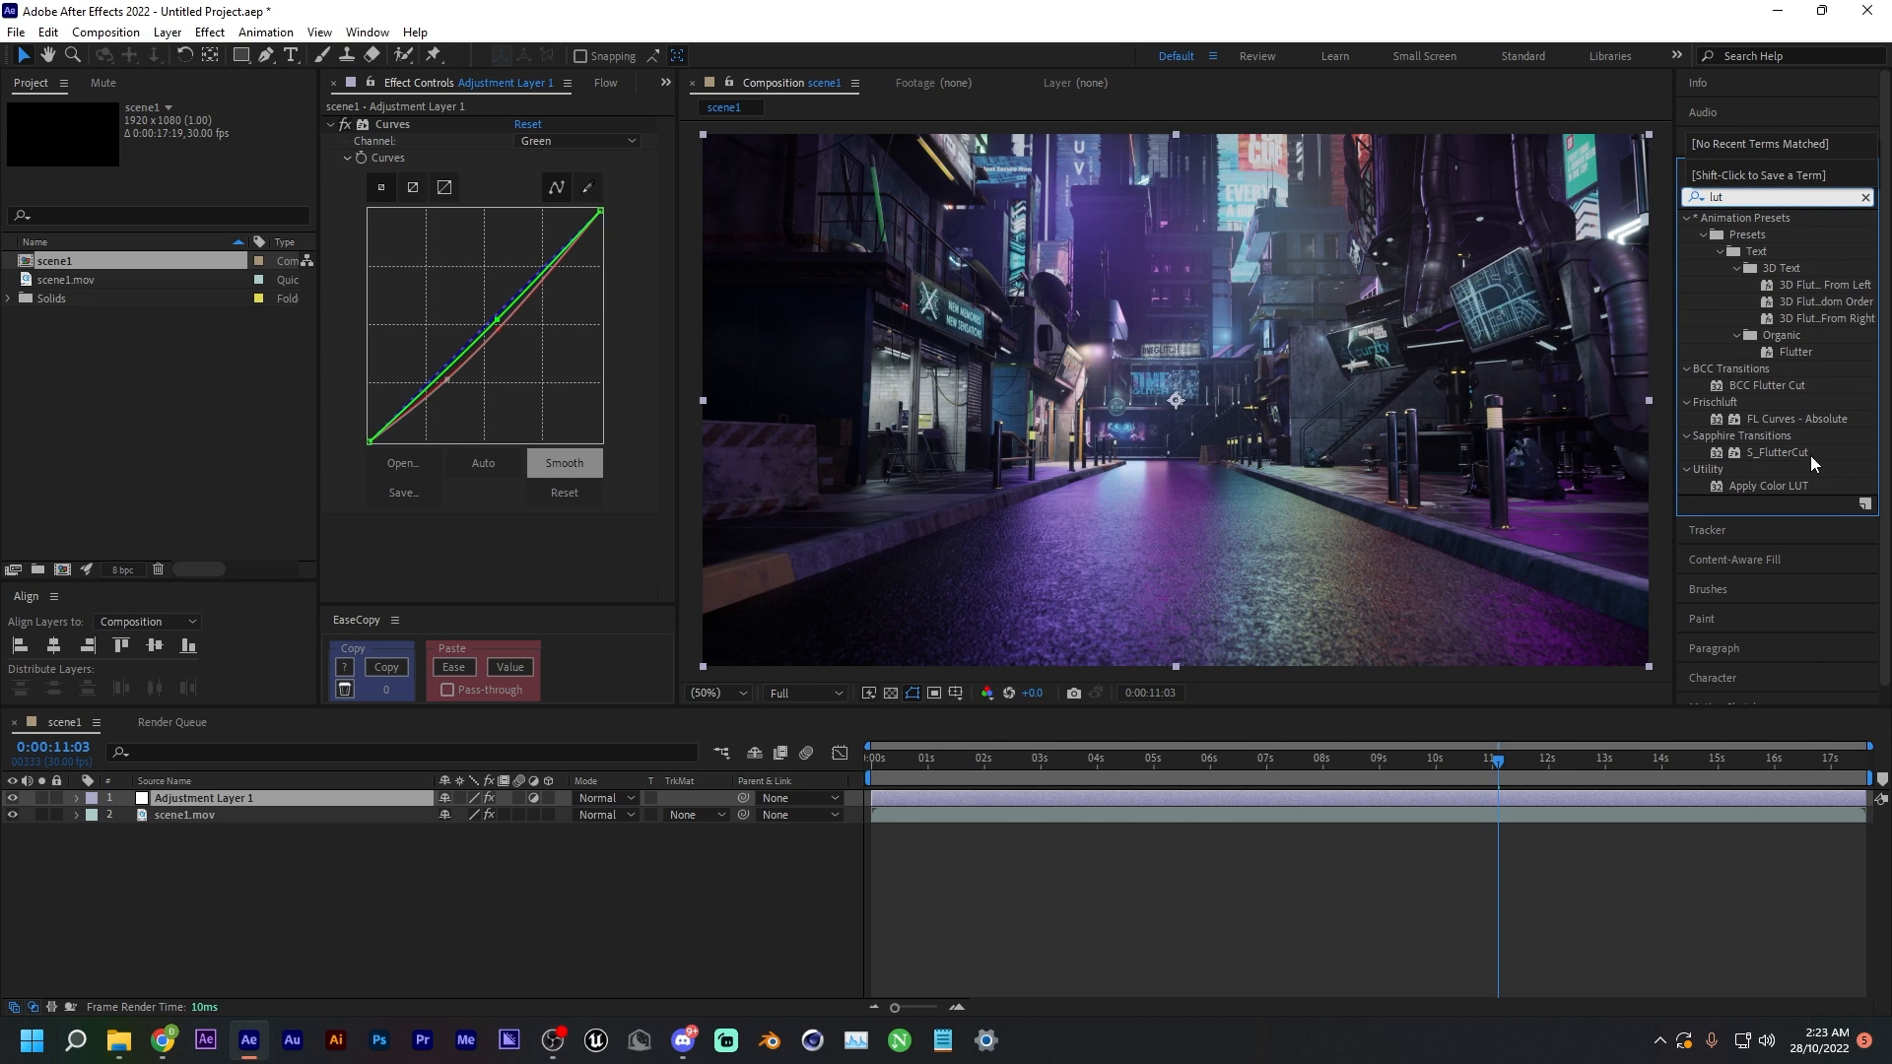
pyautogui.doubleClick(1776, 486)
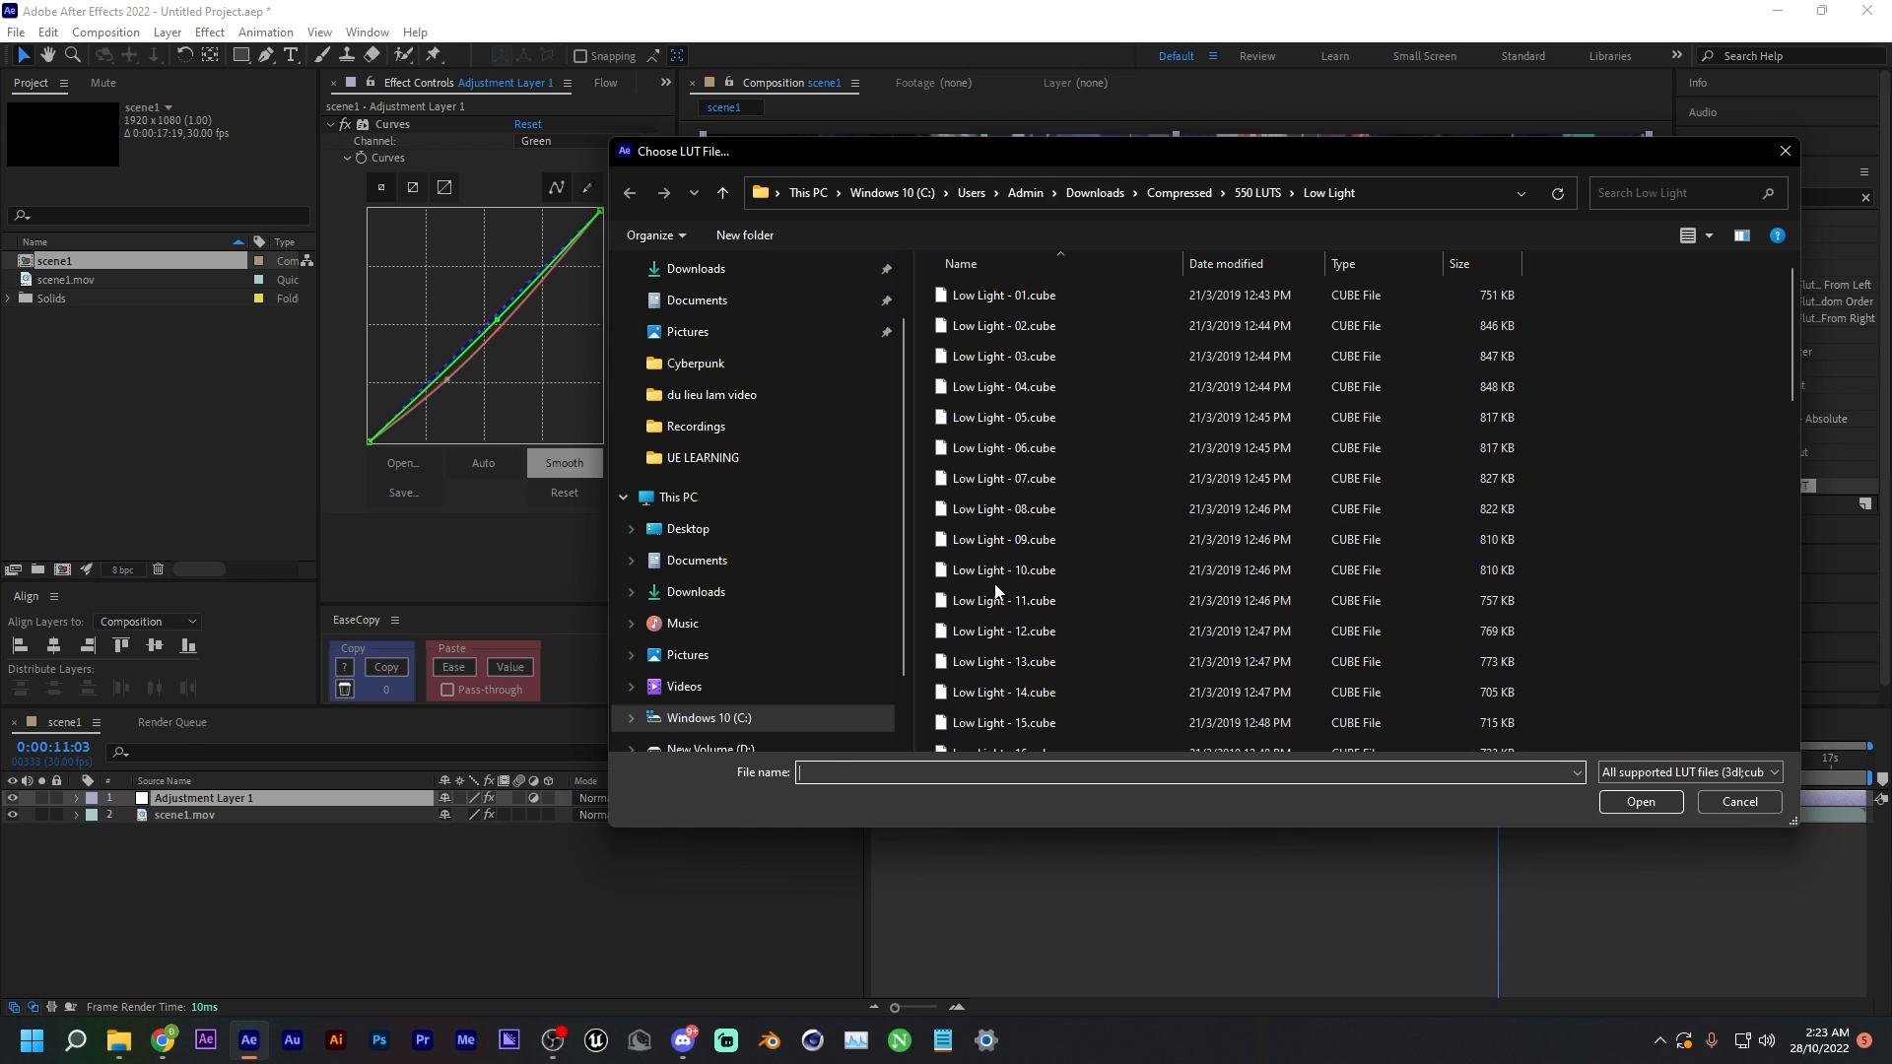
pyautogui.click(1000, 364)
pyautogui.doubleClick(999, 362)
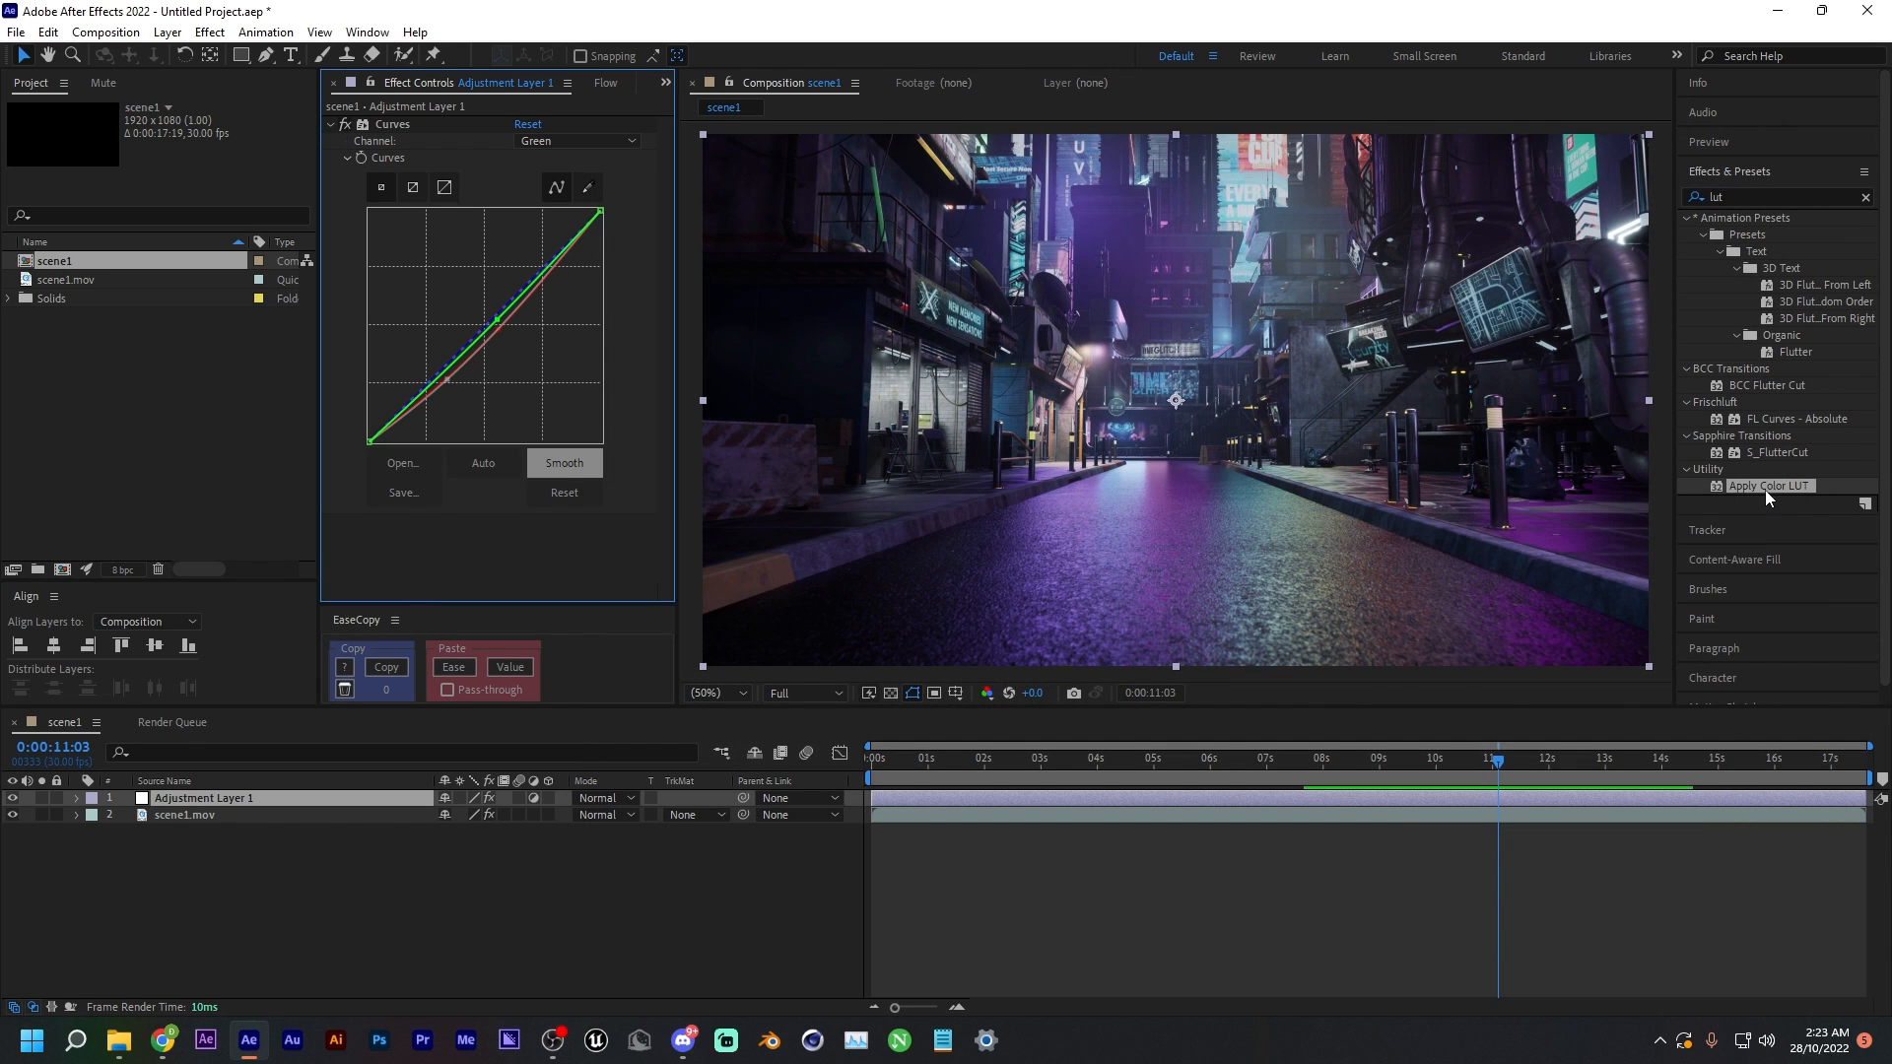
# - Try Apply Color LUT on the adjustment layer with Low Light - 06.cube, Low Light - 11.cube and Low Light - 14.cube
pyautogui.doubleClick(1765, 486)
pyautogui.doubleClick(1066, 448)
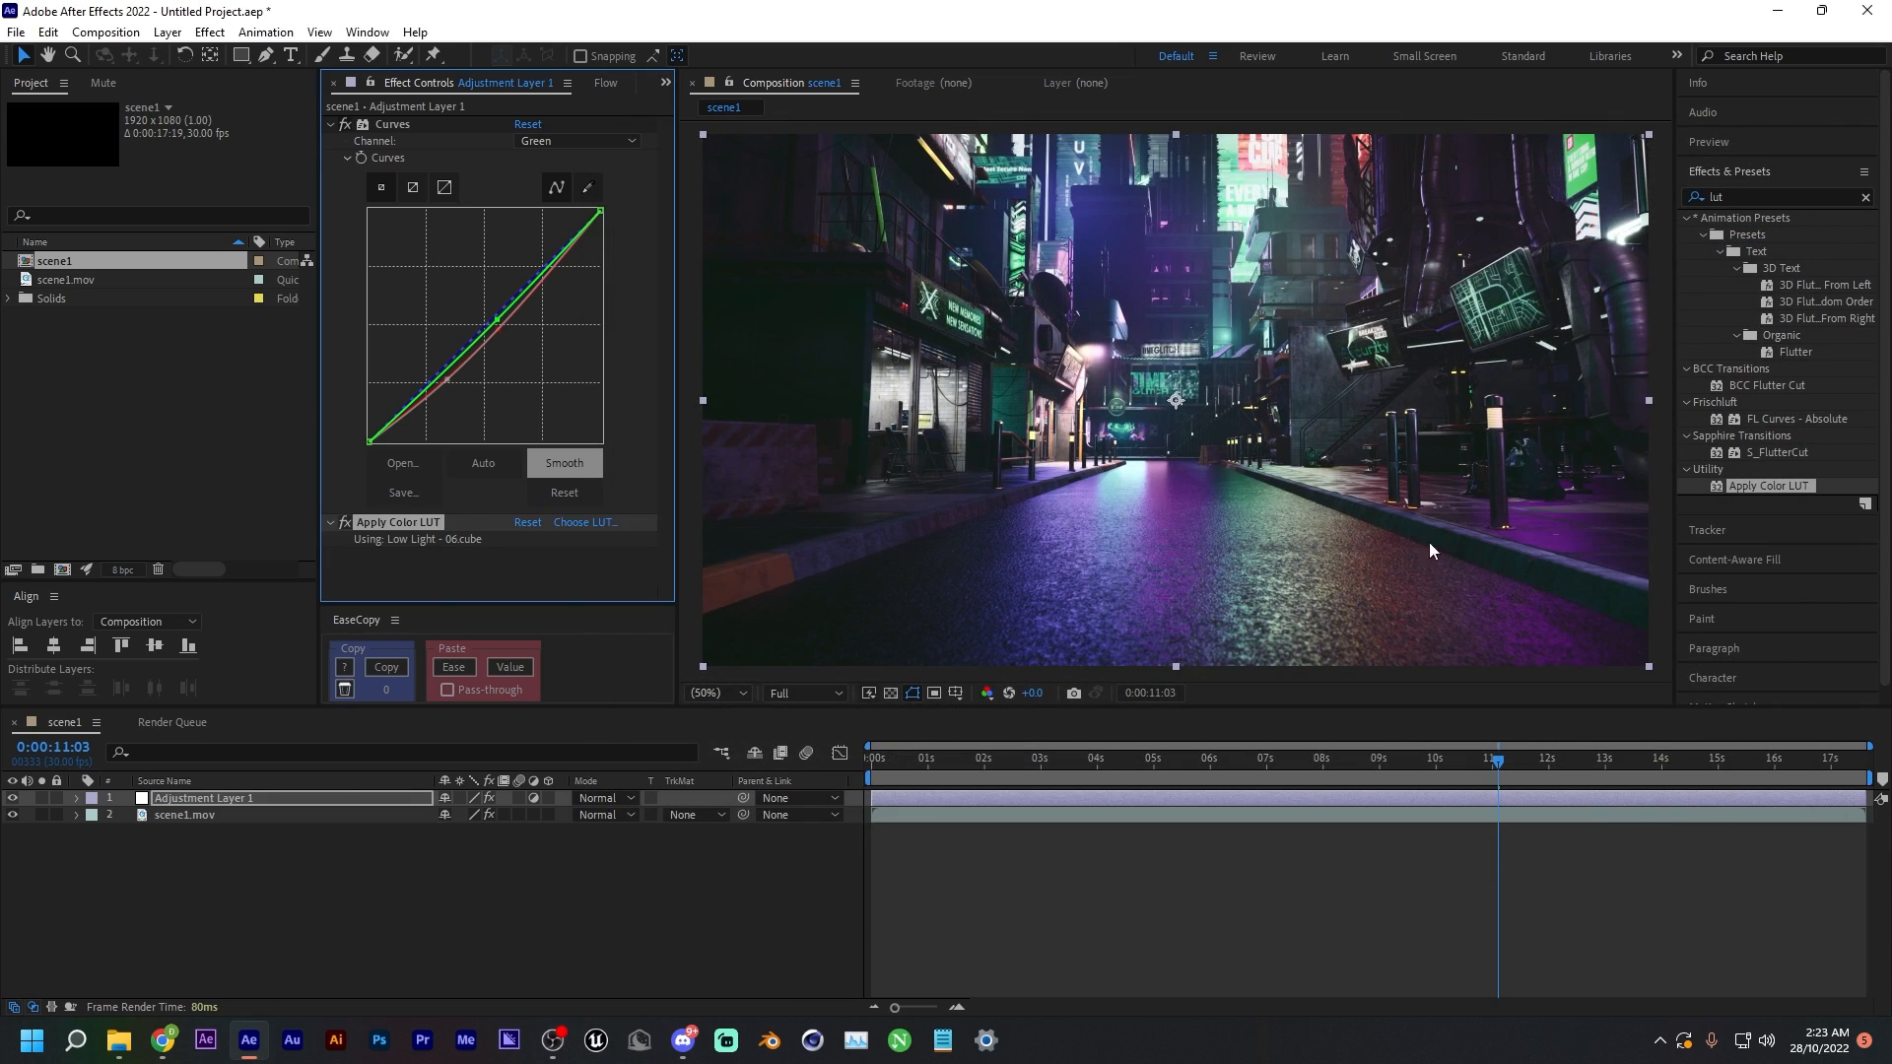
pyautogui.doubleClick(1742, 487)
pyautogui.doubleClick(1011, 597)
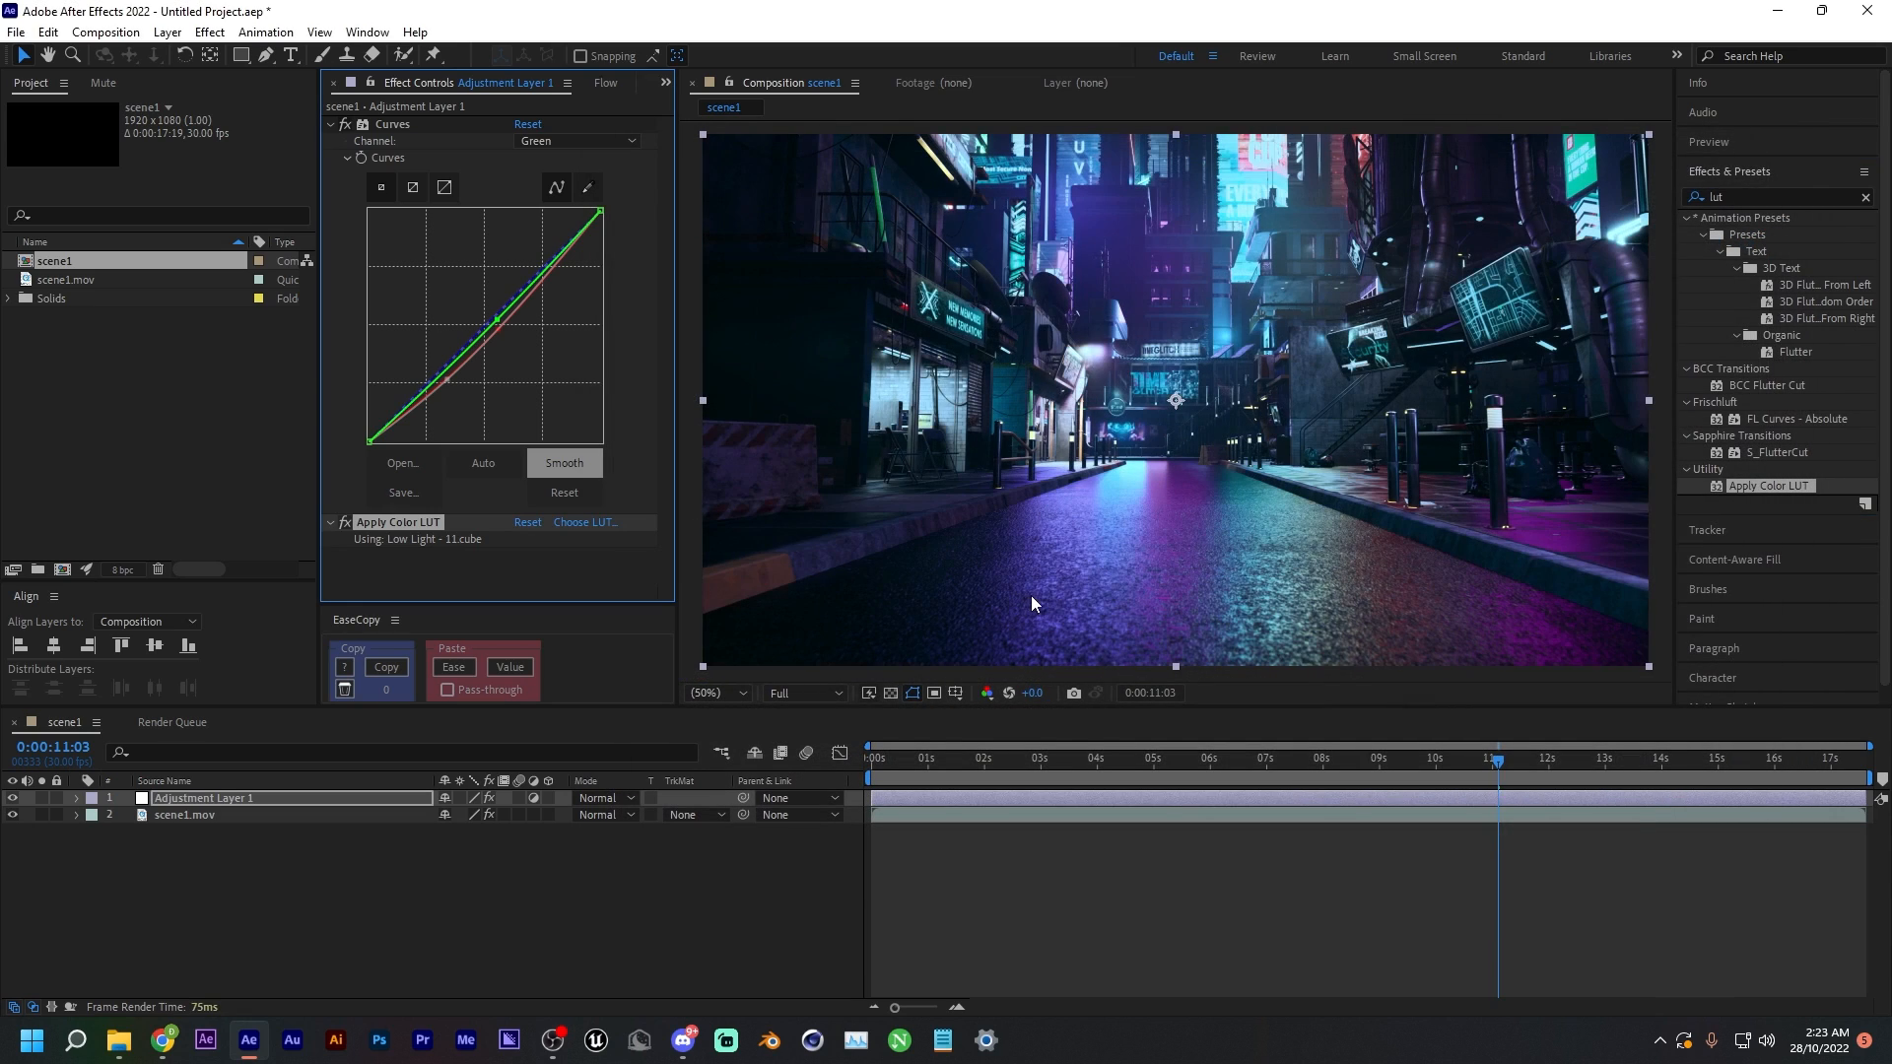
pyautogui.doubleClick(1774, 487)
pyautogui.doubleClick(1069, 689)
# - Apply Color LUT to the adjustment layer with Low Light - 02.cube and preview the grade at 0:00:15:14
pyautogui.doubleClick(1741, 487)
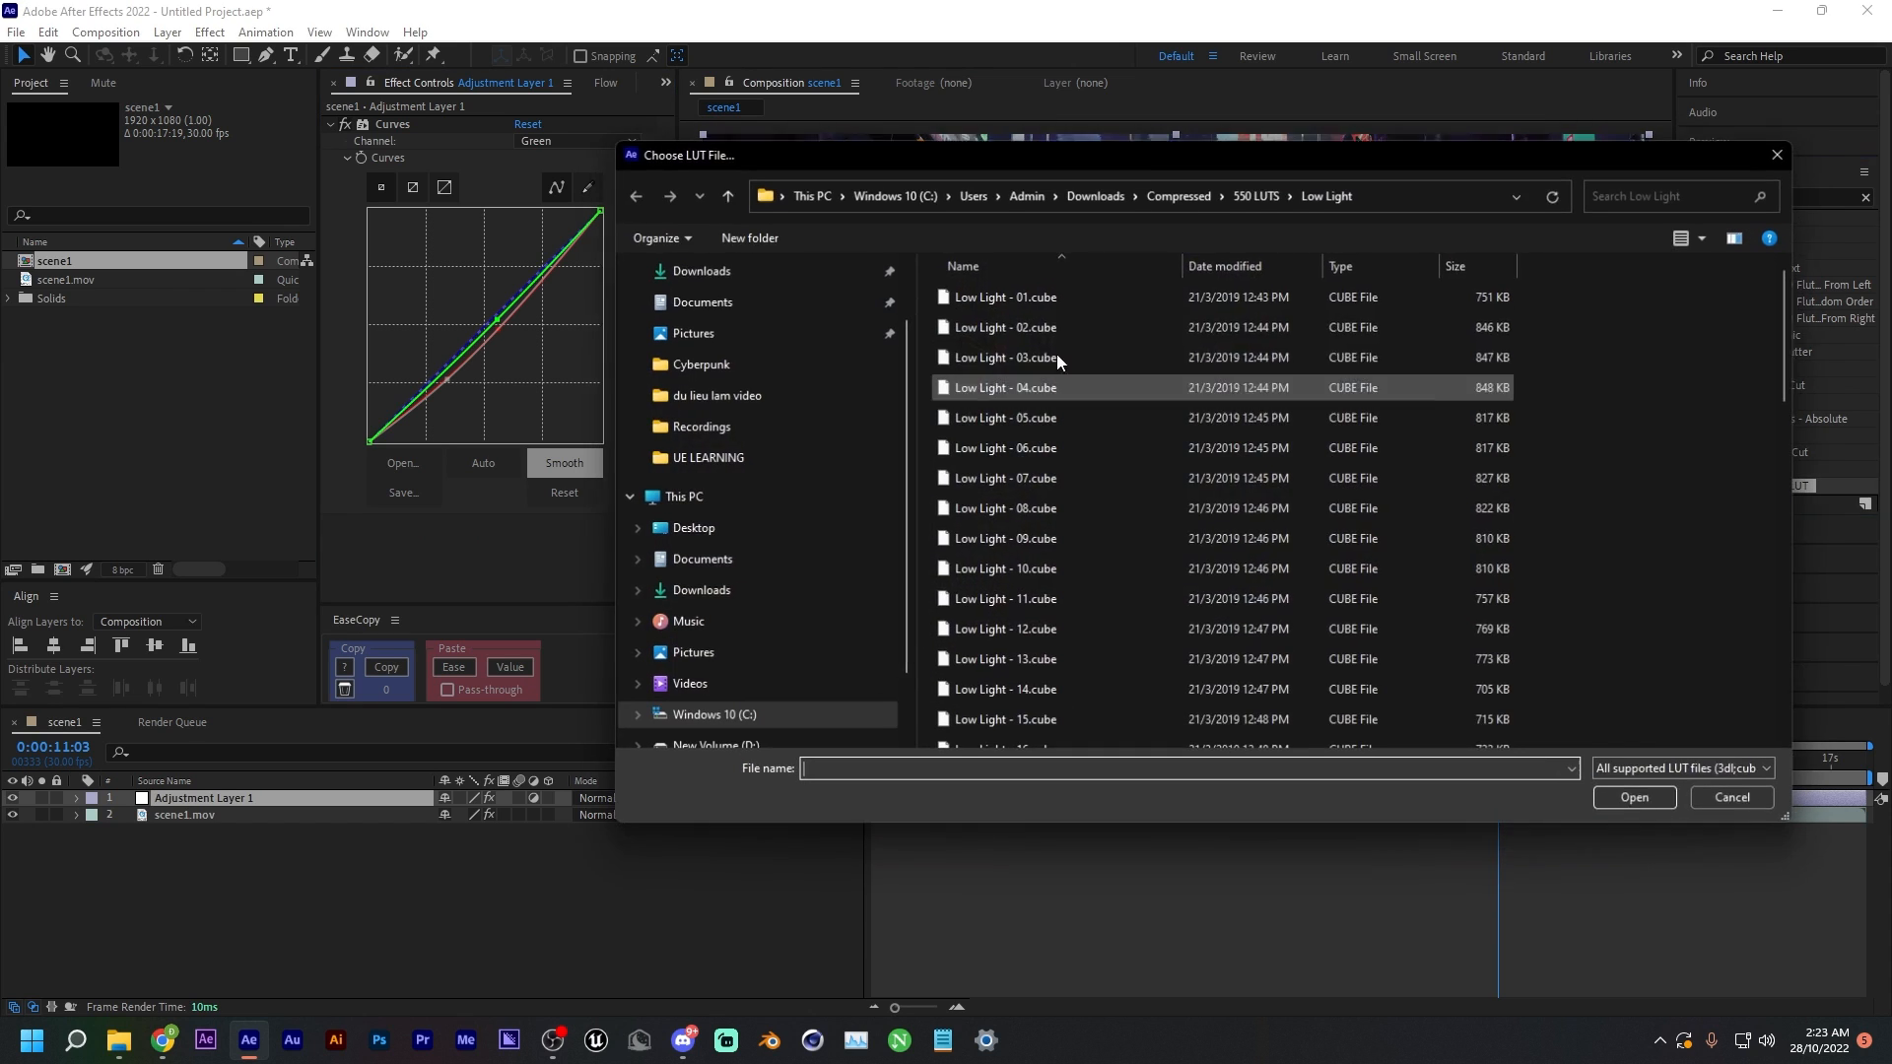
pyautogui.doubleClick(1007, 321)
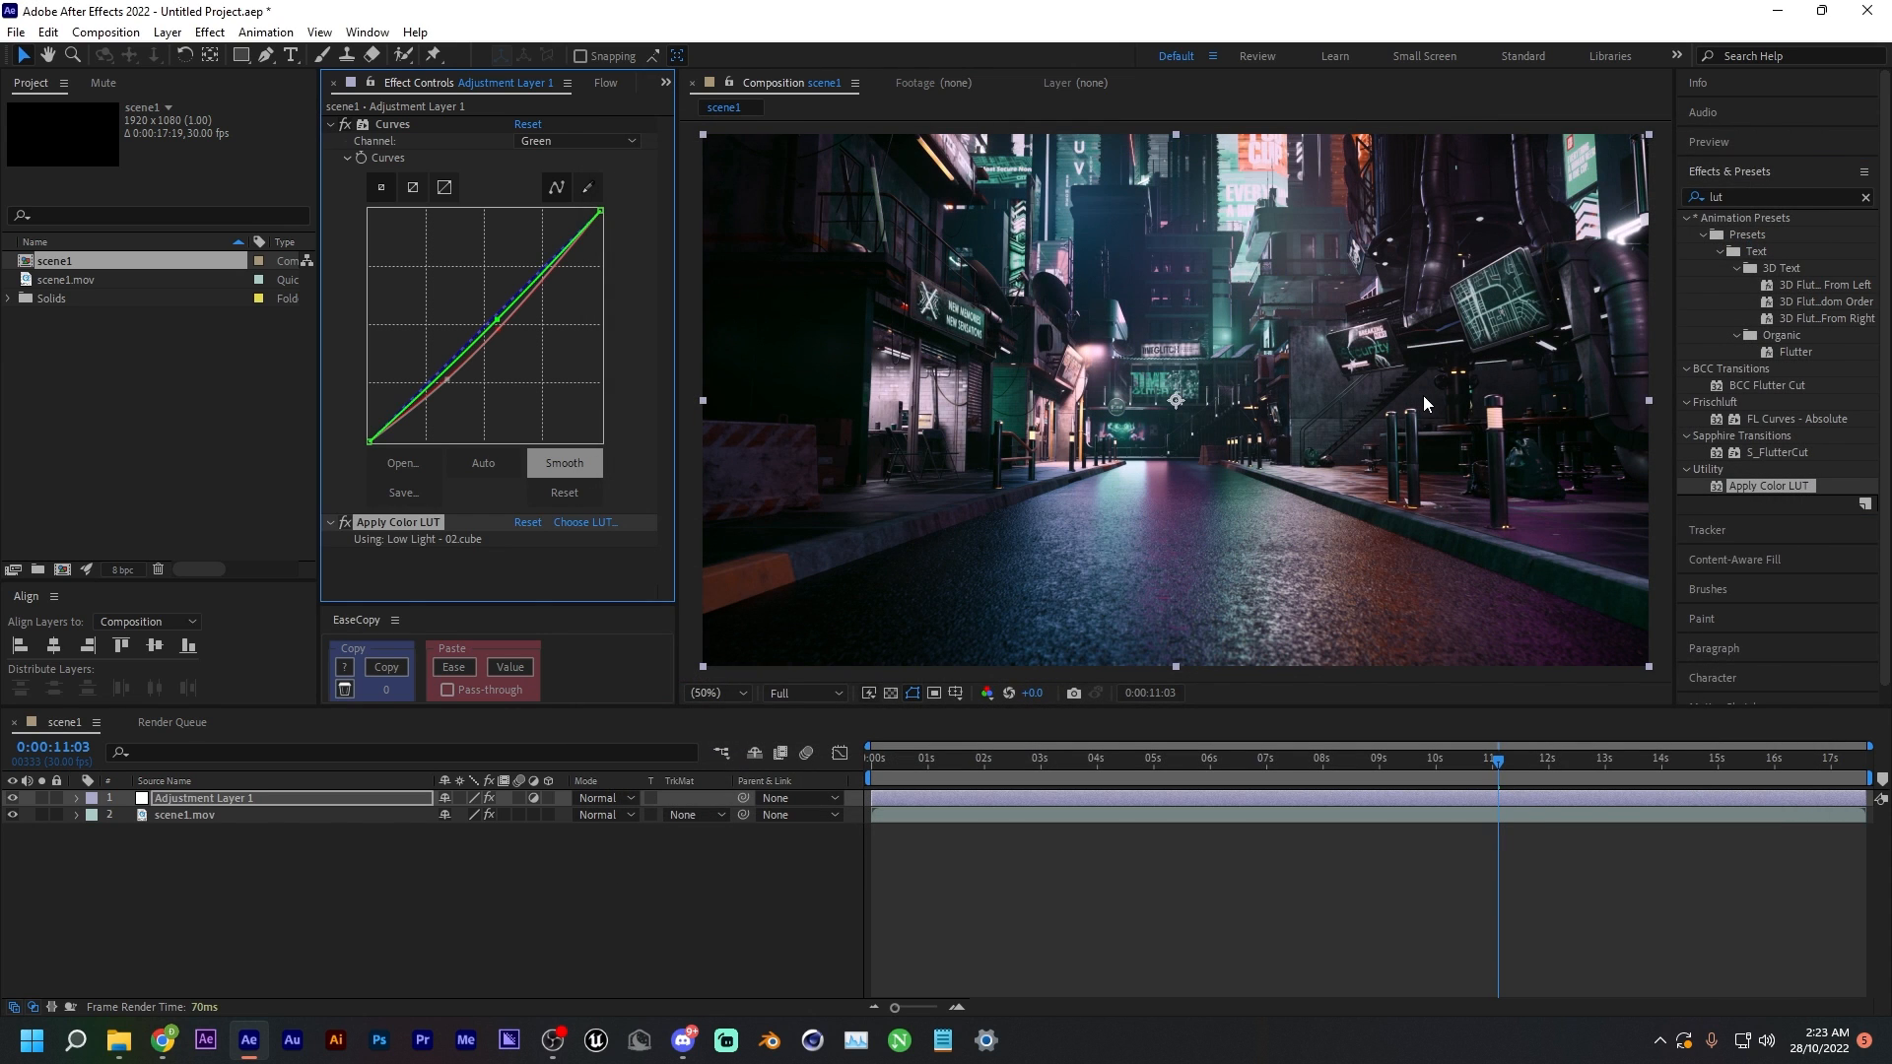
pyautogui.moveTo(1419, 761); pyautogui.dragTo(1744, 834)
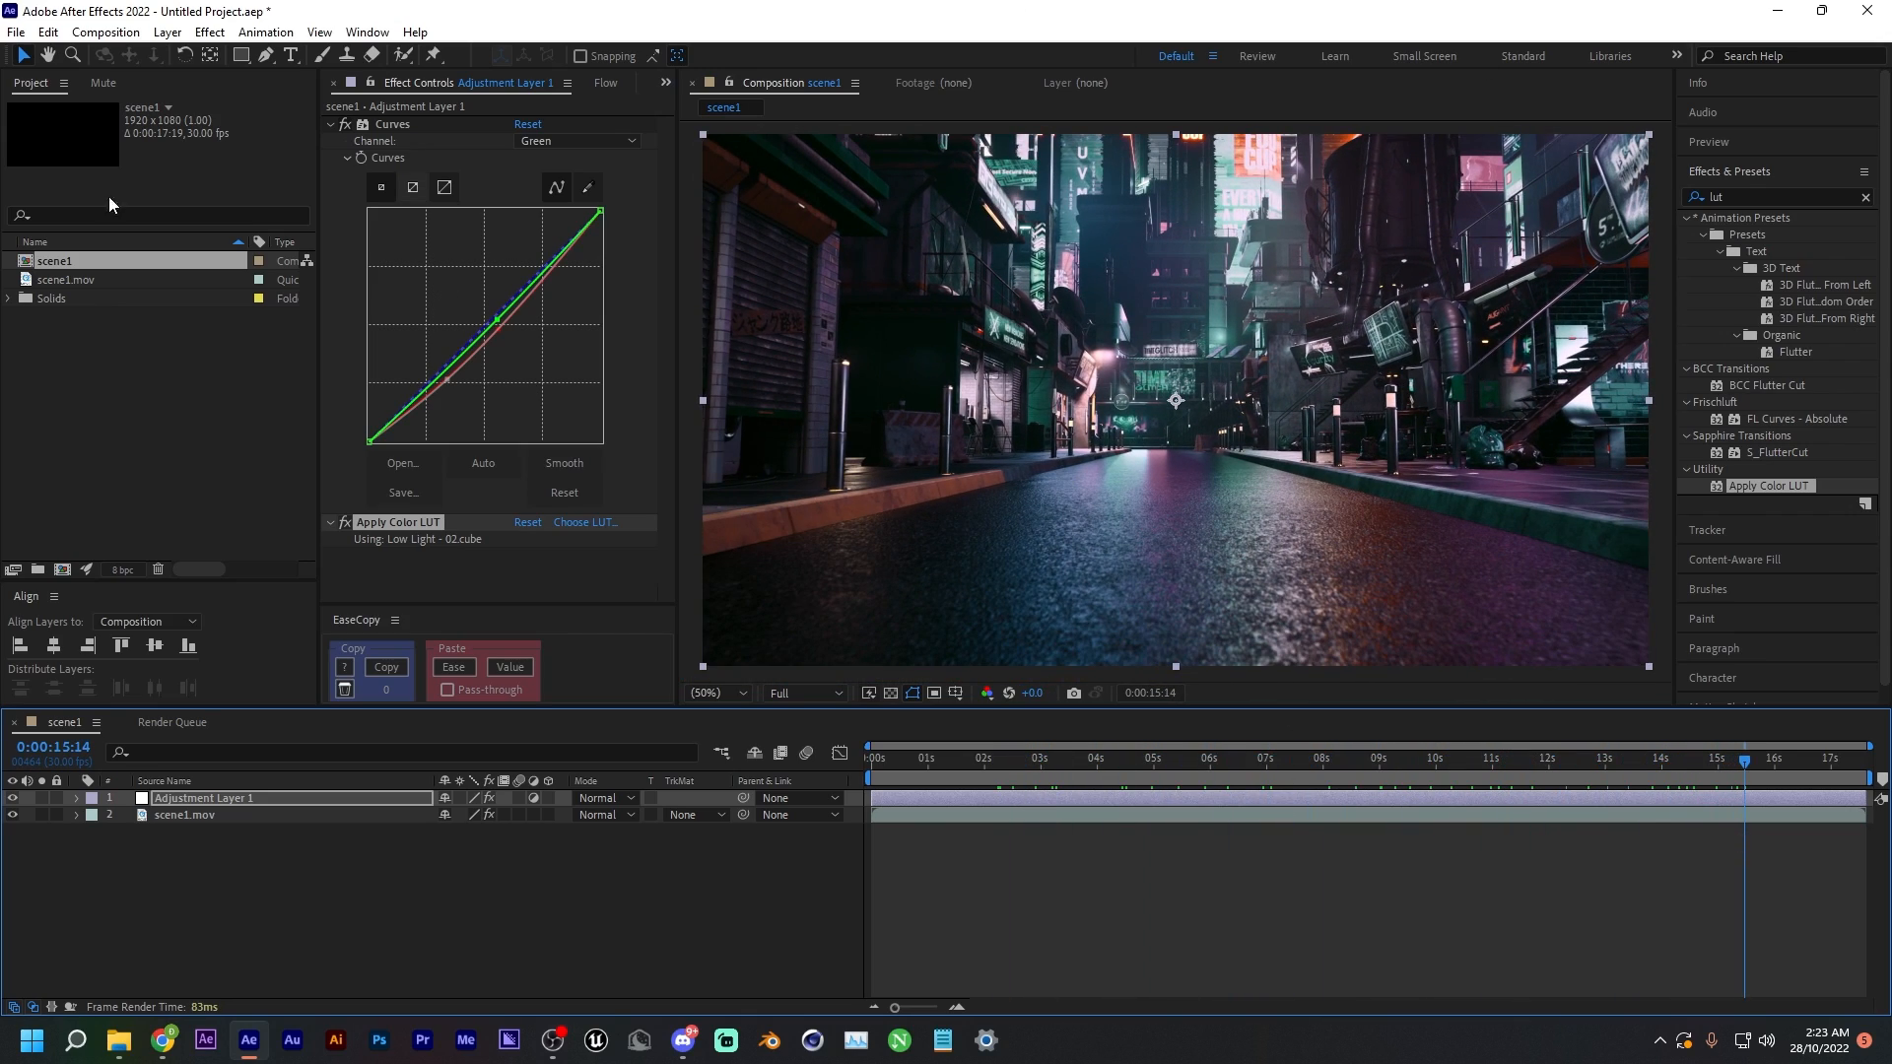
pyautogui.click(493, 900)
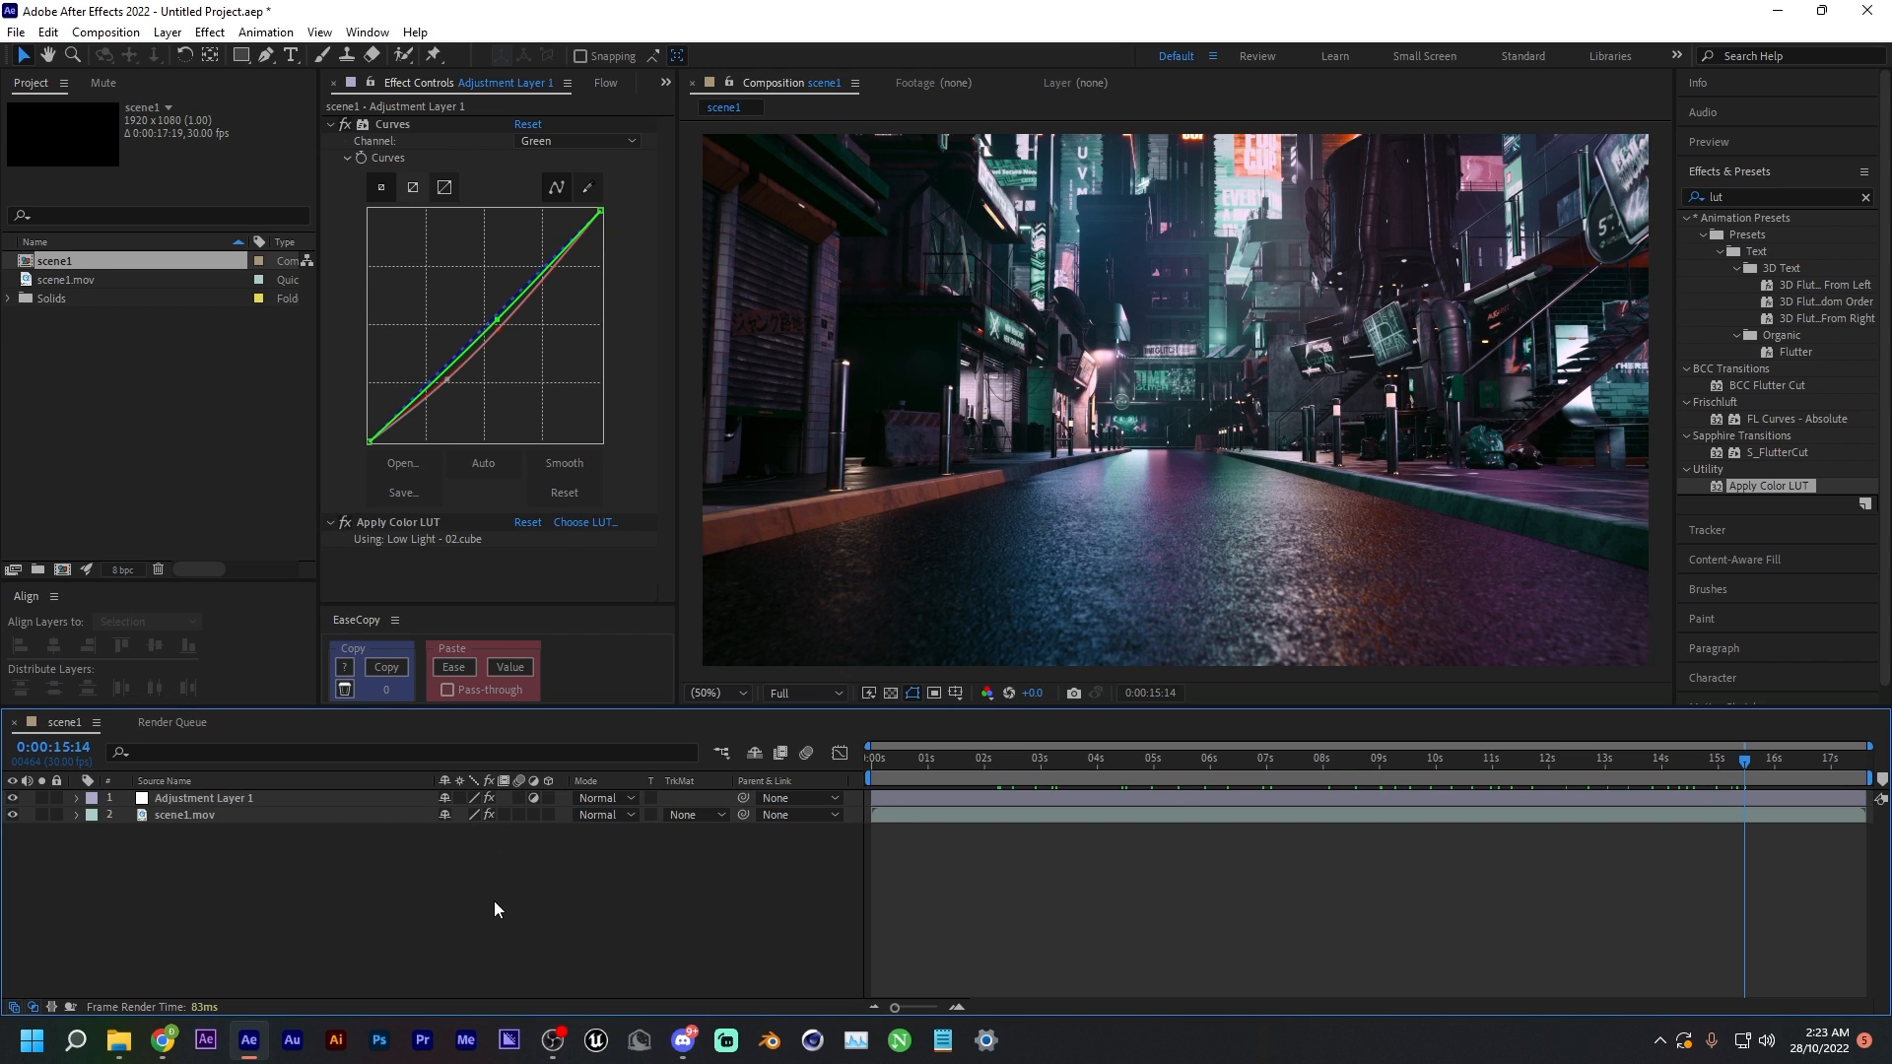